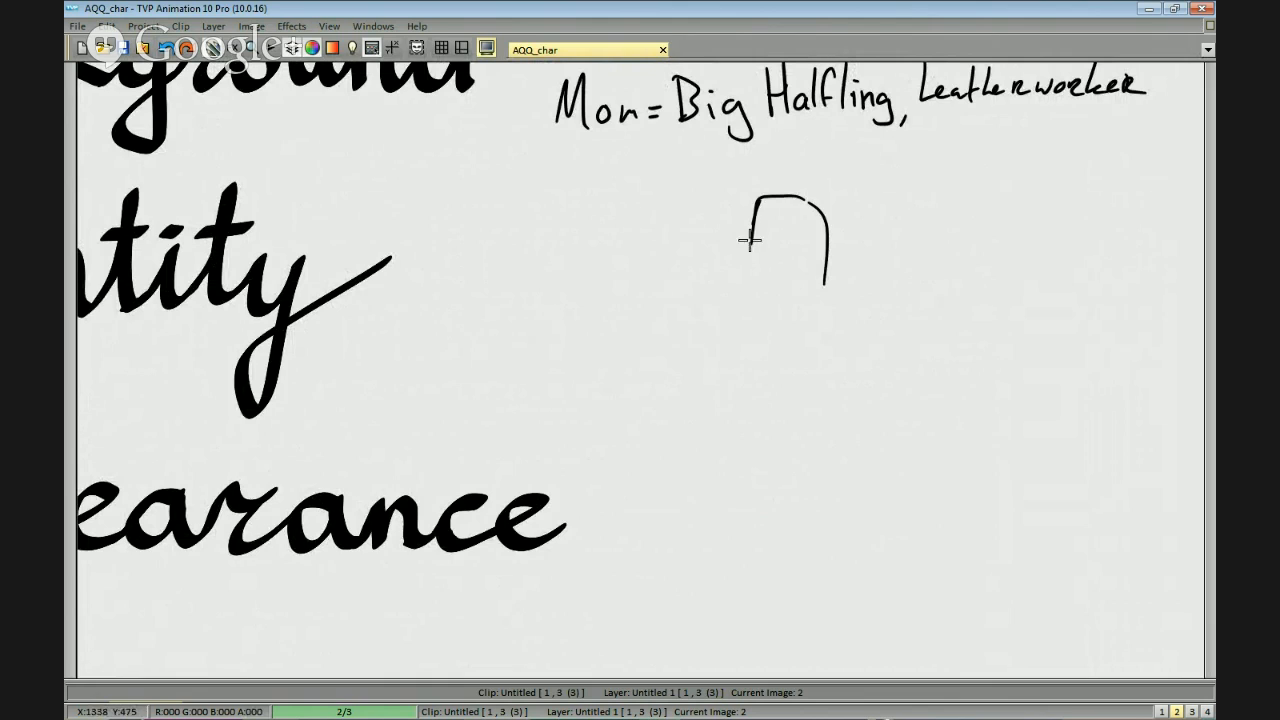
Sketch the first character's shoulders, ears and long jagged beard around the head outline below the parents notes.
mouse_move(829, 284)
mouse_down()
mouse_move(909, 291)
mouse_move(957, 323)
mouse_up()
drag(745, 273, 700, 282)
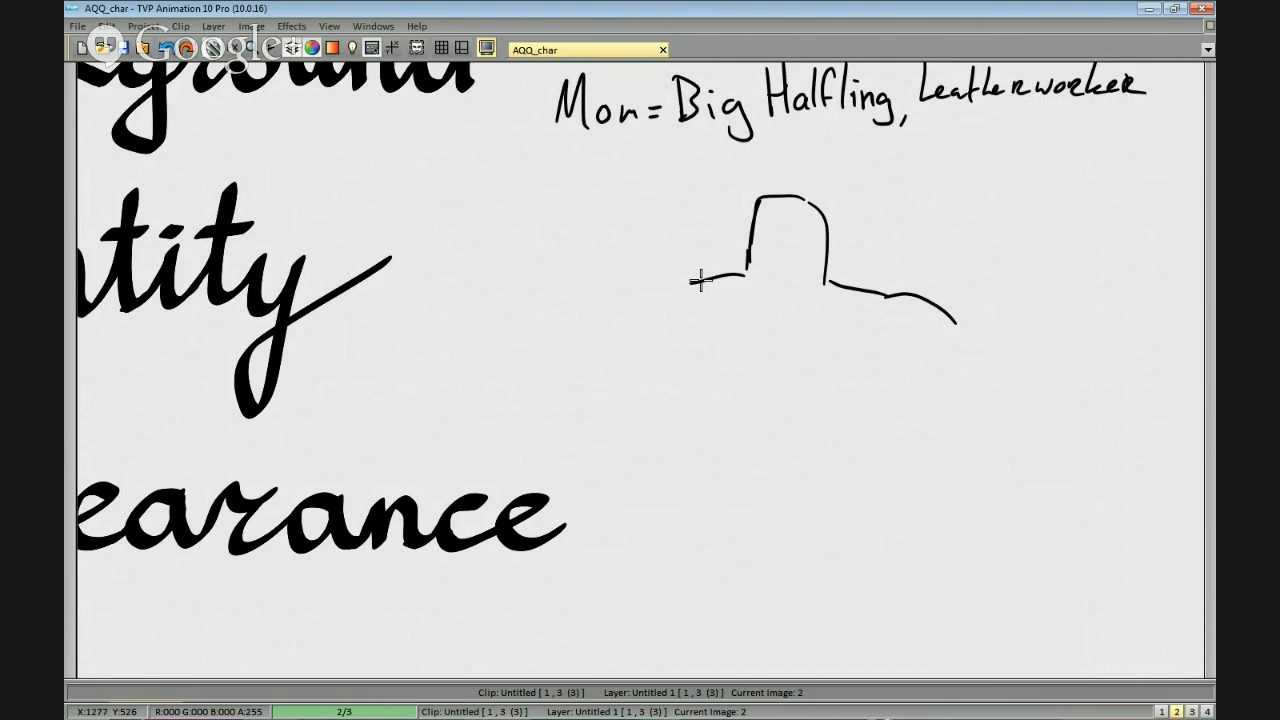
drag(700, 282, 642, 312)
scroll(734, 347, down, 2)
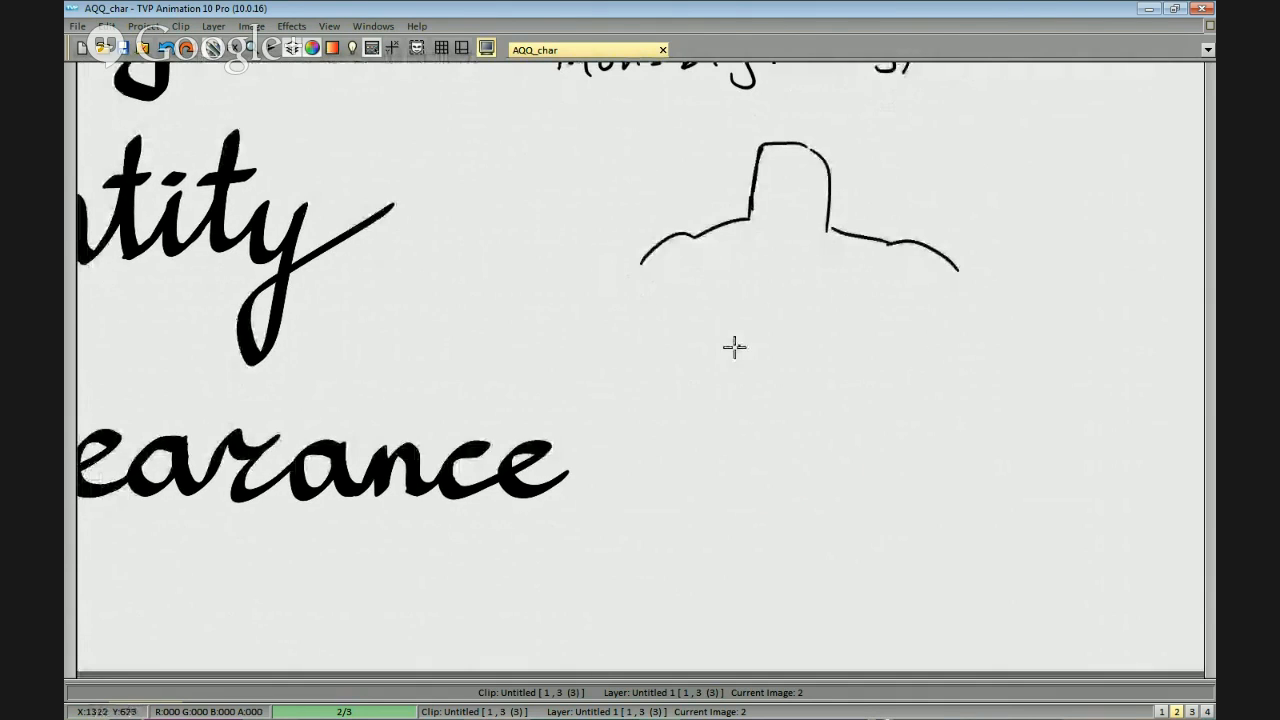
mouse_move(737, 226)
mouse_down()
mouse_move(694, 374)
mouse_move(736, 419)
mouse_move(765, 373)
mouse_move(773, 409)
mouse_move(833, 320)
mouse_move(831, 355)
mouse_move(830, 242)
mouse_move(839, 345)
mouse_move(830, 230)
mouse_up()
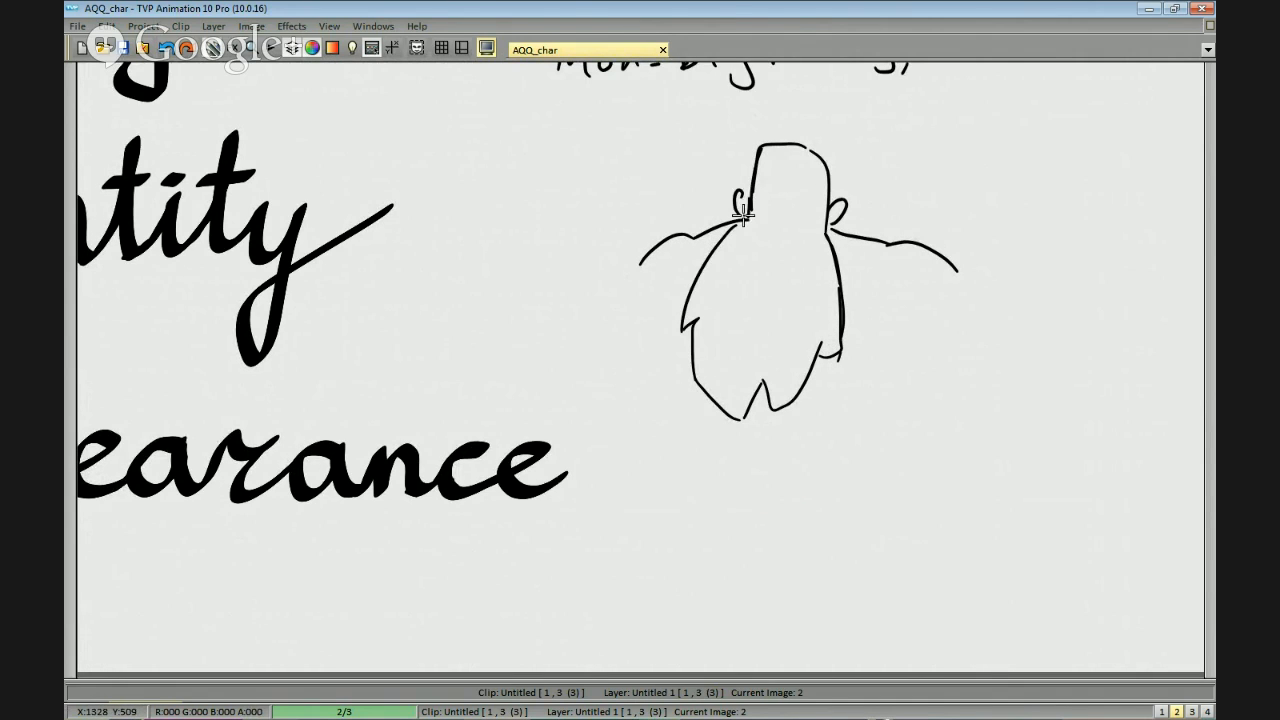
scroll(771, 202, up, 3)
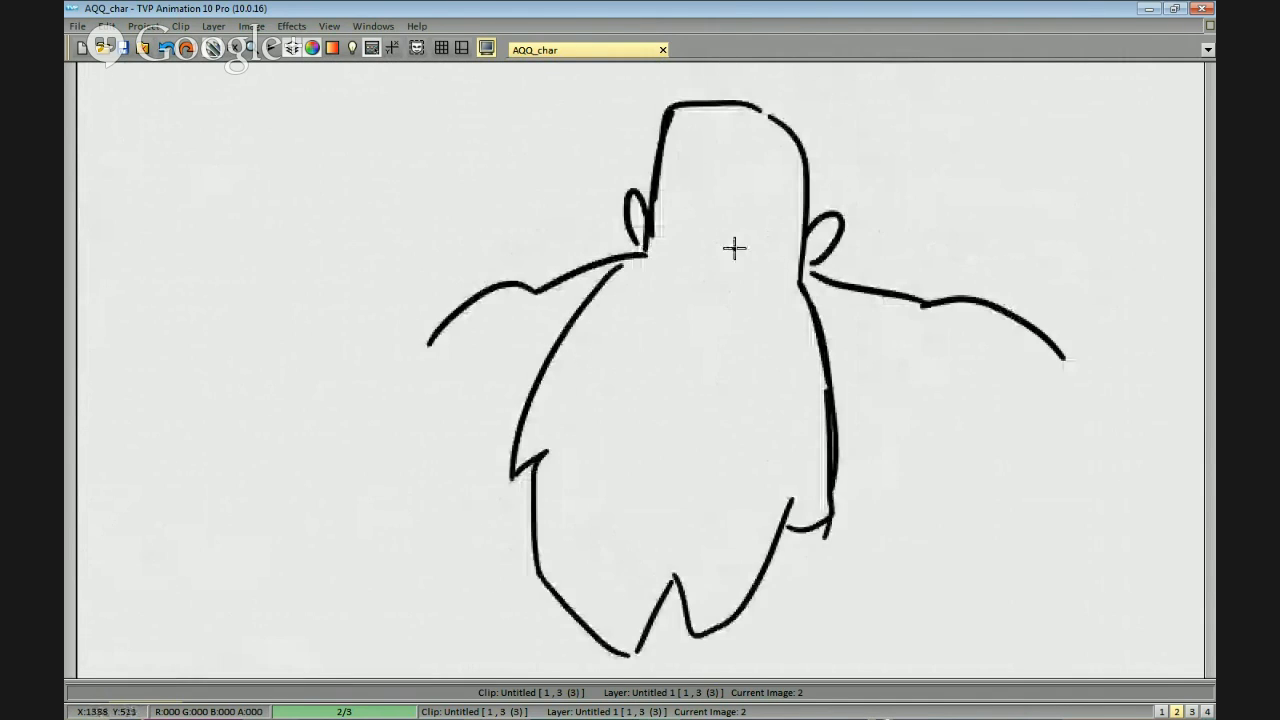
Replace the flat top of the bearded man's head with a spiky tuft of hair.
drag(711, 217, 718, 207)
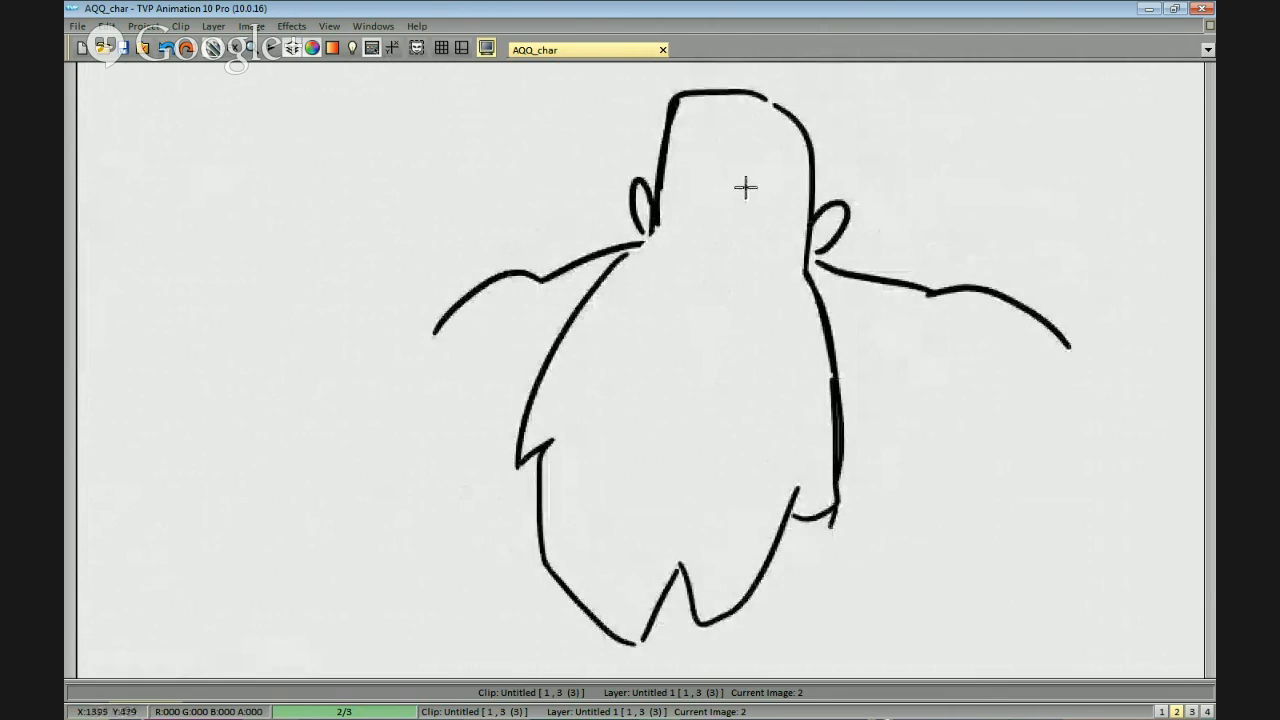
drag(805, 137, 790, 200)
drag(665, 160, 711, 156)
mouse_move(788, 164)
mouse_down()
mouse_move(677, 151)
mouse_move(785, 163)
mouse_move(764, 174)
mouse_move(775, 170)
mouse_move(710, 142)
mouse_up()
key(ctrl+z)
mouse_move(772, 180)
mouse_down()
mouse_move(667, 125)
mouse_move(704, 155)
mouse_move(679, 163)
mouse_move(758, 176)
mouse_up()
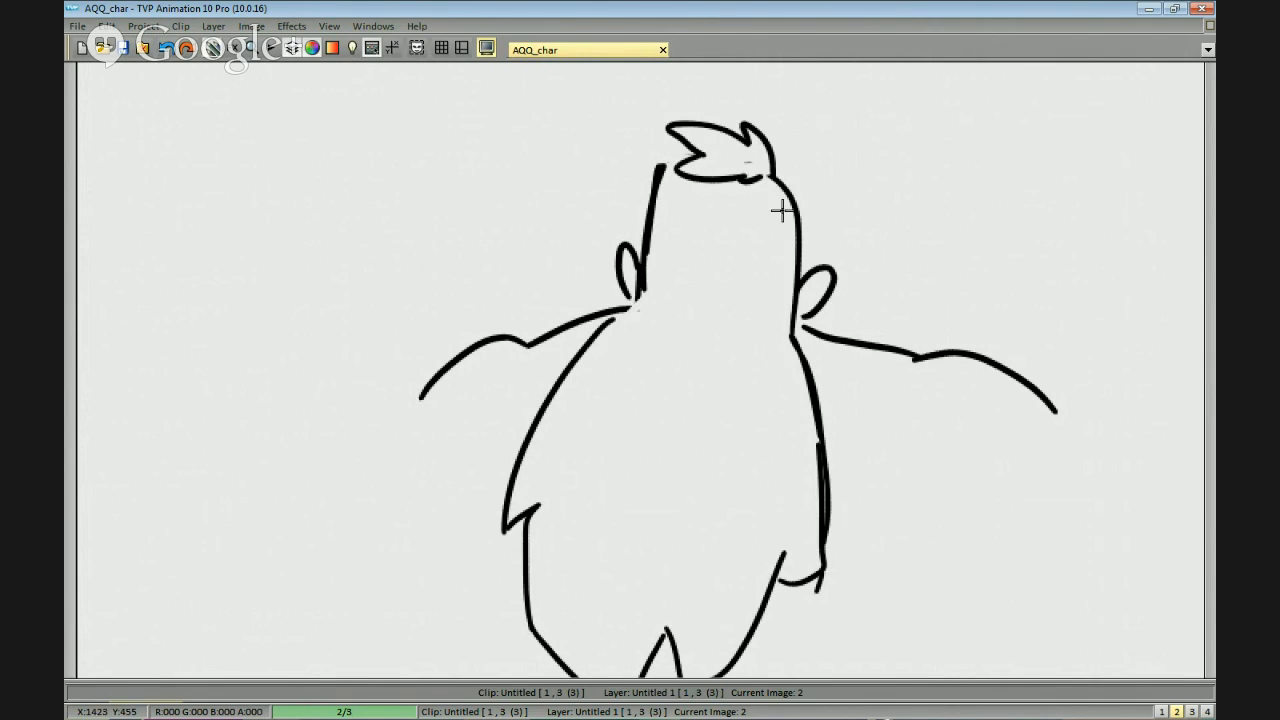
Draw the bearded man's face with slanted eyebrows, eyes, a long nose and a jagged moustache.
mouse_move(711, 225)
mouse_down()
mouse_move(766, 234)
mouse_move(770, 220)
mouse_up()
mouse_move(685, 256)
mouse_down()
mouse_move(667, 208)
mouse_move(684, 258)
mouse_move(754, 256)
mouse_up()
mouse_move(691, 222)
mouse_down()
mouse_move(689, 253)
mouse_move(706, 263)
mouse_move(760, 217)
mouse_up()
key(ctrl+z)
drag(712, 152, 811, 235)
key(ctrl+z)
mouse_move(721, 190)
mouse_down()
mouse_move(664, 228)
mouse_move(707, 236)
mouse_up()
key(ctrl+z)
key(ctrl+z)
drag(720, 192, 648, 233)
drag(648, 233, 705, 222)
mouse_move(675, 270)
mouse_down()
mouse_move(726, 232)
mouse_move(770, 278)
mouse_move(818, 264)
mouse_move(799, 217)
mouse_move(838, 222)
mouse_up()
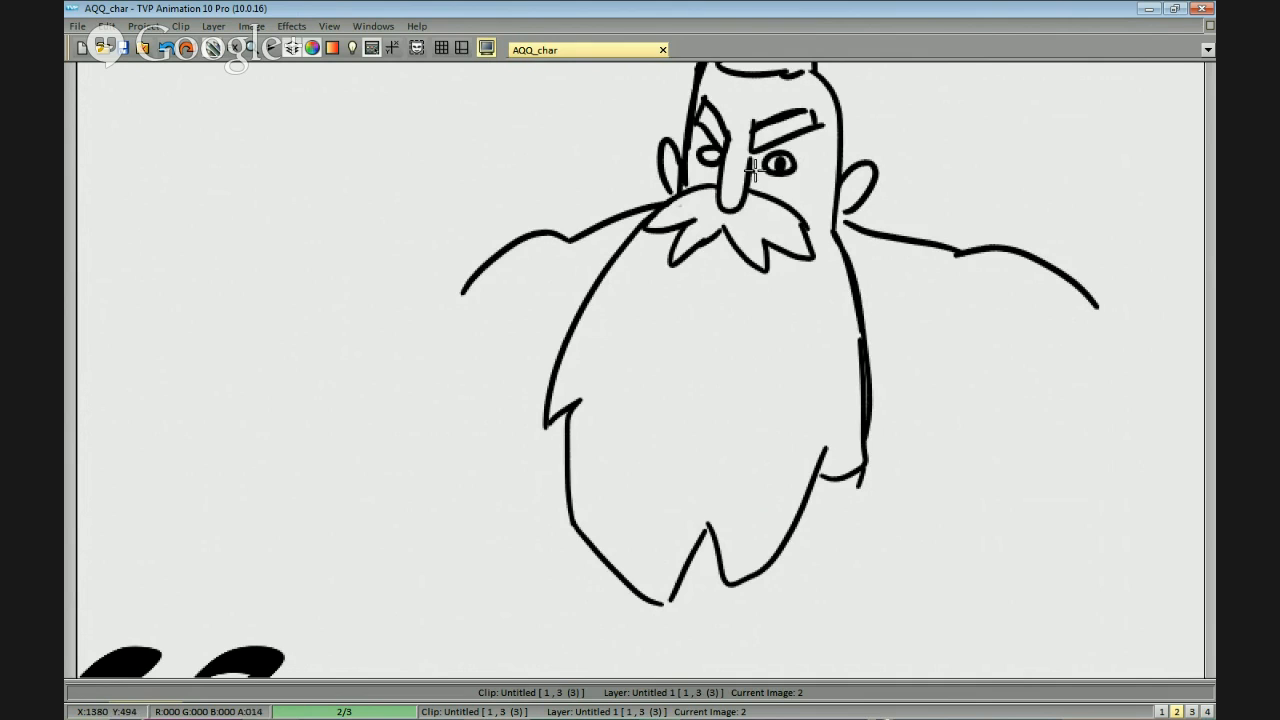
Finish the bearded man's pupils and add inner detail lines to both ears.
drag(869, 231, 779, 231)
key(greater)
key(less)
key(ctrl+z)
mouse_move(594, 196)
mouse_down()
mouse_move(672, 177)
mouse_move(685, 186)
mouse_up()
drag(746, 251, 752, 152)
drag(907, 270, 874, 269)
key(less)
drag(646, 341, 837, 223)
drag(686, 213, 753, 242)
drag(900, 238, 848, 268)
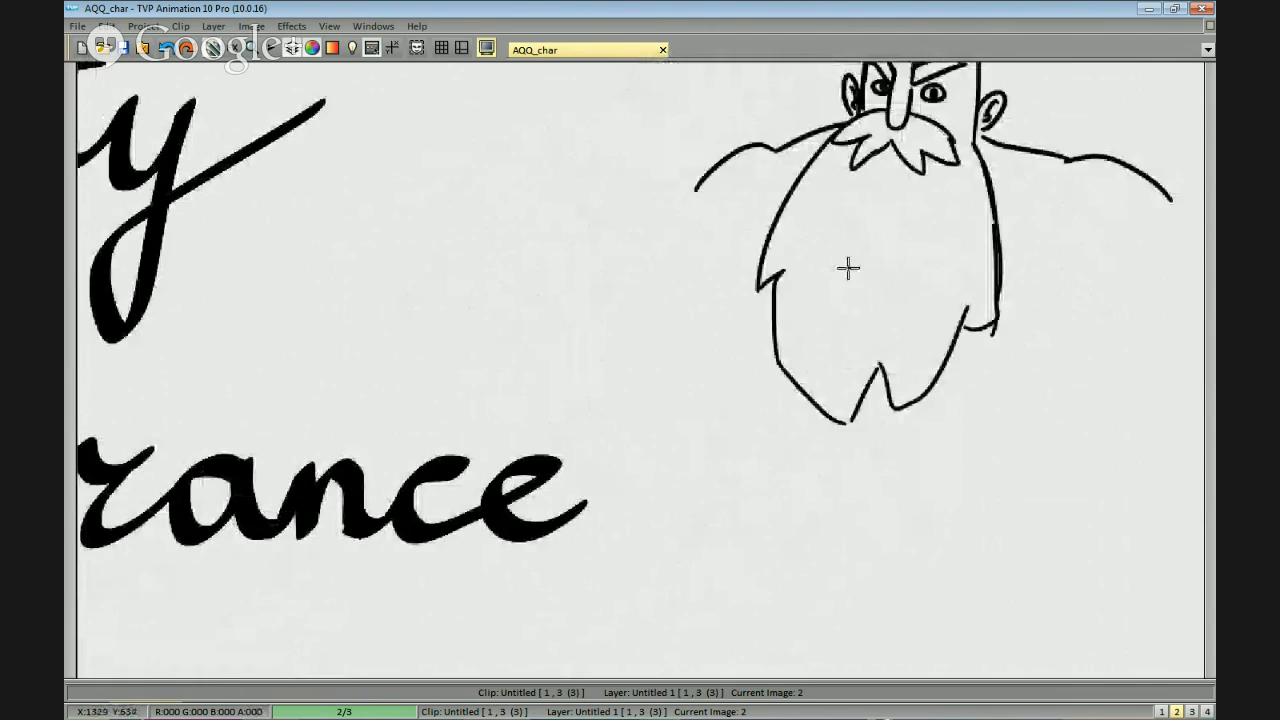
Sketch a raised clenched fist beside the bearded man's shoulder on the lettering side.
drag(590, 177, 653, 152)
drag(662, 155, 690, 264)
key(ctrl+z)
mouse_move(696, 190)
mouse_down()
mouse_move(668, 248)
mouse_move(697, 270)
mouse_up()
key(ctrl+z)
key(ctrl+z)
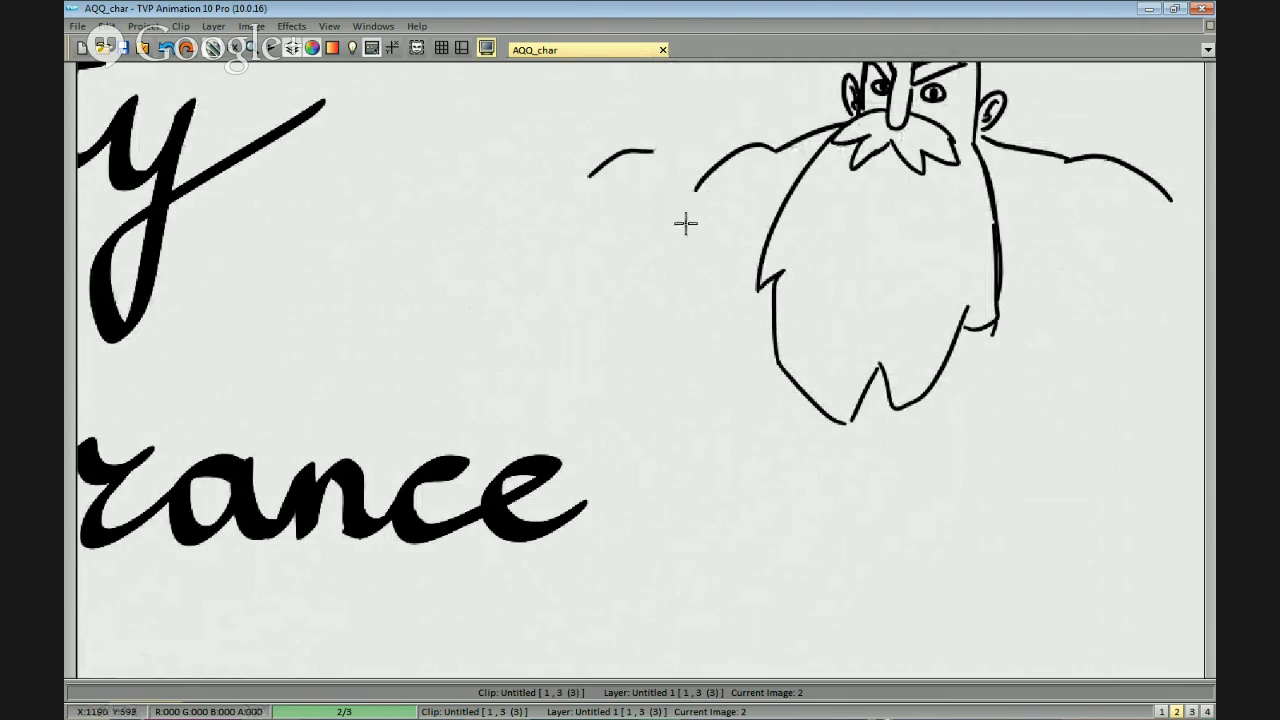
mouse_move(671, 143)
mouse_down()
mouse_move(677, 190)
mouse_move(652, 207)
mouse_up()
key(ctrl+z)
Draw the thick, bent forearm below the raised fist and connect it toward the body.
key(ctrl+z)
mouse_move(647, 163)
mouse_down()
mouse_move(597, 163)
mouse_move(654, 195)
mouse_move(595, 196)
mouse_move(660, 212)
mouse_move(635, 283)
mouse_up()
scroll(660, 231, down, 2)
drag(671, 179, 698, 254)
key(ctrl+z)
key(ctrl+z)
mouse_move(609, 213)
mouse_down()
mouse_move(618, 255)
mouse_move(592, 289)
mouse_move(669, 310)
mouse_move(733, 270)
mouse_up()
key(ctrl+z)
mouse_move(672, 177)
mouse_down()
mouse_move(698, 265)
mouse_move(679, 197)
mouse_move(700, 272)
mouse_up()
Sketch the bearded man's other hand as a gripping fist below the opposite shoulder.
key(ctrl+z)
scroll(829, 231, down, 3)
mouse_move(847, 183)
mouse_down()
mouse_move(884, 272)
mouse_move(860, 266)
mouse_up()
key(ctrl+z)
Draw a long, tapered handle rising diagonally out of the gripping fist.
key(ctrl+z)
mouse_move(845, 313)
mouse_down()
mouse_move(859, 262)
mouse_move(816, 307)
mouse_move(846, 232)
mouse_move(820, 247)
mouse_move(840, 308)
mouse_up()
key(ctrl+z)
mouse_move(836, 224)
mouse_down()
mouse_move(801, 255)
mouse_move(882, 220)
mouse_move(931, 152)
mouse_up()
key(ctrl+z)
key(ctrl+z)
drag(868, 247, 947, 131)
key(ctrl+z)
mouse_move(864, 246)
mouse_down()
mouse_move(951, 144)
mouse_move(884, 177)
mouse_up()
key(ctrl+z)
key(ctrl+z)
drag(940, 118, 858, 236)
drag(948, 142, 862, 241)
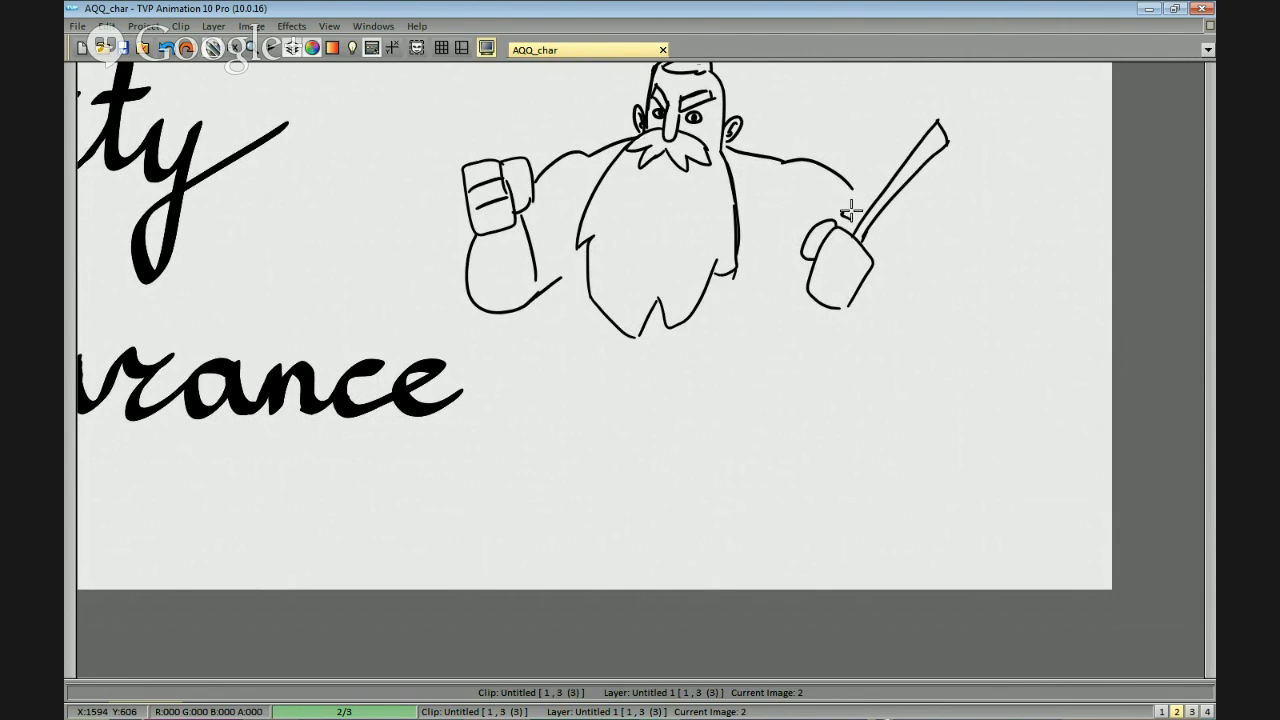
Complete the gripping arm with finger lines, the handle's lower end and a curved forearm with a ragged sleeve edge.
drag(807, 315, 865, 244)
mouse_move(886, 126)
mouse_down()
mouse_move(912, 300)
mouse_move(868, 293)
mouse_up()
key(ctrl+z)
drag(911, 169, 870, 264)
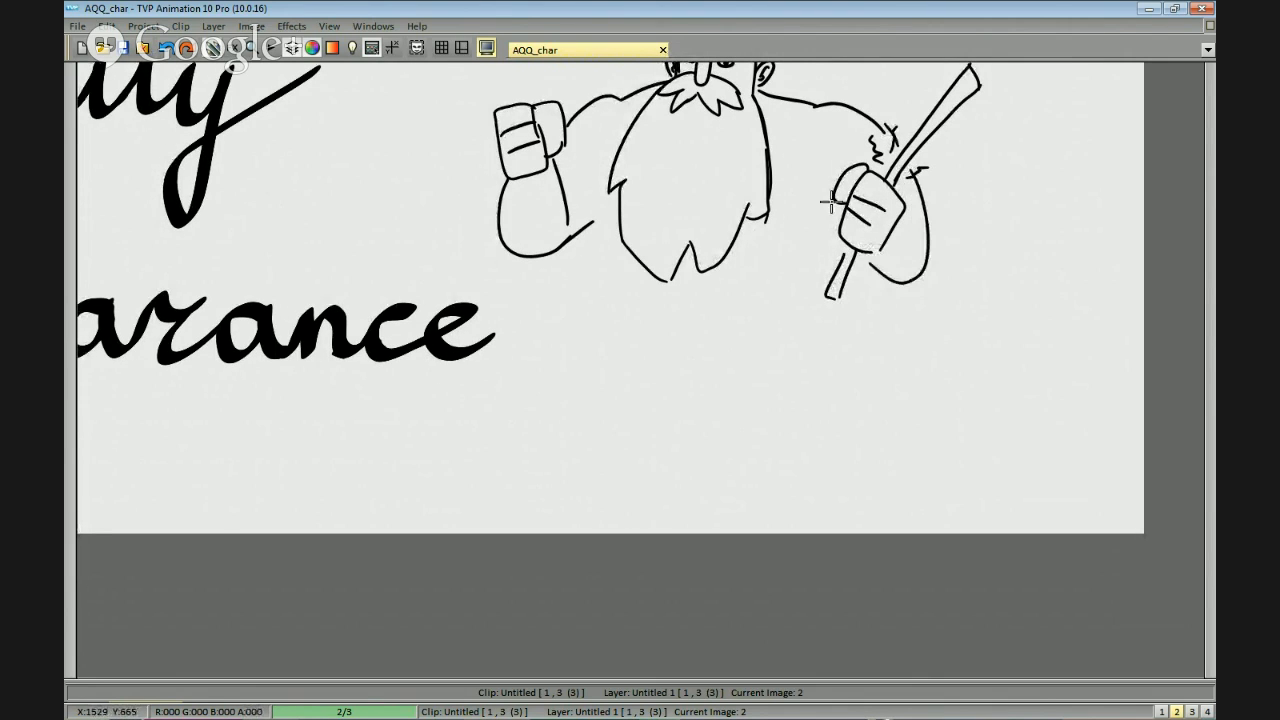
Add slanted torso lines on both sides of the bearded man's body below the arms.
drag(830, 187, 848, 250)
drag(598, 196, 628, 314)
scroll(657, 334, down, 3)
scroll(756, 234, up, 3)
scroll(756, 234, down, 2)
mouse_move(795, 425)
mouse_down()
mouse_move(957, 320)
mouse_move(637, 134)
mouse_move(638, 420)
mouse_move(780, 440)
mouse_move(980, 217)
mouse_move(543, 257)
mouse_move(651, 409)
mouse_move(750, 420)
mouse_move(1043, 309)
mouse_move(791, 157)
mouse_move(723, 437)
mouse_move(760, 438)
mouse_up()
scroll(748, 345, up, 2)
scroll(760, 420, down, 2)
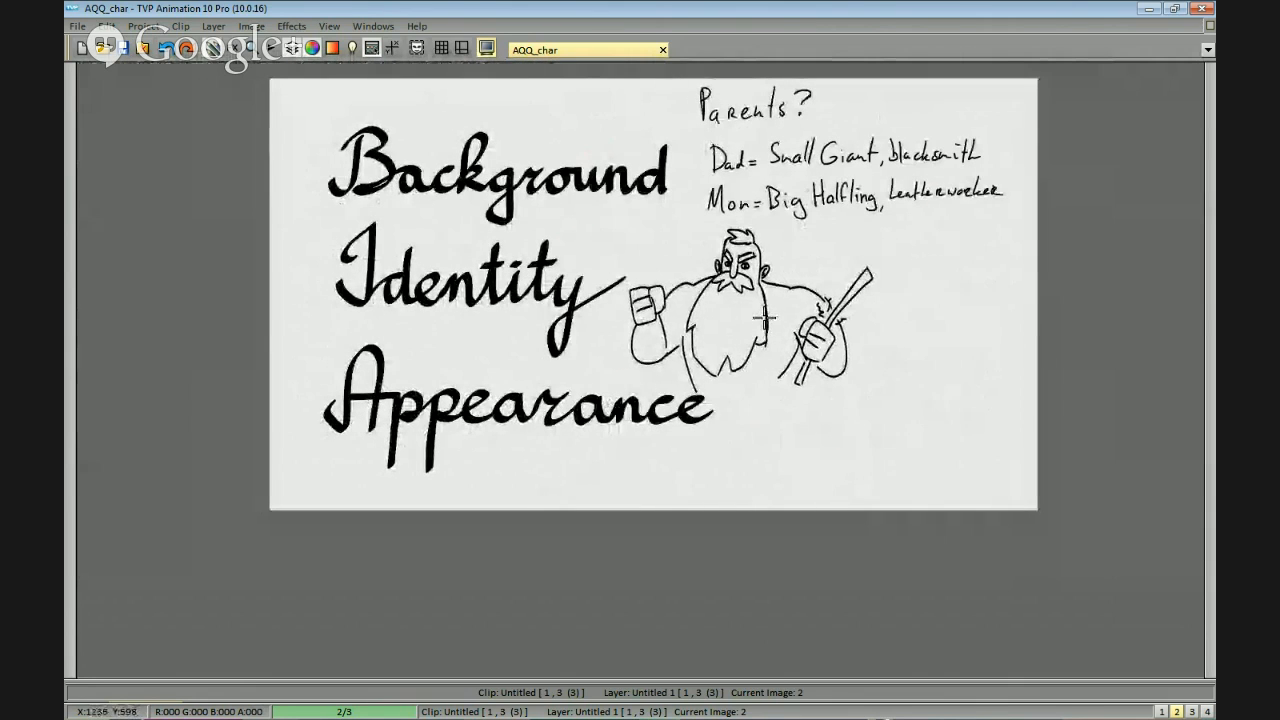
Remove the large Background, Identity and Appearance lettering and move the bearded figure into the cleared area.
drag(890, 377, 840, 371)
key(b)
scroll(786, 286, up, 2)
scroll(805, 337, down, 2)
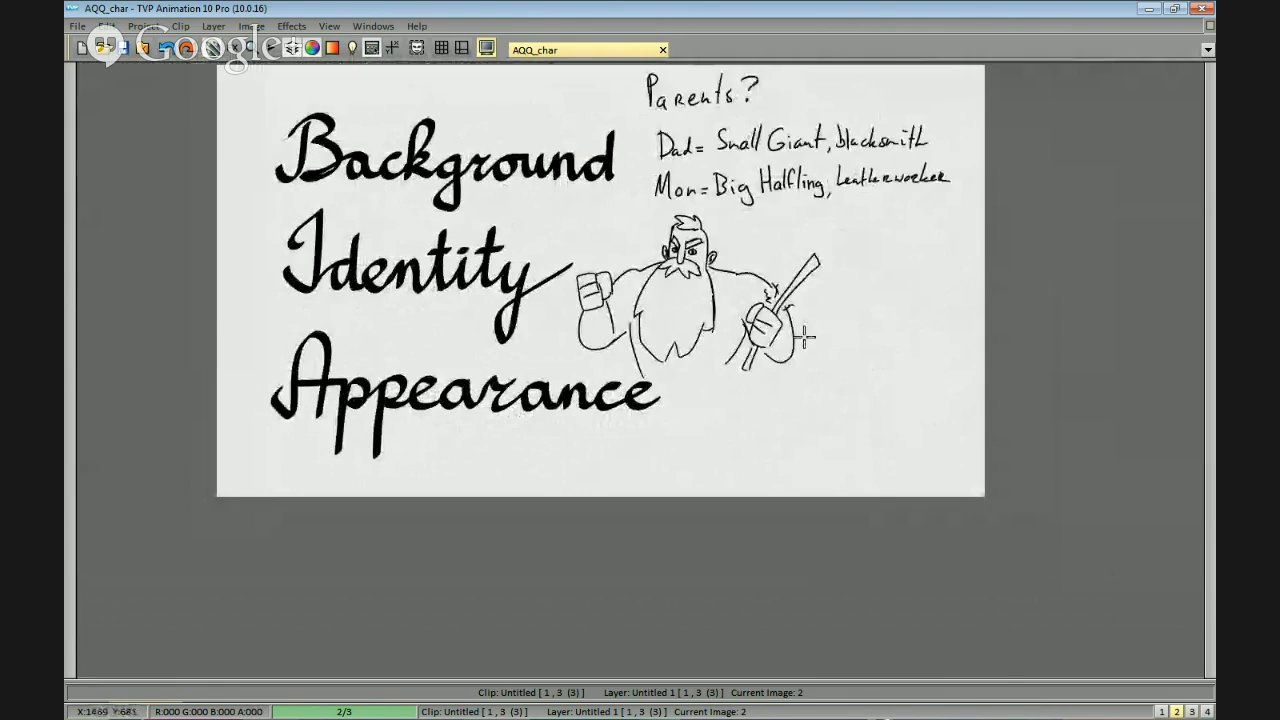
scroll(792, 355, up, 1)
drag(729, 388, 757, 374)
scroll(757, 374, down, 1)
drag(540, 413, 664, 380)
mouse_move(585, 406)
mouse_down()
mouse_move(443, 297)
mouse_move(560, 424)
mouse_up()
mouse_move(622, 292)
mouse_down()
mouse_move(654, 366)
mouse_move(749, 354)
mouse_move(397, 284)
mouse_move(440, 340)
mouse_up()
mouse_move(751, 251)
mouse_down()
mouse_move(429, 346)
mouse_move(740, 260)
mouse_up()
mouse_move(870, 475)
mouse_down()
mouse_move(857, 420)
mouse_move(566, 368)
mouse_move(786, 466)
mouse_up()
drag(998, 393, 809, 388)
mouse_move(749, 441)
mouse_down()
mouse_move(780, 431)
mouse_move(751, 249)
mouse_move(700, 480)
mouse_up()
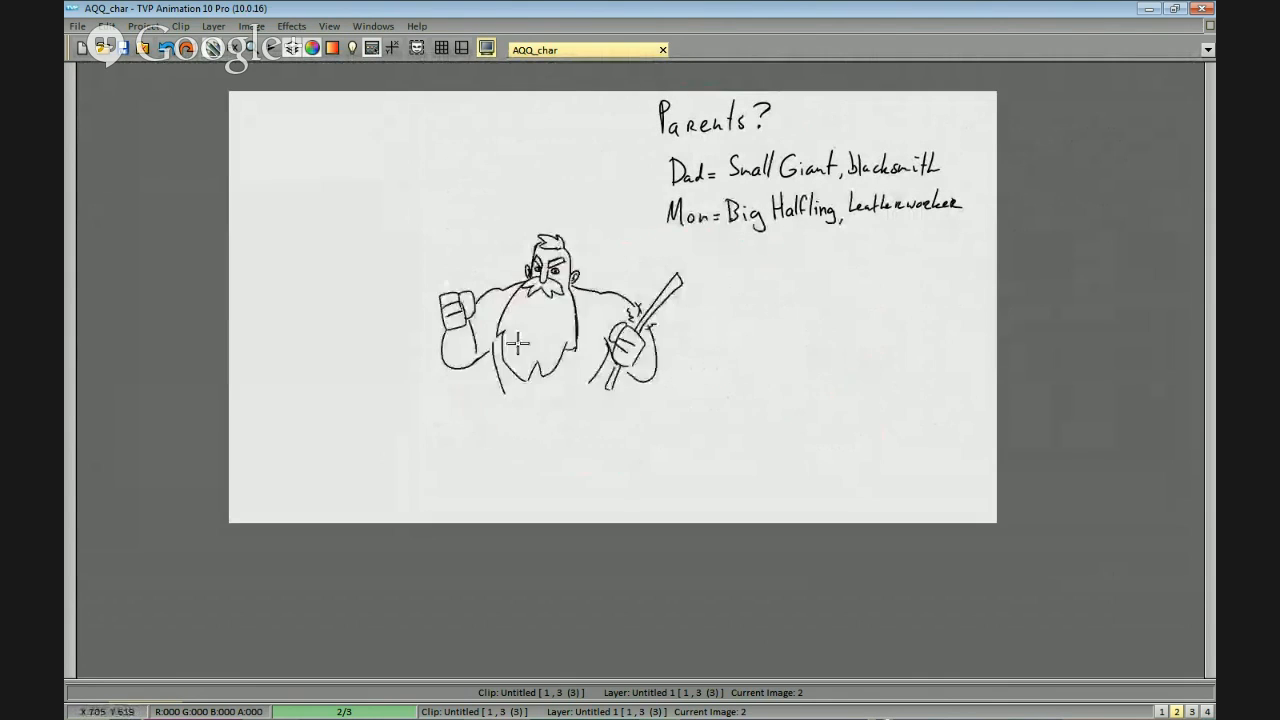
click(349, 223)
Draw the second character's head as a rounded shape with a flat jaw below the mother's note.
scroll(717, 386, up, 2)
mouse_move(766, 249)
mouse_down()
mouse_move(746, 237)
mouse_move(765, 292)
mouse_up()
key(ctrl+z)
mouse_move(768, 250)
mouse_down()
mouse_move(748, 240)
mouse_move(765, 263)
mouse_move(724, 307)
mouse_move(775, 271)
mouse_move(713, 318)
mouse_move(785, 285)
mouse_up()
key(ctrl+z)
key(ctrl+z)
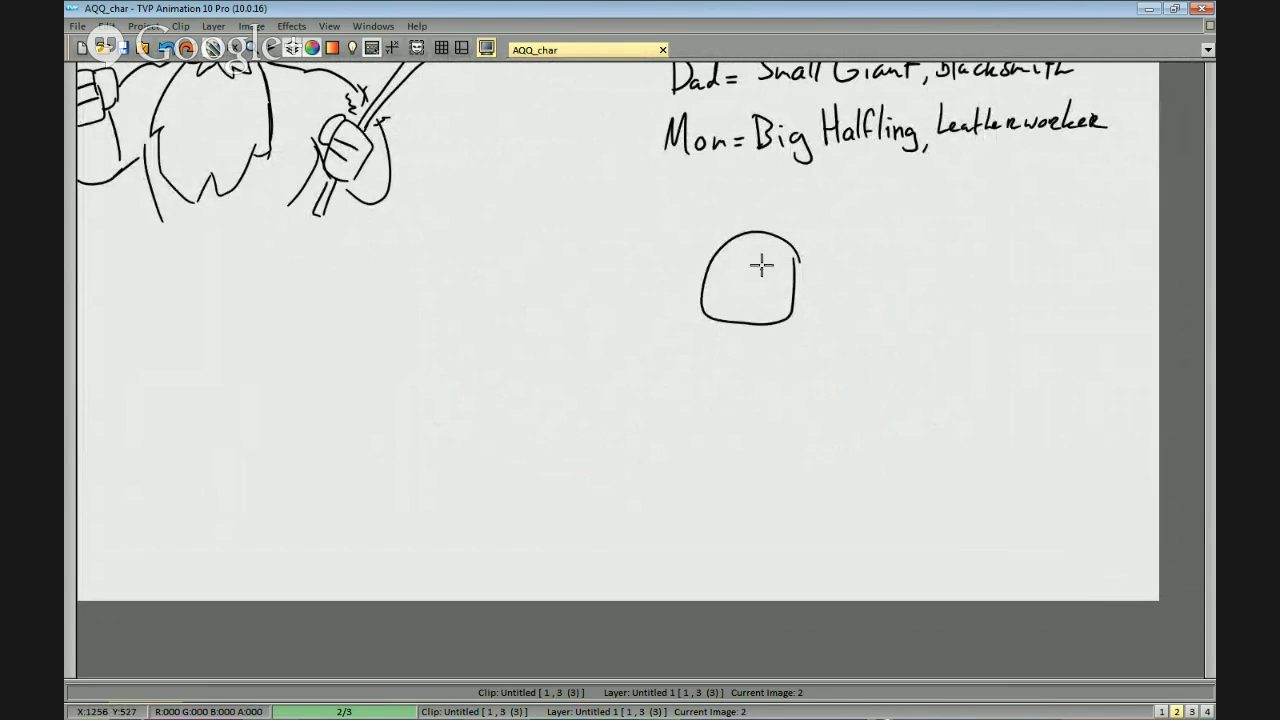
Draw two almond-shaped eyes with filled pupils on the second character's head.
scroll(786, 253, up, 2)
mouse_move(802, 223)
mouse_down()
mouse_move(890, 208)
mouse_move(858, 212)
mouse_move(869, 214)
mouse_move(843, 181)
mouse_move(849, 216)
mouse_move(873, 181)
mouse_move(872, 202)
mouse_up()
key(ctrl+z)
key(ctrl+z)
key(ctrl+z)
key(ctrl+z)
key(ctrl+z)
key(ctrl+z)
key(ctrl+z)
key(ctrl+z)
mouse_move(777, 207)
mouse_down()
mouse_move(744, 180)
mouse_move(748, 201)
mouse_up()
key(ctrl+z)
drag(894, 223, 882, 225)
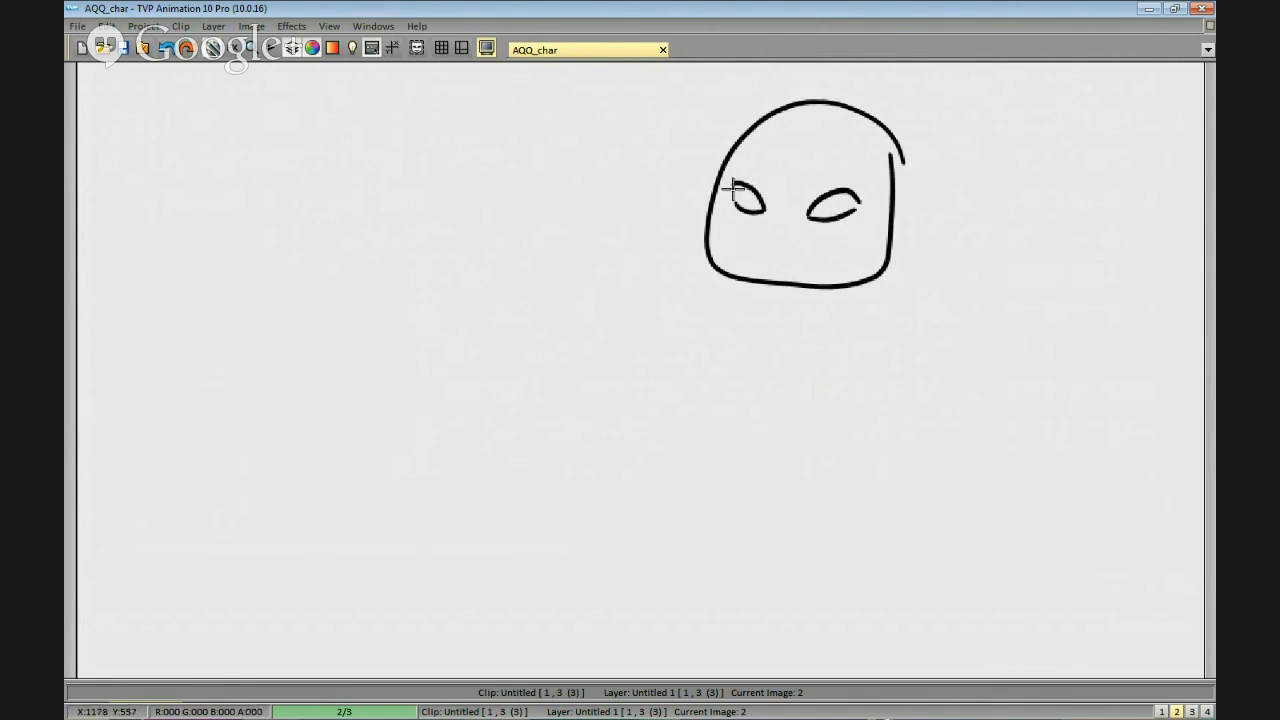
scroll(789, 194, up, 1)
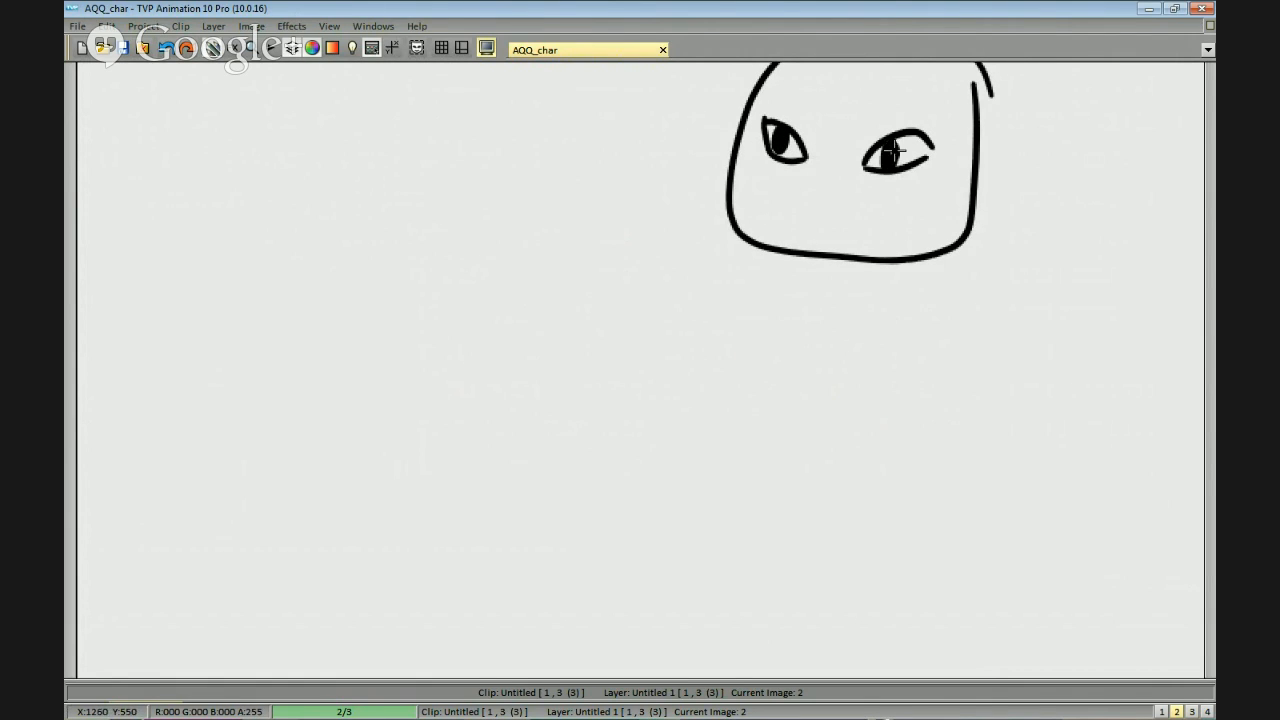
Draw a straight mouth with a short lower-lip line on the second character's face.
mouse_move(940, 178)
mouse_down()
mouse_move(883, 169)
mouse_move(843, 226)
mouse_move(733, 243)
mouse_move(849, 251)
mouse_up()
scroll(843, 226, down, 1)
scroll(811, 231, up, 1)
key(ctrl+z)
mouse_move(723, 242)
mouse_down()
mouse_move(818, 251)
mouse_move(795, 256)
mouse_up()
drag(883, 238, 851, 261)
scroll(877, 256, down, 1)
scroll(843, 255, up, 1)
Add swept, tufted hair and two small ears to the second character's head.
drag(866, 154, 848, 233)
mouse_move(862, 211)
mouse_down()
mouse_move(743, 137)
mouse_move(643, 220)
mouse_move(719, 232)
mouse_up()
drag(739, 226, 872, 230)
drag(865, 294, 861, 226)
drag(869, 175, 864, 169)
mouse_move(859, 249)
mouse_down()
mouse_move(880, 263)
mouse_move(868, 277)
mouse_up()
mouse_move(614, 228)
mouse_down()
mouse_move(595, 230)
mouse_move(595, 252)
mouse_up()
scroll(680, 262, down, 1)
drag(824, 303, 816, 257)
key(ctrl+z)
drag(608, 212, 608, 242)
drag(713, 271, 712, 195)
scroll(750, 200, down, 1)
mouse_move(720, 308)
mouse_down()
mouse_move(756, 246)
mouse_move(790, 288)
mouse_up()
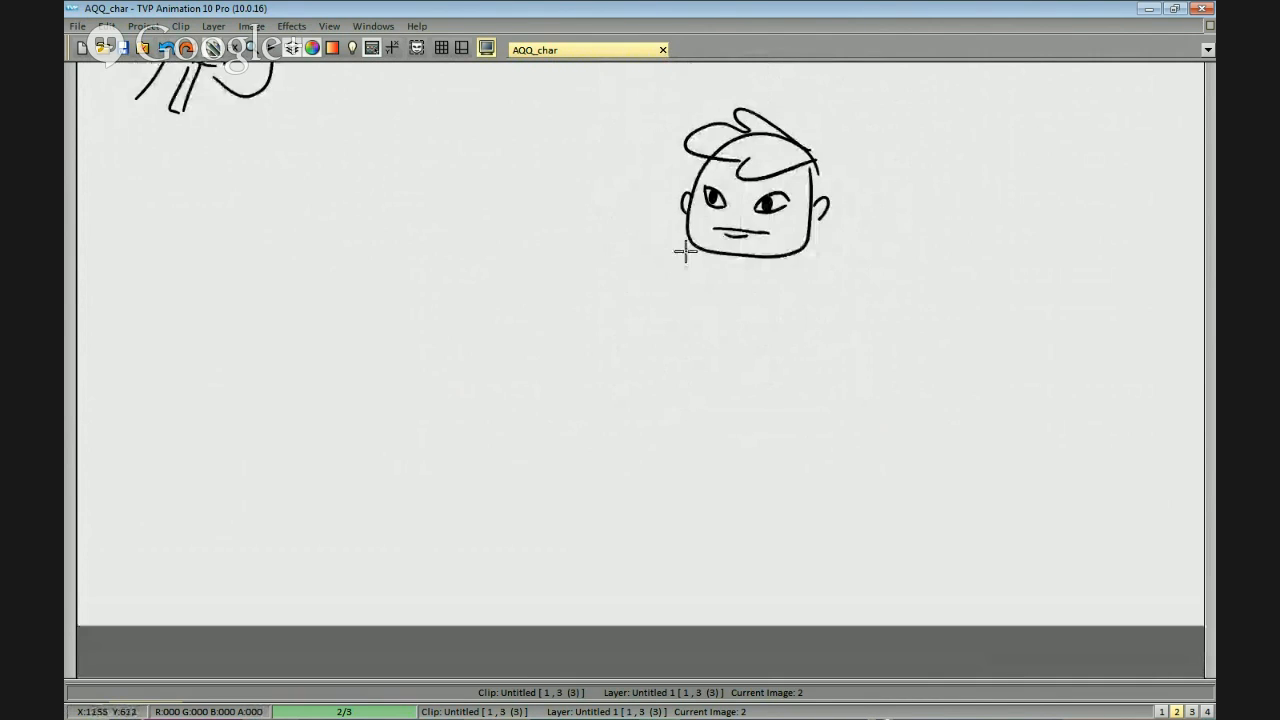
Draw sloping shoulder lines on both sides of the second character's head.
mouse_move(812, 232)
mouse_down()
mouse_move(917, 294)
mouse_move(957, 391)
mouse_move(911, 351)
mouse_up()
scroll(917, 294, down, 1)
scroll(957, 391, down, 1)
scroll(895, 354, up, 1)
scroll(749, 361, up, 1)
drag(749, 361, 800, 317)
drag(708, 249, 688, 258)
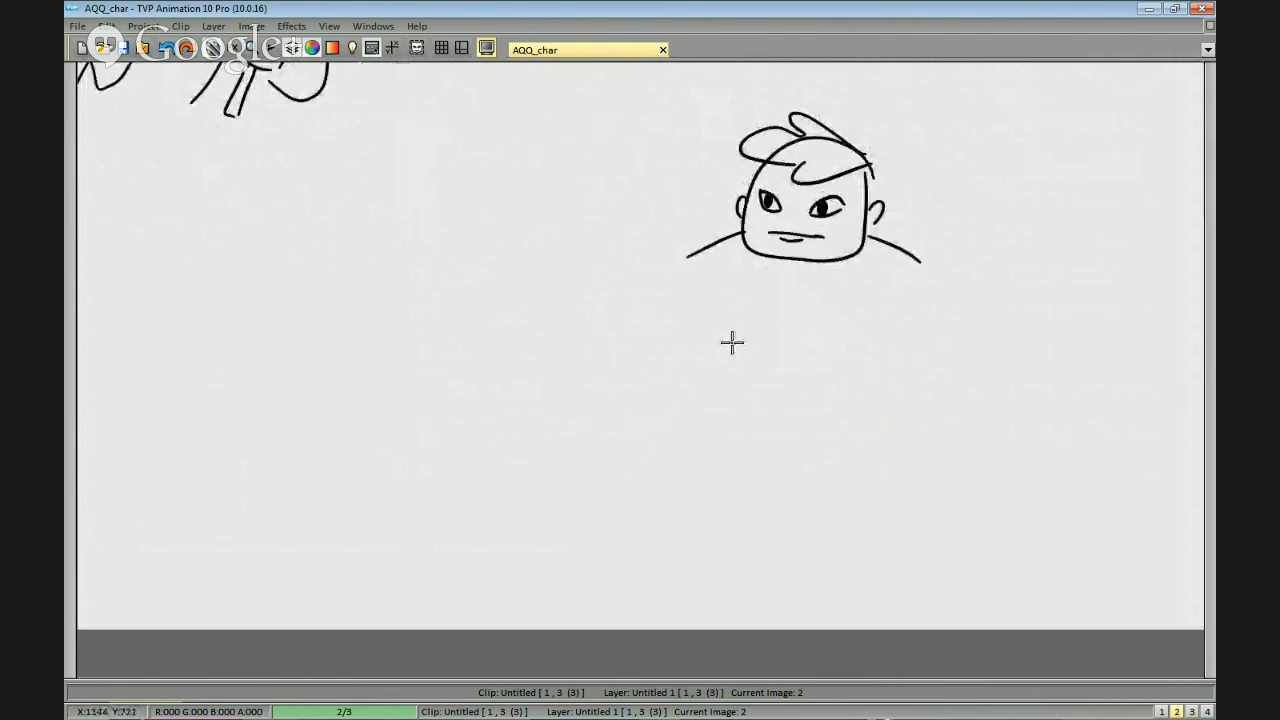
drag(731, 343, 749, 311)
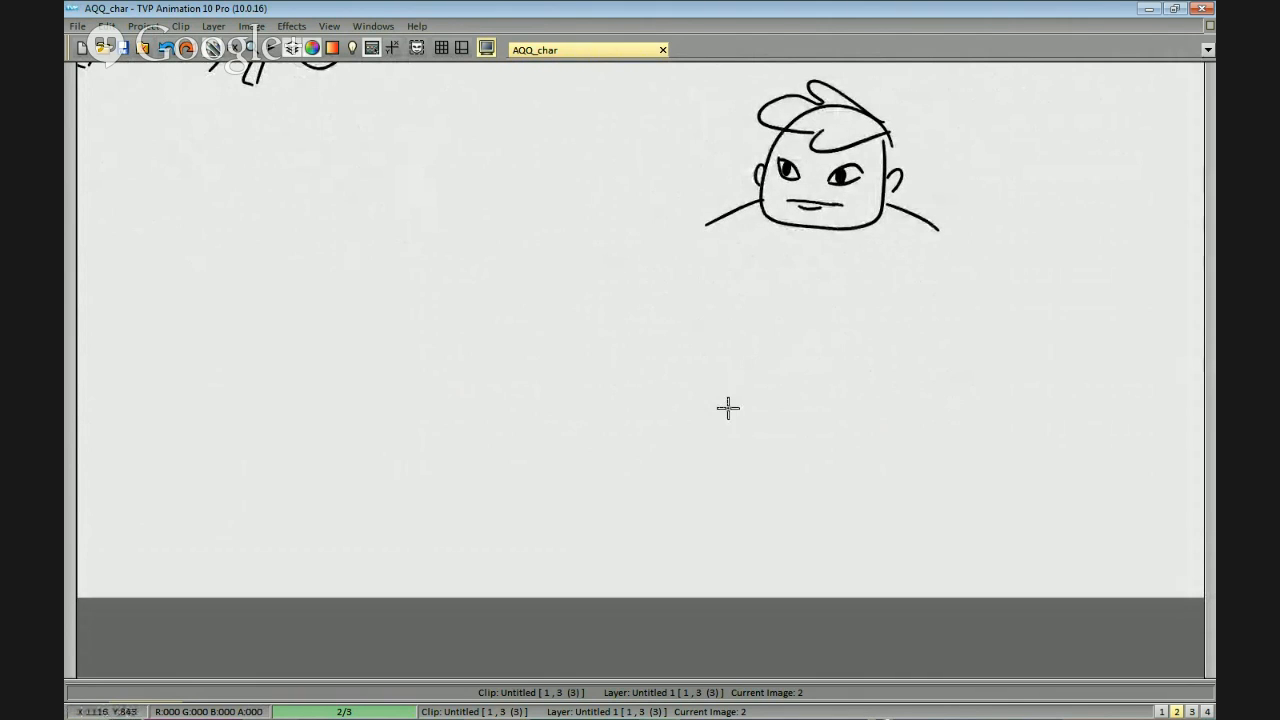
drag(886, 320, 854, 340)
drag(762, 323, 796, 316)
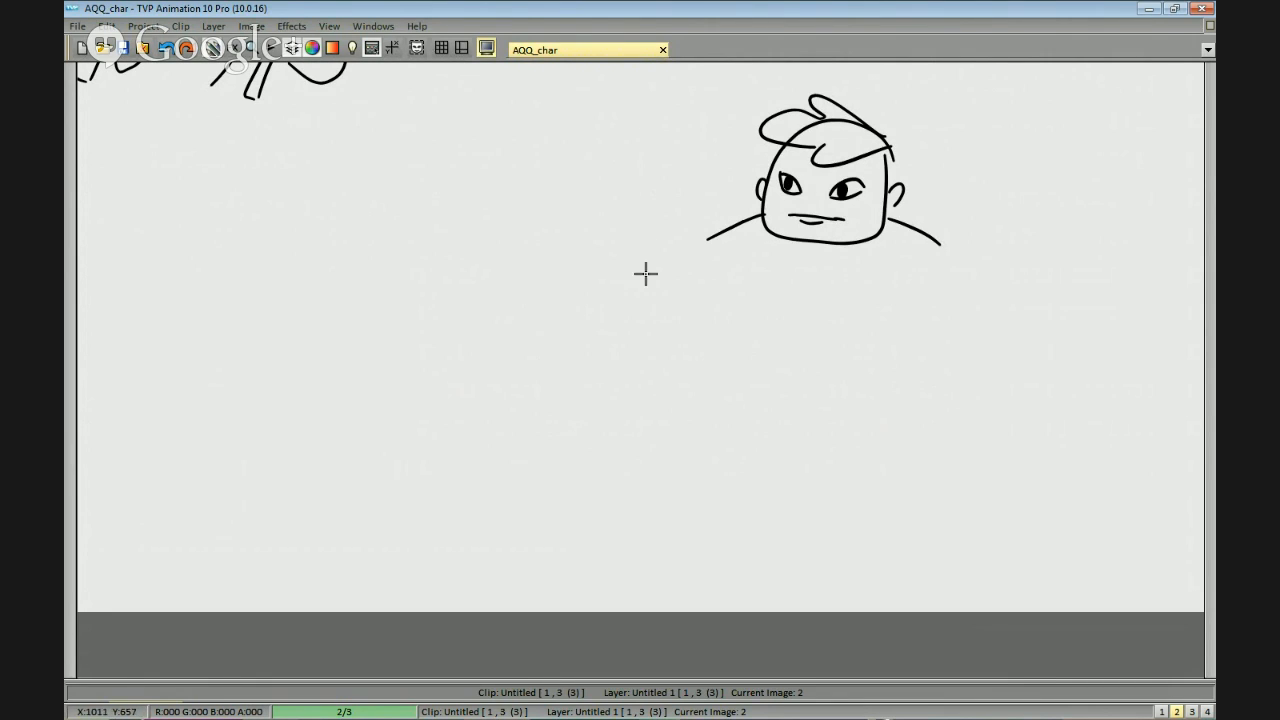
Shorten one shoulder line and draw a massive rounded upper arm from the other shoulder down to the elbow.
drag(666, 206, 615, 184)
drag(655, 246, 681, 242)
drag(915, 229, 986, 330)
drag(906, 285, 895, 340)
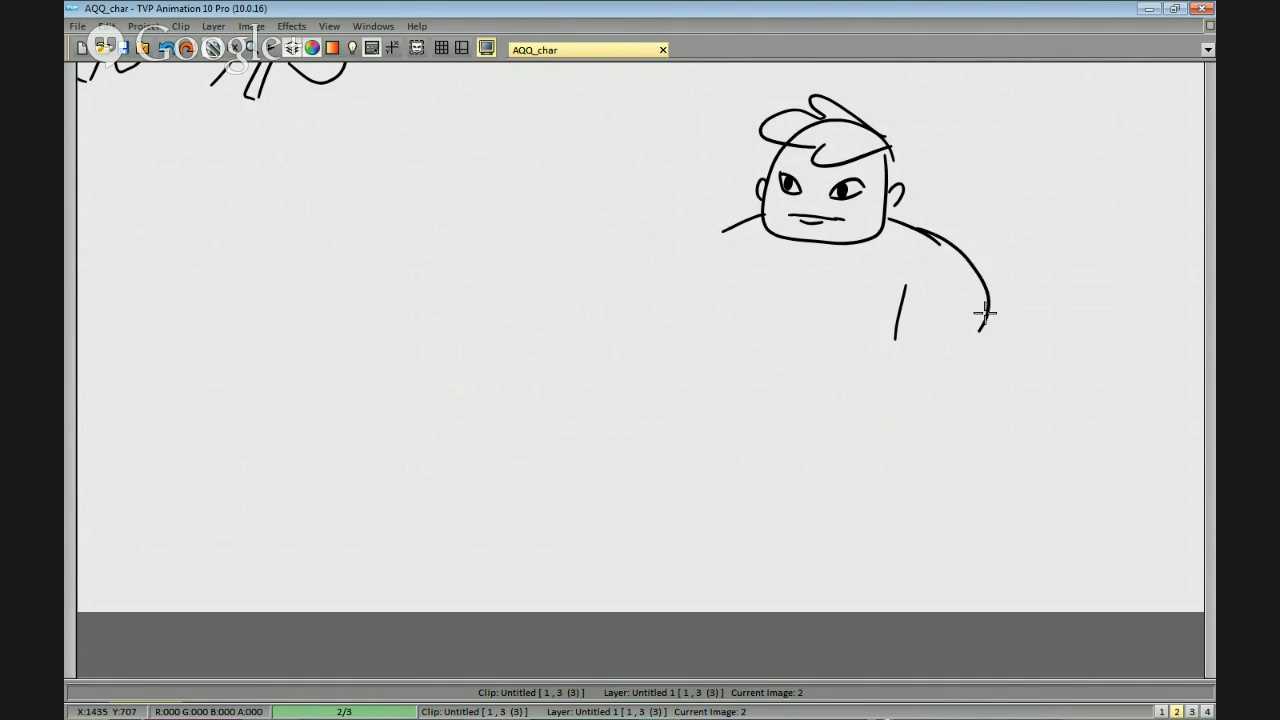
drag(988, 313, 890, 426)
Draw the second character's forearm across the body, ending in a blocky fist.
mouse_move(893, 298)
mouse_down()
mouse_move(870, 377)
mouse_move(746, 358)
mouse_up()
mouse_move(878, 424)
mouse_down()
mouse_move(760, 395)
mouse_move(735, 325)
mouse_up()
key(ctrl+z)
mouse_move(699, 381)
mouse_down()
mouse_move(755, 397)
mouse_move(706, 331)
mouse_move(752, 396)
mouse_up()
key(ctrl+z)
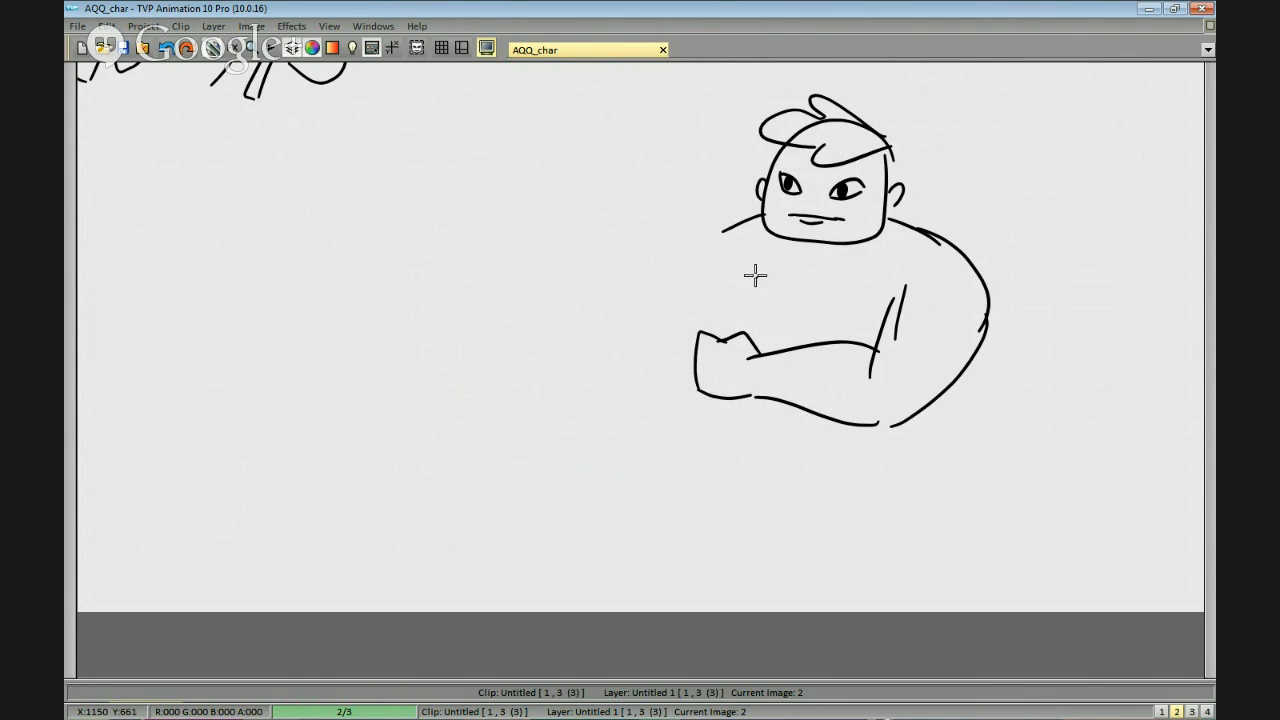
scroll(723, 229, up, 3)
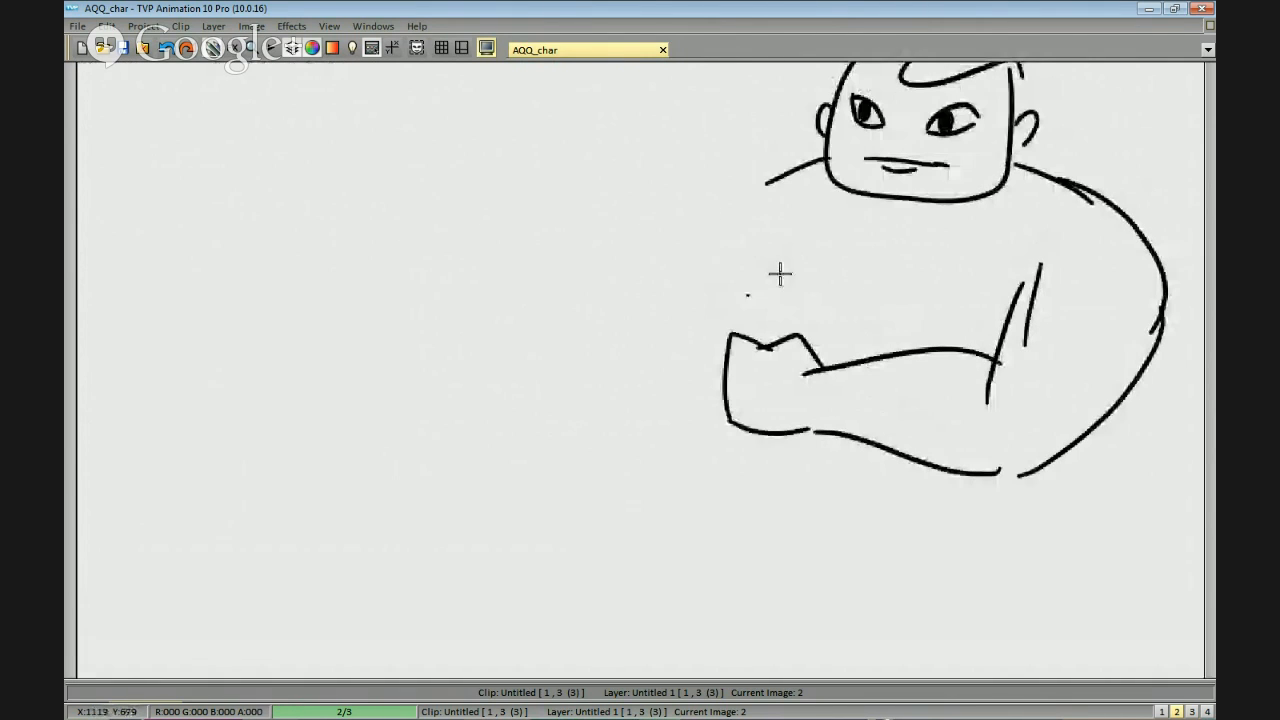
Draw the second character's raised forearm rising from behind the blocky fist, with two side lines and a closed elbow edge.
key(ctrl+z)
drag(668, 176, 746, 272)
drag(612, 228, 676, 345)
mouse_move(668, 340)
mouse_down()
mouse_move(725, 316)
mouse_move(734, 346)
mouse_up()
key(ctrl+z)
key(ctrl+z)
drag(750, 334, 749, 280)
drag(695, 211, 716, 282)
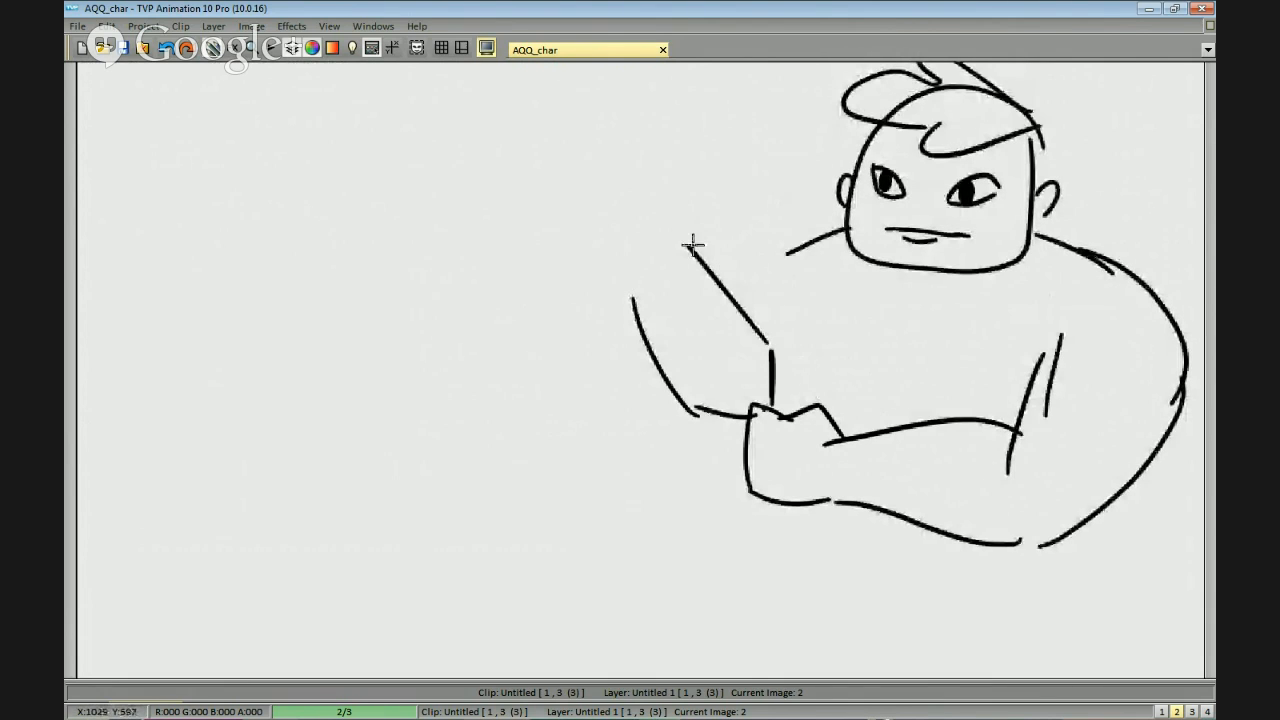
drag(628, 278, 636, 306)
mouse_move(695, 231)
mouse_down()
mouse_move(692, 172)
mouse_move(674, 207)
mouse_up()
key(ctrl+z)
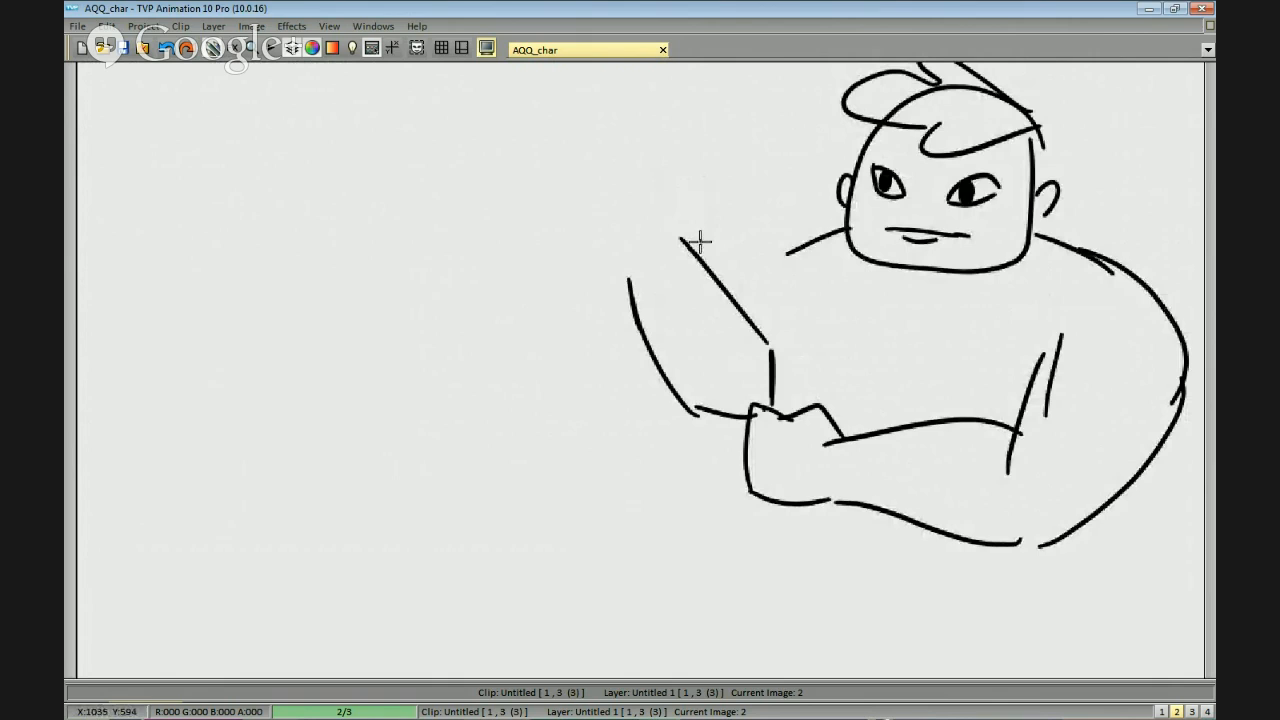
Draw a clenched fist with finger lines and a thumb atop the raised forearm, plus two curved bracer lines below it.
drag(625, 277, 671, 214)
key(ctrl+z)
drag(631, 278, 593, 192)
mouse_move(658, 150)
mouse_down()
mouse_move(661, 208)
mouse_move(633, 222)
mouse_move(637, 245)
mouse_move(618, 234)
mouse_move(663, 178)
mouse_move(664, 210)
mouse_up()
key(ctrl+z)
drag(665, 233, 676, 236)
mouse_move(620, 198)
mouse_down()
mouse_move(660, 195)
mouse_move(661, 167)
mouse_up()
mouse_move(685, 266)
mouse_down()
mouse_move(680, 189)
mouse_move(666, 279)
mouse_move(650, 265)
mouse_move(659, 230)
mouse_move(633, 218)
mouse_move(693, 242)
mouse_move(637, 223)
mouse_move(683, 197)
mouse_up()
key(ctrl+z)
drag(631, 256, 707, 224)
drag(656, 302, 739, 282)
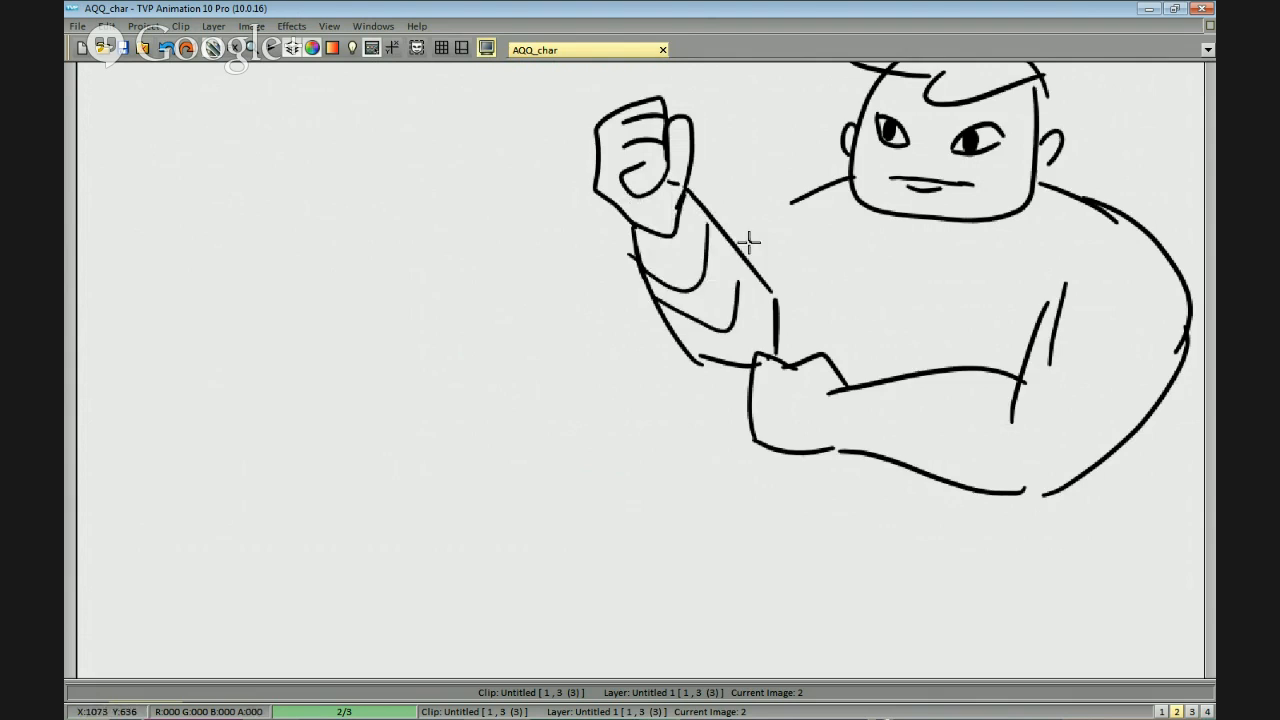
Draw the rounded shoulder outline behind the raised forearm and complete the underside of that arm's elbow.
scroll(923, 306, down, 1)
drag(923, 306, 922, 297)
mouse_move(745, 250)
mouse_down()
mouse_move(715, 268)
mouse_move(770, 240)
mouse_move(736, 252)
mouse_move(746, 284)
mouse_up()
drag(688, 330, 733, 357)
key(ctrl+z)
drag(692, 331, 732, 371)
scroll(986, 309, down, 1)
Draw the curved chest line above the crossed forearm and a scooped neckline below the chin.
scroll(986, 309, up, 1)
mouse_move(789, 292)
mouse_down()
mouse_move(791, 260)
mouse_move(759, 301)
mouse_up()
drag(822, 252, 811, 306)
key(ctrl+z)
mouse_move(821, 250)
mouse_down()
mouse_move(807, 295)
mouse_move(830, 310)
mouse_up()
key(ctrl+z)
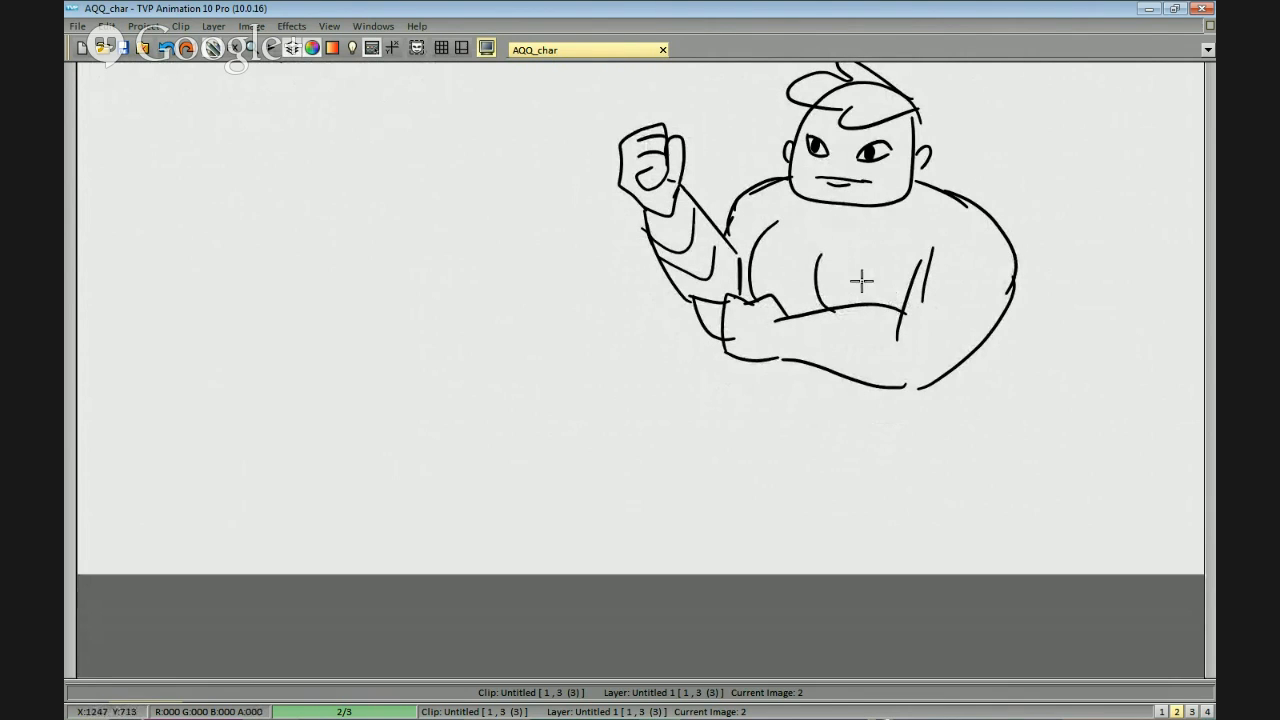
mouse_move(788, 188)
mouse_down()
mouse_move(790, 262)
mouse_move(913, 225)
mouse_move(961, 192)
mouse_up()
drag(897, 237, 917, 219)
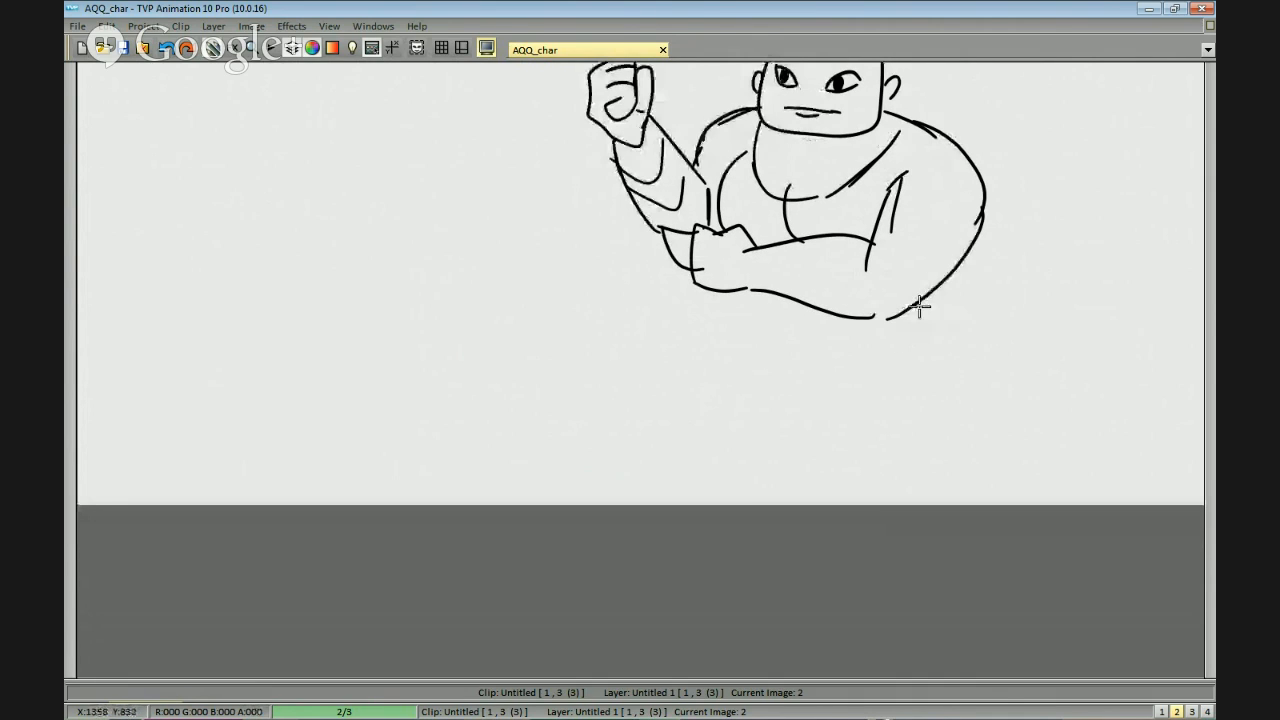
Draw two slightly converging waist lines below the crossed forearm to form the second character's torso.
drag(933, 283, 901, 371)
drag(715, 288, 734, 363)
key(ctrl+z)
drag(733, 290, 753, 366)
key(ctrl+z)
key(ctrl+z)
drag(925, 291, 906, 349)
key(ctrl+z)
drag(935, 161, 937, 237)
drag(912, 310, 896, 390)
drag(735, 281, 753, 377)
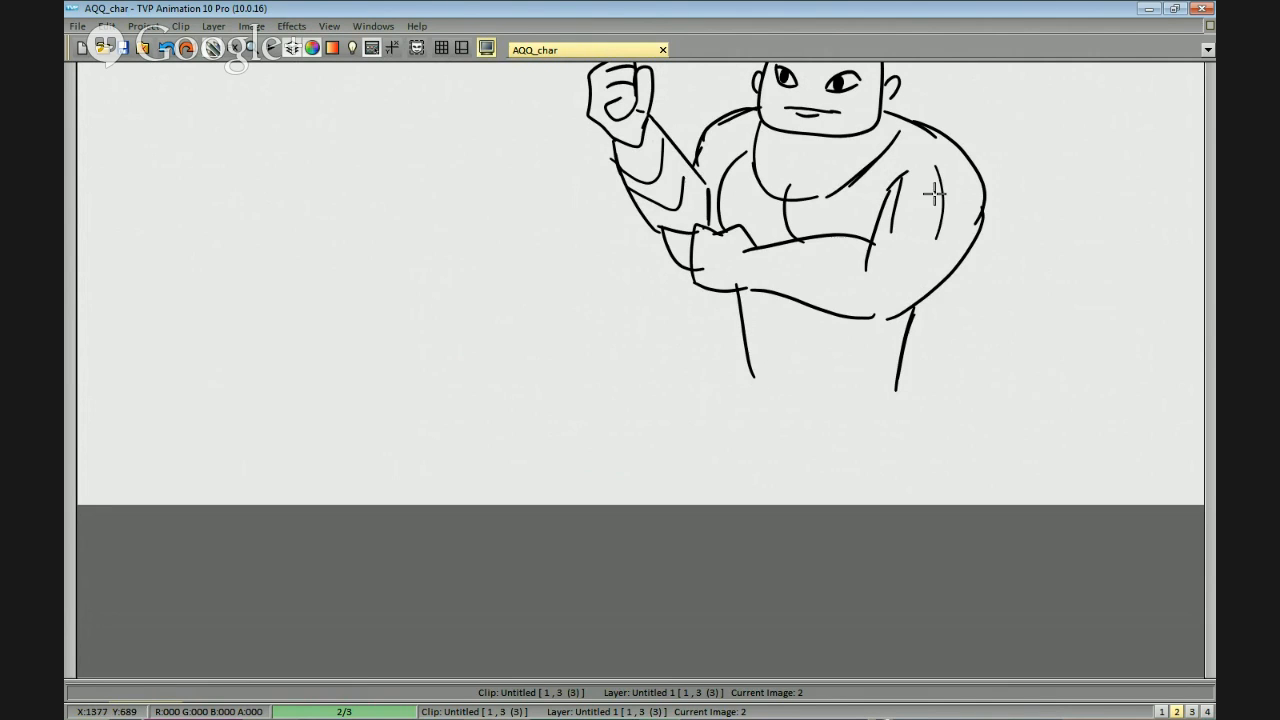
Add wavy, shoulder-length hair behind both of the second character's ears.
scroll(983, 226, down, 4)
scroll(977, 237, up, 4)
drag(837, 183, 748, 303)
mouse_move(815, 153)
mouse_down()
mouse_move(844, 186)
mouse_move(842, 238)
mouse_up()
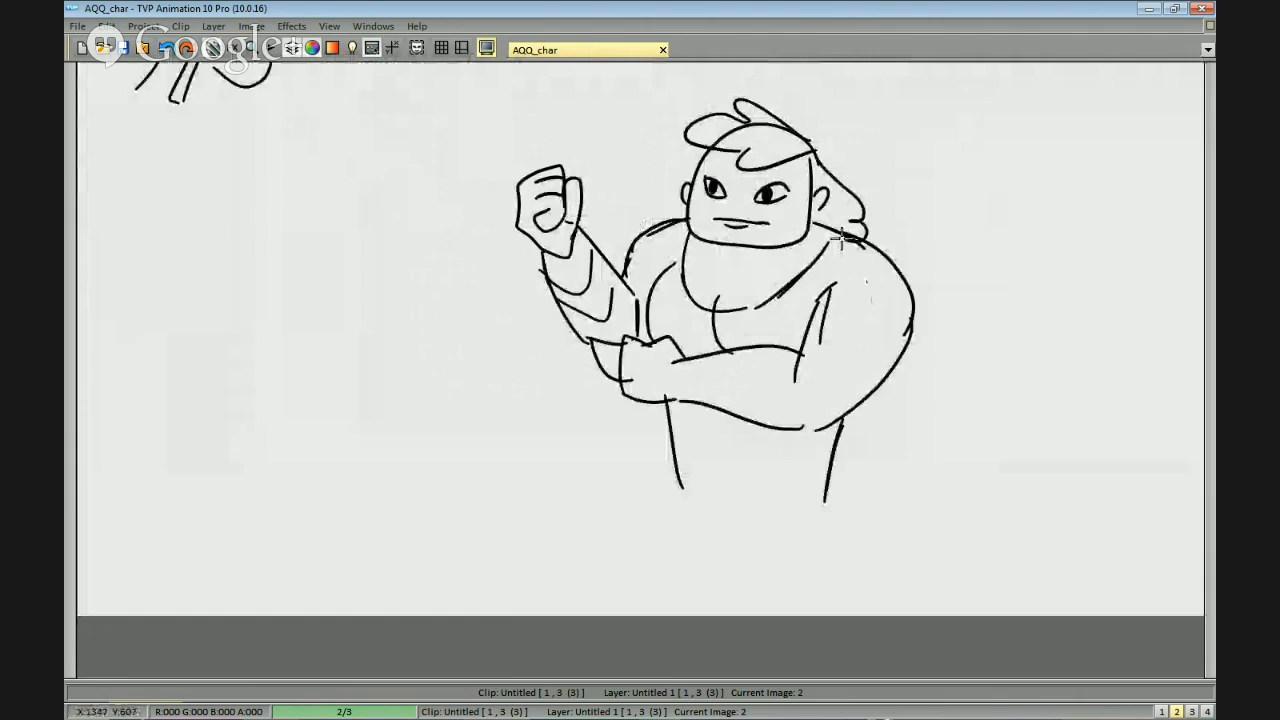
key(ctrl+z)
mouse_move(815, 150)
mouse_down()
mouse_move(848, 200)
mouse_move(846, 235)
mouse_up()
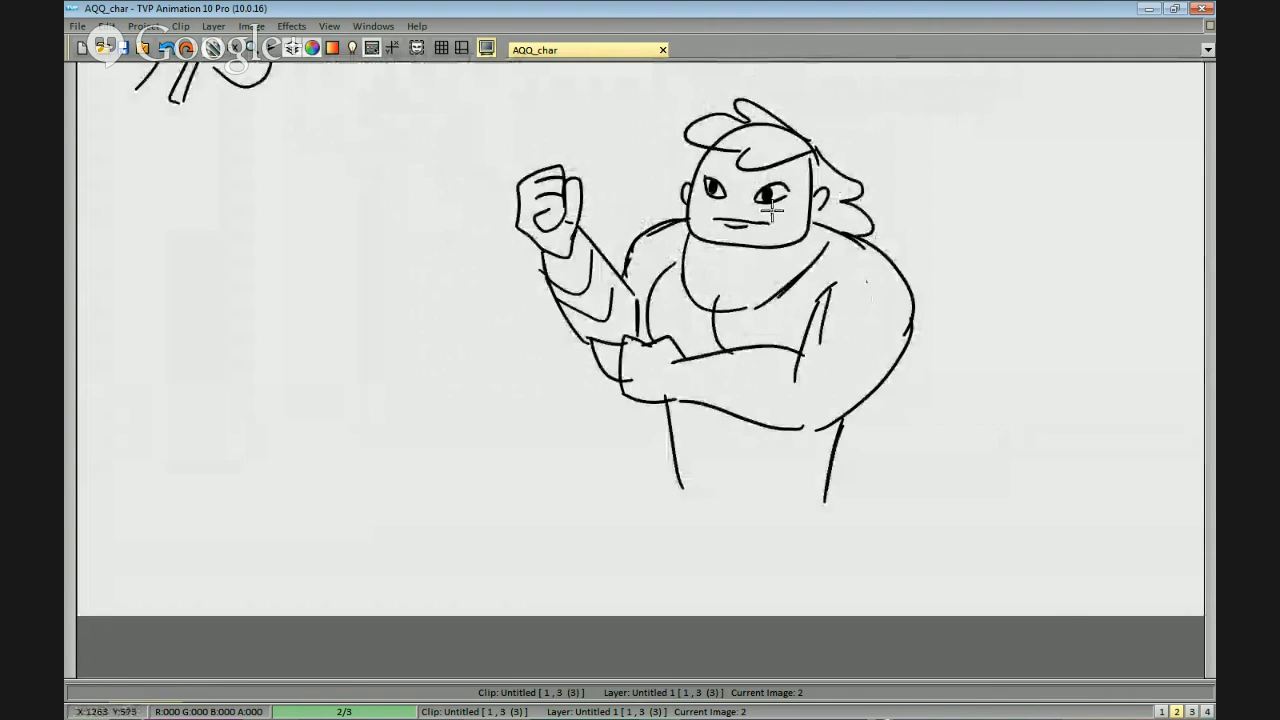
drag(715, 145, 668, 226)
Draw the curved armhole of a sleeveless top across the second character's massive shoulder.
scroll(940, 230, down, 2)
scroll(937, 213, down, 2)
mouse_move(786, 276)
mouse_down()
mouse_move(767, 322)
mouse_move(781, 281)
mouse_move(782, 296)
mouse_move(768, 290)
mouse_move(803, 272)
mouse_up()
key(ctrl+z)
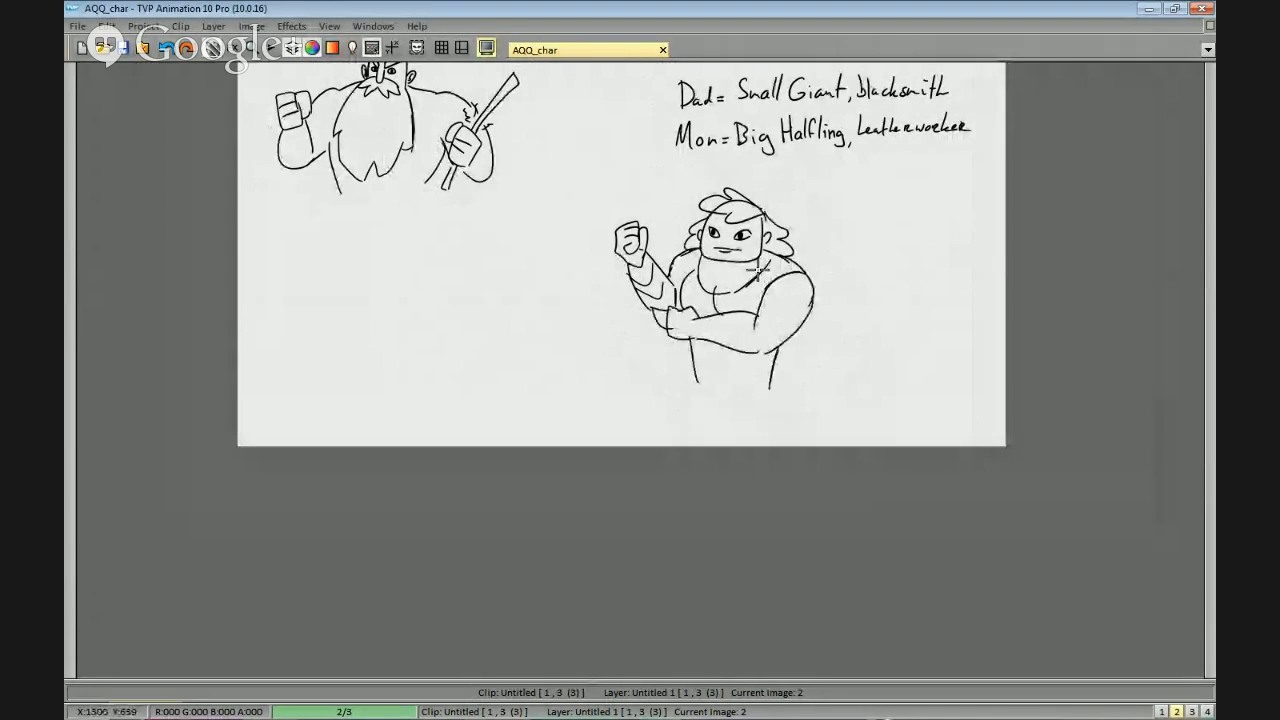
scroll(875, 287, up, 2)
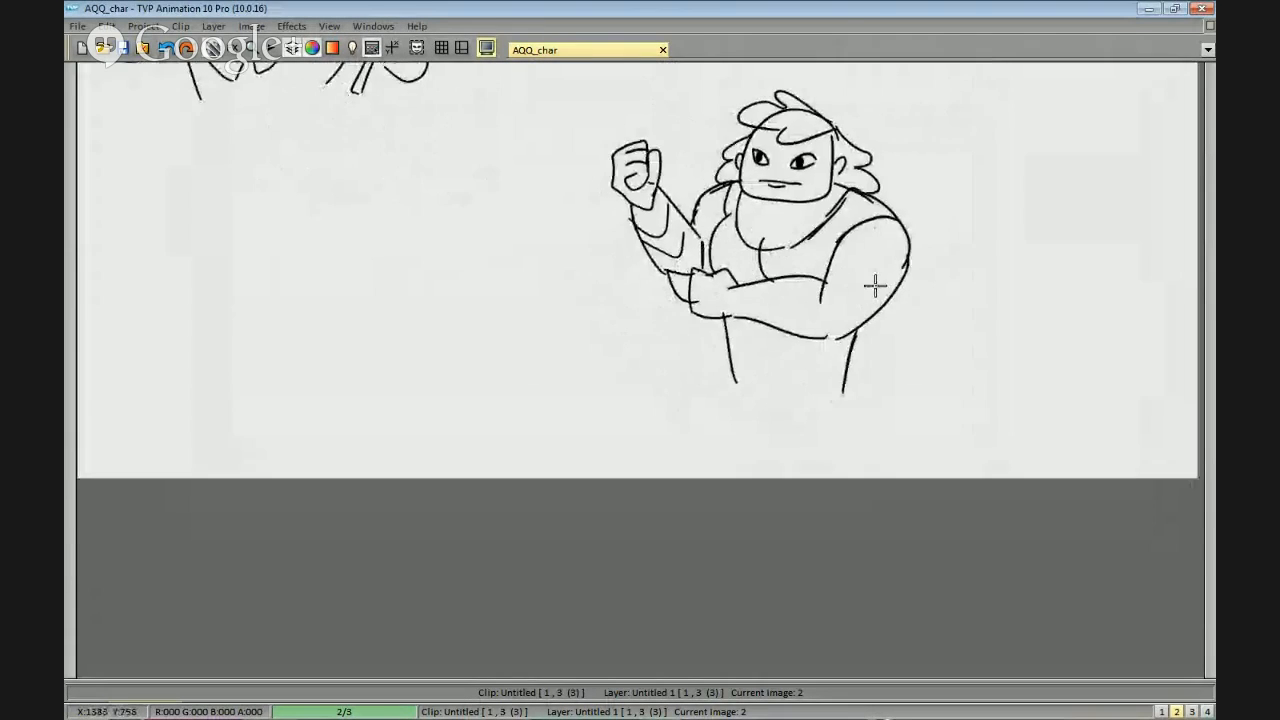
Select the whole second character and move it directly below the bearded father, then return to the brush.
scroll(875, 287, down, 2)
drag(883, 323, 881, 338)
mouse_move(754, 440)
mouse_down()
mouse_move(557, 251)
mouse_move(568, 340)
mouse_up()
drag(595, 332, 788, 311)
click(573, 300)
scroll(918, 306, down, 2)
key(b)
drag(921, 307, 889, 329)
scroll(873, 291, up, 2)
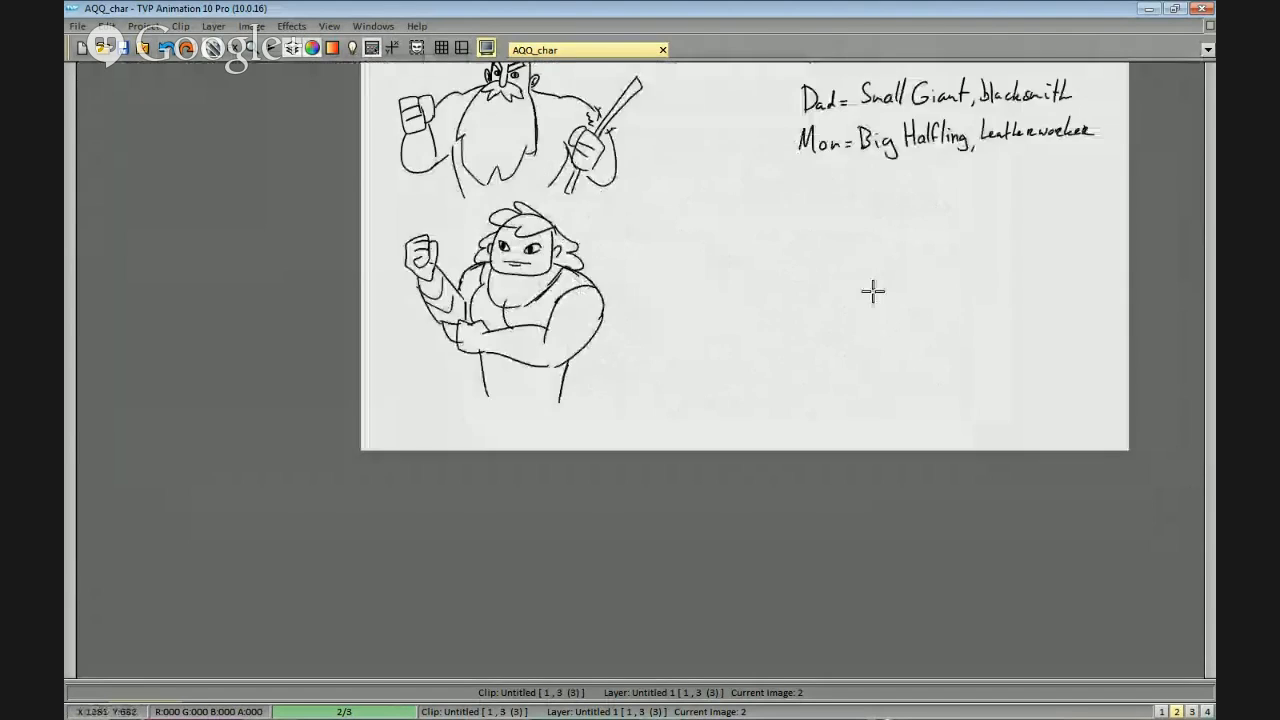
Replace the second character's chin line with a scalloped beard outline, and draw the beard's inner edge along the cheeks.
scroll(873, 291, up, 2)
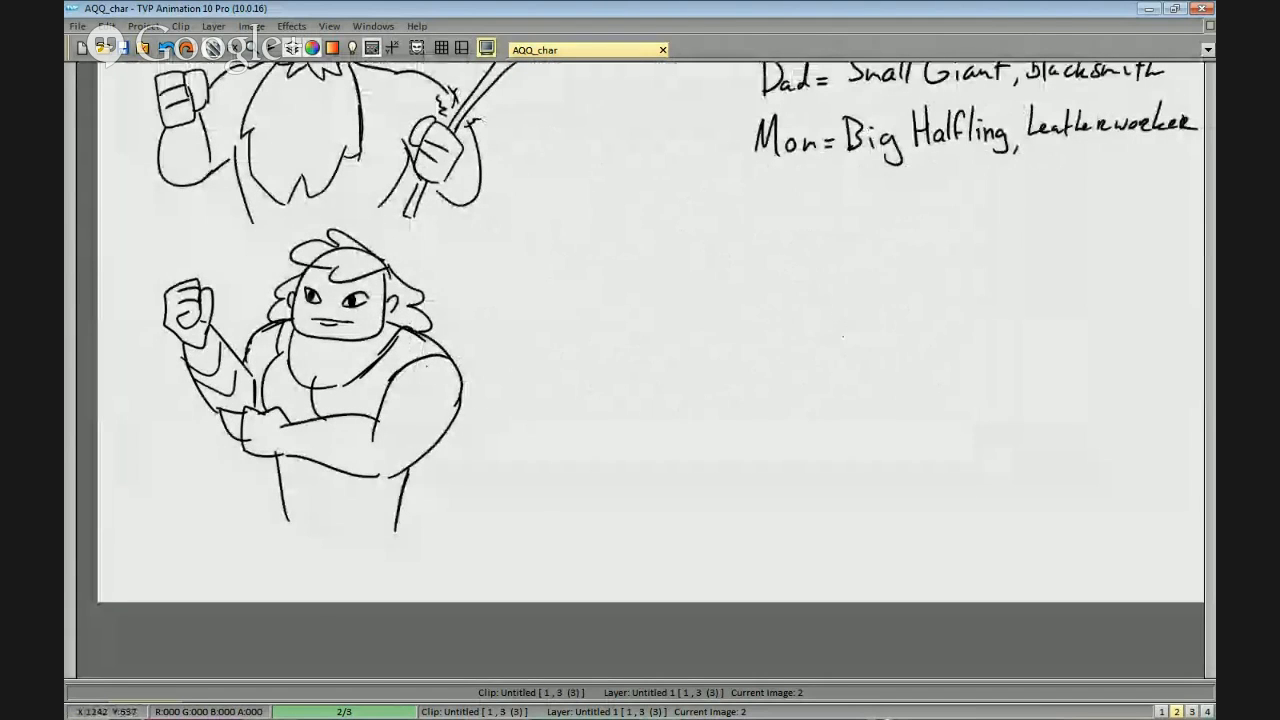
scroll(843, 338, up, 3)
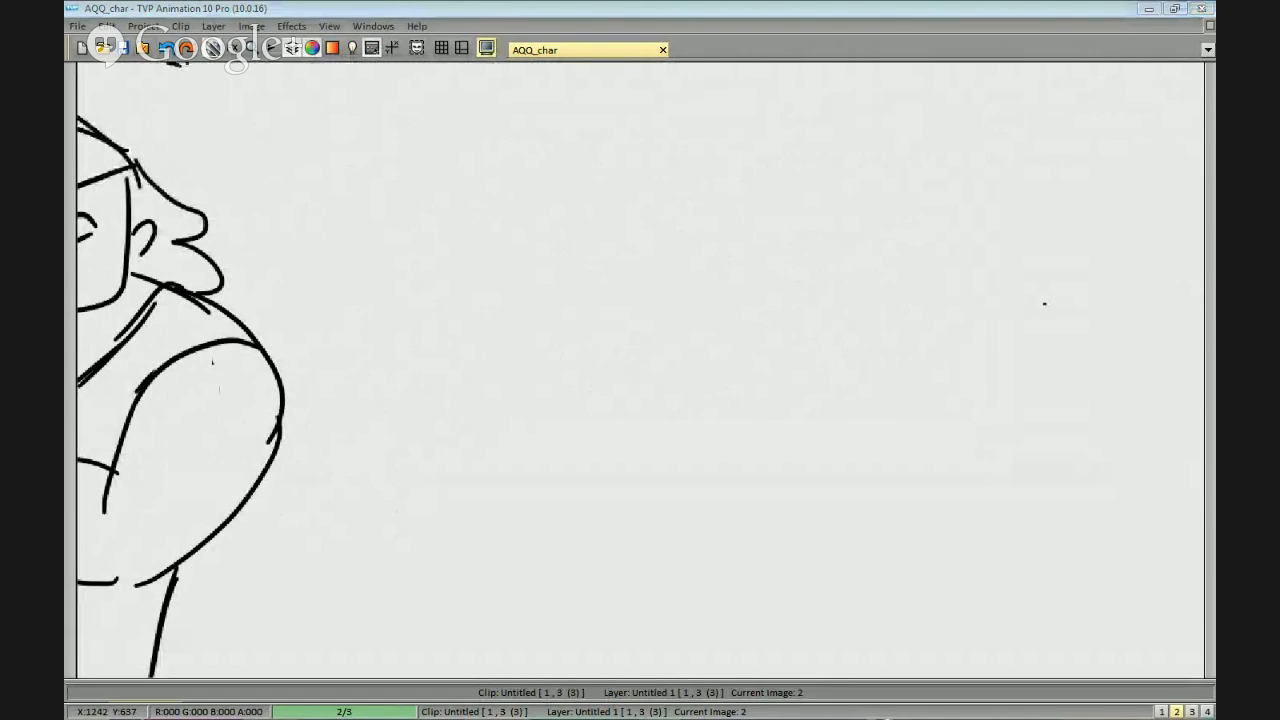
scroll(423, 346, down, 3)
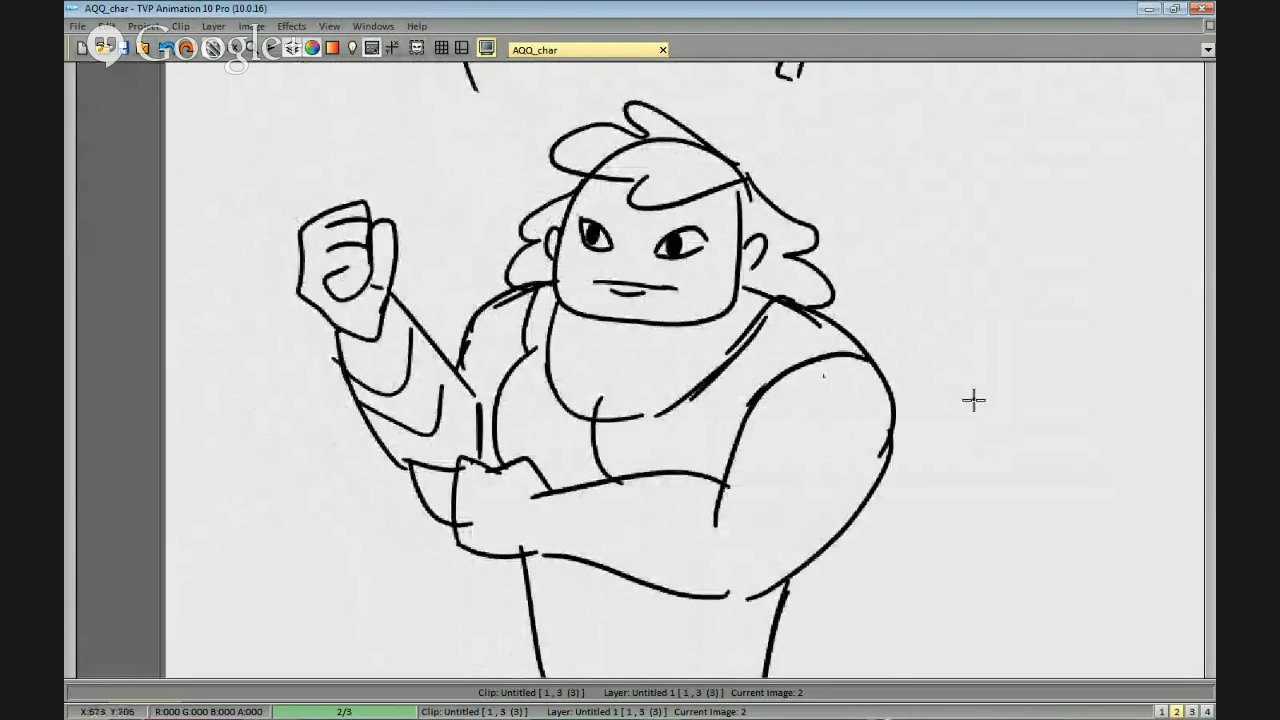
mouse_move(603, 306)
mouse_down()
mouse_move(584, 332)
mouse_move(706, 342)
mouse_move(738, 298)
mouse_move(671, 311)
mouse_up()
mouse_move(557, 273)
mouse_down()
mouse_move(590, 329)
mouse_move(579, 326)
mouse_move(589, 362)
mouse_move(729, 317)
mouse_move(745, 285)
mouse_up()
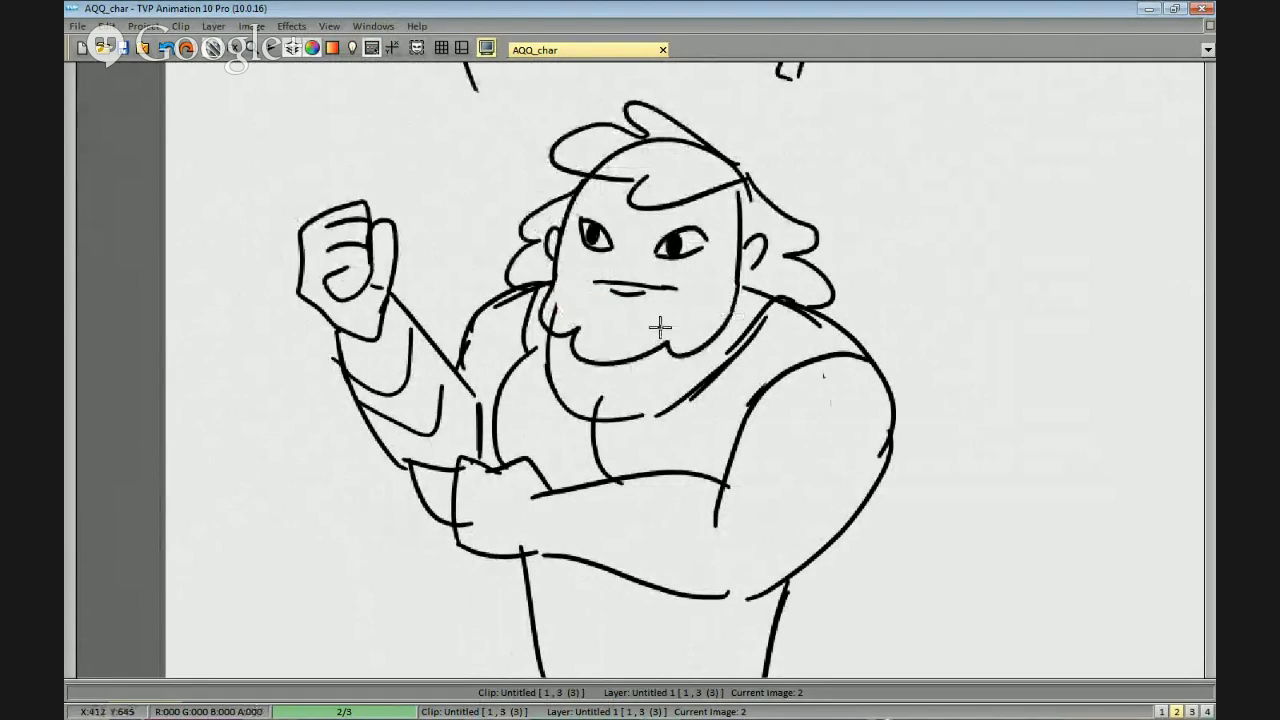
drag(613, 291, 564, 271)
Draw a curved eyebrow above each of the second character's eyes.
scroll(766, 286, down, 4)
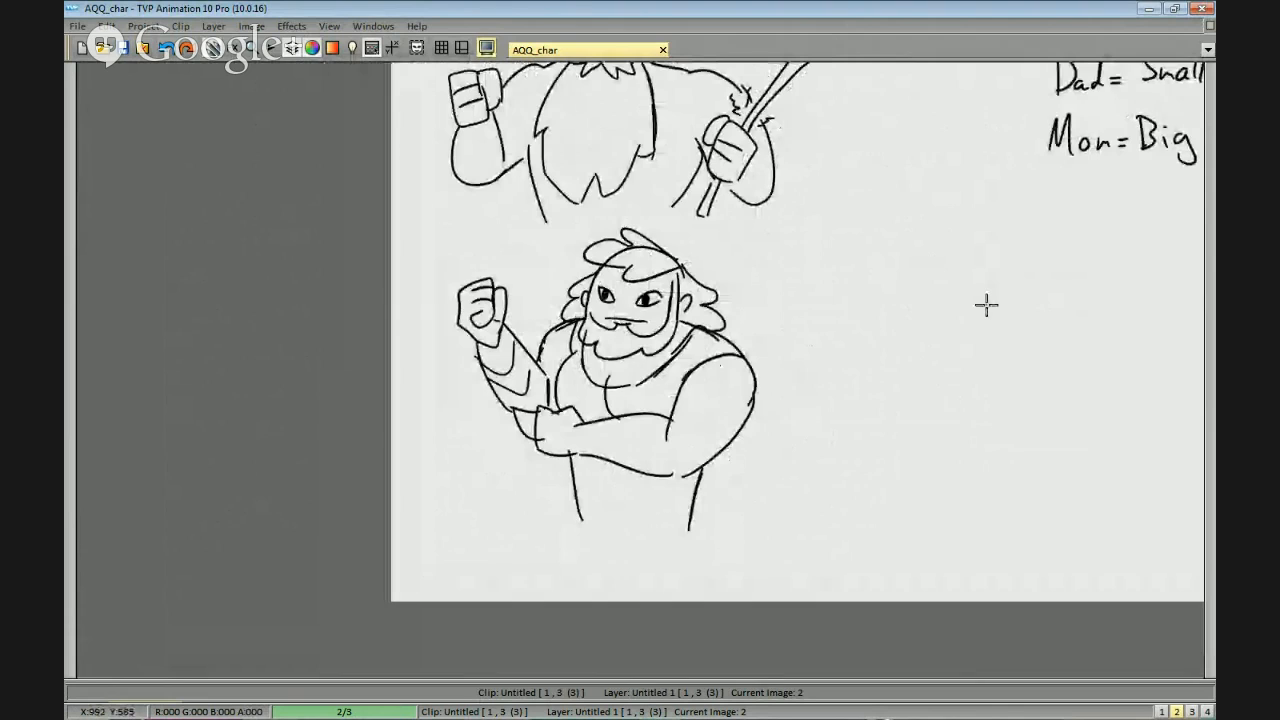
scroll(763, 314, up, 2)
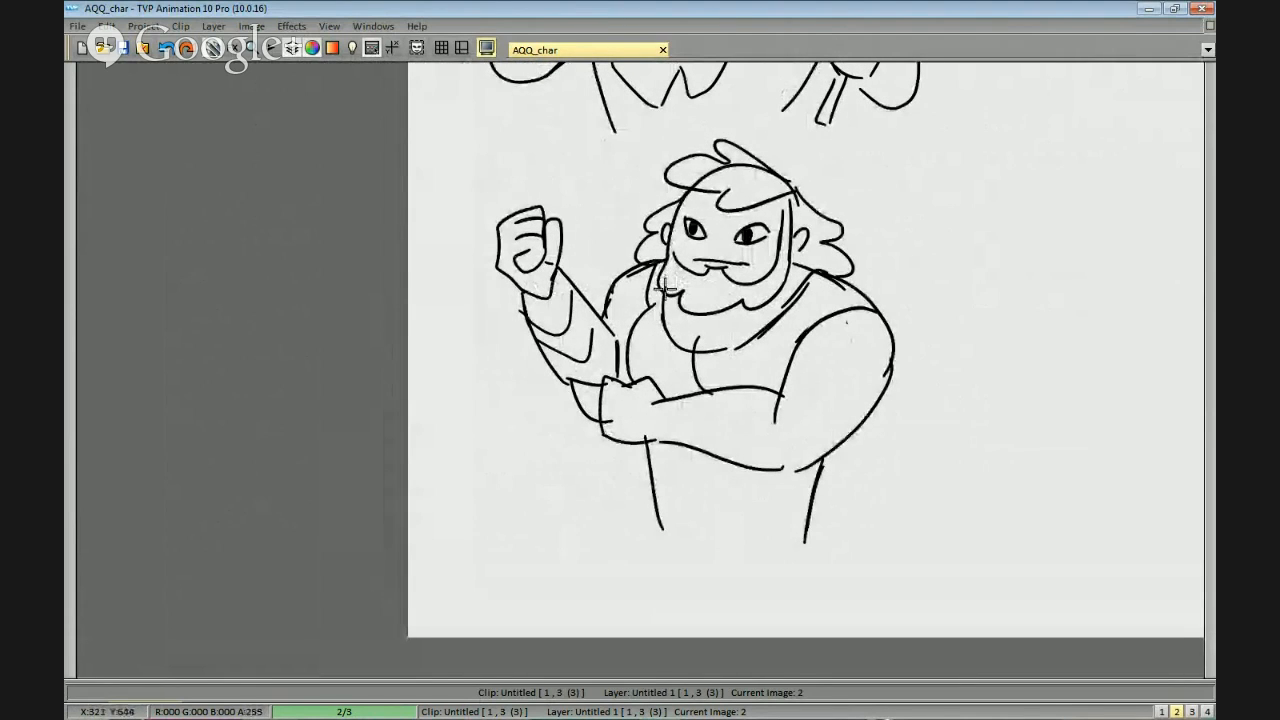
scroll(667, 287, up, 2)
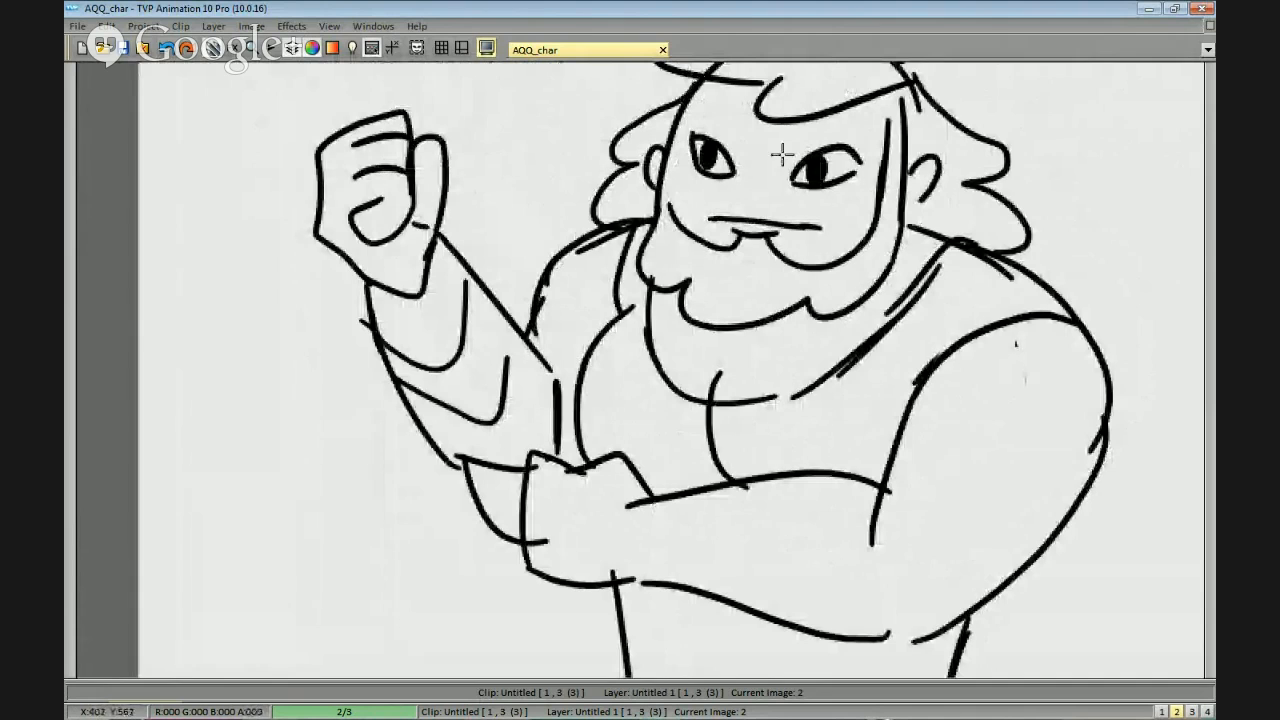
key(ctrl+z)
mouse_move(850, 127)
mouse_down()
mouse_move(785, 176)
mouse_move(845, 163)
mouse_up()
key(ctrl+z)
drag(687, 151, 724, 184)
Draw a small angular nose between the second character's eyes.
scroll(857, 289, down, 2)
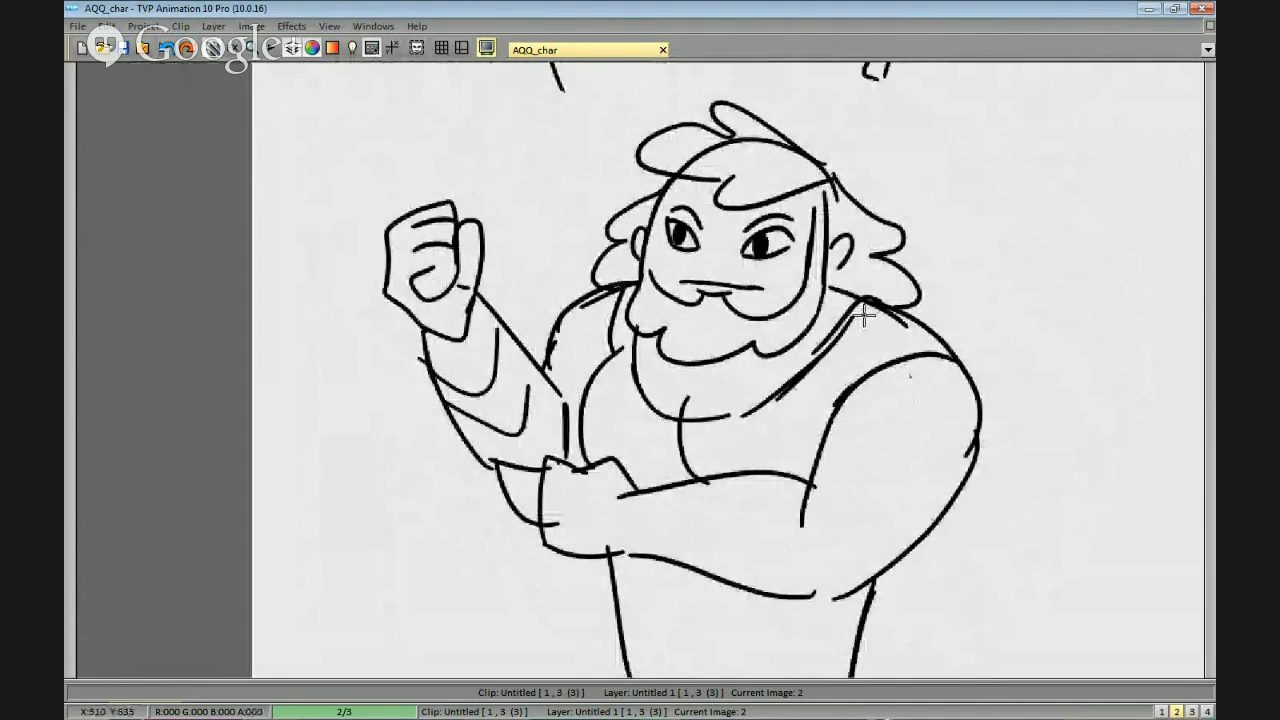
scroll(894, 206, down, 3)
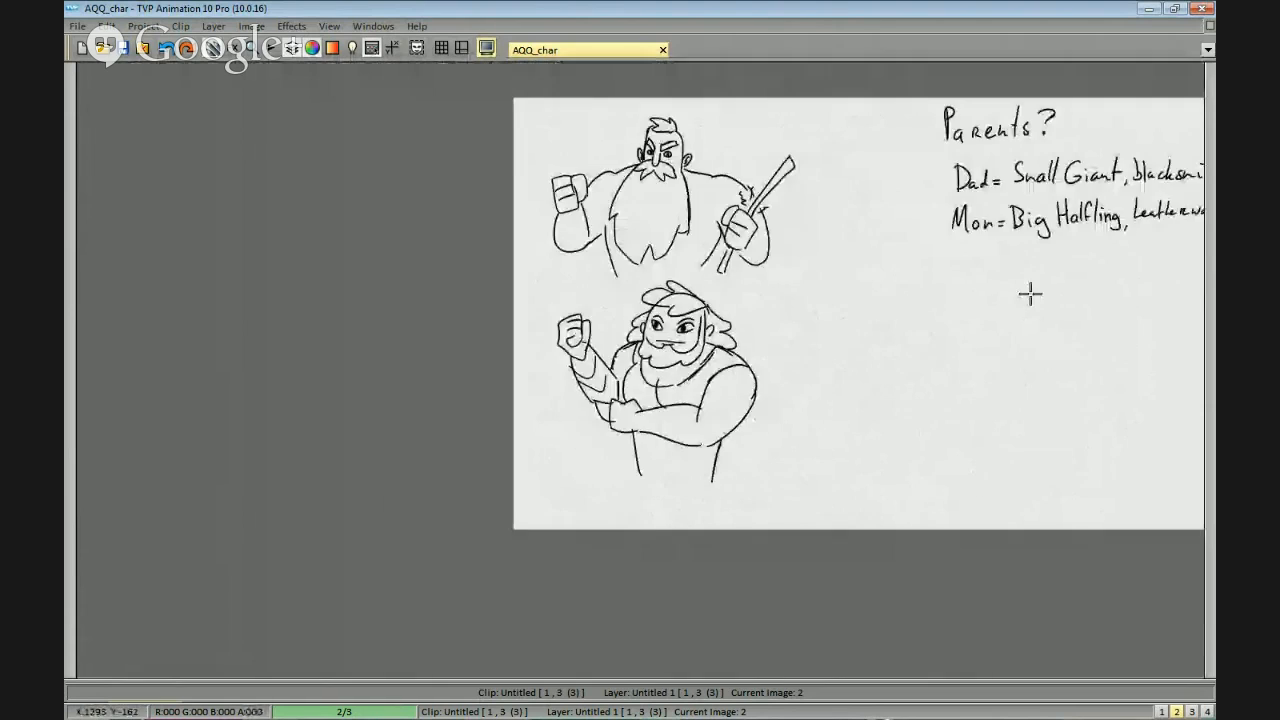
scroll(723, 371, up, 2)
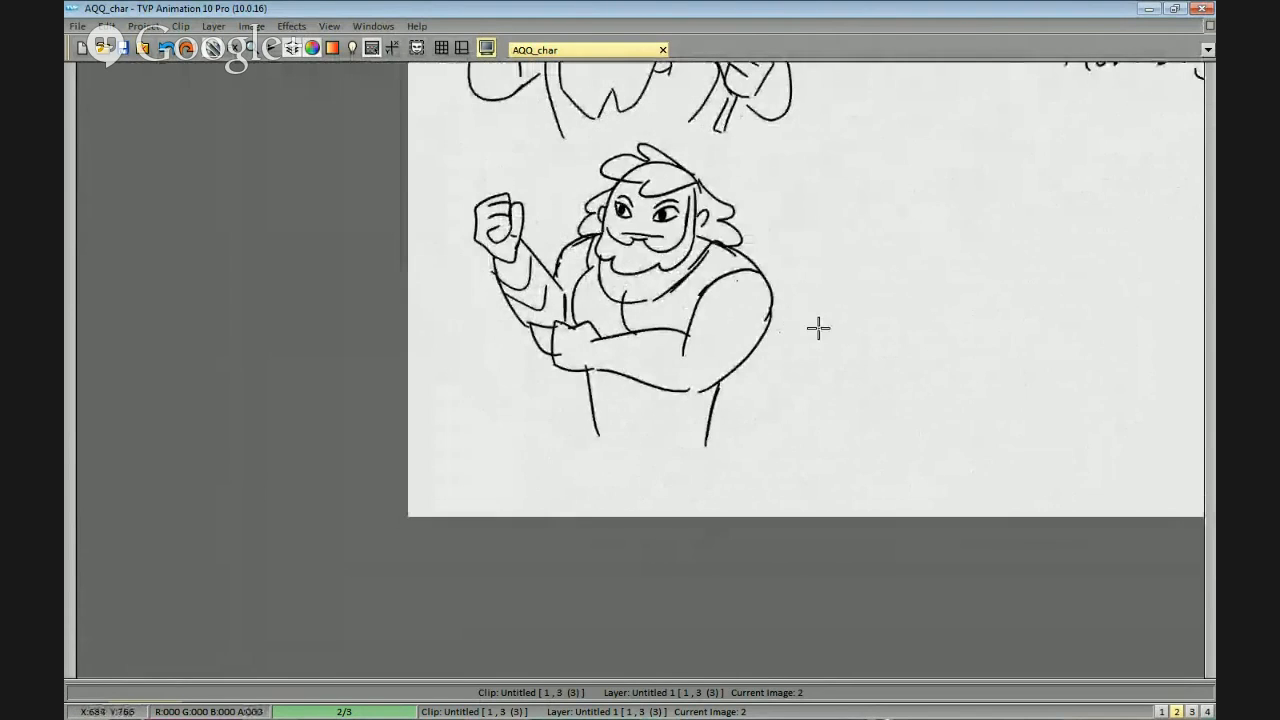
scroll(849, 354, down, 2)
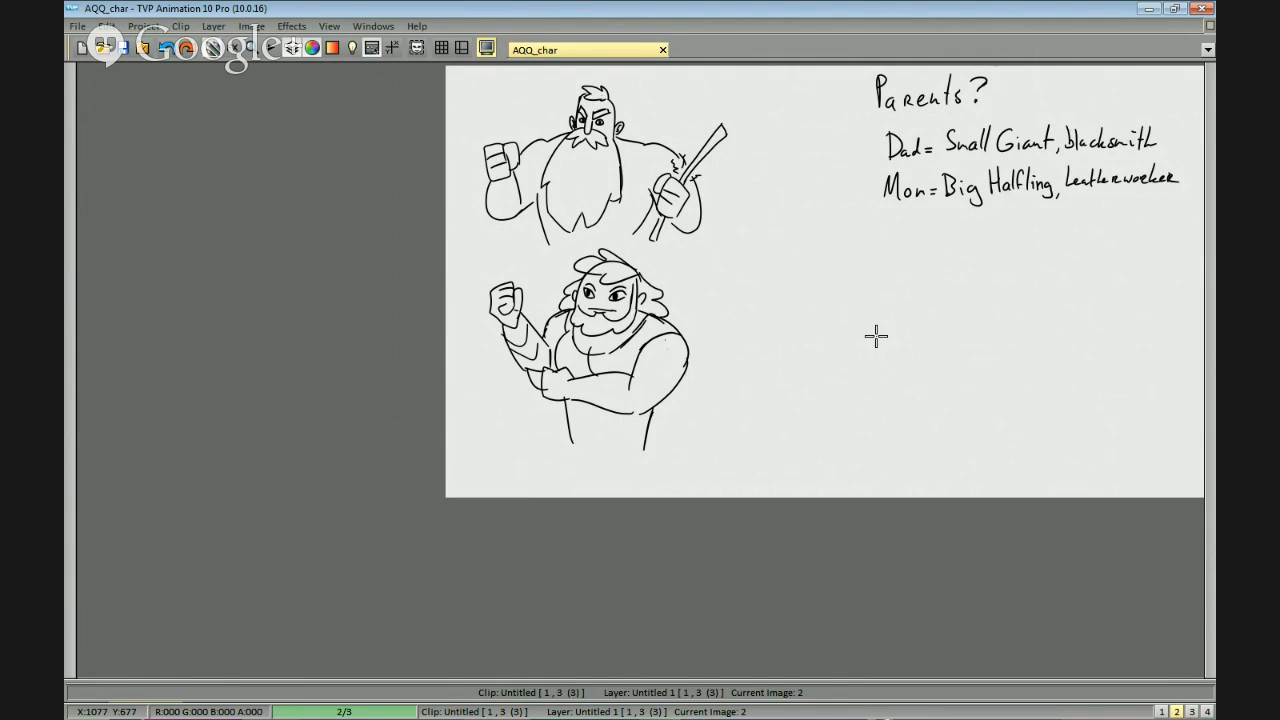
scroll(729, 294, up, 5)
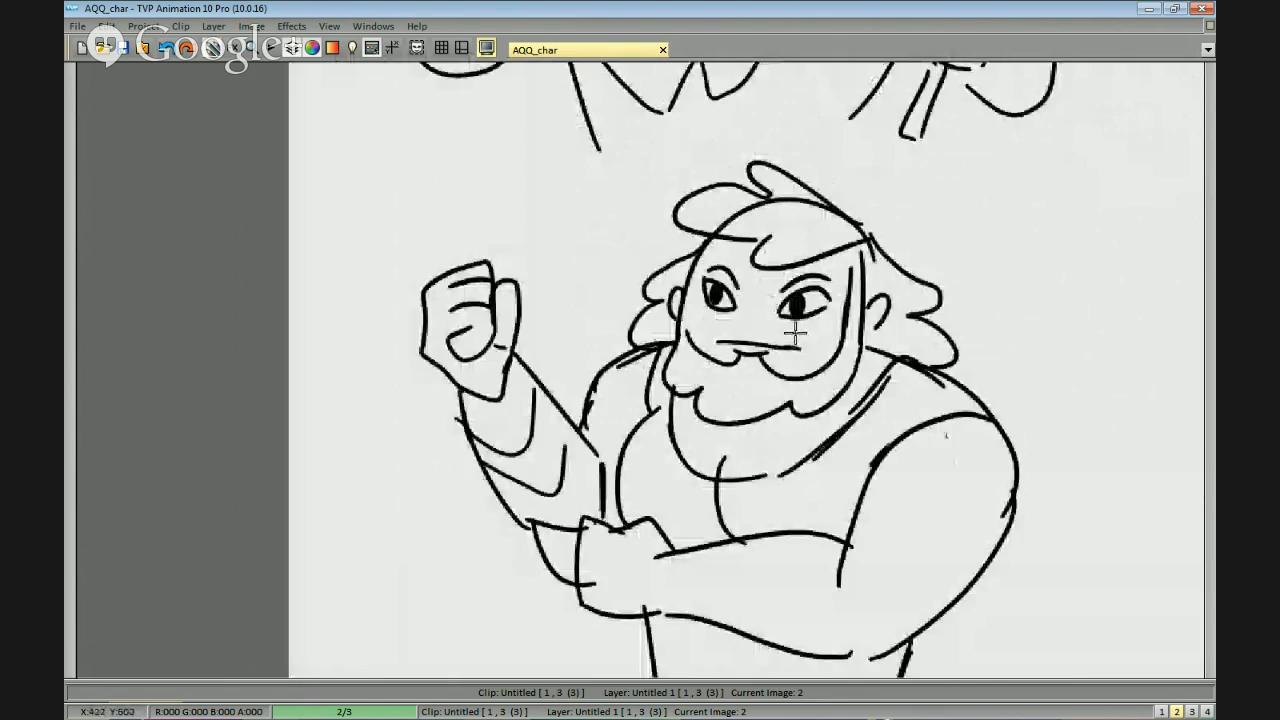
scroll(795, 333, up, 2)
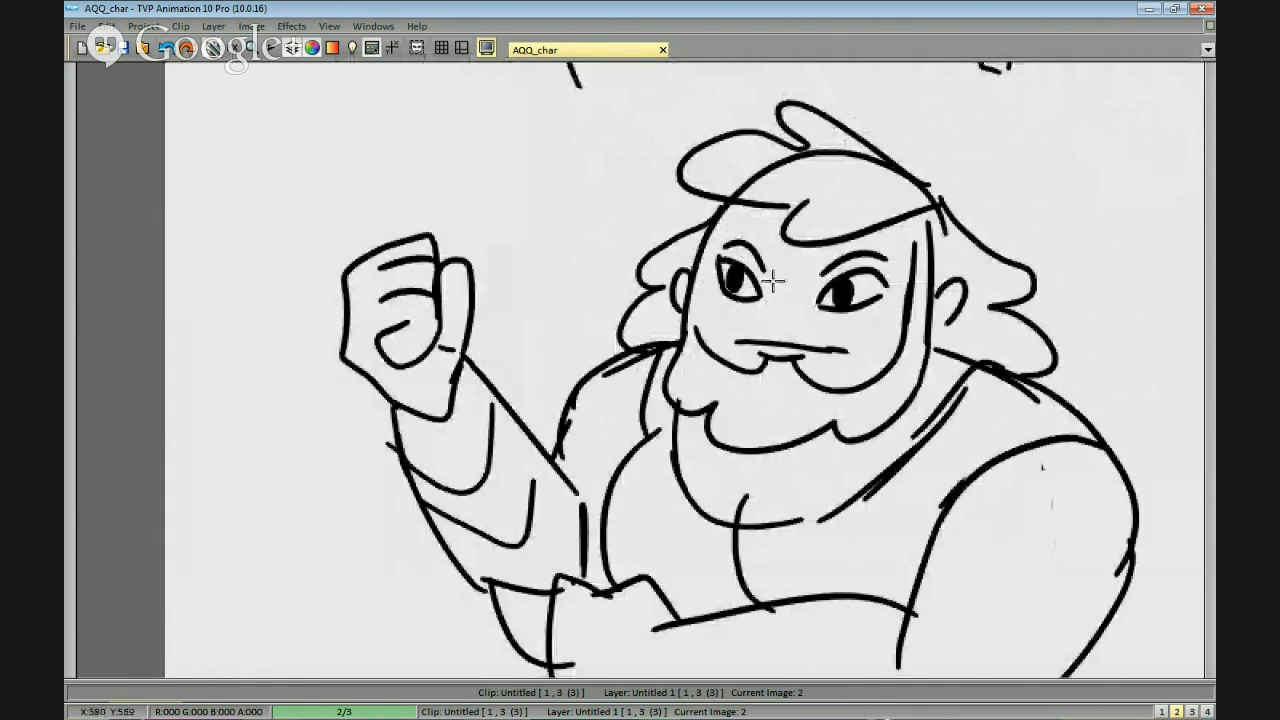
mouse_move(774, 272)
mouse_down()
mouse_move(768, 311)
mouse_move(797, 322)
mouse_up()
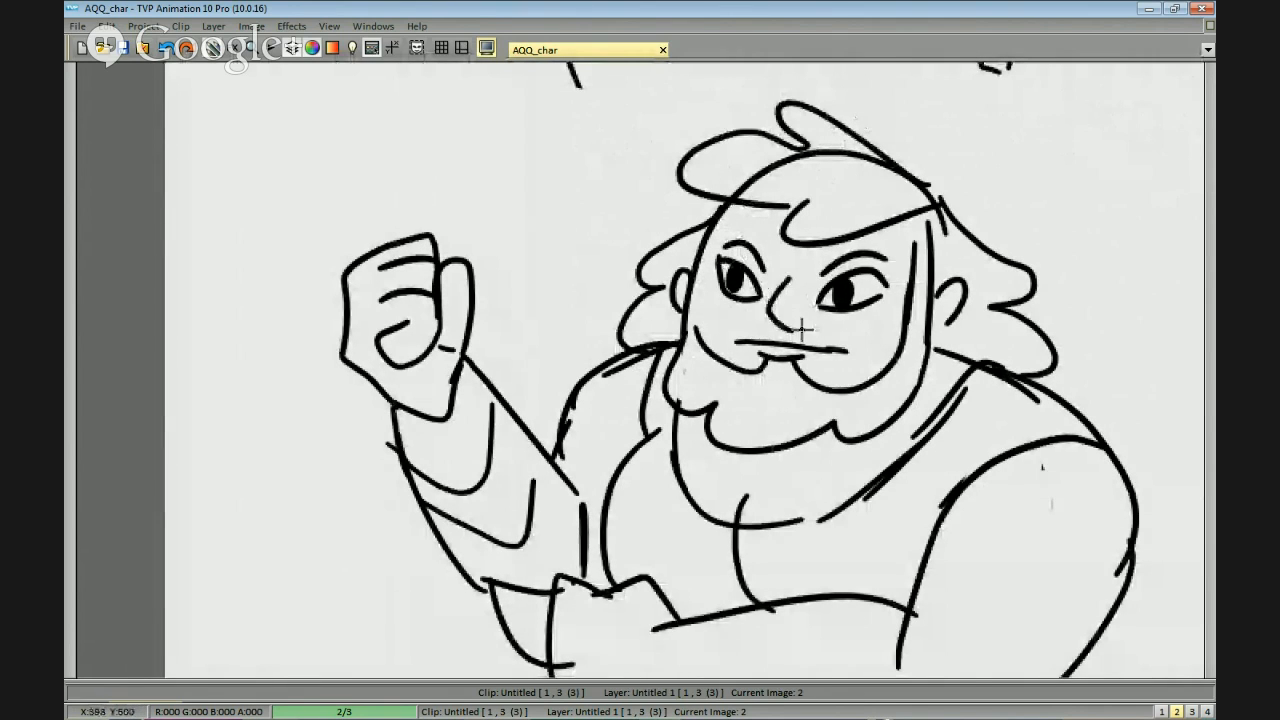
Examine the second character's face up close and compare both parent sketches across the whole page.
scroll(1010, 288, down, 3)
scroll(1000, 288, down, 1)
mouse_move(968, 325)
mouse_down()
mouse_move(929, 343)
mouse_move(1043, 277)
mouse_move(1037, 249)
mouse_move(966, 251)
mouse_up()
scroll(965, 290, up, 1)
scroll(960, 270, up, 1)
scroll(937, 220, down, 1)
scroll(812, 290, up, 2)
drag(886, 237, 848, 265)
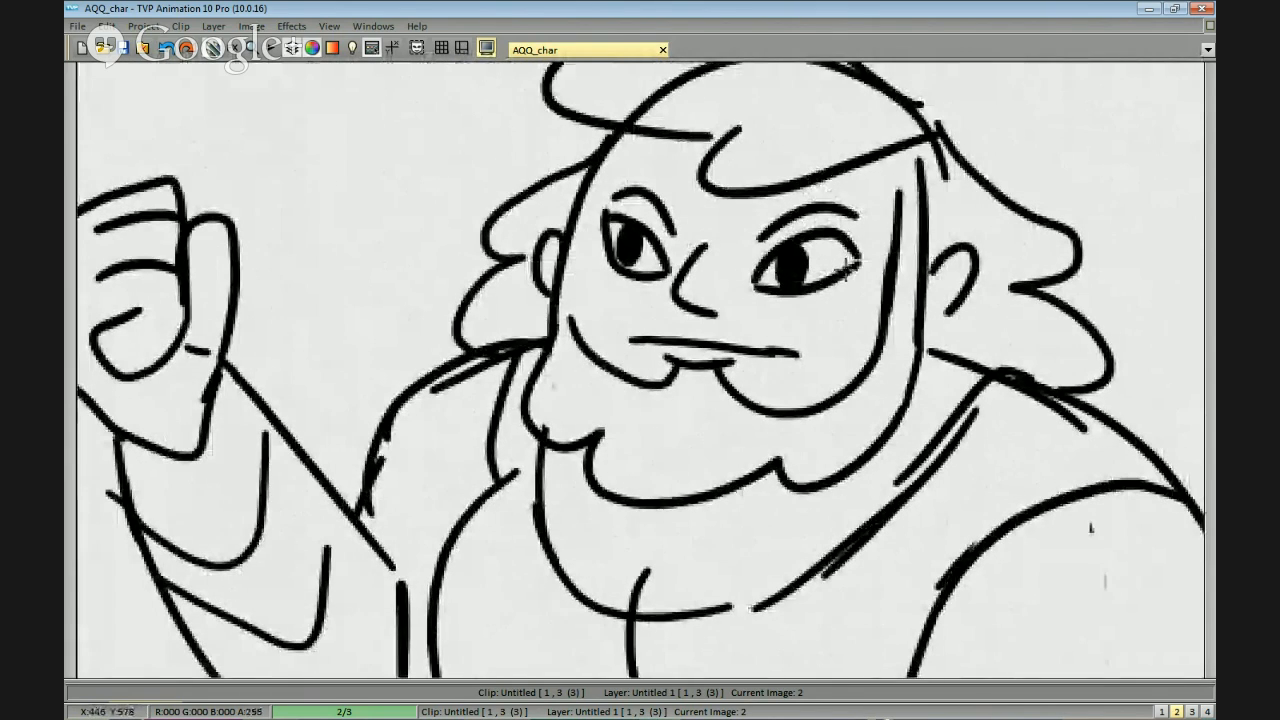
drag(749, 334, 781, 305)
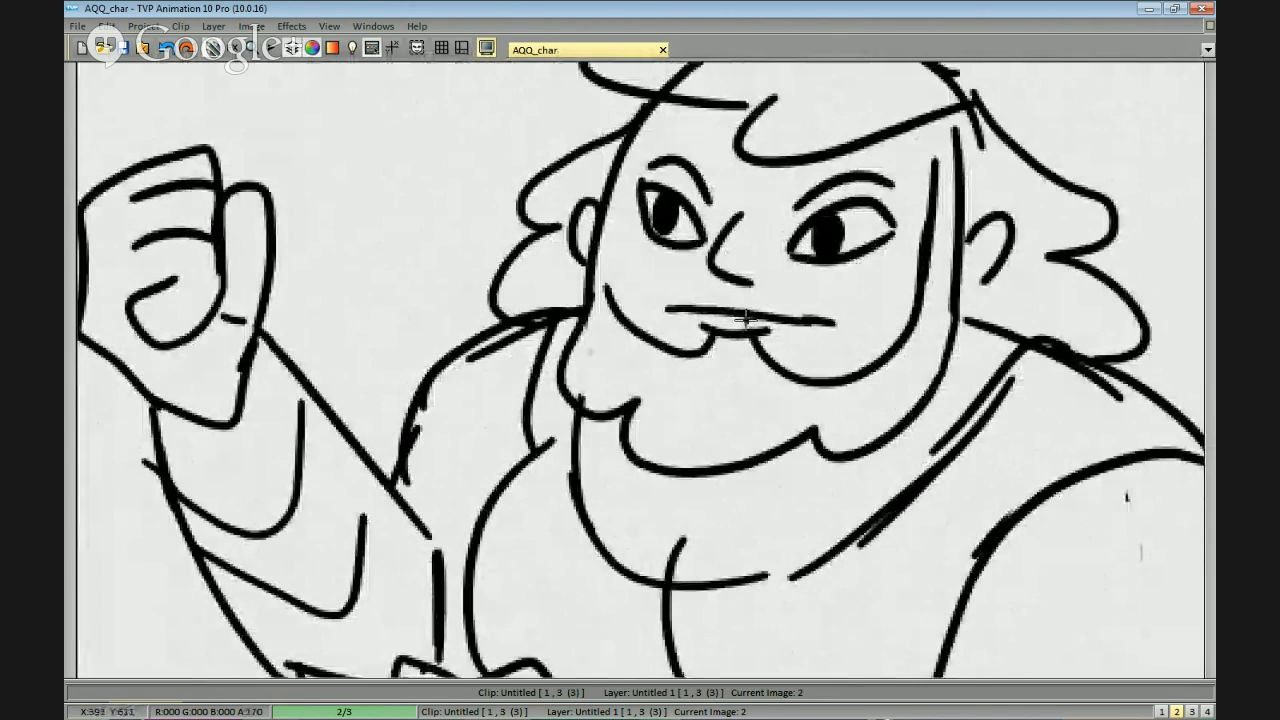
scroll(1043, 254, down, 4)
scroll(990, 280, down, 2)
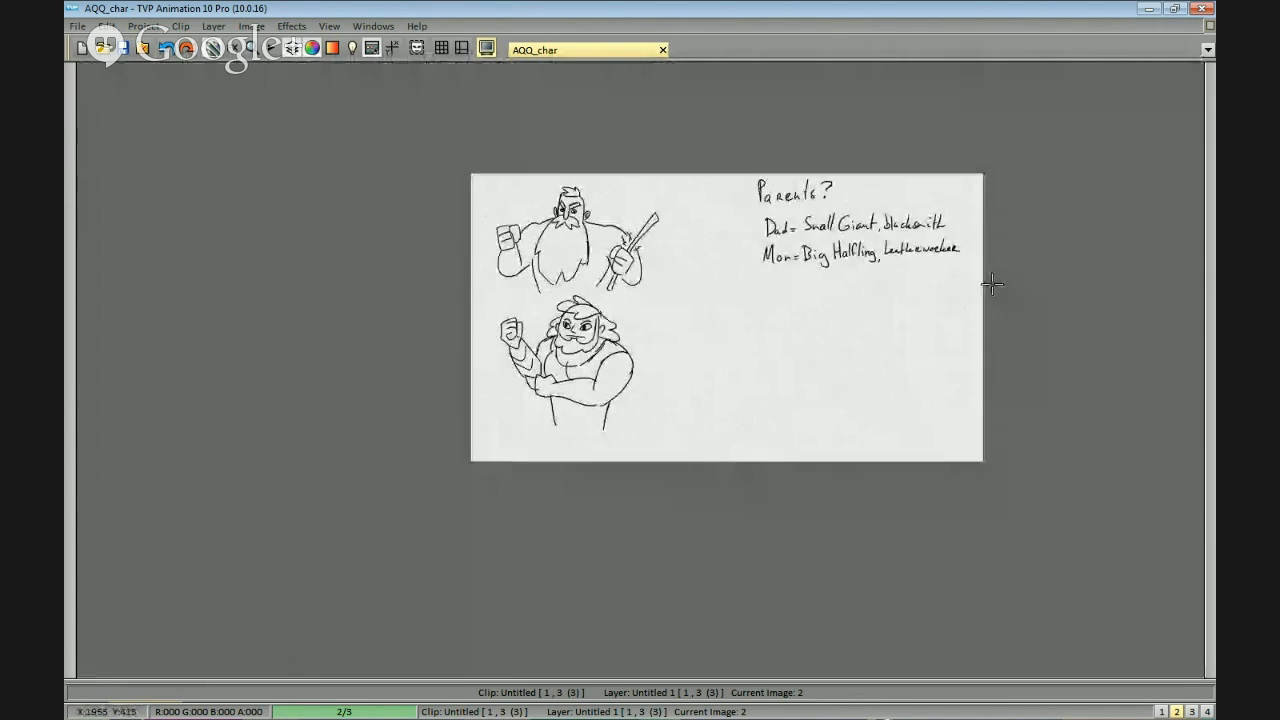
scroll(883, 280, up, 3)
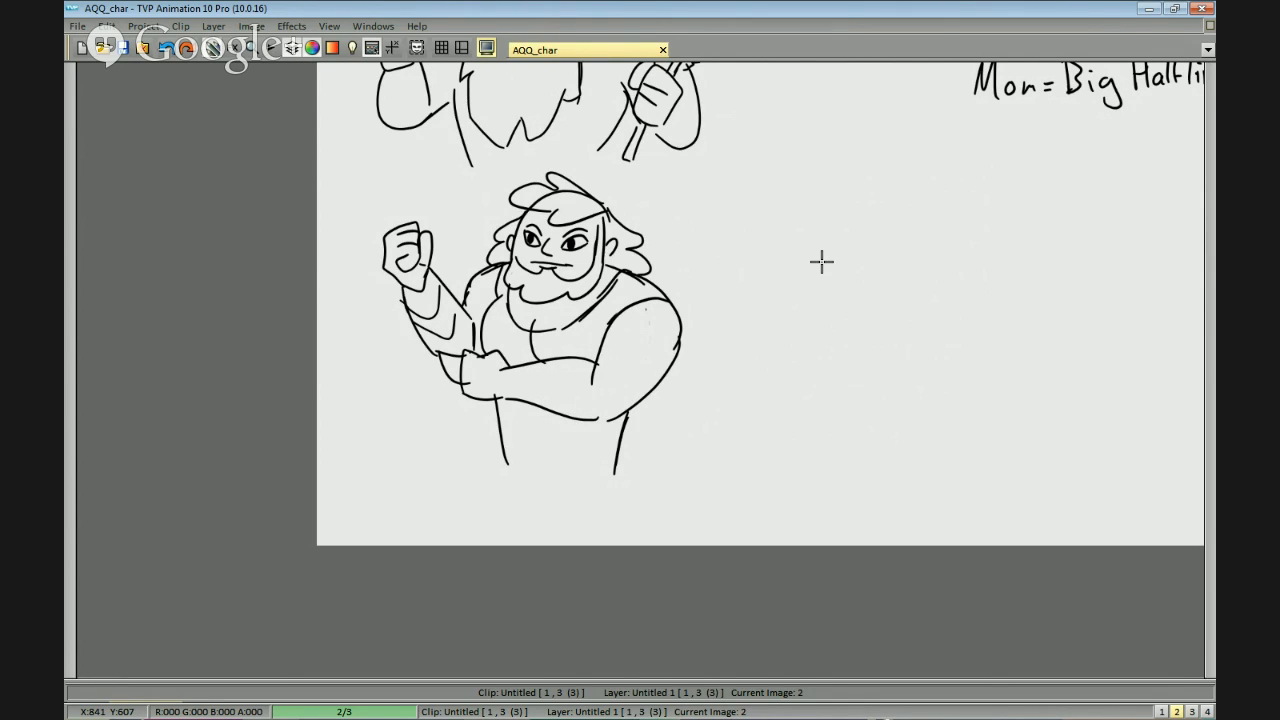
scroll(780, 220, down, 3)
drag(1000, 321, 950, 312)
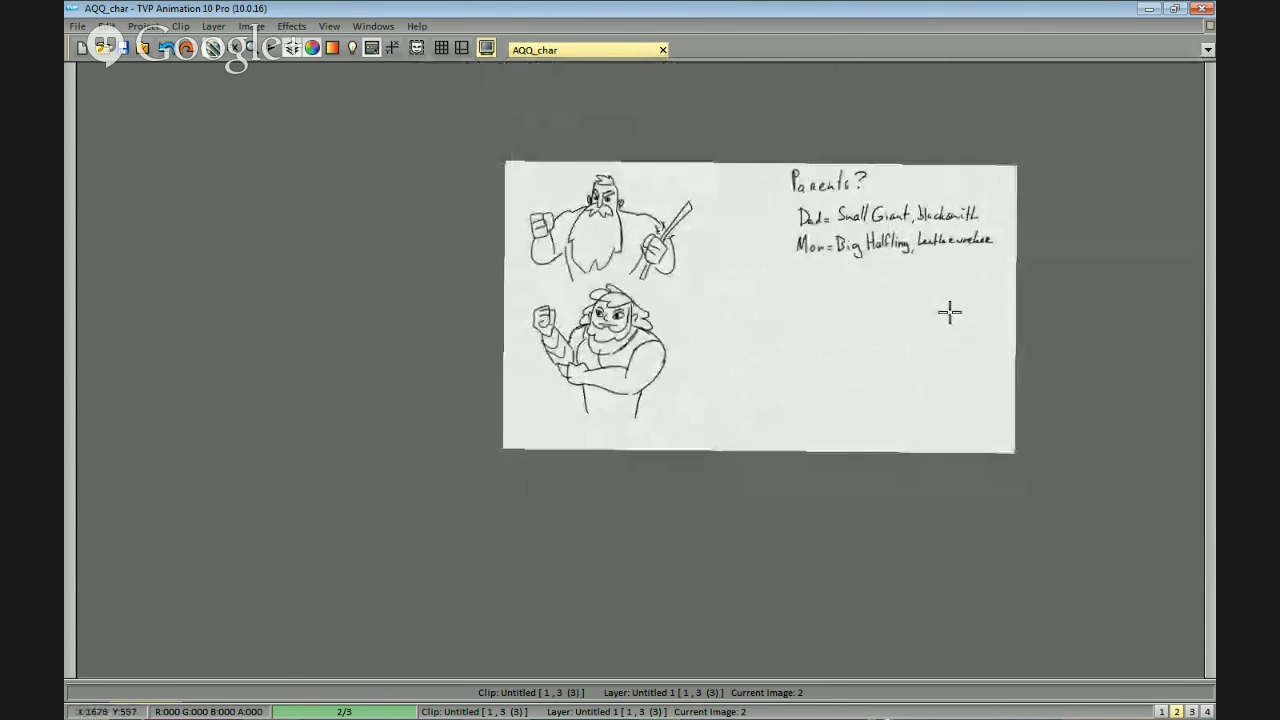
scroll(949, 310, up, 3)
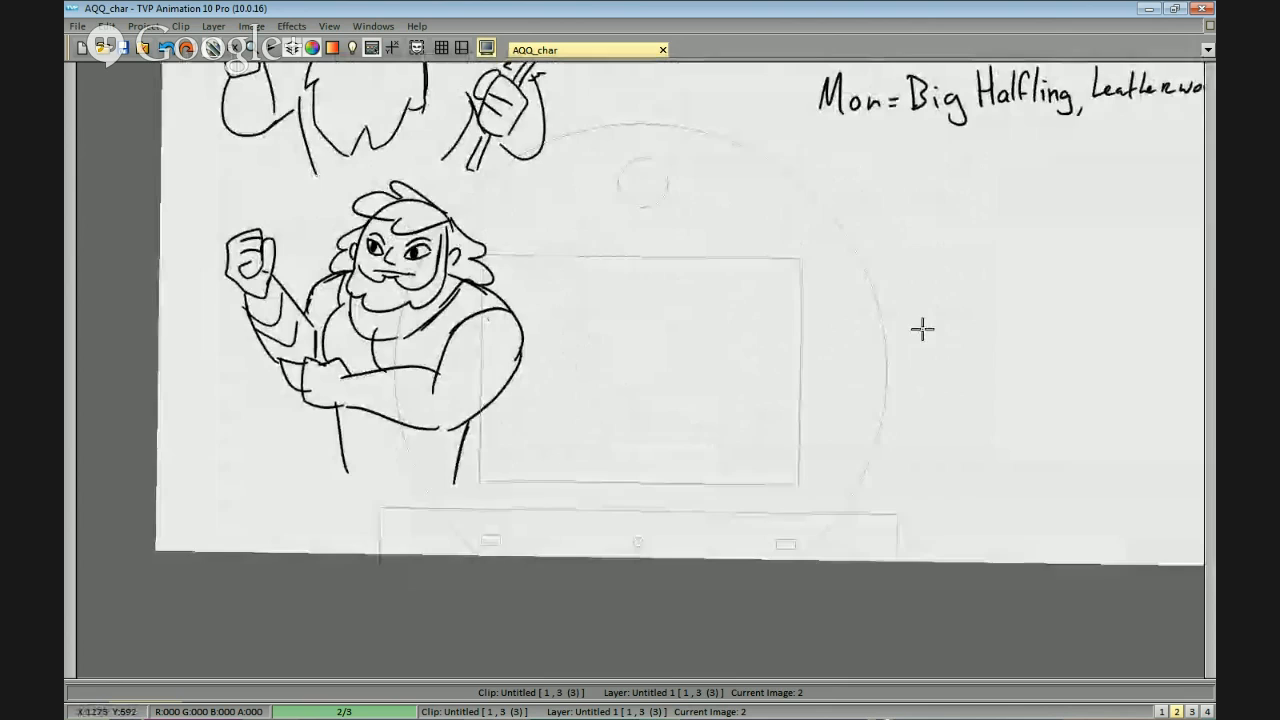
scroll(909, 351, down, 2)
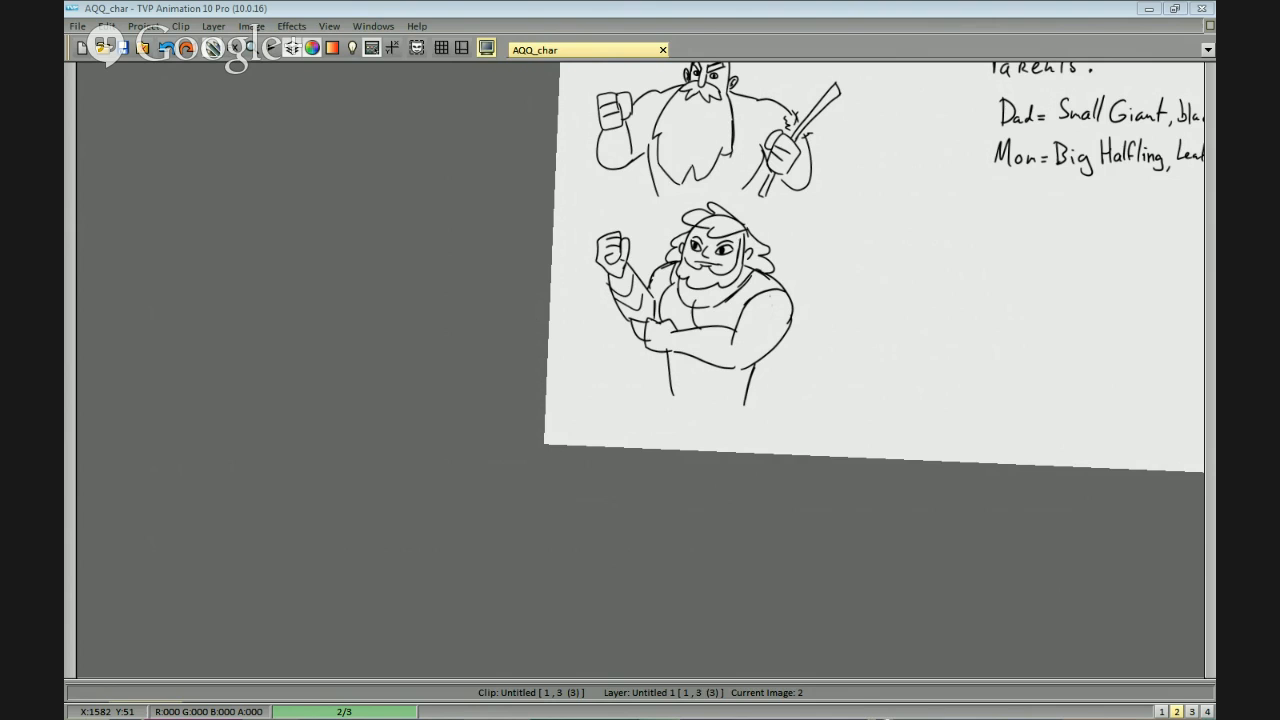
Handwrite "strawpoll.me" in the empty area beside the second character, below the parent notes.
mouse_move(957, 248)
mouse_down()
mouse_move(646, 294)
mouse_move(600, 333)
mouse_move(609, 369)
mouse_move(526, 366)
mouse_move(511, 257)
mouse_move(731, 297)
mouse_move(526, 417)
mouse_move(557, 389)
mouse_move(586, 452)
mouse_up()
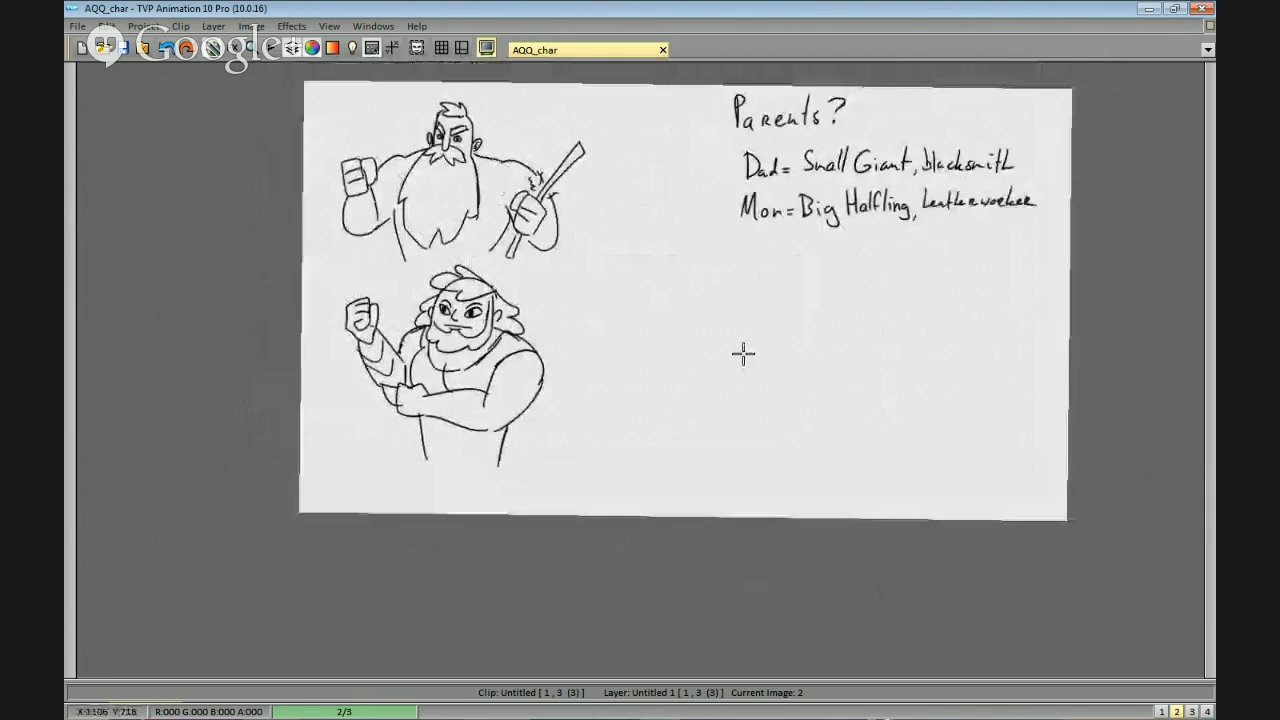
scroll(724, 328, up, 2)
drag(545, 251, 528, 281)
mouse_move(552, 233)
mouse_down()
mouse_move(555, 267)
mouse_move(565, 258)
mouse_up()
mouse_move(572, 257)
mouse_down()
mouse_move(571, 279)
mouse_move(589, 278)
mouse_up()
drag(606, 260, 621, 276)
drag(626, 262, 683, 265)
key(ctrl+z)
mouse_move(697, 229)
mouse_down()
mouse_move(698, 280)
mouse_move(779, 270)
mouse_up()
click(721, 273)
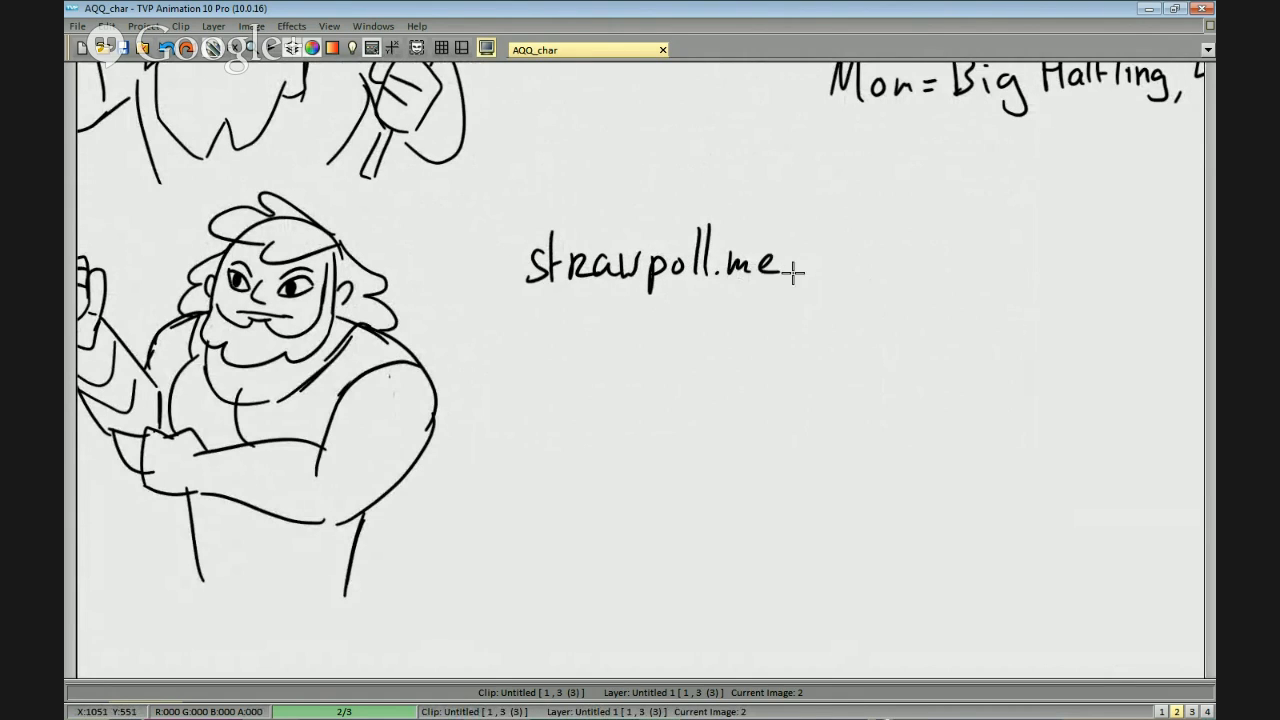
Extend the handwritten poll address with a slash and the poll number "1198759".
drag(824, 218, 776, 309)
mouse_move(817, 252)
mouse_down()
mouse_move(820, 280)
mouse_move(862, 264)
mouse_move(838, 304)
mouse_up()
drag(890, 246, 903, 302)
mouse_move(944, 244)
mouse_down()
mouse_move(968, 243)
mouse_move(980, 302)
mouse_up()
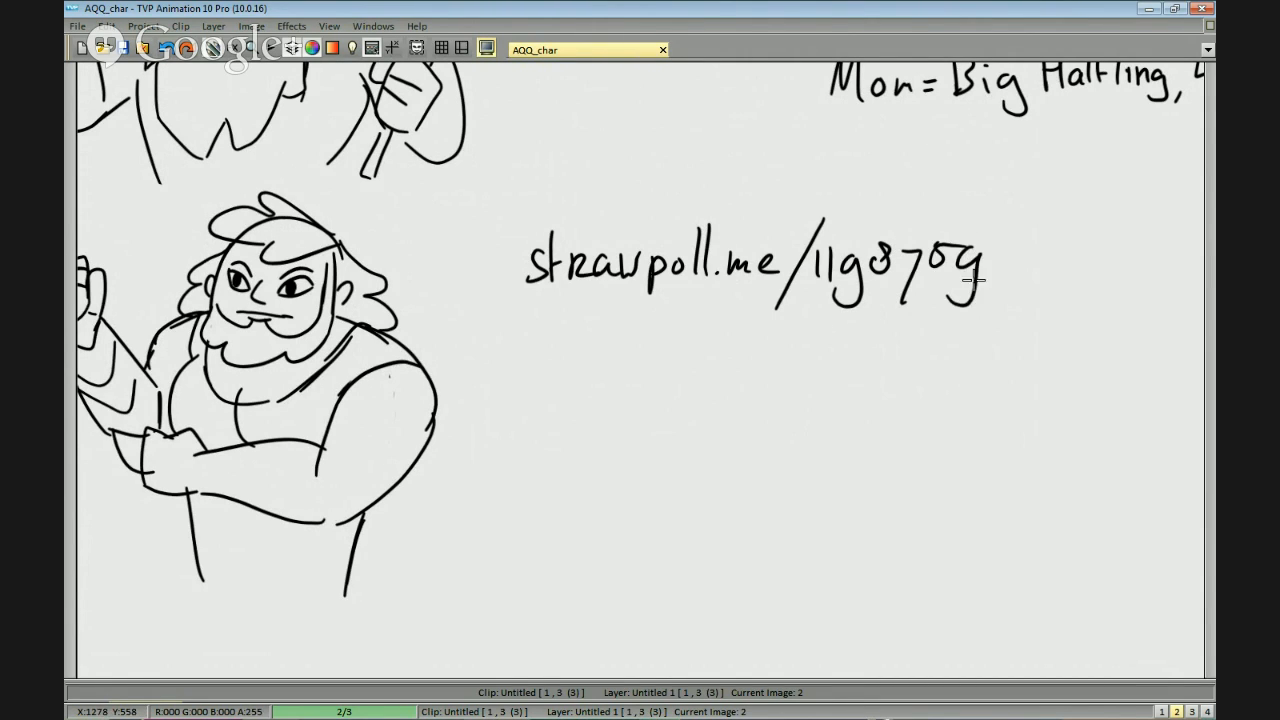
Rewrite the last two digits, 5 and 9, of the handwritten poll number.
key(ctrl+z)
drag(978, 246, 950, 288)
mouse_move(940, 243)
mouse_down()
mouse_move(948, 251)
mouse_move(928, 267)
mouse_move(965, 239)
mouse_move(949, 240)
mouse_move(925, 281)
mouse_up()
drag(934, 252, 950, 248)
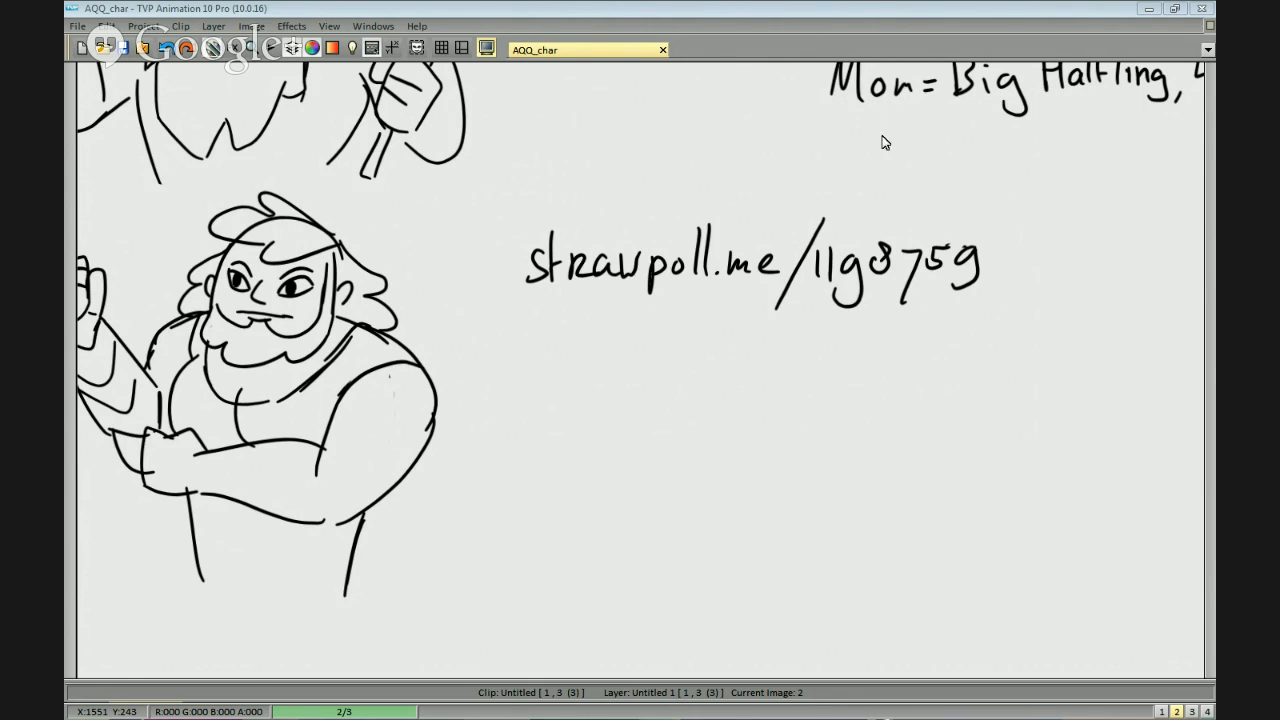
Switch to Firefox to check the "Beard?" poll's votes and pie chart, and return to a close view of the second character.
key(alt+Tab)
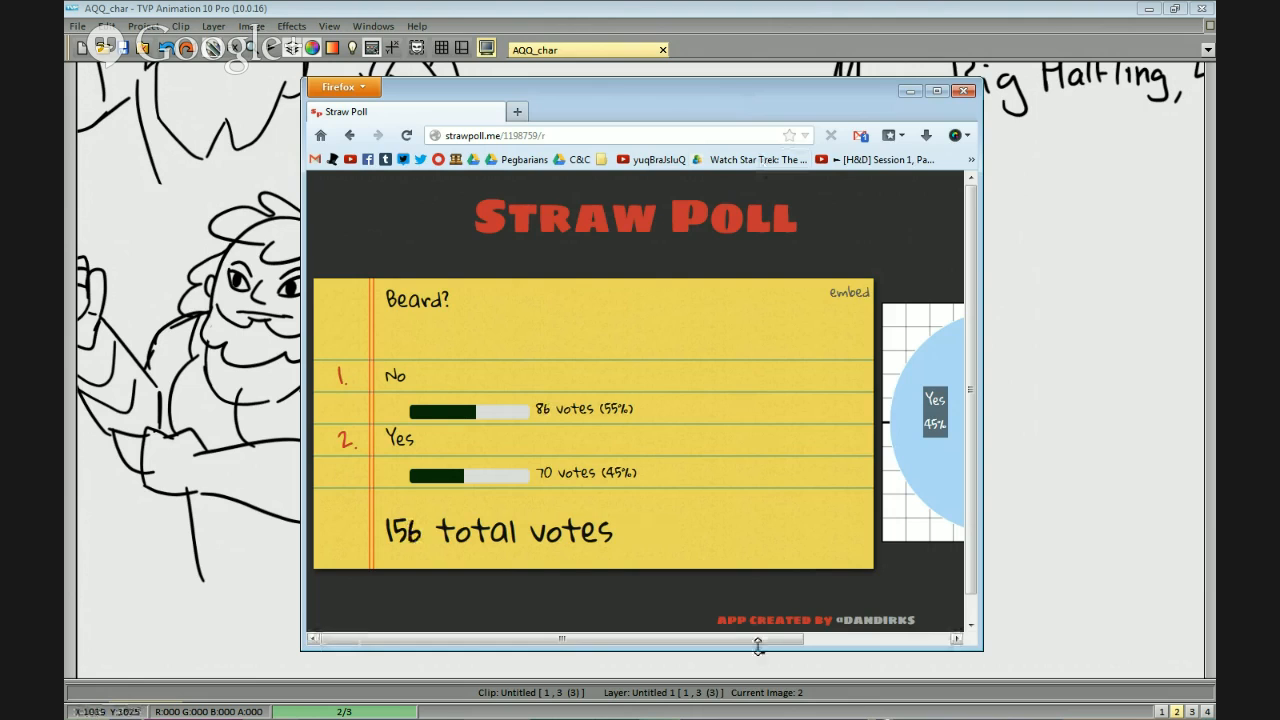
drag(757, 640, 940, 643)
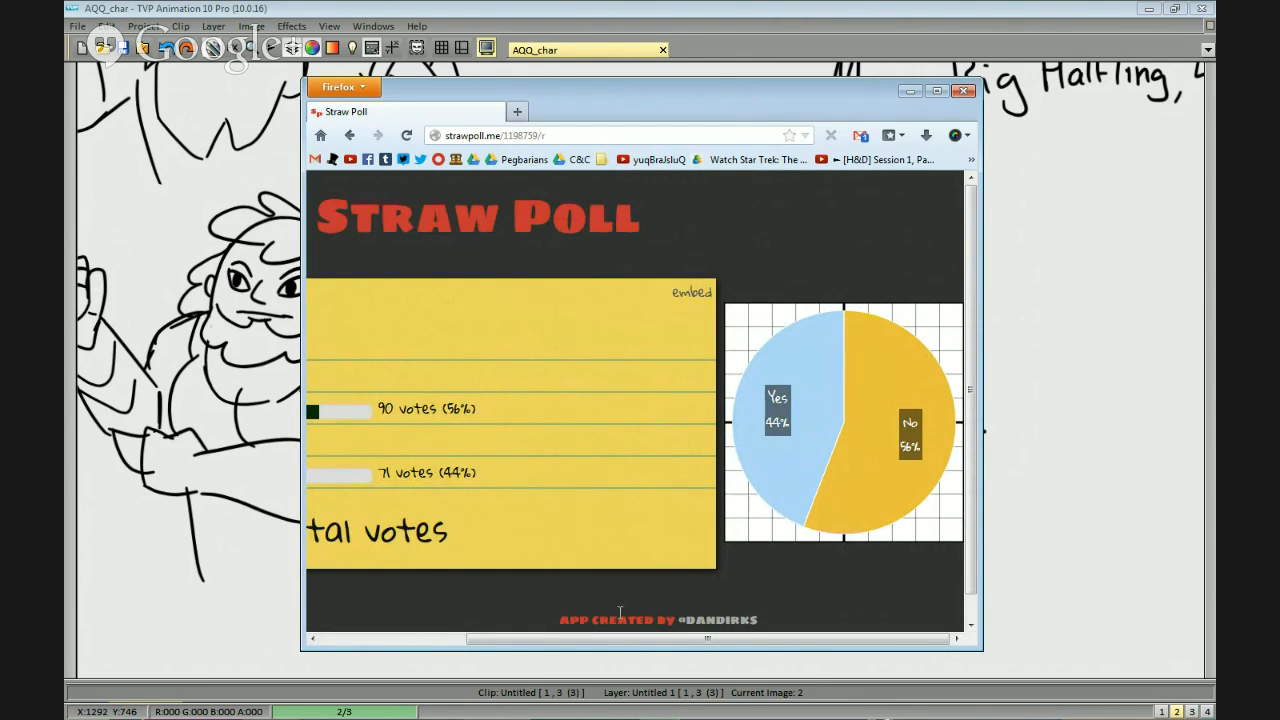
drag(585, 639, 491, 637)
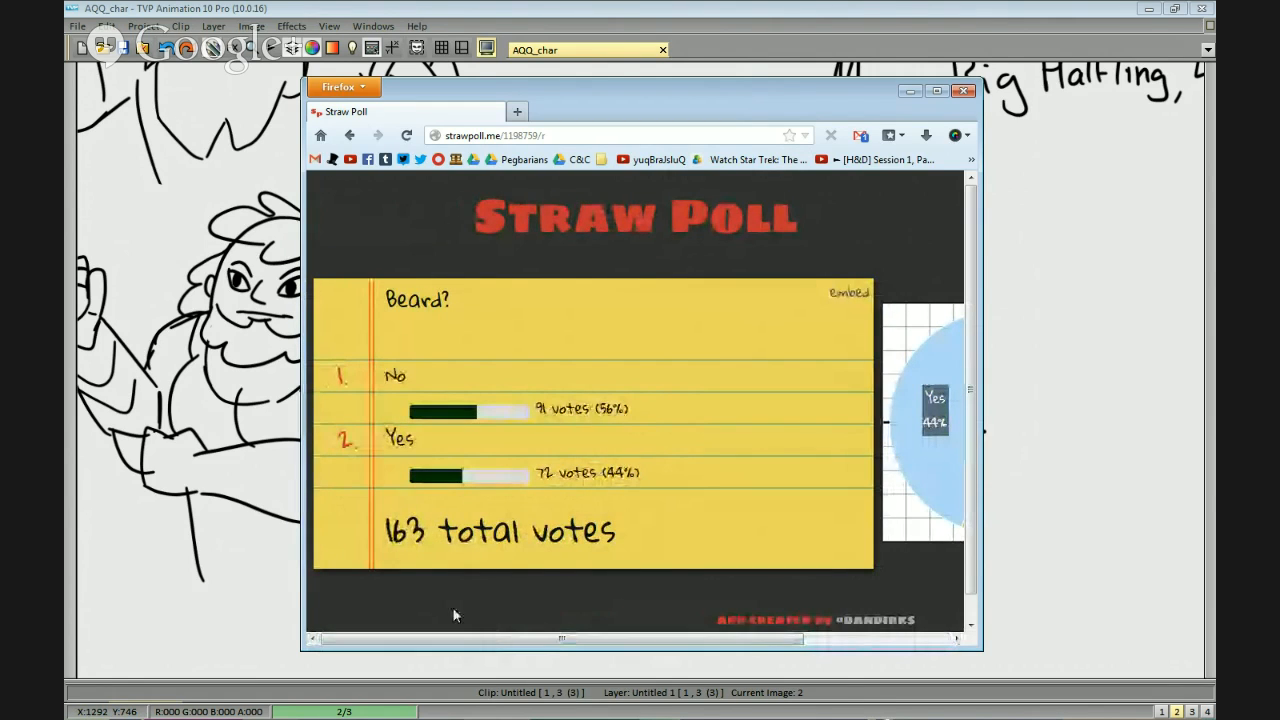
drag(487, 632, 757, 637)
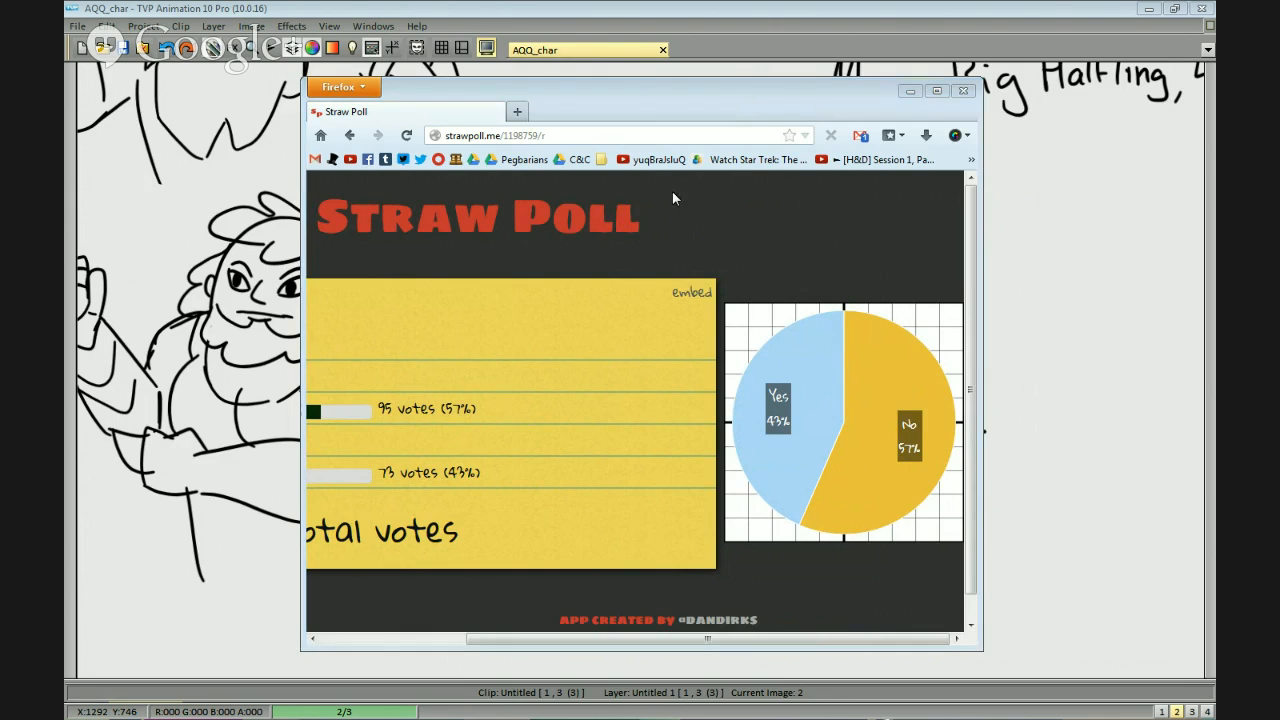
key(alt+Tab)
drag(485, 359, 824, 355)
scroll(651, 277, up, 1)
scroll(655, 285, up, 1)
drag(996, 296, 826, 320)
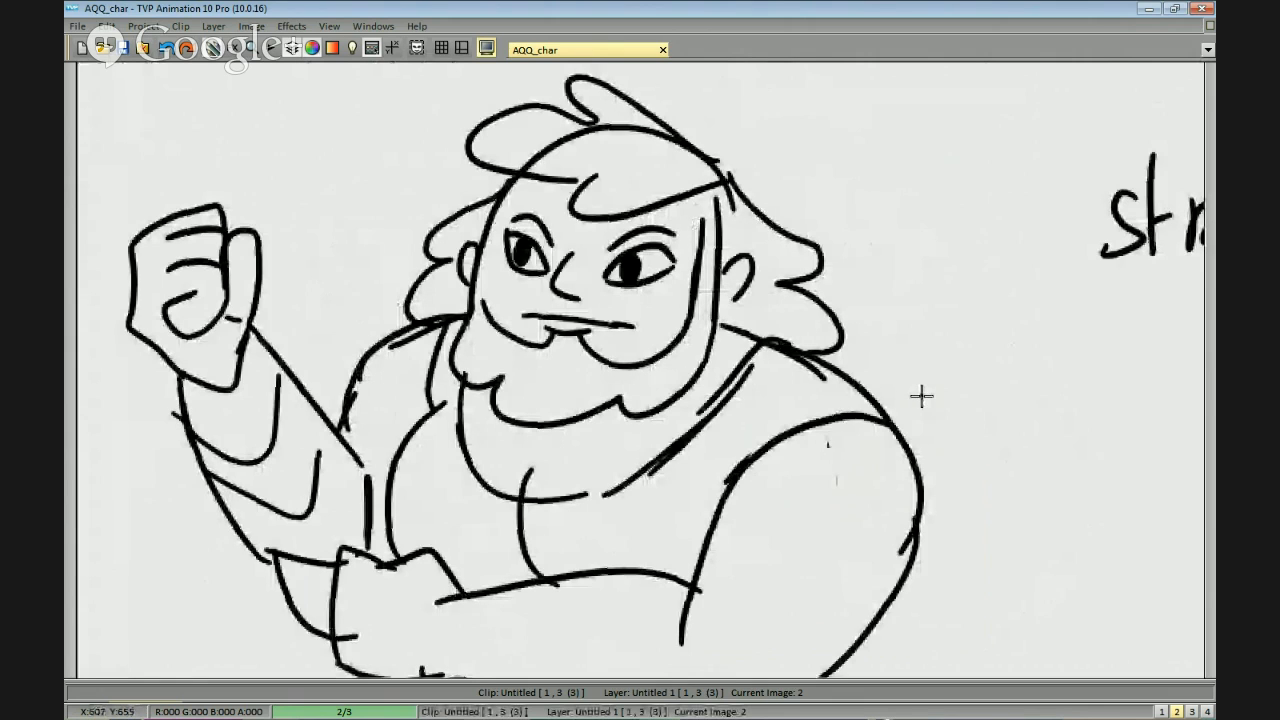
key(ctrl+z)
key(ctrl+z)
key(ctrl+z)
key(ctrl+z)
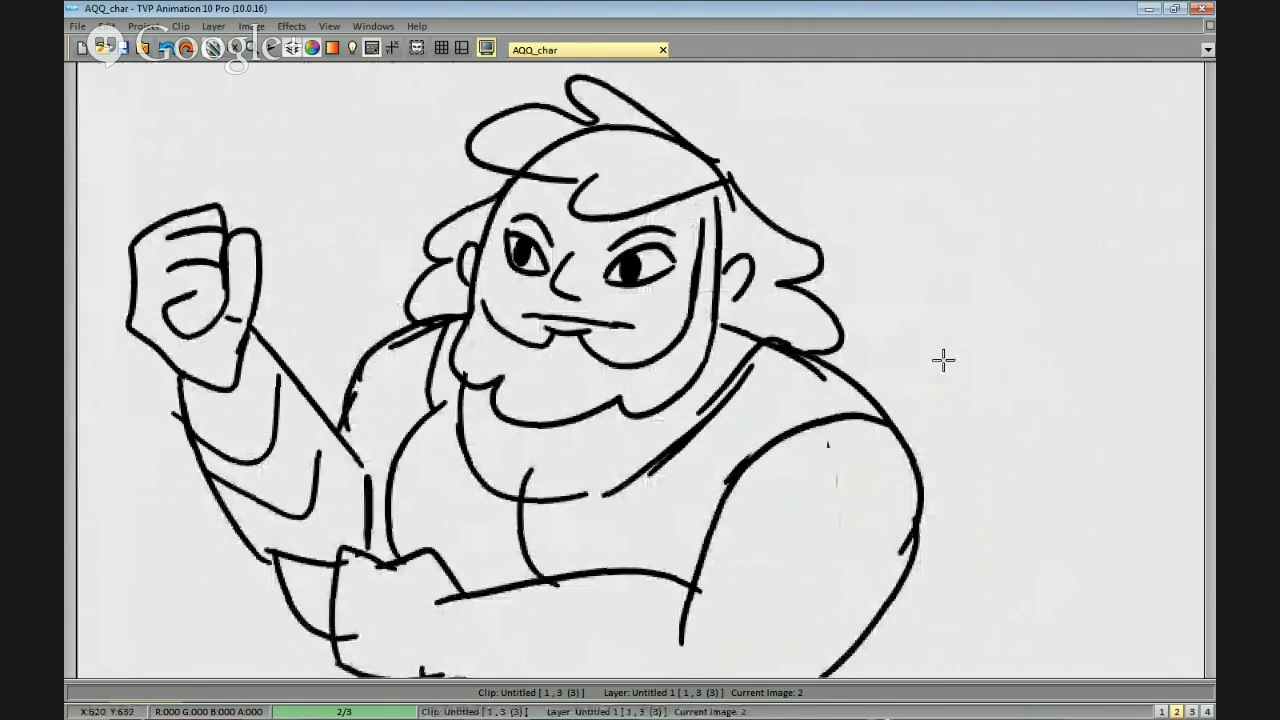
key(ctrl+y)
key(ctrl+y)
key(ctrl+y)
key(ctrl+y)
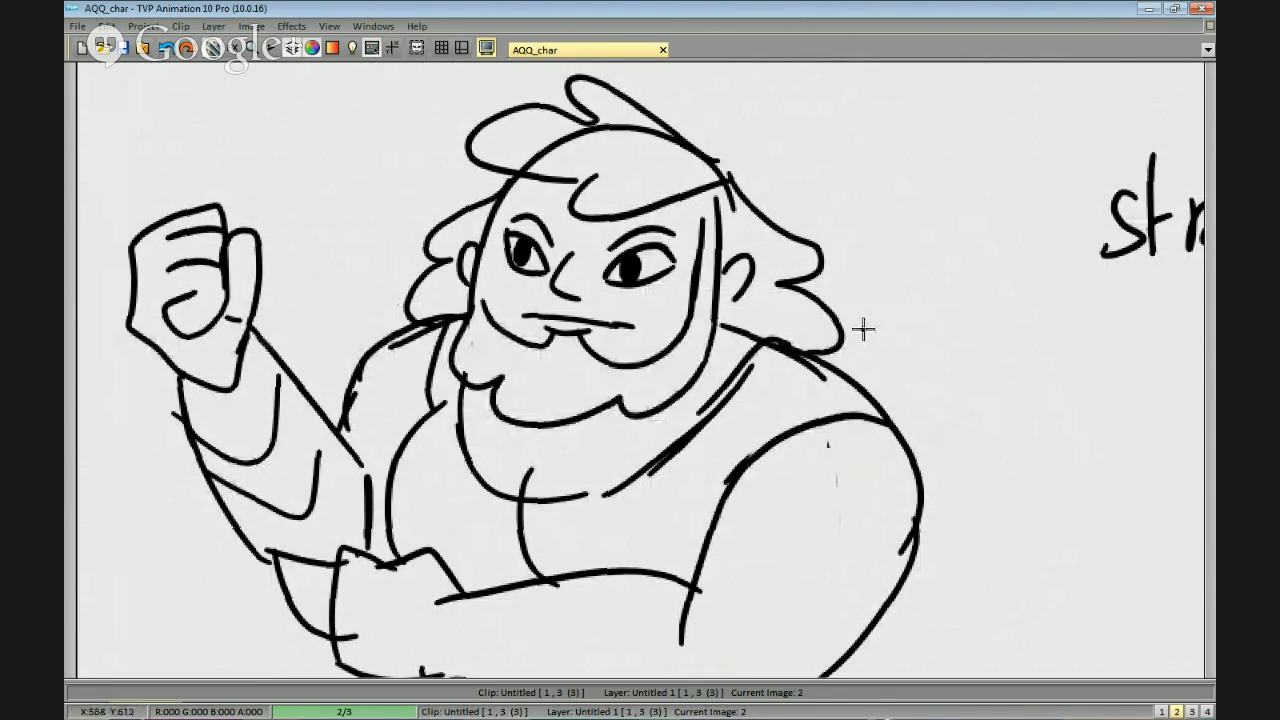
Erase the beard and moustache lines from the second character's face, leaving the straight mouth.
mouse_move(689, 352)
mouse_down()
mouse_move(707, 228)
mouse_move(690, 233)
mouse_move(672, 317)
mouse_move(641, 343)
mouse_move(600, 328)
mouse_move(480, 340)
mouse_up()
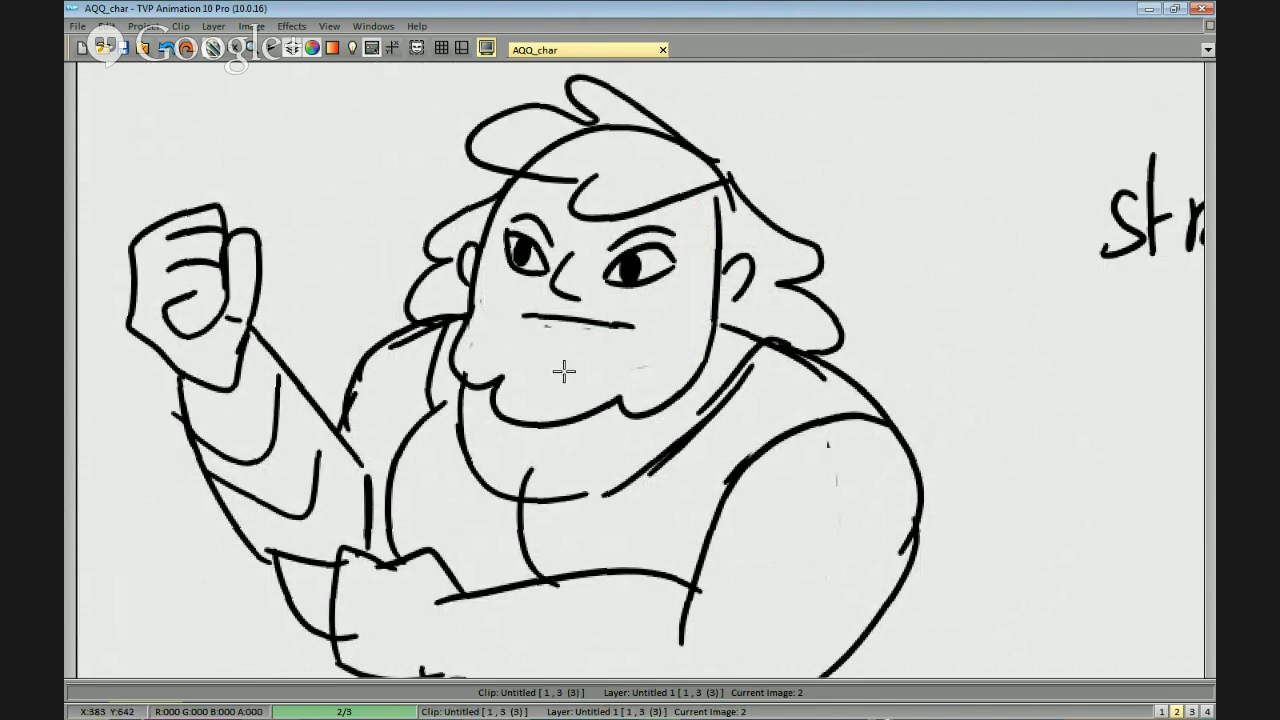
mouse_move(695, 325)
mouse_down()
mouse_move(634, 377)
mouse_move(458, 343)
mouse_move(528, 420)
mouse_up()
mouse_move(704, 370)
mouse_down()
mouse_move(649, 403)
mouse_move(676, 402)
mouse_up()
mouse_move(560, 354)
mouse_down()
mouse_move(509, 331)
mouse_move(486, 370)
mouse_up()
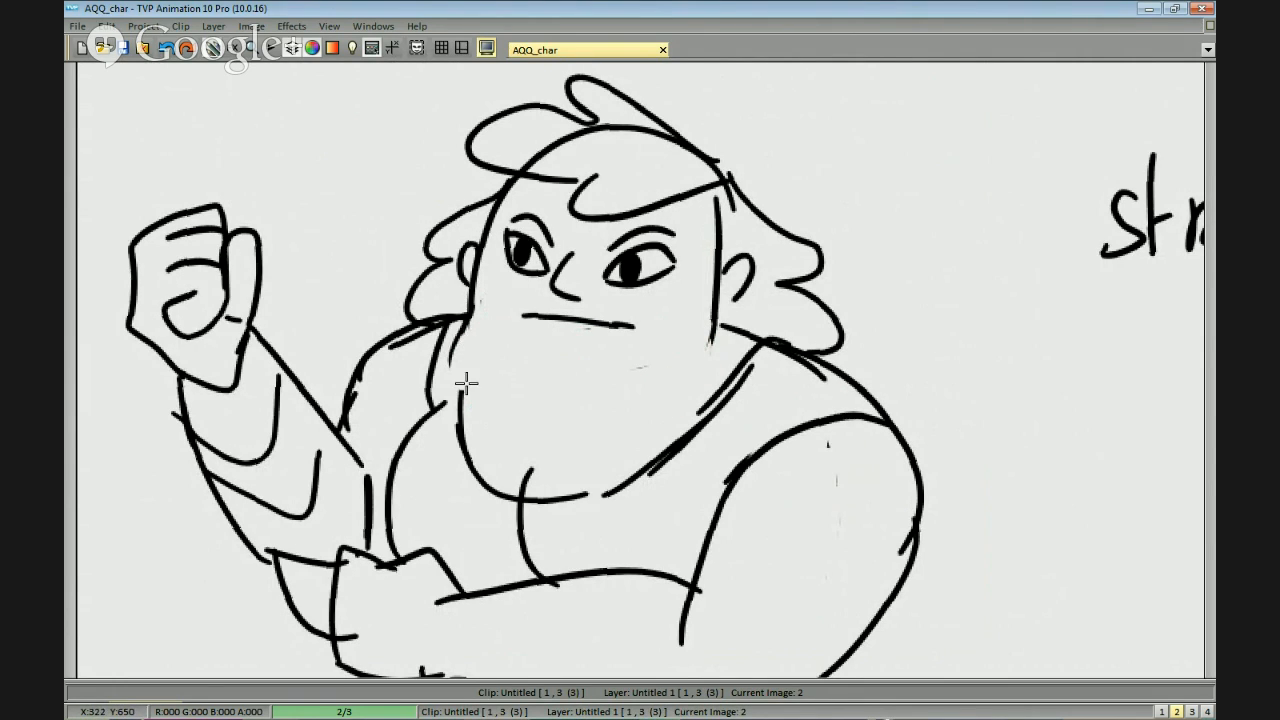
drag(458, 329, 456, 345)
Draw a broad, square jawline closing the second character's face, and erase the skull outline running through the top hair.
mouse_move(470, 292)
mouse_down()
mouse_move(481, 344)
mouse_move(714, 346)
mouse_move(674, 362)
mouse_move(706, 335)
mouse_move(678, 369)
mouse_move(713, 331)
mouse_move(706, 354)
mouse_move(673, 360)
mouse_move(712, 330)
mouse_move(671, 360)
mouse_move(711, 318)
mouse_up()
key(ctrl+z)
drag(672, 362, 709, 324)
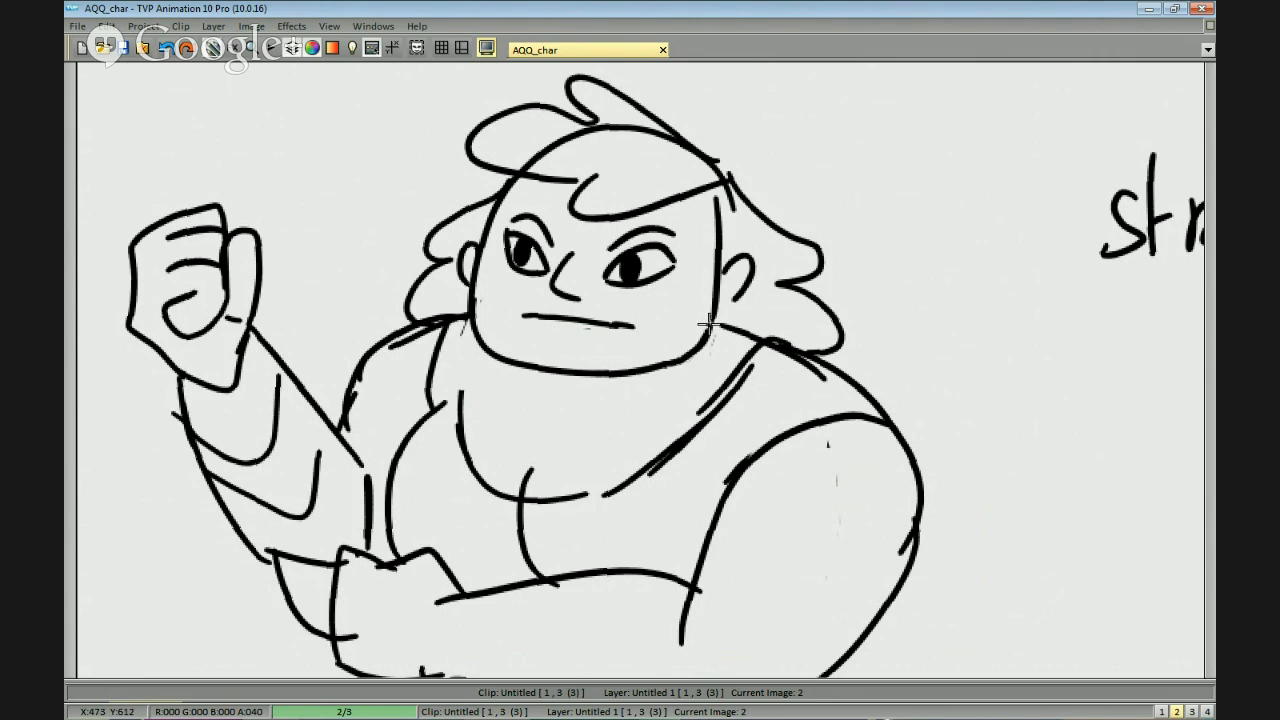
scroll(727, 309, down, 3)
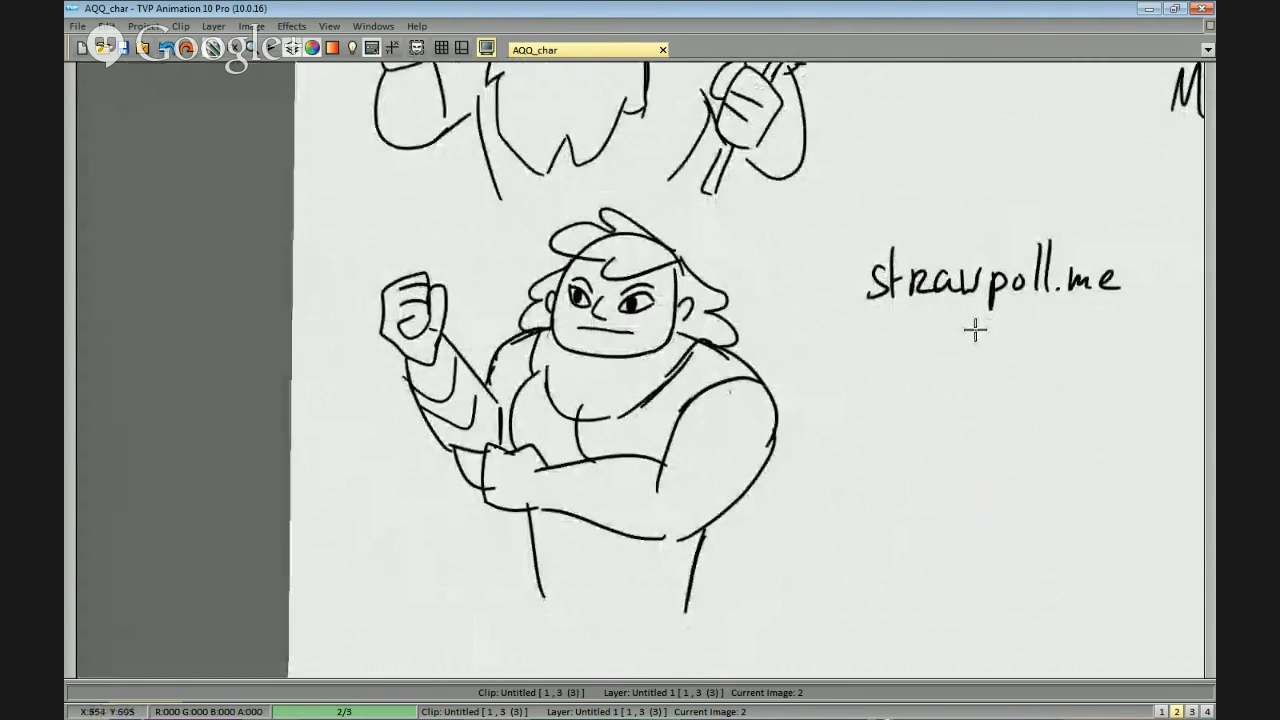
scroll(677, 249, up, 3)
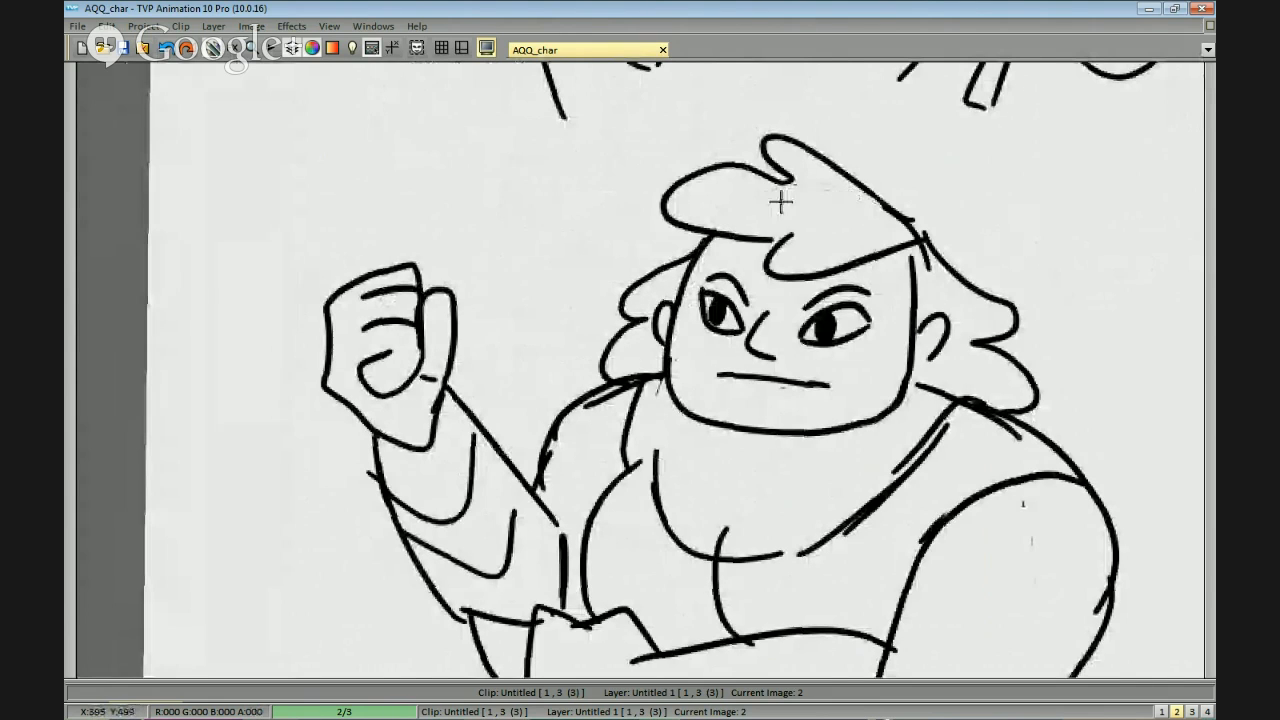
Erase the rest of the handwritten poll address beside the second character.
scroll(1080, 280, down, 4)
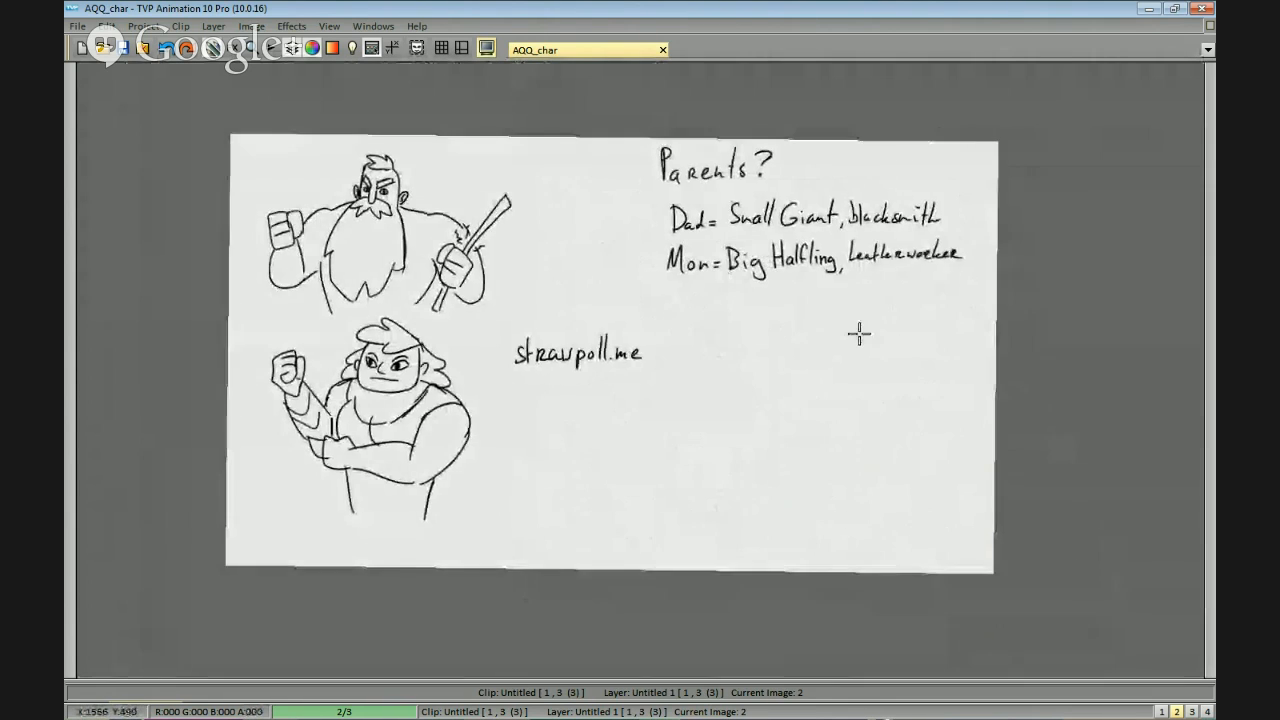
scroll(849, 354, up, 2)
mouse_move(650, 395)
mouse_down()
mouse_move(483, 317)
mouse_move(680, 395)
mouse_up()
scroll(787, 365, down, 2)
scroll(903, 389, up, 2)
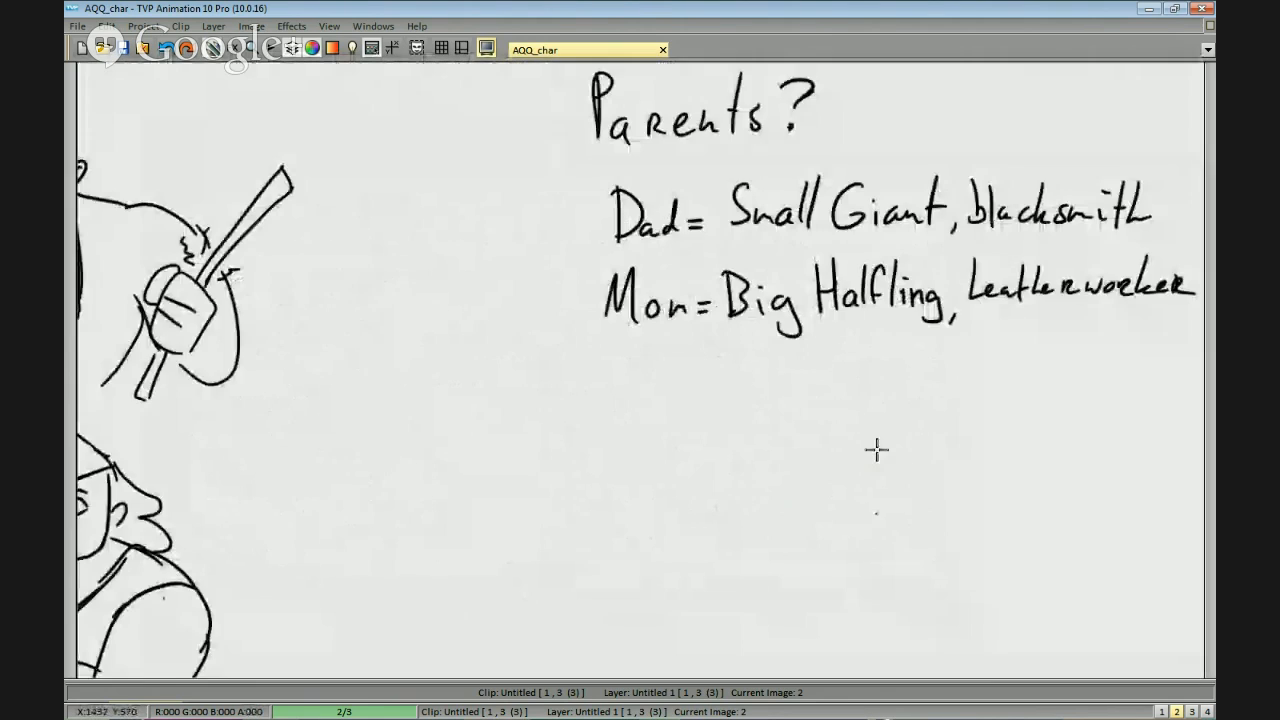
scroll(871, 400, down, 2)
scroll(850, 380, up, 2)
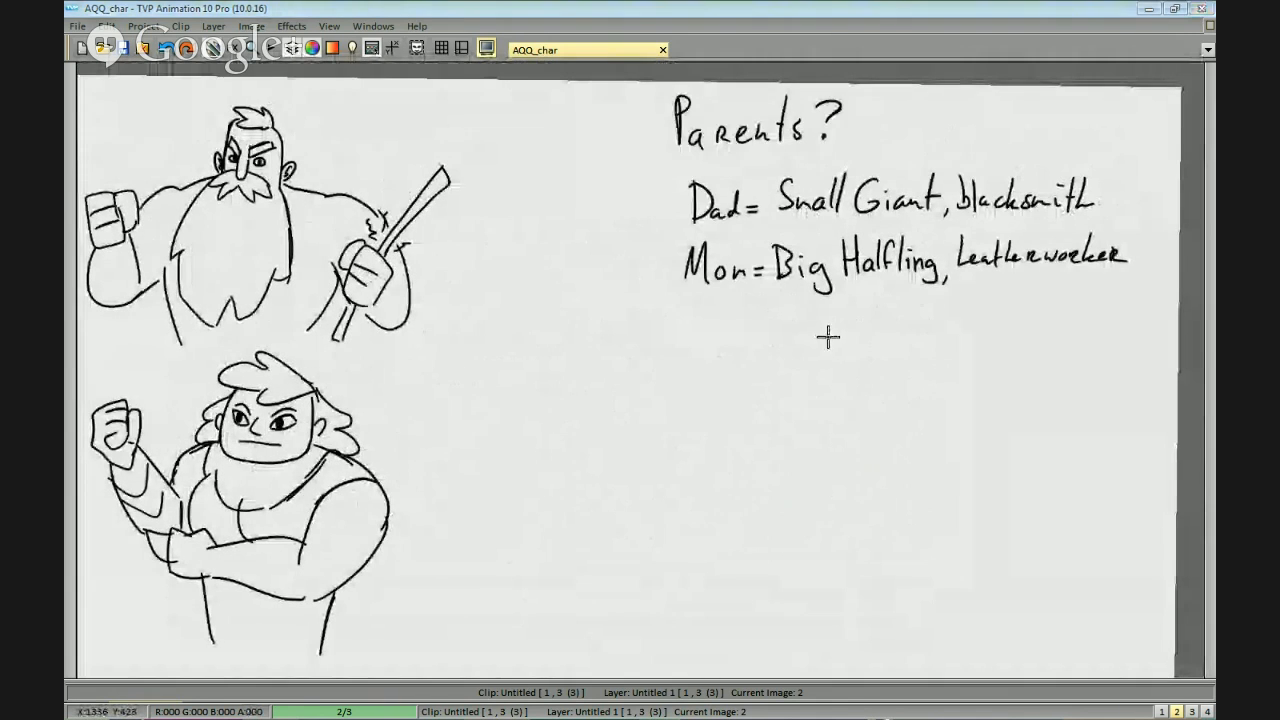
Close the browser window showing the poll and clear the tool panels from the drawing view.
key(alt+Tab)
key(alt+Tab)
click(1210, 232)
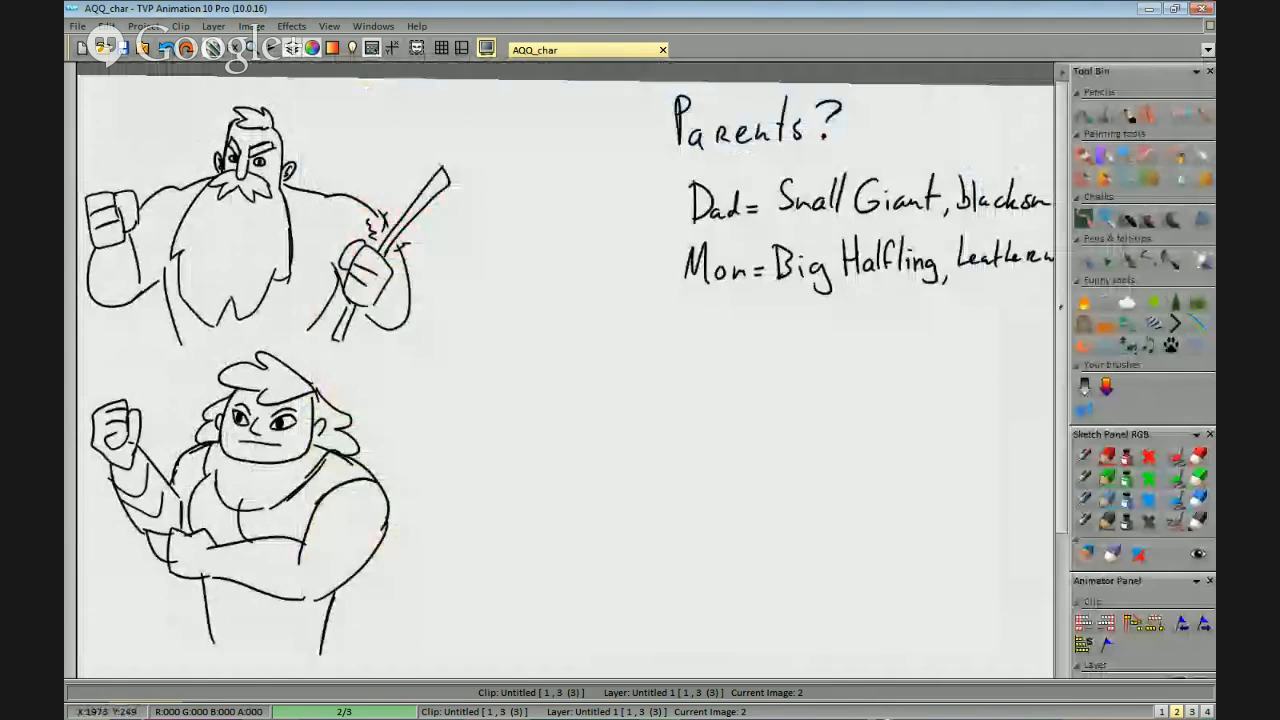
key(alt+Tab)
click(962, 92)
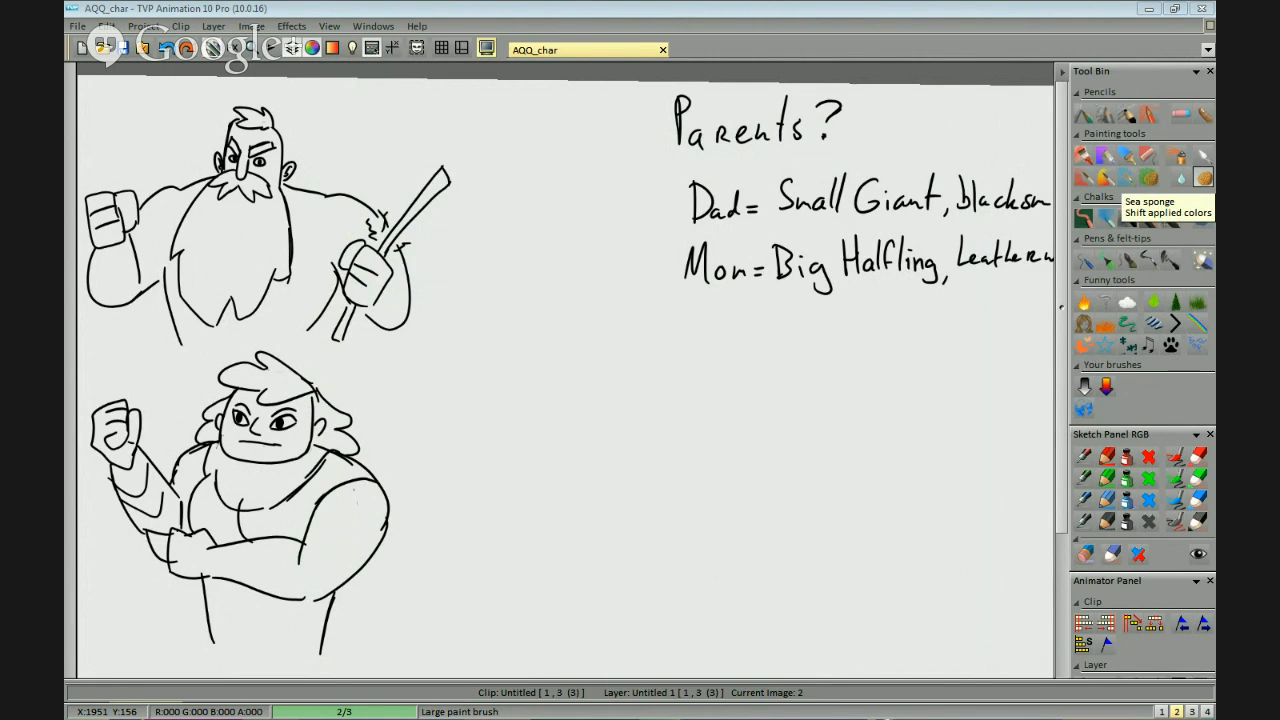
key(Tab)
Replace the second character's square jaw with a softer, rounded jawline and chin.
mouse_move(440, 375)
mouse_down()
mouse_move(769, 280)
mouse_move(748, 323)
mouse_move(580, 360)
mouse_move(555, 316)
mouse_up()
scroll(778, 260, up, 4)
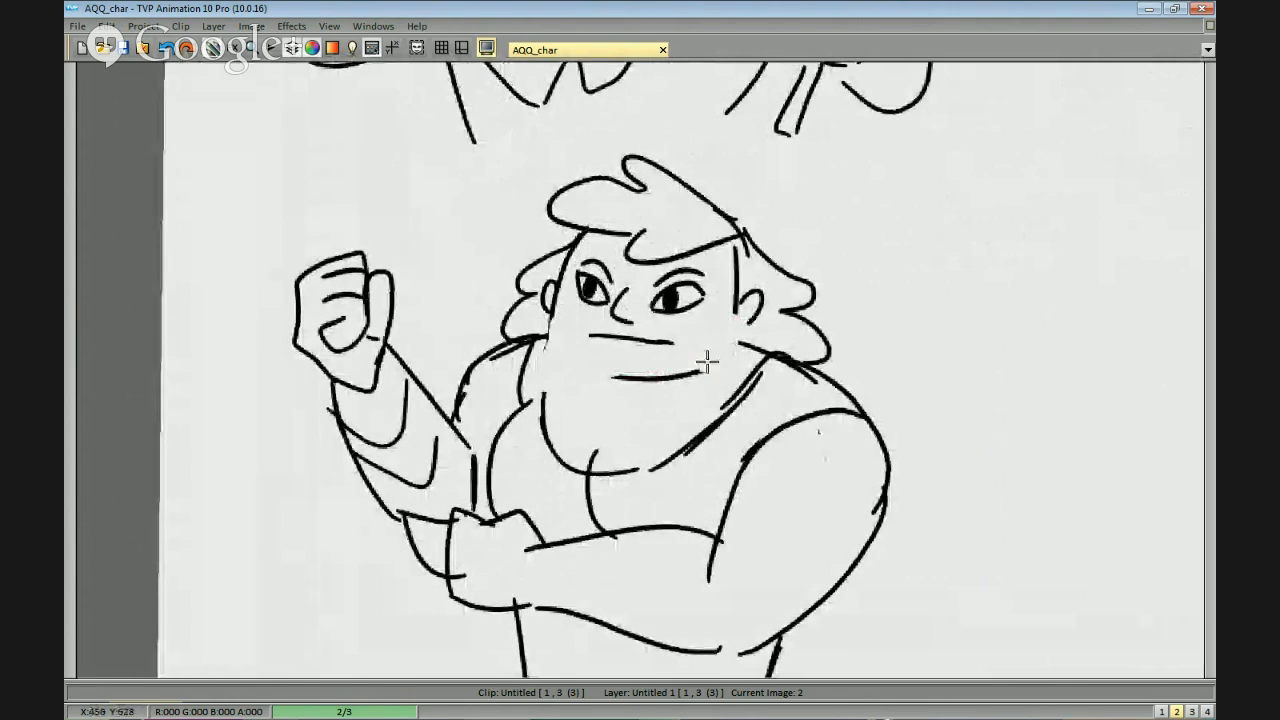
key(ctrl+z)
mouse_move(734, 294)
mouse_down()
mouse_move(706, 356)
mouse_move(646, 377)
mouse_up()
mouse_move(554, 292)
mouse_down()
mouse_move(573, 356)
mouse_move(606, 374)
mouse_move(674, 376)
mouse_up()
key(ctrl+z)
key(ctrl+z)
mouse_move(581, 359)
mouse_down()
mouse_move(730, 355)
mouse_move(648, 381)
mouse_move(584, 366)
mouse_move(717, 362)
mouse_move(630, 364)
mouse_move(624, 374)
mouse_move(708, 355)
mouse_move(630, 377)
mouse_move(727, 348)
mouse_move(672, 386)
mouse_move(723, 361)
mouse_move(711, 368)
mouse_move(638, 394)
mouse_move(640, 368)
mouse_move(701, 354)
mouse_move(675, 387)
mouse_move(711, 355)
mouse_move(646, 387)
mouse_move(622, 376)
mouse_move(682, 368)
mouse_move(651, 363)
mouse_up()
key(ctrl+z)
key(ctrl+z)
key(ctrl+z)
drag(778, 313, 771, 308)
drag(710, 347, 717, 339)
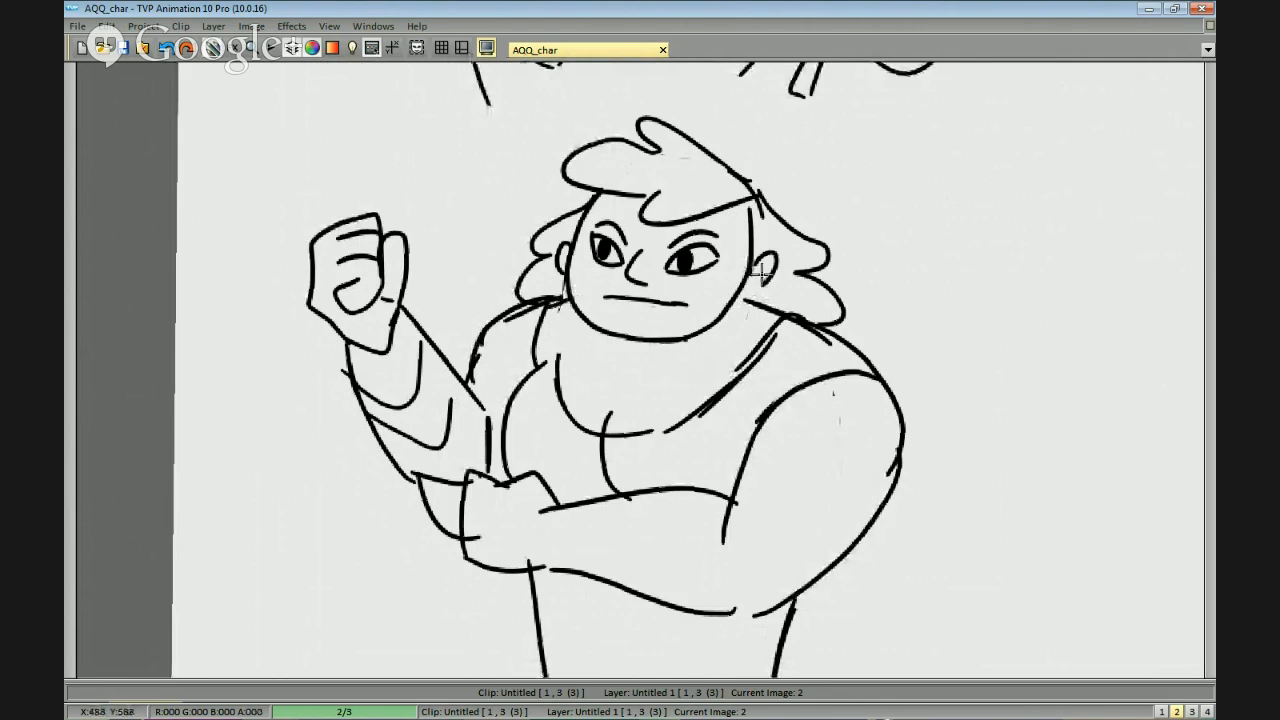
Redraw the second character's near ear and the side of the face running up to the hair.
drag(757, 257, 788, 238)
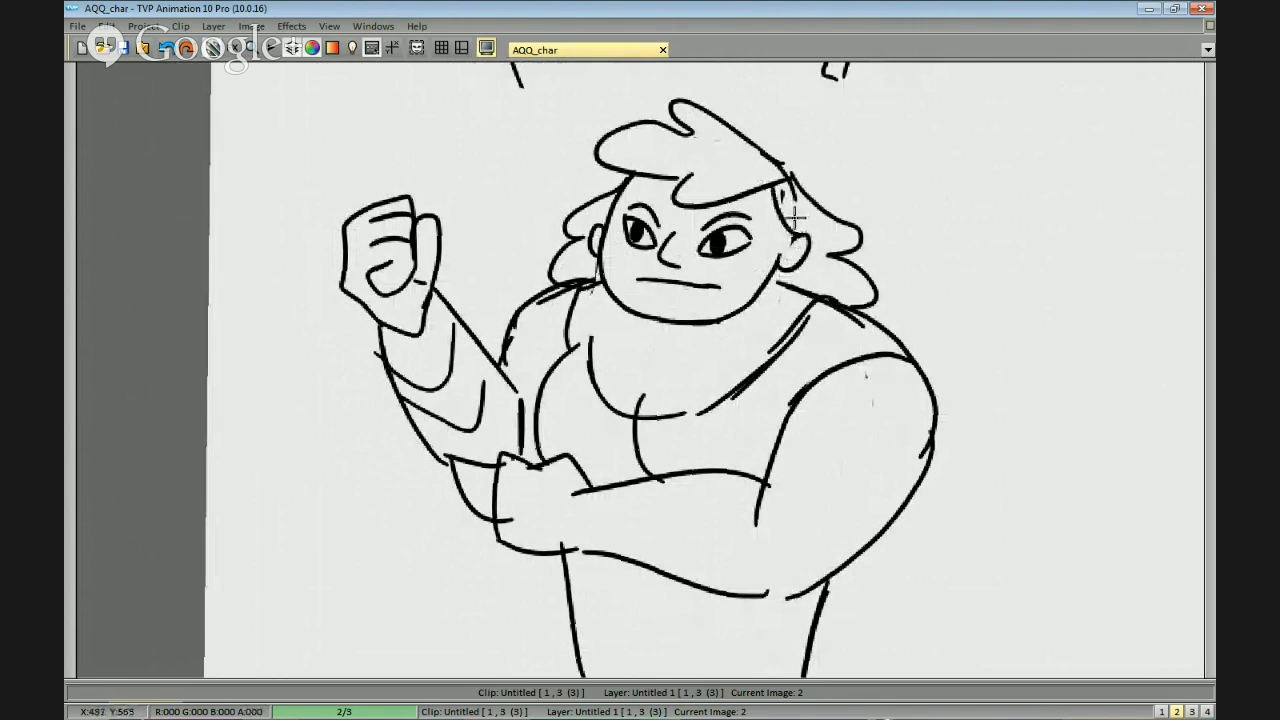
scroll(849, 229, down, 1)
scroll(880, 305, up, 1)
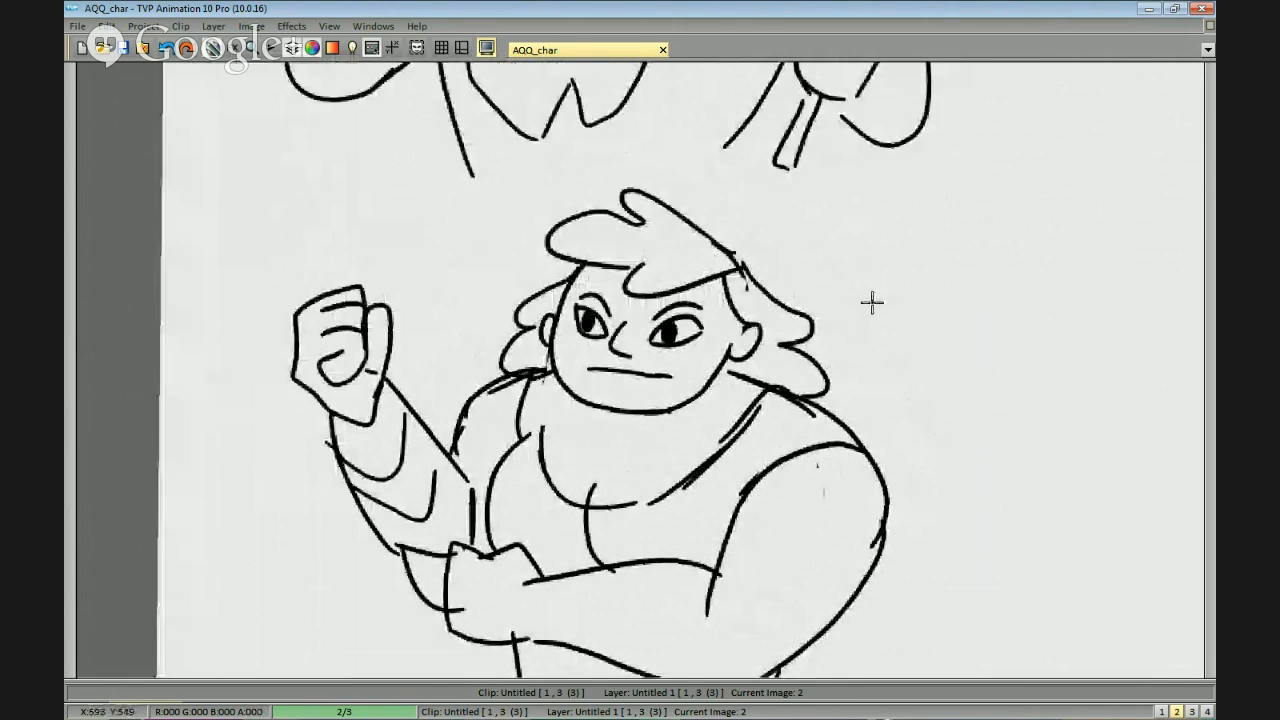
drag(893, 267, 823, 277)
scroll(823, 277, down, 1)
drag(966, 312, 849, 314)
drag(1143, 350, 664, 355)
scroll(831, 311, up, 1)
drag(720, 305, 809, 348)
drag(588, 390, 844, 312)
scroll(1080, 300, down, 1)
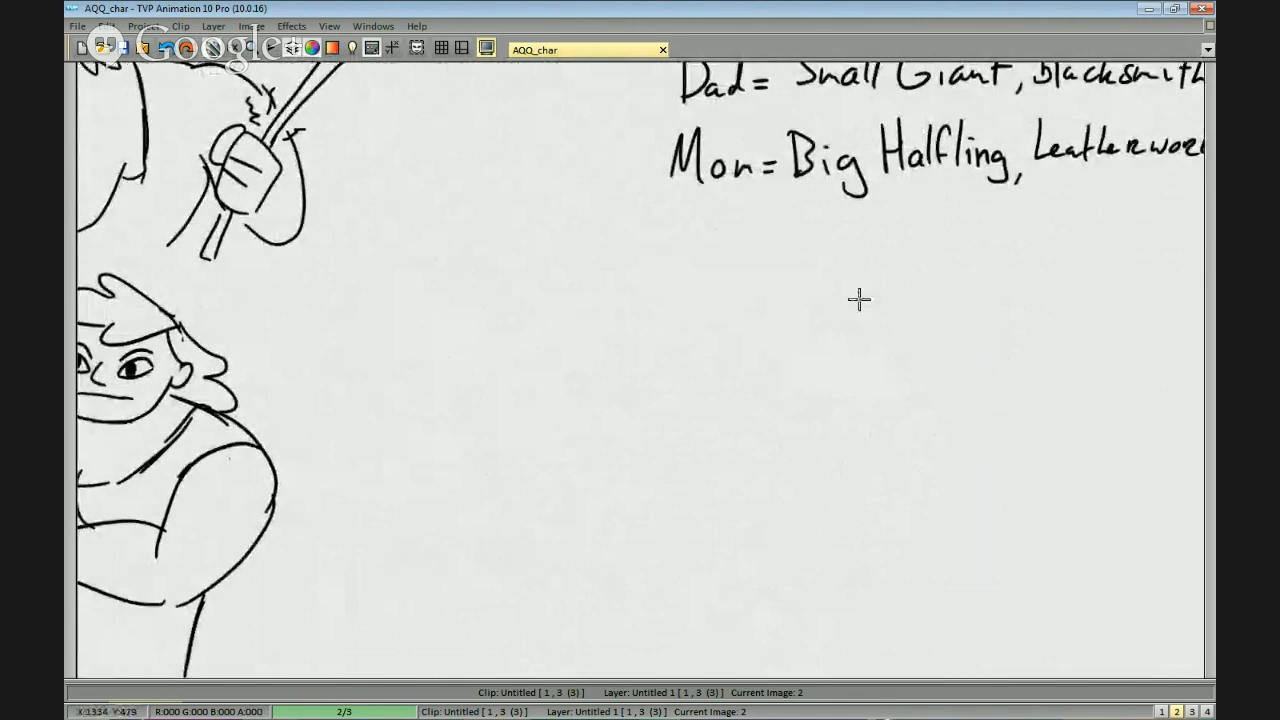
drag(703, 252, 791, 300)
scroll(874, 343, down, 1)
drag(808, 376, 831, 354)
scroll(831, 354, up, 1)
mouse_move(900, 256)
mouse_down()
mouse_move(870, 327)
mouse_move(770, 380)
mouse_move(794, 327)
mouse_up()
scroll(840, 371, down, 1)
drag(781, 446, 785, 433)
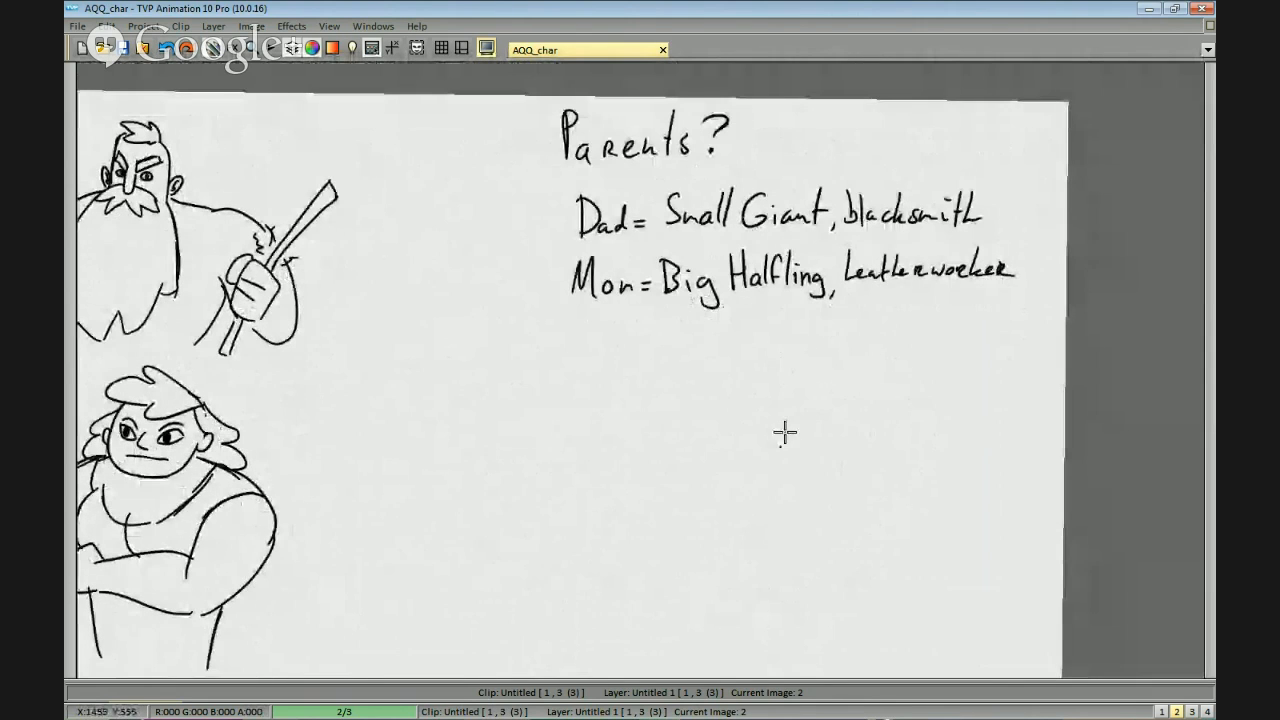
mouse_move(652, 433)
mouse_down()
mouse_move(834, 369)
mouse_move(951, 298)
mouse_move(1034, 350)
mouse_move(1073, 431)
mouse_move(654, 351)
mouse_move(643, 441)
mouse_up()
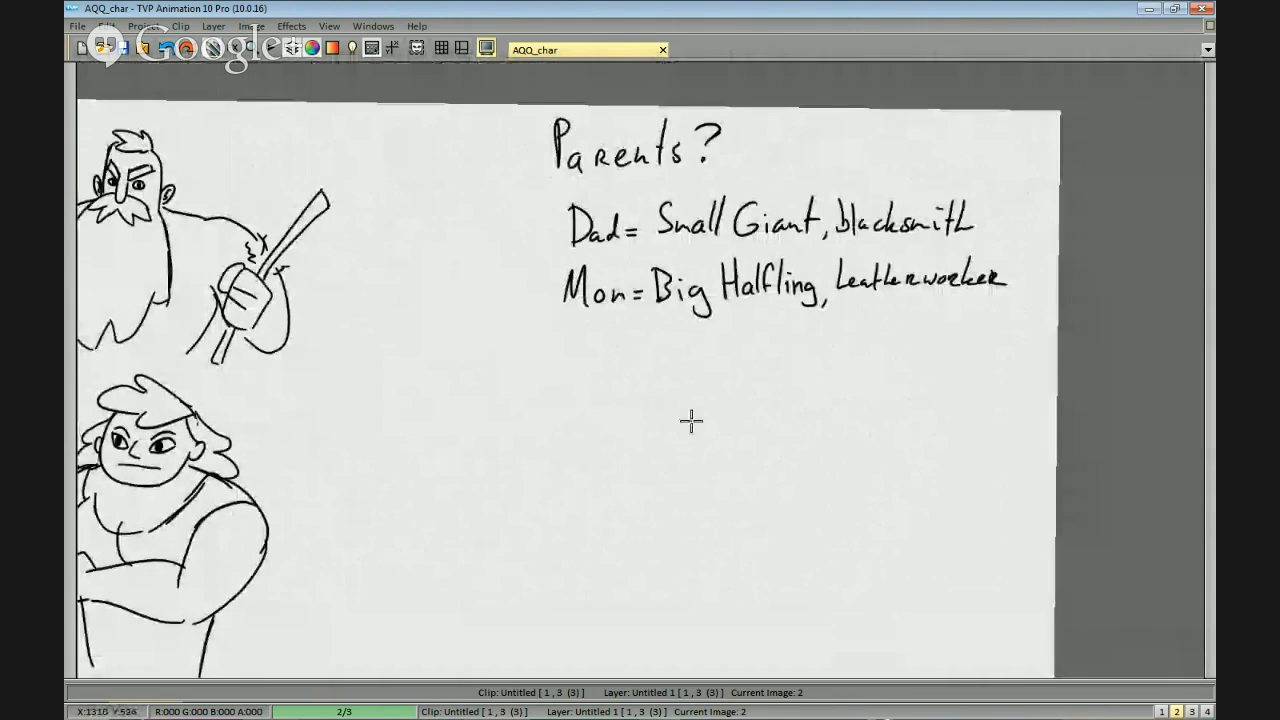
scroll(683, 354, down, 2)
scroll(680, 371, up, 2)
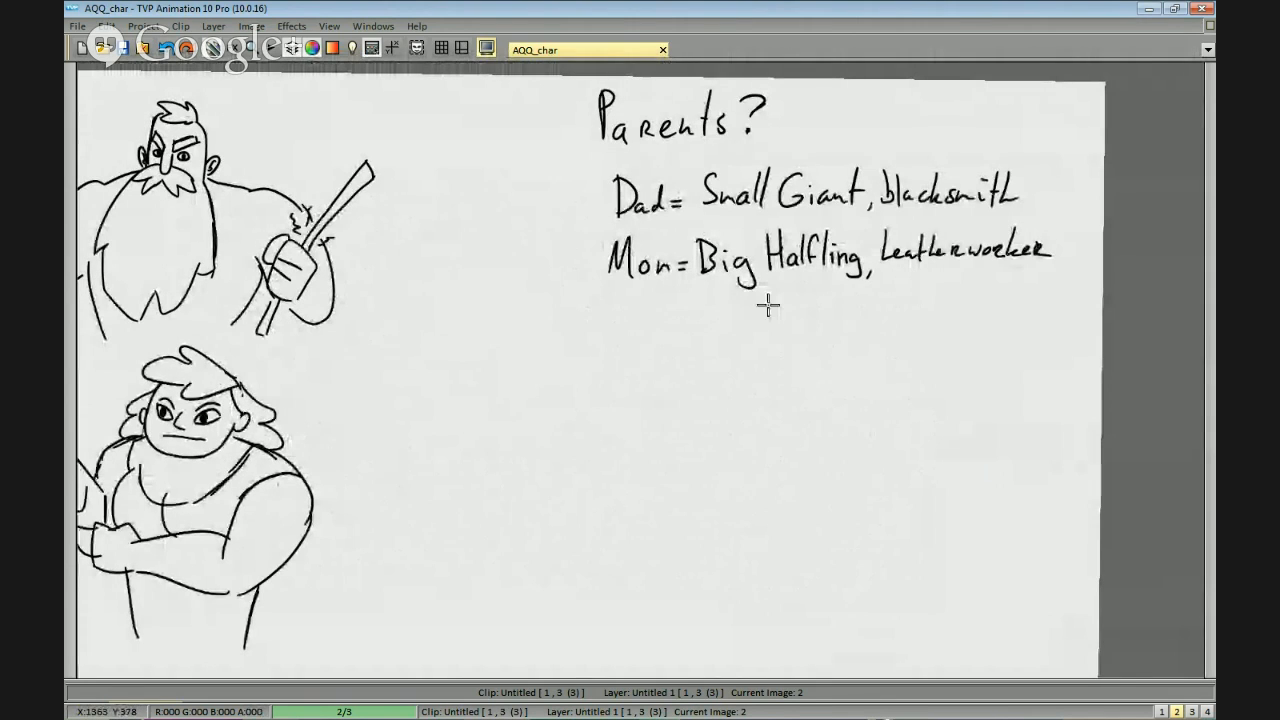
drag(729, 360, 826, 381)
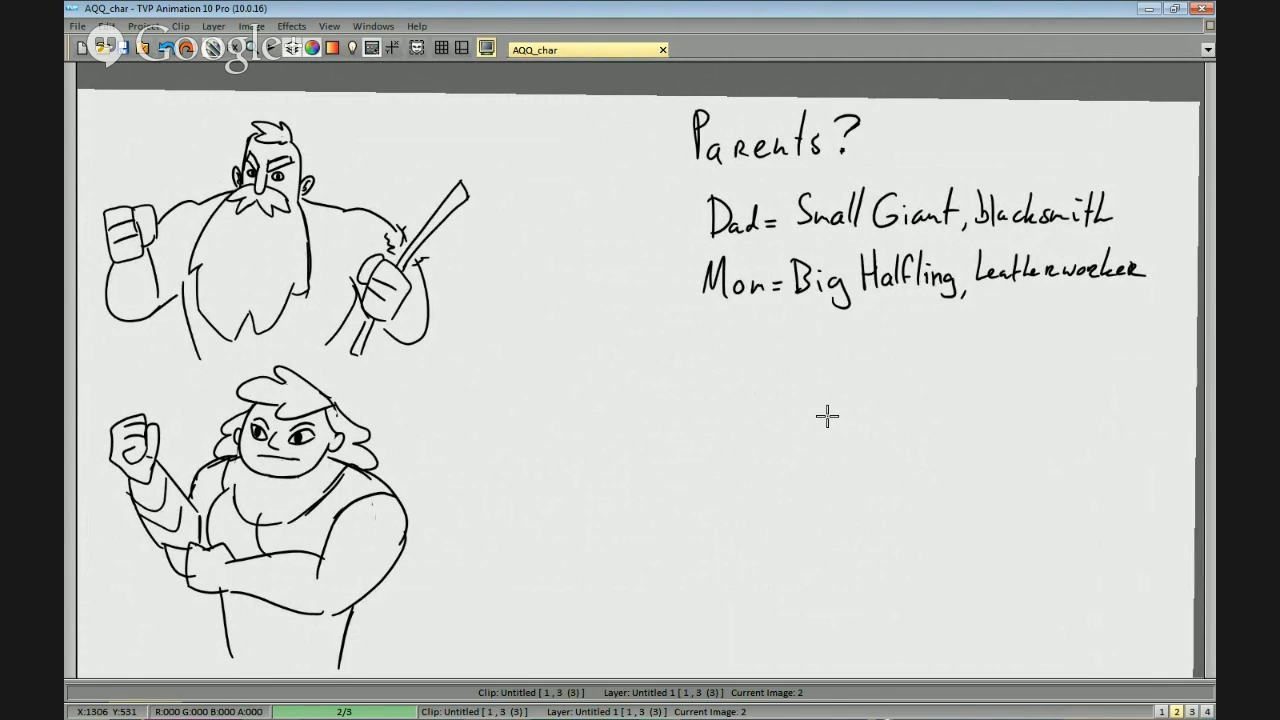
drag(886, 181, 732, 246)
scroll(677, 306, up, 1)
scroll(803, 321, down, 1)
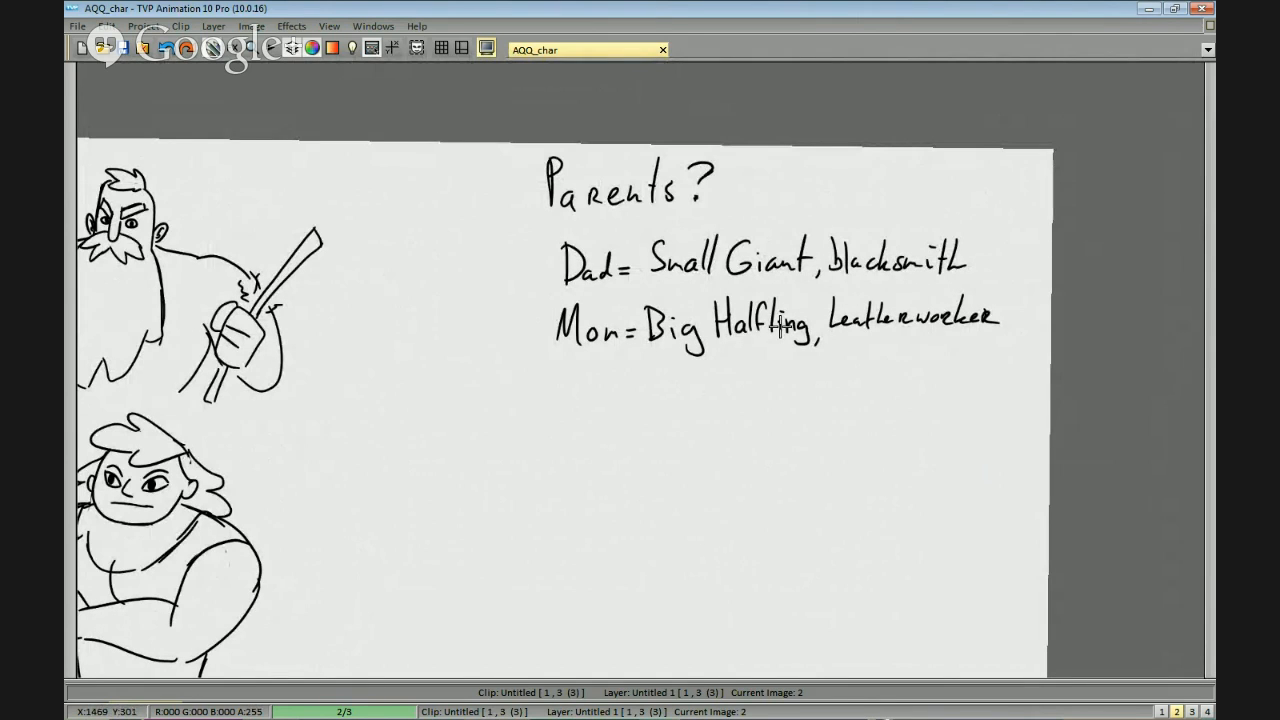
drag(516, 463, 764, 415)
mouse_move(604, 364)
mouse_down()
mouse_move(948, 336)
mouse_move(977, 354)
mouse_move(1020, 354)
mouse_move(574, 343)
mouse_move(516, 368)
mouse_up()
scroll(897, 349, down, 1)
scroll(897, 349, up, 1)
drag(786, 369, 904, 362)
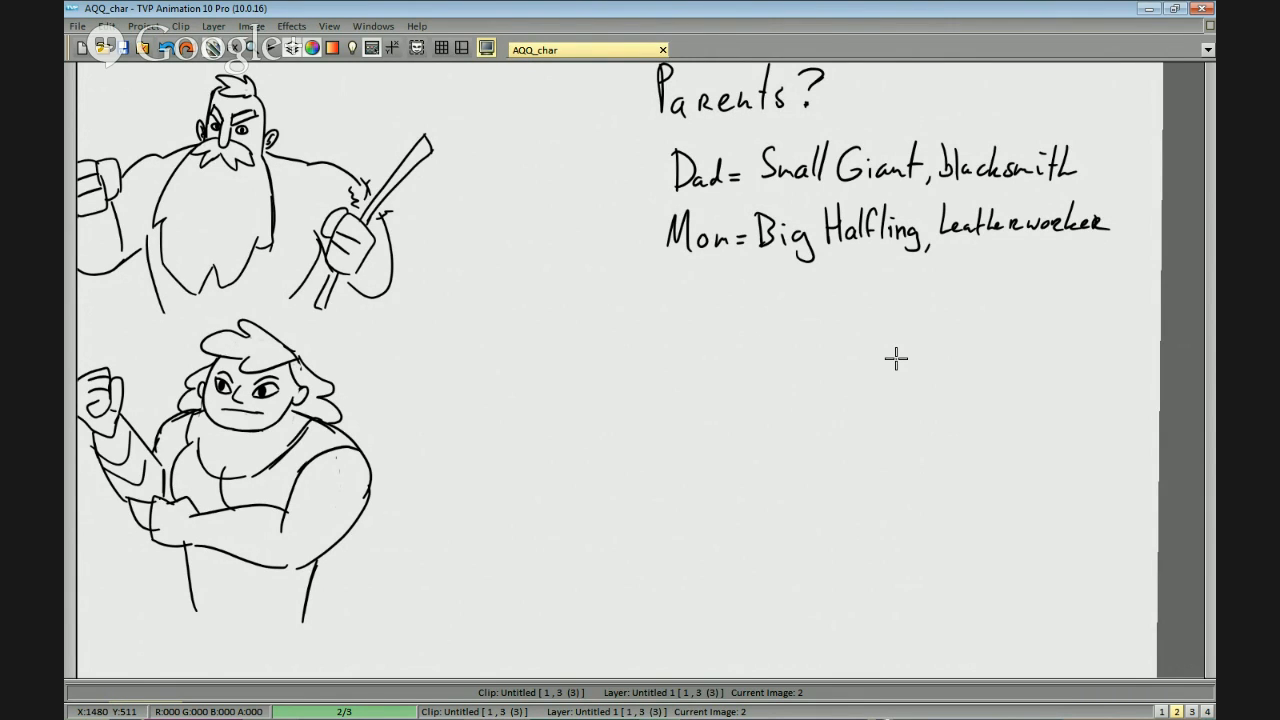
mouse_move(886, 317)
mouse_down()
mouse_move(906, 311)
mouse_move(897, 289)
mouse_move(925, 260)
mouse_move(857, 303)
mouse_move(745, 326)
mouse_move(892, 310)
mouse_up()
scroll(886, 283, up, 1)
scroll(905, 298, down, 1)
scroll(892, 310, up, 1)
drag(785, 366, 851, 377)
scroll(875, 350, down, 1)
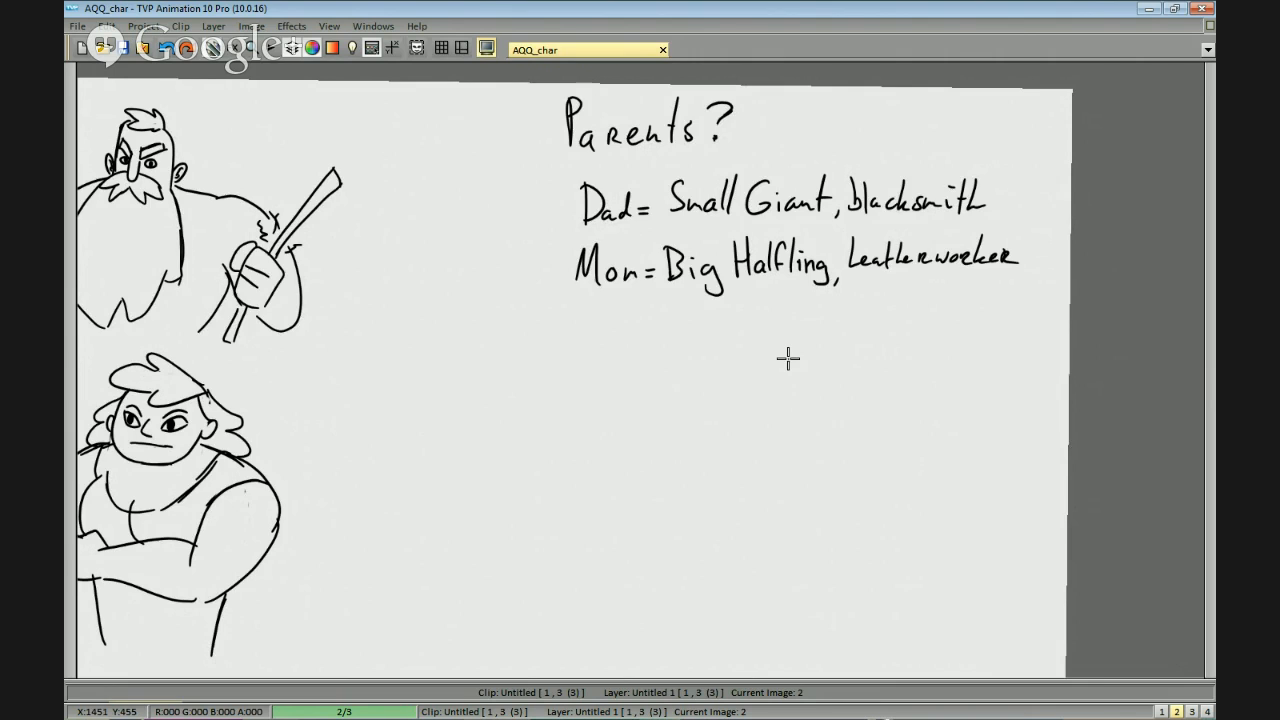
drag(827, 383, 863, 421)
scroll(863, 421, down, 1)
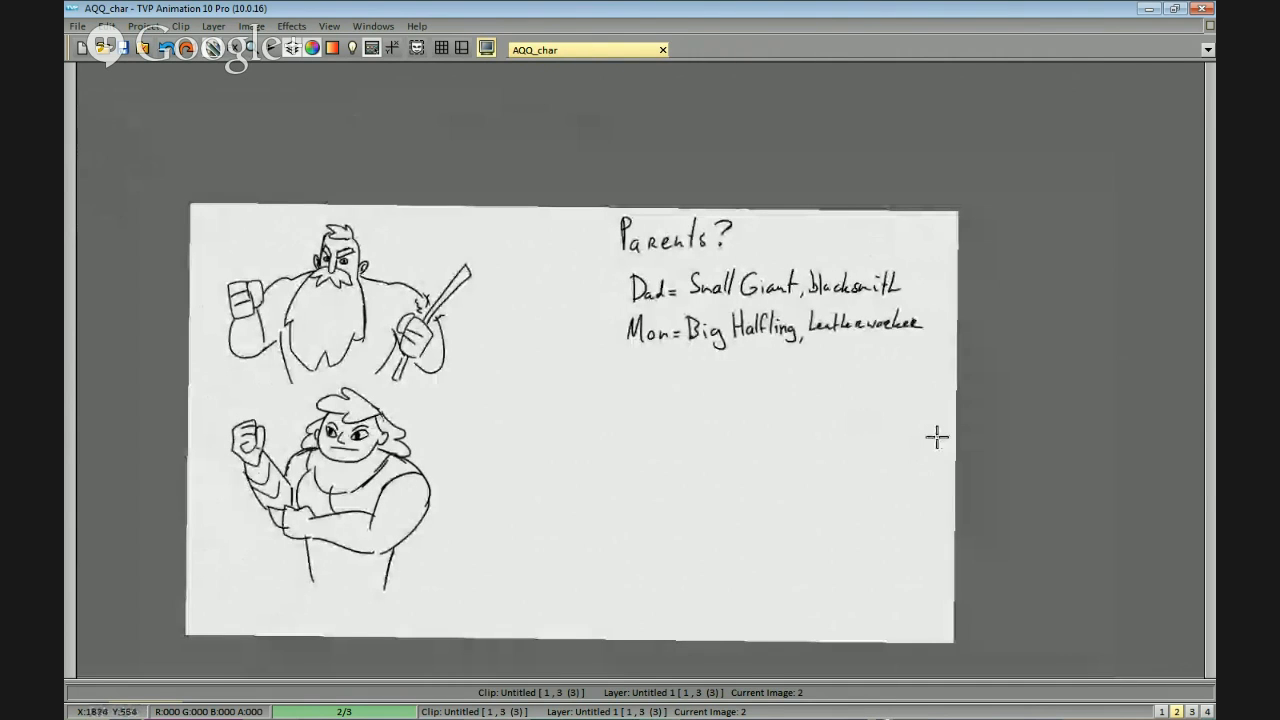
Handwrite "Imaginary" in the empty area below the parent notes.
scroll(934, 437, up, 1)
drag(963, 423, 976, 474)
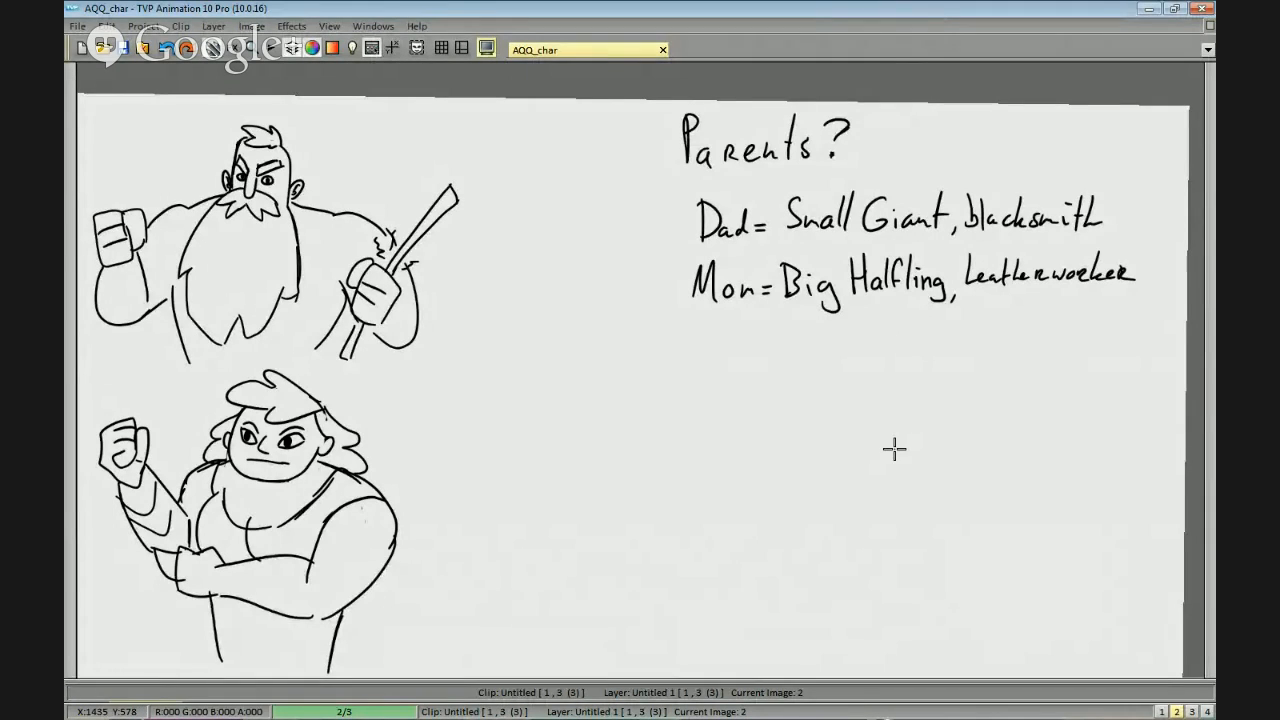
mouse_move(681, 382)
mouse_down()
mouse_move(678, 416)
mouse_move(706, 410)
mouse_move(688, 393)
mouse_move(692, 410)
mouse_move(740, 401)
mouse_move(748, 412)
mouse_move(820, 393)
mouse_move(810, 433)
mouse_up()
key(ctrl+z)
key(ctrl+z)
key(ctrl+z)
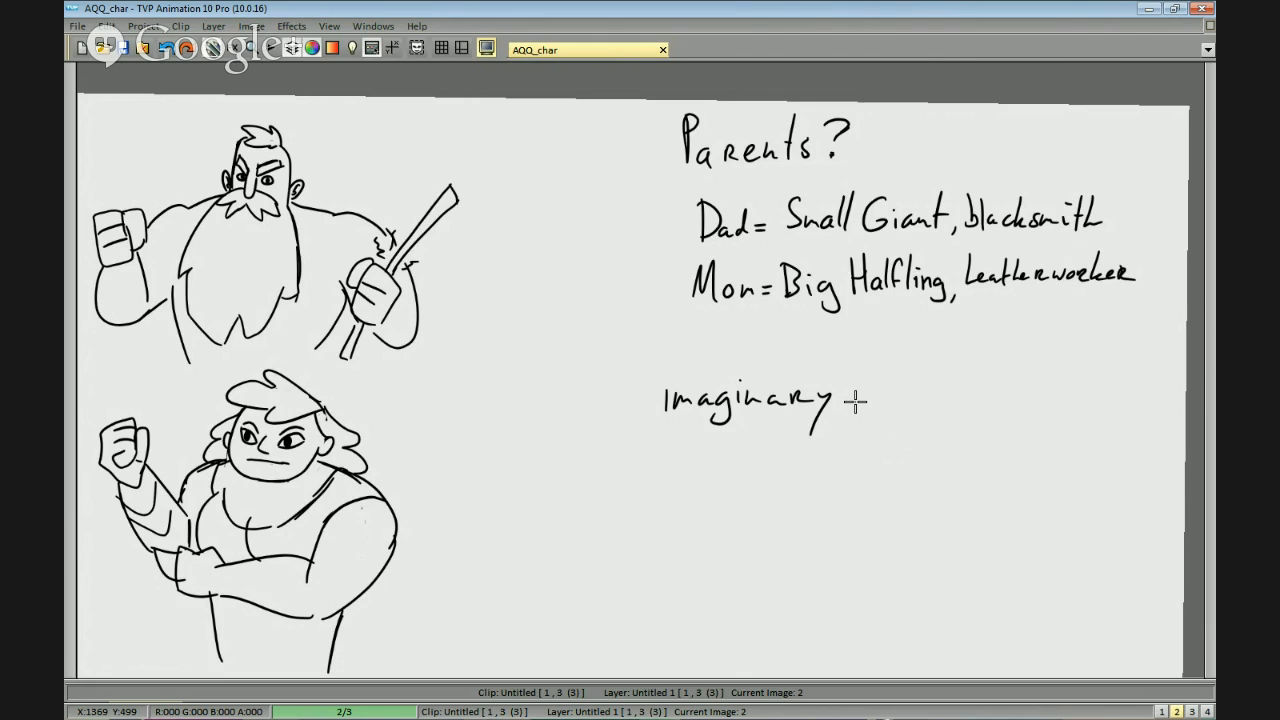
Handwrite "Bear" and "Goat" on separate lines beneath "Imaginary".
mouse_move(664, 432)
mouse_down()
mouse_move(698, 471)
mouse_move(757, 458)
mouse_up()
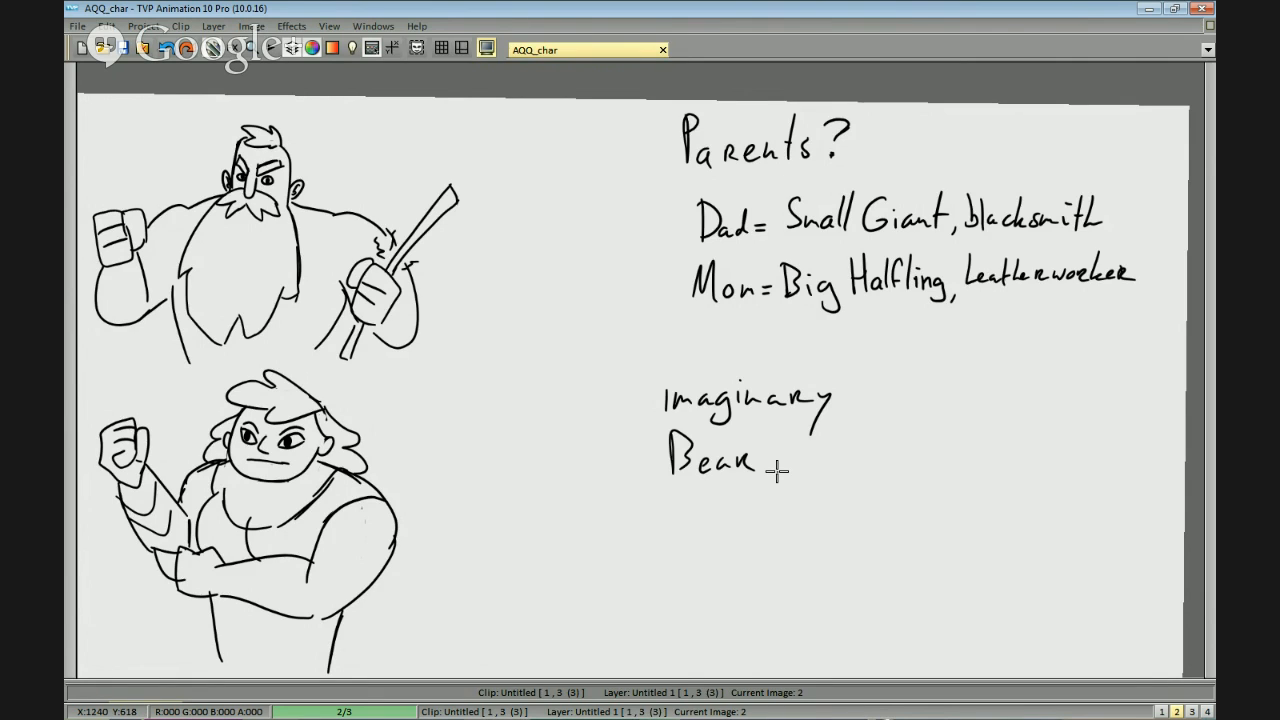
mouse_move(695, 500)
mouse_down()
mouse_move(697, 518)
mouse_move(722, 522)
mouse_up()
drag(726, 510, 744, 530)
drag(732, 508, 752, 507)
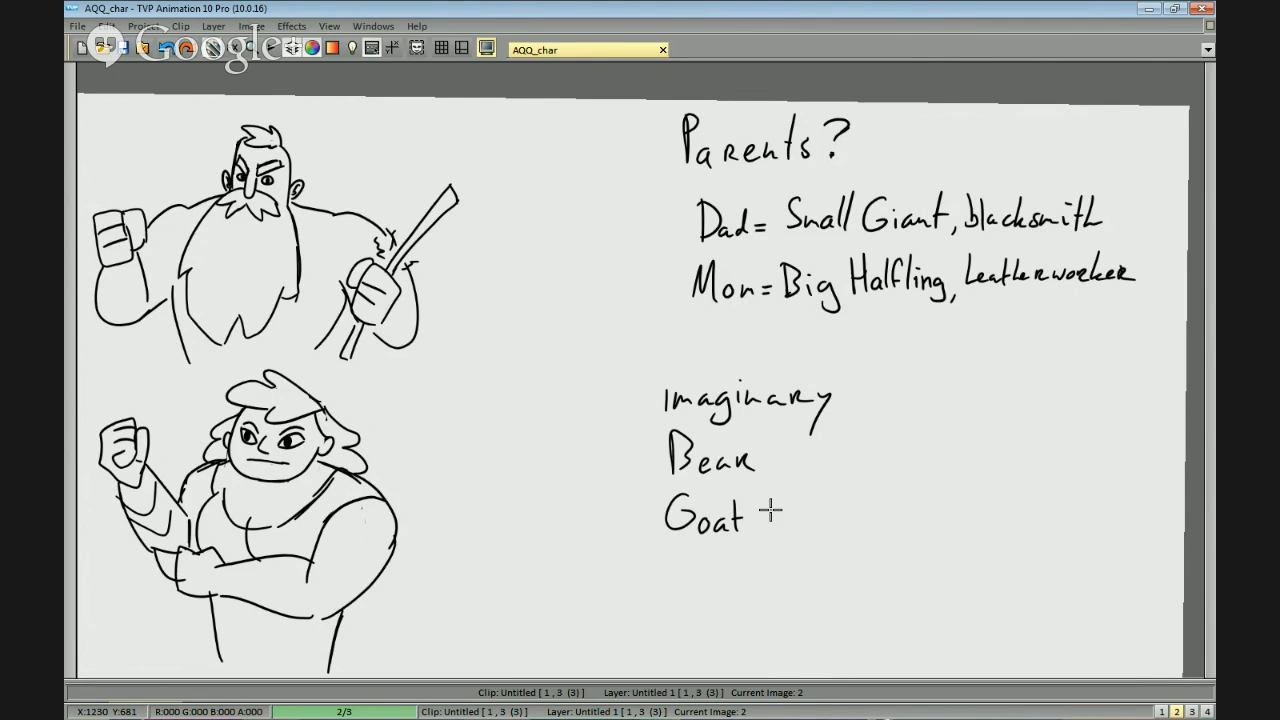
Handwrite "Troll" on a new line beneath "Goat".
mouse_move(682, 552)
mouse_down()
mouse_move(682, 586)
mouse_move(706, 553)
mouse_move(701, 581)
mouse_move(735, 578)
mouse_up()
drag(740, 552, 741, 591)
drag(747, 551, 748, 591)
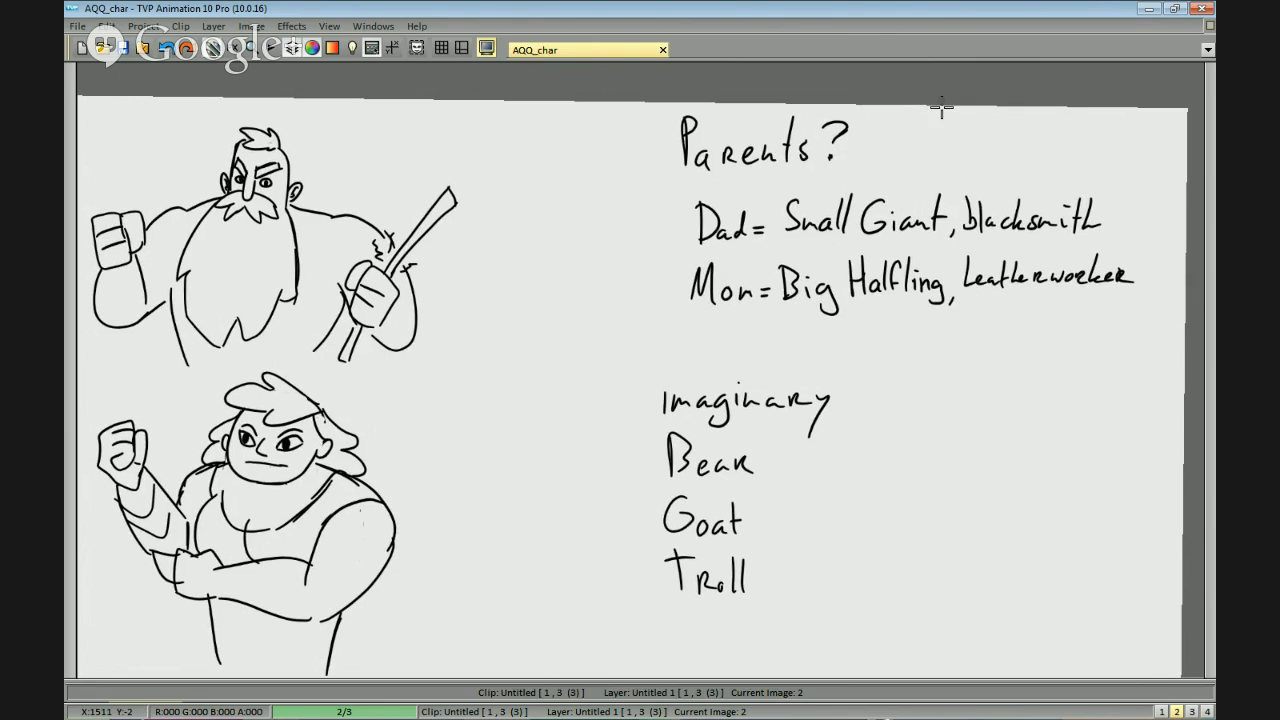
Handwrite "Battle axe" as the last entry of the list, beneath "Troll".
drag(947, 349, 914, 394)
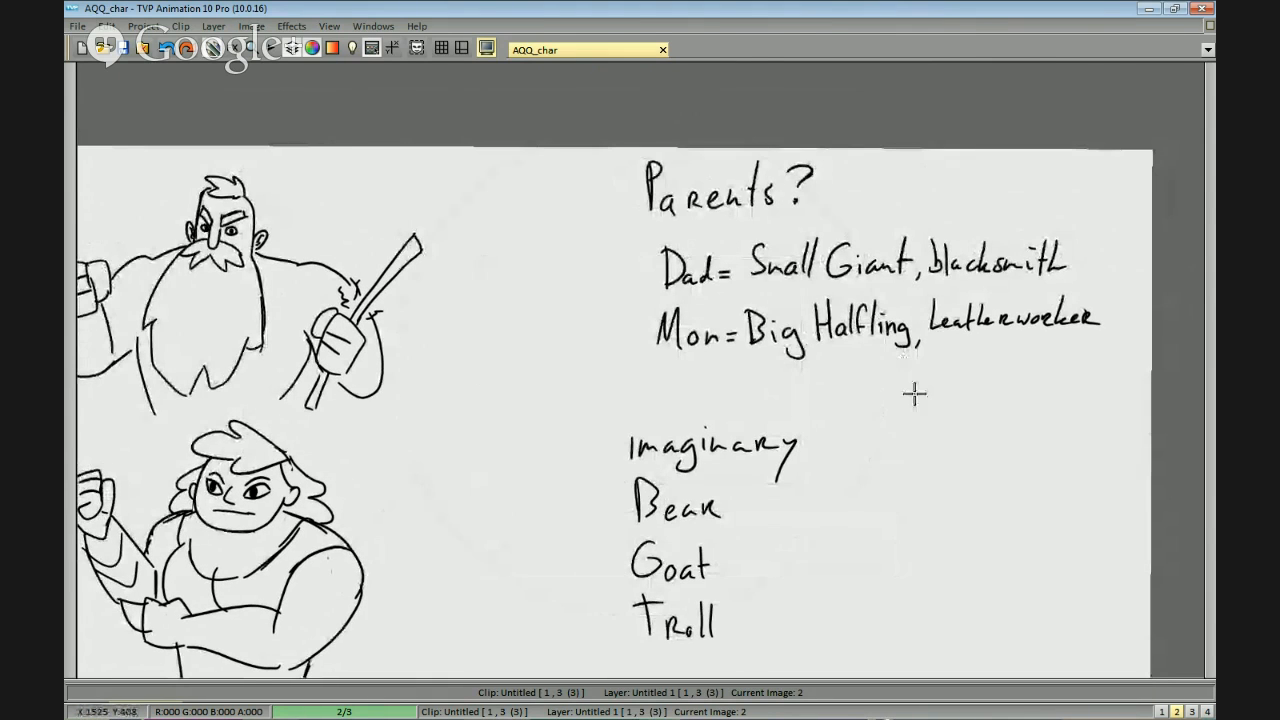
drag(787, 621, 816, 441)
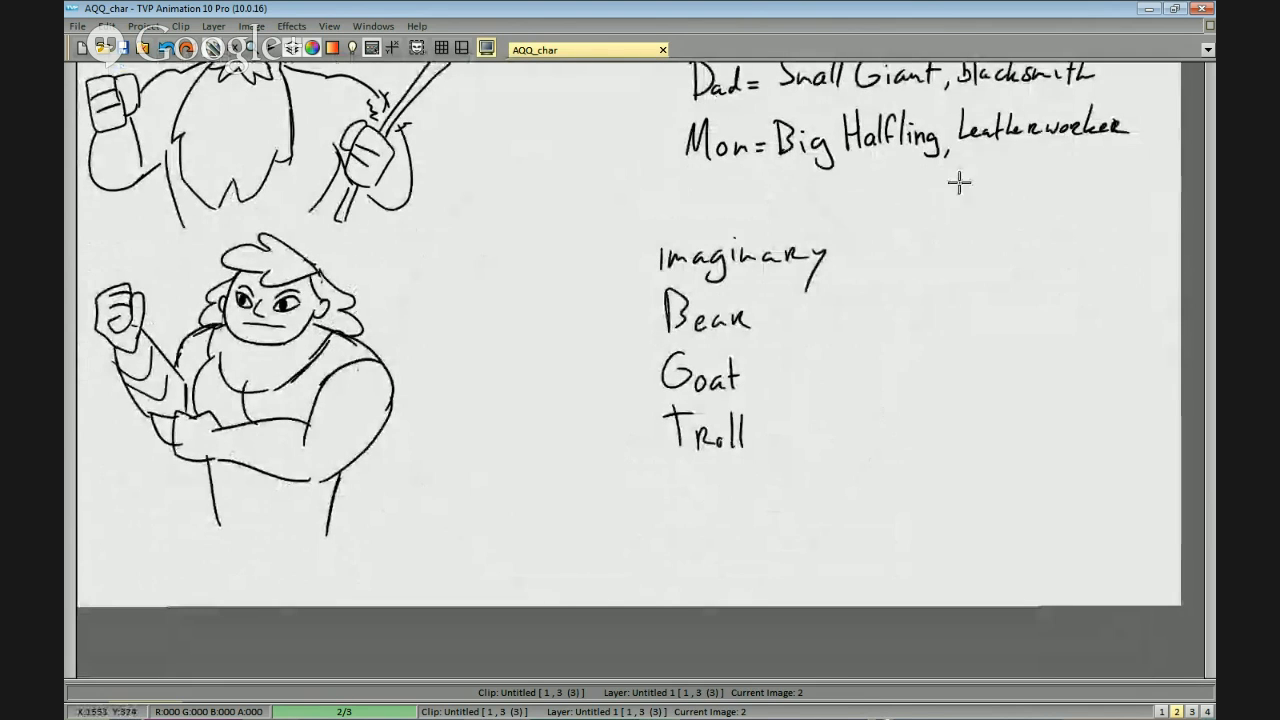
mouse_move(1060, 194)
mouse_down()
mouse_move(1006, 208)
mouse_move(939, 184)
mouse_up()
mouse_move(1121, 212)
mouse_down()
mouse_move(1105, 218)
mouse_move(1097, 263)
mouse_move(1060, 292)
mouse_move(1063, 306)
mouse_up()
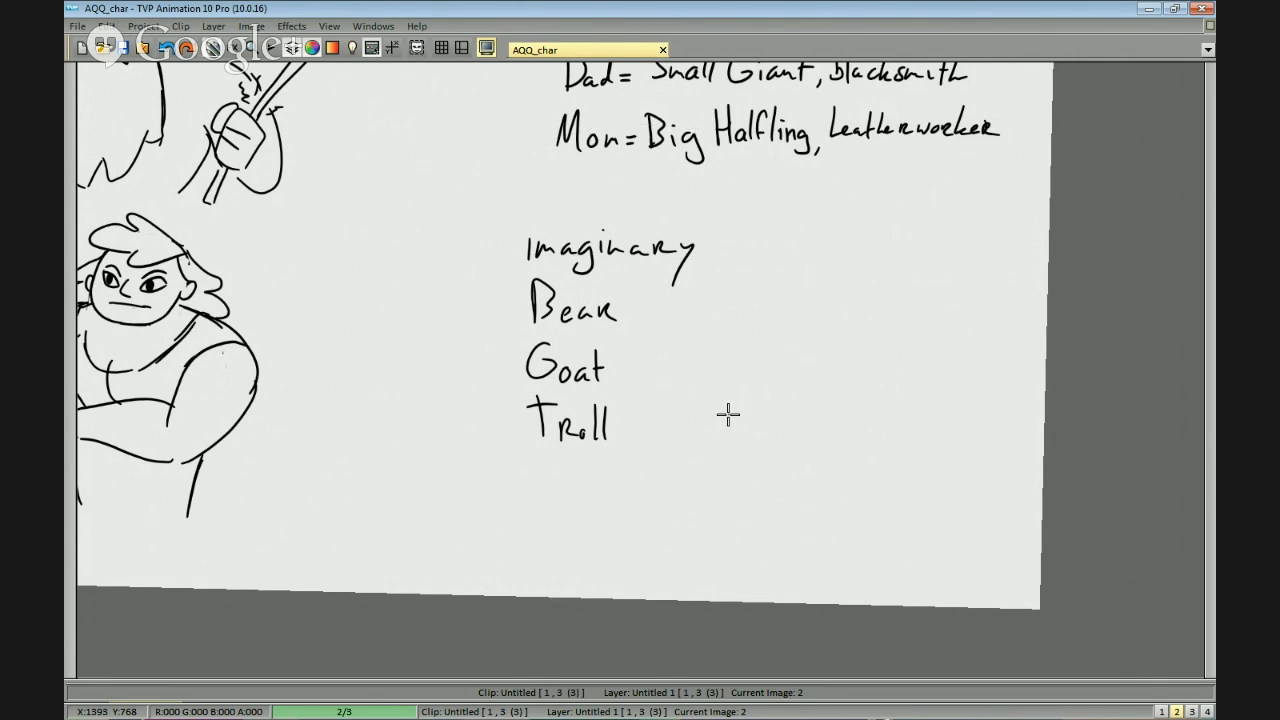
scroll(728, 414, up, 1)
mouse_move(600, 490)
mouse_down()
mouse_move(869, 234)
mouse_move(851, 291)
mouse_up()
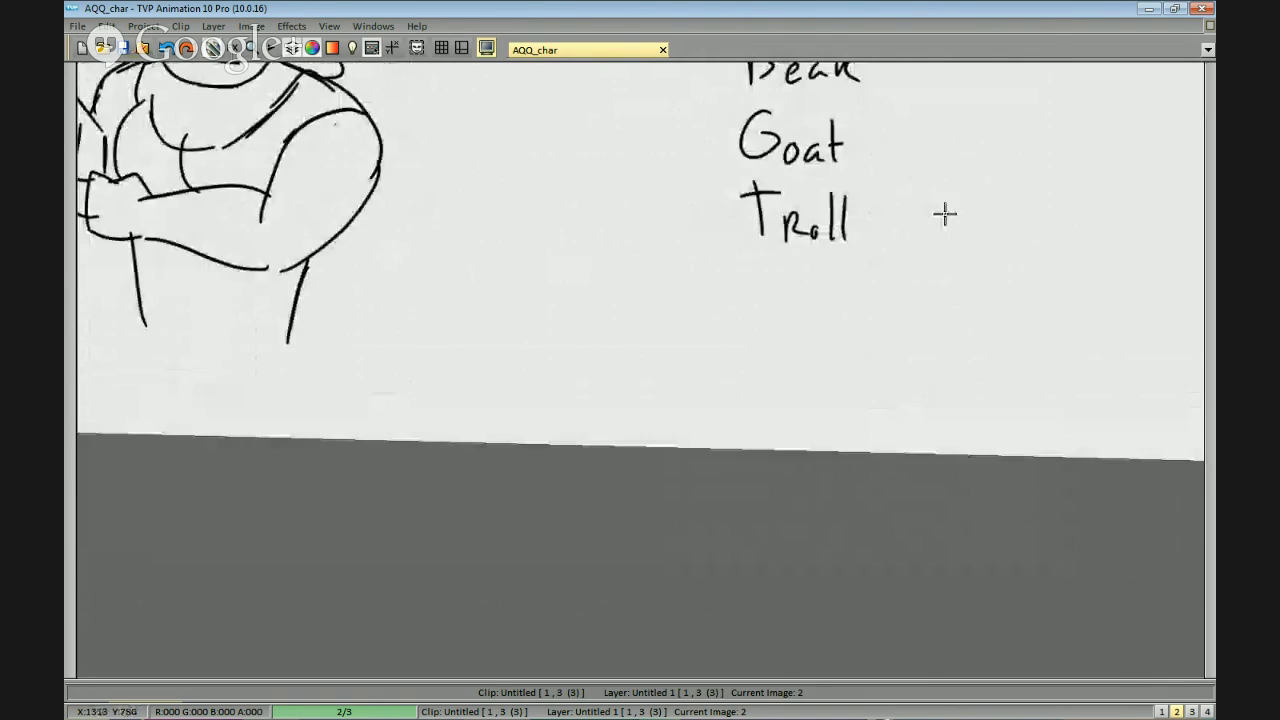
scroll(945, 213, down, 1)
drag(945, 213, 871, 266)
scroll(871, 266, up, 1)
mouse_move(665, 344)
mouse_down()
mouse_move(665, 397)
mouse_move(679, 358)
mouse_move(687, 367)
mouse_move(679, 354)
mouse_move(668, 398)
mouse_up()
key(ctrl+z)
key(ctrl+z)
drag(703, 380, 709, 395)
key(ctrl+z)
key(ctrl+z)
drag(715, 345, 716, 394)
mouse_move(724, 342)
mouse_down()
mouse_move(726, 397)
mouse_move(719, 370)
mouse_move(734, 389)
mouse_move(808, 398)
mouse_up()
mouse_move(820, 376)
mouse_down()
mouse_move(842, 398)
mouse_move(822, 398)
mouse_move(866, 395)
mouse_up()
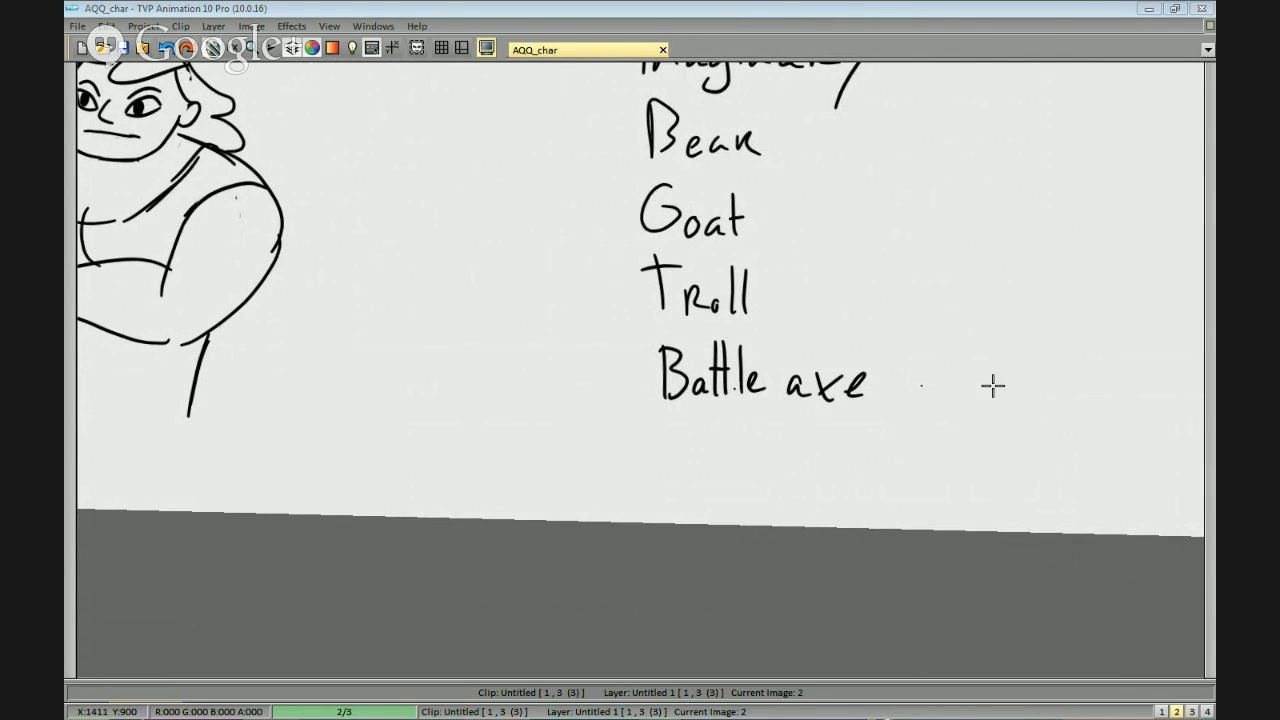
drag(890, 150, 868, 226)
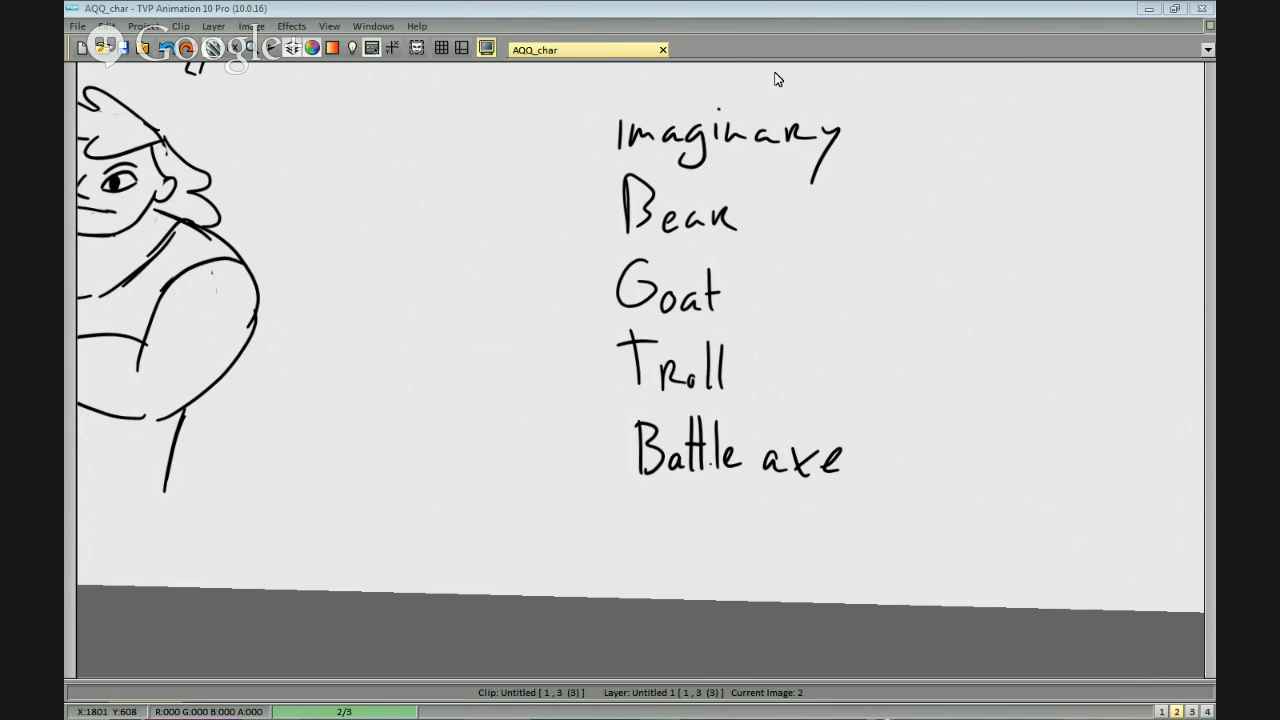
Switch to Firefox, check the Straw Poll results for "Childhood Friend?", and close the browser window.
key(alt+Tab)
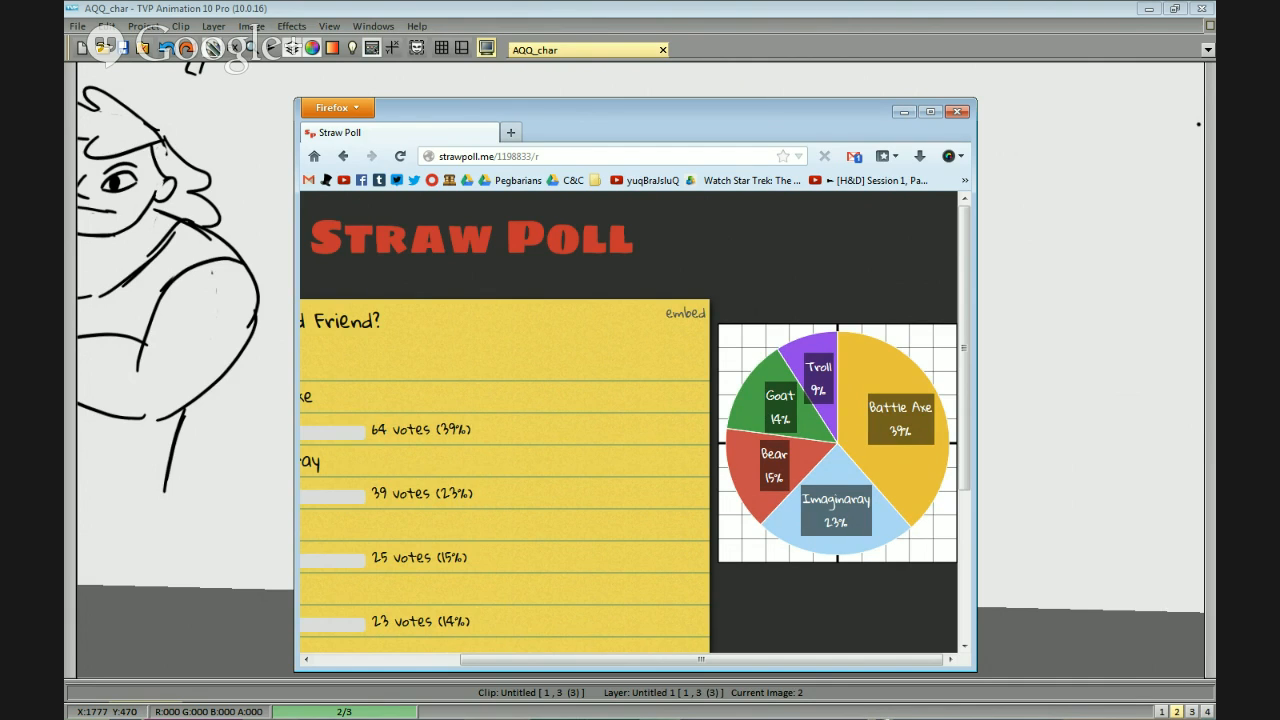
drag(518, 662, 777, 380)
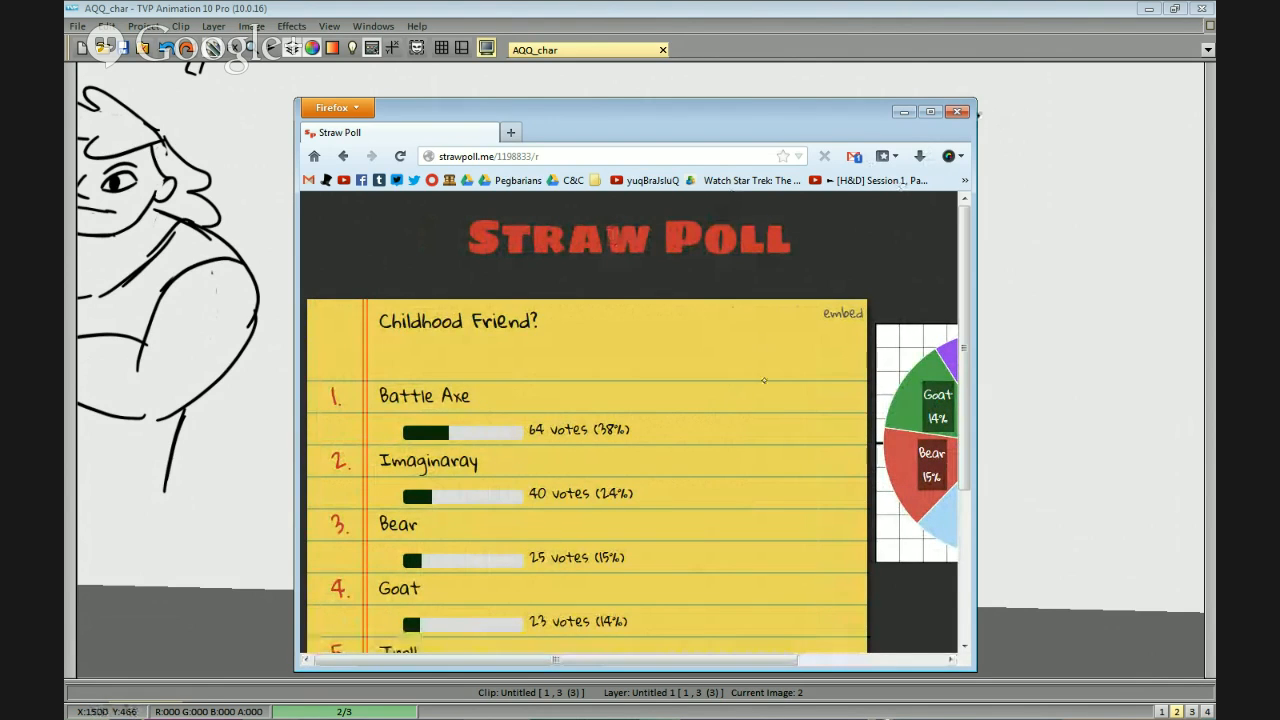
click(956, 111)
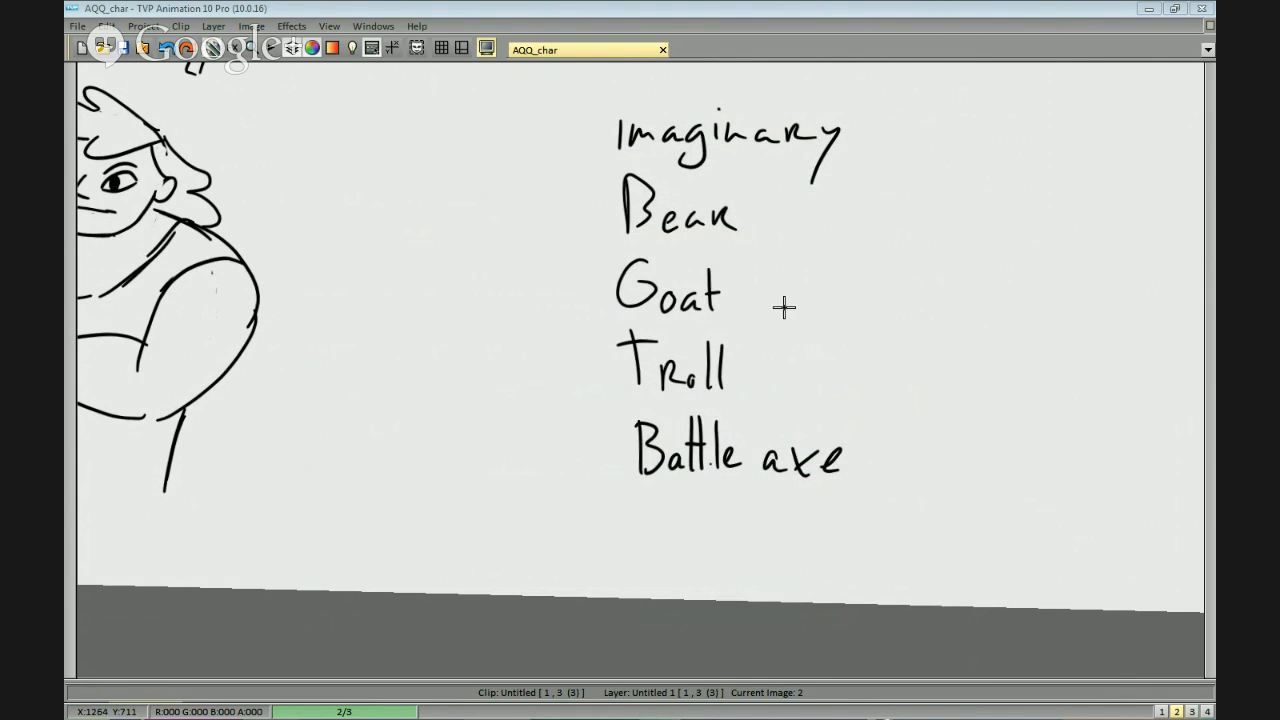
Remove the whole handwritten list from "Imaginary" to "Battle axe" below the parent notes.
drag(714, 455, 756, 425)
drag(854, 411, 725, 391)
drag(1044, 368, 957, 396)
scroll(957, 396, down, 2)
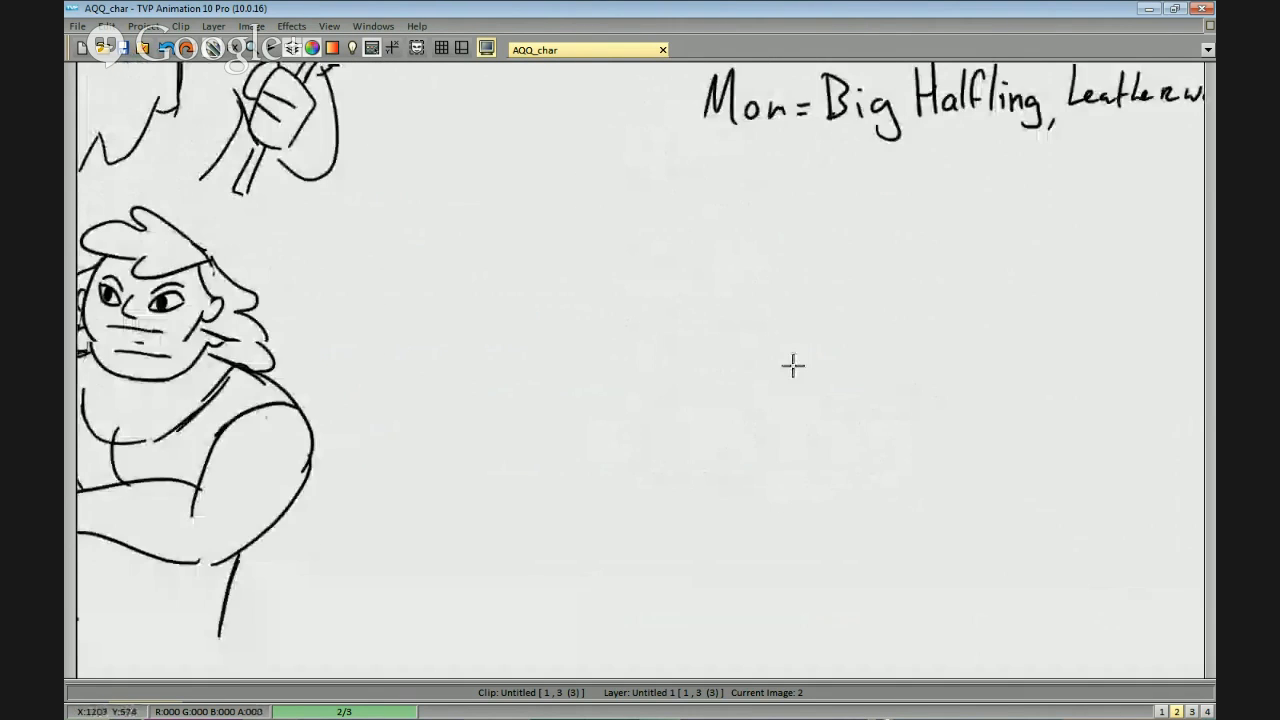
Handwrite "Chidhood Friend: Battle Axe" on a new line beneath the mother's note.
mouse_move(652, 258)
mouse_down()
mouse_move(655, 300)
mouse_move(694, 298)
mouse_up()
key(ctrl+z)
mouse_move(697, 278)
mouse_down()
mouse_move(698, 298)
mouse_move(714, 277)
mouse_move(771, 283)
mouse_move(803, 265)
mouse_move(799, 306)
mouse_move(809, 303)
mouse_up()
mouse_move(815, 273)
mouse_down()
mouse_move(812, 315)
mouse_move(843, 267)
mouse_move(828, 294)
mouse_up()
mouse_move(832, 290)
mouse_down()
mouse_move(858, 314)
mouse_move(925, 316)
mouse_up()
mouse_move(905, 272)
mouse_down()
mouse_move(898, 318)
mouse_move(845, 294)
mouse_move(846, 320)
mouse_move(866, 306)
mouse_move(848, 320)
mouse_up()
click(827, 303)
click(826, 320)
drag(880, 303, 895, 314)
drag(909, 266, 905, 315)
mouse_move(891, 289)
mouse_down()
mouse_move(922, 285)
mouse_move(921, 314)
mouse_move(990, 318)
mouse_up()
mouse_move(968, 298)
mouse_down()
mouse_move(994, 290)
mouse_move(1020, 318)
mouse_up()
mouse_move(1022, 290)
mouse_down()
mouse_move(1000, 318)
mouse_move(1040, 312)
mouse_up()
Draw a battle axe's long slanted shaft, head socket and crescent-shaped left blade between the father and the notes.
drag(878, 371, 769, 280)
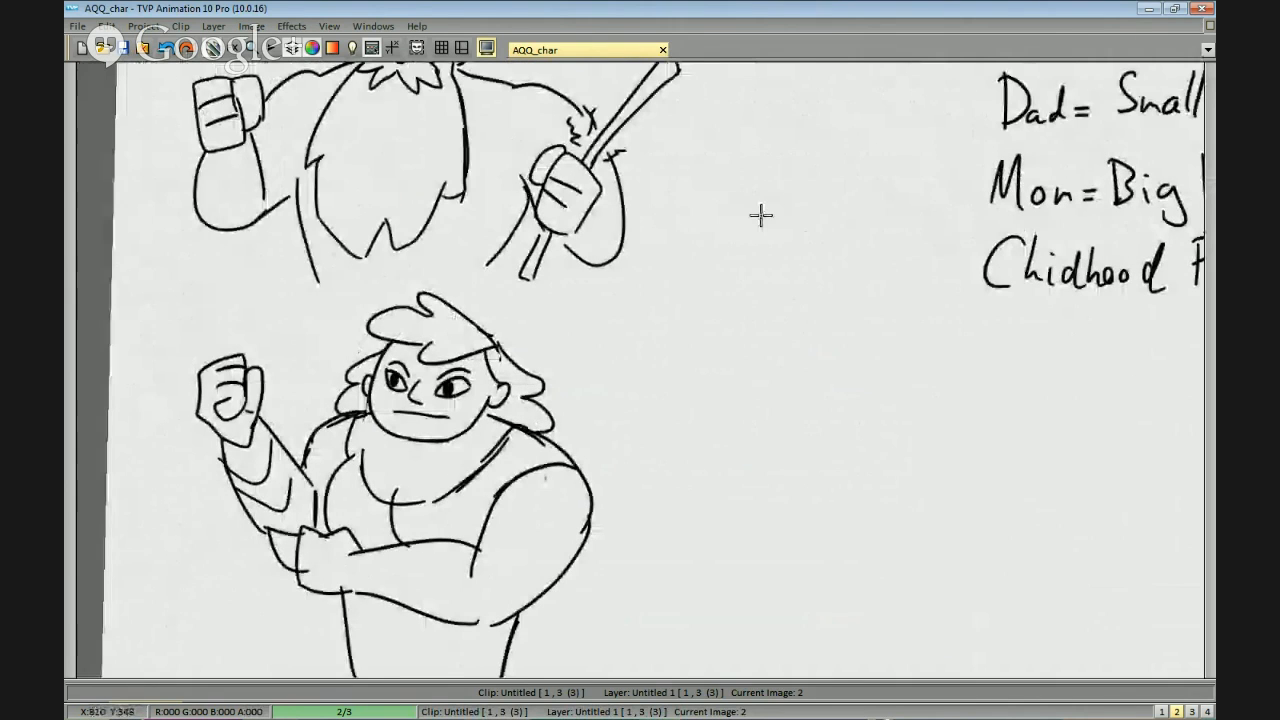
mouse_move(787, 163)
mouse_down()
mouse_move(689, 460)
mouse_move(783, 221)
mouse_move(702, 450)
mouse_up()
key(ctrl+z)
key(ctrl+z)
mouse_move(801, 157)
mouse_down()
mouse_move(702, 449)
mouse_move(794, 194)
mouse_move(706, 434)
mouse_up()
key(ctrl+z)
drag(800, 162, 709, 461)
drag(760, 323, 744, 375)
mouse_move(773, 213)
mouse_down()
mouse_move(821, 125)
mouse_move(795, 117)
mouse_move(770, 210)
mouse_up()
key(ctrl+z)
key(ctrl+z)
mouse_move(792, 140)
mouse_down()
mouse_move(845, 113)
mouse_move(766, 113)
mouse_move(720, 268)
mouse_up()
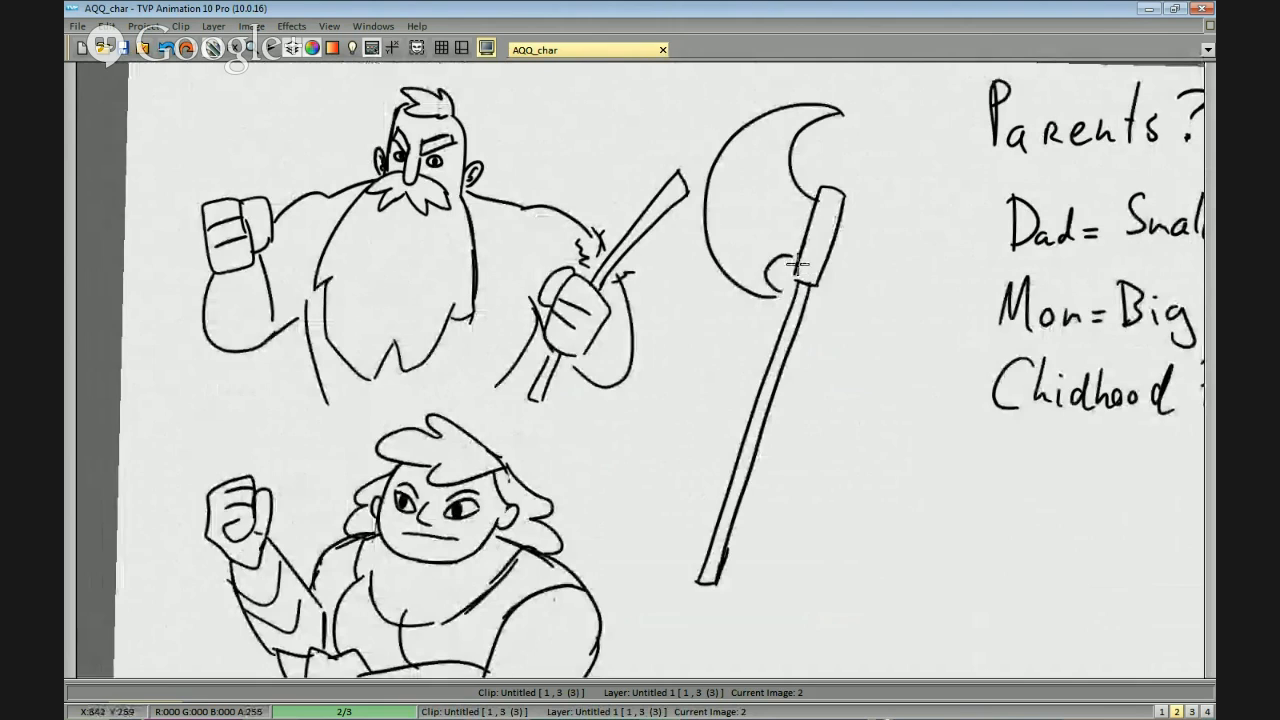
Draw the matching crescent-shaped right blade on the axe head.
mouse_move(846, 206)
mouse_down()
mouse_move(866, 118)
mouse_move(930, 141)
mouse_move(897, 288)
mouse_up()
key(ctrl+z)
key(ctrl+z)
mouse_move(844, 208)
mouse_down()
mouse_move(866, 124)
mouse_move(813, 314)
mouse_up()
key(ctrl+z)
drag(738, 194, 757, 217)
mouse_move(856, 135)
mouse_down()
mouse_move(763, 184)
mouse_move(774, 307)
mouse_up()
key(ctrl+z)
mouse_move(834, 147)
mouse_down()
mouse_move(757, 228)
mouse_move(796, 303)
mouse_up()
key(ctrl+z)
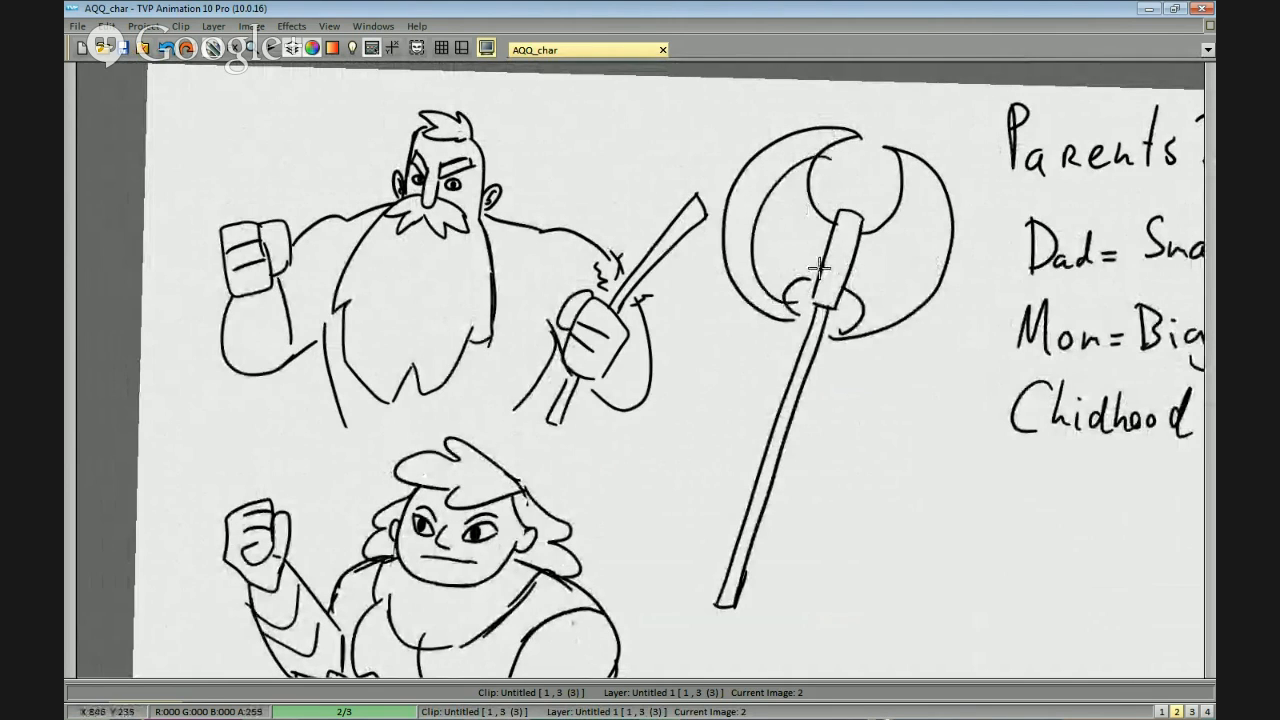
drag(899, 162, 858, 300)
key(ctrl+z)
Add a curved bevel line inside each axe blade and a small rounded knob on top of the socket.
key(ctrl+z)
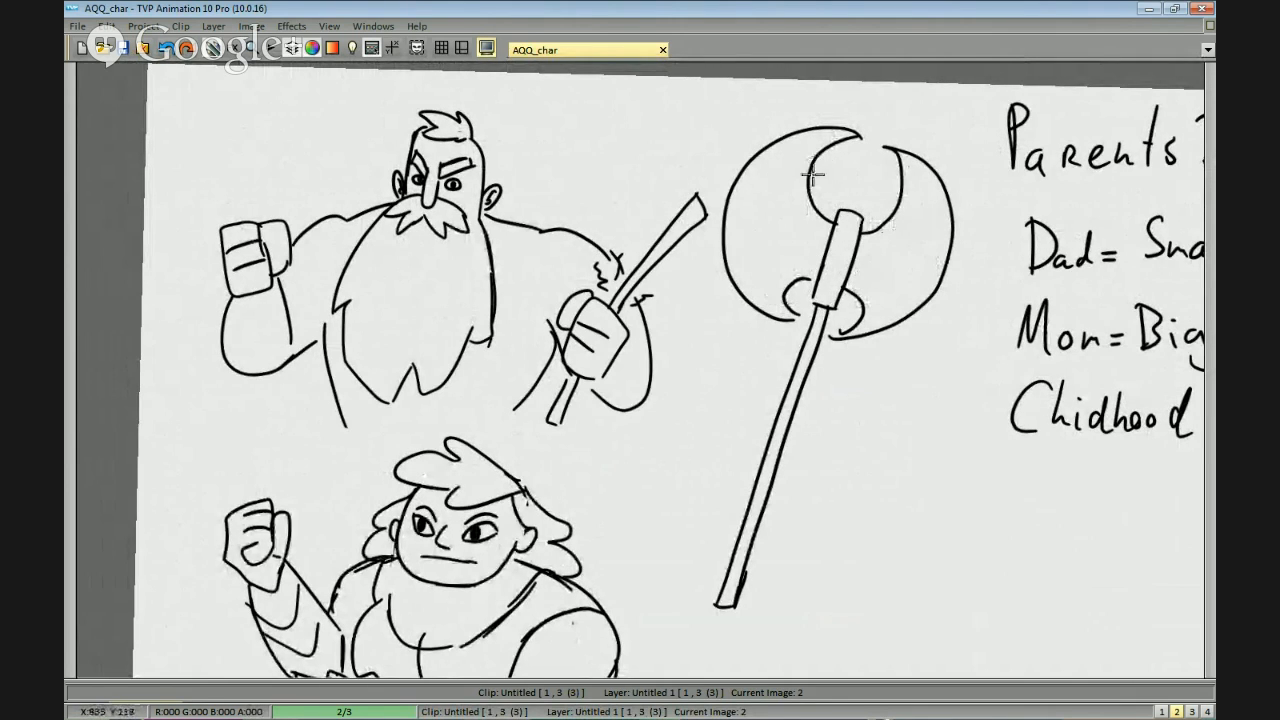
mouse_move(820, 149)
mouse_down()
mouse_move(777, 284)
mouse_move(767, 184)
mouse_move(780, 284)
mouse_up()
key(ctrl+z)
mouse_move(902, 170)
mouse_down()
mouse_move(864, 328)
mouse_move(887, 304)
mouse_up()
key(ctrl+z)
drag(847, 211, 860, 209)
drag(920, 278, 920, 265)
scroll(920, 265, up, 1)
mouse_move(943, 180)
mouse_down()
mouse_move(923, 216)
mouse_move(843, 257)
mouse_move(846, 304)
mouse_up()
mouse_move(884, 367)
mouse_down()
mouse_move(868, 382)
mouse_move(884, 344)
mouse_up()
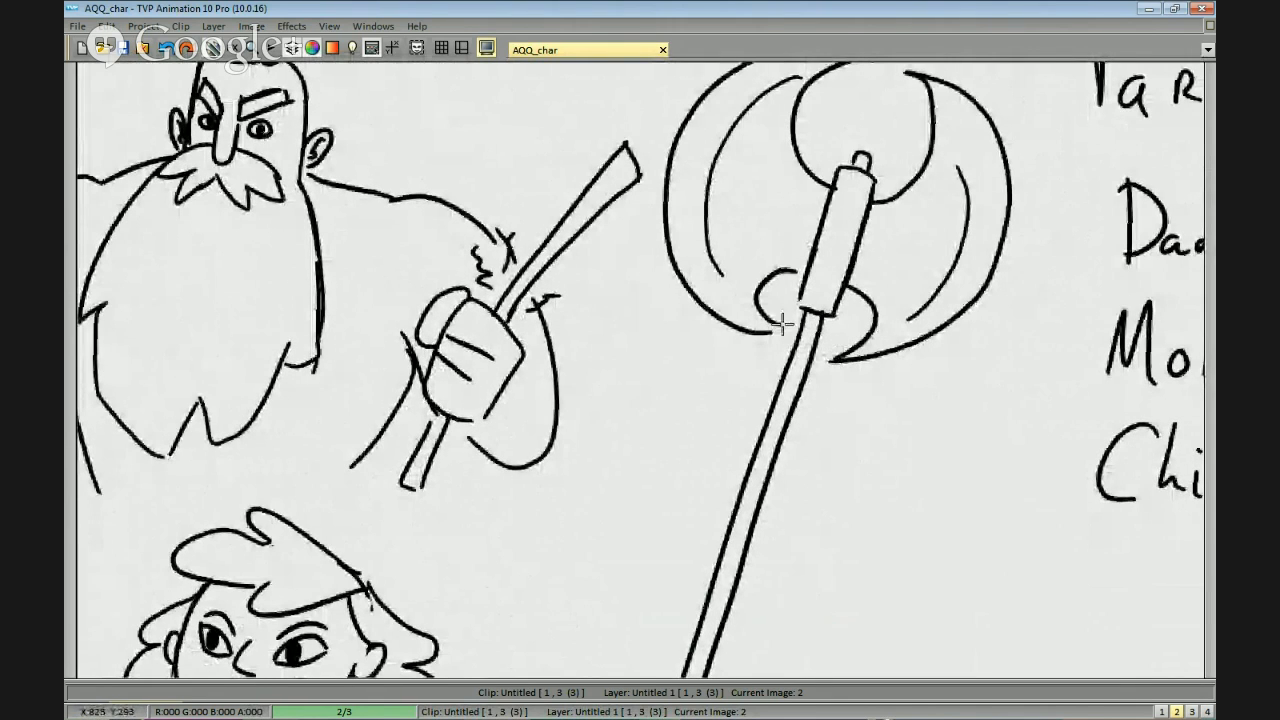
scroll(801, 328, down, 1)
drag(943, 343, 937, 375)
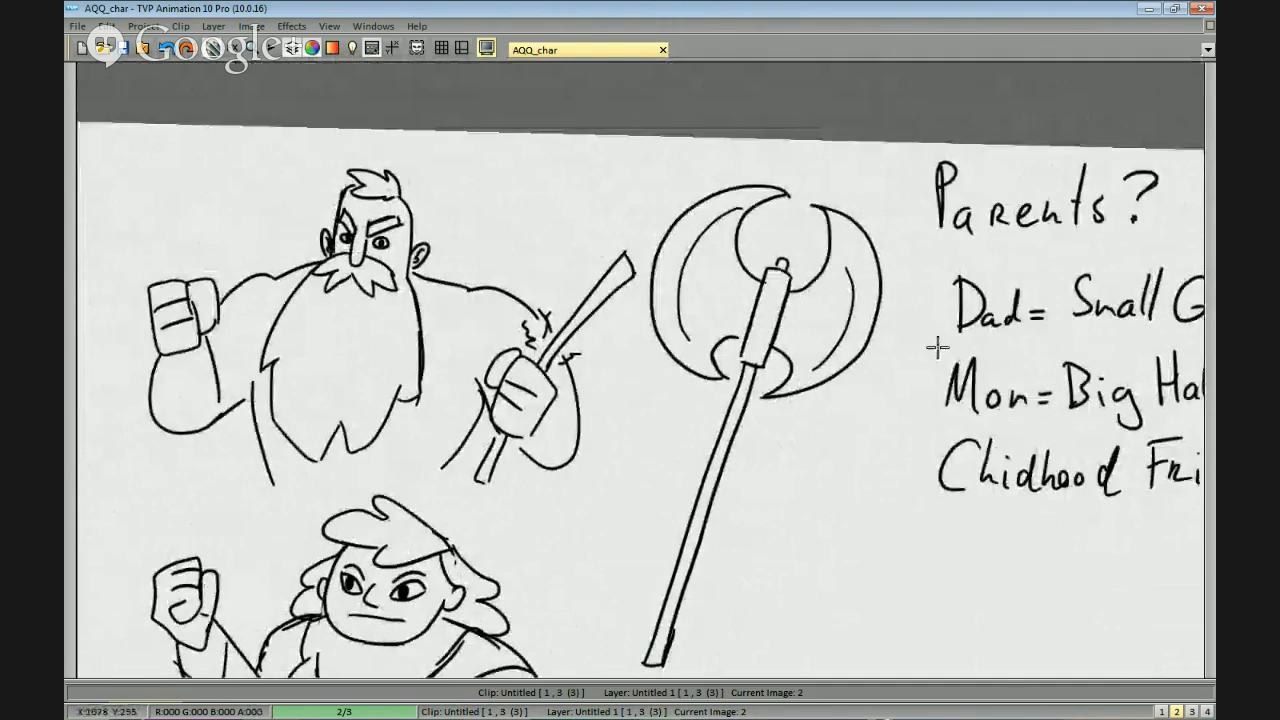
key(Left)
key(Right)
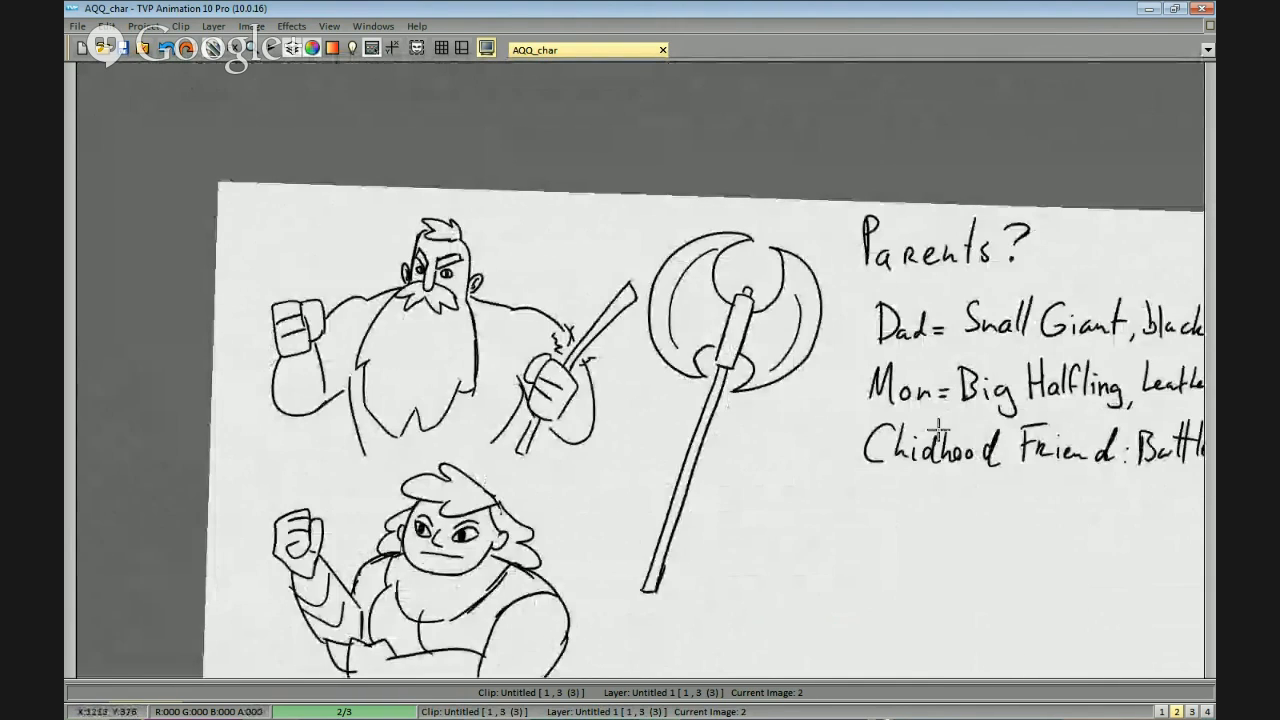
scroll(990, 400, down, 3)
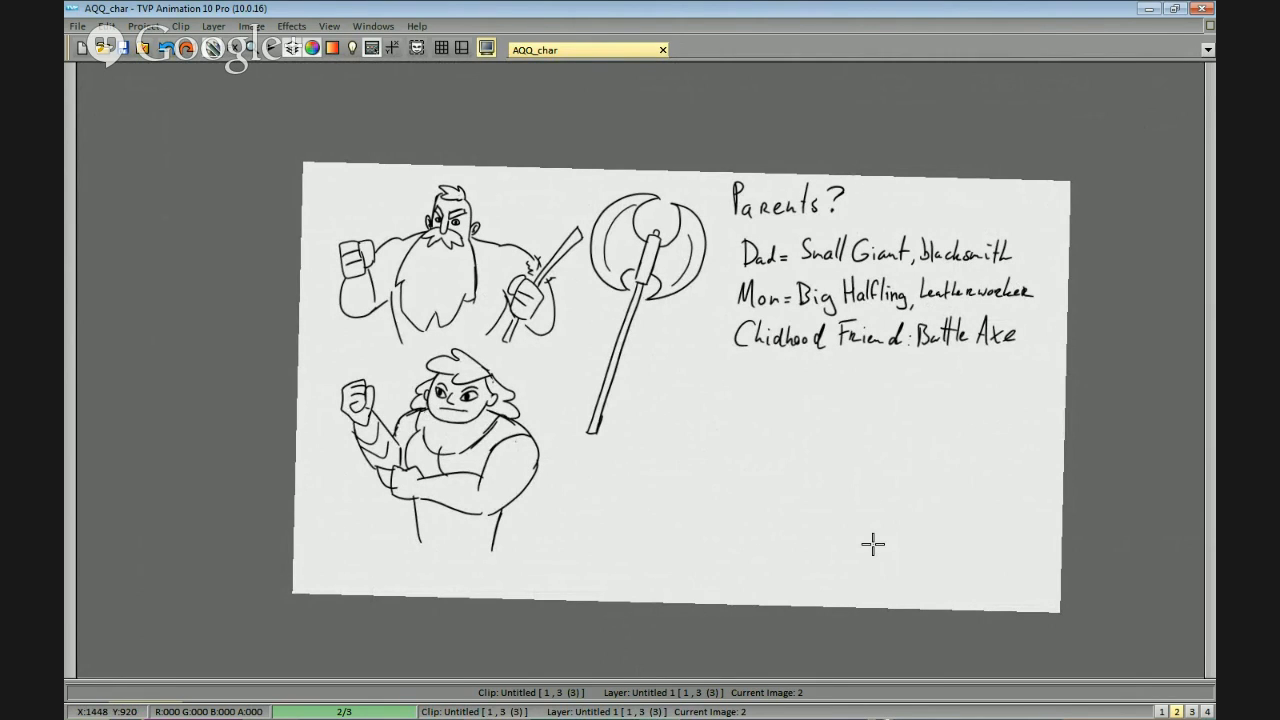
drag(816, 424, 700, 469)
scroll(870, 381, up, 1)
scroll(760, 449, down, 1)
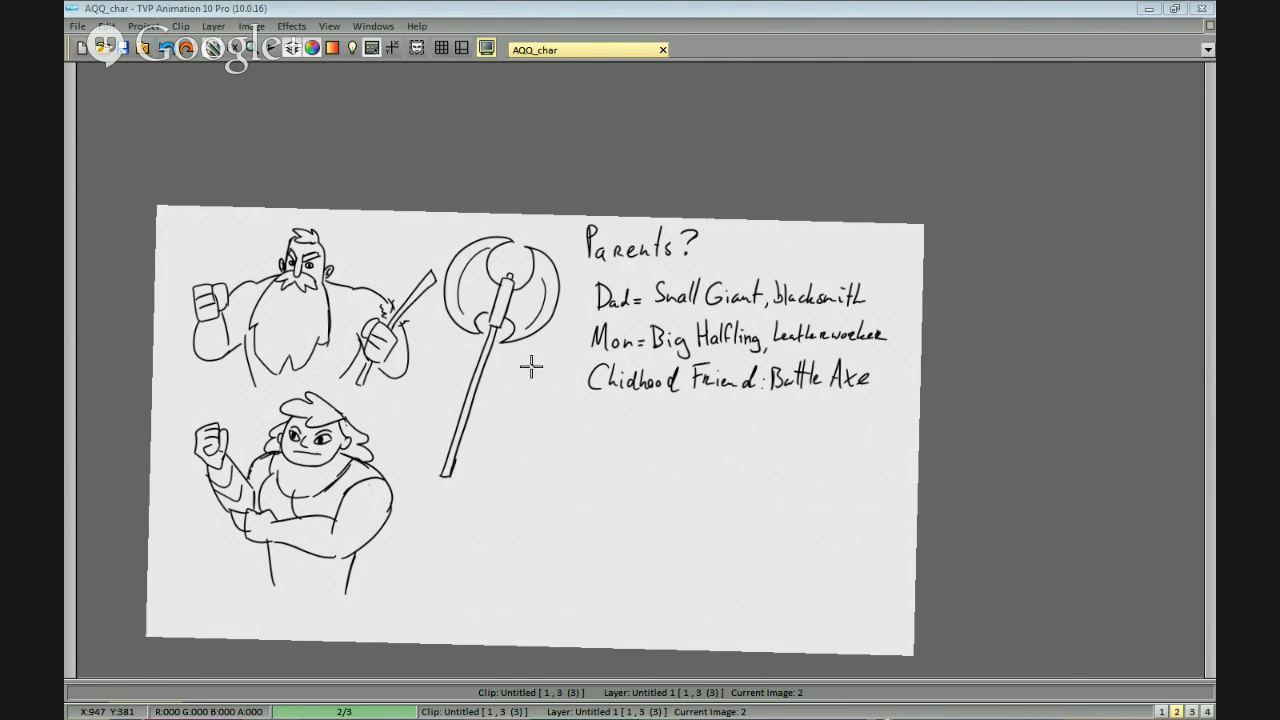
Draw a simple face on the axe head, with a dot eye on each blade and a small smile.
drag(491, 379, 649, 415)
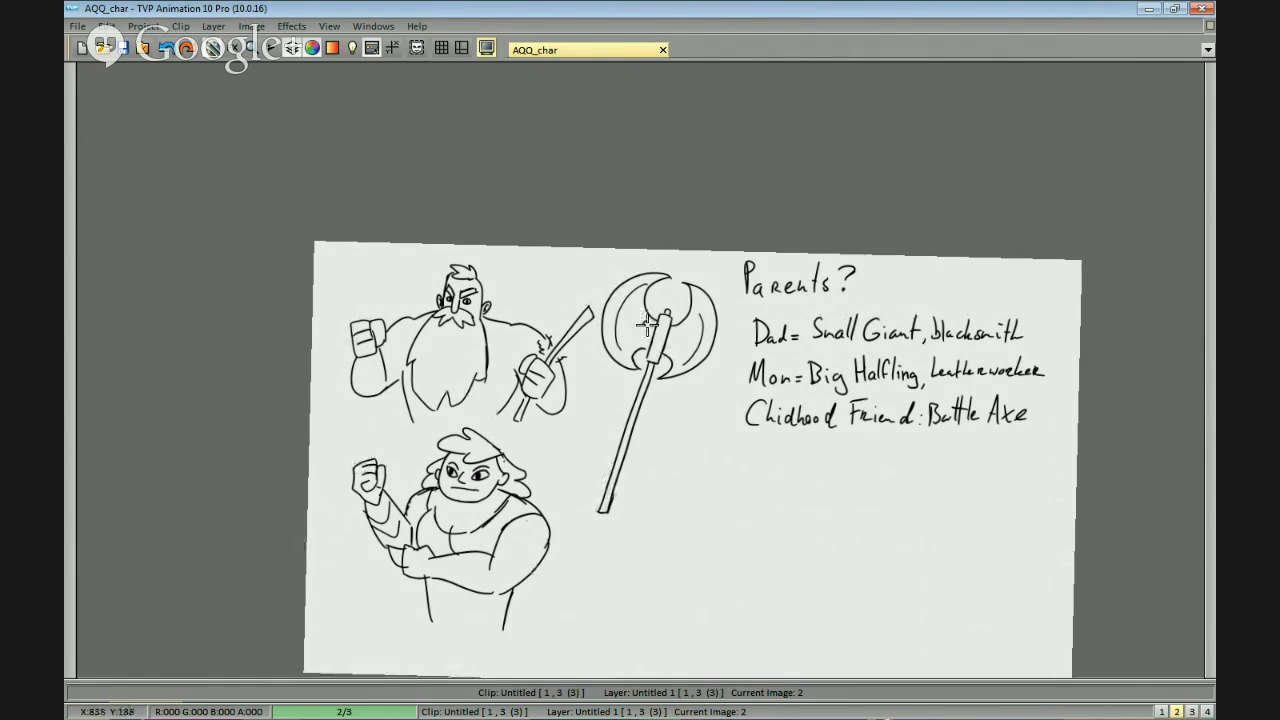
click(645, 323)
click(681, 332)
drag(665, 347, 687, 345)
mouse_move(787, 342)
mouse_down()
mouse_move(806, 359)
mouse_move(790, 343)
mouse_up()
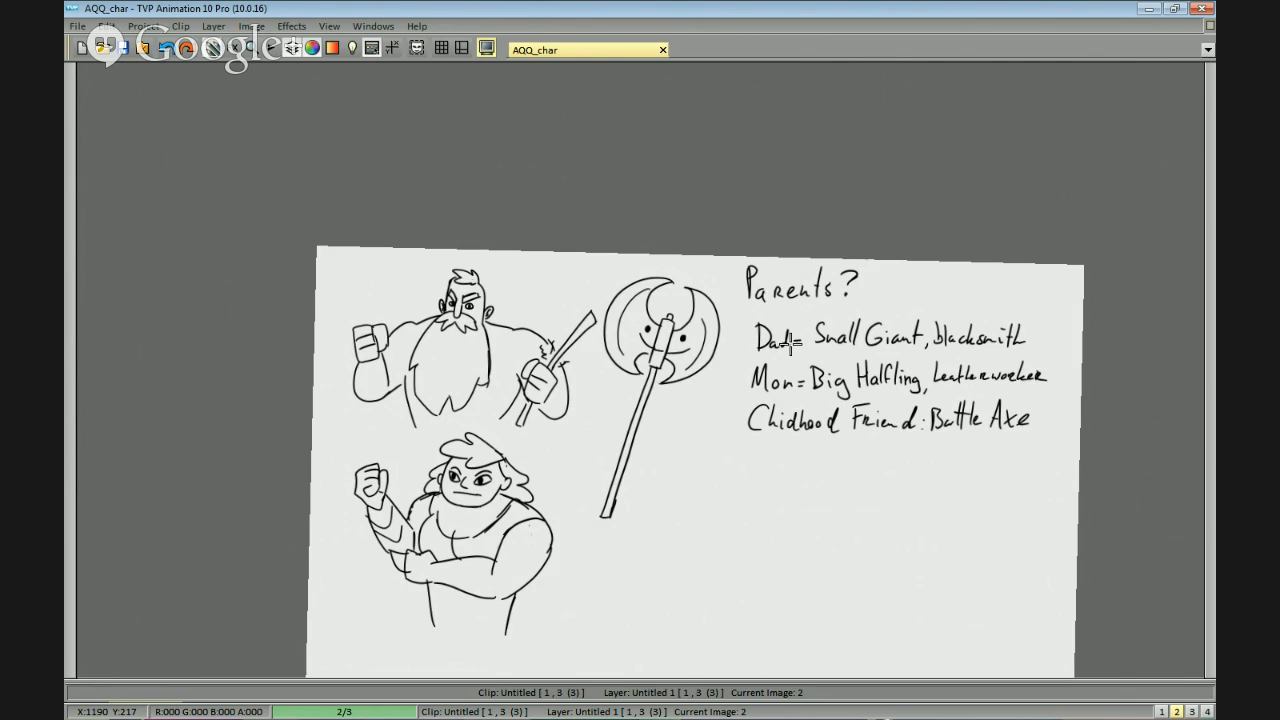
Handwrite the heading "Village Attack" in the empty area below the childhood friend note.
drag(826, 438, 838, 207)
scroll(838, 207, up, 1)
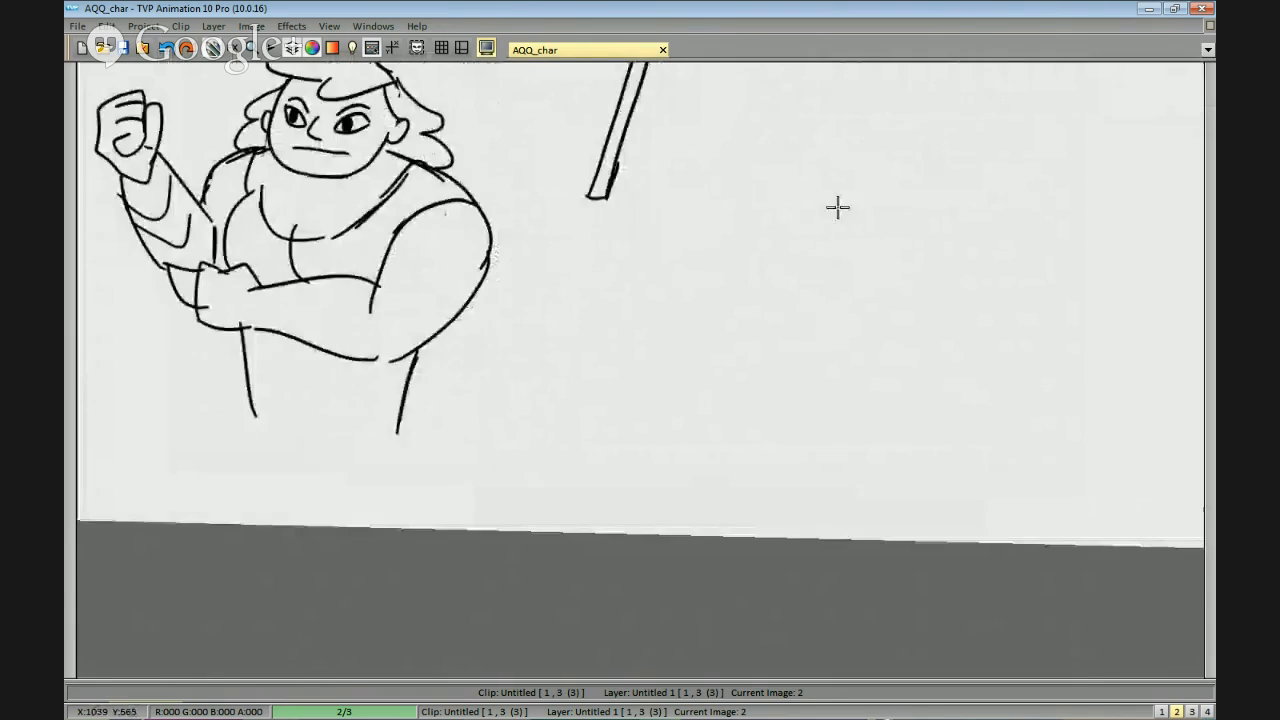
mouse_move(747, 226)
mouse_down()
mouse_move(756, 275)
mouse_move(773, 228)
mouse_move(790, 297)
mouse_up()
drag(811, 232, 810, 297)
mouse_move(831, 232)
mouse_down()
mouse_move(830, 297)
mouse_move(862, 298)
mouse_move(855, 322)
mouse_up()
mouse_move(876, 290)
mouse_down()
mouse_move(888, 277)
mouse_move(900, 297)
mouse_up()
mouse_move(924, 280)
mouse_down()
mouse_move(846, 278)
mouse_move(836, 294)
mouse_move(853, 259)
mouse_move(826, 278)
mouse_up()
drag(851, 240, 829, 305)
mouse_move(853, 237)
mouse_down()
mouse_move(856, 305)
mouse_move(858, 279)
mouse_up()
mouse_move(878, 218)
mouse_down()
mouse_move(867, 275)
mouse_move(872, 310)
mouse_up()
drag(857, 276, 890, 273)
mouse_move(906, 214)
mouse_down()
mouse_move(897, 312)
mouse_move(893, 284)
mouse_move(924, 277)
mouse_up()
mouse_move(935, 268)
mouse_down()
mouse_move(932, 282)
mouse_move(966, 306)
mouse_up()
drag(980, 246, 980, 306)
drag(996, 268, 994, 297)
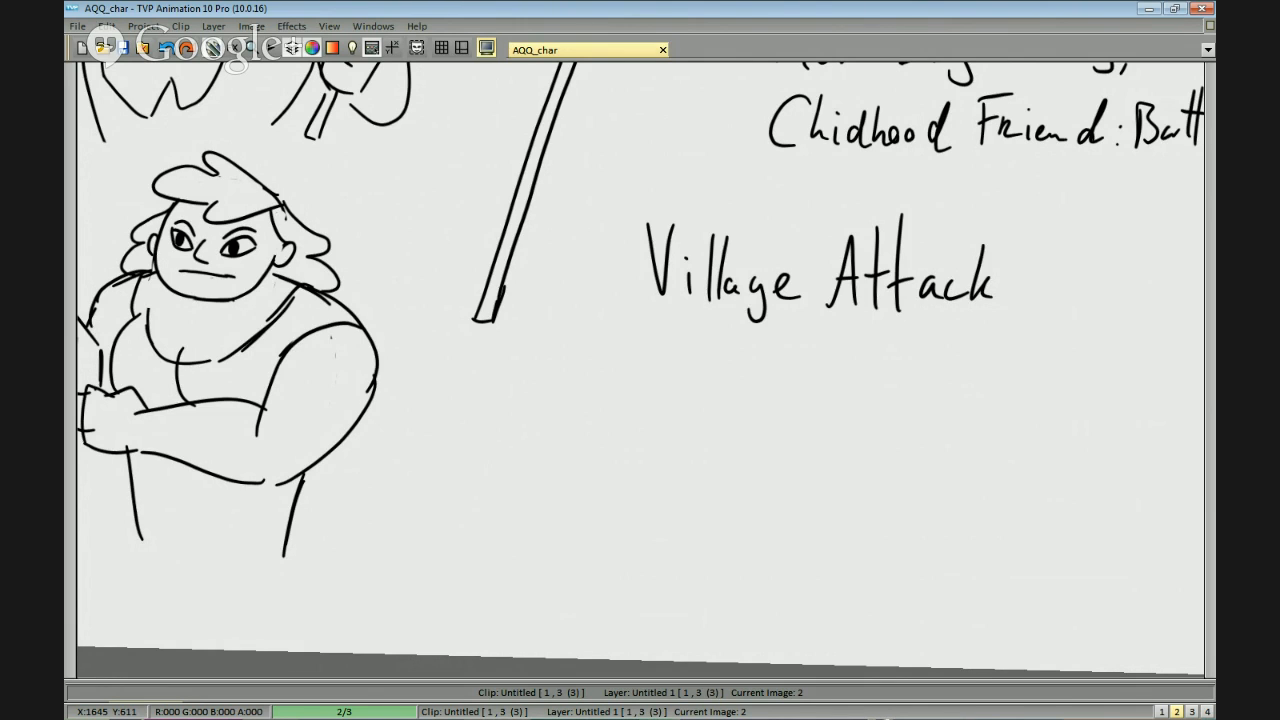
Add a question mark after the "Village Attack" heading.
click(1210, 338)
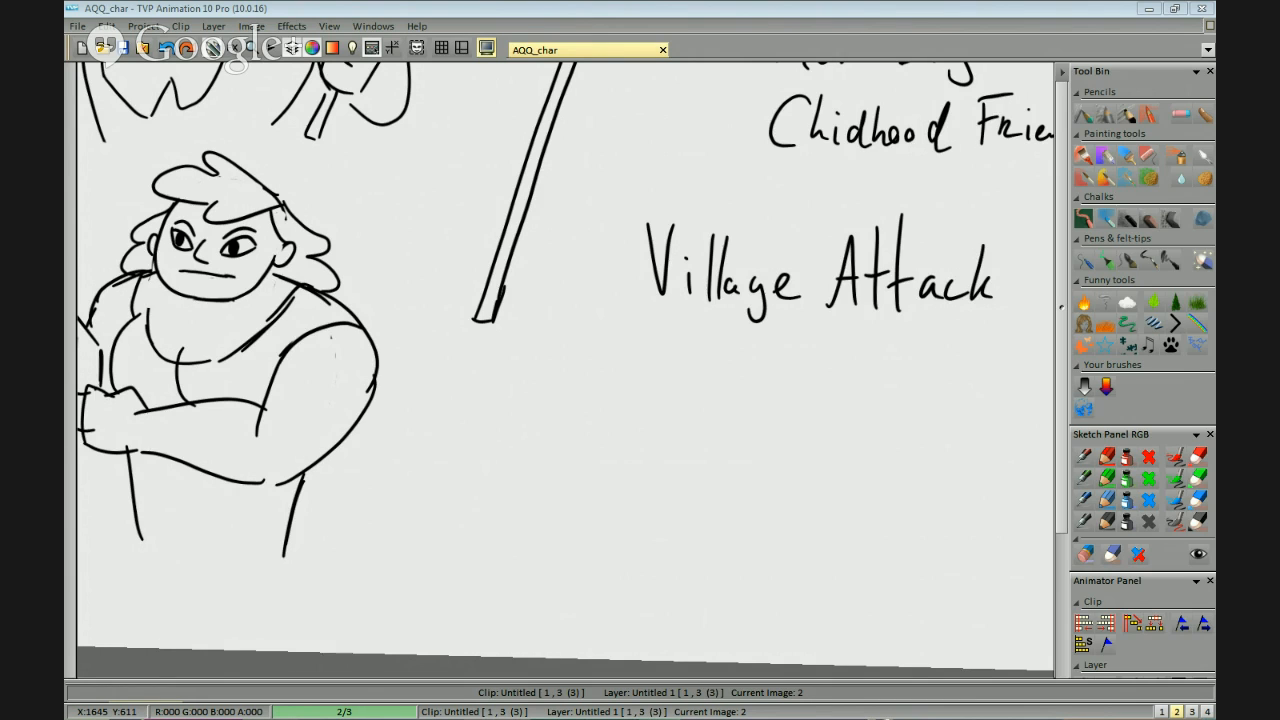
drag(872, 371, 760, 349)
drag(945, 284, 800, 308)
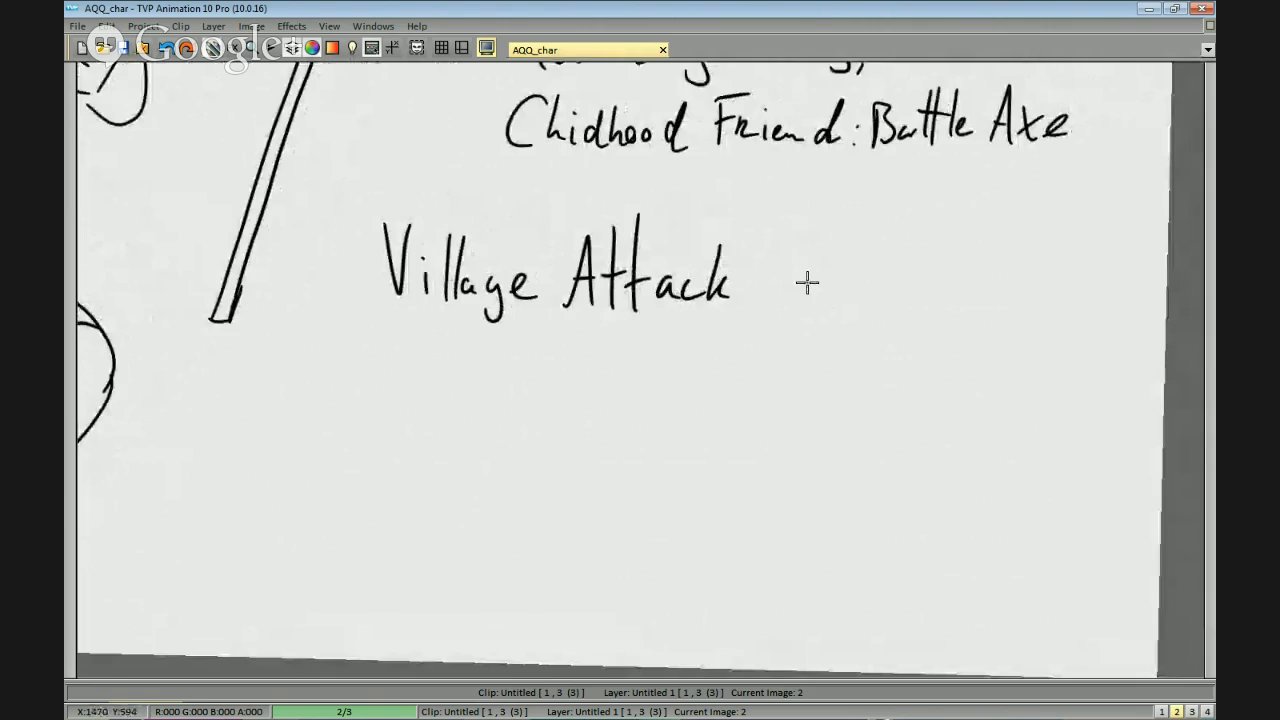
drag(755, 247, 762, 287)
click(761, 304)
drag(575, 380, 715, 323)
drag(921, 251, 791, 308)
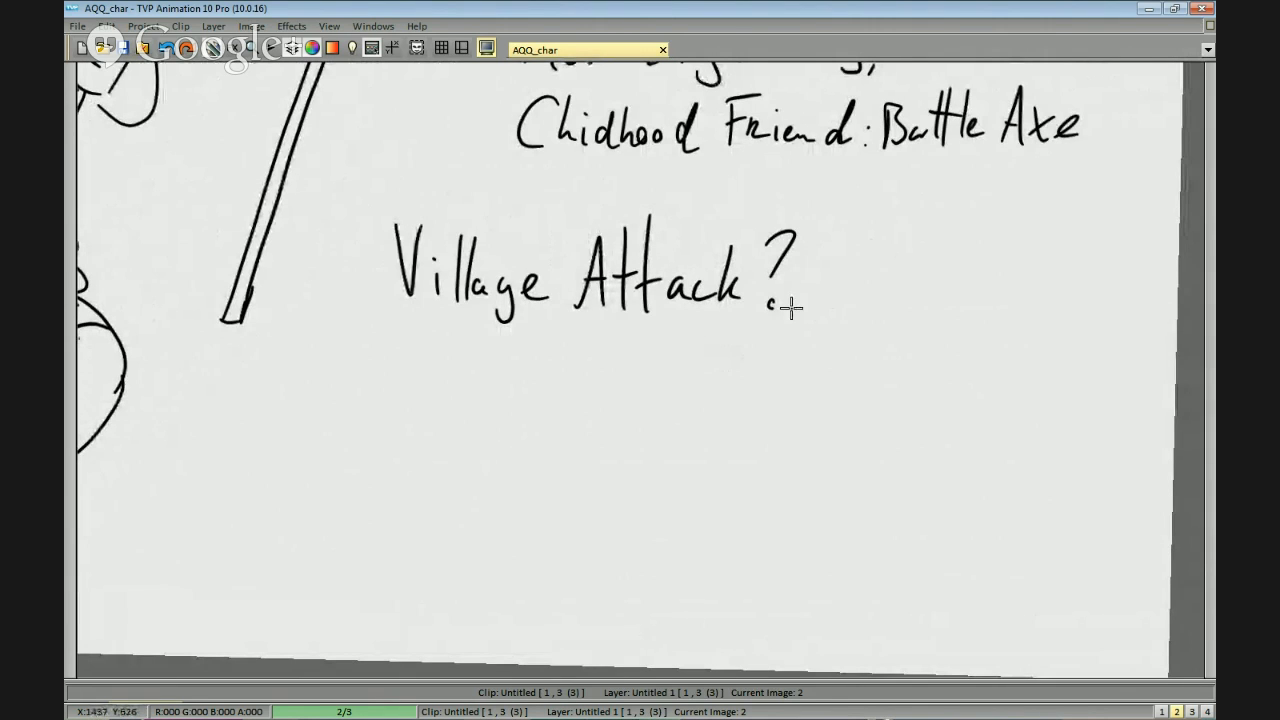
Handwrite "Gnomes" as the first entry beneath the "Village Attack?" heading.
drag(622, 388, 750, 345)
drag(648, 308, 641, 343)
drag(646, 345, 661, 363)
drag(676, 343, 677, 345)
mouse_move(686, 345)
mouse_down()
mouse_move(687, 360)
mouse_move(712, 362)
mouse_up()
key(ctrl+z)
drag(716, 352, 730, 362)
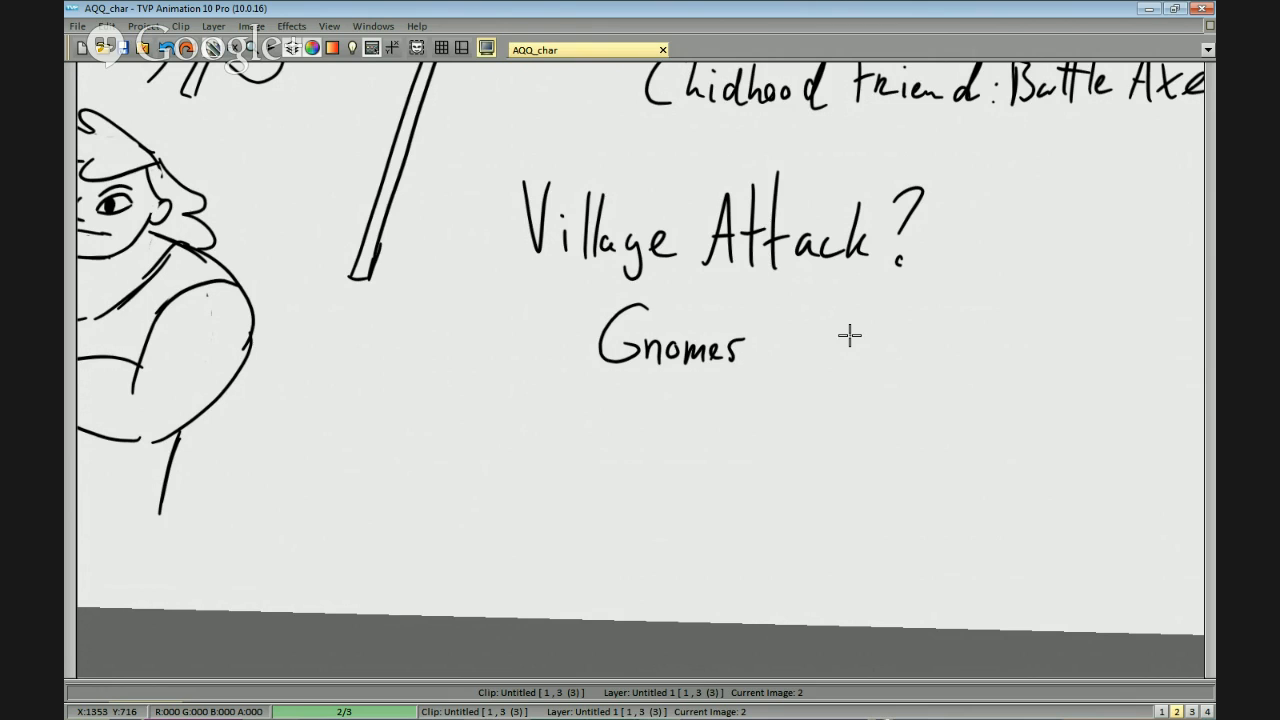
Handwrite "Goats" on the line beneath "Gnomes".
drag(760, 396, 838, 320)
mouse_move(710, 311)
mouse_down()
mouse_move(699, 340)
mouse_move(747, 346)
mouse_move(738, 337)
mouse_move(788, 359)
mouse_up()
key(ctrl+z)
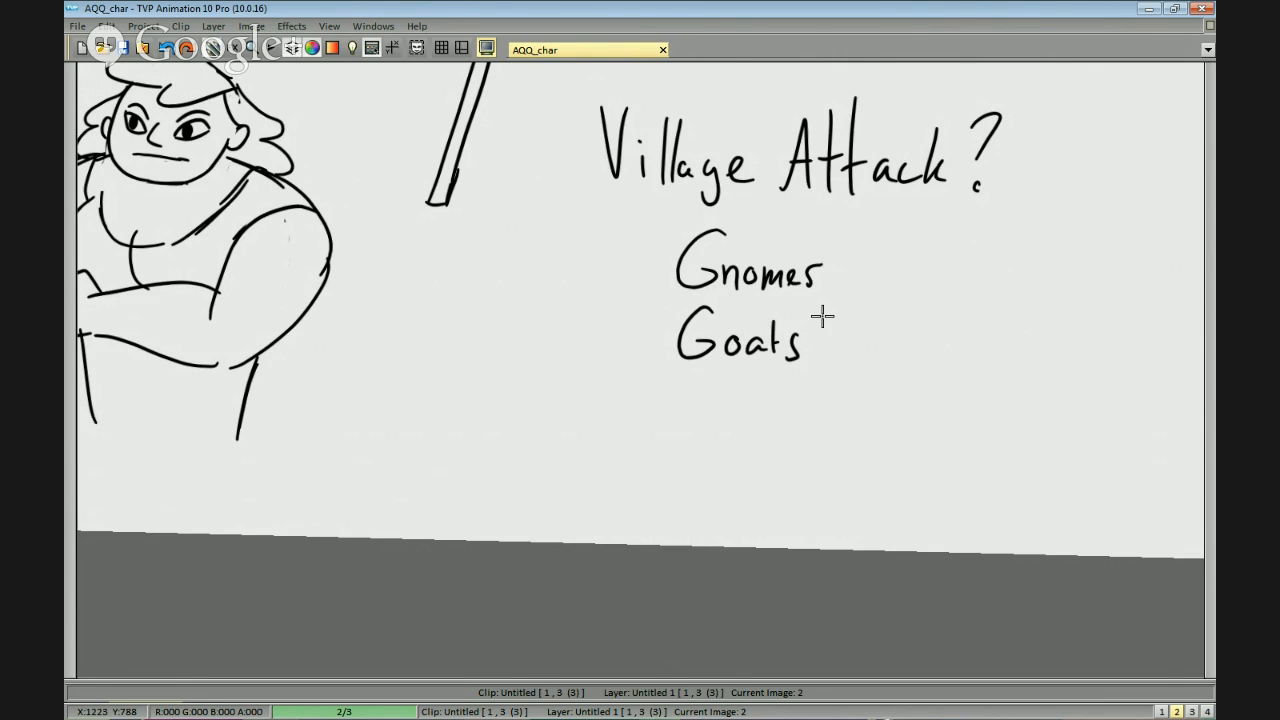
Handwrite "Dragons" on the line beneath "Goats".
drag(810, 367, 837, 329)
drag(714, 340, 717, 392)
drag(712, 338, 718, 391)
drag(754, 380, 757, 389)
key(ctrl+z)
drag(756, 372, 776, 388)
mouse_move(791, 373)
mouse_down()
mouse_move(819, 379)
mouse_move(802, 396)
mouse_up()
drag(836, 371, 867, 382)
drag(883, 370, 870, 391)
mouse_move(938, 353)
mouse_down()
mouse_move(916, 385)
mouse_move(946, 203)
mouse_move(927, 328)
mouse_up()
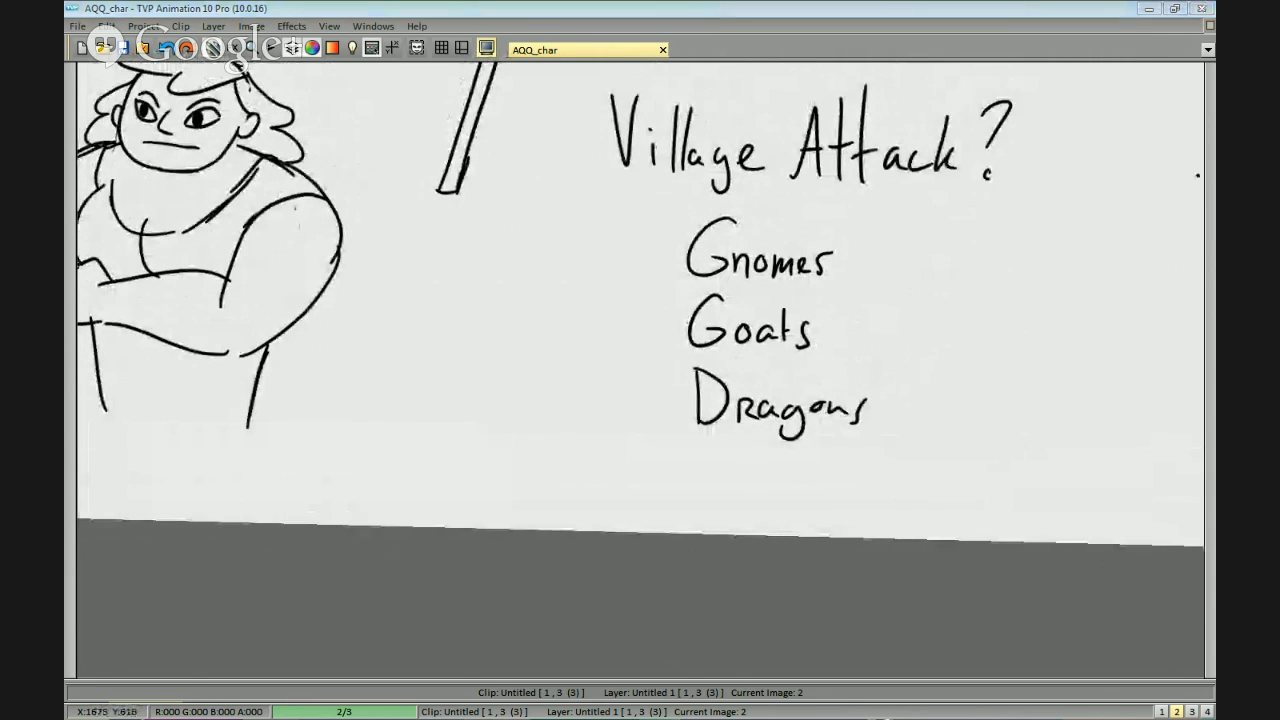
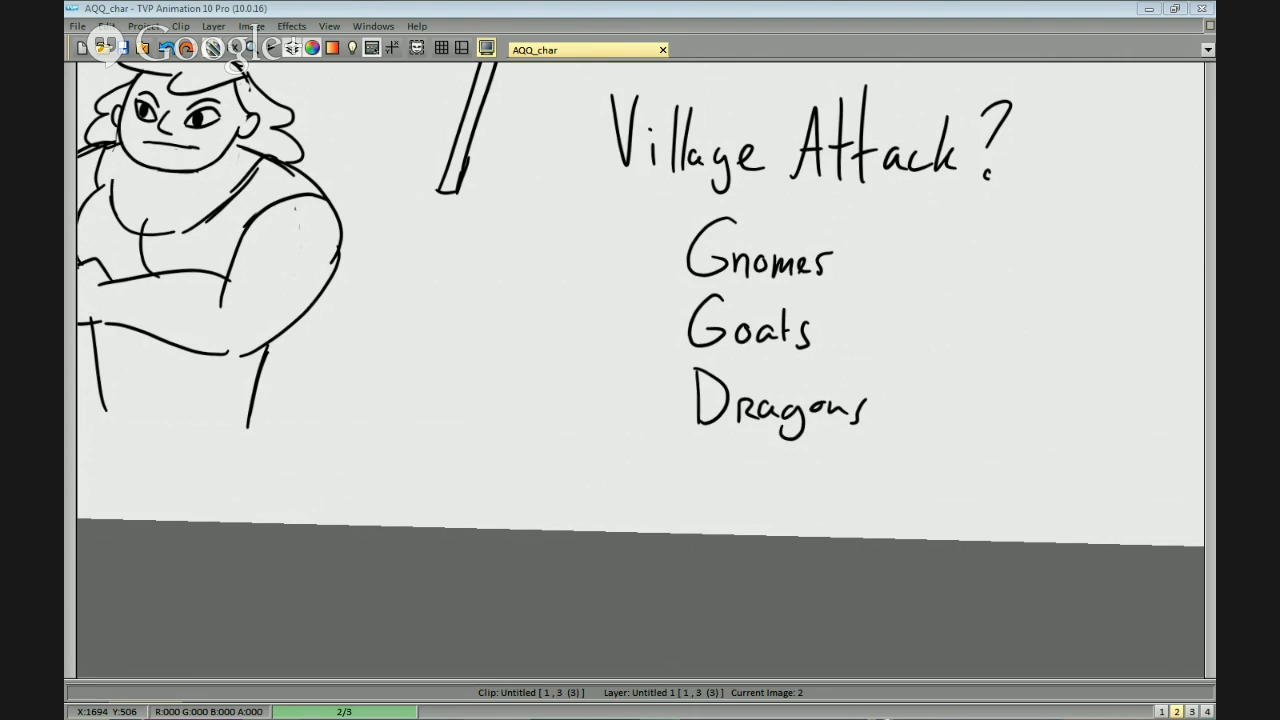
Switch to Firefox to check the Straw Poll results on who attacked the village.
key(Tab)
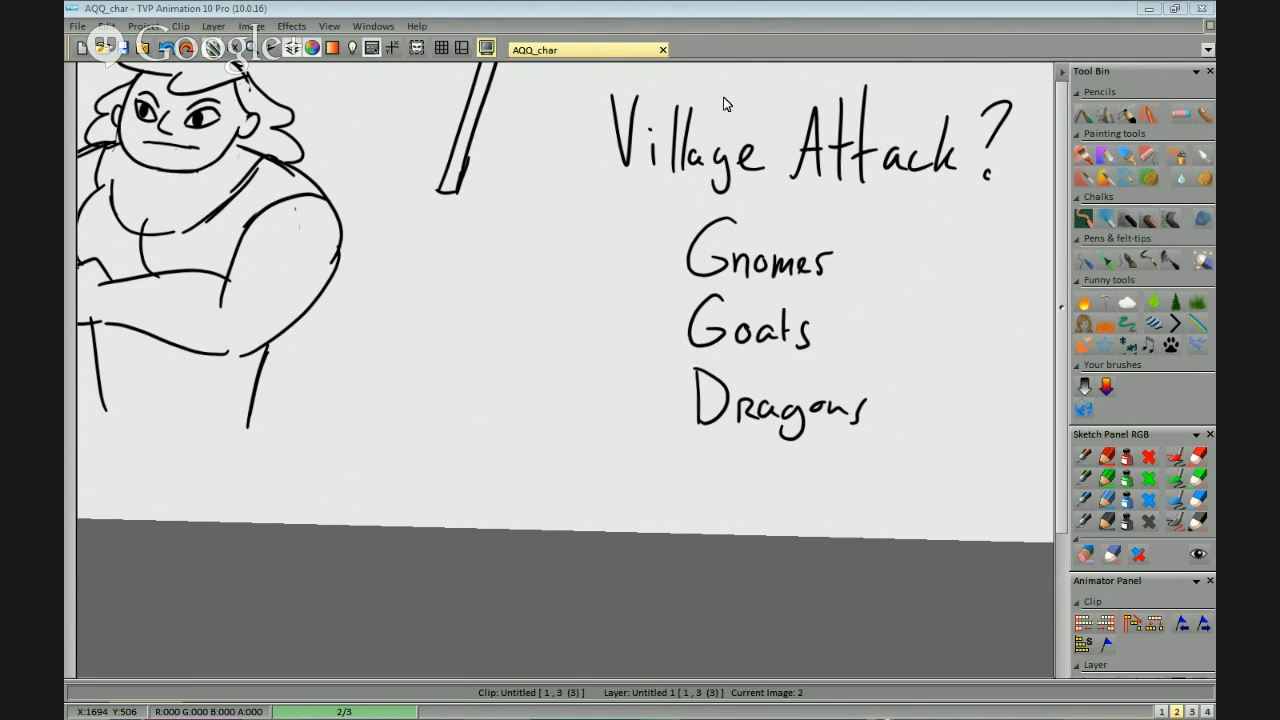
key(alt+Tab)
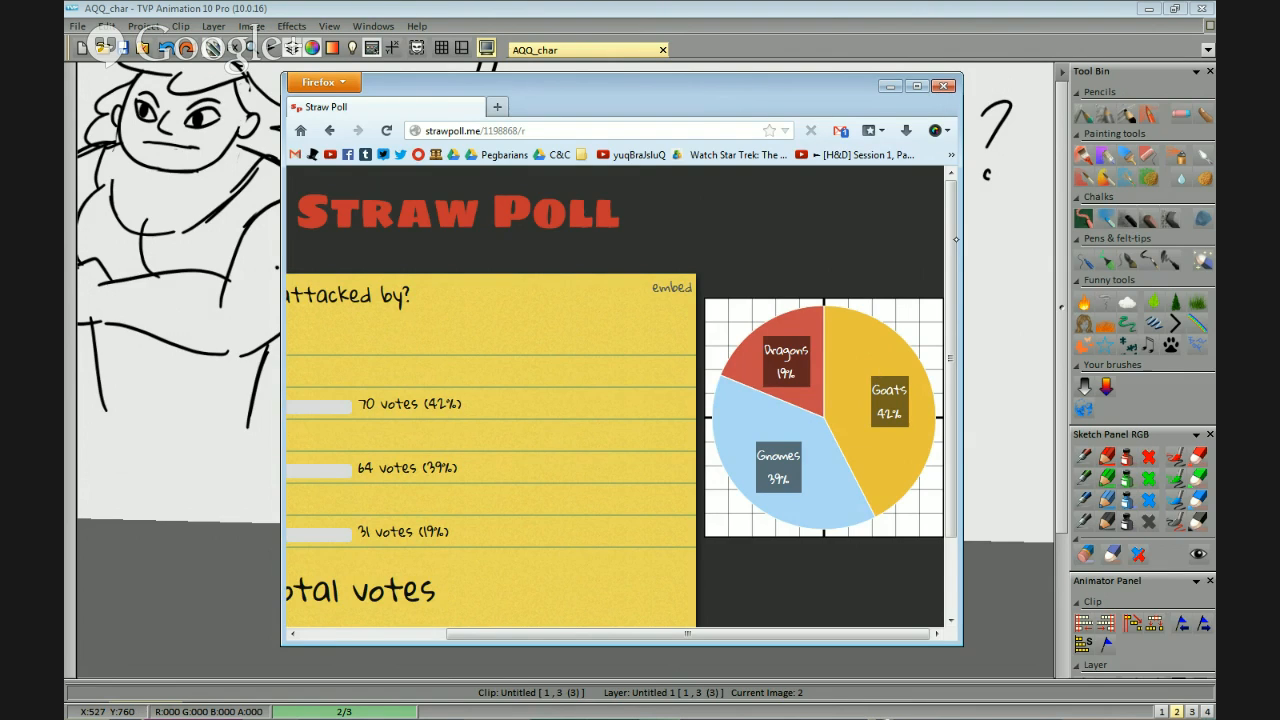
Return to the drawing and handwrite "#AQQ" in the upper-left corner of the canvas.
mouse_move(1001, 268)
mouse_down()
mouse_move(797, 317)
mouse_move(765, 387)
mouse_move(806, 351)
mouse_move(871, 363)
mouse_up()
mouse_move(223, 258)
mouse_down()
mouse_move(723, 249)
mouse_move(709, 280)
mouse_up()
drag(737, 229, 723, 282)
drag(702, 249, 751, 244)
mouse_move(694, 264)
mouse_down()
mouse_move(768, 258)
mouse_move(790, 290)
mouse_up()
mouse_move(762, 269)
mouse_down()
mouse_move(843, 257)
mouse_move(870, 302)
mouse_up()
mouse_move(889, 240)
mouse_down()
mouse_move(885, 276)
mouse_move(911, 304)
mouse_up()
mouse_move(1129, 286)
mouse_down()
mouse_move(929, 346)
mouse_move(853, 352)
mouse_up()
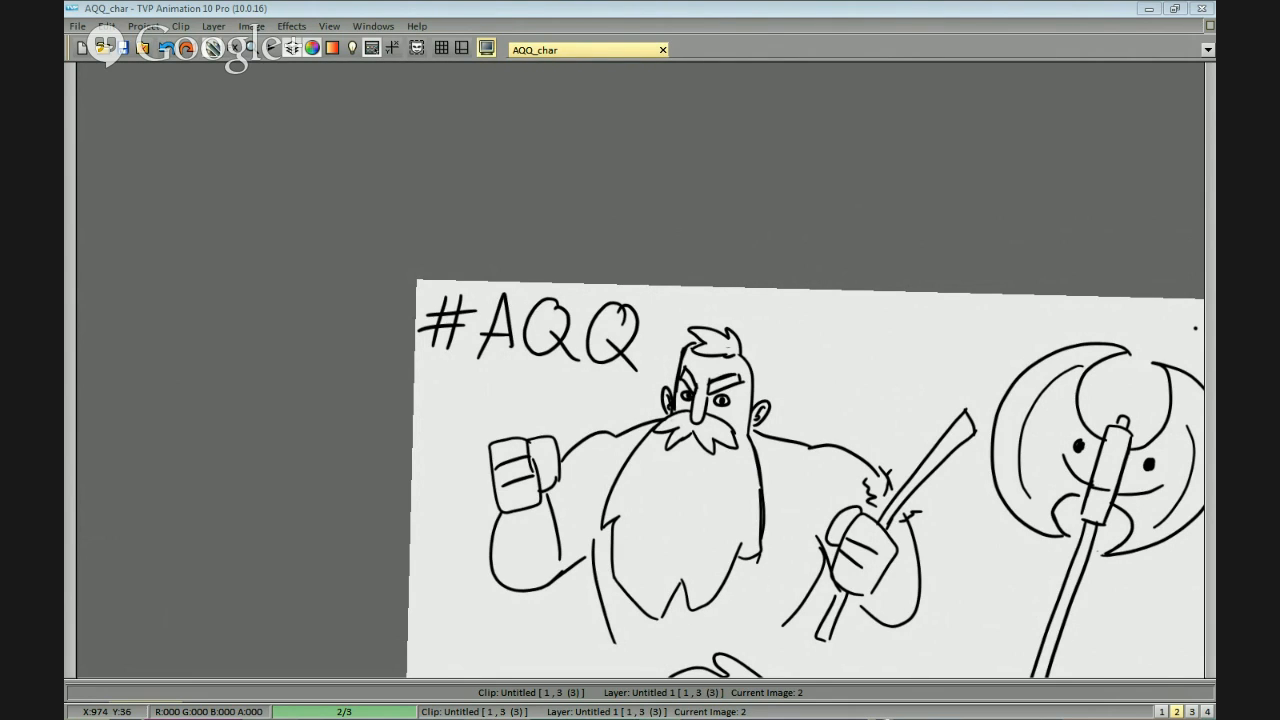
Check the Straw Poll results in Firefox once more and close the browser window.
key(alt+Tab)
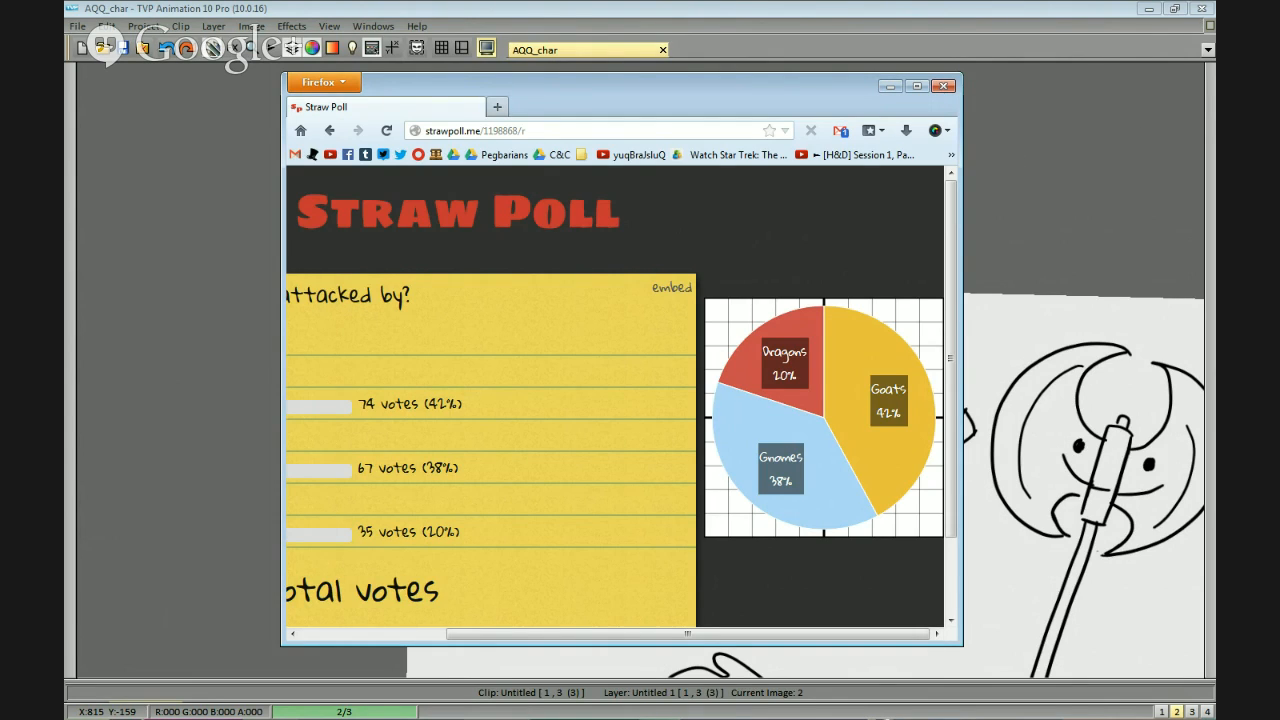
click(945, 88)
Handwrite "Village" as a new note line beneath the childhood friend line.
drag(976, 437, 635, 277)
mouse_move(987, 406)
mouse_down()
mouse_move(763, 252)
mouse_move(763, 78)
mouse_up()
mouse_move(1057, 357)
mouse_down()
mouse_move(660, 189)
mouse_move(1050, 385)
mouse_up()
mouse_move(708, 182)
mouse_down()
mouse_move(748, 177)
mouse_move(758, 242)
mouse_up()
drag(785, 177, 787, 240)
mouse_move(800, 172)
mouse_down()
mouse_move(803, 240)
mouse_move(842, 258)
mouse_move(802, 235)
mouse_move(786, 284)
mouse_move(836, 233)
mouse_move(831, 277)
mouse_move(715, 326)
mouse_up()
key(ctrl+z)
scroll(843, 240, up, 1)
key(ctrl+z)
scroll(855, 243, up, 1)
key(ctrl+z)
mouse_move(768, 281)
mouse_down()
mouse_move(738, 332)
mouse_move(754, 306)
mouse_up()
scroll(797, 326, up, 1)
scroll(797, 326, down, 1)
Handwrite "attacked" after "Village" on the new note line.
drag(893, 266, 842, 293)
scroll(709, 344, up, 1)
mouse_move(709, 357)
mouse_down()
mouse_move(740, 375)
mouse_move(686, 360)
mouse_move(702, 393)
mouse_up()
key(ctrl+z)
mouse_move(753, 359)
mouse_down()
mouse_move(694, 380)
mouse_move(710, 408)
mouse_up()
mouse_move(728, 312)
mouse_down()
mouse_move(722, 408)
mouse_move(745, 406)
mouse_up()
mouse_move(725, 366)
mouse_down()
mouse_move(762, 362)
mouse_move(792, 404)
mouse_move(828, 386)
mouse_up()
mouse_move(838, 318)
mouse_down()
mouse_move(829, 398)
mouse_move(864, 400)
mouse_up()
drag(868, 388, 899, 396)
key(ctrl+z)
key(ctrl+z)
Handwrite "by" after "attacked" on the village line.
key(ctrl+z)
drag(838, 318, 830, 405)
mouse_move(866, 344)
mouse_down()
mouse_move(851, 354)
mouse_move(884, 393)
mouse_move(829, 377)
mouse_move(846, 404)
mouse_up()
mouse_move(848, 402)
mouse_down()
mouse_move(880, 378)
mouse_move(889, 402)
mouse_up()
drag(947, 376, 747, 380)
drag(797, 318, 803, 416)
Complete the village line by handwriting "GOATS!" in capital letters after "by".
key(ctrl+z)
drag(737, 332, 740, 420)
drag(768, 378, 772, 432)
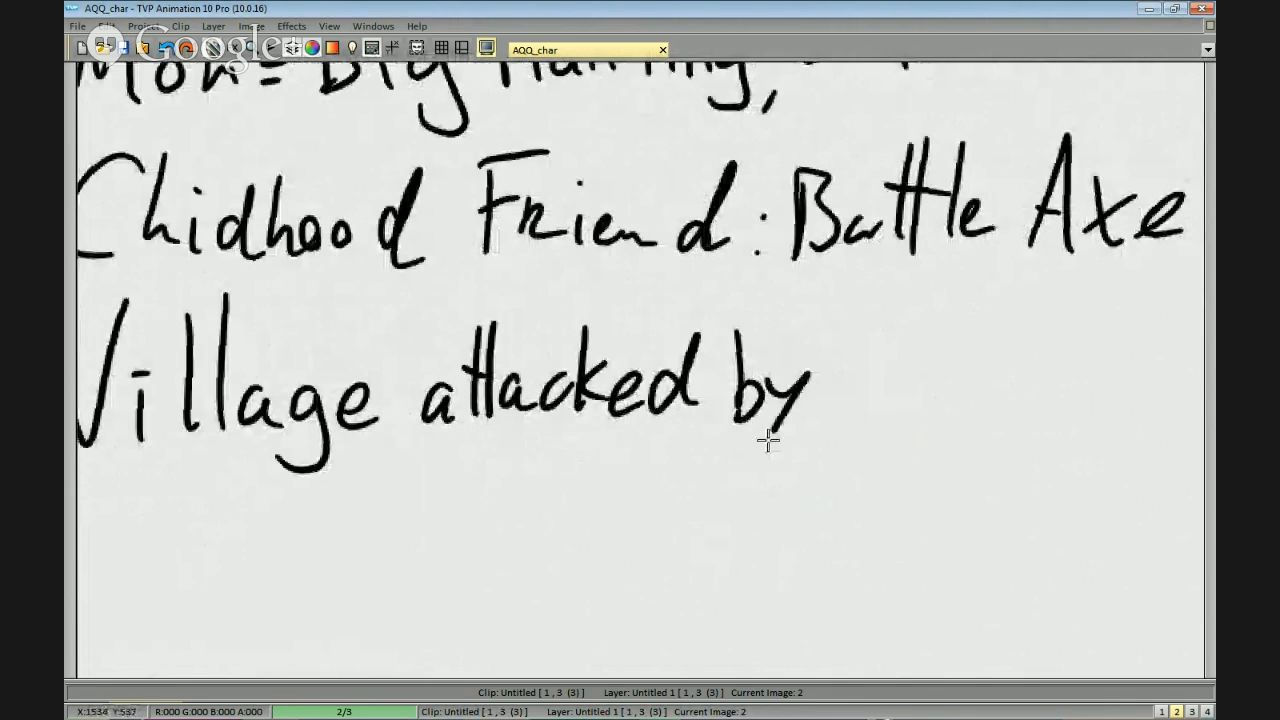
drag(891, 377, 779, 367)
mouse_move(829, 343)
mouse_down()
mouse_move(751, 337)
mouse_move(830, 392)
mouse_move(830, 412)
mouse_up()
key(ctrl+z)
mouse_move(882, 326)
mouse_down()
mouse_move(886, 404)
mouse_move(880, 328)
mouse_up()
mouse_move(900, 432)
mouse_down()
mouse_move(972, 408)
mouse_move(1000, 380)
mouse_up()
drag(972, 332, 1045, 324)
drag(1015, 322, 1012, 430)
mouse_move(1108, 328)
mouse_down()
mouse_move(1077, 334)
mouse_move(1046, 432)
mouse_up()
mouse_move(1143, 371)
mouse_down()
mouse_move(873, 388)
mouse_move(871, 416)
mouse_up()
click(866, 446)
scroll(785, 445, down, 1)
drag(671, 451, 1143, 286)
drag(886, 366, 875, 452)
scroll(886, 360, down, 1)
drag(892, 406, 881, 428)
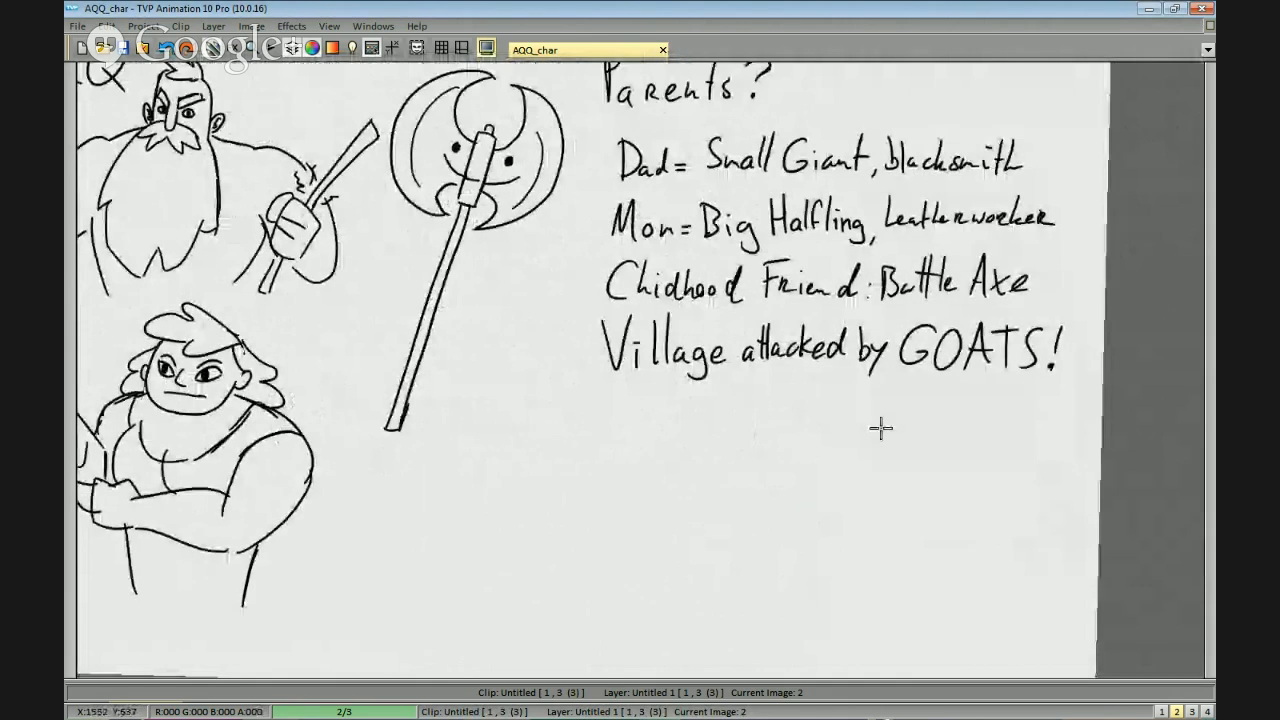
Add a blank drawing at frame 3 in the timeline, directly after the notes page, and show it.
scroll(880, 428, down, 2)
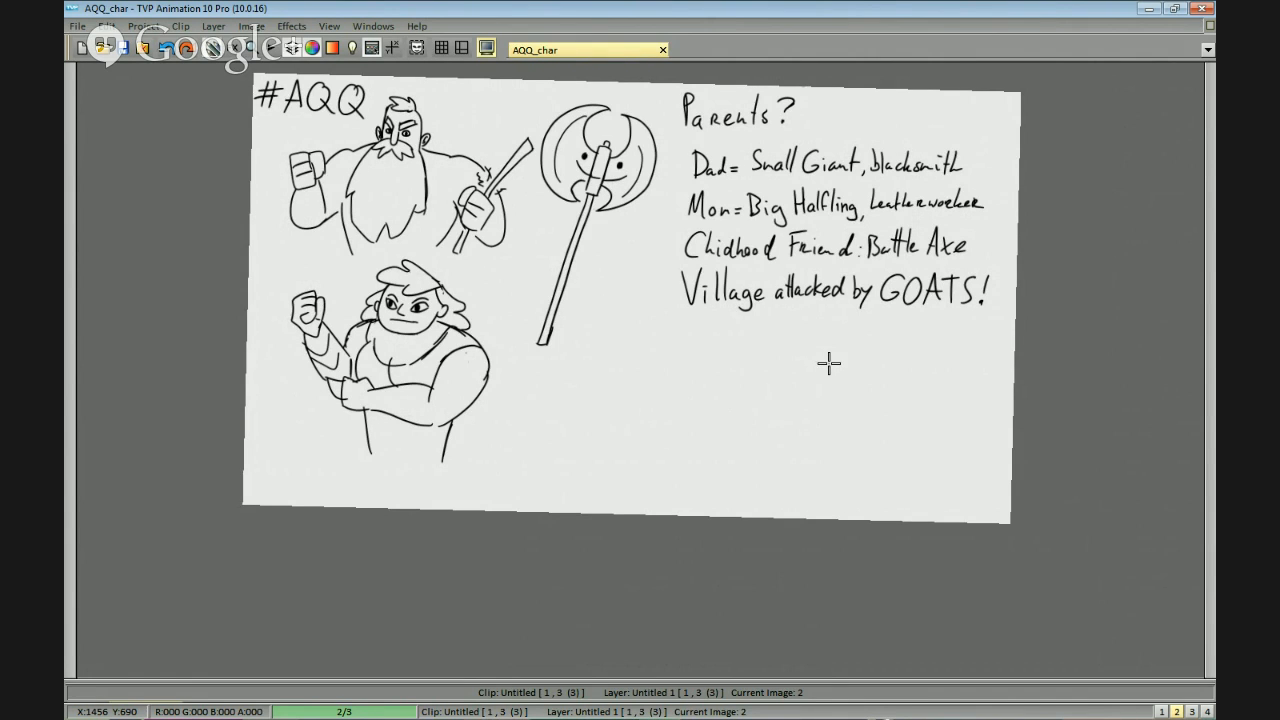
mouse_move(842, 376)
mouse_down()
mouse_move(895, 352)
mouse_move(925, 382)
mouse_up()
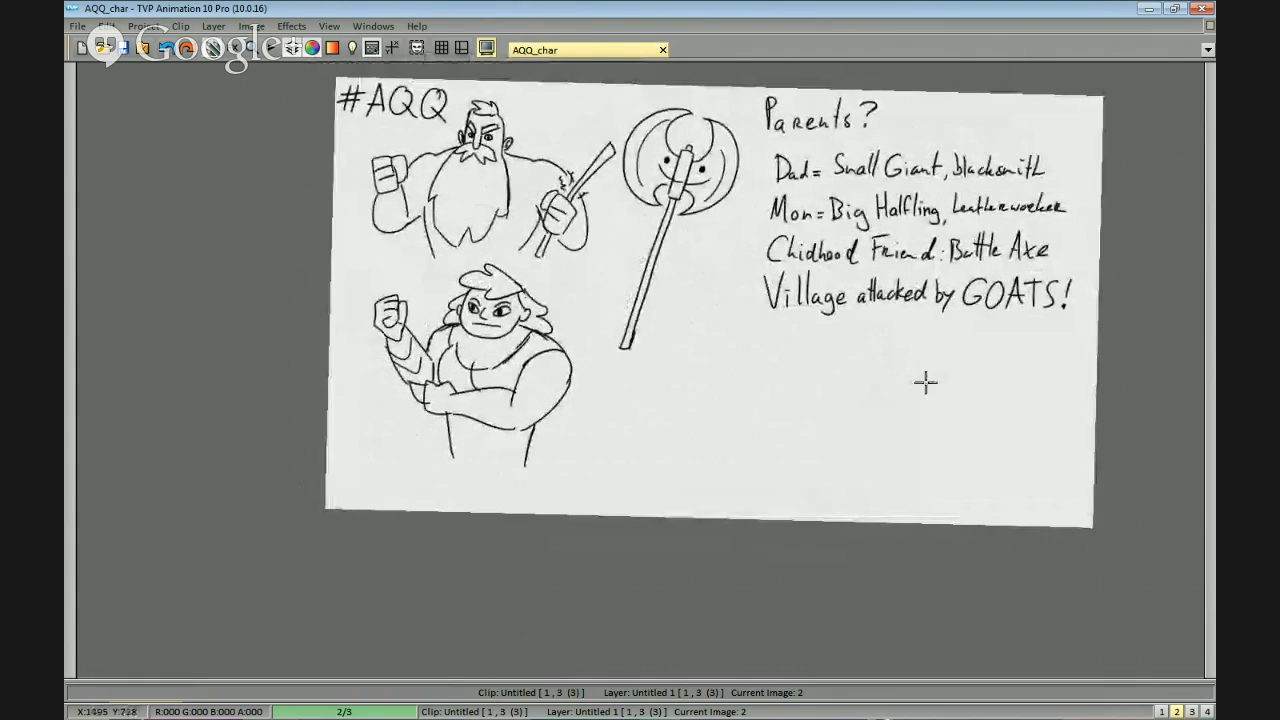
click(394, 706)
drag(367, 526, 397, 526)
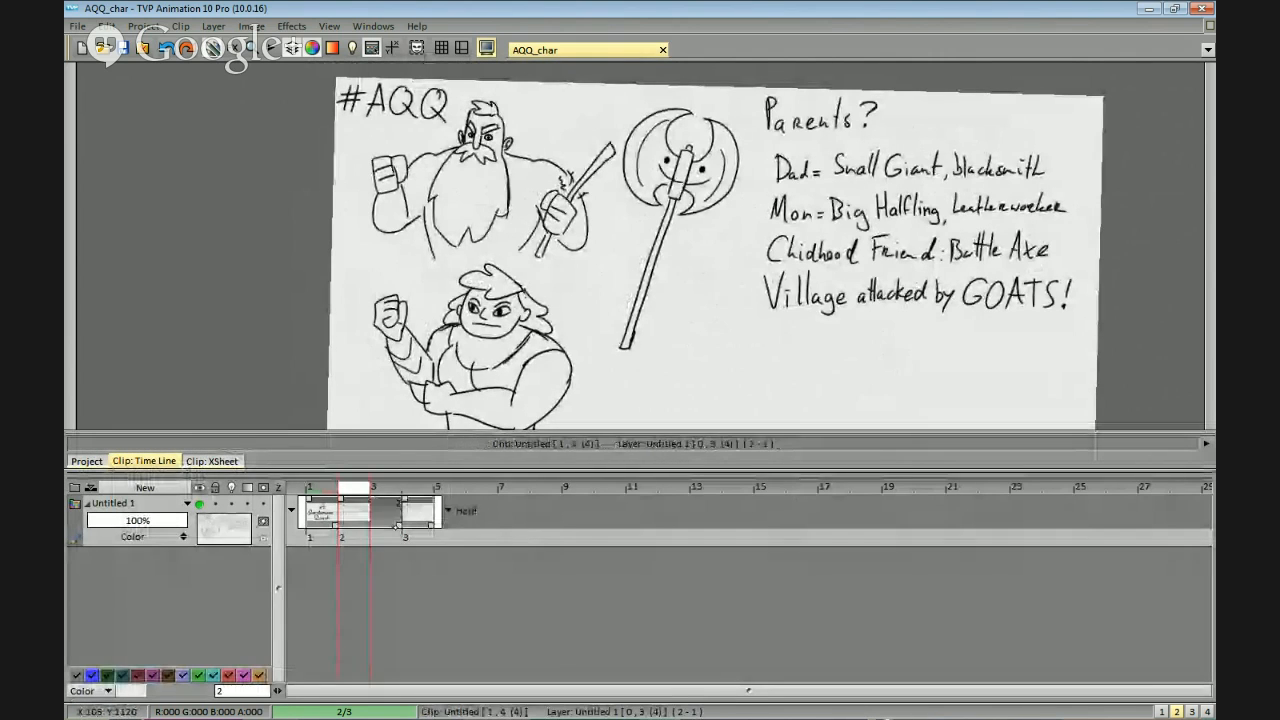
click(386, 511)
drag(769, 277, 819, 352)
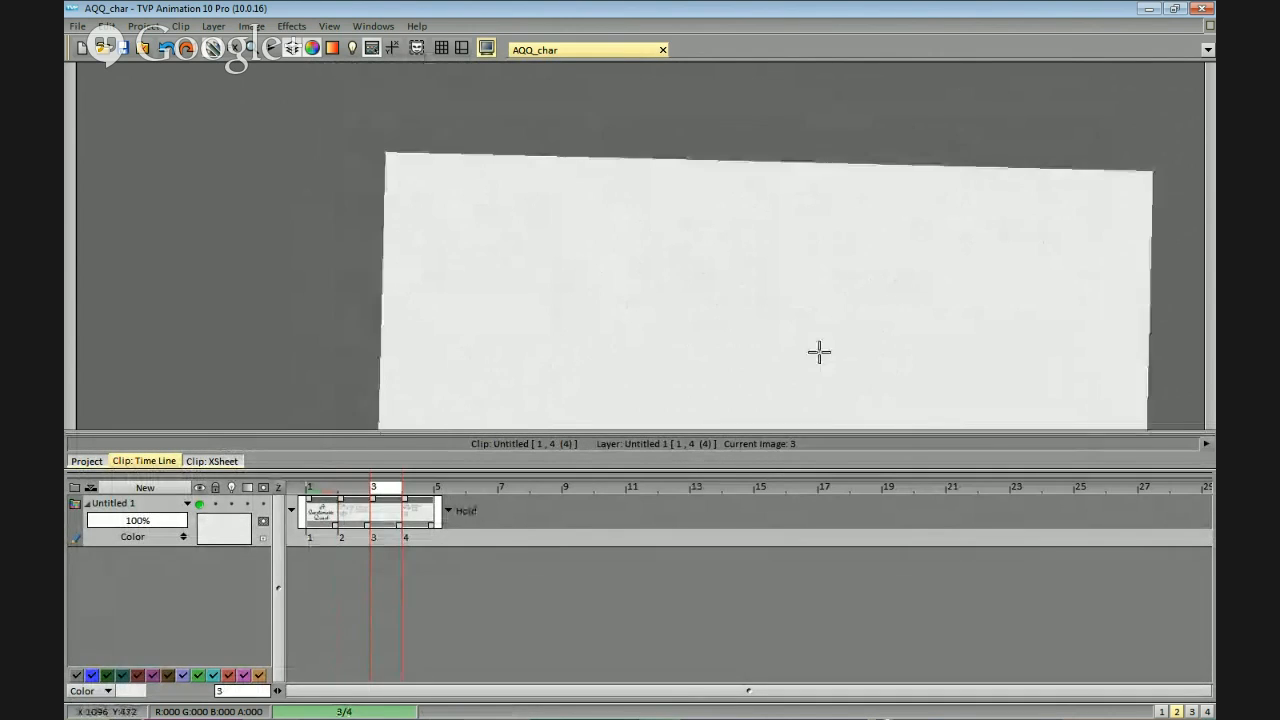
scroll(861, 327, down, 1)
key(Tab)
drag(660, 290, 506, 397)
drag(663, 414, 480, 437)
scroll(886, 346, up, 1)
scroll(843, 363, down, 1)
drag(886, 346, 764, 406)
scroll(843, 363, up, 1)
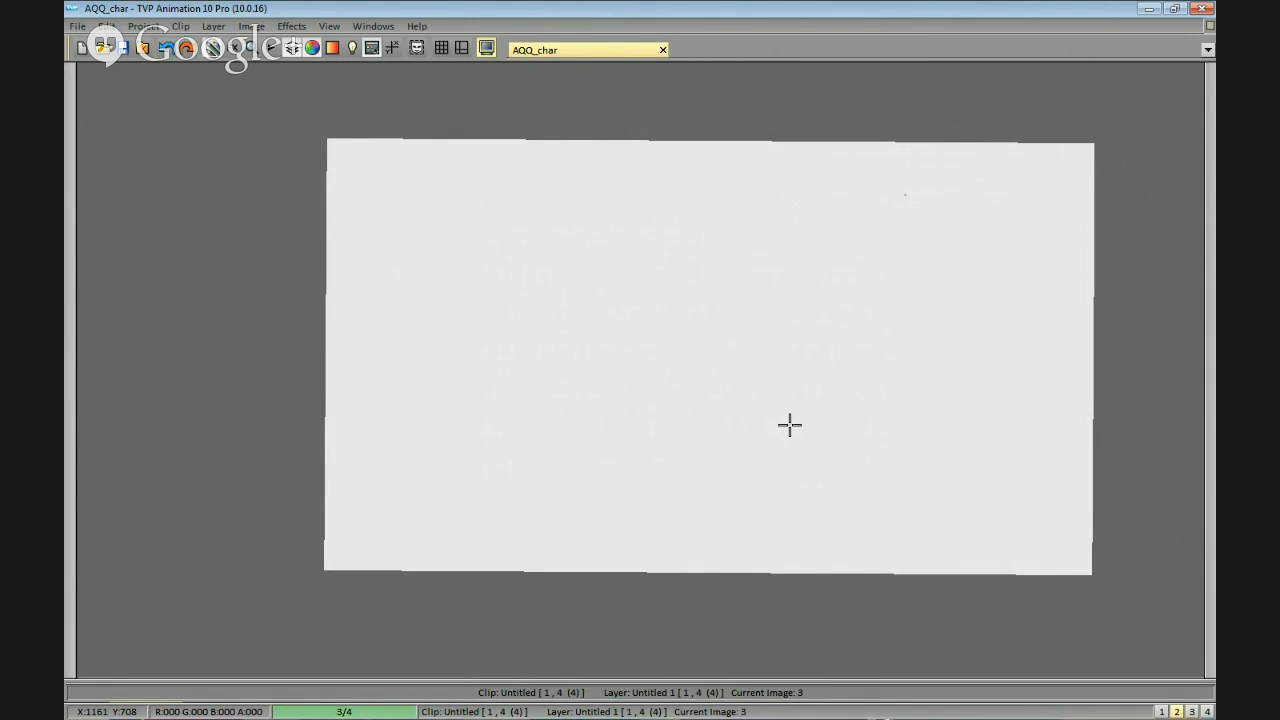
drag(715, 323, 774, 314)
drag(879, 312, 825, 319)
key(ctrl+z)
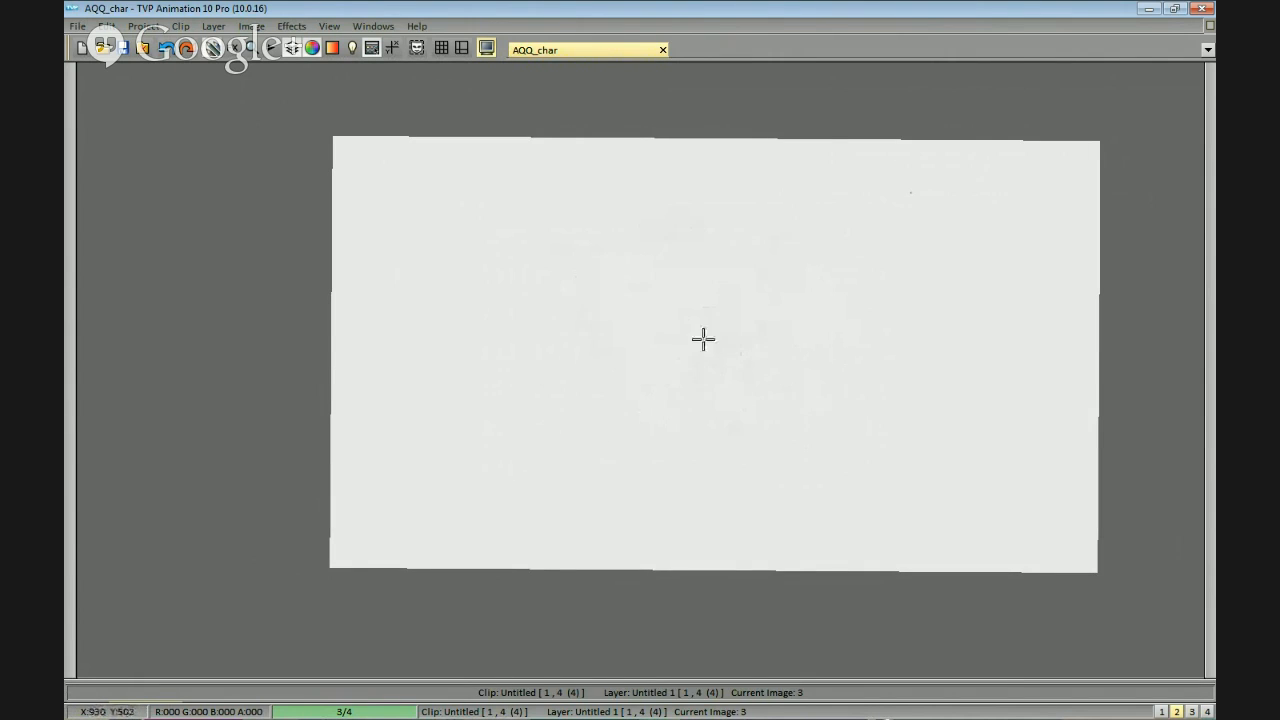
drag(539, 258, 597, 274)
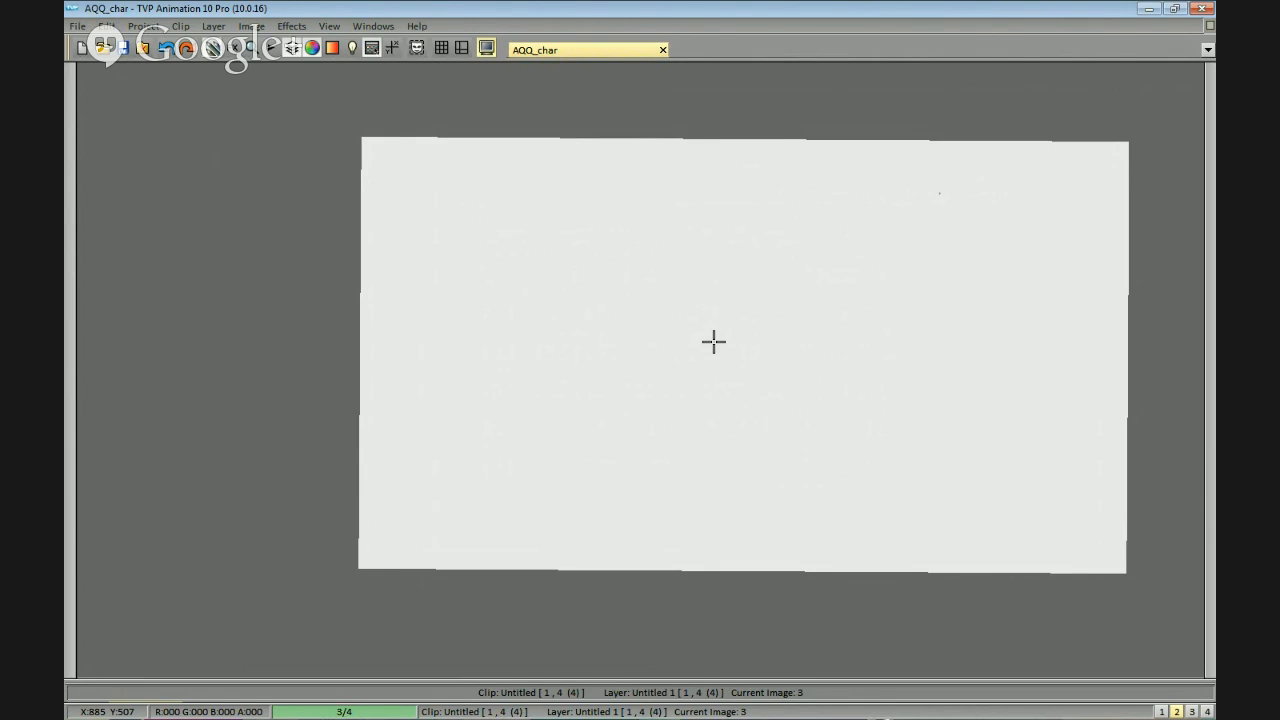
drag(749, 311, 886, 314)
drag(1091, 209, 915, 244)
drag(520, 273, 843, 277)
scroll(686, 223, up, 1)
drag(692, 204, 681, 259)
key(space)
mouse_move(544, 326)
mouse_down()
mouse_move(917, 277)
mouse_move(1100, 311)
mouse_move(1047, 364)
mouse_move(766, 260)
mouse_up()
Return to frame 2 and sketch the goat's curved snout, forehead and neck line beneath the village attack note.
key(Left)
scroll(934, 326, up, 3)
mouse_move(946, 314)
mouse_down()
mouse_move(878, 361)
mouse_move(919, 314)
mouse_up()
drag(889, 218, 891, 249)
mouse_move(796, 307)
mouse_down()
mouse_move(823, 321)
mouse_move(959, 302)
mouse_move(836, 329)
mouse_move(819, 228)
mouse_move(789, 208)
mouse_move(702, 232)
mouse_up()
key(ctrl+z)
key(ctrl+z)
drag(770, 205, 715, 233)
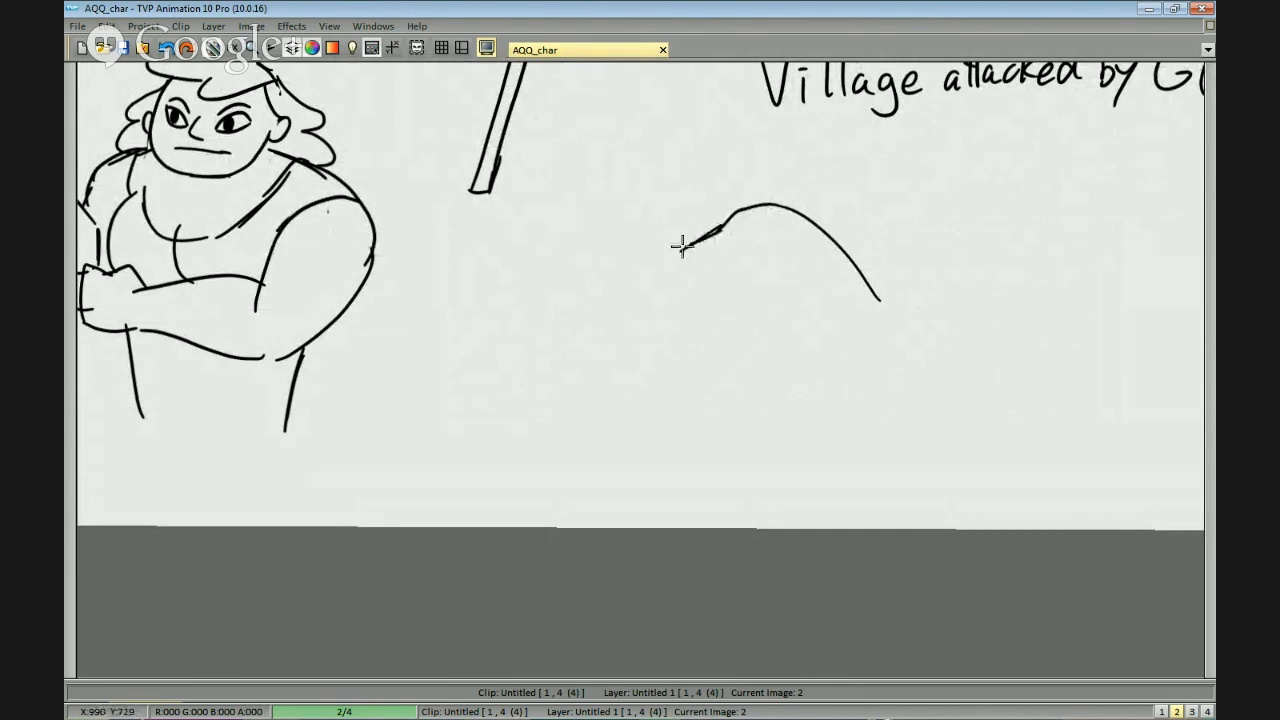
Draw the goat's muzzle and jaw with a pointed beard hanging from the chin.
mouse_move(678, 284)
mouse_down()
mouse_move(699, 333)
mouse_move(720, 321)
mouse_move(684, 314)
mouse_up()
key(ctrl+z)
mouse_move(778, 318)
mouse_down()
mouse_move(758, 283)
mouse_move(778, 346)
mouse_up()
drag(874, 326, 862, 304)
Sketch the goat's body outline with the back, rounded rump, chest and belly.
drag(864, 262, 970, 295)
drag(767, 323, 976, 402)
drag(966, 293, 986, 387)
Draw the goat's near front leg, bent in mid-leap and ending in a hoof.
mouse_move(832, 304)
mouse_down()
mouse_move(866, 274)
mouse_move(797, 290)
mouse_move(803, 281)
mouse_move(767, 357)
mouse_up()
key(ctrl+z)
key(ctrl+z)
key(ctrl+z)
mouse_move(777, 293)
mouse_down()
mouse_move(803, 366)
mouse_move(798, 340)
mouse_up()
key(ctrl+z)
key(ctrl+z)
key(ctrl+z)
mouse_move(778, 284)
mouse_down()
mouse_move(801, 346)
mouse_move(798, 388)
mouse_move(806, 352)
mouse_up()
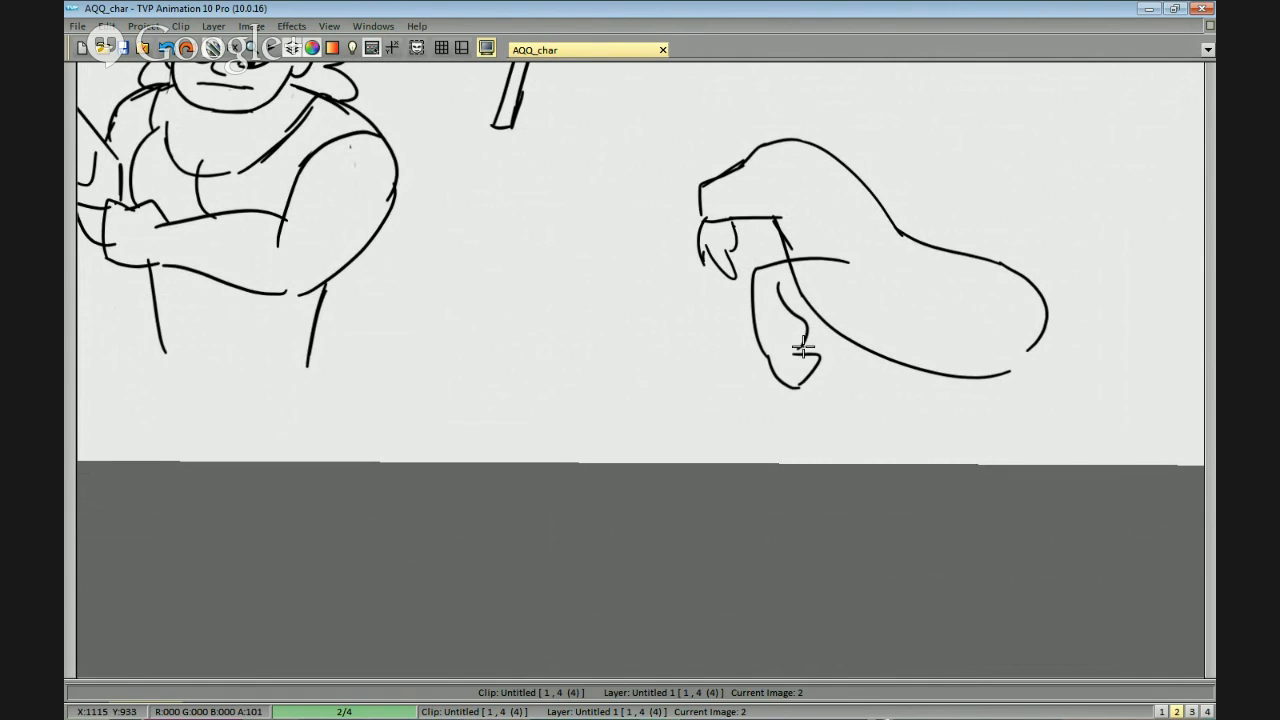
Draw the goat's other front leg with a hoof, bent beneath the beard.
mouse_move(797, 290)
mouse_down()
mouse_move(847, 300)
mouse_move(903, 272)
mouse_up()
mouse_move(786, 236)
mouse_down()
mouse_move(738, 241)
mouse_move(727, 328)
mouse_up()
key(ctrl+z)
mouse_move(765, 257)
mouse_down()
mouse_move(777, 301)
mouse_move(761, 330)
mouse_move(731, 328)
mouse_move(737, 356)
mouse_move(772, 320)
mouse_up()
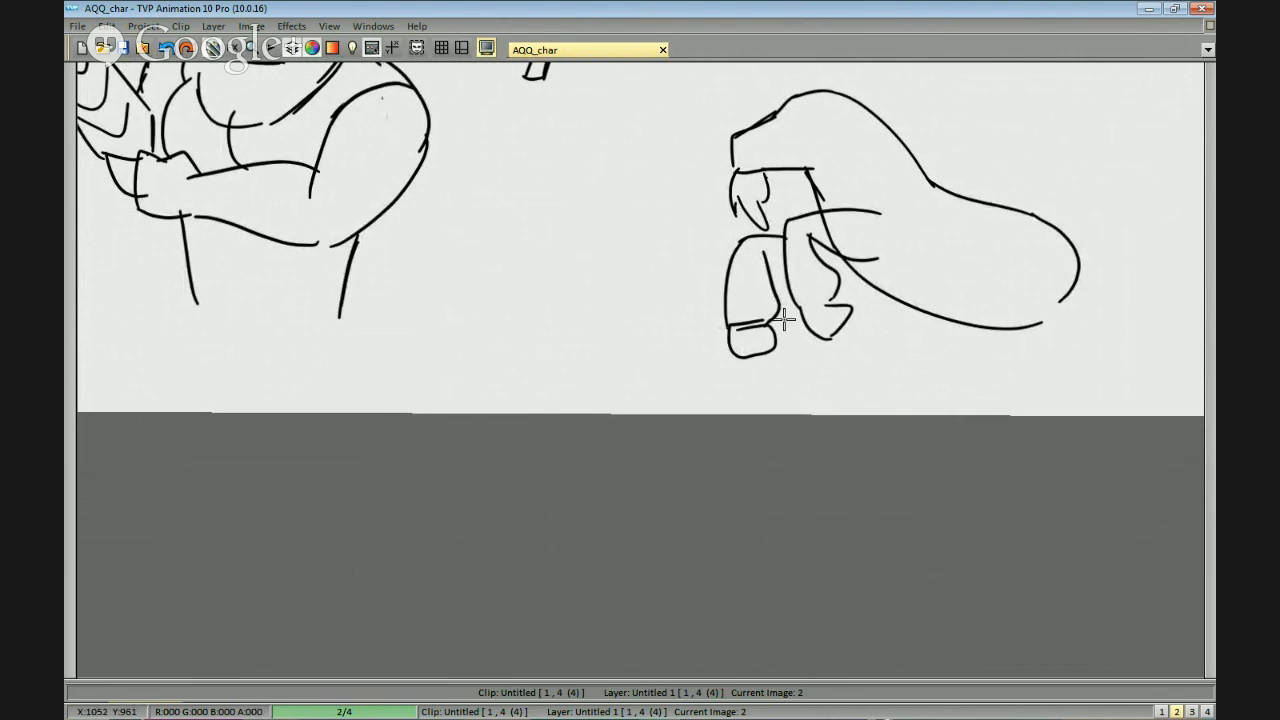
Draw the goat's haunches and both hind legs pushing off the ground.
mouse_move(903, 291)
mouse_down()
mouse_move(851, 286)
mouse_move(774, 236)
mouse_move(911, 294)
mouse_up()
mouse_move(911, 202)
mouse_down()
mouse_move(922, 290)
mouse_move(982, 261)
mouse_move(985, 238)
mouse_move(988, 322)
mouse_move(955, 243)
mouse_move(913, 292)
mouse_move(964, 272)
mouse_move(940, 348)
mouse_up()
drag(968, 257, 993, 344)
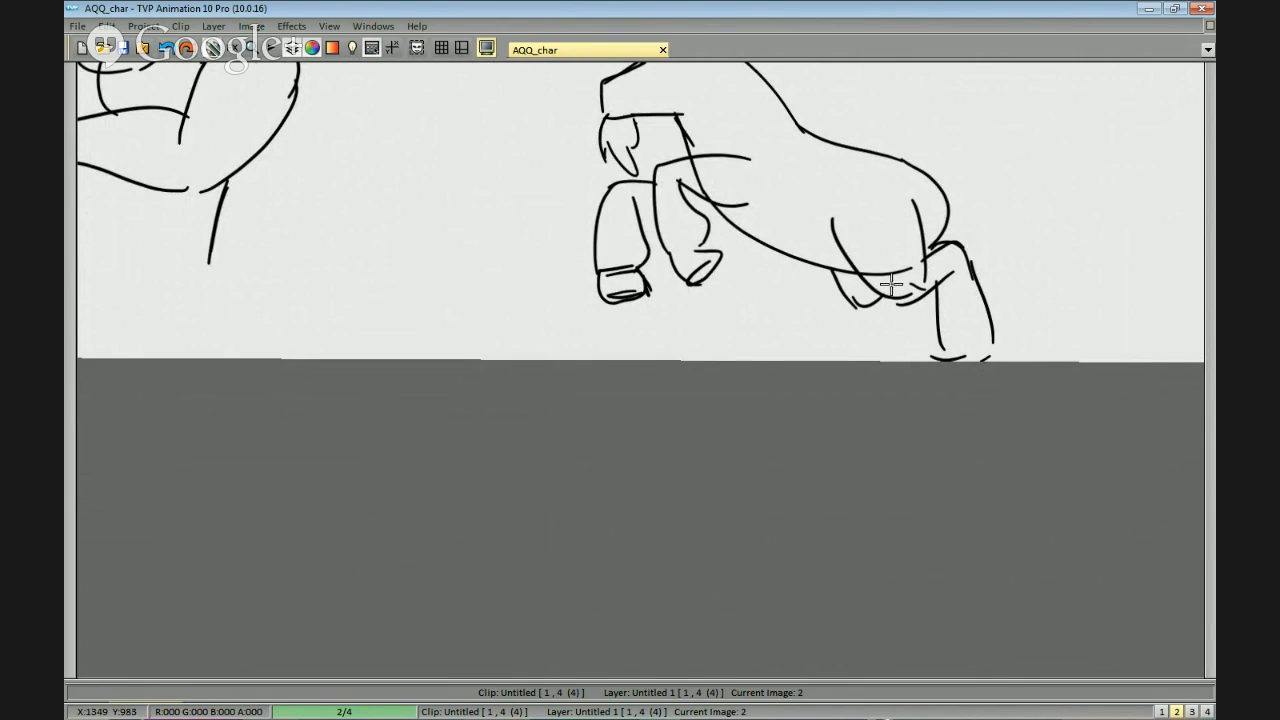
drag(888, 294, 870, 348)
drag(870, 348, 904, 350)
drag(921, 299, 910, 351)
Add a short, upturned pointed tail to the goat's rump.
mouse_move(926, 222)
mouse_down()
mouse_move(931, 303)
mouse_move(978, 236)
mouse_up()
drag(1008, 286, 923, 283)
key(ctrl+z)
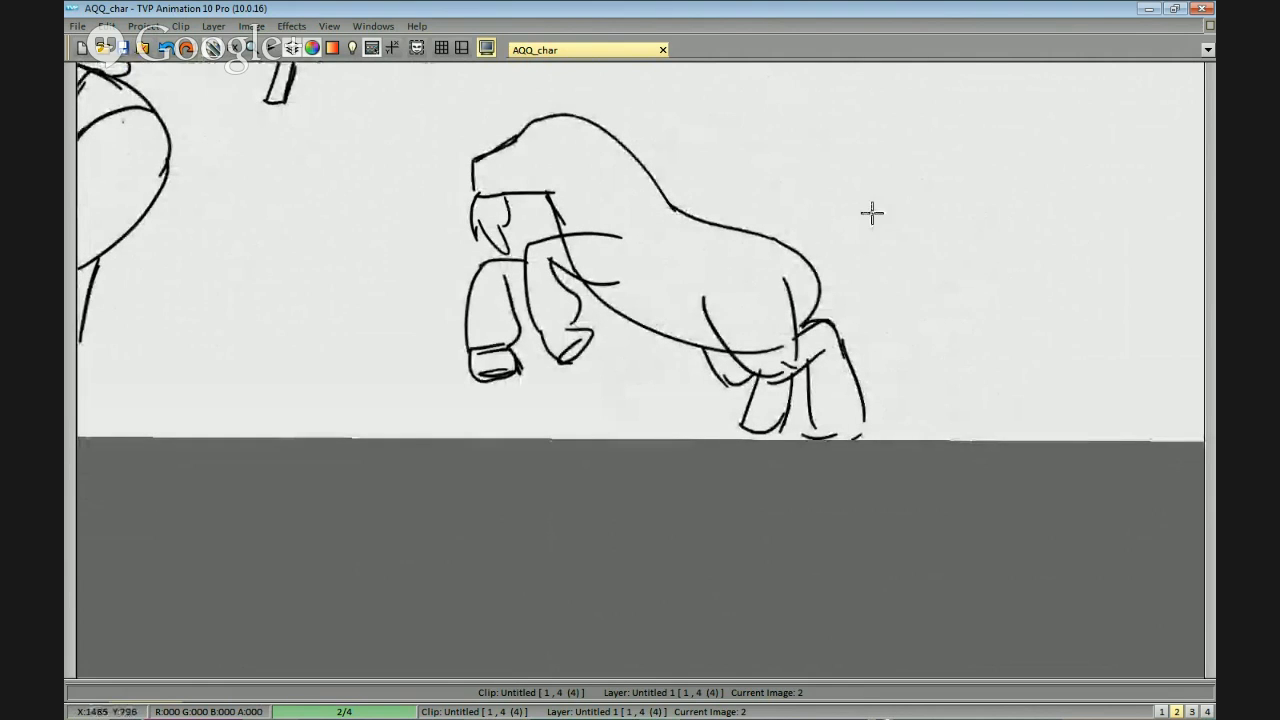
mouse_move(787, 245)
mouse_down()
mouse_move(843, 258)
mouse_move(838, 228)
mouse_move(818, 268)
mouse_move(1006, 300)
mouse_up()
key(ctrl+z)
drag(742, 173, 768, 226)
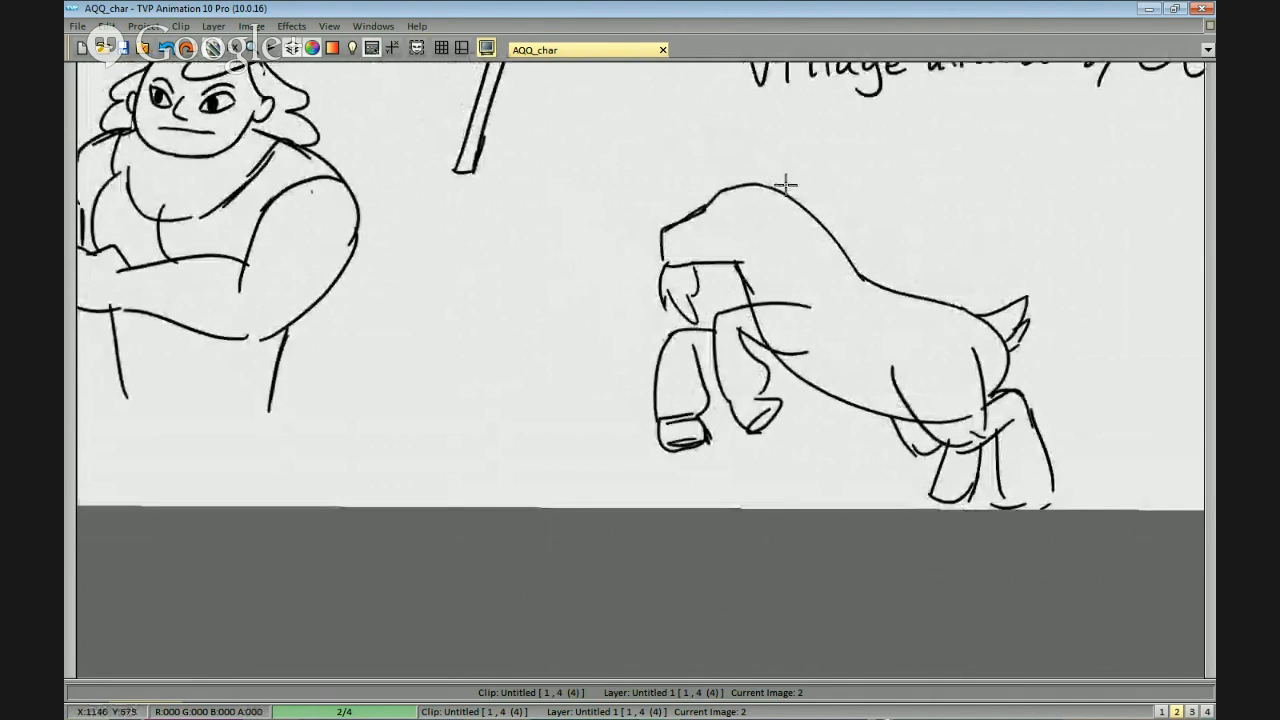
Try two large curled horns and a small round eye on the goat's head.
mouse_move(794, 192)
mouse_down()
mouse_move(789, 211)
mouse_move(796, 186)
mouse_up()
key(ctrl+z)
mouse_move(776, 192)
mouse_down()
mouse_move(784, 181)
mouse_move(683, 194)
mouse_move(706, 207)
mouse_up()
drag(701, 186, 732, 199)
Redraw the goat's eye as a thick black ring with a white centre and smooth the snout line.
scroll(732, 199, up, 2)
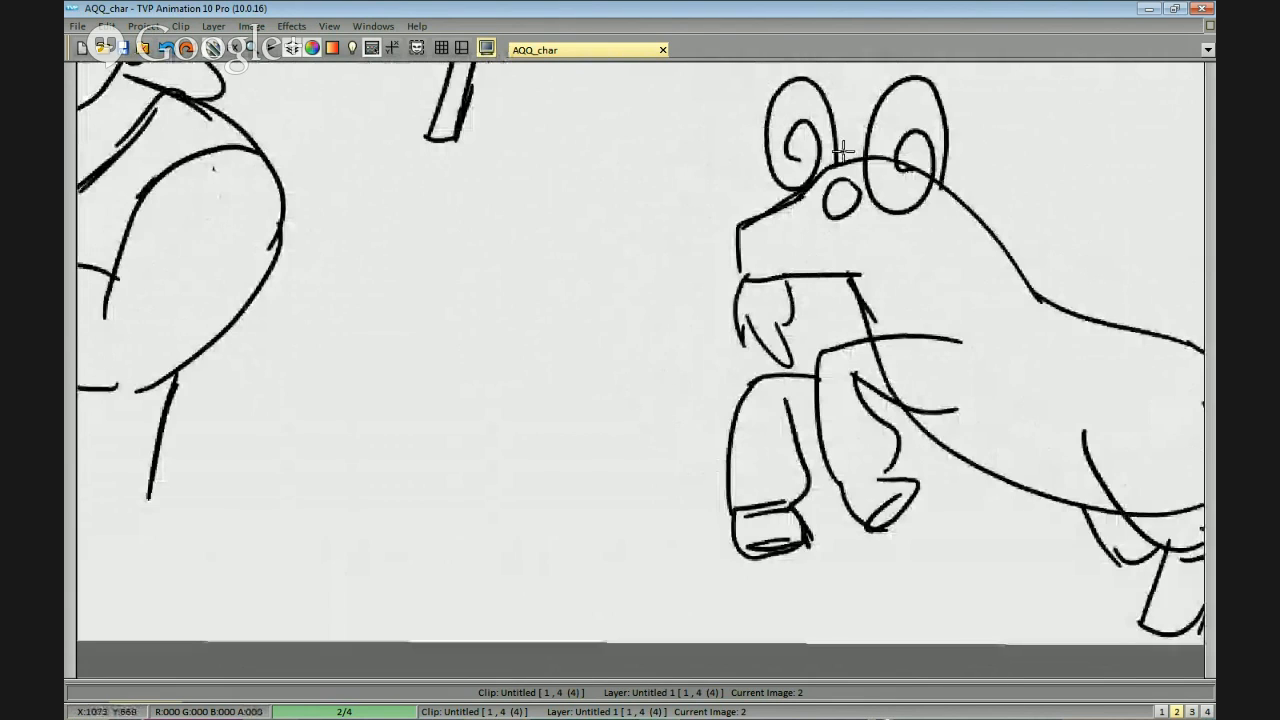
mouse_move(858, 190)
mouse_down()
mouse_move(815, 199)
mouse_move(857, 183)
mouse_up()
key(ctrl+z)
key(ctrl+z)
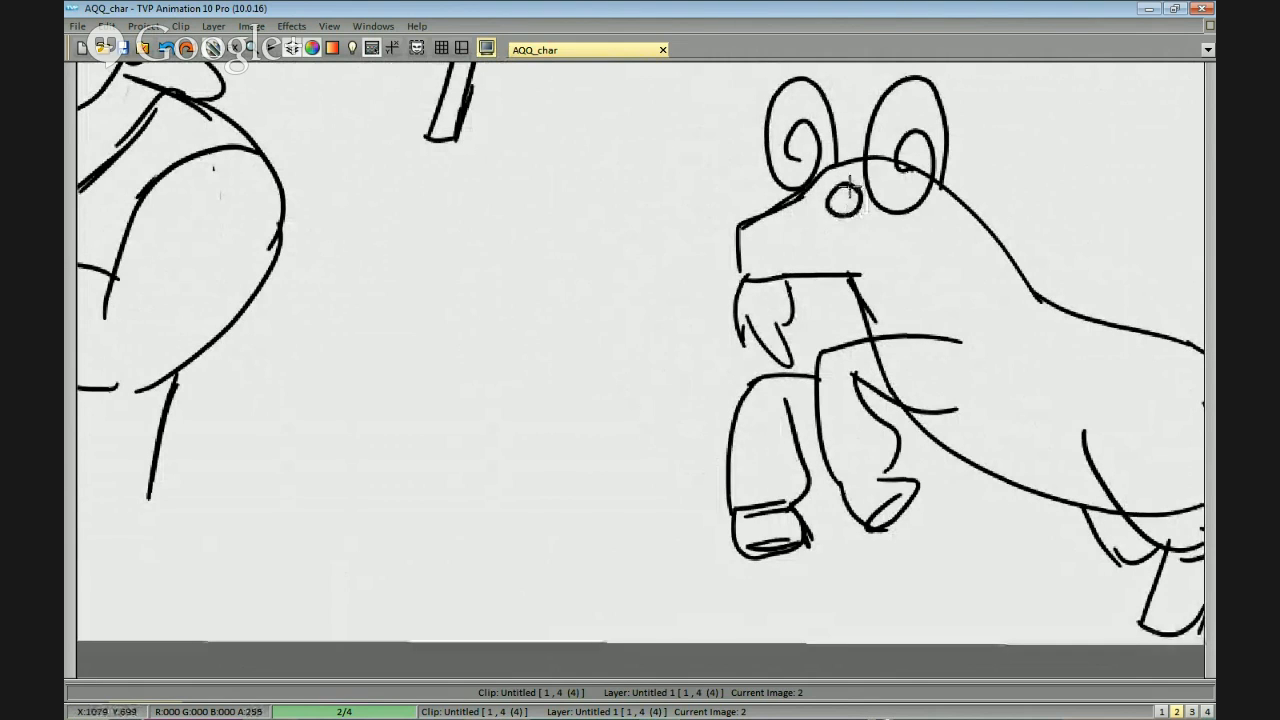
scroll(839, 185, up, 3)
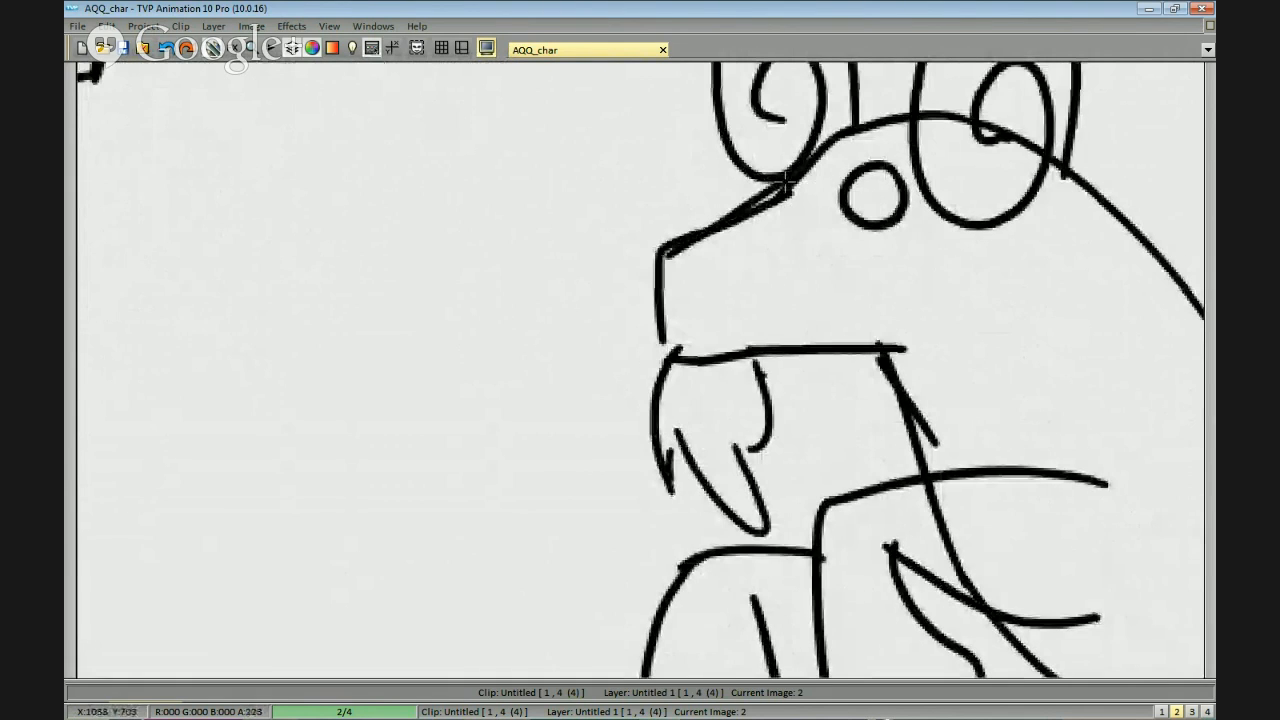
mouse_move(822, 148)
mouse_down()
mouse_move(738, 224)
mouse_move(831, 140)
mouse_move(759, 200)
mouse_move(671, 261)
mouse_up()
mouse_move(771, 208)
mouse_down()
mouse_move(703, 233)
mouse_move(666, 267)
mouse_move(699, 241)
mouse_move(668, 245)
mouse_up()
drag(866, 198, 856, 190)
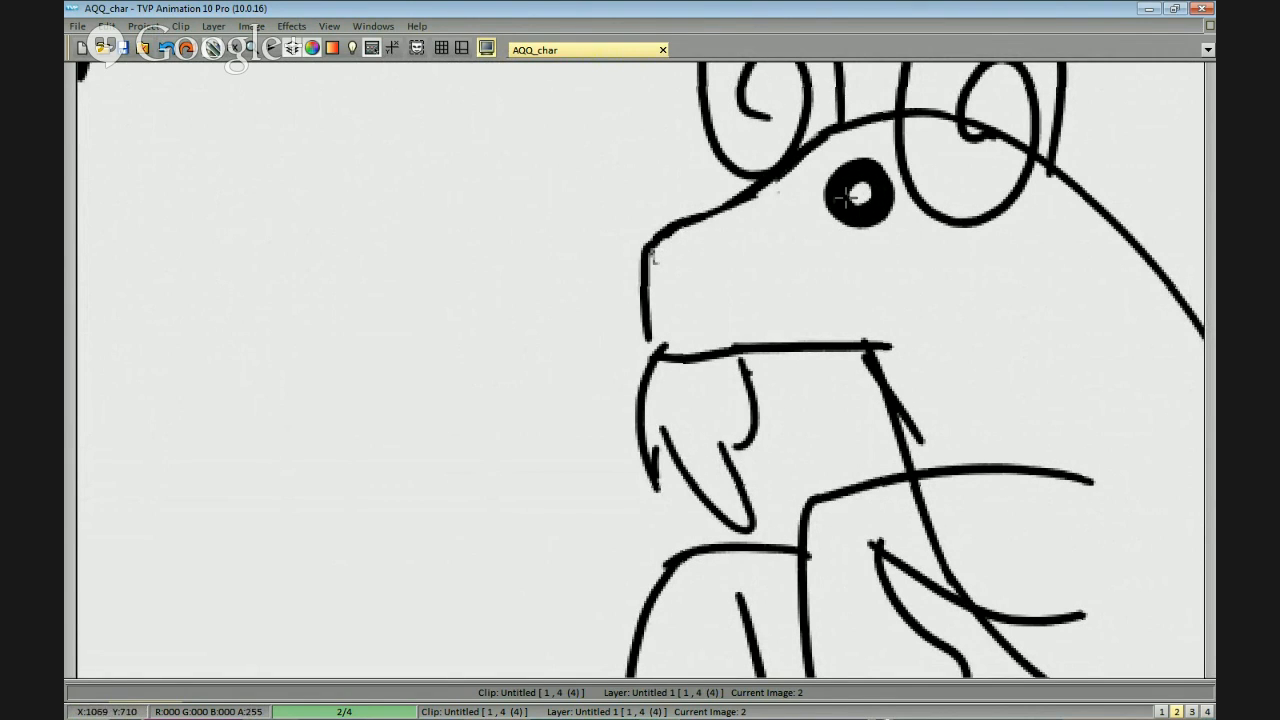
drag(831, 156, 842, 164)
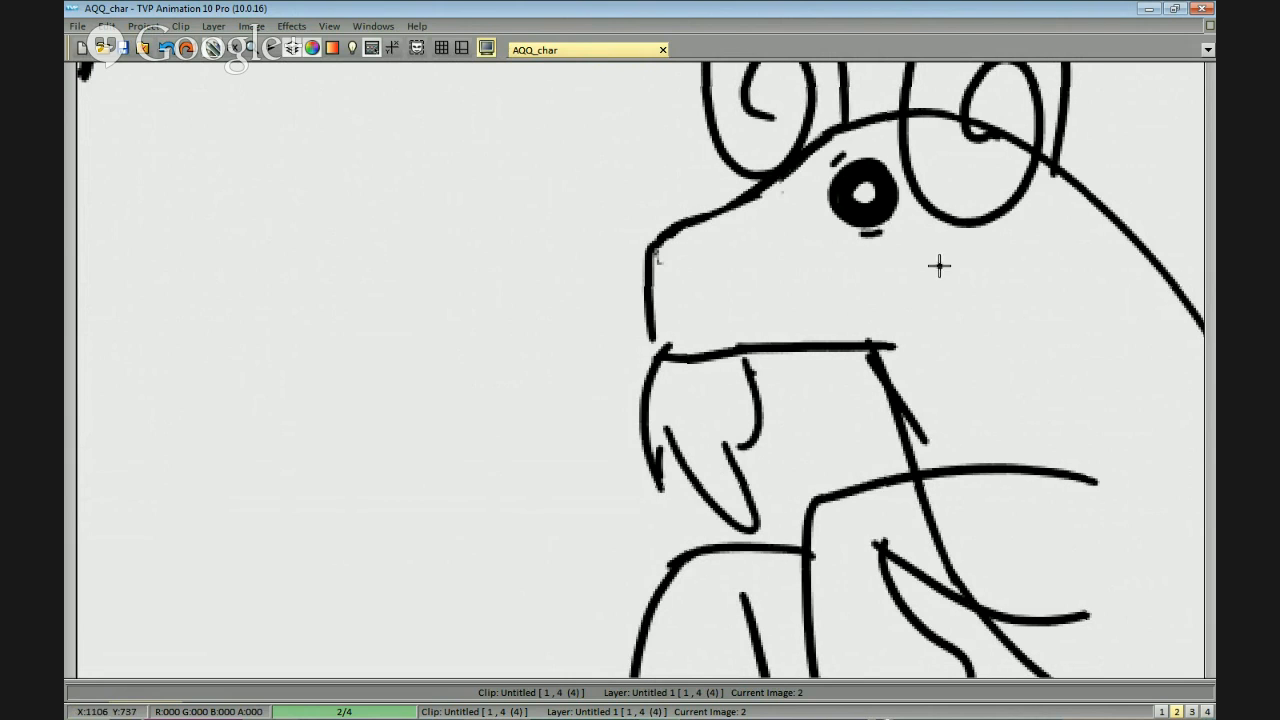
key(ctrl+z)
scroll(977, 274, down, 1)
scroll(977, 274, up, 1)
drag(770, 198, 797, 173)
key(ctrl+z)
scroll(1036, 283, down, 1)
scroll(1043, 280, up, 1)
mouse_move(1043, 280)
mouse_down()
mouse_move(914, 257)
mouse_move(926, 305)
mouse_up()
scroll(989, 364, down, 1)
scroll(990, 330, down, 2)
scroll(806, 183, up, 1)
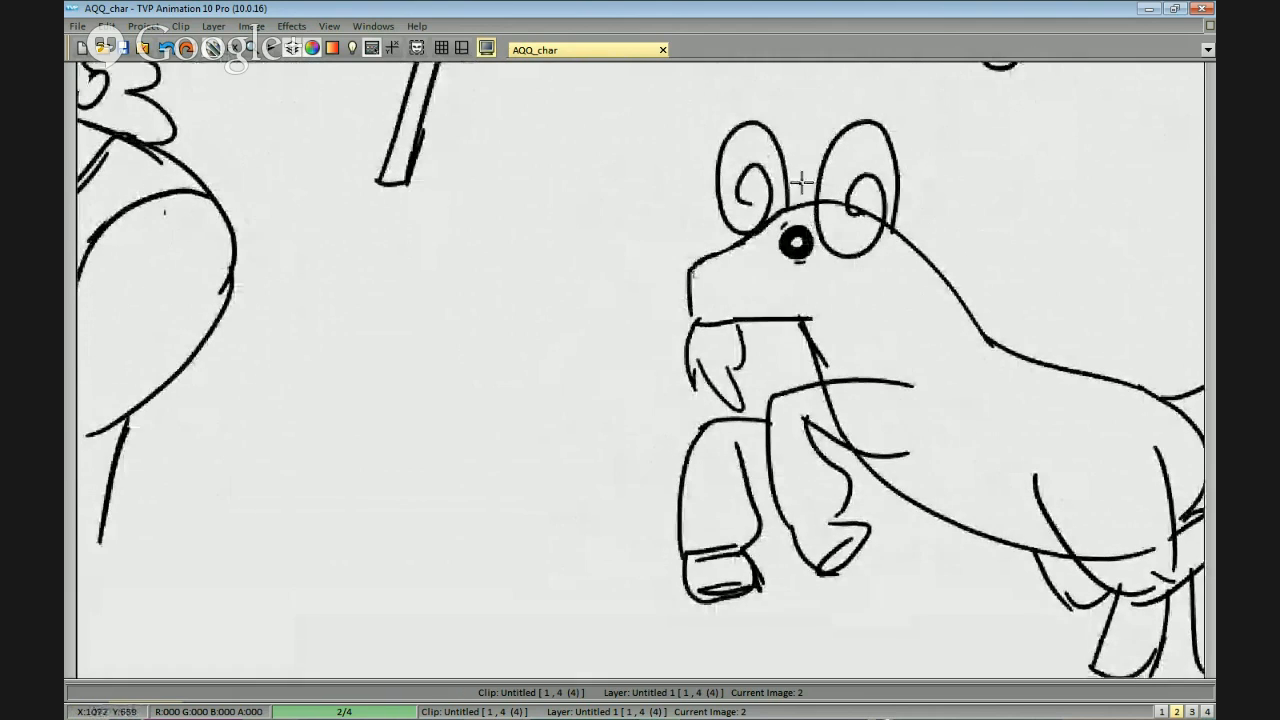
Remove both curled horns and draw a pointed, swept-back ear behind the goat's eye.
key(ctrl+z)
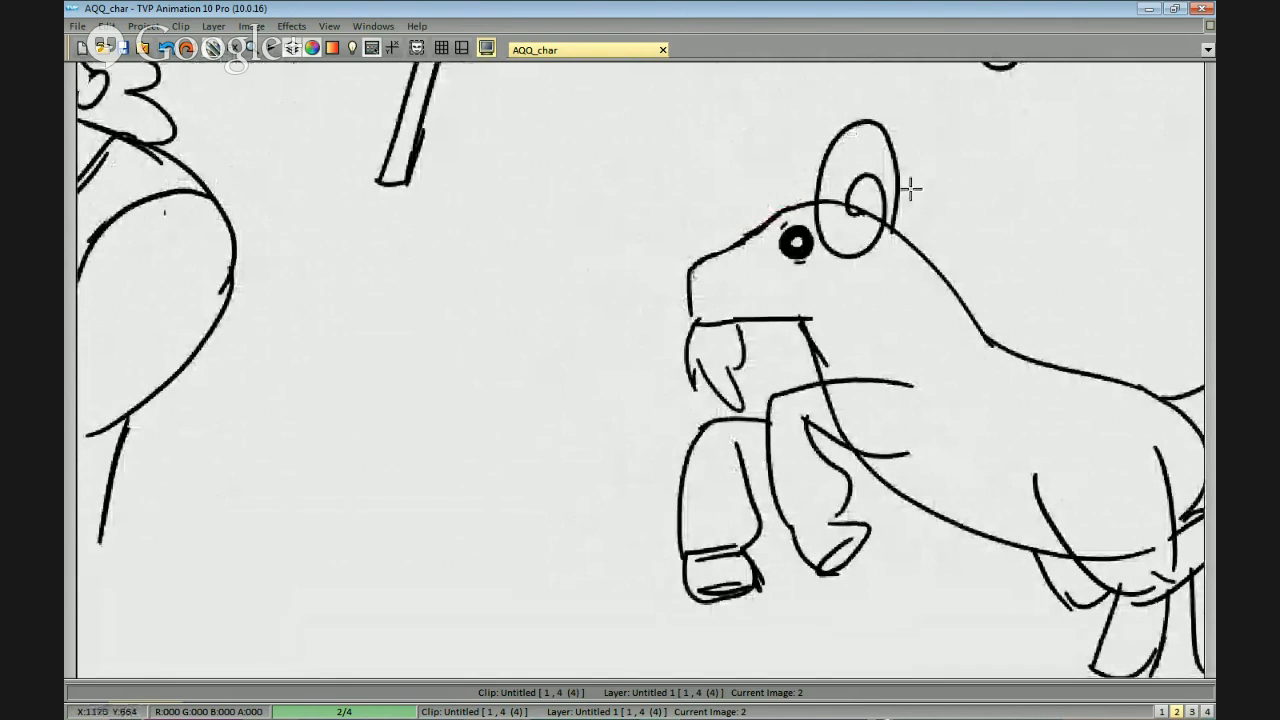
mouse_move(881, 262)
mouse_down()
mouse_move(948, 124)
mouse_move(843, 261)
mouse_move(806, 191)
mouse_move(846, 264)
mouse_move(899, 236)
mouse_move(973, 232)
mouse_up()
key(ctrl+z)
key(ctrl+z)
mouse_move(839, 249)
mouse_down()
mouse_move(944, 241)
mouse_move(942, 217)
mouse_up()
drag(799, 221, 851, 220)
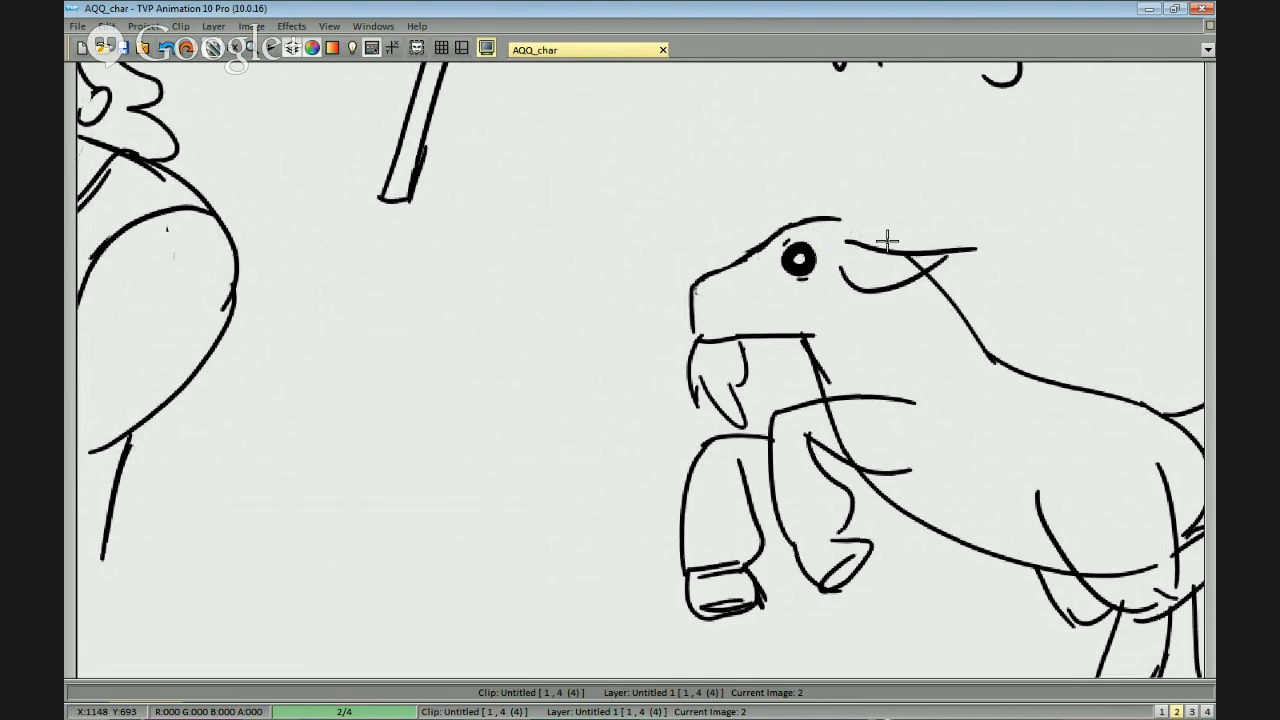
Draw a thick horn curving backward from the top of the goat's head, with an inner edge and closed base.
drag(880, 205, 846, 126)
key(ctrl+z)
drag(854, 190, 946, 160)
key(ctrl+z)
mouse_move(836, 216)
mouse_down()
mouse_move(966, 222)
mouse_move(911, 181)
mouse_up()
key(ctrl+z)
mouse_move(963, 221)
mouse_down()
mouse_move(935, 185)
mouse_move(885, 204)
mouse_move(946, 181)
mouse_up()
key(ctrl+z)
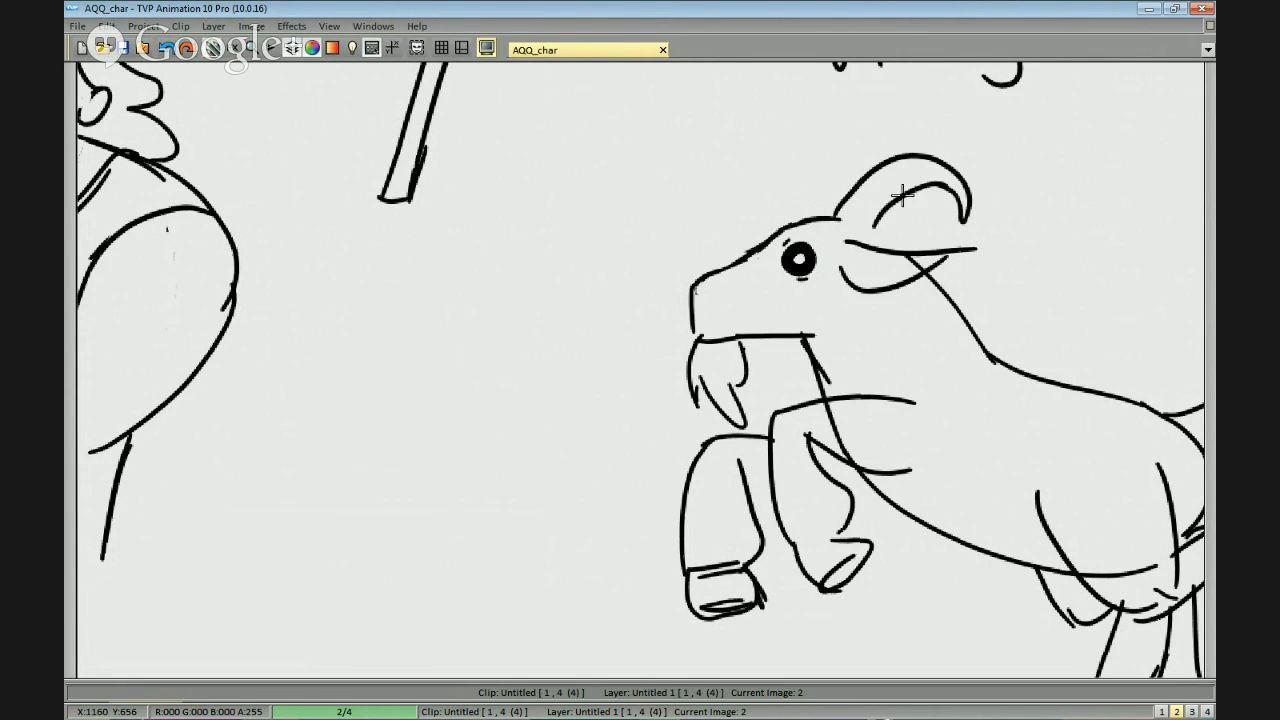
drag(836, 216, 878, 230)
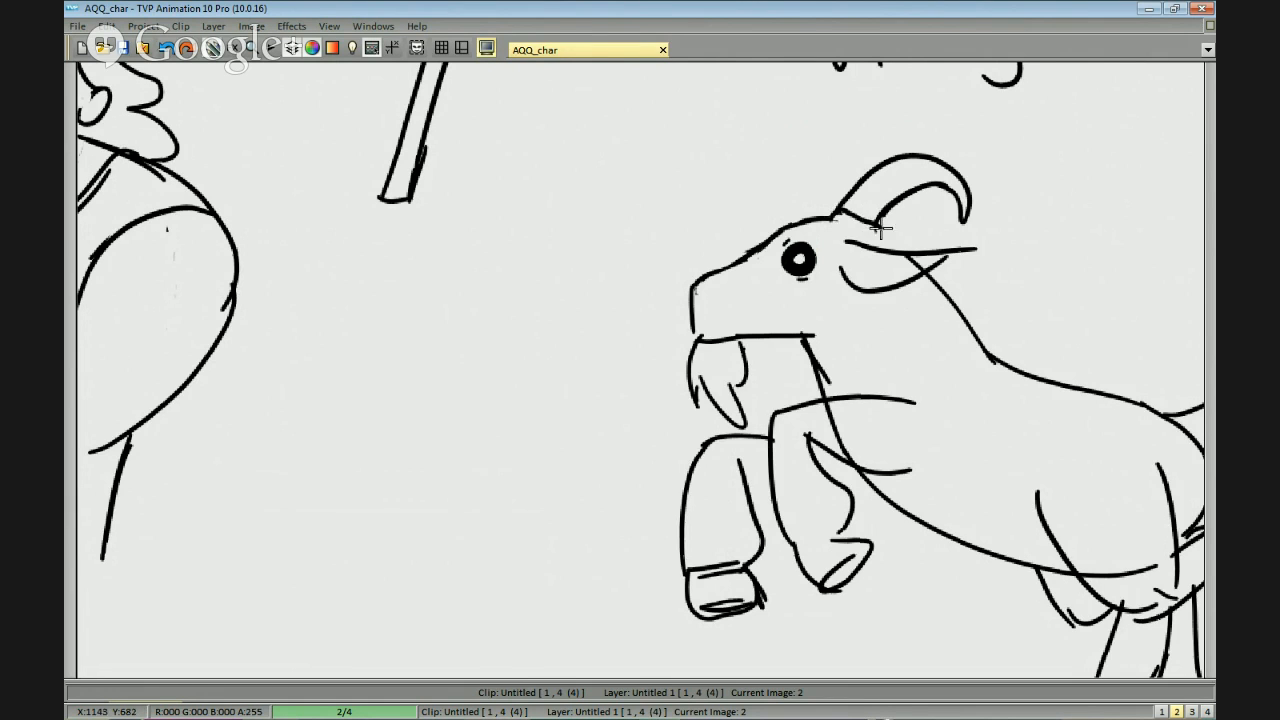
Add a second curved horn partly hidden behind the first one on the goat's head.
scroll(905, 252, down, 1)
scroll(840, 210, up, 2)
mouse_move(847, 220)
mouse_down()
mouse_move(928, 131)
mouse_move(939, 145)
mouse_up()
key(ctrl+z)
mouse_move(990, 180)
mouse_down()
mouse_move(1000, 204)
mouse_move(970, 188)
mouse_up()
scroll(999, 230, down, 5)
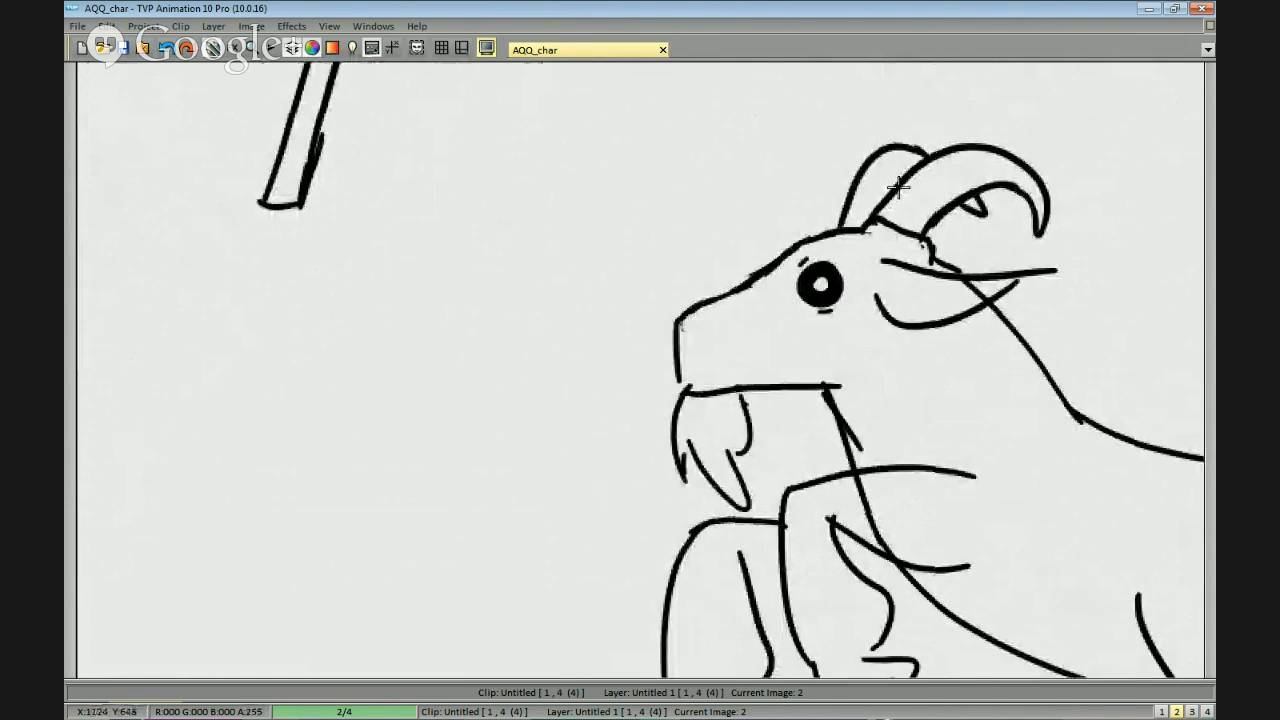
Erase the neck line crossing the goat's raised foreleg and the belly line crossing its hind thigh.
scroll(771, 351, up, 5)
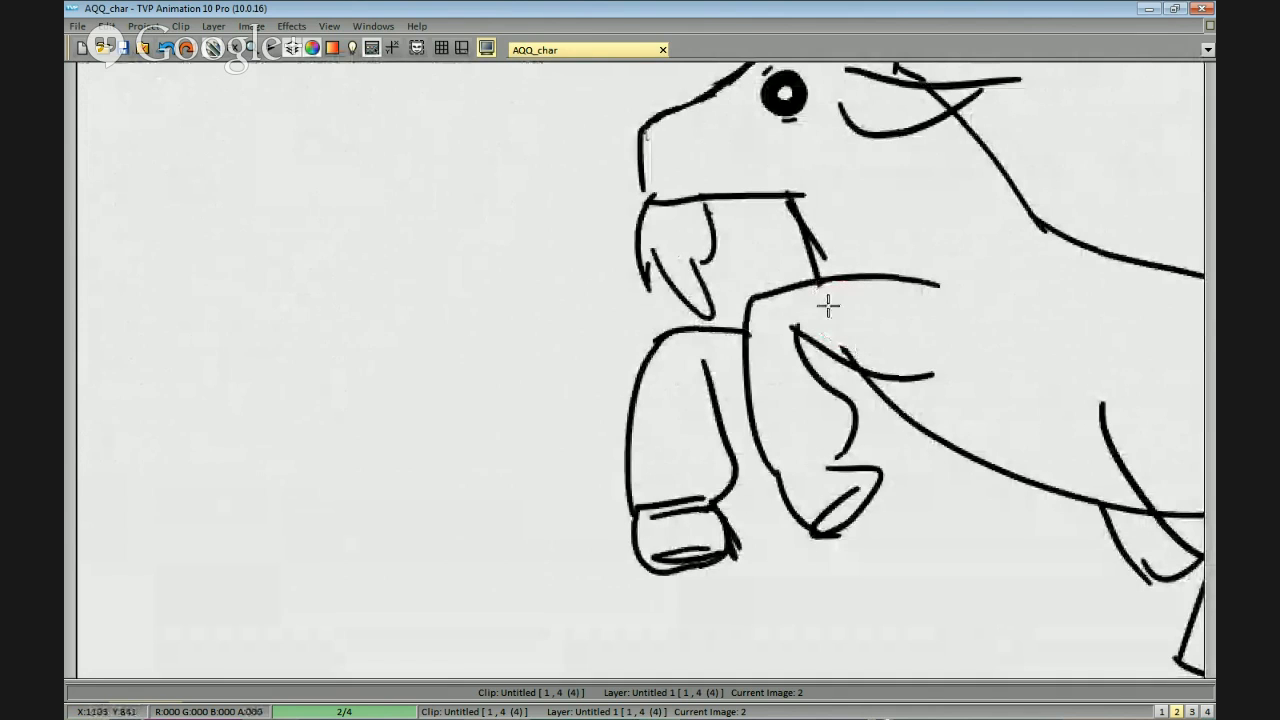
drag(1015, 357, 647, 231)
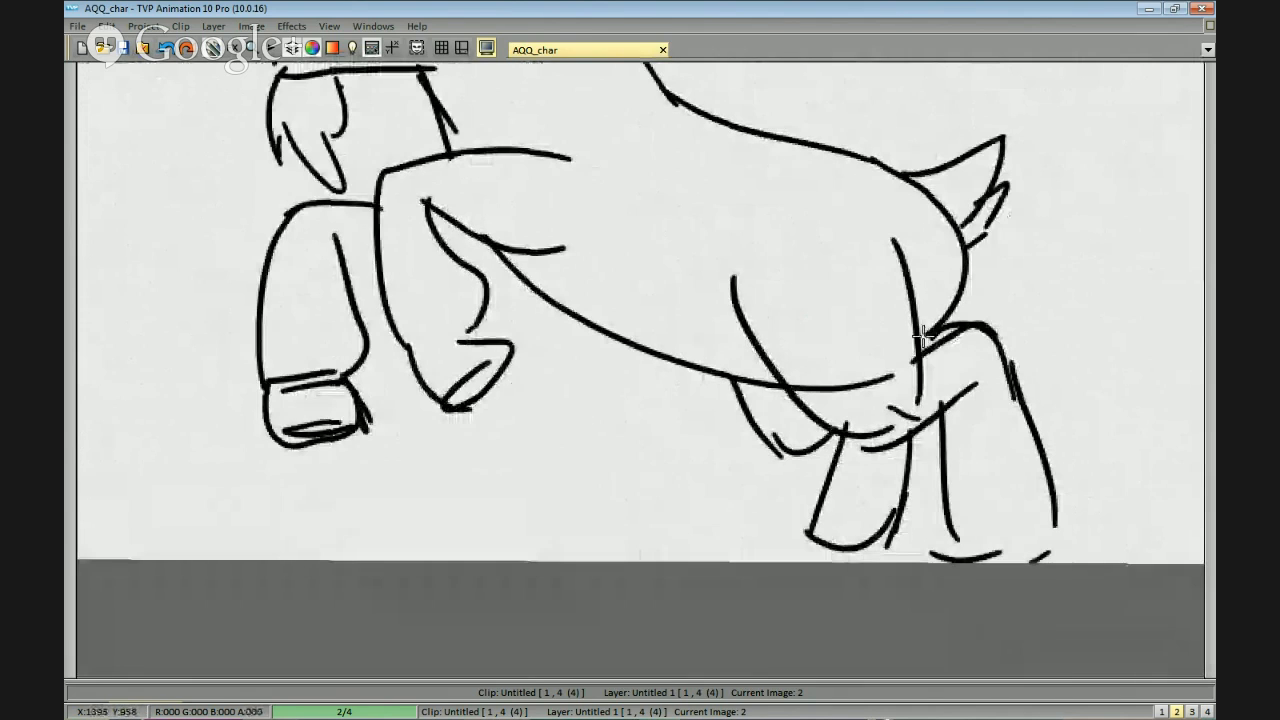
drag(917, 341, 805, 393)
scroll(968, 345, down, 2)
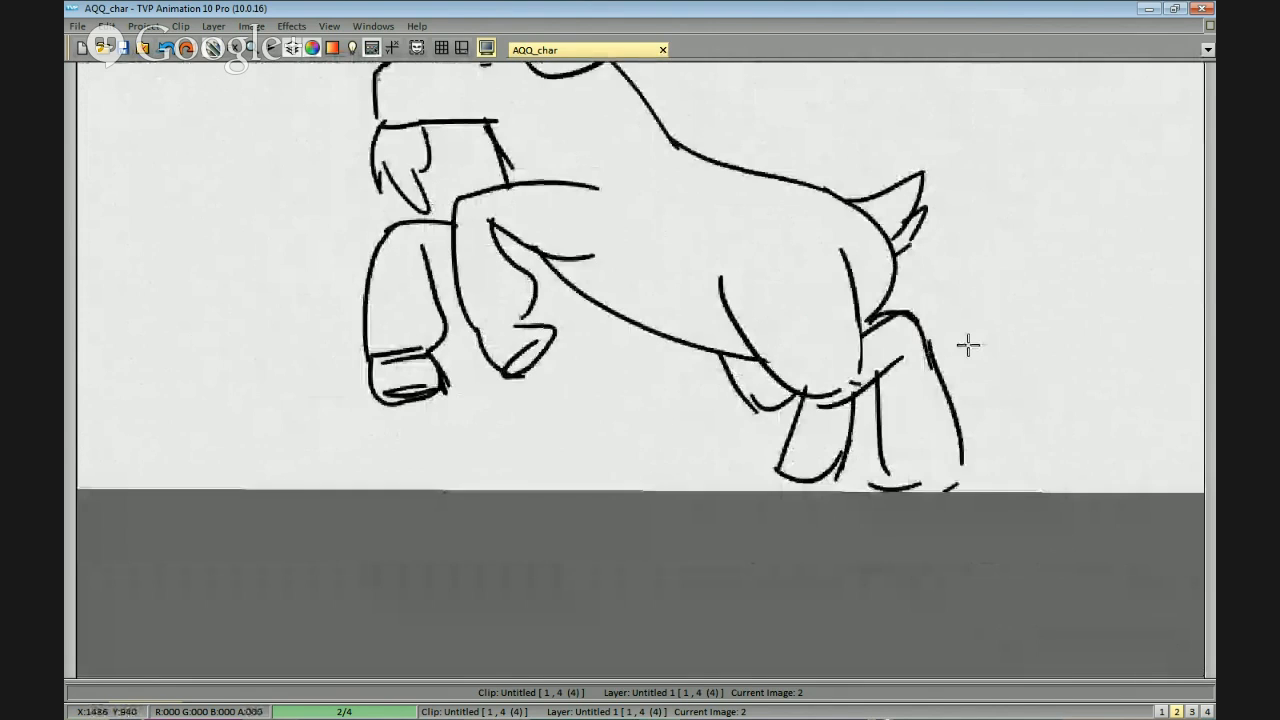
drag(946, 364, 963, 334)
key(Escape)
key(Escape)
scroll(958, 336, down, 2)
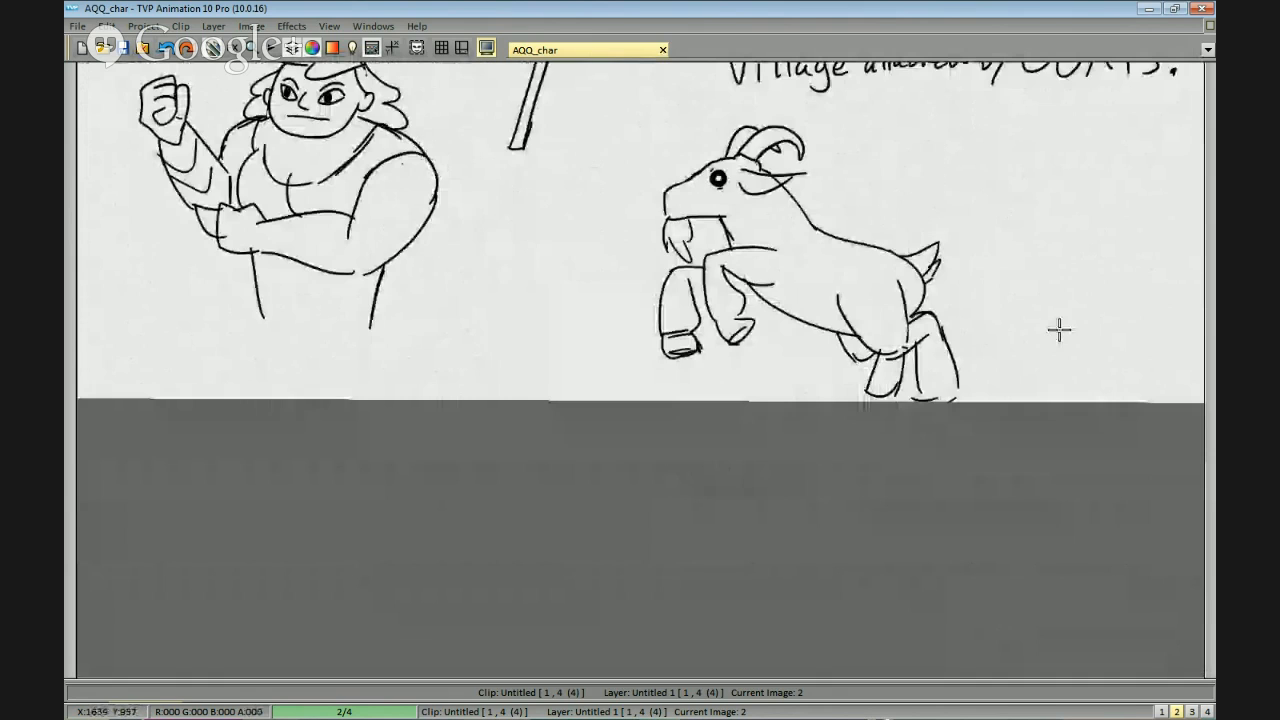
drag(1059, 330, 1016, 396)
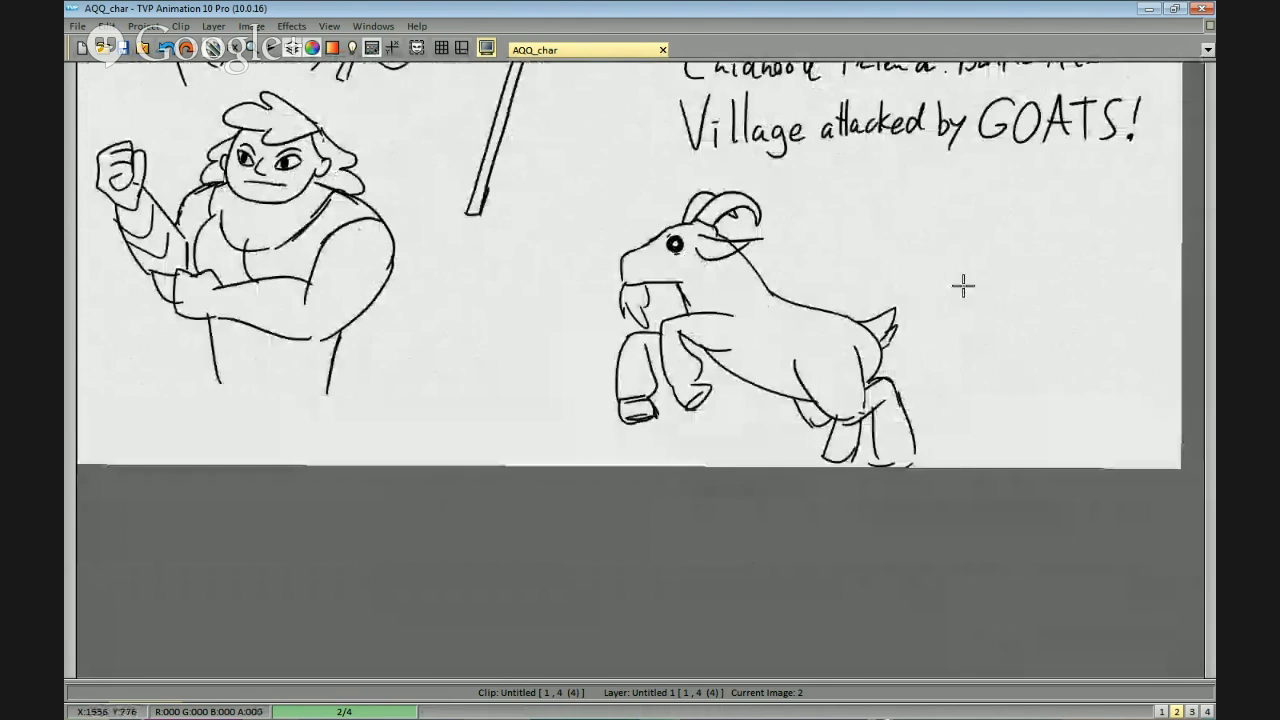
Draw the goat's mouth line and nostril, and erase the jaw line above its beard.
scroll(969, 362, down, 2)
scroll(969, 362, up, 2)
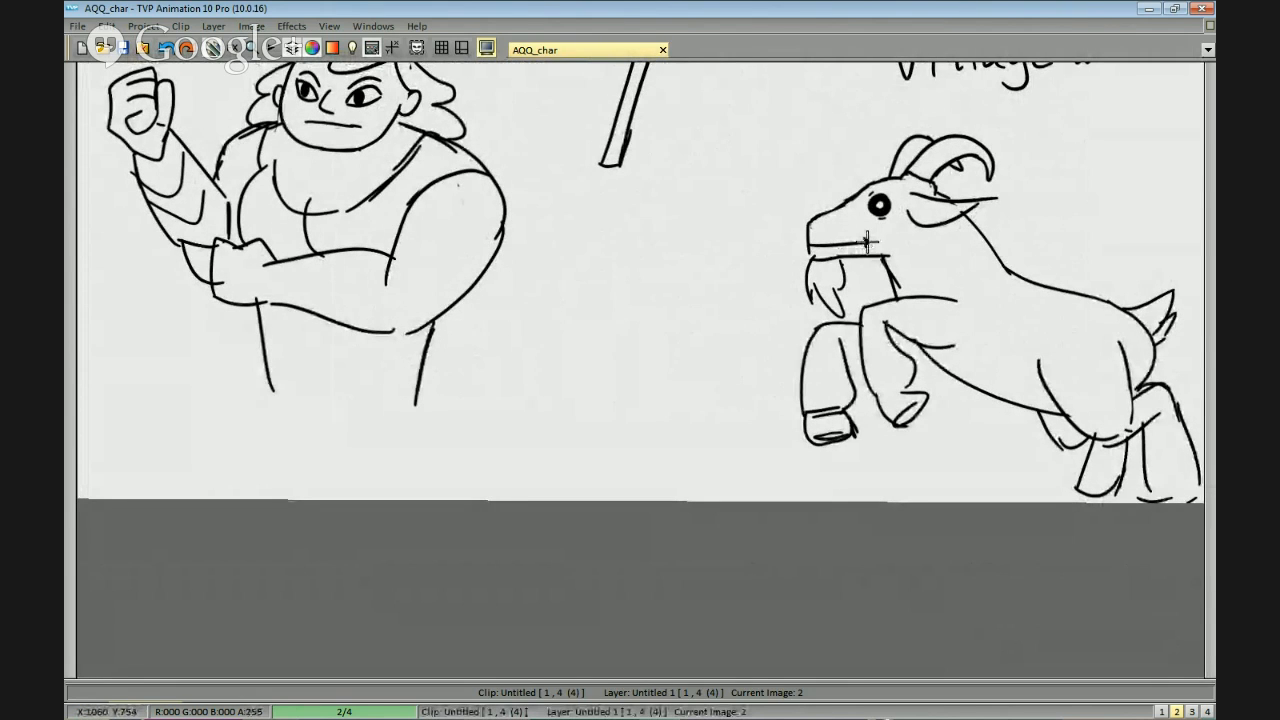
scroll(958, 290, down, 1)
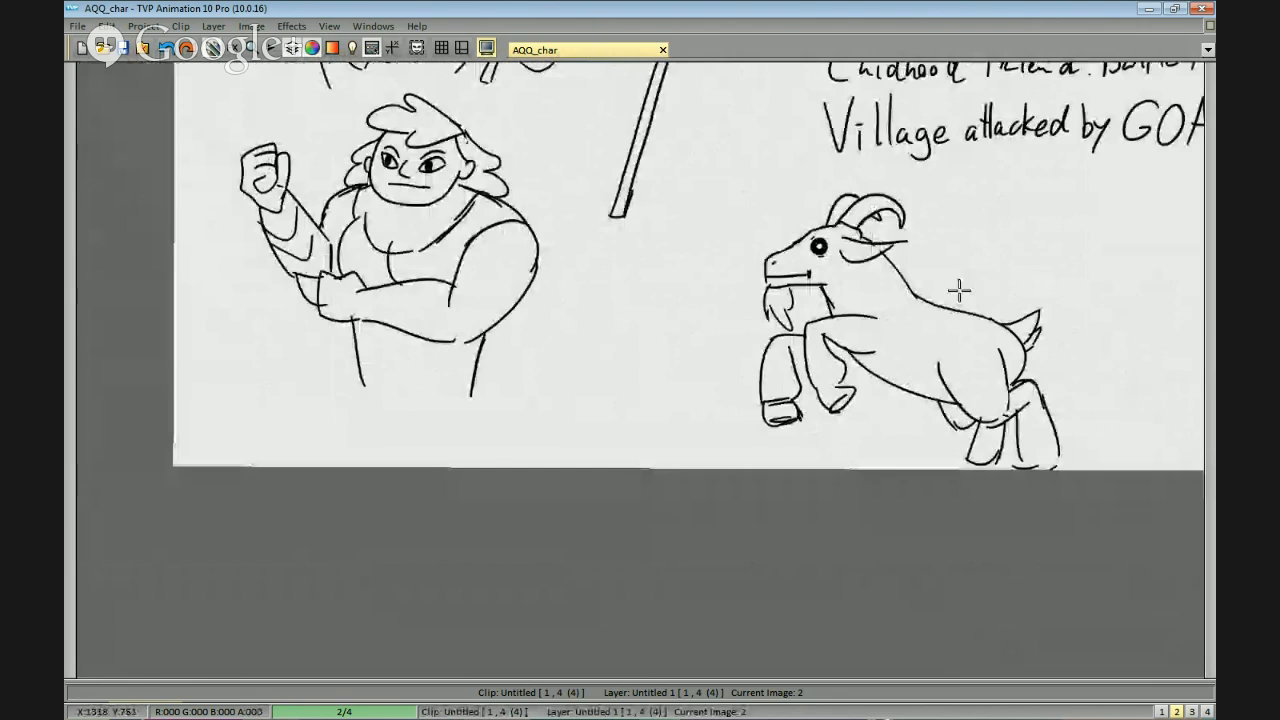
scroll(815, 261, up, 1)
drag(815, 261, 797, 125)
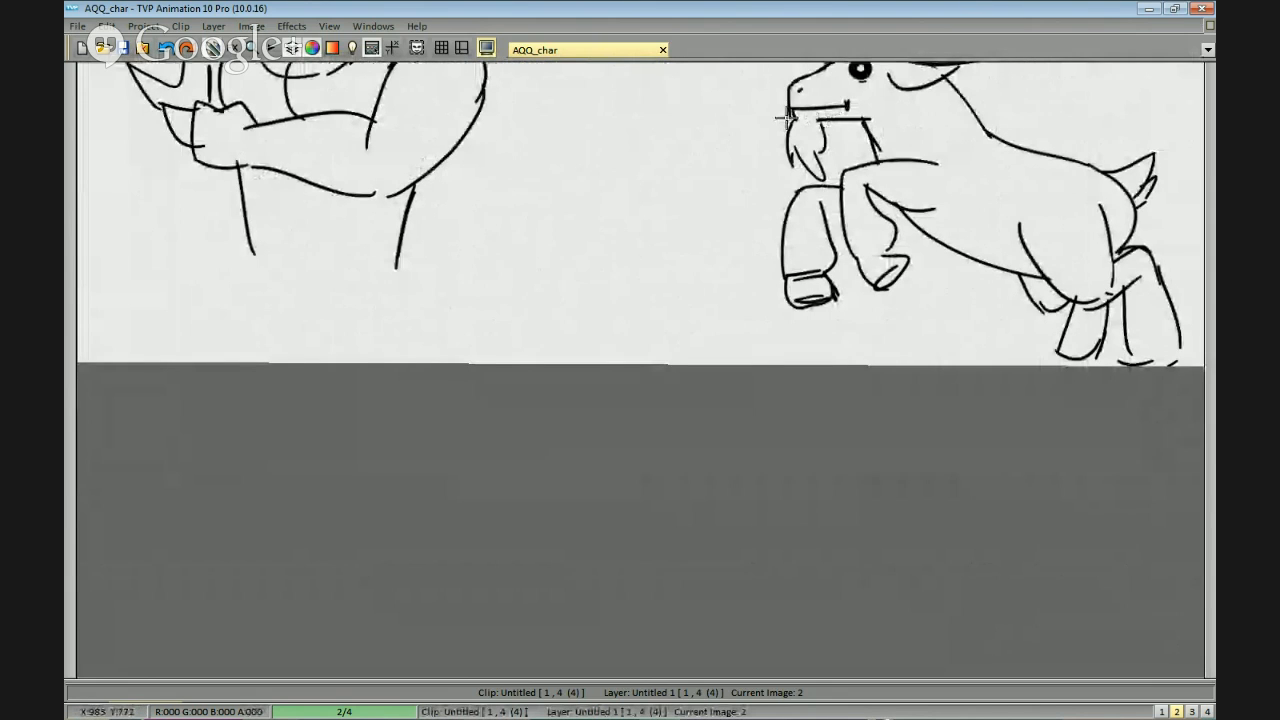
scroll(984, 206, down, 1)
scroll(984, 206, down, 1)
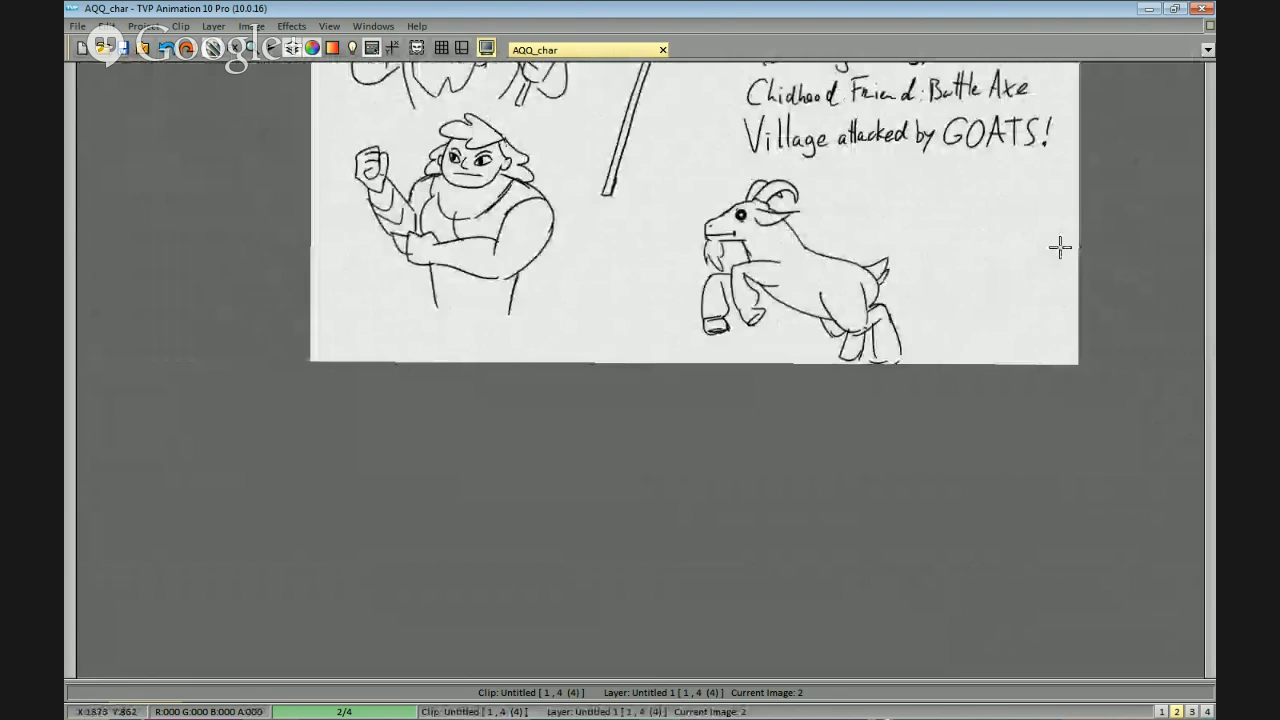
drag(1037, 321, 1022, 315)
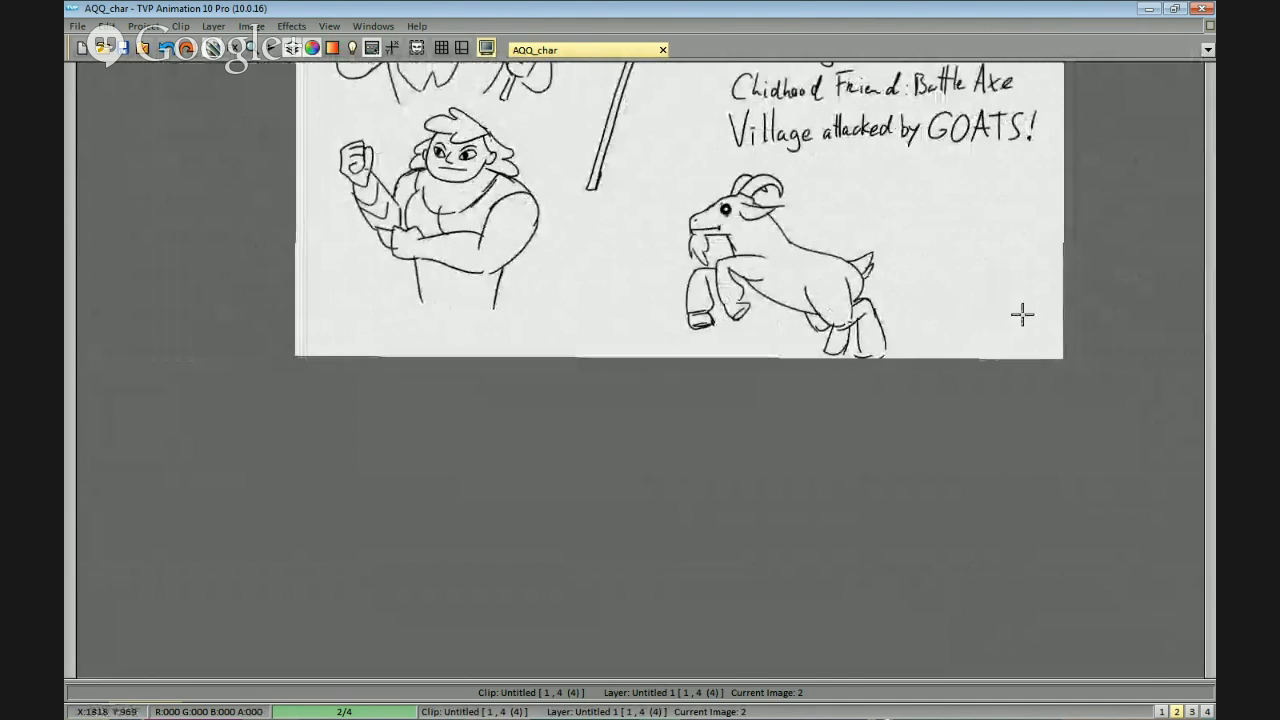
Go to the blank third image of the clip.
key(Right)
drag(765, 238, 920, 383)
drag(758, 312, 906, 275)
scroll(915, 312, up, 1)
scroll(735, 234, down, 1)
scroll(906, 275, up, 1)
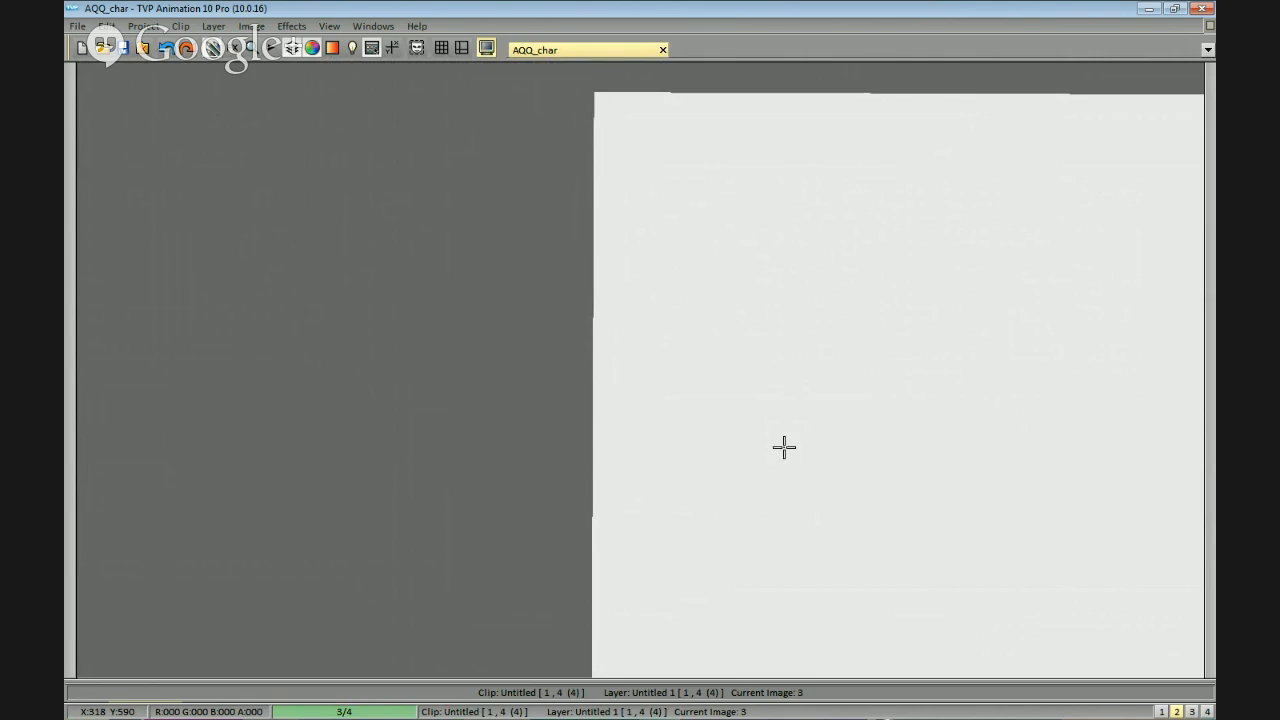
drag(878, 248, 828, 255)
scroll(828, 255, down, 1)
drag(1002, 306, 902, 269)
key(space)
drag(794, 304, 856, 282)
scroll(988, 282, down, 1)
scroll(707, 298, up, 1)
drag(707, 298, 804, 292)
drag(761, 224, 909, 237)
key(space)
drag(677, 460, 609, 480)
drag(831, 292, 789, 321)
scroll(784, 281, up, 1)
drag(835, 238, 791, 222)
drag(526, 442, 434, 483)
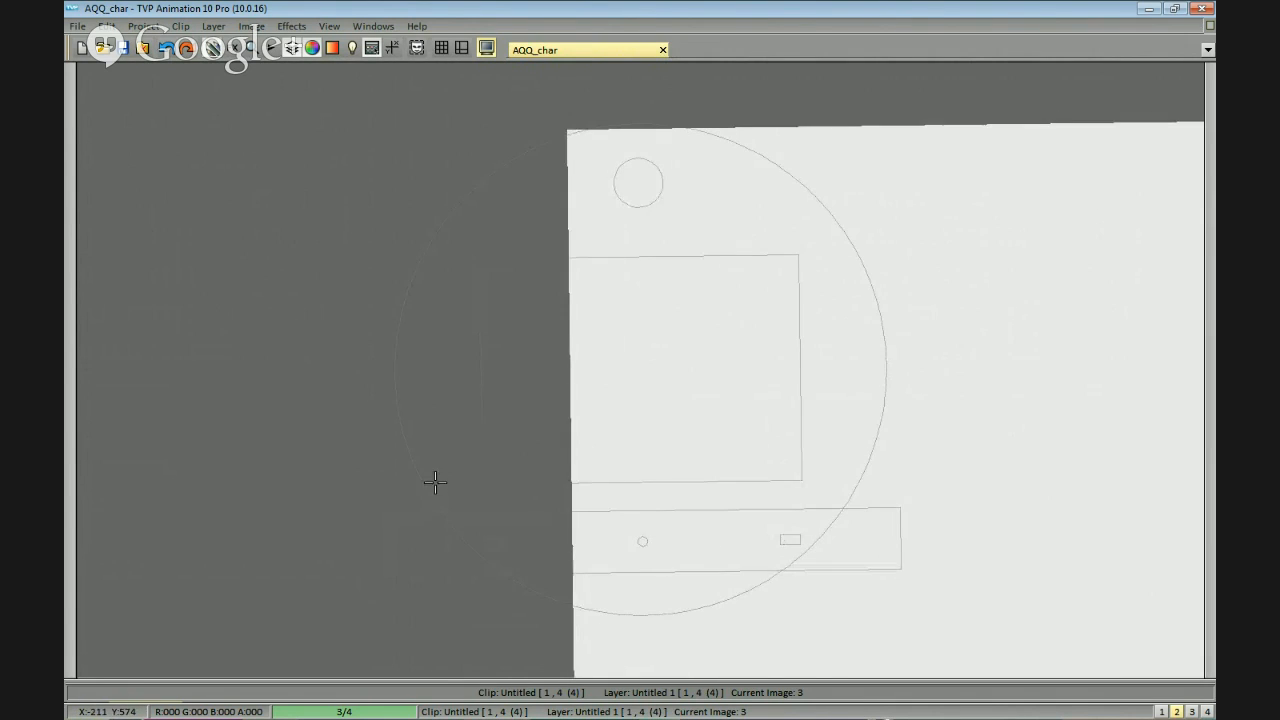
scroll(777, 377, down, 1)
drag(777, 377, 951, 460)
scroll(885, 414, down, 1)
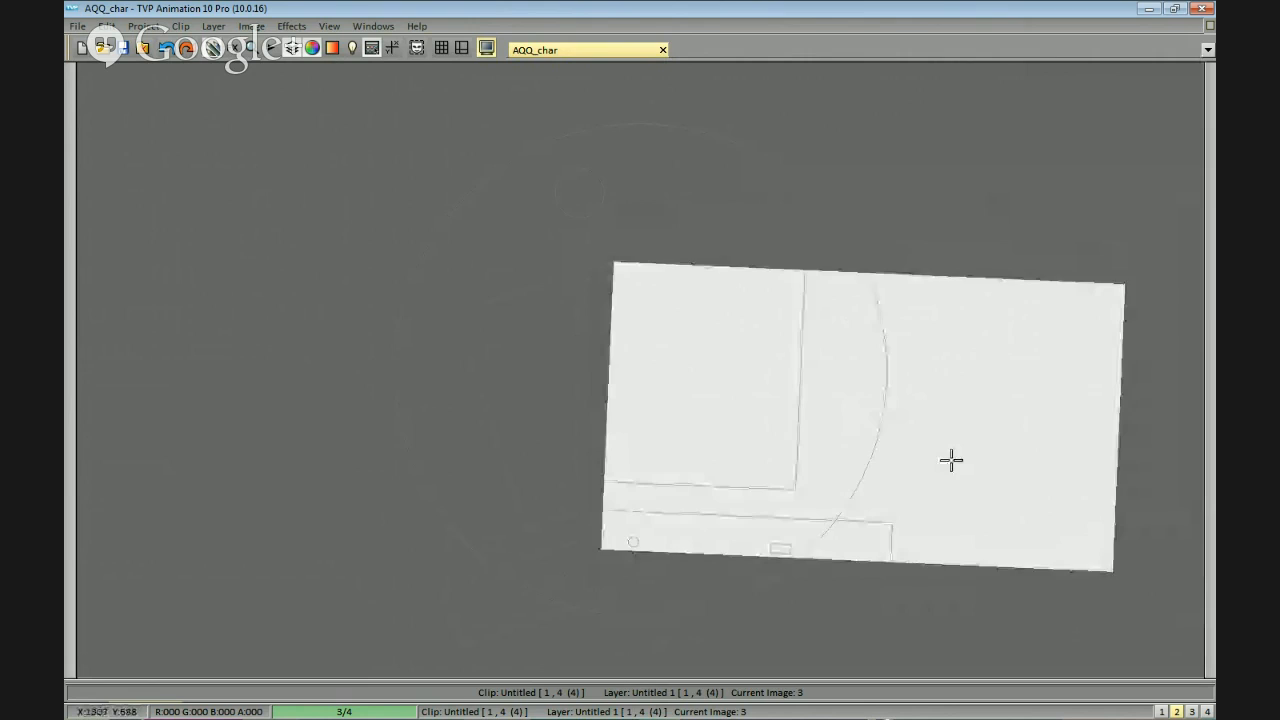
drag(1027, 446, 948, 383)
drag(947, 445, 977, 436)
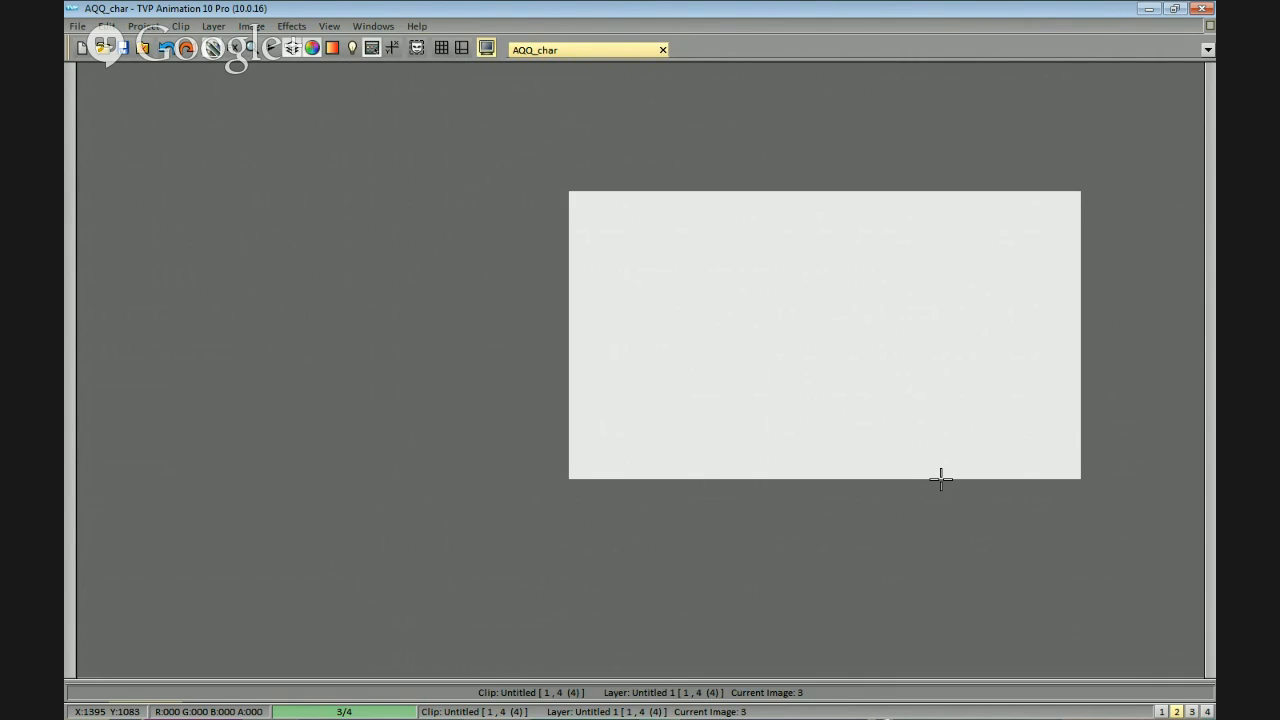
drag(720, 260, 775, 194)
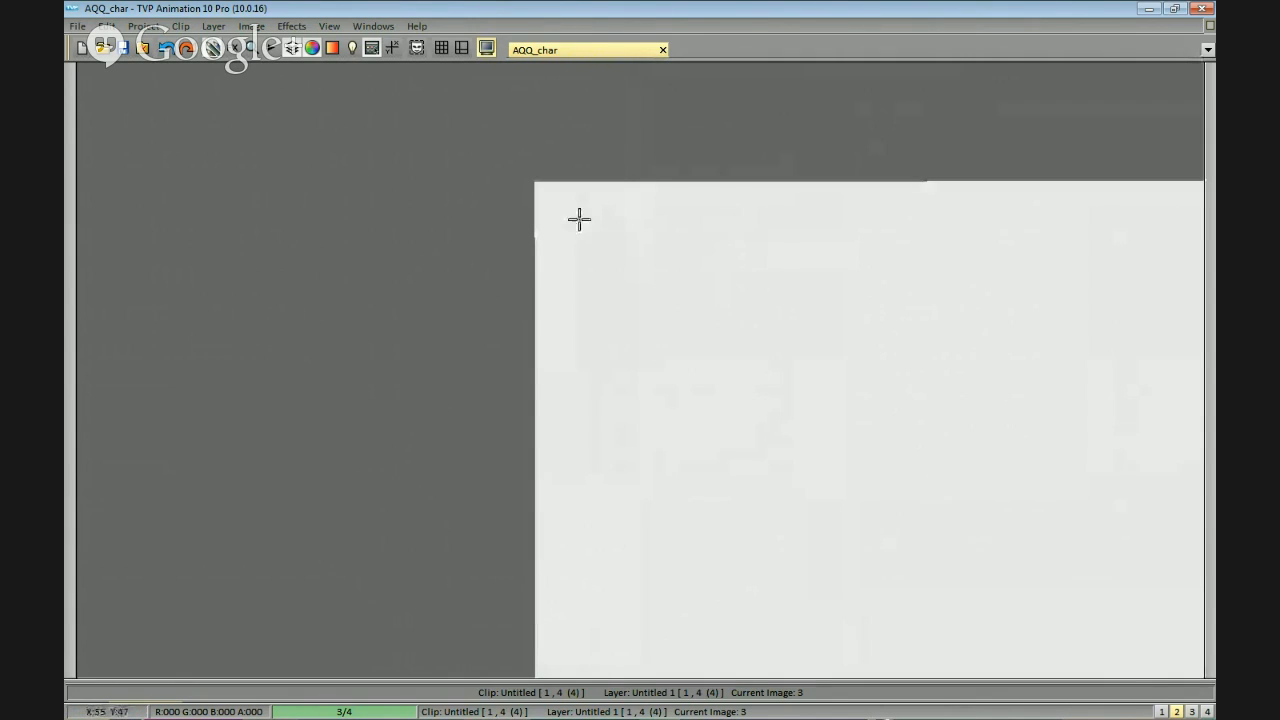
drag(577, 208, 577, 266)
mouse_move(578, 240)
mouse_down()
mouse_move(594, 238)
mouse_move(598, 266)
mouse_move(618, 265)
mouse_up()
mouse_move(638, 210)
mouse_down()
mouse_move(633, 266)
mouse_move(683, 251)
mouse_up()
key(ctrl+z)
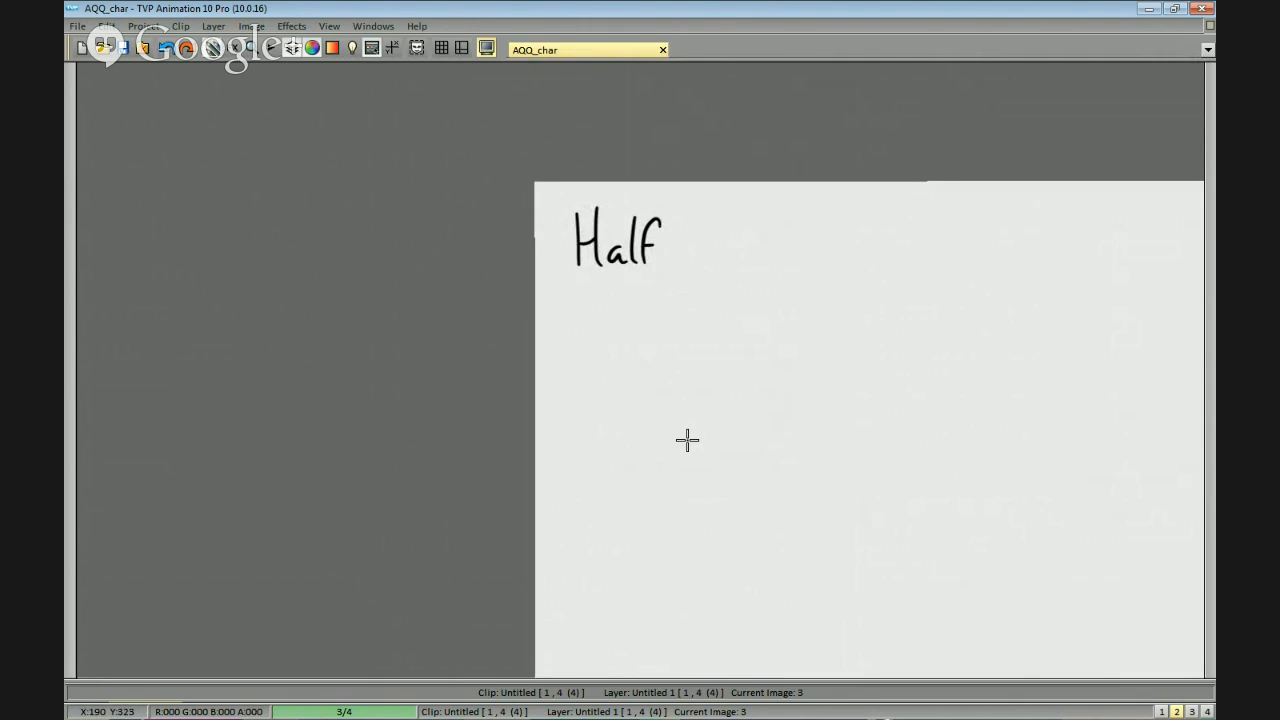
key(ctrl+z)
key(ctrl+z)
key(ctrl+z)
key(ctrl+z)
key(ctrl+z)
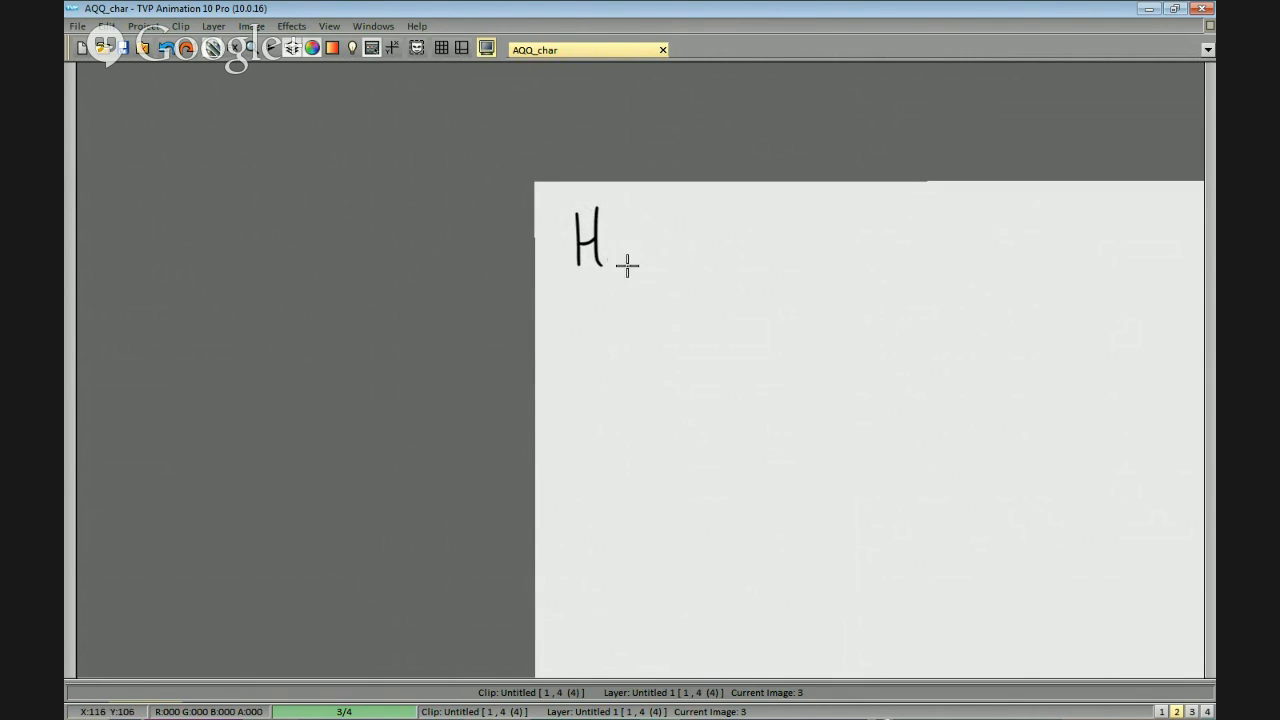
drag(586, 210, 587, 262)
key(ctrl+z)
drag(612, 208, 616, 264)
key(ctrl+z)
Handwrite the heading "Halfling-Giant" in the upper-left corner of the blank page.
mouse_move(586, 226)
mouse_down()
mouse_move(592, 283)
mouse_move(614, 257)
mouse_move(613, 284)
mouse_move(624, 258)
mouse_up()
key(ctrl+z)
key(ctrl+z)
mouse_move(622, 217)
mouse_down()
mouse_move(627, 282)
mouse_move(660, 281)
mouse_up()
key(ctrl+z)
key(ctrl+z)
mouse_move(676, 226)
mouse_down()
mouse_move(679, 271)
mouse_move(718, 261)
mouse_move(724, 279)
mouse_move(713, 238)
mouse_move(750, 259)
mouse_move(726, 291)
mouse_move(851, 275)
mouse_up()
click(724, 240)
drag(868, 255, 894, 263)
drag(902, 218, 903, 275)
drag(891, 245, 910, 244)
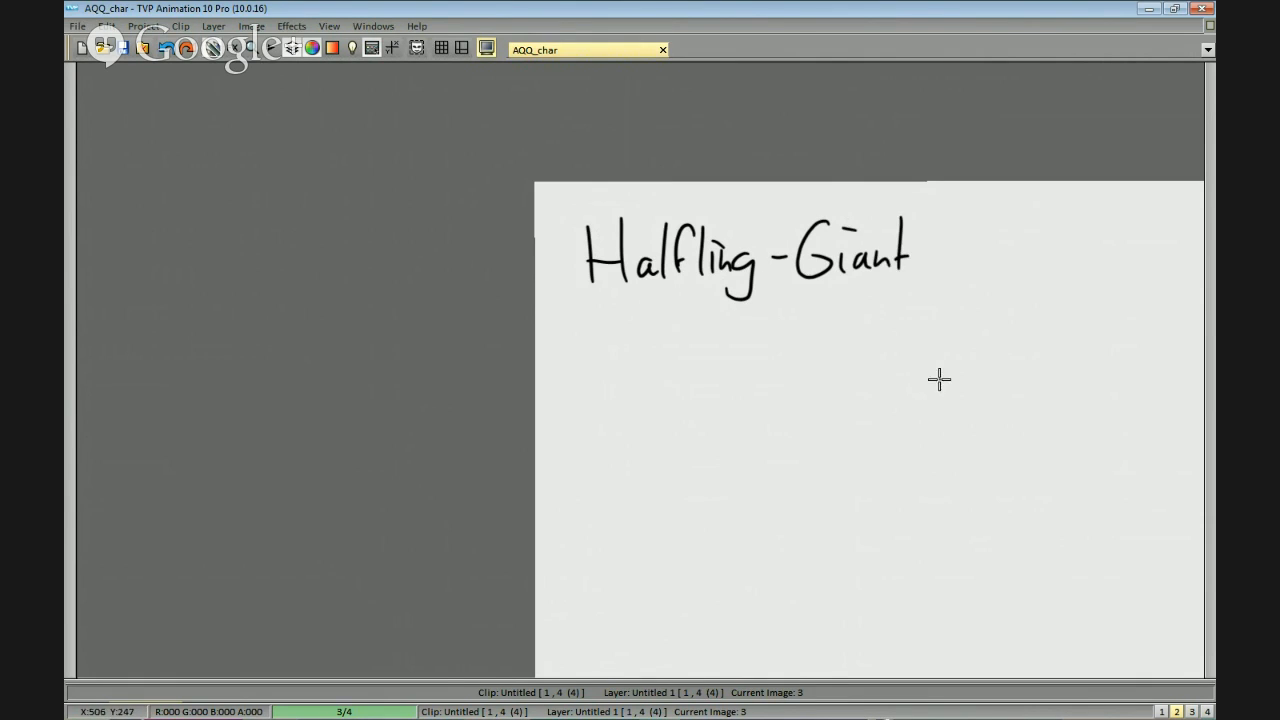
Handwrite "Barbarian" as the first class option, indented below the "Halfling-Giant" heading.
scroll(1018, 375, down, 1)
mouse_move(1029, 363)
mouse_down()
mouse_move(1017, 326)
mouse_move(975, 339)
mouse_move(971, 389)
mouse_up()
scroll(1024, 345, down, 2)
scroll(1010, 355, up, 1)
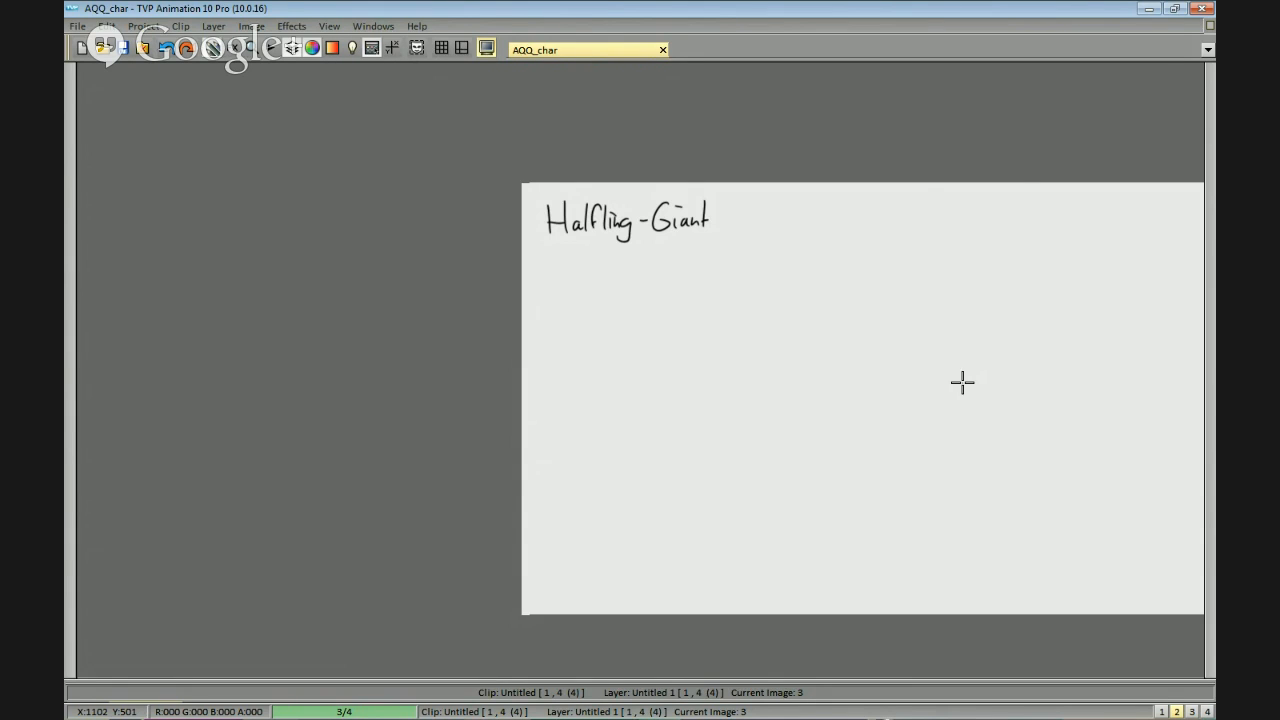
drag(832, 359, 948, 297)
key(greater)
drag(843, 210, 840, 270)
key(greater)
drag(794, 194, 778, 265)
drag(743, 198, 746, 258)
mouse_move(738, 203)
mouse_down()
mouse_move(746, 235)
mouse_move(780, 242)
mouse_move(756, 195)
mouse_move(784, 243)
mouse_move(814, 231)
mouse_move(805, 245)
mouse_move(832, 232)
mouse_move(836, 245)
mouse_move(883, 225)
mouse_move(905, 244)
mouse_move(912, 213)
mouse_move(965, 254)
mouse_up()
key(ctrl+z)
key(ctrl+z)
key(ctrl+z)
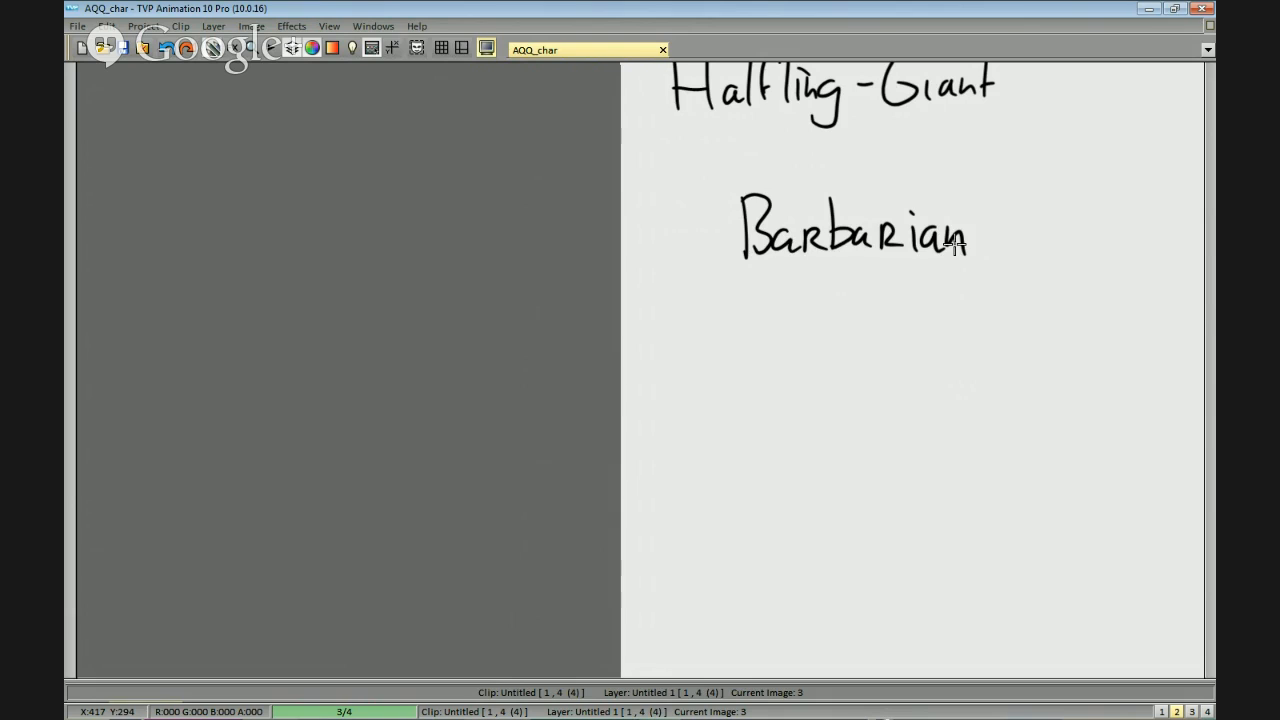
Handwrite "Alchemist" as the next class option beneath "Barbarian".
drag(752, 297, 753, 313)
mouse_move(747, 350)
mouse_down()
mouse_move(760, 294)
mouse_move(772, 341)
mouse_up()
key(ctrl+z)
mouse_move(747, 328)
mouse_down()
mouse_move(783, 329)
mouse_move(781, 314)
mouse_move(796, 345)
mouse_move(815, 314)
mouse_move(838, 346)
mouse_up()
mouse_move(842, 334)
mouse_down()
mouse_move(883, 343)
mouse_move(894, 316)
mouse_move(932, 333)
mouse_up()
scroll(860, 330, up, 3)
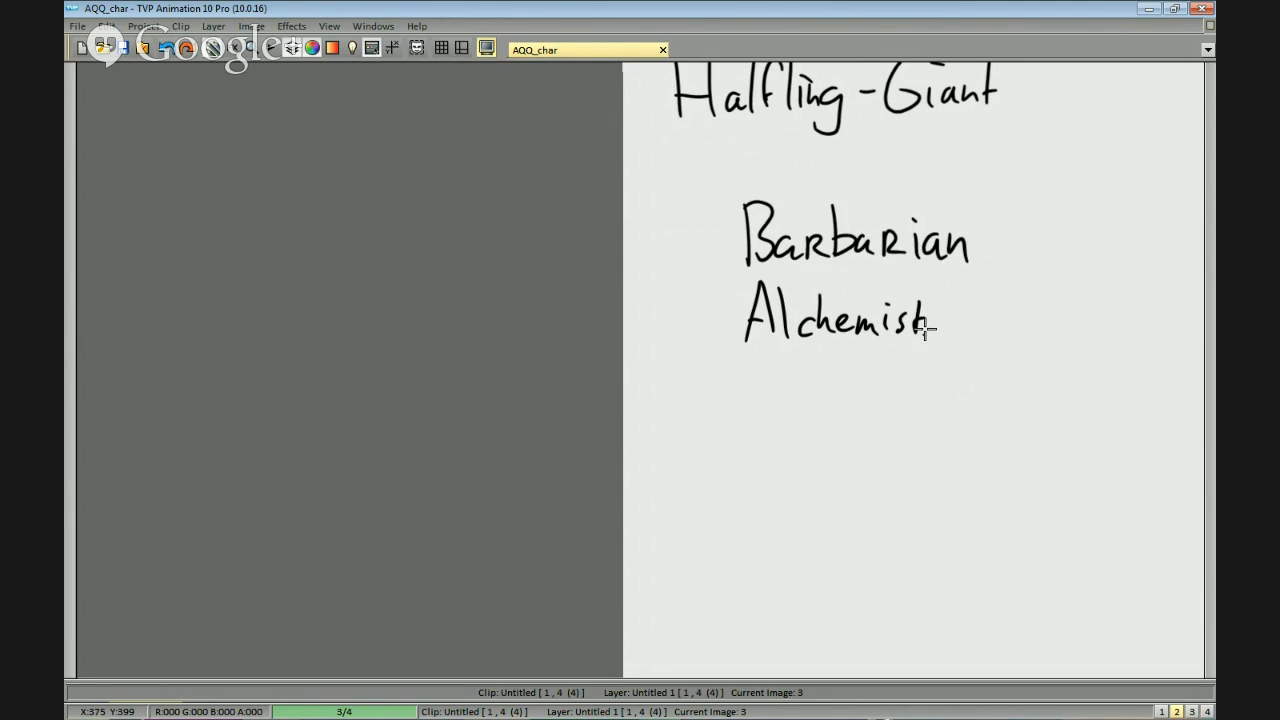
Handwrite "Assasin" as the third class option beneath "Alchemist".
scroll(983, 286, down, 3)
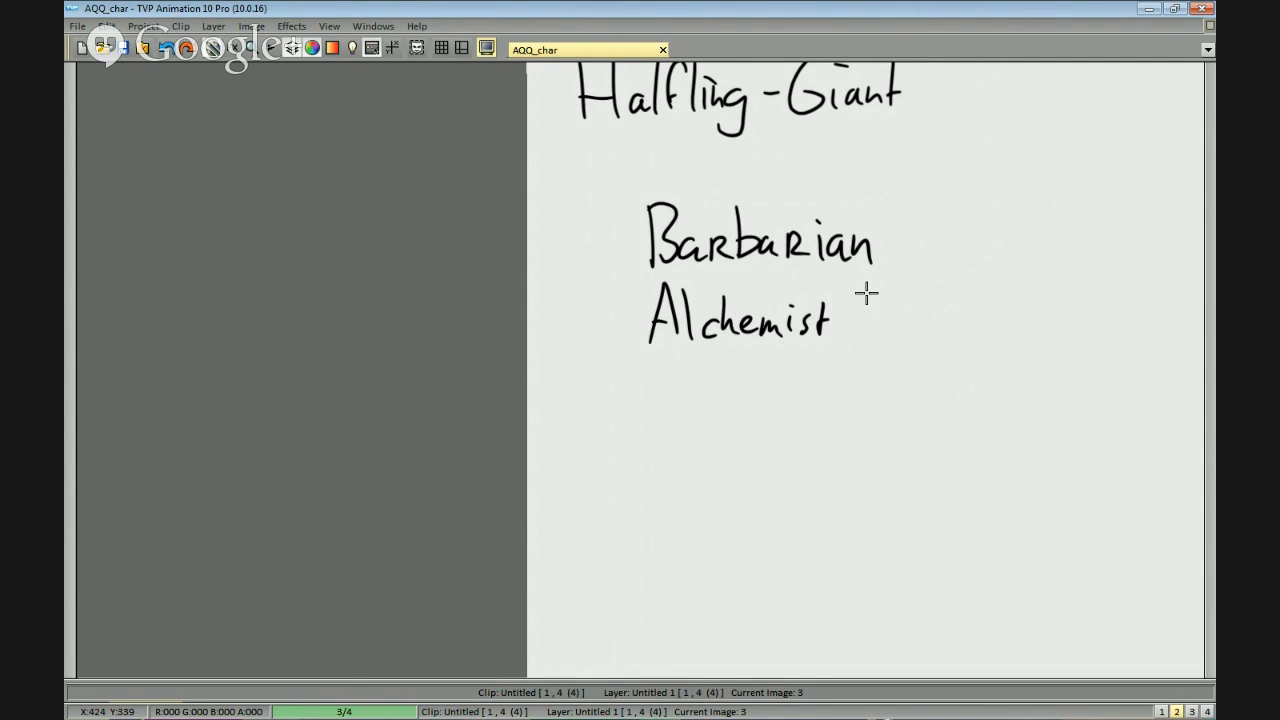
drag(756, 400, 819, 279)
key(ctrl+z)
mouse_move(697, 311)
mouse_down()
mouse_move(729, 307)
mouse_move(723, 250)
mouse_move(729, 285)
mouse_up()
mouse_move(759, 276)
mouse_down()
mouse_move(790, 270)
mouse_move(812, 290)
mouse_move(790, 291)
mouse_move(862, 300)
mouse_up()
key(ctrl+z)
key(ctrl+z)
click(793, 272)
key(ctrl+z)
click(840, 266)
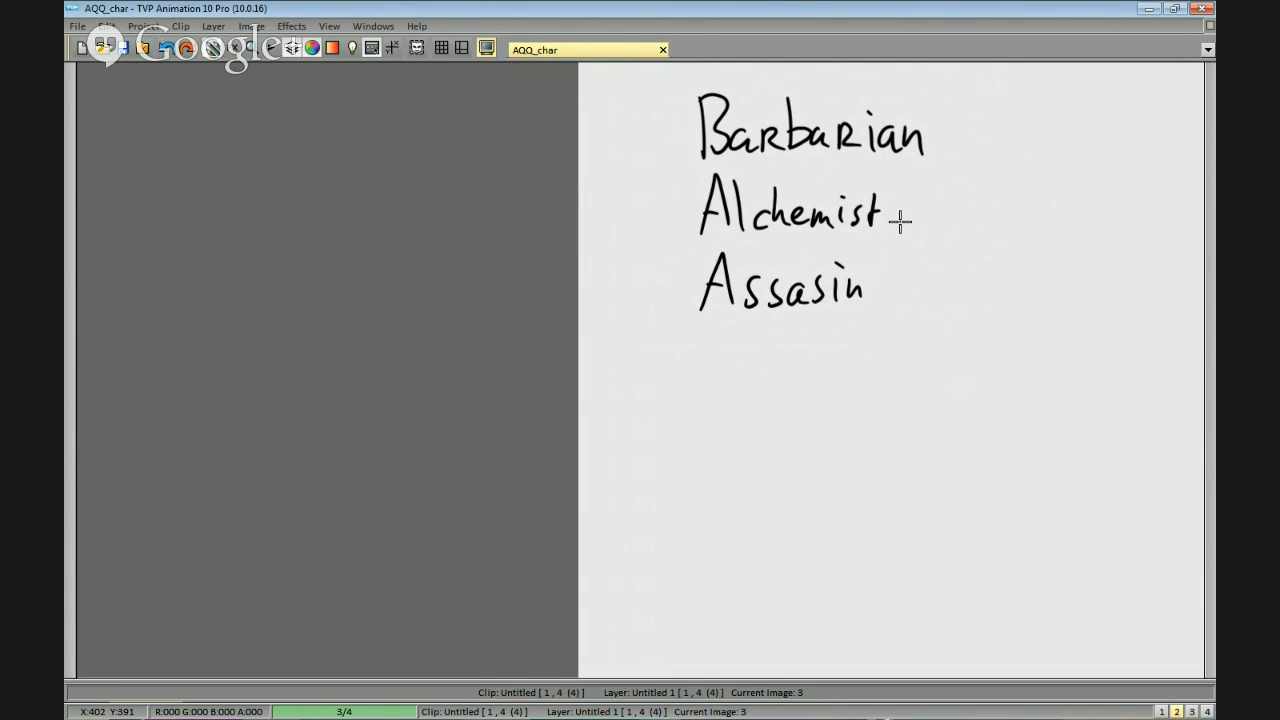
Complete the list of class options by handwriting "Bard" and "Wizard" beneath "Assasin".
mouse_move(714, 323)
mouse_down()
mouse_move(717, 392)
mouse_move(751, 358)
mouse_move(761, 375)
mouse_move(790, 361)
mouse_move(804, 385)
mouse_move(824, 338)
mouse_up()
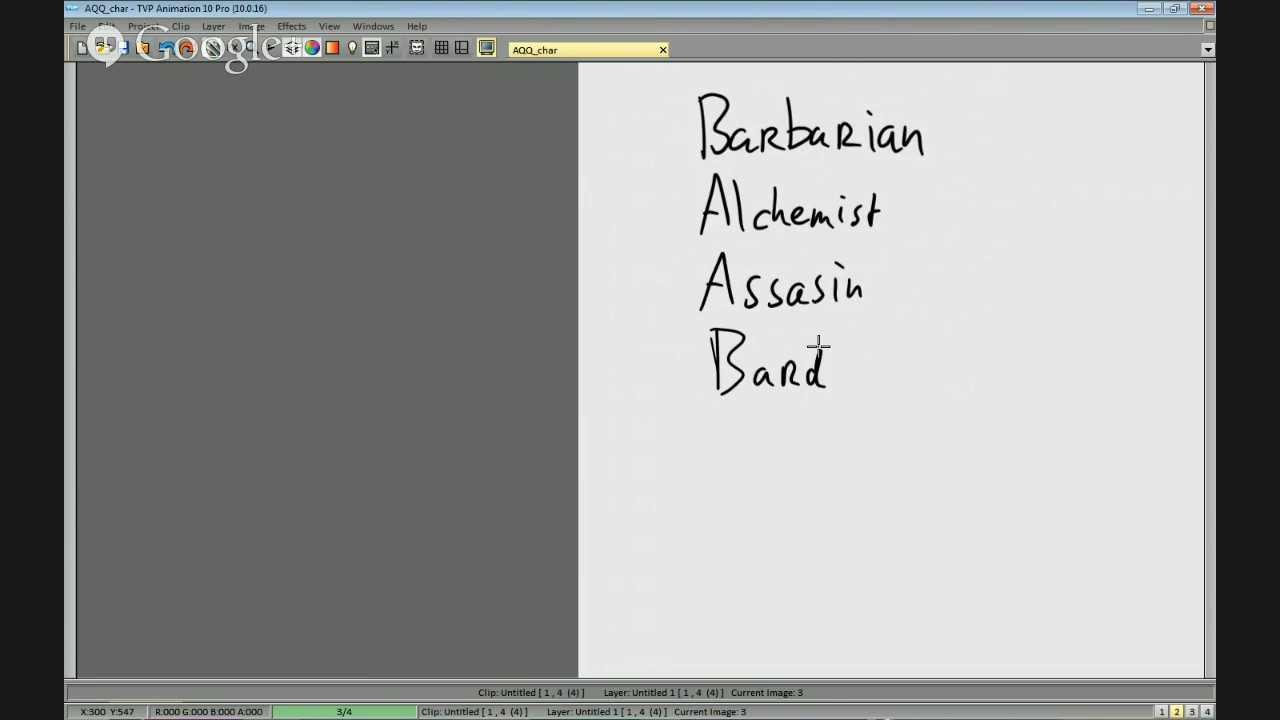
drag(806, 410, 809, 364)
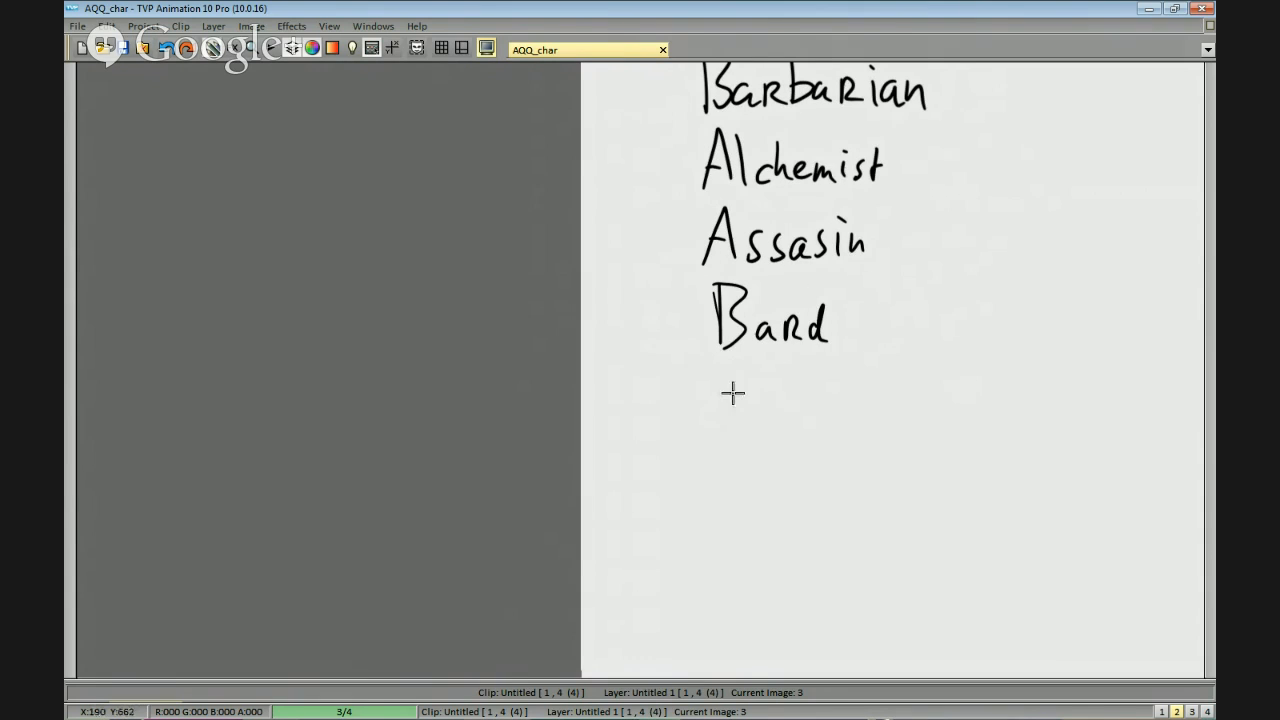
mouse_move(708, 364)
mouse_down()
mouse_move(725, 419)
mouse_move(761, 403)
mouse_move(760, 383)
mouse_move(791, 411)
mouse_up()
click(754, 376)
drag(814, 393, 828, 410)
drag(828, 391, 845, 408)
mouse_move(863, 390)
mouse_down()
mouse_move(868, 371)
mouse_move(867, 407)
mouse_up()
drag(893, 378, 886, 387)
scroll(890, 372, down, 1)
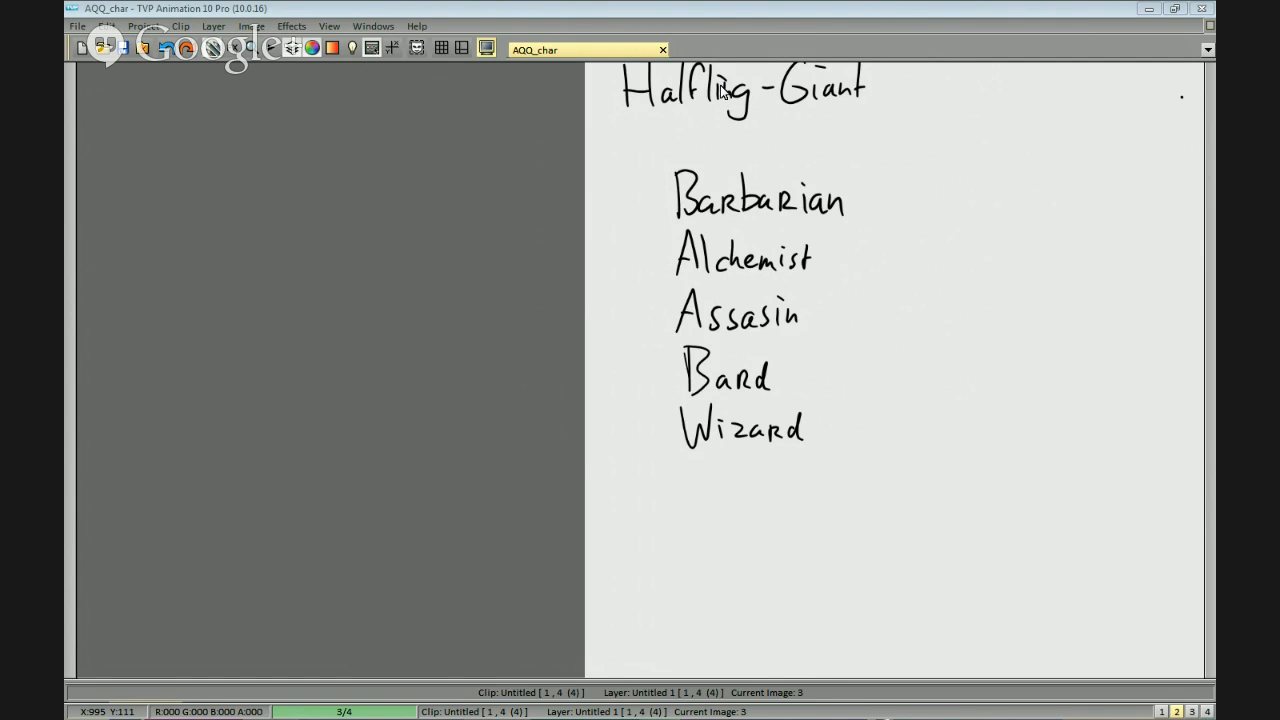
Switch to Firefox to check the class vote on Straw Poll, and return to the TVP Animation page.
key(alt+Tab)
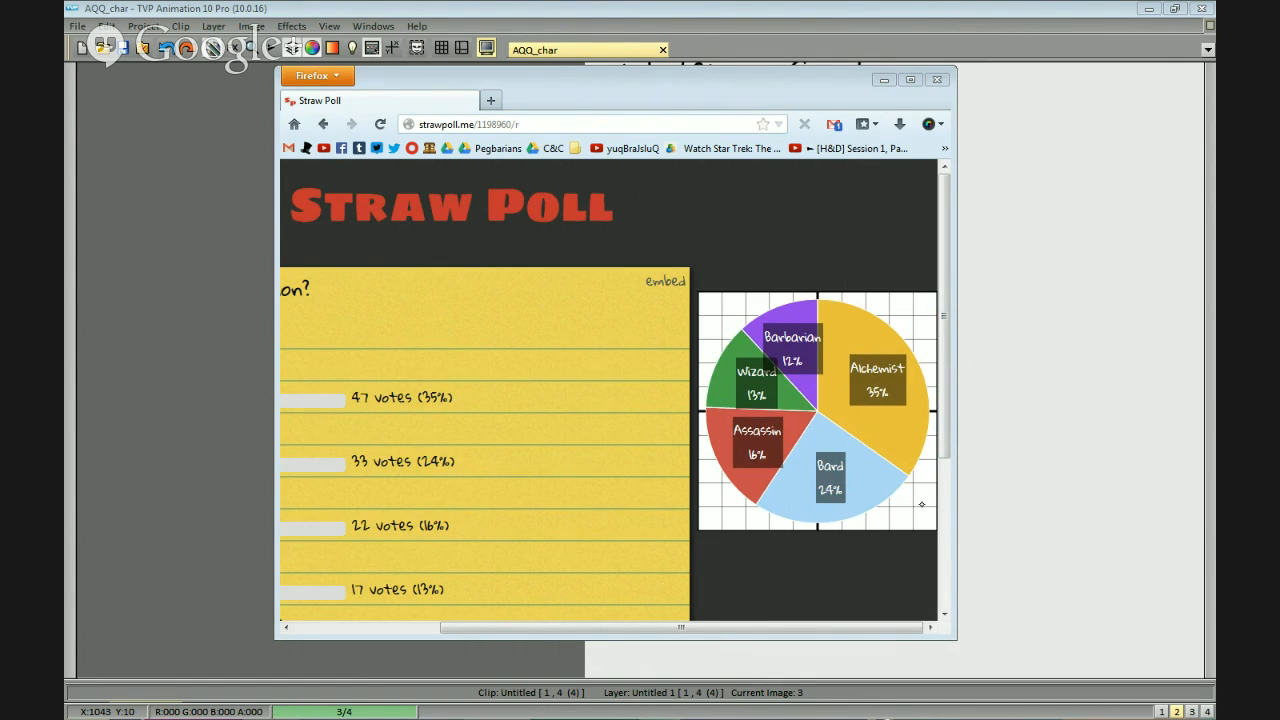
mouse_move(545, 628)
mouse_down()
mouse_move(399, 630)
mouse_move(393, 643)
mouse_move(538, 630)
mouse_up()
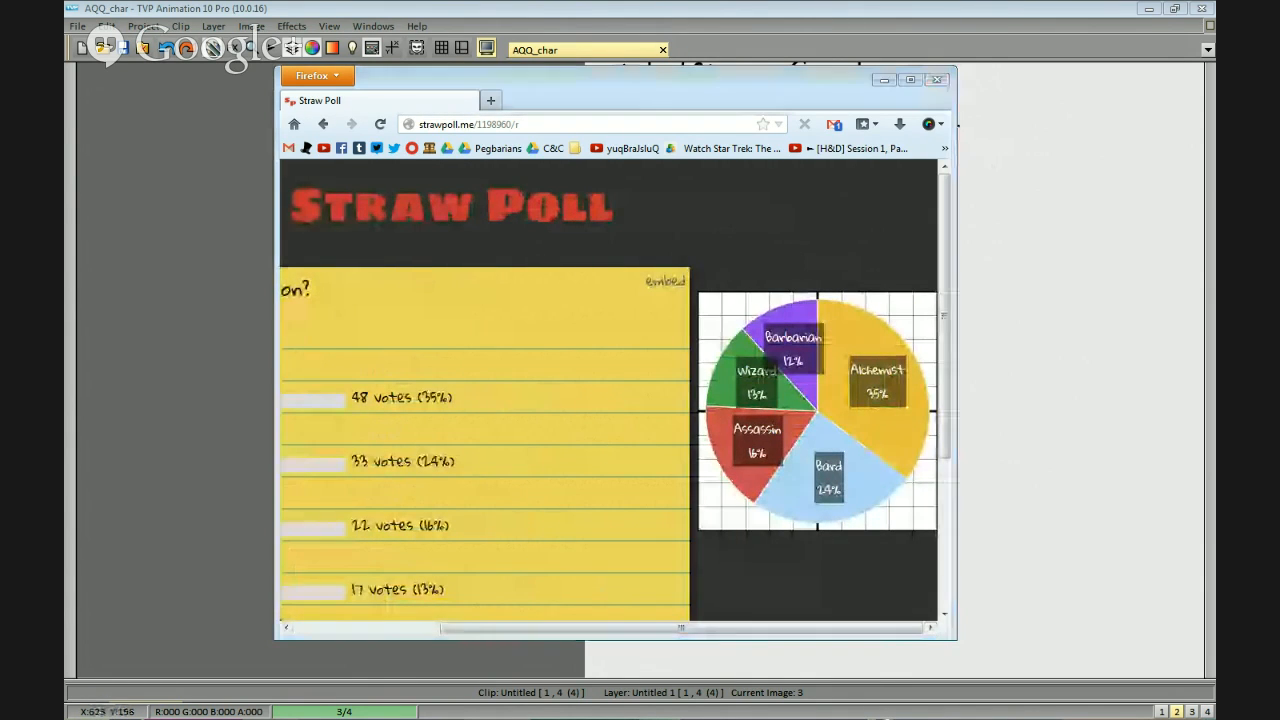
click(884, 80)
key(alt+Tab)
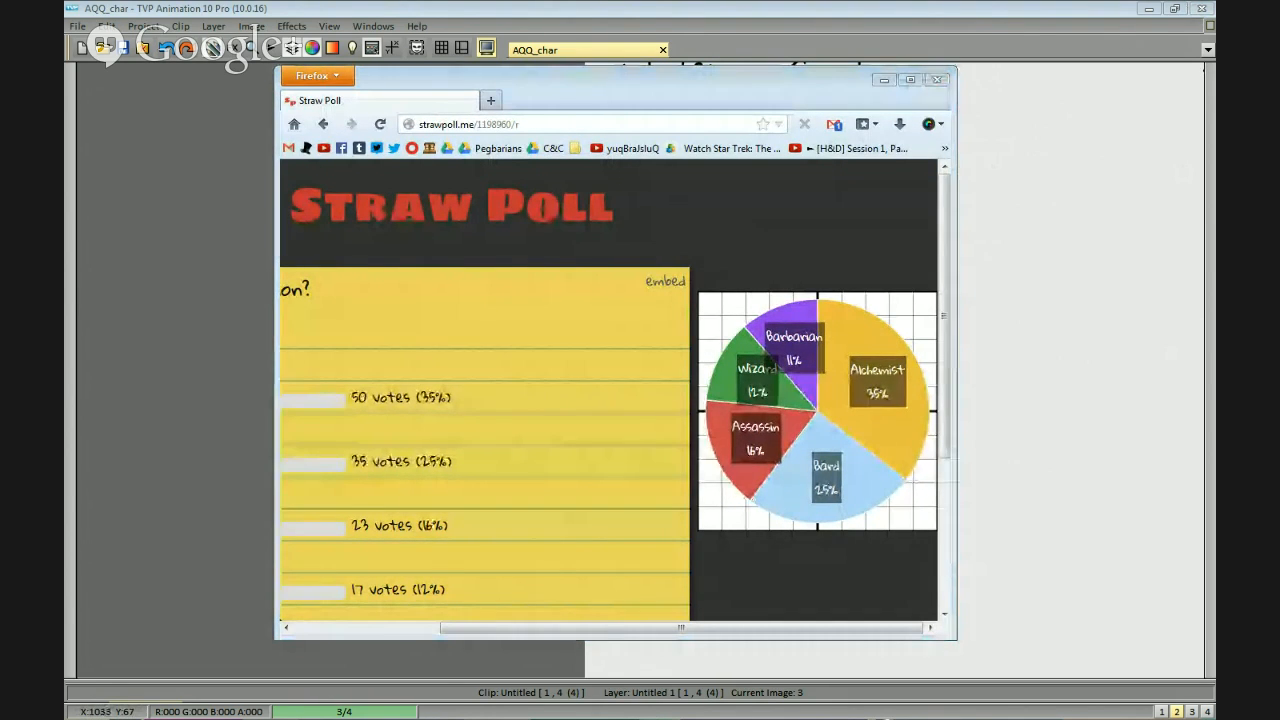
click(1049, 206)
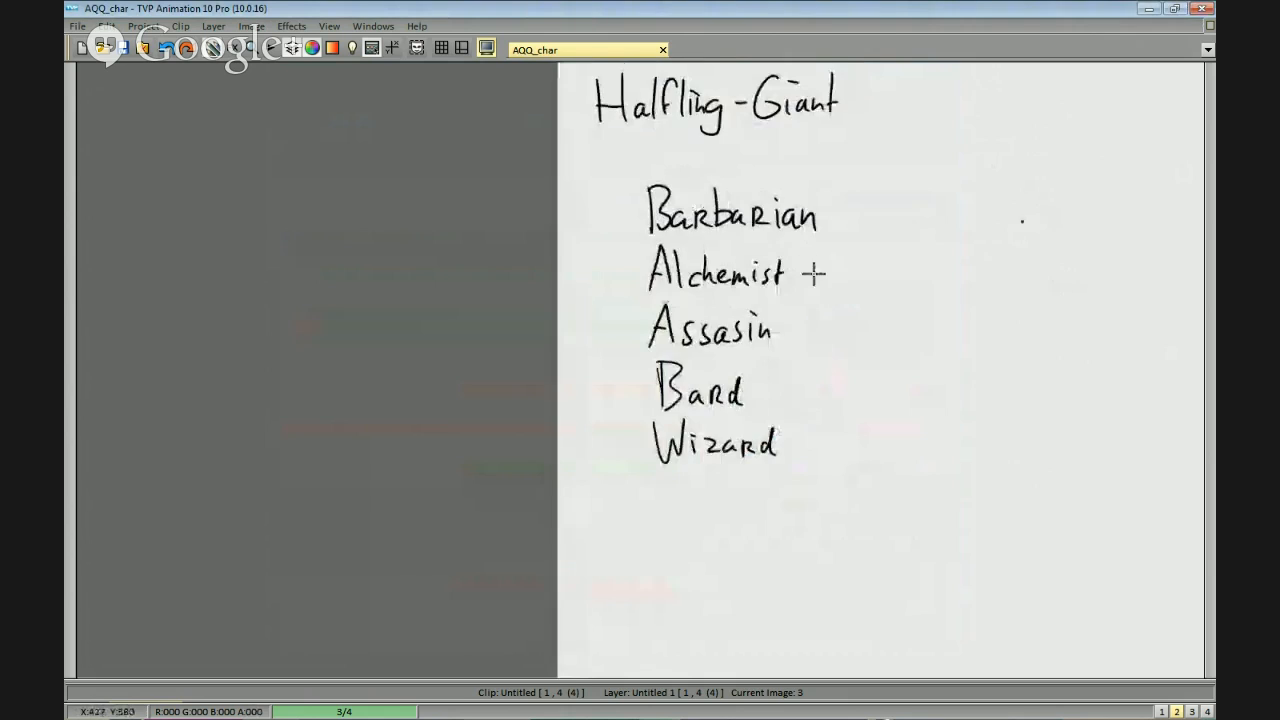
Place "Alchemist" directly under the "Halfling-Giant" heading and remove the list of class options.
mouse_move(733, 243)
mouse_down()
mouse_move(1090, 225)
mouse_move(892, 148)
mouse_move(682, 169)
mouse_move(640, 198)
mouse_move(657, 242)
mouse_move(690, 245)
mouse_up()
mouse_move(805, 302)
mouse_down()
mouse_move(583, 397)
mouse_move(812, 300)
mouse_move(781, 352)
mouse_move(807, 350)
mouse_move(722, 362)
mouse_up()
click(664, 240)
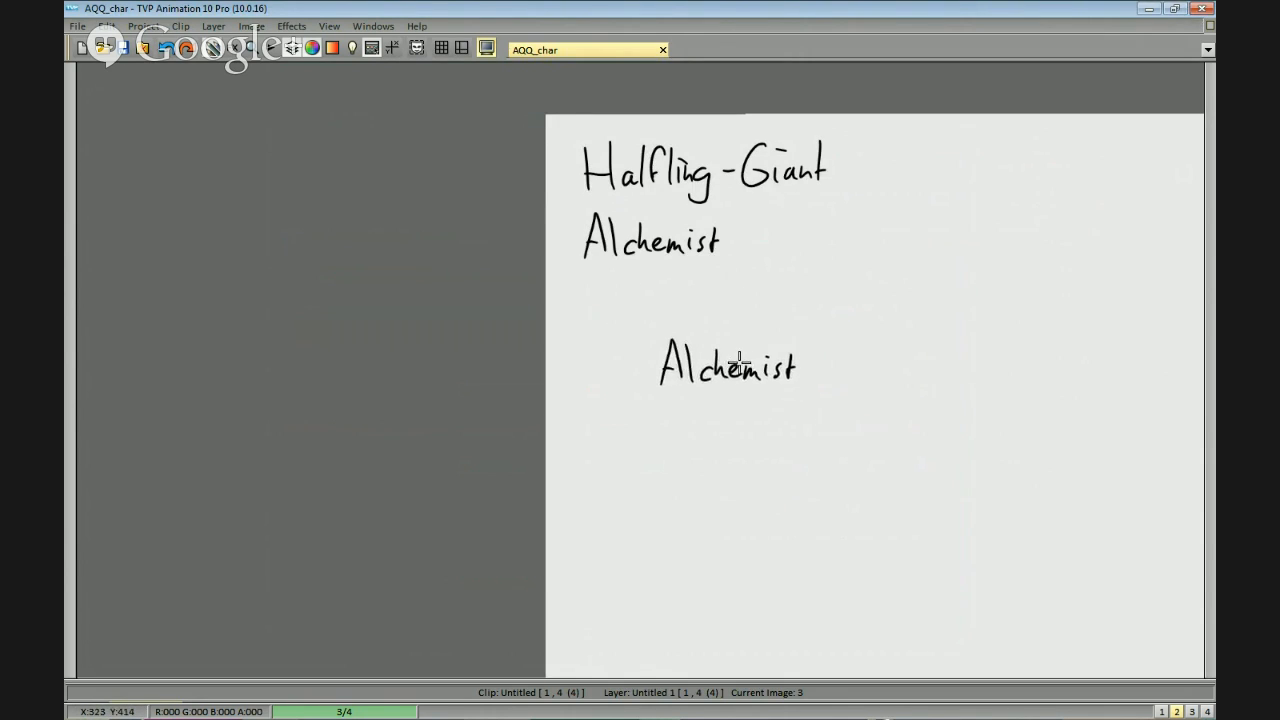
scroll(746, 306, down, 2)
scroll(834, 246, up, 3)
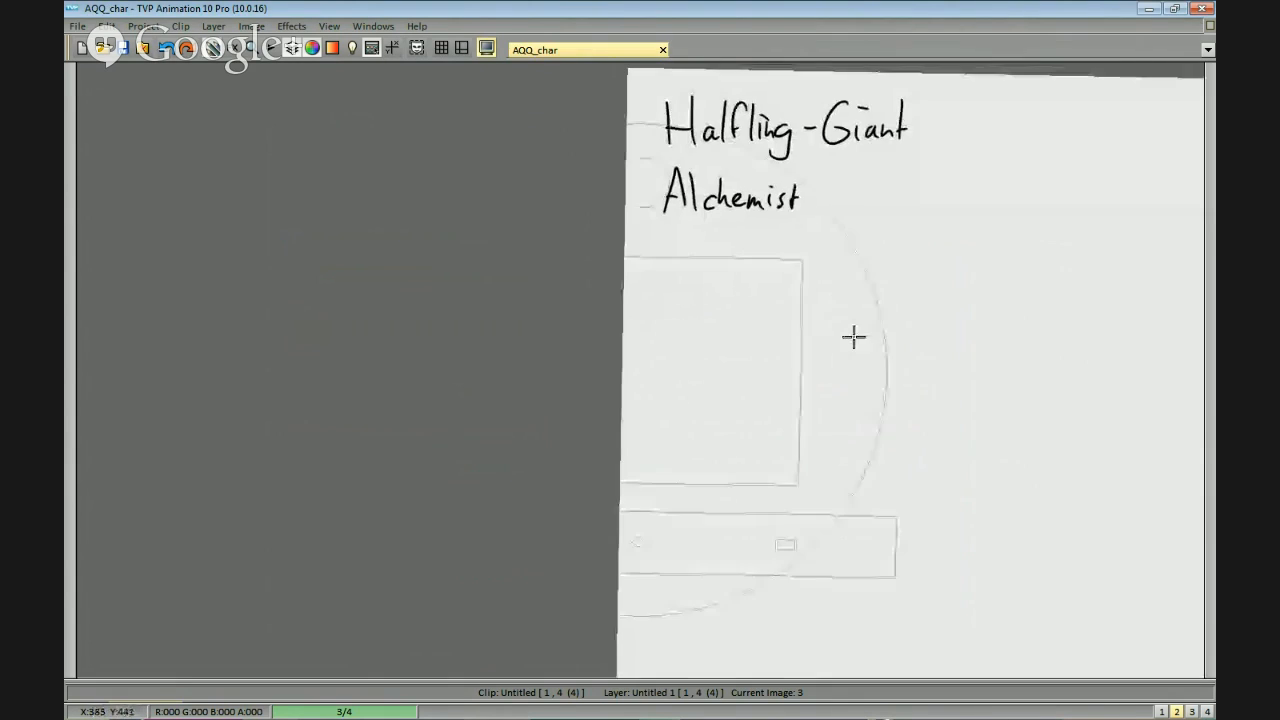
drag(972, 377, 1000, 308)
scroll(977, 346, down, 1)
scroll(963, 340, up, 1)
scroll(1000, 308, up, 1)
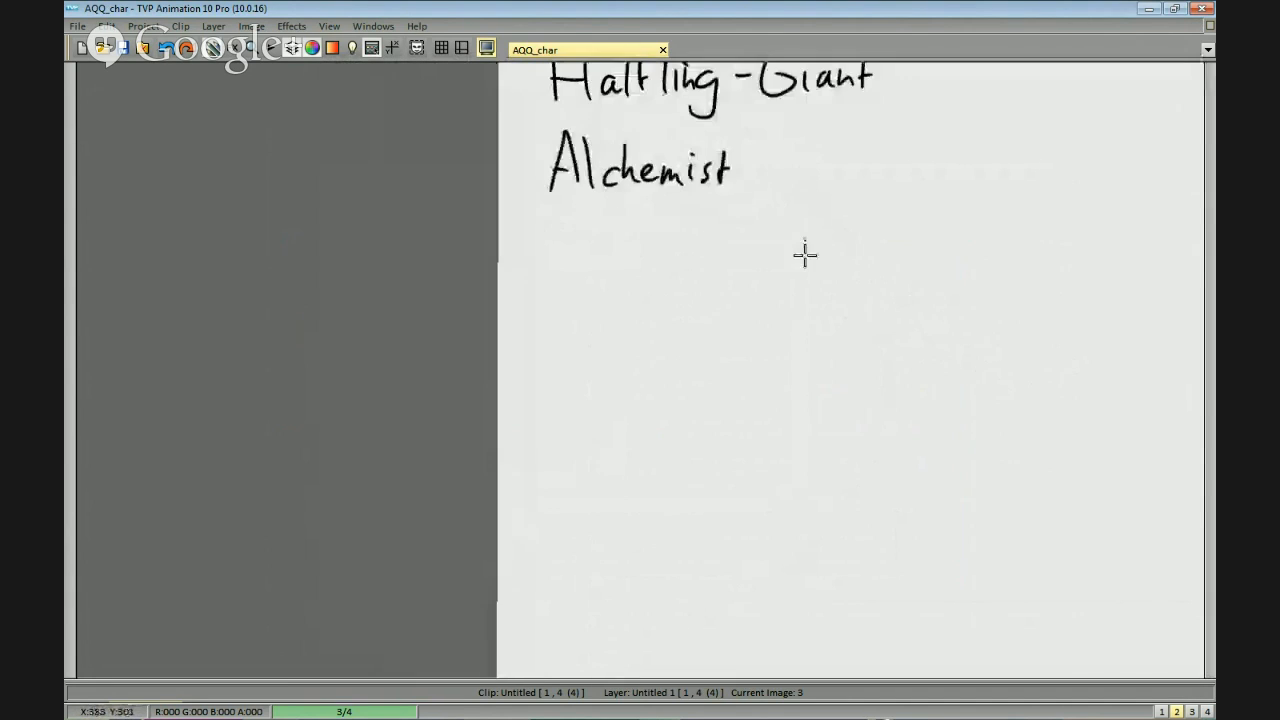
drag(806, 254, 820, 277)
drag(819, 224, 803, 306)
scroll(806, 266, up, 1)
scroll(803, 277, down, 1)
scroll(797, 312, up, 1)
drag(787, 323, 802, 291)
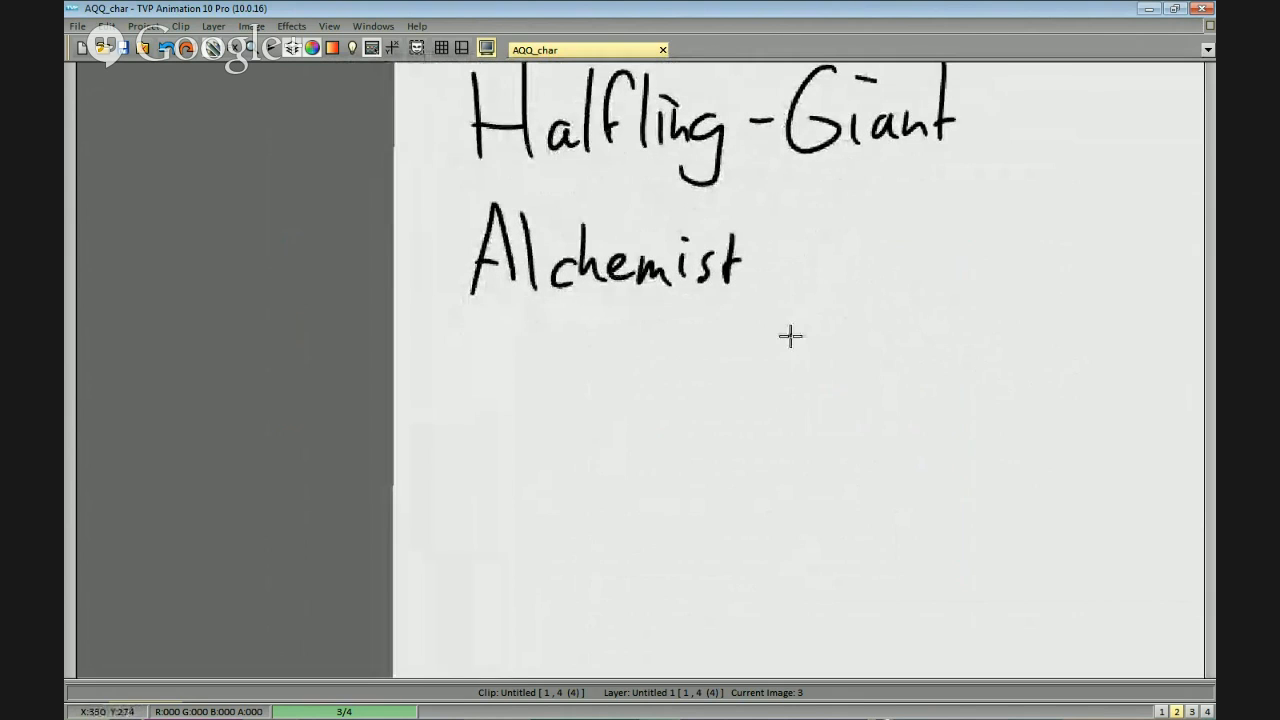
drag(781, 239, 777, 306)
scroll(777, 306, down, 1)
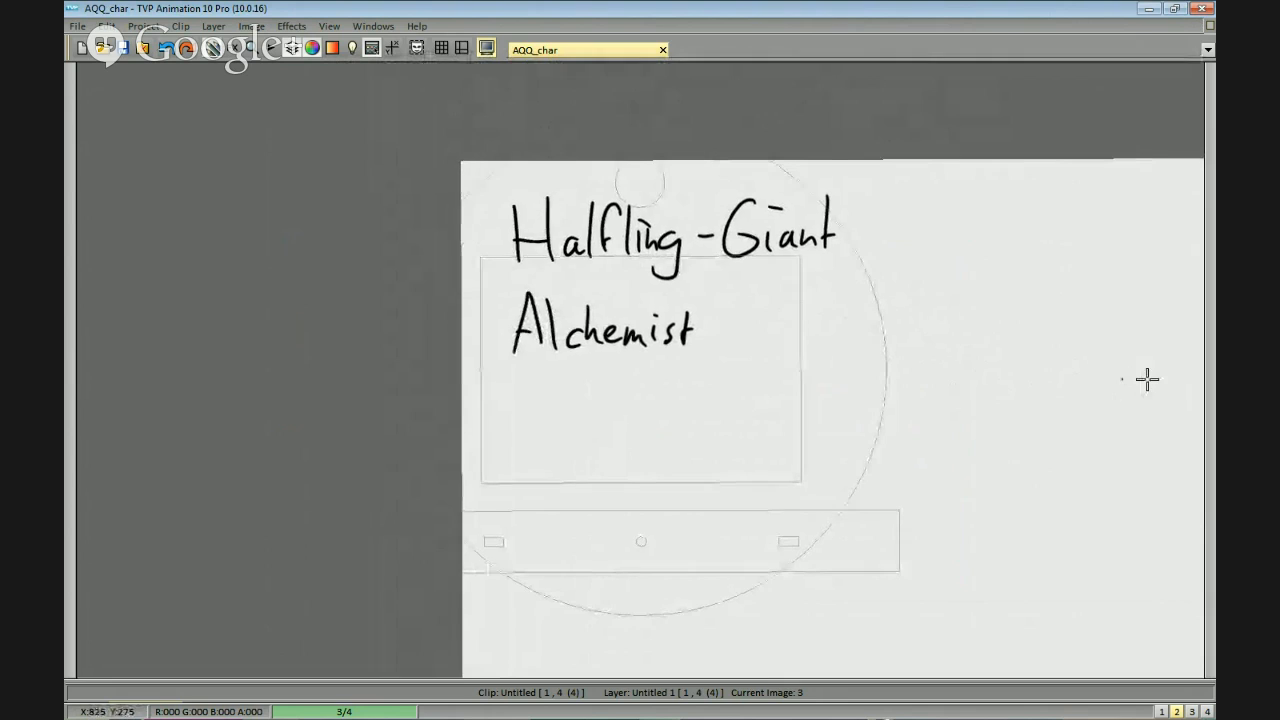
drag(811, 312, 750, 257)
scroll(797, 300, up, 1)
scroll(808, 274, down, 1)
scroll(760, 283, up, 1)
drag(760, 325, 749, 354)
mouse_move(676, 388)
mouse_down()
mouse_move(729, 328)
mouse_move(771, 354)
mouse_up()
scroll(771, 354, down, 1)
mouse_move(831, 240)
mouse_down()
mouse_move(814, 313)
mouse_move(845, 299)
mouse_up()
key(ctrl+z)
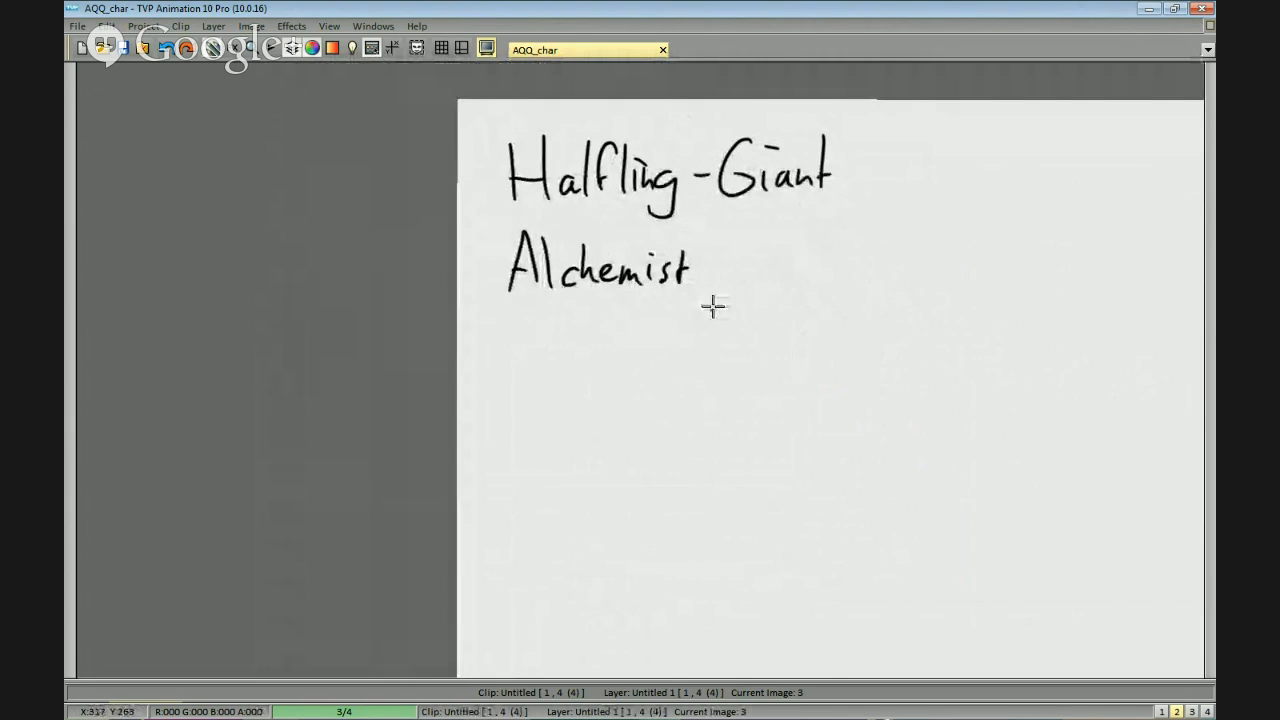
drag(794, 343, 808, 313)
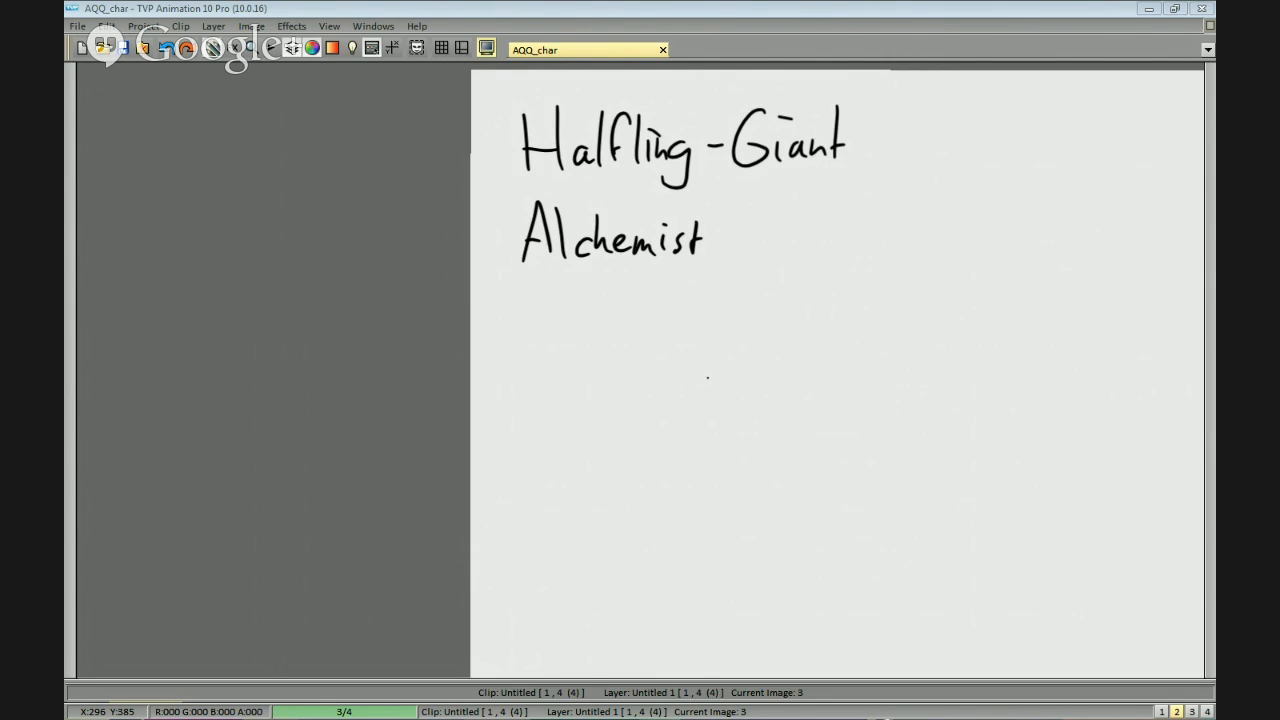
scroll(760, 249, down, 3)
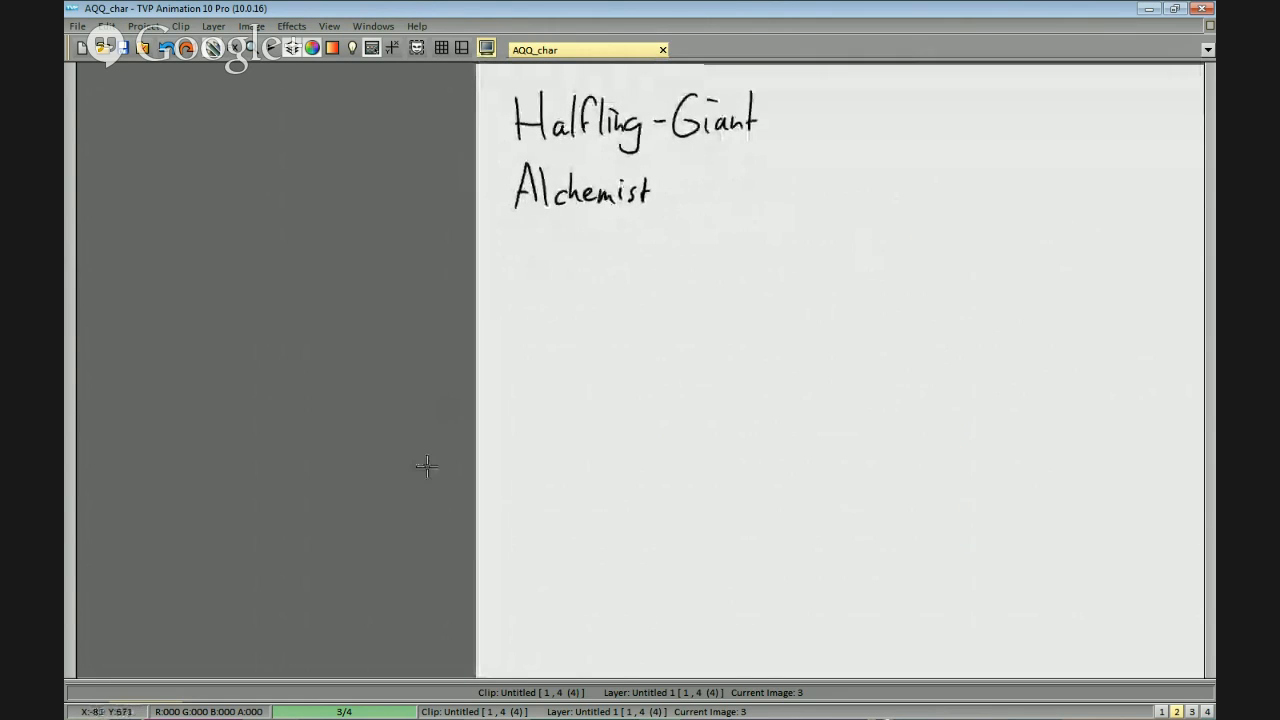
drag(818, 276, 840, 357)
scroll(838, 355, down, 1)
scroll(838, 355, up, 1)
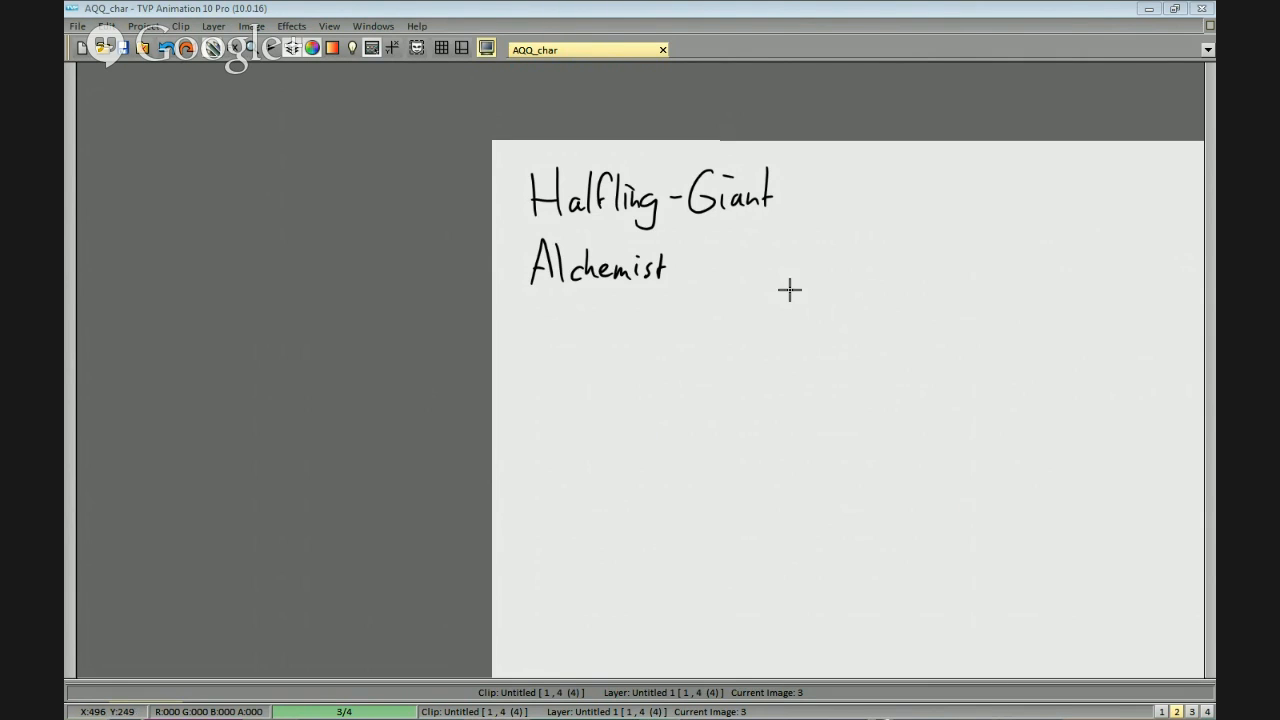
scroll(783, 329, up, 3)
scroll(851, 326, down, 2)
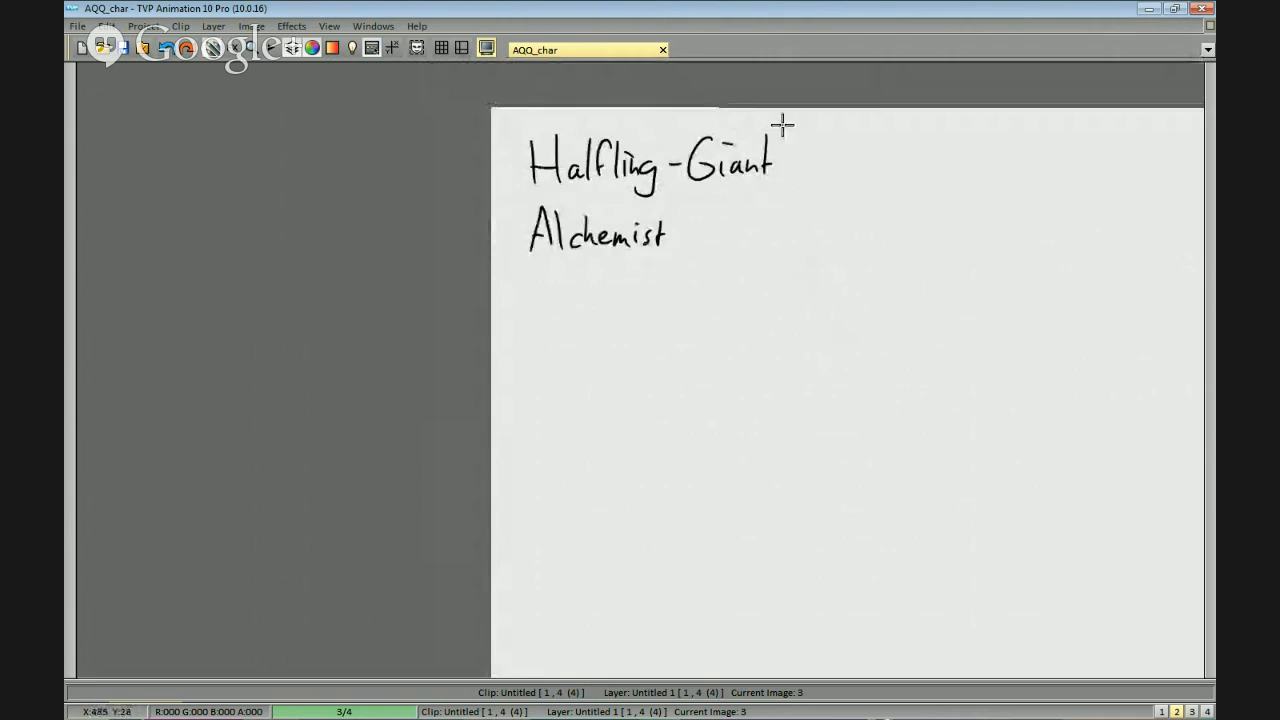
key(space)
drag(782, 124, 817, 143)
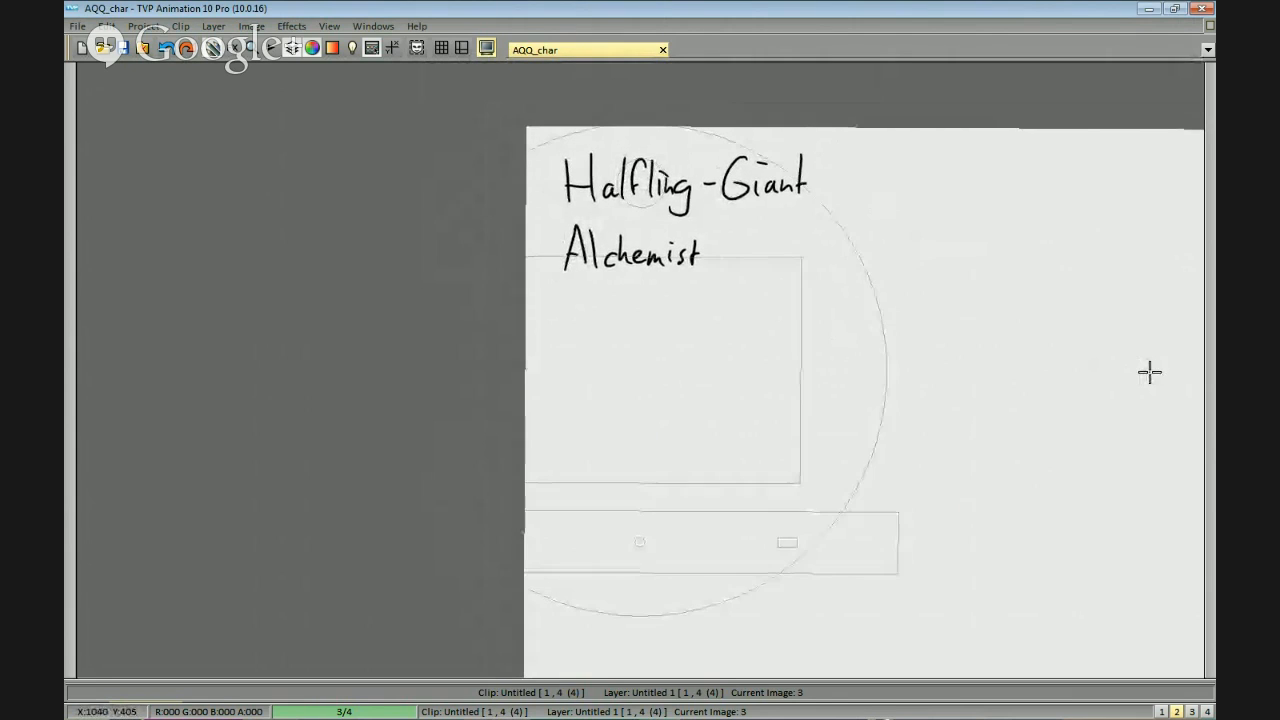
drag(1143, 349, 910, 282)
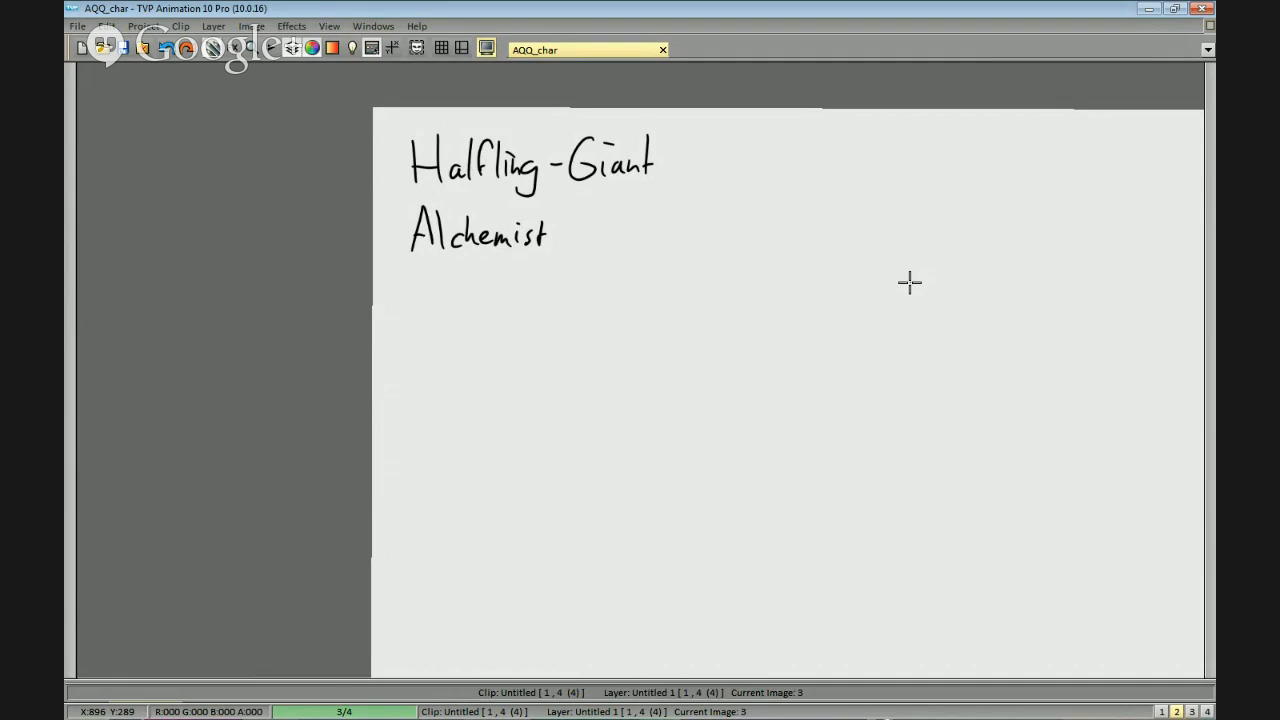
drag(625, 378, 806, 231)
scroll(690, 122, up, 2)
drag(800, 180, 771, 246)
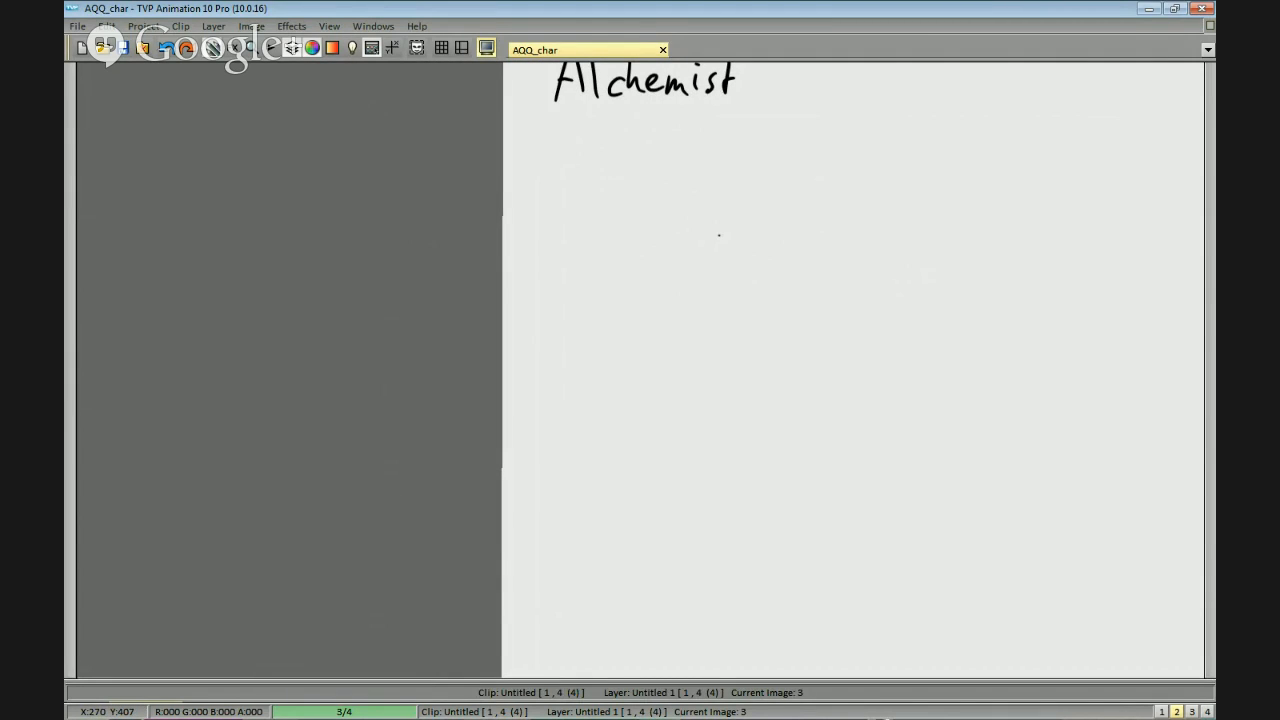
drag(622, 190, 649, 217)
key(ctrl+z)
key(ctrl+z)
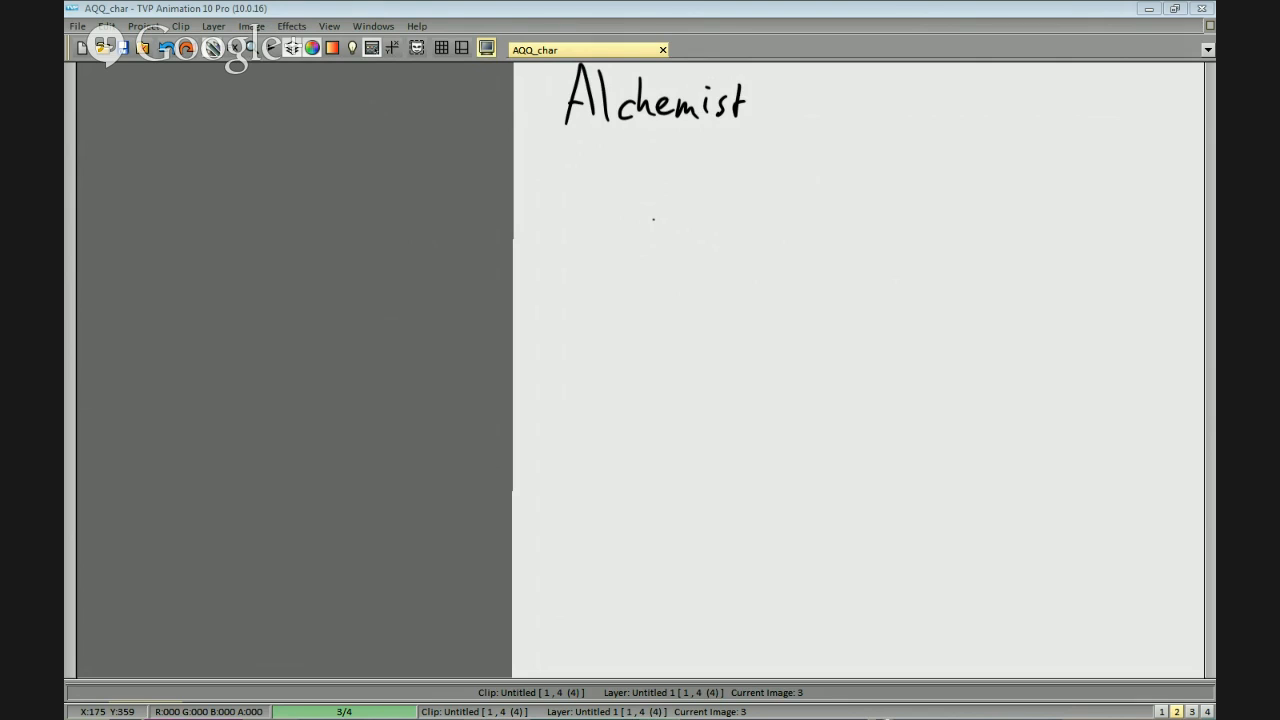
mouse_move(642, 191)
mouse_down()
mouse_move(665, 230)
mouse_move(671, 218)
mouse_move(690, 229)
mouse_move(739, 215)
mouse_move(718, 222)
mouse_move(748, 224)
mouse_up()
key(ctrl+z)
mouse_move(758, 190)
mouse_down()
mouse_move(756, 226)
mouse_move(731, 209)
mouse_move(769, 211)
mouse_up()
drag(797, 211, 801, 226)
mouse_move(848, 190)
mouse_down()
mouse_move(791, 171)
mouse_move(698, 187)
mouse_up()
mouse_move(738, 226)
mouse_down()
mouse_move(777, 187)
mouse_move(777, 209)
mouse_move(832, 212)
mouse_move(752, 232)
mouse_up()
drag(738, 206, 795, 210)
mouse_move(818, 212)
mouse_down()
mouse_move(858, 226)
mouse_move(746, 206)
mouse_move(808, 202)
mouse_move(907, 160)
mouse_move(494, 257)
mouse_up()
key(b)
key(b)
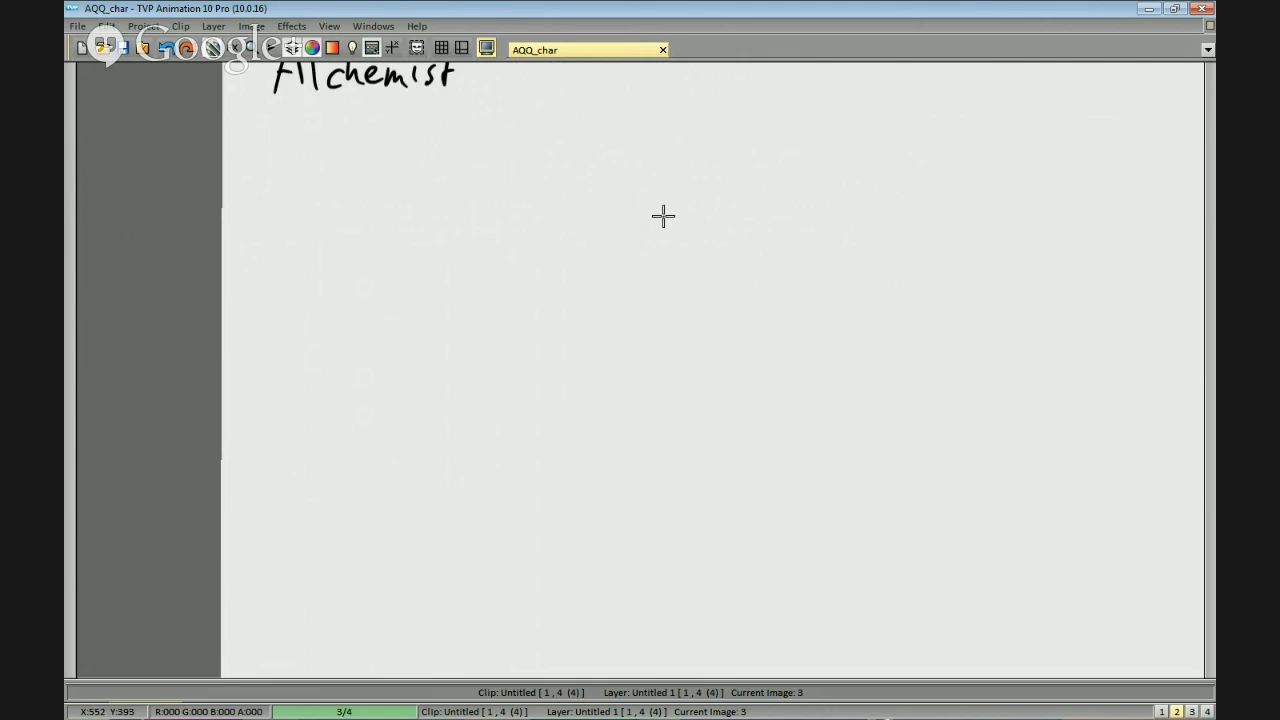
drag(612, 236, 687, 203)
scroll(700, 204, down, 2)
drag(773, 213, 748, 226)
drag(589, 212, 601, 239)
key(ctrl+z)
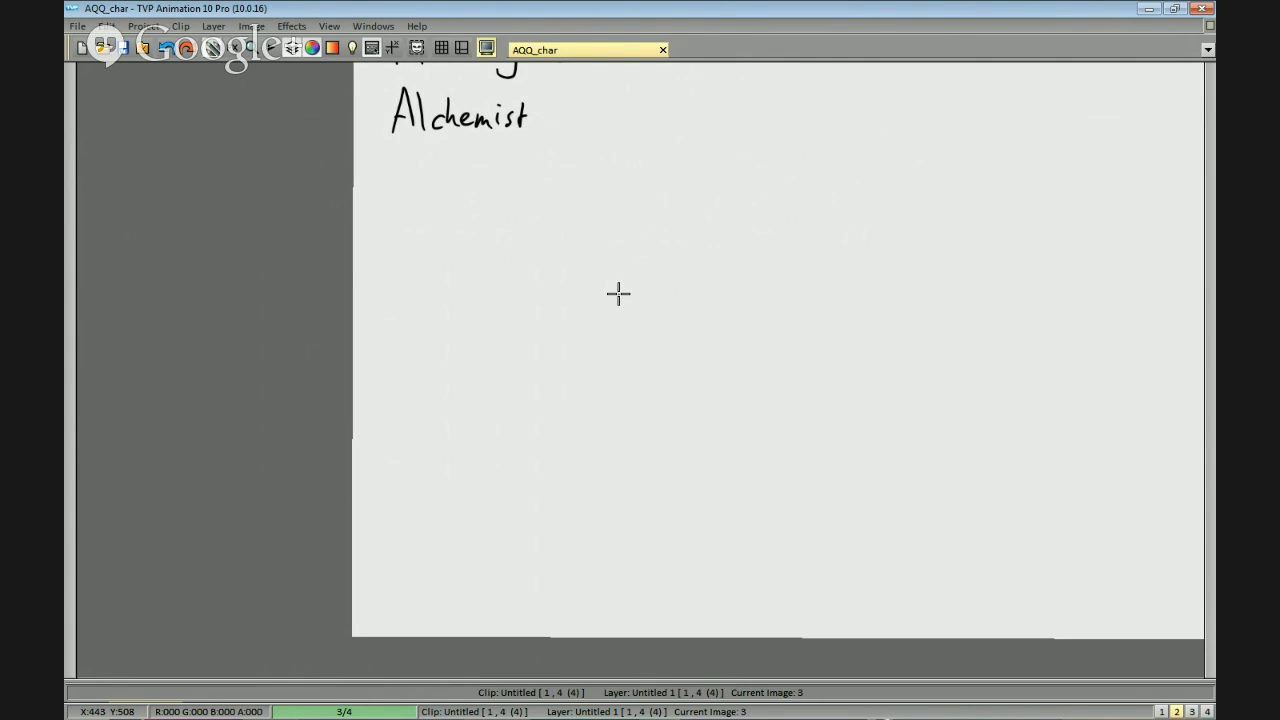
Draw a freehand rectangular frame for the alignment chart below and beside the "Alchemist" line.
mouse_move(605, 220)
mouse_down()
mouse_move(604, 267)
mouse_move(928, 294)
mouse_up()
key(ctrl+z)
mouse_move(632, 212)
mouse_down()
mouse_move(637, 381)
mouse_move(663, 213)
mouse_move(932, 207)
mouse_up()
drag(634, 379, 929, 377)
drag(934, 209, 926, 393)
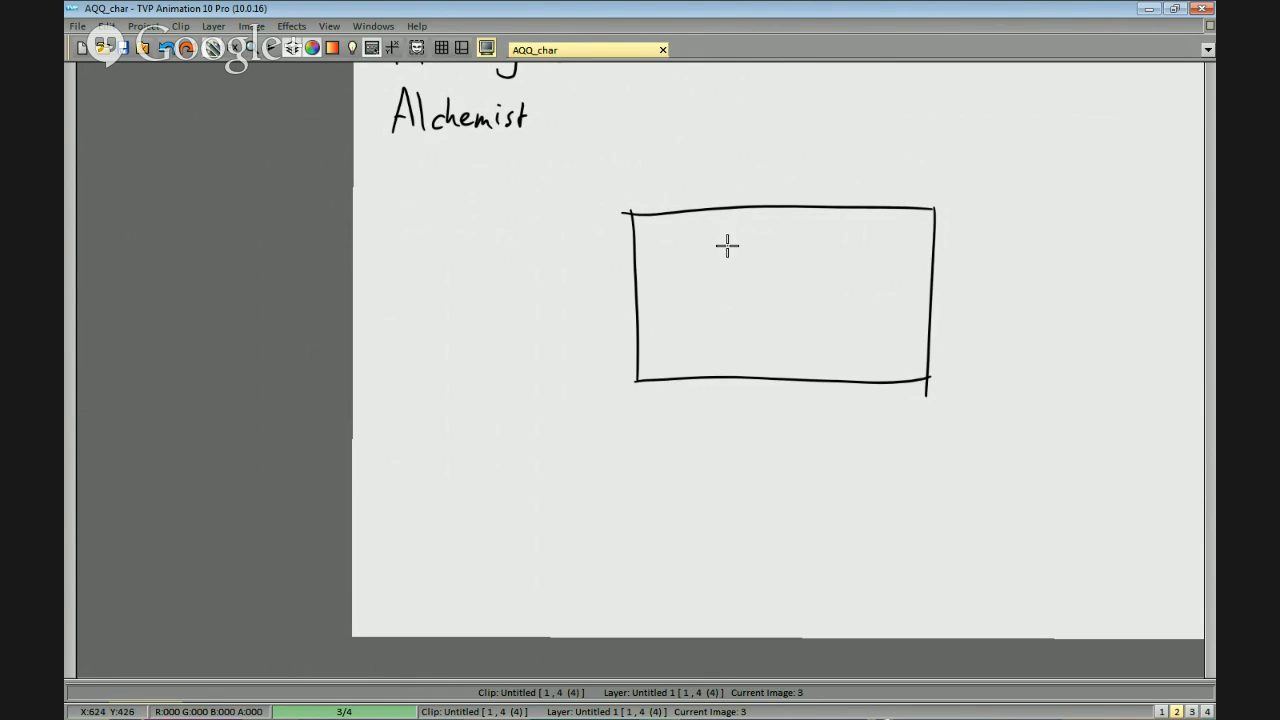
Divide the rectangular frame into a three-by-three grid with two vertical and two horizontal lines.
mouse_move(749, 185)
mouse_down()
mouse_move(773, 351)
mouse_move(736, 398)
mouse_up()
key(ctrl+z)
drag(847, 174, 842, 393)
drag(619, 263, 984, 256)
drag(613, 334, 968, 322)
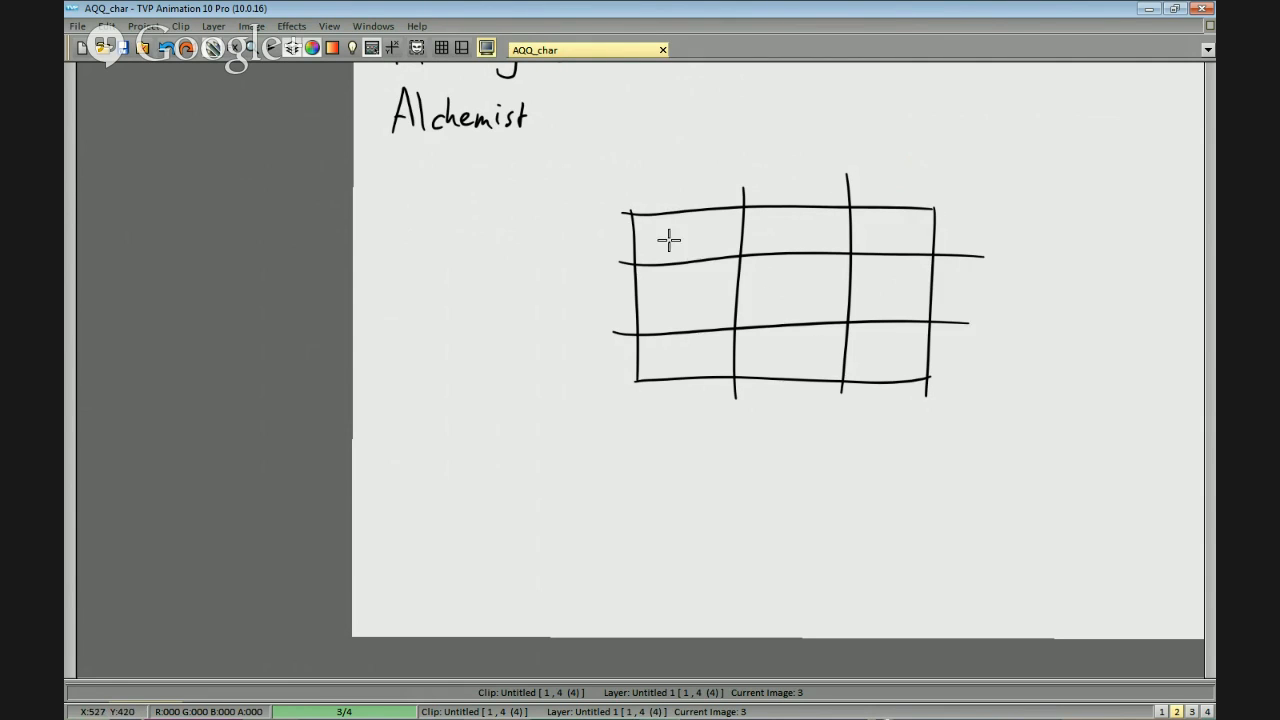
Handwrite the row labels "Good", "Neutral" and "Evil" beside the grid's three rows.
drag(671, 260, 693, 242)
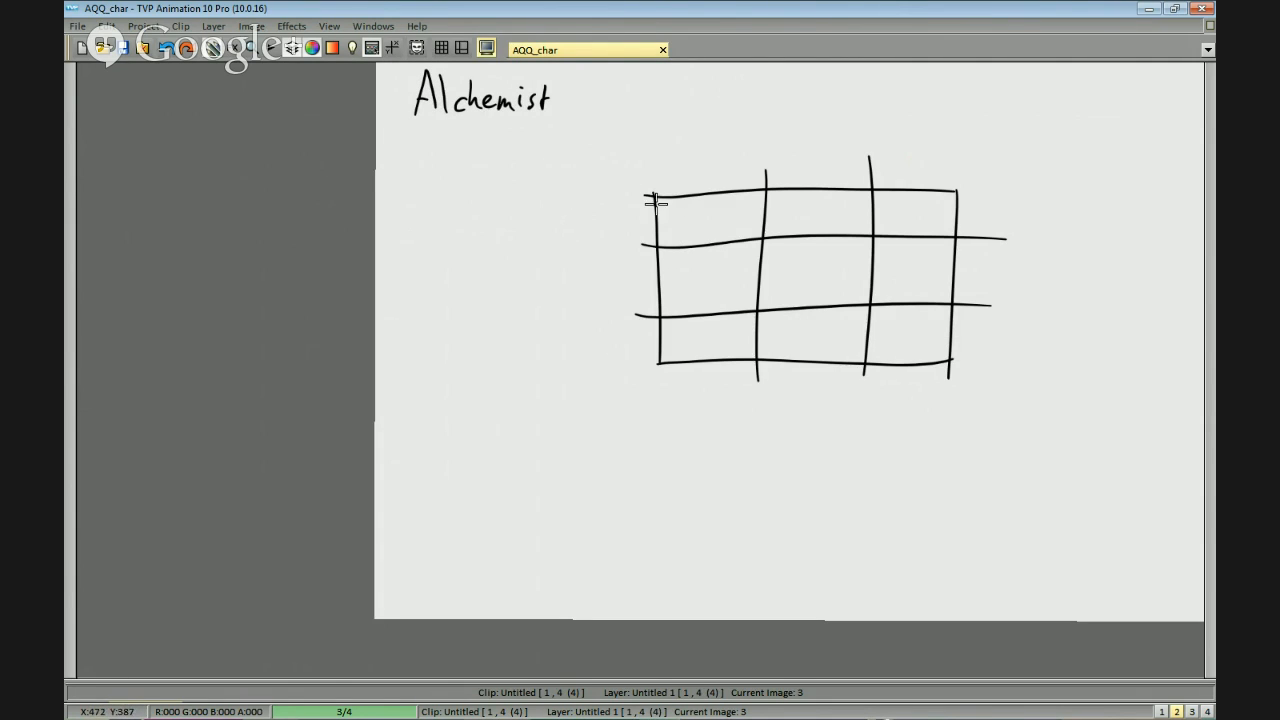
mouse_move(543, 206)
mouse_down()
mouse_move(540, 217)
mouse_move(593, 232)
mouse_up()
key(ctrl+z)
key(ctrl+z)
mouse_move(528, 290)
mouse_down()
mouse_move(545, 262)
mouse_move(575, 290)
mouse_up()
drag(570, 280, 593, 281)
drag(601, 281, 616, 290)
mouse_move(552, 330)
mouse_down()
mouse_move(552, 356)
mouse_move(551, 343)
mouse_up()
drag(570, 336, 598, 355)
drag(801, 230, 783, 238)
Handwrite "Lawful" as the heading above the grid's first column.
drag(651, 162, 662, 181)
key(ctrl+z)
mouse_move(669, 171)
mouse_down()
mouse_move(677, 179)
mouse_move(691, 155)
mouse_move(692, 178)
mouse_move(698, 163)
mouse_move(706, 182)
mouse_up()
key(ctrl+z)
mouse_move(699, 170)
mouse_down()
mouse_move(716, 173)
mouse_move(702, 181)
mouse_move(711, 167)
mouse_up()
key(ctrl+z)
key(ctrl+z)
mouse_move(713, 168)
mouse_down()
mouse_move(732, 178)
mouse_move(671, 200)
mouse_up()
drag(783, 184, 774, 215)
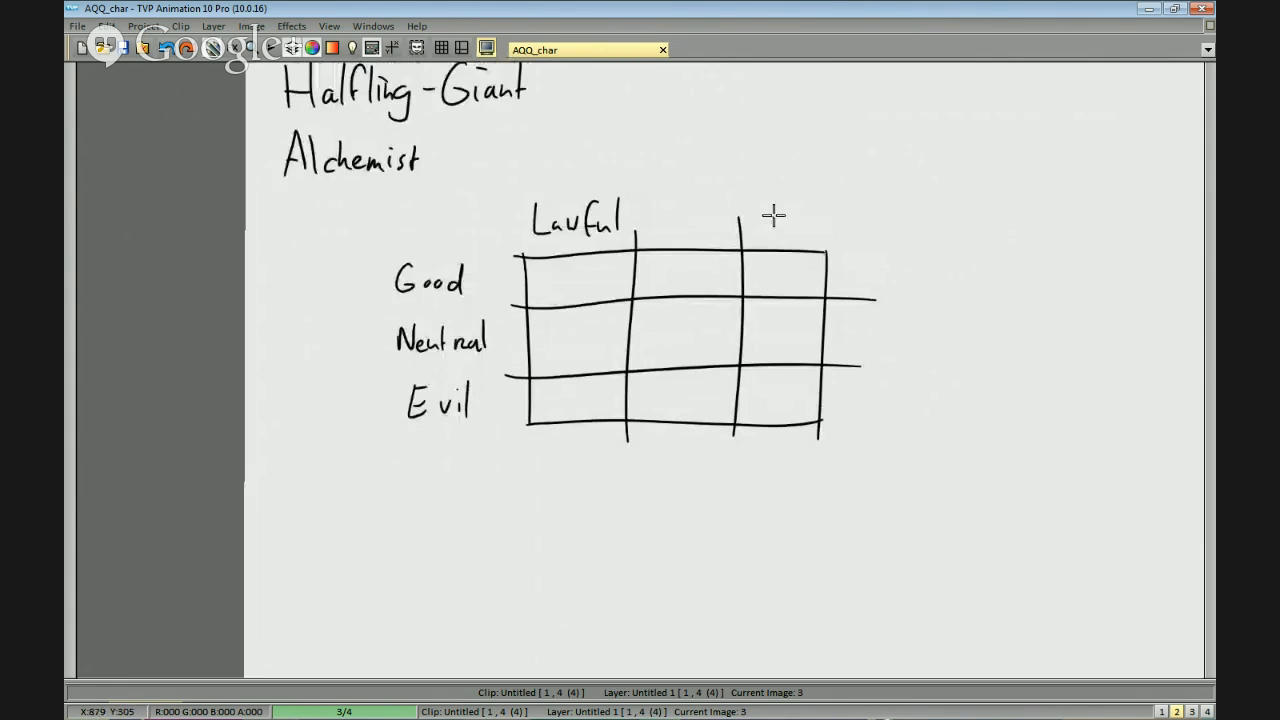
Handwrite the headings "Neutral" and "Chaotic" above the grid's second and third columns.
scroll(774, 215, up, 2)
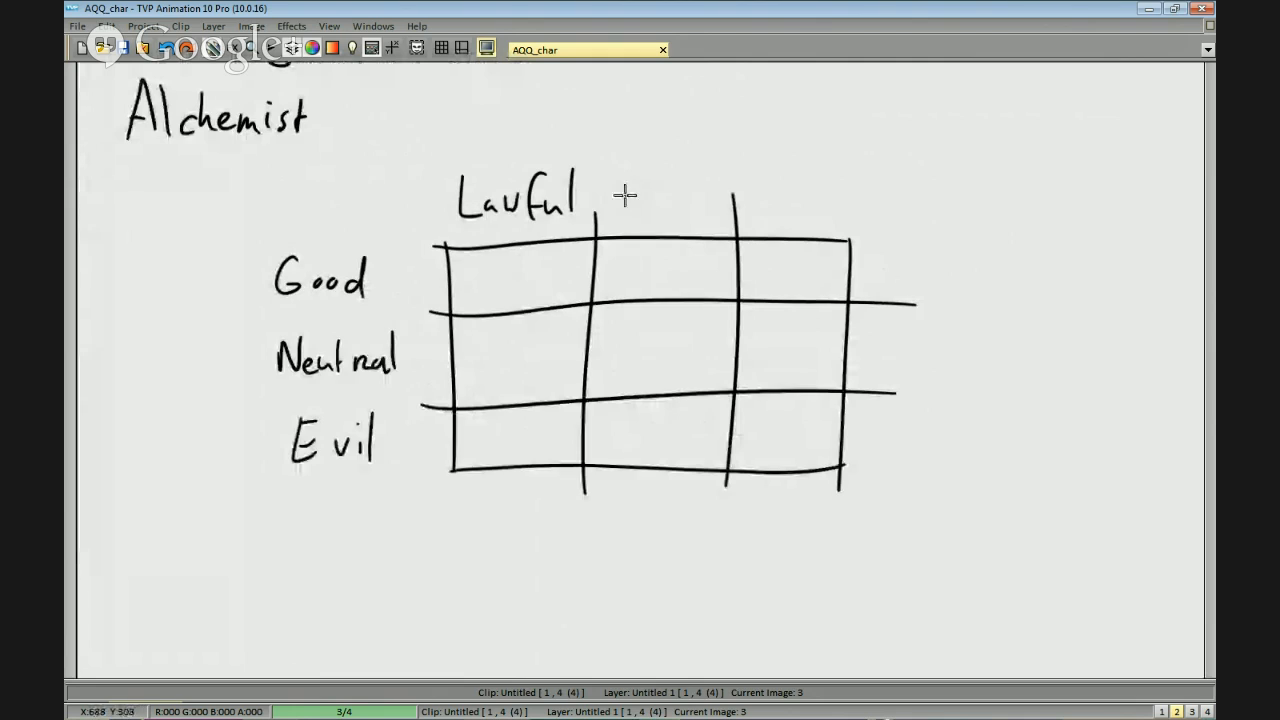
mouse_move(620, 216)
mouse_down()
mouse_move(644, 178)
mouse_move(643, 208)
mouse_move(677, 189)
mouse_move(718, 212)
mouse_up()
key(ctrl+z)
mouse_move(722, 184)
mouse_down()
mouse_move(721, 220)
mouse_move(746, 209)
mouse_move(736, 200)
mouse_move(737, 213)
mouse_move(783, 215)
mouse_up()
drag(776, 205, 823, 217)
click(799, 199)
mouse_move(767, 355)
mouse_down()
mouse_move(826, 289)
mouse_move(905, 326)
mouse_move(829, 331)
mouse_up()
drag(860, 251, 895, 276)
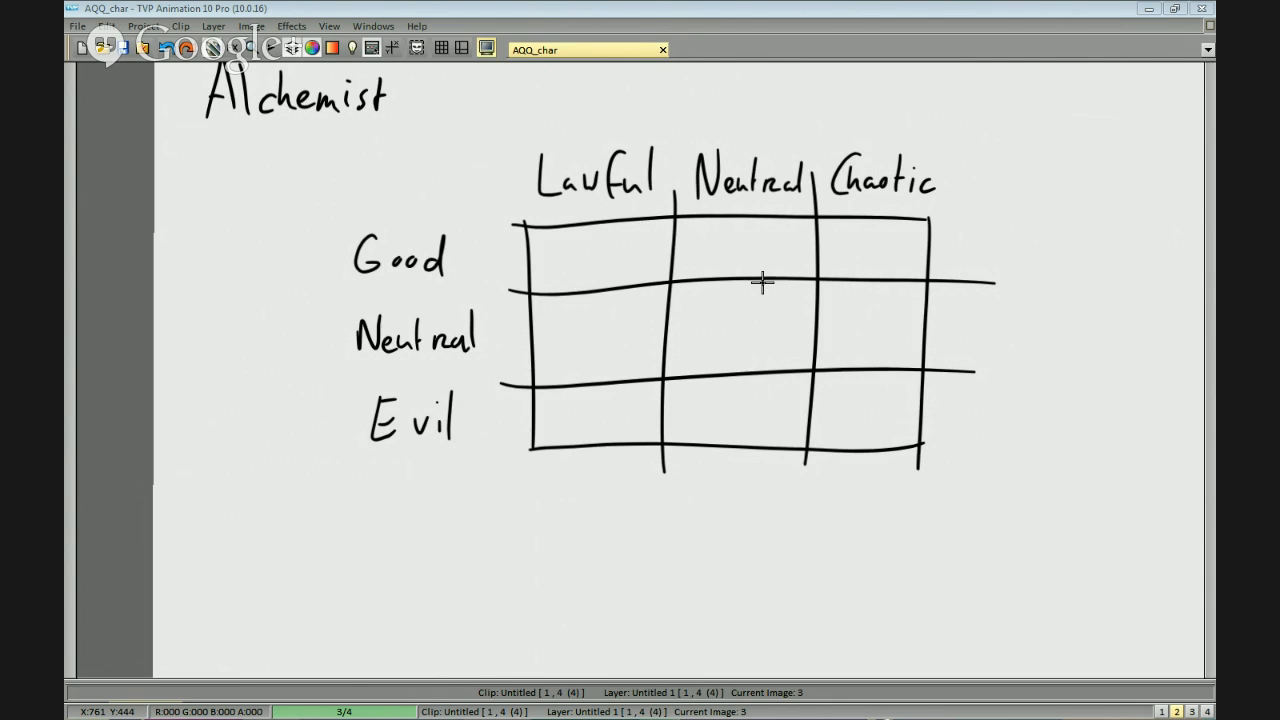
mouse_move(972, 252)
mouse_down()
mouse_move(903, 277)
mouse_move(986, 238)
mouse_up()
scroll(937, 220, up, 4)
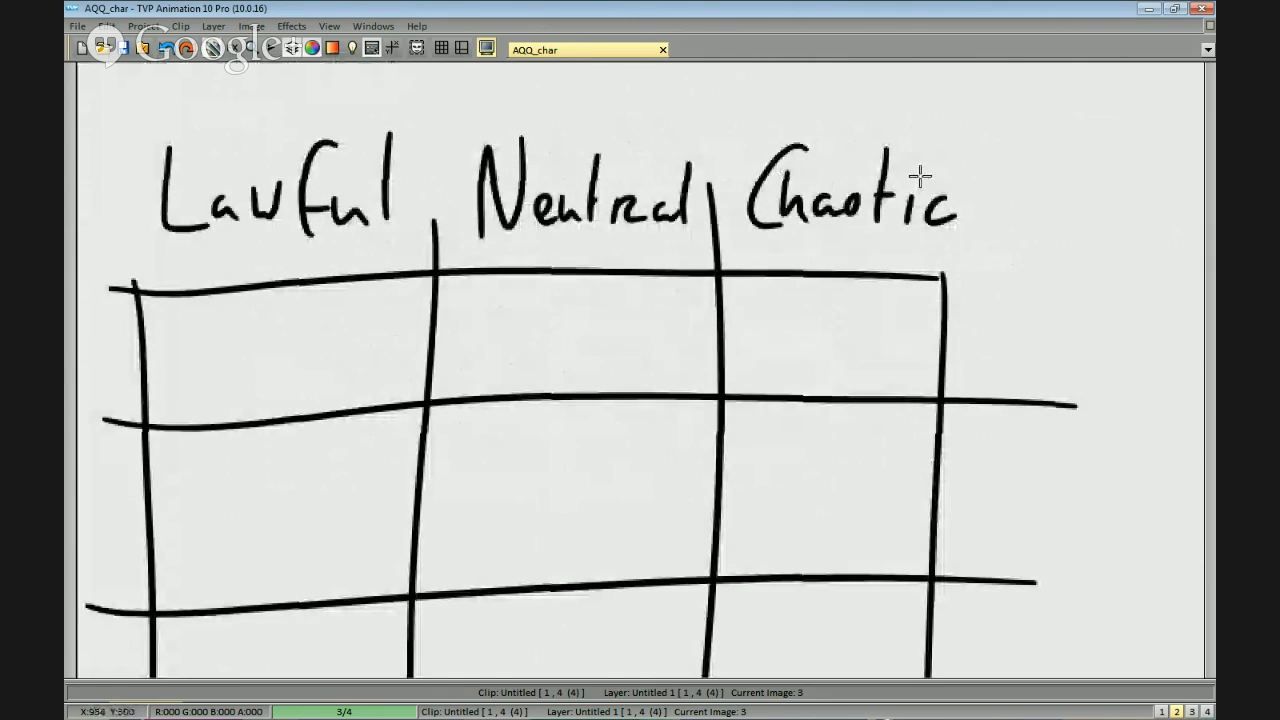
scroll(906, 202, down, 4)
mouse_move(794, 326)
mouse_down()
mouse_move(823, 291)
mouse_move(791, 320)
mouse_up()
scroll(810, 292, up, 2)
scroll(782, 292, down, 2)
scroll(766, 277, up, 2)
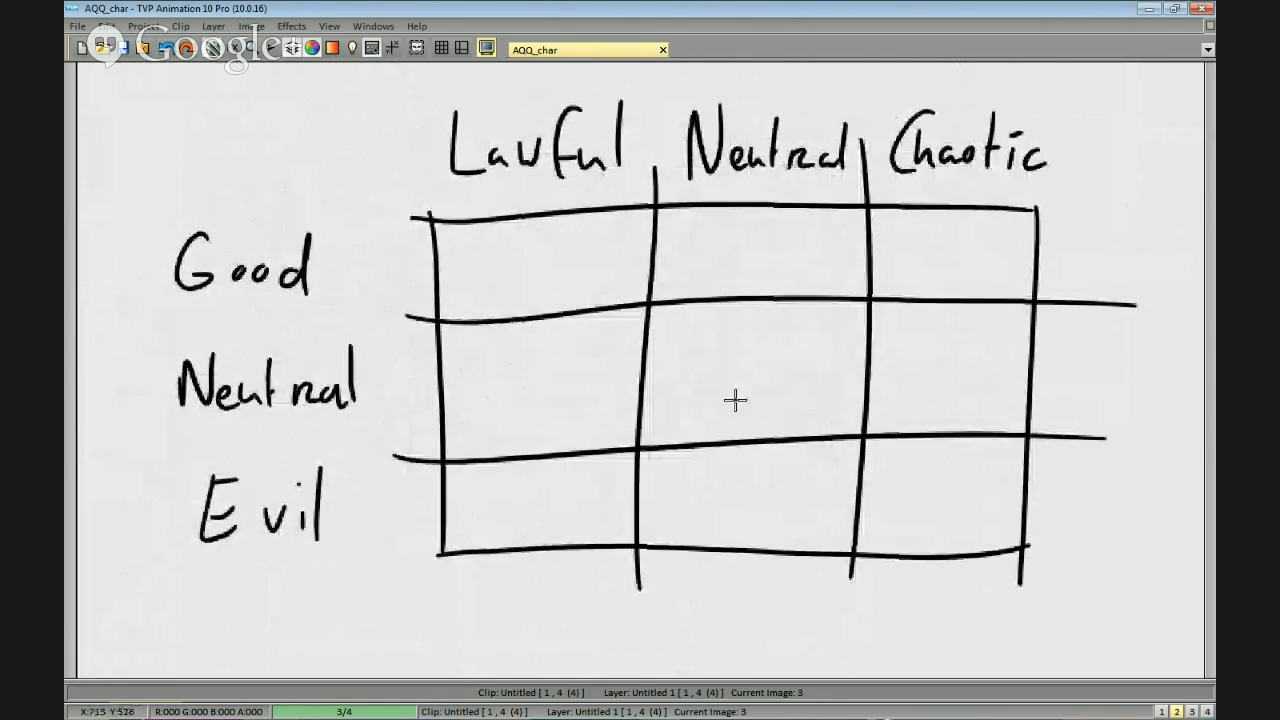
mouse_move(1088, 320)
mouse_down()
mouse_move(1074, 317)
mouse_move(1088, 306)
mouse_move(1063, 303)
mouse_move(932, 309)
mouse_up()
scroll(937, 354, down, 2)
scroll(948, 320, up, 2)
scroll(945, 320, down, 2)
scroll(935, 325, up, 2)
scroll(945, 331, down, 2)
scroll(950, 350, up, 1)
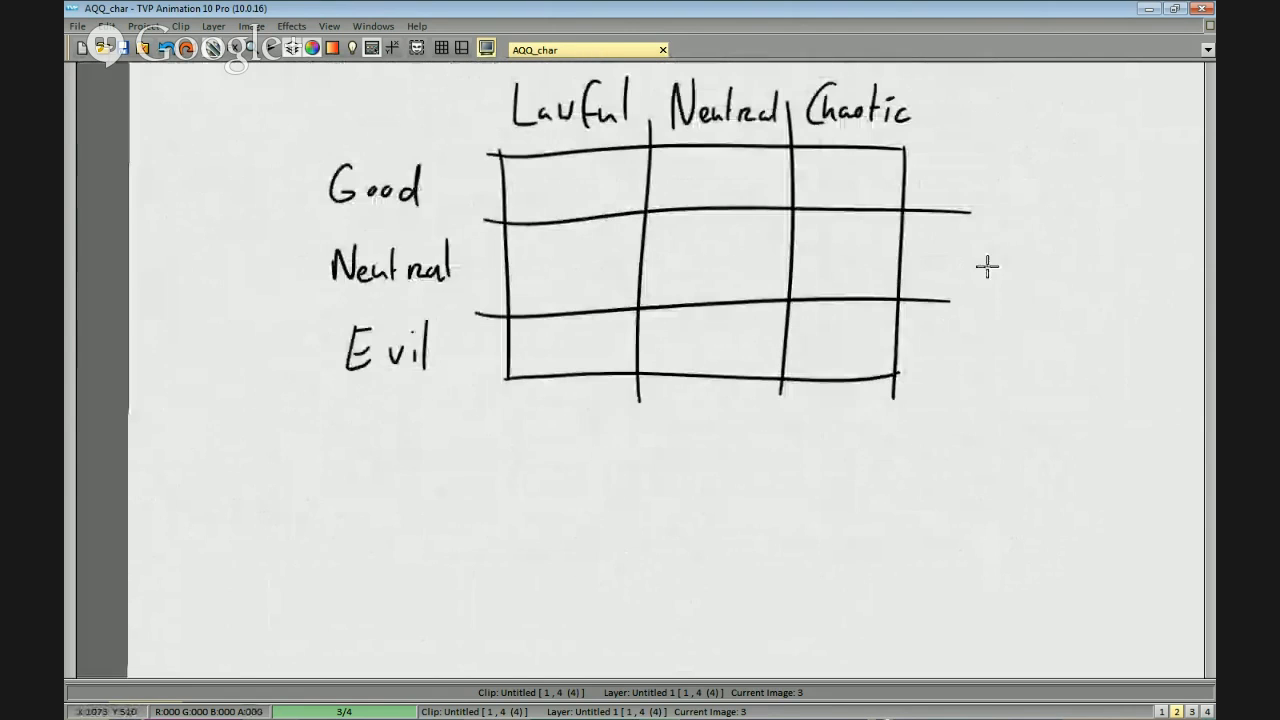
drag(835, 434, 832, 459)
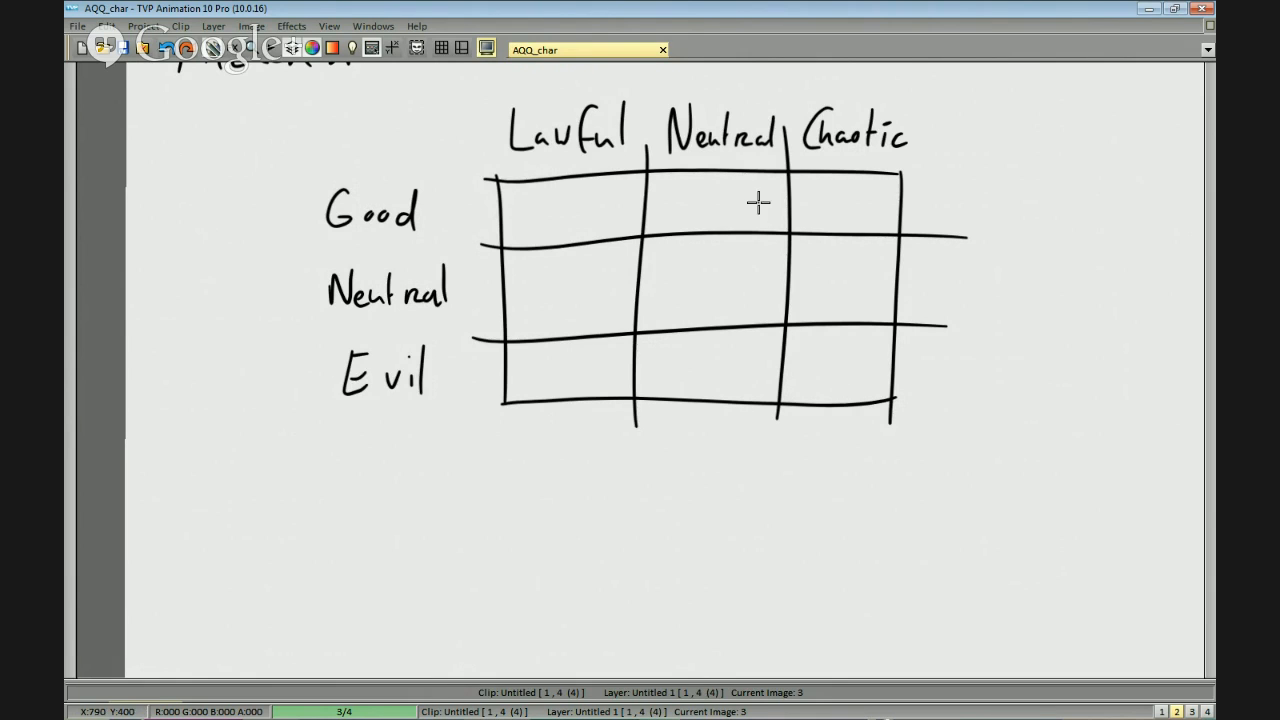
drag(744, 301, 784, 254)
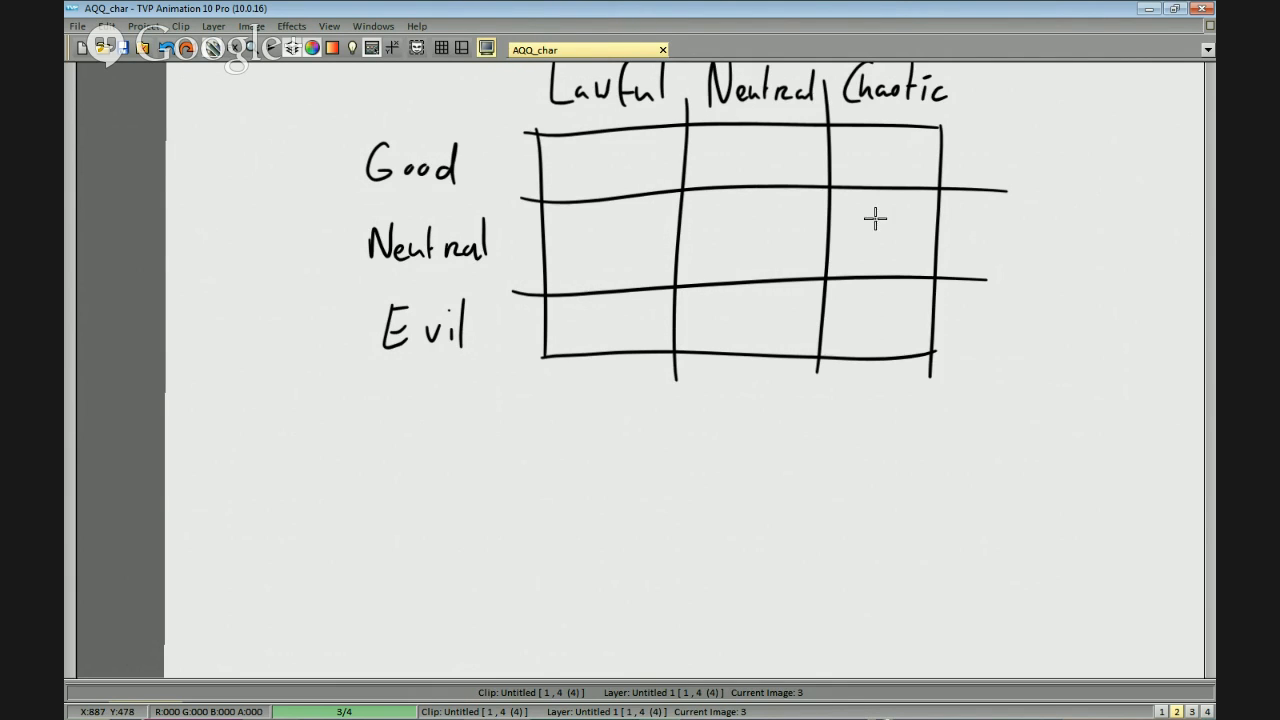
Mark the cell where the "Good" row meets the "Chaotic" column with an X.
scroll(830, 400, up, 2)
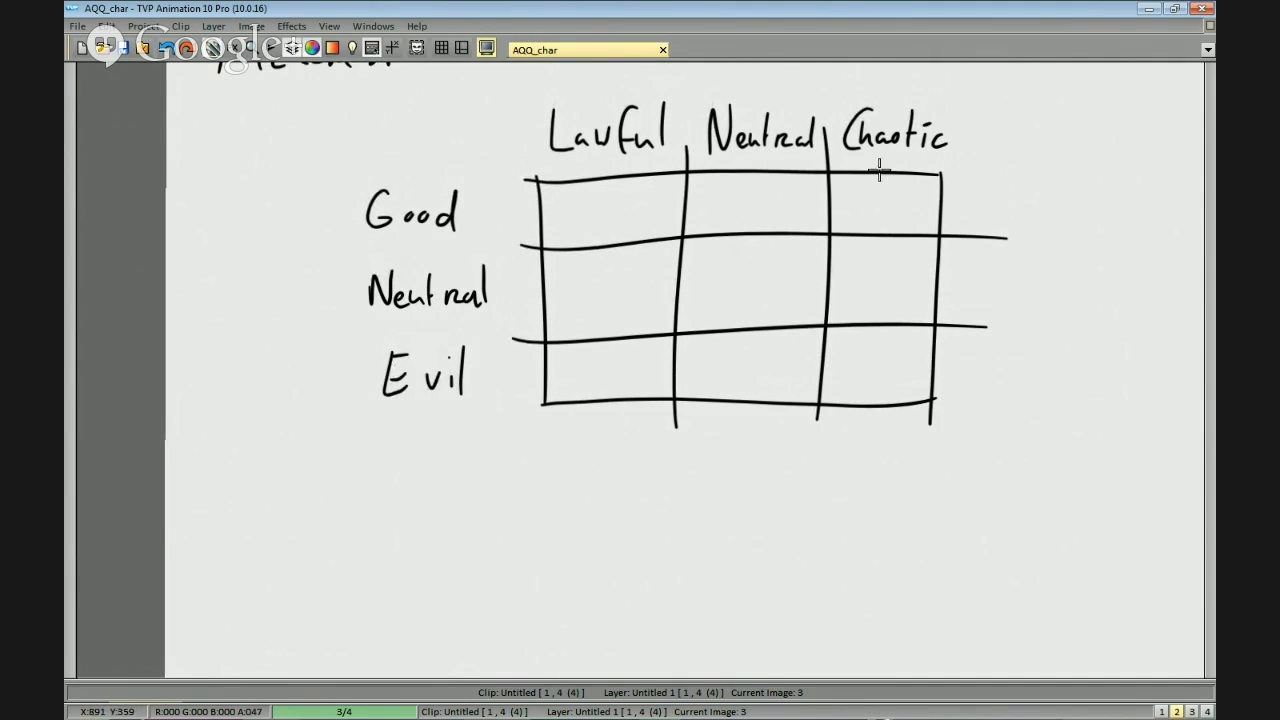
drag(855, 218, 905, 187)
mouse_move(866, 197)
mouse_down()
mouse_move(908, 222)
mouse_move(868, 222)
mouse_up()
key(ctrl+z)
key(ctrl+z)
scroll(991, 211, down, 3)
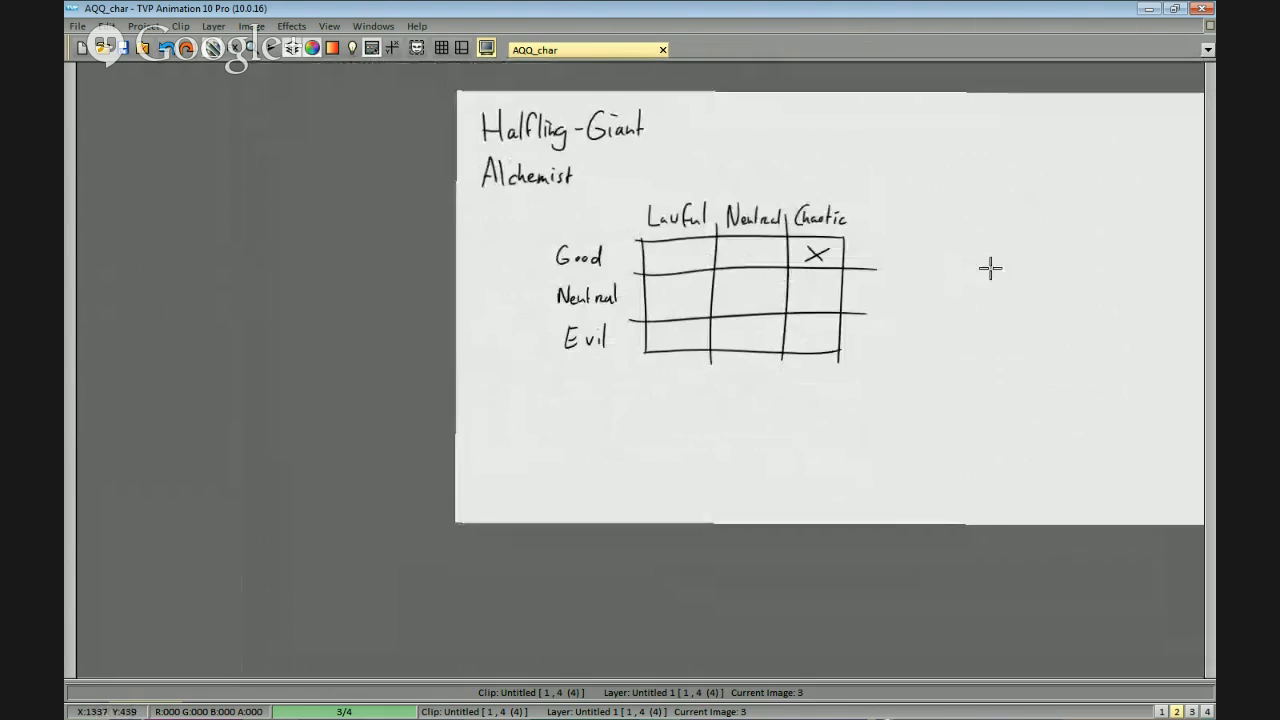
Handwrite "Chaotic Good" beneath "Alchemist" and remove the alignment grid with its labels.
mouse_move(909, 206)
mouse_down()
mouse_move(514, 286)
mouse_move(818, 209)
mouse_up()
scroll(740, 215, up, 1)
drag(450, 124, 612, 268)
scroll(704, 201, up, 1)
mouse_move(656, 227)
mouse_down()
mouse_move(647, 278)
mouse_move(662, 259)
mouse_move(710, 260)
mouse_up()
key(ctrl+z)
mouse_move(722, 229)
mouse_down()
mouse_move(721, 258)
mouse_move(733, 247)
mouse_move(741, 273)
mouse_up()
mouse_move(760, 256)
mouse_down()
mouse_move(749, 268)
mouse_move(761, 269)
mouse_move(729, 247)
mouse_move(699, 266)
mouse_move(766, 262)
mouse_move(778, 280)
mouse_up()
key(ctrl+z)
scroll(801, 321, down, 2)
scroll(866, 346, up, 1)
drag(845, 432, 860, 408)
scroll(840, 405, down, 1)
scroll(833, 403, up, 2)
drag(819, 297, 824, 383)
scroll(851, 426, down, 1)
drag(851, 426, 862, 419)
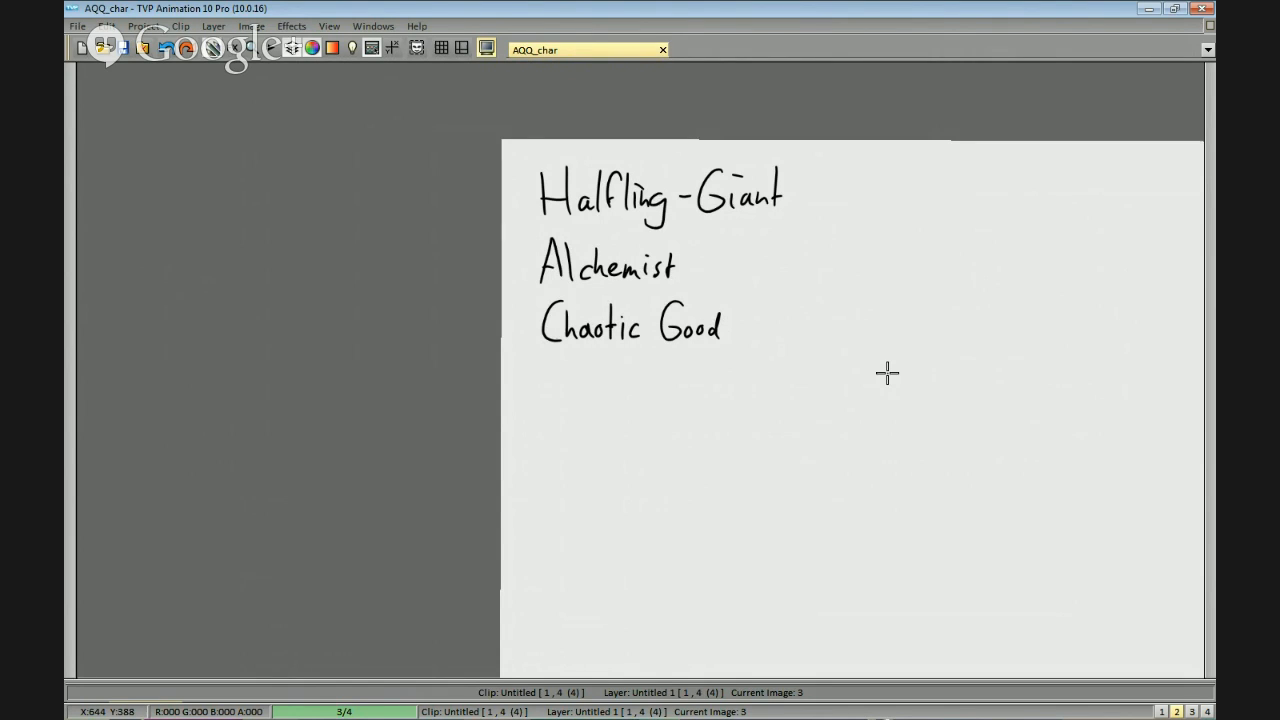
mouse_move(789, 254)
mouse_down()
mouse_move(806, 354)
mouse_move(840, 337)
mouse_move(849, 346)
mouse_up()
scroll(847, 382, up, 2)
scroll(1051, 360, down, 1)
drag(940, 366, 834, 414)
scroll(834, 415, up, 1)
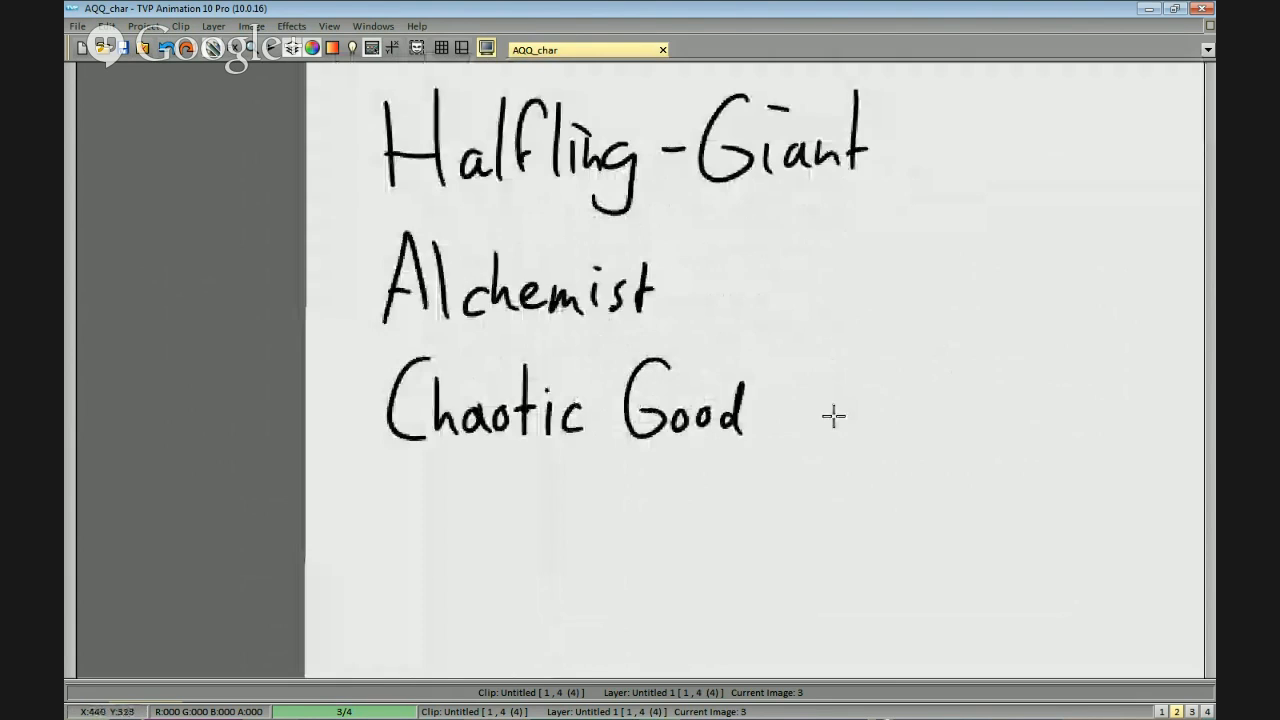
scroll(831, 419, down, 1)
scroll(831, 419, down, 1)
scroll(843, 413, up, 1)
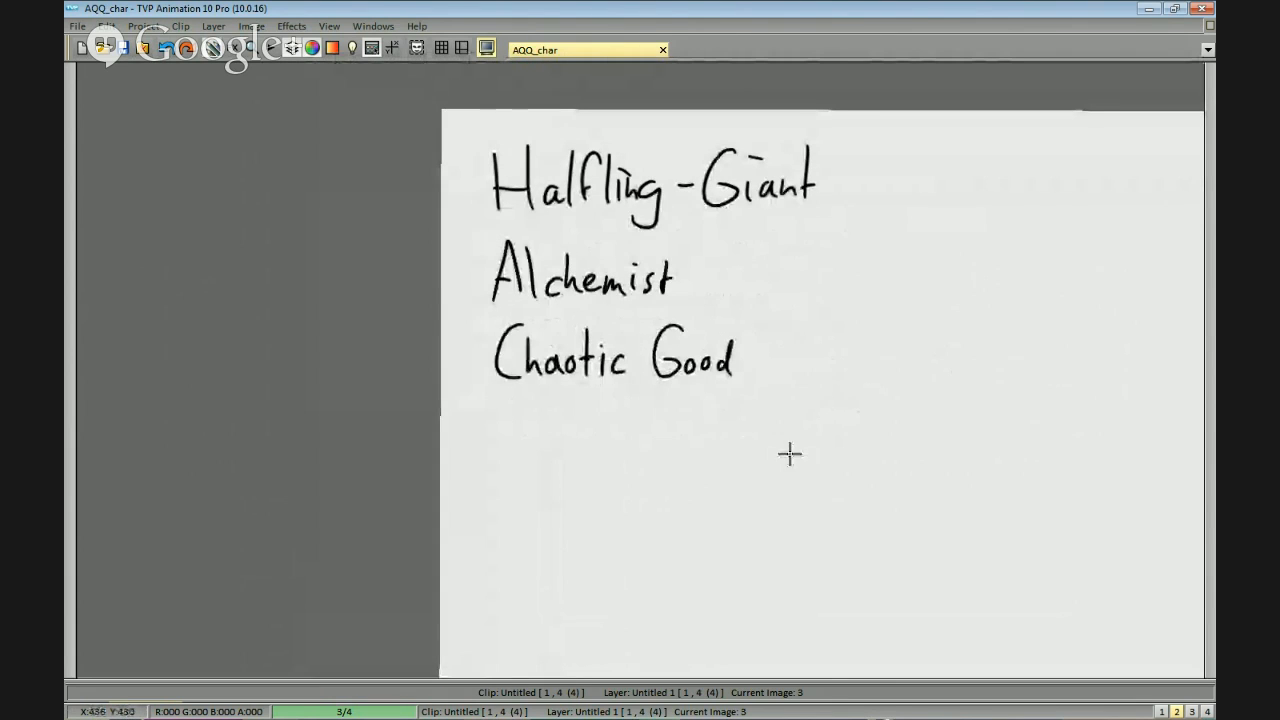
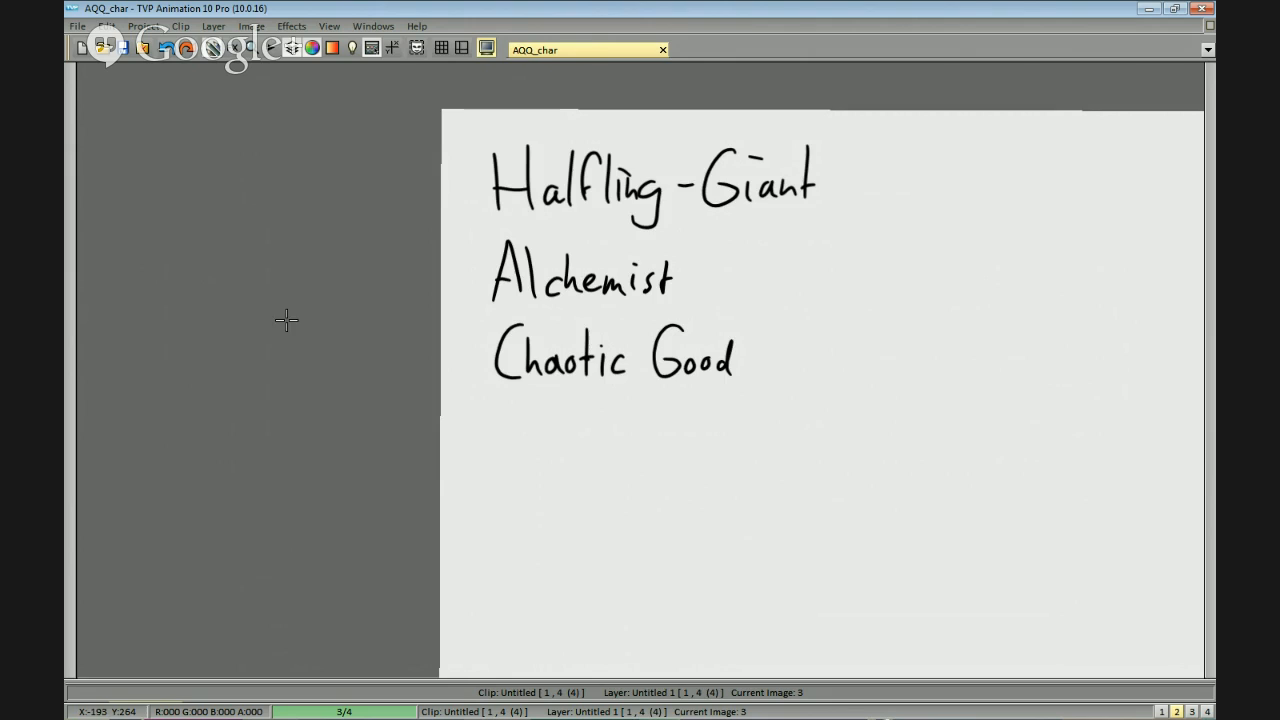
Handwrite "Drinking" below "Chaotic Good", leaving a gap between the two lines.
mouse_move(743, 449)
mouse_down()
mouse_move(866, 257)
mouse_move(877, 186)
mouse_move(768, 223)
mouse_move(717, 271)
mouse_up()
key(ctrl+z)
drag(707, 214, 707, 270)
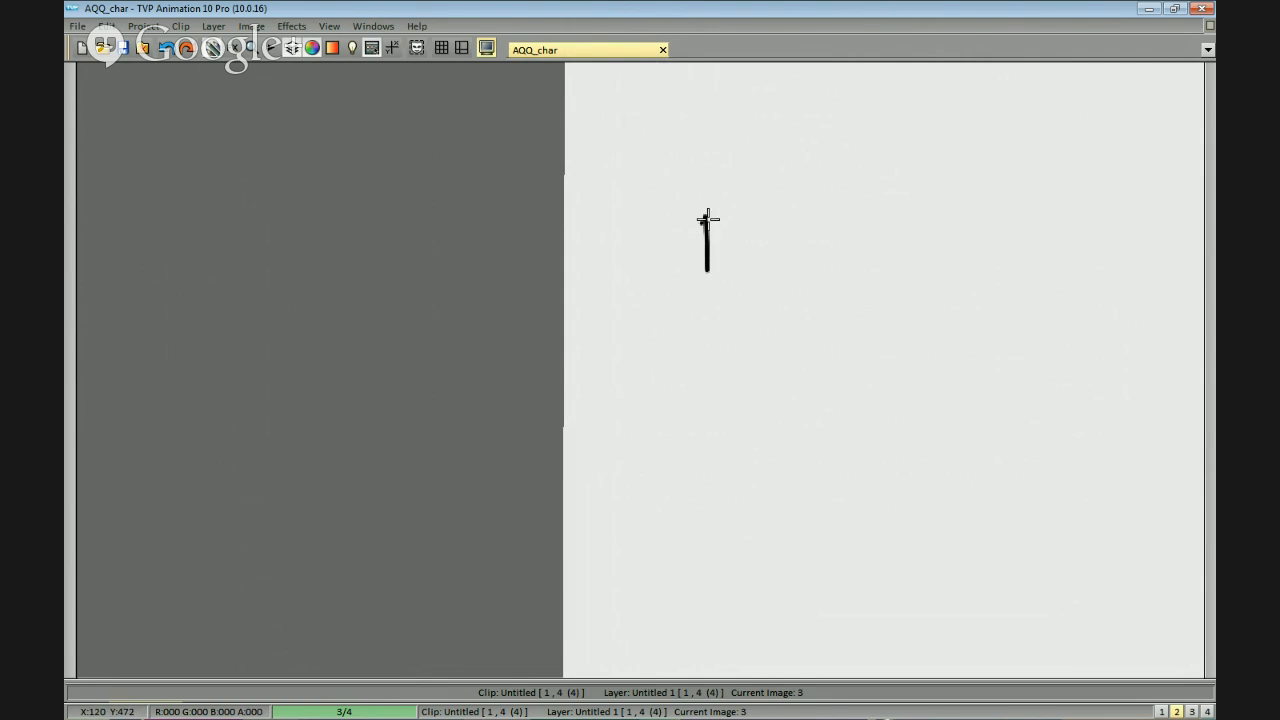
key(ctrl+z)
drag(674, 166, 674, 250)
key(ctrl+z)
mouse_move(682, 177)
mouse_down()
mouse_move(706, 228)
mouse_move(731, 209)
mouse_move(727, 241)
mouse_up()
drag(727, 211, 748, 236)
mouse_move(758, 211)
mouse_down()
mouse_move(761, 237)
mouse_move(796, 240)
mouse_up()
click(757, 191)
drag(800, 180, 801, 242)
mouse_move(824, 205)
mouse_down()
mouse_move(886, 263)
mouse_move(913, 237)
mouse_move(872, 273)
mouse_move(824, 264)
mouse_move(838, 250)
mouse_move(836, 292)
mouse_up()
drag(757, 321, 799, 294)
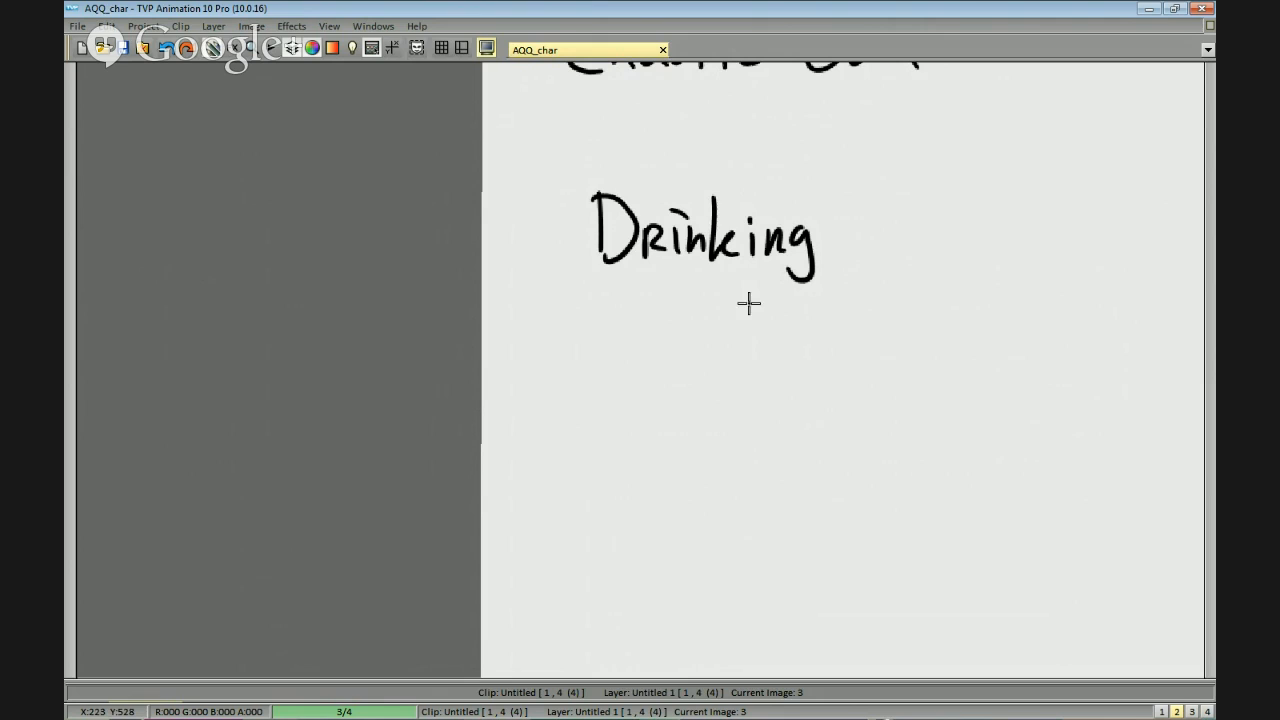
Handwrite "Artist" and "Archery" on two separate lines beneath "Drinking".
mouse_move(594, 350)
mouse_down()
mouse_move(612, 288)
mouse_move(631, 350)
mouse_up()
mouse_move(601, 330)
mouse_down()
mouse_move(658, 318)
mouse_move(680, 345)
mouse_up()
click(676, 308)
drag(673, 284, 694, 340)
drag(728, 311, 709, 338)
drag(742, 288, 741, 346)
drag(725, 313, 749, 312)
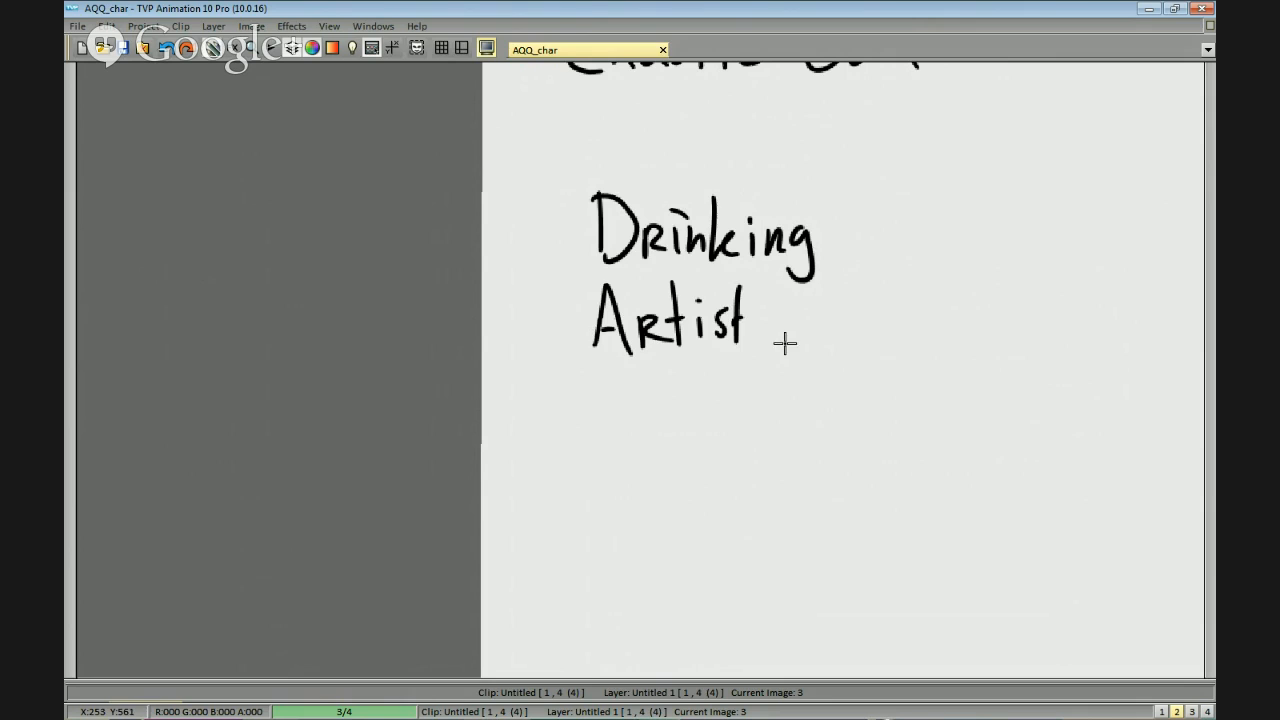
mouse_move(594, 420)
mouse_down()
mouse_move(642, 407)
mouse_move(709, 365)
mouse_move(716, 390)
mouse_move(759, 396)
mouse_move(774, 378)
mouse_move(817, 406)
mouse_up()
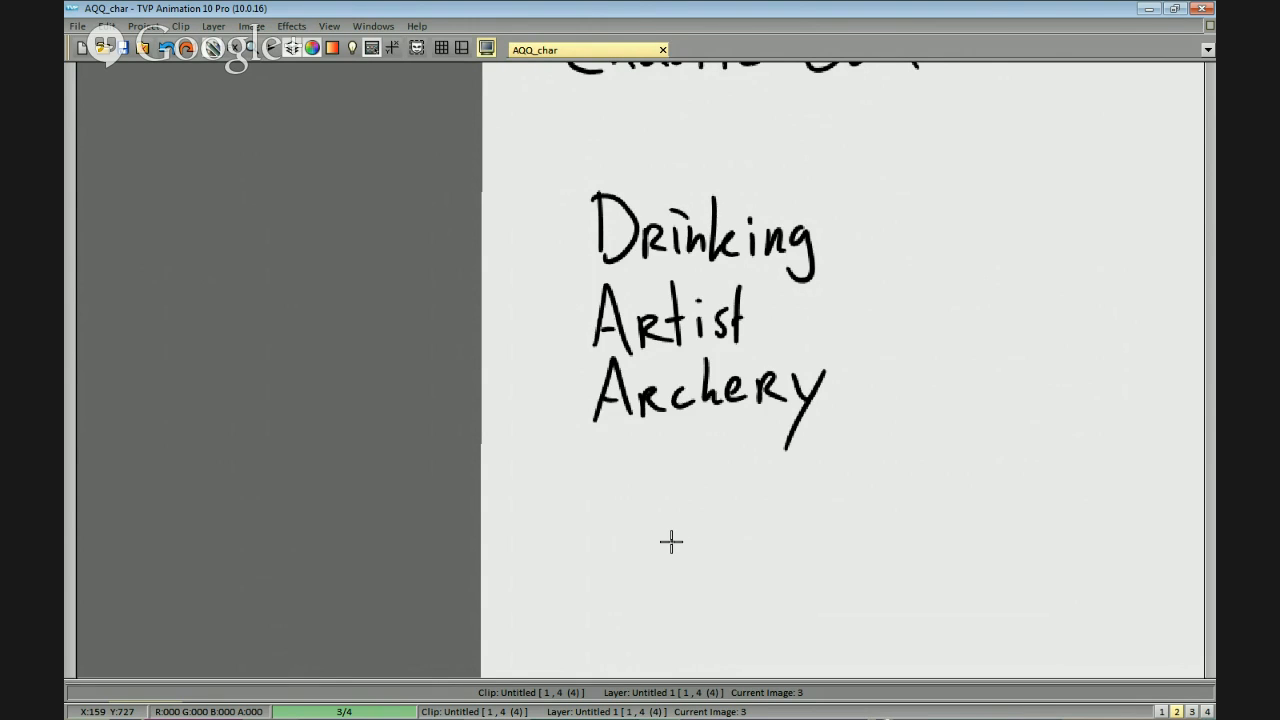
Handwrite "Woodworker" beneath "Archery".
mouse_move(600, 462)
mouse_down()
mouse_move(613, 513)
mouse_move(606, 483)
mouse_up()
key(ctrl+z)
mouse_move(648, 485)
mouse_down()
mouse_move(663, 512)
mouse_move(694, 492)
mouse_move(722, 510)
mouse_move(721, 487)
mouse_move(736, 516)
mouse_move(756, 490)
mouse_move(777, 492)
mouse_move(785, 512)
mouse_move(888, 490)
mouse_up()
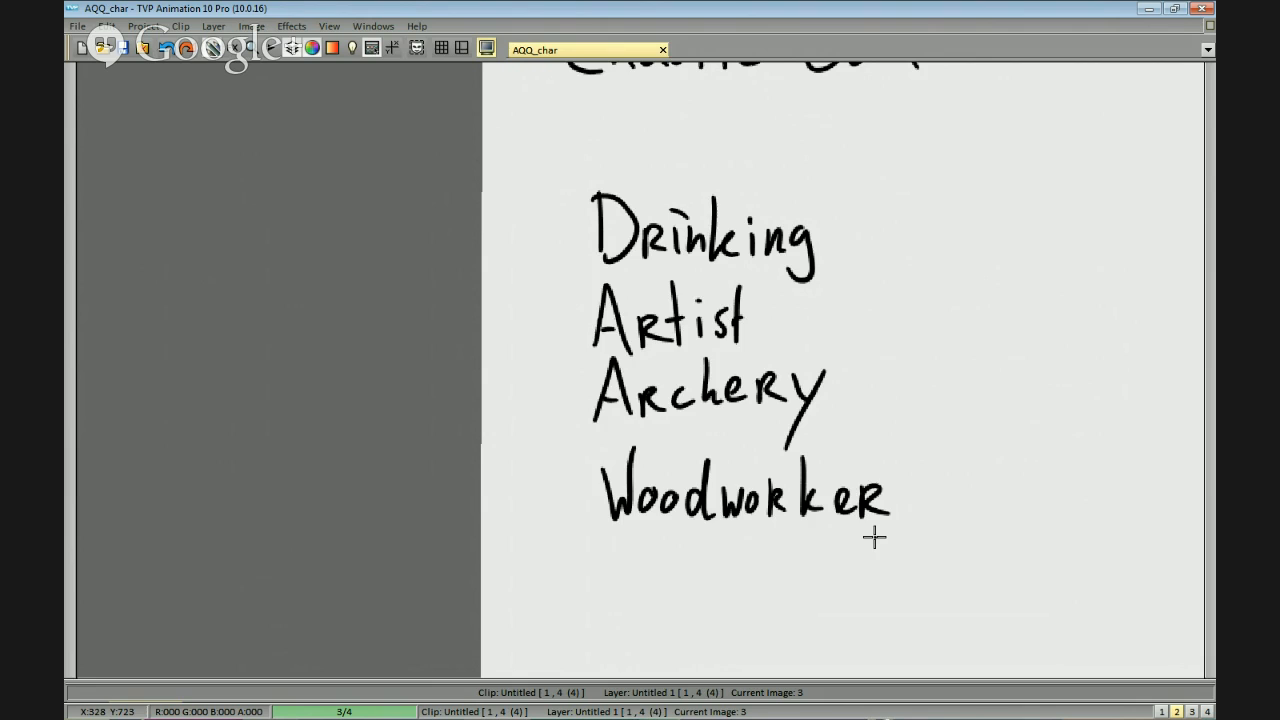
Handwrite "Necromancy" beneath "Woodworker" as the last entry of the skill list.
drag(874, 537, 881, 273)
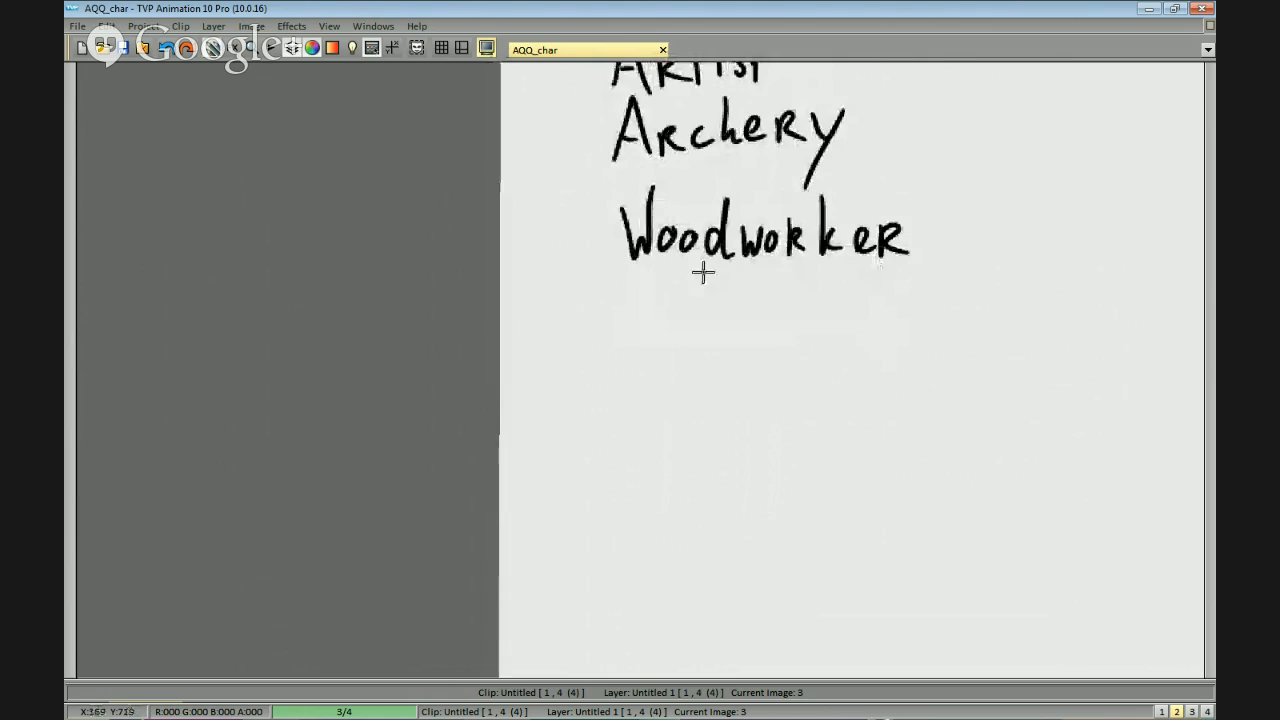
drag(709, 358, 724, 444)
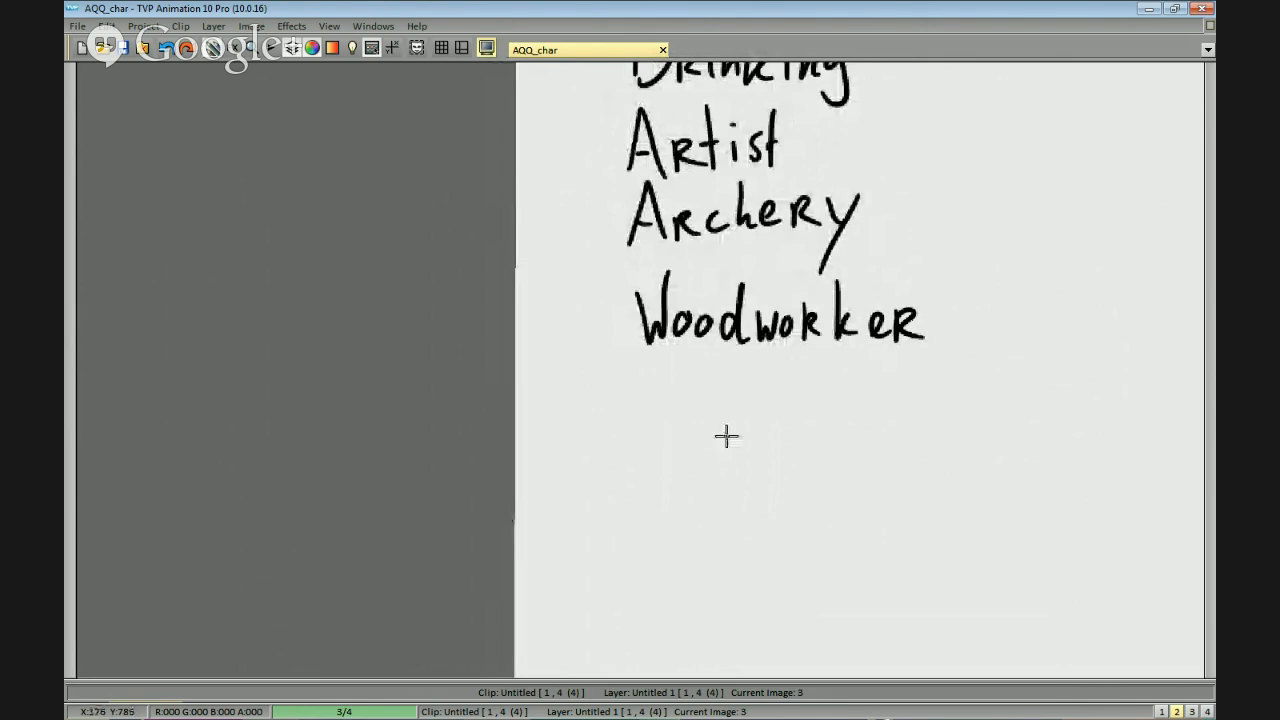
mouse_move(722, 380)
mouse_down()
mouse_move(720, 410)
mouse_move(723, 380)
mouse_move(659, 437)
mouse_up()
drag(659, 388, 684, 380)
key(ctrl+z)
mouse_move(689, 427)
mouse_down()
mouse_move(742, 426)
mouse_move(773, 434)
mouse_move(786, 408)
mouse_move(829, 430)
mouse_move(884, 441)
mouse_up()
drag(906, 414, 906, 478)
scroll(955, 412, down, 3)
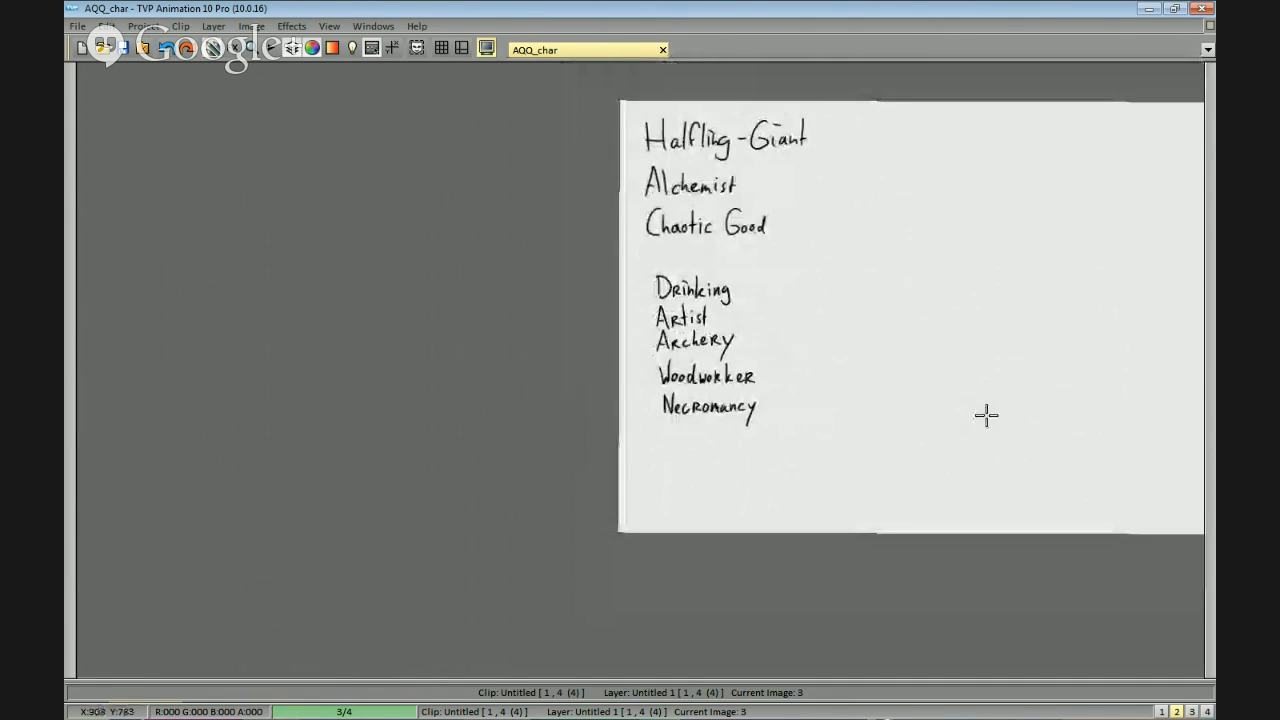
Switch to the Straw Poll results in Firefox, check the vote shares of the five skills, and return to the drawing page.
scroll(866, 409, up, 2)
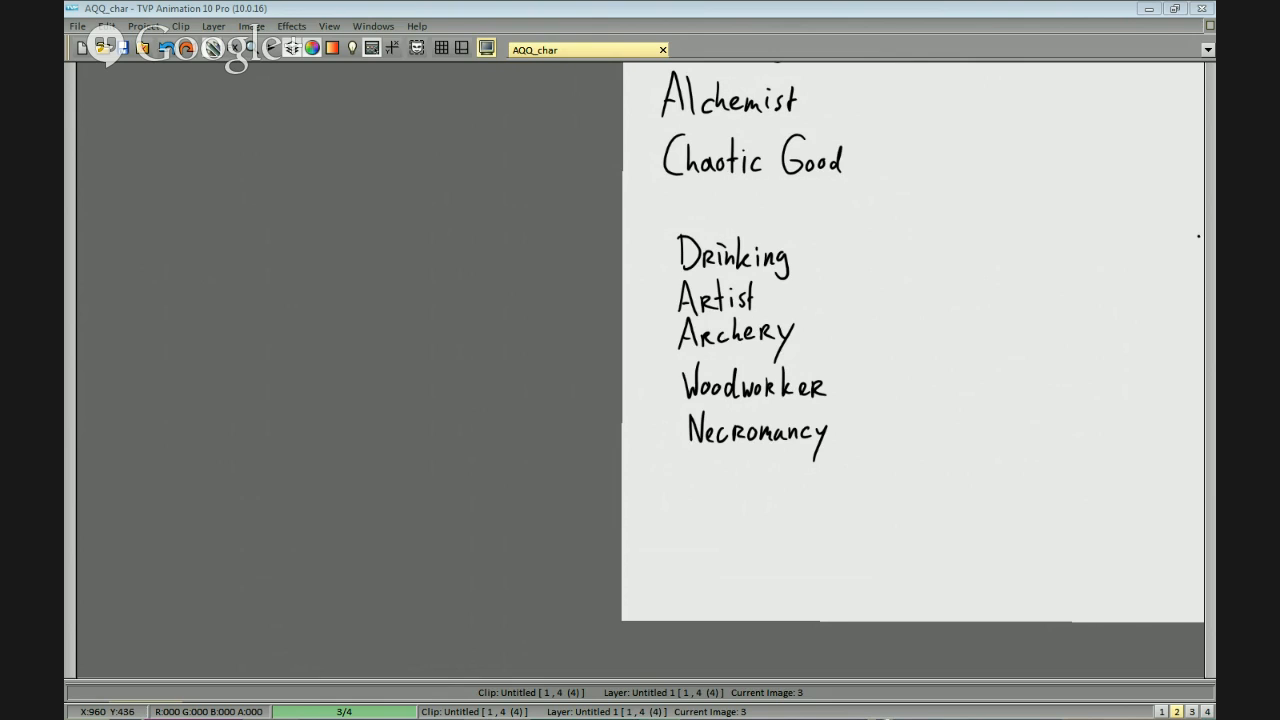
drag(891, 320, 780, 318)
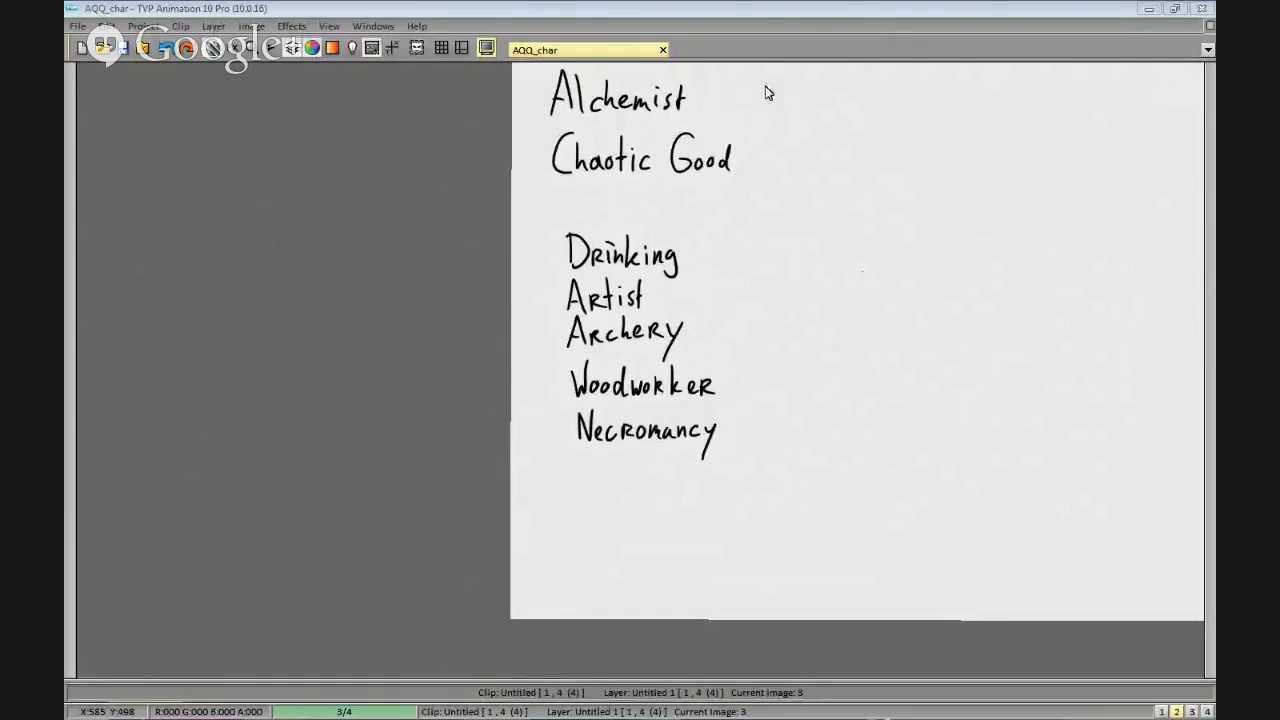
key(alt+Tab)
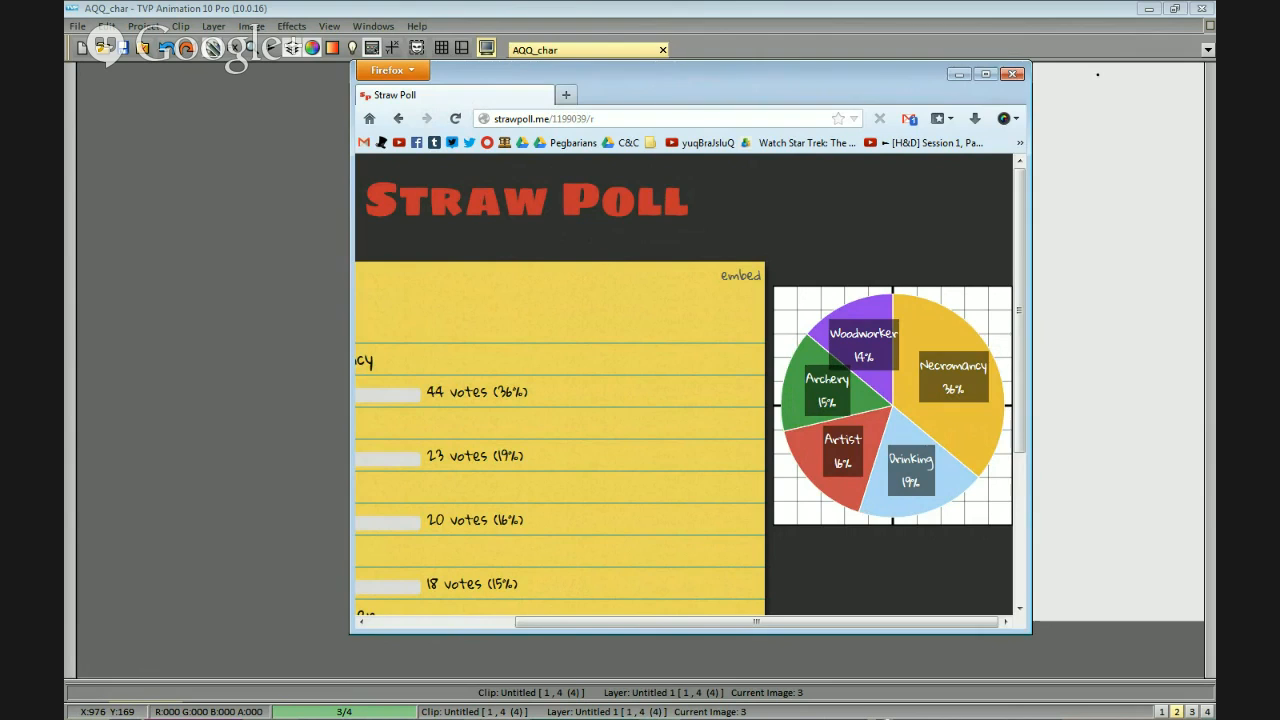
click(1097, 74)
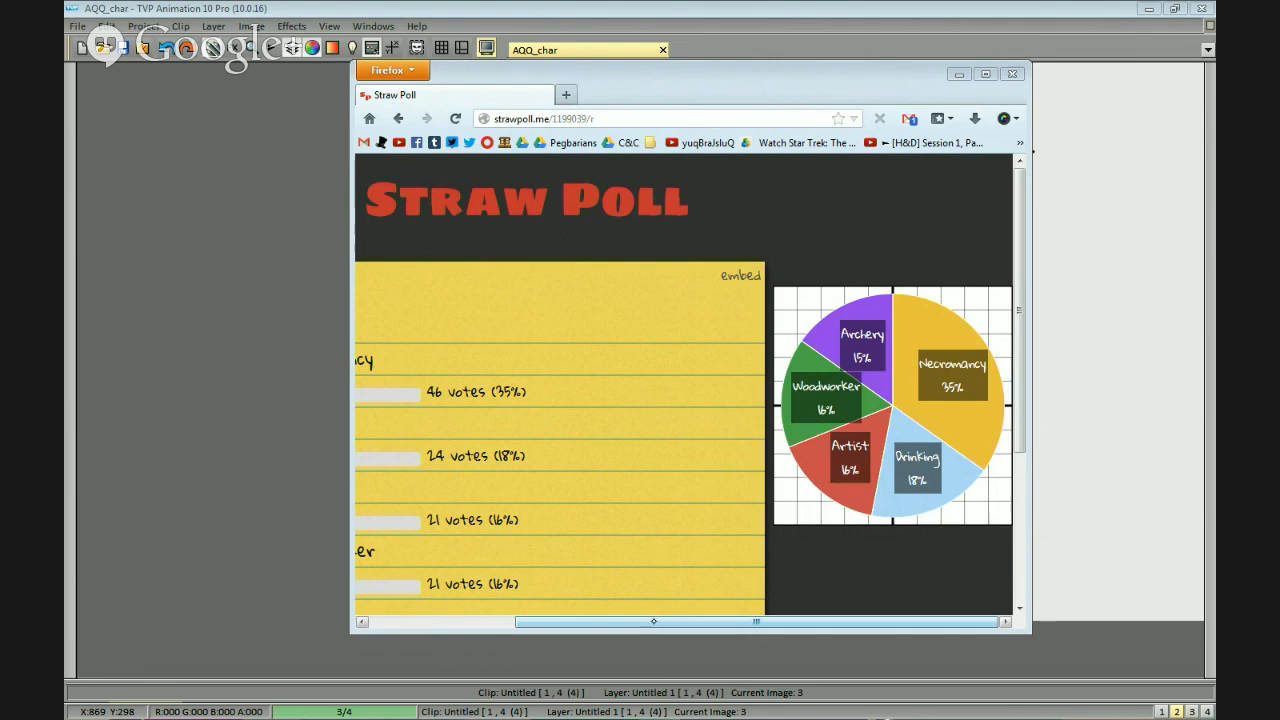
mouse_move(640, 622)
mouse_down()
mouse_move(537, 622)
mouse_move(648, 622)
mouse_up()
click(1109, 256)
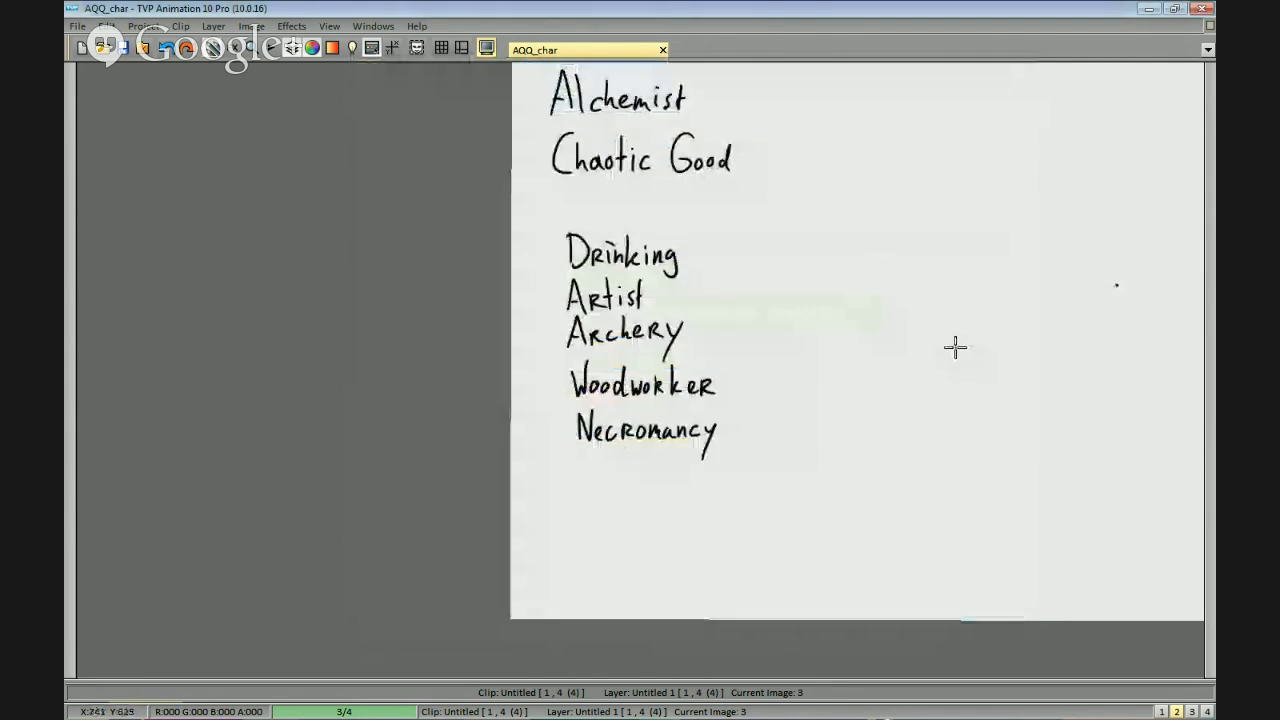
Erase "Drinking", "Artist", "Archery" and "Woodworker", plus the final "y" of "Necromancy".
mouse_move(735, 377)
mouse_down()
mouse_move(557, 251)
mouse_move(623, 360)
mouse_move(737, 374)
mouse_up()
mouse_move(1150, 281)
mouse_down()
mouse_move(1197, 253)
mouse_move(1154, 252)
mouse_up()
drag(791, 385, 777, 446)
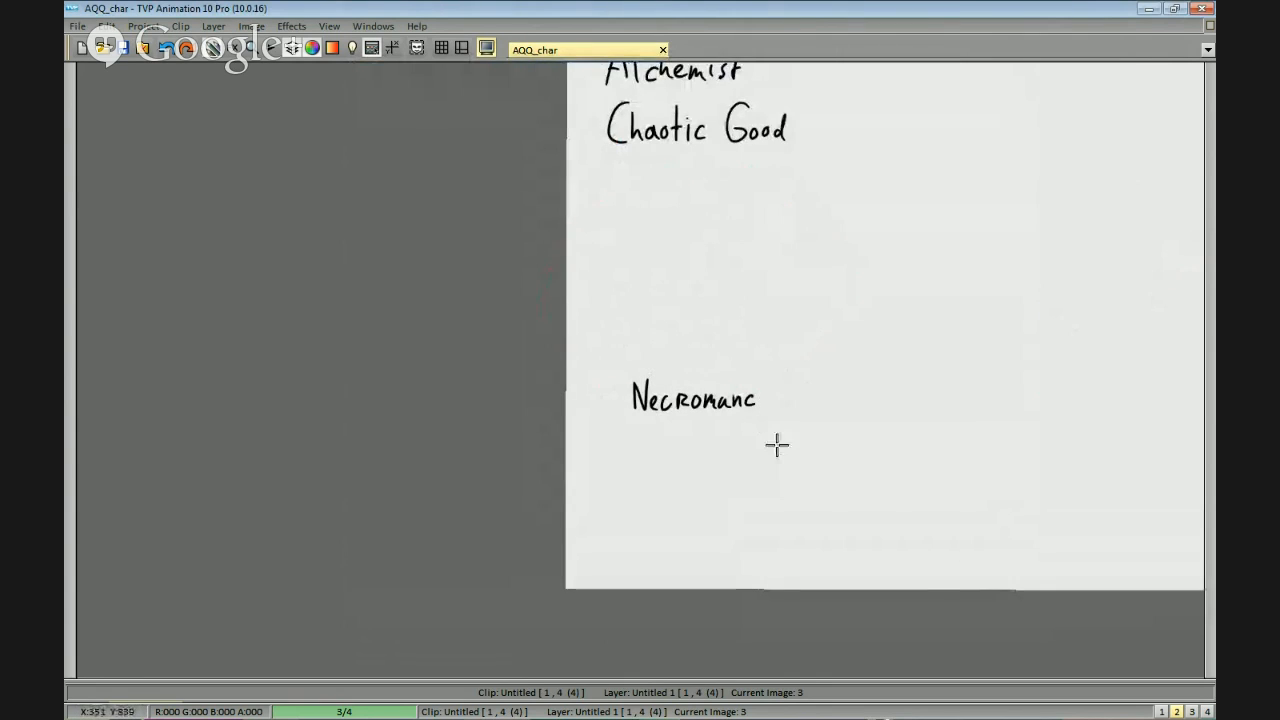
Handwrite "er" after "Necromanc" so the word reads "Necromancer".
scroll(820, 371, up, 1)
drag(820, 371, 763, 359)
scroll(749, 394, up, 1)
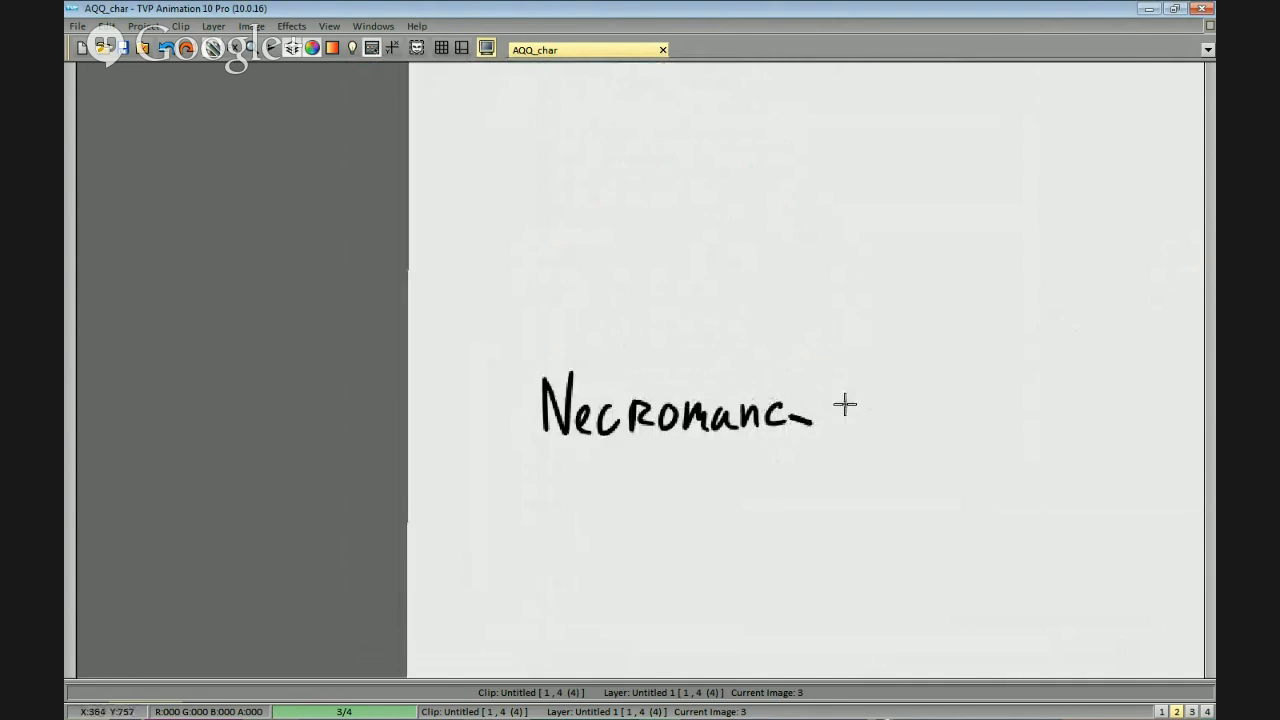
drag(794, 413, 834, 412)
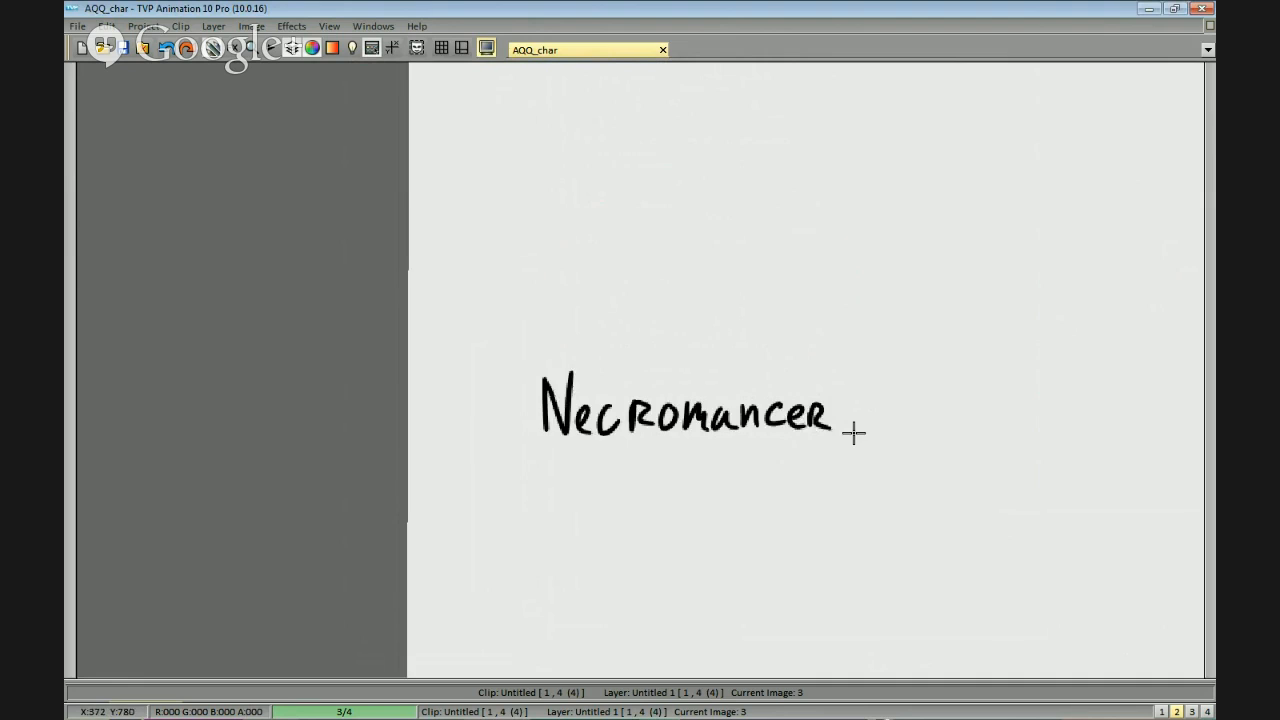
Move "Necromancer" beside "Alchemist" and draw a slash between the two words.
scroll(860, 420, down, 1)
mouse_move(712, 460)
mouse_down()
mouse_move(655, 342)
mouse_move(665, 458)
mouse_up()
drag(865, 316, 811, 620)
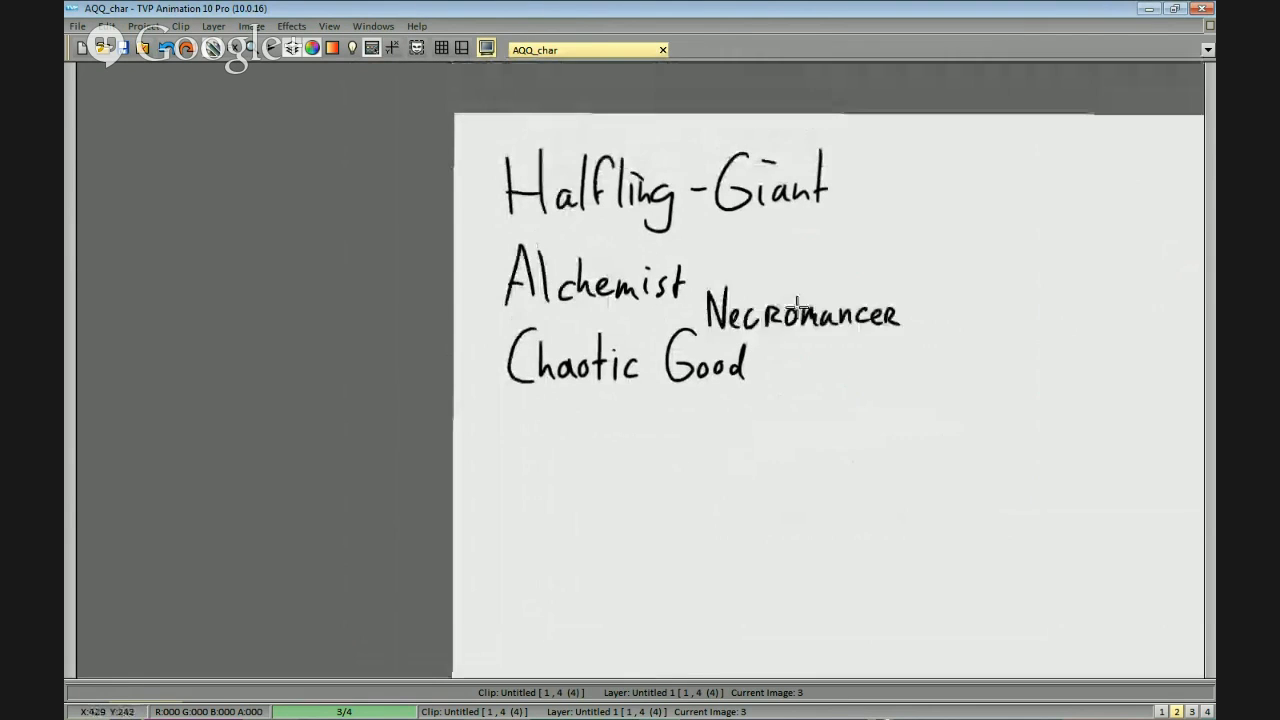
click(813, 283)
drag(727, 238, 684, 316)
scroll(770, 330, down, 1)
mouse_move(826, 337)
mouse_down()
mouse_move(869, 246)
mouse_move(886, 241)
mouse_move(838, 302)
mouse_move(891, 289)
mouse_move(880, 303)
mouse_move(973, 297)
mouse_move(1011, 331)
mouse_up()
scroll(884, 260, up, 1)
scroll(931, 306, down, 1)
drag(1006, 379, 968, 388)
mouse_move(1103, 423)
mouse_down()
mouse_move(967, 401)
mouse_move(963, 431)
mouse_up()
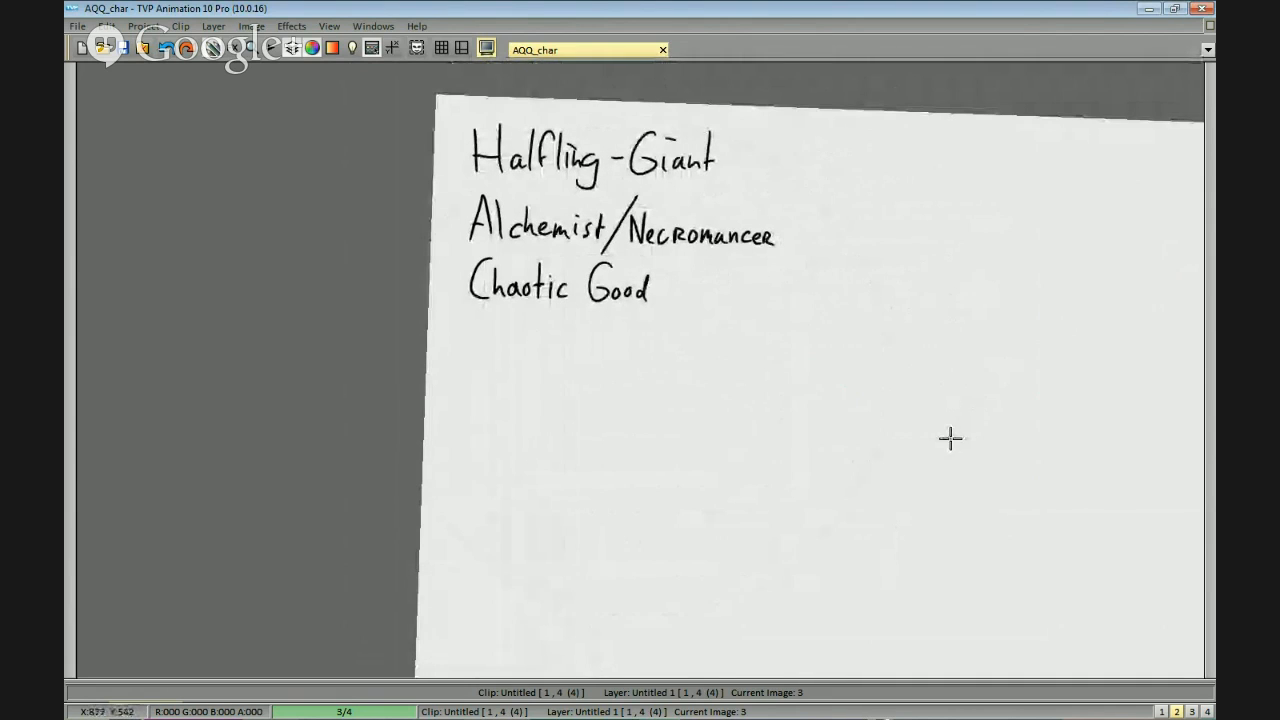
drag(833, 287, 881, 326)
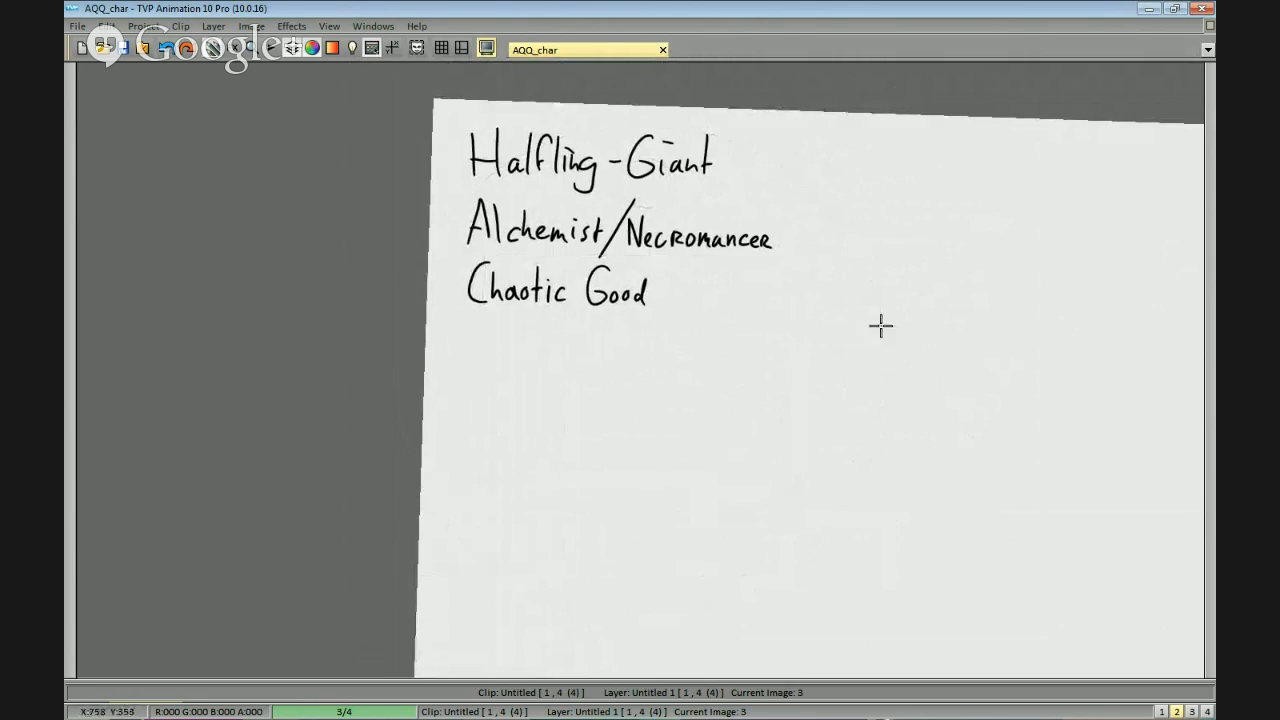
drag(834, 403, 852, 388)
scroll(852, 388, down, 1)
scroll(852, 388, up, 1)
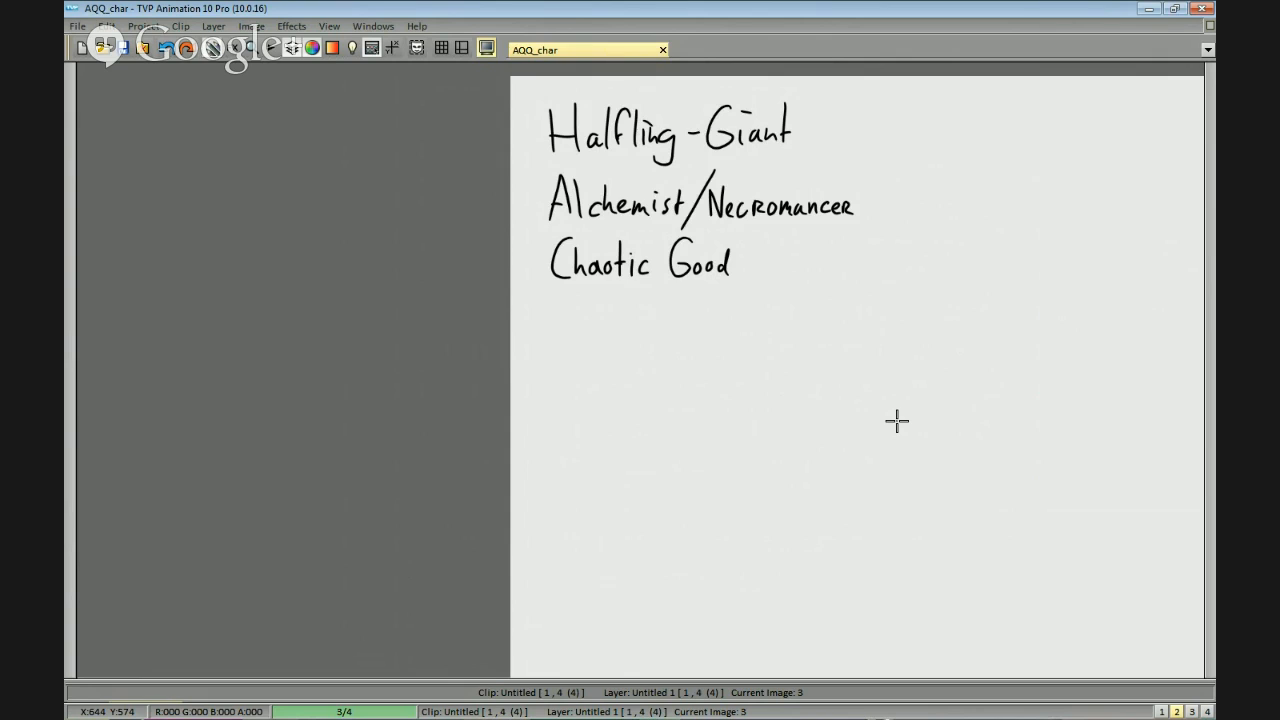
scroll(871, 323, down, 3)
scroll(826, 346, up, 2)
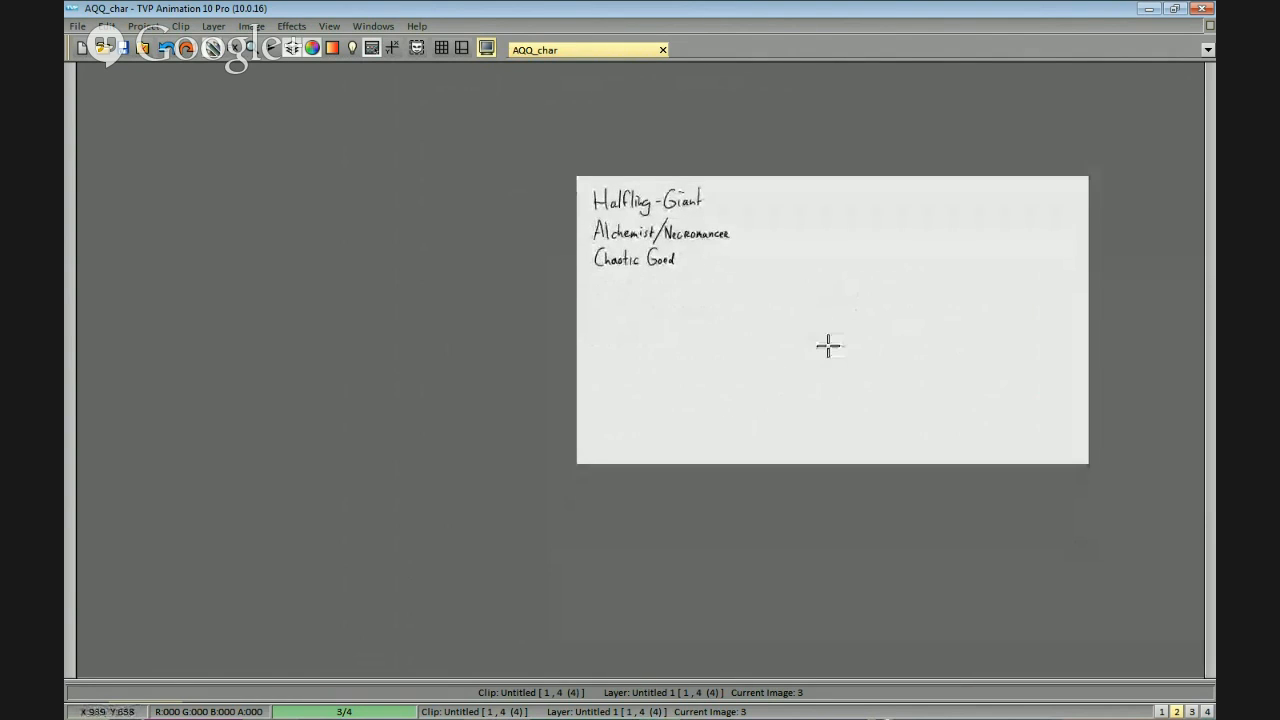
Pick up the four backstory lines from "Dad" to "Village attacked by GOATS!" on the previous page, then restore that page's original notes.
mouse_move(842, 291)
mouse_down()
mouse_move(788, 337)
mouse_move(830, 304)
mouse_up()
key(Left)
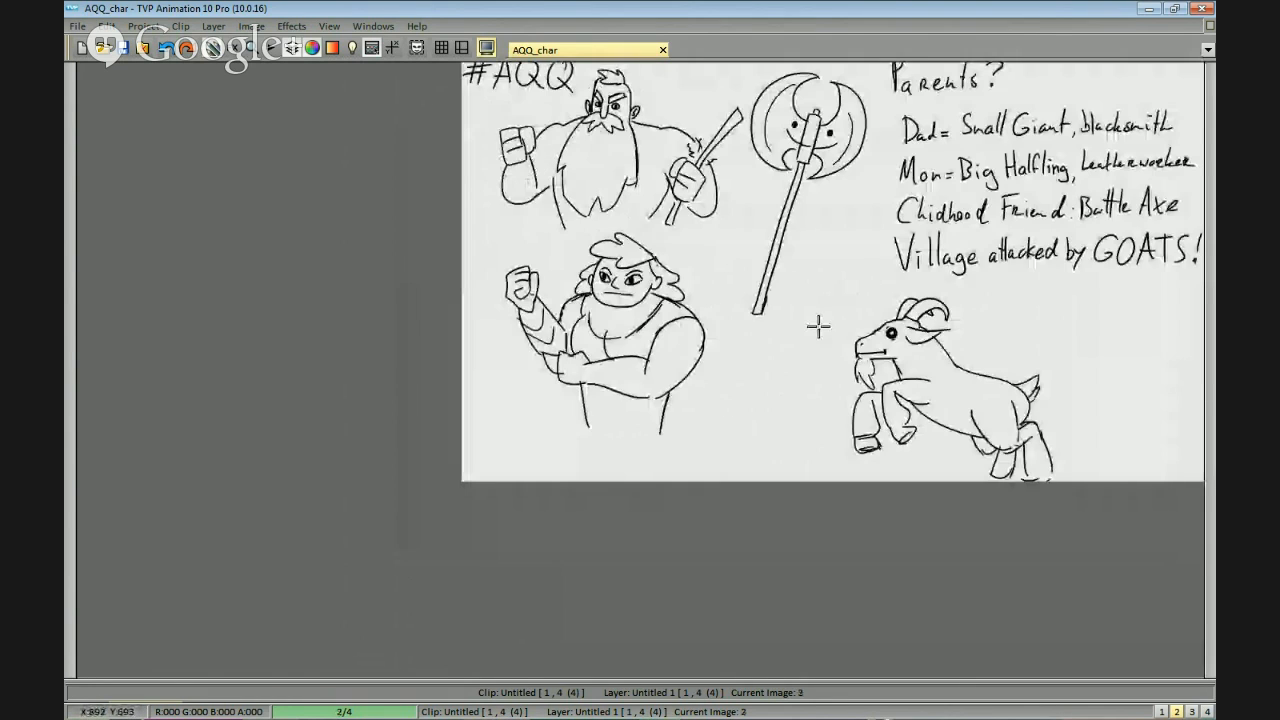
scroll(953, 285, down, 2)
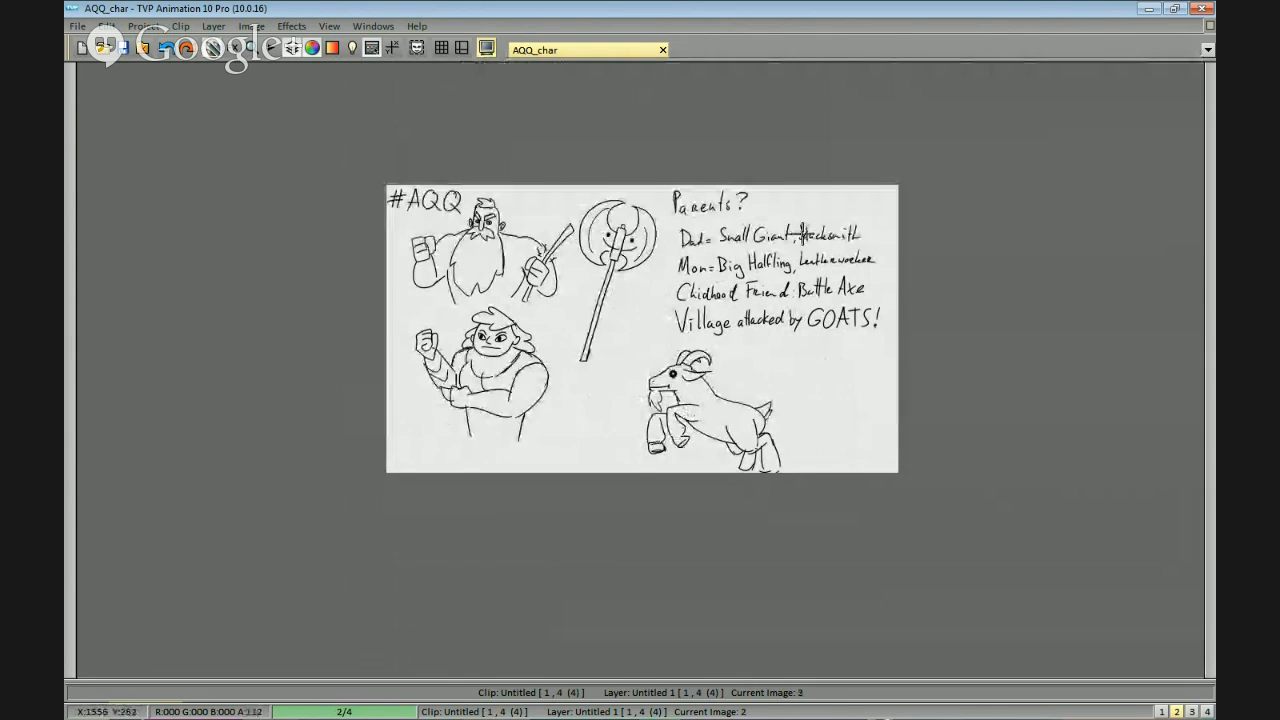
scroll(802, 236, up, 1)
drag(757, 129, 745, 189)
mouse_move(677, 143)
mouse_down()
mouse_move(677, 208)
mouse_move(672, 170)
mouse_up()
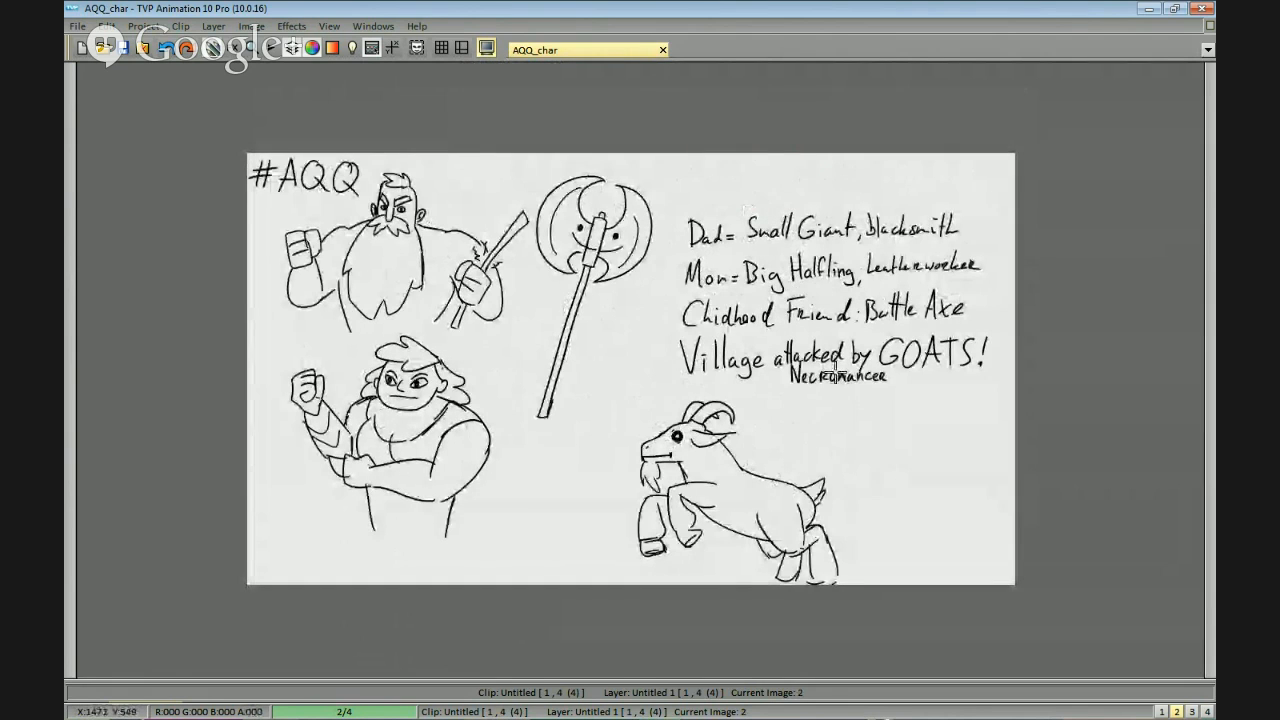
key(Escape)
mouse_move(666, 366)
mouse_down()
mouse_move(857, 389)
mouse_move(665, 212)
mouse_move(662, 285)
mouse_up()
key(ctrl+z)
Place the four picked-up backstory lines in the upper-right area of the Halfling-Giant page.
key(Right)
drag(462, 375, 628, 340)
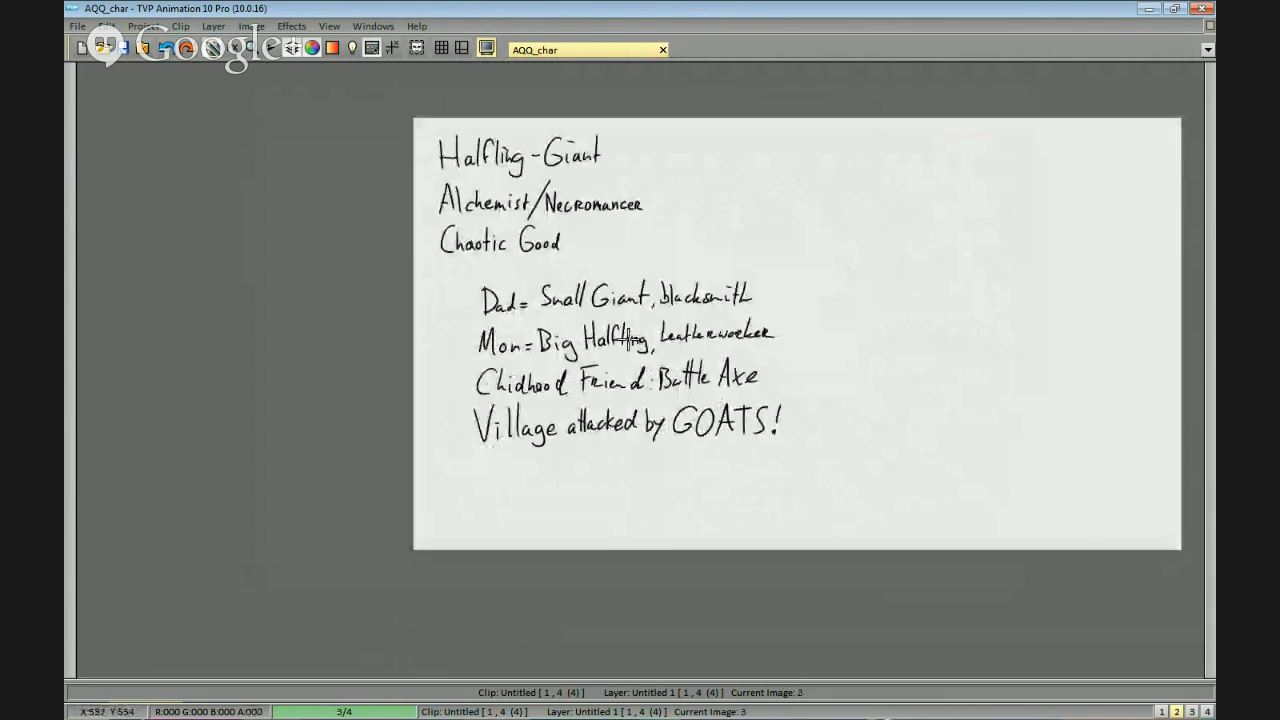
drag(1018, 206, 938, 214)
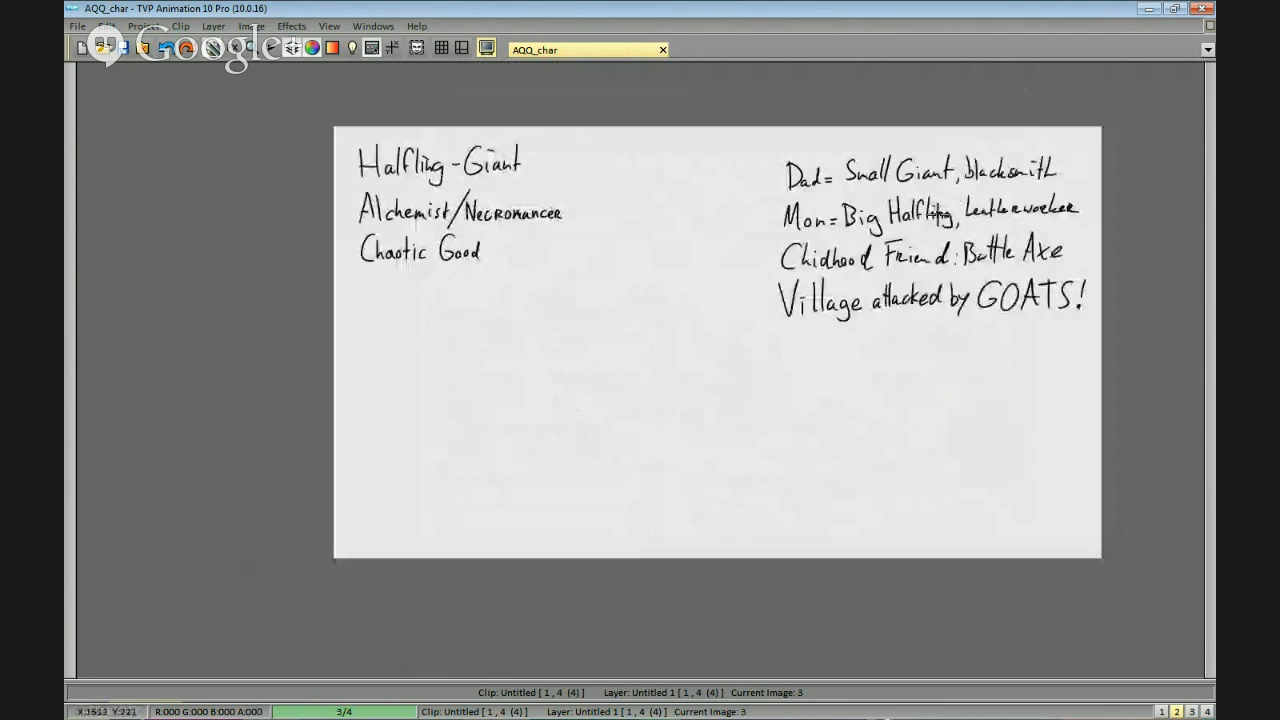
click(949, 198)
drag(775, 397, 796, 369)
key(Escape)
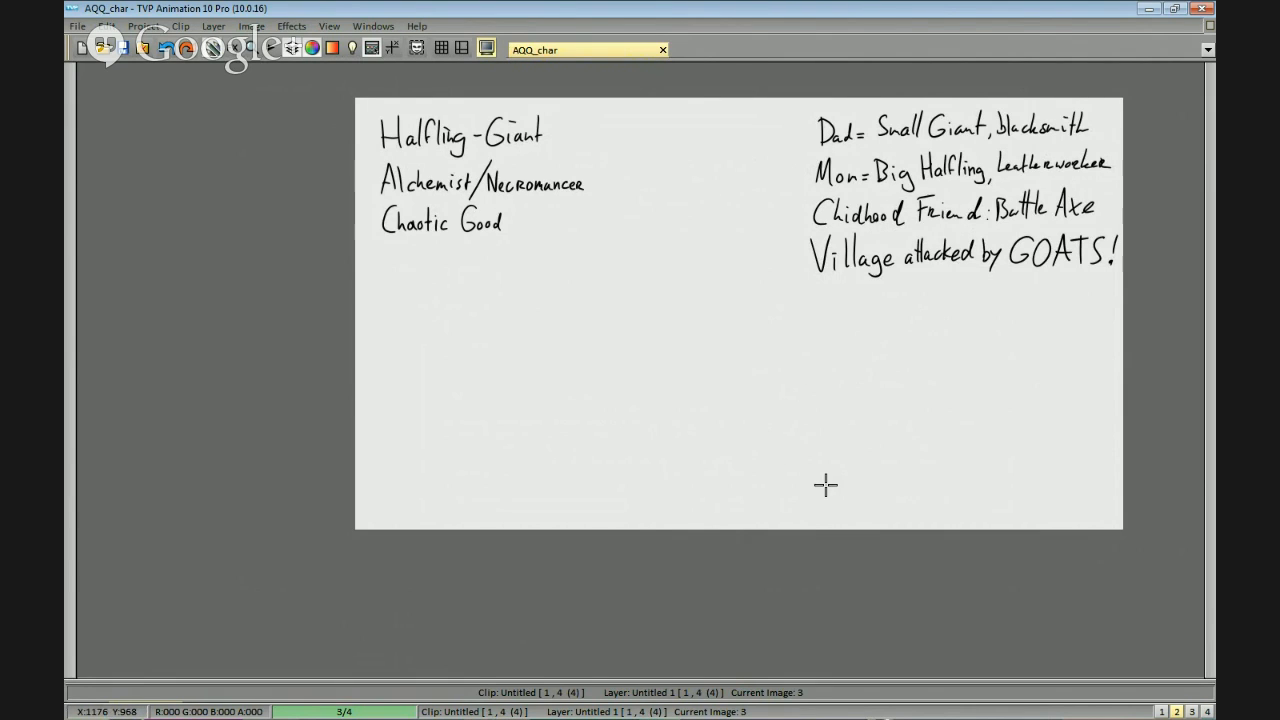
Examine the character traits and the backstory notes on the Halfling-Giant page up close.
scroll(702, 260, up, 4)
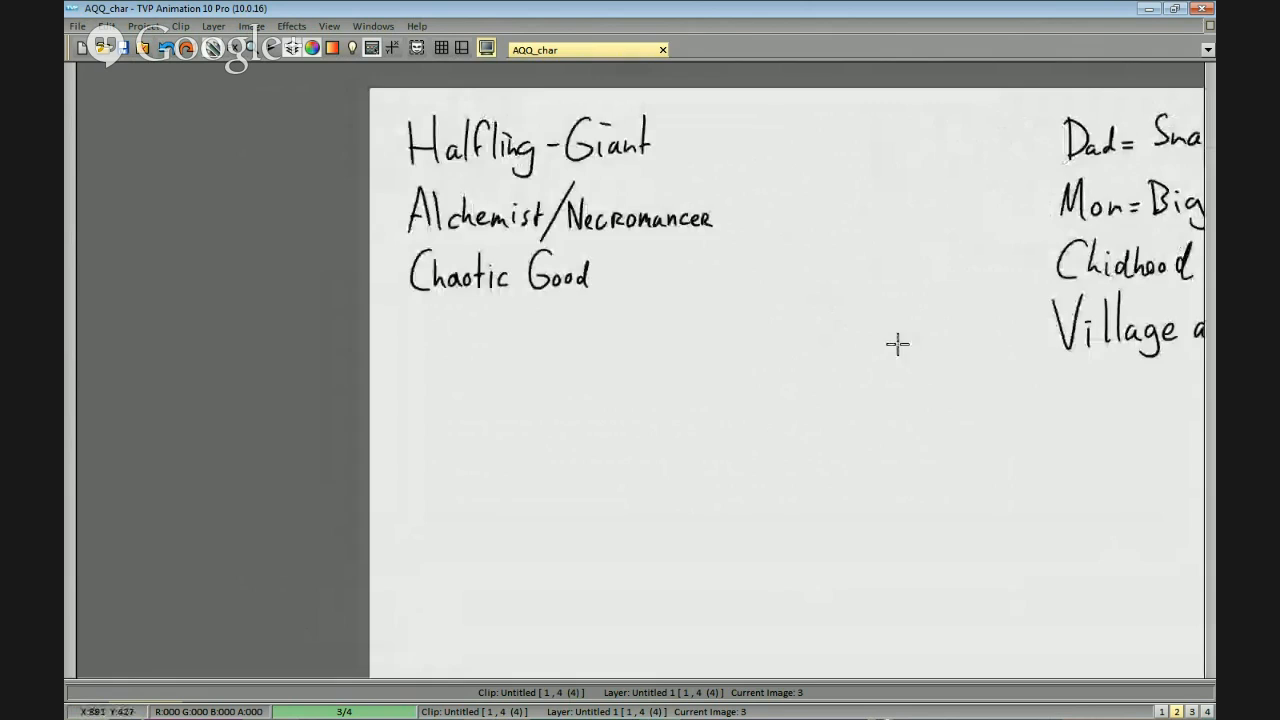
scroll(865, 252, up, 1)
drag(897, 320, 770, 286)
scroll(926, 280, down, 2)
drag(1178, 281, 803, 281)
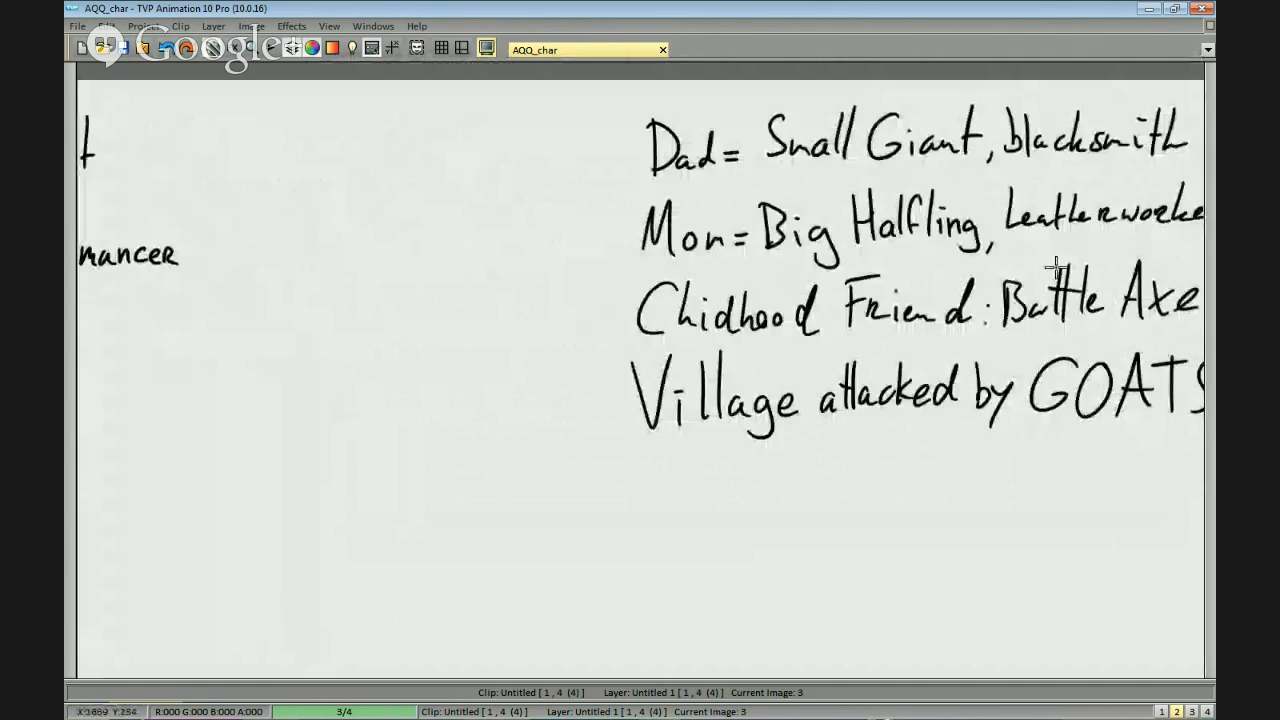
drag(1056, 267, 926, 262)
scroll(795, 270, down, 1)
drag(667, 282, 1010, 328)
scroll(900, 325, up, 1)
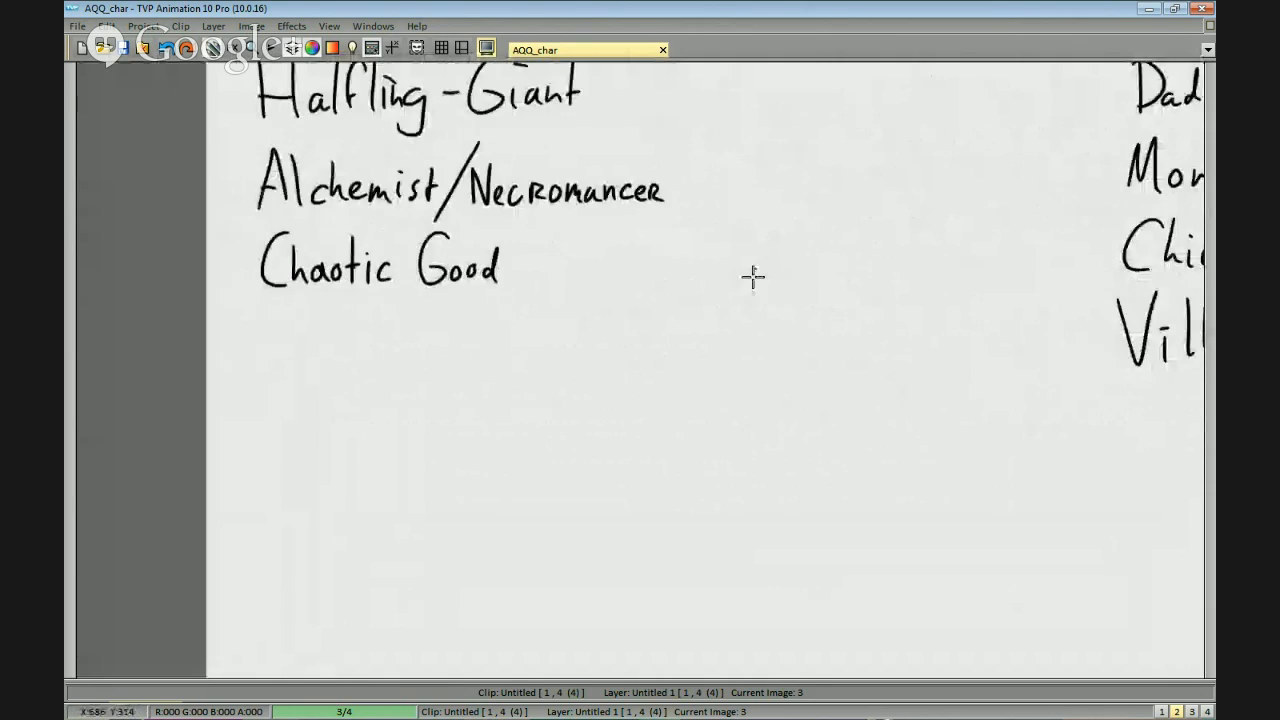
drag(753, 277, 823, 308)
drag(822, 216, 866, 231)
scroll(835, 190, down, 1)
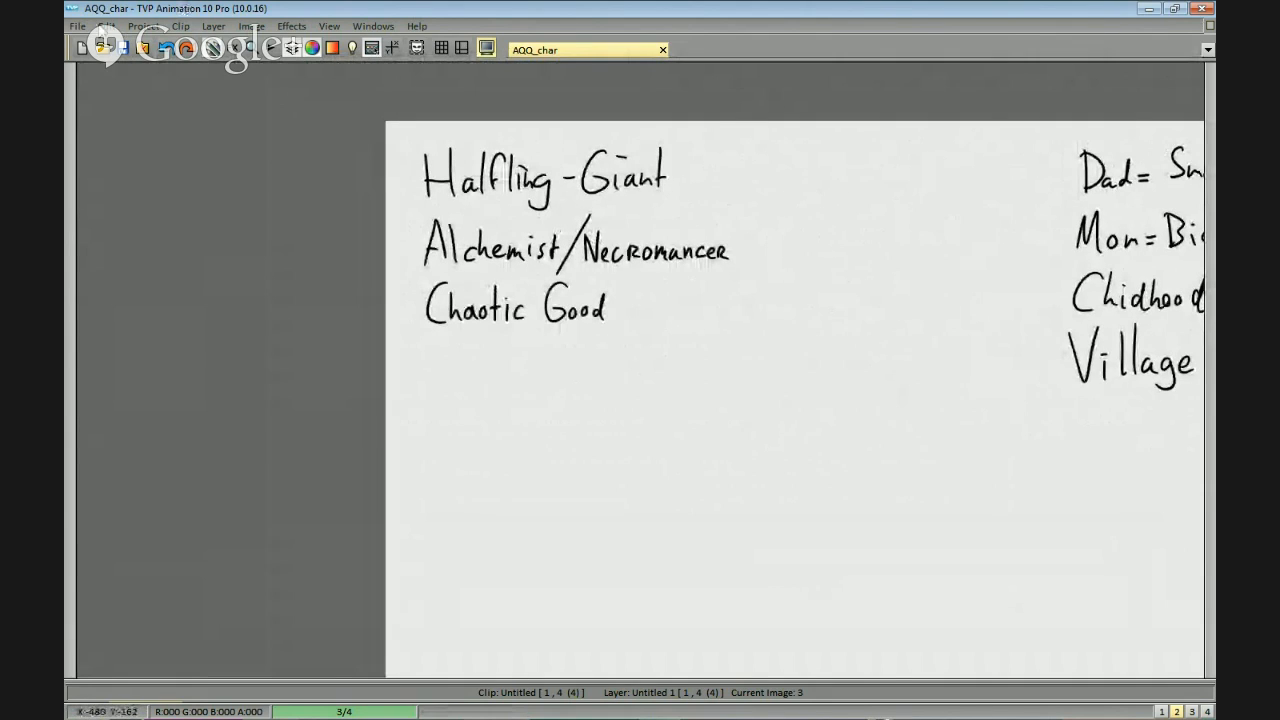
Open the project Desiderium_character.tvpp from the AQQ folder and zoom in on its character sketches and coloured turnaround reference.
click(77, 26)
click(93, 55)
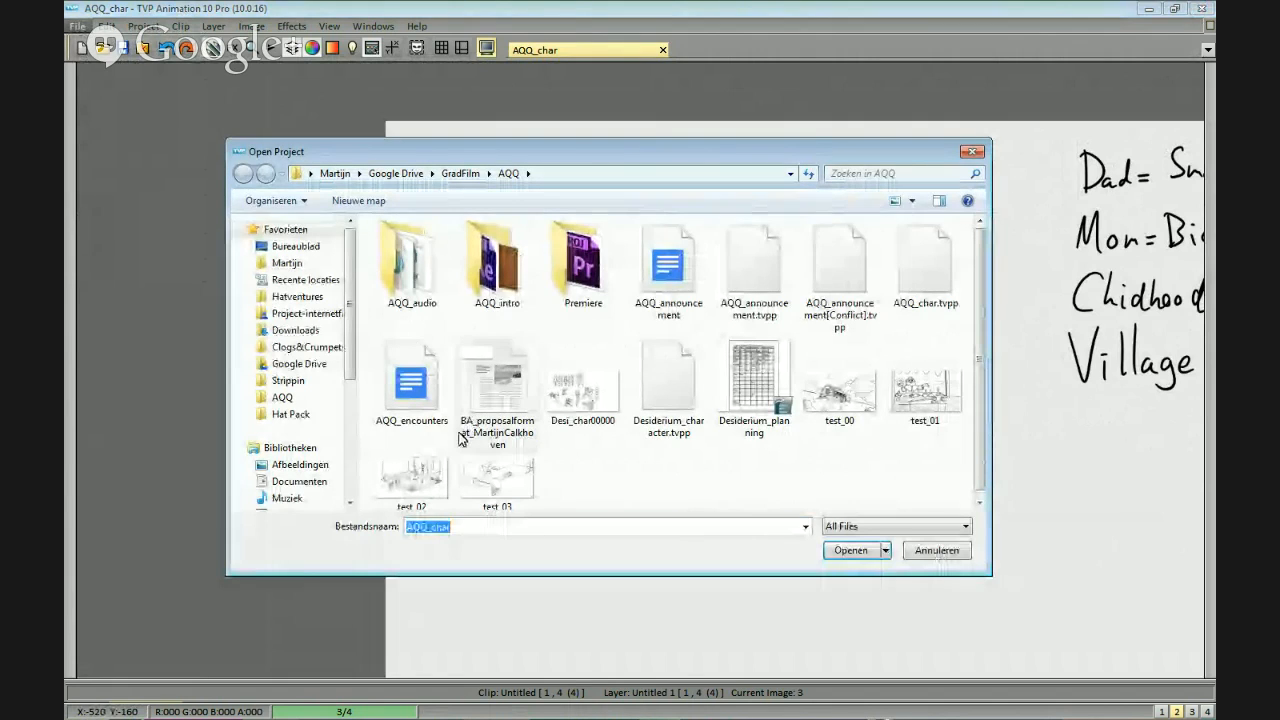
click(643, 390)
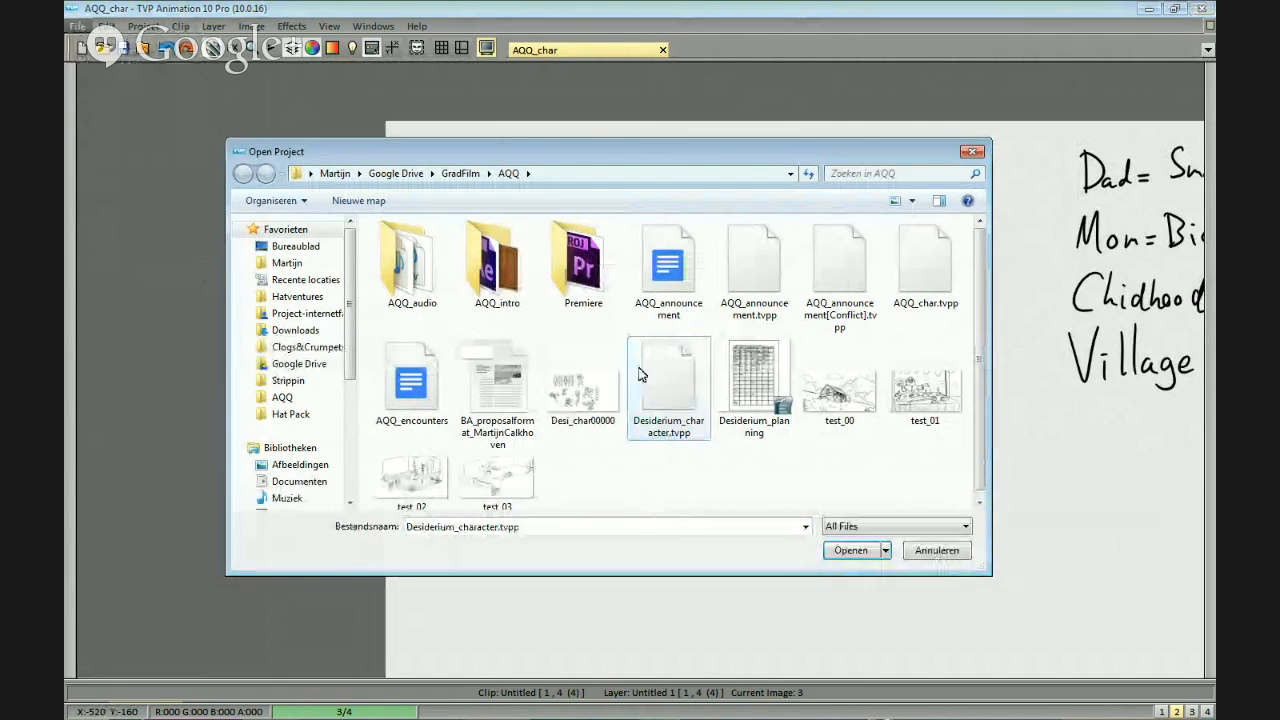
double_click(650, 390)
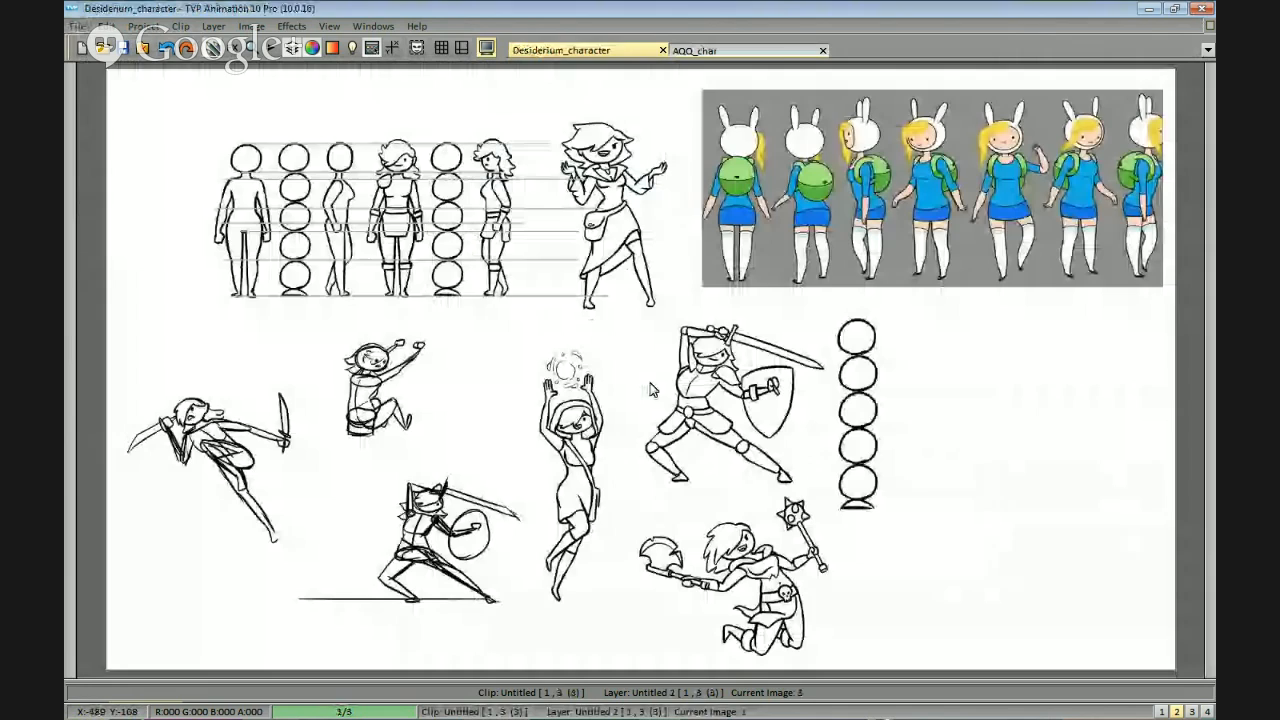
drag(981, 194, 907, 279)
scroll(860, 320, up, 1)
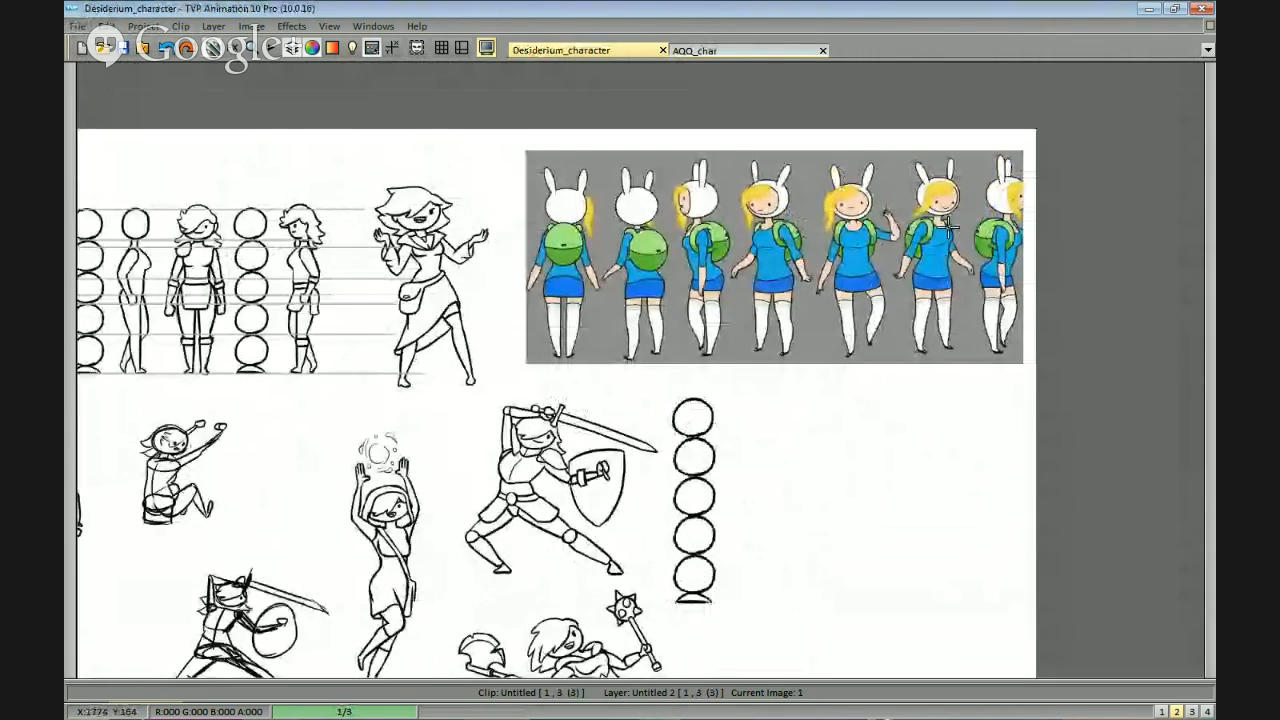
Examine the coloured turnaround reference of the character with bunny ears and green backpack, from back view to side view.
drag(606, 307, 837, 292)
drag(1189, 334, 944, 378)
scroll(944, 378, up, 4)
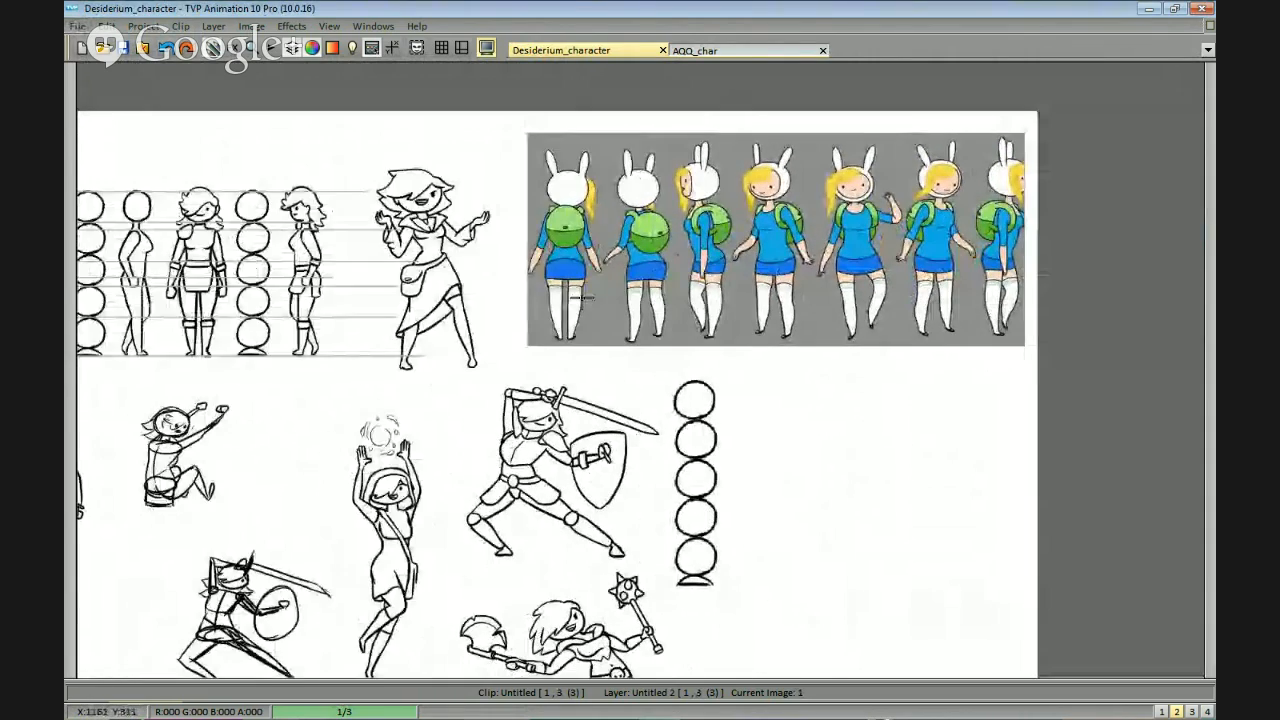
scroll(860, 316, up, 2)
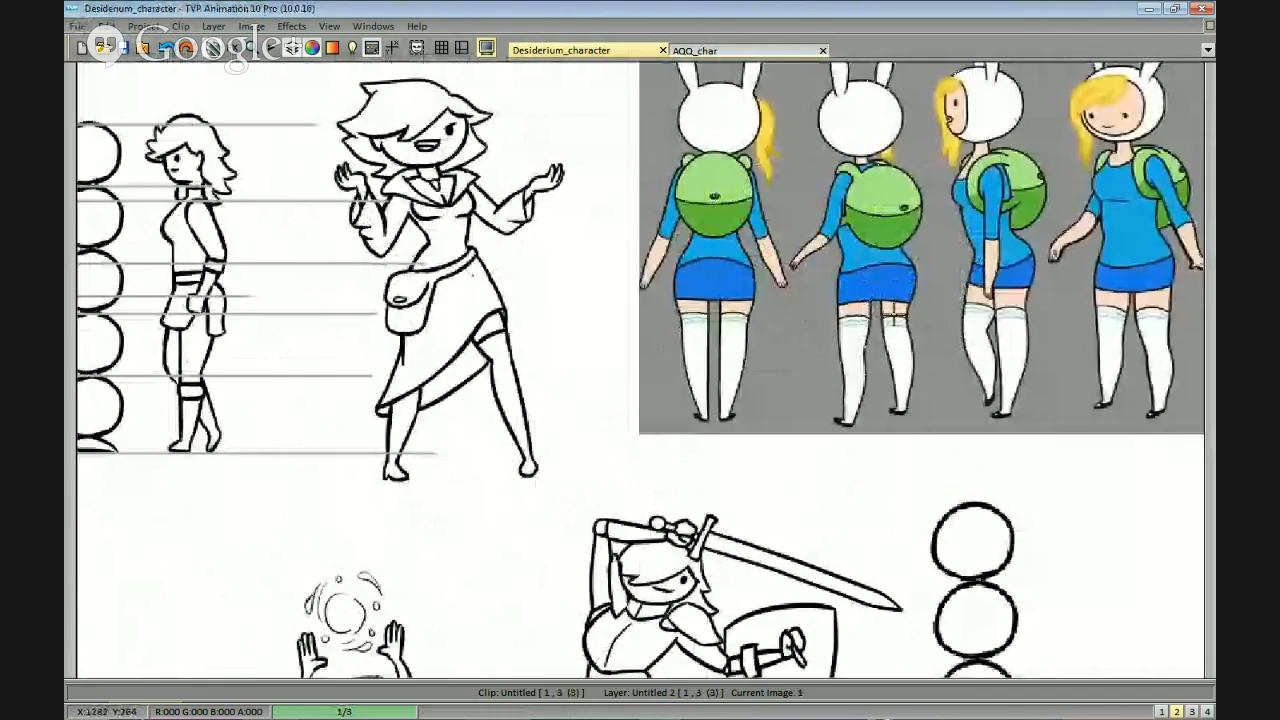
scroll(882, 319, down, 4)
scroll(860, 330, up, 4)
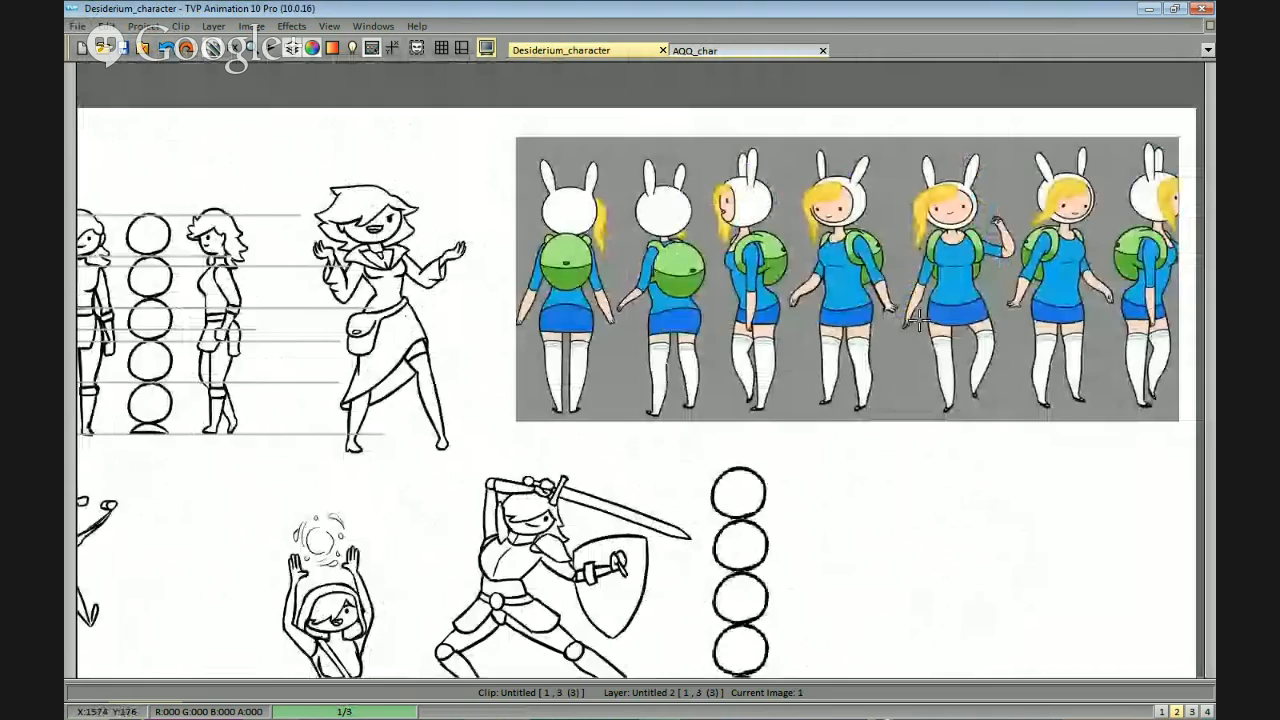
drag(592, 379, 733, 349)
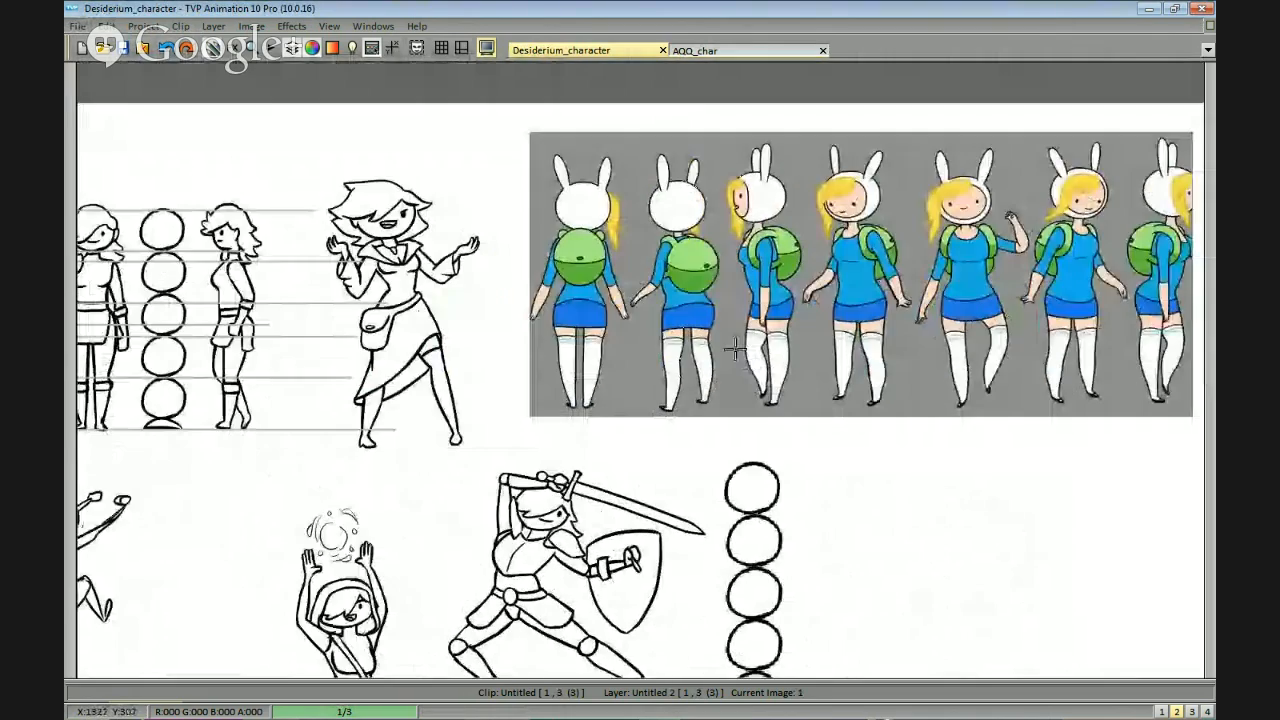
drag(1019, 283, 850, 302)
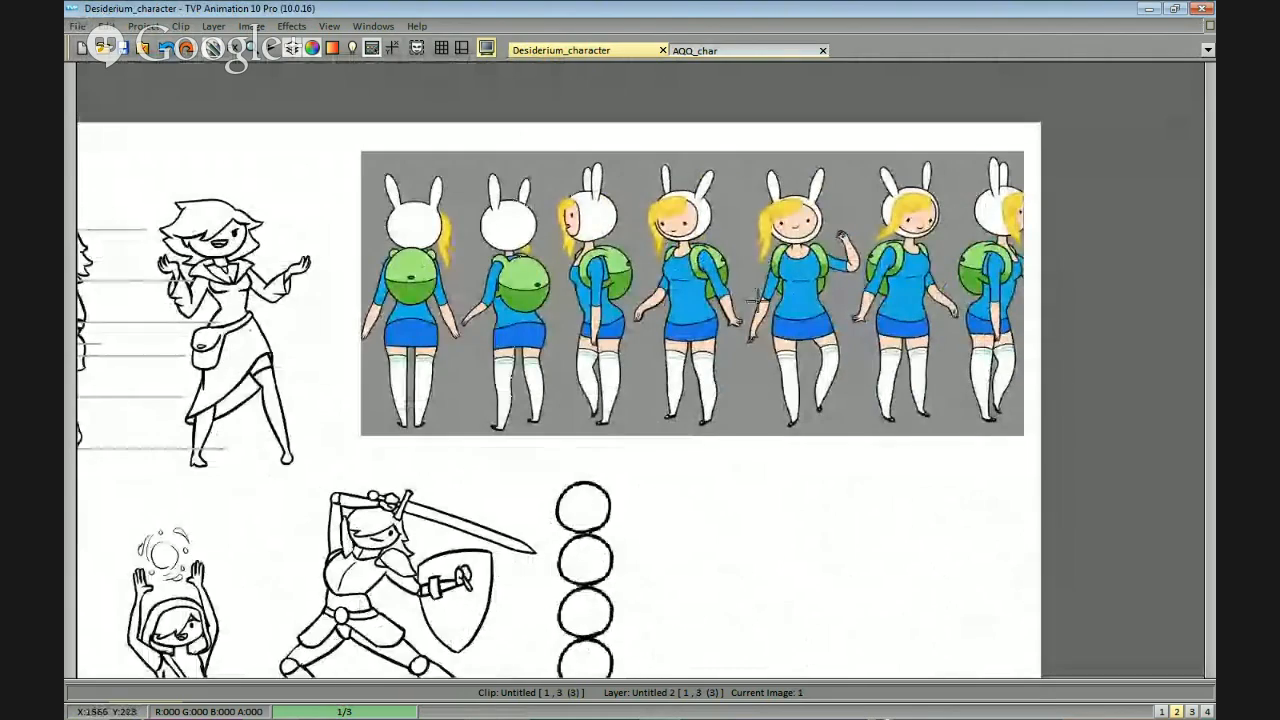
drag(498, 411, 971, 337)
drag(863, 358, 820, 294)
Compare the body proportion charts and the standing robed woman with the coloured turnaround reference beside them.
scroll(954, 354, down, 1)
scroll(888, 315, up, 1)
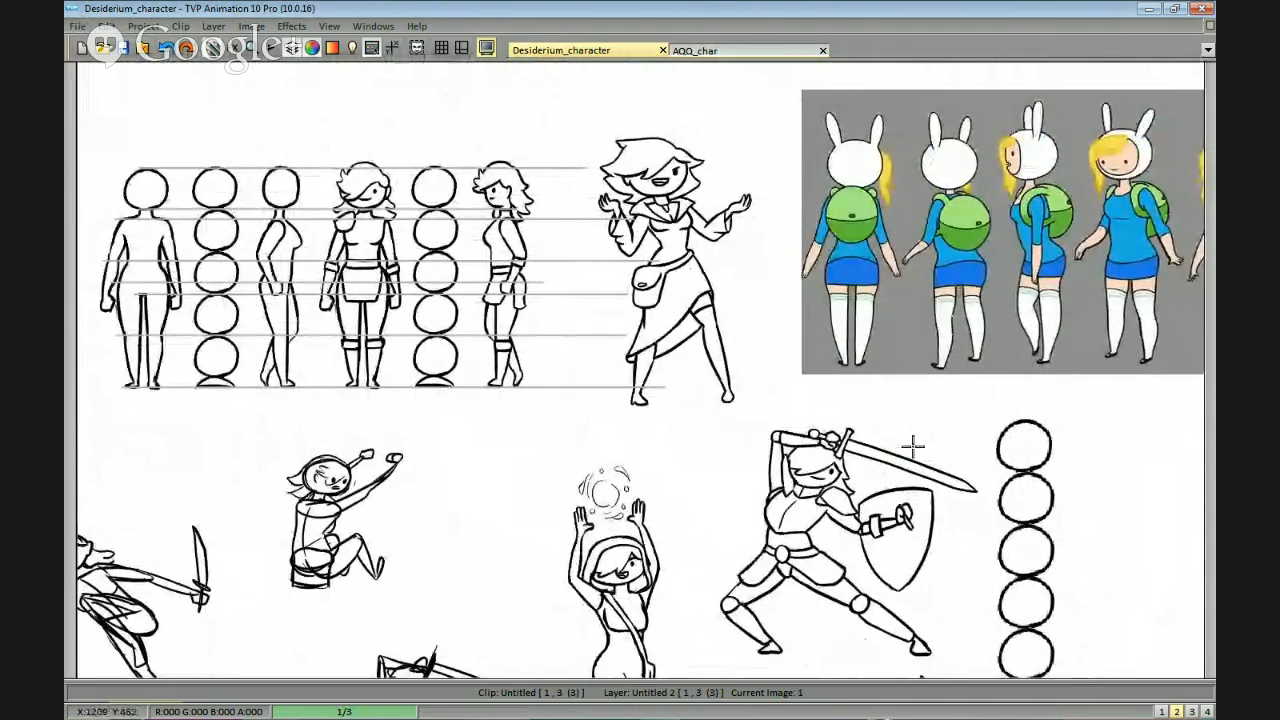
drag(1059, 474, 1011, 257)
scroll(1014, 234, down, 1)
drag(798, 222, 955, 314)
scroll(830, 196, up, 1)
drag(830, 196, 571, 377)
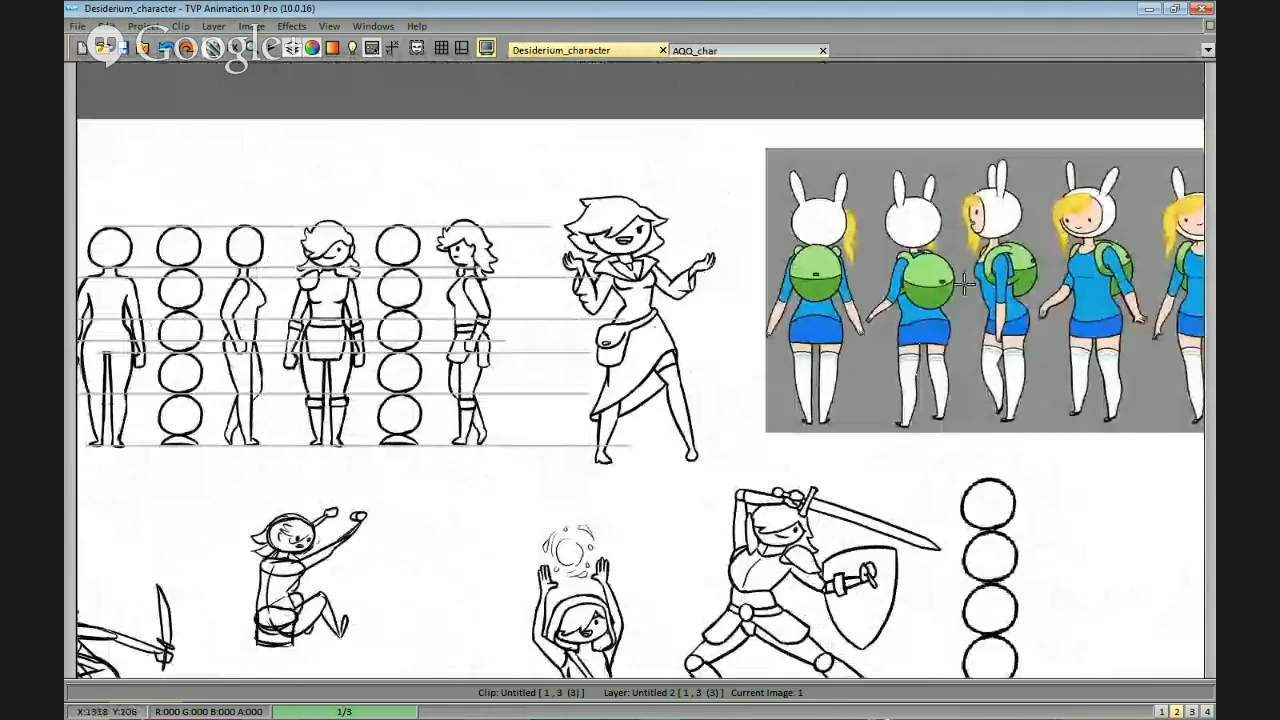
drag(658, 422, 739, 383)
scroll(858, 350, up, 1)
mouse_move(860, 349)
mouse_down()
mouse_move(353, 524)
mouse_move(883, 357)
mouse_up()
scroll(883, 357, down, 1)
drag(751, 509, 1021, 418)
drag(1071, 490, 661, 525)
Sketch an arrow pointing at the standing robed woman's hair, then remove it.
drag(886, 544, 999, 592)
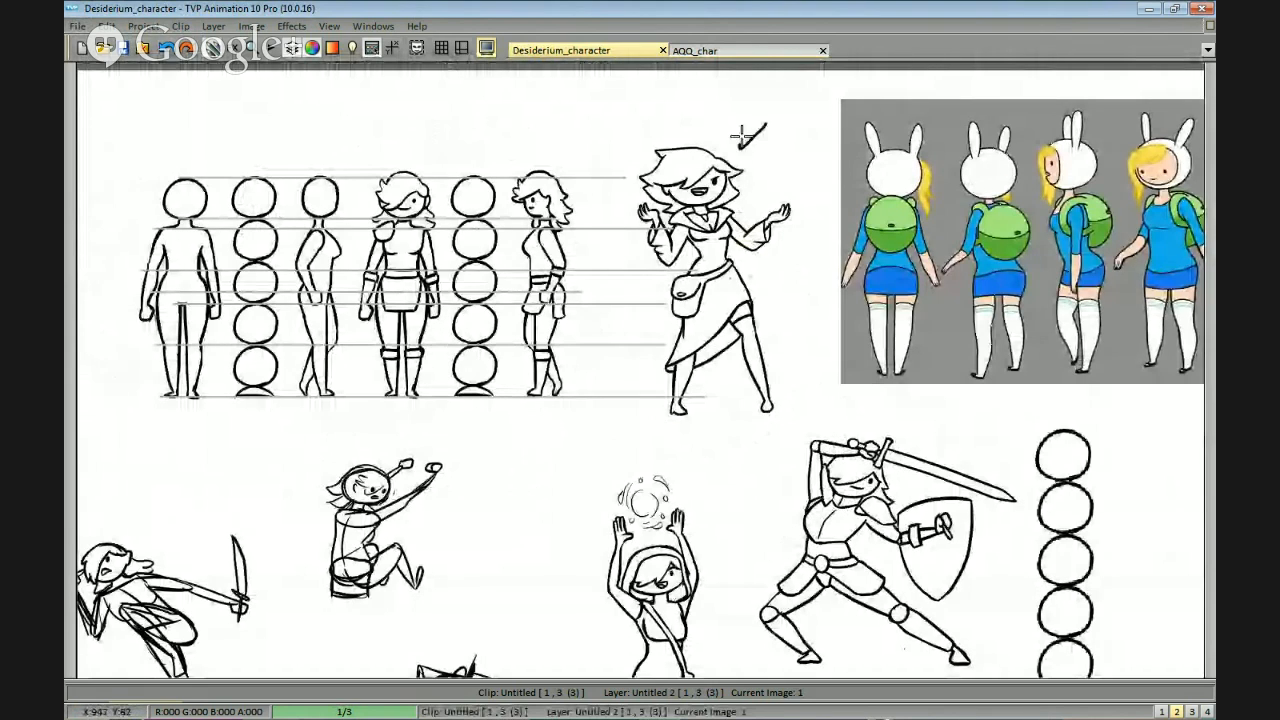
drag(798, 290, 794, 332)
scroll(743, 172, up, 2)
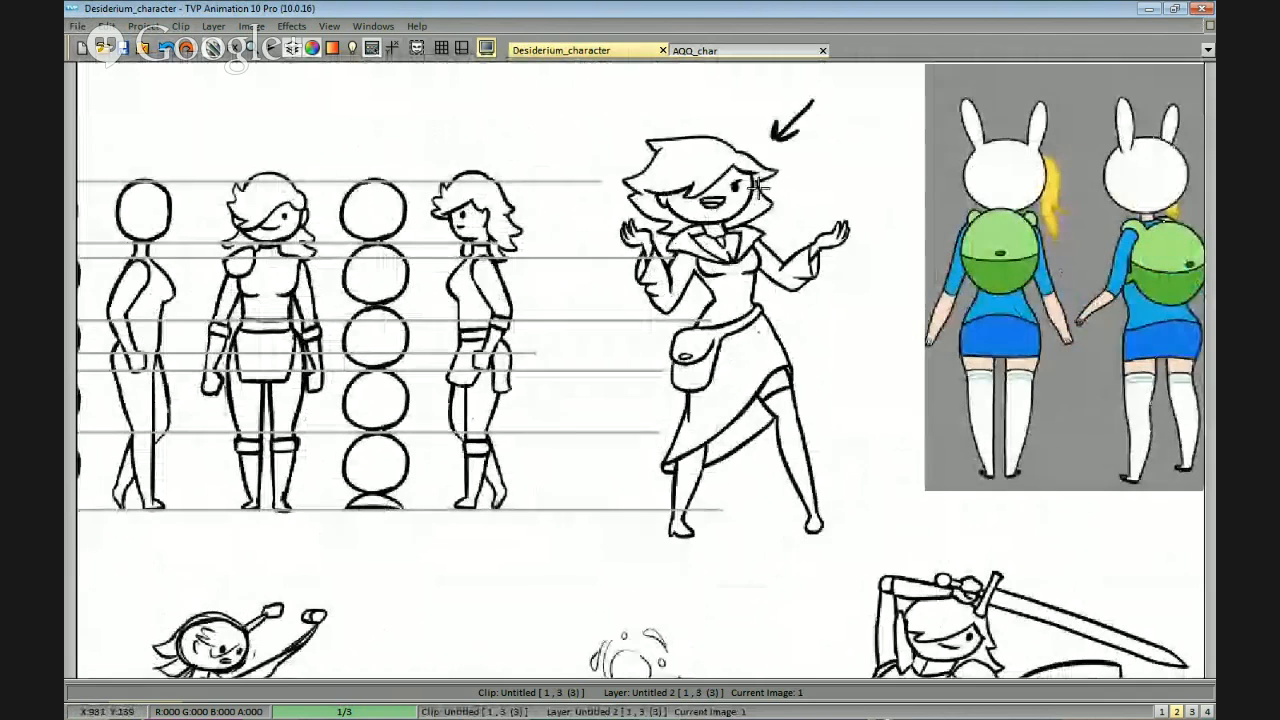
drag(770, 140, 794, 129)
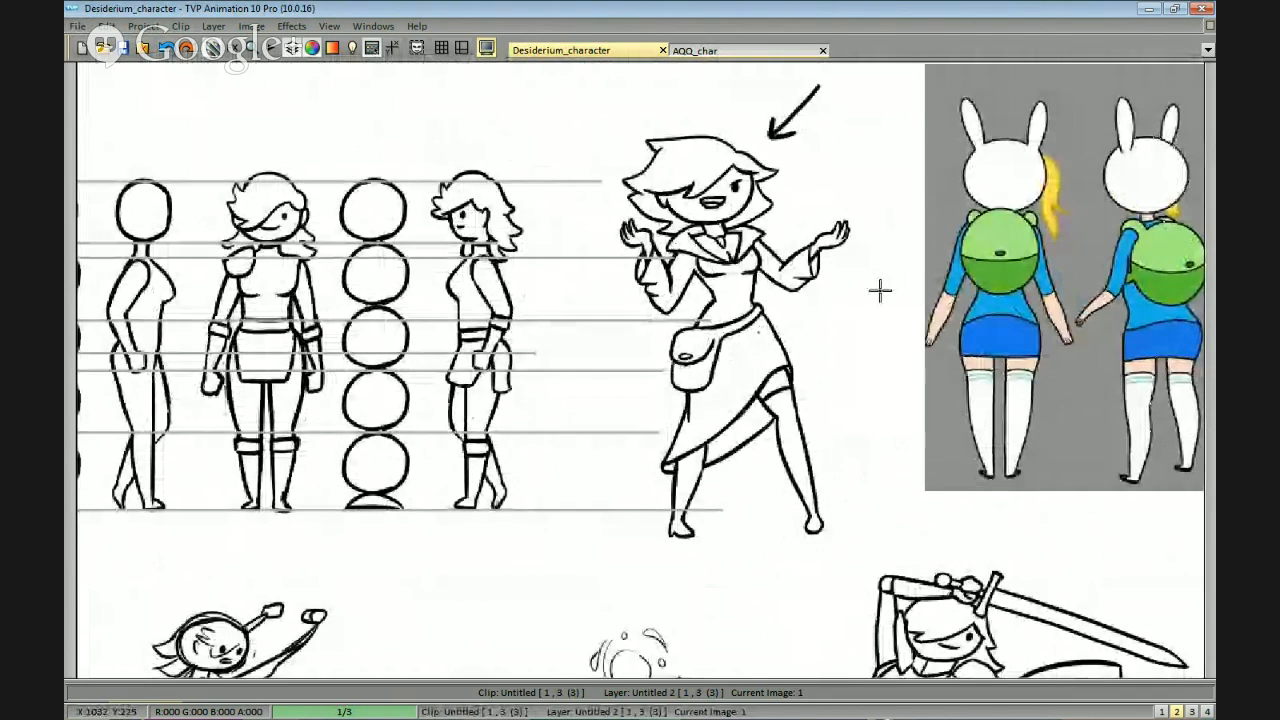
scroll(871, 409, down, 2)
scroll(802, 155, up, 2)
drag(802, 155, 788, 170)
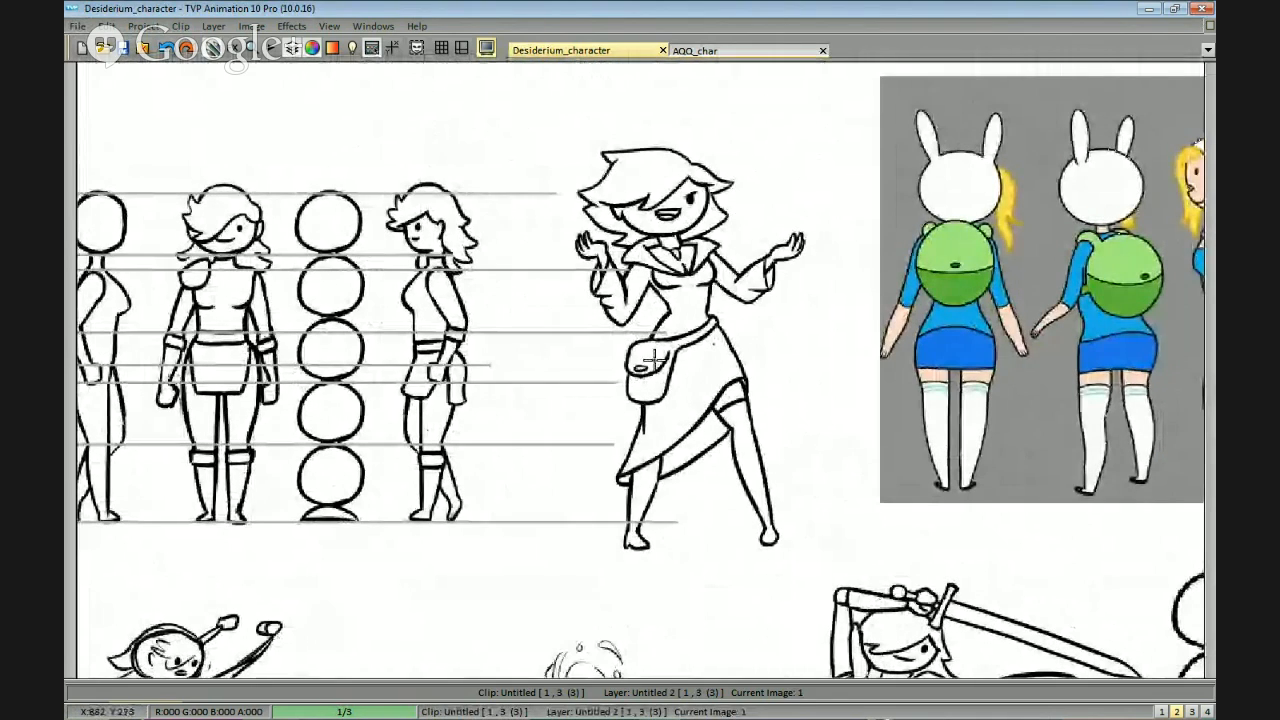
Draw an arrow pointing toward the robed woman's collar and raised hand, then undo its strokes.
drag(760, 188, 782, 207)
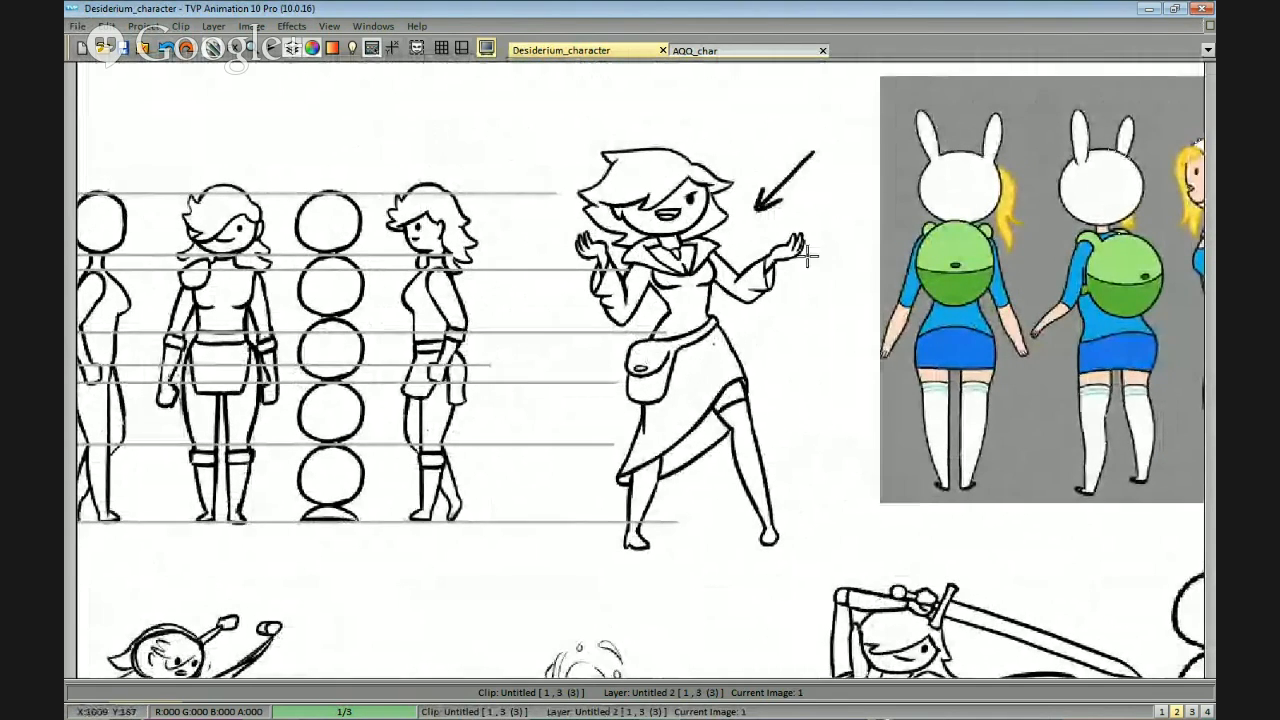
drag(858, 307, 866, 303)
key(ctrl+z)
key(ctrl+z)
Mark the robed woman's skirt and thigh area with a short stroke, then undo the mark.
drag(838, 441, 806, 311)
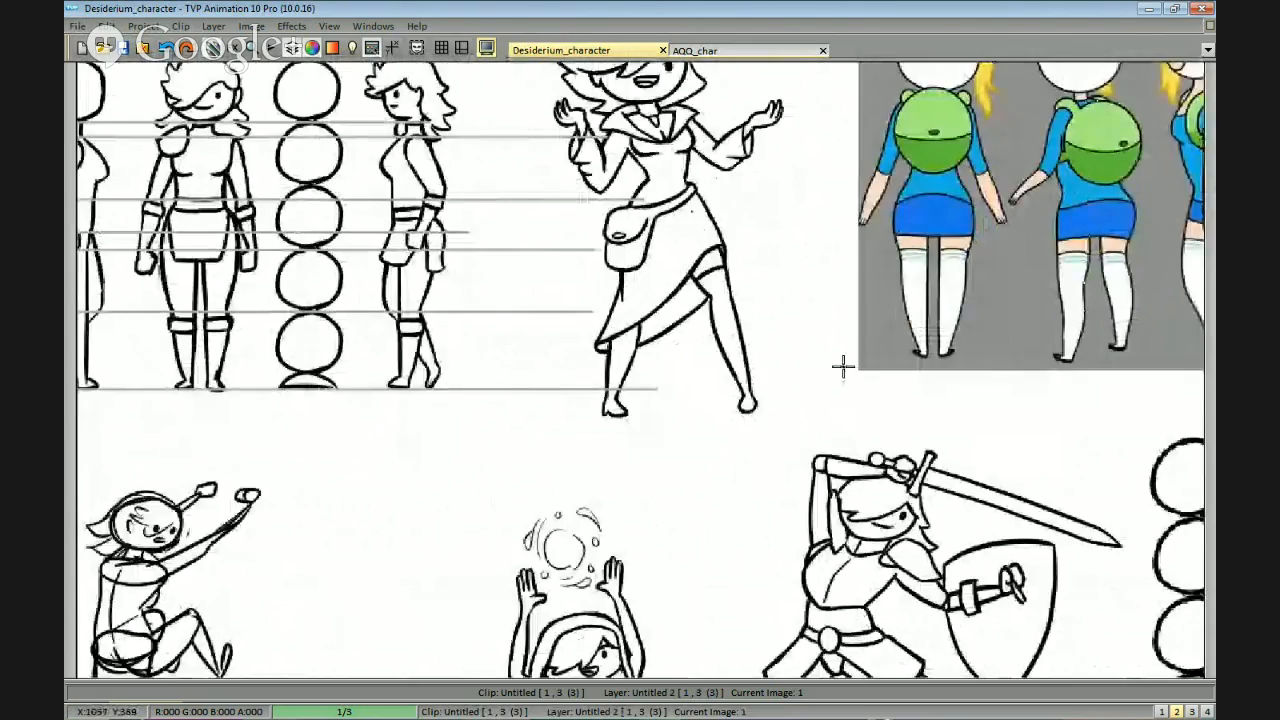
drag(843, 366, 814, 393)
drag(769, 212, 877, 246)
scroll(877, 246, down, 2)
drag(852, 369, 834, 336)
scroll(774, 237, up, 2)
drag(731, 196, 746, 249)
click(742, 262)
key(ctrl+z)
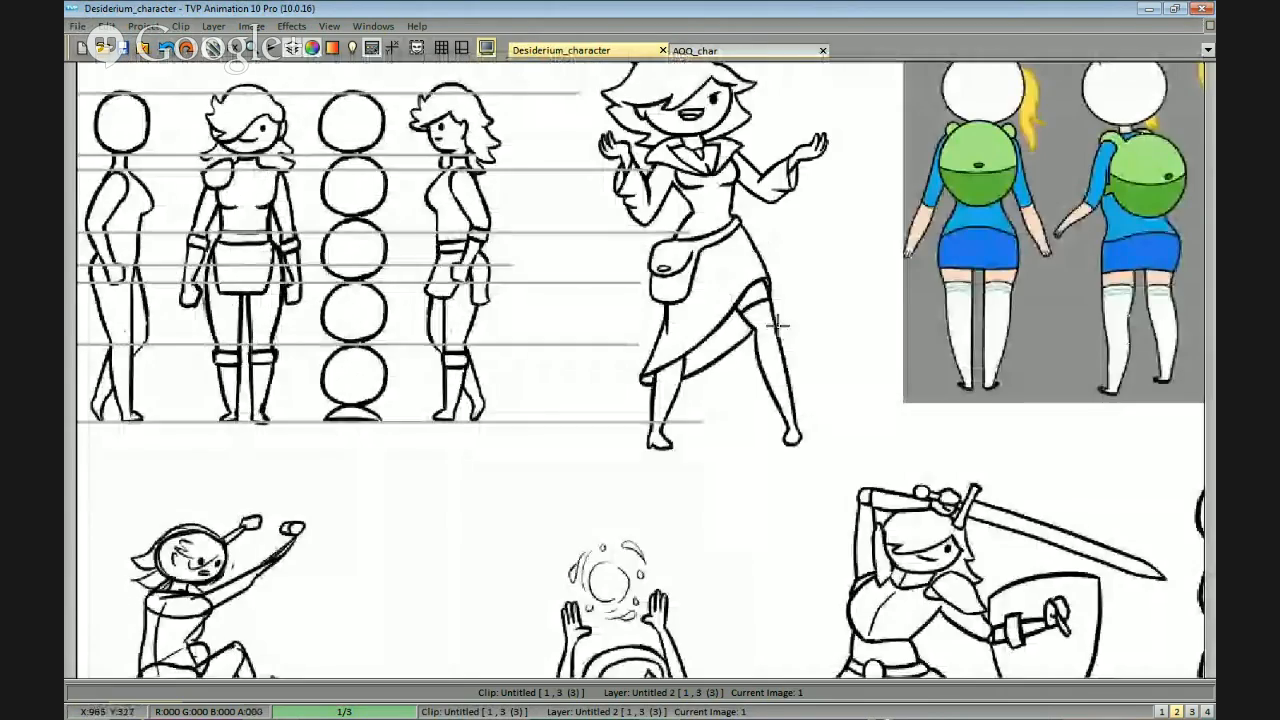
Mark the glowing orb above the hooded spellcaster's raised hands with a stroke, then undo it.
scroll(757, 443, down, 1)
drag(757, 443, 788, 180)
scroll(765, 377, up, 1)
drag(765, 507, 727, 421)
scroll(773, 383, down, 1)
drag(820, 370, 807, 353)
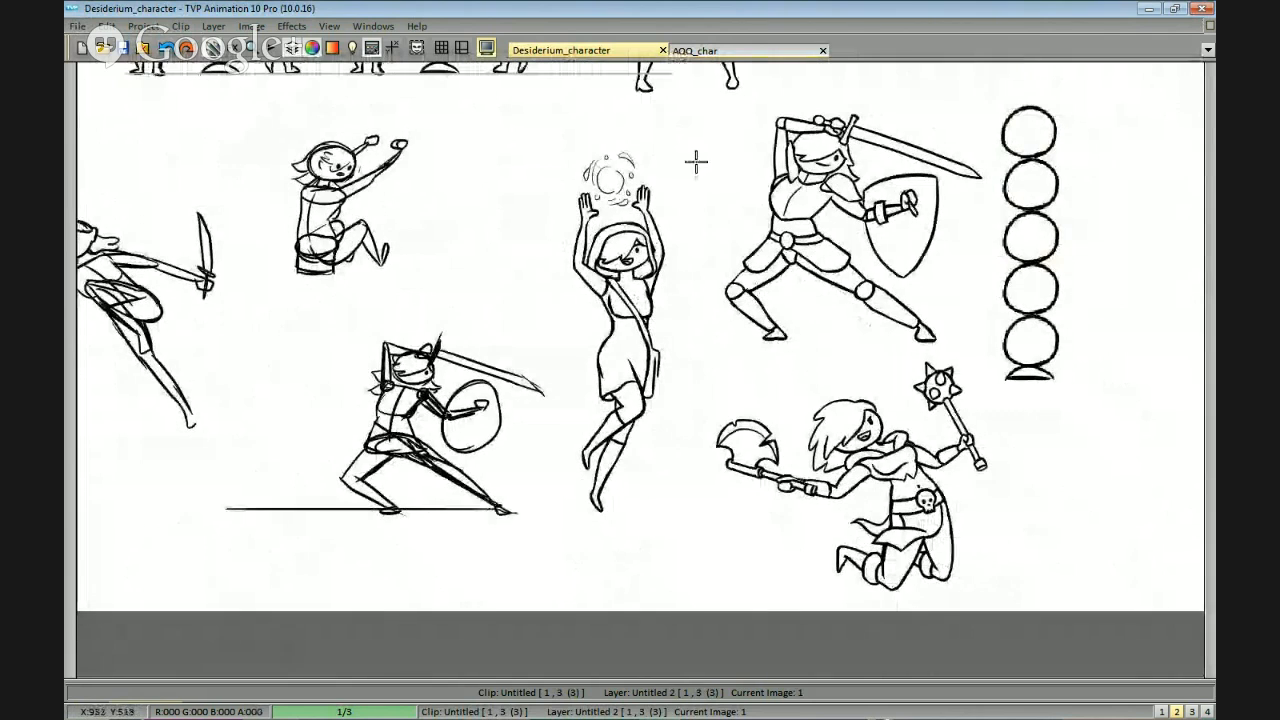
mouse_move(628, 136)
mouse_down()
mouse_move(588, 152)
mouse_move(610, 162)
mouse_up()
key(ctrl+z)
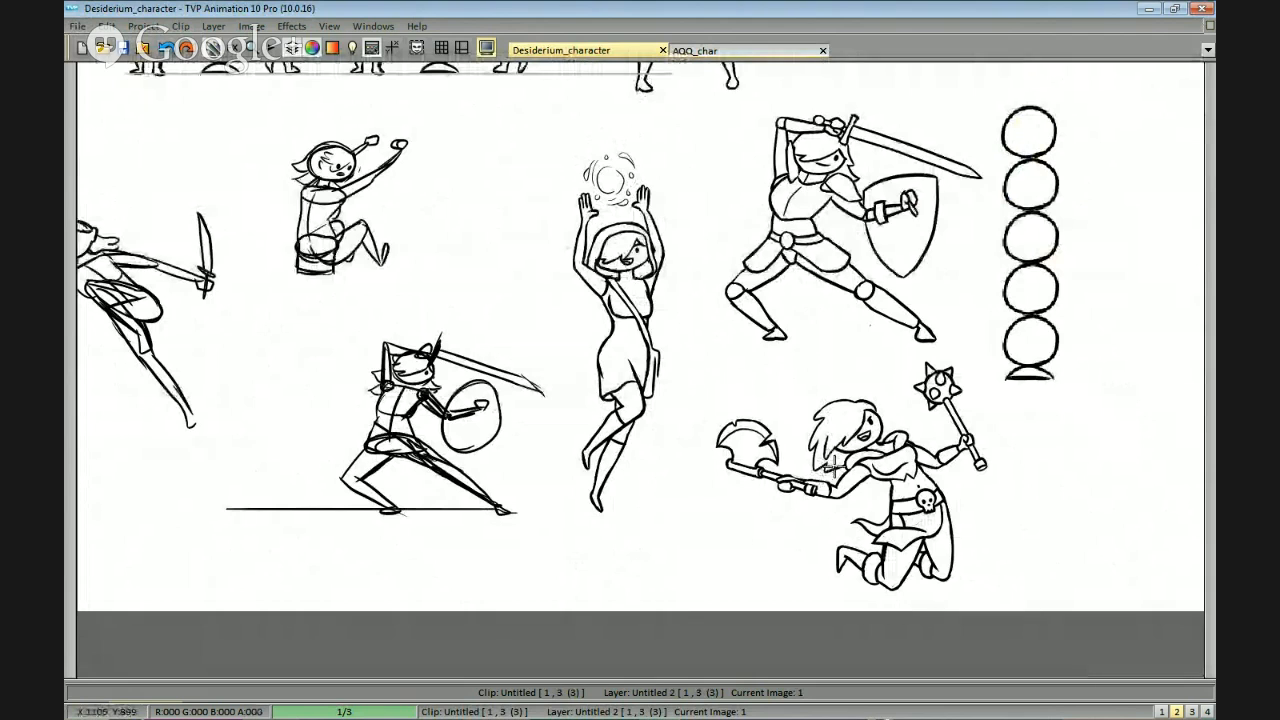
Draw an arrow pointing at the hooded spellcaster's satchel, then undo the pointer marks.
drag(868, 439, 838, 361)
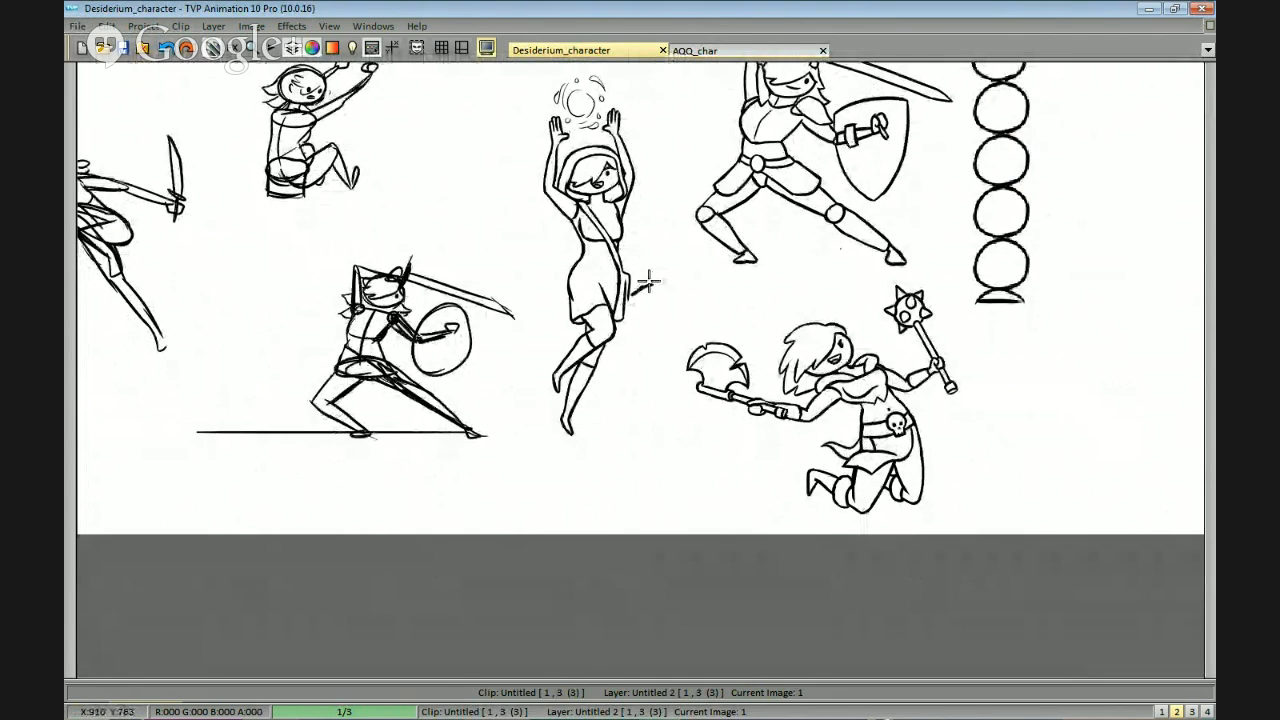
drag(651, 286, 751, 268)
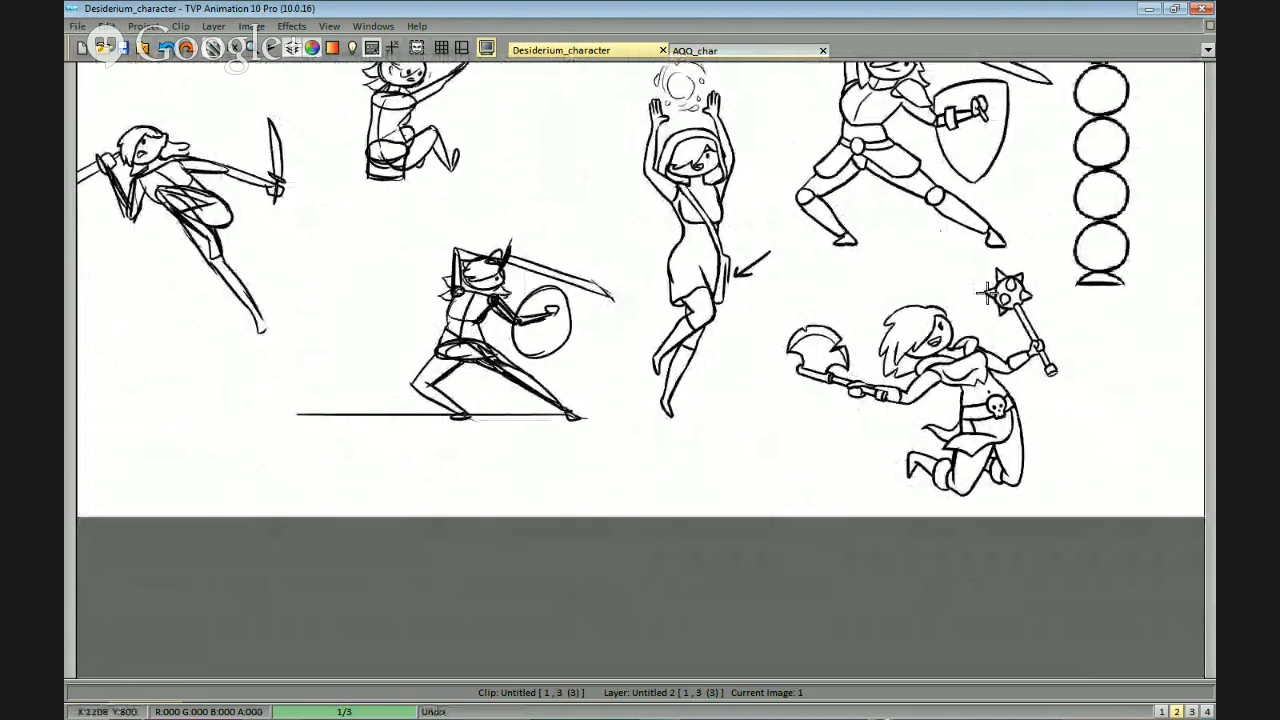
mouse_move(1065, 307)
mouse_down()
mouse_move(875, 281)
mouse_move(857, 290)
mouse_move(863, 309)
mouse_move(902, 346)
mouse_move(820, 377)
mouse_up()
mouse_move(933, 373)
mouse_down()
mouse_move(946, 358)
mouse_move(885, 351)
mouse_move(916, 413)
mouse_up()
key(ctrl+z)
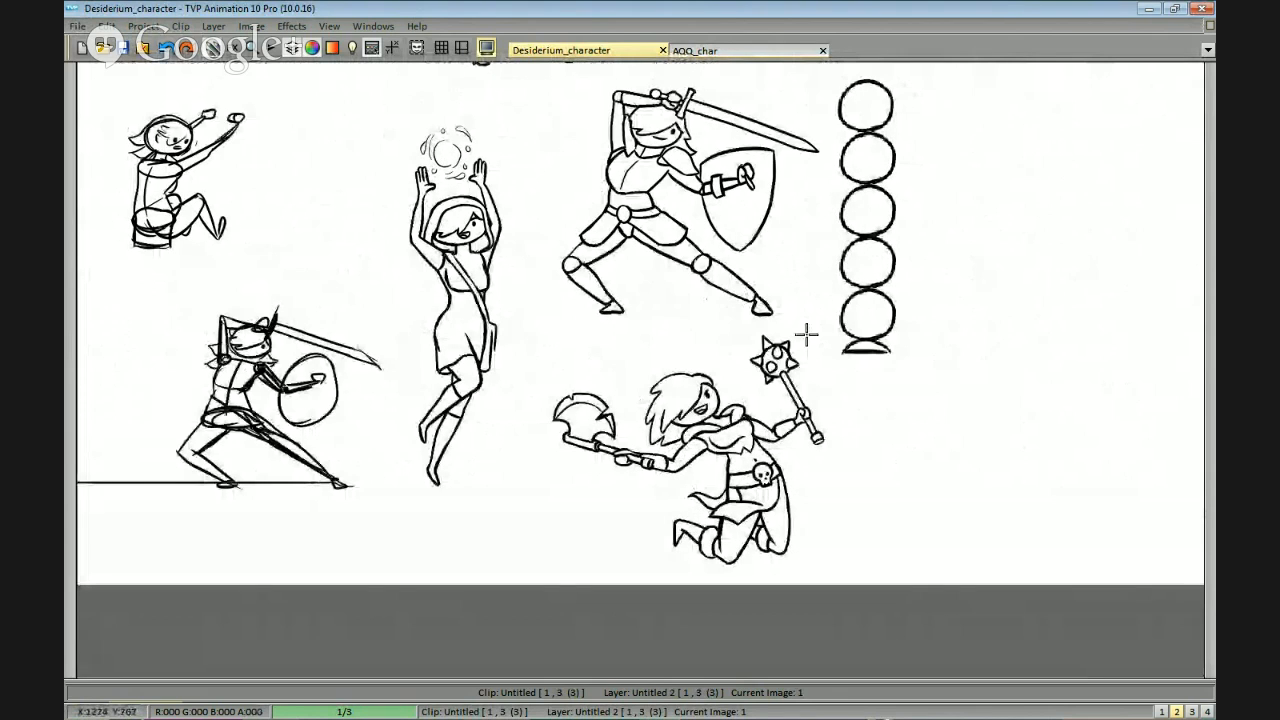
Examine the sword-and-shield knight, the leaping axe-and-mace fighter and the five-circle height column up close.
drag(786, 290, 790, 328)
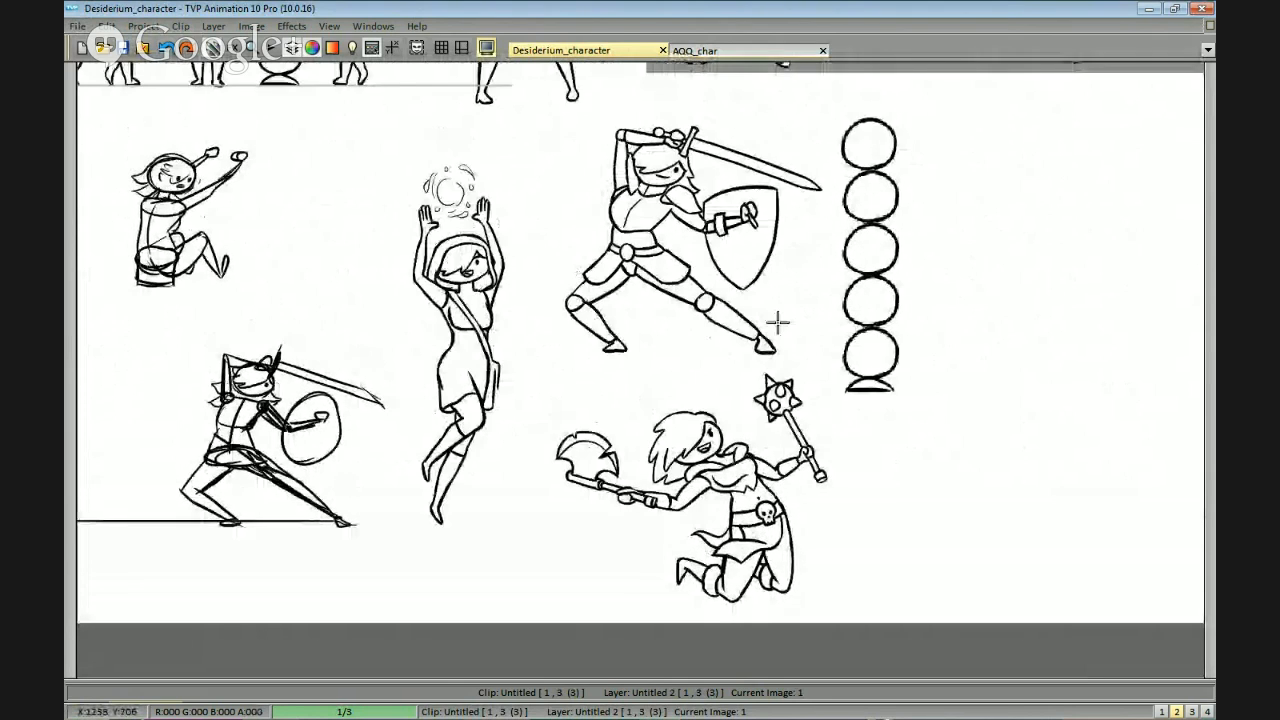
scroll(790, 328, up, 1)
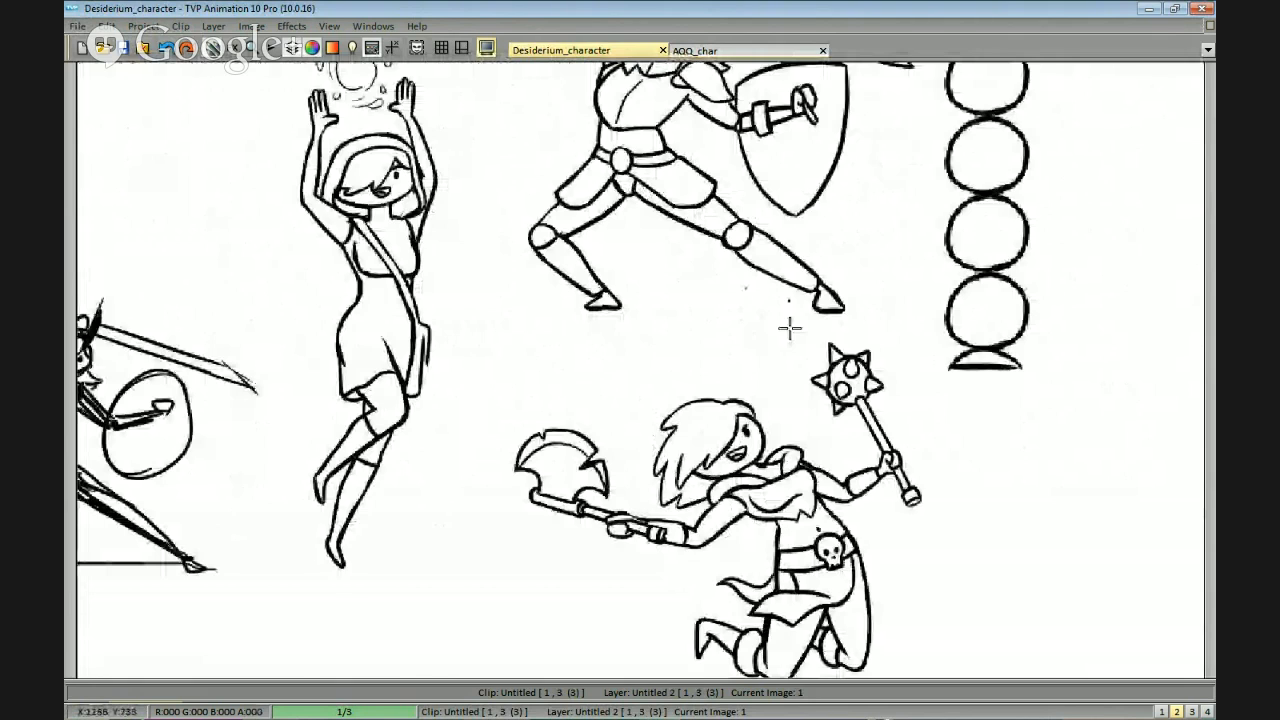
scroll(790, 328, down, 1)
drag(790, 328, 904, 330)
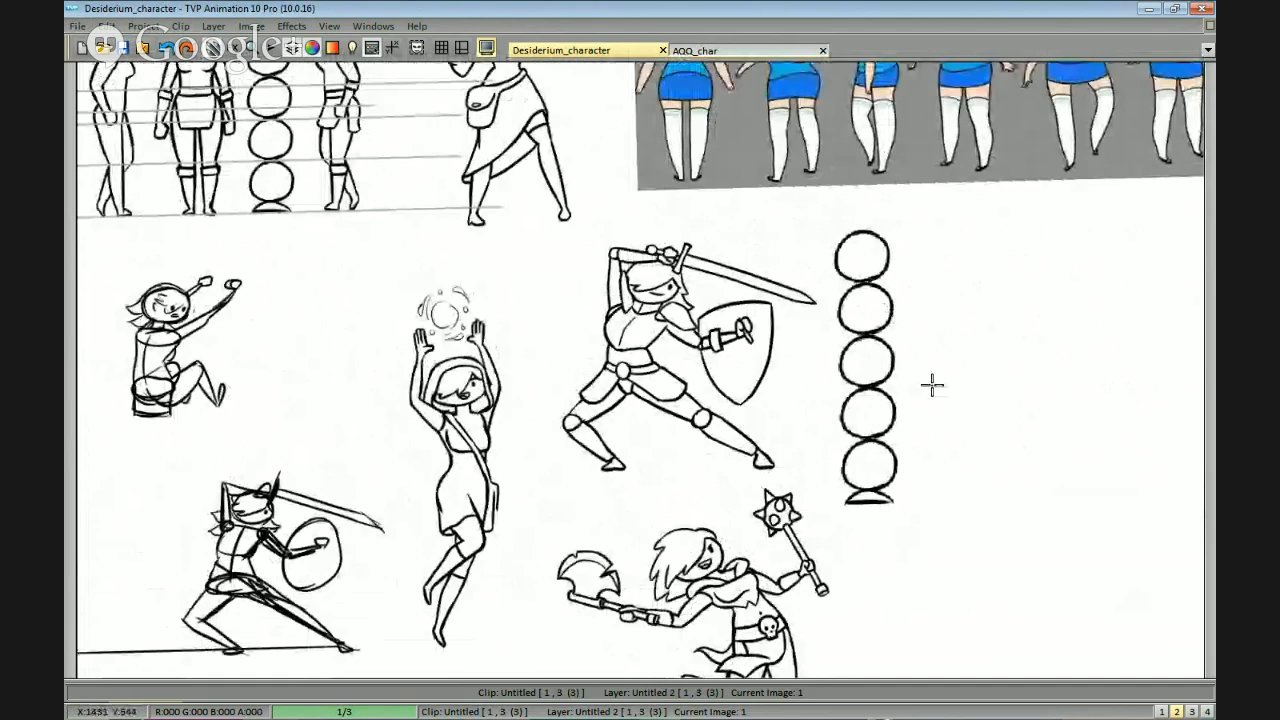
drag(932, 385, 834, 251)
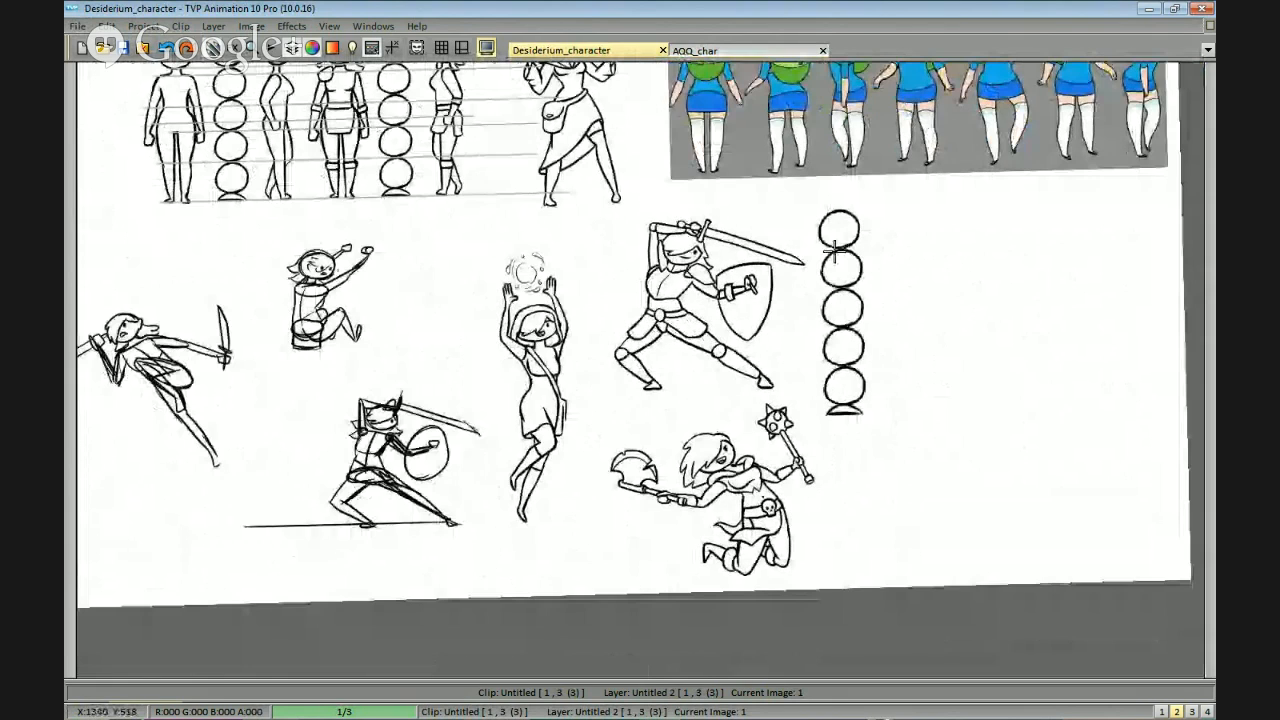
scroll(732, 264, up, 2)
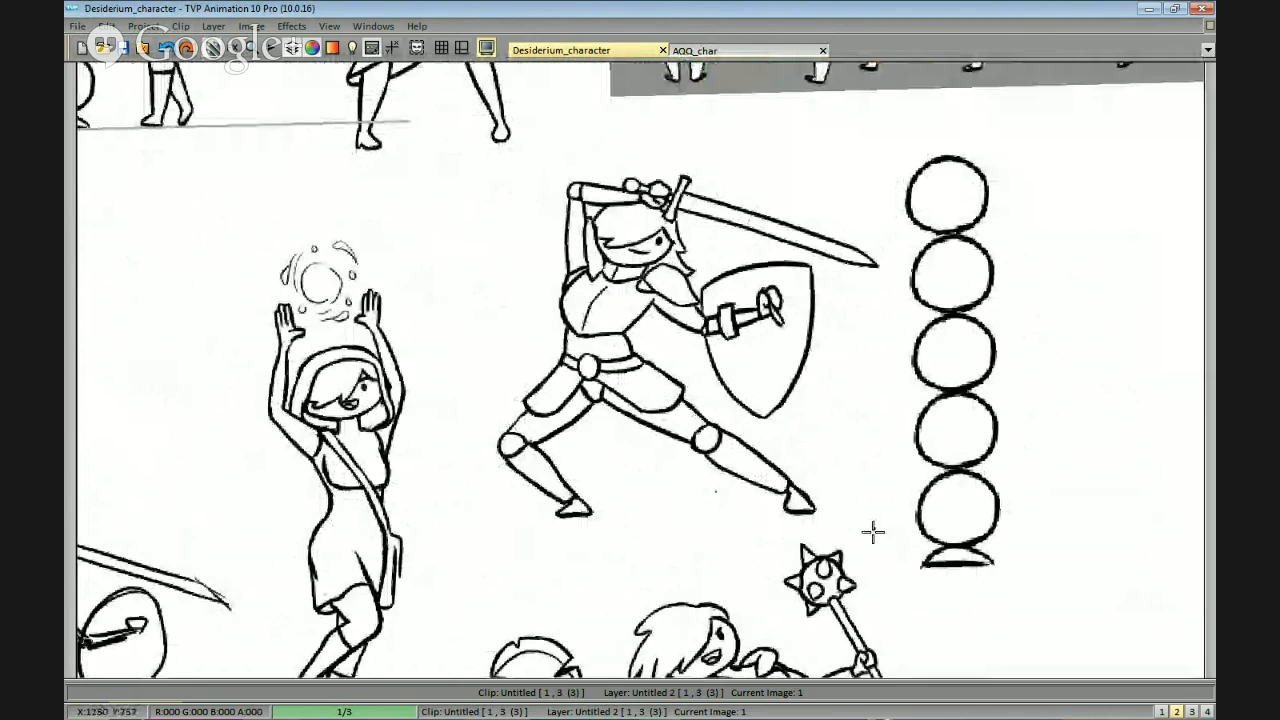
scroll(873, 533, down, 3)
scroll(891, 449, up, 1)
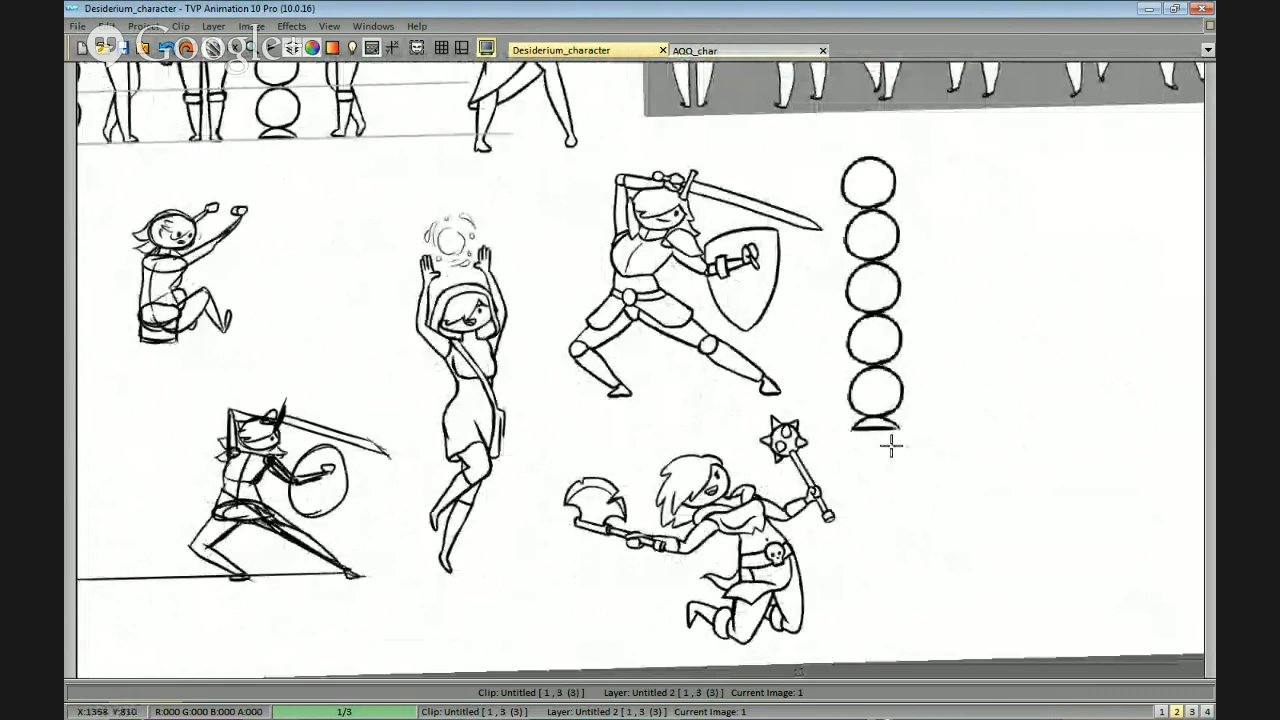
scroll(879, 467, down, 1)
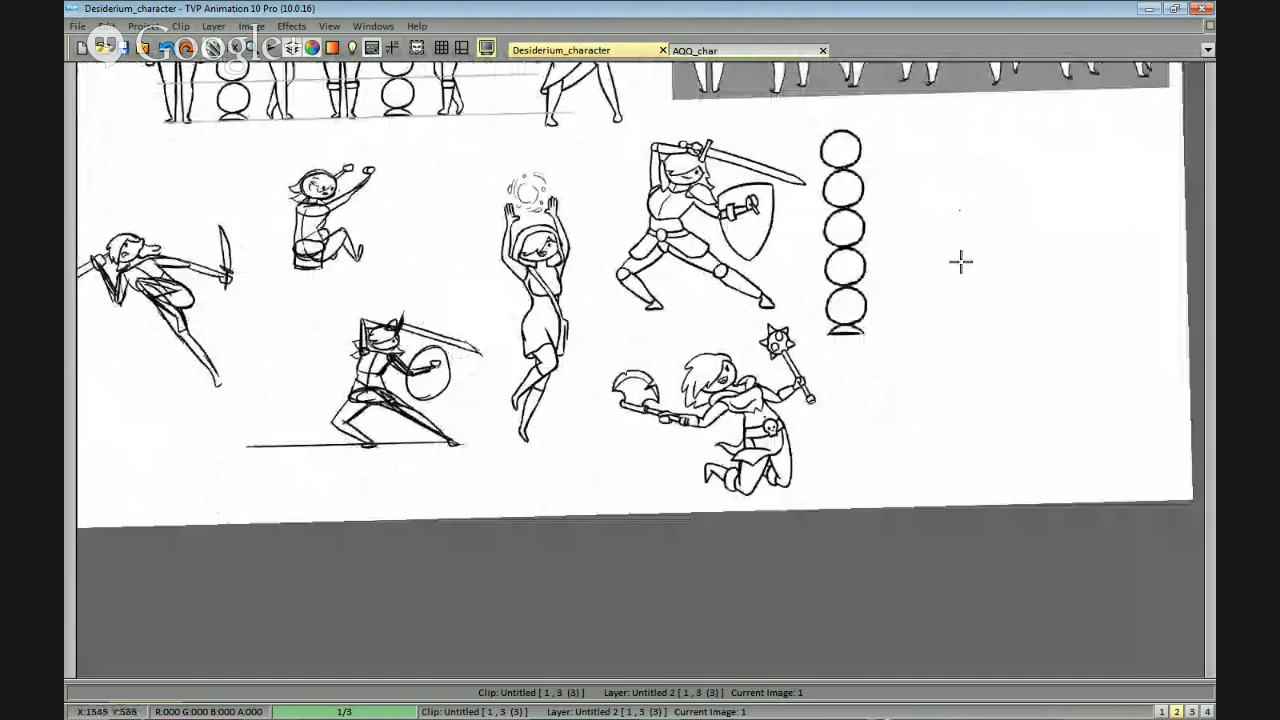
mouse_move(960, 262)
mouse_down()
mouse_move(1103, 400)
mouse_move(1040, 389)
mouse_up()
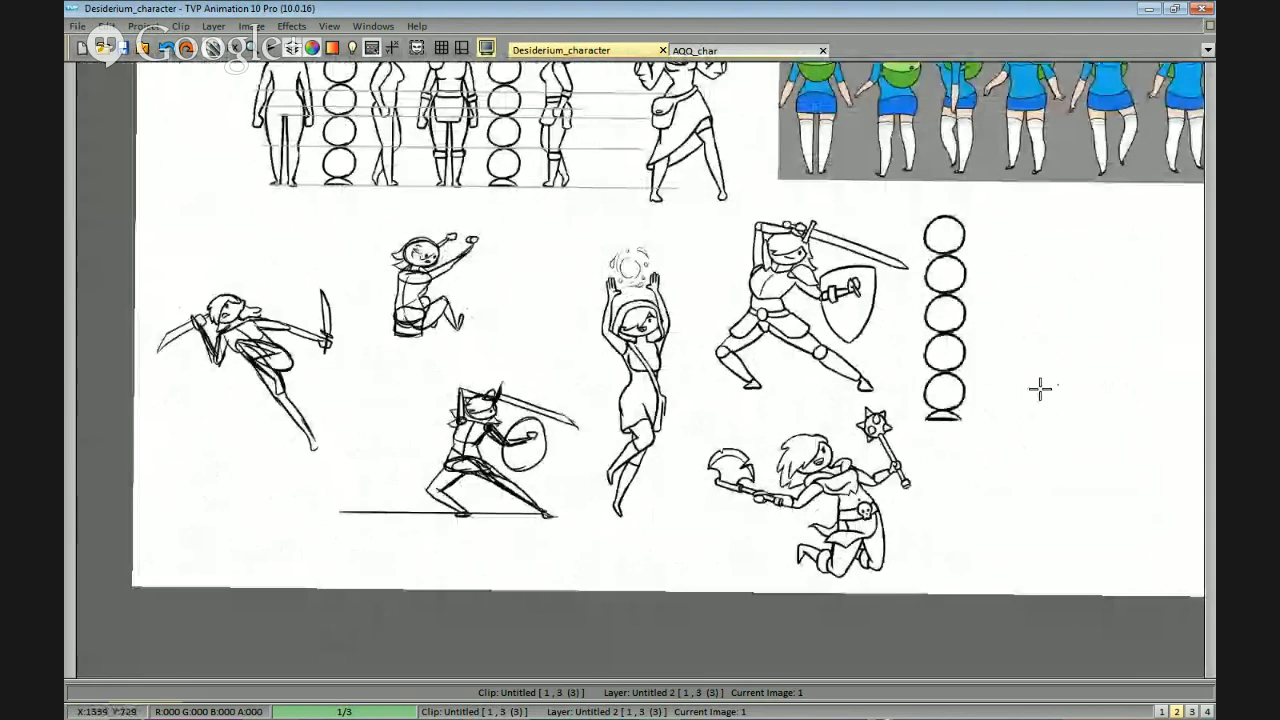
Look through the second and third frames of the clip, including the skull-headed giant worm sketch.
key(Right)
key(Left)
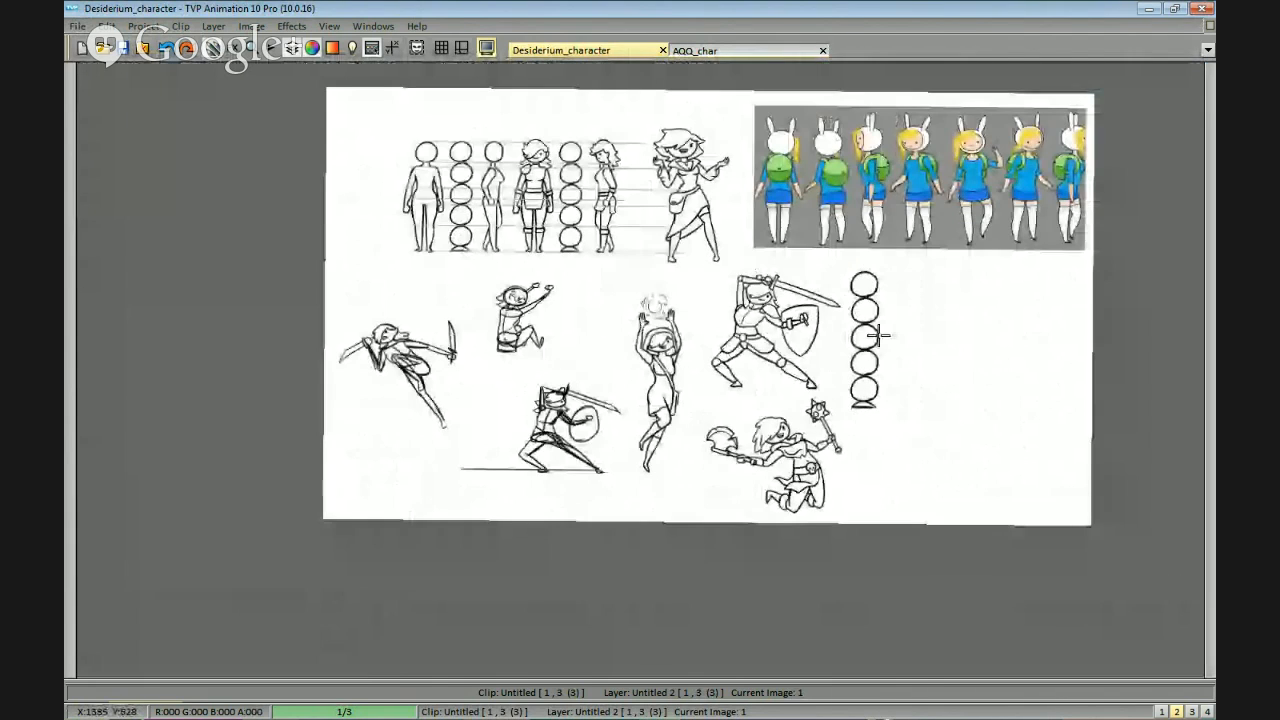
key(Right)
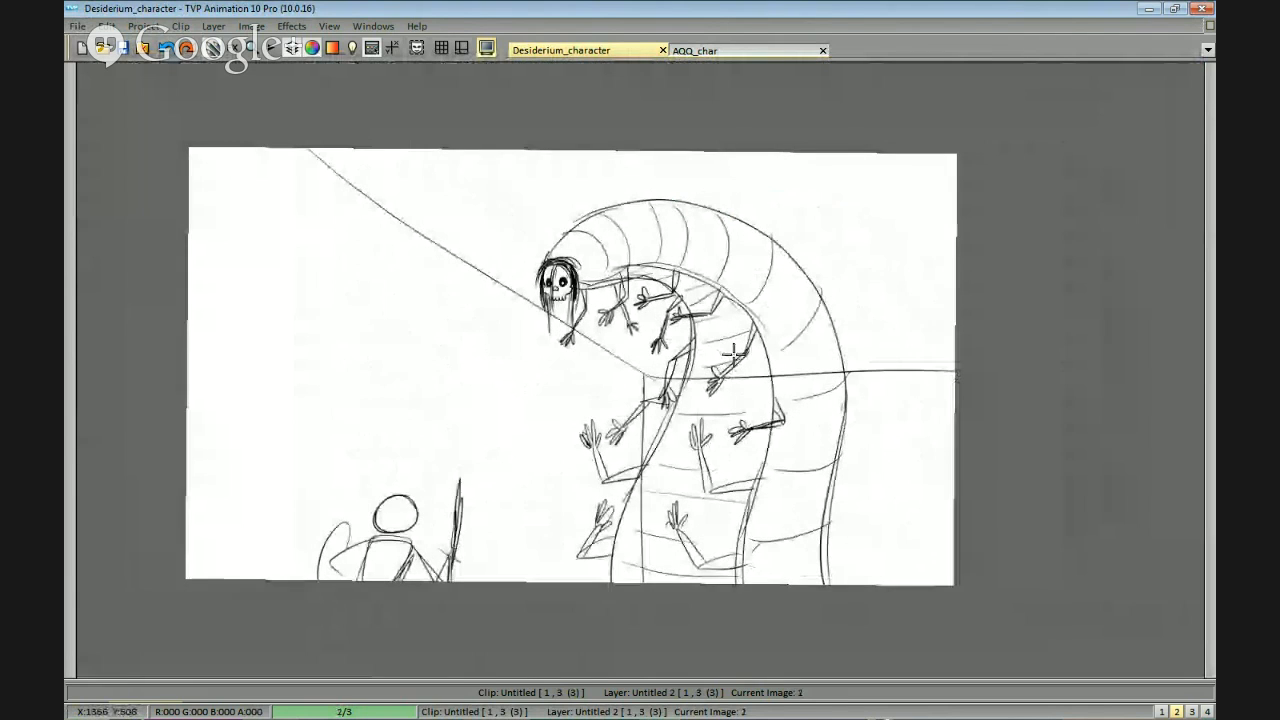
scroll(930, 340, up, 3)
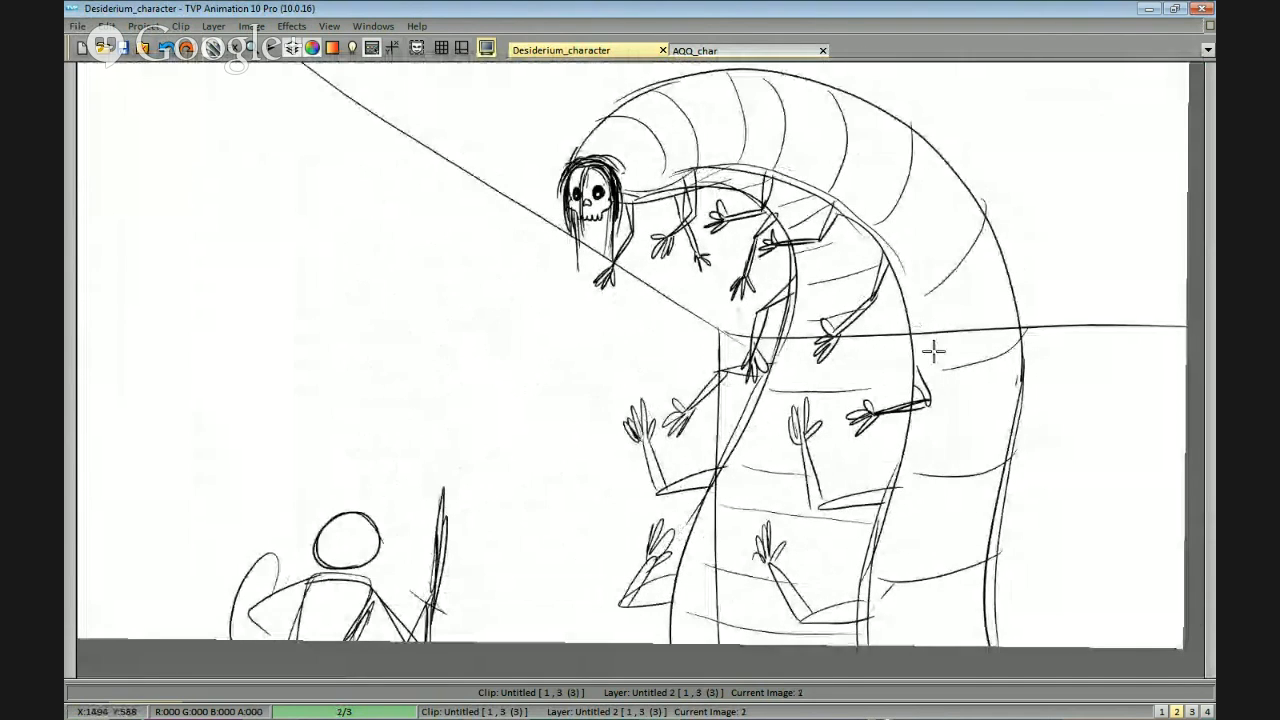
drag(933, 351, 943, 401)
drag(551, 683, 551, 434)
key(Right)
key(Tab)
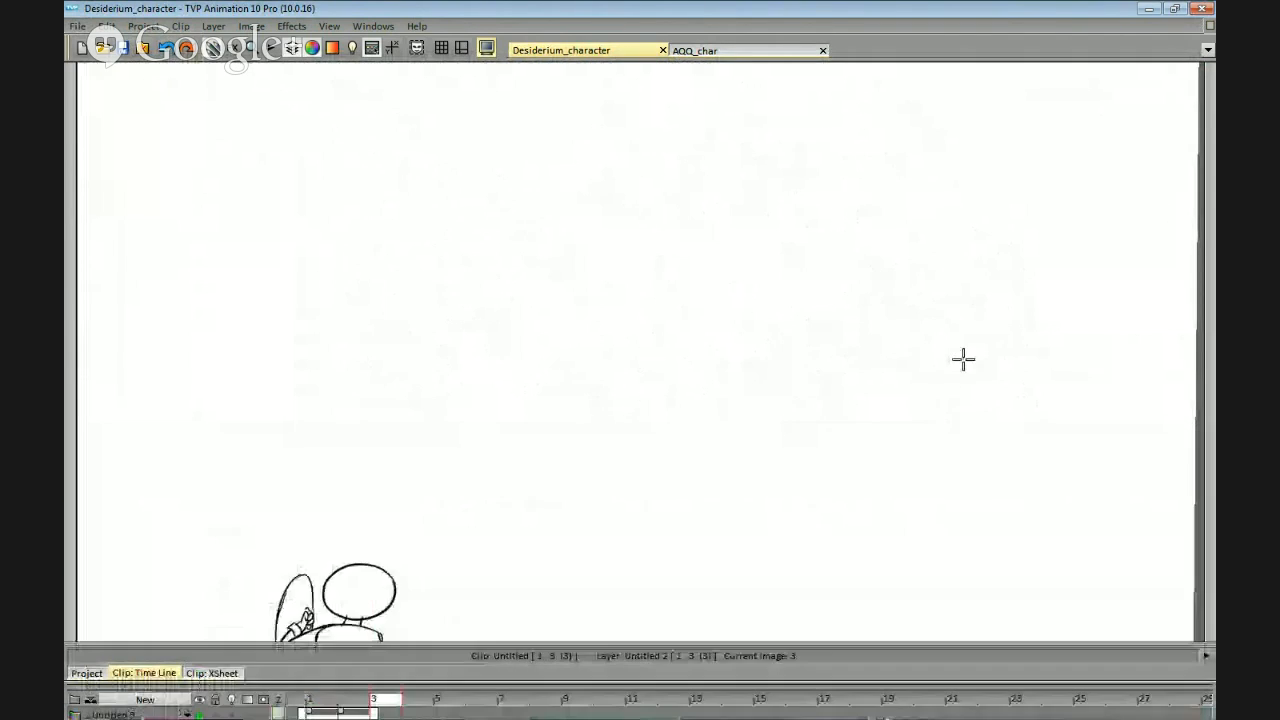
Return to the first frame and review its knight, spellcaster and proportion sketches.
key(Left)
scroll(897, 461, down, 2)
drag(868, 505, 871, 449)
key(Left)
scroll(871, 449, up, 2)
scroll(882, 455, up, 1)
drag(957, 428, 878, 464)
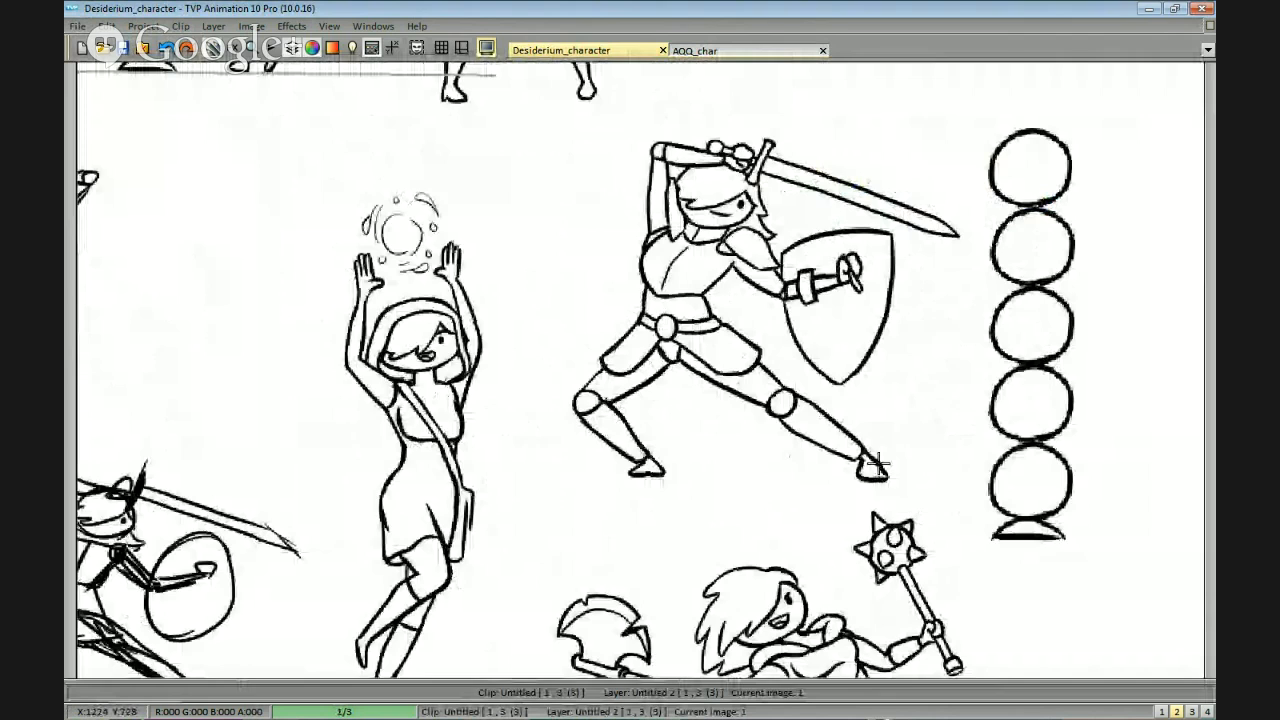
scroll(878, 464, down, 2)
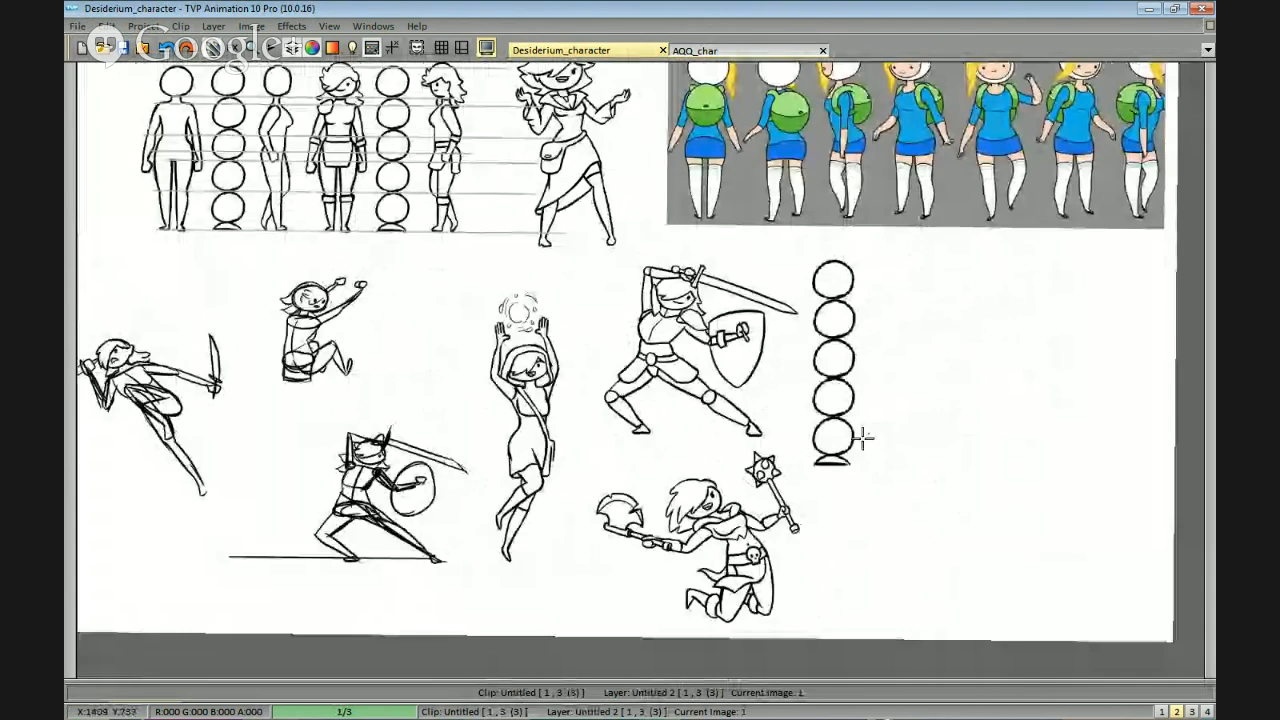
drag(725, 371, 761, 441)
drag(615, 491, 717, 506)
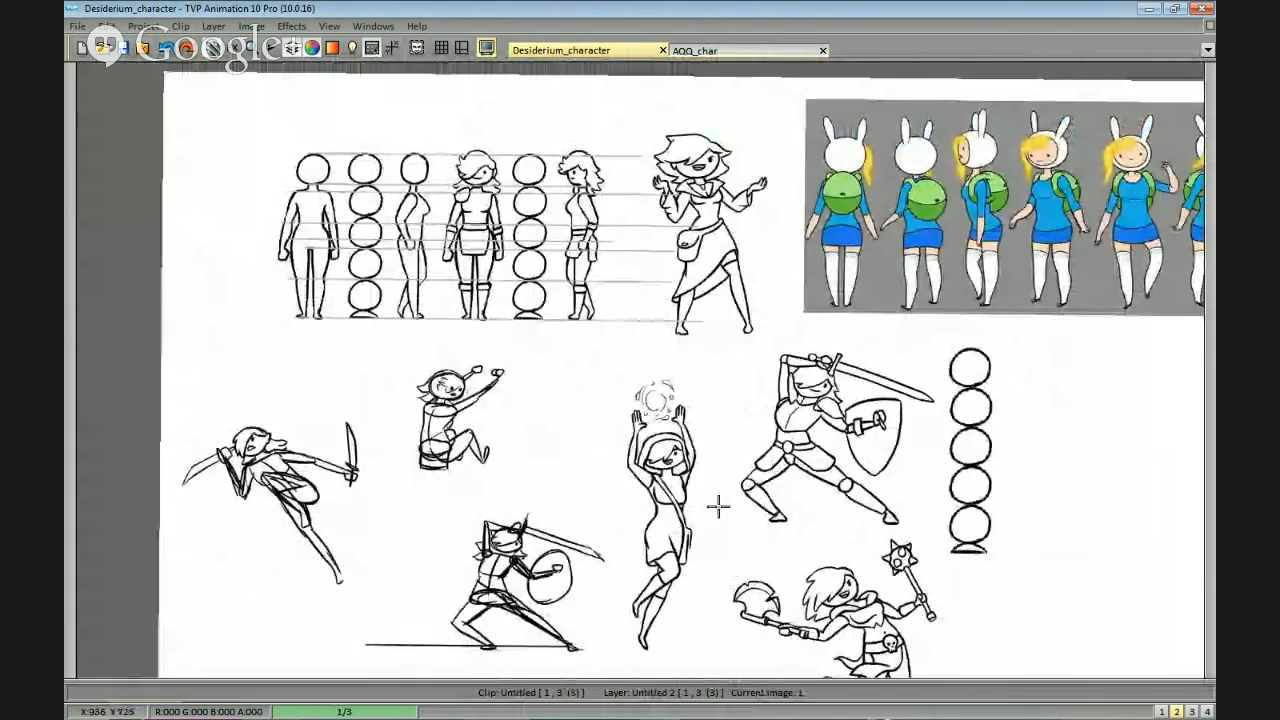
Switch to the AQQ_char project and show frame 4 with the head and facial expression sketches.
click(735, 50)
drag(845, 326, 854, 357)
scroll(880, 343, down, 1)
key(Right)
drag(917, 411, 893, 413)
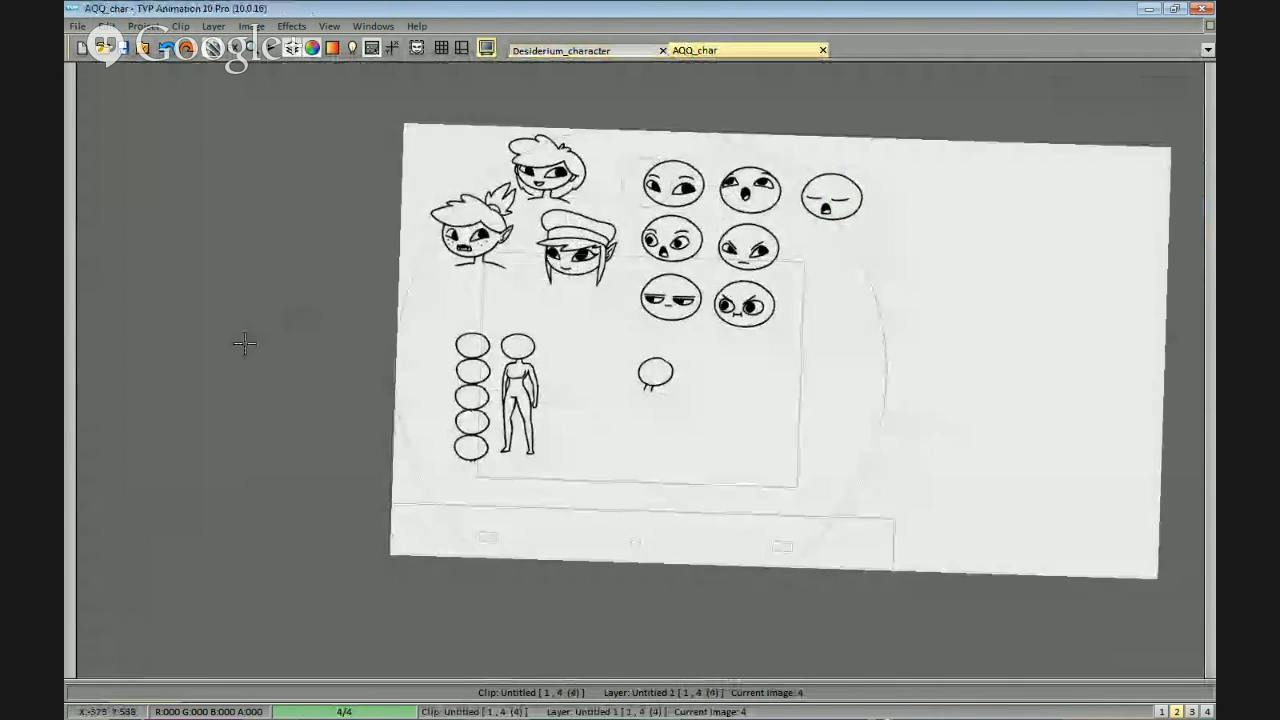
Examine the round facial expression sketches and the five-circle body proportion study on frame 4.
drag(563, 312, 717, 340)
scroll(975, 336, up, 1)
drag(980, 336, 839, 330)
scroll(870, 305, up, 1)
scroll(945, 268, down, 1)
drag(990, 260, 955, 302)
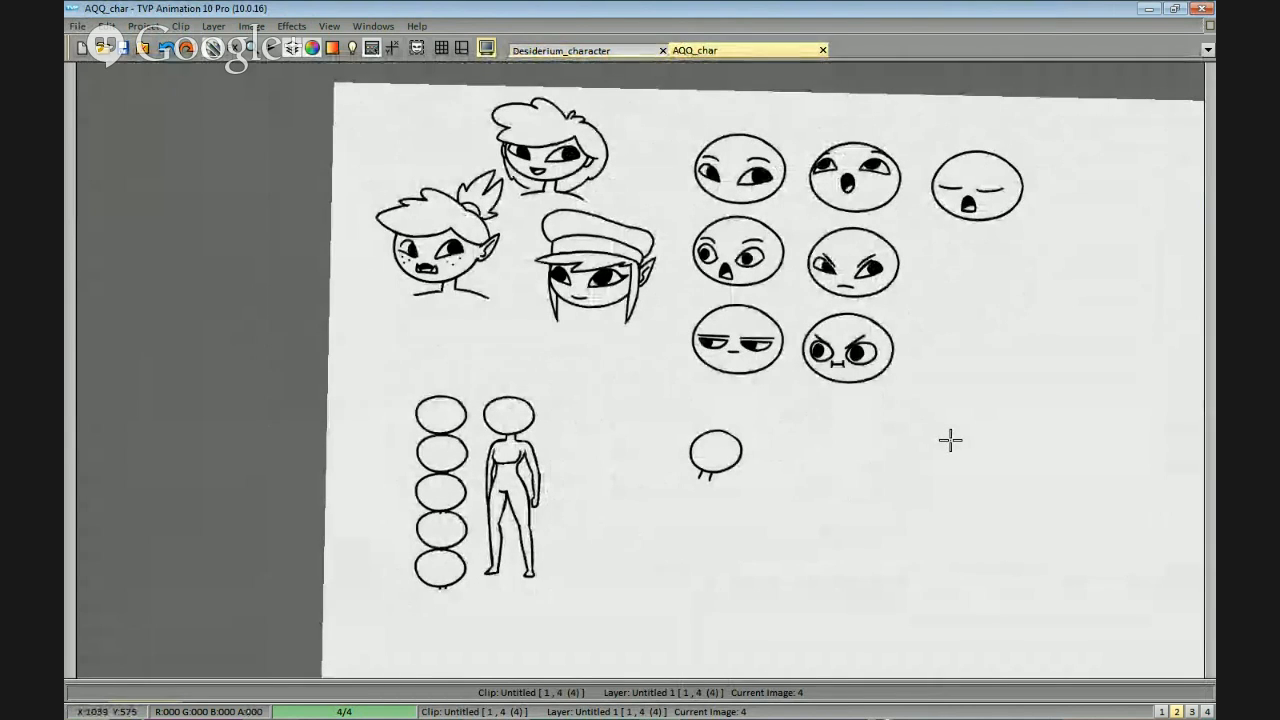
drag(872, 250, 907, 233)
scroll(885, 265, up, 1)
drag(820, 254, 874, 315)
drag(955, 392, 946, 340)
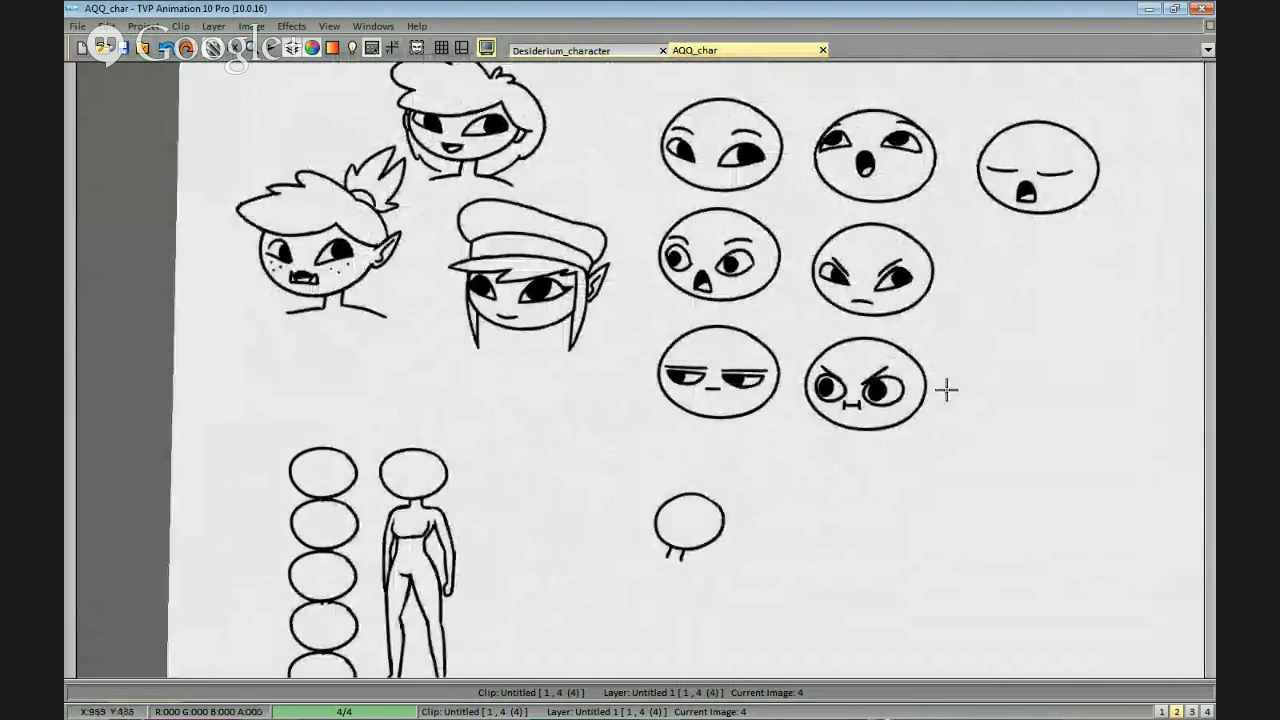
drag(729, 480, 787, 506)
drag(990, 267, 957, 297)
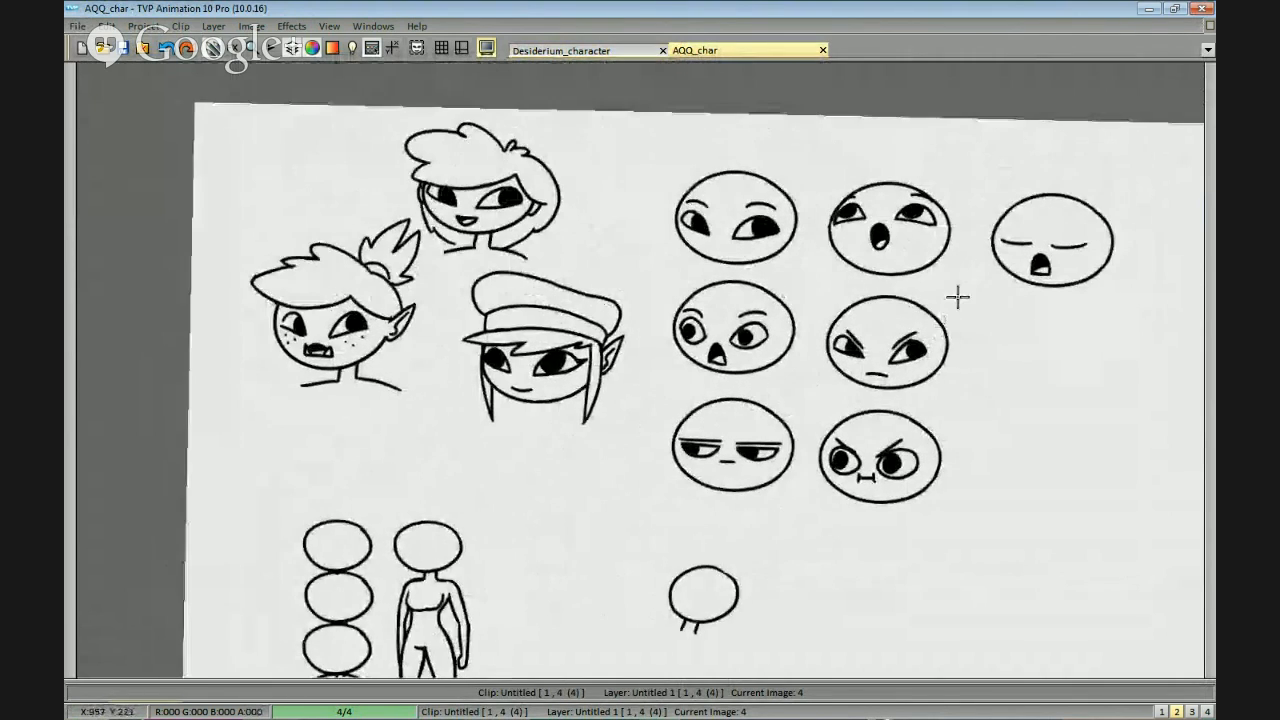
scroll(877, 277, up, 1)
scroll(880, 311, down, 1)
drag(922, 358, 948, 336)
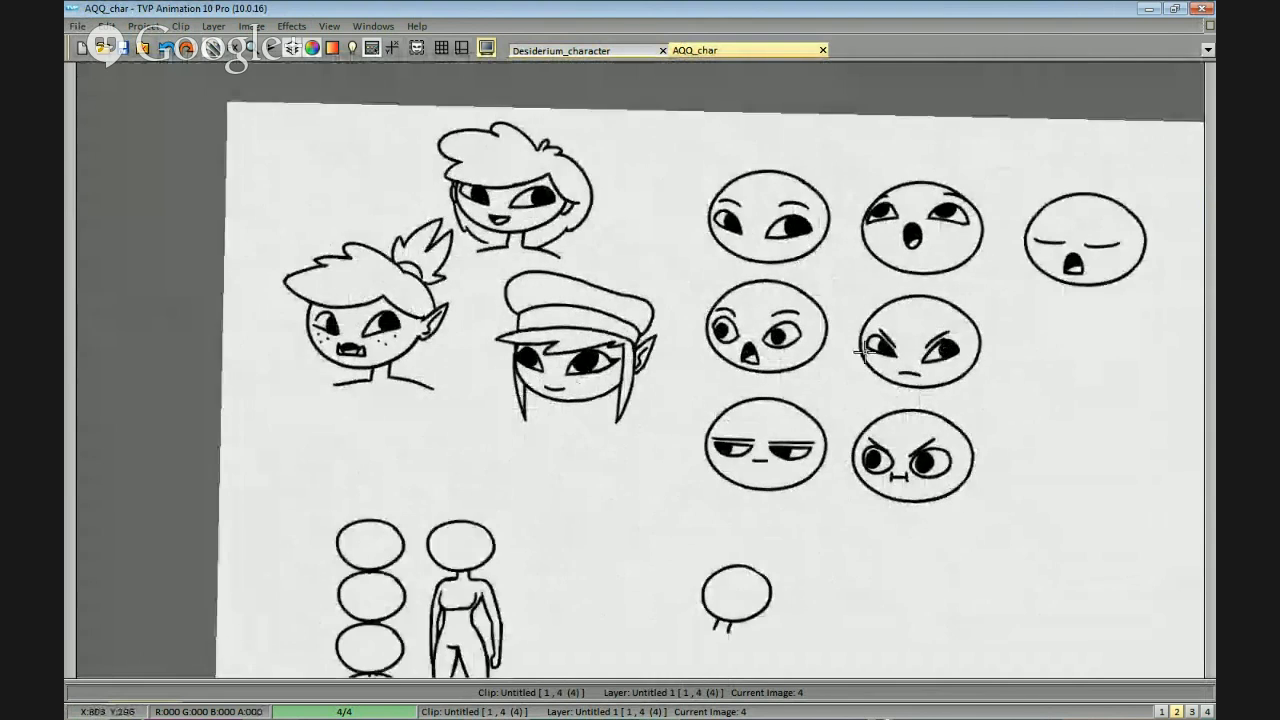
Examine the three character heads with the swept hair, ponytail and peaked cap up close.
drag(872, 375, 990, 350)
mouse_move(818, 421)
mouse_down()
mouse_move(858, 414)
mouse_move(949, 274)
mouse_move(854, 406)
mouse_move(738, 415)
mouse_up()
scroll(858, 414, up, 1)
drag(869, 414, 741, 389)
mouse_move(874, 260)
mouse_down()
mouse_move(904, 420)
mouse_move(903, 392)
mouse_up()
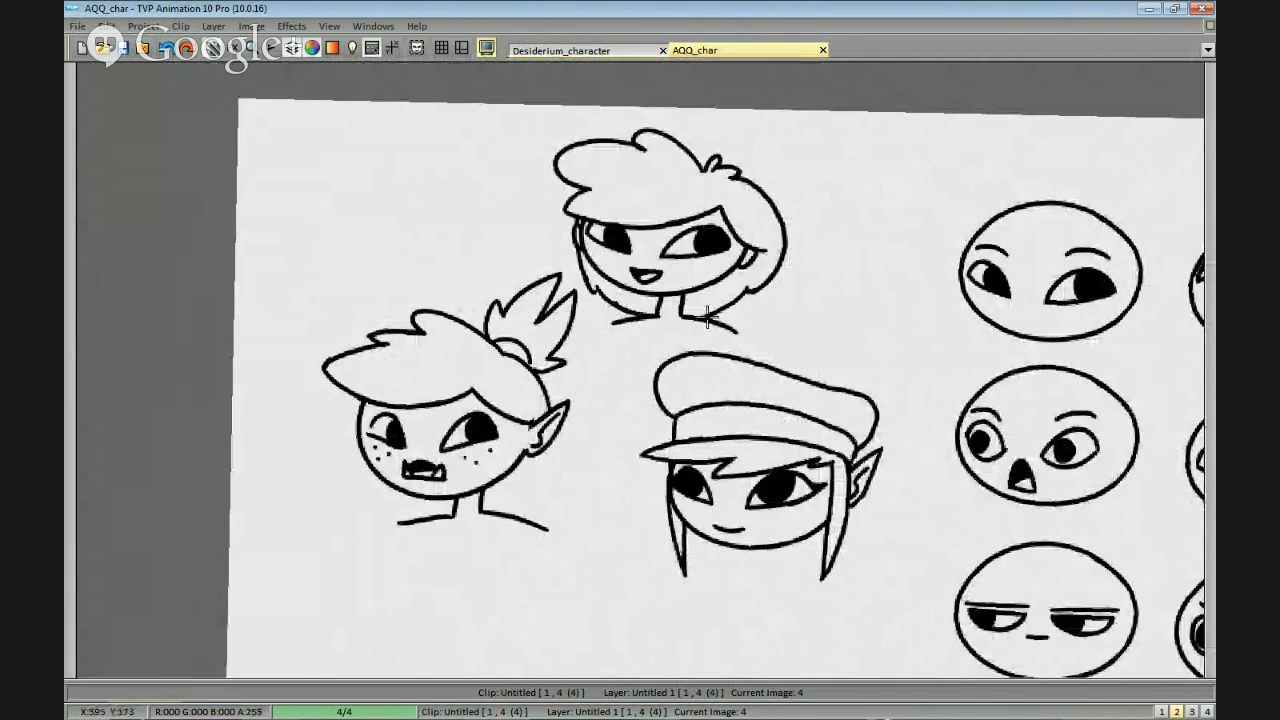
drag(831, 337, 841, 323)
scroll(841, 323, down, 2)
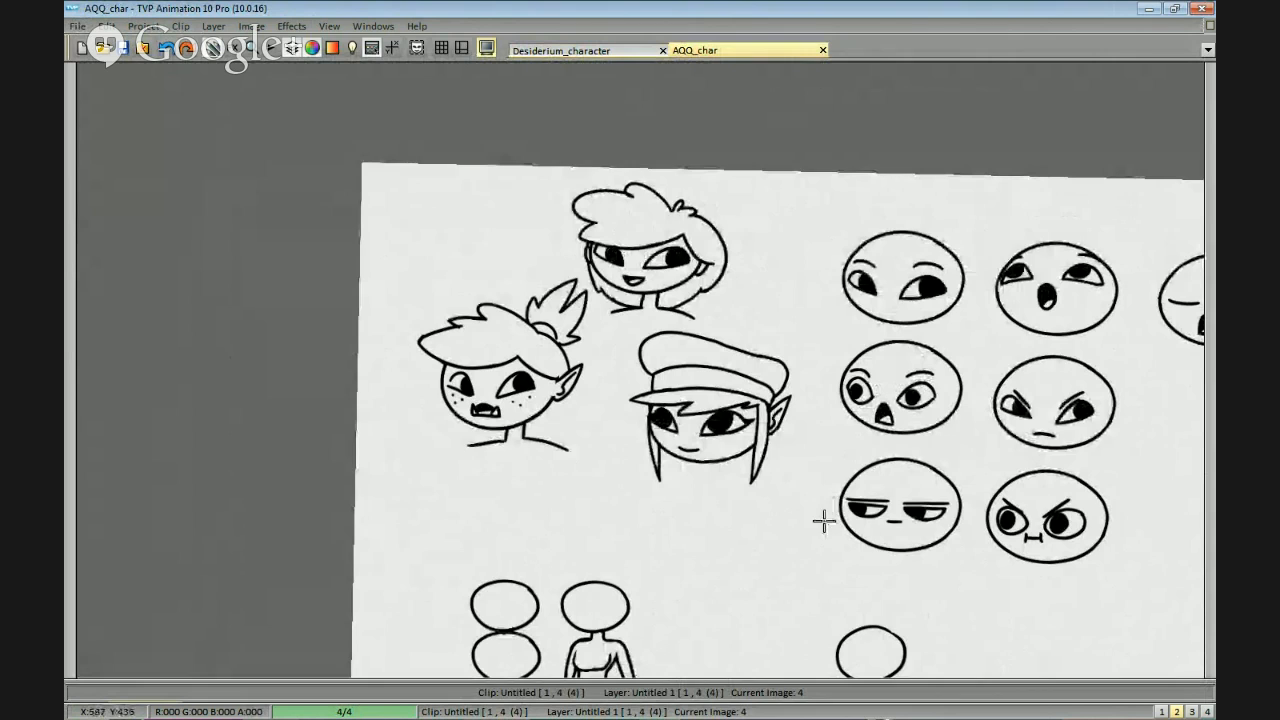
scroll(863, 497, down, 4)
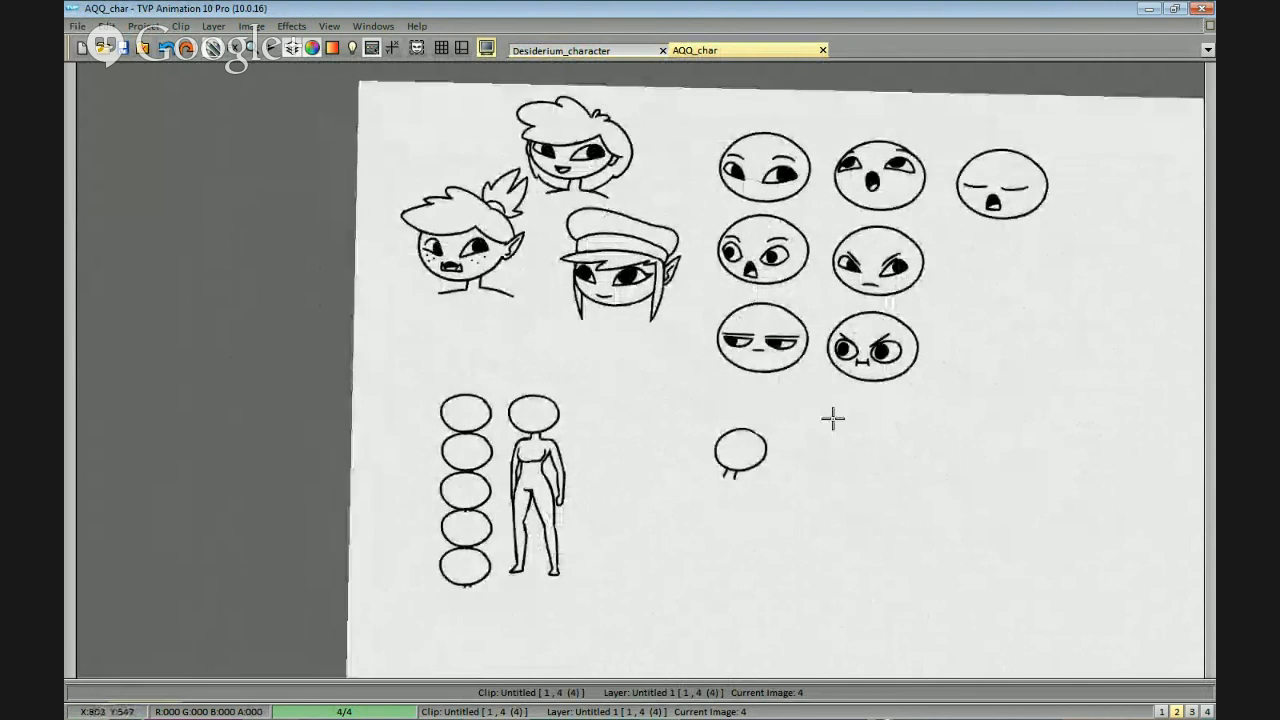
Switch to the Desiderium_character project and review the knight, spellcaster and axe-and-mace action poses.
click(632, 52)
scroll(870, 347, up, 1)
drag(940, 505, 974, 406)
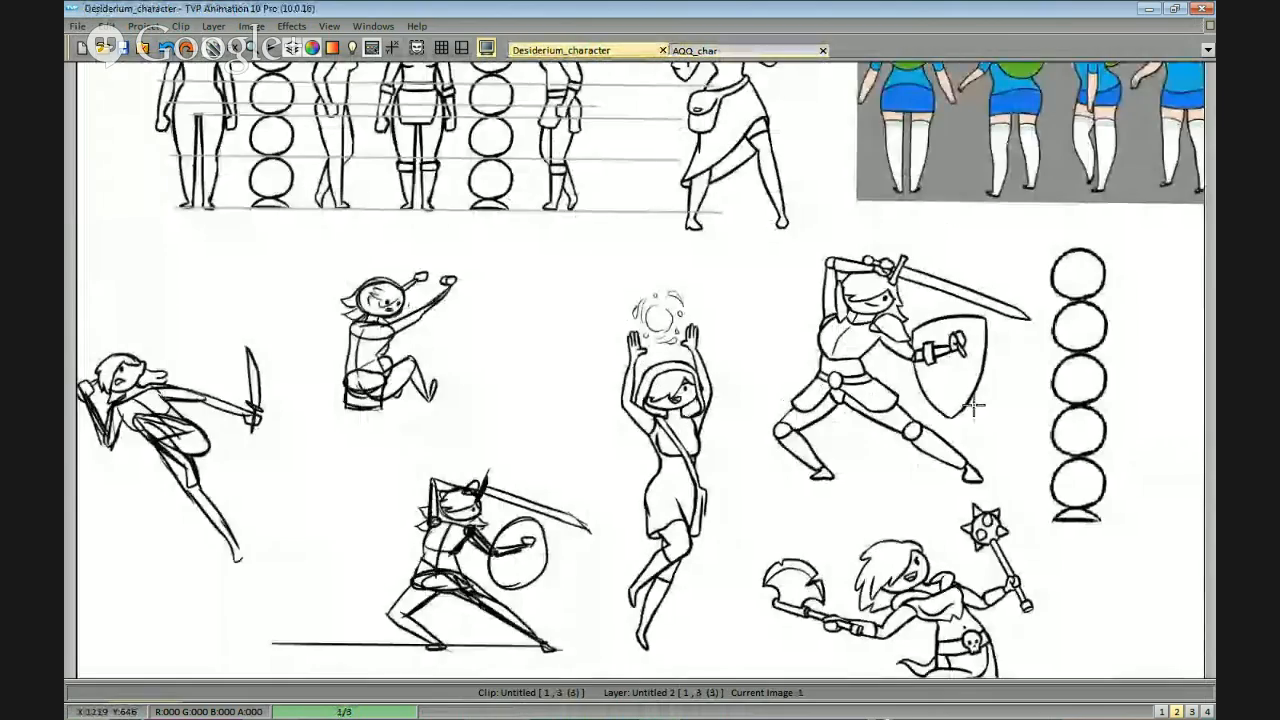
scroll(951, 406, down, 1)
mouse_move(901, 385)
mouse_down()
mouse_move(937, 341)
mouse_move(906, 440)
mouse_up()
scroll(906, 440, up, 1)
drag(888, 350, 921, 516)
Glance at the second frame, return to the first and review the proportion turnarounds and coloured bunny-hat reference.
key(Right)
drag(845, 211, 842, 252)
key(Left)
scroll(850, 310, down, 1)
drag(855, 325, 806, 337)
scroll(872, 364, up, 2)
scroll(912, 456, down, 1)
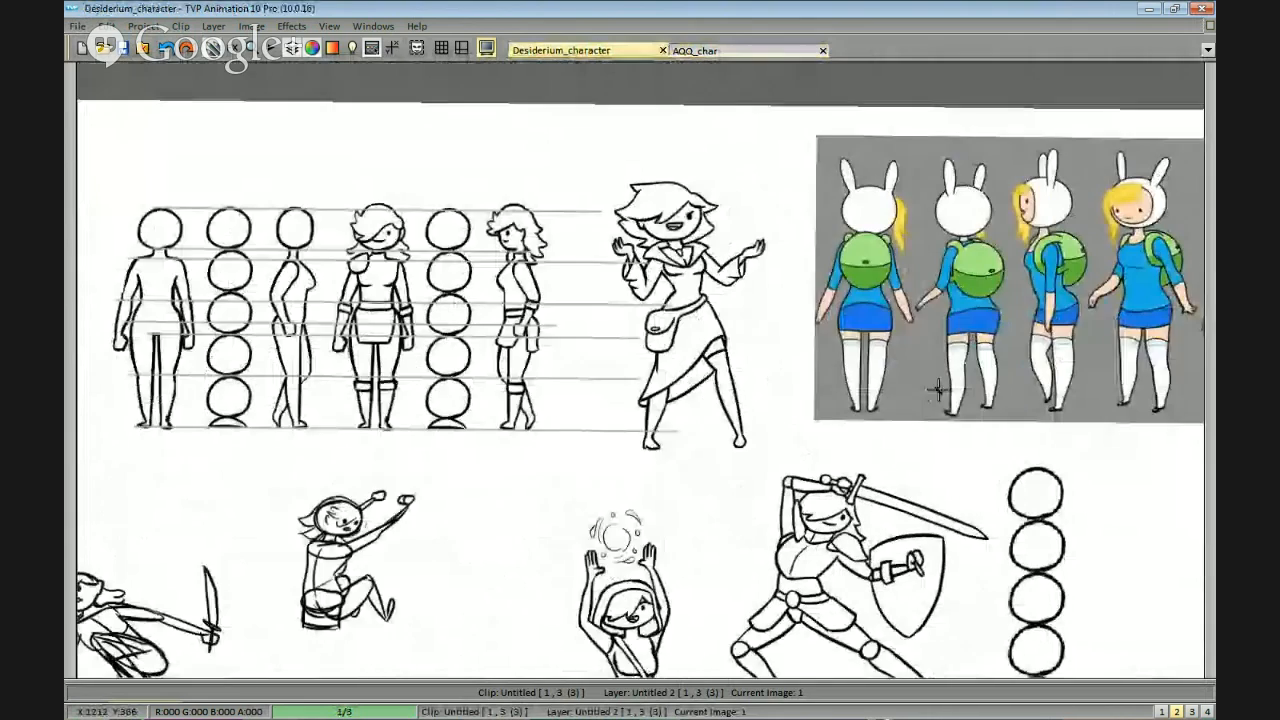
drag(943, 386, 920, 371)
Return to the AQQ_char project and compare its heads, body proportions and expression circles at close and full-page view.
click(728, 50)
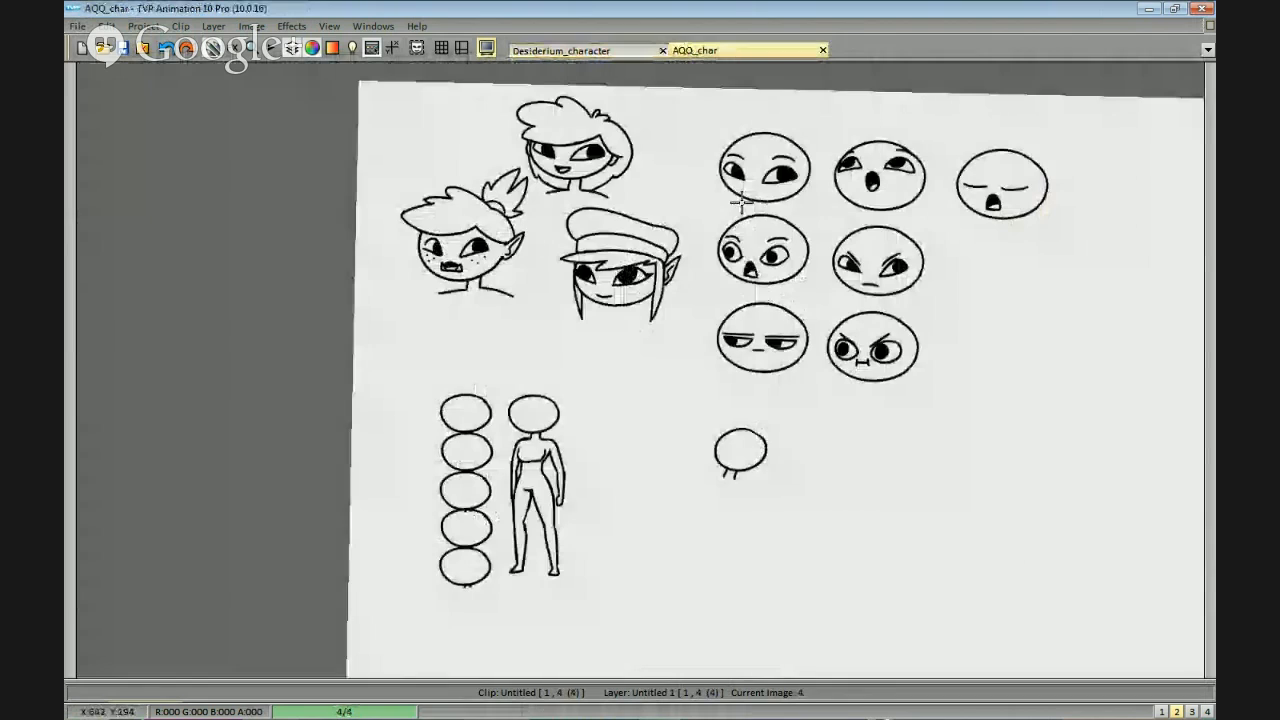
drag(984, 292, 943, 316)
scroll(641, 318, up, 3)
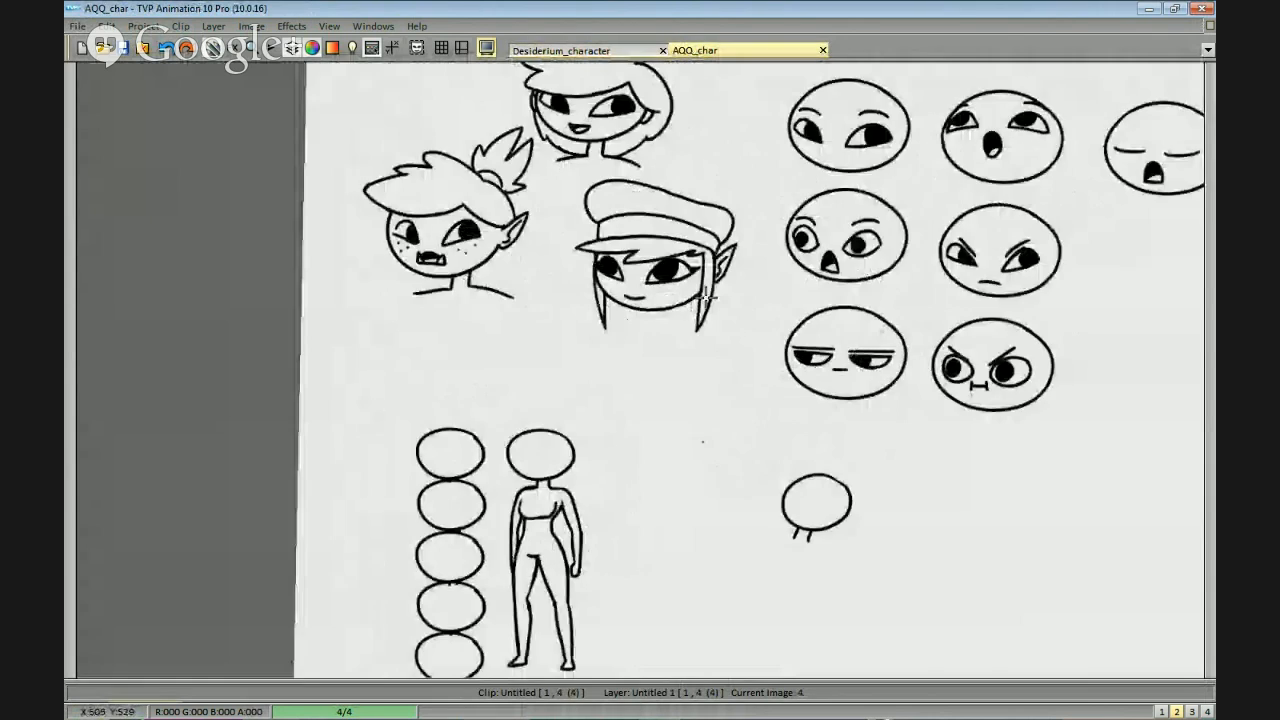
scroll(806, 314, down, 2)
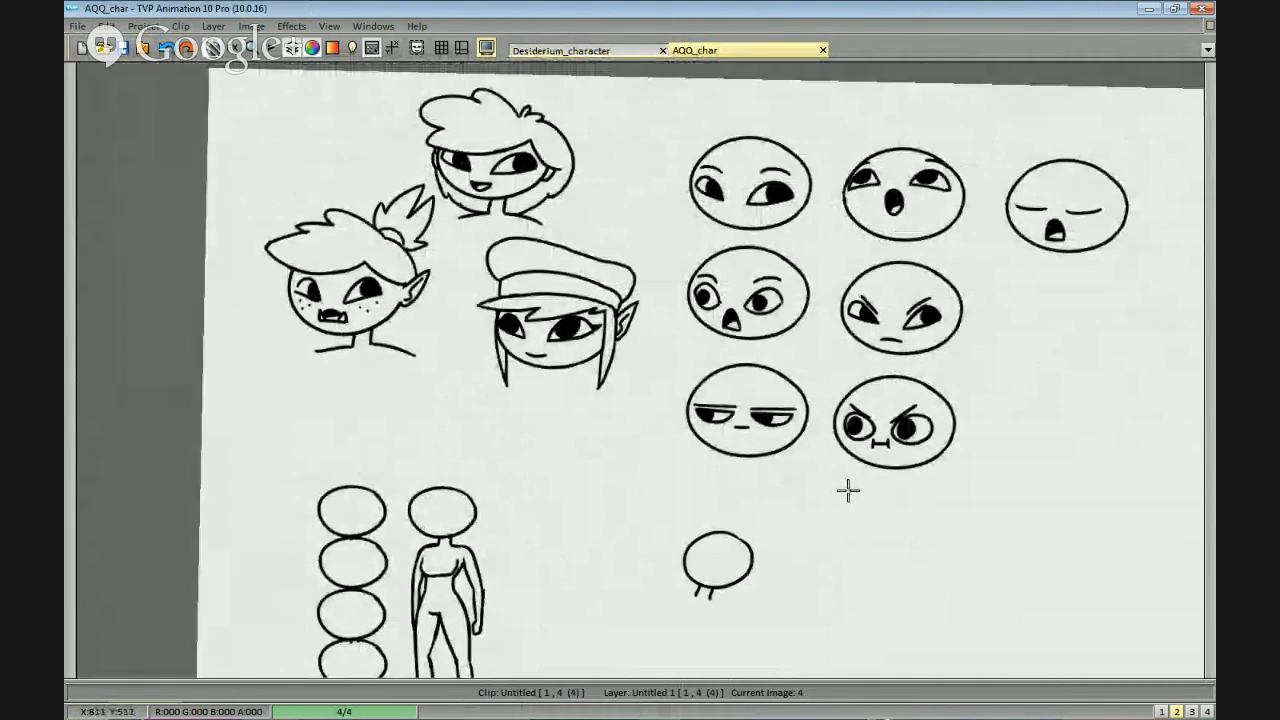
scroll(921, 419, up, 3)
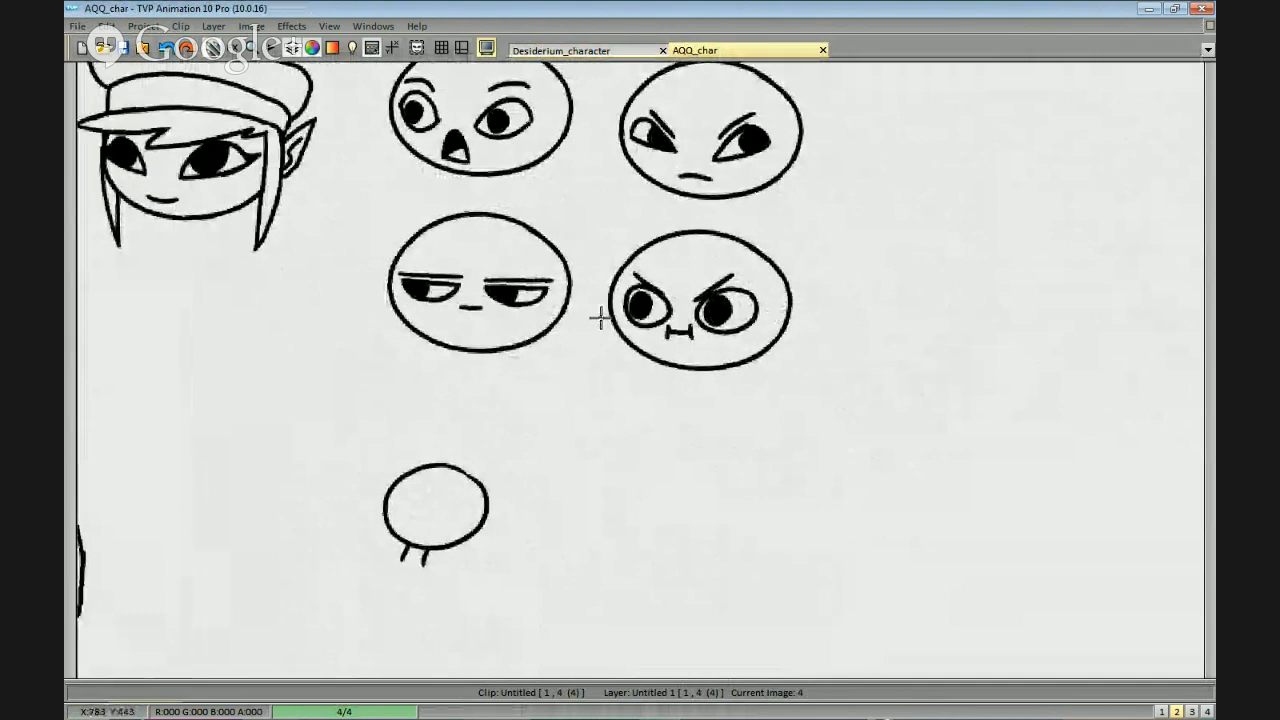
mouse_move(772, 430)
mouse_down()
mouse_move(757, 376)
mouse_move(770, 389)
mouse_up()
key(ctrl+z)
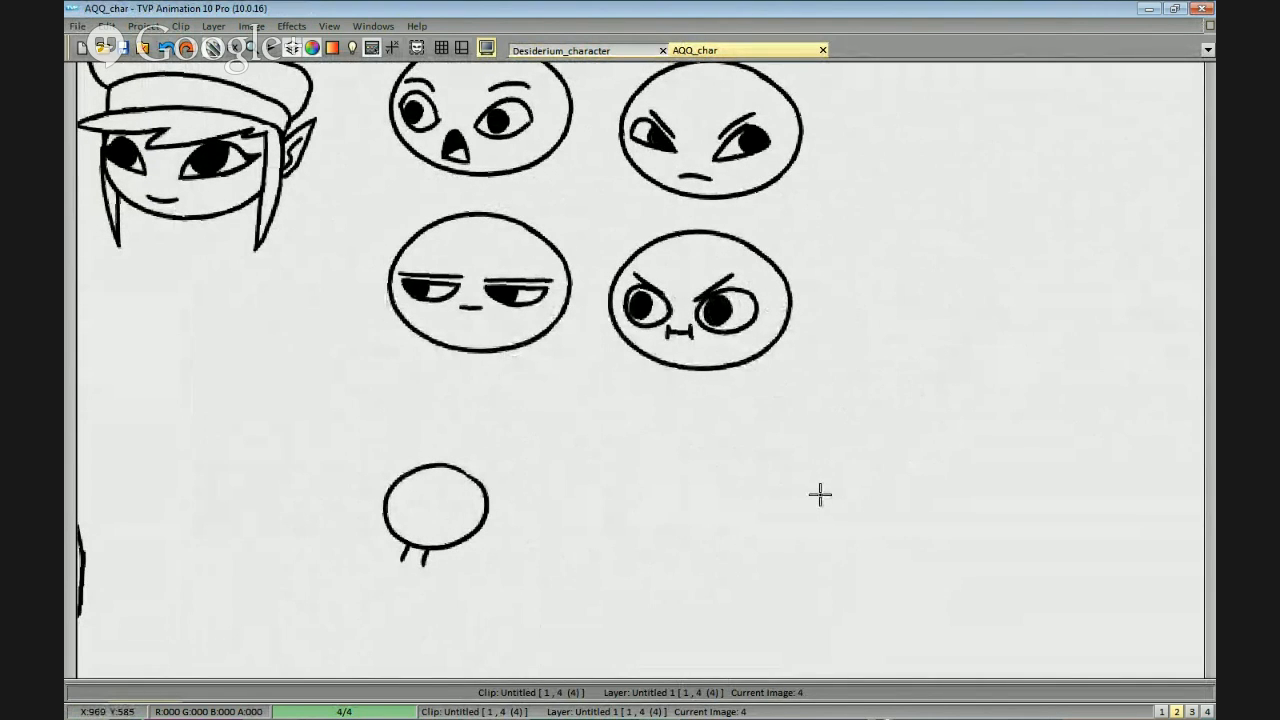
scroll(821, 490, down, 5)
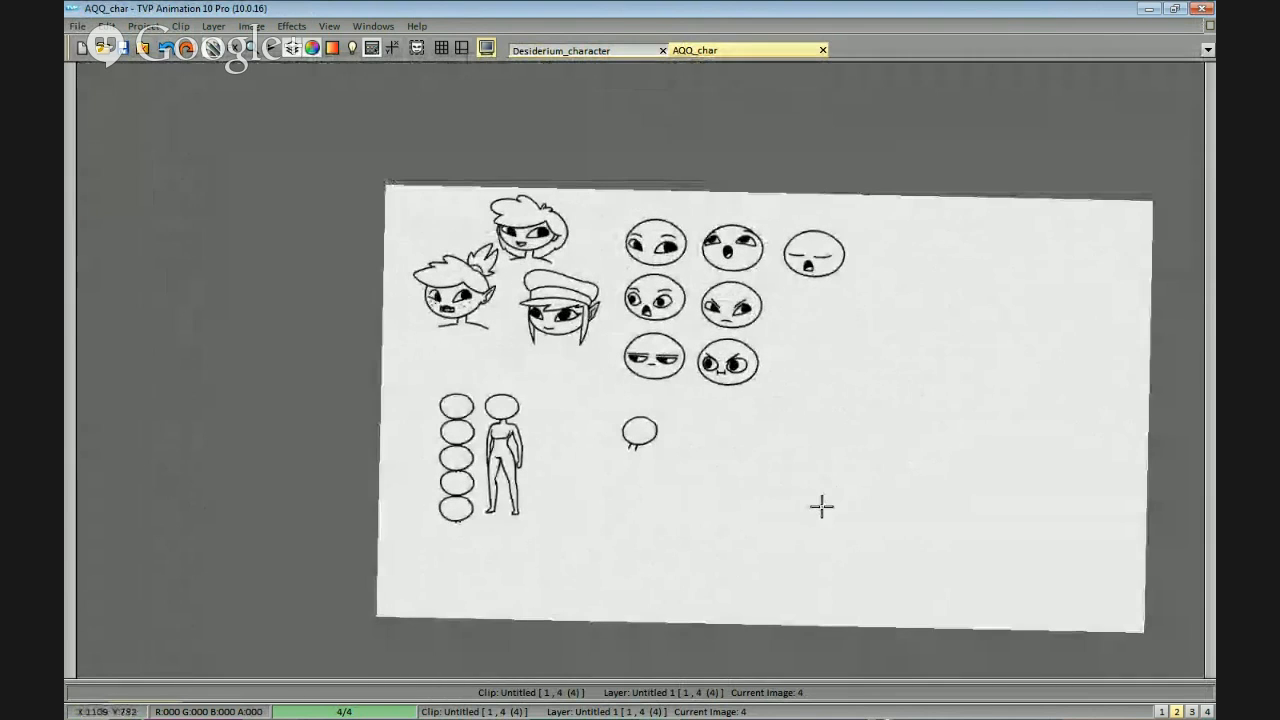
Switch to the Straw Poll page in Firefox, check the vote between the big and small character styles, and dismiss the window.
key(alt+Tab)
key(alt+Tab)
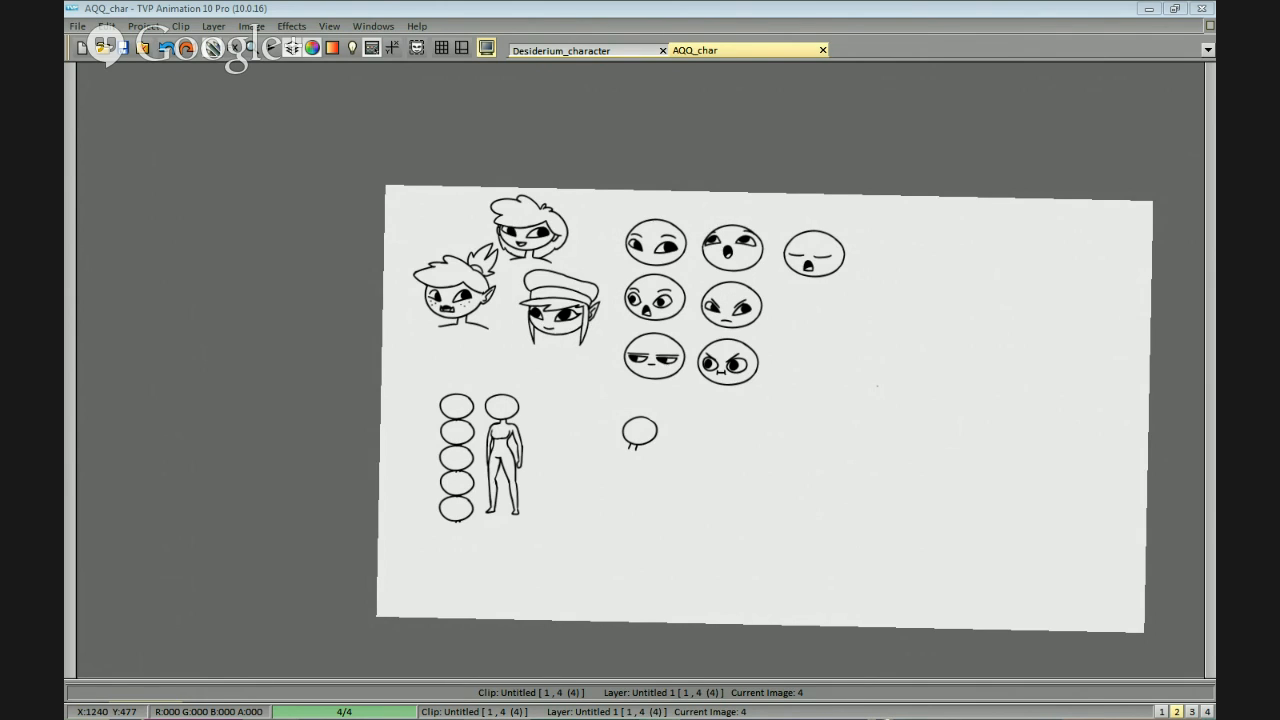
click(1212, 73)
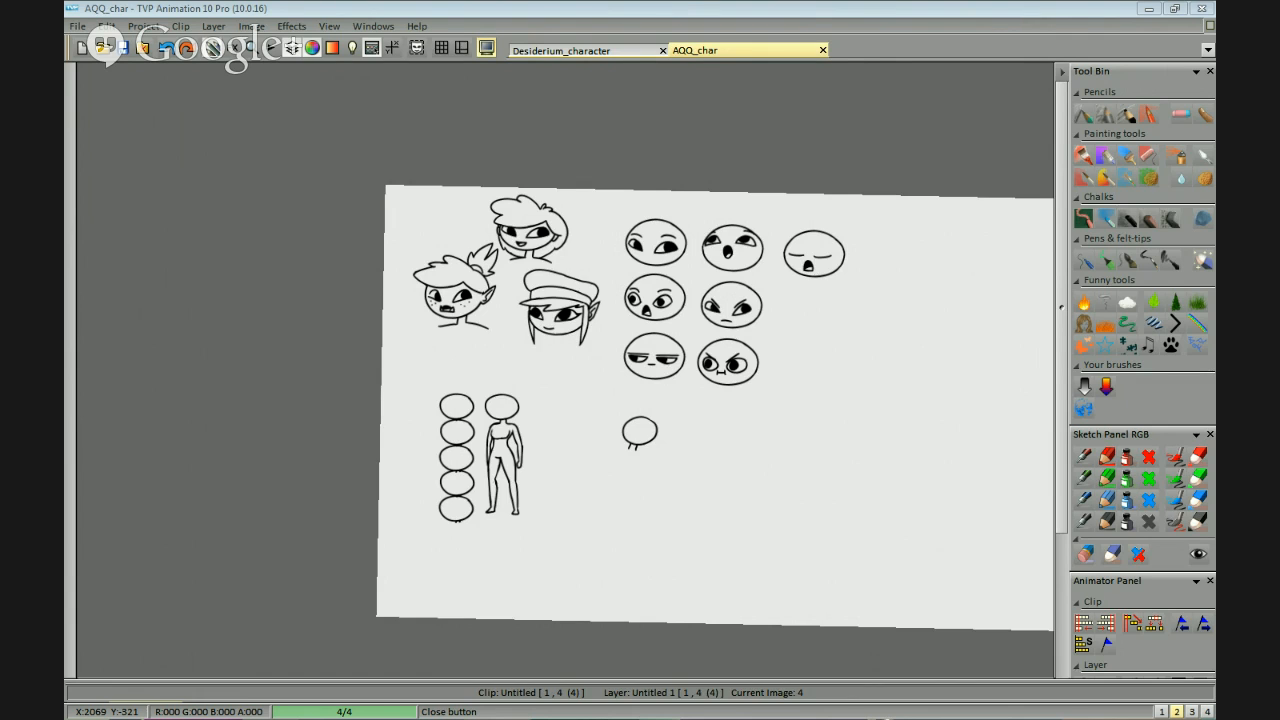
key(alt+Tab)
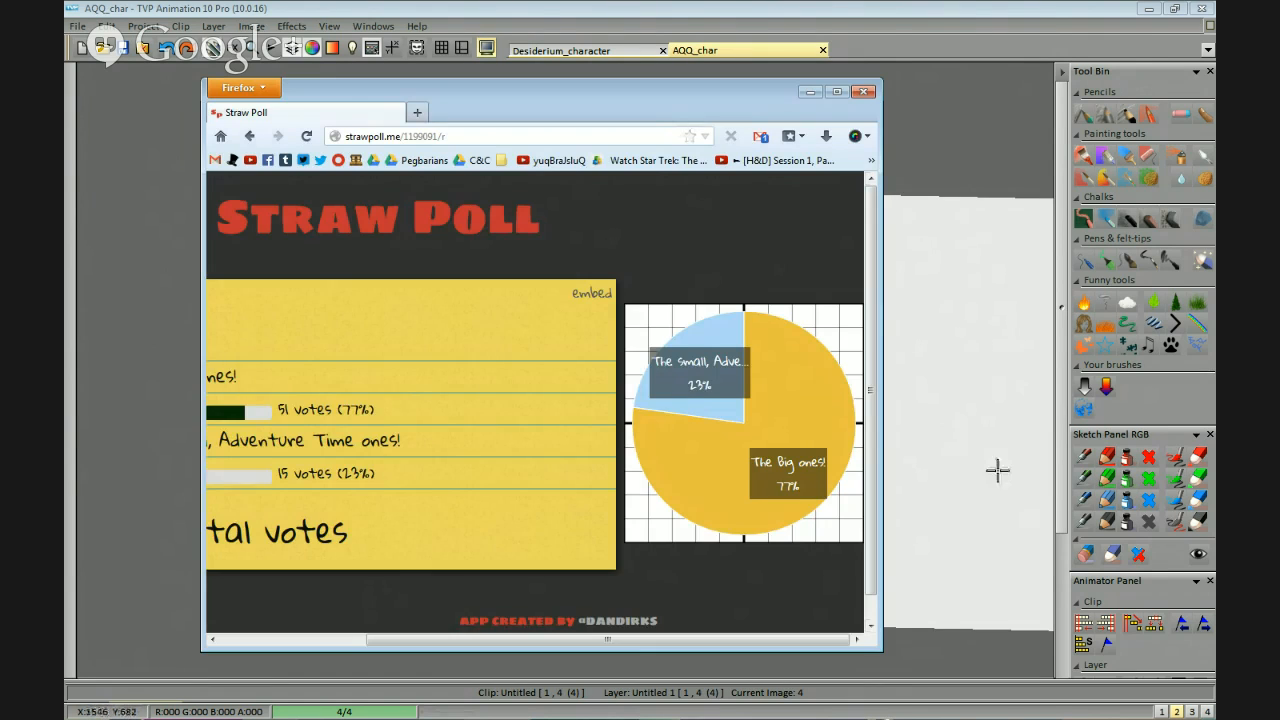
key(alt)
key(alt)
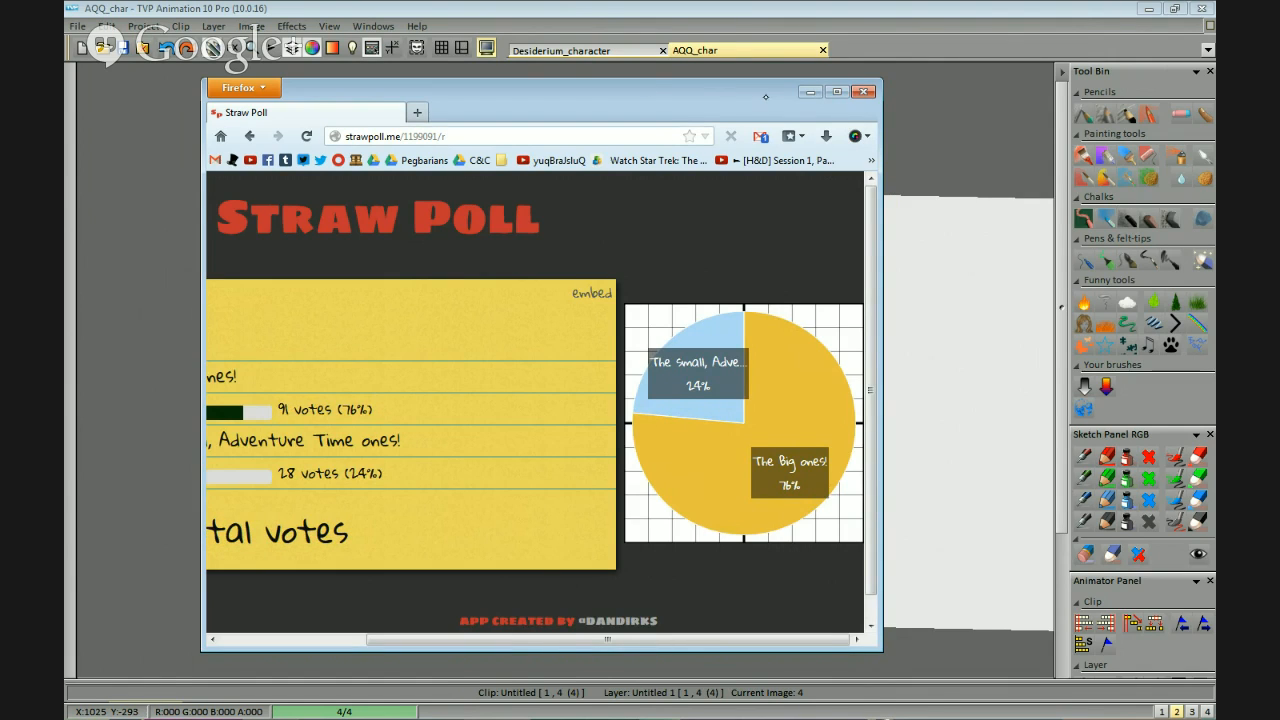
drag(766, 97, 876, 106)
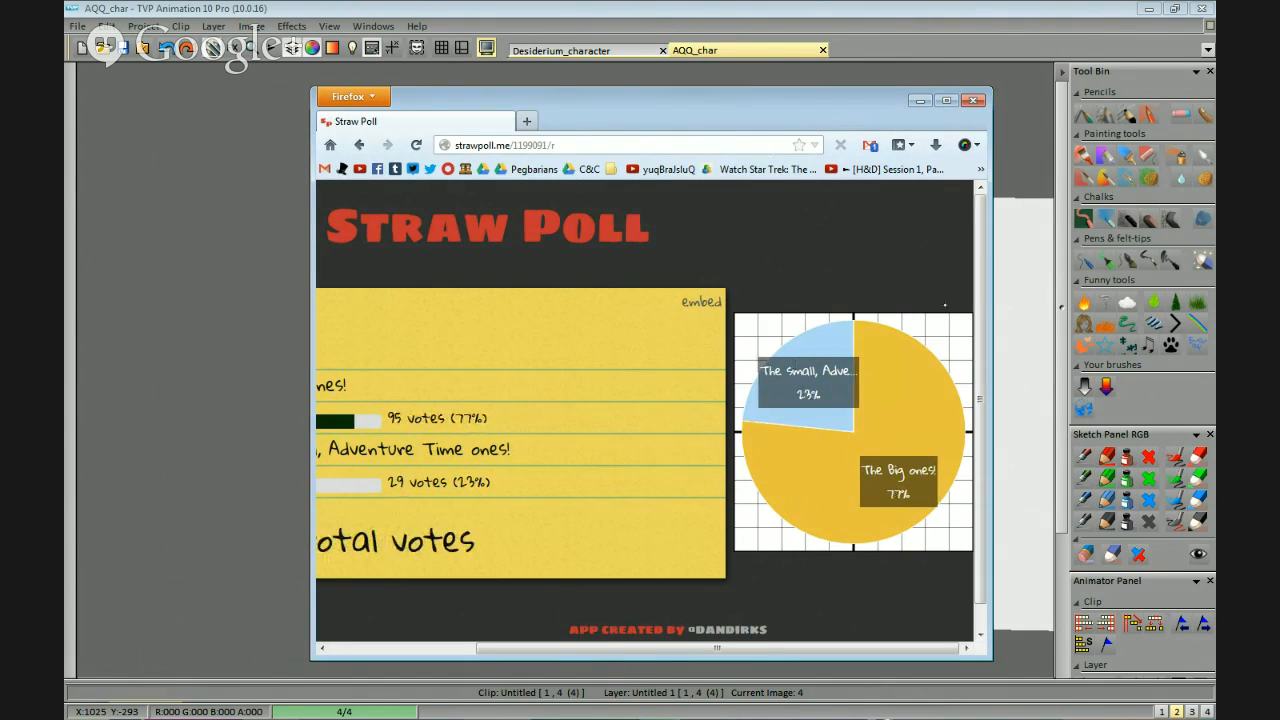
click(973, 100)
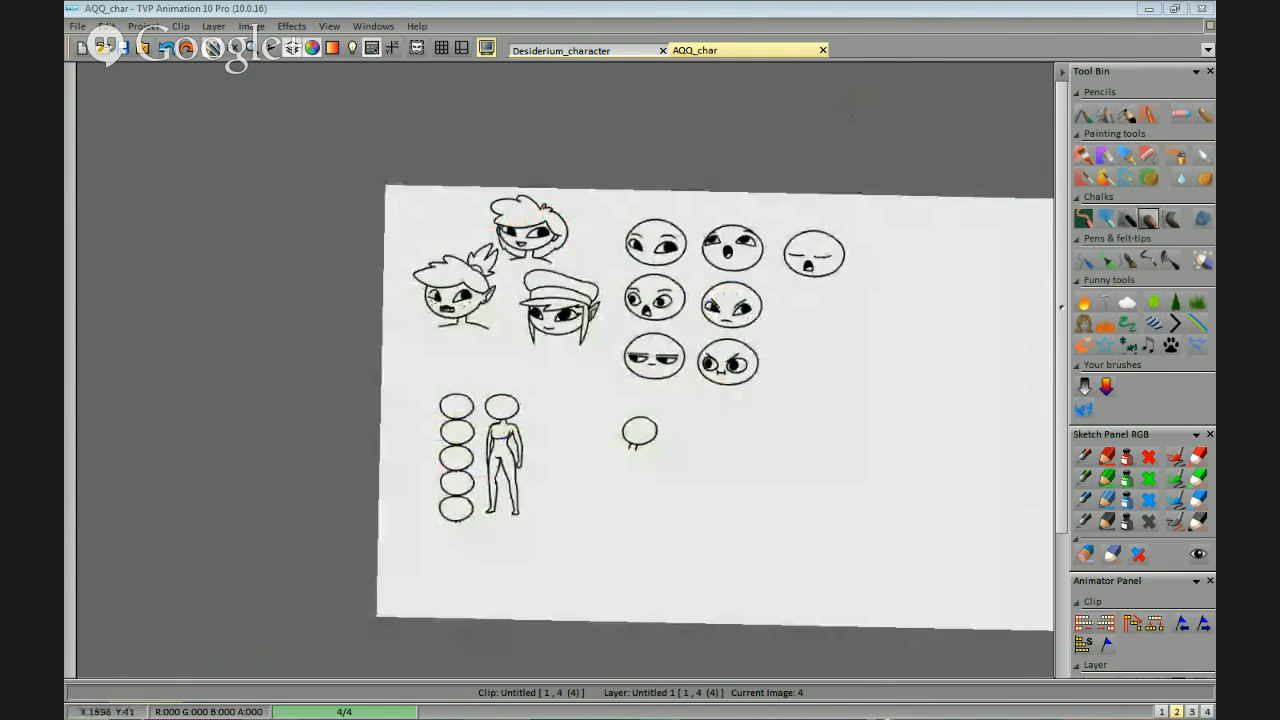
Straighten the page view and look over the whole sheet of head, expression and body sketches.
scroll(720, 268, up, 4)
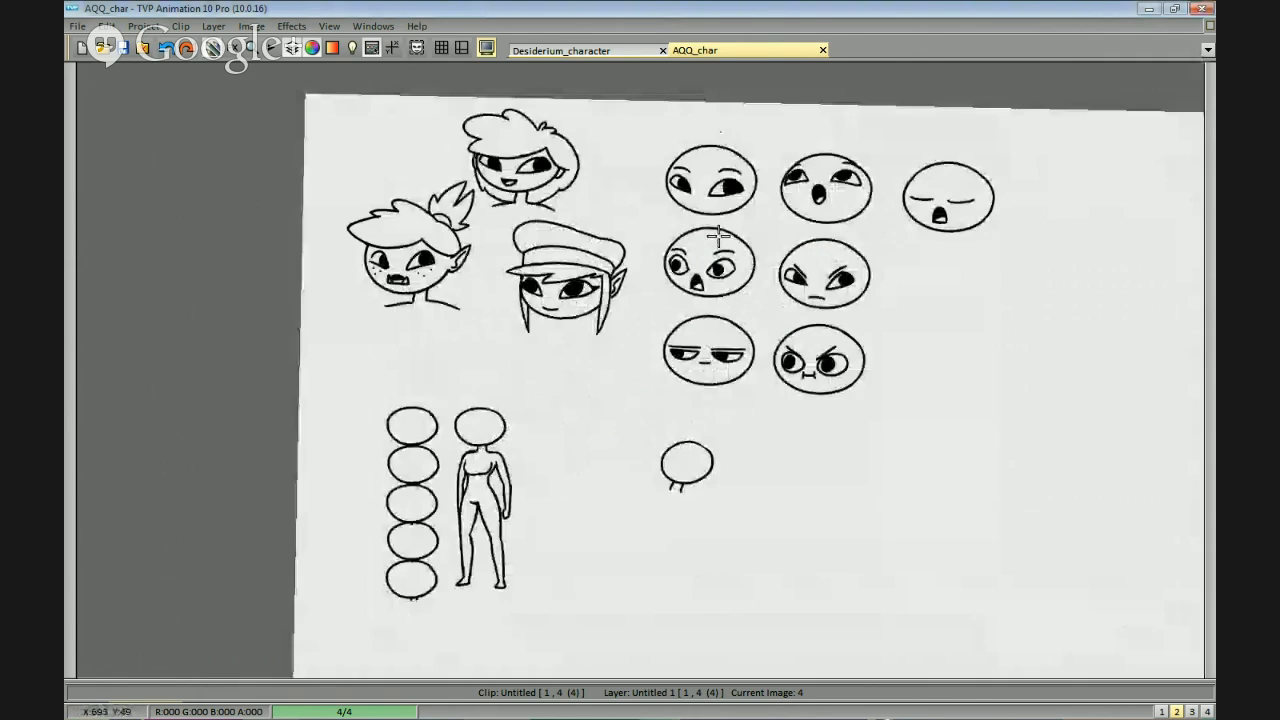
scroll(874, 300, down, 2)
scroll(860, 370, down, 2)
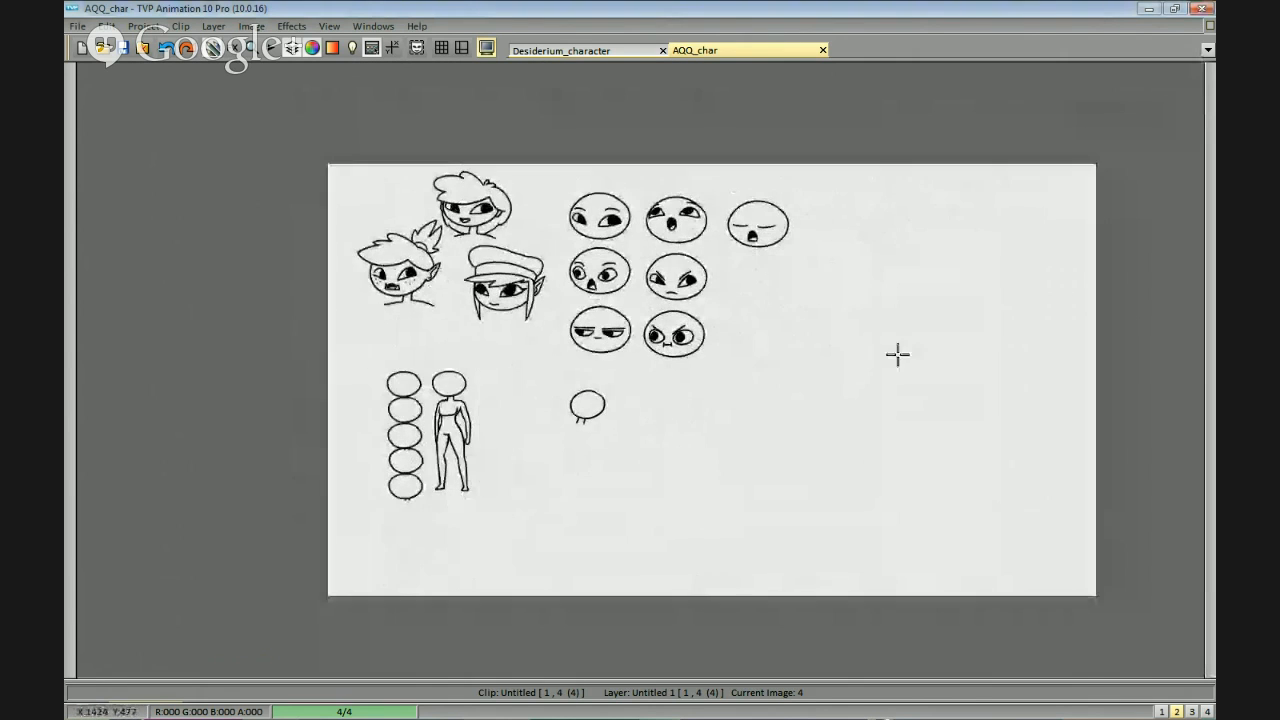
drag(947, 350, 851, 331)
scroll(851, 331, up, 1)
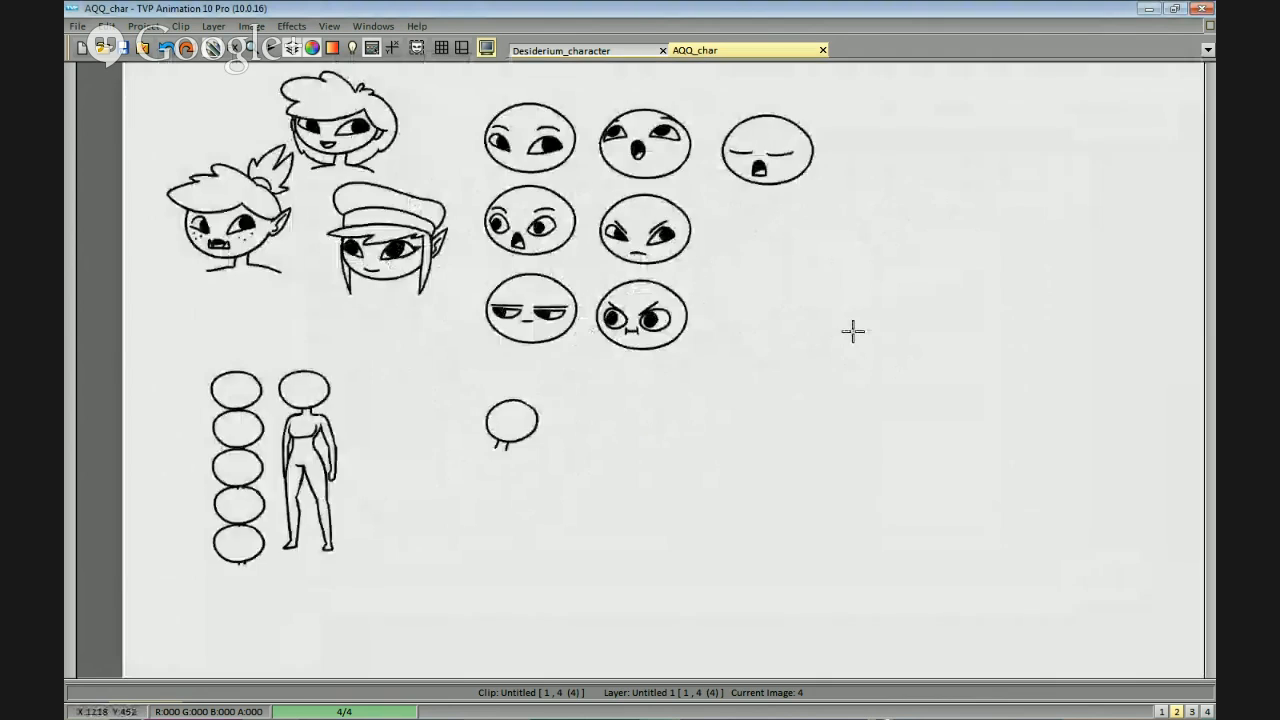
scroll(896, 282, down, 1)
drag(896, 282, 883, 300)
drag(758, 343, 872, 317)
drag(766, 404, 771, 354)
Inspect the expression circles and the capped elf head up close, finishing with the full page of frame 4.
scroll(790, 358, up, 2)
drag(910, 235, 817, 363)
scroll(829, 272, up, 1)
drag(865, 325, 853, 353)
drag(905, 176, 871, 271)
scroll(876, 258, down, 1)
scroll(883, 245, up, 1)
drag(924, 208, 849, 343)
drag(870, 491, 894, 411)
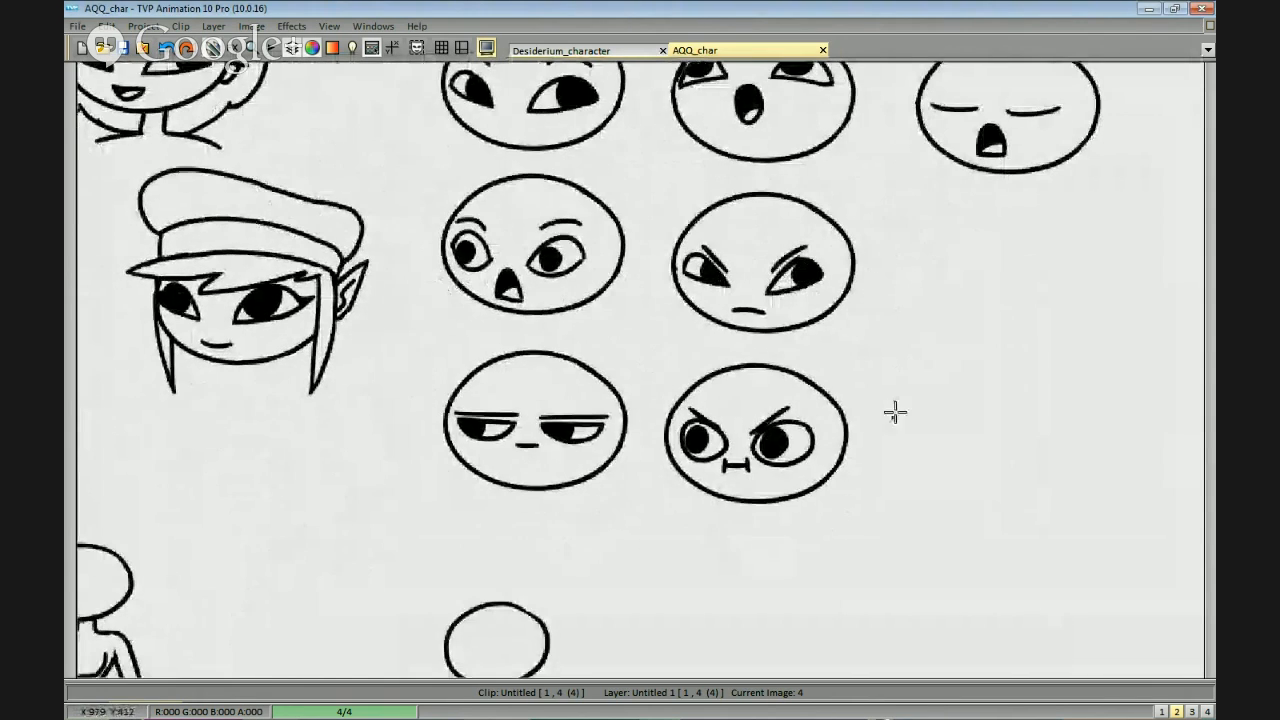
scroll(877, 456, down, 2)
drag(868, 472, 871, 432)
scroll(881, 440, down, 1)
key(Right)
key(Left)
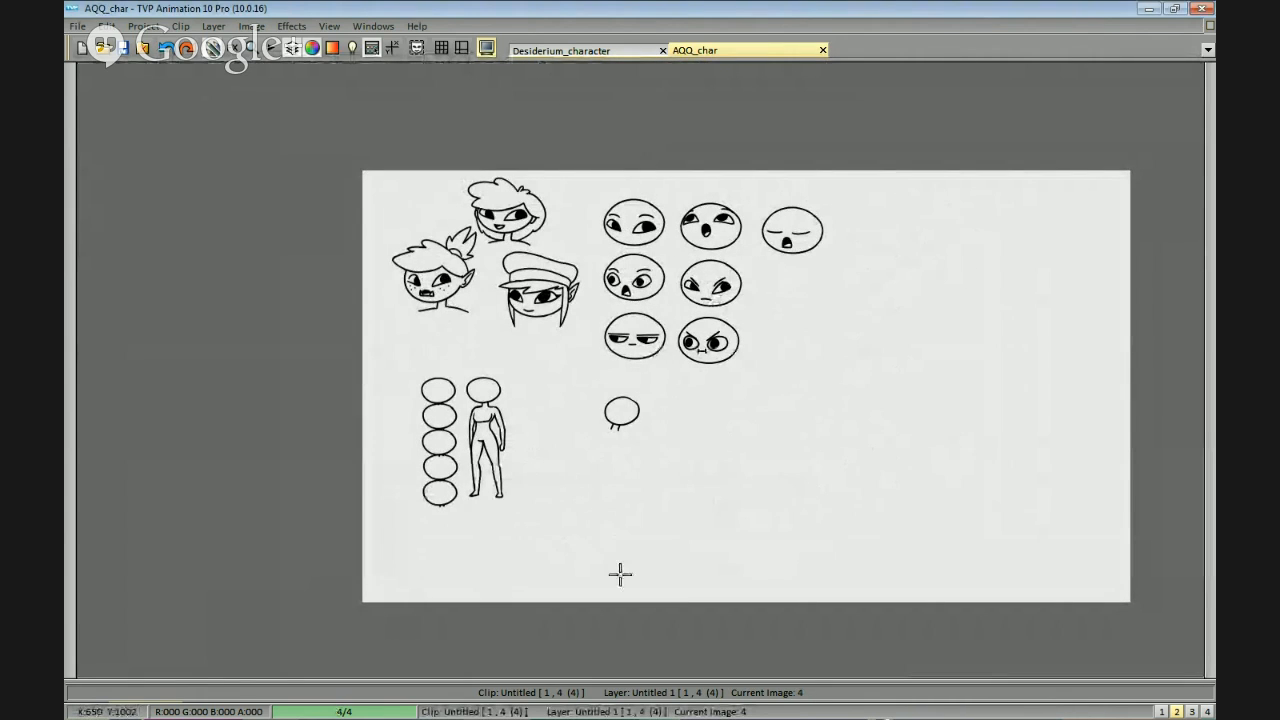
Show frame 3 and move the block of four parent, childhood friend and goat attack notes directly beneath "Chaotic Good".
key(Left)
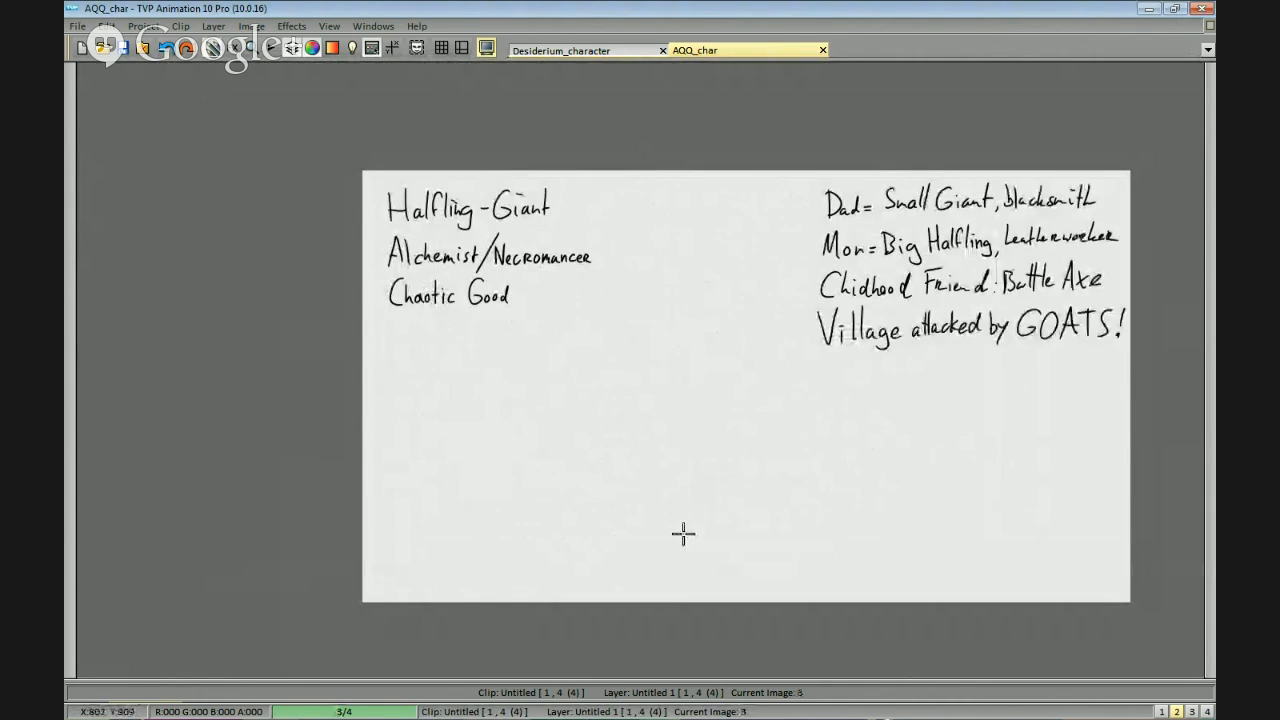
drag(728, 441, 806, 349)
mouse_move(764, 163)
mouse_down()
mouse_move(977, 52)
mouse_move(800, 118)
mouse_up()
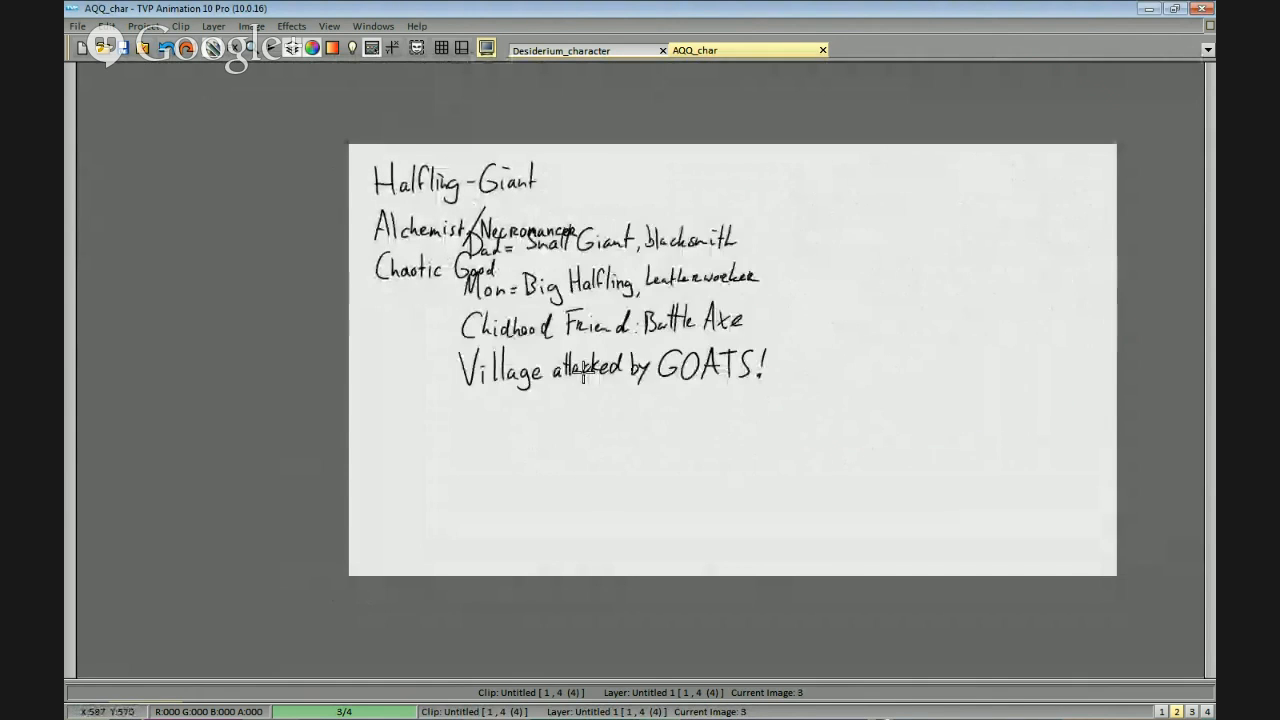
click(490, 428)
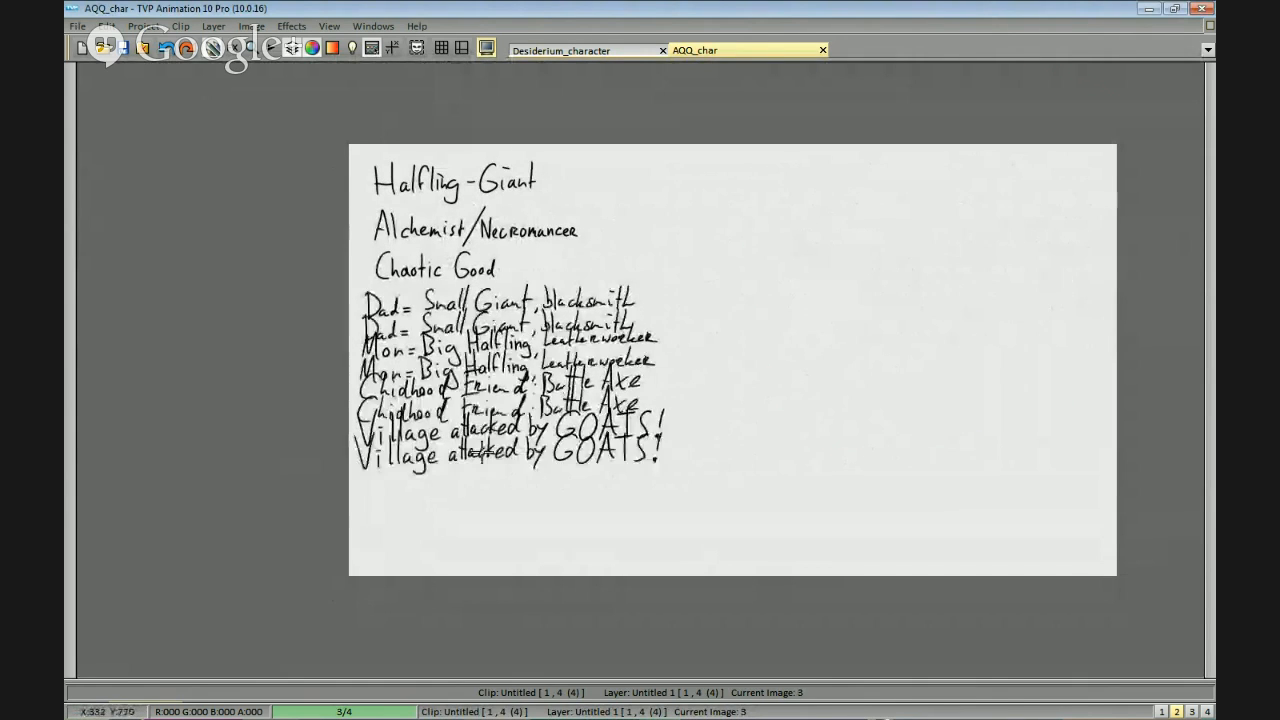
scroll(811, 260, up, 1)
drag(886, 229, 756, 257)
key(b)
scroll(860, 378, down, 1)
scroll(868, 386, down, 1)
drag(868, 388, 880, 380)
scroll(878, 378, up, 1)
mouse_move(837, 323)
mouse_down()
mouse_move(820, 335)
mouse_move(802, 326)
mouse_up()
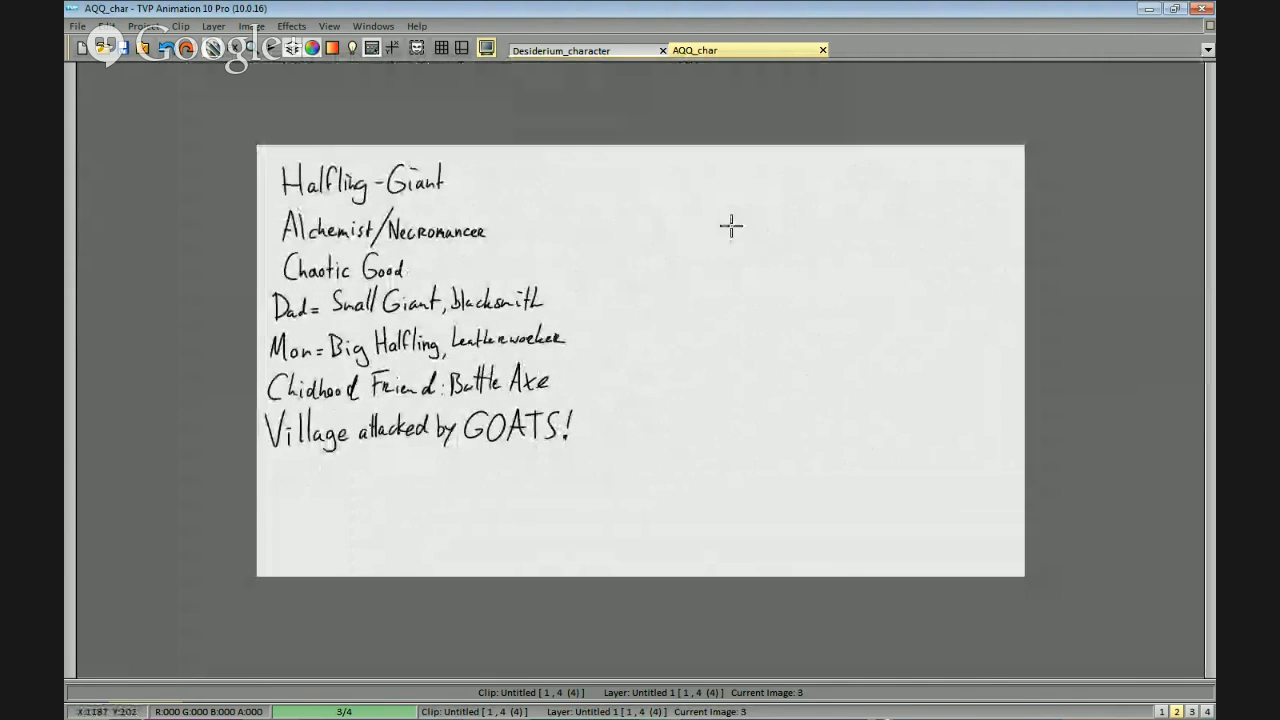
Undo the placement of the backstory notes and place the block again with a small gap below "Chaotic Good".
drag(321, 267, 463, 260)
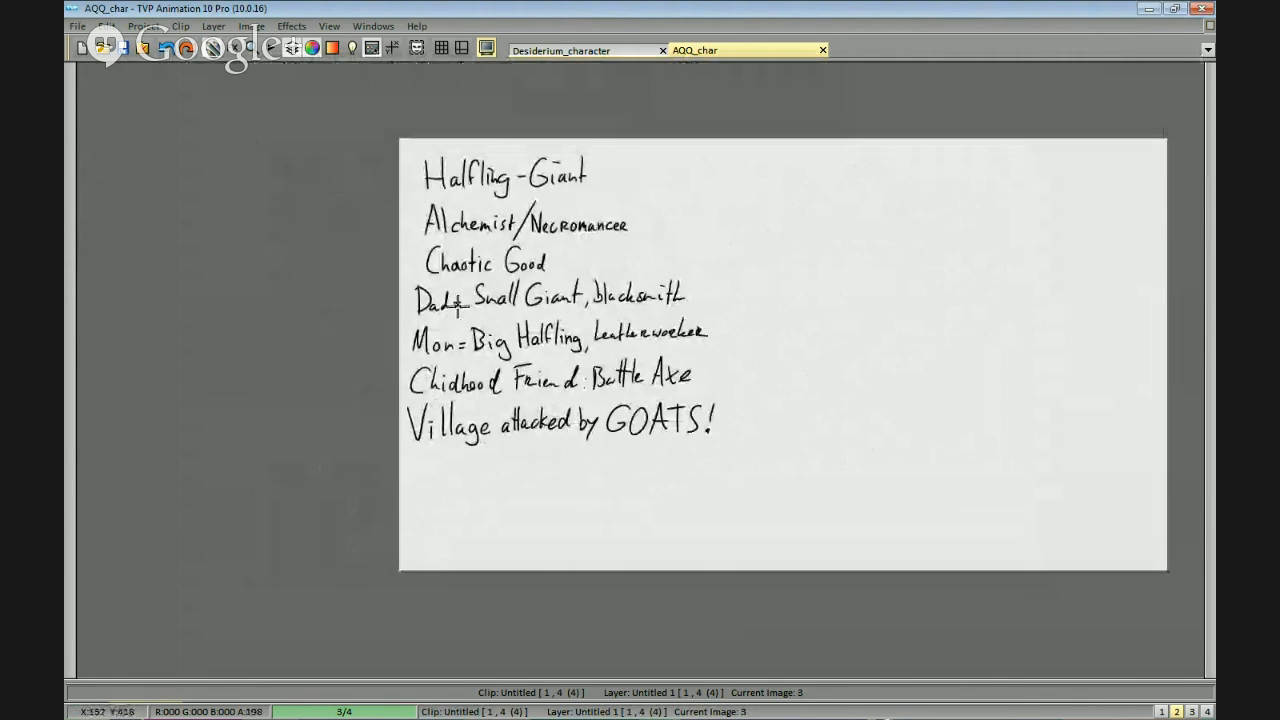
drag(832, 272, 684, 277)
drag(792, 296, 879, 291)
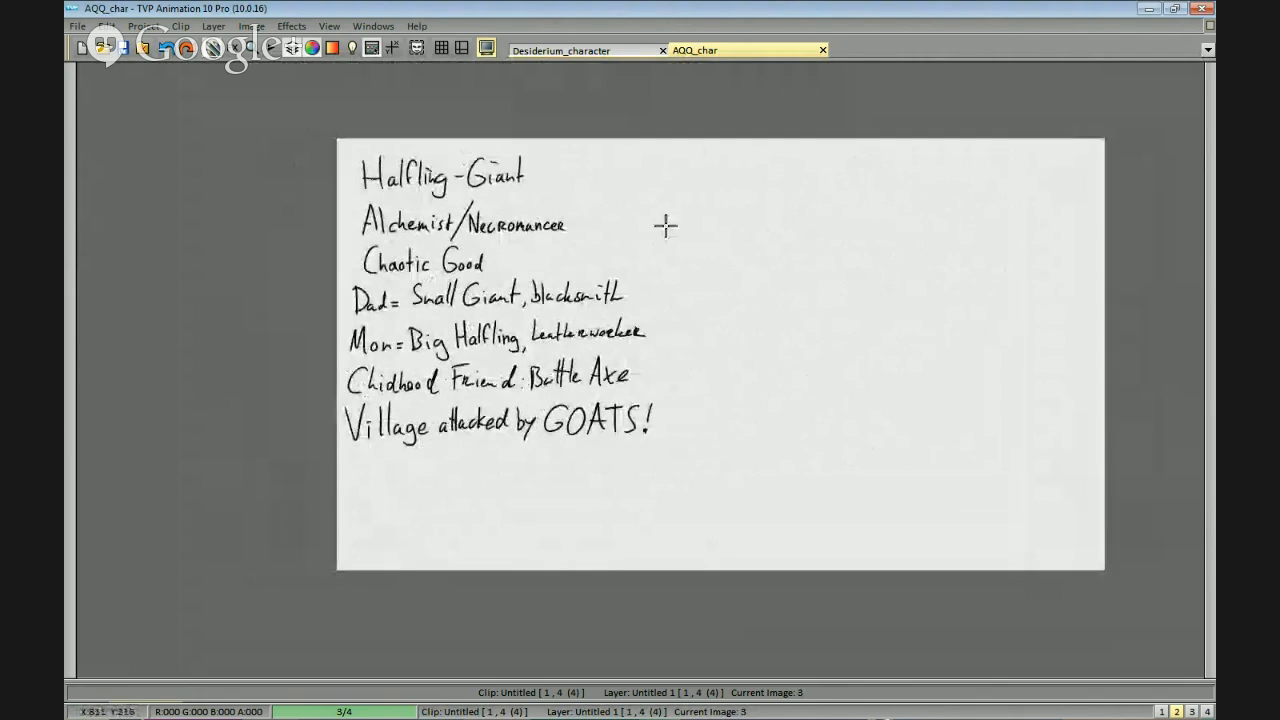
drag(658, 362, 837, 358)
key(ctrl+z)
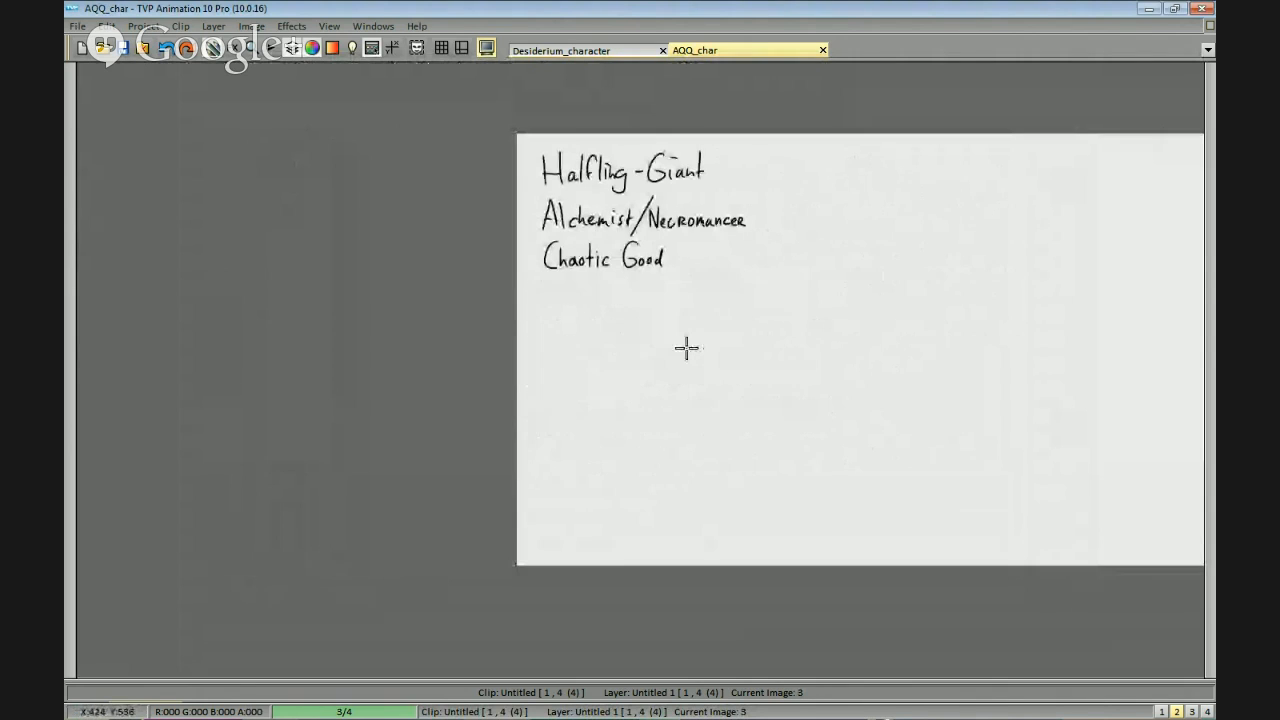
drag(660, 343, 676, 435)
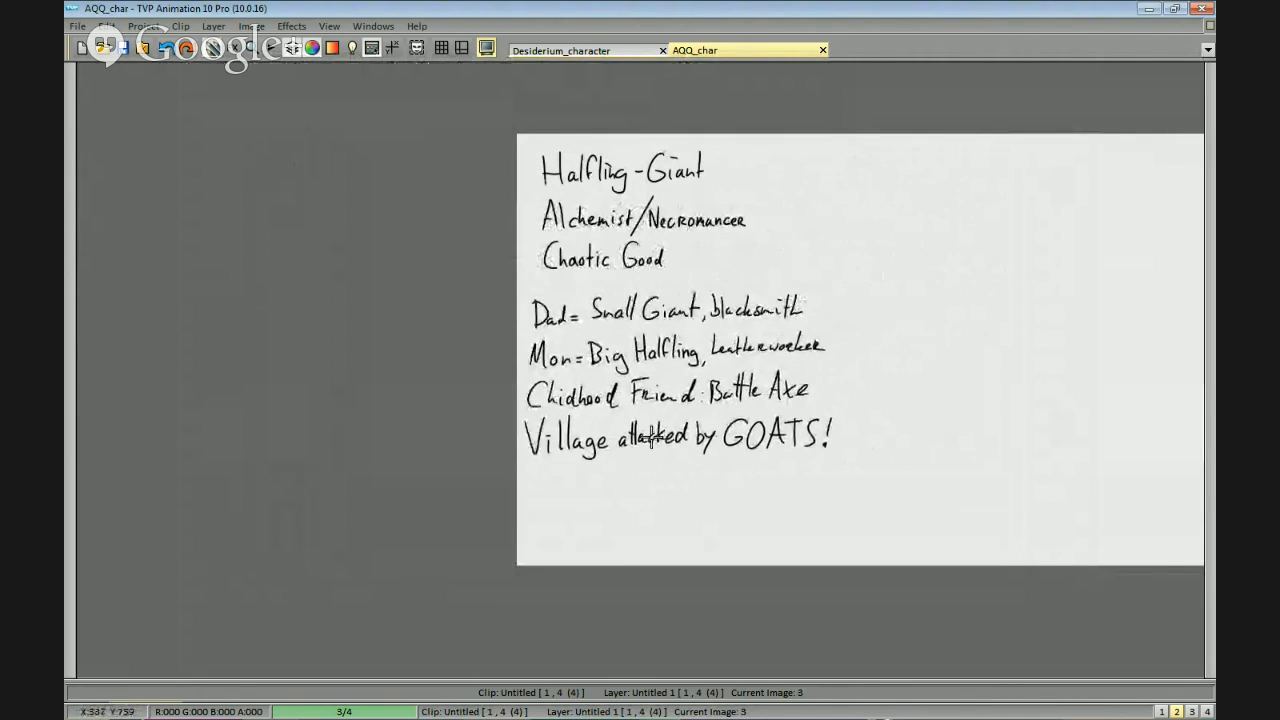
click(654, 431)
key(b)
drag(1027, 347, 936, 359)
drag(940, 254, 864, 298)
scroll(854, 269, up, 2)
drag(961, 237, 917, 233)
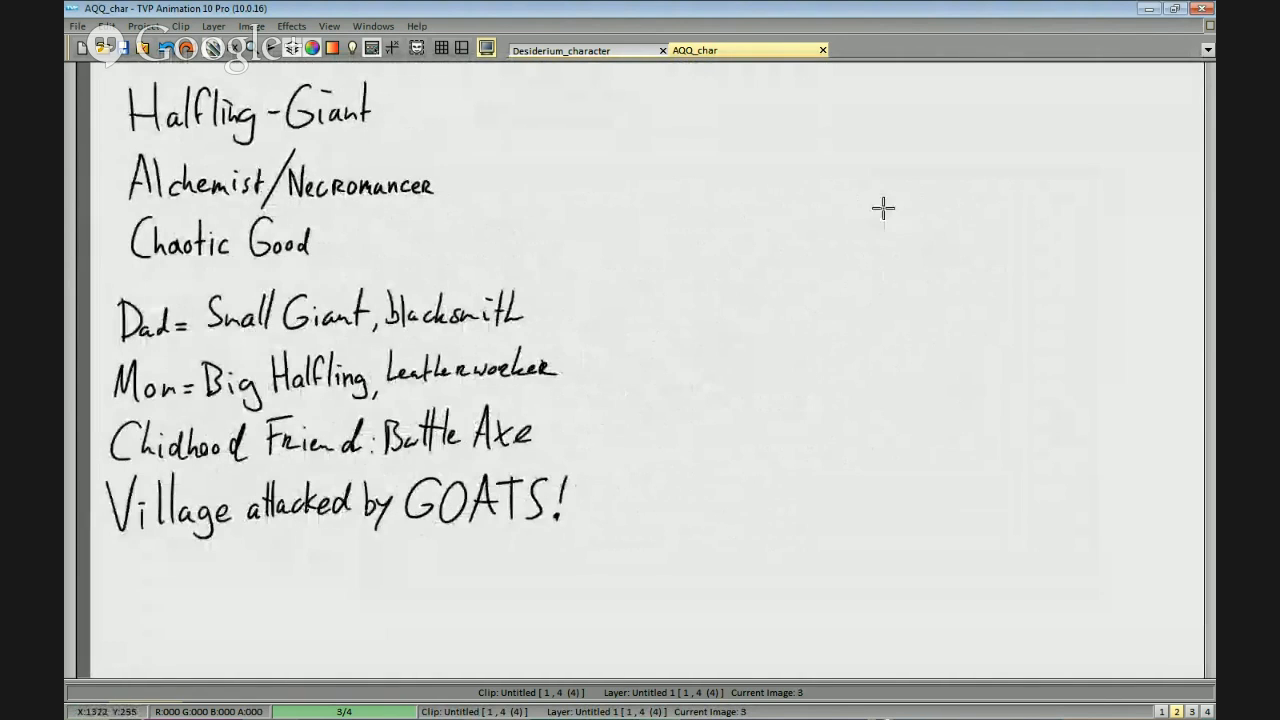
drag(507, 130, 998, 244)
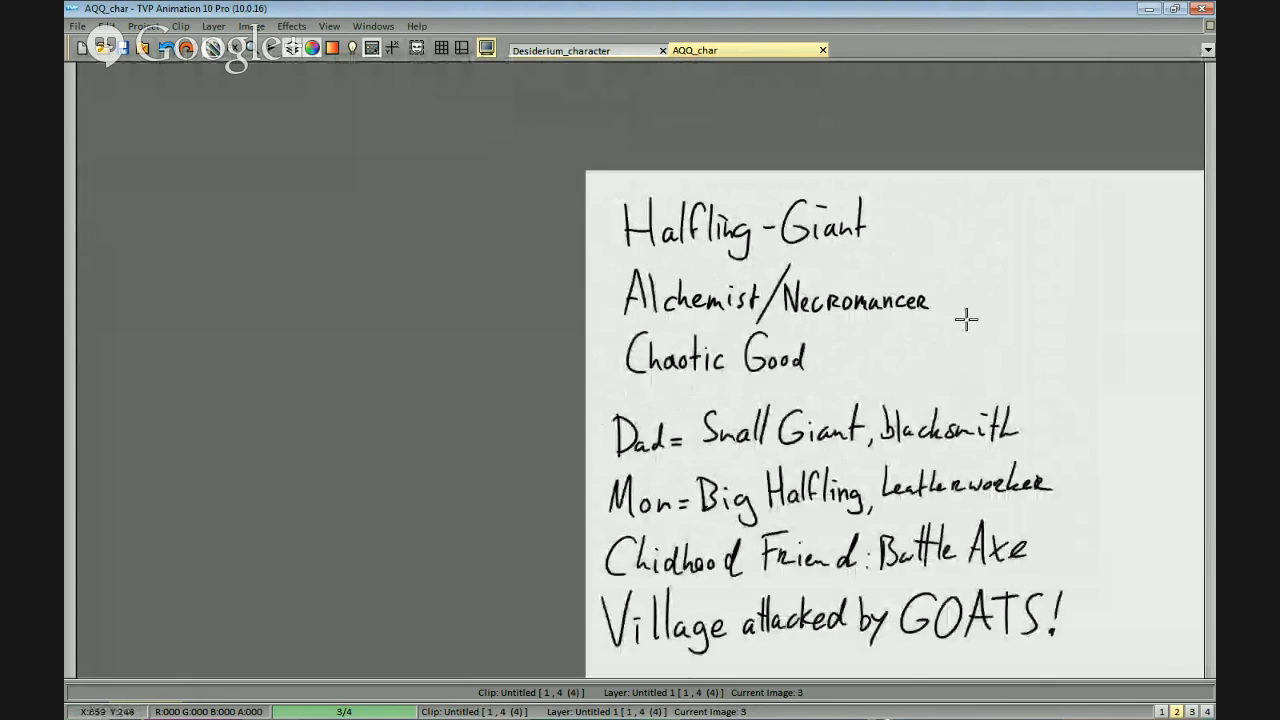
drag(968, 341, 574, 257)
drag(784, 306, 834, 329)
mouse_move(928, 279)
mouse_down()
mouse_move(961, 269)
mouse_move(980, 234)
mouse_up()
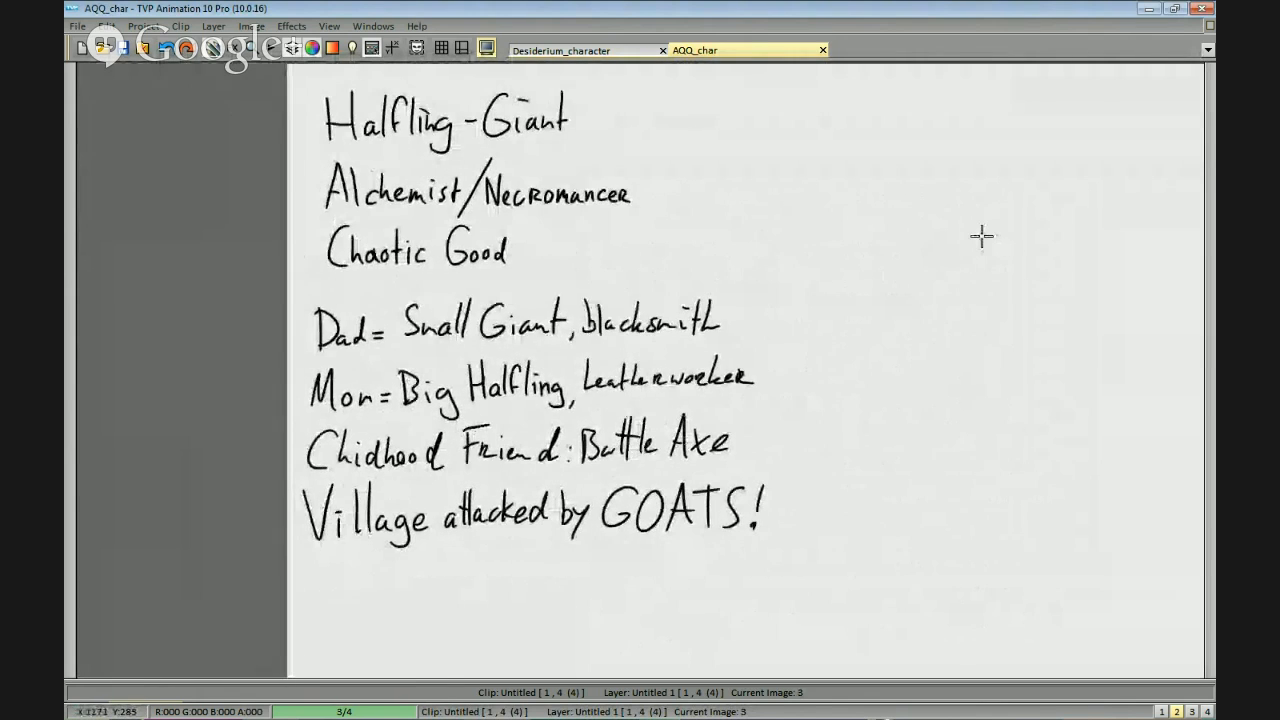
drag(1000, 297, 771, 320)
scroll(771, 320, down, 1)
drag(722, 252, 786, 258)
scroll(791, 257, up, 1)
drag(726, 208, 758, 210)
drag(676, 223, 915, 252)
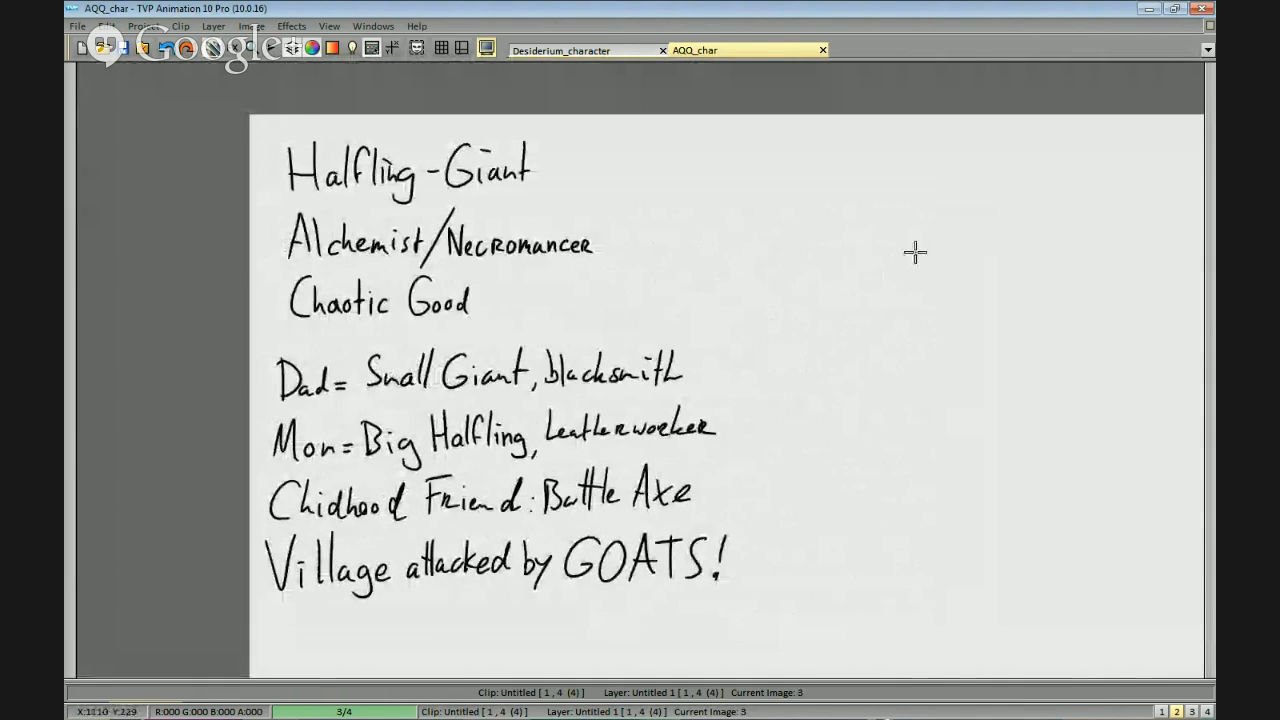
Draw a wide, slightly tilted oval for a head in the blank area beside the notes.
drag(997, 354, 770, 213)
scroll(813, 198, up, 1)
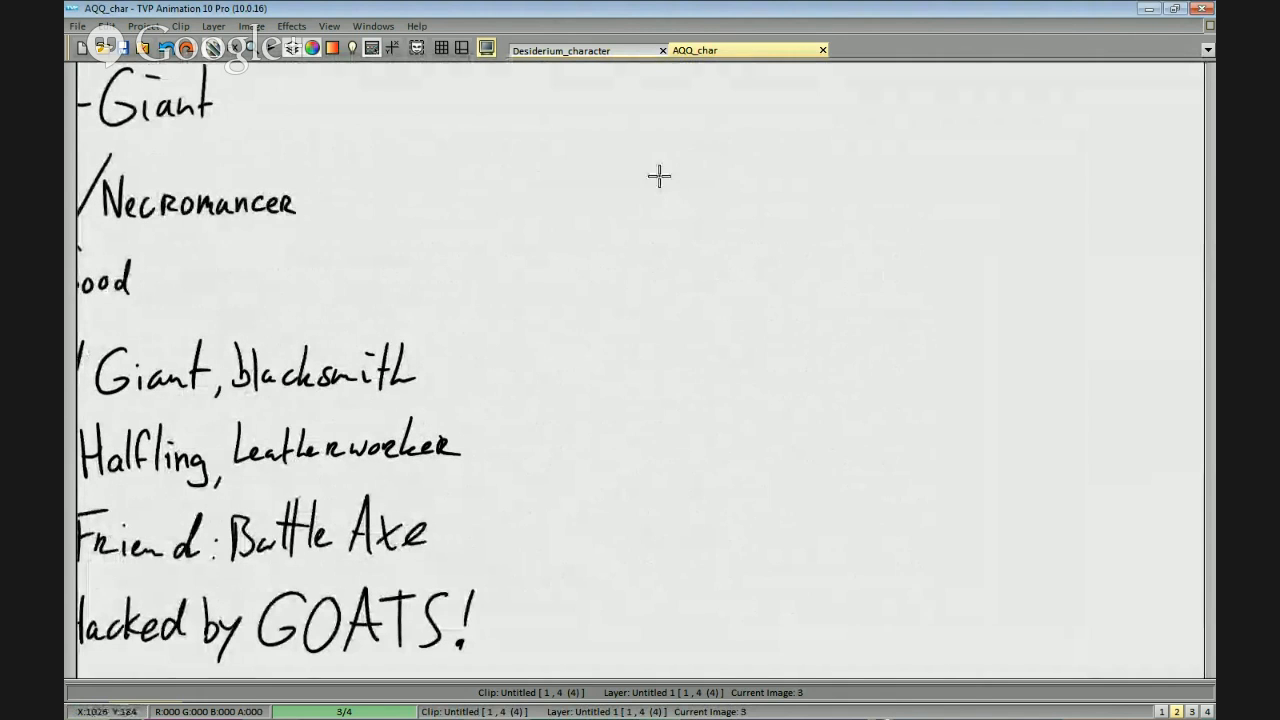
key(ctrl+z)
mouse_move(771, 187)
mouse_down()
mouse_move(646, 256)
mouse_move(677, 243)
mouse_move(696, 196)
mouse_move(800, 171)
mouse_move(766, 263)
mouse_move(809, 177)
mouse_move(747, 158)
mouse_move(829, 182)
mouse_up()
key(ctrl+z)
key(ctrl+z)
key(ctrl+z)
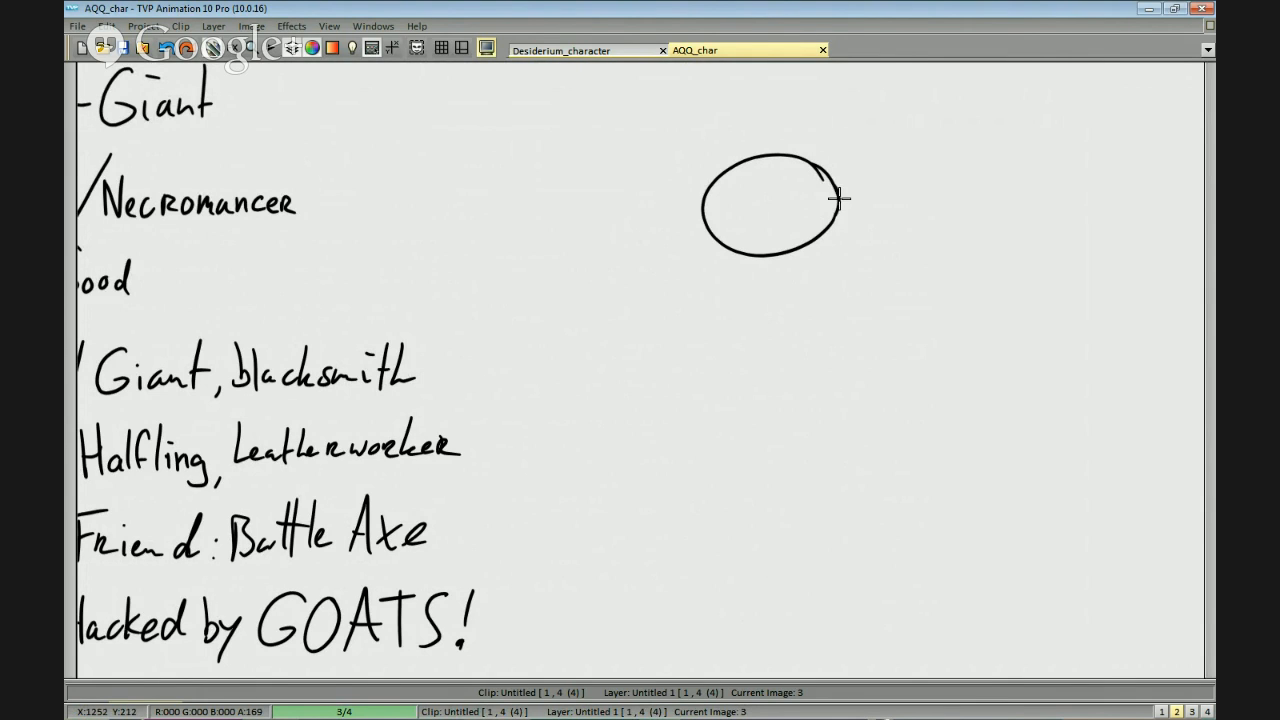
Clean up the overlapping stroke ends of the oval head so its outline closes smoothly.
drag(642, 226, 766, 246)
drag(476, 330, 826, 291)
scroll(826, 291, up, 1)
drag(659, 387, 895, 227)
drag(895, 227, 816, 298)
scroll(690, 253, up, 1)
mouse_move(690, 253)
mouse_down()
mouse_move(720, 234)
mouse_move(712, 251)
mouse_up()
mouse_move(709, 187)
mouse_down()
mouse_move(694, 270)
mouse_move(688, 235)
mouse_move(695, 270)
mouse_move(682, 238)
mouse_move(689, 306)
mouse_up()
key(ctrl+z)
drag(681, 220, 693, 308)
drag(693, 398, 723, 540)
Draw a curved guide line across the middle of the head for the lower edges of the eyes.
scroll(826, 477, down, 1)
drag(826, 477, 1008, 371)
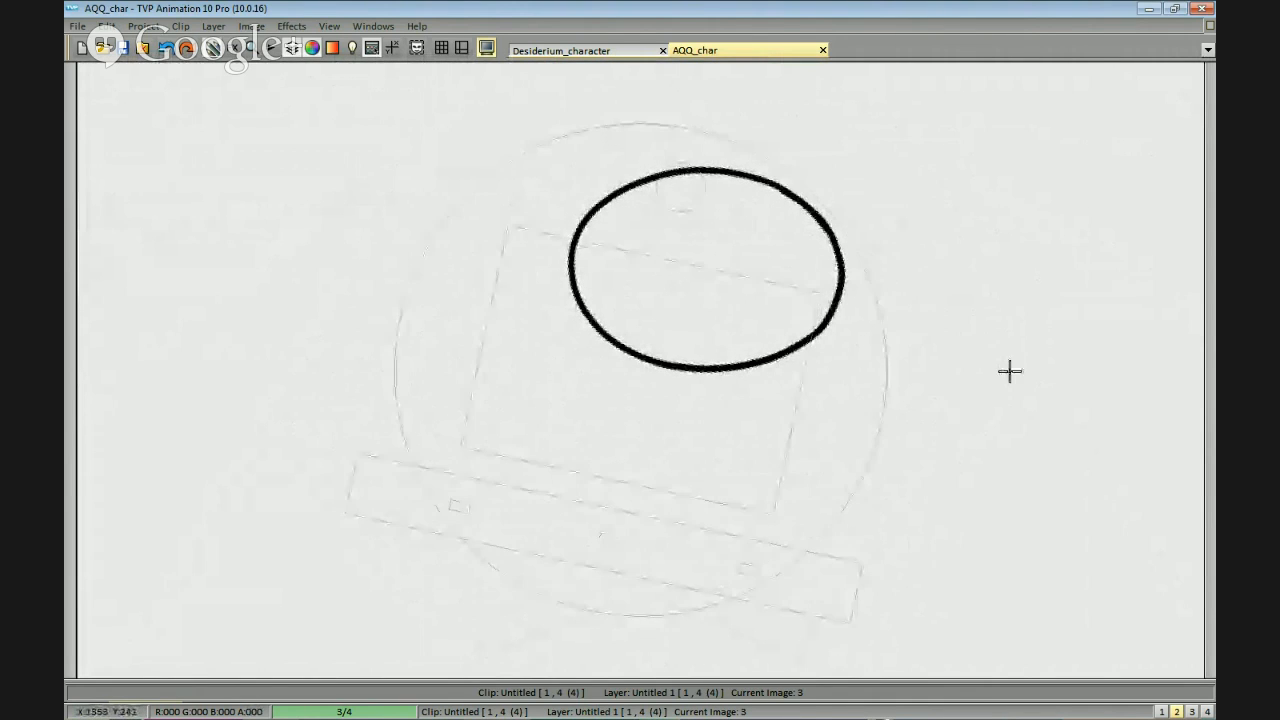
drag(690, 433, 697, 497)
scroll(697, 497, down, 3)
scroll(791, 386, up, 3)
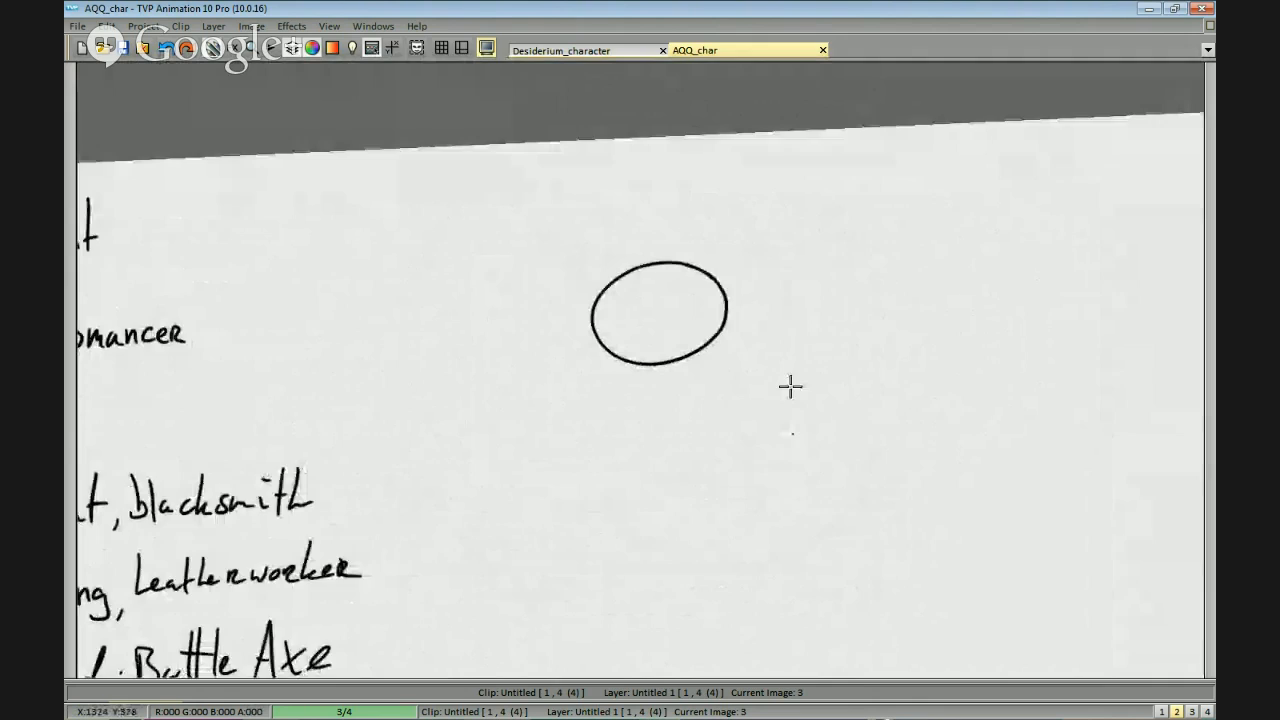
drag(846, 281, 866, 298)
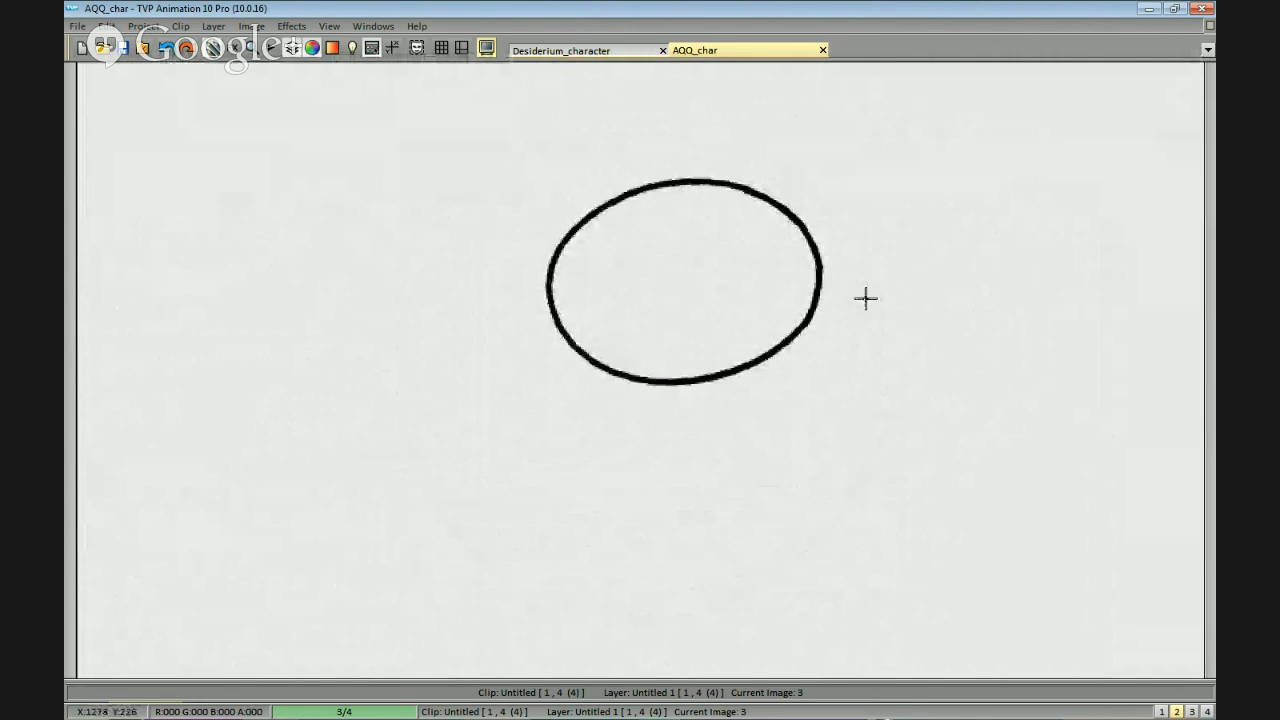
drag(566, 286, 691, 306)
key(ctrl+z)
mouse_move(552, 280)
mouse_down()
mouse_move(750, 301)
mouse_move(776, 292)
mouse_move(660, 300)
mouse_move(733, 291)
mouse_up()
key(ctrl+z)
Arch an upper lid over each half of the guide line and erase the excess line to leave two slanted eye shapes.
key(ctrl+z)
drag(556, 287, 806, 272)
scroll(740, 314, up, 1)
mouse_move(691, 294)
mouse_down()
mouse_move(737, 237)
mouse_move(826, 266)
mouse_move(810, 213)
mouse_move(847, 256)
mouse_up()
key(ctrl+z)
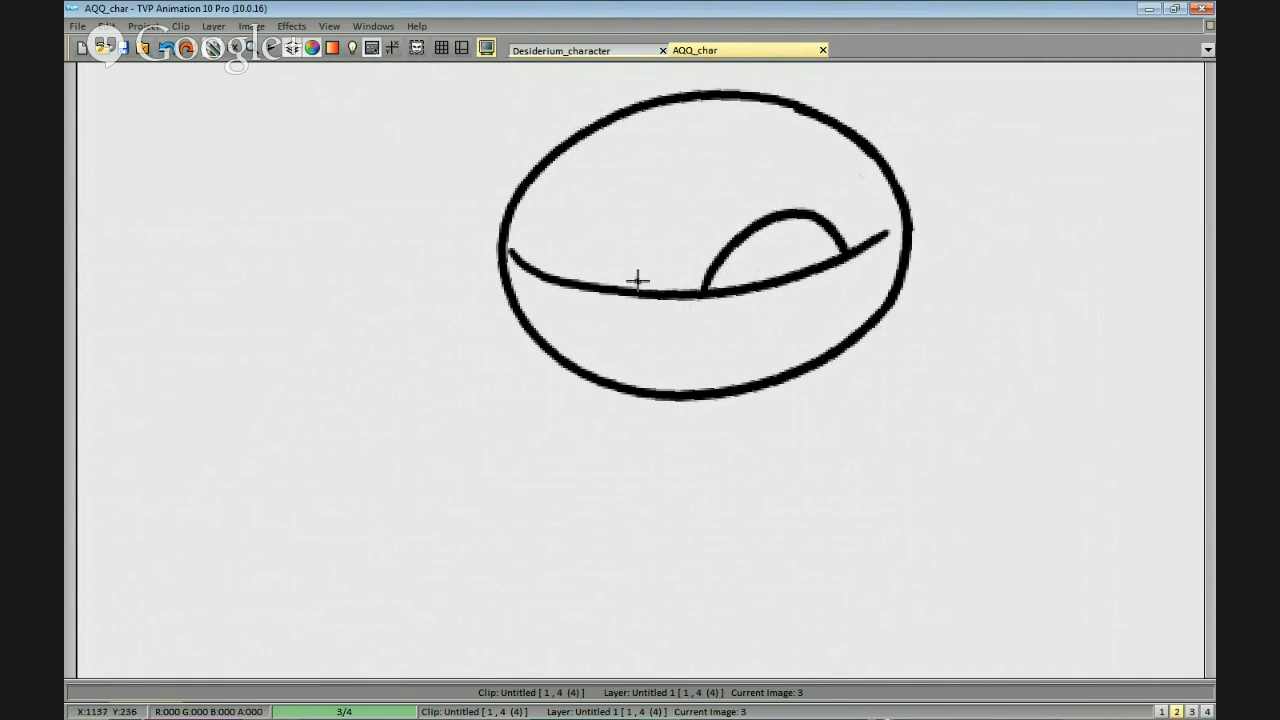
mouse_move(634, 290)
mouse_down()
mouse_move(572, 219)
mouse_move(514, 251)
mouse_up()
key(ctrl+z)
mouse_move(636, 294)
mouse_down()
mouse_move(616, 262)
mouse_move(539, 243)
mouse_up()
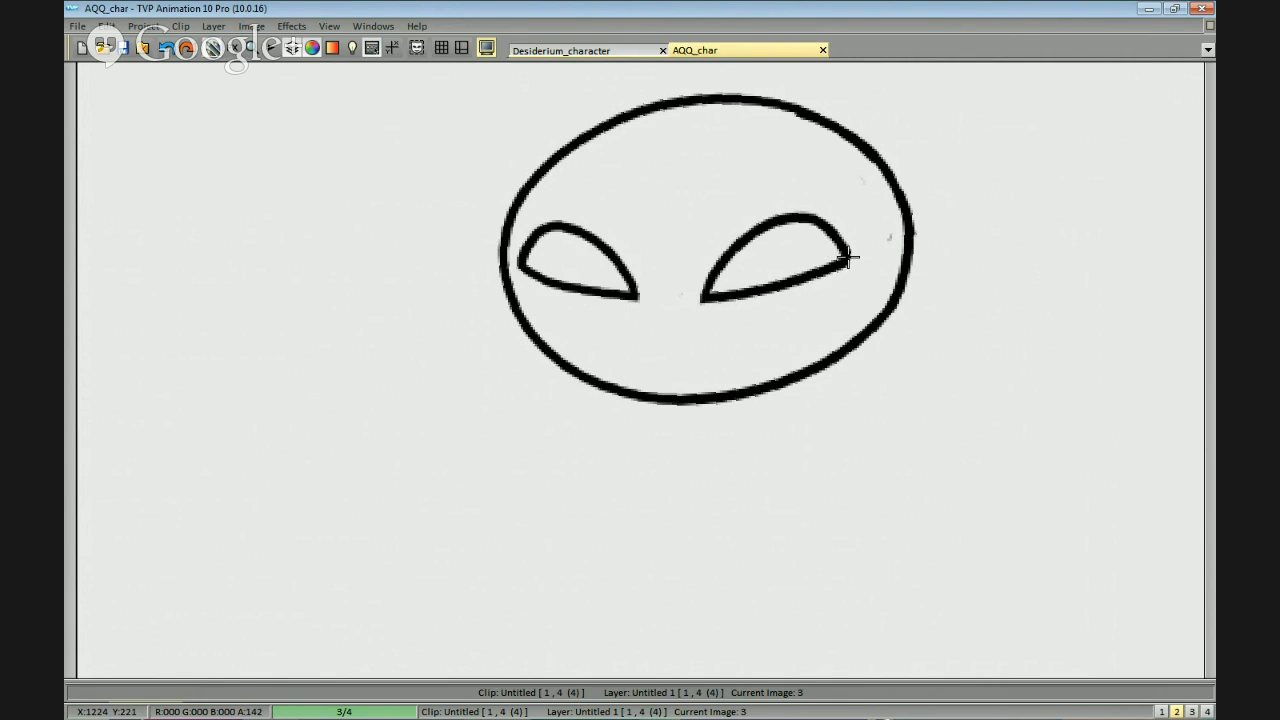
drag(810, 312, 785, 333)
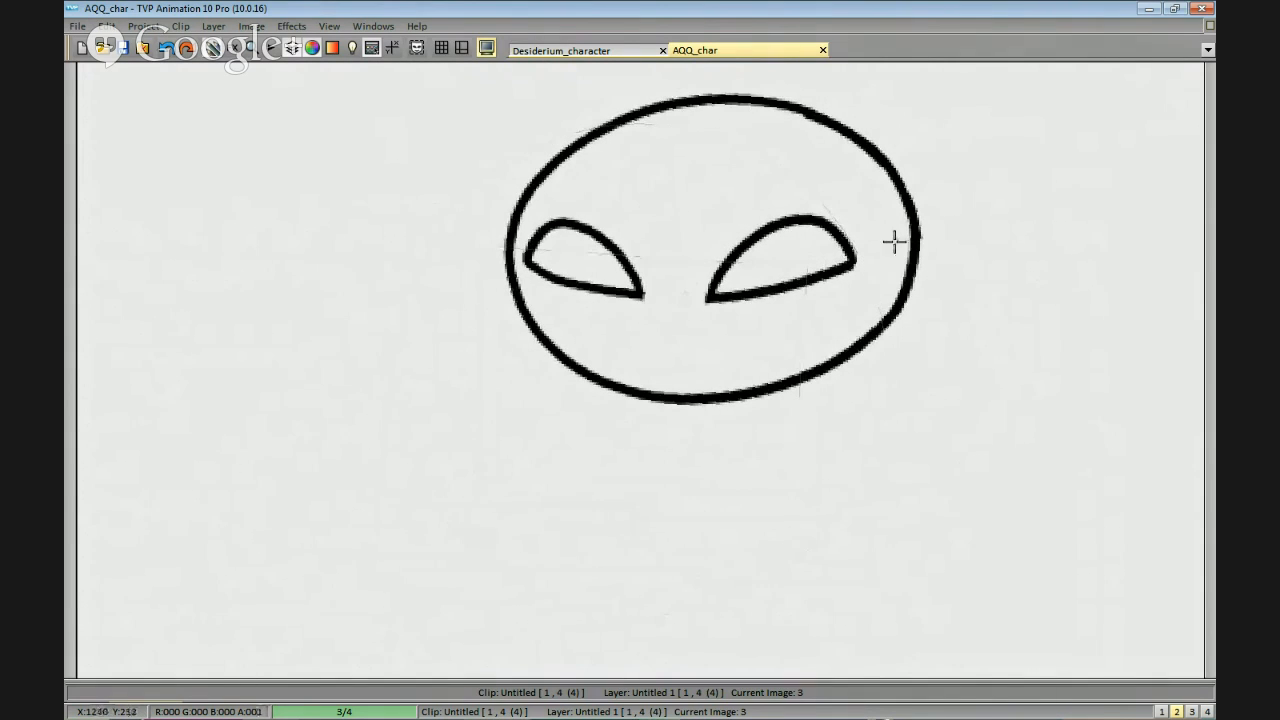
Draw the iris outline inside the right-hand eye with two curved strokes between its lids.
drag(887, 292, 878, 349)
scroll(843, 291, up, 1)
click(812, 246)
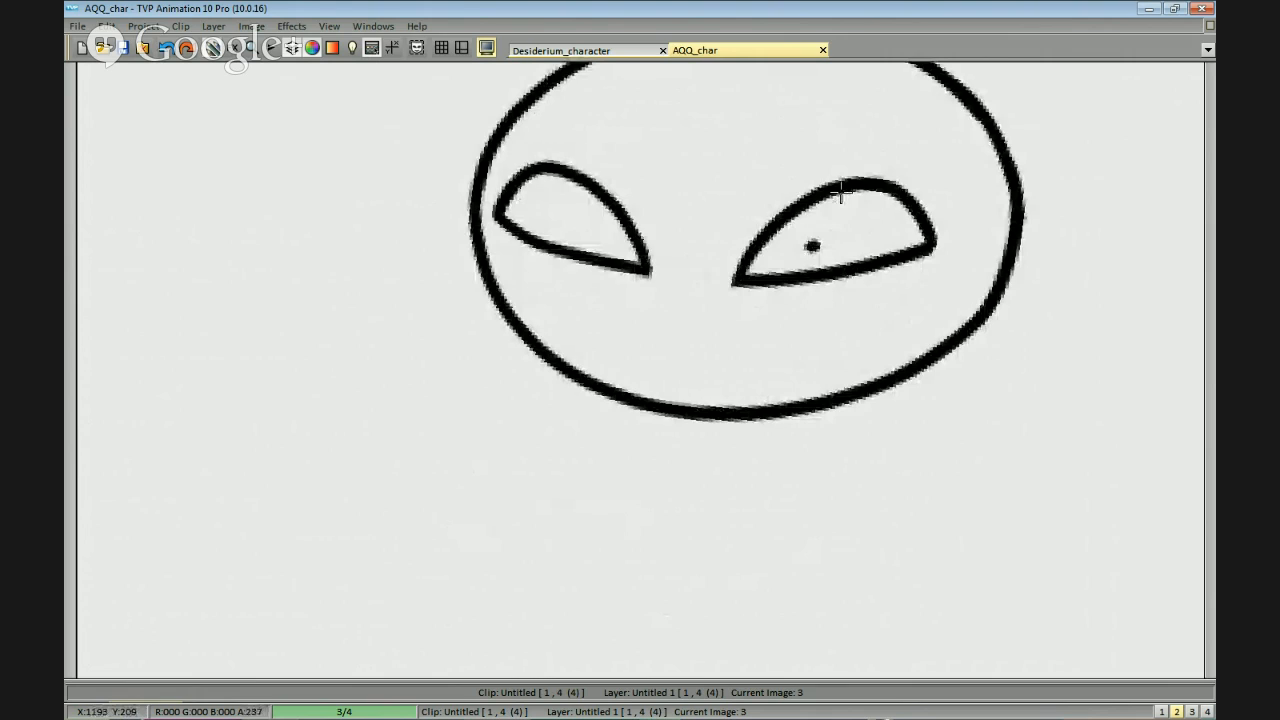
key(ctrl+z)
mouse_move(792, 213)
mouse_down()
mouse_move(834, 272)
mouse_move(852, 266)
mouse_up()
drag(882, 192, 889, 258)
key(ctrl+z)
Outline a matching iris in the left-hand eye and fill both irises with solid black.
drag(597, 227, 677, 245)
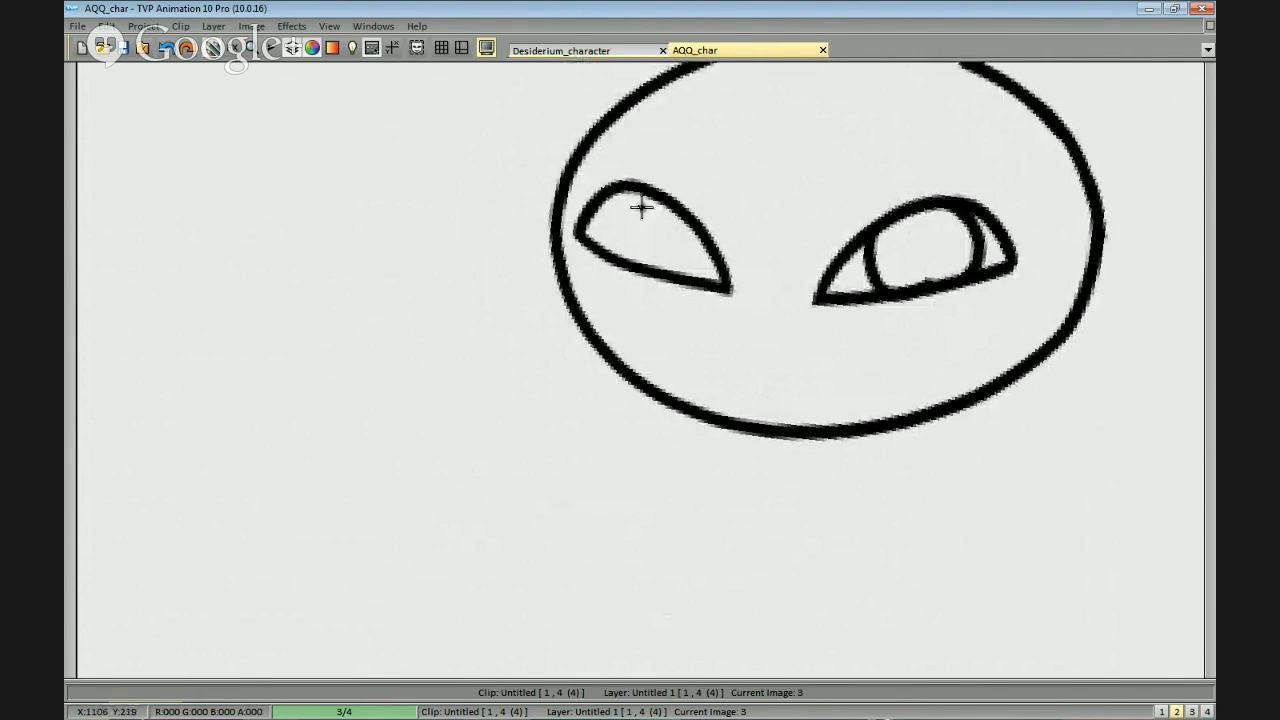
drag(632, 192, 619, 260)
drag(706, 240, 688, 276)
click(686, 243)
click(943, 254)
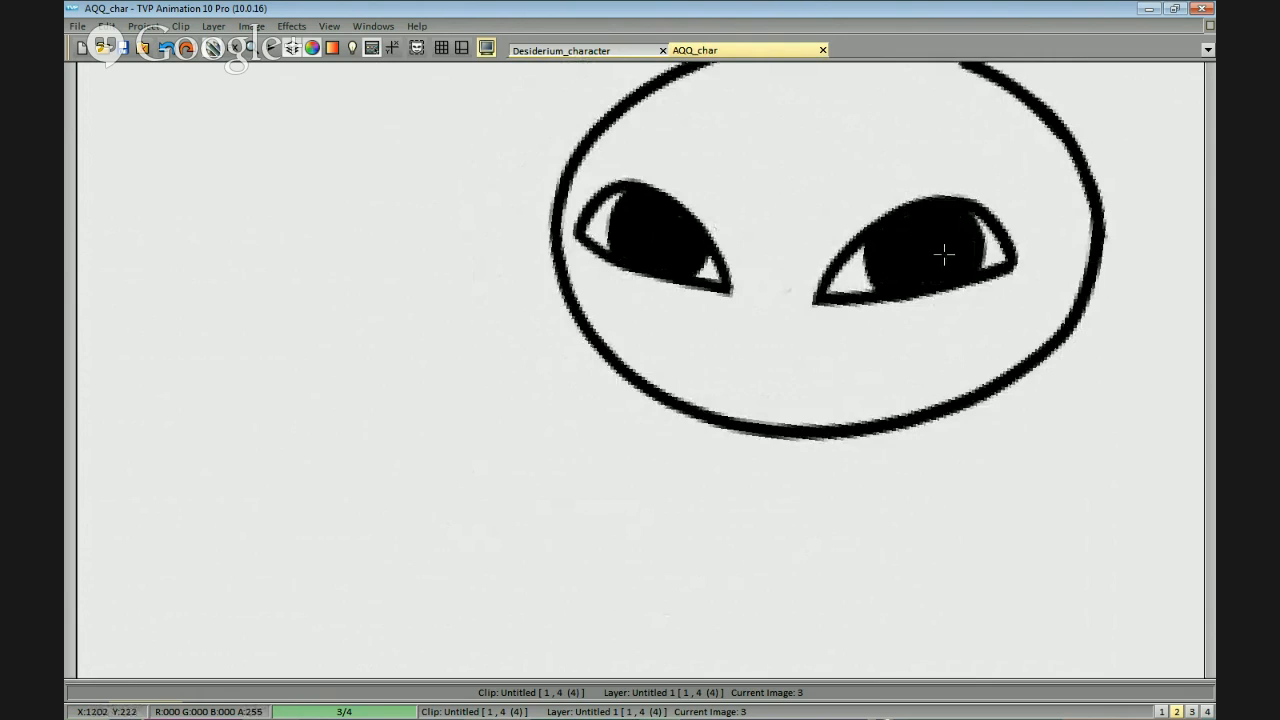
Draw two short vertical neck lines beneath the head.
scroll(1006, 309, down, 2)
scroll(926, 354, up, 1)
scroll(926, 354, down, 1)
mouse_move(943, 325)
mouse_down()
mouse_move(926, 346)
mouse_move(938, 332)
mouse_up()
drag(847, 316, 856, 206)
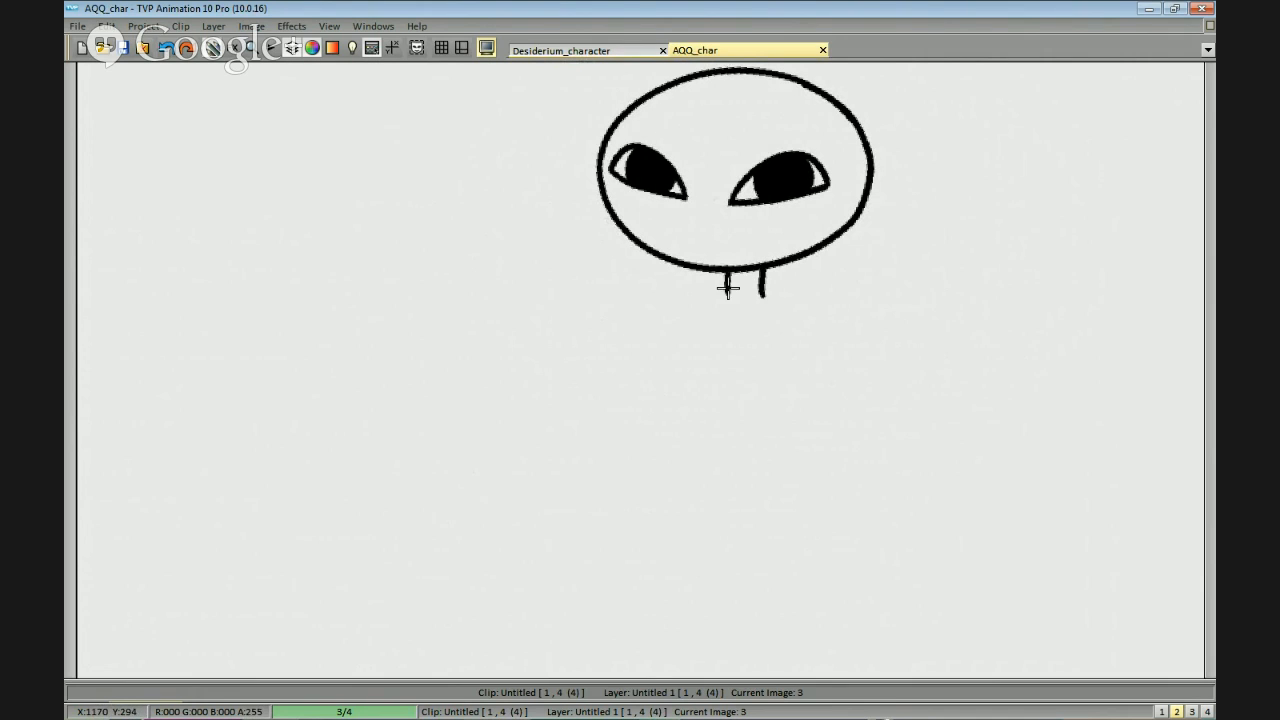
drag(885, 245, 931, 297)
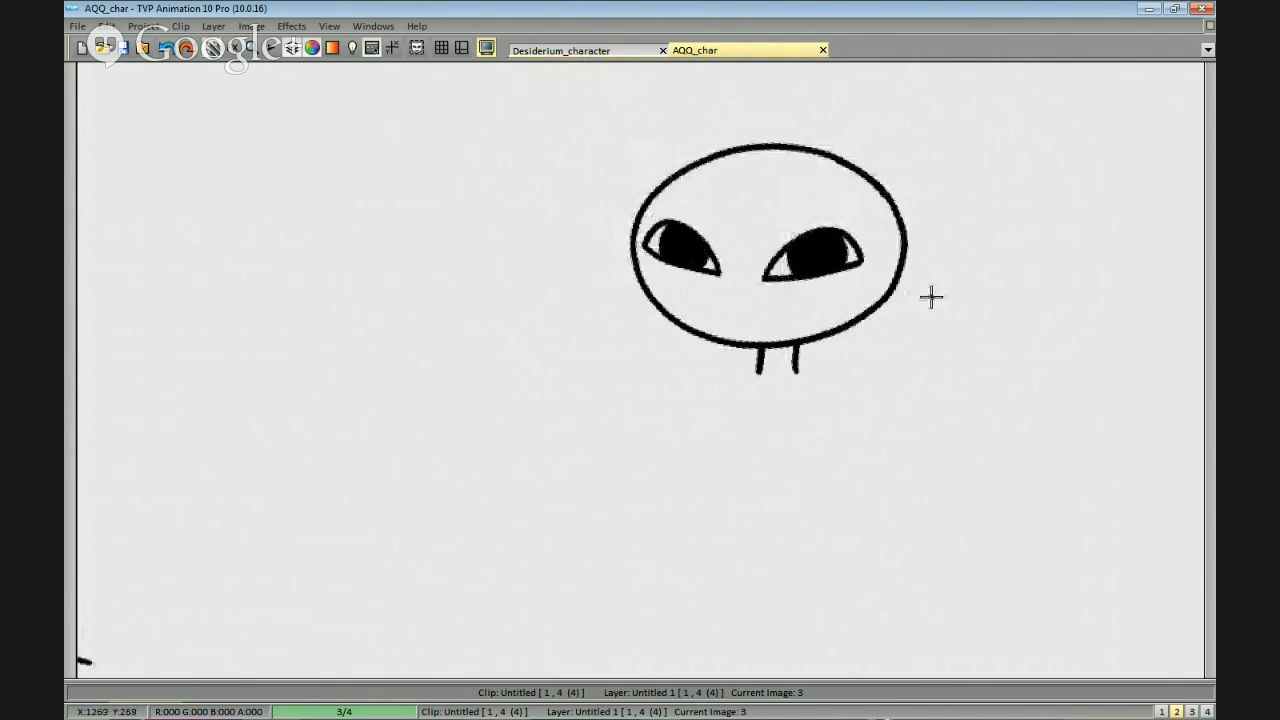
Draw a pointed ear on the right-hand side of the head.
drag(966, 243, 881, 235)
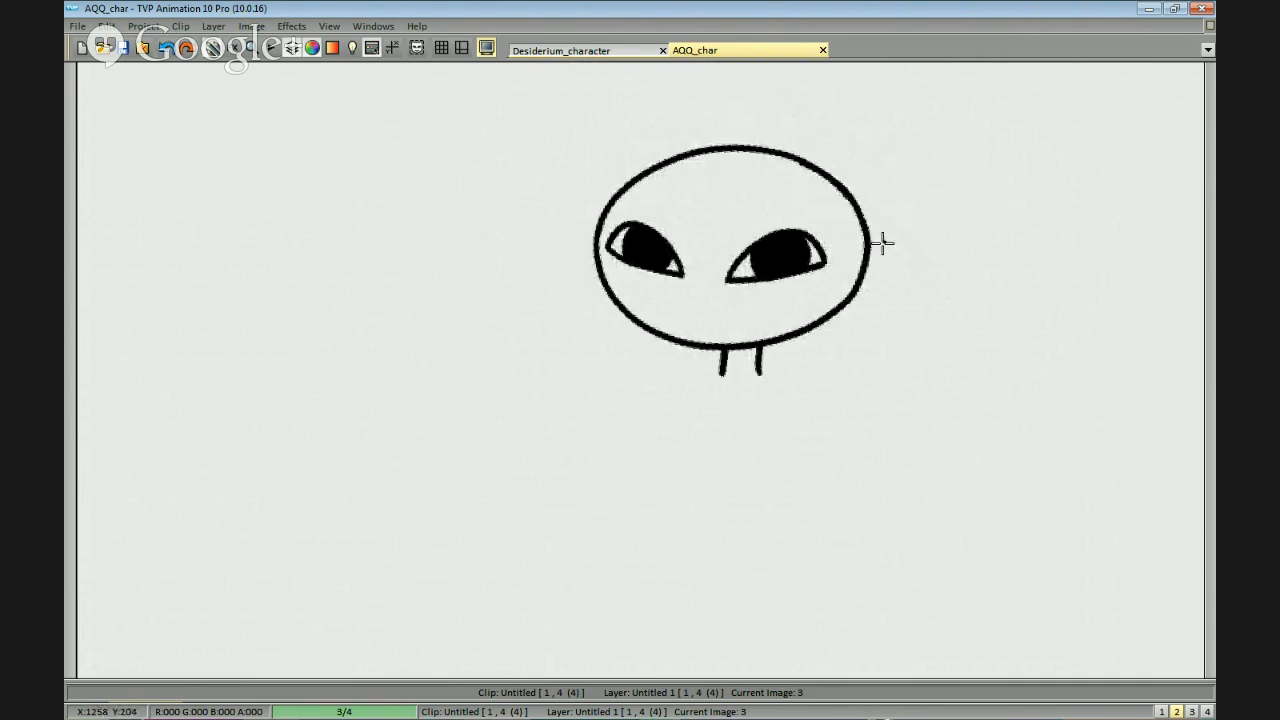
drag(786, 287, 766, 289)
scroll(766, 289, down, 2)
drag(580, 386, 1020, 351)
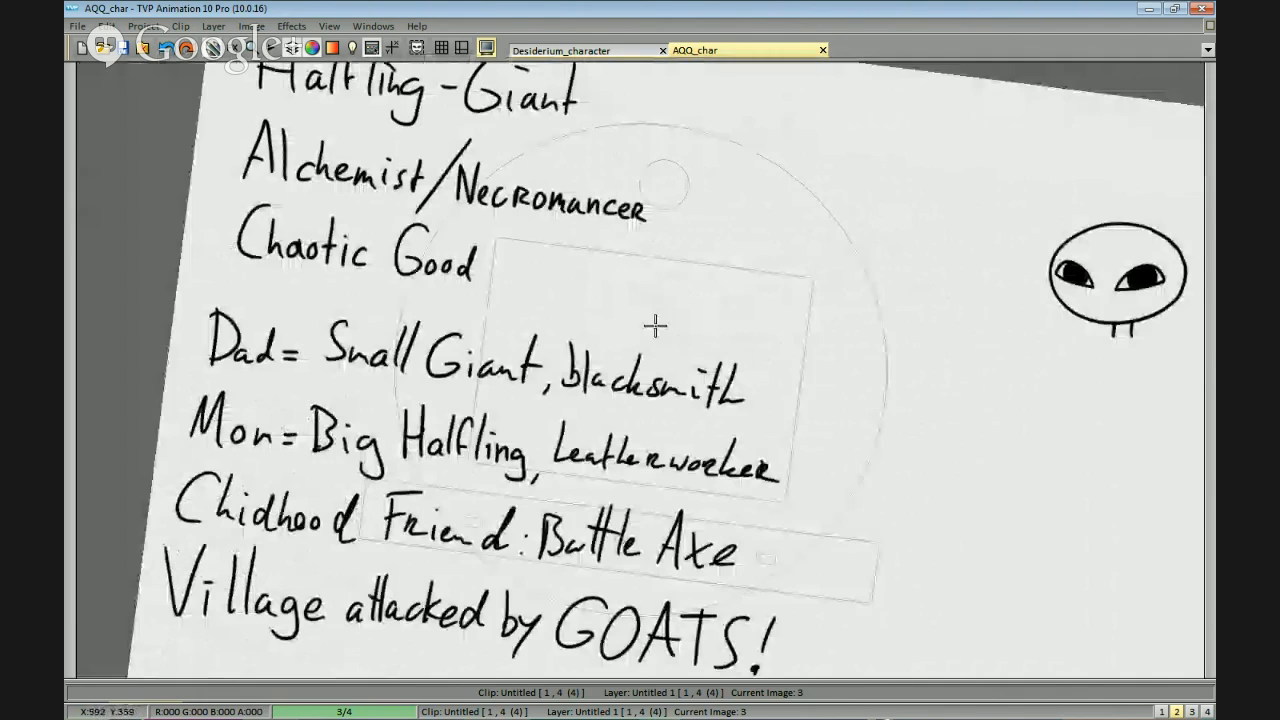
drag(655, 325, 648, 325)
drag(1043, 307, 767, 369)
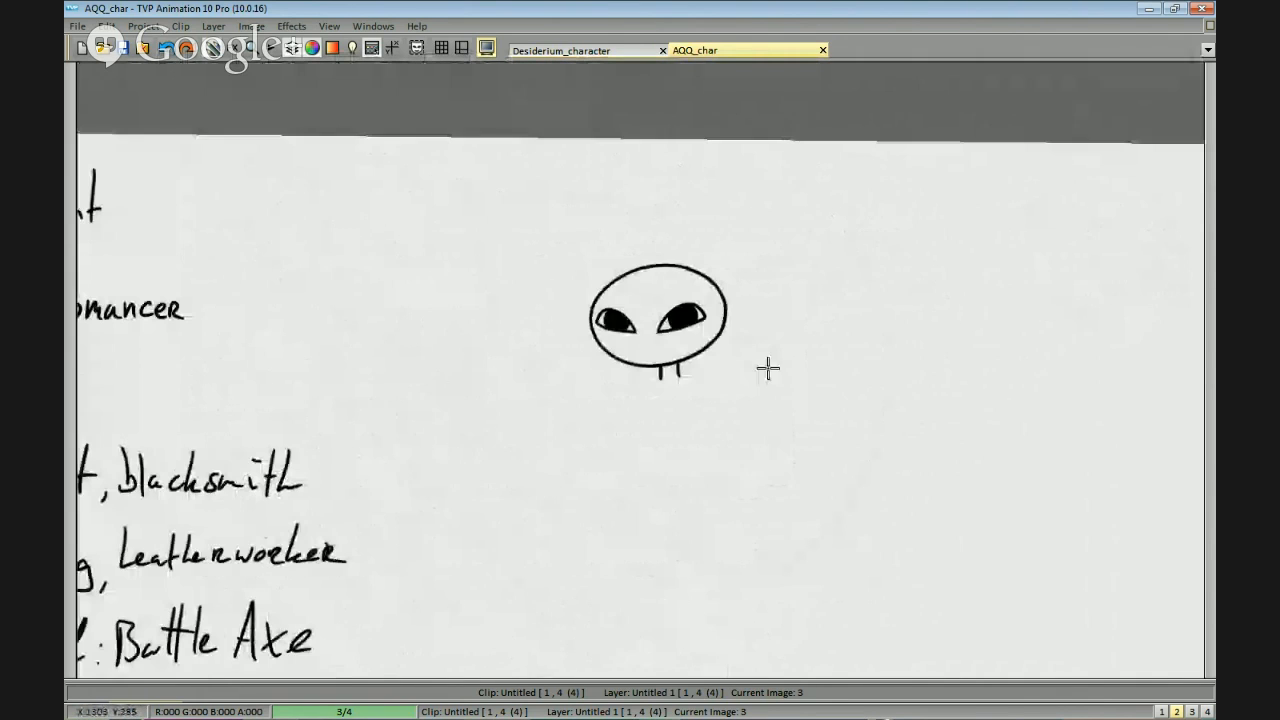
scroll(837, 231, up, 4)
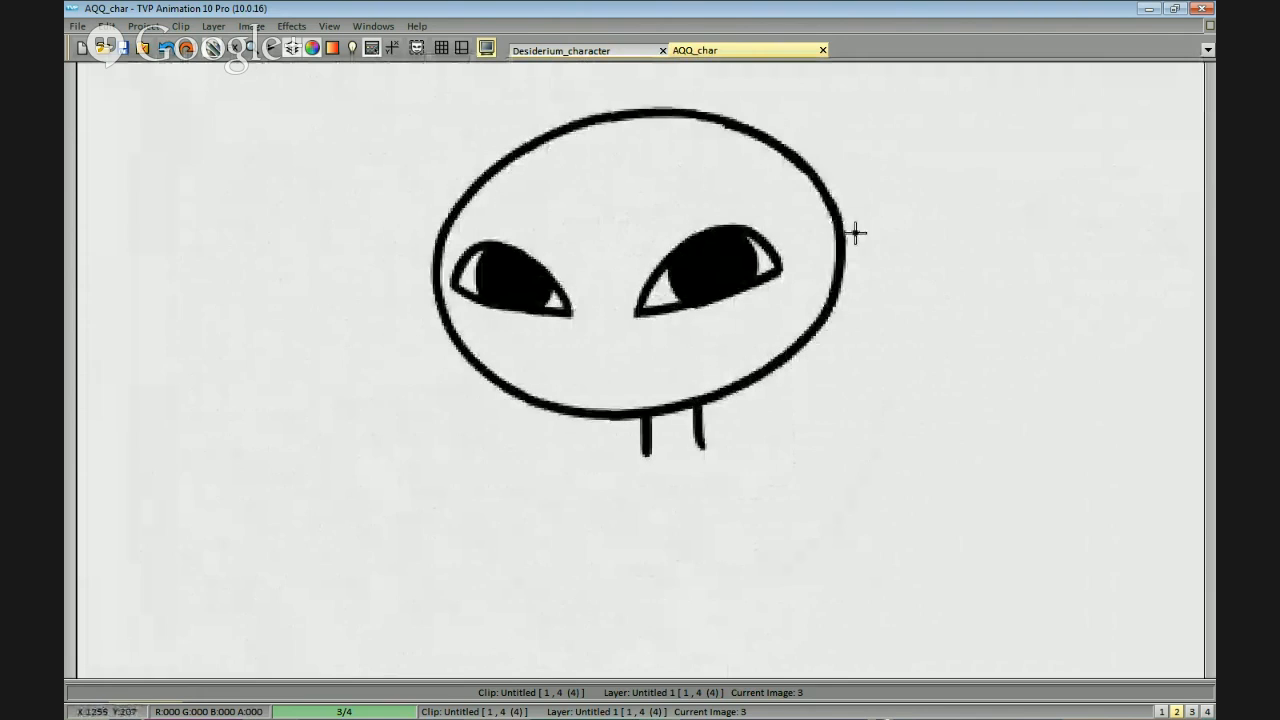
mouse_move(846, 228)
mouse_down()
mouse_move(887, 183)
mouse_move(863, 297)
mouse_move(888, 213)
mouse_up()
key(ctrl+z)
key(ctrl+z)
Draw a narrow, foreshortened ear on the left-hand side of the head.
key(ctrl+z)
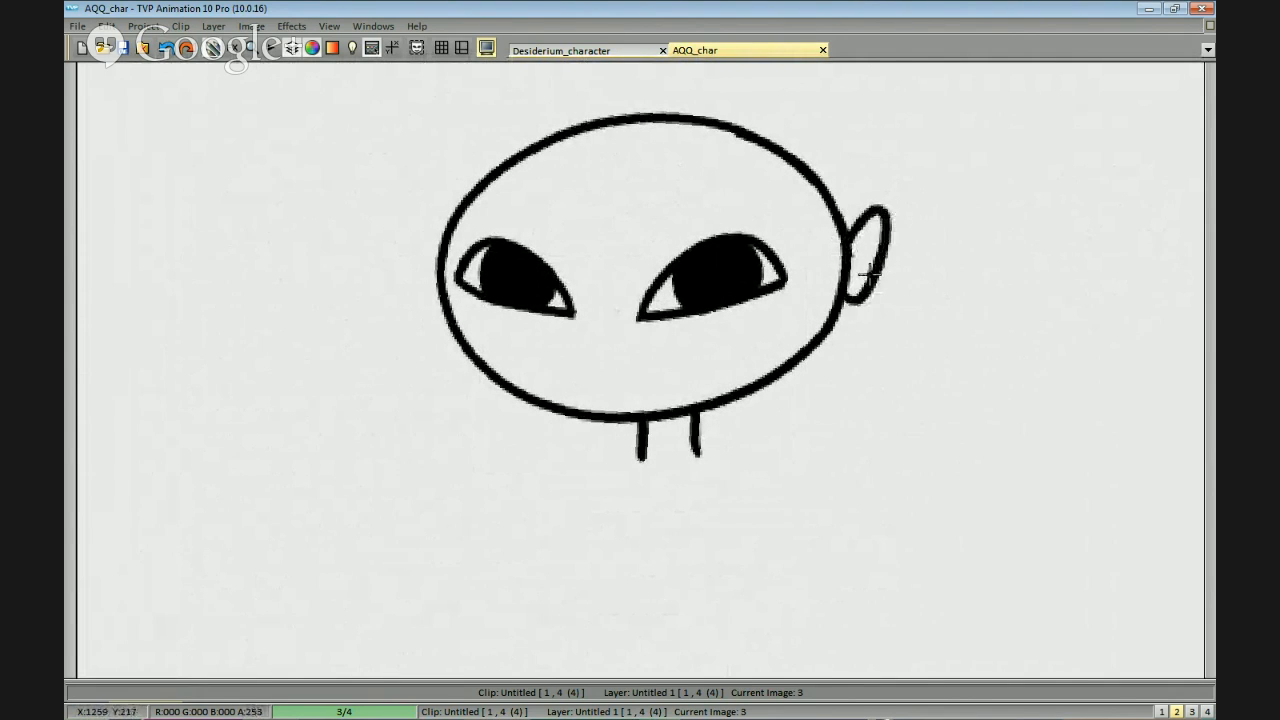
drag(786, 307, 879, 309)
drag(538, 232, 535, 298)
key(ctrl+z)
drag(536, 239, 538, 312)
drag(880, 406, 943, 446)
key(ctrl+z)
mouse_move(522, 256)
mouse_down()
mouse_move(526, 312)
mouse_move(509, 268)
mouse_move(528, 322)
mouse_up()
key(ctrl+z)
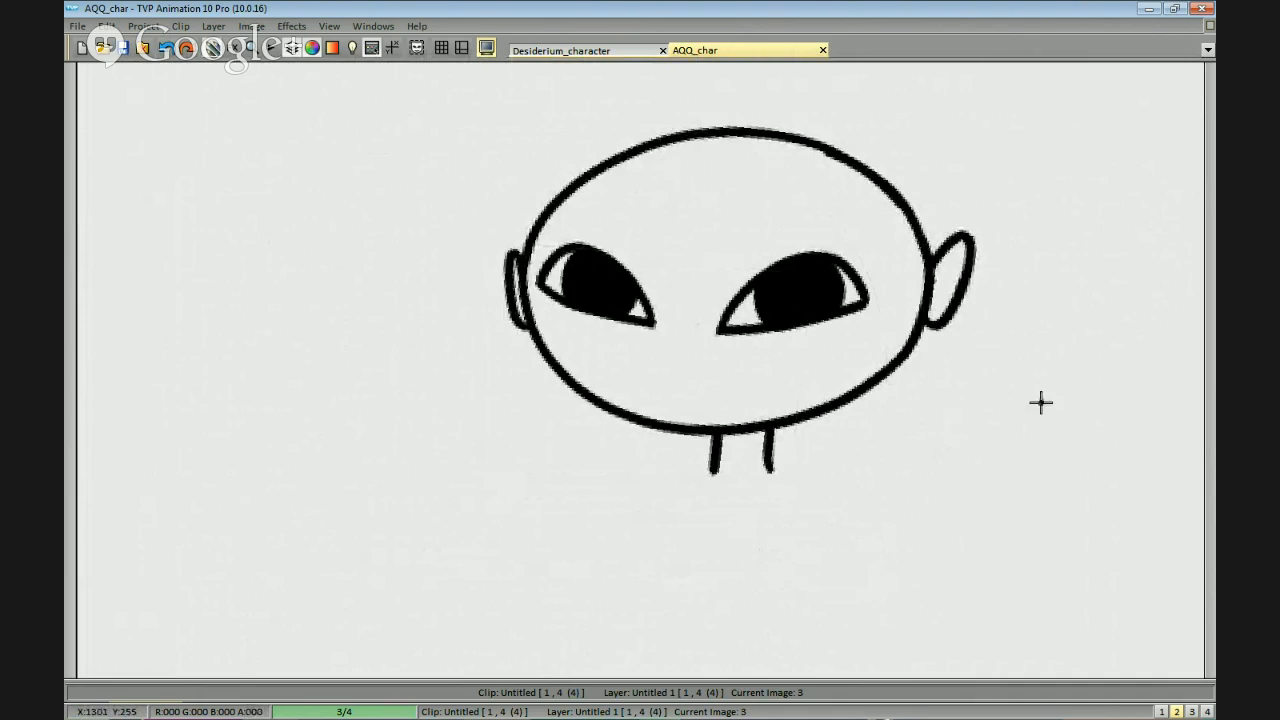
Erase the head outline inside the right-hand ear and tidy the joints where the ear meets the head.
scroll(1030, 420, down, 1)
drag(1017, 437, 1042, 409)
scroll(854, 323, up, 2)
mouse_move(510, 210)
mouse_down()
mouse_move(590, 212)
mouse_move(603, 272)
mouse_up()
drag(588, 176, 607, 267)
drag(591, 200, 605, 264)
drag(1113, 298, 961, 323)
mouse_move(996, 427)
mouse_down()
mouse_move(1008, 417)
mouse_move(988, 443)
mouse_move(1014, 423)
mouse_move(1049, 429)
mouse_move(969, 420)
mouse_move(996, 415)
mouse_up()
drag(856, 342, 863, 312)
drag(860, 360, 856, 338)
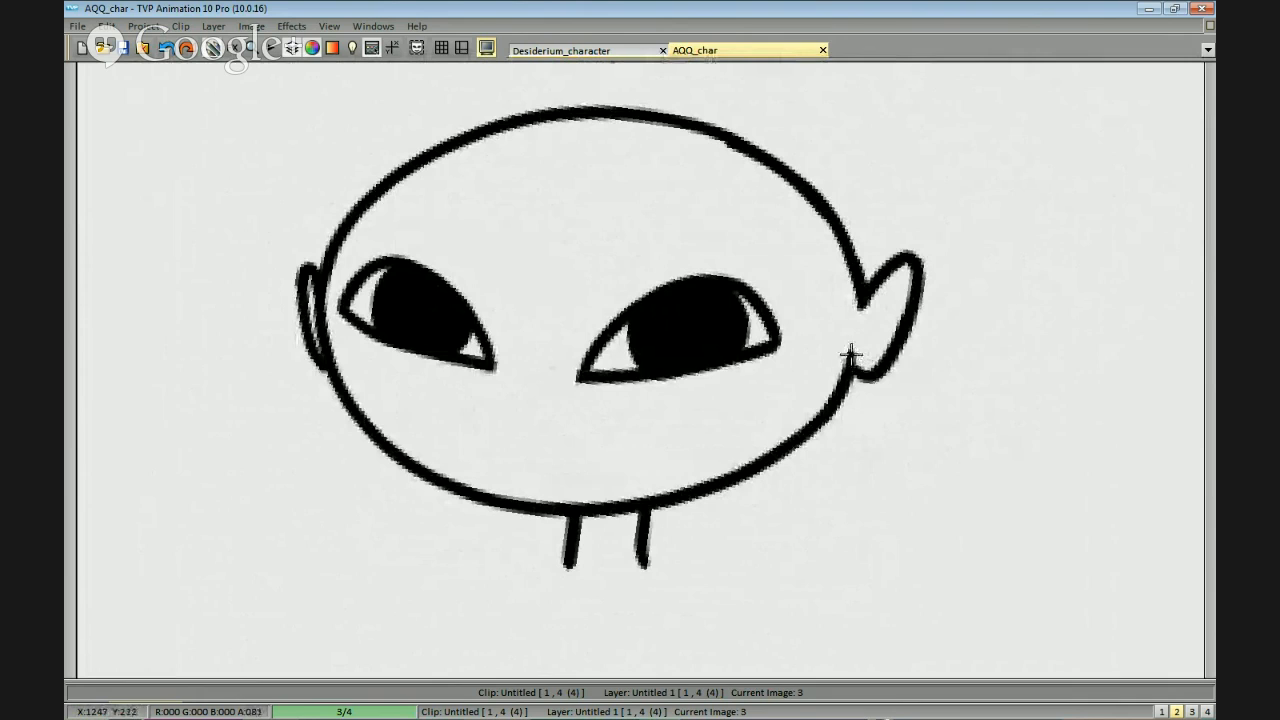
drag(855, 358, 863, 370)
drag(766, 303, 1029, 246)
drag(975, 334, 1081, 424)
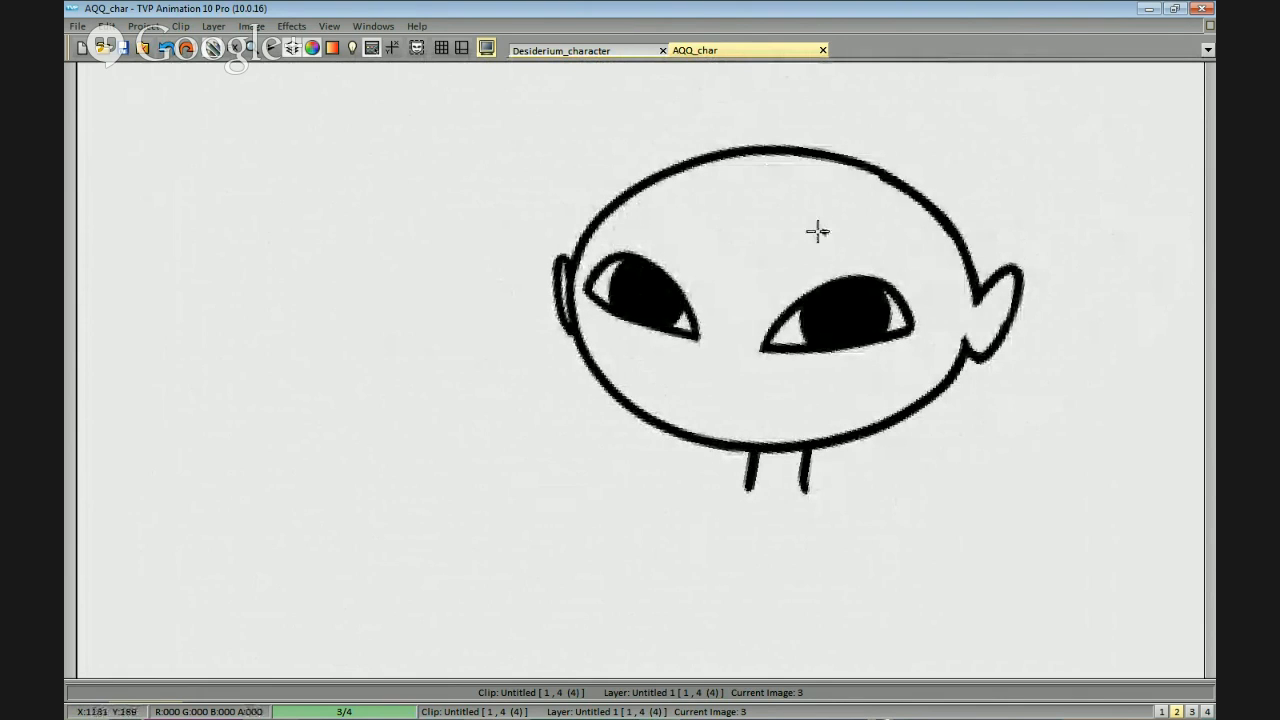
scroll(836, 315, down, 2)
drag(860, 333, 881, 279)
scroll(862, 316, down, 1)
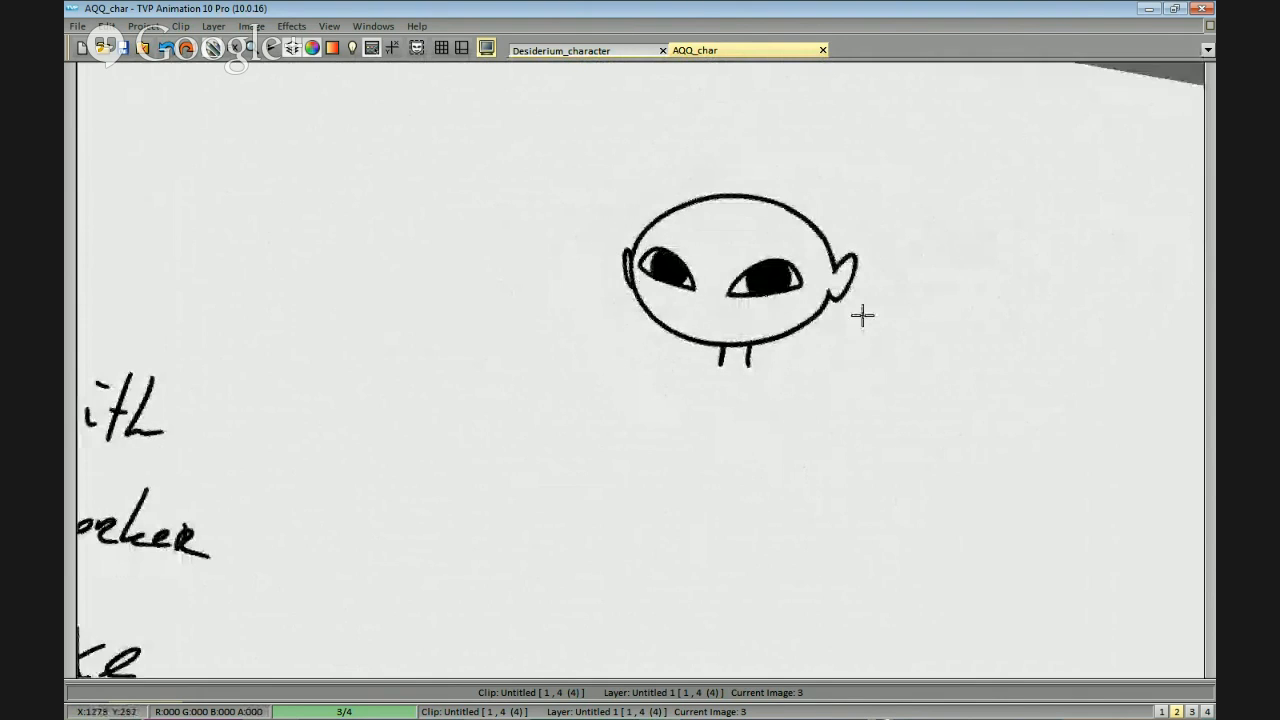
click(806, 381)
scroll(808, 377, down, 1)
scroll(808, 377, up, 2)
key(ctrl+z)
scroll(783, 420, down, 2)
mouse_move(783, 420)
mouse_down()
mouse_move(738, 427)
mouse_move(751, 423)
mouse_up()
scroll(755, 420, up, 1)
drag(856, 350, 894, 378)
scroll(878, 366, up, 1)
click(878, 398)
key(ctrl+z)
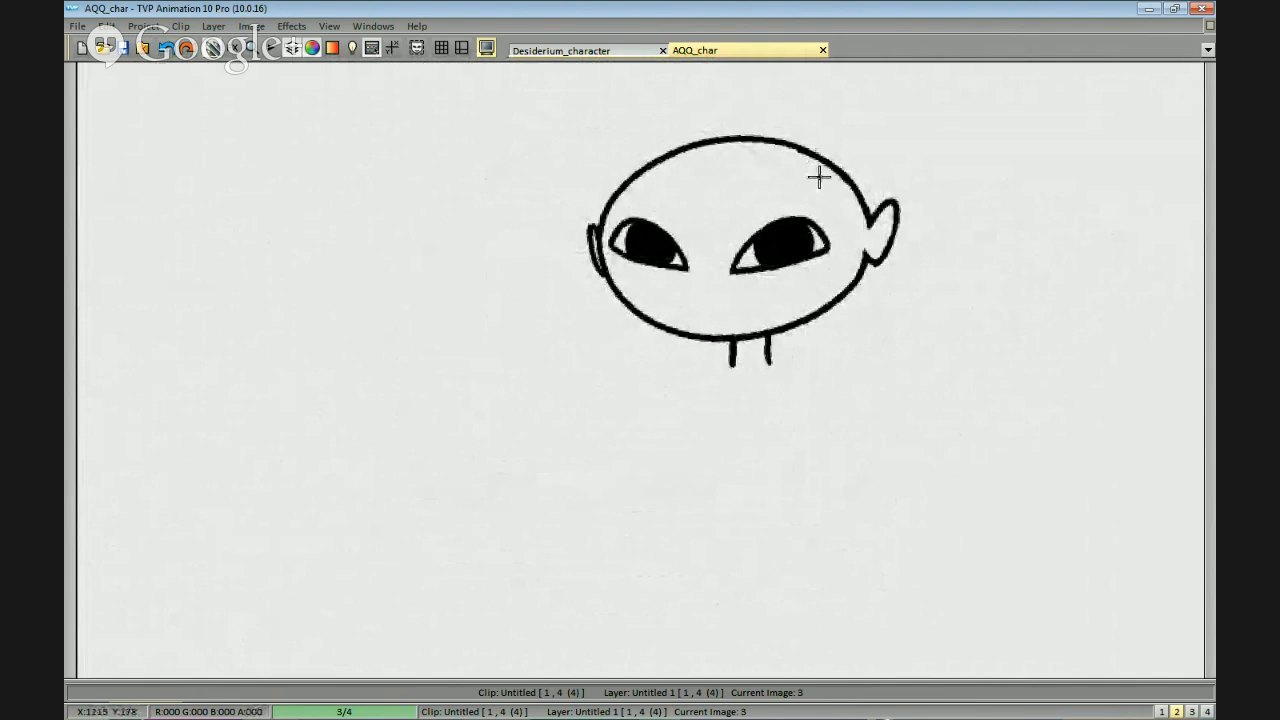
Try a hairstyle with a swept fringe above the eyes and curled tufts rising over the top of the head.
mouse_move(817, 188)
mouse_down()
mouse_move(682, 251)
mouse_move(685, 235)
mouse_up()
key(ctrl+z)
key(ctrl+z)
drag(815, 187, 610, 257)
key(ctrl+z)
drag(808, 191, 608, 266)
key(ctrl+z)
mouse_move(795, 125)
mouse_down()
mouse_move(657, 138)
mouse_move(599, 216)
mouse_up()
key(ctrl+z)
drag(659, 143, 597, 194)
key(ctrl+z)
mouse_move(663, 146)
mouse_down()
mouse_move(622, 222)
mouse_move(720, 264)
mouse_move(840, 157)
mouse_up()
key(ctrl+z)
mouse_move(783, 200)
mouse_down()
mouse_move(757, 216)
mouse_move(836, 190)
mouse_move(848, 153)
mouse_move(838, 189)
mouse_move(889, 203)
mouse_up()
key(ctrl+z)
key(ctrl+z)
Try a rounded hair lock above the right-hand ear and undo the whole hairstyle back to the bald head.
key(ctrl+z)
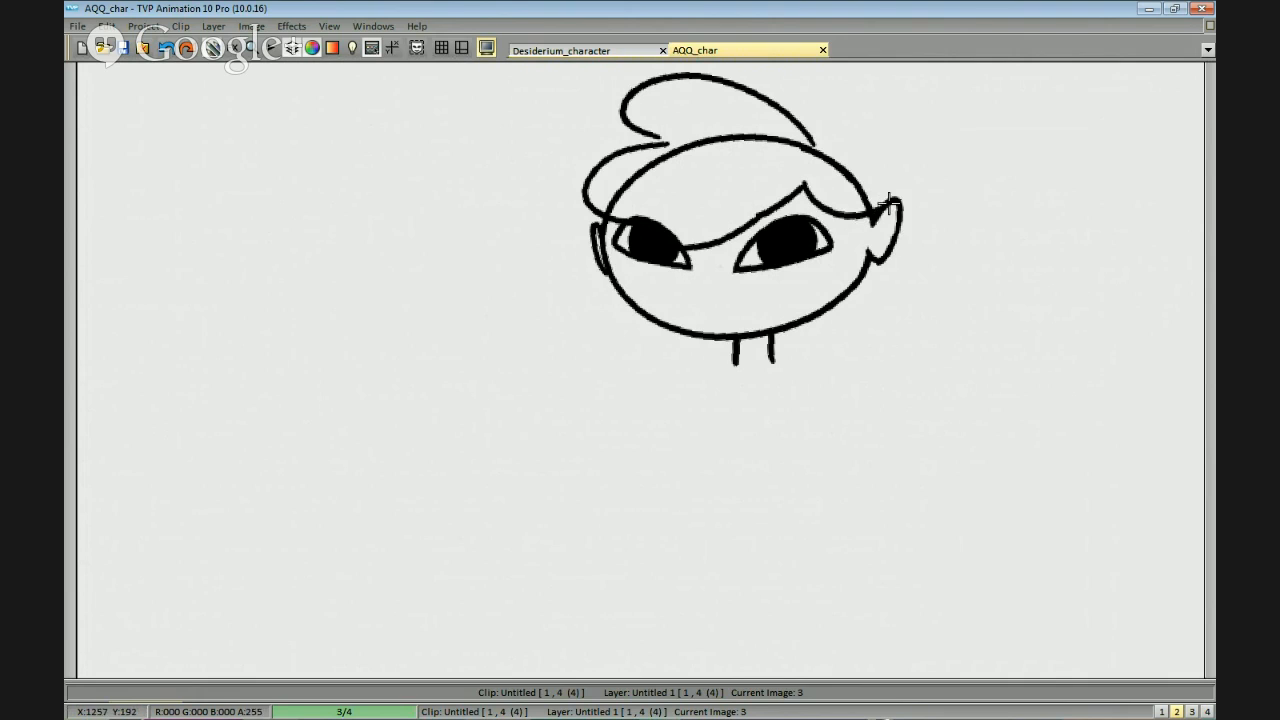
drag(808, 132, 893, 162)
key(ctrl+z)
drag(812, 132, 894, 181)
drag(900, 318, 910, 273)
key(ctrl+z)
mouse_move(631, 252)
mouse_down()
mouse_move(626, 320)
mouse_move(668, 352)
mouse_up()
key(ctrl+z)
key(ctrl+z)
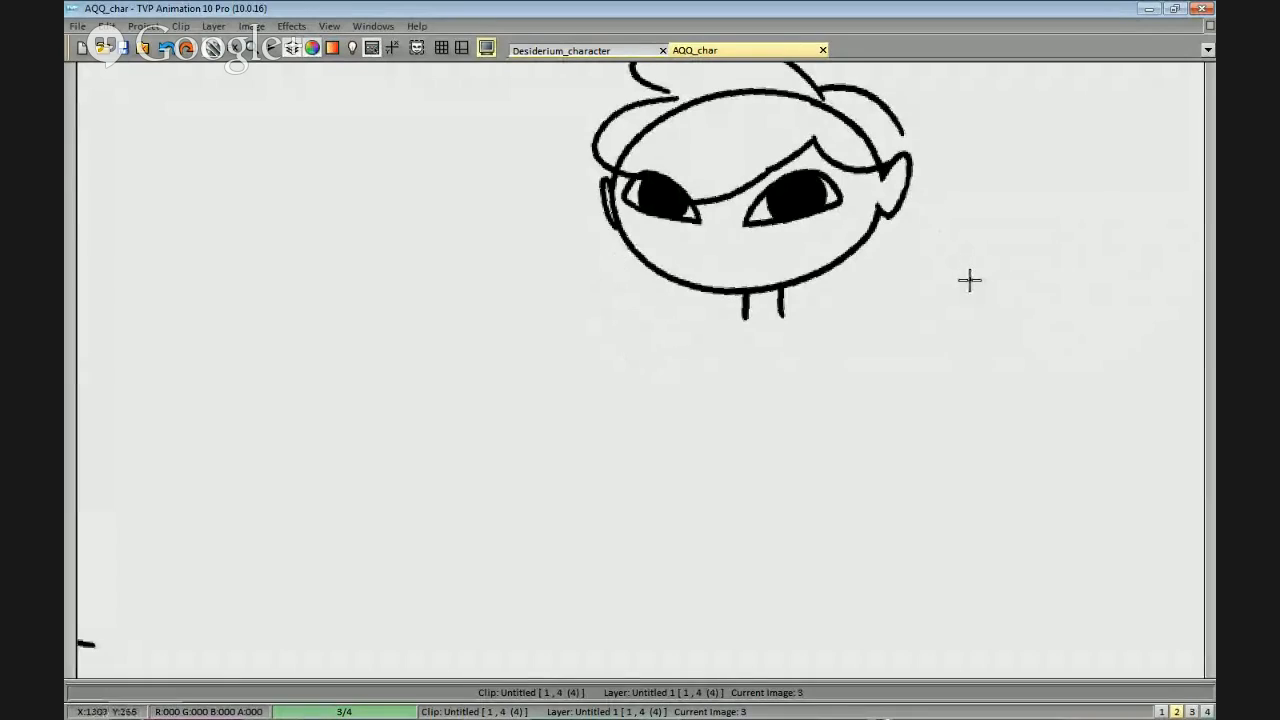
key(ctrl+z)
key(ctrl+z)
key(ctrl+z)
key(ctrl+z)
Copy the bald head and place two duplicates beside it to form a row of three.
scroll(966, 286, down, 1)
drag(963, 286, 951, 302)
mouse_move(732, 402)
mouse_down()
mouse_move(755, 398)
mouse_move(692, 412)
mouse_up()
drag(1150, 272, 936, 246)
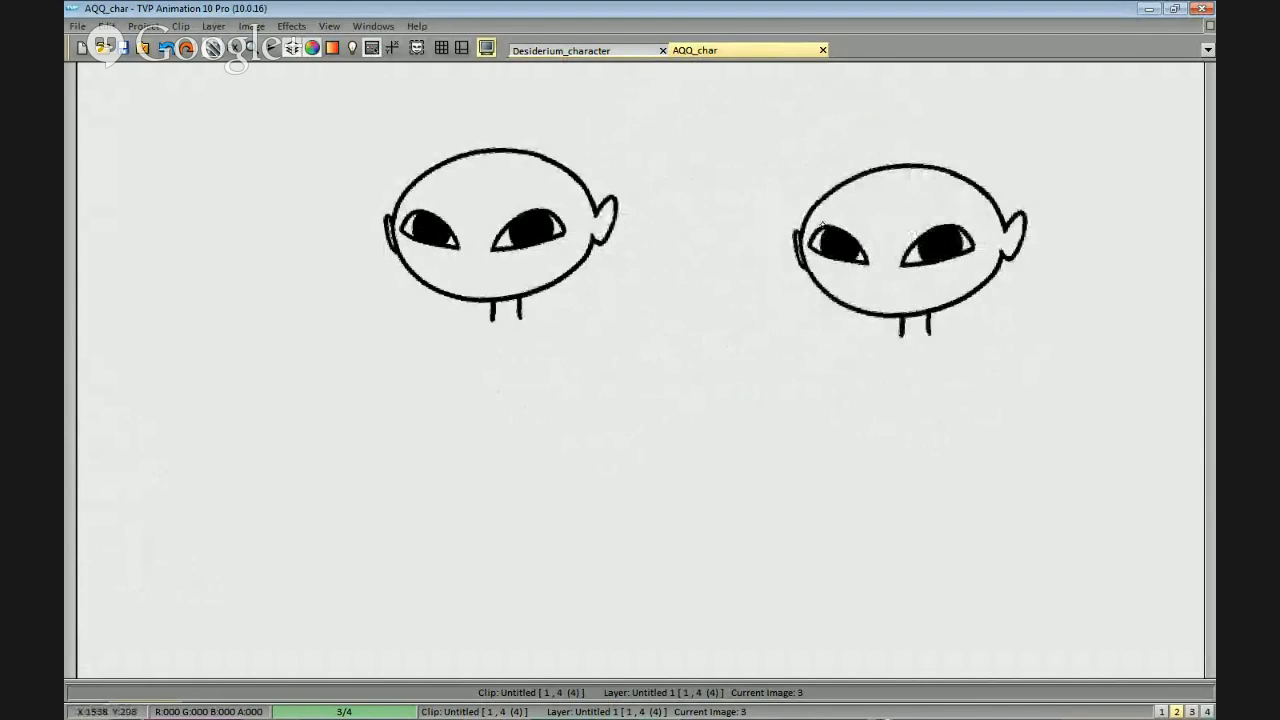
click(861, 220)
drag(1014, 270, 772, 264)
click(936, 230)
Copy the row of three heads and place the duplicate row directly beneath it.
drag(685, 356, 927, 285)
scroll(792, 357, down, 1)
click(986, 114)
key(ctrl+d)
drag(639, 310, 651, 304)
drag(780, 390, 834, 340)
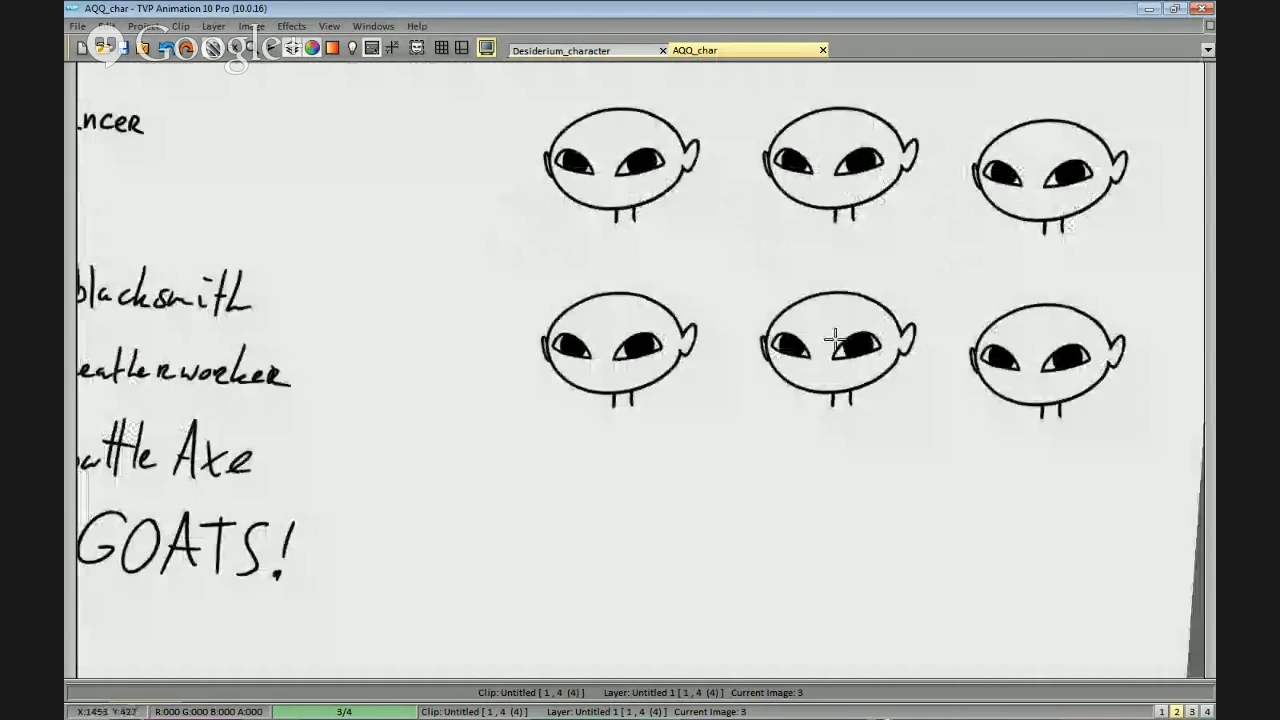
click(834, 338)
drag(836, 480, 854, 423)
scroll(825, 300, up, 1)
mouse_move(803, 143)
mouse_down()
mouse_move(810, 288)
mouse_move(833, 268)
mouse_up()
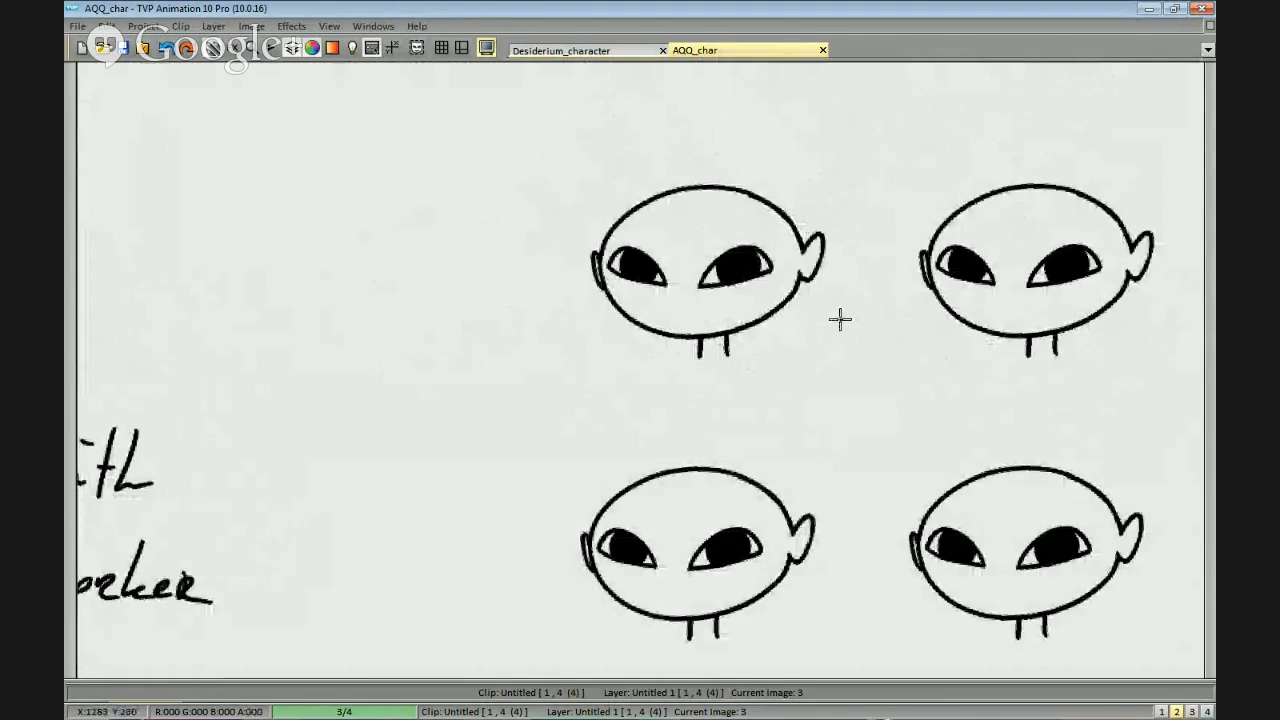
Undo the duplicated heads, keeping only the original bald head on the page.
scroll(831, 260, up, 1)
drag(930, 188, 860, 240)
scroll(816, 332, down, 1)
scroll(836, 347, up, 1)
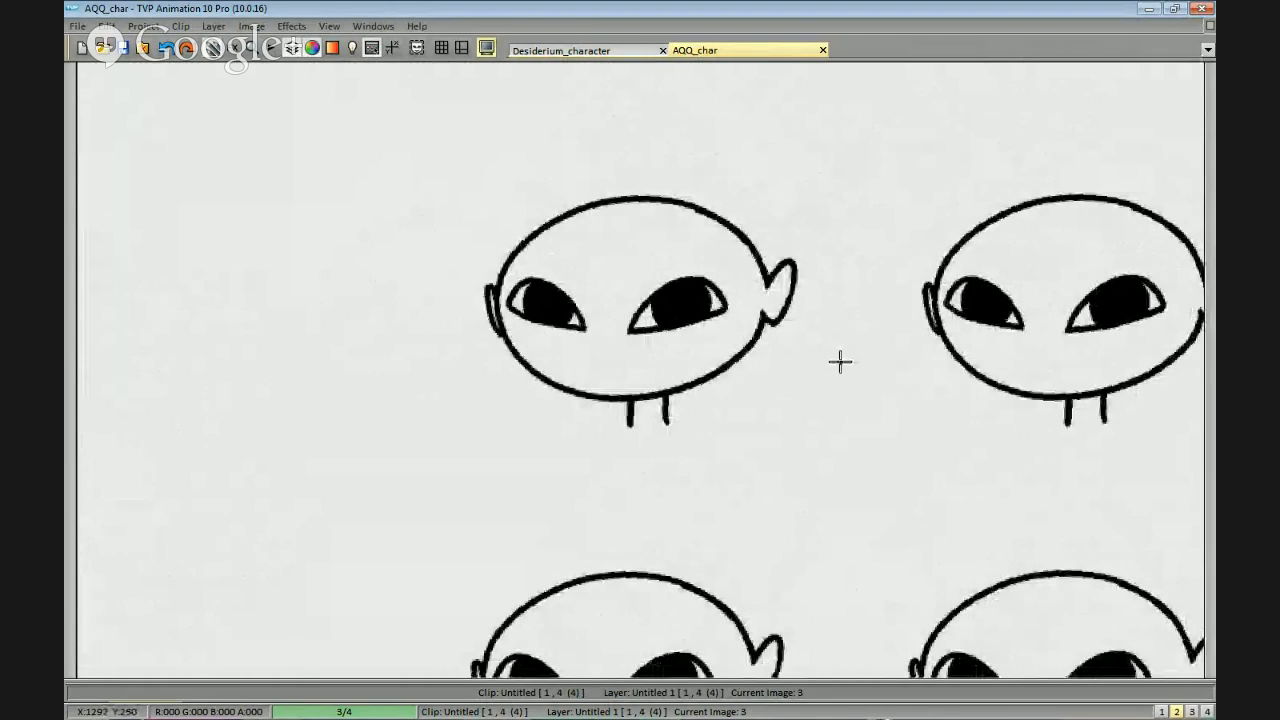
key(ctrl+z)
key(ctrl+z)
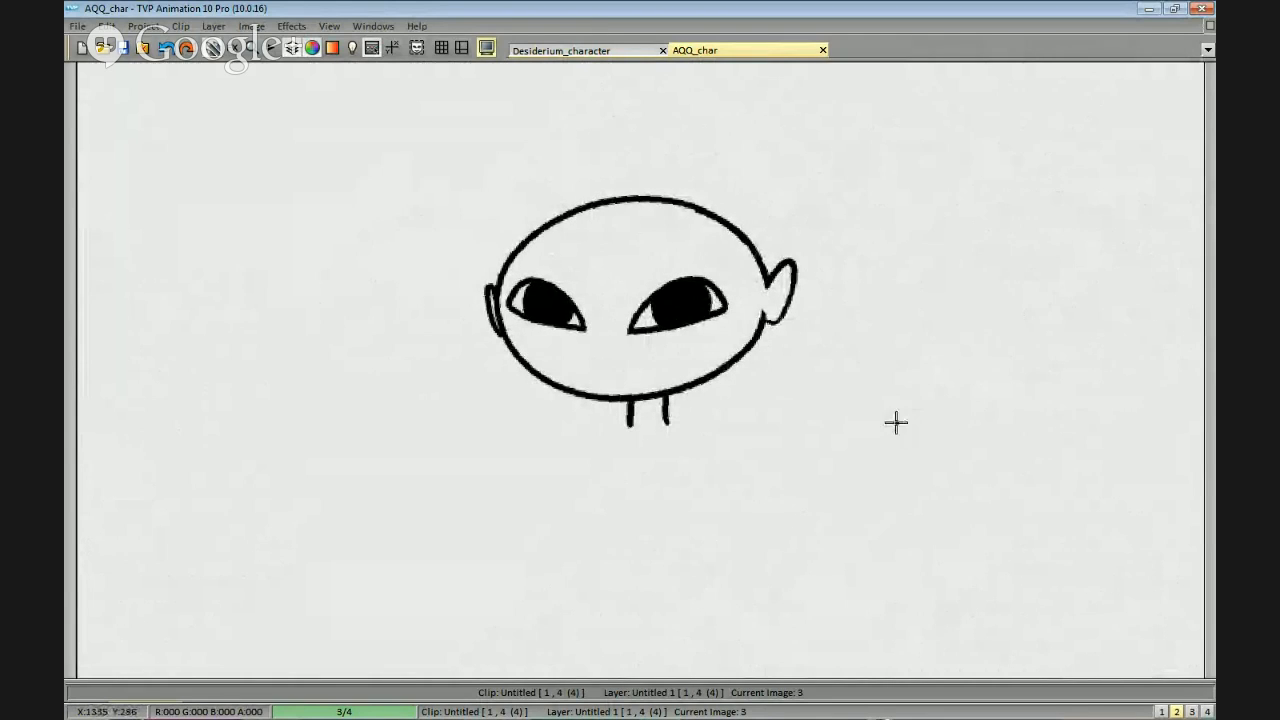
Erase the right-hand ear of the bald head and redraw it larger with a pointed tip.
scroll(852, 240, up, 1)
drag(854, 235, 810, 258)
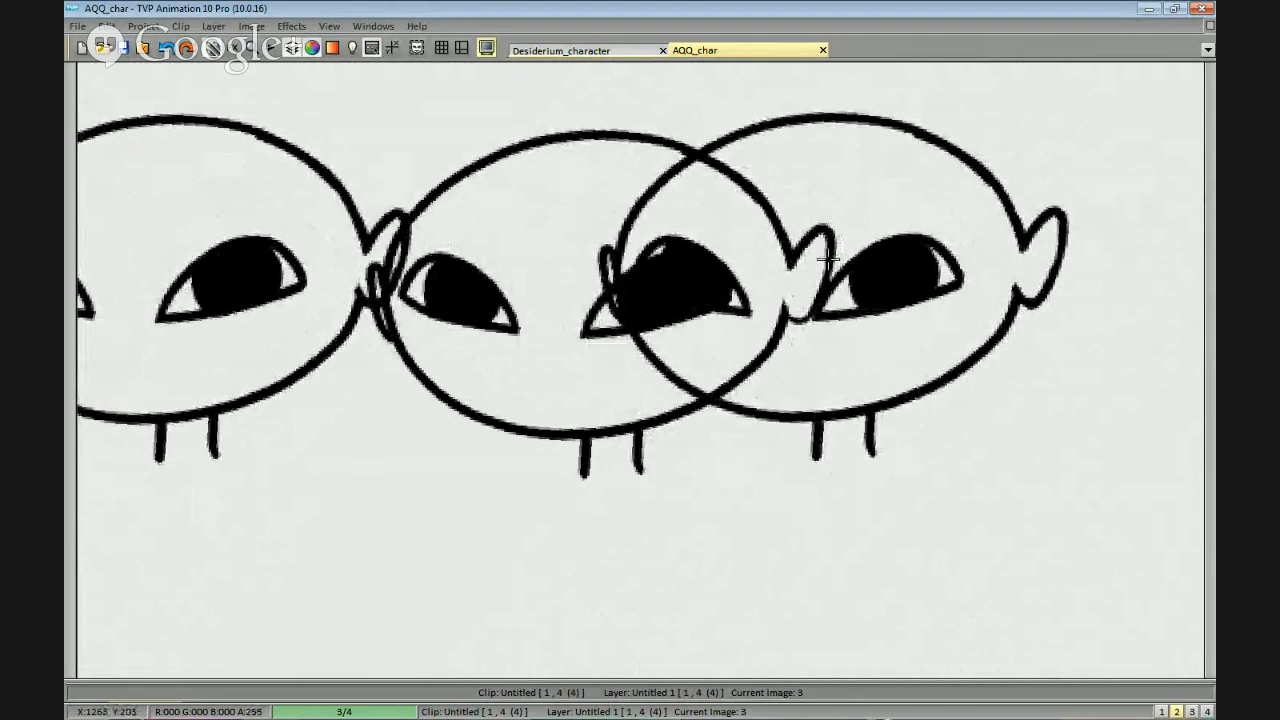
key(b)
key(ctrl+z)
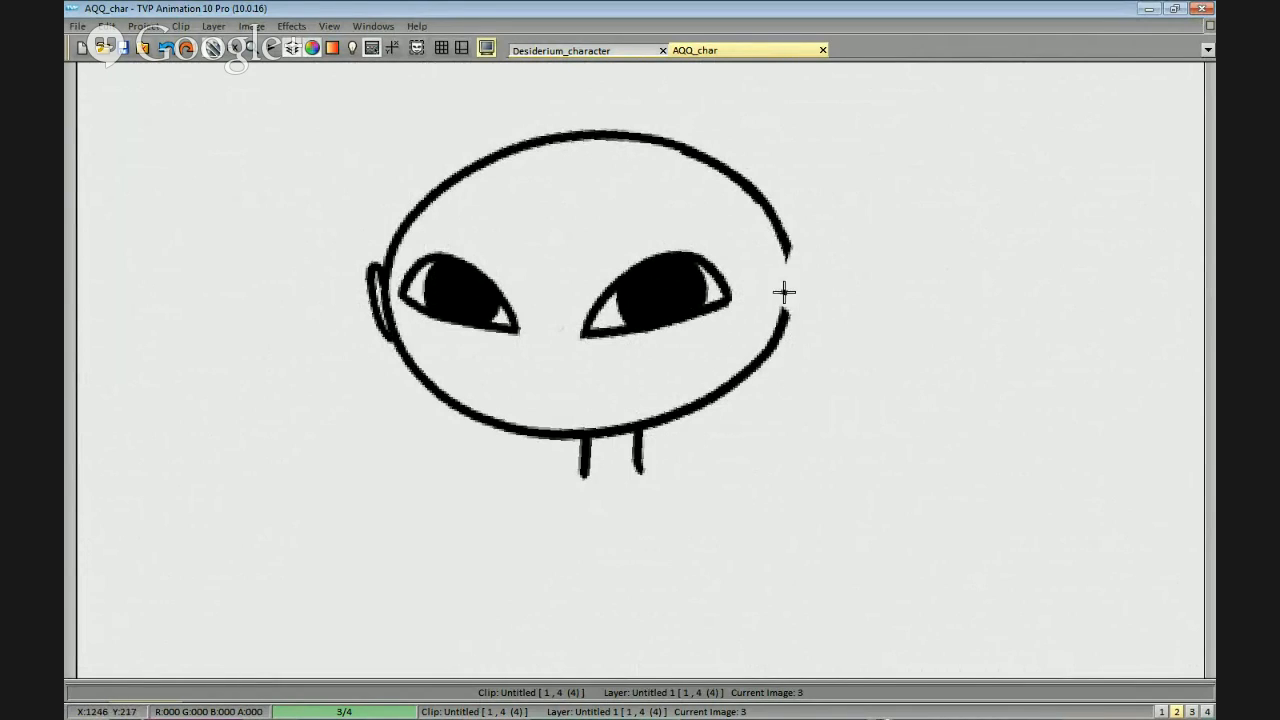
mouse_move(802, 244)
mouse_down()
mouse_move(845, 208)
mouse_move(806, 320)
mouse_up()
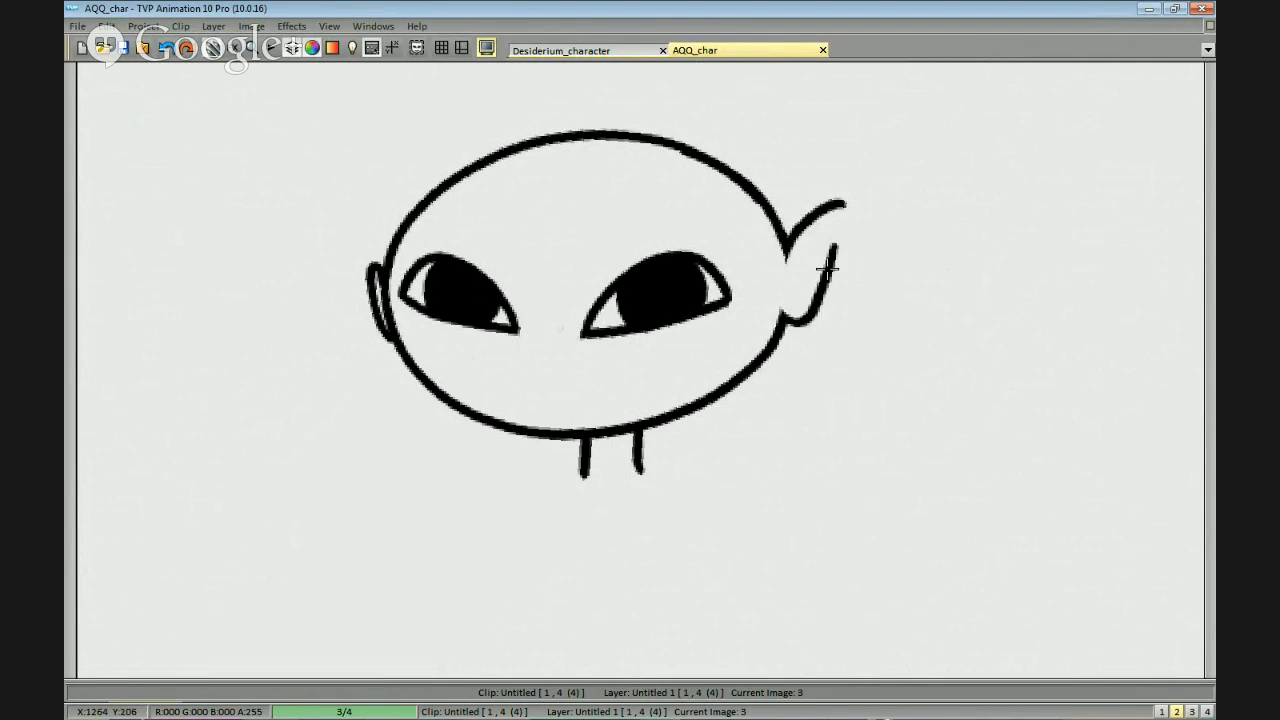
drag(842, 228, 900, 266)
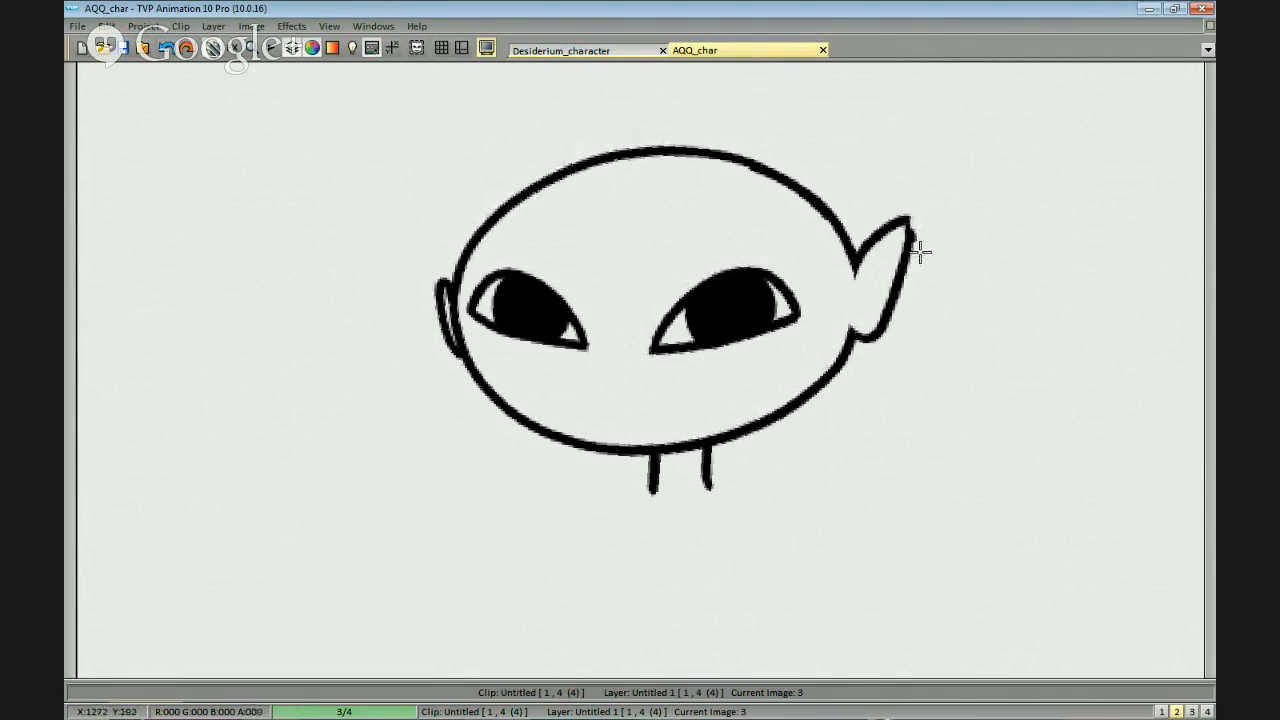
Erase the left-hand ear and redraw it as a slim pointed ear higher on the side of the head.
mouse_move(601, 269)
mouse_down()
mouse_move(751, 268)
mouse_move(600, 348)
mouse_up()
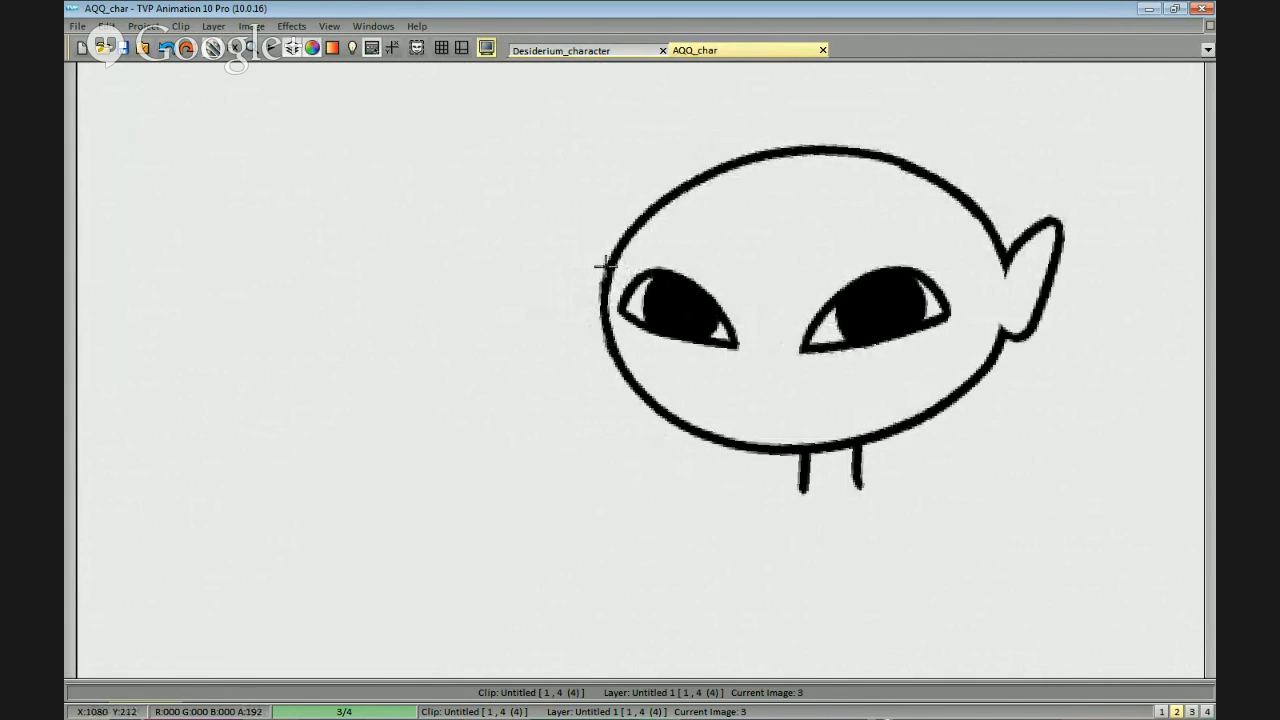
drag(586, 298, 612, 356)
scroll(966, 300, down, 2)
drag(1040, 343, 1038, 359)
scroll(903, 354, up, 2)
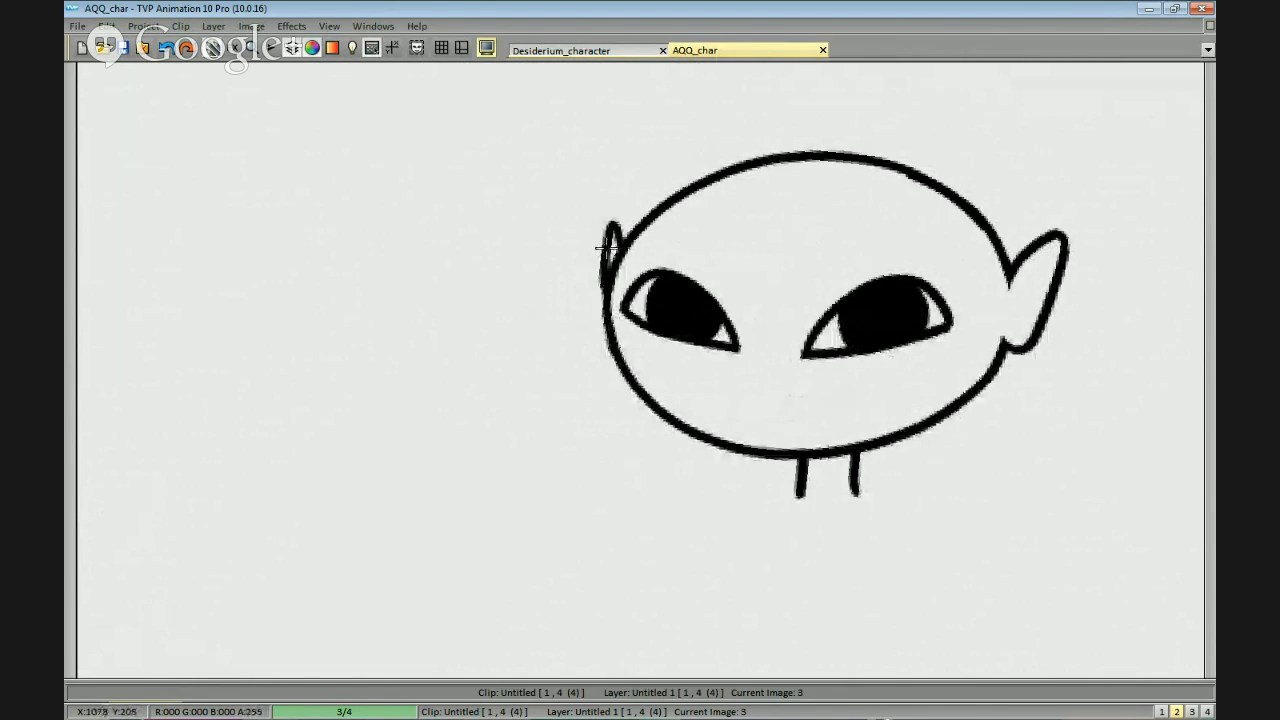
Copy the head with its redrawn ears and place two duplicates beside it in a row.
scroll(940, 284, down, 2)
mouse_move(994, 302)
mouse_down()
mouse_move(980, 274)
mouse_move(852, 346)
mouse_up()
scroll(974, 322, up, 2)
scroll(931, 437, down, 2)
mouse_move(626, 494)
mouse_down()
mouse_move(650, 494)
mouse_move(593, 268)
mouse_move(595, 458)
mouse_up()
click(876, 340)
drag(979, 344, 830, 344)
click(951, 331)
Copy the row of three pointed-ear heads and place the copy beneath it as a second row.
key(b)
mouse_move(766, 446)
mouse_down()
mouse_move(520, 177)
mouse_move(440, 472)
mouse_up()
click(706, 496)
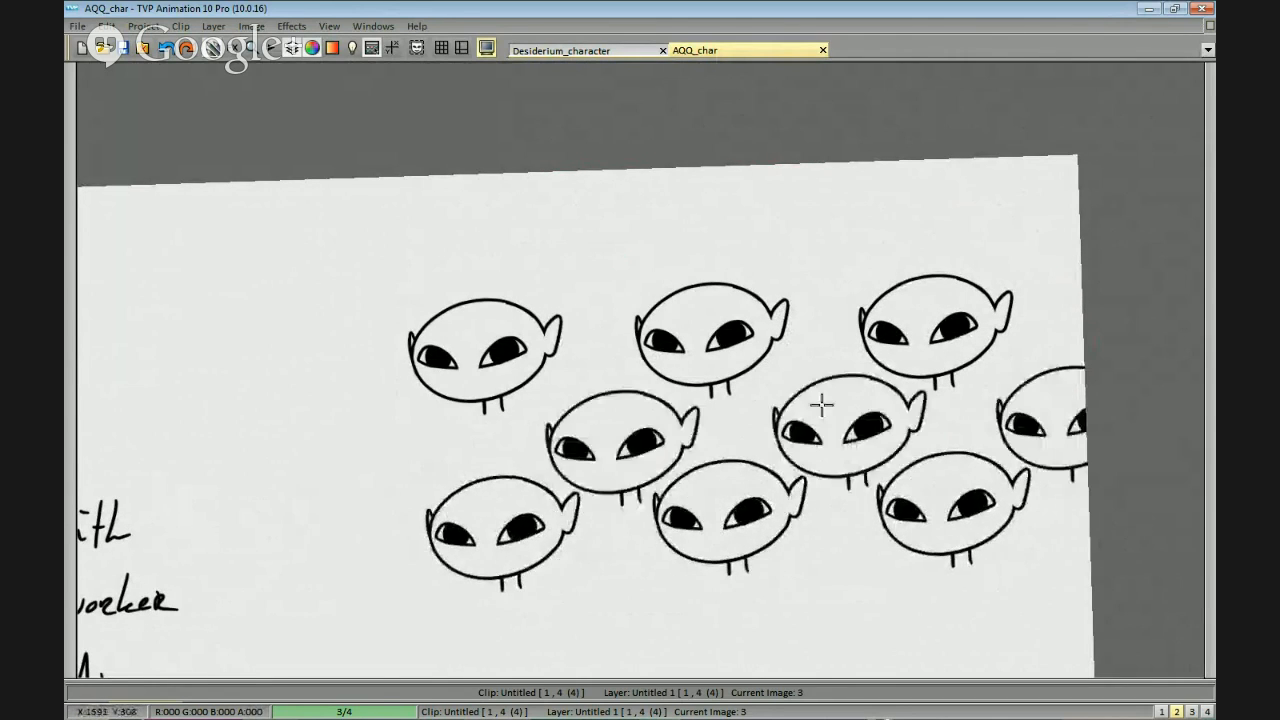
drag(704, 393, 800, 363)
drag(674, 363, 465, 392)
key(b)
Draw a notched fringe low over the eyes and large curled tufts over the top of the first head.
scroll(657, 305, up, 2)
mouse_move(557, 320)
mouse_down()
mouse_move(657, 305)
mouse_move(701, 363)
mouse_up()
mouse_move(711, 284)
mouse_down()
mouse_move(757, 314)
mouse_move(721, 303)
mouse_move(806, 290)
mouse_up()
scroll(763, 251, up, 1)
key(ctrl+z)
mouse_move(763, 251)
mouse_down()
mouse_move(760, 273)
mouse_move(733, 247)
mouse_up()
key(ctrl+z)
mouse_move(778, 304)
mouse_down()
mouse_move(690, 249)
mouse_move(700, 261)
mouse_move(721, 235)
mouse_move(580, 303)
mouse_move(657, 387)
mouse_move(765, 357)
mouse_up()
key(ctrl+z)
key(ctrl+z)
mouse_move(657, 388)
mouse_down()
mouse_move(795, 354)
mouse_move(843, 324)
mouse_move(834, 332)
mouse_up()
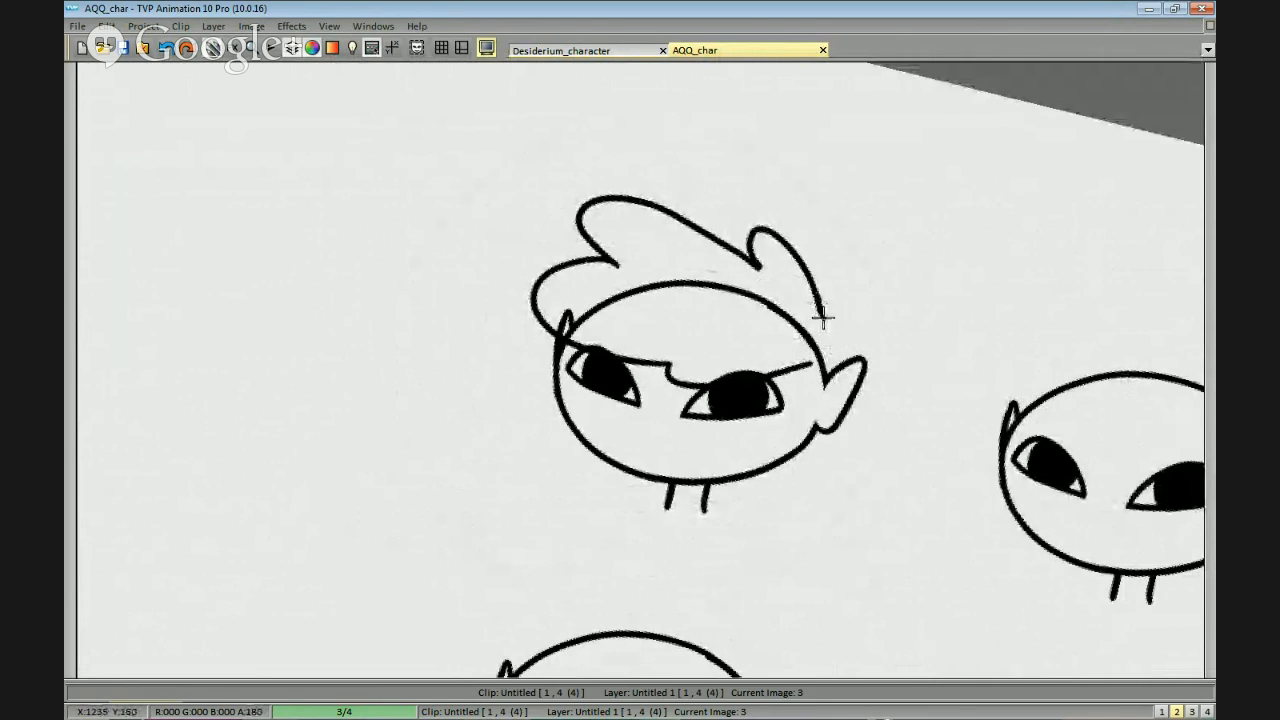
Add two small tufts to the hair outline just above the first head's right-hand ear.
drag(859, 329, 840, 340)
drag(843, 341, 886, 441)
key(ctrl+z)
scroll(841, 340, up, 5)
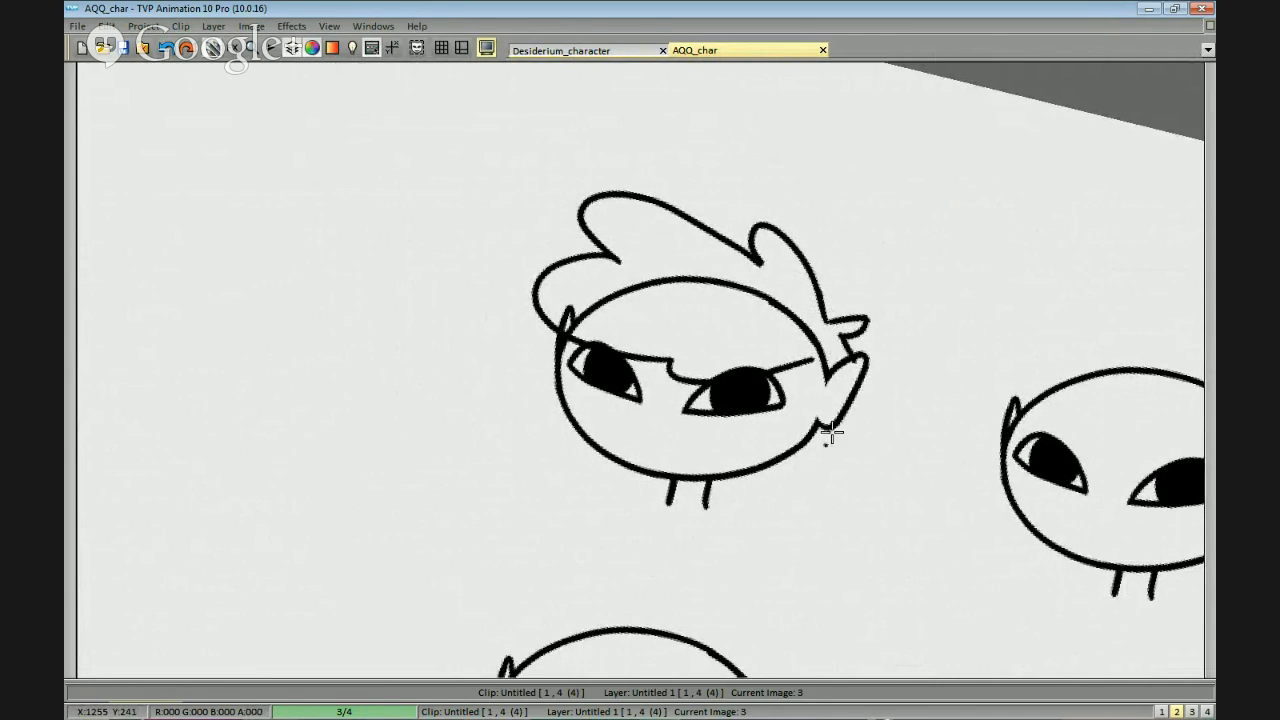
mouse_move(956, 270)
mouse_down()
mouse_move(890, 308)
mouse_move(931, 274)
mouse_move(919, 274)
mouse_up()
mouse_move(834, 192)
mouse_down()
mouse_move(871, 256)
mouse_move(866, 237)
mouse_up()
mouse_move(741, 256)
mouse_down()
mouse_move(846, 134)
mouse_move(557, 150)
mouse_move(560, 123)
mouse_move(537, 121)
mouse_move(723, 134)
mouse_move(717, 206)
mouse_up()
Try redrawing the middle curl of the hair towards the small tufts above the ear.
drag(645, 177, 735, 203)
key(ctrl+z)
drag(625, 179, 752, 231)
key(ctrl+z)
mouse_move(635, 178)
mouse_down()
mouse_move(757, 230)
mouse_move(675, 178)
mouse_move(755, 222)
mouse_up()
key(ctrl+z)
key(ctrl+z)
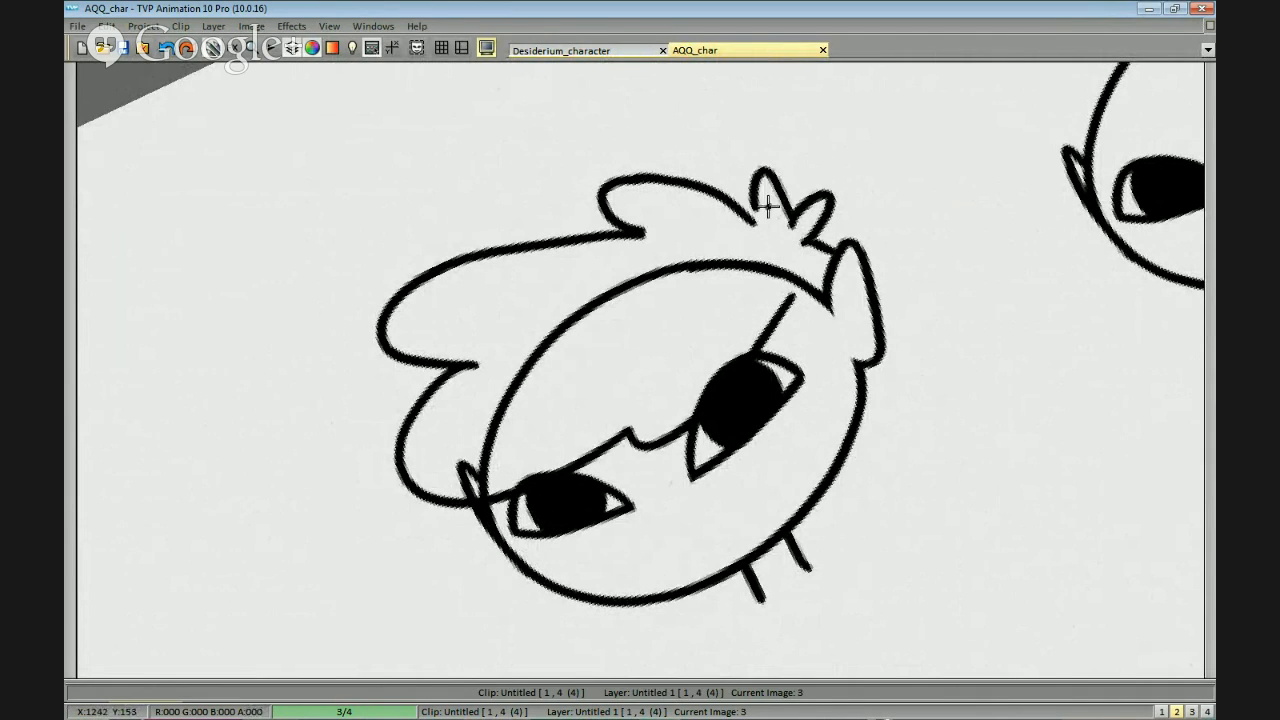
Close the gap in the hair outline between the middle curl and the small side tufts.
drag(887, 291, 909, 477)
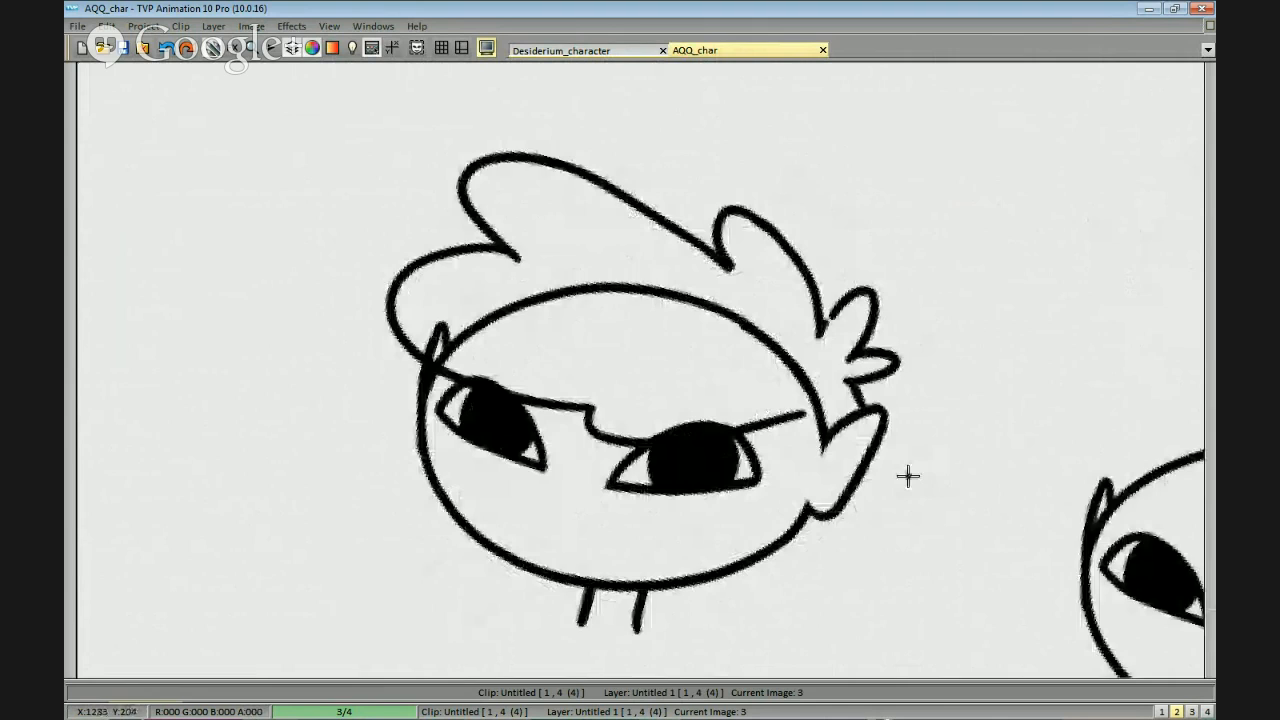
scroll(909, 477, up, 1)
drag(910, 335, 922, 343)
drag(909, 273, 944, 368)
scroll(616, 402, down, 1)
mouse_move(870, 620)
mouse_down()
mouse_move(974, 383)
mouse_move(961, 525)
mouse_move(1003, 575)
mouse_up()
mouse_move(892, 381)
mouse_down()
mouse_move(900, 240)
mouse_move(905, 281)
mouse_move(963, 274)
mouse_up()
scroll(905, 235, up, 1)
scroll(1006, 326, up, 1)
mouse_move(1028, 298)
mouse_down()
mouse_move(1006, 326)
mouse_move(946, 311)
mouse_up()
scroll(1006, 326, down, 1)
key(ctrl+z)
Trim the top of the right-hand eye so it is cut off along the fringe line.
mouse_move(695, 546)
mouse_down()
mouse_move(806, 329)
mouse_move(886, 286)
mouse_up()
scroll(909, 287, down, 1)
scroll(910, 230, up, 1)
drag(969, 174, 962, 207)
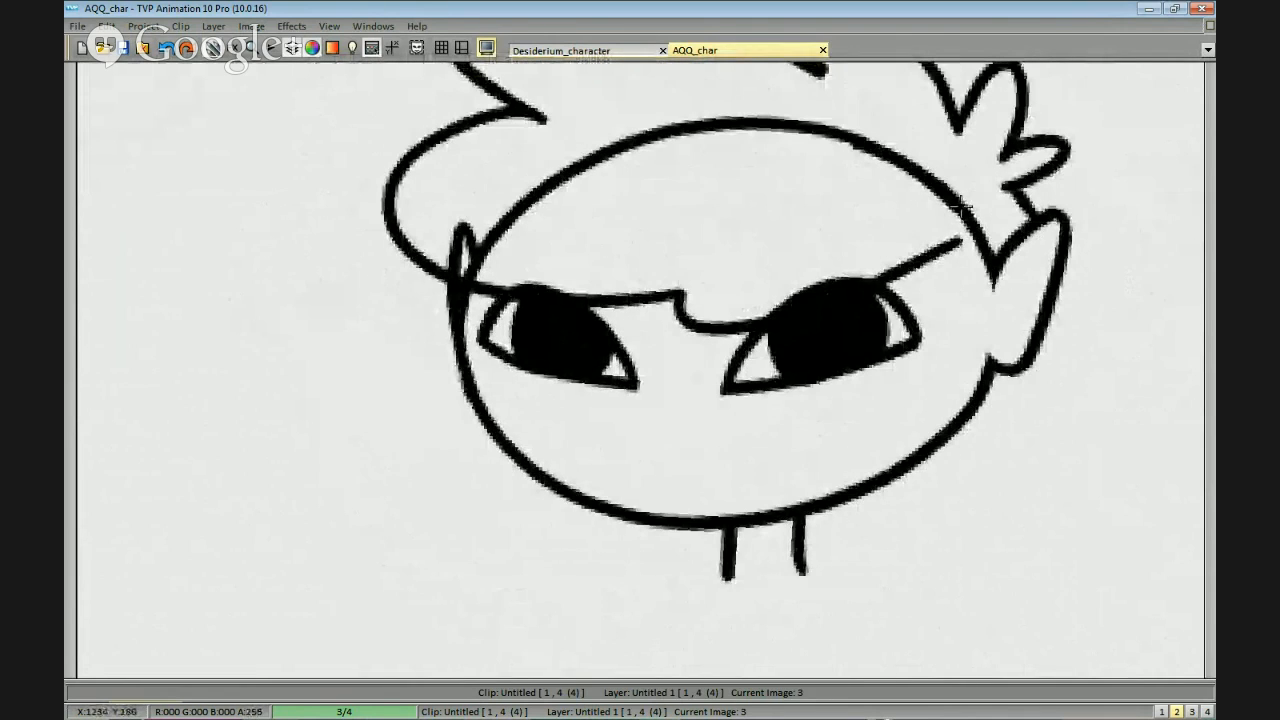
mouse_move(950, 325)
mouse_down()
mouse_move(954, 349)
mouse_move(817, 529)
mouse_up()
drag(570, 486, 720, 300)
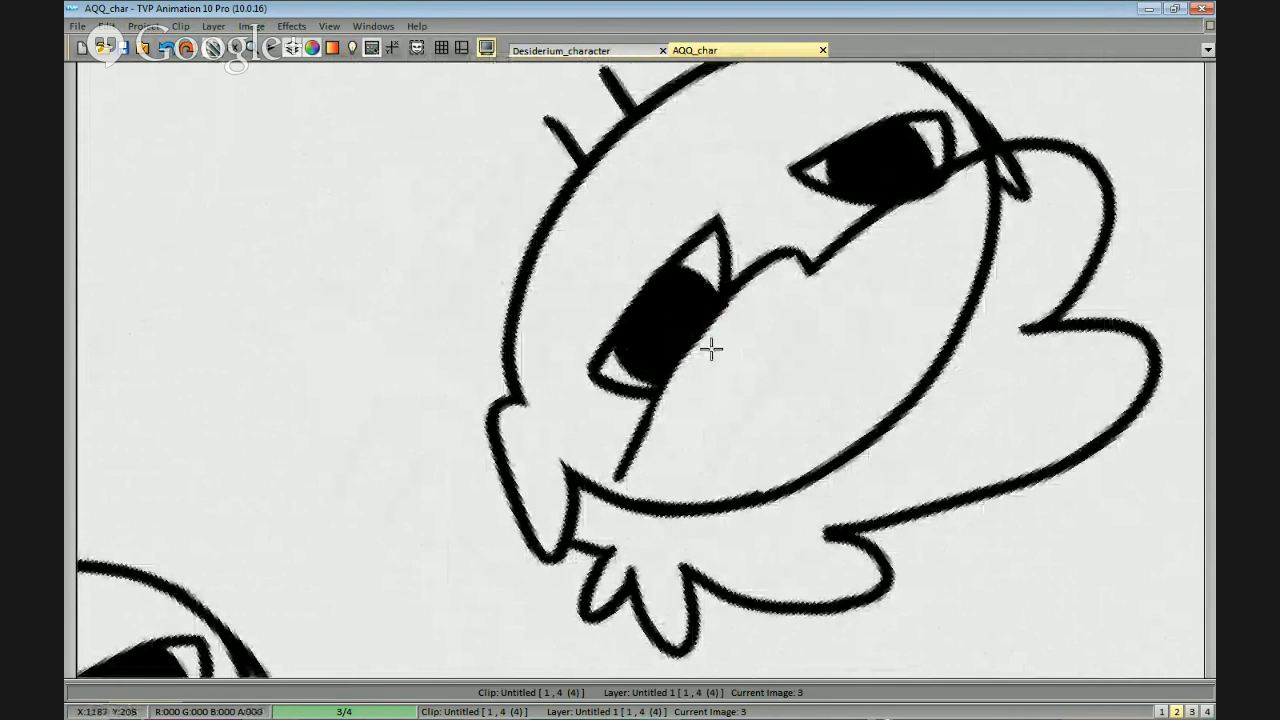
key(Left)
key(Left)
key(Right)
key(Right)
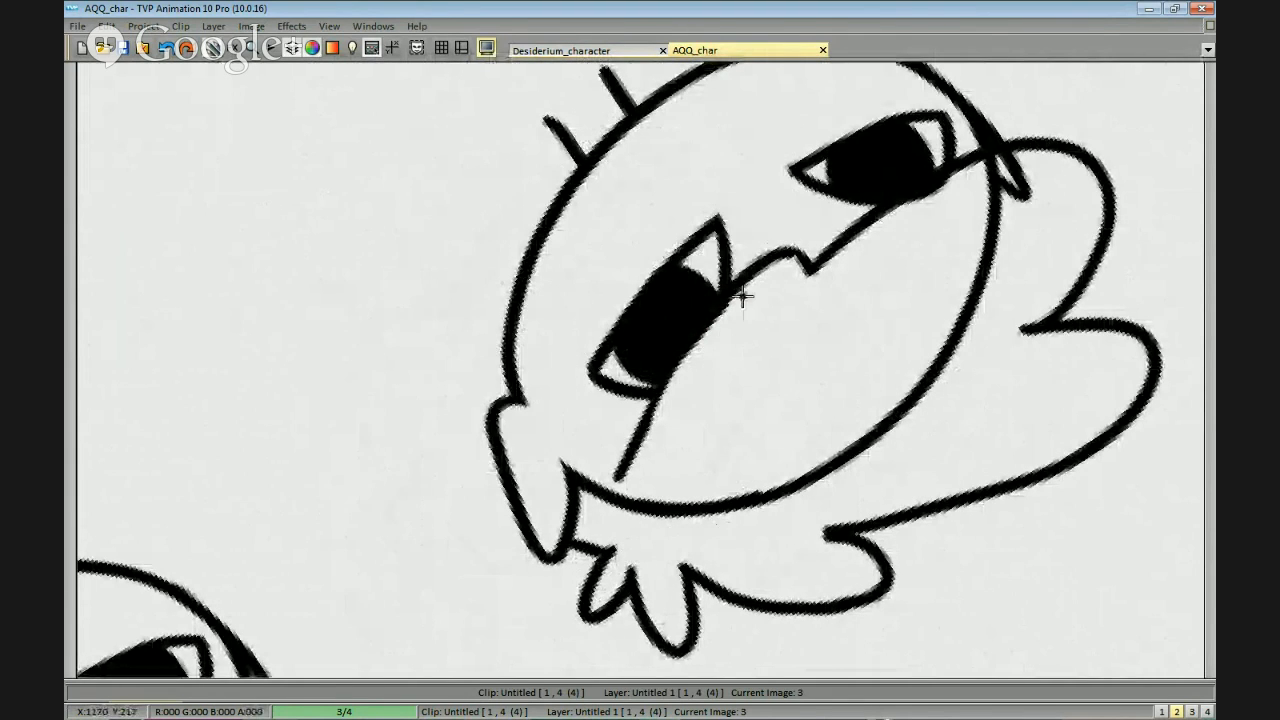
drag(666, 403, 736, 294)
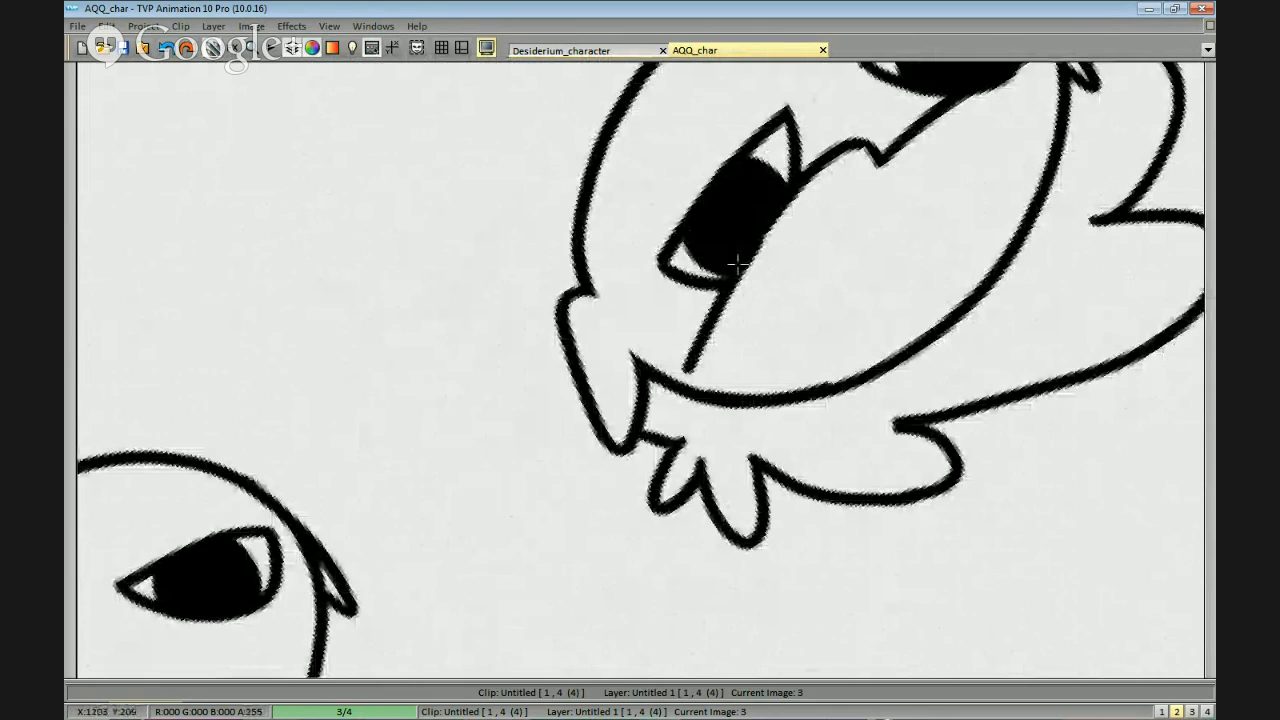
Extend the fringe with a small notch so it meets the base of the right-hand ear.
mouse_move(686, 366)
mouse_down()
mouse_move(678, 432)
mouse_move(900, 209)
mouse_move(845, 314)
mouse_up()
mouse_move(703, 296)
mouse_down()
mouse_move(773, 321)
mouse_move(860, 231)
mouse_up()
scroll(860, 231, down, 1)
drag(631, 380, 720, 360)
drag(700, 230, 775, 247)
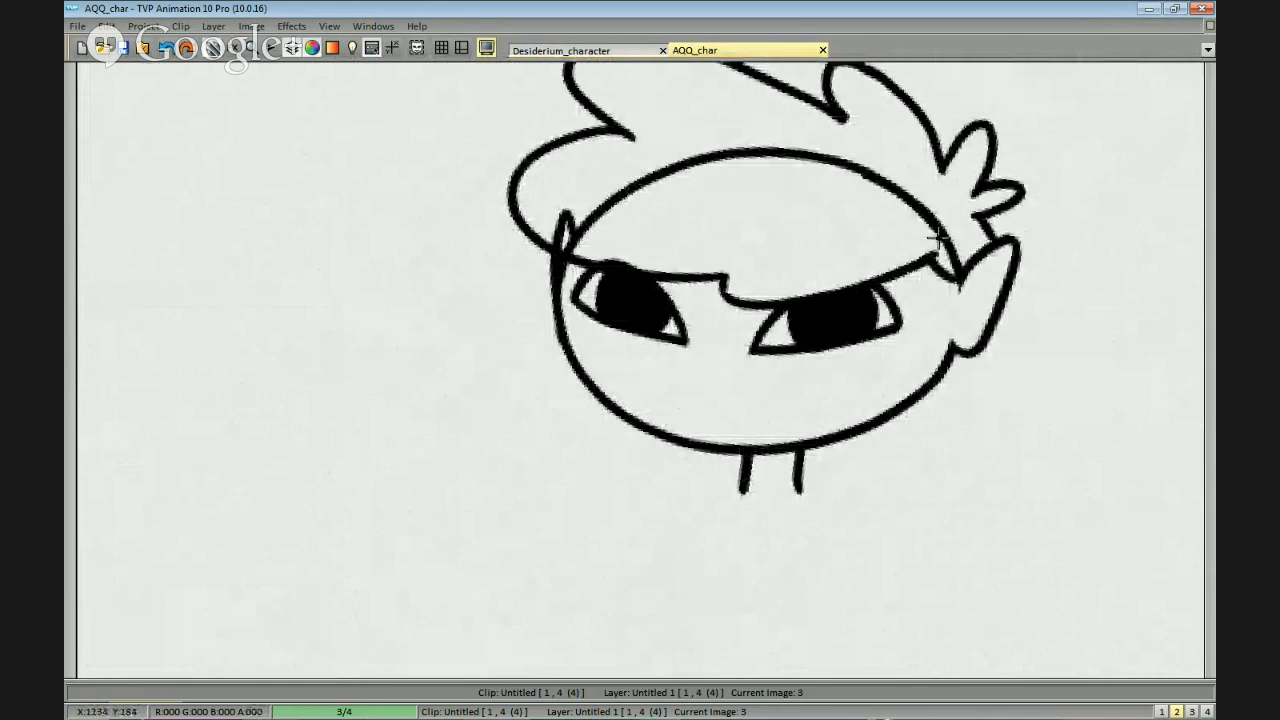
Erase the skull outline inside the hair and the left-hand ear of the first head.
mouse_move(957, 268)
mouse_down()
mouse_move(929, 198)
mouse_move(756, 129)
mouse_move(565, 193)
mouse_move(556, 252)
mouse_up()
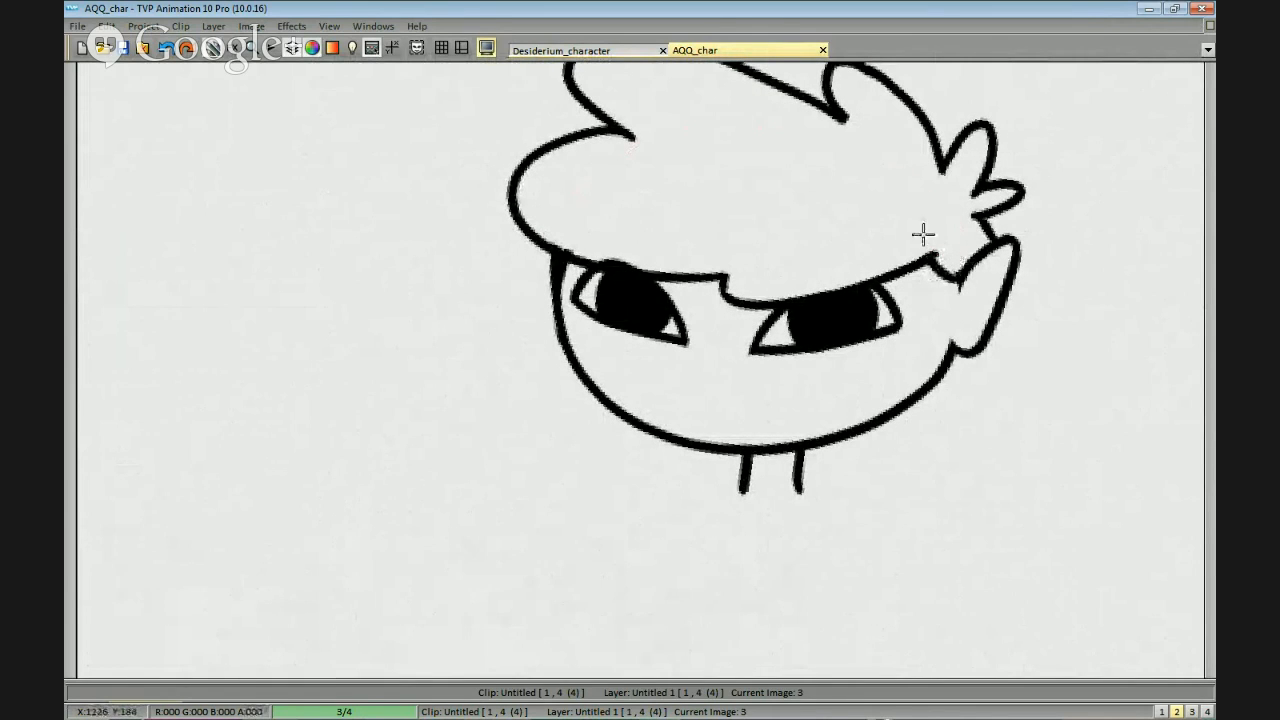
scroll(705, 208, down, 2)
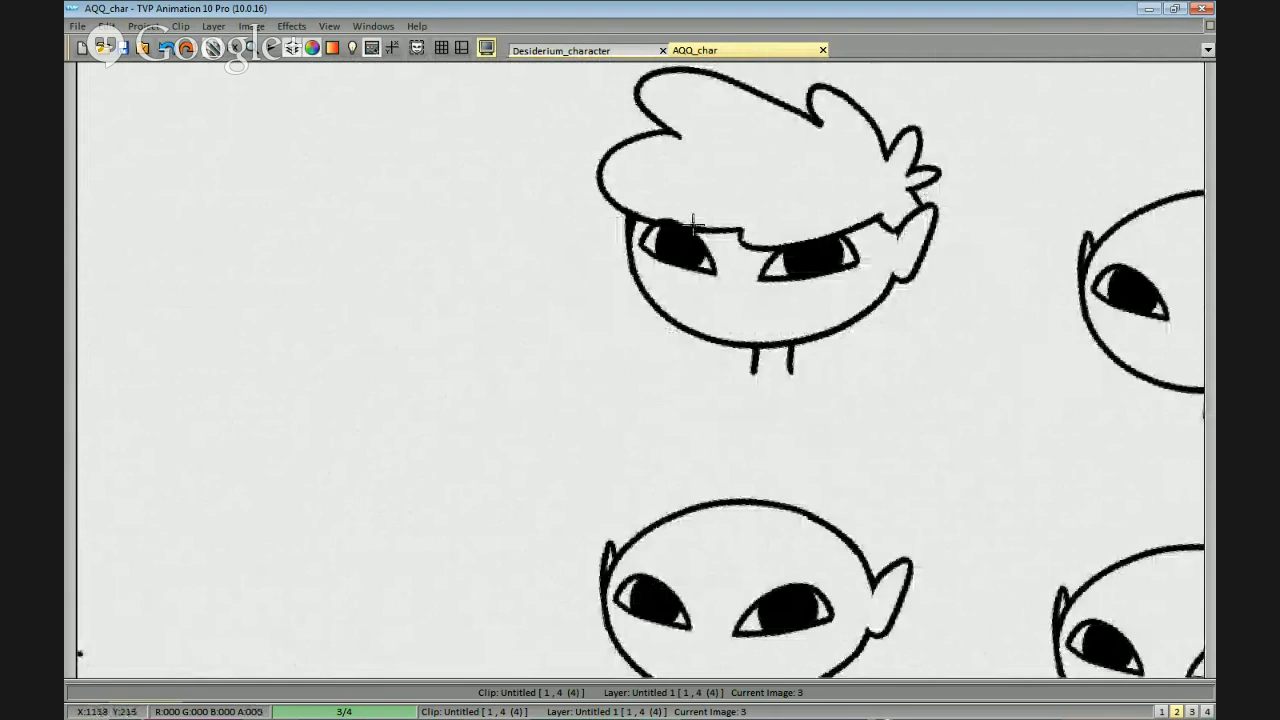
scroll(693, 222, up, 3)
drag(606, 145, 610, 192)
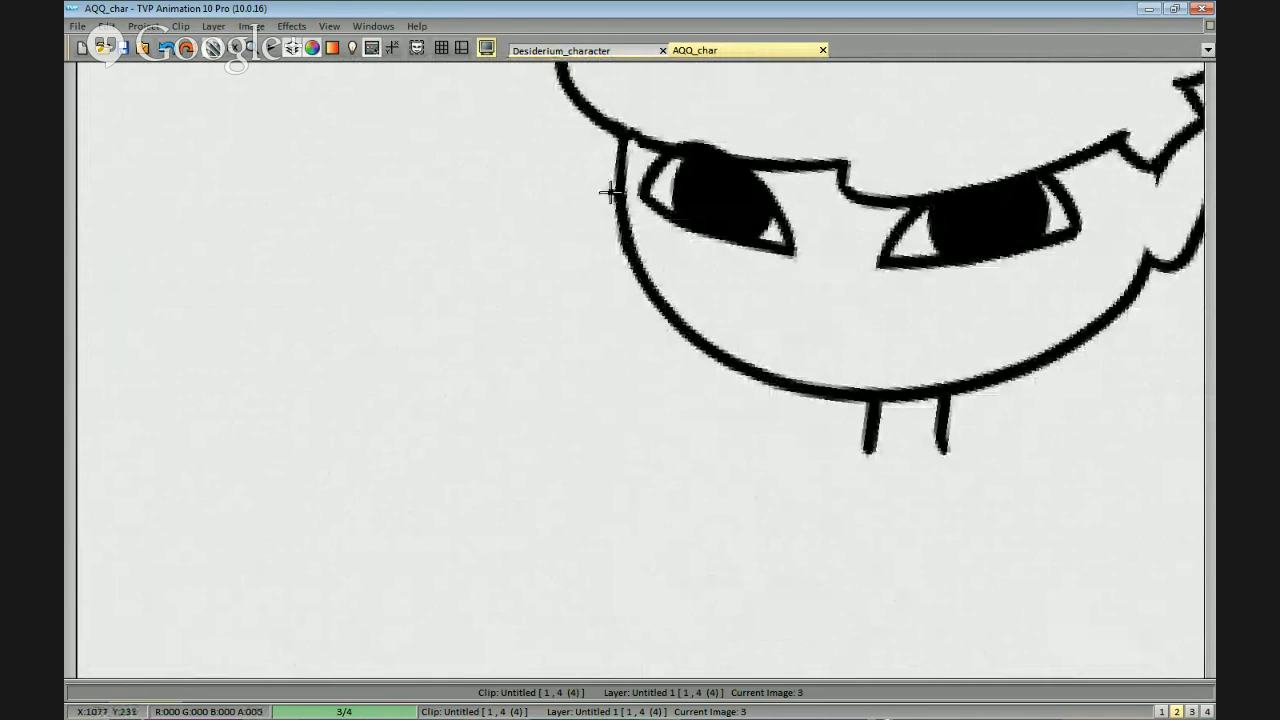
Draw a rounded lock of long hair falling behind the left side of the first head's face.
scroll(923, 259, down, 1)
drag(1045, 306, 931, 280)
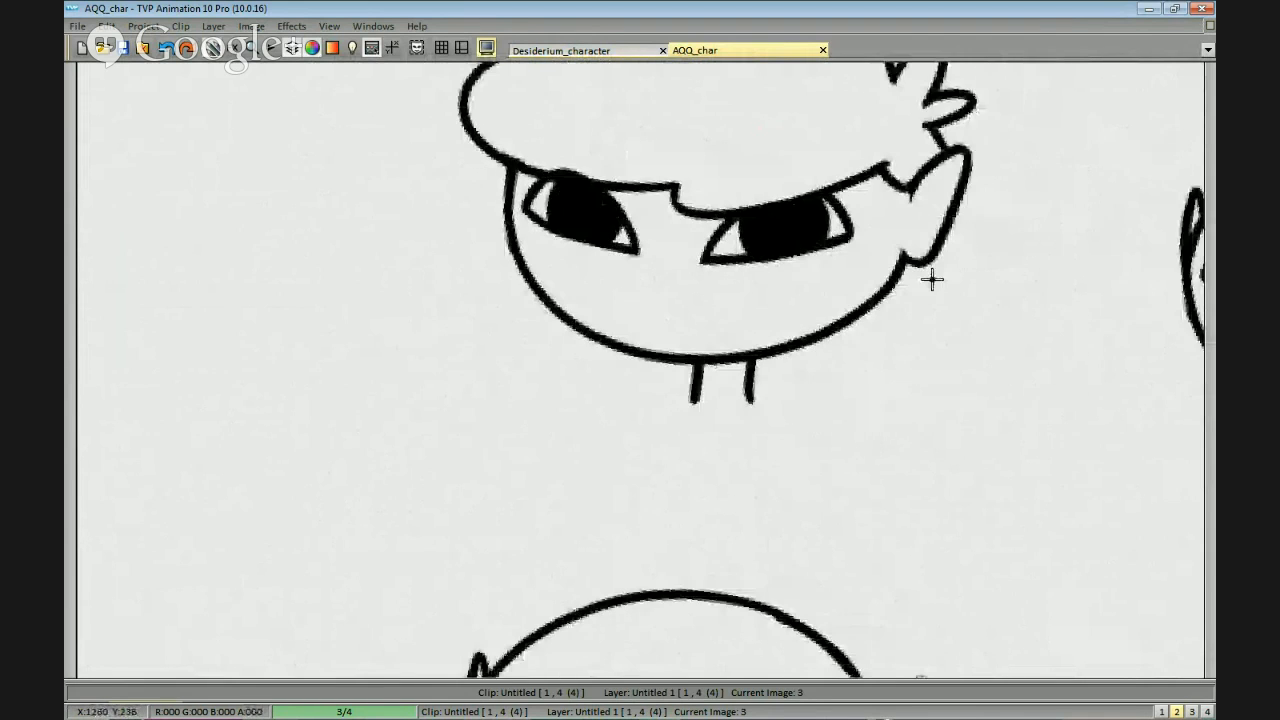
drag(891, 242, 932, 194)
drag(578, 238, 699, 298)
drag(665, 178, 608, 312)
key(ctrl+z)
drag(668, 215, 663, 338)
Draw a matching lock below the right-hand ear and continue the waves on both sides towards shoulder level.
drag(1088, 309, 878, 299)
drag(915, 190, 929, 331)
key(ctrl+z)
mouse_move(918, 183)
mouse_down()
mouse_move(933, 330)
mouse_move(824, 410)
mouse_up()
drag(732, 351, 838, 275)
drag(552, 252, 605, 318)
scroll(986, 357, down, 3)
scroll(963, 329, up, 2)
key(ctrl+z)
key(ctrl+z)
mouse_move(909, 289)
mouse_down()
mouse_move(897, 346)
mouse_move(850, 348)
mouse_up()
scroll(977, 360, down, 3)
scroll(716, 286, up, 2)
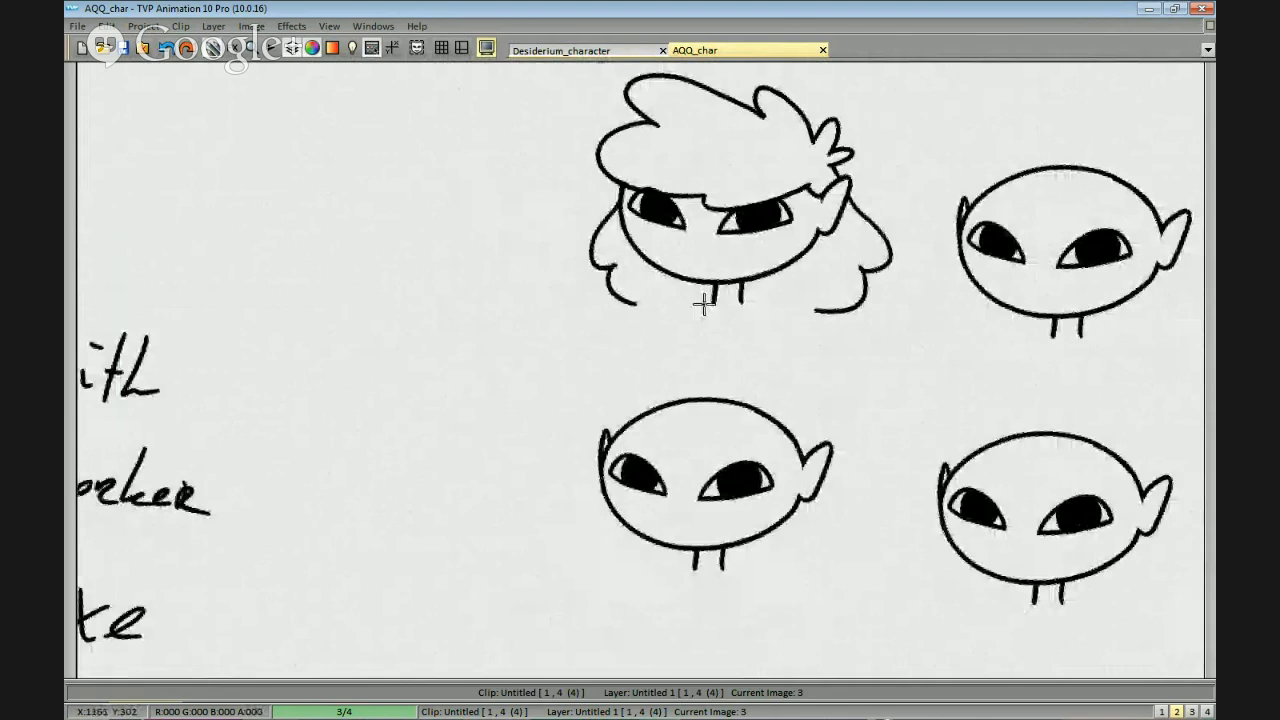
Draw sloping shoulder lines outward from both sides of the first head's neck.
key(ctrl+z)
drag(740, 300, 803, 334)
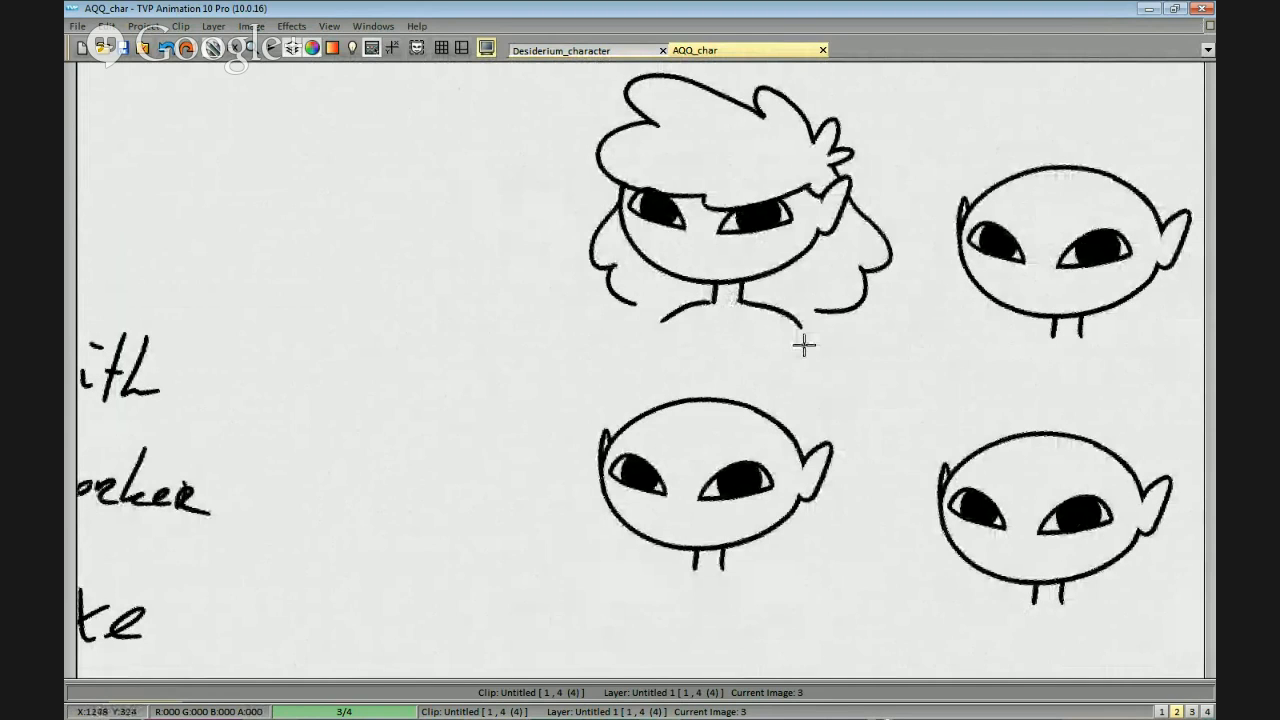
scroll(789, 323, down, 3)
scroll(834, 354, up, 4)
scroll(800, 258, up, 2)
scroll(743, 263, down, 3)
scroll(763, 266, up, 4)
scroll(750, 277, down, 3)
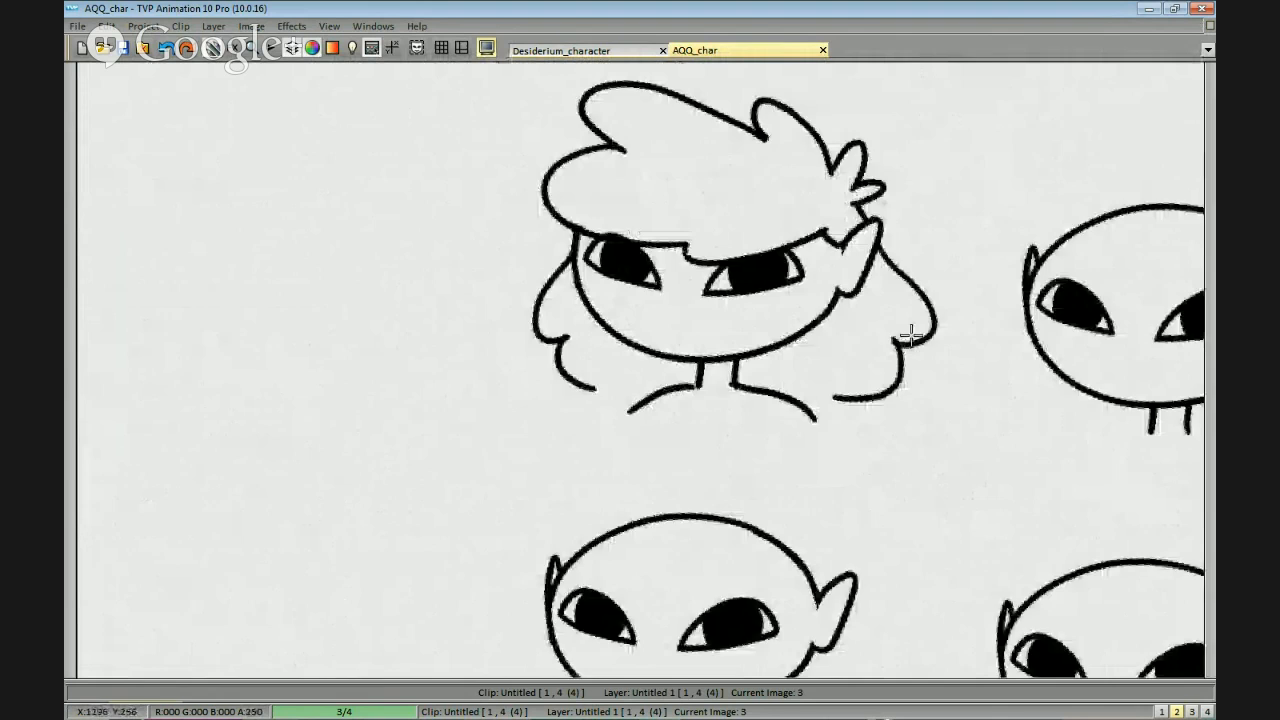
Erase the upper skull outline of the second head in the top row, keeping its ears and eyes.
scroll(940, 356, up, 2)
drag(915, 349, 918, 359)
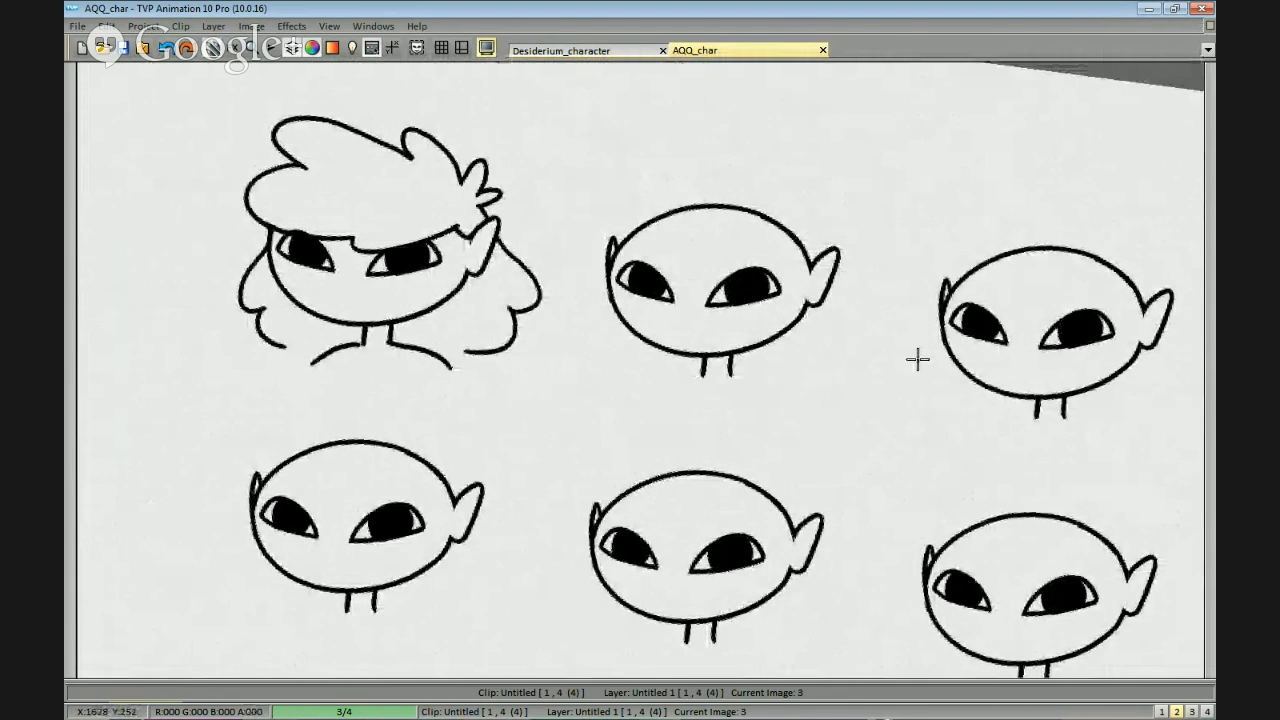
scroll(914, 361, up, 1)
mouse_move(905, 219)
mouse_down()
mouse_move(880, 302)
mouse_move(606, 271)
mouse_up()
scroll(905, 320, up, 2)
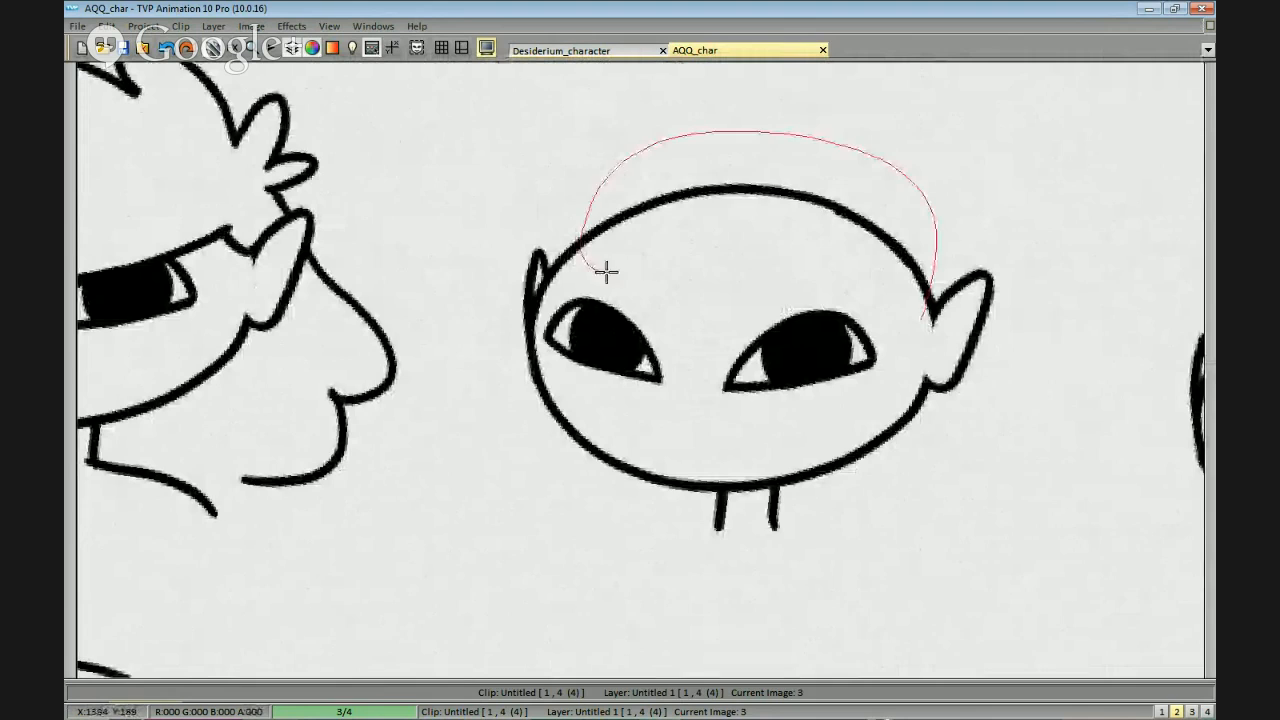
mouse_move(928, 318)
mouse_down()
mouse_move(911, 191)
mouse_move(797, 287)
mouse_move(928, 318)
mouse_up()
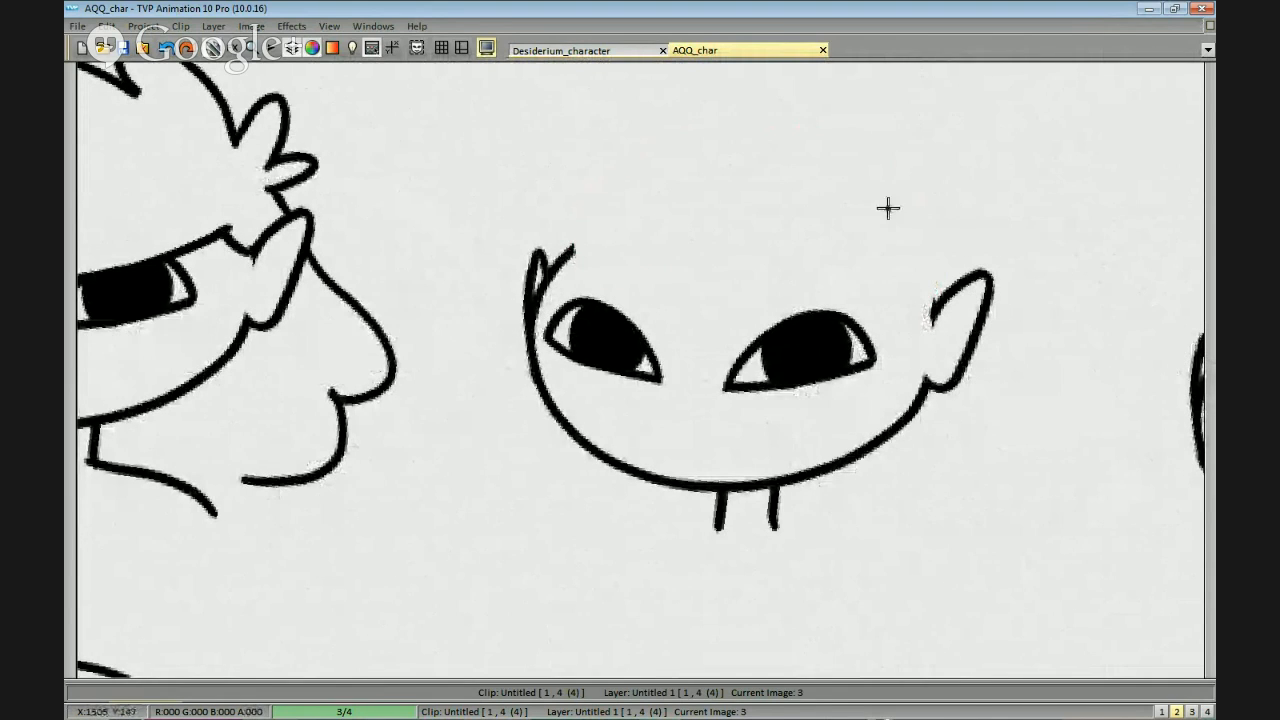
drag(934, 310, 927, 316)
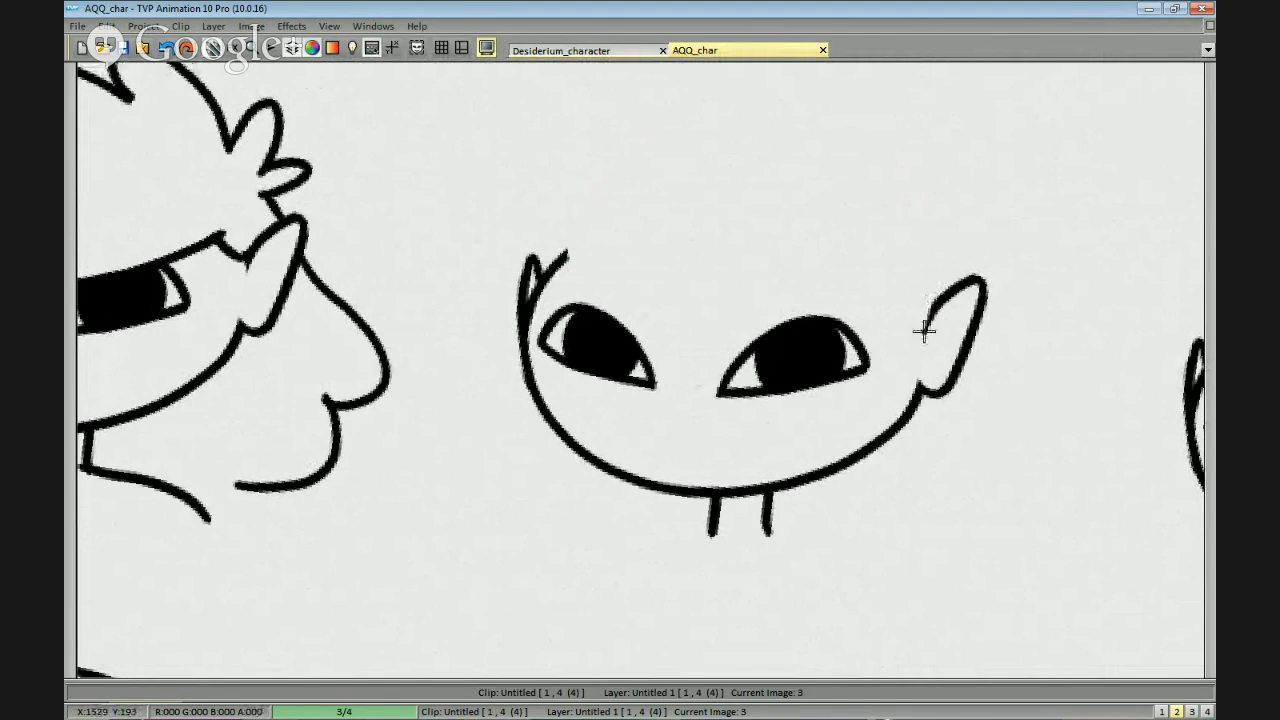
mouse_move(972, 264)
mouse_down()
mouse_move(979, 281)
mouse_move(943, 326)
mouse_move(946, 370)
mouse_up()
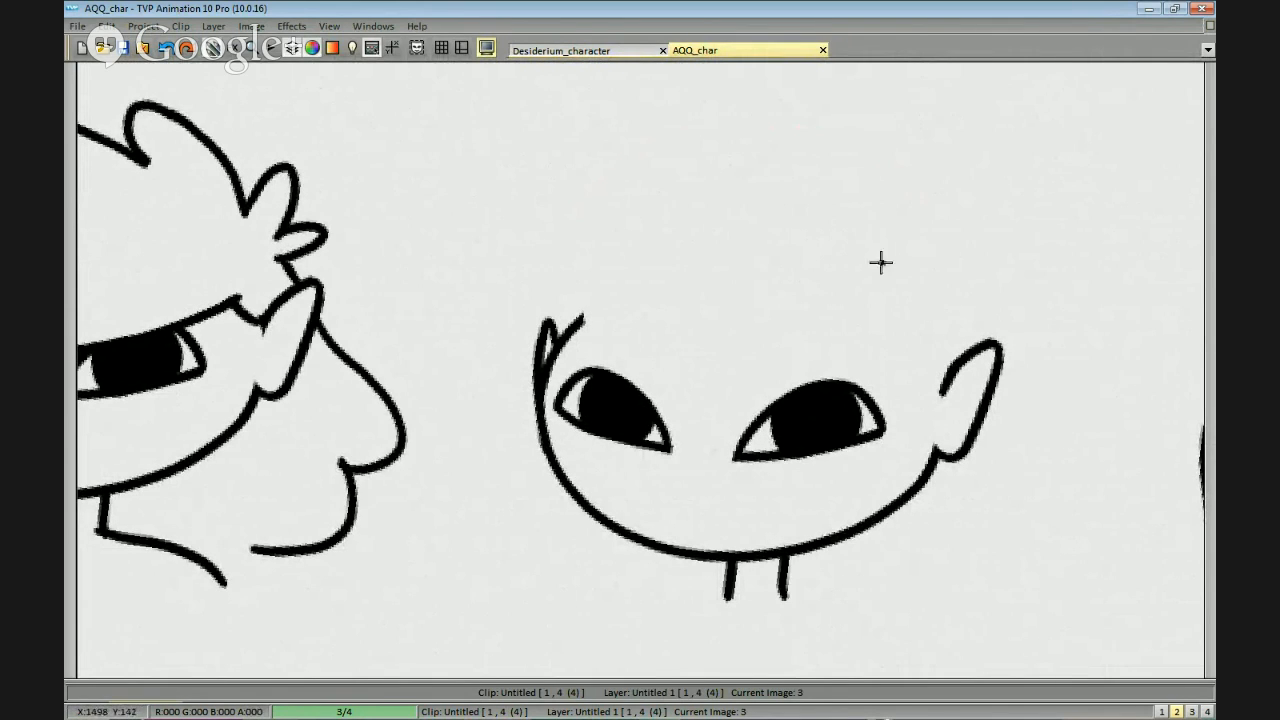
Try several hairline strokes across the forehead of the second head in the top row.
scroll(948, 334, up, 1)
drag(956, 272, 948, 327)
mouse_move(911, 249)
mouse_down()
mouse_move(920, 281)
mouse_move(983, 279)
mouse_up()
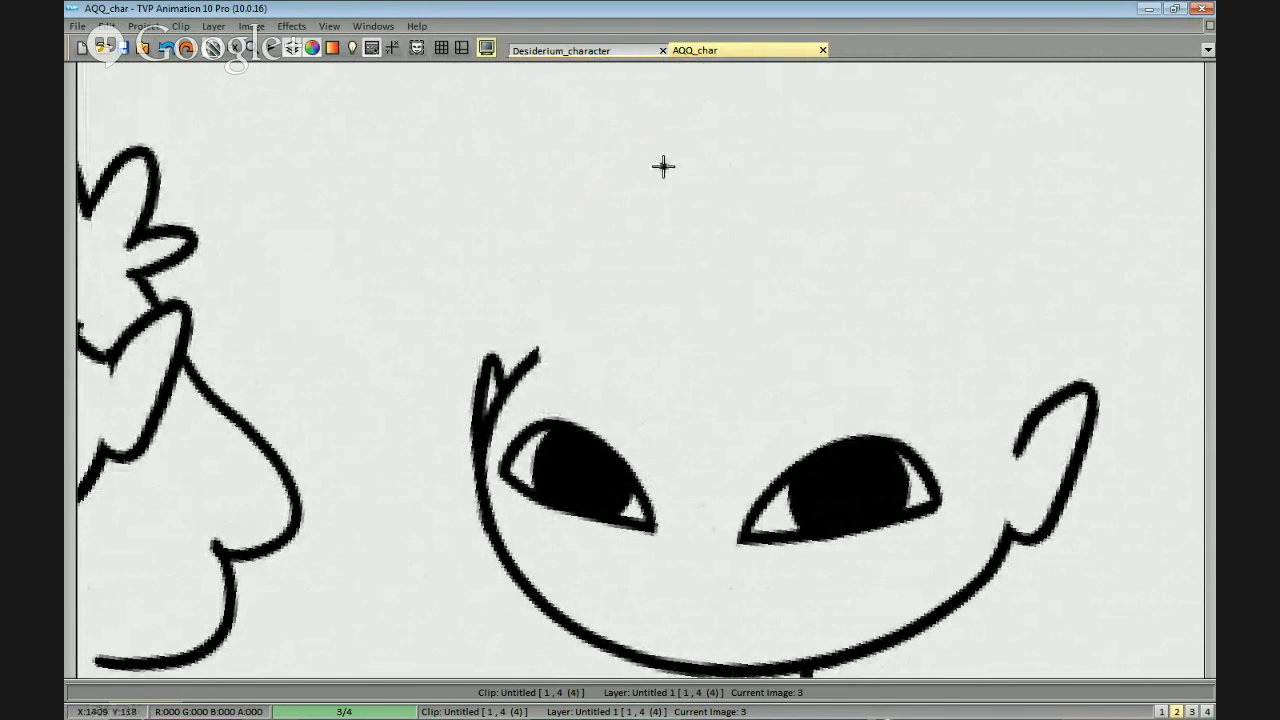
drag(969, 391, 962, 364)
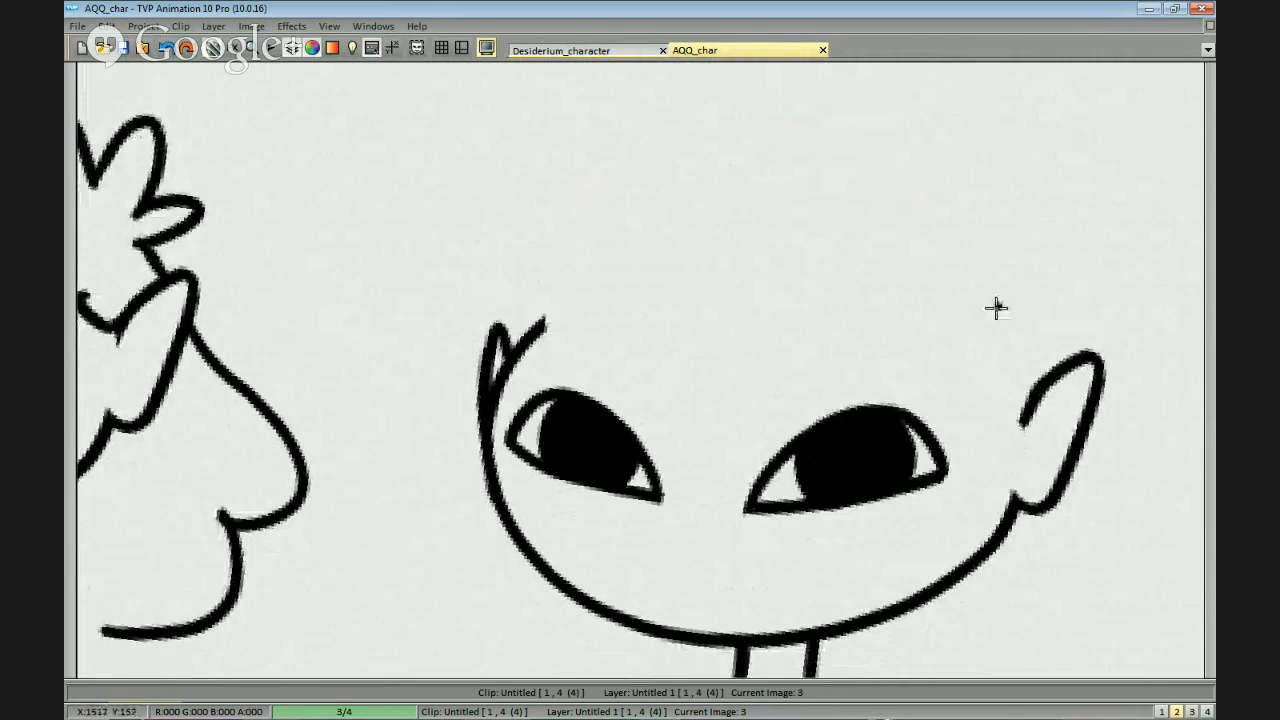
scroll(963, 349, down, 1)
mouse_move(866, 304)
mouse_down()
mouse_move(852, 183)
mouse_move(874, 303)
mouse_move(911, 289)
mouse_up()
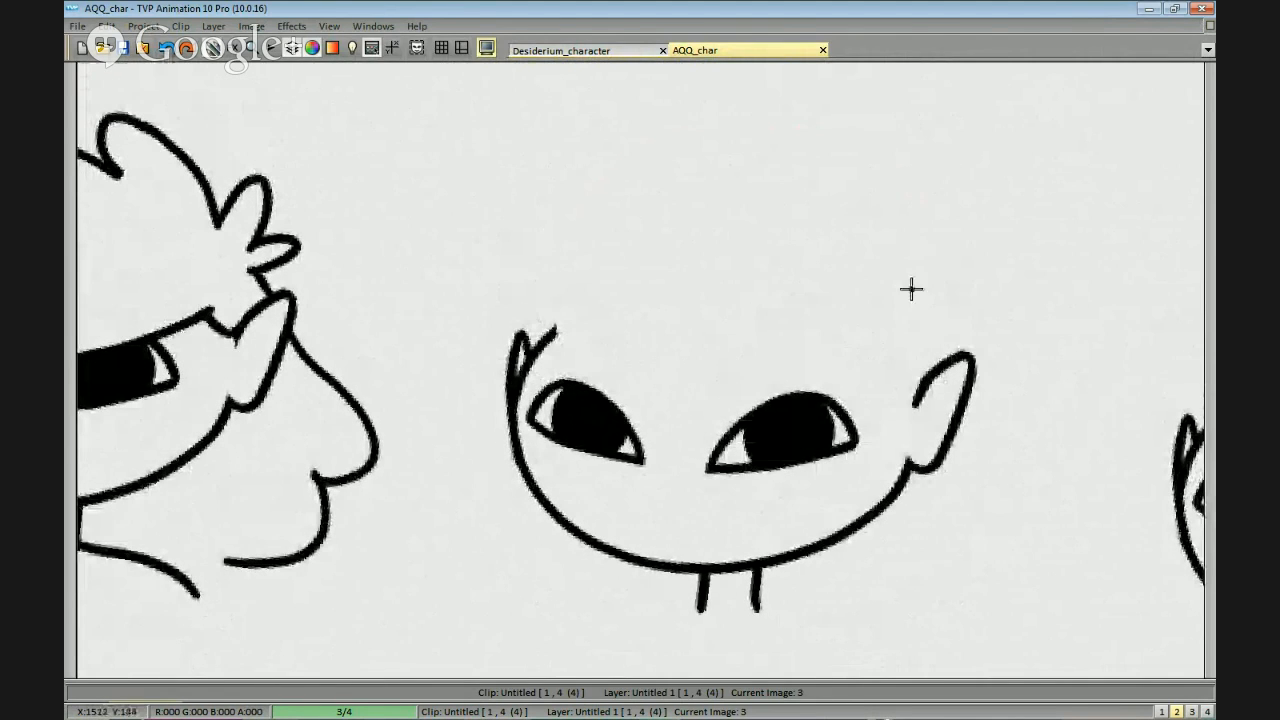
mouse_move(880, 340)
mouse_down()
mouse_move(729, 214)
mouse_move(625, 222)
mouse_up()
key(ctrl+z)
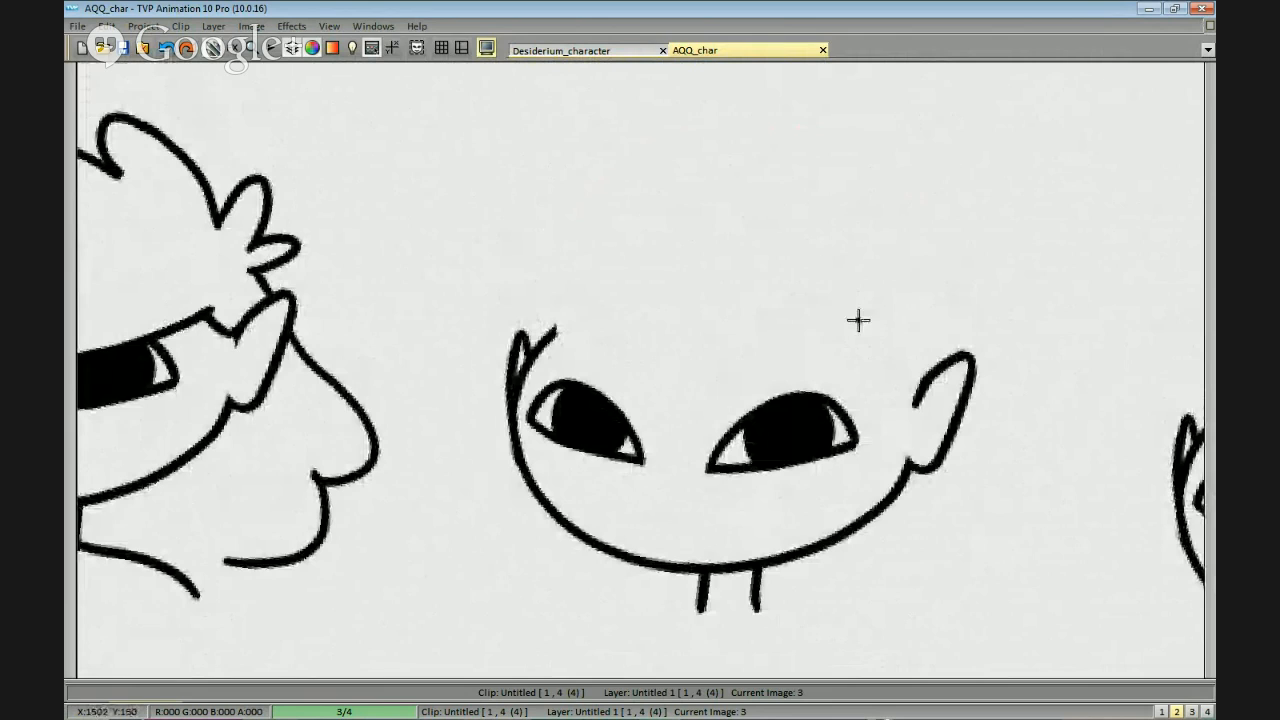
mouse_move(827, 334)
mouse_down()
mouse_move(669, 391)
mouse_move(438, 440)
mouse_up()
key(ctrl+z)
mouse_move(836, 344)
mouse_down()
mouse_move(651, 409)
mouse_move(676, 390)
mouse_move(663, 369)
mouse_move(521, 380)
mouse_up()
key(ctrl+z)
mouse_move(829, 366)
mouse_down()
mouse_move(821, 354)
mouse_move(914, 402)
mouse_up()
key(ctrl+z)
mouse_move(829, 331)
mouse_down()
mouse_move(904, 395)
mouse_move(860, 417)
mouse_up()
key(ctrl+z)
key(ctrl+z)
mouse_move(850, 367)
mouse_down()
mouse_move(827, 297)
mouse_move(825, 404)
mouse_up()
key(ctrl+z)
drag(806, 258, 916, 330)
key(ctrl+z)
key(ctrl+z)
key(ctrl+z)
mouse_move(812, 258)
mouse_down()
mouse_move(568, 283)
mouse_move(485, 266)
mouse_move(588, 286)
mouse_move(475, 263)
mouse_move(697, 295)
mouse_move(445, 323)
mouse_up()
key(ctrl+z)
key(ctrl+z)
key(ctrl+z)
drag(806, 247, 492, 318)
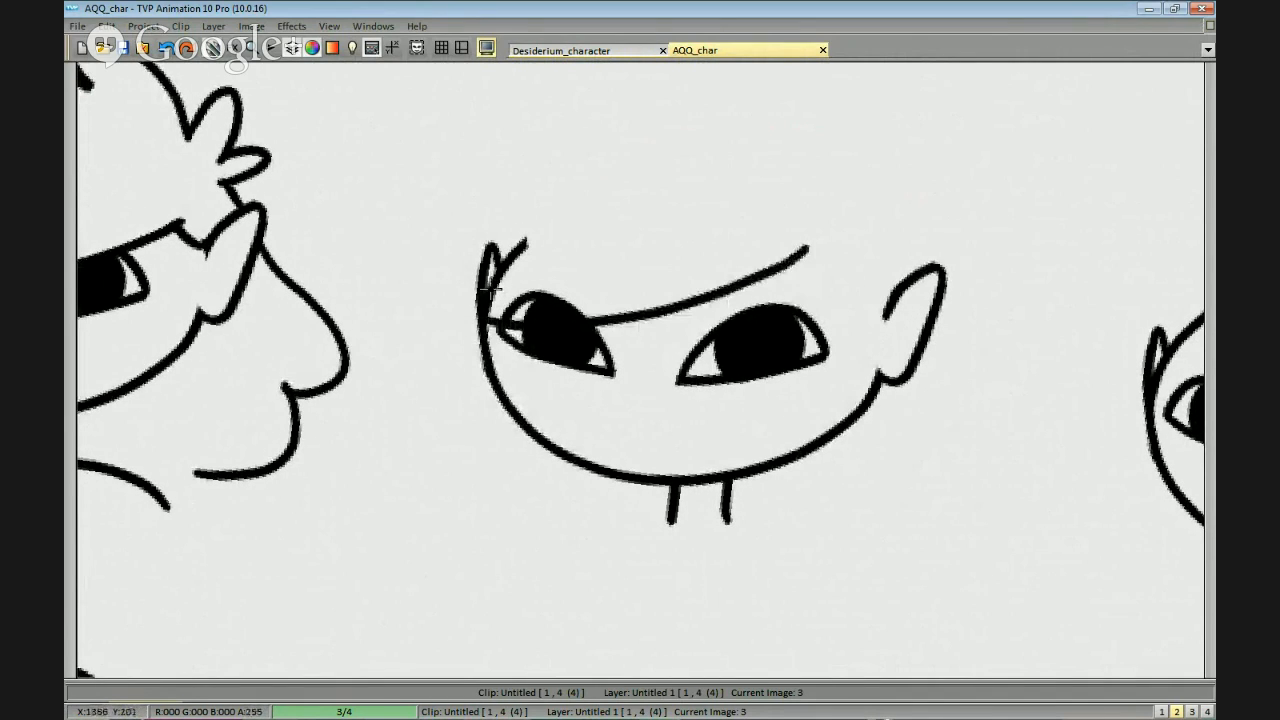
key(ctrl+z)
key(ctrl+z)
Draw a side-swept fringe line across the second head's forehead and curve it from the parting down to the right-hand ear.
mouse_move(840, 222)
mouse_down()
mouse_move(733, 257)
mouse_move(472, 292)
mouse_up()
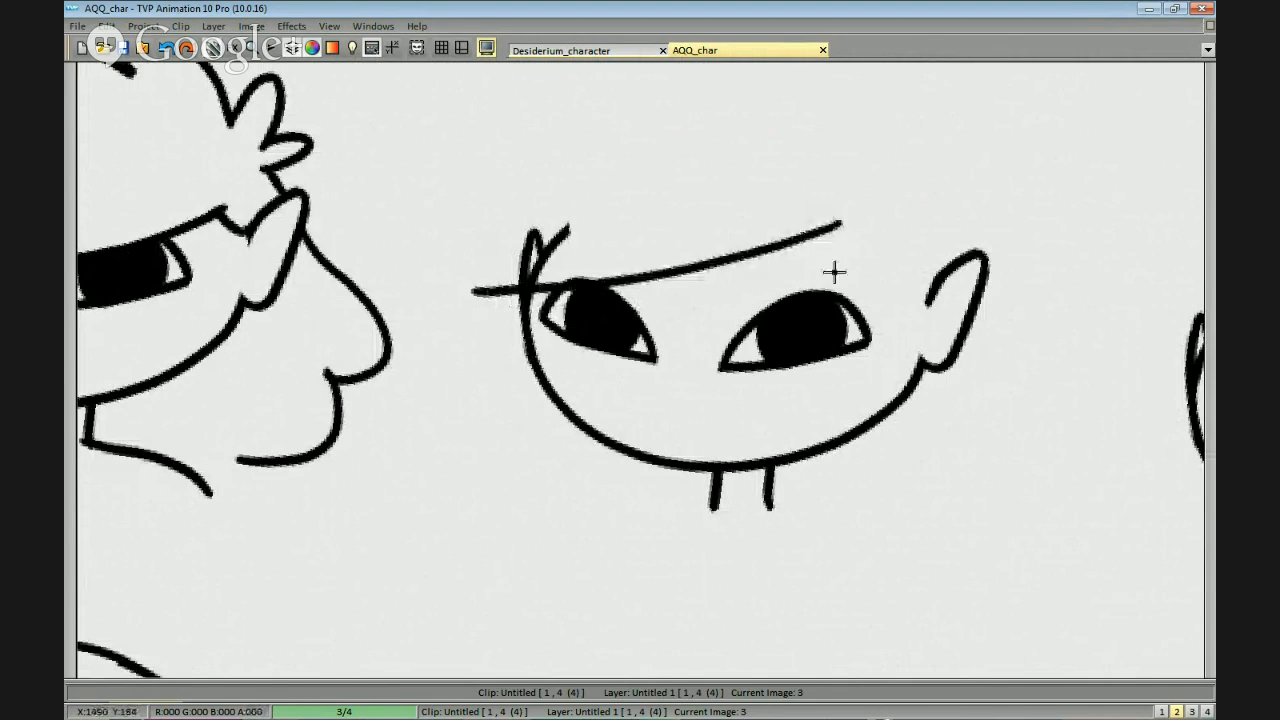
key(ctrl+z)
mouse_move(841, 222)
mouse_down()
mouse_move(930, 298)
mouse_move(906, 319)
mouse_up()
key(ctrl+z)
mouse_move(821, 227)
mouse_down()
mouse_move(843, 274)
mouse_move(916, 303)
mouse_up()
drag(880, 294, 943, 318)
Draw the second head's rounded crown and continue it down the left side as long straight hair with jagged tips.
mouse_move(886, 205)
mouse_down()
mouse_move(851, 174)
mouse_move(634, 197)
mouse_move(580, 260)
mouse_up()
key(ctrl+z)
key(ctrl+z)
mouse_move(848, 188)
mouse_down()
mouse_move(588, 268)
mouse_move(570, 290)
mouse_up()
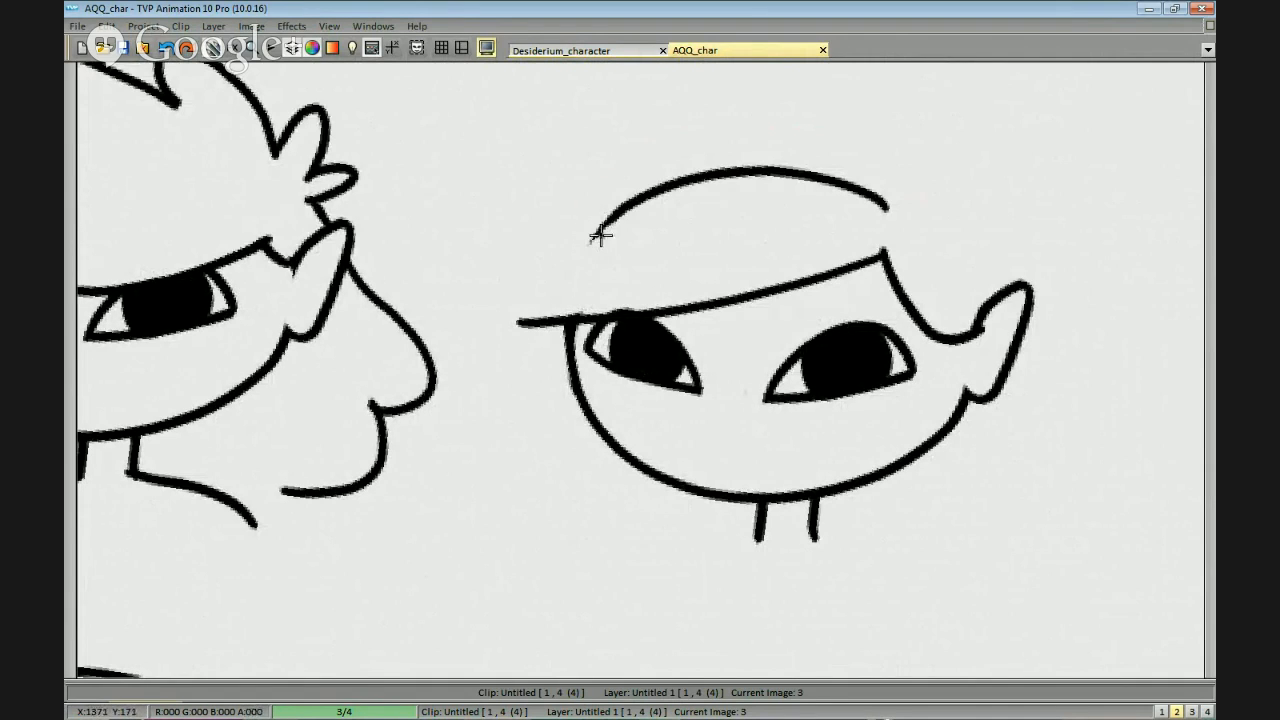
drag(620, 215, 566, 288)
key(ctrl+z)
drag(616, 212, 565, 288)
mouse_move(585, 264)
mouse_down()
mouse_move(634, 212)
mouse_move(620, 212)
mouse_up()
key(ctrl+z)
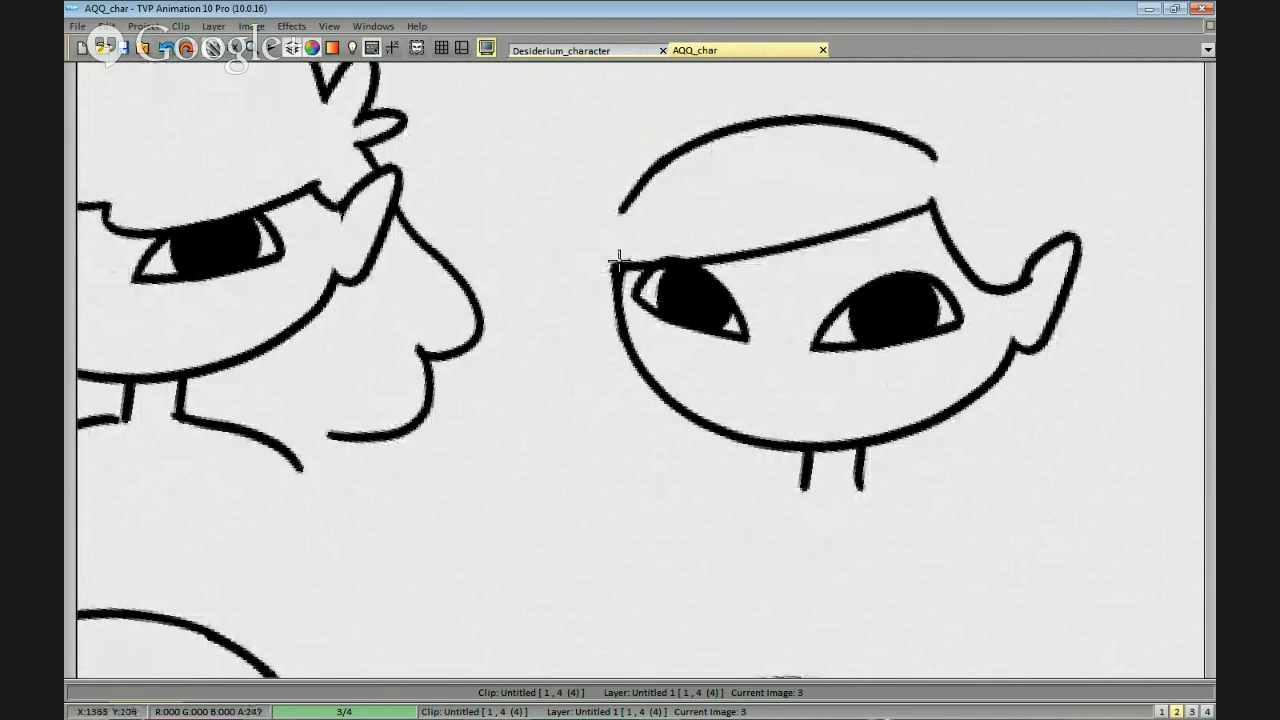
key(ctrl+z)
drag(654, 167, 574, 317)
key(ctrl+z)
mouse_move(628, 199)
mouse_down()
mouse_move(586, 402)
mouse_move(639, 327)
mouse_up()
key(ctrl+z)
mouse_move(640, 112)
mouse_down()
mouse_move(603, 386)
mouse_move(637, 360)
mouse_move(704, 390)
mouse_up()
Draw the curved hair outline from the second head's parting over to the top of the right-hand ear.
mouse_move(948, 318)
mouse_down()
mouse_move(823, 294)
mouse_move(779, 356)
mouse_up()
key(ctrl+z)
mouse_move(770, 117)
mouse_down()
mouse_move(870, 158)
mouse_move(893, 204)
mouse_up()
key(ctrl+z)
drag(771, 118, 892, 198)
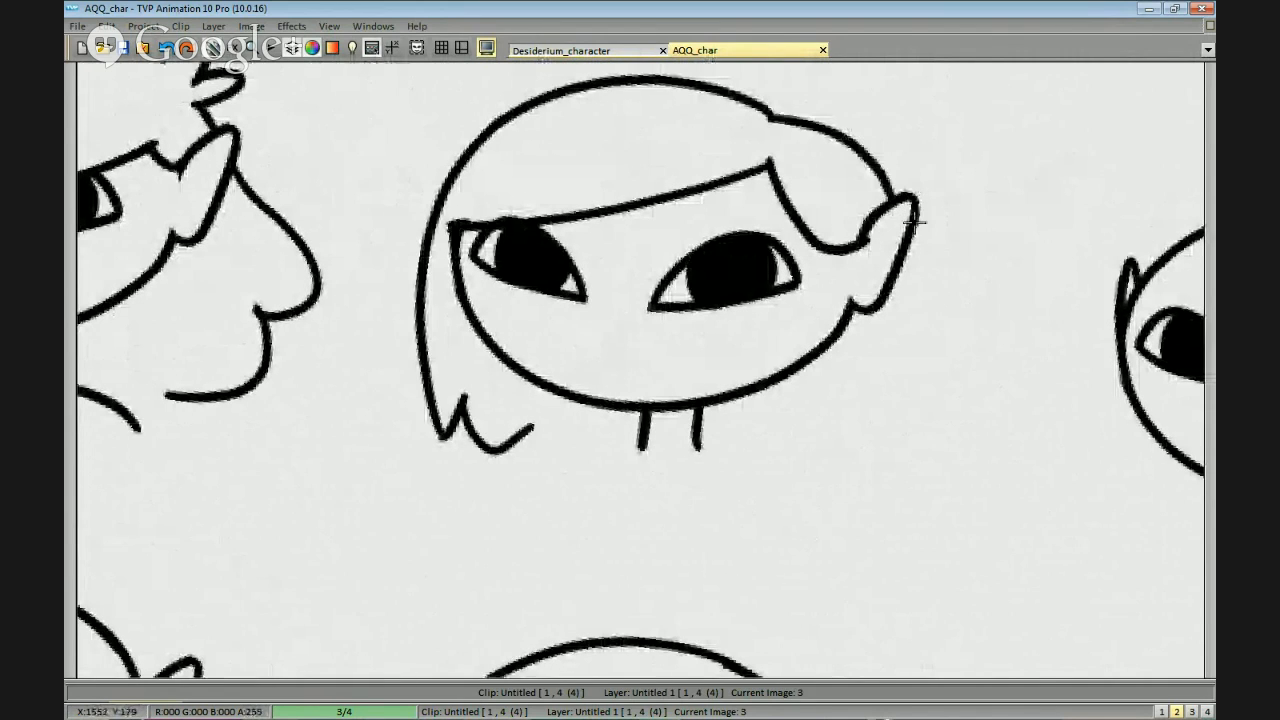
drag(870, 270, 886, 220)
key(ctrl+z)
mouse_move(826, 85)
mouse_down()
mouse_move(819, 128)
mouse_move(891, 200)
mouse_move(857, 149)
mouse_move(782, 109)
mouse_up()
key(ctrl+z)
Draw a long straight lock below the second head's right-hand ear, ending in jagged tips beside the neck.
drag(877, 222, 889, 173)
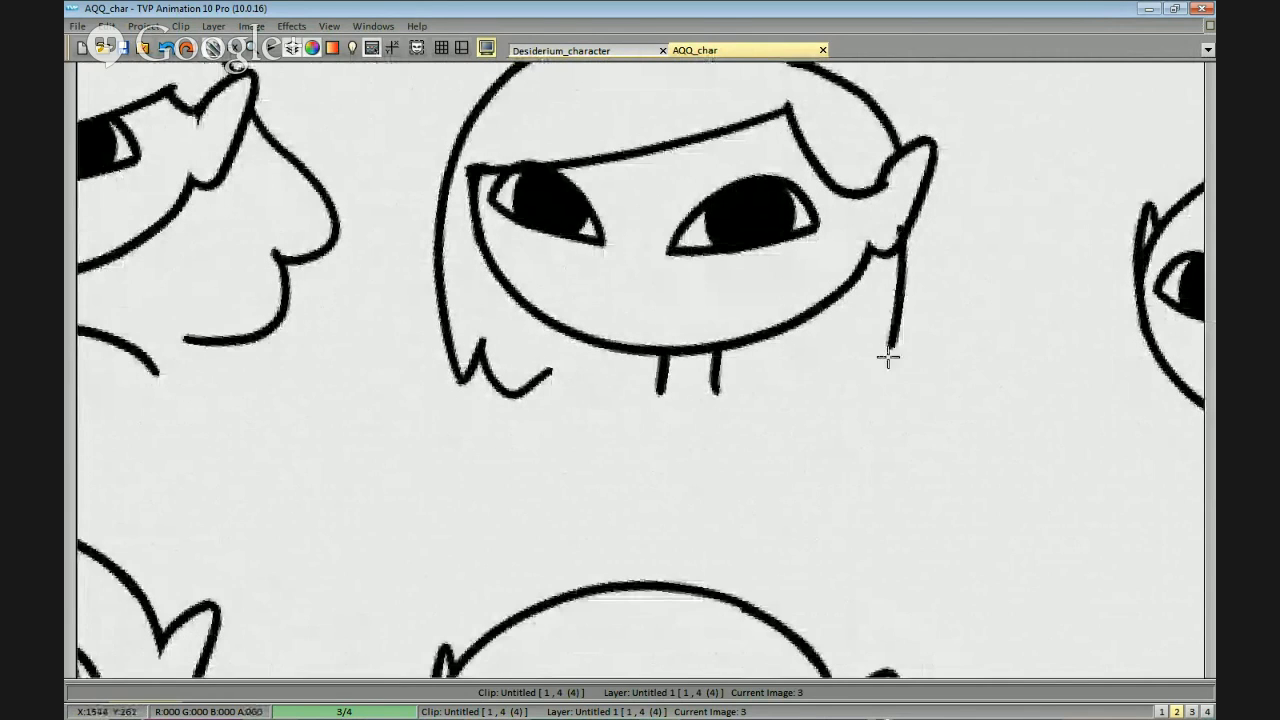
mouse_move(906, 238)
mouse_down()
mouse_move(820, 415)
mouse_move(814, 380)
mouse_up()
key(ctrl+z)
key(ctrl+z)
drag(907, 233, 891, 422)
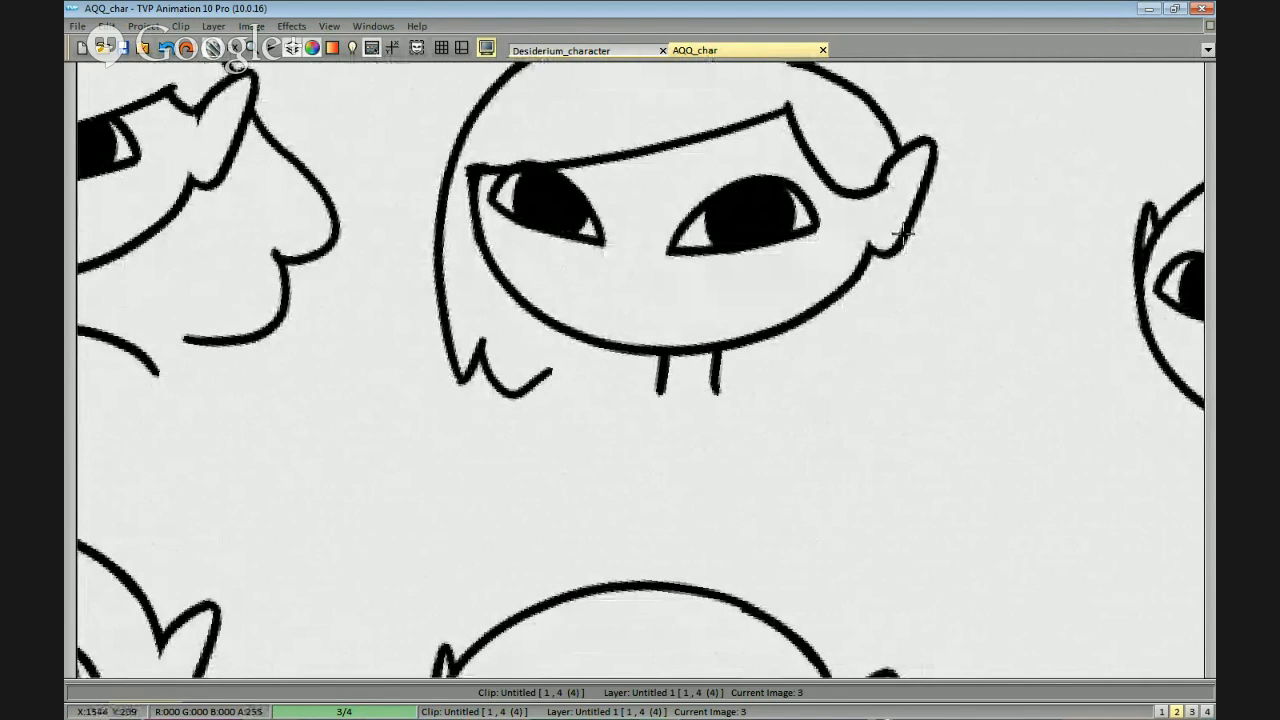
key(ctrl+z)
mouse_move(877, 392)
mouse_down()
mouse_move(844, 420)
mouse_move(804, 407)
mouse_move(767, 416)
mouse_move(770, 355)
mouse_up()
drag(823, 398, 877, 316)
Draw shoulder lines outward from both sides of the second head's neck.
drag(739, 291, 648, 316)
key(ctrl+z)
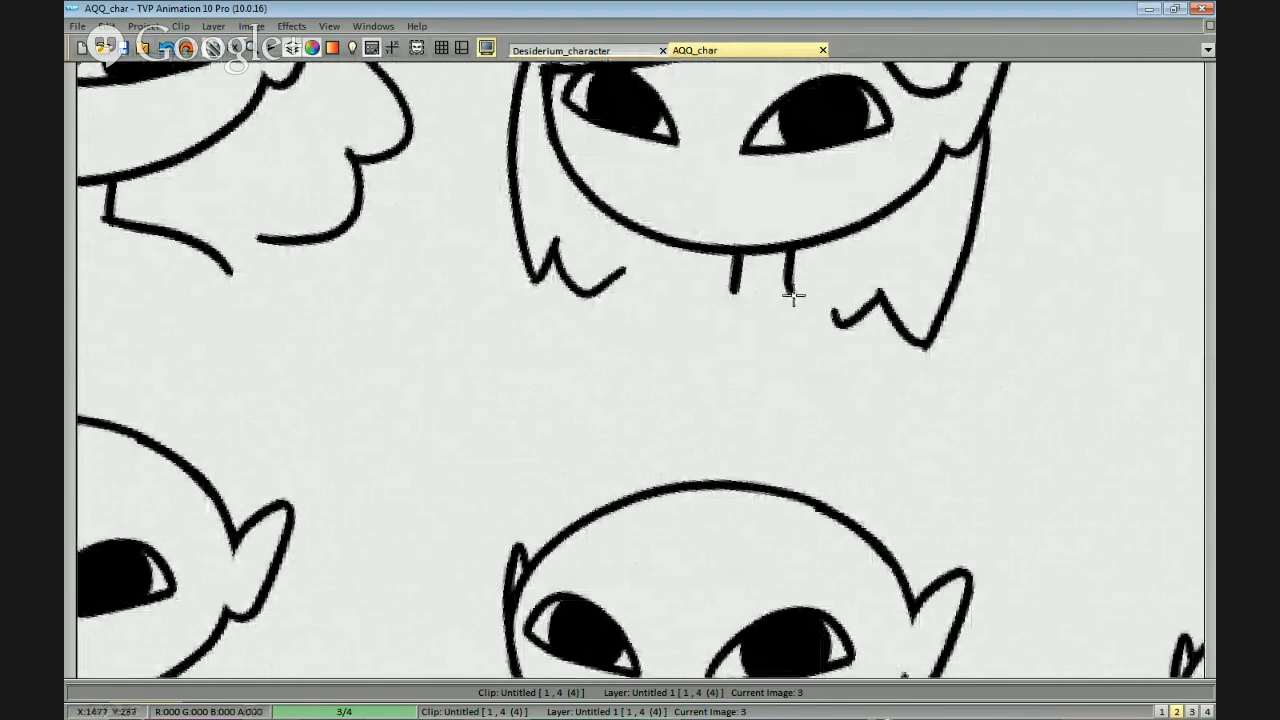
drag(737, 291, 643, 305)
mouse_move(788, 290)
mouse_down()
mouse_move(880, 318)
mouse_move(851, 323)
mouse_move(912, 329)
mouse_up()
scroll(997, 260, down, 1)
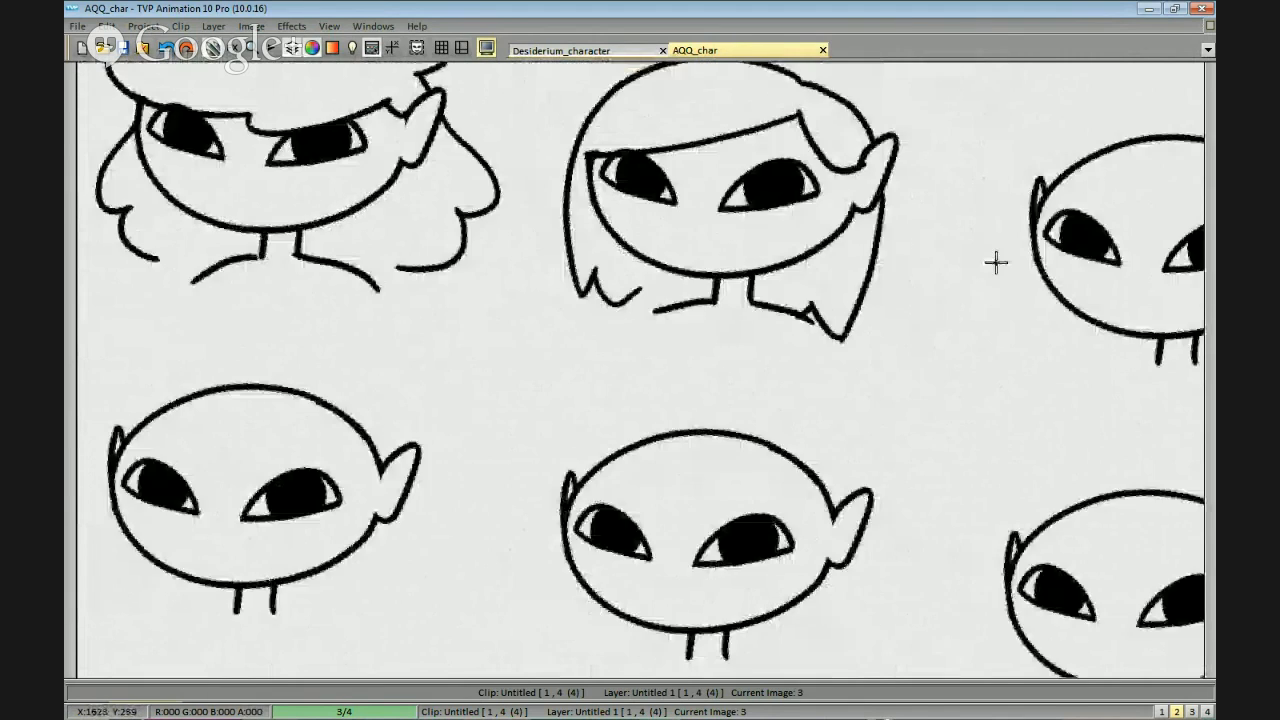
Redraw the second head's right-hand lock with a shorter pointed end and extend the left-hand tips to meet the shoulder.
scroll(997, 260, up, 1)
drag(846, 222, 846, 300)
mouse_move(953, 395)
mouse_down()
mouse_move(909, 354)
mouse_move(914, 373)
mouse_up()
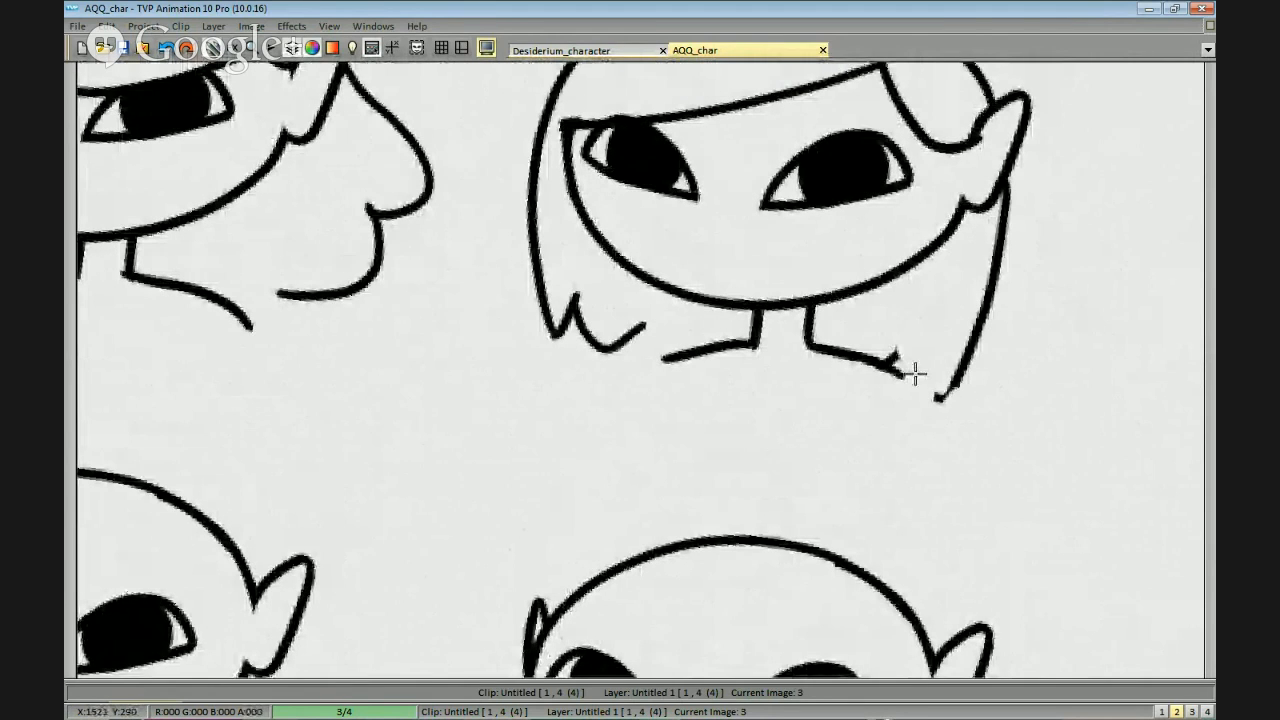
drag(987, 348, 970, 375)
mouse_move(1011, 243)
mouse_down()
mouse_move(965, 362)
mouse_move(908, 371)
mouse_move(940, 380)
mouse_up()
key(ctrl+z)
key(ctrl+z)
mouse_move(940, 380)
mouse_down()
mouse_move(1006, 251)
mouse_move(1000, 263)
mouse_up()
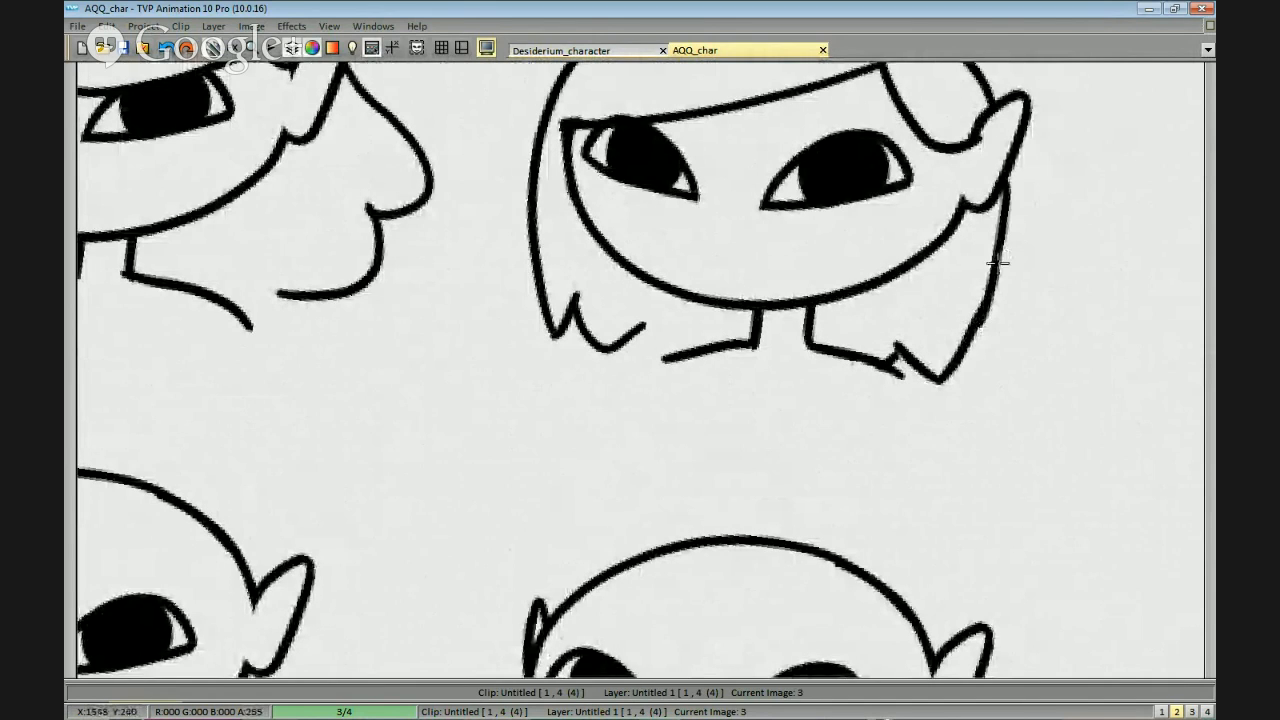
mouse_move(972, 350)
mouse_down()
mouse_move(1009, 240)
mouse_move(995, 244)
mouse_move(964, 358)
mouse_up()
key(ctrl+z)
key(ctrl+z)
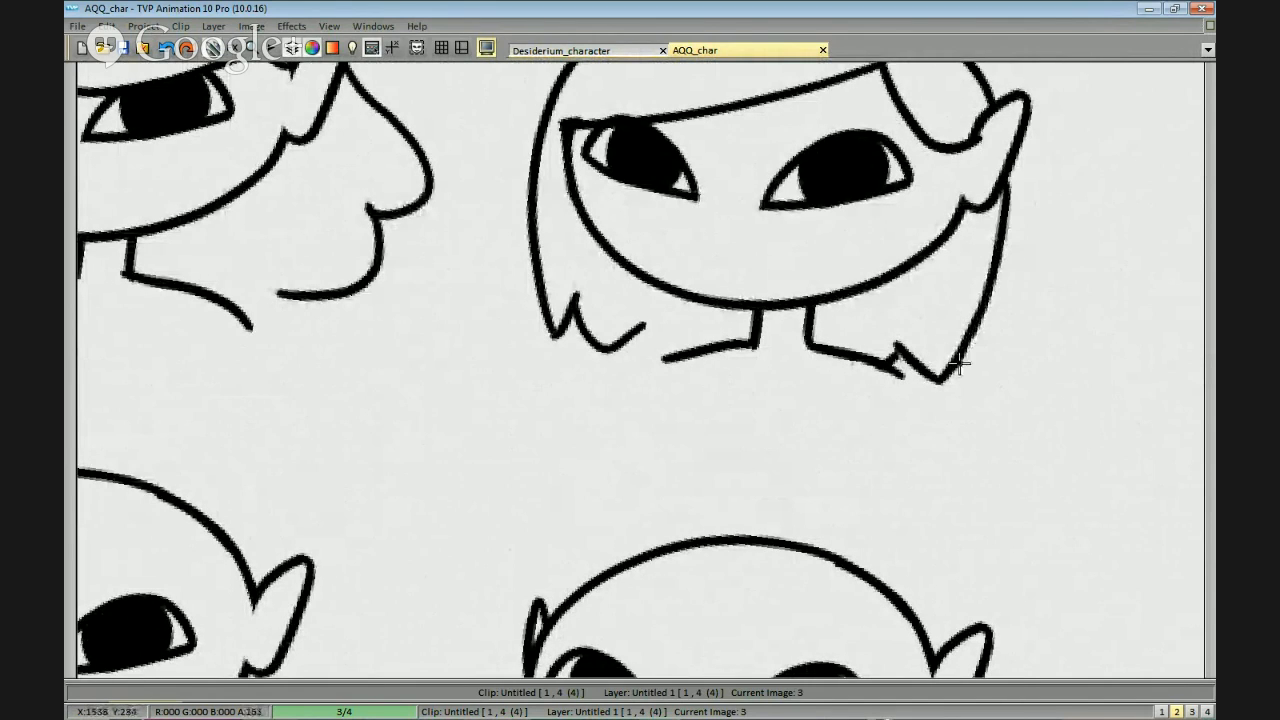
scroll(960, 366, down, 1)
scroll(958, 366, up, 1)
scroll(914, 331, down, 2)
scroll(905, 303, up, 1)
scroll(790, 271, up, 2)
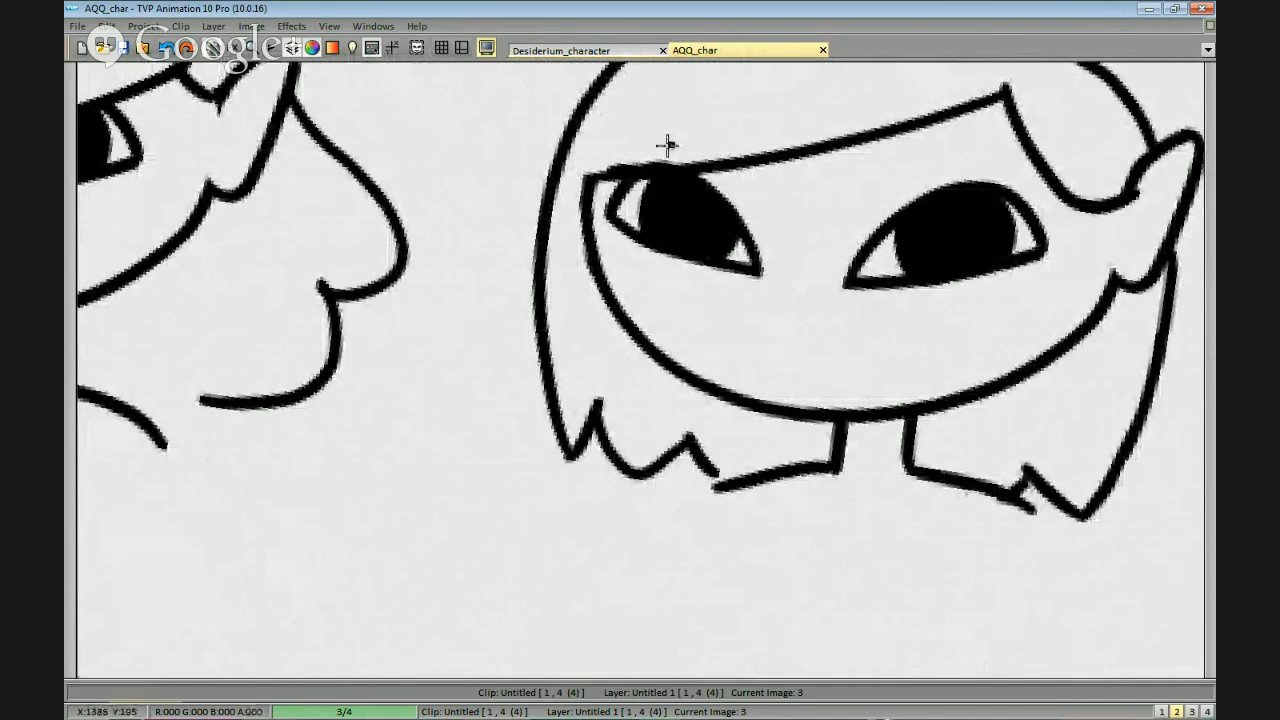
scroll(988, 205, down, 2)
Outline a tall, puffy two-lobed mass of curly hair above the third head in the top row.
drag(1067, 386, 604, 316)
drag(831, 343, 857, 346)
mouse_move(904, 209)
mouse_down()
mouse_move(900, 241)
mouse_move(873, 270)
mouse_move(852, 222)
mouse_move(731, 194)
mouse_move(600, 245)
mouse_move(607, 318)
mouse_move(718, 306)
mouse_move(794, 320)
mouse_up()
key(ctrl+z)
Draw a scalloped fringe across the third head's forehead and add a curl above the right-hand ear.
key(ctrl+z)
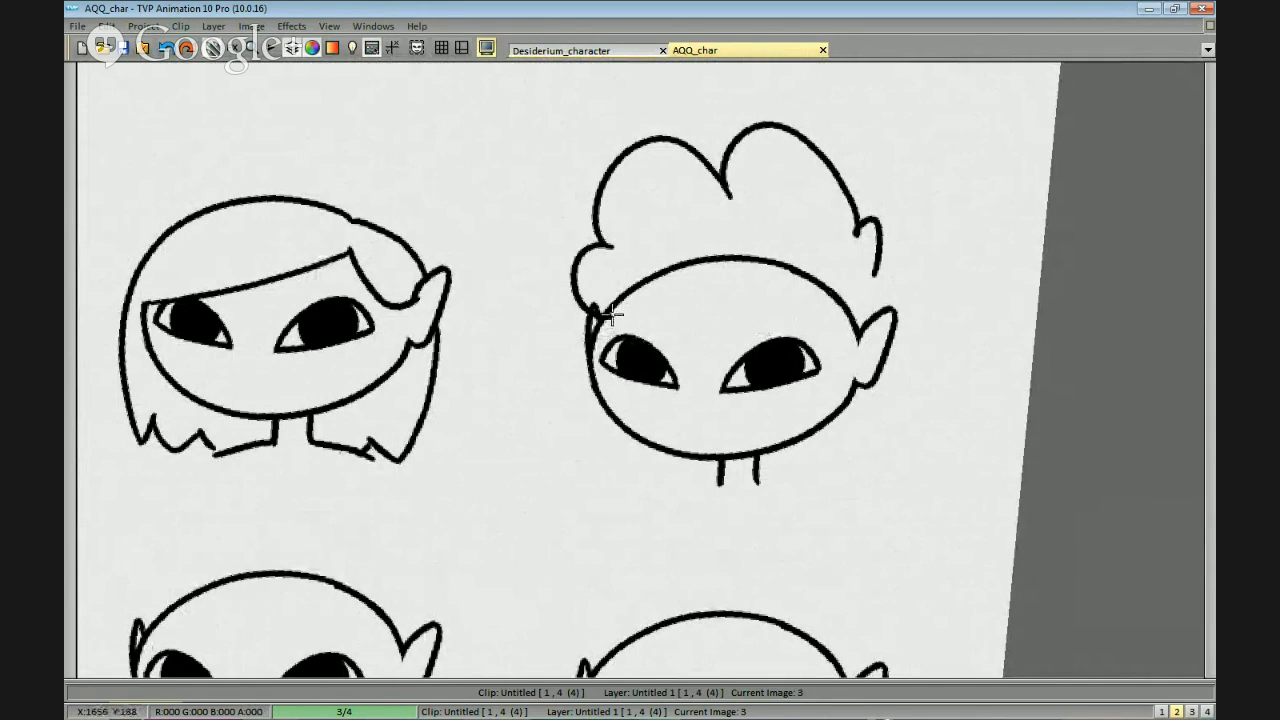
drag(608, 317, 796, 315)
key(ctrl+z)
mouse_move(715, 321)
mouse_down()
mouse_move(786, 302)
mouse_move(848, 321)
mouse_up()
mouse_move(885, 279)
mouse_down()
mouse_move(887, 238)
mouse_move(899, 303)
mouse_up()
key(ctrl+z)
mouse_move(878, 236)
mouse_down()
mouse_move(898, 290)
mouse_move(886, 360)
mouse_move(857, 371)
mouse_up()
Draw rounded curls around the lower sides of the third head's face, below both ears.
key(ctrl+z)
mouse_move(889, 295)
mouse_down()
mouse_move(871, 366)
mouse_move(787, 438)
mouse_up()
mouse_move(596, 320)
mouse_down()
mouse_move(606, 391)
mouse_move(684, 420)
mouse_up()
key(ctrl+z)
key(ctrl+z)
mouse_move(592, 338)
mouse_down()
mouse_move(576, 387)
mouse_move(622, 380)
mouse_move(682, 416)
mouse_up()
key(ctrl+z)
drag(612, 394, 672, 412)
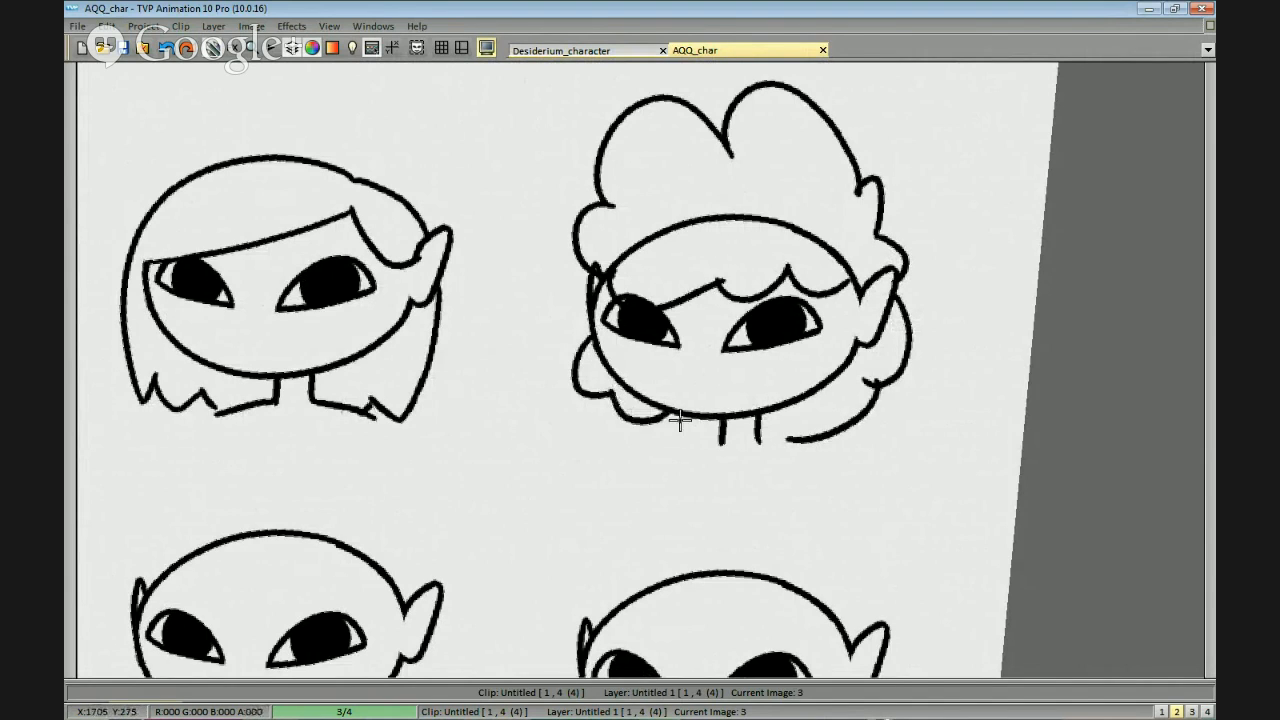
Finish the third head's lower curls with small hooked ends on both sides of the neck.
scroll(840, 430, down, 1)
drag(809, 437, 815, 425)
scroll(829, 400, up, 2)
mouse_move(963, 374)
mouse_down()
mouse_move(984, 376)
mouse_move(960, 425)
mouse_up()
drag(974, 369, 955, 418)
mouse_move(682, 421)
mouse_down()
mouse_move(740, 381)
mouse_move(794, 371)
mouse_move(749, 409)
mouse_move(760, 410)
mouse_up()
drag(880, 398, 972, 400)
Erase the third head's skull outline and the face lines that show through the curly hair.
scroll(972, 400, down, 2)
scroll(879, 281, up, 1)
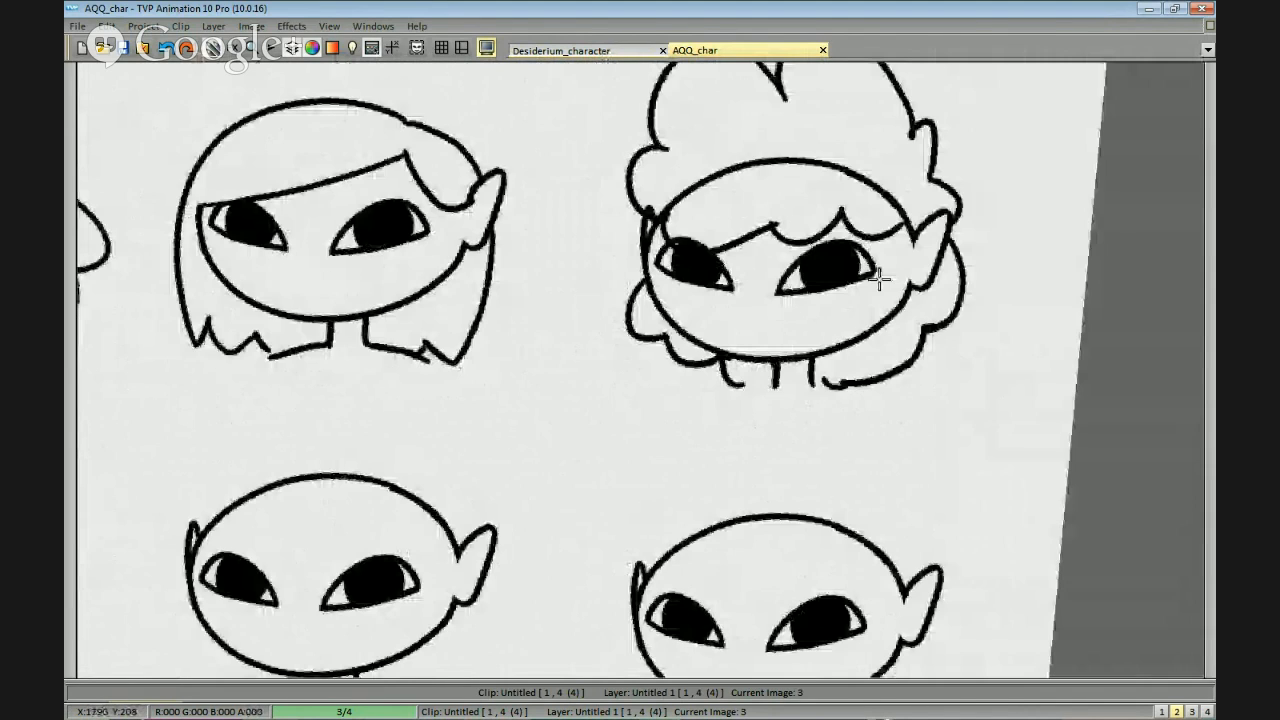
drag(879, 279, 873, 301)
mouse_move(918, 229)
mouse_down()
mouse_move(852, 226)
mouse_move(897, 218)
mouse_up()
drag(686, 246, 671, 243)
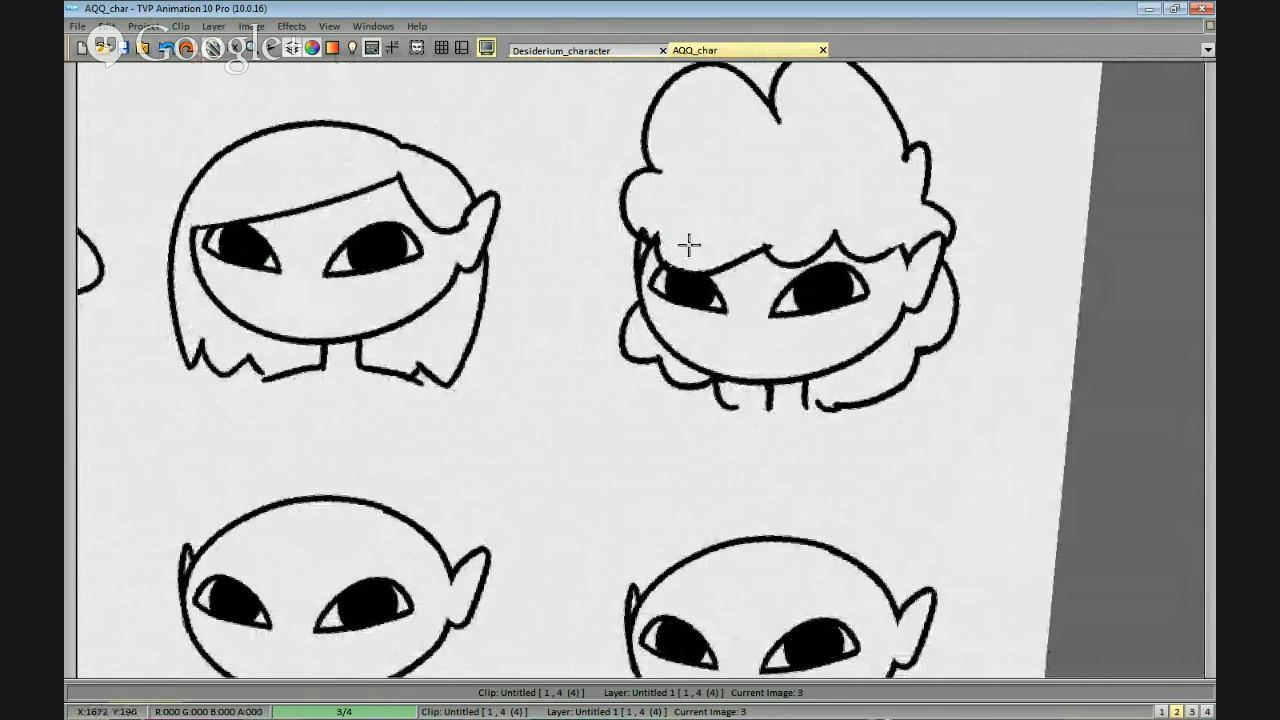
scroll(918, 271, down, 1)
scroll(918, 271, down, 3)
scroll(725, 411, up, 2)
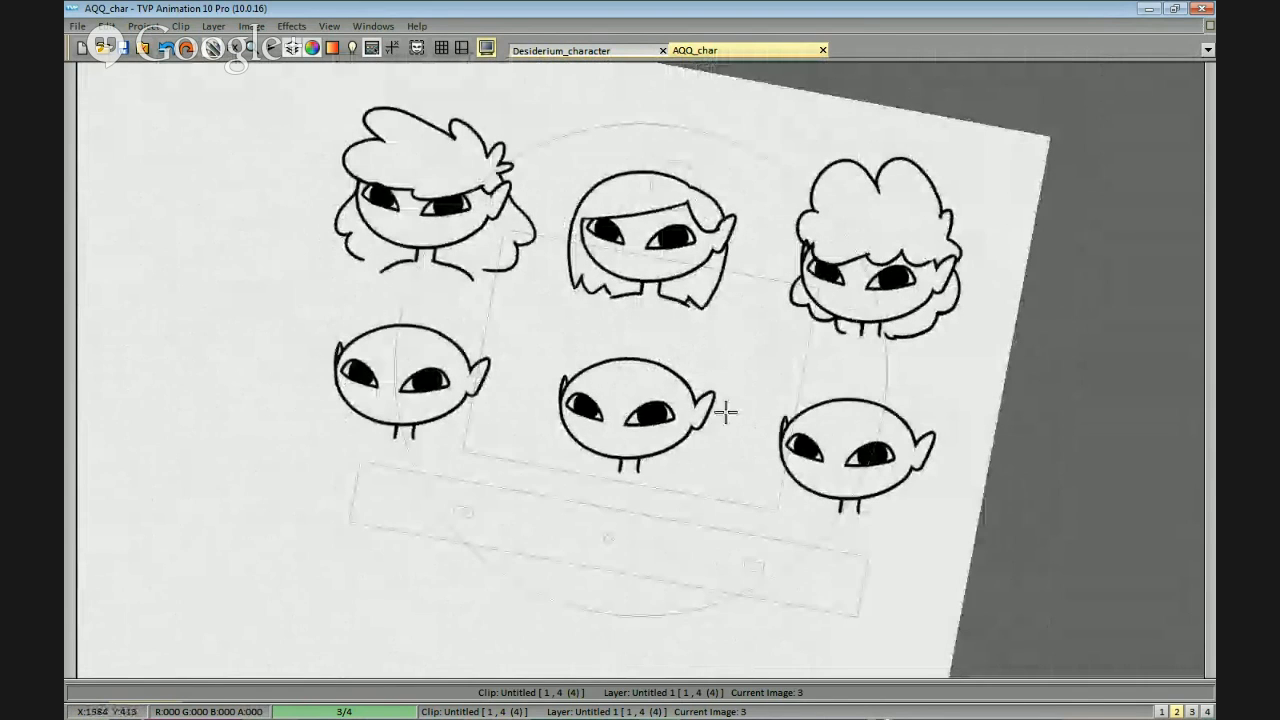
Add a short pointed sideburn in front of the third head's right-hand ear.
scroll(590, 435, up, 4)
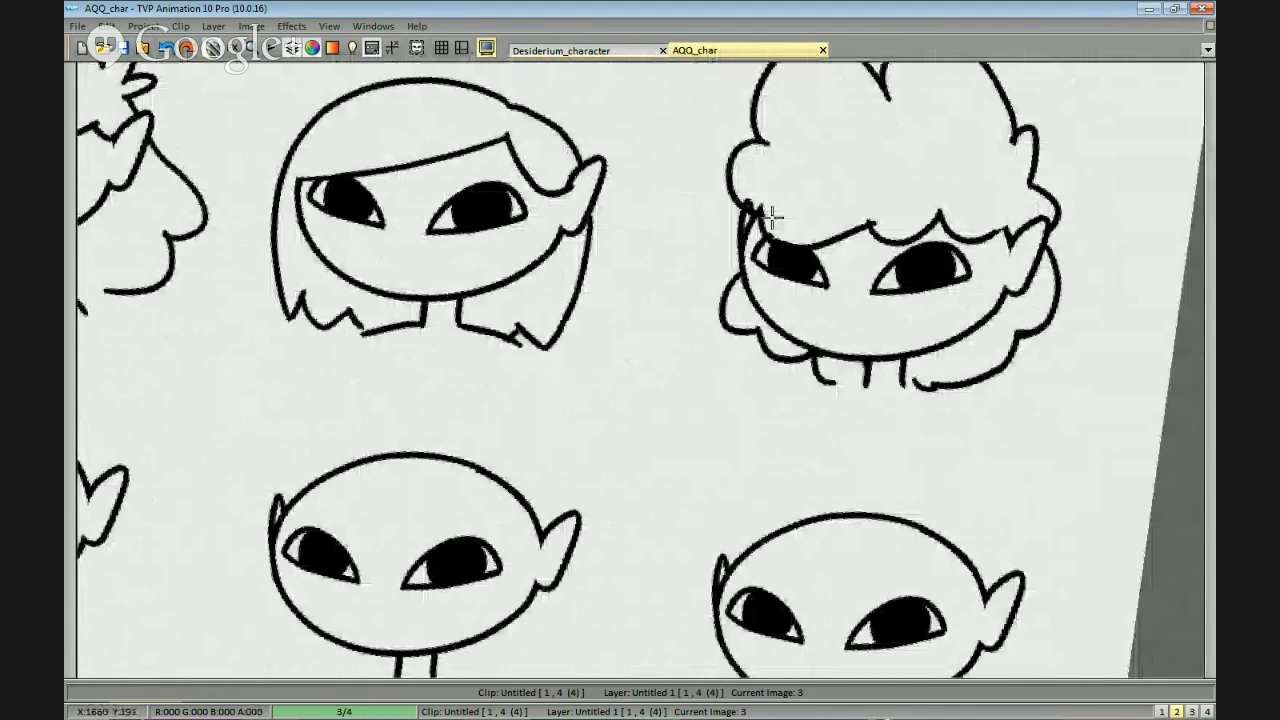
scroll(960, 330, down, 2)
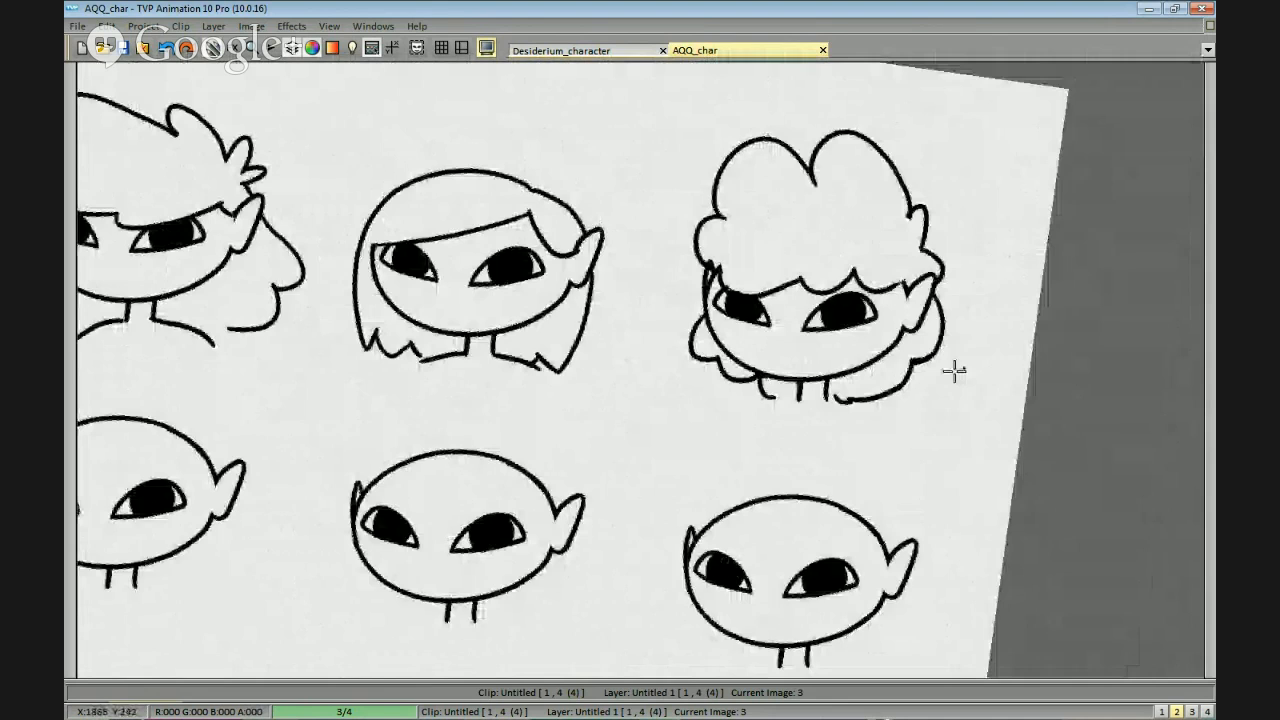
scroll(893, 351, up, 1)
scroll(958, 258, up, 1)
mouse_move(960, 260)
mouse_down()
mouse_move(971, 246)
mouse_move(958, 261)
mouse_move(984, 264)
mouse_move(968, 290)
mouse_up()
key(ctrl+z)
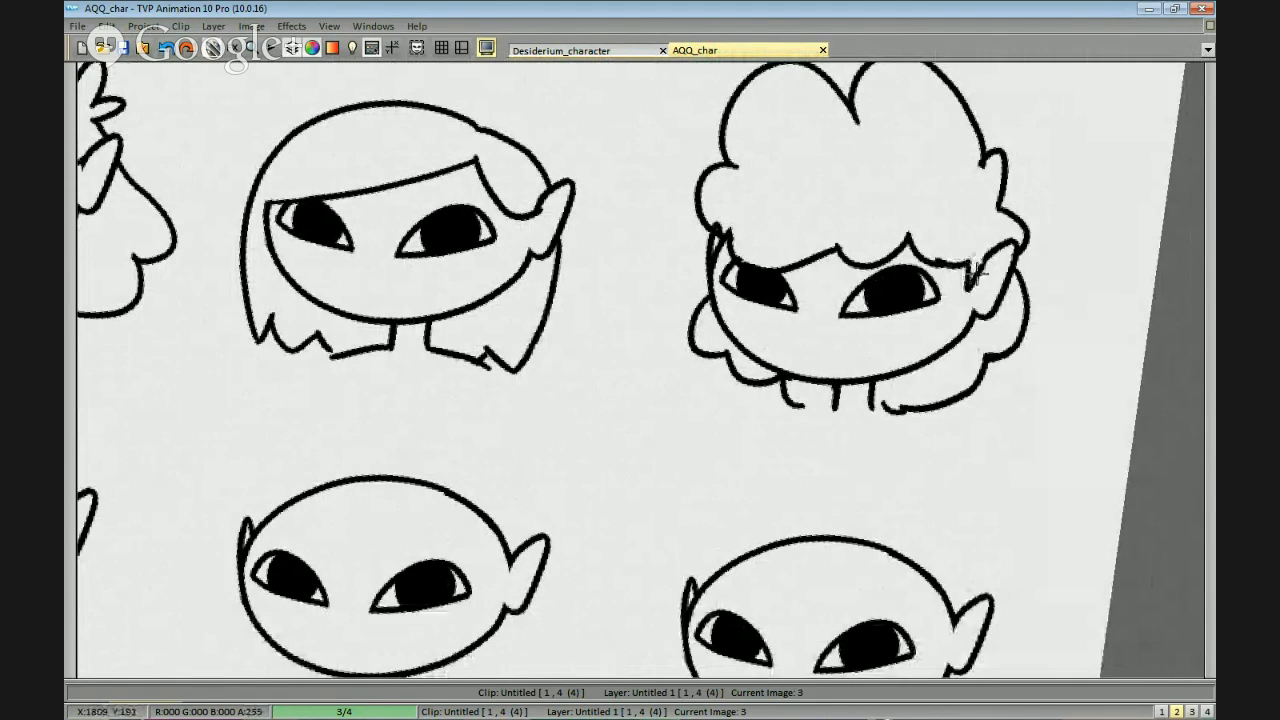
scroll(990, 300, down, 1)
scroll(831, 394, down, 2)
scroll(771, 392, up, 1)
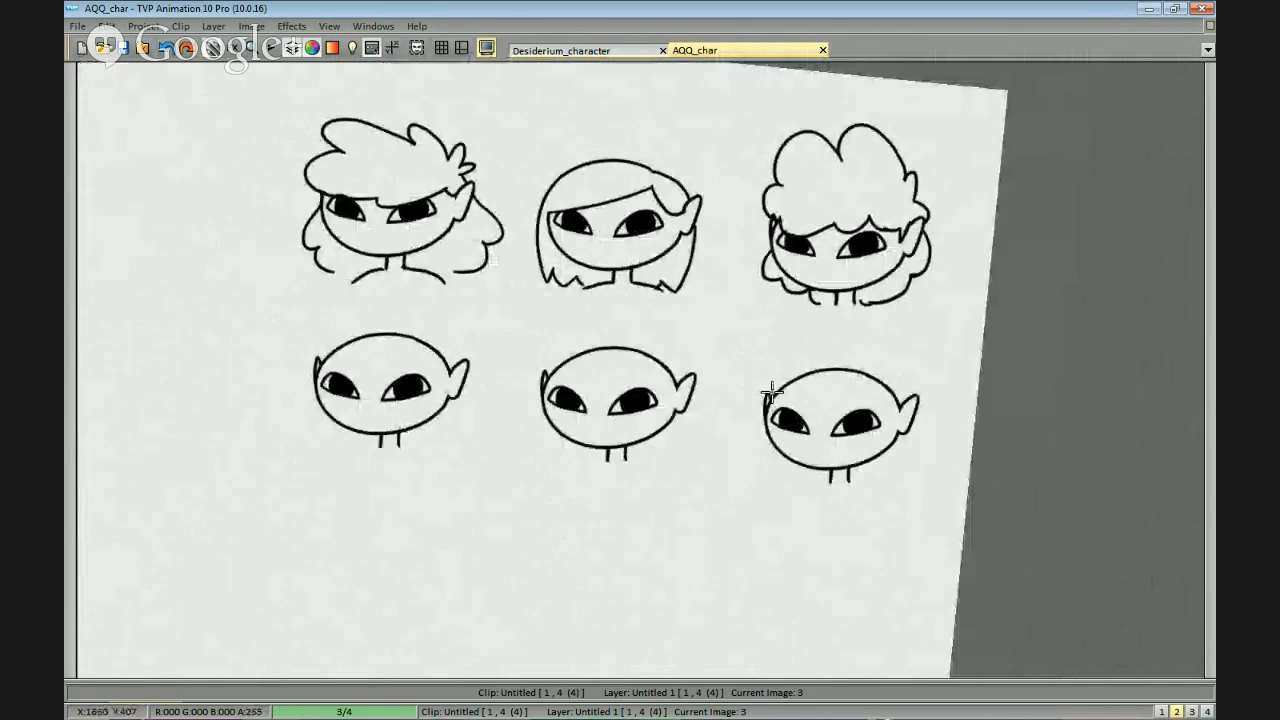
Move the bottom row of three bald heads further down to widen the gap below the top row.
drag(771, 392, 1082, 292)
drag(989, 404, 862, 386)
key(ctrl+z)
key(w)
mouse_move(674, 229)
mouse_down()
mouse_move(420, 223)
mouse_move(1126, 360)
mouse_move(890, 190)
mouse_up()
key(ctrl+z)
key(w)
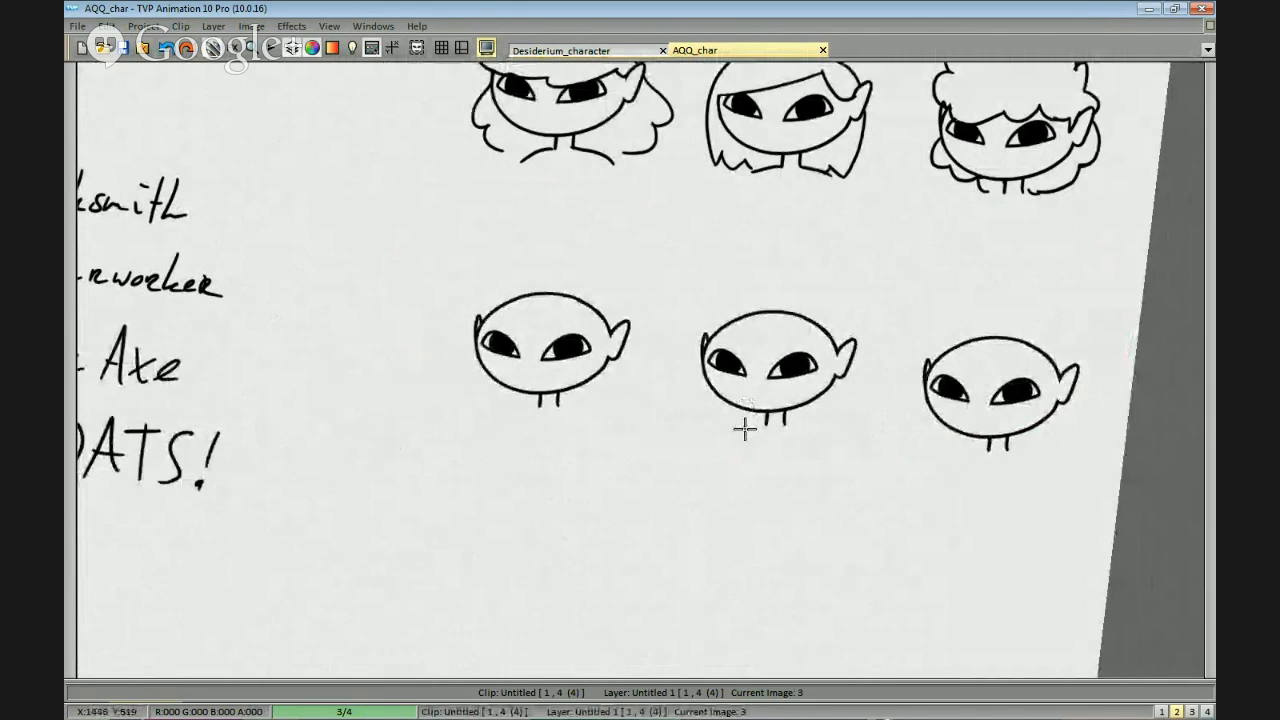
Draw short spiky hair with a jagged, swept fringe on the first head in the bottom row.
mouse_move(557, 386)
mouse_down()
mouse_move(631, 420)
mouse_move(781, 379)
mouse_move(811, 397)
mouse_up()
scroll(803, 320, up, 1)
scroll(829, 324, down, 2)
scroll(852, 277, up, 4)
mouse_move(797, 274)
mouse_down()
mouse_move(634, 220)
mouse_move(623, 257)
mouse_move(682, 337)
mouse_up()
key(ctrl+z)
mouse_move(621, 246)
mouse_down()
mouse_move(522, 297)
mouse_move(617, 327)
mouse_move(680, 329)
mouse_move(628, 357)
mouse_up()
key(ctrl+z)
mouse_move(669, 320)
mouse_down()
mouse_move(651, 357)
mouse_move(796, 340)
mouse_move(835, 319)
mouse_up()
drag(809, 269, 834, 282)
Draw short jagged locks beneath both sides of the jaw of the first head in the bottom row.
mouse_move(818, 385)
mouse_down()
mouse_move(828, 345)
mouse_move(791, 417)
mouse_up()
key(ctrl+z)
mouse_move(840, 352)
mouse_down()
mouse_move(784, 421)
mouse_move(736, 443)
mouse_up()
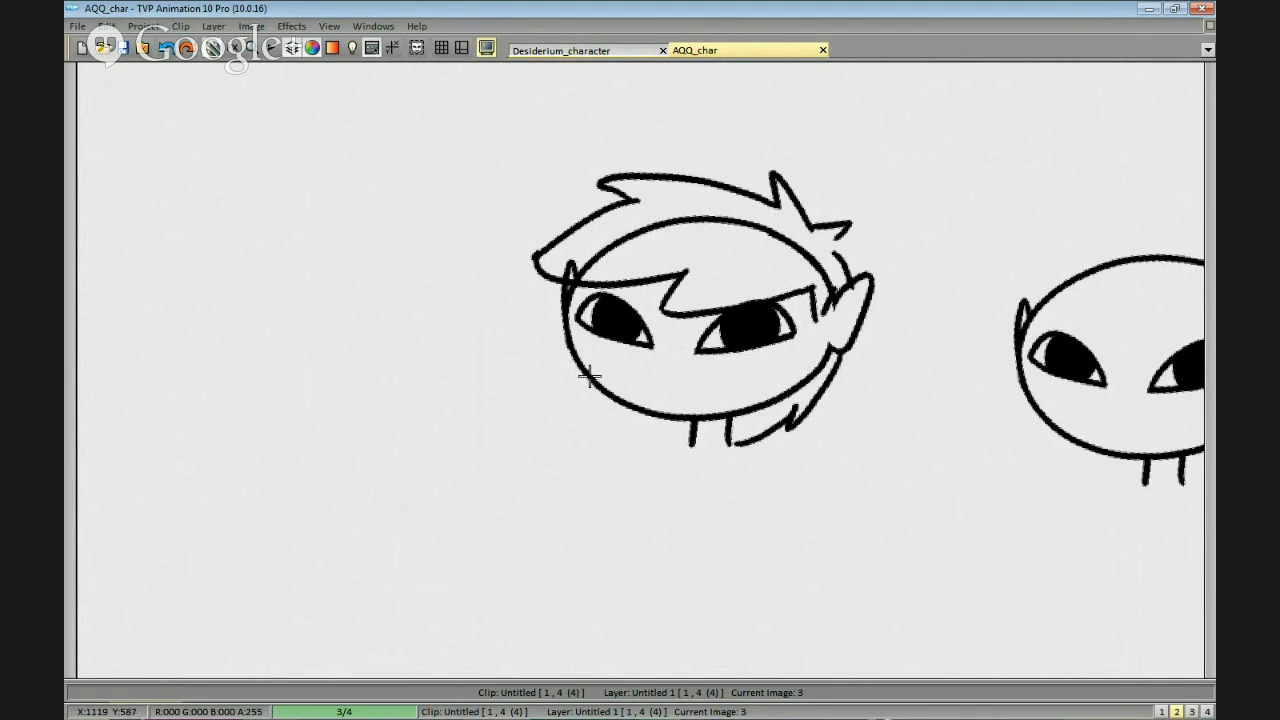
drag(589, 376, 634, 420)
drag(788, 454, 794, 454)
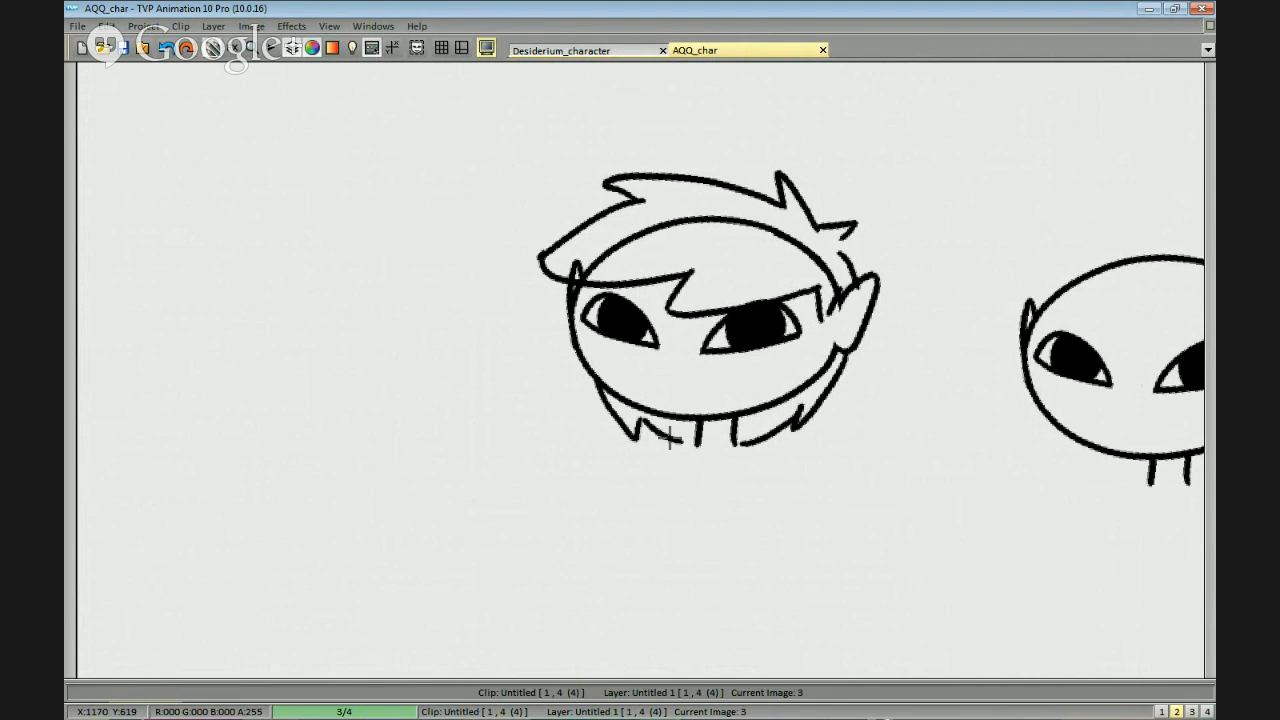
Erase the skull outline beneath the spiky hair and shape a pointed sideburn in front of the right-hand ear.
scroll(673, 398, up, 1)
mouse_move(596, 202)
mouse_down()
mouse_move(671, 217)
mouse_move(633, 233)
mouse_move(651, 209)
mouse_move(823, 143)
mouse_move(801, 160)
mouse_up()
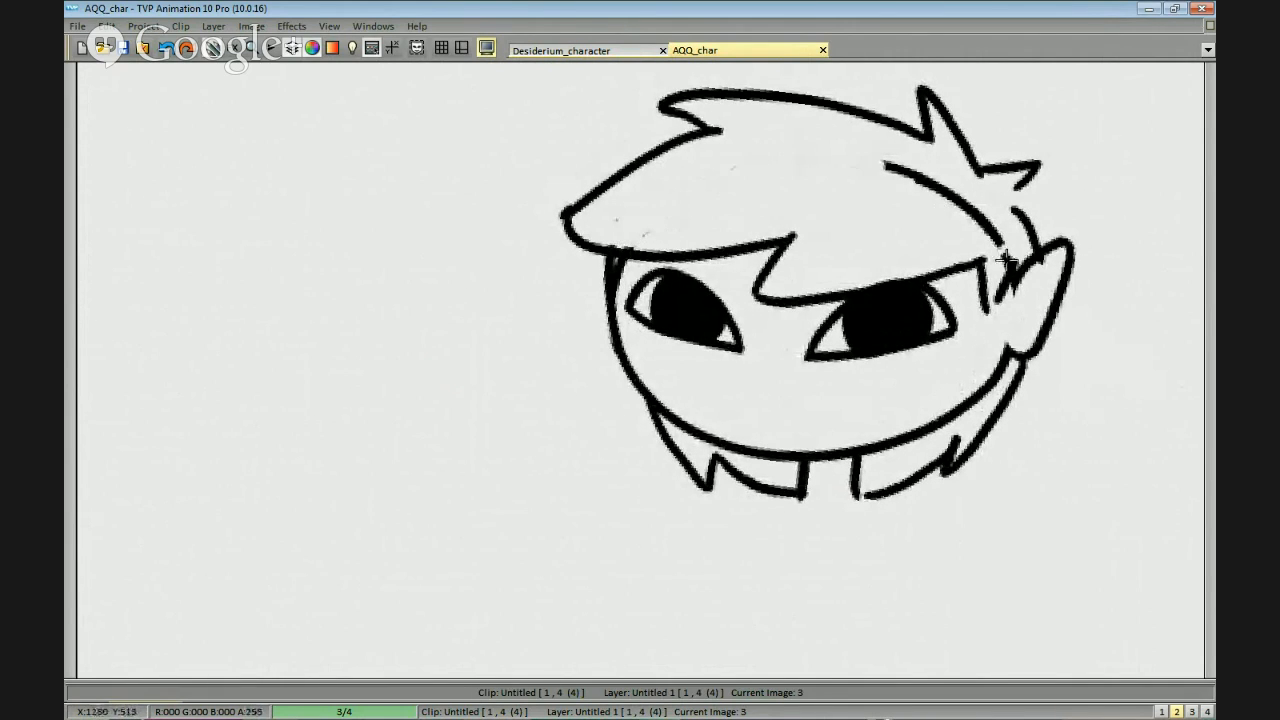
drag(1006, 261, 1013, 296)
mouse_move(1040, 242)
mouse_down()
mouse_move(1003, 274)
mouse_move(990, 325)
mouse_up()
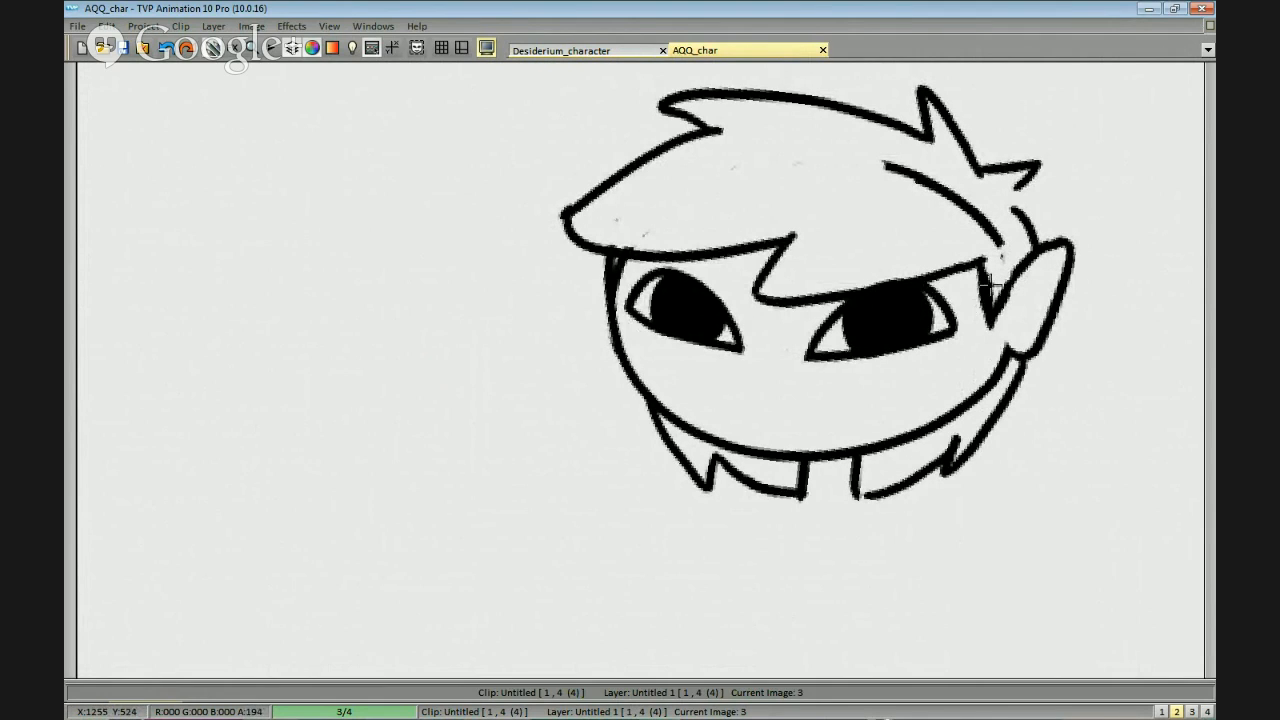
mouse_move(1008, 250)
mouse_down()
mouse_move(889, 163)
mouse_move(922, 179)
mouse_up()
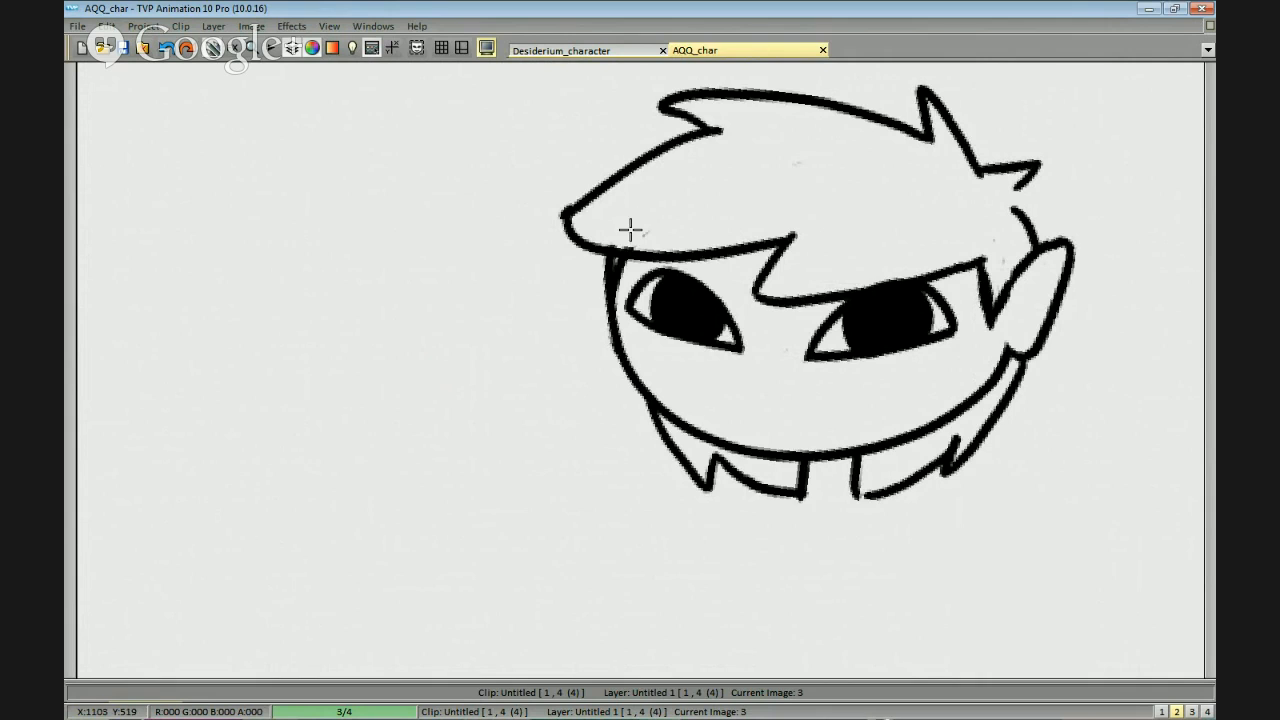
Close the gap between the rear spike of the hair and the right-hand ear, cleaning up stray marks.
scroll(851, 239, down, 2)
scroll(1000, 289, up, 2)
key(ctrl+z)
mouse_move(919, 170)
mouse_down()
mouse_move(891, 216)
mouse_move(1033, 390)
mouse_up()
scroll(1033, 390, down, 2)
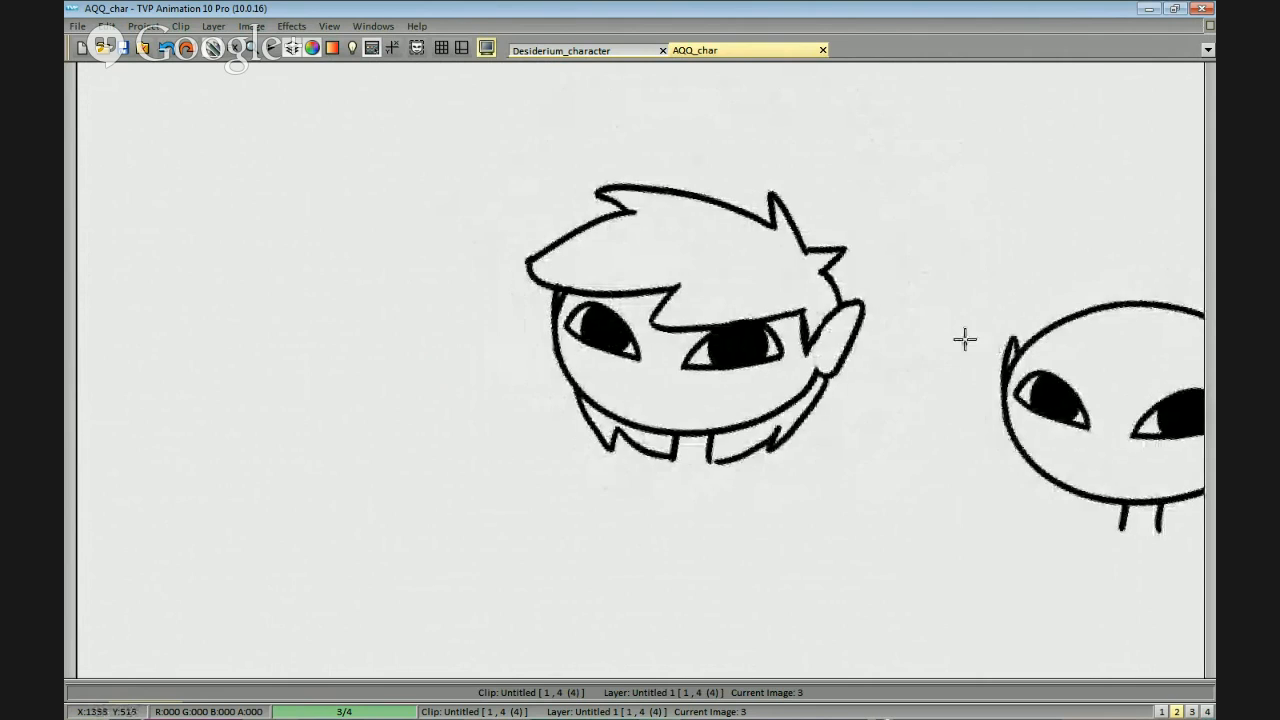
scroll(963, 337, up, 4)
drag(995, 100, 961, 136)
mouse_move(944, 164)
mouse_down()
mouse_move(920, 163)
mouse_move(968, 168)
mouse_up()
key(Left)
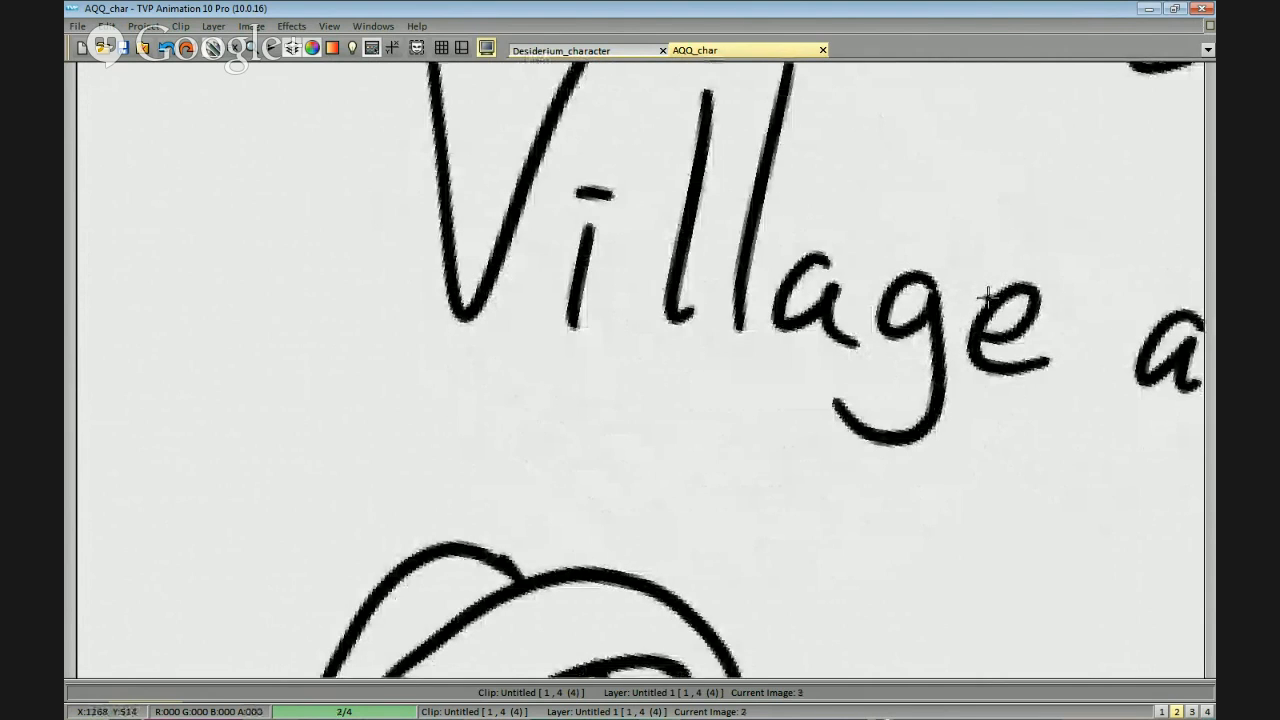
key(Right)
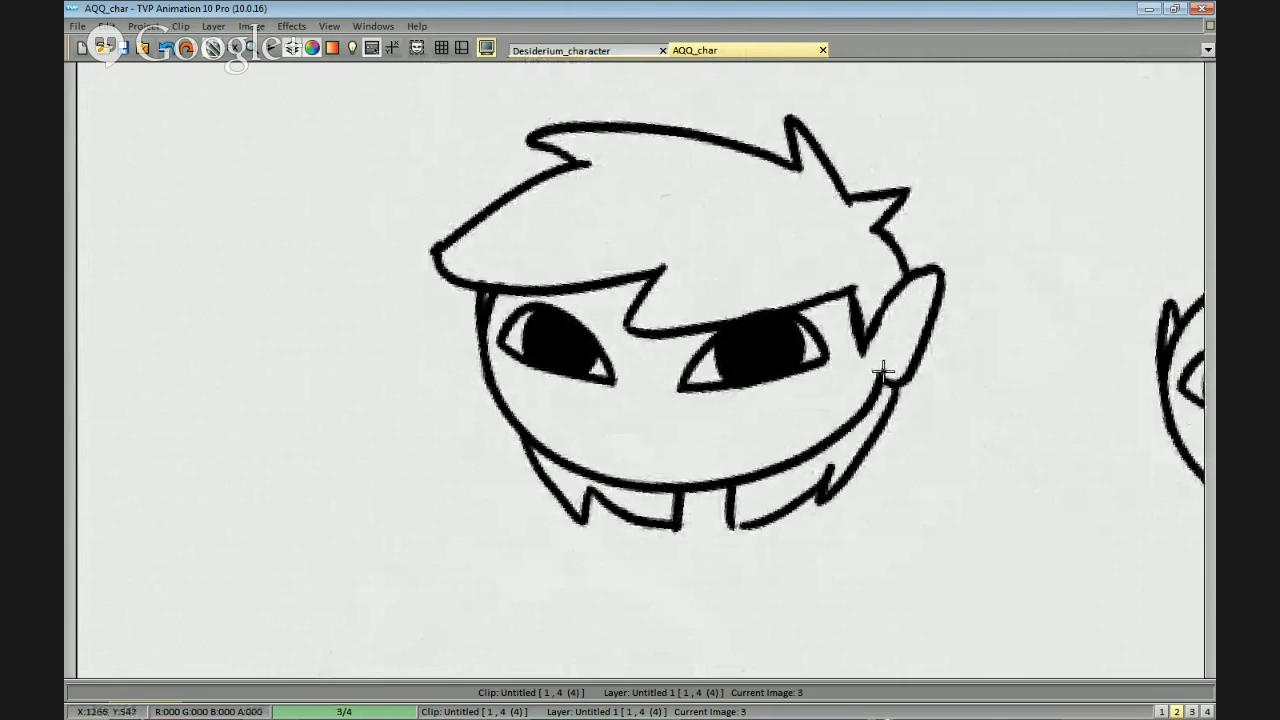
scroll(944, 300, down, 2)
scroll(944, 300, up, 3)
scroll(908, 283, down, 1)
scroll(975, 300, up, 2)
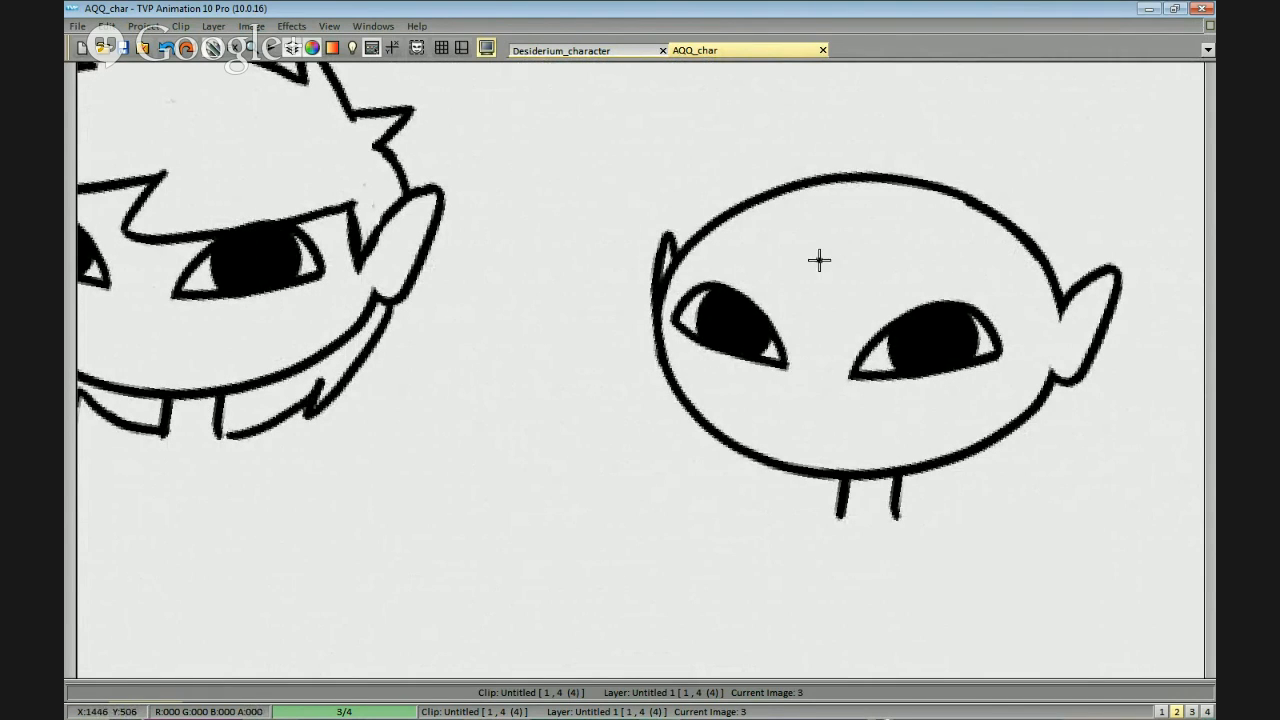
Draw a deep, curved widow's-peak hairline on the middle head in the bottom row and erase the skull outline above it.
drag(800, 260, 1020, 230)
key(ctrl+z)
drag(803, 260, 974, 206)
key(ctrl+z)
mouse_move(800, 265)
mouse_down()
mouse_move(849, 281)
mouse_move(998, 201)
mouse_up()
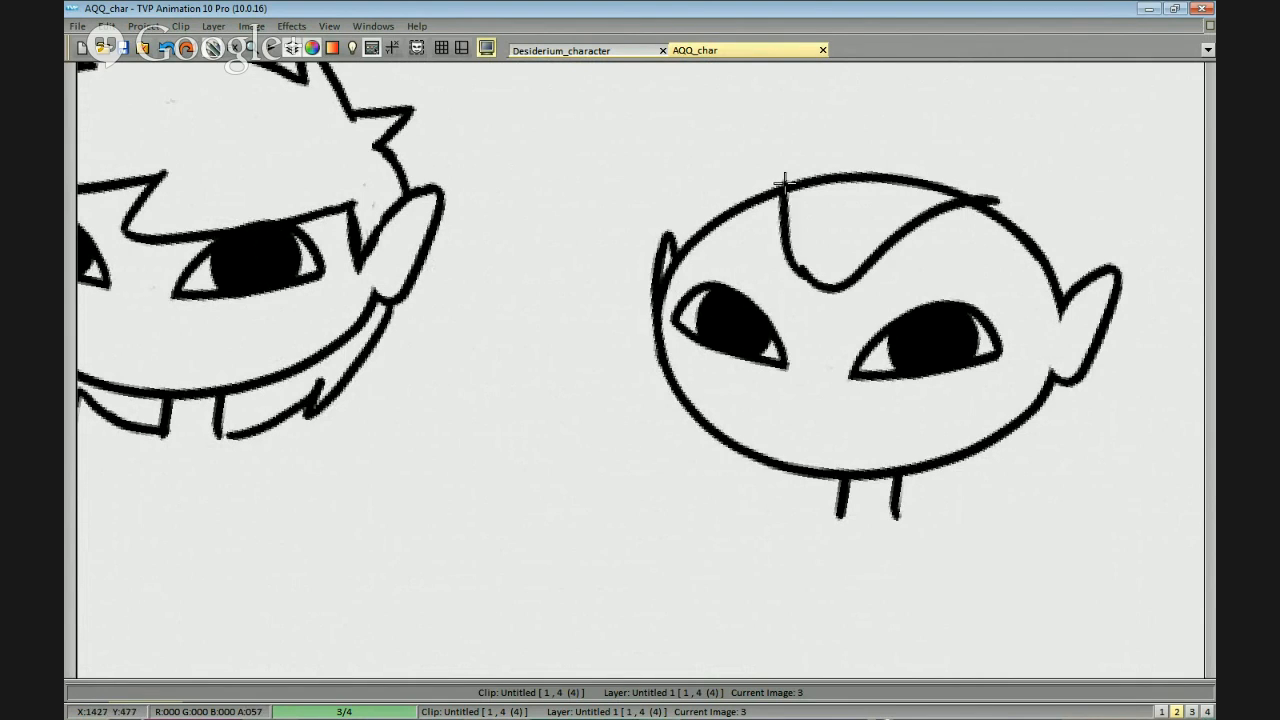
drag(820, 282, 770, 198)
key(ctrl+z)
drag(822, 283, 768, 196)
drag(943, 191, 816, 177)
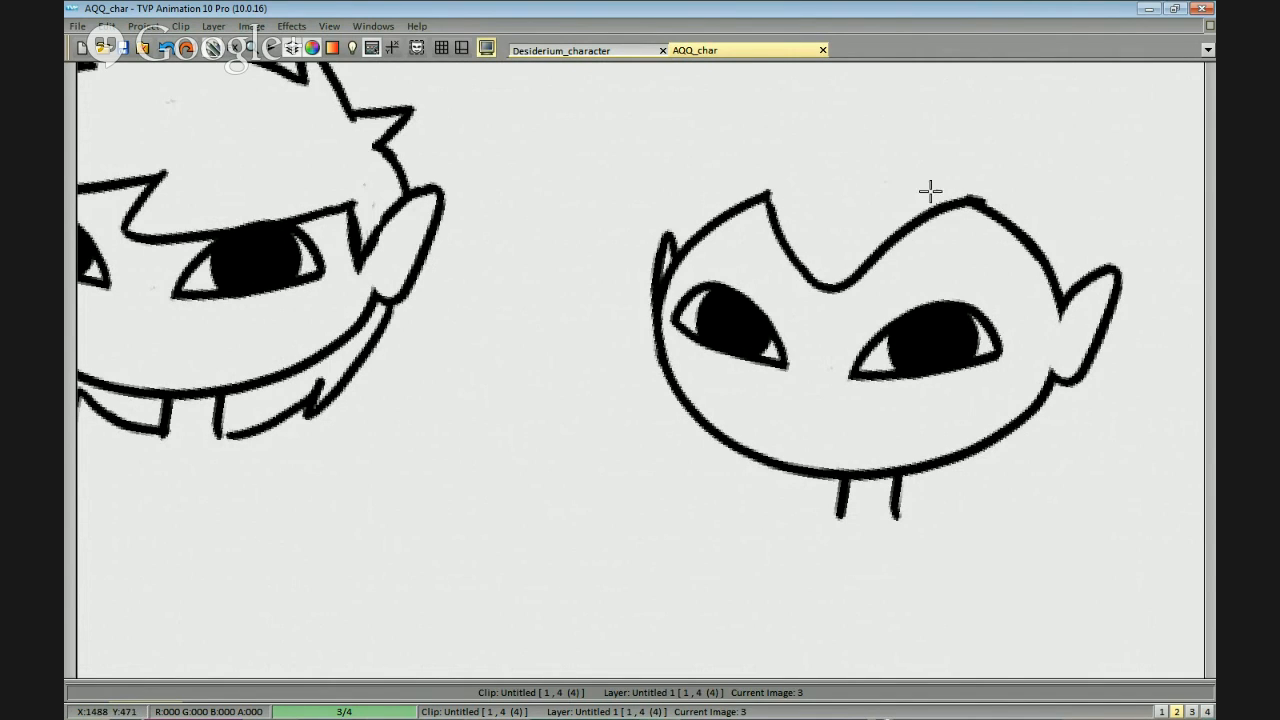
Draw an upswept crest of hair with jagged tips above the widow's peak, ending near the right-hand ear.
drag(804, 225, 796, 149)
key(ctrl+z)
mouse_move(770, 196)
mouse_down()
mouse_move(778, 138)
mouse_move(788, 178)
mouse_up()
key(ctrl+z)
drag(788, 178, 849, 95)
key(ctrl+z)
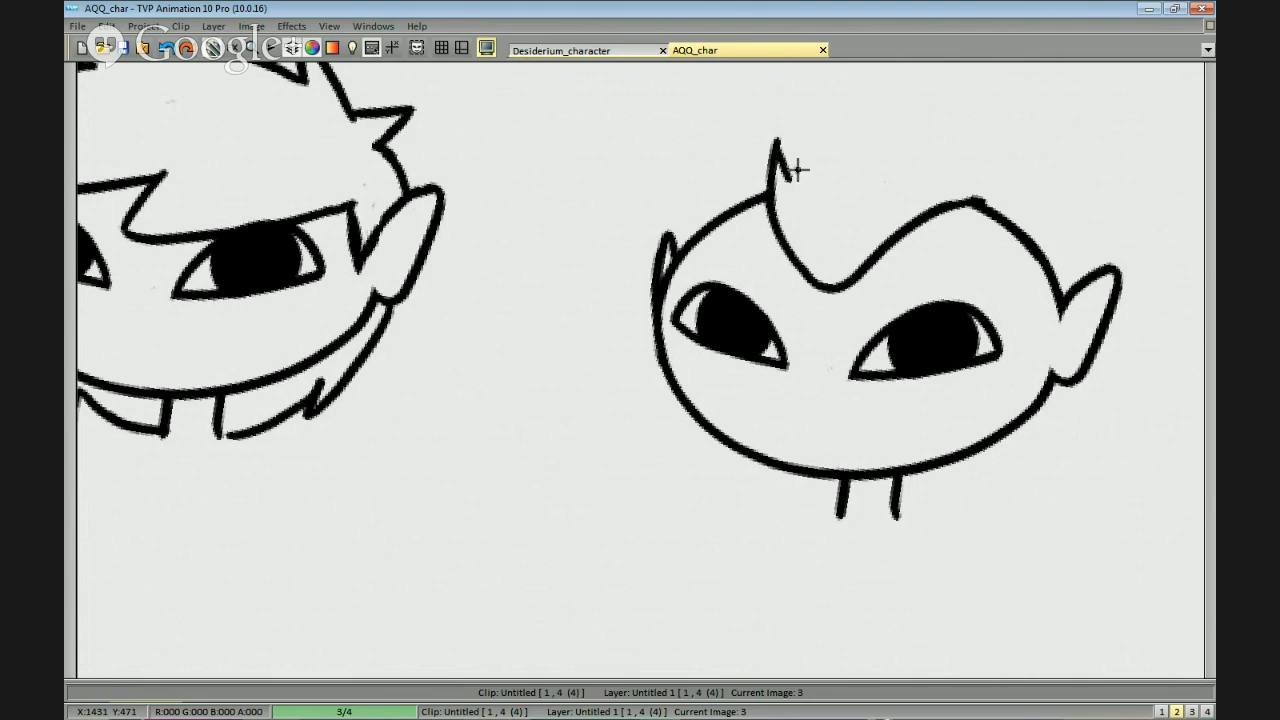
mouse_move(783, 143)
mouse_down()
mouse_move(882, 78)
mouse_move(1008, 124)
mouse_move(1022, 210)
mouse_up()
key(ctrl+z)
drag(986, 126, 1054, 229)
key(ctrl+z)
mouse_move(989, 126)
mouse_down()
mouse_move(1053, 241)
mouse_move(1050, 270)
mouse_move(978, 231)
mouse_up()
Draw a long, thin pointed sidelock hanging in front of the right-hand ear of the middle head.
drag(958, 281, 937, 482)
key(ctrl+z)
drag(948, 302, 941, 480)
key(ctrl+z)
mouse_move(946, 456)
mouse_down()
mouse_move(988, 274)
mouse_move(947, 460)
mouse_up()
drag(962, 312, 944, 452)
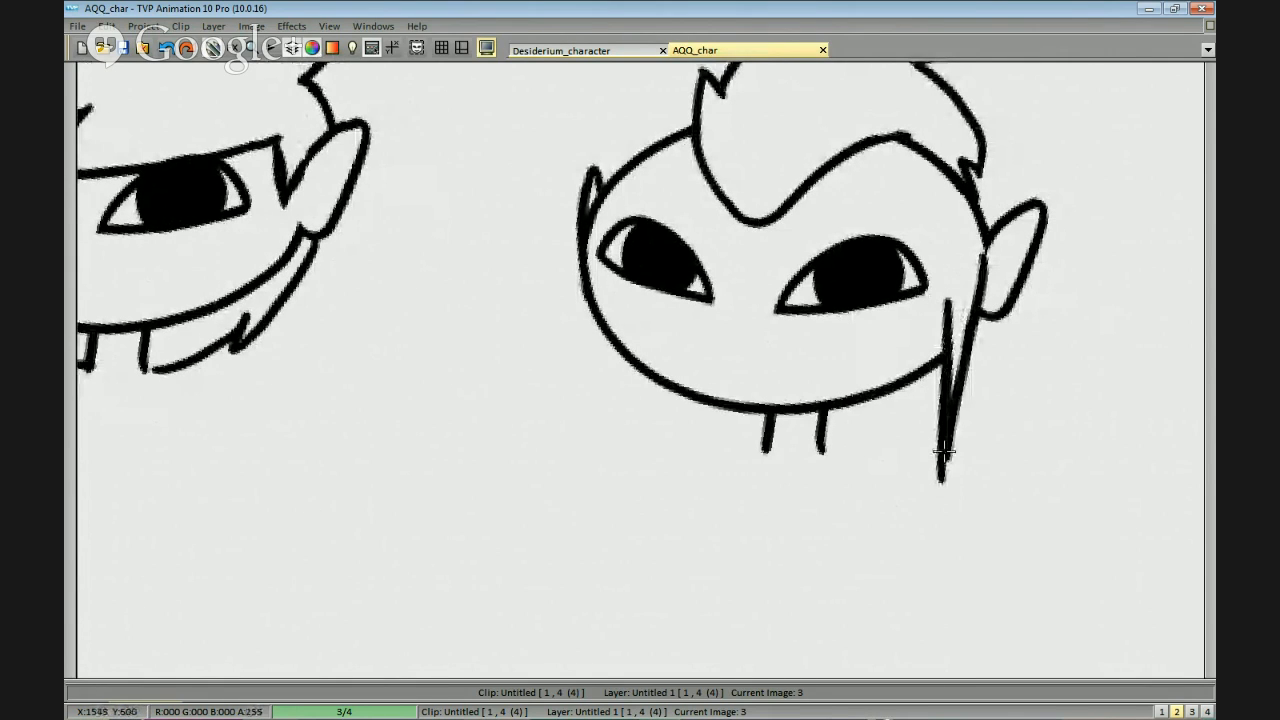
mouse_move(957, 320)
mouse_down()
mouse_move(942, 476)
mouse_move(959, 394)
mouse_up()
drag(988, 257, 986, 268)
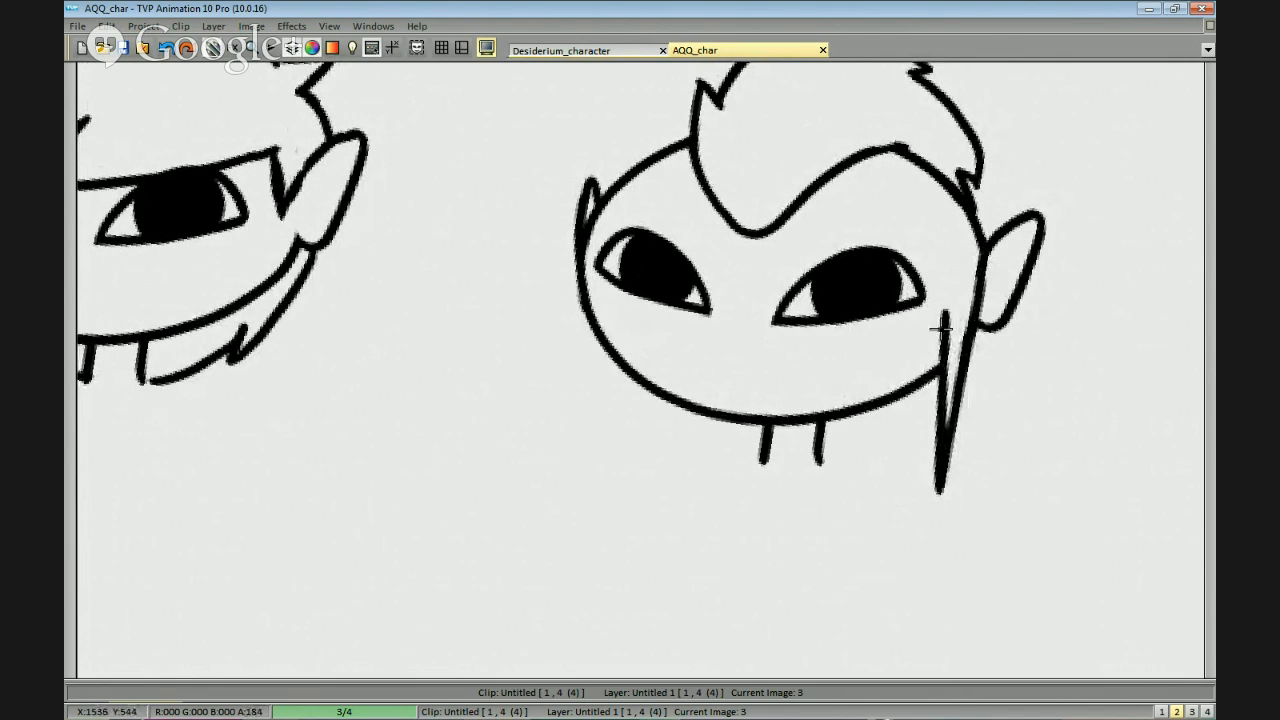
Draw a matching narrow pointed lock hanging beside the left-hand cheek of the middle head.
mouse_move(650, 301)
mouse_down()
mouse_move(687, 267)
mouse_move(629, 400)
mouse_up()
mouse_move(629, 400)
mouse_down()
mouse_move(634, 320)
mouse_move(633, 400)
mouse_up()
key(ctrl+z)
key(ctrl+z)
drag(637, 308, 632, 398)
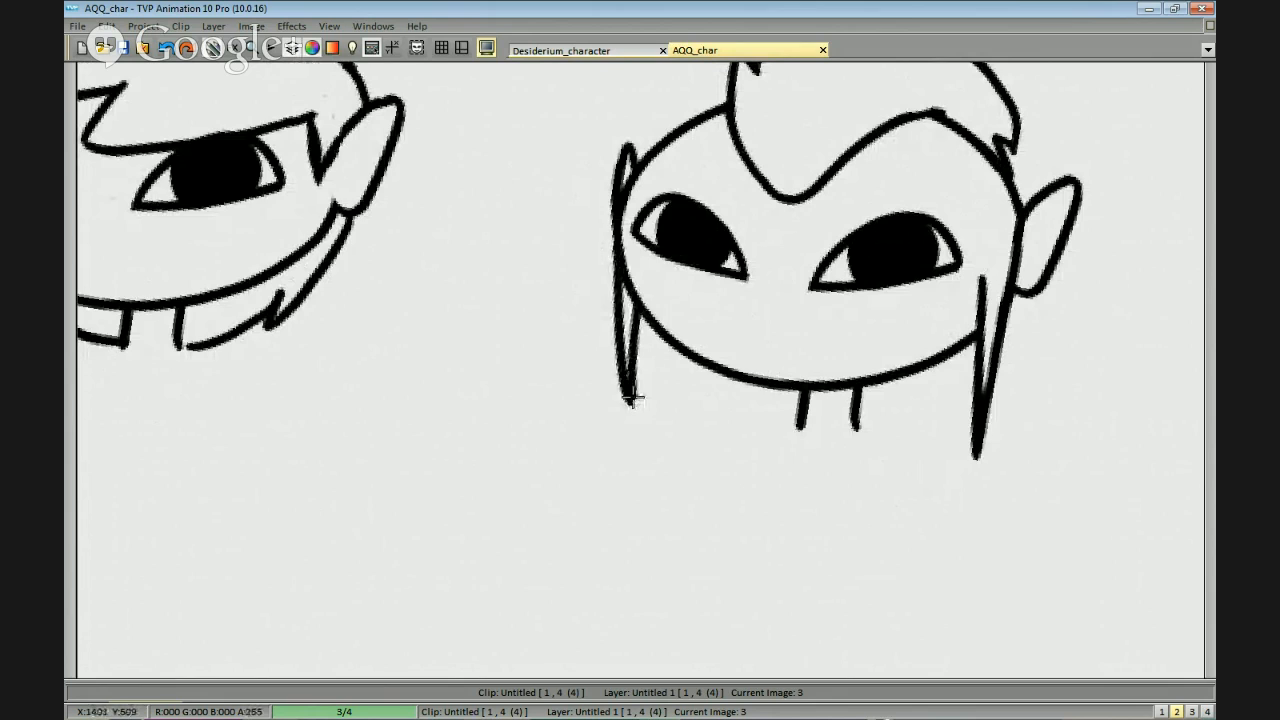
Rework the upper end of the sidelock by the right-hand ear so that it curves inward towards the ear.
drag(1014, 274, 1000, 292)
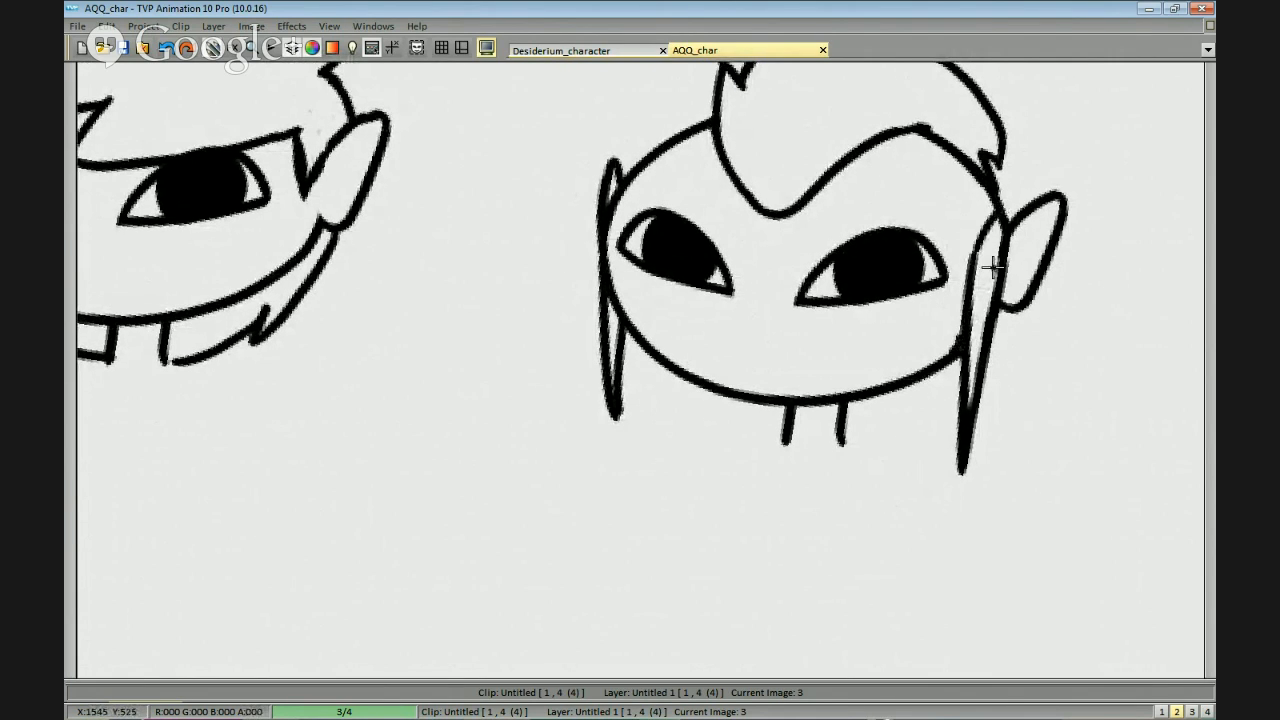
scroll(986, 309, down, 2)
scroll(960, 294, down, 2)
scroll(960, 290, up, 5)
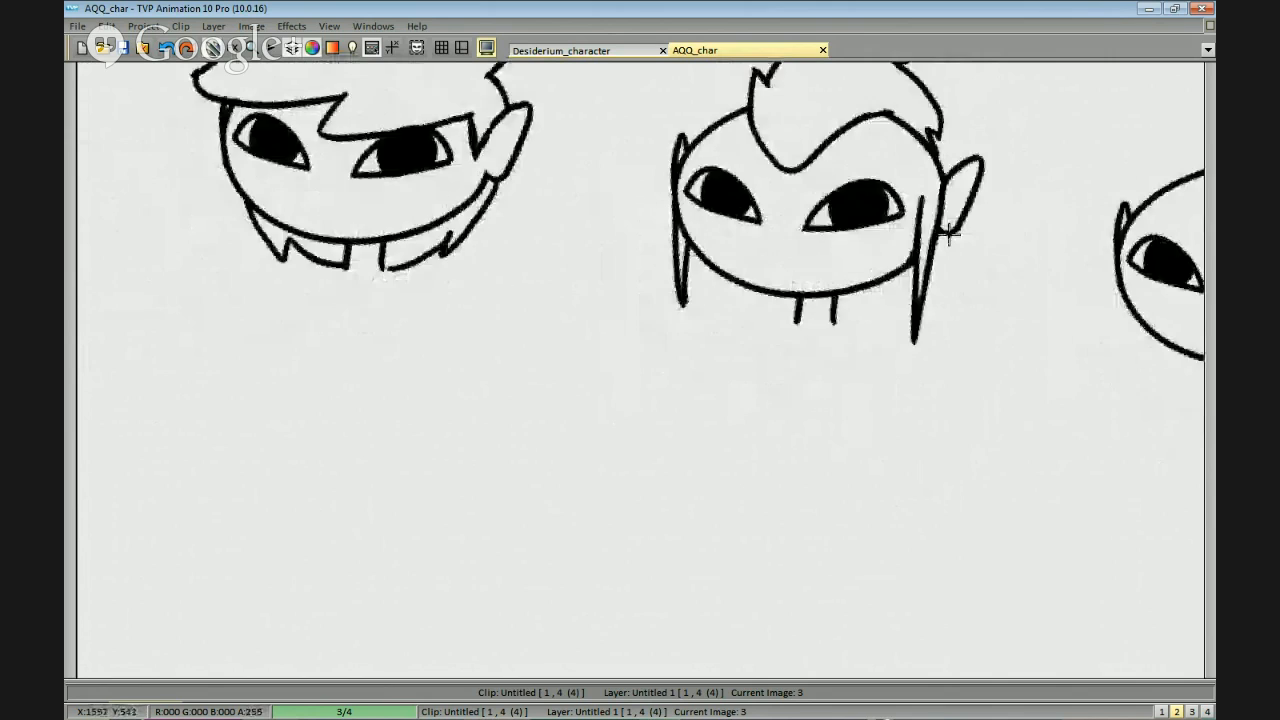
scroll(999, 274, down, 1)
drag(1010, 316, 928, 317)
scroll(908, 344, down, 1)
drag(815, 395, 815, 386)
scroll(815, 386, up, 4)
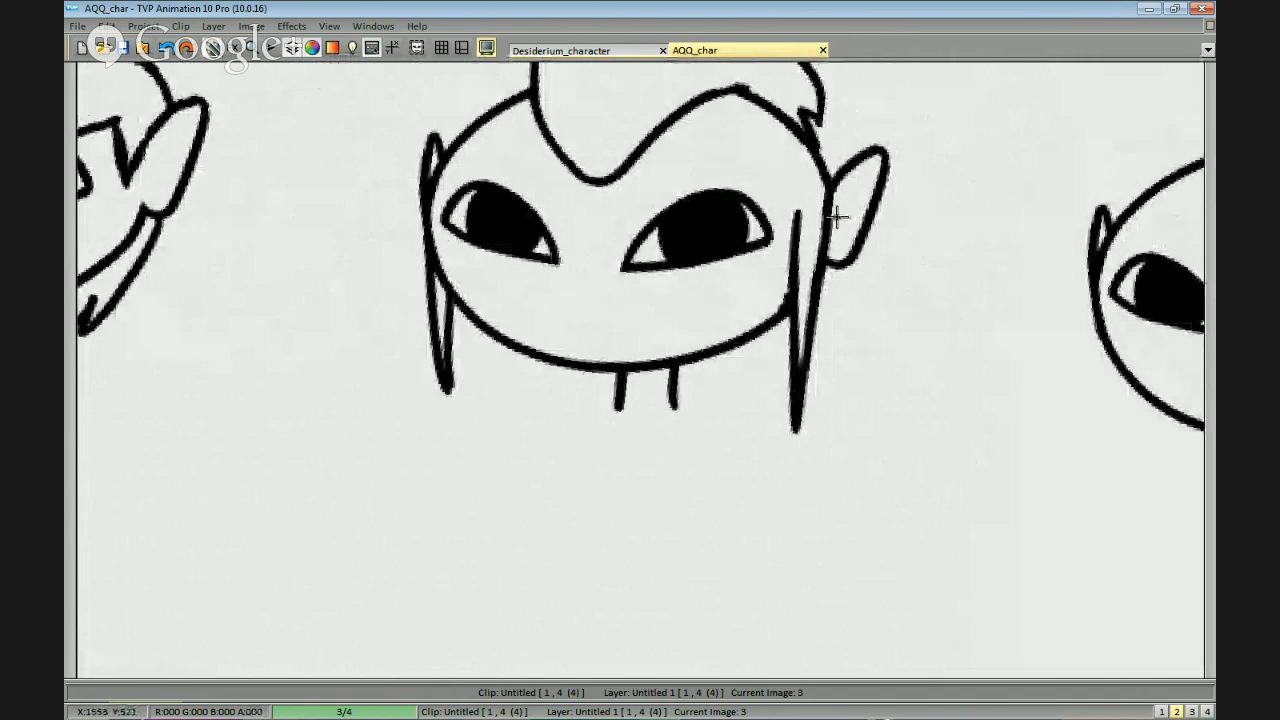
drag(806, 198, 797, 315)
scroll(876, 274, down, 2)
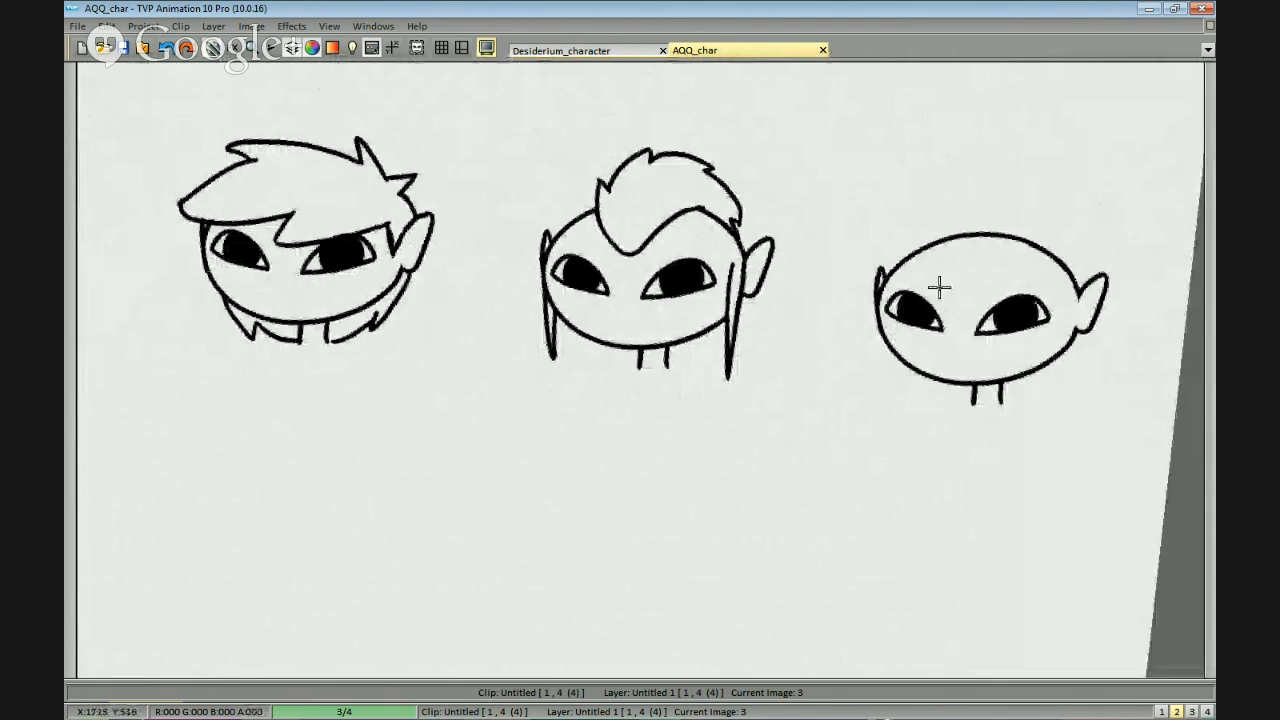
scroll(937, 286, up, 1)
scroll(800, 248, down, 2)
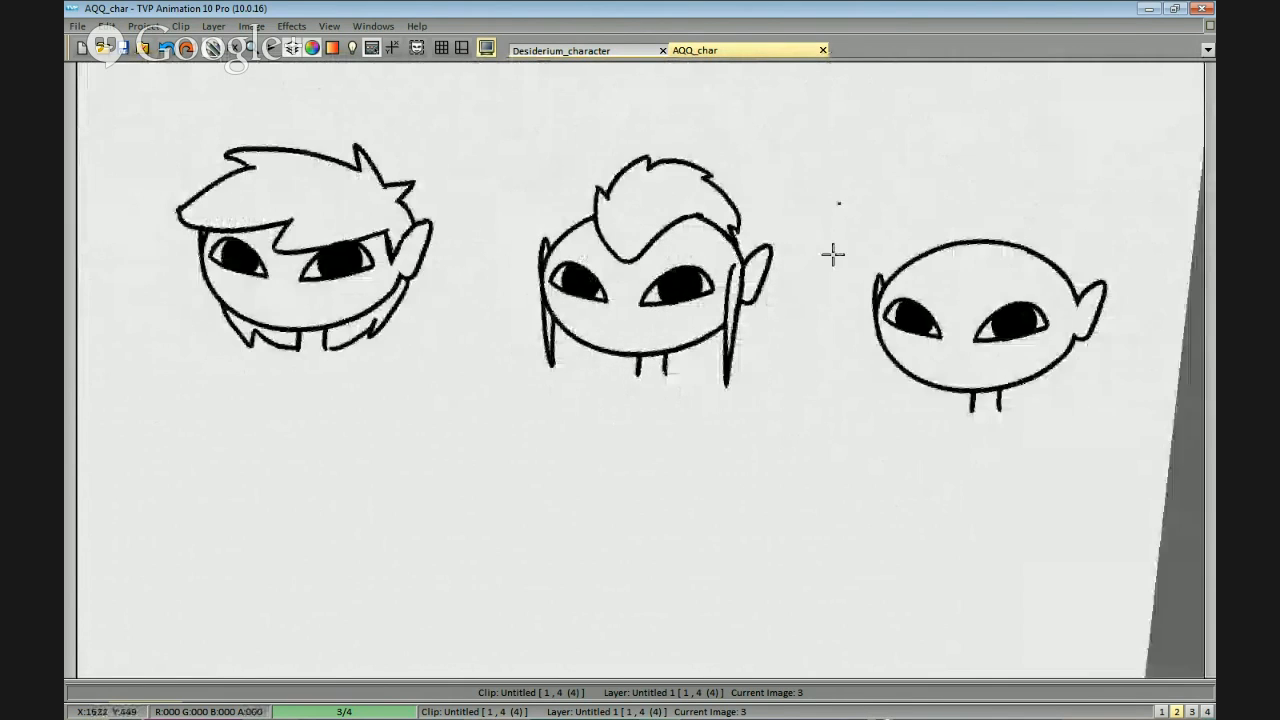
scroll(884, 264, up, 1)
drag(1149, 271, 848, 257)
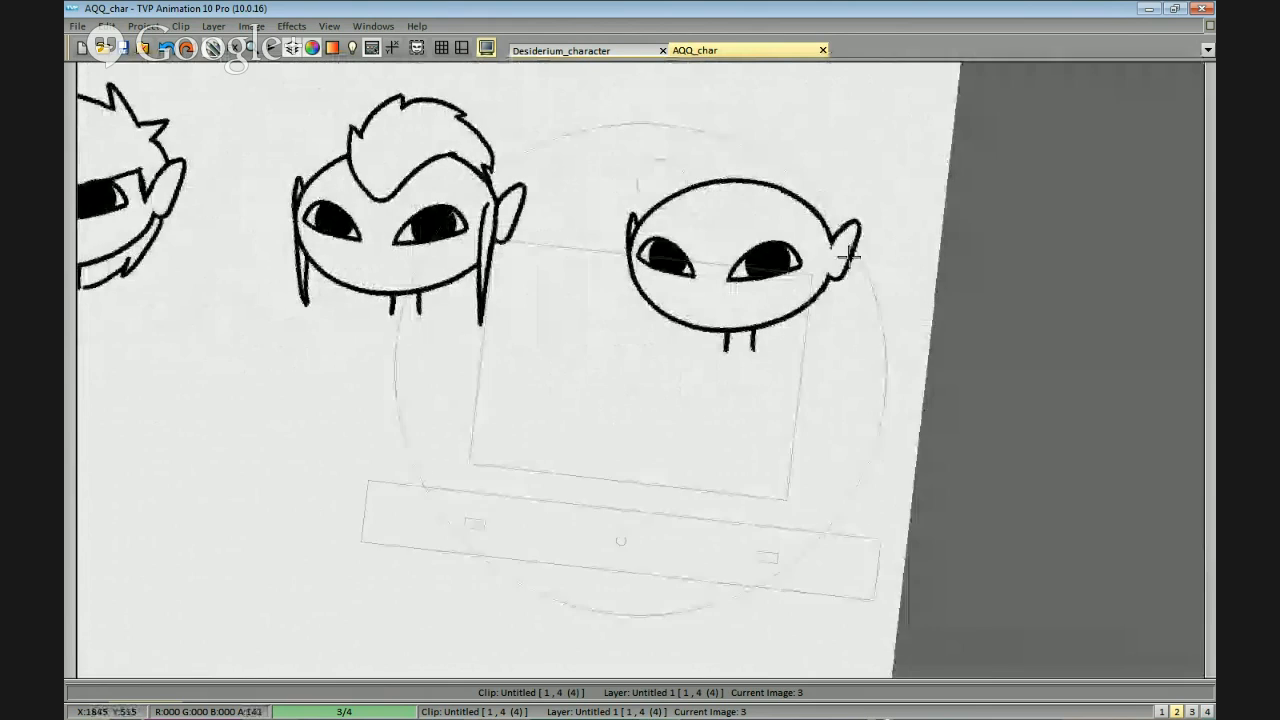
scroll(871, 251, up, 1)
mouse_move(920, 129)
mouse_down()
mouse_move(878, 214)
mouse_move(815, 110)
mouse_up()
scroll(878, 214, up, 2)
key(ctrl+z)
mouse_move(893, 197)
mouse_down()
mouse_move(706, 80)
mouse_move(685, 115)
mouse_up()
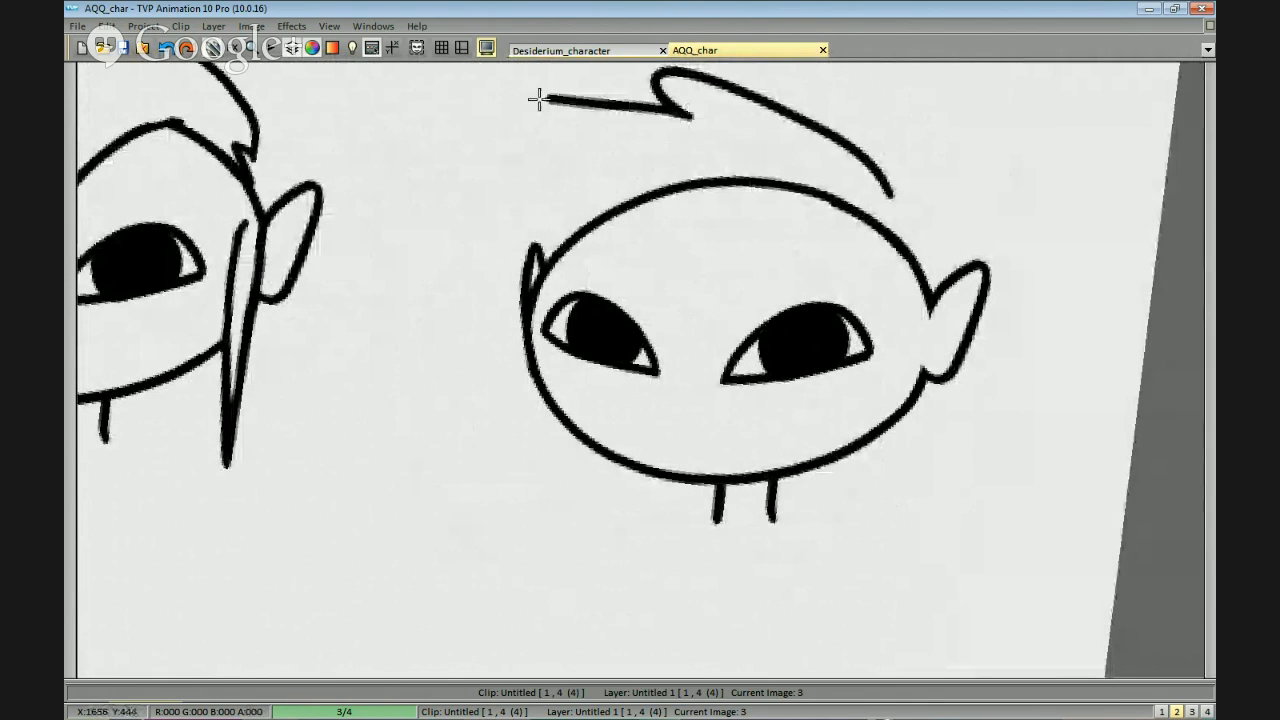
scroll(901, 203, down, 3)
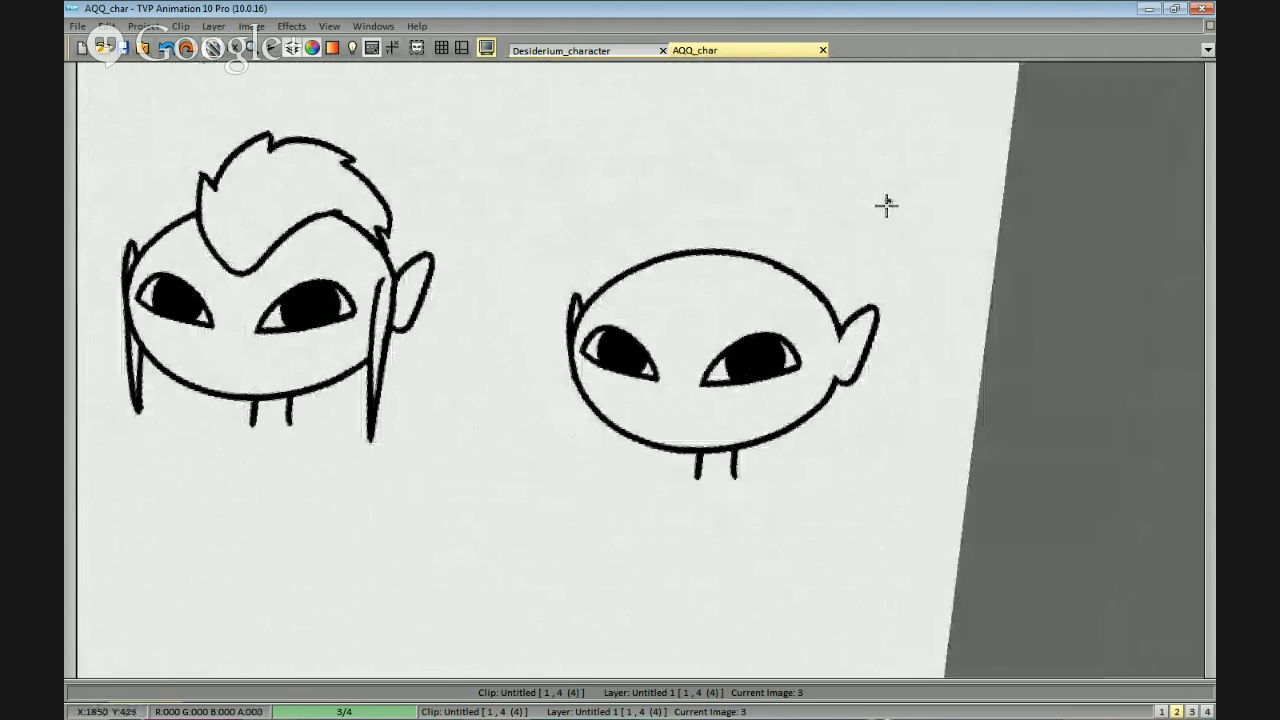
key(ctrl+z)
mouse_move(808, 247)
mouse_down()
mouse_move(766, 200)
mouse_move(688, 208)
mouse_move(598, 243)
mouse_up()
mouse_move(742, 206)
mouse_down()
mouse_move(701, 193)
mouse_move(560, 260)
mouse_move(556, 333)
mouse_up()
key(ctrl+z)
key(ctrl+z)
key(ctrl+z)
Draw a long fringe sweeping across the left-hand eye of the last head in the bottom row, ending in jagged tips.
drag(780, 296, 650, 369)
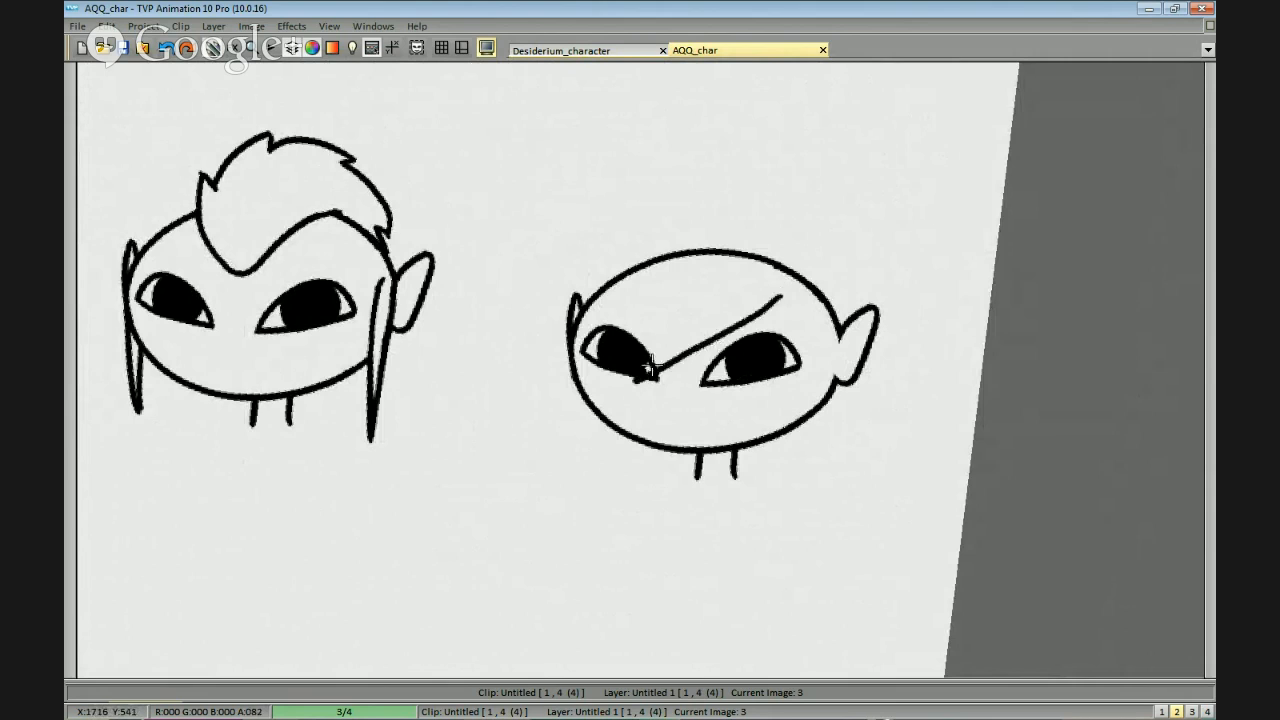
drag(758, 303, 563, 383)
drag(501, 323, 533, 306)
key(ctrl+z)
mouse_move(732, 388)
mouse_down()
mouse_move(711, 451)
mouse_move(603, 366)
mouse_move(612, 386)
mouse_up()
key(ctrl+z)
mouse_move(595, 460)
mouse_down()
mouse_move(662, 336)
mouse_move(752, 262)
mouse_move(771, 380)
mouse_move(743, 400)
mouse_move(718, 458)
mouse_up()
mouse_move(716, 460)
mouse_down()
mouse_move(706, 494)
mouse_move(632, 287)
mouse_move(745, 430)
mouse_move(704, 165)
mouse_move(470, 340)
mouse_up()
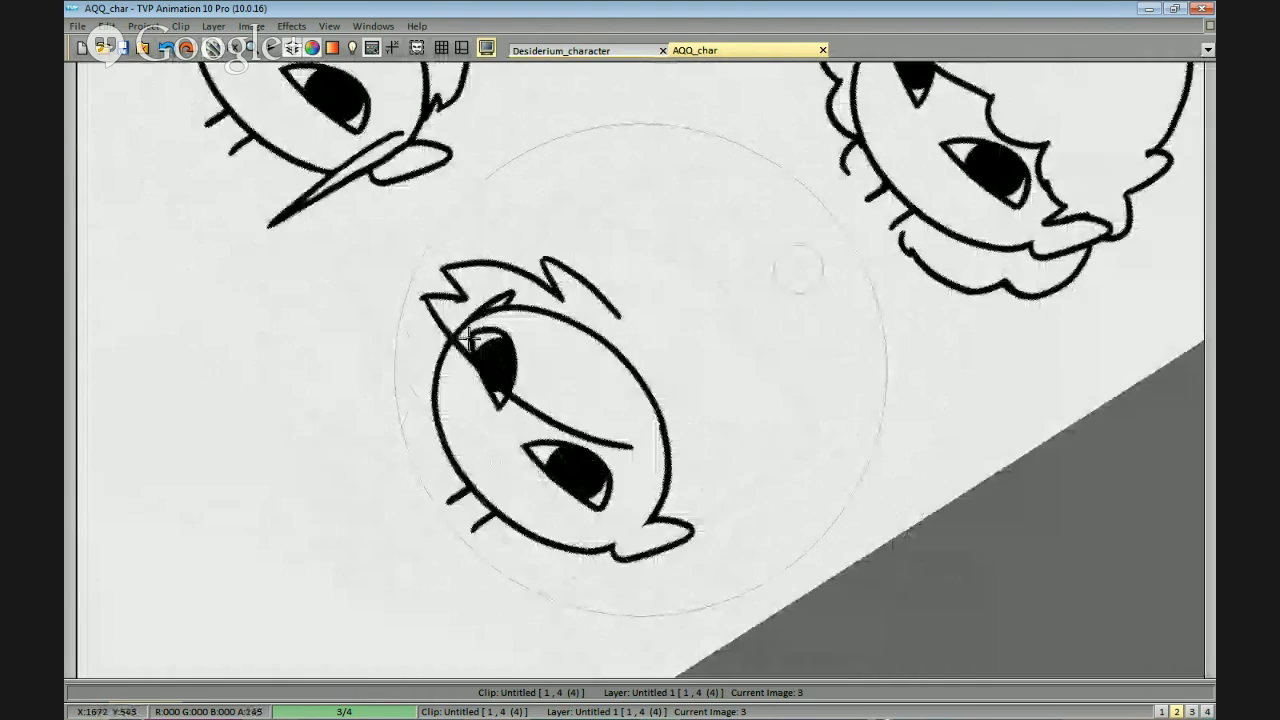
Redraw the upper contour of the swept hair with a pointed notch between the crown and the fringe.
mouse_move(547, 333)
mouse_down()
mouse_move(814, 323)
mouse_move(826, 516)
mouse_move(929, 489)
mouse_move(993, 291)
mouse_move(1003, 395)
mouse_up()
drag(1080, 452, 954, 326)
scroll(908, 271, up, 1)
drag(908, 271, 894, 334)
key(ctrl+z)
key(ctrl+z)
key(ctrl+z)
key(ctrl+z)
mouse_move(569, 423)
mouse_down()
mouse_move(457, 423)
mouse_move(605, 240)
mouse_up()
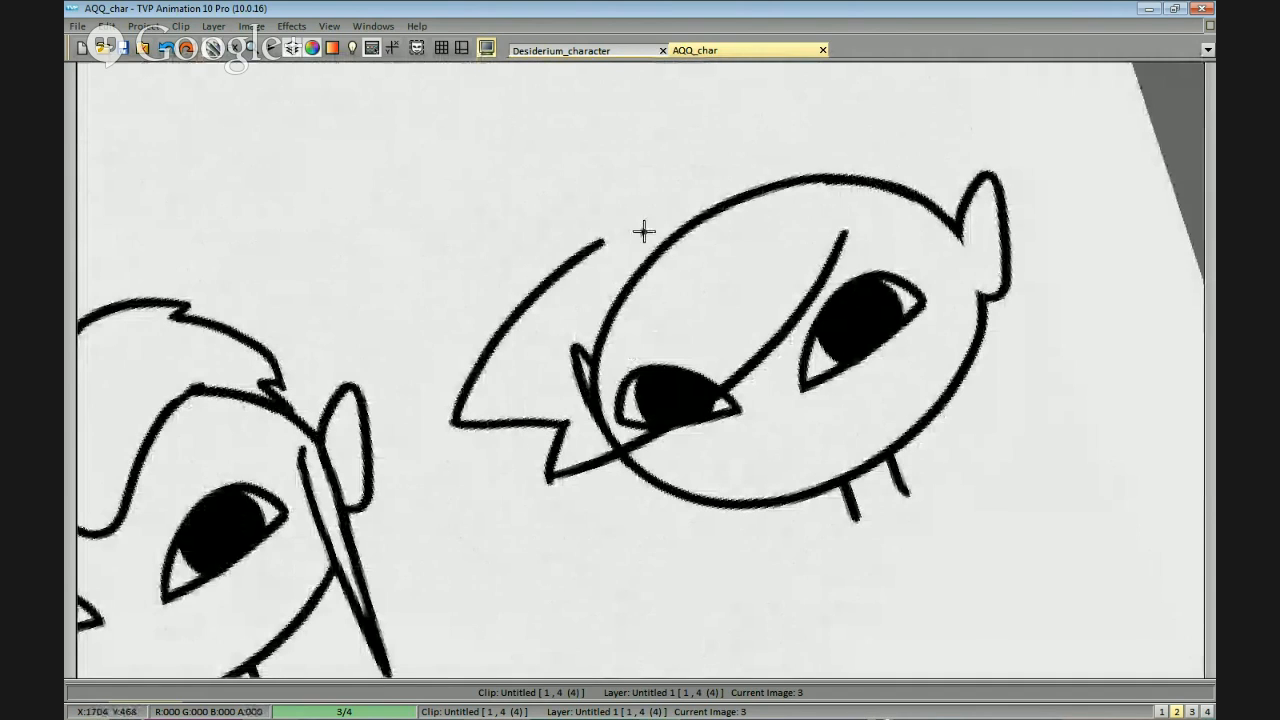
mouse_move(822, 155)
mouse_down()
mouse_move(697, 142)
mouse_move(614, 163)
mouse_move(650, 160)
mouse_move(625, 201)
mouse_move(594, 184)
mouse_up()
key(ctrl+z)
mouse_move(594, 184)
mouse_down()
mouse_move(633, 203)
mouse_move(604, 225)
mouse_up()
key(ctrl+z)
key(ctrl+z)
mouse_move(811, 146)
mouse_down()
mouse_move(693, 150)
mouse_move(602, 242)
mouse_up()
Draw the hairline from the parting down to a long pointed sidelock in front of the last head's right-hand ear.
mouse_move(838, 241)
mouse_down()
mouse_move(923, 286)
mouse_move(855, 455)
mouse_move(883, 277)
mouse_up()
drag(840, 228, 872, 300)
mouse_move(895, 361)
mouse_down()
mouse_move(890, 500)
mouse_move(795, 589)
mouse_up()
key(ctrl+z)
key(ctrl+z)
mouse_move(781, 493)
mouse_down()
mouse_move(969, 366)
mouse_move(929, 317)
mouse_up()
key(ctrl+z)
mouse_move(796, 195)
mouse_down()
mouse_move(901, 256)
mouse_move(876, 261)
mouse_move(904, 316)
mouse_up()
key(ctrl+z)
drag(861, 462, 905, 309)
drag(876, 250, 863, 446)
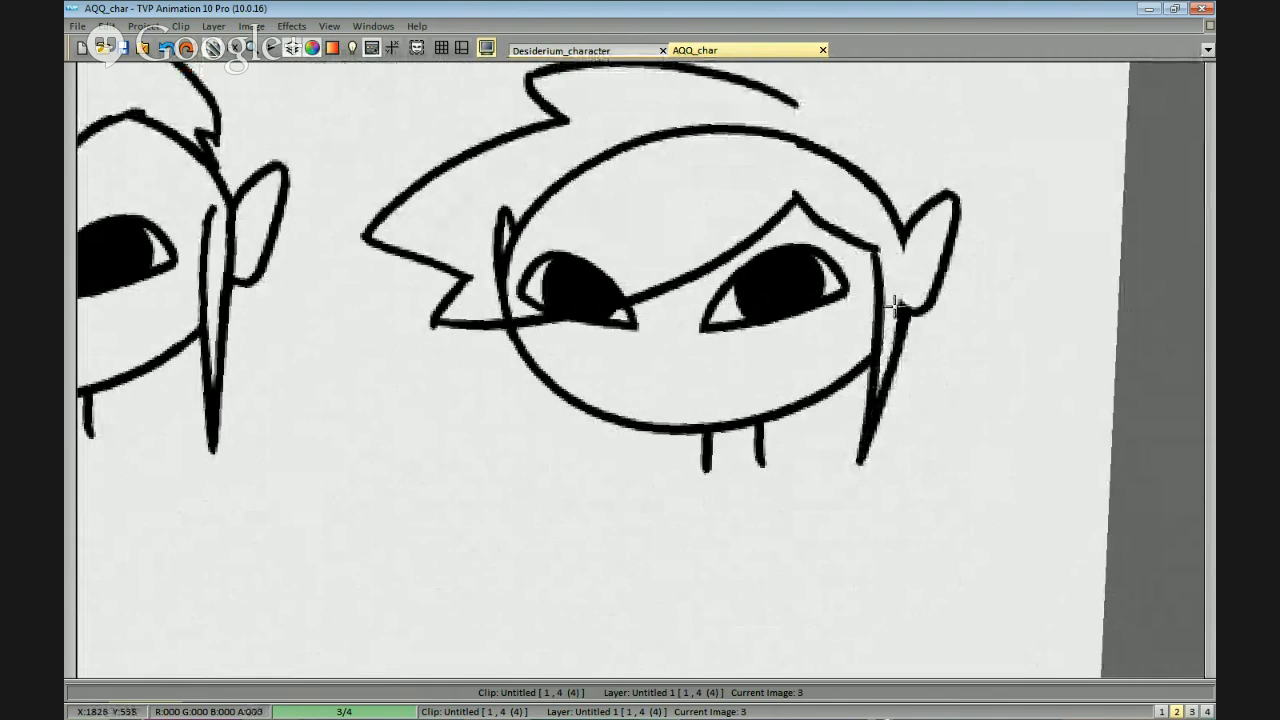
drag(902, 236, 907, 314)
Draw the back contour of the hair from a small spike on the crown down to the right-hand ear.
drag(857, 350, 1134, 297)
mouse_move(886, 308)
mouse_down()
mouse_move(648, 311)
mouse_move(604, 396)
mouse_up()
mouse_move(790, 134)
mouse_down()
mouse_move(864, 103)
mouse_move(827, 138)
mouse_up()
drag(827, 138, 932, 200)
key(ctrl+z)
drag(826, 138, 941, 266)
drag(877, 165, 946, 268)
key(ctrl+z)
key(ctrl+z)
drag(827, 137, 926, 227)
mouse_move(931, 306)
mouse_down()
mouse_move(929, 234)
mouse_move(980, 324)
mouse_up()
mouse_move(981, 331)
mouse_down()
mouse_move(882, 388)
mouse_move(955, 362)
mouse_up()
key(ctrl+z)
key(ctrl+z)
mouse_move(1045, 183)
mouse_down()
mouse_move(1014, 357)
mouse_move(1020, 312)
mouse_up()
Draw jagged locks below the left side of the jaw and flaring out behind the last head's right-hand ear.
key(ctrl+z)
key(ctrl+z)
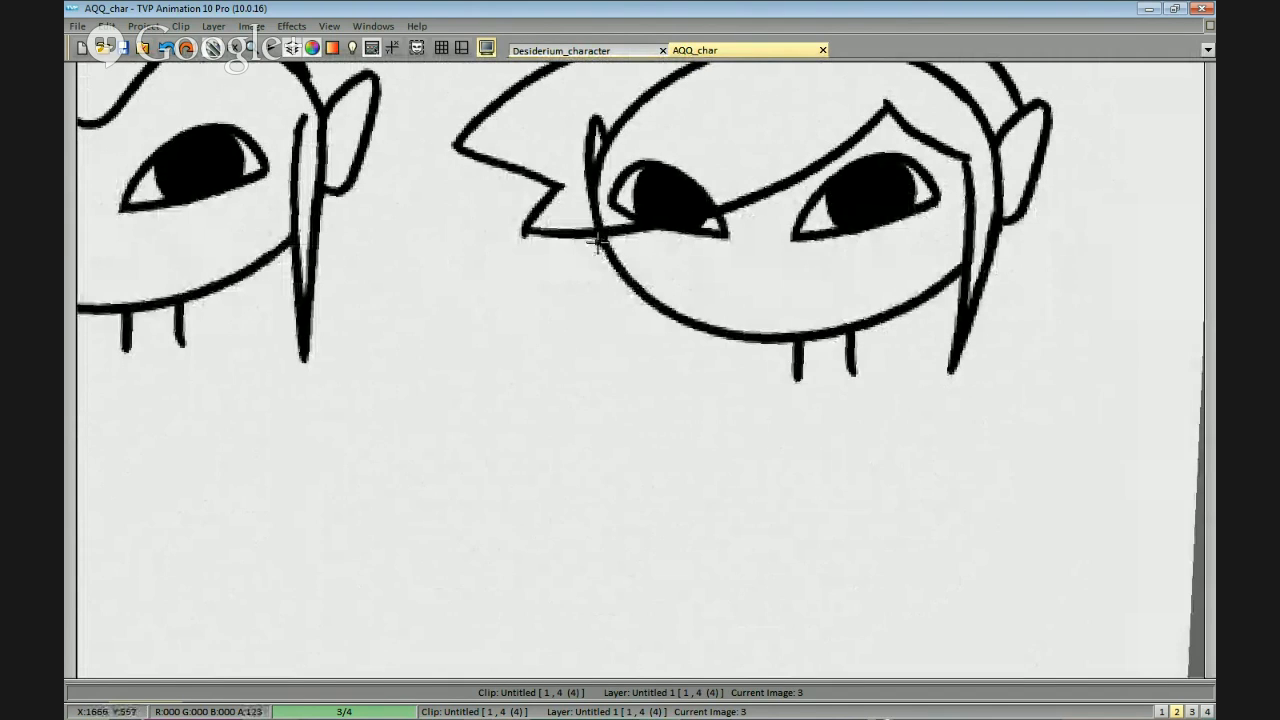
drag(597, 241, 526, 349)
key(ctrl+z)
mouse_move(590, 234)
mouse_down()
mouse_move(533, 379)
mouse_move(551, 317)
mouse_move(600, 357)
mouse_move(733, 370)
mouse_up()
key(ctrl+z)
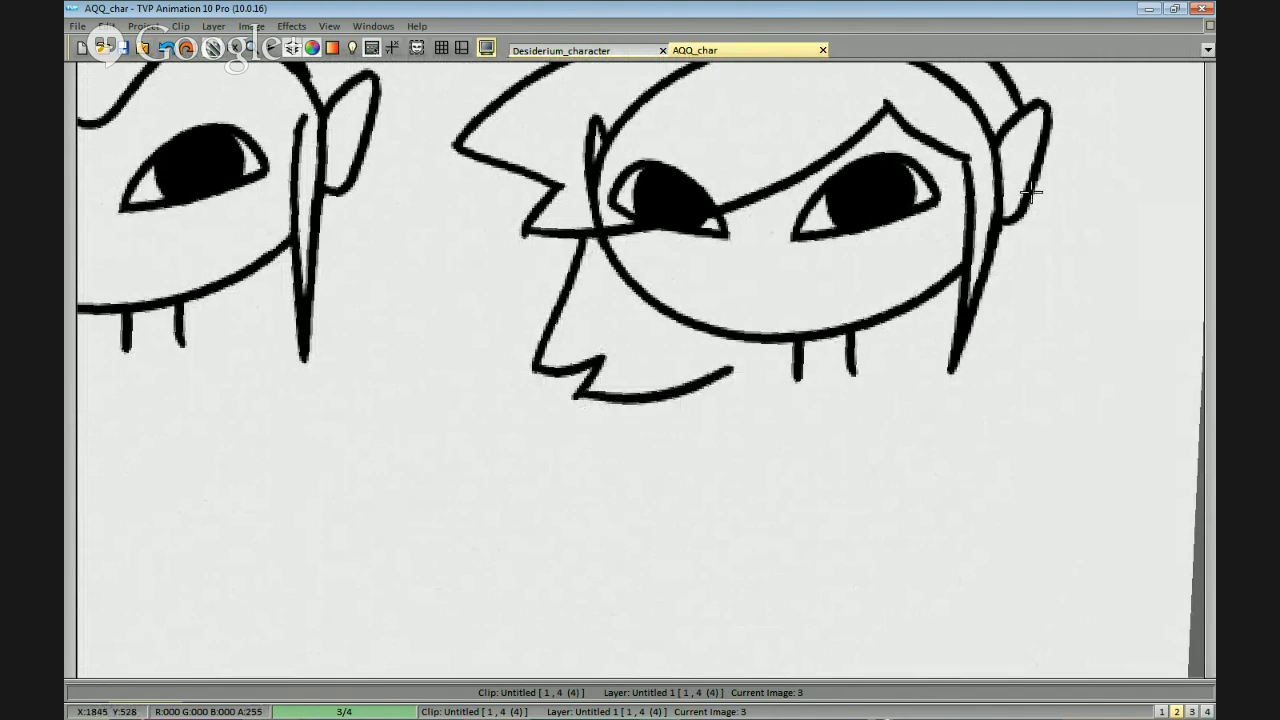
mouse_move(1033, 174)
mouse_down()
mouse_move(1063, 250)
mouse_move(1017, 312)
mouse_up()
scroll(940, 396, down, 2)
mouse_move(1051, 381)
mouse_down()
mouse_move(891, 376)
mouse_move(987, 405)
mouse_up()
Erase the skull outline, left-hand ear and part of the left-hand eye that lie beneath the swept hair.
scroll(903, 200, up, 1)
mouse_move(818, 209)
mouse_down()
mouse_move(806, 249)
mouse_move(666, 135)
mouse_move(808, 106)
mouse_up()
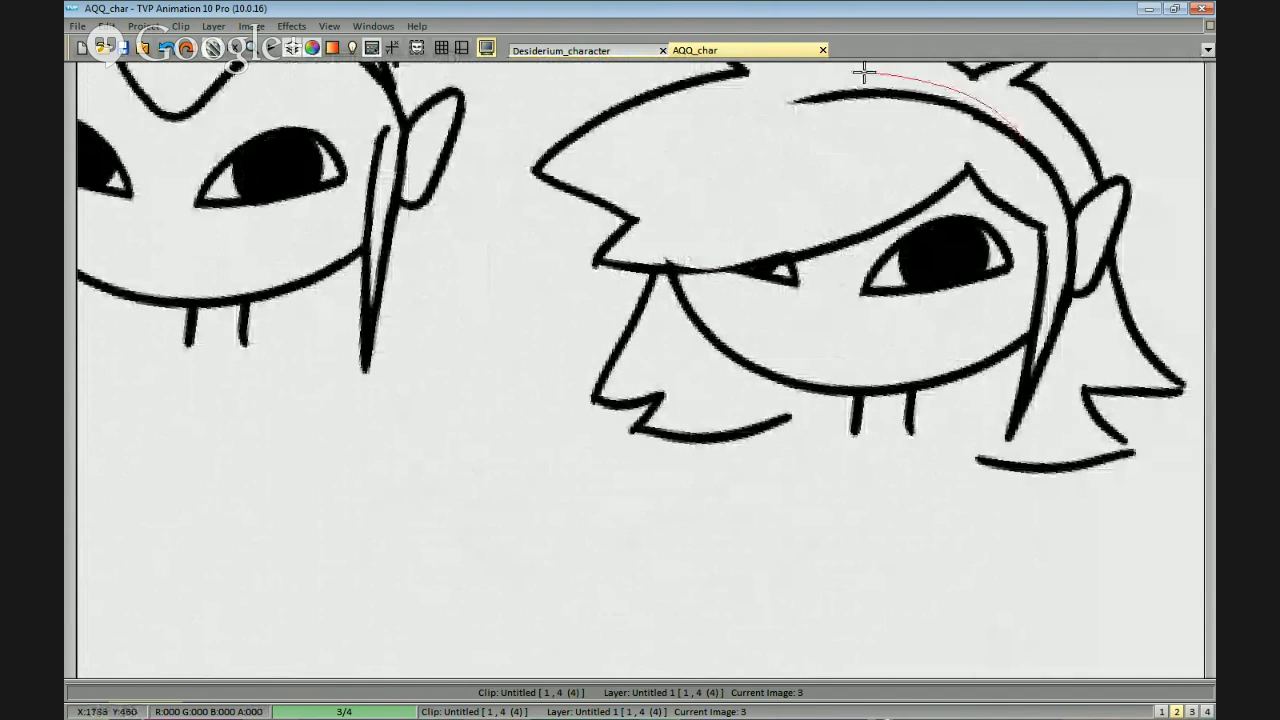
drag(863, 72, 907, 143)
drag(1066, 149, 1021, 165)
mouse_move(882, 326)
mouse_down()
mouse_move(601, 331)
mouse_move(690, 212)
mouse_up()
drag(843, 295, 921, 283)
drag(638, 200, 620, 282)
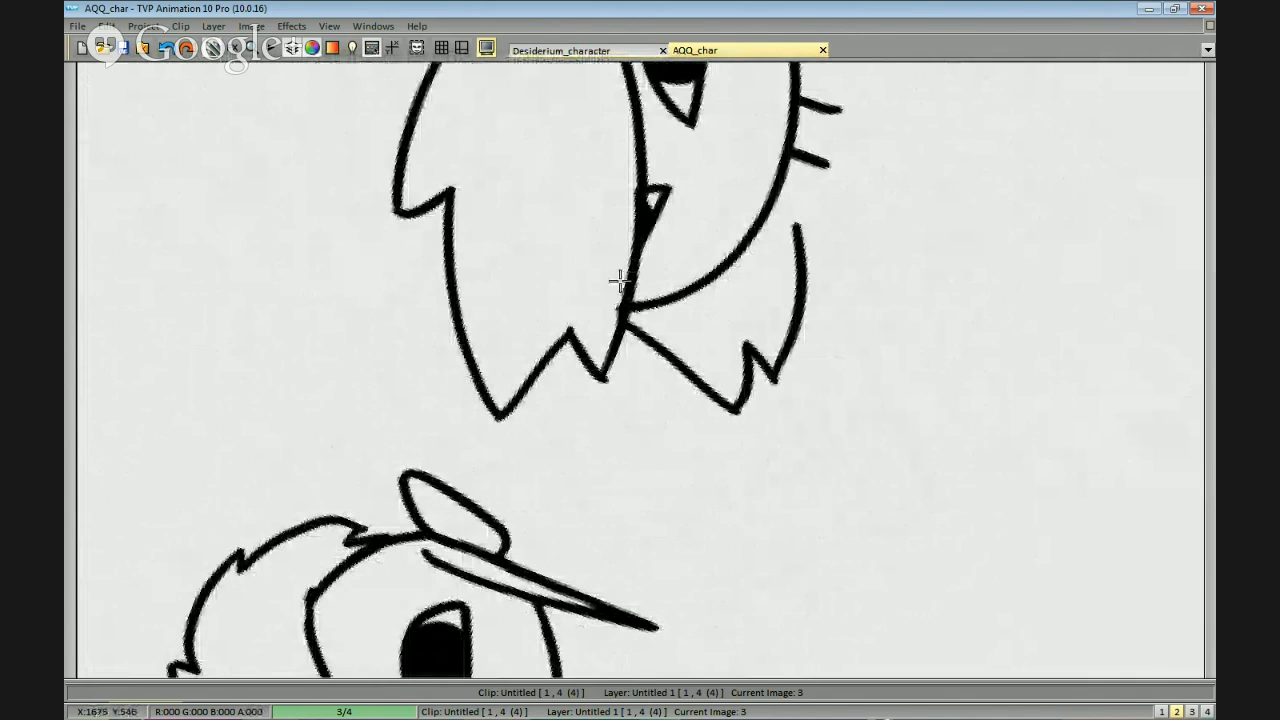
Clean up the lines where the hair and sidelock meet the right-hand ear of the last head.
scroll(805, 223, down, 2)
drag(805, 223, 966, 426)
scroll(966, 426, up, 2)
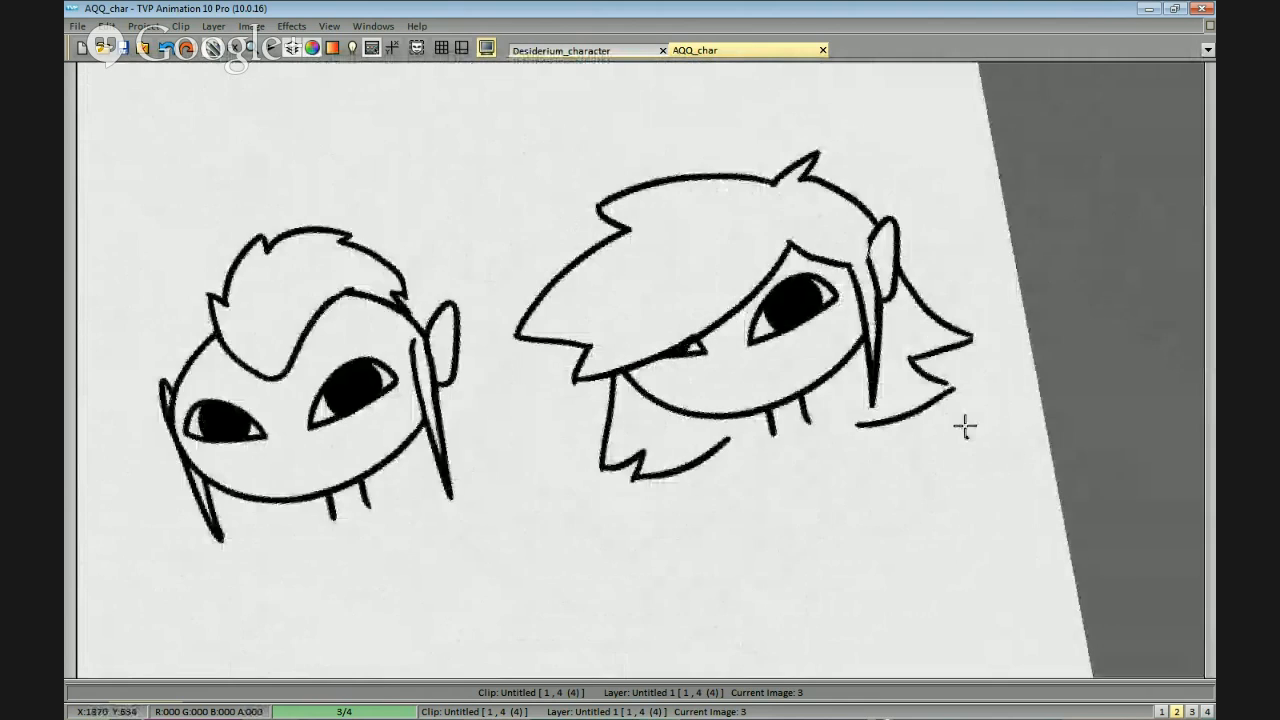
drag(949, 257, 879, 262)
drag(917, 183, 913, 218)
scroll(957, 337, down, 2)
mouse_move(957, 337)
mouse_down()
mouse_move(967, 402)
mouse_move(811, 540)
mouse_up()
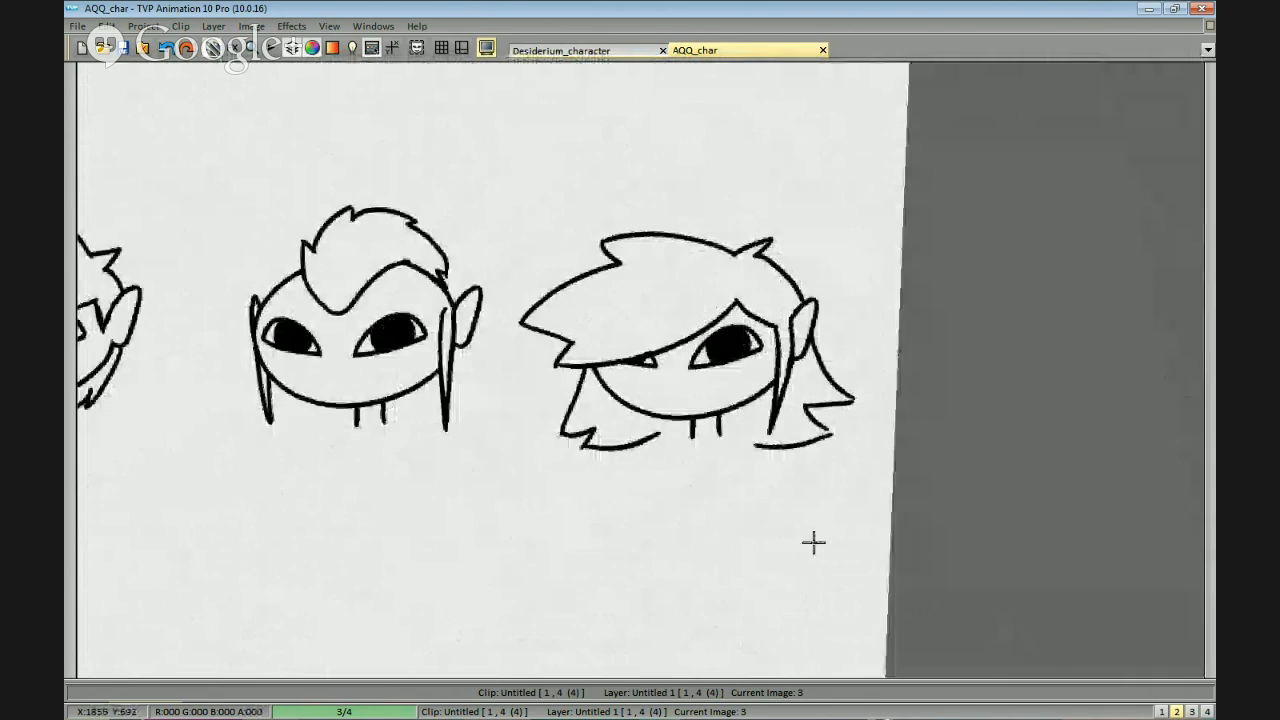
scroll(717, 527, down, 1)
scroll(667, 511, down, 1)
drag(667, 511, 886, 423)
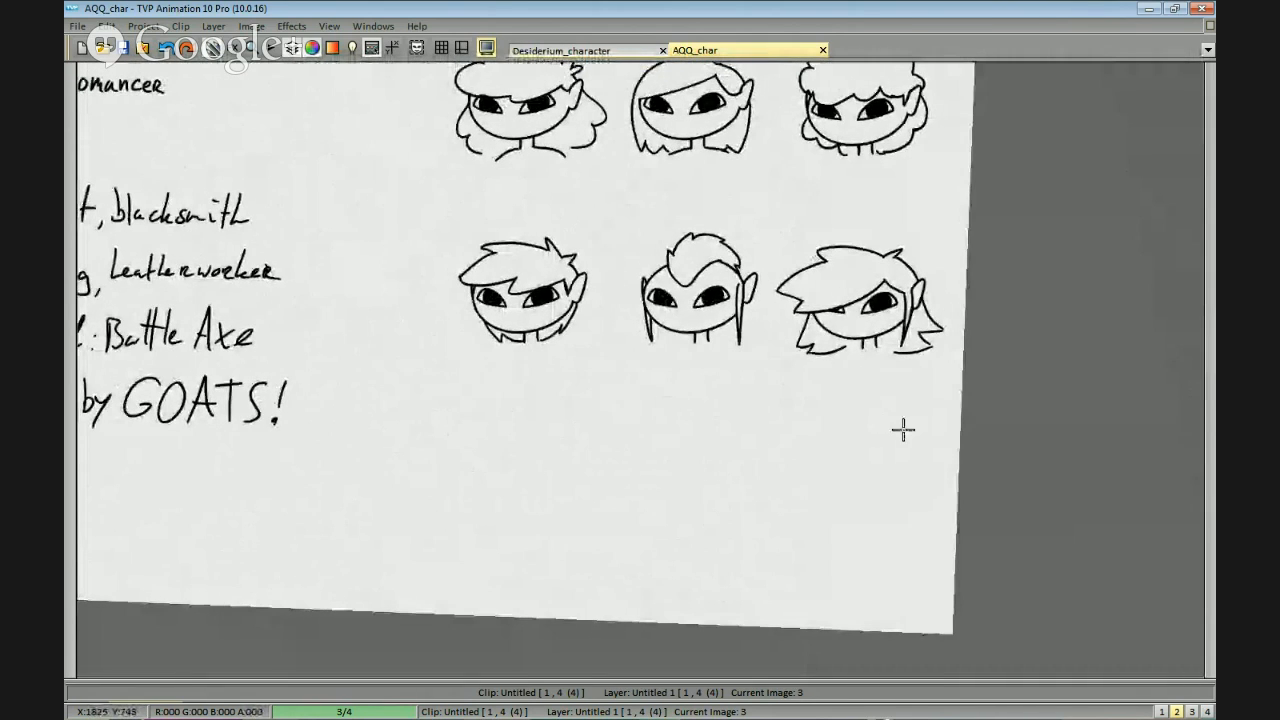
drag(962, 373, 1013, 486)
scroll(963, 386, up, 1)
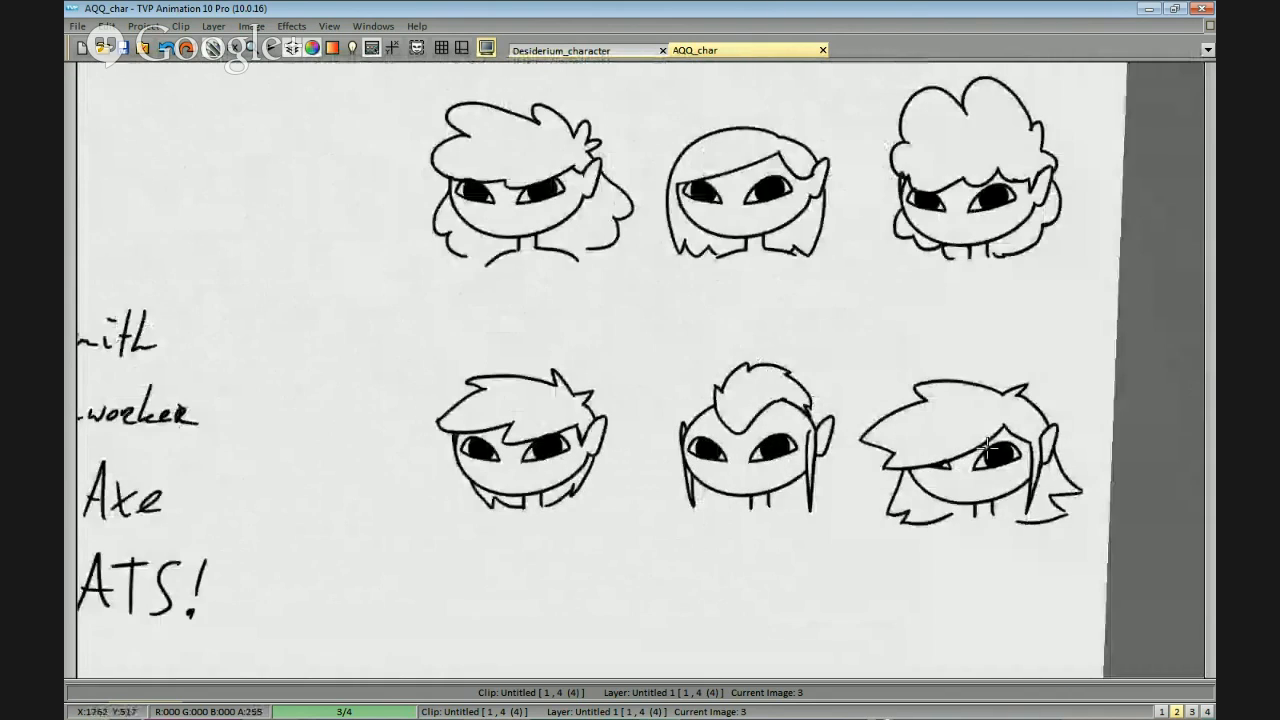
drag(560, 249, 646, 297)
drag(613, 240, 688, 288)
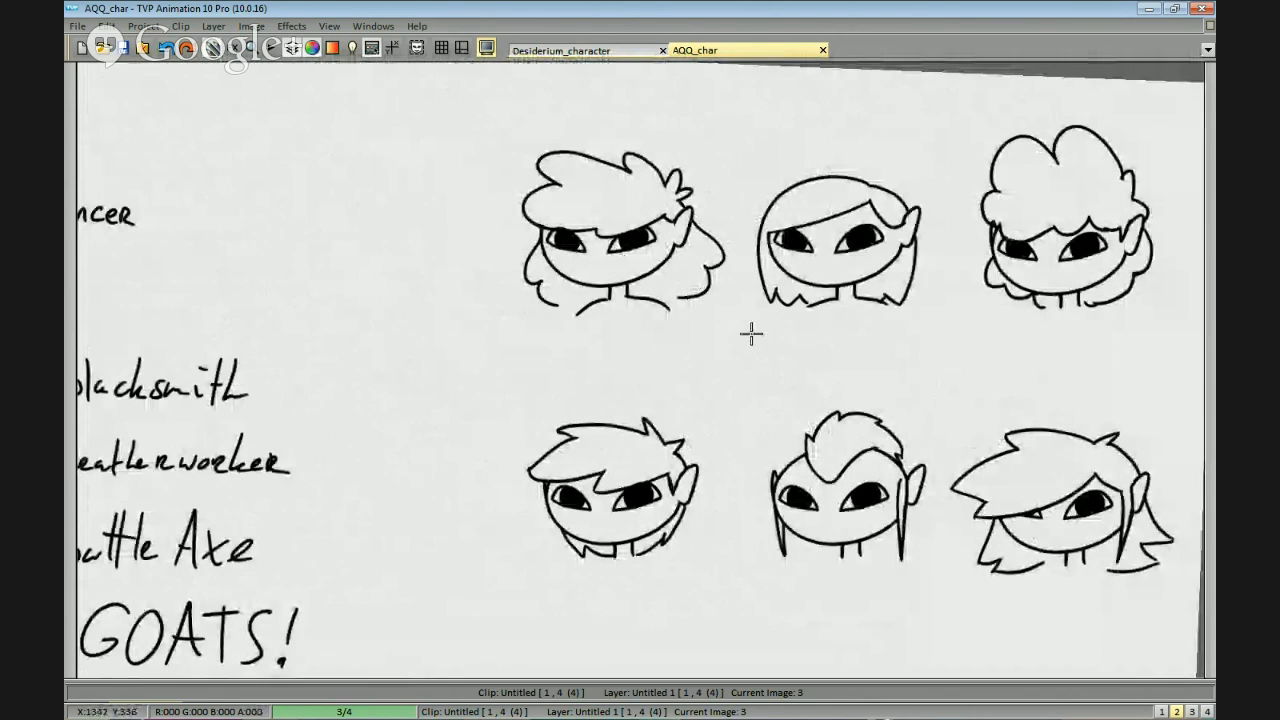
key(ctrl+z)
drag(697, 335, 701, 304)
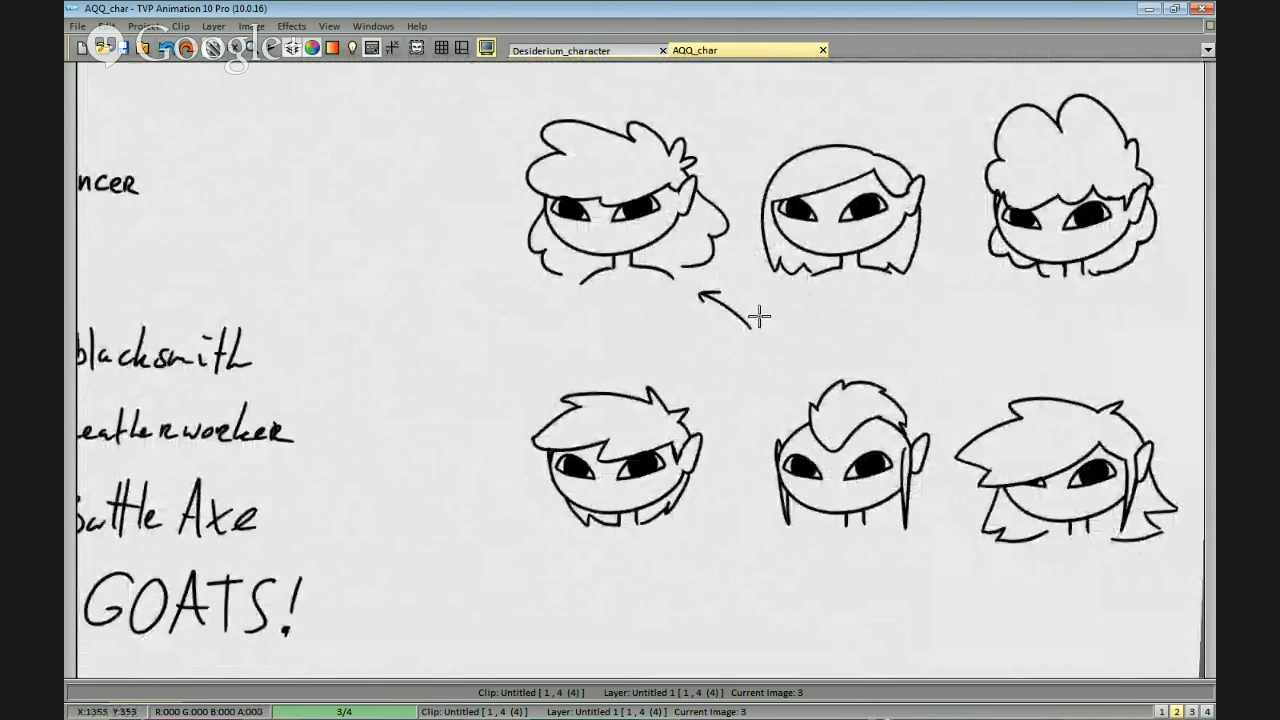
drag(873, 365, 831, 305)
key(ctrl+z)
key(ctrl+z)
Paste three bald pointed-ear heads as a new row beneath the six hairstyle sketches.
scroll(1060, 368, down, 2)
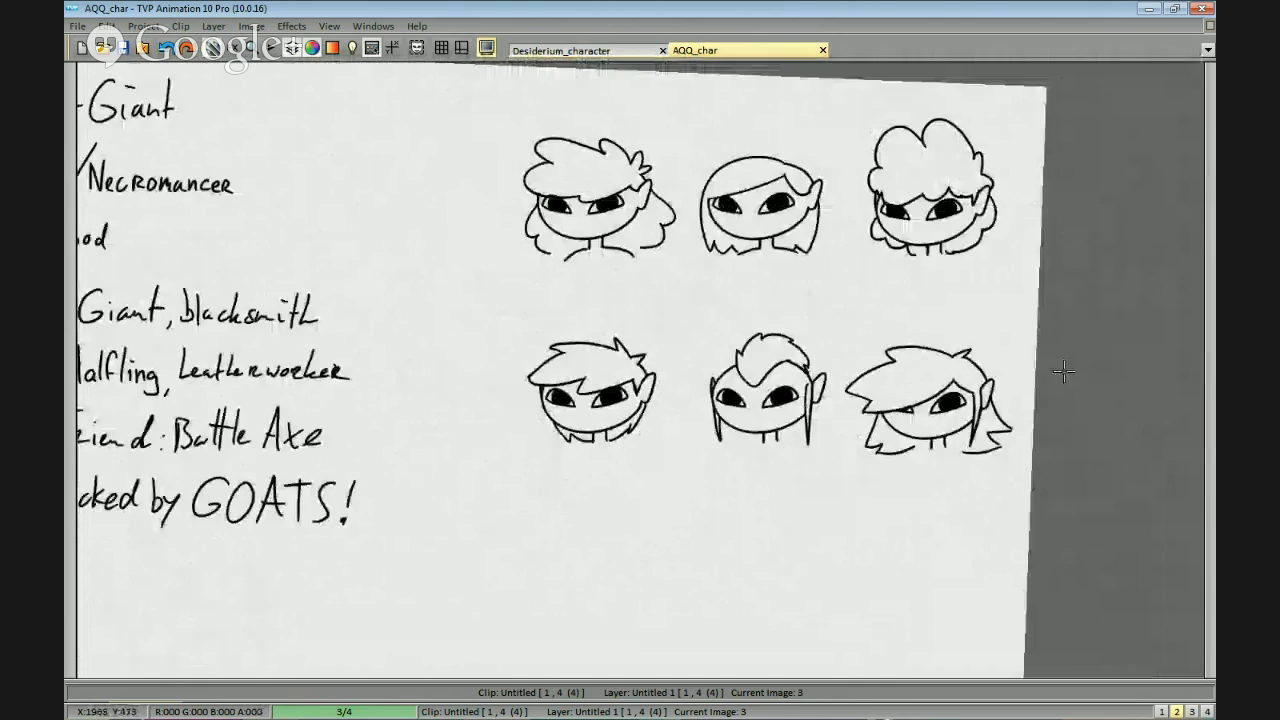
drag(1018, 419, 927, 483)
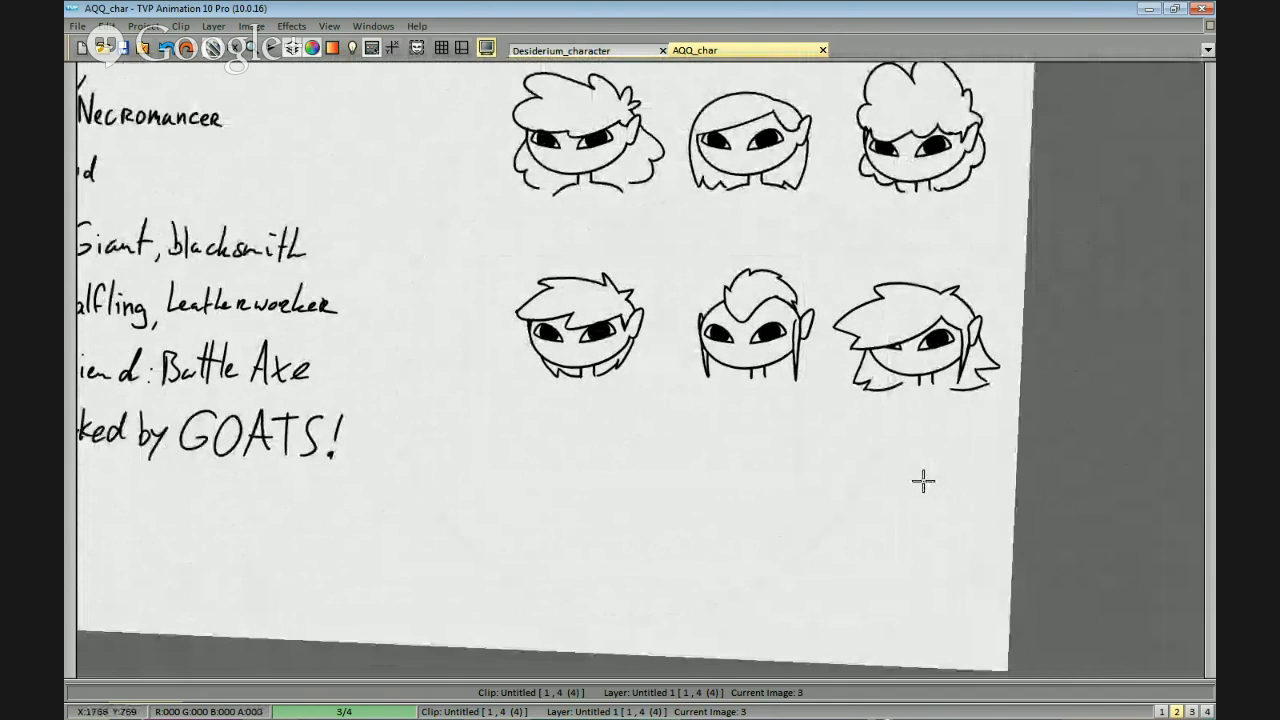
mouse_move(923, 481)
mouse_down()
mouse_move(937, 419)
mouse_move(903, 443)
mouse_up()
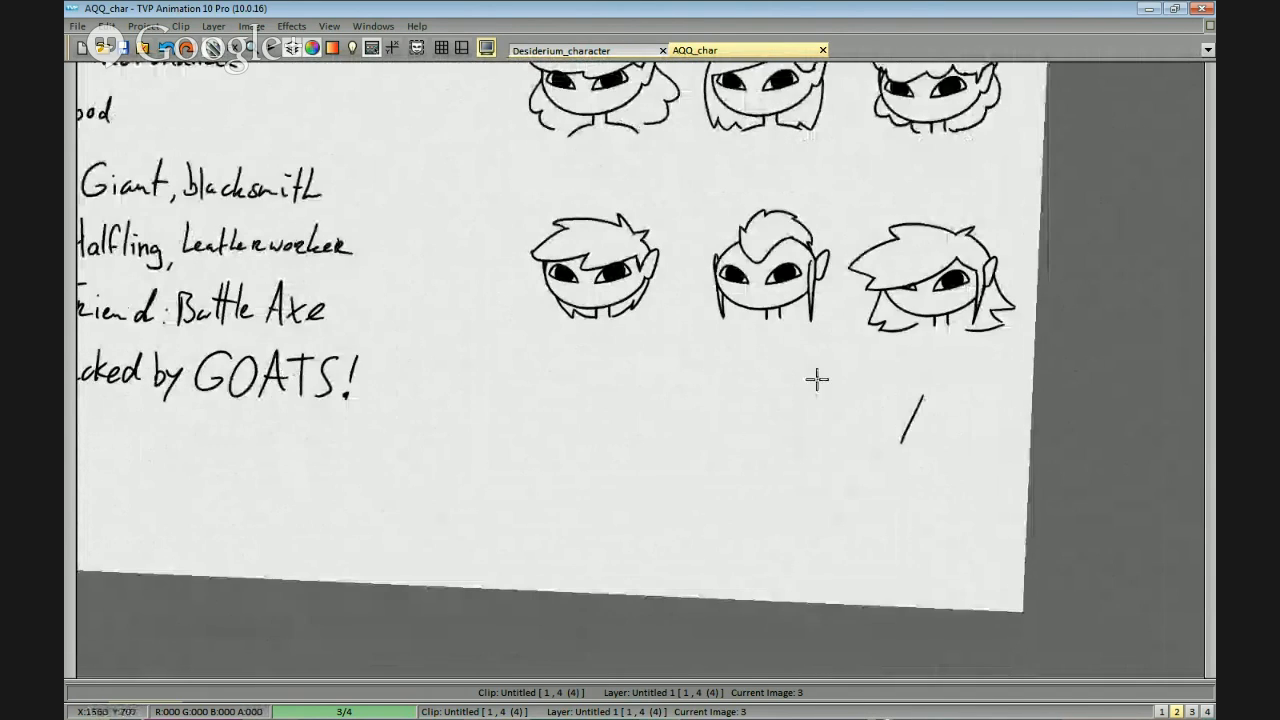
scroll(820, 390, up, 1)
key(ctrl+v)
mouse_move(818, 479)
mouse_down()
mouse_move(776, 416)
mouse_move(731, 425)
mouse_up()
key(ctrl+z)
click(773, 447)
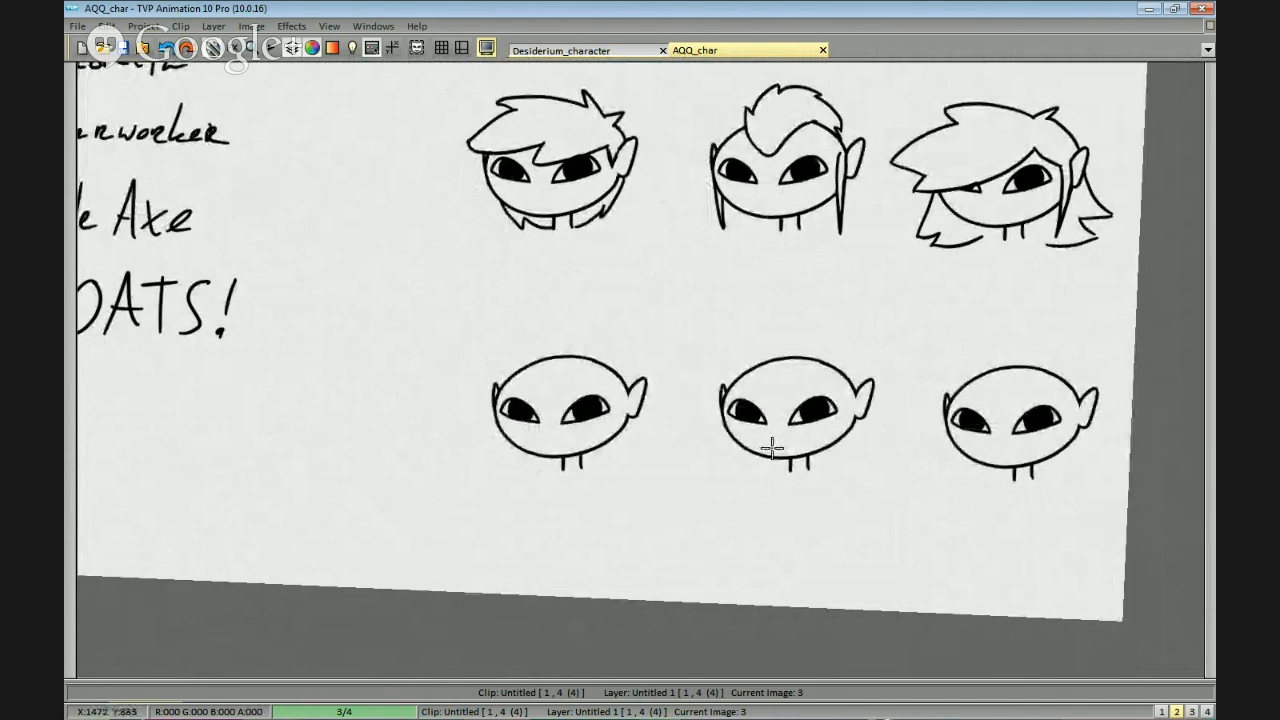
mouse_move(740, 347)
mouse_down()
mouse_move(914, 286)
mouse_move(948, 318)
mouse_up()
scroll(908, 304, up, 3)
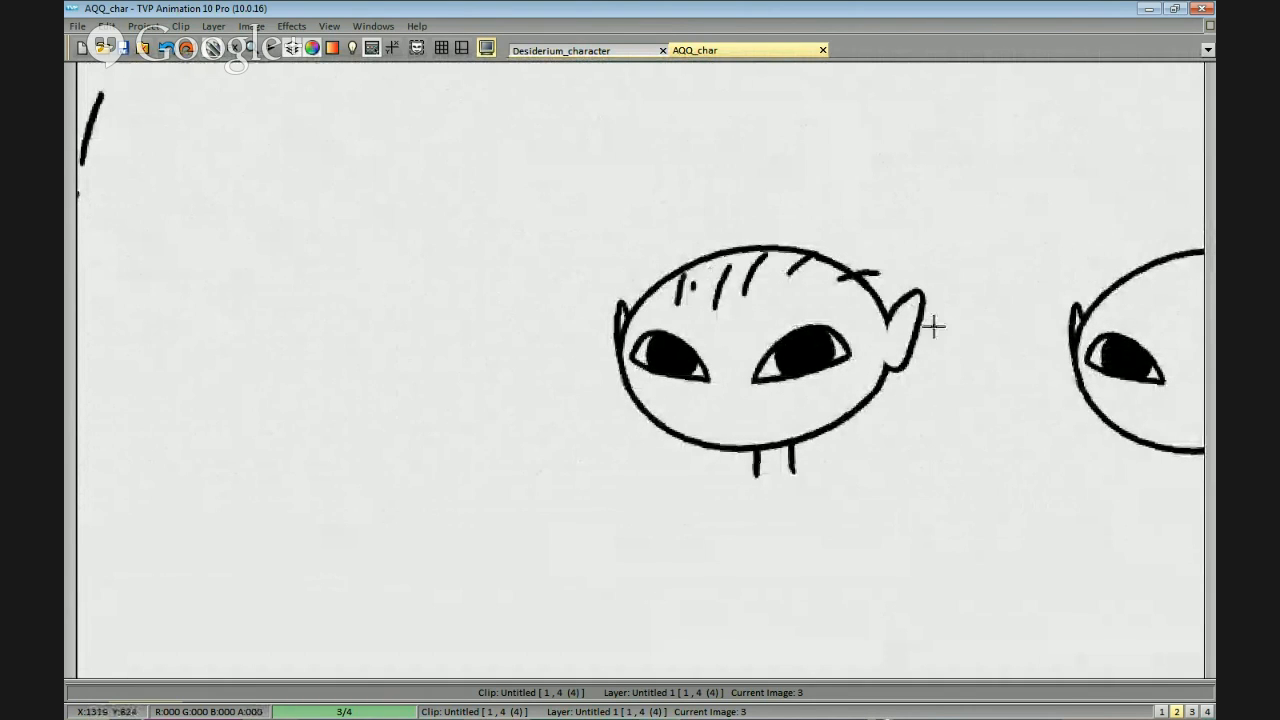
scroll(674, 324, up, 1)
key(ctrl+z)
key(ctrl+z)
key(ctrl+z)
key(ctrl+z)
key(ctrl+z)
key(ctrl+z)
mouse_move(638, 288)
mouse_down()
mouse_move(710, 293)
mouse_move(920, 257)
mouse_move(682, 283)
mouse_up()
key(ctrl+z)
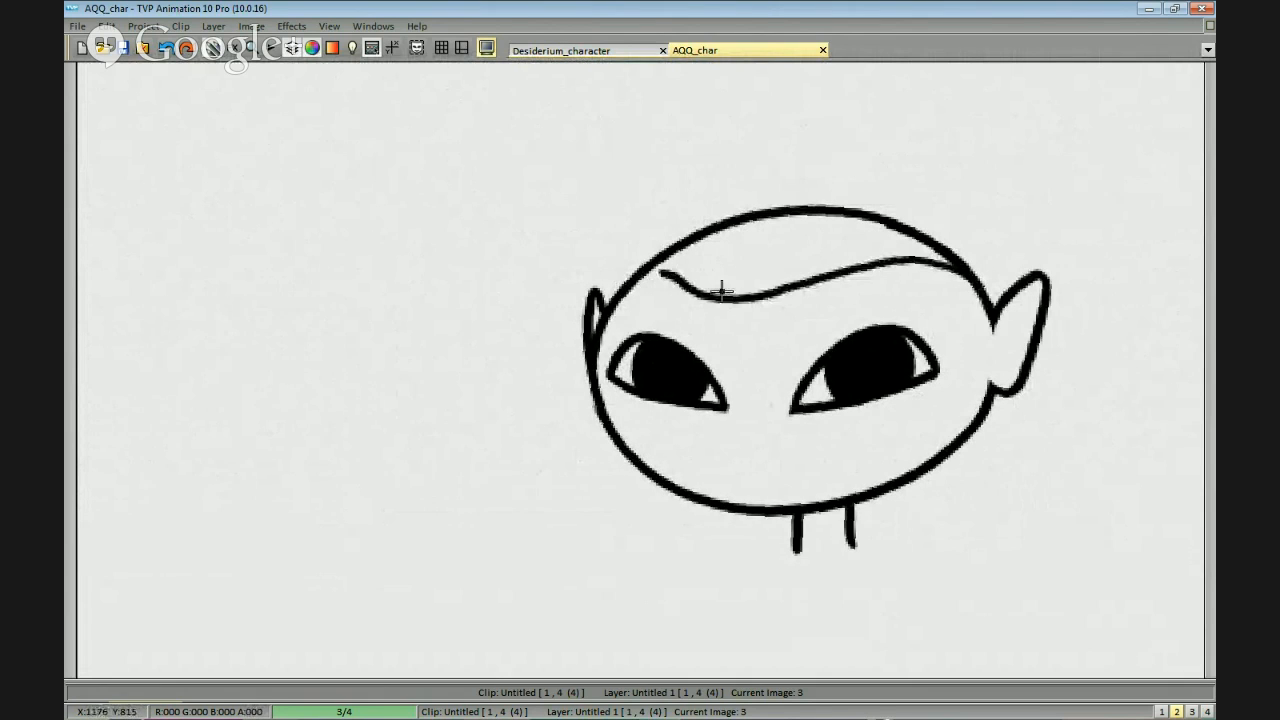
key(ctrl+z)
drag(1006, 277, 978, 308)
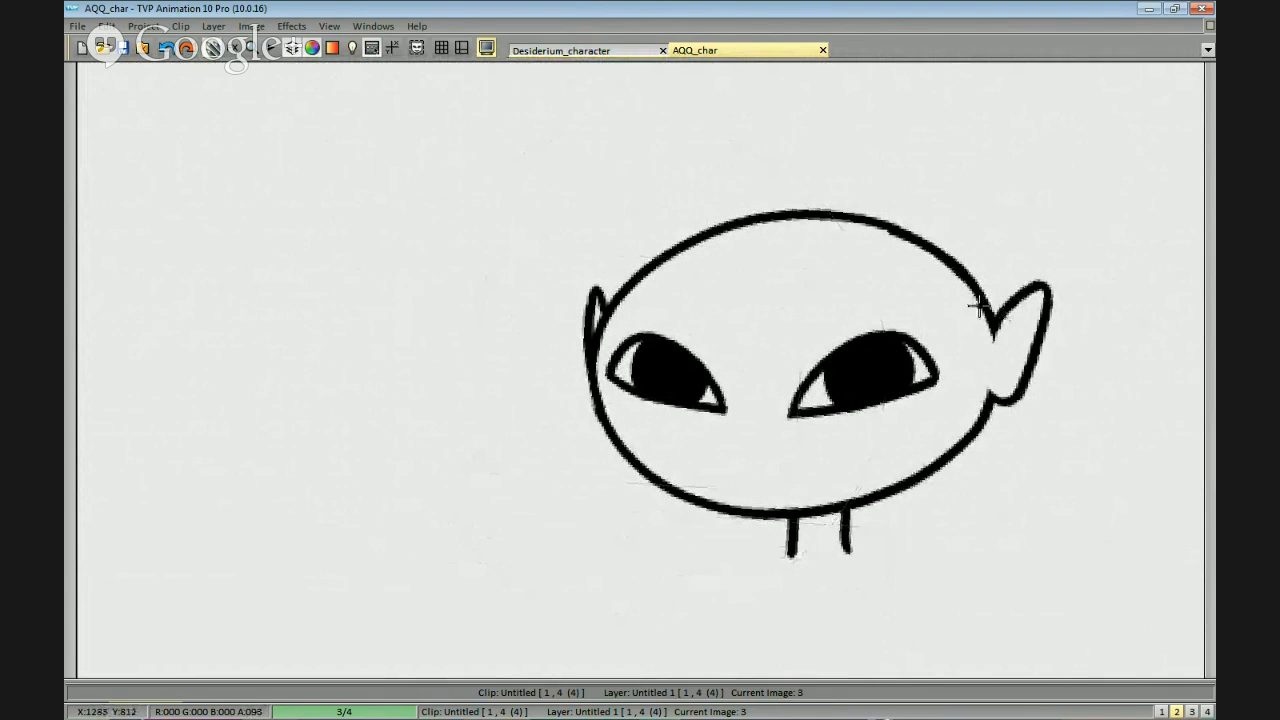
drag(925, 274, 760, 335)
key(ctrl+z)
mouse_move(928, 274)
mouse_down()
mouse_move(800, 312)
mouse_move(611, 330)
mouse_up()
key(ctrl+z)
mouse_move(795, 313)
mouse_down()
mouse_move(577, 318)
mouse_move(662, 248)
mouse_up()
key(ctrl+z)
key(ctrl+z)
mouse_move(795, 313)
mouse_down()
mouse_move(584, 304)
mouse_move(704, 231)
mouse_up()
key(ctrl+z)
key(ctrl+z)
mouse_move(940, 244)
mouse_down()
mouse_move(891, 203)
mouse_move(680, 196)
mouse_up()
key(ctrl+z)
mouse_move(910, 212)
mouse_down()
mouse_move(726, 166)
mouse_move(745, 178)
mouse_move(651, 207)
mouse_up()
key(ctrl+z)
key(ctrl+z)
drag(630, 276, 702, 211)
key(ctrl+z)
drag(620, 288, 940, 196)
key(ctrl+z)
Draw the outer hair contour over the skull of the first new head and a wavy hairline across its forehead.
mouse_move(993, 323)
mouse_down()
mouse_move(920, 214)
mouse_move(635, 278)
mouse_up()
drag(802, 304, 800, 299)
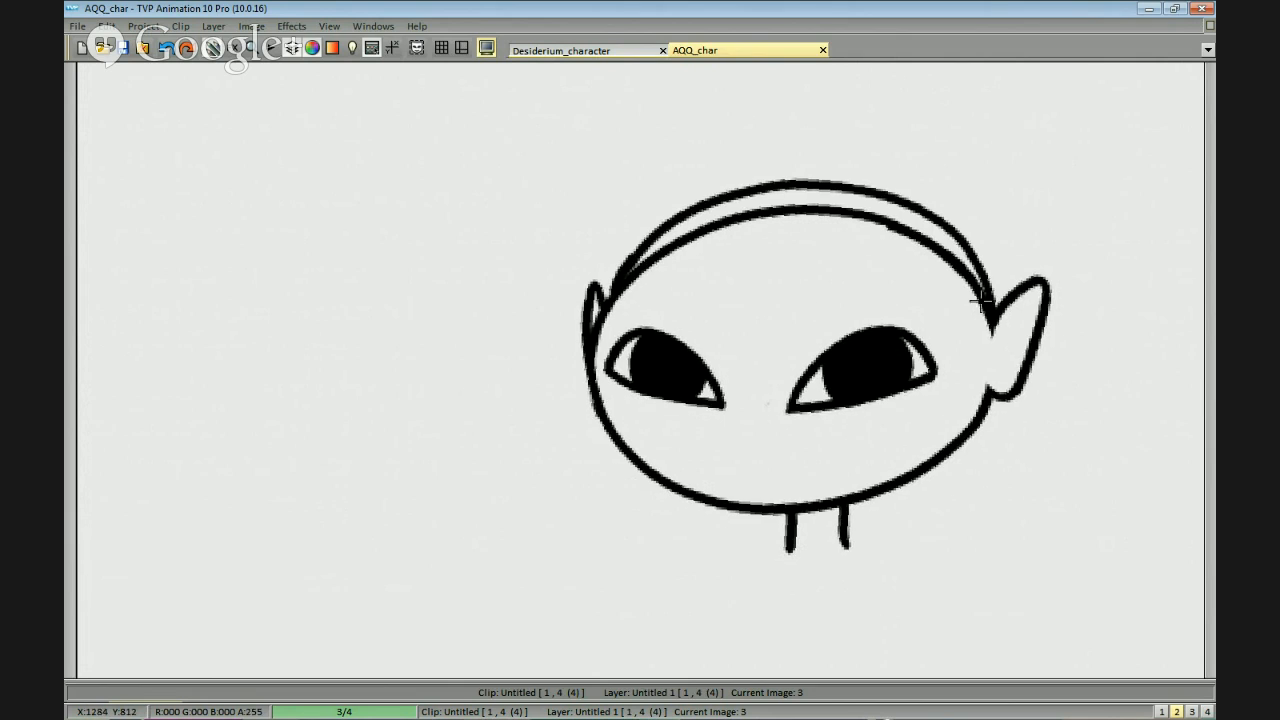
drag(984, 320, 836, 266)
key(ctrl+z)
mouse_move(986, 312)
mouse_down()
mouse_move(811, 283)
mouse_move(638, 278)
mouse_up()
drag(949, 281, 988, 286)
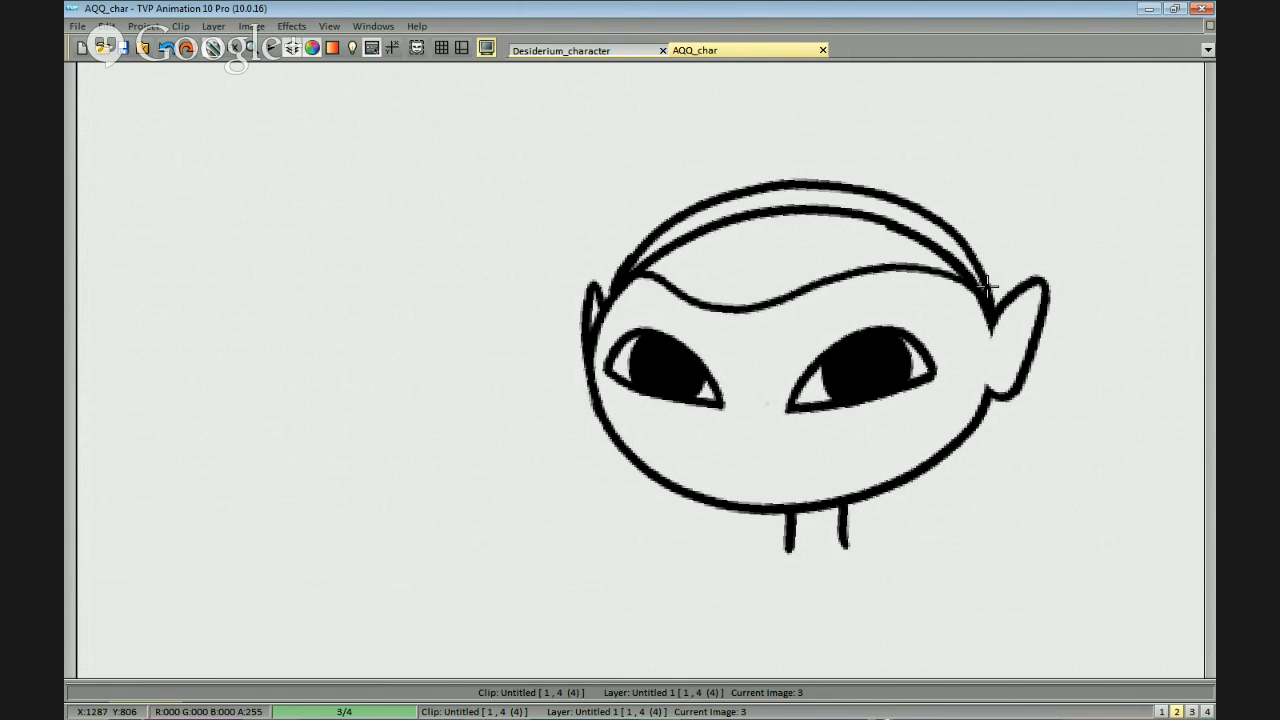
key(ctrl+z)
Draw a rounded hair tie on the crown with a spiky, upswept ponytail rising from it.
drag(836, 186, 997, 158)
drag(1010, 167, 971, 209)
key(ctrl+z)
mouse_move(889, 255)
mouse_down()
mouse_move(981, 200)
mouse_move(978, 106)
mouse_up()
key(ctrl+z)
key(ctrl+z)
mouse_move(948, 211)
mouse_down()
mouse_move(929, 100)
mouse_move(868, 134)
mouse_up()
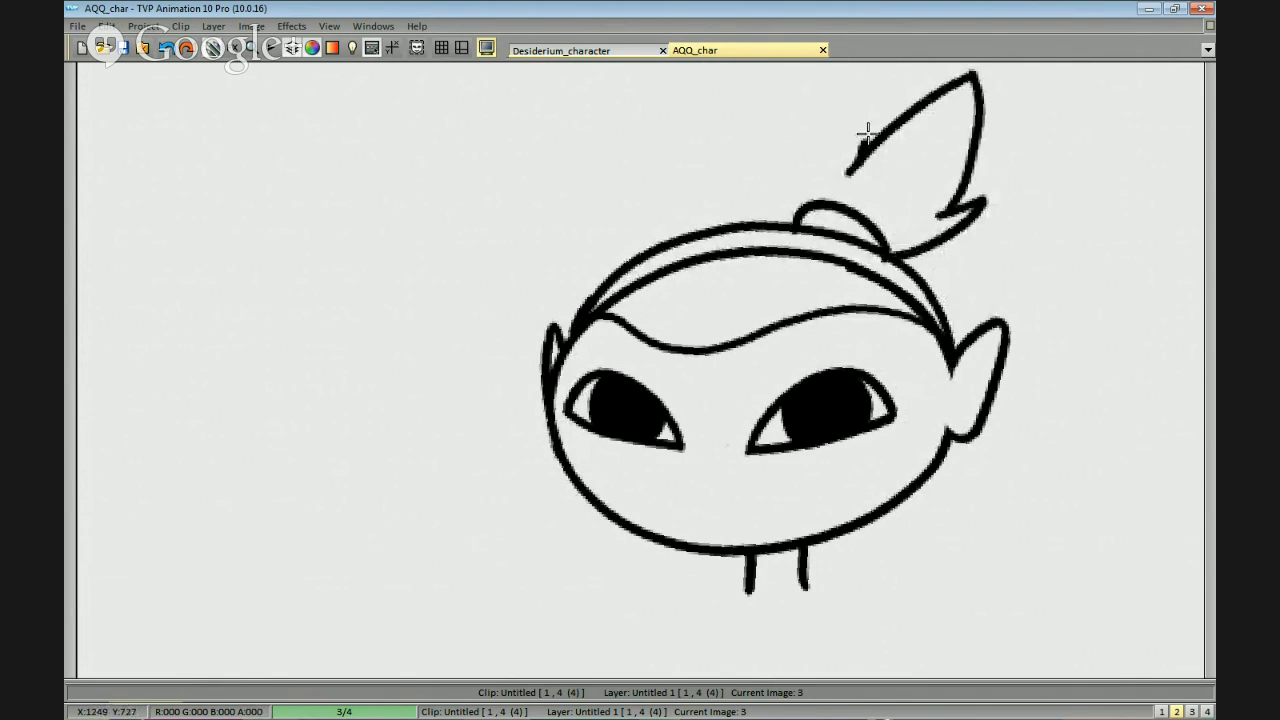
drag(792, 222, 878, 113)
key(ctrl+z)
mouse_move(852, 170)
mouse_down()
mouse_move(860, 114)
mouse_move(808, 206)
mouse_up()
drag(934, 297, 978, 237)
Erase the inner skull outline between the hair contour and the wavy hairline of the ponytail head.
drag(879, 194, 806, 214)
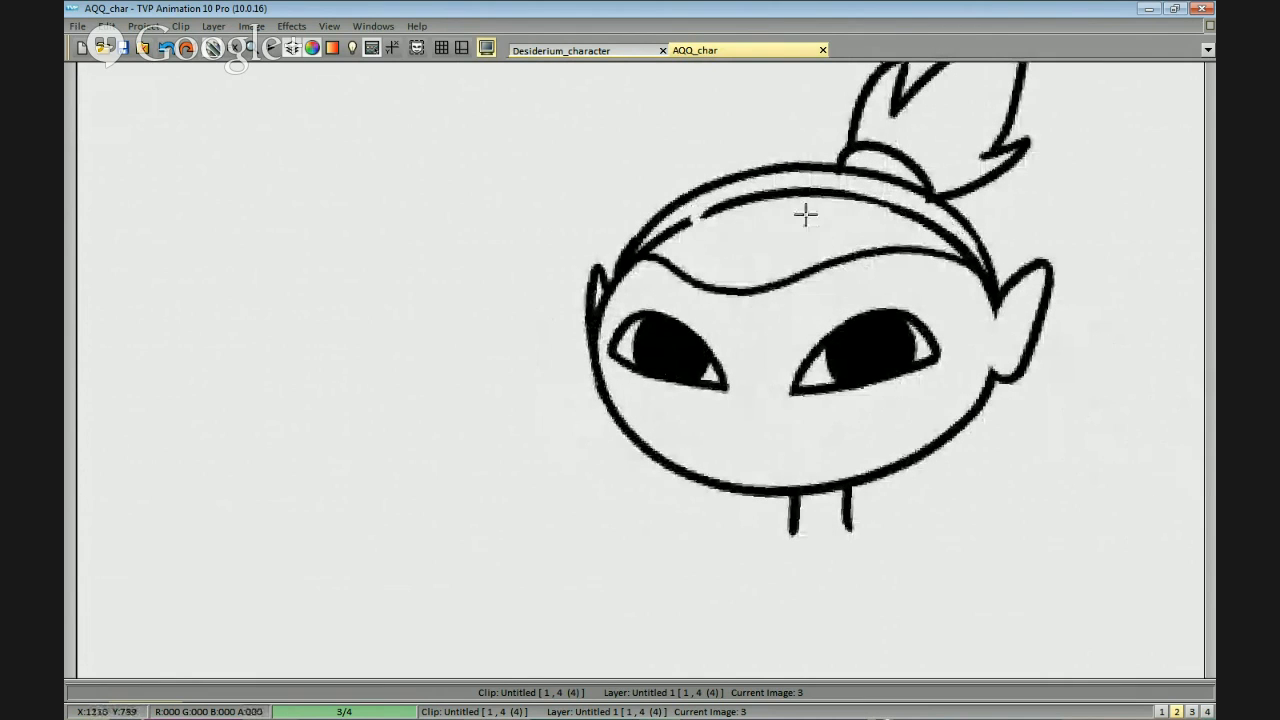
mouse_move(953, 237)
mouse_down()
mouse_move(979, 263)
mouse_move(771, 212)
mouse_move(989, 284)
mouse_move(976, 268)
mouse_up()
drag(744, 224, 679, 263)
drag(1044, 425, 1050, 459)
scroll(1057, 464, down, 1)
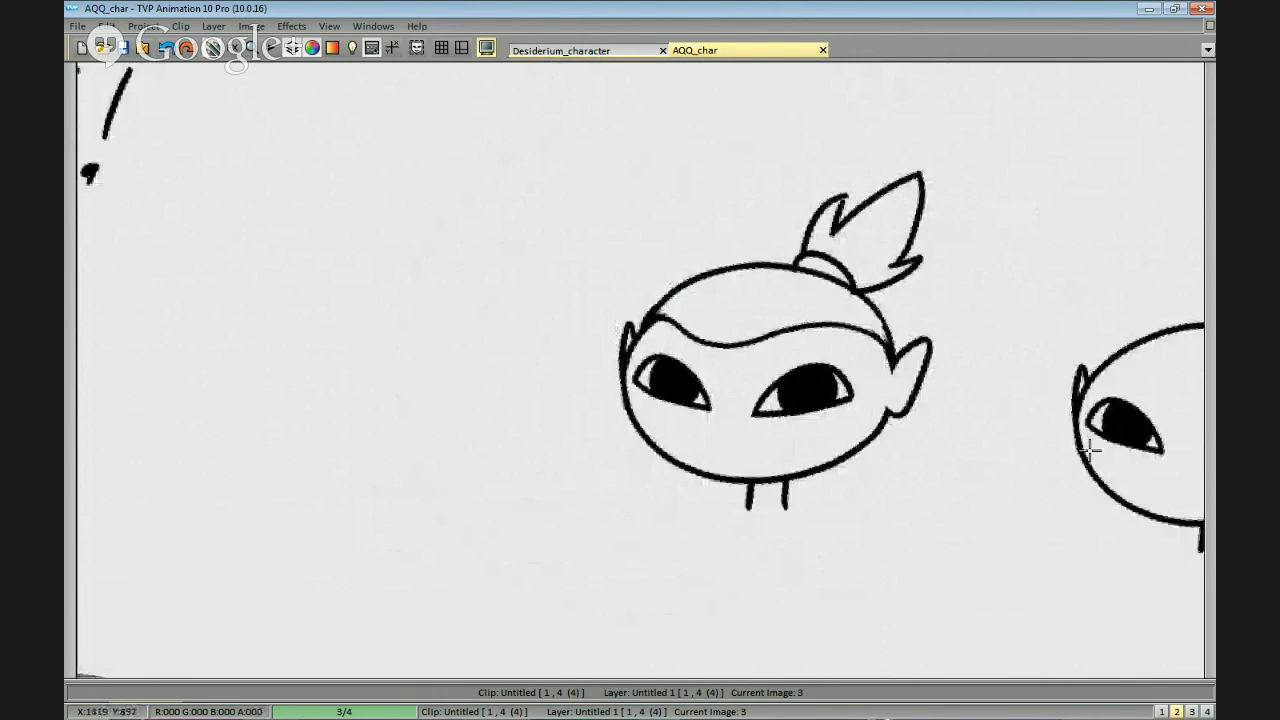
drag(1195, 431, 840, 300)
scroll(842, 300, up, 1)
drag(942, 291, 1110, 374)
drag(614, 192, 644, 214)
scroll(751, 274, down, 1)
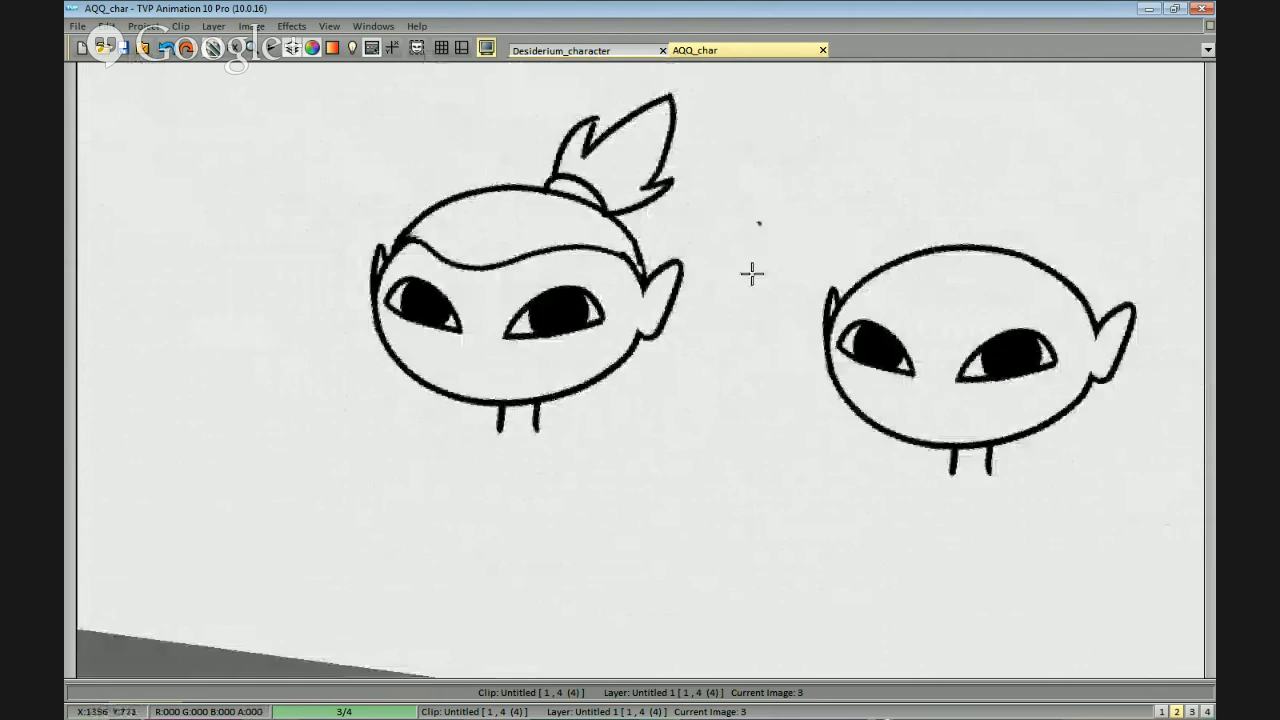
Draw a thin pointed sidelock in front of the ponytail head's right-hand ear and clean up where it meets the hairline.
drag(748, 276, 834, 250)
scroll(748, 241, up, 1)
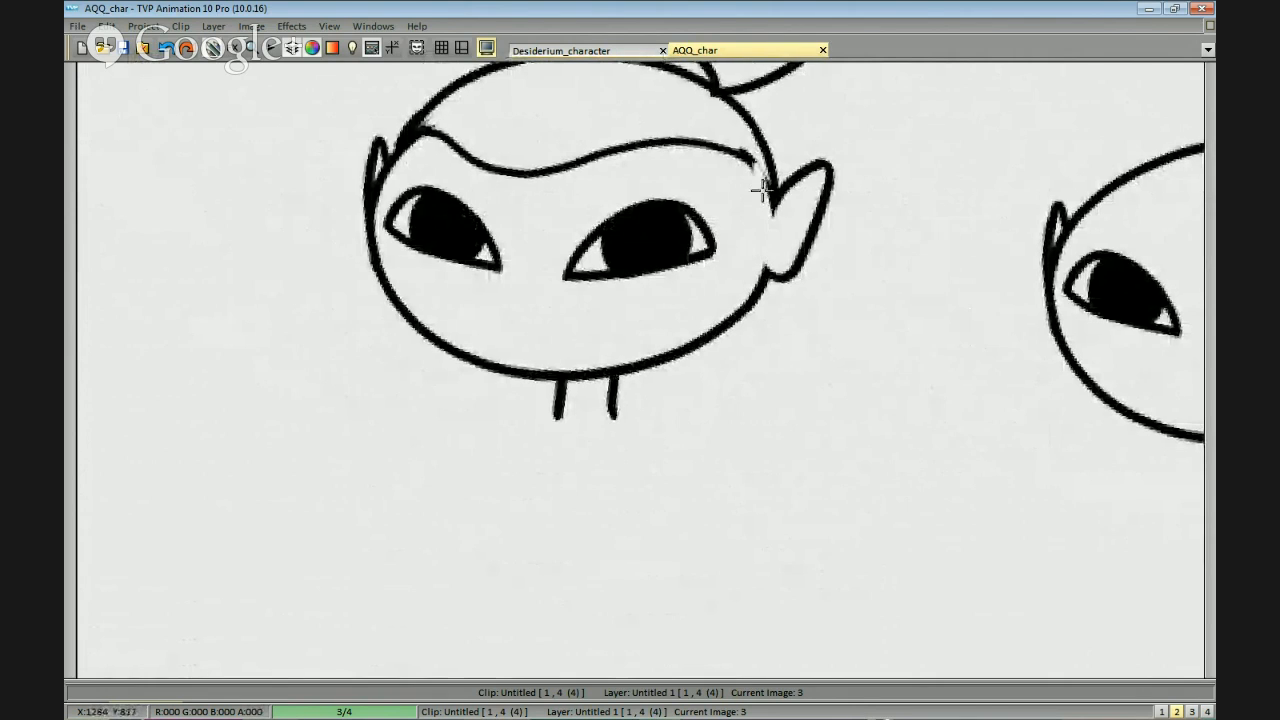
mouse_move(752, 158)
mouse_down()
mouse_move(777, 175)
mouse_move(731, 351)
mouse_move(774, 195)
mouse_up()
key(ctrl+z)
scroll(797, 200, down, 1)
drag(812, 281, 875, 264)
scroll(872, 262, up, 1)
key(ctrl+z)
mouse_move(832, 130)
mouse_down()
mouse_move(821, 326)
mouse_move(858, 175)
mouse_up()
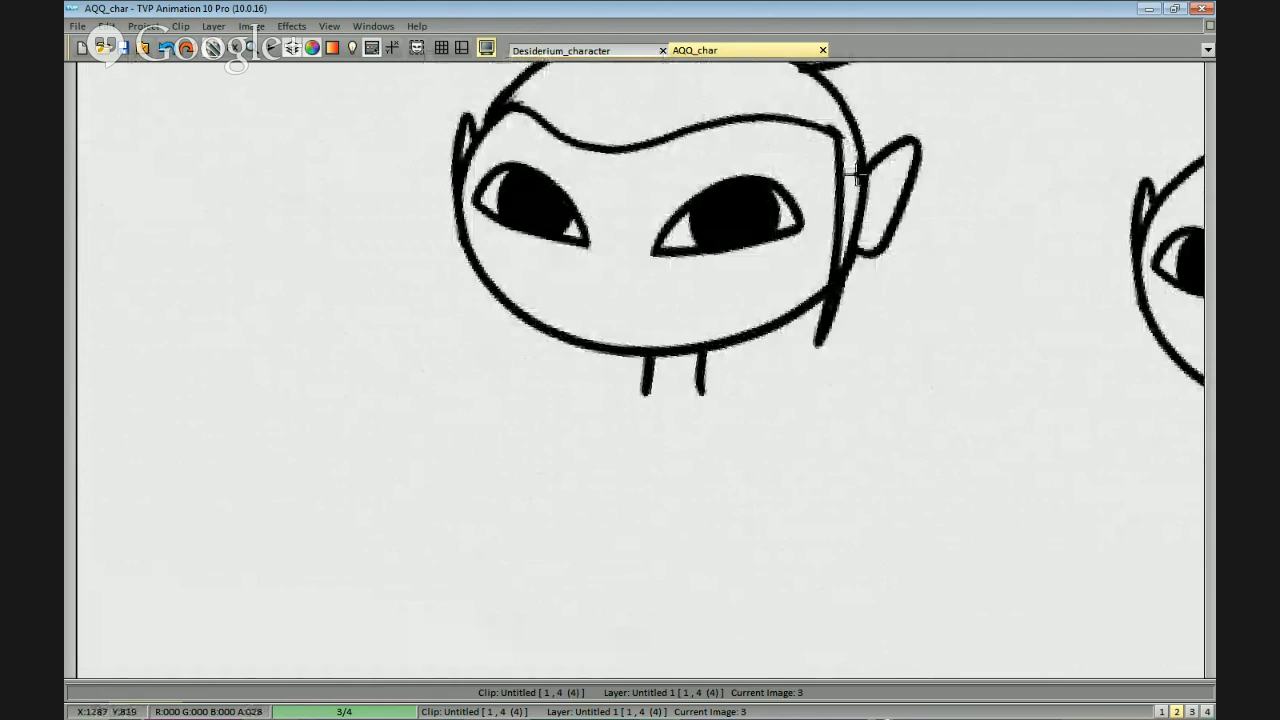
drag(700, 201, 838, 150)
mouse_move(596, 150)
mouse_down()
mouse_move(592, 262)
mouse_move(614, 226)
mouse_up()
scroll(797, 160, down, 1)
drag(866, 181, 863, 151)
key(ctrl+z)
drag(602, 195, 615, 231)
scroll(740, 210, down, 1)
drag(1018, 277, 791, 266)
scroll(960, 270, up, 2)
scroll(829, 323, down, 1)
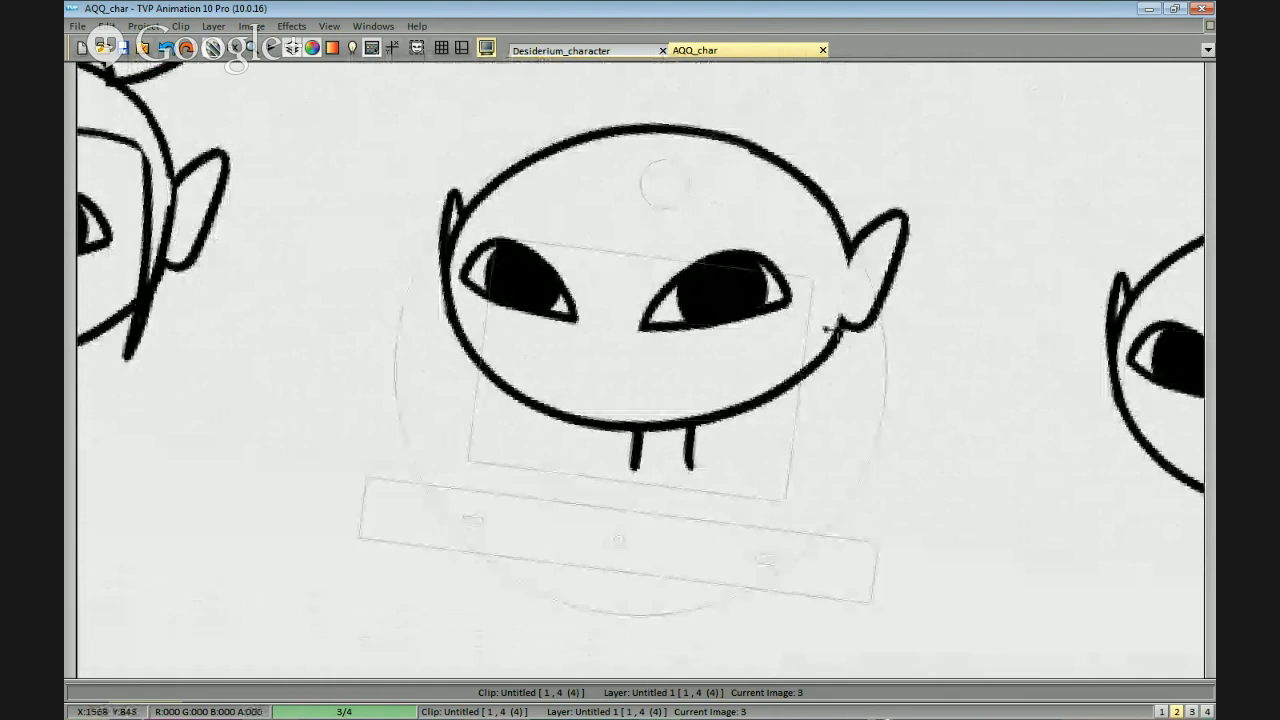
scroll(851, 328, down, 1)
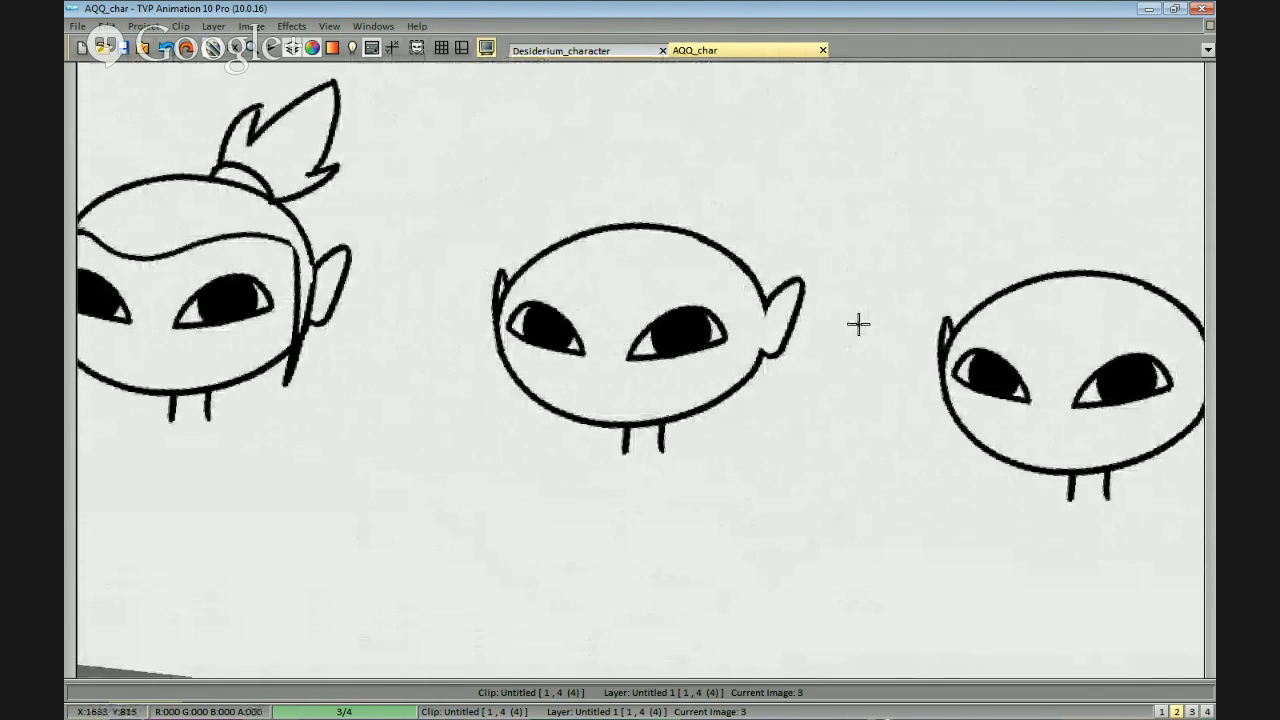
scroll(858, 323, up, 1)
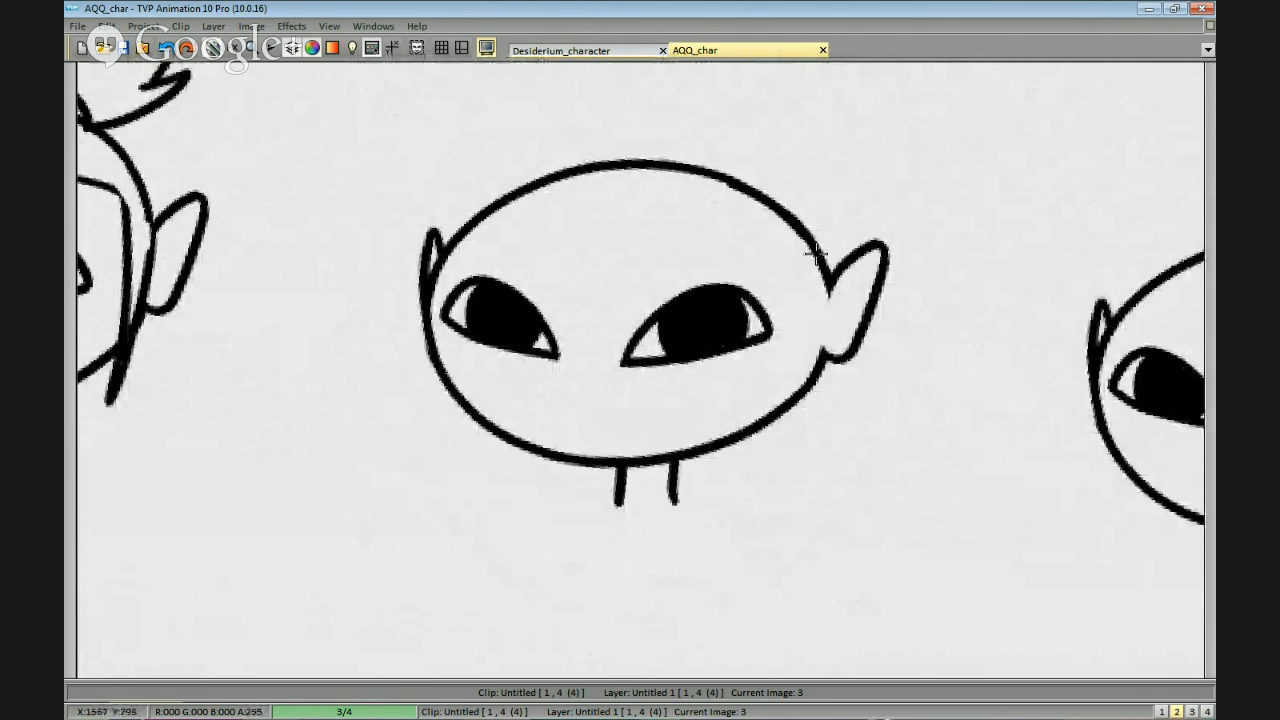
mouse_move(730, 241)
mouse_down()
mouse_move(740, 231)
mouse_move(758, 248)
mouse_move(606, 288)
mouse_up()
key(ctrl+z)
drag(806, 255, 729, 260)
key(ctrl+z)
drag(807, 262, 615, 257)
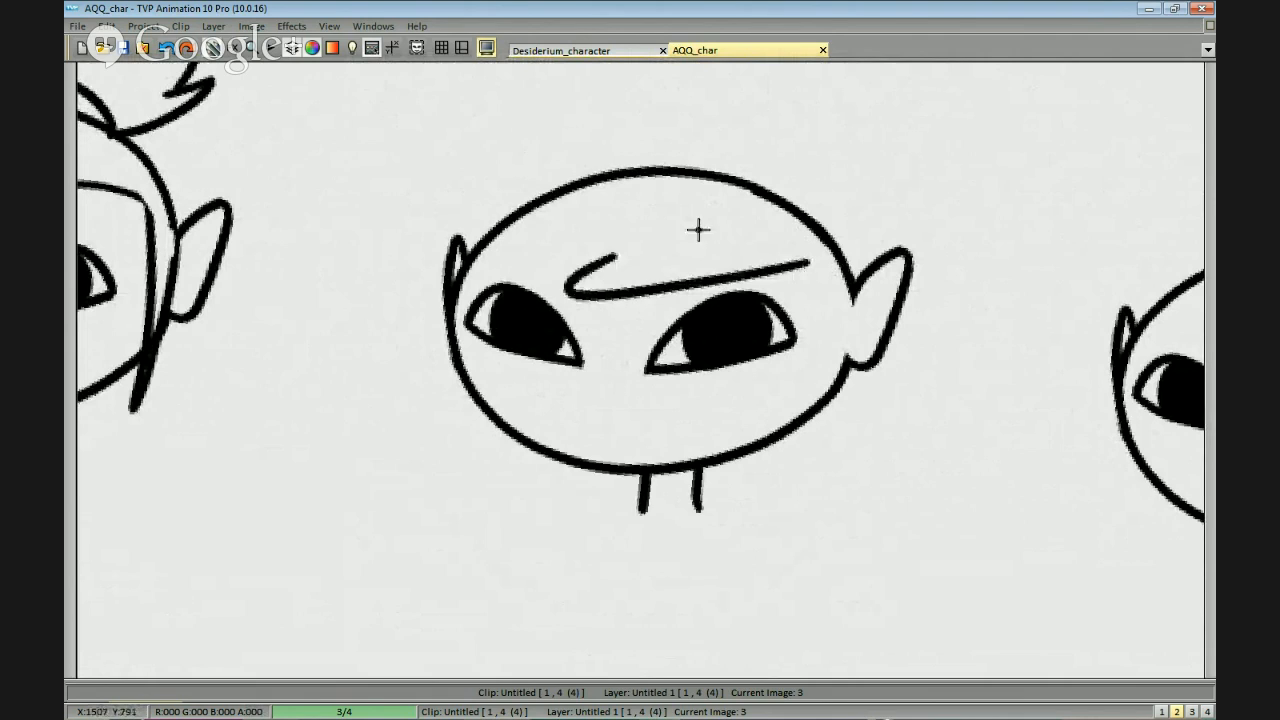
key(ctrl+z)
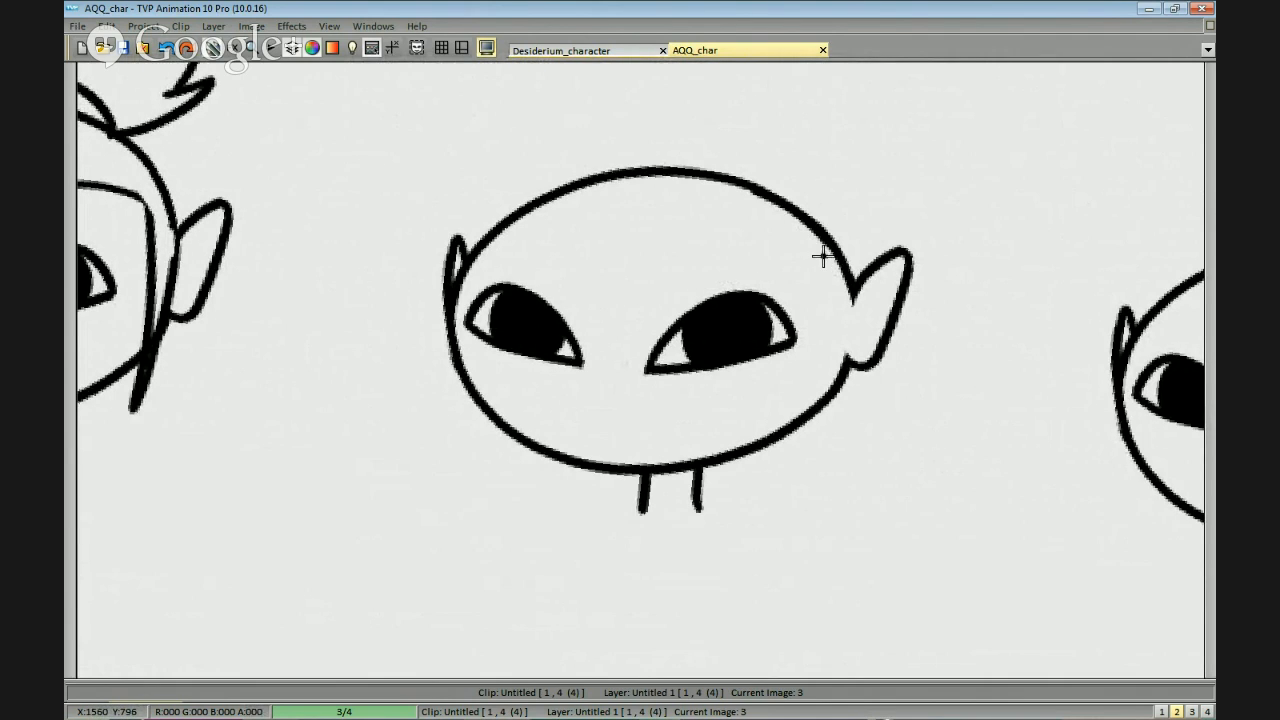
drag(822, 257, 612, 290)
key(ctrl+z)
mouse_move(823, 257)
mouse_down()
mouse_move(646, 300)
mouse_move(648, 266)
mouse_up()
key(ctrl+z)
mouse_move(779, 238)
mouse_down()
mouse_move(636, 277)
mouse_move(455, 268)
mouse_up()
key(ctrl+z)
drag(640, 272, 468, 268)
drag(800, 183, 511, 177)
key(ctrl+z)
mouse_move(798, 184)
mouse_down()
mouse_move(380, 240)
mouse_move(446, 276)
mouse_up()
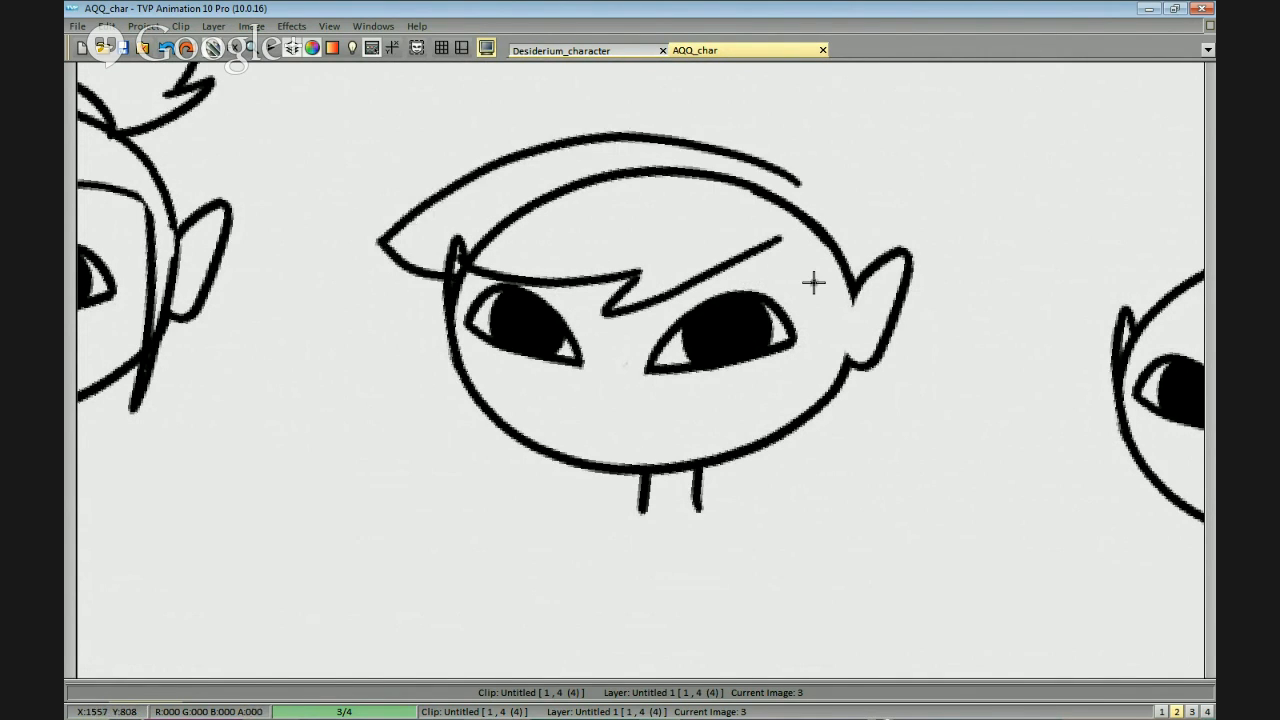
key(ctrl+z)
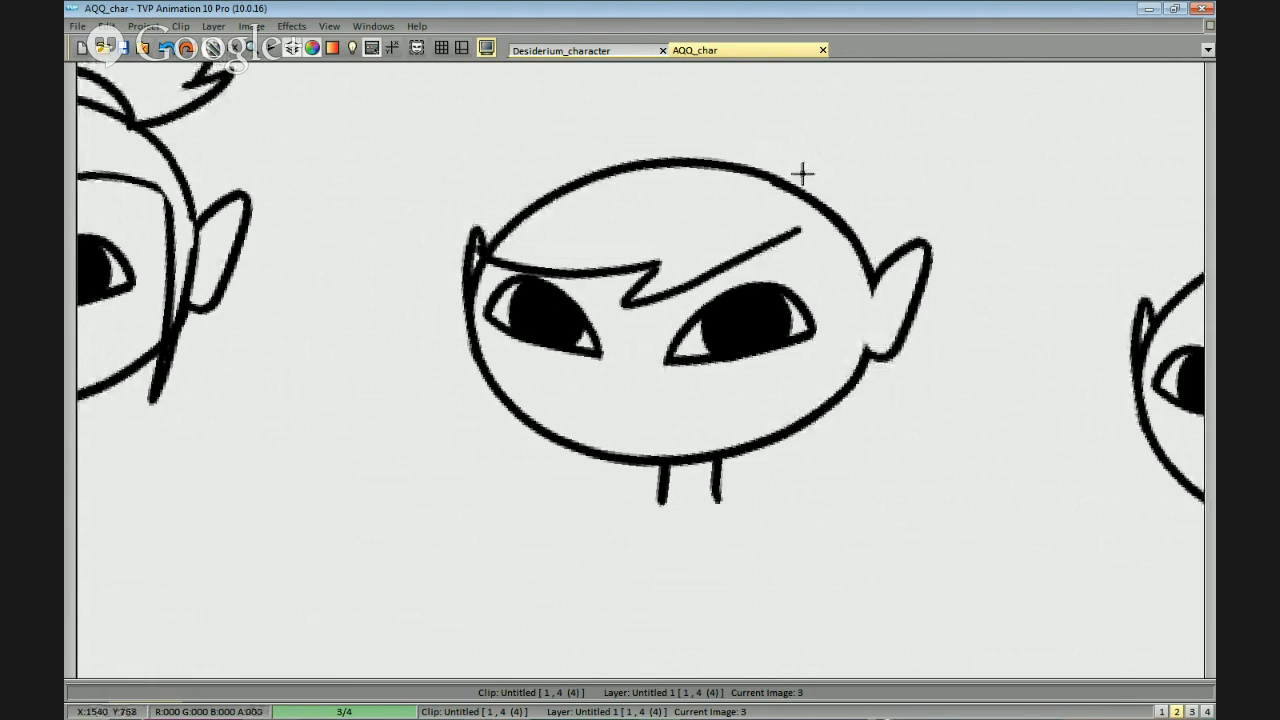
key(ctrl+z)
key(ctrl+z)
Draw a straight fringe with a small pointed notch at its centre just above the eyes of the middle new head.
drag(506, 250, 603, 277)
key(ctrl+z)
mouse_move(507, 232)
mouse_down()
mouse_move(632, 284)
mouse_move(828, 282)
mouse_up()
key(ctrl+z)
mouse_move(640, 258)
mouse_down()
mouse_move(835, 282)
mouse_move(834, 253)
mouse_move(804, 422)
mouse_up()
key(ctrl+z)
Draw a long strand from the right-hand end of the fringe down past the jaw.
drag(815, 243, 799, 478)
key(ctrl+z)
key(ctrl+z)
drag(815, 243, 777, 483)
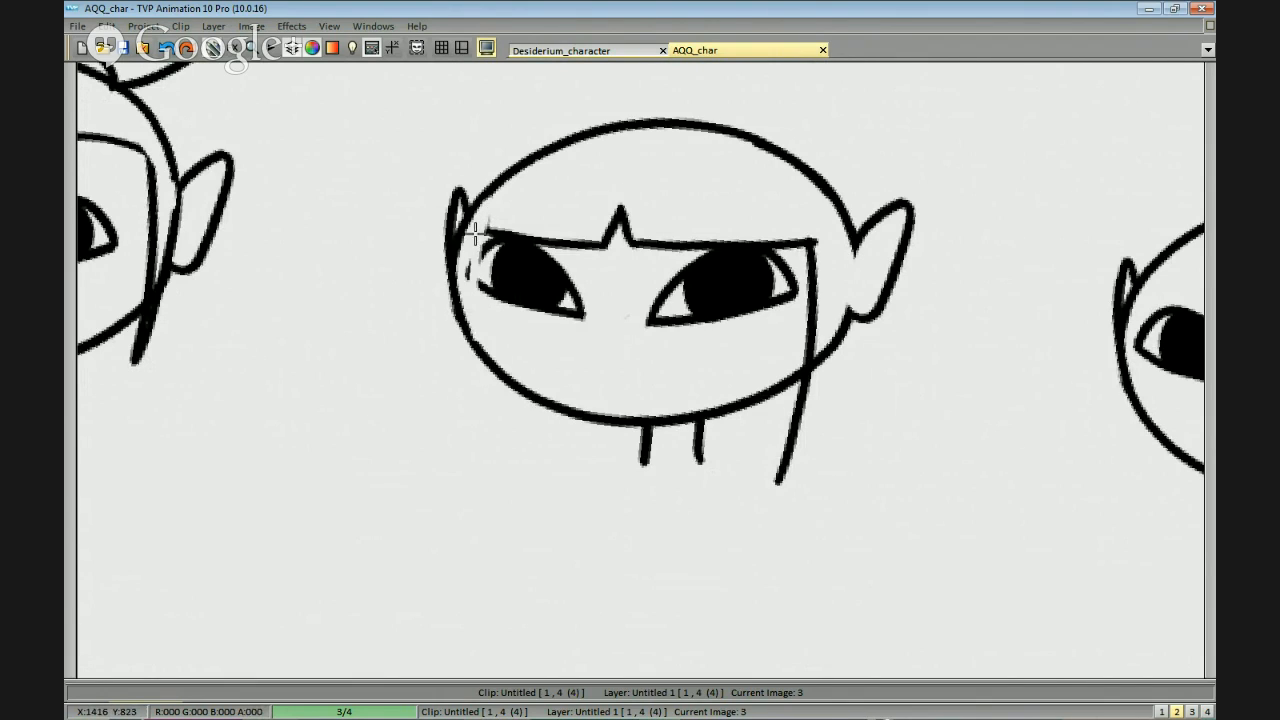
Draw the matching long strand from the left-hand end of the fringe down past the jaw.
key(ctrl+z)
drag(483, 241, 486, 450)
key(ctrl+z)
mouse_move(484, 272)
mouse_down()
mouse_move(483, 232)
mouse_move(478, 348)
mouse_up()
key(ctrl+z)
key(ctrl+z)
key(ctrl+z)
mouse_move(480, 231)
mouse_down()
mouse_move(473, 348)
mouse_move(500, 485)
mouse_up()
Close the right-hand lock with a slanted tip and an outer edge running up to the ear.
drag(797, 359, 793, 351)
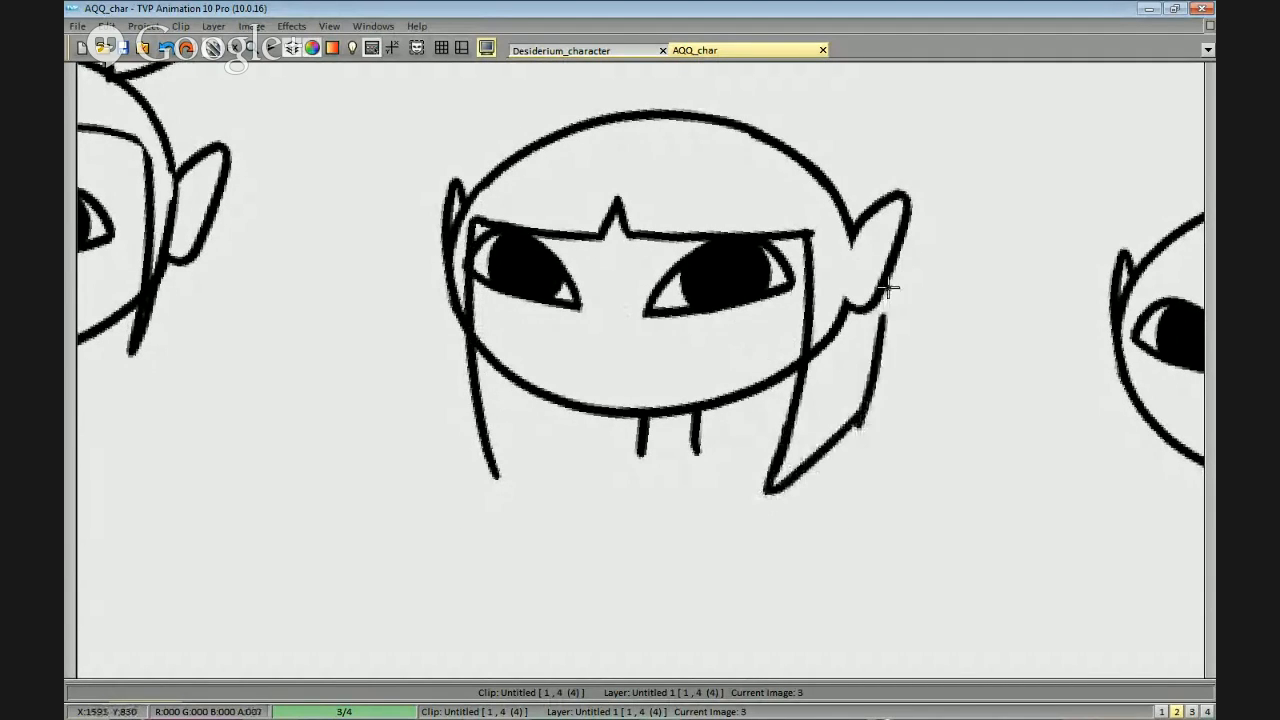
mouse_move(768, 490)
mouse_down()
mouse_move(857, 420)
mouse_move(873, 320)
mouse_up()
key(ctrl+z)
drag(857, 422, 873, 308)
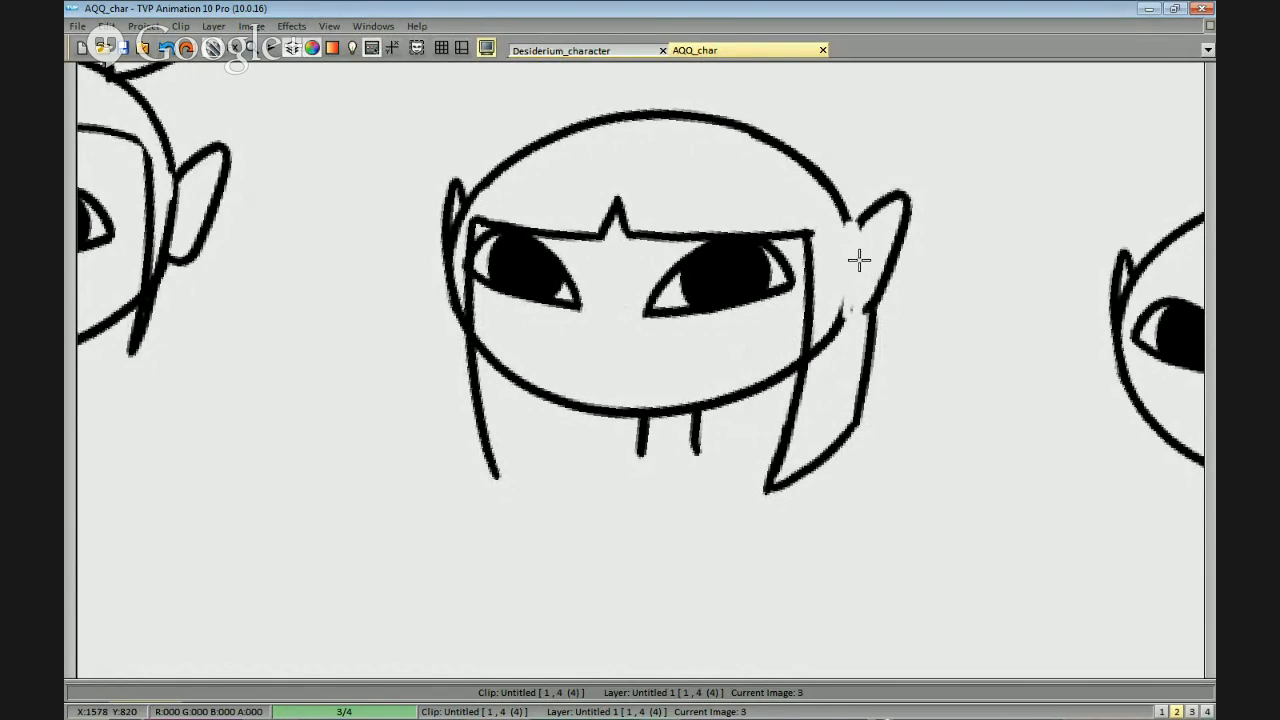
Erase the junction of the right-hand ear with the head and redraw the ear's inner edge as a closed curve.
drag(856, 216, 866, 318)
key(ctrl+z)
key(ctrl+z)
drag(850, 233, 854, 317)
Draw the outer hair contour in an arc over the skull from the right-hand ear to the left-hand ear.
mouse_move(857, 218)
mouse_down()
mouse_move(629, 100)
mouse_move(519, 130)
mouse_move(472, 180)
mouse_move(572, 118)
mouse_move(697, 110)
mouse_move(815, 182)
mouse_up()
key(ctrl+z)
key(ctrl+z)
mouse_move(862, 212)
mouse_down()
mouse_move(849, 178)
mouse_move(781, 122)
mouse_move(680, 96)
mouse_move(571, 108)
mouse_move(468, 190)
mouse_up()
Erase the overlapping left-hand head outline and draw the left-hand lock's outer edge down to a pointed tip.
mouse_move(514, 150)
mouse_down()
mouse_move(458, 200)
mouse_move(488, 191)
mouse_move(517, 142)
mouse_move(465, 222)
mouse_move(468, 203)
mouse_move(477, 308)
mouse_move(466, 251)
mouse_up()
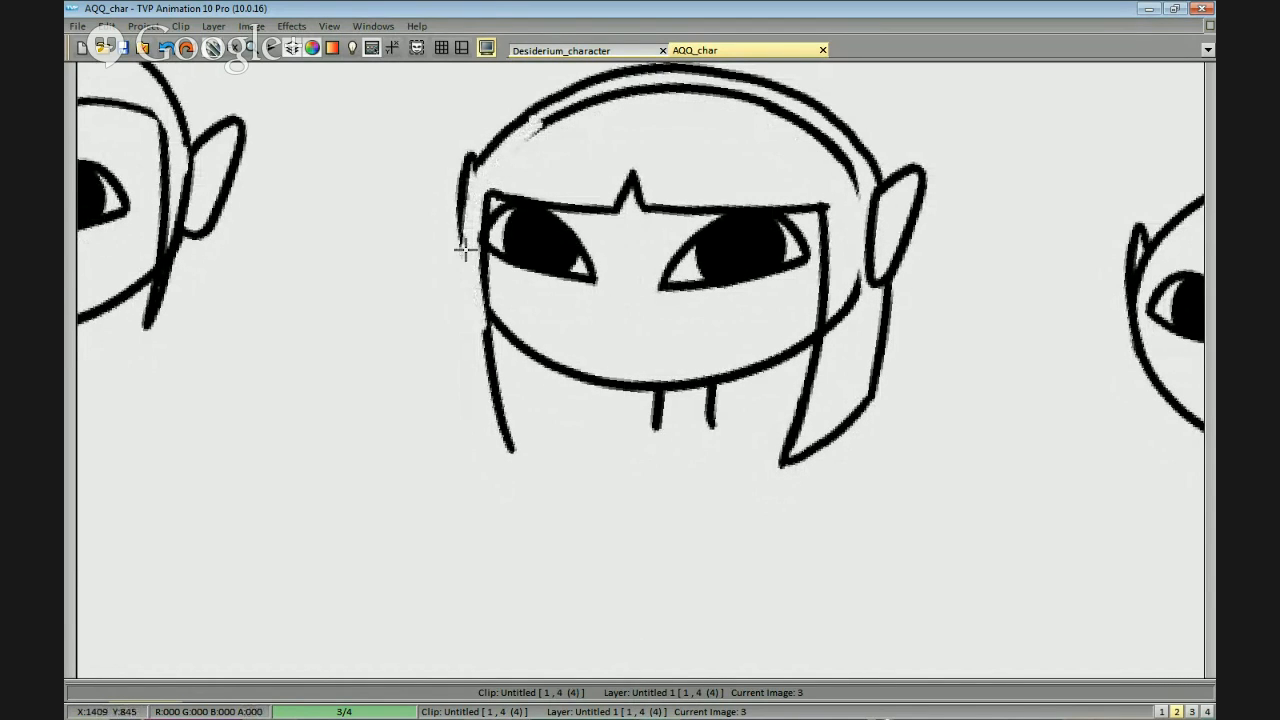
mouse_move(476, 168)
mouse_down()
mouse_move(476, 377)
mouse_move(460, 410)
mouse_up()
key(ctrl+z)
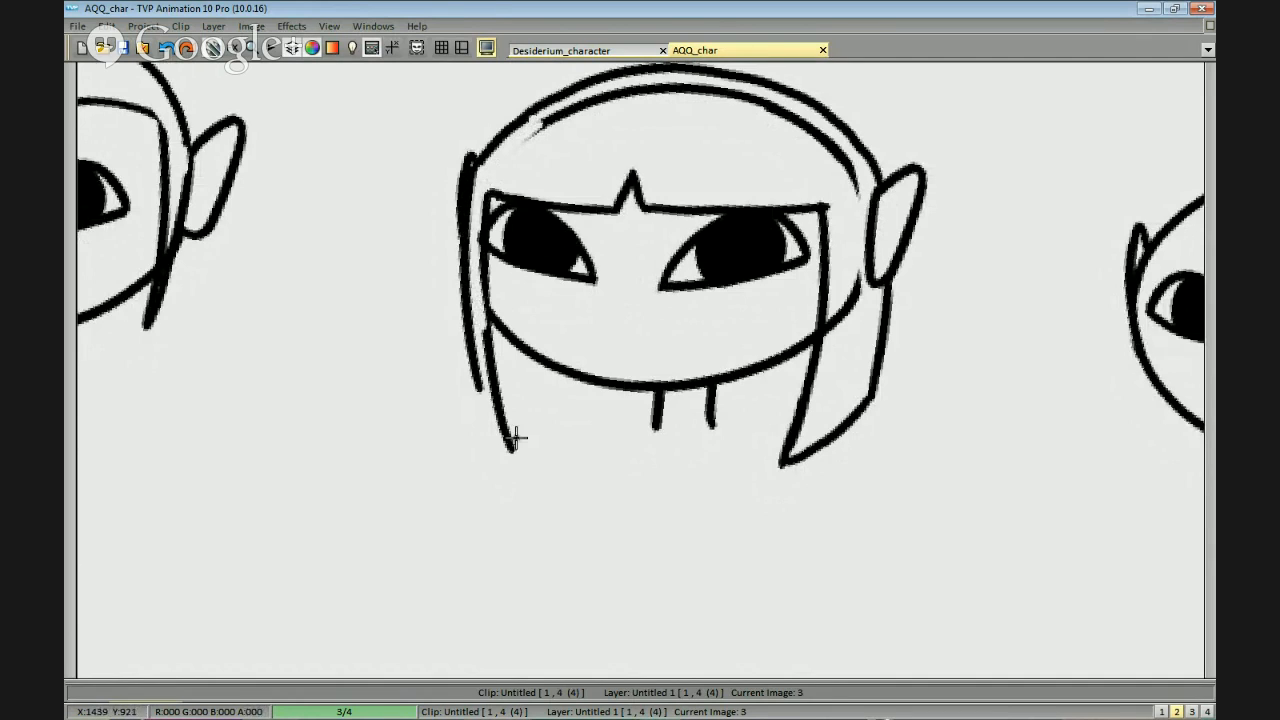
key(ctrl+z)
drag(478, 160, 455, 418)
key(ctrl+z)
mouse_move(476, 160)
mouse_down()
mouse_move(464, 401)
mouse_move(512, 448)
mouse_move(571, 391)
mouse_move(604, 393)
mouse_up()
Draw the lower edge of the back hair behind the neck, between the two long side locks.
mouse_move(515, 408)
mouse_down()
mouse_move(725, 389)
mouse_move(784, 404)
mouse_up()
key(ctrl+z)
key(ctrl+z)
mouse_move(592, 394)
mouse_down()
mouse_move(798, 405)
mouse_move(856, 429)
mouse_up()
Erase the remaining skull and jaw outlines inside the fringed hair and clean up the contour above the left-hand ear.
drag(858, 223, 884, 247)
key(b)
key(e)
mouse_move(880, 366)
mouse_down()
mouse_move(881, 285)
mouse_move(851, 384)
mouse_move(862, 319)
mouse_up()
mouse_move(884, 247)
mouse_down()
mouse_move(782, 124)
mouse_move(659, 114)
mouse_move(592, 166)
mouse_up()
key(b)
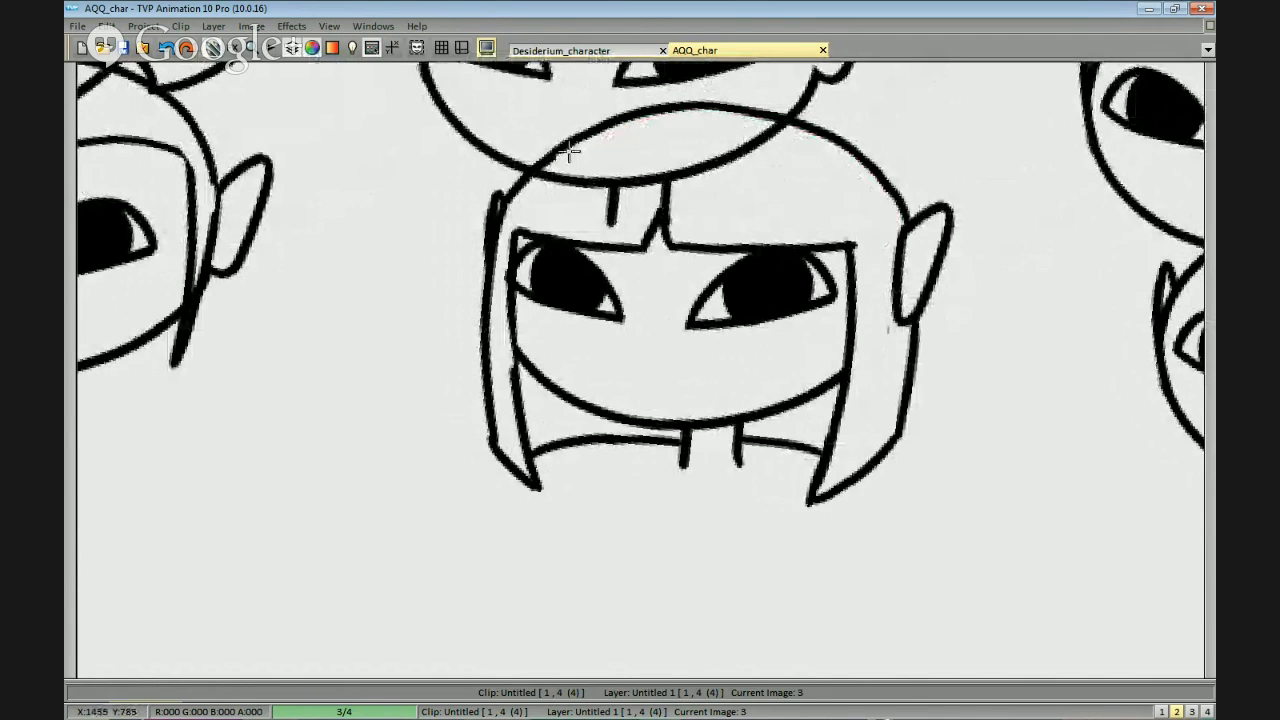
key(ctrl+s)
key(Escape)
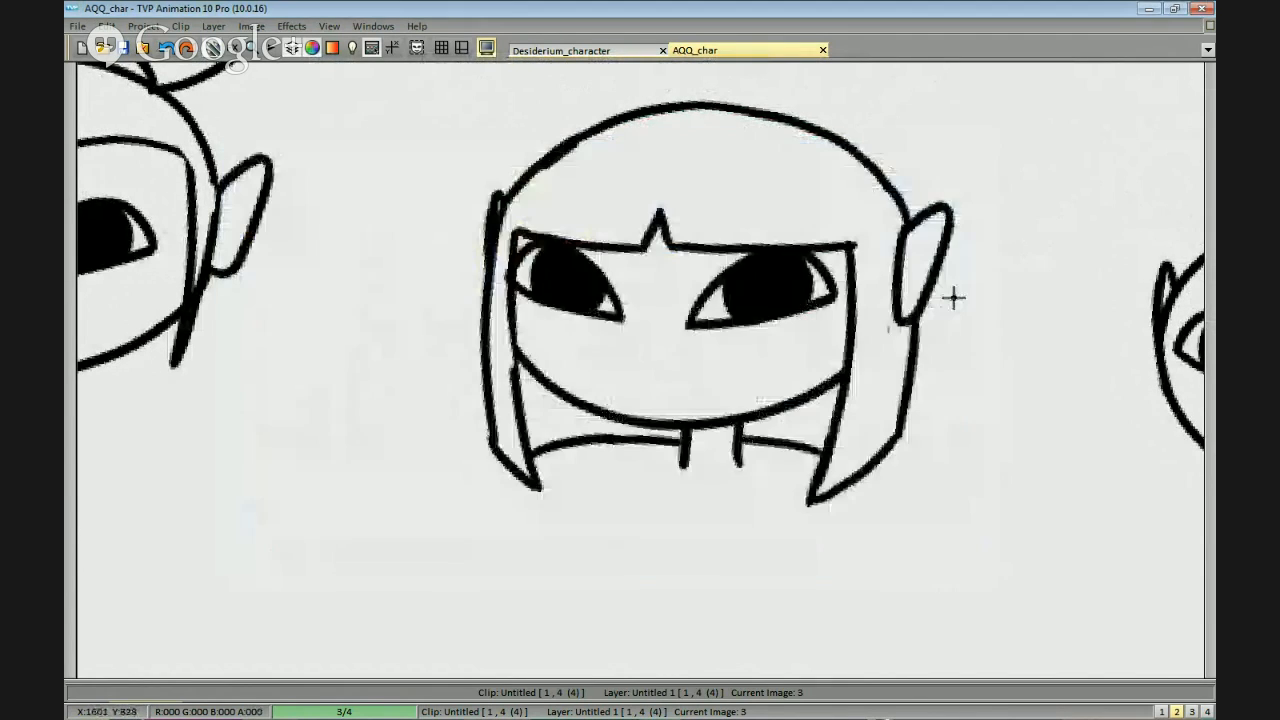
scroll(746, 263, up, 1)
drag(746, 263, 792, 295)
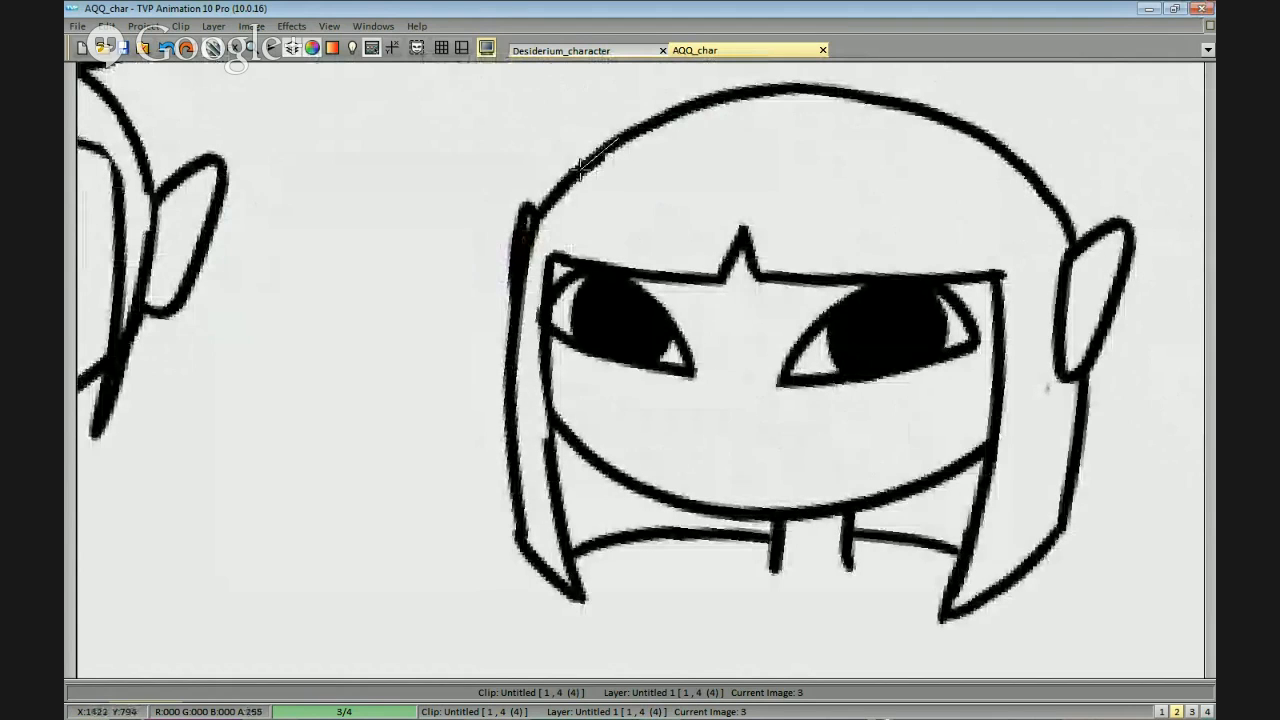
Examine the bald third head of the bottom row and compare it with the fringed head beside it.
scroll(621, 157, down, 1)
drag(970, 255, 1000, 229)
scroll(1000, 229, down, 1)
drag(1075, 366, 736, 269)
drag(957, 281, 850, 293)
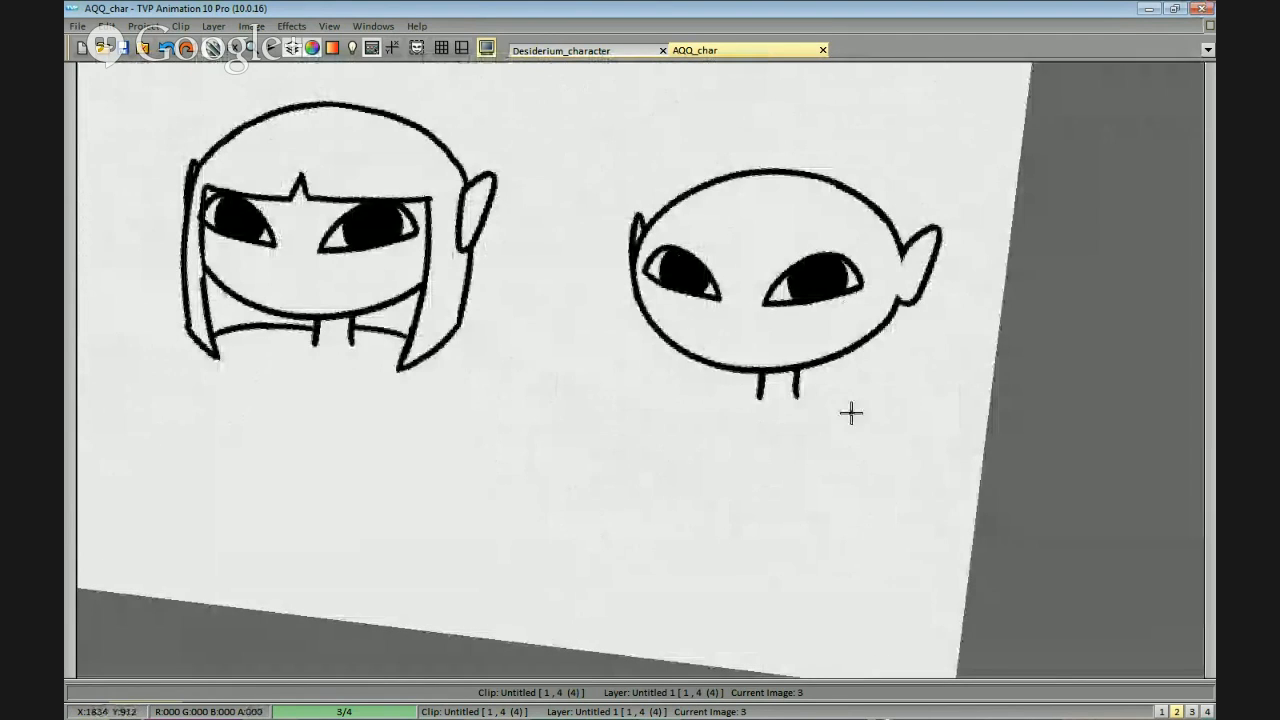
key(space)
drag(842, 441, 866, 460)
scroll(870, 453, up, 1)
scroll(871, 451, down, 1)
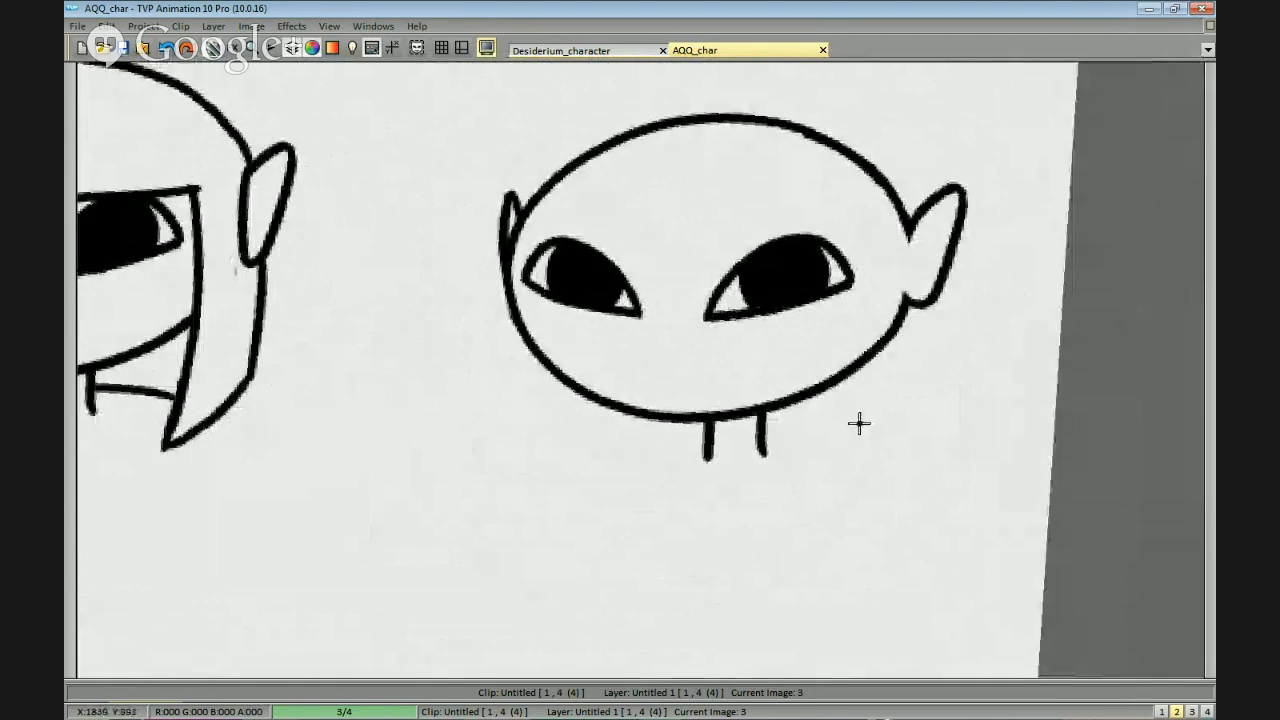
scroll(854, 451, up, 1)
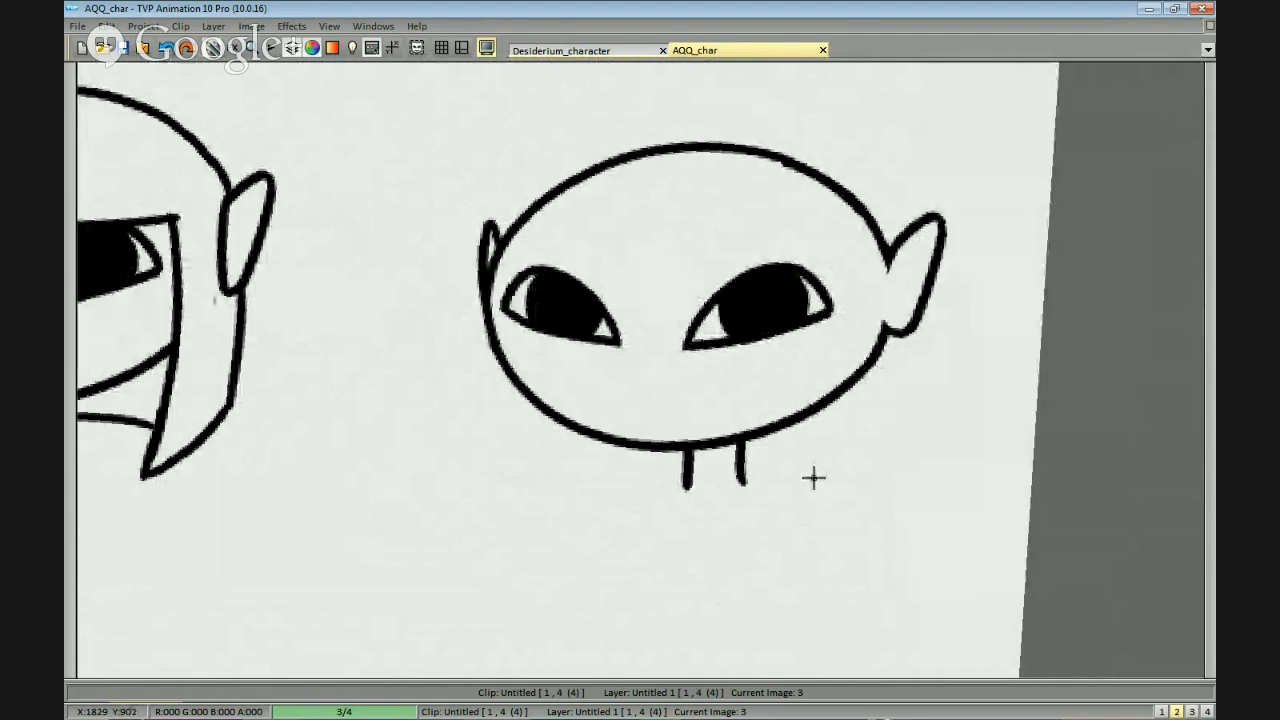
drag(837, 446, 832, 472)
scroll(851, 214, down, 1)
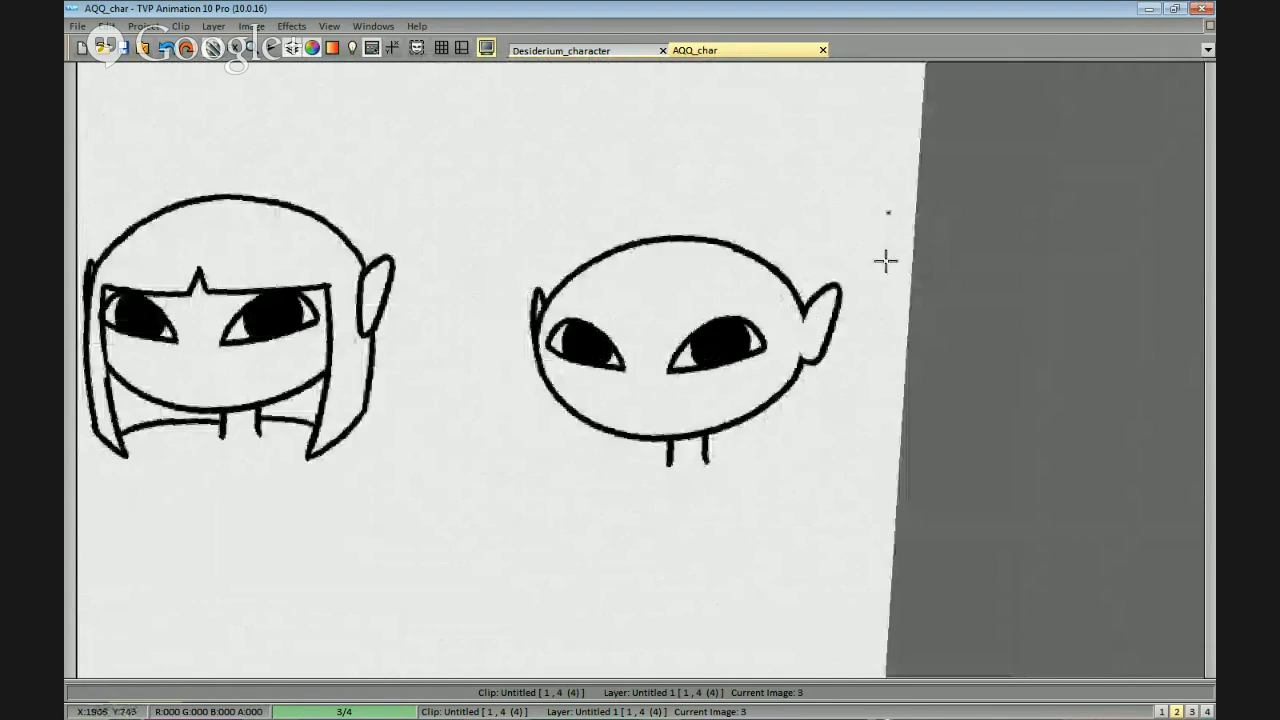
scroll(871, 286, up, 1)
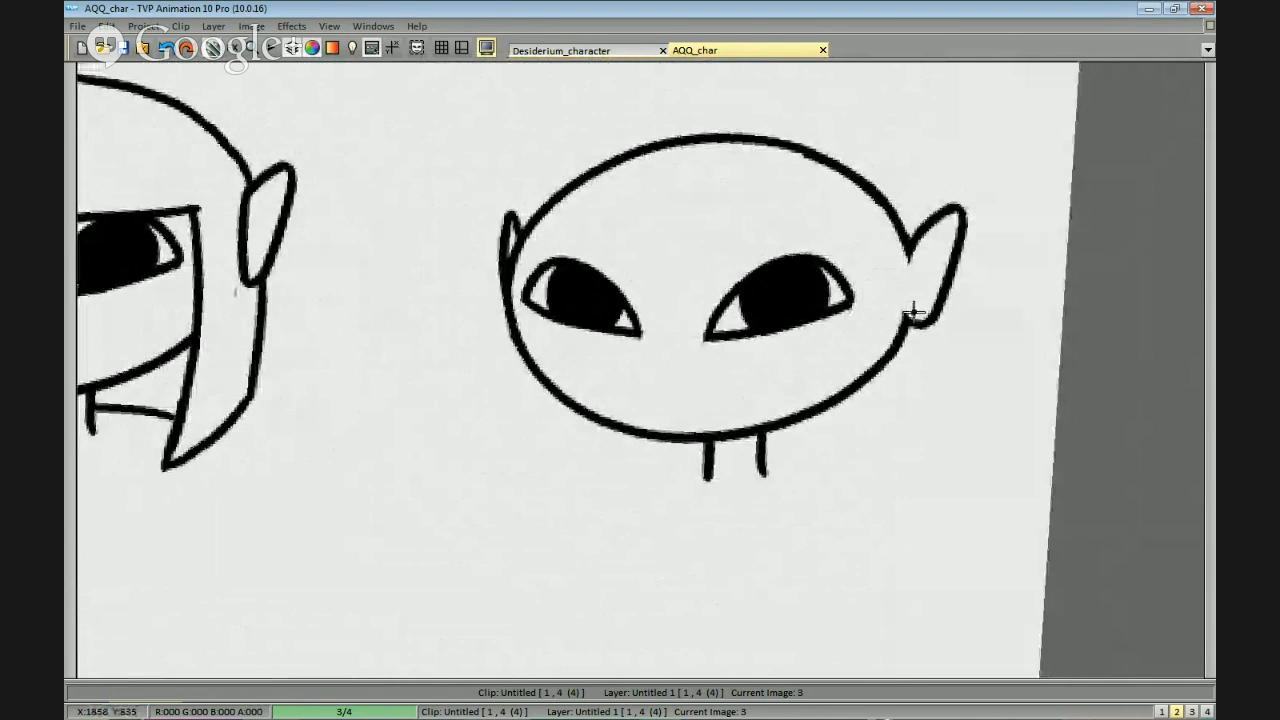
Number the three heads in the top row 1, 2 and 3 by hand, each numeral at its head's upper left.
scroll(871, 286, down, 2)
scroll(699, 411, down, 2)
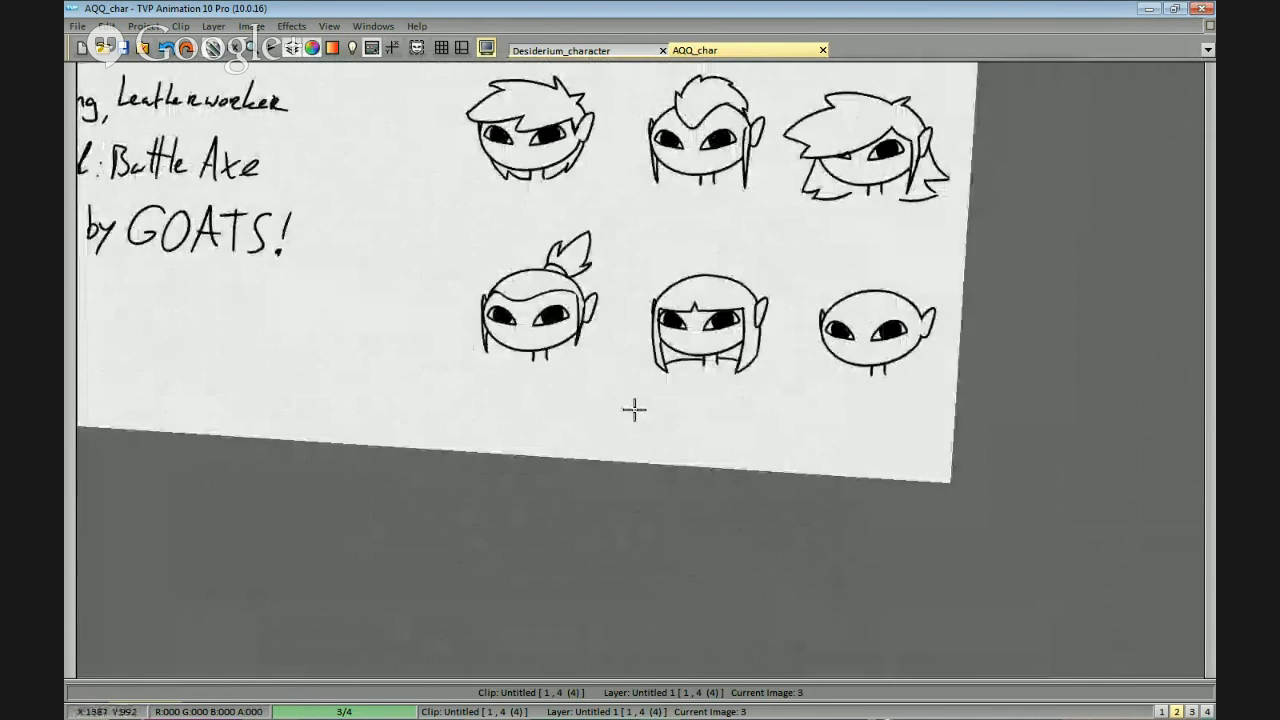
scroll(731, 434, down, 1)
scroll(791, 403, down, 1)
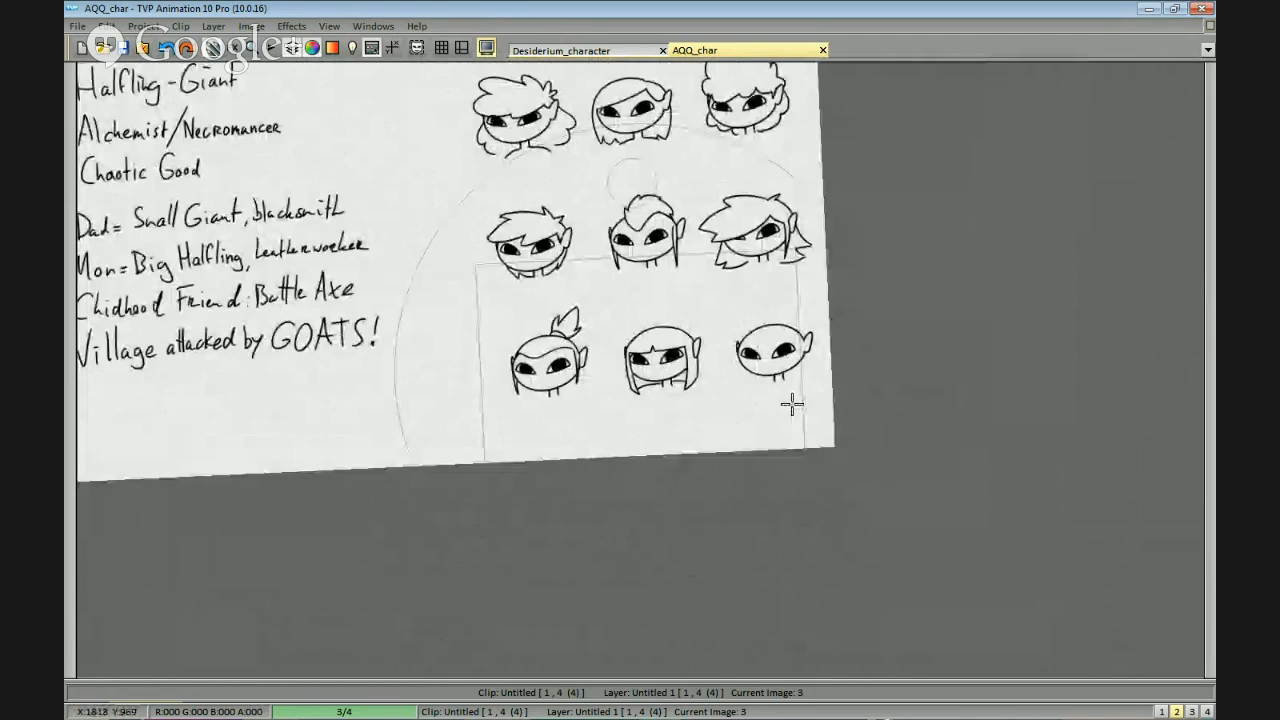
scroll(894, 464, up, 1)
scroll(960, 486, down, 1)
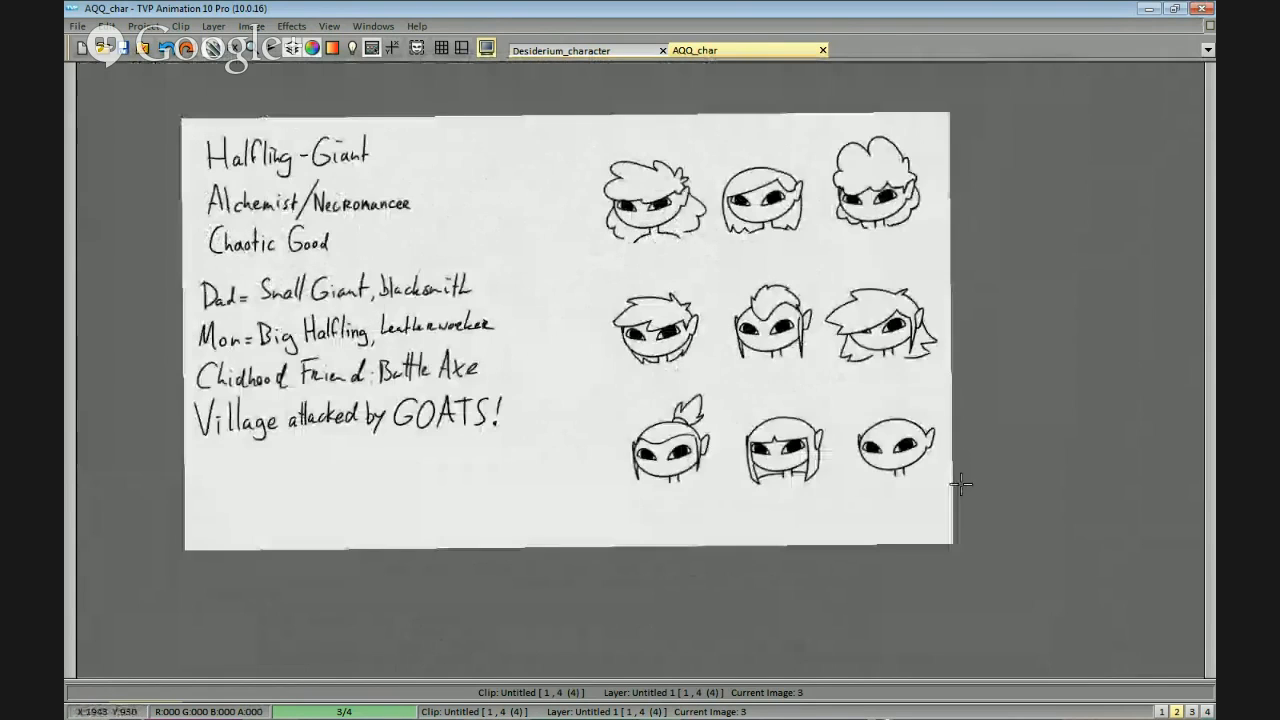
scroll(865, 430, up, 1)
drag(865, 430, 866, 424)
drag(588, 161, 598, 174)
key(ctrl+z)
drag(716, 164, 727, 175)
drag(825, 155, 827, 170)
key(ctrl+z)
Number the three heads in the middle row 4, 5 and 6 by hand, each numeral at its head's upper left.
drag(734, 240, 786, 190)
drag(643, 252, 652, 271)
drag(784, 237, 777, 254)
key(ctrl+z)
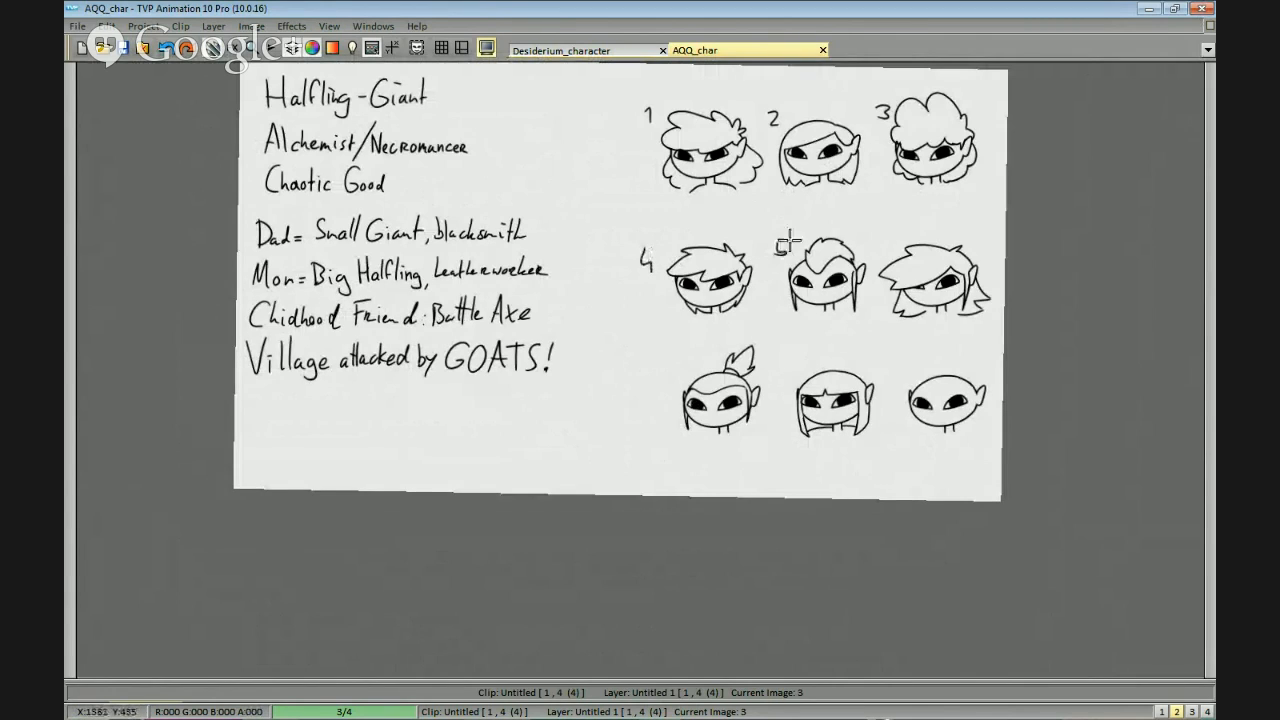
drag(882, 226, 887, 254)
Number the three heads in the bottom row 7, 8 and 9 by hand, each numeral beside its head's left side.
drag(877, 306, 907, 264)
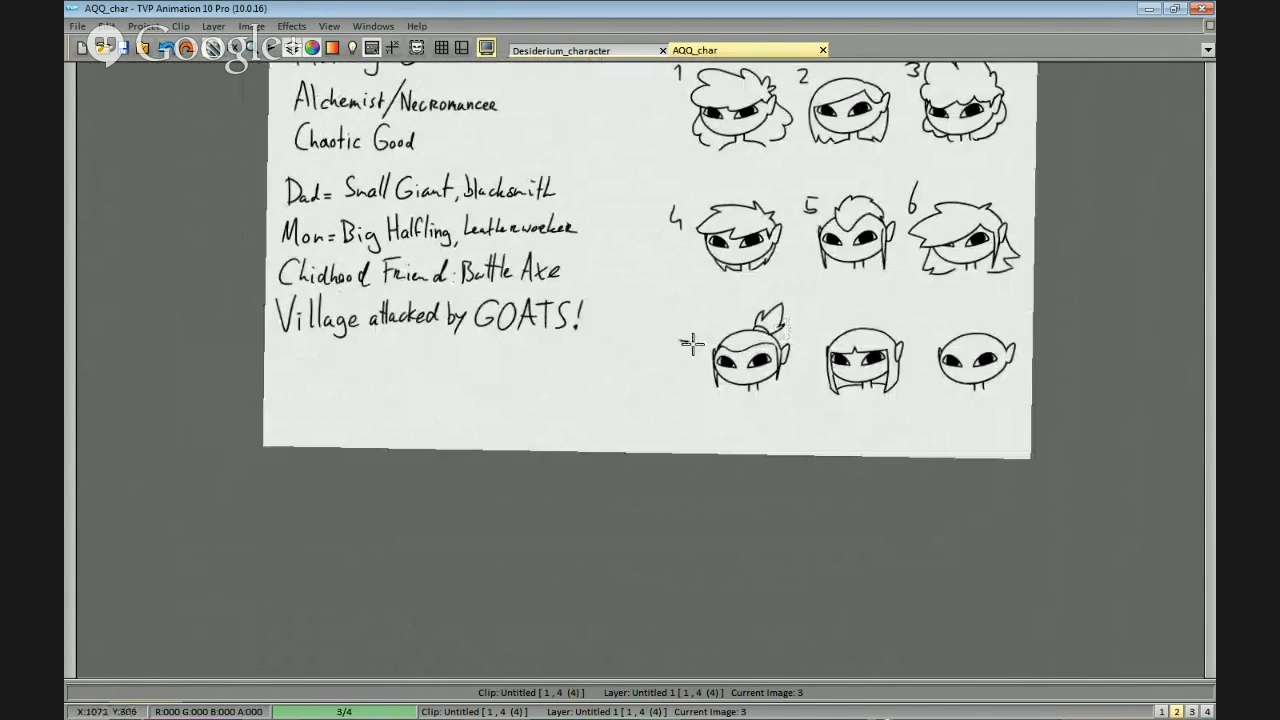
drag(679, 341, 682, 378)
drag(821, 328, 818, 330)
mouse_move(932, 338)
mouse_down()
mouse_move(922, 363)
mouse_move(950, 348)
mouse_move(921, 373)
mouse_up()
key(ctrl+z)
mouse_move(1018, 390)
mouse_down()
mouse_move(943, 437)
mouse_move(983, 446)
mouse_move(966, 451)
mouse_up()
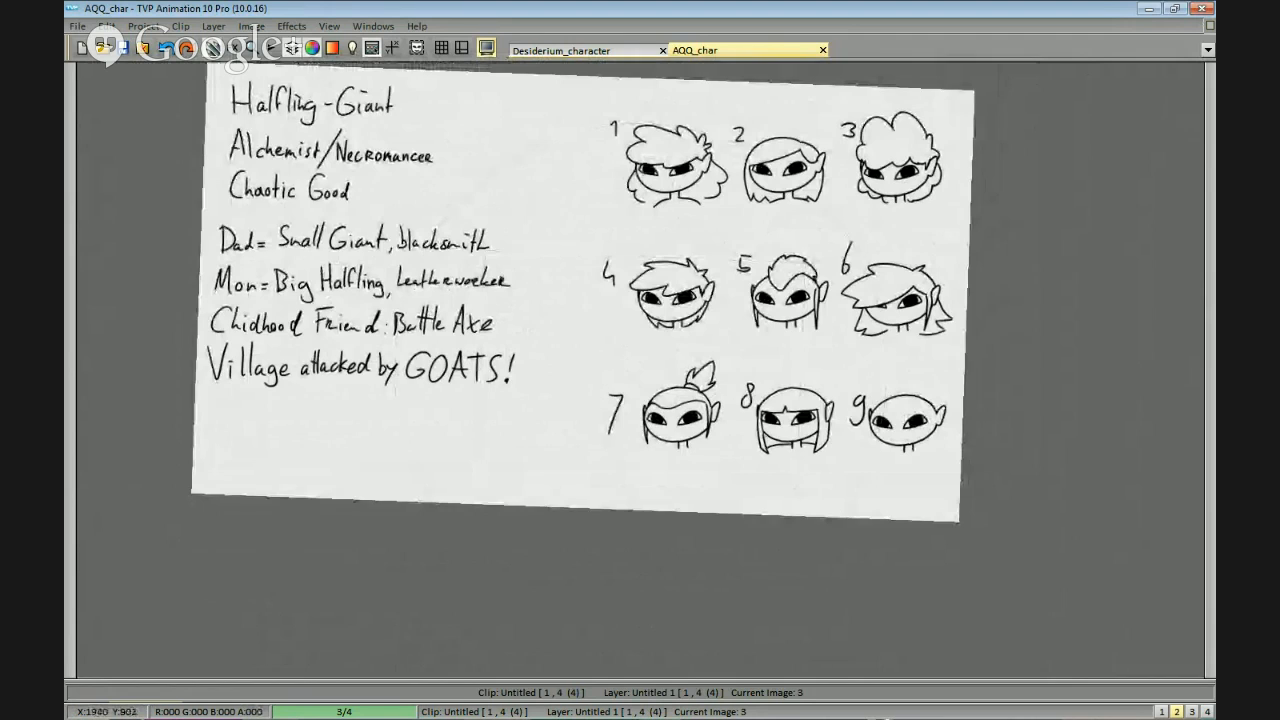
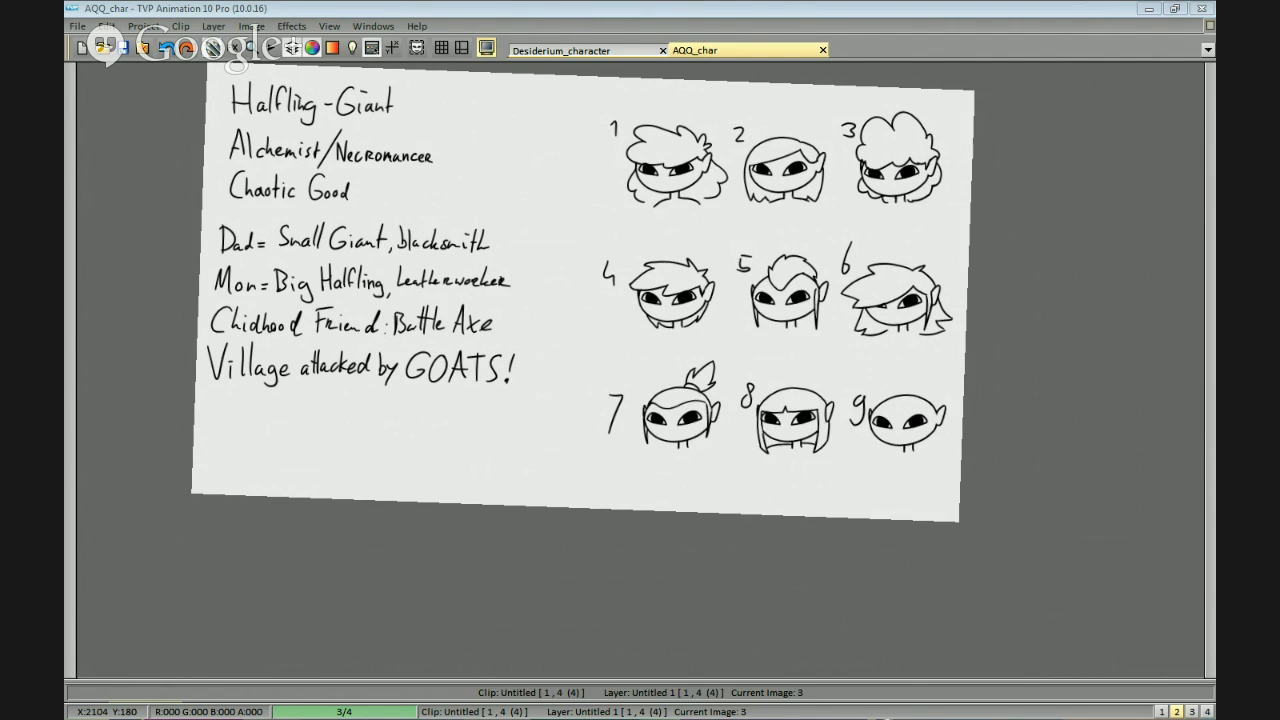
Draw a small open smiling mouth on head 1, centred below its eyes.
key(space)
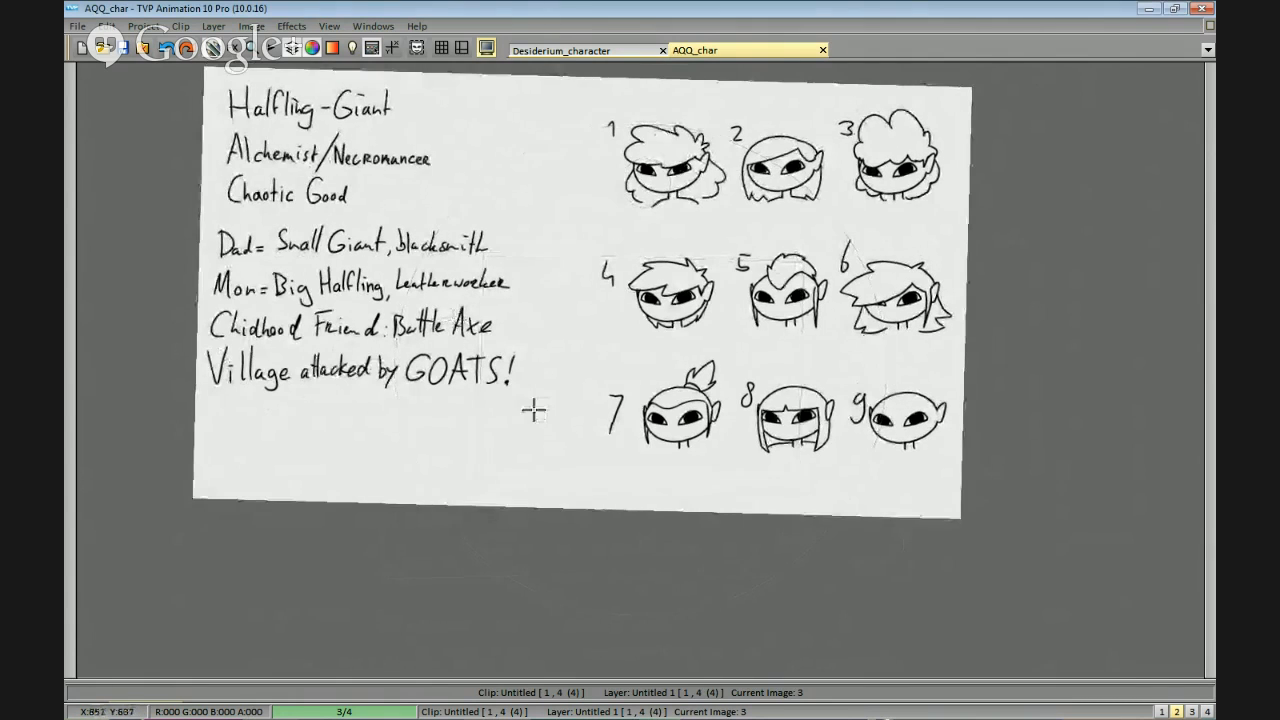
drag(900, 300, 903, 374)
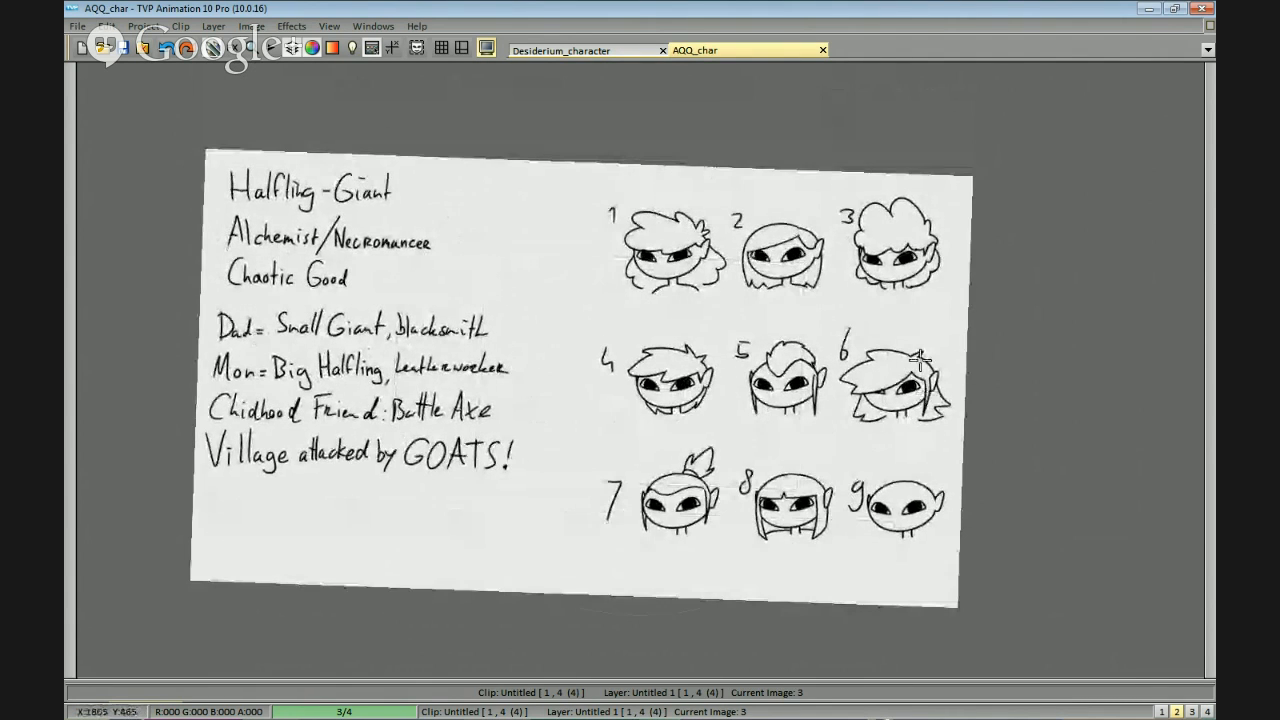
key(space)
scroll(926, 426, up, 8)
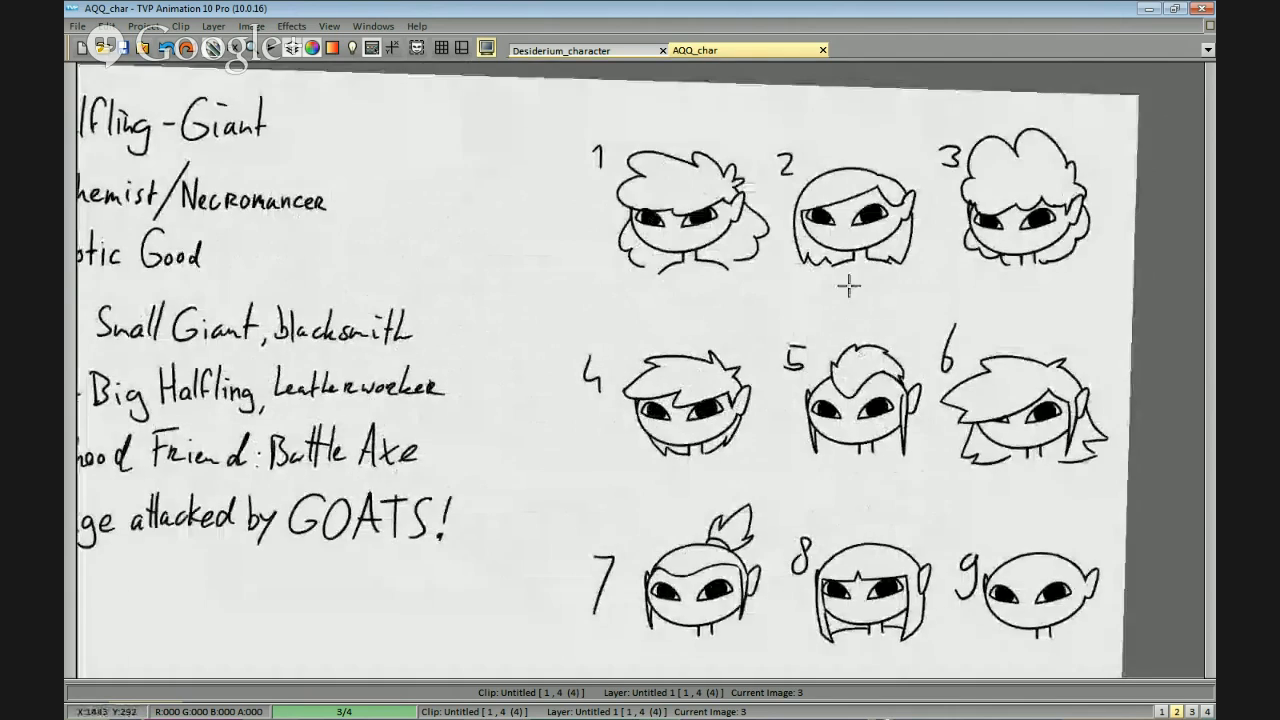
drag(872, 328, 852, 343)
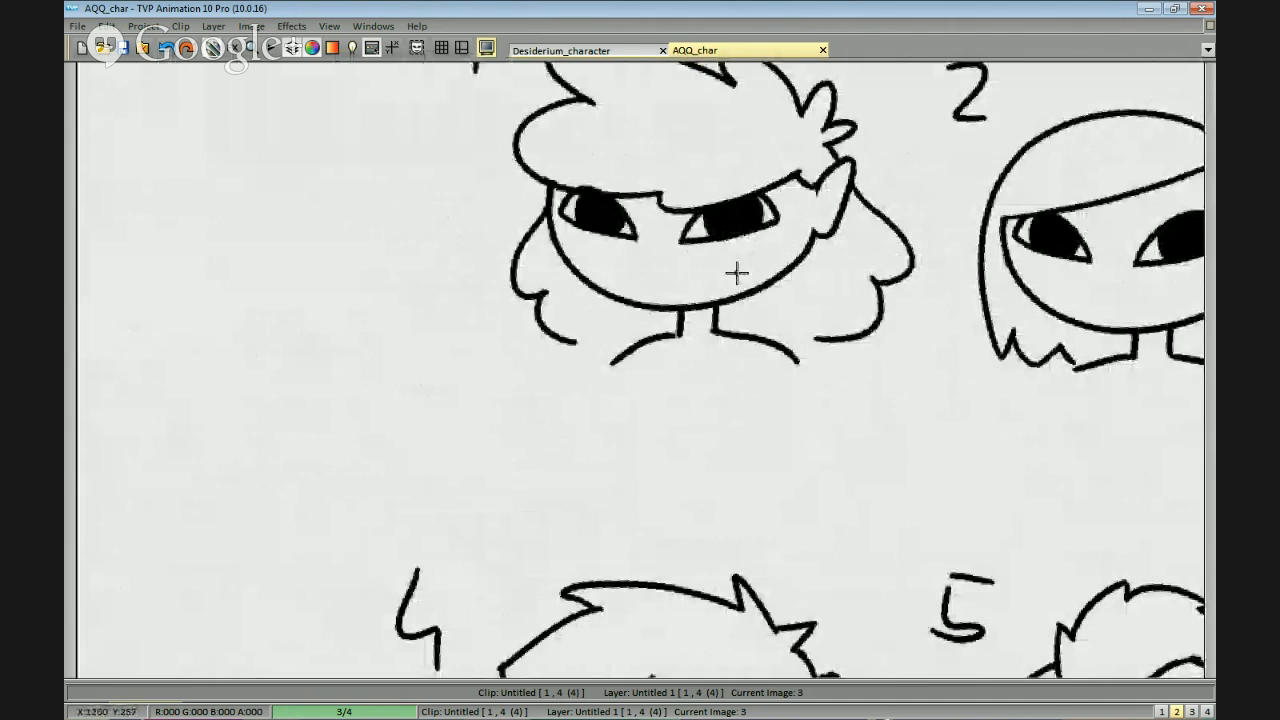
drag(642, 282, 686, 263)
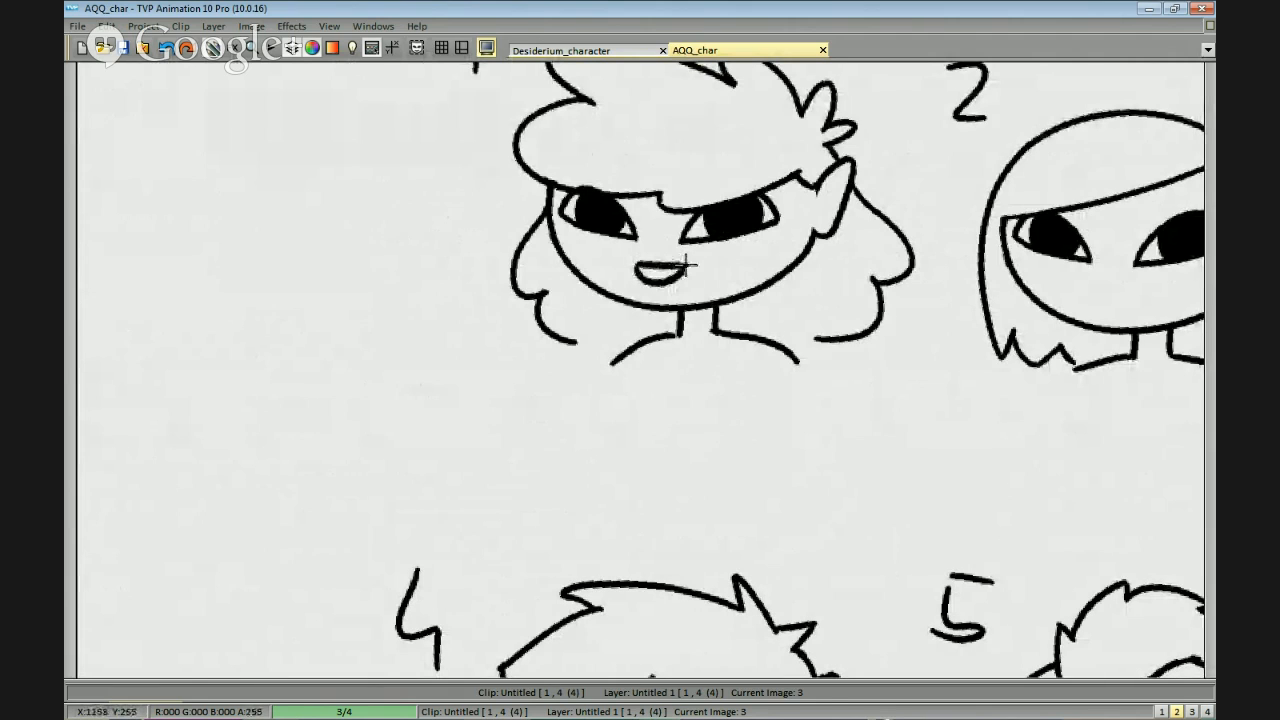
drag(634, 266, 696, 261)
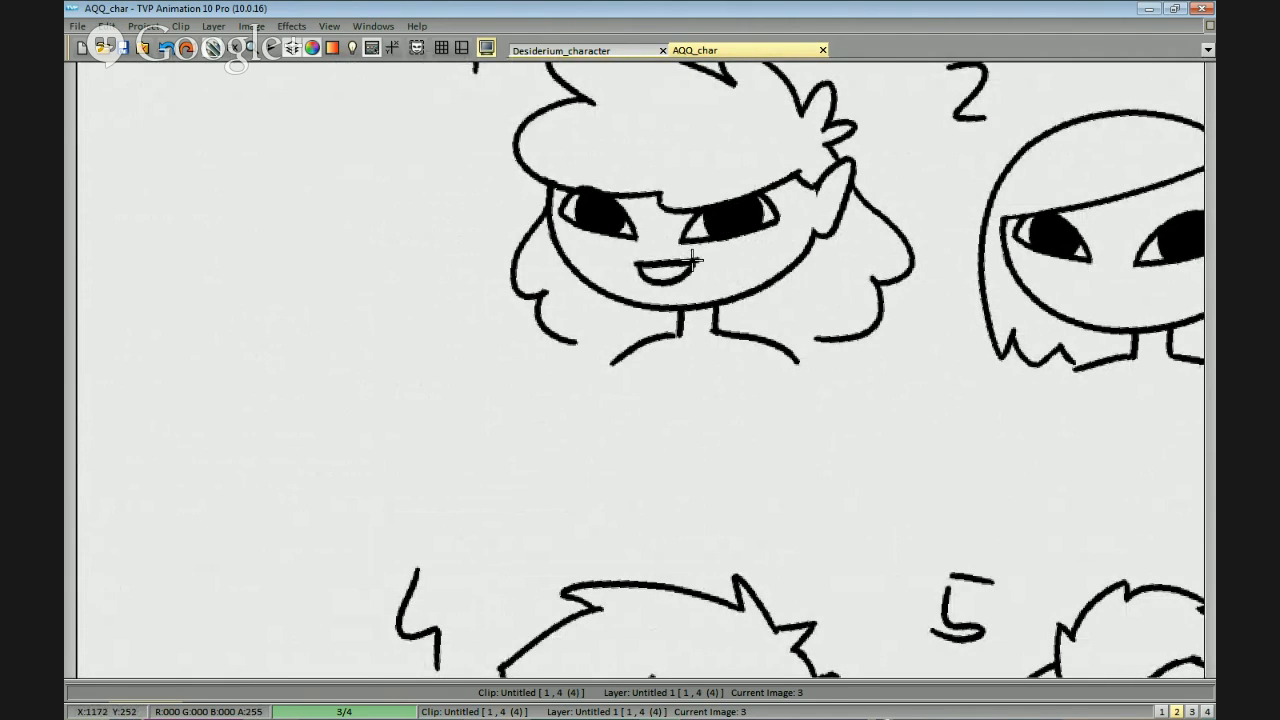
Fill the inside of head 1's open mouth with black, leaving a light tongue area.
scroll(650, 265, up, 1)
drag(586, 266, 717, 269)
drag(638, 351, 834, 191)
drag(563, 409, 958, 281)
scroll(925, 306, up, 1)
mouse_move(854, 329)
mouse_down()
mouse_move(867, 312)
mouse_move(749, 374)
mouse_move(740, 392)
mouse_up()
mouse_move(806, 337)
mouse_down()
mouse_move(779, 356)
mouse_move(801, 318)
mouse_move(758, 377)
mouse_move(789, 369)
mouse_move(807, 343)
mouse_move(773, 368)
mouse_move(793, 345)
mouse_move(767, 395)
mouse_move(804, 323)
mouse_move(769, 393)
mouse_up()
scroll(885, 351, down, 2)
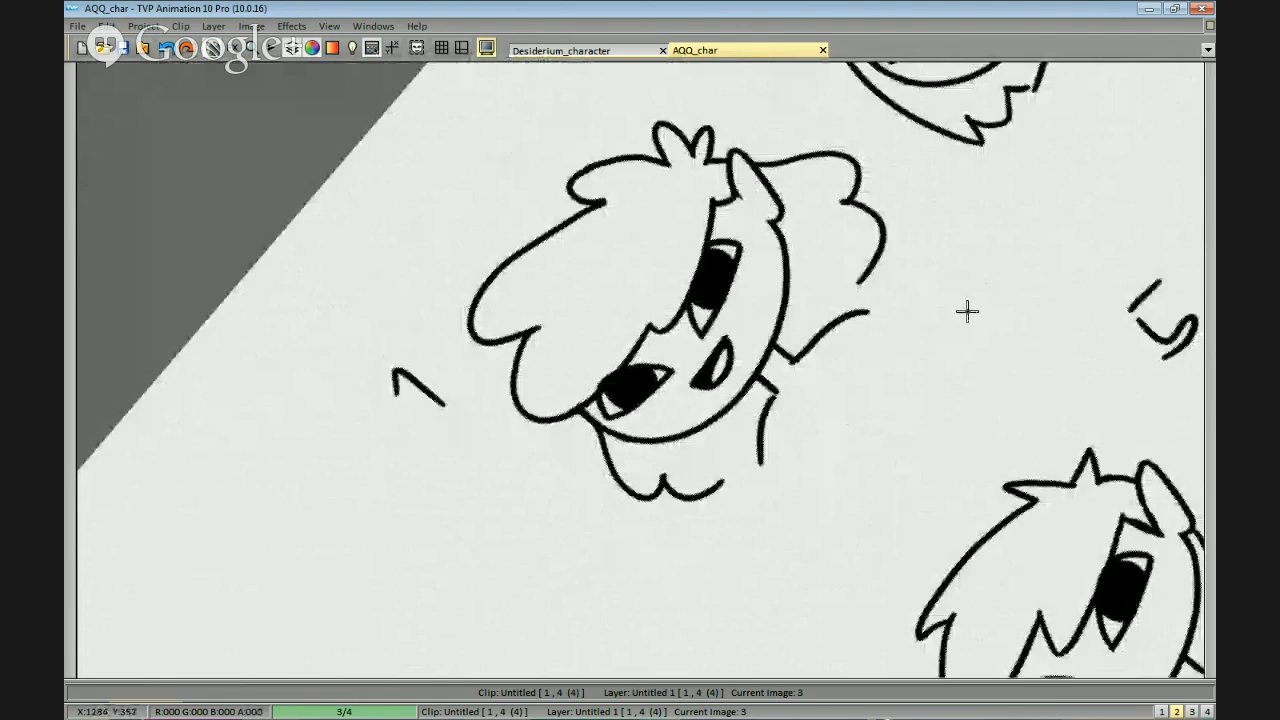
Draw a short, nearly straight closed mouth on head 2.
drag(1091, 114, 891, 271)
scroll(891, 271, up, 1)
drag(930, 156, 867, 310)
drag(829, 201, 795, 269)
drag(797, 208, 740, 273)
key(ctrl+z)
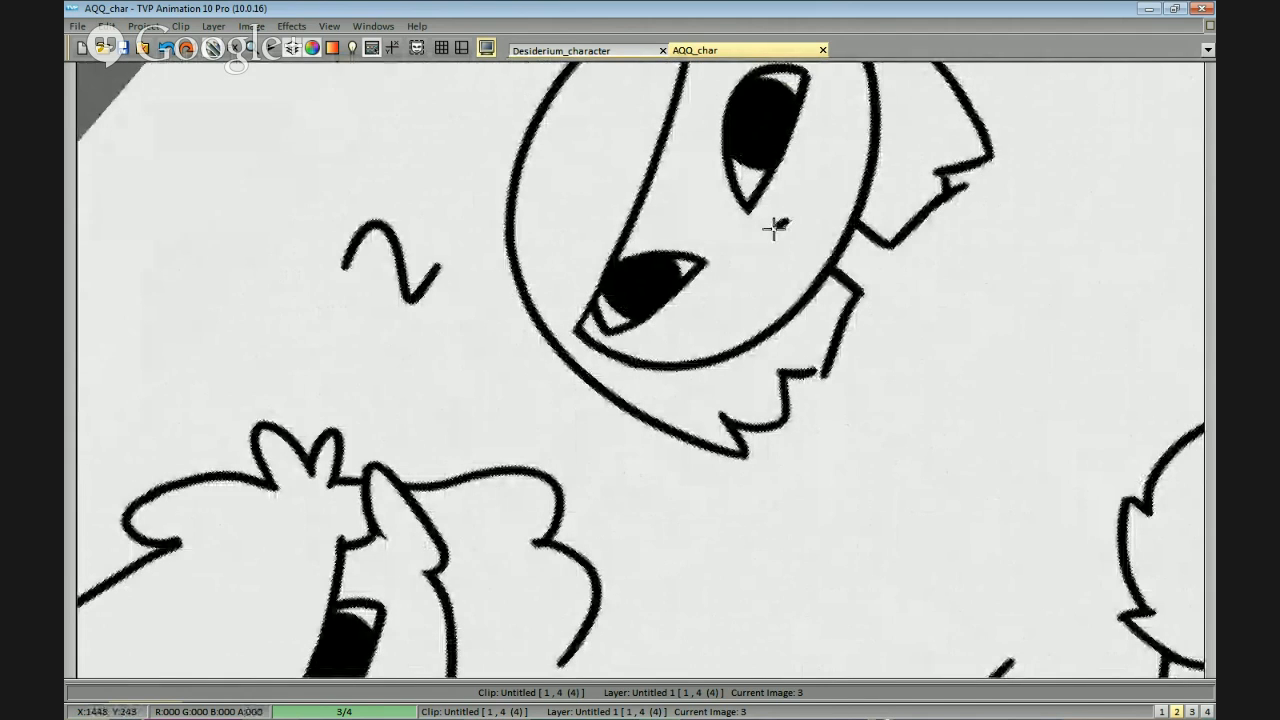
drag(810, 228, 654, 463)
Give head 3 an open, downturned mouth and head 4 a round open mouth, both shaded dark inside.
drag(985, 90, 743, 337)
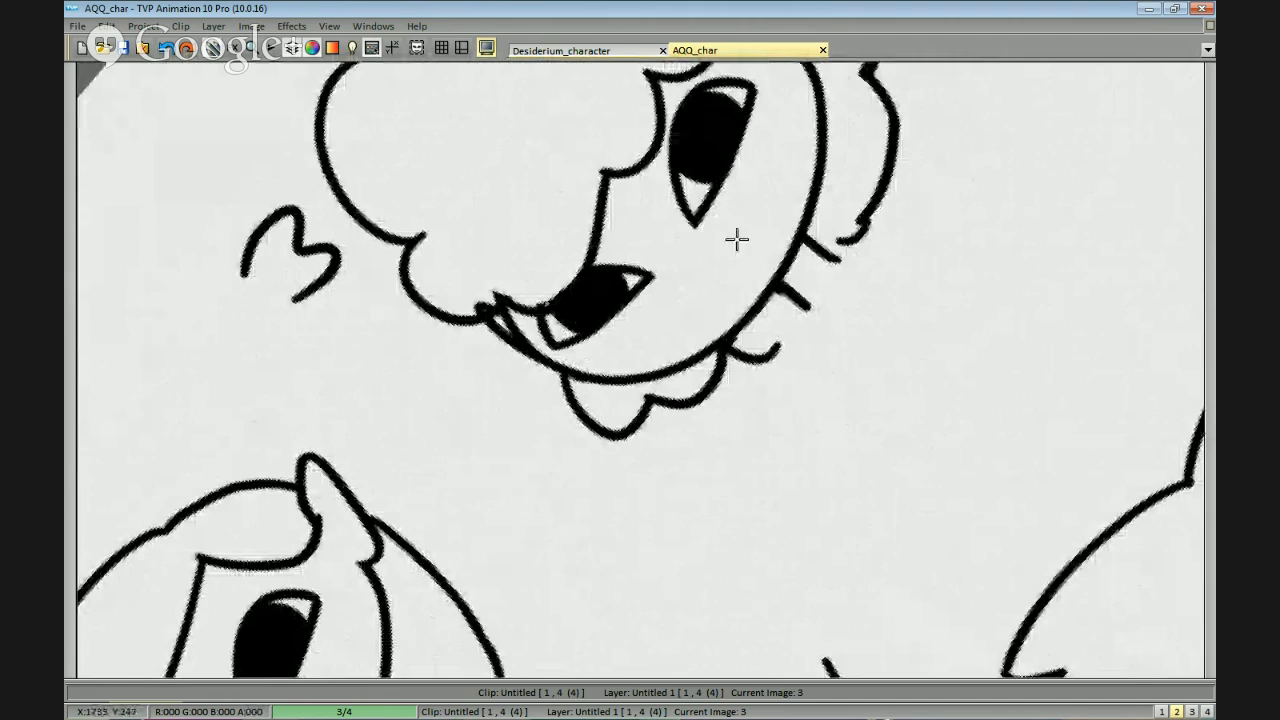
drag(746, 243, 693, 314)
key(ctrl+z)
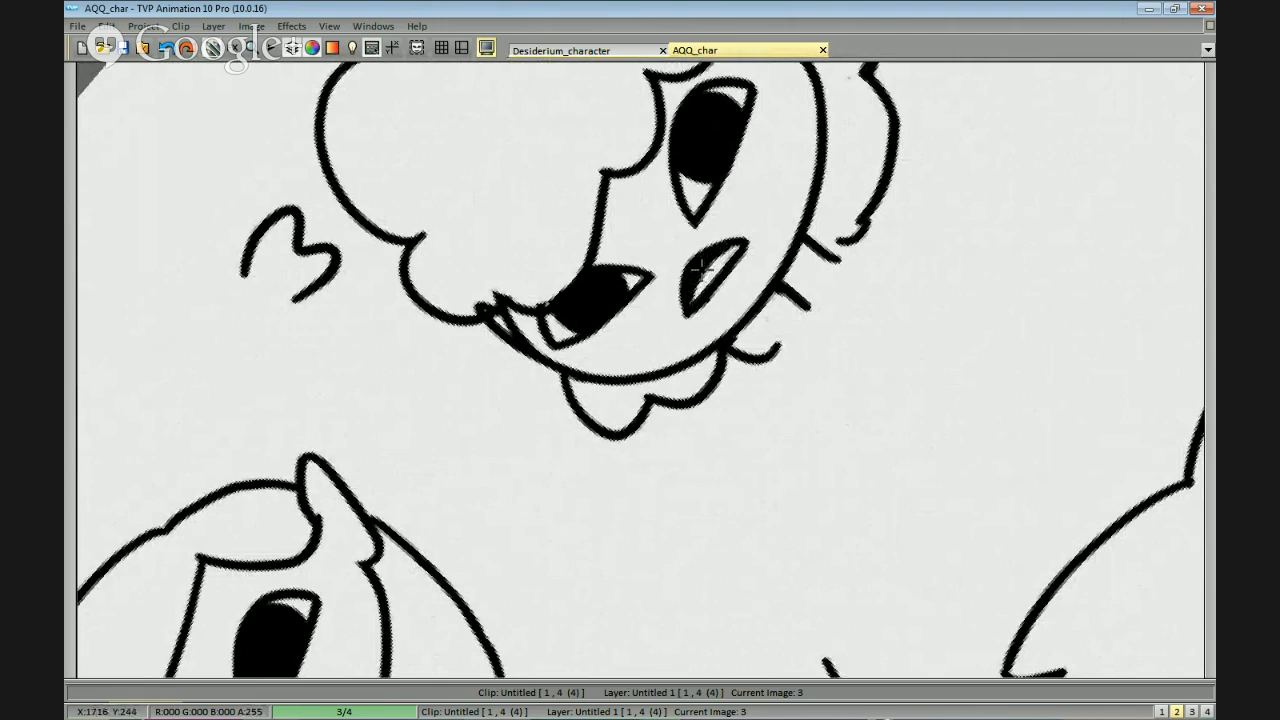
drag(822, 289, 830, 279)
mouse_move(946, 300)
mouse_down()
mouse_move(783, 494)
mouse_move(734, 457)
mouse_move(752, 388)
mouse_move(706, 471)
mouse_move(1011, 383)
mouse_move(854, 346)
mouse_move(730, 292)
mouse_move(684, 366)
mouse_up()
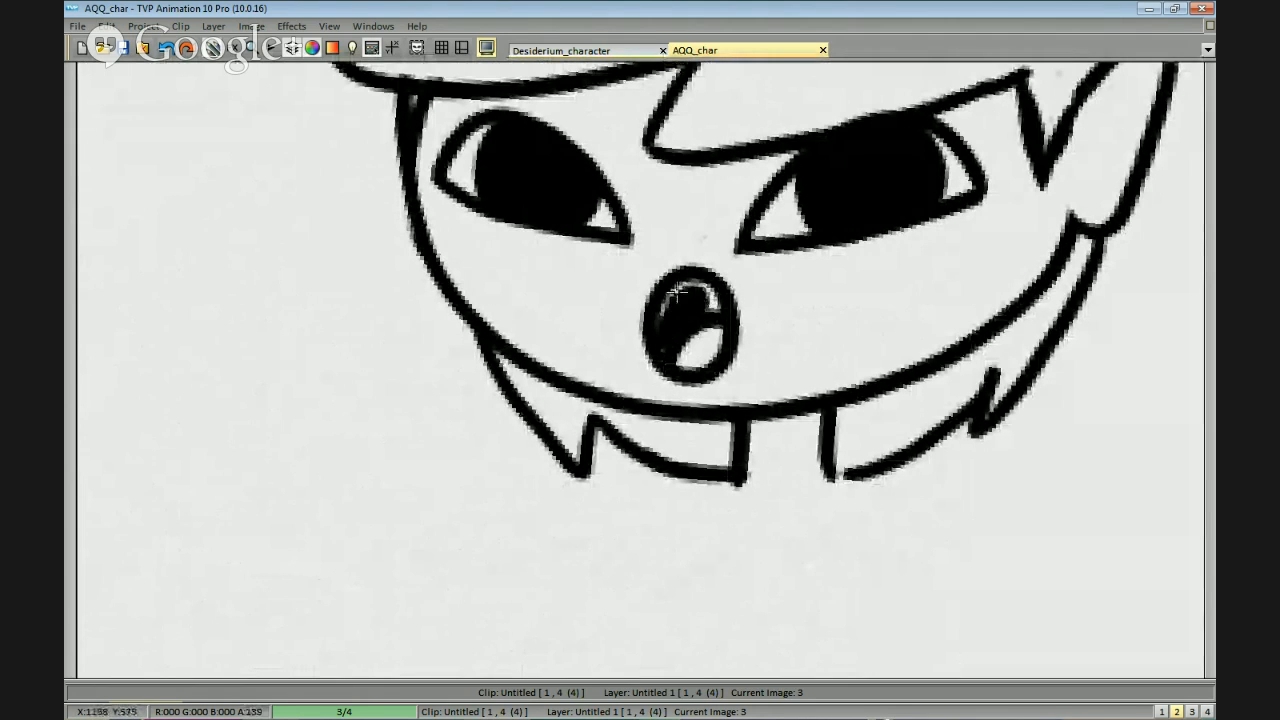
drag(684, 296, 714, 306)
Draw a small arched frown and slanted angry eyebrows on head 5.
mouse_move(760, 275)
mouse_down()
mouse_move(929, 320)
mouse_move(714, 292)
mouse_move(385, 338)
mouse_up()
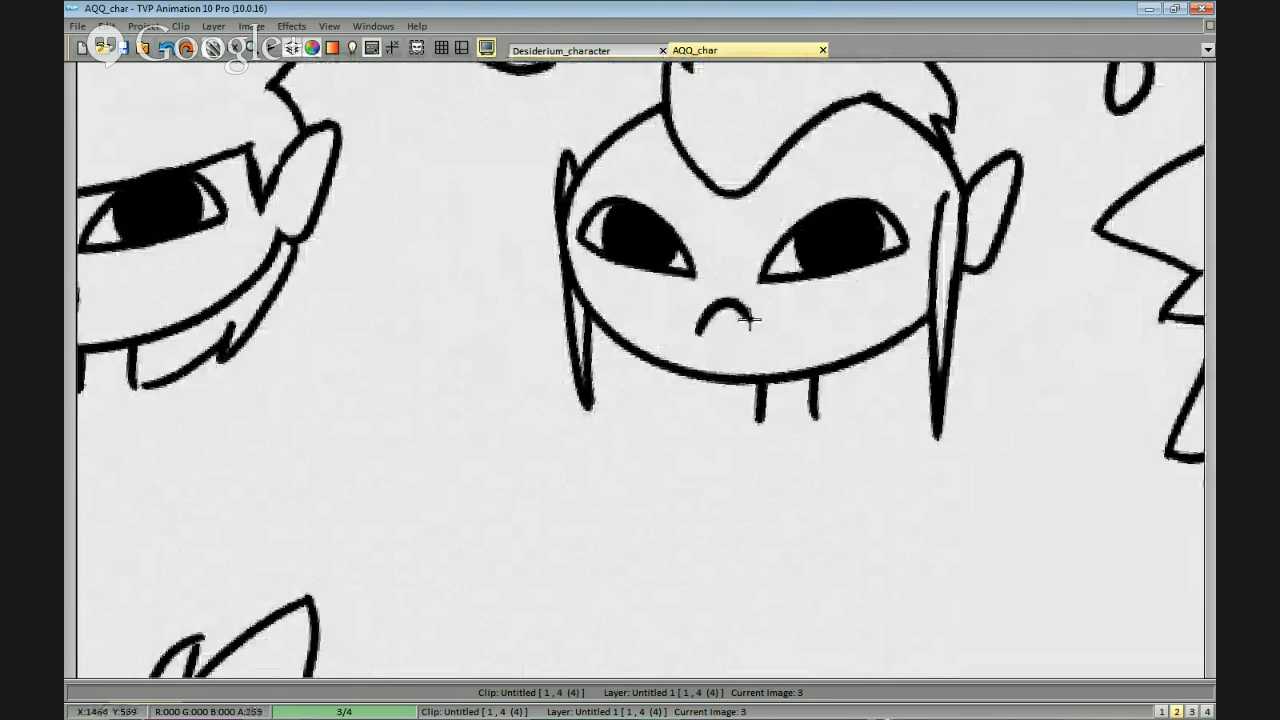
drag(746, 312, 755, 323)
mouse_move(1058, 337)
mouse_down()
mouse_move(717, 306)
mouse_move(881, 338)
mouse_up()
drag(517, 220, 434, 174)
key(ctrl+z)
drag(745, 278, 829, 304)
Draw a small open smile on head 6, beneath the long fringe.
drag(918, 334, 625, 268)
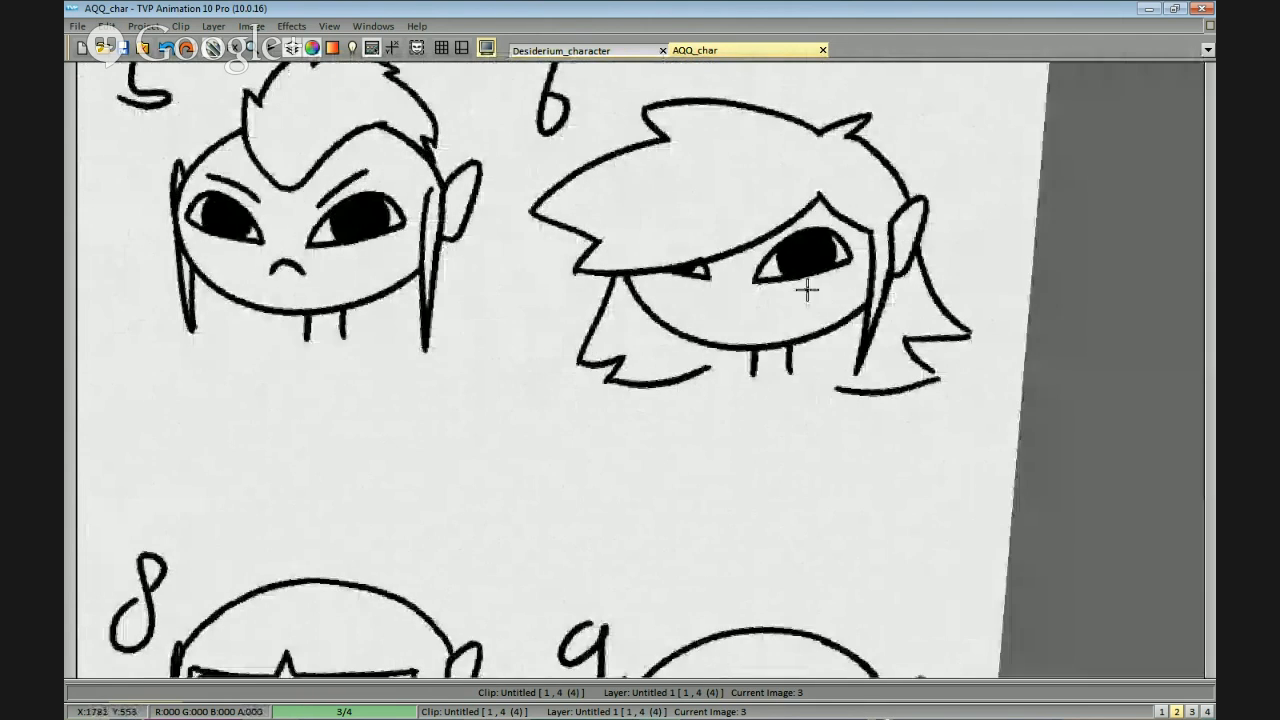
drag(850, 292, 1014, 283)
scroll(1108, 290, up, 2)
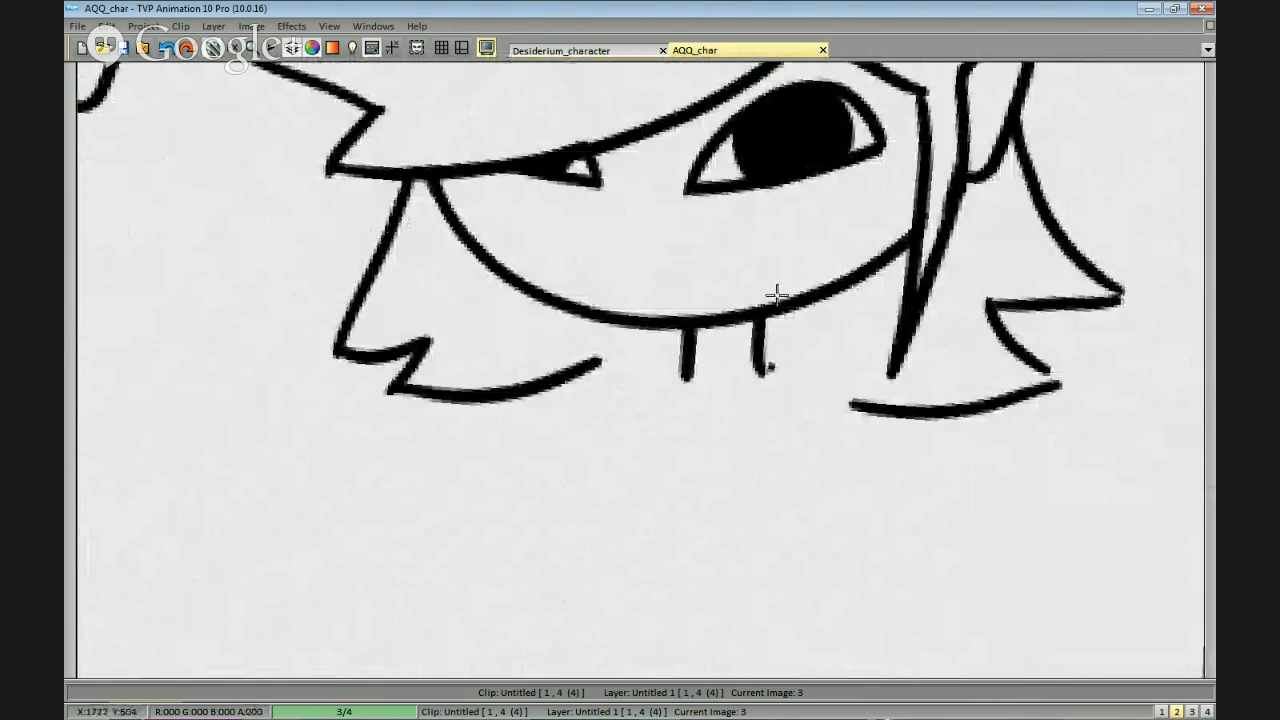
mouse_move(646, 290)
mouse_down()
mouse_move(683, 290)
mouse_move(743, 268)
mouse_move(655, 283)
mouse_up()
key(ctrl+z)
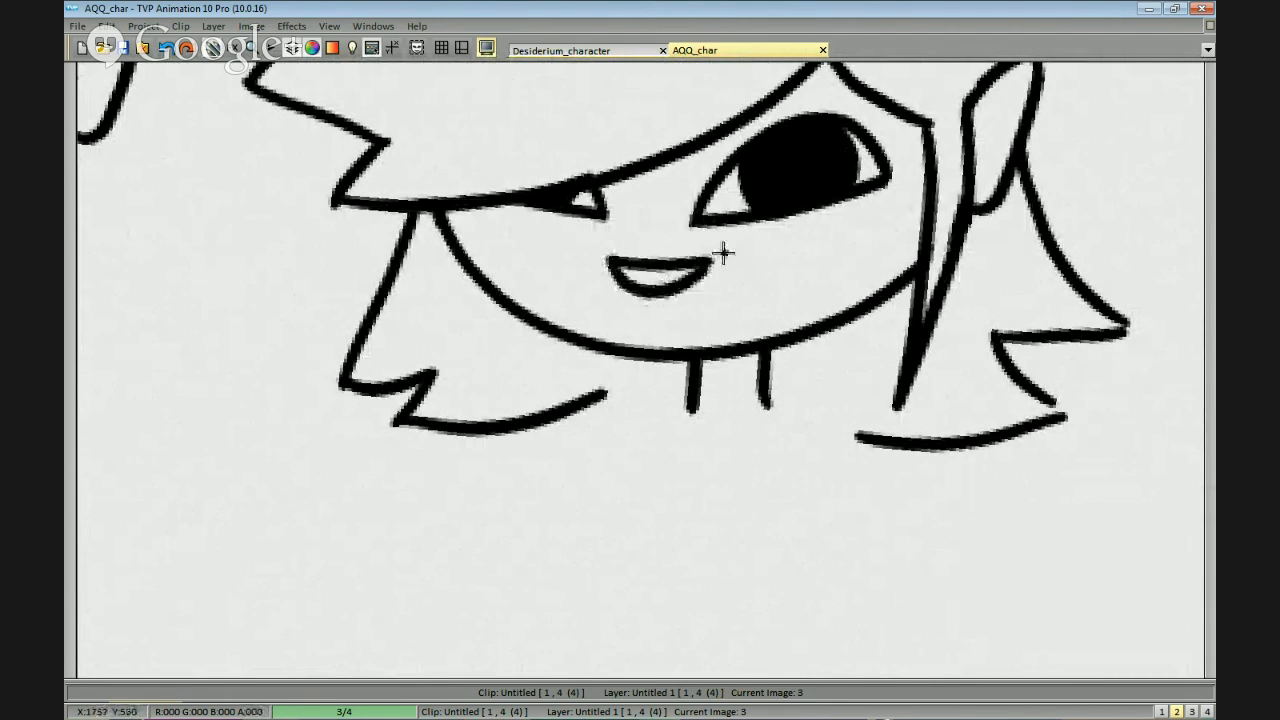
Draw a short, slightly downturned closed mouth on head 7.
scroll(724, 253, down, 1)
drag(748, 391, 950, 279)
scroll(960, 277, down, 1)
scroll(960, 277, down, 1)
drag(711, 438, 923, 283)
drag(740, 380, 1029, 274)
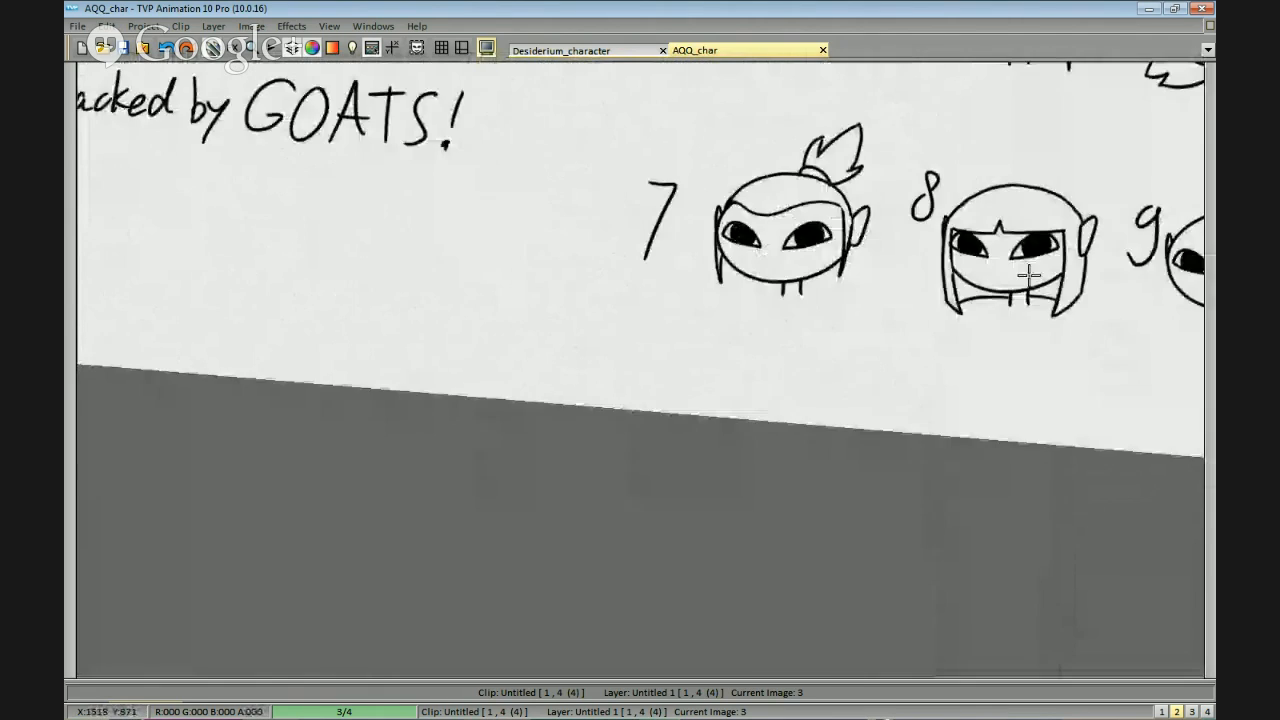
scroll(812, 264, up, 3)
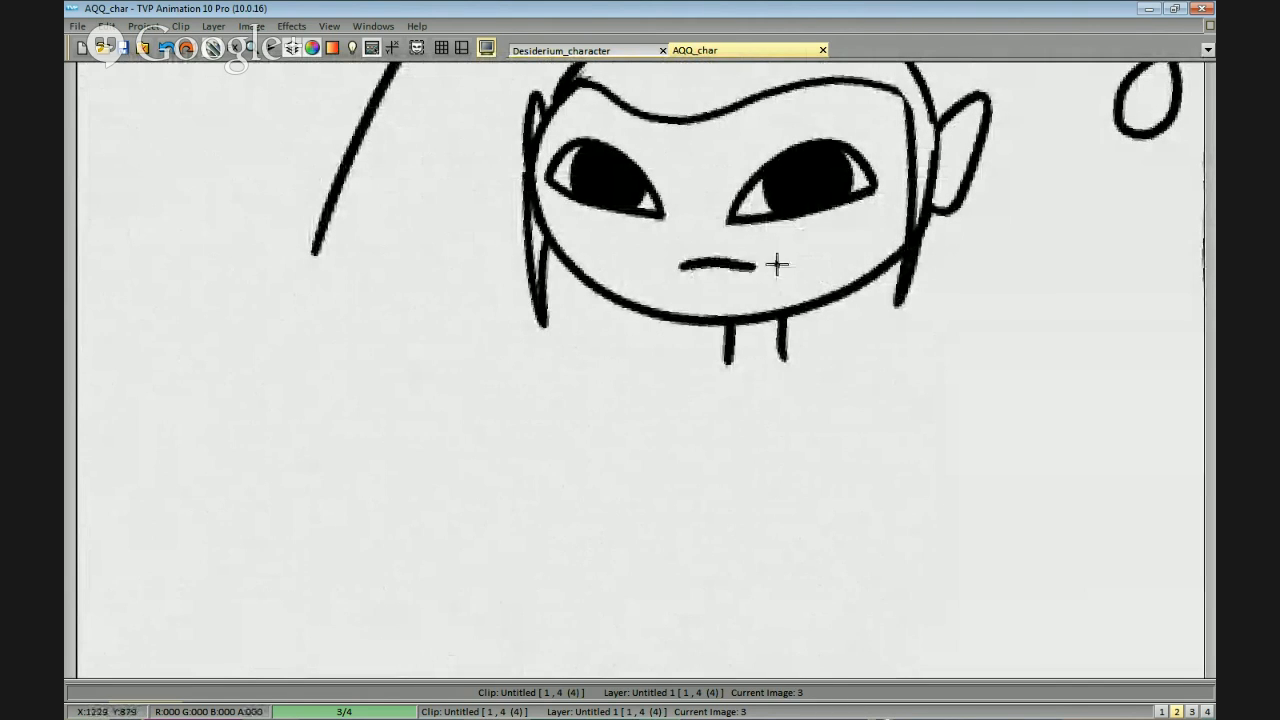
mouse_move(889, 249)
mouse_down()
mouse_move(927, 247)
mouse_move(914, 267)
mouse_up()
Draw eyebrows above head 7's eyes, with the right one gently arched.
drag(789, 159, 876, 131)
key(ctrl+z)
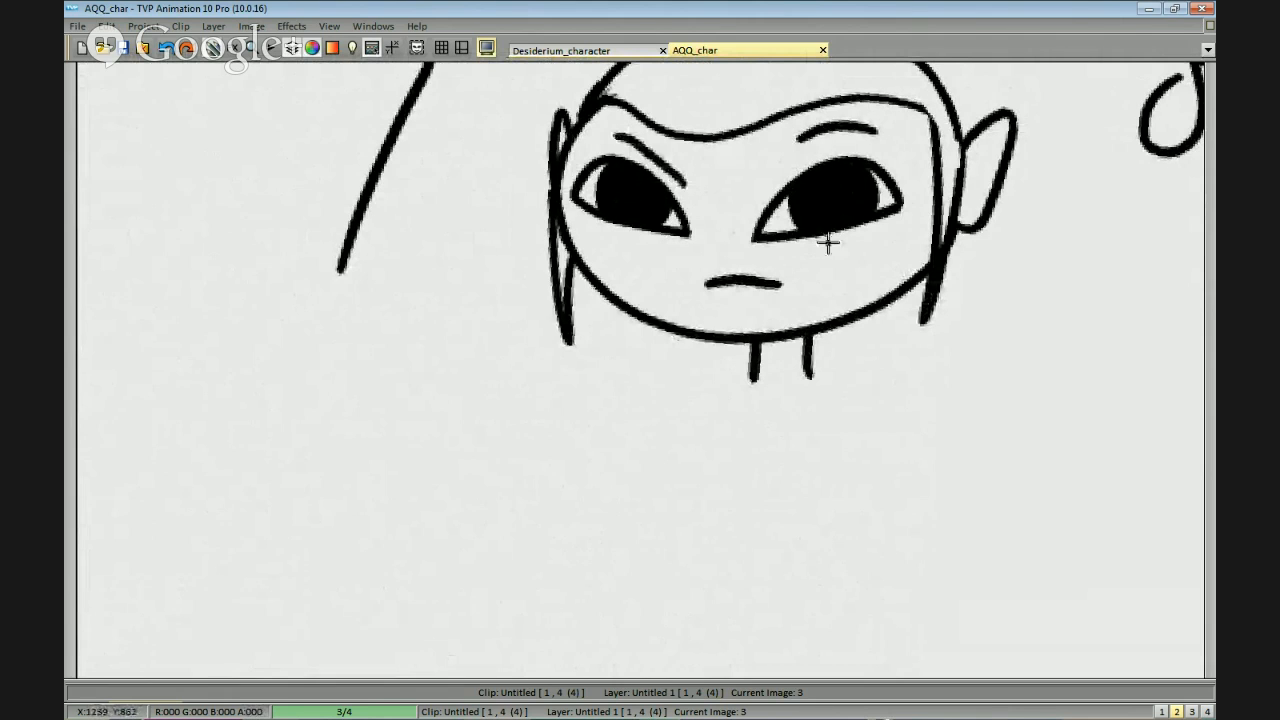
scroll(668, 218, down, 1)
drag(650, 225, 622, 215)
scroll(731, 186, up, 2)
drag(731, 186, 759, 317)
key(ctrl+z)
drag(706, 226, 627, 189)
scroll(755, 233, down, 1)
Draw a short flat closed mouth on the fringed head 8.
drag(960, 348, 763, 278)
drag(961, 322, 713, 263)
drag(1012, 263, 801, 261)
drag(747, 313, 796, 314)
key(ctrl+z)
Draw a wide-open laughing mouth with upper teeth and a tongue on bald head 9, filling its interior black.
key(ctrl+z)
mouse_move(886, 314)
mouse_down()
mouse_move(812, 294)
mouse_move(664, 303)
mouse_up()
mouse_move(936, 328)
mouse_down()
mouse_move(652, 311)
mouse_move(735, 317)
mouse_move(790, 286)
mouse_move(720, 292)
mouse_move(752, 287)
mouse_move(726, 278)
mouse_move(756, 278)
mouse_up()
key(ctrl+z)
key(ctrl+z)
key(ctrl+z)
key(ctrl+z)
drag(730, 322, 673, 280)
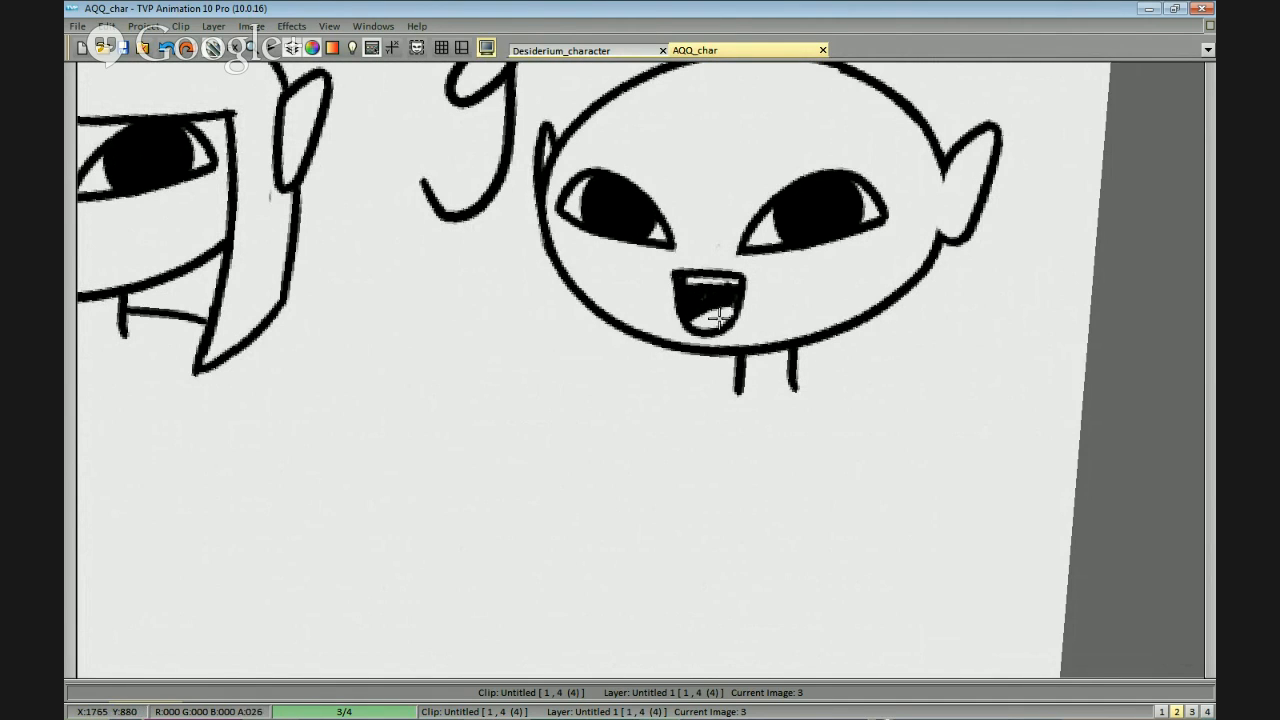
Add short raised eyebrows above both eyes of bald head 9.
scroll(736, 297, down, 3)
scroll(849, 343, up, 3)
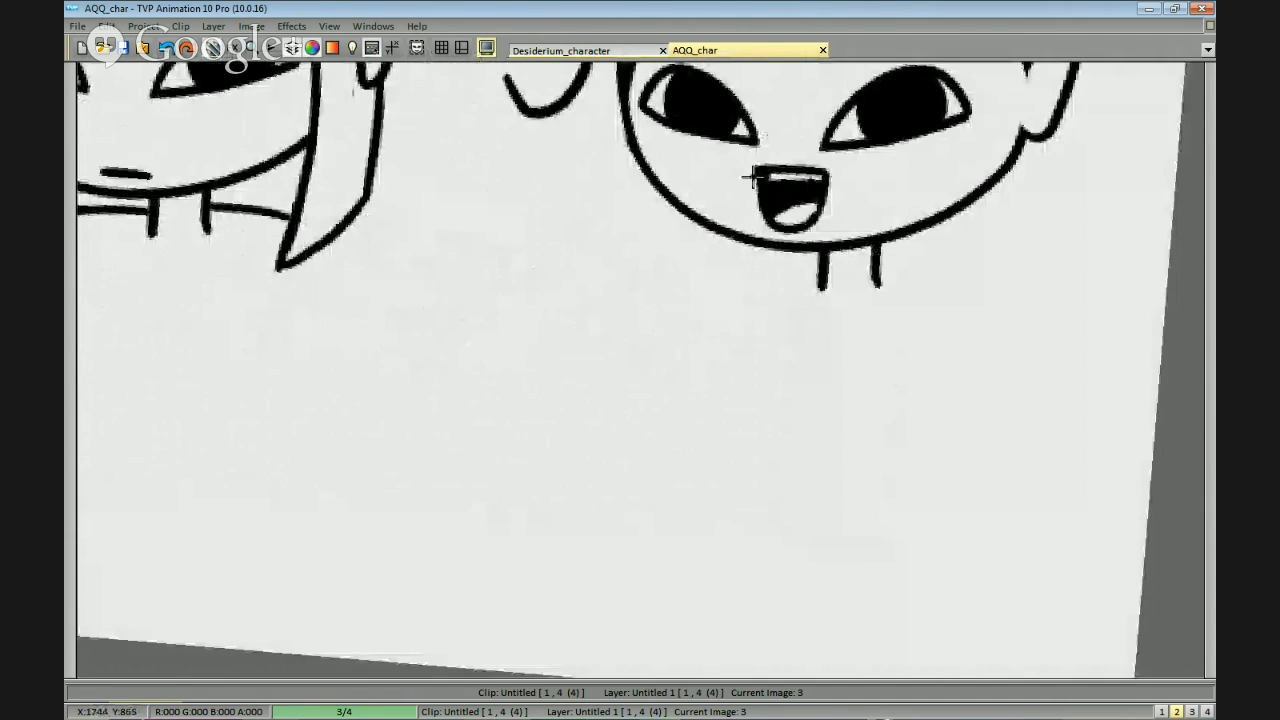
scroll(863, 303, down, 4)
scroll(923, 366, up, 2)
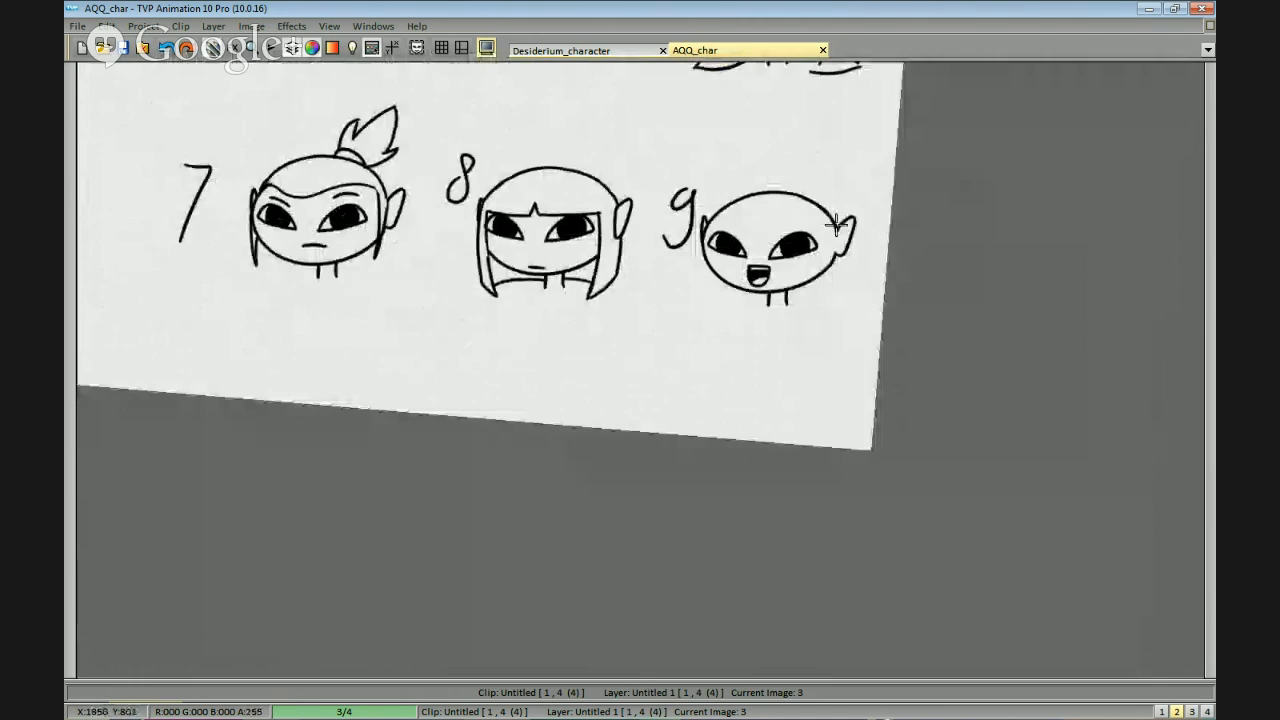
scroll(900, 170, up, 1)
scroll(920, 114, up, 1)
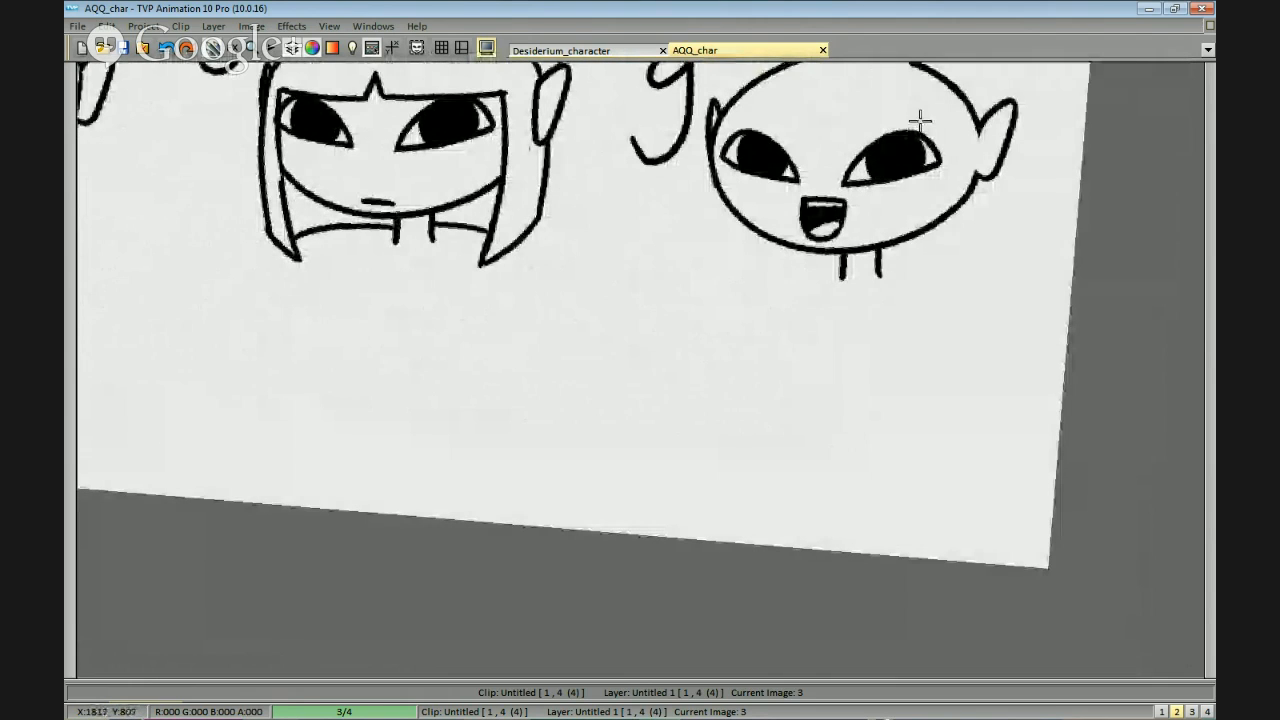
scroll(766, 125, down, 4)
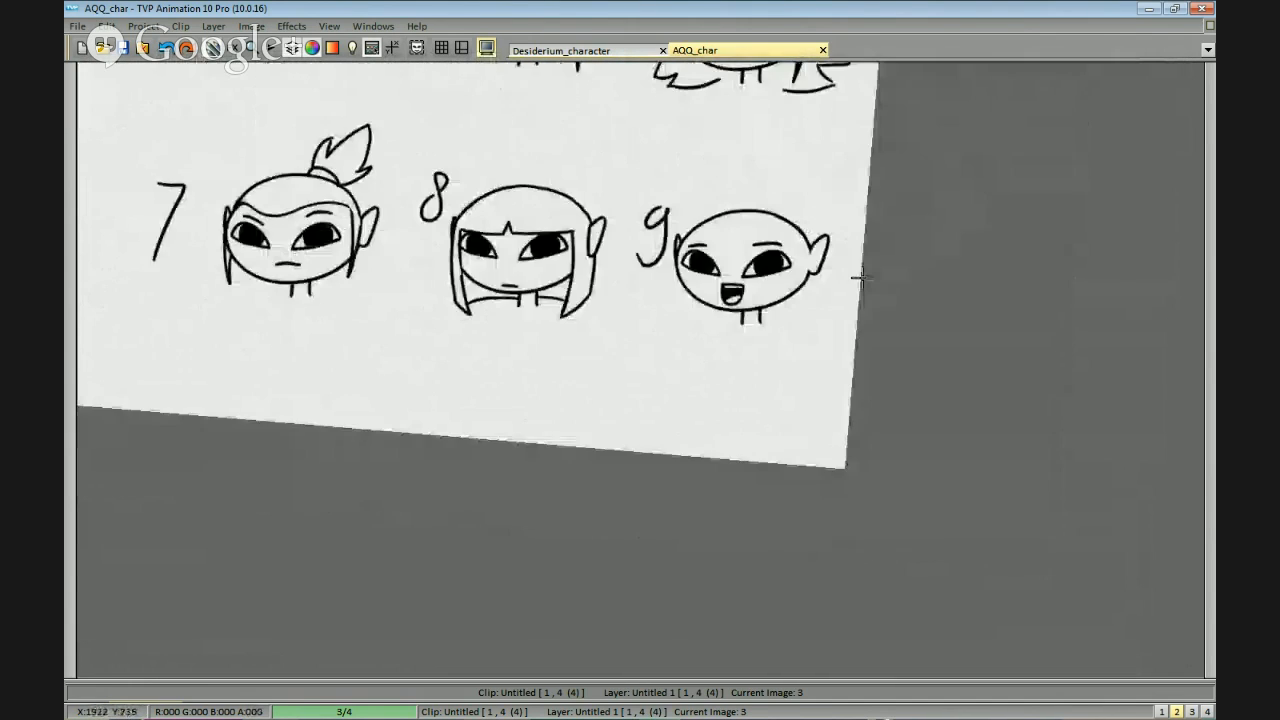
scroll(784, 360, up, 1)
drag(752, 374, 717, 417)
drag(618, 363, 616, 437)
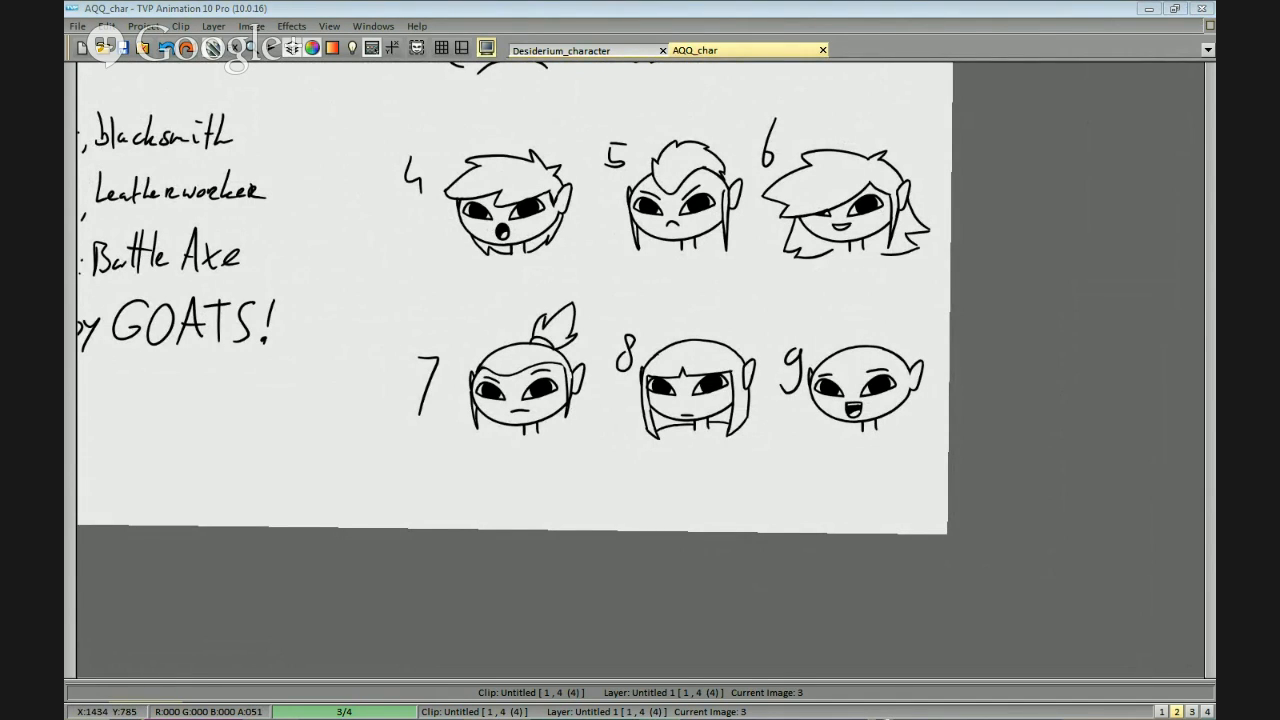
Check the Straw Poll results in Firefox against the nine numbered heads in TVPaint.
key(alt+Tab)
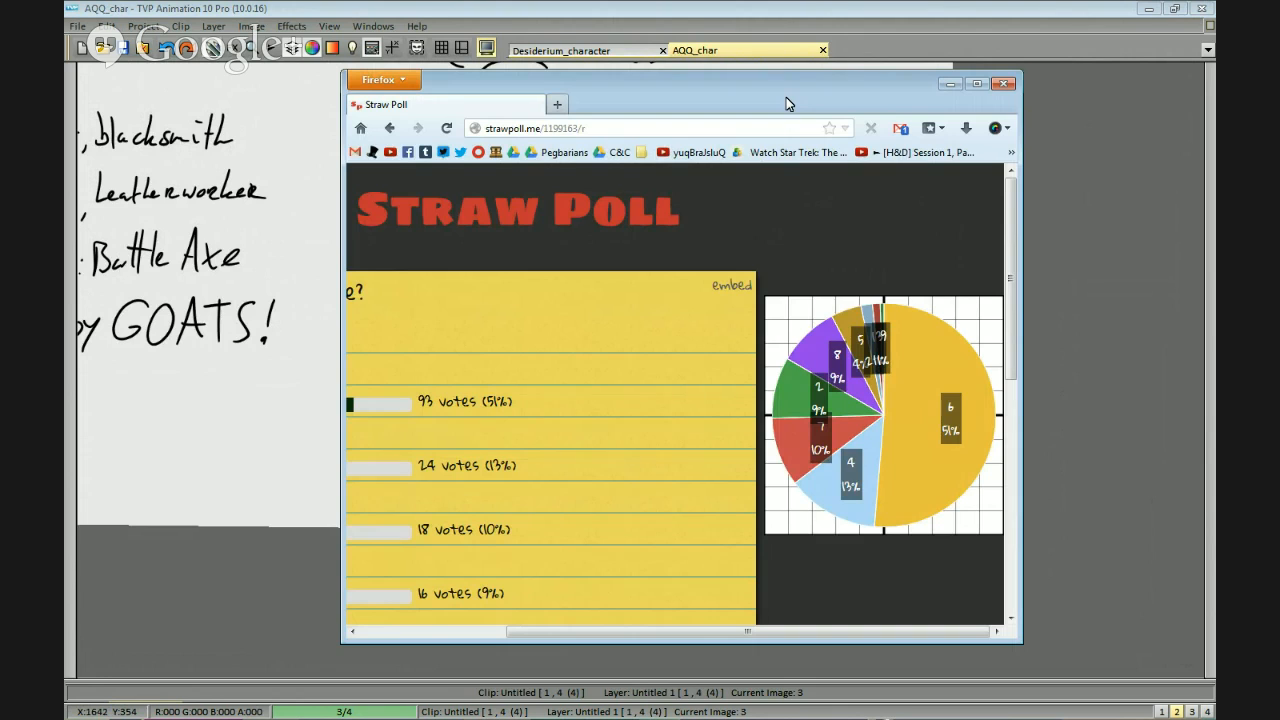
key(alt+Tab)
scroll(1052, 388, up, 4)
drag(1052, 388, 1042, 439)
mouse_move(1048, 498)
mouse_down()
mouse_move(1040, 508)
mouse_move(1034, 492)
mouse_up()
key(alt+Tab)
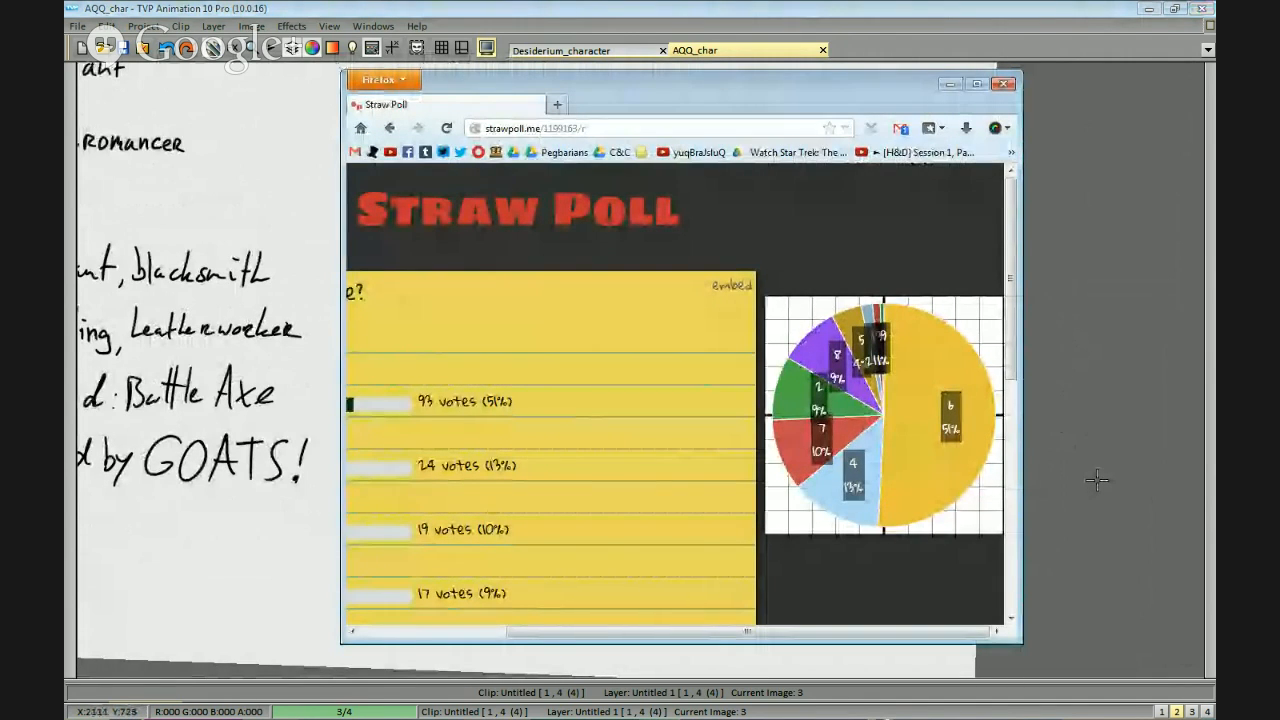
key(alt+Tab)
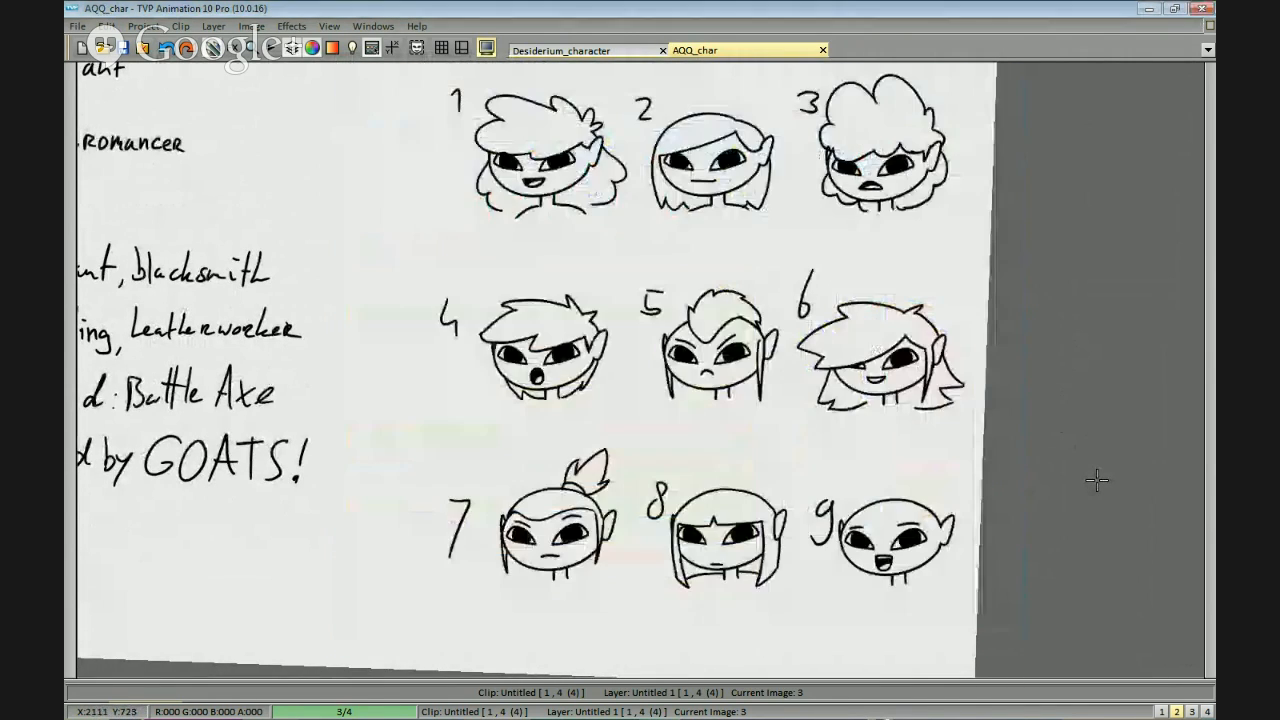
key(alt+Tab)
key(alt+Tab)
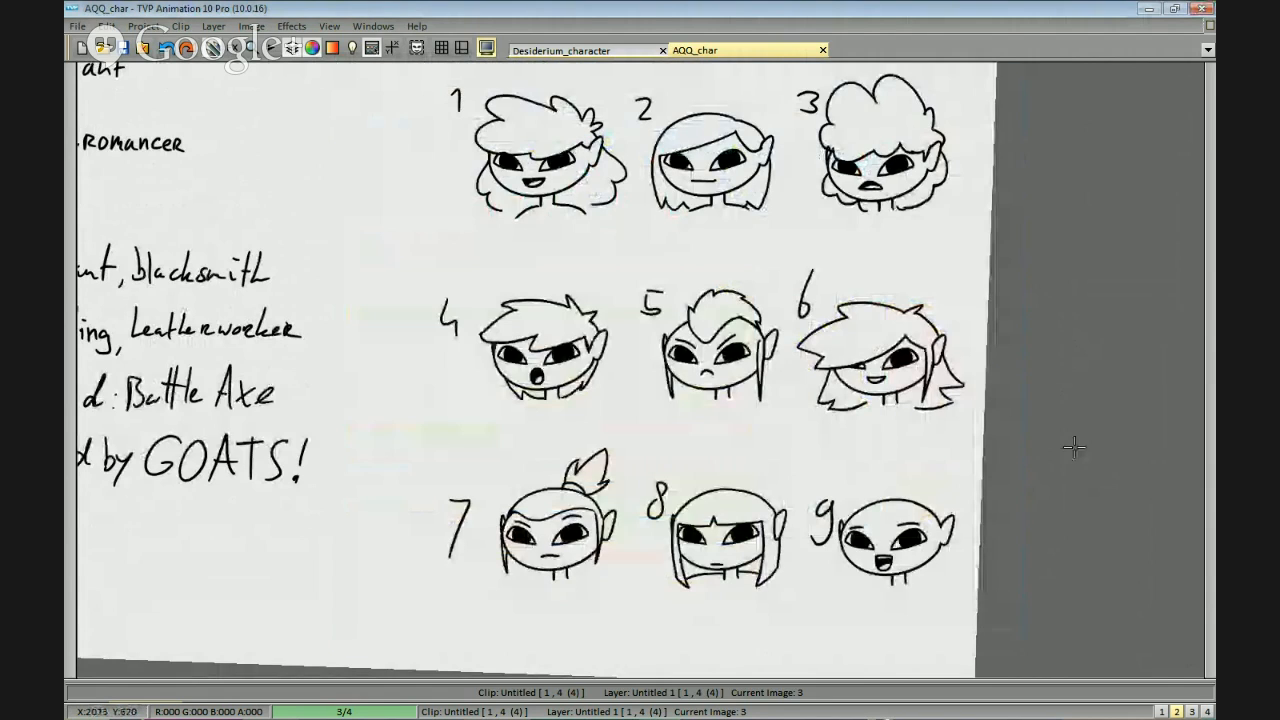
Examine head 6 closely and compare it with the other numbered heads.
scroll(1073, 447, down, 2)
scroll(1015, 433, up, 2)
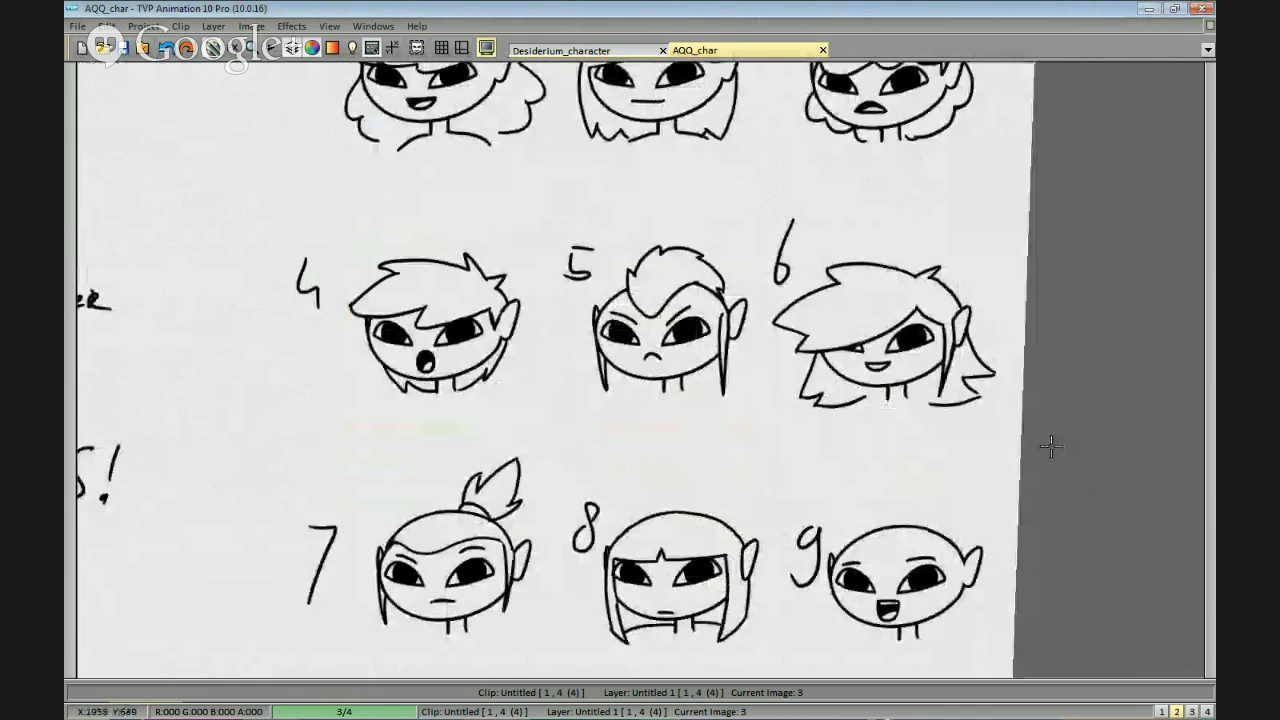
drag(1156, 441, 1041, 497)
scroll(1046, 464, down, 1)
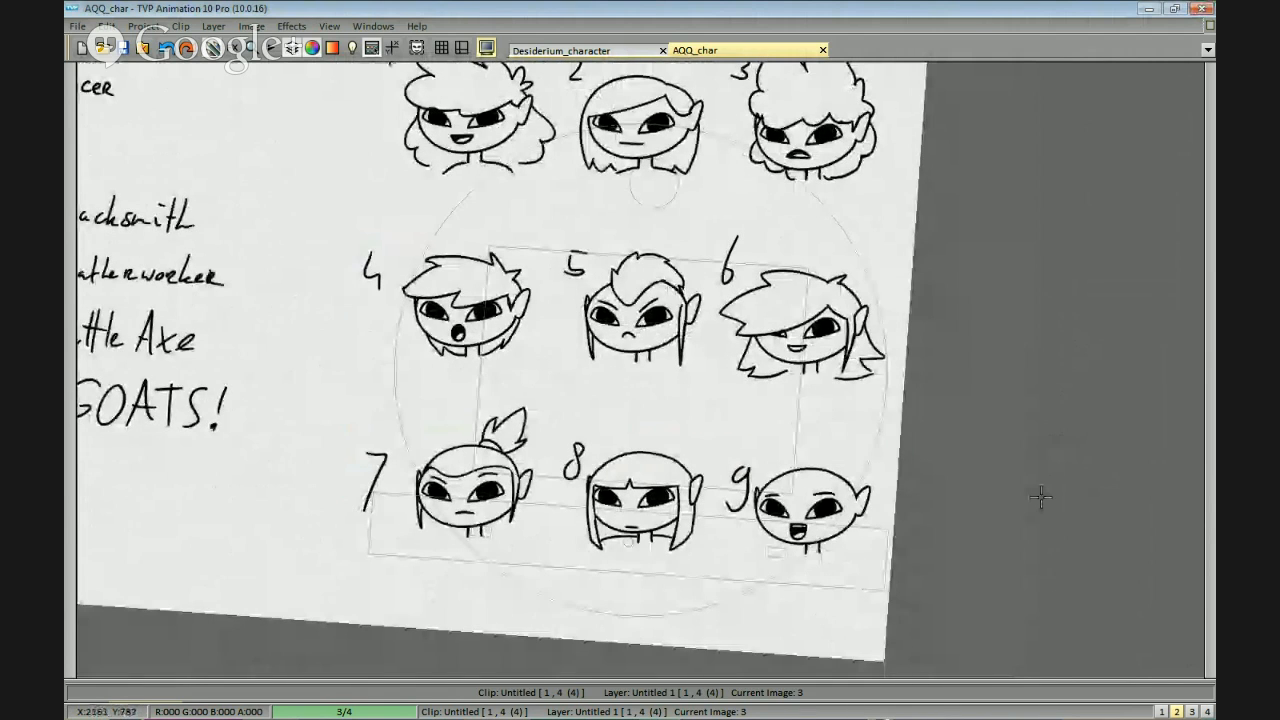
scroll(1041, 497, up, 2)
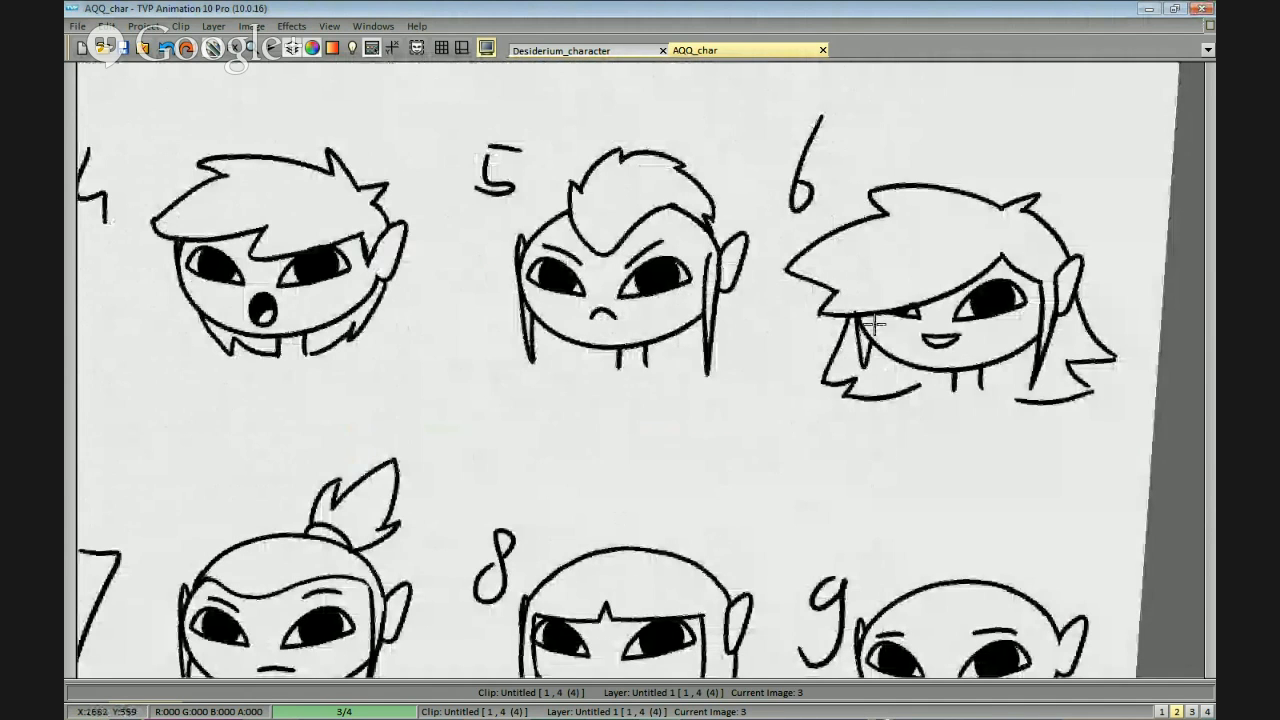
scroll(874, 323, down, 3)
scroll(1028, 447, up, 1)
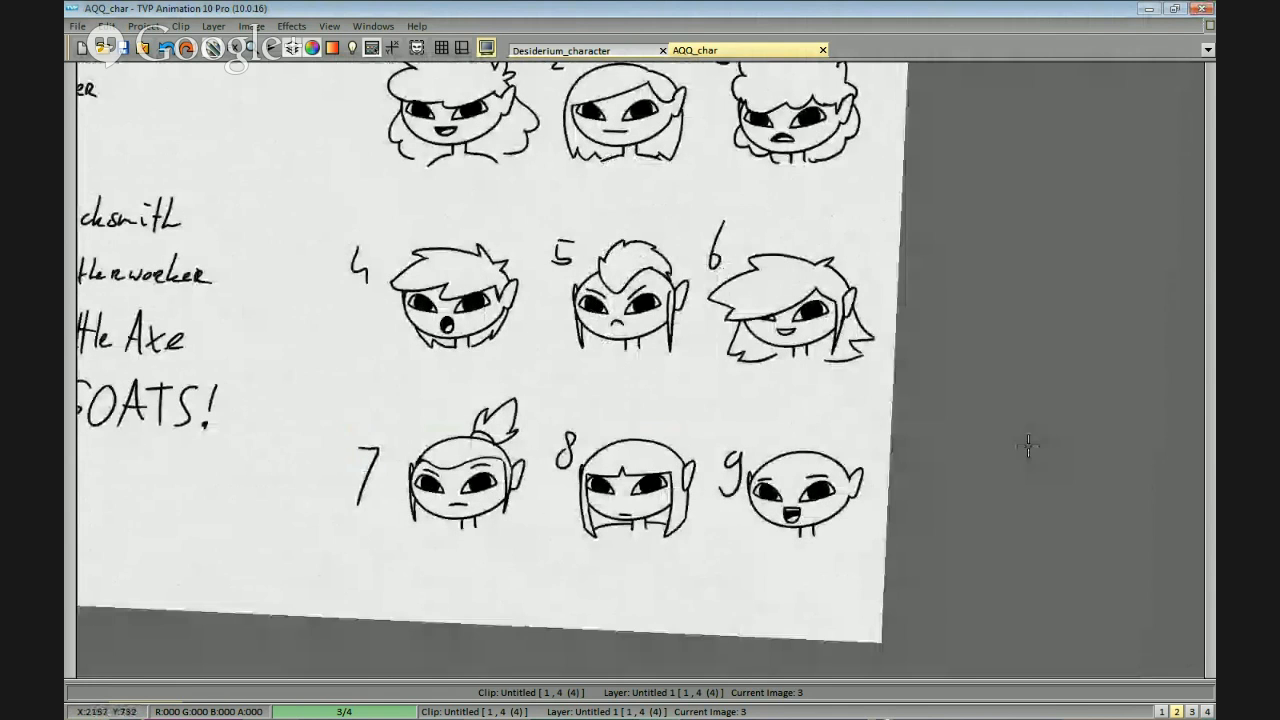
drag(1028, 447, 1085, 459)
Isolate head 6 with a freehand selection, remove the other heads and numerals, and place it alone beside the notes.
scroll(907, 450, down, 2)
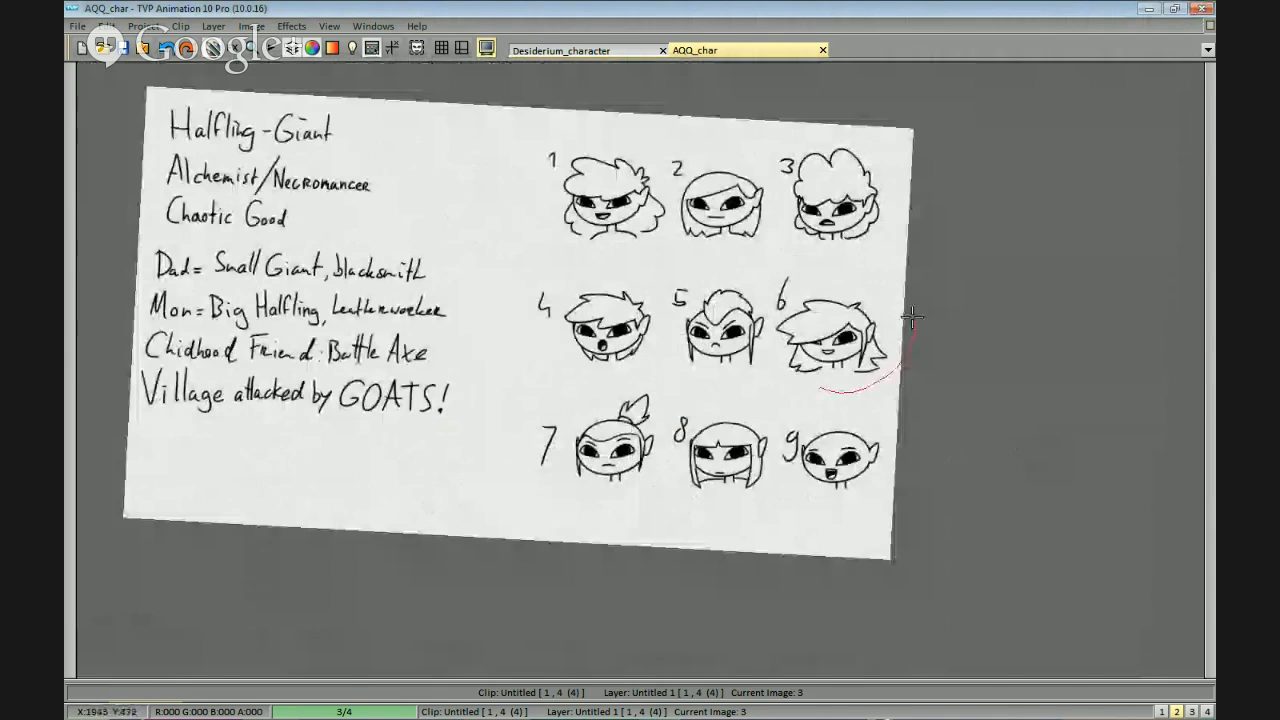
mouse_move(912, 317)
mouse_down()
mouse_move(816, 382)
mouse_move(825, 283)
mouse_move(785, 340)
mouse_move(805, 385)
mouse_up()
key(ctrl+z)
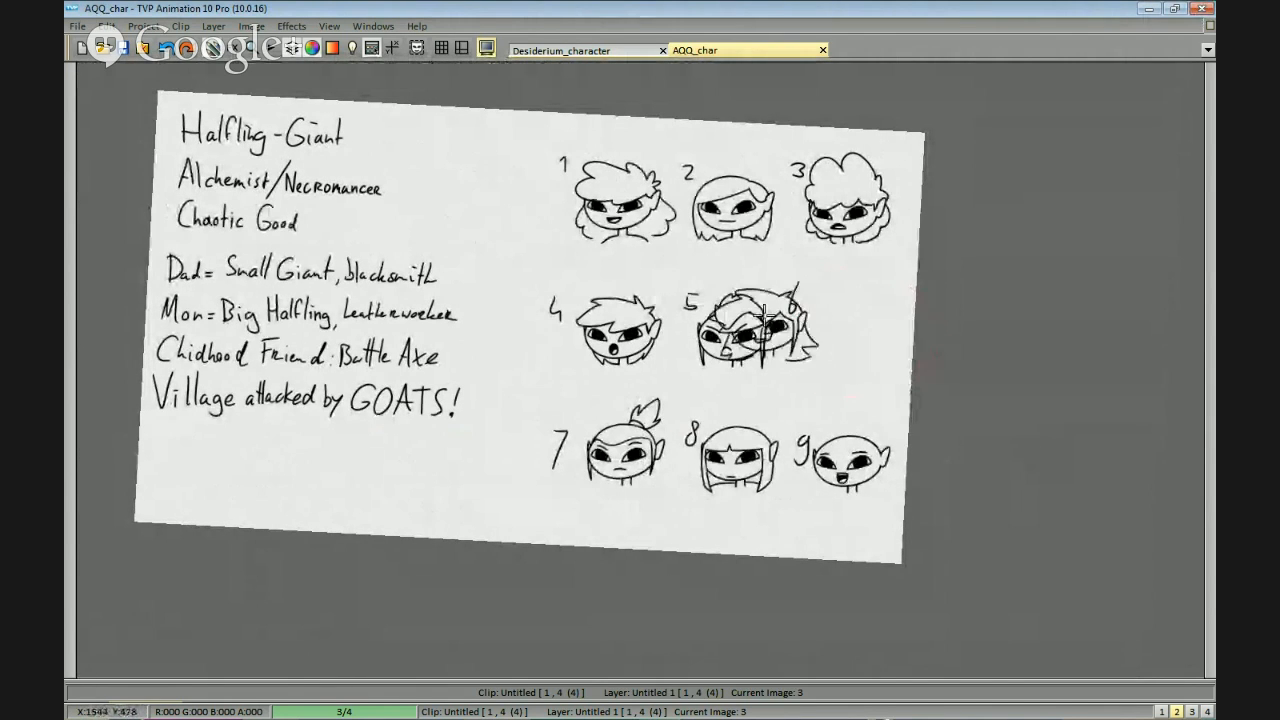
mouse_move(688, 243)
mouse_down()
mouse_move(943, 457)
mouse_move(651, 340)
mouse_up()
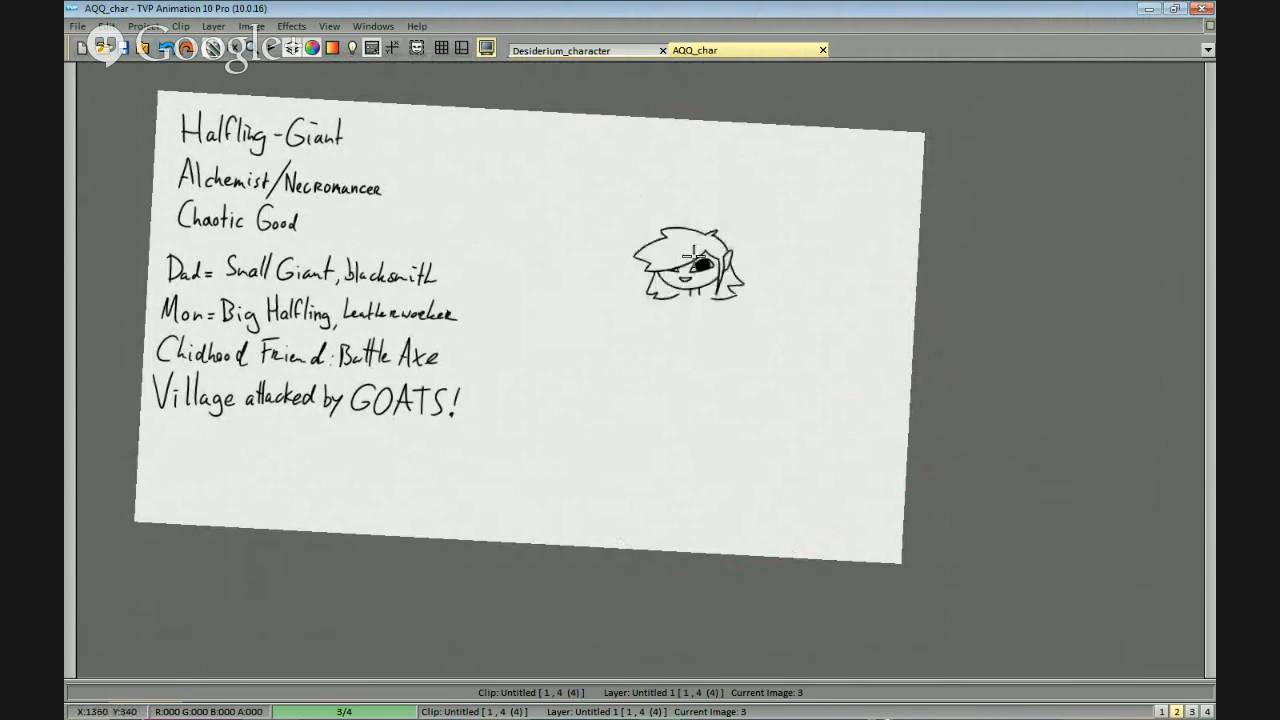
Place head 6 high on the page beside the notes and close the gap in its right-hand hair tip.
click(688, 179)
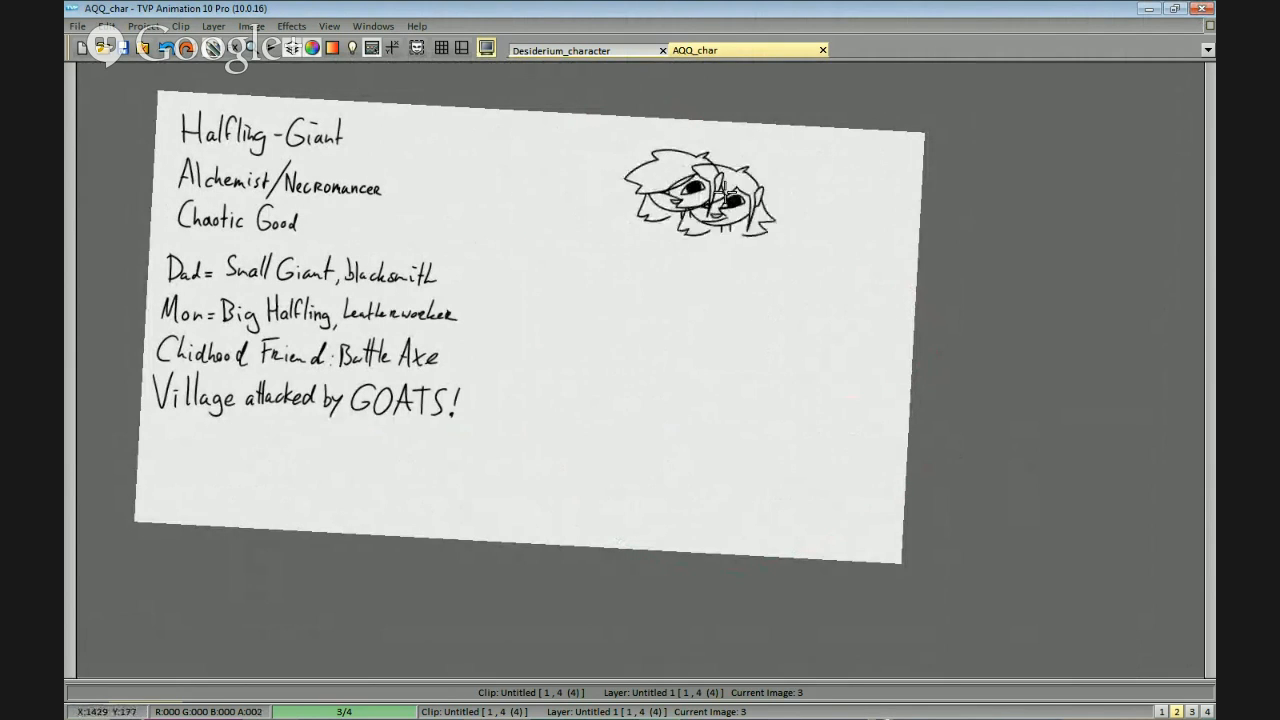
scroll(818, 348, up, 2)
scroll(929, 166, up, 4)
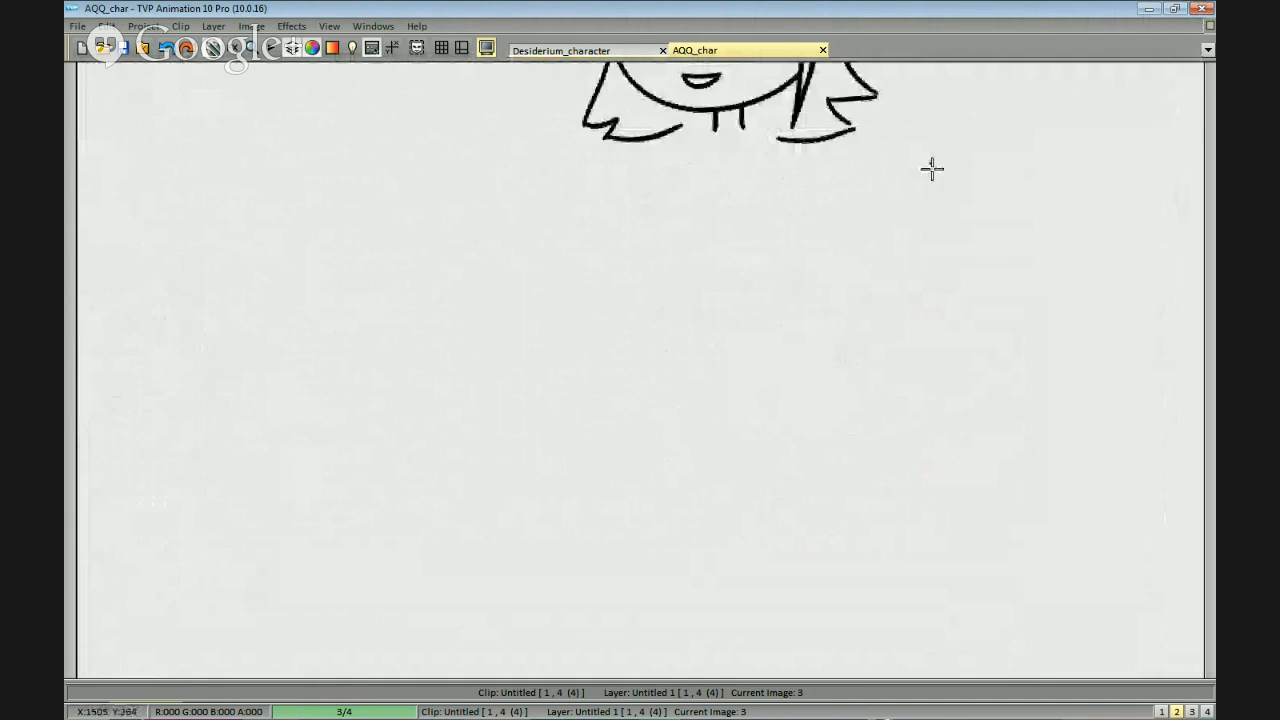
scroll(981, 312, down, 2)
scroll(880, 366, up, 2)
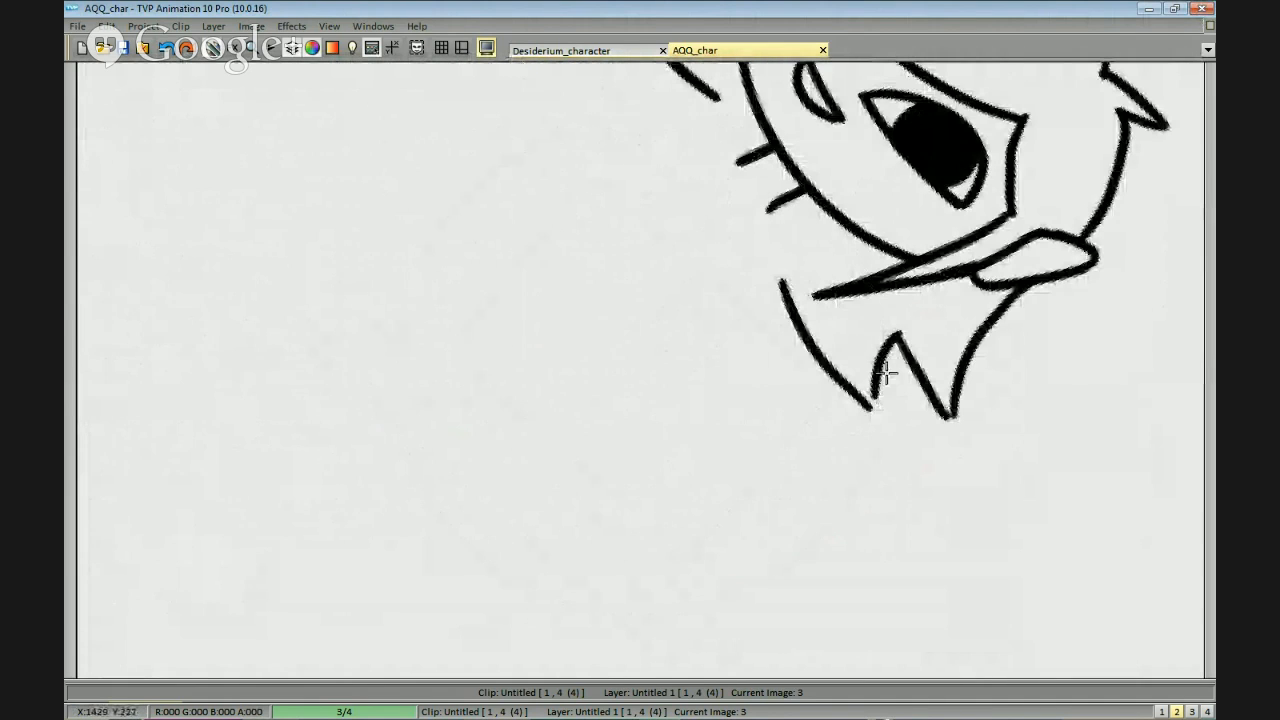
drag(876, 398, 870, 414)
drag(992, 338, 942, 338)
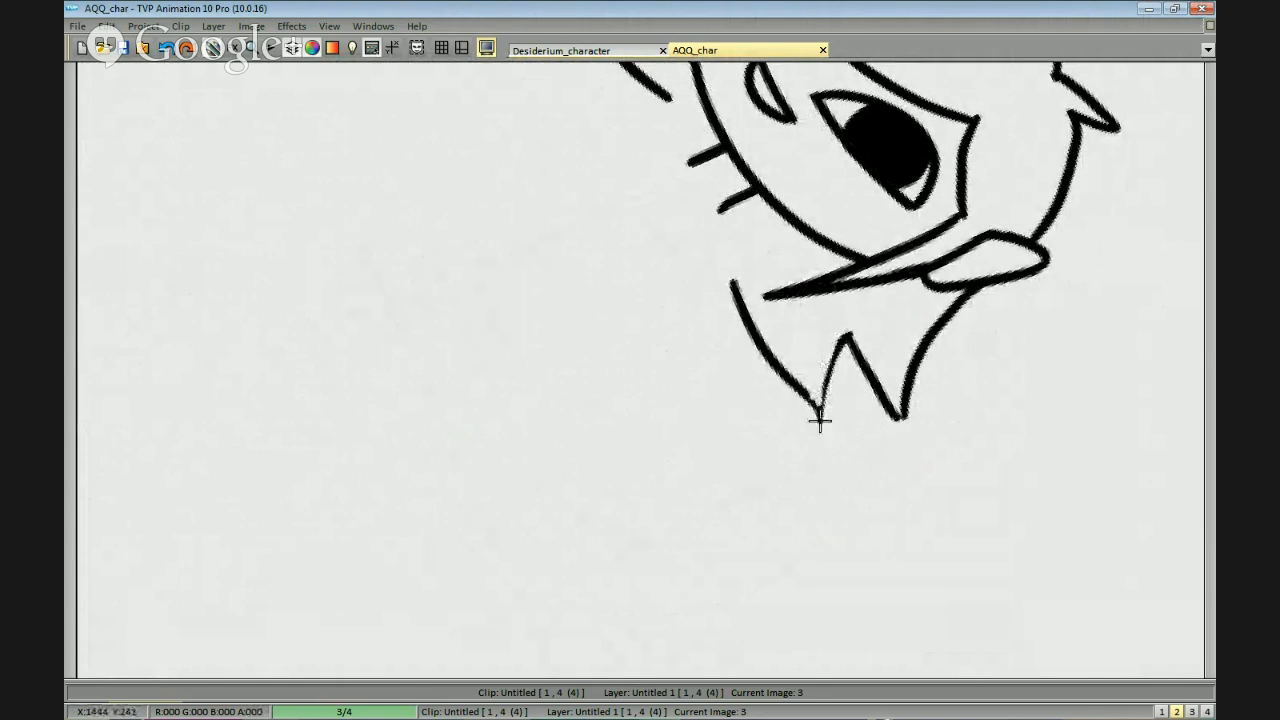
drag(845, 338, 821, 412)
Extend the loose hair stroke and lengthen the two short neck lines beneath the head.
drag(805, 483, 761, 346)
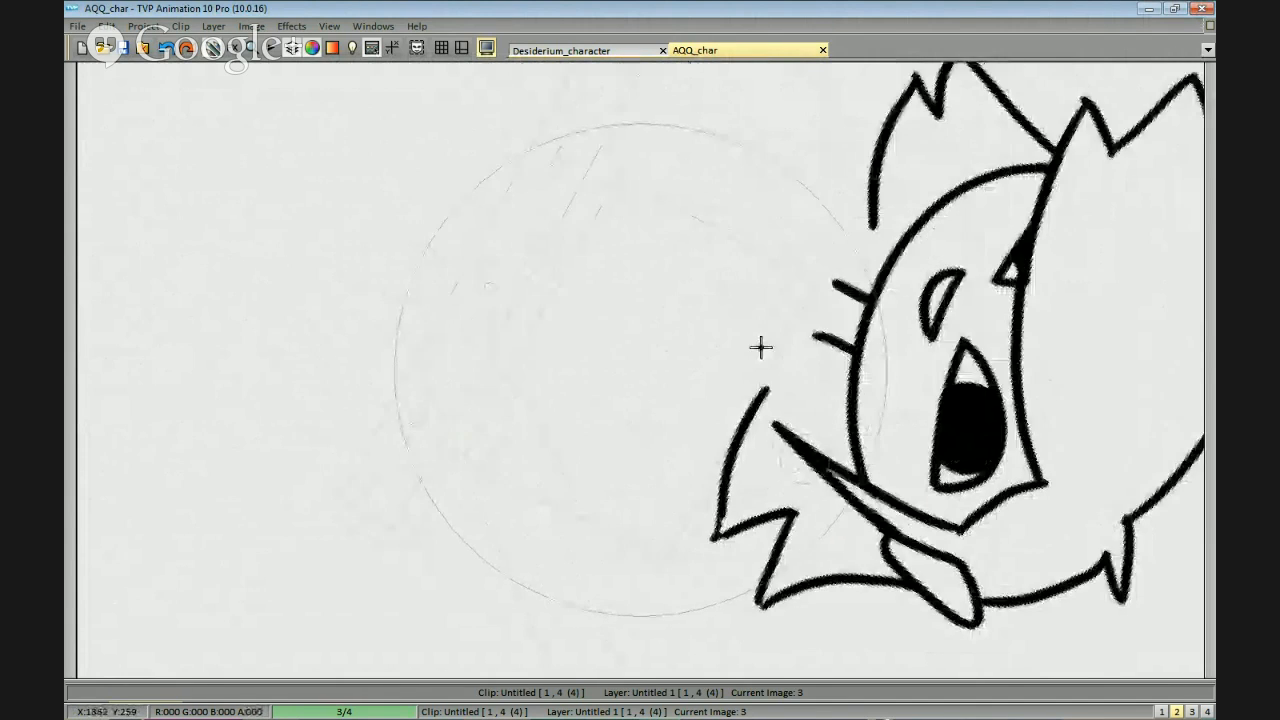
drag(766, 400, 814, 306)
mouse_move(775, 374)
mouse_down()
mouse_move(760, 446)
mouse_move(755, 437)
mouse_up()
mouse_move(750, 545)
mouse_down()
mouse_move(797, 511)
mouse_move(829, 460)
mouse_up()
drag(614, 300, 557, 389)
key(Left)
scroll(637, 357, down, 1)
mouse_move(671, 378)
mouse_down()
mouse_move(751, 345)
mouse_move(790, 348)
mouse_up()
key(Right)
Draw sloping shoulders from the base of the neck and complete the upper chest as a wide oval.
drag(684, 258, 702, 222)
mouse_move(692, 219)
mouse_down()
mouse_move(605, 257)
mouse_move(743, 224)
mouse_move(790, 240)
mouse_up()
key(ctrl+z)
key(ctrl+z)
key(ctrl+z)
drag(692, 214, 617, 238)
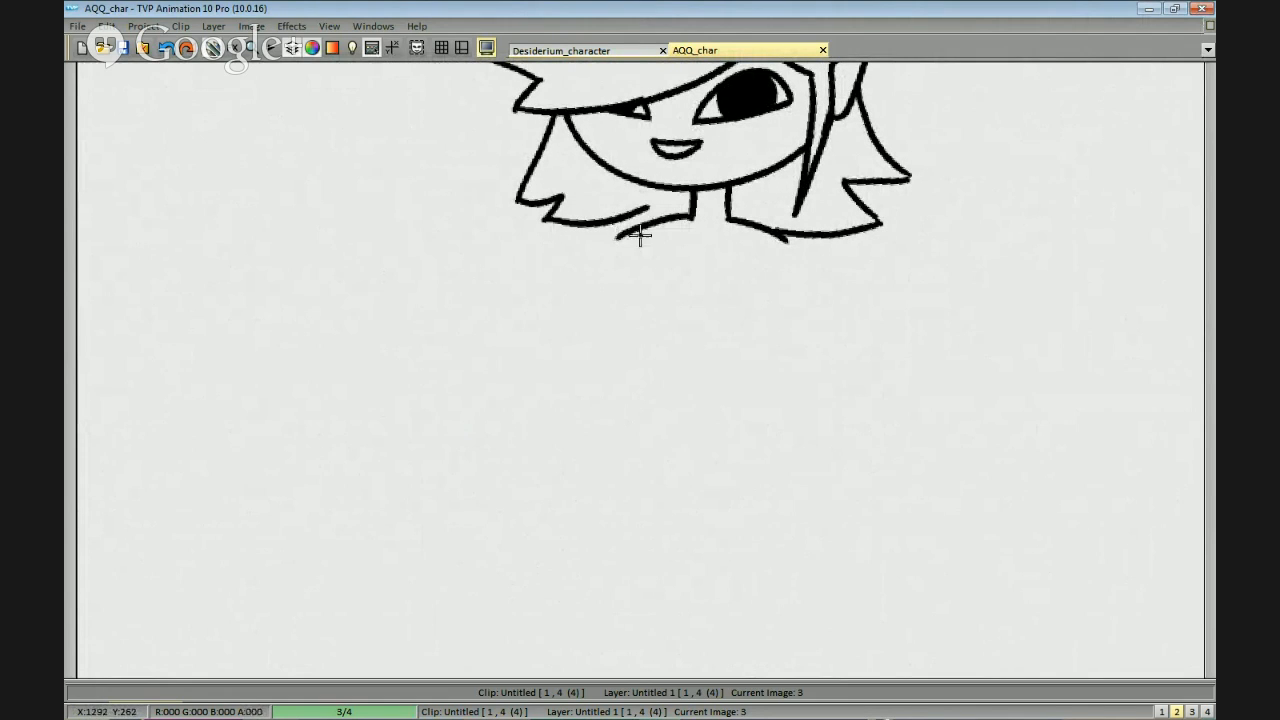
key(ctrl+z)
key(ctrl+z)
key(ctrl+z)
key(ctrl+z)
drag(729, 221, 793, 247)
drag(693, 217, 619, 237)
key(ctrl+z)
key(ctrl+z)
mouse_move(648, 302)
mouse_down()
mouse_move(773, 289)
mouse_move(800, 251)
mouse_move(746, 308)
mouse_up()
key(ctrl+z)
key(ctrl+z)
scroll(780, 275, down, 2)
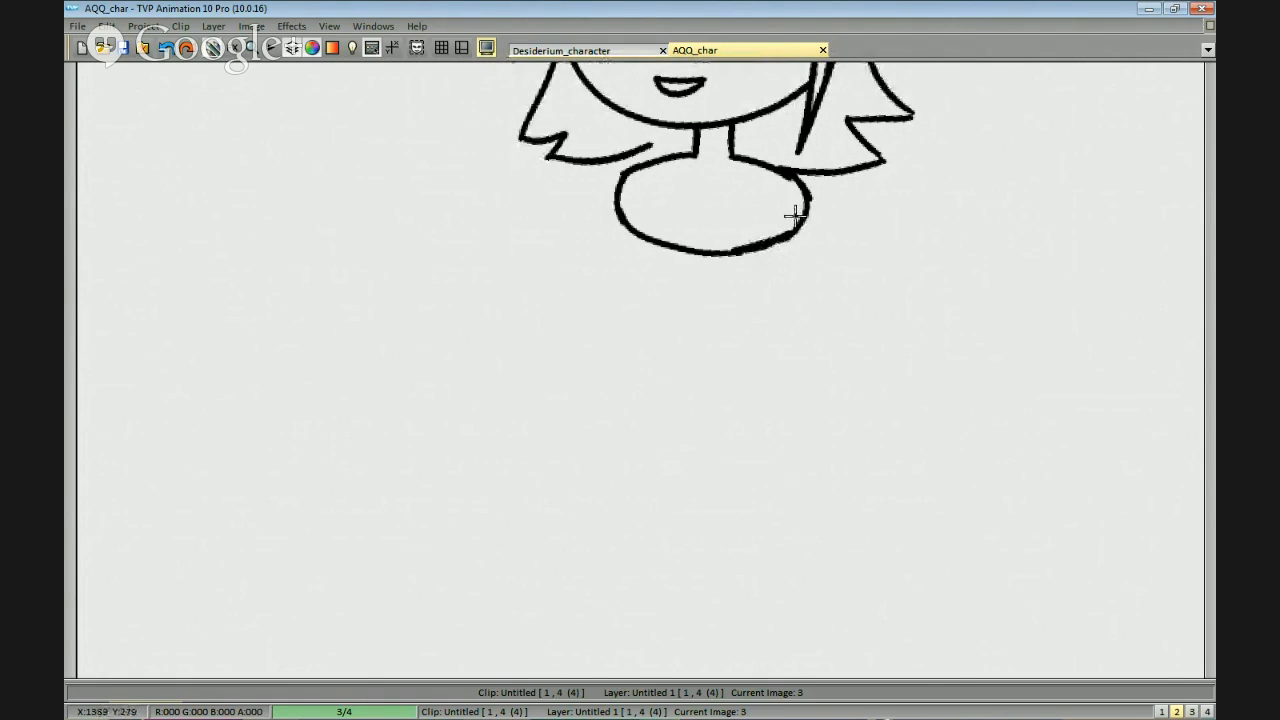
Draw two inward-tapering torso sides from the chest oval down to a narrow waist.
drag(794, 228, 726, 354)
drag(622, 196, 668, 346)
key(ctrl+z)
scroll(766, 289, down, 1)
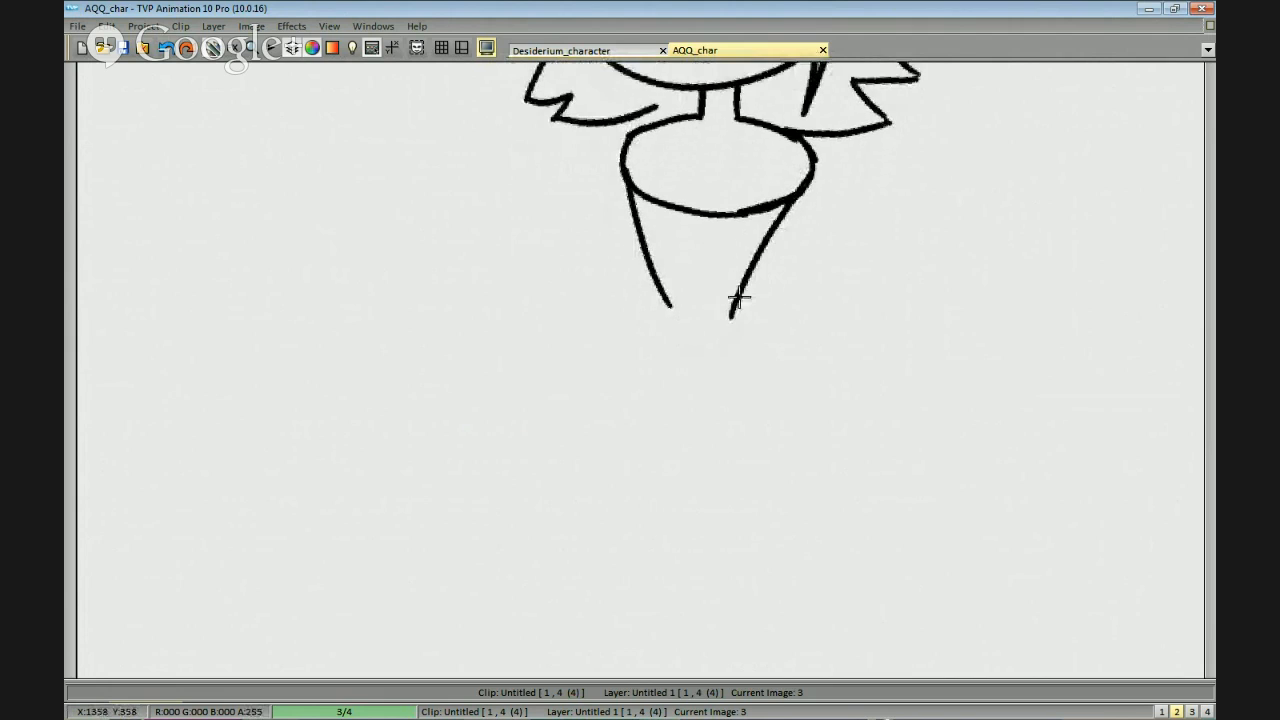
key(ctrl+z)
drag(757, 259, 788, 331)
key(ctrl+z)
scroll(846, 229, down, 3)
scroll(830, 254, up, 3)
drag(672, 89, 711, 93)
click(815, 215)
key(ctrl+z)
click(661, 209)
key(ctrl+z)
Add a new layer to the clip and trace the head's oval outline on it.
key(space)
drag(573, 288, 636, 217)
click(270, 692)
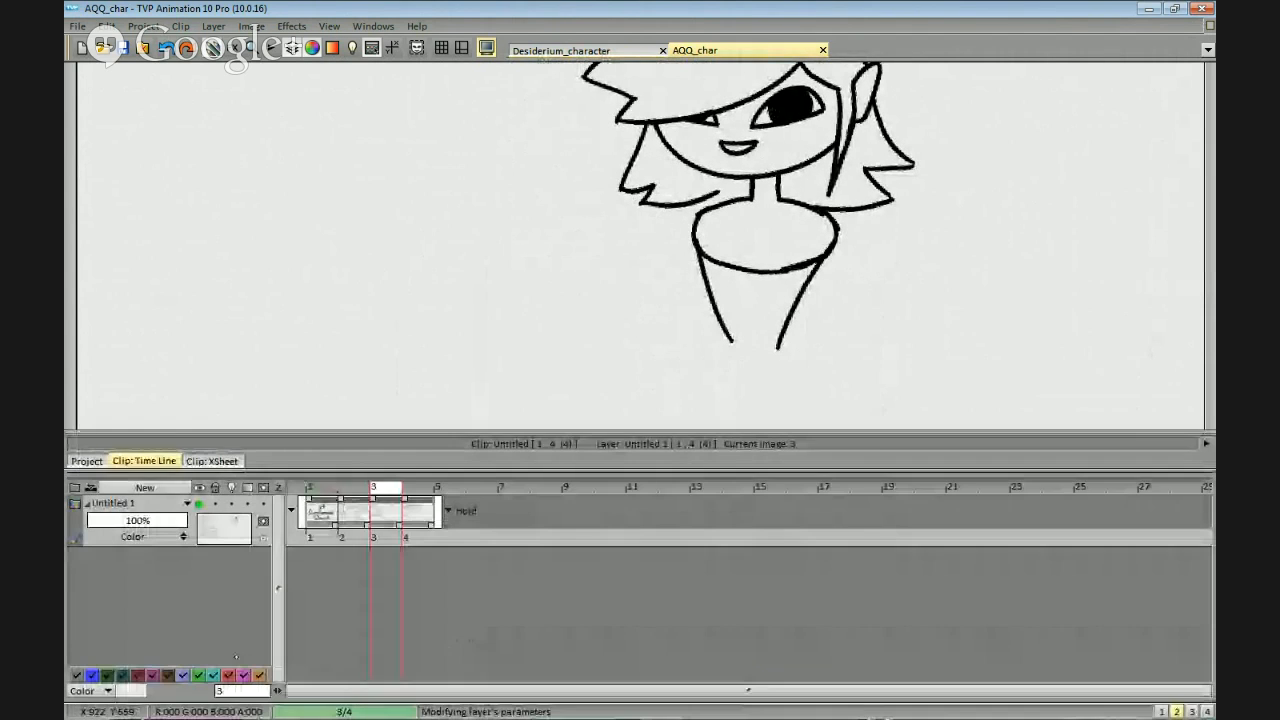
click(145, 488)
mouse_move(847, 232)
mouse_down()
mouse_move(820, 317)
mouse_move(823, 257)
mouse_move(823, 269)
mouse_move(709, 143)
mouse_move(612, 256)
mouse_up()
click(820, 444)
key(ctrl+z)
mouse_move(798, 285)
mouse_down()
mouse_move(822, 217)
mouse_move(749, 163)
mouse_move(671, 163)
mouse_move(624, 200)
mouse_move(630, 265)
mouse_up()
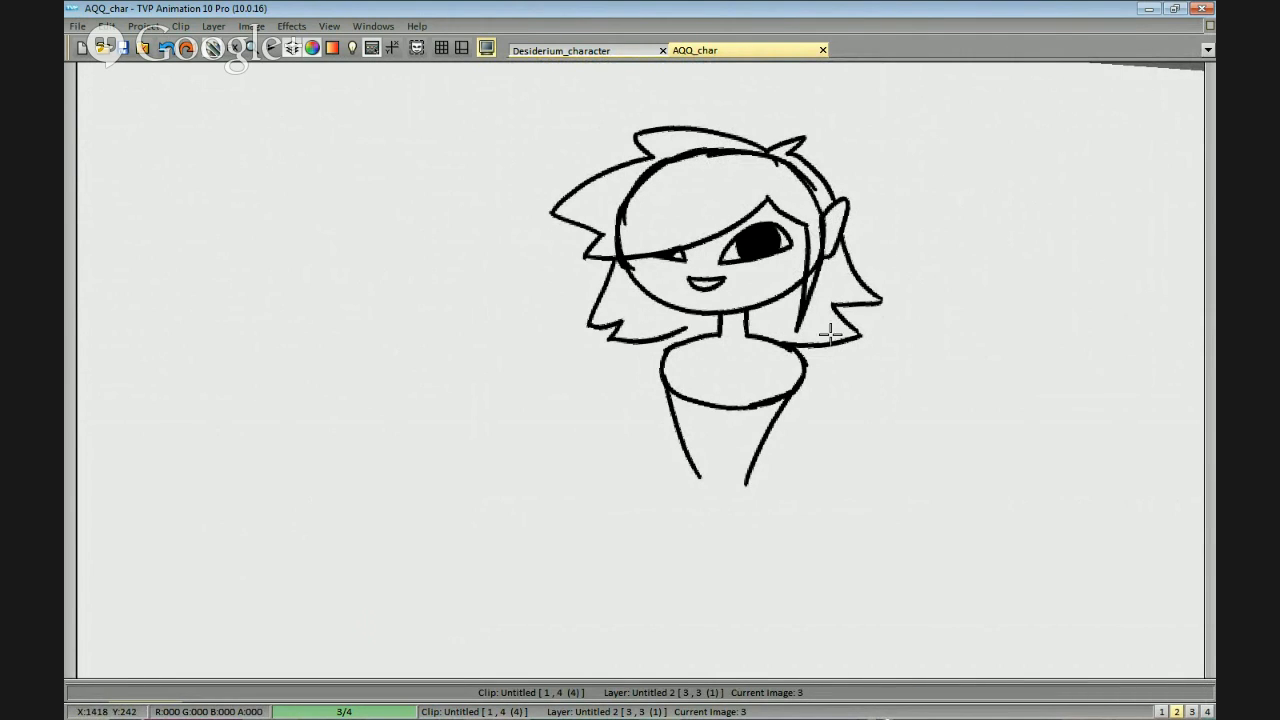
Finish the traced head oval and pick it up as a custom brush.
scroll(928, 306, down, 1)
drag(642, 309, 762, 262)
drag(830, 293, 908, 303)
key(ctrl+z)
key(ctrl+z)
mouse_move(760, 247)
mouse_down()
mouse_move(826, 286)
mouse_move(866, 274)
mouse_up()
mouse_move(898, 217)
mouse_down()
mouse_move(880, 265)
mouse_move(728, 240)
mouse_move(871, 301)
mouse_move(883, 292)
mouse_up()
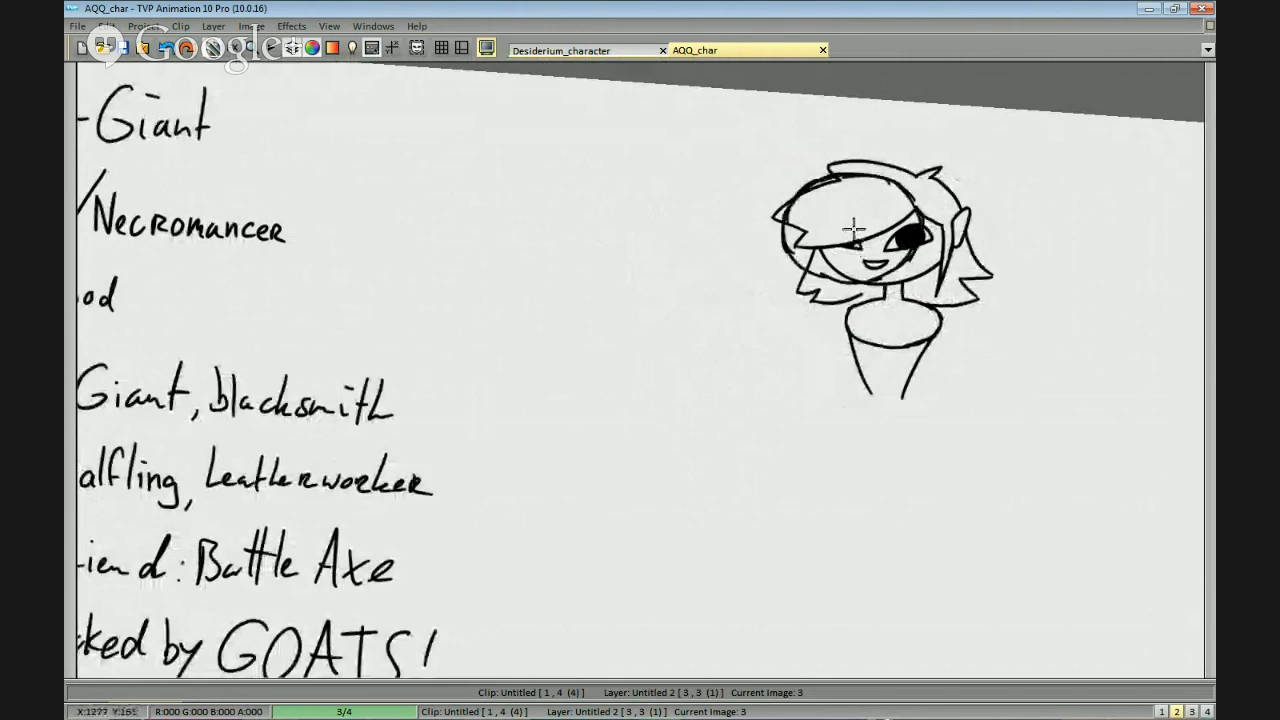
Stamp a vertical column of six touching head ovals between the notes and the character.
click(637, 213)
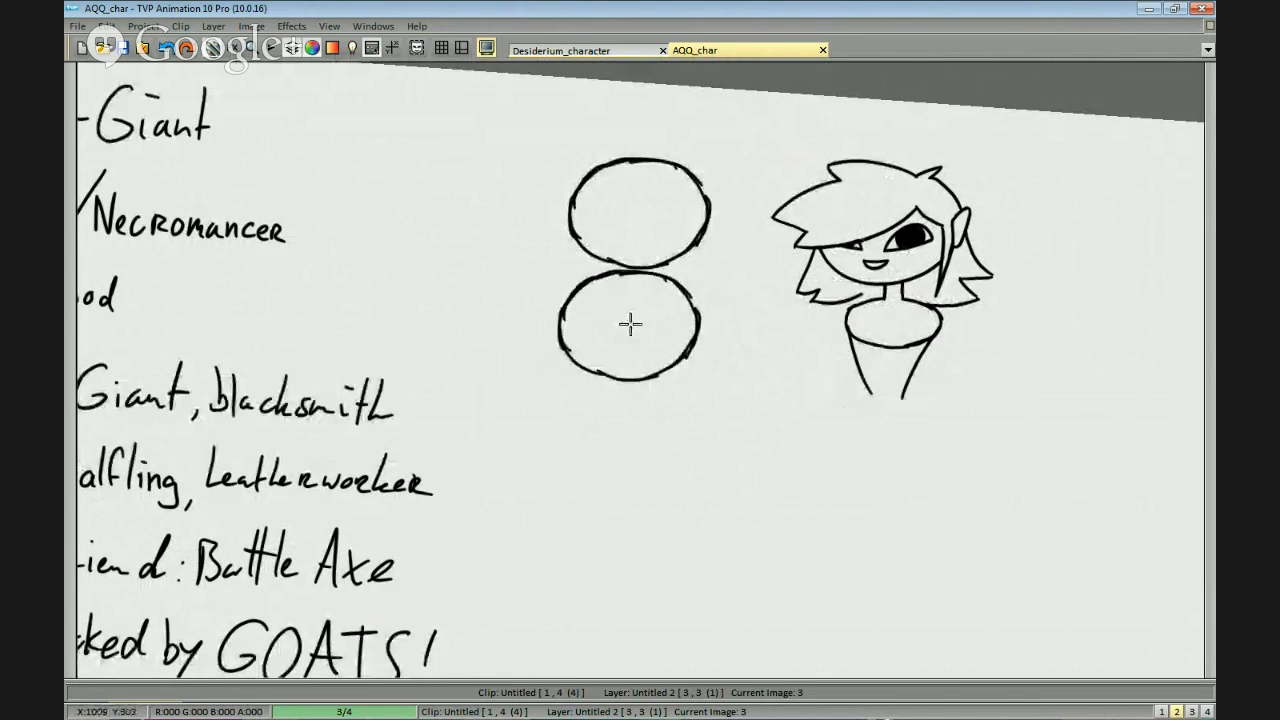
click(632, 320)
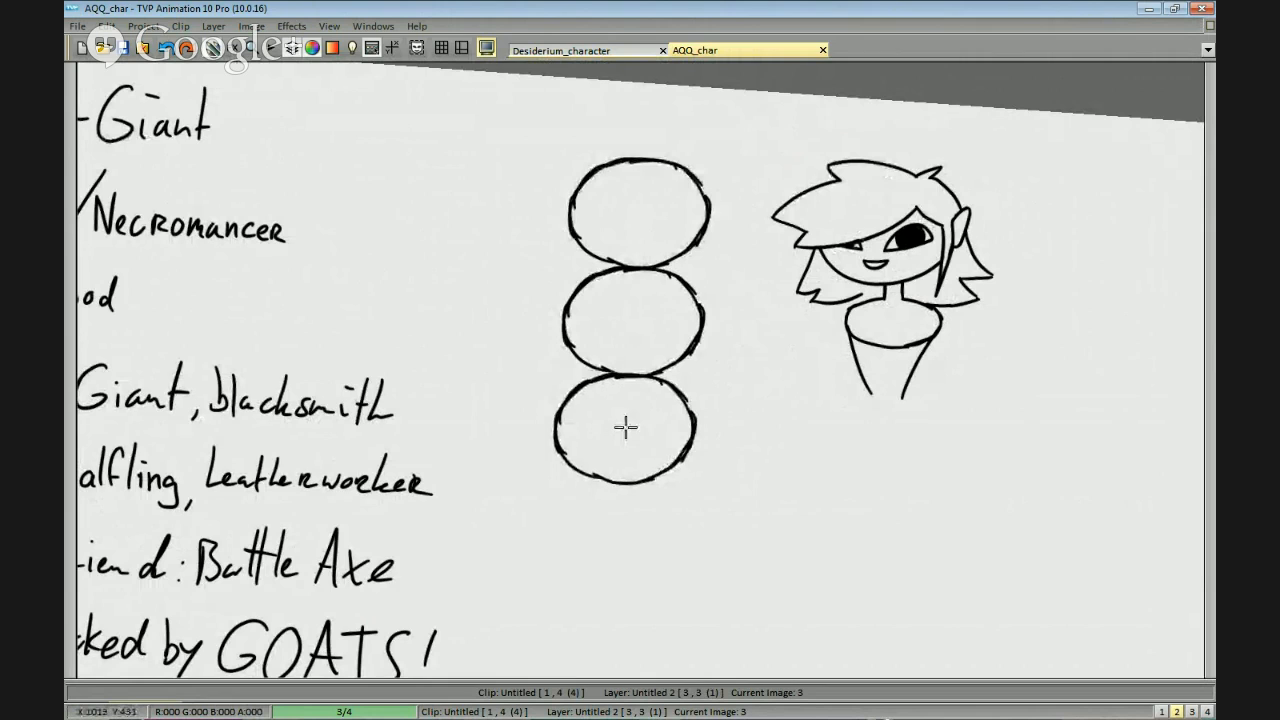
click(625, 428)
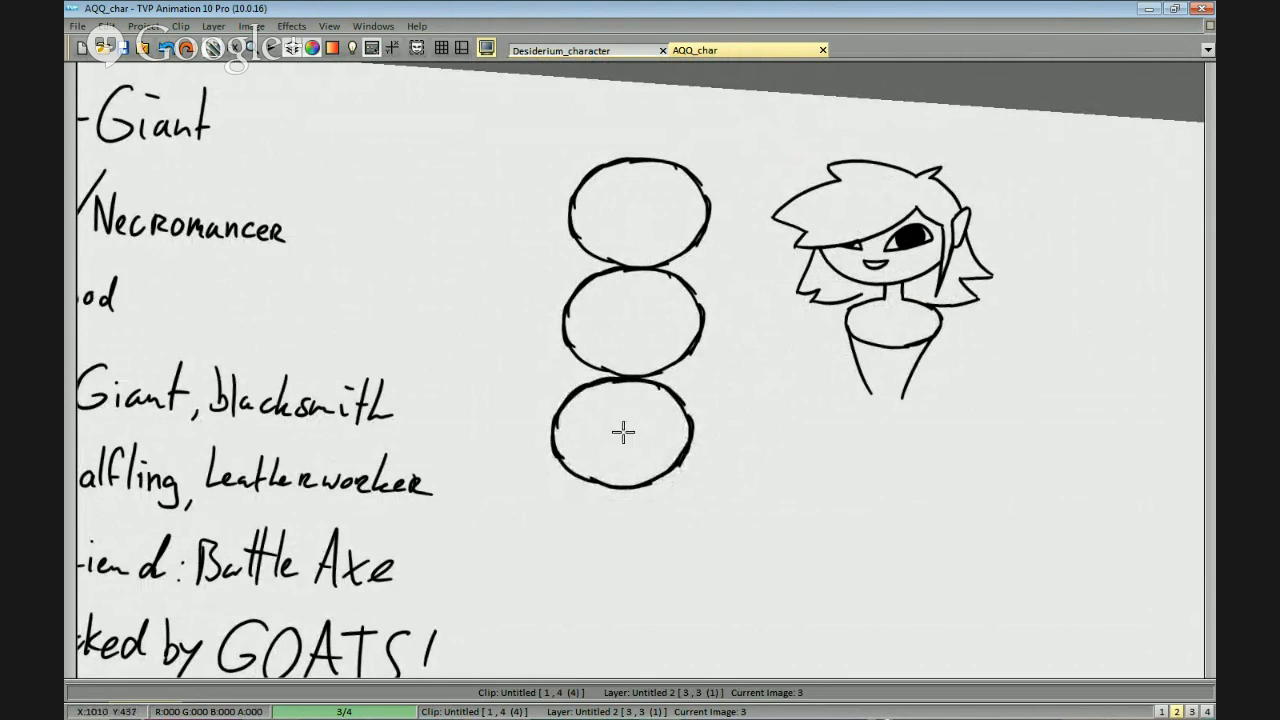
drag(615, 541, 627, 461)
click(627, 460)
drag(605, 562, 627, 460)
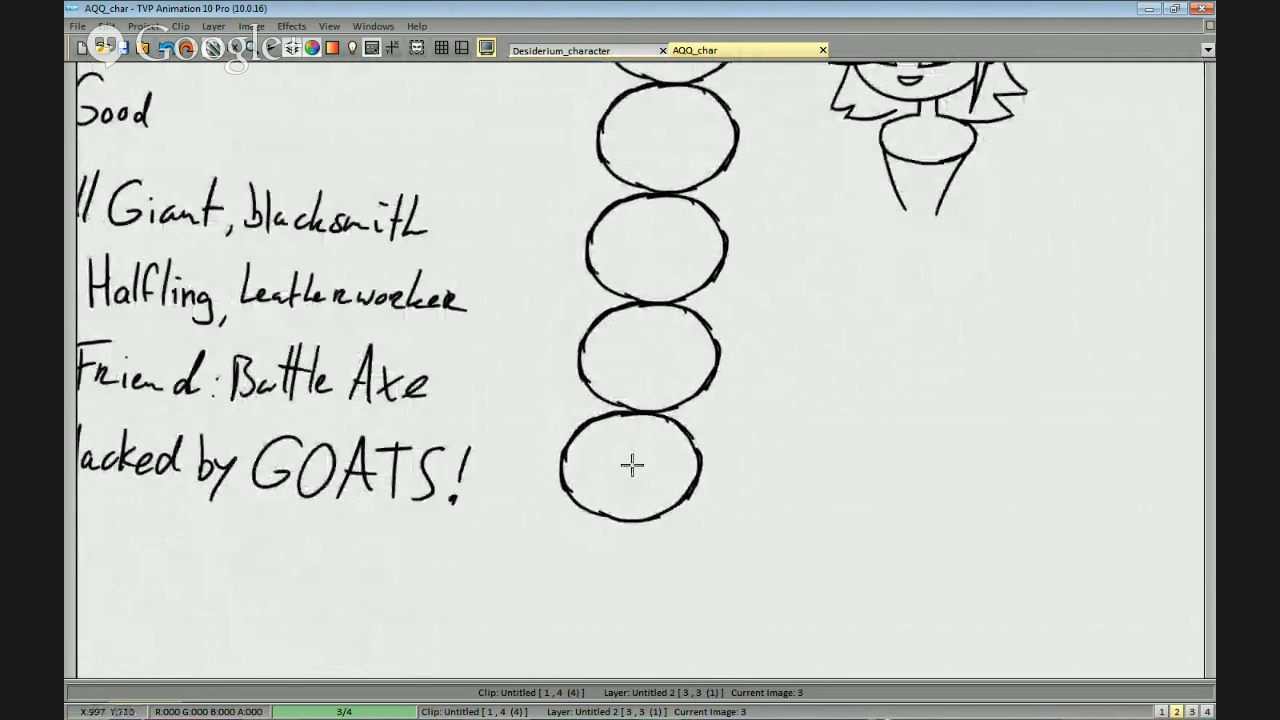
mouse_move(640, 506)
mouse_down()
mouse_move(643, 443)
mouse_move(640, 470)
mouse_up()
click(645, 416)
key(ctrl+z)
click(647, 400)
key(ctrl+z)
click(649, 399)
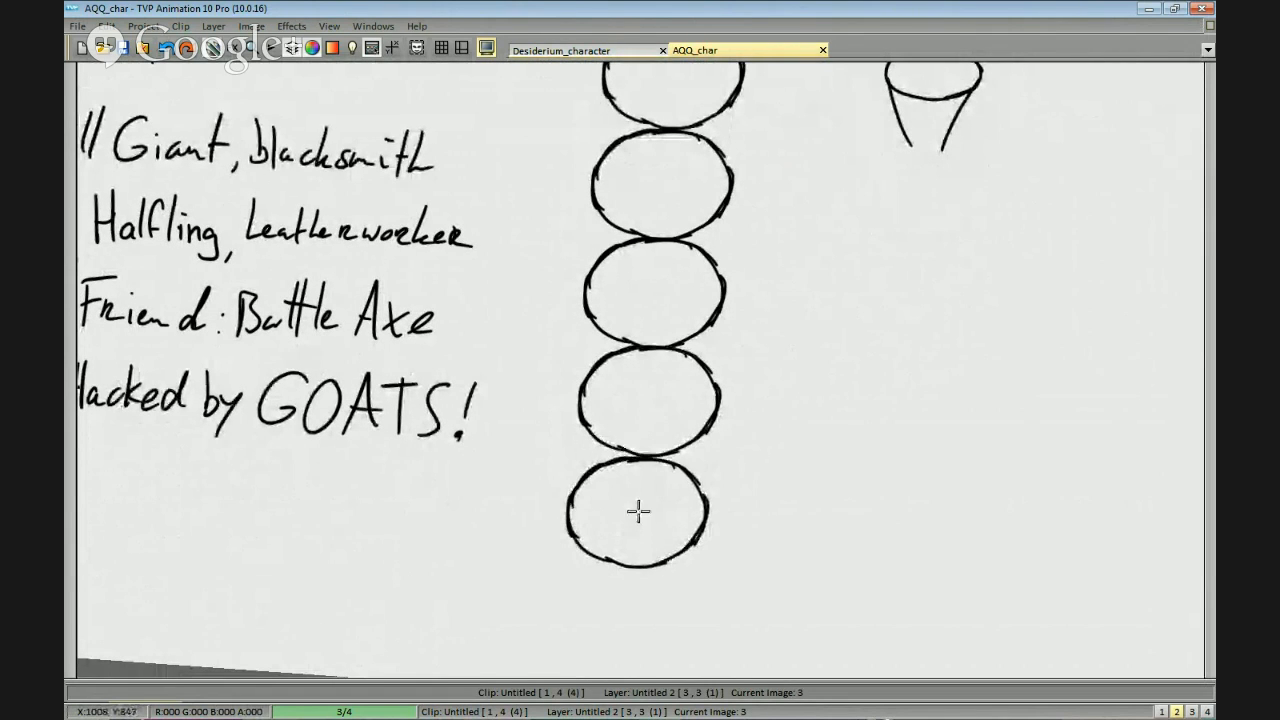
click(642, 507)
drag(642, 507, 636, 497)
Try to draw a straight reference line across the page through the middle of the third oval.
scroll(900, 395, down, 1)
drag(844, 259, 833, 316)
scroll(833, 316, up, 1)
drag(804, 195, 796, 309)
drag(421, 368, 904, 402)
key(ctrl+z)
drag(417, 369, 990, 411)
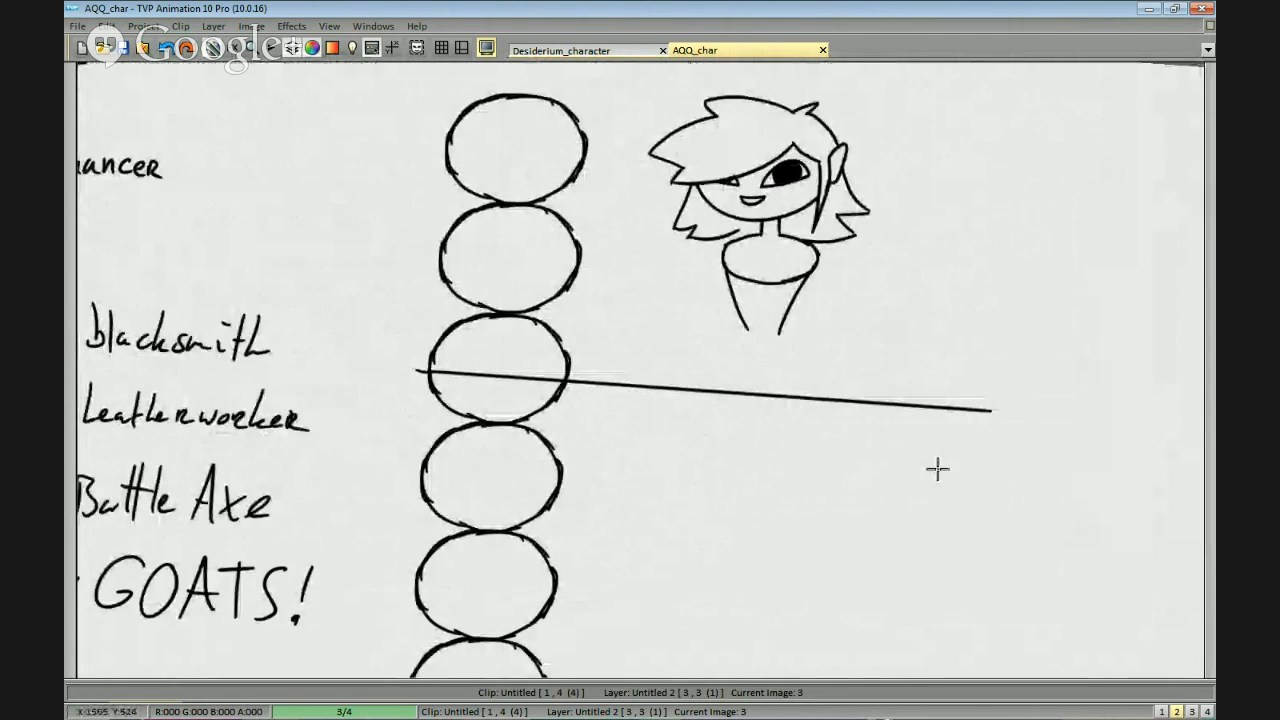
drag(938, 469, 924, 457)
key(ctrl+z)
drag(571, 326, 641, 346)
Delete all existing guides and turn off guide snapping.
click(461, 48)
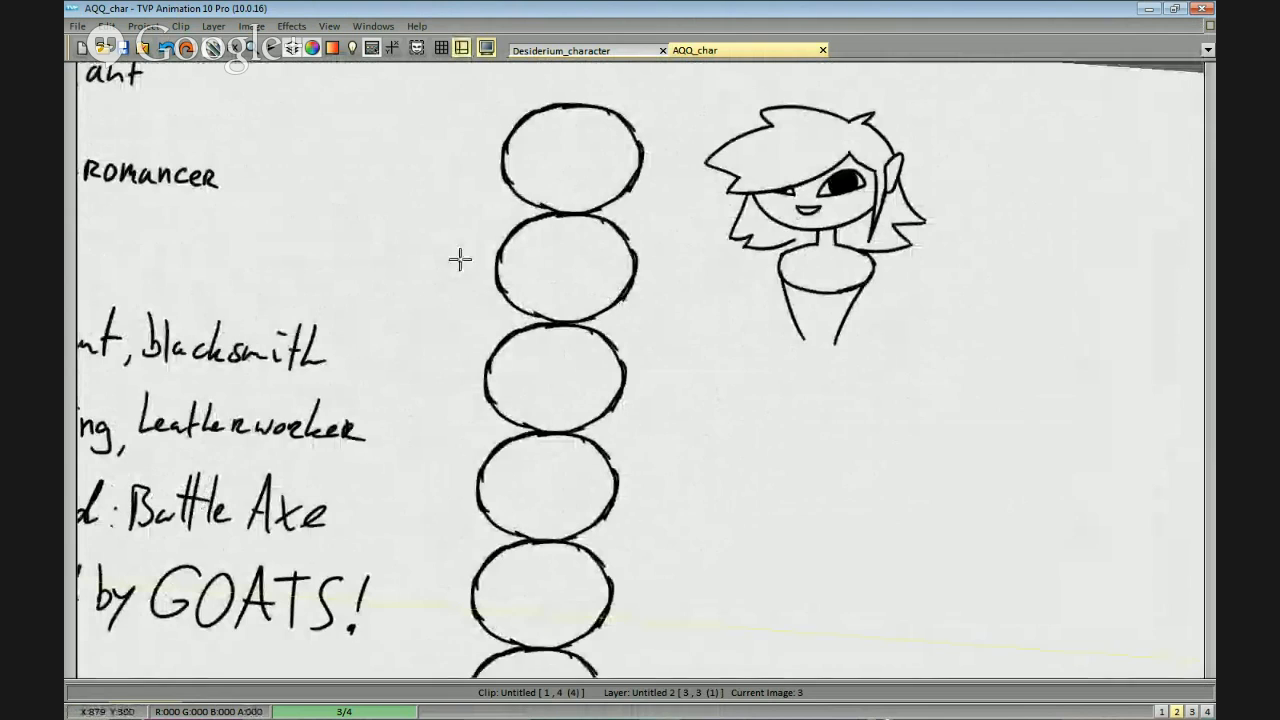
right_click(461, 48)
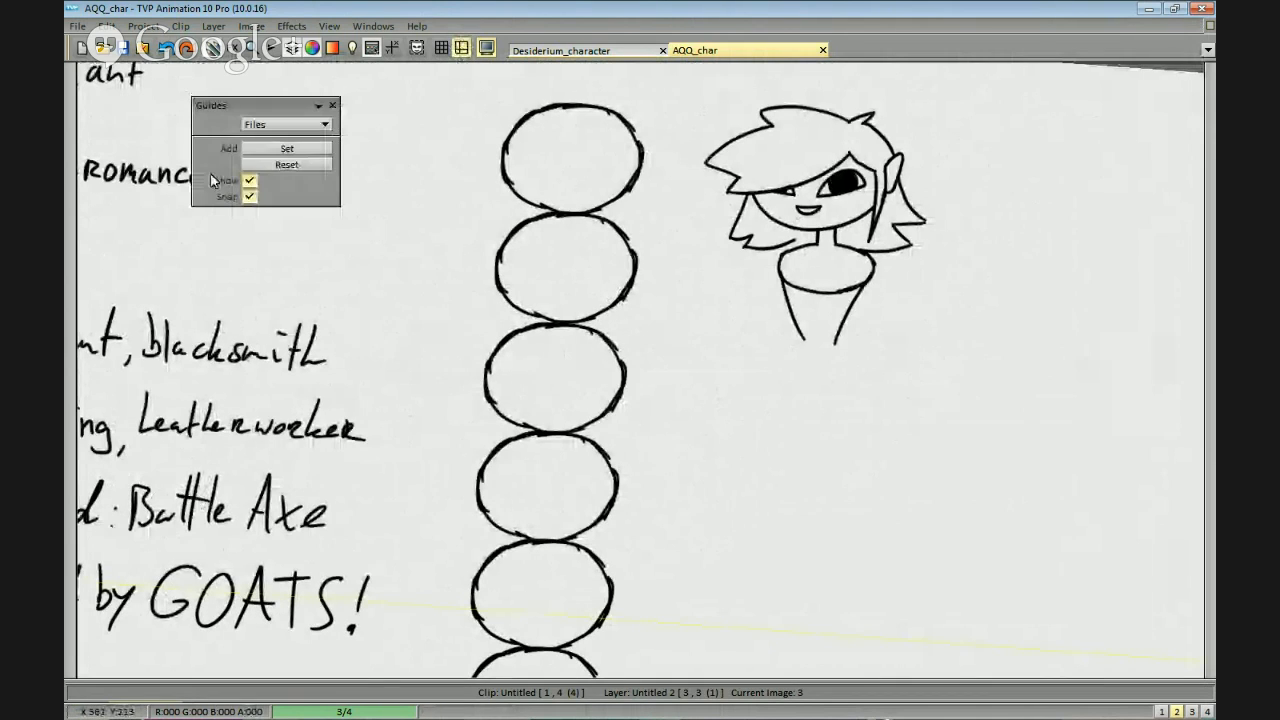
click(287, 166)
click(249, 196)
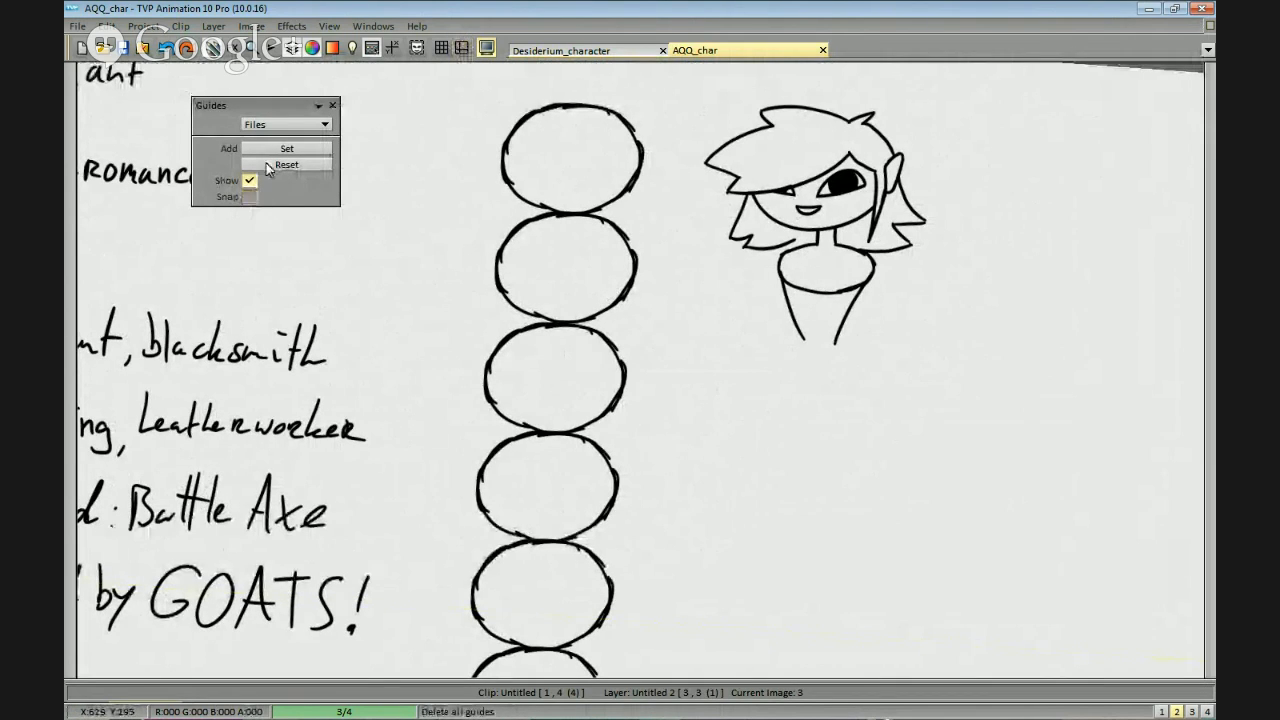
Add guides at the top of the oval column and through the centres of the third and fifth ovals.
click(287, 148)
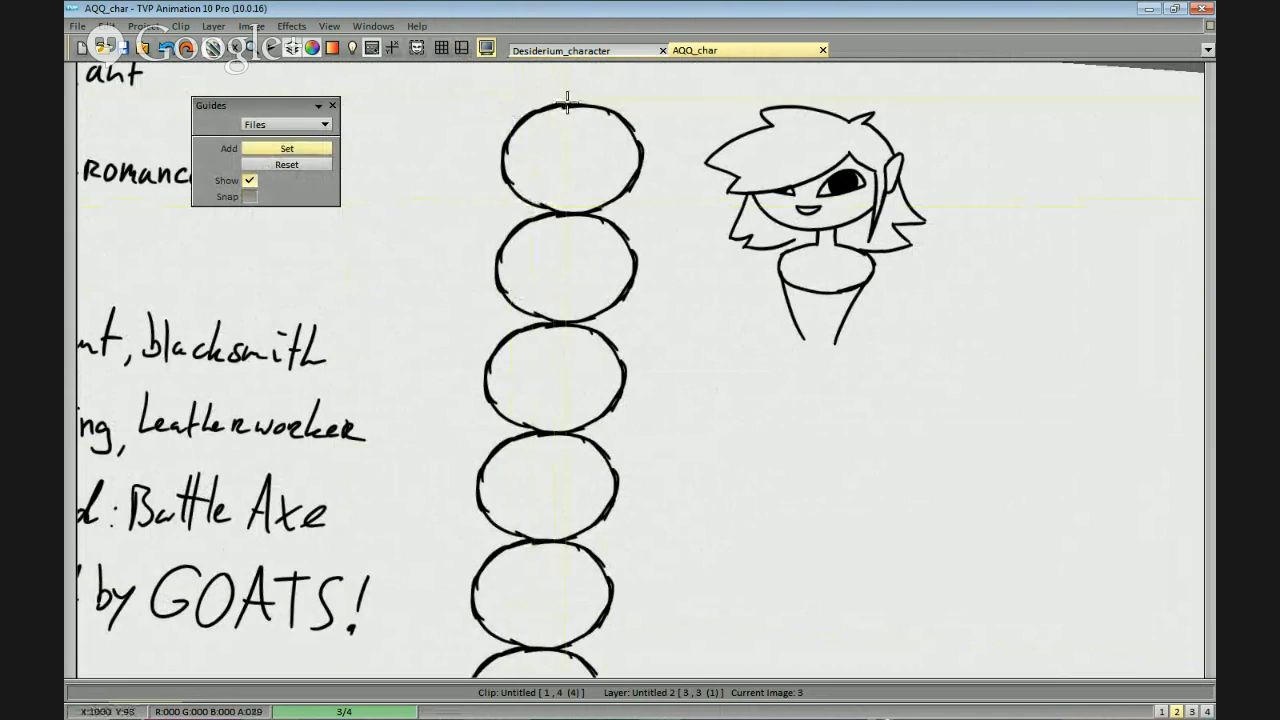
drag(572, 103, 571, 540)
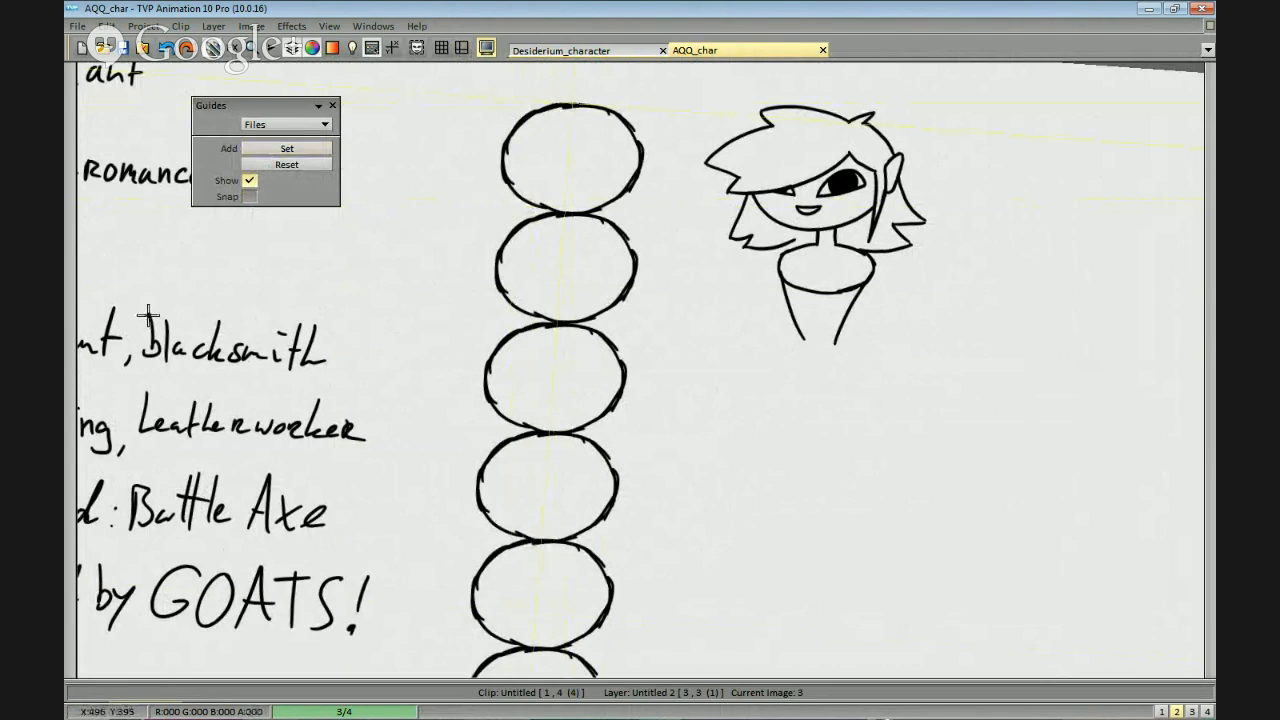
click(285, 150)
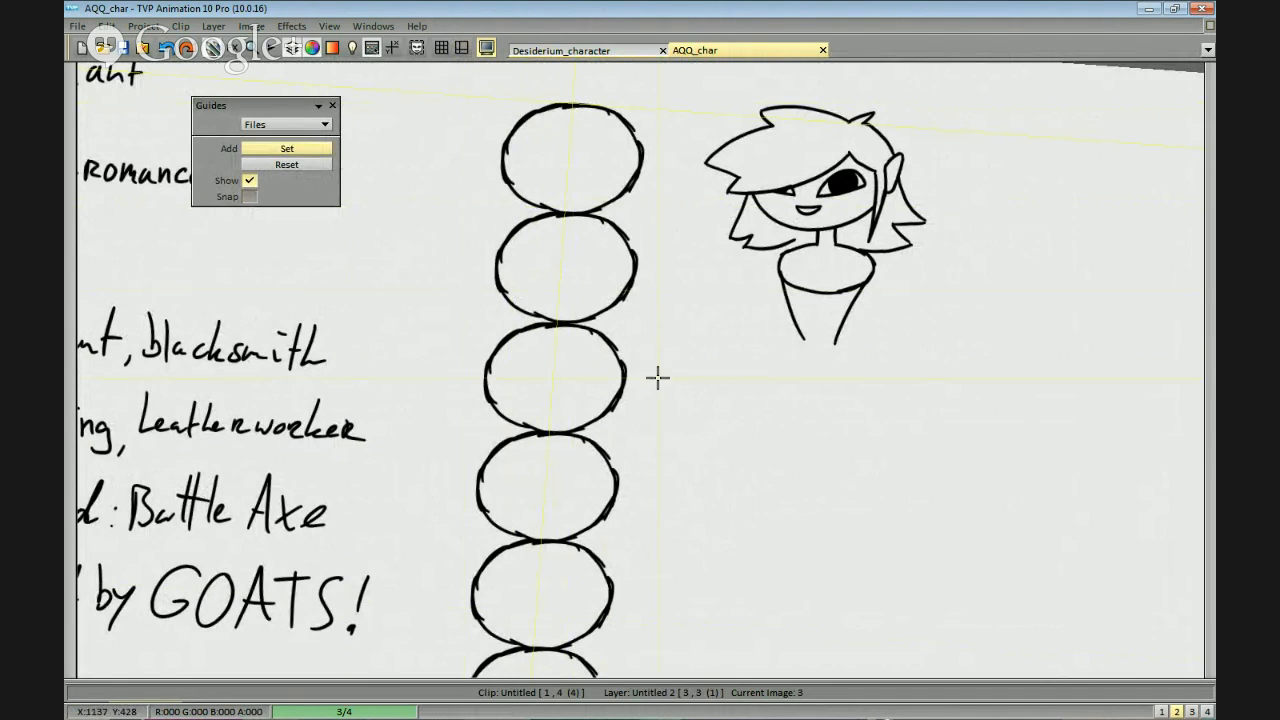
click(553, 380)
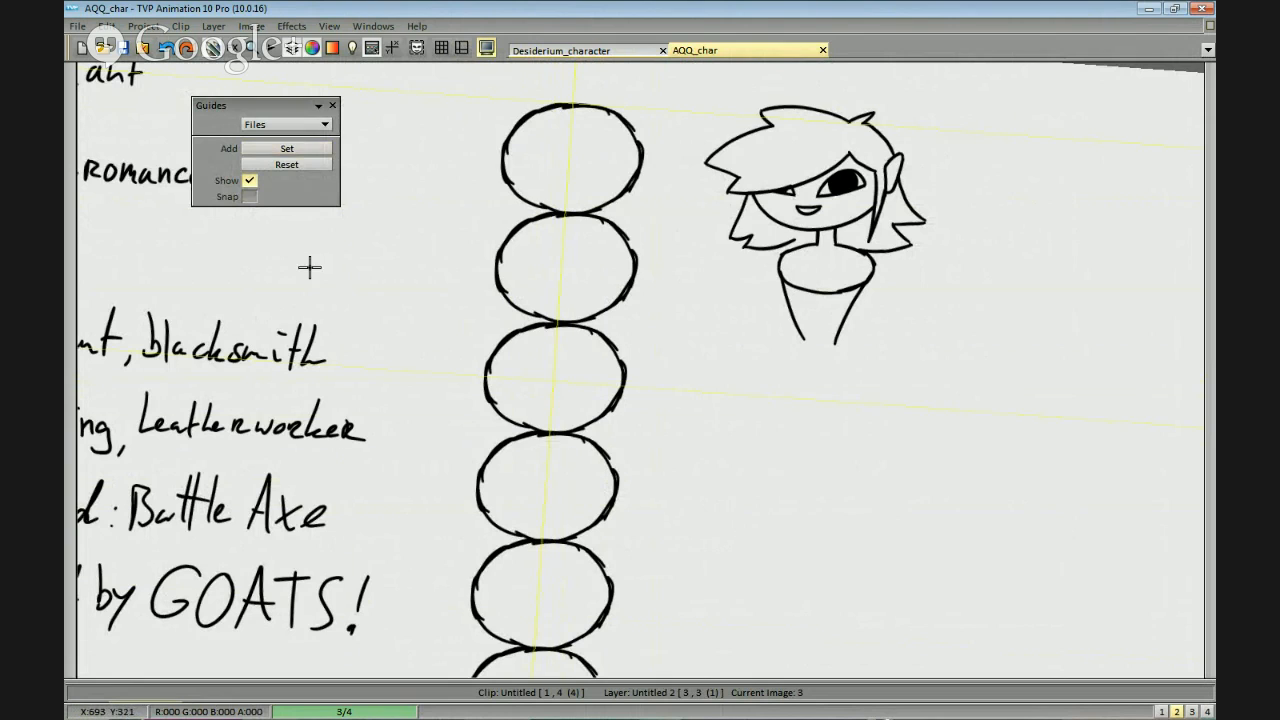
drag(829, 350, 812, 270)
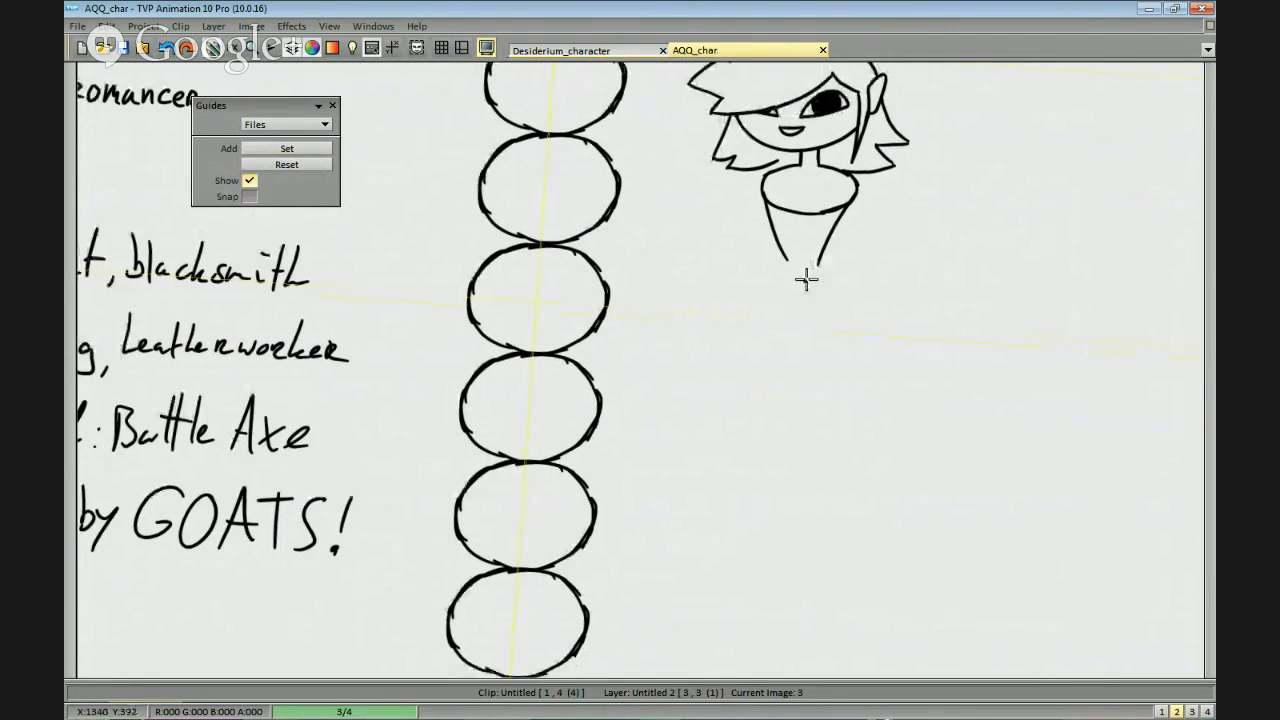
click(286, 149)
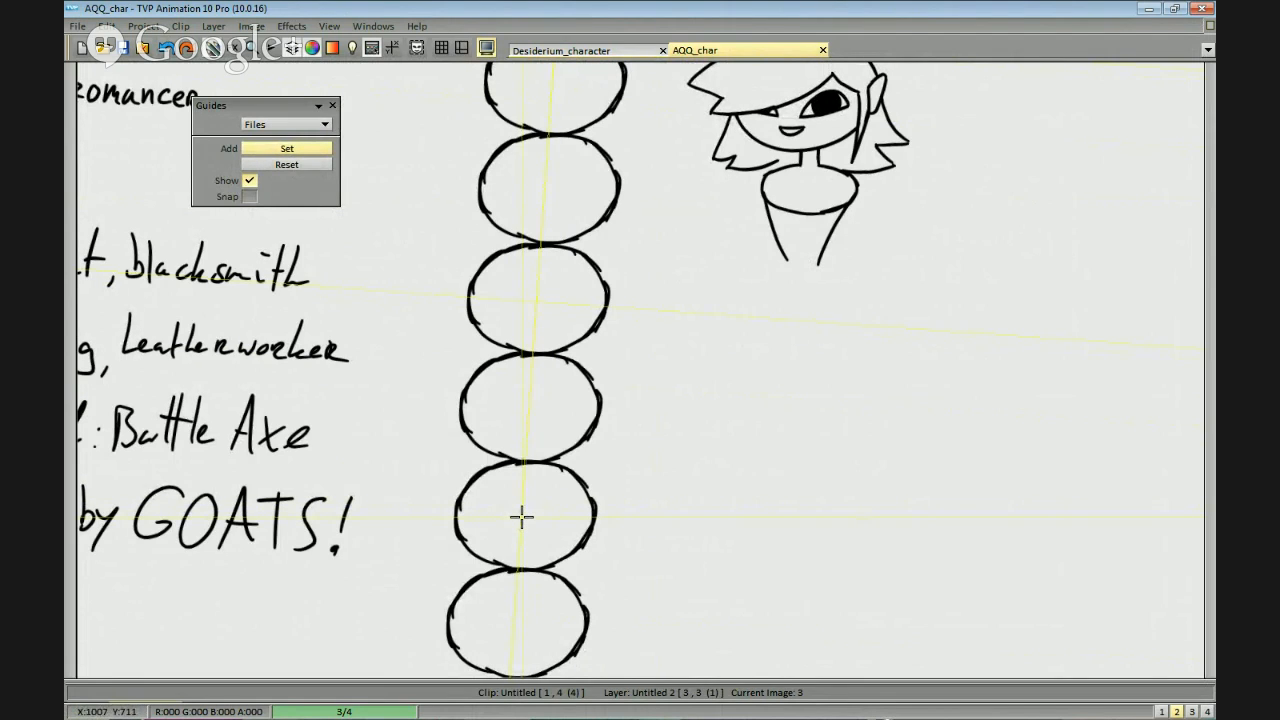
click(521, 516)
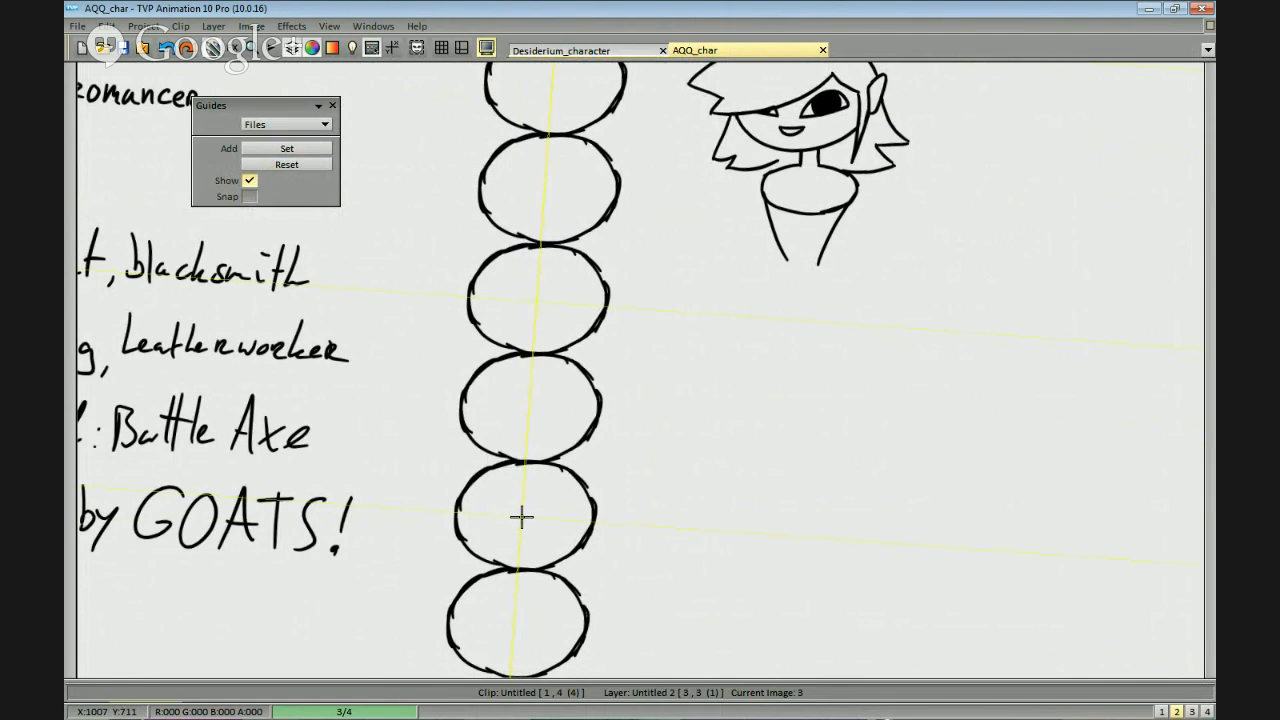
Draw long horizontal lines through the fifth and third ovals and along the top of the oval column.
mouse_move(521, 516)
mouse_down()
mouse_move(497, 554)
mouse_move(510, 556)
mouse_up()
drag(444, 521, 1056, 522)
drag(516, 388, 538, 554)
drag(466, 466, 1064, 466)
drag(726, 404, 762, 475)
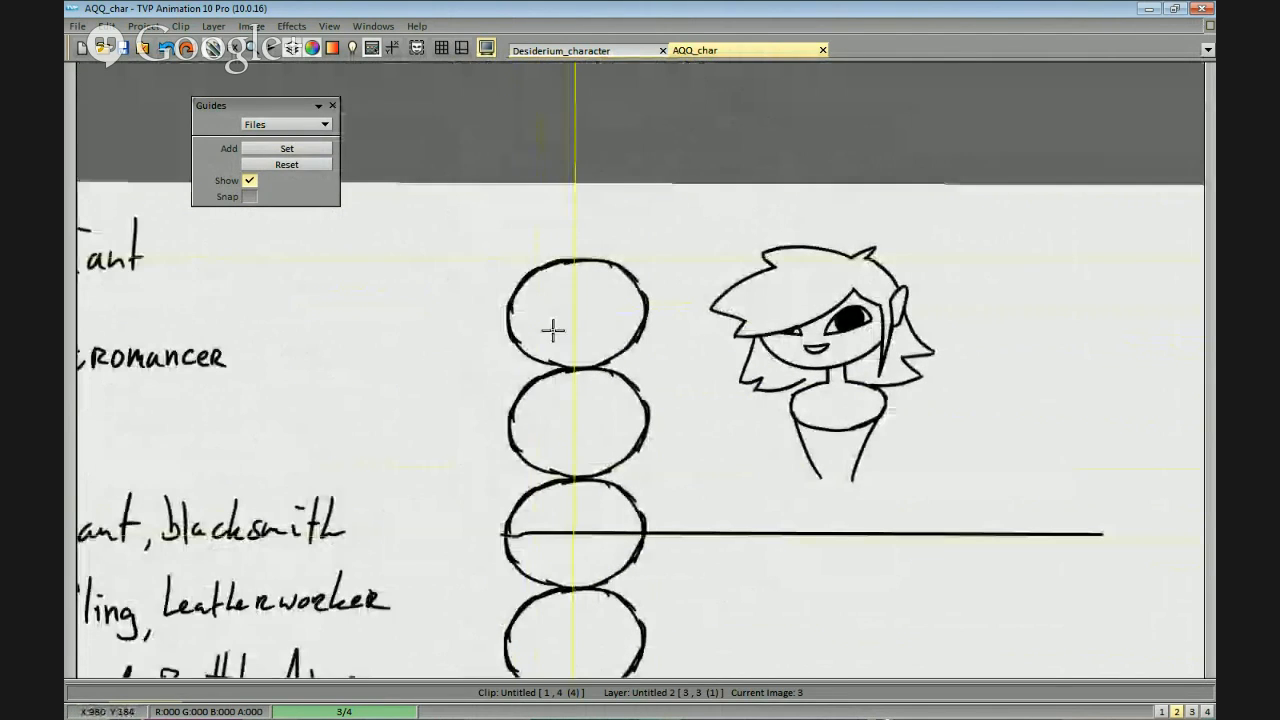
drag(538, 256, 1050, 260)
drag(879, 400, 834, 323)
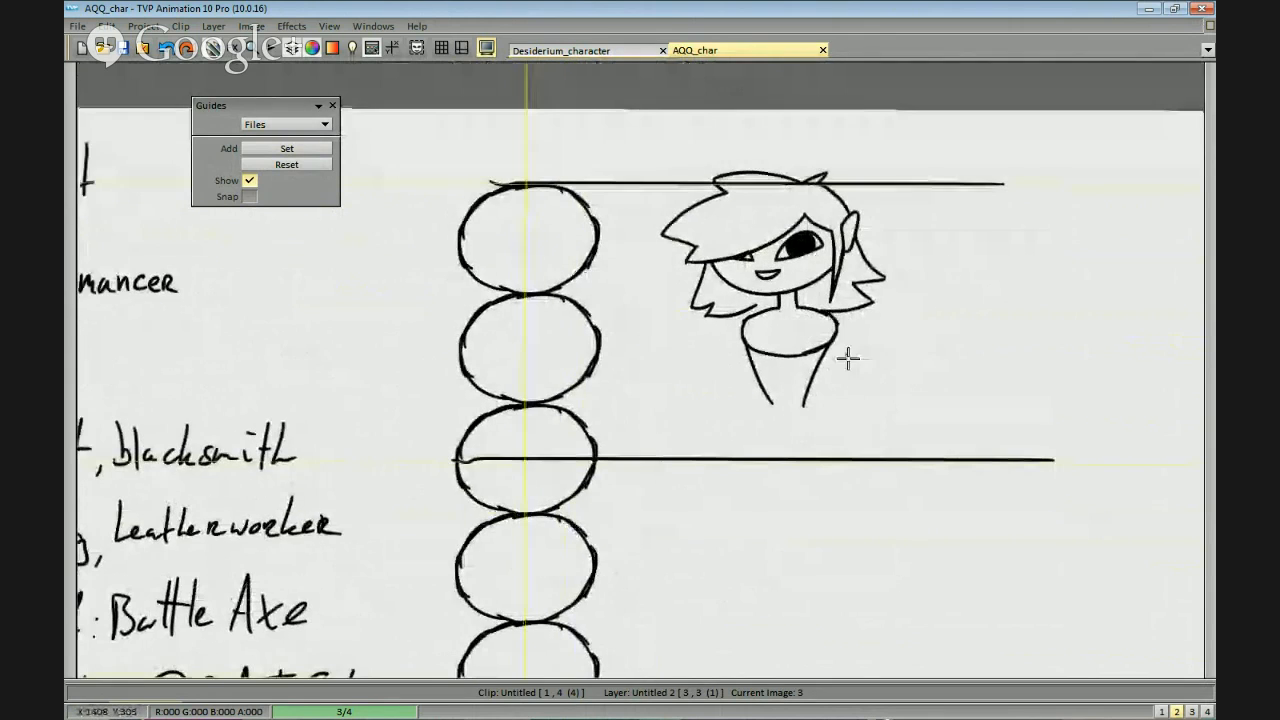
Try to draw a horizontal line through the middle of the second oval and across the chest.
drag(460, 342, 792, 358)
key(ctrl+z)
drag(460, 344, 991, 354)
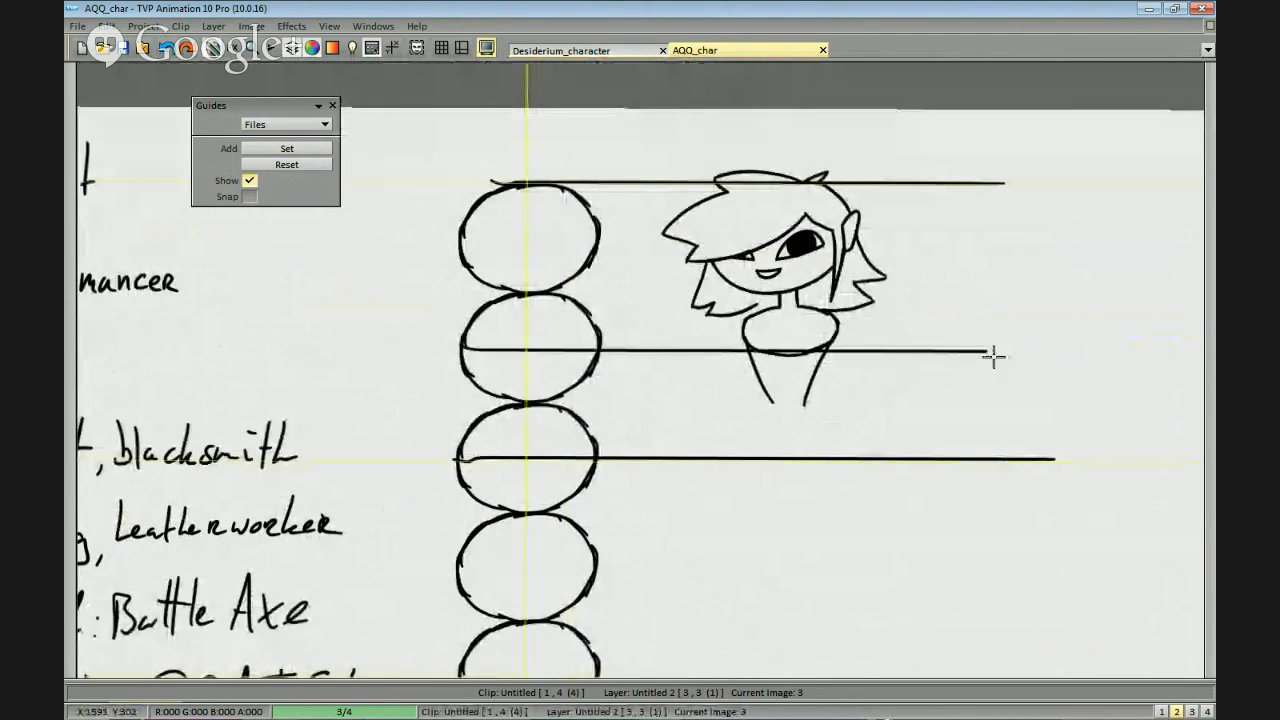
key(ctrl+z)
Draw horizontal lines along the bottom of the second oval and along the bottom of the first oval at chin level.
drag(506, 396, 952, 398)
key(ctrl+z)
drag(504, 394, 946, 394)
mouse_move(982, 448)
mouse_down()
mouse_move(883, 371)
mouse_move(974, 402)
mouse_up()
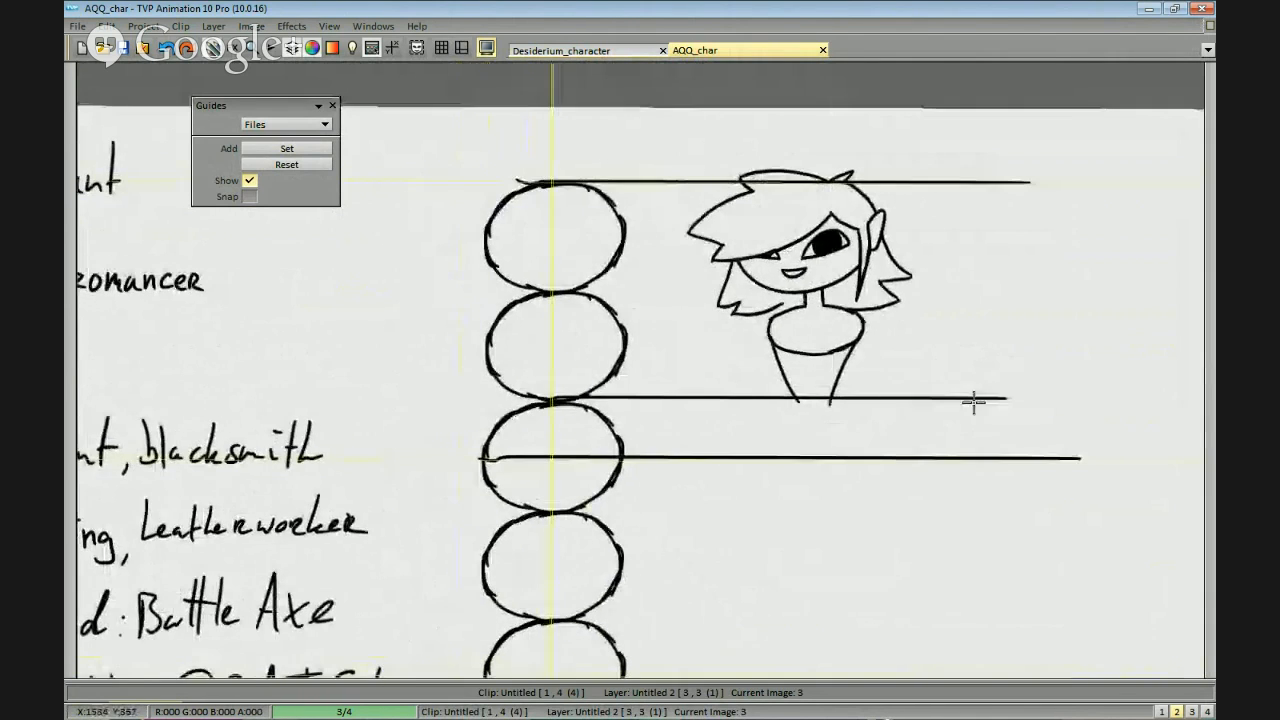
scroll(1000, 420, down, 1)
scroll(1000, 425, up, 1)
drag(920, 370, 896, 421)
drag(518, 356, 1030, 358)
mouse_move(1029, 411)
mouse_down()
mouse_move(1043, 386)
mouse_move(971, 369)
mouse_move(976, 331)
mouse_up()
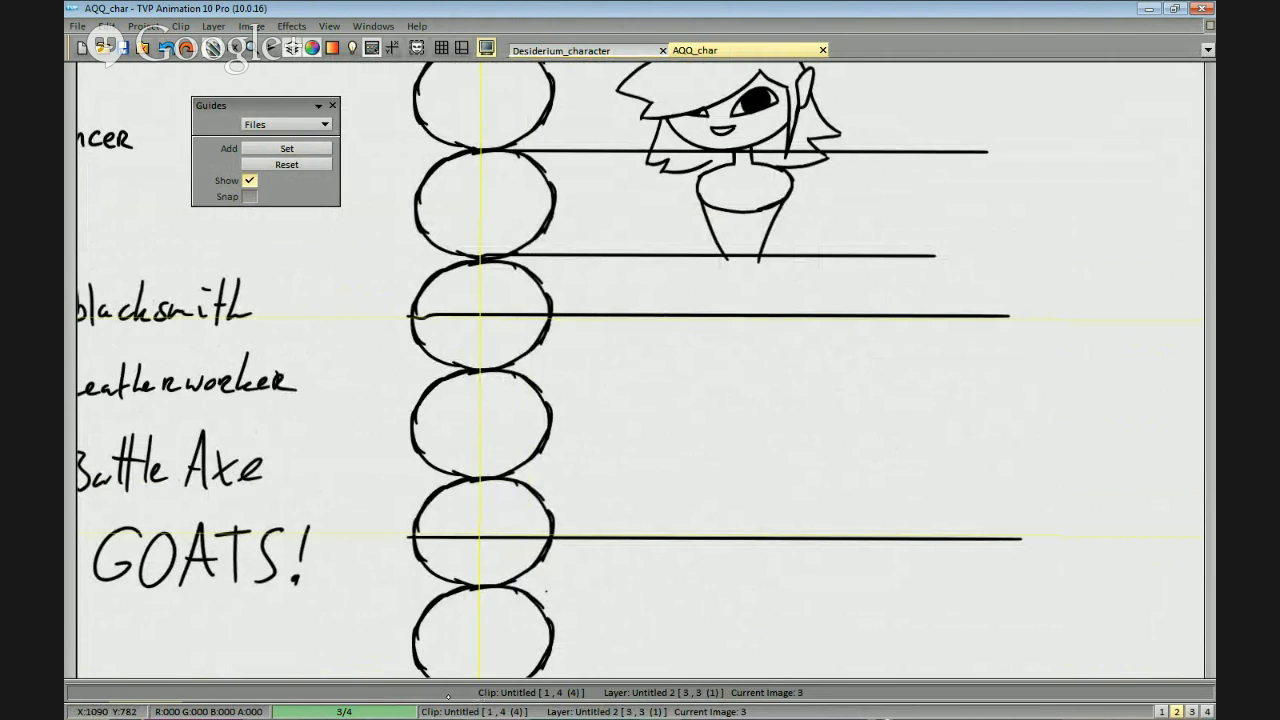
Lower the opacity of the Untitled 2 proportion layer to 25% and make the Untitled 1 layer active.
click(393, 703)
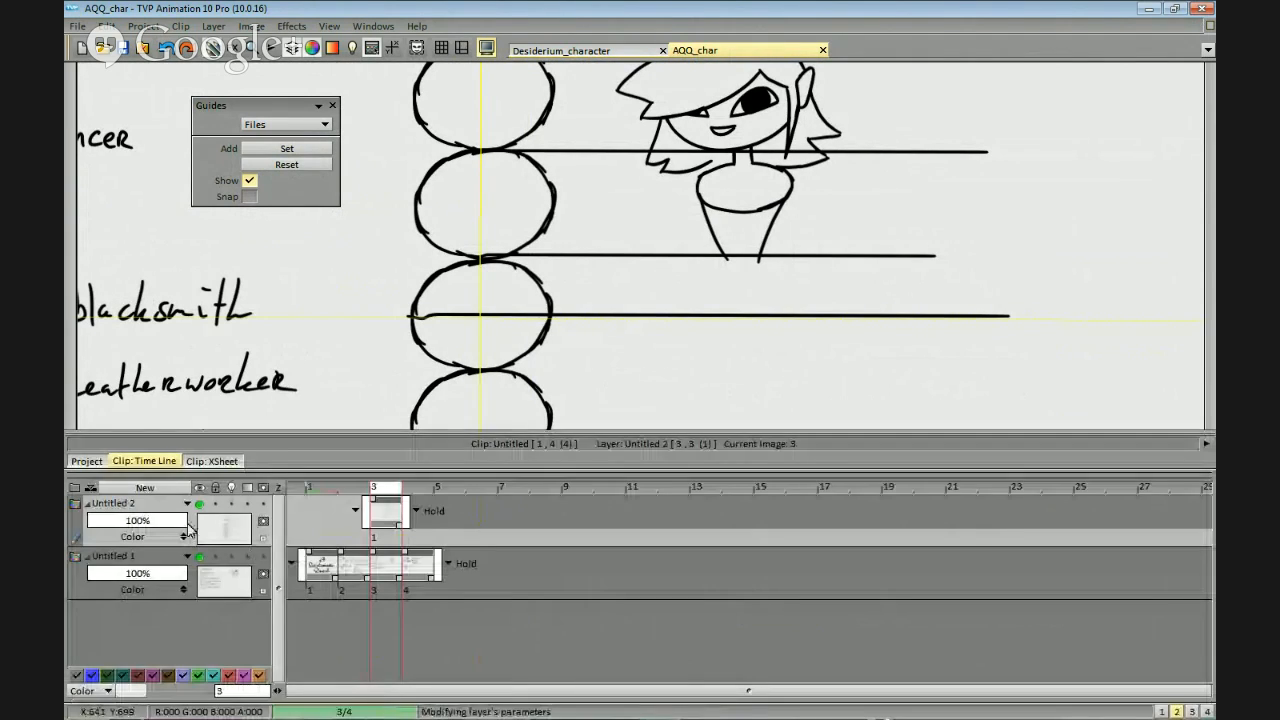
drag(165, 521, 112, 521)
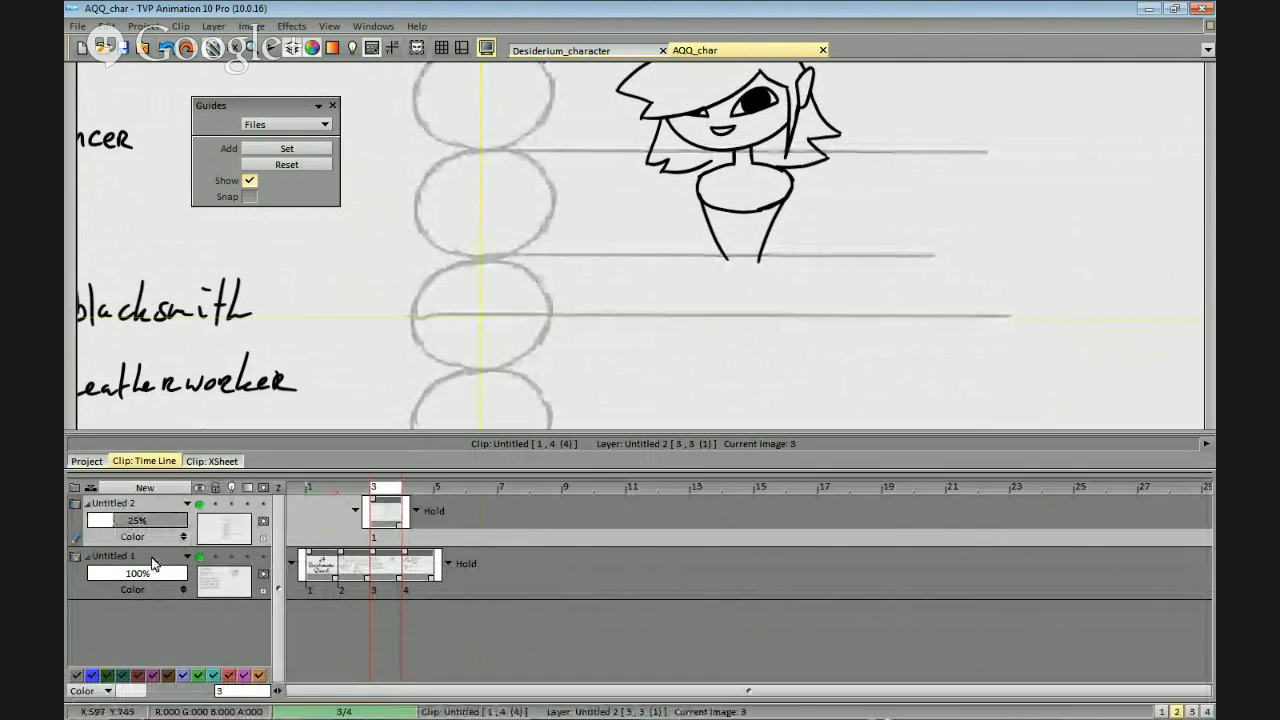
click(152, 562)
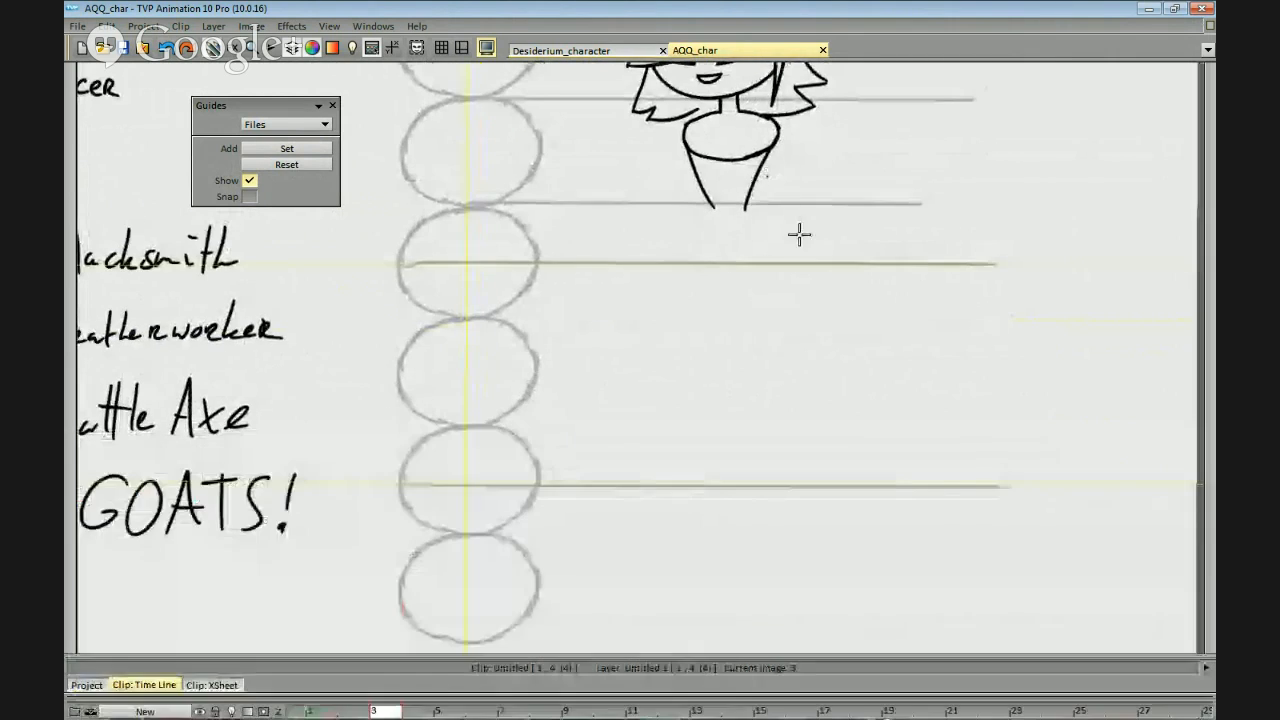
Draw a short crotch mark on the third oval's middle line and two hip curves running from the waist down to it.
scroll(829, 268, up, 3)
drag(716, 325, 754, 318)
drag(758, 232, 805, 325)
key(ctrl+z)
key(ctrl+z)
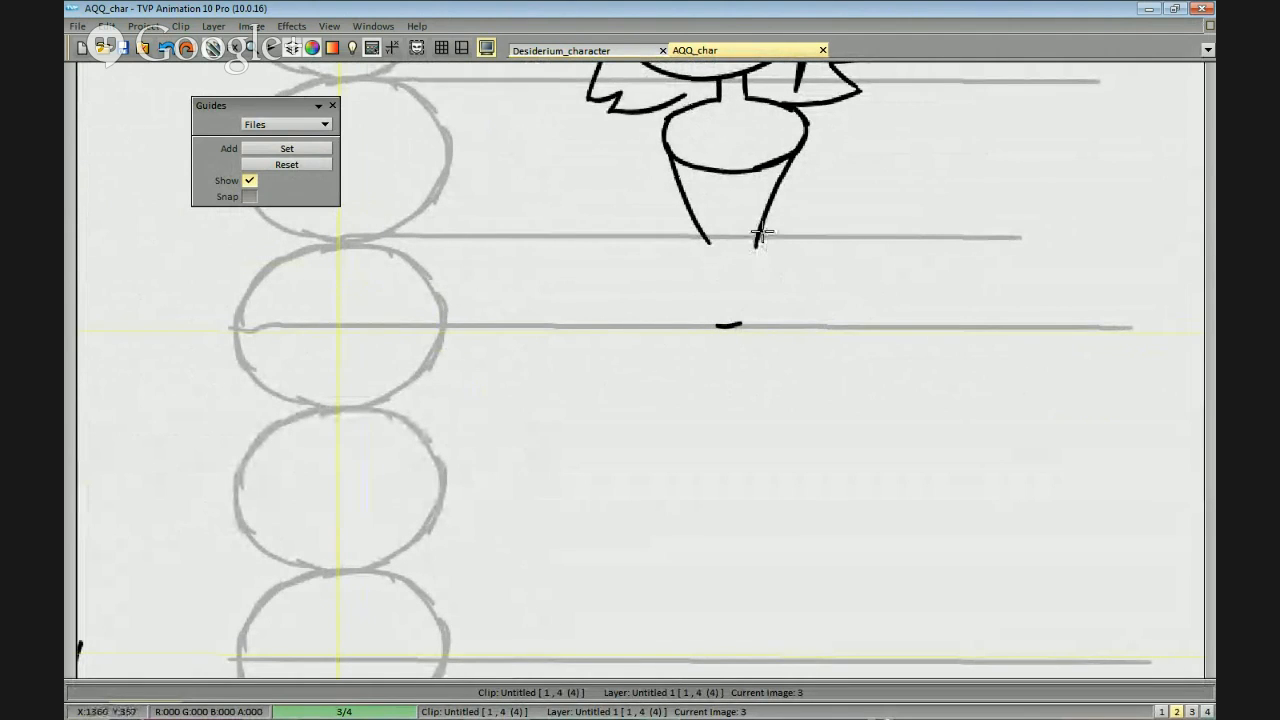
key(ctrl+z)
mouse_move(794, 269)
mouse_down()
mouse_move(812, 338)
mouse_move(806, 310)
mouse_move(795, 322)
mouse_up()
scroll(815, 300, up, 1)
key(ctrl+z)
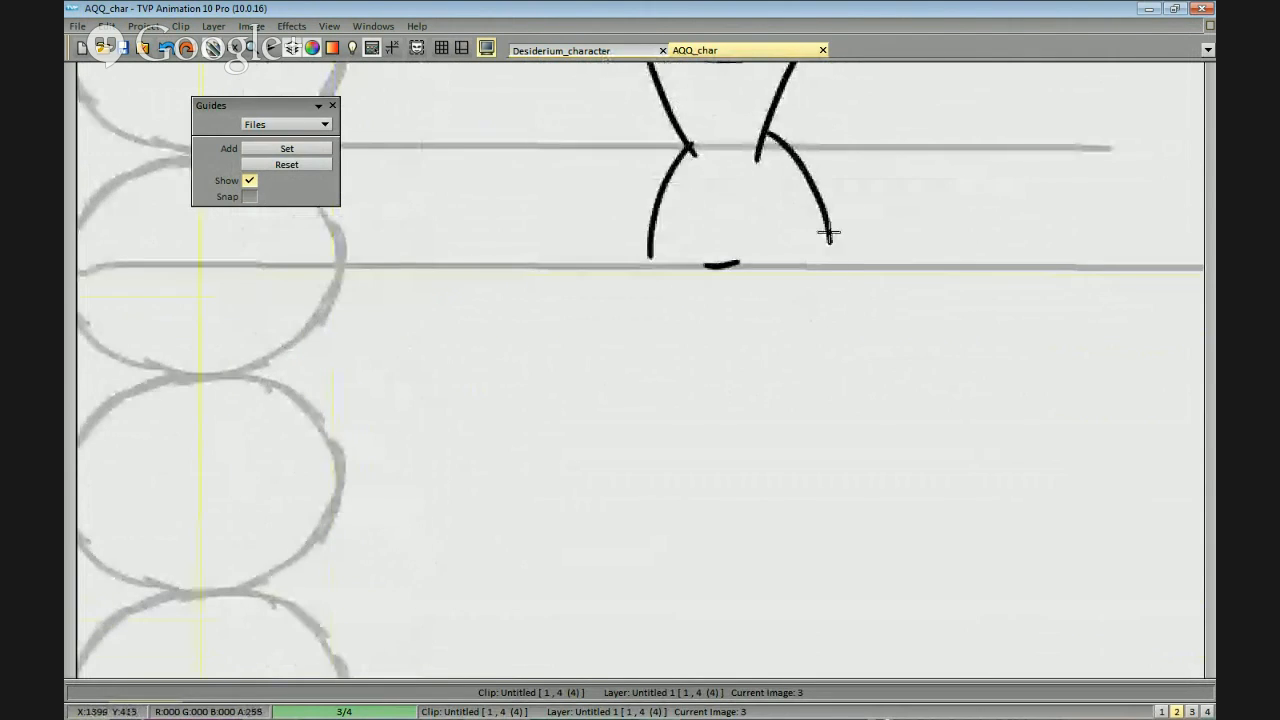
drag(829, 233, 829, 266)
drag(769, 344, 751, 274)
mouse_move(683, 195)
mouse_down()
mouse_move(755, 192)
mouse_move(719, 205)
mouse_move(764, 356)
mouse_up()
key(ctrl+z)
drag(812, 188, 810, 295)
scroll(825, 292, down, 1)
mouse_move(852, 285)
mouse_down()
mouse_move(857, 377)
mouse_move(883, 340)
mouse_move(884, 352)
mouse_up()
scroll(857, 382, down, 1)
scroll(840, 325, up, 1)
key(ctrl+z)
key(ctrl+z)
scroll(787, 236, down, 1)
drag(787, 228, 789, 206)
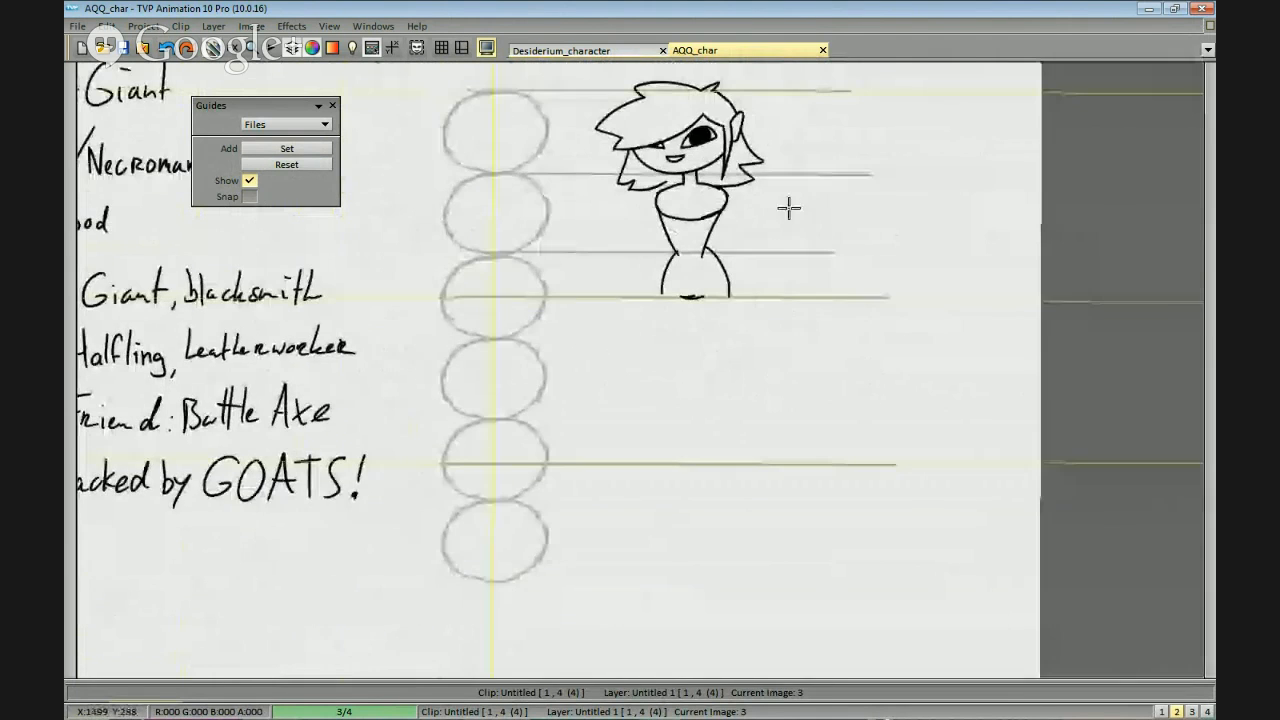
On the Untitled 2 layer, draw a long vertical reference line from the face down through the torso and below the hips.
click(552, 694)
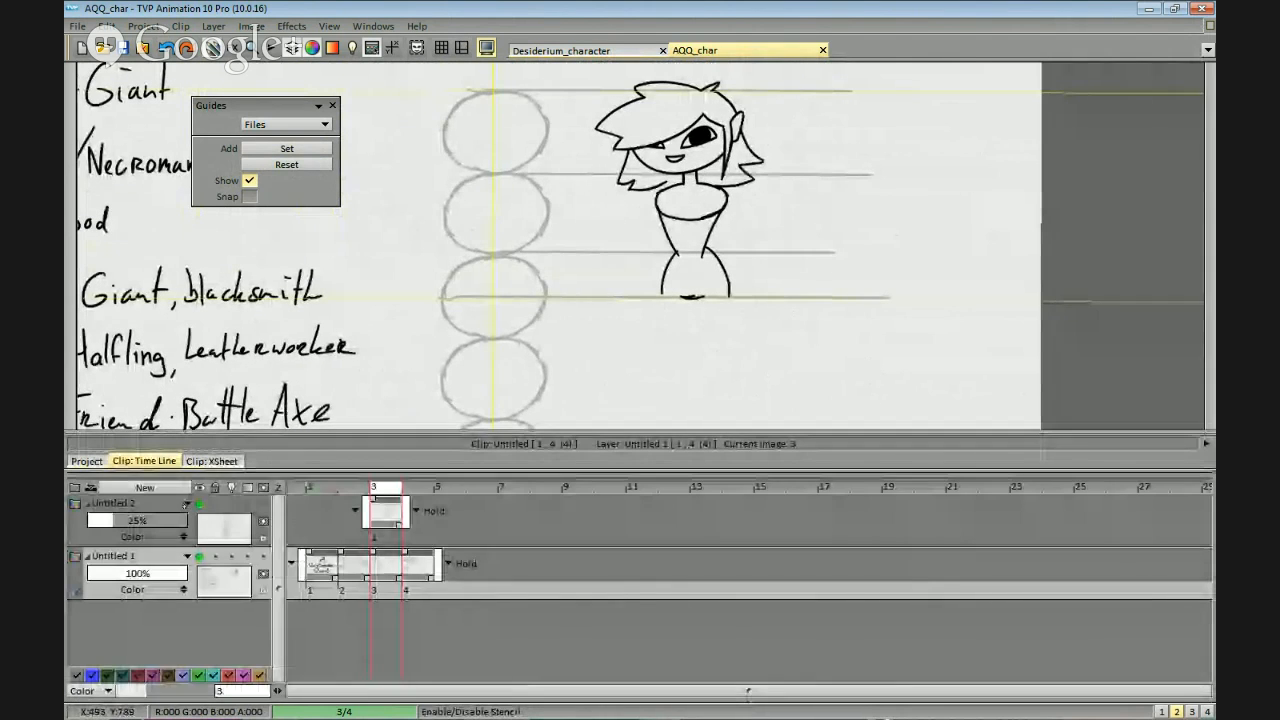
mouse_move(677, 193)
mouse_down()
mouse_move(677, 208)
mouse_move(684, 181)
mouse_up()
key(Tab)
drag(680, 100, 665, 630)
scroll(780, 195, up, 1)
scroll(780, 195, up, 1)
scroll(891, 428, down, 2)
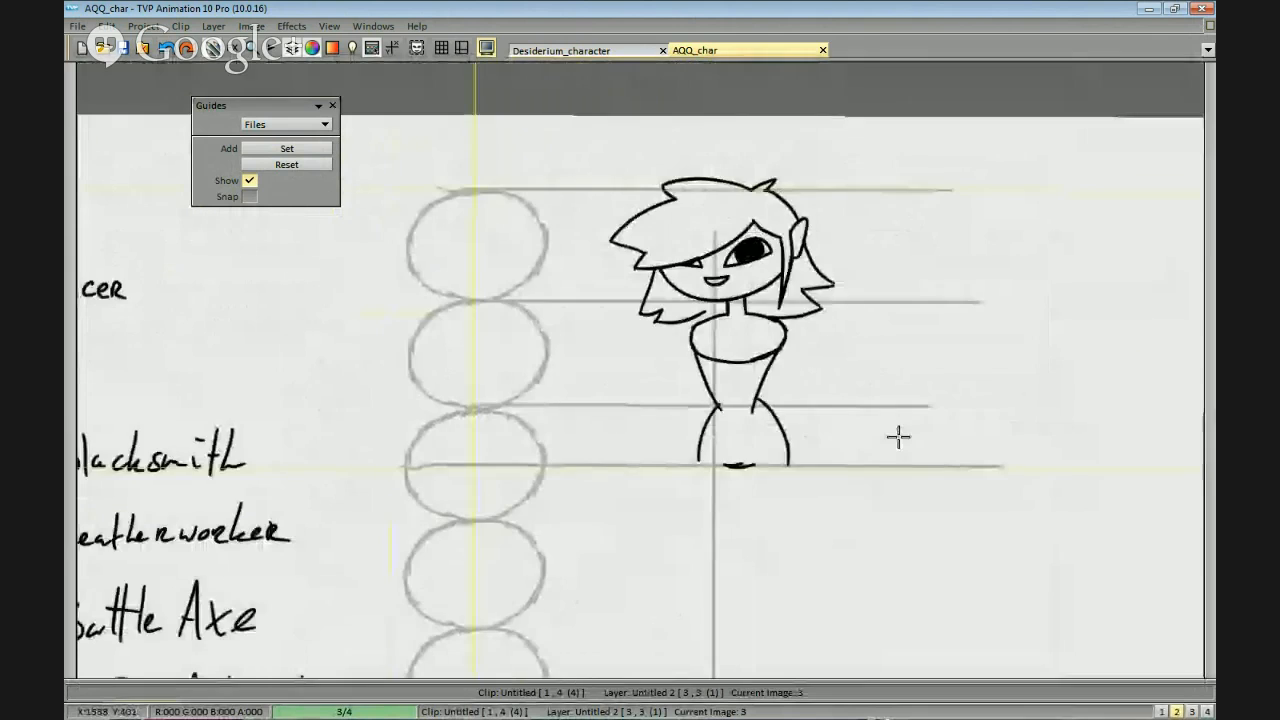
scroll(900, 400, up, 2)
drag(889, 432, 896, 372)
scroll(897, 430, down, 1)
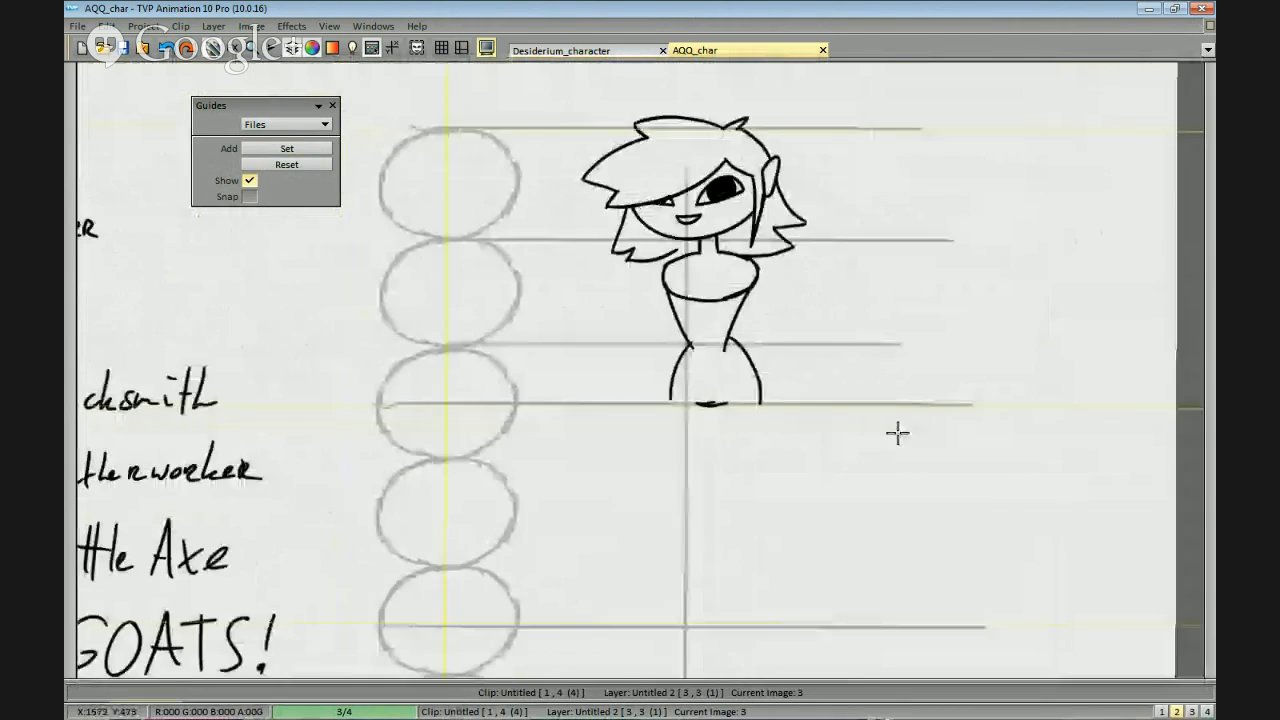
drag(897, 432, 868, 303)
Make the Untitled 1 layer active again.
drag(520, 702, 520, 453)
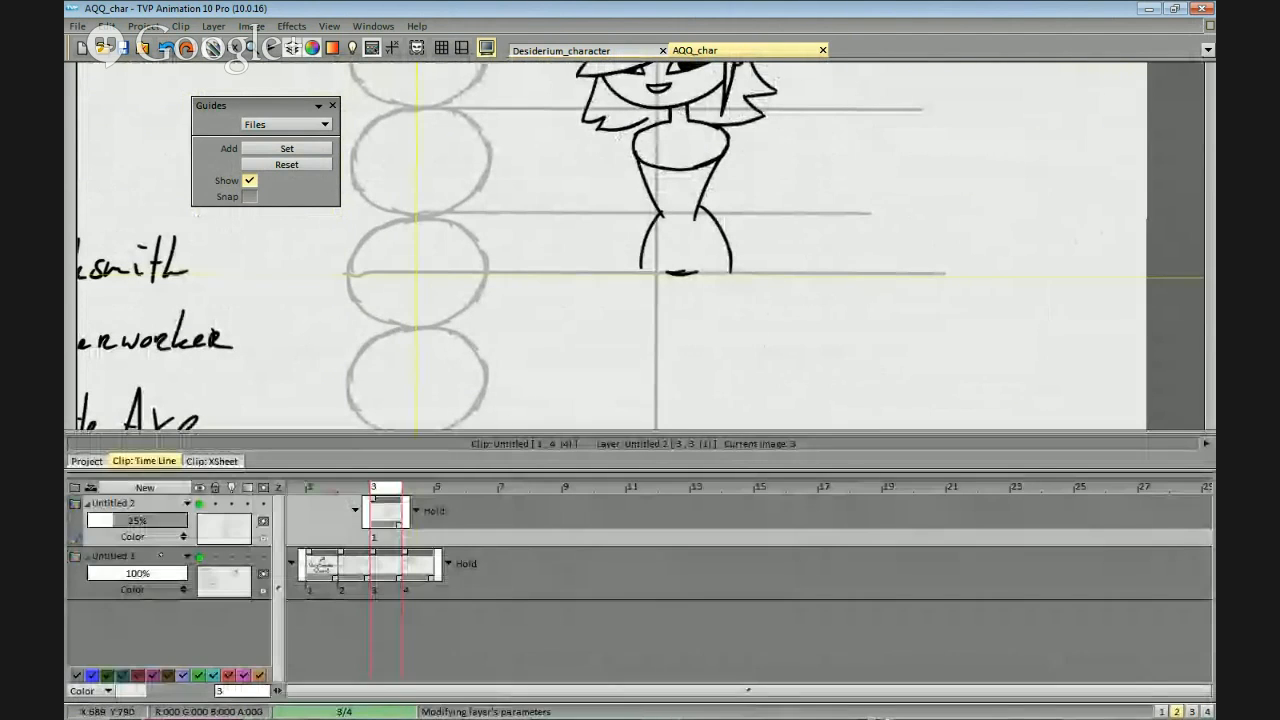
click(150, 556)
scroll(751, 231, up, 1)
mouse_move(747, 310)
mouse_down()
mouse_move(751, 231)
mouse_move(715, 237)
mouse_up()
key(Tab)
Draw the left leg's outer and inner contours from the hip to the fifth oval's middle line, ending in a small foot.
drag(643, 154, 654, 262)
key(ctrl+z)
key(ctrl+z)
mouse_move(643, 162)
mouse_down()
mouse_move(656, 300)
mouse_move(656, 261)
mouse_up()
key(ctrl+z)
drag(641, 140, 654, 334)
key(ctrl+z)
key(ctrl+z)
mouse_move(641, 150)
mouse_down()
mouse_move(646, 204)
mouse_move(653, 116)
mouse_move(655, 293)
mouse_up()
key(ctrl+z)
key(ctrl+z)
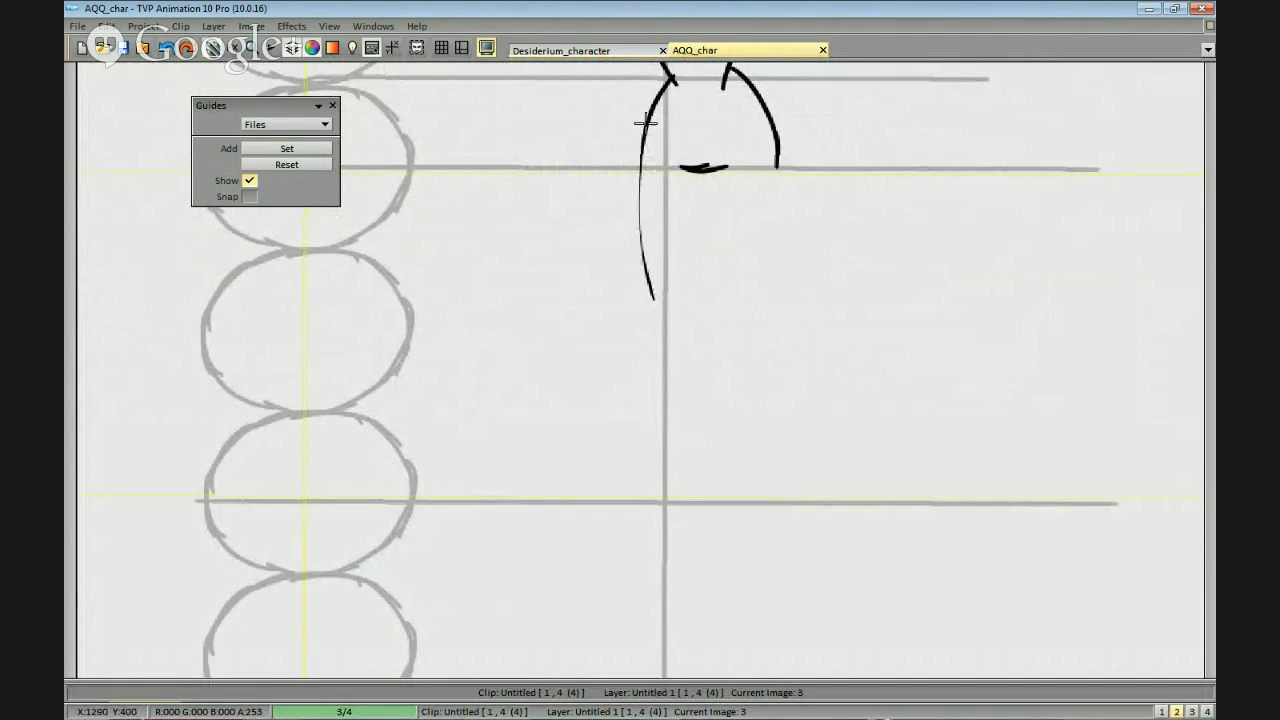
mouse_move(644, 112)
mouse_down()
mouse_move(638, 212)
mouse_move(660, 322)
mouse_up()
drag(702, 178, 698, 392)
mouse_move(655, 307)
mouse_down()
mouse_move(674, 483)
mouse_move(647, 499)
mouse_move(701, 473)
mouse_up()
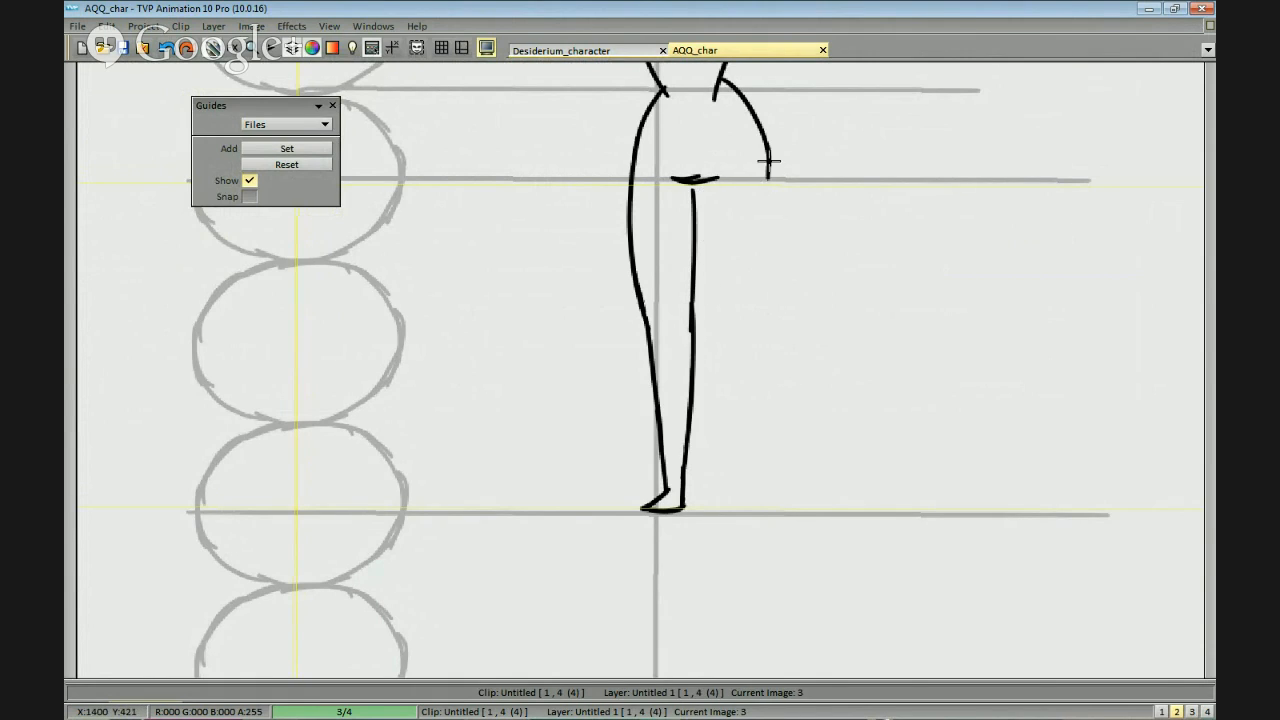
Draw the right thigh's outer and inner contours down to the knee, with a small hook at the inner knee.
drag(701, 190, 734, 304)
key(ctrl+z)
key(ctrl+z)
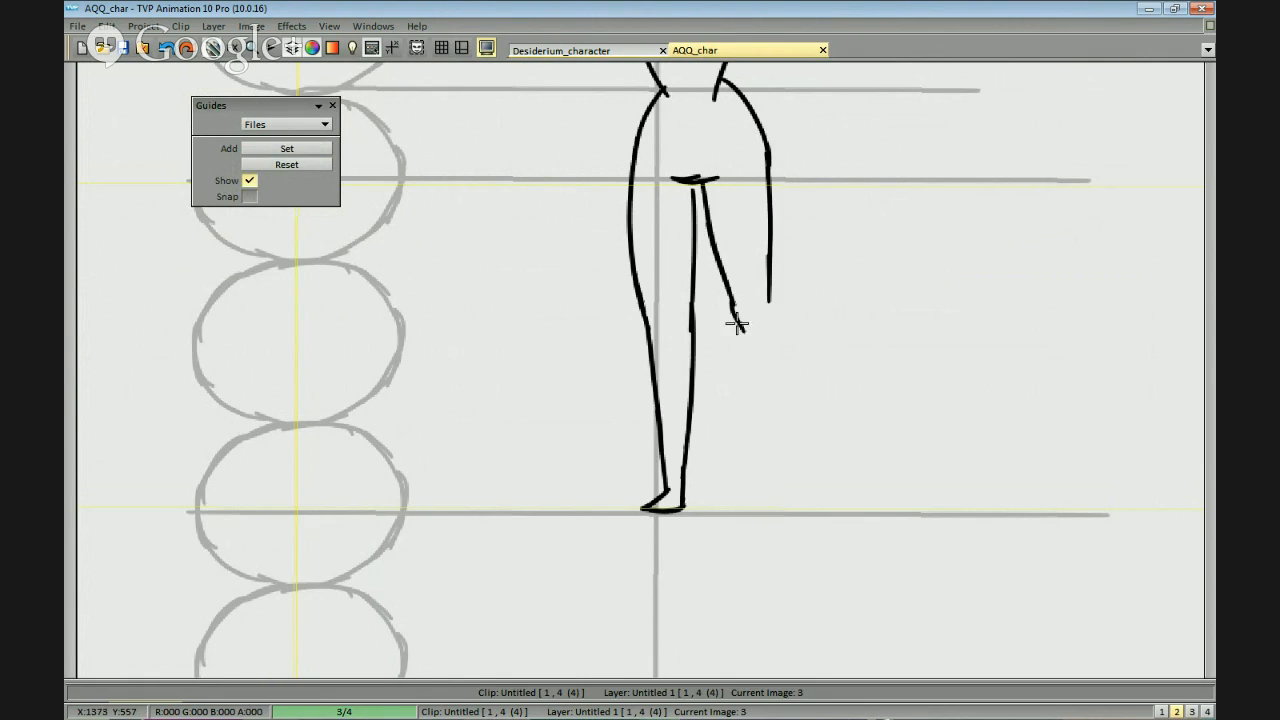
drag(737, 324, 748, 328)
drag(513, 350, 531, 354)
mouse_move(218, 351)
mouse_down()
mouse_move(797, 369)
mouse_move(1022, 416)
mouse_move(1007, 452)
mouse_up()
key(ctrl+z)
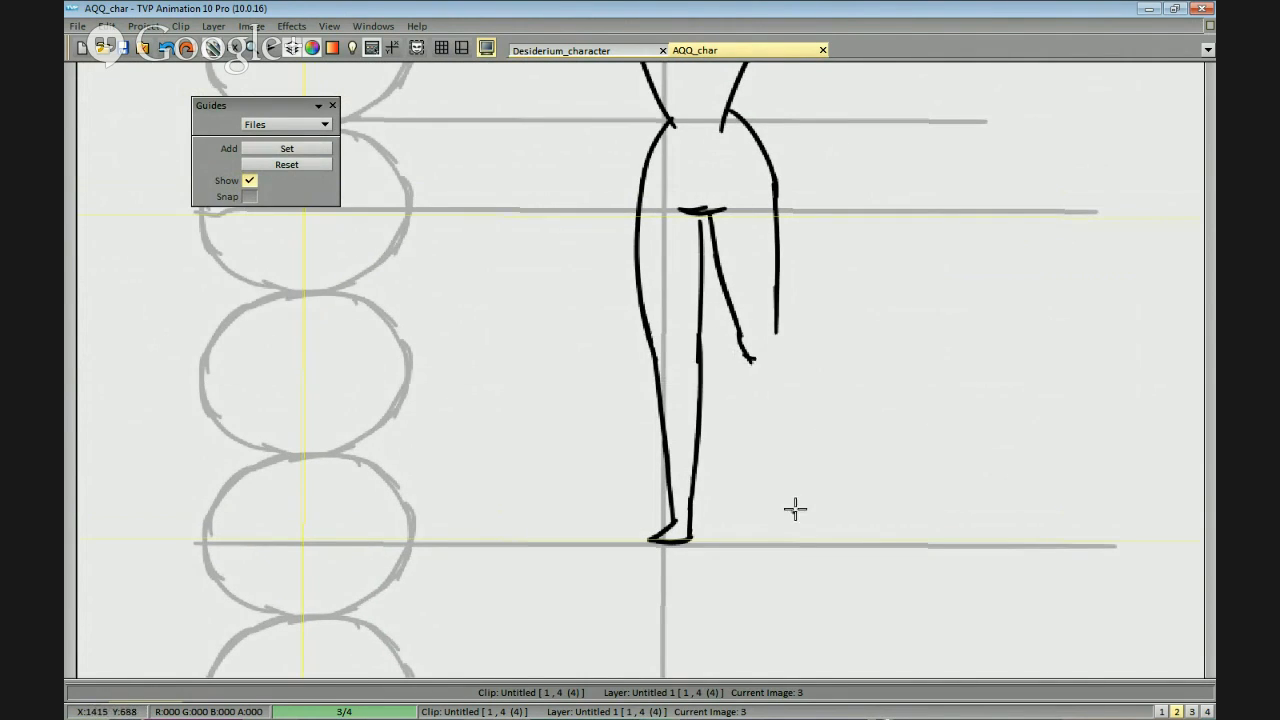
On the Untitled 2 layer, draw a horizontal knee line through the middle of the fourth oval and across the legs.
click(544, 684)
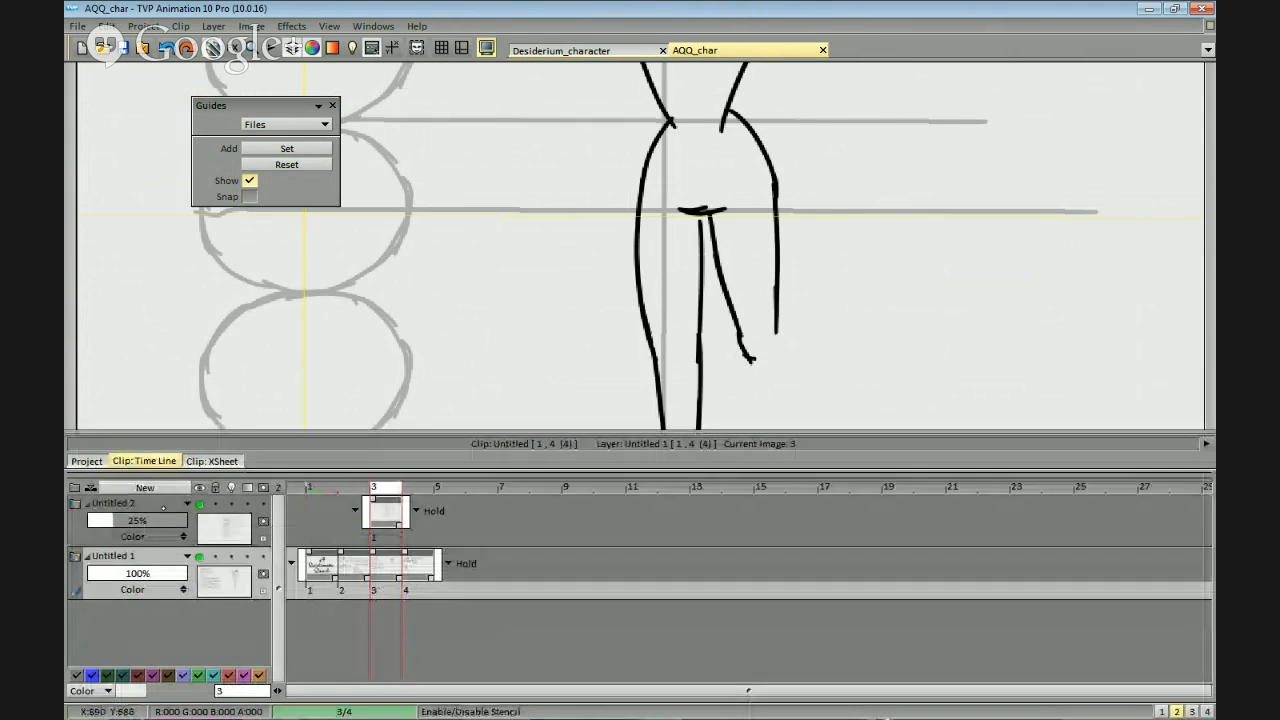
click(224, 528)
drag(562, 293, 602, 277)
click(520, 442)
mouse_move(236, 362)
mouse_down()
mouse_move(758, 324)
mouse_move(1046, 361)
mouse_up()
drag(987, 411, 983, 415)
key(ctrl+z)
drag(242, 338, 808, 357)
key(ctrl+z)
mouse_move(243, 335)
mouse_down()
mouse_move(352, 326)
mouse_move(1004, 361)
mouse_up()
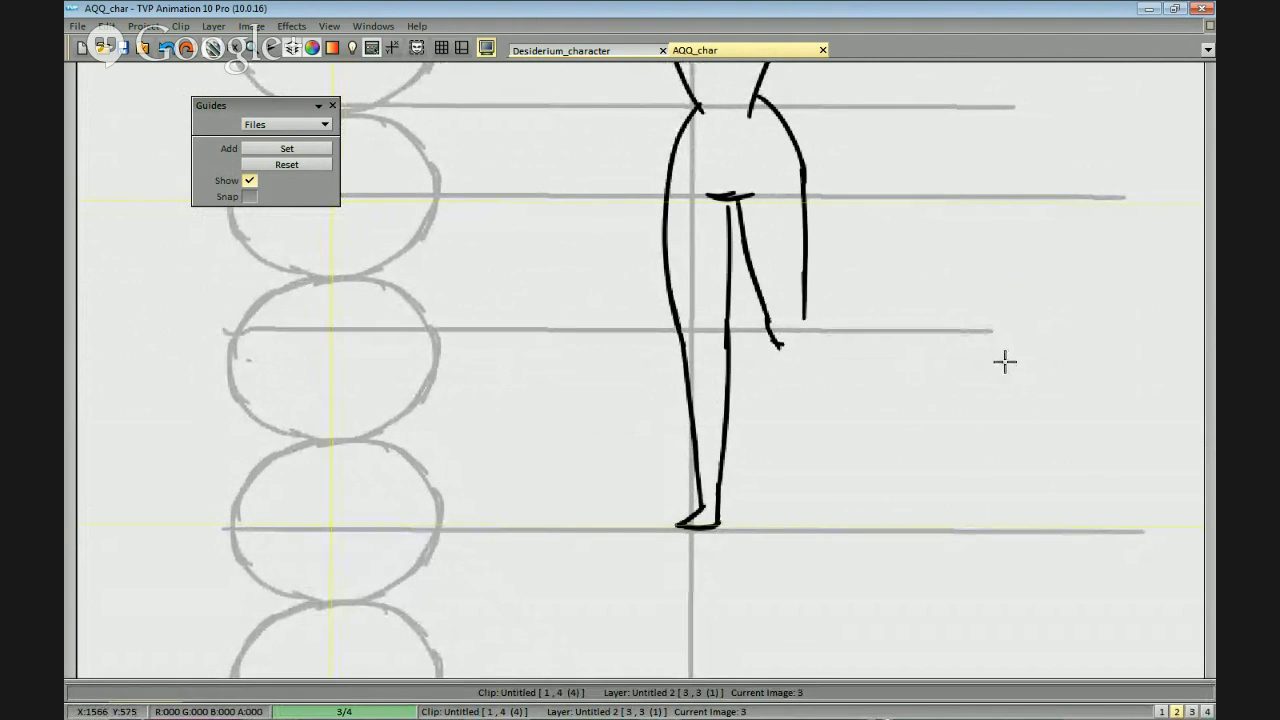
key(ctrl+z)
mouse_move(215, 355)
mouse_down()
mouse_move(585, 372)
mouse_move(1006, 362)
mouse_up()
key(ctrl+z)
mouse_move(943, 444)
mouse_down()
mouse_move(877, 396)
mouse_move(904, 376)
mouse_move(871, 369)
mouse_up()
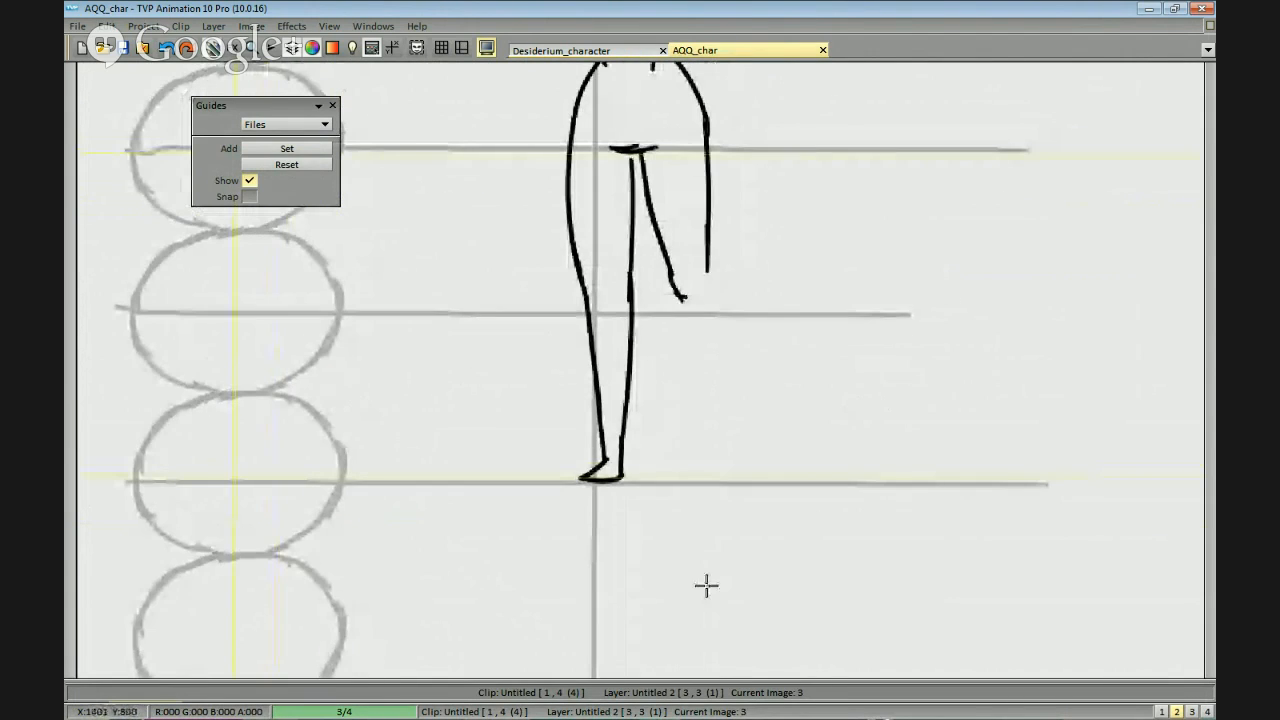
Make the Untitled 1 layer active for drawing on image 3.
click(538, 714)
key(Left)
key(Left)
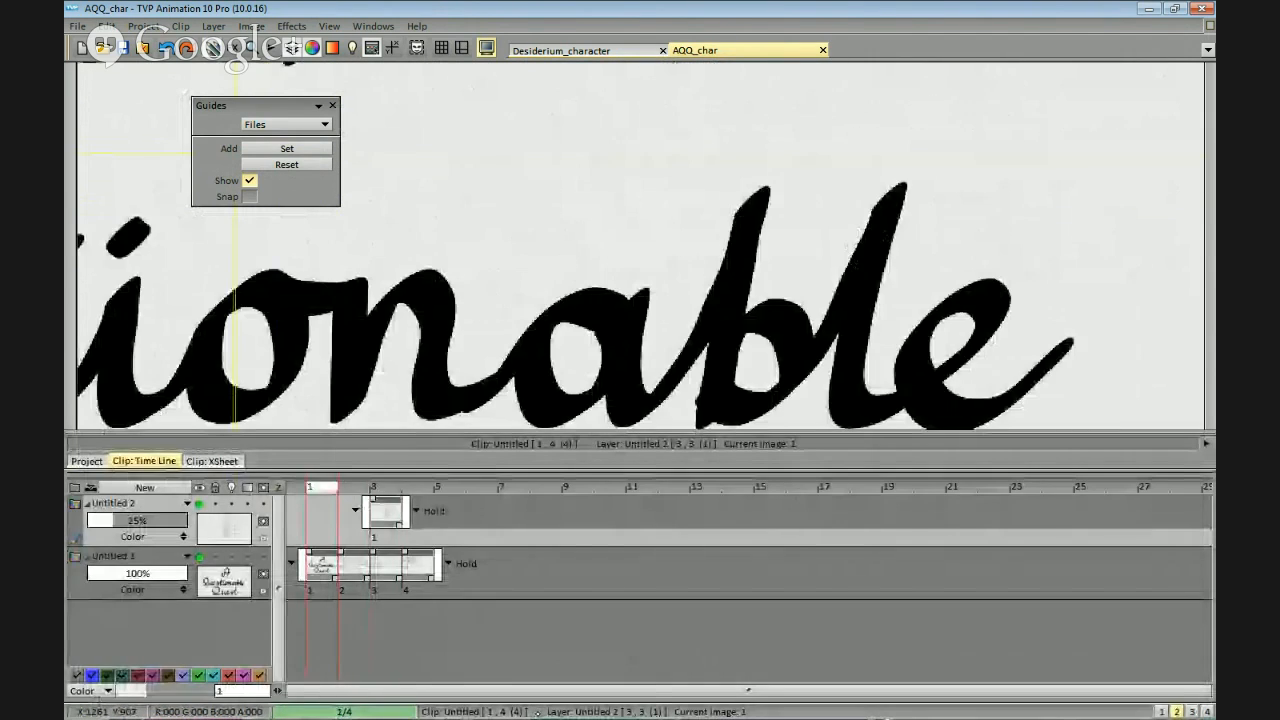
key(Right)
key(Right)
drag(743, 300, 754, 237)
scroll(756, 226, up, 1)
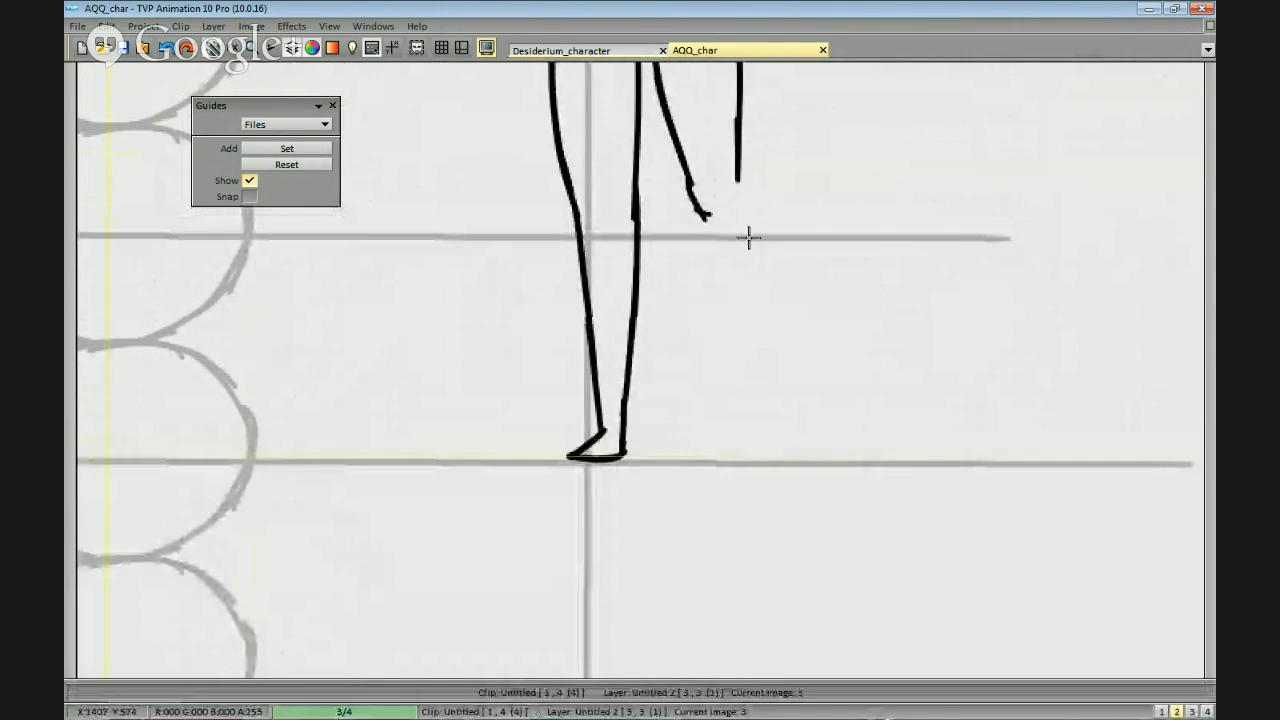
mouse_move(734, 185)
mouse_down()
mouse_move(749, 287)
mouse_move(758, 281)
mouse_up()
key(ctrl+z)
key(ctrl+z)
scroll(748, 211, up, 1)
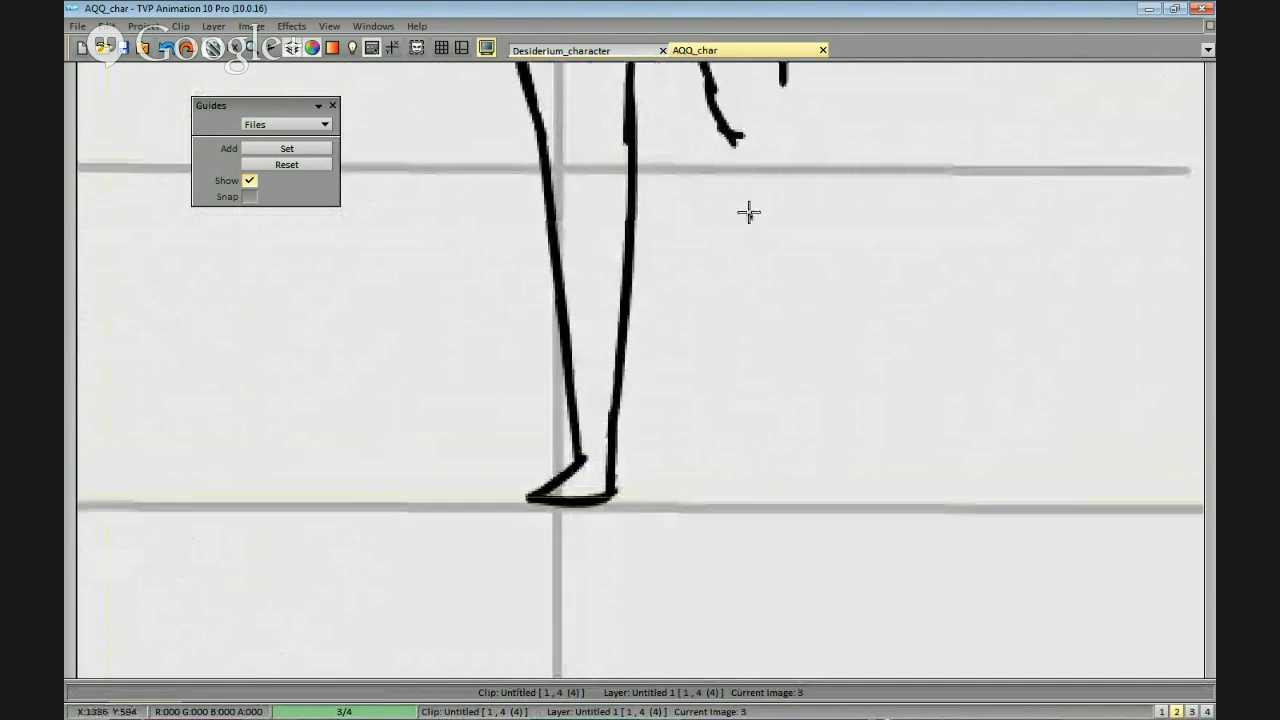
Draw the right lower leg angled outward from the knee to the fifth oval's middle line, ending in a pointed foot.
drag(763, 152, 815, 368)
drag(713, 229, 788, 472)
drag(811, 334, 828, 472)
mouse_move(765, 392)
mouse_down()
mouse_move(808, 527)
mouse_move(803, 575)
mouse_up()
key(ctrl+z)
mouse_move(806, 527)
mouse_down()
mouse_move(837, 535)
mouse_move(792, 571)
mouse_move(846, 518)
mouse_up()
key(ctrl+z)
key(ctrl+z)
drag(792, 572, 845, 532)
key(ctrl+z)
drag(829, 486, 825, 442)
drag(857, 380, 857, 429)
scroll(943, 491, down, 2)
scroll(920, 469, up, 1)
click(918, 522)
scroll(920, 469, down, 3)
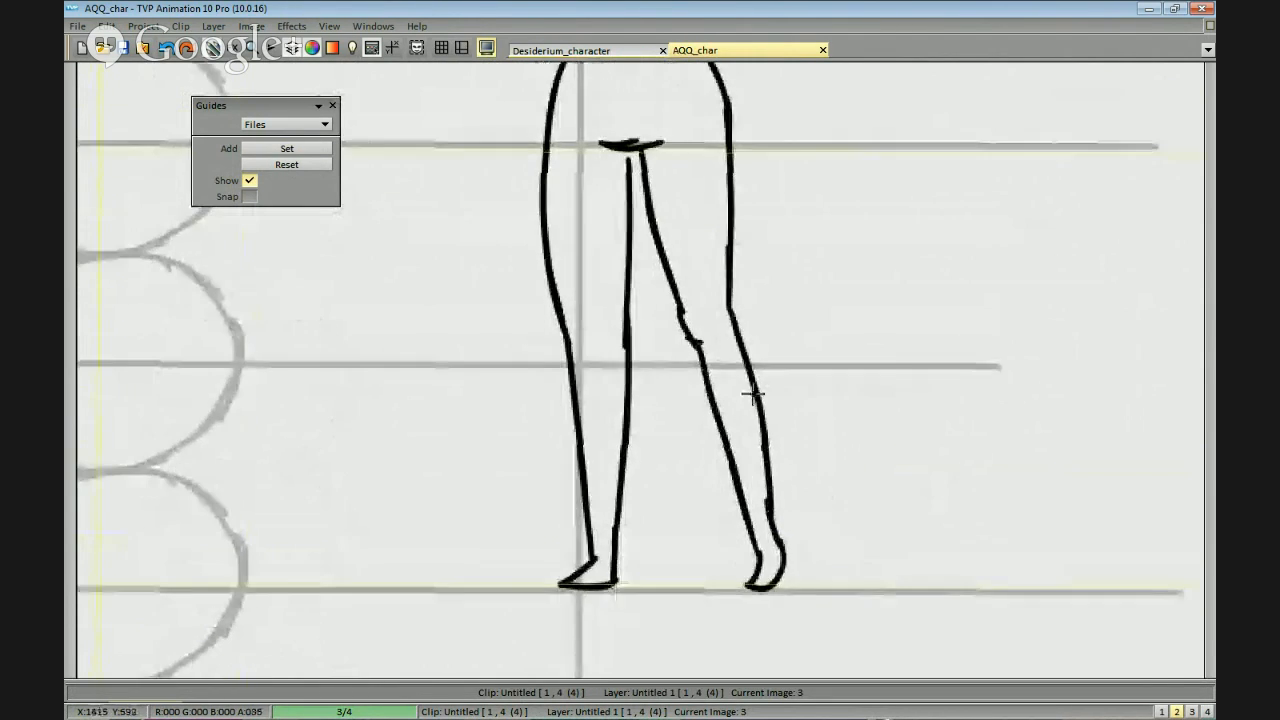
Erase the right leg's outer hip and thigh line, its knee and the whole lower leg with the foot.
scroll(837, 400, up, 1)
drag(998, 501, 957, 460)
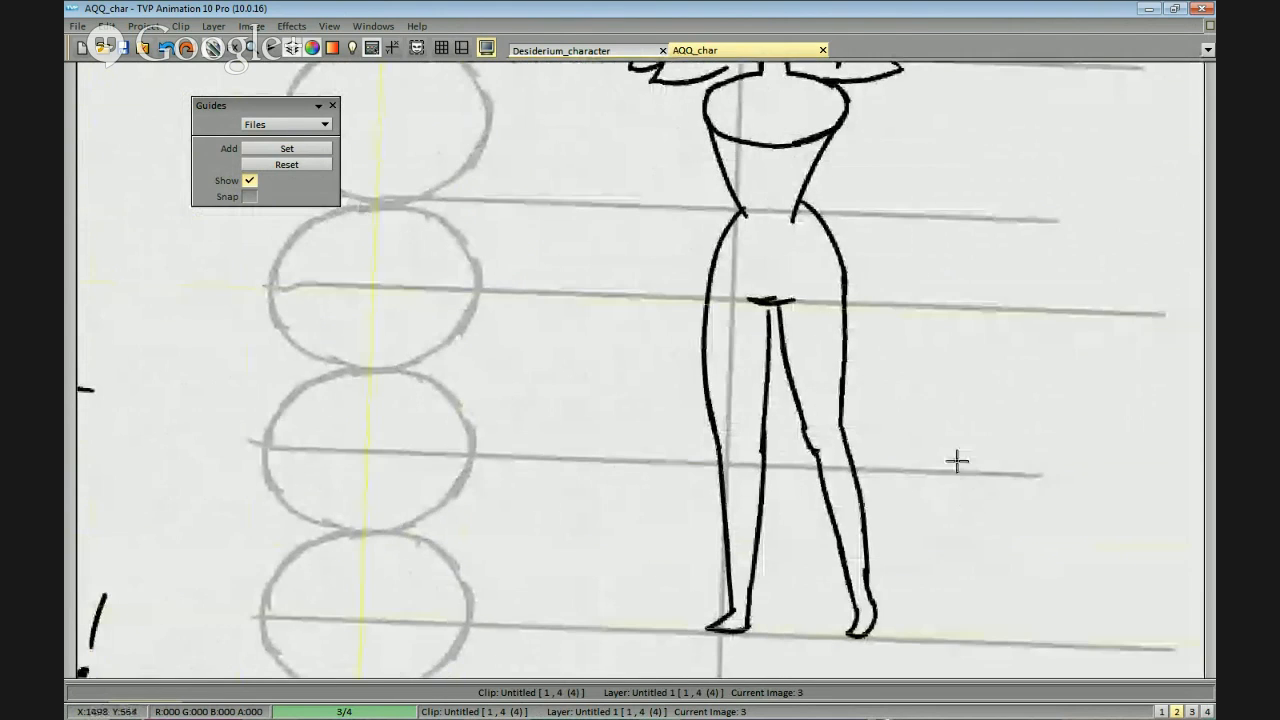
mouse_move(812, 368)
mouse_down()
mouse_move(957, 497)
mouse_move(880, 358)
mouse_up()
mouse_move(842, 217)
mouse_down()
mouse_move(829, 306)
mouse_move(840, 350)
mouse_up()
drag(786, 302, 804, 410)
drag(850, 612, 907, 643)
mouse_move(841, 266)
mouse_down()
mouse_move(888, 343)
mouse_move(862, 278)
mouse_up()
Redraw the right hip and outer thigh as one rounded curve tapering inward, and extend the inner thigh line straight toward the knee.
key(b)
key(ctrl+z)
drag(831, 229, 848, 300)
key(ctrl+z)
mouse_move(828, 231)
mouse_down()
mouse_move(843, 338)
mouse_move(847, 321)
mouse_move(831, 418)
mouse_up()
key(ctrl+z)
key(ctrl+z)
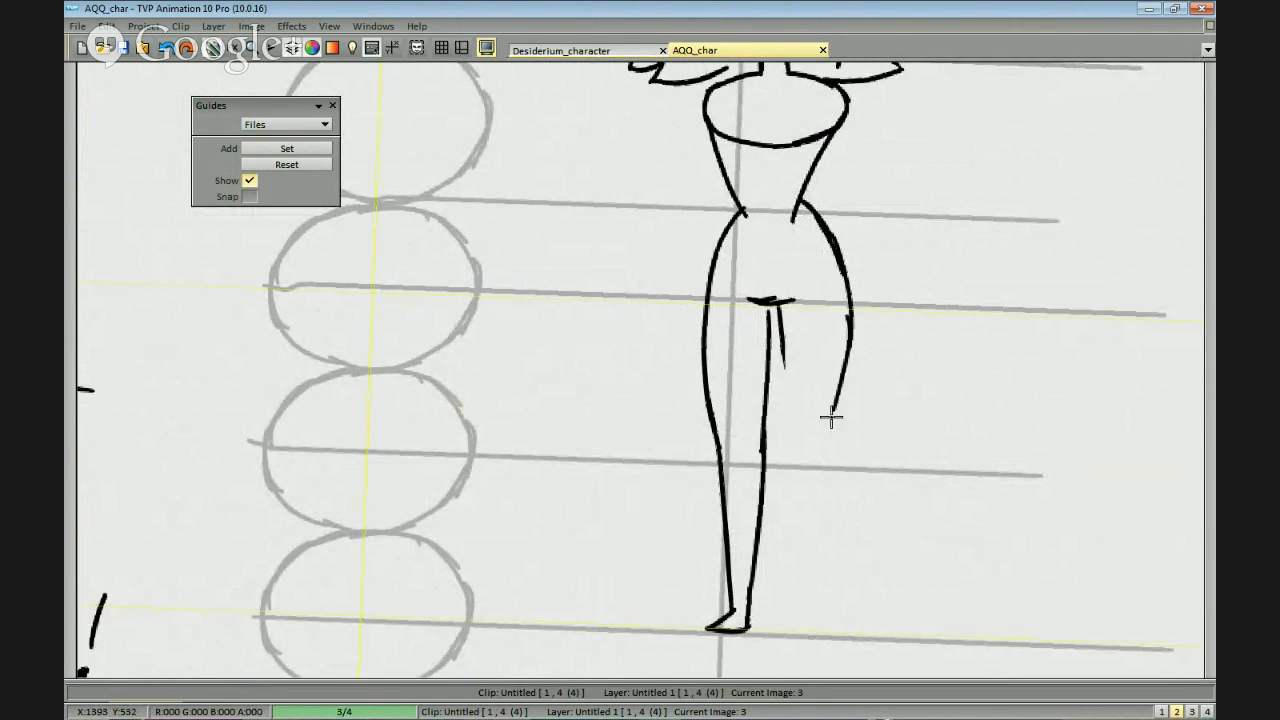
drag(849, 310, 833, 428)
drag(778, 346, 793, 448)
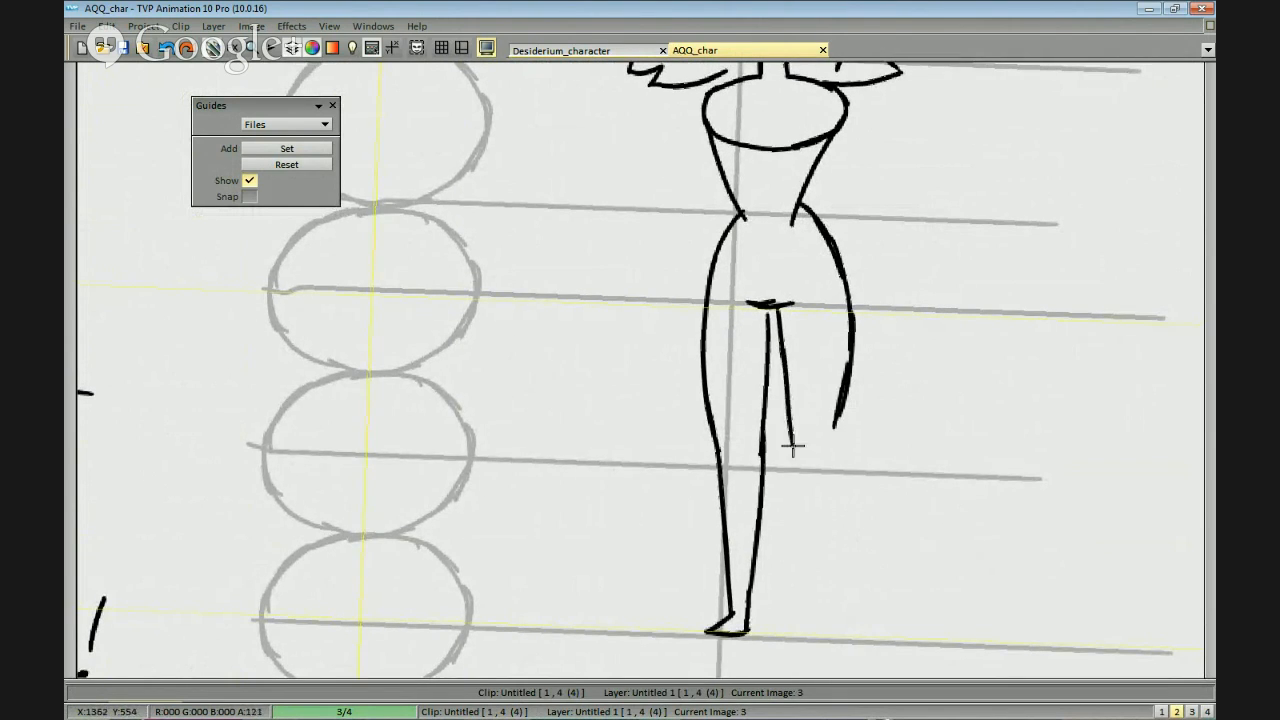
mouse_move(856, 312)
mouse_down()
mouse_move(831, 446)
mouse_move(843, 374)
mouse_move(839, 406)
mouse_up()
key(ctrl+z)
scroll(833, 450, up, 2)
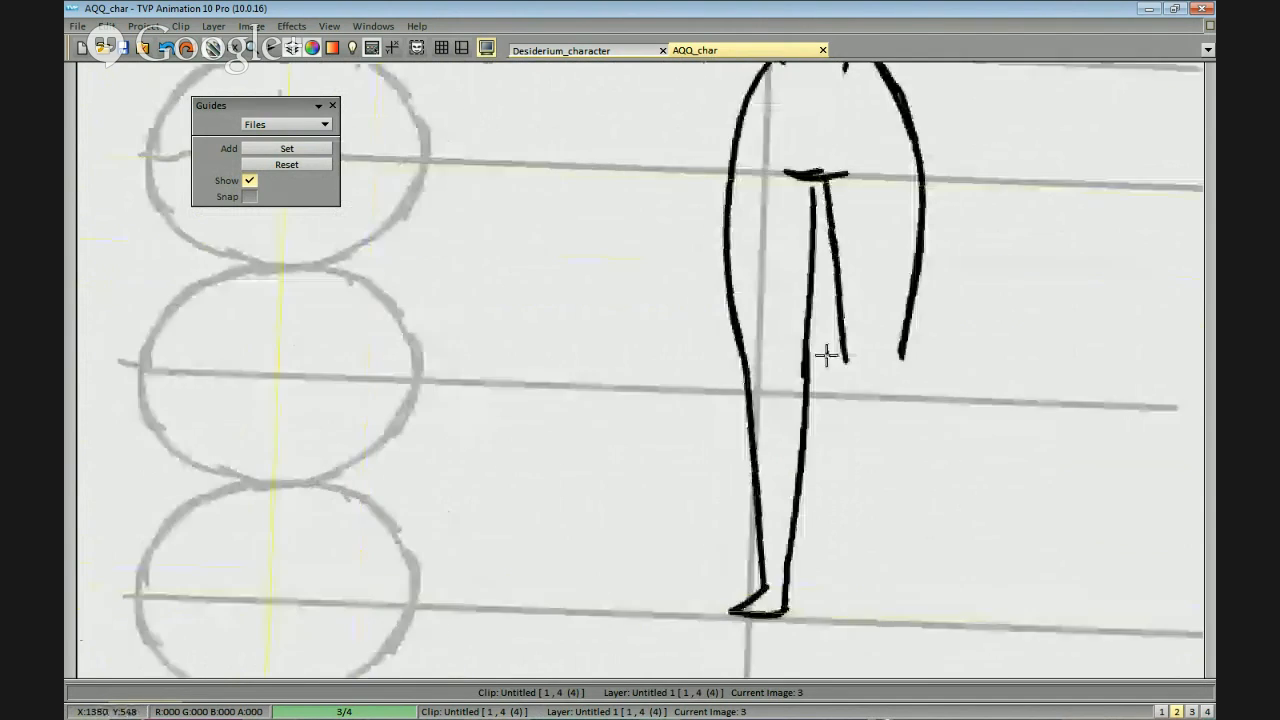
Draw the right lower leg's inner line, a flat foot on the fifth oval's middle line and the outer calf line.
mouse_move(830, 322)
mouse_down()
mouse_move(831, 530)
mouse_move(860, 587)
mouse_up()
key(ctrl+z)
key(ctrl+z)
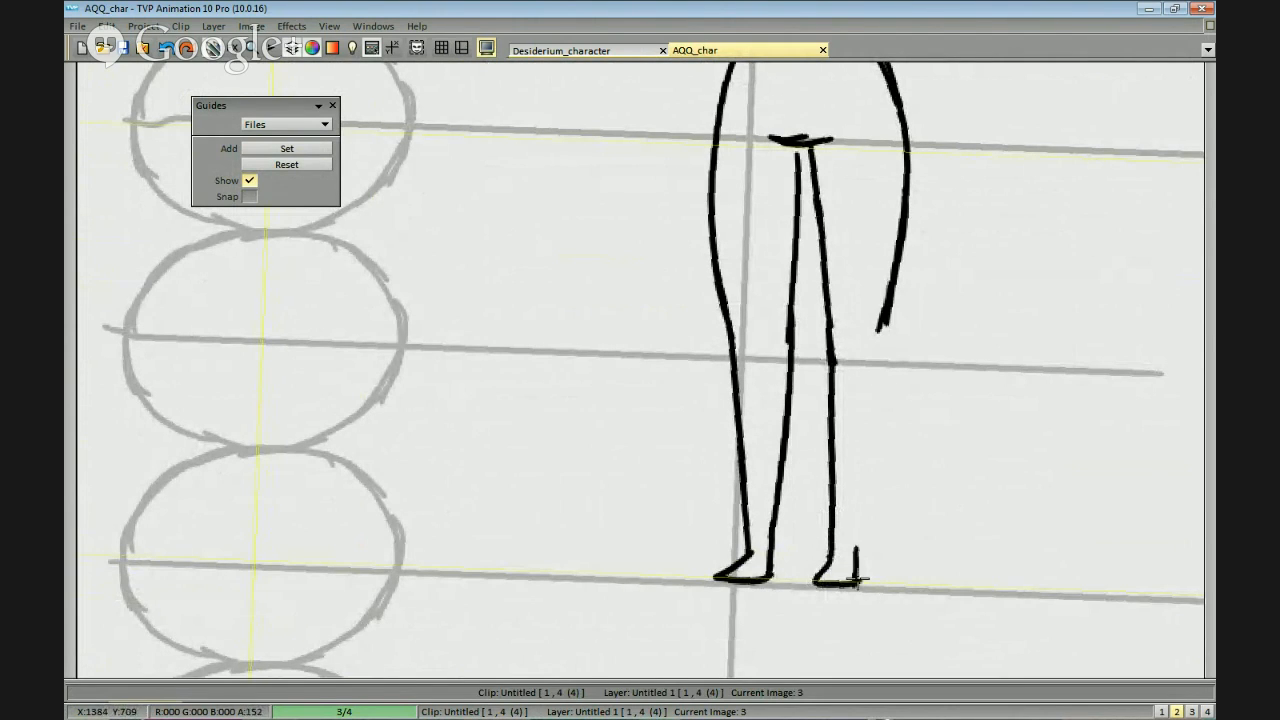
drag(866, 506, 868, 453)
key(ctrl+z)
mouse_move(860, 546)
mouse_down()
mouse_move(871, 361)
mouse_move(857, 551)
mouse_up()
key(ctrl+z)
drag(857, 551, 867, 452)
Refine the right leg's outer contour into a smooth curve from the knee over the calf to the ankle.
drag(866, 378, 862, 495)
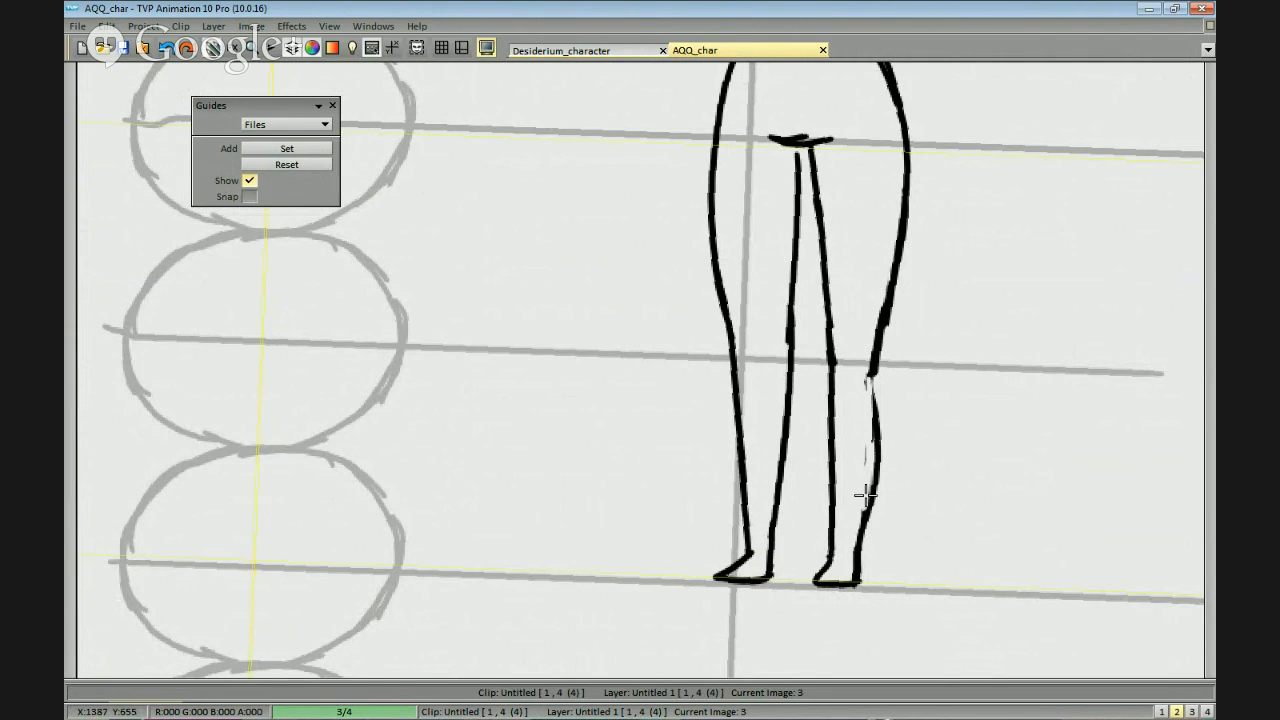
mouse_move(871, 385)
mouse_down()
mouse_move(860, 527)
mouse_move(879, 472)
mouse_up()
key(ctrl+z)
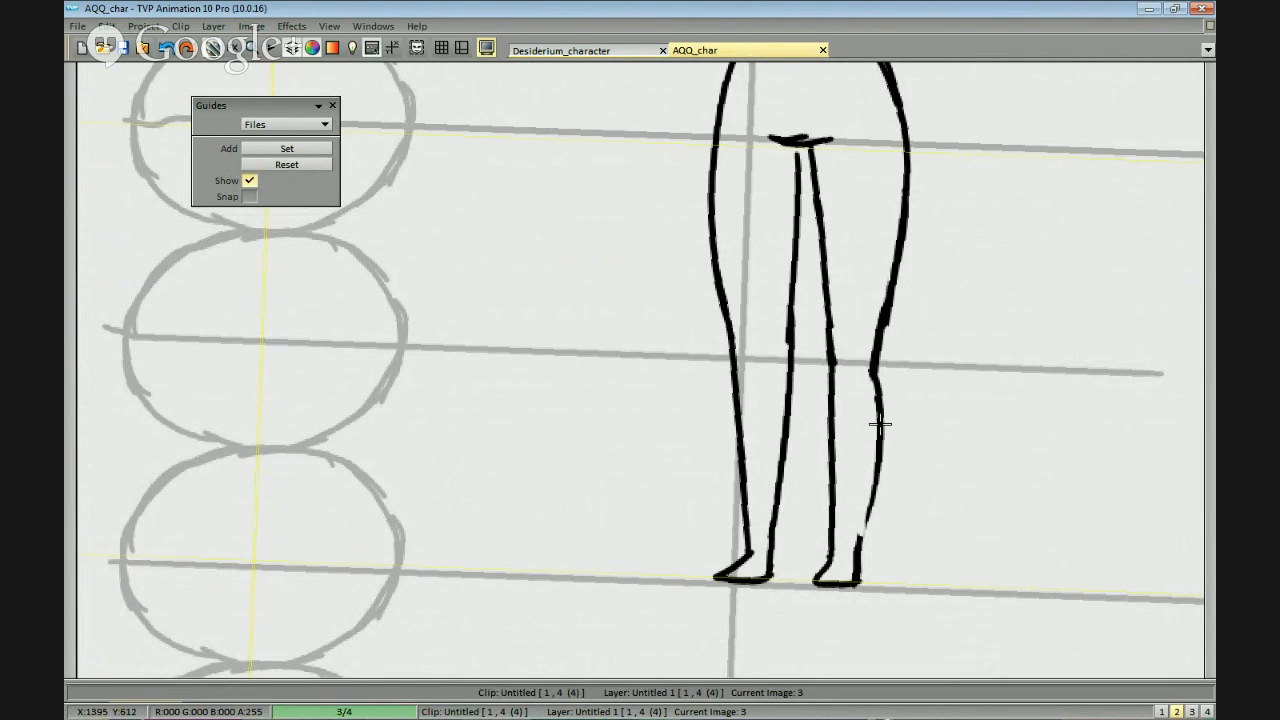
drag(880, 425, 860, 546)
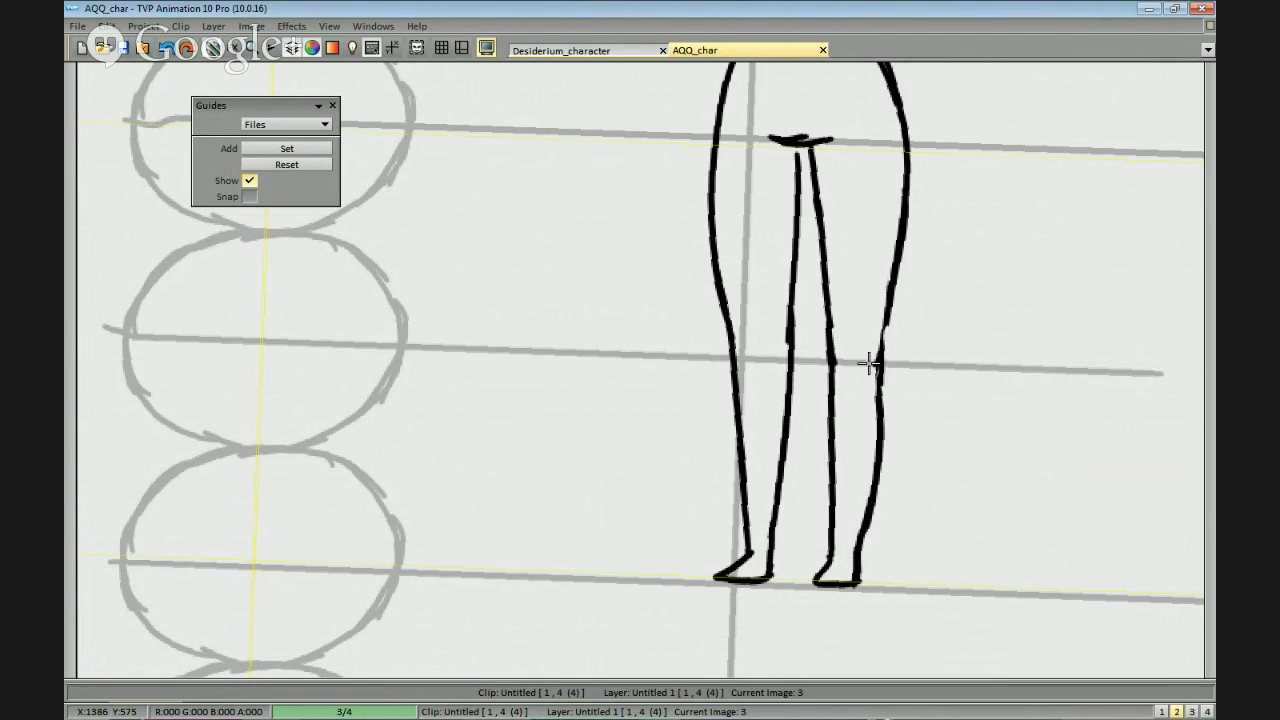
Erase and redraw the left lower leg's outer line as a smooth curve from the knee to the ankle.
drag(750, 356, 762, 354)
drag(757, 503, 745, 365)
drag(745, 410, 761, 530)
key(ctrl+z)
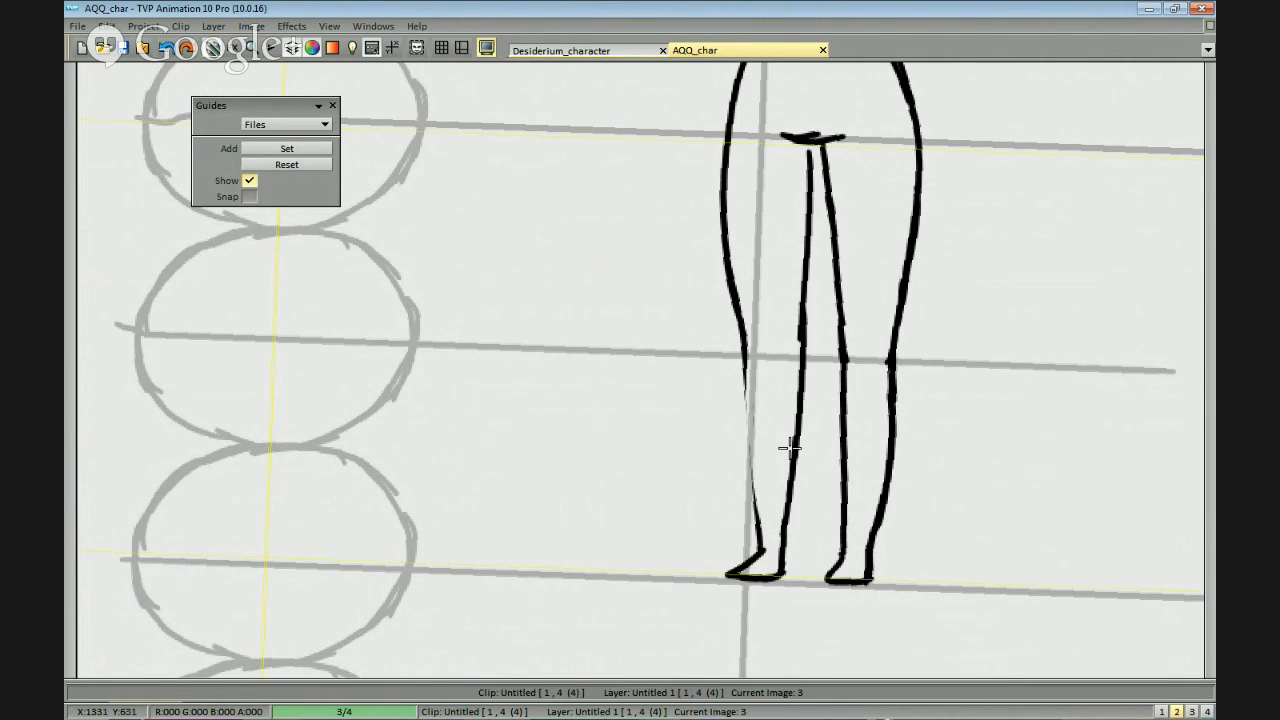
drag(745, 348, 762, 538)
drag(737, 364, 752, 508)
mouse_move(738, 365)
mouse_down()
mouse_move(766, 543)
mouse_move(757, 504)
mouse_up()
Reshape the left leg's inner calf into a bulging curve and smooth the ankle into the foot.
drag(793, 369, 780, 536)
drag(800, 347, 792, 507)
mouse_move(797, 447)
mouse_down()
mouse_move(782, 540)
mouse_move(761, 537)
mouse_up()
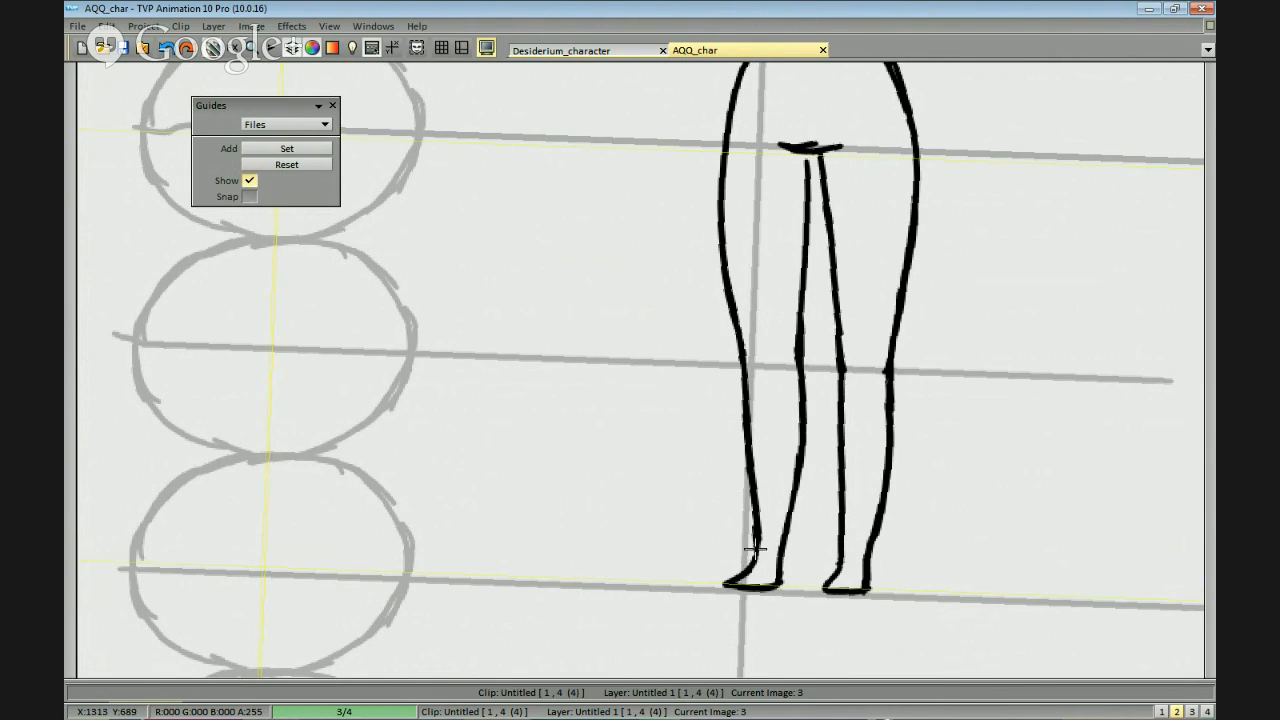
drag(764, 565, 764, 573)
Erase and redraw the left inner thigh line from the crotch mark to the knee, and clean up the knee.
drag(797, 303, 767, 360)
drag(777, 236, 771, 382)
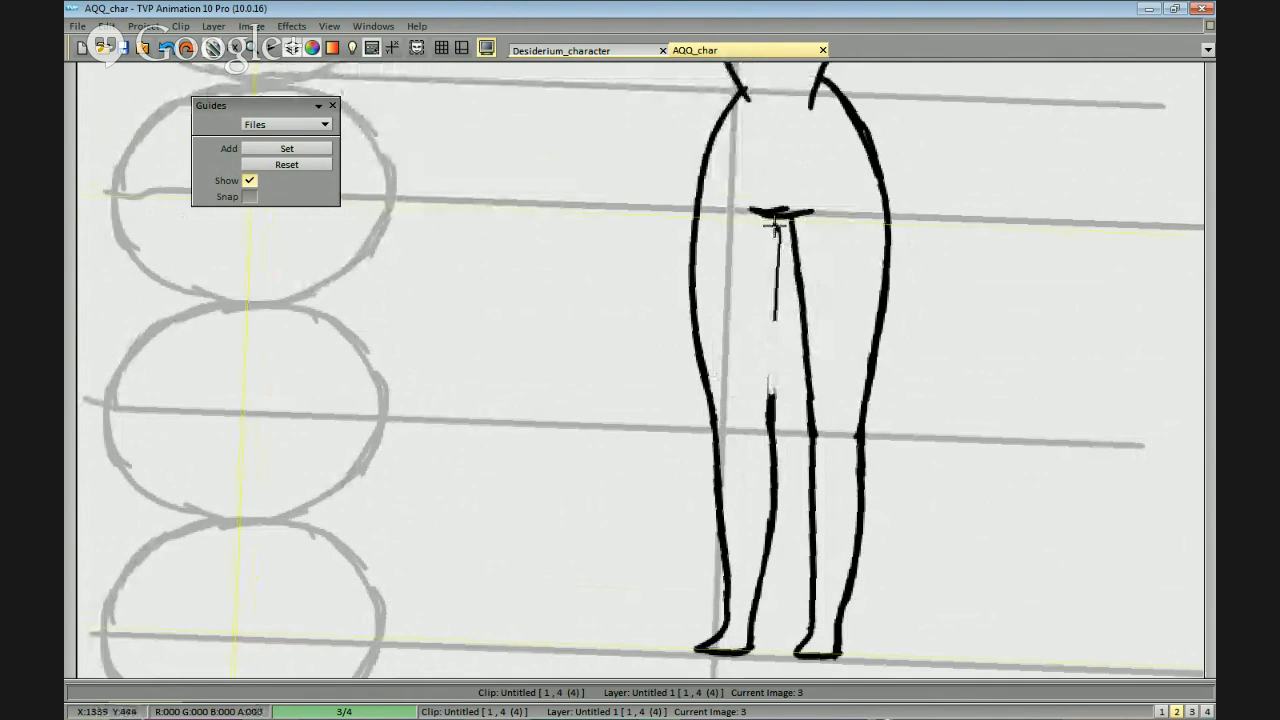
drag(778, 222, 773, 387)
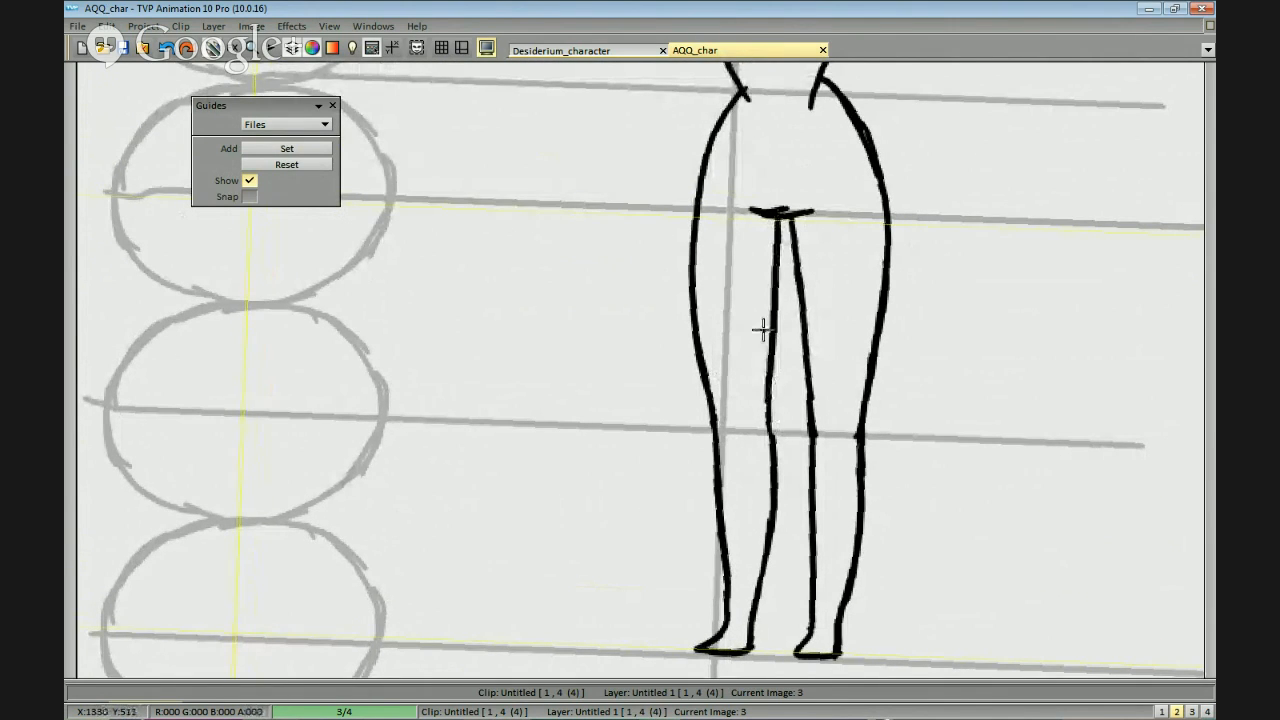
mouse_move(770, 238)
mouse_down()
mouse_move(766, 428)
mouse_move(763, 403)
mouse_up()
mouse_move(775, 448)
mouse_down()
mouse_move(769, 407)
mouse_move(768, 430)
mouse_up()
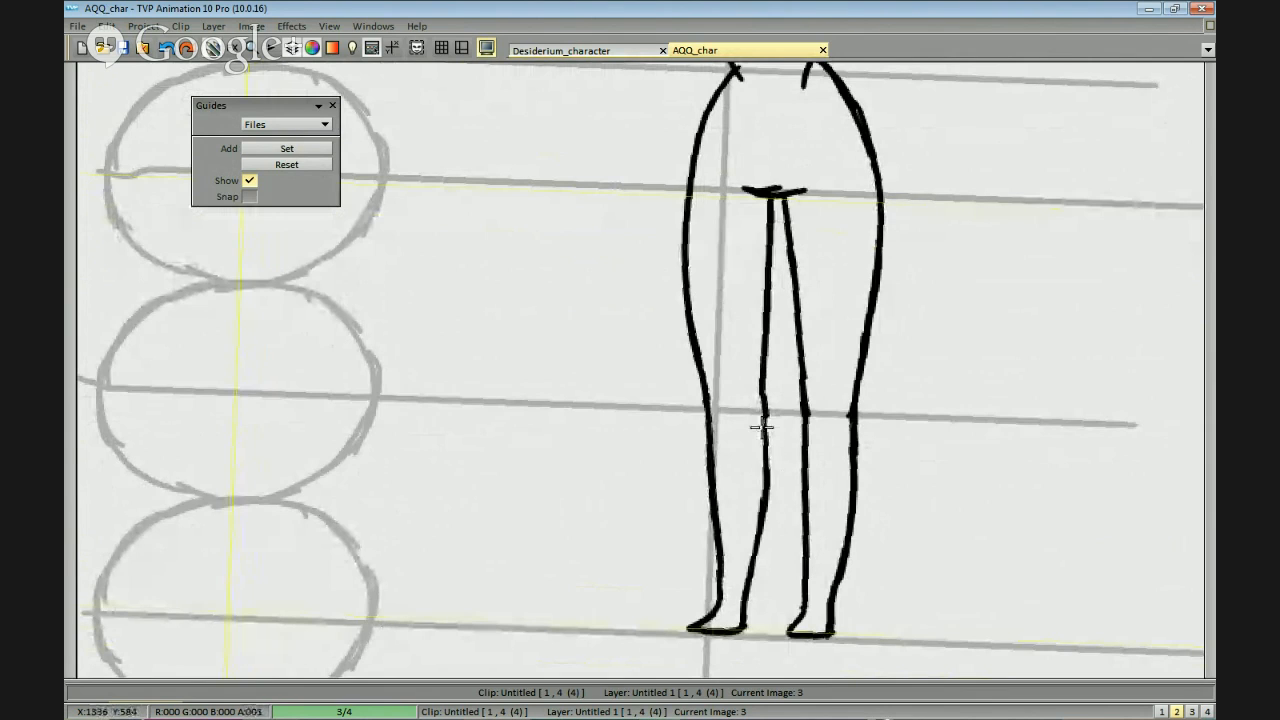
Reshape the right lower leg's inner line into a slight calf curve between the knee and the ankle.
mouse_move(815, 397)
mouse_down()
mouse_move(817, 363)
mouse_move(903, 300)
mouse_up()
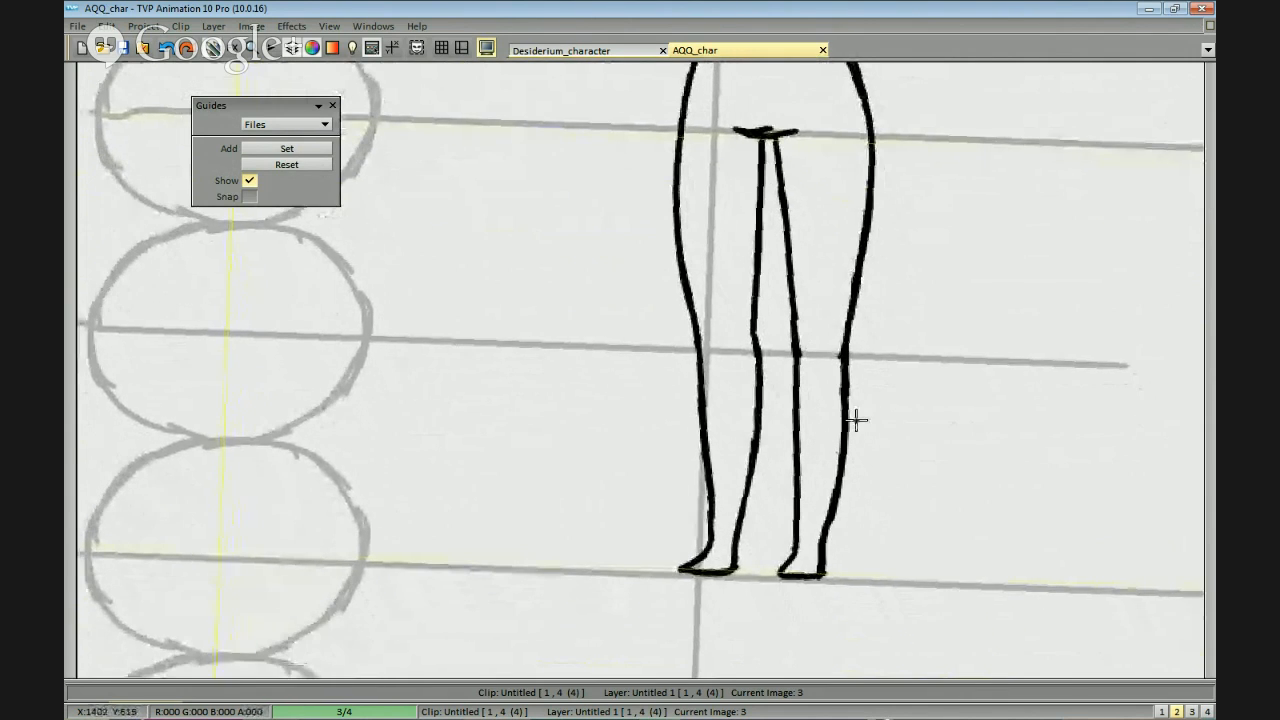
scroll(856, 420, up, 1)
mouse_move(820, 463)
mouse_down()
mouse_move(823, 540)
mouse_move(826, 307)
mouse_move(827, 545)
mouse_up()
mouse_move(820, 405)
mouse_down()
mouse_move(822, 373)
mouse_move(829, 555)
mouse_up()
key(ctrl+z)
key(ctrl+z)
mouse_move(831, 346)
mouse_down()
mouse_move(823, 548)
mouse_move(820, 451)
mouse_up()
drag(835, 501, 833, 471)
mouse_move(830, 460)
mouse_down()
mouse_move(829, 490)
mouse_move(800, 472)
mouse_up()
key(ctrl+z)
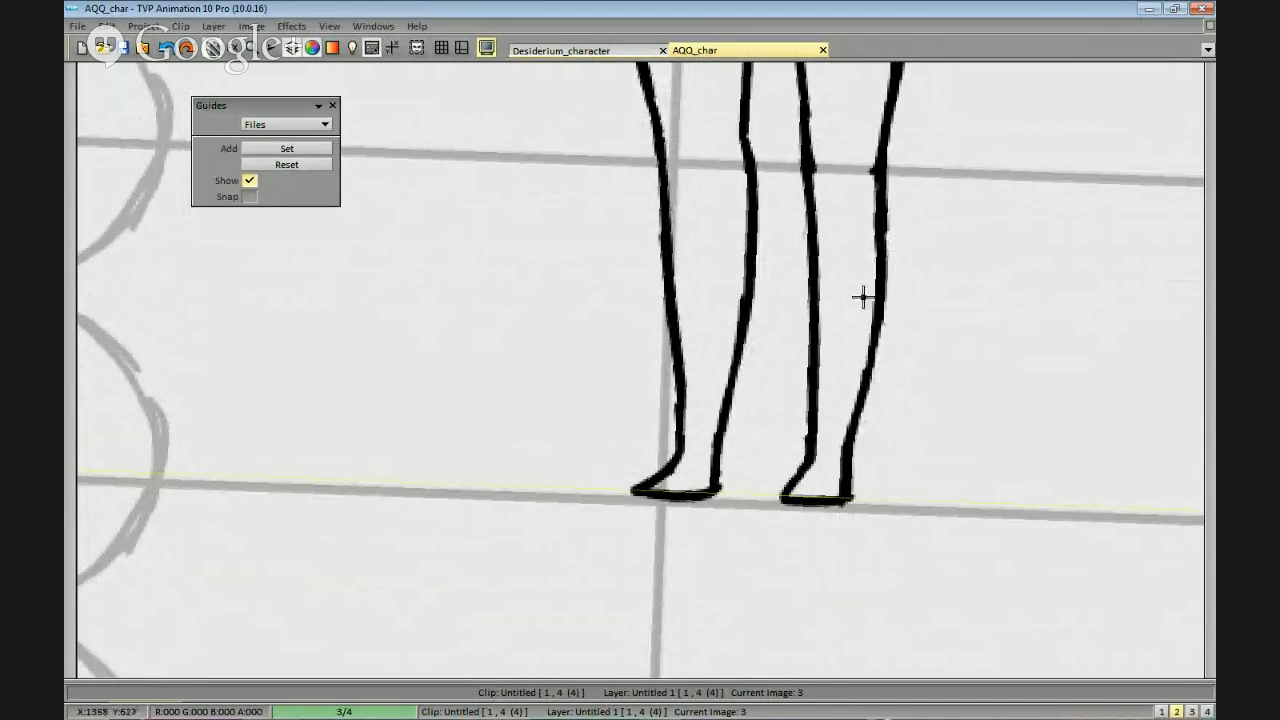
Thin and smooth the right leg's outer calf line from below the knee to the ankle.
mouse_move(868, 179)
mouse_down()
mouse_move(868, 327)
mouse_move(883, 309)
mouse_up()
drag(880, 263, 876, 362)
mouse_move(841, 436)
mouse_down()
mouse_move(838, 471)
mouse_move(848, 446)
mouse_move(837, 444)
mouse_up()
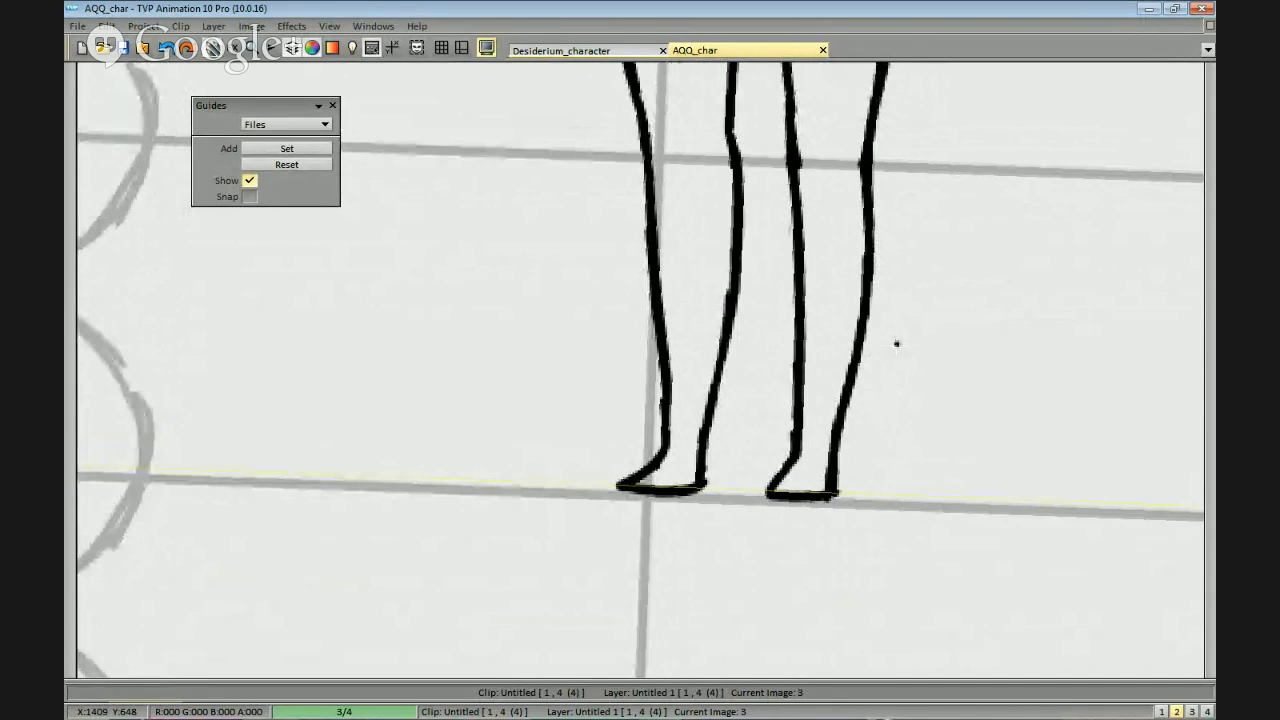
Reshape the toes of both feet with slightly rounded tips and smoother insteps.
drag(942, 245, 928, 356)
mouse_move(883, 217)
mouse_down()
mouse_move(869, 284)
mouse_move(1024, 102)
mouse_up()
mouse_move(764, 474)
mouse_down()
mouse_move(792, 457)
mouse_move(742, 475)
mouse_up()
key(ctrl+z)
drag(795, 440, 741, 479)
mouse_move(792, 445)
mouse_down()
mouse_move(751, 483)
mouse_move(773, 481)
mouse_up()
mouse_move(951, 415)
mouse_down()
mouse_move(931, 417)
mouse_move(931, 480)
mouse_move(958, 358)
mouse_up()
scroll(980, 410, down, 2)
scroll(940, 443, up, 1)
drag(871, 383, 879, 377)
mouse_move(819, 402)
mouse_down()
mouse_move(784, 418)
mouse_move(797, 415)
mouse_up()
drag(926, 403, 848, 412)
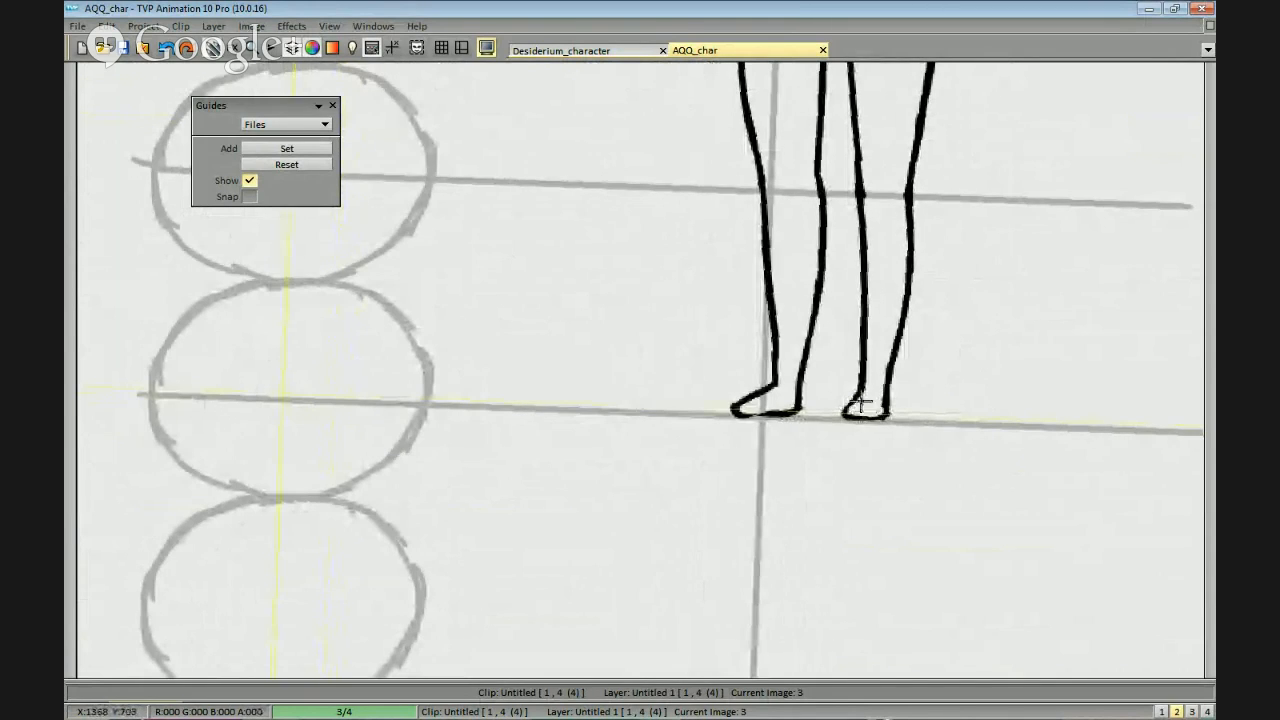
mouse_move(942, 356)
mouse_down()
mouse_move(929, 389)
mouse_move(955, 393)
mouse_up()
drag(793, 413, 746, 451)
Erase and redraw the right leg's inner thigh line from the crotch mark down to the knee.
drag(985, 267, 943, 434)
drag(954, 195, 940, 329)
drag(902, 477, 911, 366)
scroll(925, 350, down, 1)
scroll(940, 328, down, 2)
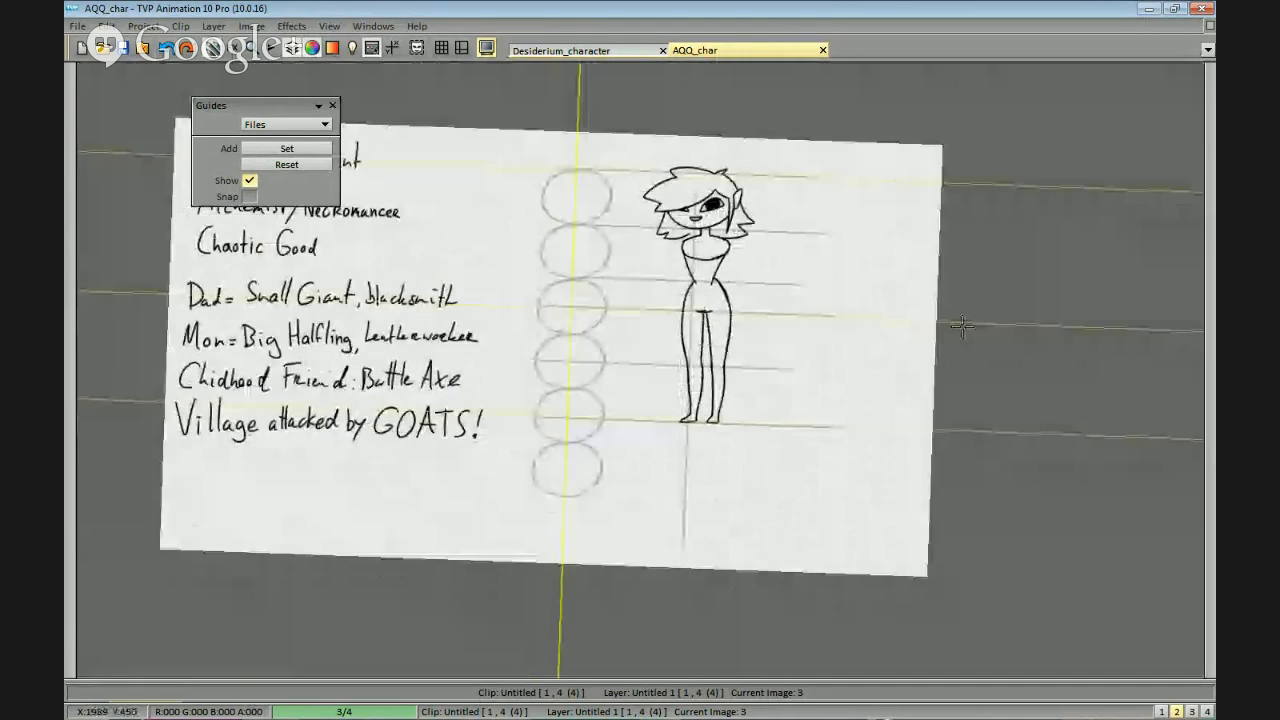
scroll(961, 325, up, 3)
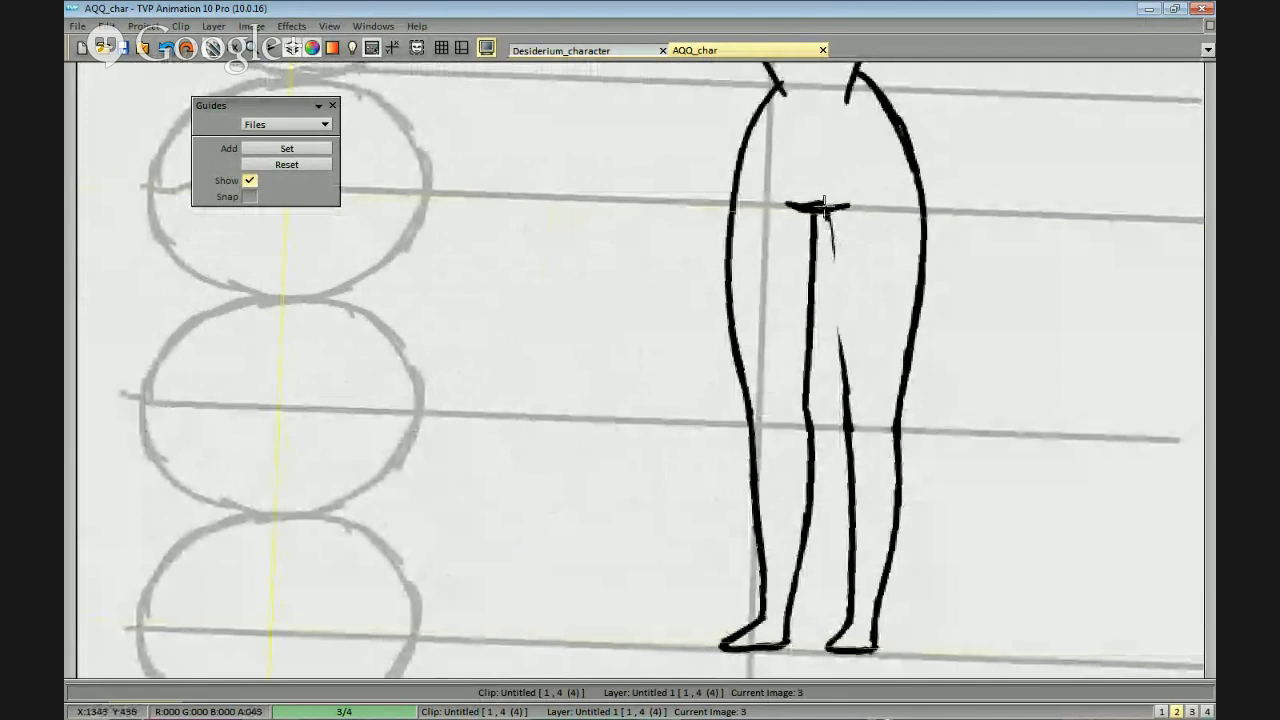
drag(824, 207, 857, 409)
mouse_move(873, 463)
mouse_down()
mouse_move(853, 414)
mouse_move(856, 487)
mouse_up()
drag(848, 352, 851, 399)
drag(847, 343, 855, 421)
Erase the sharp waist corner on the left of the torso and redraw it as a smooth curve into the hip.
drag(885, 356, 868, 339)
drag(888, 240, 866, 300)
mouse_move(892, 191)
mouse_down()
mouse_move(882, 258)
mouse_move(894, 253)
mouse_move(868, 355)
mouse_move(913, 305)
mouse_move(869, 300)
mouse_up()
scroll(908, 304, down, 1)
scroll(860, 298, up, 1)
scroll(871, 237, up, 1)
drag(871, 237, 851, 263)
mouse_move(869, 292)
mouse_down()
mouse_move(891, 206)
mouse_move(948, 145)
mouse_move(903, 263)
mouse_move(872, 298)
mouse_up()
drag(883, 224, 876, 323)
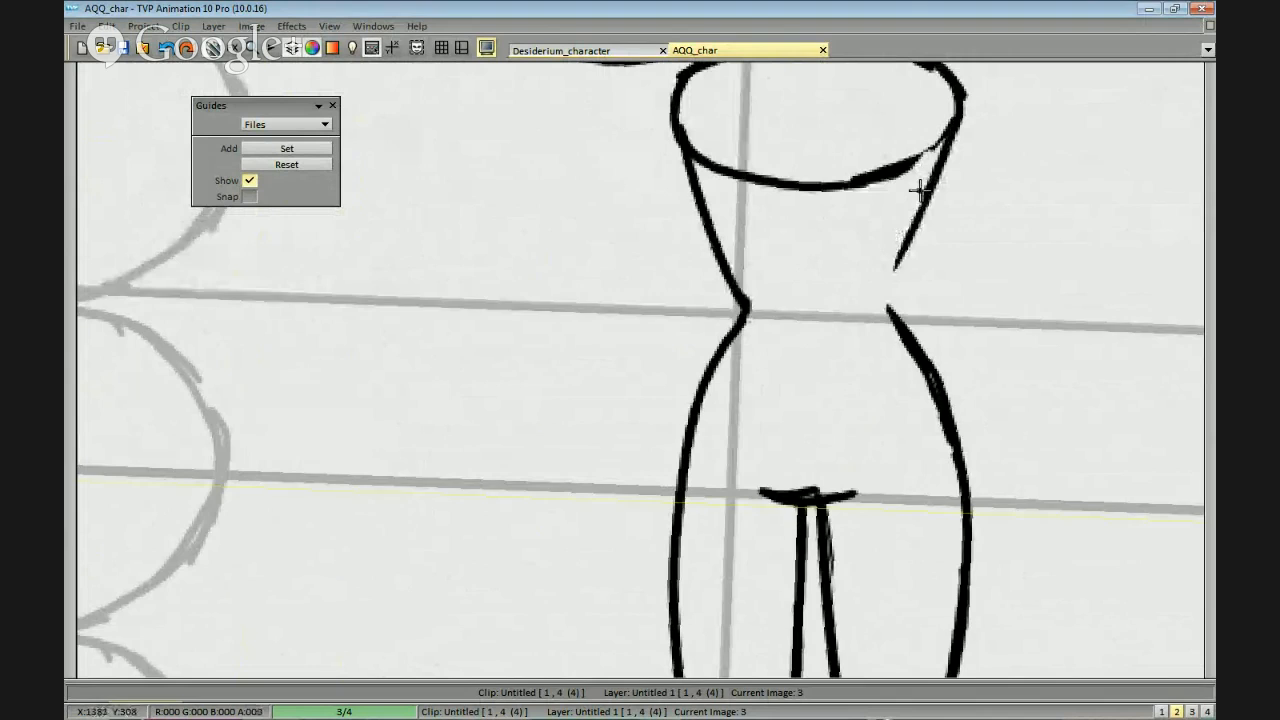
drag(734, 244, 750, 316)
drag(700, 182, 713, 250)
key(ctrl+z)
mouse_move(684, 136)
mouse_down()
mouse_move(739, 316)
mouse_move(731, 364)
mouse_move(730, 270)
mouse_move(732, 326)
mouse_up()
key(ctrl+z)
Redraw the right waist line as a smooth inward curve joining the chest to the hip, and even out its thickness.
drag(896, 312, 868, 296)
drag(890, 210, 873, 316)
drag(875, 308, 858, 287)
key(ctrl+z)
drag(866, 205, 865, 314)
mouse_move(865, 188)
mouse_down()
mouse_move(858, 320)
mouse_move(860, 292)
mouse_move(906, 428)
mouse_move(889, 358)
mouse_up()
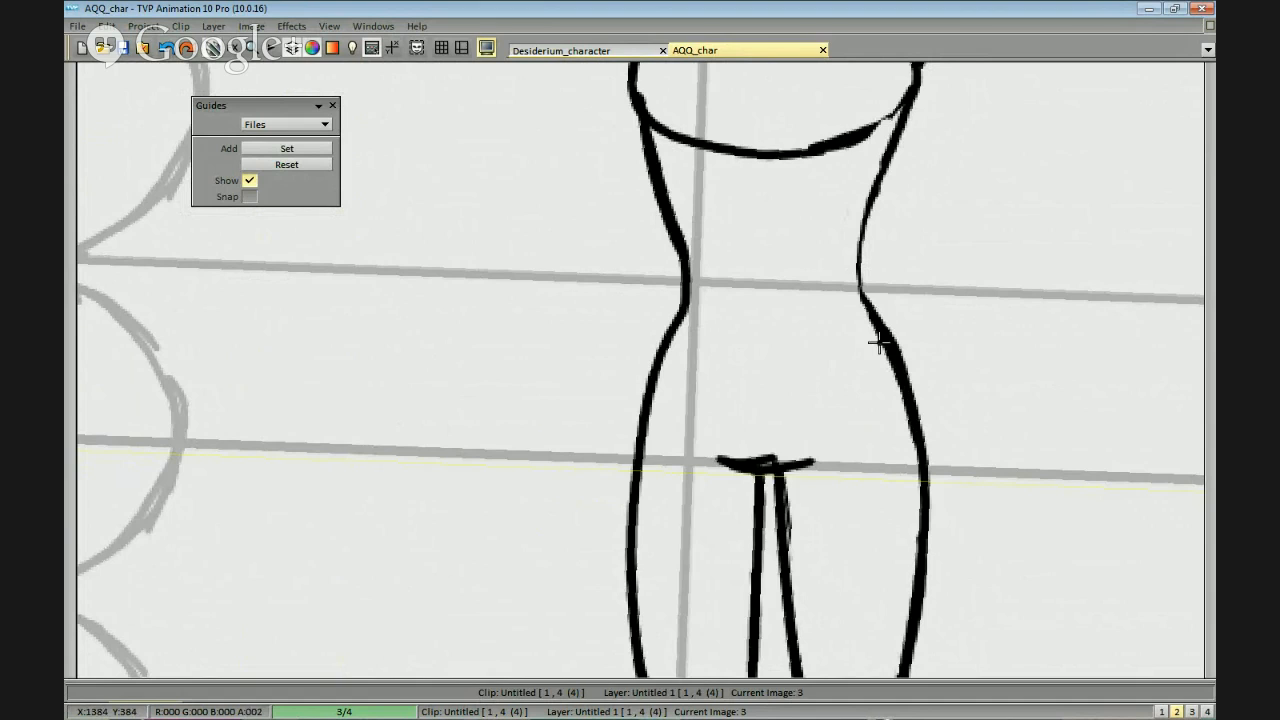
drag(865, 316, 912, 420)
mouse_move(877, 182)
mouse_down()
mouse_move(864, 307)
mouse_move(862, 284)
mouse_up()
key(ctrl+z)
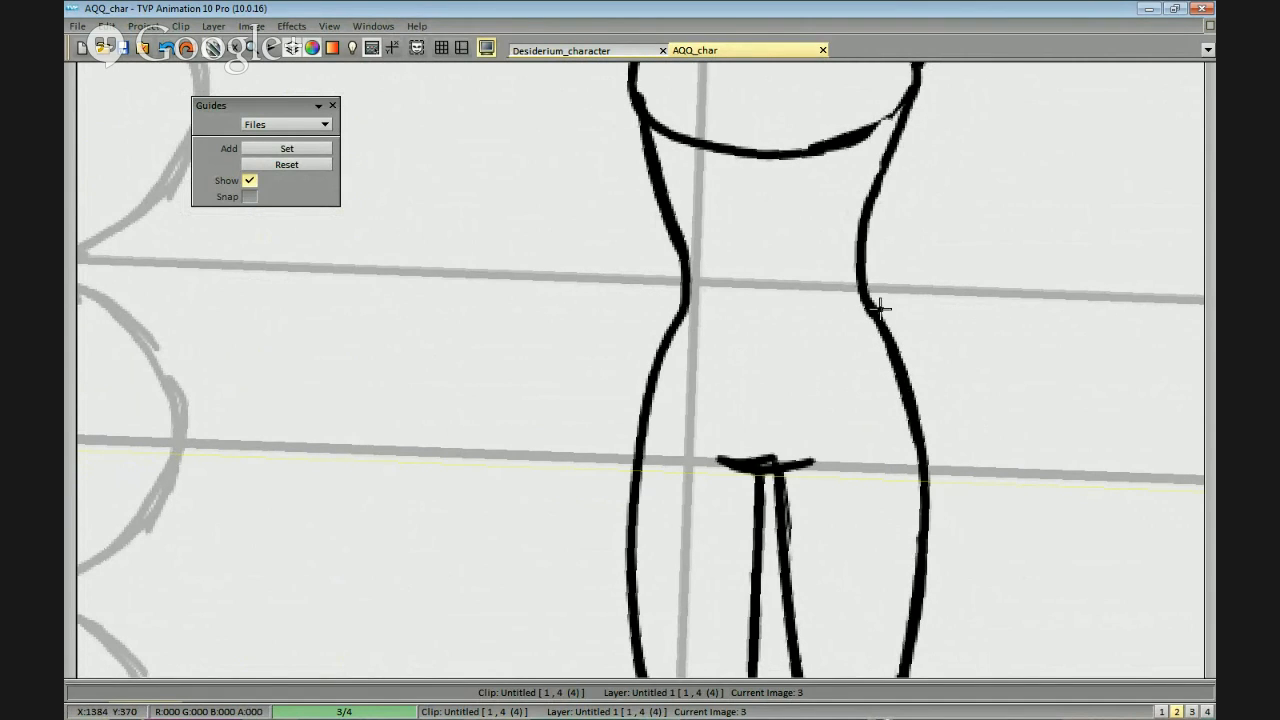
scroll(900, 308, down, 1)
scroll(934, 306, up, 1)
Erase the lower curve of the chest oval so that only the torso's outer outline remains.
drag(870, 120, 866, 271)
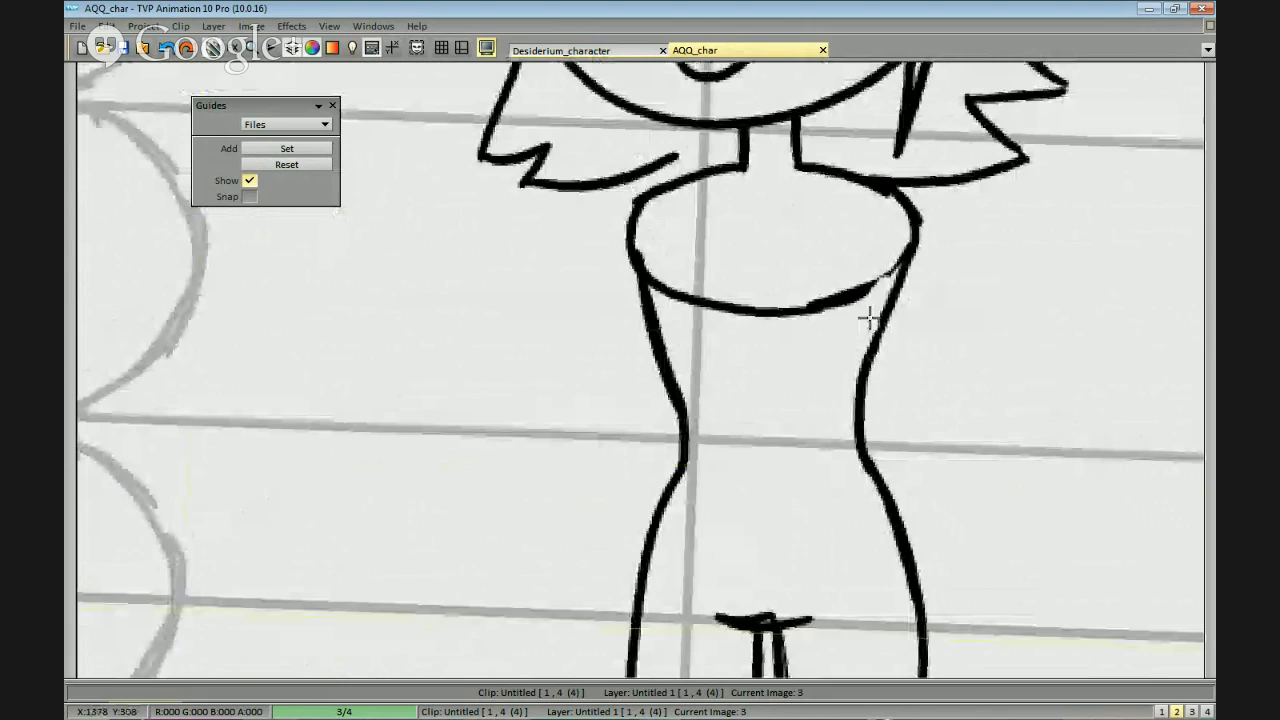
mouse_move(869, 318)
mouse_down()
mouse_move(771, 214)
mouse_move(749, 294)
mouse_move(645, 236)
mouse_up()
drag(870, 295, 882, 322)
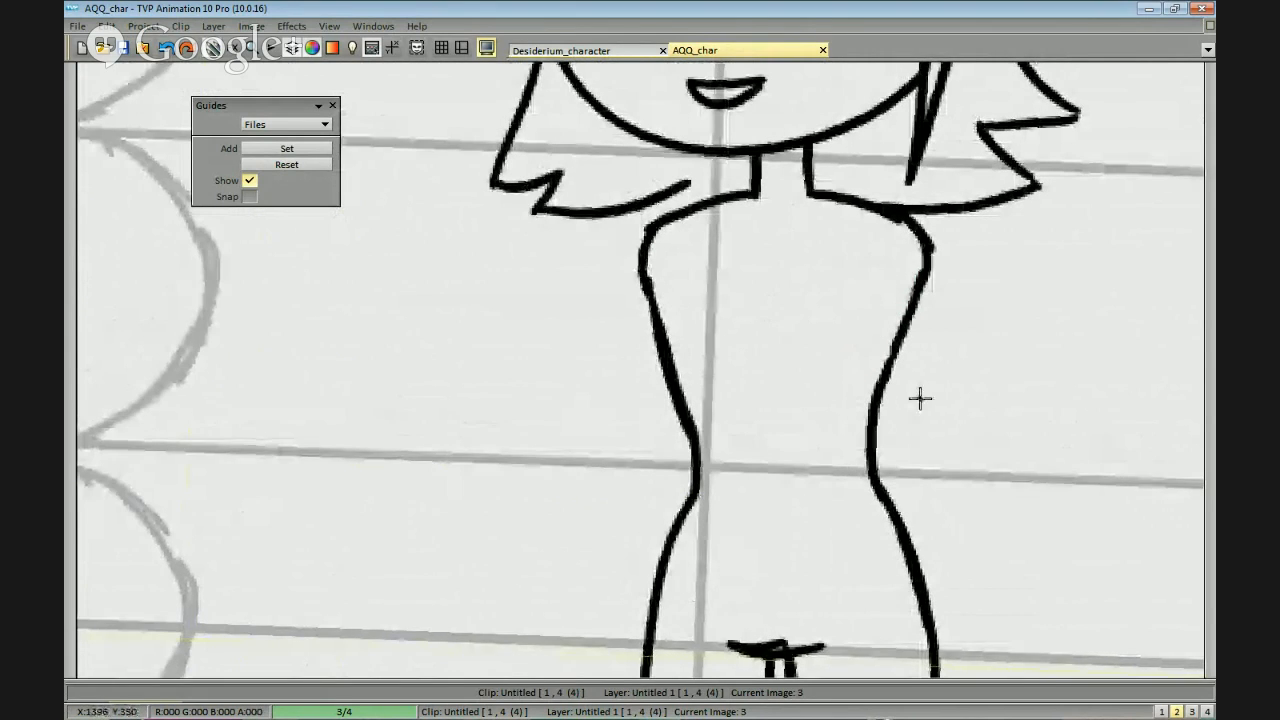
drag(920, 398, 899, 375)
drag(994, 342, 911, 330)
mouse_move(936, 392)
mouse_down()
mouse_move(943, 403)
mouse_move(923, 401)
mouse_up()
drag(857, 254, 847, 282)
Try to reshape the right foot's heel and ankle.
scroll(893, 460, down, 1)
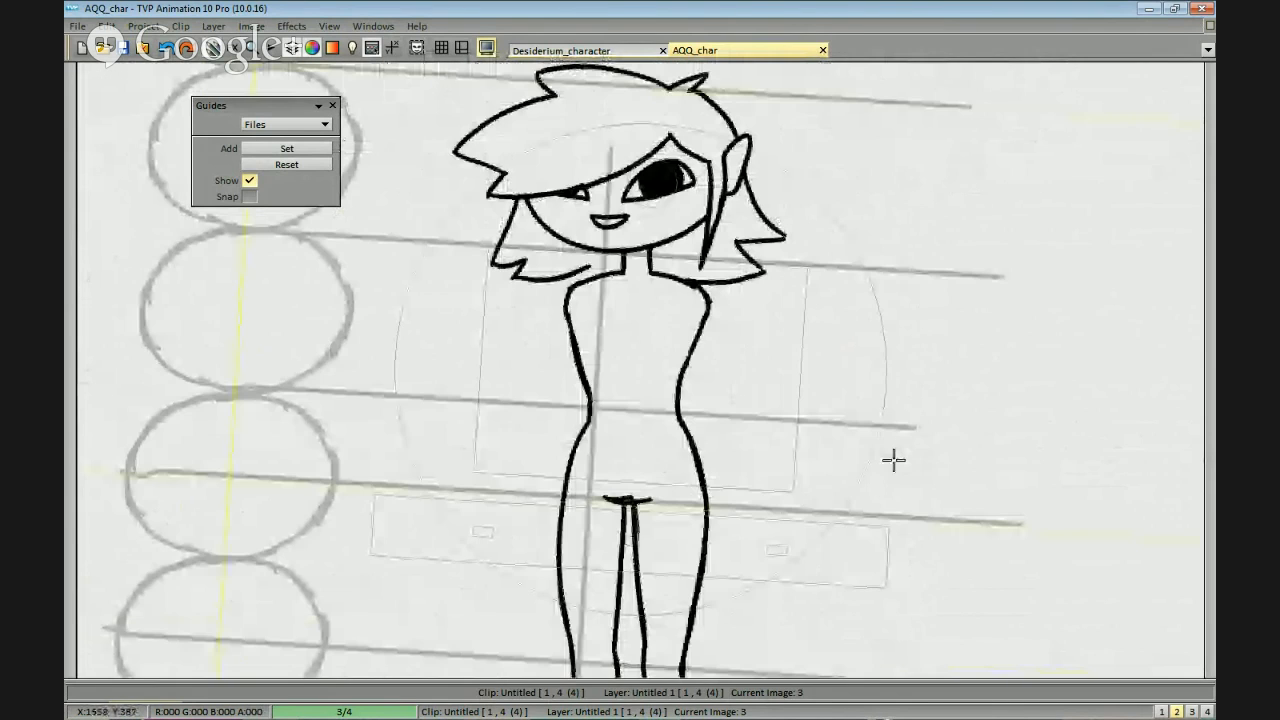
scroll(893, 460, down, 1)
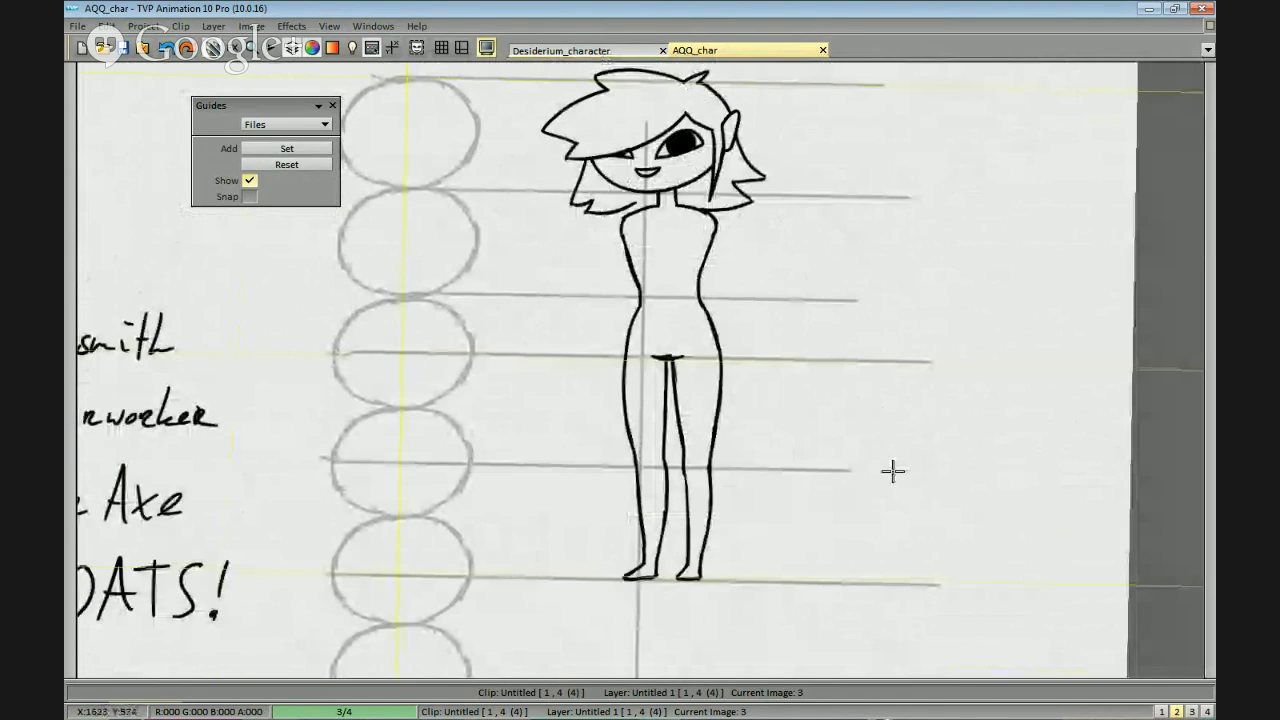
drag(890, 476, 903, 414)
scroll(844, 467, up, 1)
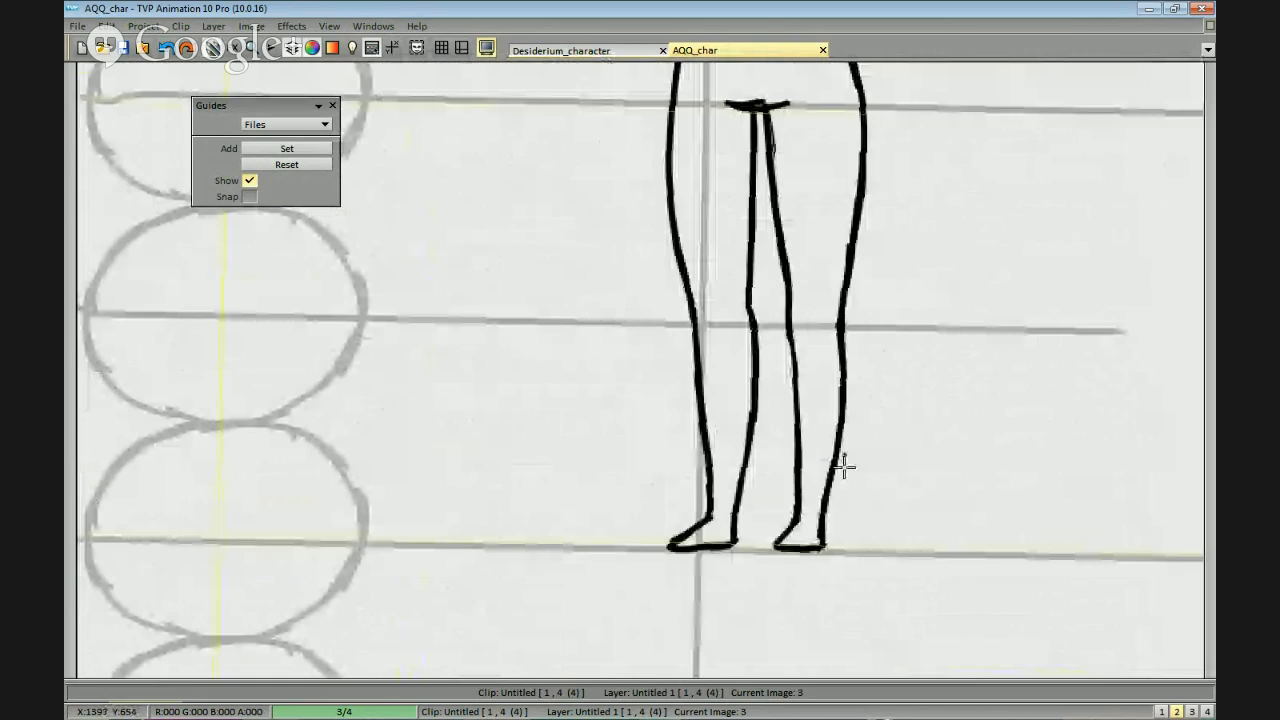
scroll(844, 467, up, 1)
key(ctrl+z)
mouse_move(863, 600)
mouse_down()
mouse_move(866, 466)
mouse_move(842, 498)
mouse_up()
key(ctrl+z)
drag(881, 454, 836, 502)
scroll(836, 502, down, 1)
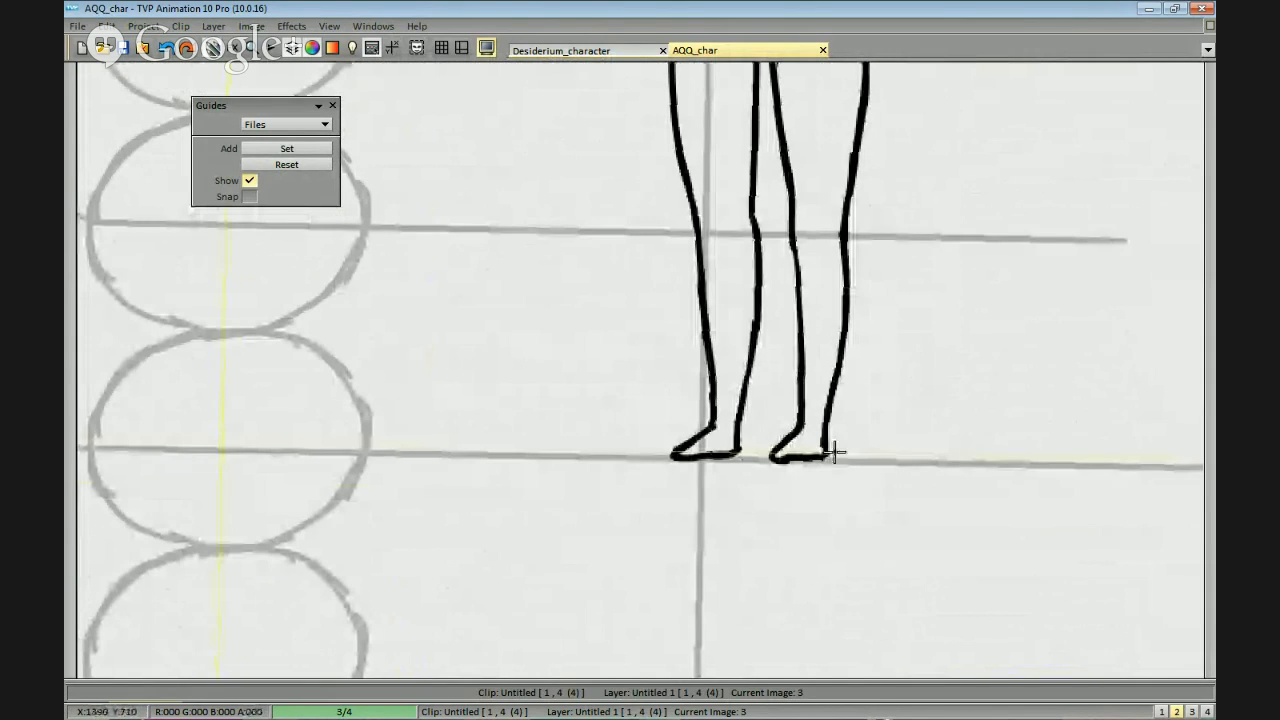
scroll(904, 409, up, 2)
key(ctrl+z)
drag(1043, 464, 855, 381)
key(ctrl+z)
key(ctrl+z)
Redraw the right foot with a slimmer instep and a heel that curves outward below the ankle.
drag(780, 400, 738, 445)
mouse_move(829, 410)
mouse_down()
mouse_move(837, 460)
mouse_move(803, 453)
mouse_up()
drag(827, 408, 822, 463)
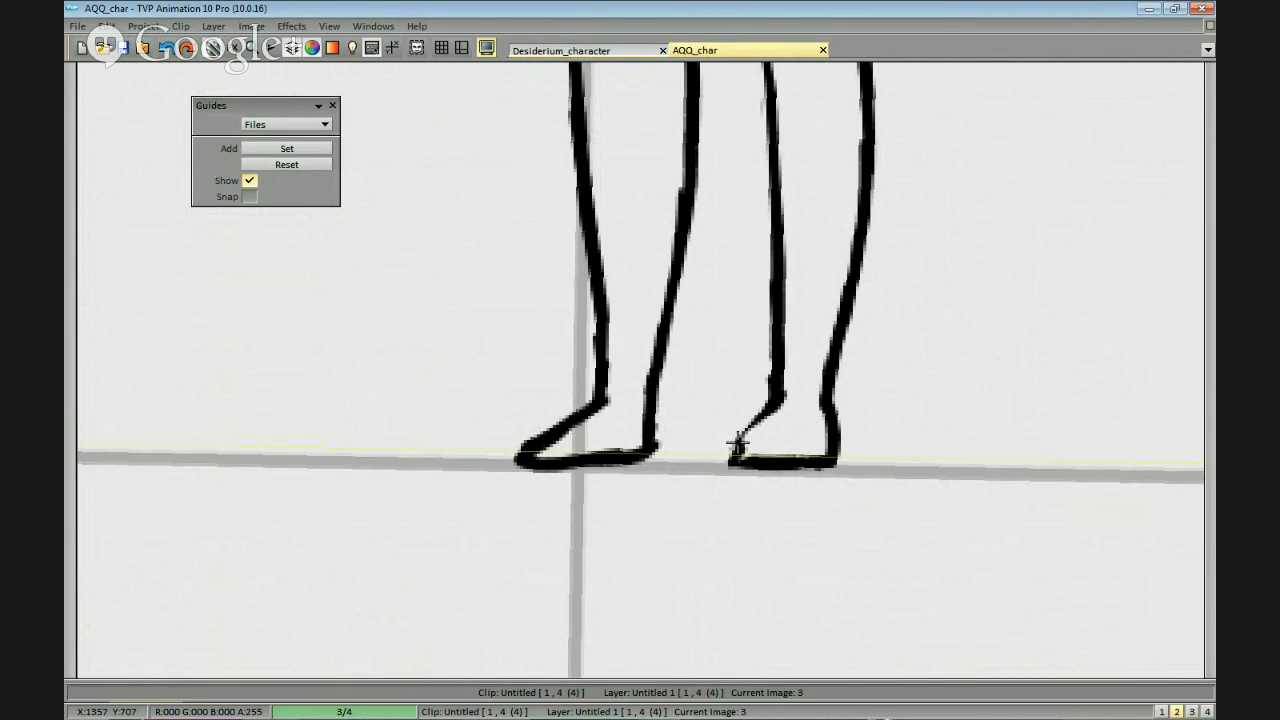
scroll(753, 462, down, 3)
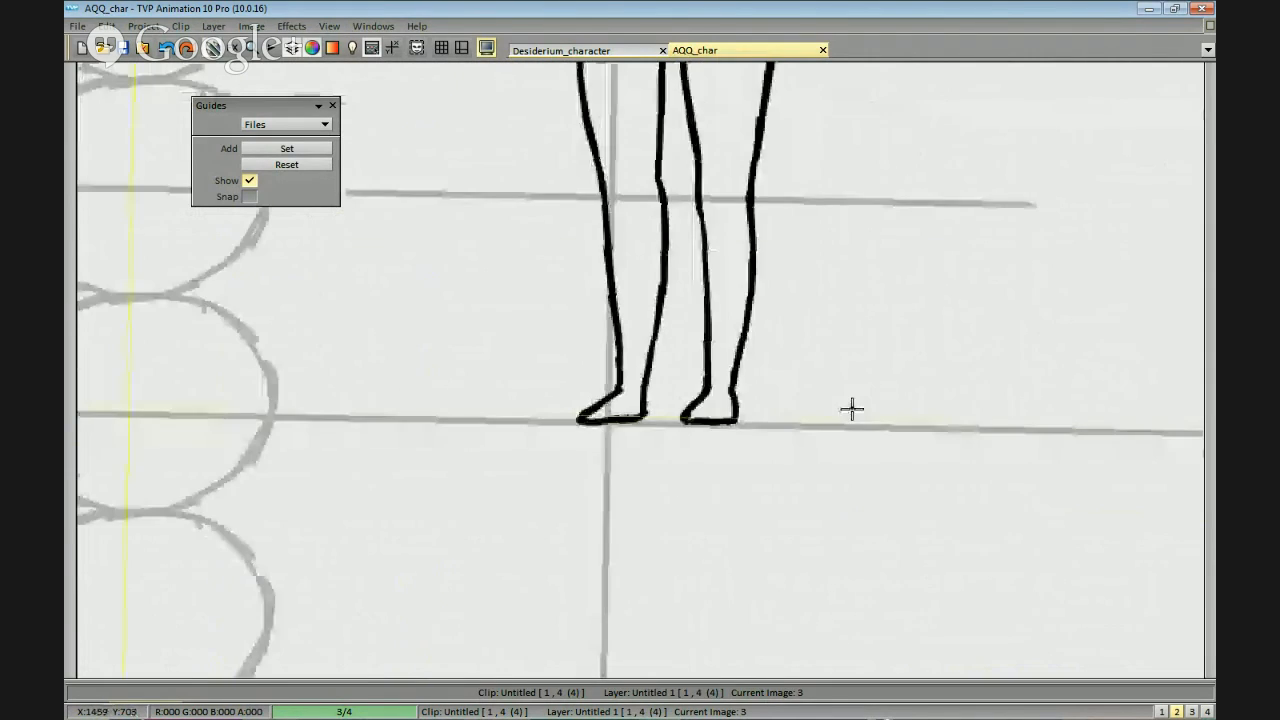
Clean up the crotch mark into a single shallow curve on the hip reference line.
scroll(866, 349, up, 2)
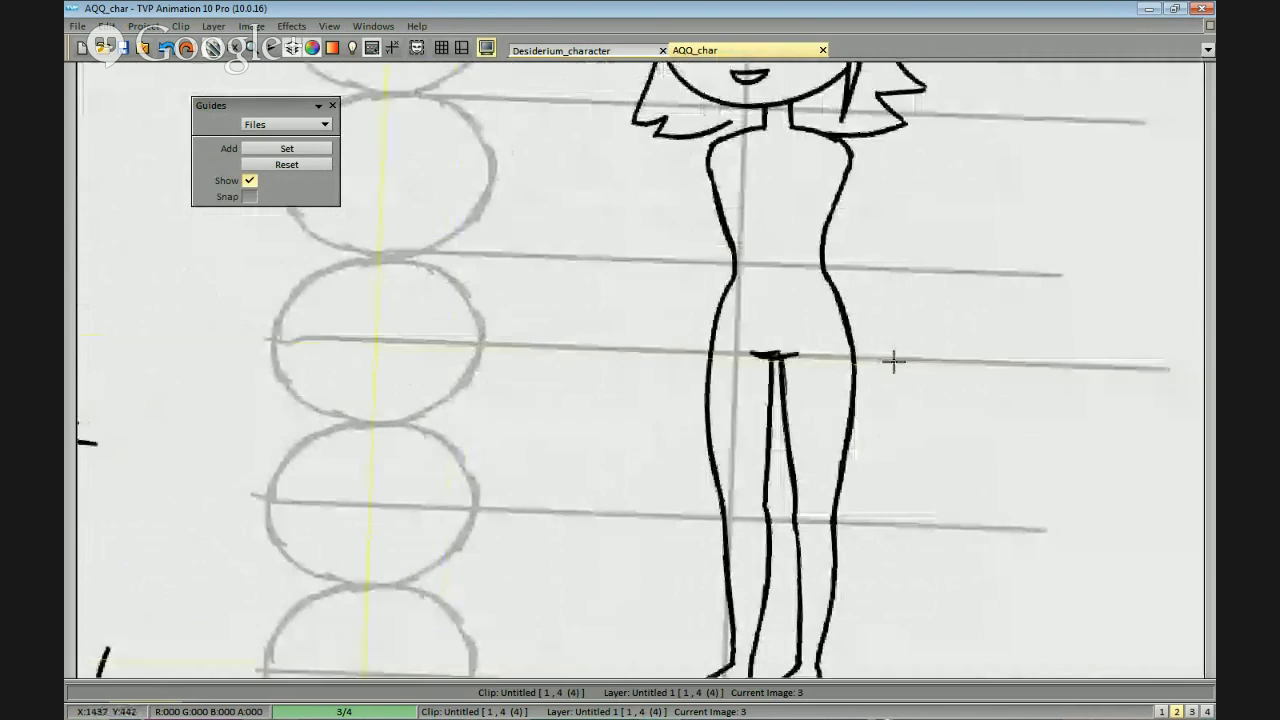
scroll(877, 343, up, 3)
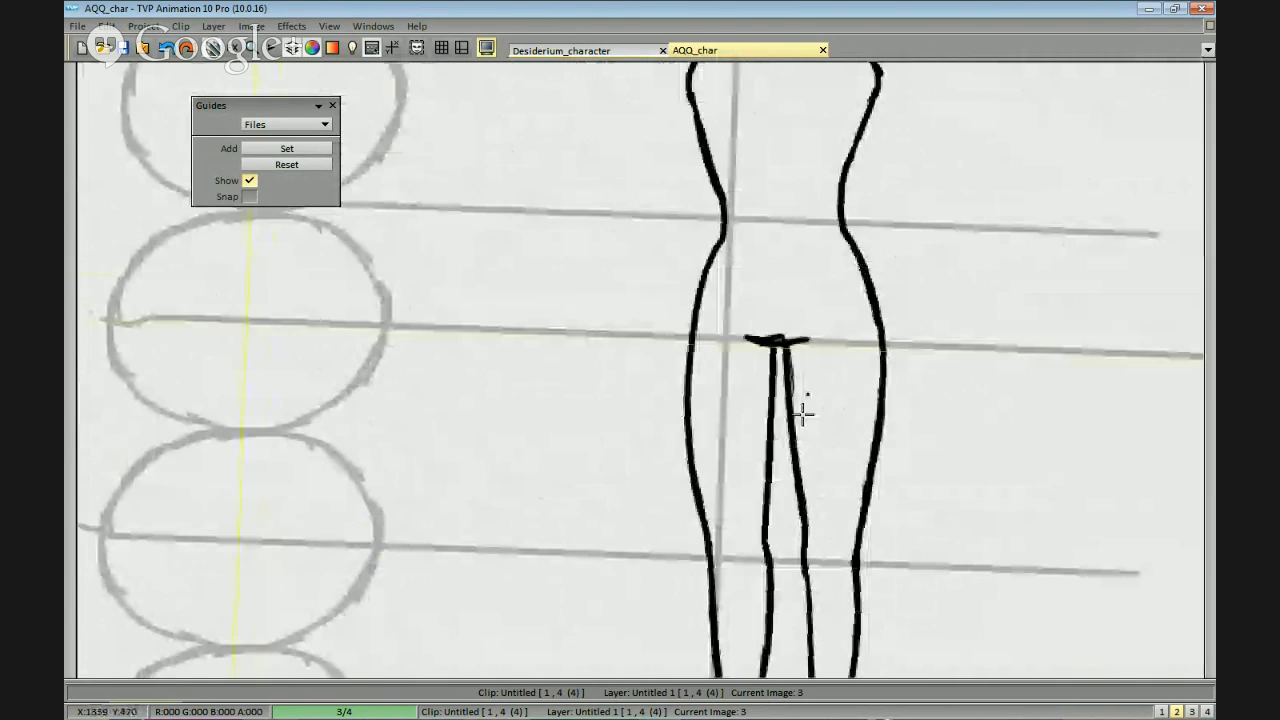
drag(916, 259, 909, 334)
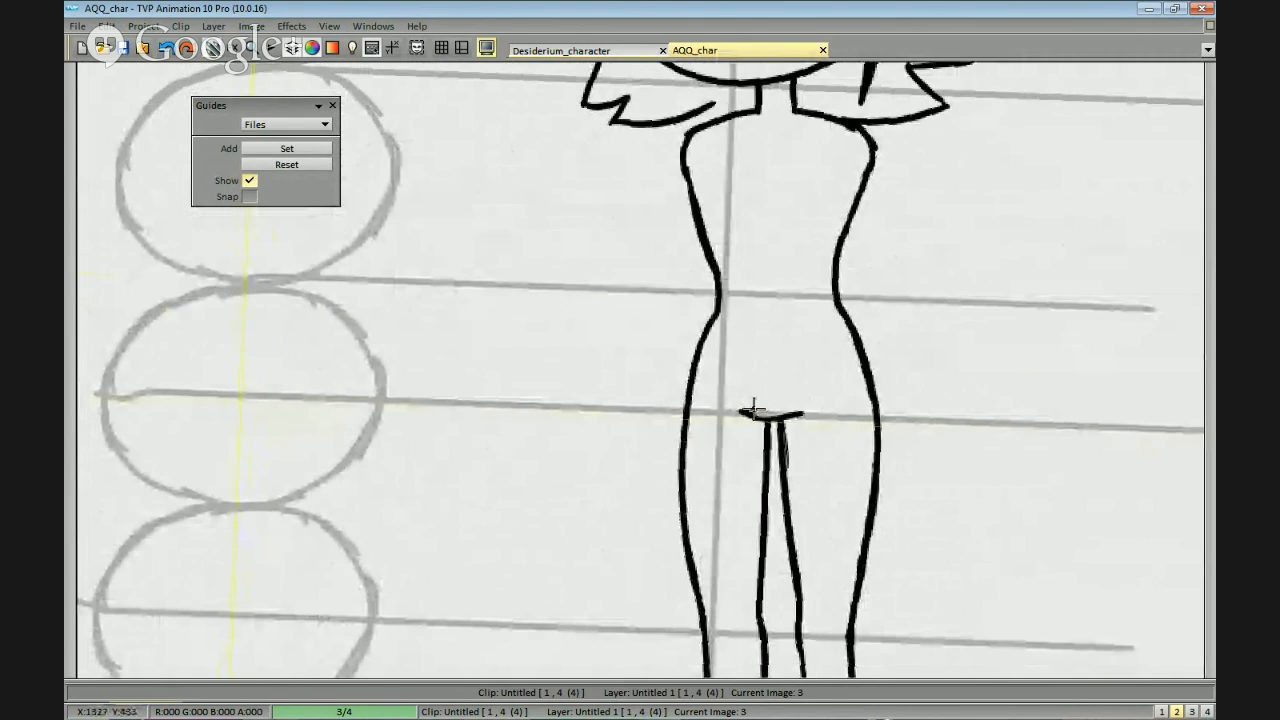
drag(750, 426, 809, 416)
drag(786, 289, 783, 326)
scroll(783, 326, up, 1)
scroll(907, 282, down, 1)
Try to sketch the right upper arm's outer and inner lines down from the shoulder.
mouse_move(1127, 378)
mouse_down()
mouse_move(896, 389)
mouse_move(893, 412)
mouse_up()
scroll(711, 153, up, 1)
mouse_move(709, 156)
mouse_down()
mouse_move(782, 196)
mouse_move(795, 240)
mouse_move(788, 328)
mouse_up()
drag(722, 300, 748, 408)
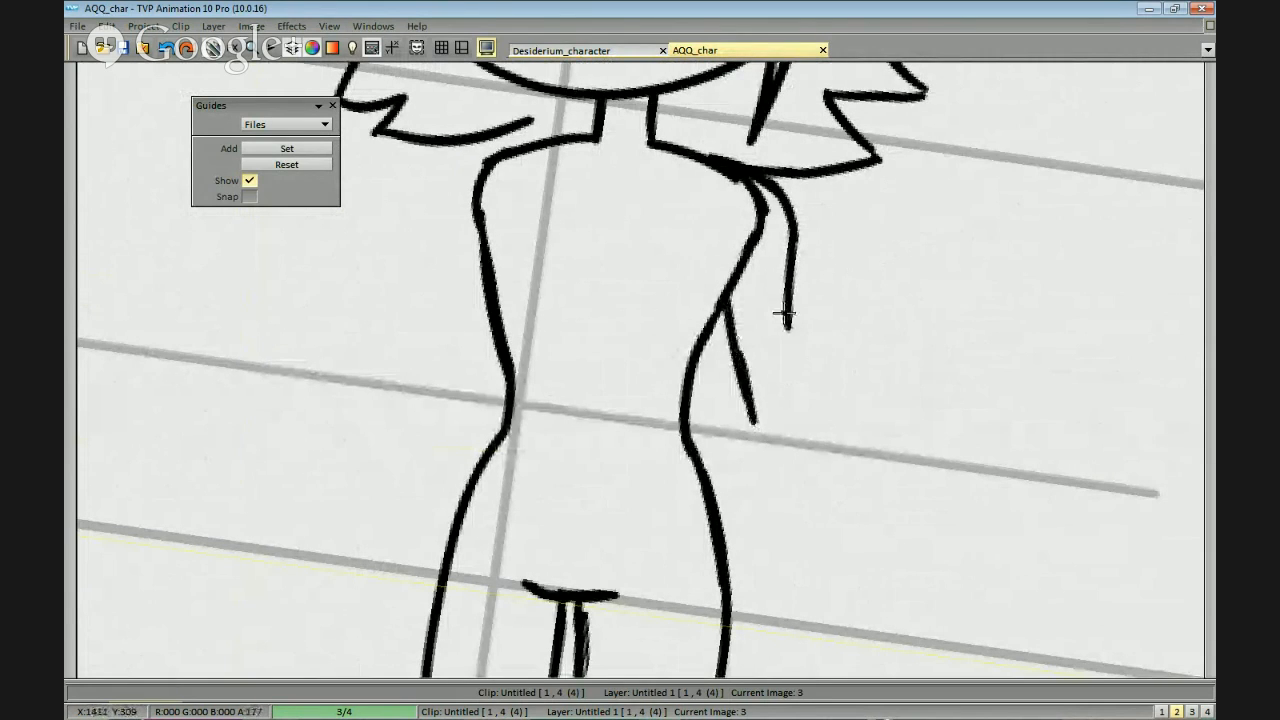
key(ctrl+z)
mouse_move(733, 172)
mouse_down()
mouse_move(762, 205)
mouse_move(748, 328)
mouse_up()
key(ctrl+z)
drag(727, 236, 750, 366)
key(ctrl+z)
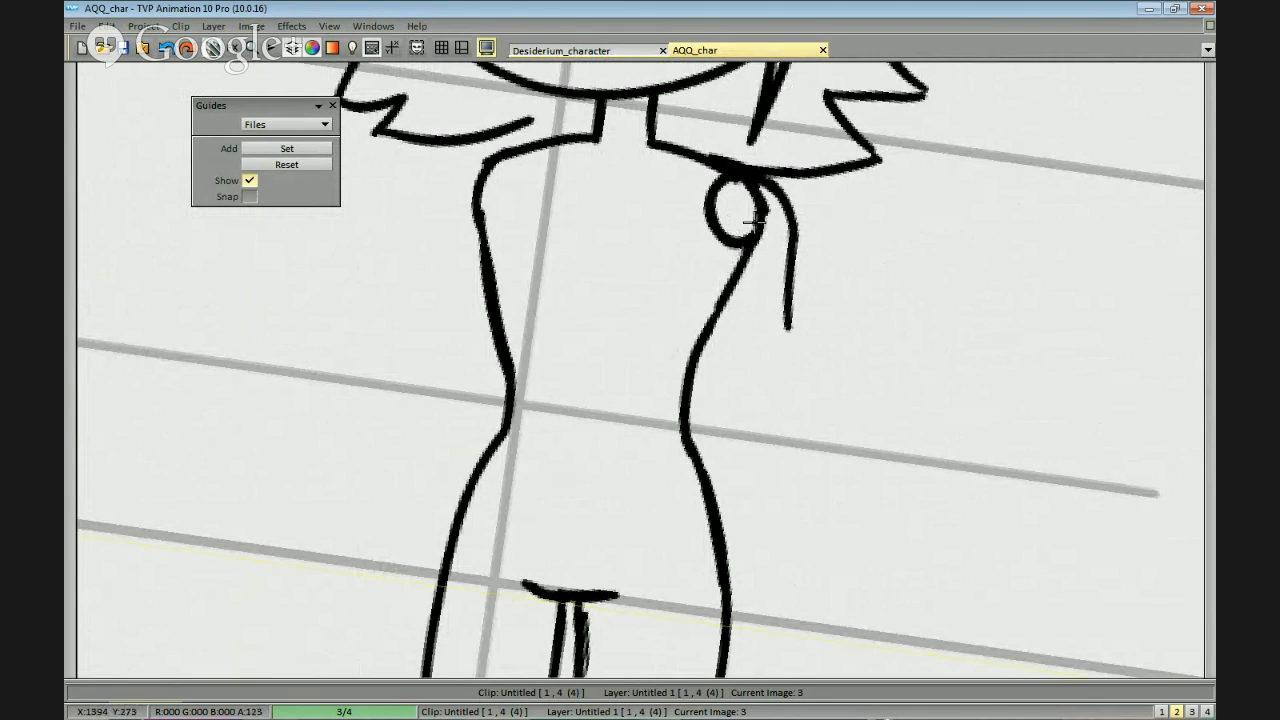
key(ctrl+z)
key(ctrl+z)
Try blocking in the shoulder joints with circles and add a slanted inner upper-arm line on the left.
key(ctrl+z)
key(ctrl+z)
mouse_move(733, 173)
mouse_down()
mouse_move(736, 240)
mouse_move(708, 188)
mouse_move(893, 188)
mouse_up()
key(ctrl+z)
drag(674, 160, 664, 154)
mouse_move(676, 233)
mouse_down()
mouse_move(754, 225)
mouse_move(693, 379)
mouse_up()
key(ctrl+z)
drag(757, 212, 691, 385)
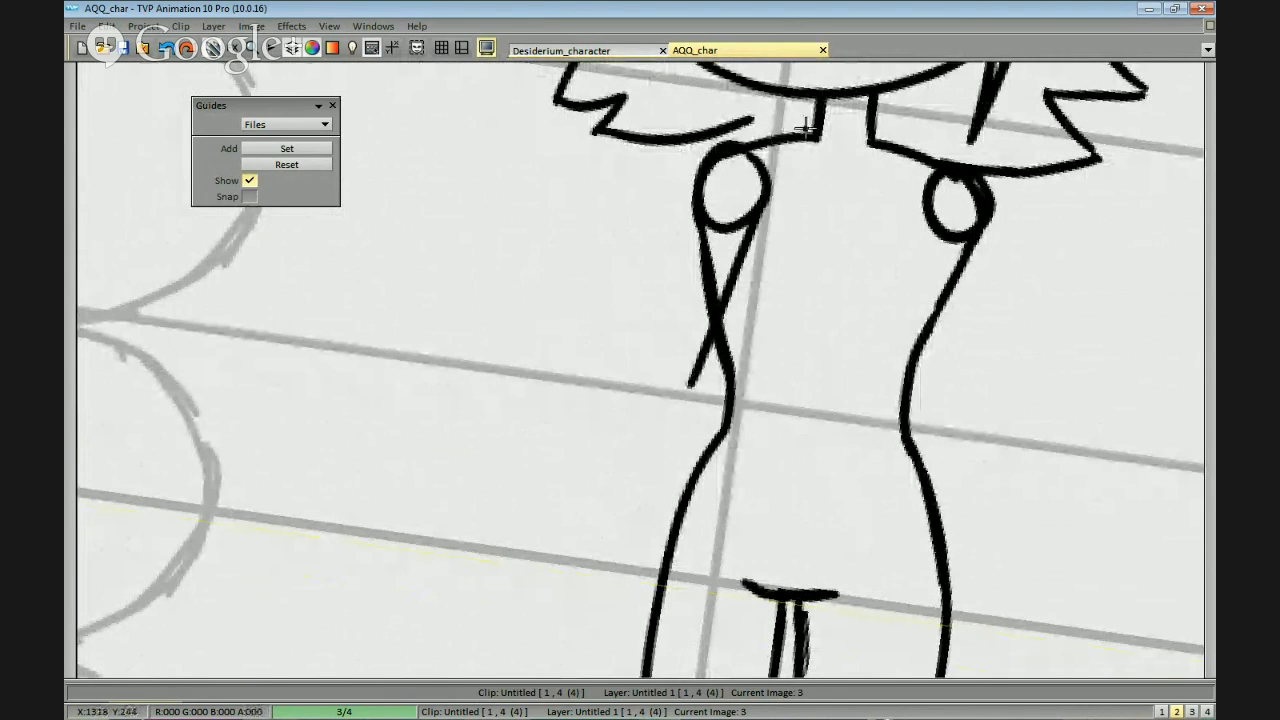
Try to draw the left upper arm as two lines slanting from the shoulder circle to the elbow.
drag(695, 178, 661, 285)
key(ctrl+z)
drag(714, 148, 654, 340)
click(669, 234)
key(ctrl+z)
key(ctrl+z)
drag(692, 196, 646, 348)
mouse_move(679, 260)
mouse_down()
mouse_move(647, 372)
mouse_move(692, 323)
mouse_up()
drag(722, 297, 697, 390)
key(ctrl+z)
key(ctrl+z)
drag(740, 227, 691, 340)
drag(773, 162, 711, 293)
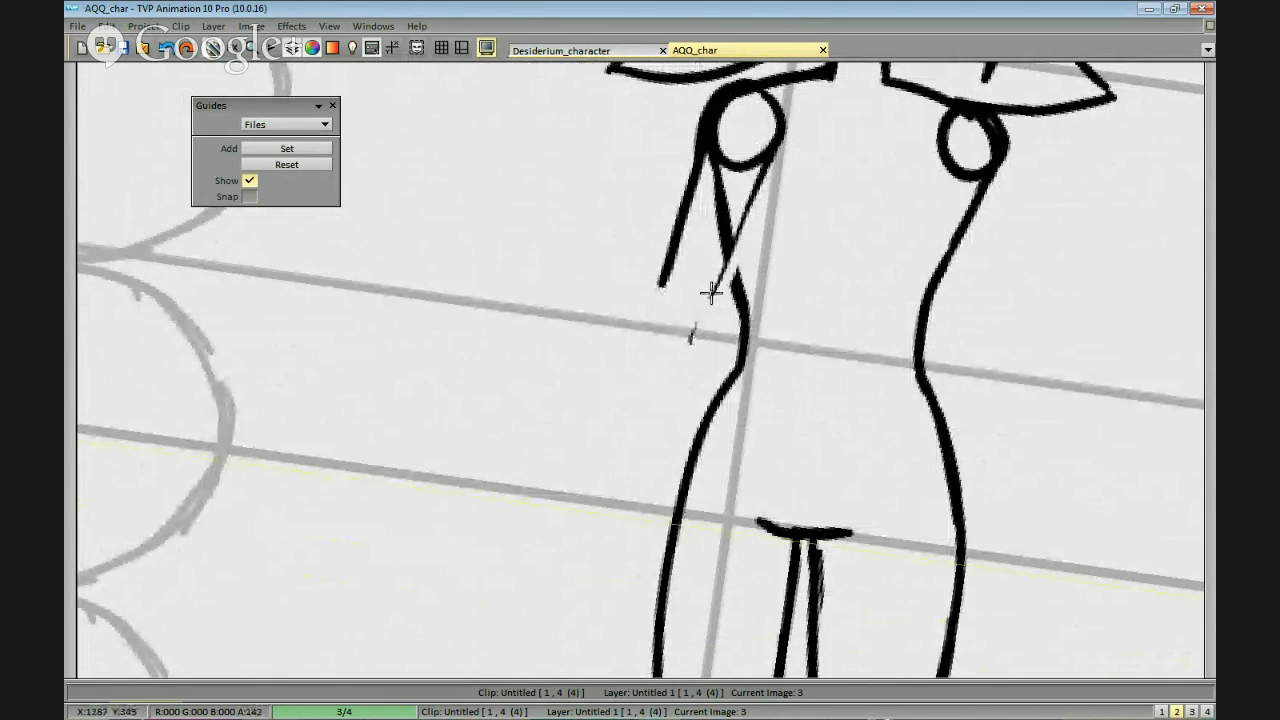
Thicken the left arm's inner line, and erase the left shoulder circle and the torso line overlapping the arm.
drag(771, 145, 692, 336)
mouse_move(717, 246)
mouse_down()
mouse_move(717, 160)
mouse_move(764, 150)
mouse_up()
drag(744, 106, 712, 177)
drag(747, 92, 781, 128)
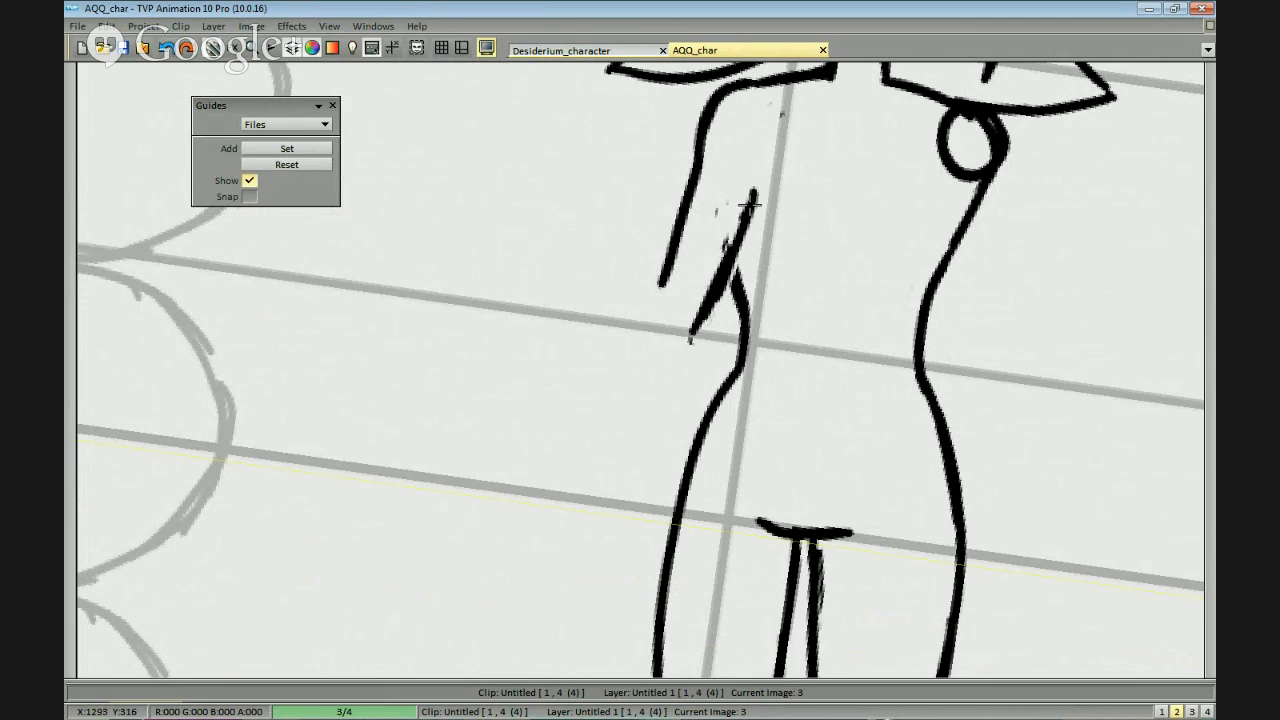
mouse_move(744, 230)
mouse_down()
mouse_move(693, 322)
mouse_move(696, 238)
mouse_up()
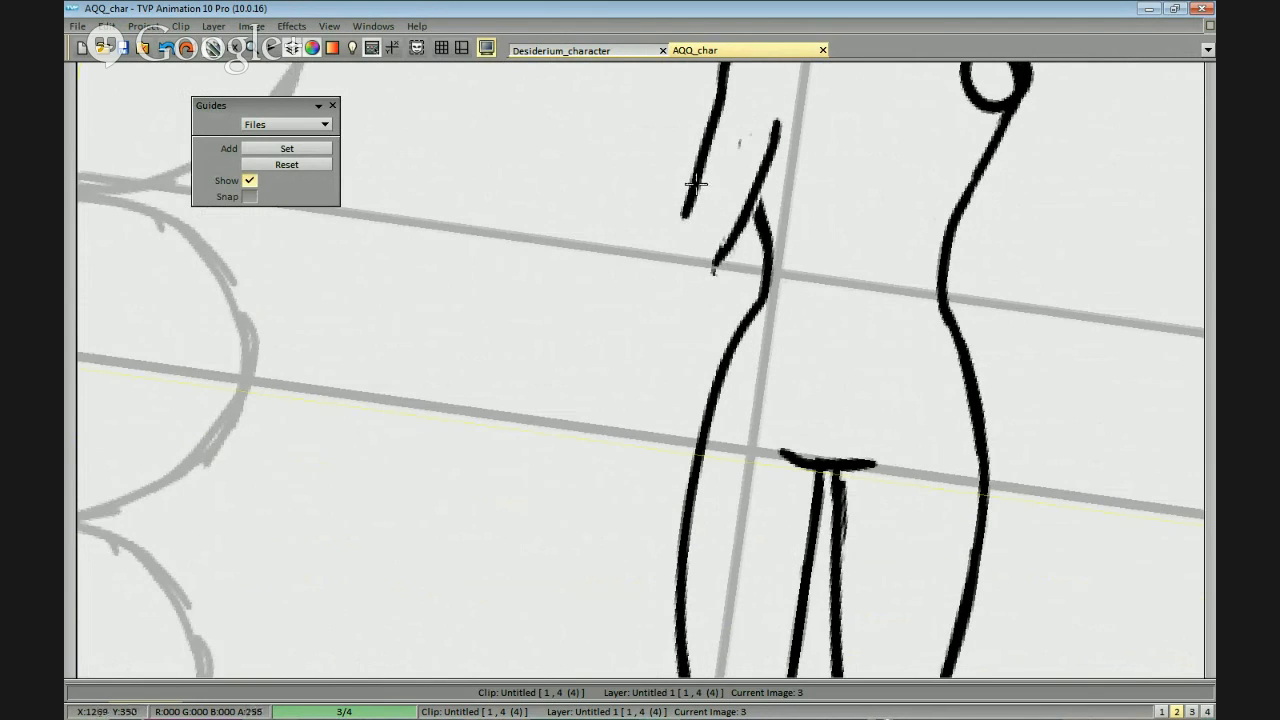
Try to extend the left arm with two forearm lines from the elbow down to the crotch reference line.
key(ctrl+z)
drag(727, 72, 722, 89)
mouse_move(720, 92)
mouse_down()
mouse_move(677, 254)
mouse_move(693, 173)
mouse_up()
key(ctrl+z)
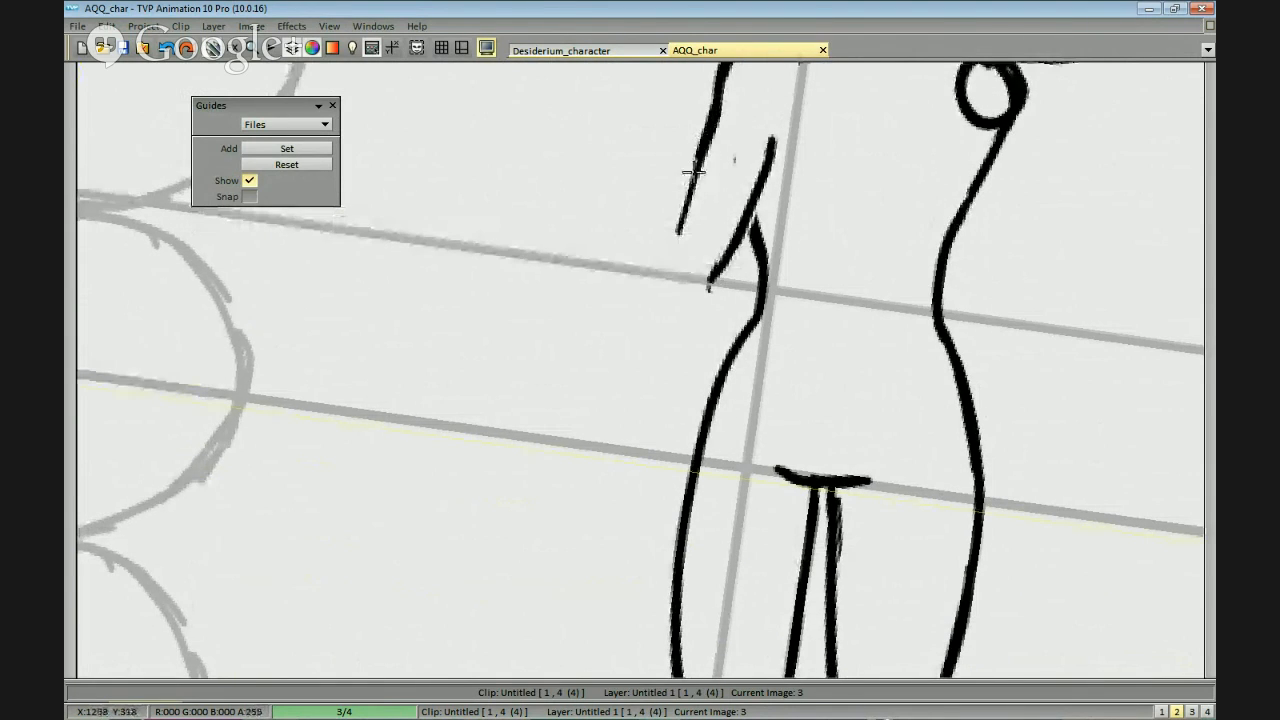
drag(708, 260, 723, 212)
drag(730, 218, 684, 432)
drag(690, 204, 664, 442)
key(ctrl+z)
drag(748, 357, 754, 308)
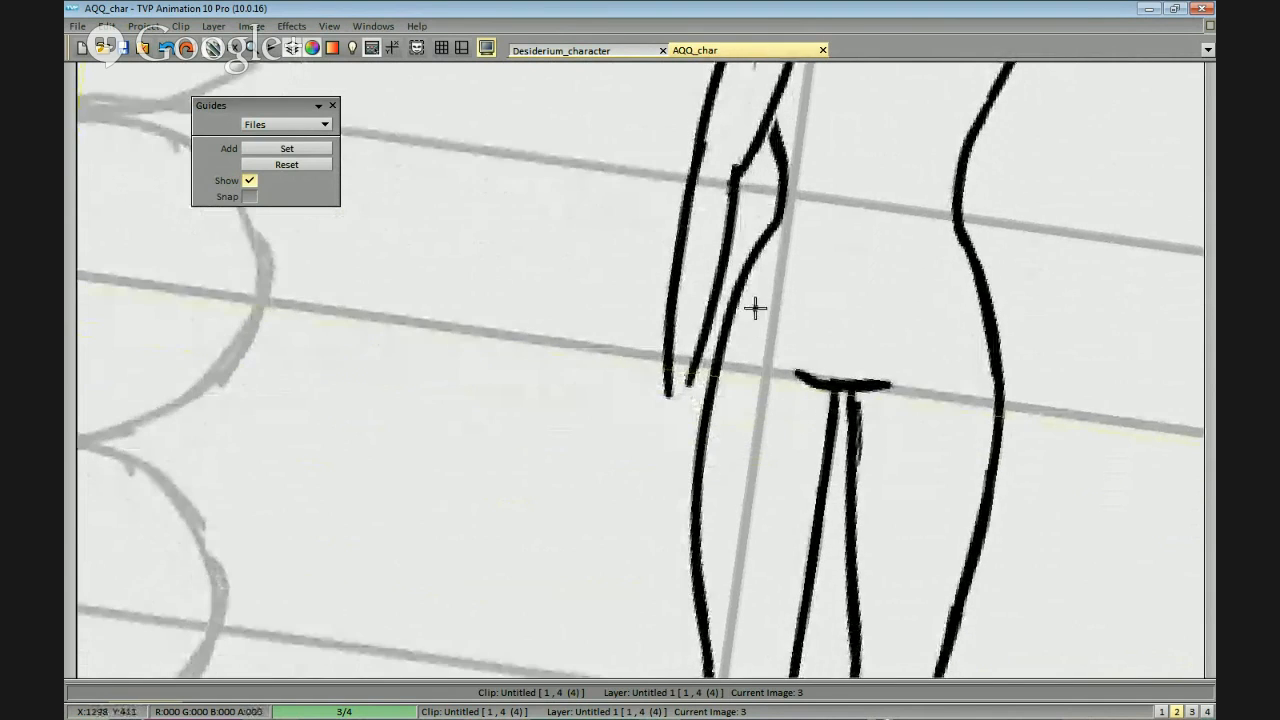
Try to rework the left armpit and elbow lines, and undo the arm sketches on both sides.
scroll(1080, 326, down, 3)
scroll(998, 432, up, 4)
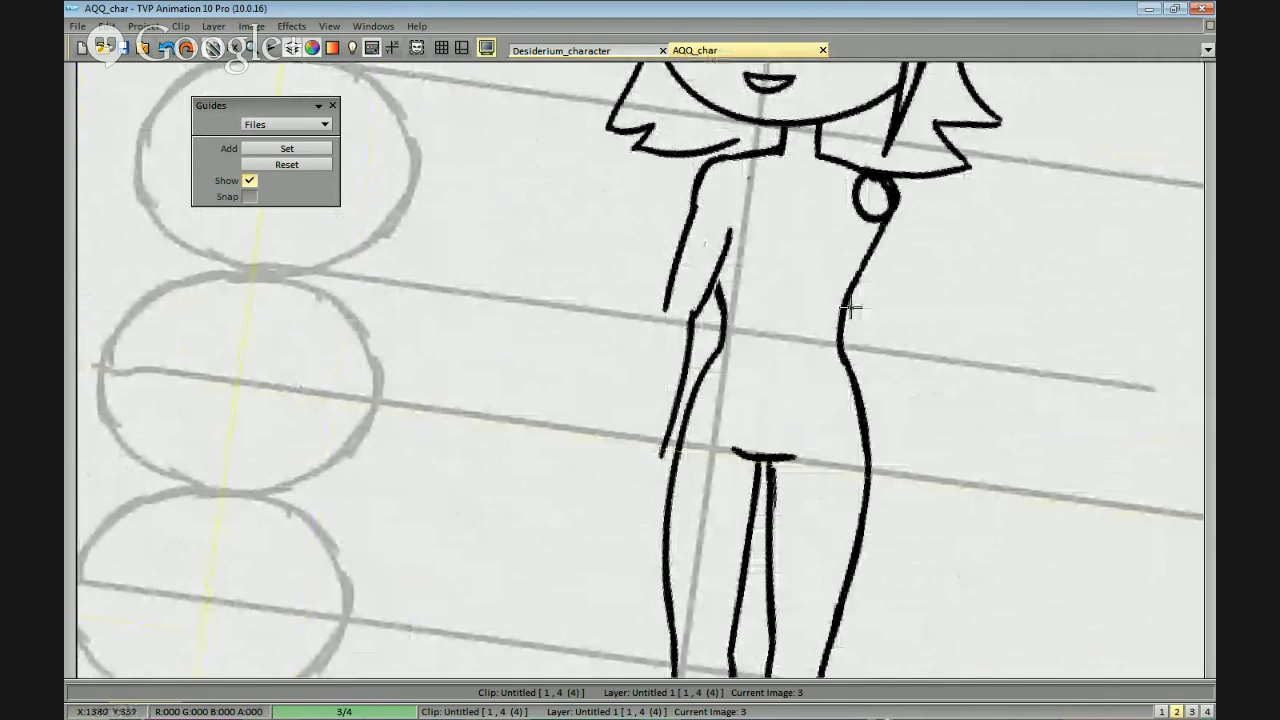
key(ctrl+z)
drag(748, 192, 712, 272)
mouse_move(716, 160)
mouse_down()
mouse_move(744, 208)
mouse_move(702, 180)
mouse_up()
drag(704, 206, 718, 286)
drag(743, 208, 698, 318)
key(ctrl+z)
key(ctrl+z)
key(ctrl+z)
drag(886, 294, 856, 308)
mouse_move(860, 194)
mouse_down()
mouse_move(886, 309)
mouse_move(949, 380)
mouse_up()
key(ctrl+z)
Insert an extra image at frame 4 of the Untitled 1 layer, right after the body drawing, and clear it.
key(Right)
key(Left)
click(565, 697)
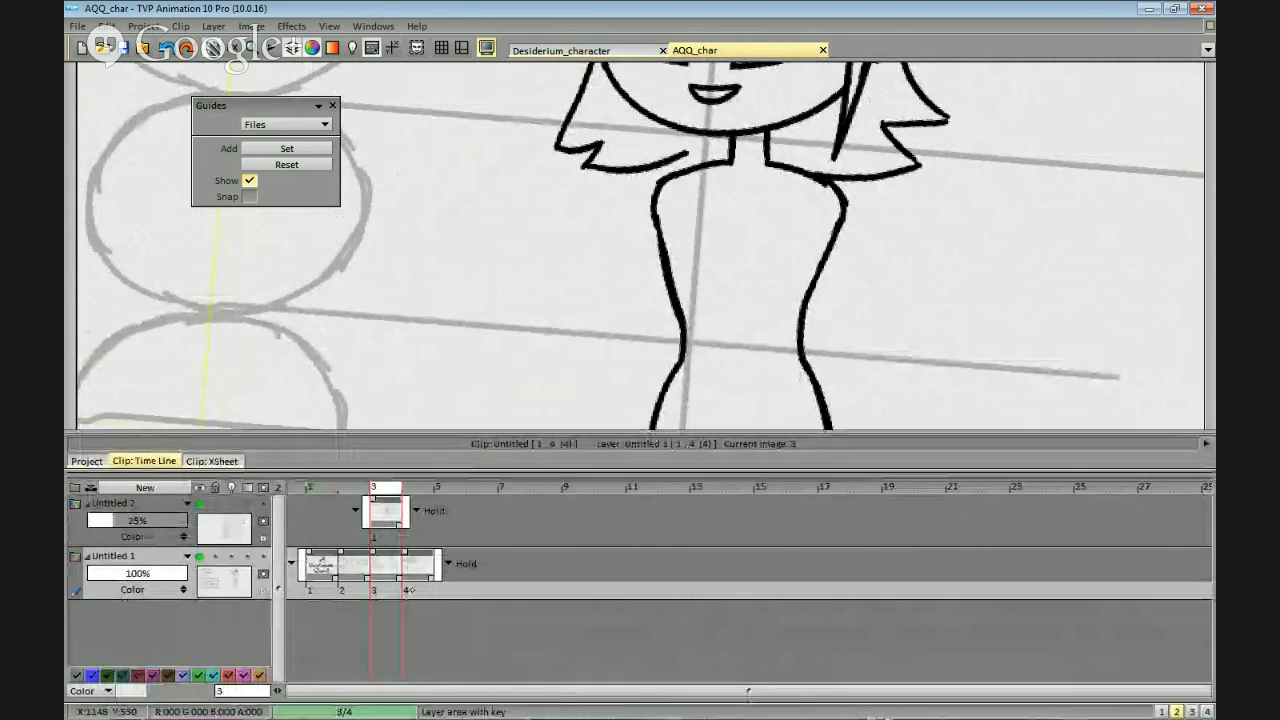
key(Right)
key(ctrl+b)
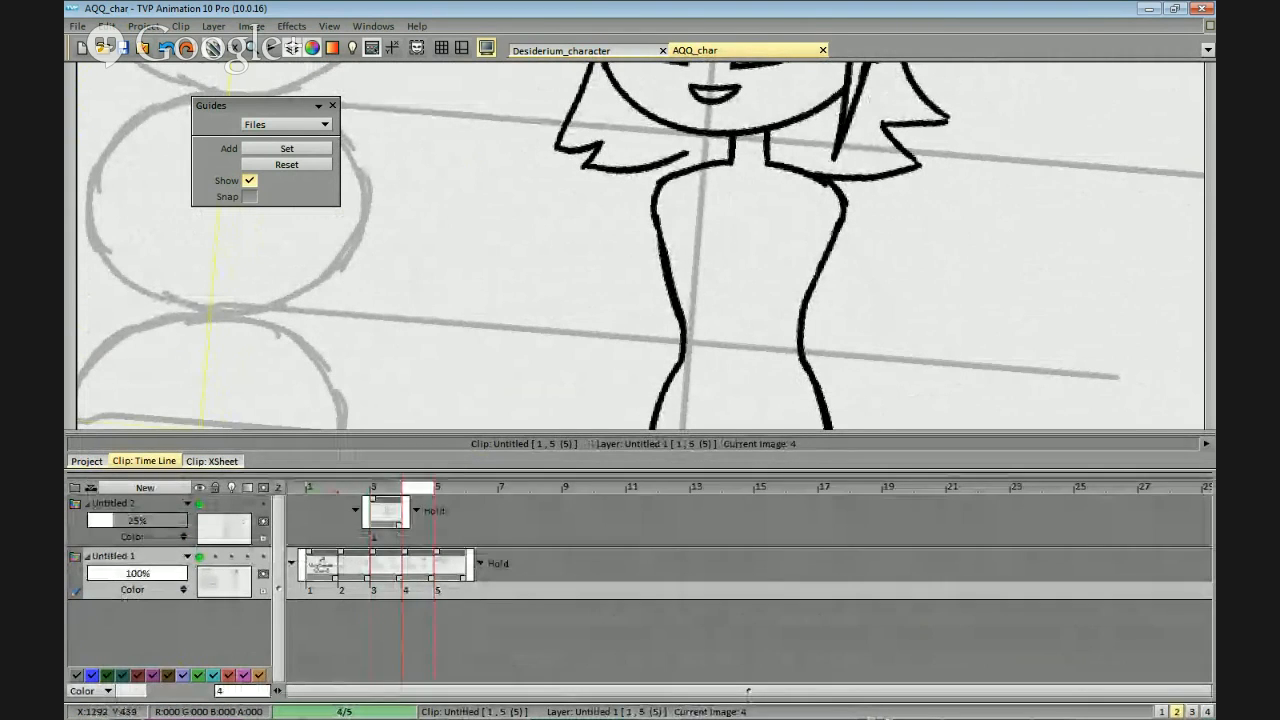
drag(904, 289, 877, 333)
click(735, 443)
key(BackSpace)
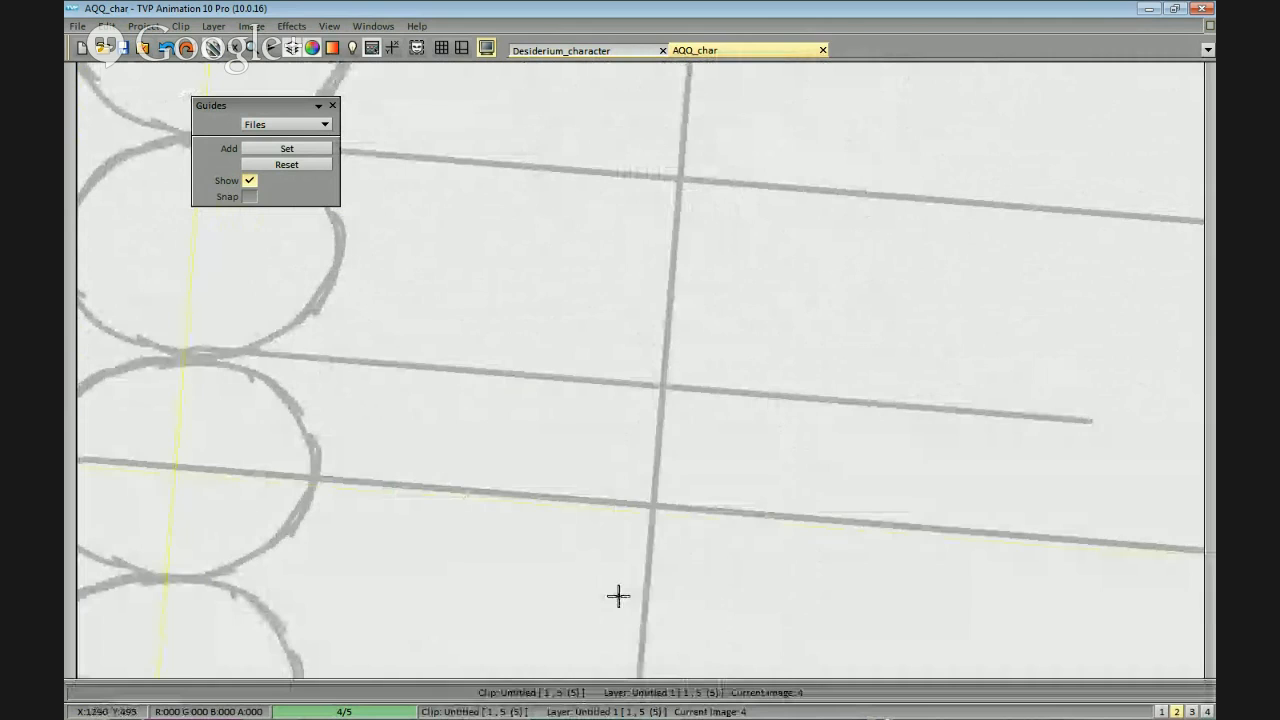
Open the Light Table and turn it on for the Untitled 1 layer to show the neighbouring drawings in colour.
click(352, 47)
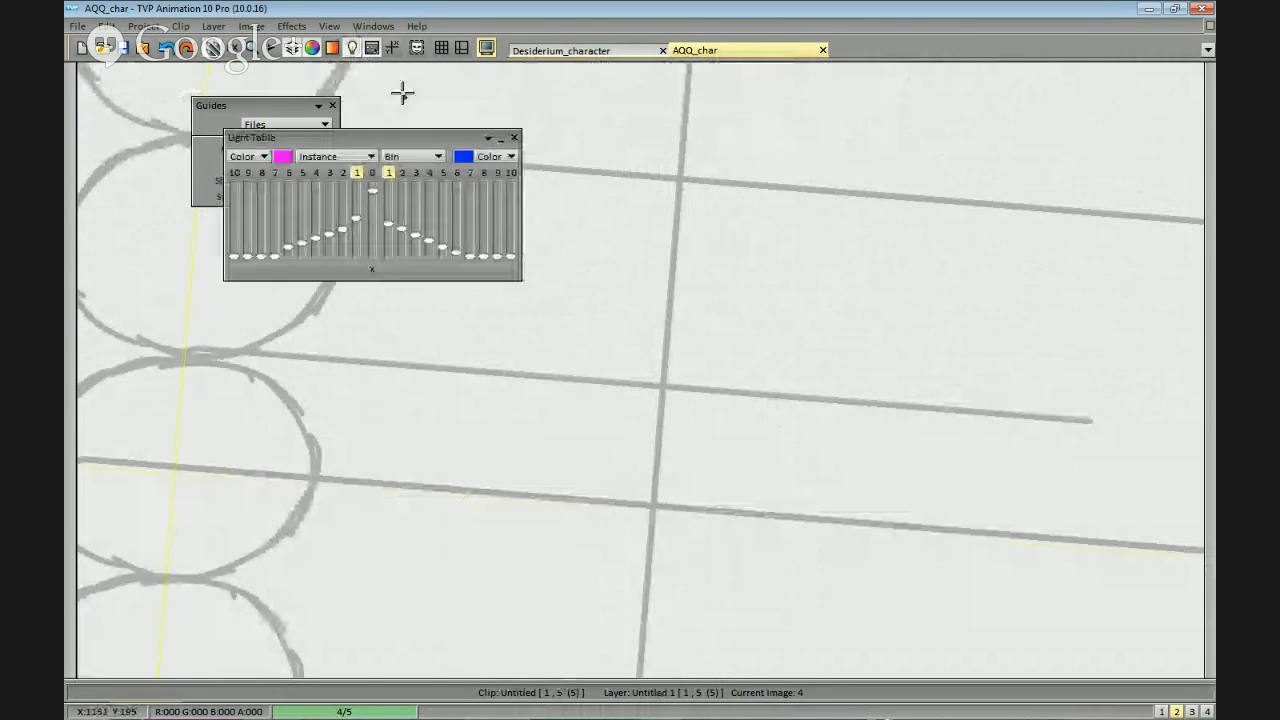
click(442, 691)
click(232, 557)
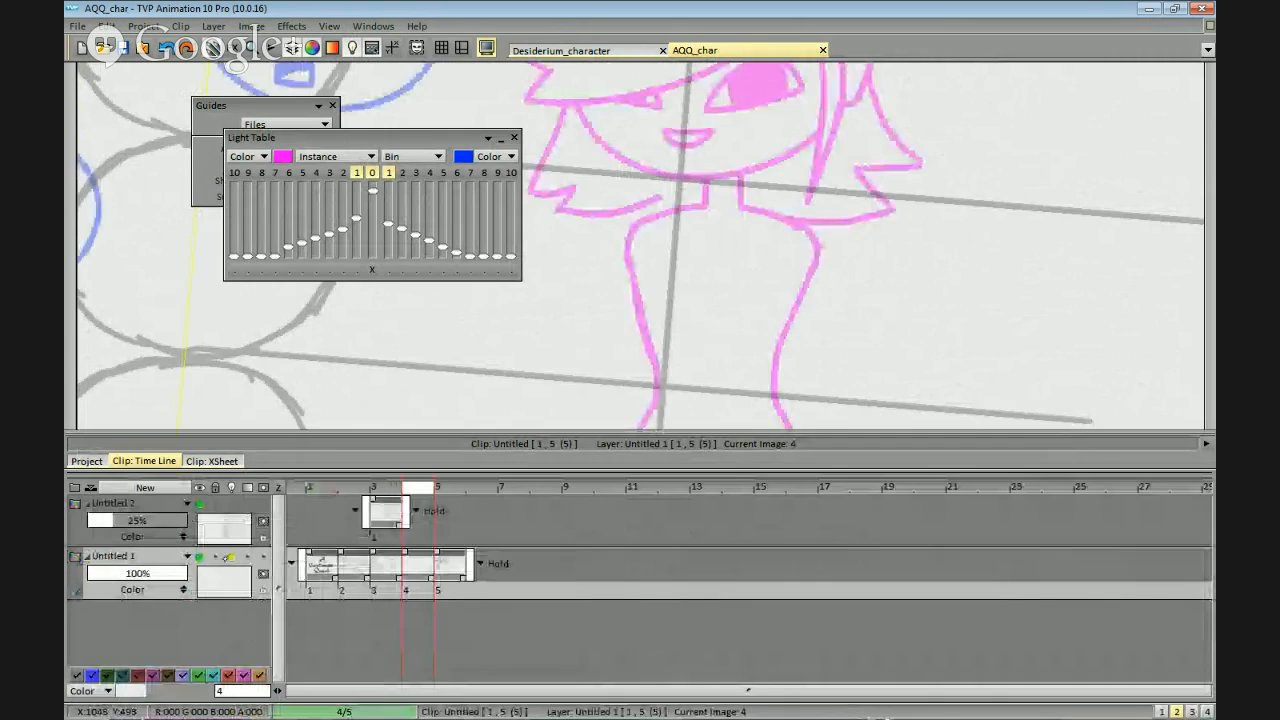
scroll(834, 294, down, 3)
drag(902, 388, 911, 343)
scroll(930, 268, up, 2)
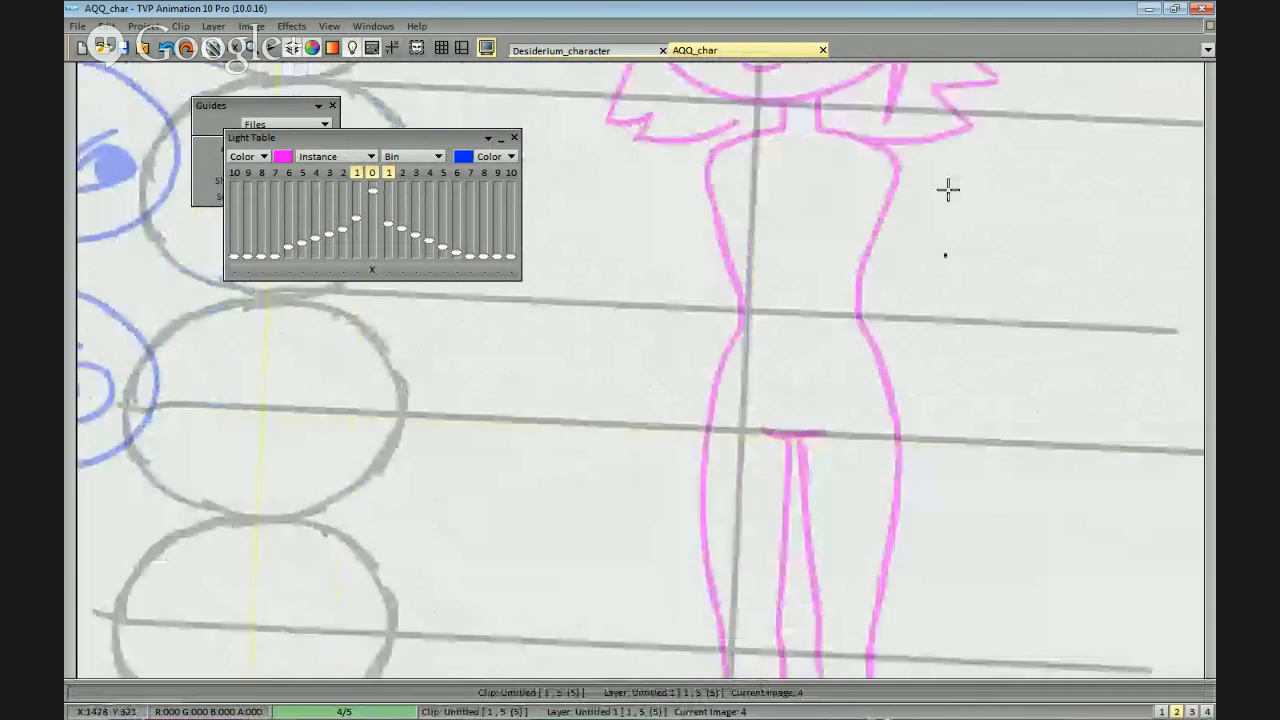
Try to sketch the outer line of the left upper arm from the shoulder, and undo the strokes.
drag(948, 190, 934, 227)
key(ctrl+z)
drag(722, 177, 670, 229)
drag(716, 181, 640, 320)
key(ctrl+z)
Try to rough in the left arm's inner and outer lines down past the elbow, and undo them.
key(ctrl+z)
drag(708, 280, 668, 370)
drag(677, 251, 660, 354)
drag(671, 283, 675, 261)
drag(681, 334, 686, 427)
key(ctrl+z)
key(ctrl+z)
key(ctrl+z)
key(ctrl+z)
Try to sketch the left arm with a curved shoulder, two upper-arm lines and two forearm lines reaching the crotch reference line.
mouse_move(716, 160)
mouse_down()
mouse_move(666, 238)
mouse_move(652, 310)
mouse_up()
drag(710, 245, 678, 330)
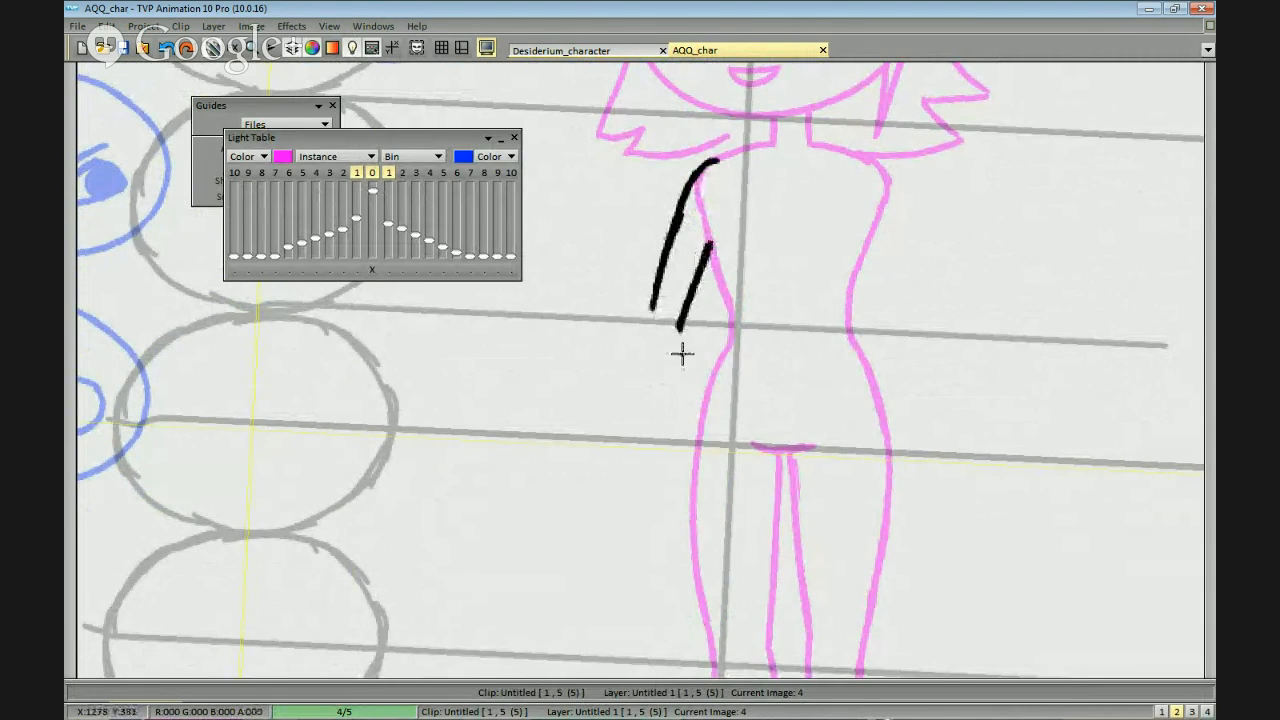
drag(663, 282, 684, 460)
drag(683, 398, 680, 486)
key(ctrl+z)
key(ctrl+z)
mouse_move(679, 334)
mouse_down()
mouse_move(664, 473)
mouse_move(650, 452)
mouse_up()
scroll(849, 354, down, 2)
scroll(846, 400, up, 1)
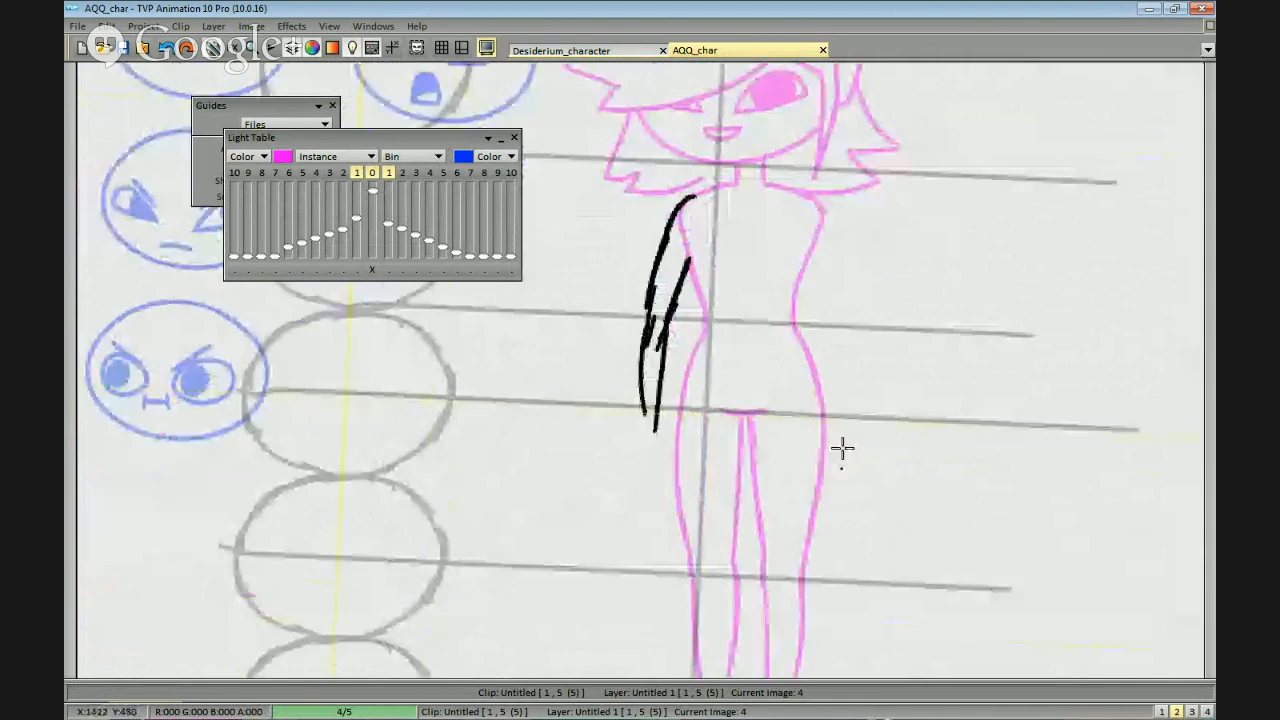
Undo the left forearm lines and the remaining left arm sketch.
drag(855, 422, 839, 446)
key(ctrl+z)
key(ctrl+z)
key(ctrl+z)
drag(676, 293, 669, 345)
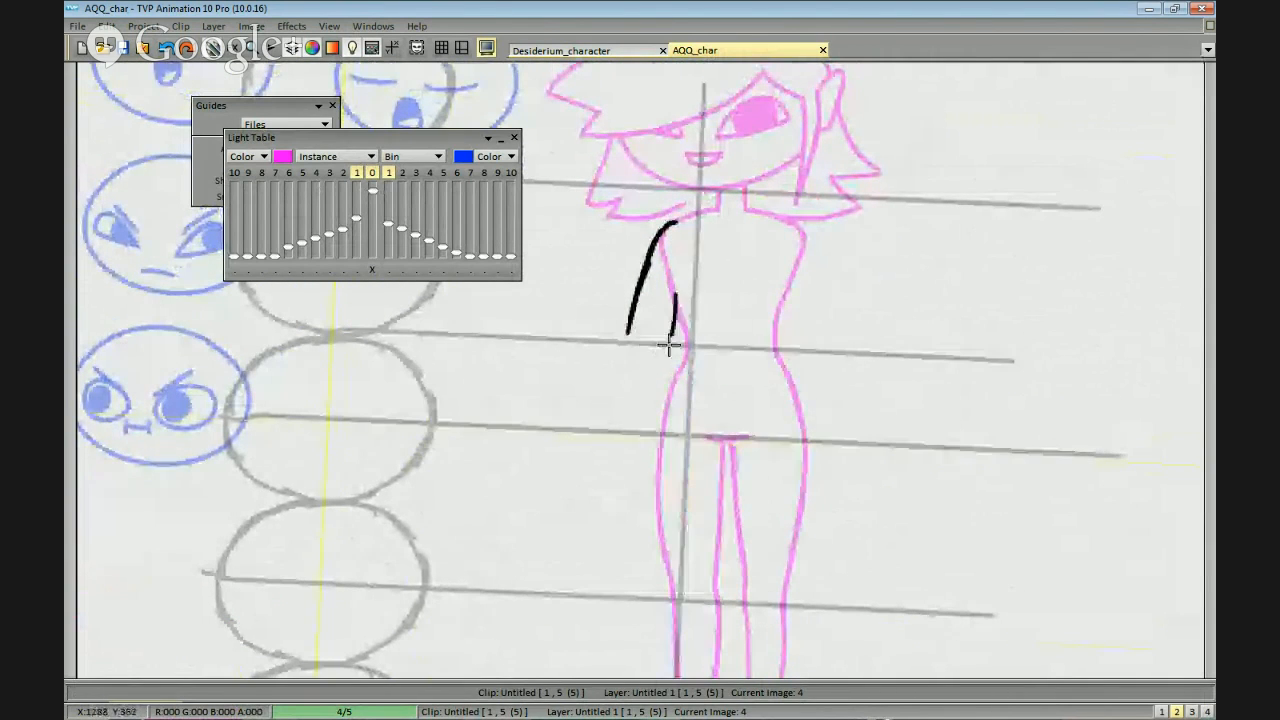
key(ctrl+z)
Draw the left arm as outer and inner contours from the shoulder to the wrist, with the start of a hand.
mouse_move(673, 222)
mouse_down()
mouse_move(651, 268)
mouse_move(656, 293)
mouse_up()
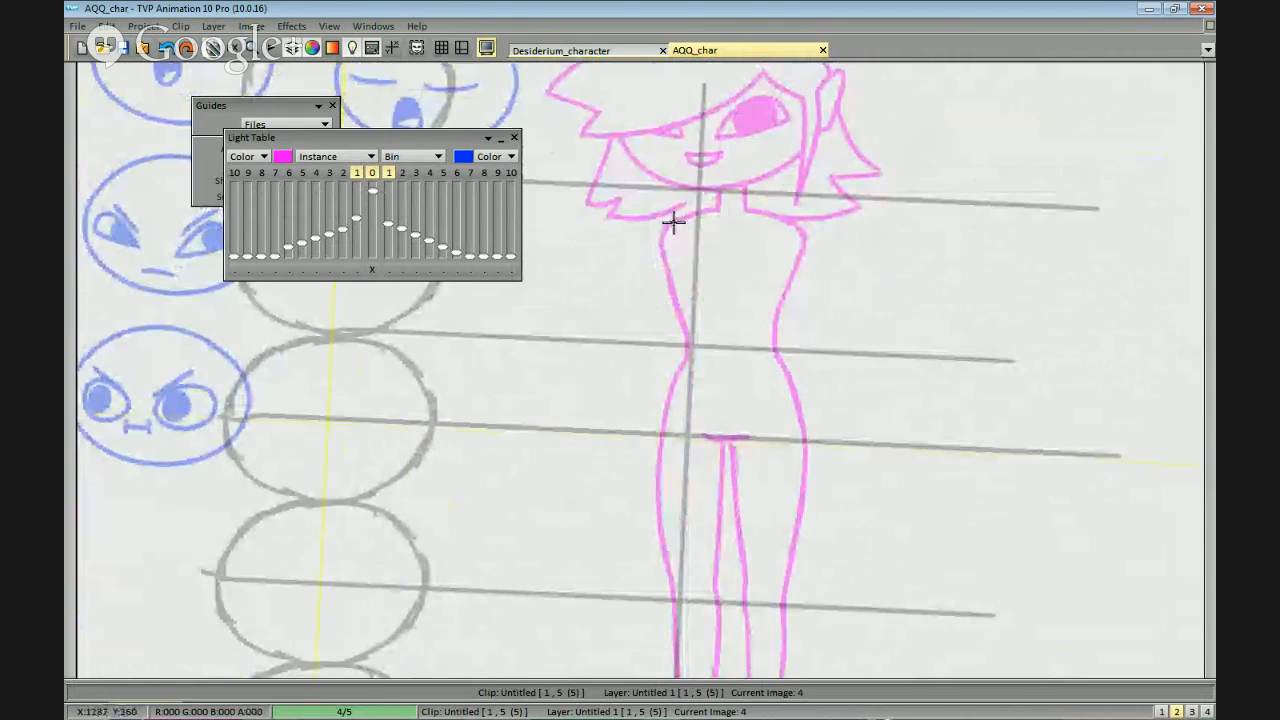
mouse_move(670, 352)
mouse_down()
mouse_move(659, 393)
mouse_move(641, 383)
mouse_move(624, 481)
mouse_move(645, 510)
mouse_up()
scroll(832, 423, down, 2)
scroll(832, 400, up, 2)
Draw the right shoulder curve and both upper-arm lines, tapering them together at the elbow on the waist reference line.
drag(837, 326, 797, 356)
drag(763, 254, 766, 271)
scroll(929, 417, up, 2)
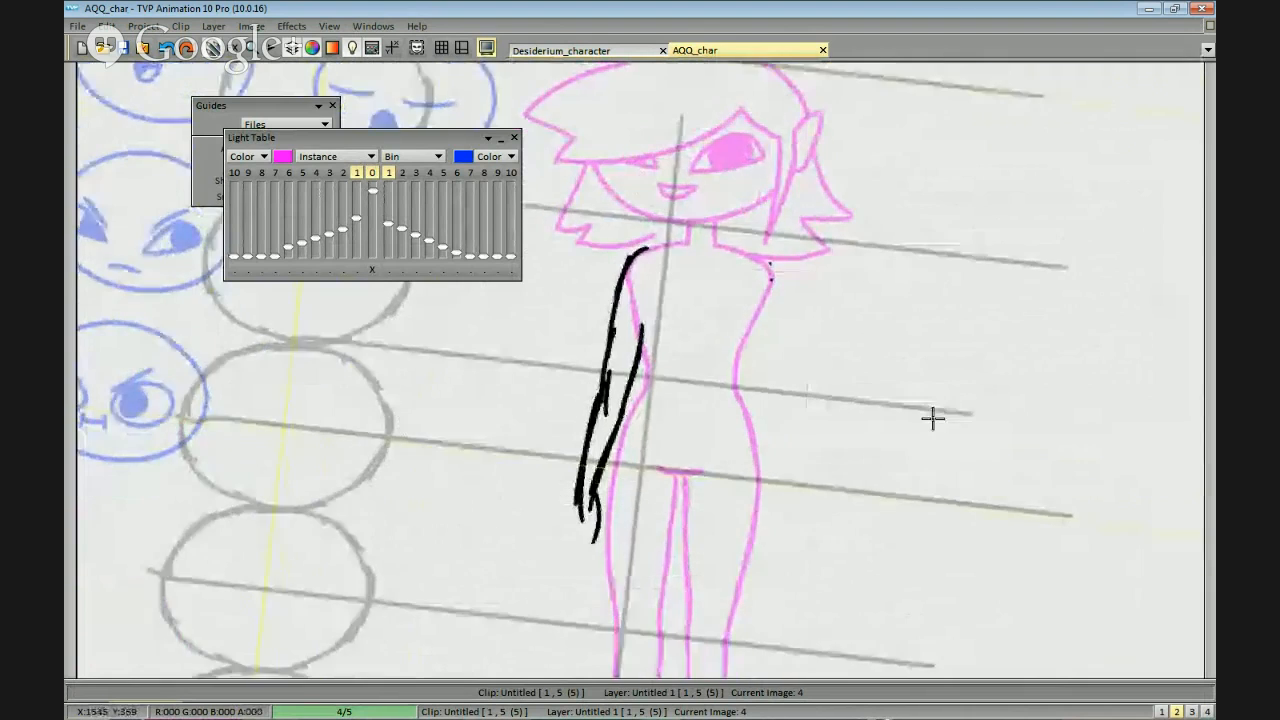
mouse_move(757, 212)
mouse_down()
mouse_move(792, 237)
mouse_move(812, 295)
mouse_up()
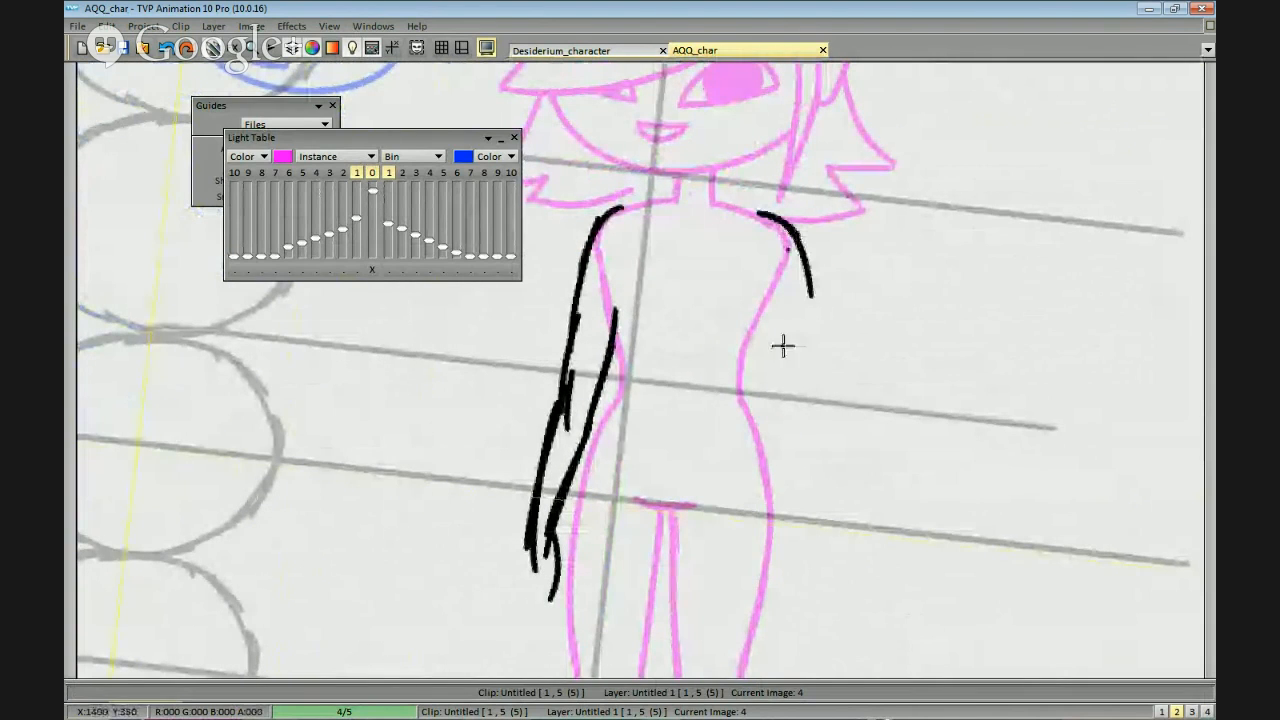
drag(799, 250, 804, 306)
drag(815, 298, 809, 232)
drag(771, 277, 778, 383)
key(ctrl+z)
mouse_move(806, 303)
mouse_down()
mouse_move(803, 382)
mouse_move(776, 368)
mouse_up()
drag(775, 347, 788, 385)
Draw the right forearm with two nearly straight lines from the elbow to just below the crotch reference line.
drag(800, 307, 785, 456)
key(ctrl+z)
mouse_move(809, 360)
mouse_down()
mouse_move(812, 402)
mouse_move(774, 380)
mouse_move(806, 504)
mouse_up()
key(ctrl+z)
drag(773, 364, 780, 514)
key(ctrl+z)
key(ctrl+z)
mouse_move(804, 356)
mouse_down()
mouse_move(800, 521)
mouse_move(773, 471)
mouse_move(784, 510)
mouse_up()
Add a rounded mitten-shaped hand at the end of the right forearm.
key(ctrl+z)
mouse_move(785, 516)
mouse_down()
mouse_move(785, 473)
mouse_move(772, 496)
mouse_move(788, 471)
mouse_move(790, 533)
mouse_up()
key(ctrl+z)
drag(795, 532, 807, 472)
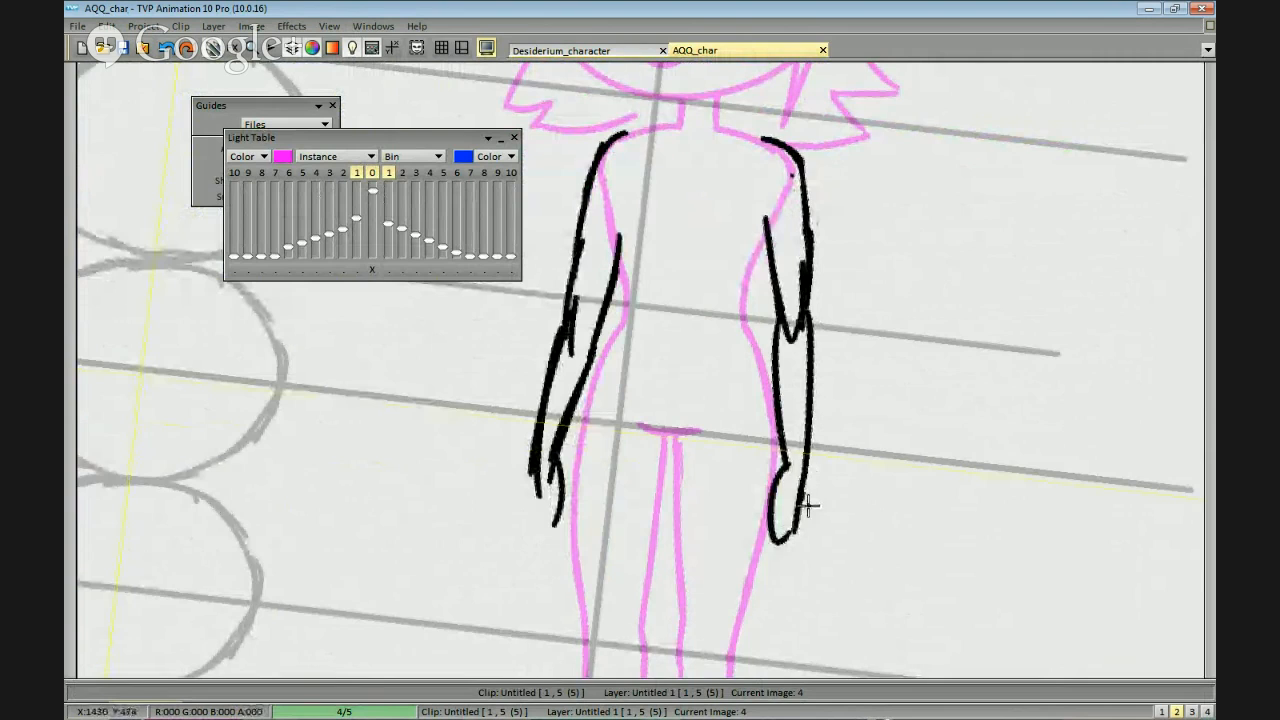
scroll(854, 434, down, 2)
scroll(850, 446, up, 2)
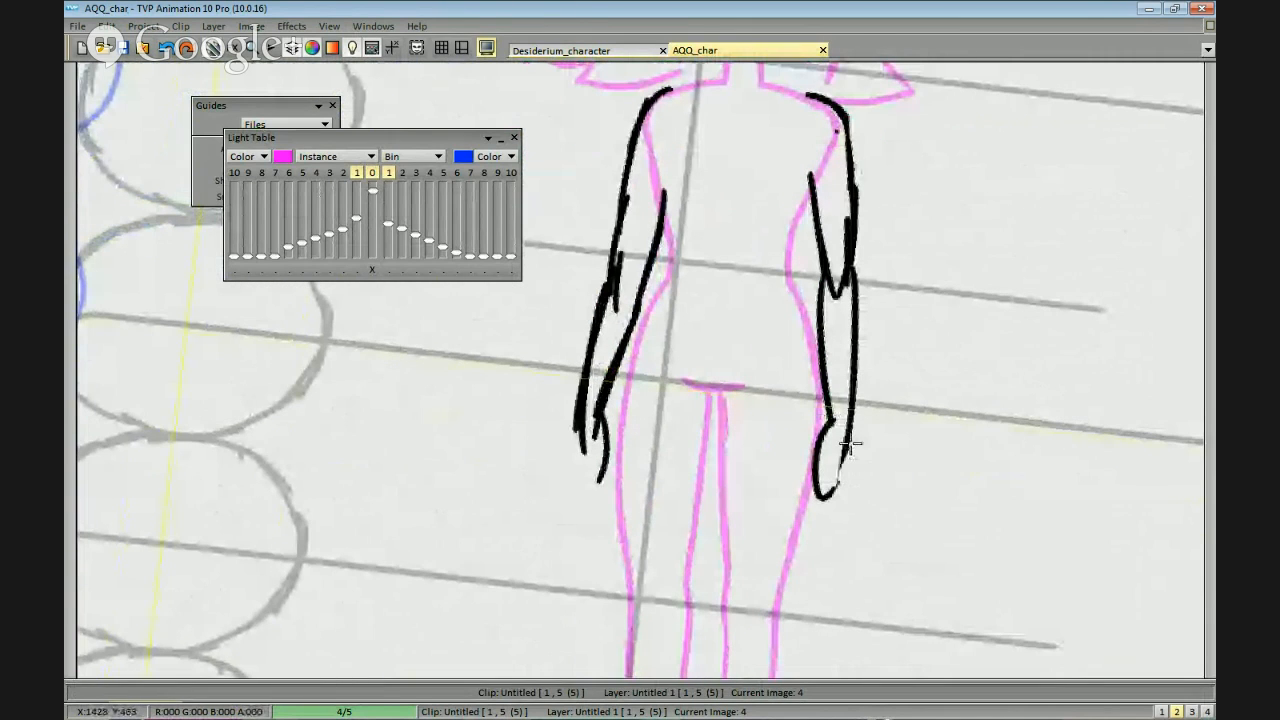
Clean up the rough overlapping strokes along the outer line and shoulder of the left arm.
mouse_move(620, 325)
mouse_down()
mouse_move(634, 309)
mouse_move(608, 420)
mouse_up()
drag(630, 298, 650, 145)
mouse_move(650, 145)
mouse_down()
mouse_move(636, 250)
mouse_move(666, 106)
mouse_move(694, 80)
mouse_move(671, 77)
mouse_move(646, 110)
mouse_up()
key(ctrl+z)
mouse_move(704, 68)
mouse_down()
mouse_move(666, 73)
mouse_move(666, 91)
mouse_move(693, 70)
mouse_move(650, 94)
mouse_move(666, 79)
mouse_move(648, 104)
mouse_move(636, 185)
mouse_up()
key(ctrl+z)
scroll(660, 142, up, 1)
Thin the left upper arm's outer contour down to the elbow and smooth the arm's inner line.
drag(679, 98, 677, 186)
drag(656, 131, 655, 203)
drag(656, 130, 631, 254)
drag(631, 254, 637, 231)
key(ctrl+z)
drag(650, 138, 621, 341)
mouse_move(653, 210)
mouse_down()
mouse_move(626, 370)
mouse_move(685, 272)
mouse_move(673, 374)
mouse_move(707, 213)
mouse_move(683, 286)
mouse_up()
drag(673, 345, 702, 216)
drag(693, 313, 708, 260)
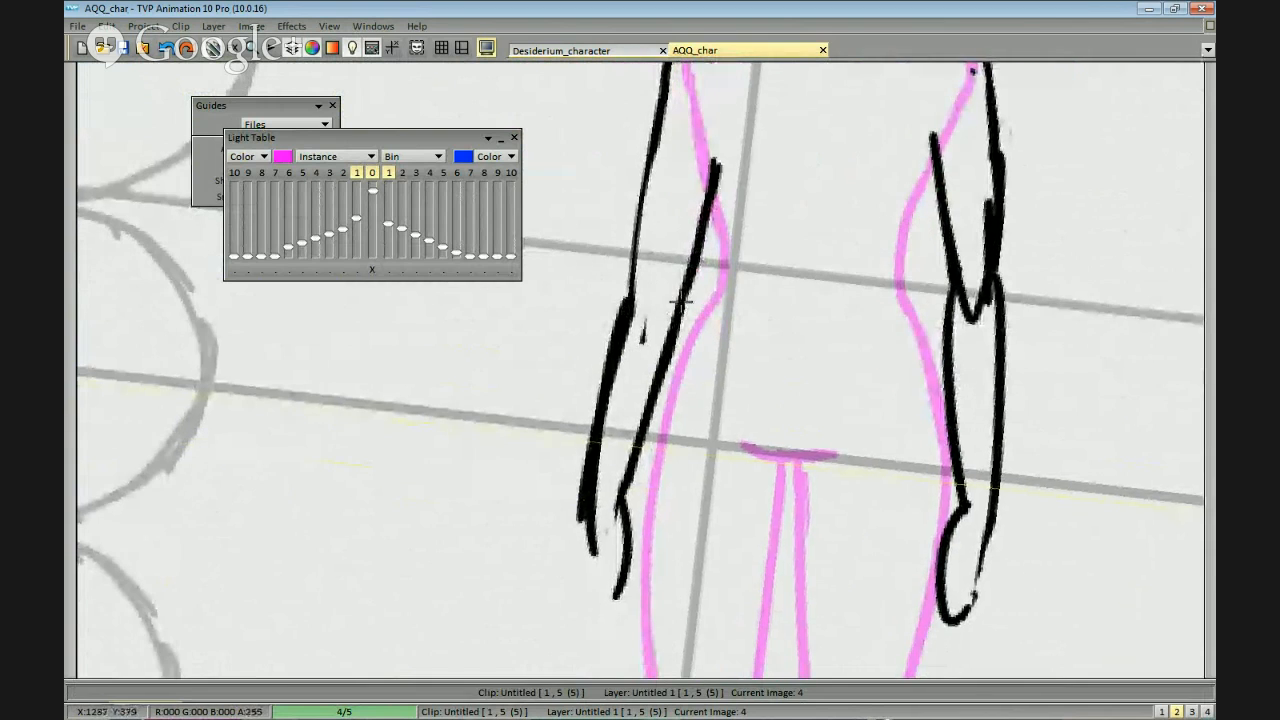
Erase the doubled left elbow and forearm strokes and the rough hand line, leaving two clean forearm lines.
mouse_move(635, 300)
mouse_down()
mouse_move(609, 448)
mouse_move(629, 355)
mouse_up()
mouse_move(636, 300)
mouse_down()
mouse_move(613, 431)
mouse_move(644, 435)
mouse_move(648, 399)
mouse_up()
mouse_move(648, 399)
mouse_down()
mouse_move(640, 466)
mouse_move(661, 319)
mouse_move(690, 248)
mouse_move(641, 374)
mouse_move(656, 166)
mouse_up()
drag(599, 396, 609, 335)
mouse_move(648, 170)
mouse_down()
mouse_move(626, 262)
mouse_move(664, 133)
mouse_move(633, 256)
mouse_up()
key(ctrl+z)
Draw a simple mitten-shaped hand with a thumb at the end of the left forearm.
key(ctrl+z)
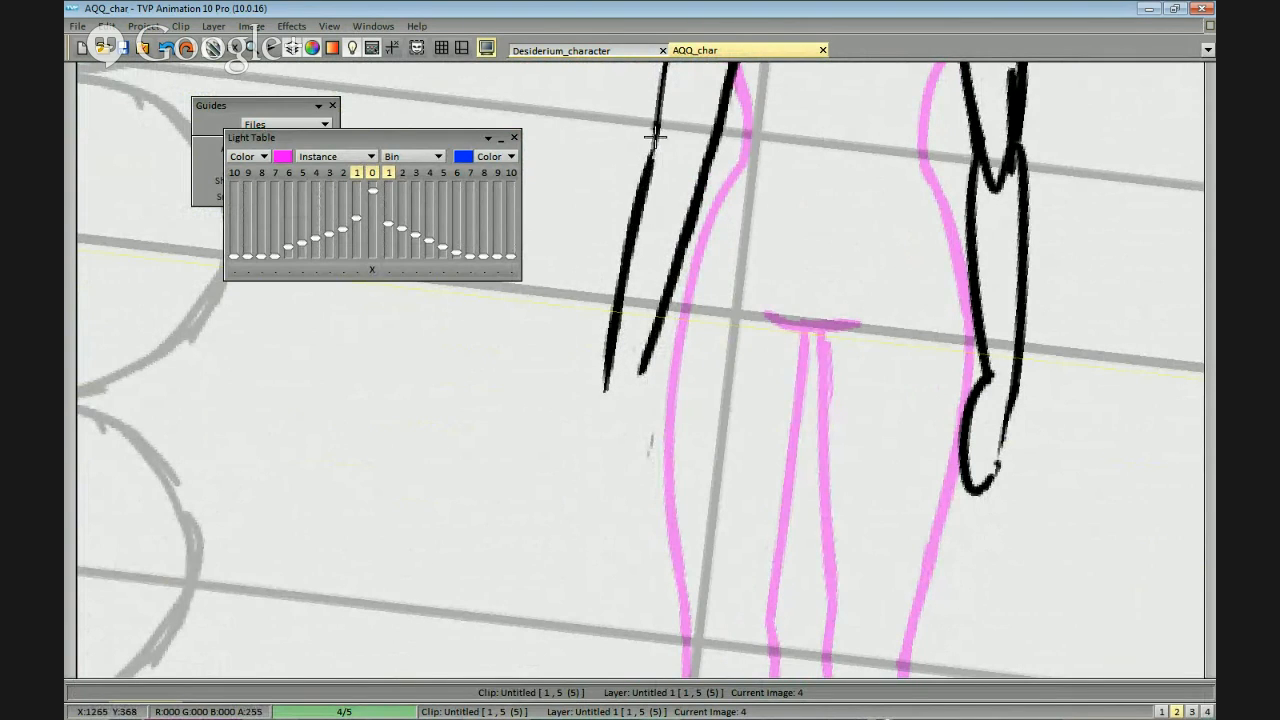
scroll(628, 395, down, 1)
drag(640, 345, 645, 422)
key(ctrl+z)
mouse_move(641, 350)
mouse_down()
mouse_move(663, 376)
mouse_move(645, 425)
mouse_up()
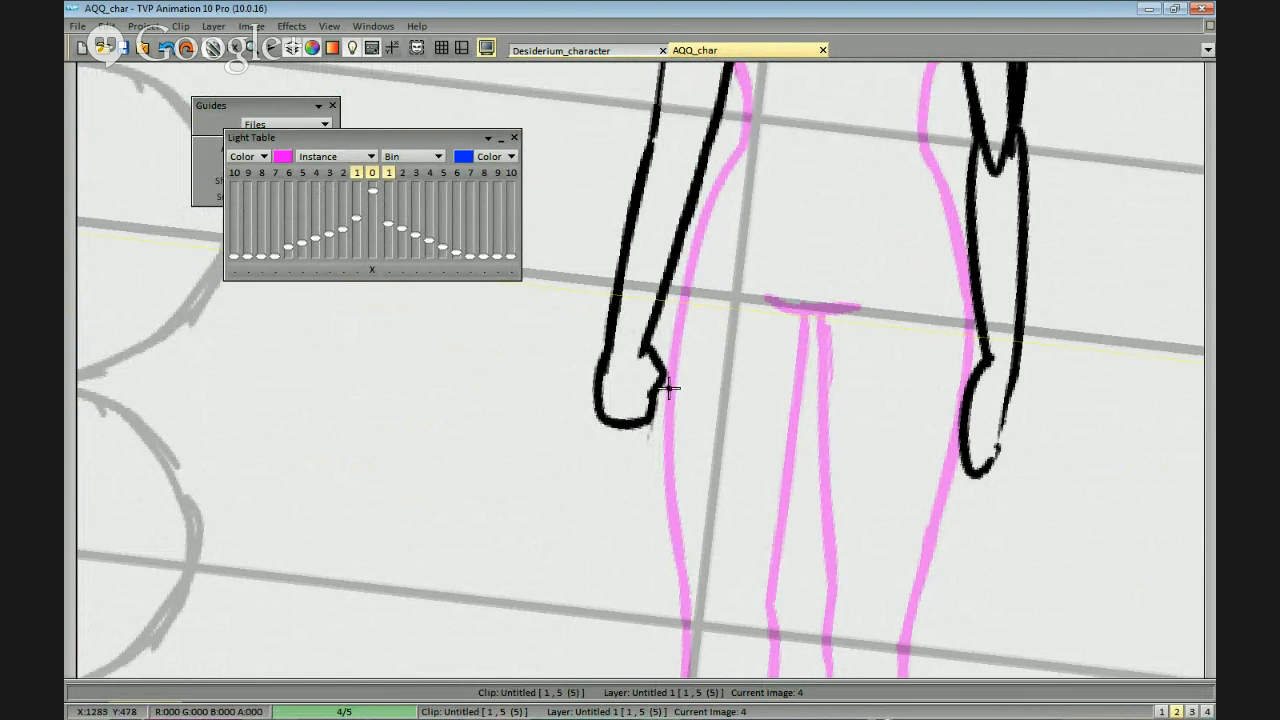
scroll(889, 406, down, 3)
scroll(908, 433, up, 1)
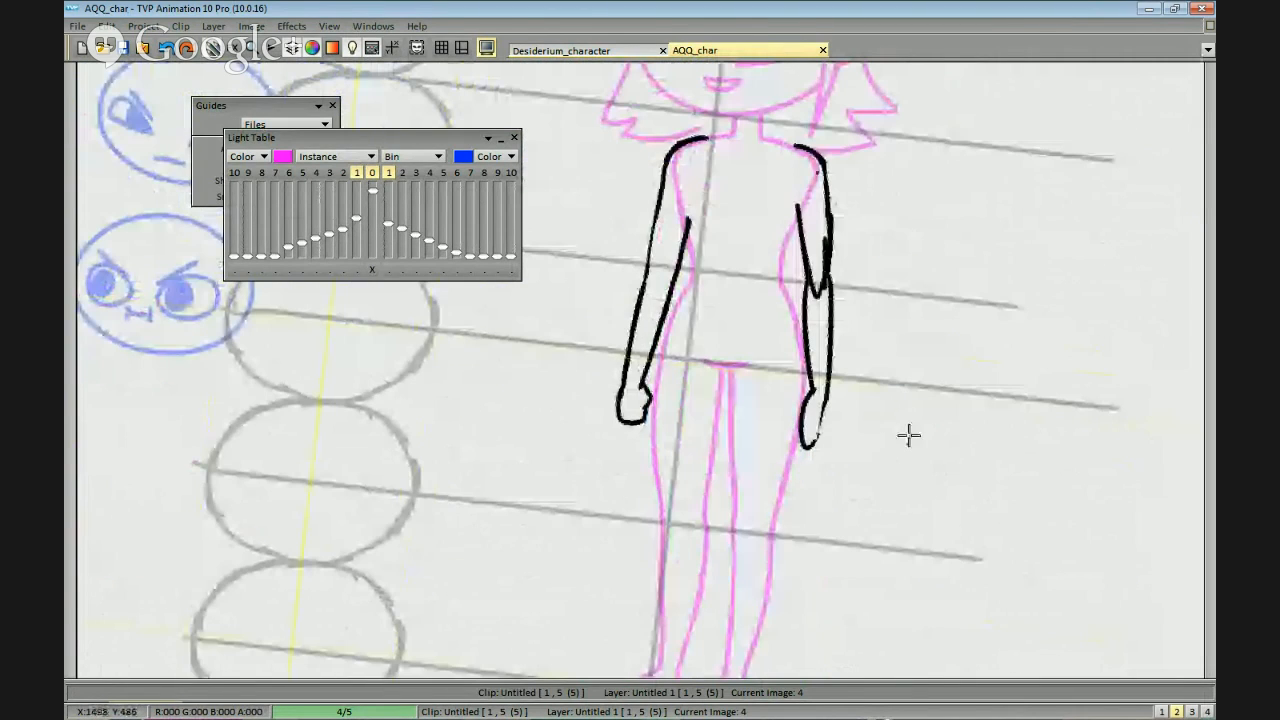
Rework the left hand with a rounder outline and separate finger lines.
scroll(642, 372, up, 2)
key(ctrl+z)
mouse_move(591, 418)
mouse_down()
mouse_move(638, 525)
mouse_move(642, 488)
mouse_move(650, 519)
mouse_move(652, 499)
mouse_move(647, 509)
mouse_move(638, 485)
mouse_move(623, 536)
mouse_up()
key(ctrl+z)
key(ctrl+z)
key(ctrl+z)
drag(618, 480, 627, 541)
scroll(854, 471, down, 3)
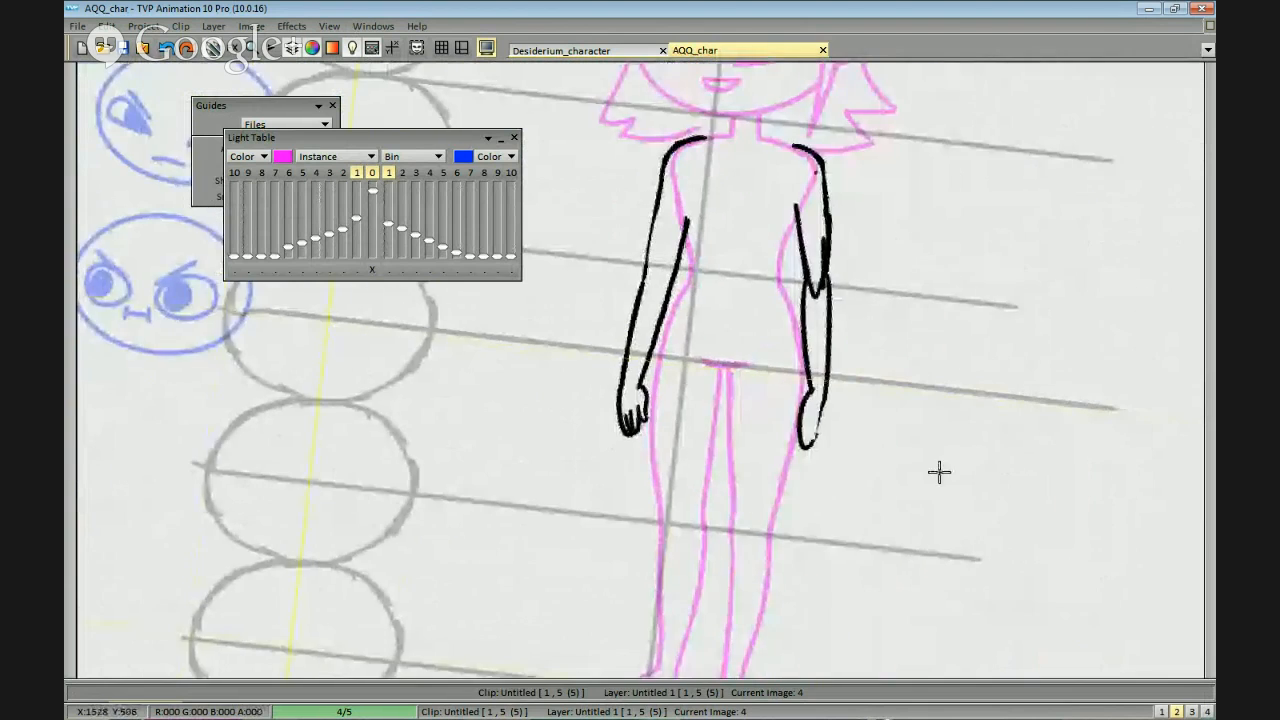
Erase the overlapping strokes along the right upper arm and at the pointed right elbow.
scroll(974, 414, up, 2)
drag(809, 244, 769, 206)
drag(800, 150, 794, 245)
mouse_move(796, 186)
mouse_down()
mouse_move(803, 274)
mouse_move(802, 244)
mouse_up()
drag(747, 127, 823, 167)
mouse_move(765, 136)
mouse_down()
mouse_move(817, 186)
mouse_move(818, 232)
mouse_up()
mouse_move(819, 188)
mouse_down()
mouse_move(829, 317)
mouse_move(807, 229)
mouse_up()
key(ctrl+z)
Redraw the right arm's outer and inner contours as continuous lines through the elbow to the wrist.
drag(798, 163, 818, 318)
mouse_move(822, 250)
mouse_down()
mouse_move(826, 370)
mouse_move(805, 425)
mouse_up()
drag(813, 242, 819, 396)
key(ctrl+z)
drag(814, 217, 818, 376)
drag(750, 252, 773, 375)
key(ctrl+z)
drag(750, 255, 771, 398)
mouse_move(777, 460)
mouse_down()
mouse_move(809, 257)
mouse_move(829, 432)
mouse_up()
Trim the right forearm lines and erase the mitten-shaped right hand, keeping only the short curve at the inner wrist.
scroll(845, 282, up, 1)
drag(844, 280, 820, 347)
drag(873, 281, 875, 229)
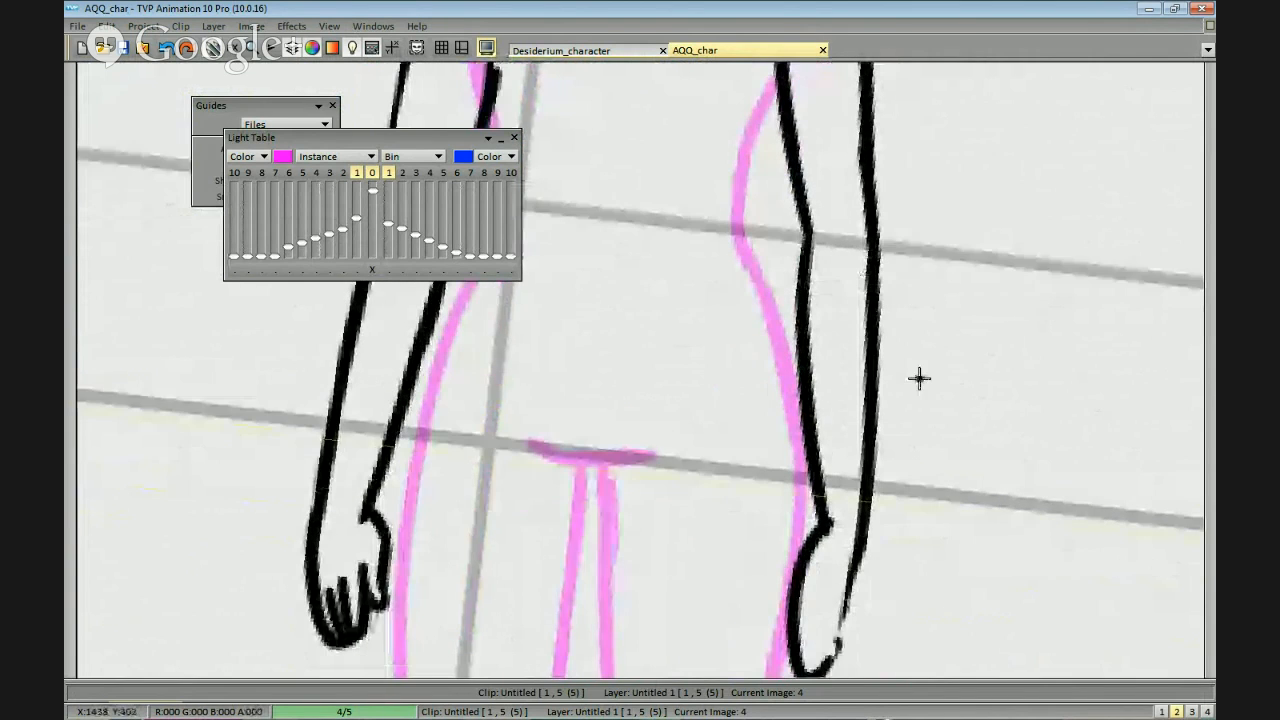
drag(870, 411, 849, 330)
click(822, 219)
drag(817, 258, 825, 379)
mouse_move(790, 280)
mouse_down()
mouse_move(764, 128)
mouse_move(794, 271)
mouse_up()
drag(820, 522, 834, 309)
drag(806, 420, 832, 469)
drag(810, 400, 849, 440)
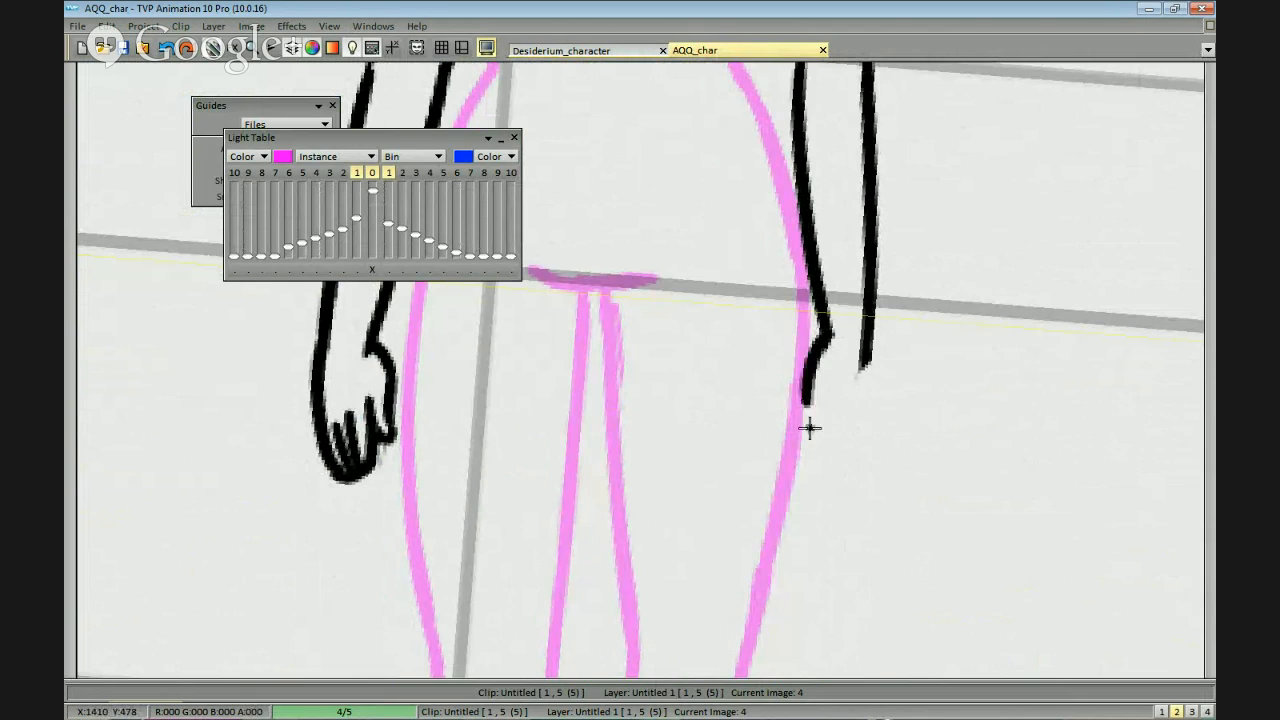
Draw a new right hand outline with a thumb and a first finger, joined to the outer forearm line.
mouse_move(826, 338)
mouse_down()
mouse_move(800, 415)
mouse_move(808, 437)
mouse_up()
key(ctrl+z)
key(ctrl+z)
mouse_move(799, 393)
mouse_down()
mouse_move(811, 417)
mouse_move(818, 399)
mouse_move(814, 489)
mouse_up()
key(ctrl+z)
mouse_move(808, 425)
mouse_down()
mouse_move(849, 446)
mouse_move(865, 396)
mouse_up()
key(ctrl+z)
mouse_move(824, 473)
mouse_down()
mouse_move(865, 374)
mouse_move(852, 438)
mouse_move(868, 346)
mouse_up()
key(ctrl+z)
key(ctrl+z)
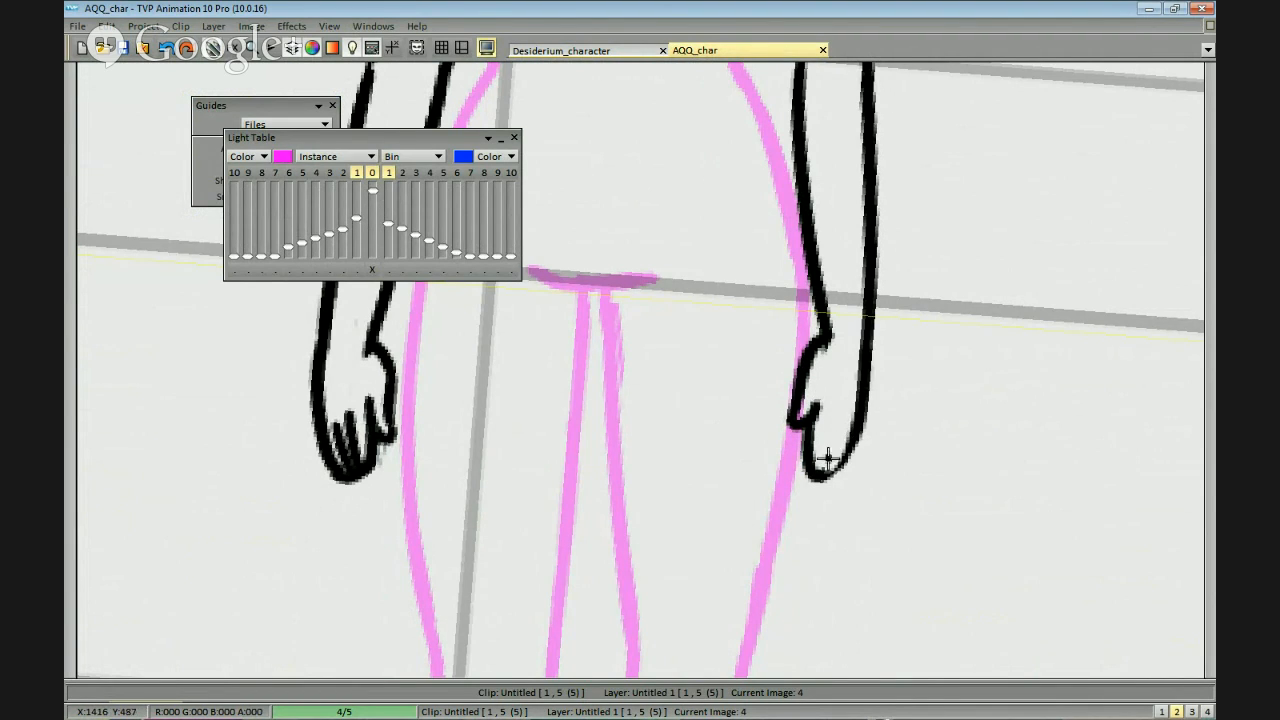
Separate the right hand's fingers with short lines and finish its outer edge.
drag(823, 475, 839, 422)
key(ctrl+z)
drag(825, 475, 851, 421)
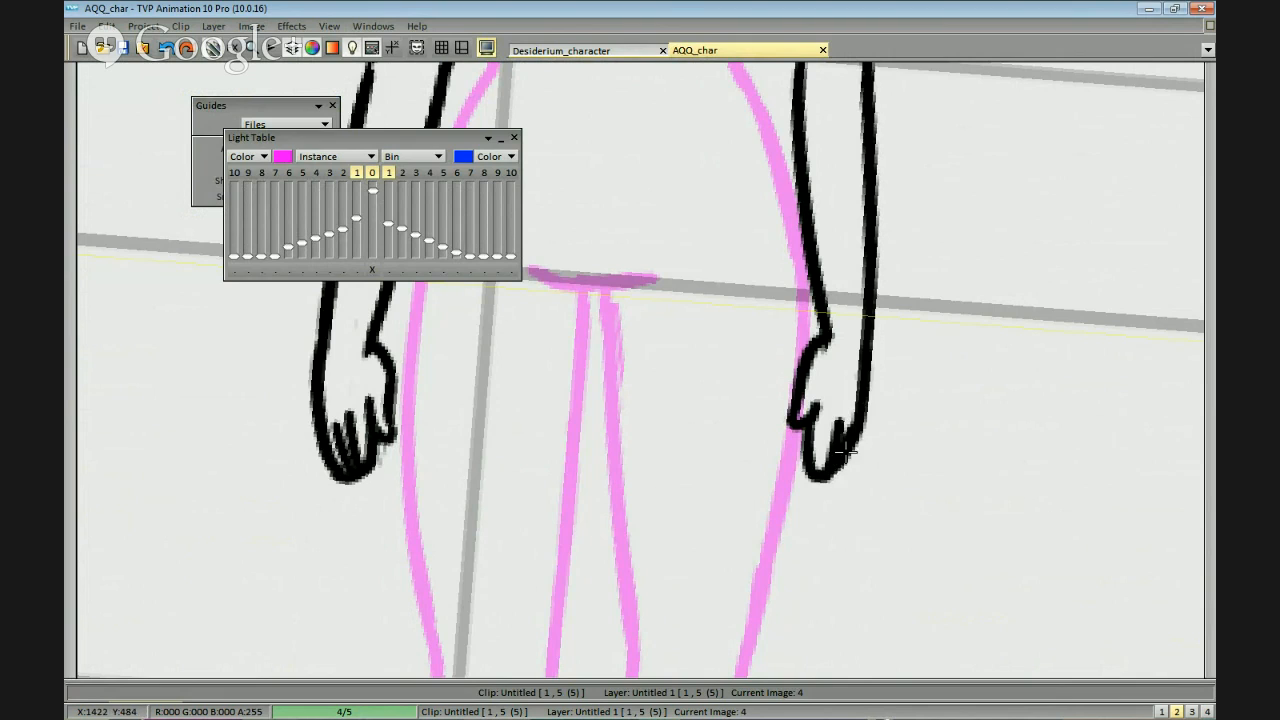
key(ctrl+z)
mouse_move(830, 477)
mouse_down()
mouse_move(858, 431)
mouse_move(868, 358)
mouse_up()
key(ctrl+z)
key(ctrl+z)
scroll(868, 352, down, 3)
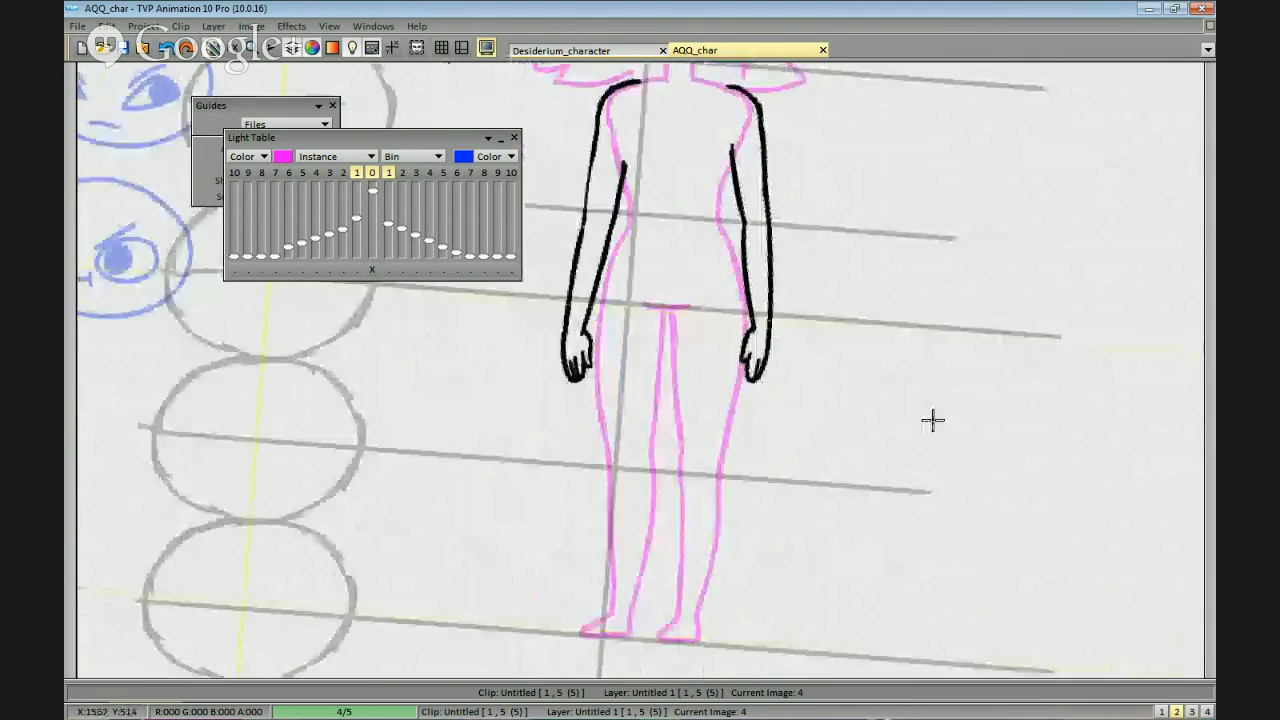
Cut out the left hand, place it back at the end of the left forearm, and return to the drawing brush.
scroll(931, 420, up, 1)
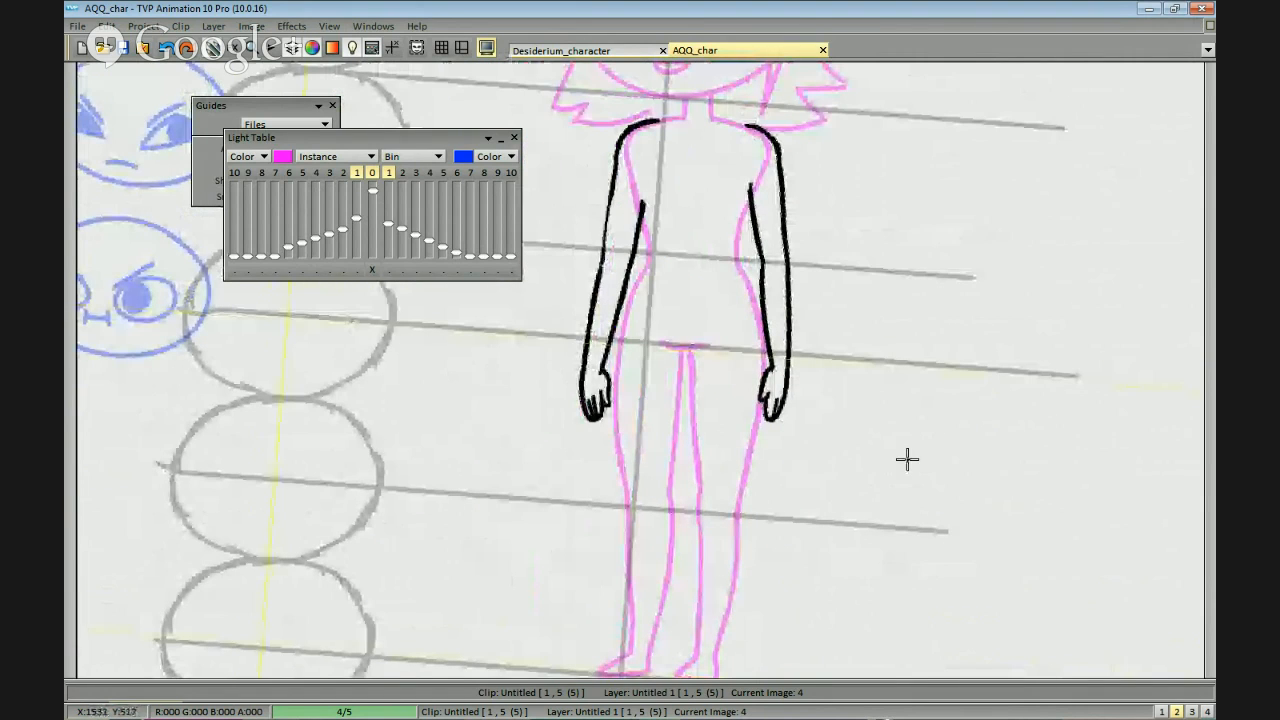
scroll(907, 459, up, 1)
mouse_move(616, 344)
mouse_down()
mouse_move(591, 371)
mouse_move(654, 338)
mouse_up()
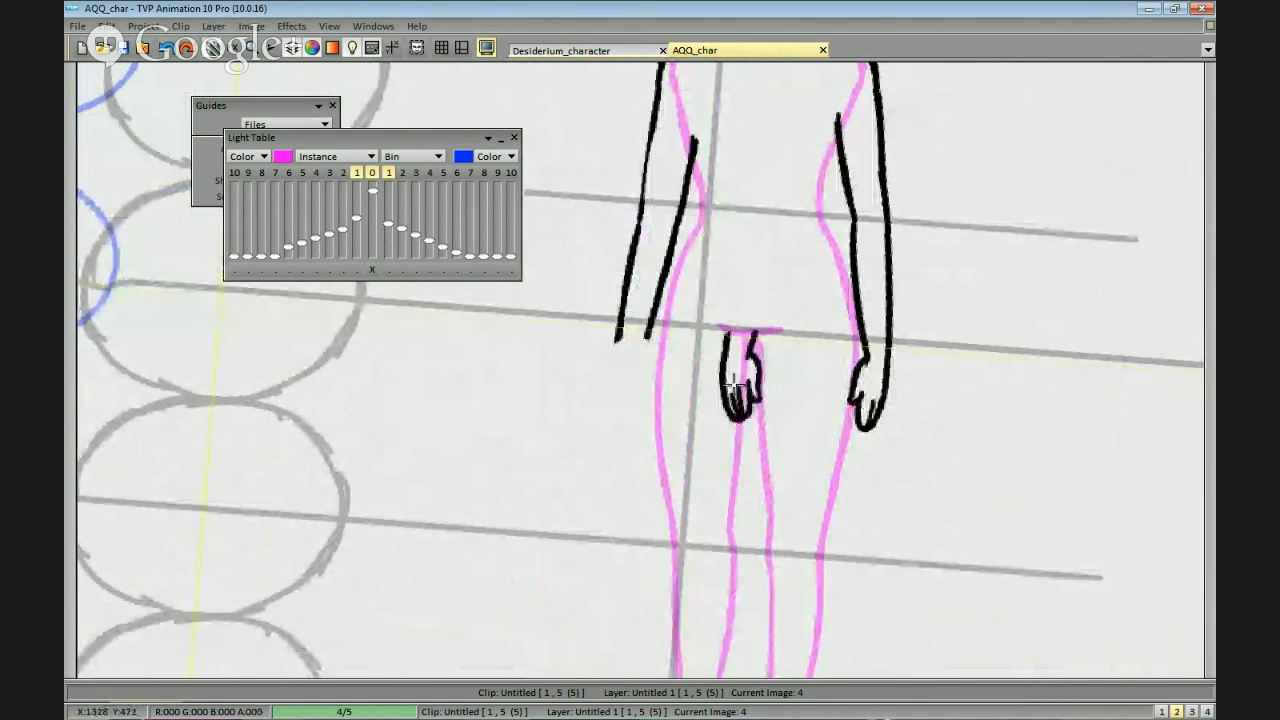
click(628, 377)
key(b)
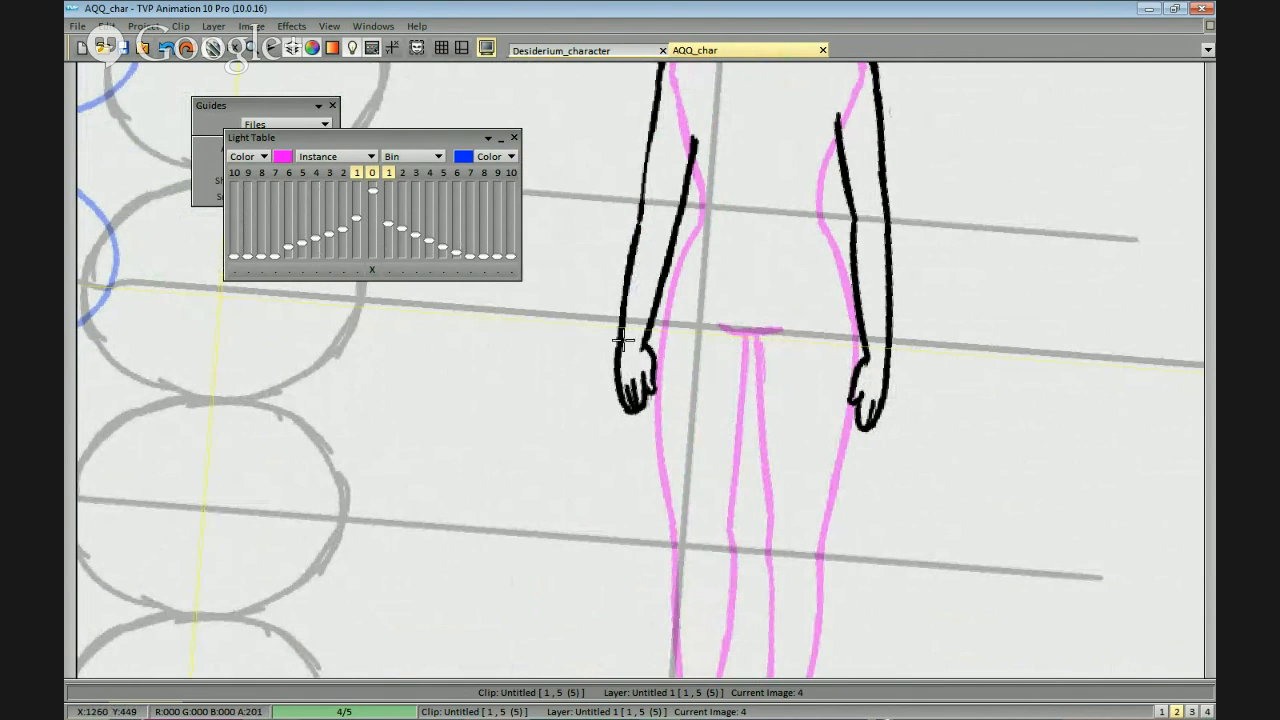
Cut out the left hand and place it back, slightly larger, at the end of the left forearm.
scroll(664, 333, up, 2)
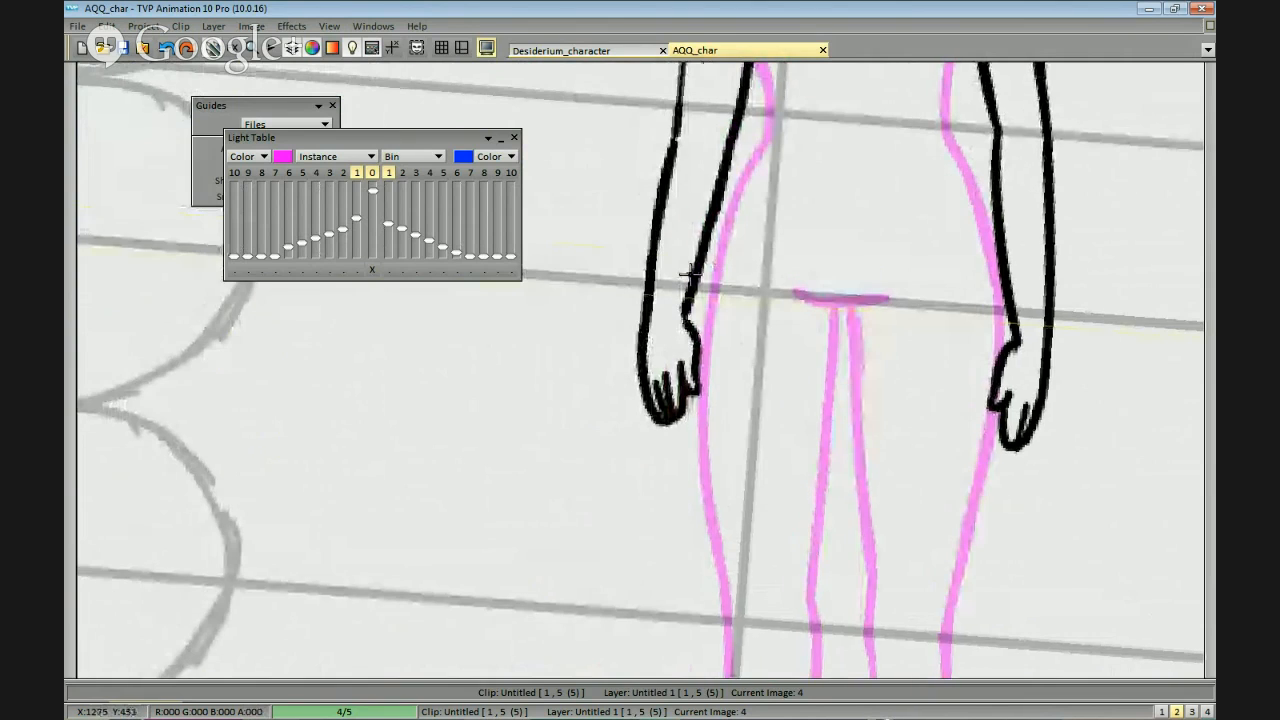
scroll(690, 272, down, 3)
scroll(896, 474, down, 2)
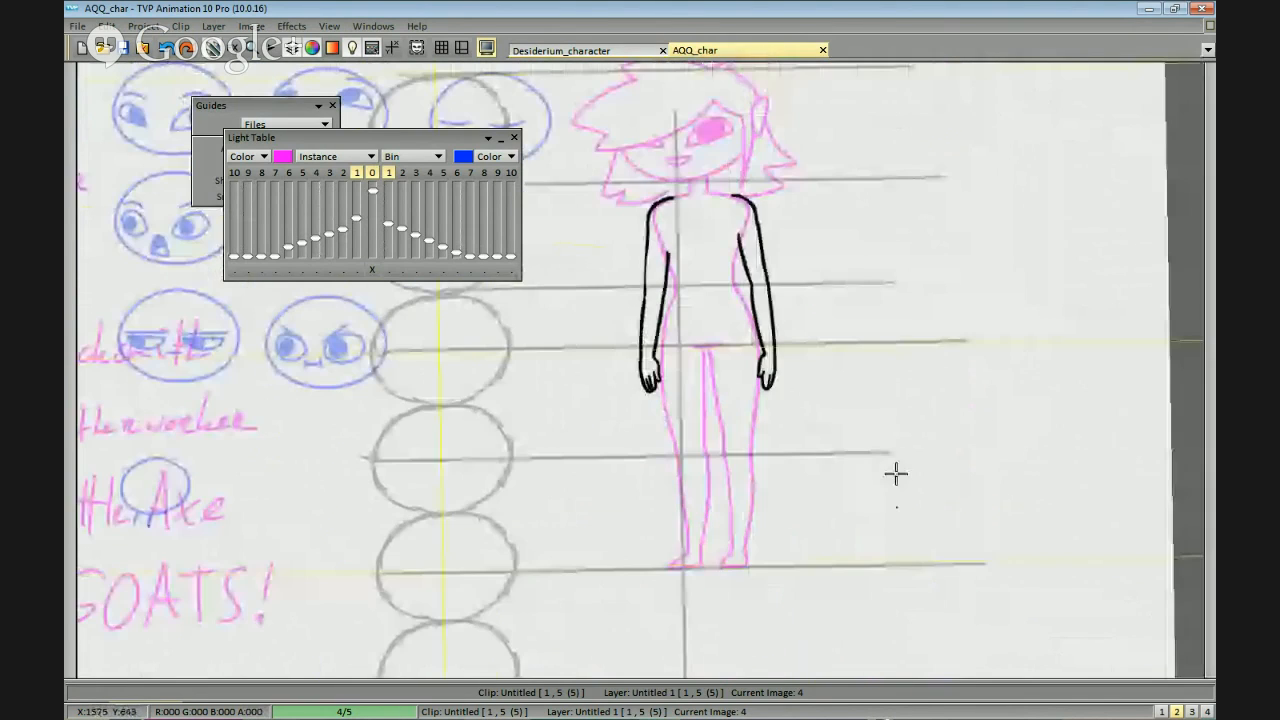
scroll(626, 306, up, 2)
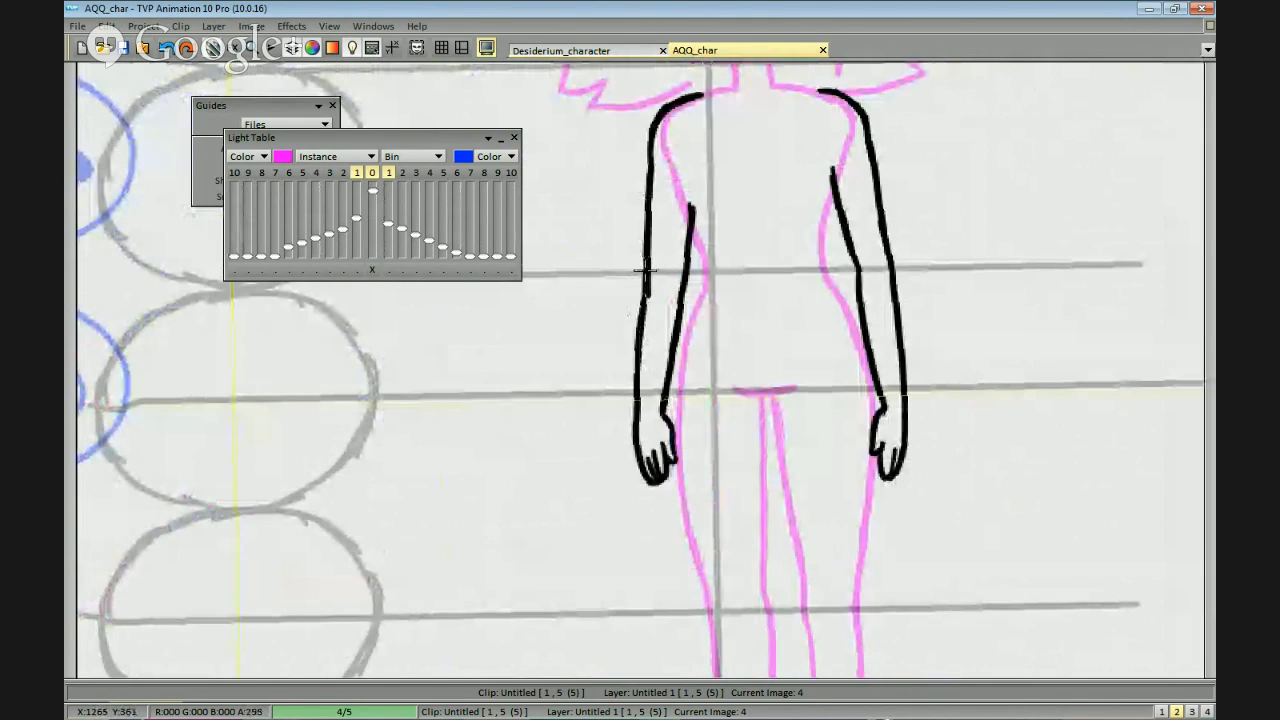
scroll(679, 268, up, 2)
drag(693, 471, 706, 358)
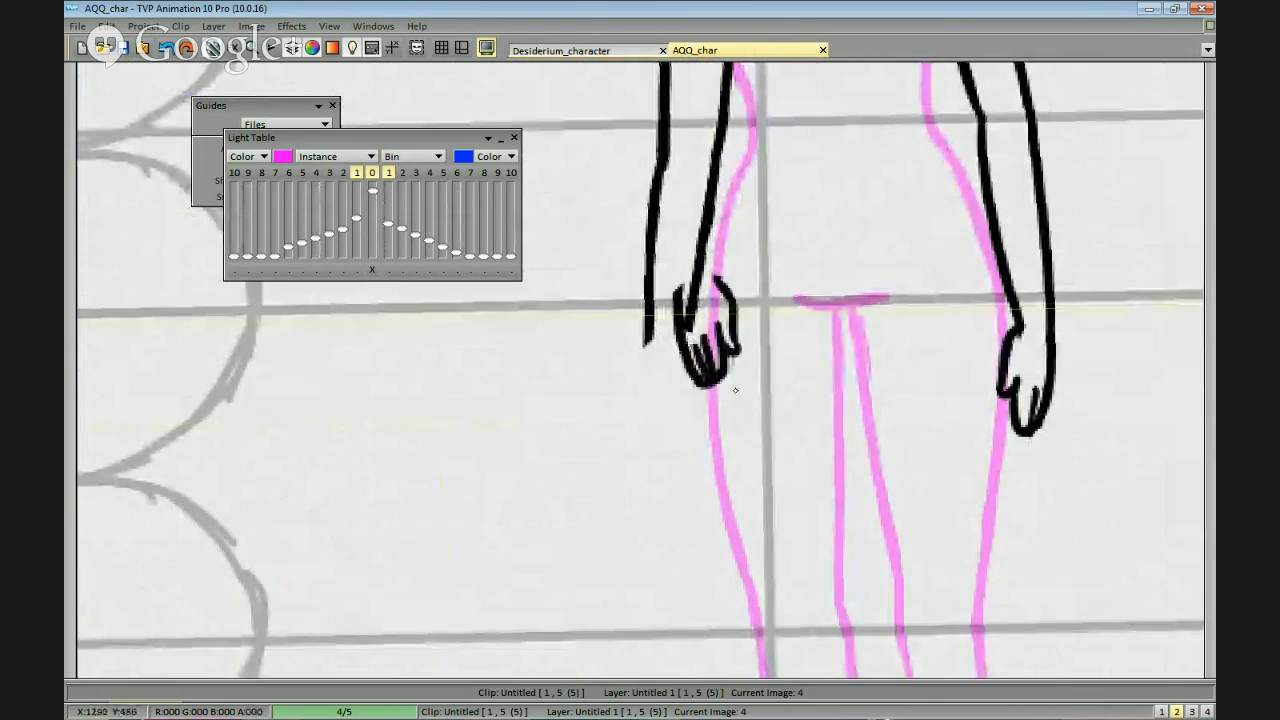
scroll(677, 417, down, 4)
scroll(945, 432, up, 3)
scroll(640, 358, up, 2)
key(ctrl+z)
Redraw the outer edge of the left hand so it joins the outer forearm line at the wrist.
mouse_move(638, 343)
mouse_down()
mouse_move(635, 384)
mouse_move(661, 457)
mouse_move(666, 437)
mouse_move(680, 446)
mouse_up()
key(ctrl+z)
key(ctrl+z)
mouse_move(658, 396)
mouse_down()
mouse_move(678, 446)
mouse_move(668, 452)
mouse_up()
key(ctrl+z)
key(ctrl+z)
mouse_move(652, 396)
mouse_down()
mouse_move(674, 454)
mouse_move(695, 418)
mouse_up()
Cut out the right hand, enlarge it slightly and place it back at the end of the right forearm.
drag(862, 351, 754, 335)
mouse_move(888, 310)
mouse_down()
mouse_move(943, 323)
mouse_move(886, 316)
mouse_up()
key(plus)
key(plus)
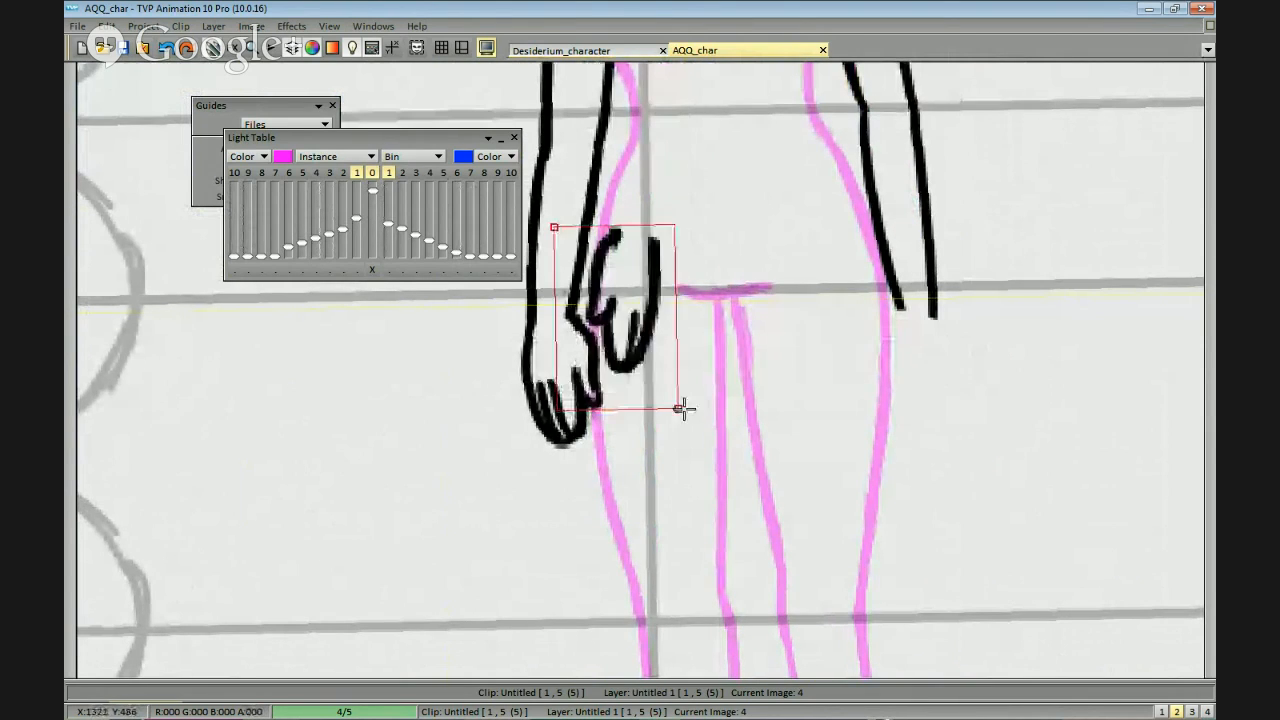
click(903, 389)
Redraw the right hand's outline, thumb and finger lines and connect them to the forearm at the wrist.
mouse_move(980, 362)
mouse_down()
mouse_move(949, 358)
mouse_move(886, 397)
mouse_up()
mouse_move(912, 316)
mouse_down()
mouse_move(911, 394)
mouse_move(880, 438)
mouse_up()
drag(884, 428, 873, 413)
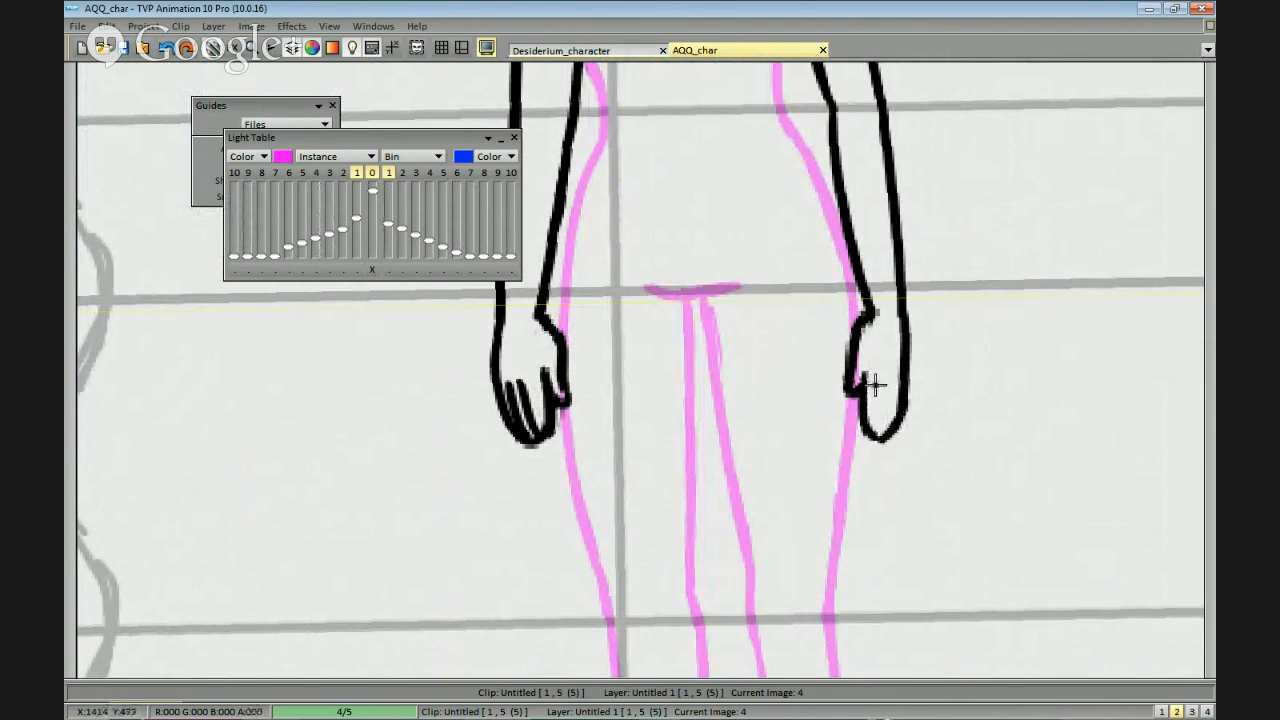
mouse_move(868, 322)
mouse_down()
mouse_move(860, 349)
mouse_move(843, 354)
mouse_move(856, 344)
mouse_move(859, 375)
mouse_up()
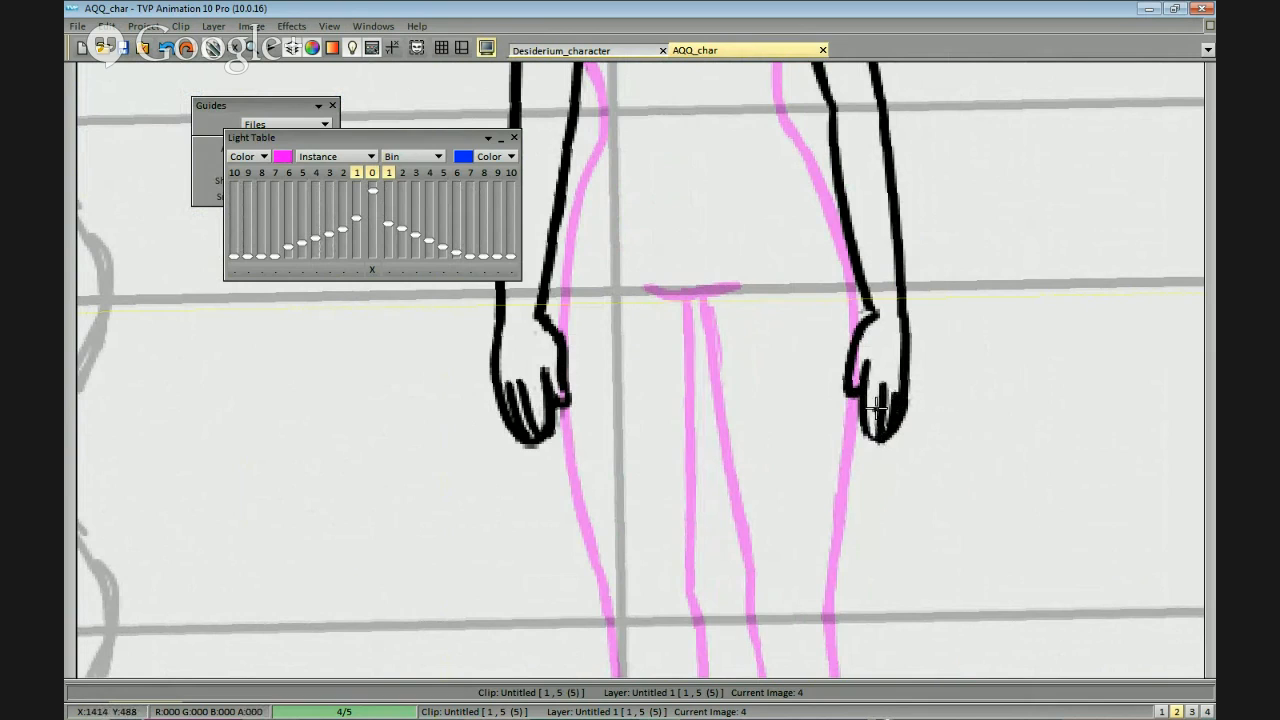
key(ctrl+z)
drag(880, 392, 877, 431)
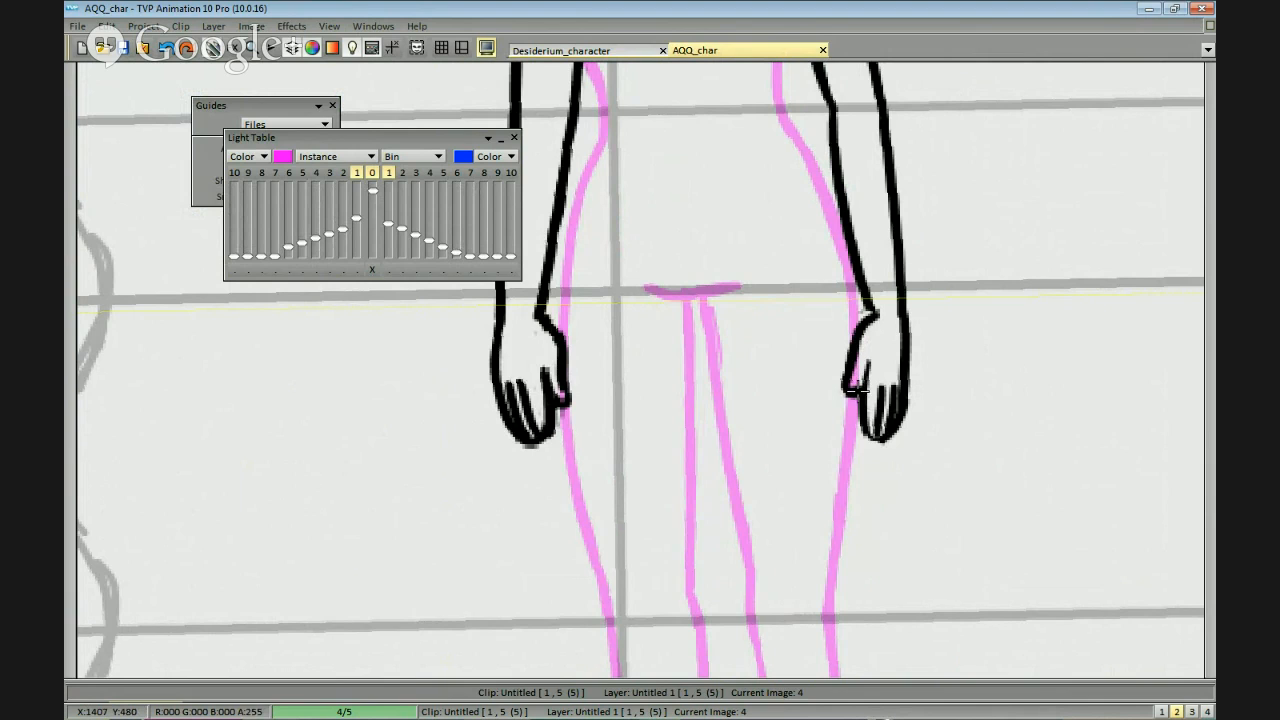
scroll(957, 400, down, 1)
scroll(958, 404, up, 2)
drag(940, 283, 852, 366)
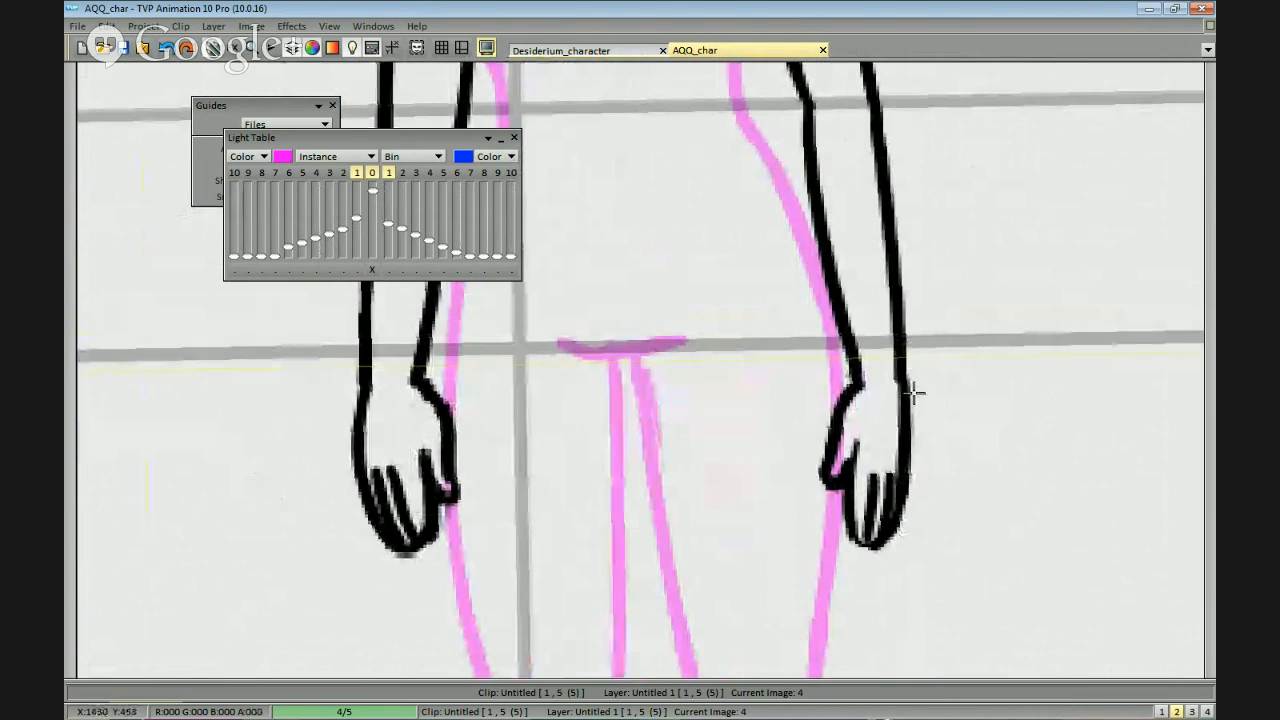
Touch up the shoulder lines at the top of both arms.
scroll(912, 366, down, 5)
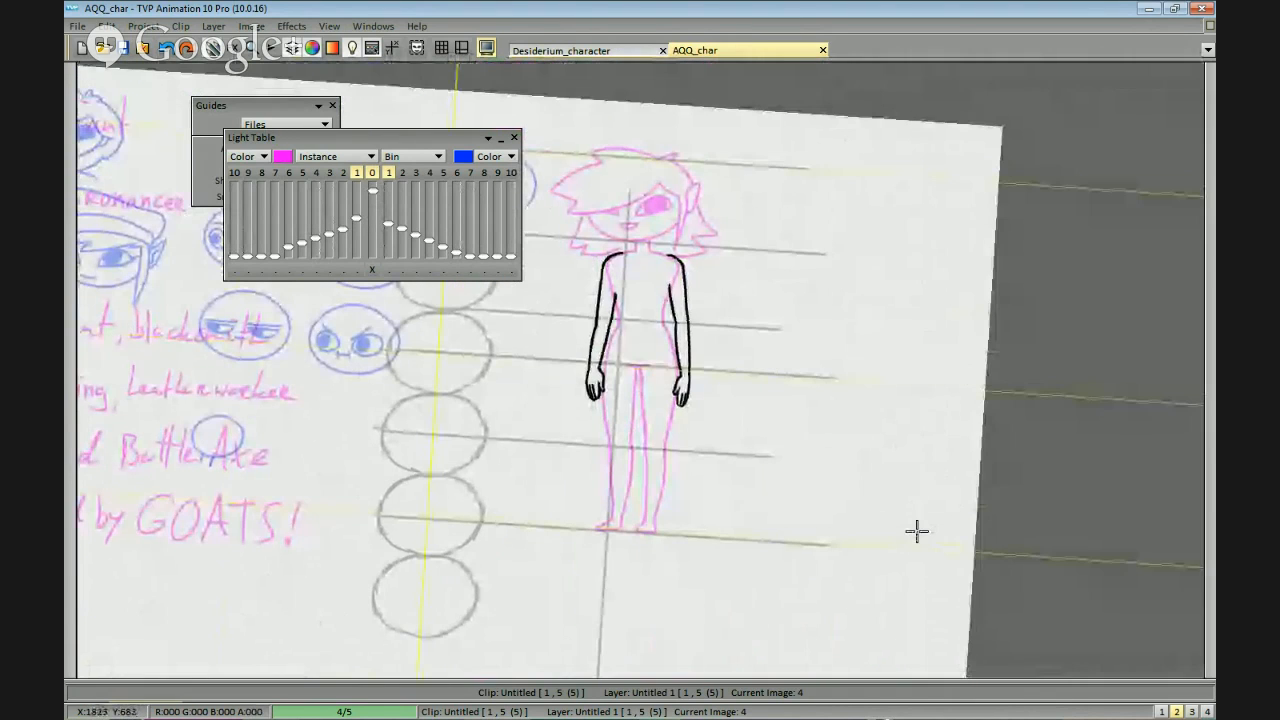
scroll(614, 300, up, 5)
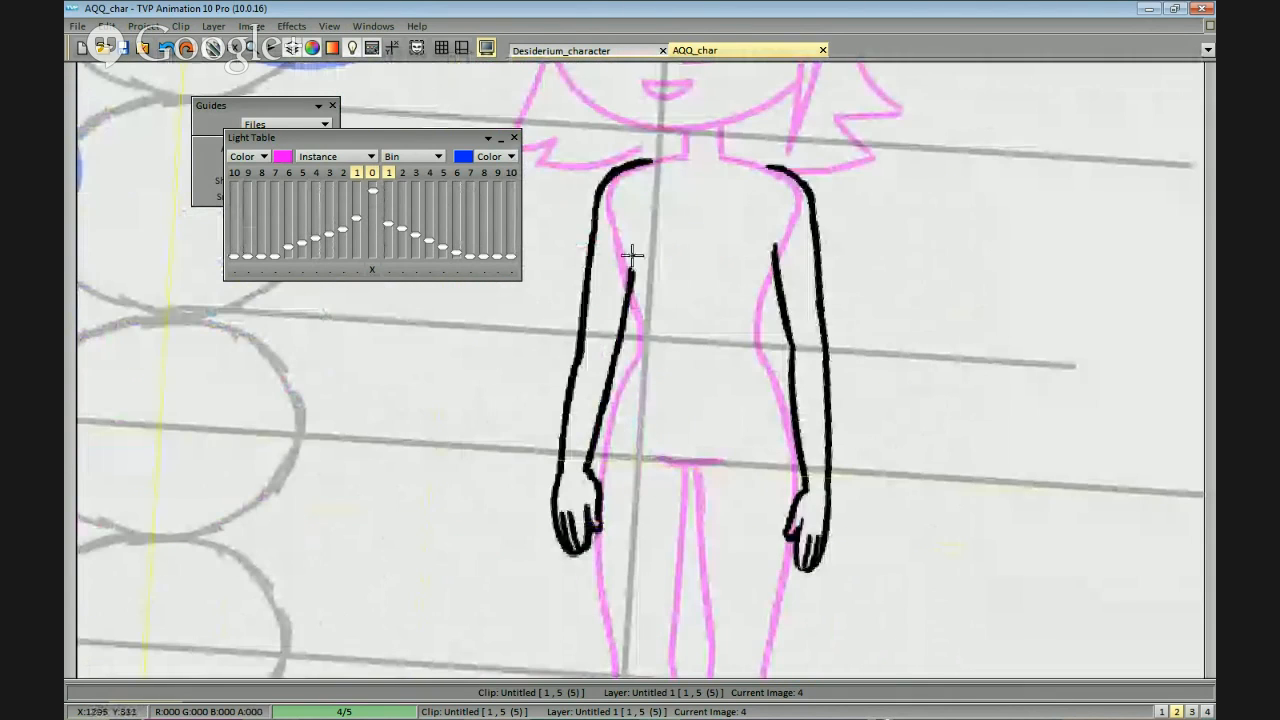
drag(632, 256, 646, 284)
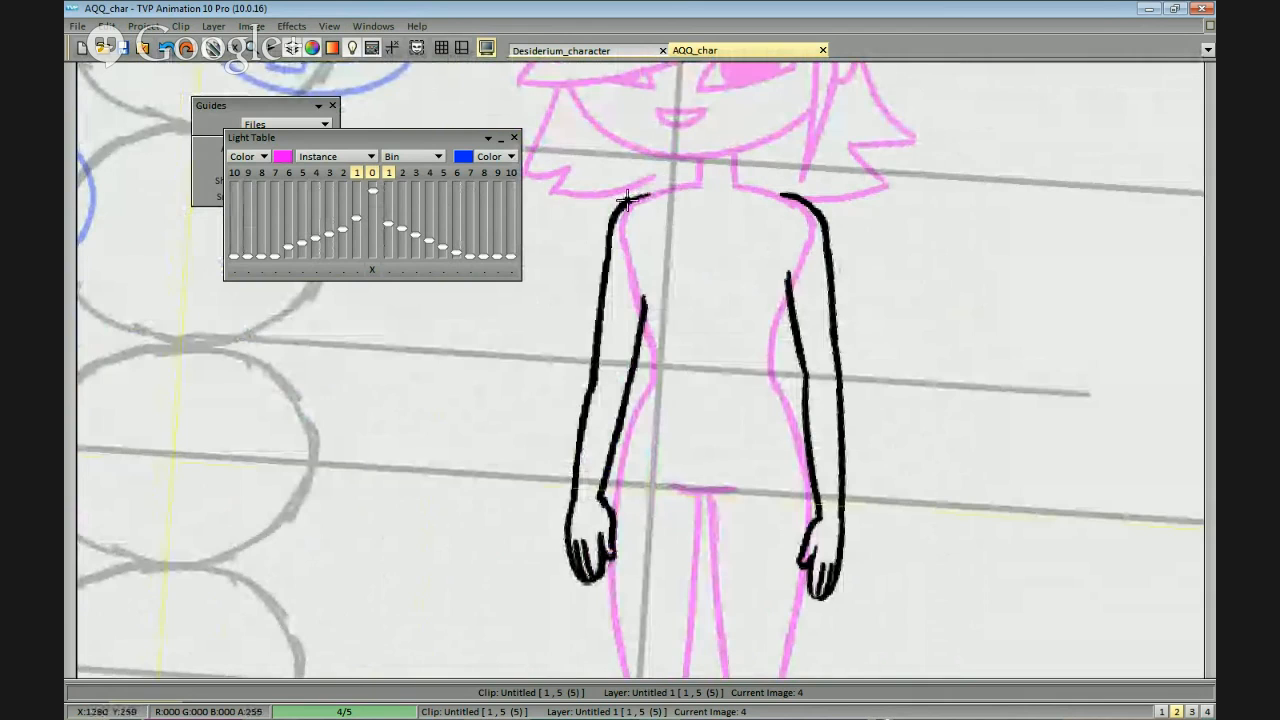
scroll(851, 180, up, 3)
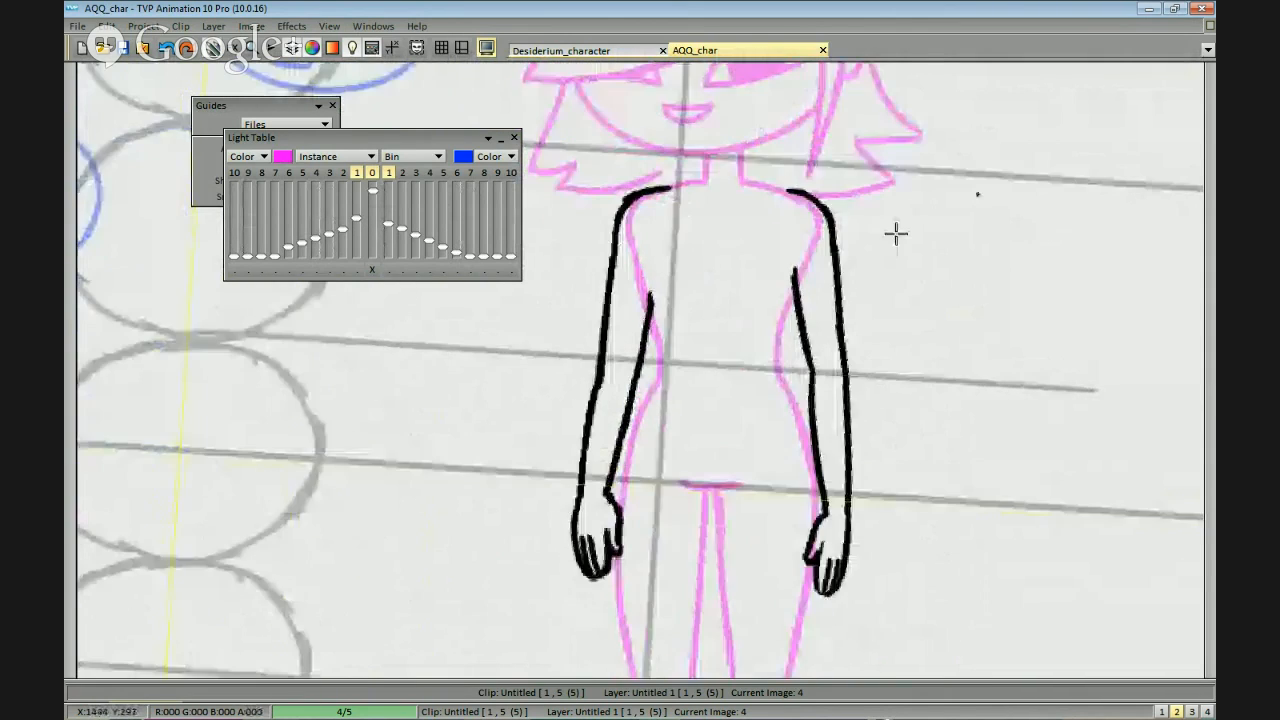
drag(864, 99, 820, 93)
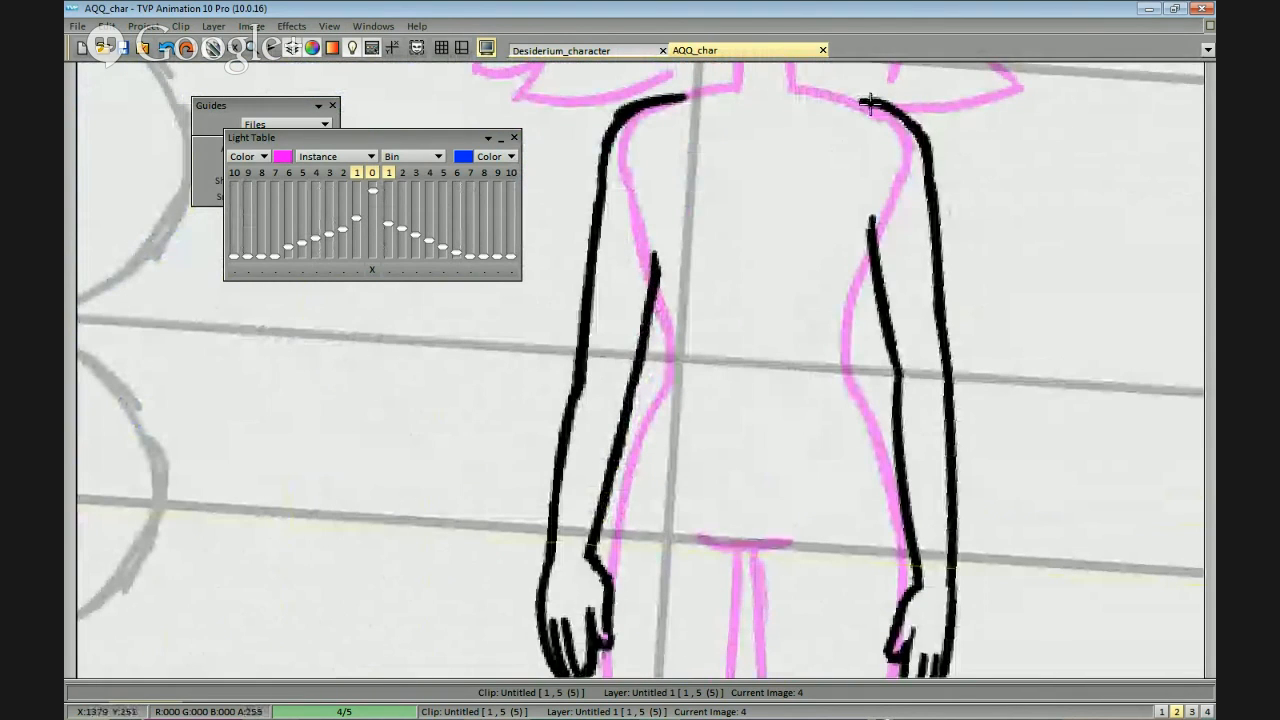
scroll(945, 338, down, 1)
scroll(945, 338, down, 1)
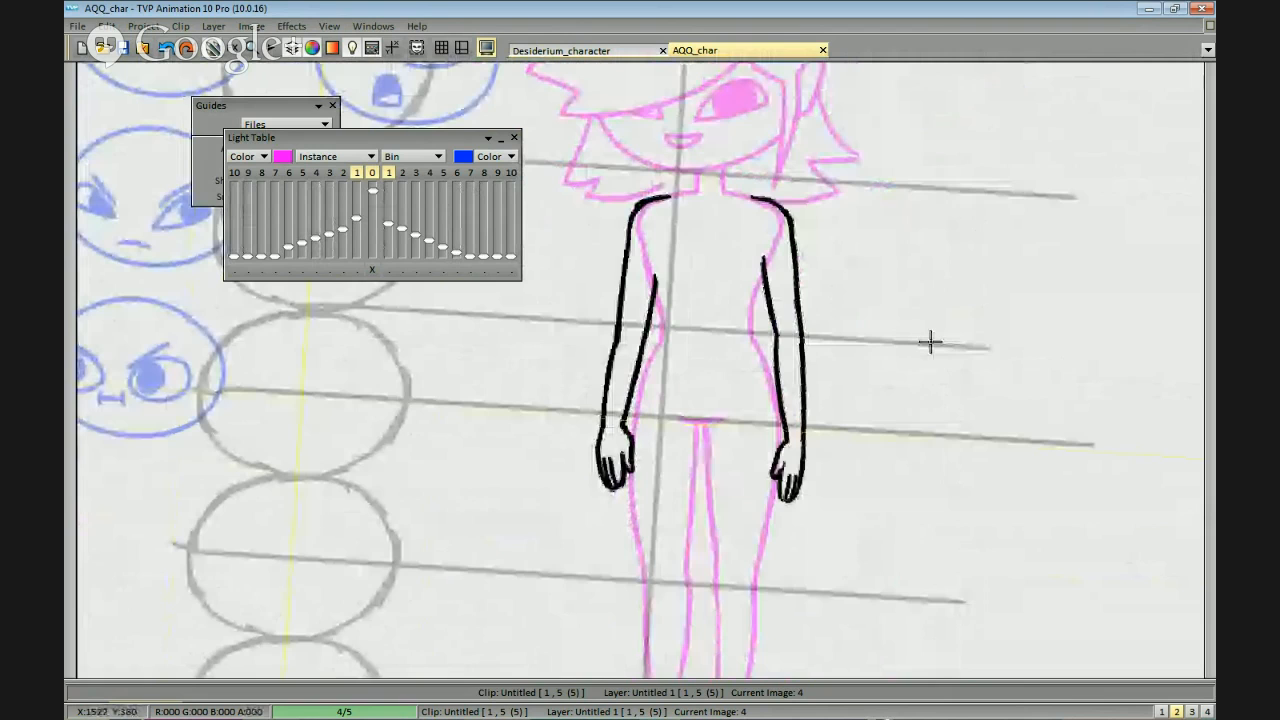
Go back to the body image and erase its shoulder and upper side lines where the arms attach.
key(Left)
scroll(873, 415, up, 1)
mouse_move(674, 239)
mouse_down()
mouse_move(665, 283)
mouse_move(631, 189)
mouse_up()
scroll(866, 225, down, 1)
mouse_move(836, 184)
mouse_down()
mouse_move(828, 163)
mouse_move(803, 163)
mouse_move(823, 200)
mouse_up()
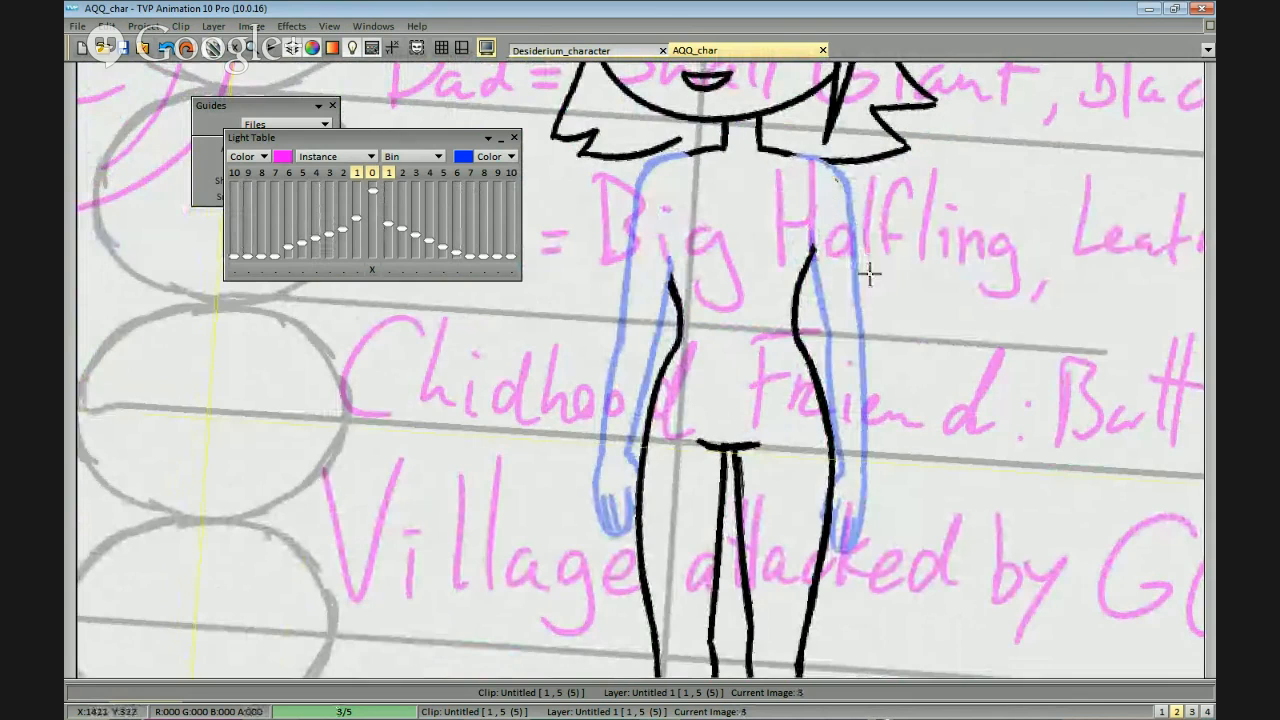
scroll(869, 274, up, 1)
scroll(837, 192, down, 3)
scroll(777, 257, up, 4)
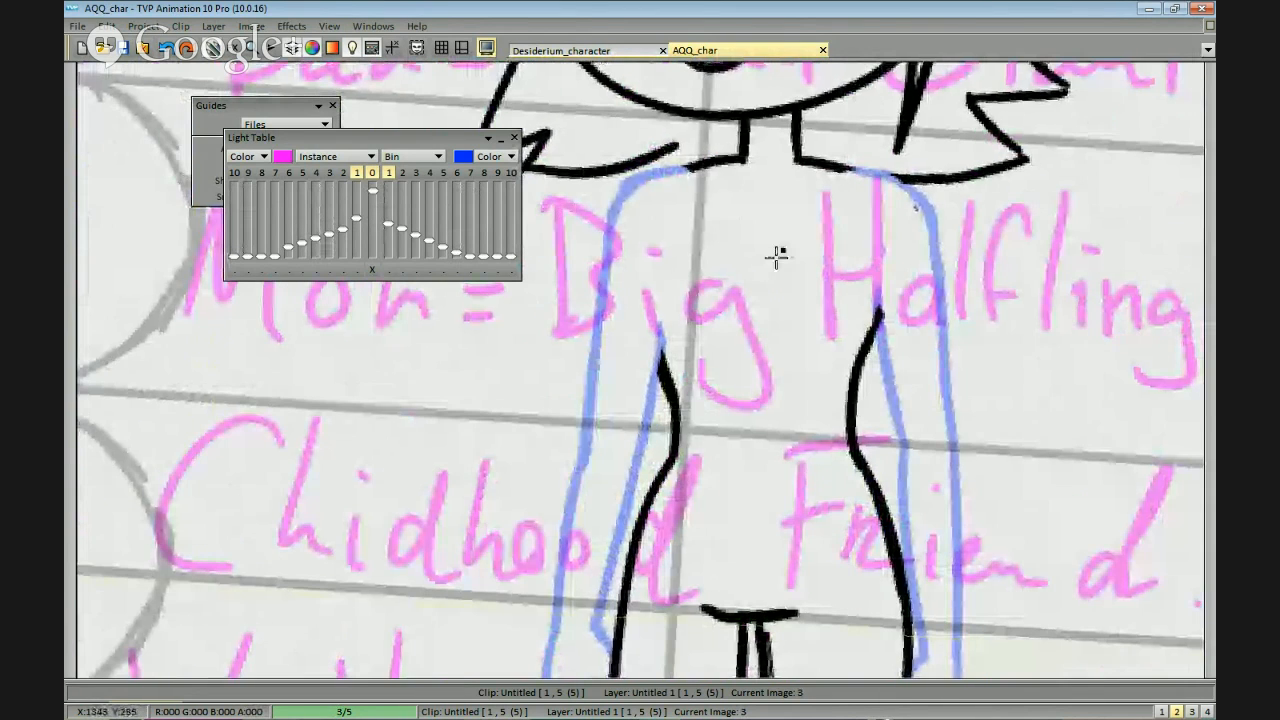
Draw the chest's lower line and the curve at its right side on the torso.
drag(777, 257, 742, 276)
mouse_move(650, 228)
mouse_down()
mouse_move(619, 352)
mouse_move(772, 376)
mouse_up()
key(ctrl+z)
key(ctrl+z)
key(ctrl+z)
mouse_move(665, 368)
mouse_down()
mouse_move(782, 379)
mouse_move(835, 311)
mouse_up()
key(ctrl+z)
drag(771, 377, 840, 315)
Draw a rounded curve for the chest's left side, from below the shoulder down to the lower line.
key(ctrl+z)
mouse_move(780, 375)
mouse_down()
mouse_move(835, 318)
mouse_move(831, 271)
mouse_up()
key(ctrl+z)
drag(829, 338, 835, 268)
drag(617, 336, 647, 377)
key(ctrl+z)
drag(730, 387, 732, 351)
drag(622, 324, 642, 382)
key(ctrl+z)
key(ctrl+z)
scroll(794, 394, up, 2)
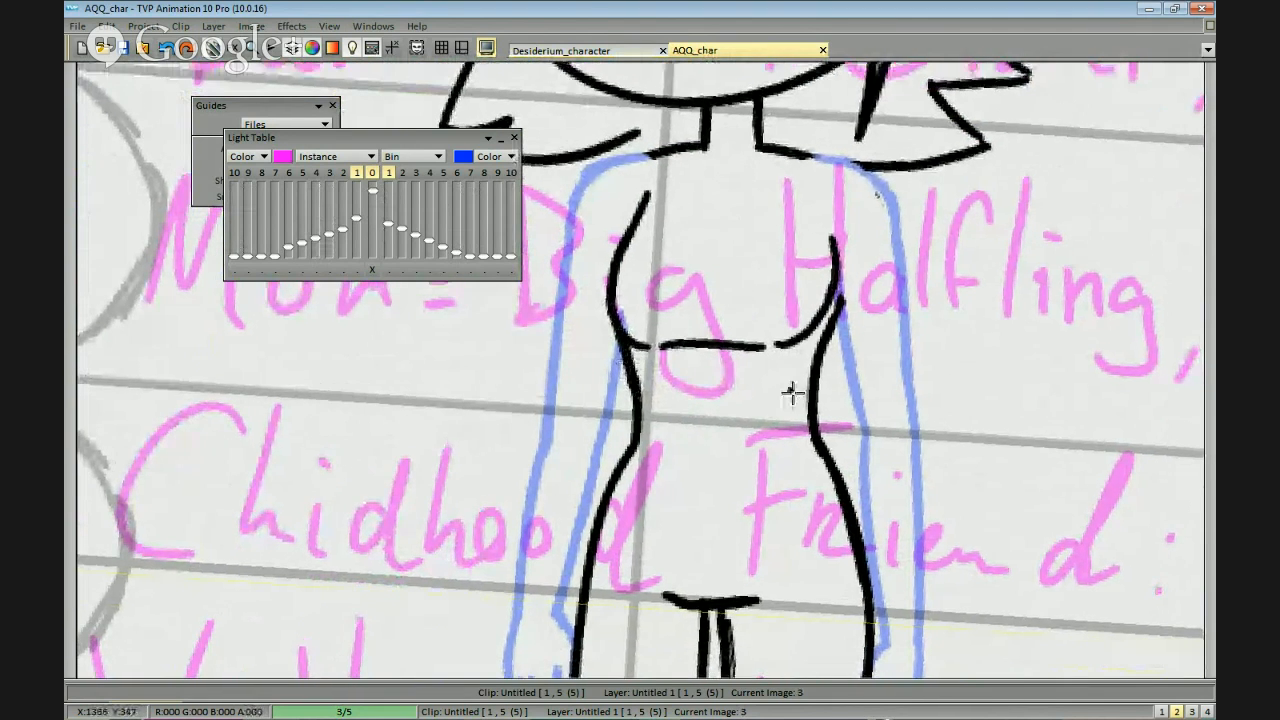
drag(848, 368, 668, 233)
key(ctrl+z)
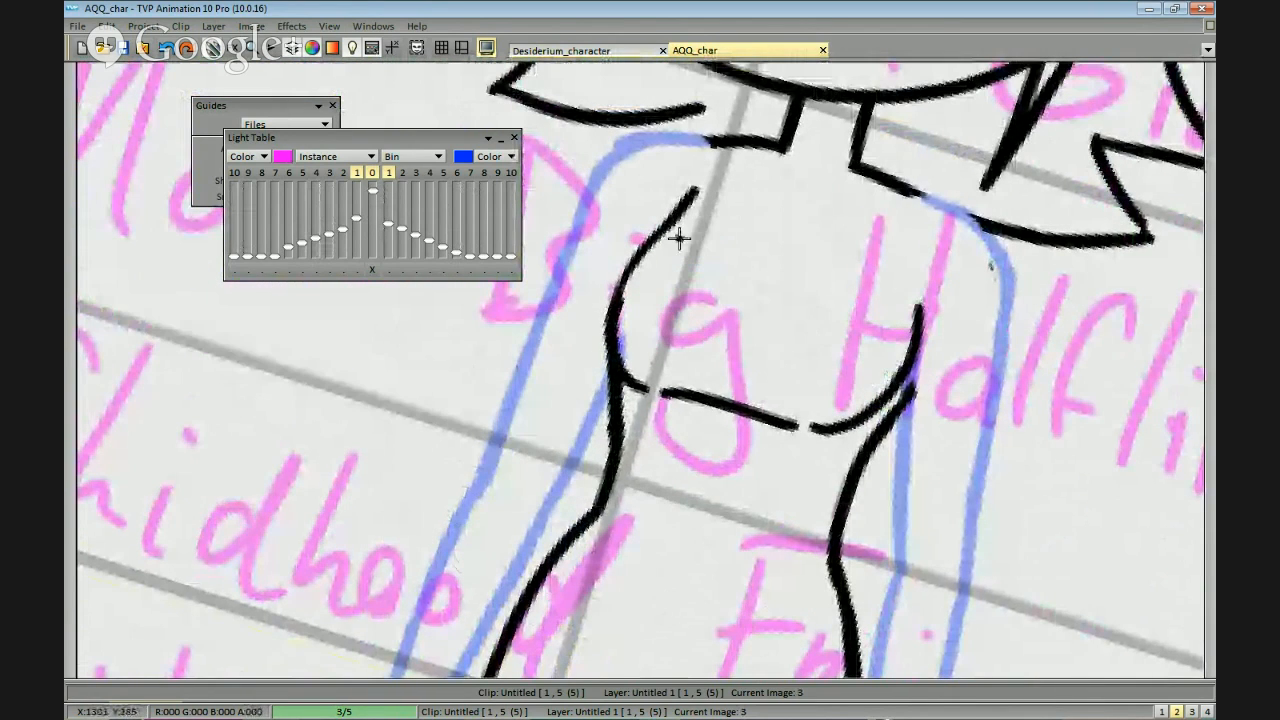
key(ctrl+z)
mouse_move(695, 190)
mouse_down()
mouse_move(621, 278)
mouse_move(618, 324)
mouse_move(646, 349)
mouse_move(638, 375)
mouse_up()
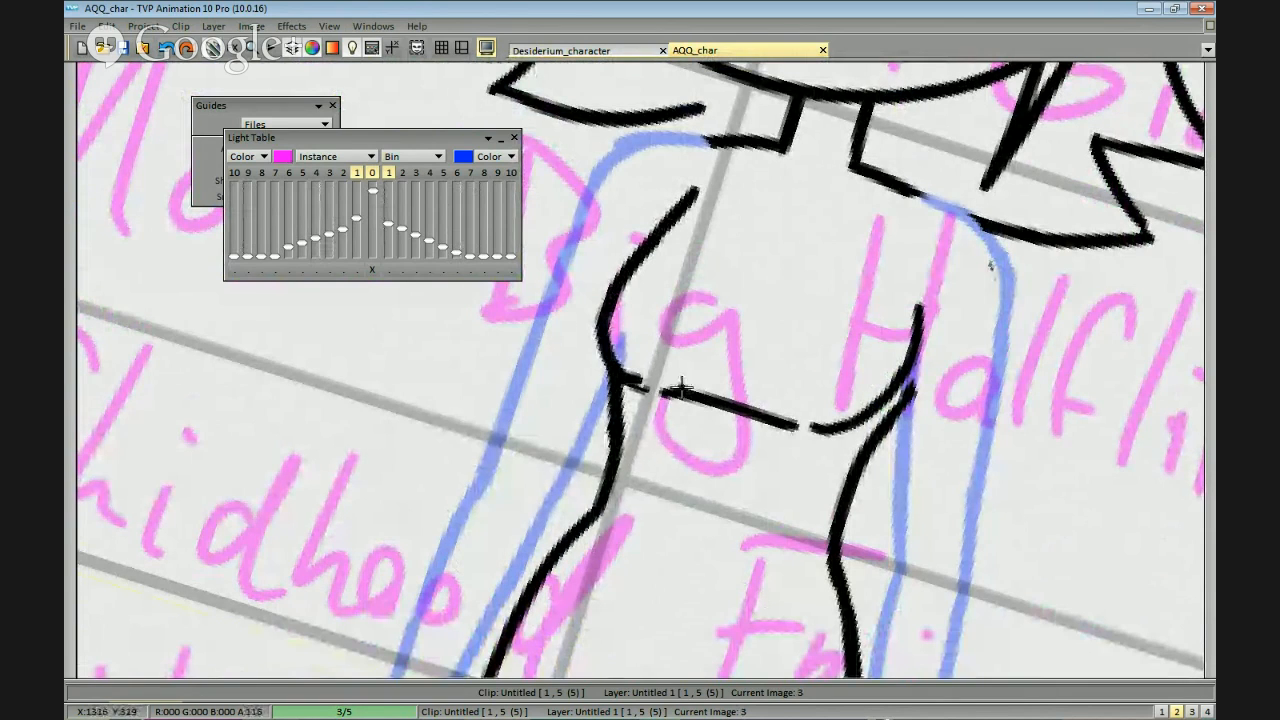
Thin the chest's lower line and clean up the overlap where the left chest curve meets the waist.
mouse_move(777, 417)
mouse_down()
mouse_move(690, 453)
mouse_move(786, 272)
mouse_move(690, 258)
mouse_up()
mouse_move(685, 410)
mouse_down()
mouse_move(674, 446)
mouse_move(649, 459)
mouse_up()
mouse_move(680, 366)
mouse_down()
mouse_move(679, 396)
mouse_move(683, 345)
mouse_up()
mouse_move(670, 444)
mouse_down()
mouse_move(701, 533)
mouse_move(477, 454)
mouse_up()
mouse_move(582, 406)
mouse_down()
mouse_move(619, 319)
mouse_move(598, 312)
mouse_up()
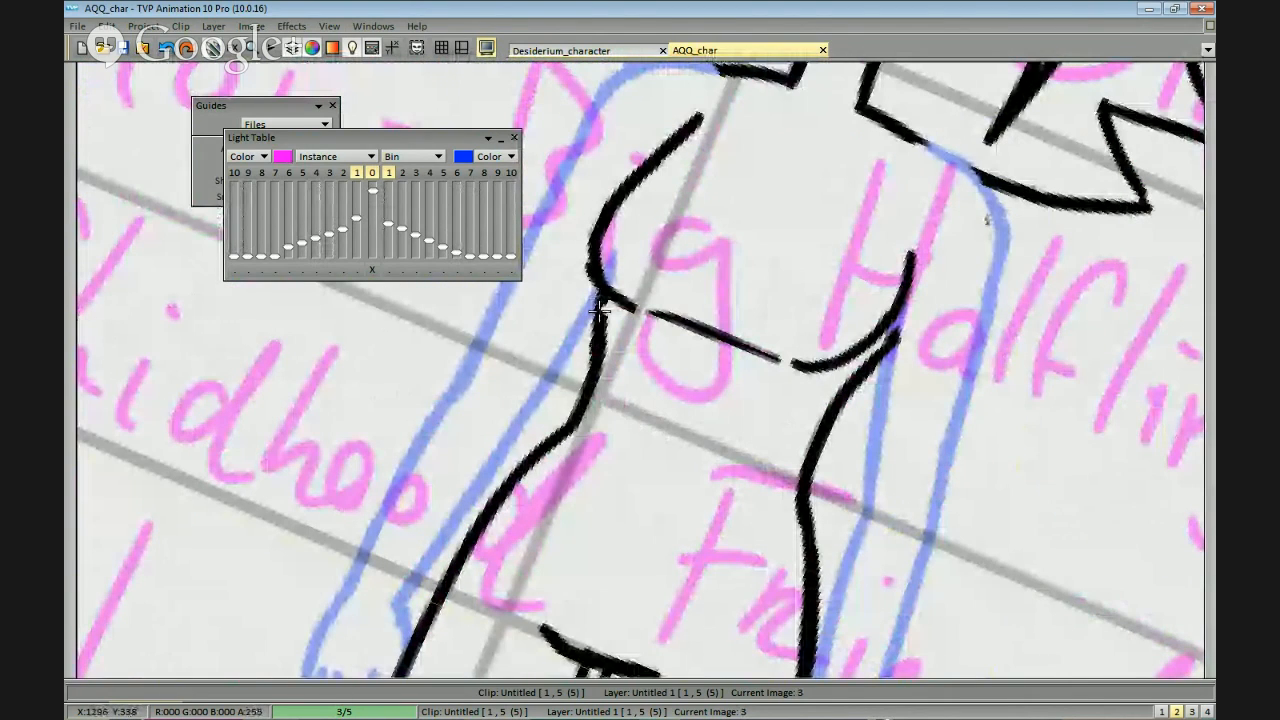
key(n)
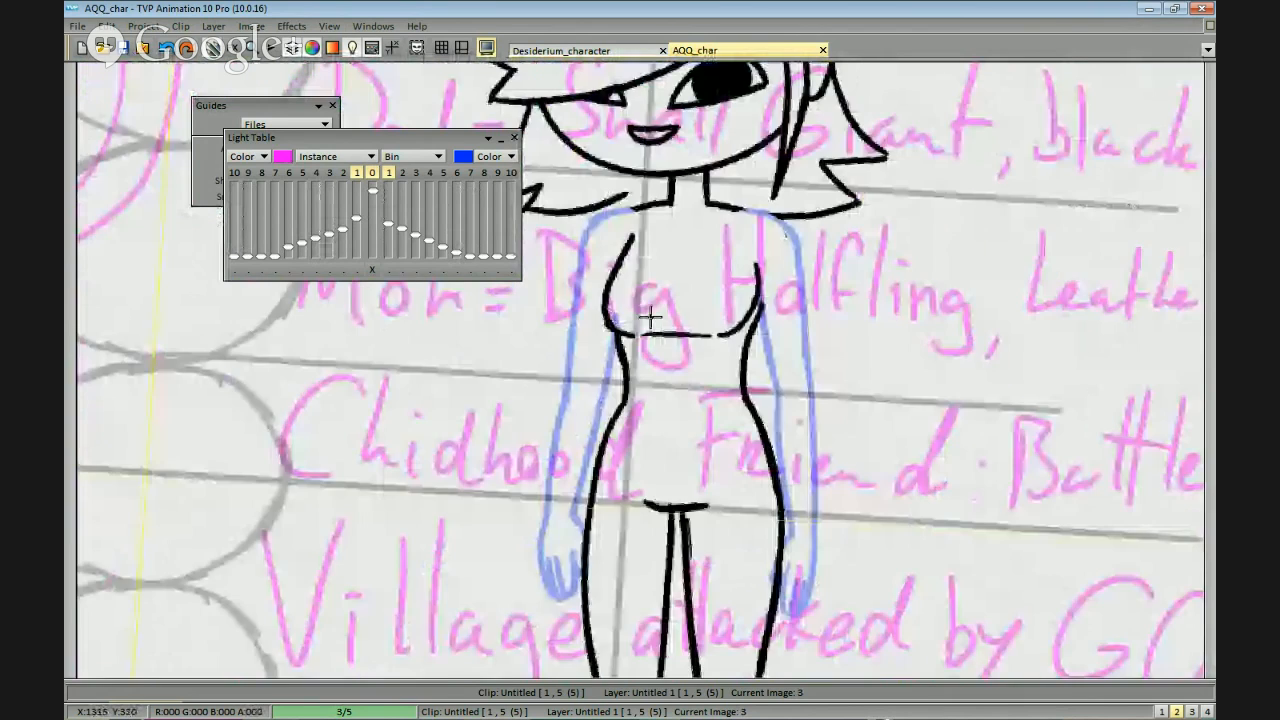
scroll(651, 317, up, 1)
drag(572, 298, 569, 256)
drag(587, 313, 612, 383)
scroll(660, 371, down, 1)
drag(846, 377, 808, 371)
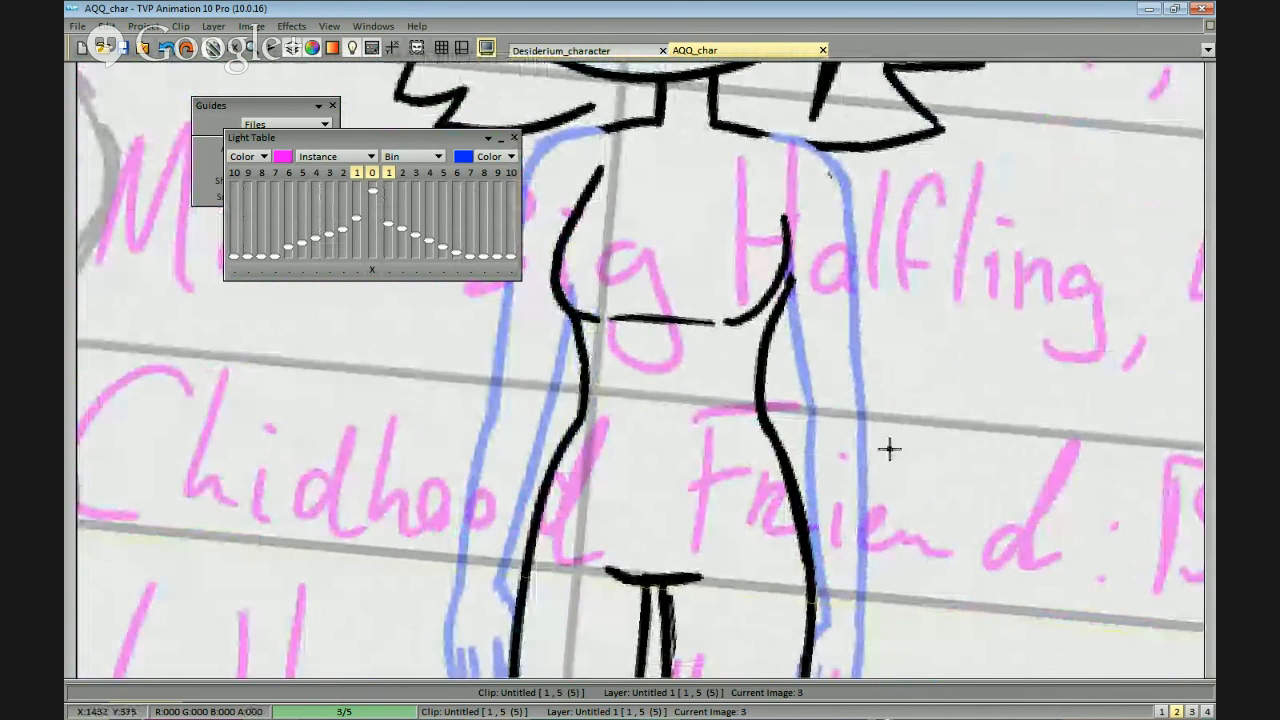
Pick up both arms from the arms image as a custom brush and stamp them in place on the body image.
scroll(889, 449, down, 1)
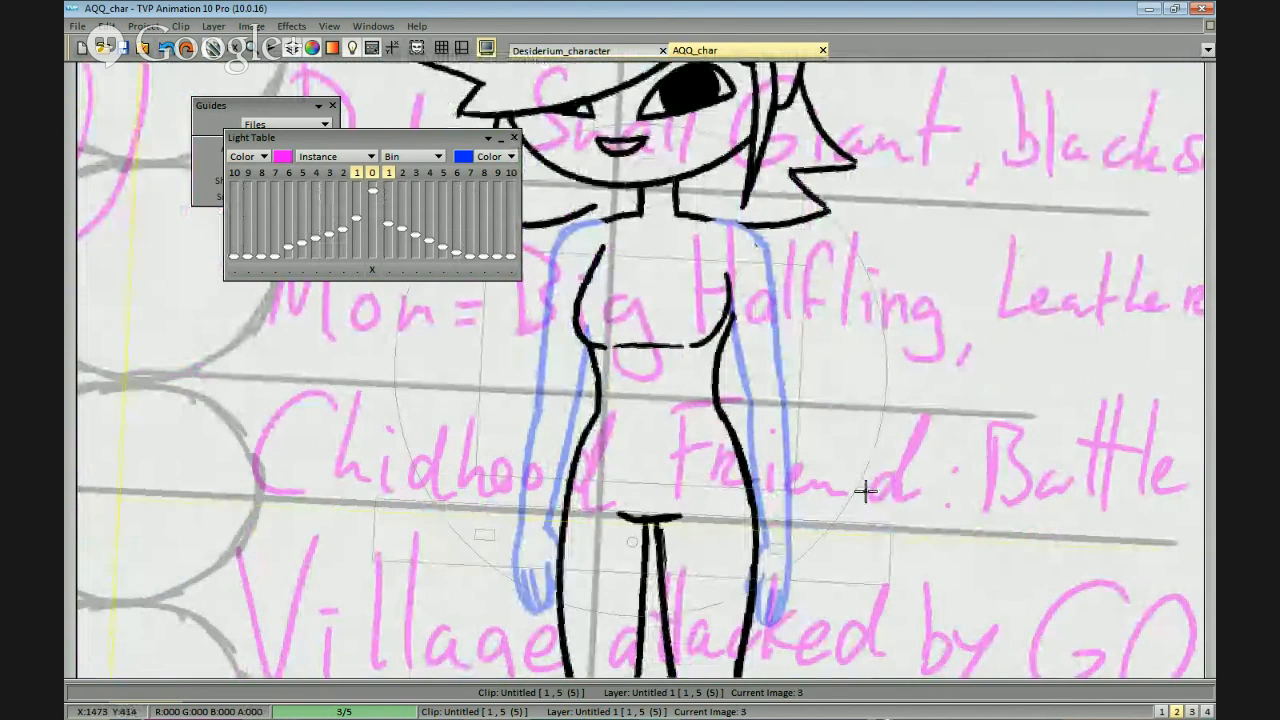
scroll(865, 492, down, 1)
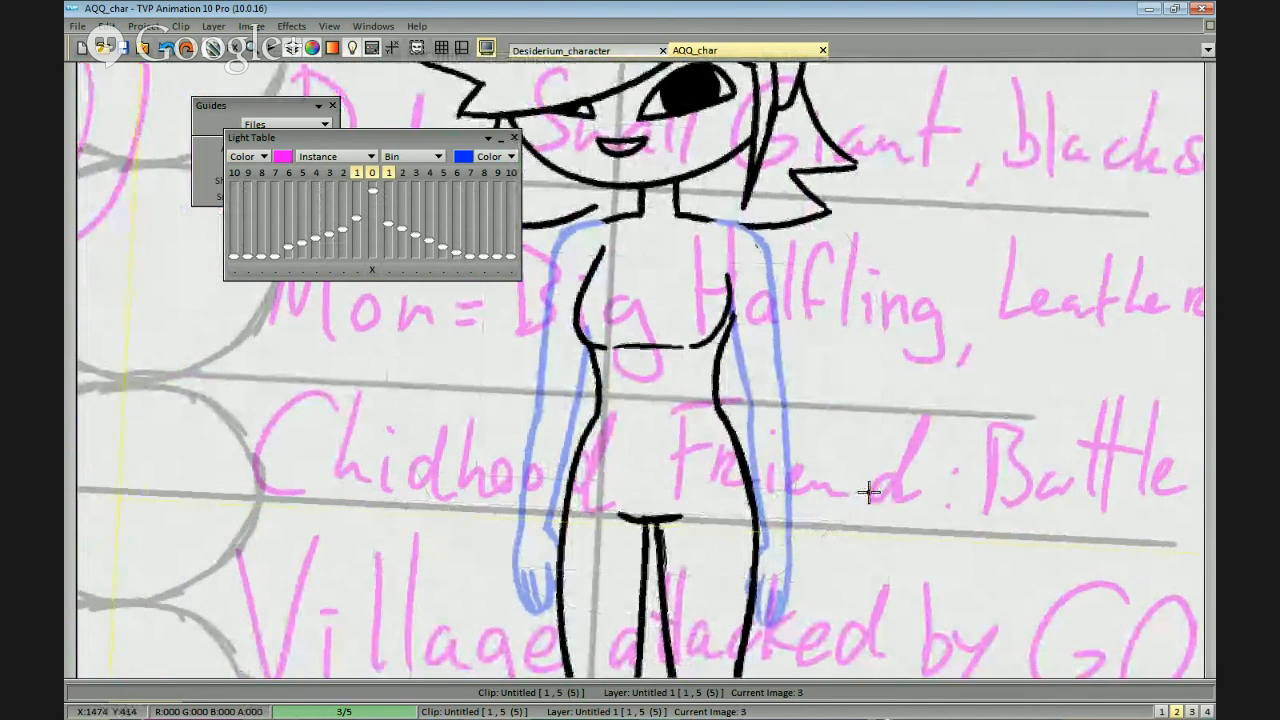
scroll(870, 485, down, 1)
scroll(878, 482, down, 2)
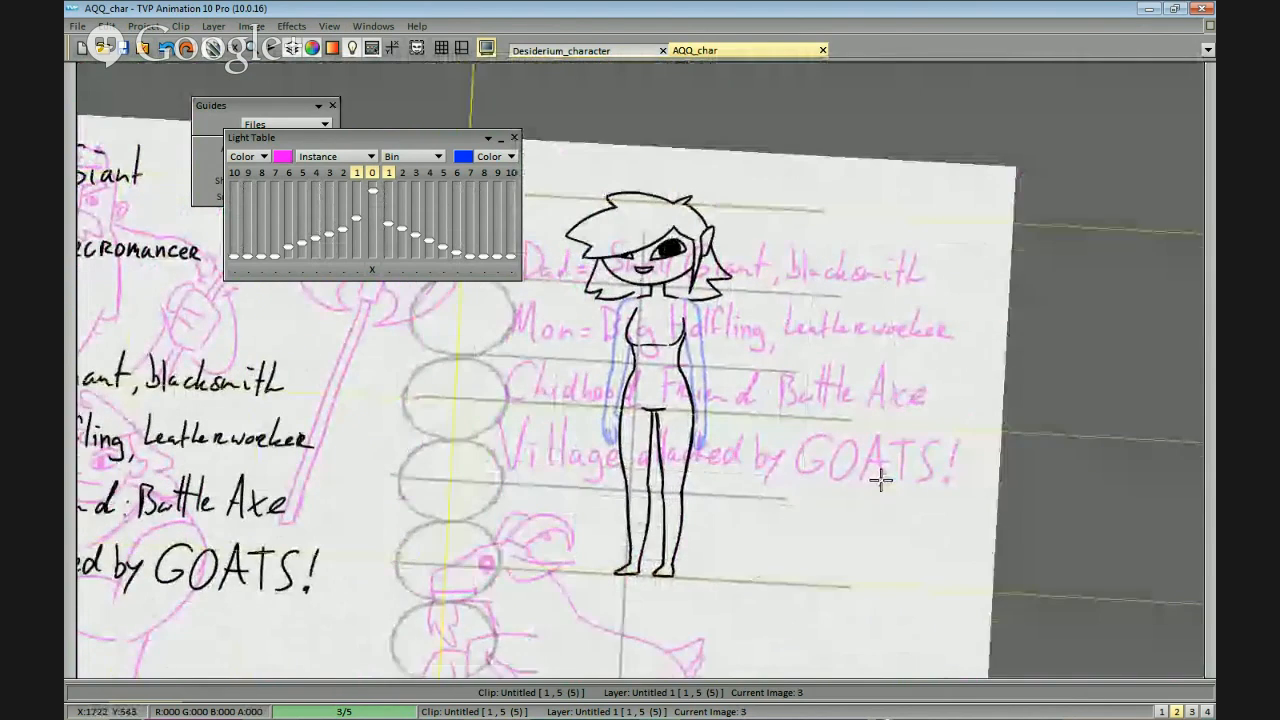
scroll(860, 450, up, 3)
key(Right)
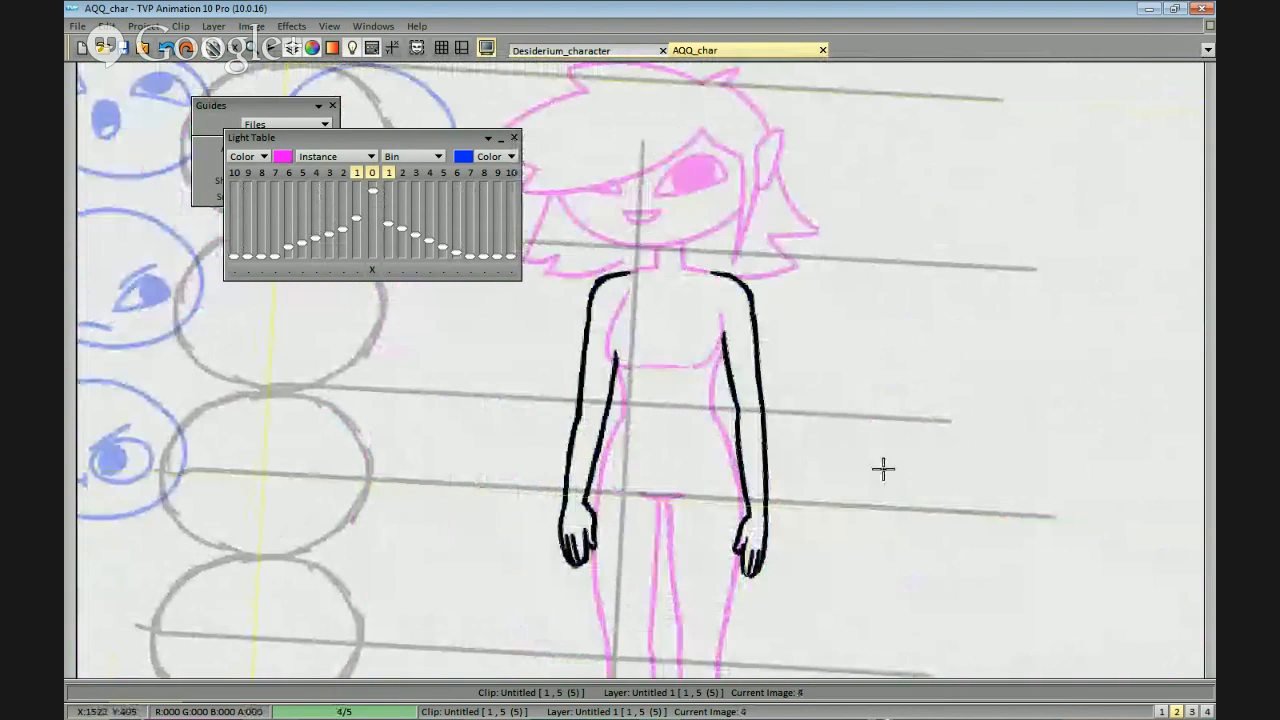
mouse_move(817, 568)
mouse_down()
mouse_move(480, 583)
mouse_move(695, 545)
mouse_up()
key(Left)
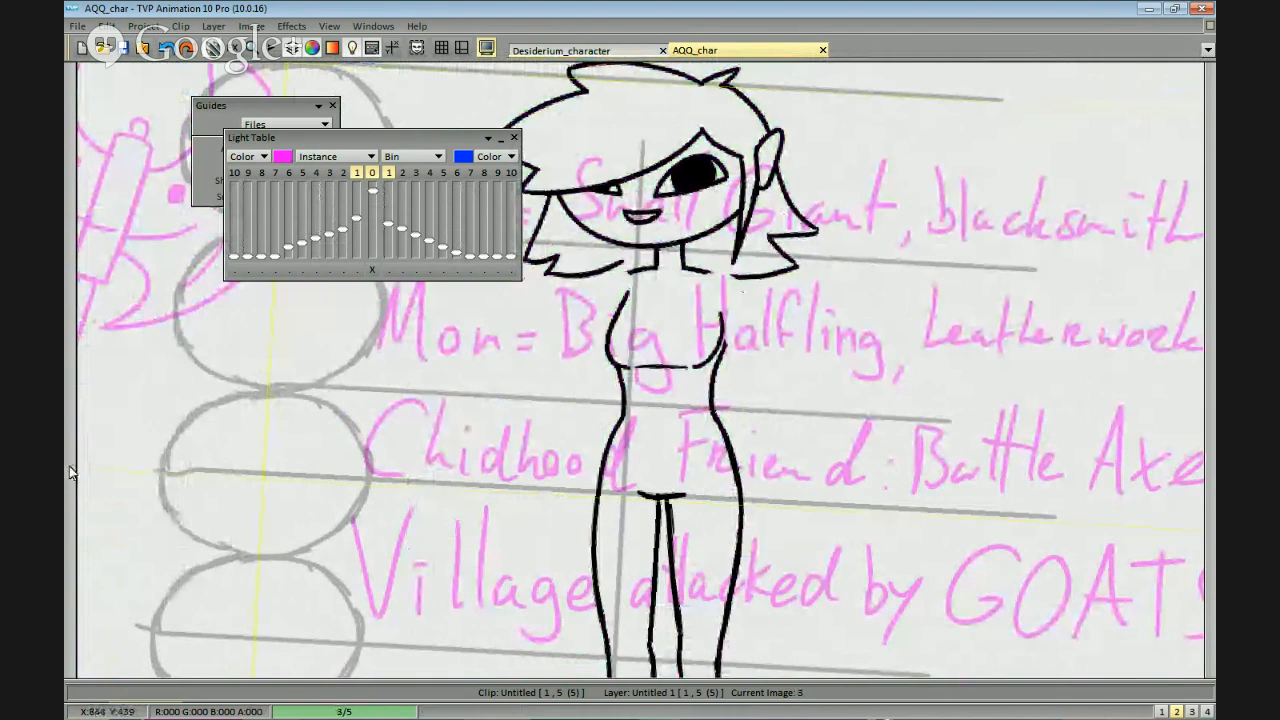
mouse_move(70, 473)
scroll(140, 550, down, 3)
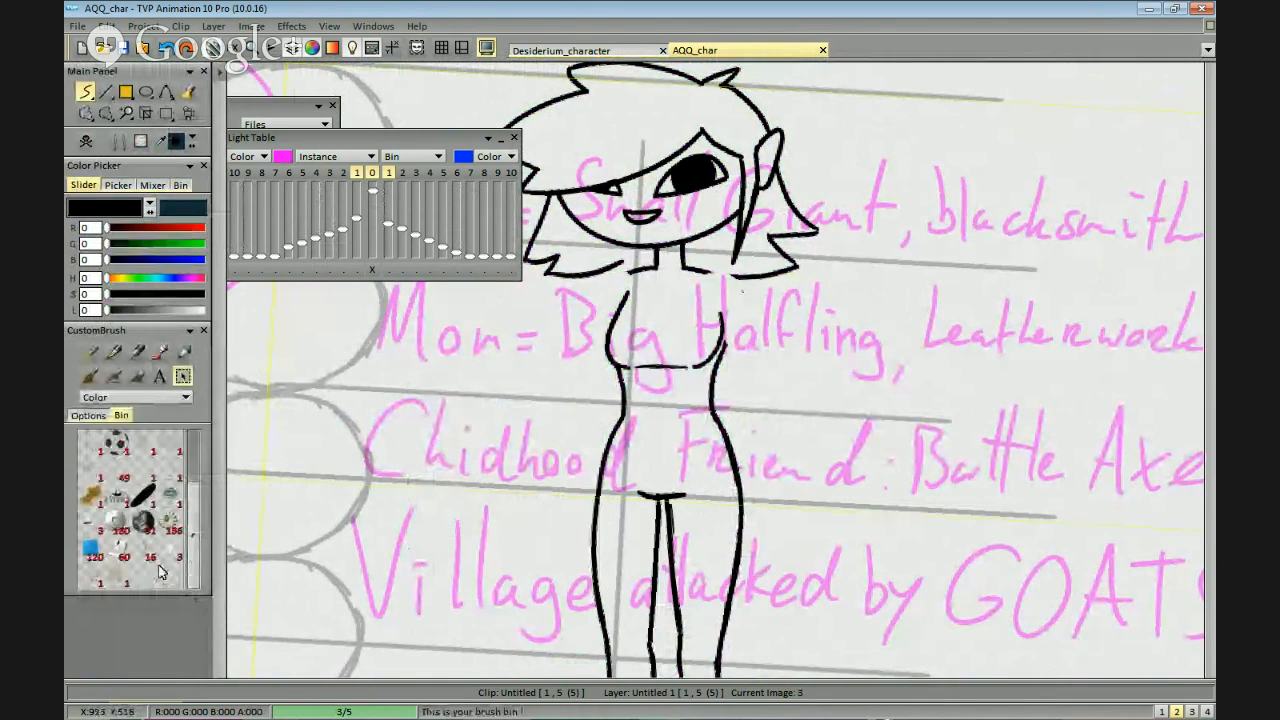
click(95, 415)
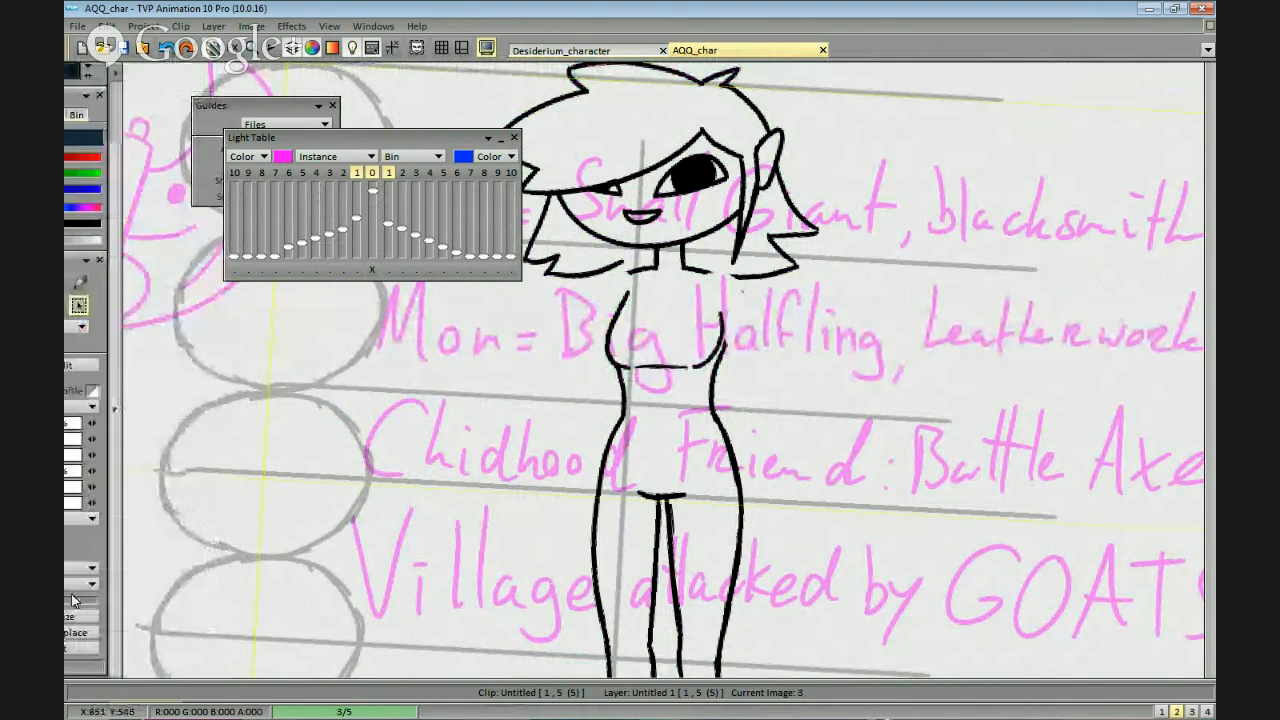
click(138, 634)
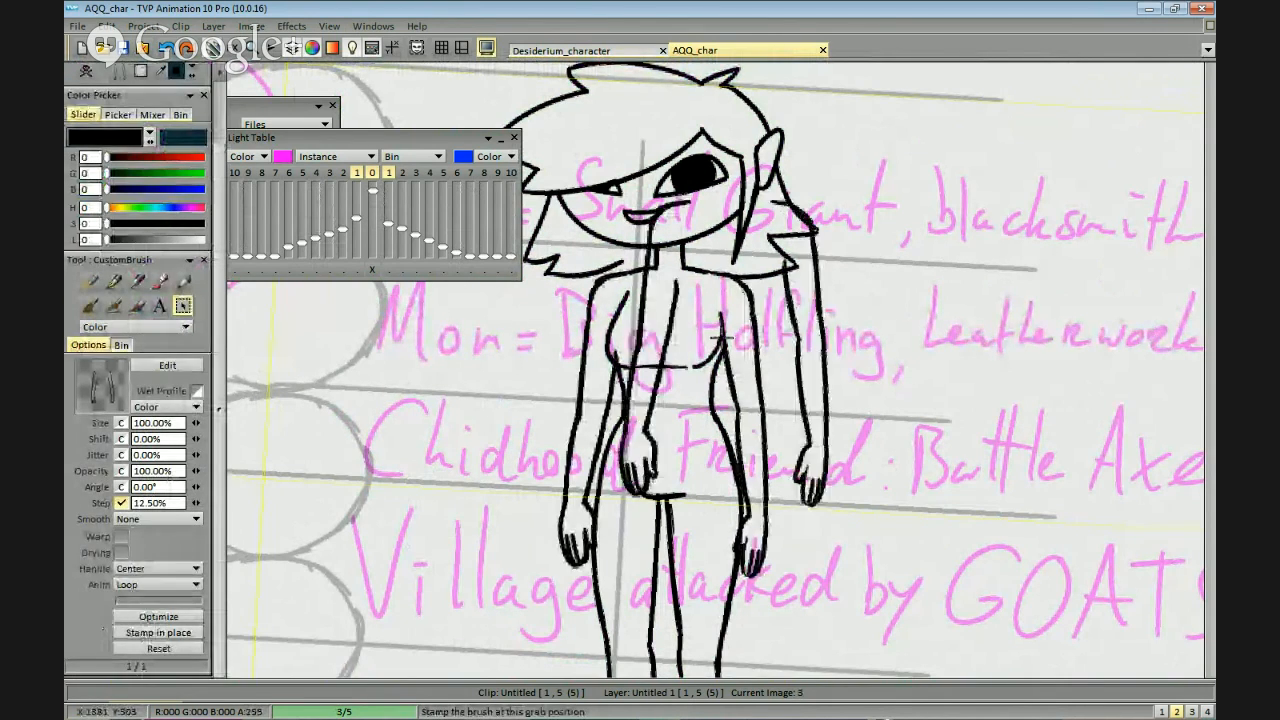
Erase the left shoulder and upper outer arm line and redraw them as a smooth curve from the neck.
scroll(860, 262, down, 1)
scroll(915, 282, up, 1)
scroll(917, 283, up, 1)
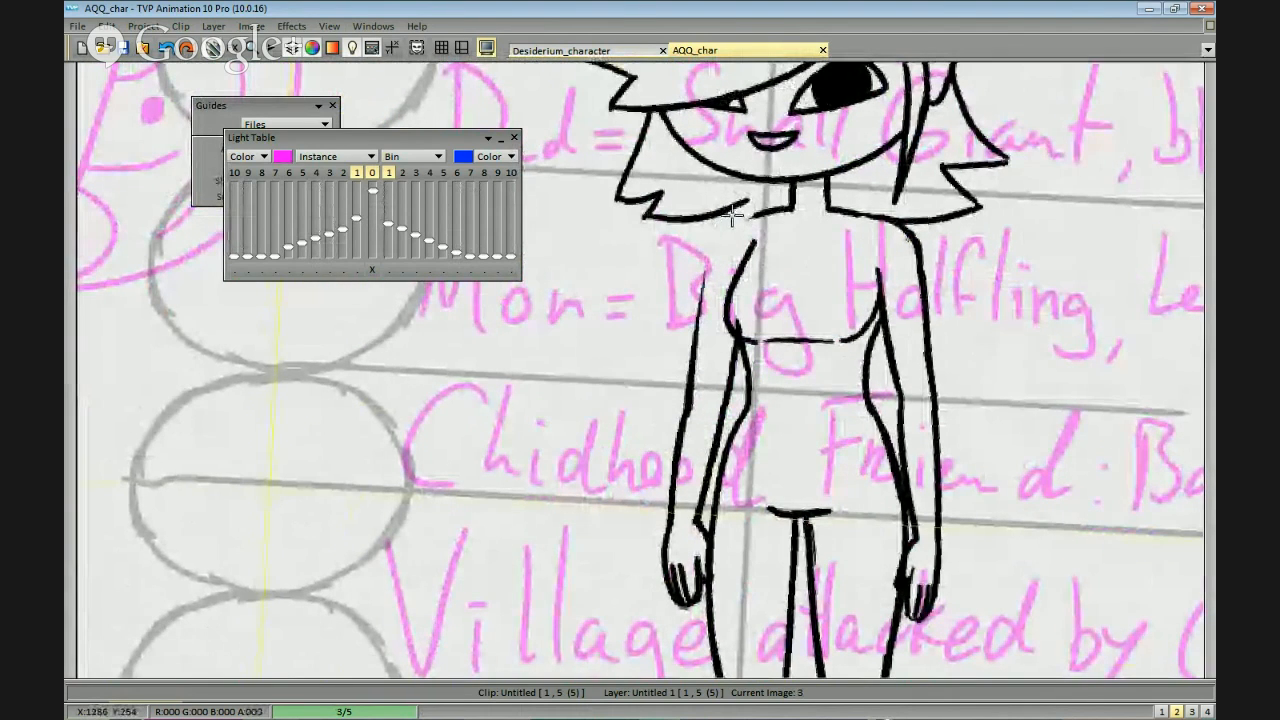
drag(759, 213, 713, 262)
key(ctrl+z)
drag(760, 213, 711, 275)
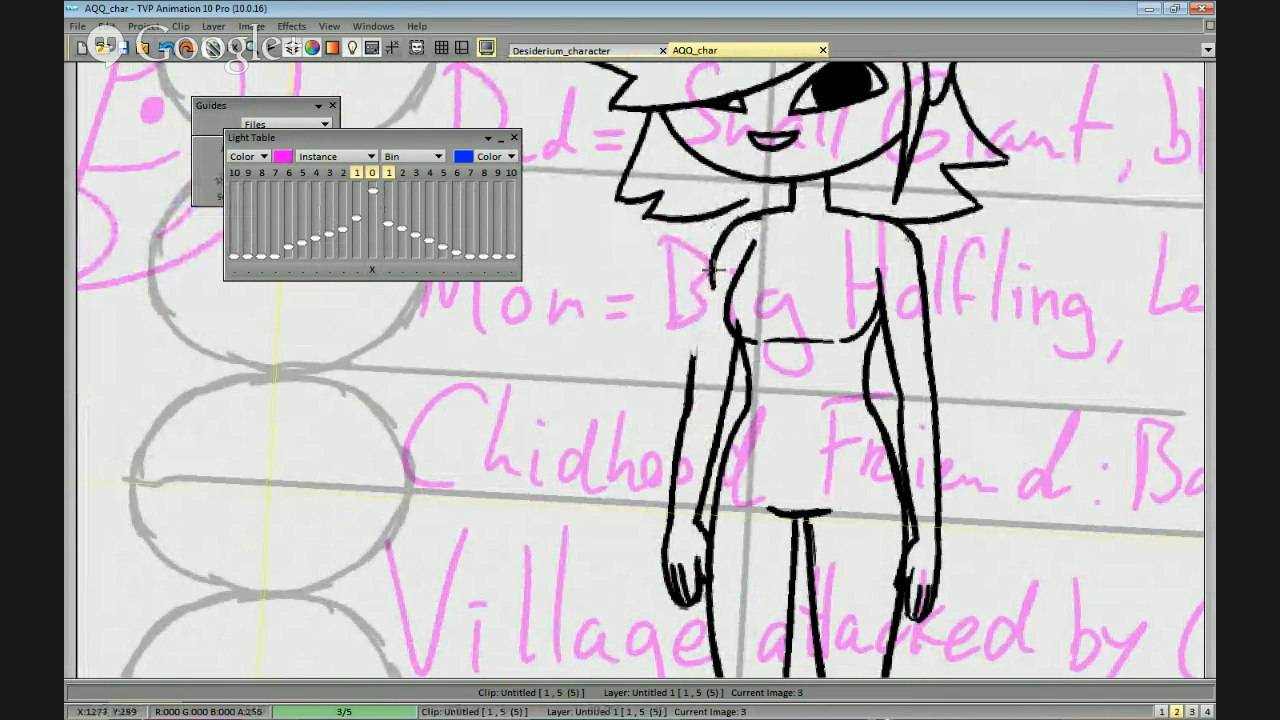
drag(700, 330, 690, 413)
drag(741, 318, 740, 298)
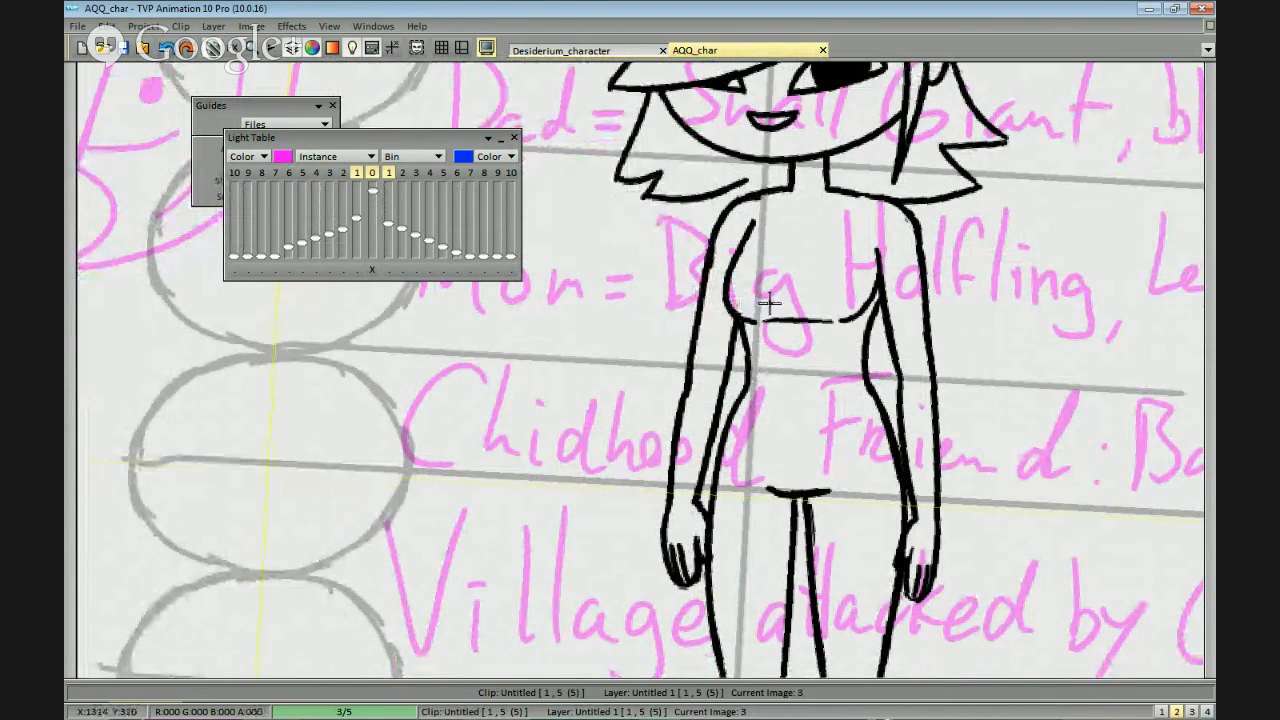
Redraw the right side of the neck as a clean line running into the shoulder.
scroll(769, 303, down, 3)
mouse_move(969, 460)
mouse_down()
mouse_move(920, 460)
mouse_move(937, 454)
mouse_up()
scroll(938, 422, up, 2)
scroll(969, 357, up, 2)
mouse_move(969, 357)
mouse_down()
mouse_move(829, 591)
mouse_move(868, 549)
mouse_move(820, 420)
mouse_up()
scroll(868, 549, up, 2)
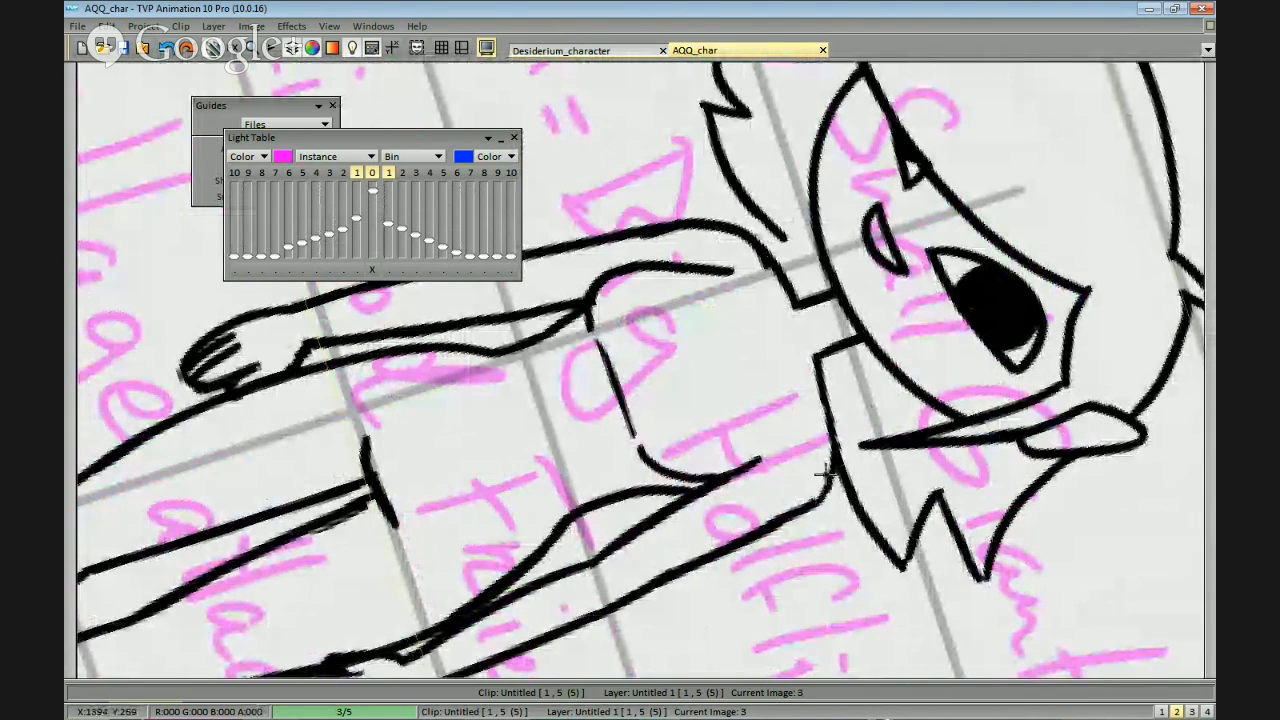
mouse_move(800, 389)
mouse_down()
mouse_move(649, 480)
mouse_move(774, 429)
mouse_move(864, 457)
mouse_move(838, 405)
mouse_move(756, 401)
mouse_up()
key(ctrl+z)
drag(822, 350, 825, 366)
drag(866, 325, 830, 370)
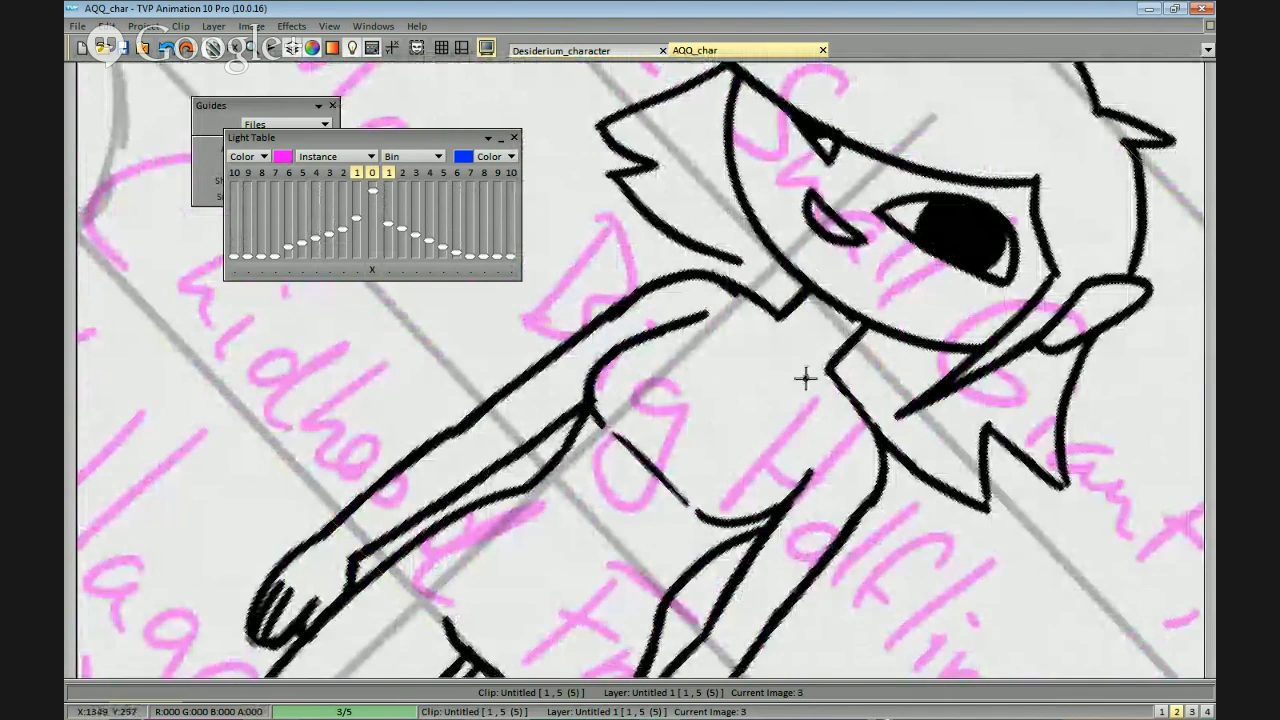
key(ctrl+z)
drag(867, 322, 832, 370)
mouse_move(685, 418)
mouse_down()
mouse_move(659, 473)
mouse_move(837, 469)
mouse_move(694, 190)
mouse_up()
scroll(706, 183, down, 4)
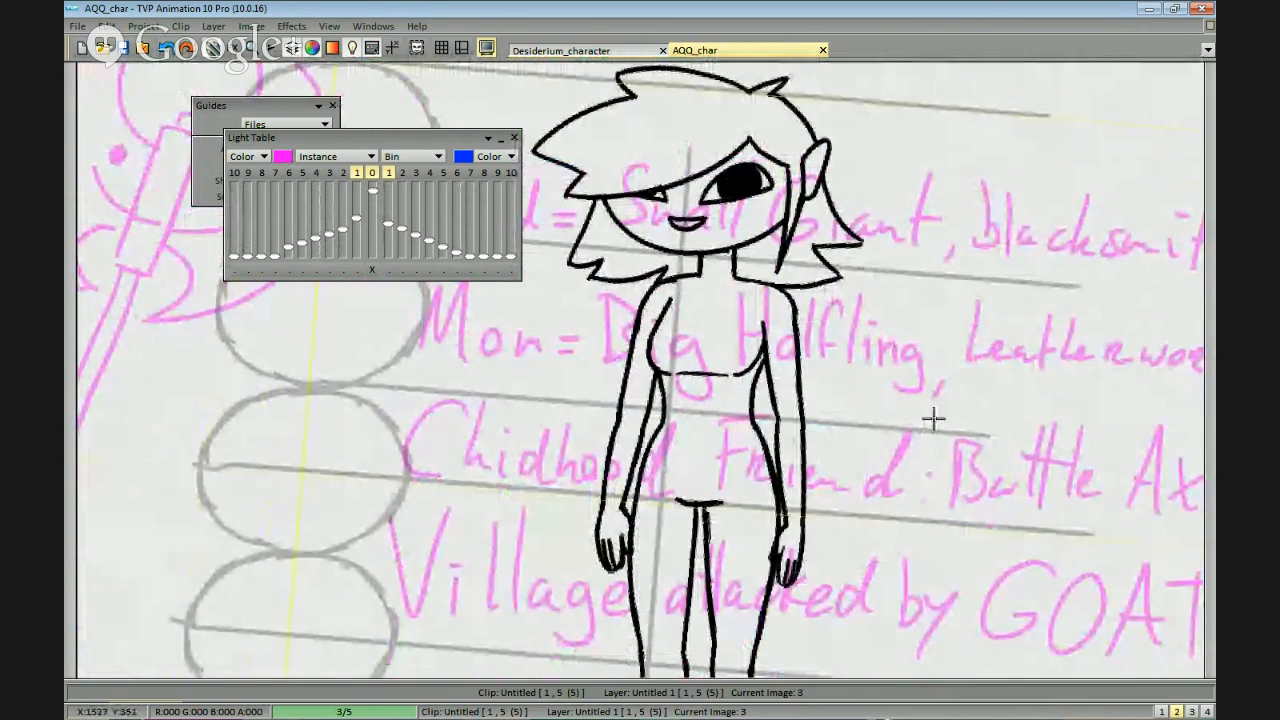
Draw a small curved inner-ear line inside the character's pointed ear.
drag(871, 425, 885, 381)
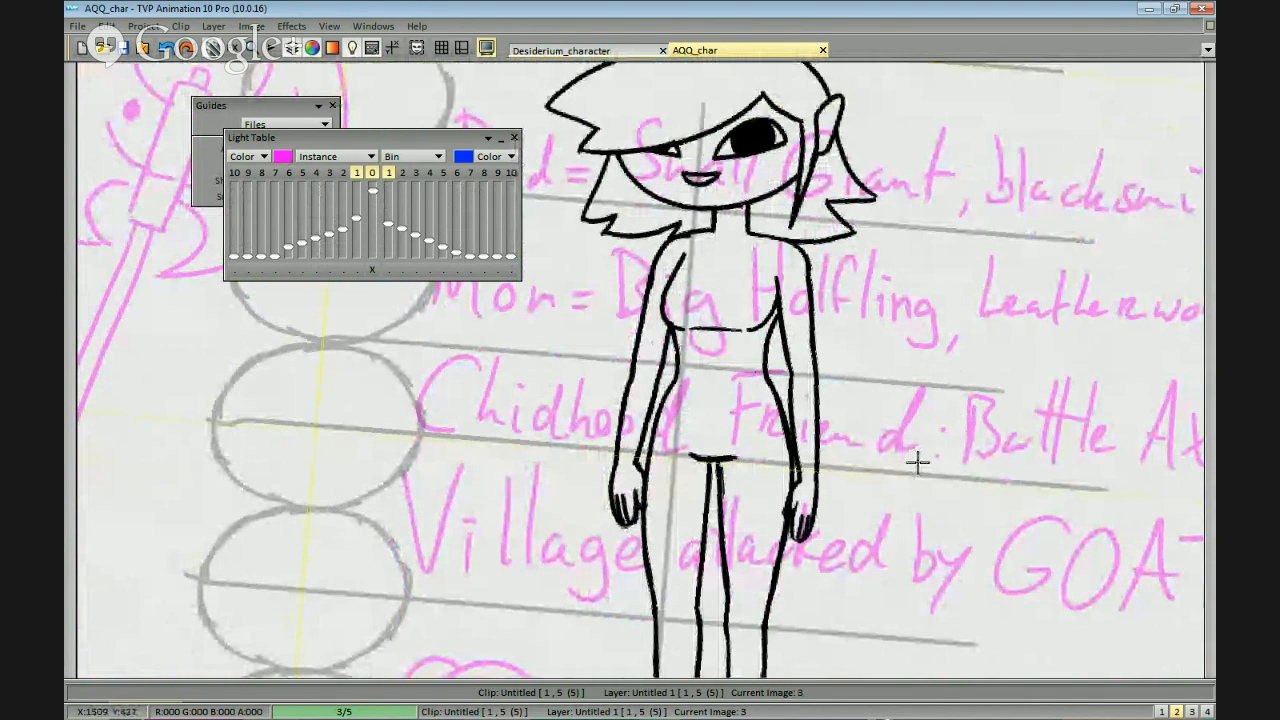
key(alt+space)
drag(590, 602, 601, 612)
drag(991, 448, 950, 438)
scroll(943, 460, down, 1)
scroll(957, 425, up, 4)
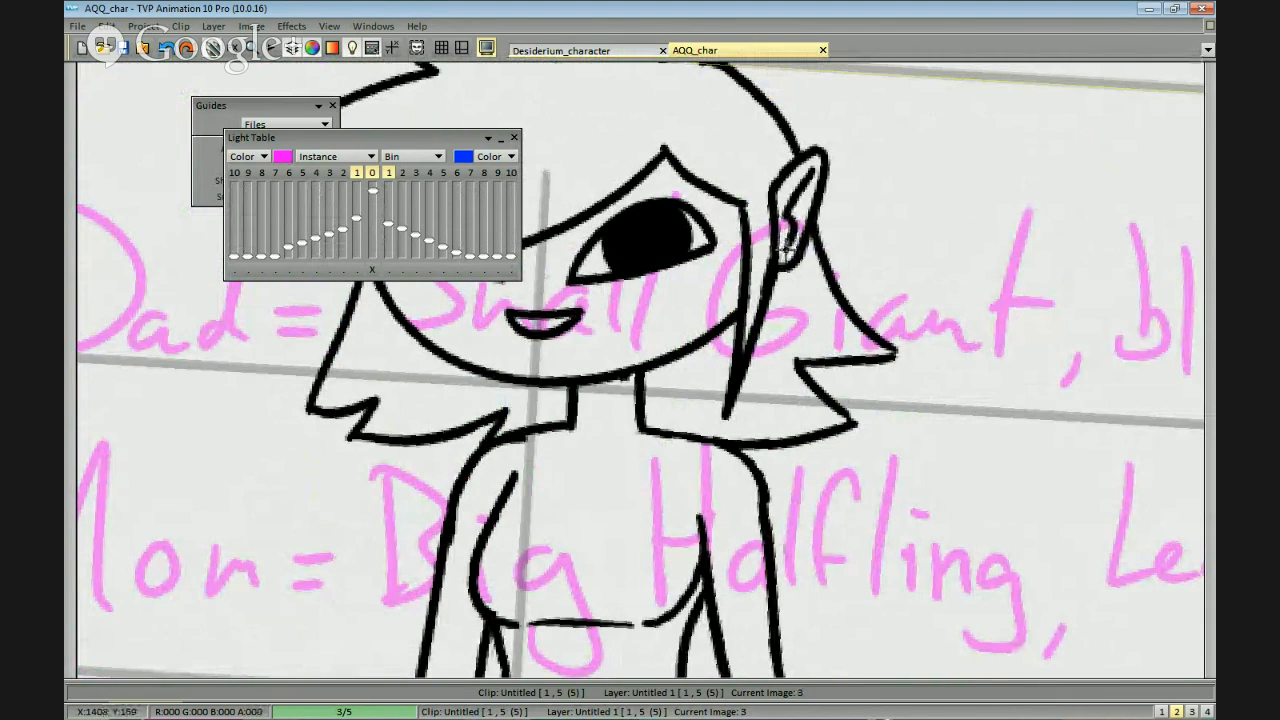
scroll(822, 224, down, 3)
scroll(871, 380, up, 5)
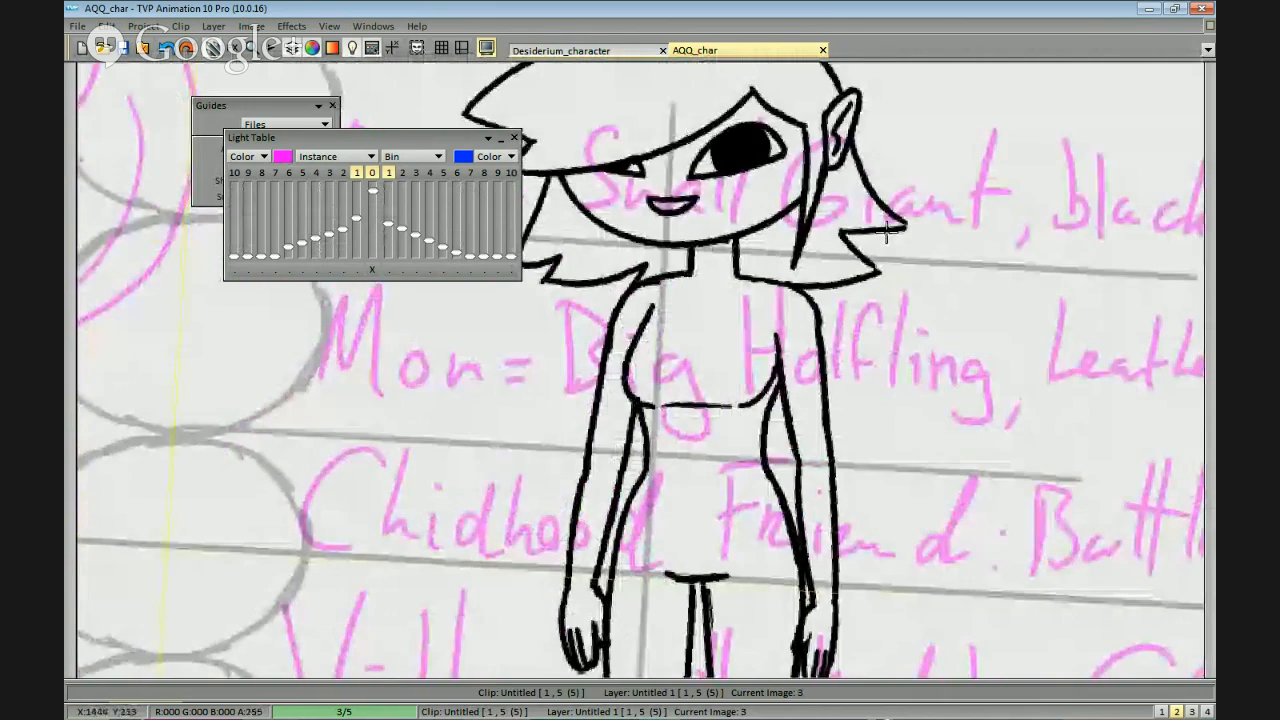
Move the Light Table panel out of the way of the figure and collapse it.
scroll(880, 230, down, 2)
scroll(834, 477, up, 3)
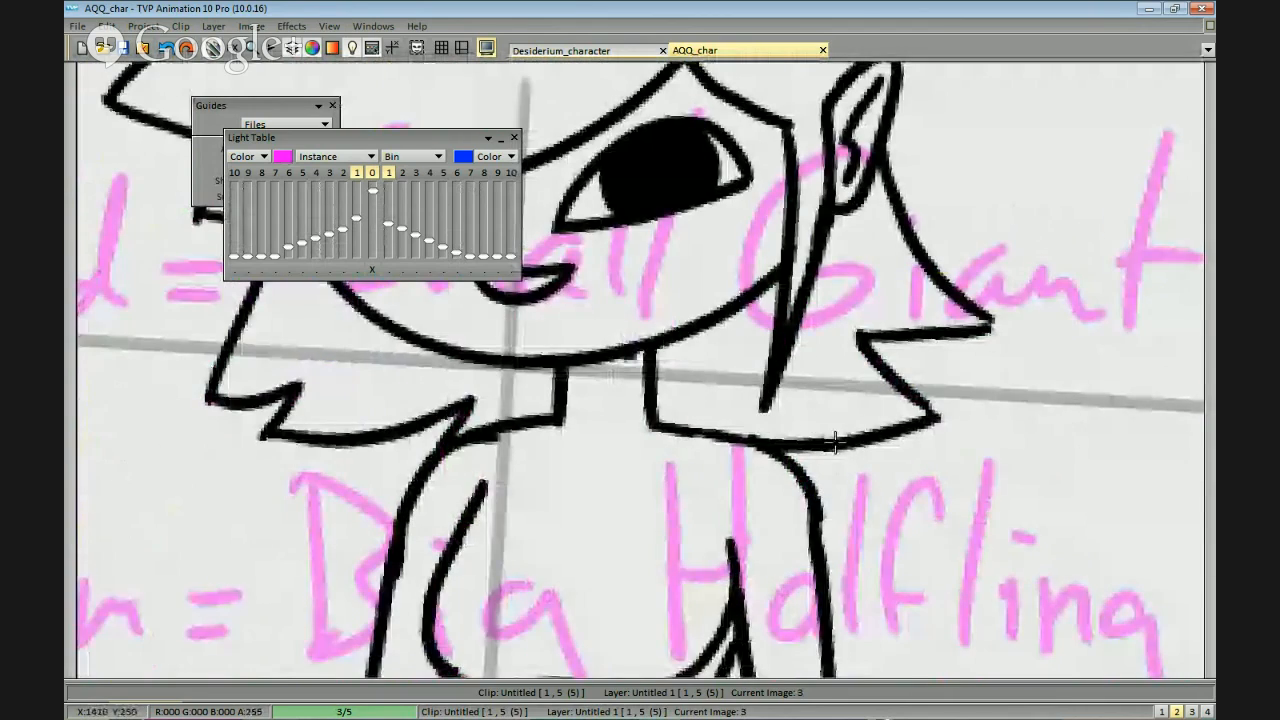
scroll(790, 208, down, 3)
scroll(849, 443, up, 3)
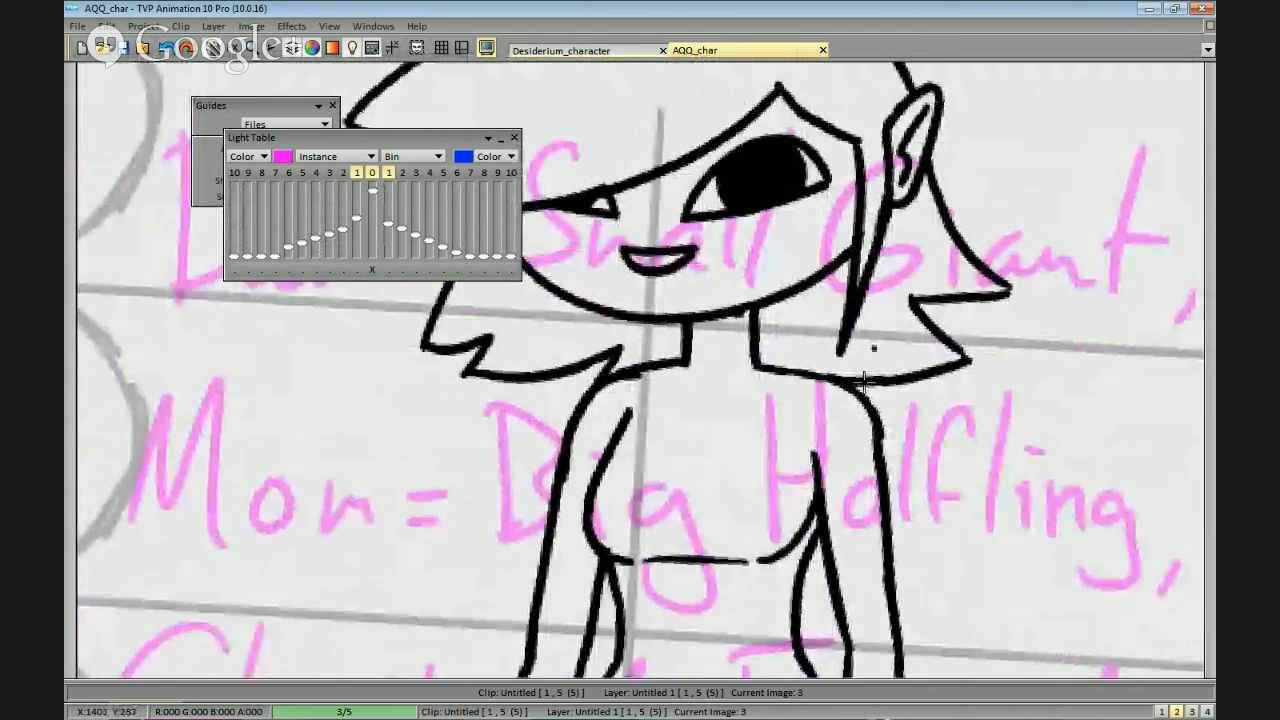
drag(728, 303, 861, 349)
drag(397, 135, 1077, 71)
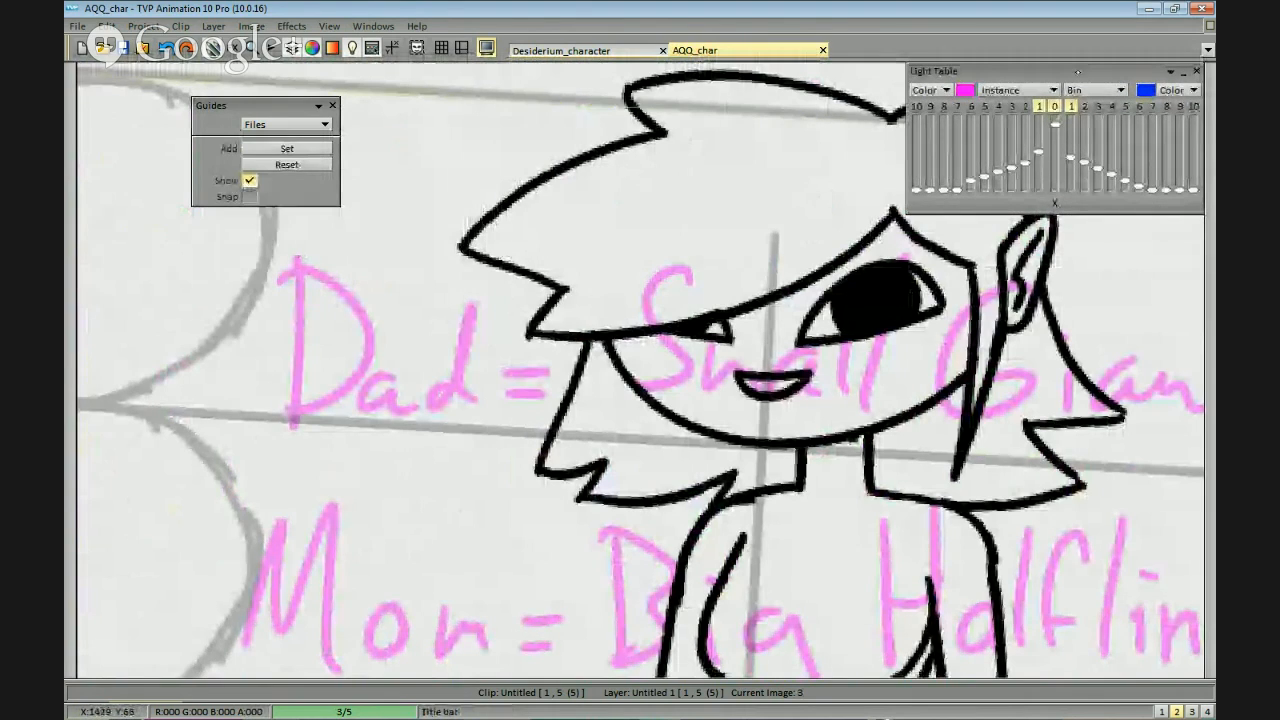
click(1171, 72)
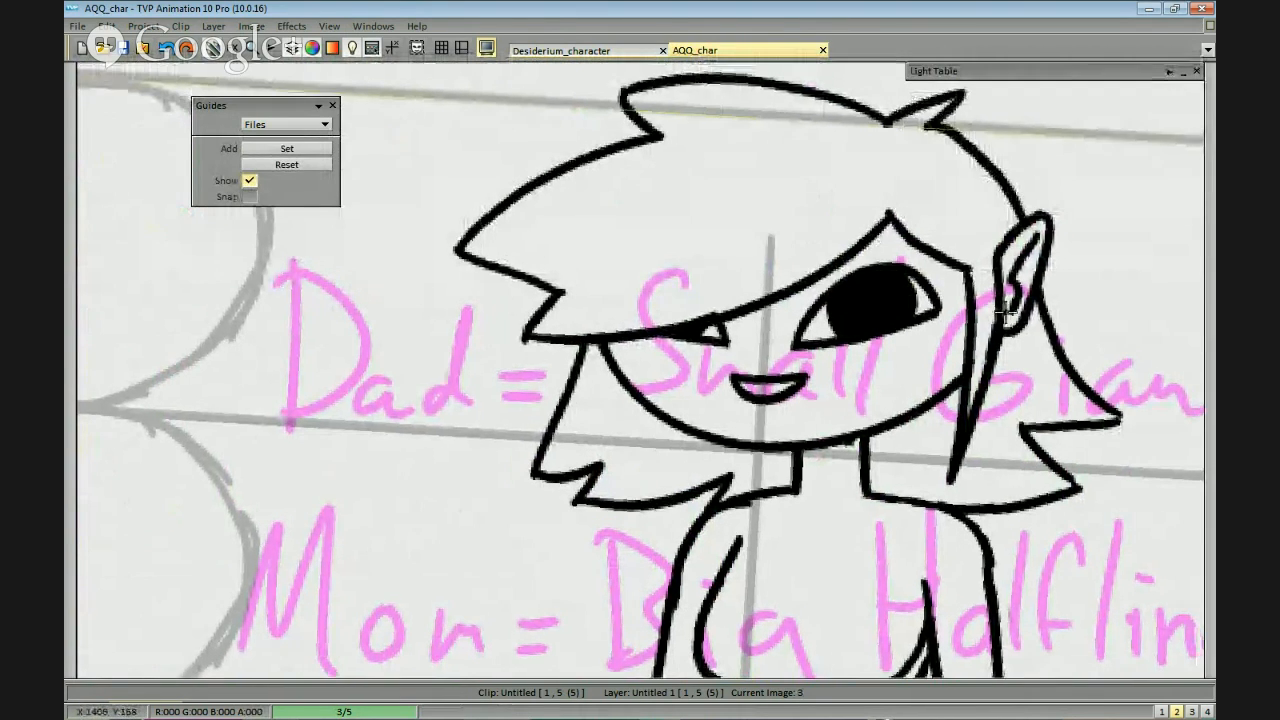
Examine the full figure against the proportion chart and character notes, and compare the body image with the image after it.
scroll(1064, 402, down, 1)
drag(964, 497, 934, 407)
scroll(934, 407, down, 1)
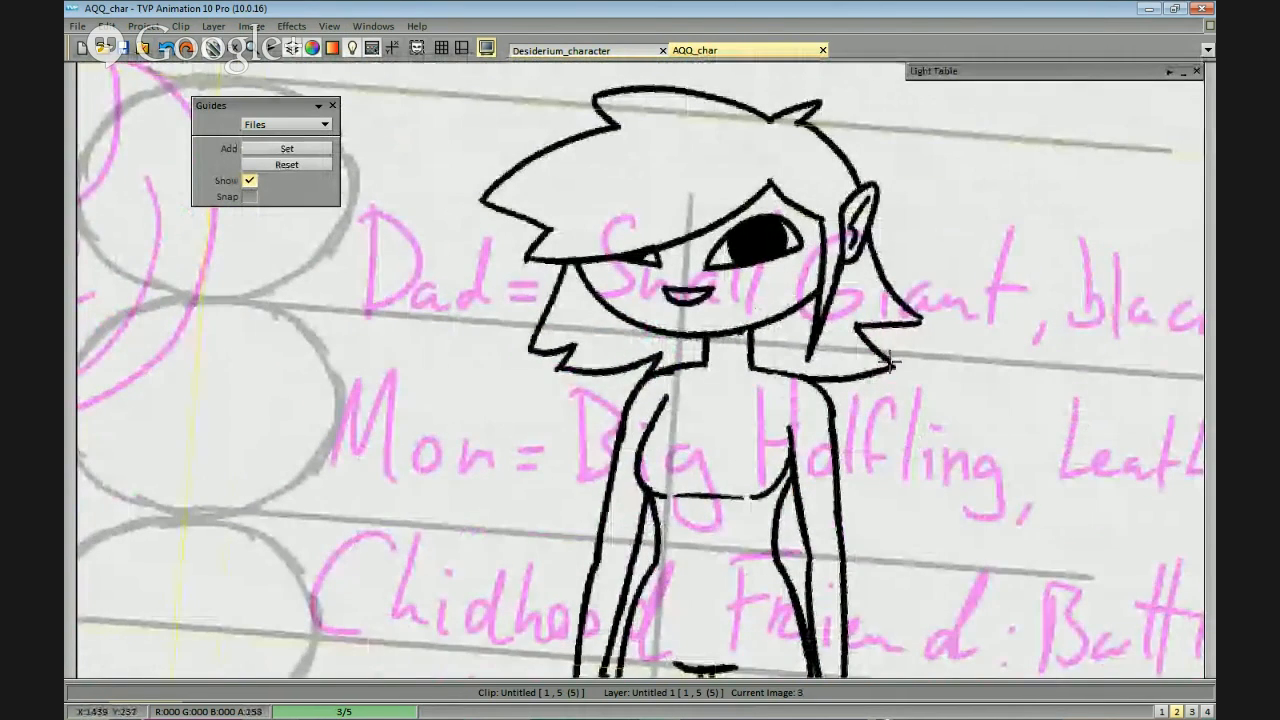
scroll(920, 380, down, 1)
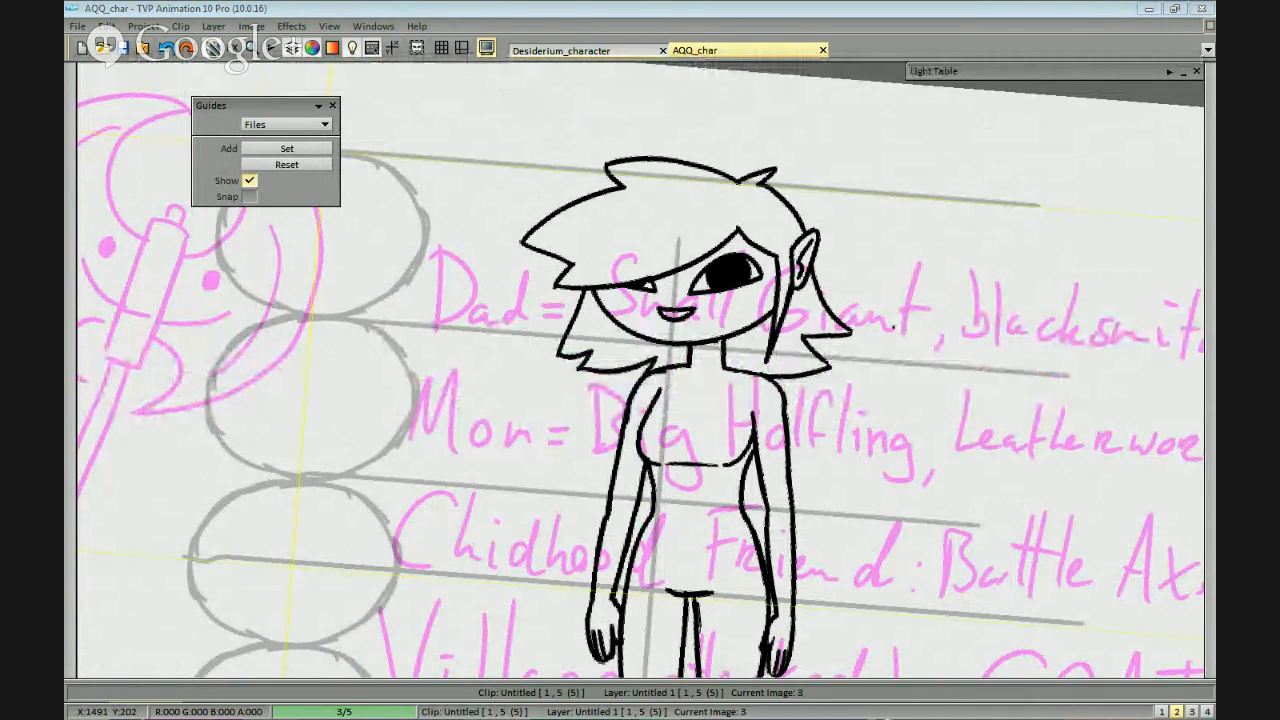
key(space)
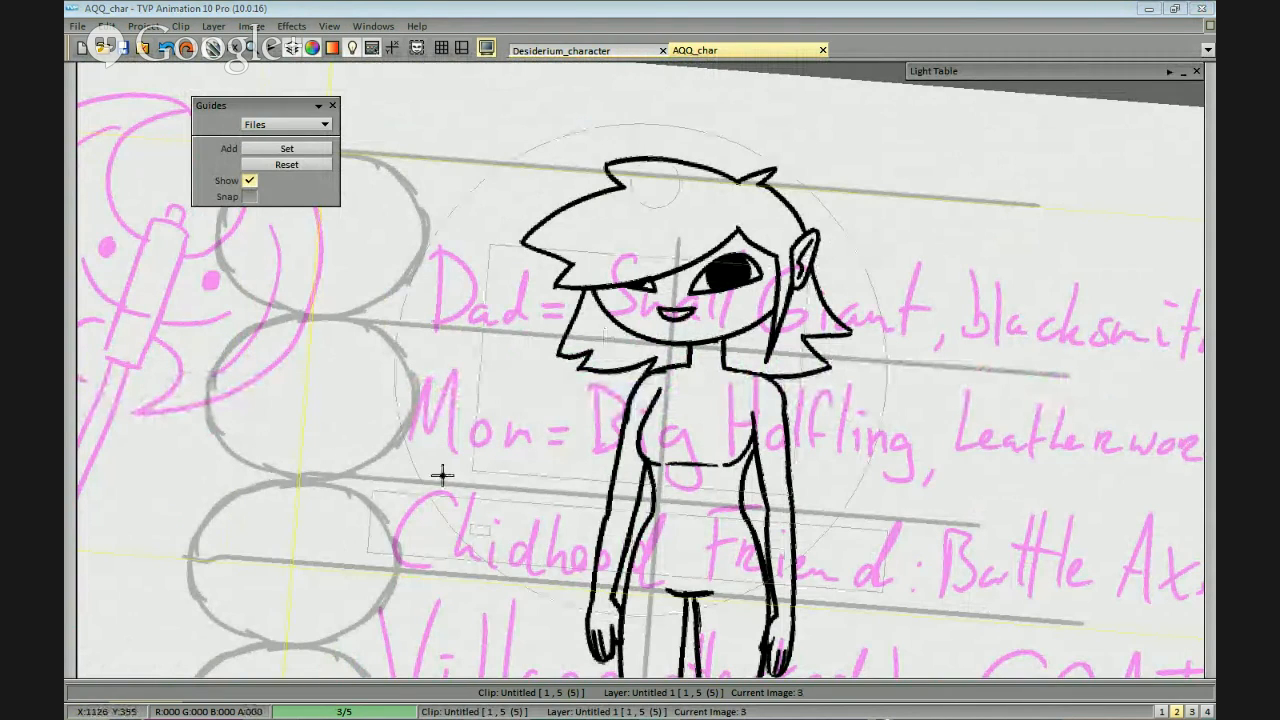
drag(802, 544, 820, 377)
drag(814, 521, 819, 394)
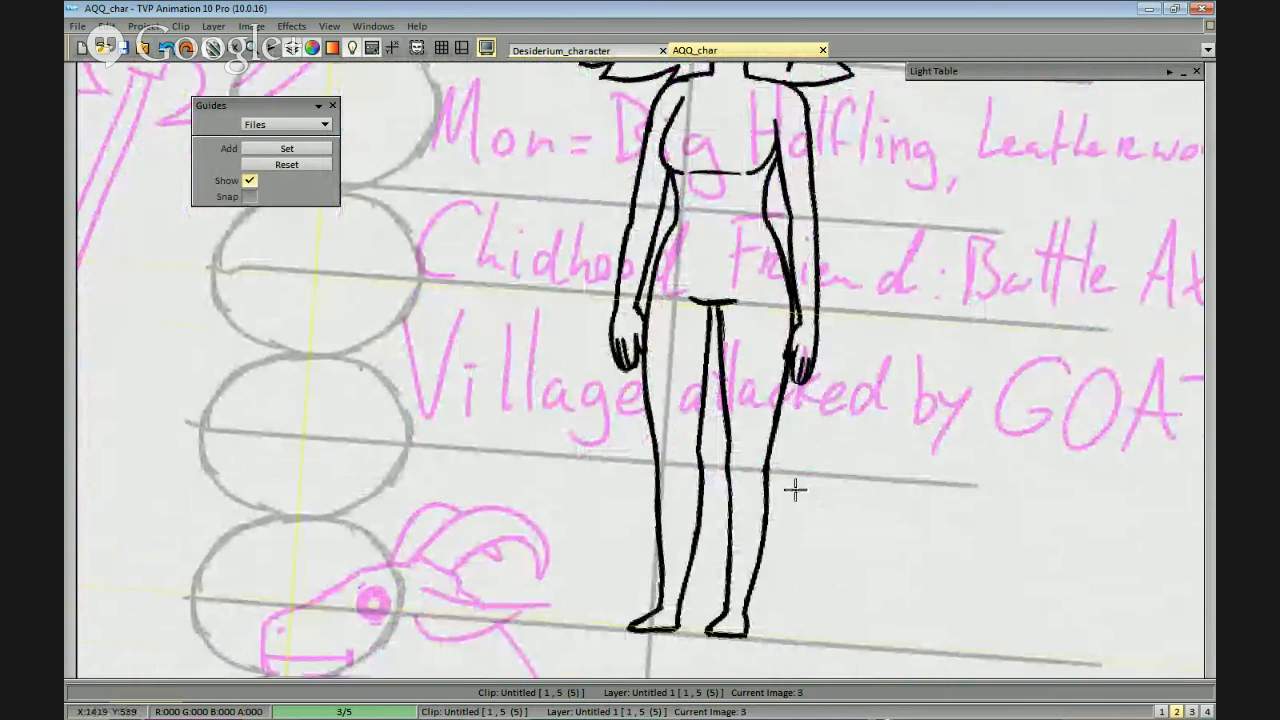
scroll(468, 445, down, 1)
drag(468, 445, 897, 486)
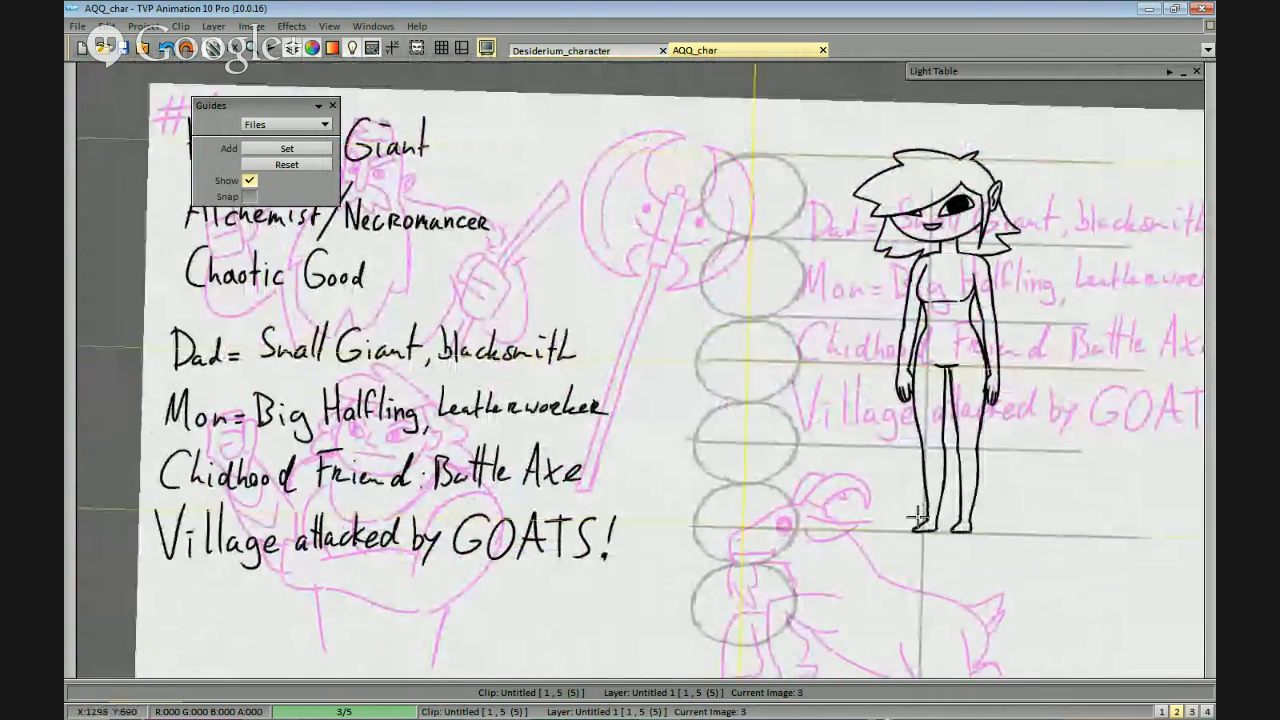
drag(634, 477, 1049, 484)
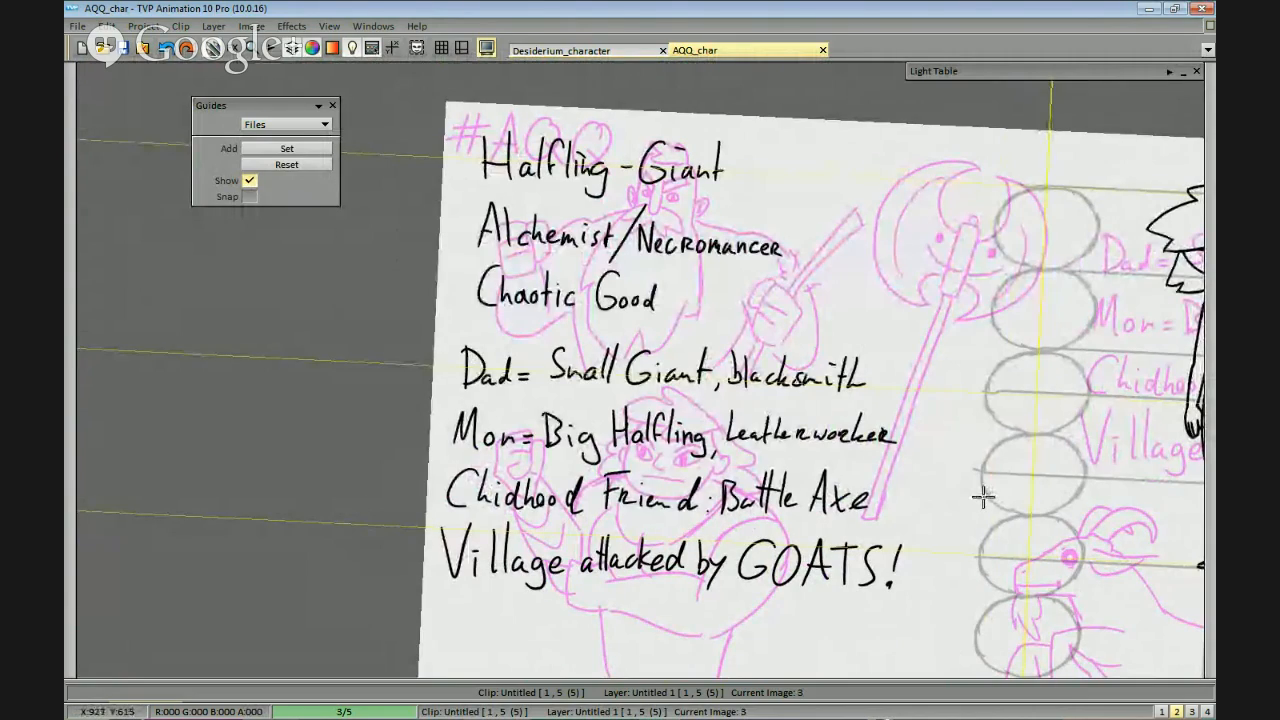
drag(1068, 455, 662, 498)
drag(988, 366, 943, 326)
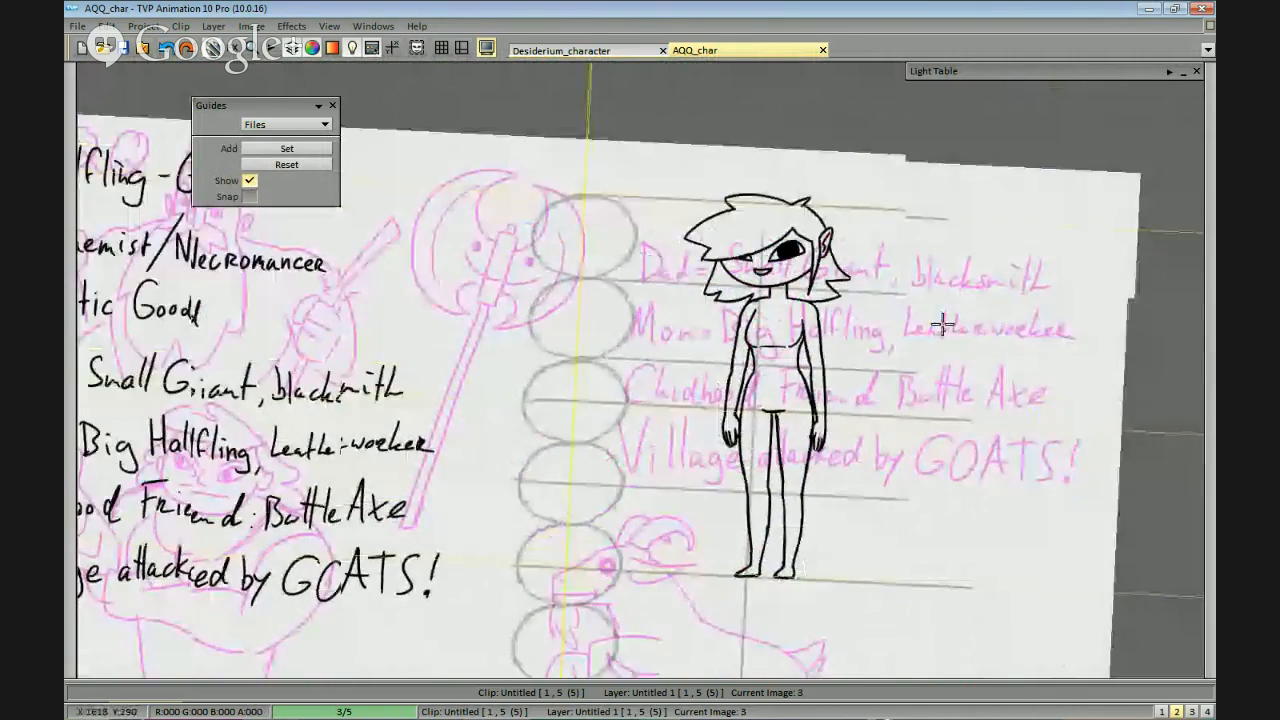
scroll(943, 326, up, 1)
drag(1050, 425, 892, 427)
drag(934, 386, 909, 405)
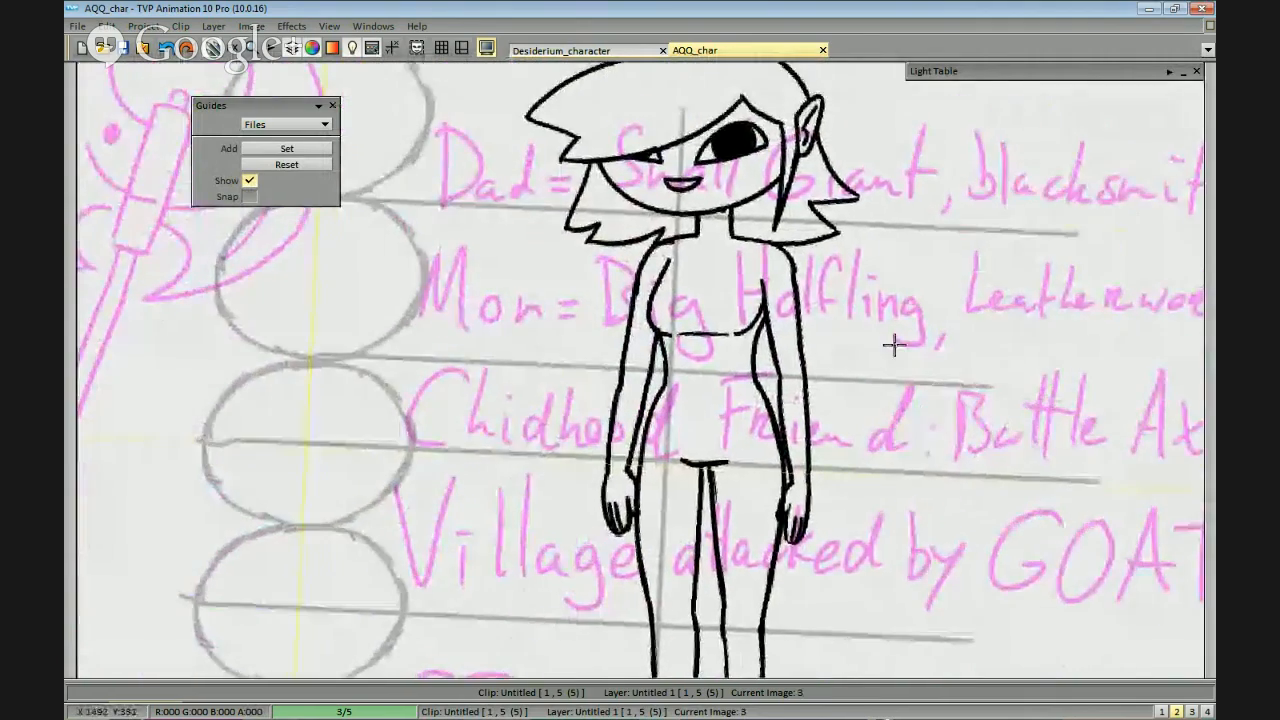
drag(843, 118, 832, 246)
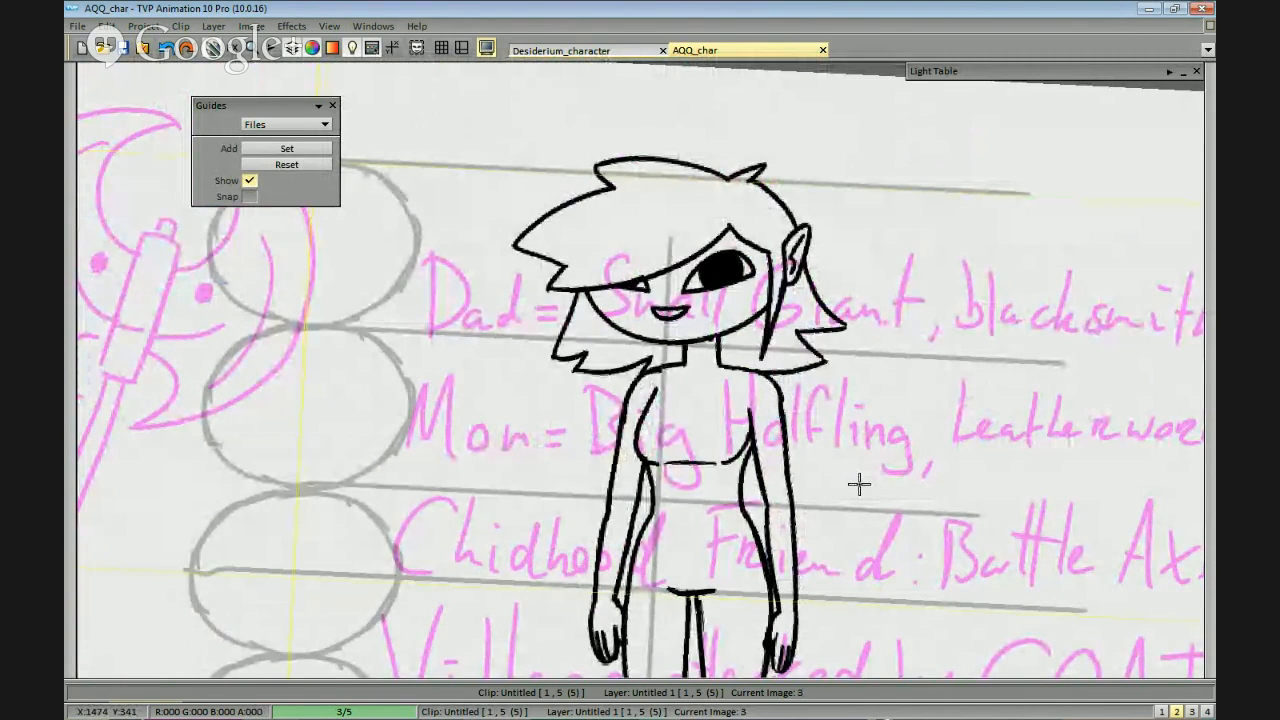
scroll(943, 357, up, 4)
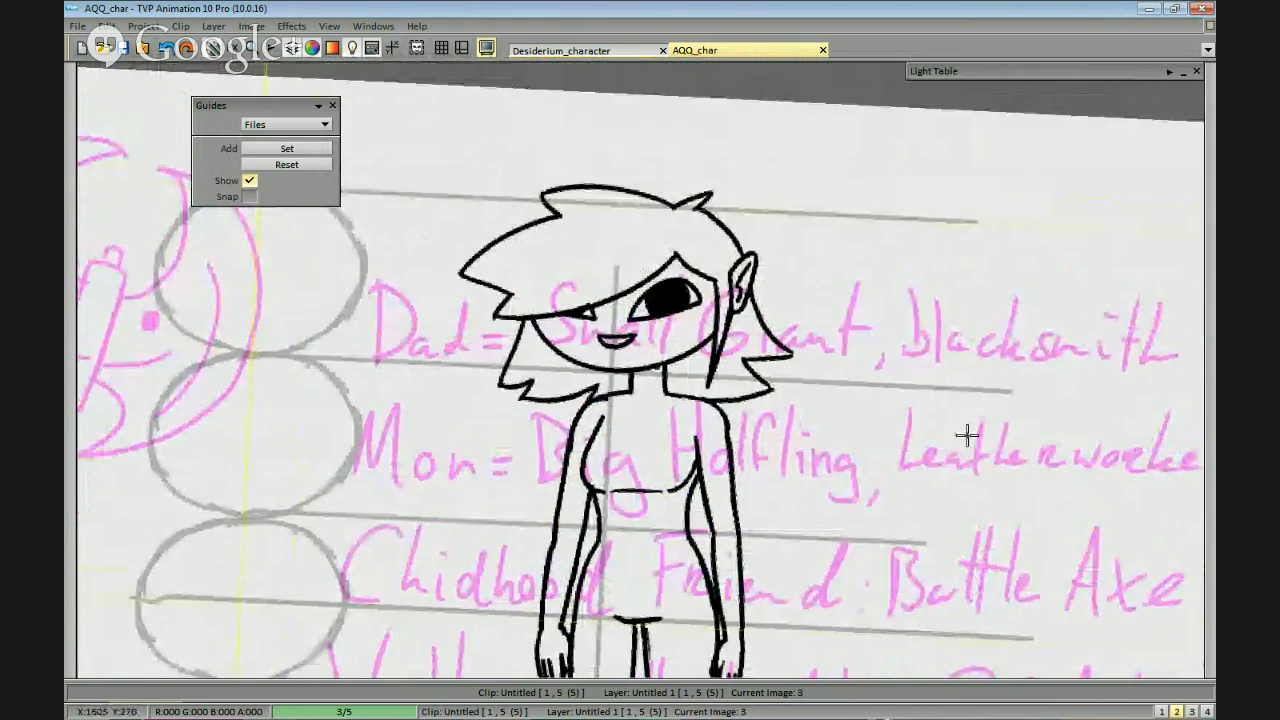
scroll(851, 457, down, 5)
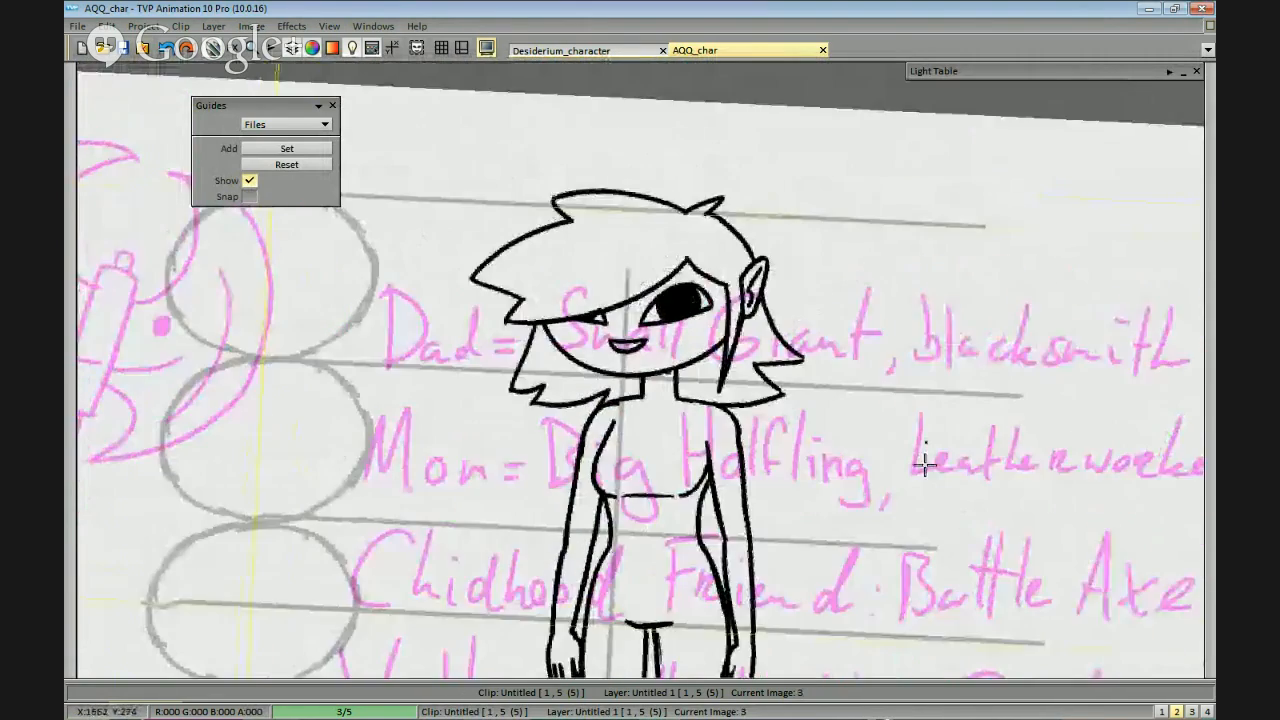
key(Right)
key(Left)
key(Right)
key(Left)
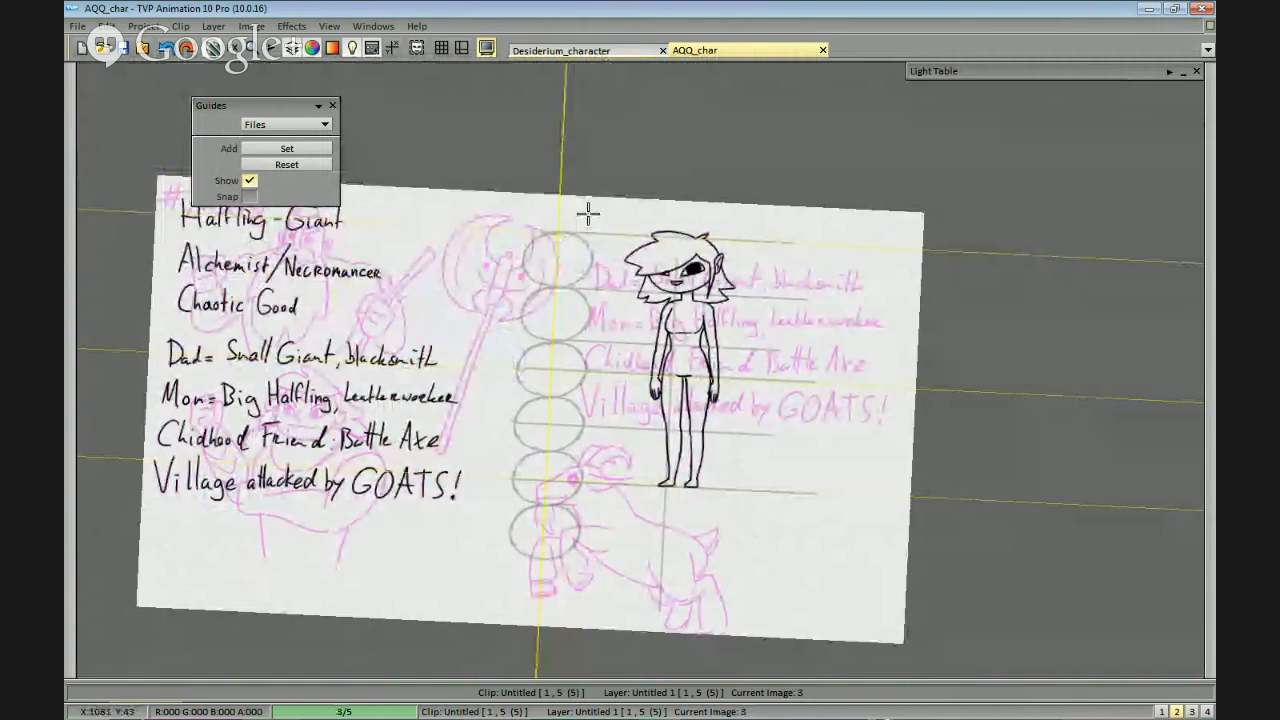
On image 4, hide the Untitled 2 proportion-chart layer and turn off the light table for the Untitled 1 layer.
key(Right)
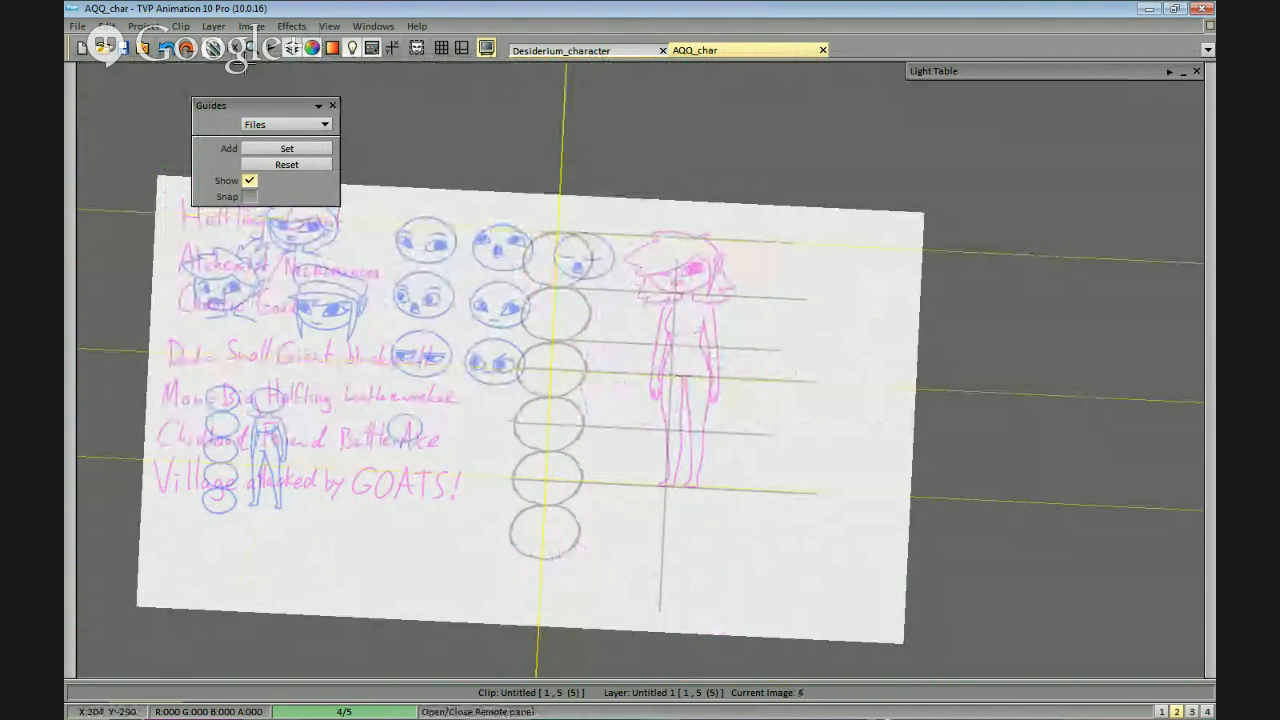
click(352, 47)
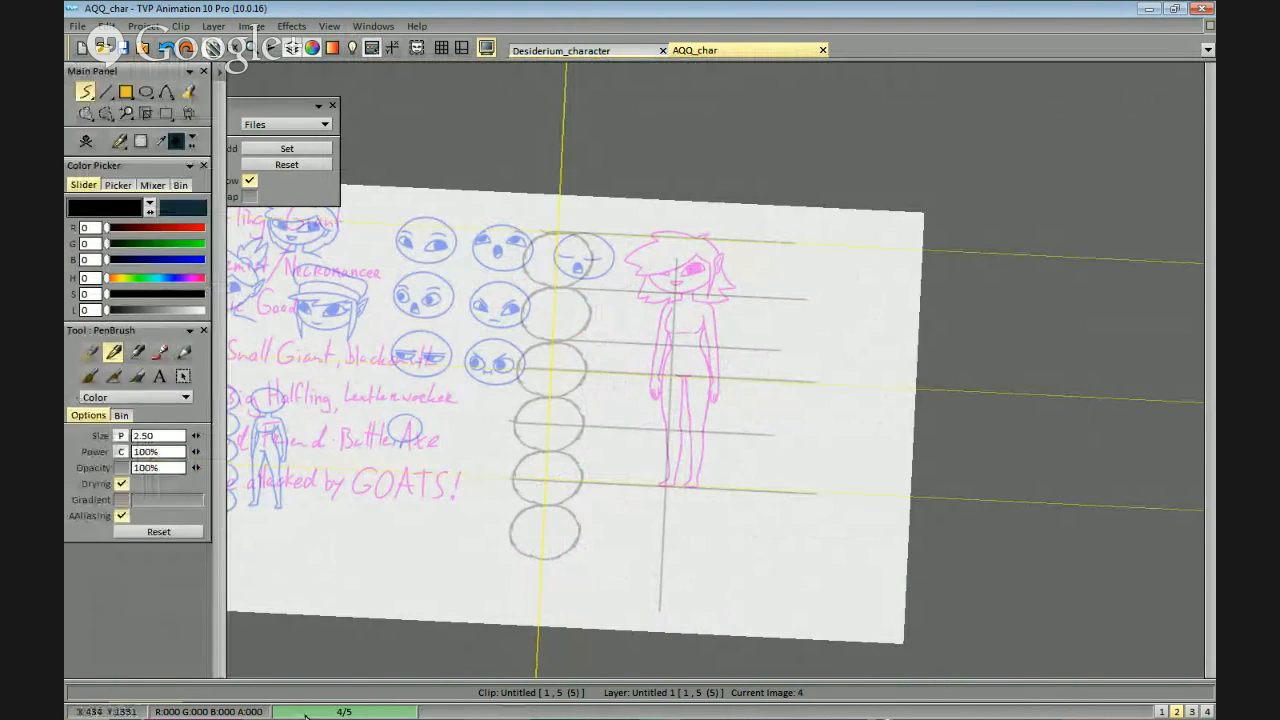
mouse_move(294, 709)
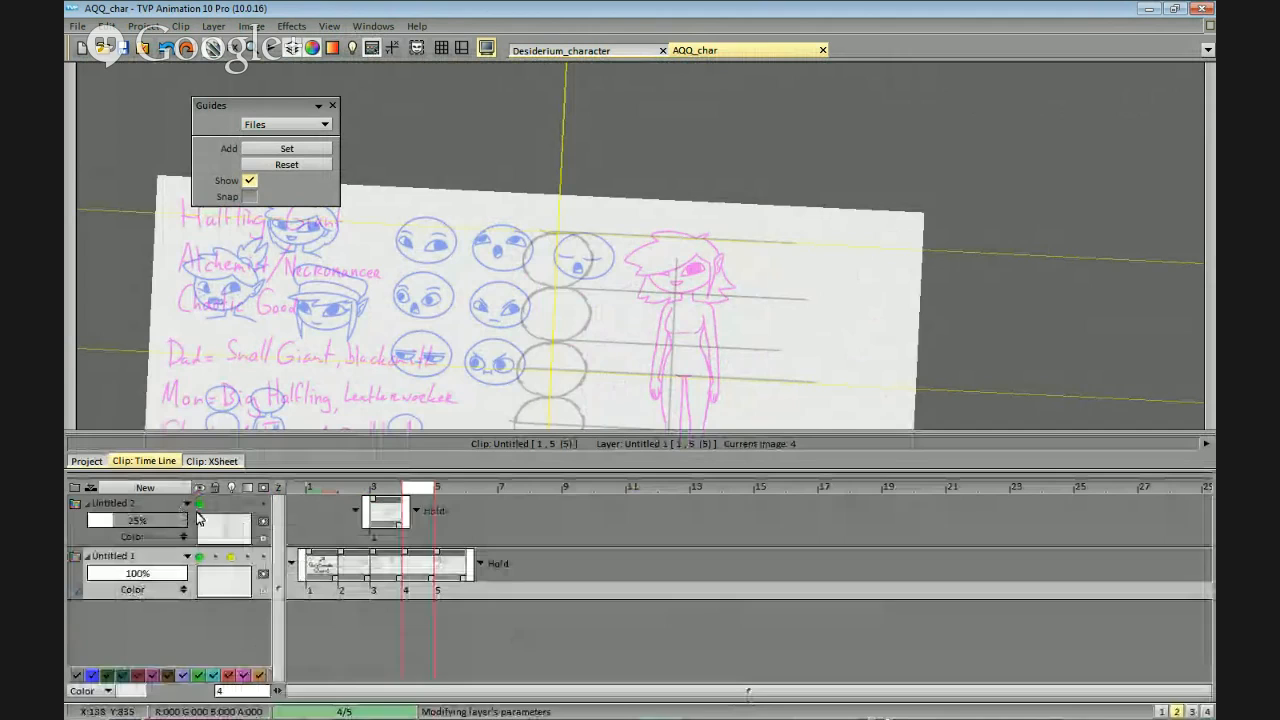
click(199, 506)
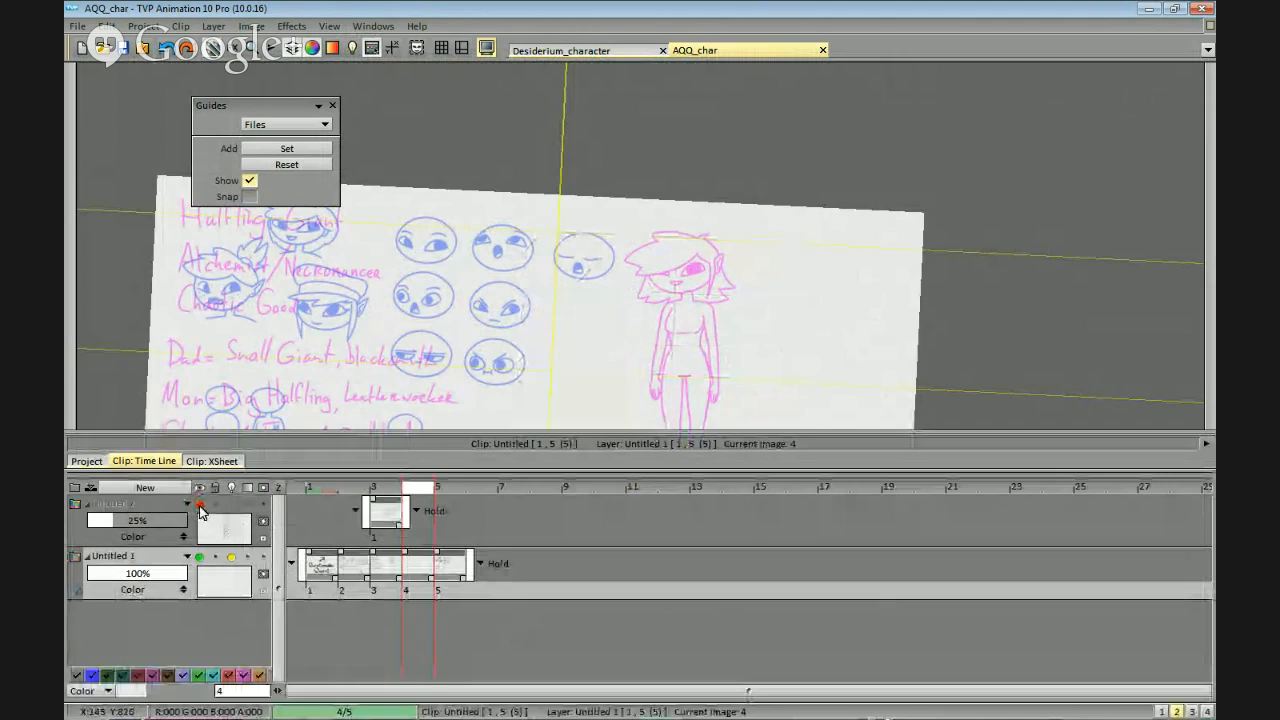
click(231, 557)
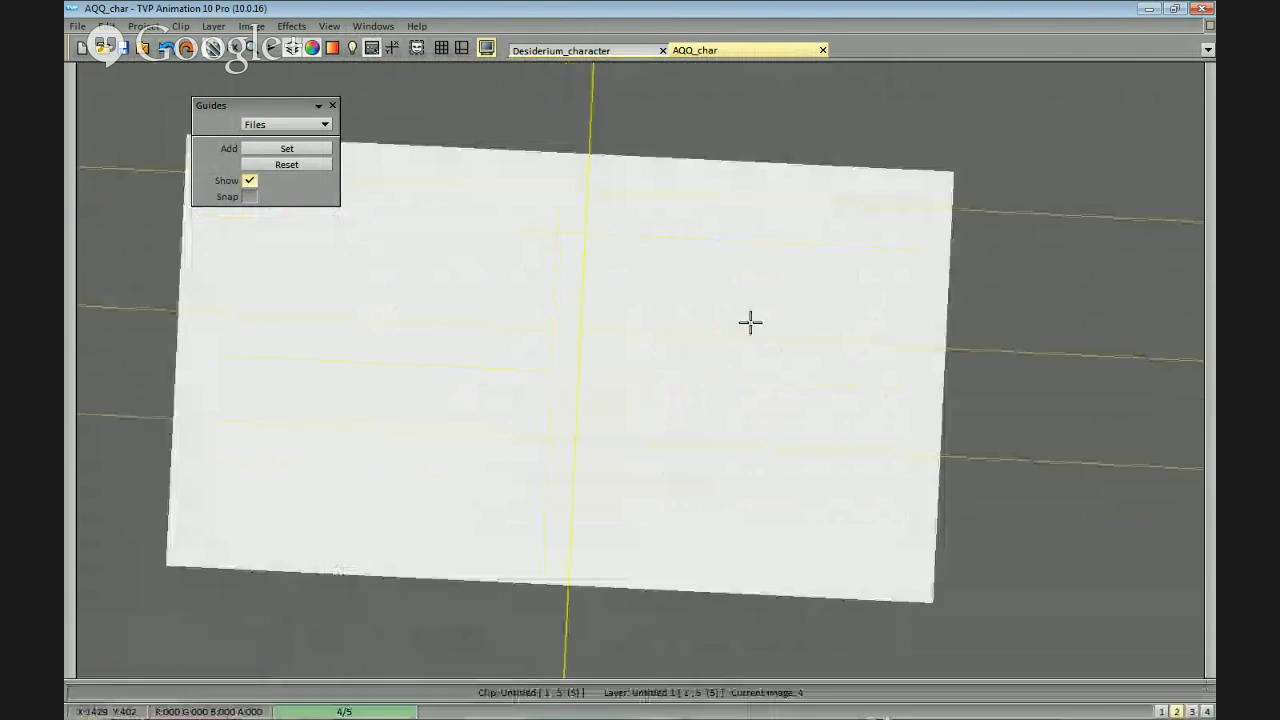
Pick up the finished body from image 3 as a custom brush and stamp a row of five copies on image 4.
key(Left)
mouse_move(686, 460)
mouse_down()
mouse_move(718, 485)
mouse_move(687, 436)
mouse_up()
key(Right)
drag(709, 357, 1011, 376)
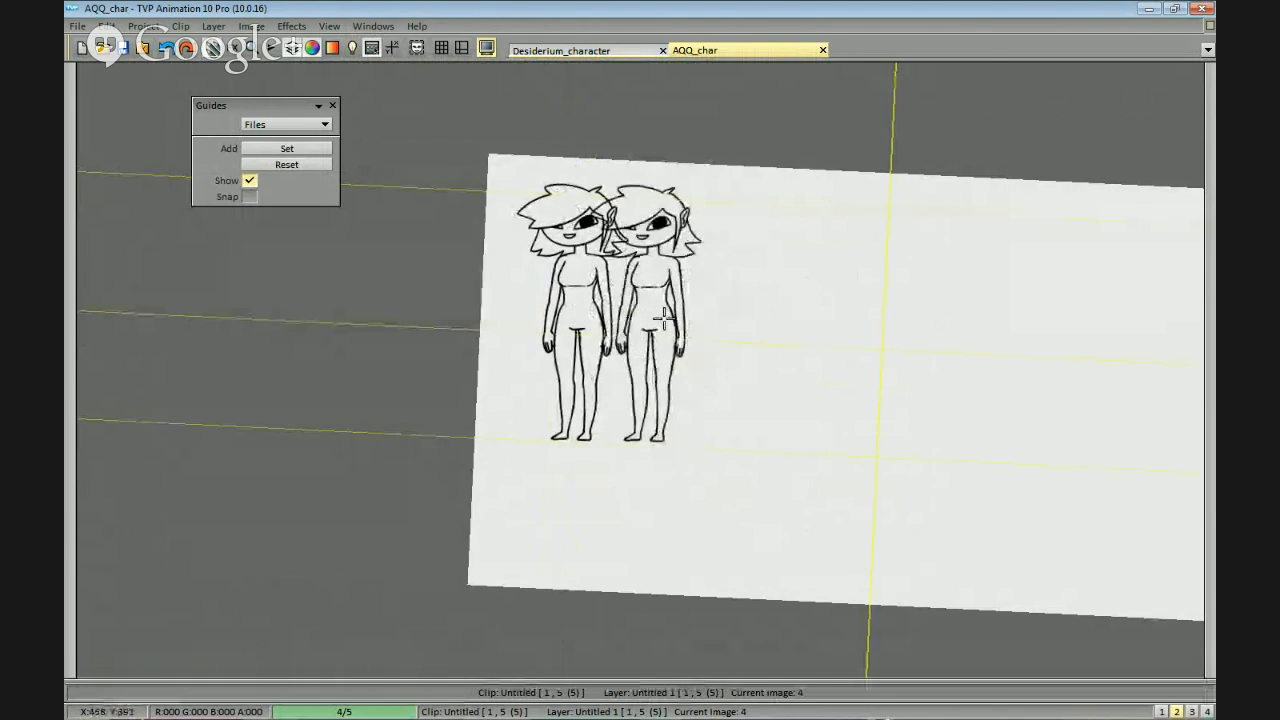
click(711, 345)
click(858, 362)
click(975, 370)
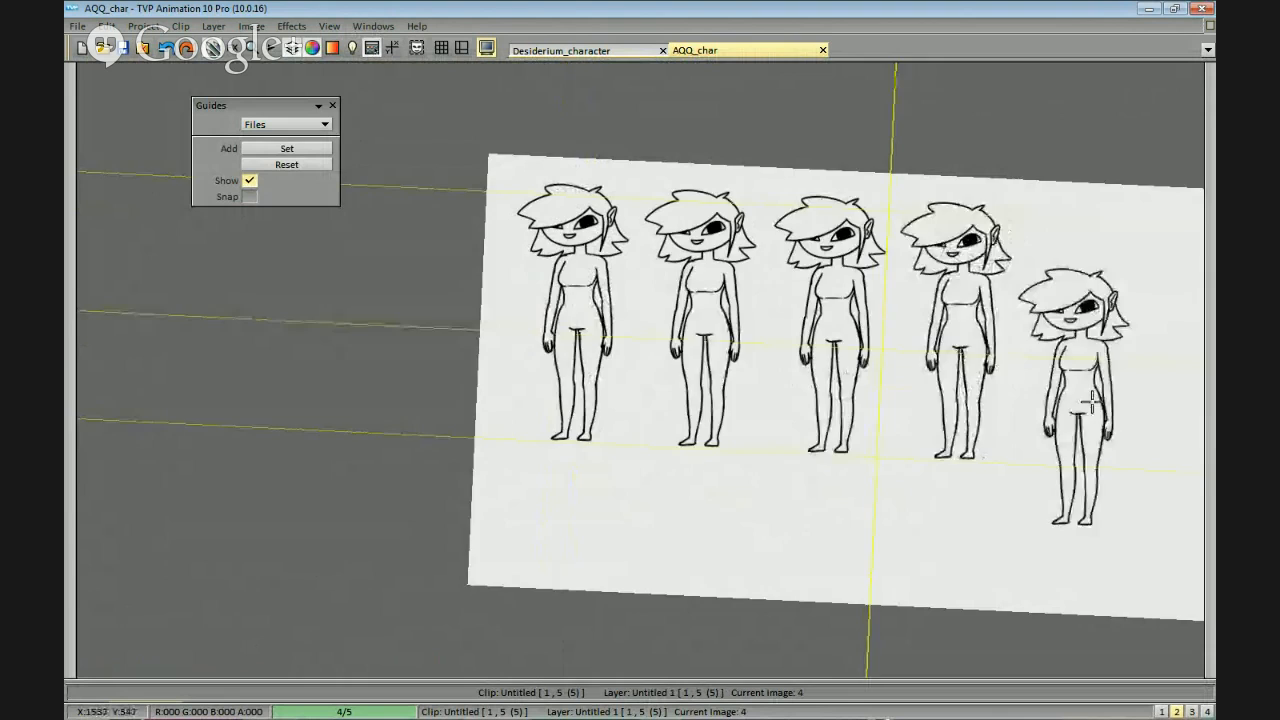
mouse_move(1090, 400)
mouse_down()
mouse_move(906, 371)
mouse_move(917, 318)
mouse_up()
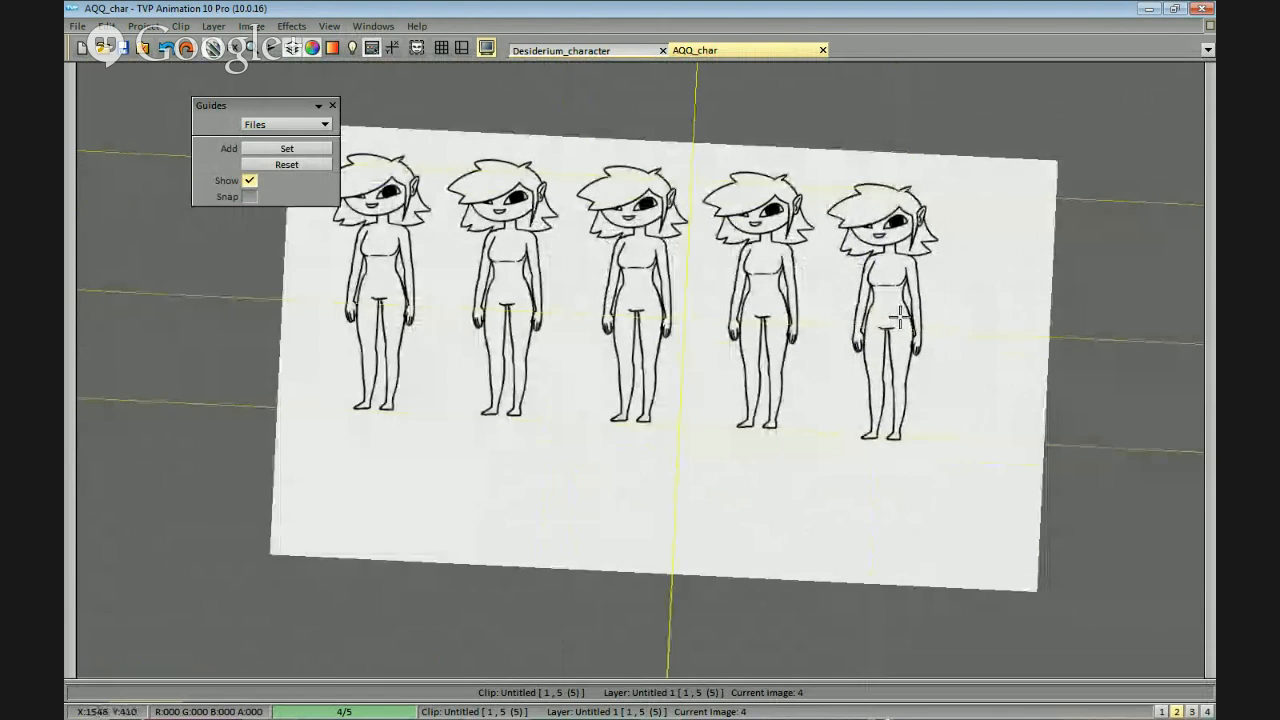
click(930, 305)
drag(925, 370, 1062, 333)
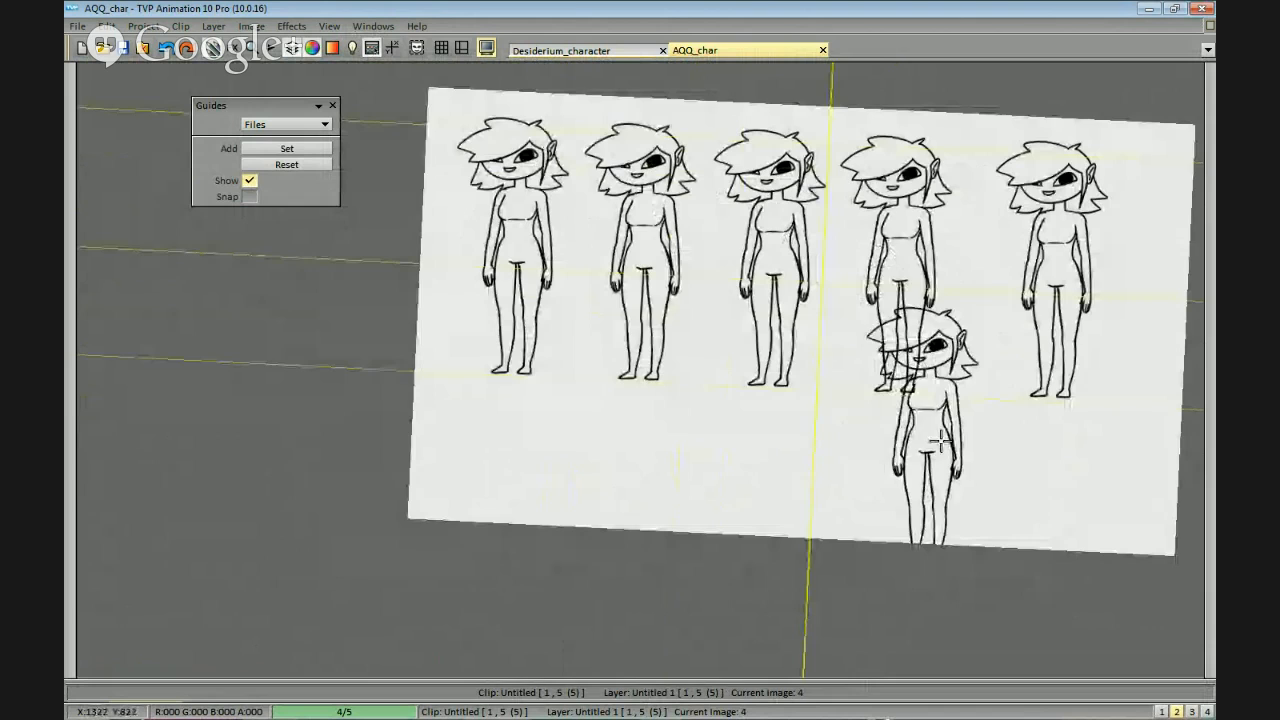
drag(951, 320, 968, 357)
drag(986, 418, 975, 425)
scroll(975, 425, up, 3)
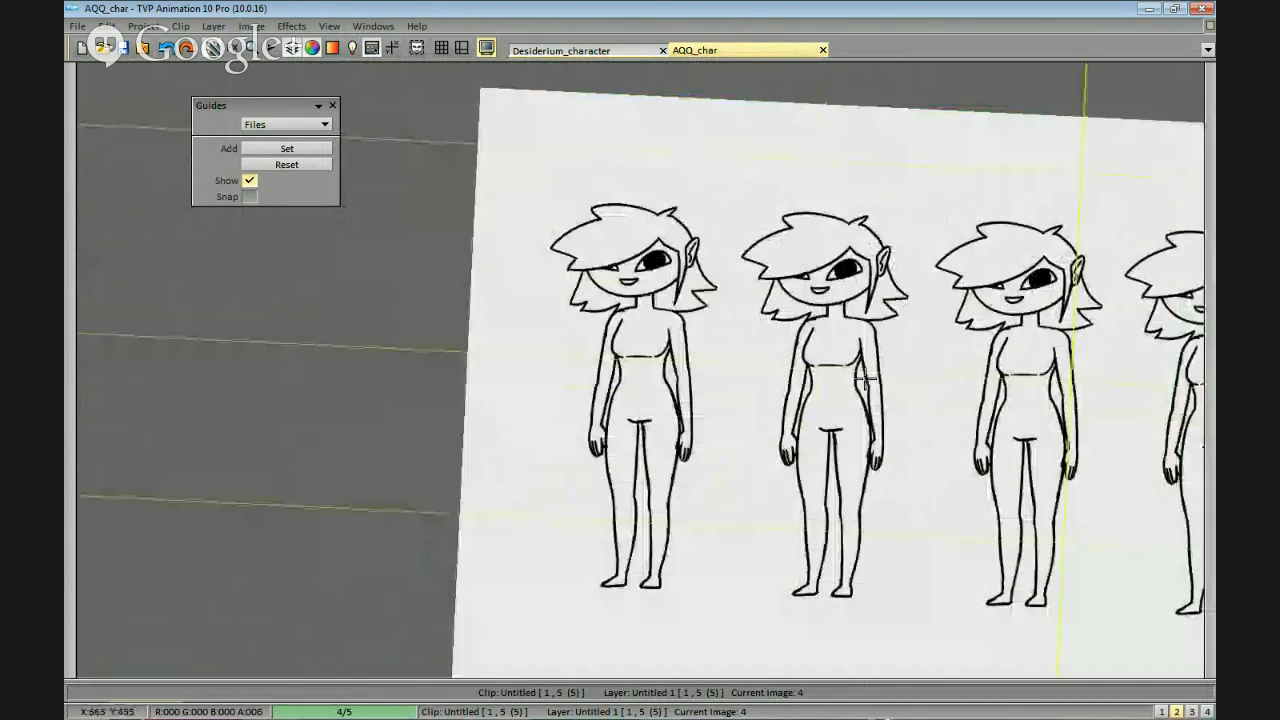
scroll(767, 401, up, 3)
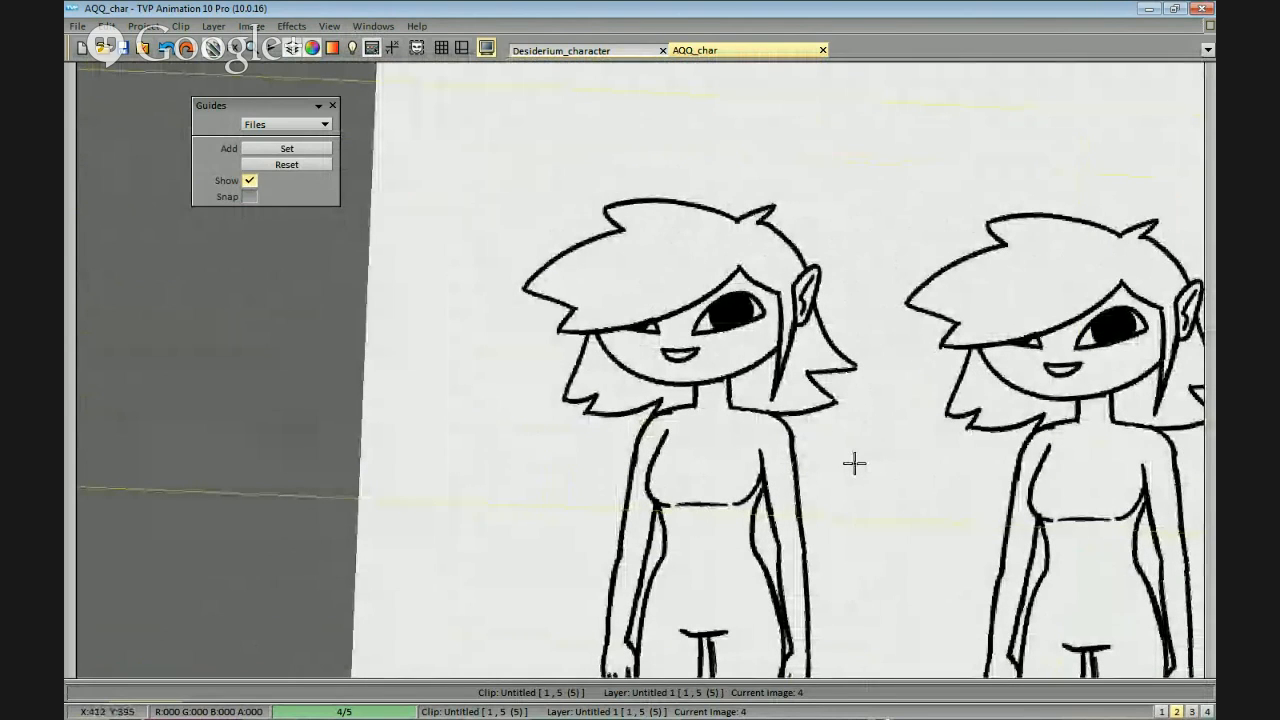
drag(853, 467, 832, 438)
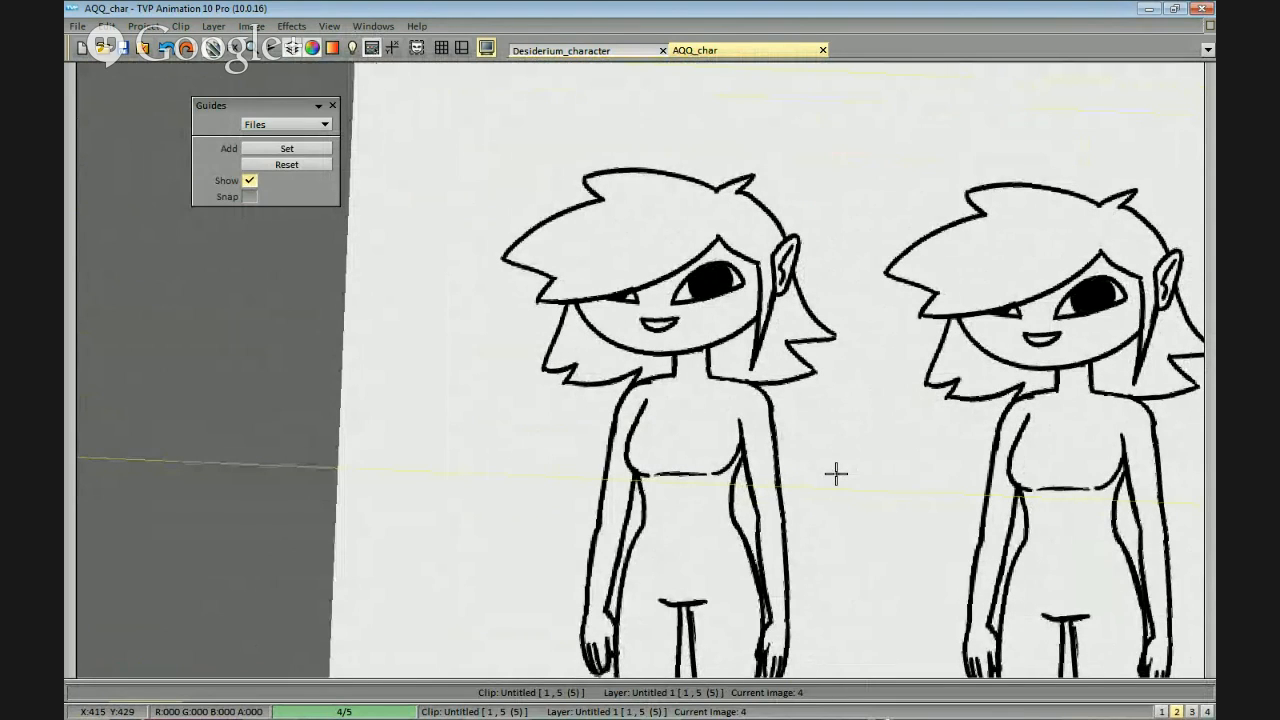
scroll(836, 474, up, 3)
drag(744, 318, 729, 340)
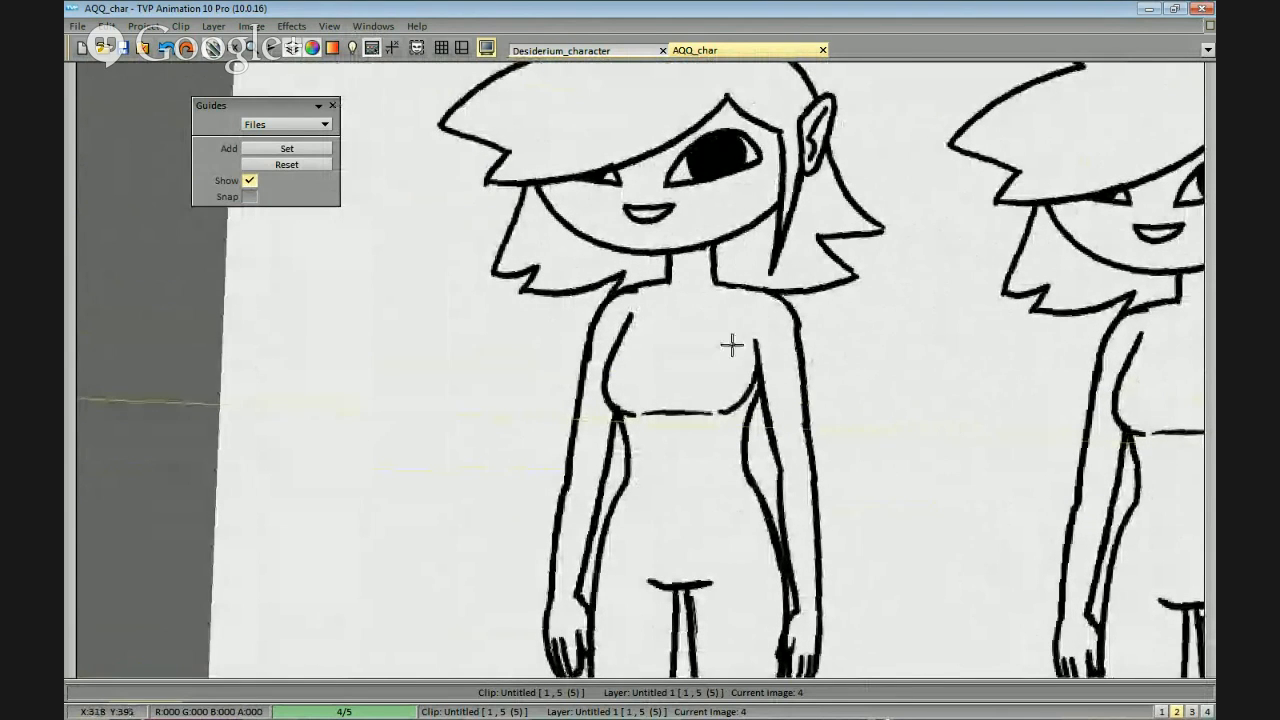
scroll(694, 220, up, 3)
mouse_move(685, 357)
mouse_down()
mouse_move(677, 311)
mouse_move(680, 356)
mouse_up()
key(ctrl+z)
drag(680, 287, 683, 361)
key(ctrl+z)
mouse_move(687, 279)
mouse_down()
mouse_move(688, 362)
mouse_move(686, 281)
mouse_move(691, 350)
mouse_move(685, 284)
mouse_move(701, 311)
mouse_move(691, 340)
mouse_move(705, 318)
mouse_move(692, 343)
mouse_move(698, 323)
mouse_move(669, 356)
mouse_up()
key(ctrl+z)
key(ctrl+z)
key(ctrl+z)
key(ctrl+z)
key(ctrl+z)
drag(703, 277, 668, 341)
key(ctrl+z)
drag(704, 277, 667, 344)
drag(701, 300, 668, 345)
mouse_move(707, 273)
mouse_down()
mouse_move(693, 311)
mouse_move(760, 263)
mouse_move(708, 249)
mouse_up()
key(ctrl+z)
scroll(743, 229, up, 2)
key(ctrl+z)
key(ctrl+z)
key(ctrl+z)
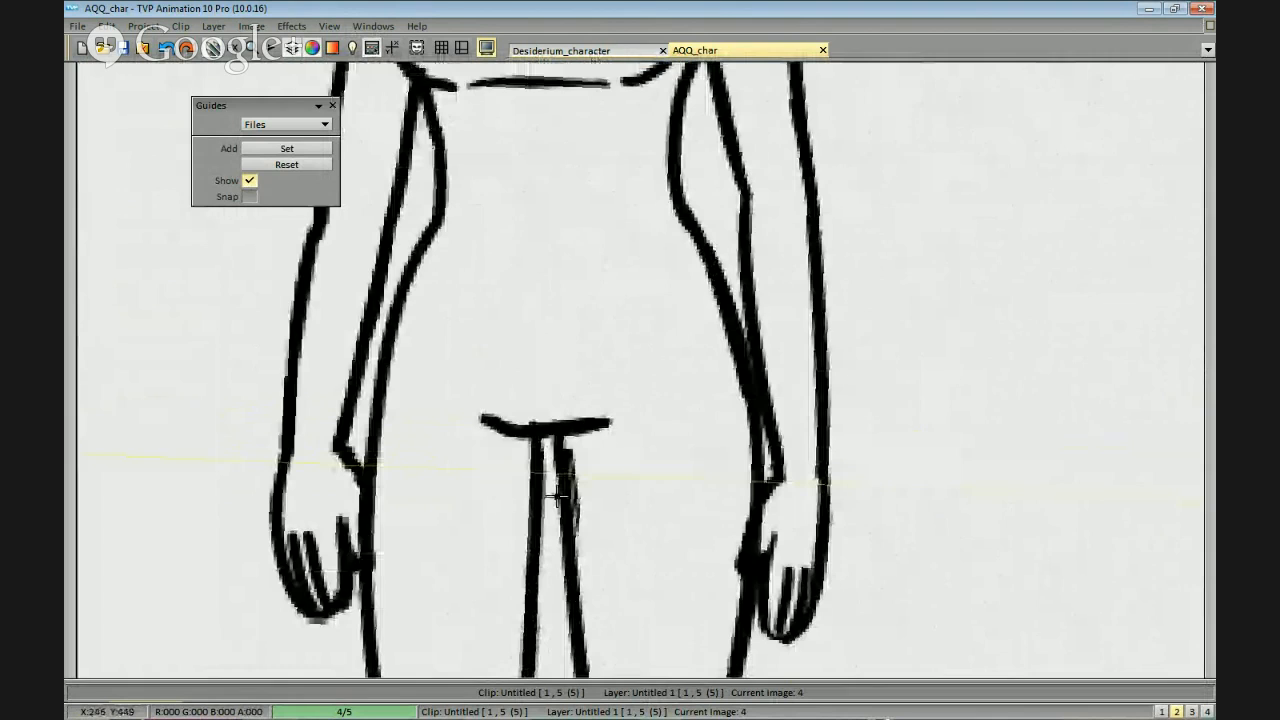
key(ctrl+o)
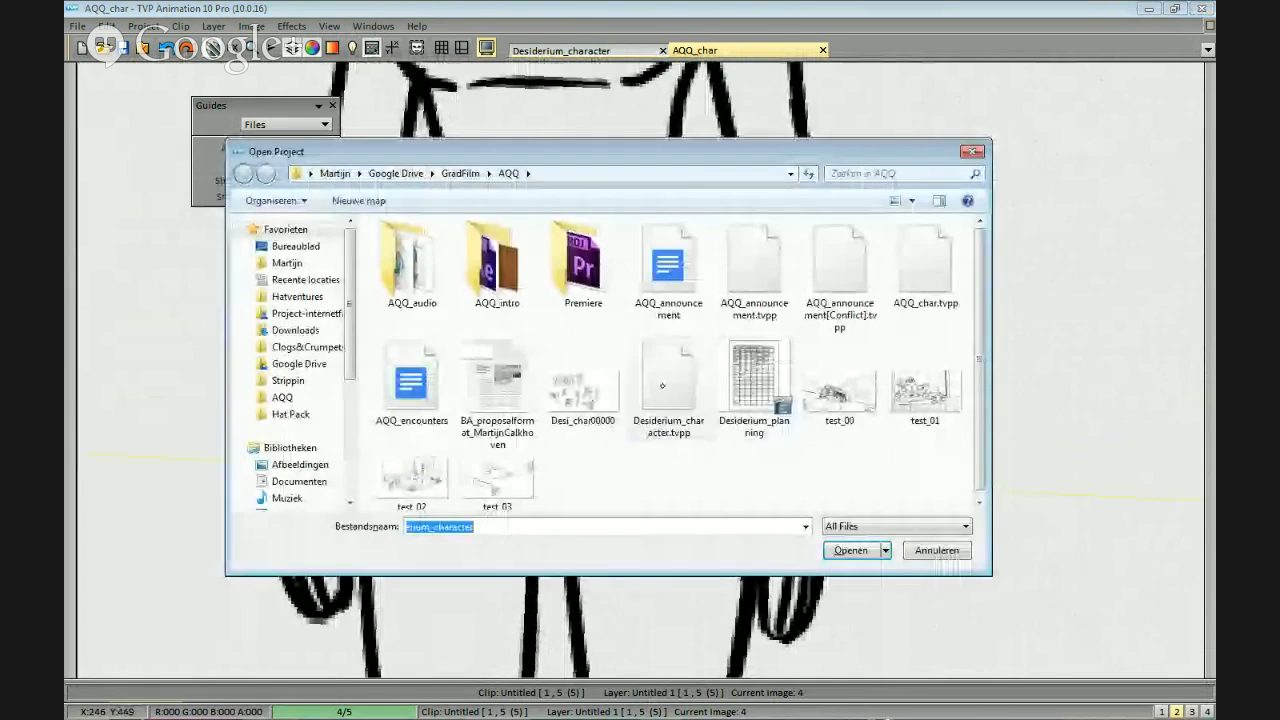
key(Escape)
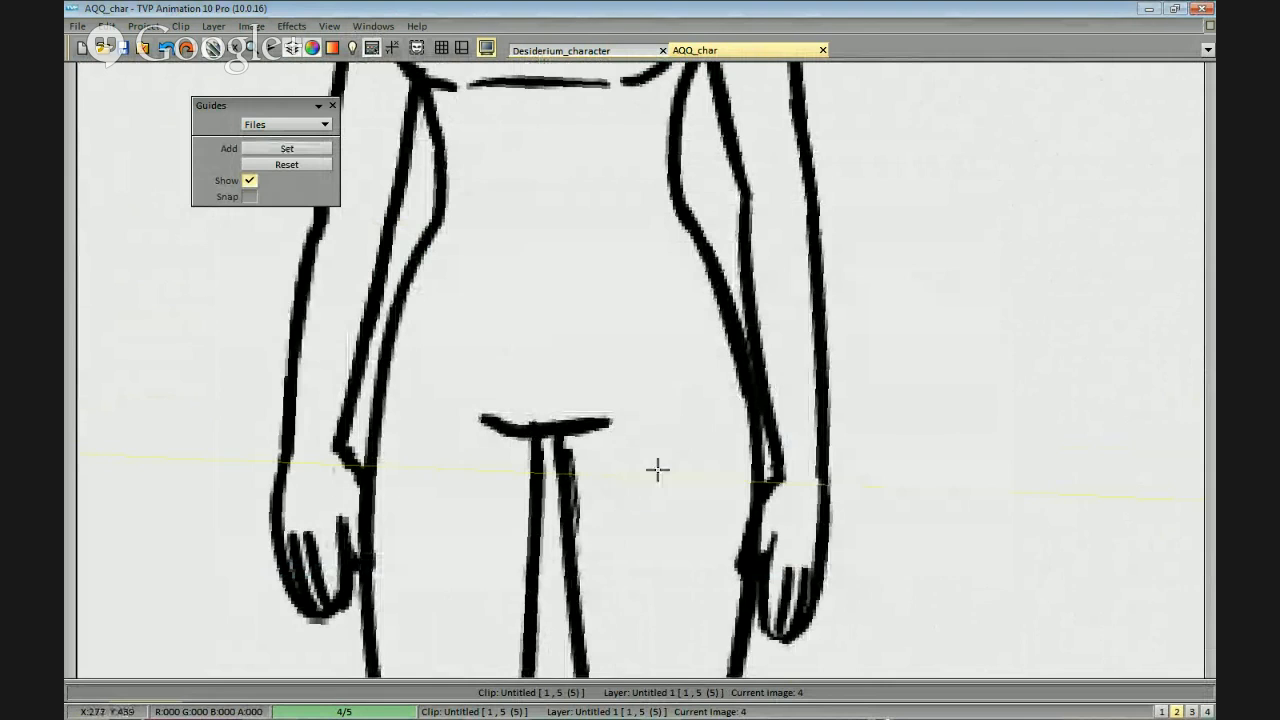
drag(654, 482, 720, 446)
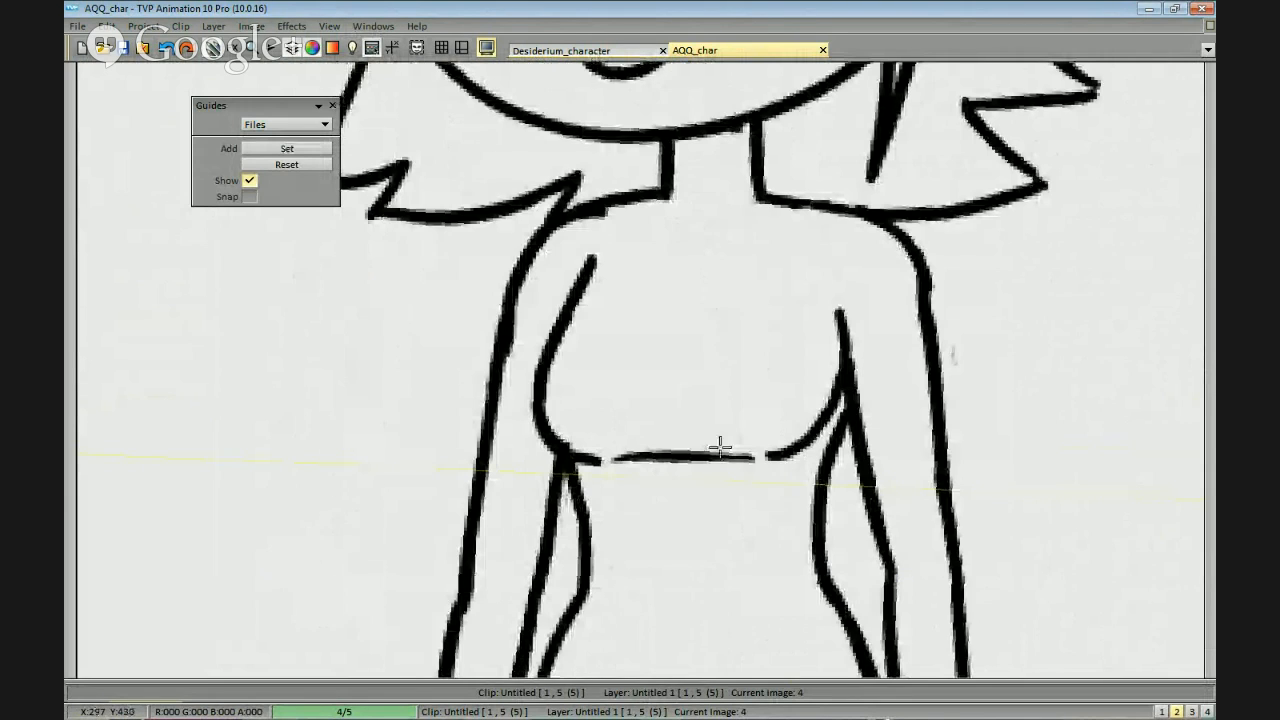
scroll(877, 408, down, 1)
mouse_move(877, 408)
mouse_down()
mouse_move(843, 343)
mouse_move(886, 364)
mouse_move(846, 421)
mouse_up()
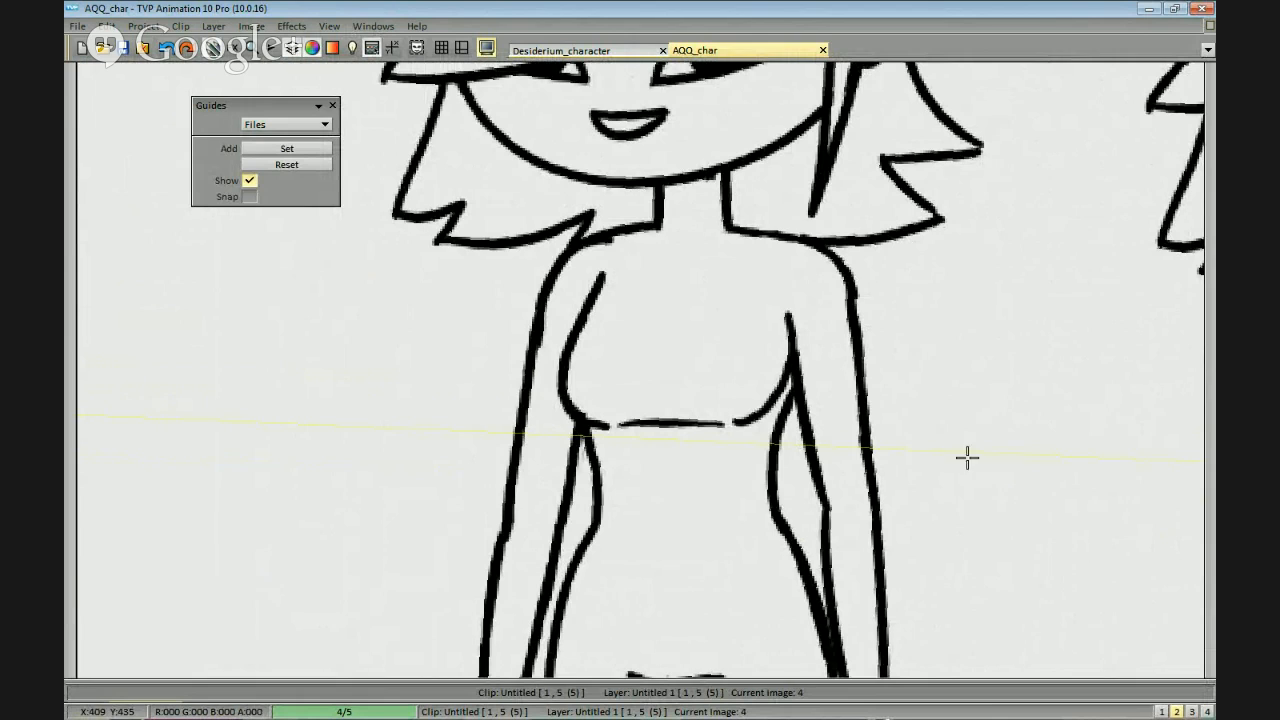
mouse_move(823, 374)
mouse_down()
mouse_move(868, 419)
mouse_move(891, 374)
mouse_move(829, 320)
mouse_up()
scroll(820, 406, up, 1)
scroll(835, 412, down, 1)
scroll(890, 418, up, 1)
scroll(921, 407, down, 1)
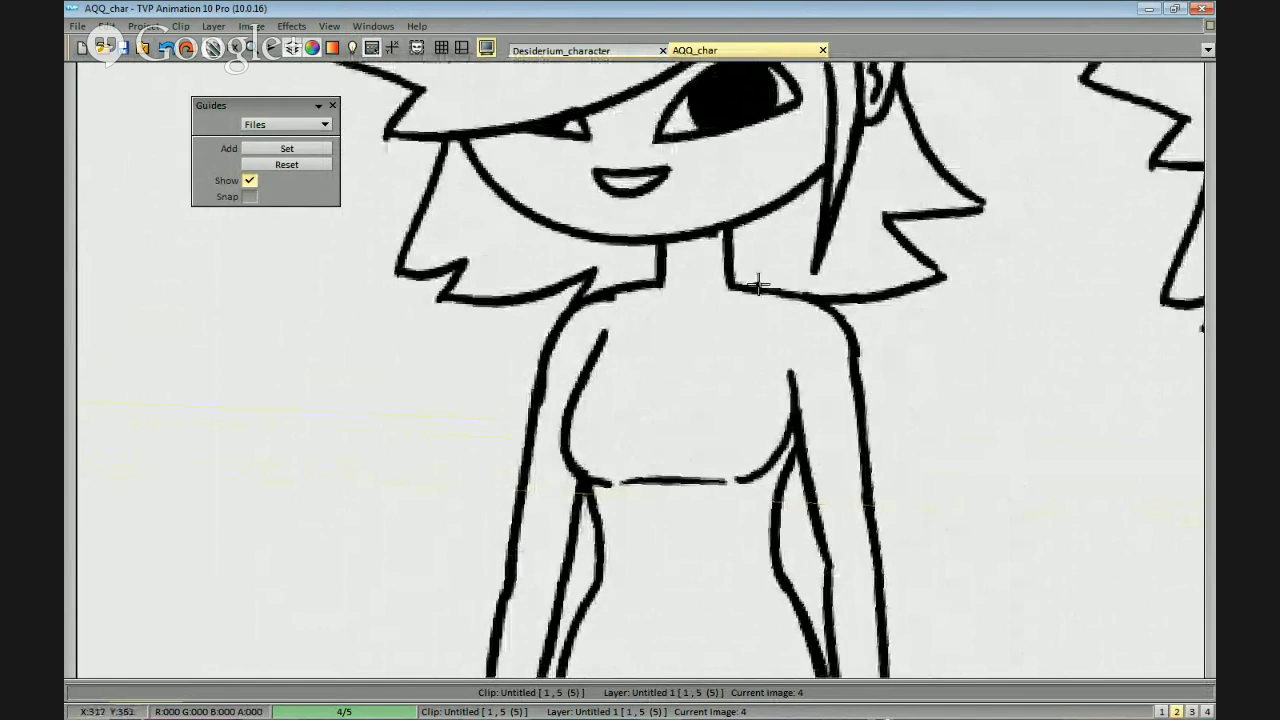
Draw a small slanted clasp at the first figure's upper chest, with cloak lines curving from it to both shoulders.
mouse_move(704, 314)
mouse_down()
mouse_move(664, 358)
mouse_move(706, 323)
mouse_move(683, 357)
mouse_move(706, 320)
mouse_move(665, 357)
mouse_up()
key(ctrl+z)
key(ctrl+z)
drag(745, 320, 753, 306)
mouse_move(692, 342)
mouse_down()
mouse_move(830, 290)
mouse_move(606, 282)
mouse_move(634, 309)
mouse_move(592, 290)
mouse_up()
key(ctrl+z)
key(ctrl+z)
key(ctrl+z)
key(ctrl+z)
scroll(826, 337, down, 3)
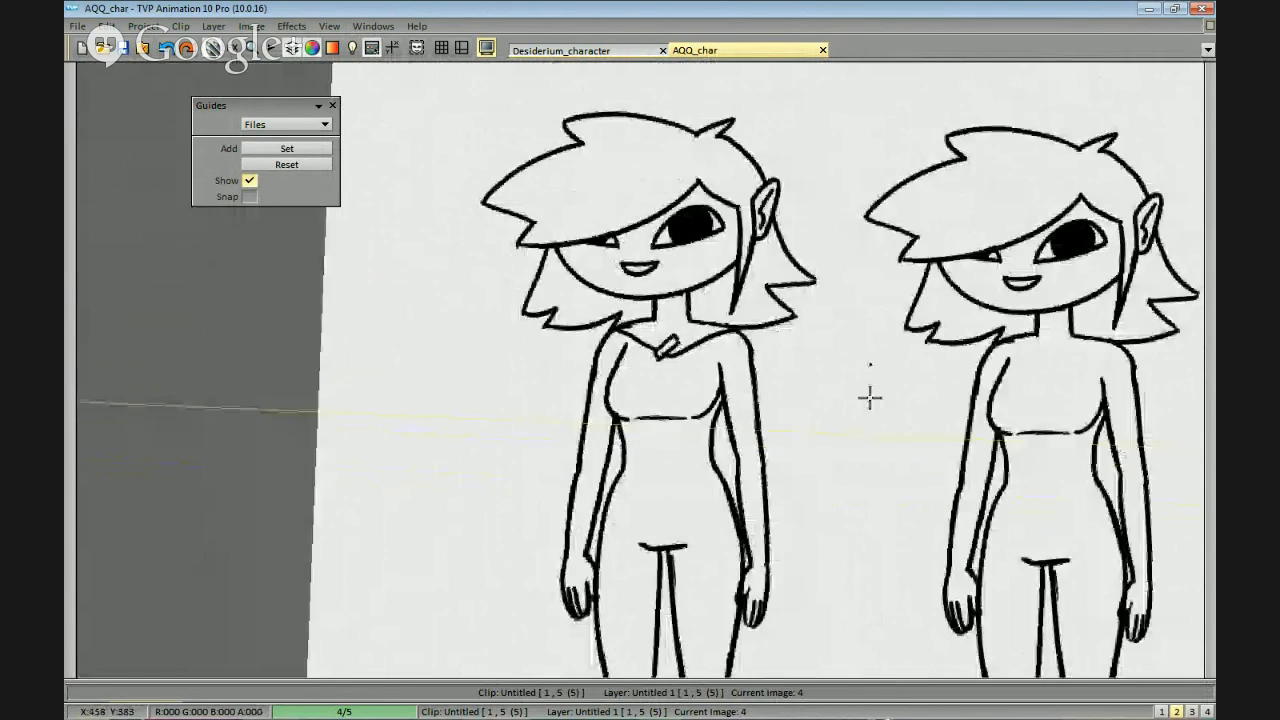
Draw the cloak's inner collar edges running from the clasp up past both sides of the first figure's neck.
scroll(869, 394, up, 3)
mouse_move(695, 316)
mouse_down()
mouse_move(802, 262)
mouse_move(757, 262)
mouse_up()
key(ctrl+z)
mouse_move(676, 329)
mouse_down()
mouse_move(597, 266)
mouse_move(597, 300)
mouse_move(606, 294)
mouse_move(586, 304)
mouse_up()
drag(651, 314, 692, 324)
scroll(691, 320, up, 1)
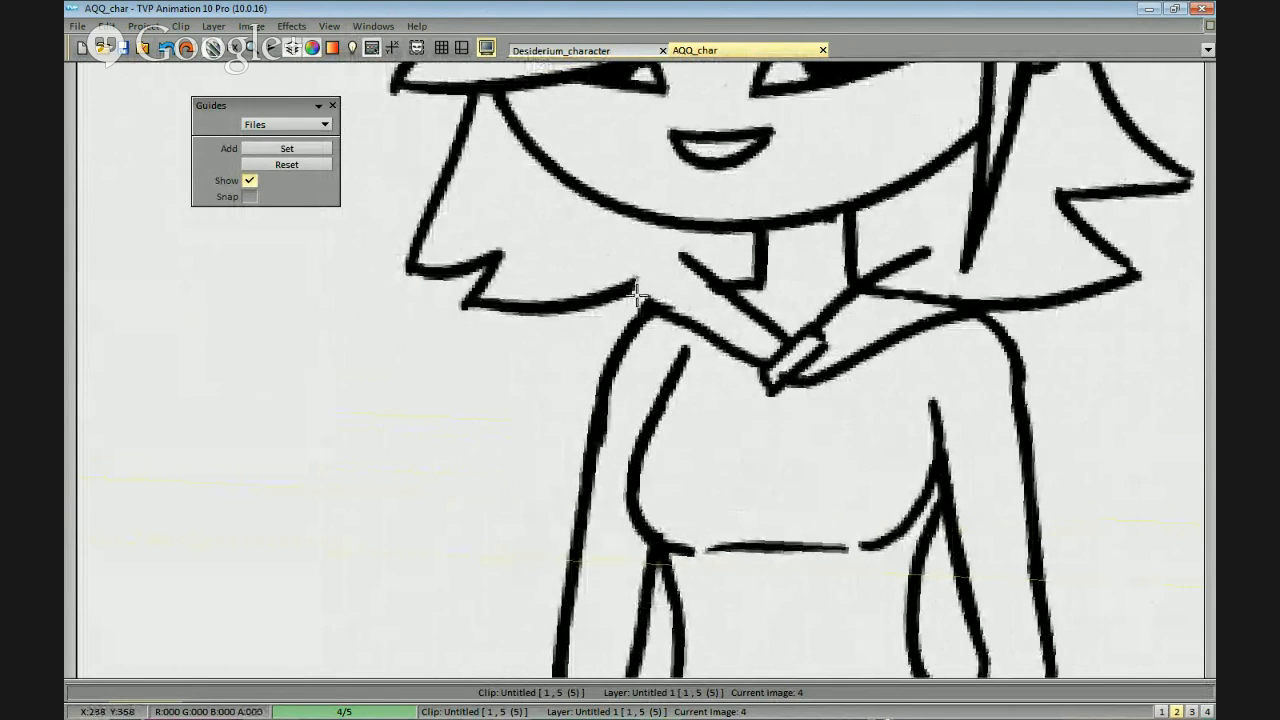
Erase the hair and shoulder lines overlapping the collar, and add a small rounded bit of fabric beneath the clasp.
drag(640, 290, 600, 306)
drag(668, 220, 592, 278)
key(ctrl+z)
mouse_move(873, 299)
mouse_down()
mouse_move(837, 309)
mouse_move(760, 240)
mouse_up()
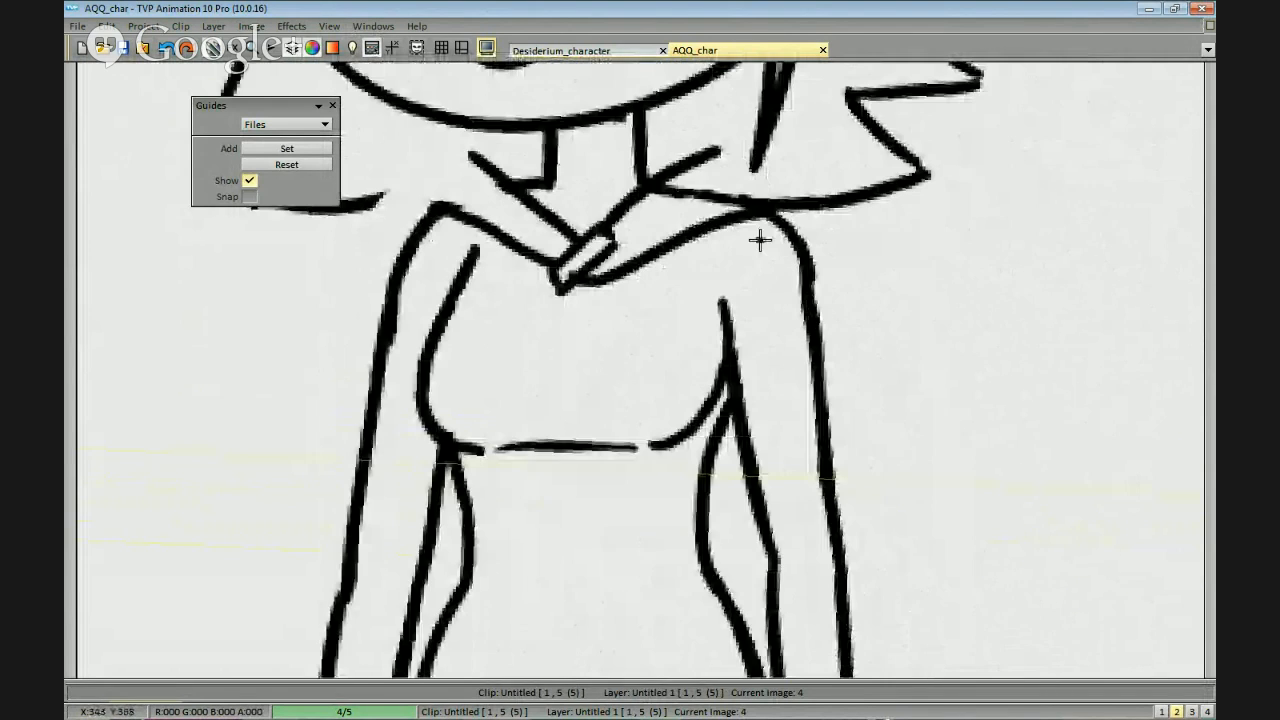
mouse_move(740, 197)
mouse_down()
mouse_move(661, 199)
mouse_move(749, 202)
mouse_move(733, 174)
mouse_move(763, 139)
mouse_up()
key(ctrl+z)
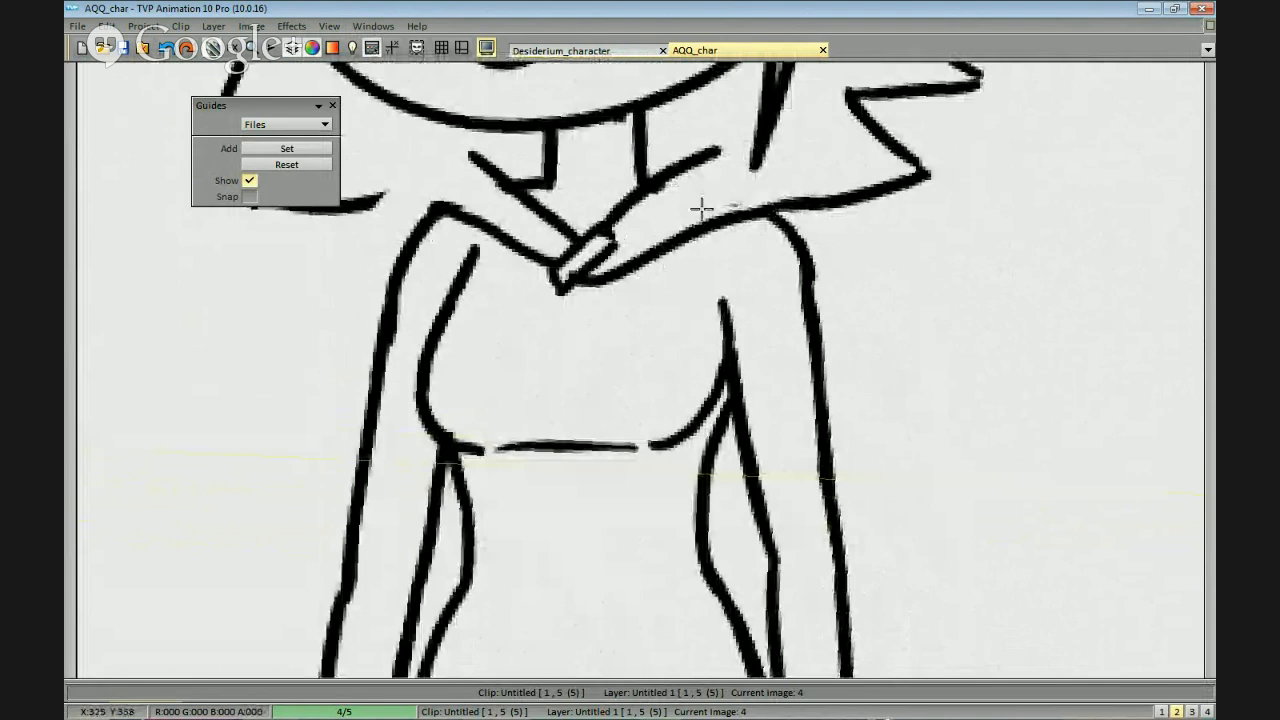
mouse_move(612, 268)
mouse_down()
mouse_move(578, 290)
mouse_move(610, 276)
mouse_up()
Draw the lowered hood's rounded folds behind the neck, bunching over the shoulder on the ear side.
scroll(729, 318, down, 1)
mouse_move(740, 328)
mouse_down()
mouse_move(786, 294)
mouse_move(754, 292)
mouse_up()
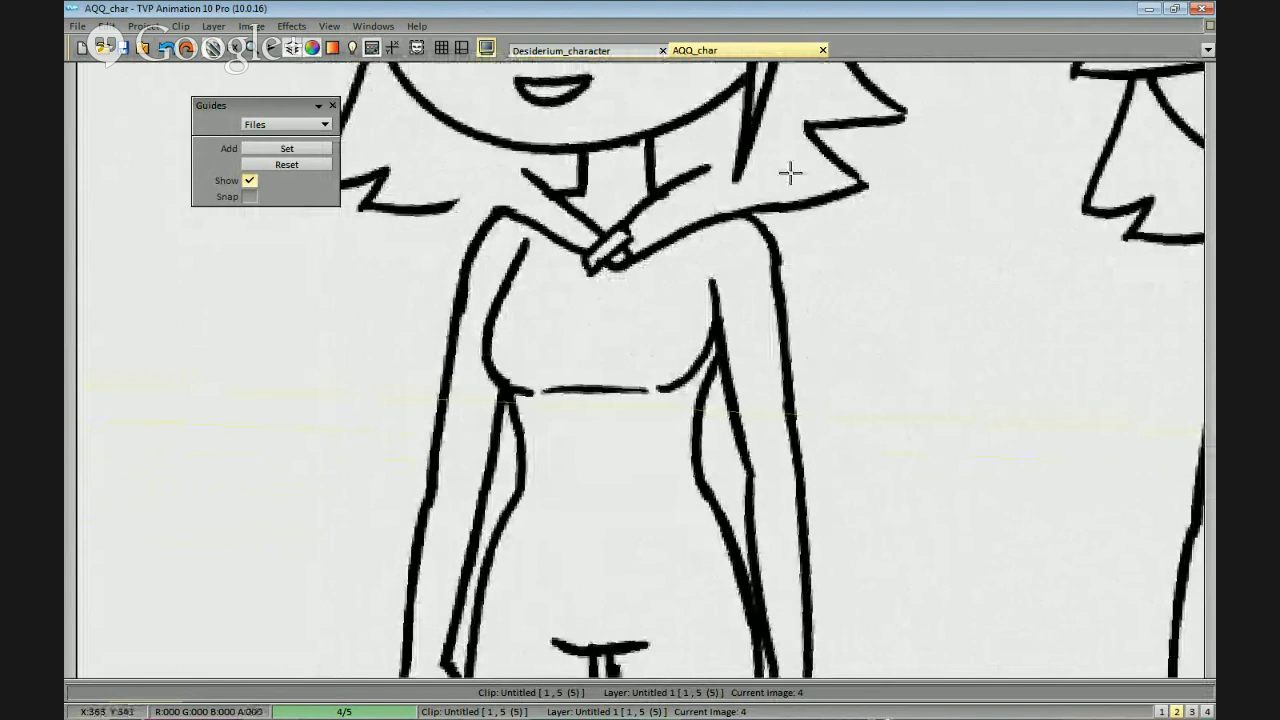
mouse_move(668, 126)
mouse_down()
mouse_move(744, 116)
mouse_move(805, 188)
mouse_up()
key(ctrl+z)
key(ctrl+z)
mouse_move(746, 123)
mouse_down()
mouse_move(808, 188)
mouse_move(807, 149)
mouse_move(789, 192)
mouse_up()
mouse_move(800, 175)
mouse_down()
mouse_move(829, 246)
mouse_move(804, 260)
mouse_move(803, 192)
mouse_up()
key(ctrl+z)
drag(795, 158, 837, 333)
key(less)
Draw the hood fold on the fringe side and the cloak's long outer edge running down outside the arm.
key(ctrl+z)
drag(747, 231, 782, 396)
key(ctrl+z)
mouse_move(748, 231)
mouse_down()
mouse_move(771, 440)
mouse_move(810, 595)
mouse_up()
mouse_move(637, 99)
mouse_down()
mouse_move(603, 145)
mouse_move(611, 130)
mouse_move(621, 143)
mouse_move(603, 148)
mouse_move(631, 148)
mouse_move(611, 152)
mouse_move(565, 330)
mouse_up()
Draw the cloak's lower corner on the fringe side and its curved hem across the legs below the knees.
key(ctrl+z)
mouse_move(605, 134)
mouse_down()
mouse_move(540, 453)
mouse_move(632, 289)
mouse_up()
drag(571, 262, 557, 430)
drag(549, 420, 620, 466)
scroll(866, 451, down, 3)
scroll(857, 509, up, 3)
key(ctrl+z)
drag(547, 406, 621, 438)
key(ctrl+z)
key(ctrl+z)
mouse_move(549, 384)
mouse_down()
mouse_move(543, 457)
mouse_move(636, 487)
mouse_up()
Draw the cloak's outer edge on the ear side from the shoulder down to the hem, redoing strokes until it flows smoothly.
key(ctrl+z)
key(ctrl+z)
mouse_move(540, 455)
mouse_down()
mouse_move(852, 468)
mouse_move(909, 437)
mouse_up()
key(ctrl+z)
drag(646, 488, 890, 442)
mouse_move(921, 327)
mouse_down()
mouse_move(943, 609)
mouse_move(885, 467)
mouse_up()
mouse_move(806, 262)
mouse_down()
mouse_move(799, 397)
mouse_move(796, 335)
mouse_up()
drag(804, 143, 784, 276)
drag(782, 188, 707, 580)
key(ctrl+z)
drag(787, 262, 708, 626)
drag(723, 580, 731, 503)
key(ctrl+z)
mouse_move(767, 300)
mouse_down()
mouse_move(734, 517)
mouse_move(754, 524)
mouse_up()
key(ctrl+z)
drag(779, 290, 771, 460)
key(ctrl+z)
drag(797, 230, 800, 324)
scroll(770, 342, down, 1)
scroll(770, 342, up, 1)
drag(747, 415, 759, 361)
mouse_move(796, 285)
mouse_down()
mouse_move(780, 489)
mouse_move(790, 357)
mouse_up()
key(ctrl+z)
key(ctrl+z)
mouse_move(797, 278)
mouse_down()
mouse_move(754, 611)
mouse_move(768, 561)
mouse_up()
key(ctrl+z)
drag(804, 236, 786, 522)
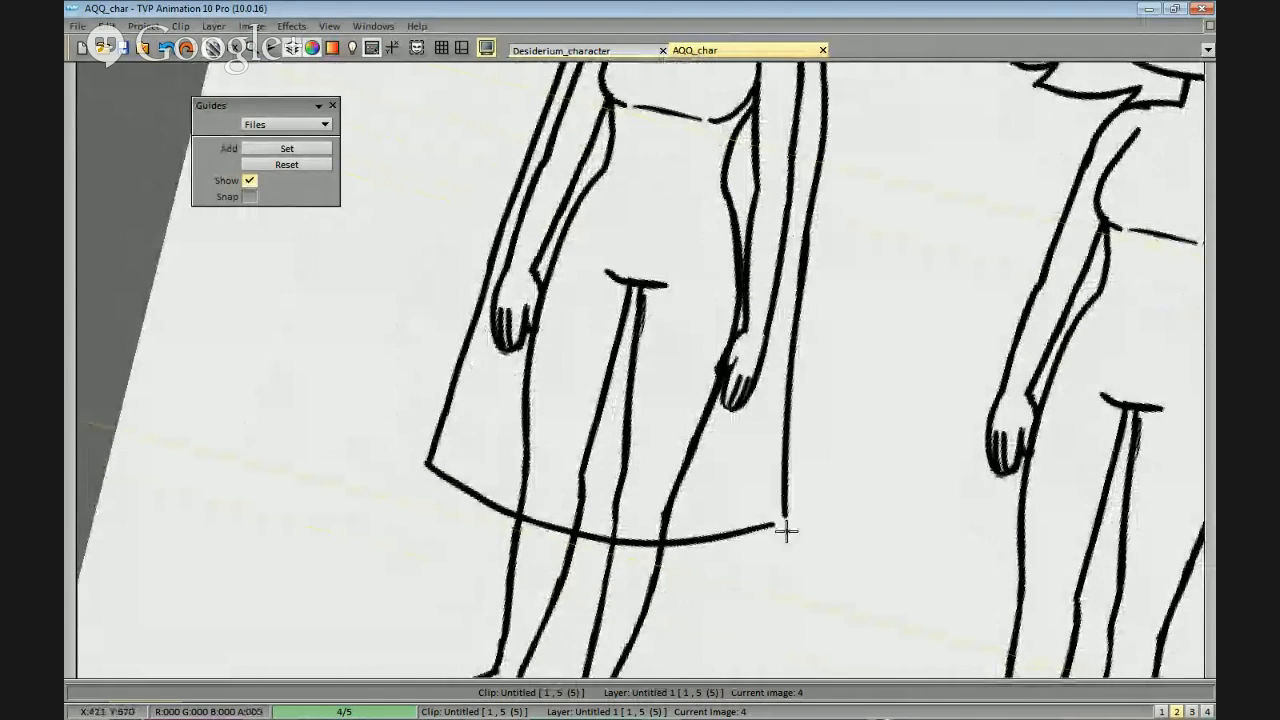
Clean up the joint in the cloak's ear-side edge beside the hand so it reads as one line.
drag(808, 303, 806, 338)
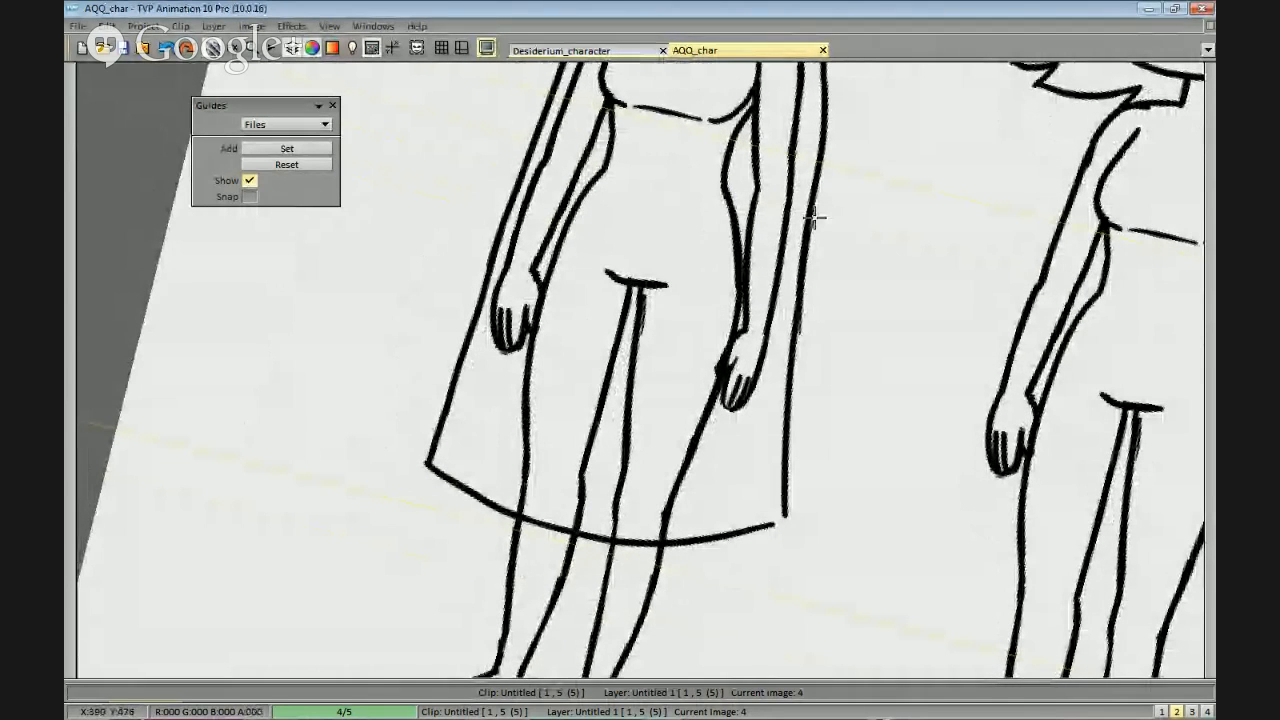
drag(805, 251, 809, 244)
drag(809, 240, 800, 341)
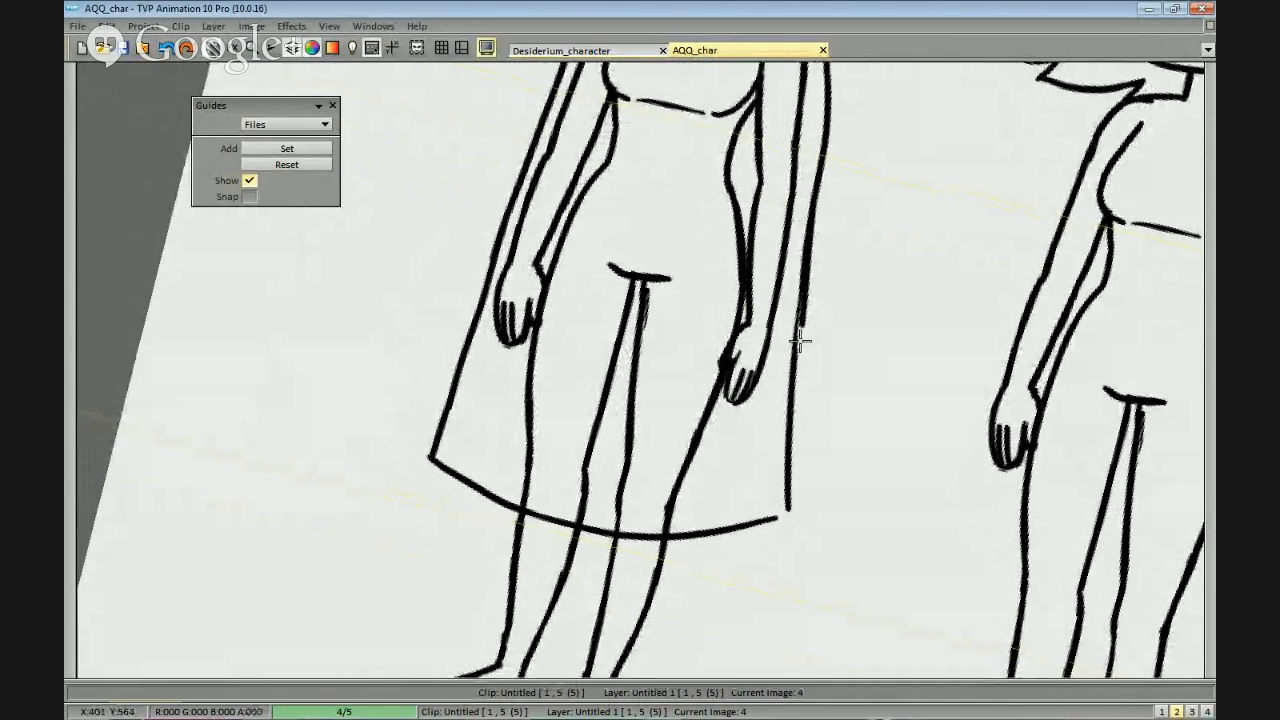
drag(798, 421, 797, 270)
Close the cloak's ear-side hem corner and erase the hem where it crosses both legs.
mouse_move(804, 389)
mouse_down()
mouse_move(791, 335)
mouse_move(855, 334)
mouse_up()
mouse_move(758, 366)
mouse_down()
mouse_move(749, 334)
mouse_move(737, 350)
mouse_move(634, 340)
mouse_up()
drag(728, 363, 725, 342)
scroll(872, 416, down, 4)
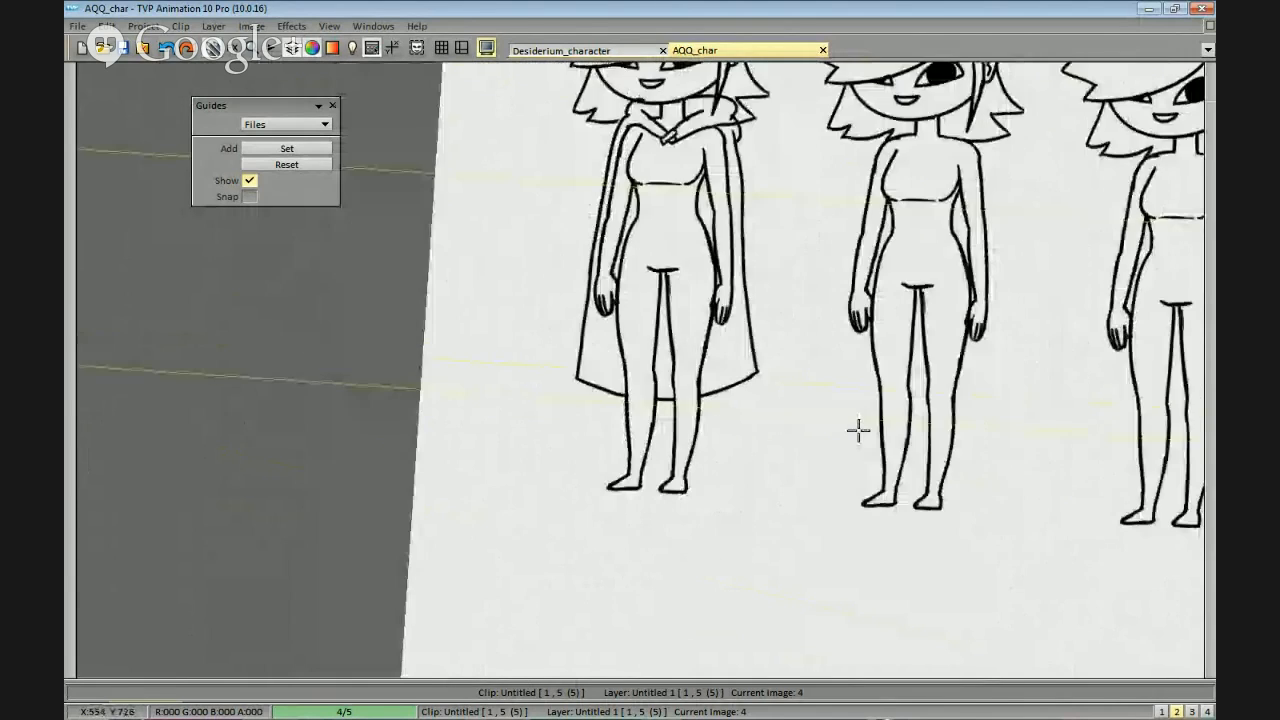
Erase the hair and shoulder lines overlapping the hood on the ear side and tidy where the hood meets the cloak.
scroll(802, 349, up, 4)
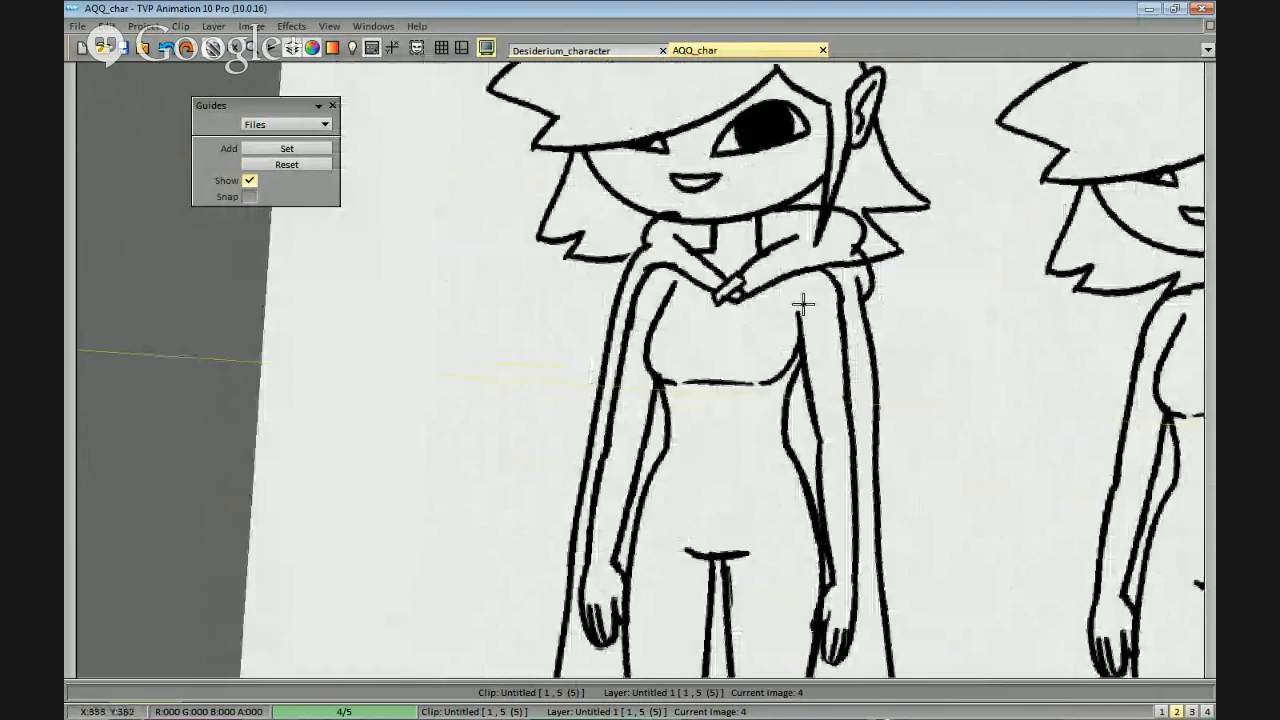
scroll(803, 304, up, 3)
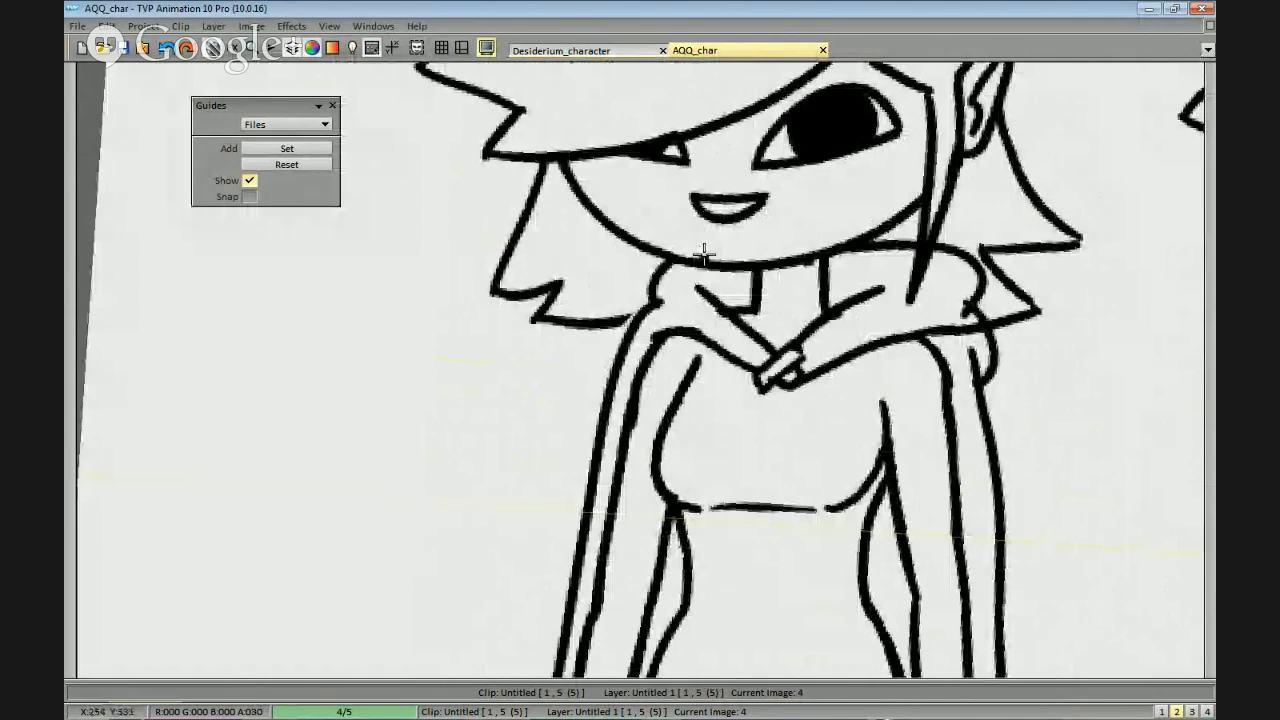
mouse_move(964, 288)
mouse_down()
mouse_move(918, 284)
mouse_move(908, 326)
mouse_move(940, 316)
mouse_move(938, 287)
mouse_up()
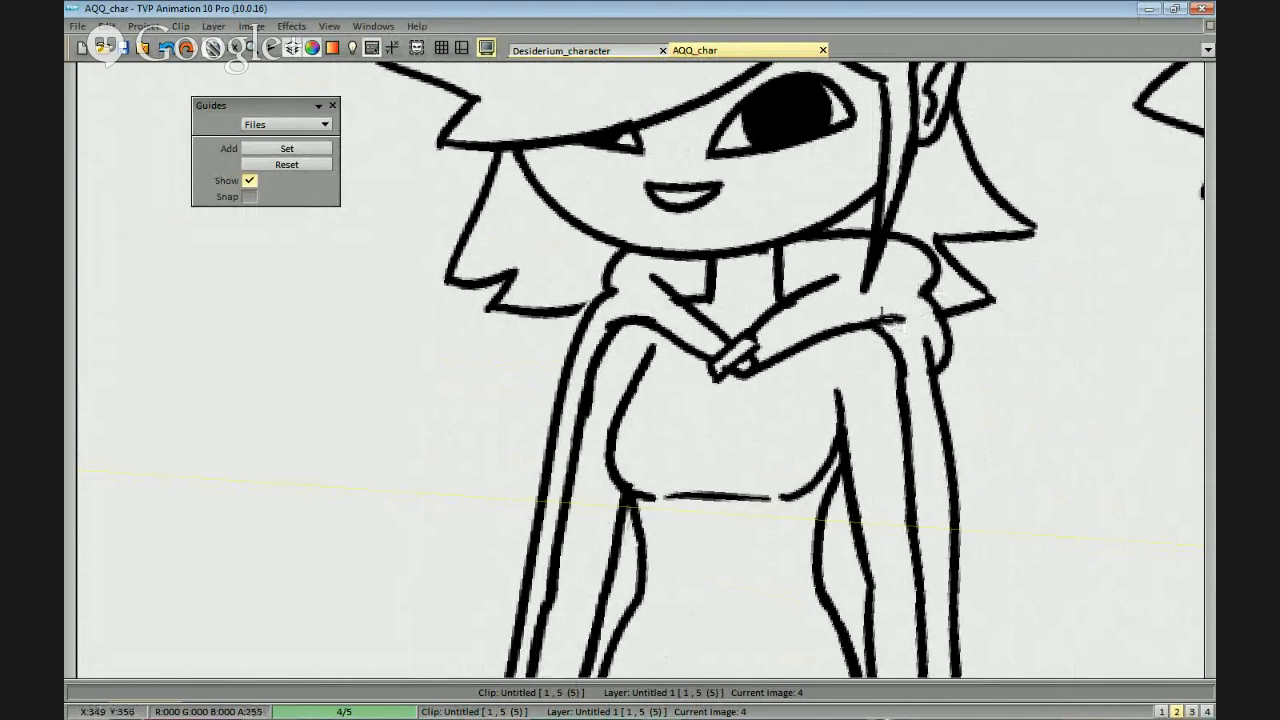
scroll(930, 330, down, 2)
scroll(950, 341, up, 2)
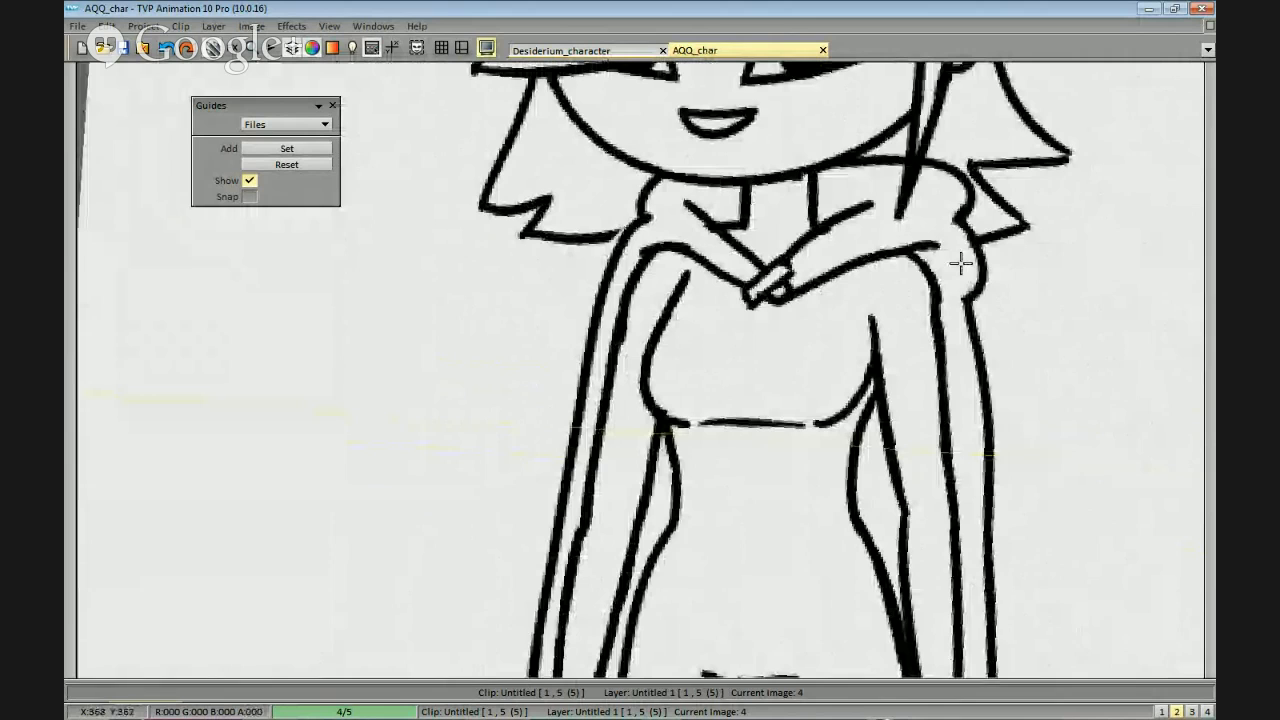
scroll(910, 457, down, 2)
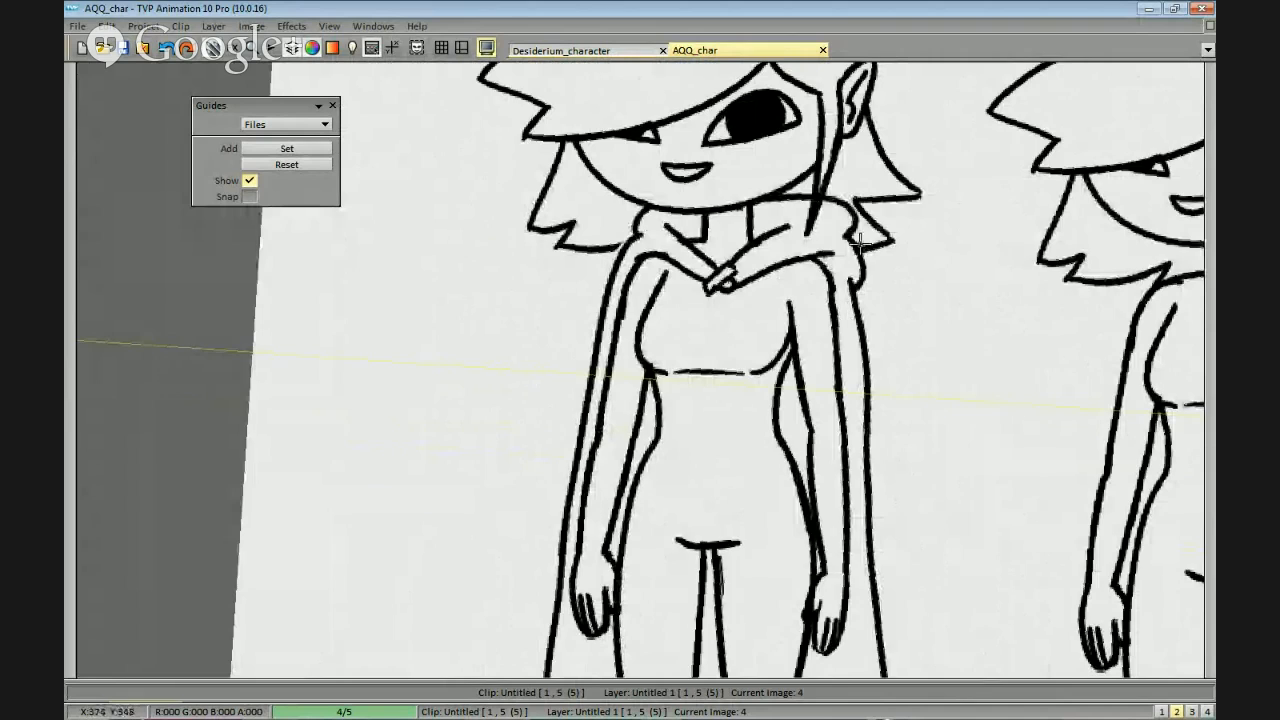
drag(895, 221, 869, 297)
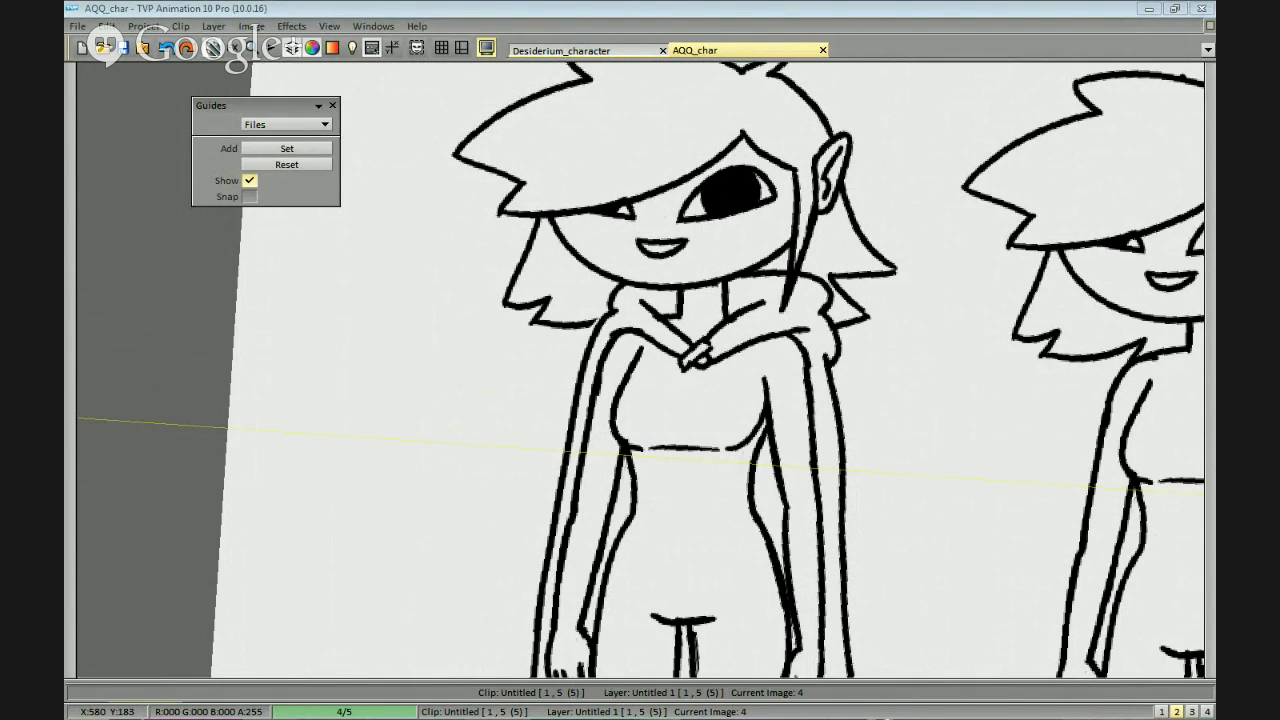
scroll(889, 223, down, 4)
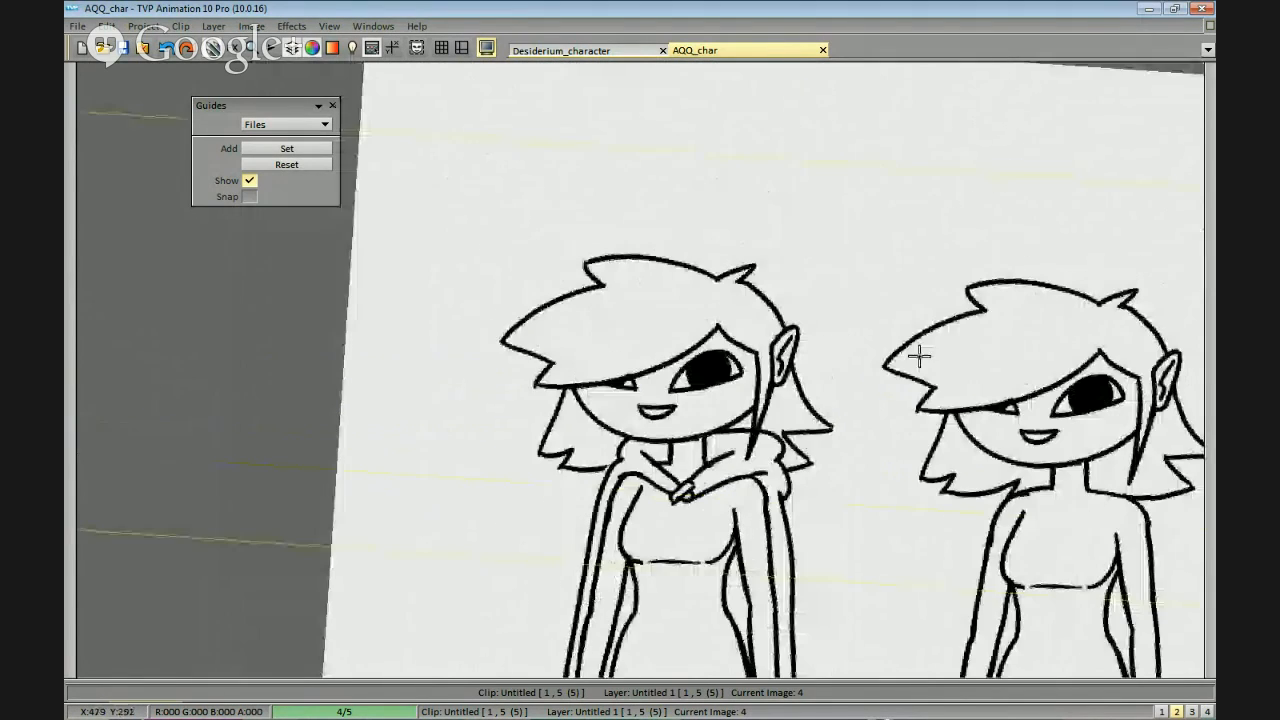
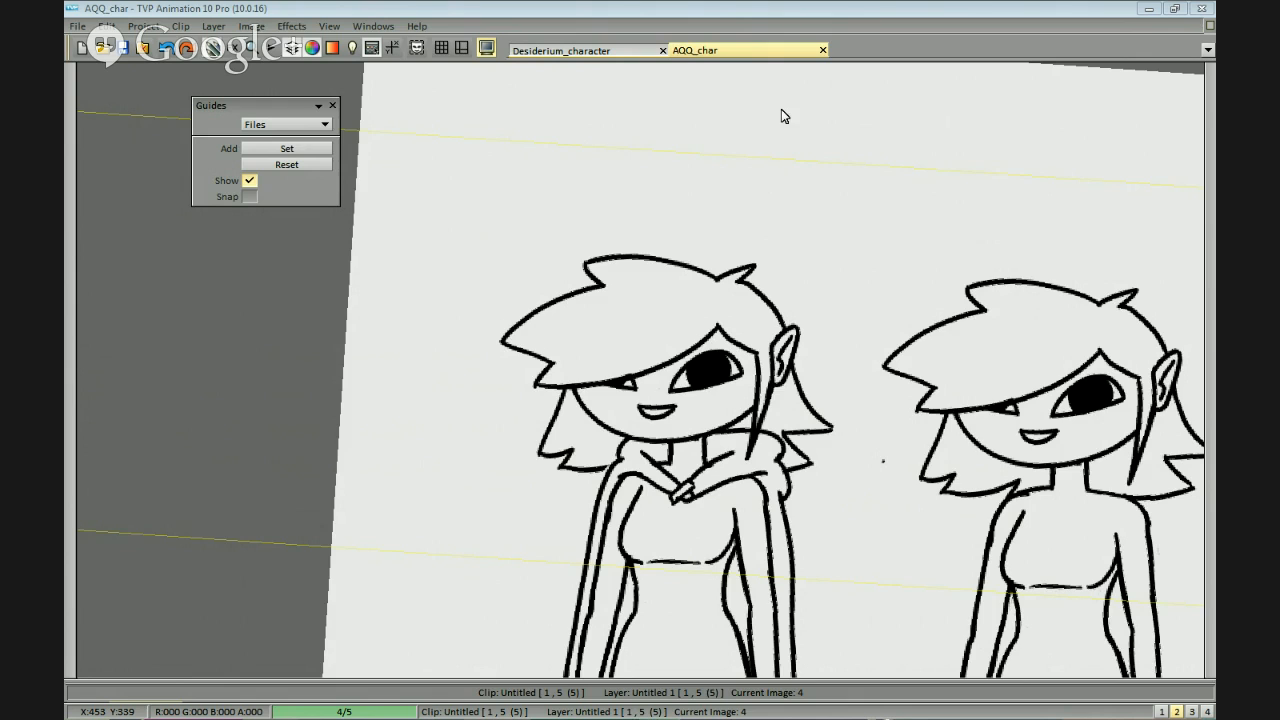
Switch to Firefox, view the straw poll's results chart, and close the browser window.
key(alt+Tab)
drag(787, 628, 984, 628)
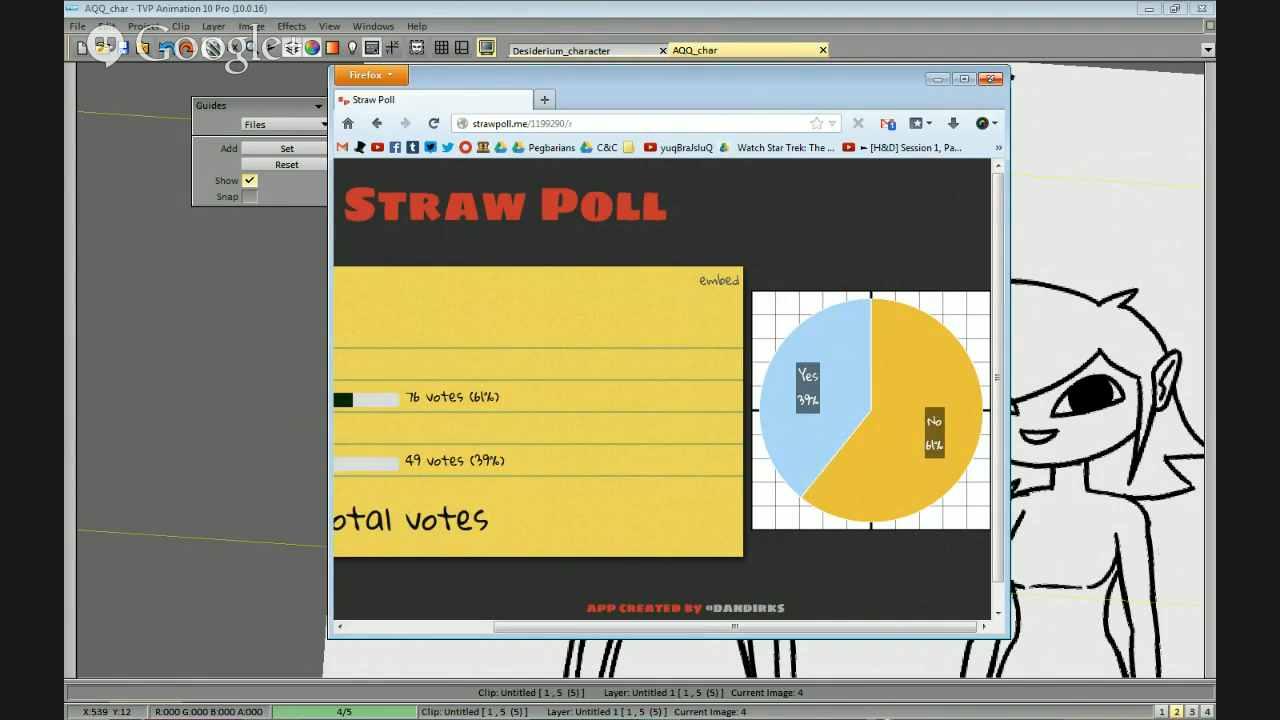
click(990, 78)
Examine the finished cloak on the first figure up close and from afar, and briefly compare with the neighbouring frame.
scroll(890, 231, up, 1)
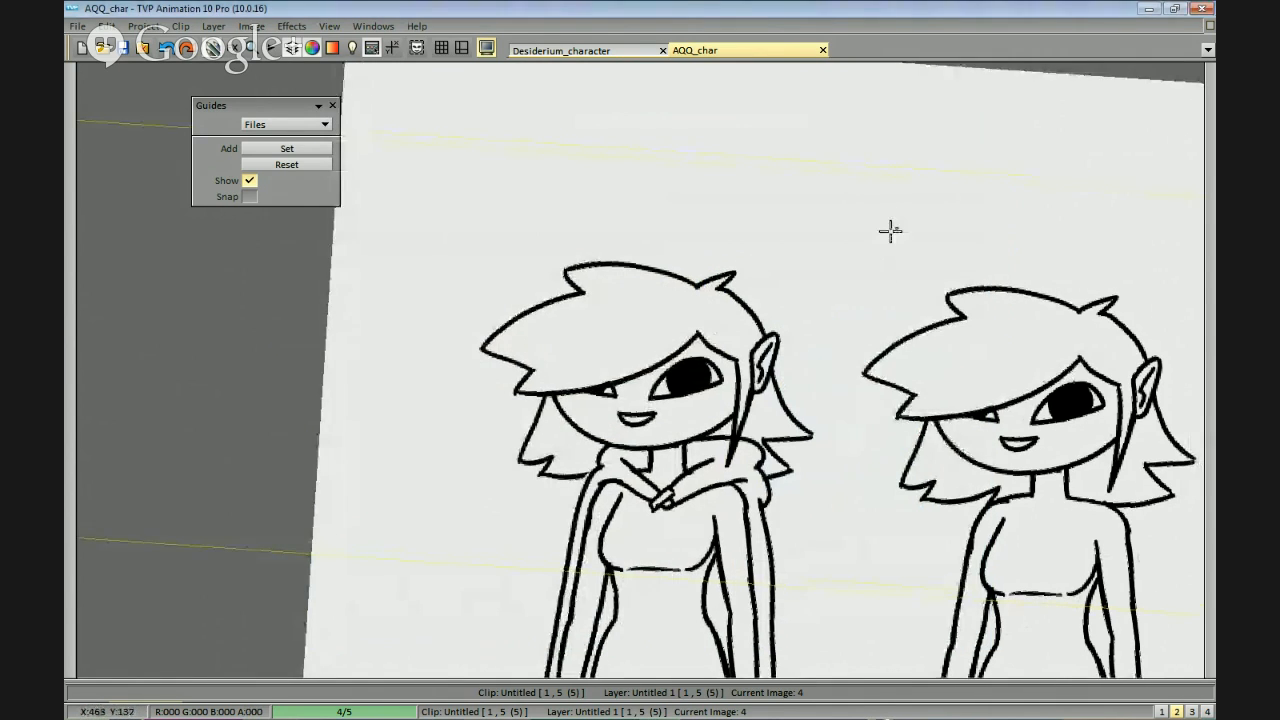
scroll(890, 231, down, 4)
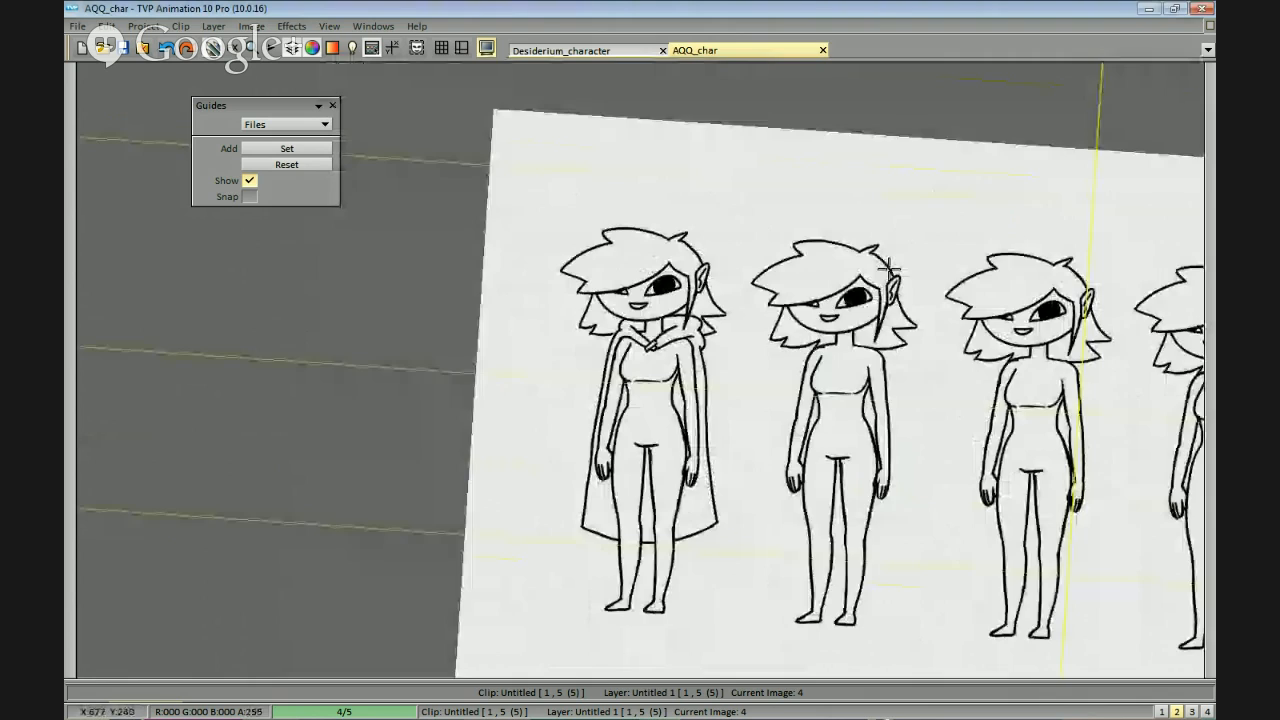
scroll(890, 265, down, 1)
scroll(657, 400, up, 5)
scroll(810, 300, up, 3)
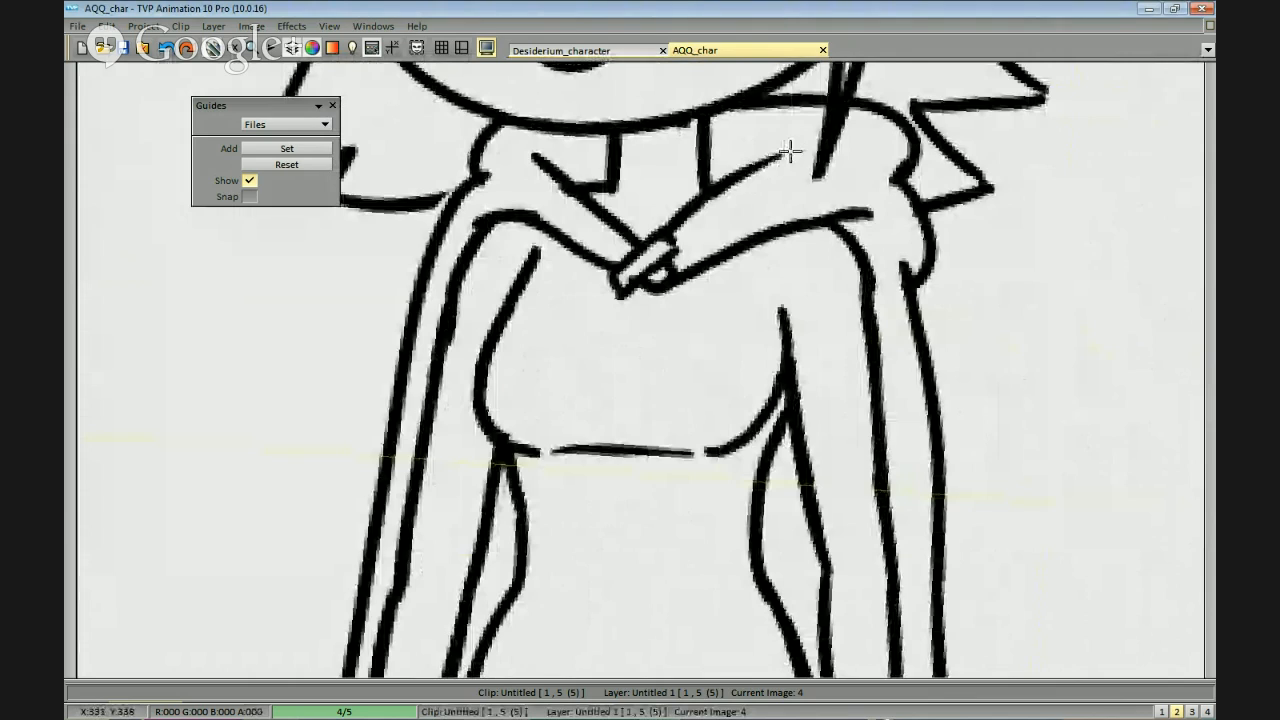
scroll(686, 203, down, 5)
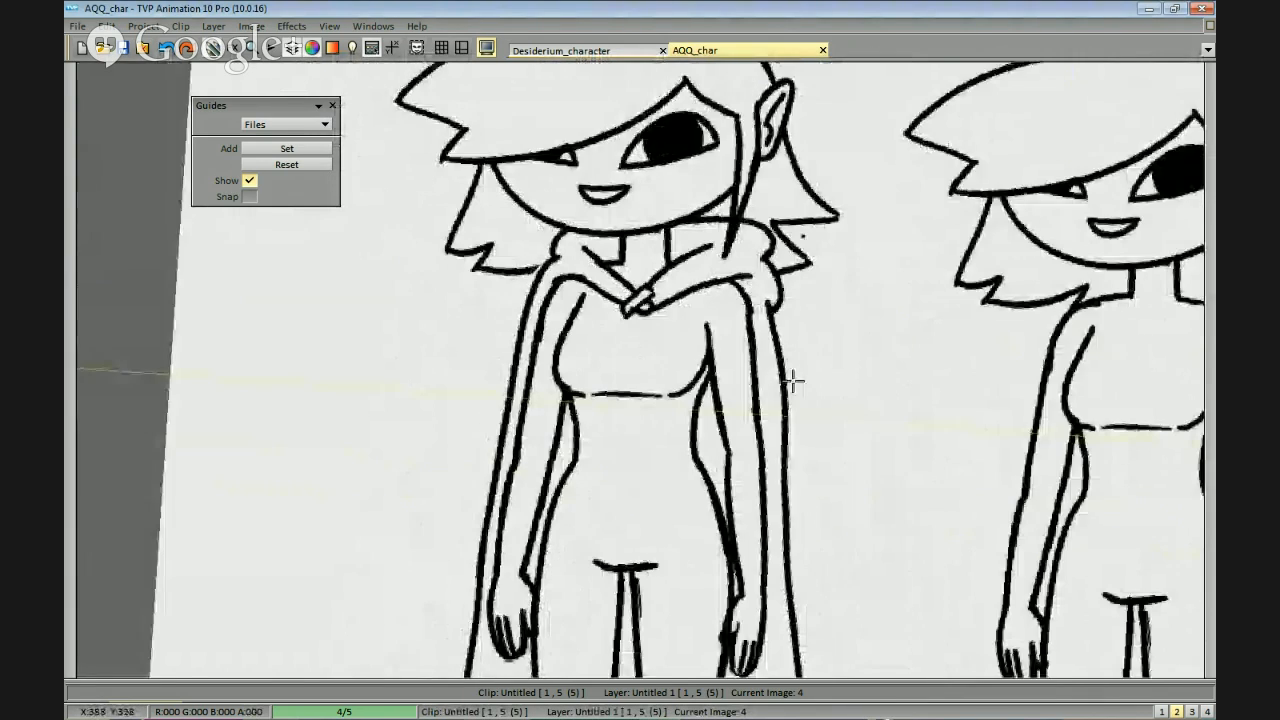
scroll(762, 440, up, 3)
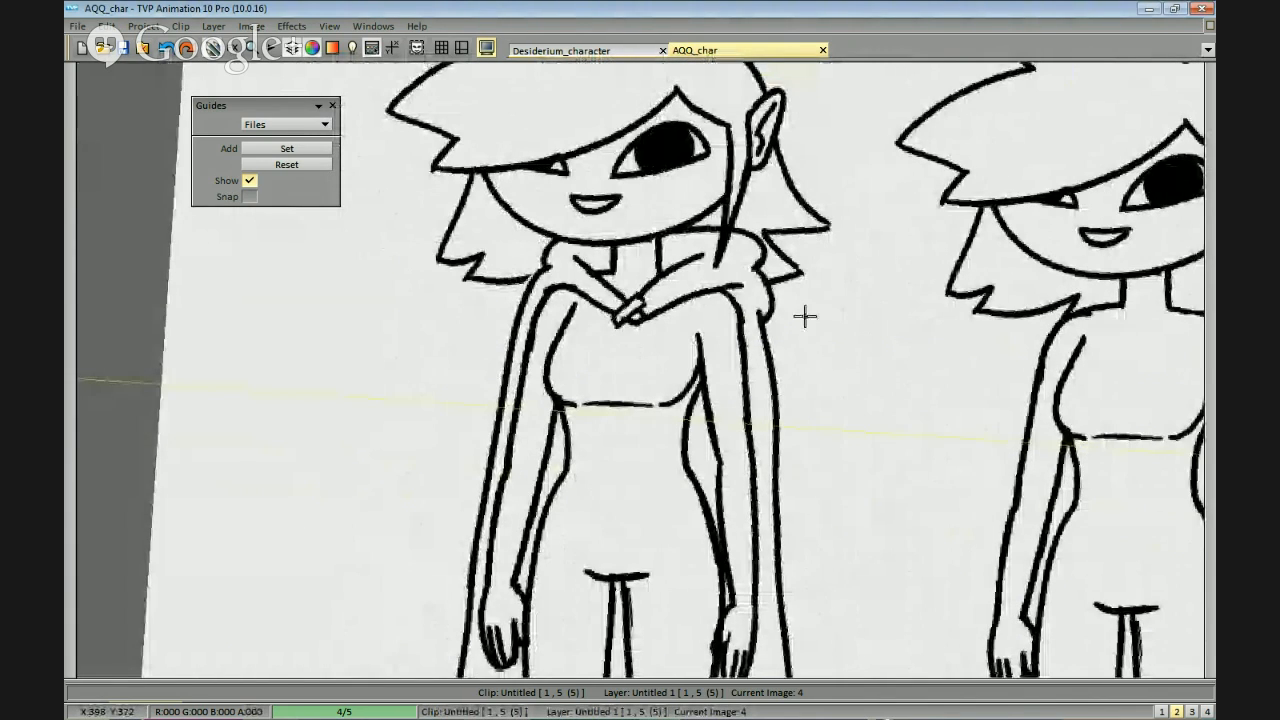
mouse_move(808, 355)
mouse_down()
mouse_move(817, 343)
mouse_move(826, 374)
mouse_move(830, 364)
mouse_up()
drag(832, 454, 943, 385)
scroll(935, 420, down, 1)
drag(919, 448, 931, 426)
drag(674, 380, 806, 446)
scroll(786, 436, up, 1)
key(Right)
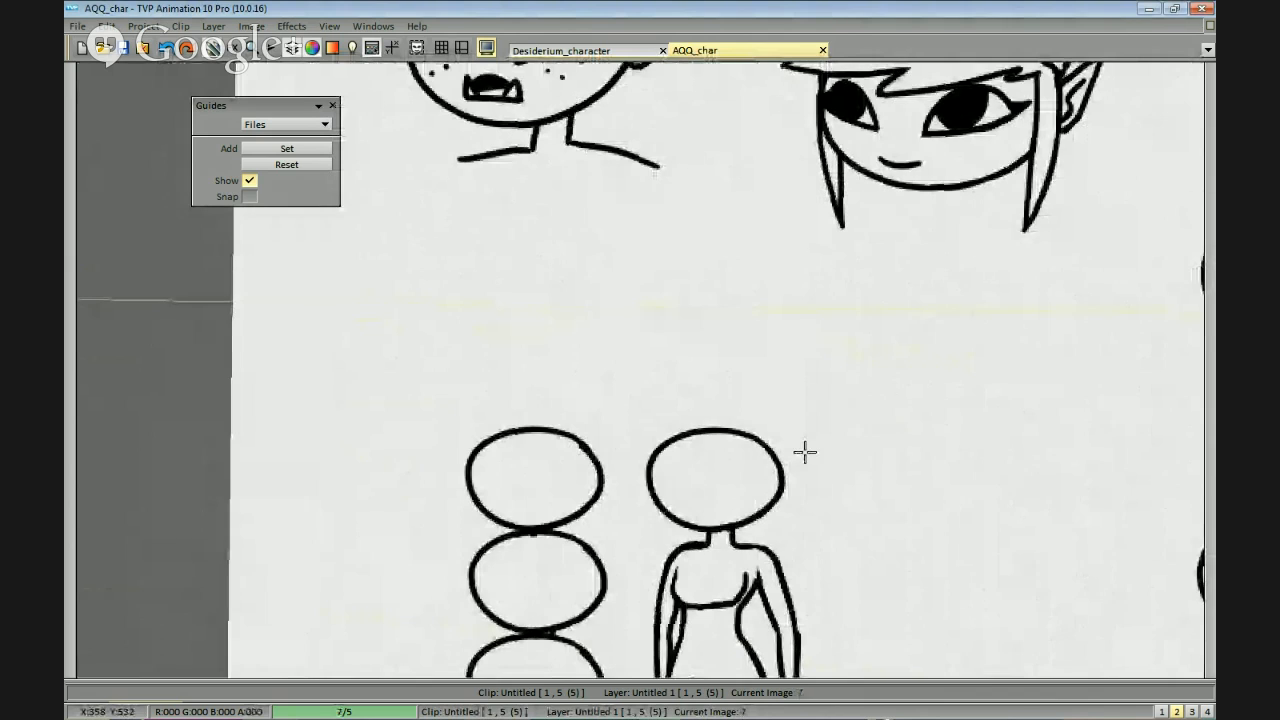
key(Left)
scroll(926, 406, down, 4)
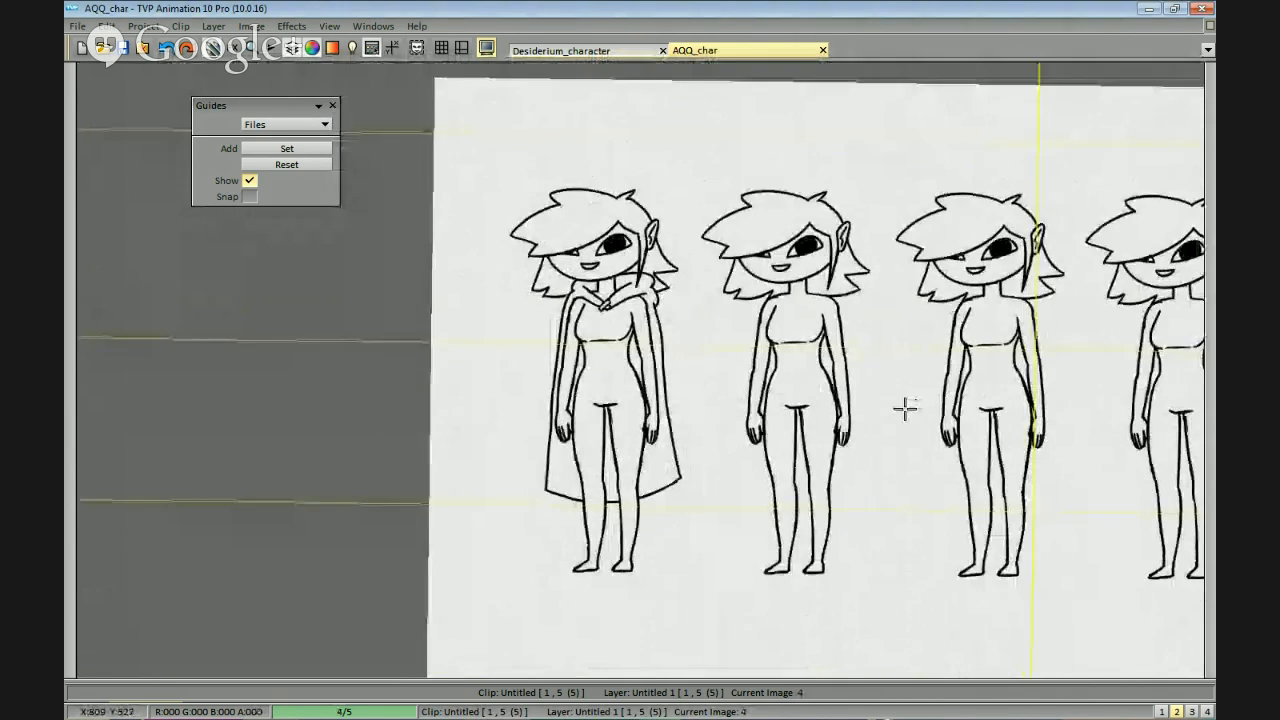
Pick up the cloaked figure as a brush and replace the plain bodies with a row of five evenly spaced cloaked copies.
mouse_move(618, 296)
mouse_down()
mouse_move(1091, 489)
mouse_move(1207, 340)
mouse_move(1010, 106)
mouse_move(612, 146)
mouse_move(624, 312)
mouse_up()
key(w)
mouse_move(559, 460)
mouse_down()
mouse_move(594, 126)
mouse_move(559, 460)
mouse_up()
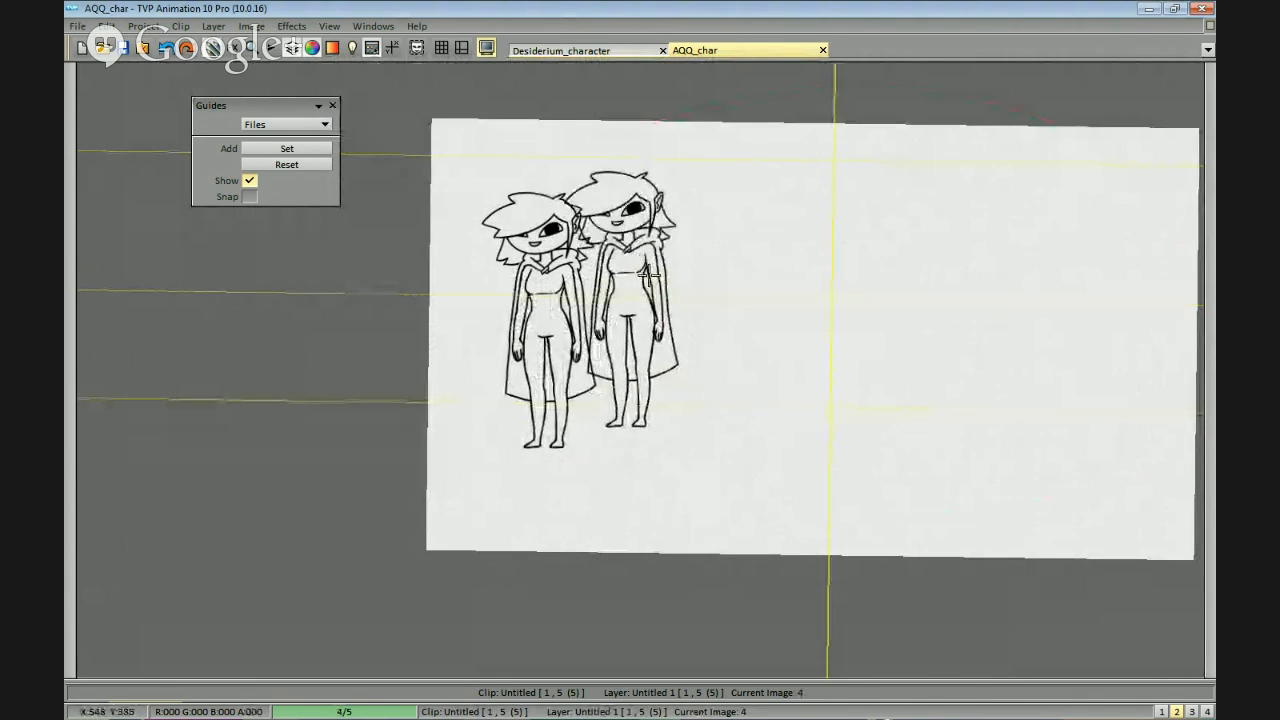
click(679, 292)
click(794, 292)
key(ctrl+z)
key(ctrl+z)
click(706, 312)
click(836, 312)
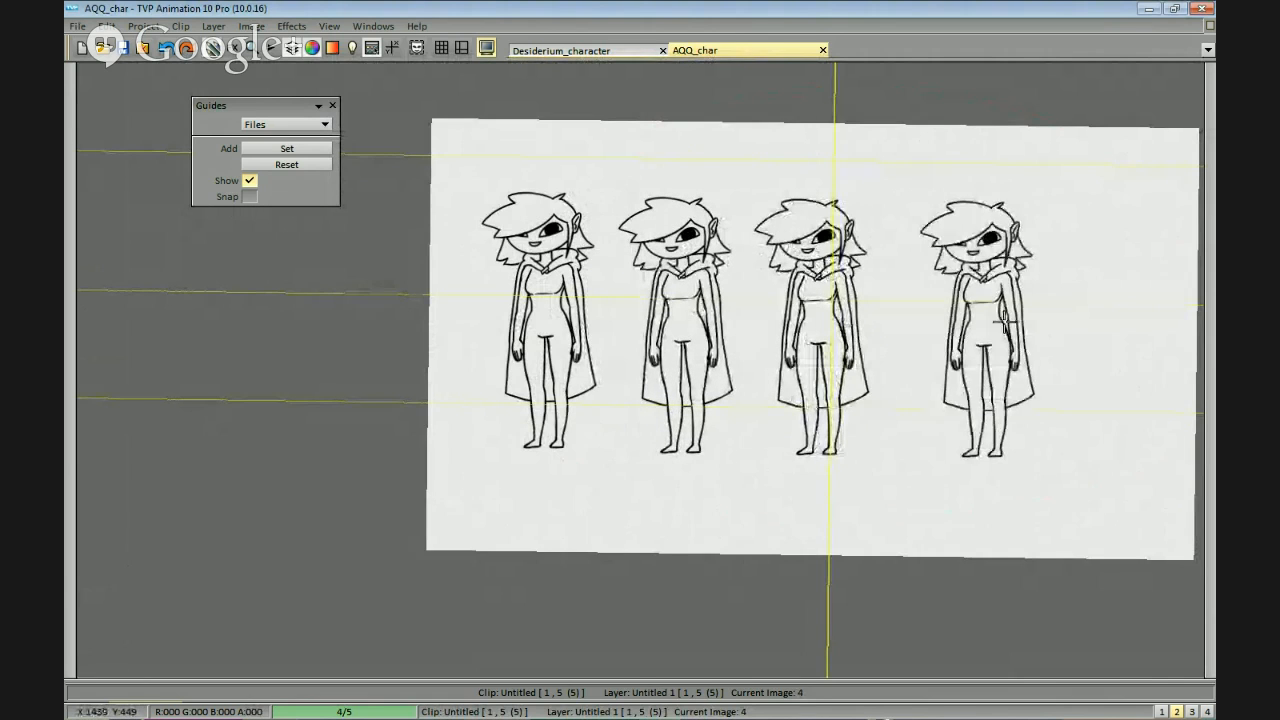
click(944, 330)
click(1093, 331)
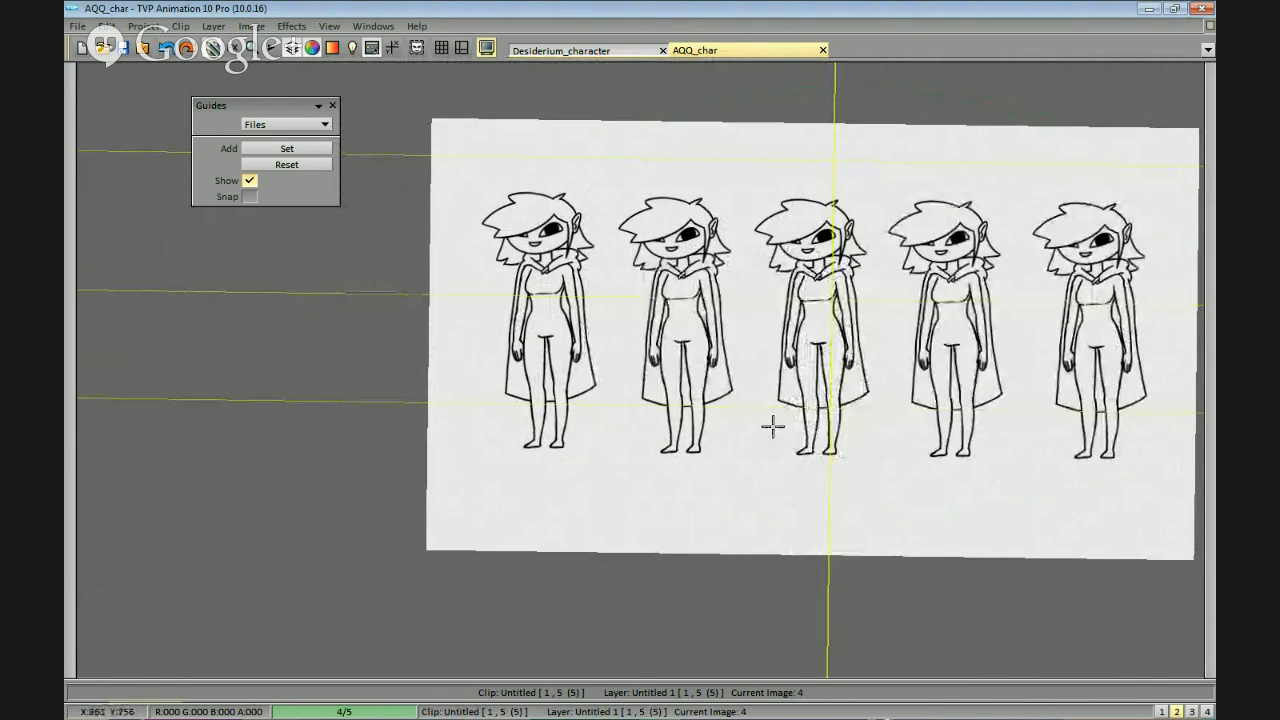
Draw the vest's curved front opening on the first figure from the cloak clasp to the under-bust line, with two oval buttons beside it.
scroll(640, 364, up, 1)
drag(624, 369, 979, 330)
scroll(979, 330, up, 4)
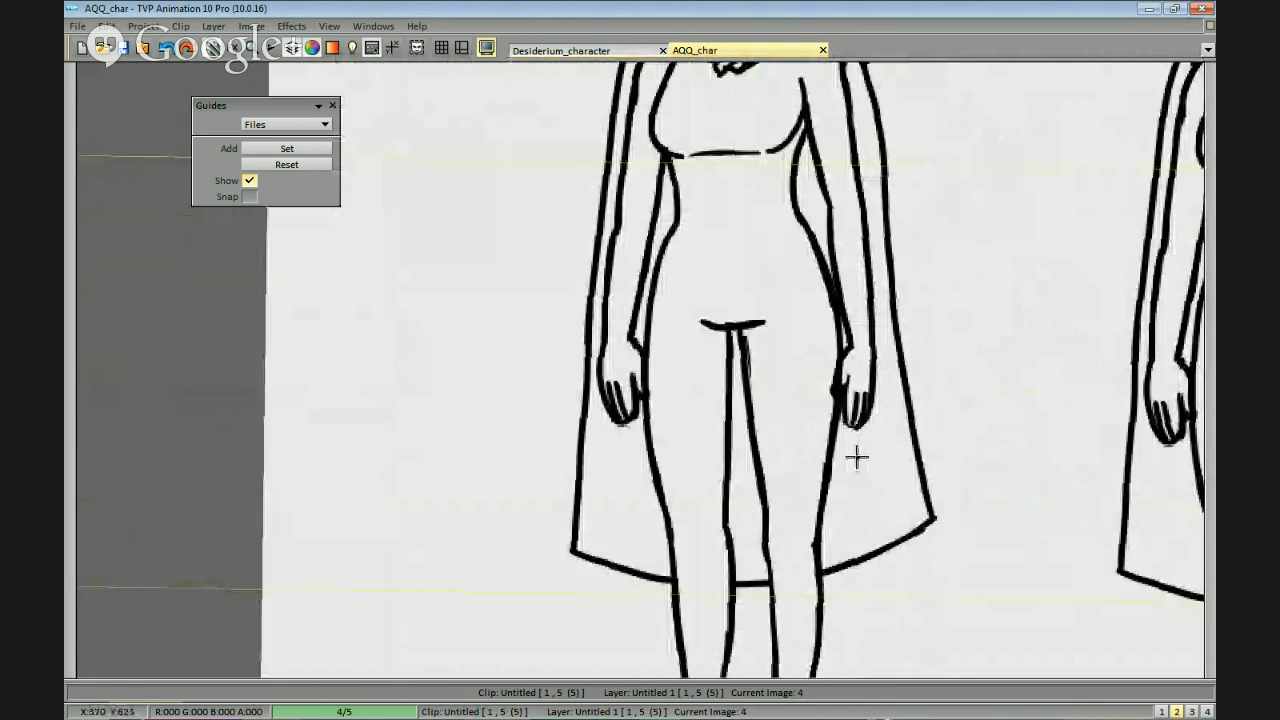
drag(813, 210, 771, 366)
scroll(743, 260, up, 1)
drag(732, 220, 717, 253)
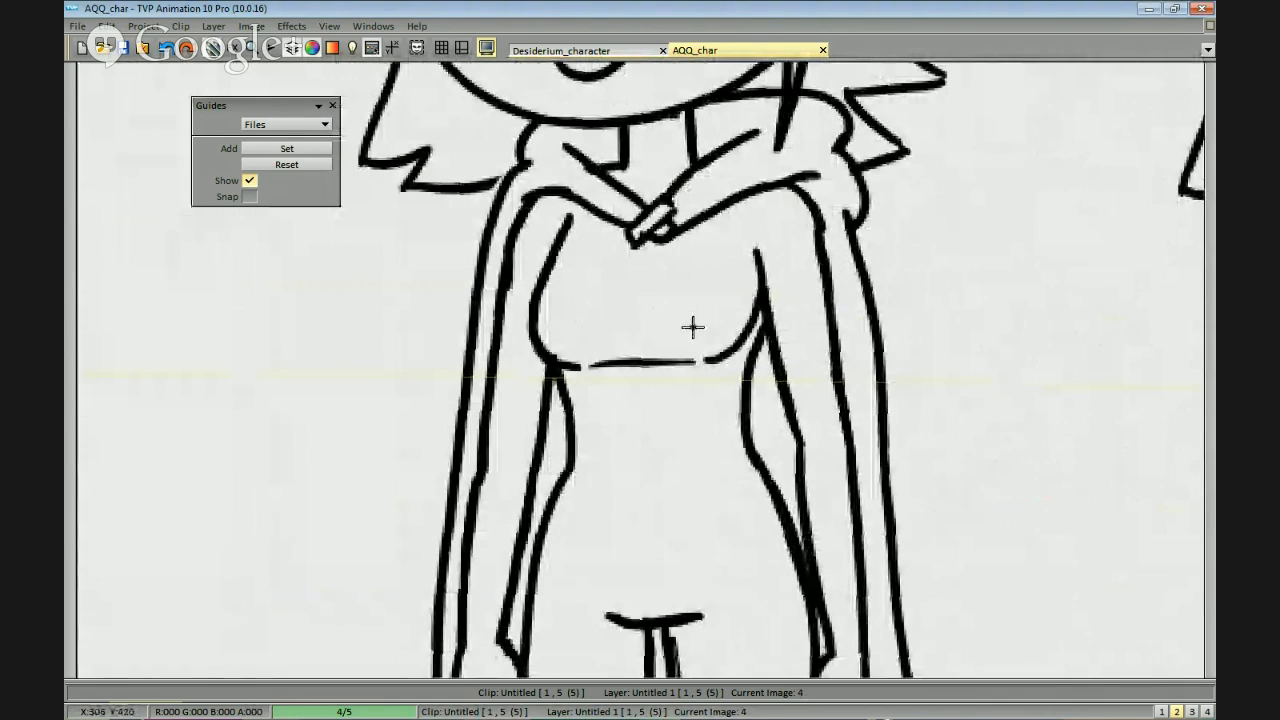
mouse_move(664, 257)
mouse_down()
mouse_move(656, 237)
mouse_move(648, 289)
mouse_up()
key(ctrl+z)
drag(654, 235, 641, 336)
key(ctrl+z)
key(ctrl+z)
mouse_move(652, 268)
mouse_down()
mouse_move(653, 284)
mouse_move(656, 240)
mouse_move(651, 312)
mouse_up()
Extend the vest's front opening from the under-bust line down past the waist, redoing the stroke until it runs cleanly.
key(ctrl+z)
key(ctrl+z)
drag(643, 379, 647, 337)
drag(646, 292, 657, 370)
key(ctrl+z)
key(ctrl+z)
drag(655, 290, 658, 391)
key(ctrl+z)
key(ctrl+z)
drag(655, 291, 645, 395)
Draw the vest's hem with a notch at the front opening and a point on each side, curving up to both hips.
key(ctrl+z)
drag(653, 292, 645, 422)
drag(662, 512, 664, 478)
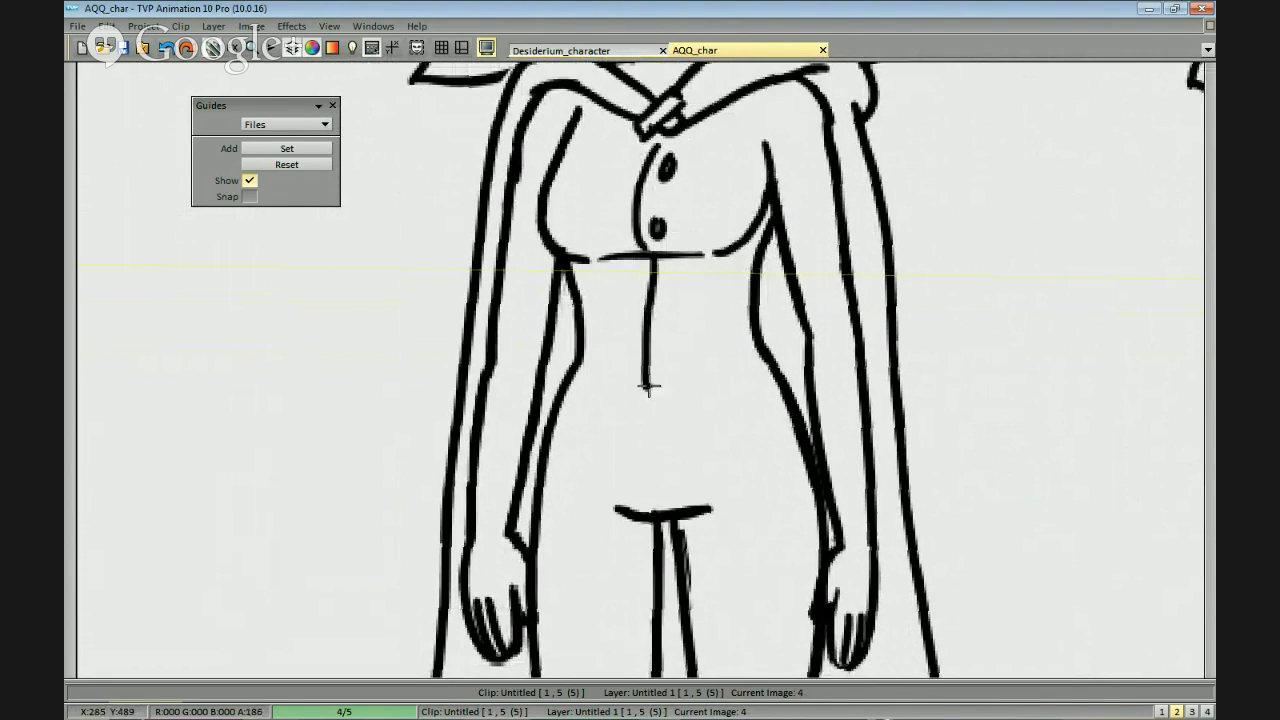
mouse_move(646, 382)
mouse_down()
mouse_move(648, 438)
mouse_move(712, 460)
mouse_up()
key(ctrl+z)
key(ctrl+z)
key(ctrl+z)
mouse_move(648, 432)
mouse_down()
mouse_move(716, 475)
mouse_move(701, 477)
mouse_move(778, 406)
mouse_up()
key(ctrl+z)
key(ctrl+z)
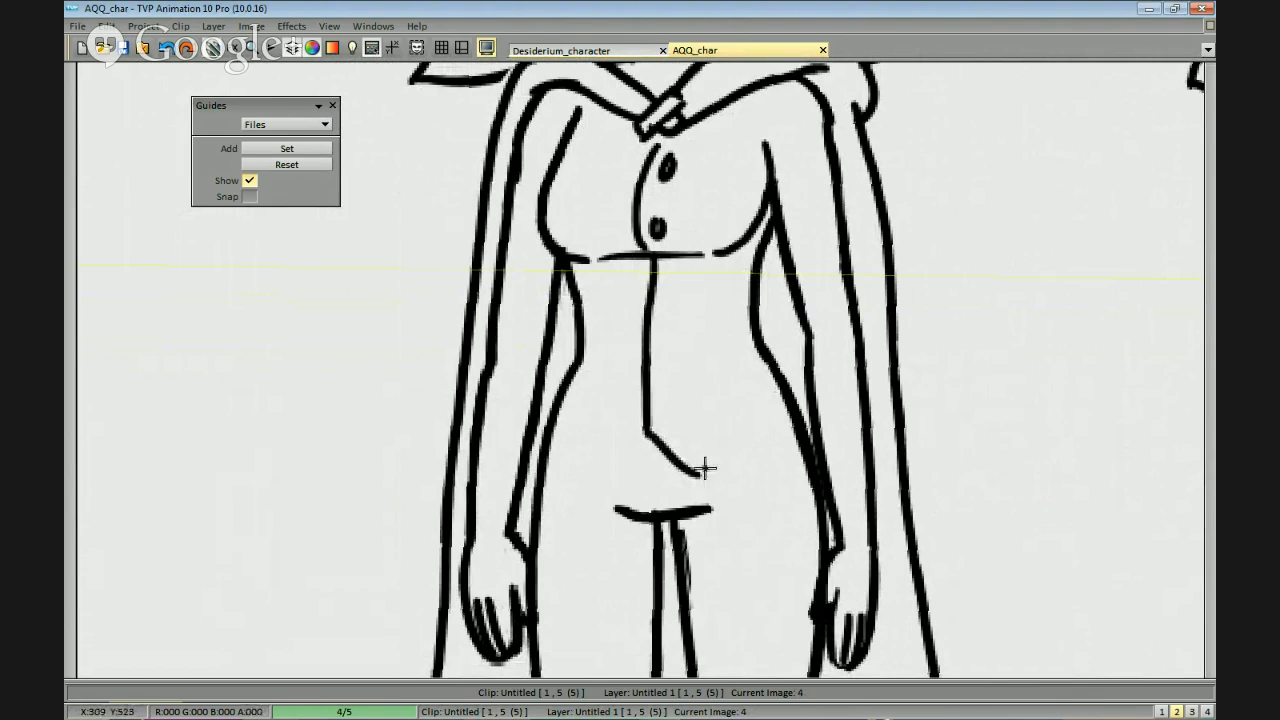
mouse_move(701, 476)
mouse_down()
mouse_move(738, 457)
mouse_move(786, 408)
mouse_up()
mouse_move(648, 432)
mouse_down()
mouse_move(606, 477)
mouse_move(548, 436)
mouse_up()
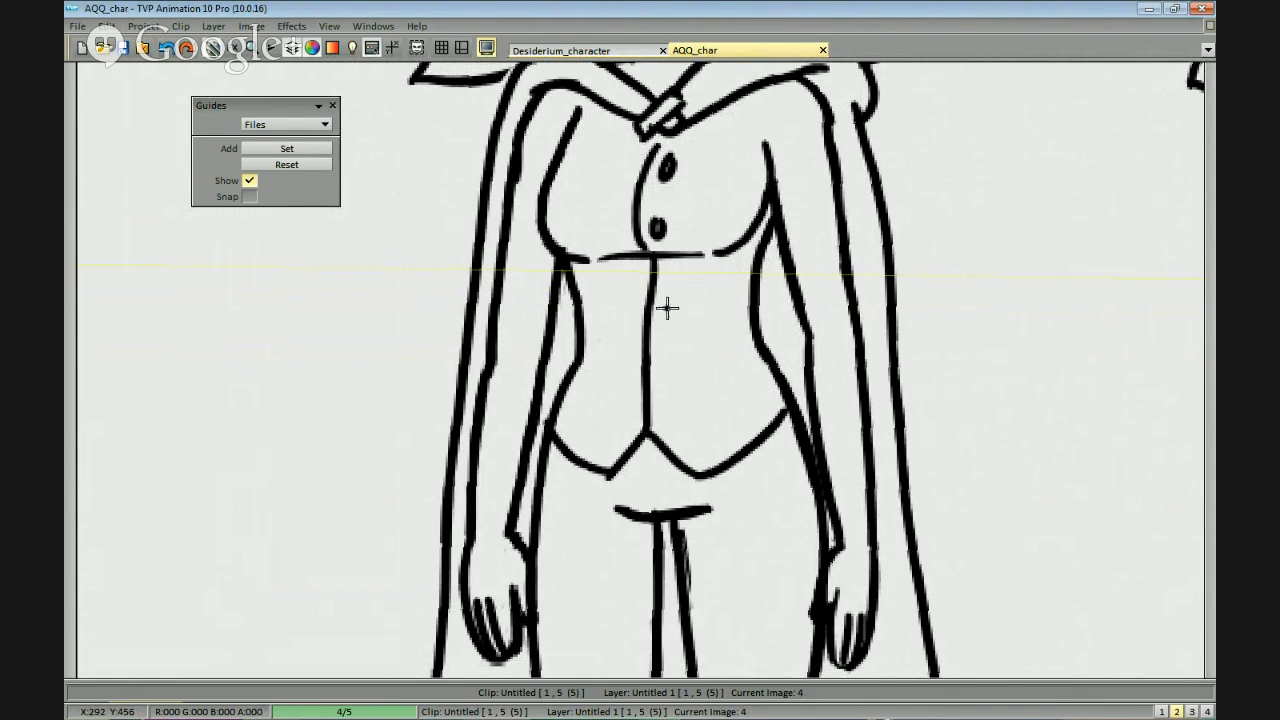
Replace the two chest buttons with smaller ones and add three matching buttons down the vest front below the bust.
key(ctrl+z)
key(ctrl+z)
click(665, 170)
click(659, 223)
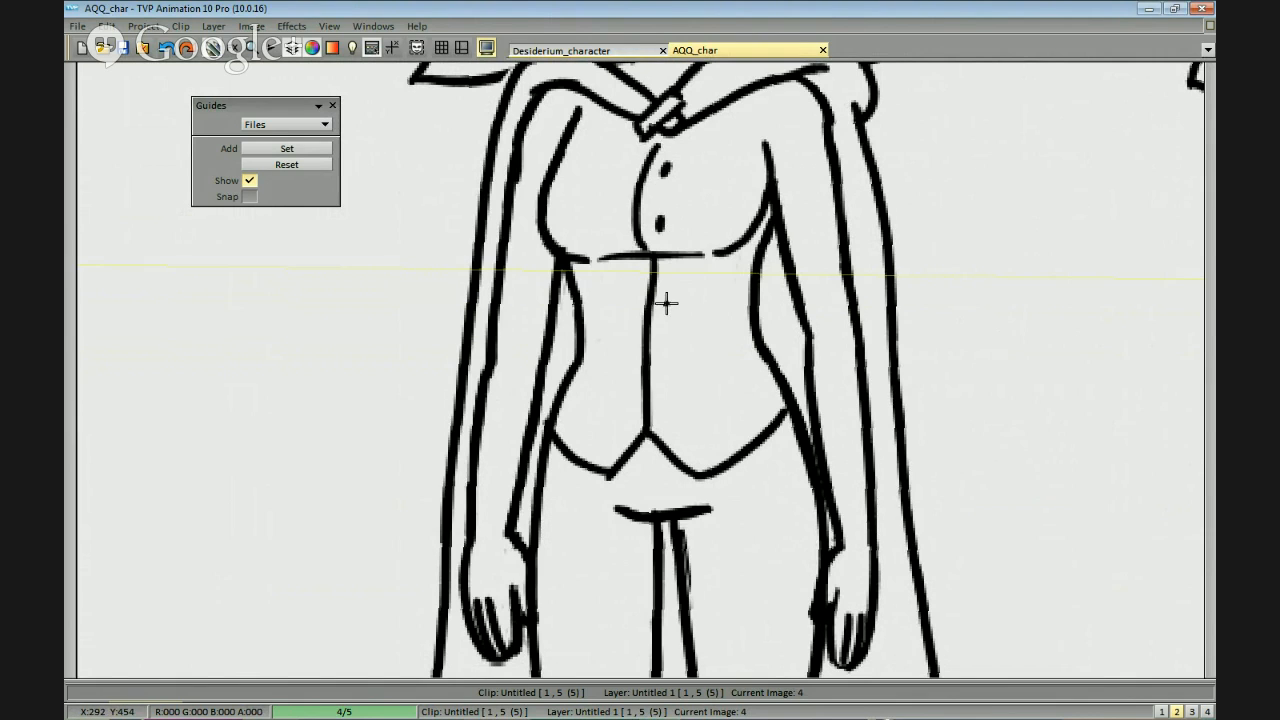
click(663, 349)
click(663, 404)
scroll(663, 406, down, 2)
scroll(737, 380, up, 2)
scroll(787, 373, down, 2)
scroll(877, 380, down, 2)
scroll(740, 180, up, 3)
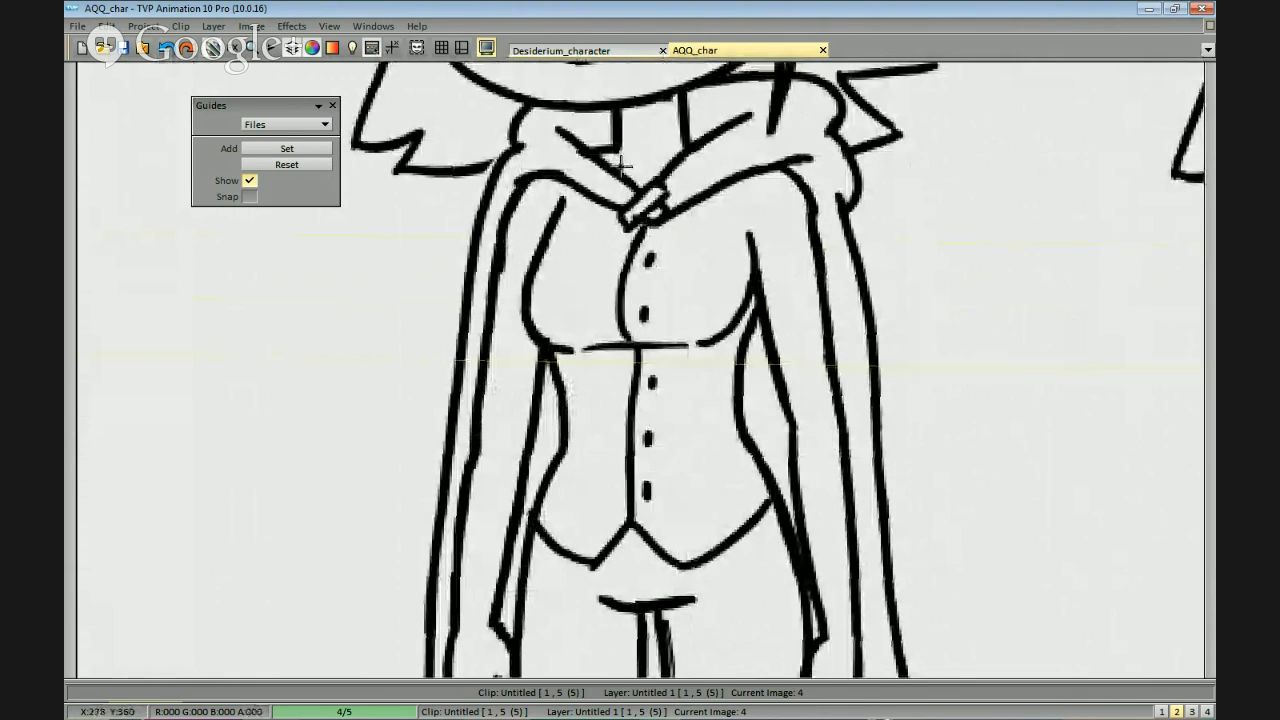
mouse_move(725, 227)
mouse_down()
mouse_move(683, 232)
mouse_move(707, 254)
mouse_move(730, 207)
mouse_up()
drag(628, 229, 598, 217)
scroll(849, 297, down, 2)
scroll(656, 229, up, 2)
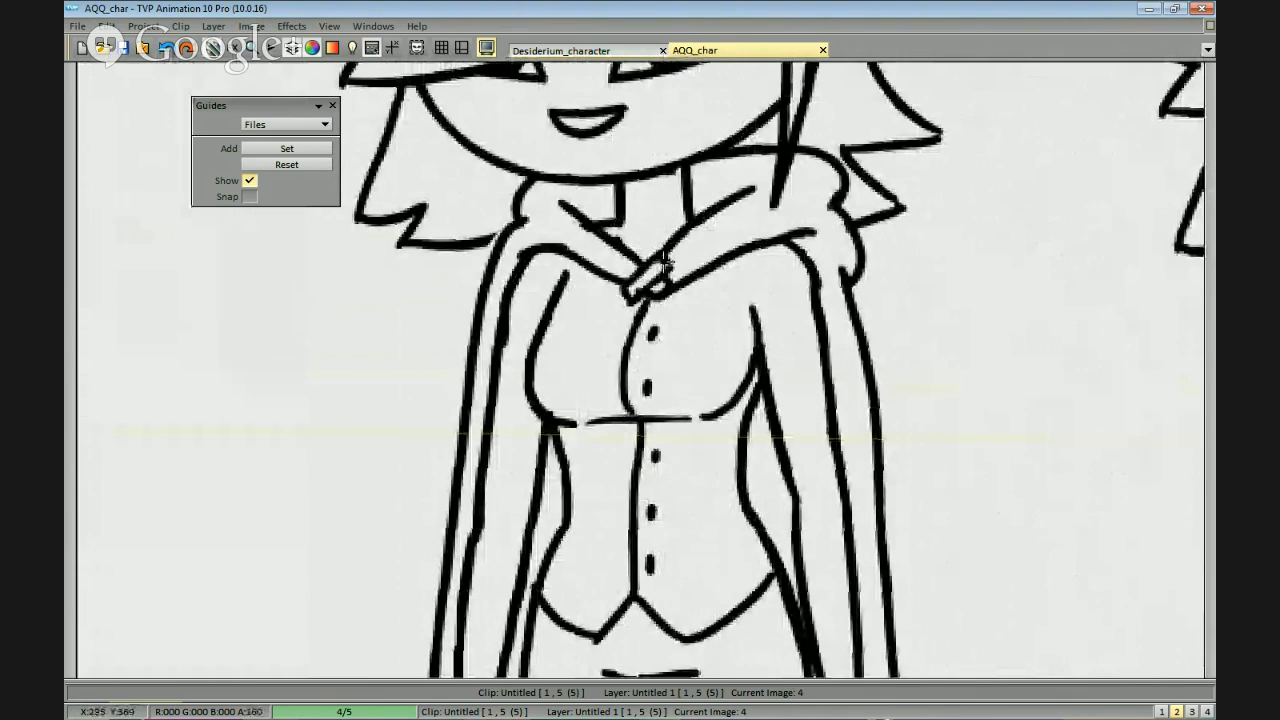
Draw a high collar with a V-shaped front notch around the second figure's neck.
scroll(700, 329, down, 3)
scroll(851, 363, up, 4)
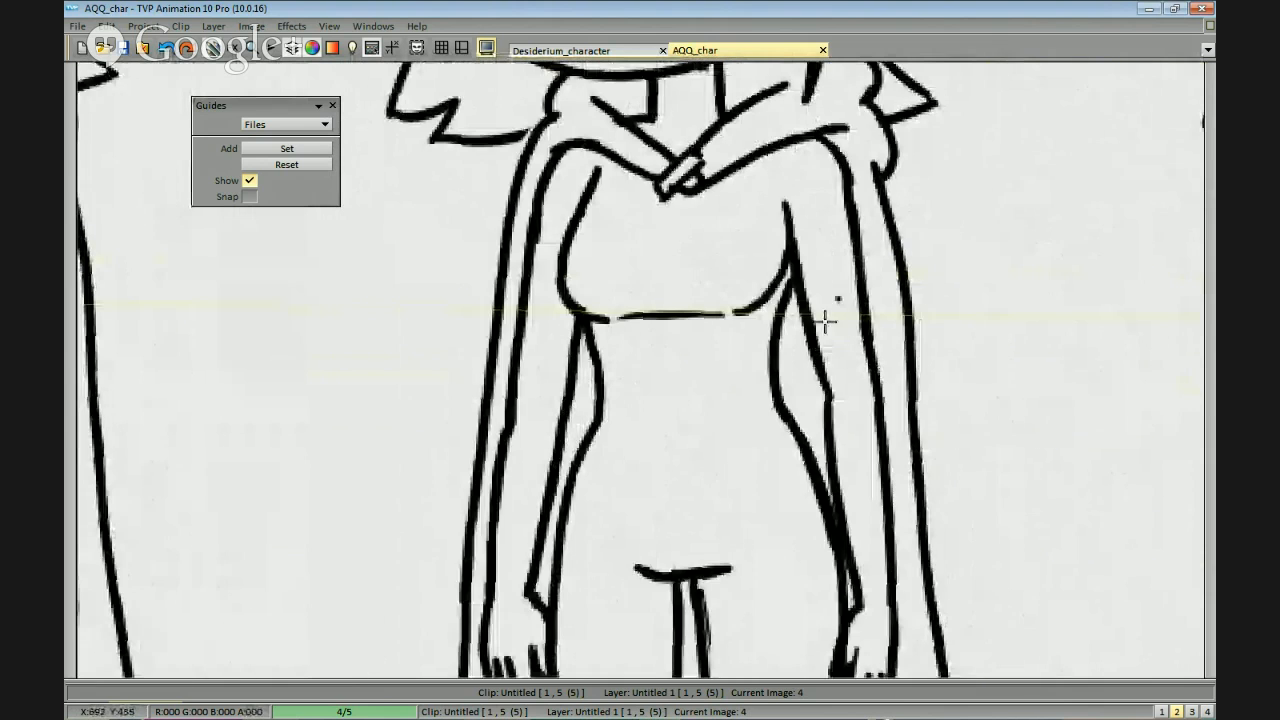
drag(627, 150, 685, 148)
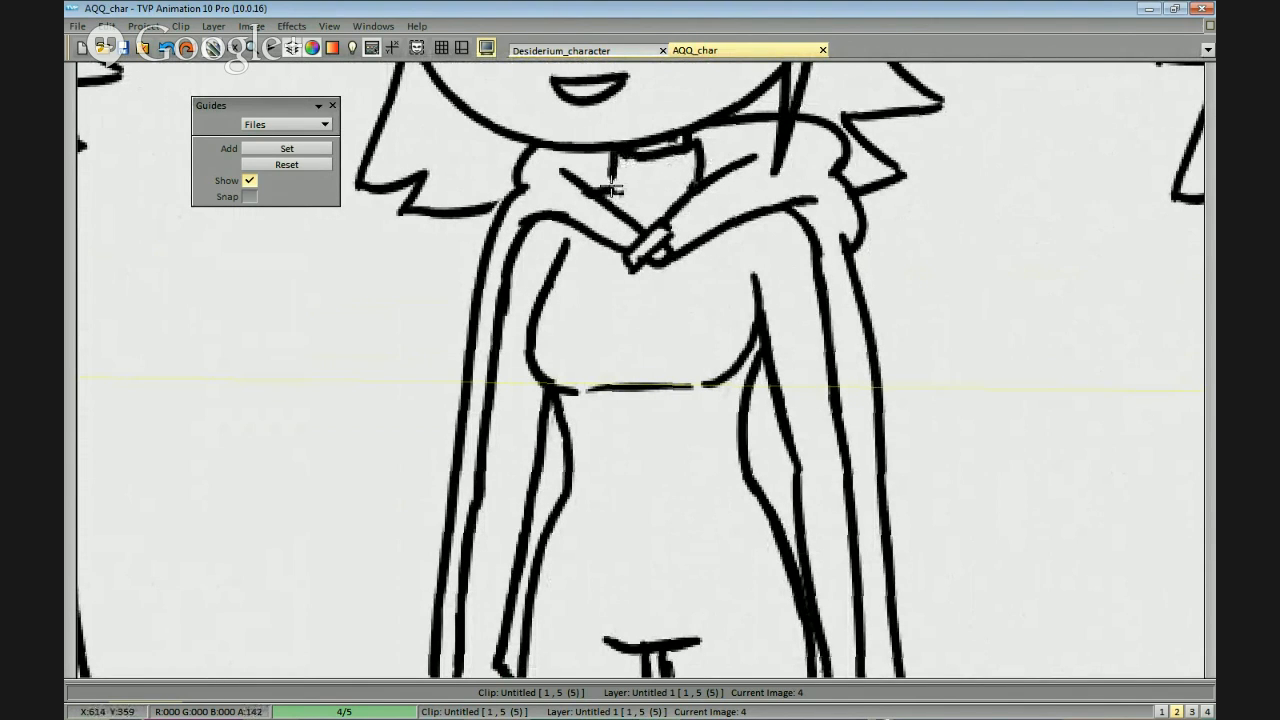
scroll(728, 188, down, 1)
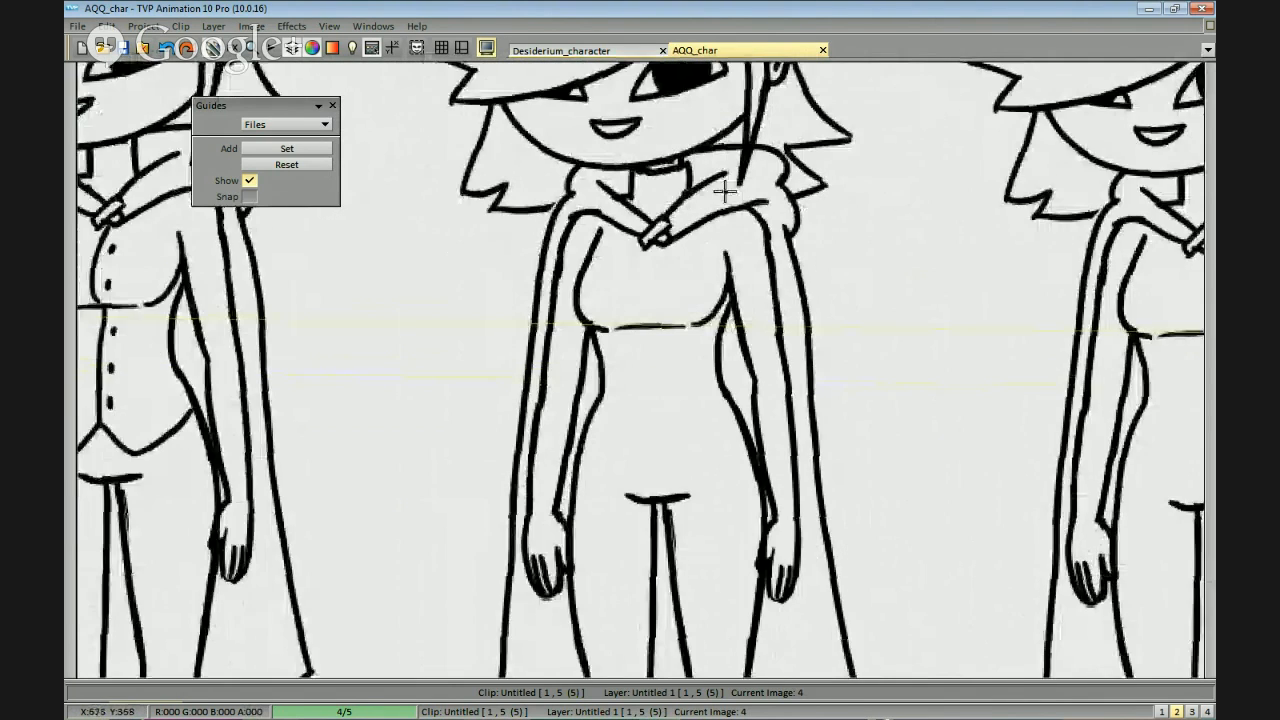
scroll(700, 155, up, 1)
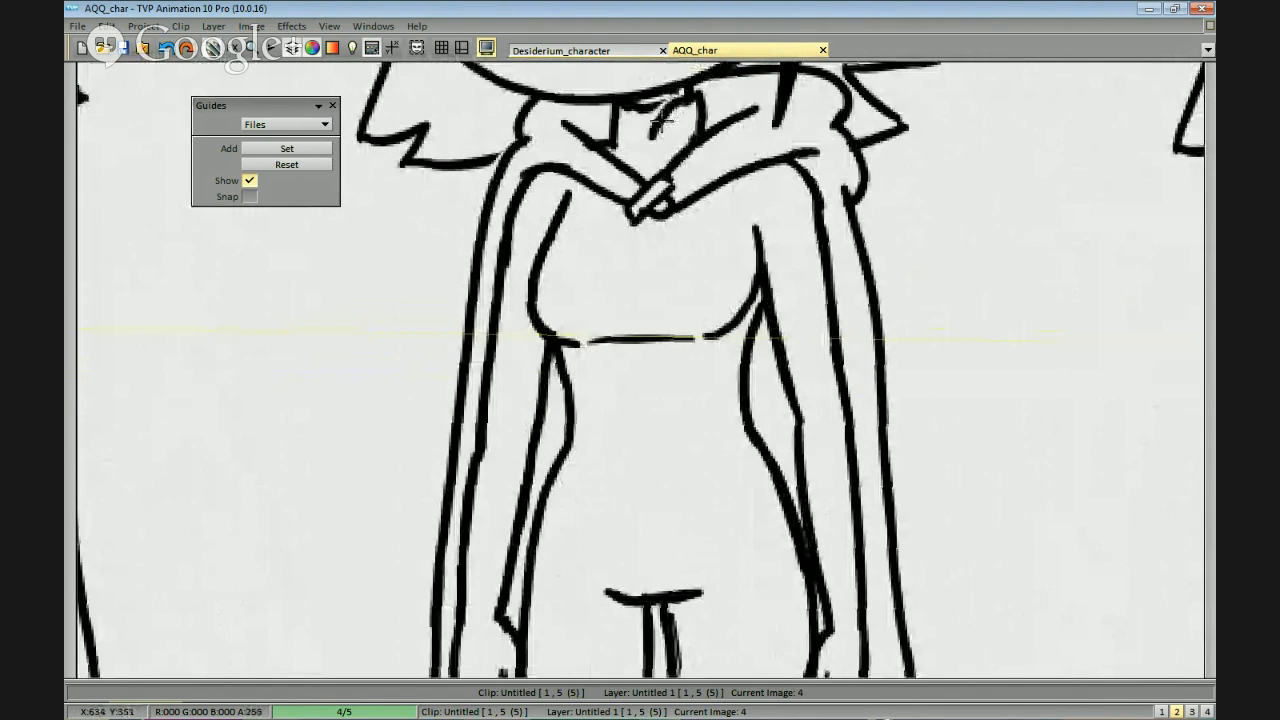
mouse_move(629, 102)
mouse_down()
mouse_move(653, 148)
mouse_move(687, 106)
mouse_move(650, 128)
mouse_up()
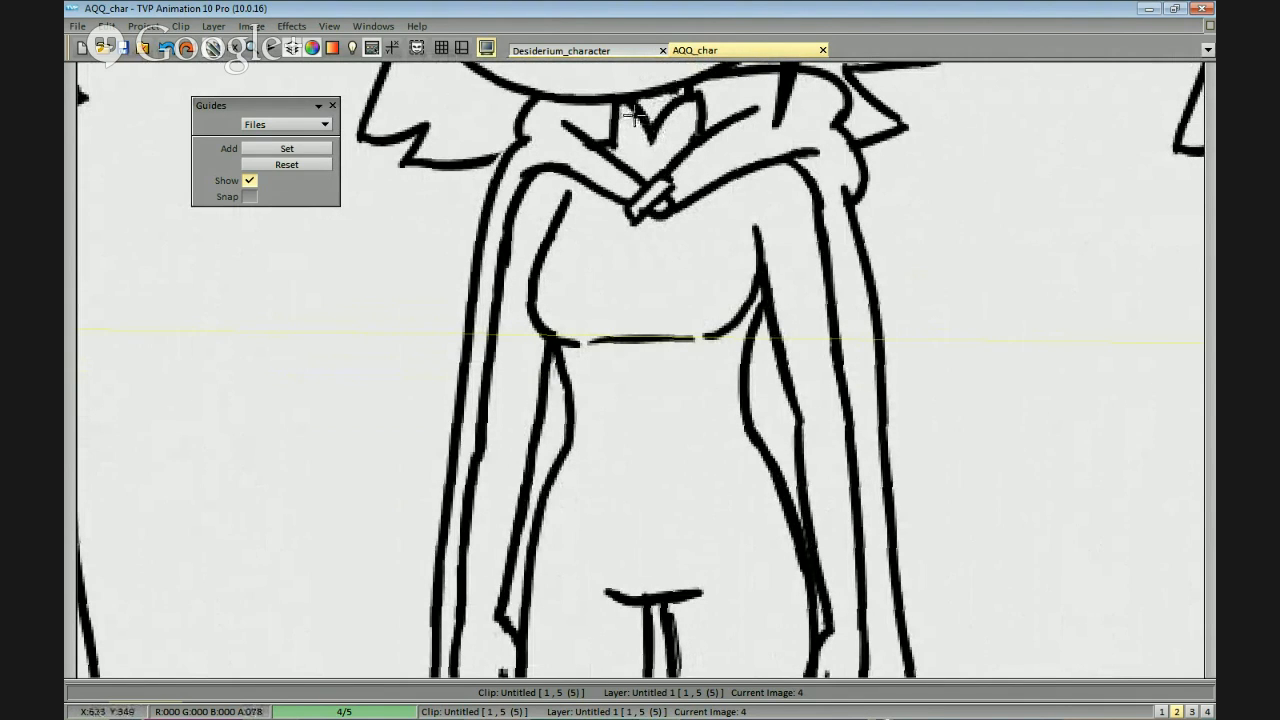
Draw a bodice hem across the second figure's hips with a central notch and a point on each side of it.
scroll(656, 127, down, 2)
drag(726, 377, 724, 313)
scroll(715, 270, up, 2)
drag(702, 256, 698, 284)
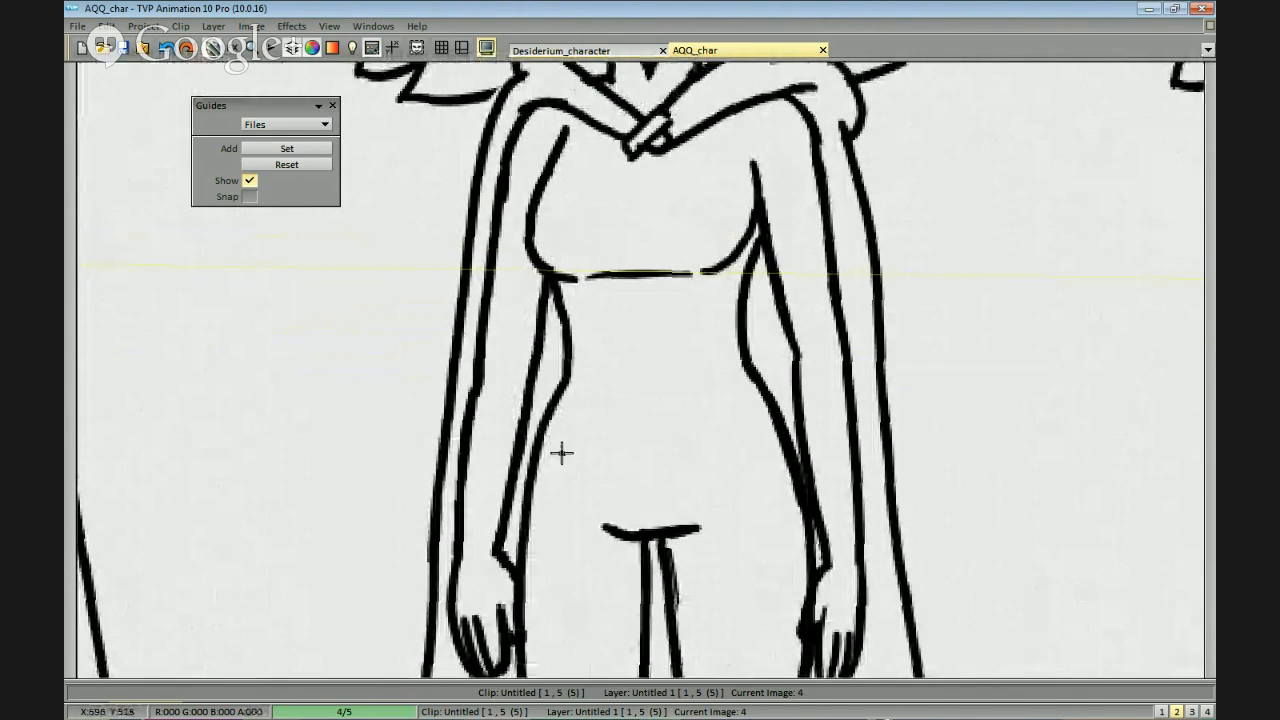
mouse_move(622, 472)
mouse_down()
mouse_move(686, 482)
mouse_move(627, 458)
mouse_move(638, 449)
mouse_move(697, 492)
mouse_move(642, 455)
mouse_move(667, 475)
mouse_move(649, 458)
mouse_move(665, 473)
mouse_move(707, 468)
mouse_move(726, 446)
mouse_move(685, 480)
mouse_move(776, 421)
mouse_up()
key(ctrl+z)
drag(542, 420, 611, 480)
key(ctrl+z)
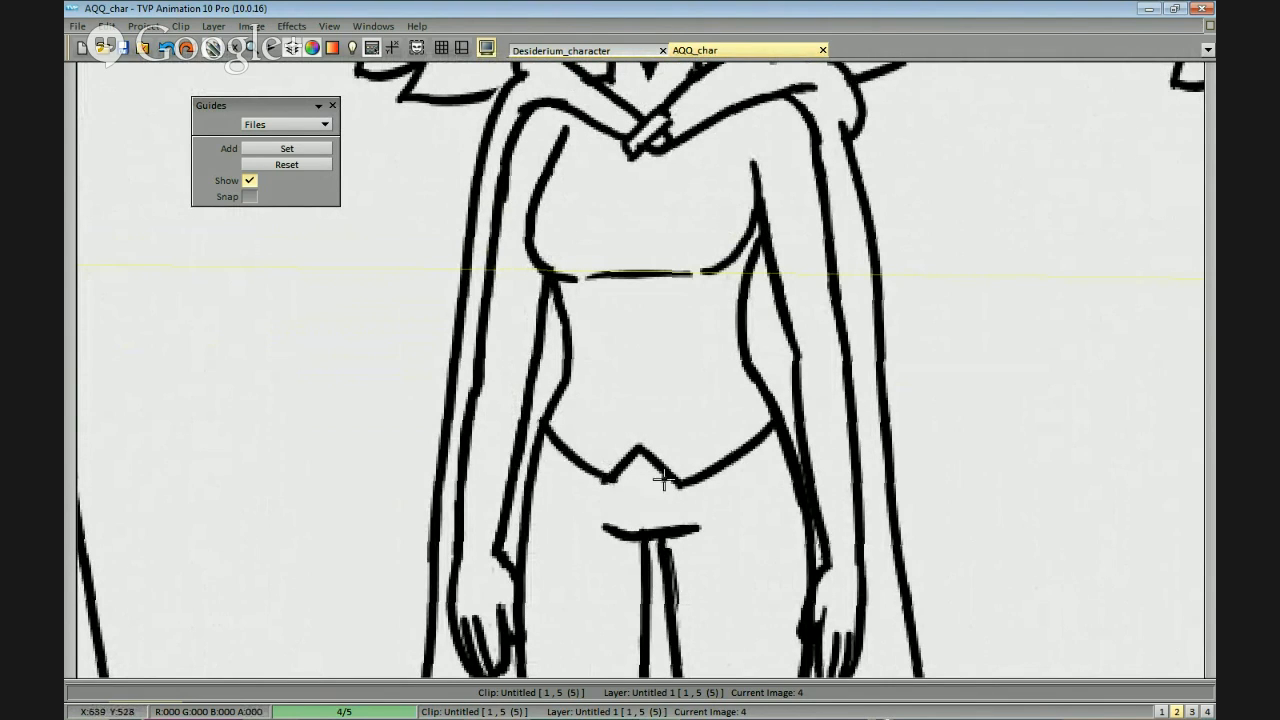
Redraw the left half of the second figure's bodice hem as a smoother curve from the hip to its point.
drag(700, 393, 708, 431)
key(ctrl+z)
drag(519, 454, 585, 511)
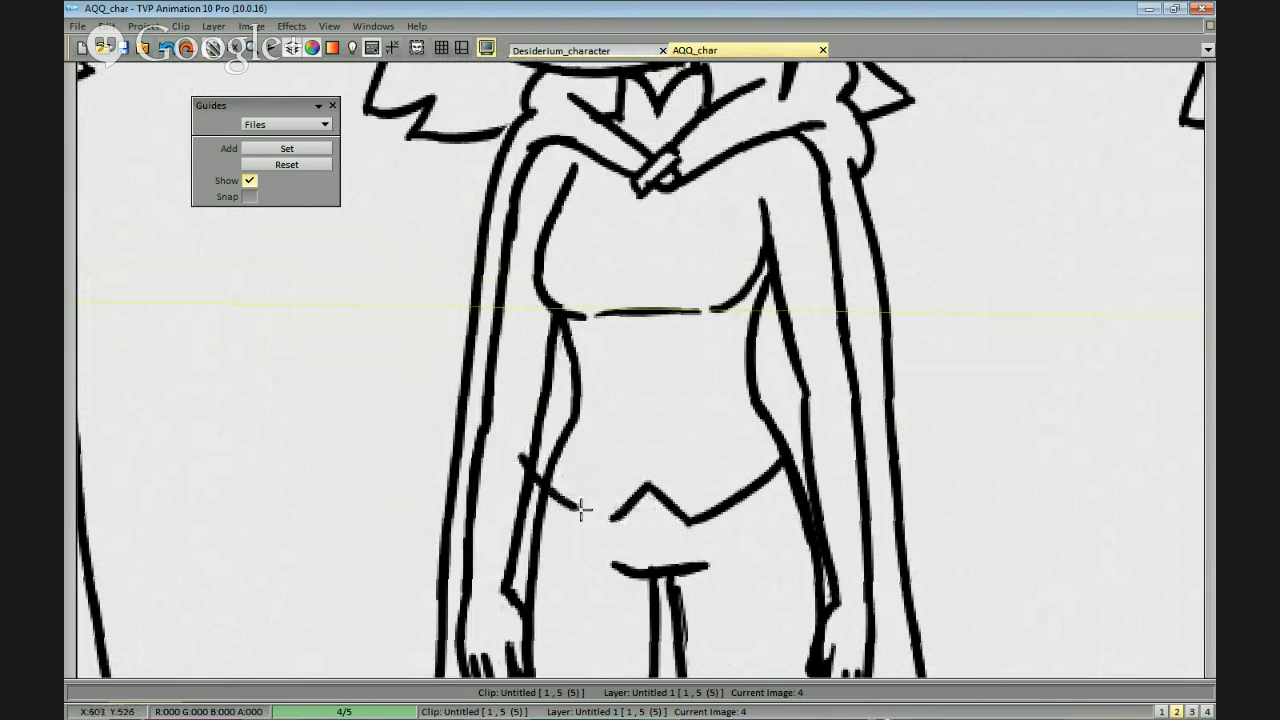
key(ctrl+z)
drag(548, 466, 624, 528)
key(ctrl+z)
drag(550, 468, 615, 519)
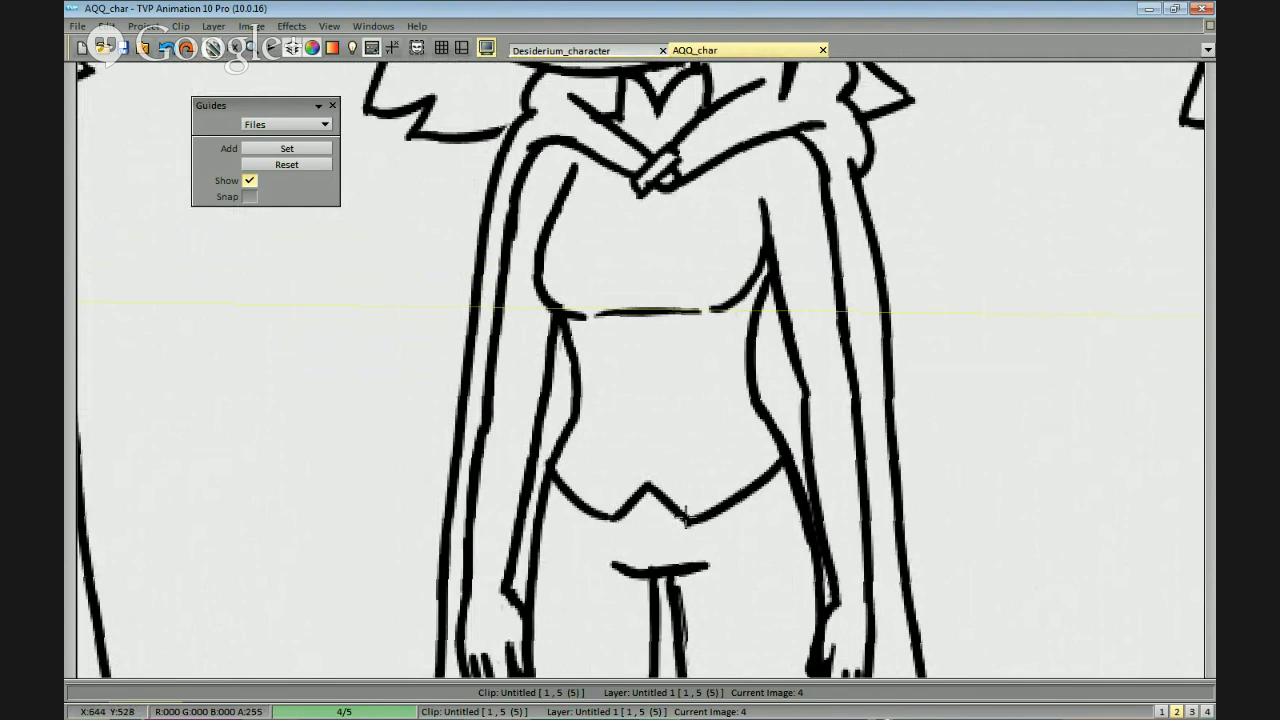
Draw two curved chest seams on the second figure from below the hood's front down to the under-bust line.
drag(697, 336, 685, 376)
drag(703, 222, 677, 311)
key(ctrl+z)
mouse_move(700, 211)
mouse_down()
mouse_move(681, 341)
mouse_move(670, 320)
mouse_move(686, 348)
mouse_up()
key(ctrl+z)
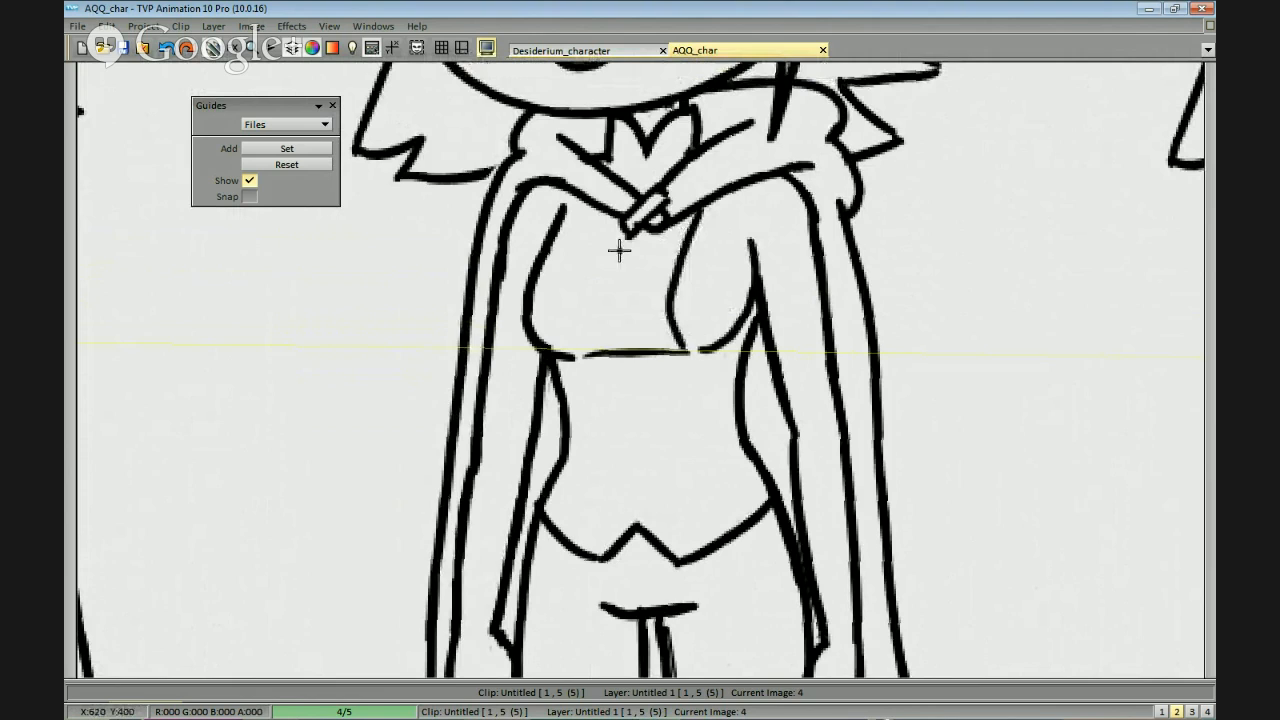
key(ctrl+z)
drag(606, 218, 580, 345)
key(ctrl+z)
mouse_move(604, 218)
mouse_down()
mouse_move(581, 338)
mouse_move(590, 352)
mouse_up()
Continue both bodice seams from the under-bust line down to the two hem points and check the shape.
drag(686, 352, 684, 530)
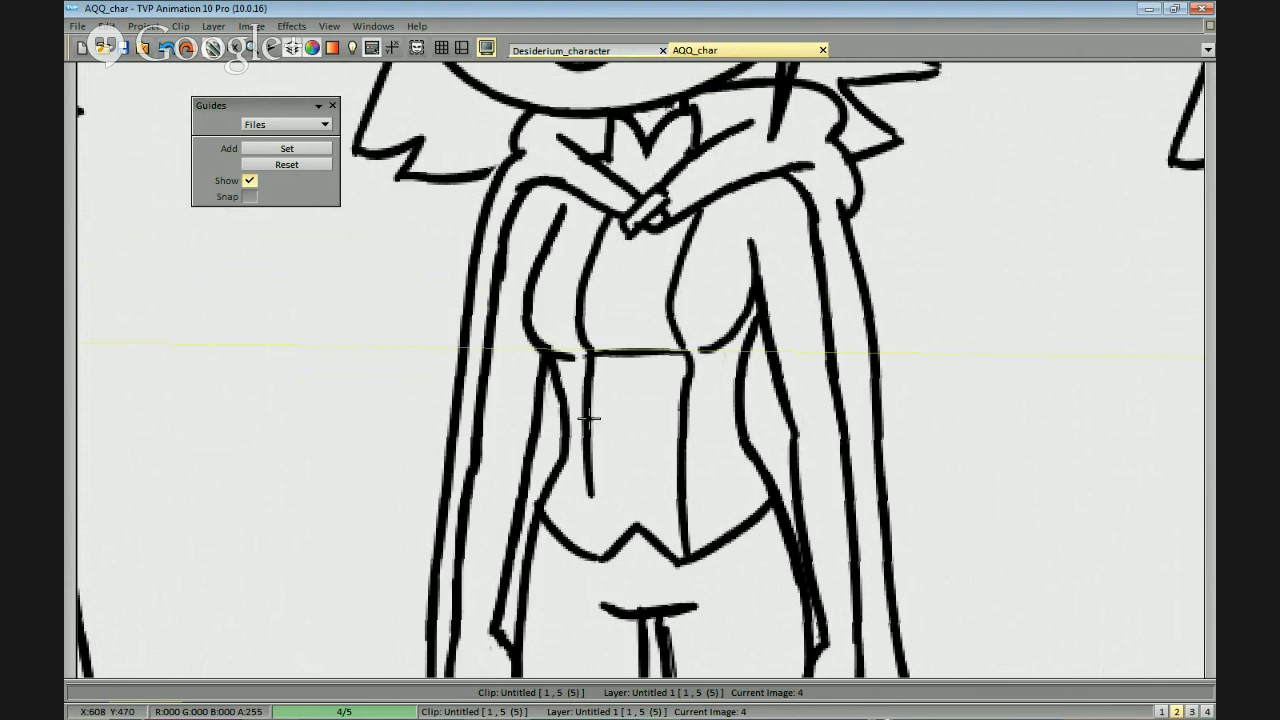
drag(593, 403, 597, 540)
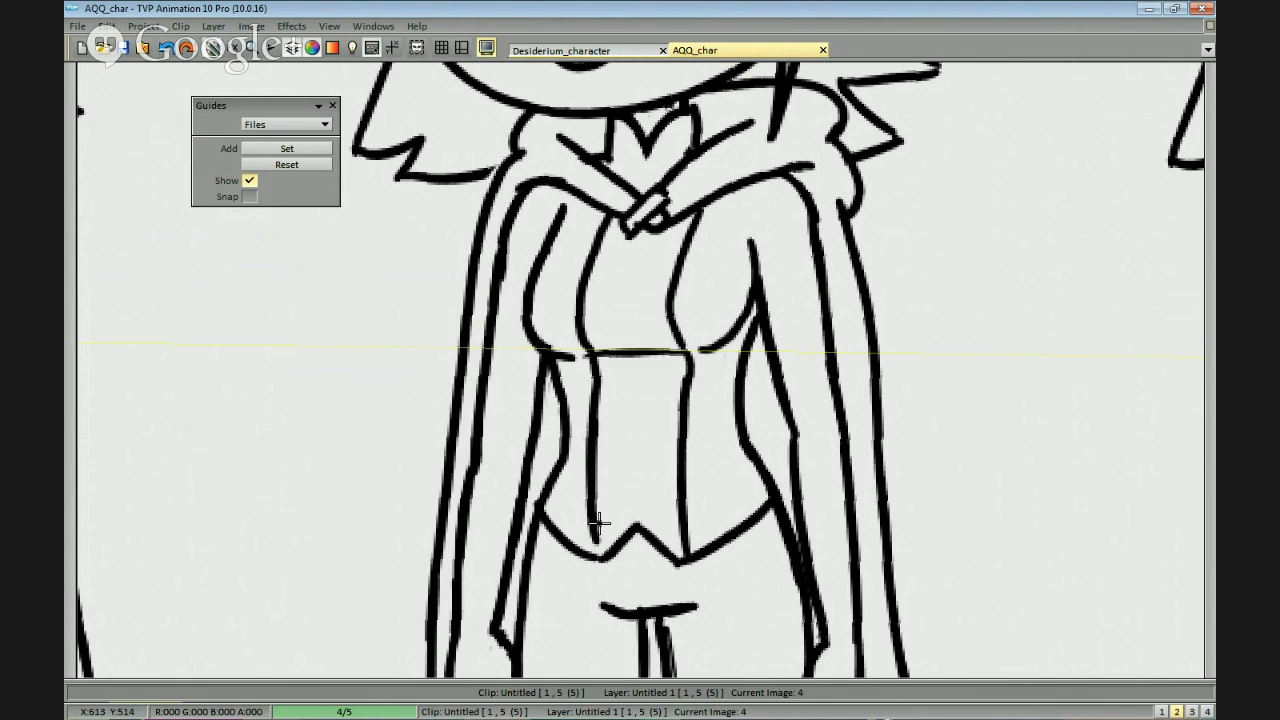
scroll(604, 545, down, 2)
drag(837, 437, 831, 431)
scroll(831, 431, up, 1)
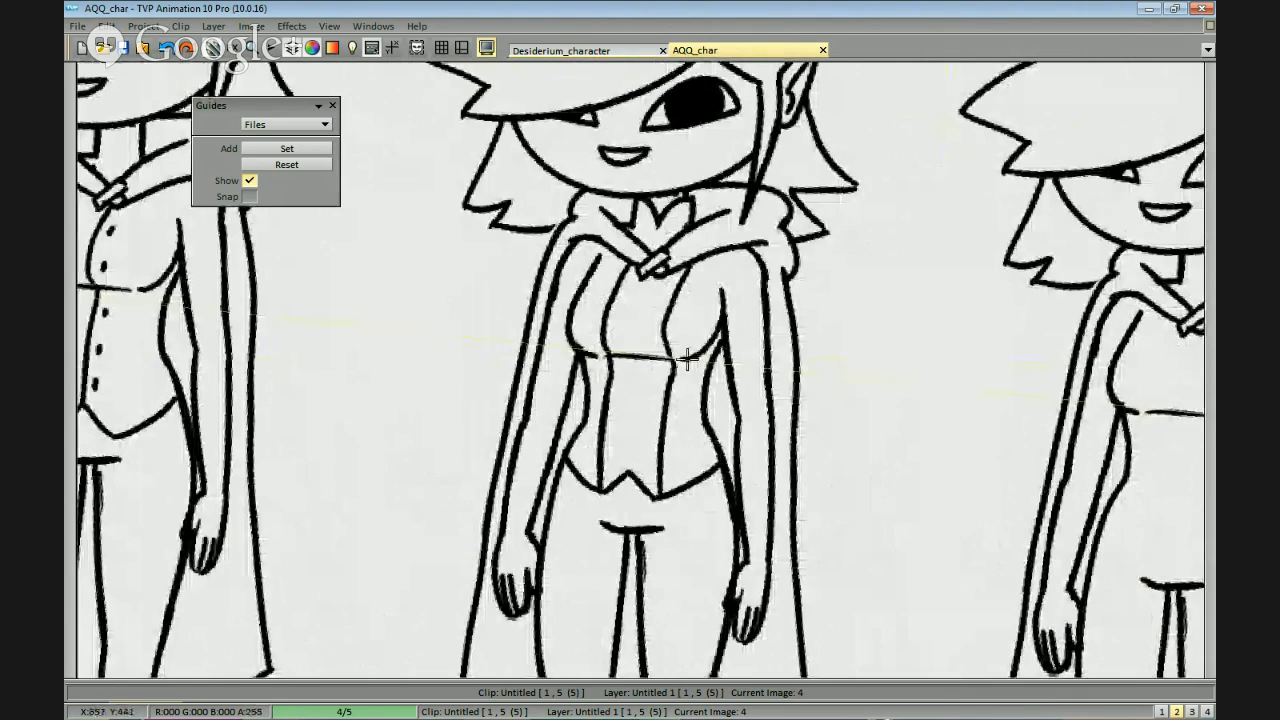
scroll(676, 372, up, 2)
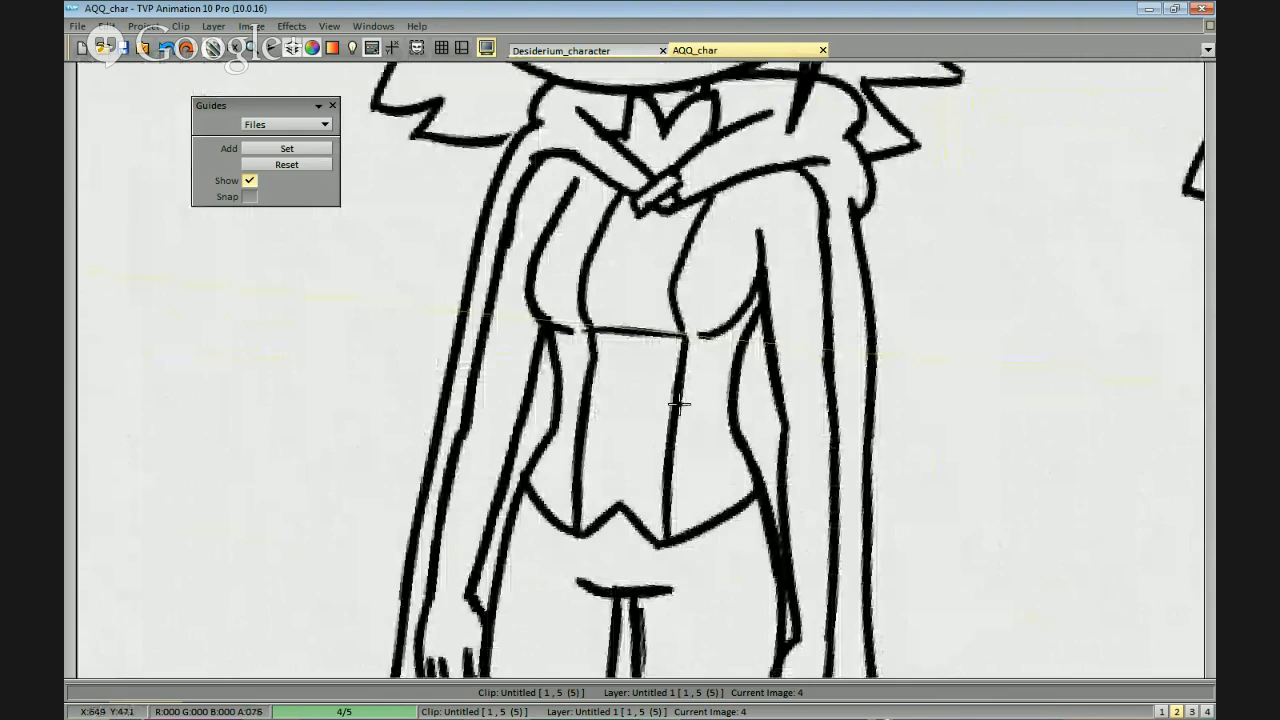
scroll(763, 400, down, 2)
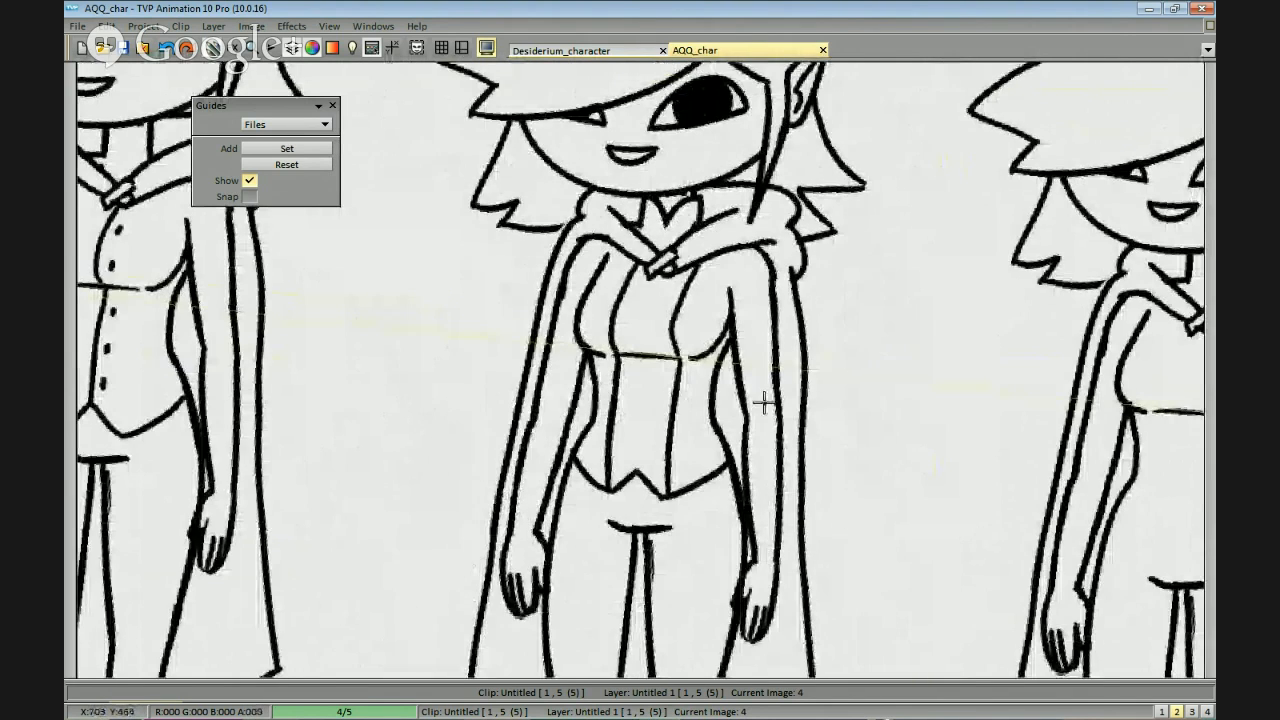
scroll(731, 306, up, 2)
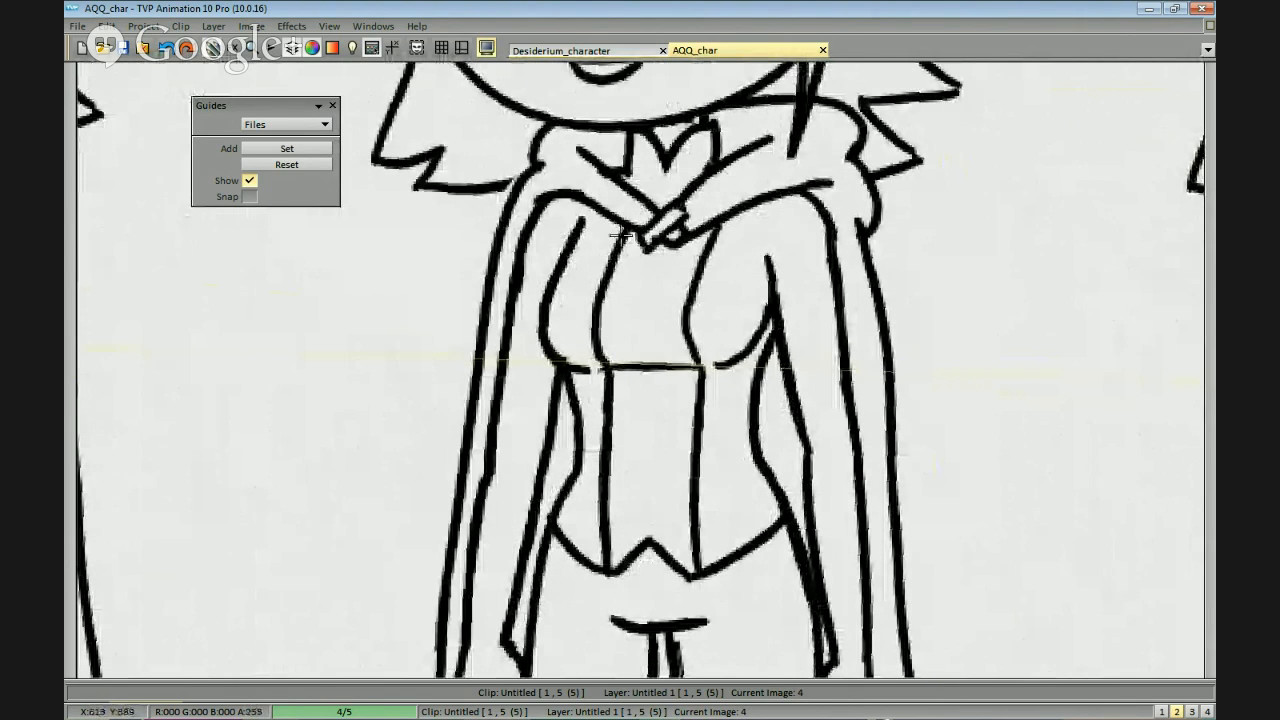
Review the second figure's bodice within the row and examine the third figure's plain torso for its outfit.
mouse_move(767, 295)
mouse_down()
mouse_move(777, 287)
mouse_move(718, 291)
mouse_up()
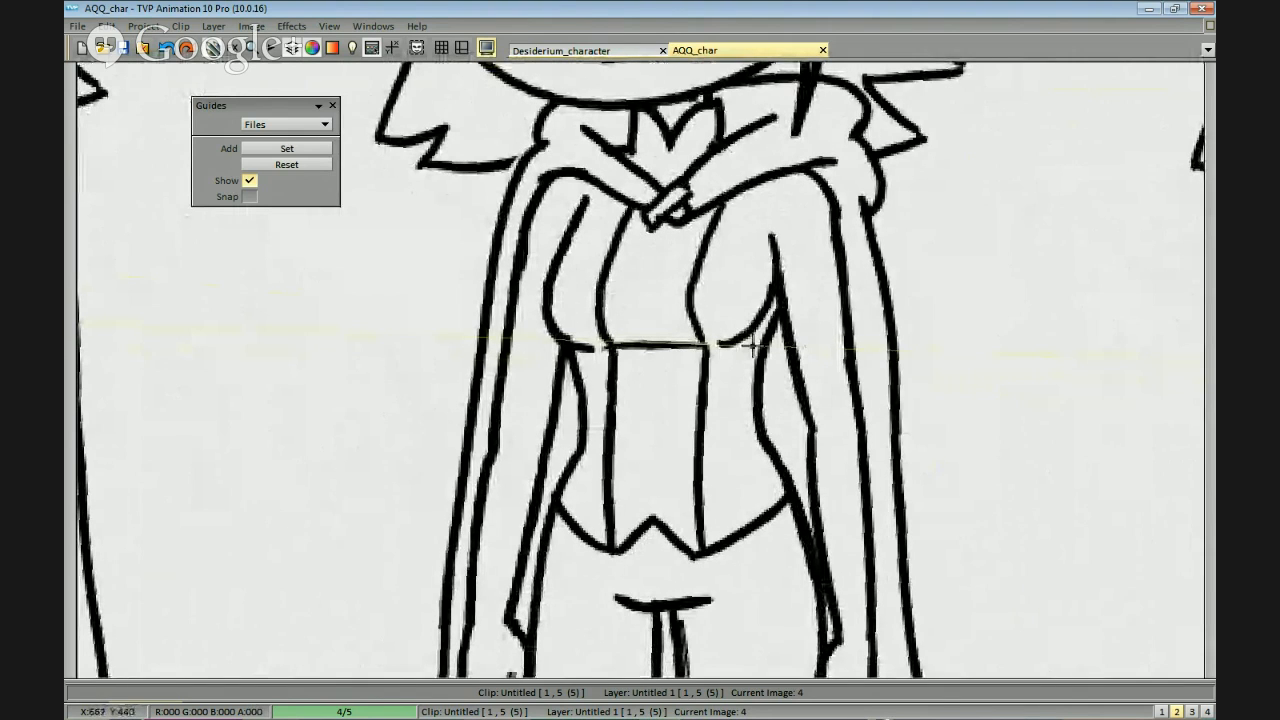
scroll(923, 423, down, 3)
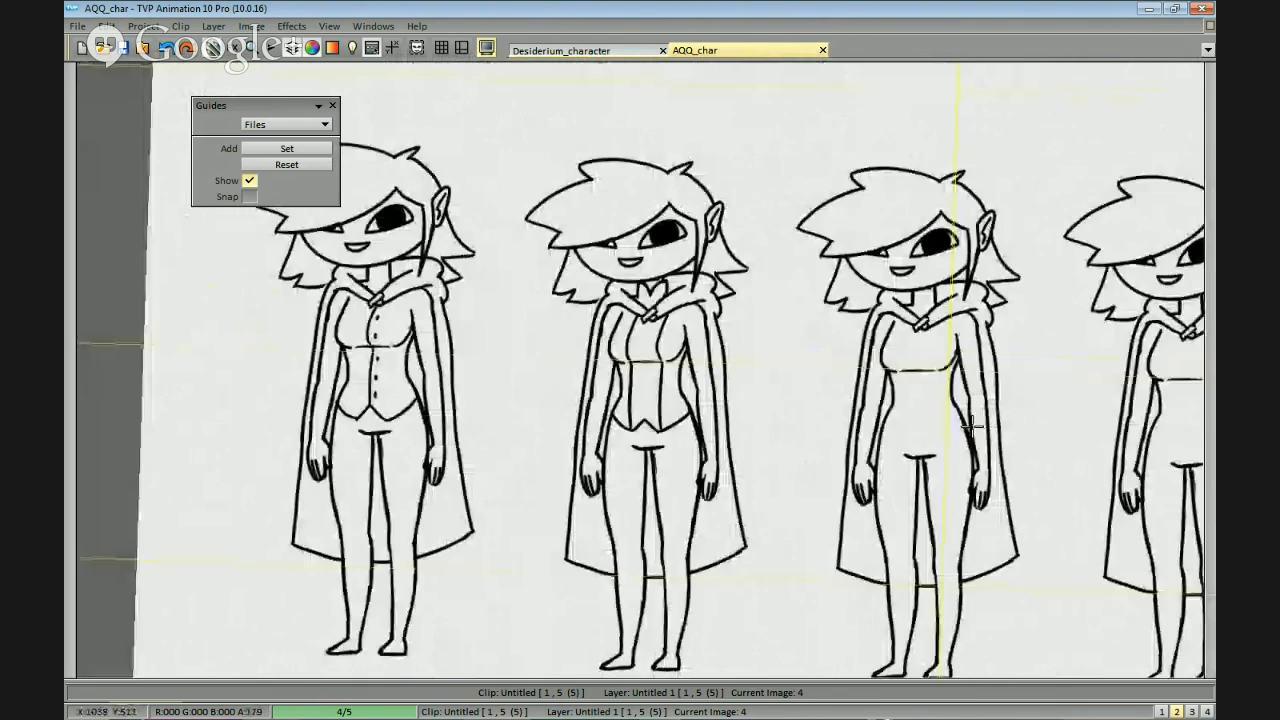
scroll(880, 400, up, 5)
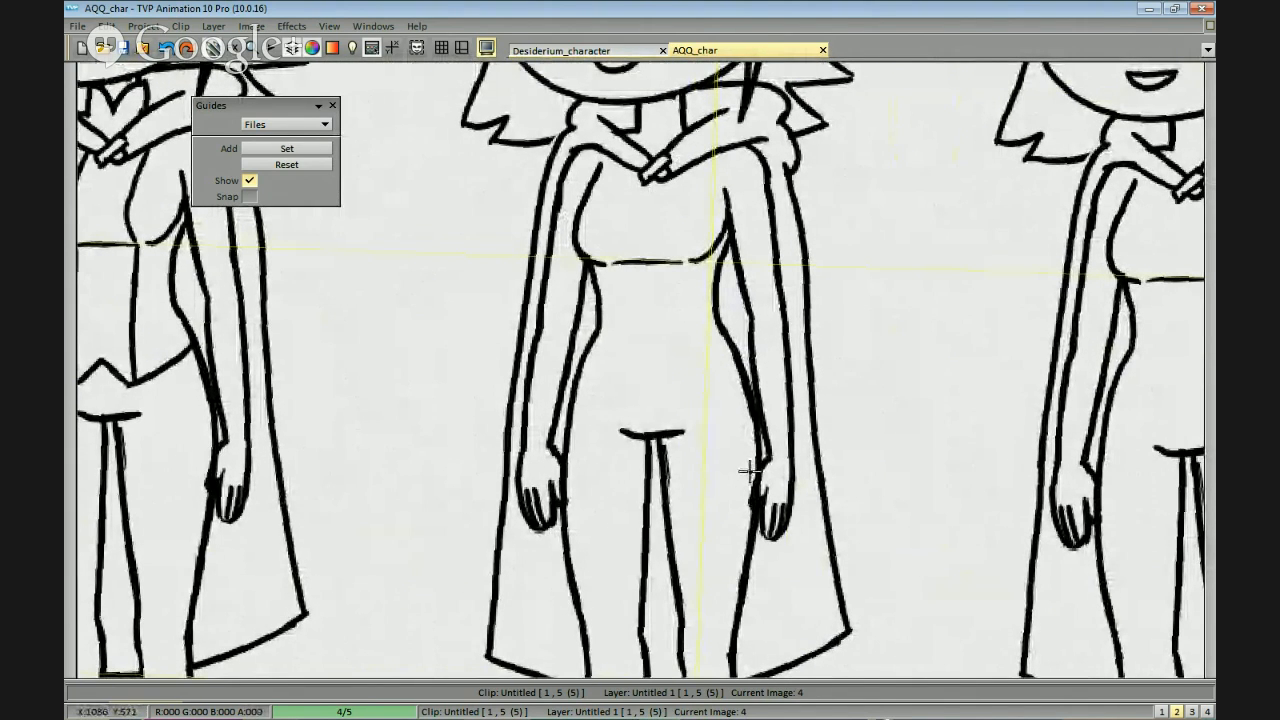
scroll(748, 470, down, 2)
scroll(766, 333, up, 4)
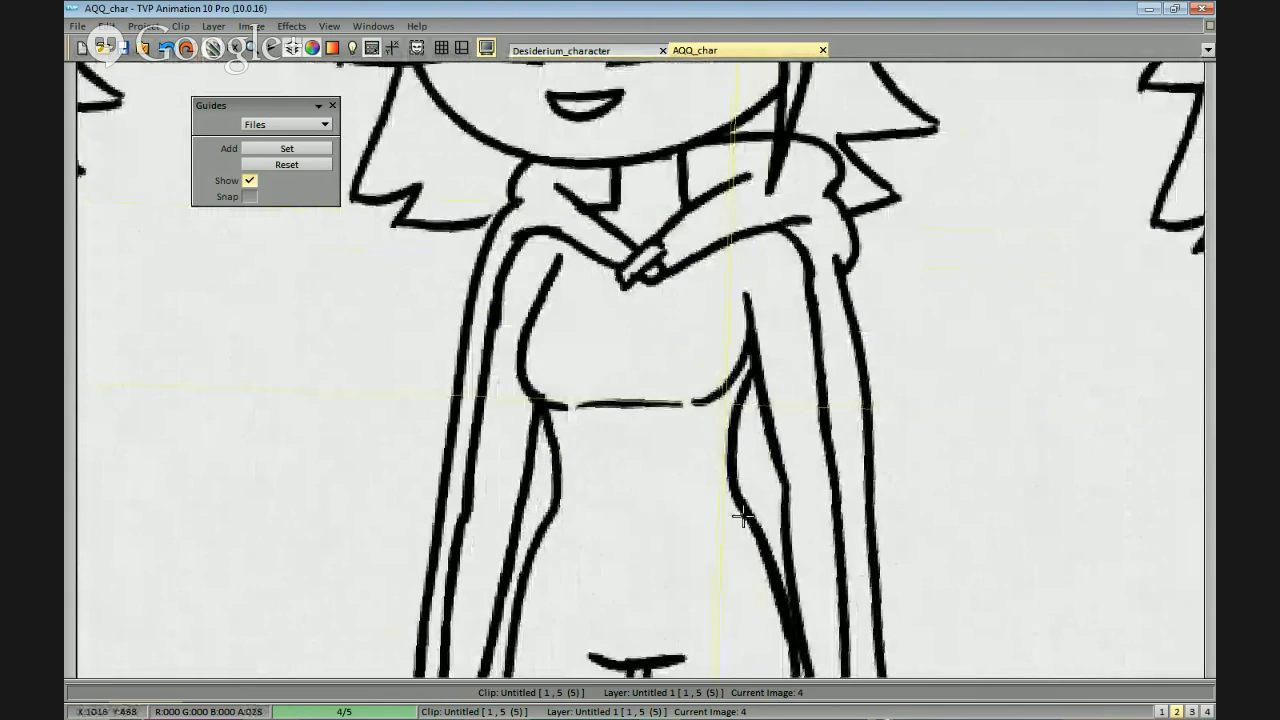
scroll(803, 346, down, 3)
drag(885, 417, 863, 456)
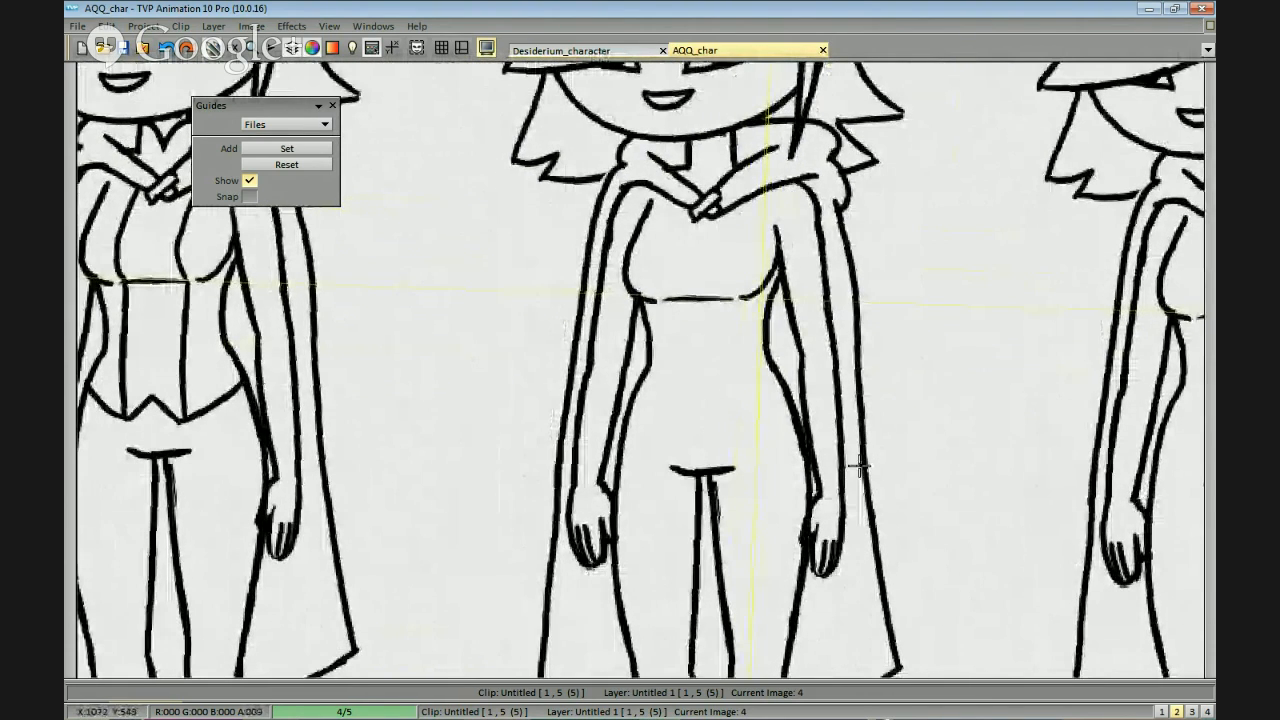
mouse_move(835, 391)
mouse_down()
mouse_move(823, 409)
mouse_move(812, 396)
mouse_up()
drag(795, 500, 804, 436)
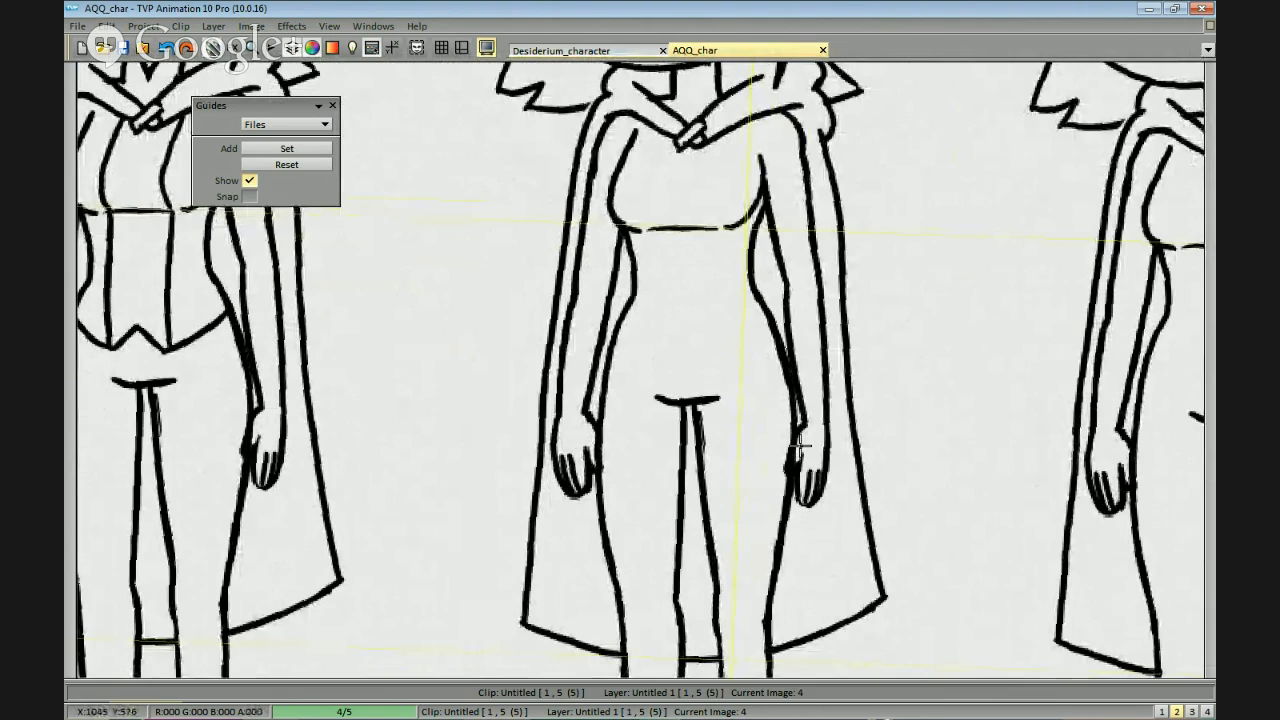
drag(800, 447, 823, 460)
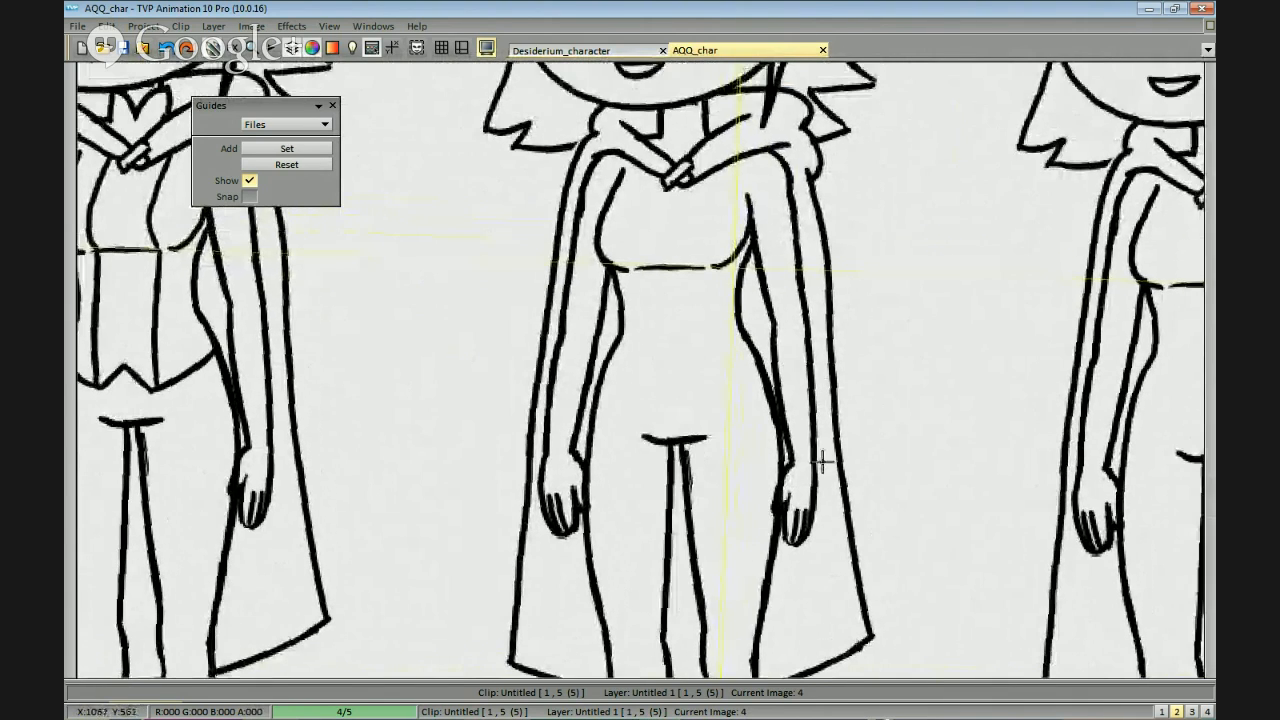
Try a slanted neckline on the third figure from the hood clasp down to the side of the chest.
scroll(818, 460, up, 1)
drag(814, 328, 848, 395)
drag(873, 436, 888, 427)
key(ctrl+z)
drag(813, 390, 835, 443)
mouse_move(753, 170)
mouse_down()
mouse_move(771, 271)
mouse_move(742, 258)
mouse_move(602, 305)
mouse_up()
key(ctrl+z)
drag(674, 264, 589, 321)
drag(691, 239, 745, 205)
drag(598, 352, 675, 308)
key(ctrl+z)
mouse_move(583, 377)
mouse_down()
mouse_move(609, 351)
mouse_move(757, 301)
mouse_up()
key(ctrl+z)
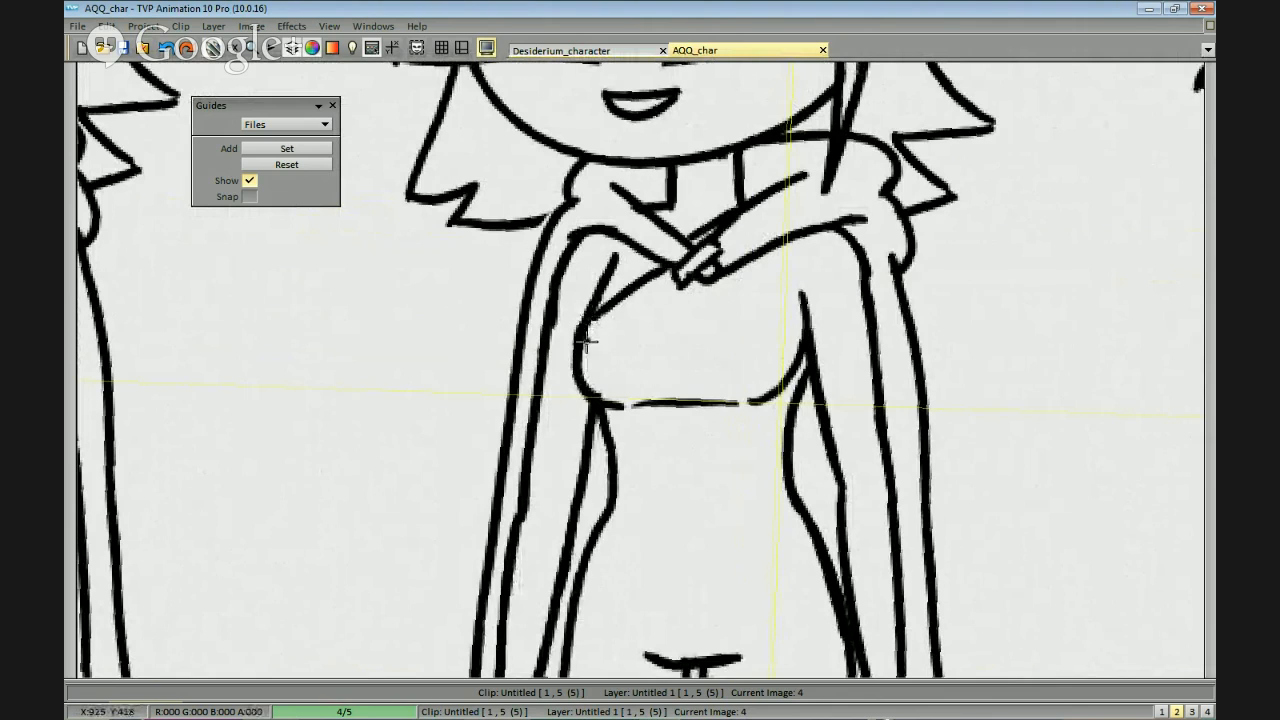
Try two fabric folds fanning inward from the side of the third figure's bust.
drag(586, 328, 576, 370)
mouse_move(577, 370)
mouse_down()
mouse_move(618, 354)
mouse_move(606, 350)
mouse_move(681, 338)
mouse_up()
key(ctrl+z)
drag(592, 388, 680, 387)
key(ctrl+z)
scroll(724, 405, down, 1)
scroll(705, 360, up, 2)
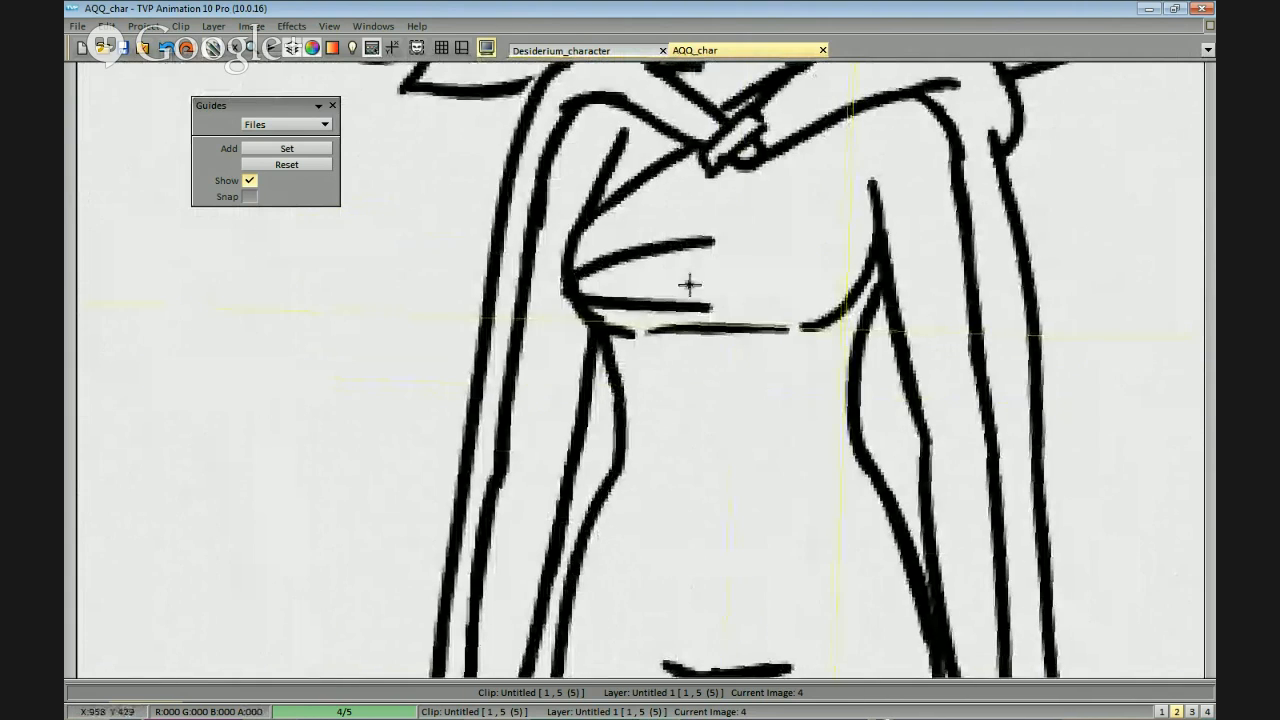
drag(689, 283, 705, 301)
key(ctrl+z)
key(ctrl+z)
Try redrawing the third figure's side fold and reshaping the under-bust line as a drape.
drag(585, 295, 690, 271)
drag(607, 341, 716, 359)
mouse_move(690, 338)
mouse_down()
mouse_move(740, 372)
mouse_move(760, 344)
mouse_move(737, 351)
mouse_move(790, 340)
mouse_up()
mouse_move(722, 398)
mouse_down()
mouse_move(537, 511)
mouse_move(525, 492)
mouse_up()
drag(662, 376, 614, 462)
drag(680, 354, 612, 473)
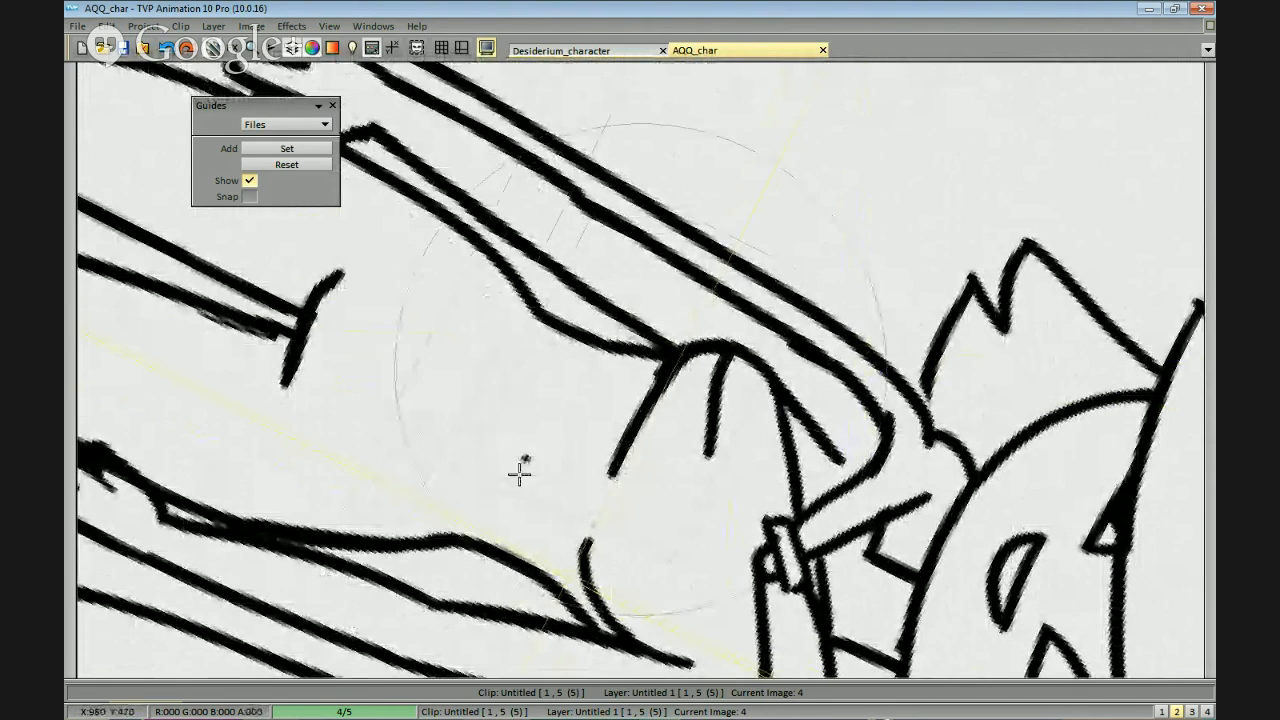
Try a long sweeping wrap line across the third figure's torso below the bust.
drag(519, 474, 727, 434)
drag(727, 434, 669, 337)
mouse_move(562, 298)
mouse_down()
mouse_move(733, 413)
mouse_move(738, 432)
mouse_up()
key(ctrl+z)
mouse_move(558, 338)
mouse_down()
mouse_move(707, 495)
mouse_move(540, 416)
mouse_move(555, 401)
mouse_move(548, 378)
mouse_move(513, 355)
mouse_move(792, 398)
mouse_up()
drag(525, 357, 796, 399)
key(ctrl+z)
Undo the third figure's drape folds and slanted neckline back to the plain bust outline.
key(ctrl+z)
mouse_move(525, 355)
mouse_down()
mouse_move(783, 394)
mouse_move(802, 382)
mouse_move(849, 408)
mouse_up()
scroll(850, 374, down, 3)
scroll(849, 408, up, 2)
scroll(860, 400, up, 3)
drag(735, 358, 696, 472)
key(ctrl+z)
key(ctrl+z)
key(ctrl+z)
key(ctrl+z)
key(ctrl+z)
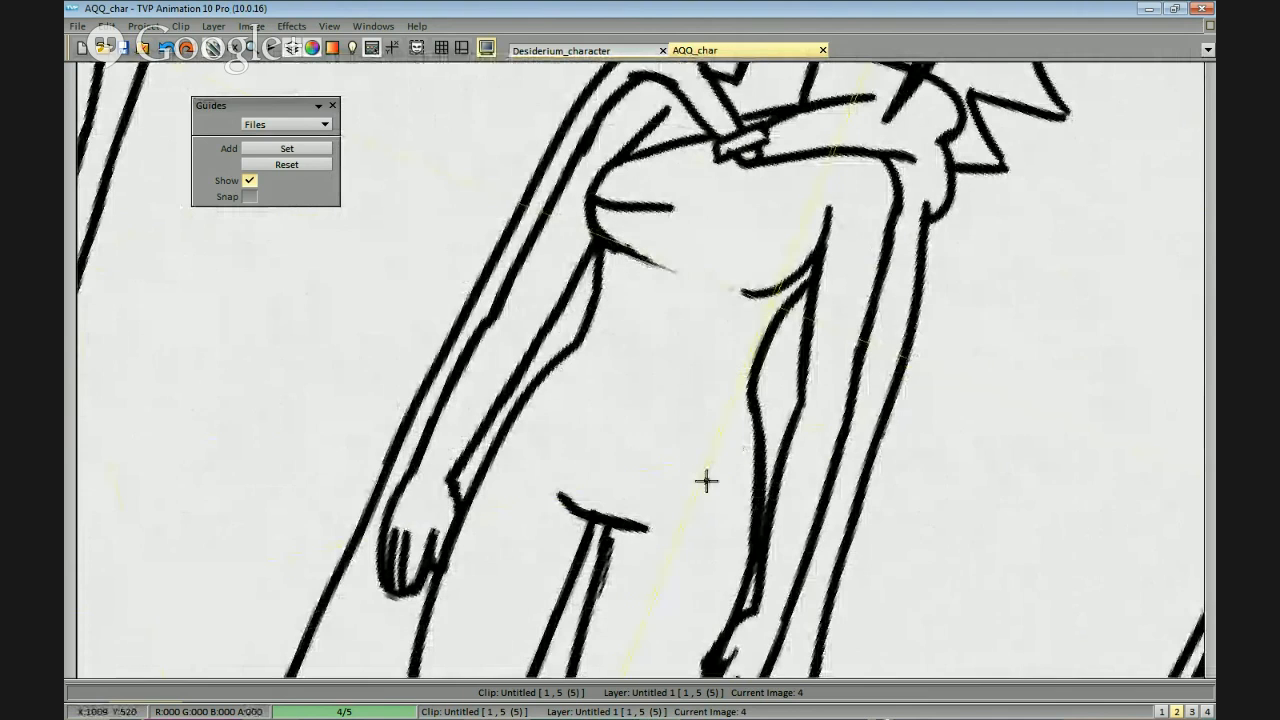
key(ctrl+z)
key(ctrl+z)
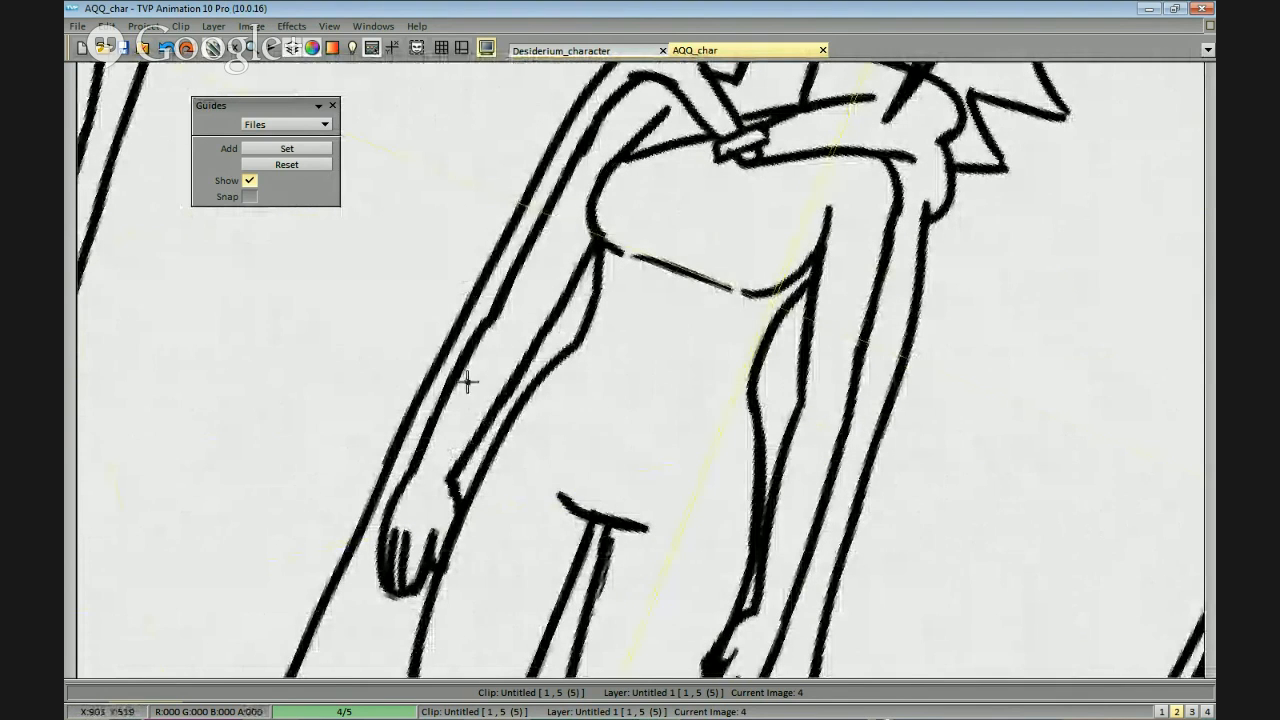
drag(467, 381, 637, 354)
drag(706, 251, 720, 351)
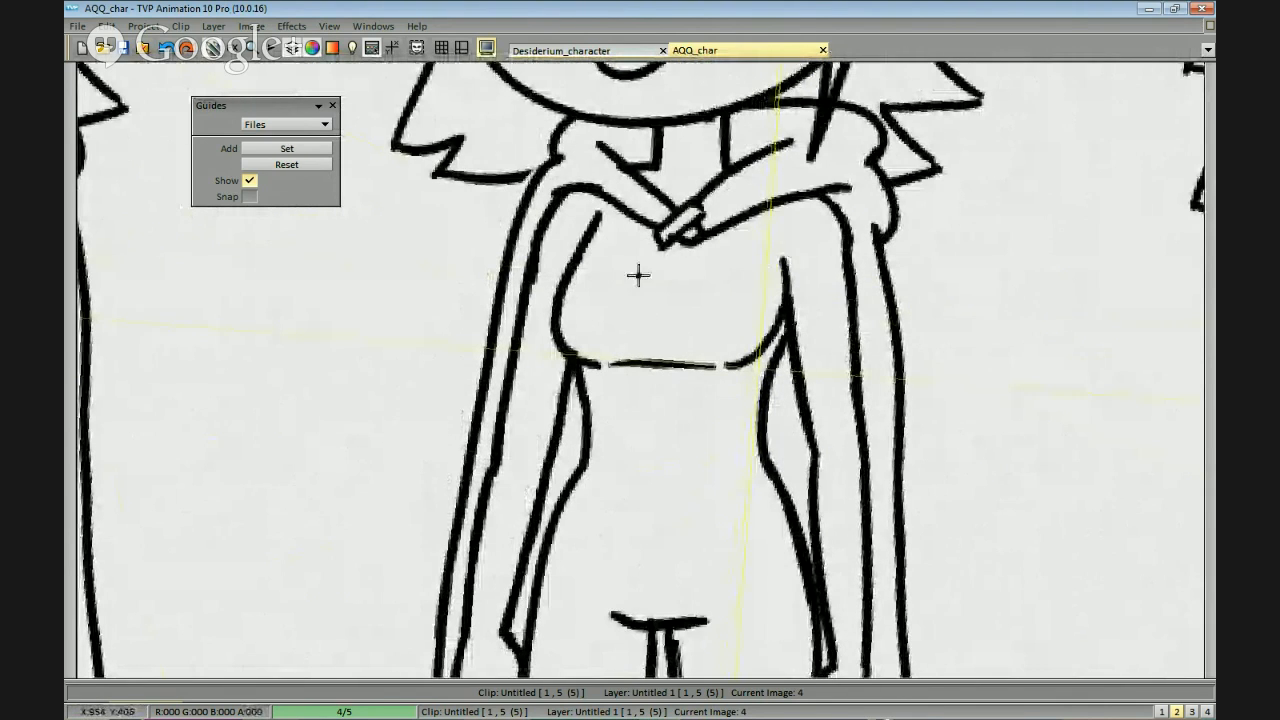
Draw a V-shaped neckline on the third figure, running from both sides of the hood to a point below the clasp.
mouse_move(625, 214)
mouse_down()
mouse_move(680, 274)
mouse_move(635, 267)
mouse_move(664, 288)
mouse_up()
key(ctrl+z)
mouse_move(672, 290)
mouse_down()
mouse_move(756, 220)
mouse_move(730, 243)
mouse_up()
key(ctrl+z)
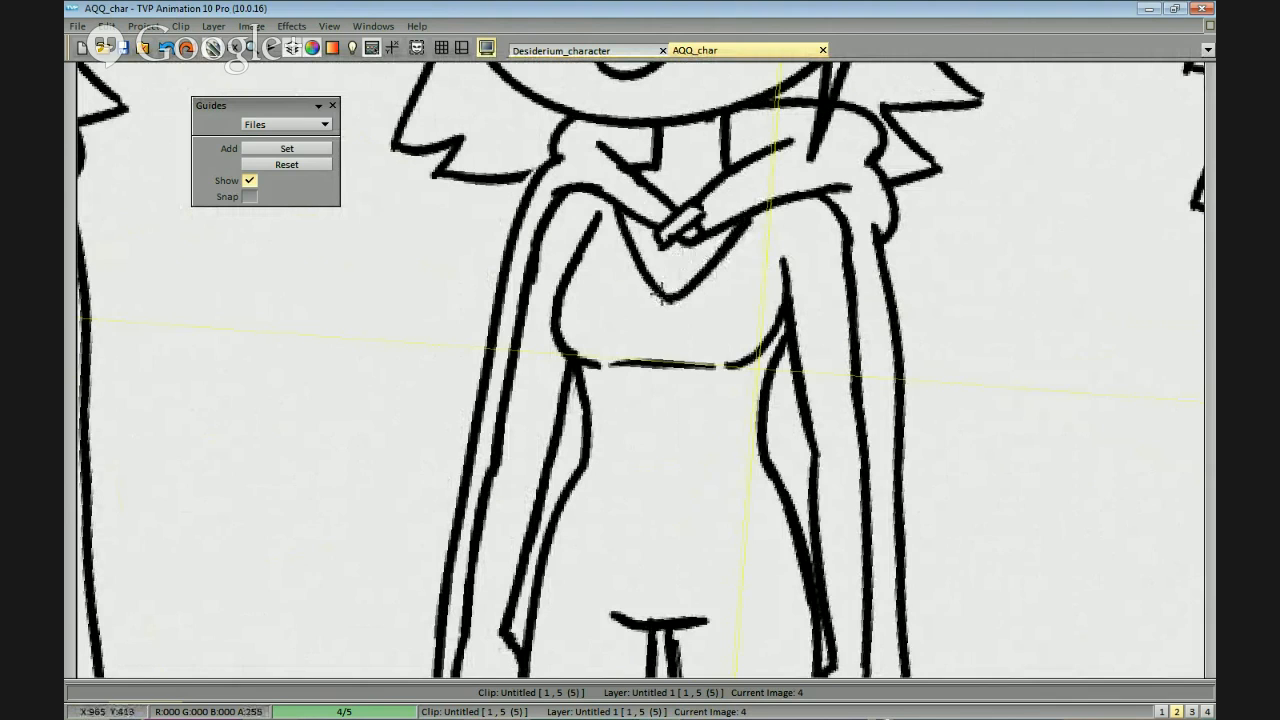
scroll(661, 298, down, 3)
scroll(661, 298, up, 3)
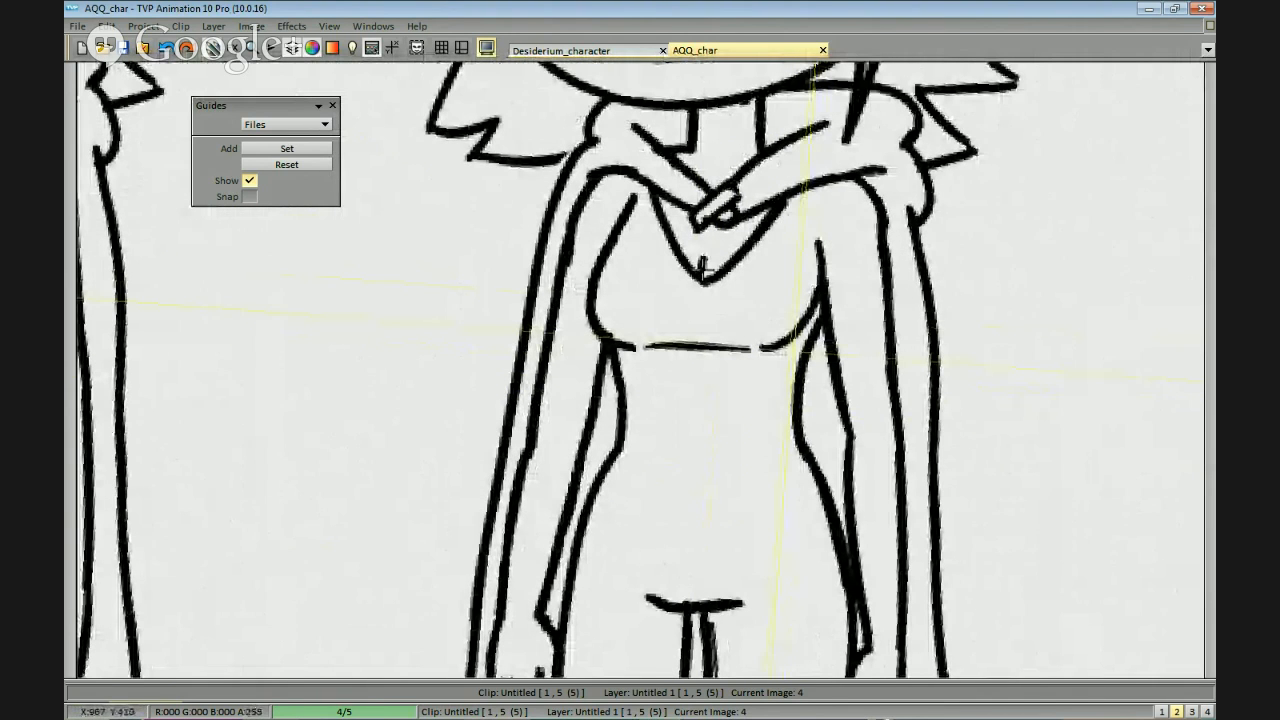
Add a short crease line rising from the point of the third figure's V-neckline and check it zoomed out.
key(ctrl+z)
mouse_move(706, 257)
mouse_down()
mouse_move(707, 272)
mouse_move(710, 250)
mouse_up()
mouse_move(730, 277)
mouse_down()
mouse_move(726, 243)
mouse_move(716, 272)
mouse_move(673, 242)
mouse_move(750, 205)
mouse_move(718, 242)
mouse_move(815, 248)
mouse_move(771, 254)
mouse_up()
scroll(717, 242, down, 1)
scroll(812, 246, up, 1)
key(ctrl+z)
scroll(846, 320, down, 1)
scroll(877, 408, down, 1)
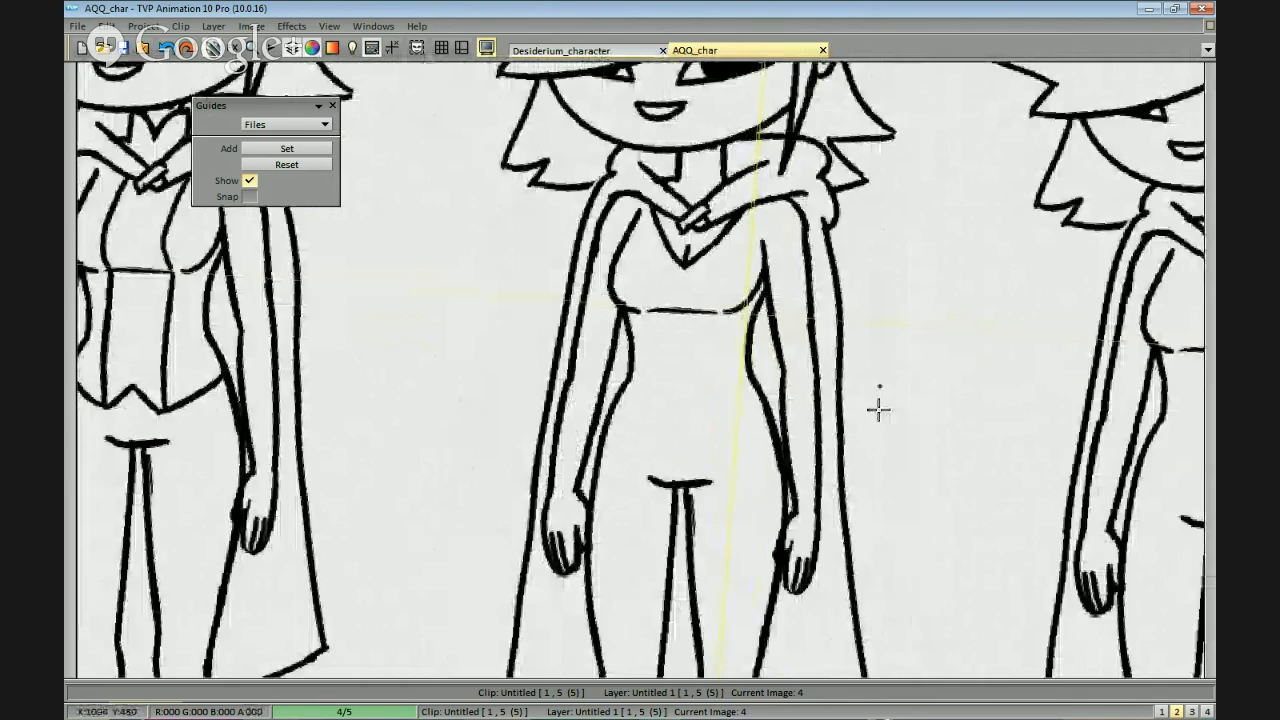
drag(877, 402, 857, 434)
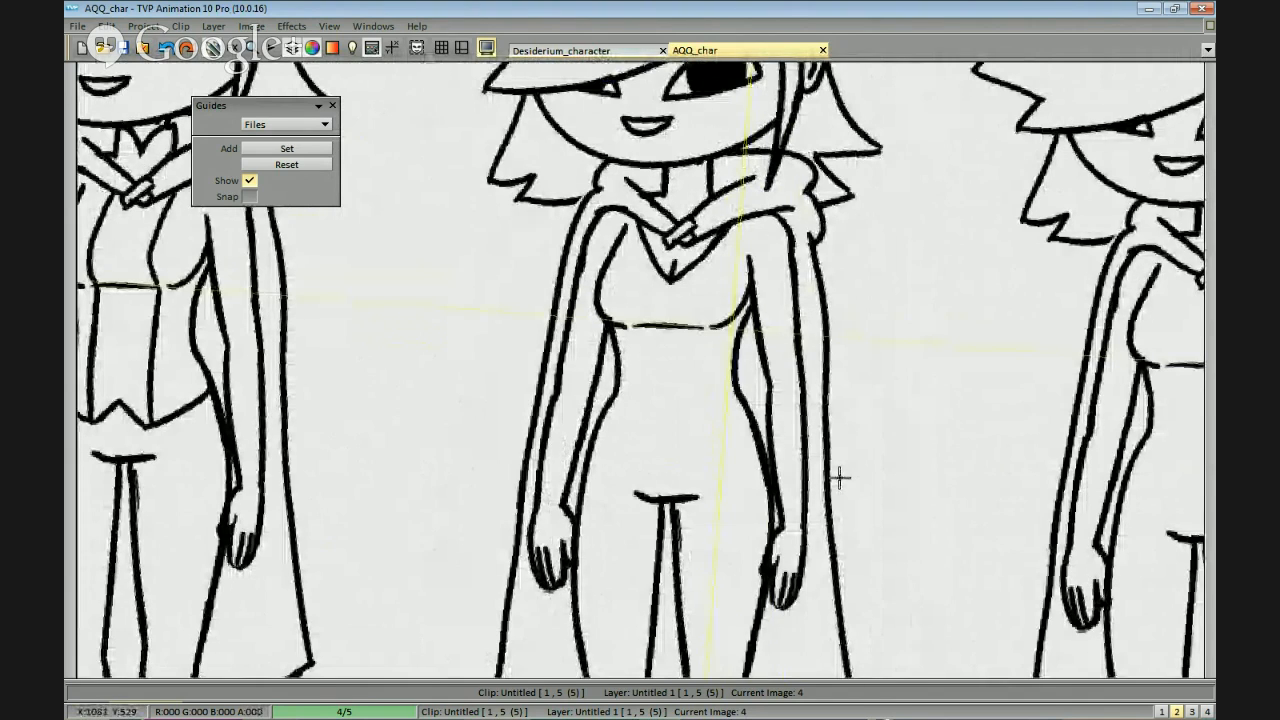
Draw a smooth, downward-curving shirt hem across the third figure's hips from side to side.
scroll(842, 387, up, 1)
drag(725, 219, 691, 284)
drag(626, 406, 711, 237)
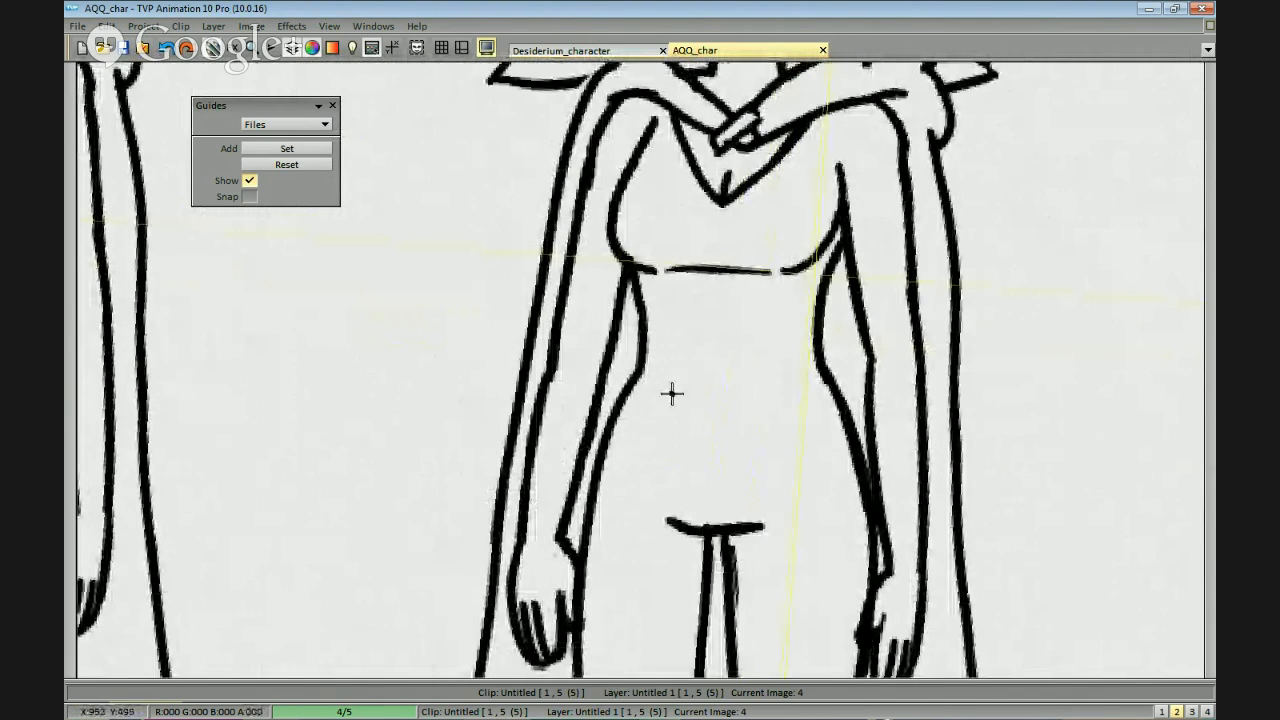
drag(612, 412, 777, 457)
key(ctrl+z)
key(ctrl+z)
mouse_move(614, 423)
mouse_down()
mouse_move(722, 472)
mouse_move(848, 455)
mouse_up()
key(ctrl+z)
mouse_move(609, 443)
mouse_down()
mouse_move(850, 450)
mouse_move(842, 428)
mouse_up()
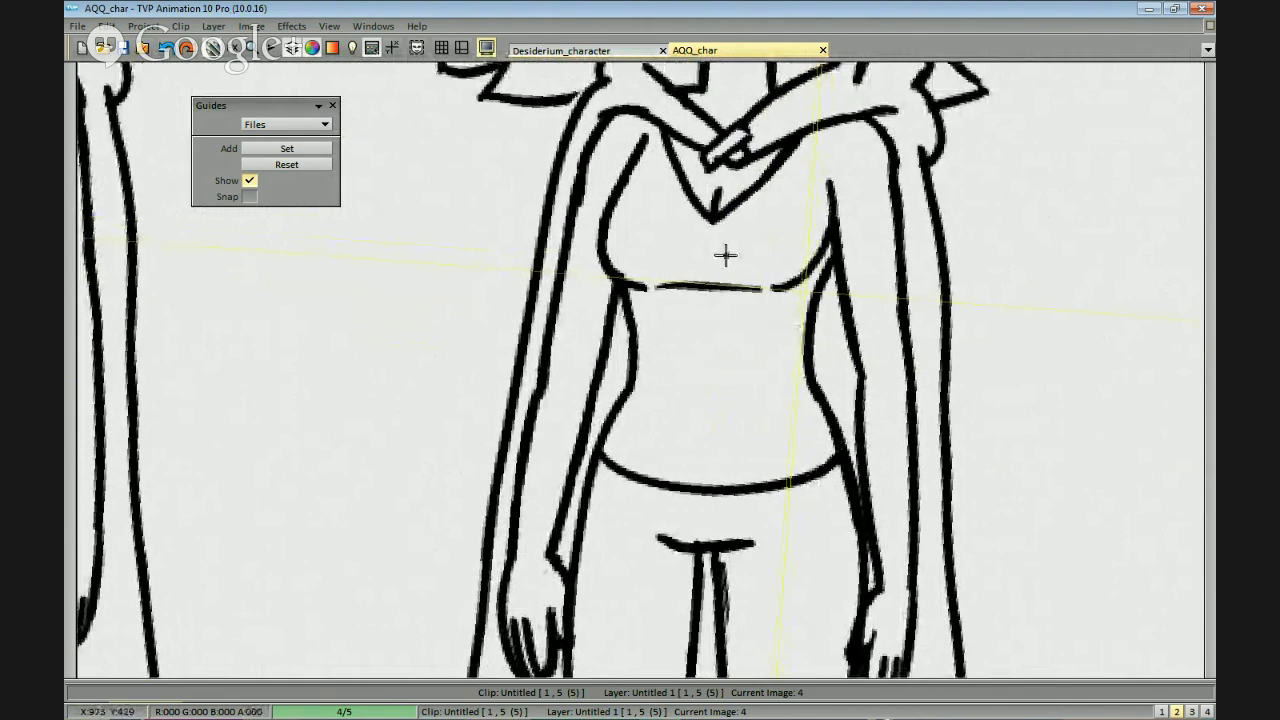
Draw a second V line parallel to and outside the third figure's neckline to form a collar band.
mouse_move(820, 135)
mouse_down()
mouse_move(783, 194)
mouse_move(702, 262)
mouse_up()
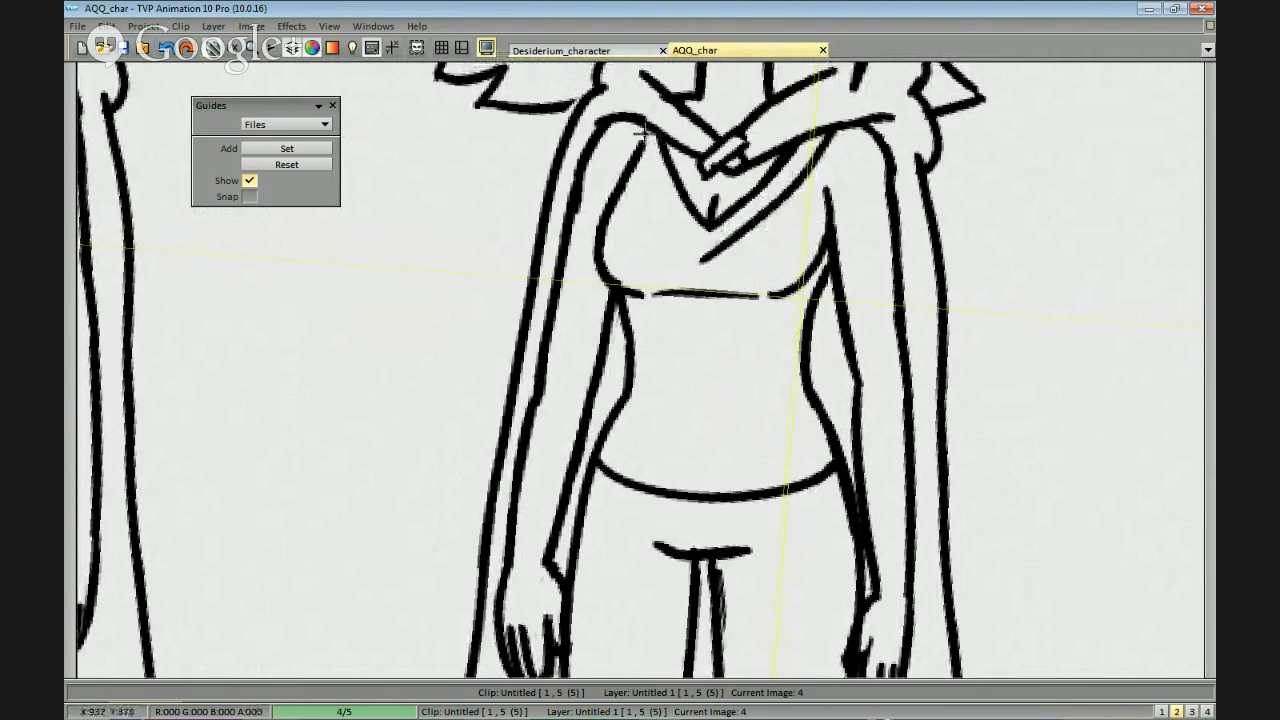
key(ctrl+z)
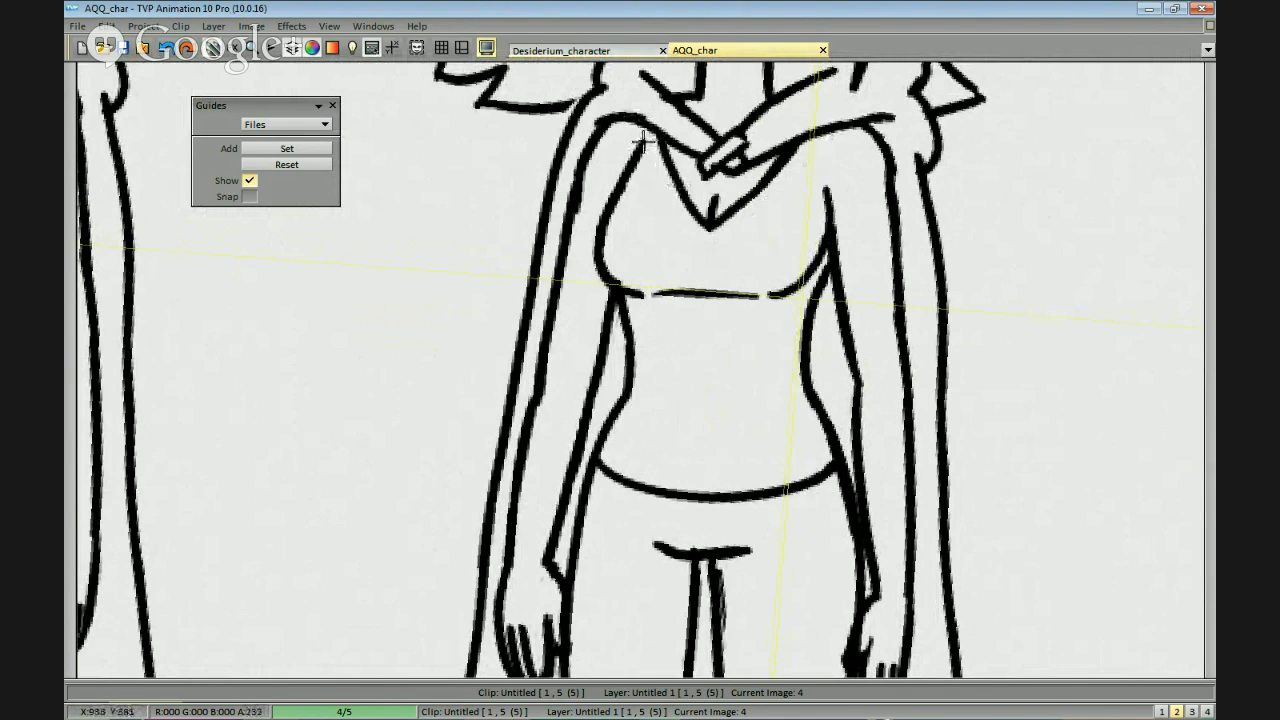
mouse_move(640, 140)
mouse_down()
mouse_move(670, 222)
mouse_move(705, 258)
mouse_move(846, 135)
mouse_up()
key(ctrl+z)
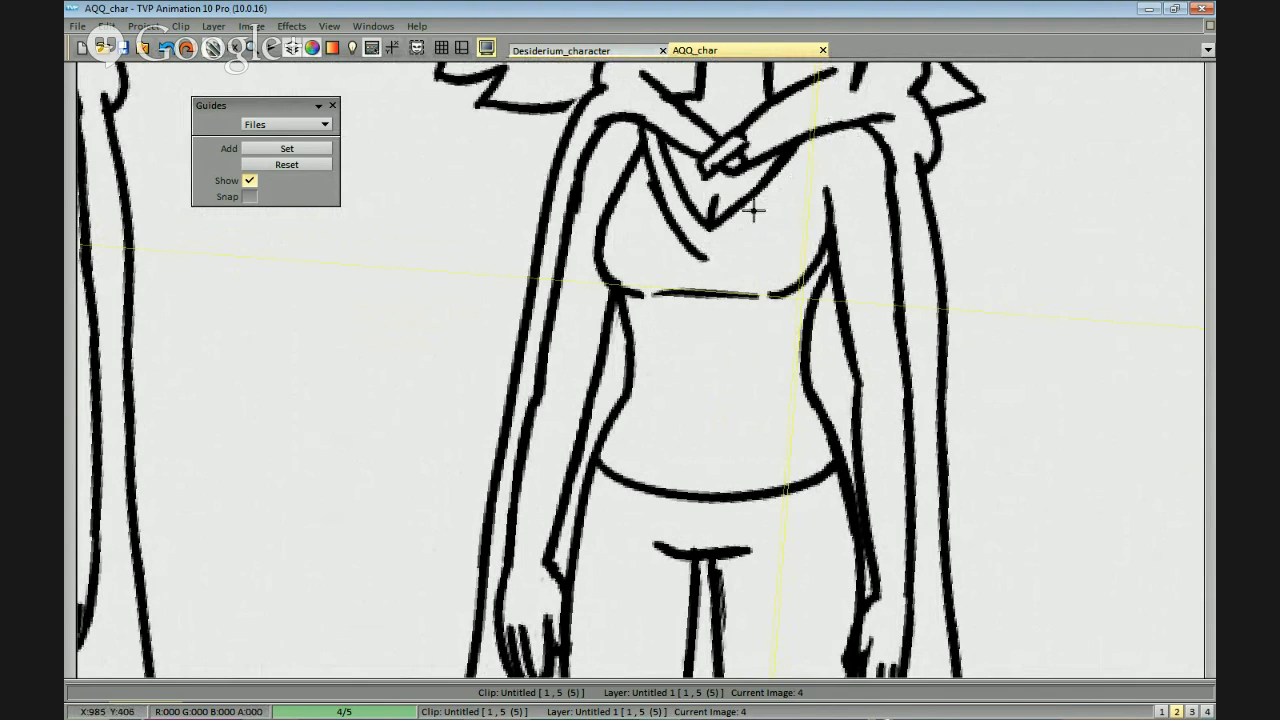
drag(721, 252, 822, 126)
drag(809, 184, 825, 172)
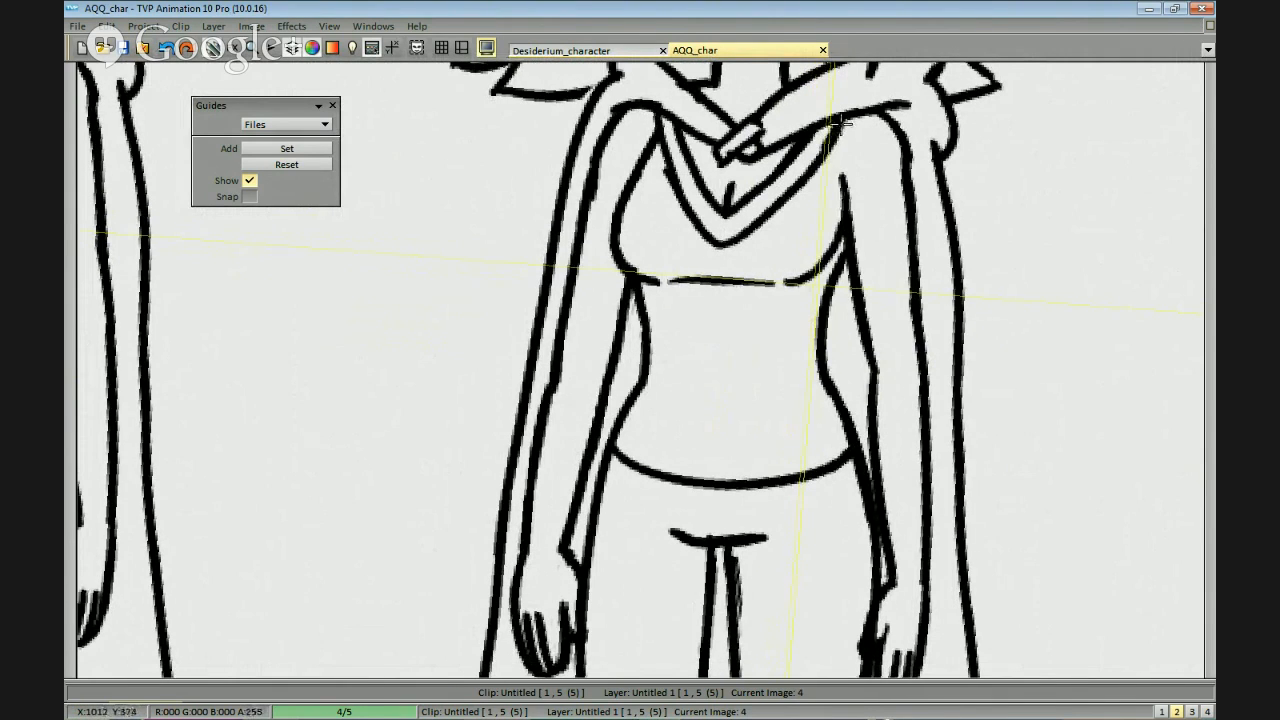
scroll(880, 251, down, 4)
scroll(808, 207, up, 2)
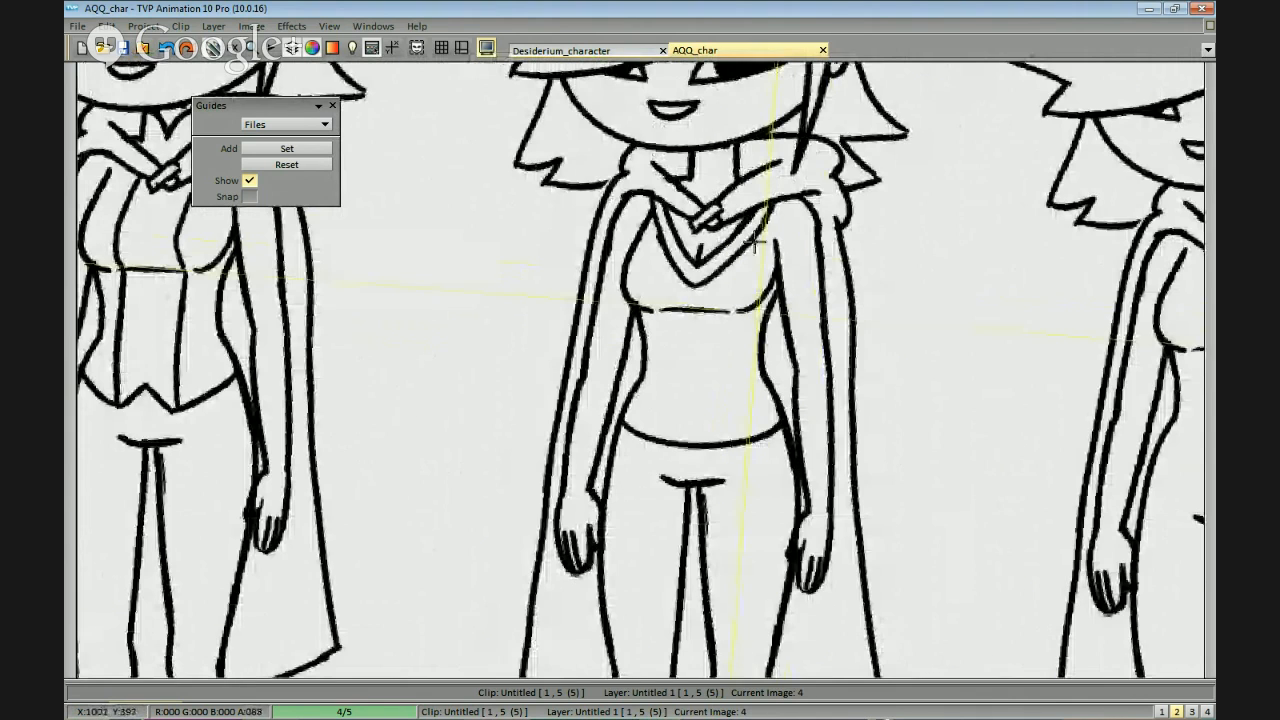
scroll(808, 360, down, 2)
scroll(811, 366, up, 3)
scroll(807, 313, down, 2)
scroll(843, 449, down, 2)
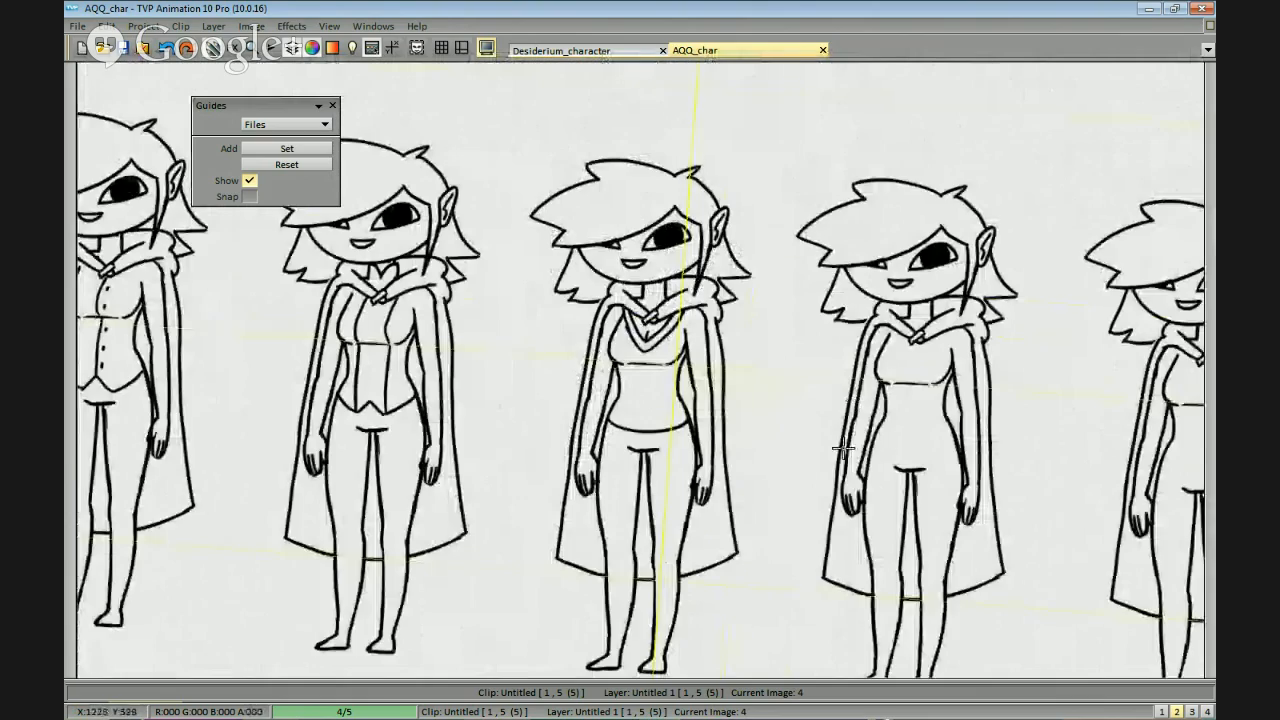
Draw a second curve parallel to the third figure's shirt hem to form a band across the hips.
drag(843, 449, 863, 400)
scroll(837, 451, up, 2)
drag(946, 400, 616, 354)
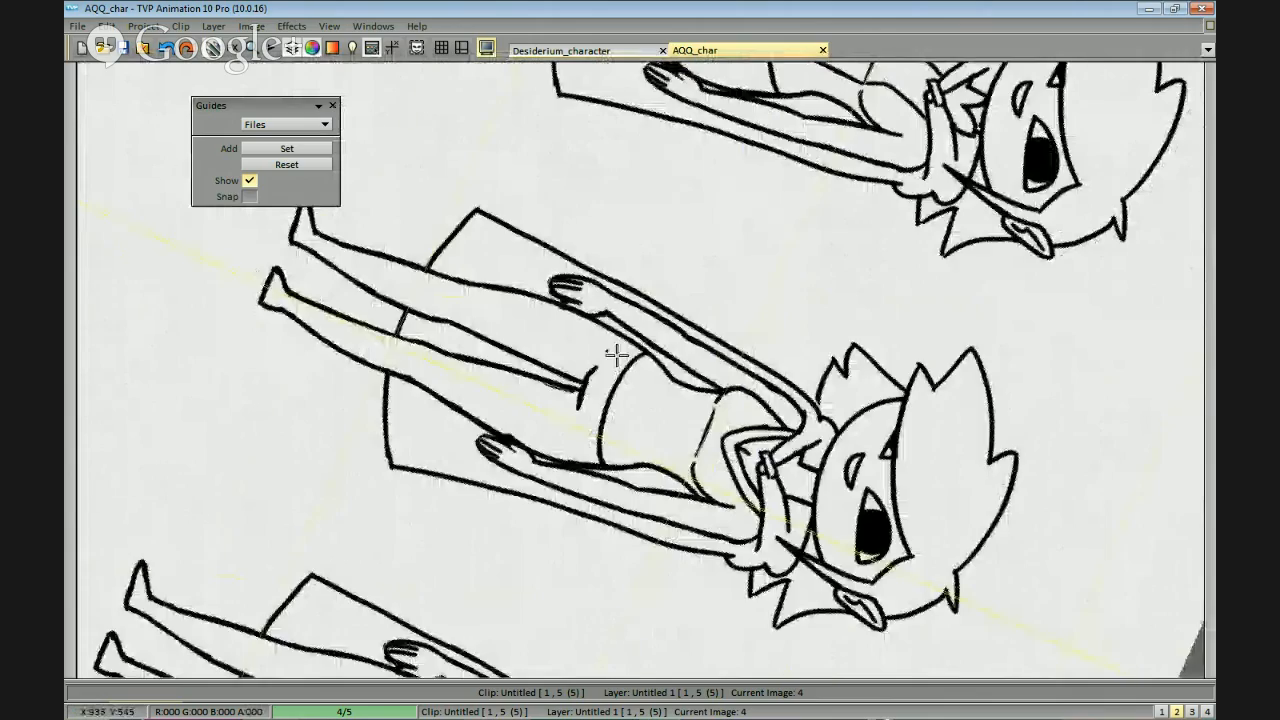
scroll(616, 354, up, 3)
drag(740, 232, 655, 396)
mouse_move(743, 225)
mouse_down()
mouse_move(662, 401)
mouse_move(658, 442)
mouse_up()
drag(594, 395, 934, 460)
scroll(934, 460, down, 3)
drag(1006, 436, 985, 442)
scroll(811, 349, down, 5)
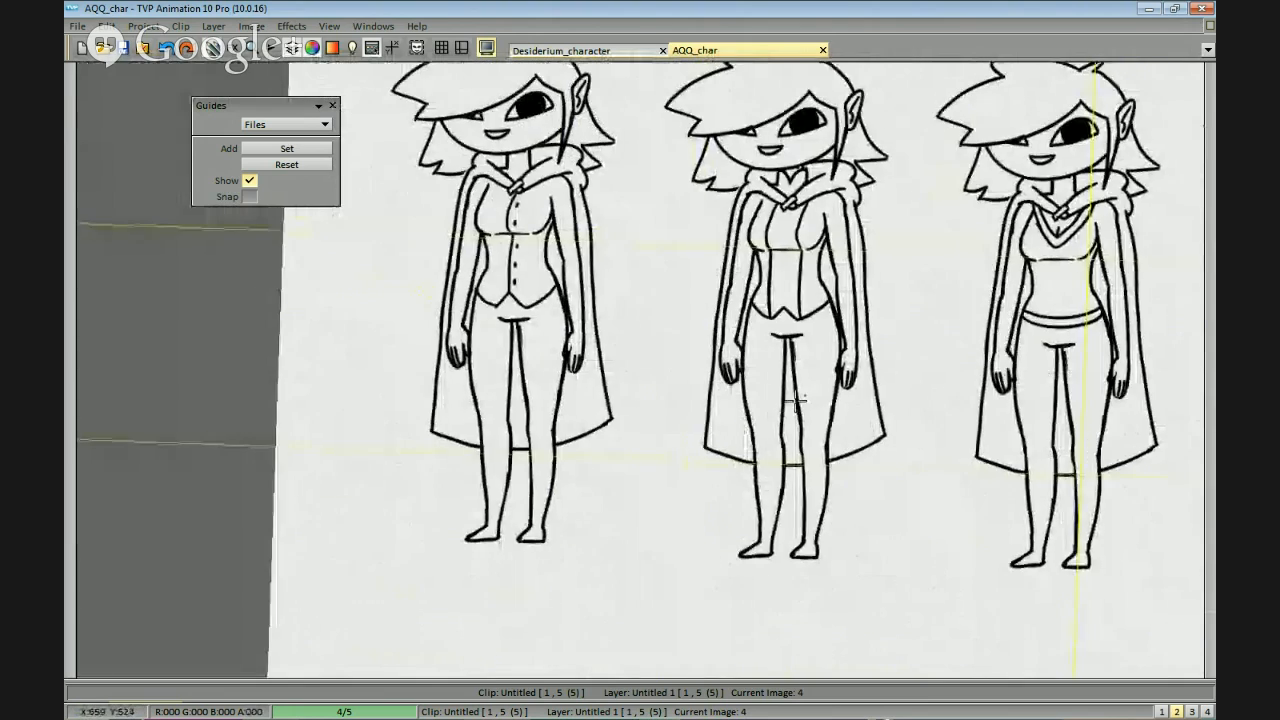
Try an elbow-length sleeve edge across one arm of the first figure.
scroll(948, 403, up, 6)
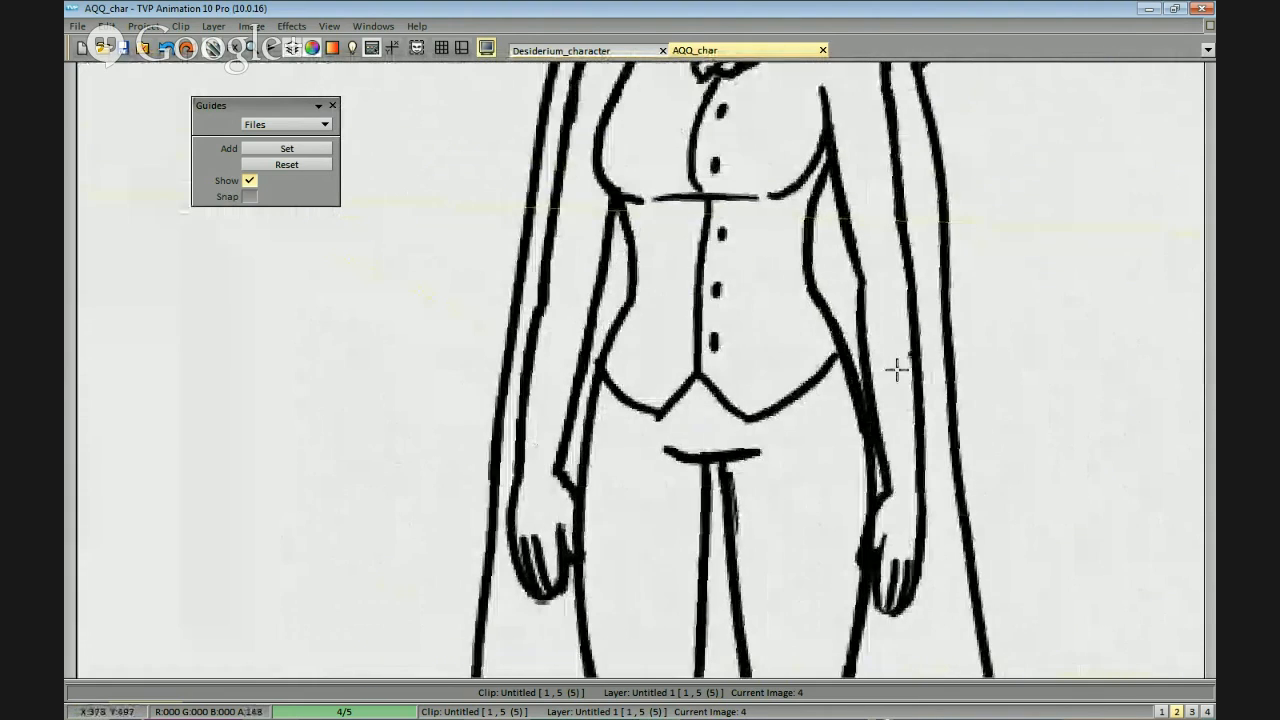
drag(787, 298, 811, 291)
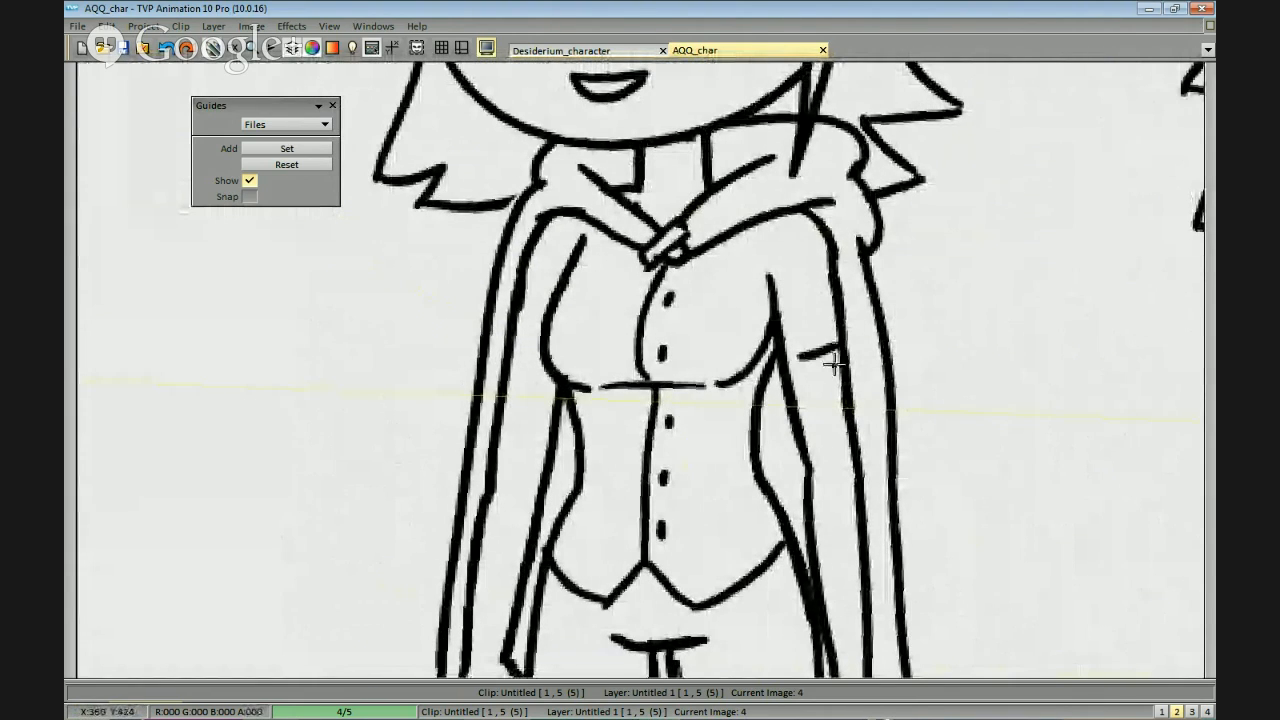
key(ctrl+z)
drag(829, 460, 844, 378)
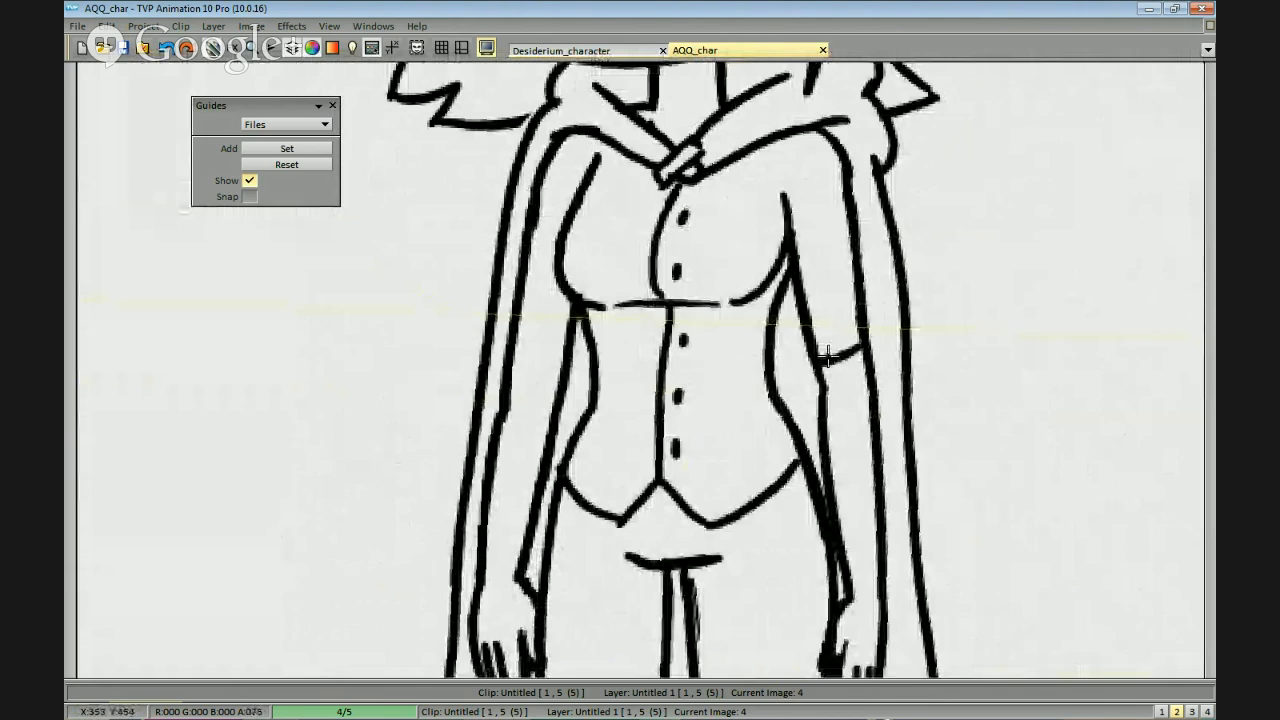
scroll(858, 356, down, 4)
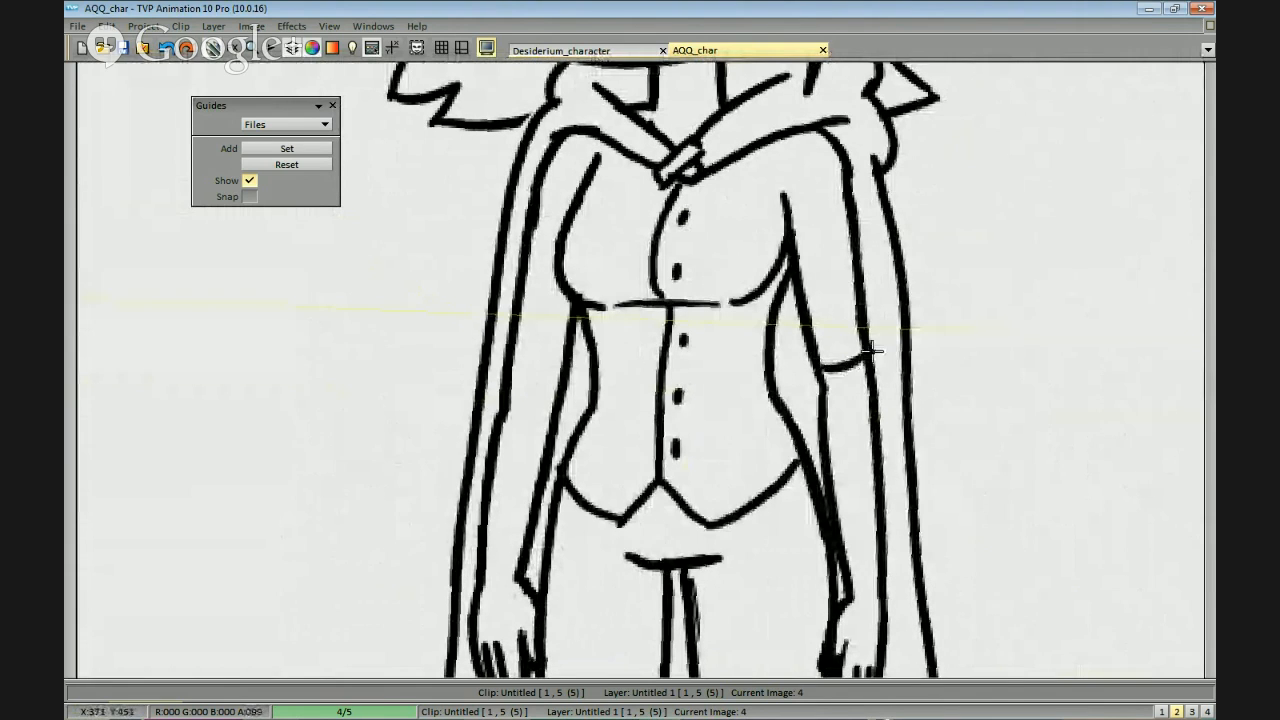
scroll(867, 457, up, 2)
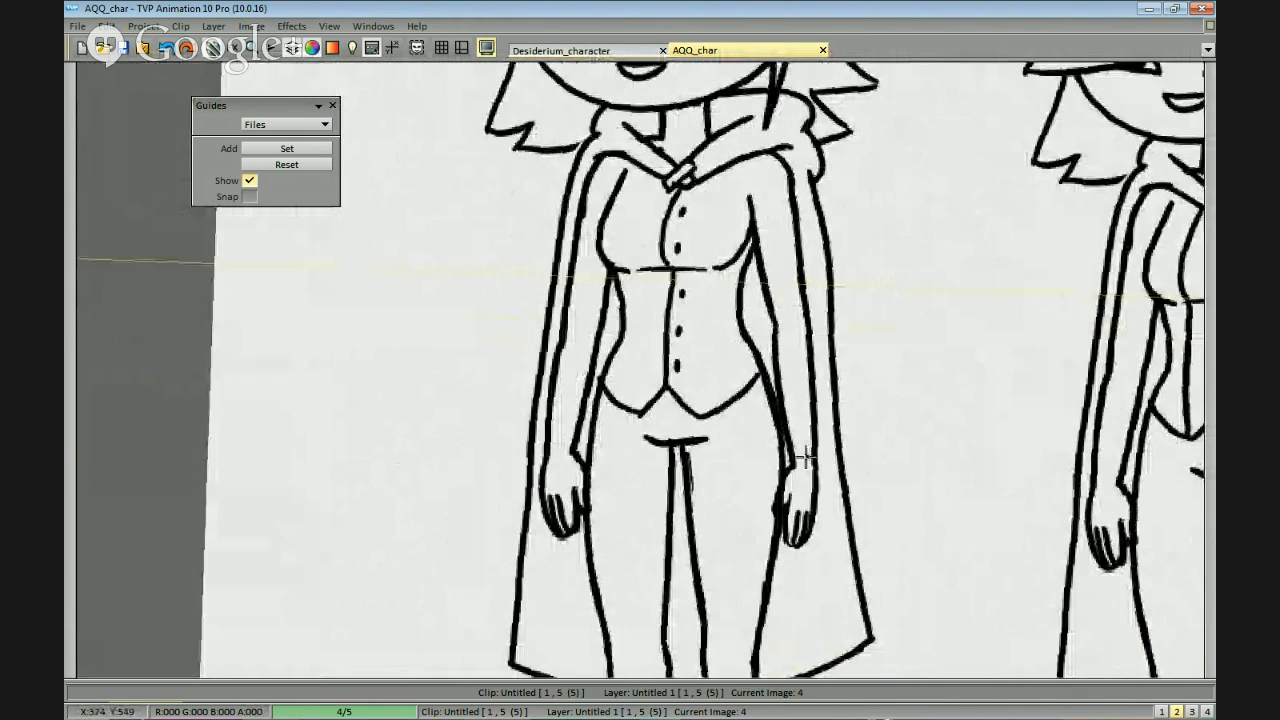
Draw wrist-length sleeve edges across both wrists of the first and second figures.
drag(791, 467, 815, 469)
drag(544, 462, 622, 430)
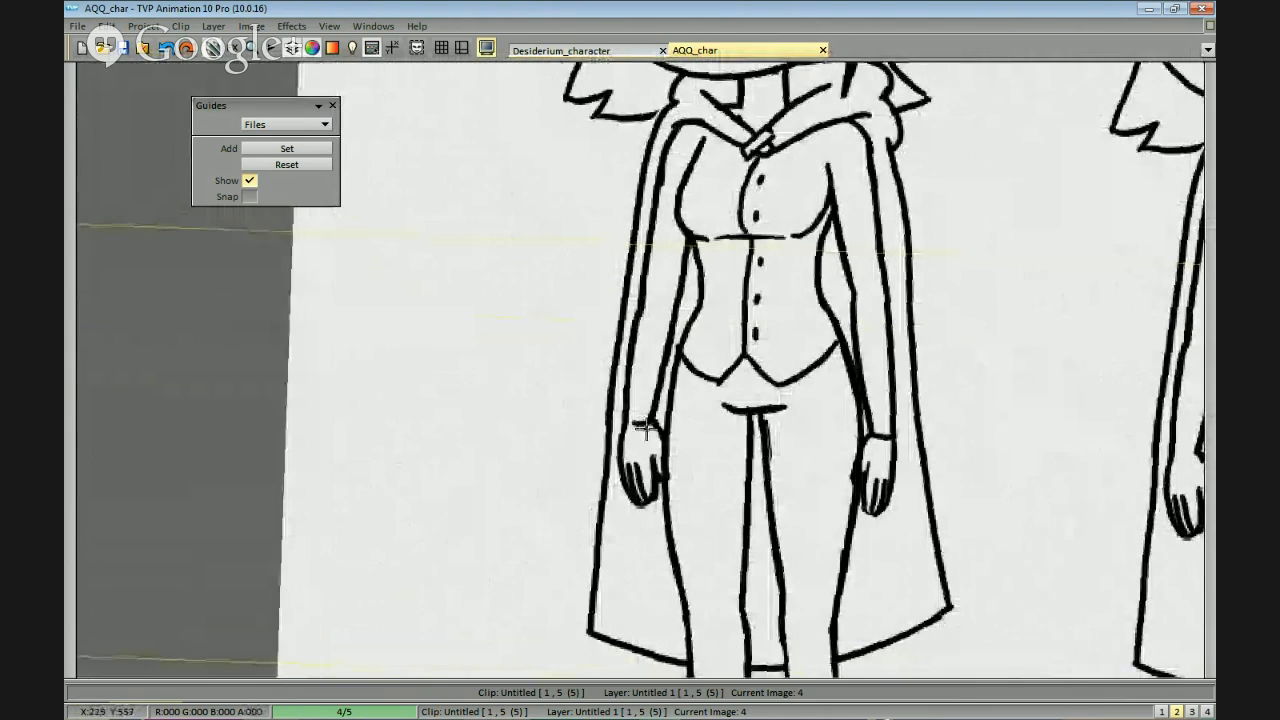
mouse_move(934, 365)
mouse_down()
mouse_move(837, 349)
mouse_move(380, 400)
mouse_up()
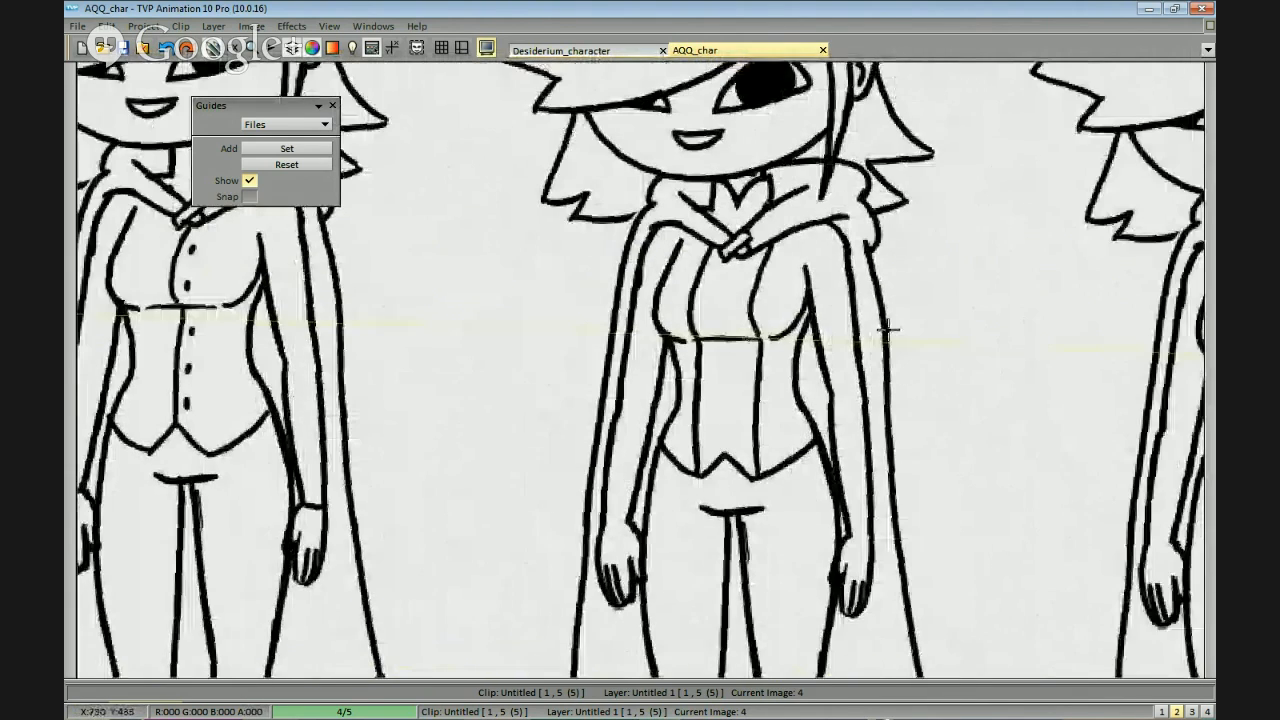
drag(889, 329, 829, 390)
drag(802, 499, 825, 497)
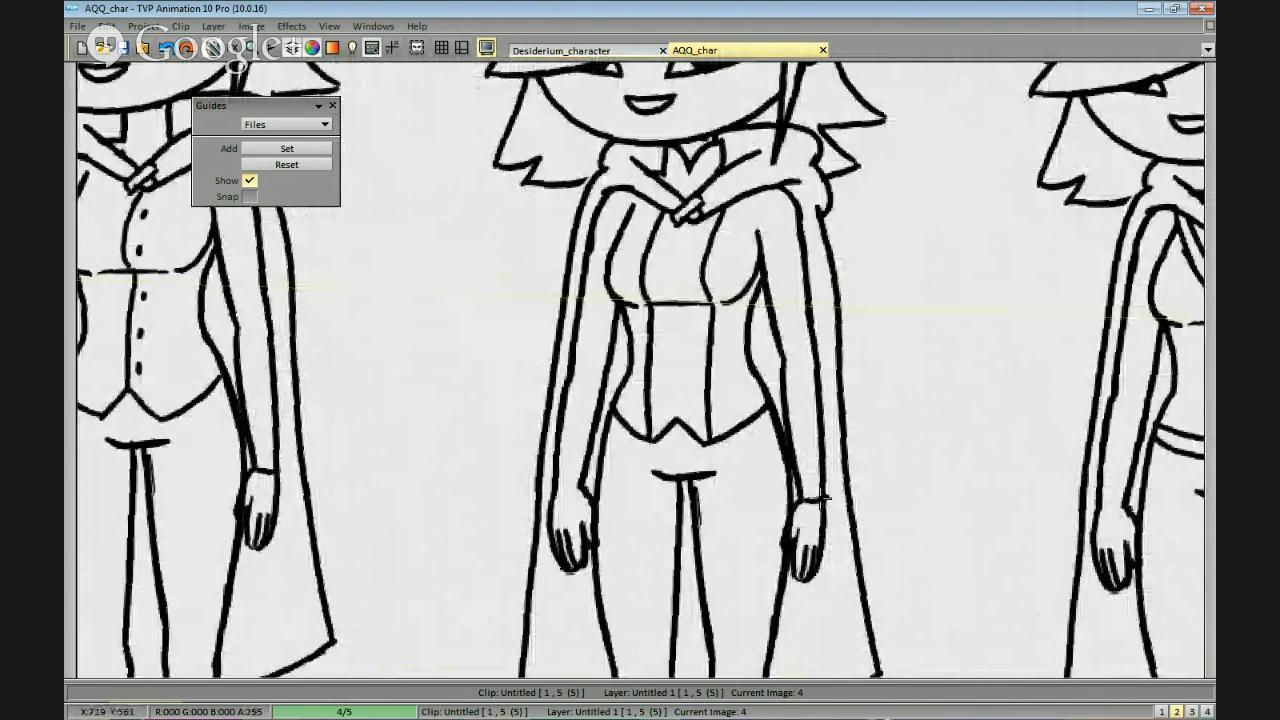
drag(918, 419, 615, 389)
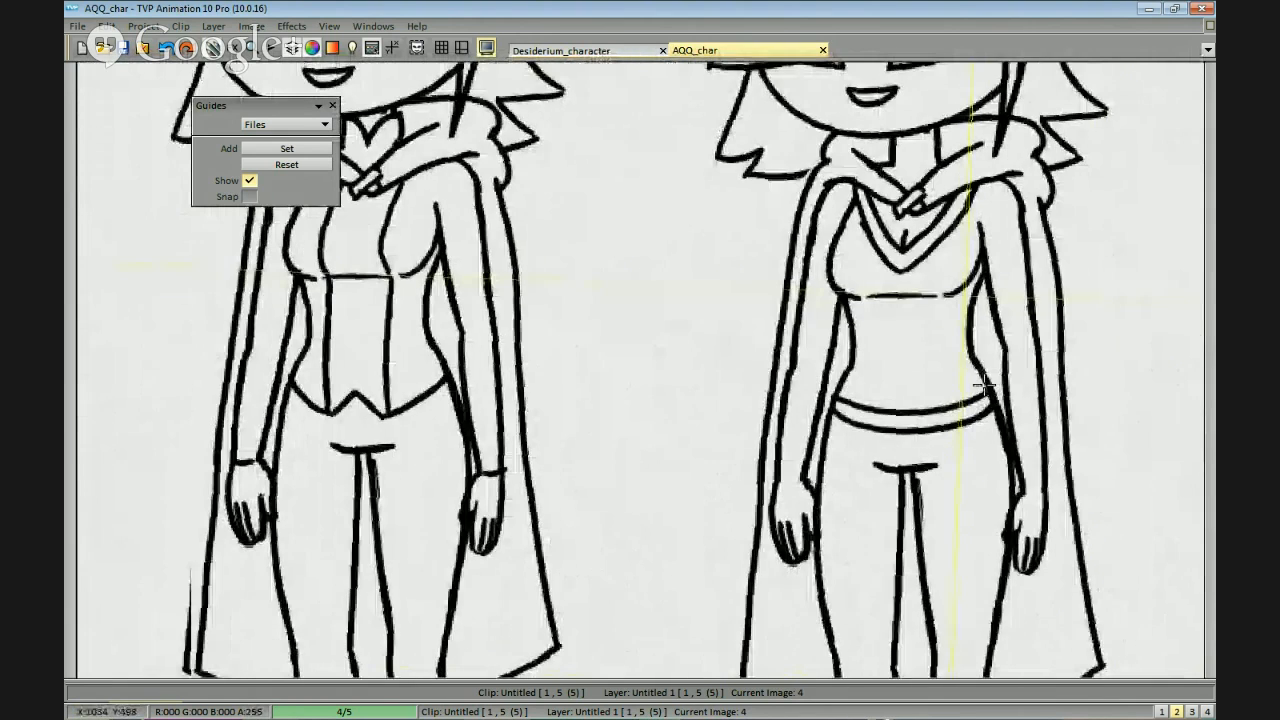
Draw double-line cuffs around both wrists of the third figure.
drag(980, 383, 845, 398)
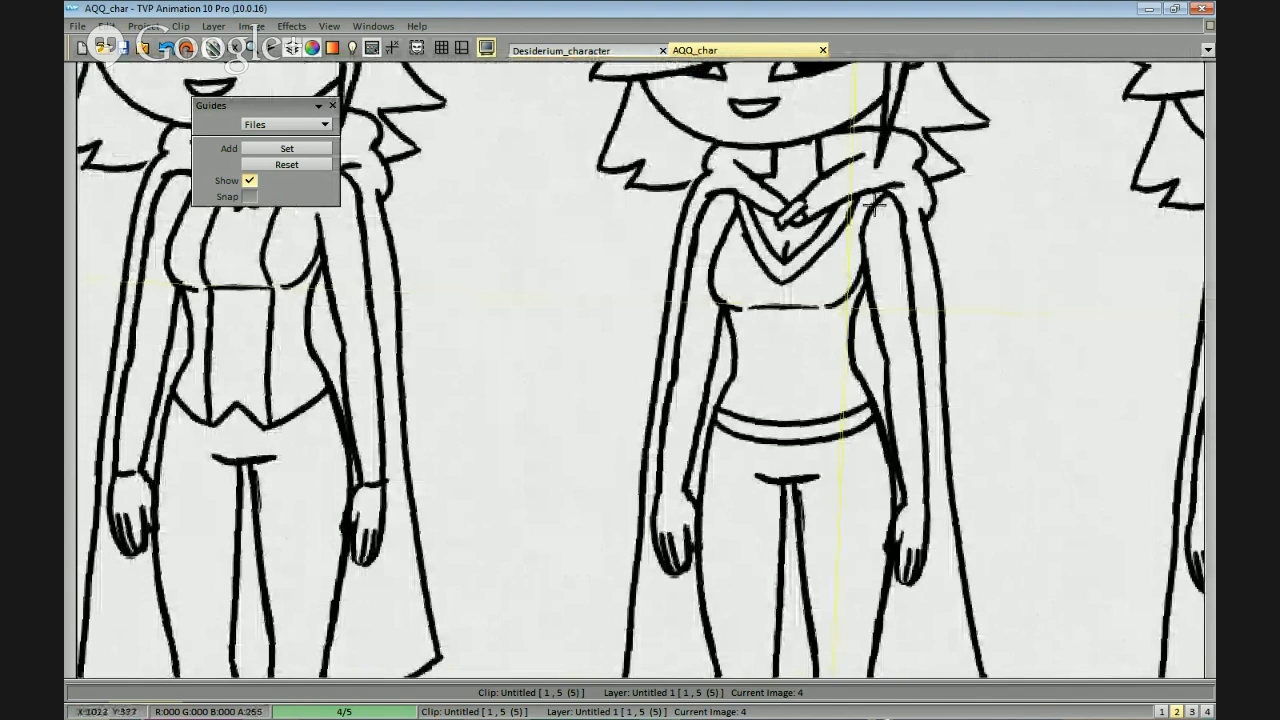
key(ctrl+z)
drag(909, 343, 898, 324)
mouse_move(915, 471)
mouse_down()
mouse_move(905, 475)
mouse_move(916, 480)
mouse_up()
drag(664, 457, 677, 459)
drag(649, 471, 680, 470)
drag(1050, 378, 570, 400)
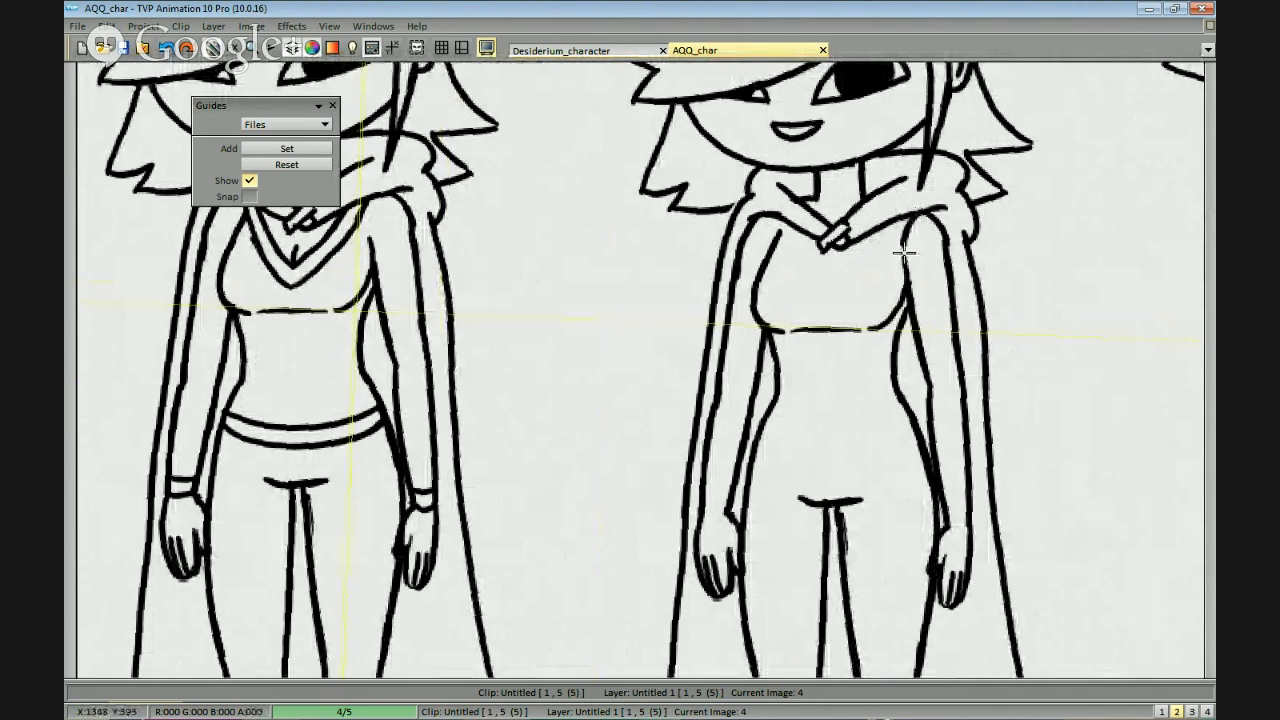
Connect the fourth figure's armhole lines to the shoulders and draw a downward-curving shirt hem across the hips.
drag(782, 218, 778, 238)
mouse_move(901, 247)
mouse_down()
mouse_move(897, 229)
mouse_move(852, 232)
mouse_up()
drag(829, 380, 799, 363)
drag(685, 396, 758, 428)
key(ctrl+z)
mouse_move(682, 403)
mouse_down()
mouse_move(787, 423)
mouse_move(833, 402)
mouse_move(766, 422)
mouse_move(811, 414)
mouse_move(698, 397)
mouse_up()
key(ctrl+z)
key(ctrl+z)
key(ctrl+z)
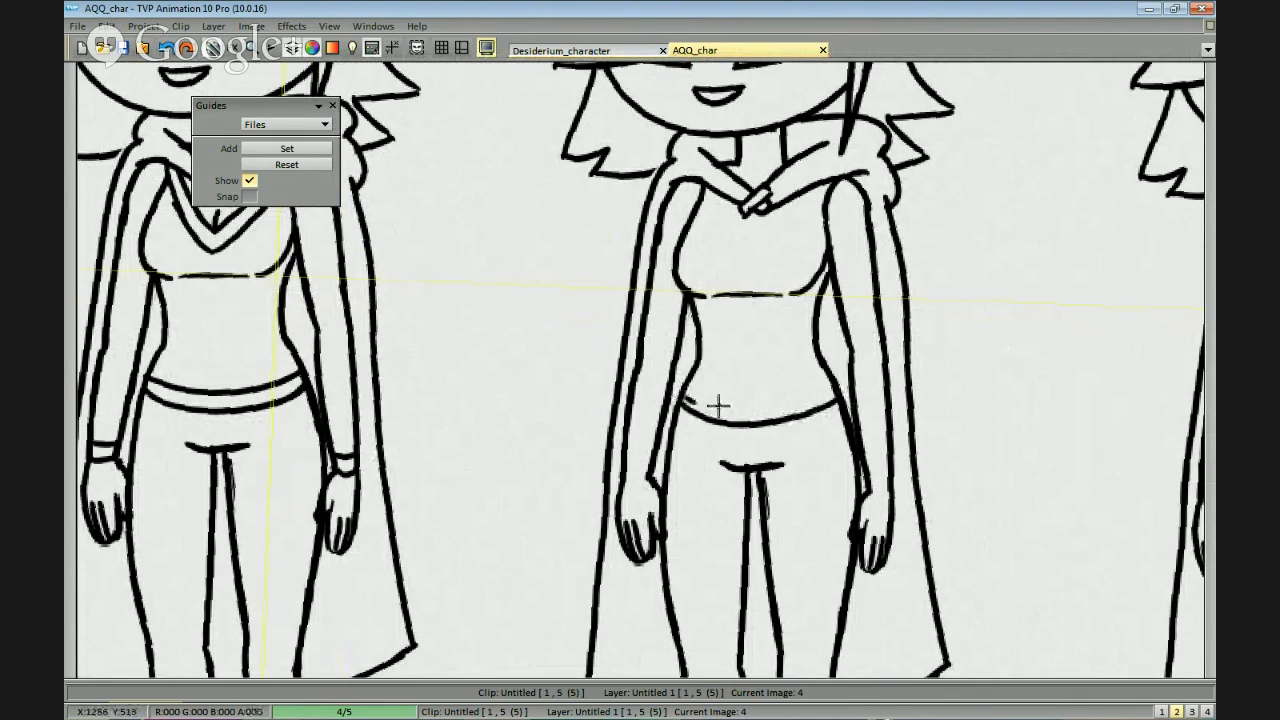
key(ctrl+z)
Add a row of short stitching dashes just above the fourth figure's shirt hem, following its curve.
drag(791, 460, 620, 543)
drag(662, 438, 762, 236)
key(ctrl+z)
drag(686, 197, 658, 211)
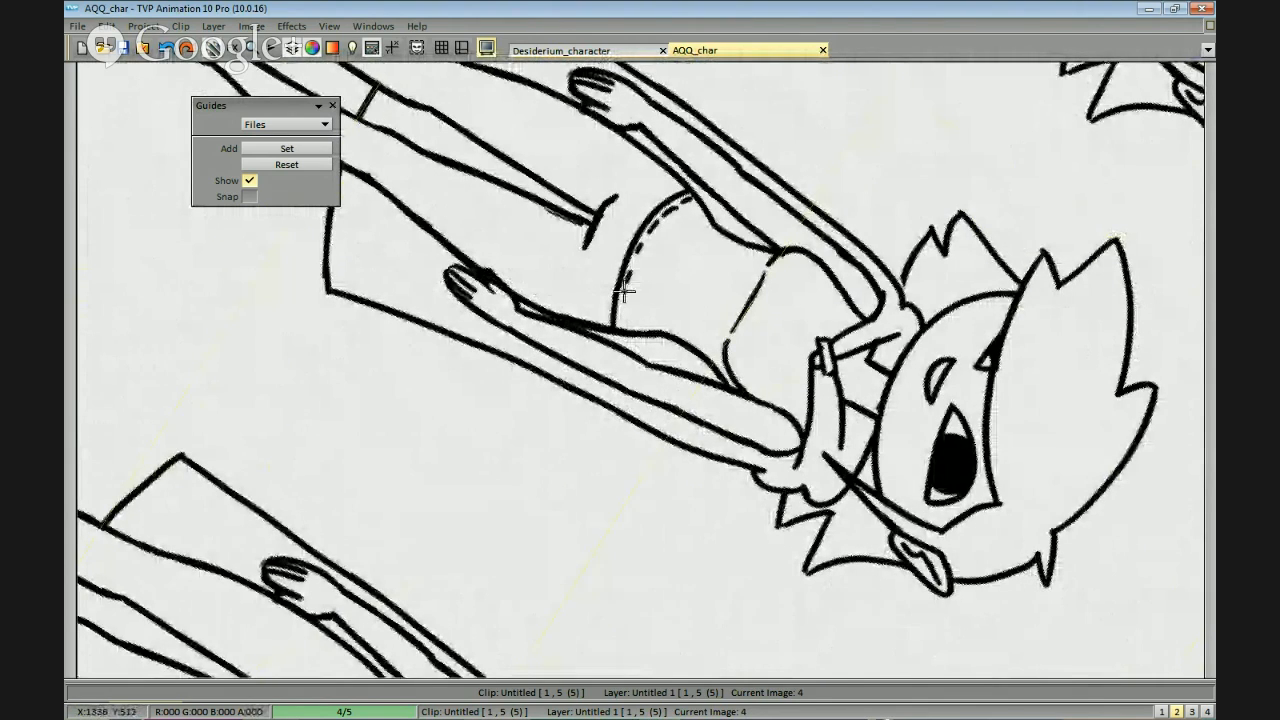
mouse_move(634, 338)
mouse_down()
mouse_move(860, 400)
mouse_move(720, 429)
mouse_move(771, 503)
mouse_move(804, 348)
mouse_up()
drag(687, 216, 726, 222)
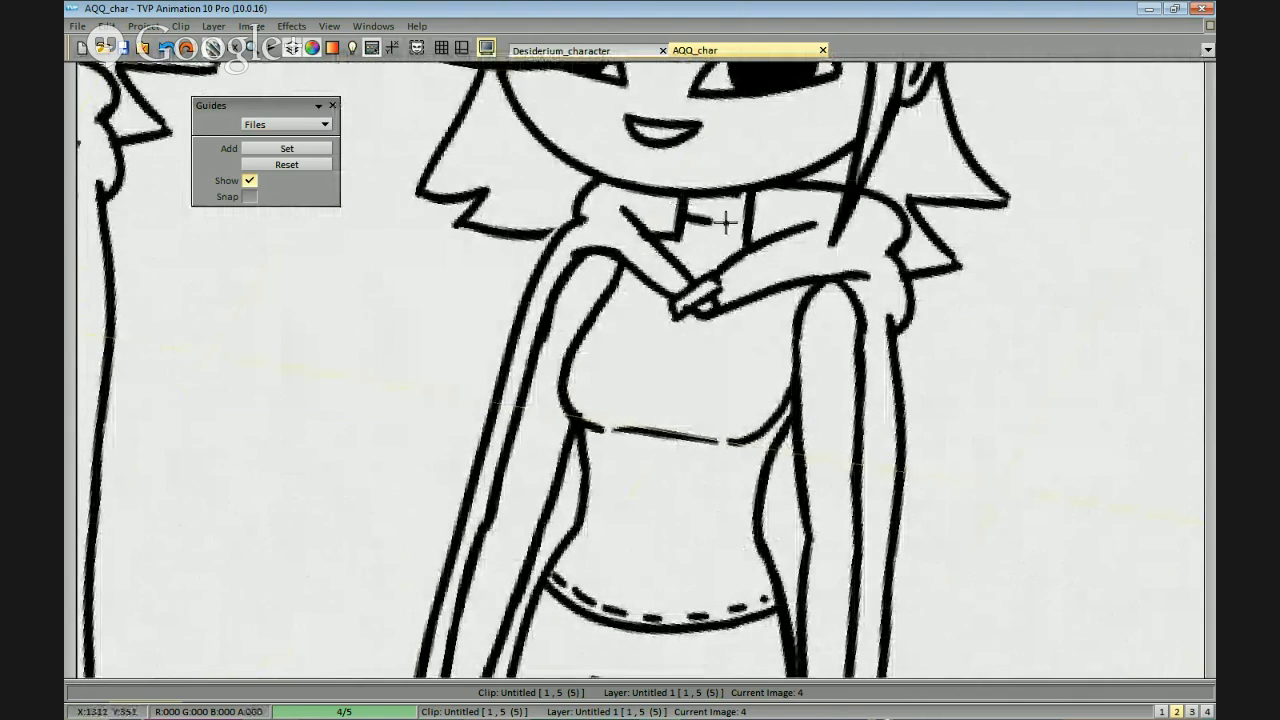
drag(800, 262, 799, 371)
key(ctrl+z)
key(ctrl+z)
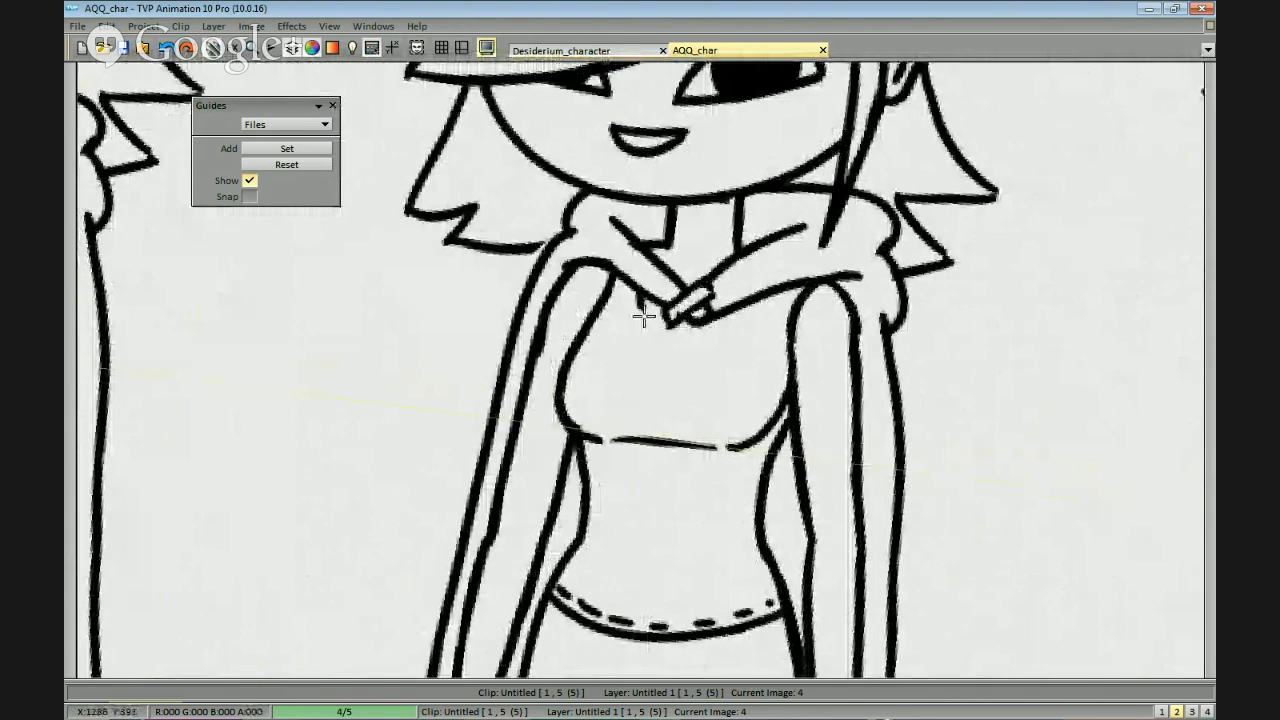
Draw a rounded scoop neckline on the fourth figure, just below the cloak clasp.
scroll(837, 403, down, 2)
drag(837, 403, 874, 383)
scroll(857, 397, down, 2)
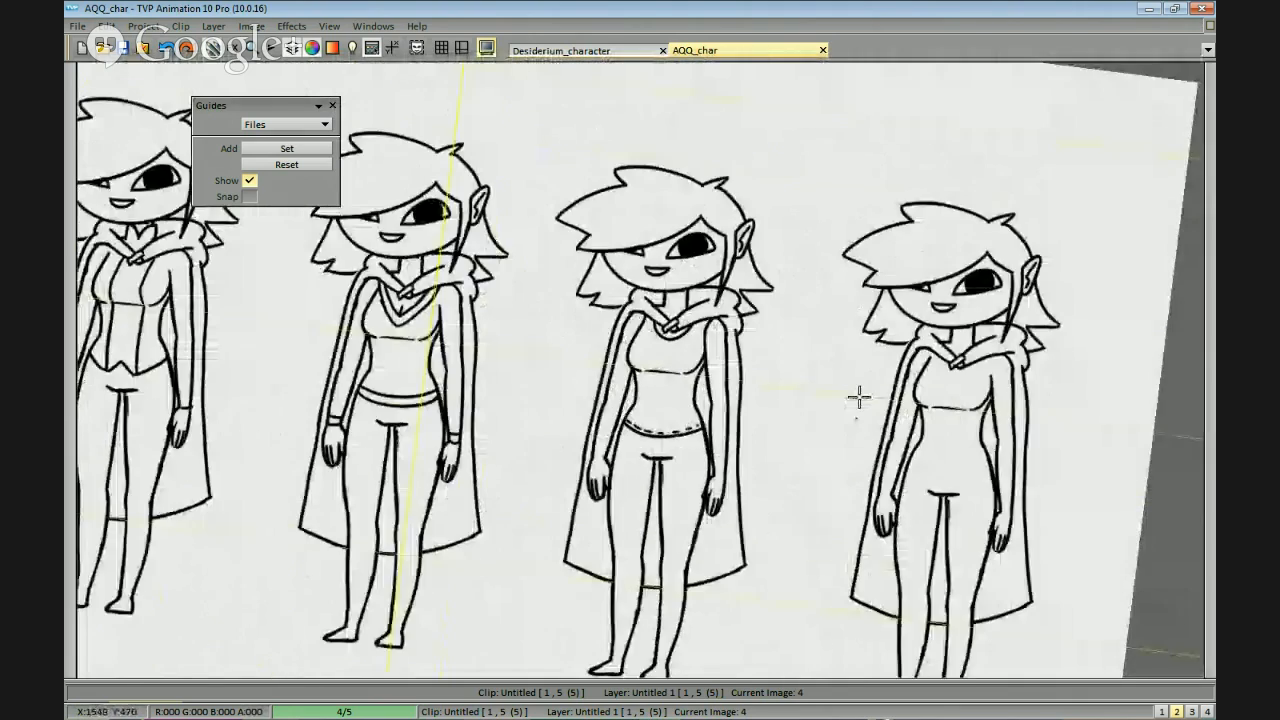
scroll(857, 397, up, 4)
key(ctrl+z)
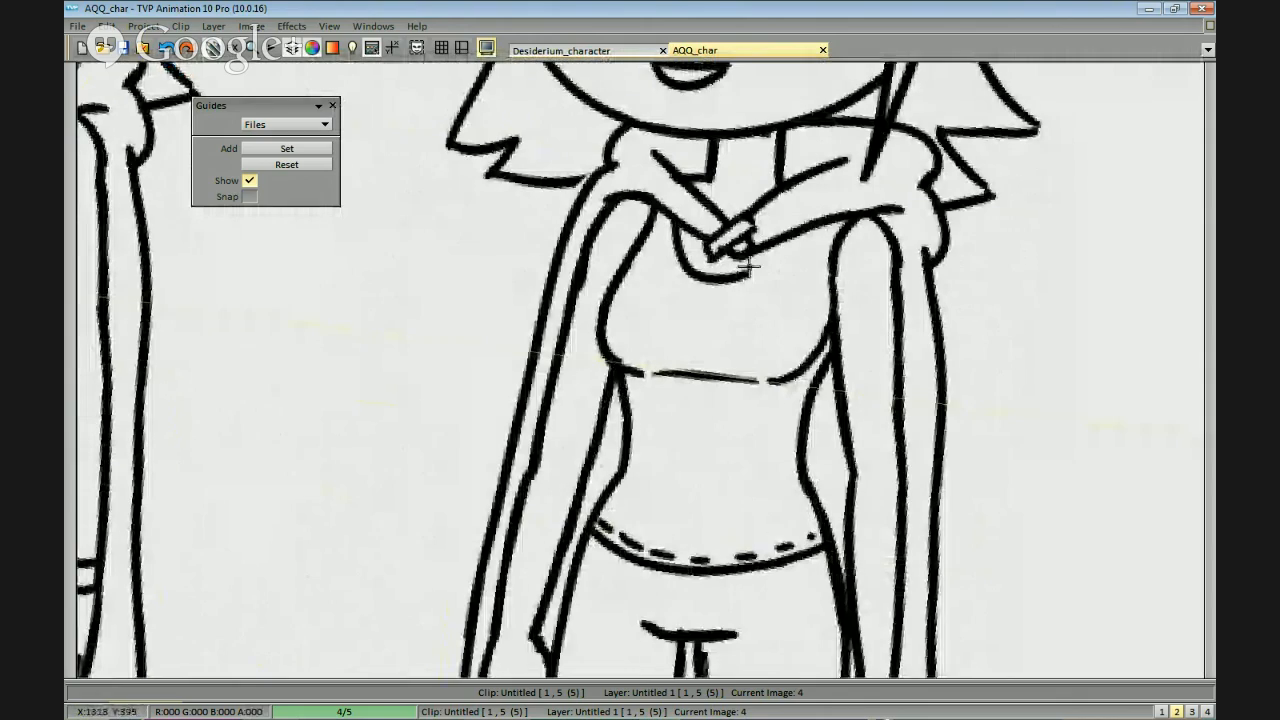
drag(952, 269, 960, 249)
scroll(960, 249, down, 2)
drag(975, 360, 817, 303)
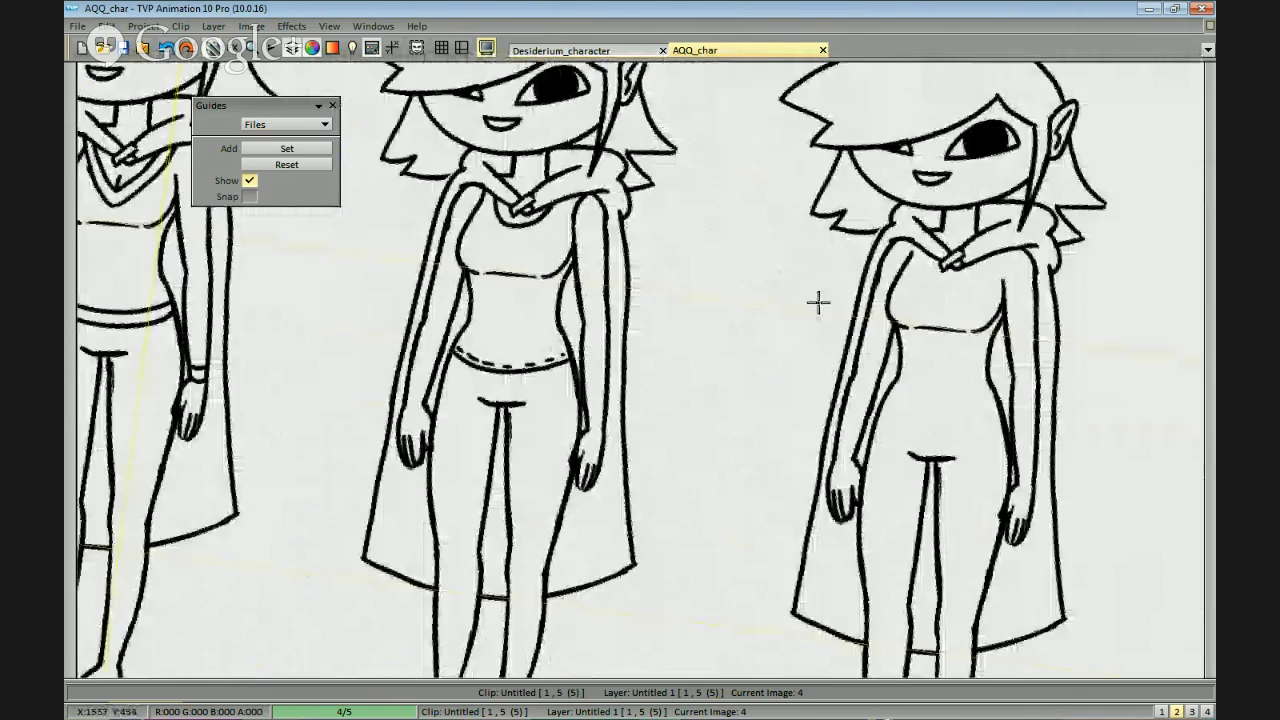
drag(871, 360, 831, 357)
drag(1065, 318, 931, 310)
drag(947, 404, 937, 400)
scroll(937, 400, up, 2)
drag(1025, 330, 726, 417)
scroll(726, 417, up, 1)
drag(710, 275, 895, 389)
drag(682, 274, 735, 340)
key(ctrl+z)
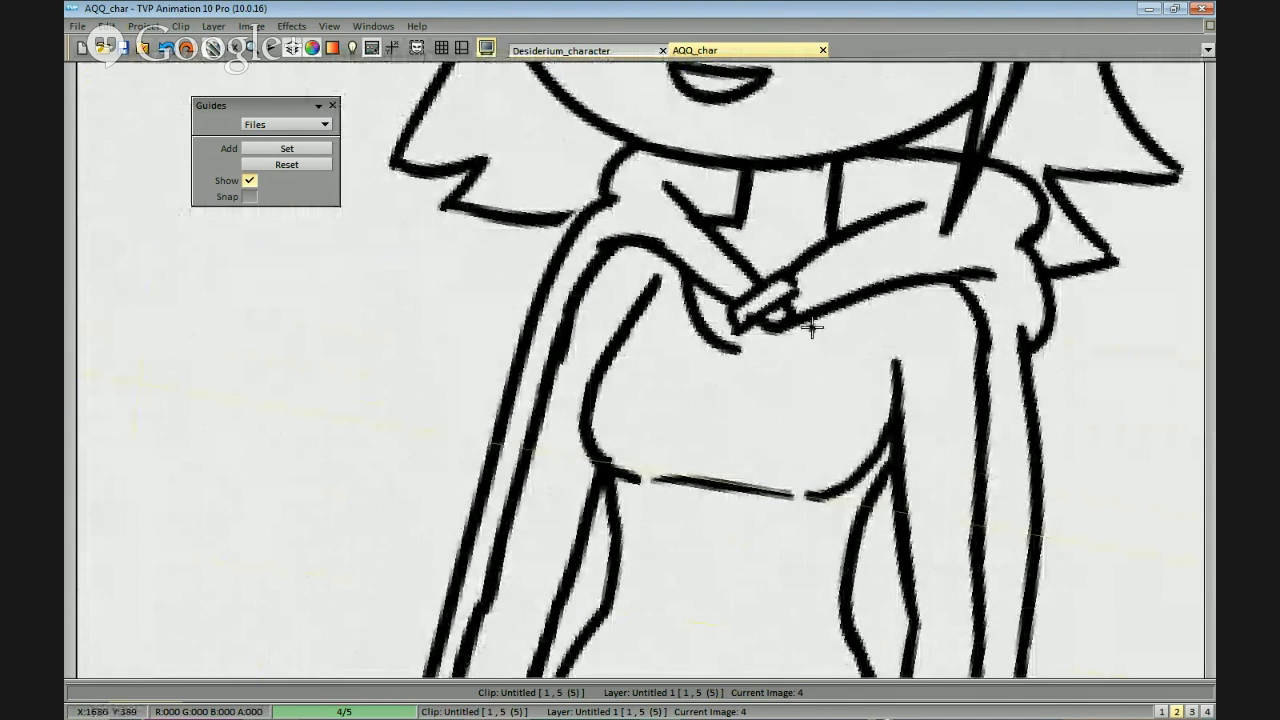
key(ctrl+z)
drag(684, 275, 754, 336)
drag(811, 270, 797, 274)
key(ctrl+z)
Draw a high collar with a small V-shaped notch across the fifth figure's neck.
drag(716, 194, 812, 196)
key(ctrl+z)
key(ctrl+z)
drag(734, 192, 718, 226)
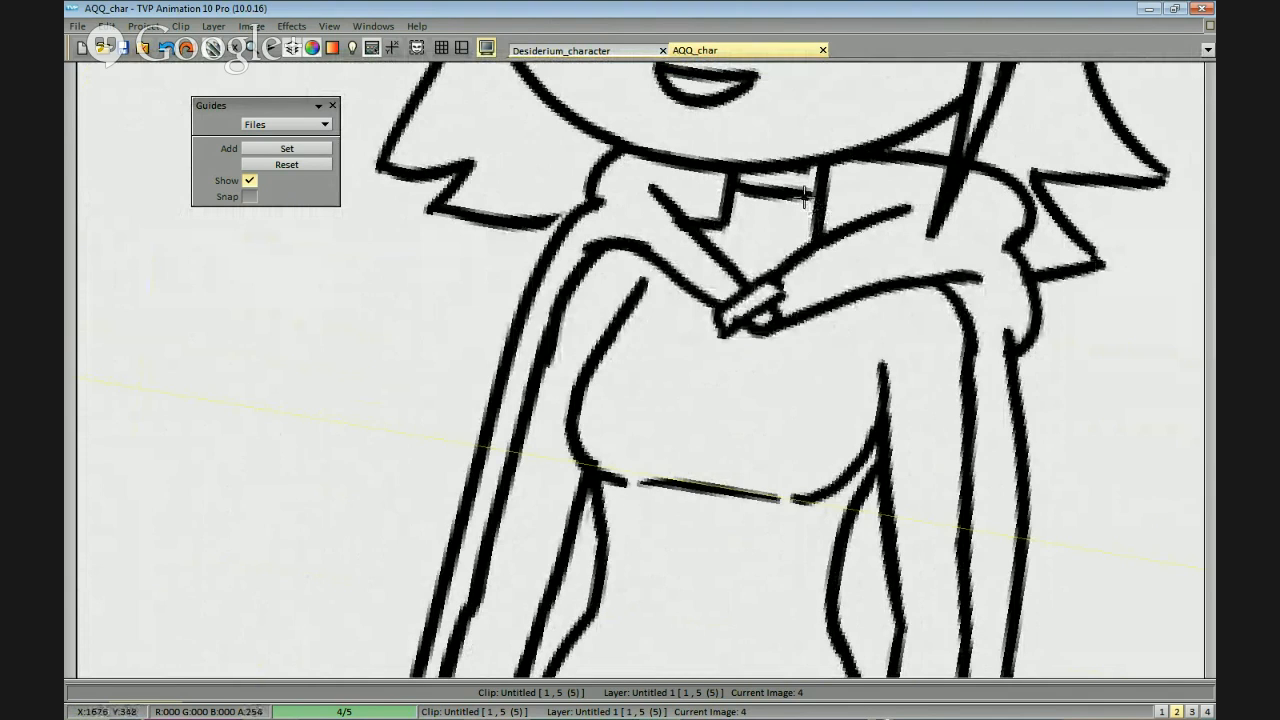
scroll(857, 215, down, 1)
drag(808, 328, 822, 261)
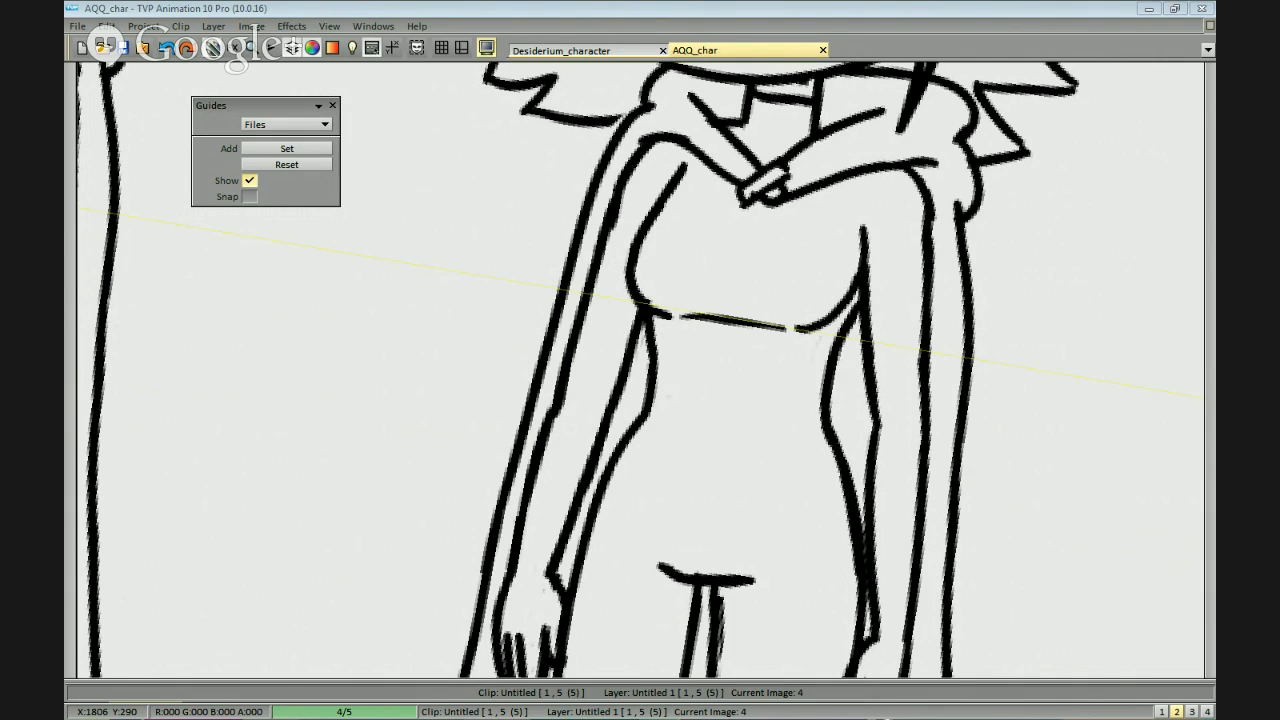
drag(969, 327, 969, 289)
drag(1070, 307, 1029, 343)
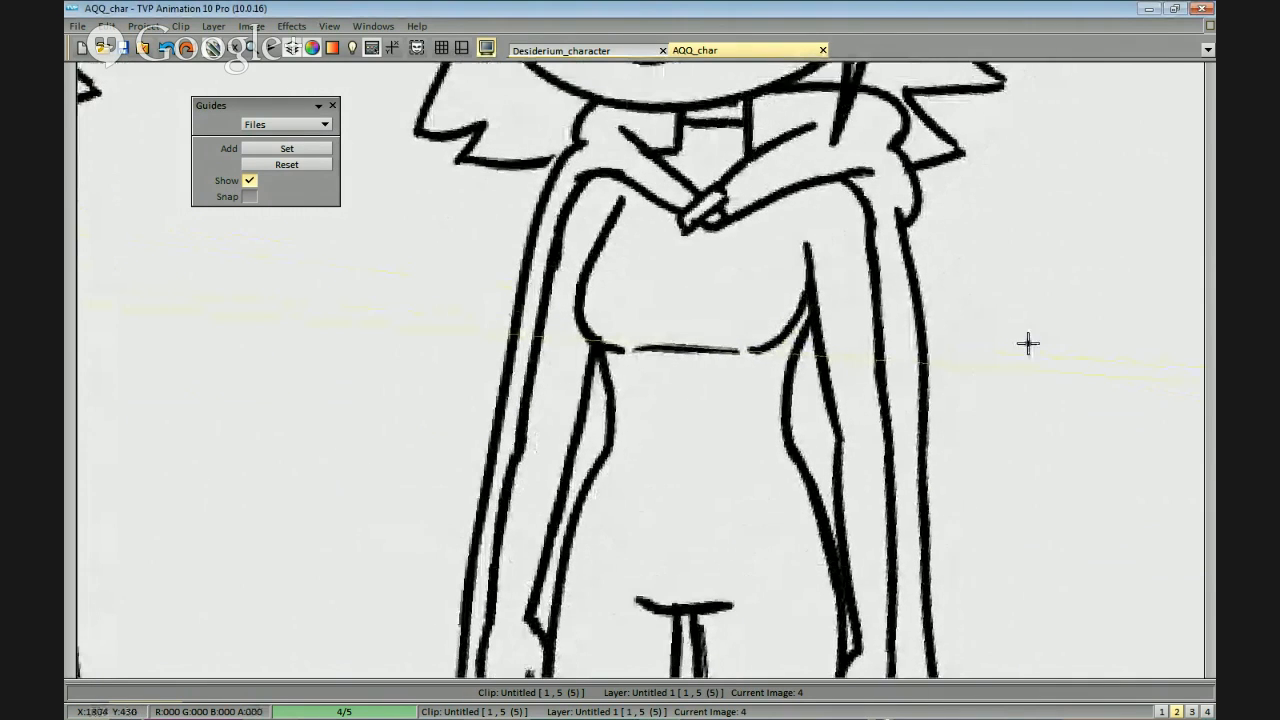
scroll(1069, 421, down, 1)
scroll(1082, 410, up, 1)
mouse_move(1083, 409)
mouse_down()
mouse_move(1034, 429)
mouse_move(1047, 418)
mouse_up()
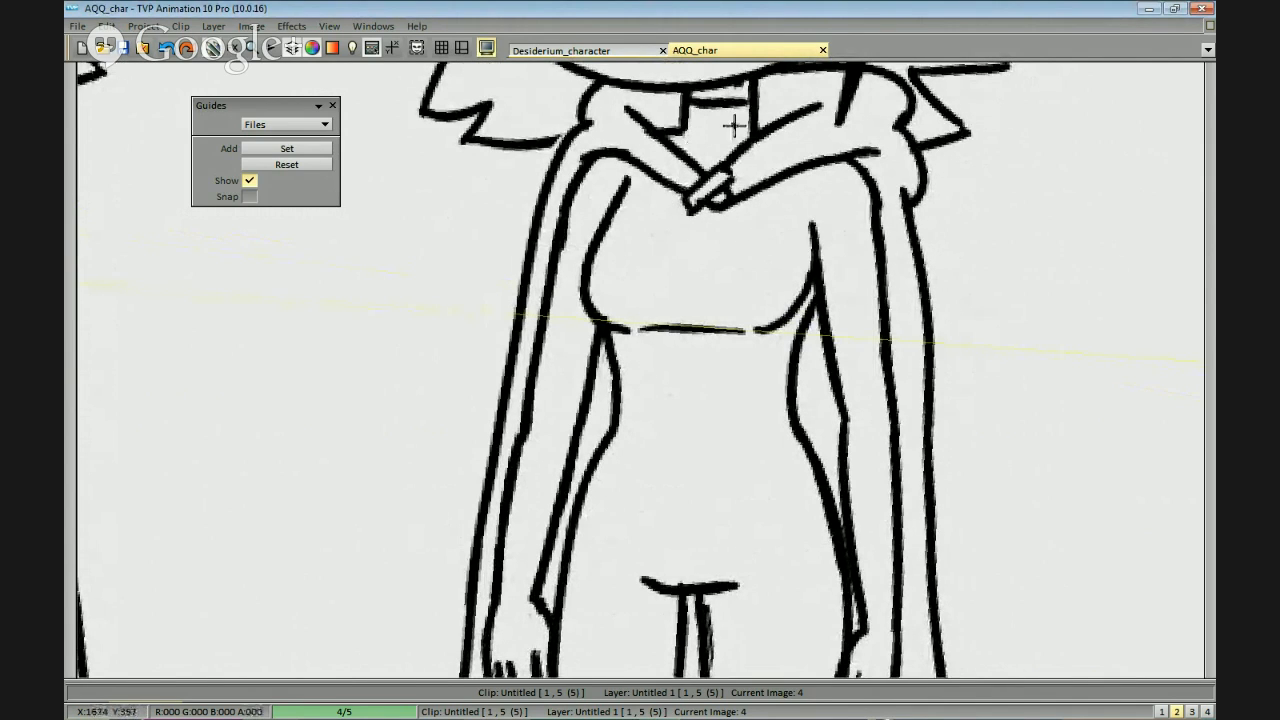
key(ctrl+z)
drag(717, 102, 697, 125)
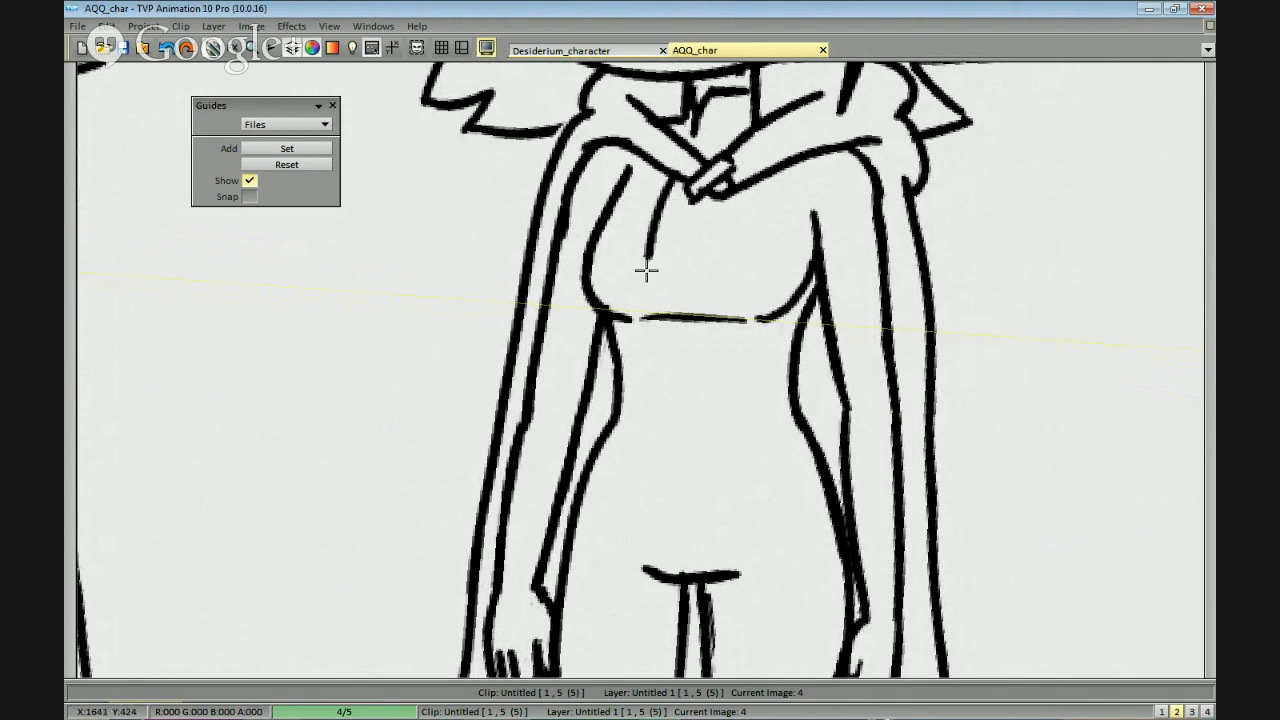
Draw an off-centre front opening line down the fifth figure's torso, starting below the cloak clasp.
mouse_move(664, 186)
mouse_down()
mouse_move(668, 344)
mouse_move(684, 335)
mouse_up()
key(ctrl+z)
drag(672, 288, 672, 360)
mouse_move(663, 383)
mouse_down()
mouse_move(663, 340)
mouse_move(666, 405)
mouse_up()
mouse_move(588, 401)
mouse_down()
mouse_move(637, 439)
mouse_move(664, 402)
mouse_up()
mouse_move(664, 402)
mouse_down()
mouse_move(722, 467)
mouse_move(762, 444)
mouse_up()
key(ctrl+z)
key(ctrl+z)
key(ctrl+z)
drag(667, 388, 659, 452)
key(ctrl+z)
Draw the fifth figure's hem as two rounded flaps of unequal width that meet at the front opening.
drag(588, 424, 663, 452)
mouse_move(666, 407)
mouse_down()
mouse_move(680, 456)
mouse_move(862, 418)
mouse_up()
key(ctrl+z)
drag(683, 457, 860, 430)
mouse_move(808, 482)
mouse_down()
mouse_move(537, 456)
mouse_move(652, 291)
mouse_up()
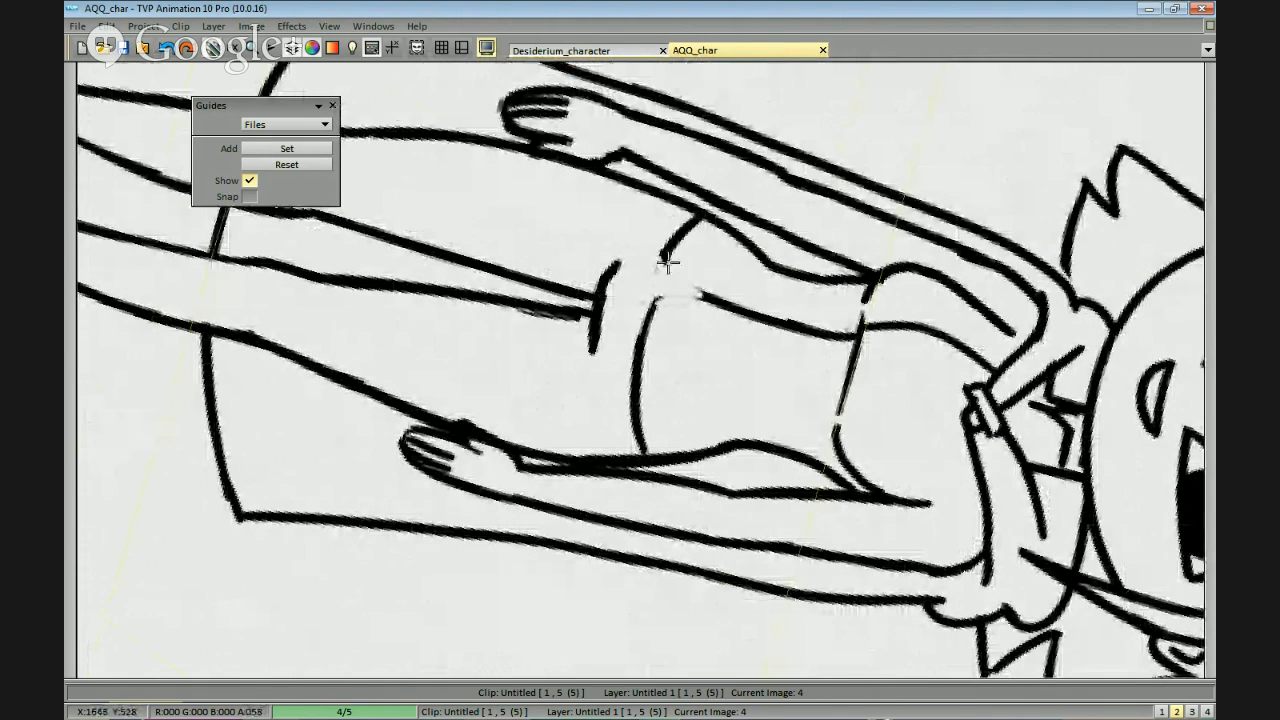
drag(694, 293, 648, 325)
drag(570, 312, 750, 444)
drag(752, 444, 857, 406)
drag(646, 362, 696, 454)
drag(828, 420, 775, 455)
drag(764, 242, 754, 274)
drag(681, 212, 689, 211)
drag(546, 247, 522, 272)
drag(689, 206, 690, 251)
mouse_move(697, 250)
mouse_down()
mouse_move(703, 230)
mouse_move(702, 328)
mouse_up()
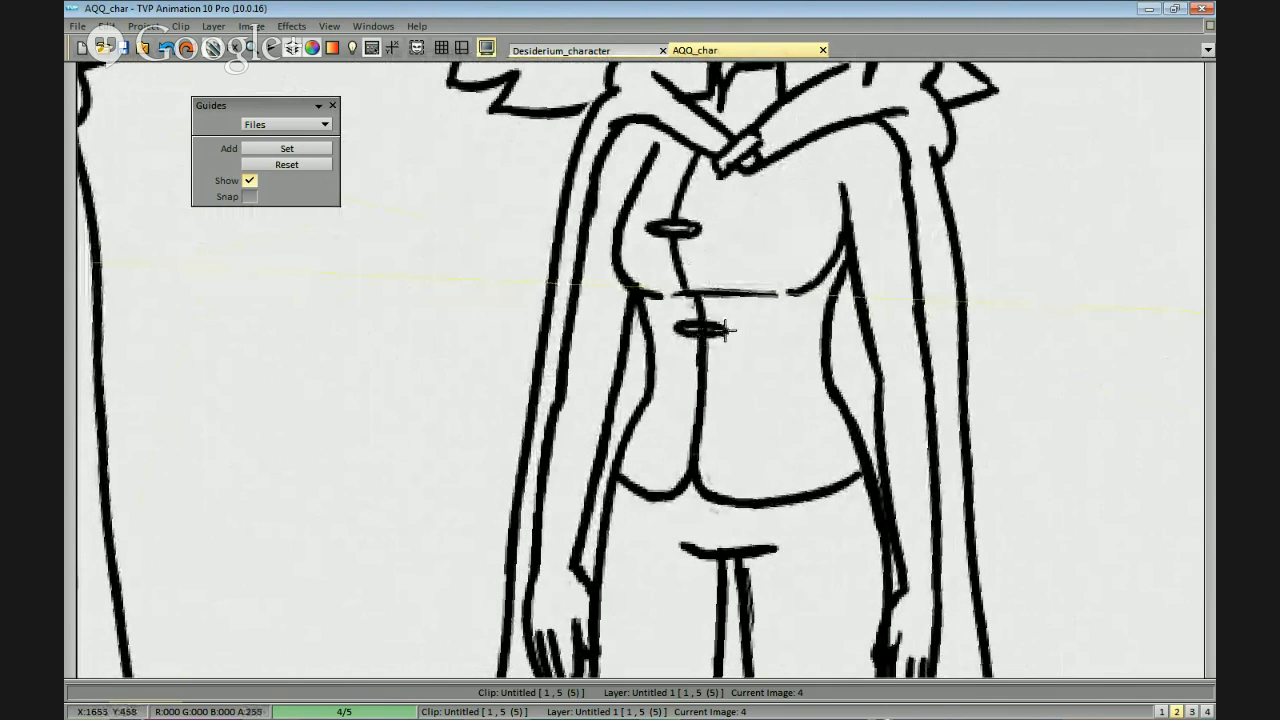
drag(706, 437, 735, 450)
drag(905, 417, 771, 391)
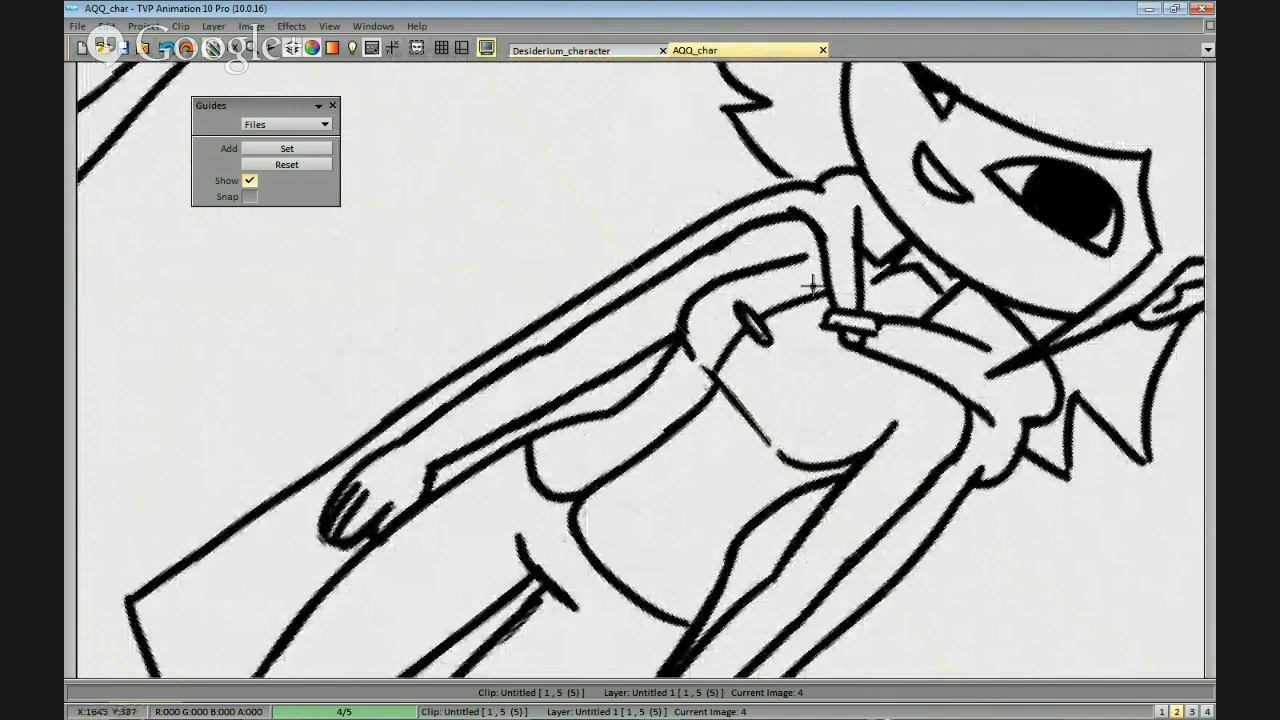
key(ctrl+z)
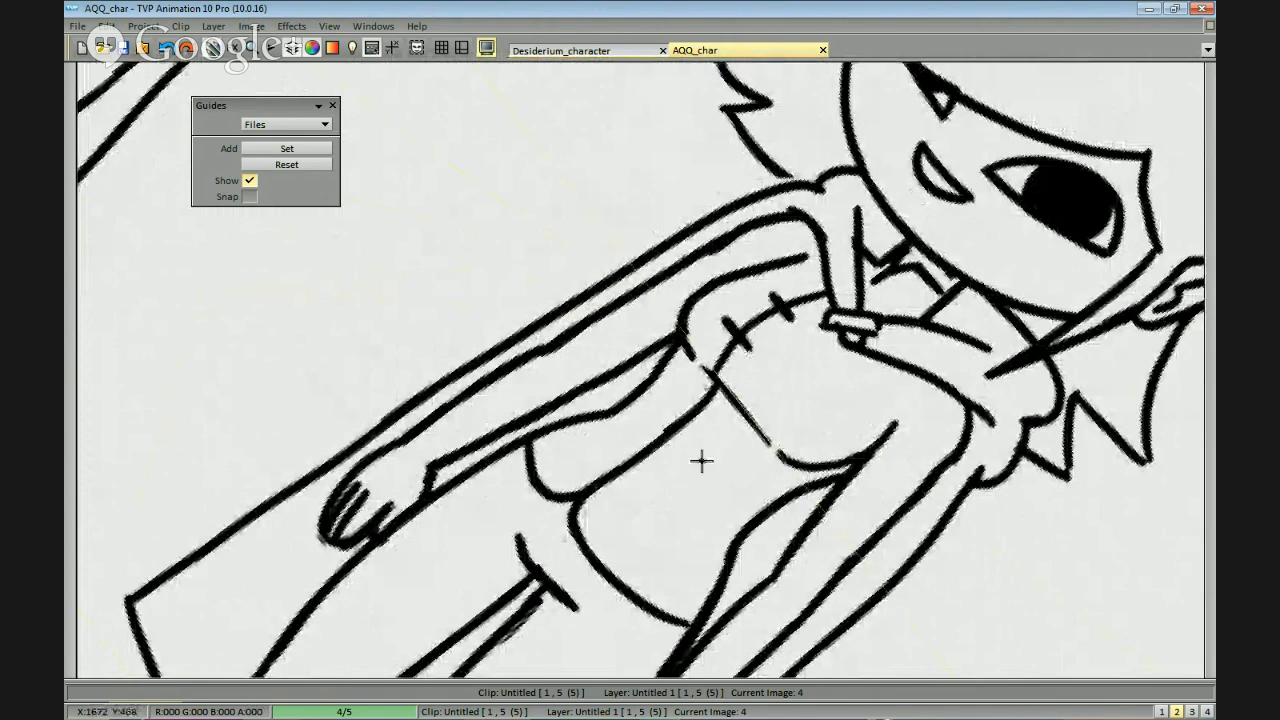
Draw short horizontal fastener strokes across the fifth figure's front opening, five in all from chest to hem.
drag(643, 428, 667, 458)
mouse_move(594, 465)
mouse_down()
mouse_move(619, 494)
mouse_move(595, 527)
mouse_move(754, 500)
mouse_move(783, 449)
mouse_move(860, 391)
mouse_move(887, 452)
mouse_move(874, 466)
mouse_move(789, 514)
mouse_move(762, 496)
mouse_move(737, 520)
mouse_up()
click(891, 416)
scroll(846, 484, down, 2)
scroll(900, 430, up, 6)
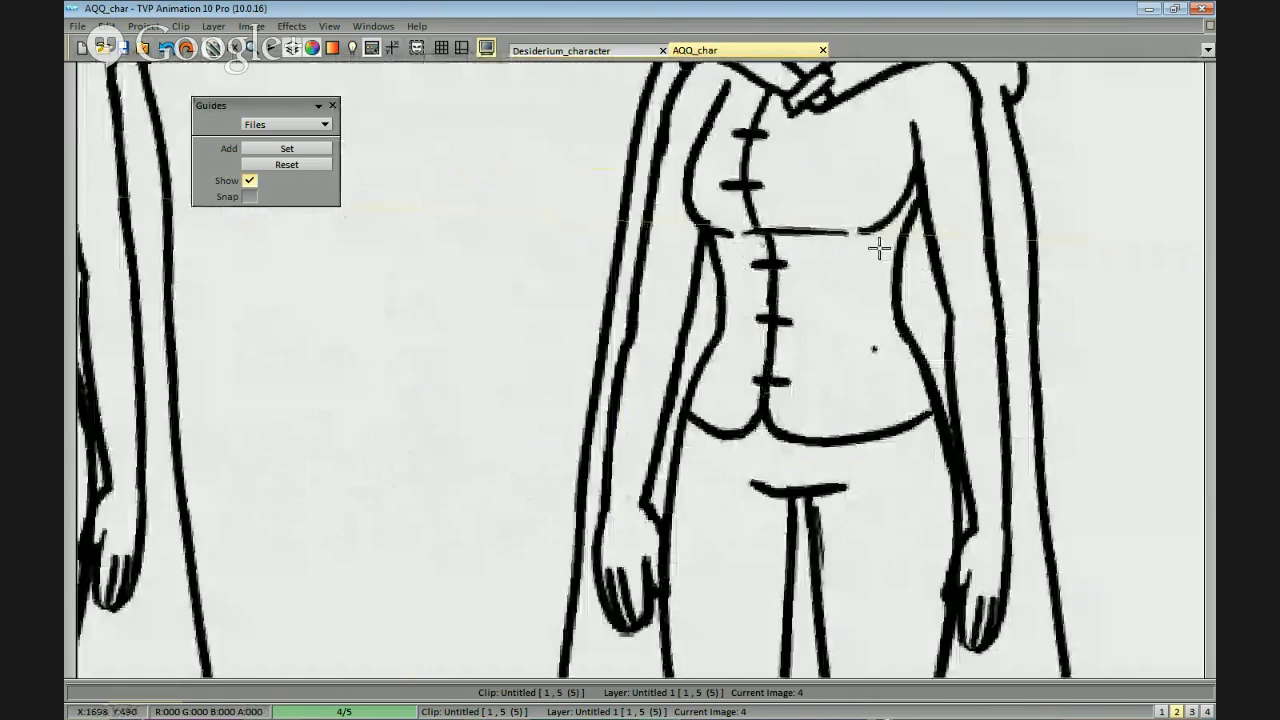
drag(879, 248, 847, 281)
key(ctrl+z)
key(ctrl+z)
Extend the fifth figure's armhole line in a curve up over the shoulder to the cloak.
drag(886, 160, 922, 96)
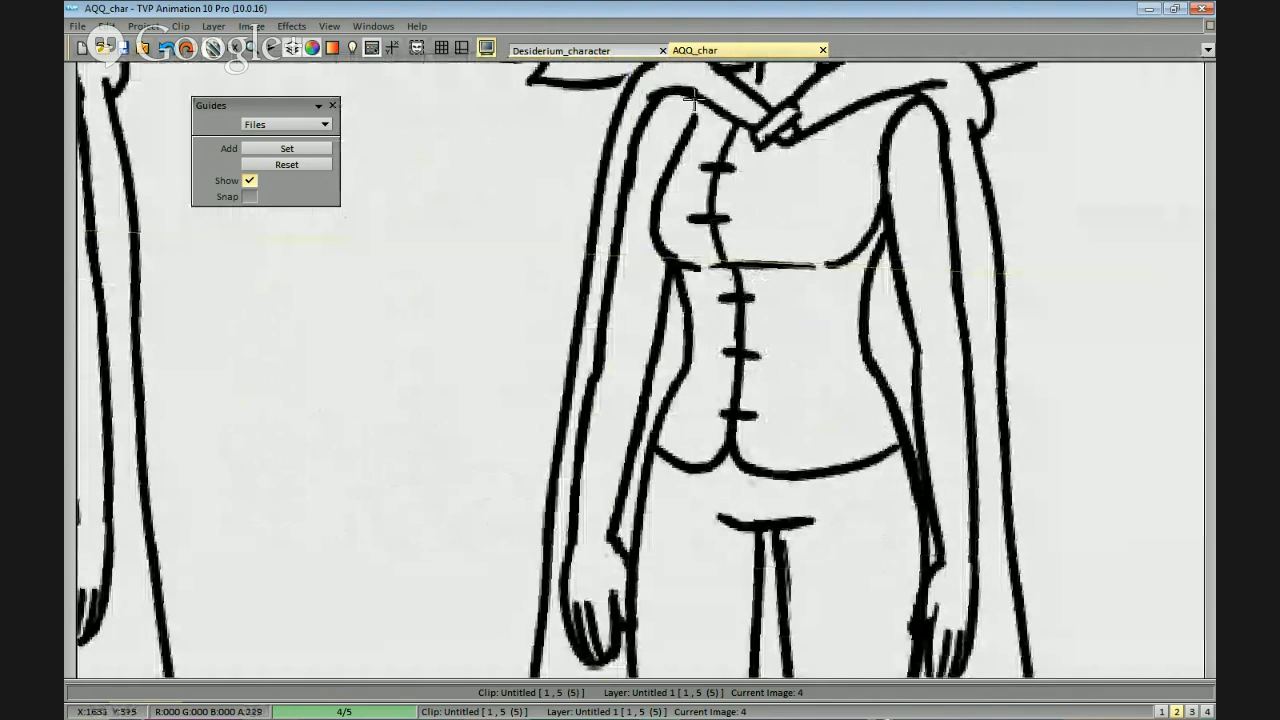
scroll(891, 183, down, 5)
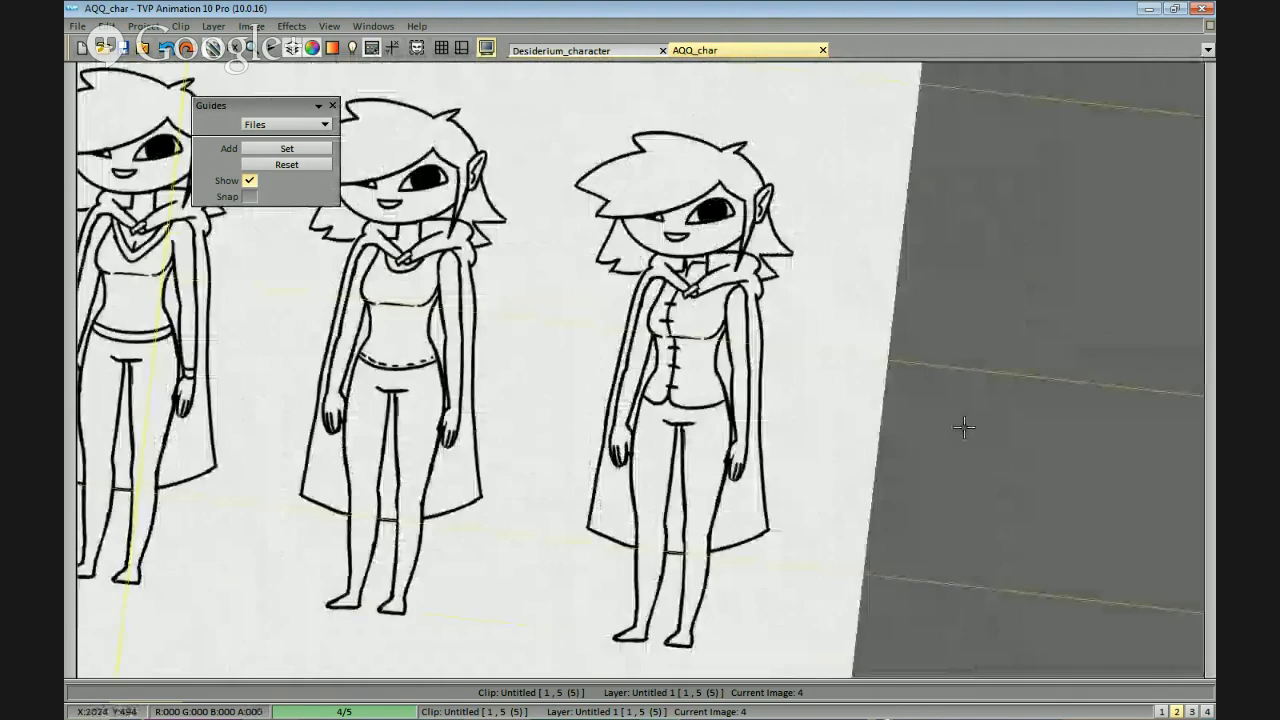
scroll(888, 477, up, 4)
scroll(931, 343, down, 2)
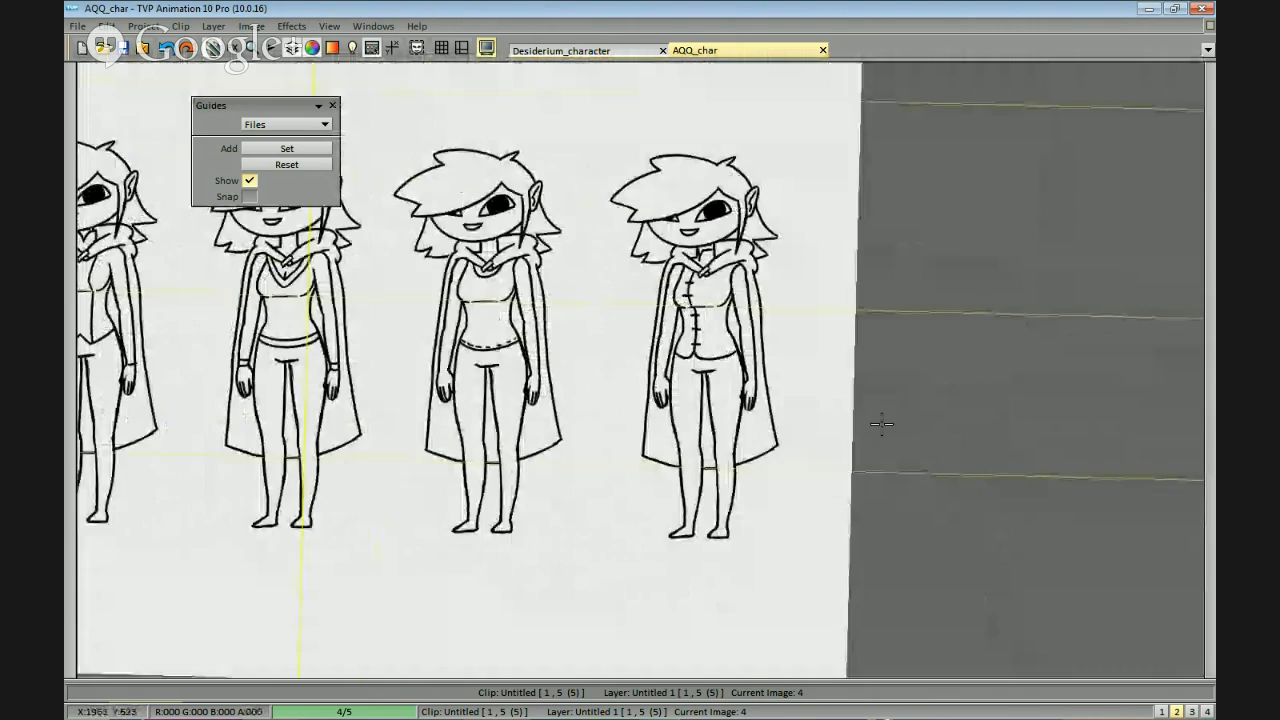
scroll(880, 423, up, 5)
drag(796, 90, 790, 108)
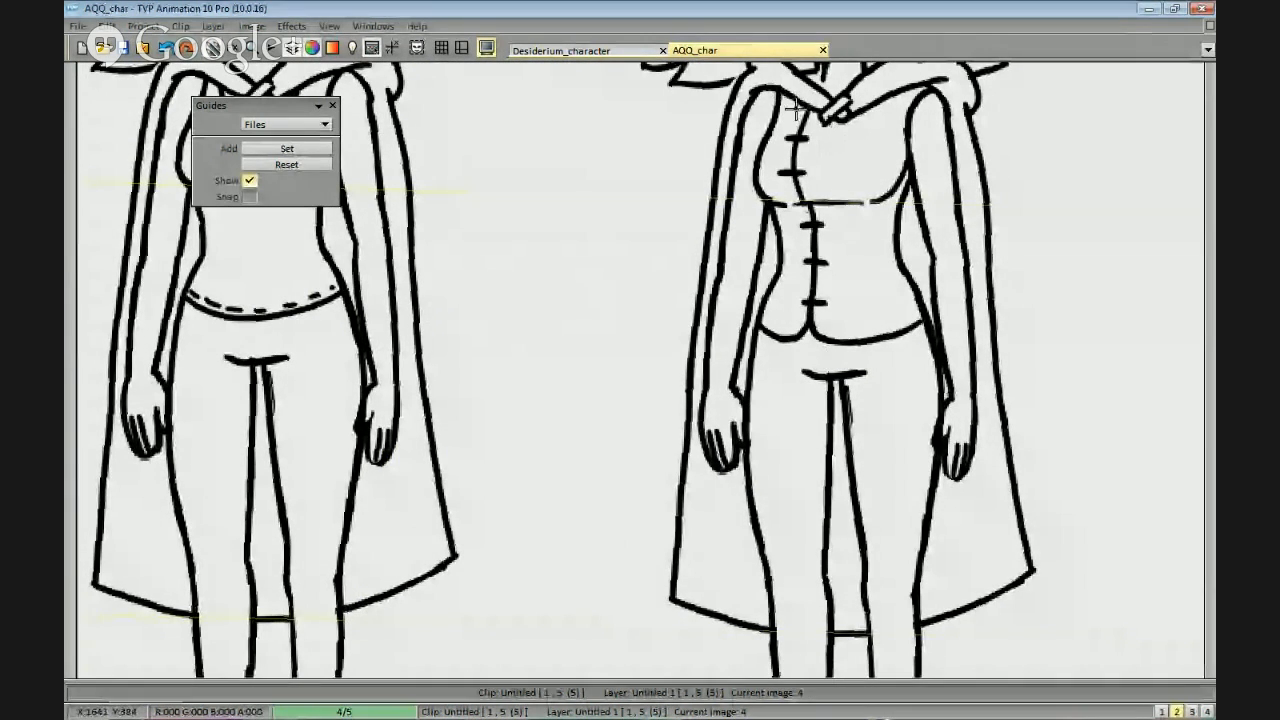
Examine the whole row of five outfits side by side, then the third and fourth figures up close.
scroll(838, 365, down, 5)
drag(838, 365, 1020, 282)
mouse_move(822, 474)
mouse_down()
mouse_move(811, 486)
mouse_move(881, 504)
mouse_move(829, 514)
mouse_up()
scroll(811, 486, down, 2)
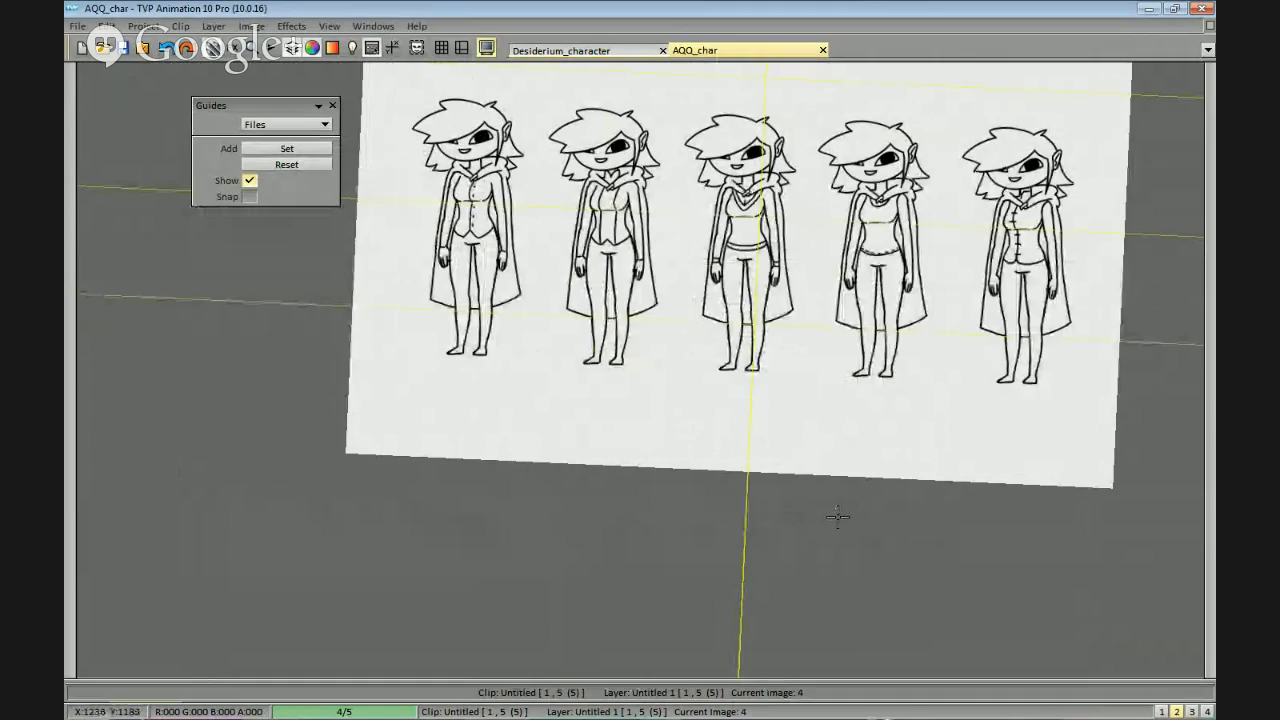
drag(878, 431, 876, 428)
drag(796, 489, 800, 552)
scroll(820, 489, up, 1)
drag(877, 449, 791, 449)
scroll(790, 450, down, 2)
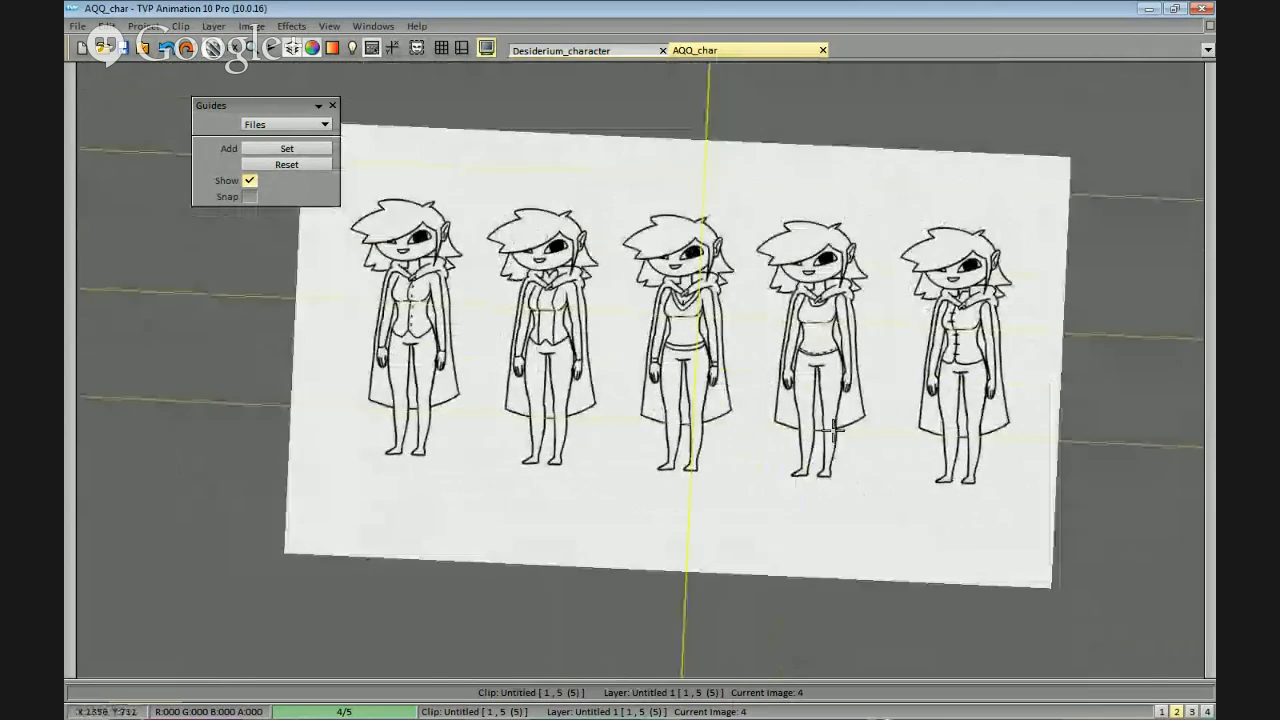
scroll(910, 272, up, 4)
drag(870, 262, 822, 272)
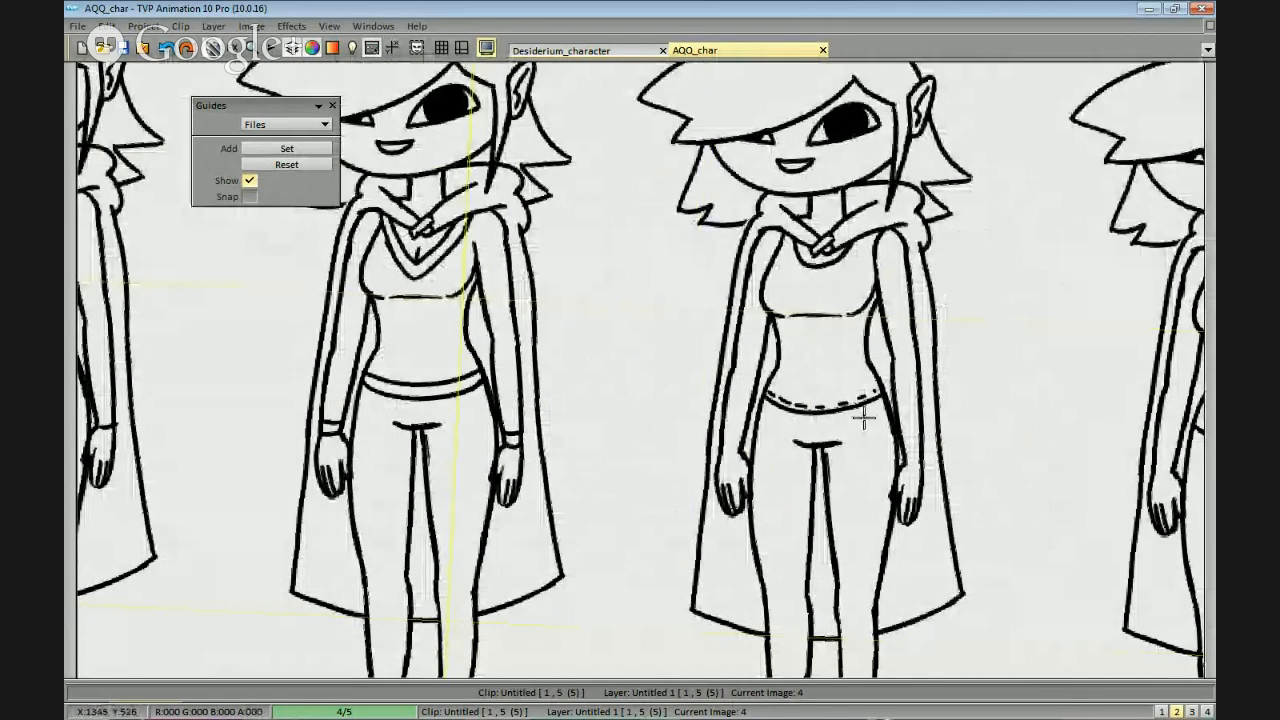
mouse_move(804, 270)
mouse_down()
mouse_move(831, 280)
mouse_move(856, 248)
mouse_up()
Step back and forth through the neighbouring frames to compare them with the row of outfits.
key(Left)
key(Right)
key(Right)
key(Right)
key(Right)
key(Left)
key(Left)
key(Left)
key(Right)
key(Left)
scroll(959, 415, up, 2)
scroll(959, 415, down, 2)
scroll(935, 420, up, 2)
scroll(929, 420, down, 3)
drag(906, 431, 920, 419)
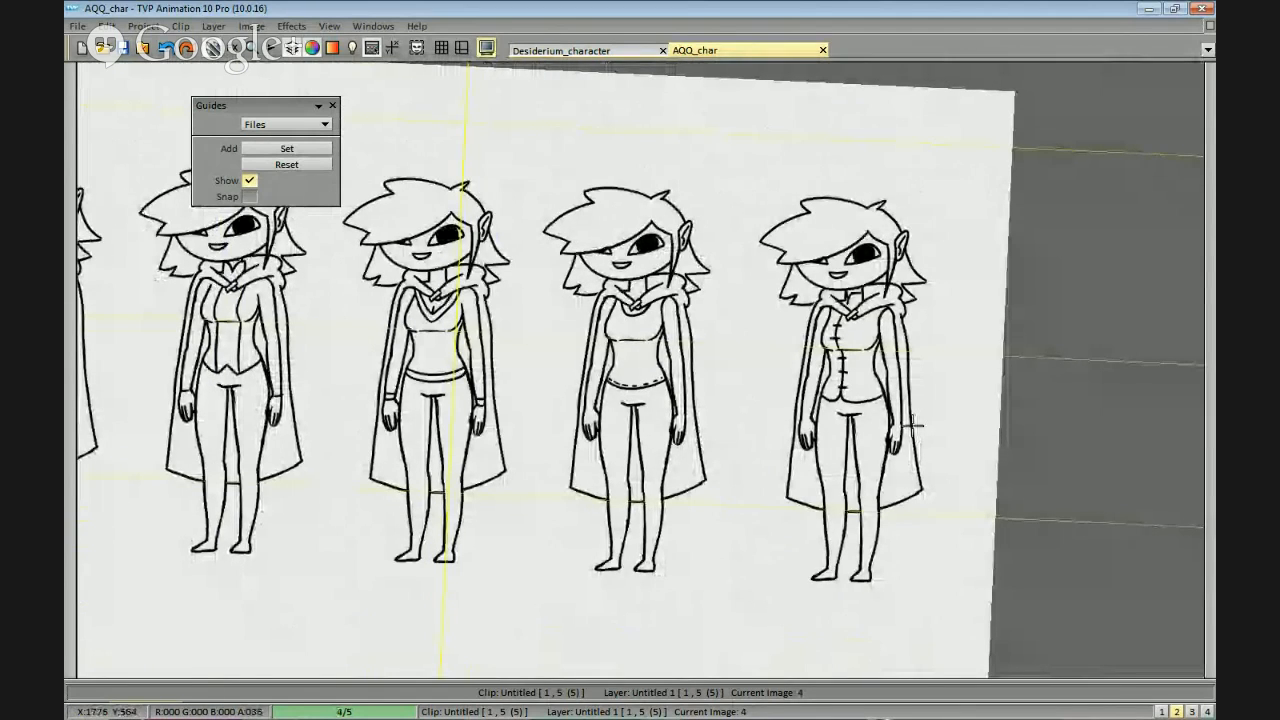
Erase the fourth figure's stitched hem and replace its scoop neckline with a diagonal one-shoulder neckline running down to the opposite armhole.
scroll(913, 425, up, 3)
drag(793, 484, 697, 458)
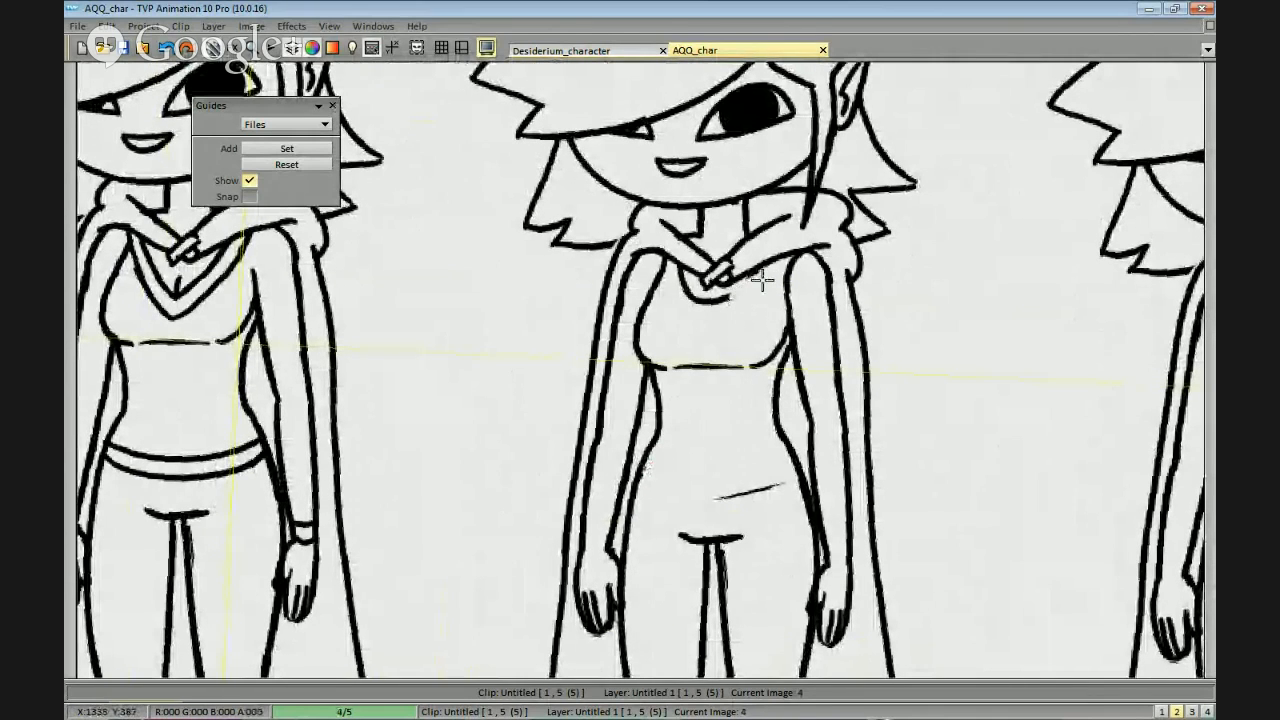
mouse_move(730, 290)
mouse_down()
mouse_move(690, 318)
mouse_move(772, 317)
mouse_up()
key(b)
key(b)
key(ctrl+z)
key(ctrl+z)
drag(682, 274, 788, 316)
scroll(825, 318, up, 2)
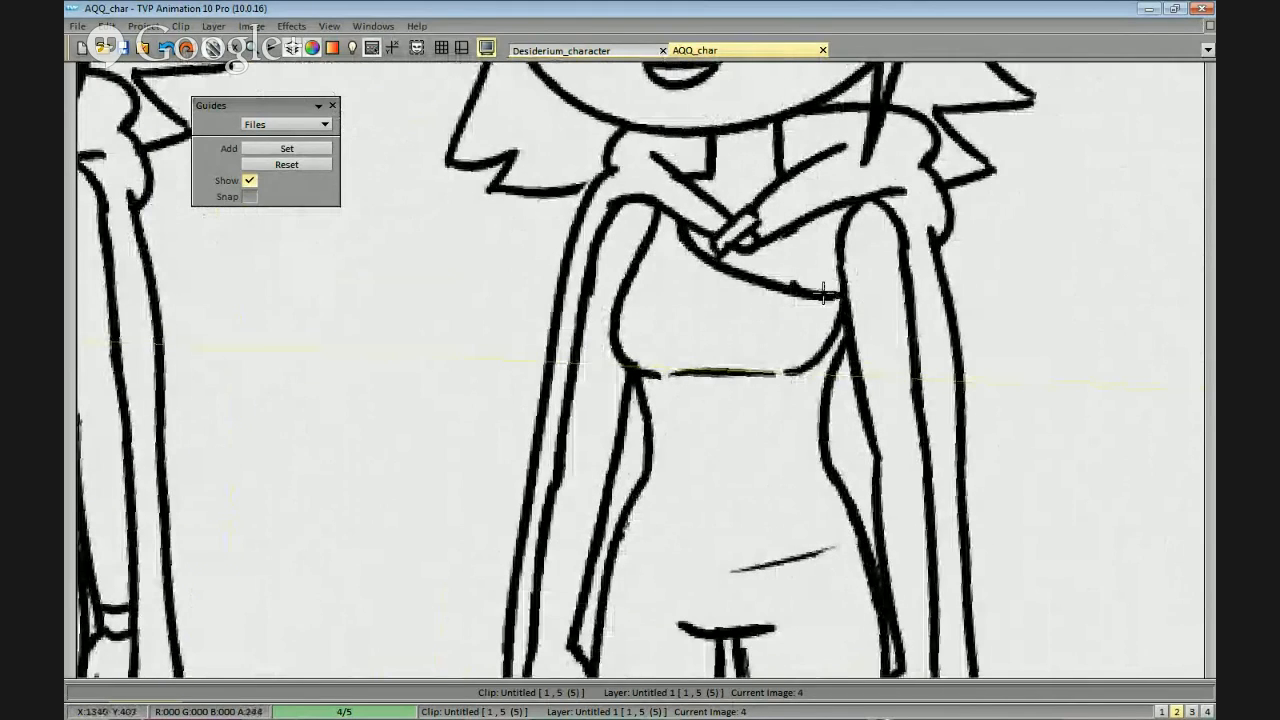
mouse_move(845, 278)
mouse_down()
mouse_move(846, 223)
mouse_move(844, 314)
mouse_up()
drag(838, 259, 859, 279)
Draw a curved hemline across the fourth figure's hips with a wavy, scalloped trim beneath it.
drag(763, 314, 762, 208)
mouse_move(810, 405)
mouse_down()
mouse_move(791, 409)
mouse_move(820, 413)
mouse_up()
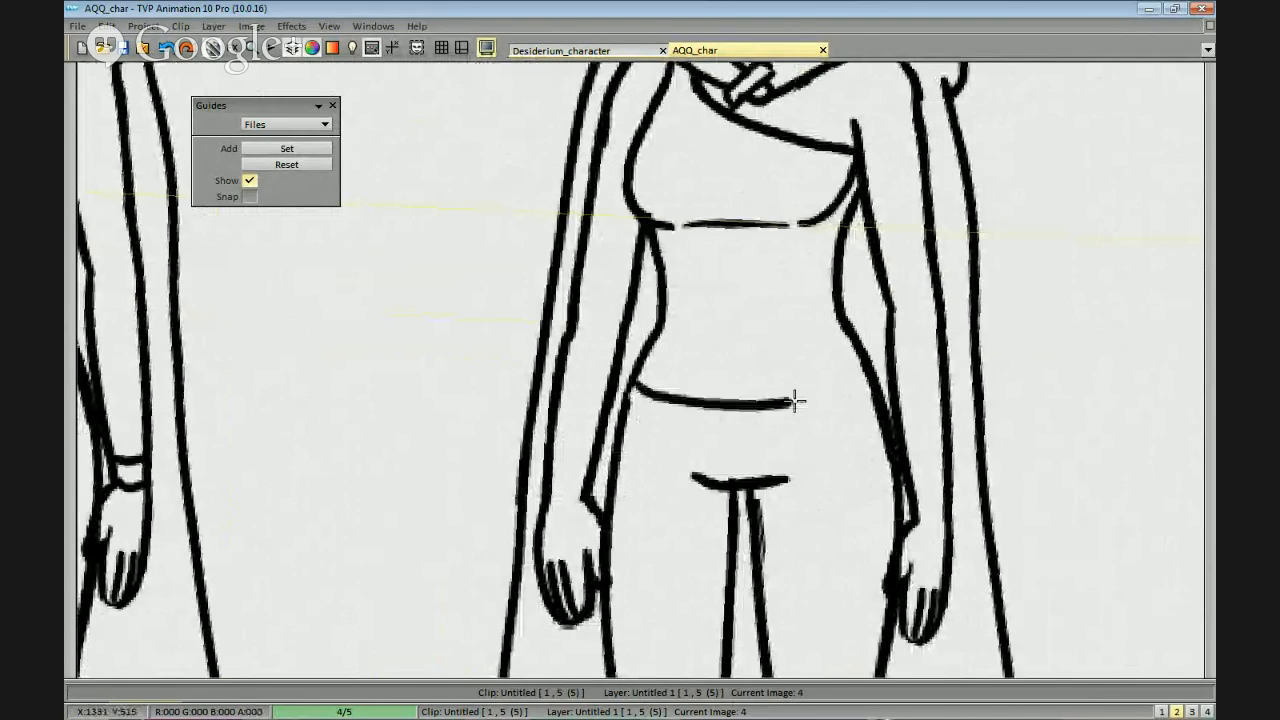
mouse_move(628, 428)
mouse_down()
mouse_move(729, 437)
mouse_move(858, 388)
mouse_up()
drag(632, 380, 880, 372)
key(ctrl+z)
drag(636, 382, 884, 377)
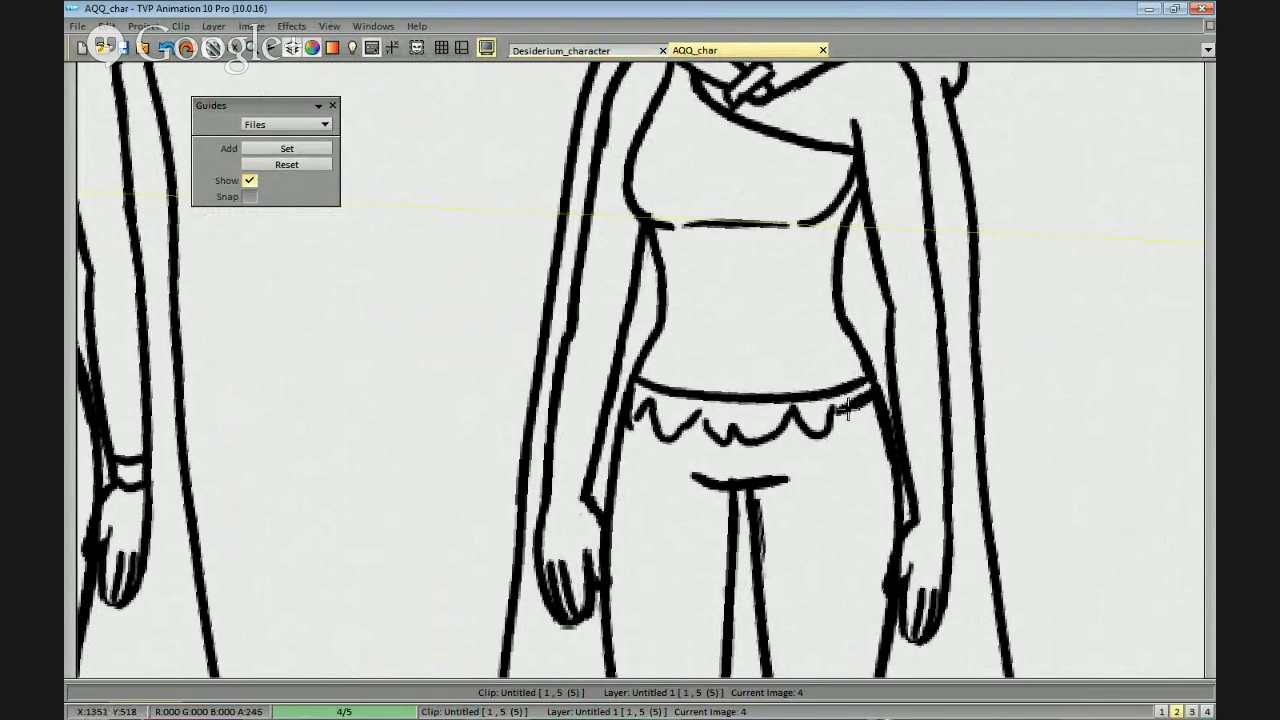
Add a jagged fringe along the underside of the fourth figure's diagonal neckline.
drag(708, 415, 729, 385)
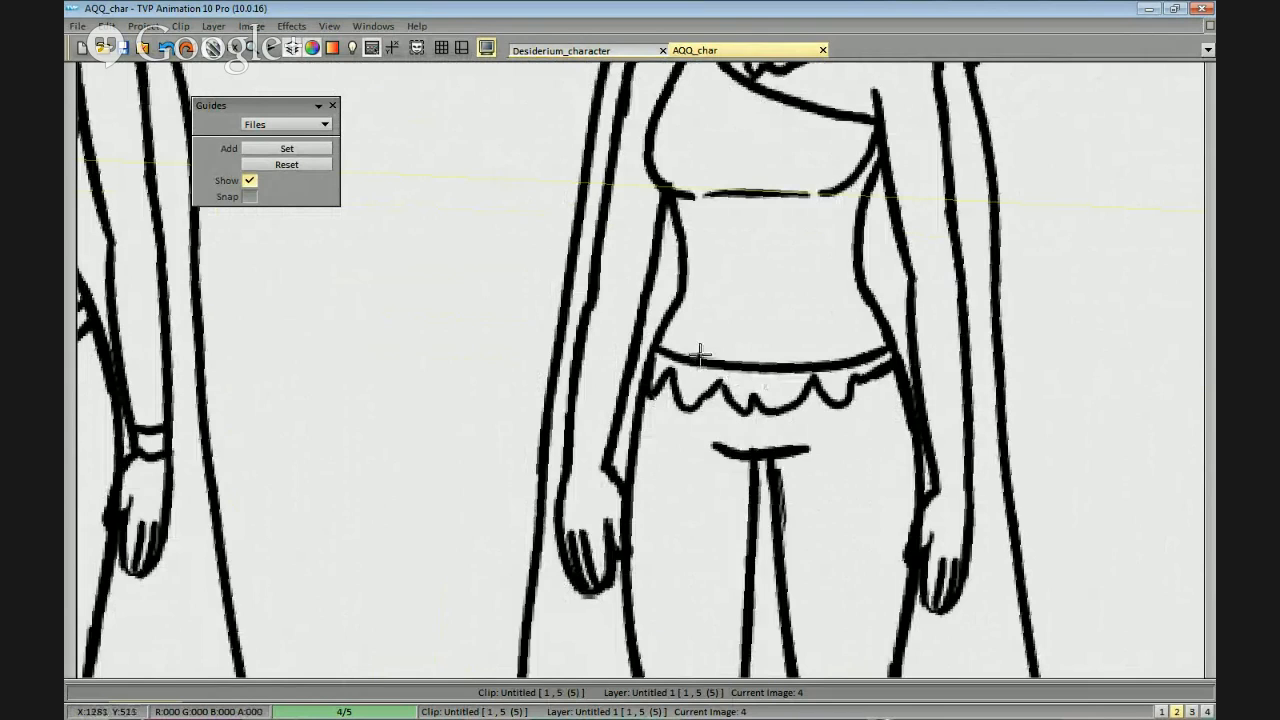
scroll(700, 355, down, 2)
scroll(883, 446, up, 1)
drag(767, 231, 751, 318)
mouse_move(668, 238)
mouse_down()
mouse_move(700, 280)
mouse_move(748, 308)
mouse_move(786, 298)
mouse_move(713, 306)
mouse_up()
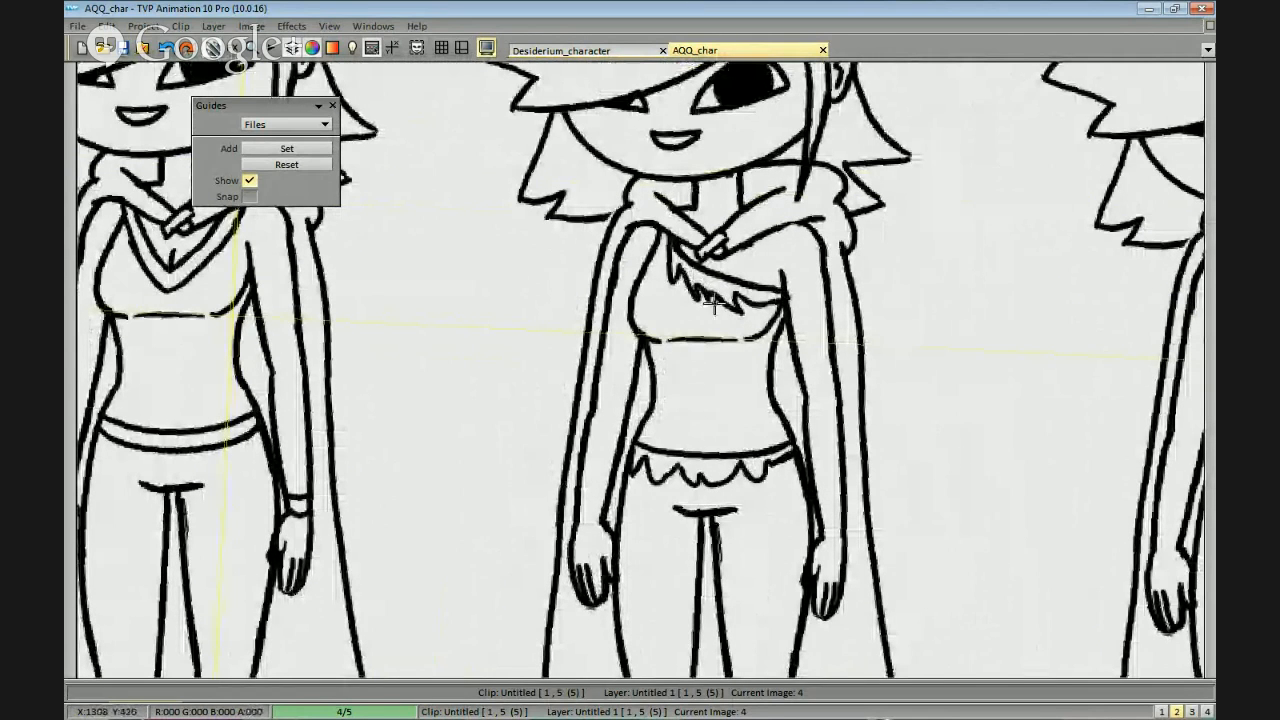
Examine the whole row of five outfits side by side, with the canvas turned nearly level.
scroll(745, 288, down, 1)
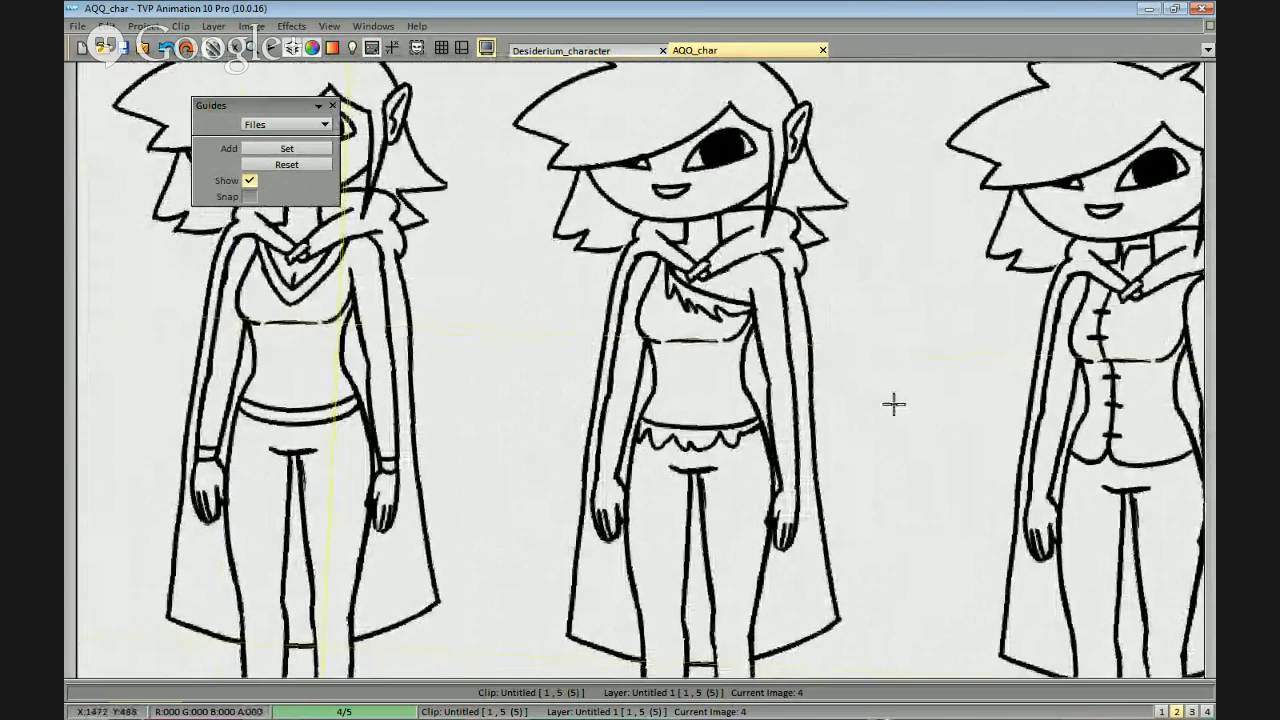
scroll(870, 400, down, 2)
scroll(875, 482, up, 2)
scroll(931, 357, down, 4)
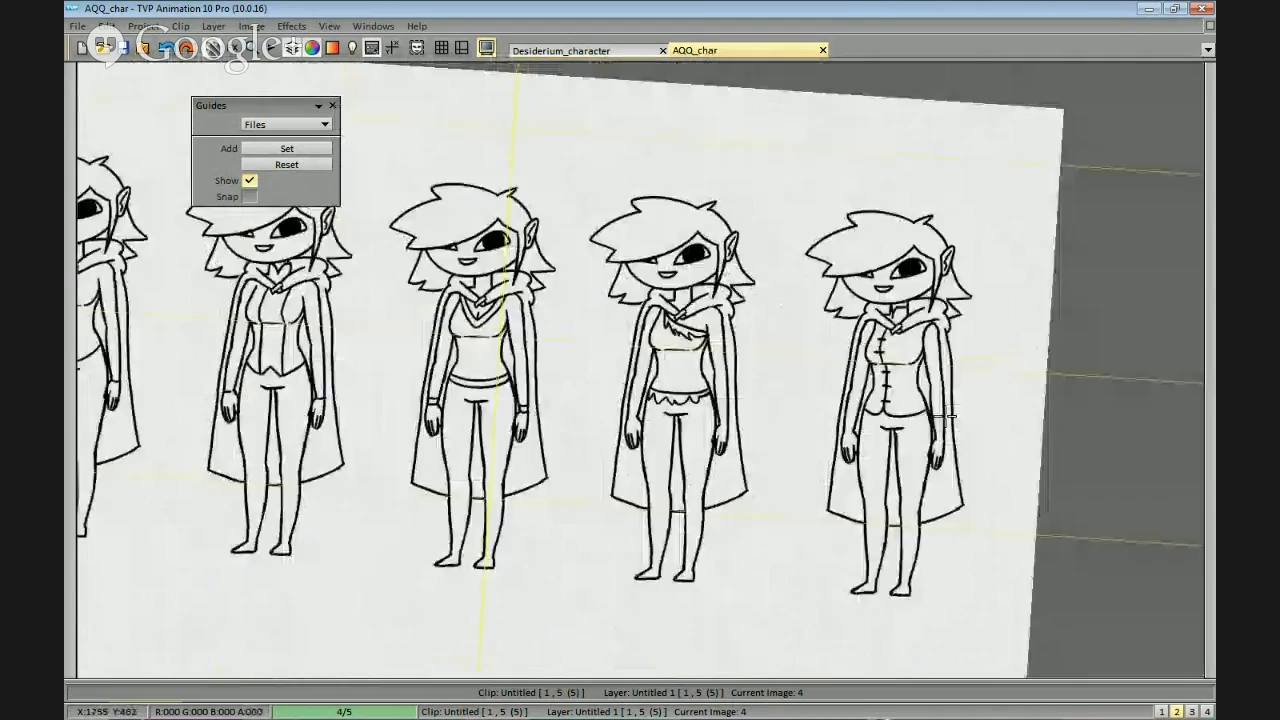
drag(918, 476, 921, 468)
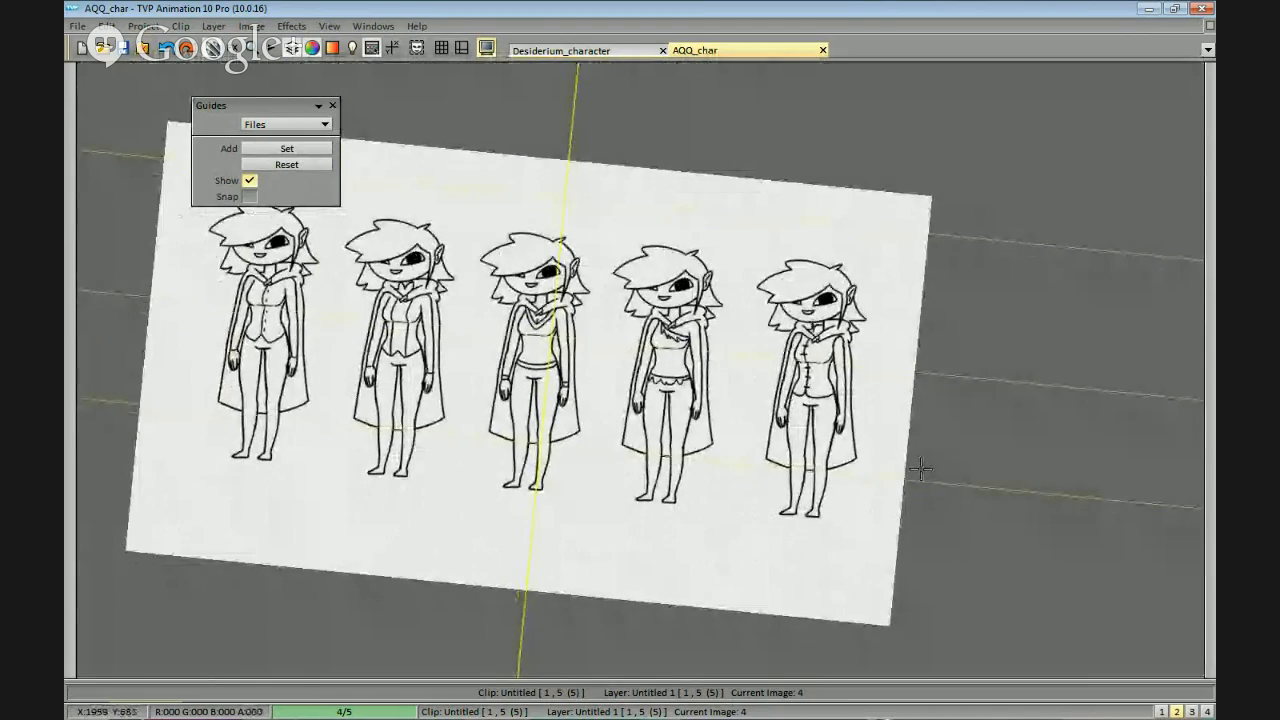
scroll(551, 545, down, 1)
drag(551, 550, 723, 531)
scroll(723, 531, up, 1)
drag(956, 512, 966, 496)
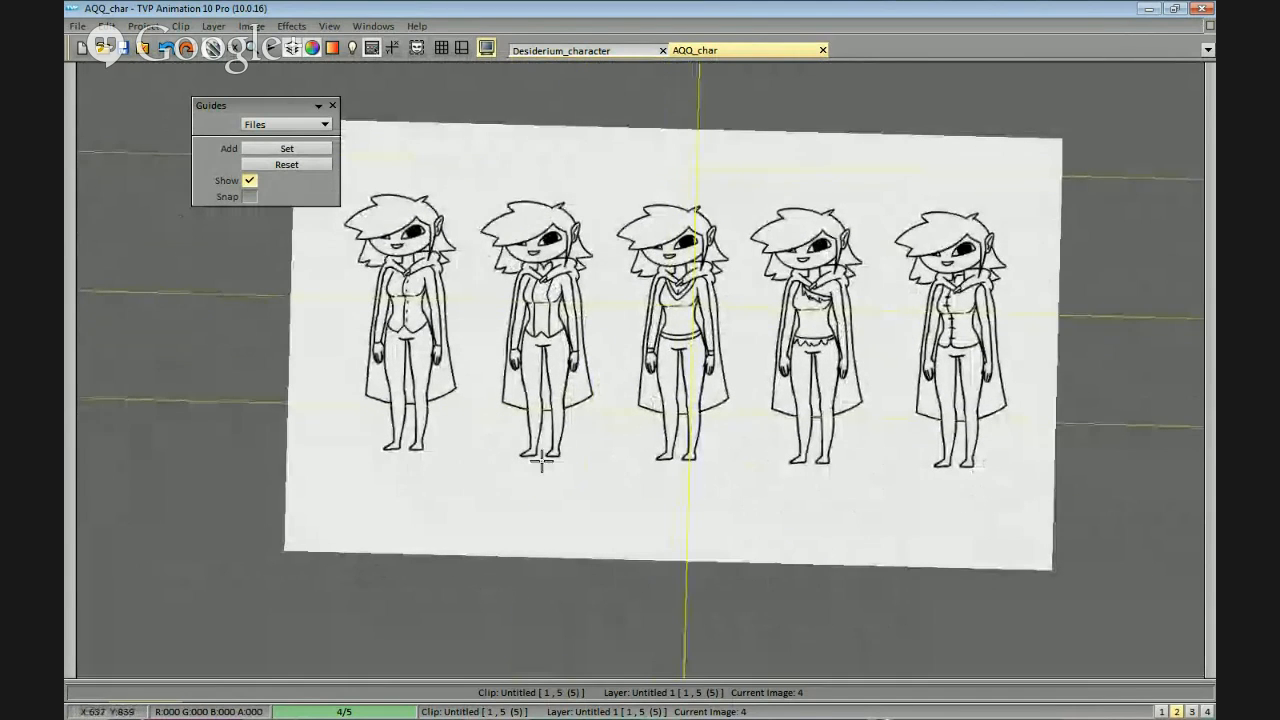
drag(740, 481, 832, 503)
mouse_move(948, 521)
mouse_down()
mouse_move(886, 503)
mouse_move(831, 543)
mouse_move(844, 493)
mouse_up()
scroll(831, 543, down, 1)
scroll(846, 517, up, 1)
drag(1046, 245, 1010, 267)
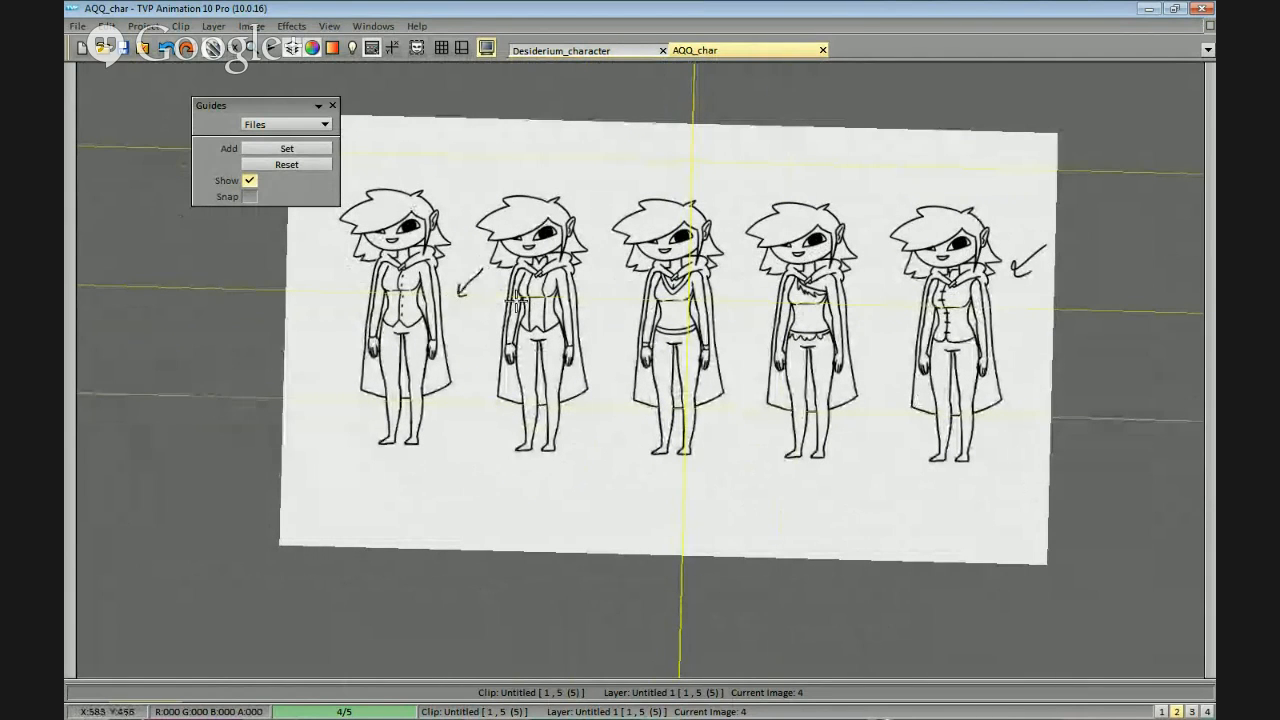
key(ctrl+z)
key(ctrl+z)
key(ctrl+z)
Flip back and forth between the neighbouring frames to compare them with the finished outfit row.
mouse_move(905, 409)
mouse_down()
mouse_move(890, 393)
mouse_move(915, 391)
mouse_move(916, 422)
mouse_up()
scroll(915, 393, down, 1)
key(Right)
key(Left)
key(Right)
key(Left)
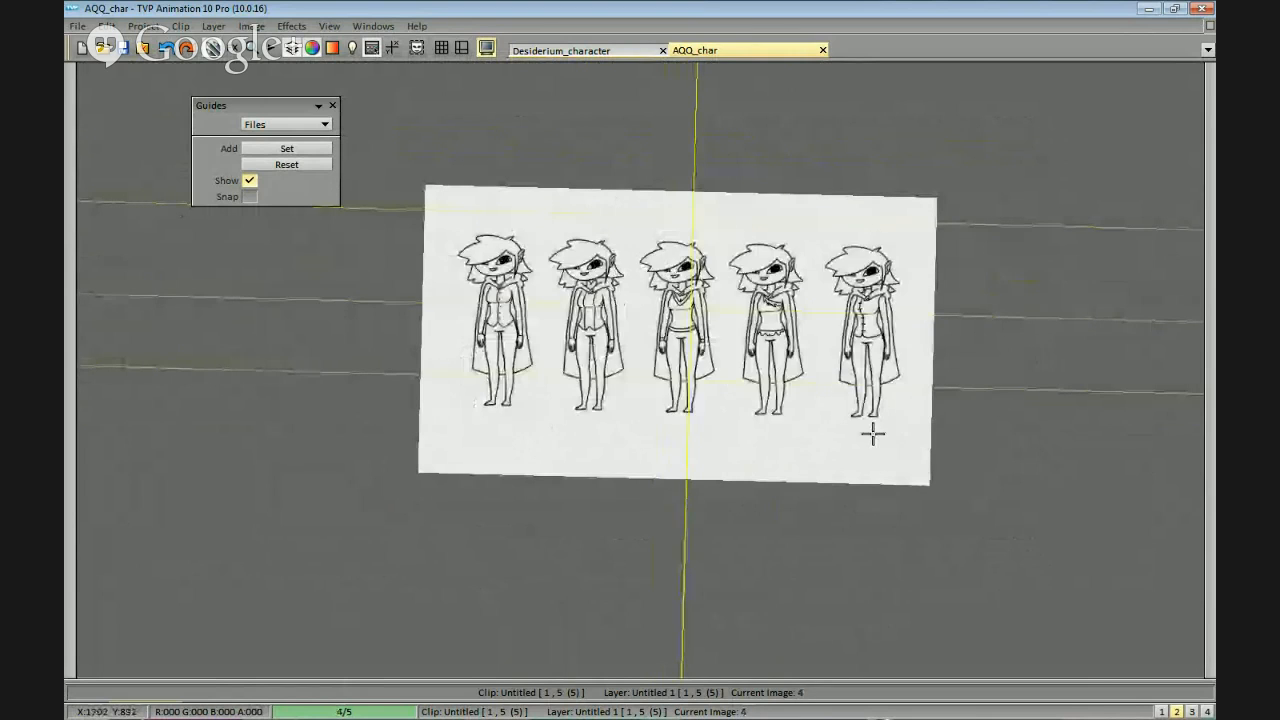
Handwrite the numbers 1 to 5 above the heads of the five figures, in order along the row.
scroll(873, 432, up, 1)
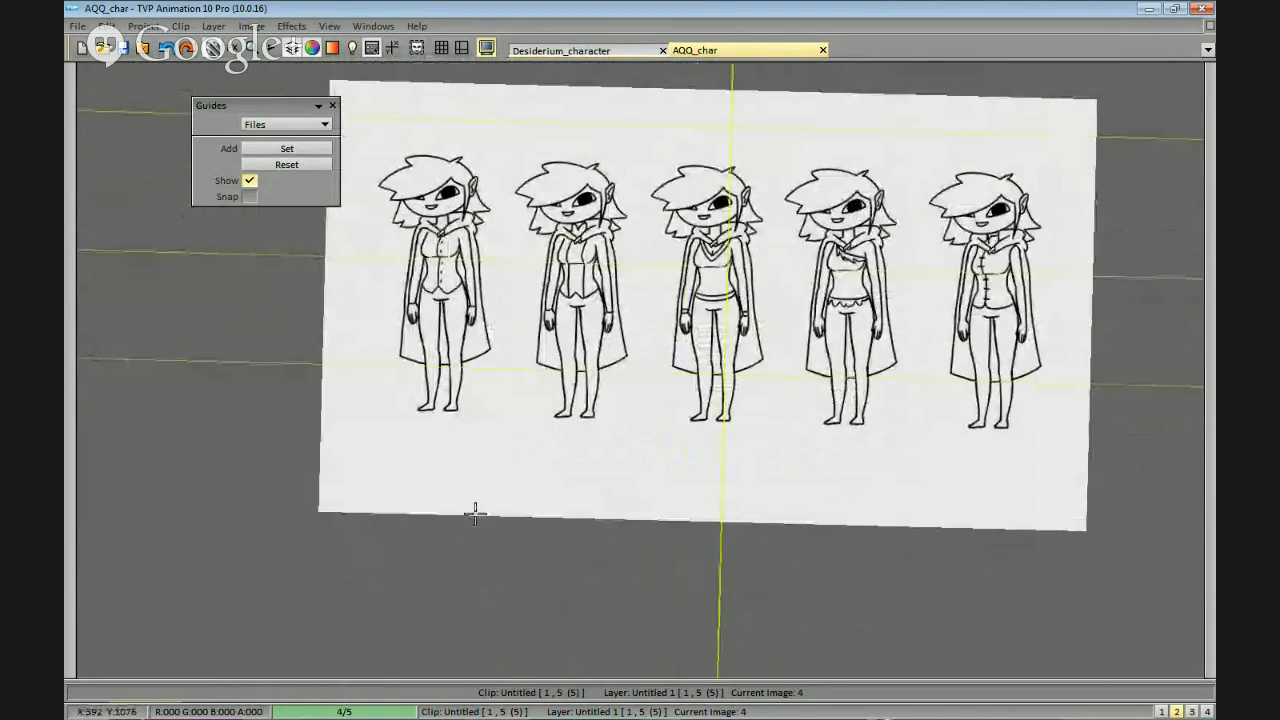
drag(398, 125, 397, 146)
drag(534, 132, 553, 151)
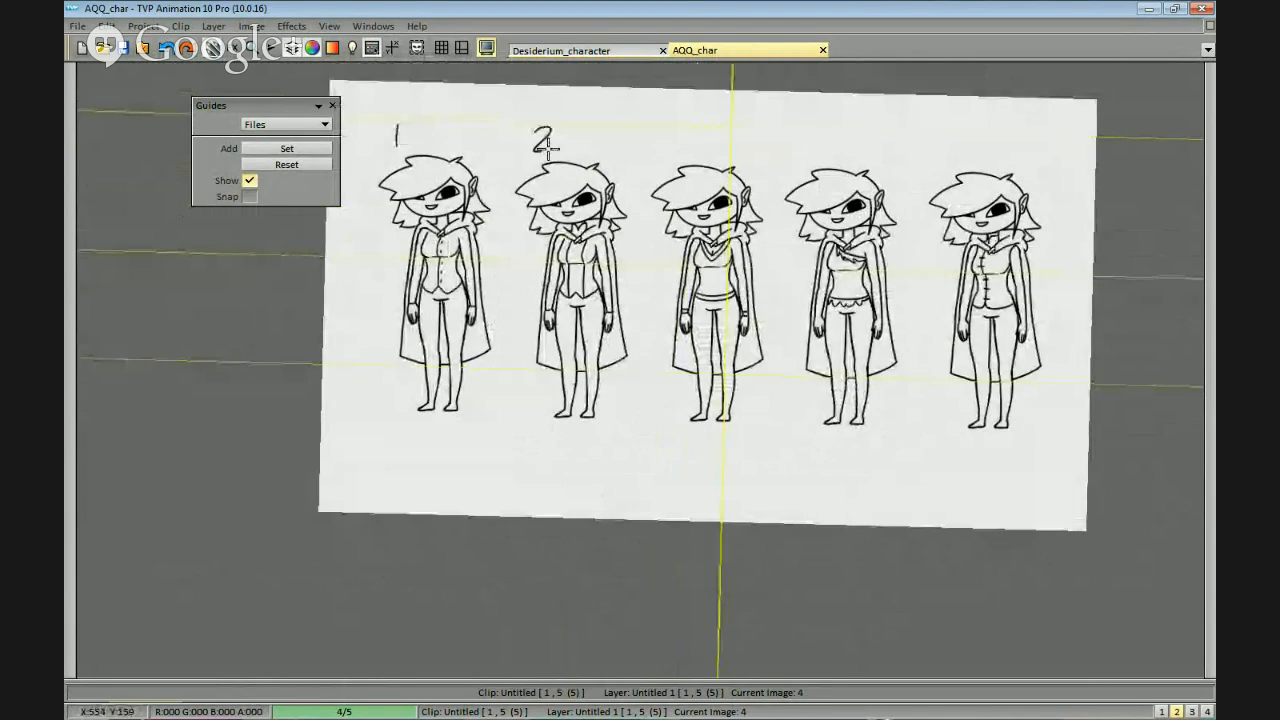
drag(664, 132, 664, 154)
drag(675, 147, 667, 151)
drag(776, 136, 785, 172)
drag(925, 146, 918, 167)
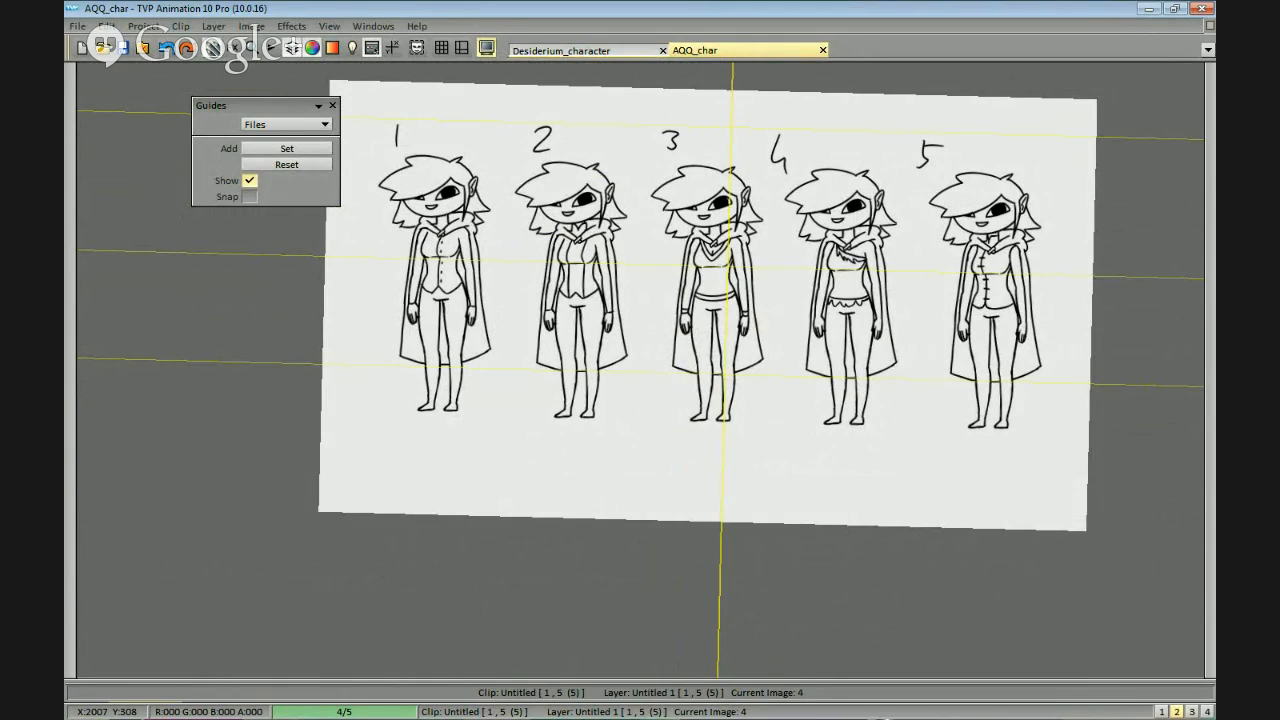
scroll(640, 370, down, 4)
scroll(640, 370, up, 4)
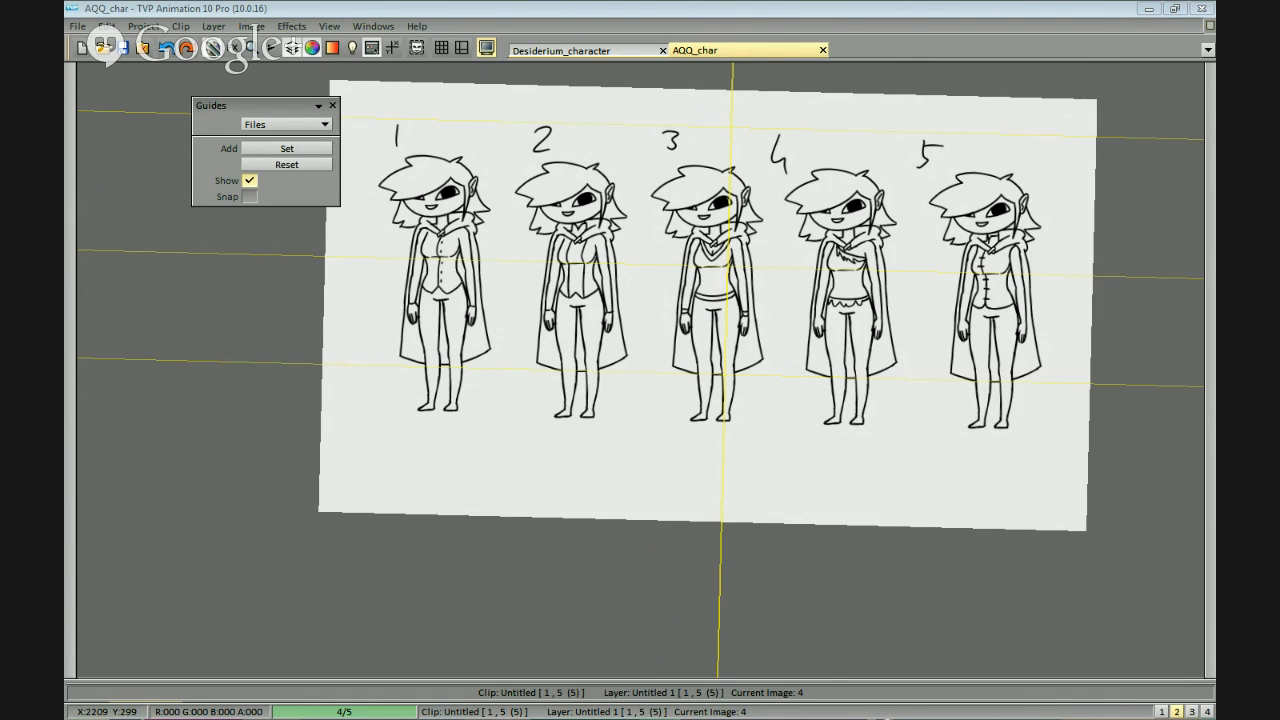
drag(758, 429, 752, 439)
mouse_move(899, 363)
mouse_down()
mouse_move(888, 376)
mouse_move(908, 415)
mouse_up()
scroll(904, 398, down, 1)
scroll(903, 421, up, 1)
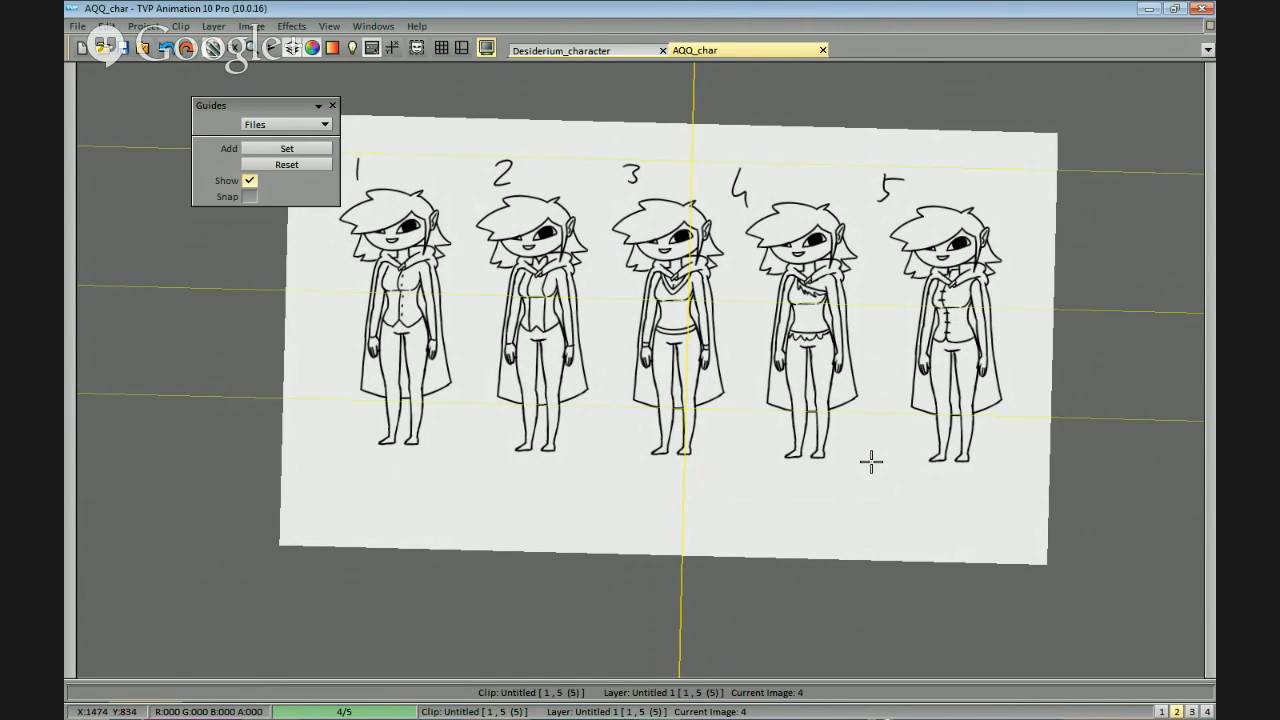
click(1210, 157)
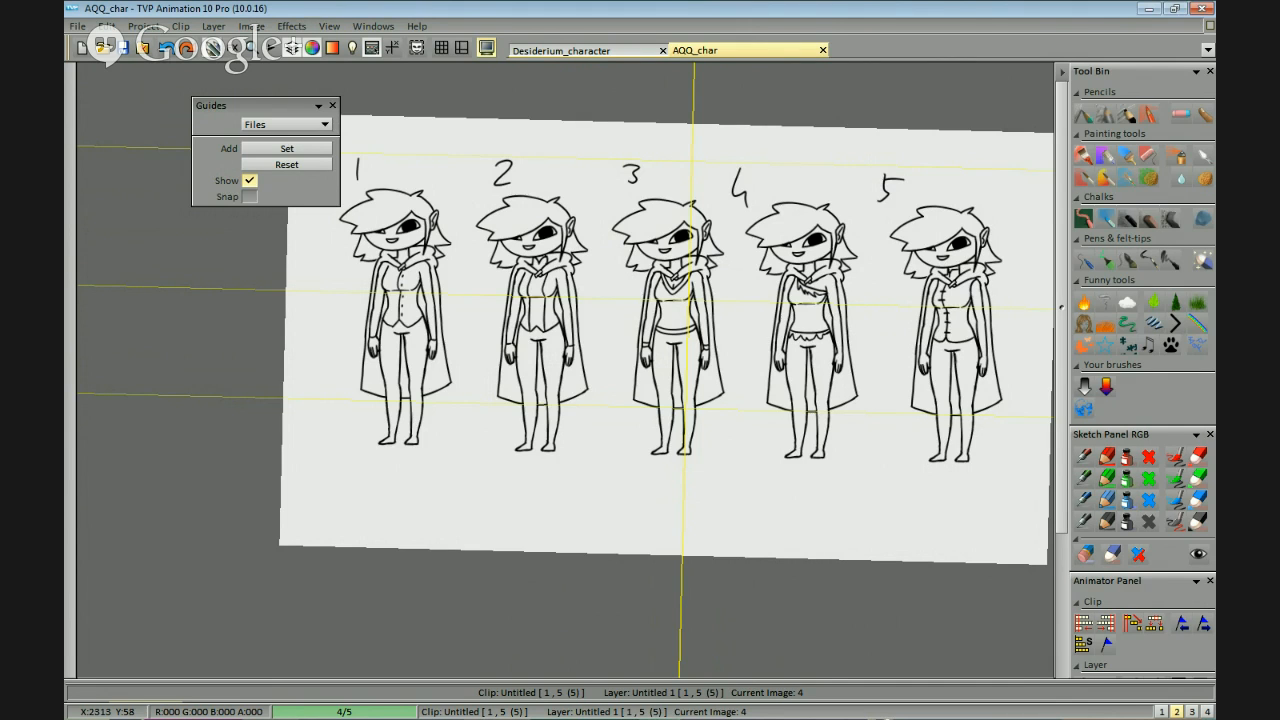
key(Tab)
drag(883, 510, 825, 474)
scroll(957, 486, up, 1)
drag(919, 488, 675, 495)
drag(776, 547, 953, 551)
scroll(838, 518, down, 1)
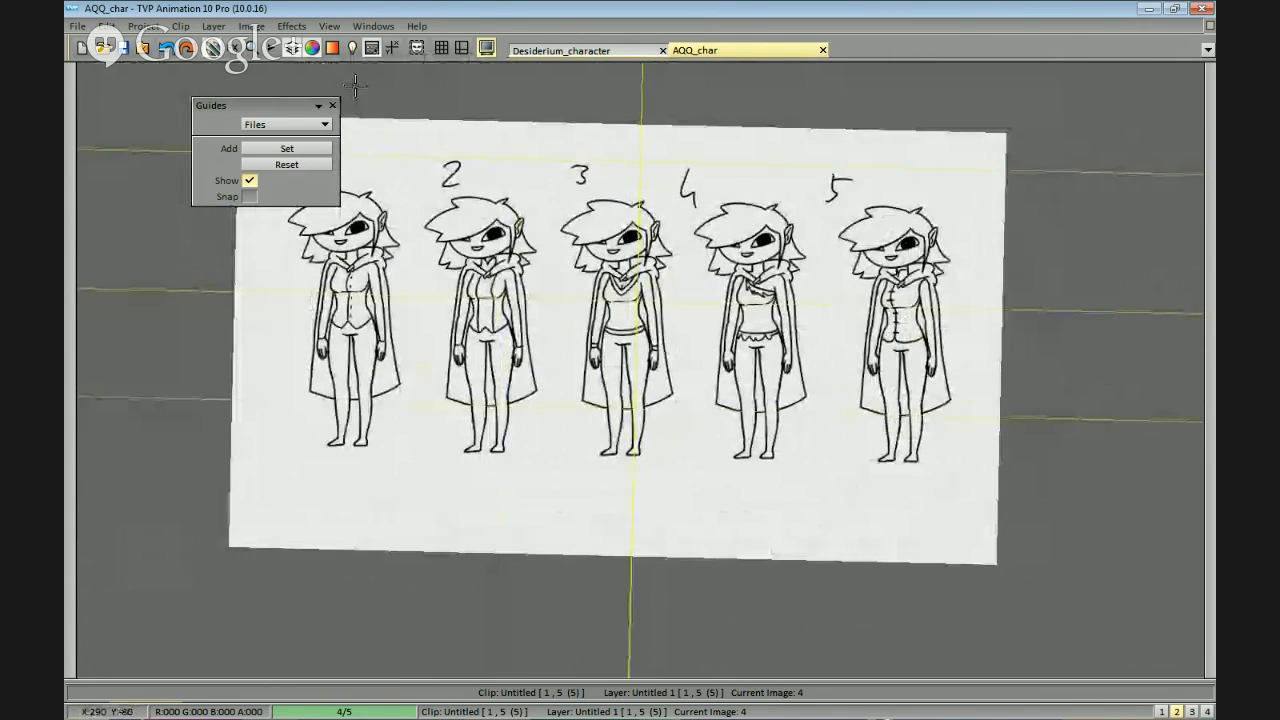
Close the Guides panel and straighten the canvas so the whole numbered row is in view.
click(331, 105)
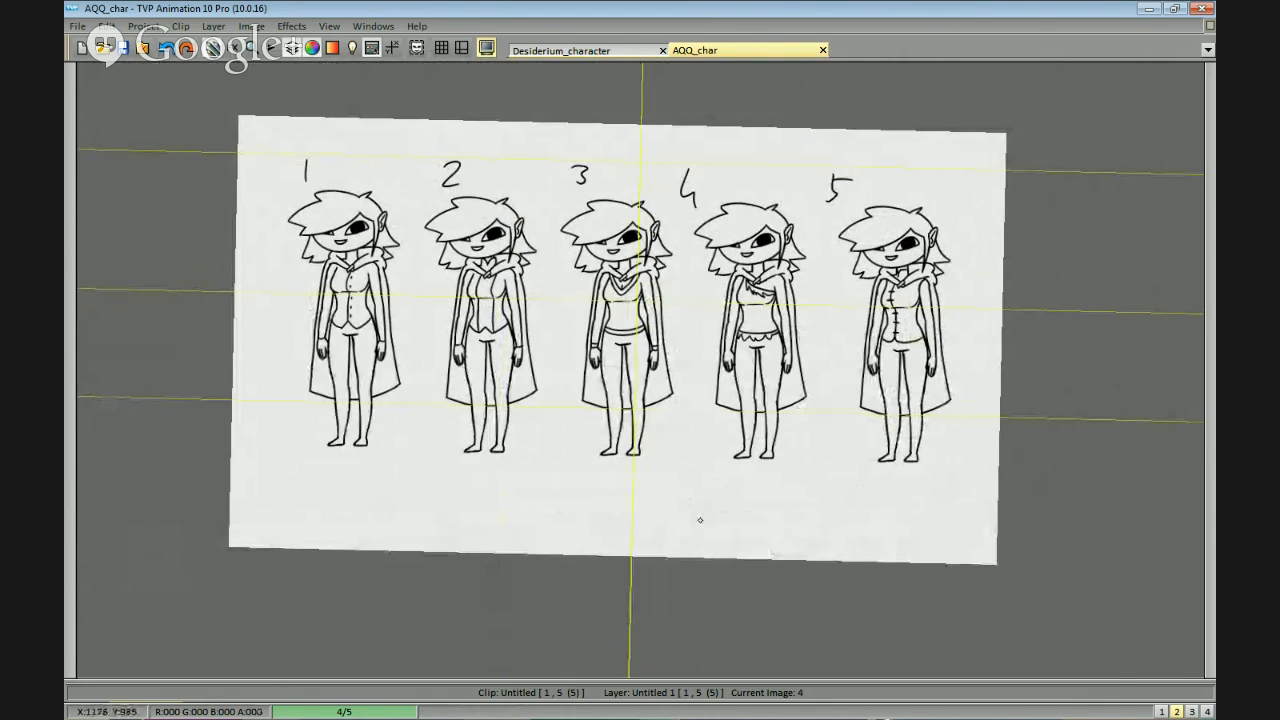
mouse_move(831, 463)
mouse_down()
mouse_move(857, 441)
mouse_move(855, 466)
mouse_up()
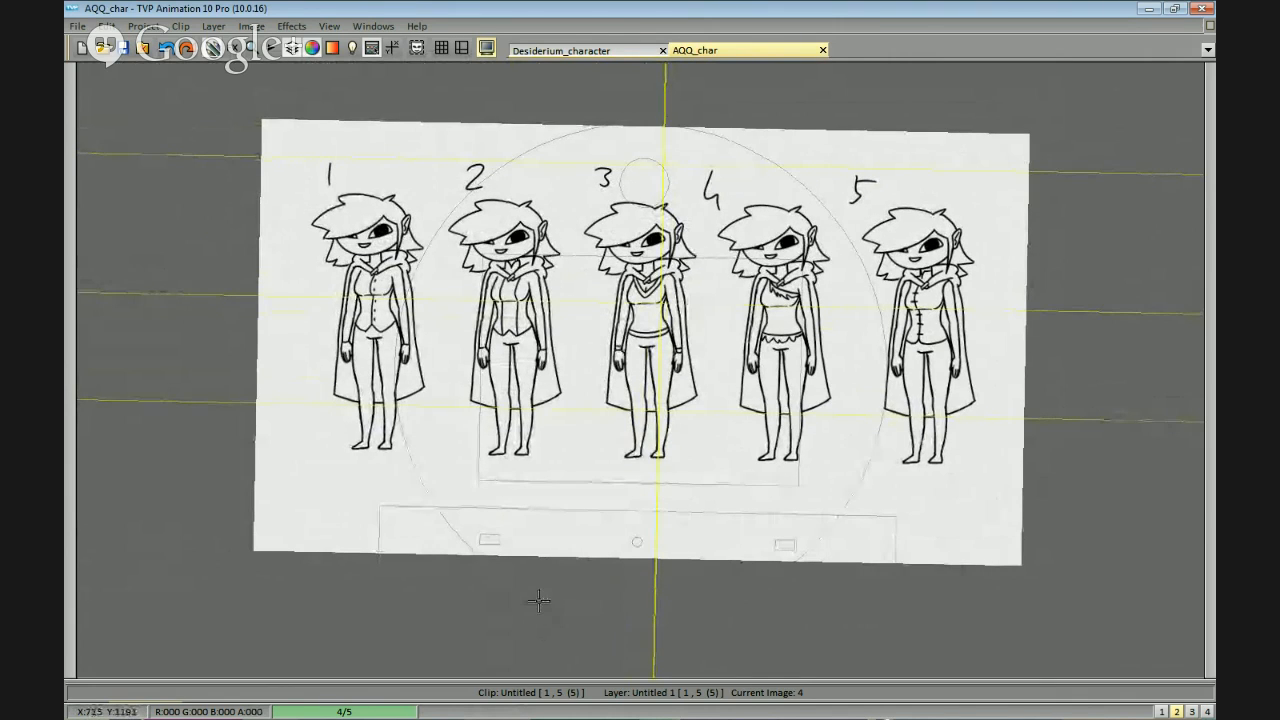
drag(538, 600, 537, 606)
drag(956, 429, 963, 440)
drag(520, 568, 517, 586)
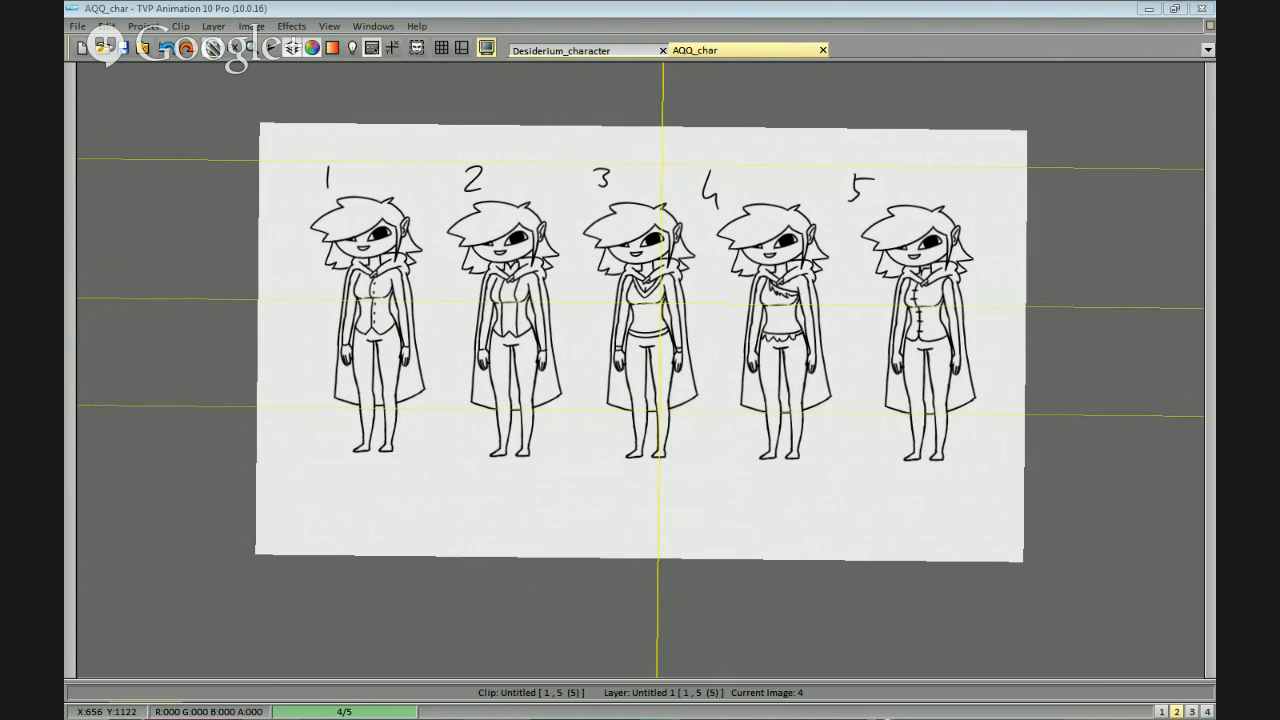
Switch to the Straw Poll window in Firefox and examine the "Upper body?" results and pie chart.
key(alt+Tab)
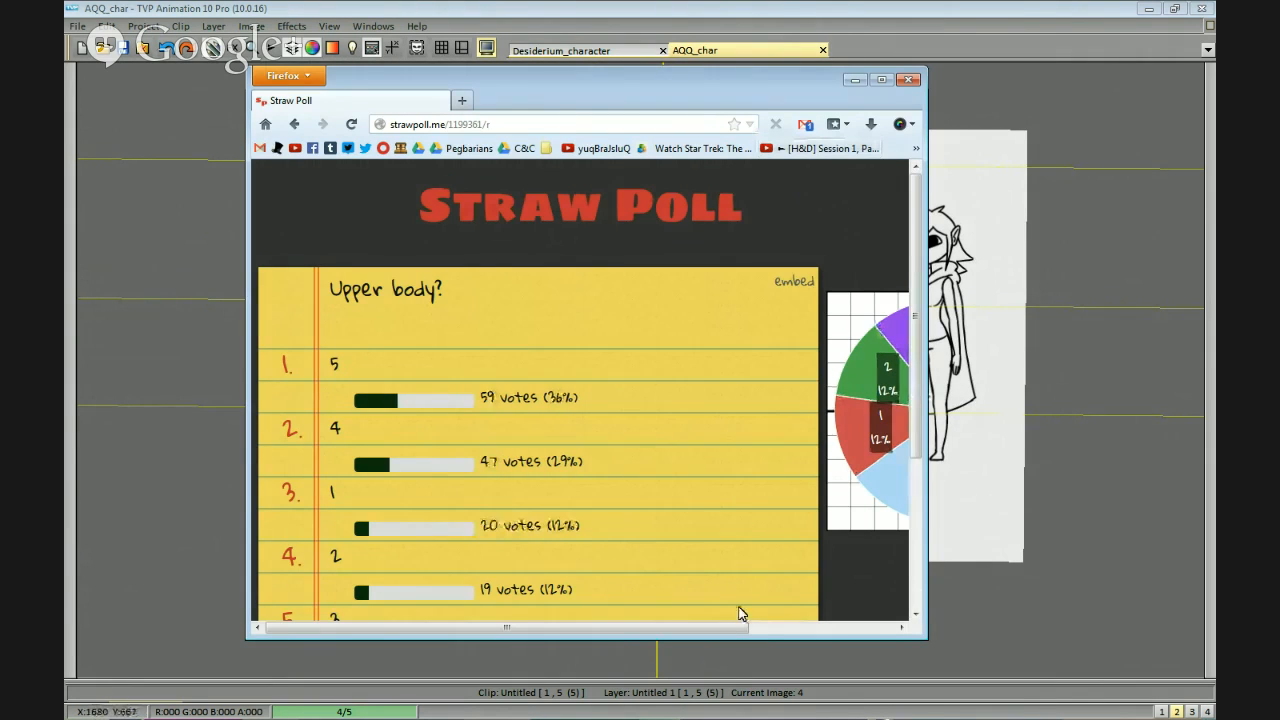
drag(628, 634, 870, 631)
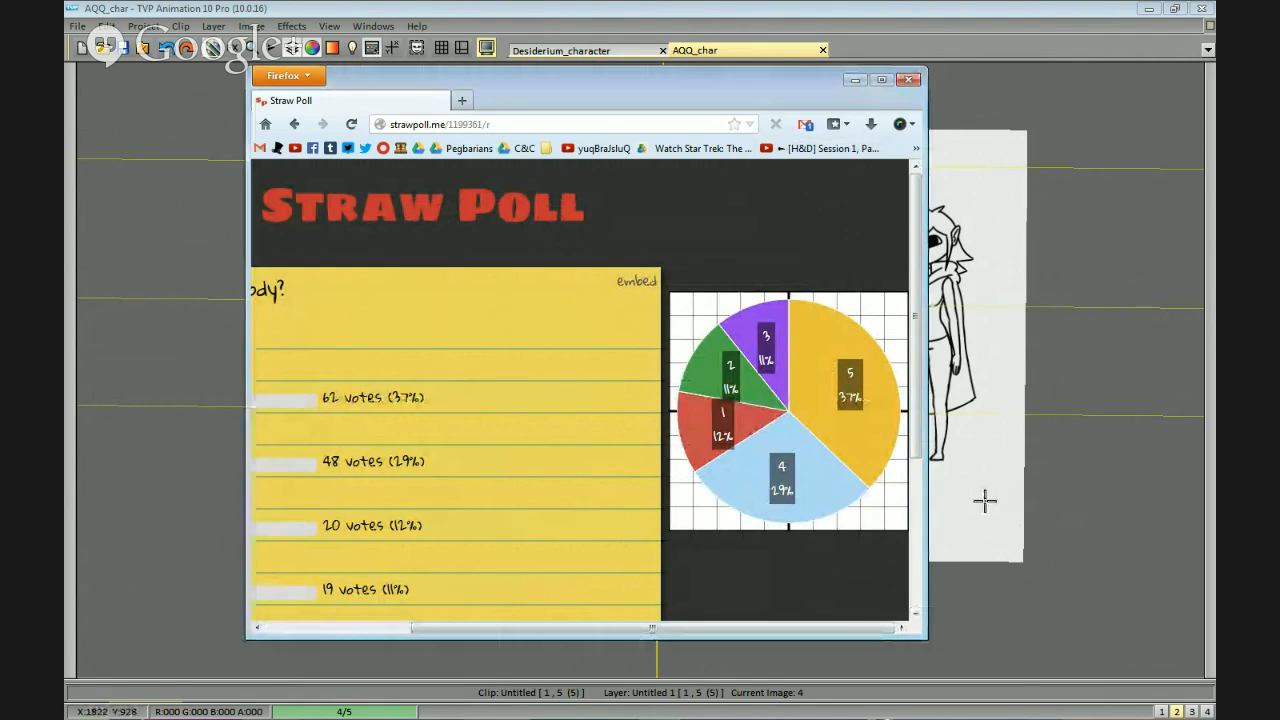
key(alt+Tab)
key(alt+Tab)
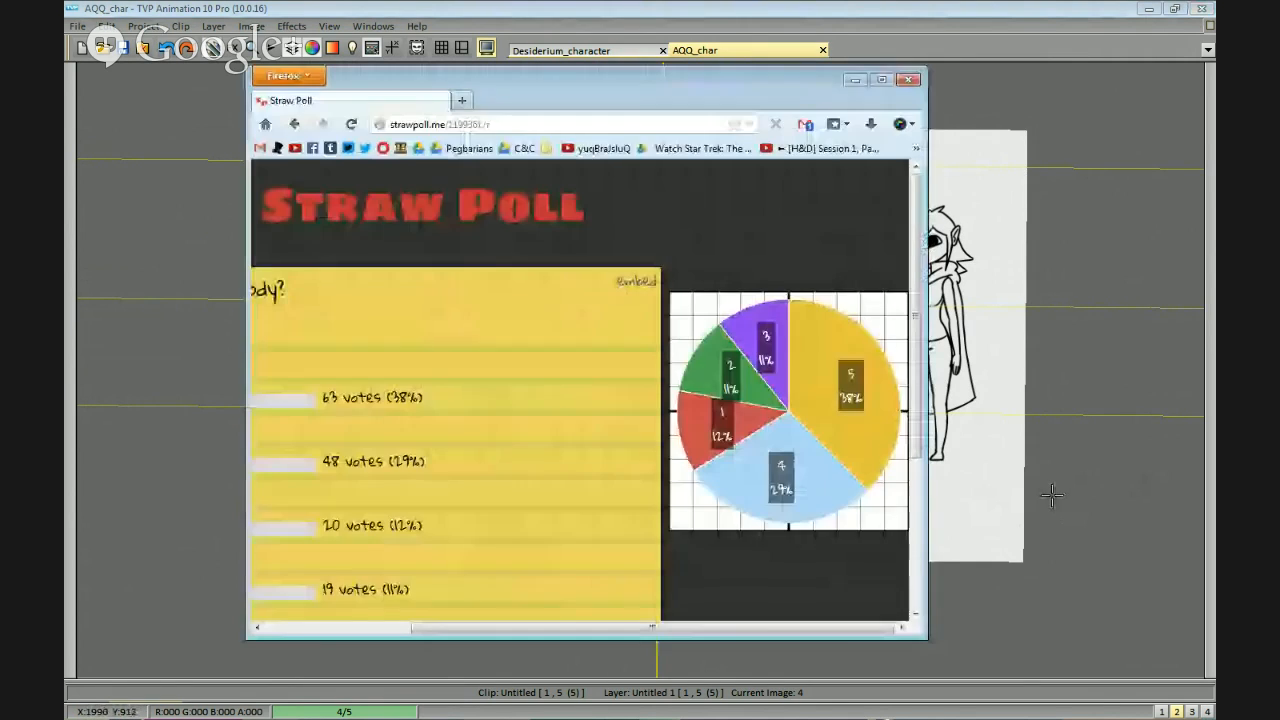
key(alt+Tab)
key(alt+Tab)
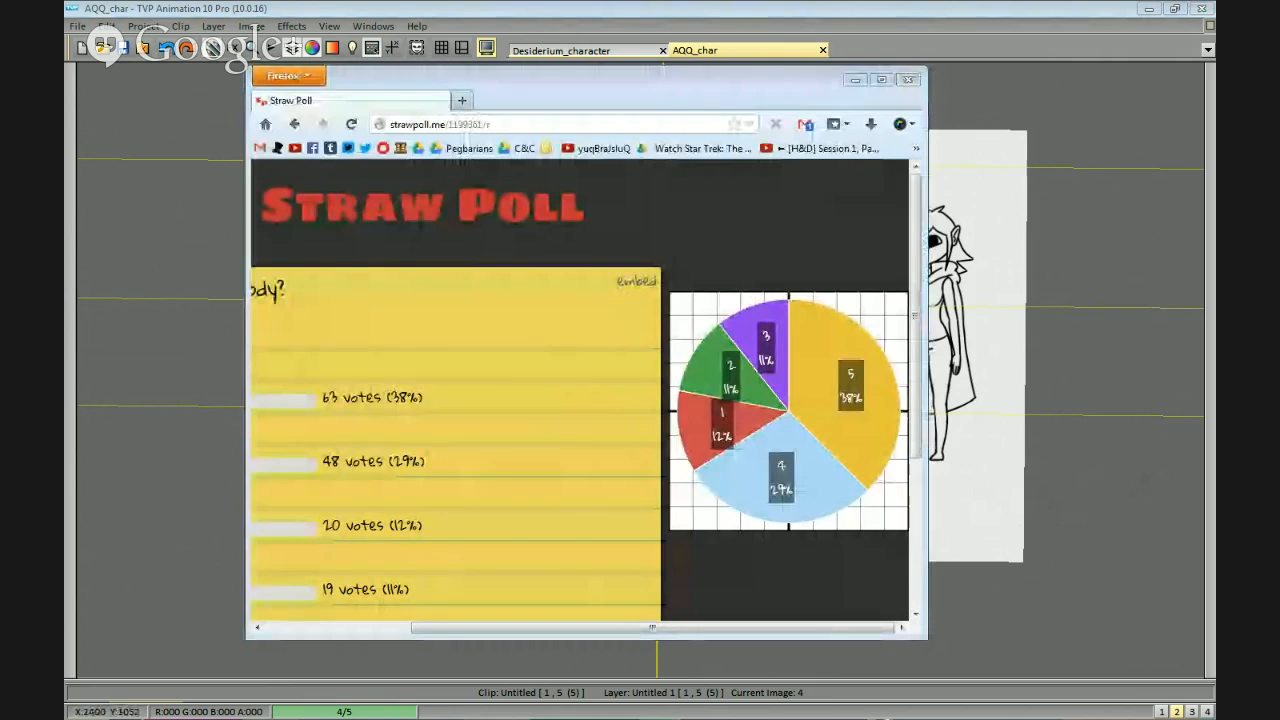
key(alt+Tab)
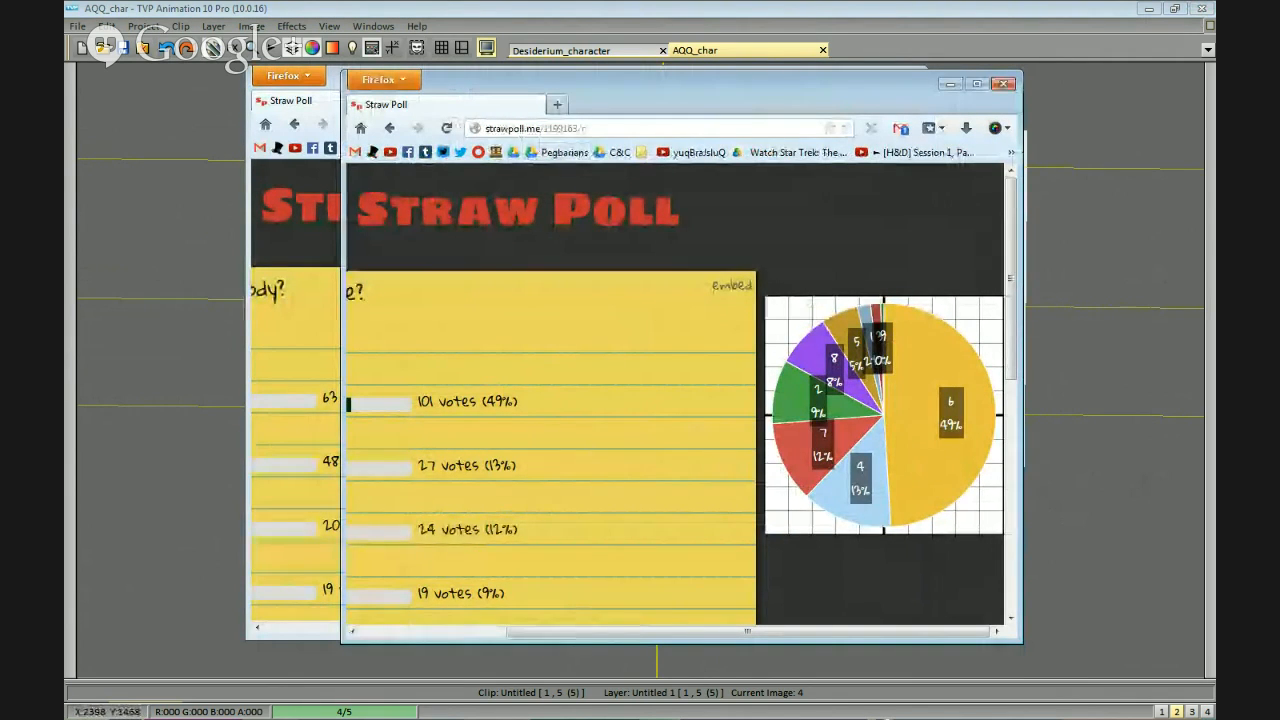
key(alt+Tab)
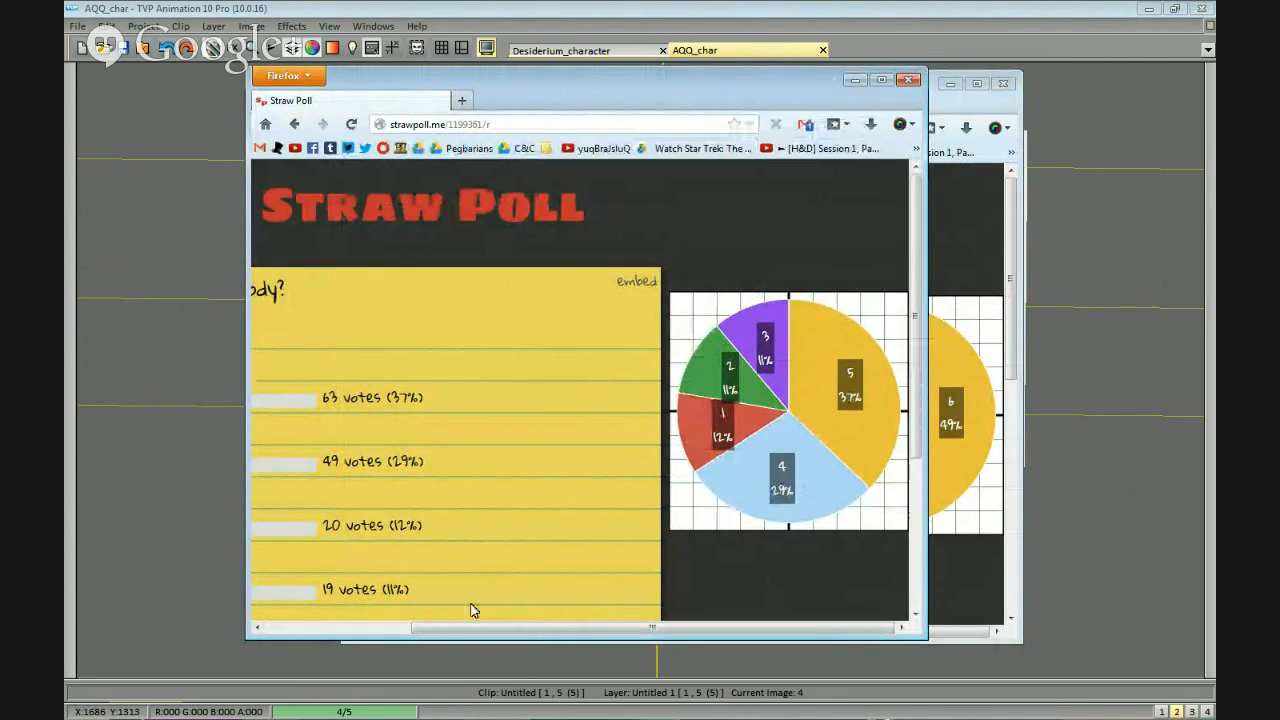
drag(480, 631, 348, 630)
Close the other poll window, review the "Upper body?" chart once more and close that window too.
click(1004, 84)
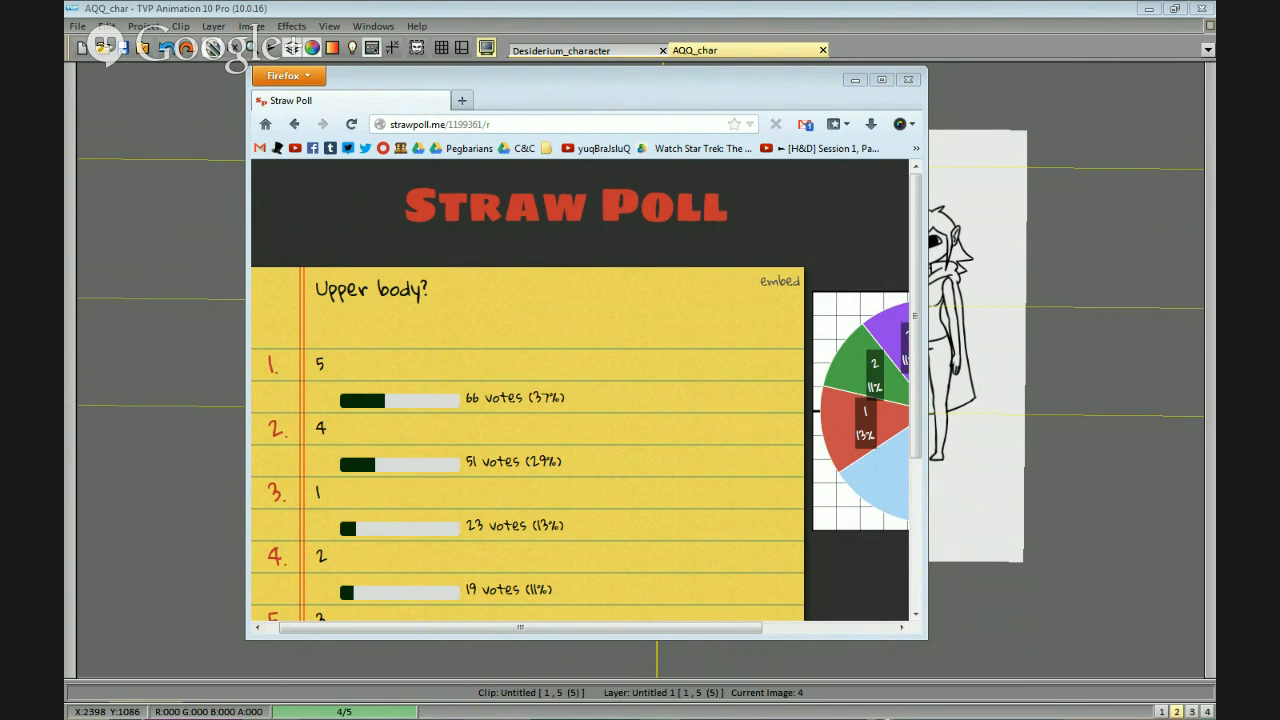
click(793, 97)
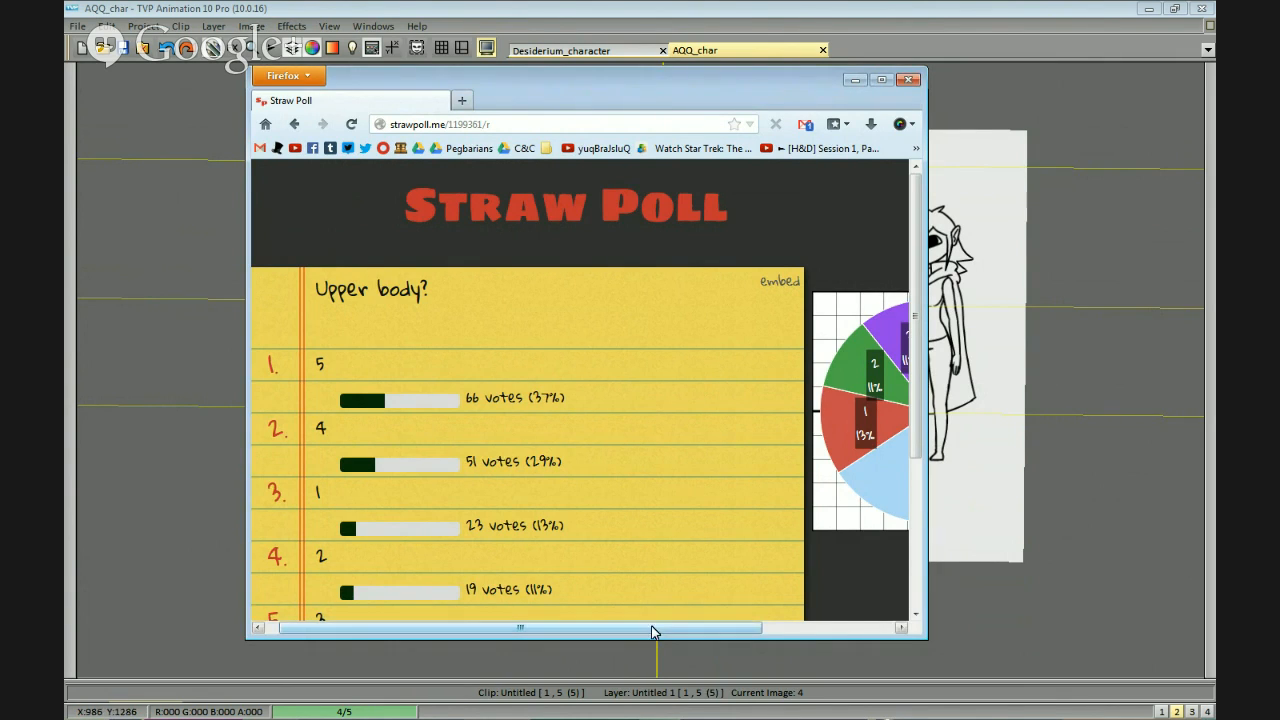
drag(652, 632, 785, 631)
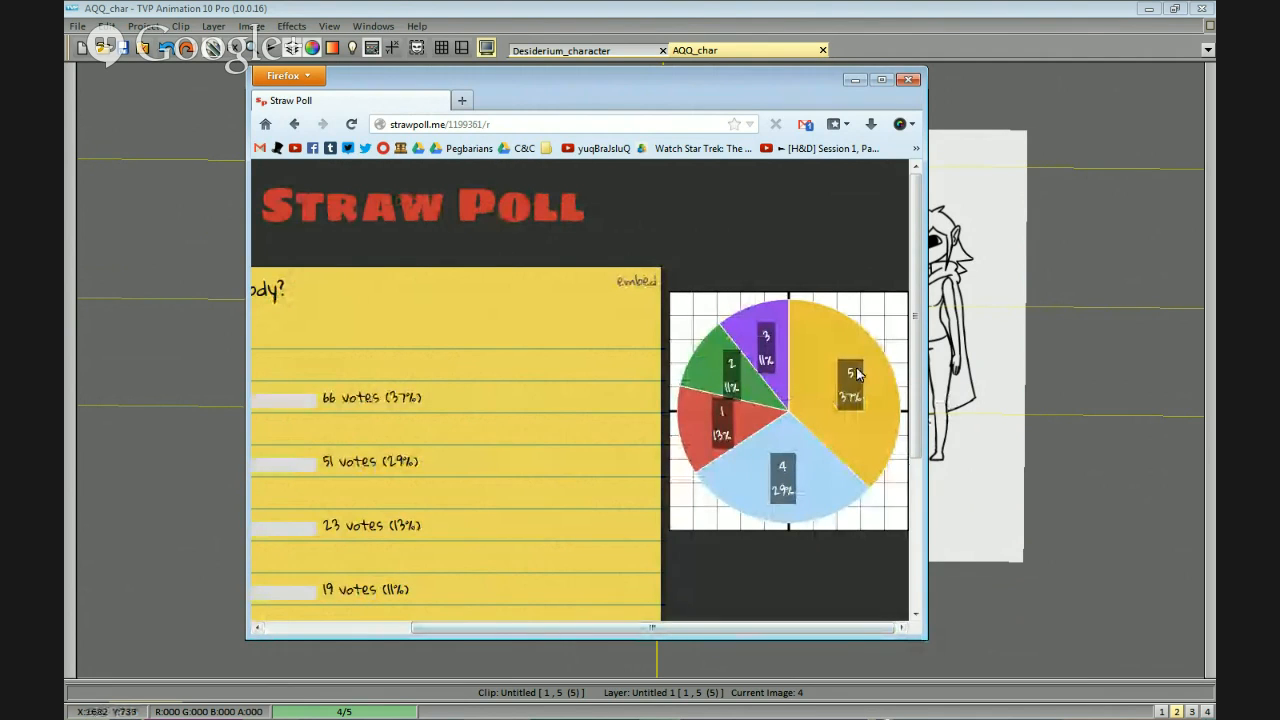
click(912, 80)
Pick up the fifth figure with the laced top as a custom brush and clear the numbered row from the canvas.
mouse_move(812, 500)
mouse_down()
mouse_move(845, 265)
mouse_move(652, 526)
mouse_up()
drag(404, 338, 361, 360)
mouse_move(772, 472)
mouse_down()
mouse_move(657, 269)
mouse_move(685, 345)
mouse_up()
drag(718, 374, 930, 357)
click(518, 301)
key(shift+d)
mouse_move(530, 192)
mouse_down()
mouse_move(486, 177)
mouse_move(526, 194)
mouse_up()
drag(751, 323, 727, 336)
mouse_move(571, 463)
mouse_down()
mouse_move(706, 251)
mouse_move(545, 460)
mouse_up()
drag(665, 323, 640, 320)
click(514, 307)
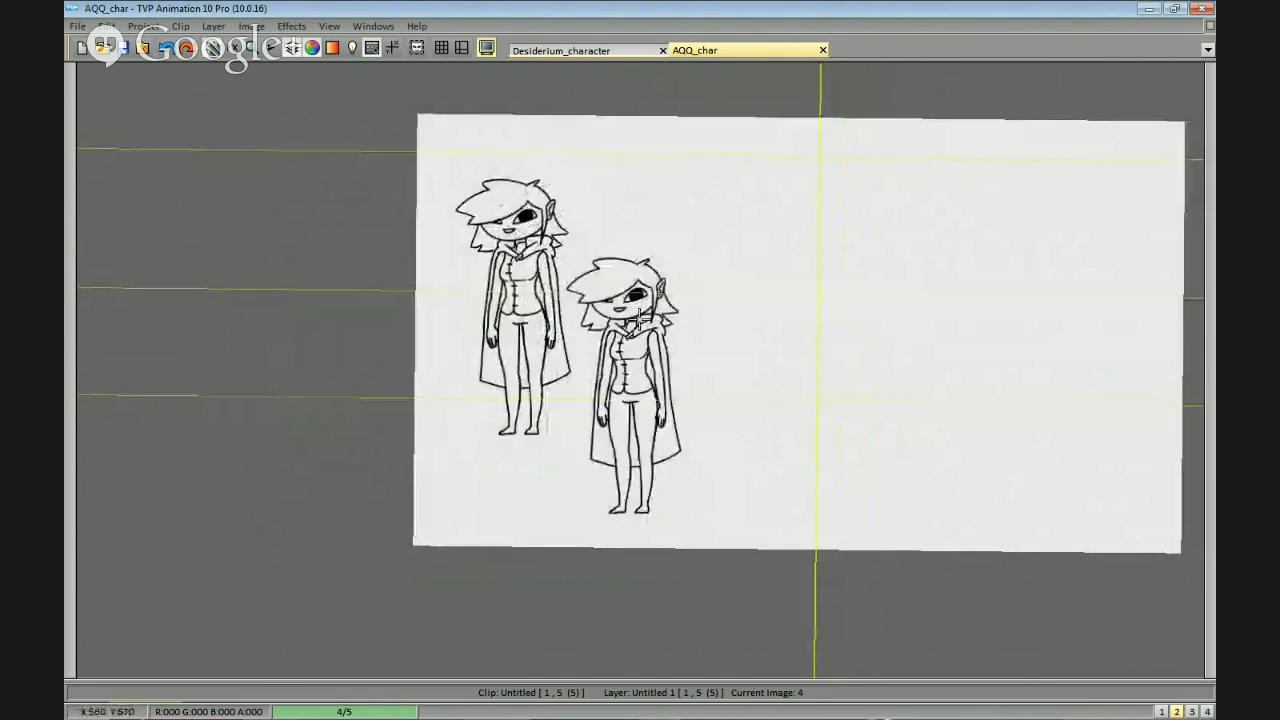
key(ctrl+z)
click(507, 302)
click(643, 302)
click(793, 302)
click(960, 302)
click(1088, 302)
key(ctrl+z)
key(ctrl+z)
key(ctrl+z)
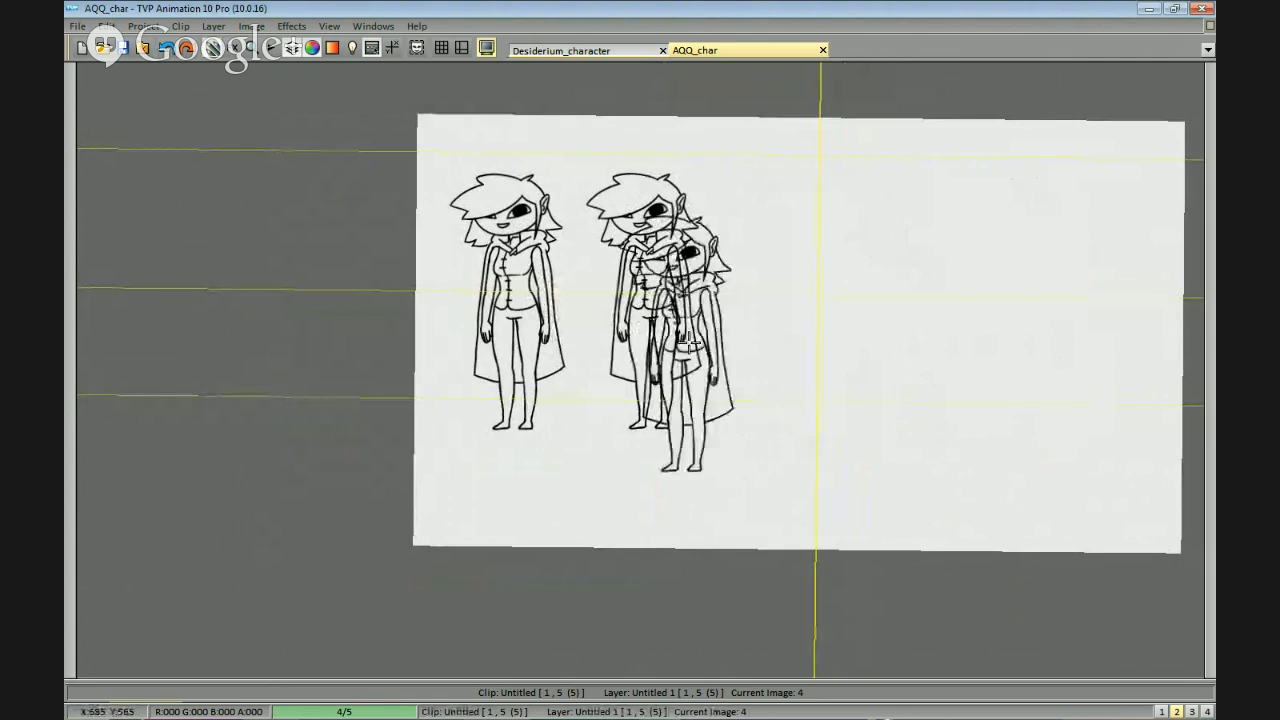
key(ctrl+z)
key(ctrl+z)
Stamp five copies of the laced-top figure in an evenly spaced row across the empty canvas.
click(509, 300)
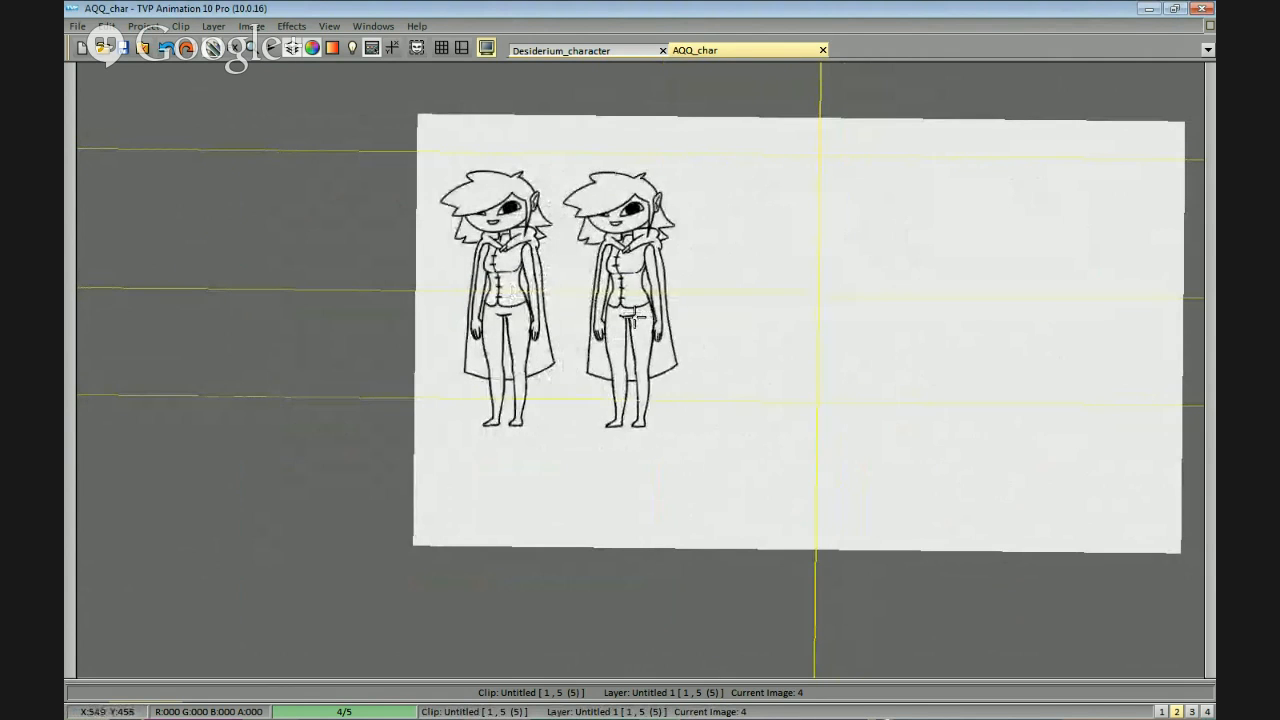
click(632, 316)
click(759, 330)
click(887, 345)
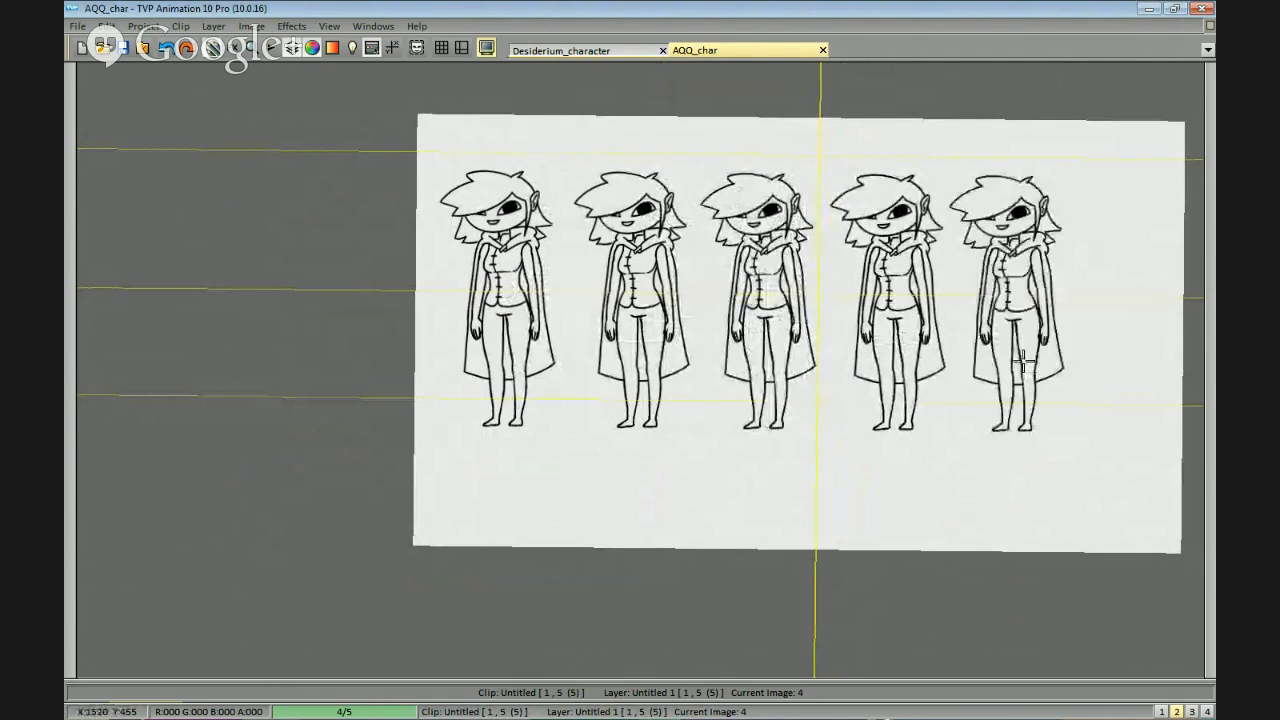
click(1055, 366)
drag(933, 470, 1011, 426)
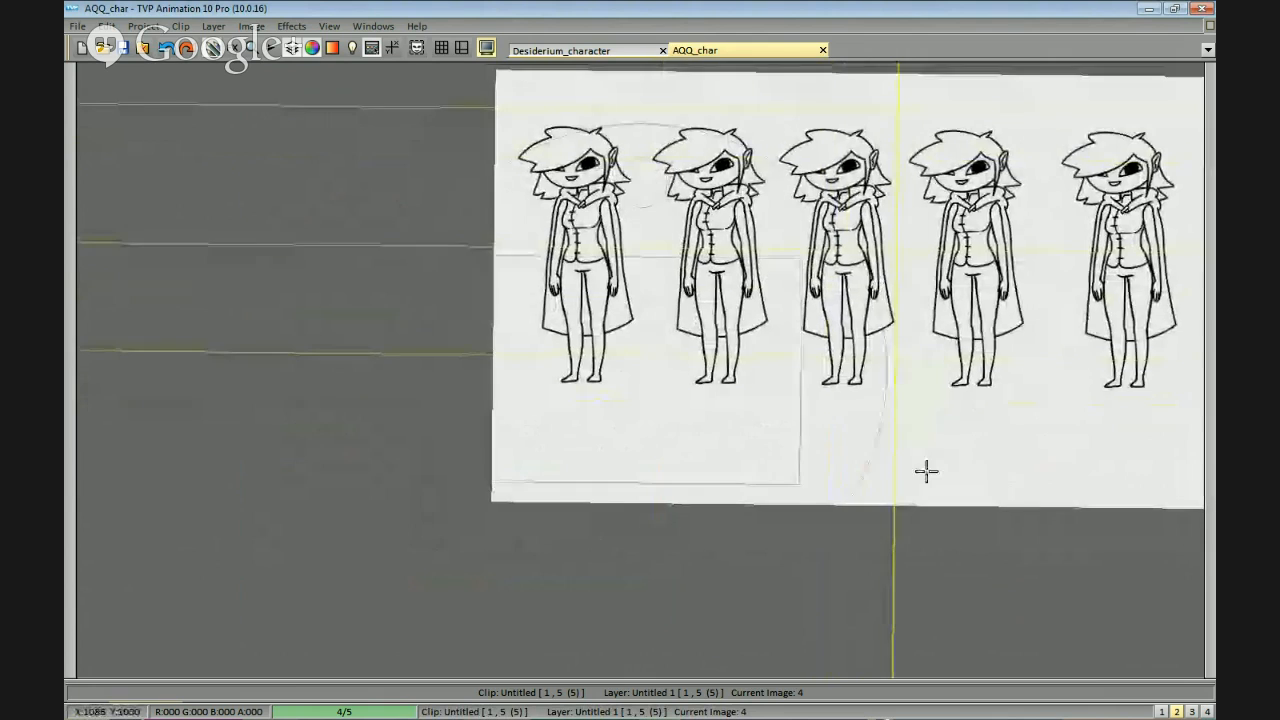
scroll(926, 471, up, 5)
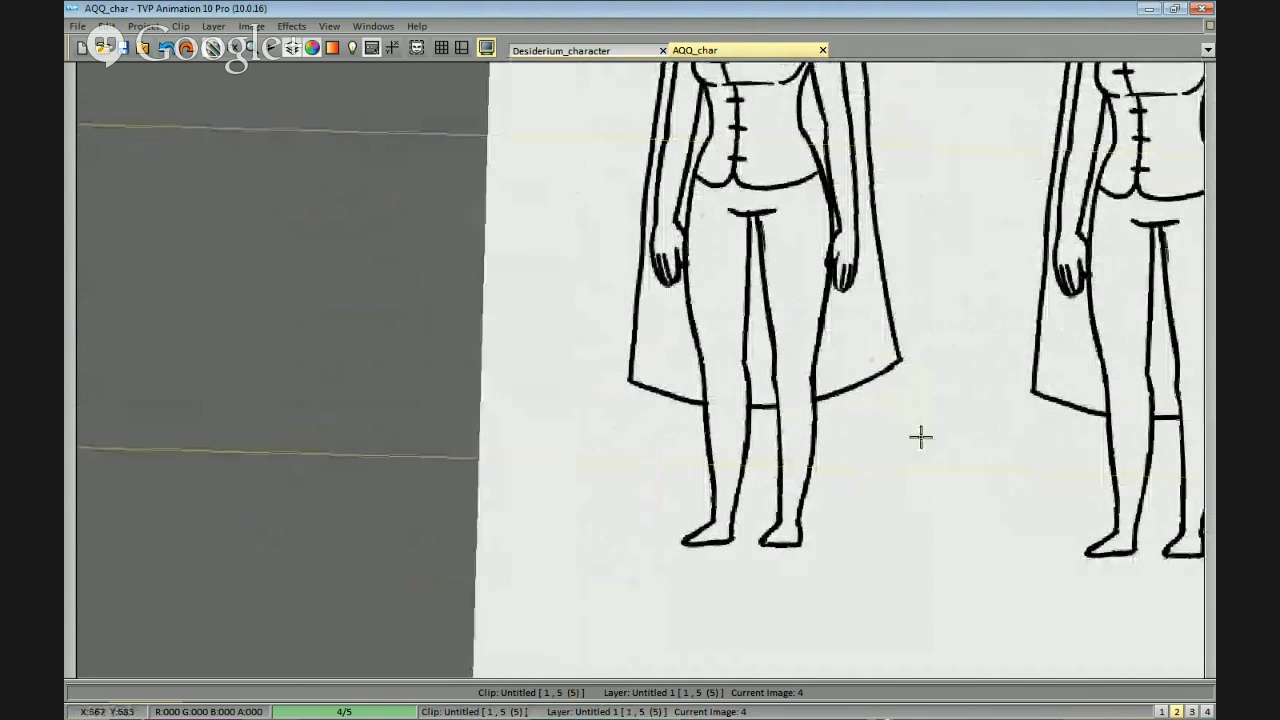
Try a straight shorts hem across one thigh of the first figure, just above the knee.
drag(948, 418, 922, 423)
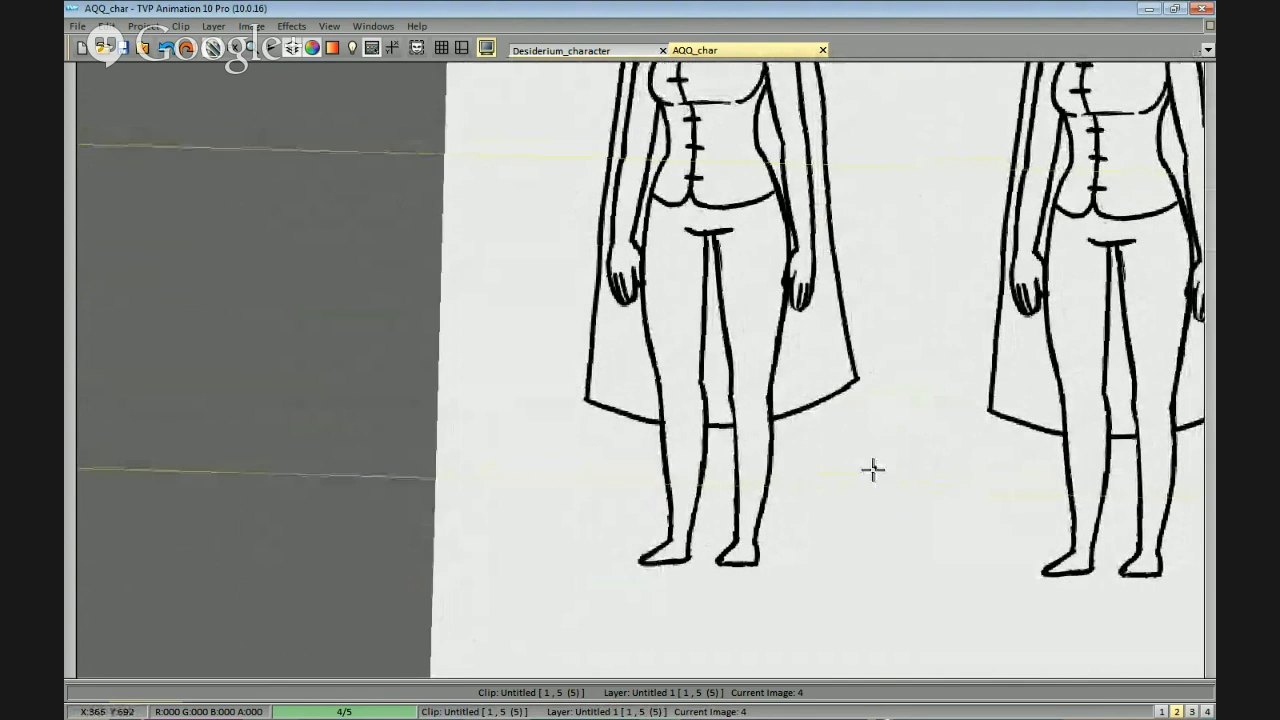
scroll(871, 466, up, 2)
mouse_move(811, 394)
mouse_down()
mouse_move(823, 297)
mouse_move(823, 326)
mouse_up()
mouse_move(820, 280)
mouse_down()
mouse_move(818, 355)
mouse_move(767, 345)
mouse_up()
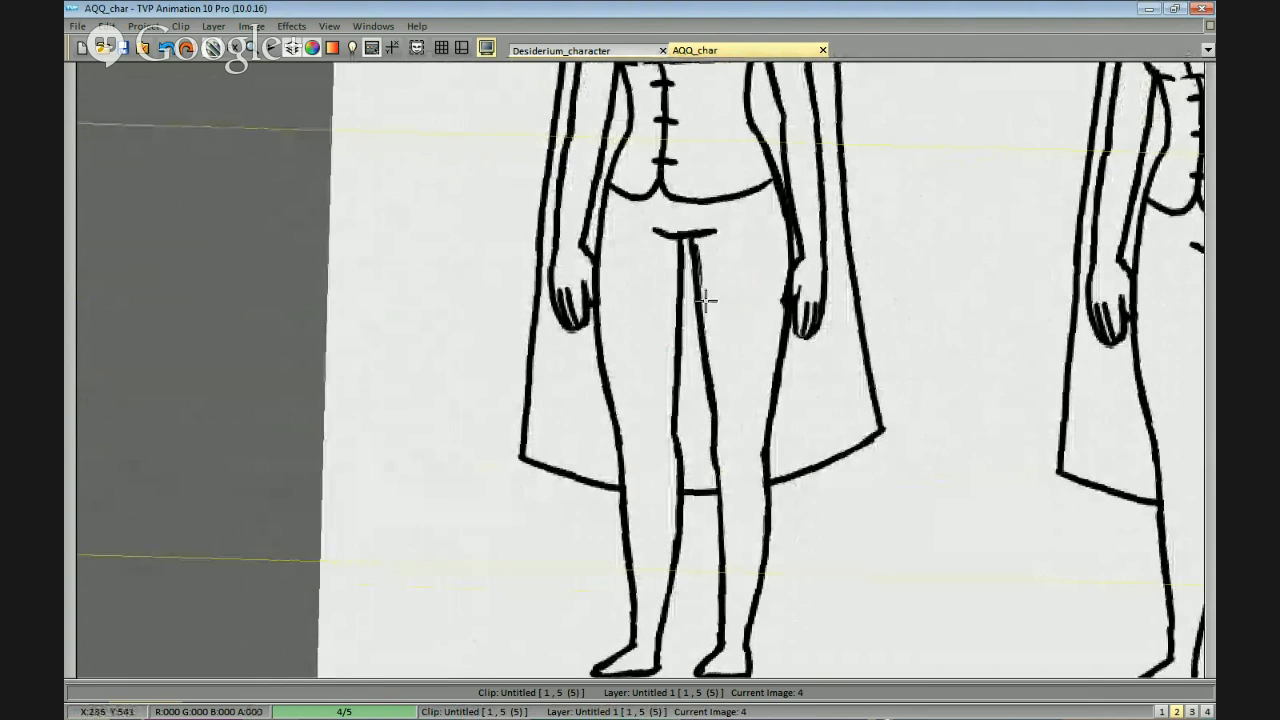
scroll(826, 366, down, 2)
scroll(660, 246, up, 2)
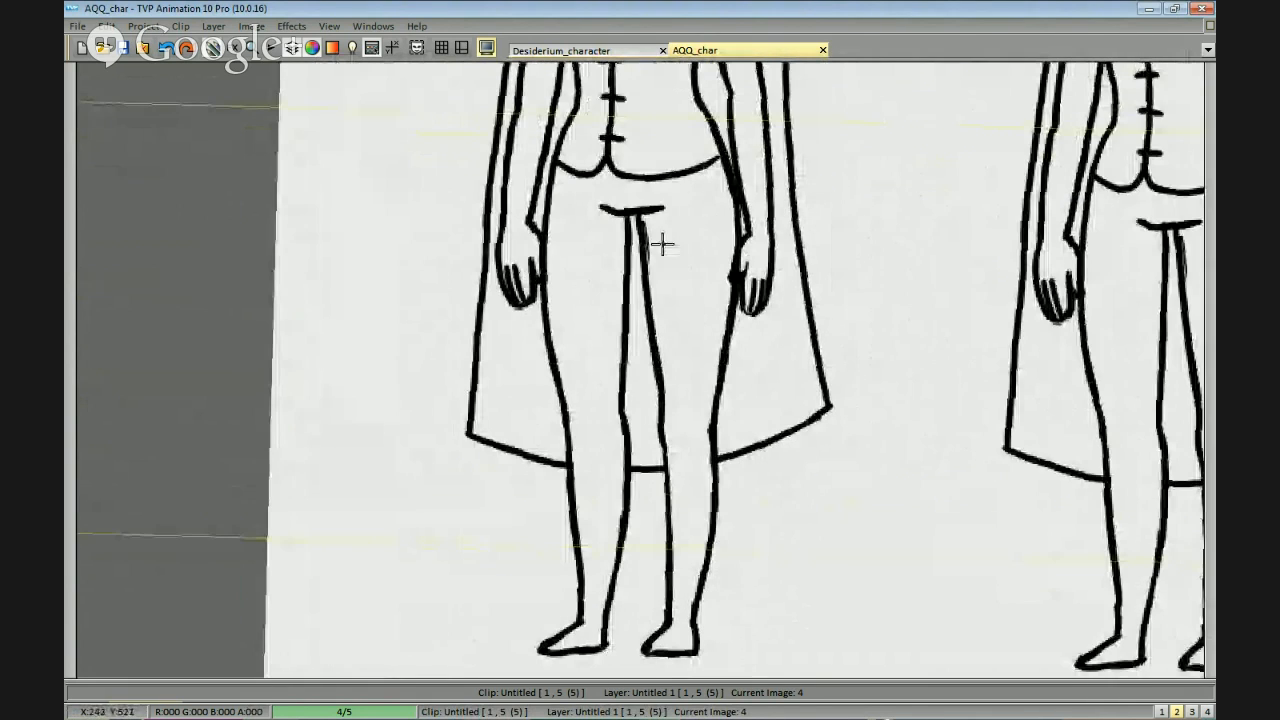
scroll(643, 215, up, 3)
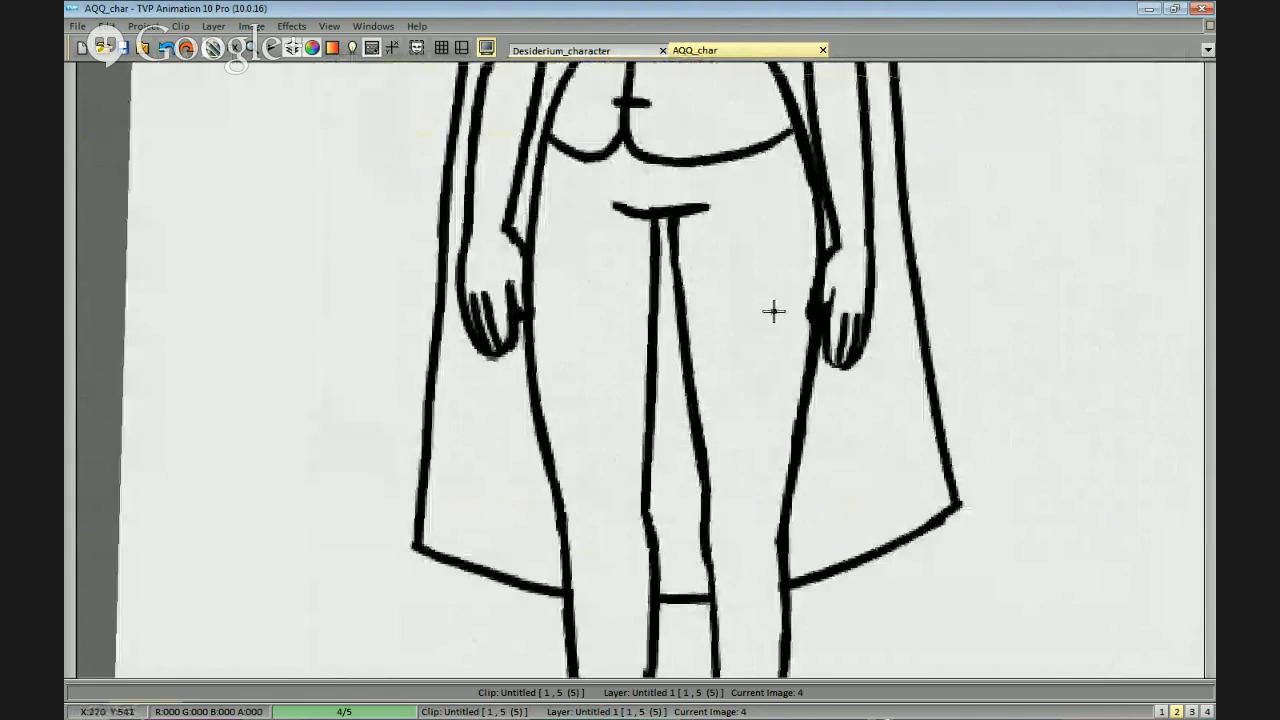
scroll(735, 340, down, 1)
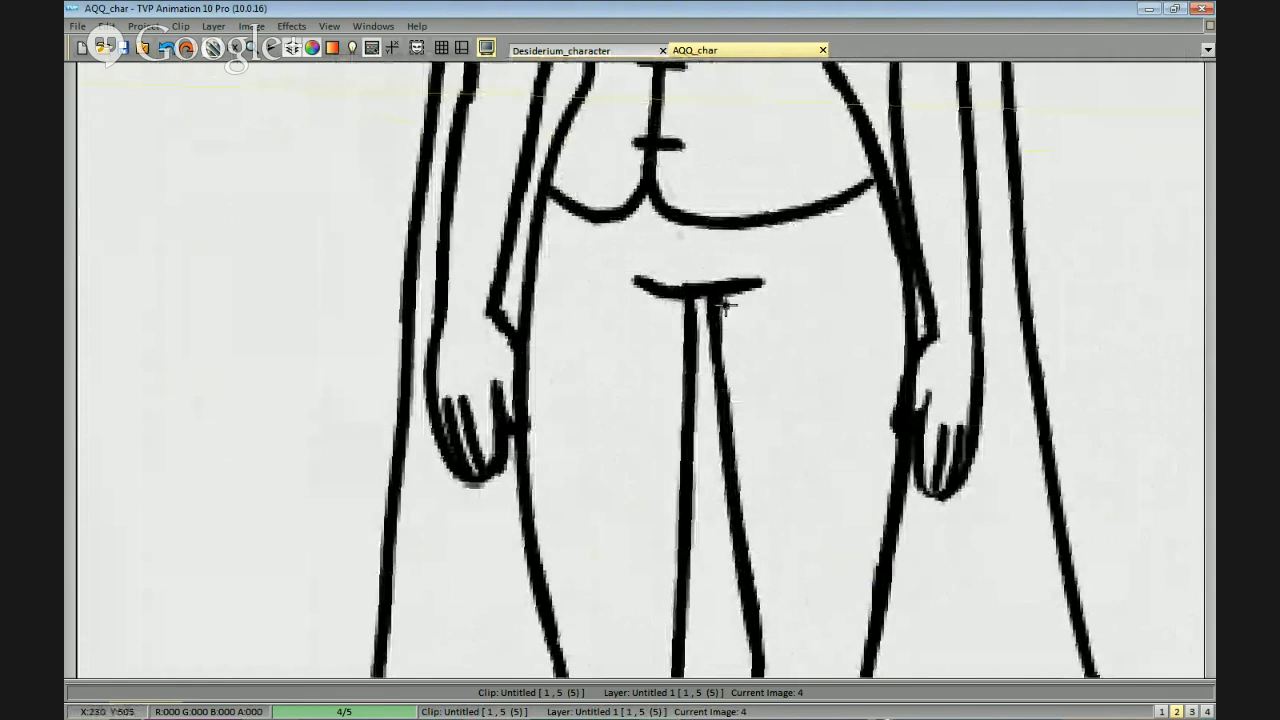
scroll(743, 343, down, 1)
drag(768, 468, 760, 186)
drag(754, 340, 746, 450)
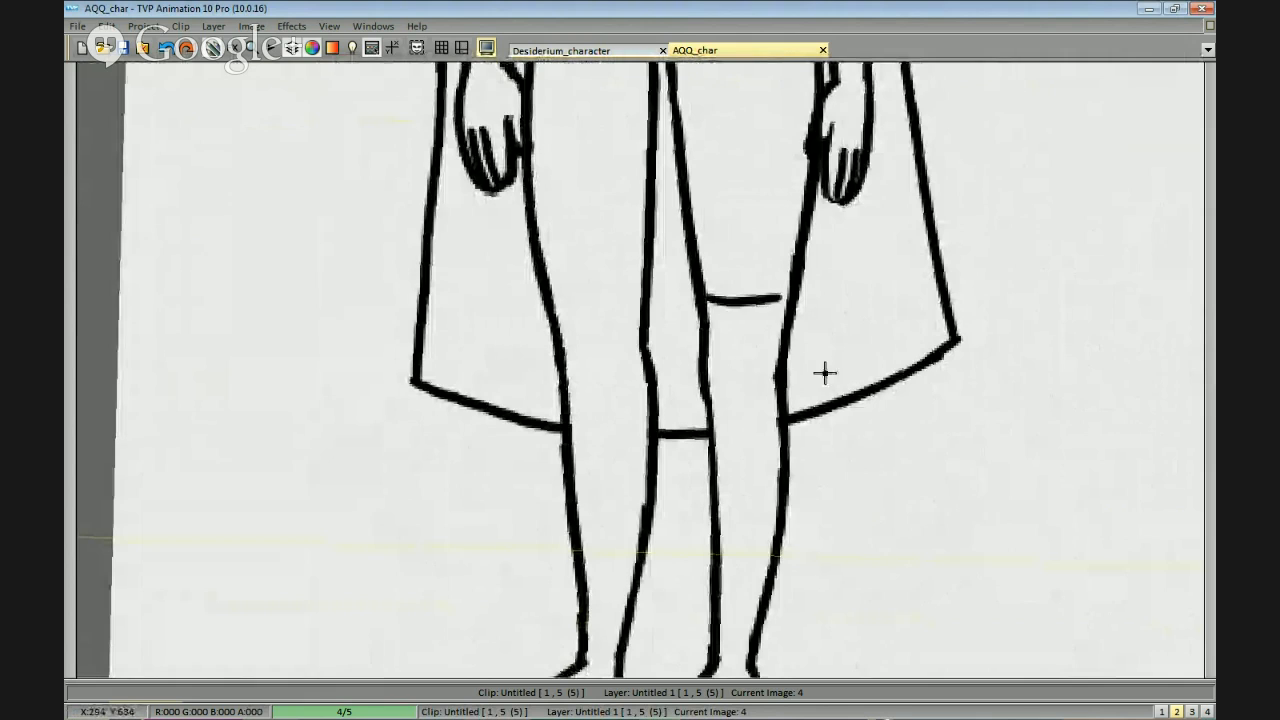
scroll(790, 443, down, 3)
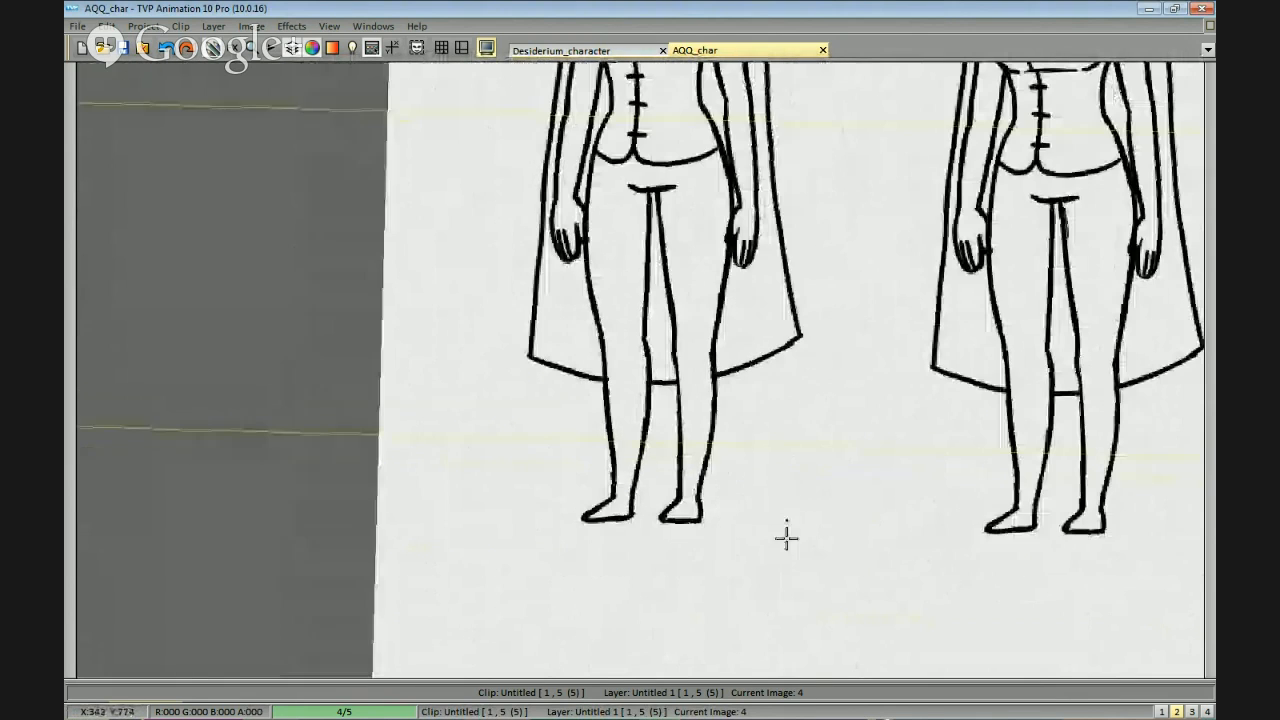
Try alternative hem lines across the first figure's leg at different heights, undoing the rejected strokes.
drag(835, 496, 838, 483)
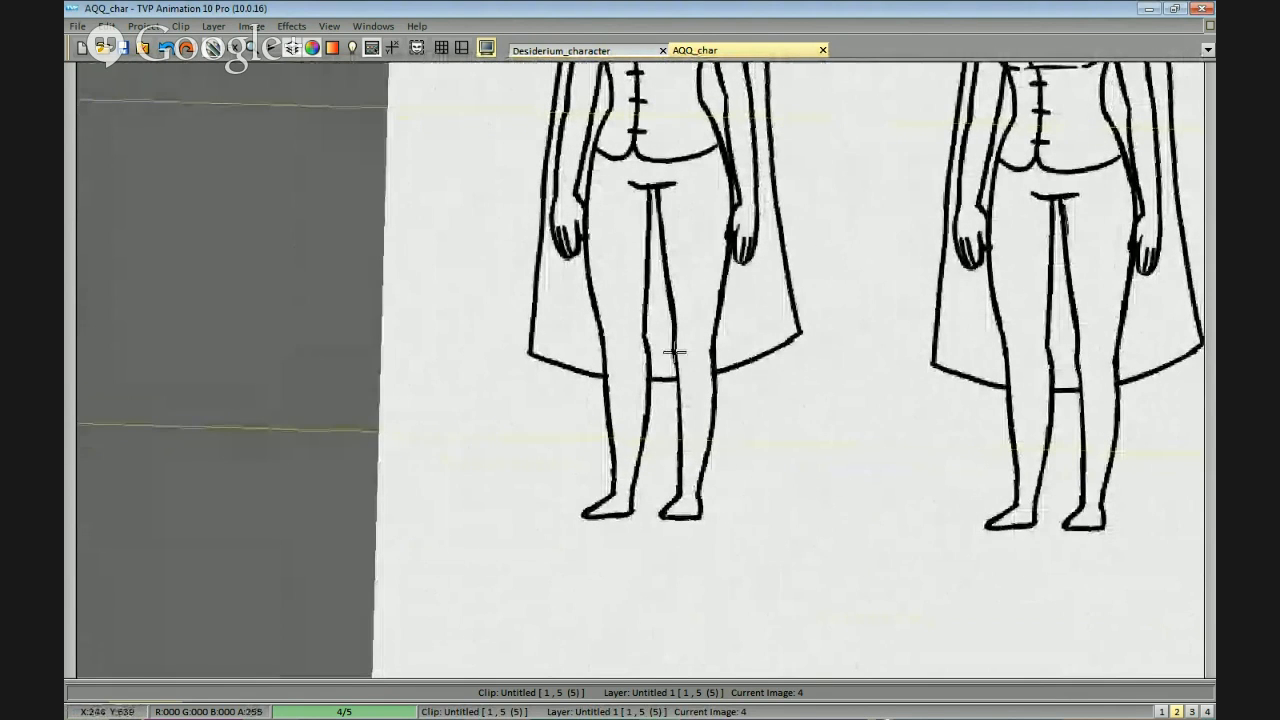
scroll(674, 351, up, 1)
scroll(905, 420, down, 3)
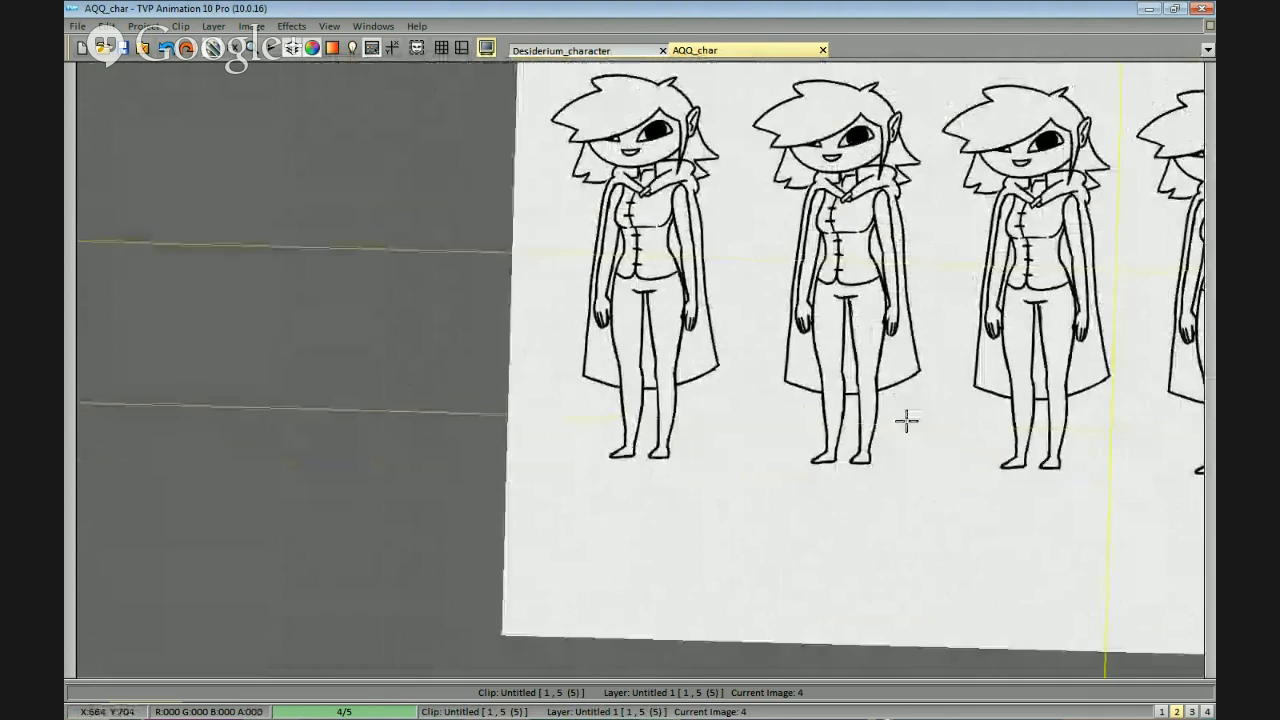
scroll(837, 251, up, 4)
scroll(823, 260, down, 2)
scroll(880, 415, up, 2)
drag(913, 389, 923, 405)
drag(733, 299, 820, 297)
mouse_move(774, 451)
mouse_down()
mouse_move(765, 338)
mouse_move(786, 313)
mouse_move(791, 323)
mouse_up()
key(ctrl+z)
key(ctrl+z)
drag(804, 371, 784, 333)
drag(760, 420, 760, 384)
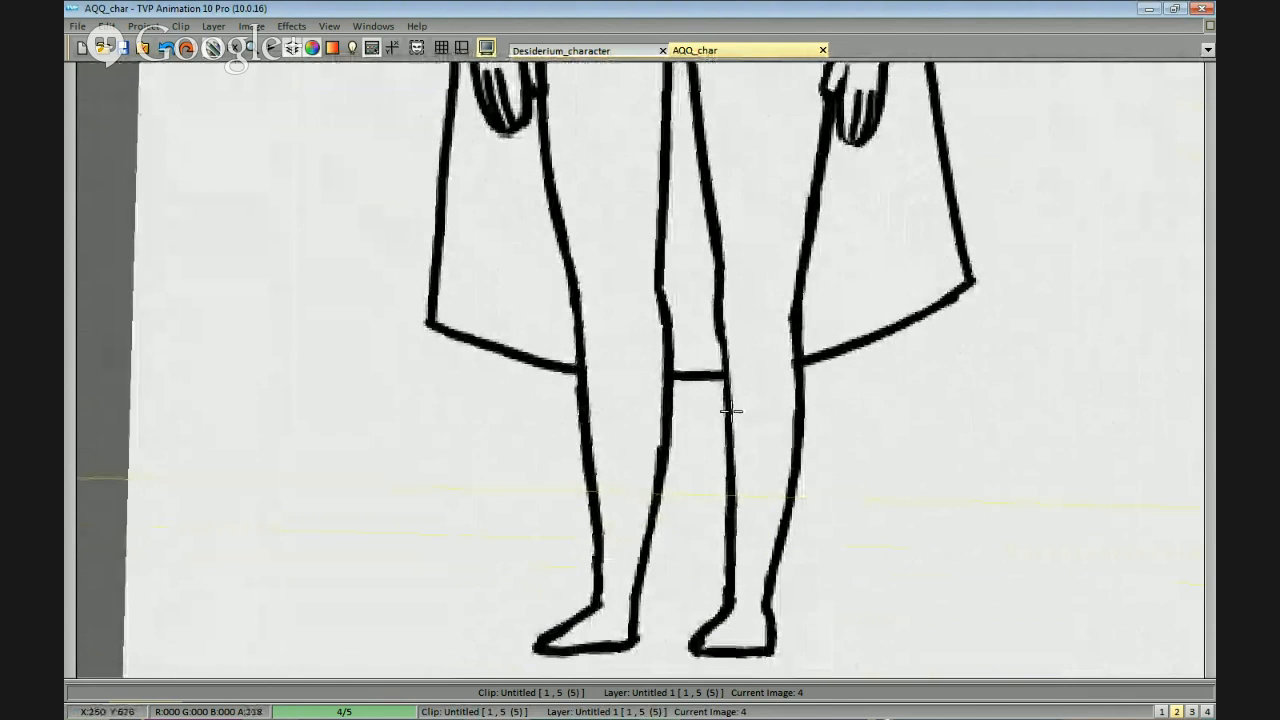
drag(812, 459, 808, 432)
drag(794, 480, 752, 567)
drag(773, 476, 774, 454)
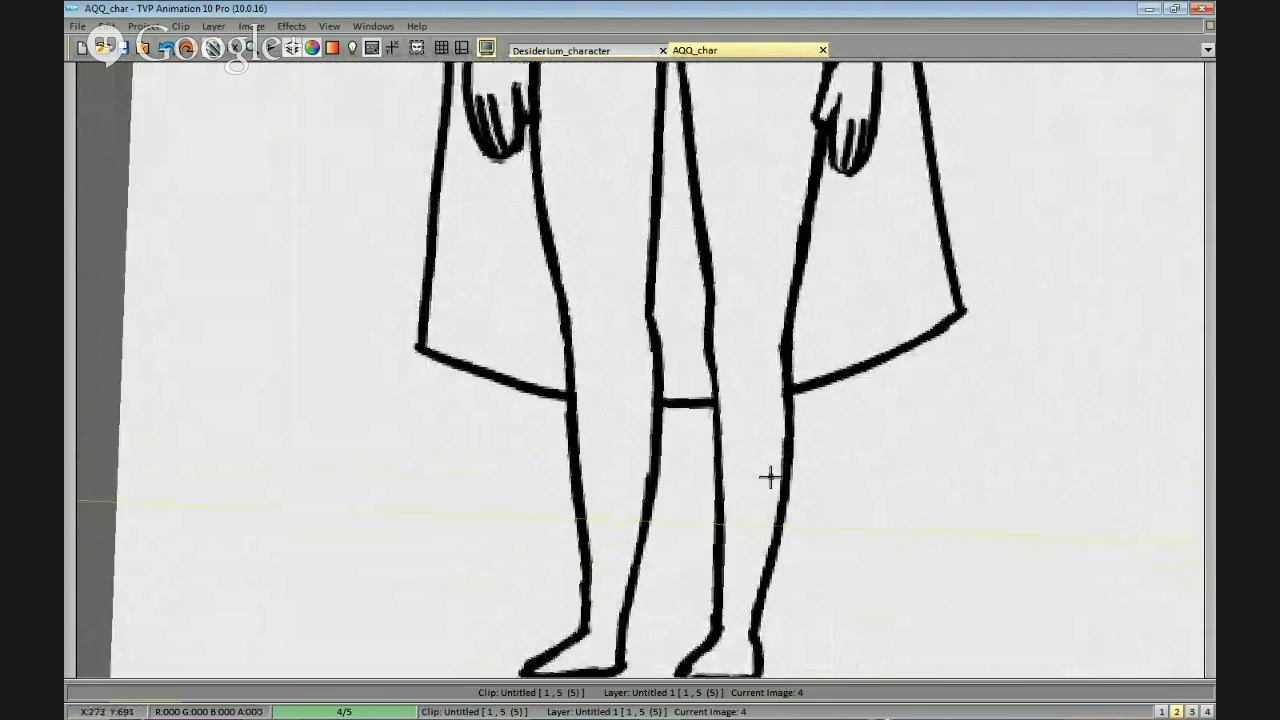
drag(767, 500, 769, 509)
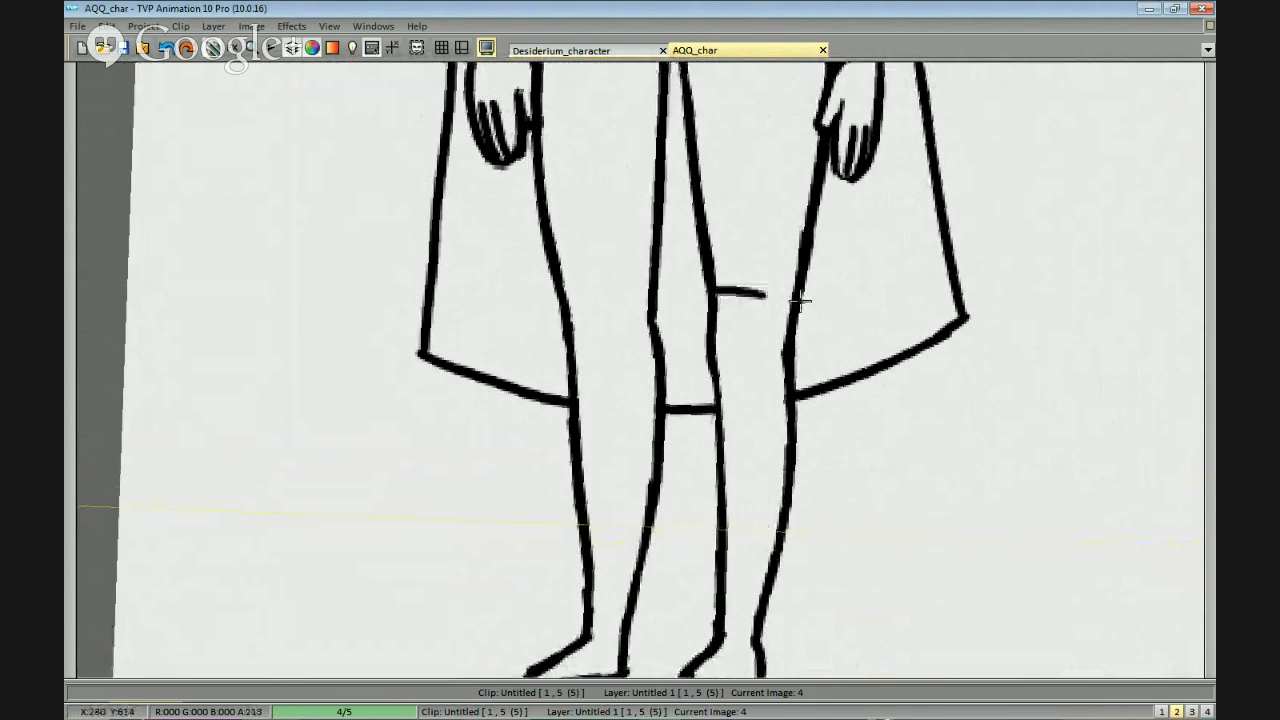
Try a puffed, gathered shorts cuff around one leg of the first figure, just above the knee.
drag(702, 233, 694, 292)
key(ctrl+z)
mouse_move(700, 230)
mouse_down()
mouse_move(707, 286)
mouse_move(830, 300)
mouse_up()
key(ctrl+z)
key(ctrl+z)
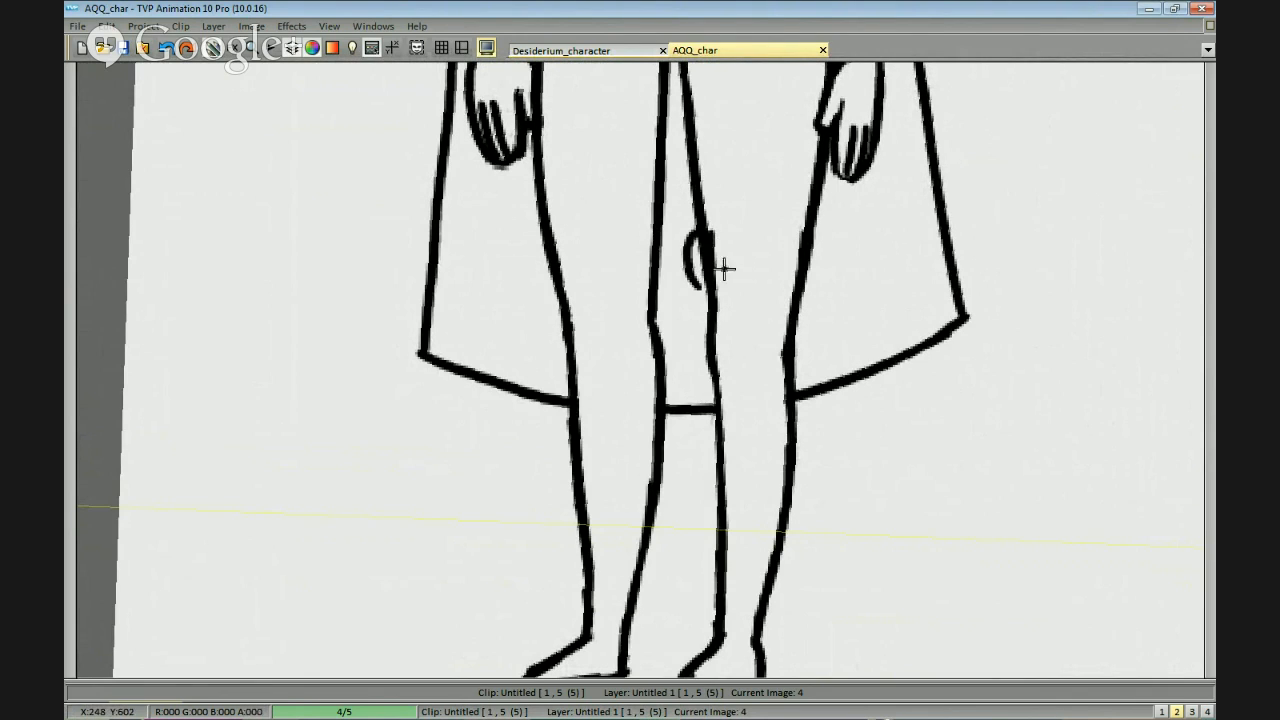
mouse_move(714, 292)
mouse_down()
mouse_move(777, 297)
mouse_move(808, 282)
mouse_move(818, 240)
mouse_up()
scroll(857, 251, down, 2)
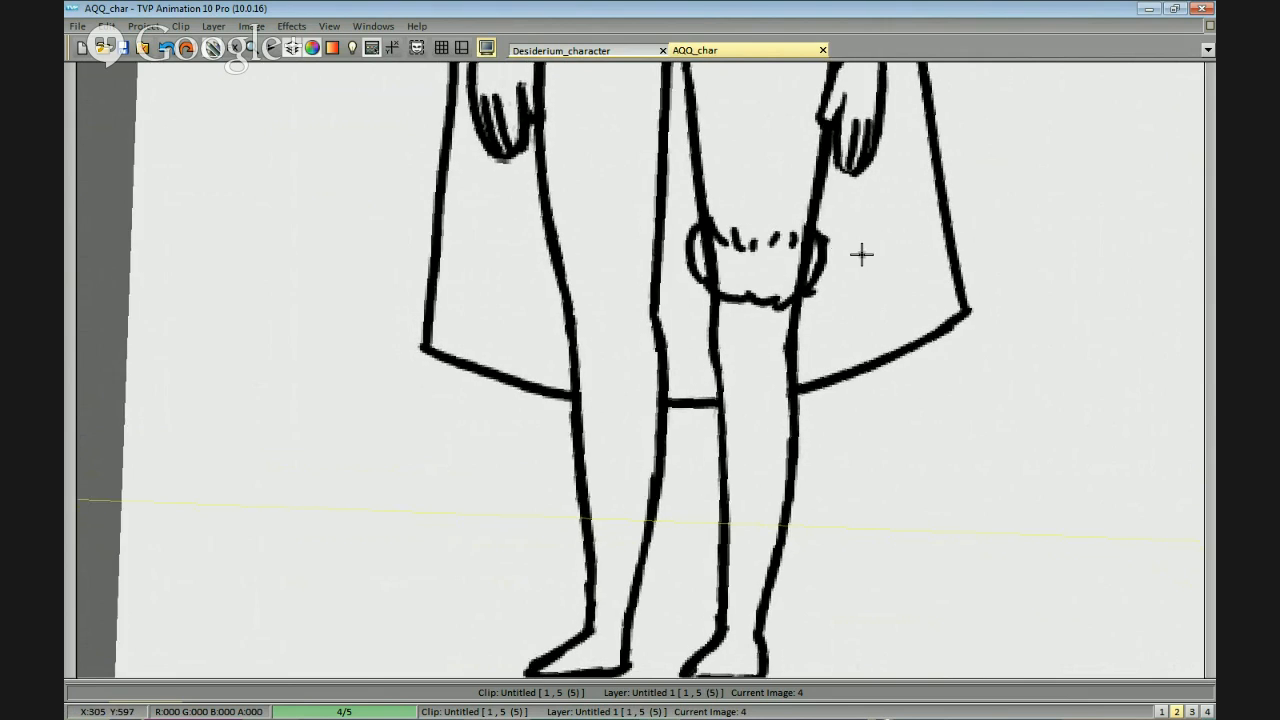
Undo the strokes of the puffed cuff on the first figure's leg.
scroll(926, 314, up, 2)
scroll(908, 455, up, 3)
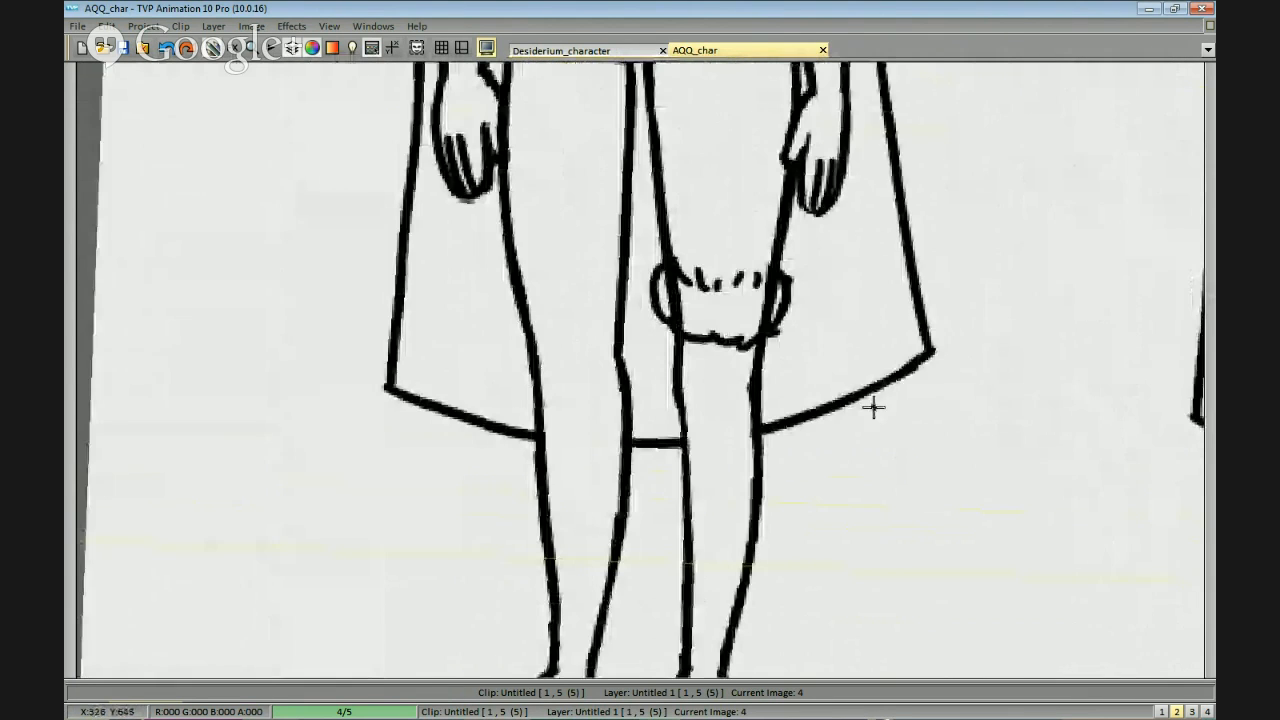
key(ctrl+z)
key(ctrl+z)
key(ctrl+z)
key(ctrl+z)
key(ctrl+z)
key(ctrl+z)
key(ctrl+z)
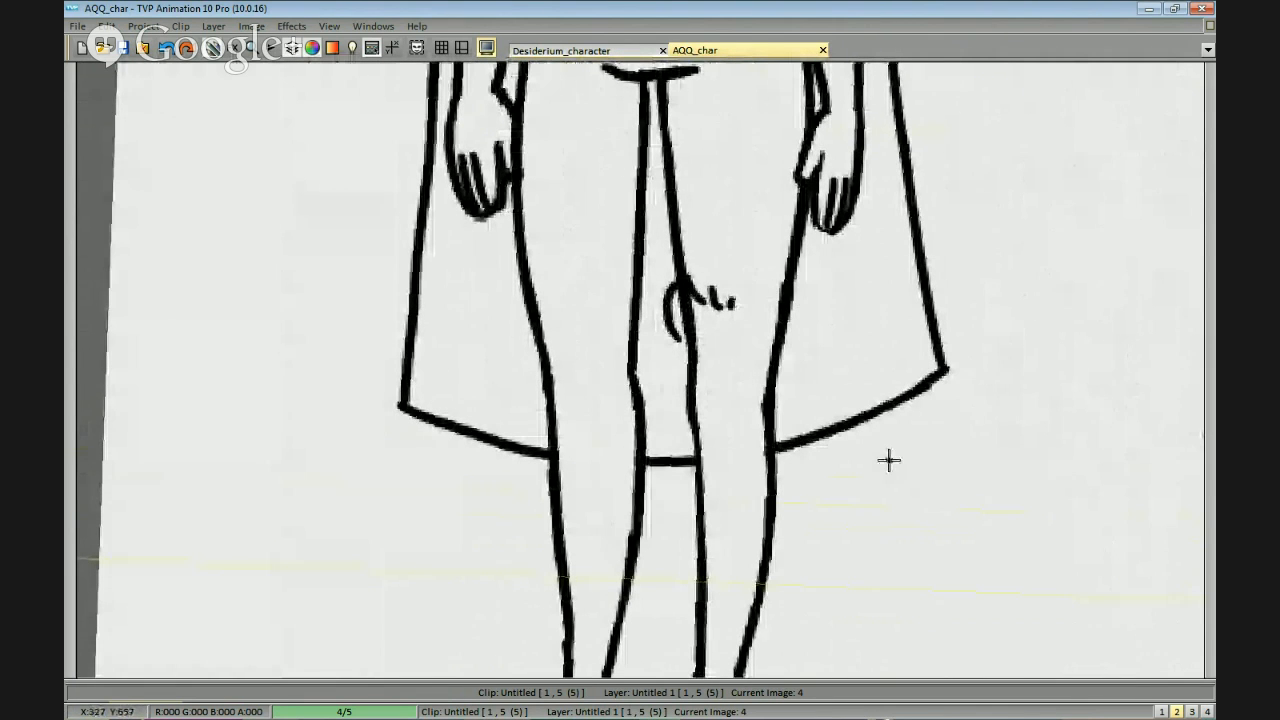
Draw a short hem line across each ankle of the first figure to suggest full-length tight trousers.
scroll(800, 278, up, 3)
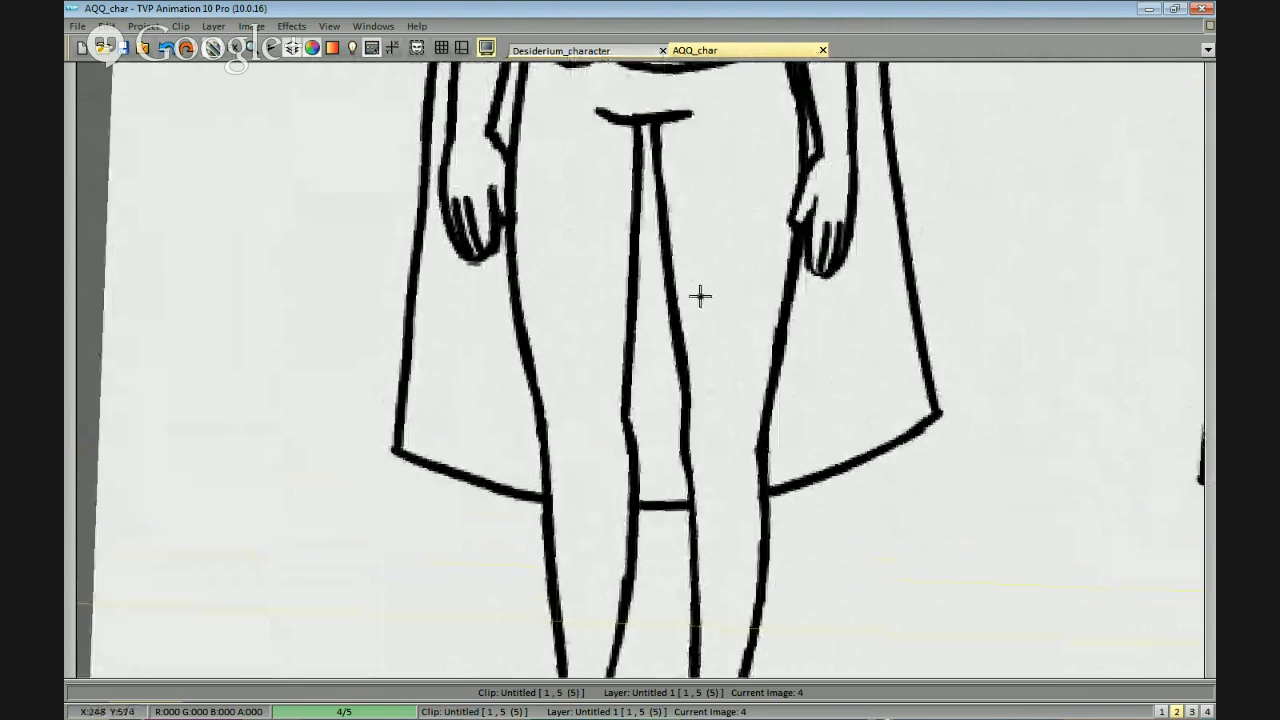
scroll(803, 375, down, 3)
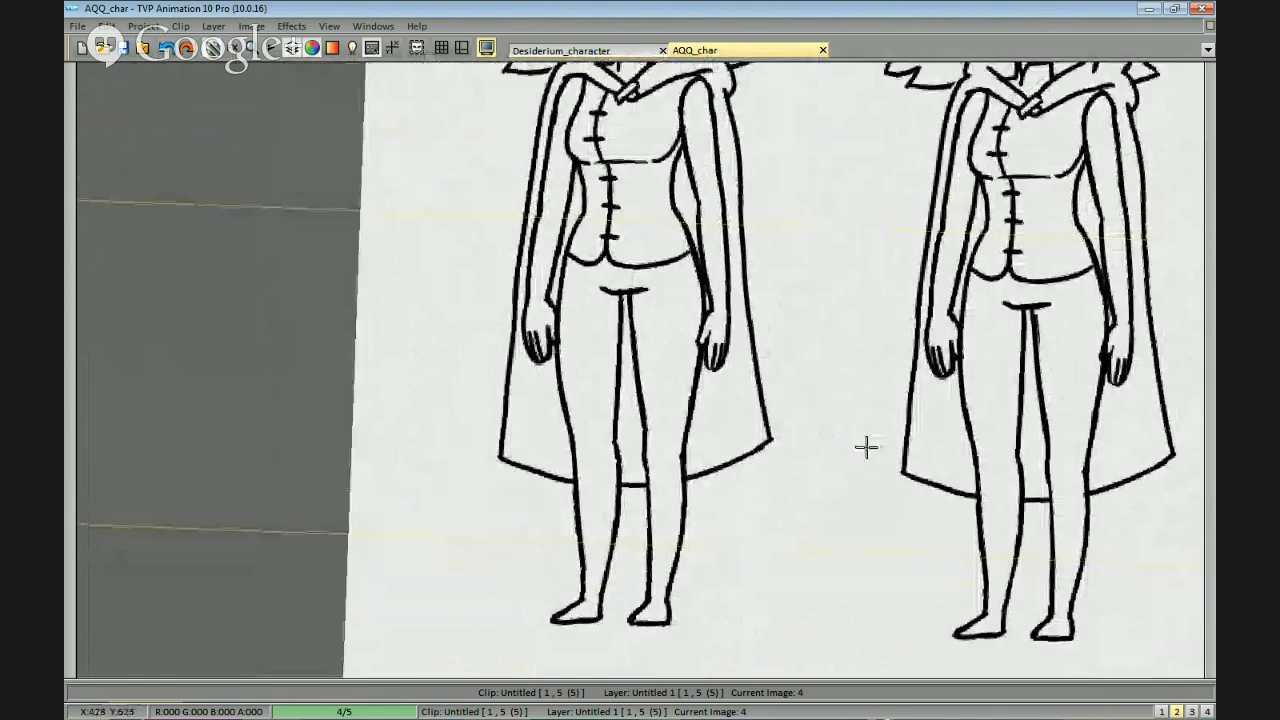
scroll(863, 446, up, 3)
scroll(824, 345, down, 4)
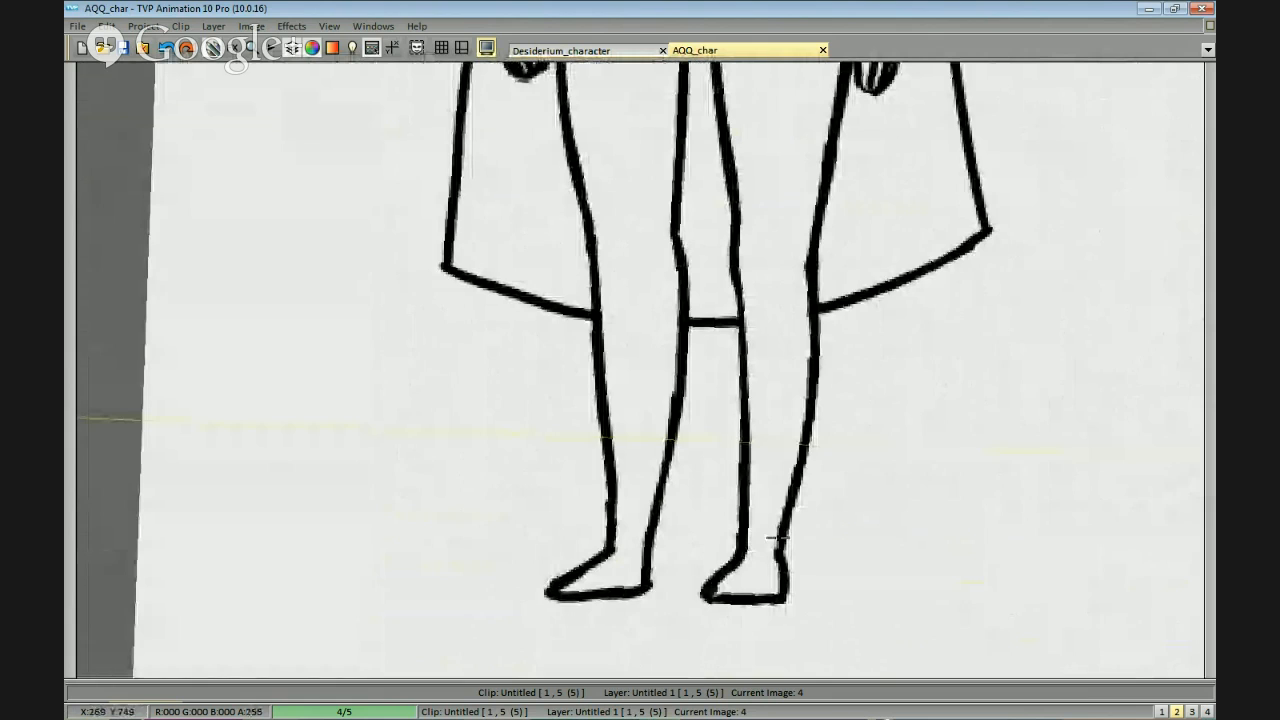
drag(744, 545, 779, 545)
drag(611, 548, 638, 549)
drag(701, 522, 704, 525)
key(ctrl+z)
Try several side edges for a skirt running down from the hip on the second figure, undoing each attempt.
scroll(631, 551, up, 5)
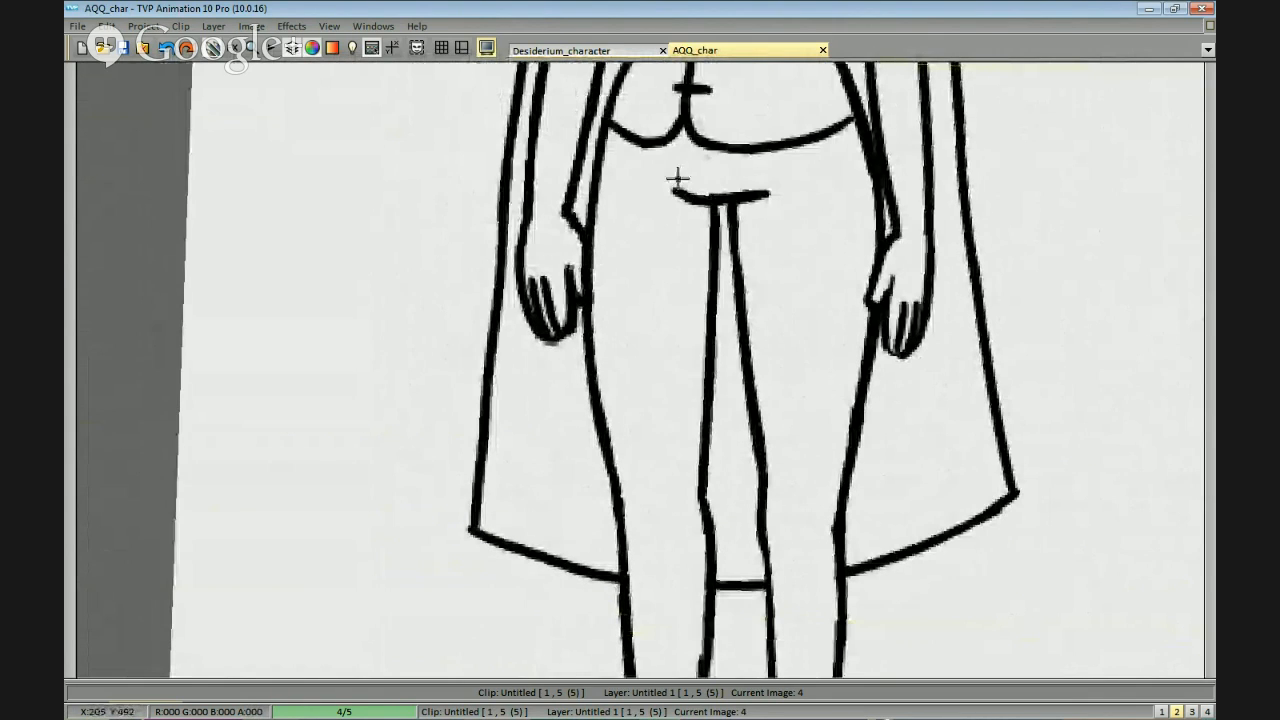
scroll(960, 377, down, 5)
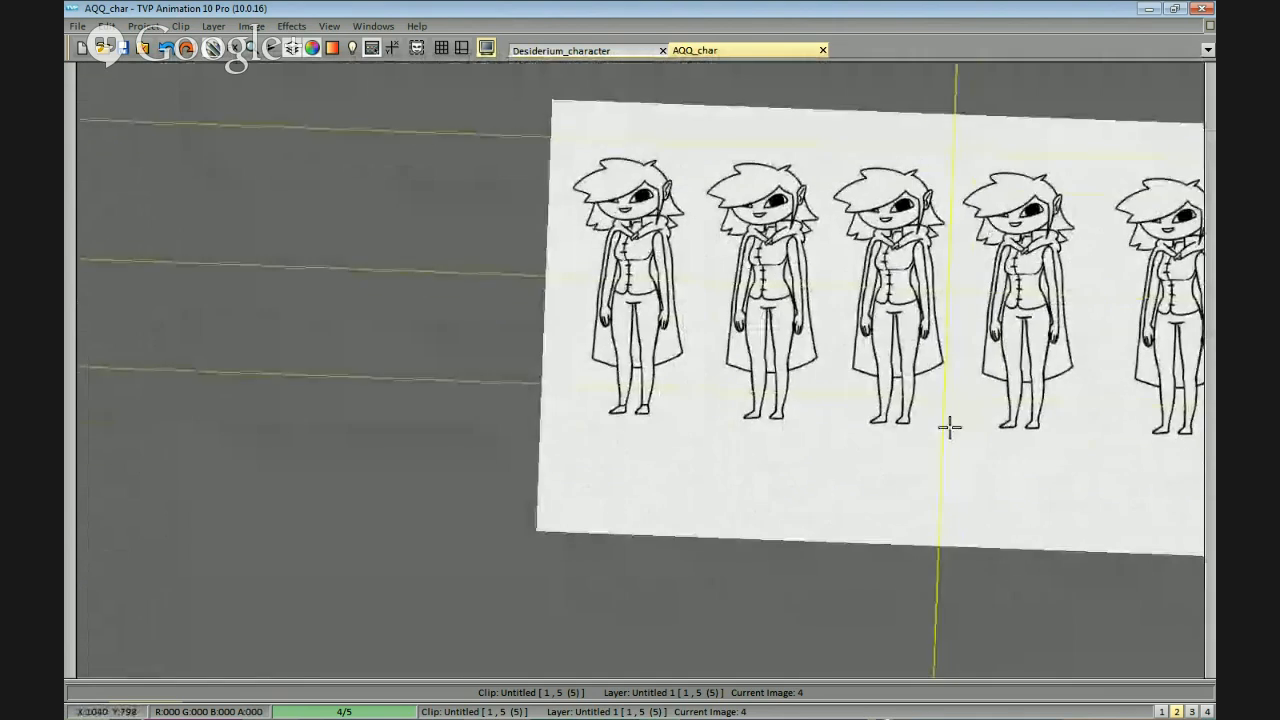
scroll(953, 432, up, 1)
scroll(957, 428, up, 4)
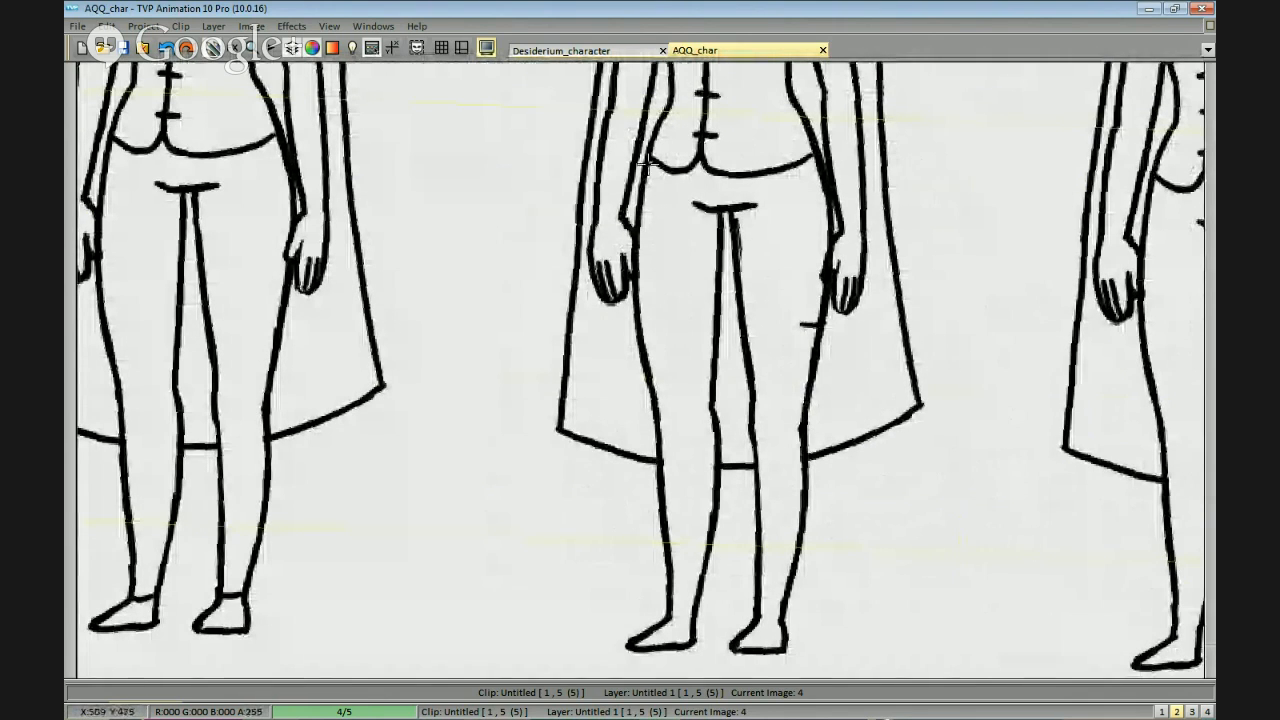
drag(625, 262, 638, 397)
key(ctrl+z)
mouse_move(648, 165)
mouse_down()
mouse_move(629, 332)
mouse_move(641, 426)
mouse_up()
key(ctrl+z)
drag(633, 364, 640, 435)
key(ctrl+z)
drag(635, 390, 637, 490)
key(ctrl+z)
Draw one straight side edge and the ankle-level hem of a long skirt on the second figure.
key(ctrl+z)
drag(632, 395, 640, 570)
key(ctrl+z)
drag(634, 391, 640, 572)
key(ctrl+z)
mouse_move(639, 432)
mouse_down()
mouse_move(641, 570)
mouse_move(737, 586)
mouse_up()
key(ctrl+z)
mouse_move(640, 540)
mouse_down()
mouse_move(641, 594)
mouse_move(871, 586)
mouse_up()
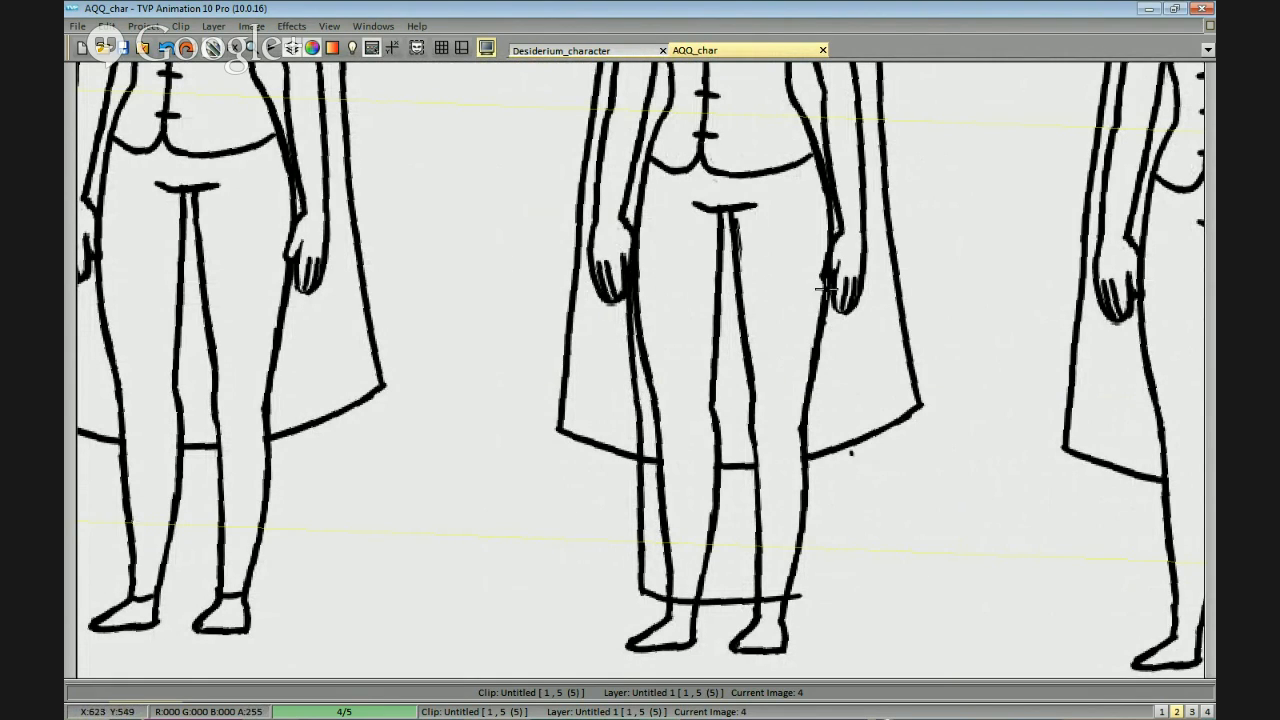
Draw the long skirt's opposite side edge from the hand down toward the hem.
drag(838, 282, 818, 430)
key(ctrl+z)
Draw a narrow pointed slit in the long skirt, rising from the hem to above the knee.
key(ctrl+z)
mouse_move(828, 345)
mouse_down()
mouse_move(817, 507)
mouse_move(881, 458)
mouse_up()
scroll(886, 500, down, 3)
scroll(884, 500, up, 3)
mouse_move(806, 468)
mouse_down()
mouse_move(807, 539)
mouse_move(772, 454)
mouse_move(781, 342)
mouse_move(789, 434)
mouse_up()
key(ctrl+z)
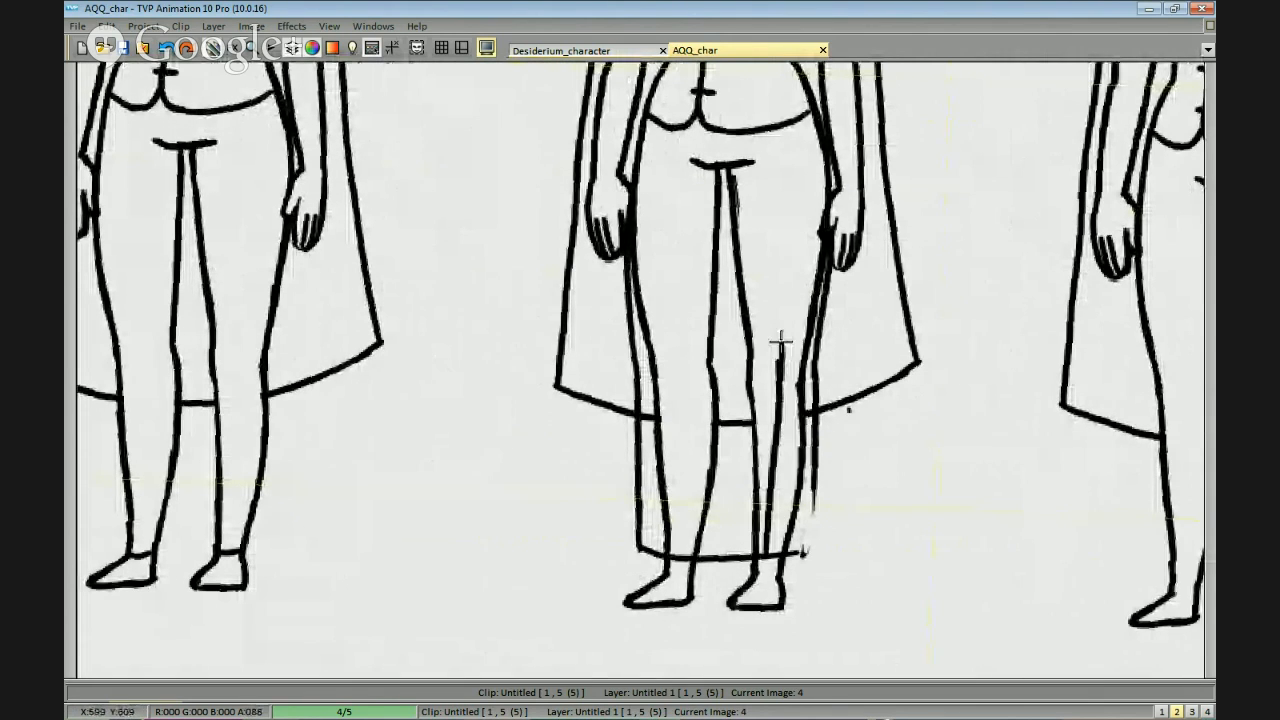
drag(782, 343, 791, 513)
drag(791, 458, 791, 553)
scroll(800, 537, up, 2)
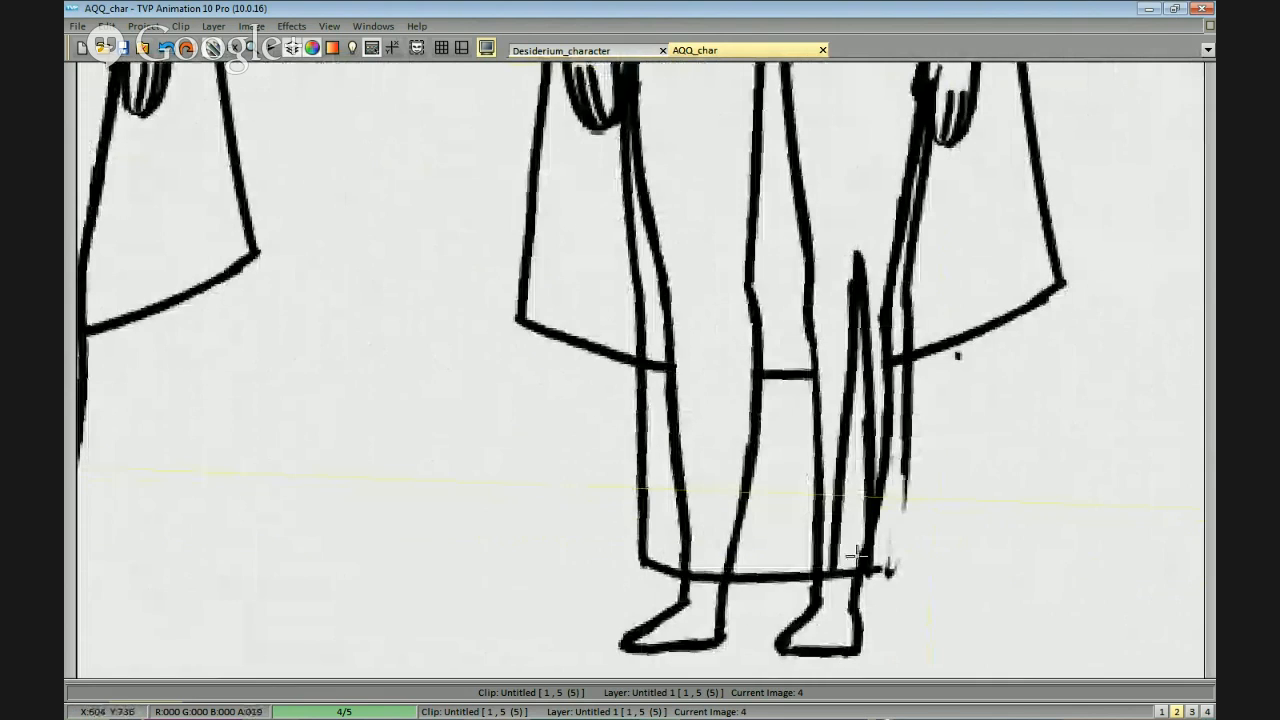
Erase the outer leg outline beside the slit and redraw the broken skirt edge and hem corner there.
drag(886, 482, 893, 340)
drag(889, 266, 914, 130)
mouse_move(932, 80)
mouse_down()
mouse_move(887, 225)
mouse_move(885, 208)
mouse_up()
mouse_move(860, 288)
mouse_down()
mouse_move(863, 263)
mouse_move(852, 364)
mouse_up()
mouse_move(870, 255)
mouse_down()
mouse_move(862, 294)
mouse_move(878, 322)
mouse_move(878, 285)
mouse_up()
mouse_move(834, 482)
mouse_down()
mouse_move(842, 370)
mouse_move(842, 476)
mouse_up()
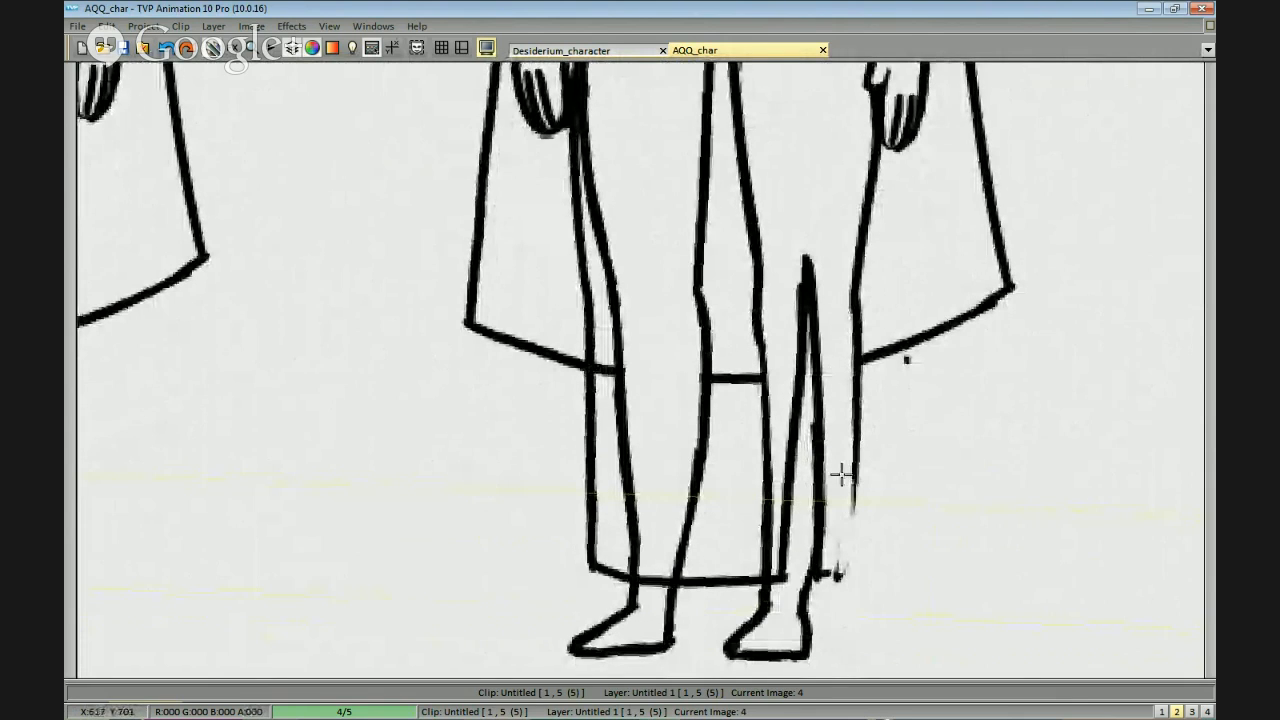
drag(847, 574, 854, 568)
mouse_move(855, 477)
mouse_down()
mouse_move(850, 571)
mouse_move(855, 511)
mouse_move(940, 541)
mouse_move(834, 214)
mouse_move(872, 560)
mouse_up()
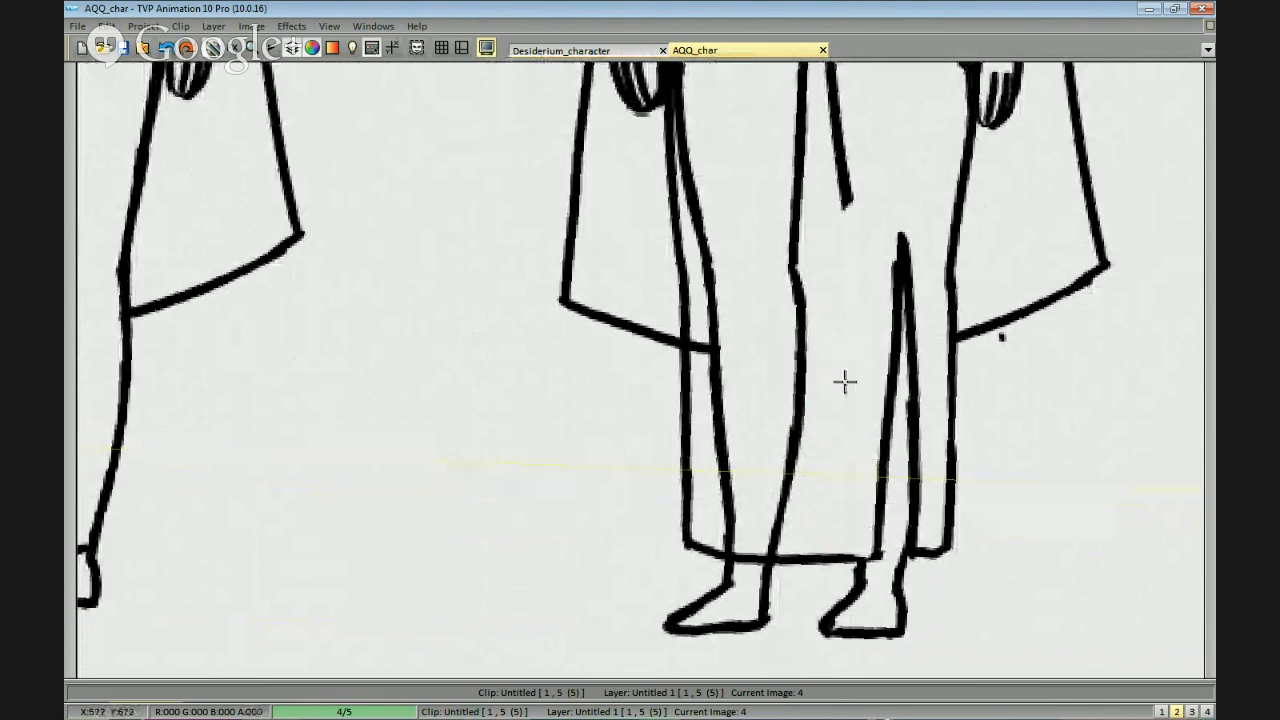
Erase the leg outlines that show through the second figure's long skirt, keeping the feet below the hem.
mouse_move(762, 551)
mouse_down()
mouse_move(711, 491)
mouse_move(810, 250)
mouse_up()
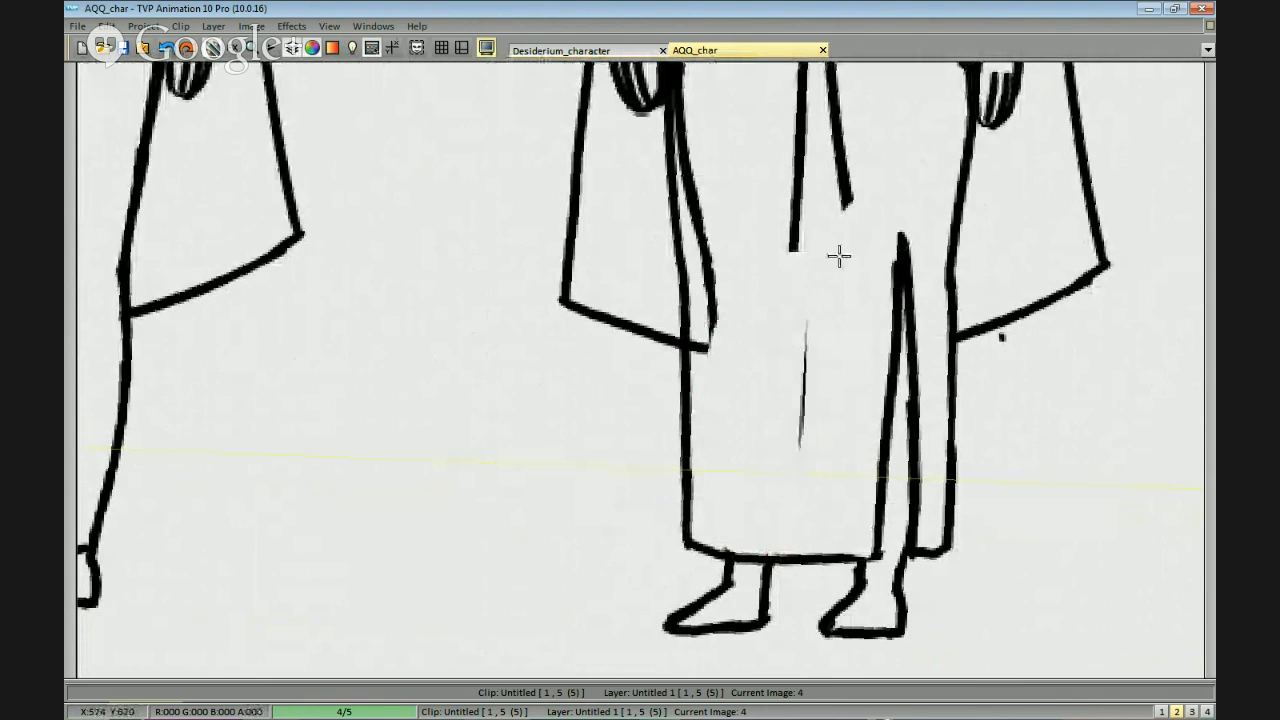
scroll(845, 269, down, 1)
drag(840, 349, 825, 432)
mouse_move(809, 421)
mouse_down()
mouse_move(769, 568)
mouse_move(808, 455)
mouse_up()
mouse_move(832, 337)
mouse_down()
mouse_move(814, 477)
mouse_move(814, 189)
mouse_move(776, 475)
mouse_up()
drag(705, 589, 764, 450)
mouse_move(828, 420)
mouse_down()
mouse_move(783, 549)
mouse_move(798, 538)
mouse_up()
Clean up the long skirt's outer edge below the hand and remove the remaining thigh and crotch lines.
mouse_move(686, 601)
mouse_down()
mouse_move(697, 566)
mouse_move(660, 346)
mouse_move(657, 374)
mouse_up()
mouse_move(663, 279)
mouse_down()
mouse_move(651, 363)
mouse_move(670, 452)
mouse_up()
mouse_move(665, 397)
mouse_down()
mouse_move(680, 617)
mouse_move(668, 515)
mouse_up()
drag(969, 453, 826, 384)
mouse_move(853, 498)
mouse_down()
mouse_move(840, 571)
mouse_move(828, 567)
mouse_up()
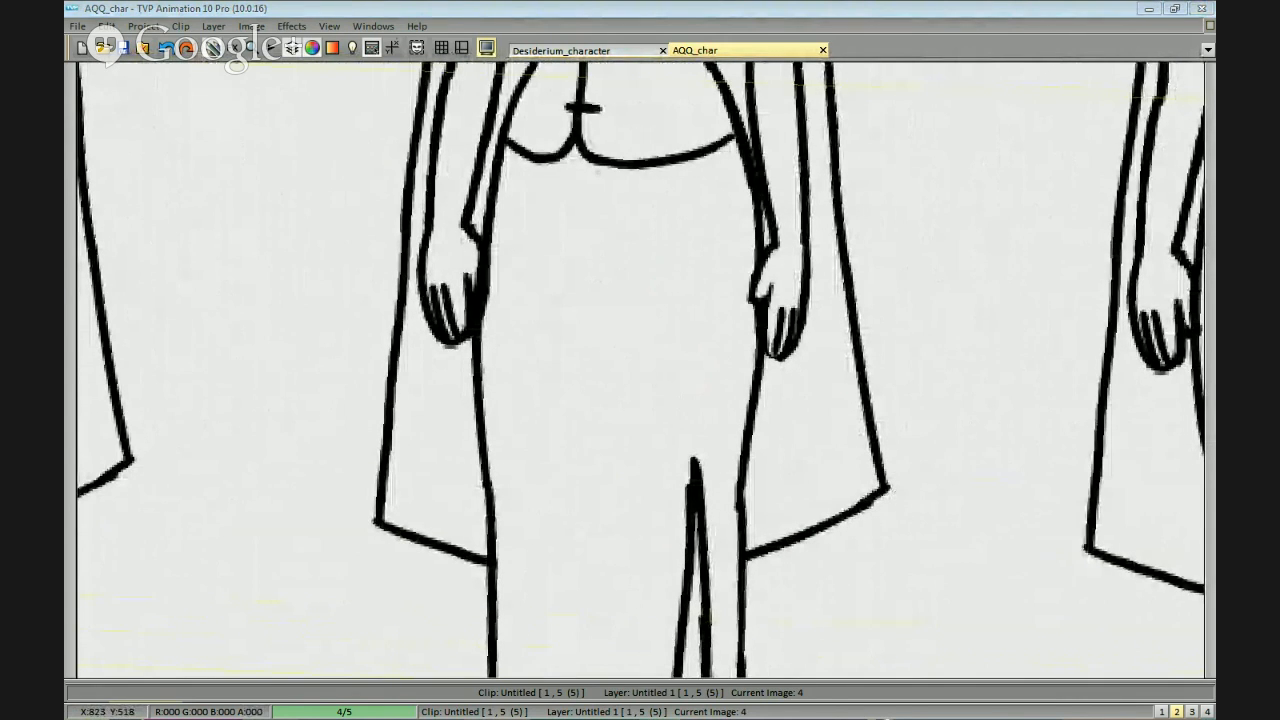
mouse_move(955, 341)
mouse_down()
mouse_move(906, 351)
mouse_move(868, 306)
mouse_up()
Draw a straight skirt on the third figure, with side edges flaring off the hips and a hem above the knees.
scroll(973, 395, down, 1)
scroll(900, 381, down, 1)
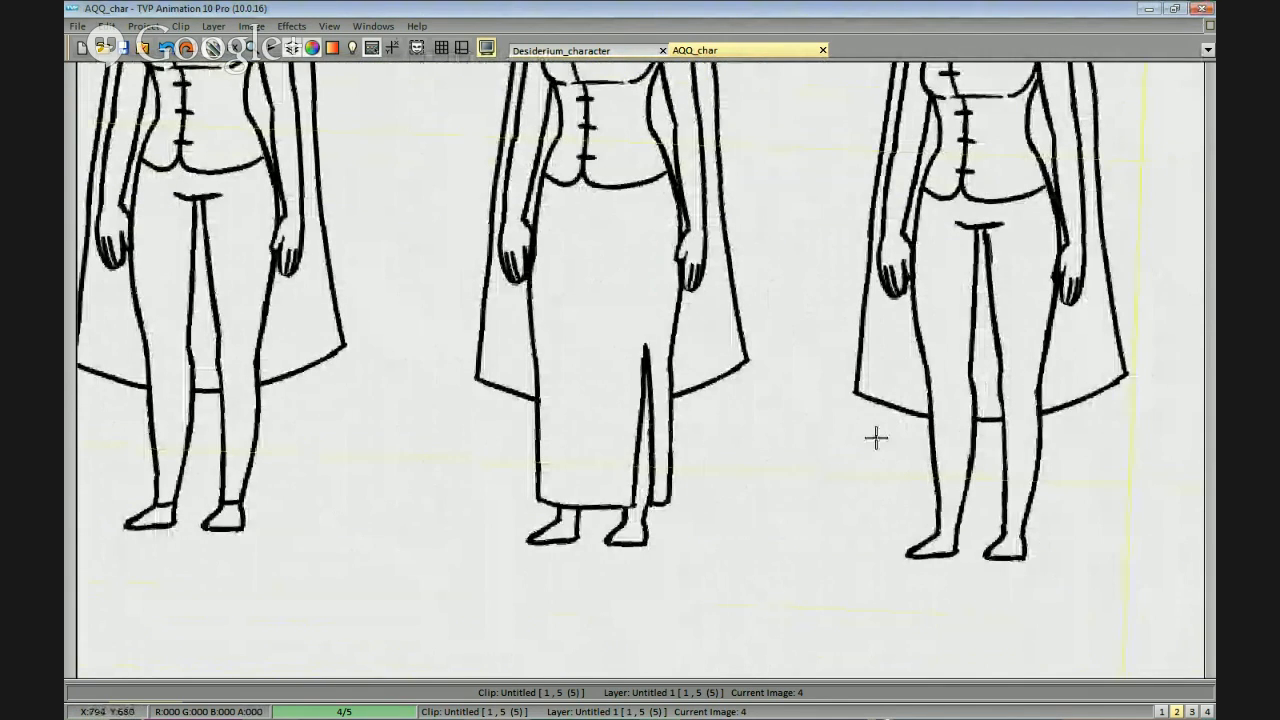
scroll(880, 436, down, 3)
scroll(935, 416, up, 3)
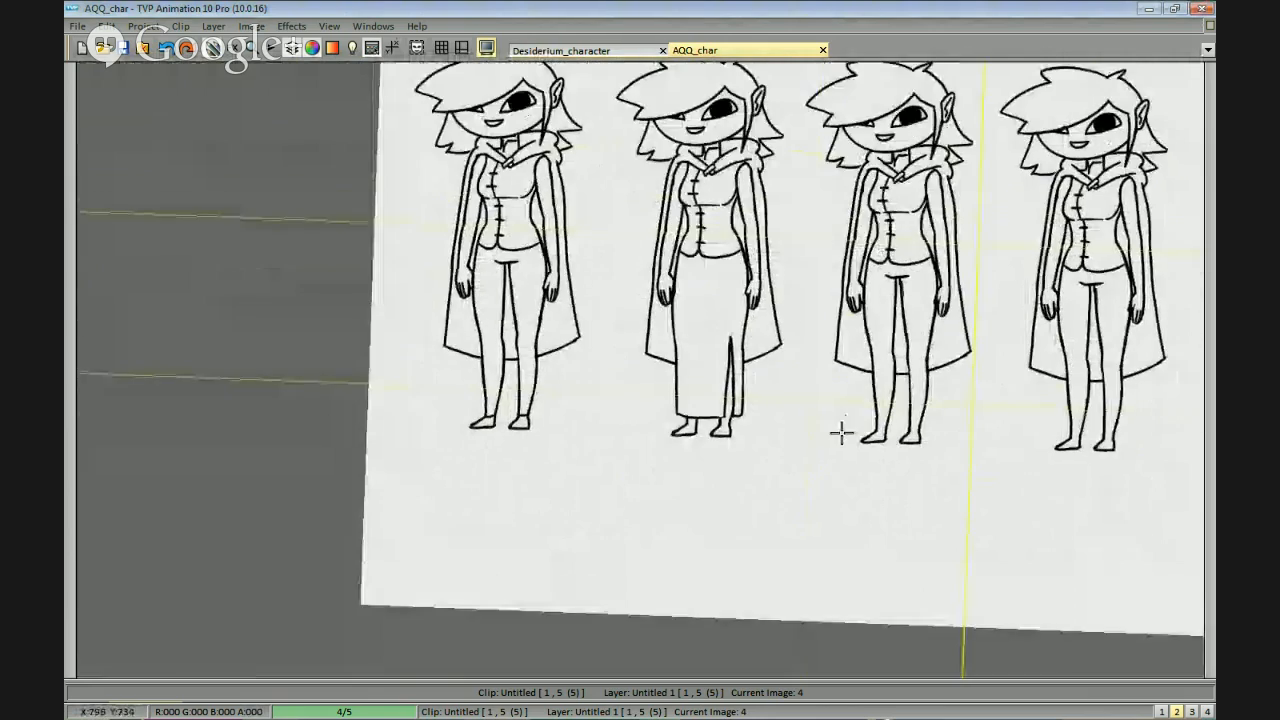
scroll(840, 432, up, 3)
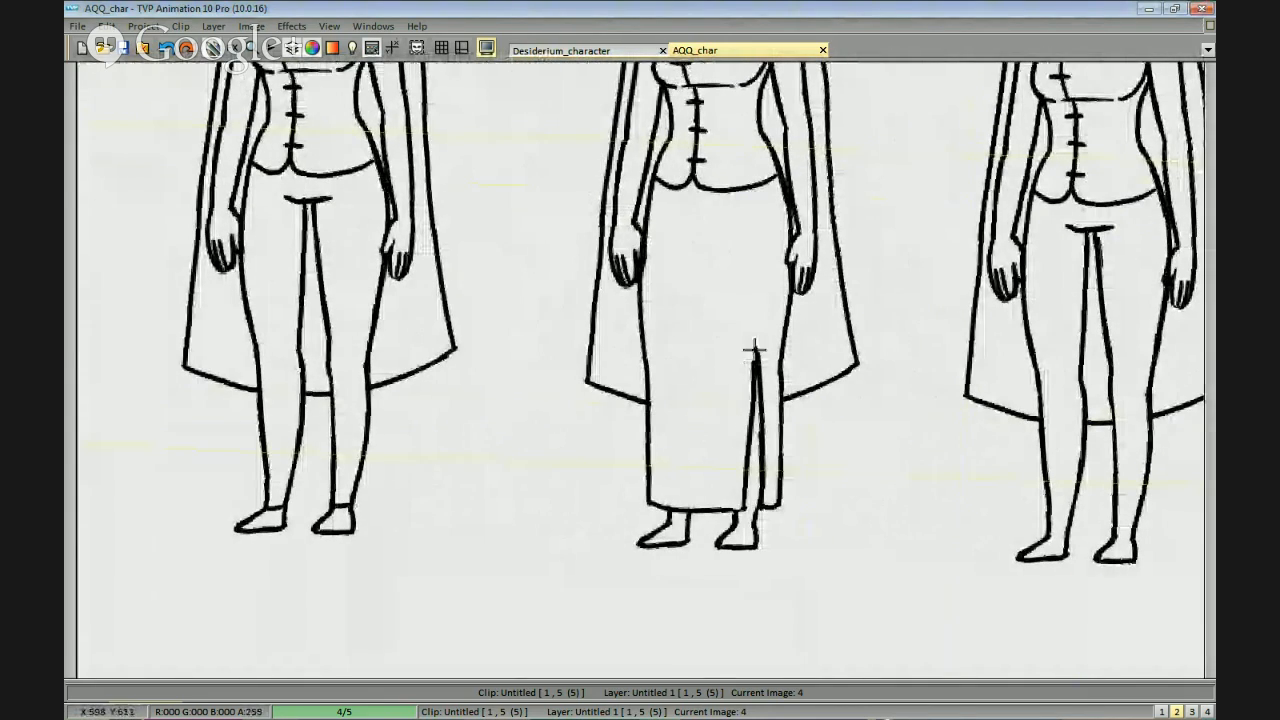
scroll(790, 370, down, 2)
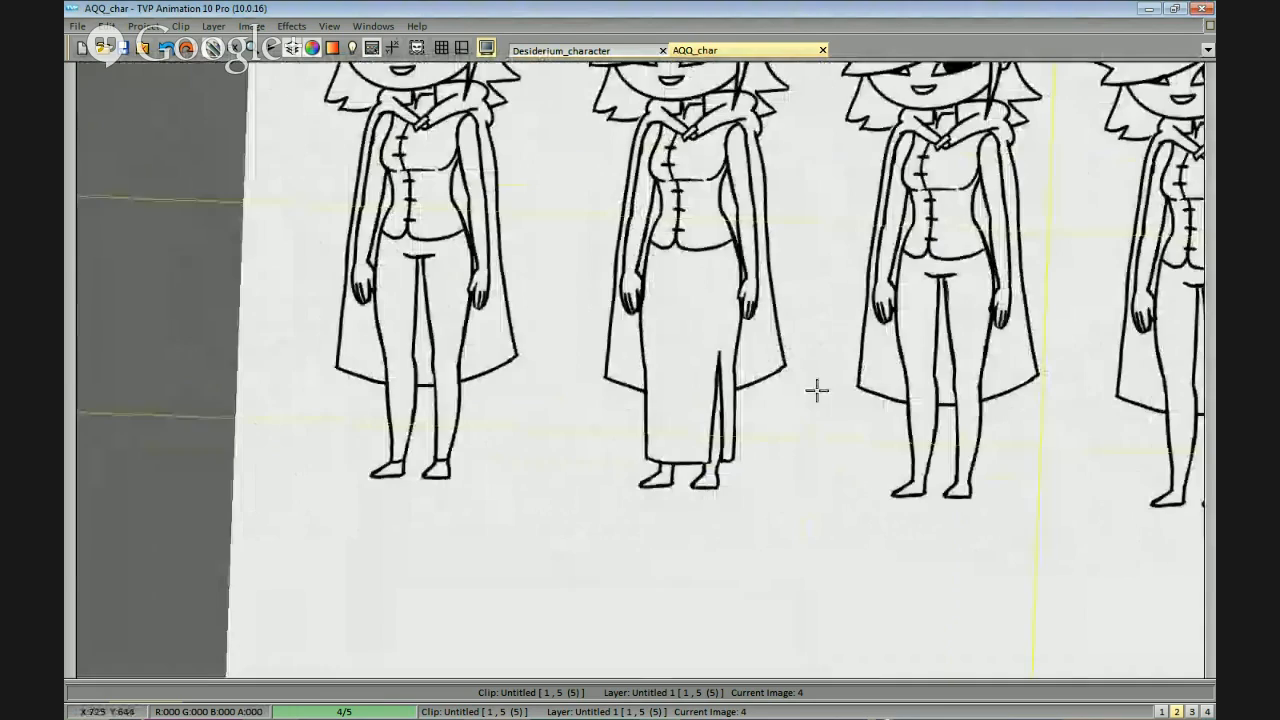
scroll(777, 423, up, 1)
scroll(817, 424, up, 4)
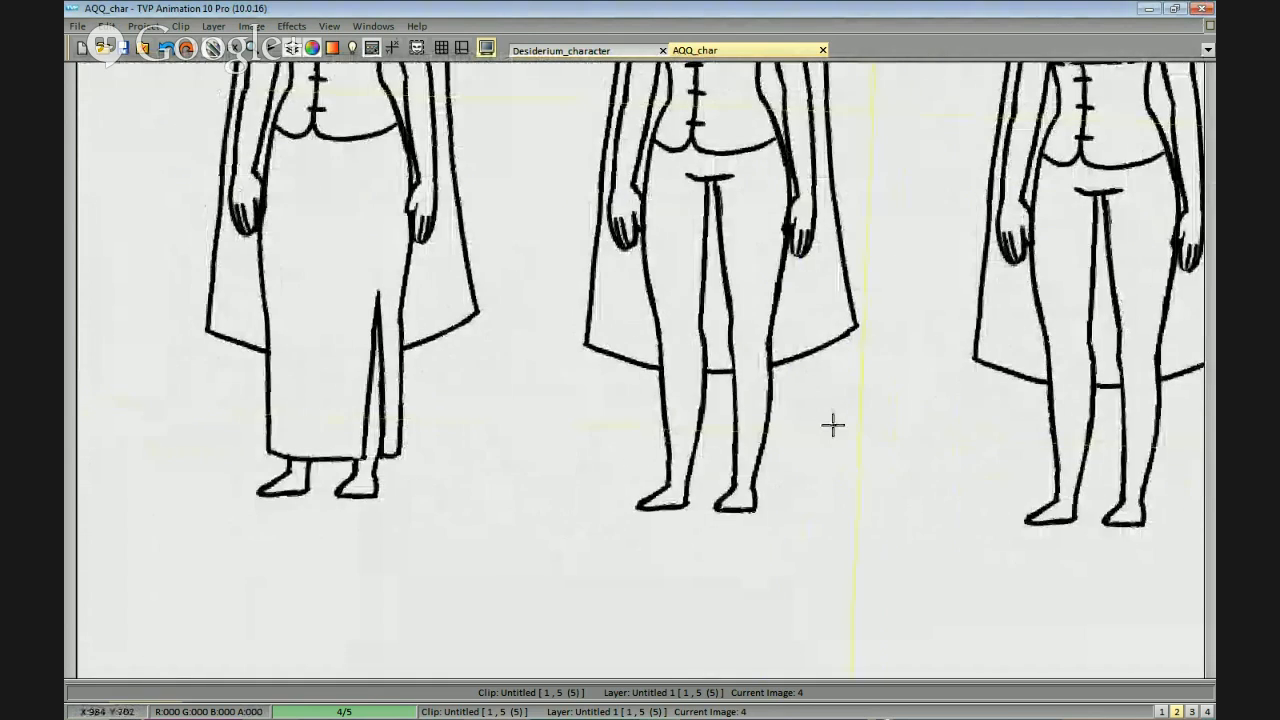
mouse_move(616, 272)
mouse_down()
mouse_move(608, 337)
mouse_move(634, 363)
mouse_move(763, 368)
mouse_up()
key(ctrl+z)
drag(613, 364, 776, 365)
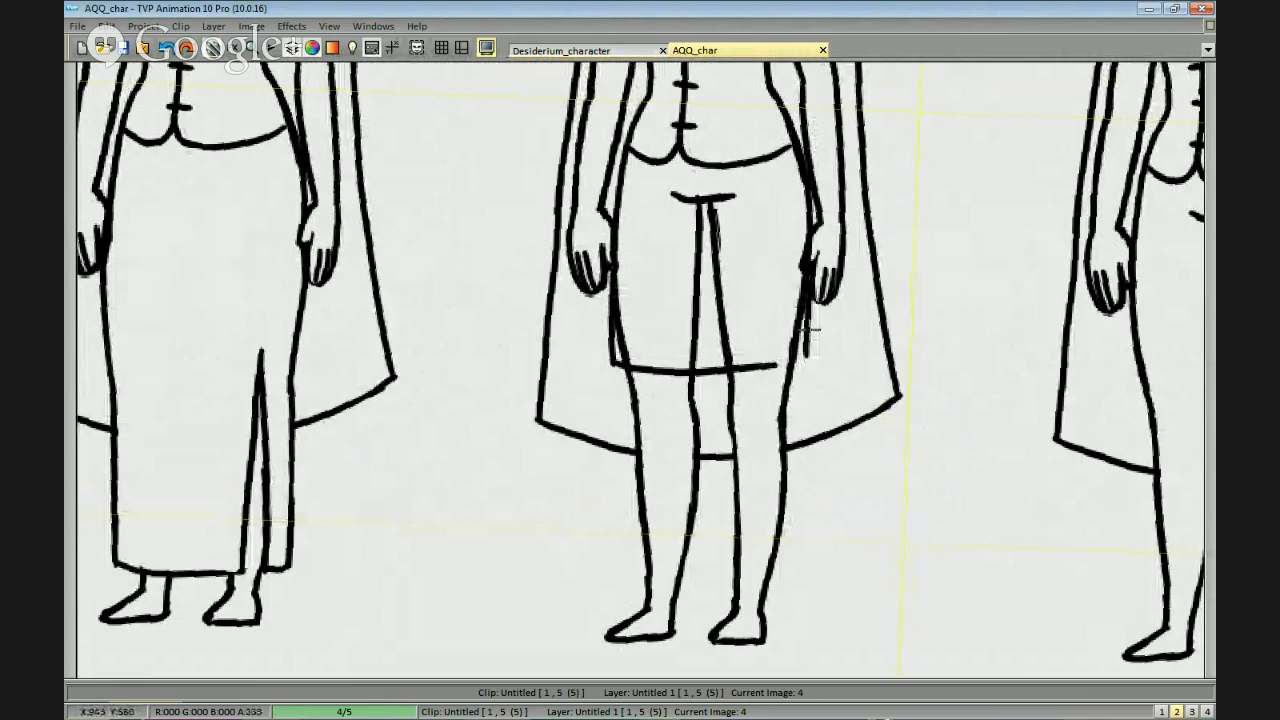
drag(899, 334, 917, 378)
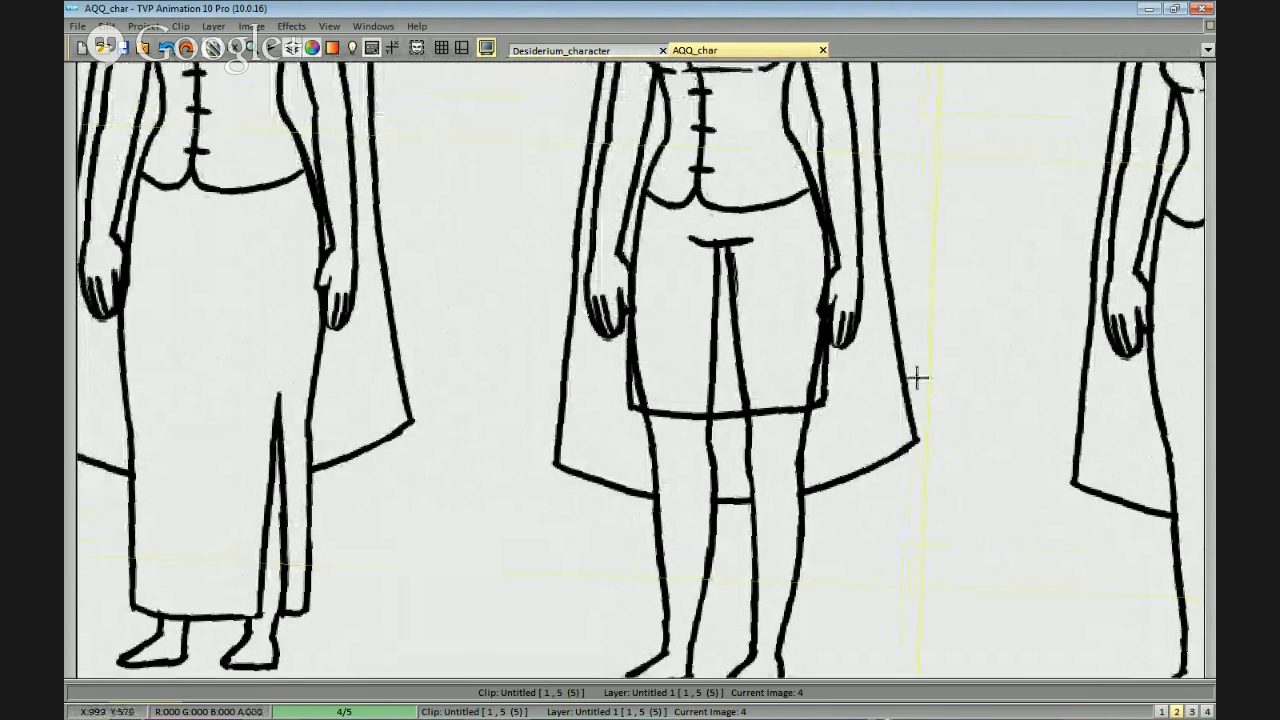
Erase the crotch and inner-thigh lines that show through the third figure's above-knee skirt.
drag(716, 222, 705, 241)
drag(759, 396, 737, 352)
drag(737, 352, 678, 386)
mouse_move(686, 430)
mouse_down()
mouse_move(814, 437)
mouse_move(822, 420)
mouse_up()
drag(757, 345, 699, 378)
drag(758, 334, 710, 377)
Erase the outer thigh outlines inside the third figure's skirt and clean up its side edges and hem corners.
drag(796, 288, 802, 307)
mouse_move(826, 384)
mouse_down()
mouse_move(817, 486)
mouse_move(798, 504)
mouse_up()
drag(821, 362, 807, 409)
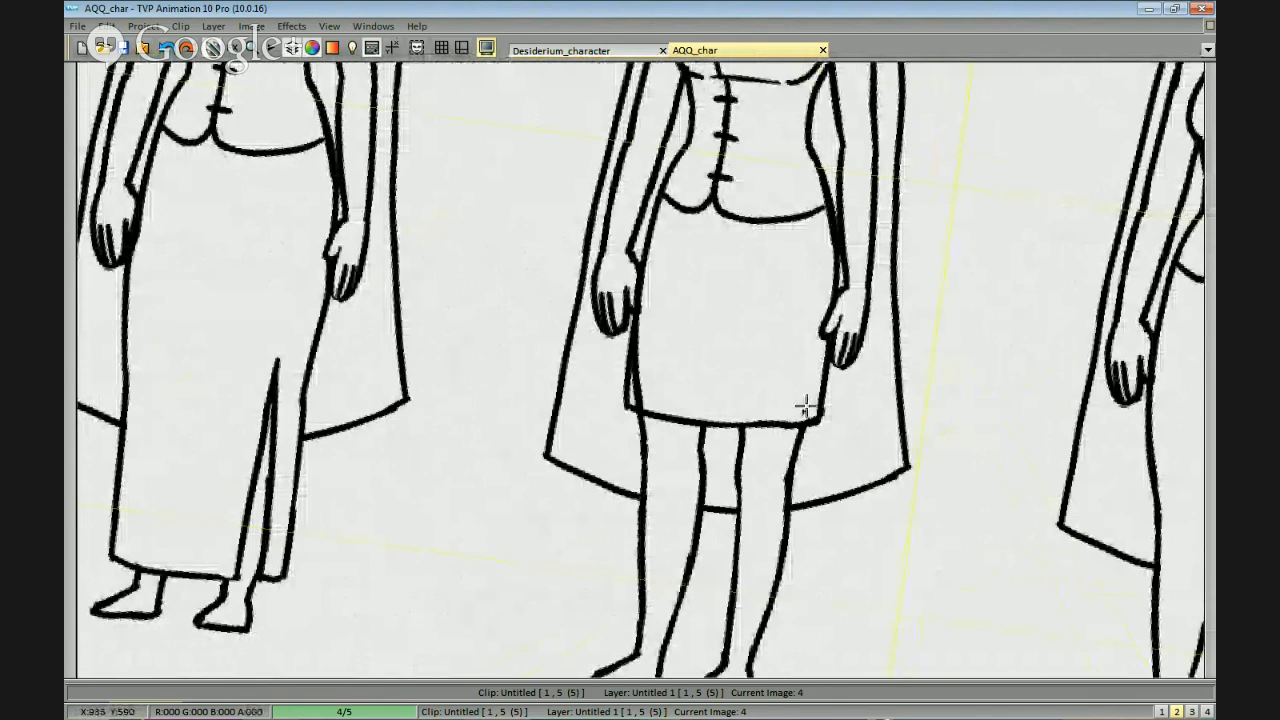
mouse_move(643, 390)
mouse_down()
mouse_move(637, 371)
mouse_move(630, 390)
mouse_up()
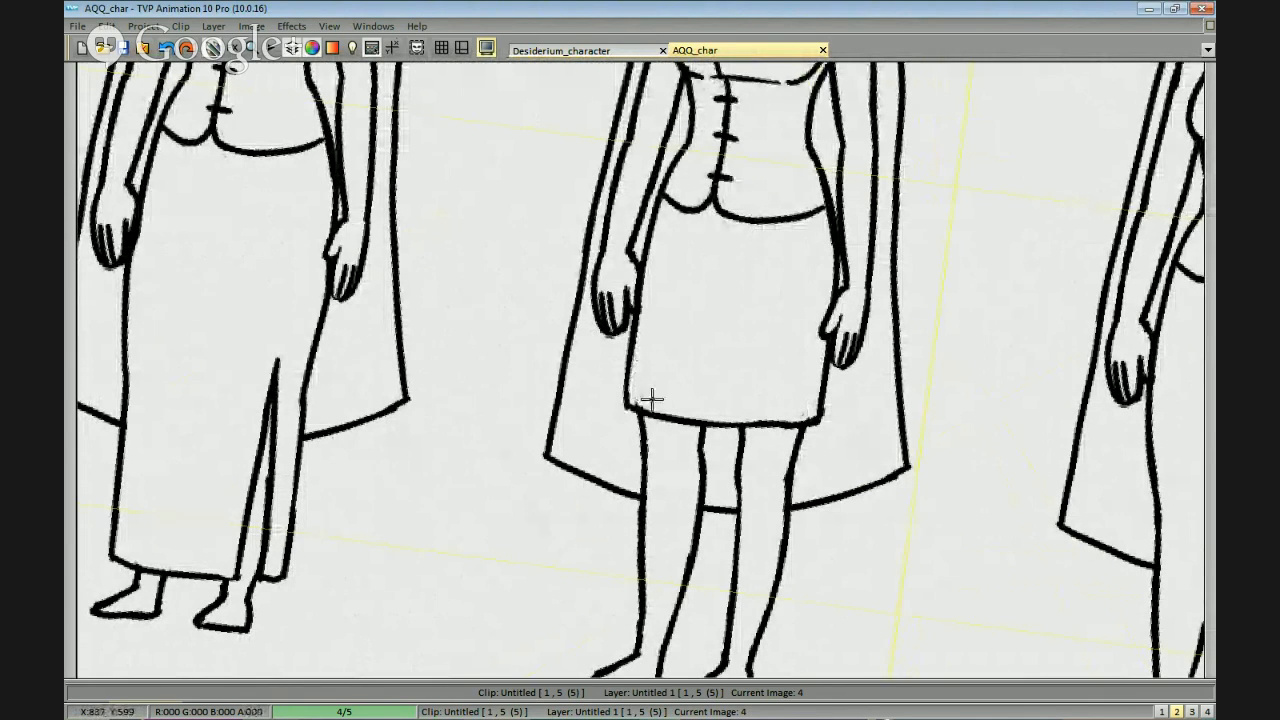
View the five figures together, check the Desiderium_character project and return to AQQ_char.
scroll(880, 474, down, 3)
mouse_move(880, 474)
mouse_down()
mouse_move(932, 429)
mouse_move(932, 443)
mouse_move(904, 445)
mouse_move(883, 484)
mouse_up()
scroll(930, 443, up, 1)
scroll(929, 443, down, 1)
drag(790, 434, 912, 503)
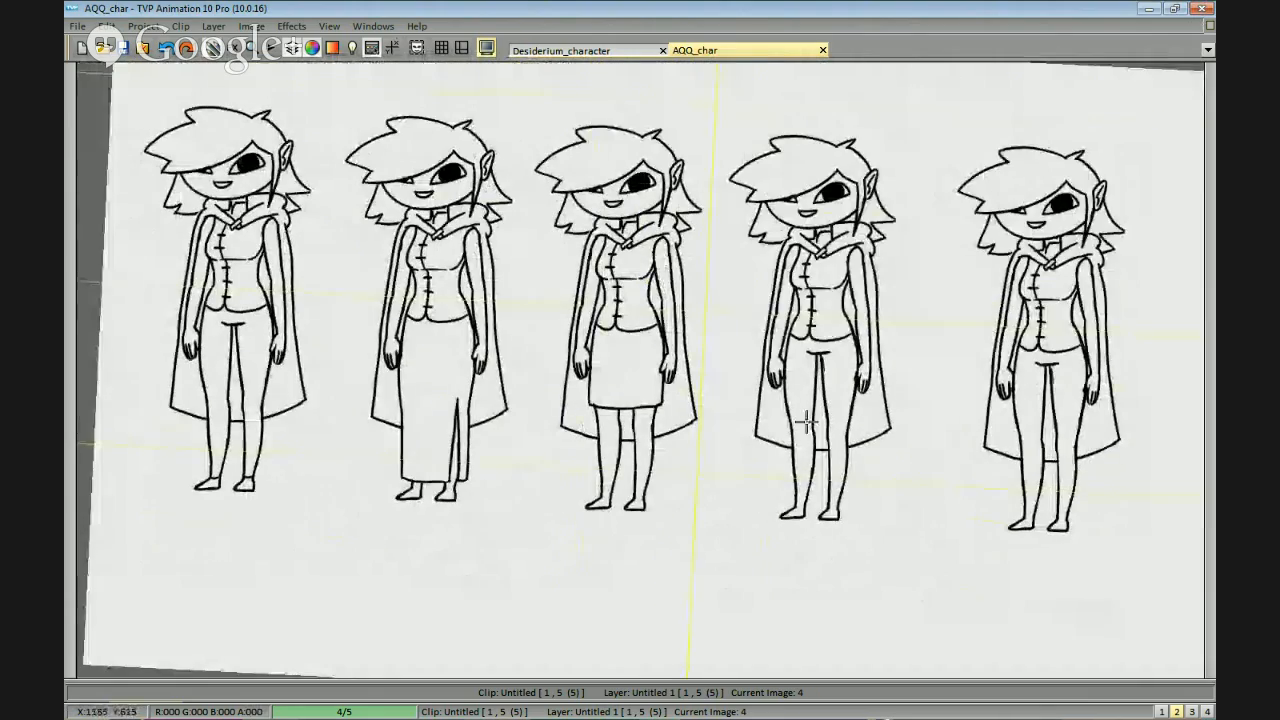
click(614, 50)
click(705, 50)
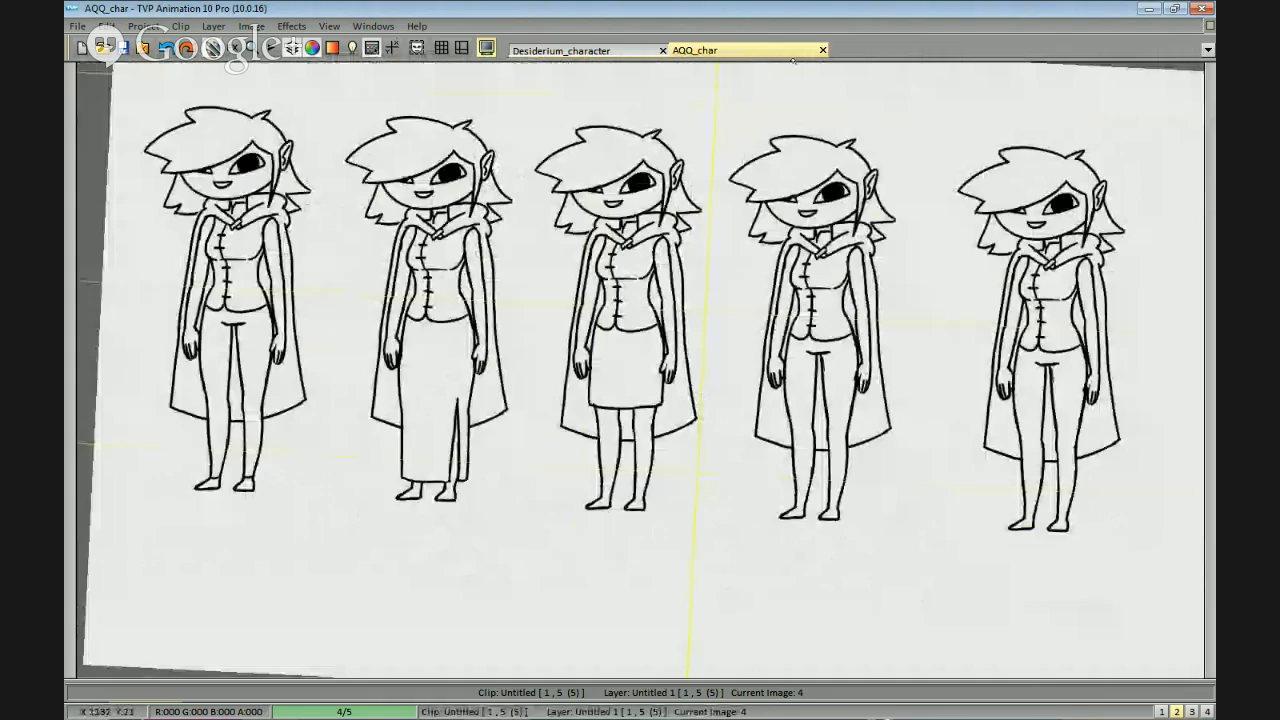
Draw a miniskirt hem across the fourth figure's upper thighs and remove the crotch lines above it.
mouse_move(970, 480)
mouse_down()
mouse_move(1003, 372)
mouse_move(869, 186)
mouse_move(497, 411)
mouse_move(863, 266)
mouse_move(891, 377)
mouse_move(664, 200)
mouse_move(638, 313)
mouse_up()
scroll(869, 186, up, 1)
scroll(880, 366, up, 1)
key(ctrl+z)
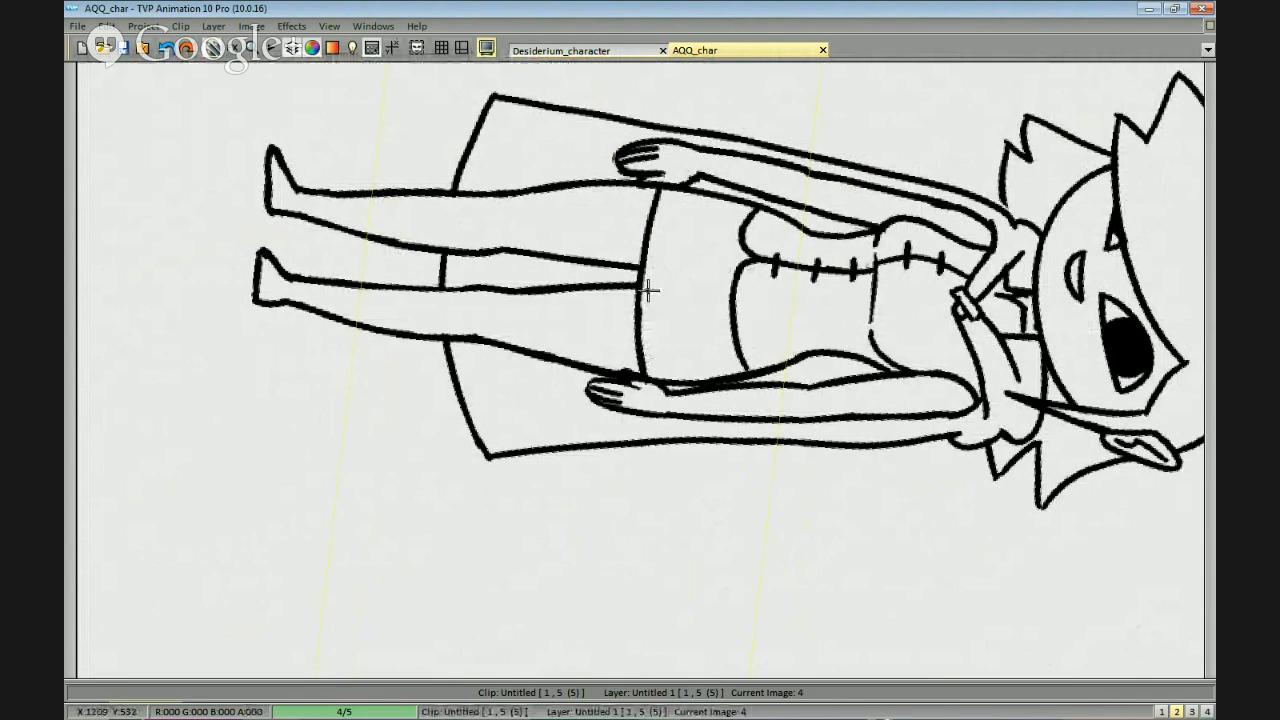
drag(634, 257, 891, 406)
Flip through the other drawings, including the backstory notes and goat sketch, and return to image 4.
scroll(893, 410, down, 1)
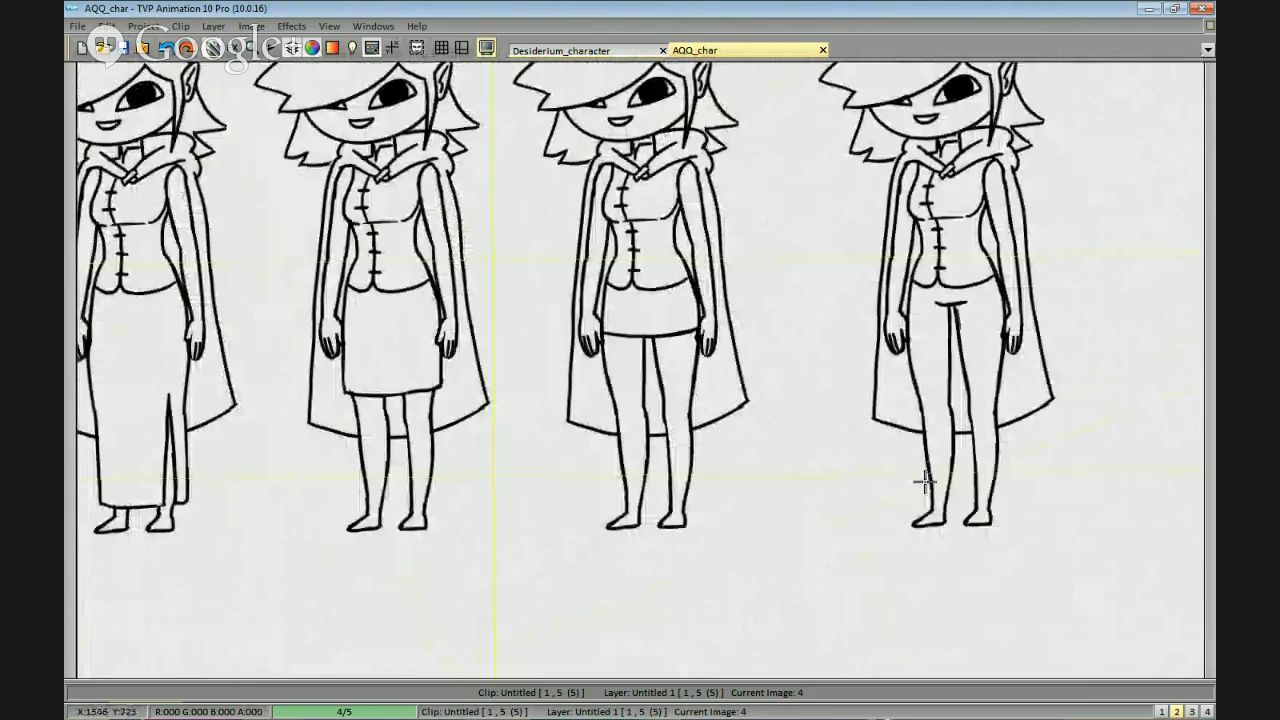
mouse_move(923, 483)
mouse_down()
mouse_move(929, 500)
mouse_move(1006, 443)
mouse_move(843, 509)
mouse_move(794, 549)
mouse_up()
drag(848, 461, 743, 483)
scroll(772, 491, up, 1)
key(Right)
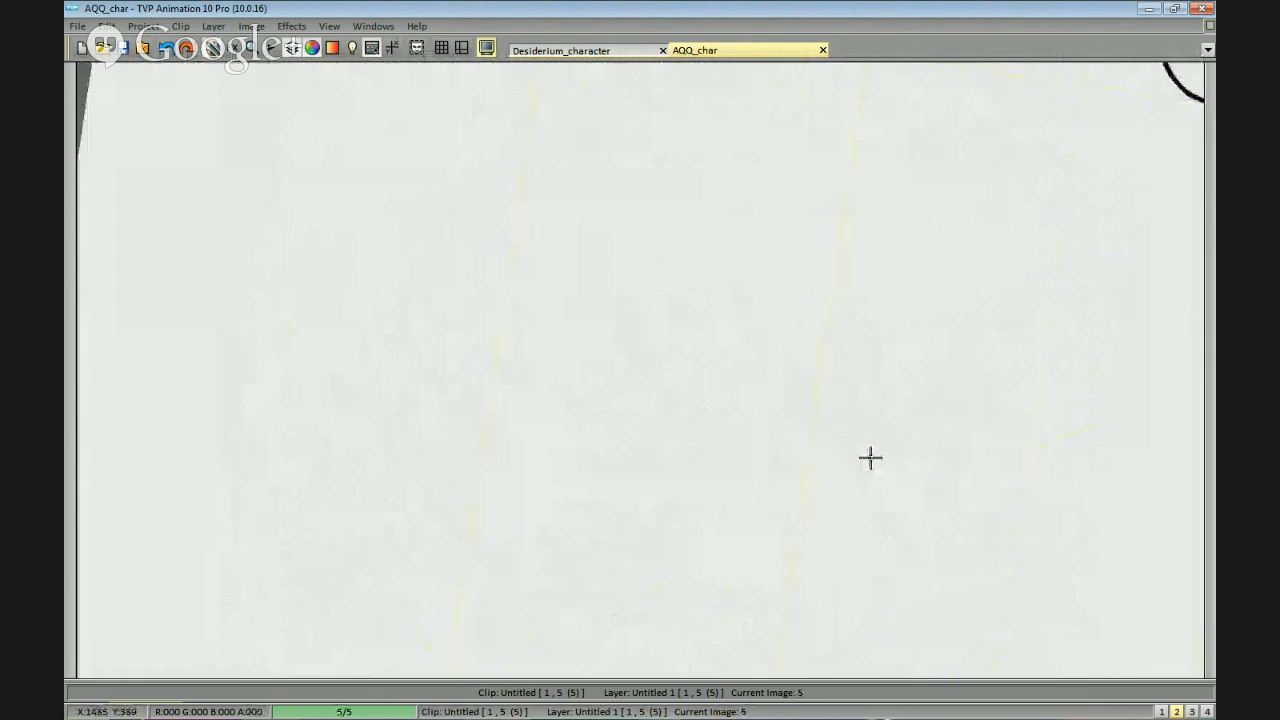
key(Left)
key(Left)
key(Right)
scroll(829, 306, up, 4)
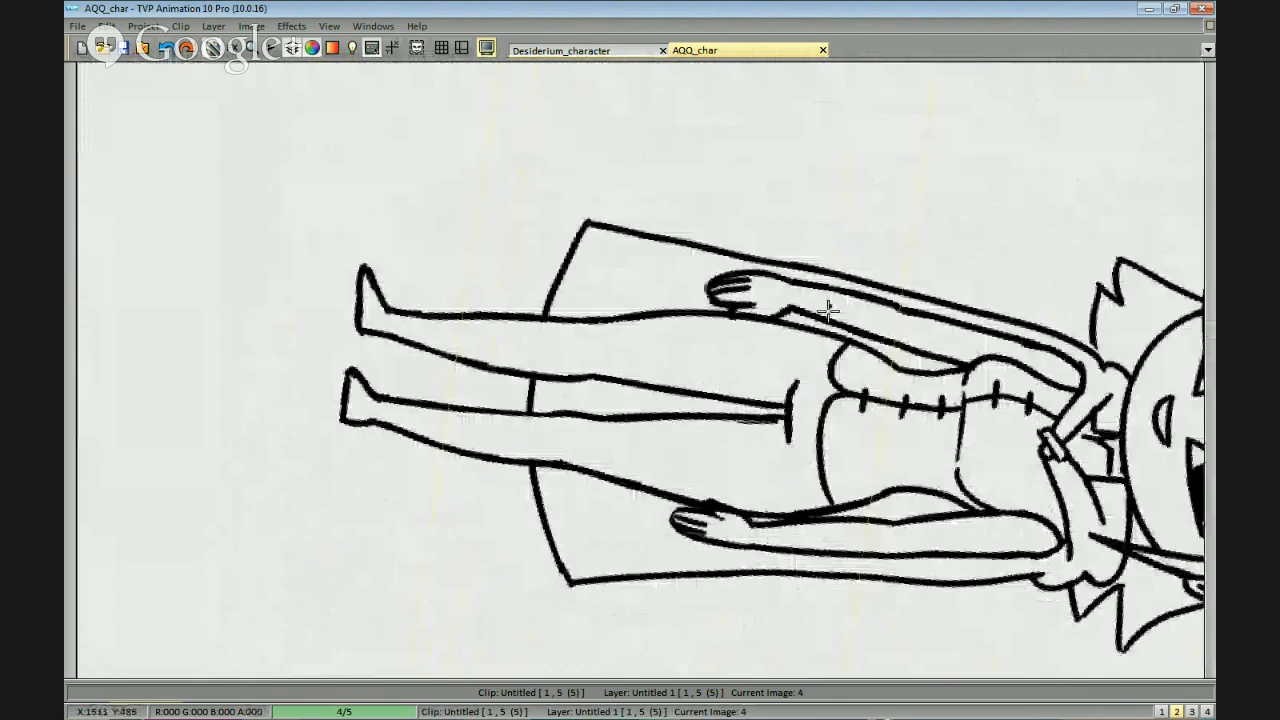
Draw a curved miniskirt hem across the fifth figure's upper thighs and erase the crotch and leg lines above it.
drag(756, 392, 748, 566)
key(ctrl+z)
drag(803, 222, 753, 595)
drag(779, 372, 764, 434)
mouse_move(927, 525)
mouse_down()
mouse_move(958, 459)
mouse_move(920, 481)
mouse_up()
mouse_move(965, 438)
mouse_down()
mouse_move(894, 306)
mouse_move(810, 427)
mouse_up()
mouse_move(823, 345)
mouse_down()
mouse_move(767, 450)
mouse_move(823, 444)
mouse_up()
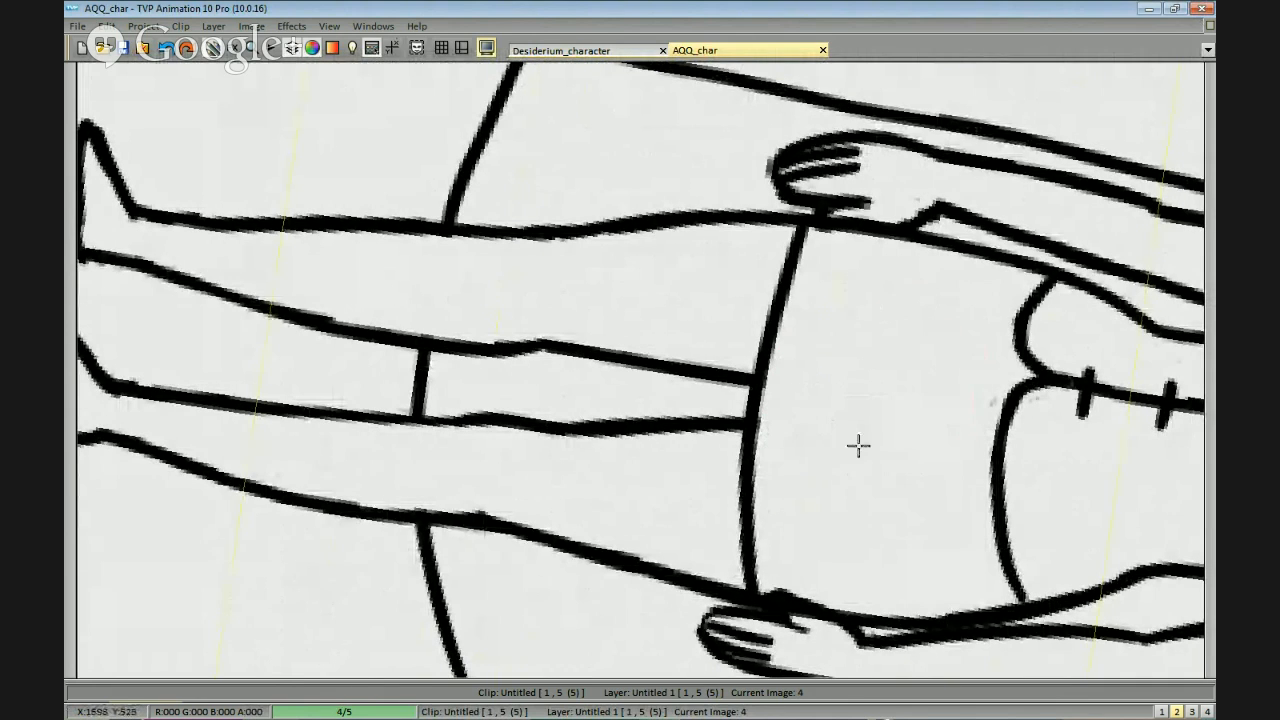
Draw leggings cuffs on the fifth figure with a short line across each ankle.
drag(736, 442, 897, 442)
drag(649, 477, 980, 422)
key(Left)
key(Right)
scroll(996, 408, down, 1)
scroll(900, 451, up, 1)
mouse_move(902, 458)
mouse_down()
mouse_move(960, 393)
mouse_move(849, 349)
mouse_up()
drag(691, 456, 808, 453)
scroll(815, 451, down, 1)
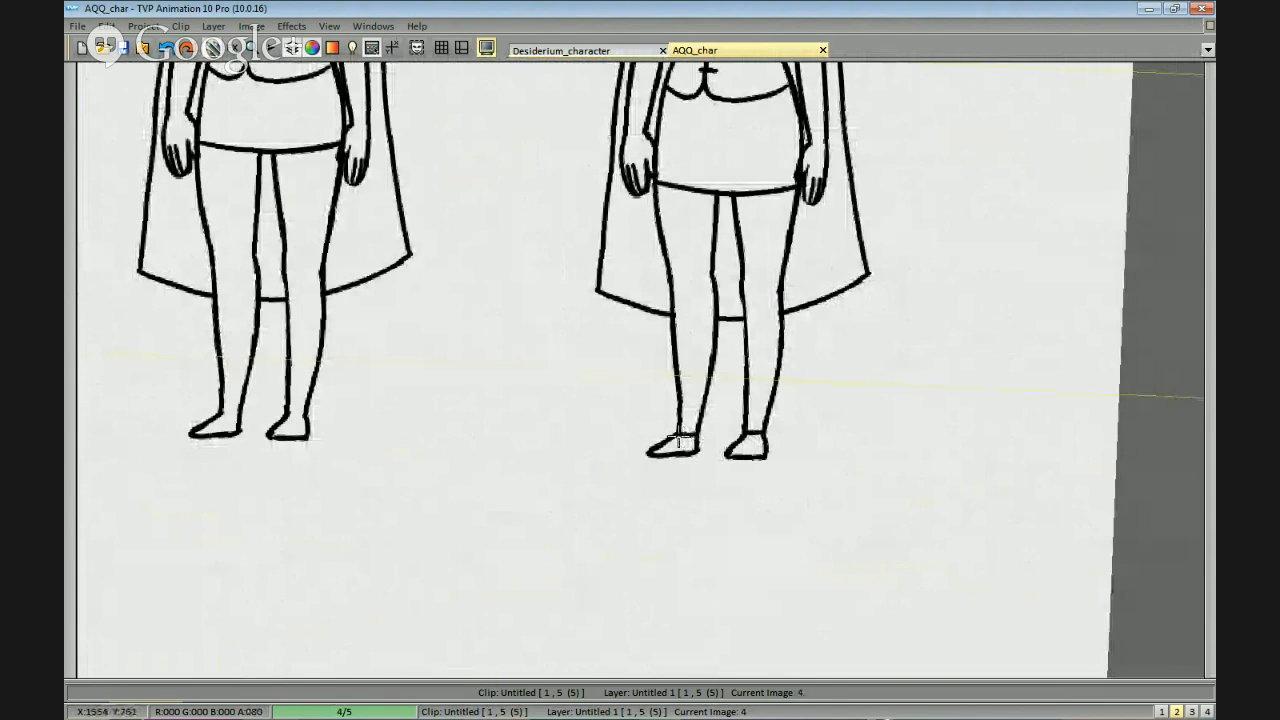
scroll(790, 415, down, 5)
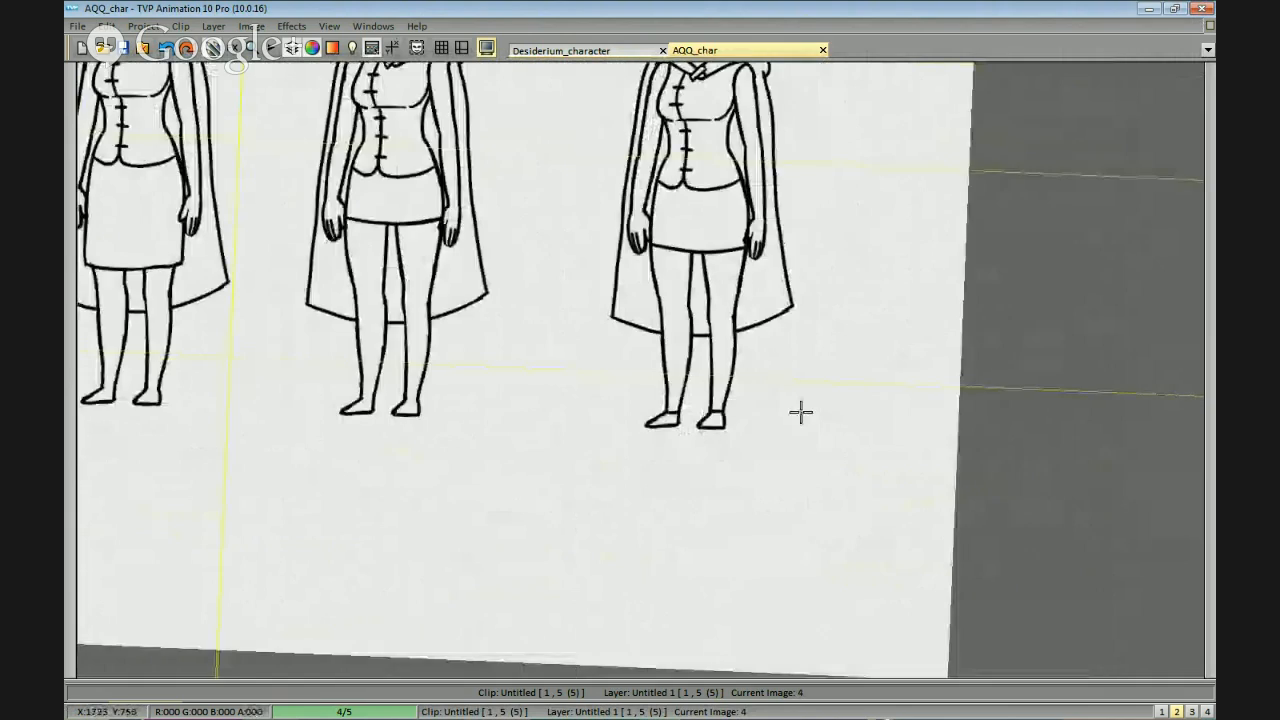
Try filling the fifth figure's leggings with solid black below the miniskirt.
scroll(855, 428, up, 3)
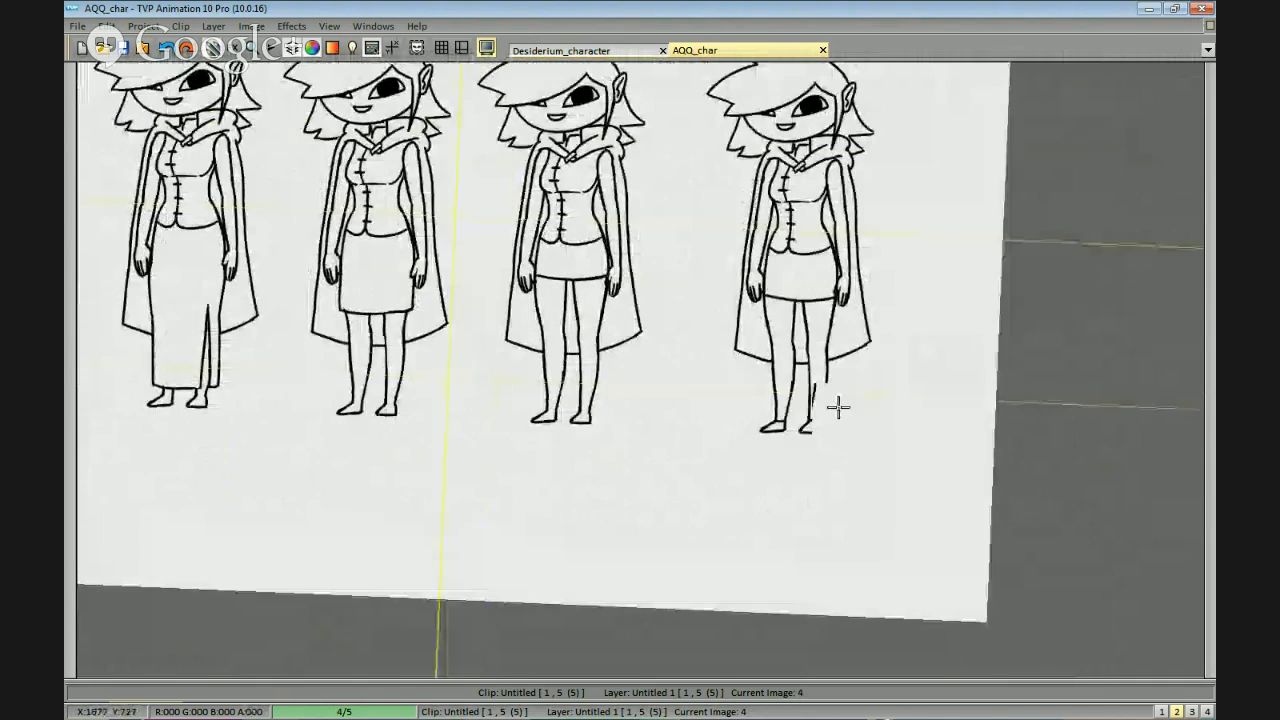
click(795, 405)
key(ctrl+z)
key(ctrl+z)
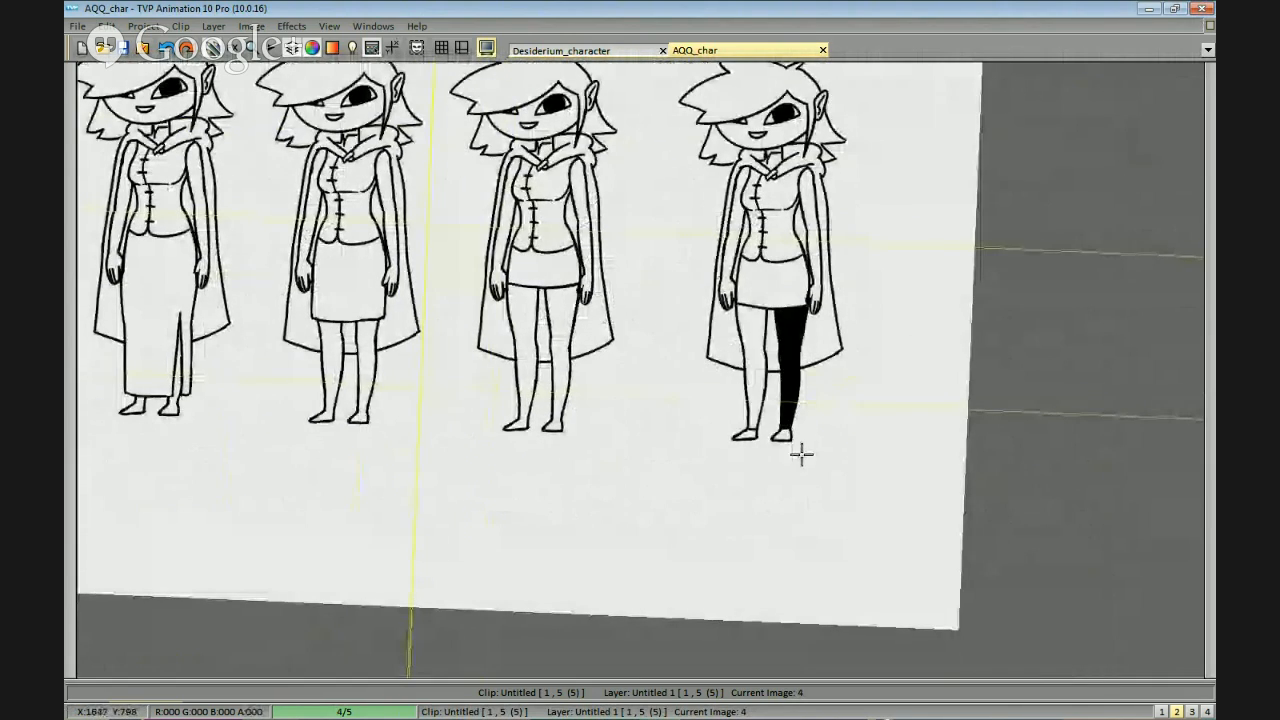
scroll(857, 420, up, 5)
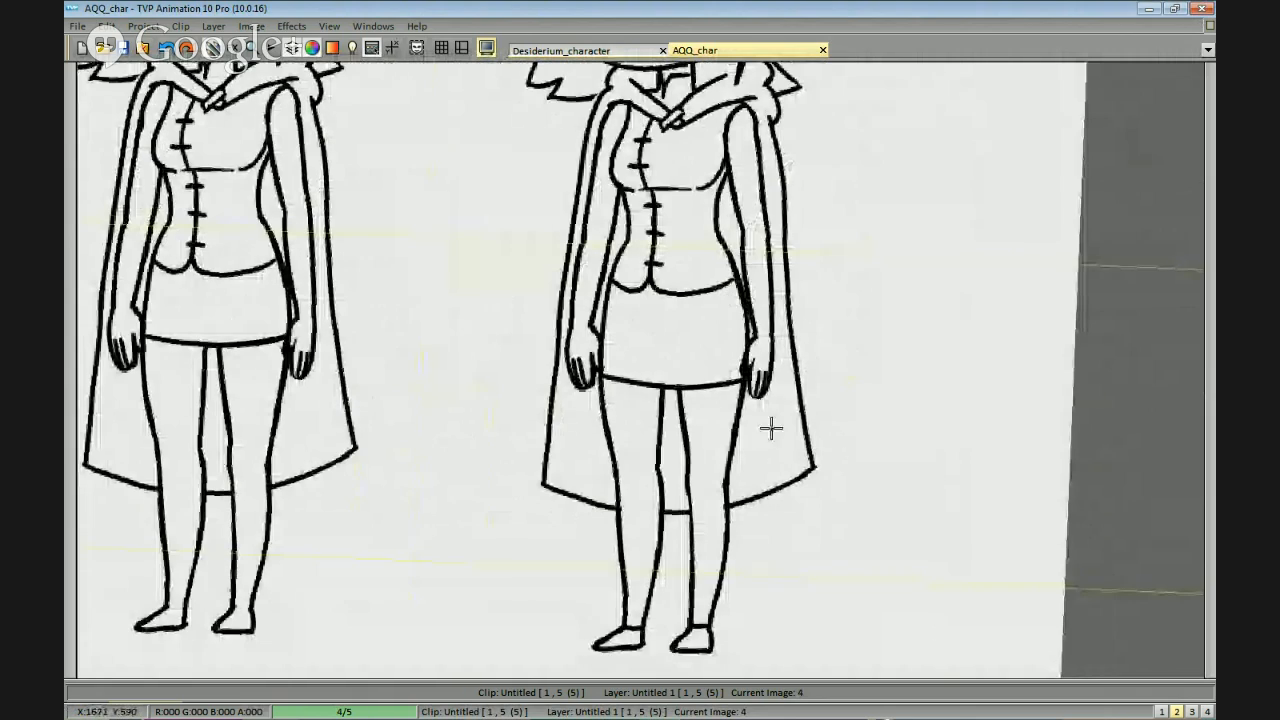
scroll(771, 440, down, 3)
drag(791, 451, 843, 434)
click(717, 347)
scroll(768, 439, down, 2)
key(ctrl+z)
scroll(770, 450, down, 2)
scroll(843, 434, up, 3)
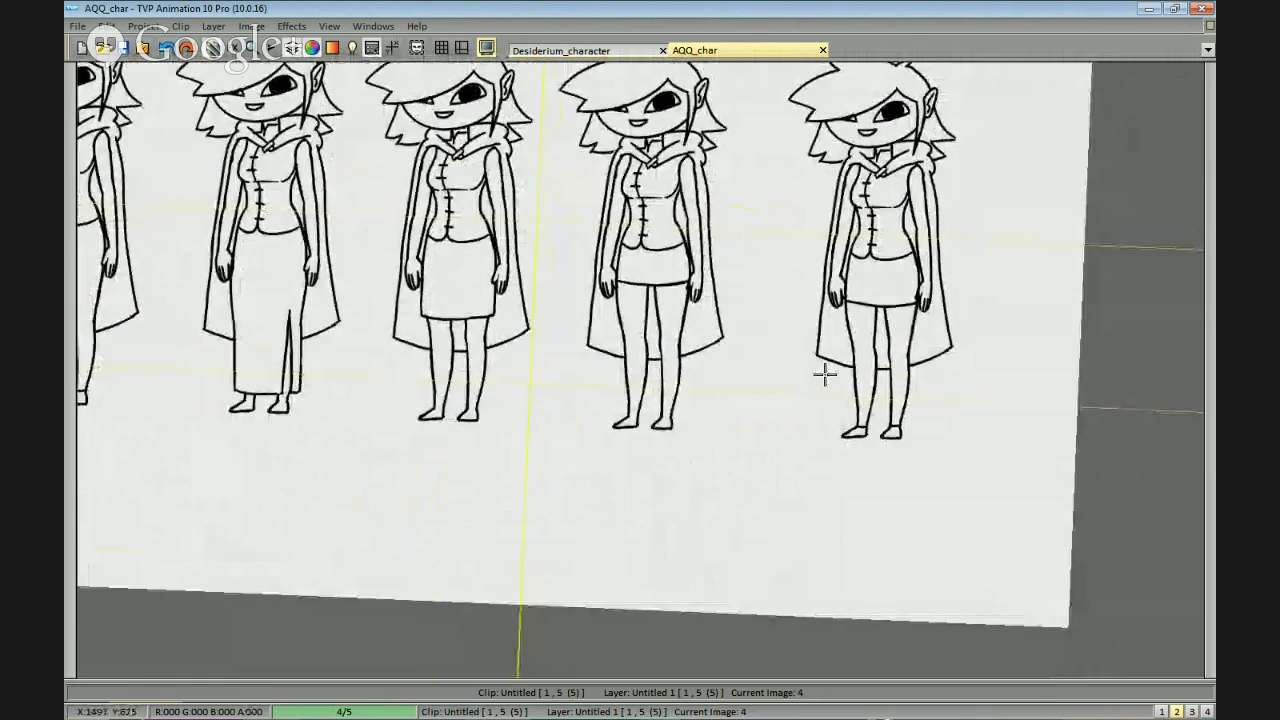
Examine the lower-body variations up close and compare them with the previous drawing.
scroll(923, 414, down, 5)
scroll(906, 463, up, 6)
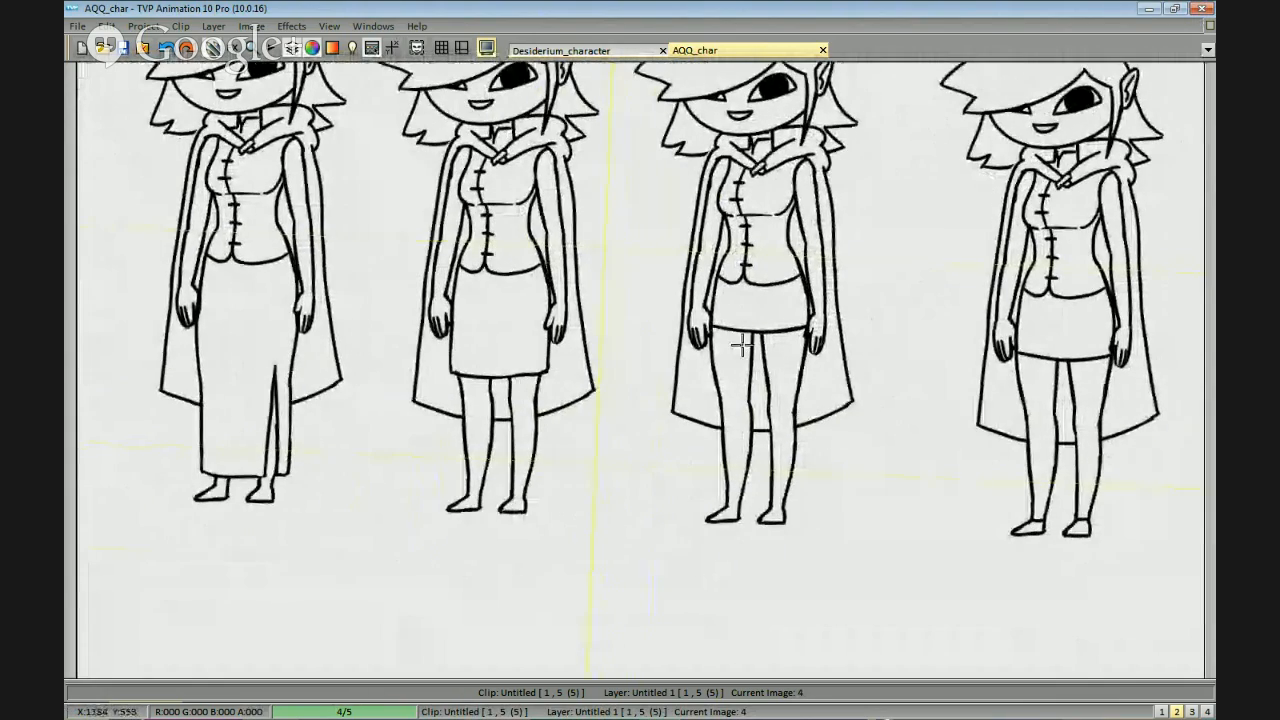
drag(806, 415, 600, 508)
drag(815, 455, 814, 409)
scroll(812, 445, up, 2)
drag(690, 545, 849, 420)
key(Left)
drag(740, 516, 790, 512)
key(Right)
scroll(791, 454, down, 3)
scroll(791, 449, up, 2)
scroll(806, 491, down, 2)
Save the AQQ_char project with the lower-body variations.
key(ctrl+s)
key(Escape)
scroll(762, 504, down, 2)
scroll(704, 517, up, 2)
drag(672, 523, 843, 494)
drag(548, 412, 840, 486)
scroll(971, 471, down, 3)
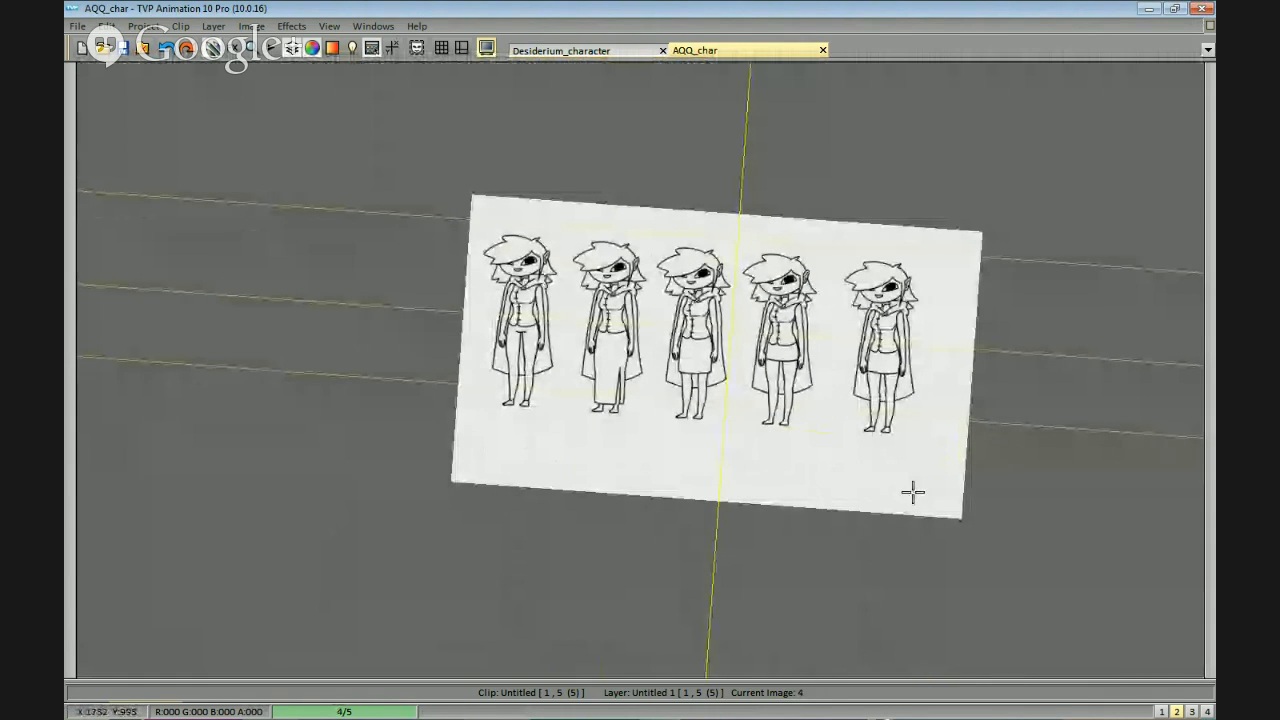
Handwrite the numbers 1 to 5 above the heads of the five figures in order.
scroll(885, 494, up, 4)
scroll(943, 468, down, 2)
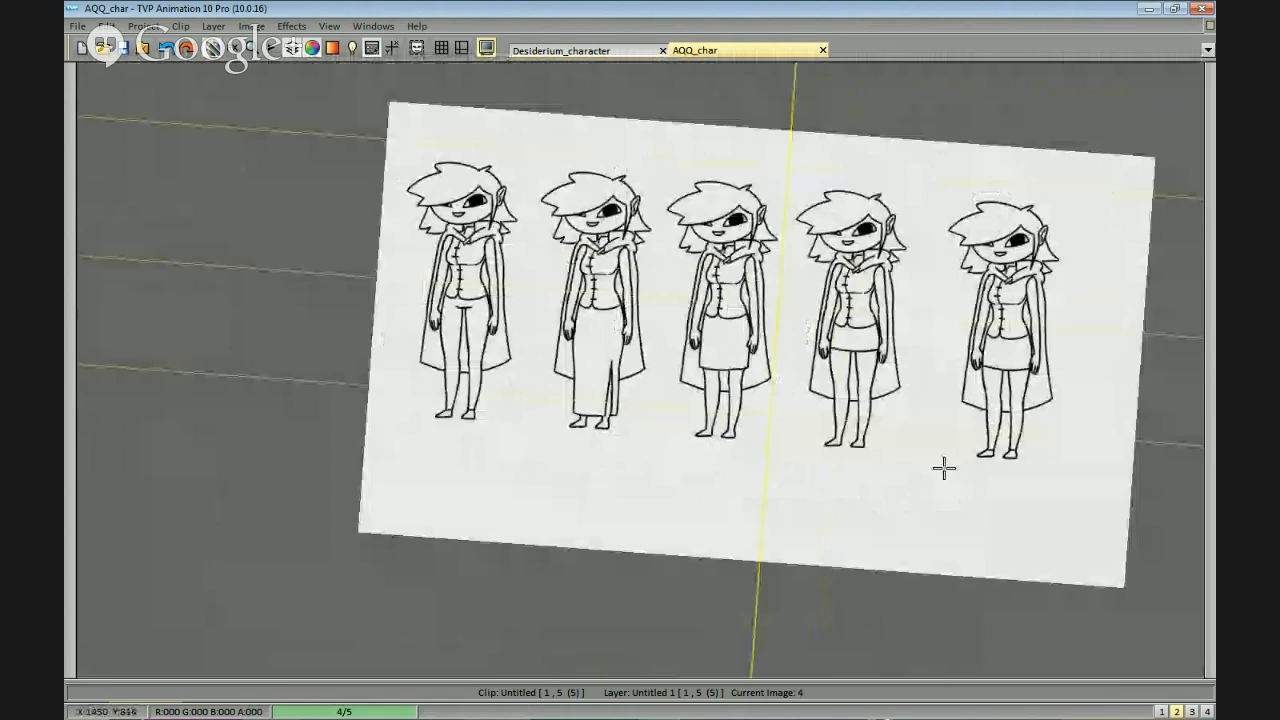
drag(944, 468, 916, 480)
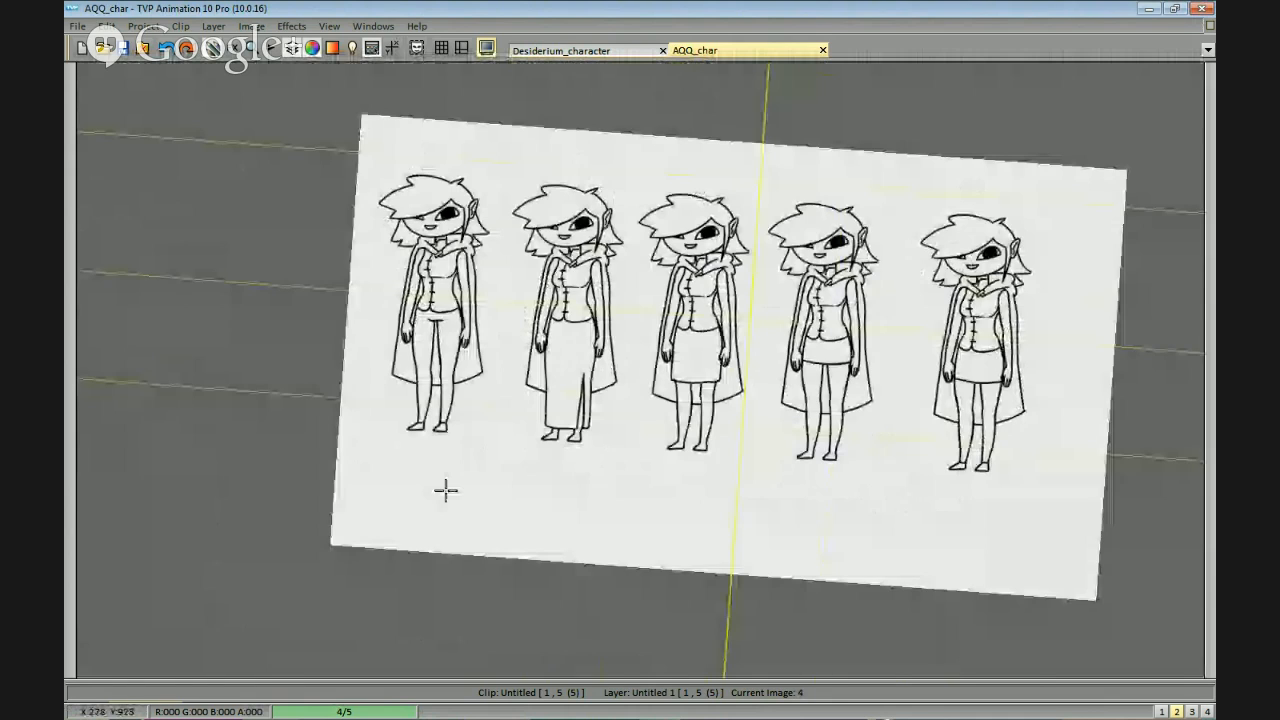
drag(446, 490, 613, 526)
drag(542, 182, 540, 207)
drag(668, 203, 682, 215)
mouse_move(825, 214)
mouse_down()
mouse_move(774, 213)
mouse_move(780, 226)
mouse_up()
mouse_move(902, 213)
mouse_down()
mouse_move(778, 230)
mouse_move(766, 258)
mouse_up()
mouse_move(919, 242)
mouse_down()
mouse_move(843, 237)
mouse_move(842, 259)
mouse_move(859, 241)
mouse_up()
key(ctrl+z)
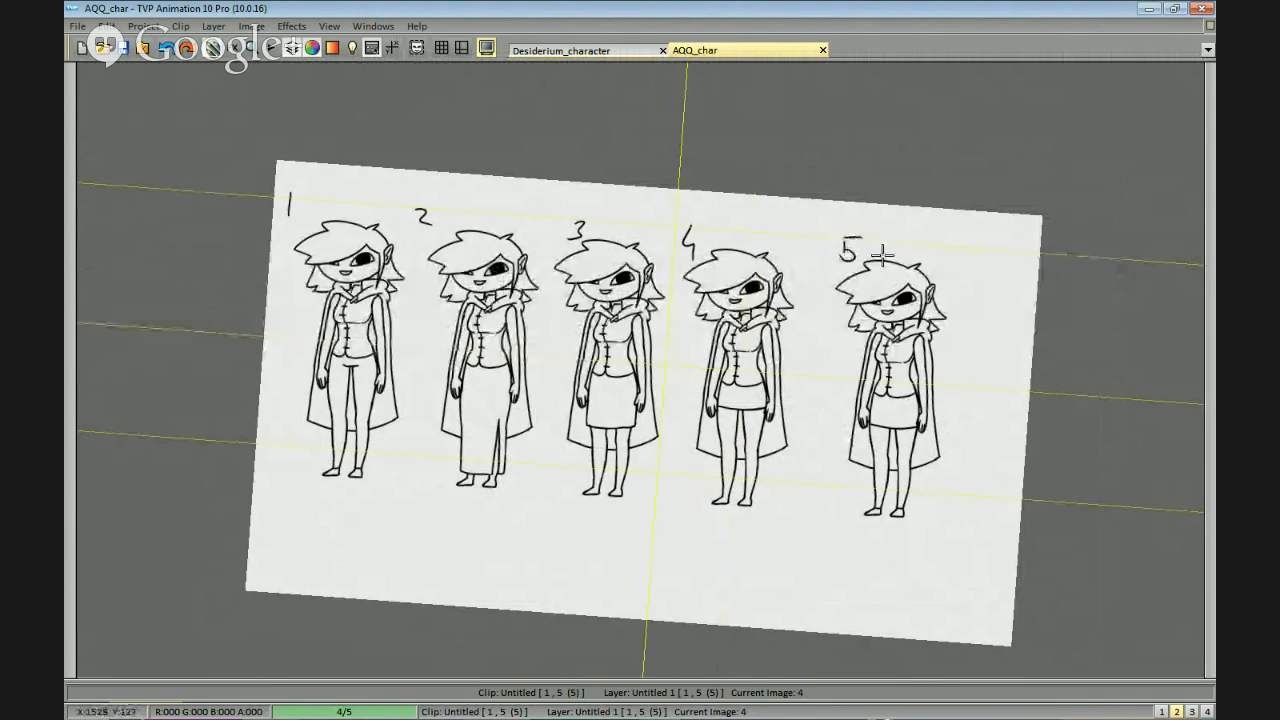
scroll(914, 301, down, 1)
drag(914, 301, 931, 285)
scroll(908, 356, up, 1)
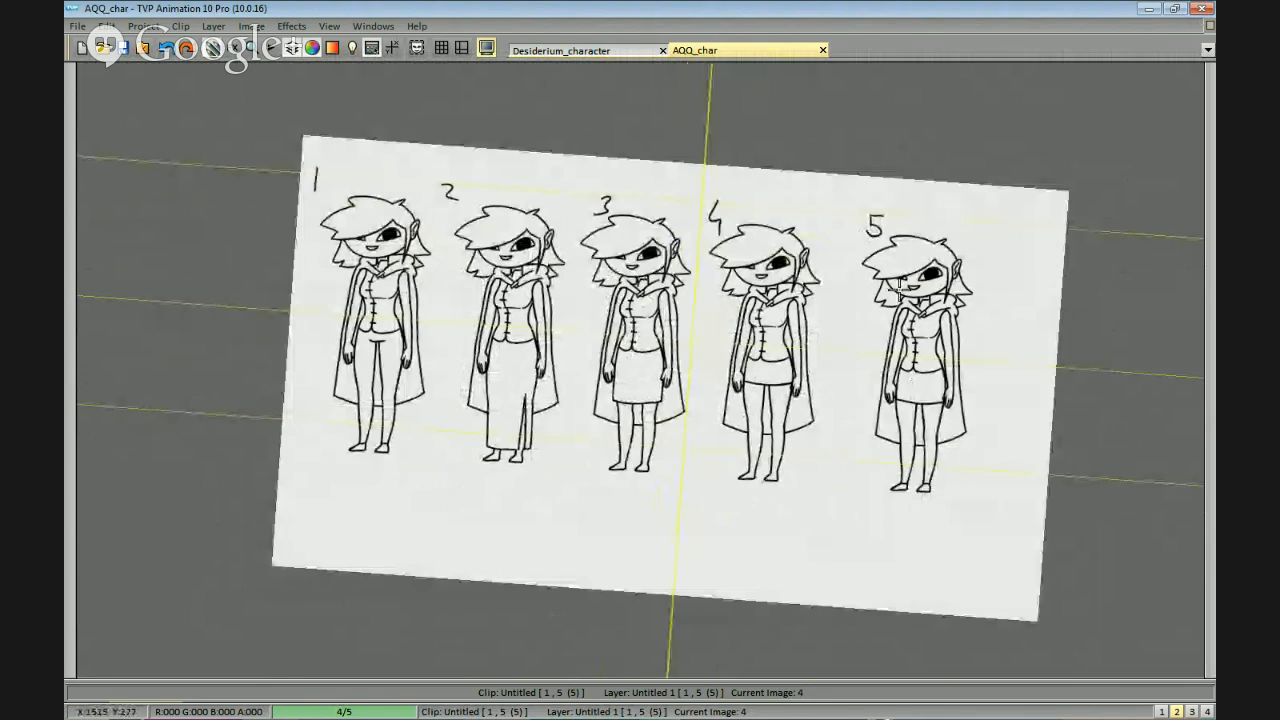
scroll(925, 394, down, 1)
drag(937, 402, 994, 369)
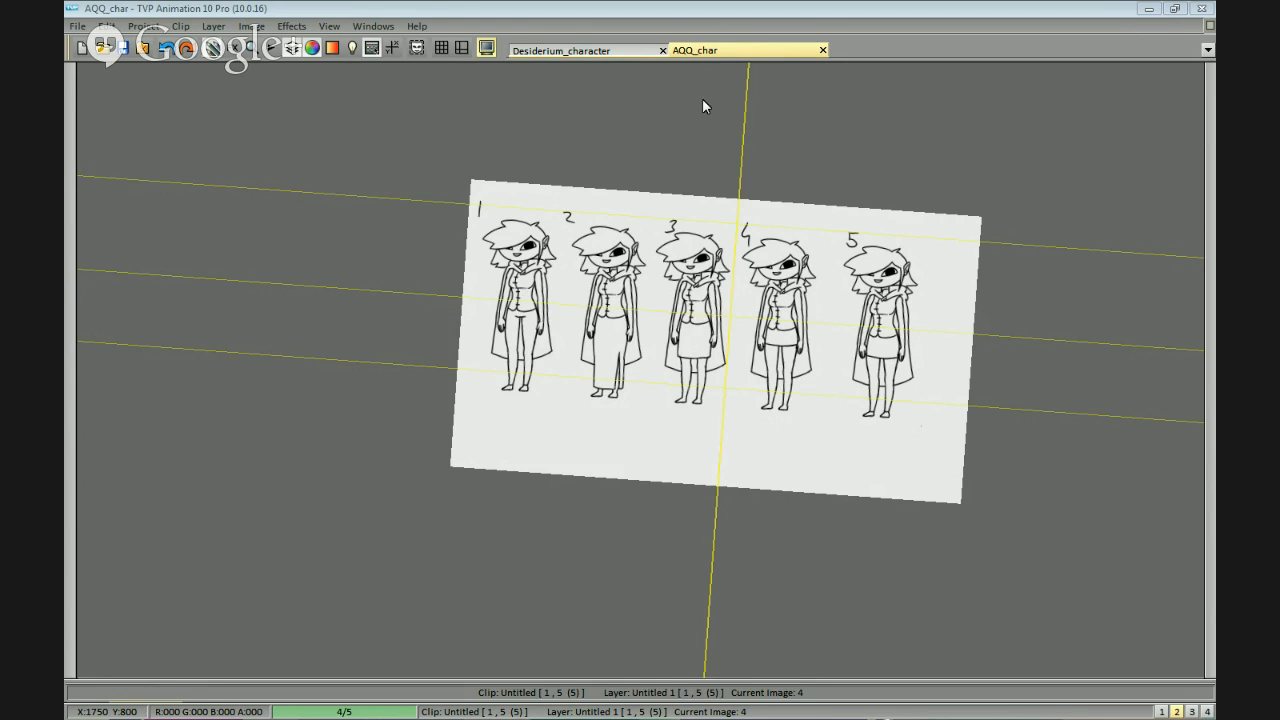
Switch to Firefox to check the lower-body Straw Poll pie chart, and return to the drawing of the numbered figures.
key(alt+Tab)
drag(763, 626, 975, 617)
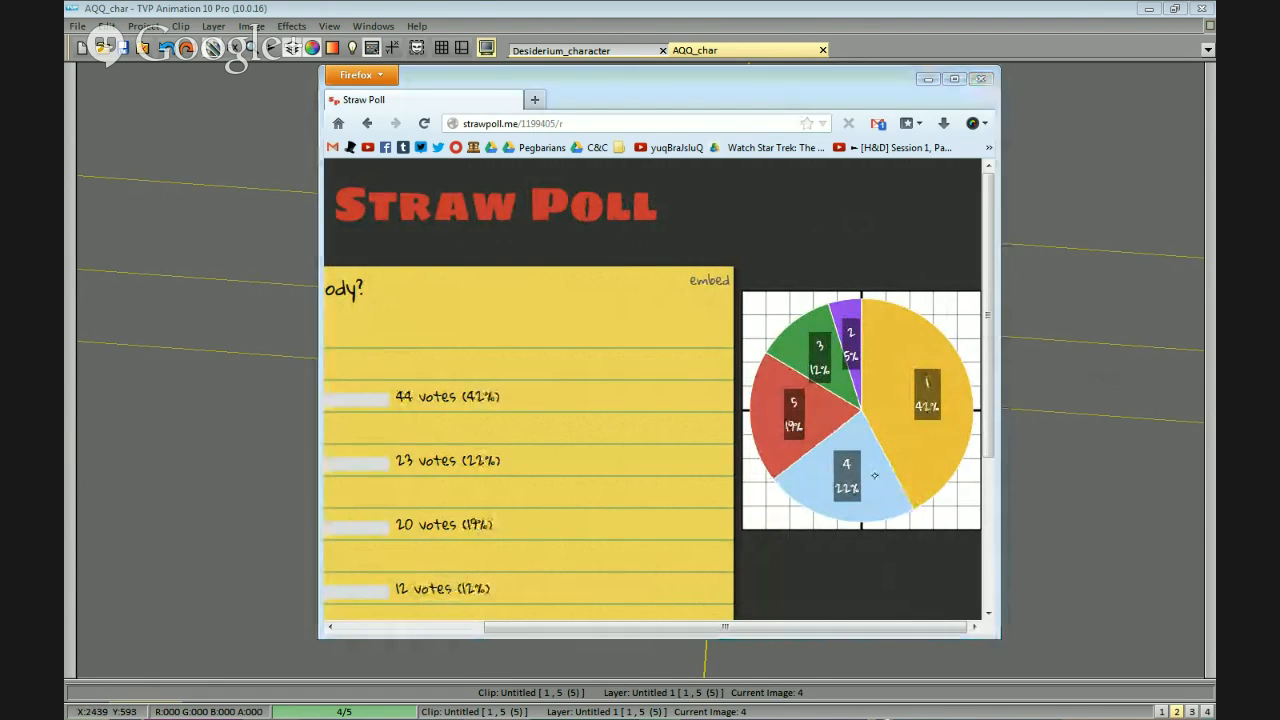
click(1020, 475)
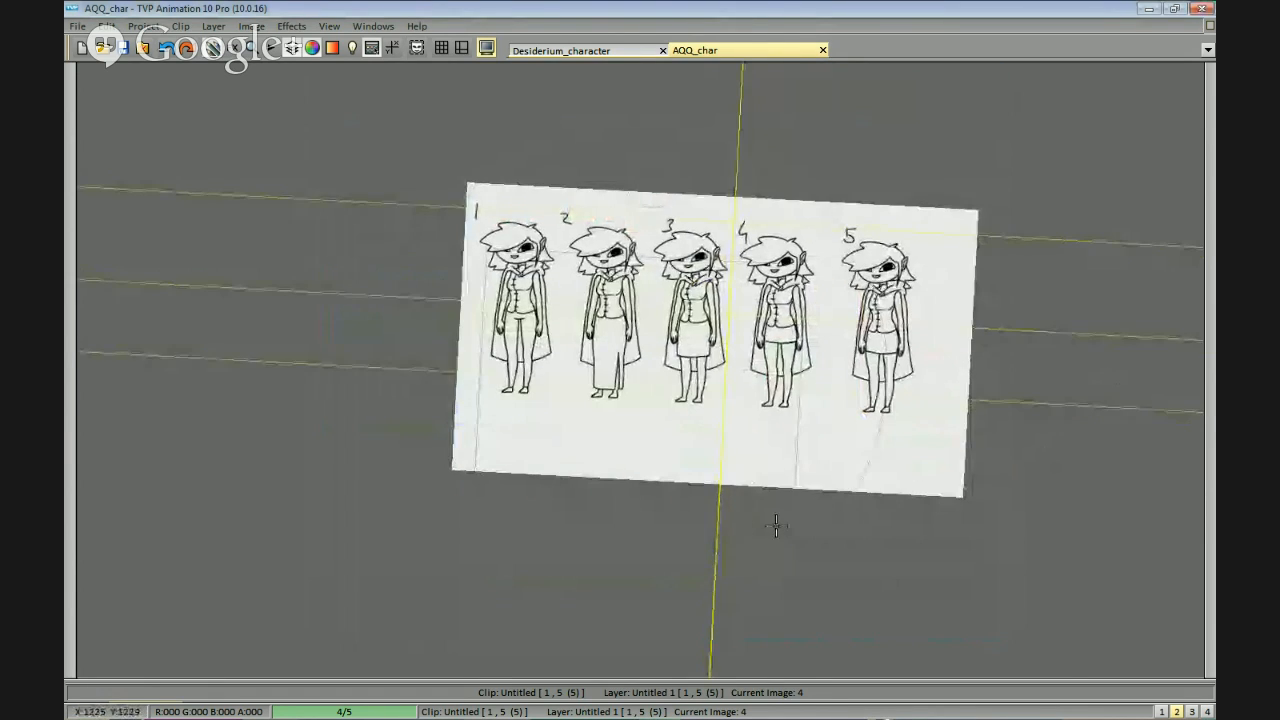
drag(810, 515, 777, 539)
Switch back to Firefox and review the "Lower Body?" Straw Poll options, votes and pie chart.
key(alt+Tab)
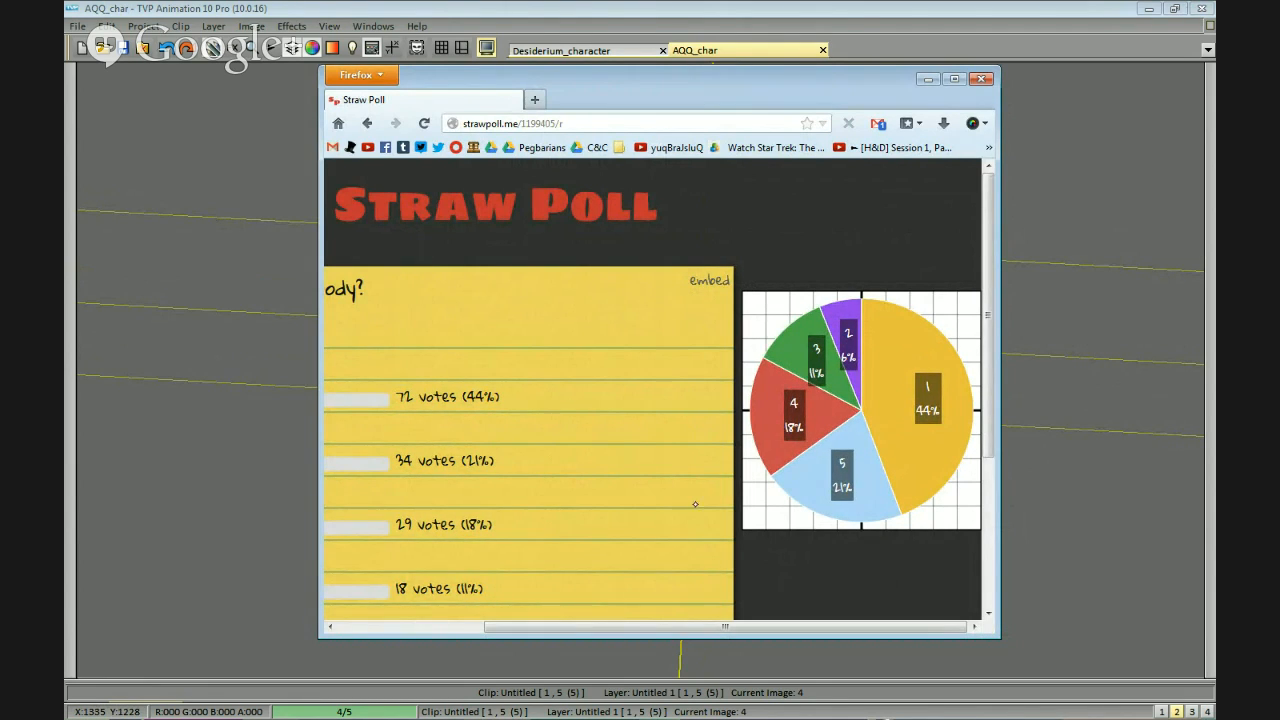
drag(695, 504, 787, 465)
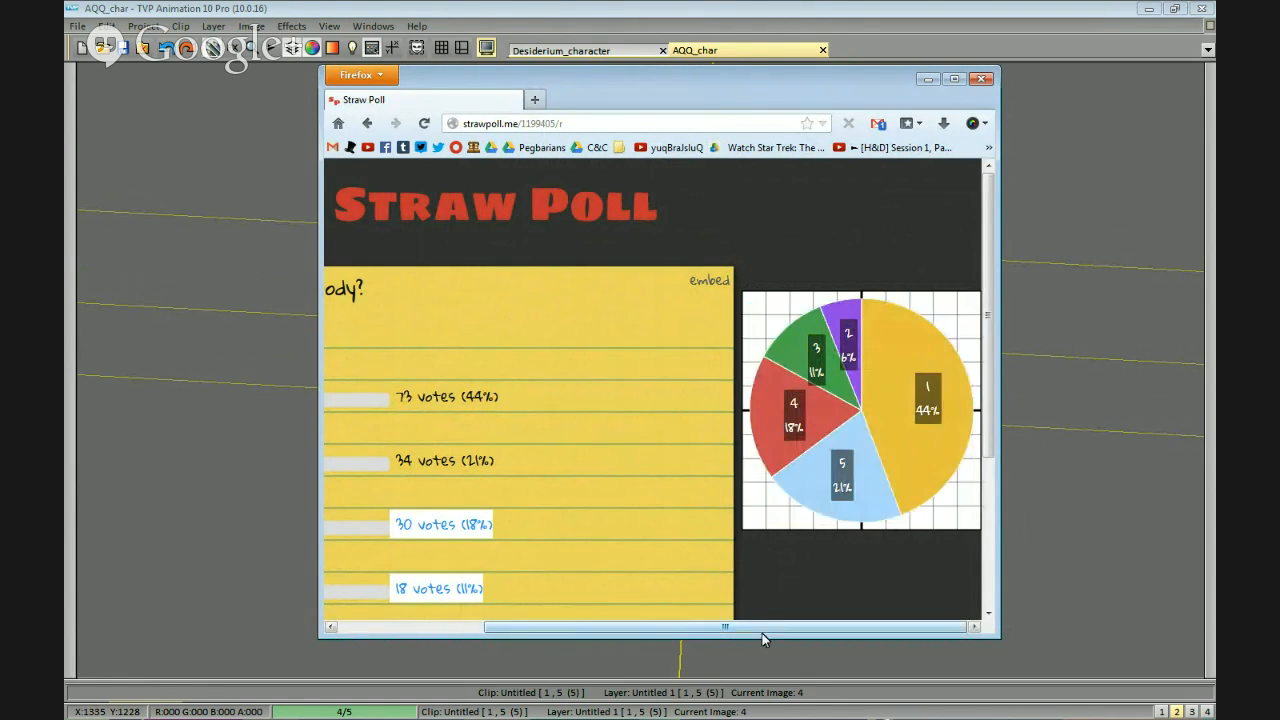
drag(762, 633, 685, 629)
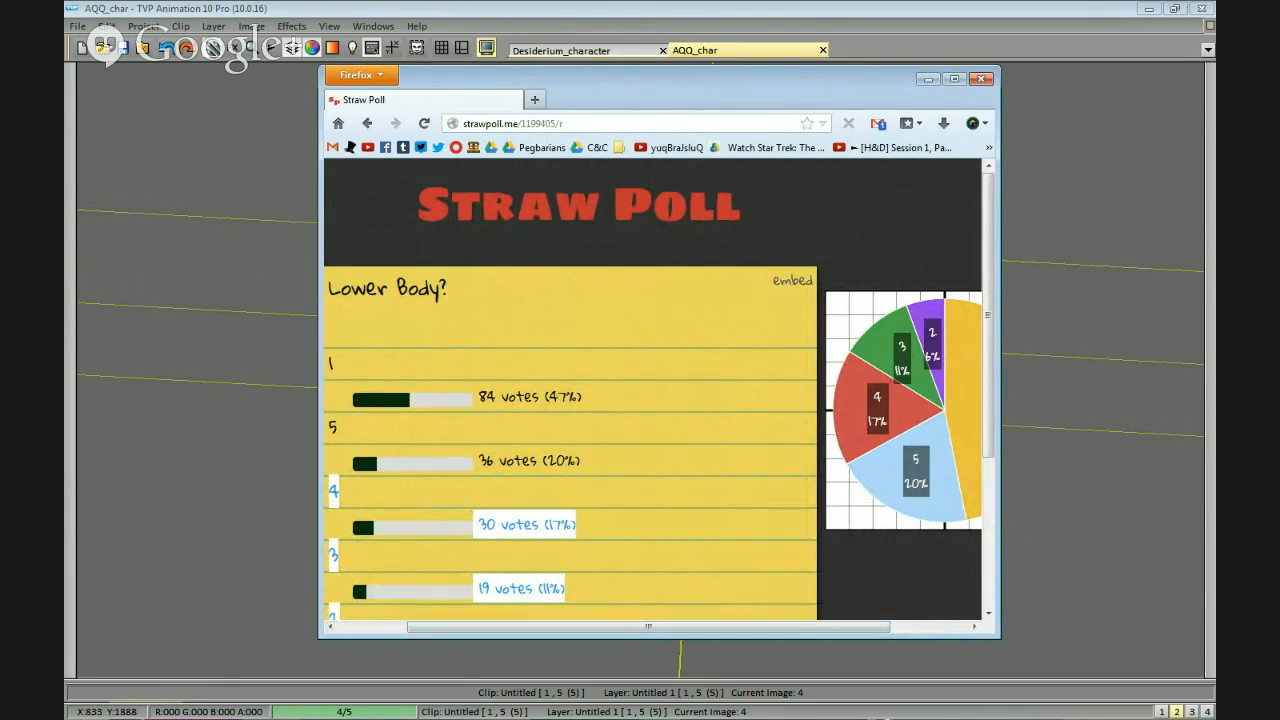
drag(685, 629, 1016, 590)
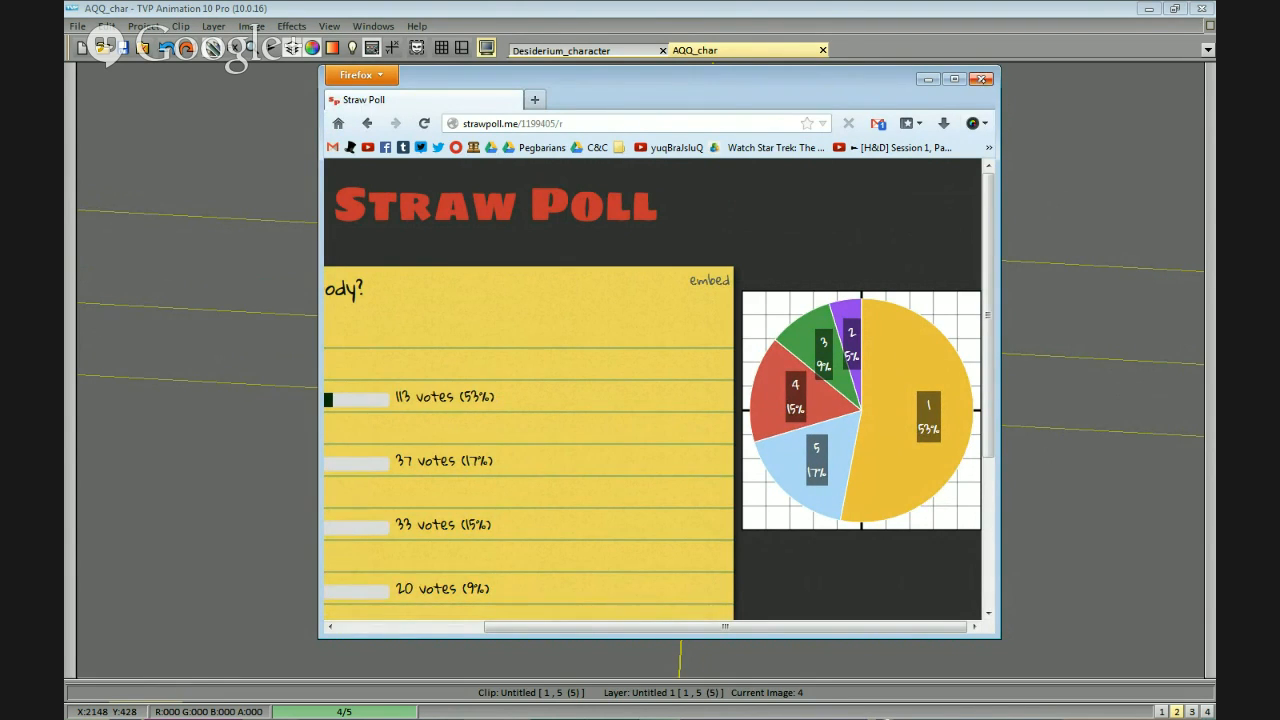
Return to the drawing, remove the numbers and figures 2 to 5, and pick up the remaining trousered figure for copying.
click(982, 78)
drag(764, 376, 934, 318)
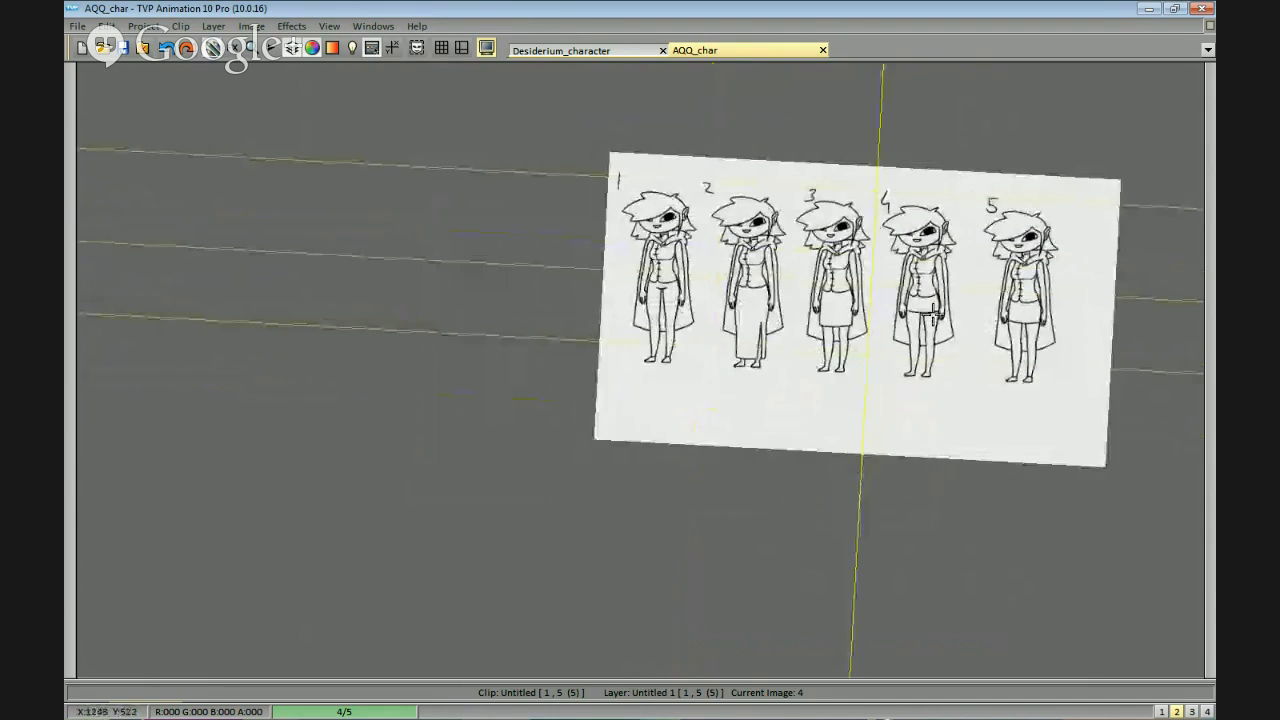
drag(1045, 351, 911, 377)
mouse_move(862, 454)
mouse_down()
mouse_move(921, 415)
mouse_move(942, 171)
mouse_move(572, 153)
mouse_move(556, 193)
mouse_move(570, 412)
mouse_up()
scroll(849, 376, up, 3)
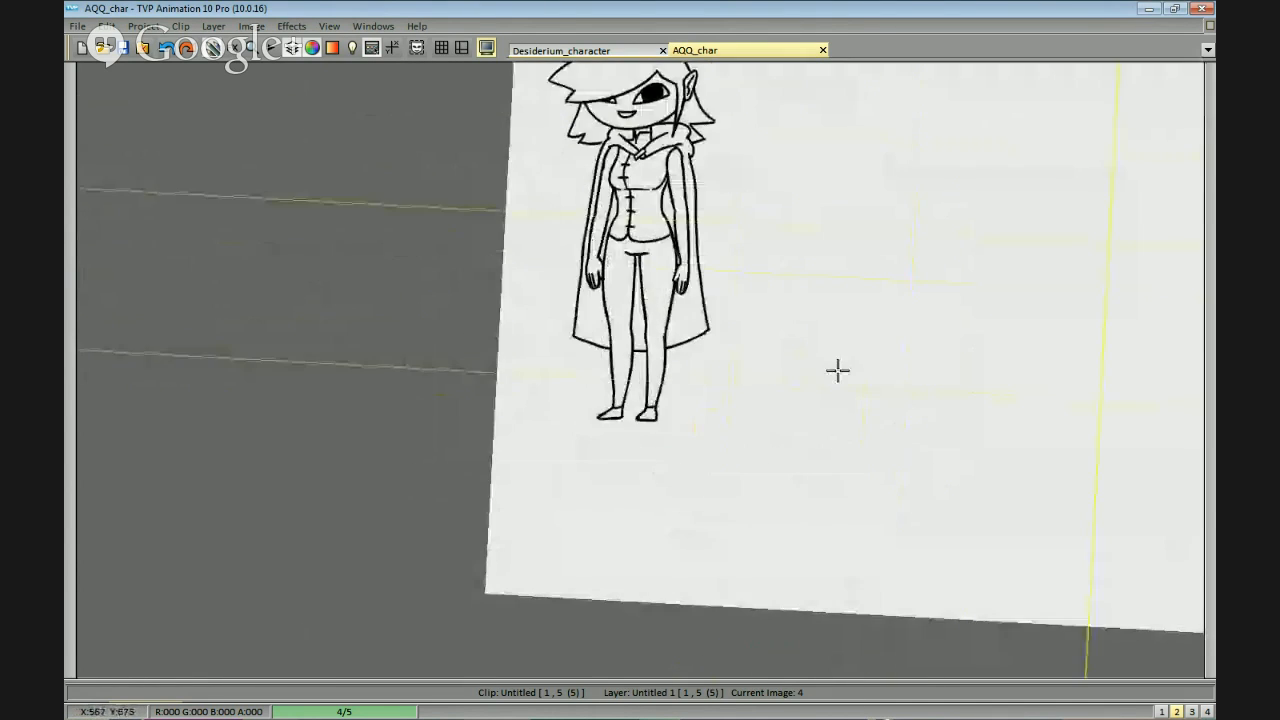
scroll(863, 447, down, 3)
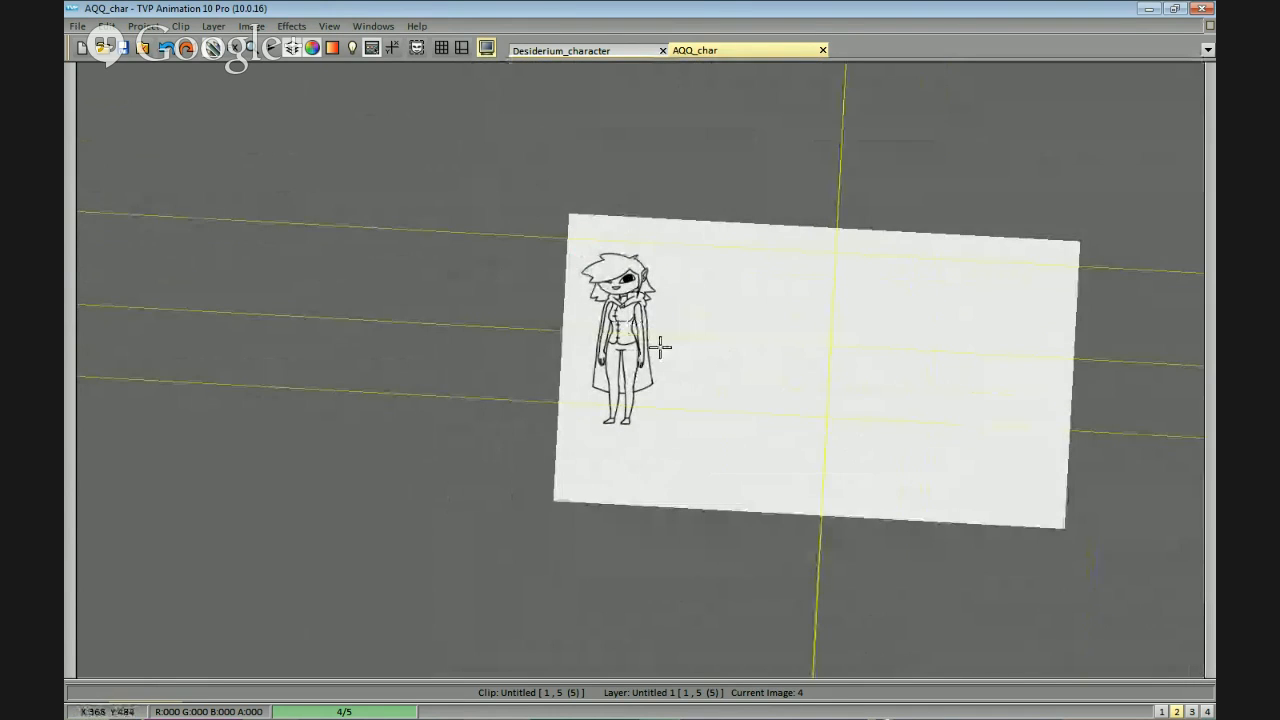
scroll(680, 400, up, 2)
mouse_move(609, 474)
mouse_down()
mouse_move(777, 220)
mouse_move(552, 440)
mouse_up()
drag(834, 449, 805, 432)
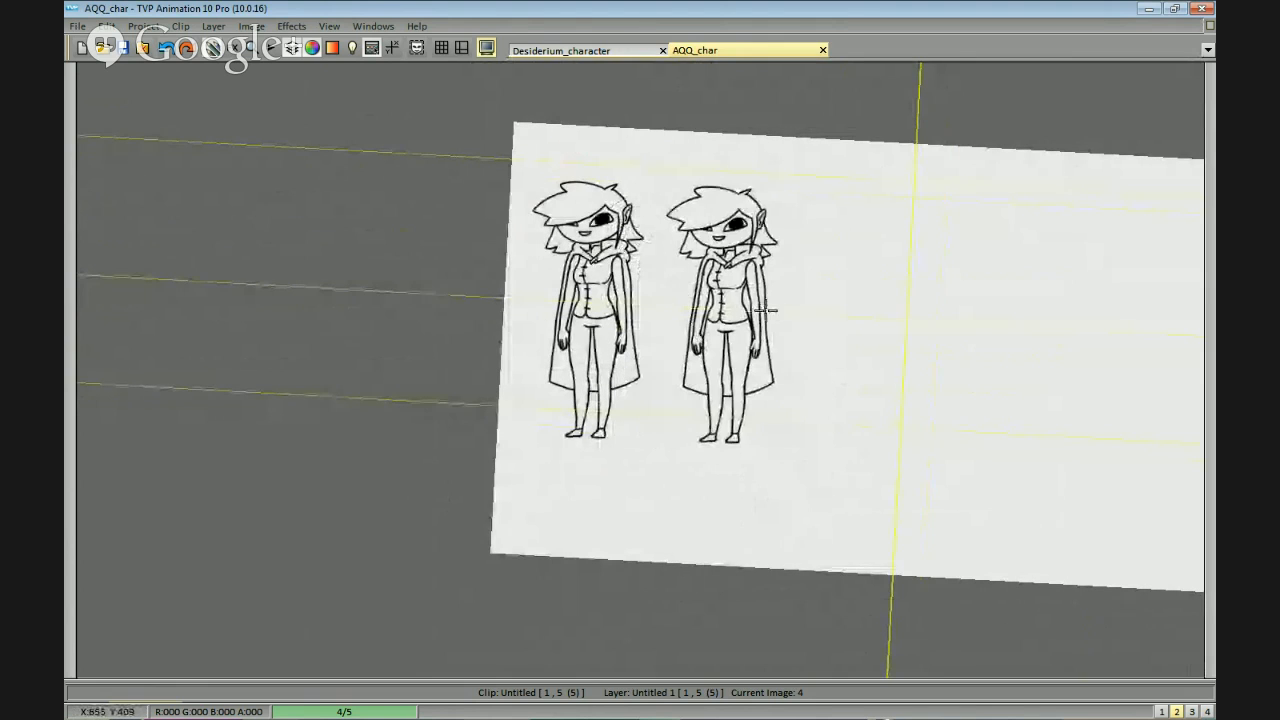
click(765, 300)
click(877, 343)
click(994, 370)
click(1128, 395)
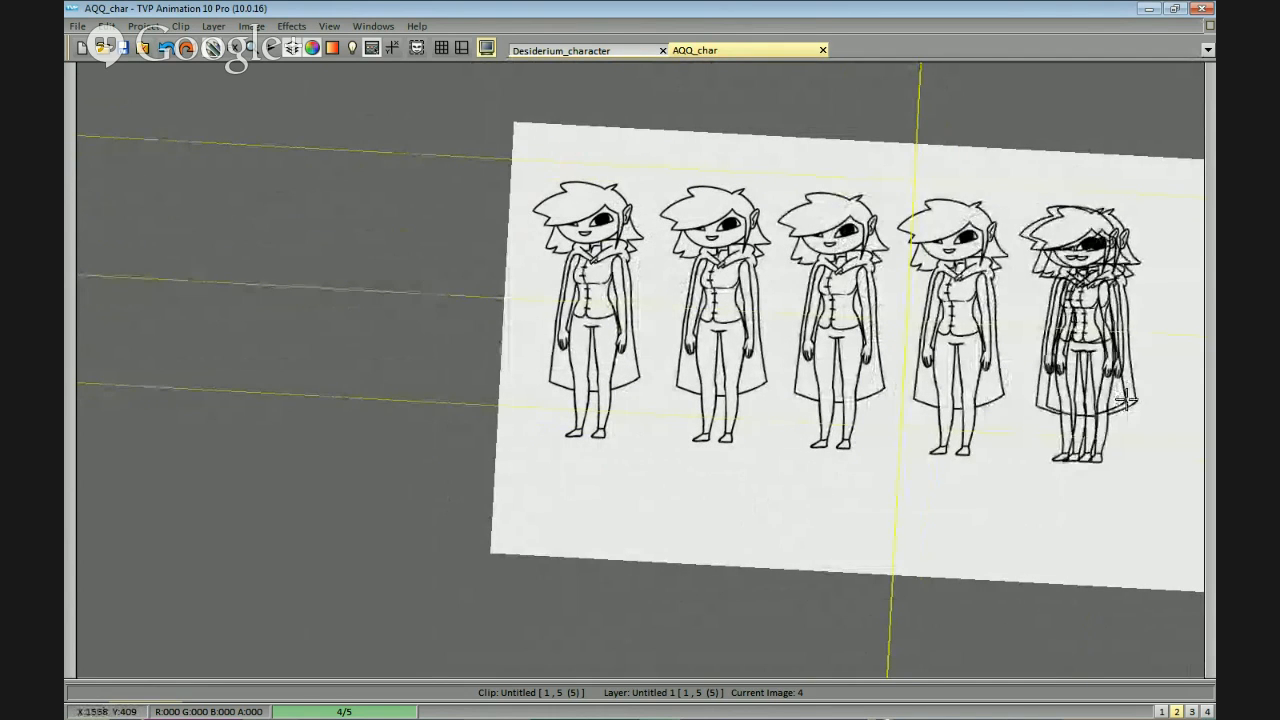
scroll(1019, 399, down, 1)
scroll(1019, 399, up, 1)
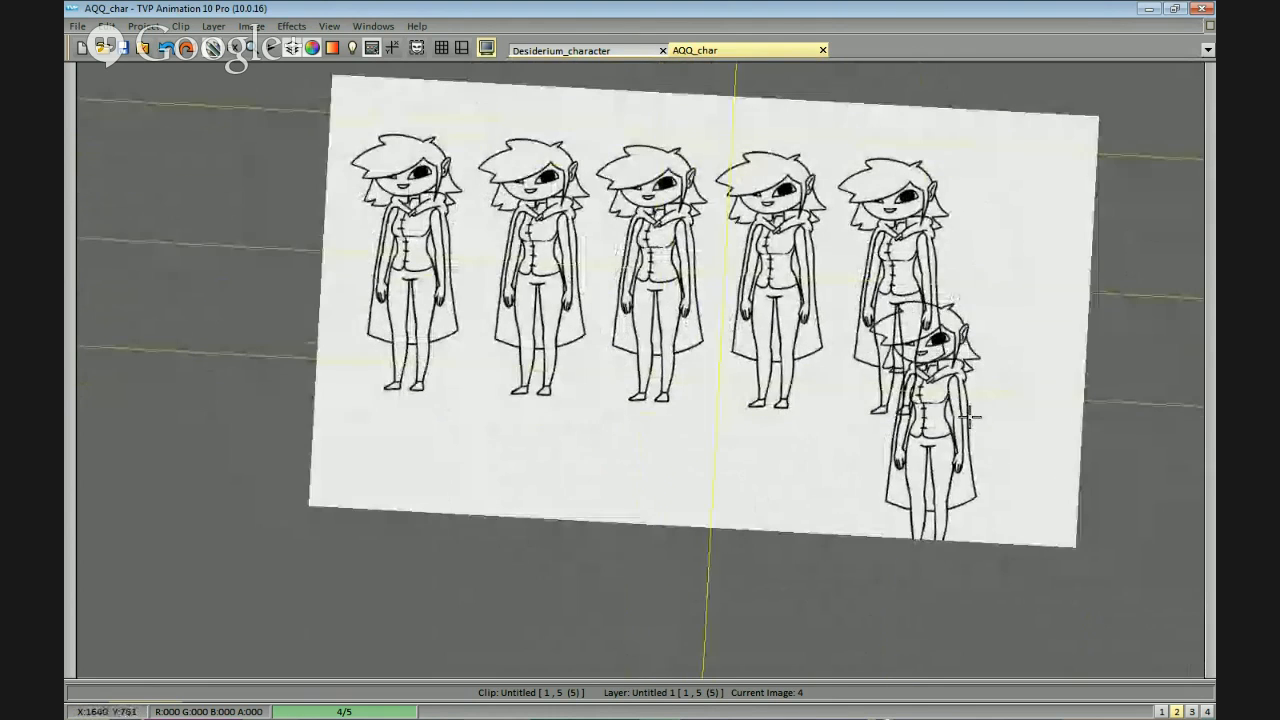
key(ctrl+z)
key(ctrl+z)
key(ctrl+z)
key(ctrl+z)
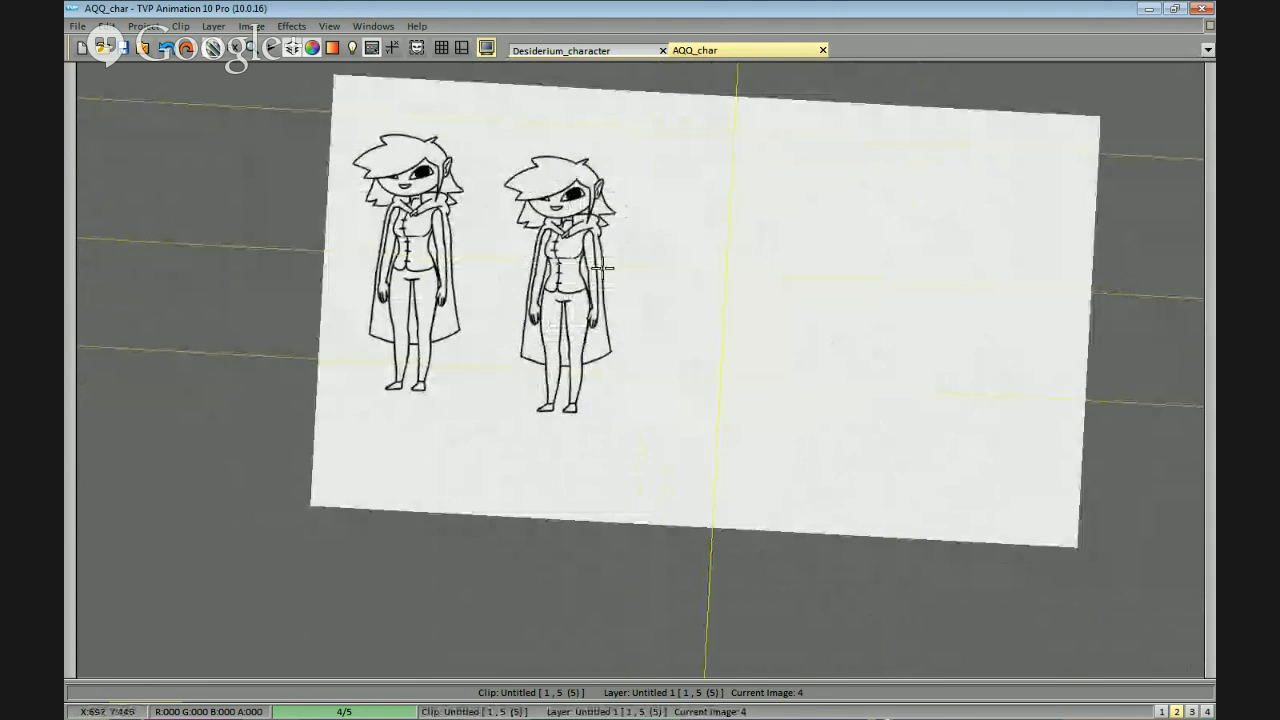
Place four copies of the trousered figure beside the original, making a row of five spaced across the page.
key(Escape)
click(585, 259)
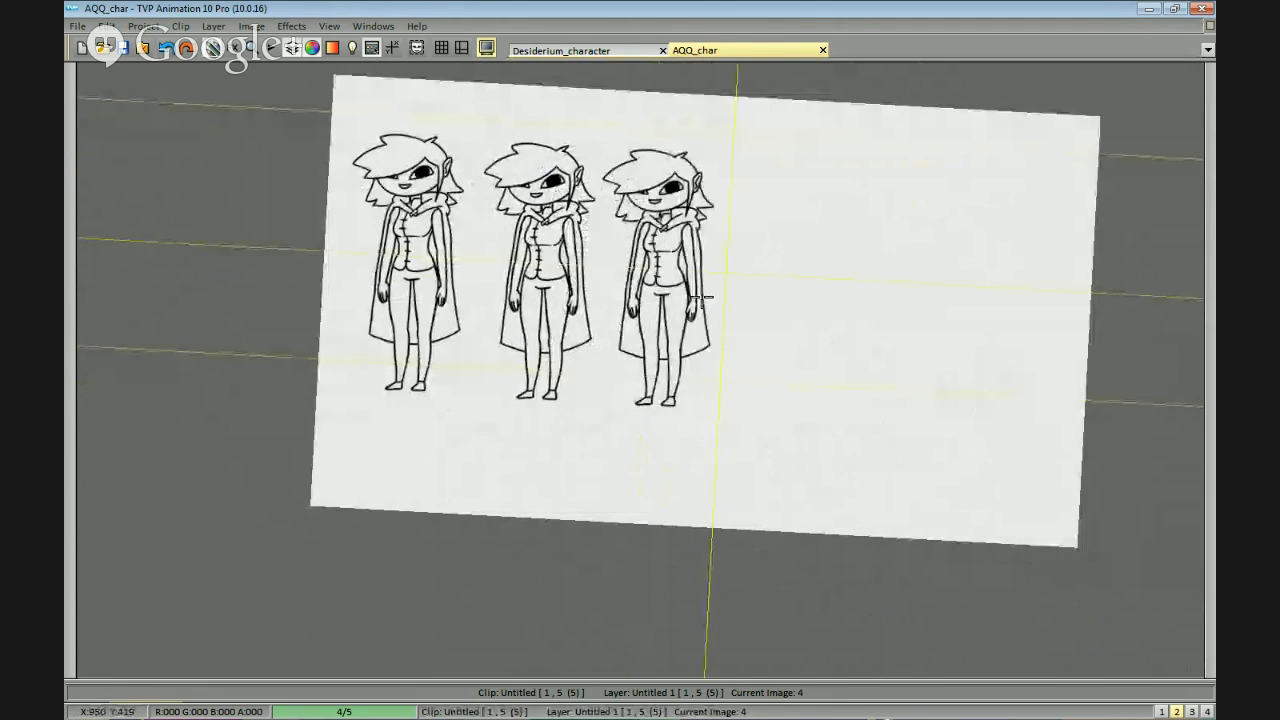
click(853, 331)
click(1007, 340)
drag(940, 463, 982, 448)
mouse_move(753, 465)
mouse_down()
mouse_move(783, 460)
mouse_move(761, 467)
mouse_up()
drag(751, 474, 866, 478)
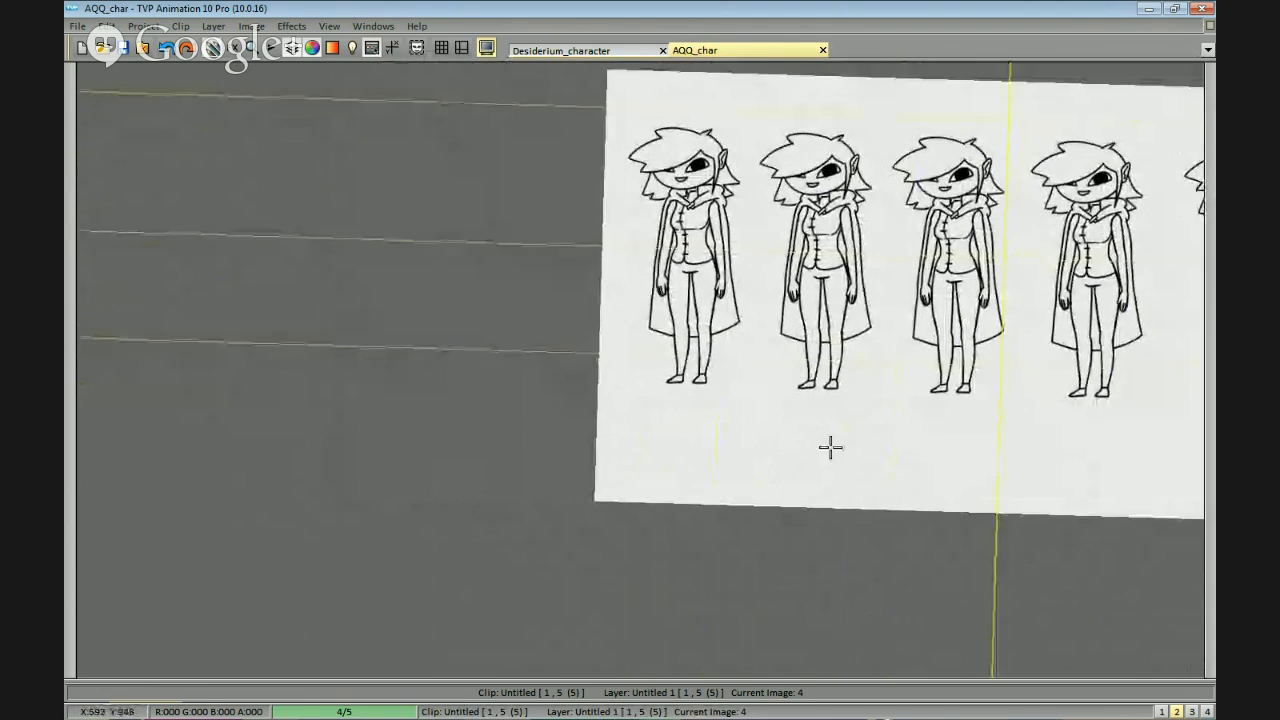
Draw a puffy fur cuff with a tufted lower edge around the first figure's left forearm, just below the elbow.
scroll(766, 383, up, 4)
scroll(876, 355, down, 2)
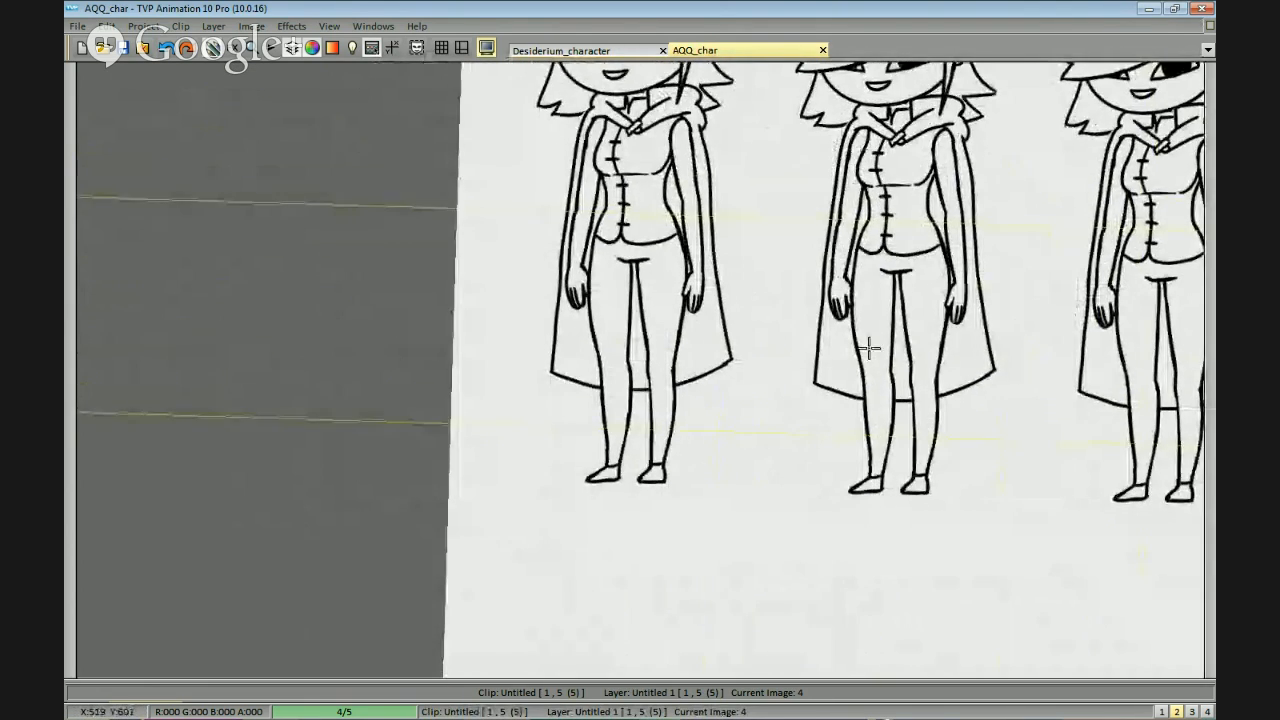
scroll(871, 349, up, 4)
drag(761, 414, 746, 561)
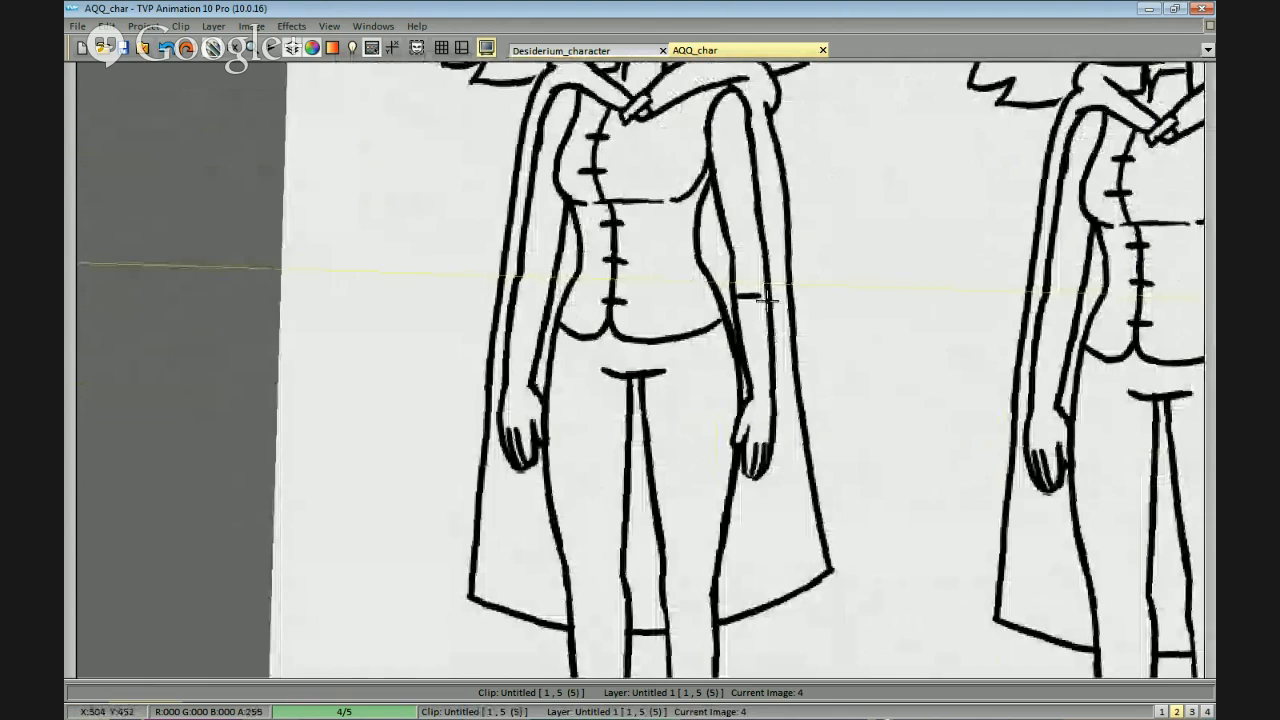
drag(816, 304, 774, 409)
scroll(781, 226, up, 1)
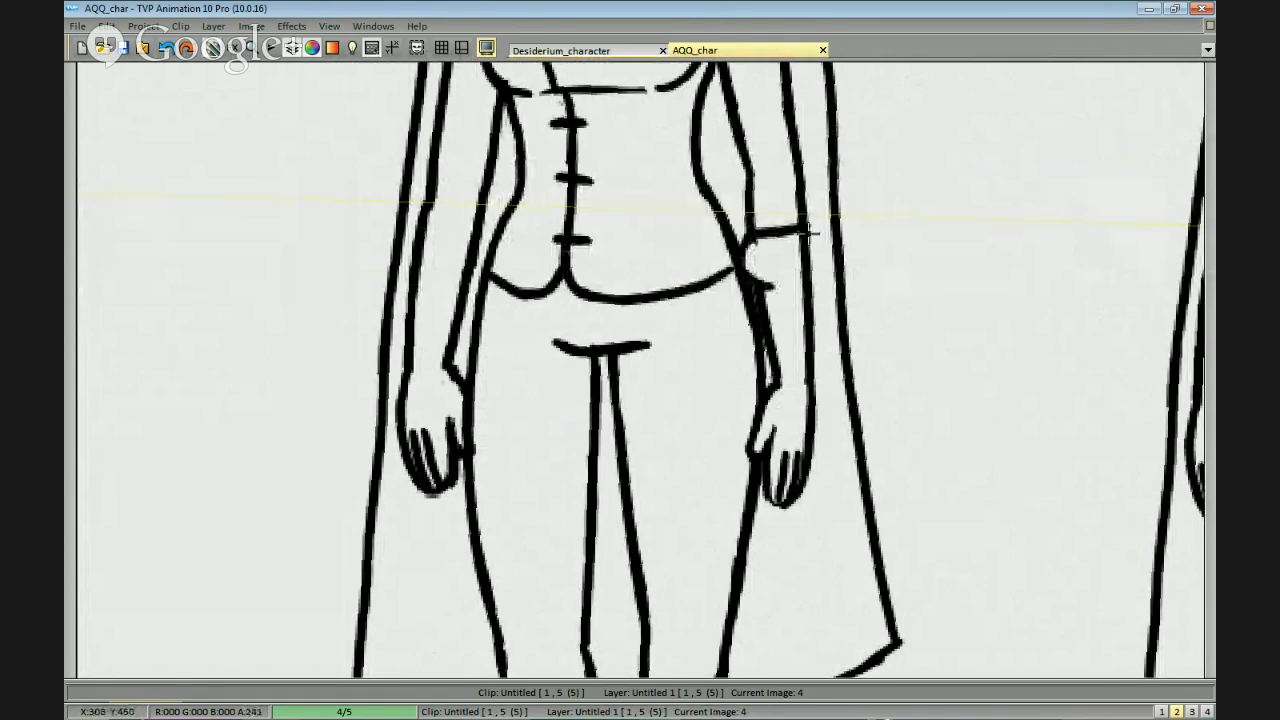
mouse_move(806, 278)
mouse_down()
mouse_move(772, 280)
mouse_move(778, 270)
mouse_up()
click(757, 267)
mouse_move(856, 303)
mouse_down()
mouse_move(861, 253)
mouse_move(799, 272)
mouse_up()
Draw a matching tufted fur cuff around the first figure's right forearm.
scroll(814, 246, up, 1)
scroll(808, 261, down, 1)
drag(514, 244, 731, 255)
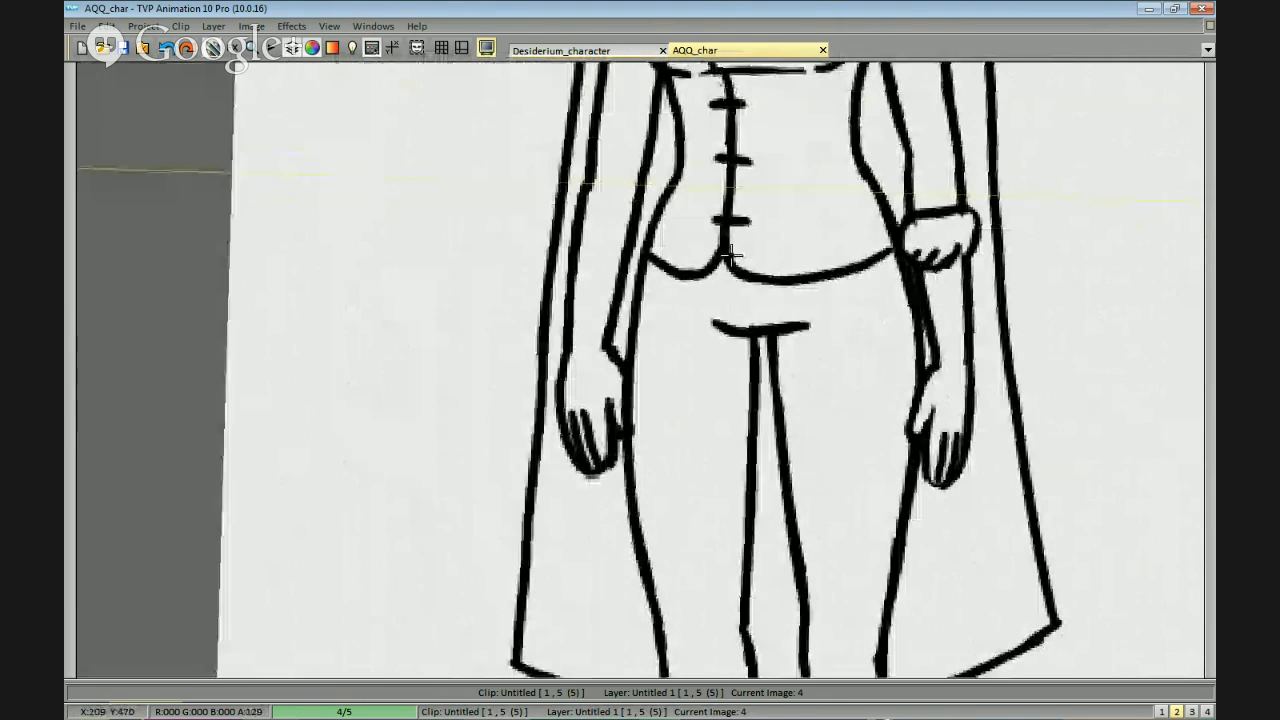
mouse_move(585, 200)
mouse_down()
mouse_move(642, 203)
mouse_move(577, 202)
mouse_move(585, 240)
mouse_move(575, 233)
mouse_move(625, 248)
mouse_up()
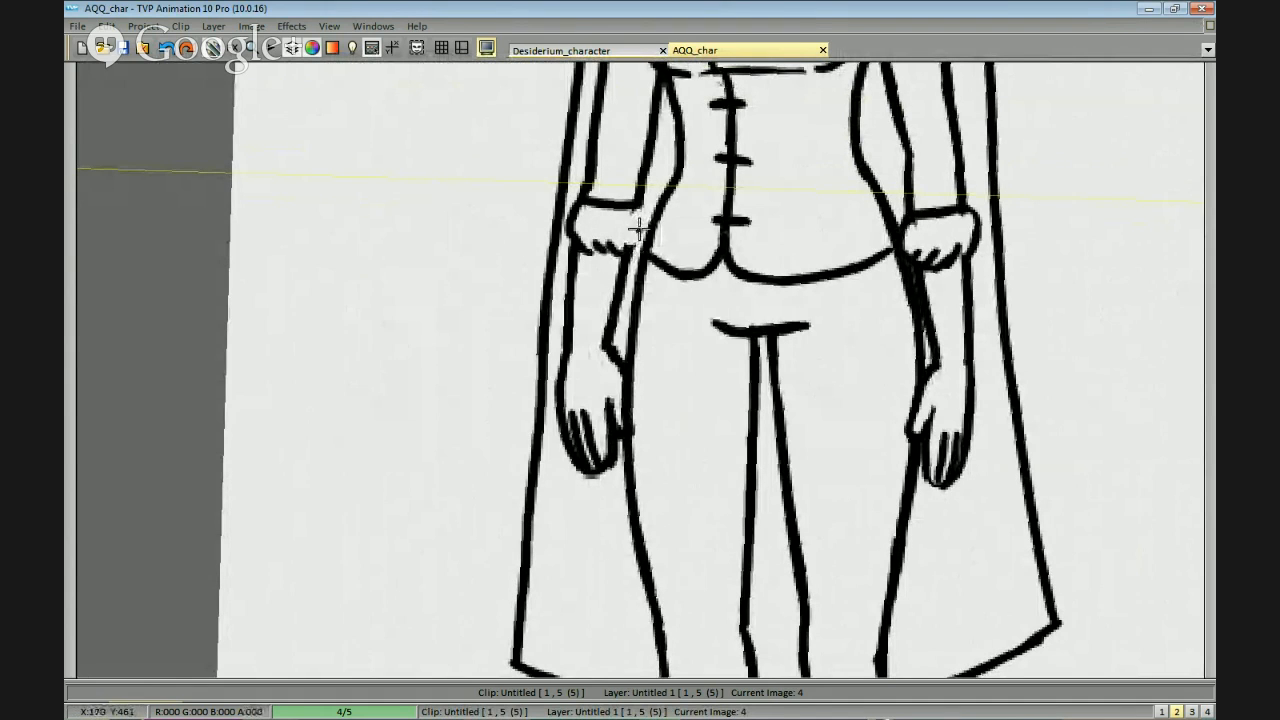
Erase the first figure's right ankle line and draw a tufted fur trouser cuff just below that leg's knee.
scroll(700, 262, down, 1)
drag(783, 392, 755, 90)
scroll(791, 377, up, 1)
drag(789, 263, 775, 275)
drag(645, 508, 647, 467)
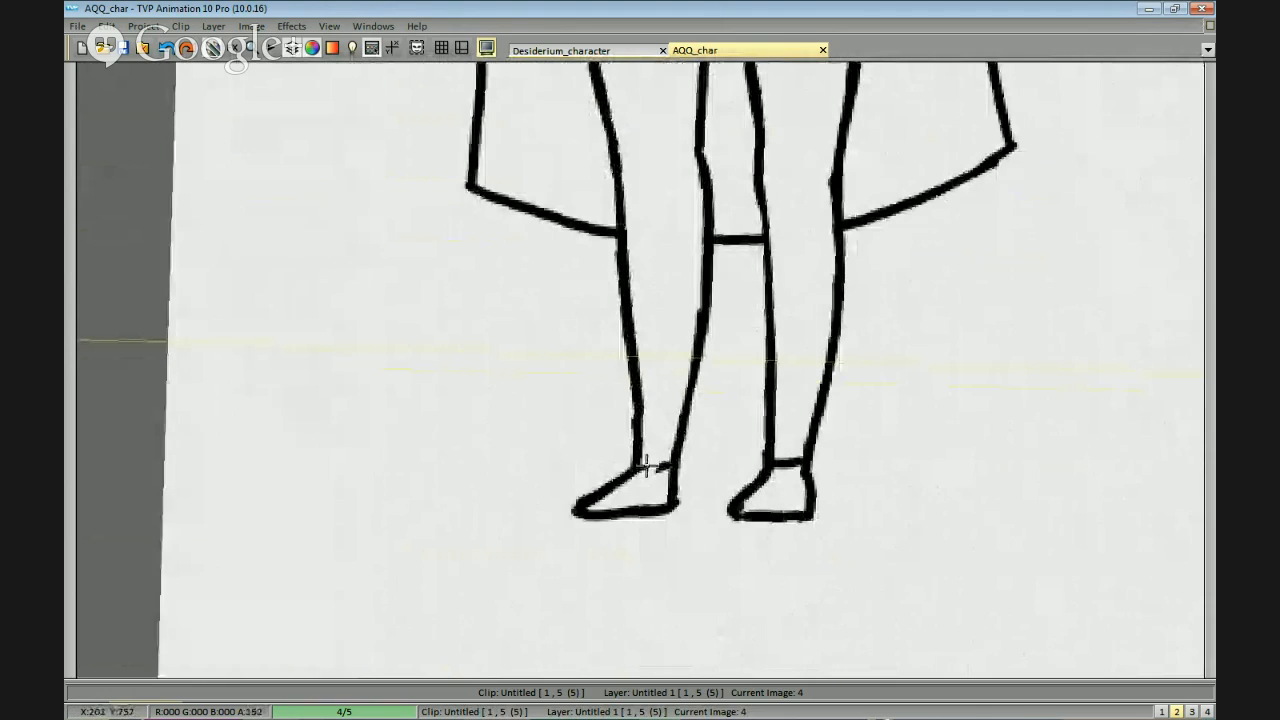
drag(724, 264, 723, 303)
mouse_move(623, 279)
mouse_down()
mouse_move(624, 264)
mouse_move(622, 298)
mouse_up()
key(ctrl+z)
key(ctrl+z)
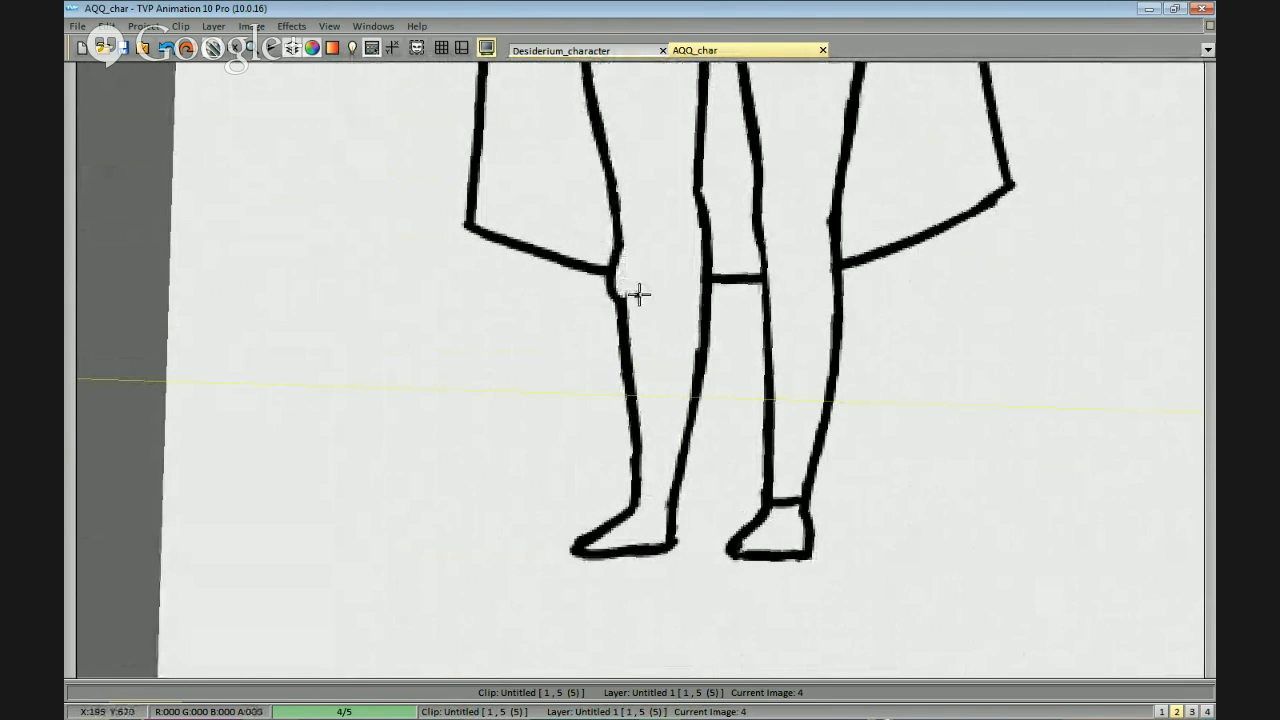
mouse_move(700, 238)
mouse_down()
mouse_move(704, 289)
mouse_move(708, 252)
mouse_up()
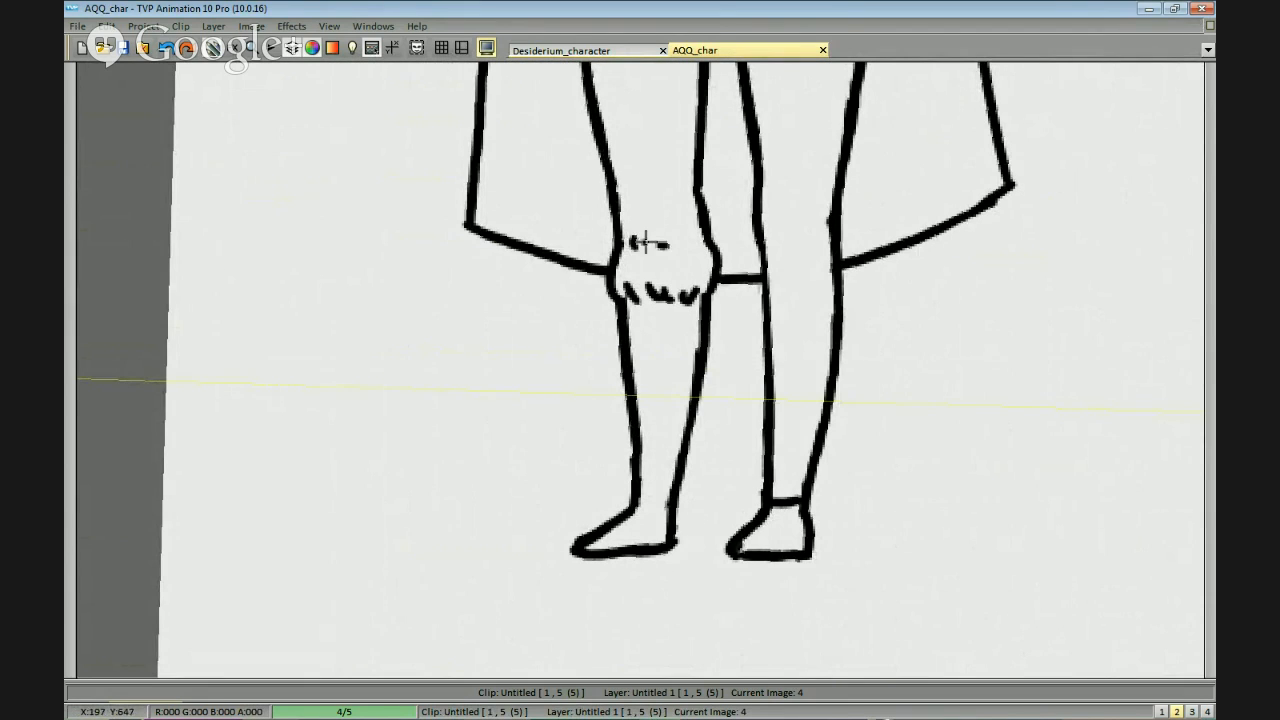
drag(650, 245, 706, 242)
Draw a matching tufted fur trouser cuff below the knee of the first figure's left leg.
drag(814, 252, 803, 253)
key(ctrl+z)
key(ctrl+z)
drag(748, 248, 810, 250)
key(ctrl+z)
key(ctrl+z)
key(ctrl+z)
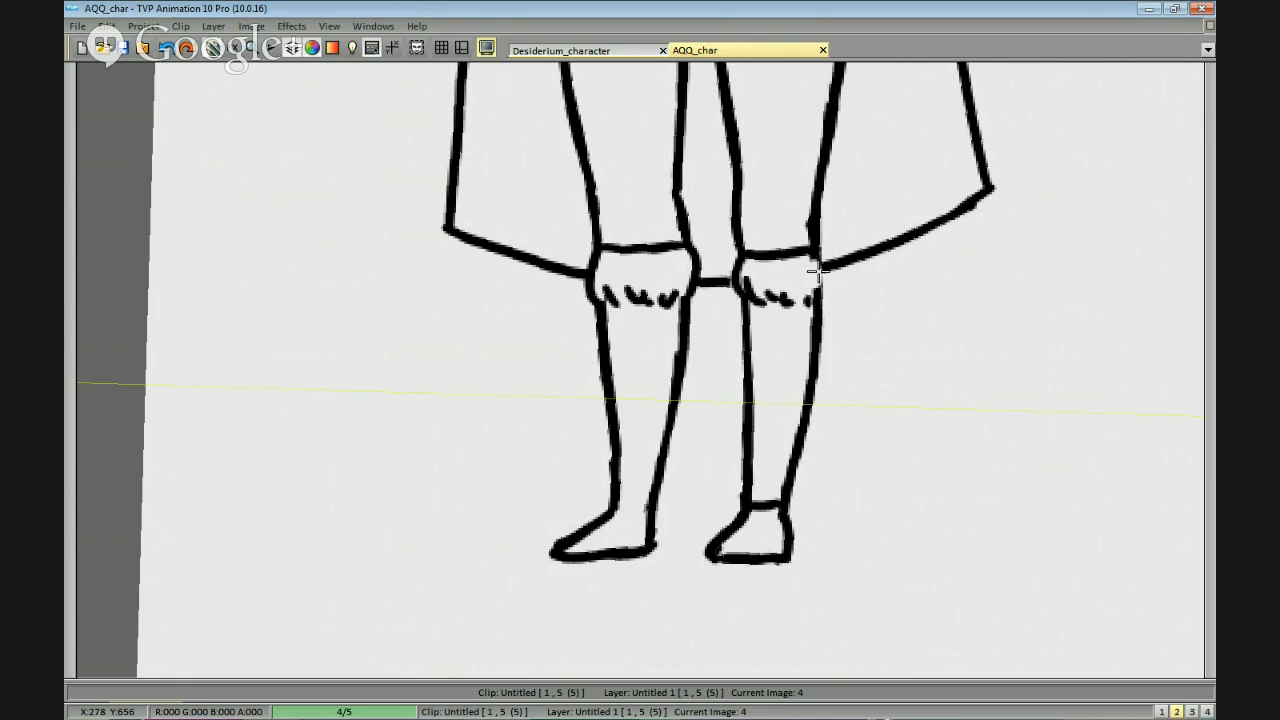
drag(819, 252, 810, 298)
Redraw the tufted lower edges of both fur knee cuffs on the first figure and round the left cuff's outer side.
scroll(831, 302, down, 1)
drag(830, 373, 825, 342)
scroll(834, 311, down, 3)
scroll(871, 334, up, 2)
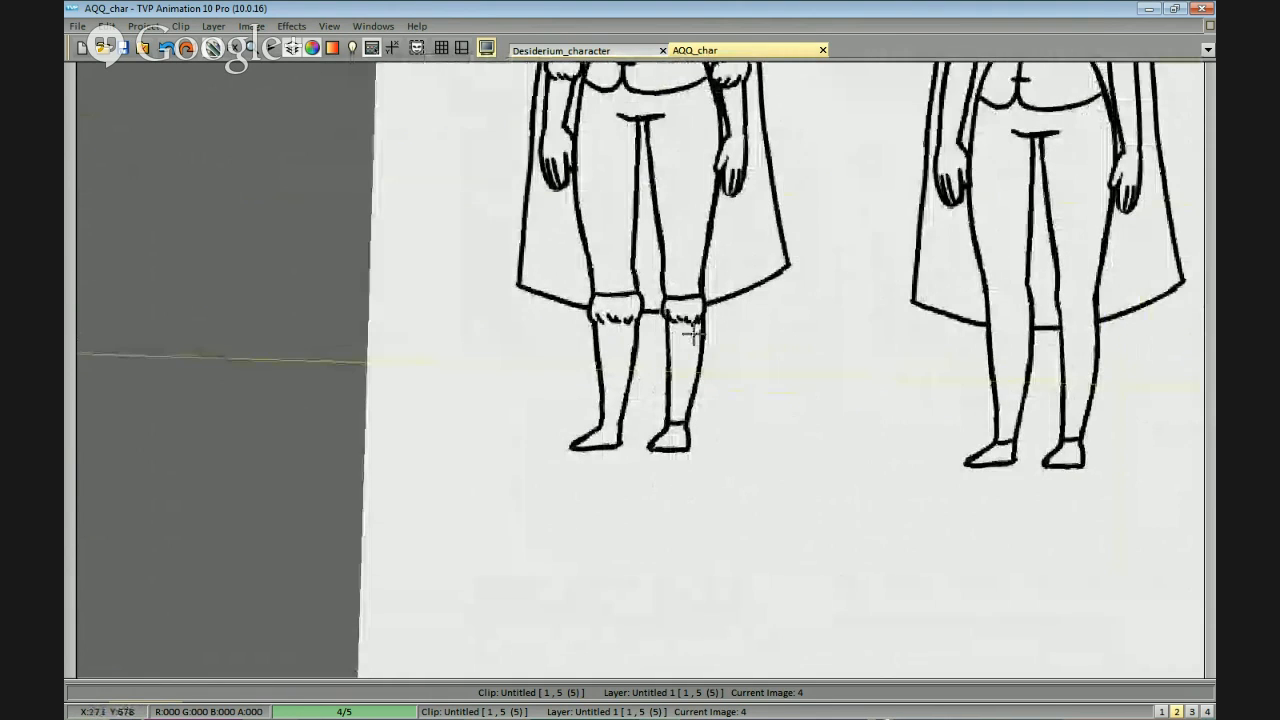
scroll(693, 335, up, 2)
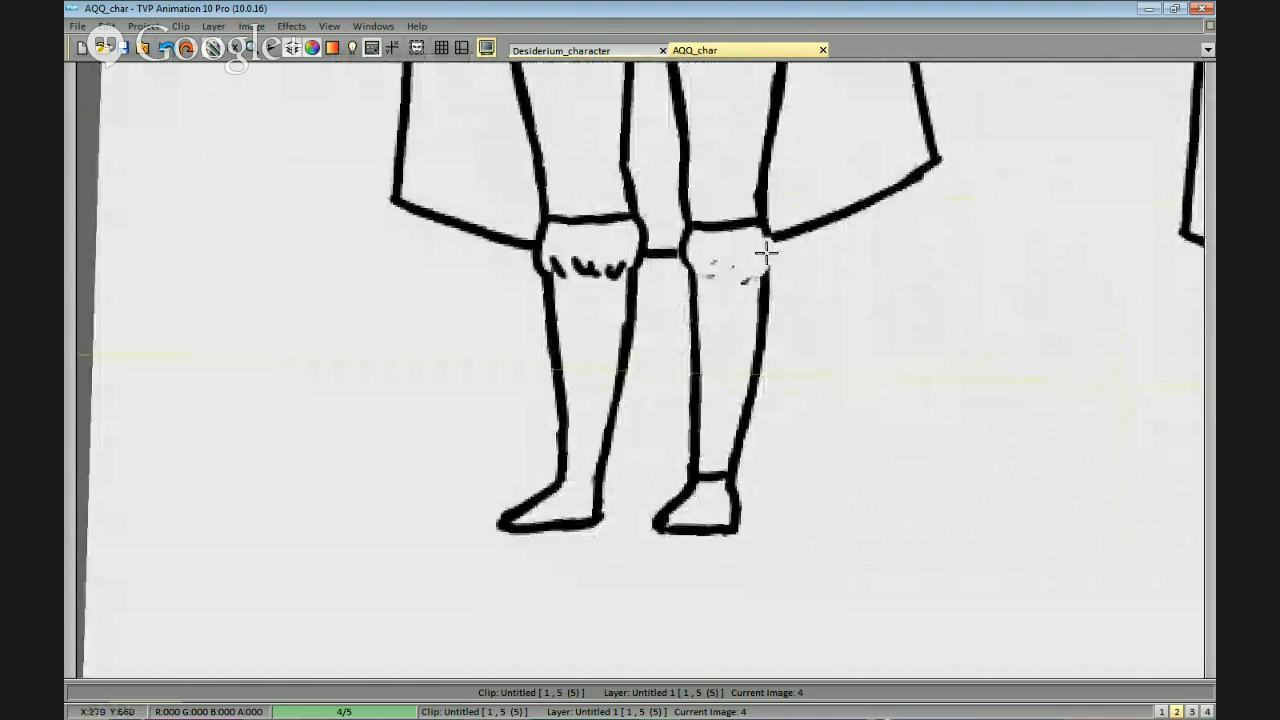
drag(684, 233, 704, 280)
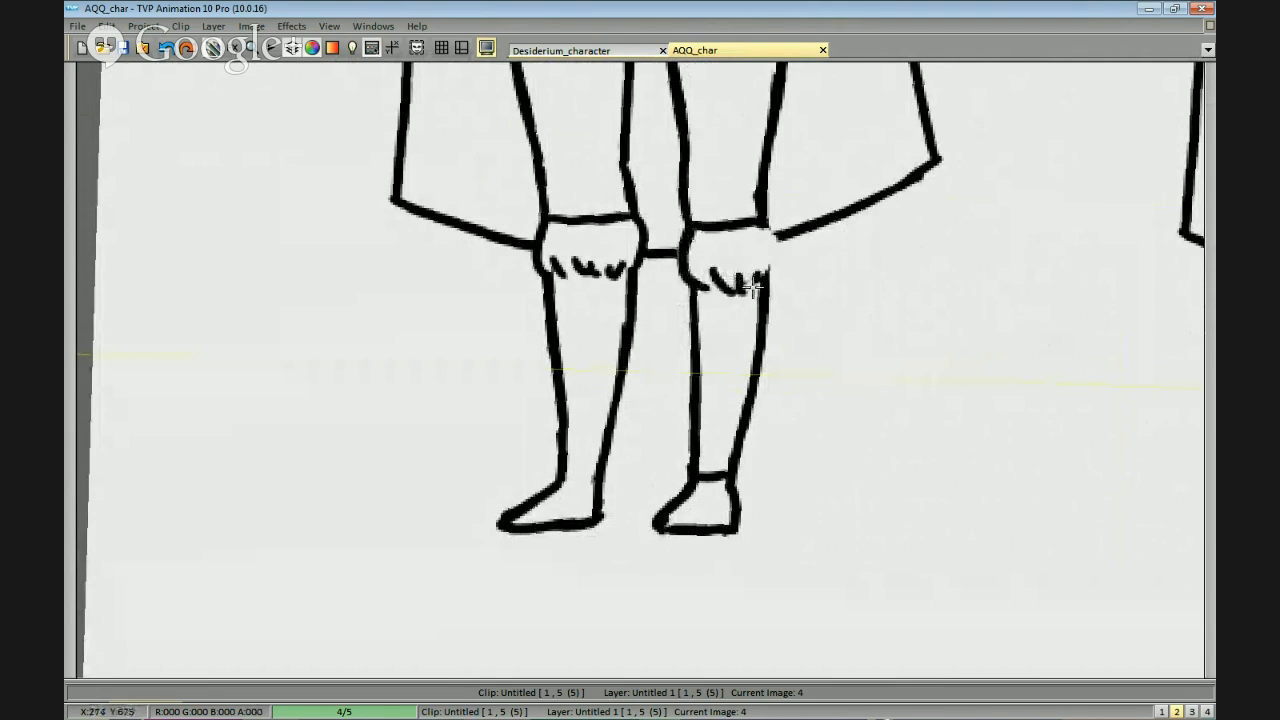
drag(765, 228, 768, 279)
drag(747, 251, 773, 245)
drag(647, 257, 592, 265)
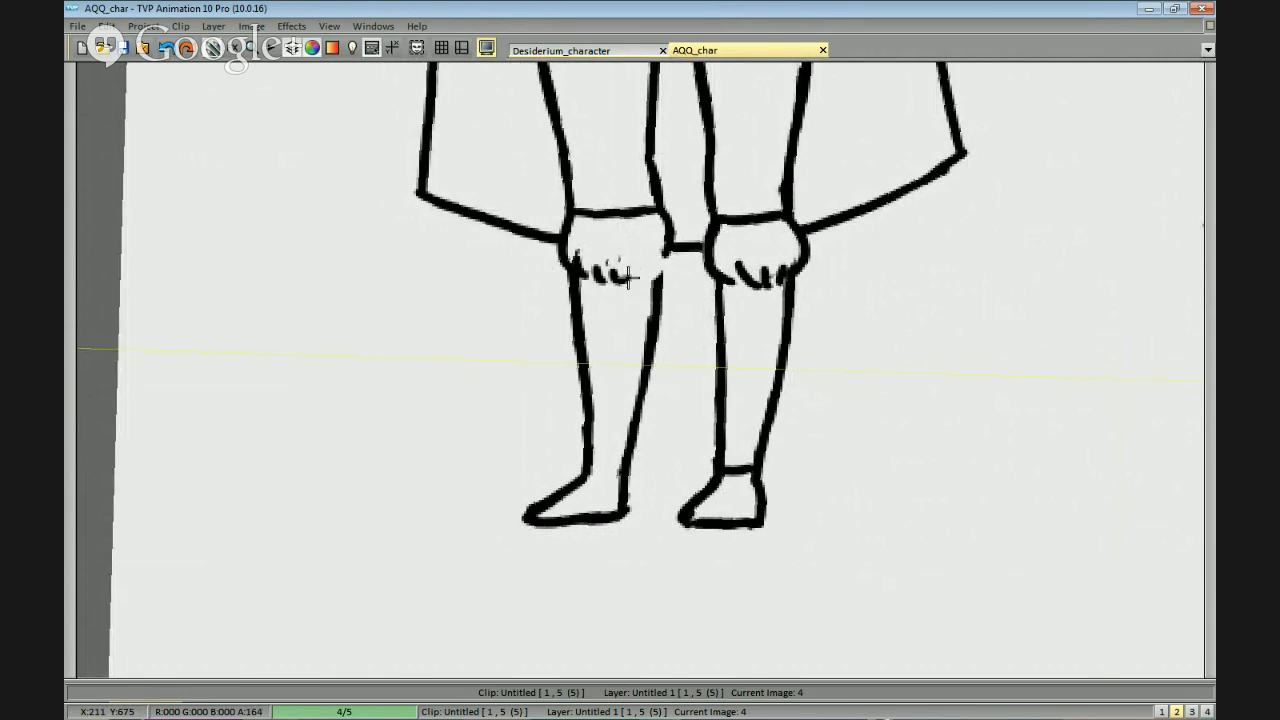
scroll(672, 255, down, 4)
scroll(1020, 423, up, 2)
scroll(1003, 398, up, 1)
drag(913, 321, 957, 392)
scroll(960, 428, down, 1)
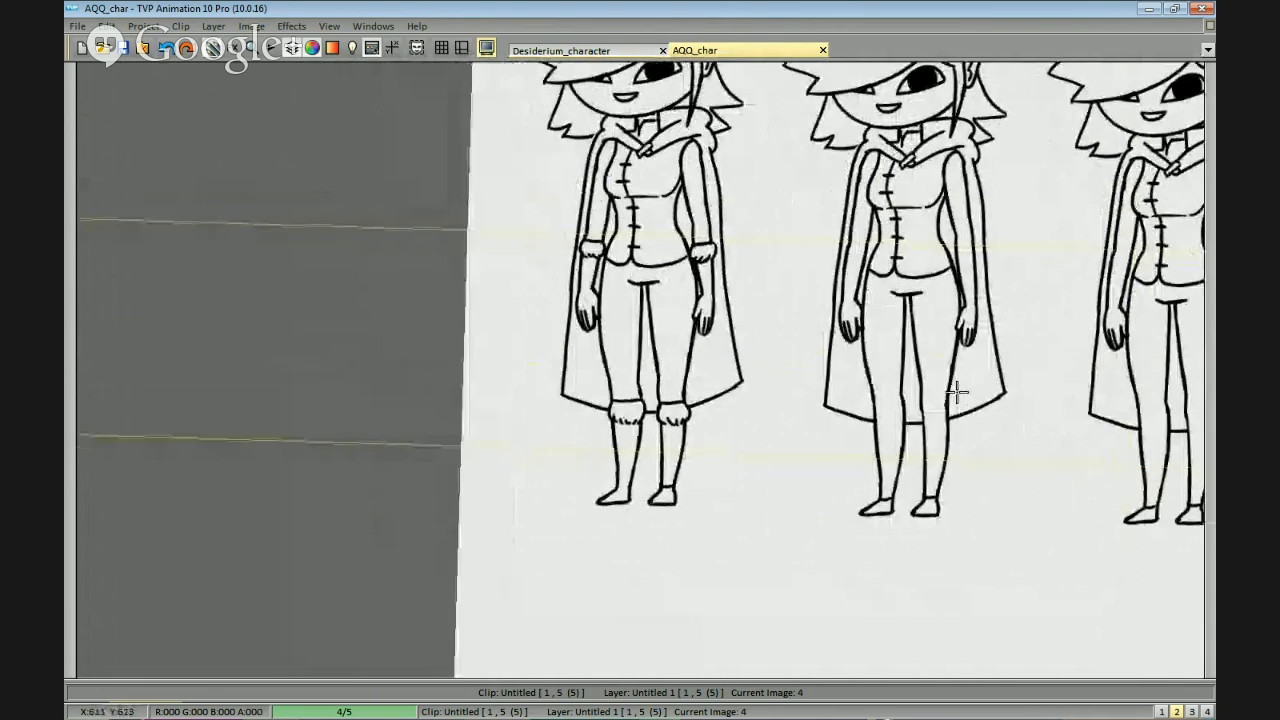
scroll(957, 392, up, 1)
drag(691, 289, 745, 331)
drag(622, 246, 611, 272)
drag(628, 256, 607, 322)
key(ctrl+z)
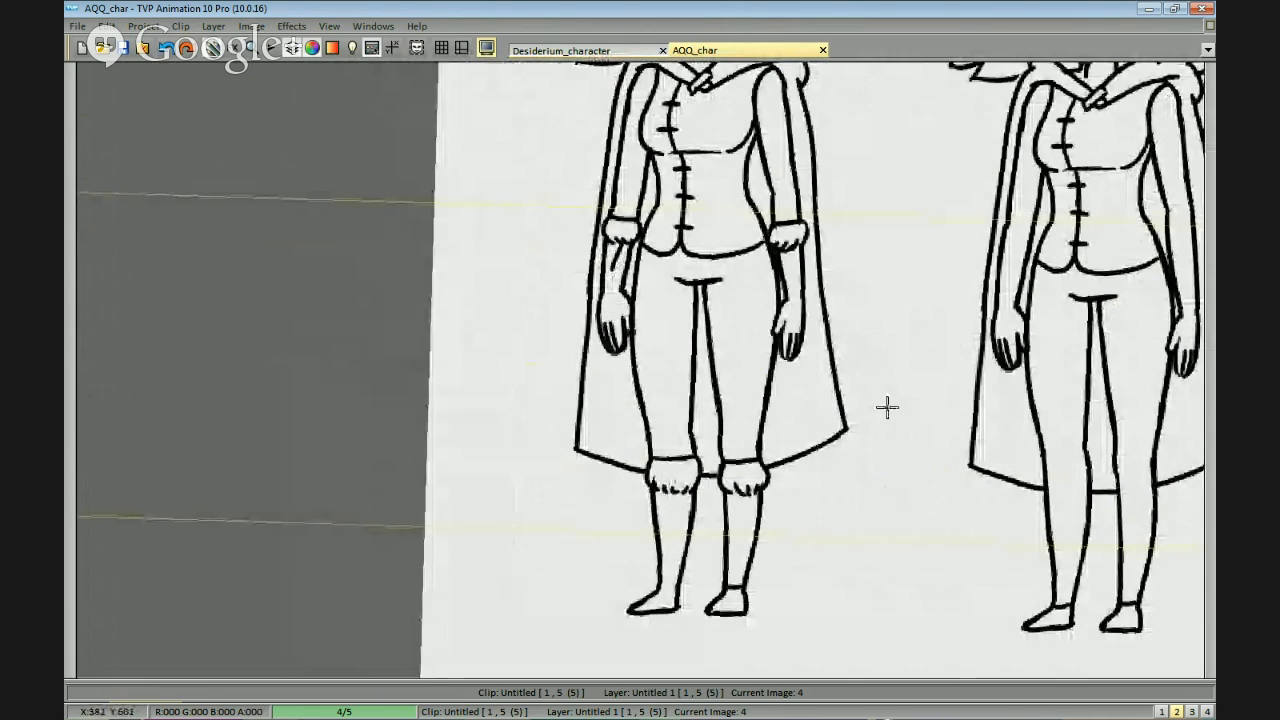
Draw a plain rectangular folded cuff around the second figure's left forearm, redrawing its upper and lower edges and sides.
drag(887, 407, 861, 398)
scroll(955, 398, down, 1)
drag(949, 371, 820, 282)
scroll(935, 345, up, 1)
drag(964, 291, 840, 345)
scroll(850, 330, up, 1)
drag(922, 205, 844, 262)
scroll(840, 280, down, 1)
scroll(811, 189, up, 1)
scroll(809, 229, up, 1)
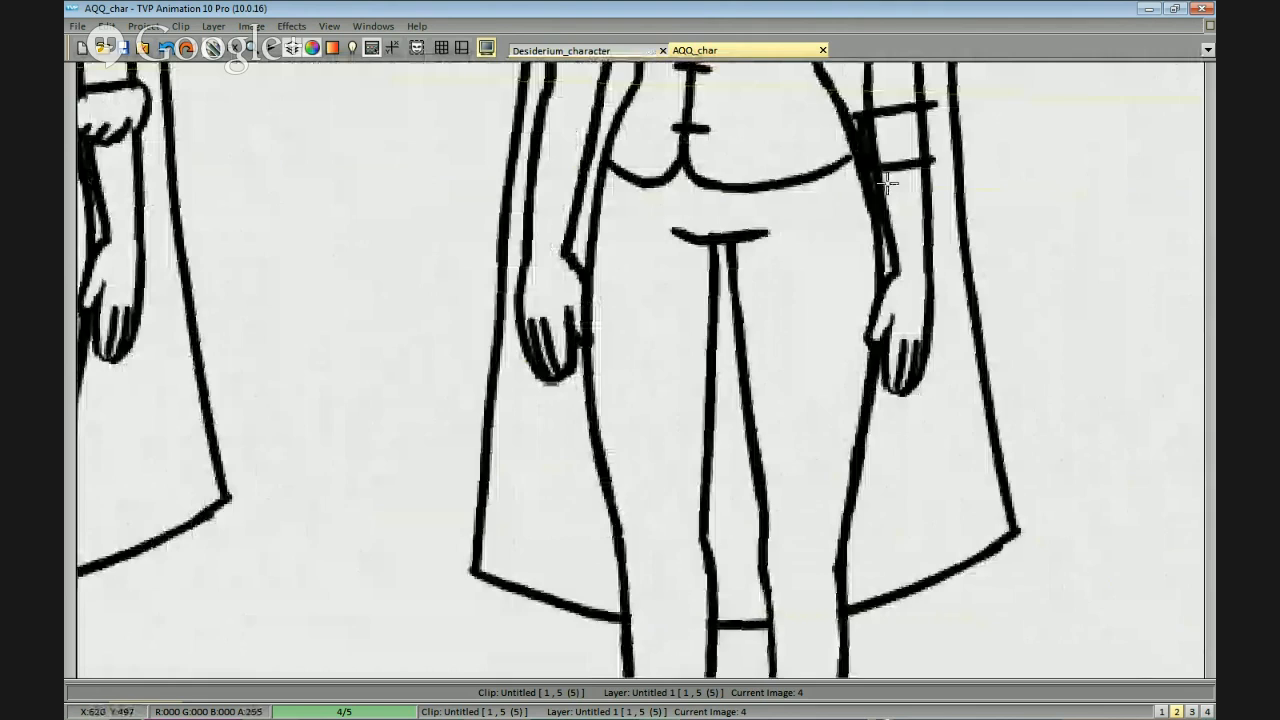
drag(887, 183, 865, 205)
key(ctrl+z)
key(ctrl+z)
drag(850, 143, 907, 135)
drag(858, 191, 914, 182)
mouse_move(902, 145)
mouse_down()
mouse_move(900, 168)
mouse_move(874, 150)
mouse_move(856, 174)
mouse_move(850, 150)
mouse_move(912, 186)
mouse_up()
drag(848, 160, 858, 172)
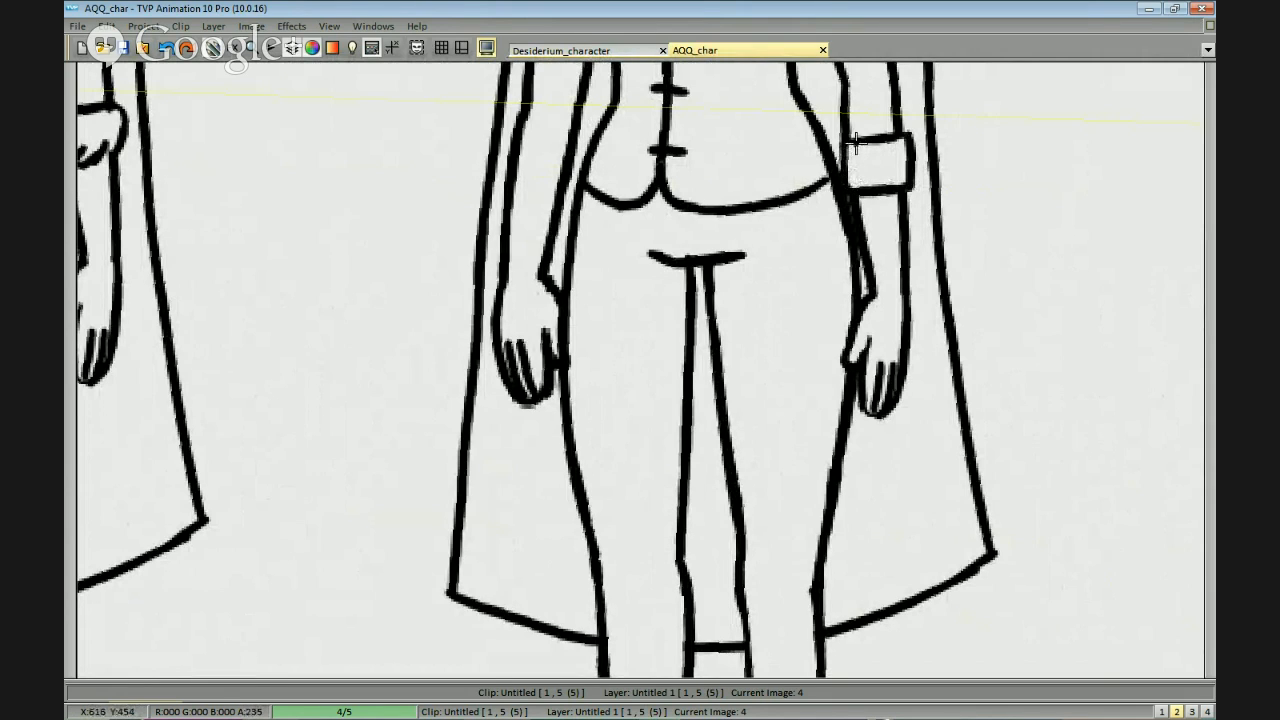
Draw a matching plain folded cuff around the second figure's right forearm.
scroll(862, 188, down, 2)
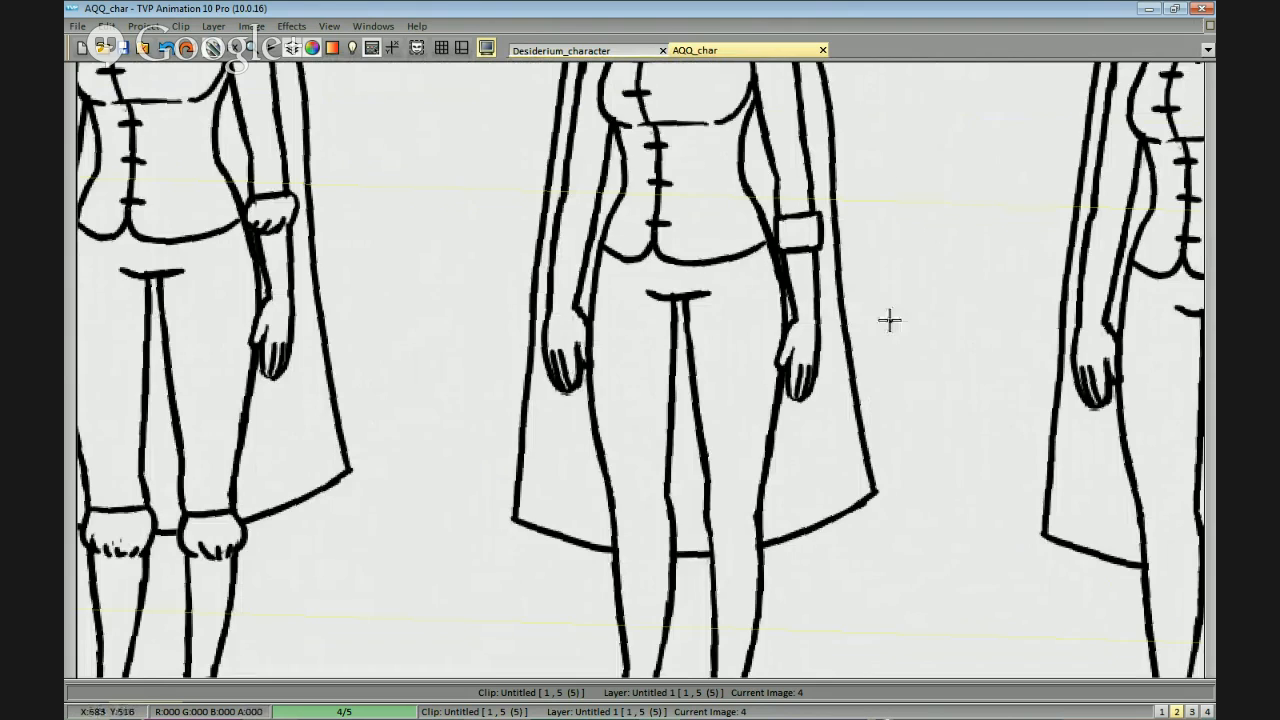
scroll(889, 320, up, 2)
drag(628, 206, 681, 216)
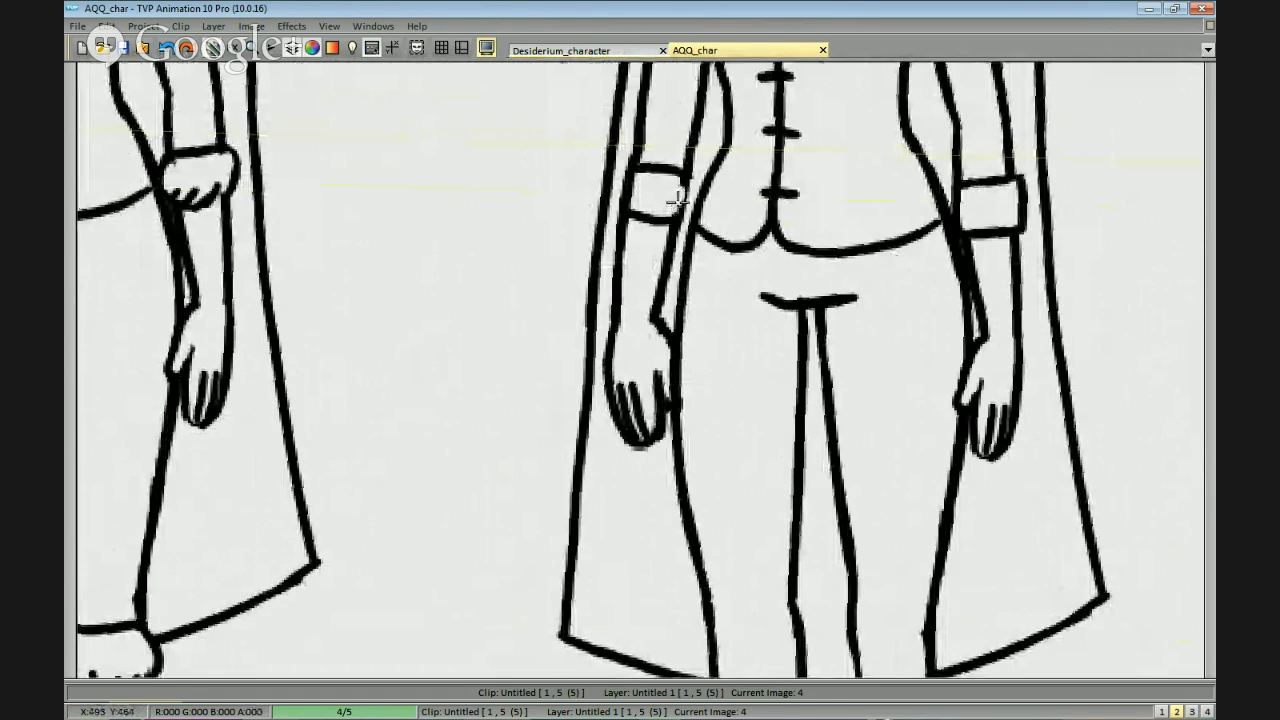
key(ctrl+z)
mouse_move(688, 177)
mouse_down()
mouse_move(682, 213)
mouse_move(636, 176)
mouse_up()
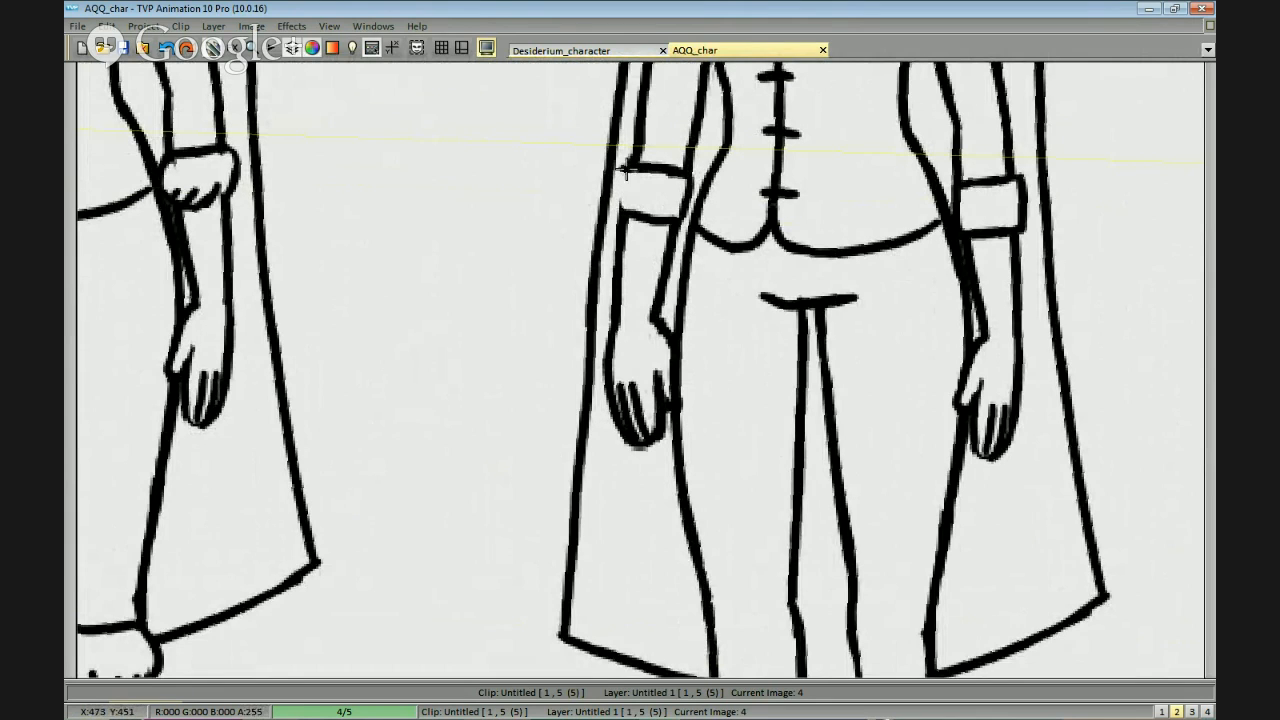
drag(626, 170, 619, 209)
Draw a plain rectangular trouser cuff just below the knee of the second figure's left leg.
scroll(649, 208, down, 1)
mouse_move(960, 363)
mouse_down()
mouse_move(920, 223)
mouse_move(892, 225)
mouse_up()
drag(909, 449, 886, 326)
scroll(850, 315, up, 2)
mouse_move(734, 246)
mouse_down()
mouse_move(716, 312)
mouse_move(741, 247)
mouse_move(866, 307)
mouse_up()
key(ctrl+z)
key(ctrl+z)
drag(722, 249, 820, 249)
drag(717, 323, 836, 325)
drag(813, 260, 828, 297)
mouse_move(815, 248)
mouse_down()
mouse_move(841, 256)
mouse_move(841, 334)
mouse_move(838, 320)
mouse_up()
mouse_move(838, 258)
mouse_down()
mouse_move(868, 250)
mouse_move(920, 300)
mouse_move(934, 340)
mouse_up()
Clear the lines below the second figure's right knee and draw a matching plain rectangular trouser cuff there.
drag(769, 346, 780, 344)
mouse_move(781, 310)
mouse_down()
mouse_move(778, 341)
mouse_move(783, 314)
mouse_move(669, 334)
mouse_move(762, 316)
mouse_move(665, 355)
mouse_move(773, 368)
mouse_up()
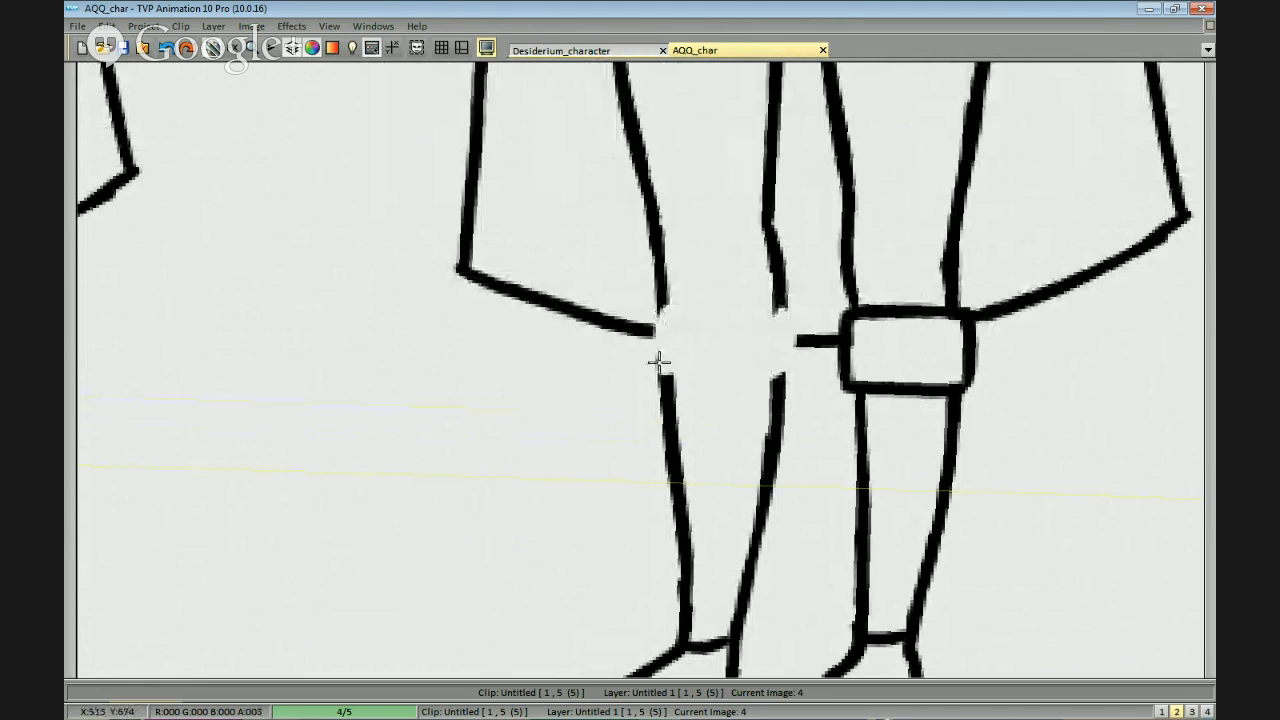
key(ctrl+z)
mouse_move(667, 312)
mouse_down()
mouse_move(798, 312)
mouse_move(662, 309)
mouse_move(657, 384)
mouse_move(777, 376)
mouse_up()
key(ctrl+z)
key(ctrl+z)
drag(660, 384, 790, 379)
drag(787, 308, 788, 379)
scroll(840, 354, down, 1)
key(ctrl+z)
drag(749, 312, 756, 362)
scroll(975, 390, down, 6)
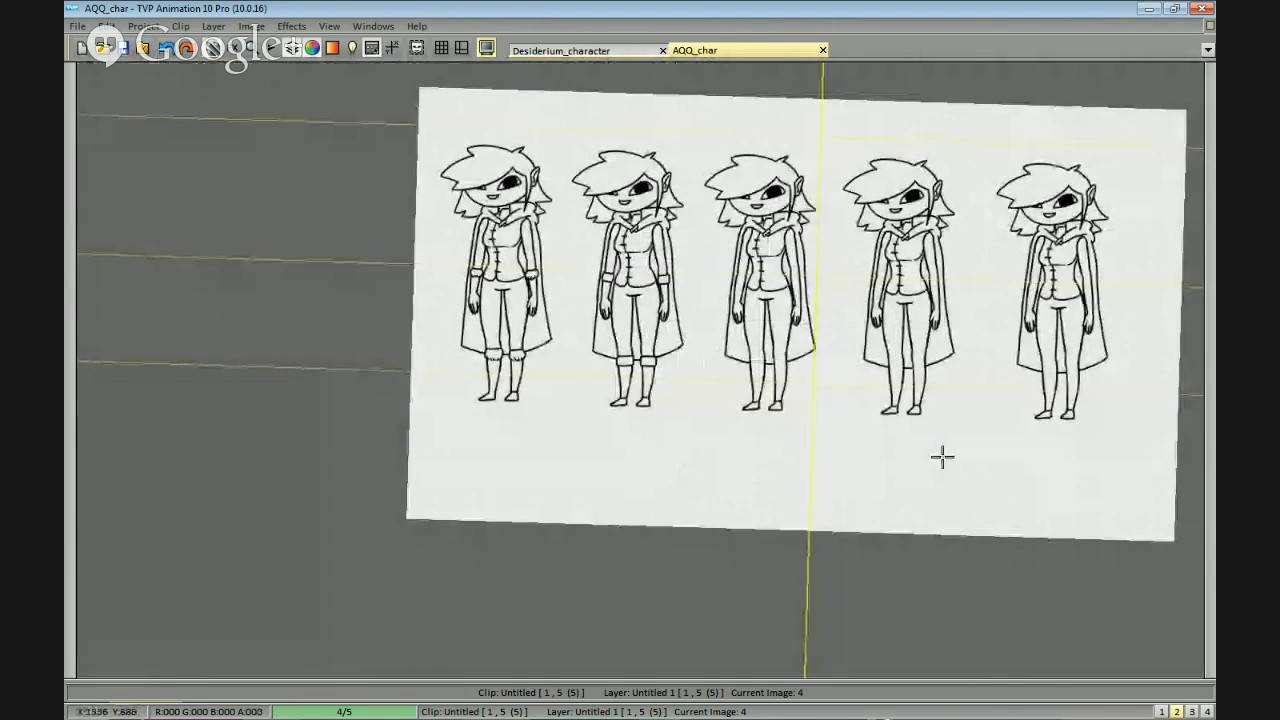
scroll(960, 435, up, 5)
scroll(1033, 425, up, 4)
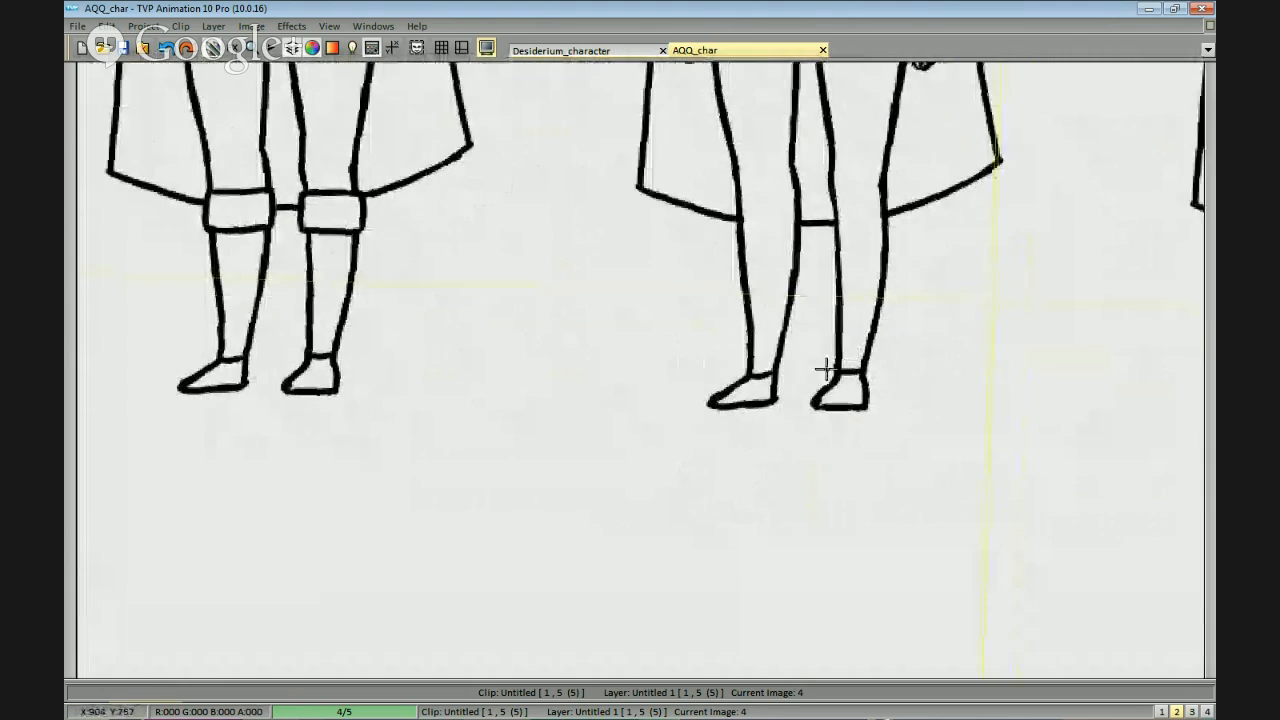
drag(787, 380, 745, 404)
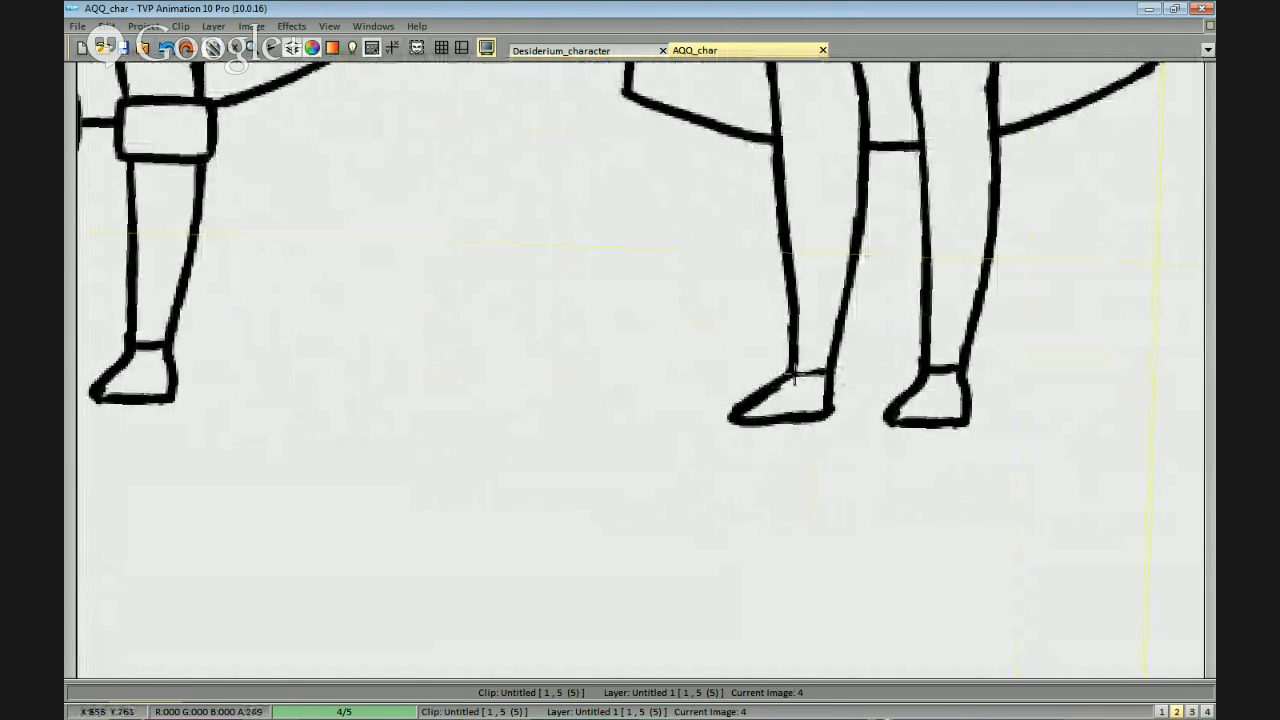
drag(943, 376, 860, 394)
scroll(945, 364, down, 2)
drag(944, 315, 909, 380)
drag(916, 240, 903, 466)
scroll(903, 466, down, 3)
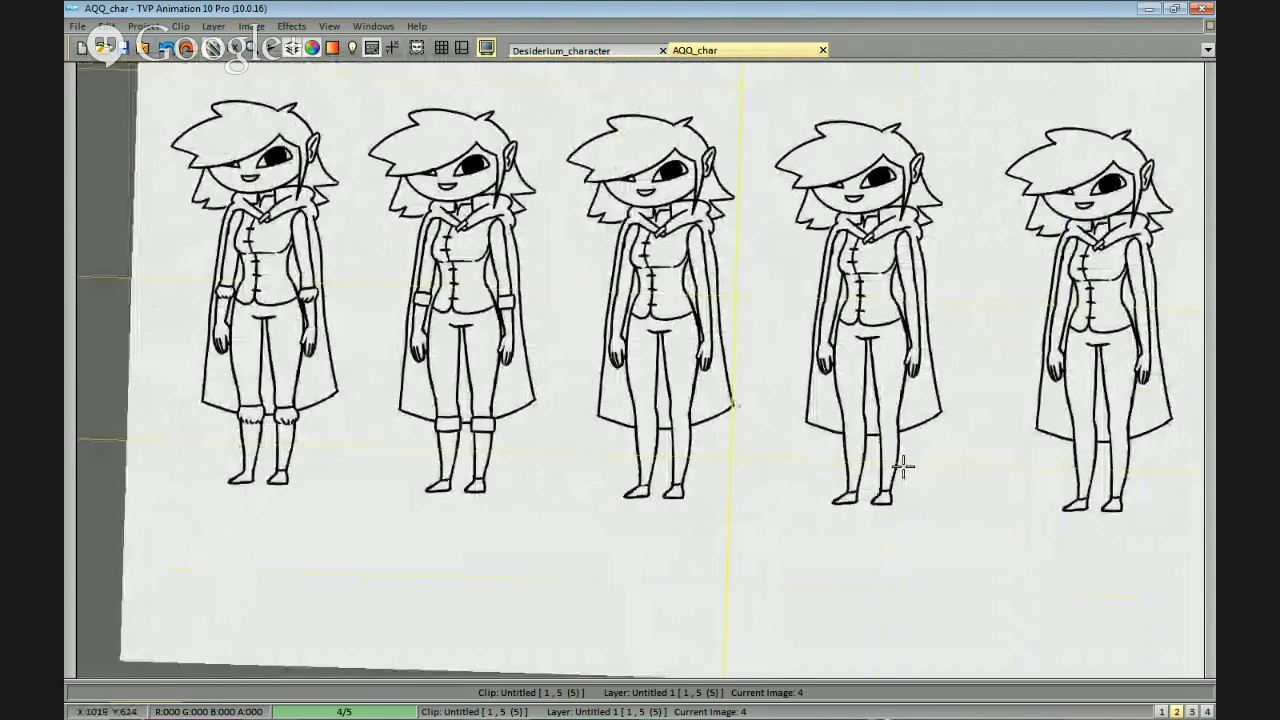
Try a sleeve hem line across the third figure's right wrist and a fingerless glove edge across that hand's fingers.
scroll(980, 280, up, 4)
key(ctrl+z)
drag(918, 221, 975, 219)
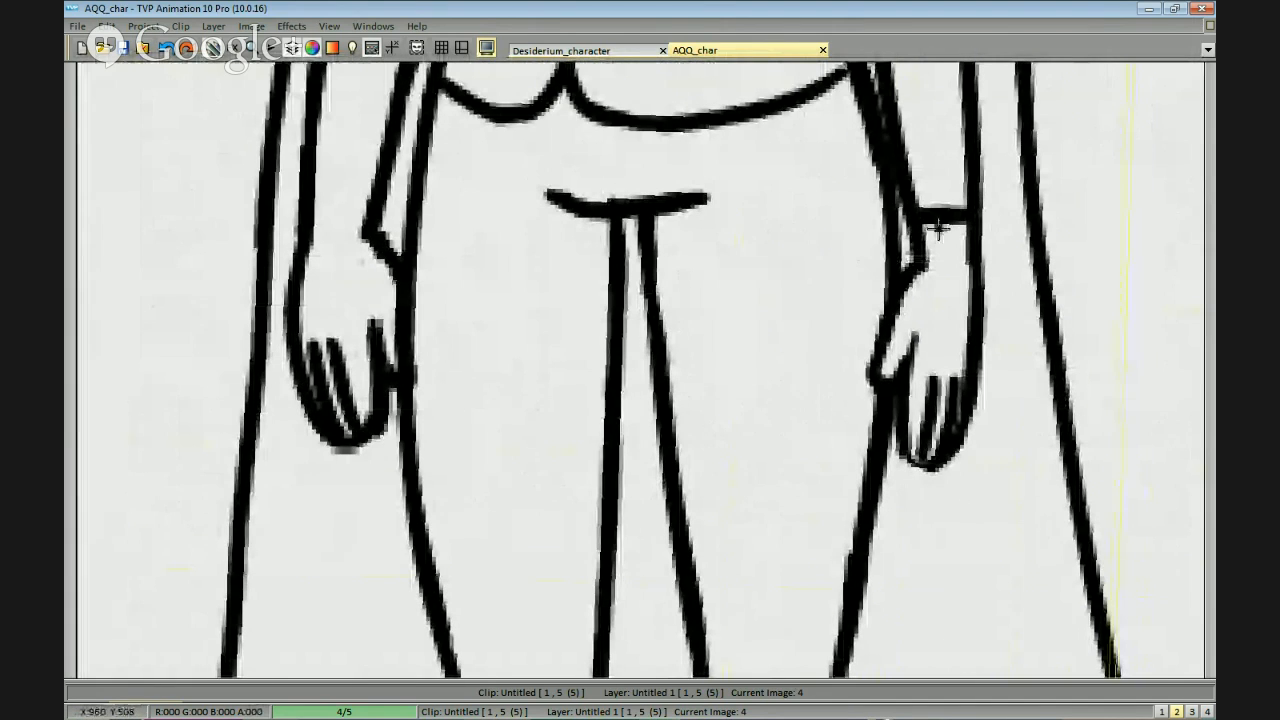
drag(929, 362, 928, 346)
scroll(997, 380, down, 4)
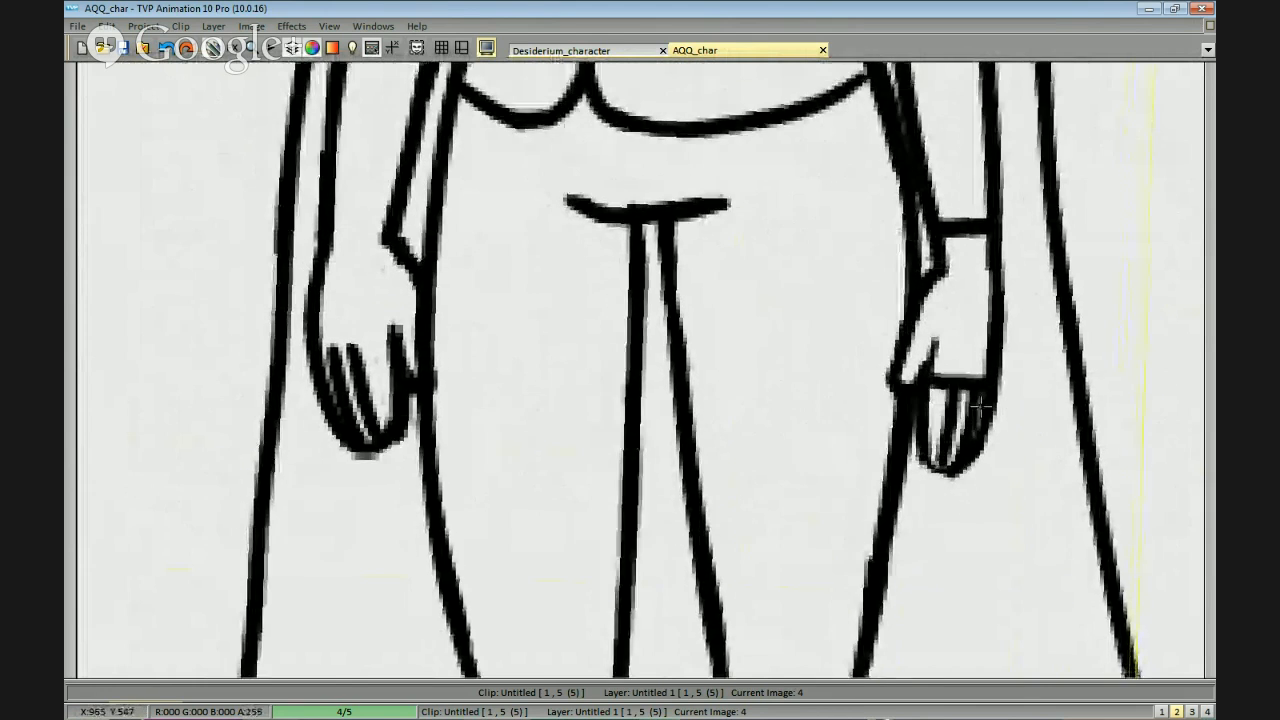
Try a matching fingerless glove edge and wrist hem line on the third figure's left hand.
scroll(1051, 443, up, 4)
scroll(911, 435, up, 1)
mouse_move(390, 388)
mouse_down()
mouse_move(521, 368)
mouse_move(568, 320)
mouse_up()
key(ctrl+z)
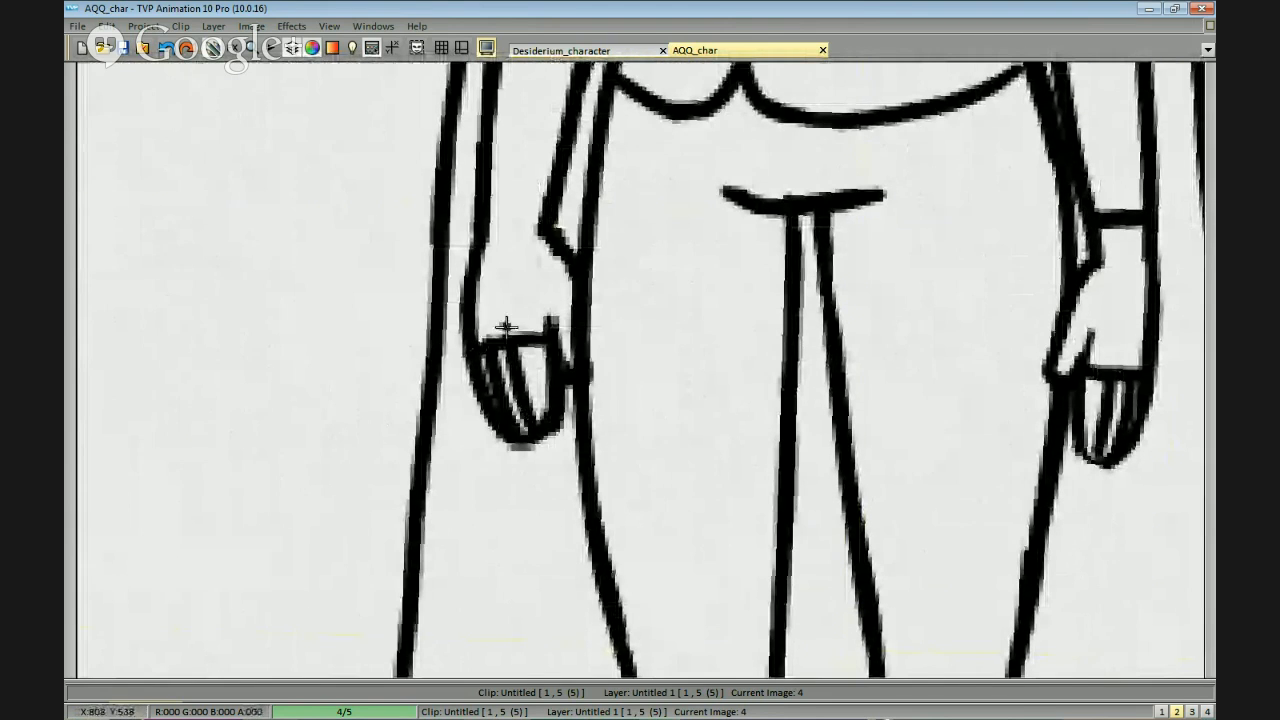
scroll(786, 297, down, 4)
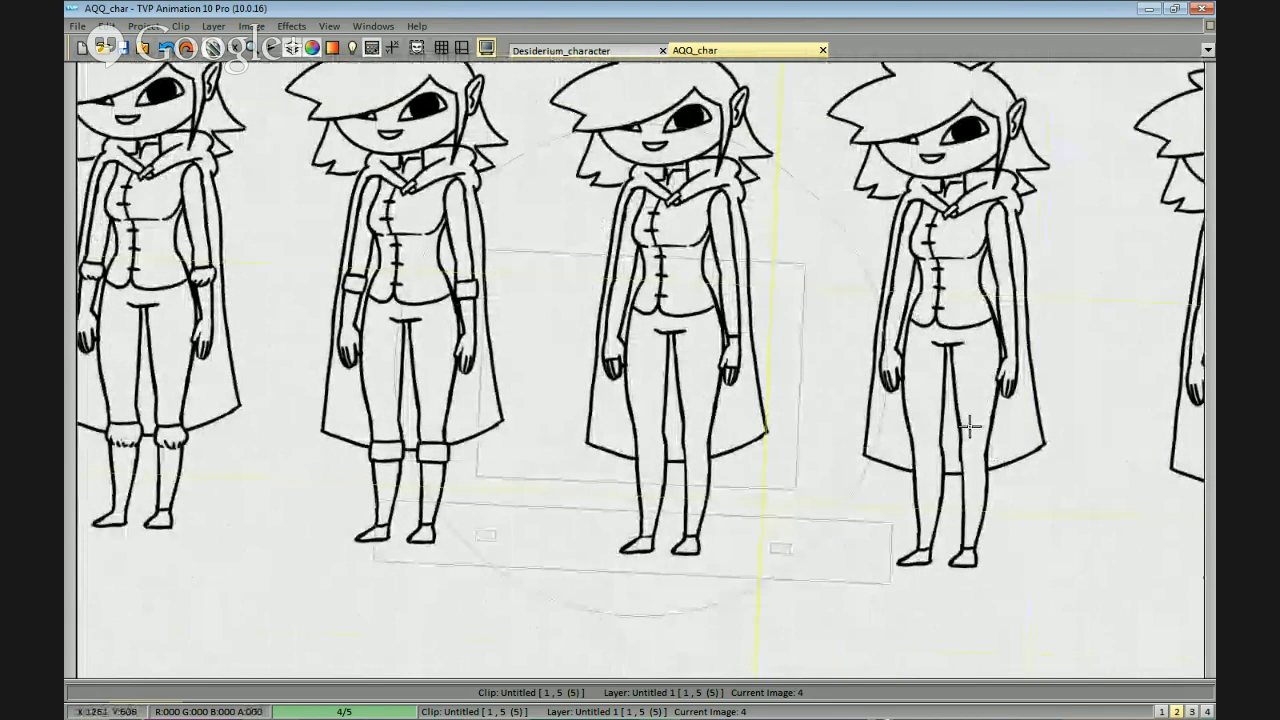
drag(978, 430, 990, 431)
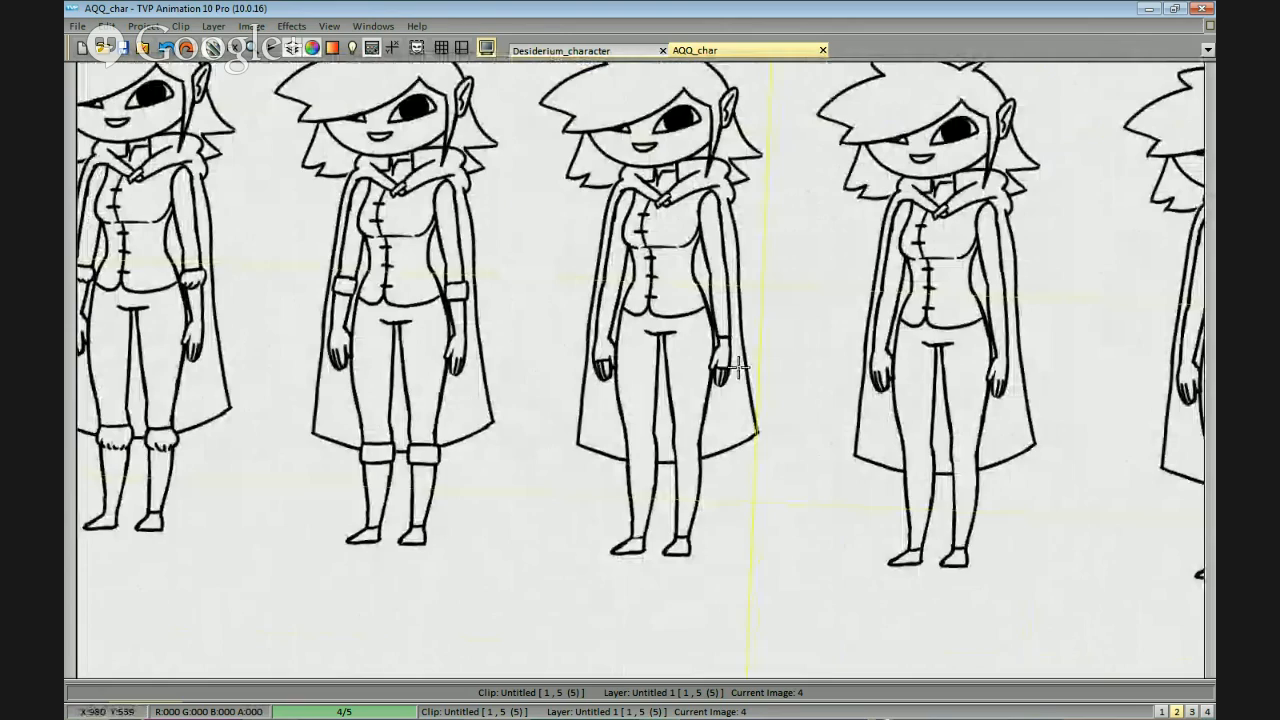
scroll(757, 398, down, 5)
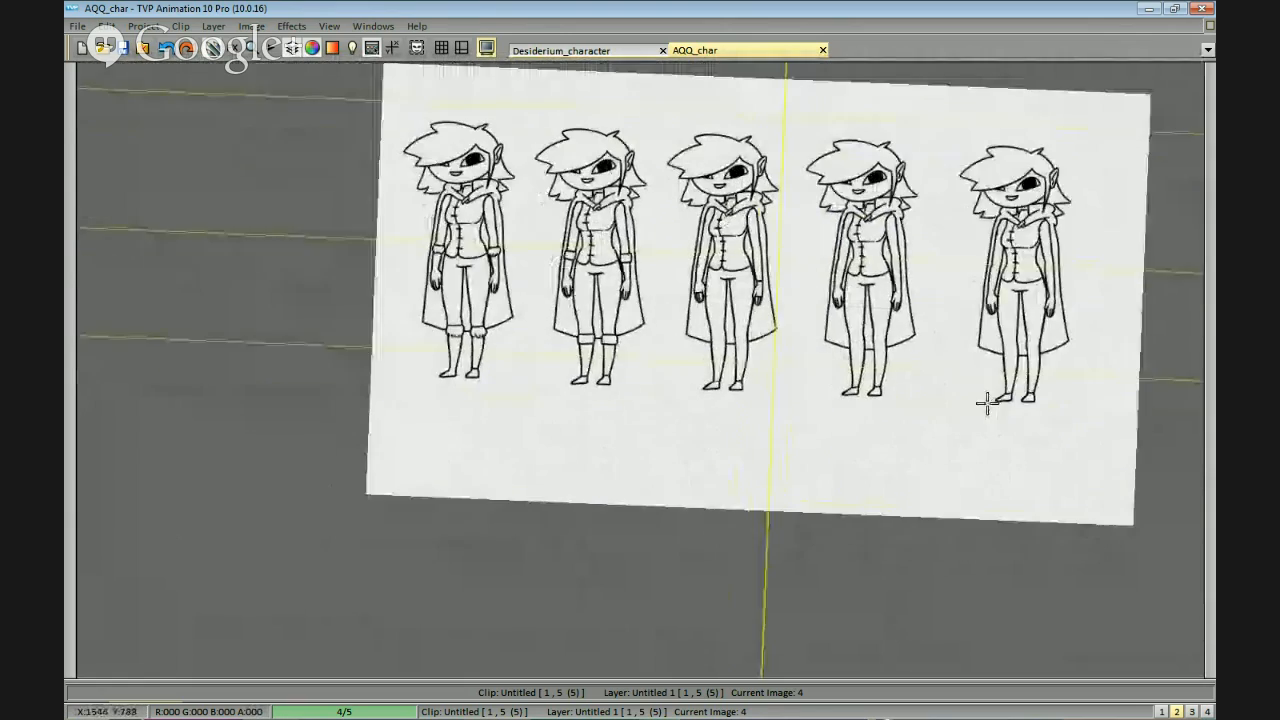
scroll(1000, 412, up, 6)
scroll(857, 348, down, 5)
scroll(978, 451, up, 6)
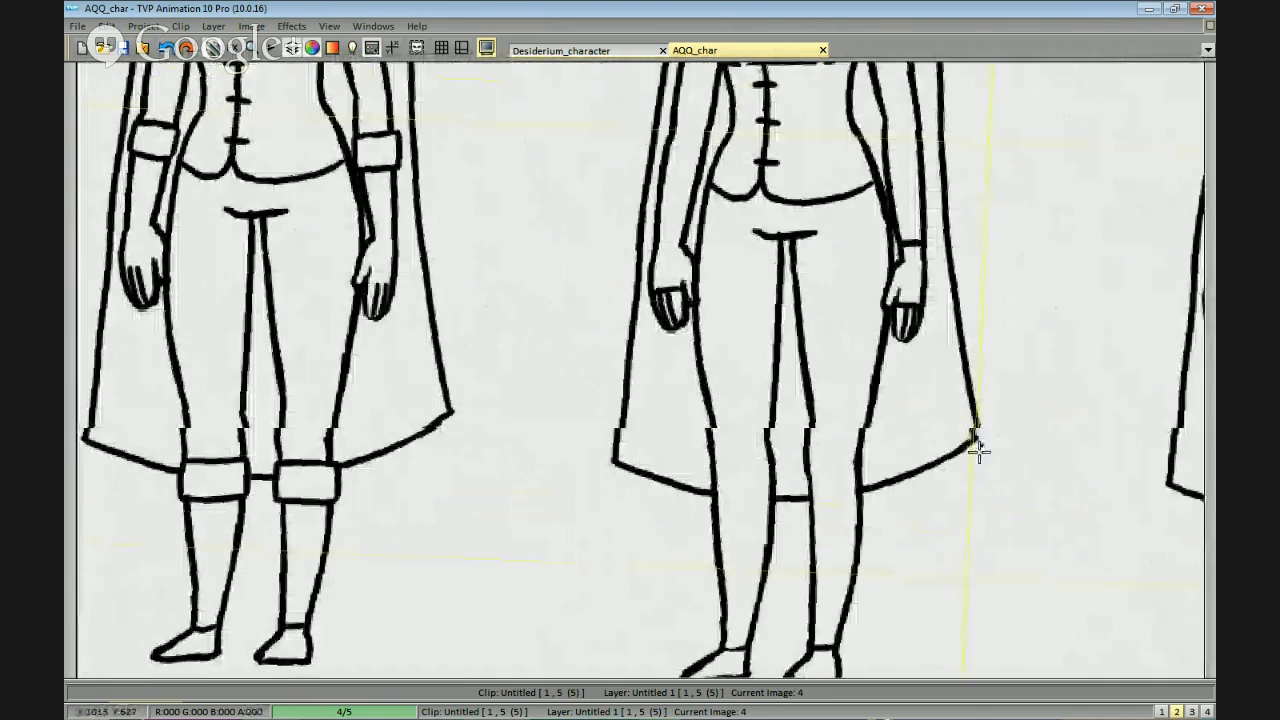
drag(979, 452, 958, 476)
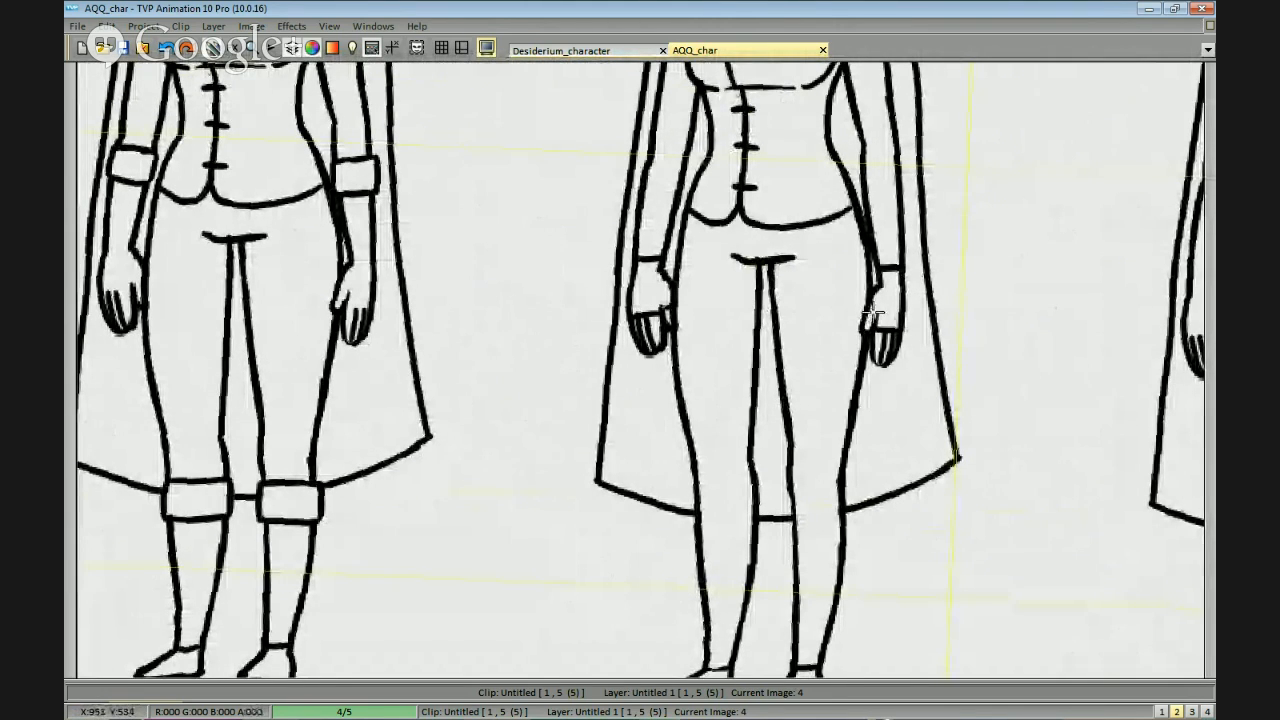
Draw narrow folded cuffs around both wrists of the fourth figure's long sleeves.
scroll(800, 320, down, 2)
scroll(853, 351, up, 4)
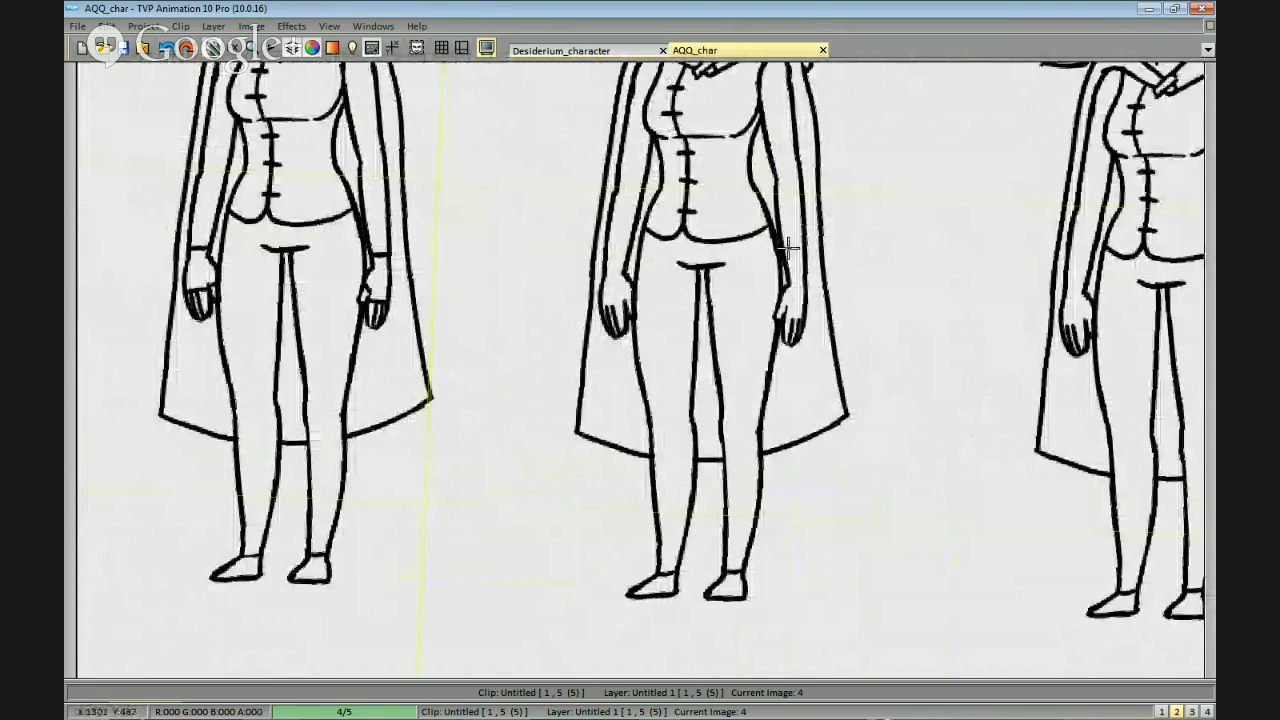
drag(814, 238, 843, 242)
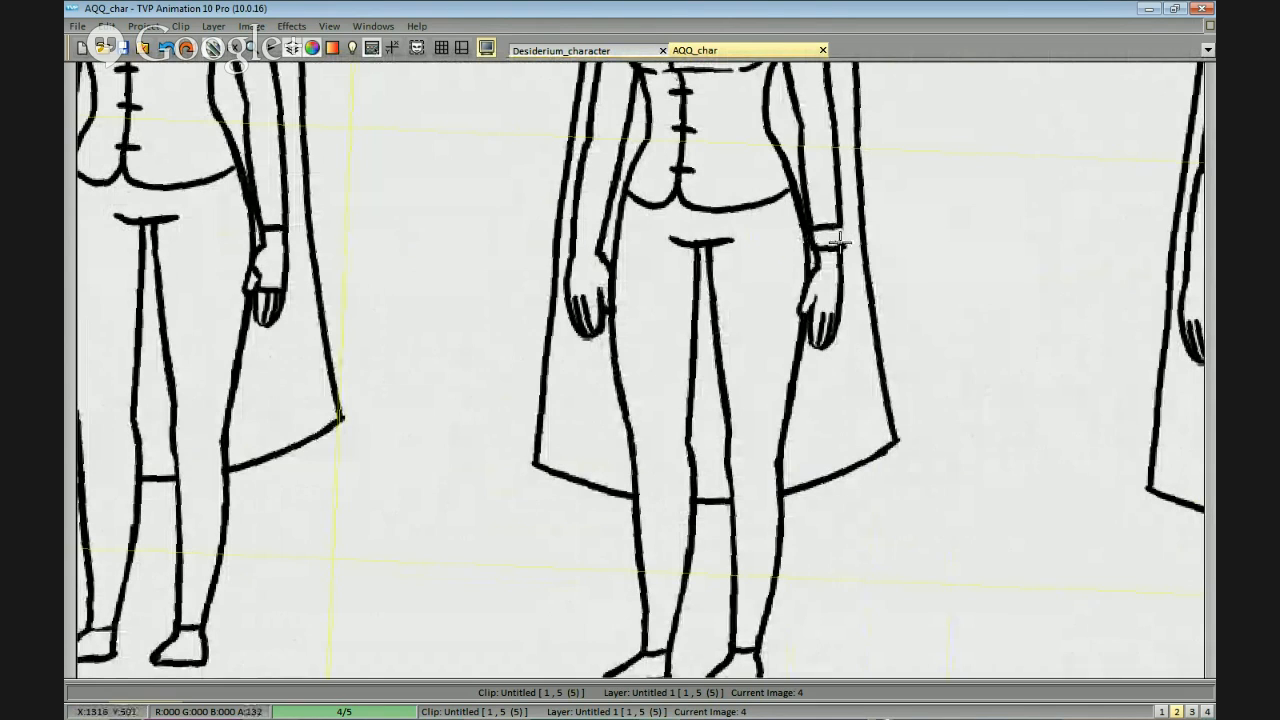
drag(880, 285, 925, 247)
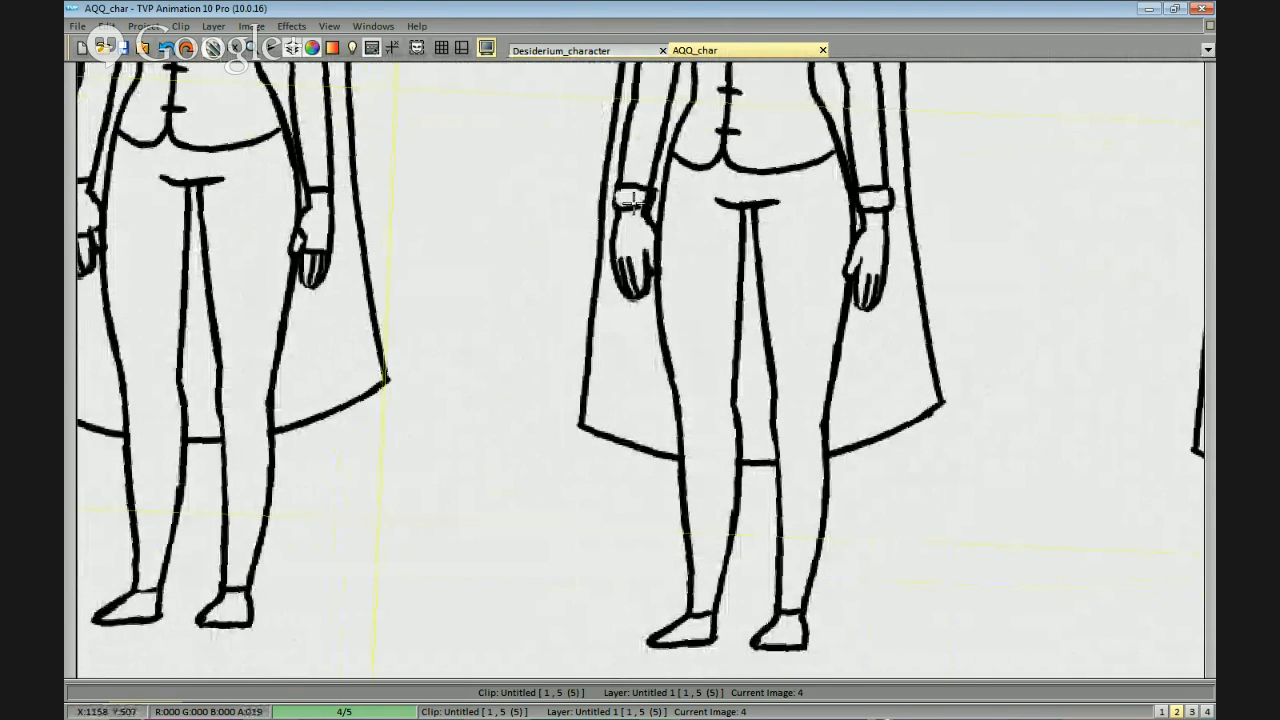
Draw a folded trouser cuff above the fourth figure's left ankle and start the right one with its upper edge and inner side.
mouse_move(922, 333)
mouse_down()
mouse_move(934, 280)
mouse_move(919, 221)
mouse_up()
scroll(840, 320, up, 2)
drag(817, 346, 817, 307)
mouse_move(708, 355)
mouse_down()
mouse_move(790, 360)
mouse_move(776, 402)
mouse_move(710, 396)
mouse_move(754, 387)
mouse_move(713, 379)
mouse_move(772, 382)
mouse_move(773, 371)
mouse_move(776, 394)
mouse_move(720, 390)
mouse_move(714, 367)
mouse_move(775, 392)
mouse_move(796, 355)
mouse_move(775, 401)
mouse_move(784, 387)
mouse_move(720, 399)
mouse_up()
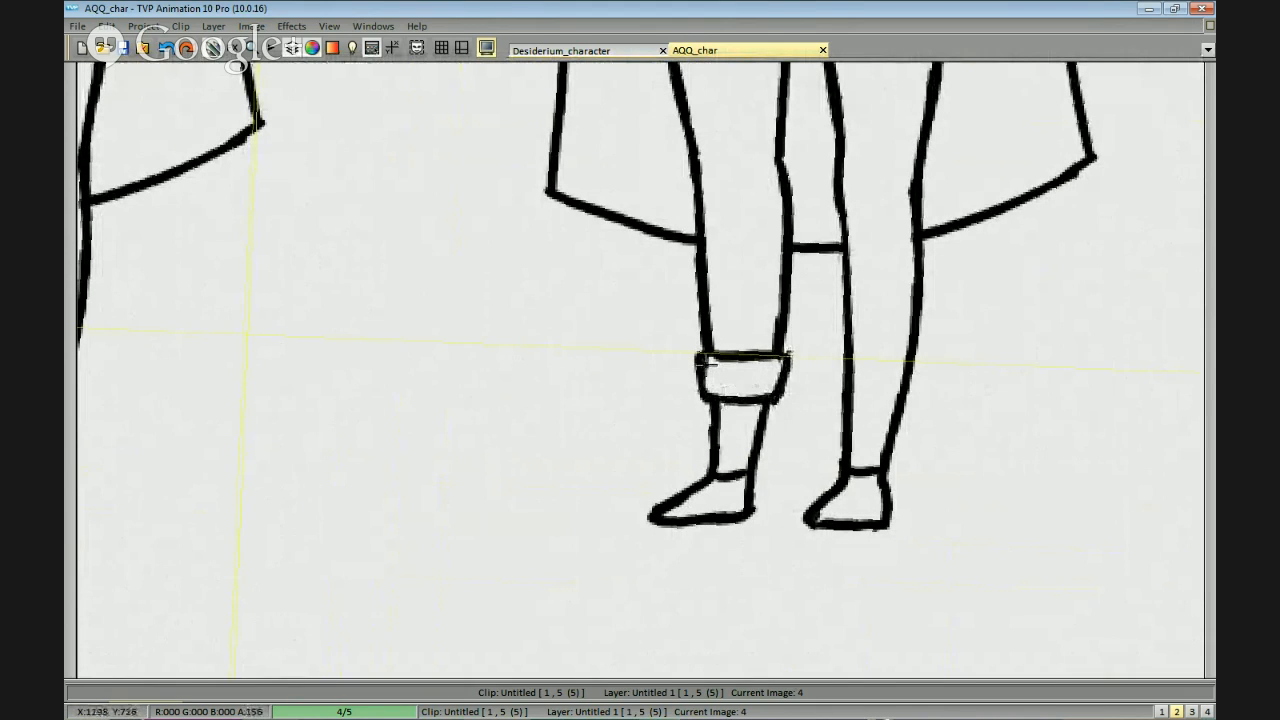
mouse_move(818, 360)
mouse_down()
mouse_move(891, 343)
mouse_move(811, 341)
mouse_move(811, 389)
mouse_up()
scroll(826, 375, down, 5)
Remove the glove edges from both of the third figure's hands and restore the plain finger lines.
scroll(794, 272, up, 5)
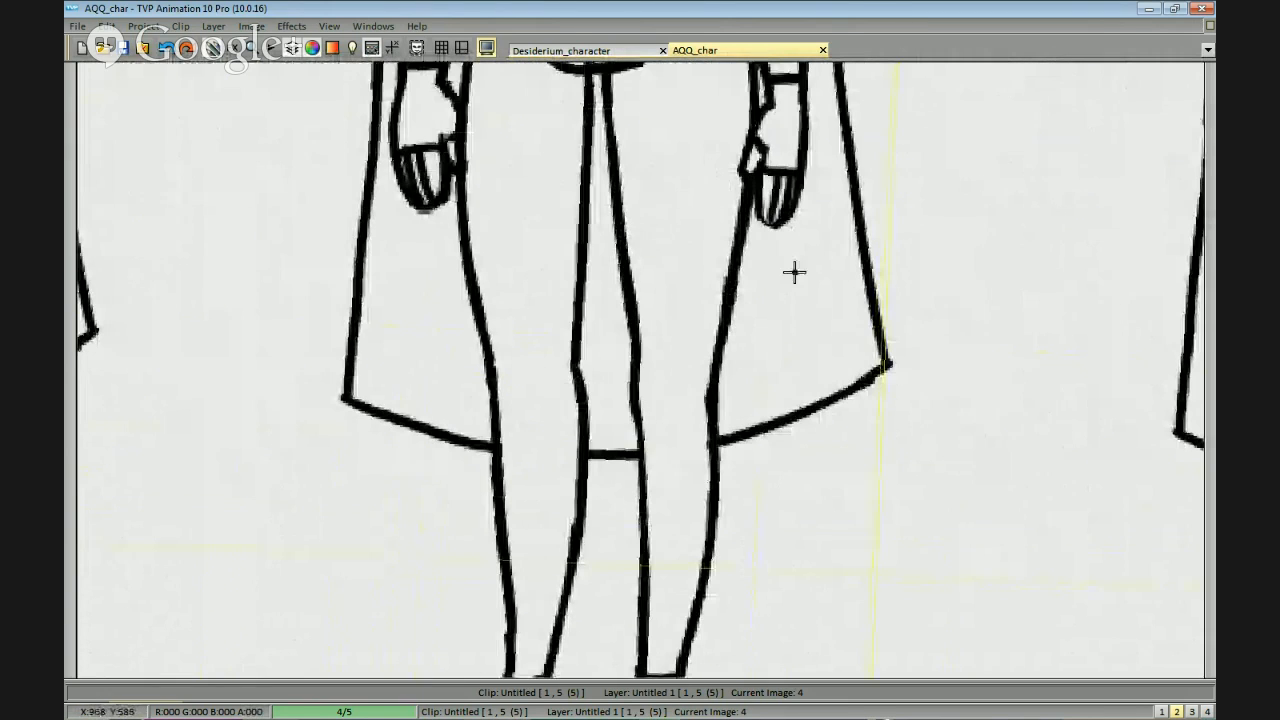
mouse_move(764, 169)
mouse_down()
mouse_move(791, 156)
mouse_move(775, 200)
mouse_move(787, 210)
mouse_move(755, 145)
mouse_up()
drag(648, 130, 783, 183)
mouse_move(572, 190)
mouse_down()
mouse_move(538, 205)
mouse_move(560, 228)
mouse_move(540, 217)
mouse_move(549, 228)
mouse_up()
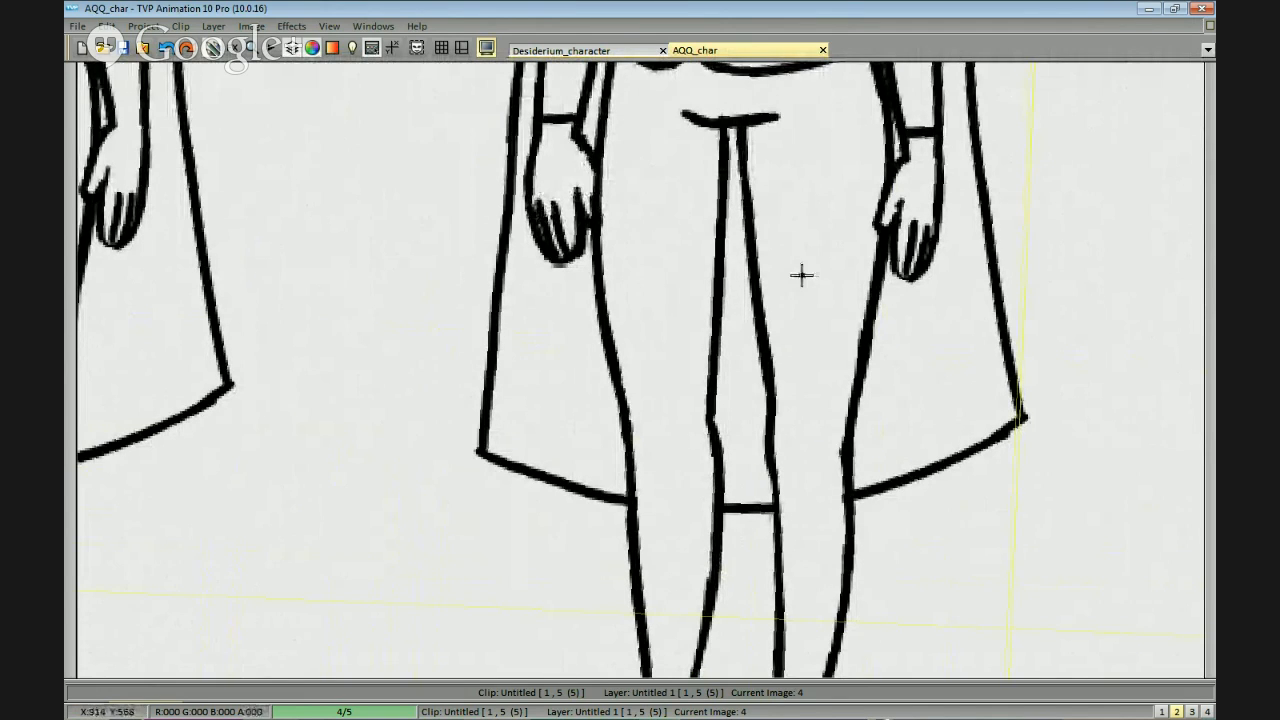
drag(800, 274, 832, 264)
Erase the sleeve hem lines from both of the third figure's wrists.
scroll(1011, 398, down, 1)
scroll(903, 230, up, 1)
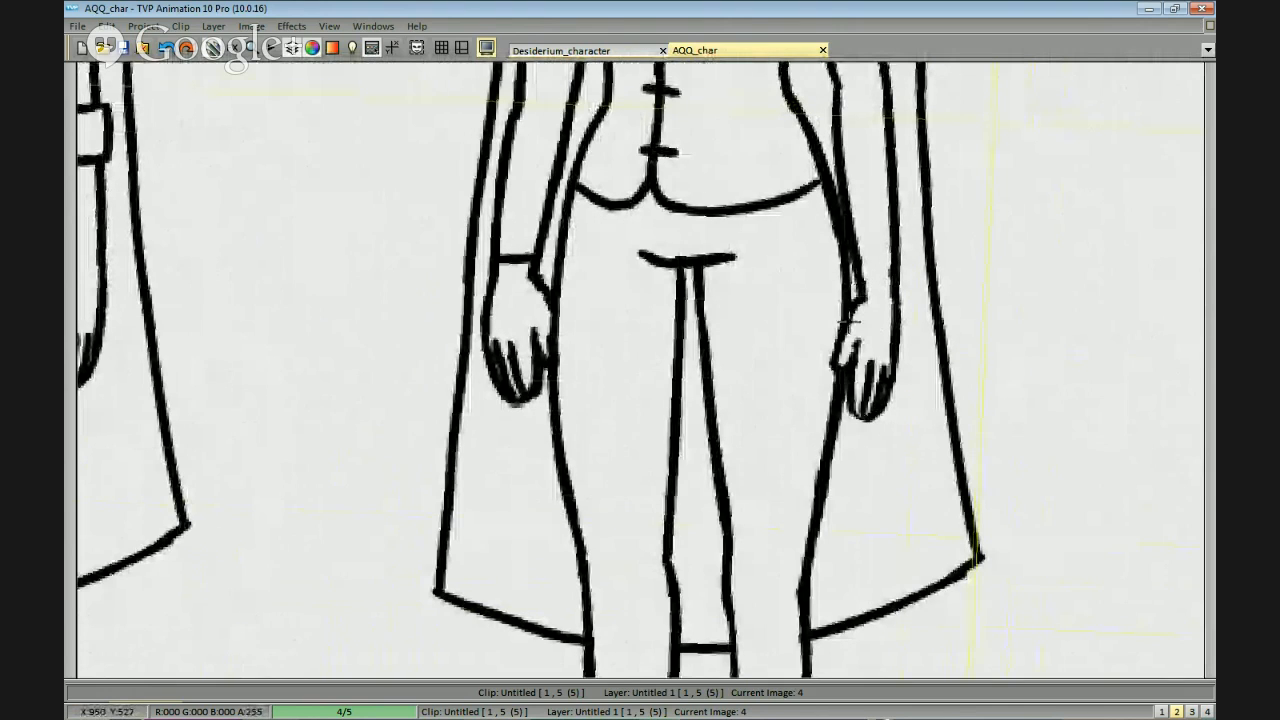
scroll(875, 459, down, 2)
drag(875, 459, 921, 409)
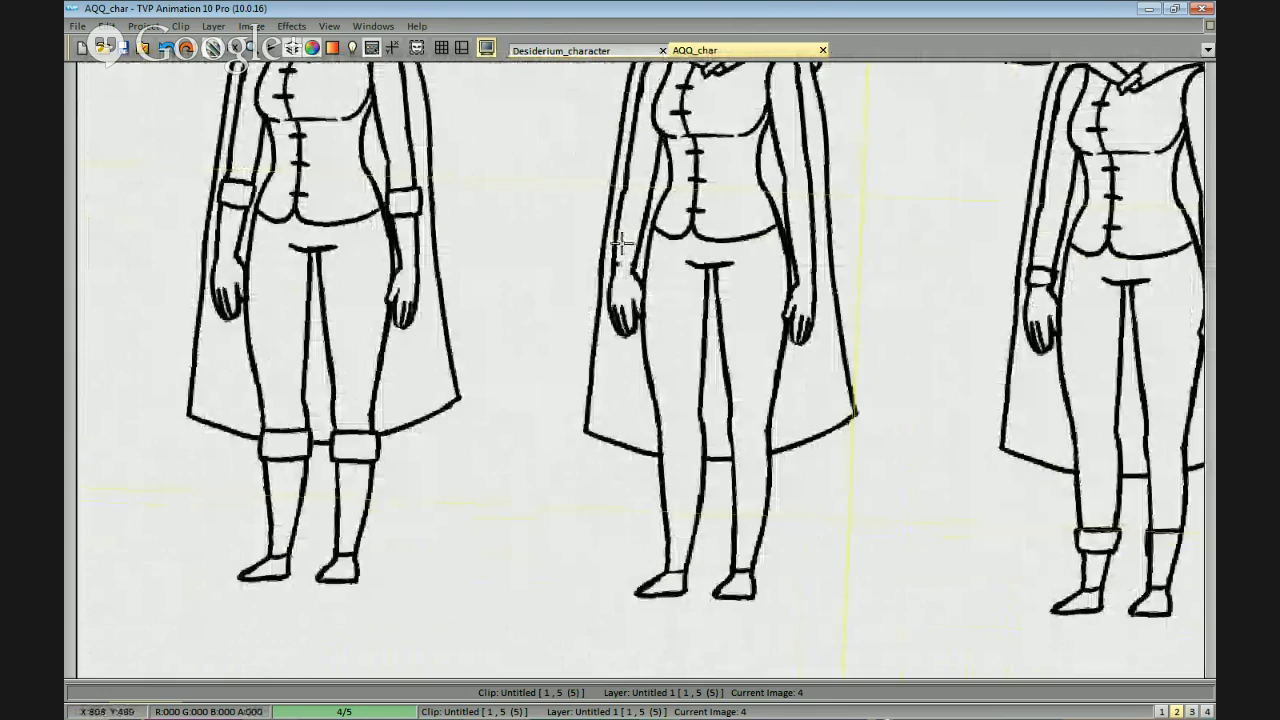
Draw fingerless glove edges across the fingers of both hands on the fifth figure.
drag(1074, 374, 760, 356)
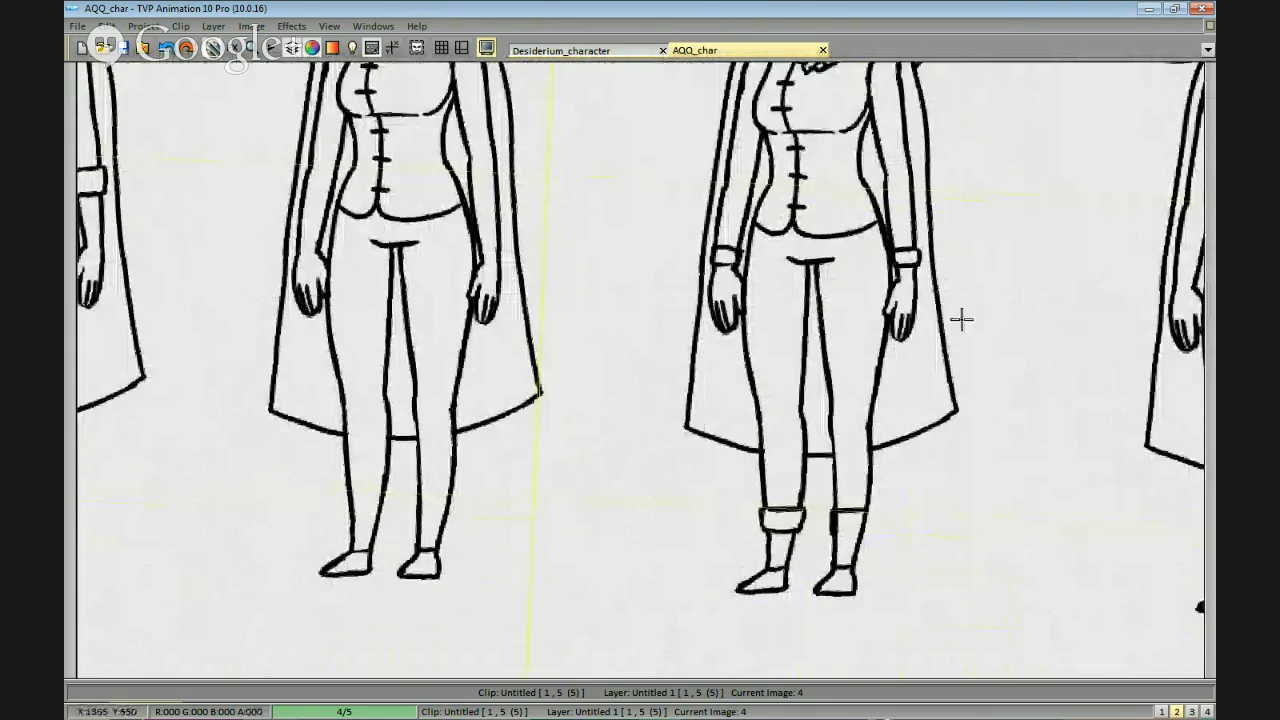
drag(1180, 369, 973, 387)
scroll(990, 395, up, 2)
scroll(975, 415, up, 1)
drag(1189, 296, 863, 260)
drag(791, 531, 858, 477)
scroll(877, 250, up, 1)
drag(980, 134, 937, 237)
drag(928, 170, 971, 200)
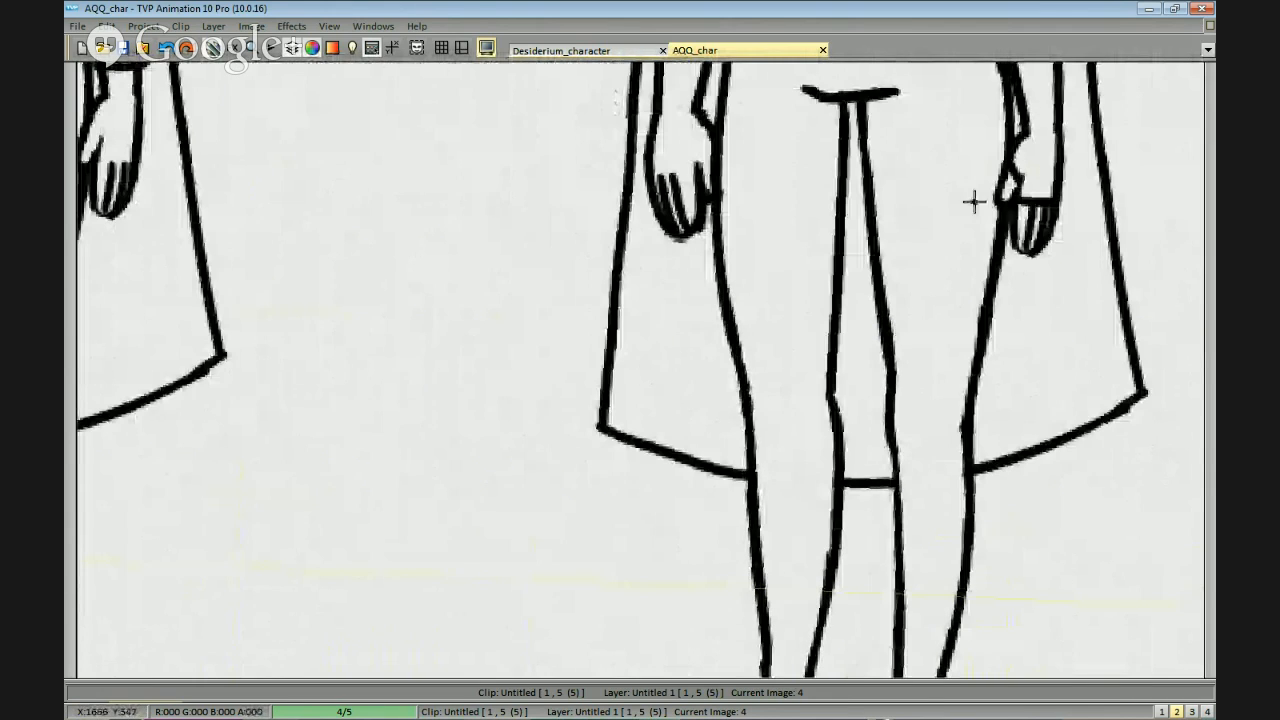
drag(702, 180, 657, 175)
Draw sandals with soles and foot straps on both feet of the fifth figure, undoing the strokes that miss.
drag(815, 451, 783, 314)
drag(774, 461, 808, 266)
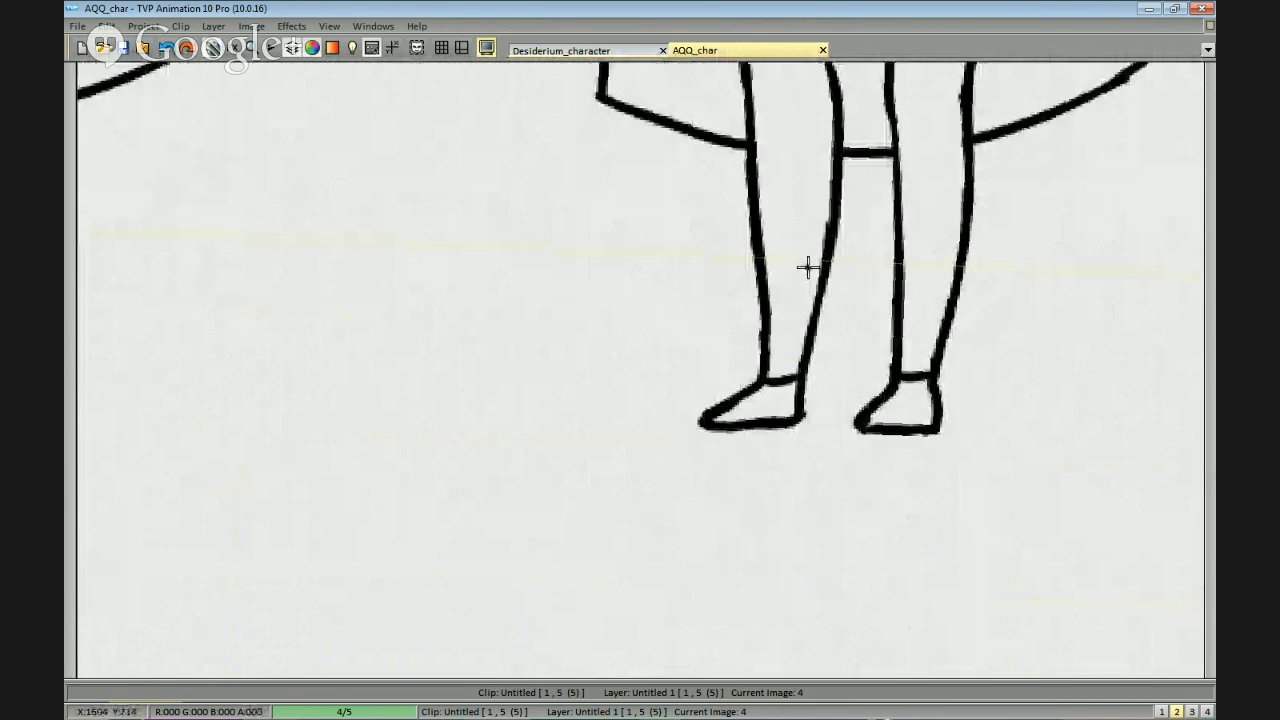
scroll(810, 320, up, 1)
drag(738, 428, 857, 443)
key(ctrl+z)
mouse_move(746, 423)
mouse_down()
mouse_move(854, 433)
mouse_move(831, 438)
mouse_move(862, 408)
mouse_up()
drag(782, 380, 811, 408)
mouse_move(944, 388)
mouse_down()
mouse_move(845, 360)
mouse_move(927, 400)
mouse_move(860, 355)
mouse_move(841, 419)
mouse_move(945, 402)
mouse_up()
key(ctrl+z)
key(ctrl+z)
scroll(929, 437, down, 6)
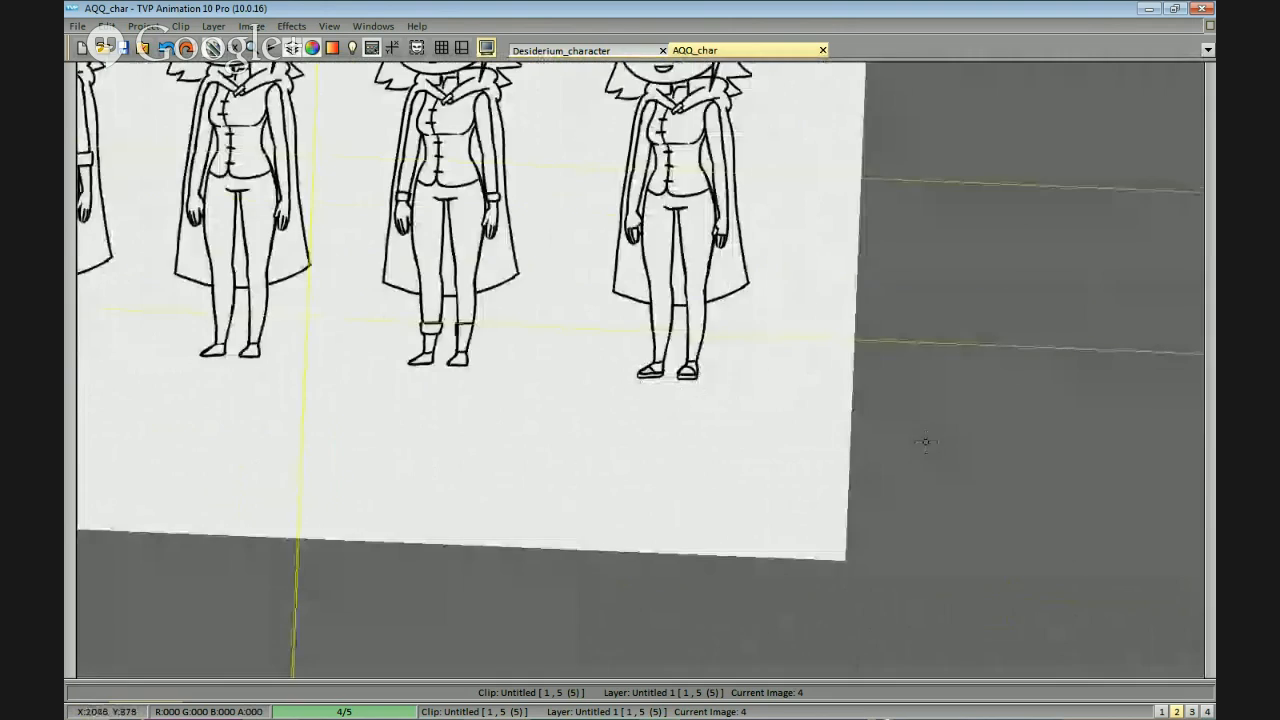
drag(928, 445, 952, 442)
Erase the ankle lines from both legs of the first figure so its feet are bare.
scroll(622, 345, up, 2)
drag(622, 345, 1055, 419)
drag(652, 450, 980, 448)
drag(897, 457, 835, 469)
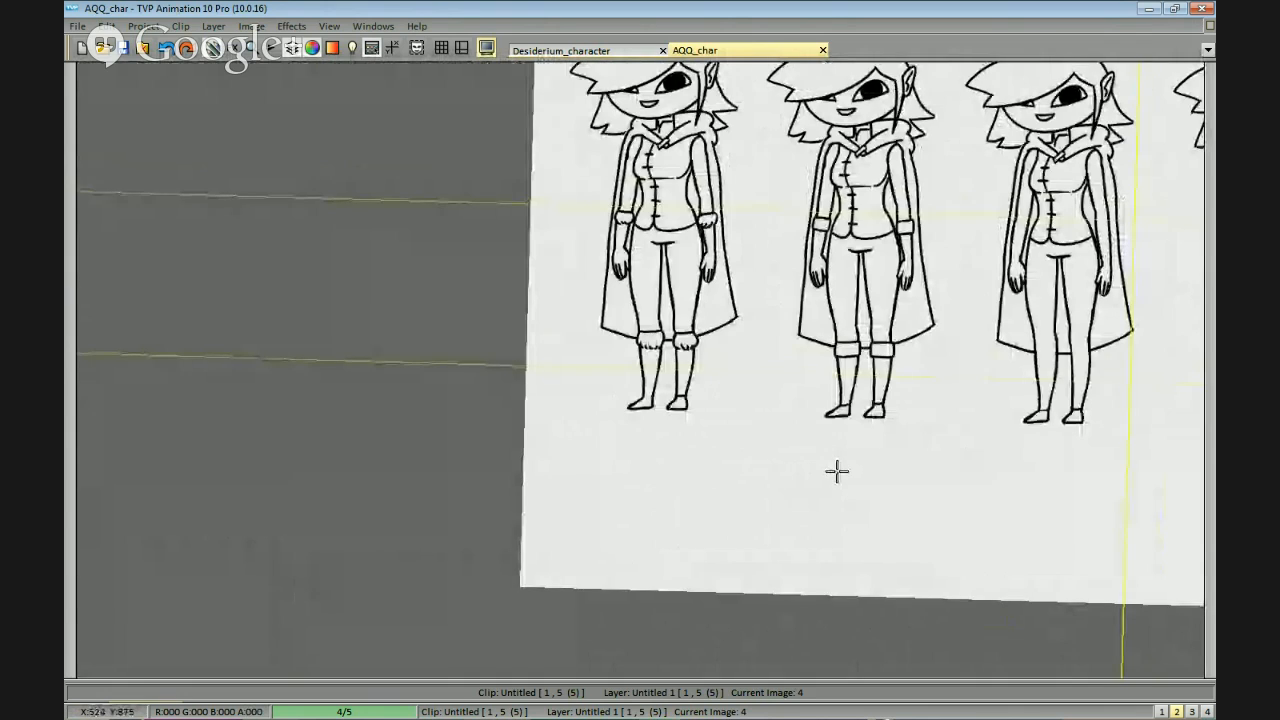
scroll(837, 471, down, 2)
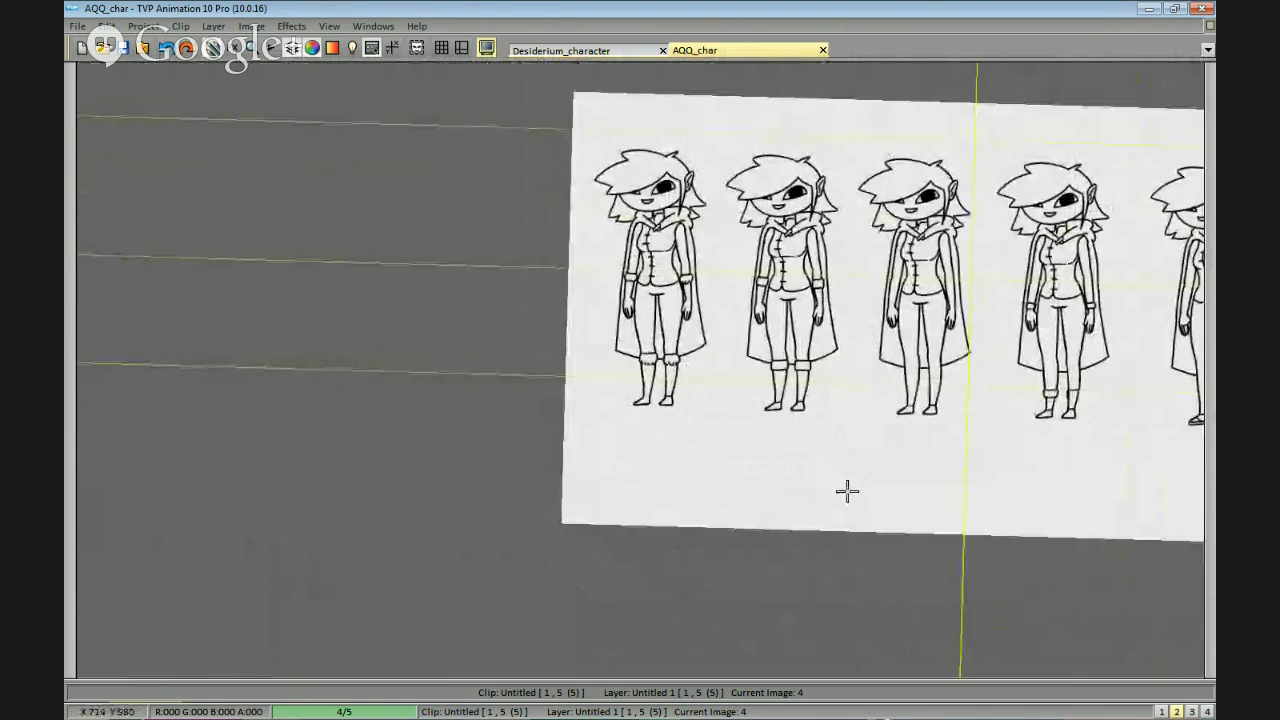
scroll(847, 486, up, 3)
drag(803, 409, 960, 395)
drag(843, 277, 813, 404)
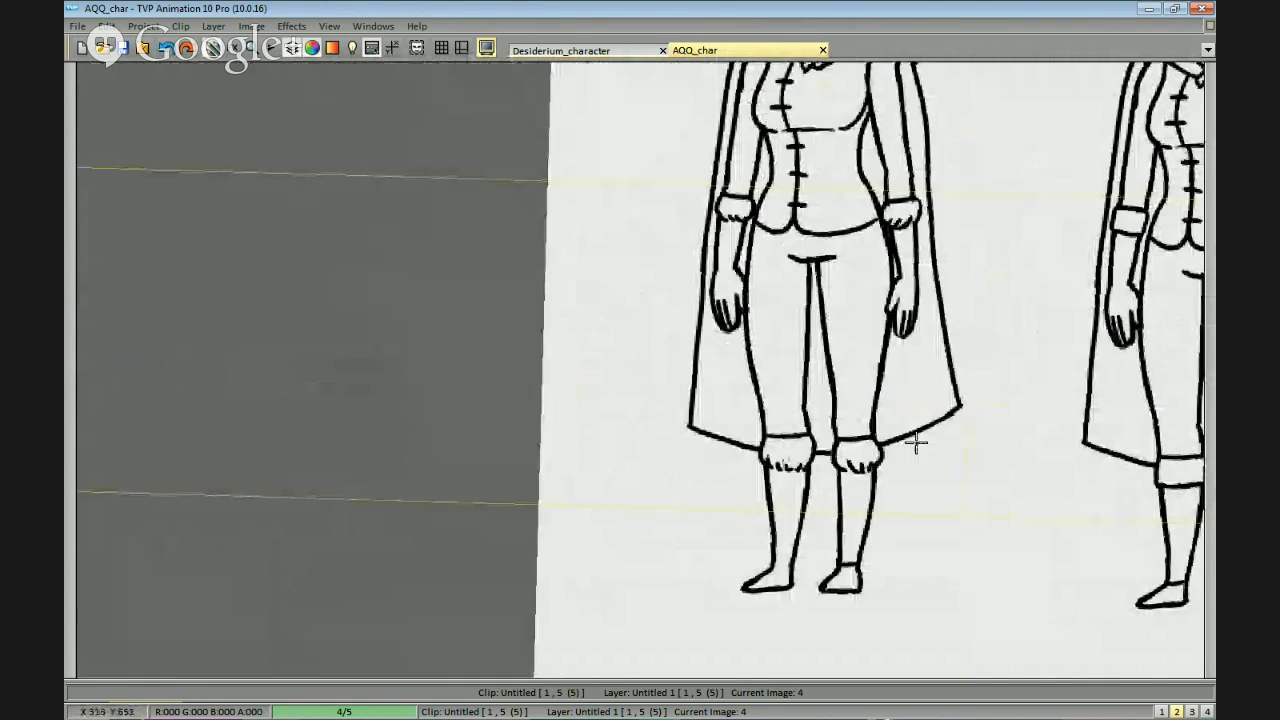
drag(916, 443, 877, 357)
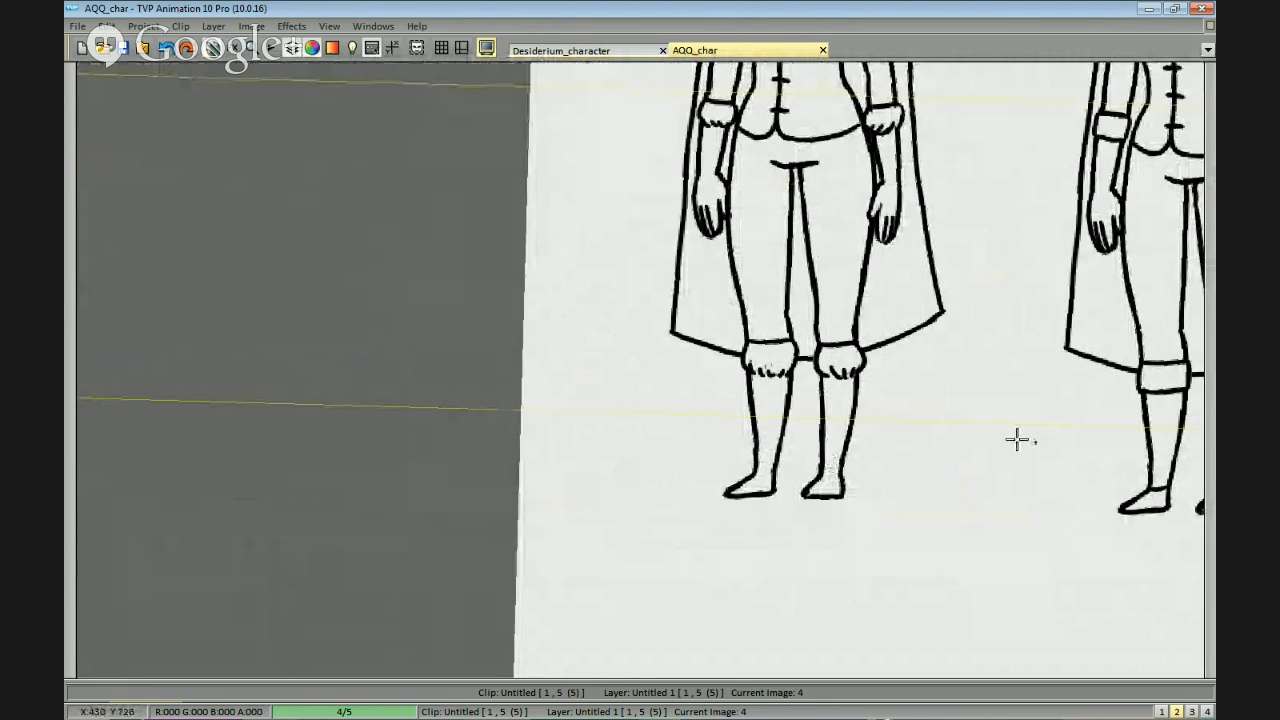
Erase the ankle lines from both legs of the second figure.
drag(1017, 440, 632, 355)
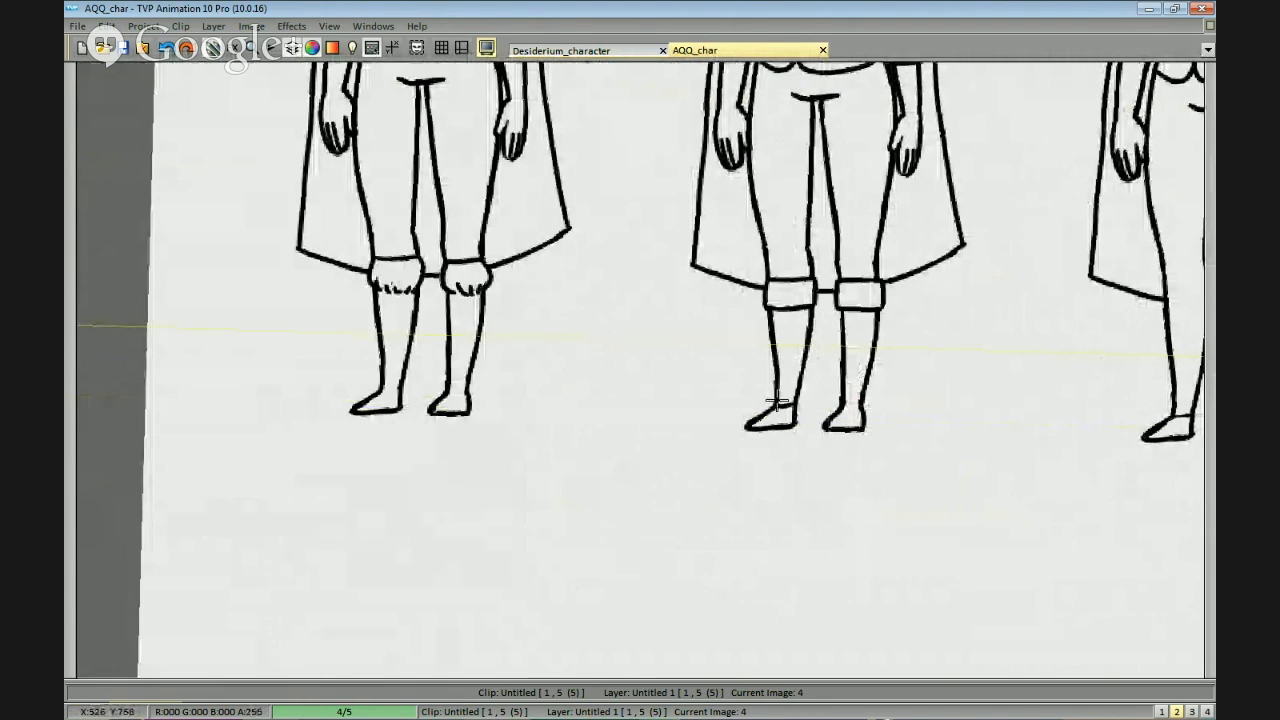
drag(1042, 400, 666, 371)
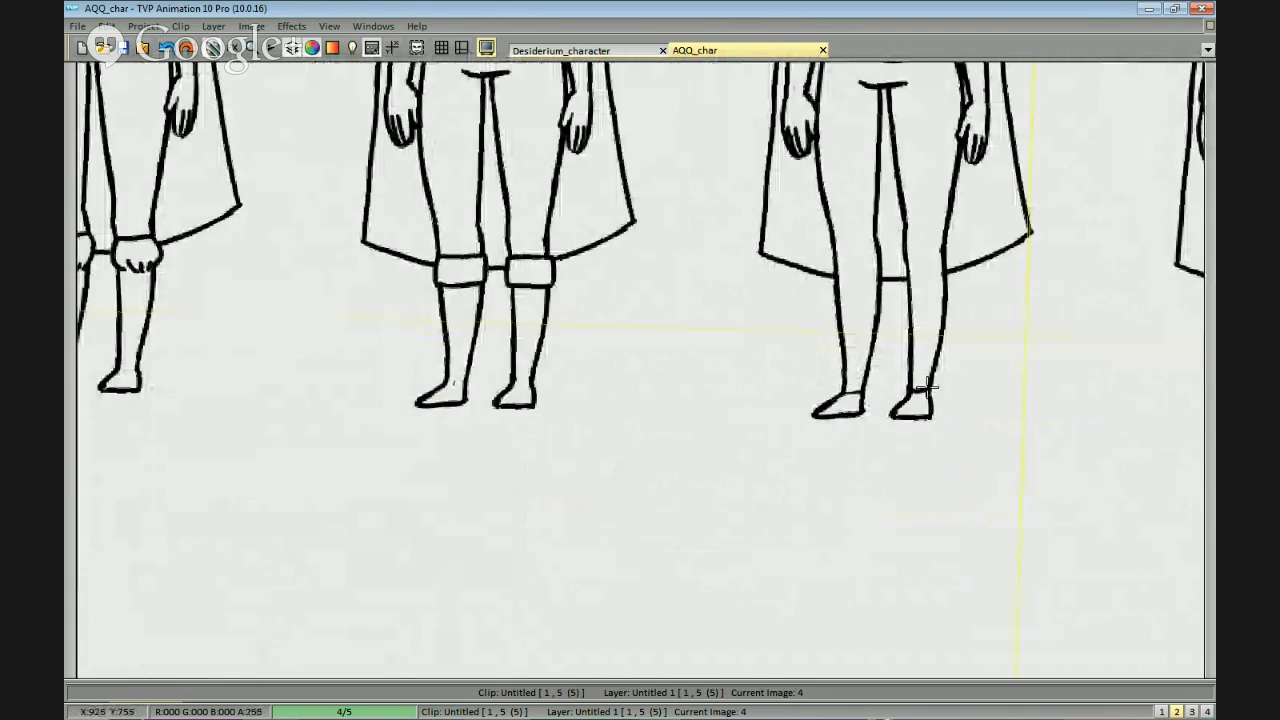
scroll(1006, 374, down, 3)
scroll(877, 377, up, 3)
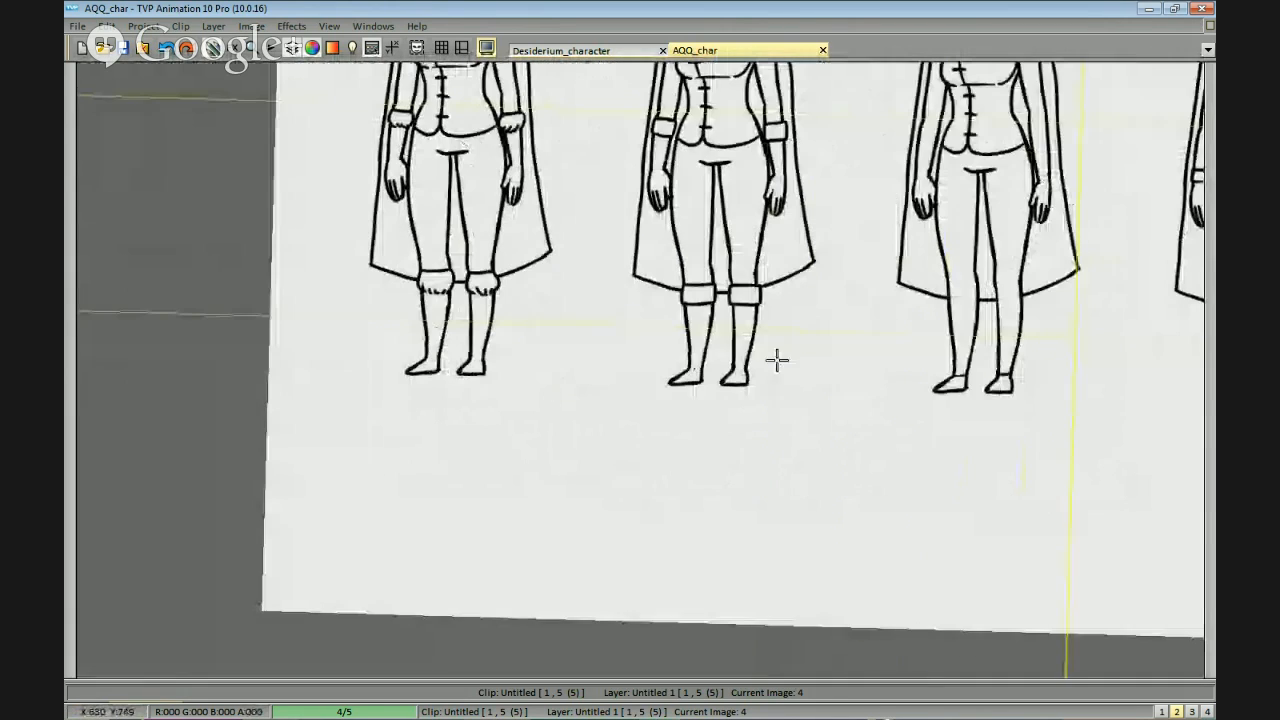
Complete the folded trouser cuff above the fourth figure's right ankle with its lower edge and outer side.
drag(937, 384, 570, 355)
scroll(931, 352, up, 2)
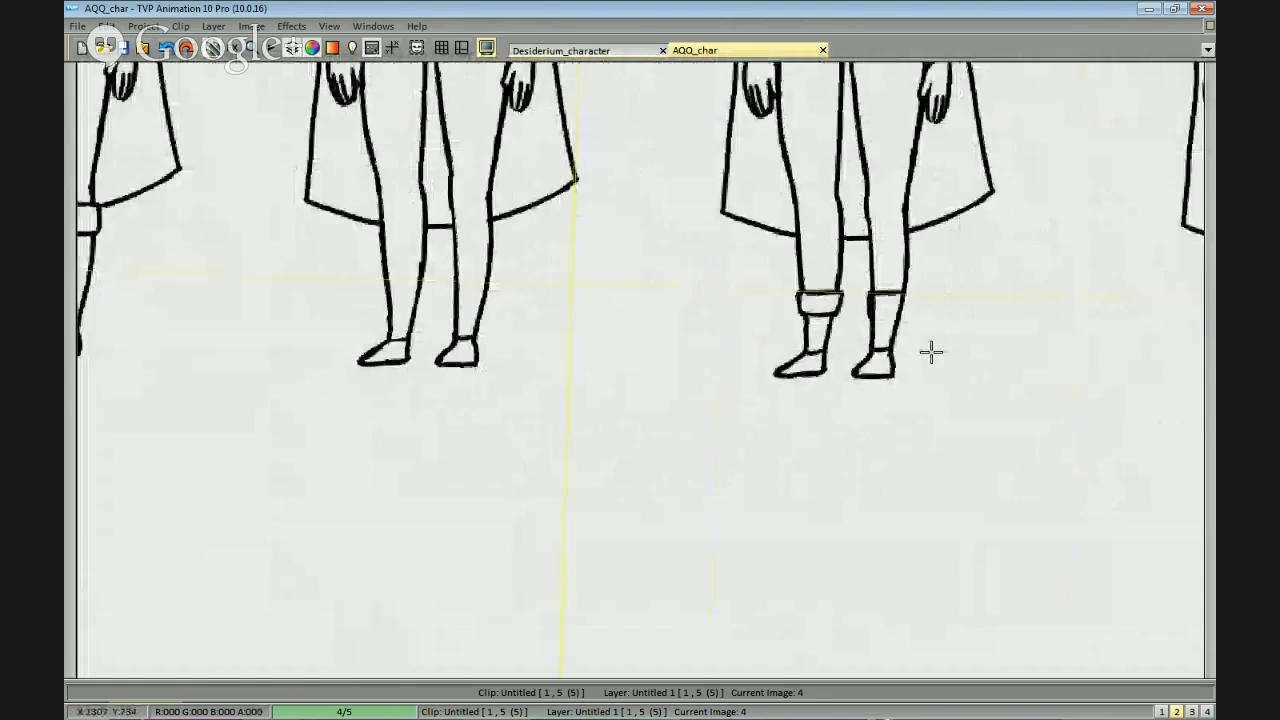
scroll(931, 352, up, 2)
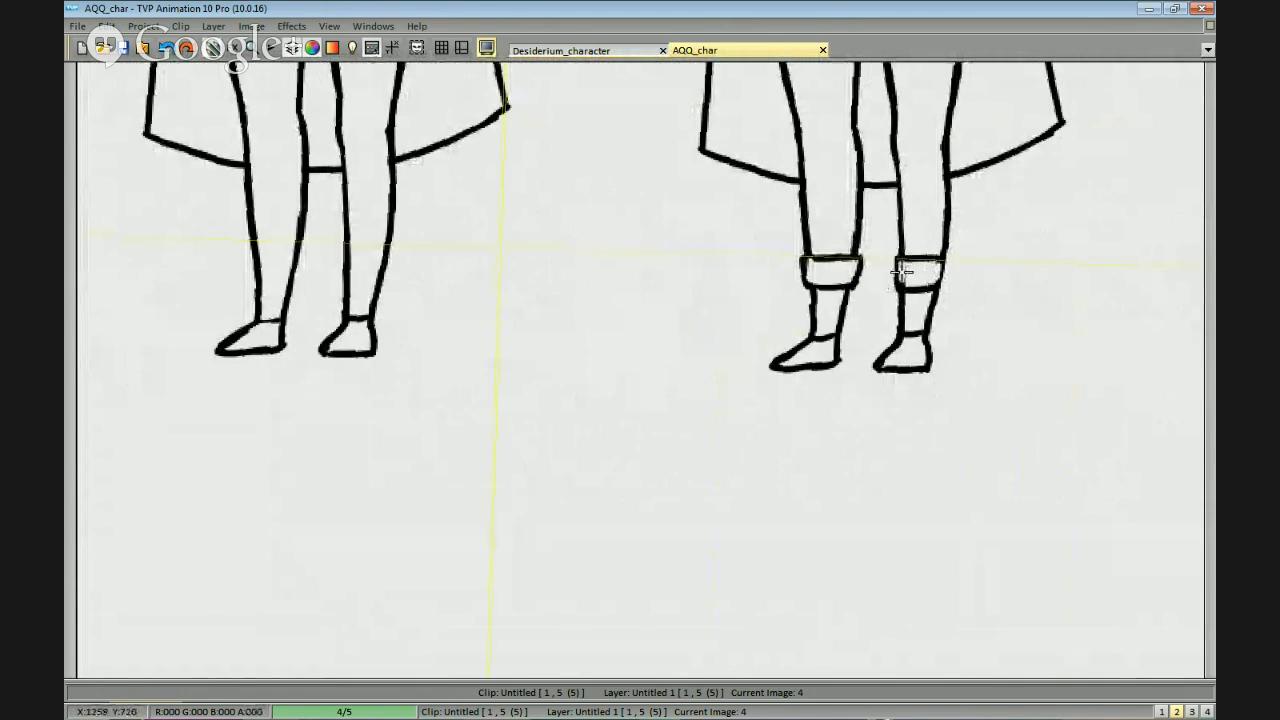
scroll(907, 268, down, 4)
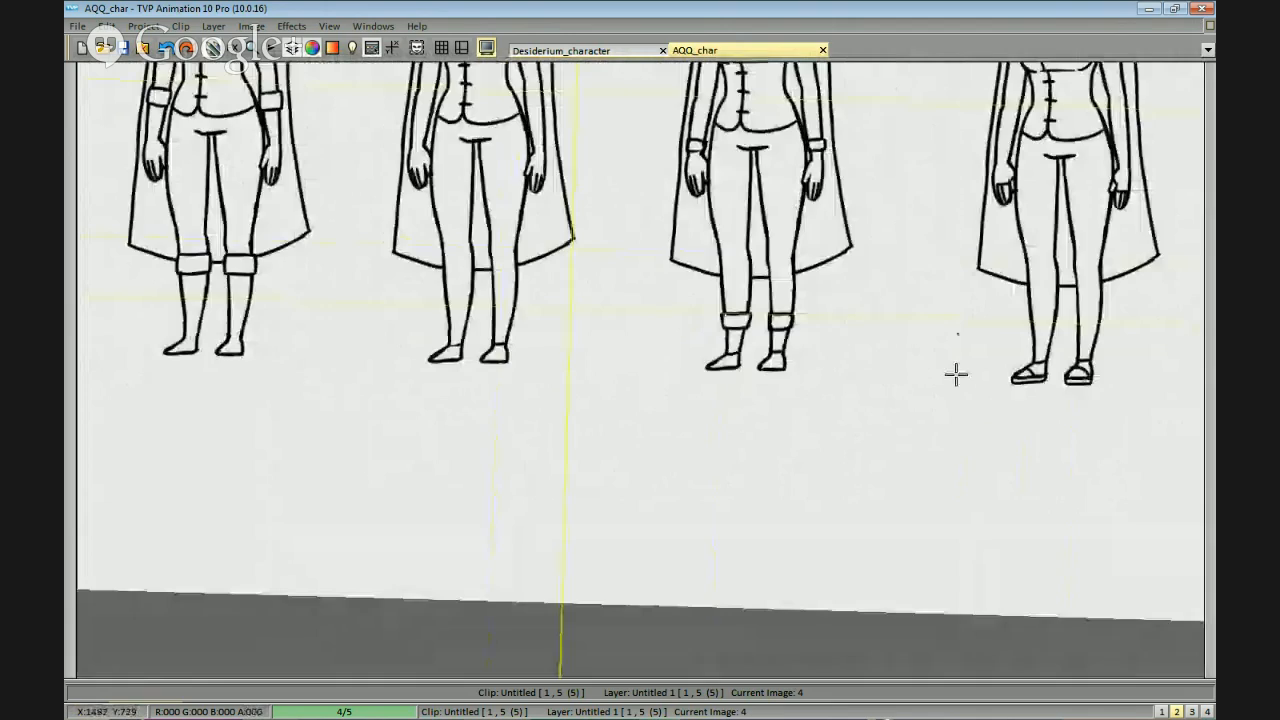
Handwrite the option label 1 beside the first figure's sleeve cuff and A beside its lower legs.
scroll(989, 411, up, 2)
scroll(938, 420, up, 2)
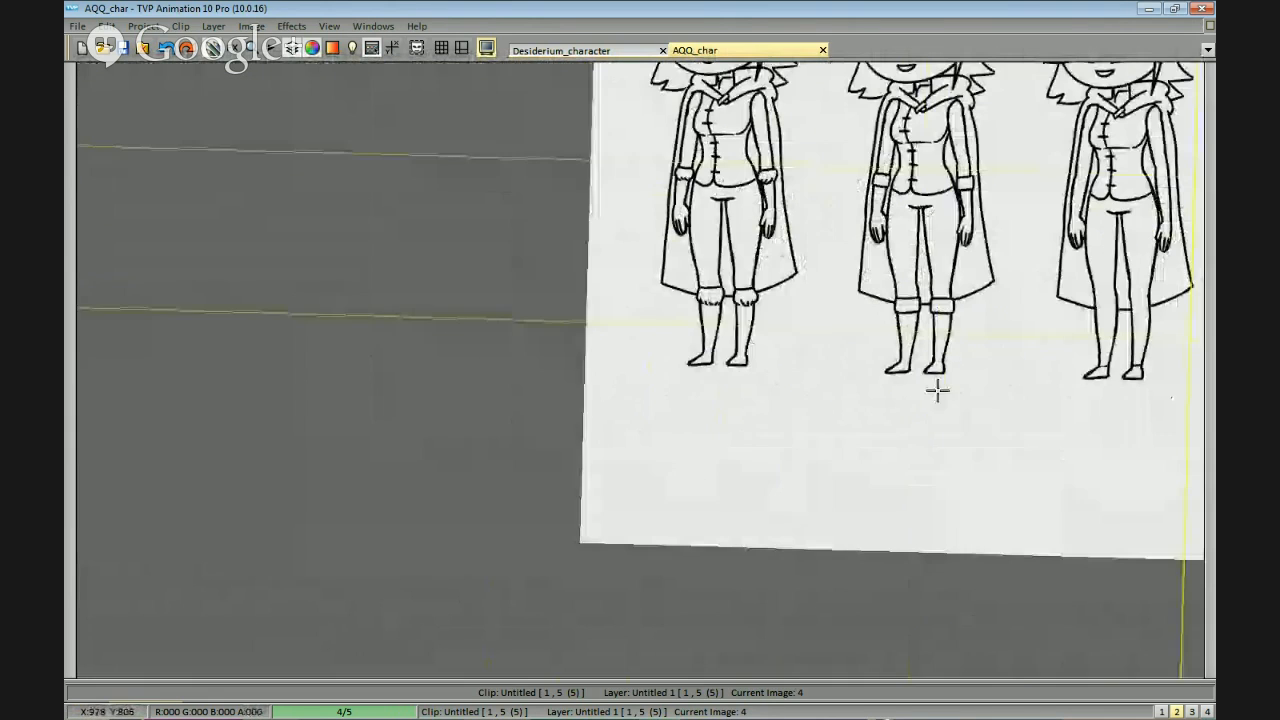
drag(660, 362, 672, 350)
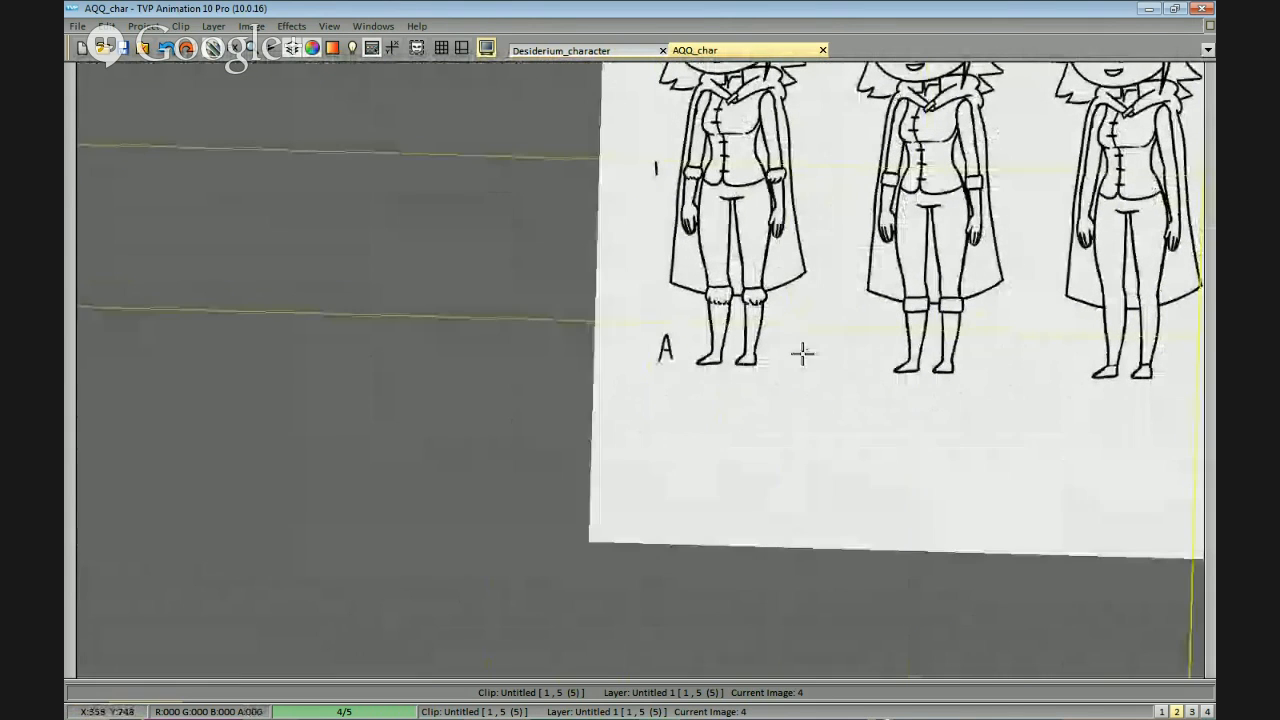
Handwrite the option labels 2 and B beside the second figure, and 3 and C beside the third figure.
drag(851, 372, 864, 366)
drag(845, 168, 856, 182)
drag(950, 236, 775, 240)
drag(869, 174, 870, 196)
mouse_move(893, 322)
mouse_down()
mouse_move(848, 311)
mouse_move(843, 360)
mouse_up()
Handwrite the option labels 4 and D beside the fourth figure, and 5 and E beside the fifth figure.
drag(960, 280, 750, 272)
drag(820, 164, 828, 178)
drag(828, 172, 825, 190)
drag(803, 318, 806, 338)
drag(819, 170, 816, 190)
drag(819, 169, 832, 167)
drag(819, 330, 826, 351)
drag(811, 341, 828, 328)
scroll(867, 435, down, 1)
scroll(867, 435, down, 1)
drag(897, 446, 1026, 394)
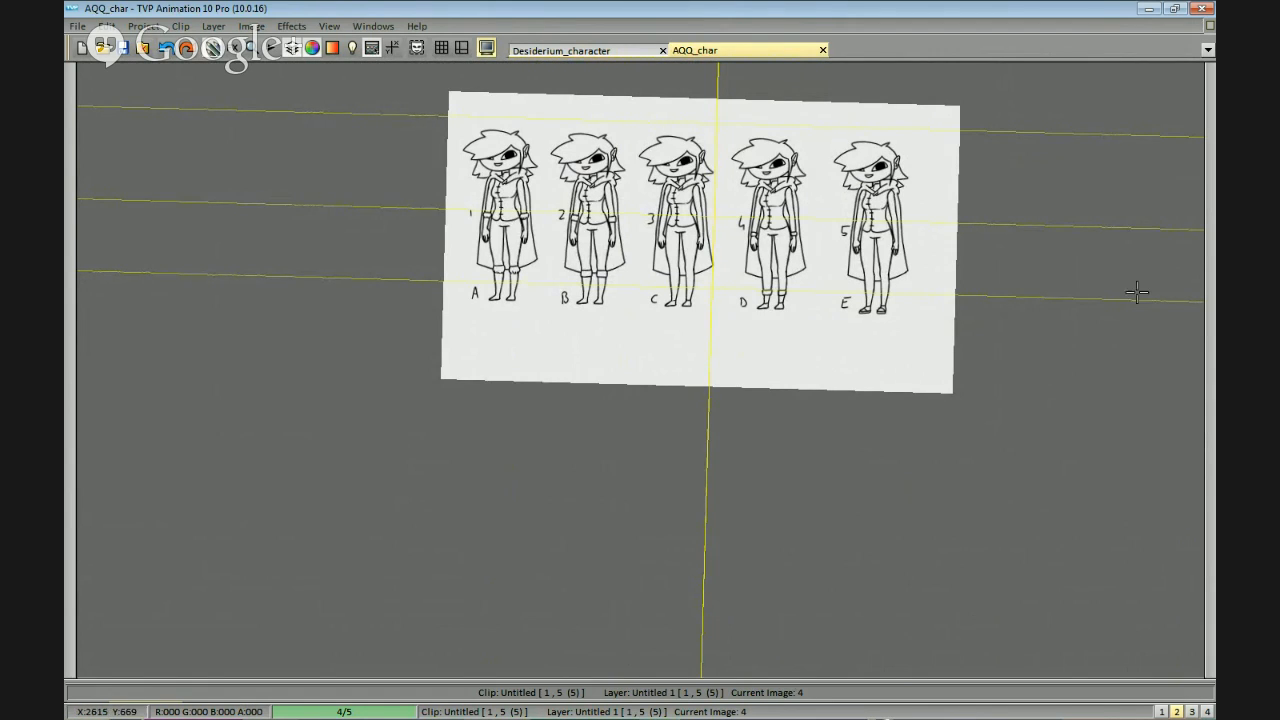
click(1210, 300)
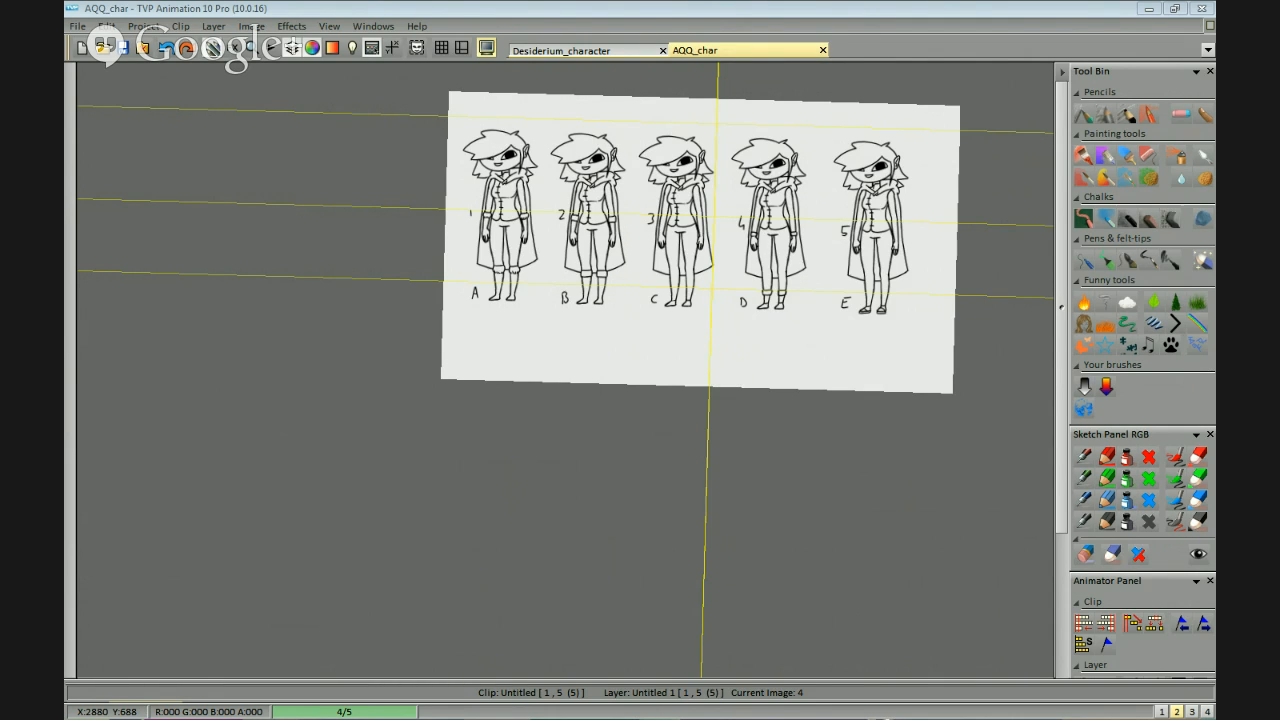
Draw lines across the mid-forearms and wrists of both arms on the third figure.
scroll(735, 250, up, 6)
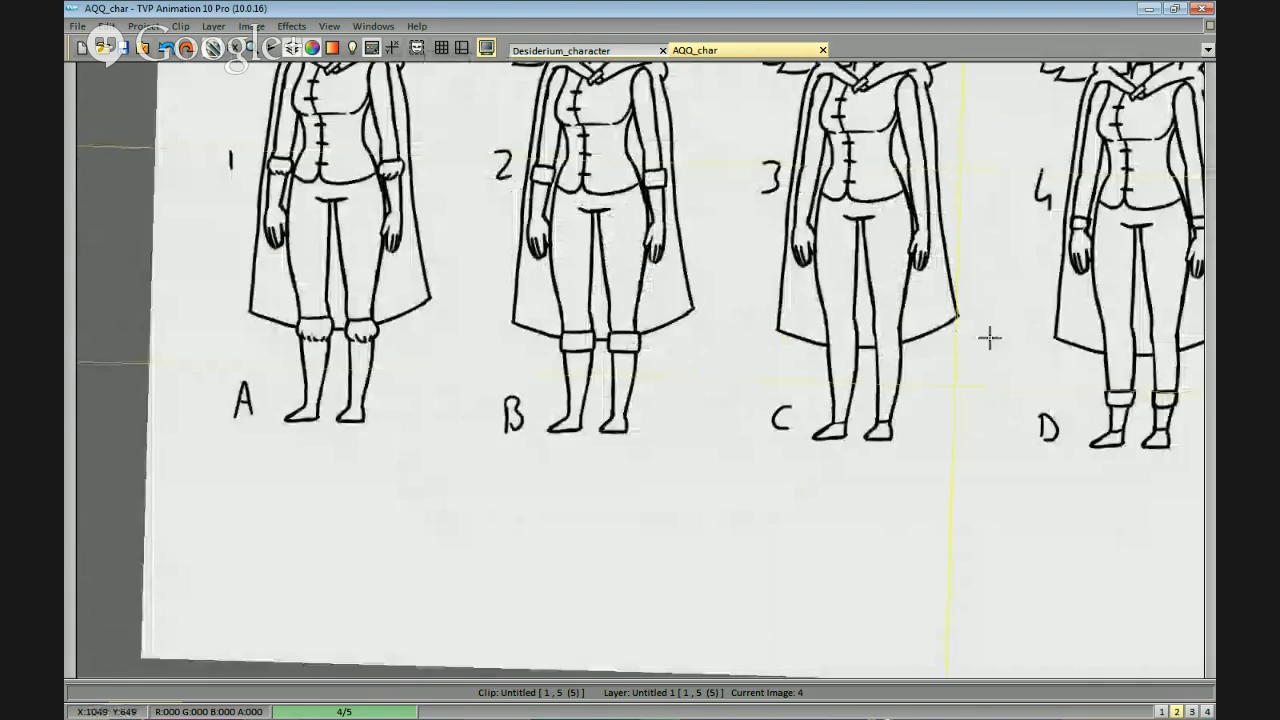
drag(964, 263, 869, 337)
drag(770, 302, 790, 305)
key(ctrl+z)
drag(759, 236, 899, 237)
drag(614, 298, 646, 298)
scroll(910, 368, down, 5)
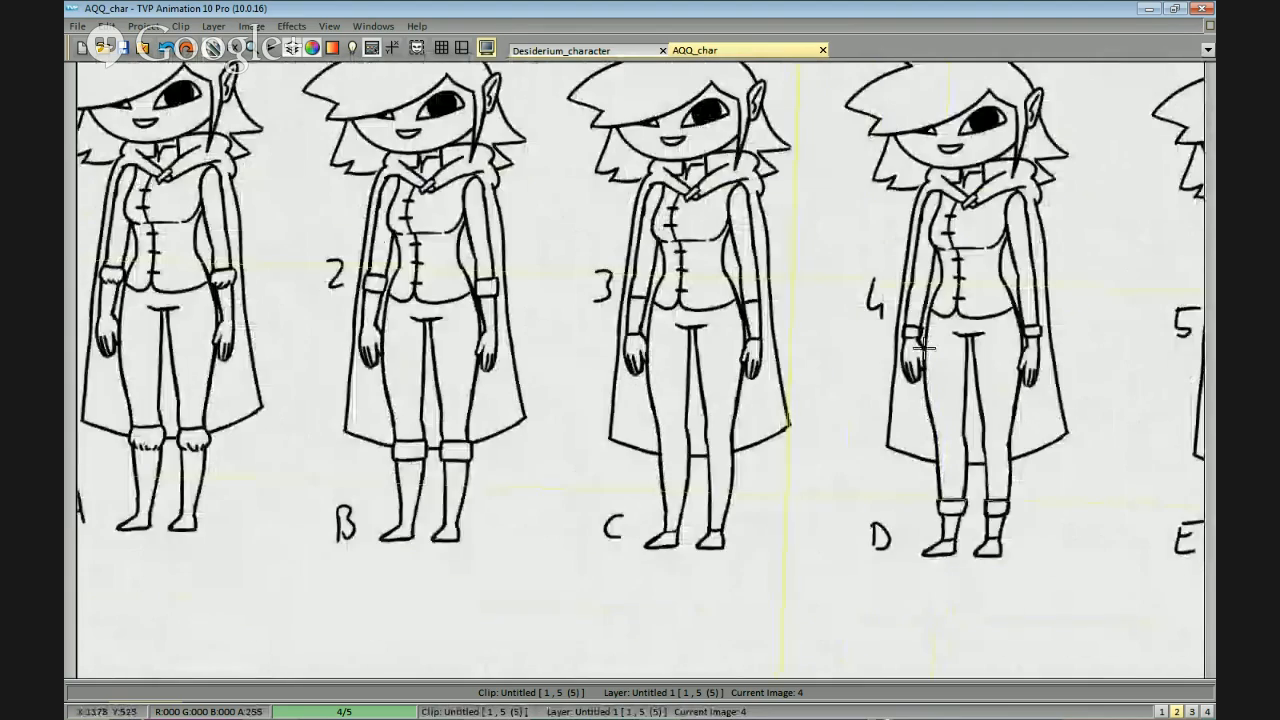
Examine the third figure's forearms and legs up close, and compare the cuff options across all five figures.
scroll(749, 286, up, 3)
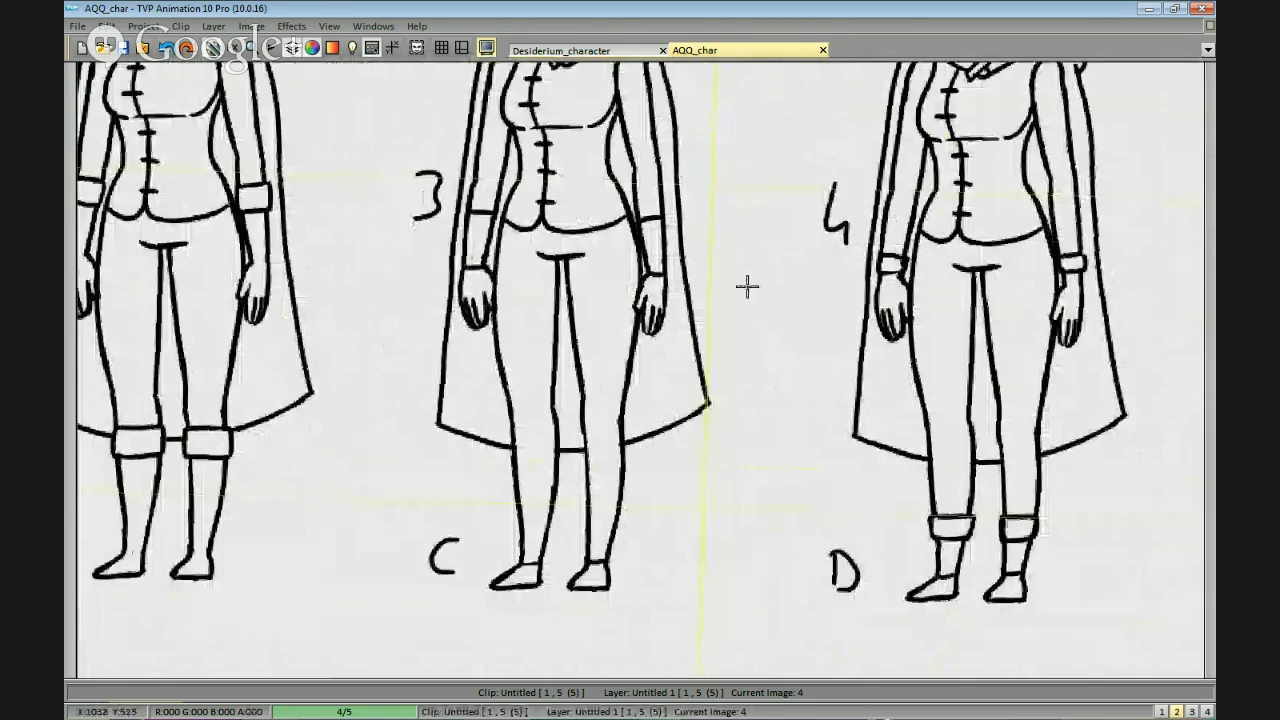
drag(743, 302, 857, 311)
scroll(850, 290, up, 1)
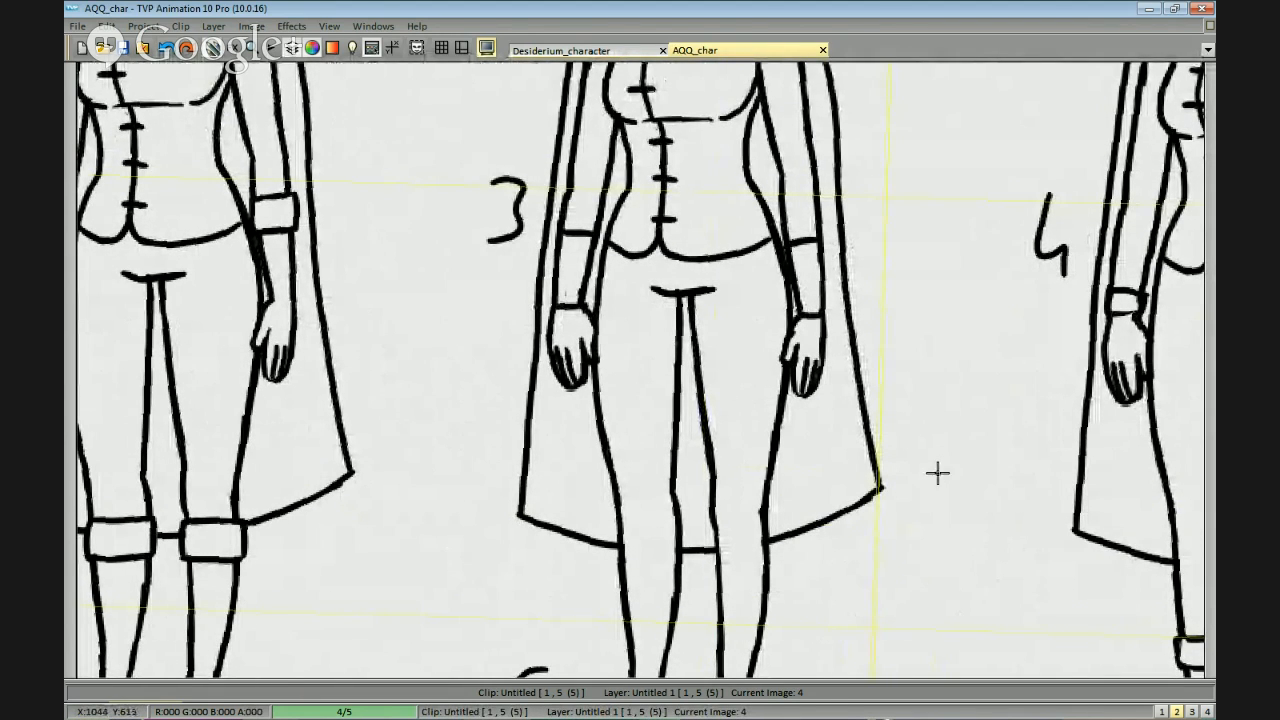
scroll(903, 386, down, 3)
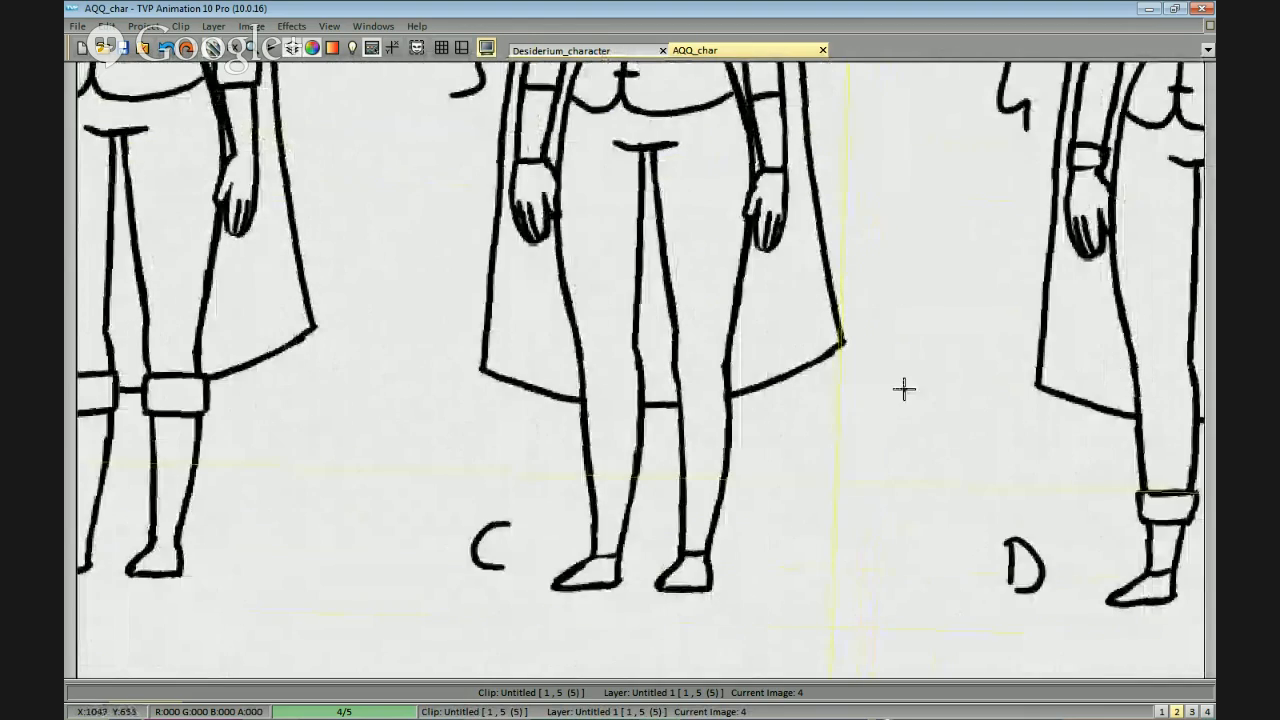
scroll(957, 388, up, 2)
scroll(957, 388, down, 3)
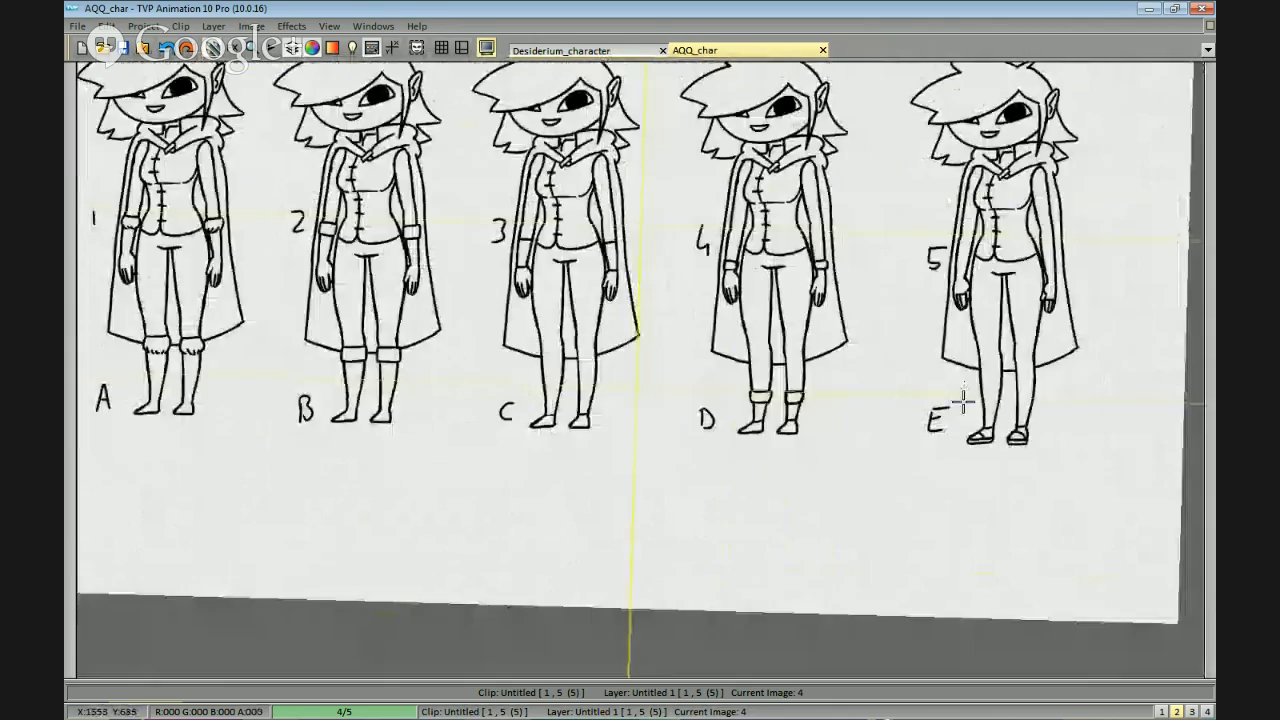
scroll(797, 347, down, 2)
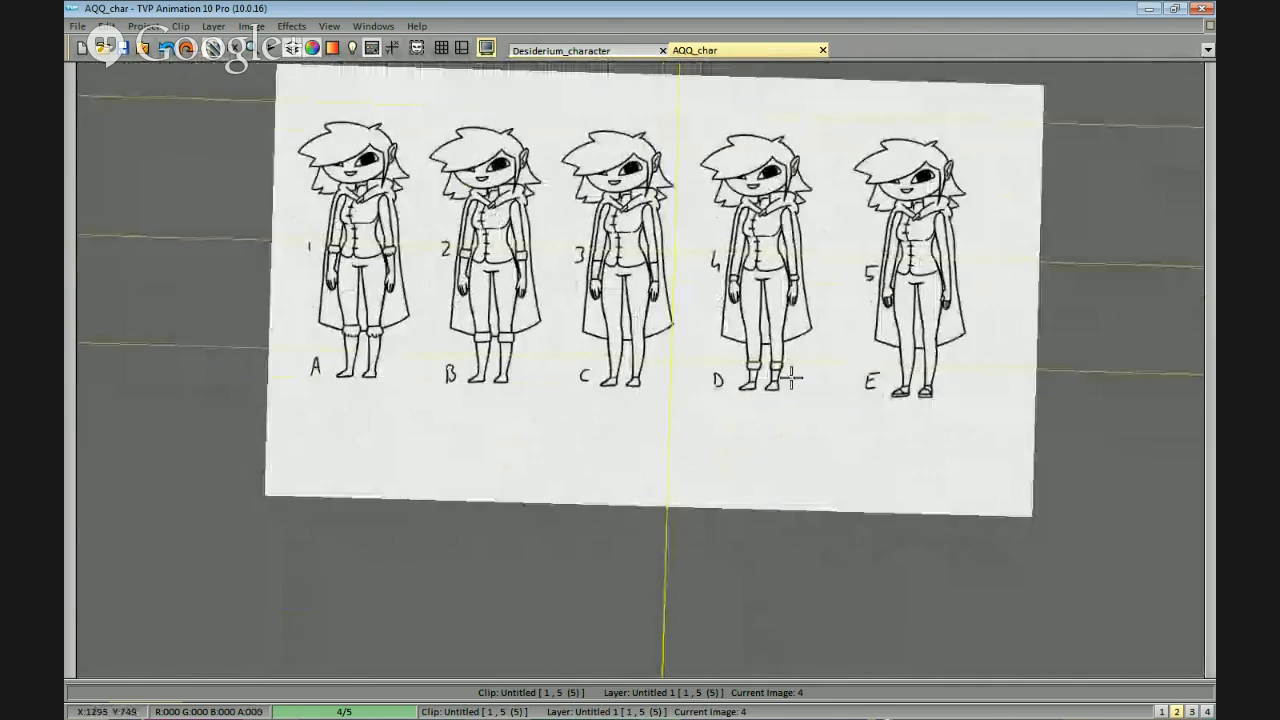
drag(653, 364, 839, 362)
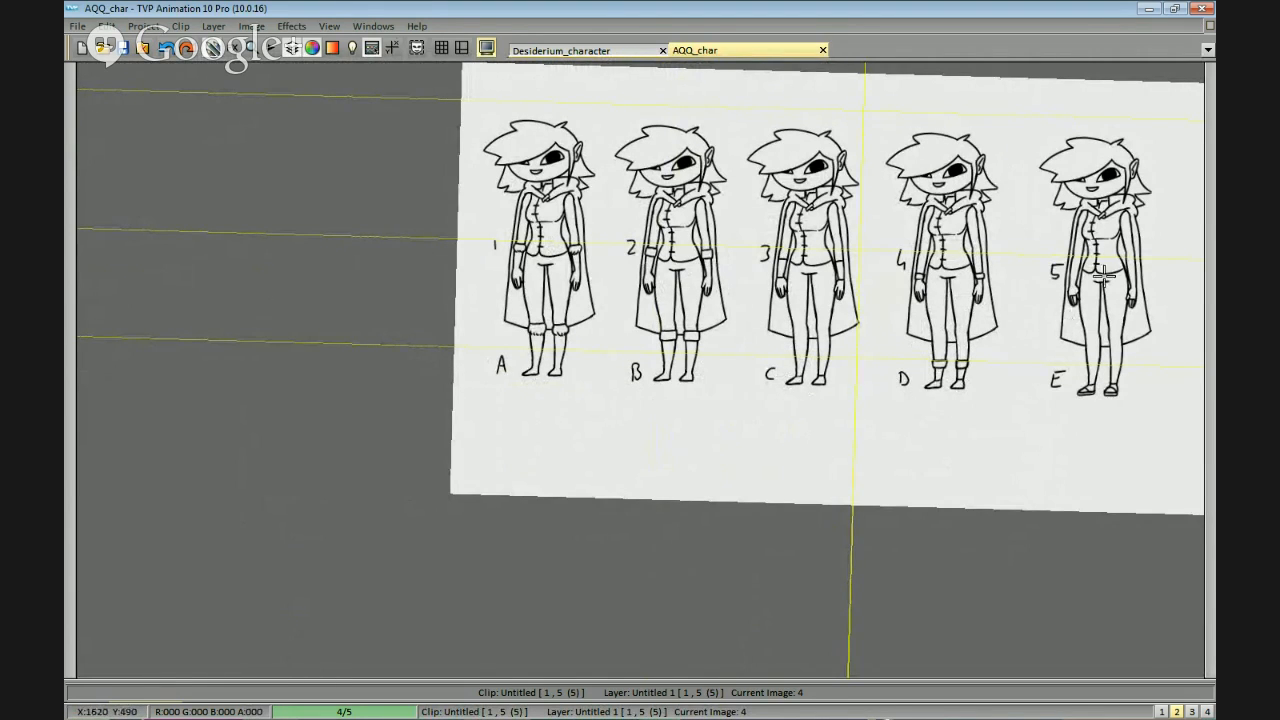
Draw a line across each wrist of the fifth figure, above its knuckle lines.
scroll(1138, 315, up, 2)
drag(1100, 260, 775, 363)
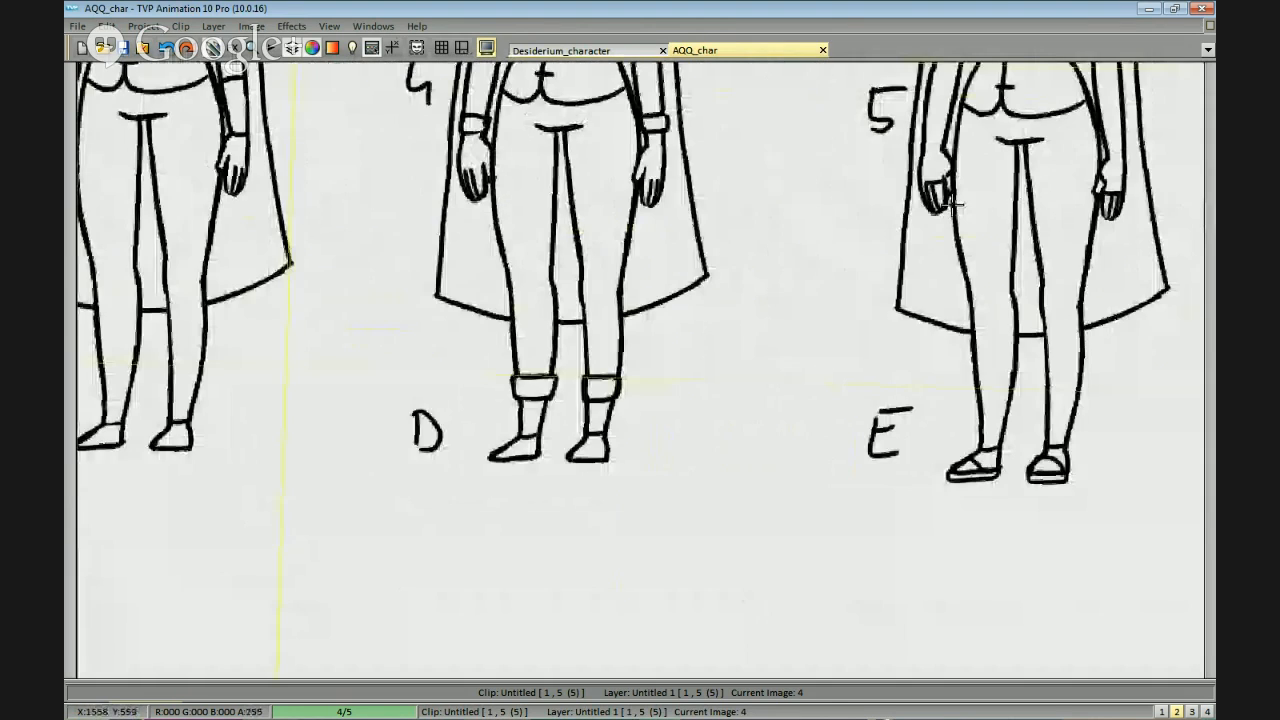
drag(952, 206, 838, 248)
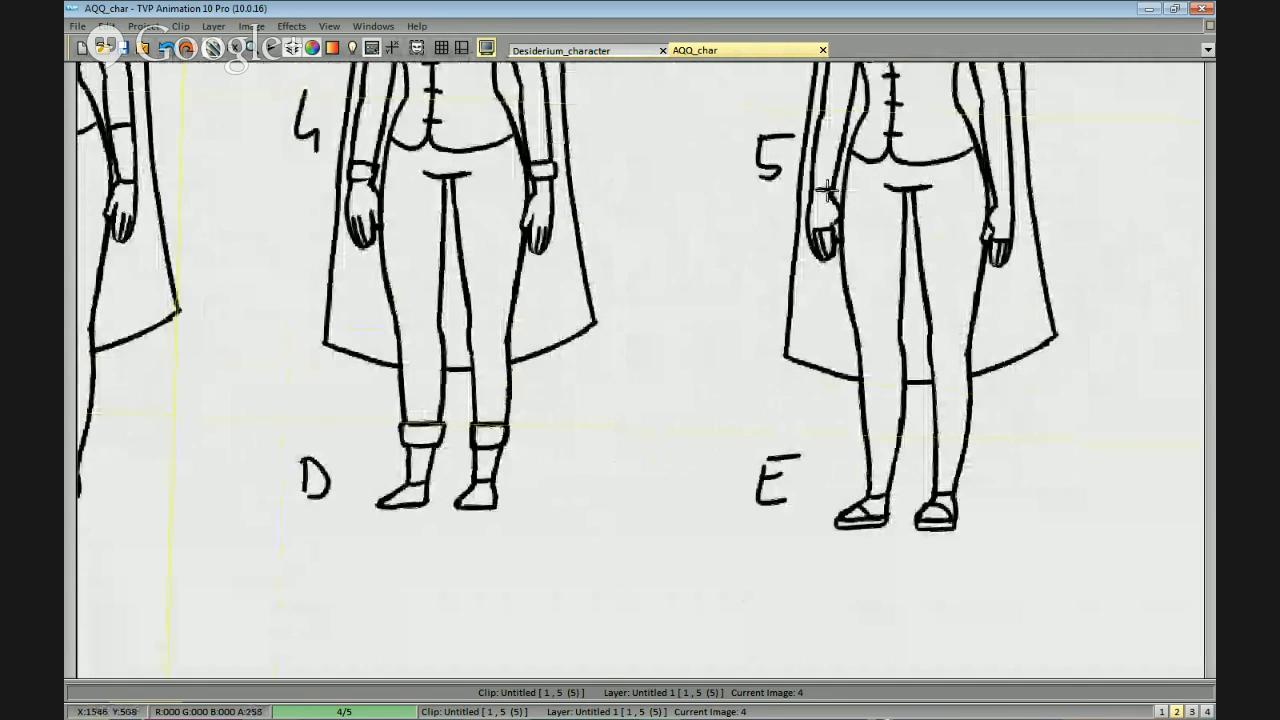
drag(985, 240, 973, 229)
drag(980, 381, 989, 349)
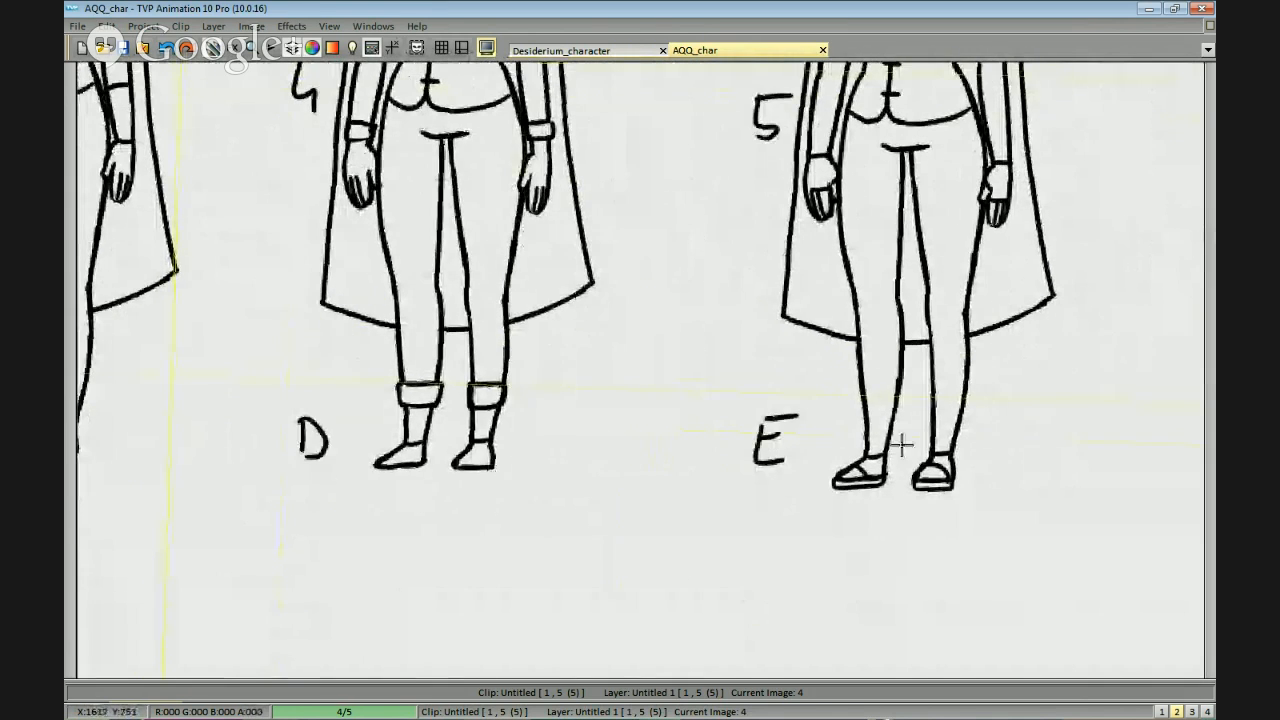
scroll(832, 480, down, 1)
drag(756, 405, 950, 420)
scroll(924, 418, down, 1)
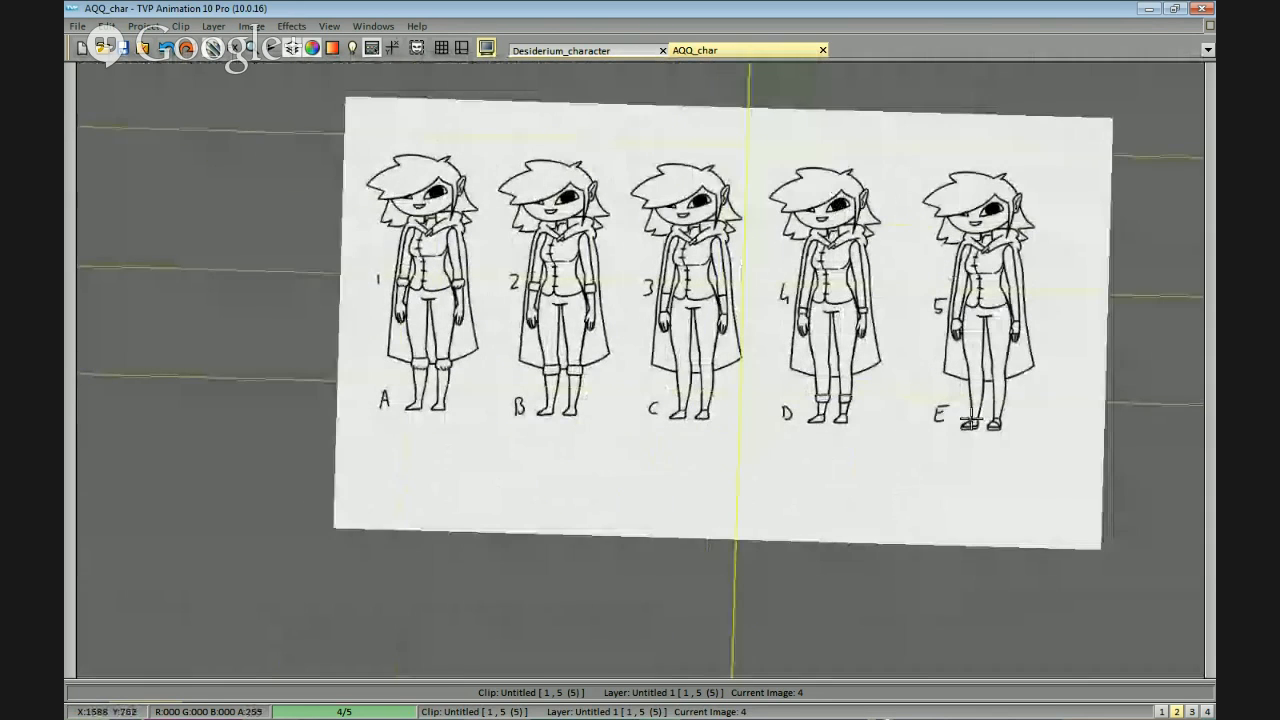
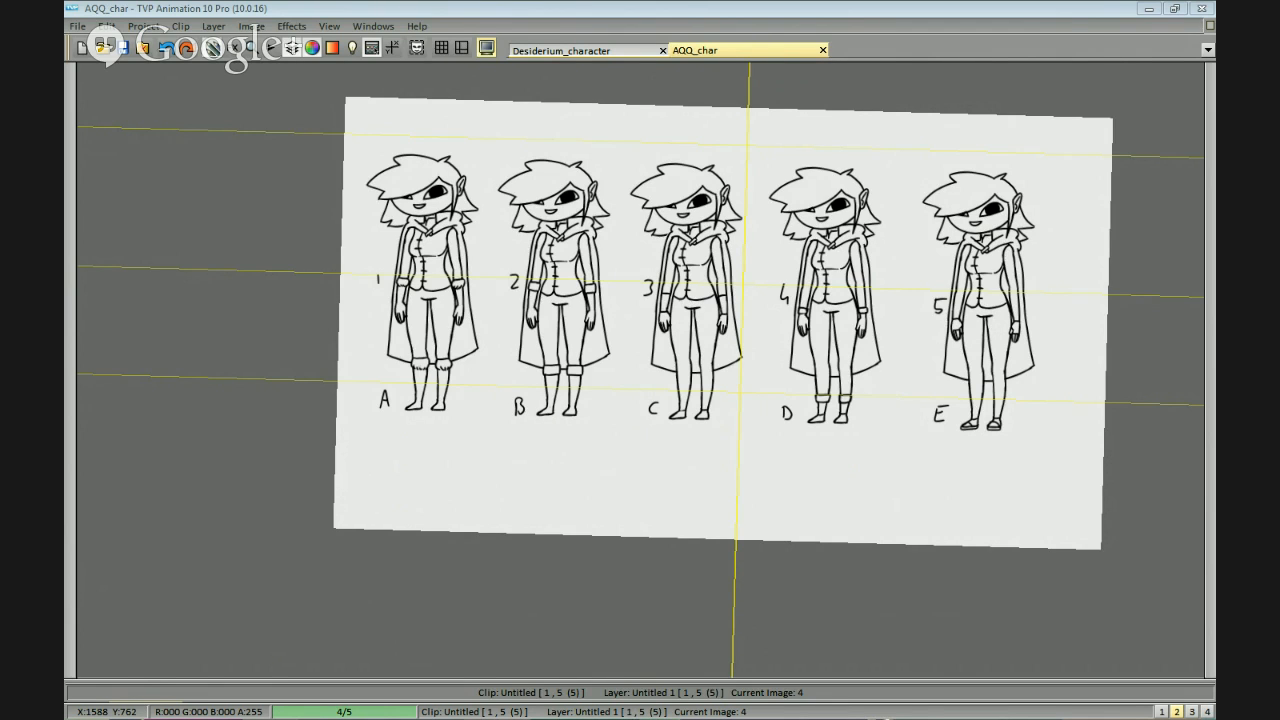
Examine the five numbered and lettered glove and boot variants on the character sheet.
drag(751, 506, 808, 526)
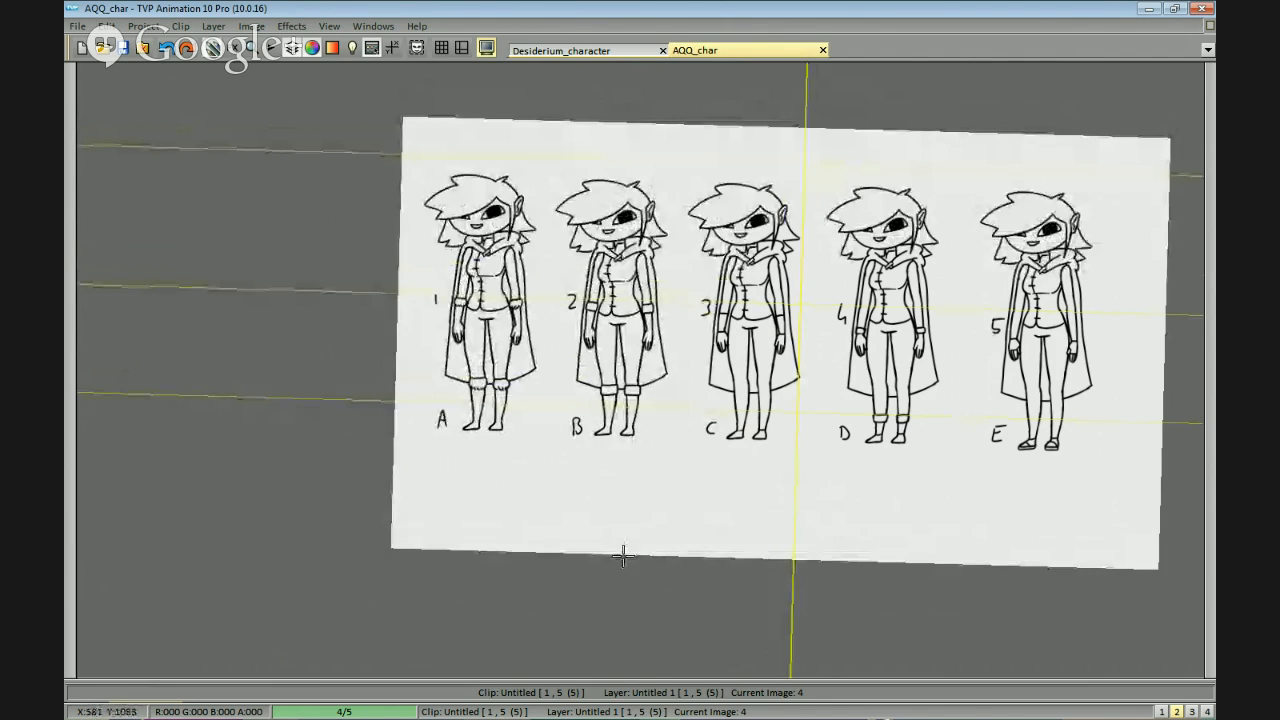
drag(599, 532, 638, 520)
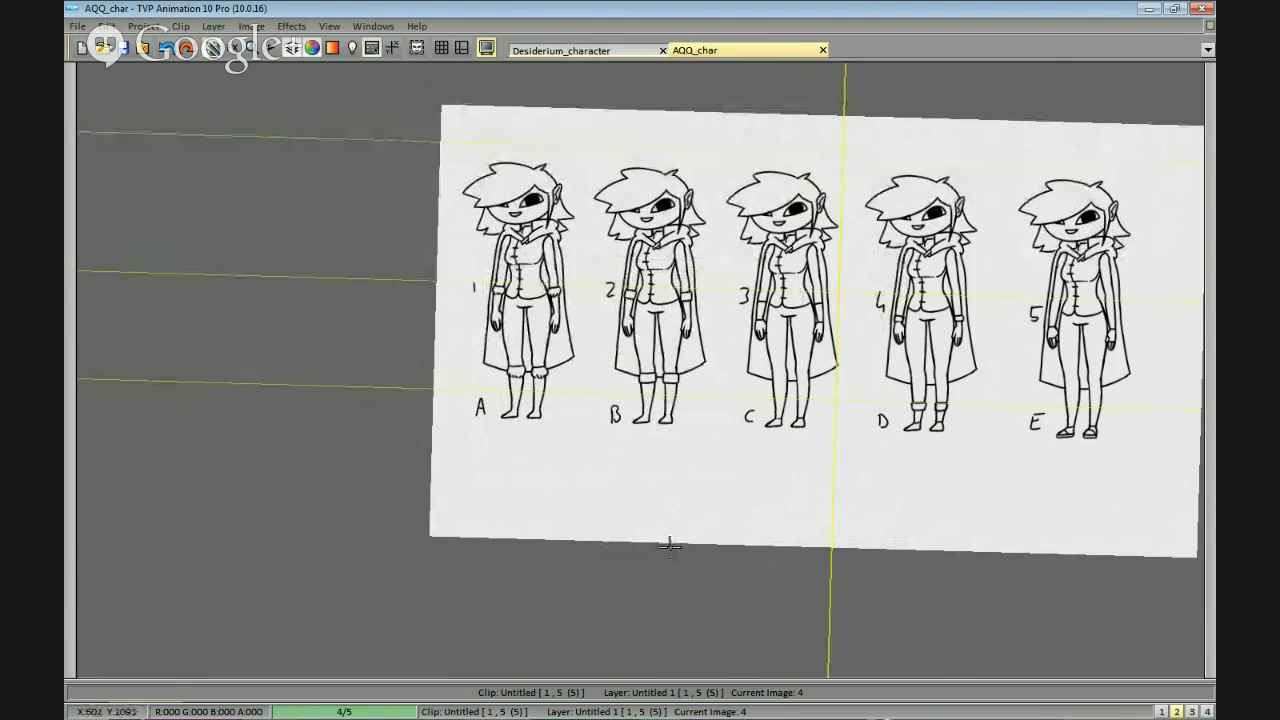
drag(666, 540, 728, 489)
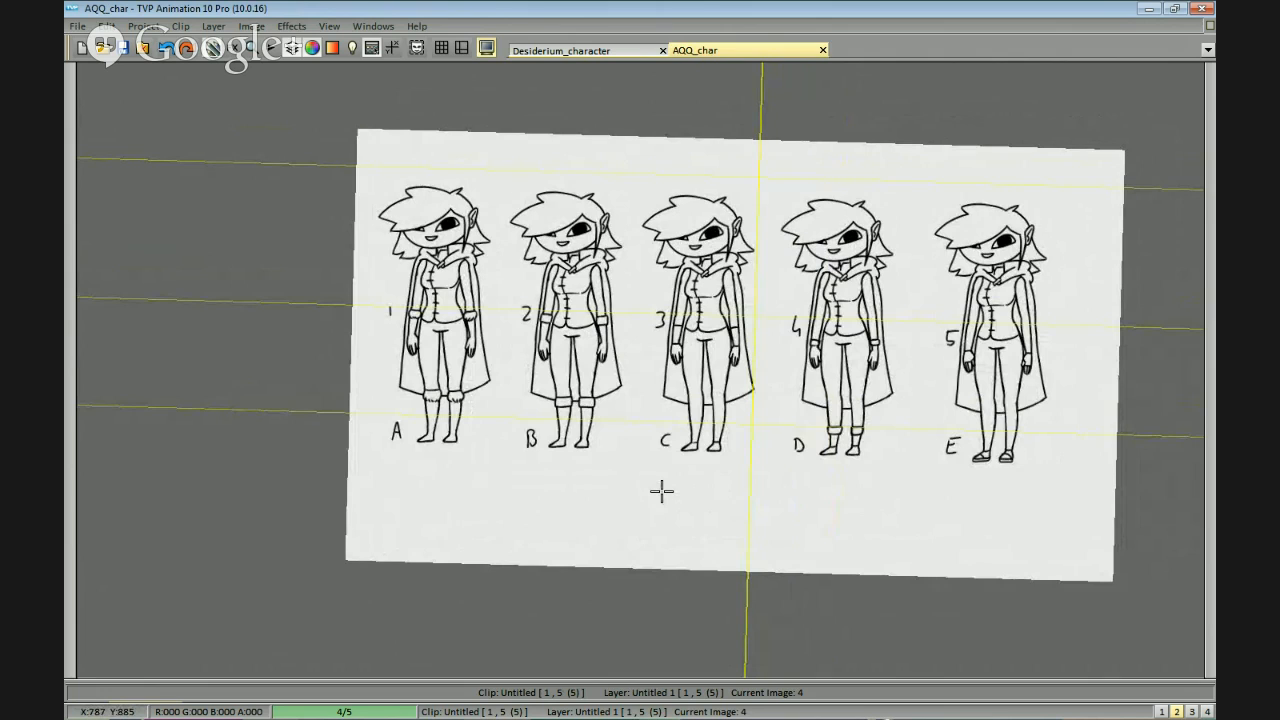
drag(868, 511, 885, 469)
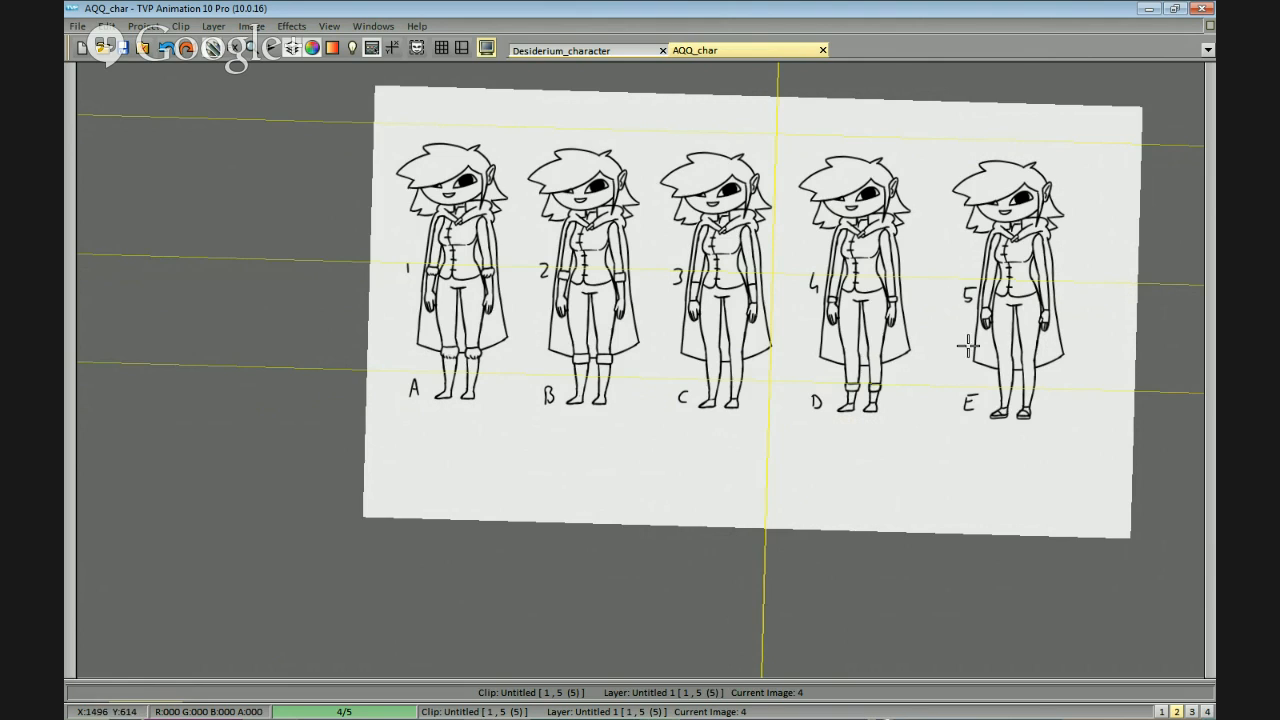
mouse_move(794, 397)
mouse_down()
mouse_move(994, 406)
mouse_move(948, 400)
mouse_move(960, 426)
mouse_move(911, 425)
mouse_up()
scroll(1012, 424, up, 2)
scroll(1012, 424, down, 5)
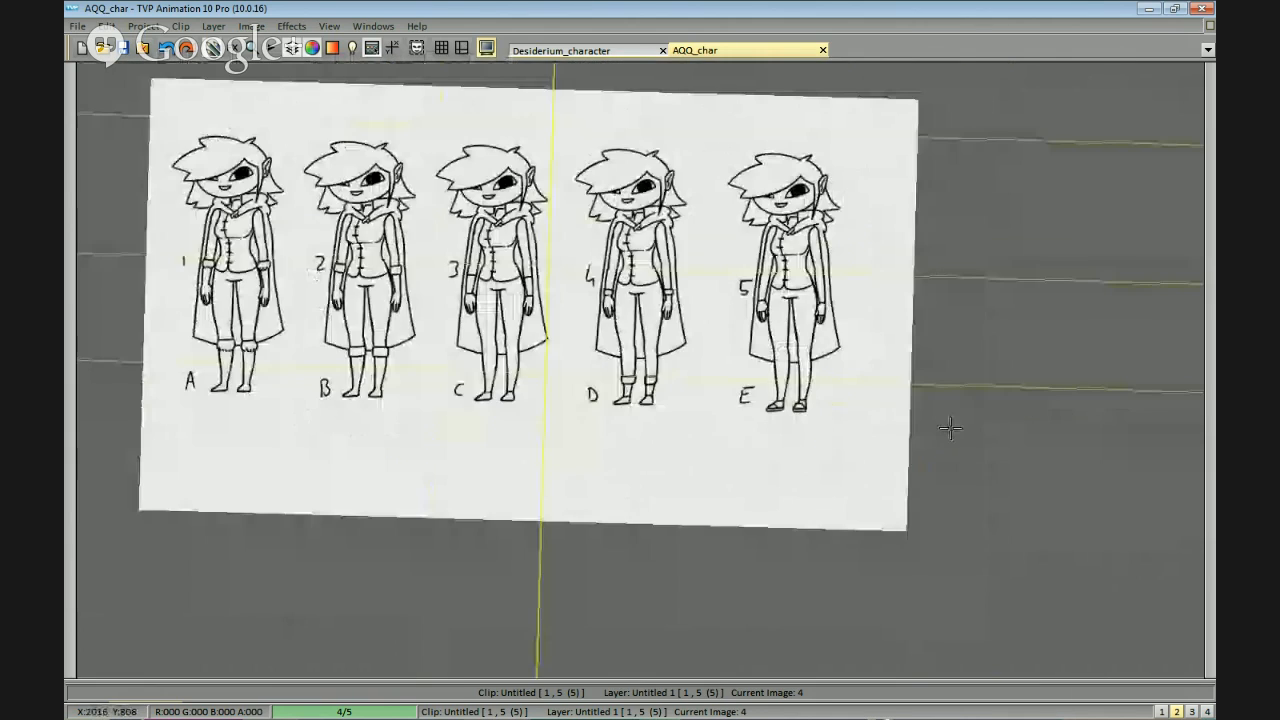
drag(805, 473, 886, 466)
scroll(980, 443, down, 2)
scroll(912, 445, up, 2)
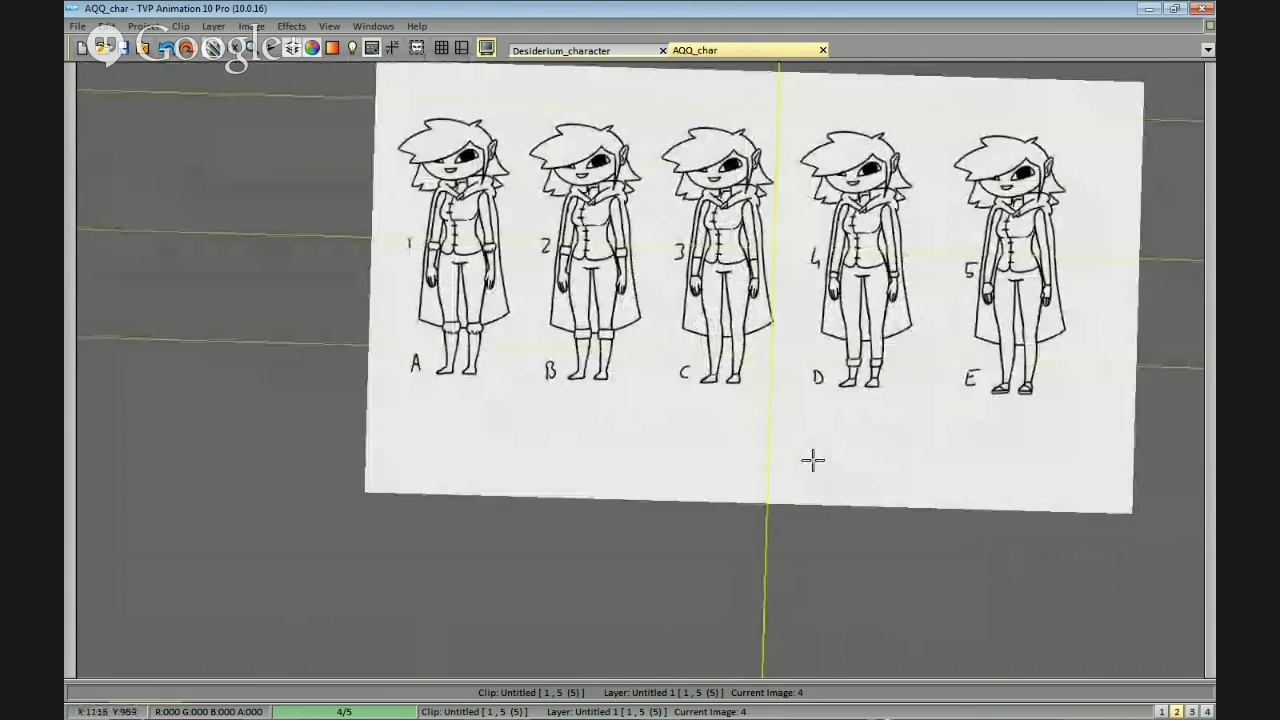
drag(766, 514, 817, 474)
scroll(820, 477, up, 3)
scroll(836, 462, down, 1)
Try filling both forearm gloves of figure 3 with solid black.
drag(964, 429, 870, 451)
drag(764, 272, 737, 275)
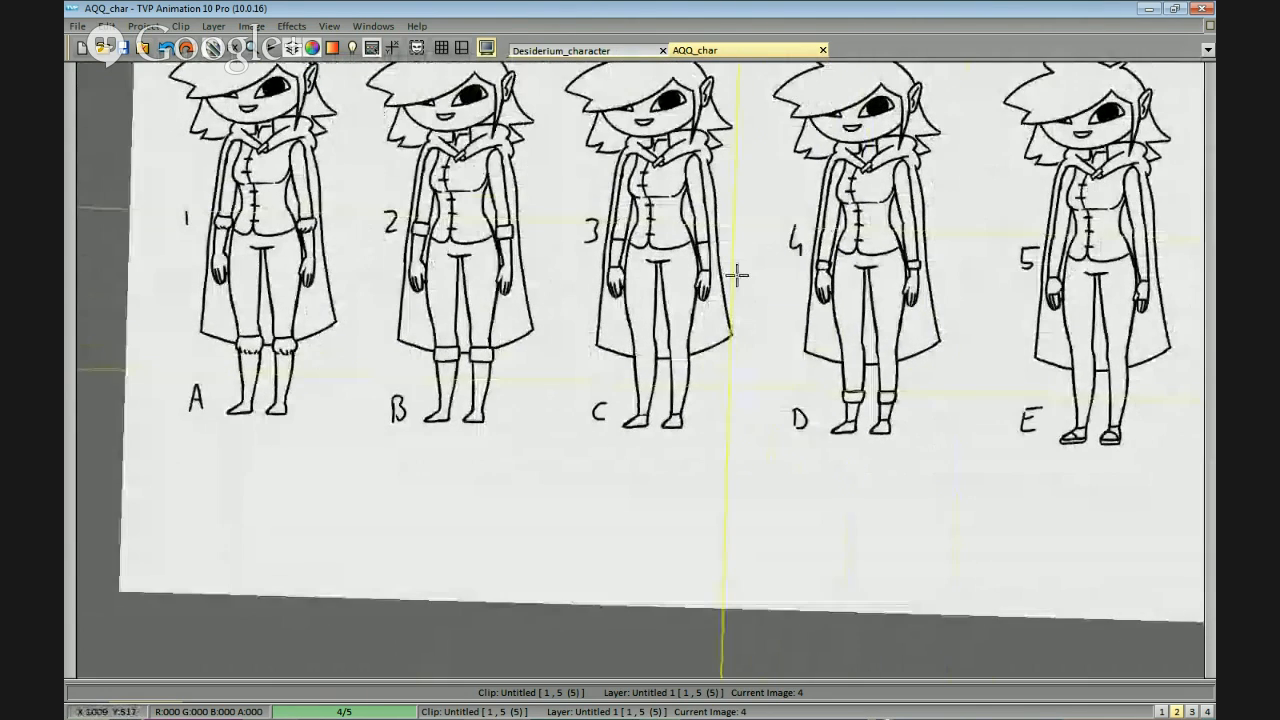
scroll(643, 250, up, 1)
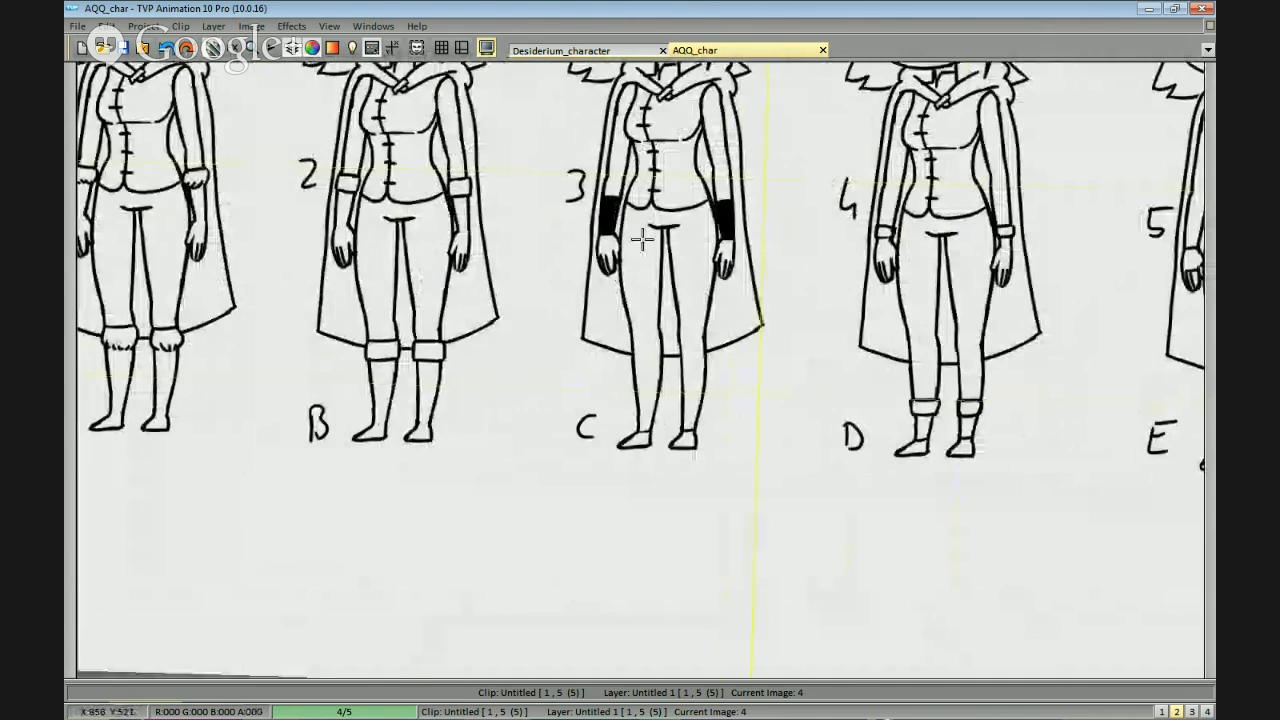
scroll(912, 385, down, 2)
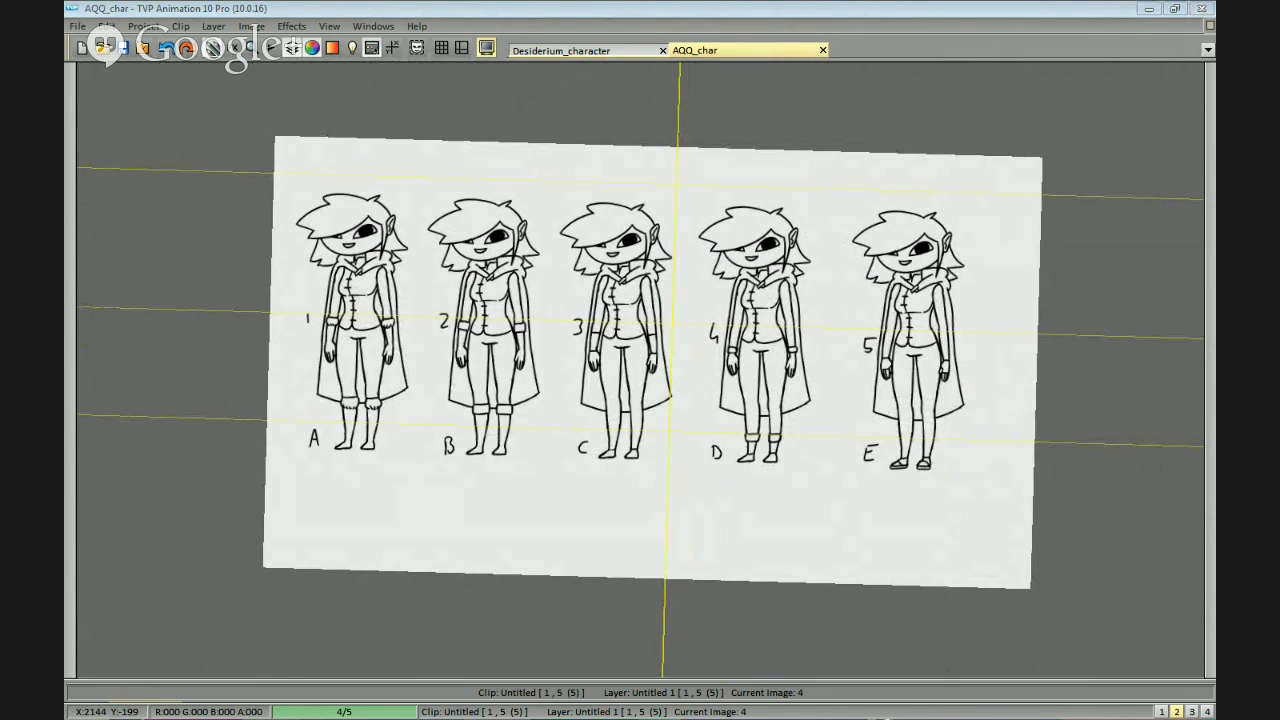
Switch to the Straw Poll page in Firefox, check the Gloves/Boots pie chart, and return to the AQQ_char drawing.
key(alt+Tab)
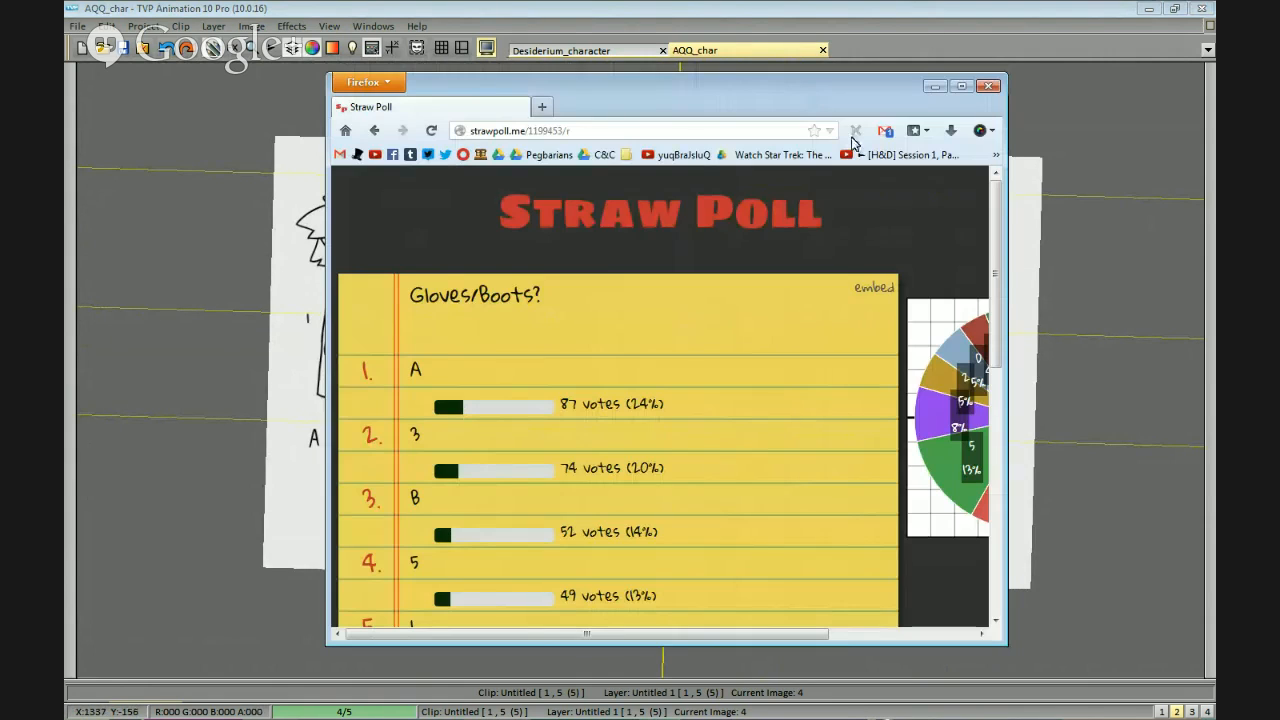
drag(659, 633, 909, 634)
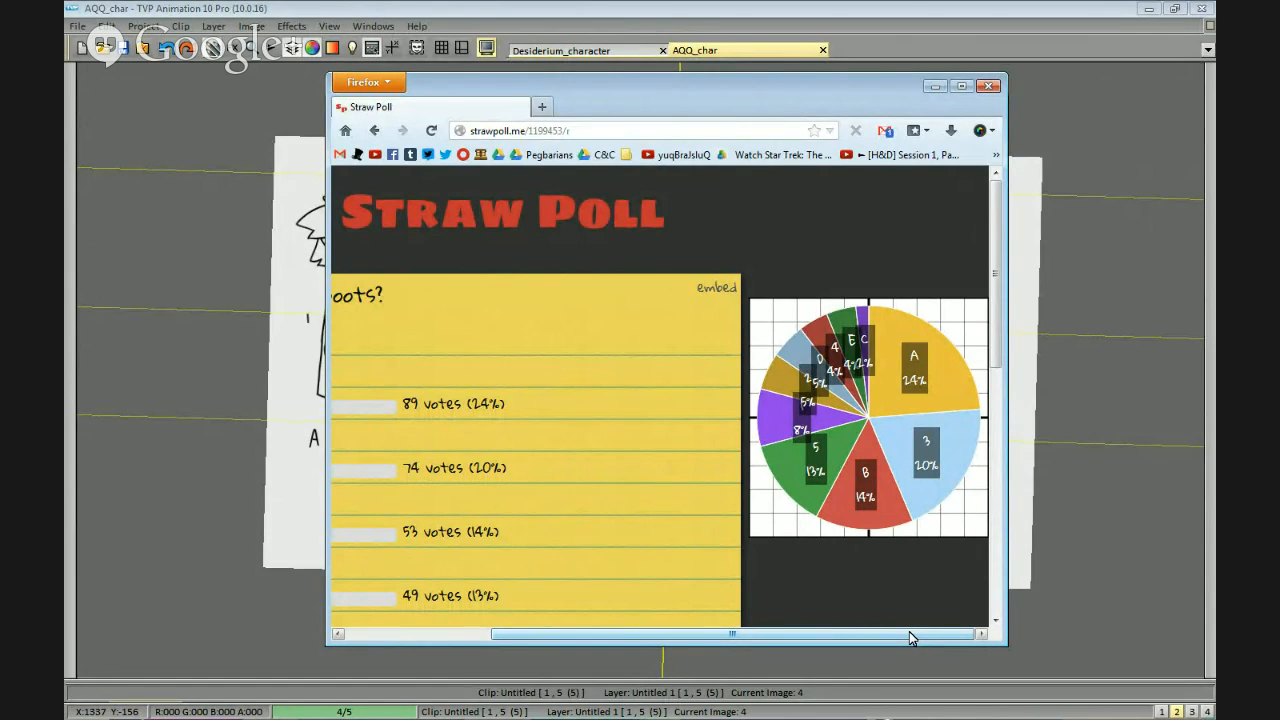
click(1059, 302)
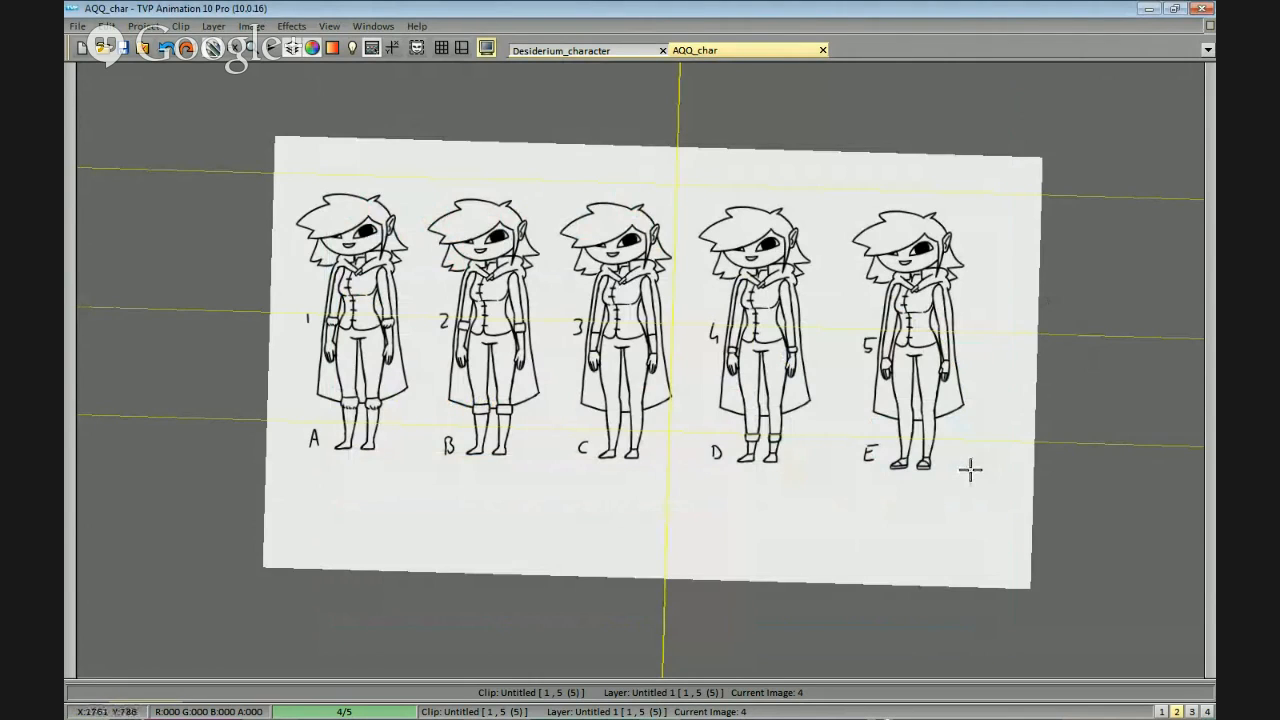
key(alt+Tab)
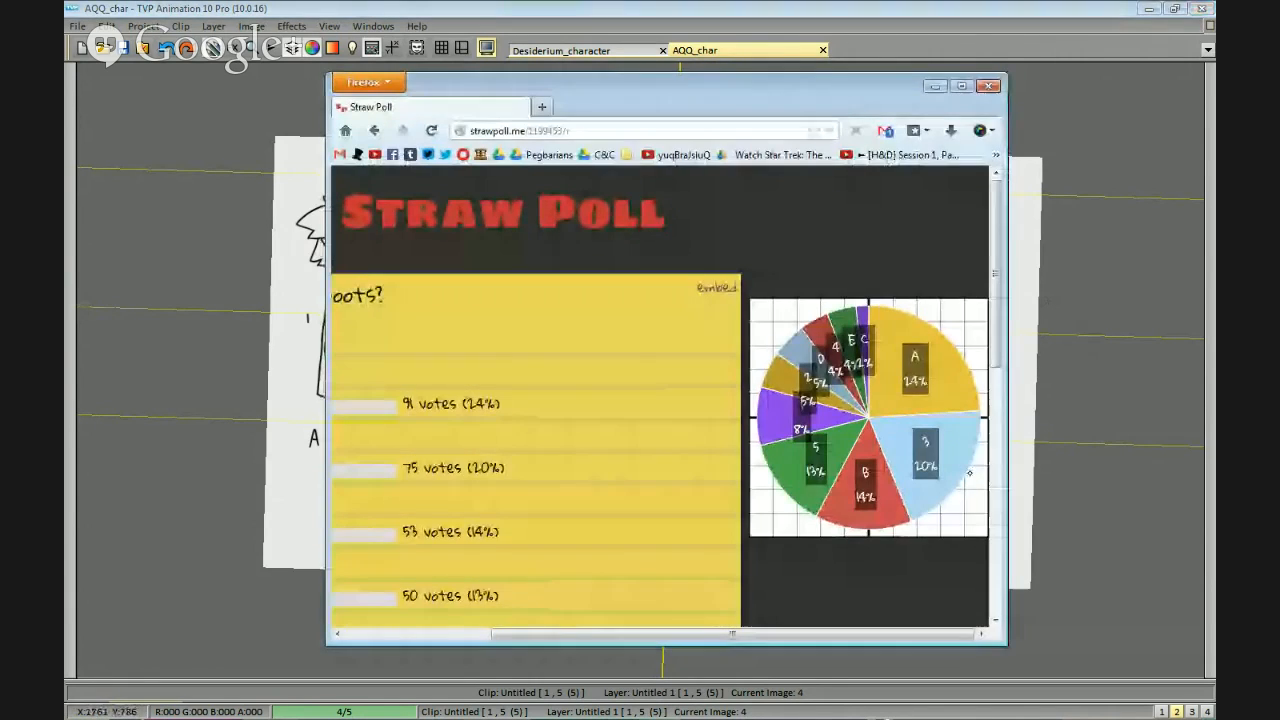
key(alt+Tab)
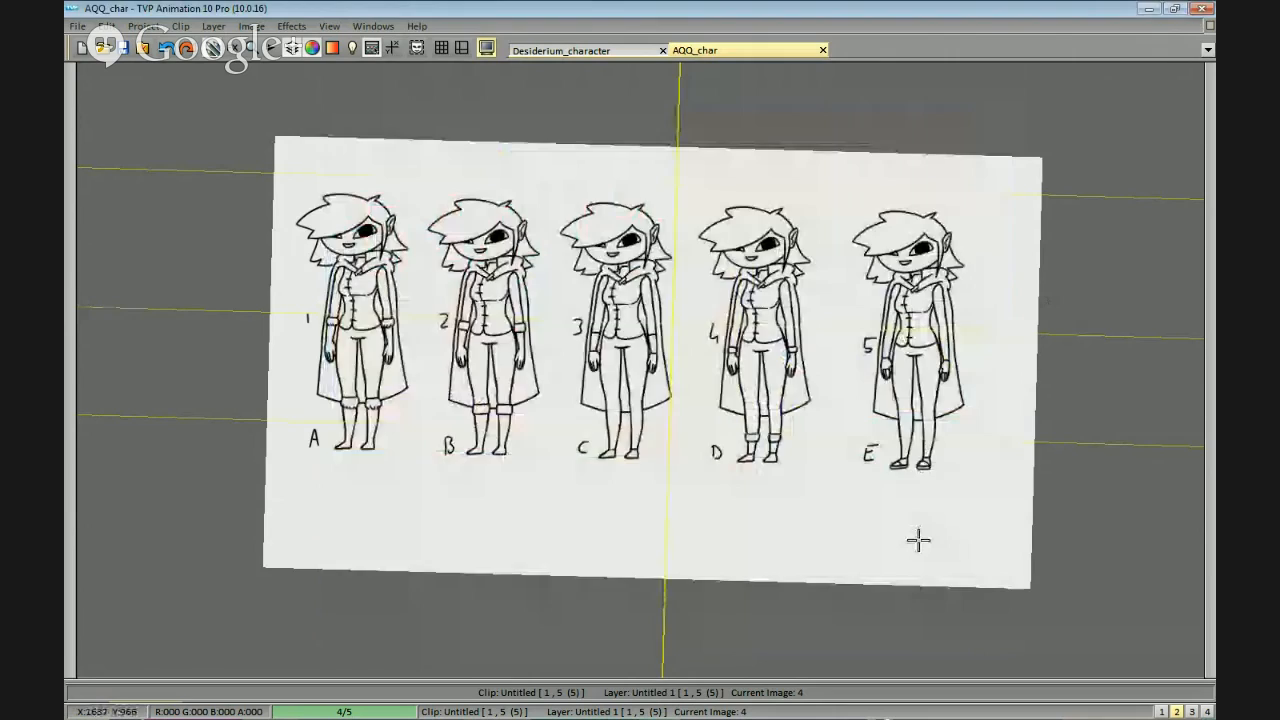
key(alt+Tab)
key(alt+Tab)
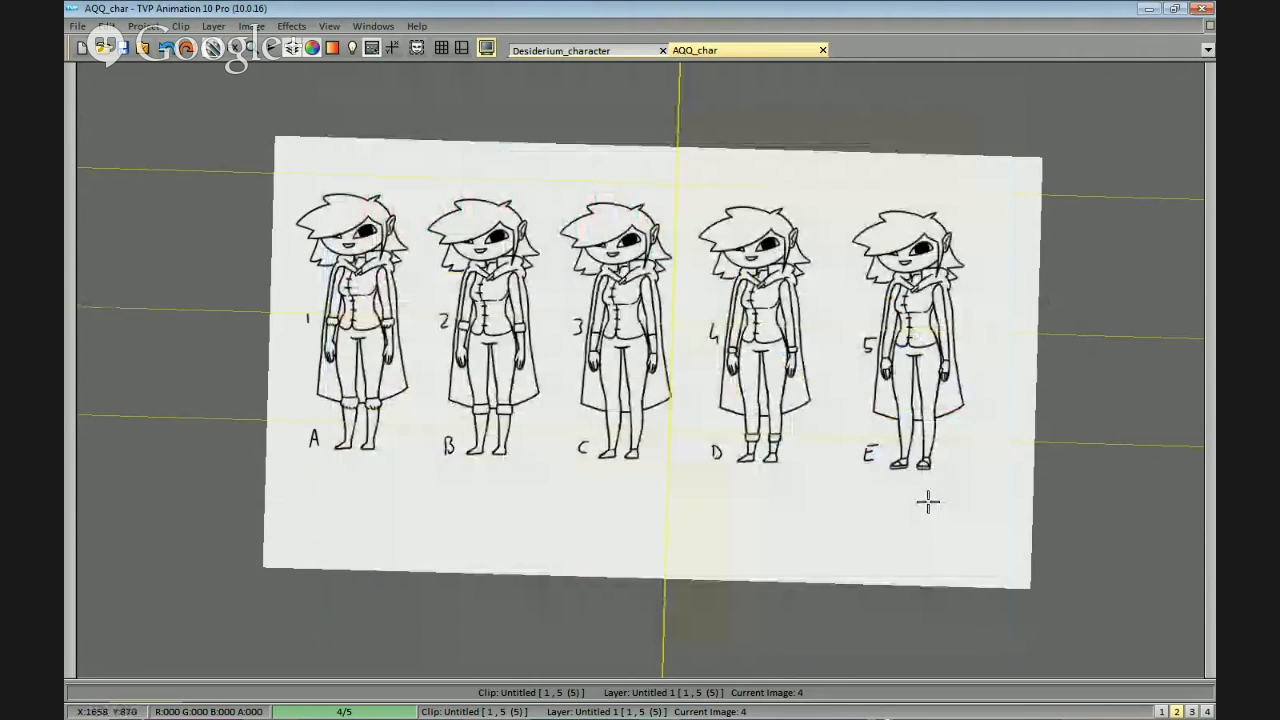
Compare the boots and gloves of the five figures up close, glancing back at the poll.
drag(894, 500, 1005, 487)
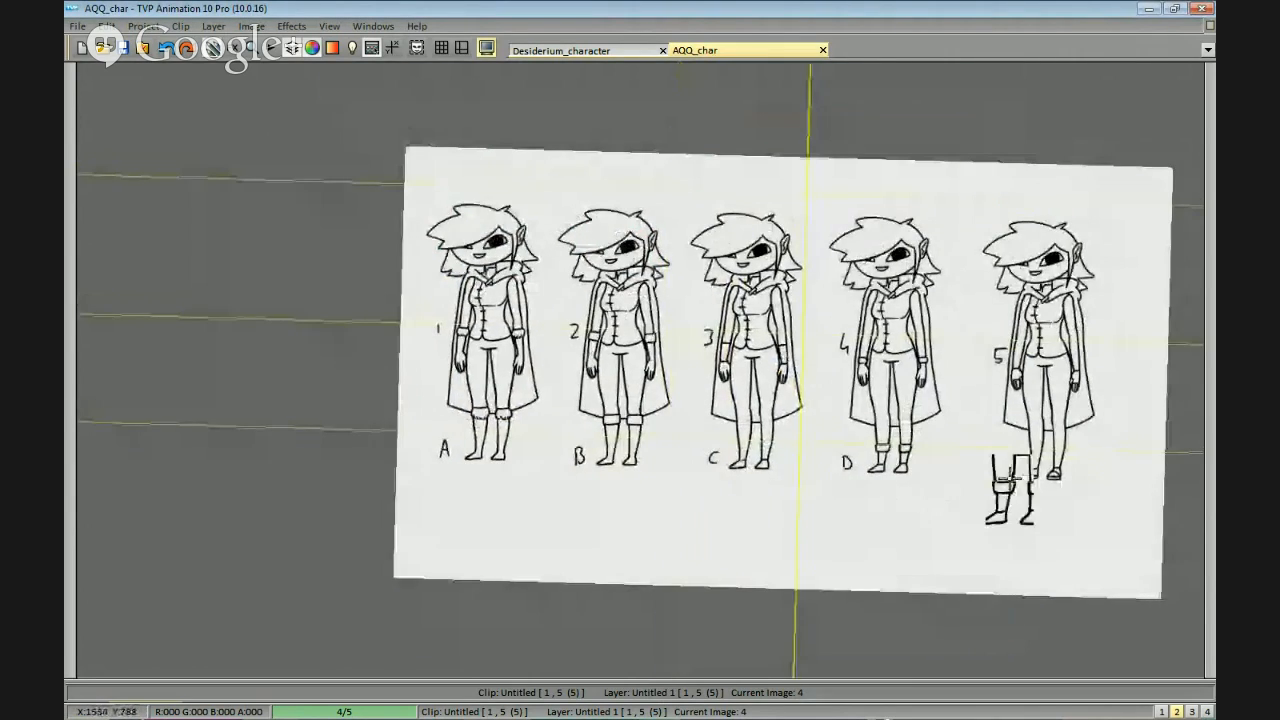
scroll(1046, 460, up, 2)
drag(1115, 440, 1014, 457)
scroll(1026, 454, down, 1)
scroll(1050, 461, up, 1)
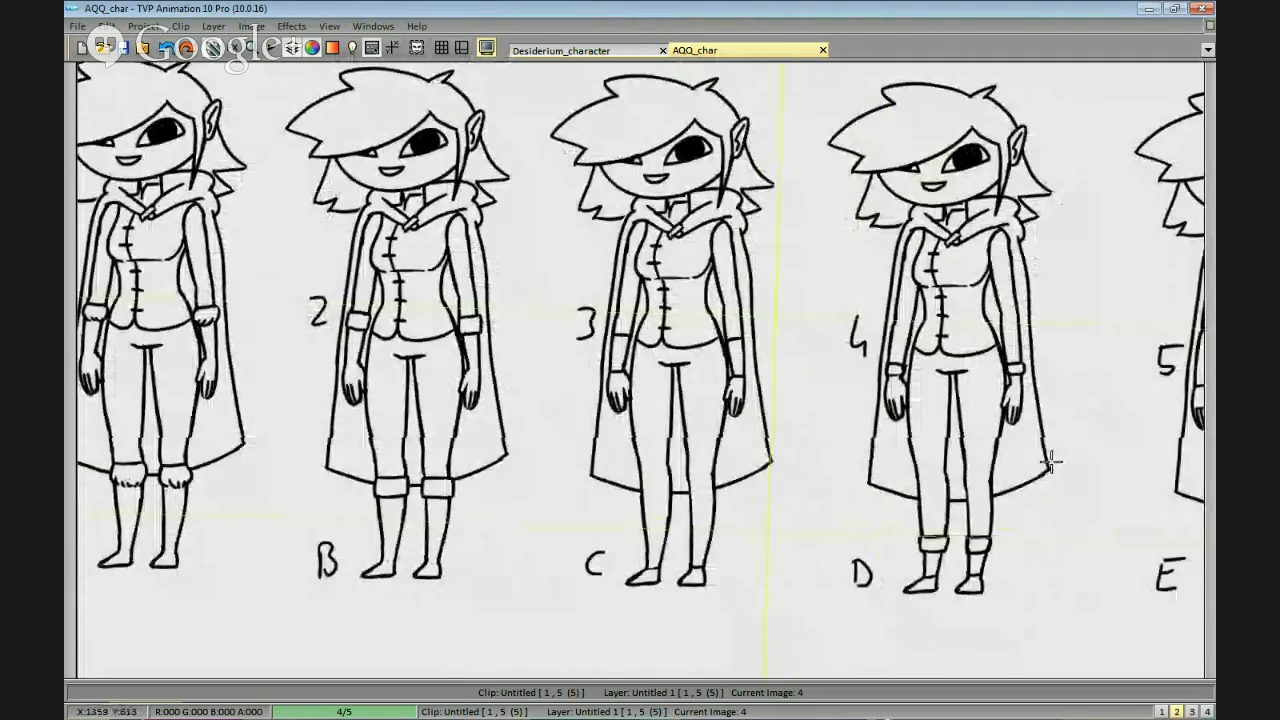
key(alt+Tab)
key(alt+Tab)
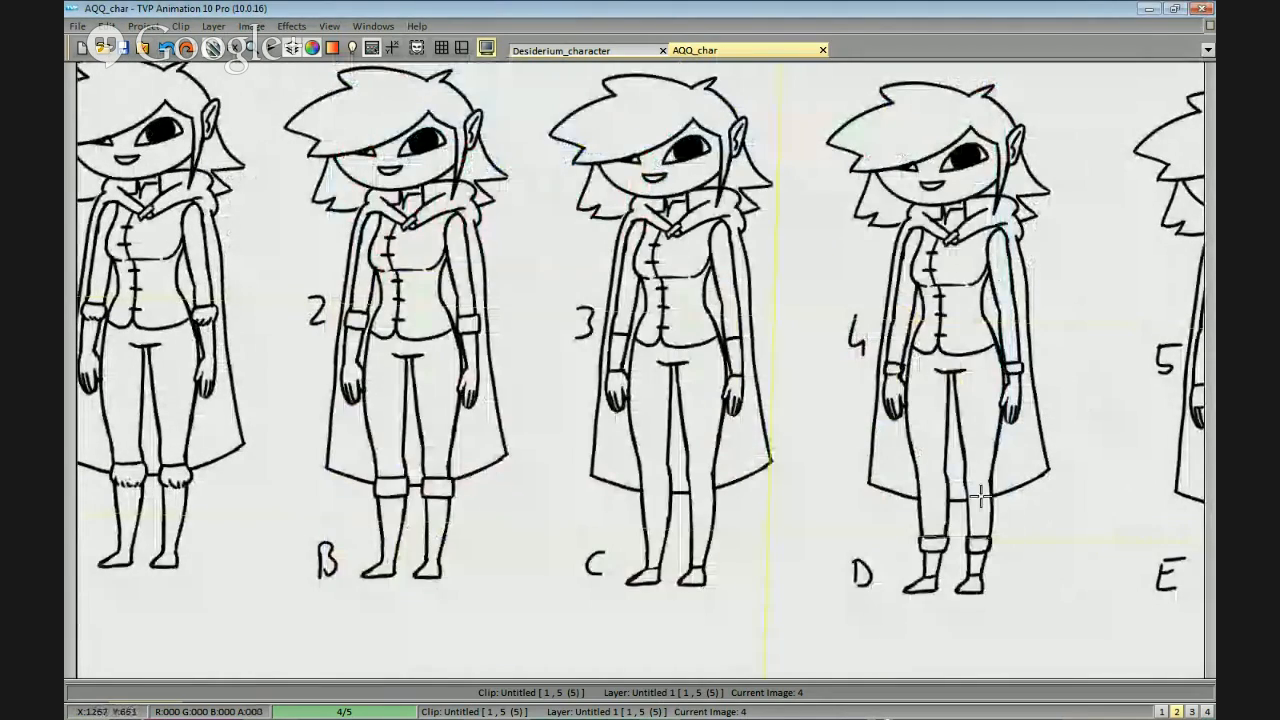
scroll(980, 465, down, 3)
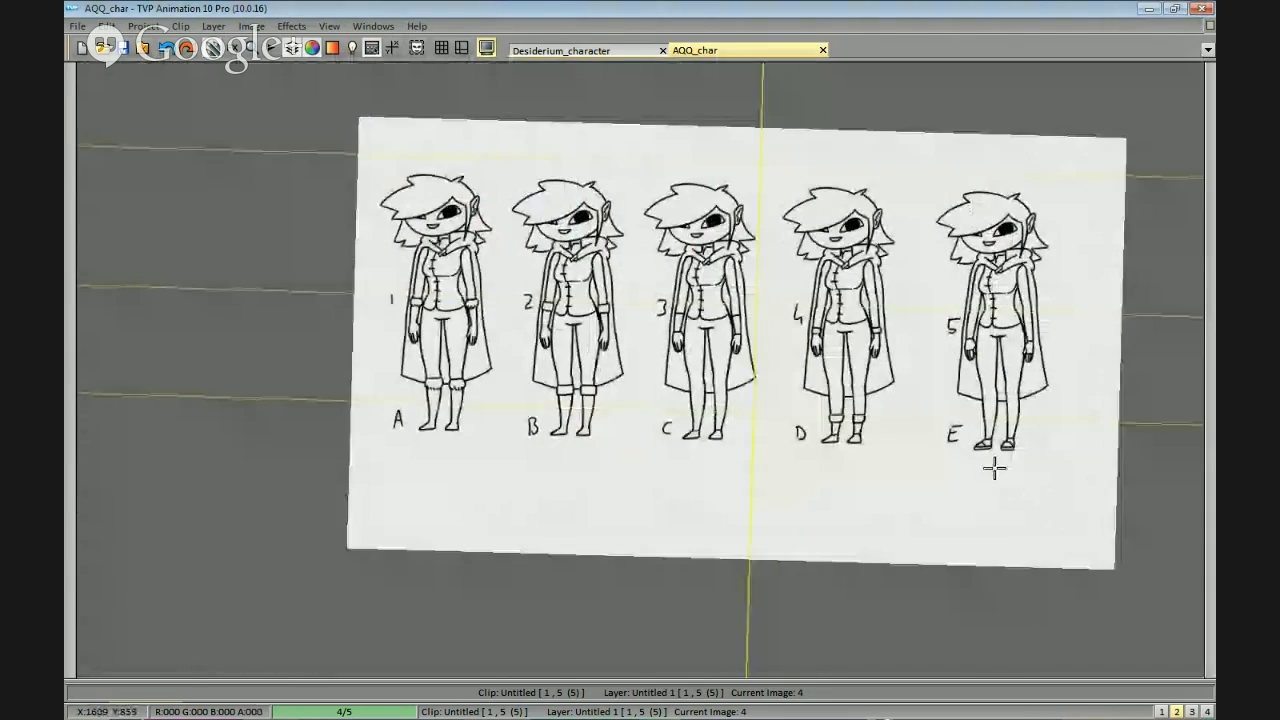
scroll(975, 488, up, 2)
Recheck the leading glove and boot options in the Firefox poll and return to the character sheet in TVPaint.
key(alt+Tab)
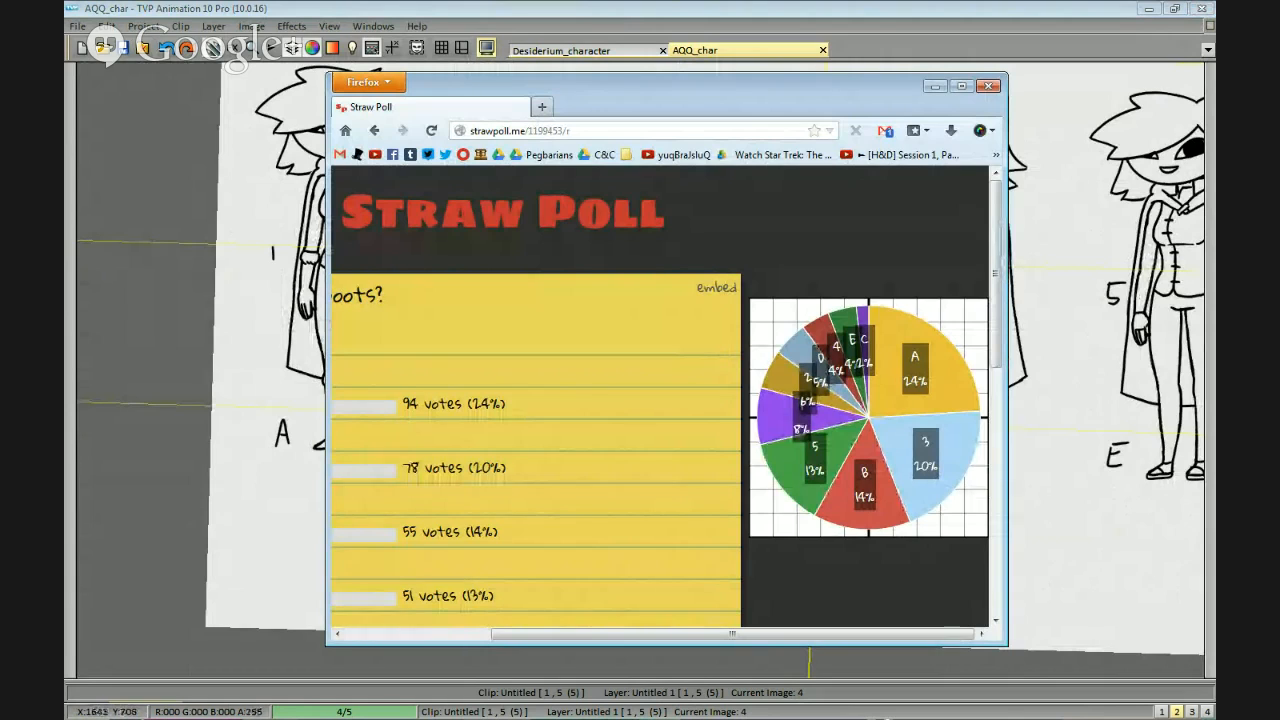
click(1080, 378)
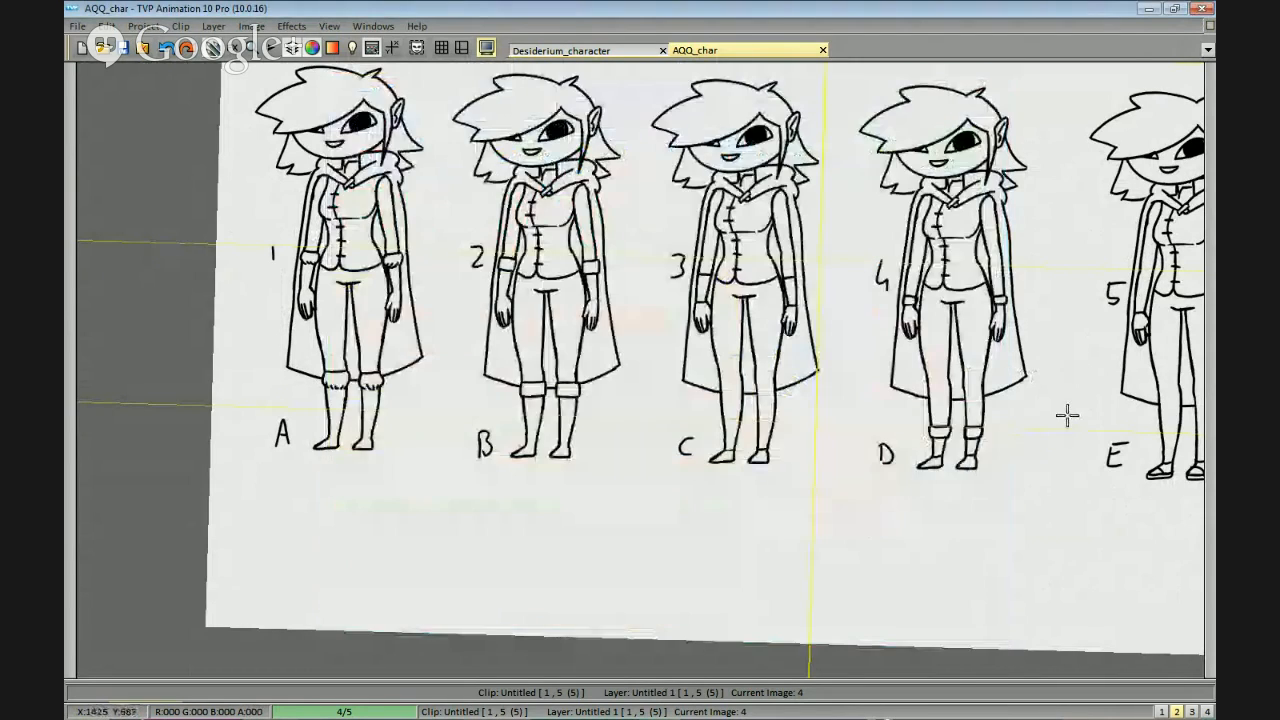
mouse_move(1045, 415)
mouse_down()
mouse_move(931, 436)
mouse_move(1023, 409)
mouse_move(1054, 420)
mouse_up()
key(alt+Tab)
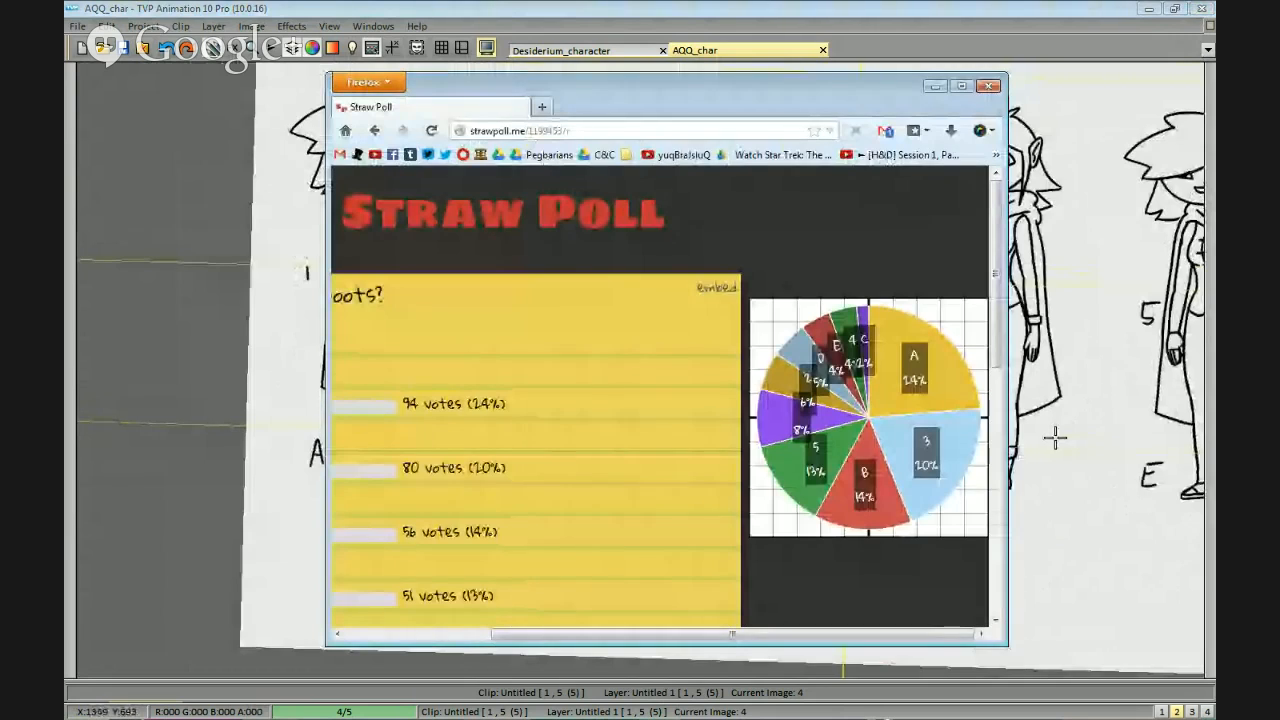
drag(692, 633, 801, 650)
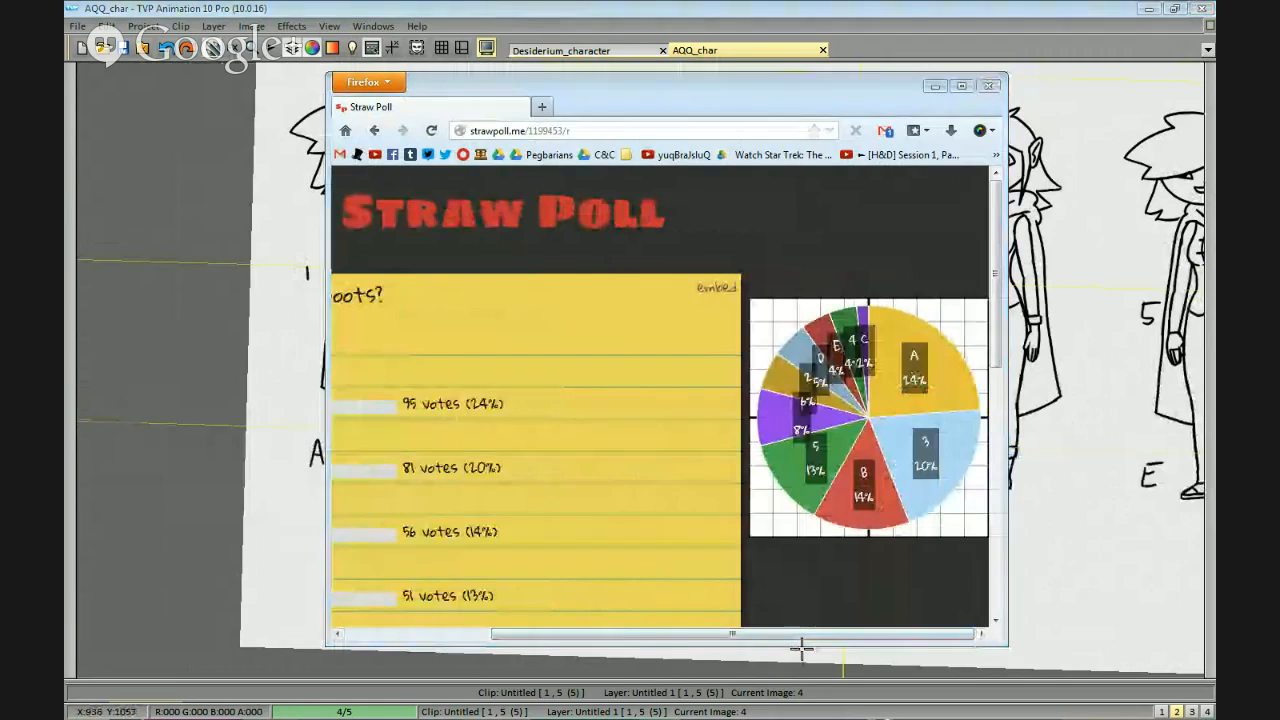
click(801, 650)
drag(741, 467, 962, 452)
scroll(966, 402, down, 1)
drag(990, 410, 940, 437)
scroll(950, 438, up, 1)
drag(1034, 441, 972, 451)
scroll(973, 452, down, 1)
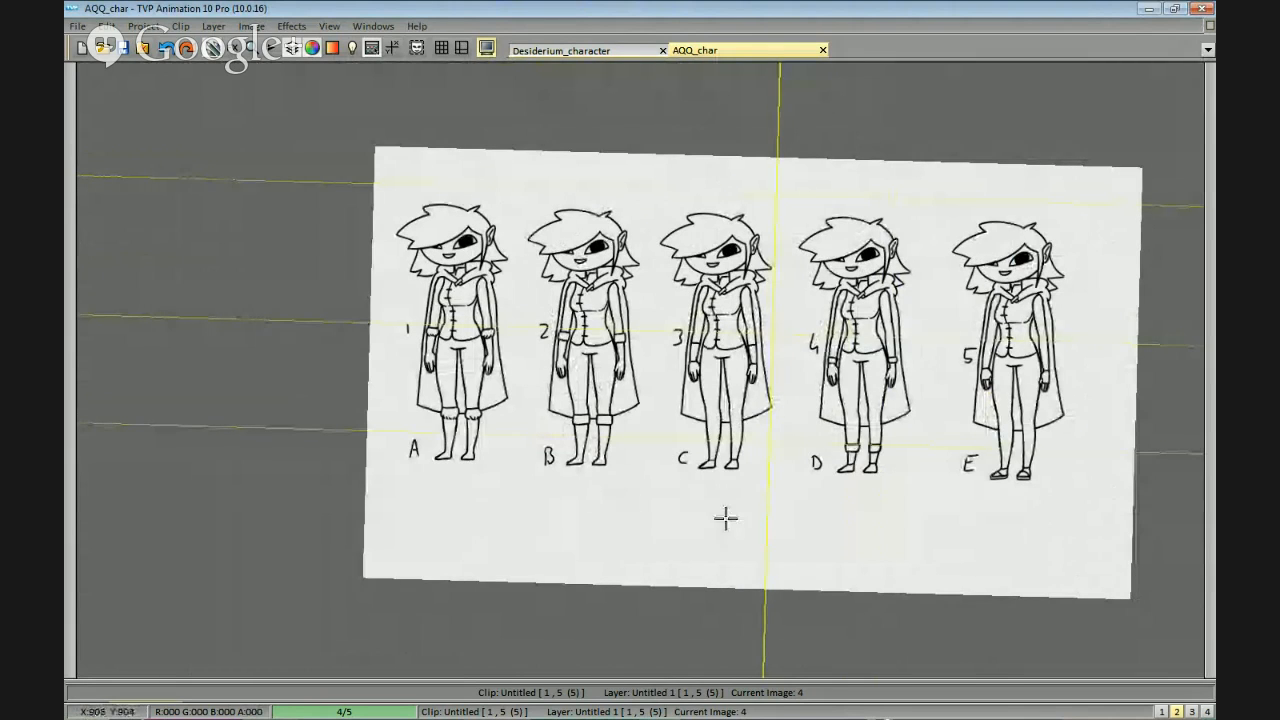
Replace the lower legs of figure 3/C with a copy of figure A's fur-trimmed boots and letter.
scroll(780, 478, up, 1)
drag(783, 478, 844, 409)
mouse_move(367, 491)
mouse_down()
mouse_move(331, 308)
mouse_move(280, 528)
mouse_up()
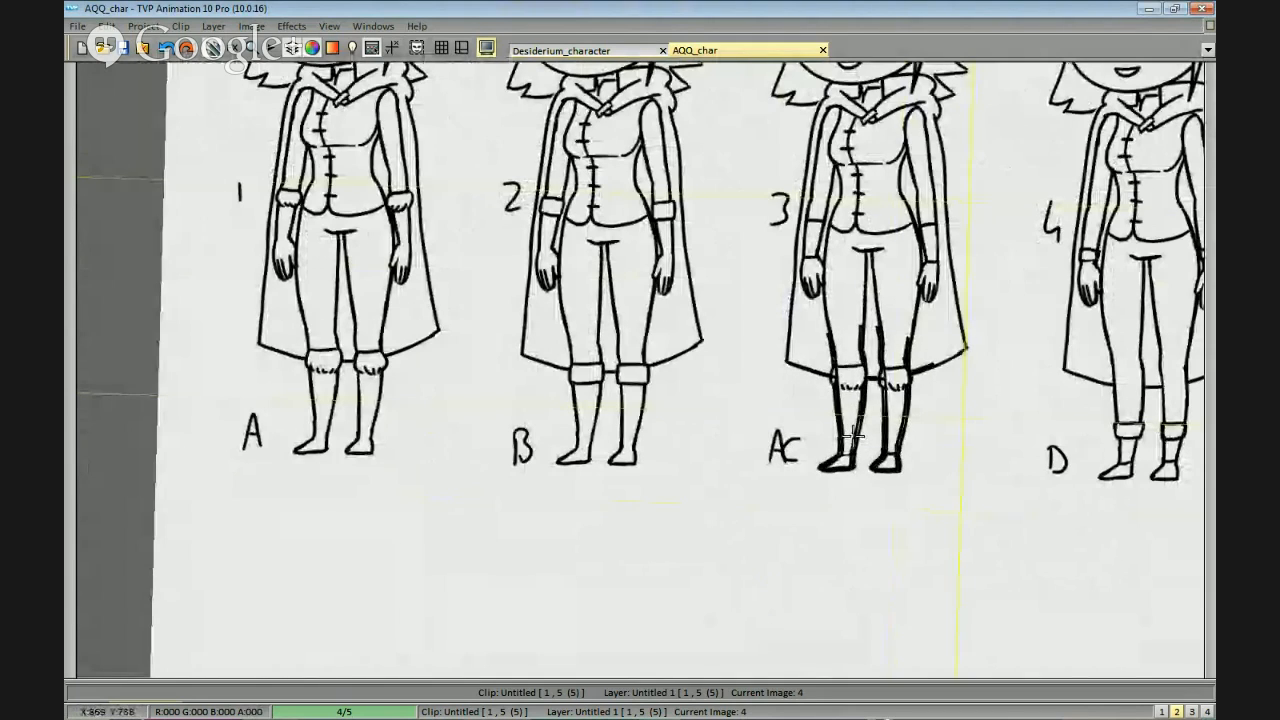
key(b)
mouse_move(887, 472)
mouse_down()
mouse_move(906, 359)
mouse_move(853, 348)
mouse_move(815, 405)
mouse_move(893, 472)
mouse_up()
key(b)
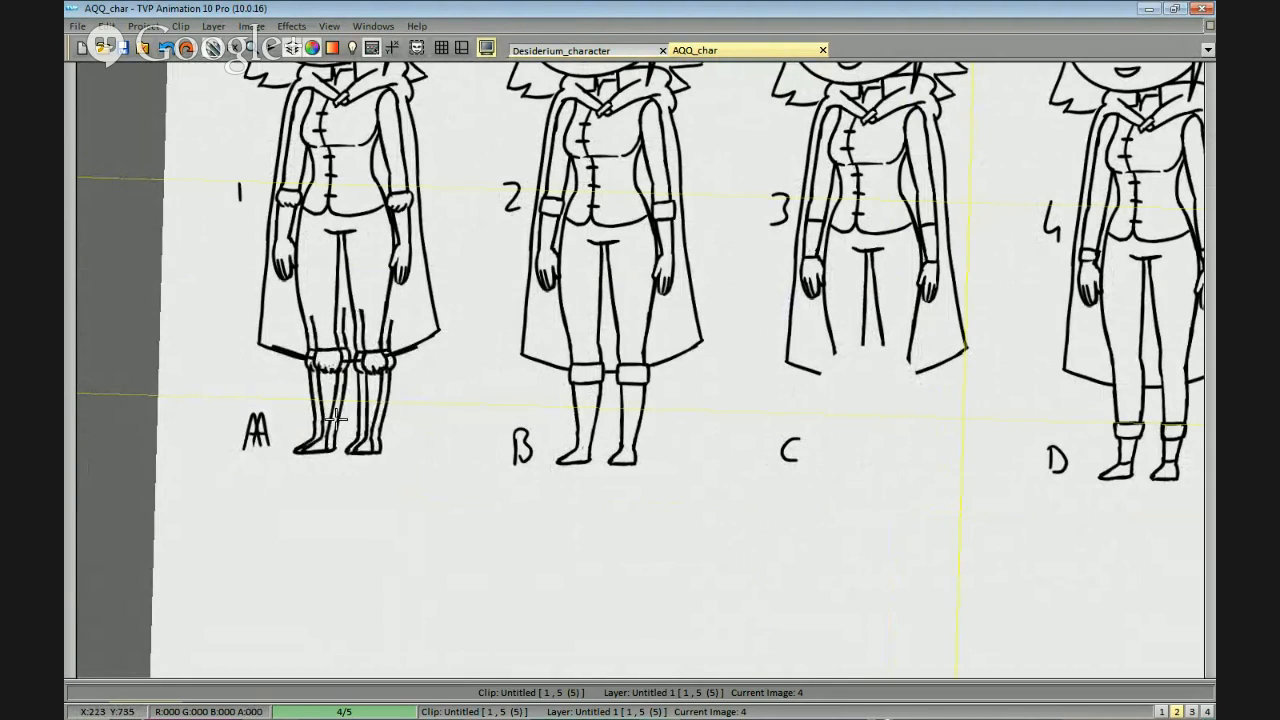
click(854, 442)
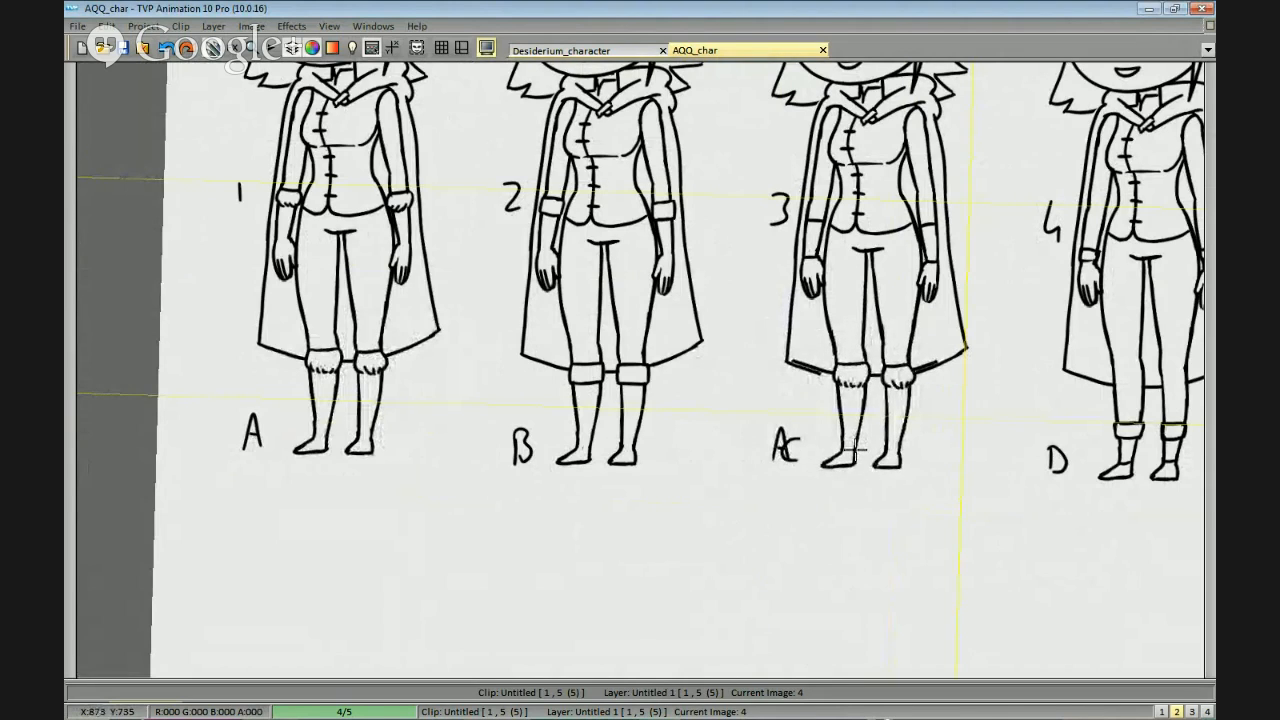
click(856, 452)
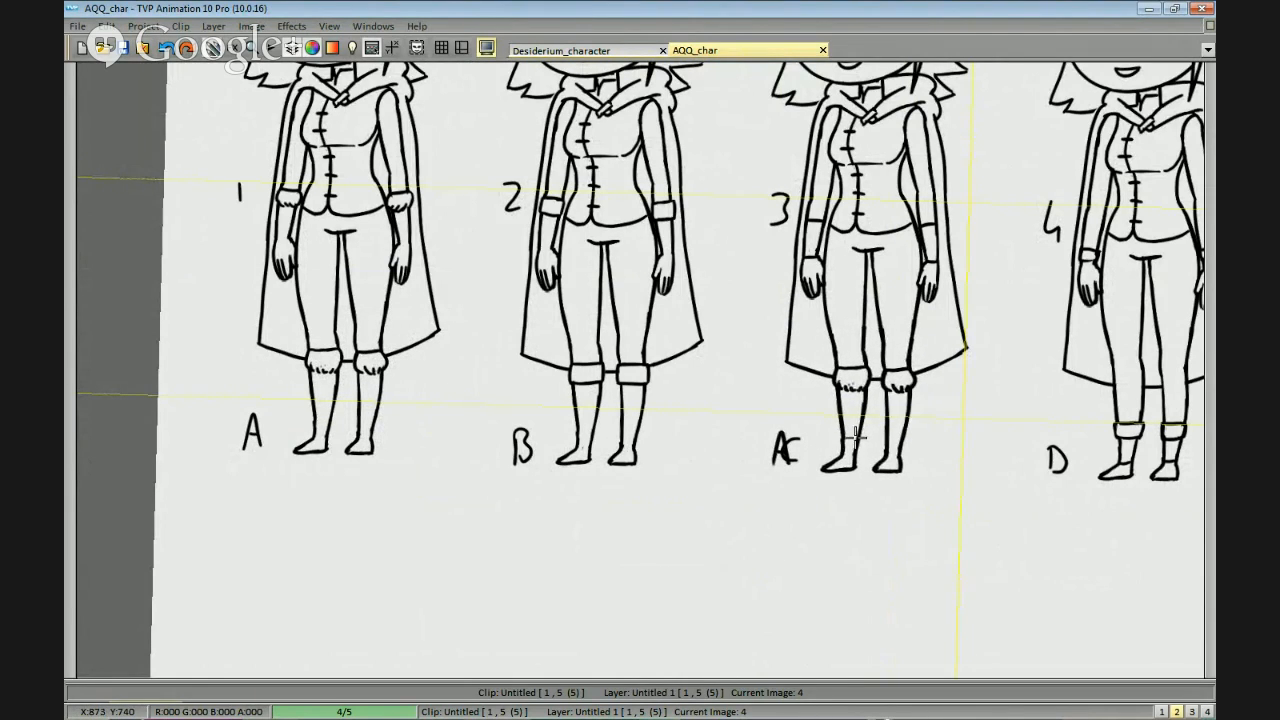
Erase figures A, B, D and E with their labels, leaving only the combined figure with gloves 3 and boots A.
scroll(885, 430, down, 1)
drag(972, 409, 1041, 395)
key(b)
mouse_move(664, 504)
mouse_down()
mouse_move(526, 106)
mouse_move(560, 495)
mouse_up()
scroll(717, 378, down, 2)
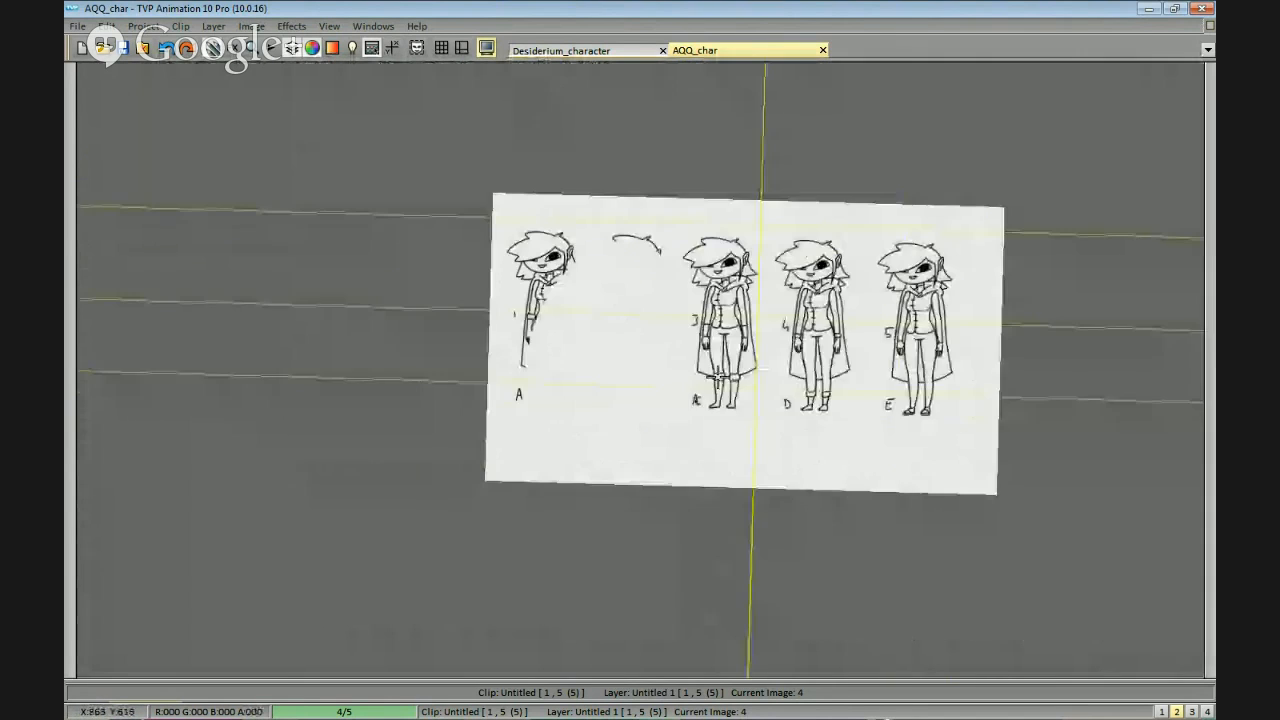
drag(718, 378, 719, 427)
drag(580, 250, 586, 269)
mouse_move(824, 246)
mouse_down()
mouse_move(773, 472)
mouse_move(990, 396)
mouse_up()
mouse_move(1010, 279)
mouse_down()
mouse_move(868, 452)
mouse_move(872, 405)
mouse_up()
mouse_move(911, 314)
mouse_down()
mouse_move(839, 243)
mouse_move(850, 372)
mouse_up()
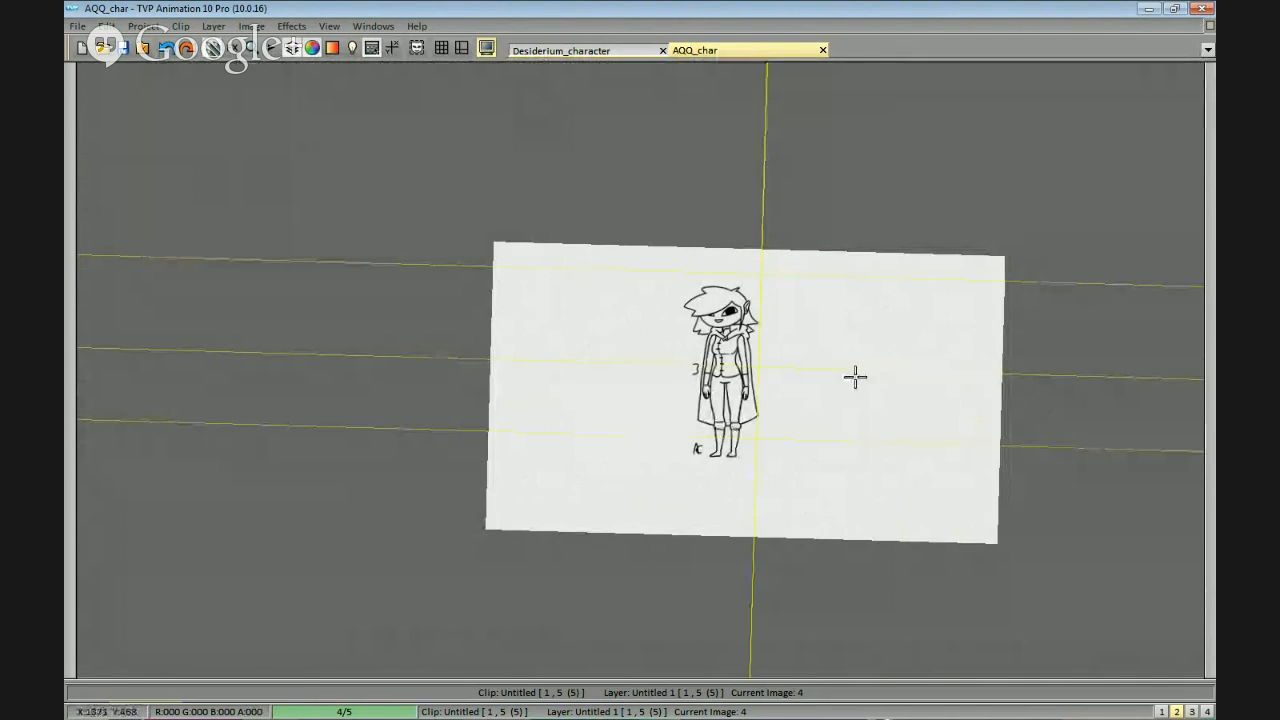
Erase the number and letter labels beside the remaining figure.
scroll(855, 376, up, 3)
scroll(920, 437, down, 1)
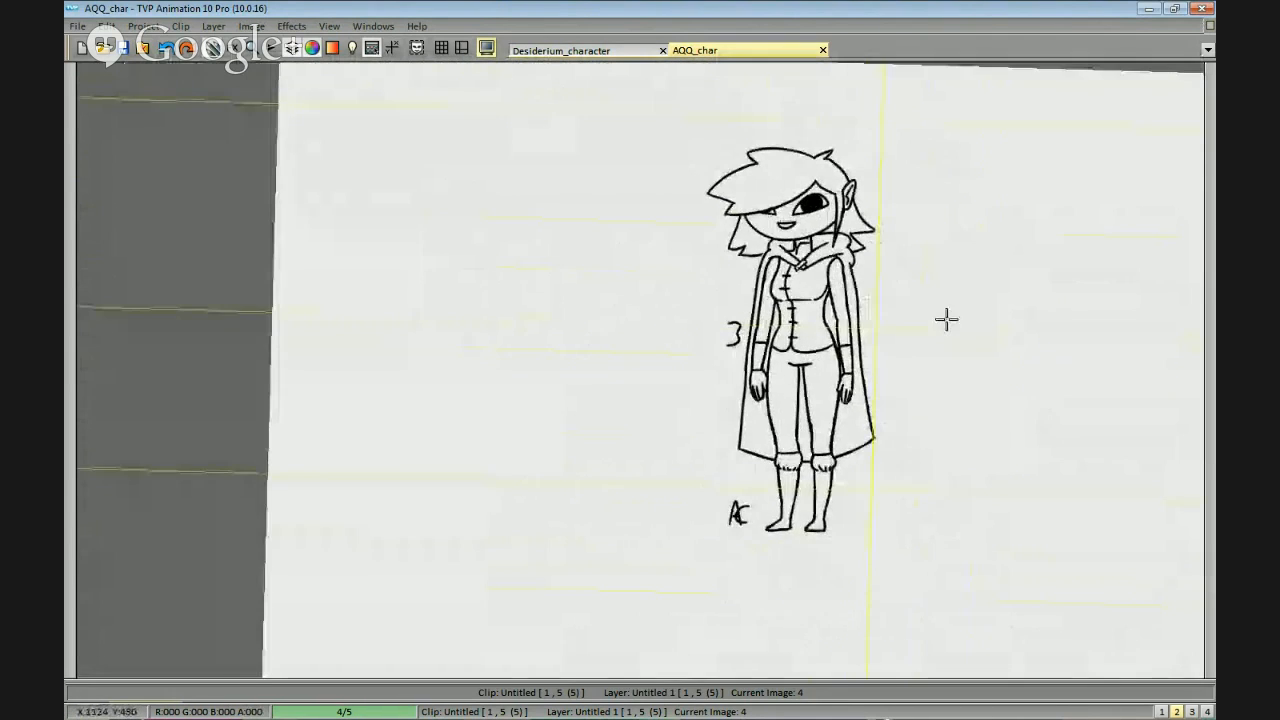
scroll(946, 319, up, 1)
drag(770, 343, 746, 283)
drag(766, 461, 763, 431)
mouse_move(778, 531)
mouse_down()
mouse_move(723, 576)
mouse_move(782, 550)
mouse_up()
Cut out the remaining figure and place it closer to the canvas's left edge.
mouse_move(828, 590)
mouse_down()
mouse_move(886, 541)
mouse_move(592, 320)
mouse_move(660, 560)
mouse_up()
drag(640, 357, 775, 327)
click(590, 322)
key(Escape)
drag(860, 491, 957, 466)
Examine the combined figure's boots, gloves, torso and cape collar up close.
scroll(925, 476, up, 1)
scroll(929, 460, up, 1)
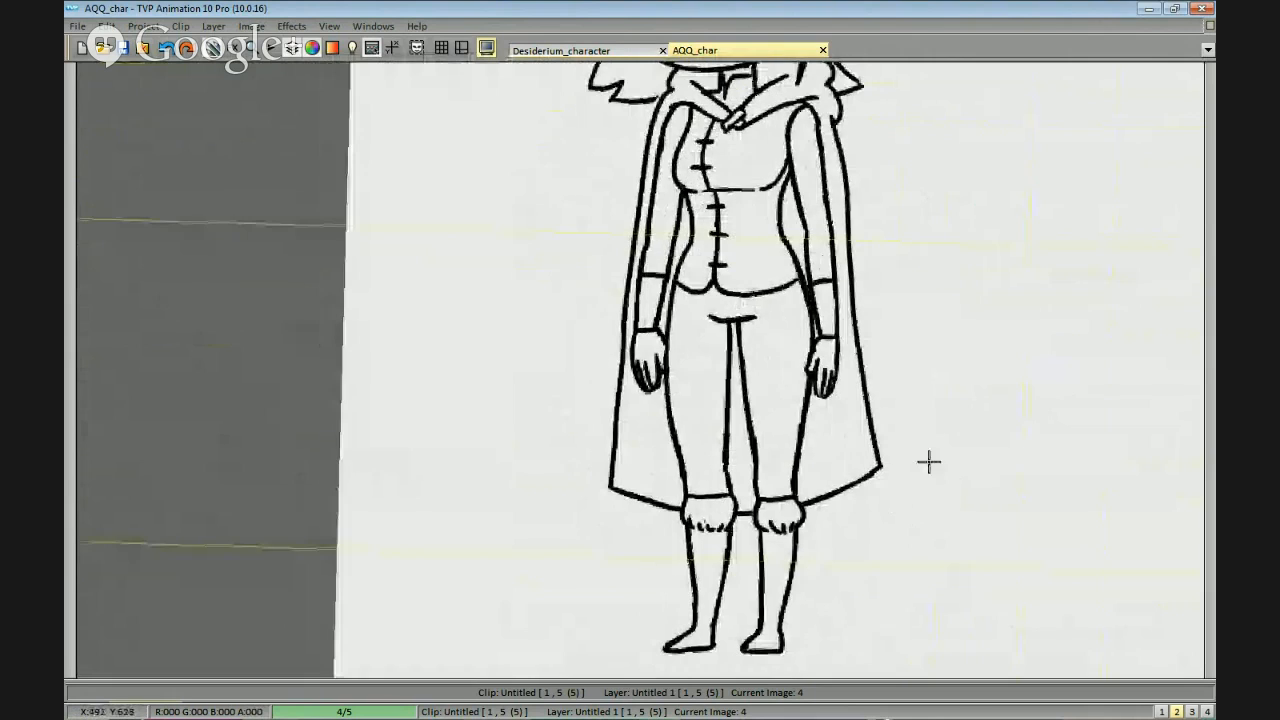
scroll(906, 466, up, 2)
drag(908, 478, 906, 422)
scroll(906, 422, down, 4)
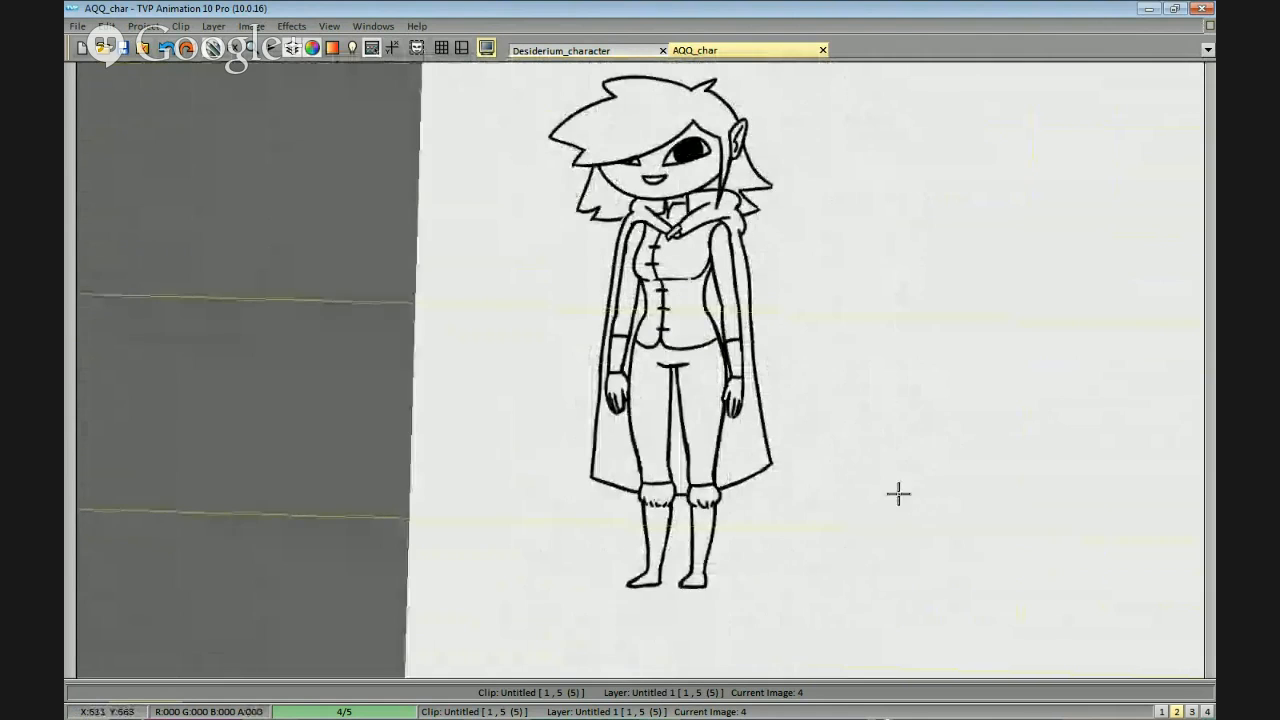
scroll(920, 400, up, 2)
scroll(845, 250, up, 1)
scroll(838, 234, up, 3)
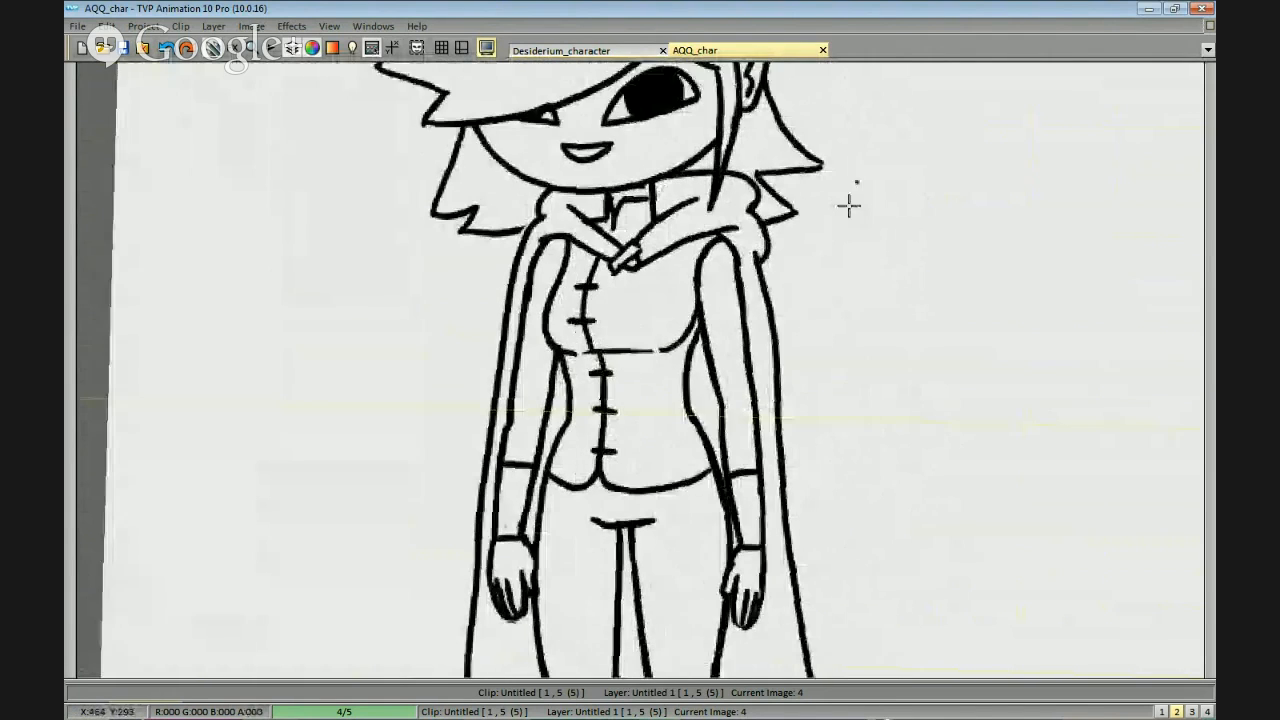
scroll(893, 170, down, 1)
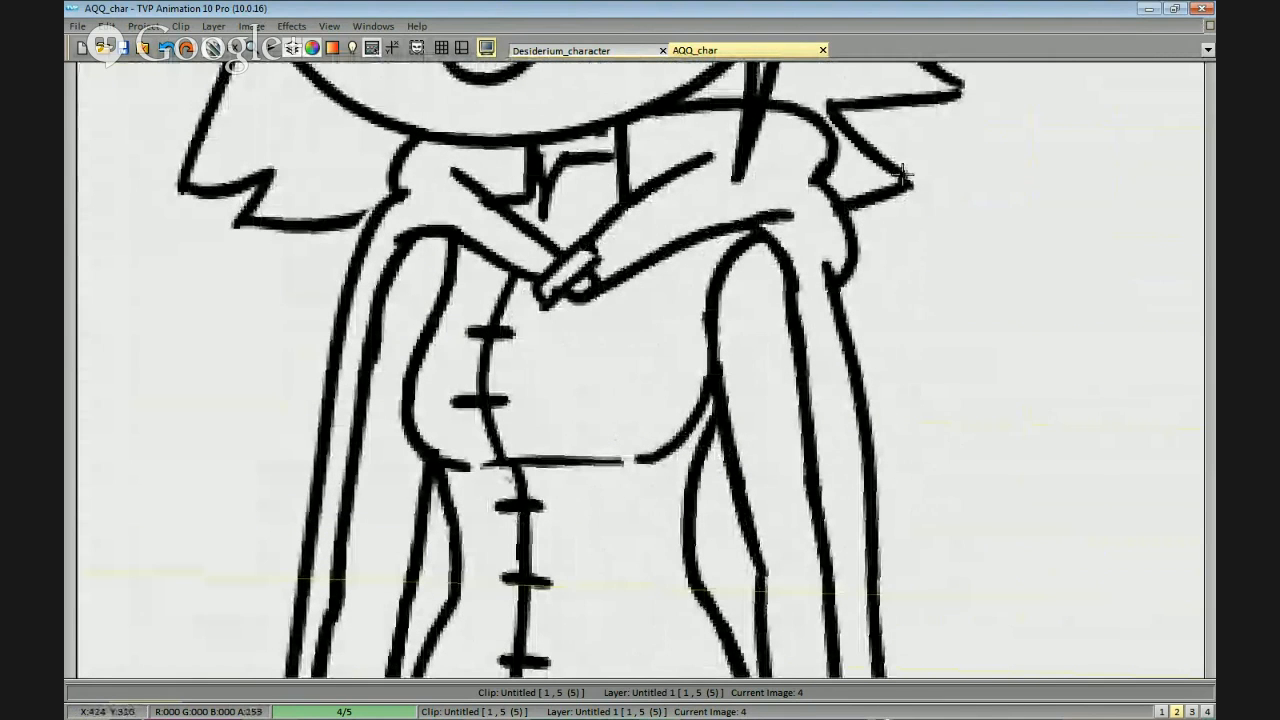
Examine the figure's head, cape collar, torso and arms up close, and the full figure on the canvas.
scroll(930, 230, down, 1)
drag(940, 284, 859, 360)
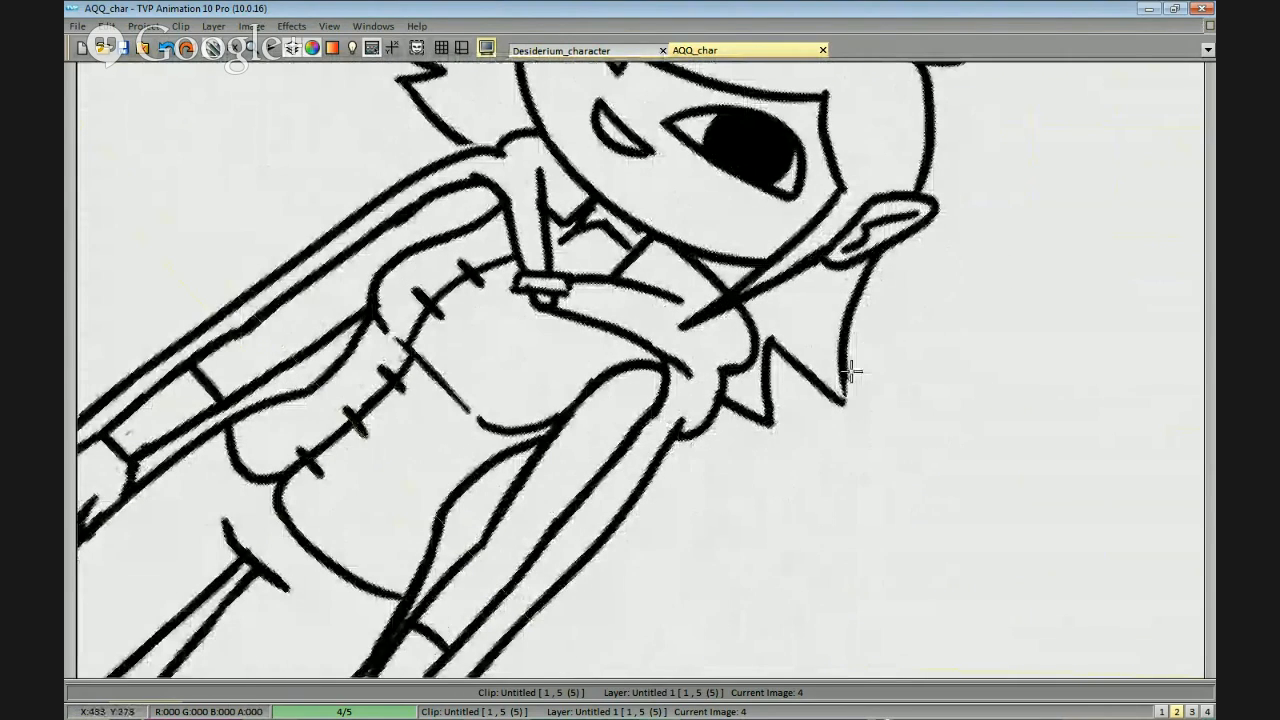
scroll(826, 425, down, 2)
drag(823, 432, 854, 474)
drag(762, 523, 842, 470)
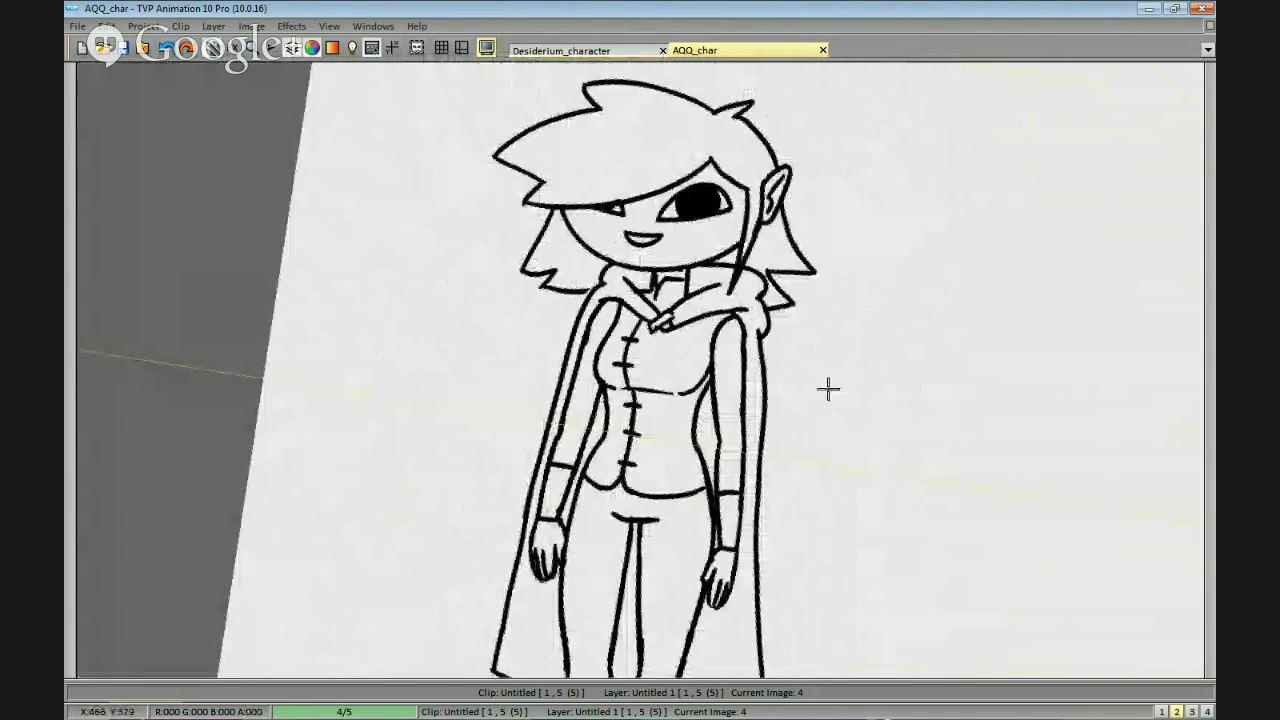
drag(838, 300, 992, 397)
drag(731, 380, 989, 329)
drag(713, 298, 788, 313)
scroll(788, 313, up, 1)
scroll(788, 313, down, 1)
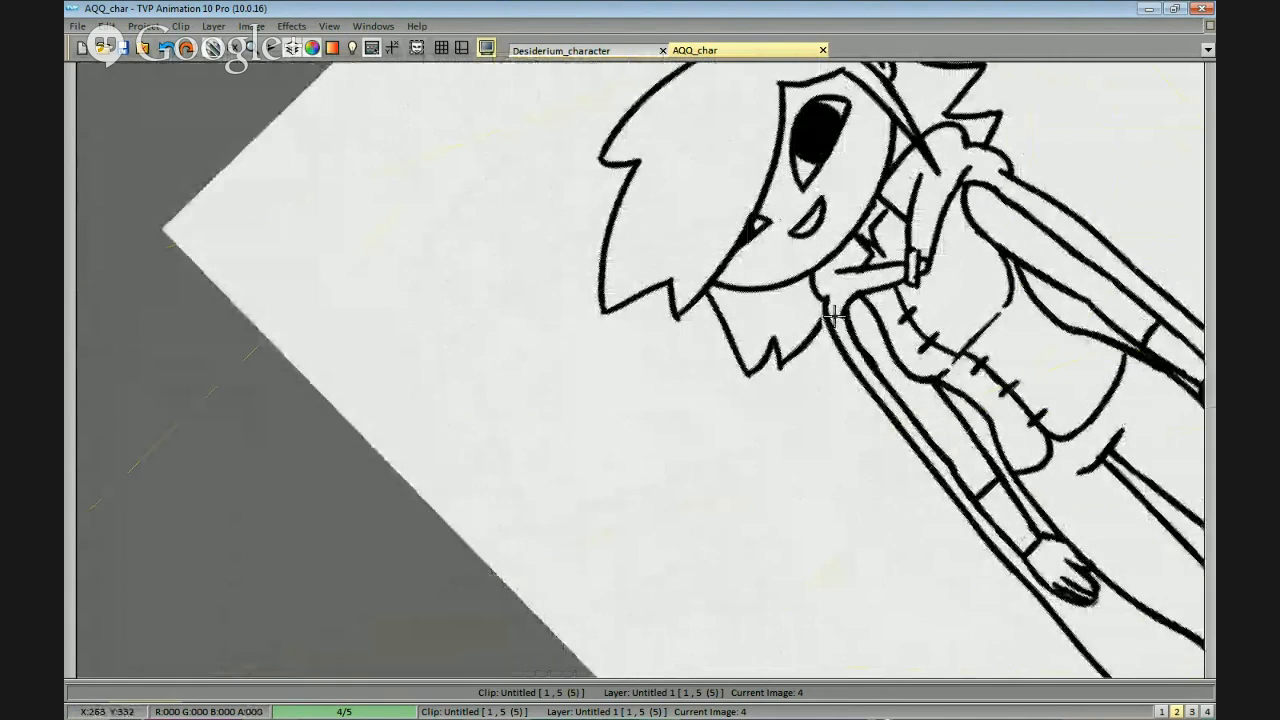
scroll(843, 325, up, 1)
scroll(729, 323, up, 1)
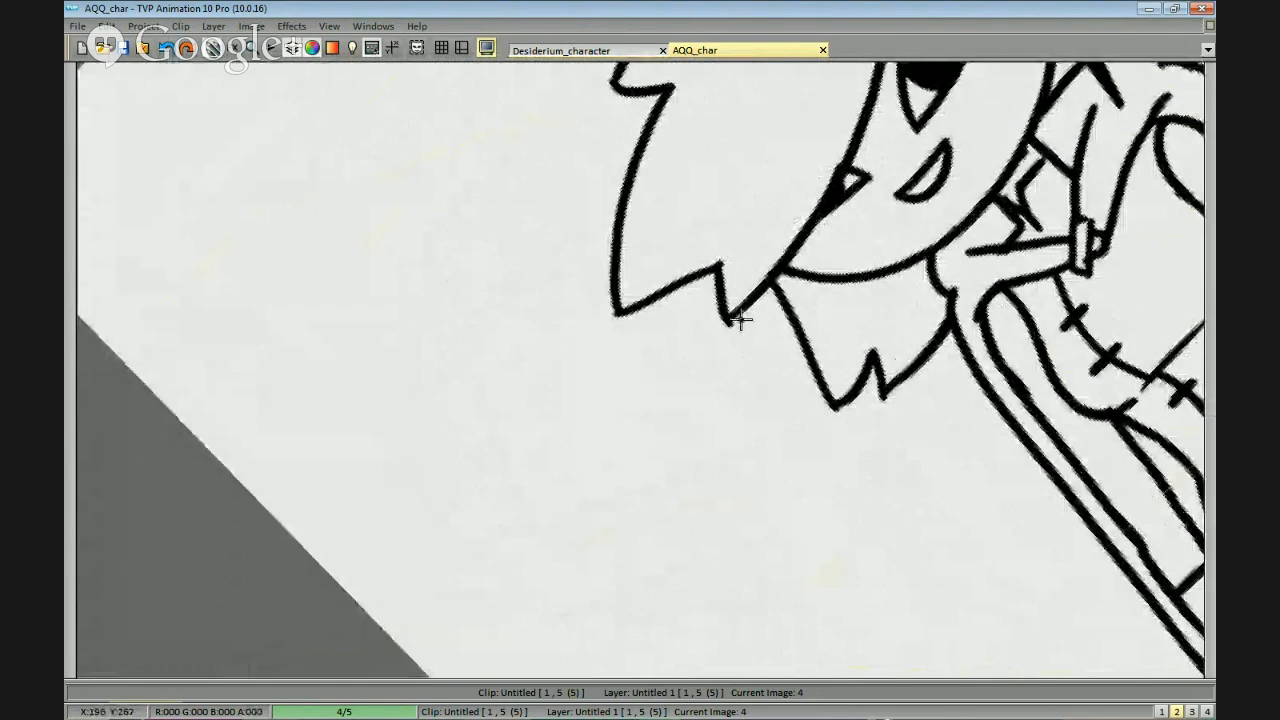
scroll(991, 371, down, 3)
drag(1063, 404, 865, 440)
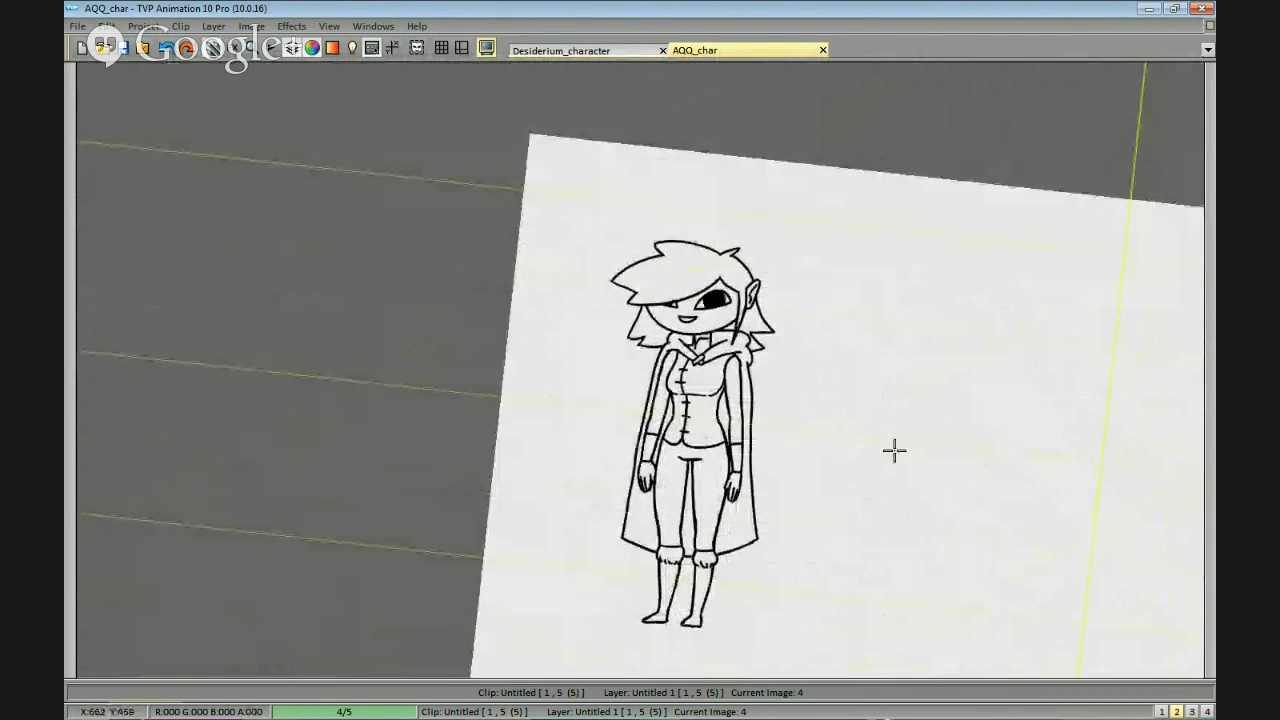
scroll(886, 443, up, 1)
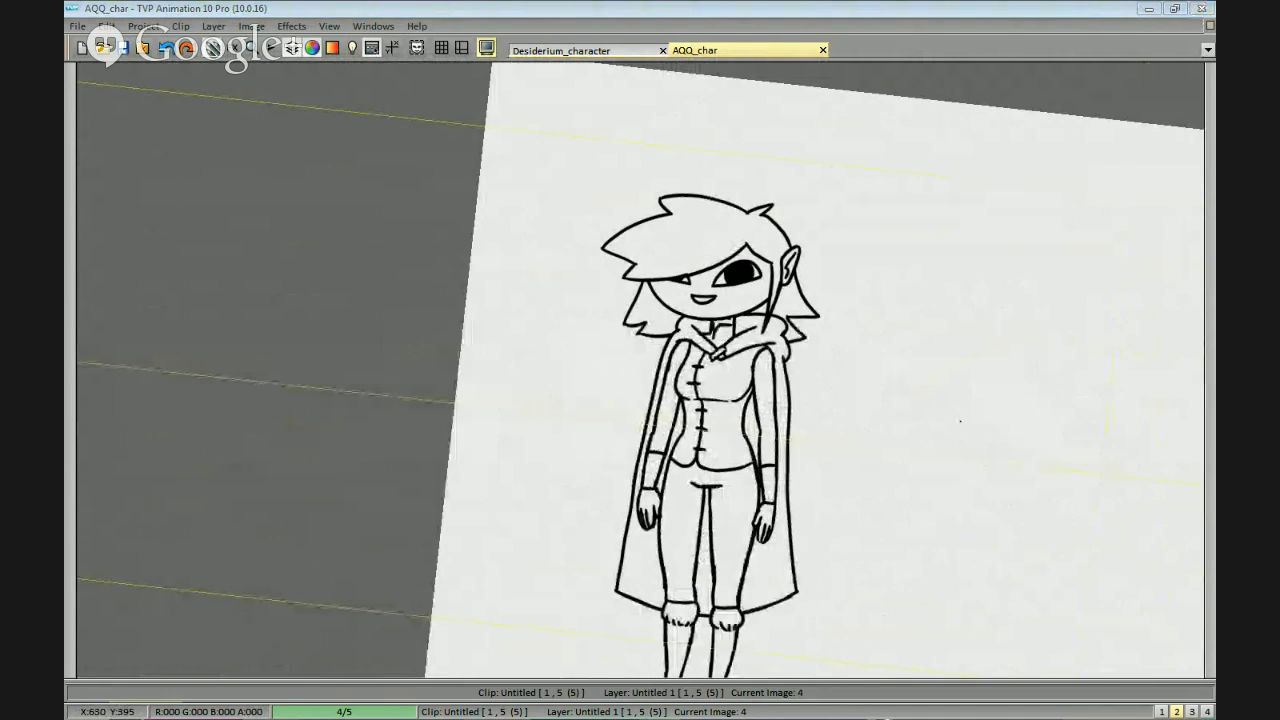
drag(631, 420, 612, 458)
drag(842, 480, 842, 431)
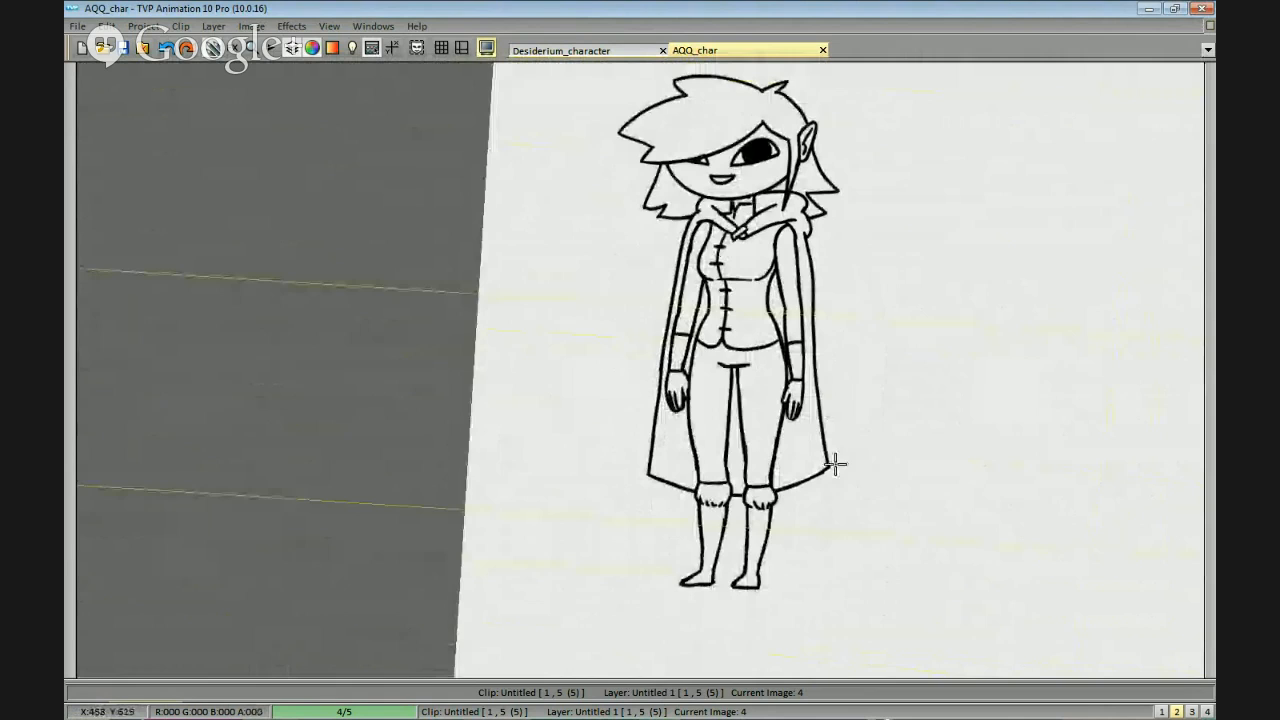
drag(943, 440, 910, 424)
mouse_move(1000, 363)
mouse_down()
mouse_move(929, 391)
mouse_move(925, 418)
mouse_up()
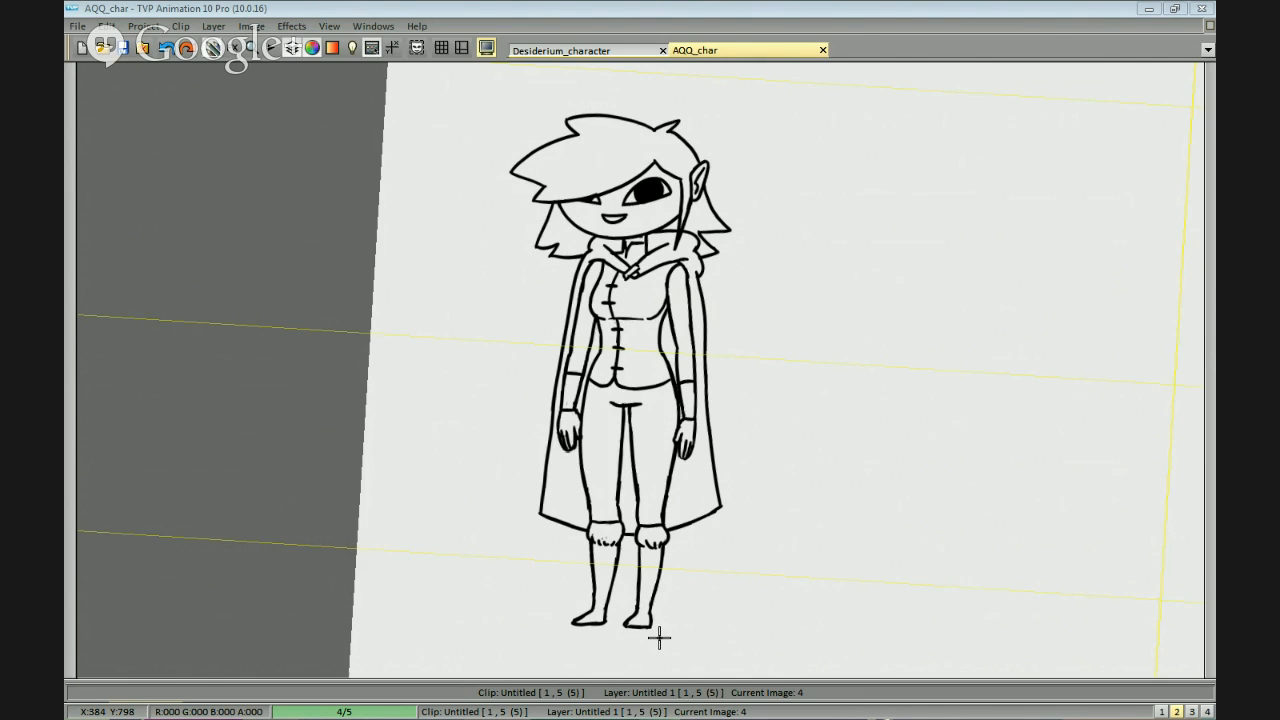
Handwrite the word "Mysterious" in the empty space beside the figure's head.
key(space)
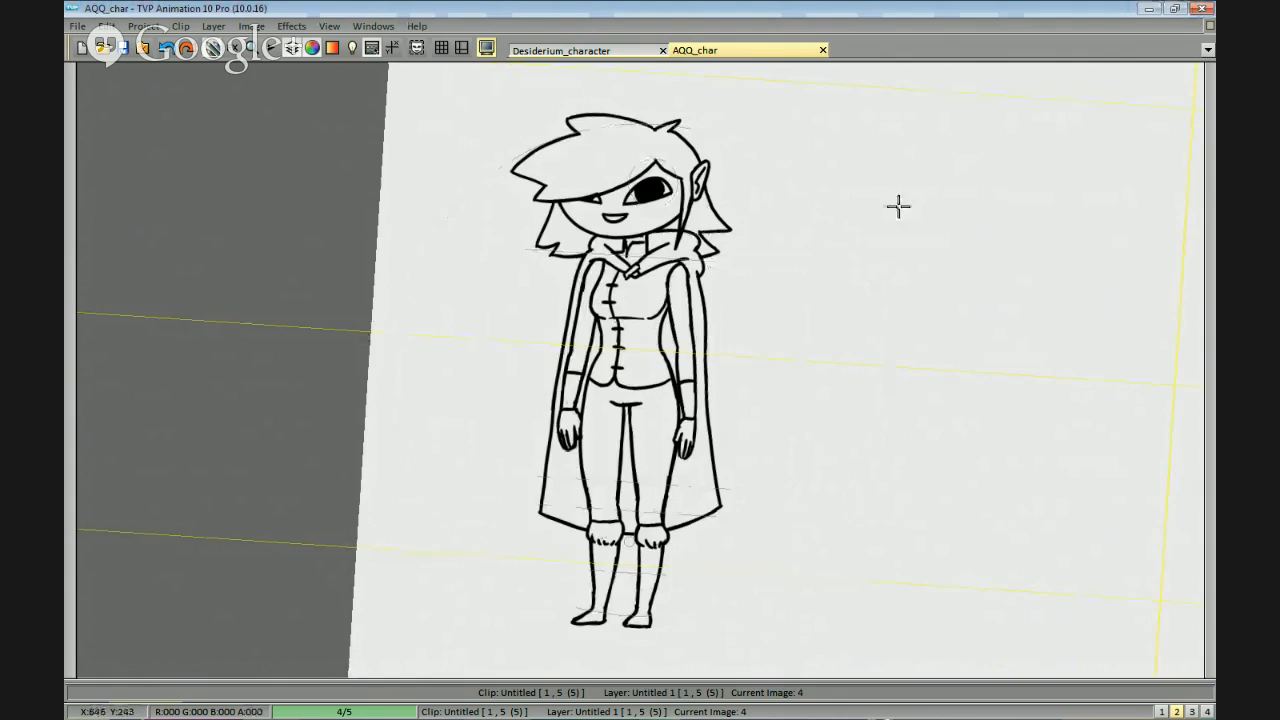
drag(720, 266, 658, 305)
drag(783, 257, 840, 117)
mouse_move(726, 115)
mouse_down()
mouse_move(684, 320)
mouse_move(734, 271)
mouse_move(760, 351)
mouse_up()
key(ctrl+z)
key(ctrl+z)
mouse_move(751, 293)
mouse_down()
mouse_move(770, 291)
mouse_move(750, 347)
mouse_up()
mouse_move(796, 281)
mouse_down()
mouse_move(861, 297)
mouse_move(859, 321)
mouse_move(865, 301)
mouse_move(890, 317)
mouse_move(915, 292)
mouse_move(973, 312)
mouse_up()
click(886, 273)
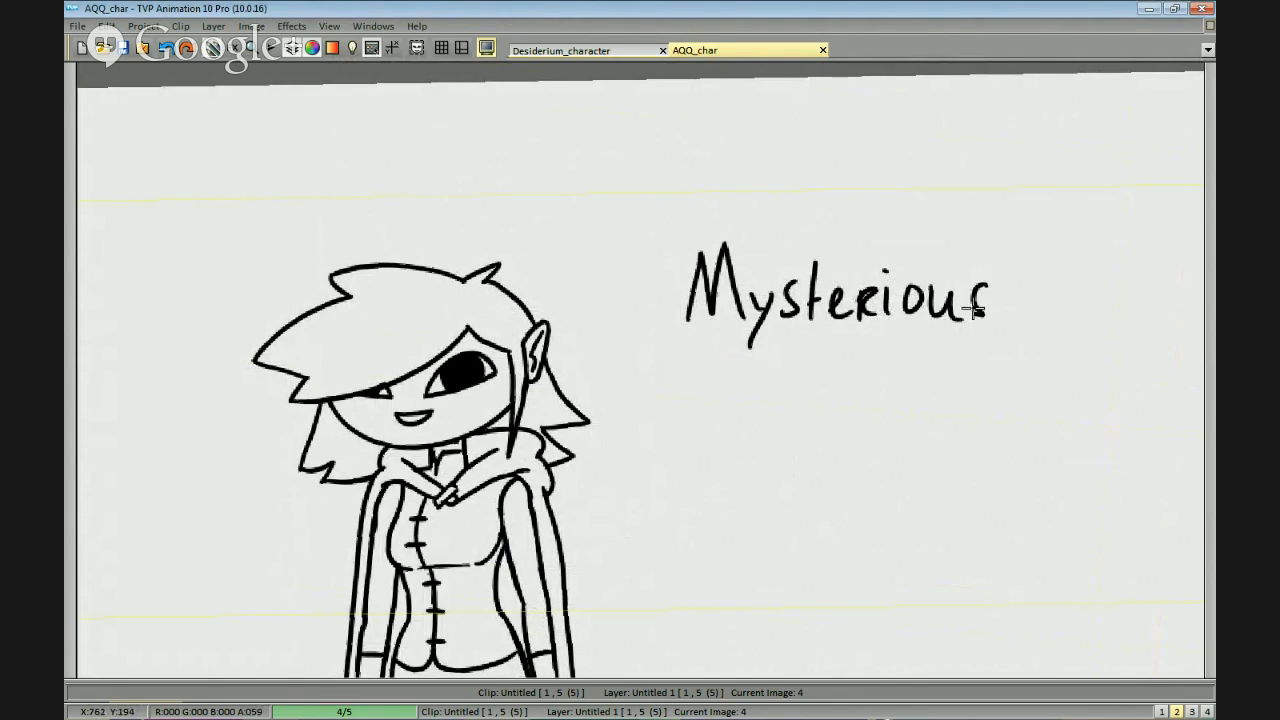
drag(1051, 262, 856, 272)
drag(820, 330, 844, 248)
drag(844, 248, 862, 326)
drag(836, 306, 857, 304)
mouse_move(877, 299)
mouse_down()
mouse_move(877, 326)
mouse_move(900, 300)
mouse_up()
key(ctrl+z)
key(ctrl+z)
key(ctrl+z)
key(ctrl+z)
Handwrite "Amulet" after "Mysterious" to complete the first item option.
drag(826, 334, 848, 243)
drag(848, 243, 862, 330)
drag(792, 304, 774, 333)
mouse_move(836, 306)
mouse_down()
mouse_move(857, 304)
mouse_move(877, 325)
mouse_move(955, 330)
mouse_up()
mouse_move(962, 262)
mouse_down()
mouse_move(964, 333)
mouse_move(990, 326)
mouse_up()
drag(993, 262, 1002, 334)
mouse_move(978, 292)
mouse_down()
mouse_move(993, 320)
mouse_move(1032, 286)
mouse_up()
Handwrite "Battle Axe" below "Mysterious Amulet" as the second item option.
drag(869, 415, 1006, 436)
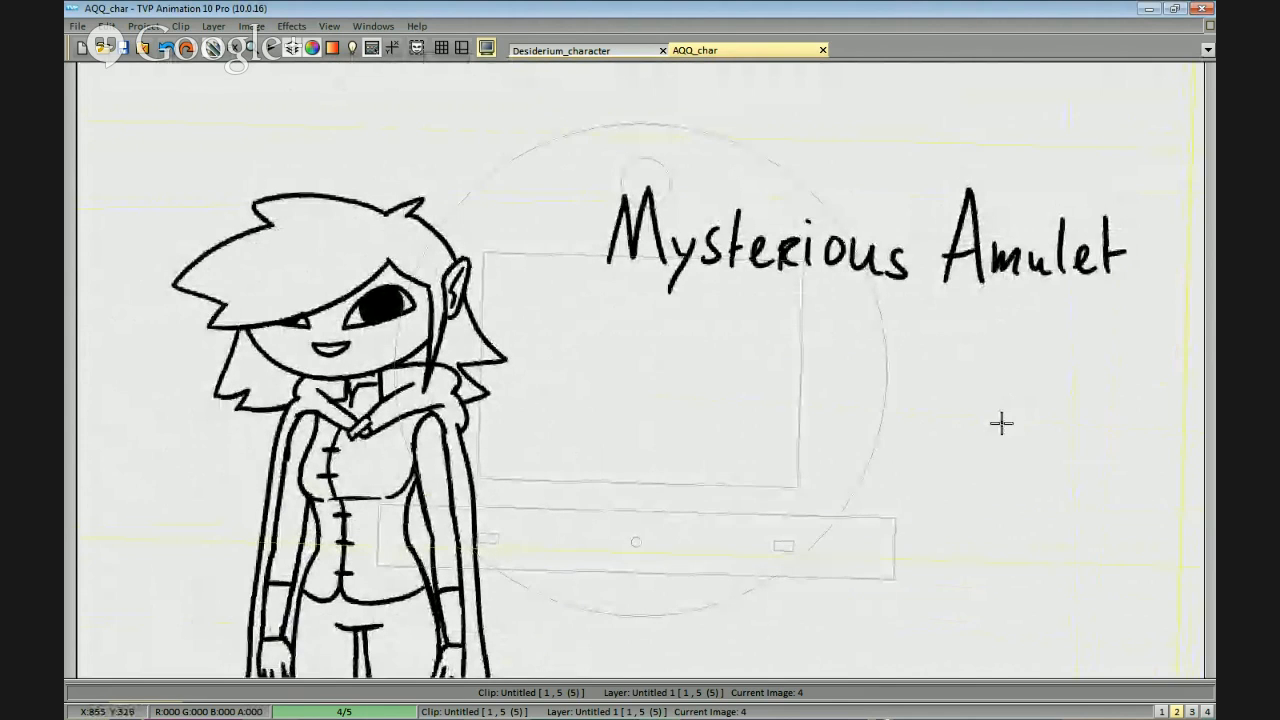
mouse_move(633, 241)
mouse_down()
mouse_move(637, 322)
mouse_move(645, 309)
mouse_move(705, 310)
mouse_up()
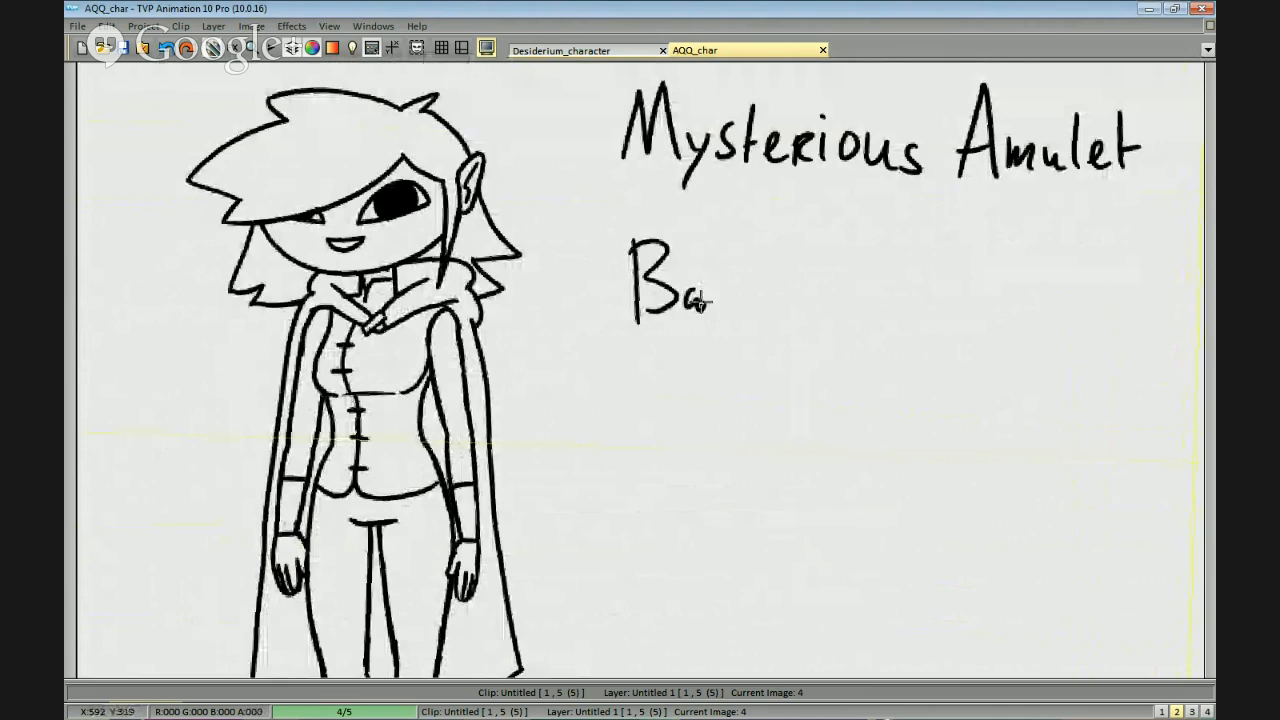
mouse_move(716, 252)
mouse_down()
mouse_move(715, 316)
mouse_move(730, 315)
mouse_move(742, 281)
mouse_move(750, 316)
mouse_move(855, 320)
mouse_move(845, 288)
mouse_up()
mouse_move(862, 282)
mouse_down()
mouse_move(898, 297)
mouse_move(915, 282)
mouse_move(928, 318)
mouse_up()
drag(979, 386, 983, 387)
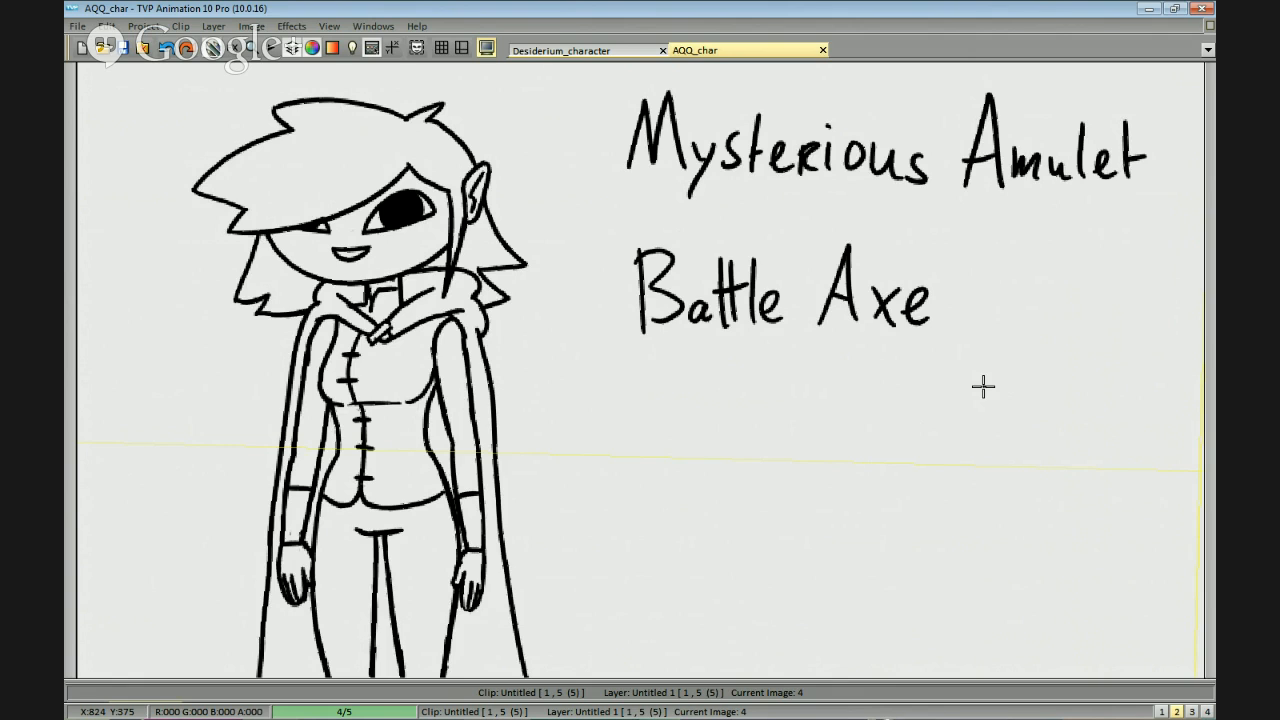
Move the "Battle Axe" text slightly up and left, closer beneath "Mysterious Amulet".
mouse_move(1043, 304)
mouse_down()
mouse_move(934, 355)
mouse_move(977, 320)
mouse_move(968, 333)
mouse_up()
drag(905, 432, 914, 400)
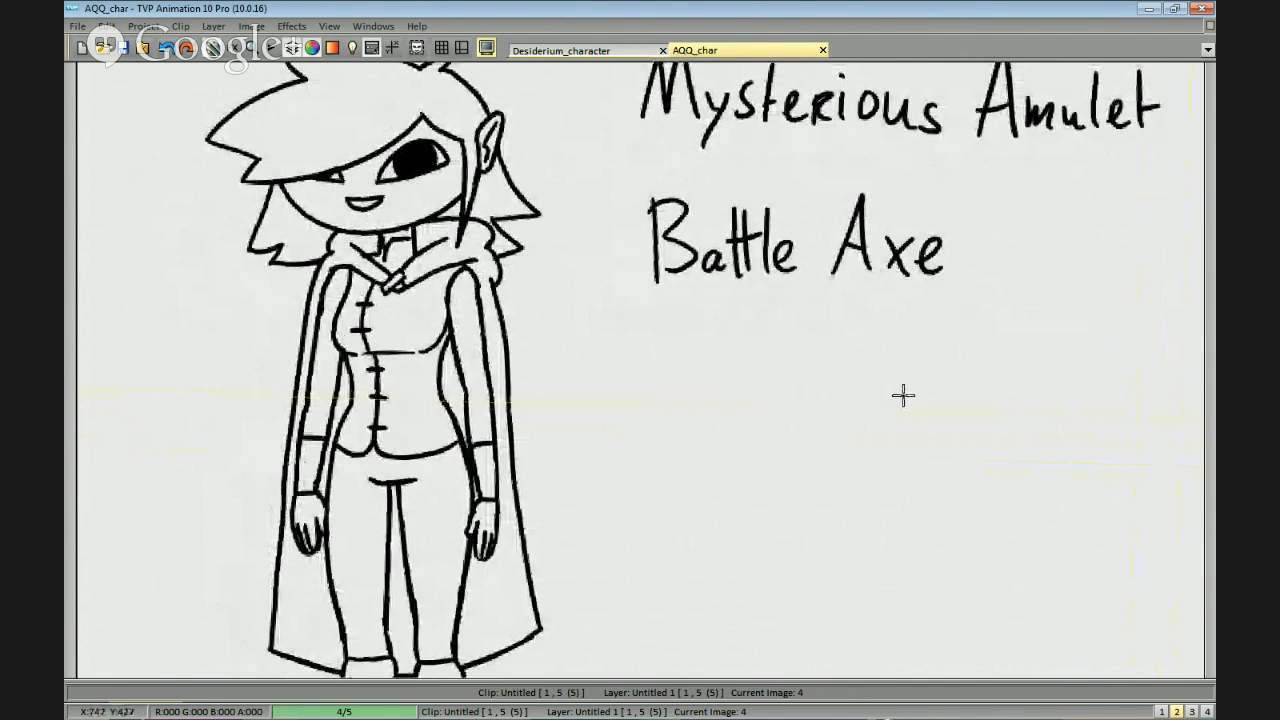
mouse_move(696, 170)
mouse_down()
mouse_move(986, 305)
mouse_move(946, 170)
mouse_move(752, 168)
mouse_up()
click(813, 242)
drag(860, 377, 869, 358)
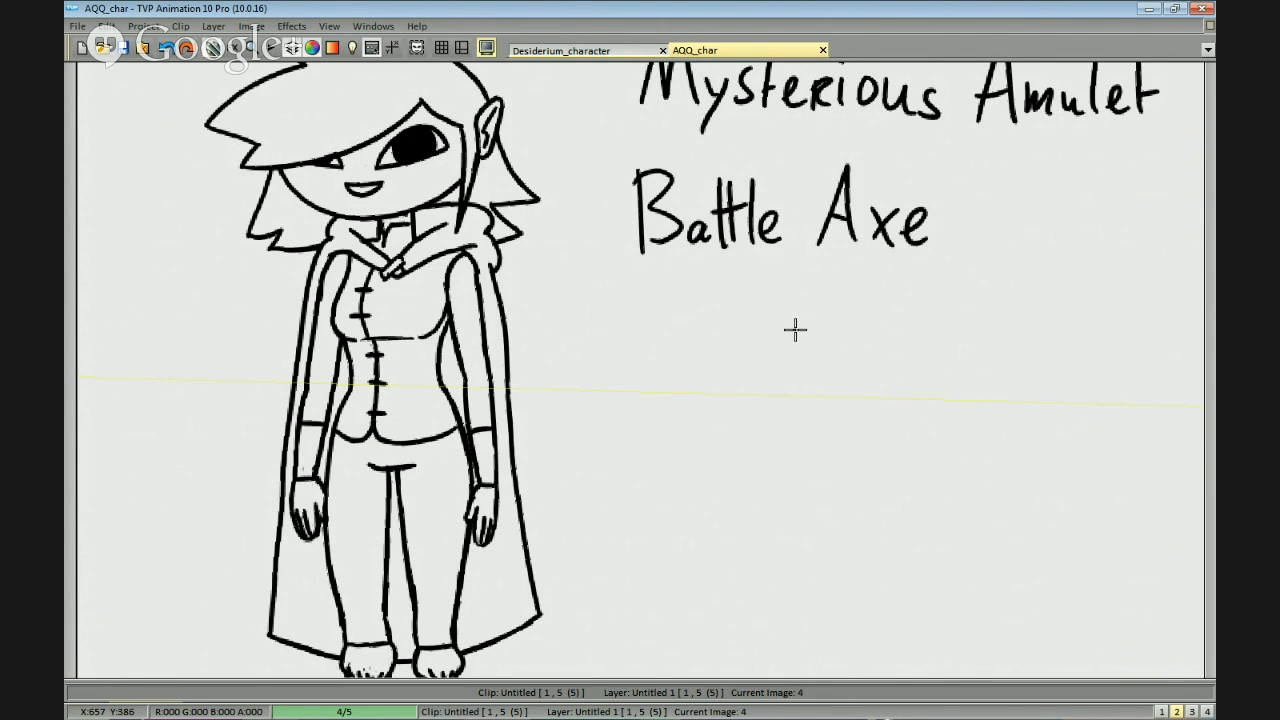
mouse_move(825, 413)
mouse_down()
mouse_move(859, 397)
mouse_move(847, 377)
mouse_up()
drag(668, 275, 673, 339)
drag(665, 272, 679, 339)
key(ctrl+z)
key(ctrl+z)
Handwrite "Potion belt" below "Battle Axe" as the third item option.
mouse_move(671, 282)
mouse_down()
mouse_move(697, 286)
mouse_move(680, 309)
mouse_up()
drag(702, 313, 747, 336)
drag(757, 318, 781, 340)
mouse_move(800, 281)
mouse_down()
mouse_move(809, 319)
mouse_move(783, 338)
mouse_move(850, 338)
mouse_up()
key(ctrl+z)
key(ctrl+z)
mouse_move(859, 283)
mouse_down()
mouse_move(861, 337)
mouse_move(883, 340)
mouse_up()
drag(869, 308, 897, 305)
Review the three handwritten item options together with the figure.
mouse_move(988, 395)
mouse_down()
mouse_move(1014, 377)
mouse_move(990, 399)
mouse_up()
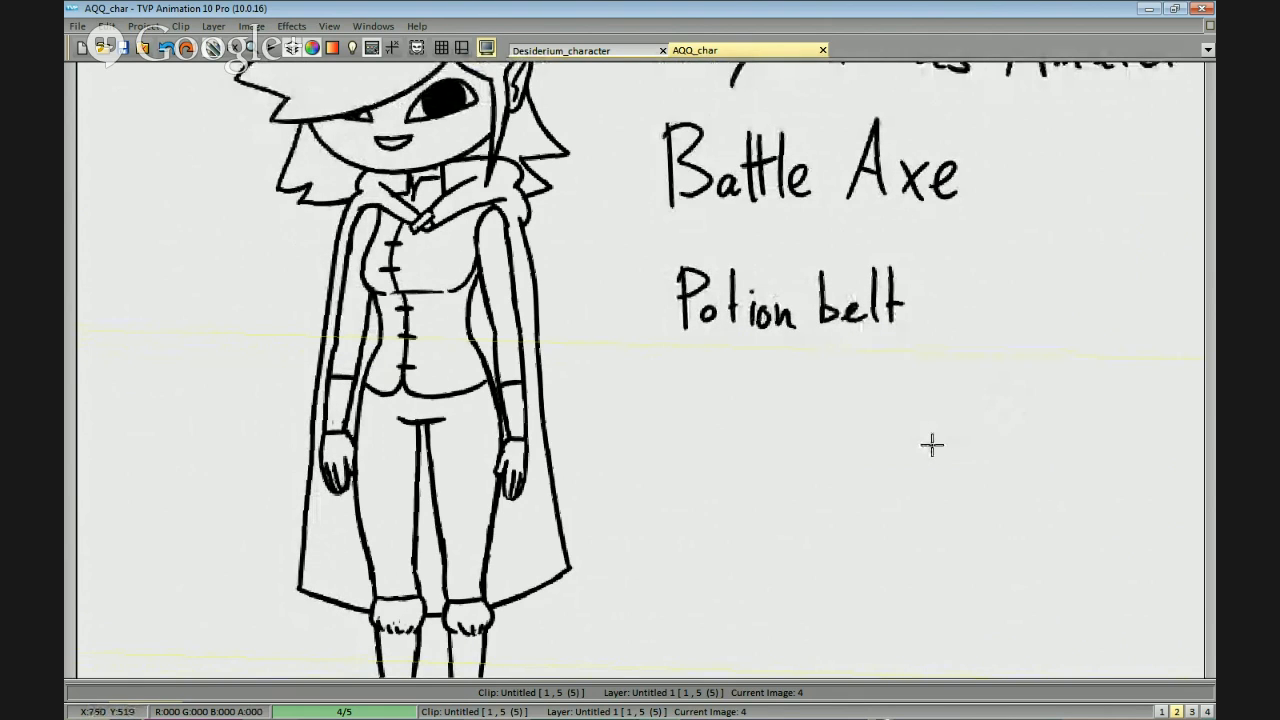
drag(955, 367, 951, 374)
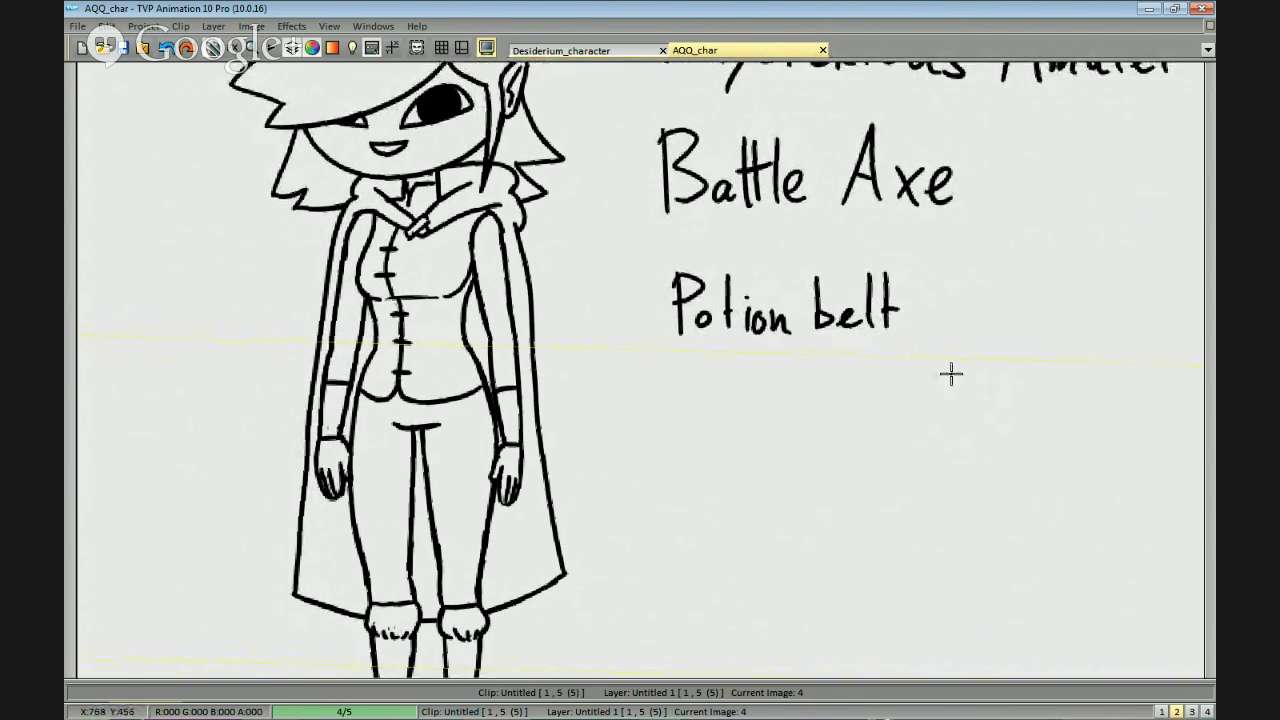
mouse_move(930, 465)
mouse_down()
mouse_move(944, 431)
mouse_move(932, 467)
mouse_up()
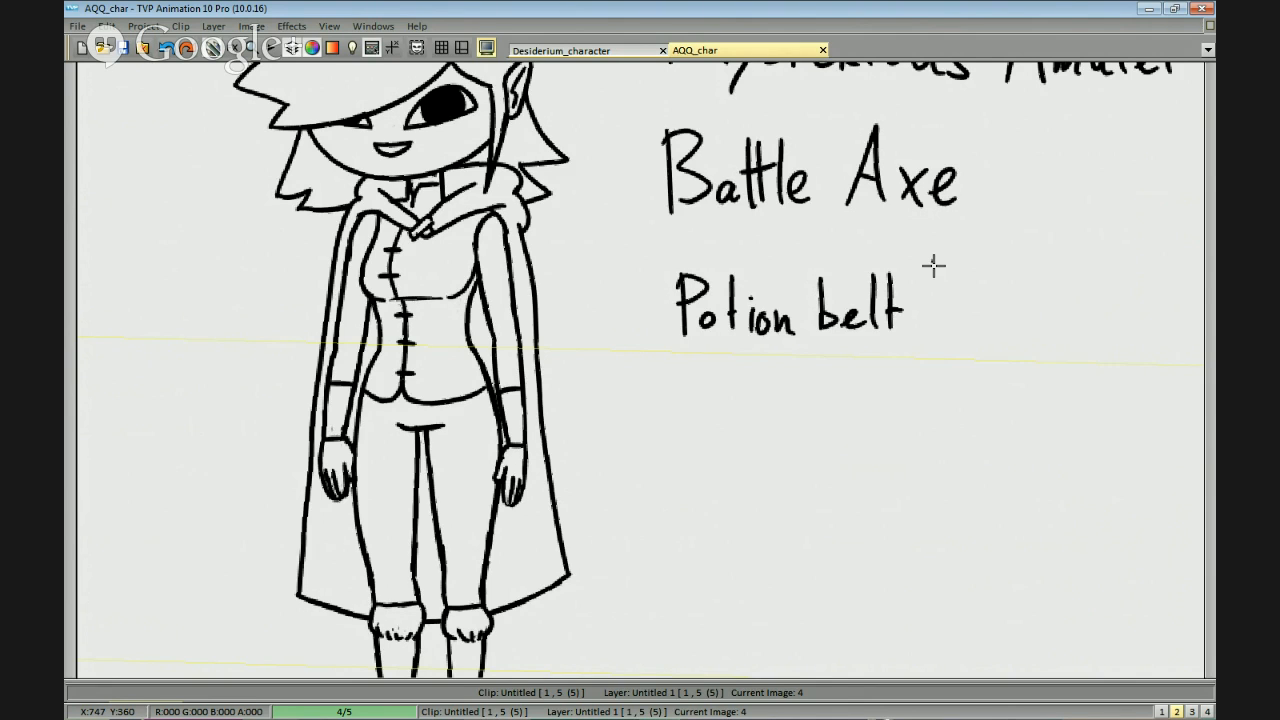
scroll(933, 265, down, 3)
scroll(923, 437, up, 1)
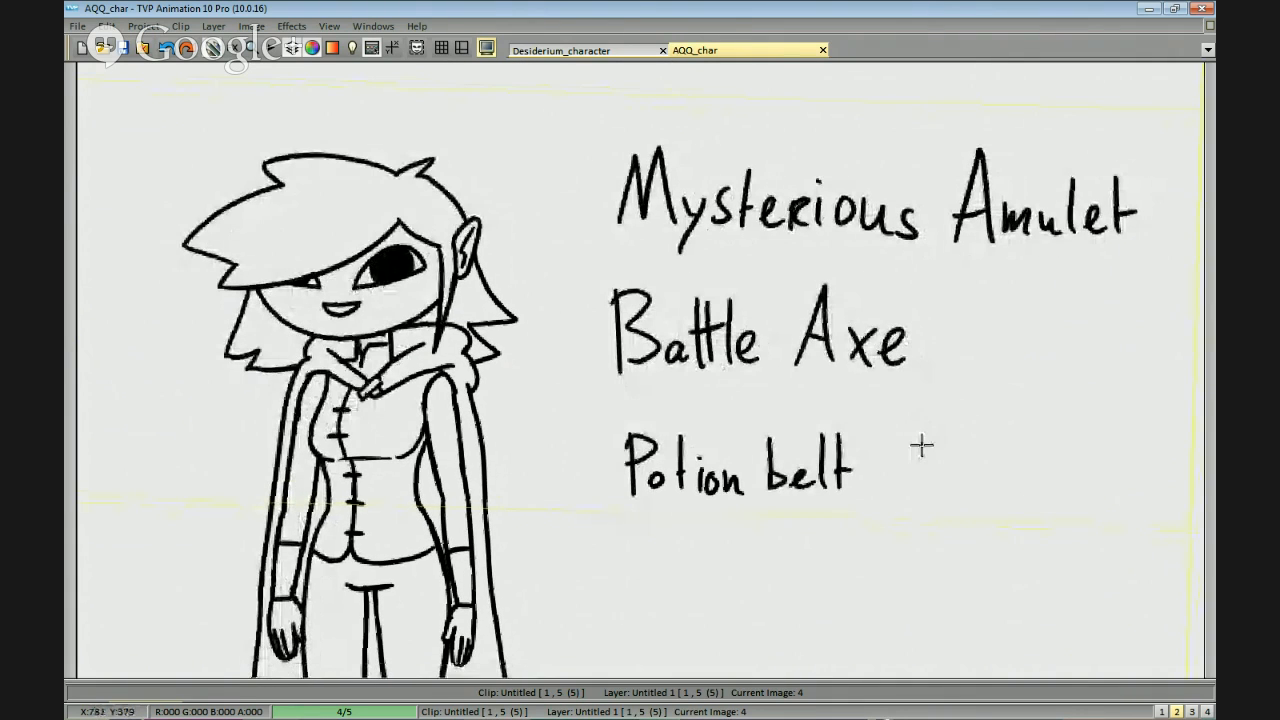
scroll(921, 446, down, 3)
scroll(967, 381, up, 1)
scroll(967, 381, up, 1)
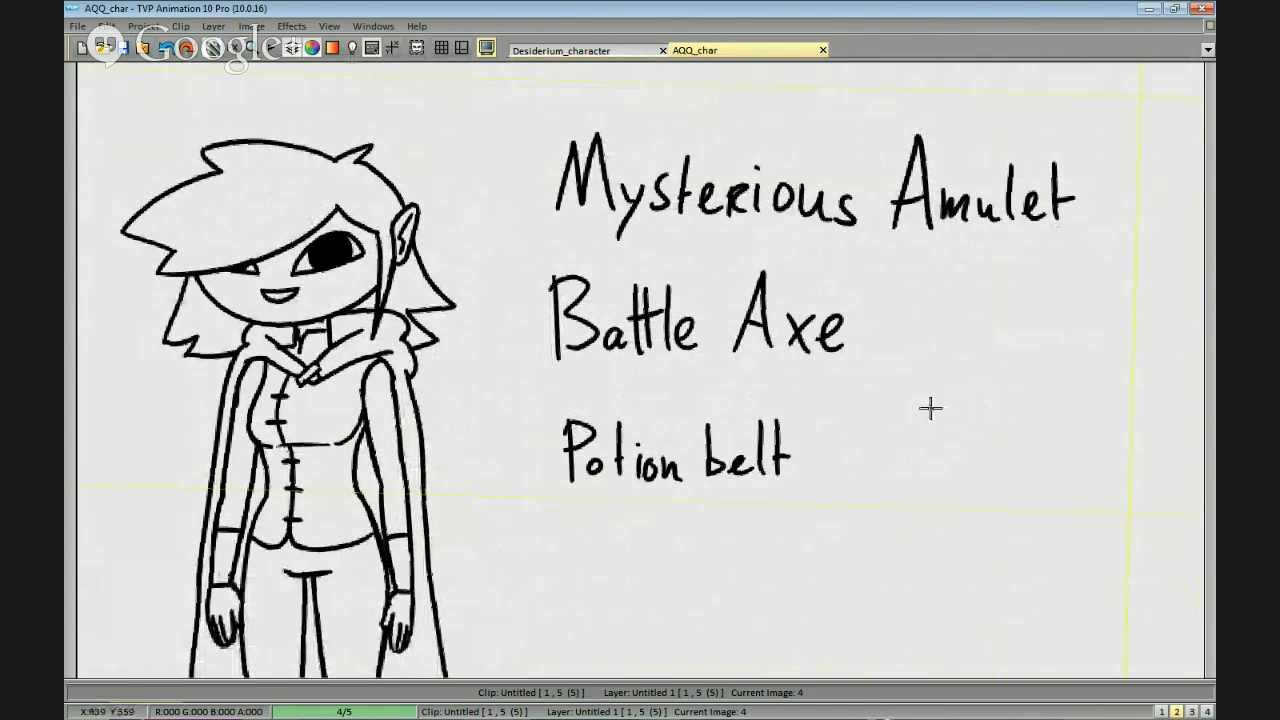
key(Tab)
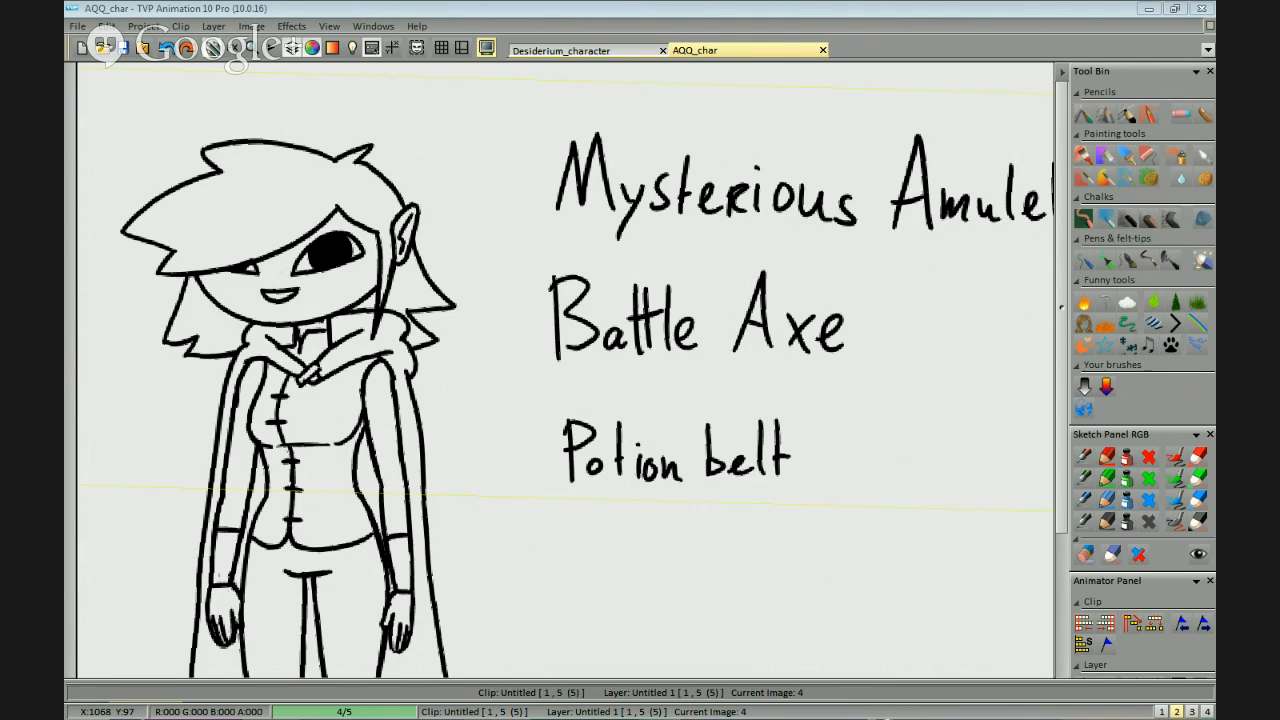
key(Tab)
scroll(771, 154, down, 2)
drag(904, 218, 846, 273)
drag(833, 368, 925, 483)
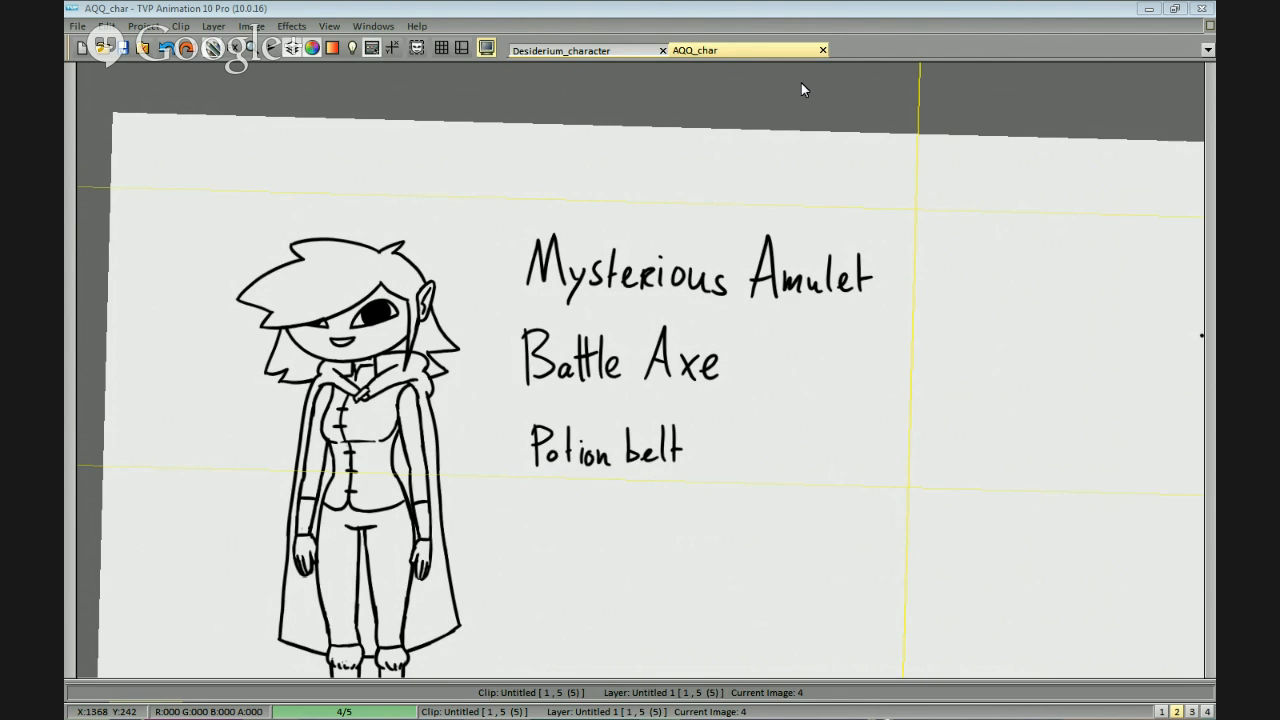
Switch to Firefox, check the item poll's vote results and pie chart, and close the browser window.
key(alt+Tab)
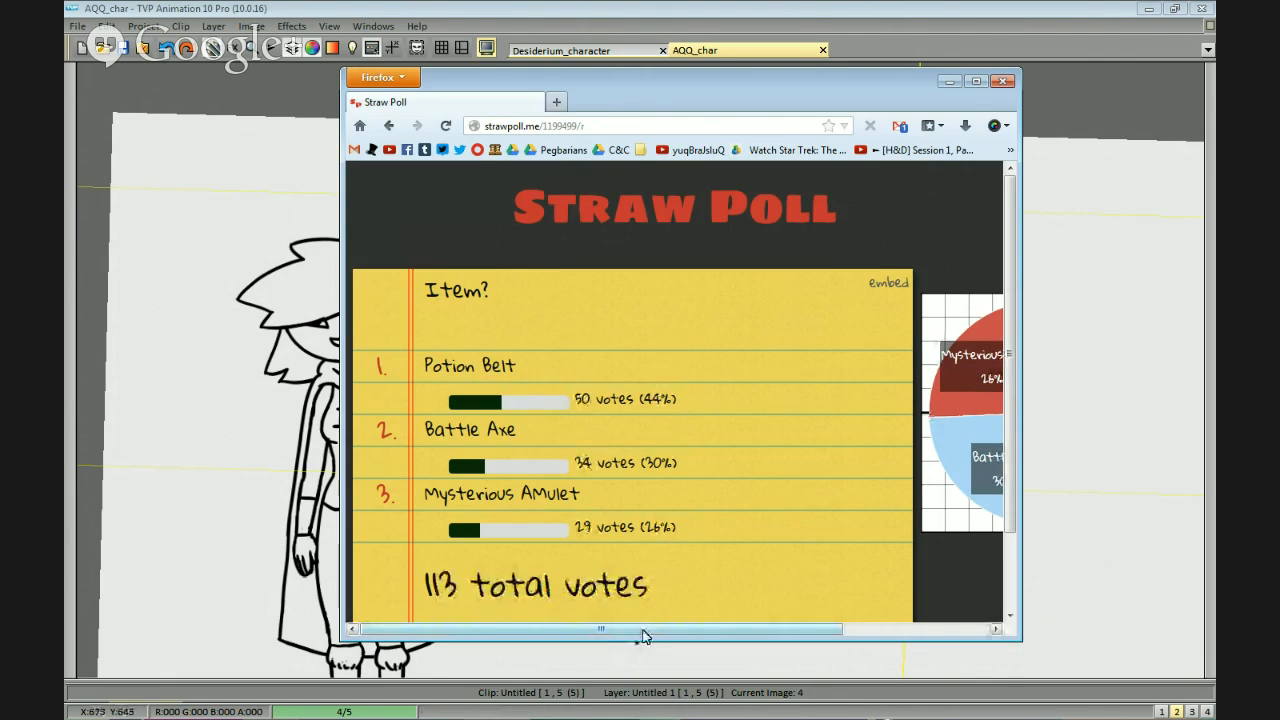
drag(643, 636, 800, 636)
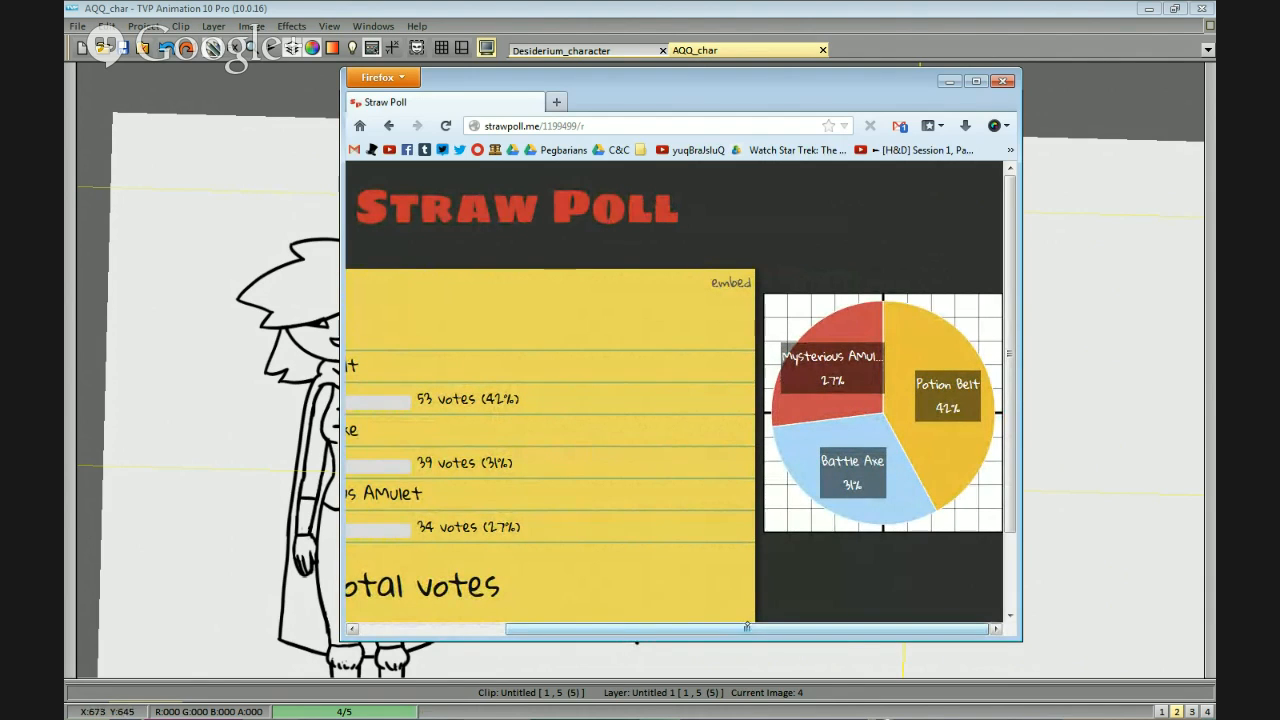
mouse_move(750, 628)
mouse_down()
mouse_move(597, 620)
mouse_move(765, 617)
mouse_up()
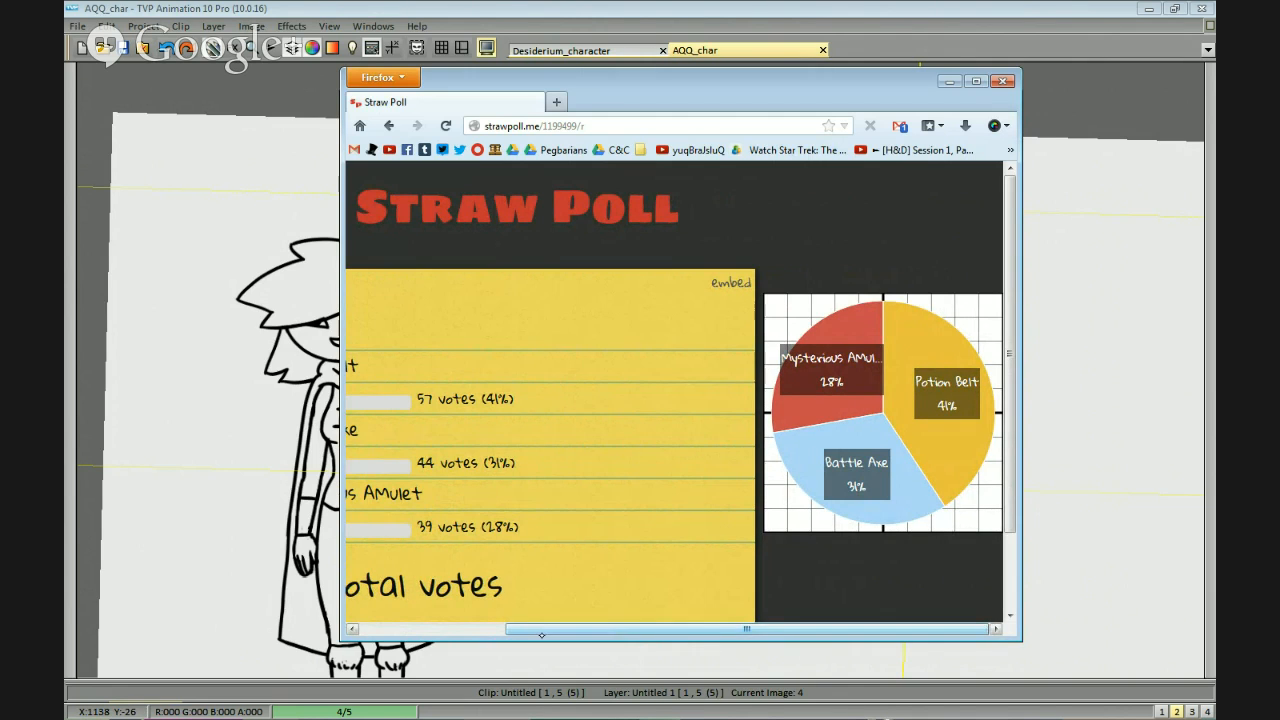
mouse_move(553, 628)
mouse_down()
mouse_move(414, 630)
mouse_move(583, 637)
mouse_move(565, 634)
mouse_up()
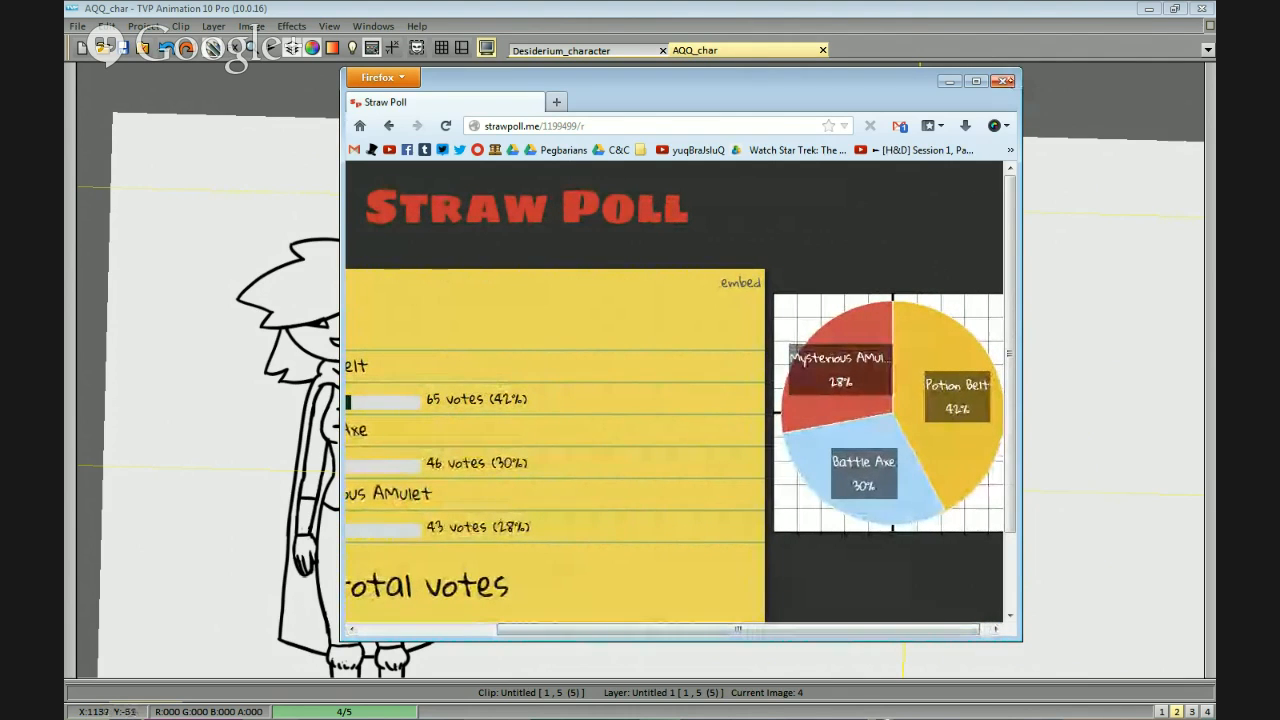
click(1001, 80)
Remove the three handwritten item options from beside the figure.
scroll(850, 340, up, 1)
mouse_move(697, 354)
mouse_down()
mouse_move(669, 131)
mouse_move(697, 323)
mouse_up()
mouse_move(602, 323)
mouse_down()
mouse_move(689, 456)
mouse_move(711, 394)
mouse_up()
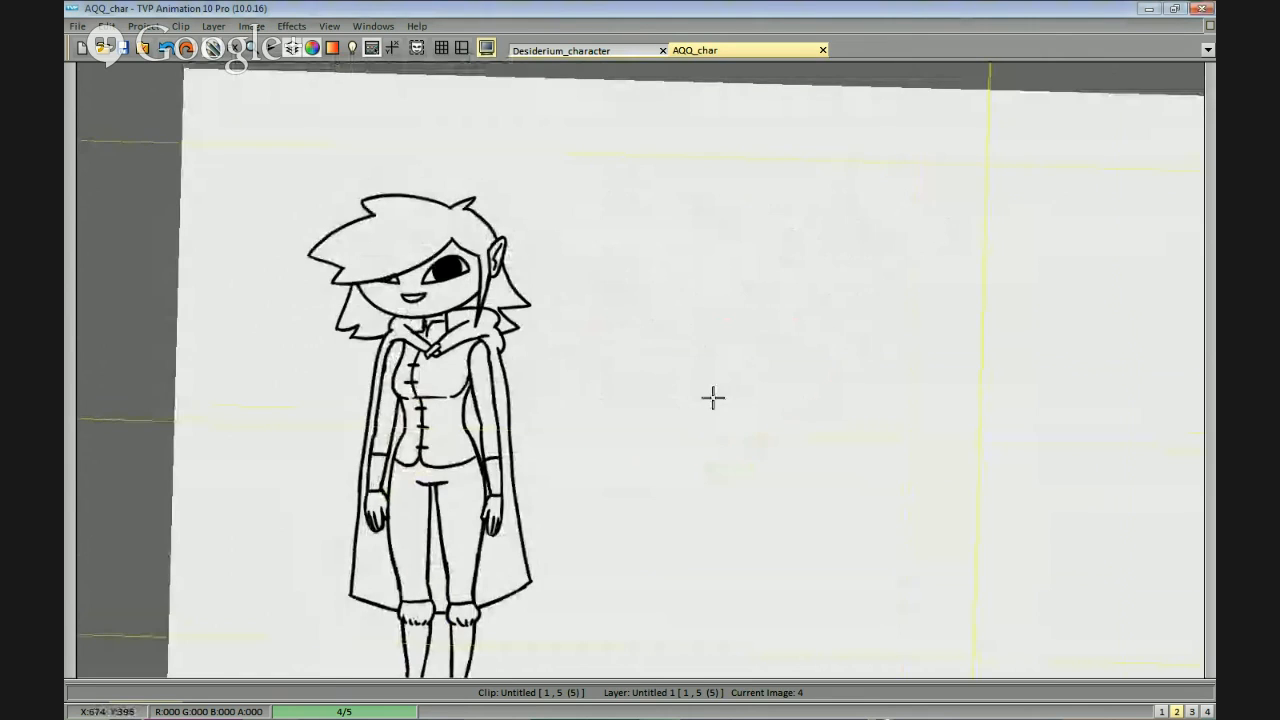
Draw the belt's upper and lower edges across the lower jacket at the figure's hips.
scroll(711, 394, up, 3)
drag(1050, 422, 620, 620)
drag(892, 395, 952, 305)
scroll(697, 285, up, 2)
drag(697, 285, 701, 305)
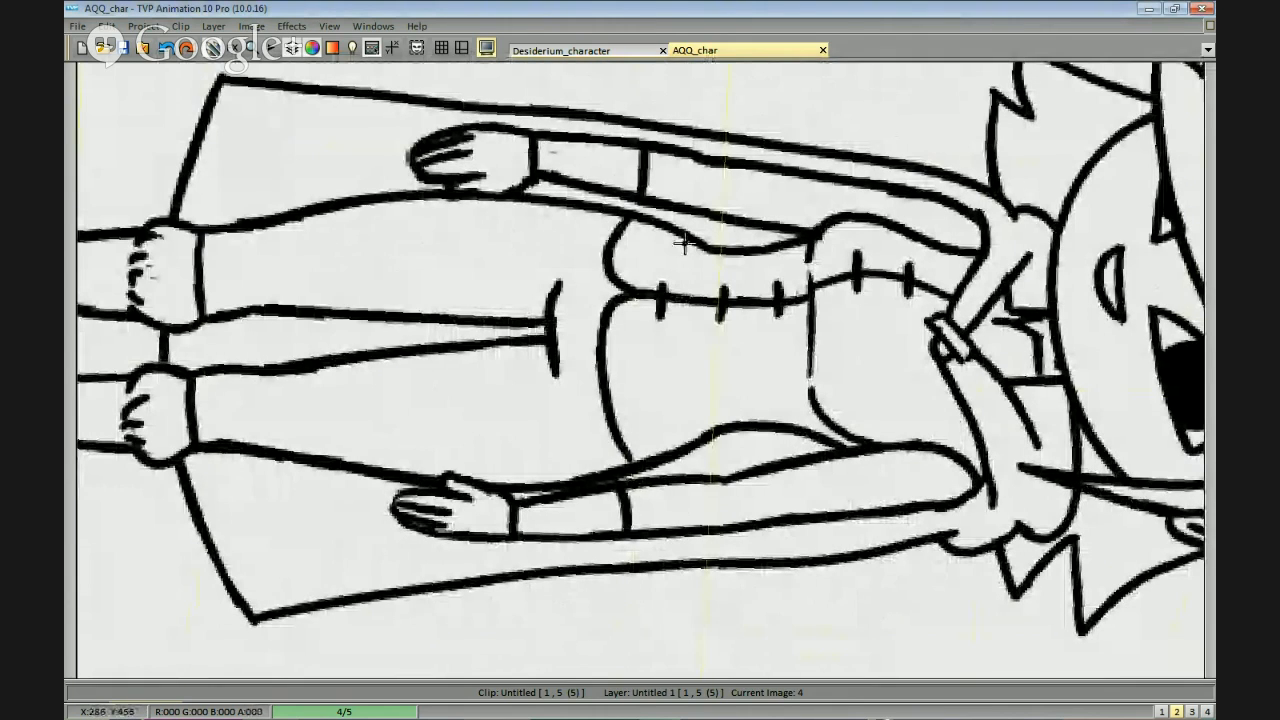
drag(674, 245, 664, 446)
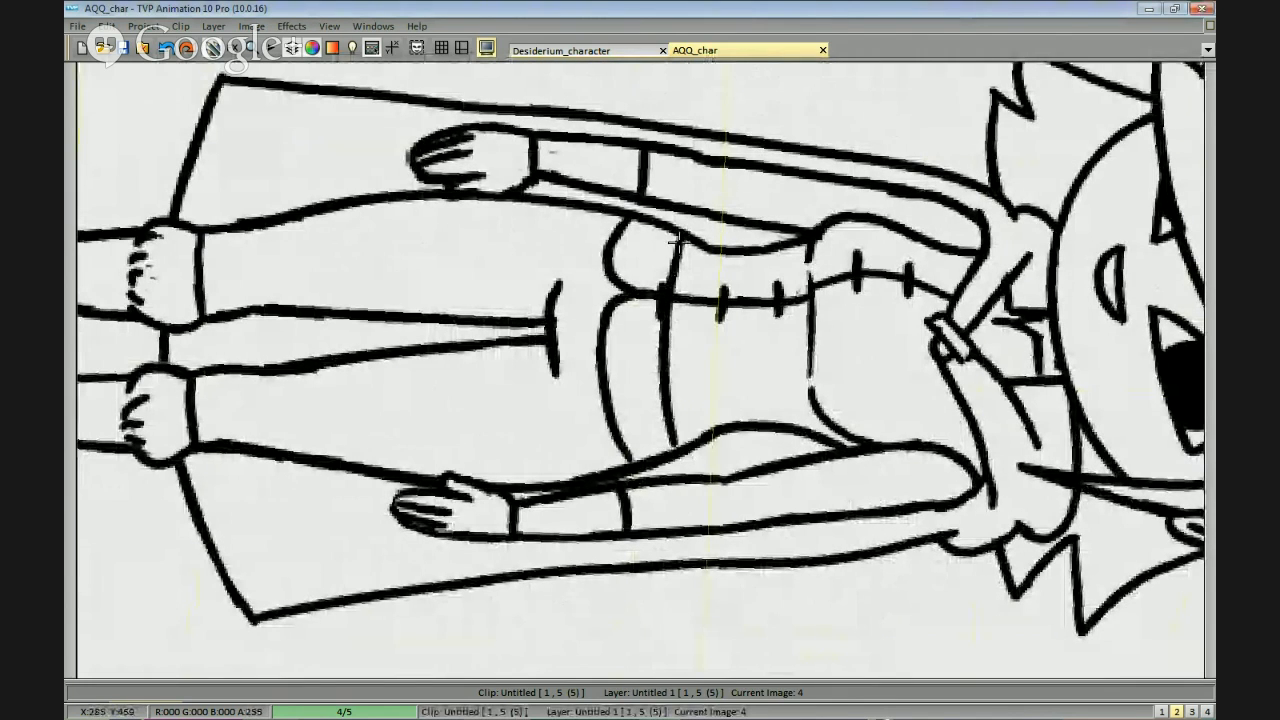
key(ctrl+z)
key(ctrl+z)
drag(681, 234, 662, 452)
key(ctrl+z)
mouse_move(643, 224)
mouse_down()
mouse_move(618, 412)
mouse_move(623, 450)
mouse_up()
Erase the old jacket hem below the belt and the button line crossing the belt.
drag(616, 352, 627, 462)
mouse_move(606, 305)
mouse_down()
mouse_move(609, 275)
mouse_move(608, 437)
mouse_up()
drag(606, 274, 608, 316)
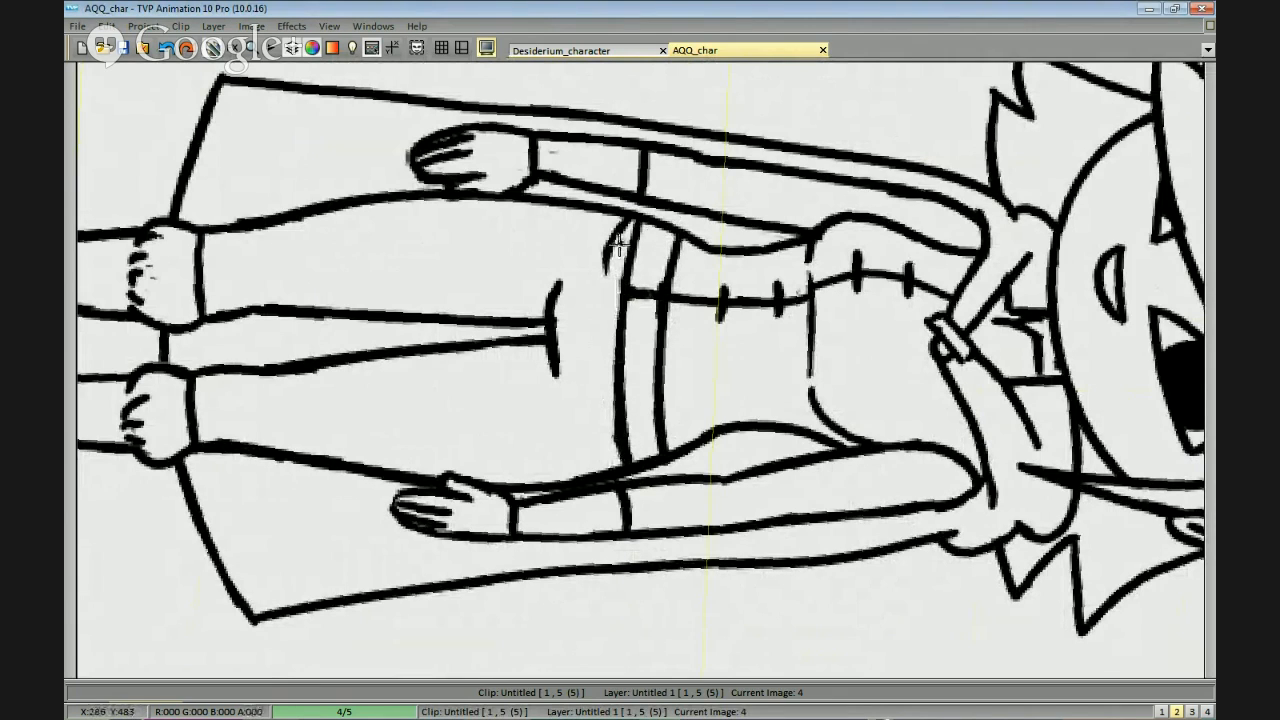
mouse_move(622, 227)
mouse_down()
mouse_move(611, 239)
mouse_move(655, 276)
mouse_up()
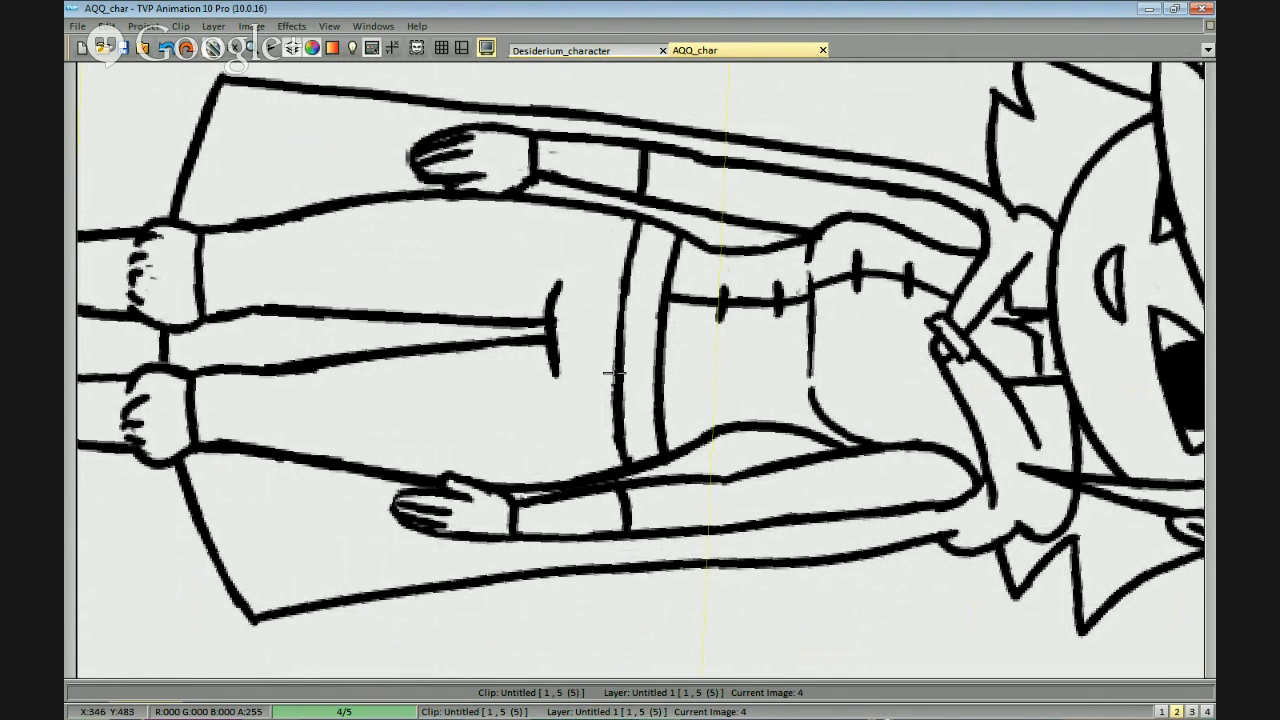
drag(597, 400, 872, 420)
scroll(878, 335, up, 1)
drag(878, 335, 850, 365)
drag(785, 336, 777, 457)
key(ctrl+z)
mouse_move(780, 343)
mouse_down()
mouse_move(774, 439)
mouse_move(826, 442)
mouse_move(829, 384)
mouse_up()
key(ctrl+z)
mouse_move(783, 345)
mouse_down()
mouse_move(780, 423)
mouse_move(834, 343)
mouse_move(780, 449)
mouse_move(844, 416)
mouse_up()
key(ctrl+z)
key(ctrl+z)
mouse_move(820, 356)
mouse_down()
mouse_move(769, 395)
mouse_move(854, 400)
mouse_up()
key(ctrl+z)
key(ctrl+z)
mouse_move(788, 339)
mouse_down()
mouse_move(828, 345)
mouse_move(808, 357)
mouse_move(805, 448)
mouse_move(808, 357)
mouse_move(792, 310)
mouse_move(780, 354)
mouse_up()
key(ctrl+z)
key(ctrl+z)
key(ctrl+z)
Draw a capped potion bottle over the belt on the figure's hip and clean up the lines inside it.
drag(790, 337, 813, 341)
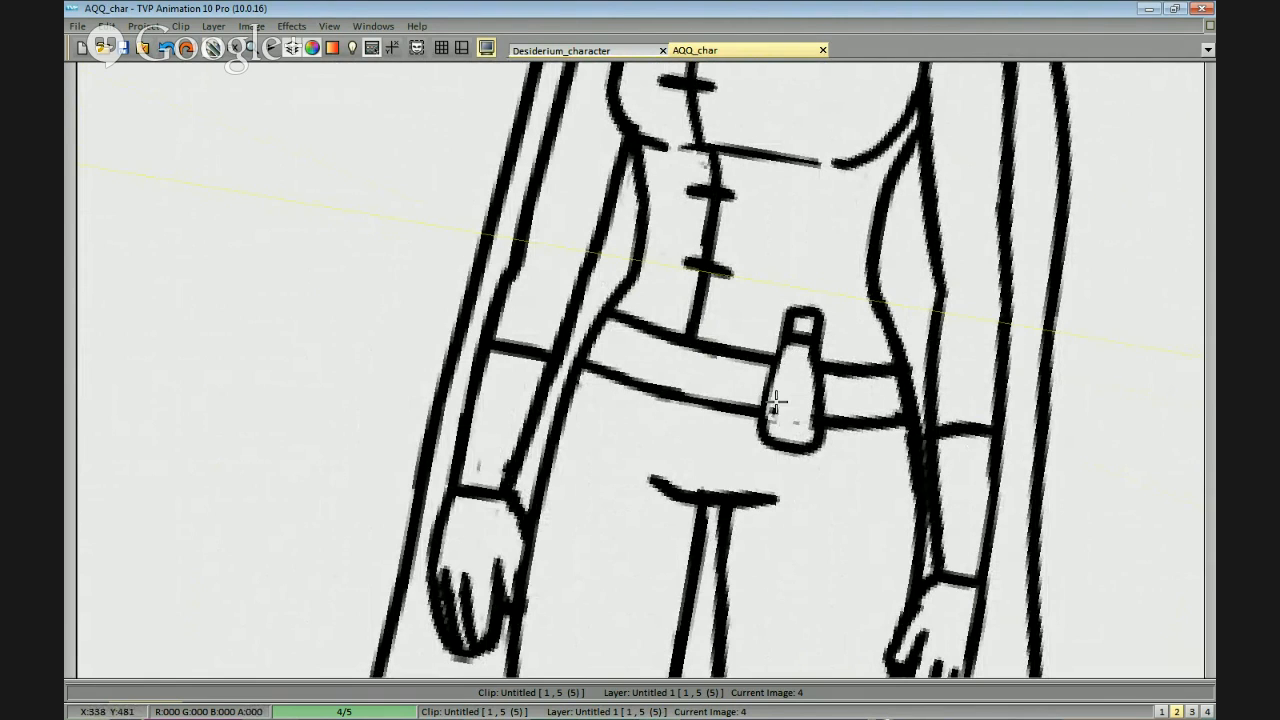
key(ctrl+z)
drag(780, 350, 768, 441)
drag(815, 415, 795, 398)
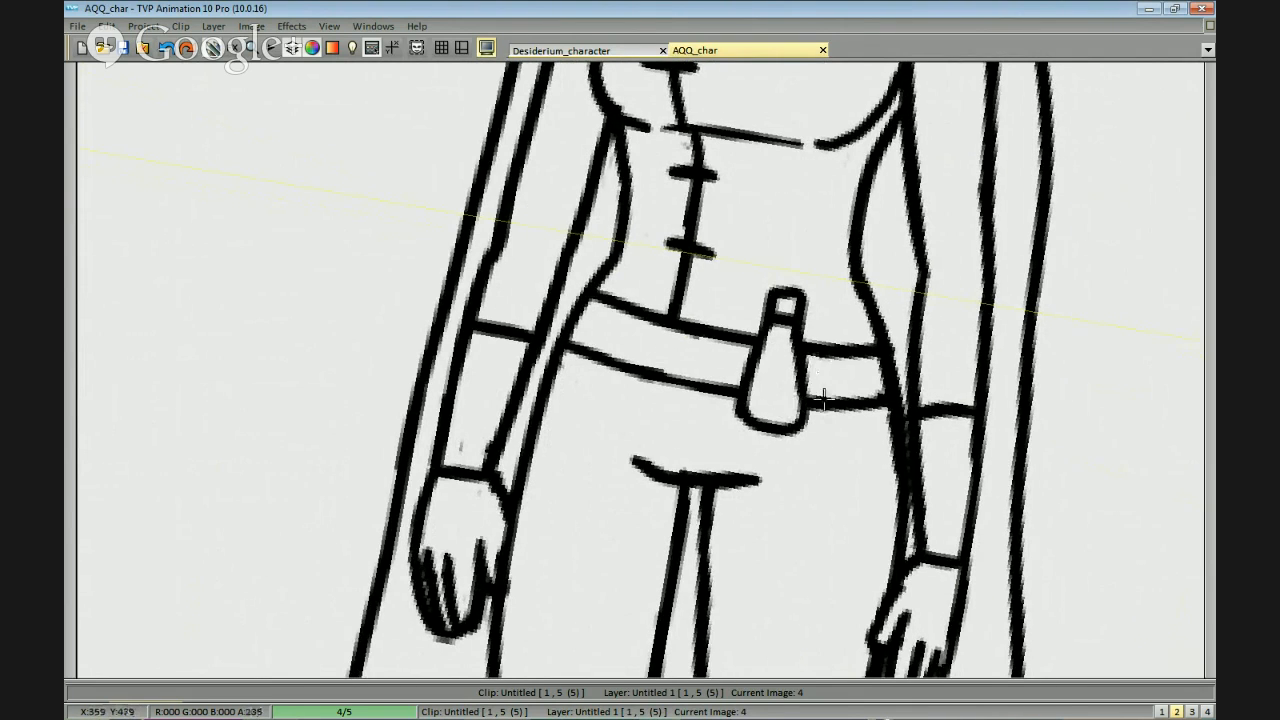
drag(838, 350, 813, 337)
mouse_move(821, 291)
mouse_down()
mouse_move(790, 416)
mouse_move(847, 419)
mouse_move(800, 419)
mouse_move(845, 431)
mouse_move(849, 388)
mouse_move(812, 416)
mouse_move(794, 411)
mouse_move(858, 414)
mouse_move(837, 300)
mouse_move(820, 292)
mouse_move(833, 300)
mouse_move(827, 328)
mouse_move(847, 333)
mouse_move(822, 385)
mouse_move(825, 349)
mouse_move(820, 408)
mouse_move(835, 381)
mouse_move(828, 344)
mouse_move(815, 395)
mouse_move(877, 344)
mouse_move(858, 338)
mouse_move(865, 404)
mouse_move(858, 338)
mouse_move(874, 308)
mouse_move(878, 343)
mouse_up()
key(ctrl+z)
key(ctrl+z)
key(ctrl+z)
mouse_move(857, 338)
mouse_down()
mouse_move(878, 343)
mouse_move(865, 416)
mouse_move(886, 419)
mouse_up()
drag(585, 314, 716, 310)
mouse_move(718, 360)
mouse_down()
mouse_move(735, 261)
mouse_move(718, 292)
mouse_move(734, 320)
mouse_move(722, 368)
mouse_up()
key(ctrl+z)
key(ctrl+z)
key(ctrl+z)
mouse_move(714, 290)
mouse_down()
mouse_move(696, 338)
mouse_move(724, 350)
mouse_up()
key(ctrl+z)
key(ctrl+z)
key(ctrl+z)
key(ctrl+z)
key(ctrl+z)
key(ctrl+z)
key(ctrl+z)
key(ctrl+z)
key(ctrl+z)
key(ctrl+z)
key(ctrl+z)
key(ctrl+z)
key(ctrl+z)
key(ctrl+z)
key(ctrl+z)
key(ctrl+z)
key(ctrl+z)
key(ctrl+z)
key(ctrl+z)
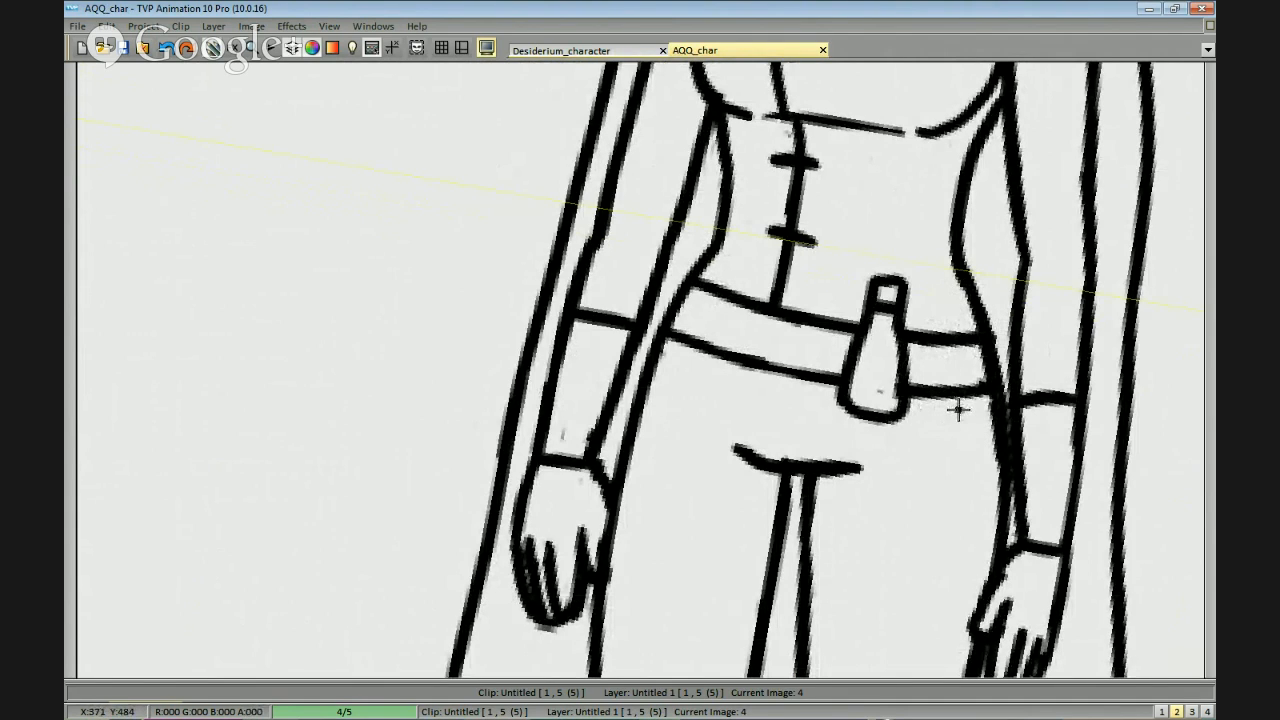
Undo the potion bottle and restore the uninterrupted belt edges.
key(ctrl+z)
key(ctrl+z)
key(ctrl+z)
key(ctrl+z)
key(ctrl+z)
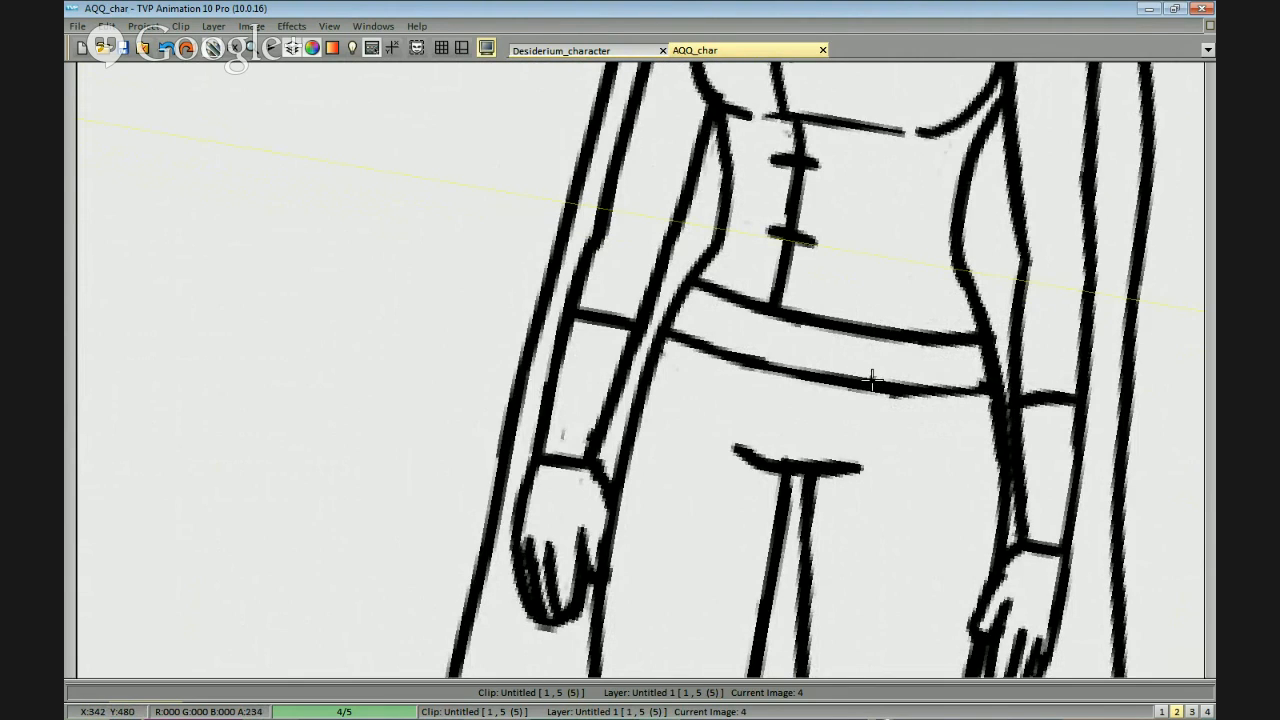
Draw a capped potion bottle across the belt, between the jacket's button line and the figure's left hip.
key(ctrl+z)
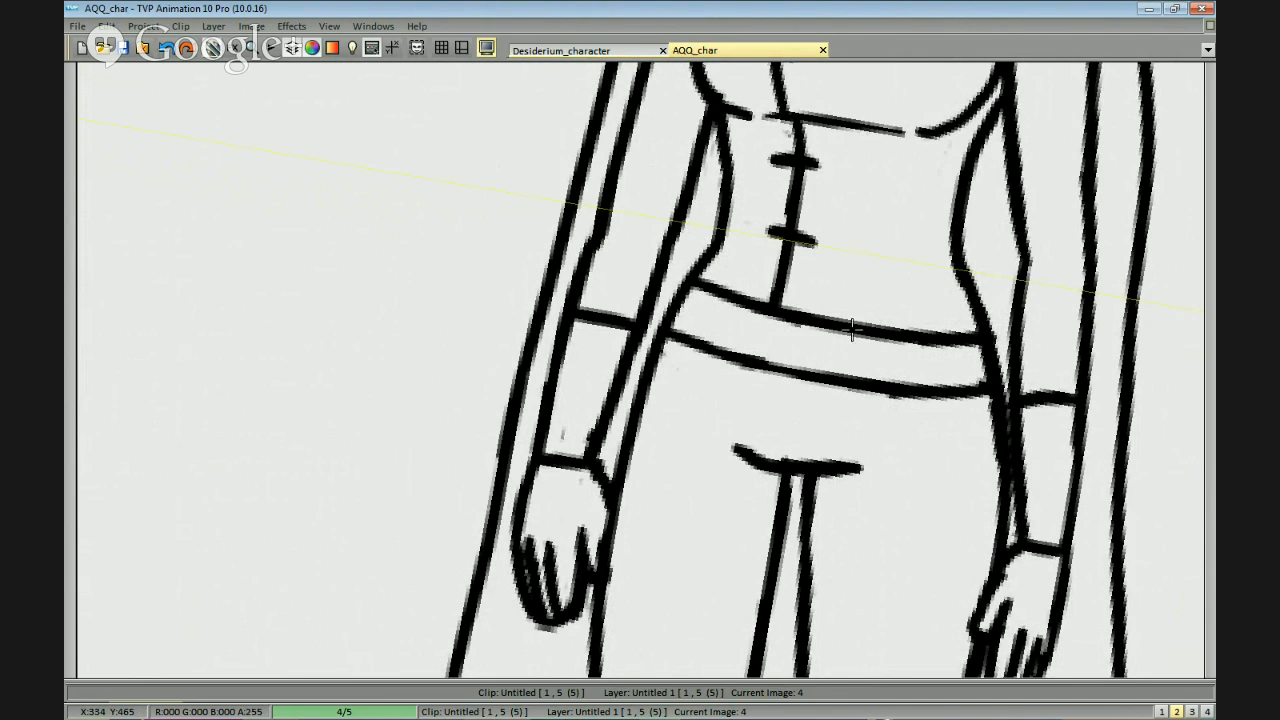
drag(854, 333, 856, 390)
mouse_move(893, 336)
mouse_down()
mouse_move(892, 381)
mouse_move(884, 292)
mouse_move(893, 332)
mouse_up()
drag(934, 349, 881, 319)
key(ctrl+z)
mouse_move(852, 381)
mouse_down()
mouse_move(865, 330)
mouse_move(883, 383)
mouse_up()
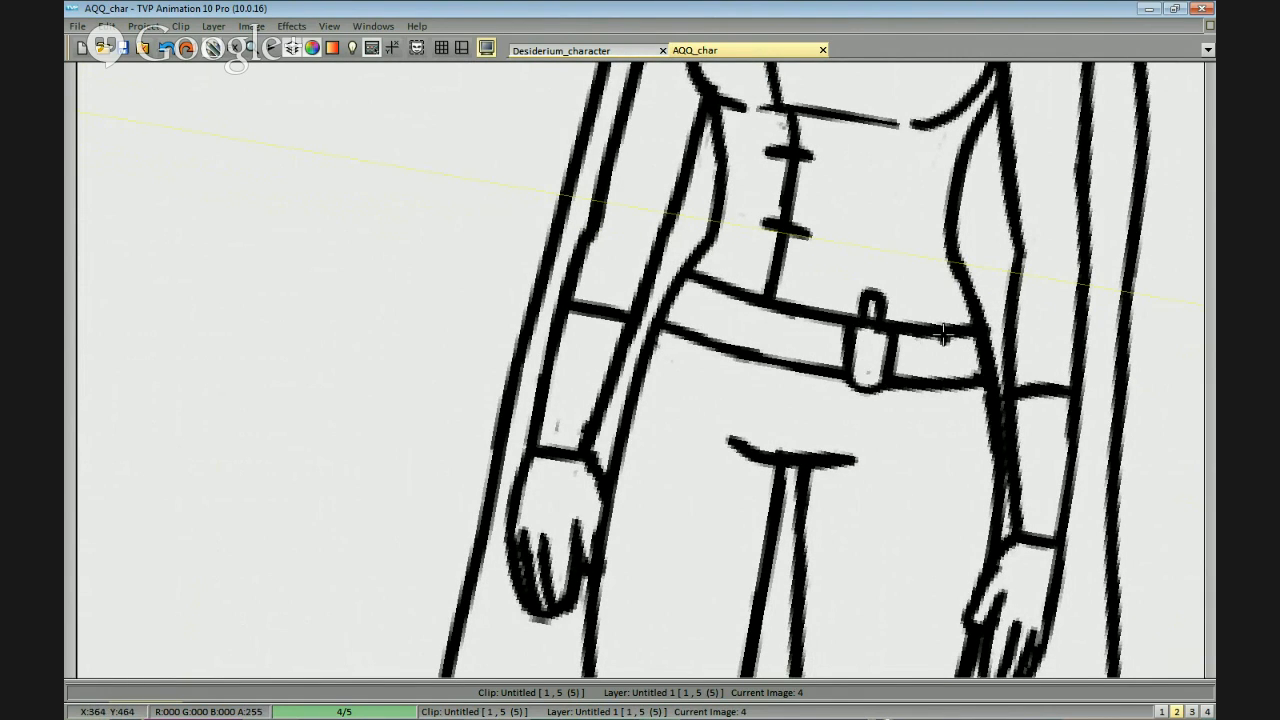
Add two more capped potion bottles to the belt, spaced out to the edge of the figure's left hip.
drag(905, 336, 905, 384)
mouse_move(916, 336)
mouse_down()
mouse_move(915, 384)
mouse_move(936, 384)
mouse_up()
mouse_move(954, 338)
mouse_down()
mouse_move(953, 380)
mouse_move(951, 364)
mouse_move(920, 366)
mouse_up()
drag(932, 320, 948, 322)
key(ctrl+z)
mouse_move(976, 333)
mouse_down()
mouse_move(966, 325)
mouse_move(988, 384)
mouse_move(970, 316)
mouse_move(982, 342)
mouse_move(968, 373)
mouse_up()
mouse_move(985, 316)
mouse_down()
mouse_move(993, 370)
mouse_move(986, 318)
mouse_move(981, 355)
mouse_move(962, 350)
mouse_move(981, 382)
mouse_move(993, 378)
mouse_move(987, 317)
mouse_up()
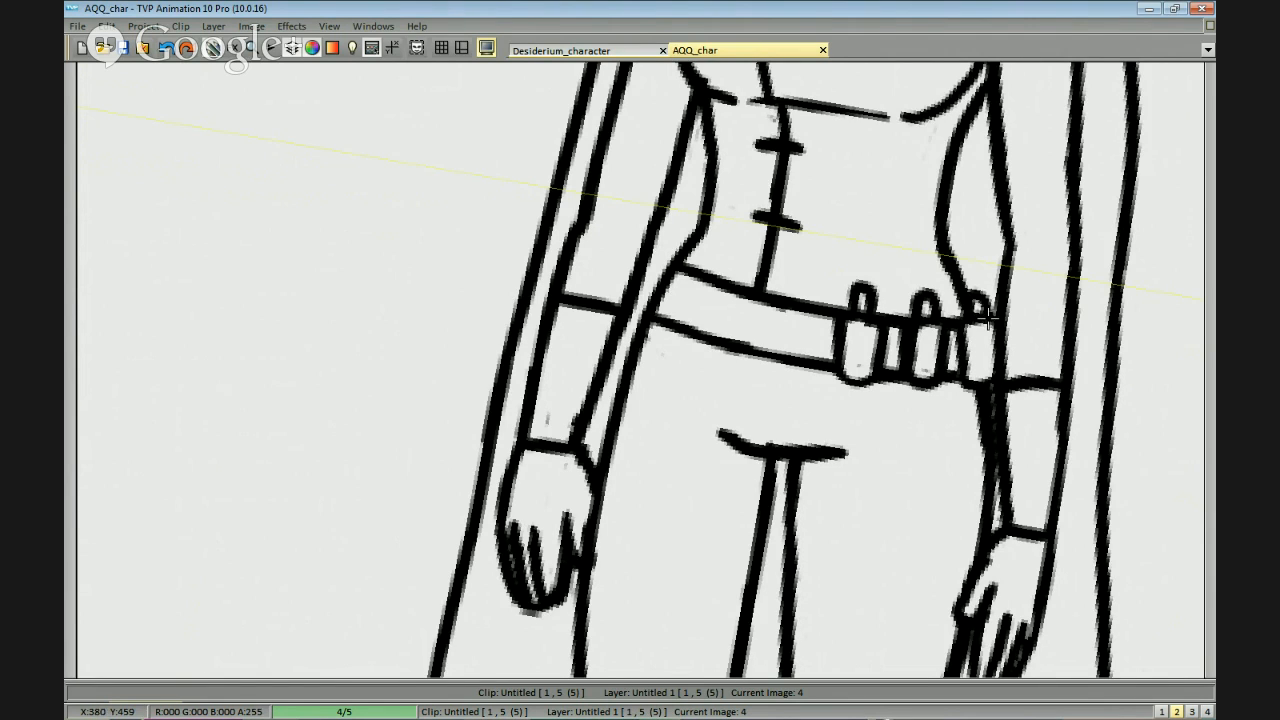
Draw a capped potion bottle with a rounded base on the belt near the figure's right hip.
drag(865, 314, 948, 342)
key(ctrl+z)
drag(798, 311, 794, 363)
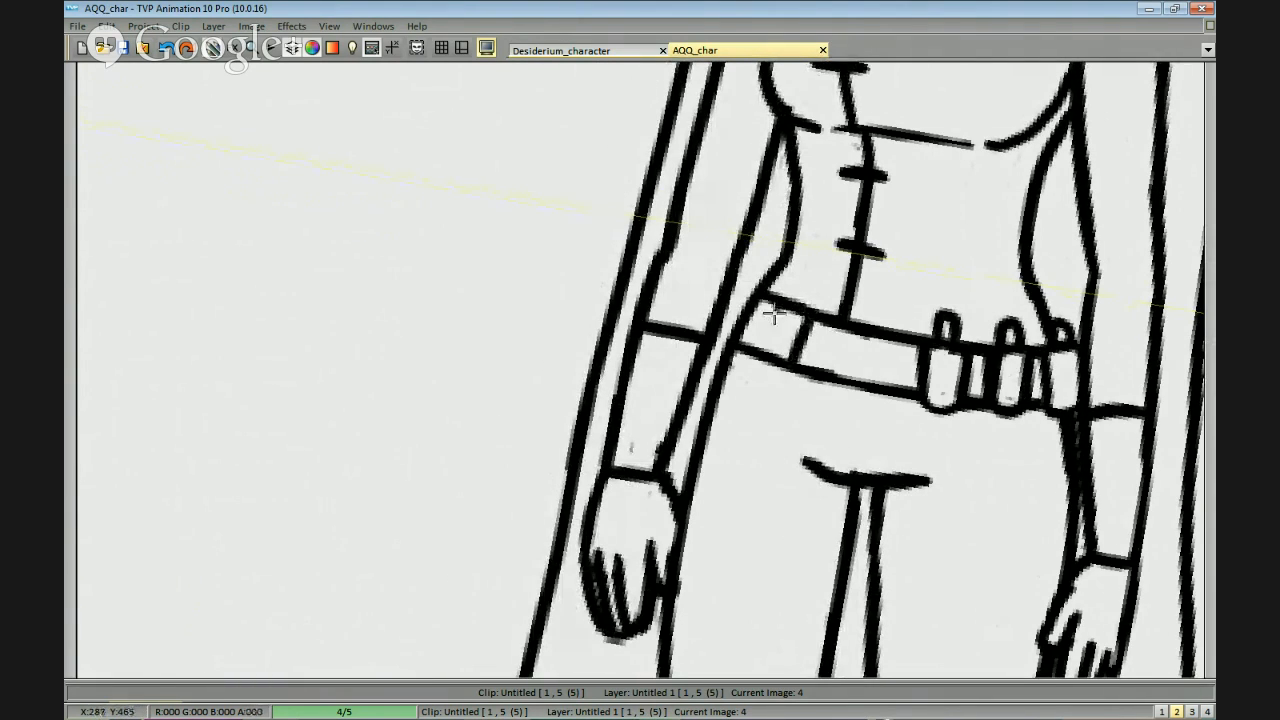
drag(773, 302, 758, 352)
drag(772, 350, 782, 358)
mouse_move(785, 303)
mouse_down()
mouse_move(776, 358)
mouse_move(807, 305)
mouse_move(796, 362)
mouse_up()
drag(760, 350, 795, 368)
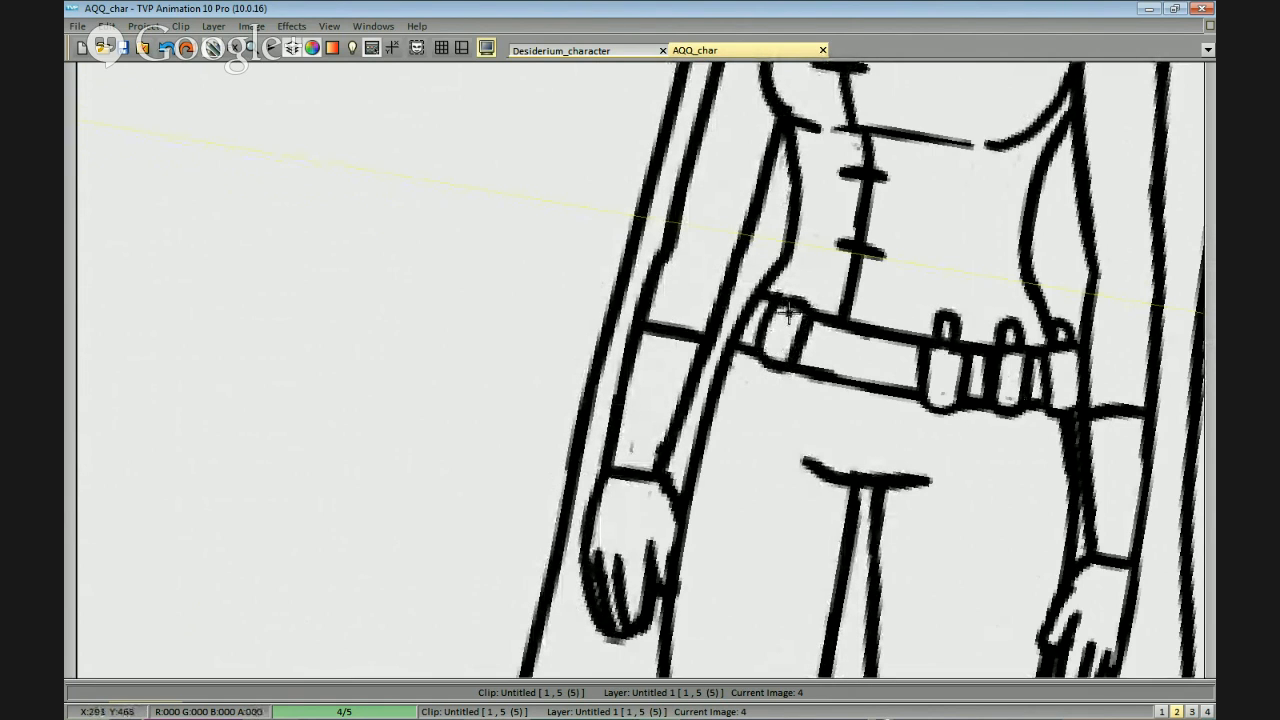
mouse_move(809, 290)
mouse_down()
mouse_move(797, 297)
mouse_move(809, 290)
mouse_up()
Add a second capped potion bottle at the outer edge of the belt on the figure's right hip.
drag(772, 281, 764, 294)
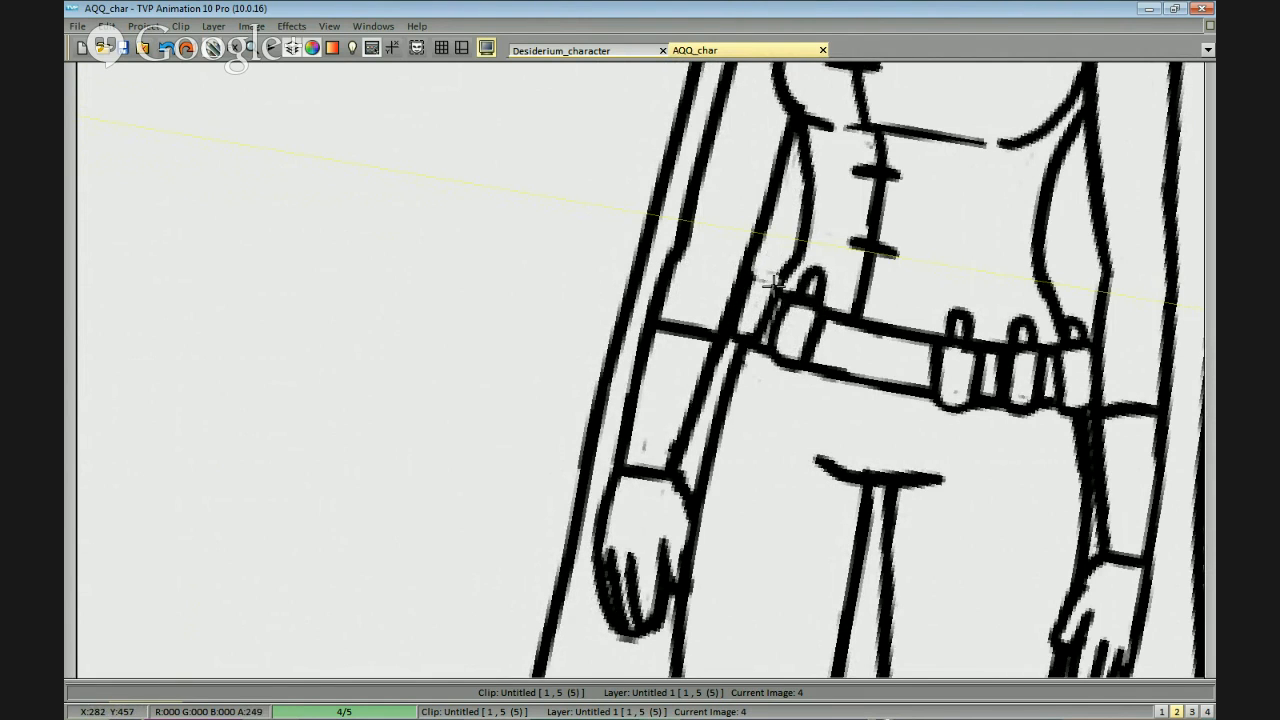
scroll(960, 394, down, 3)
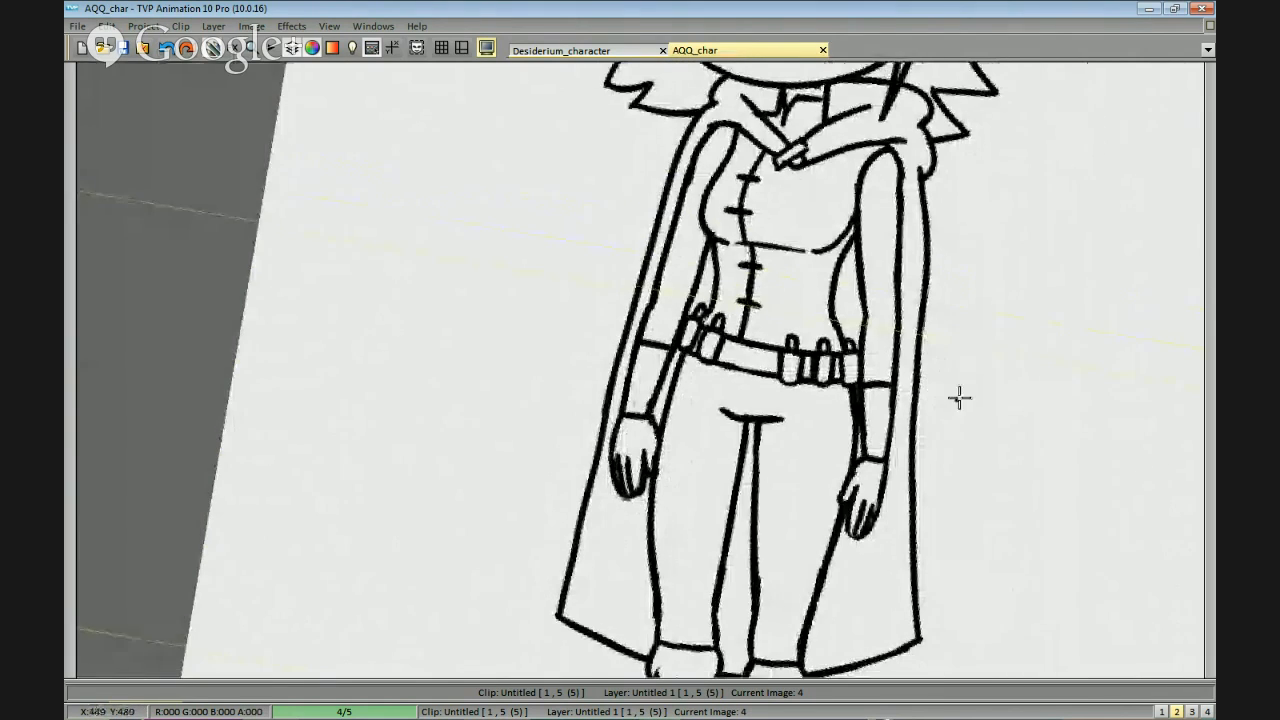
scroll(930, 435, down, 2)
scroll(926, 441, up, 5)
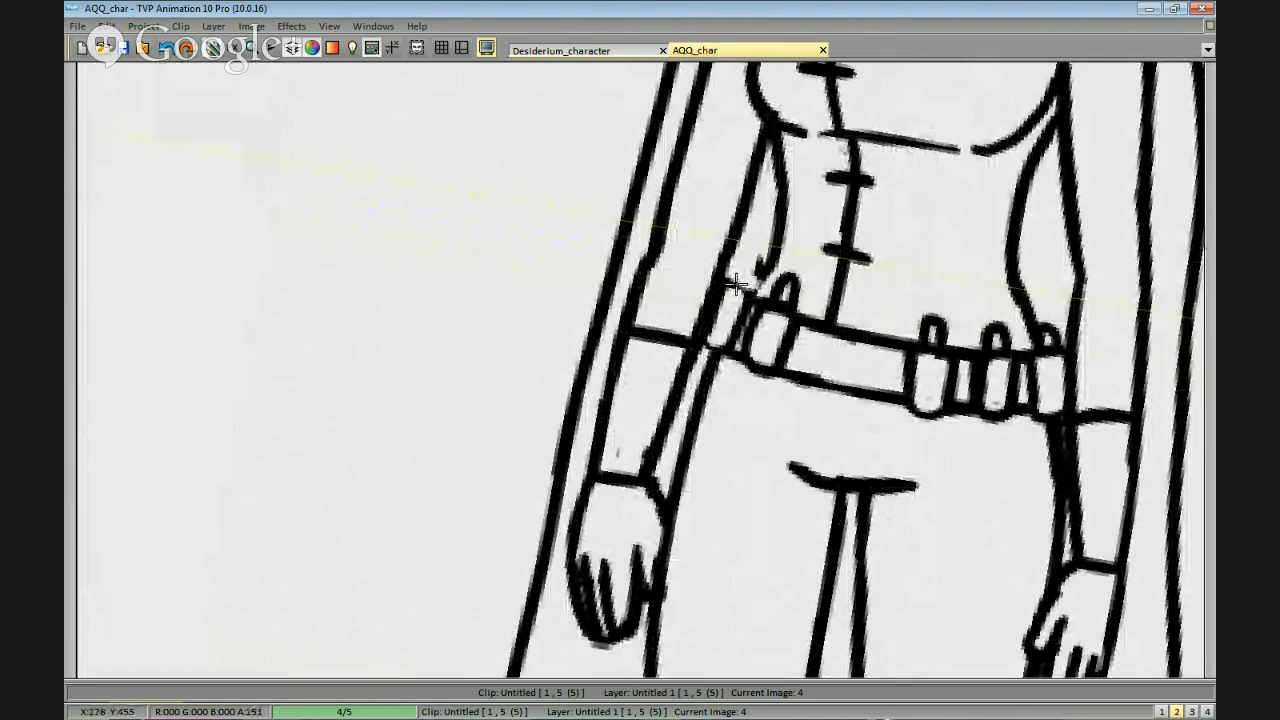
drag(751, 276, 762, 275)
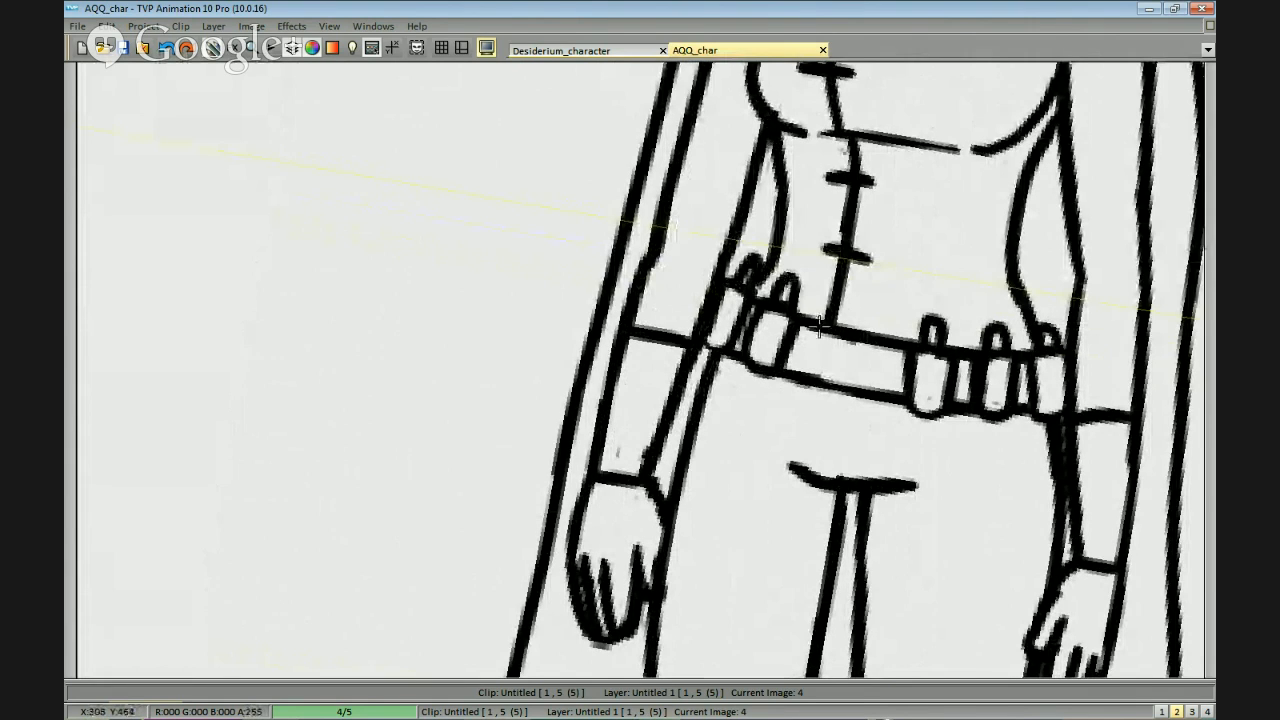
drag(820, 326, 836, 288)
scroll(724, 293, down, 4)
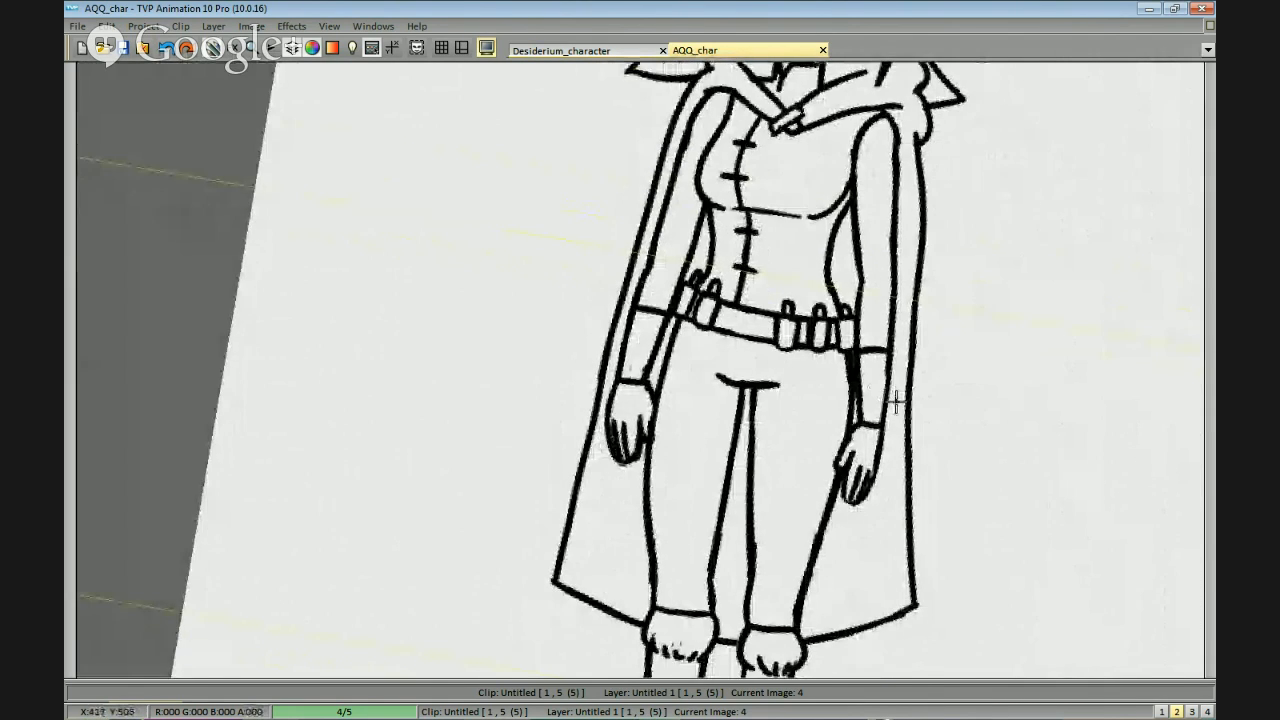
scroll(894, 400, up, 4)
scroll(749, 384, down, 2)
mouse_move(760, 368)
mouse_down()
mouse_move(780, 292)
mouse_move(790, 320)
mouse_up()
scroll(836, 390, up, 2)
scroll(836, 390, down, 1)
key(ctrl+z)
key(ctrl+z)
key(ctrl+z)
scroll(791, 280, up, 2)
scroll(747, 197, down, 3)
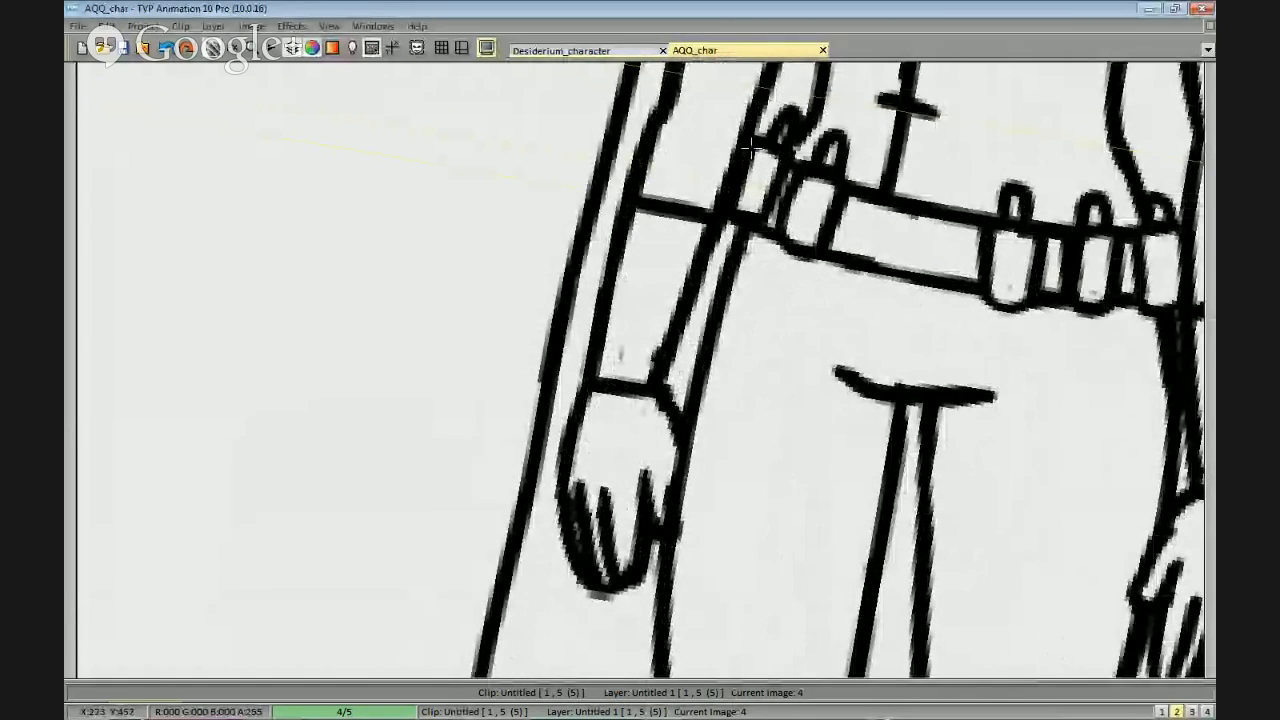
scroll(930, 393, up, 2)
scroll(930, 393, down, 5)
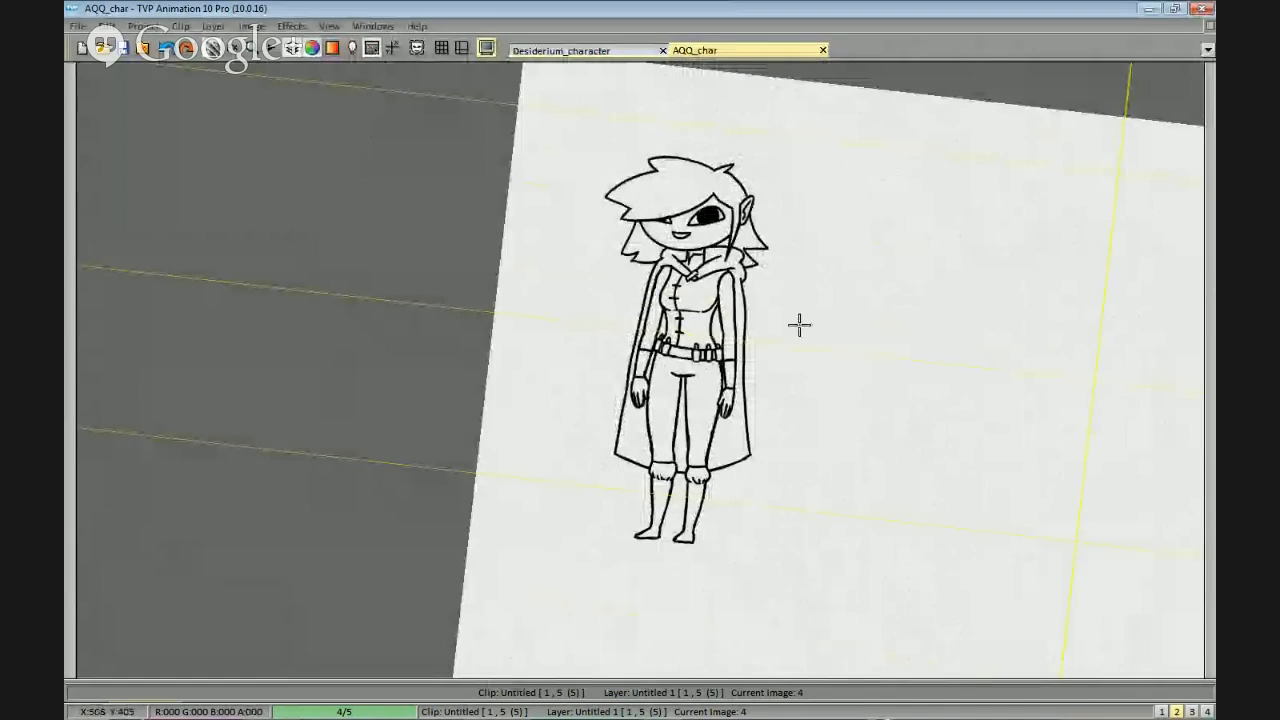
Try a round buckle on the belt below the jacket's button line.
scroll(820, 374, up, 2)
scroll(916, 342, up, 4)
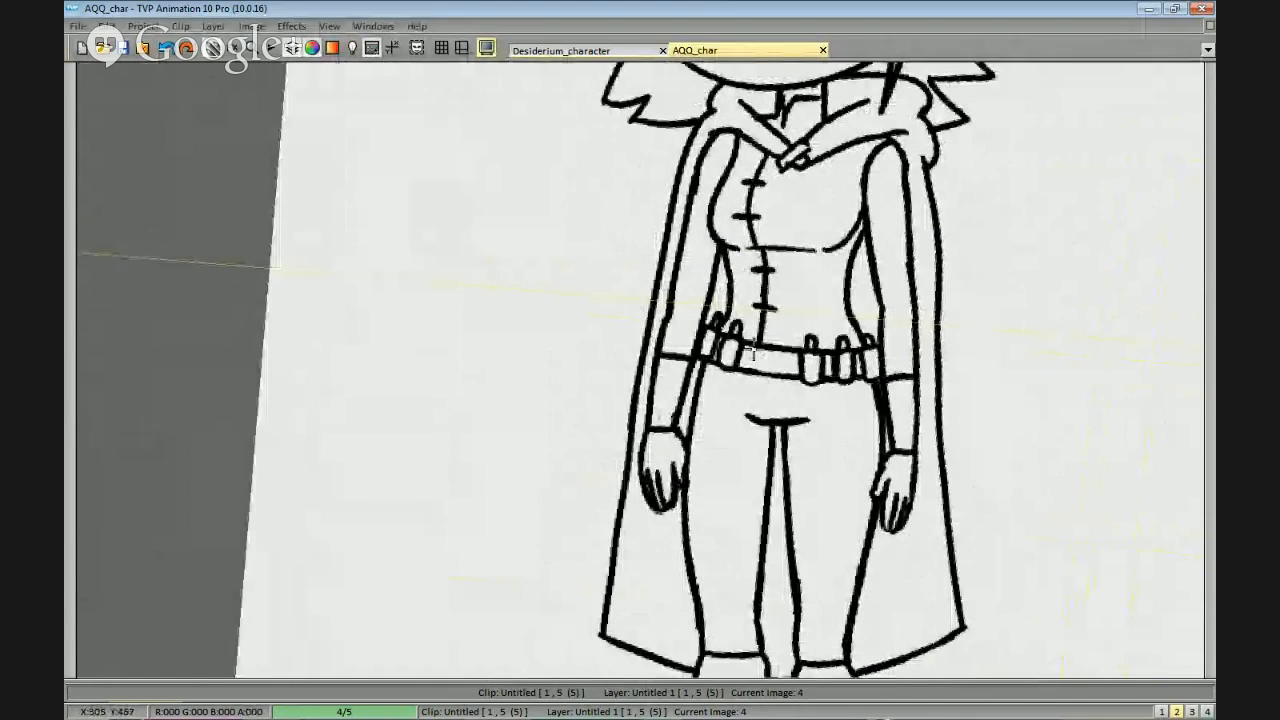
mouse_move(778, 349)
mouse_down()
mouse_move(778, 375)
mouse_move(777, 352)
mouse_move(760, 350)
mouse_up()
key(ctrl+z)
key(ctrl+z)
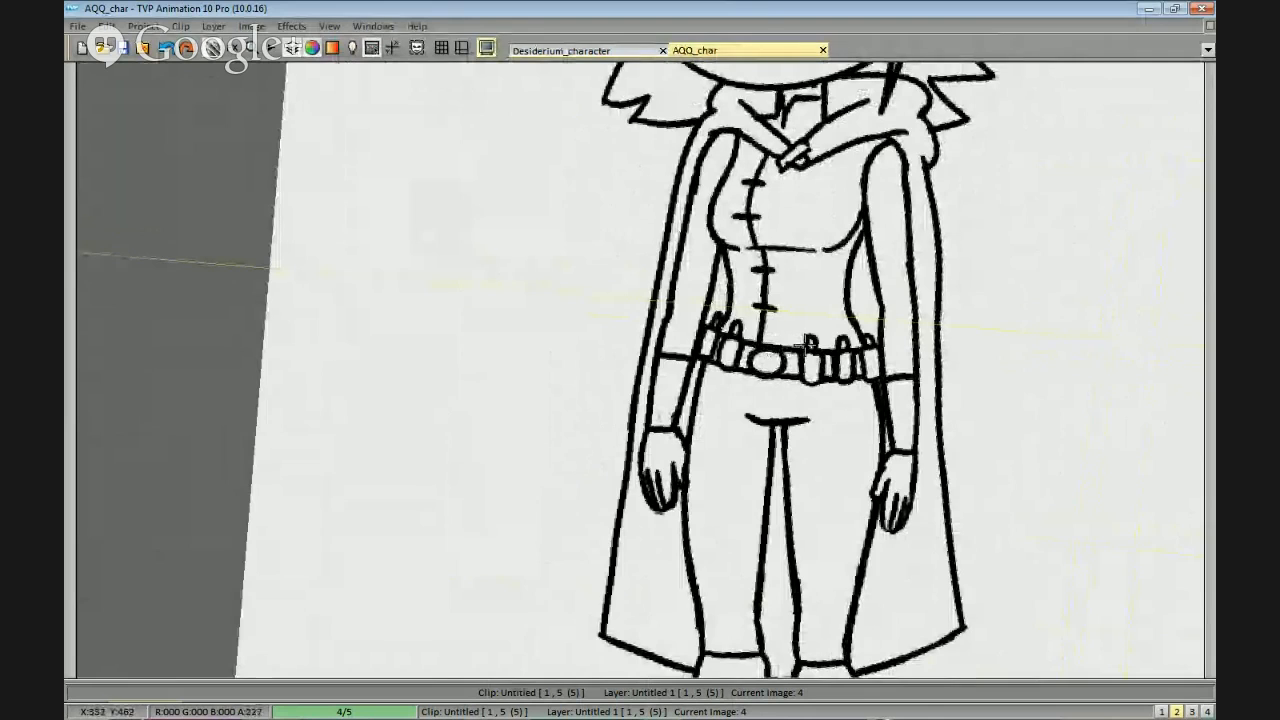
Replace the round belt buckle with a rectangular one made of two upright lines.
scroll(786, 378, down, 2)
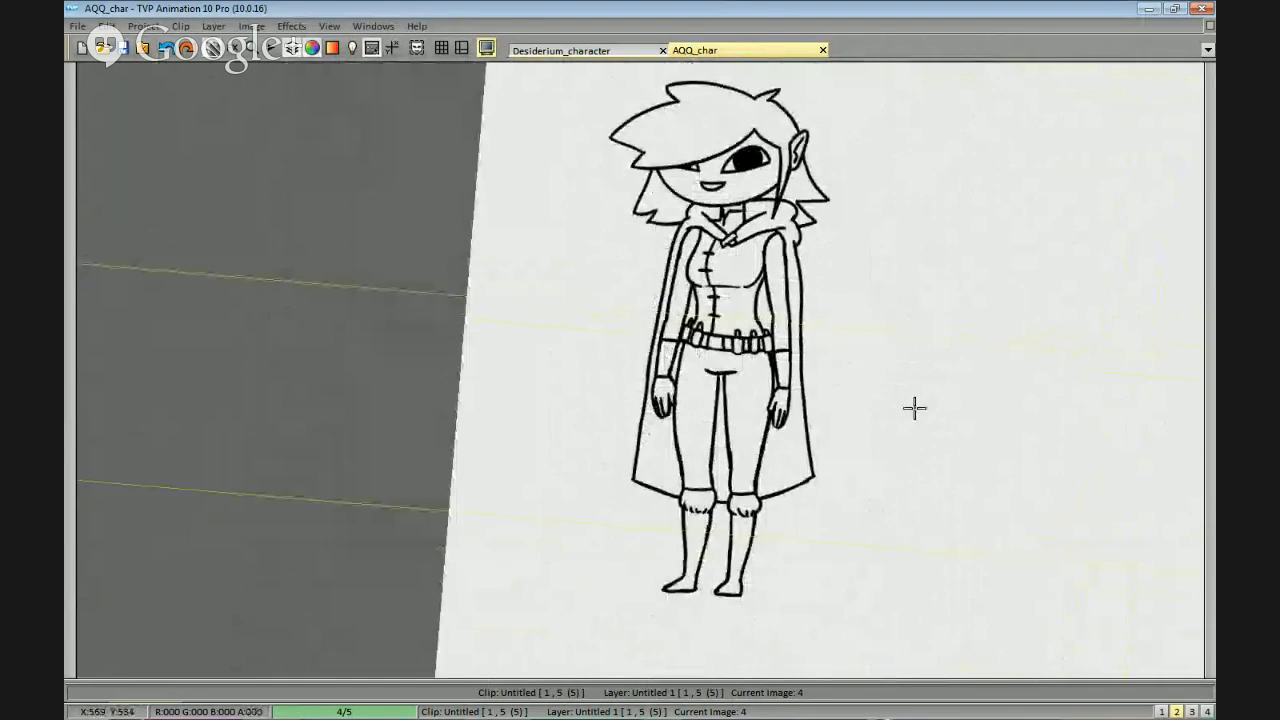
scroll(888, 447, up, 2)
scroll(992, 383, up, 1)
scroll(911, 409, down, 2)
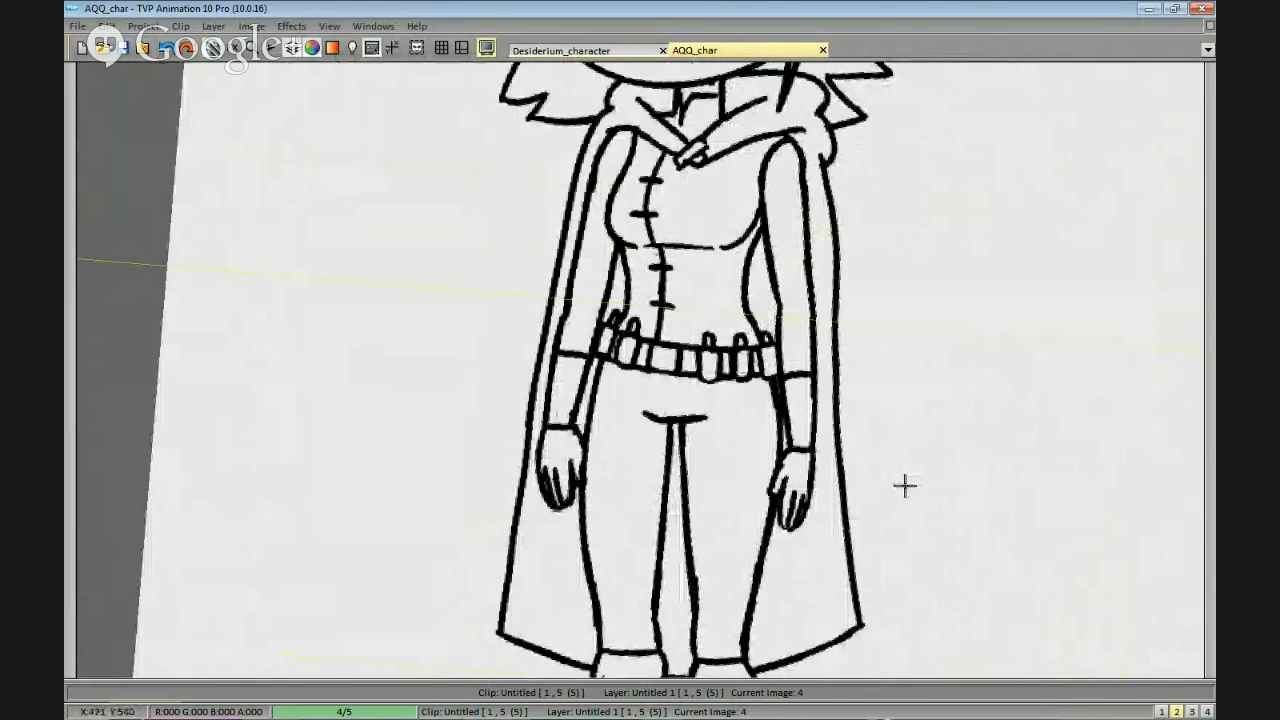
drag(835, 413, 848, 331)
scroll(856, 322, down, 1)
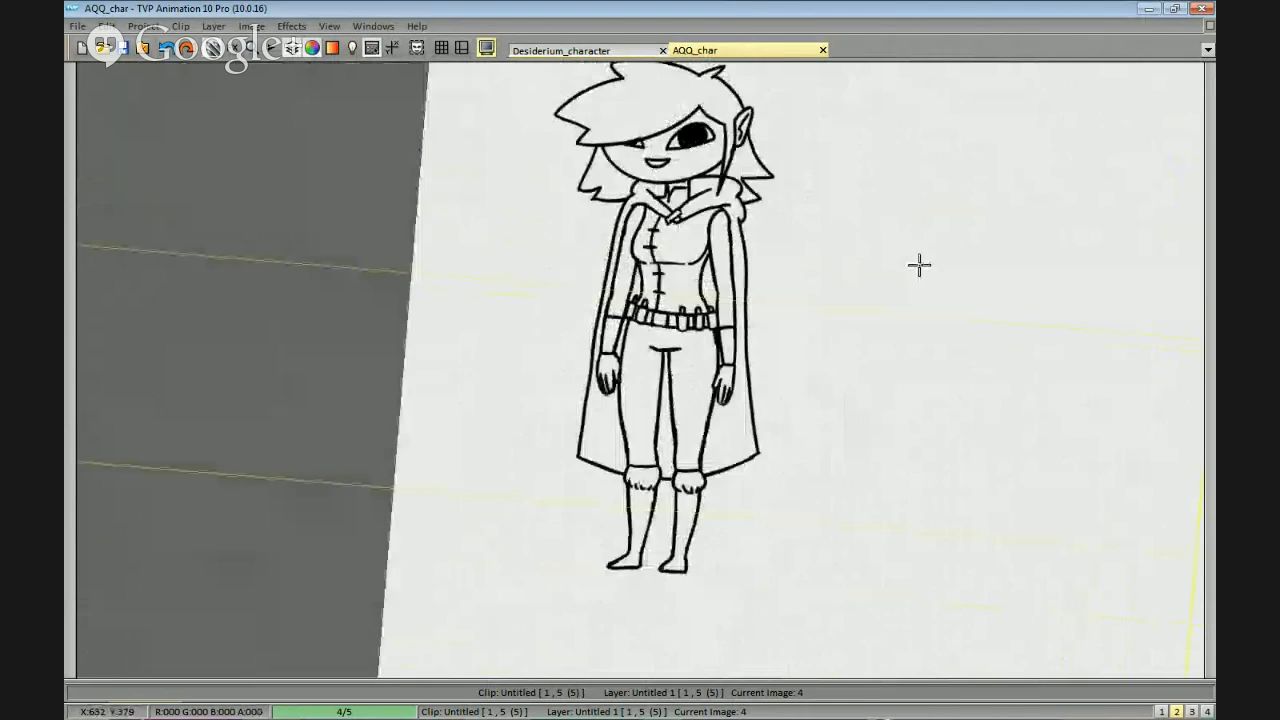
drag(920, 266, 872, 334)
scroll(842, 380, down, 1)
drag(807, 466, 830, 412)
mouse_move(768, 516)
mouse_down()
mouse_move(770, 489)
mouse_move(794, 517)
mouse_move(803, 506)
mouse_move(793, 514)
mouse_up()
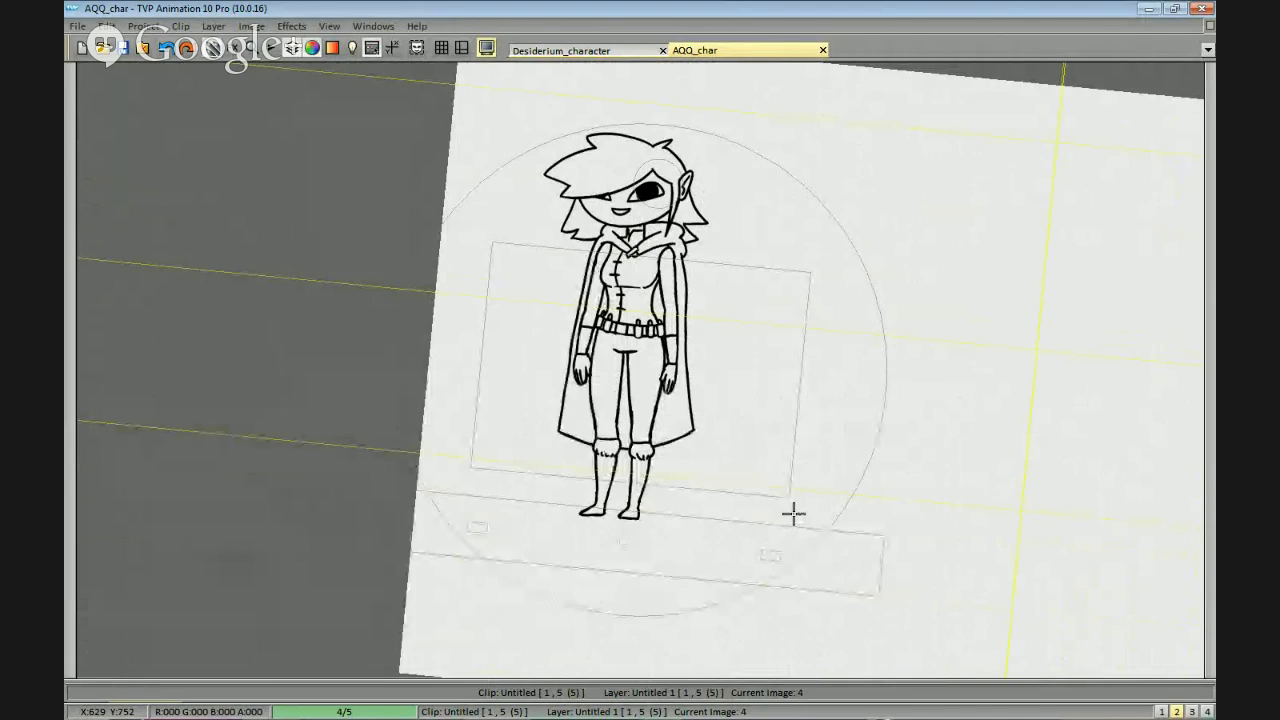
drag(774, 342, 787, 347)
scroll(805, 410, down, 1)
drag(807, 441, 840, 432)
scroll(823, 436, up, 1)
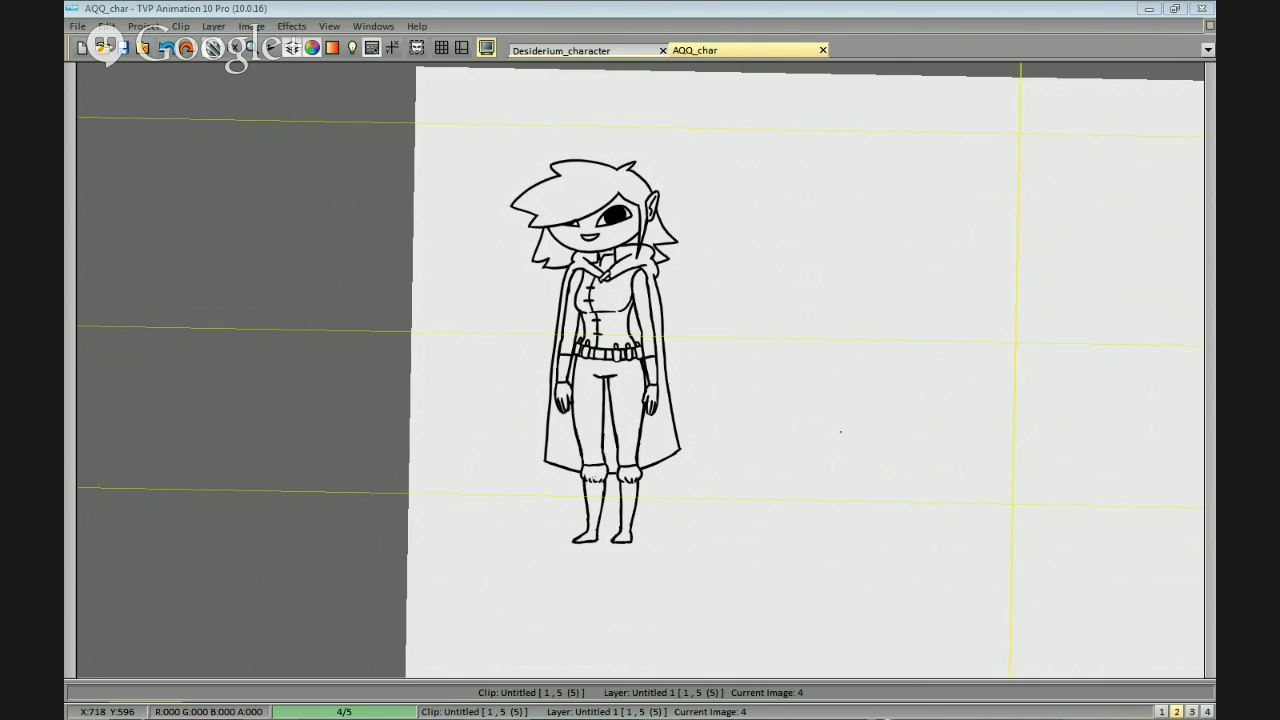
Handwrite the candidate first name "Kayrin" on the blank canvas beside the character's head.
mouse_move(801, 141)
mouse_down()
mouse_move(832, 124)
mouse_move(801, 174)
mouse_up()
mouse_move(832, 124)
mouse_down()
mouse_move(814, 174)
mouse_move(836, 174)
mouse_move(807, 151)
mouse_move(850, 173)
mouse_up()
key(ctrl+z)
key(ctrl+z)
mouse_move(861, 156)
mouse_down()
mouse_move(838, 200)
mouse_move(879, 158)
mouse_move(885, 175)
mouse_move(906, 175)
mouse_up()
drag(940, 285, 929, 297)
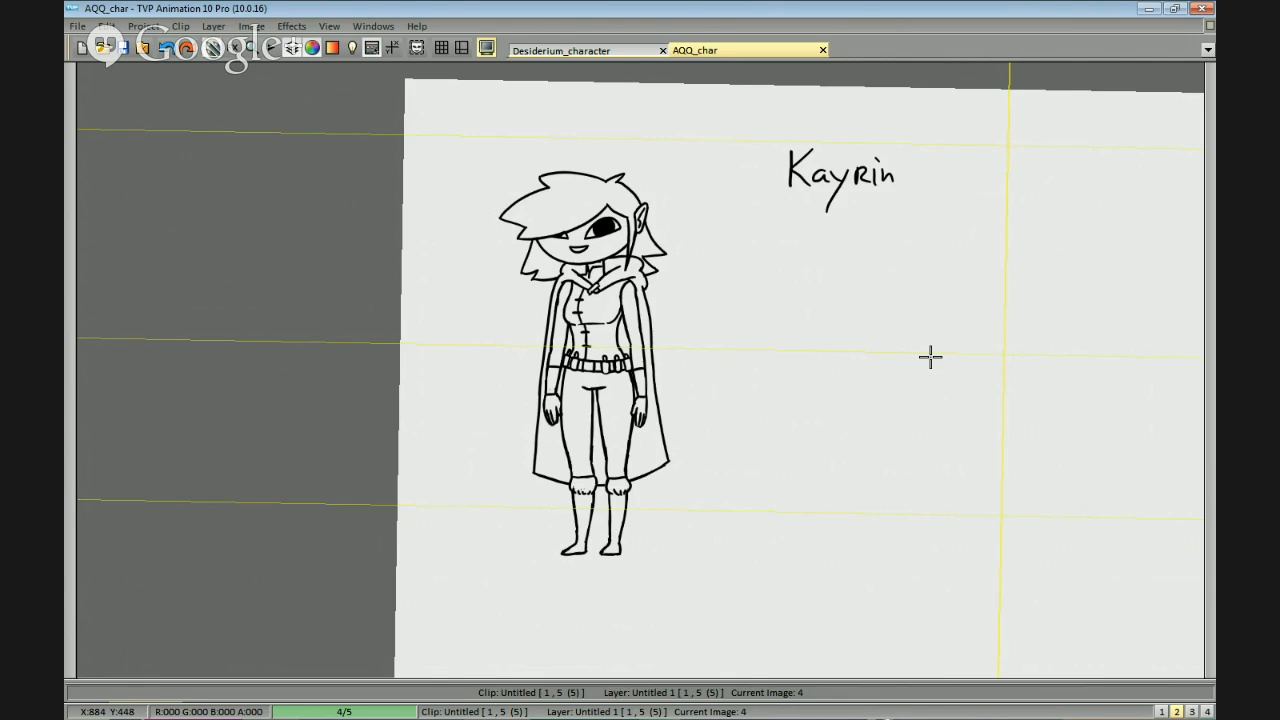
Handwrite the candidate first name "Peggy" beneath "Kayrin".
mouse_move(794, 222)
mouse_down()
mouse_move(809, 251)
mouse_move(841, 243)
mouse_move(846, 266)
mouse_move(856, 249)
mouse_move(871, 262)
mouse_move(878, 252)
mouse_move(838, 246)
mouse_move(839, 268)
mouse_move(878, 254)
mouse_up()
key(ctrl+z)
drag(888, 234, 874, 268)
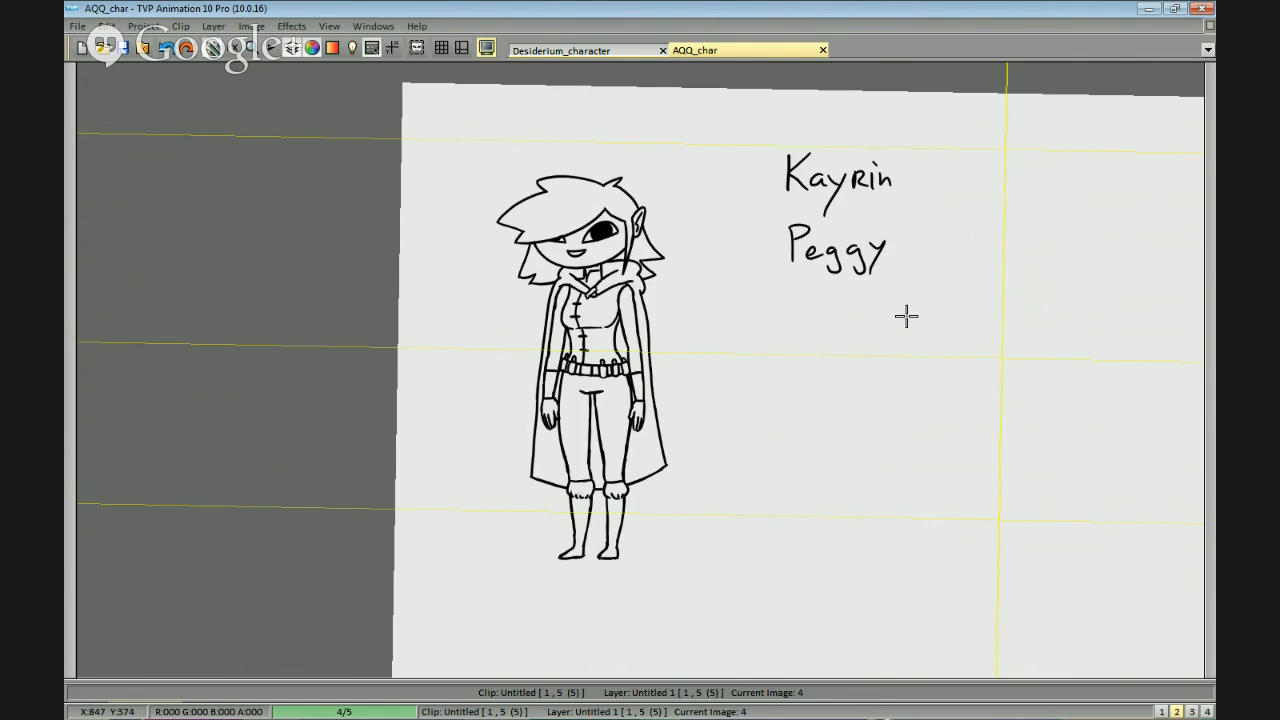
drag(927, 308, 900, 319)
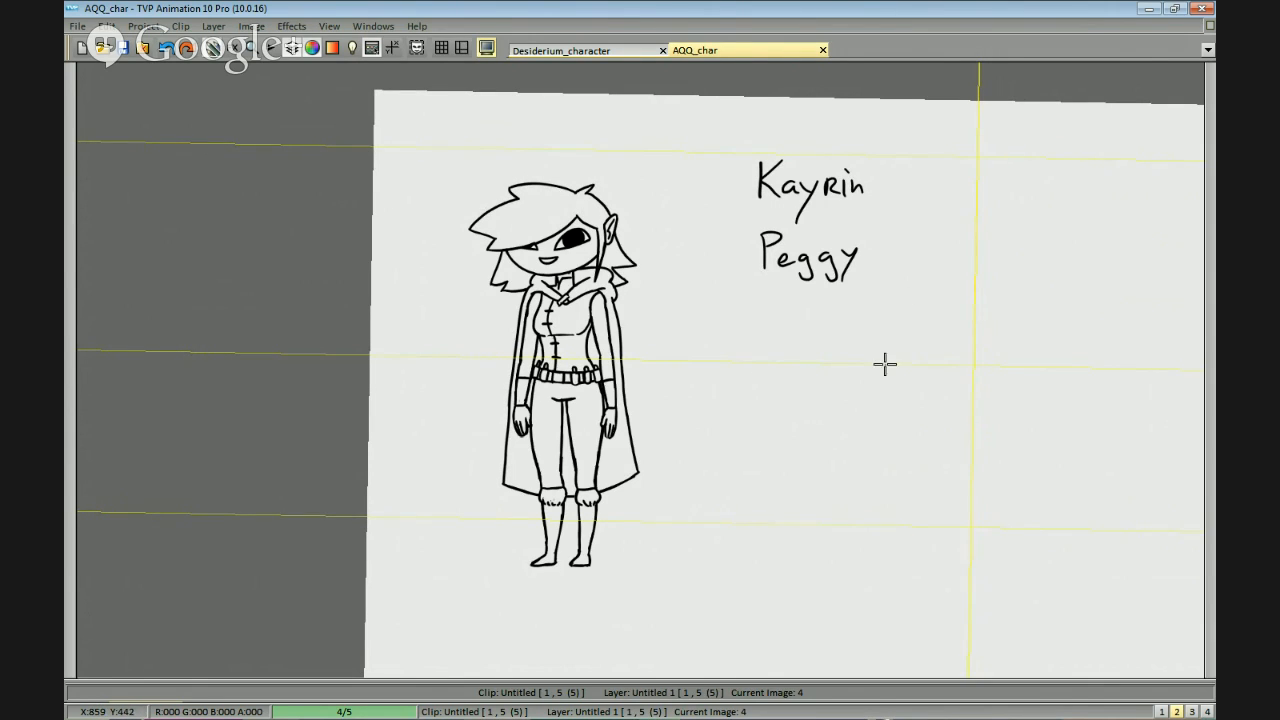
drag(899, 407, 853, 431)
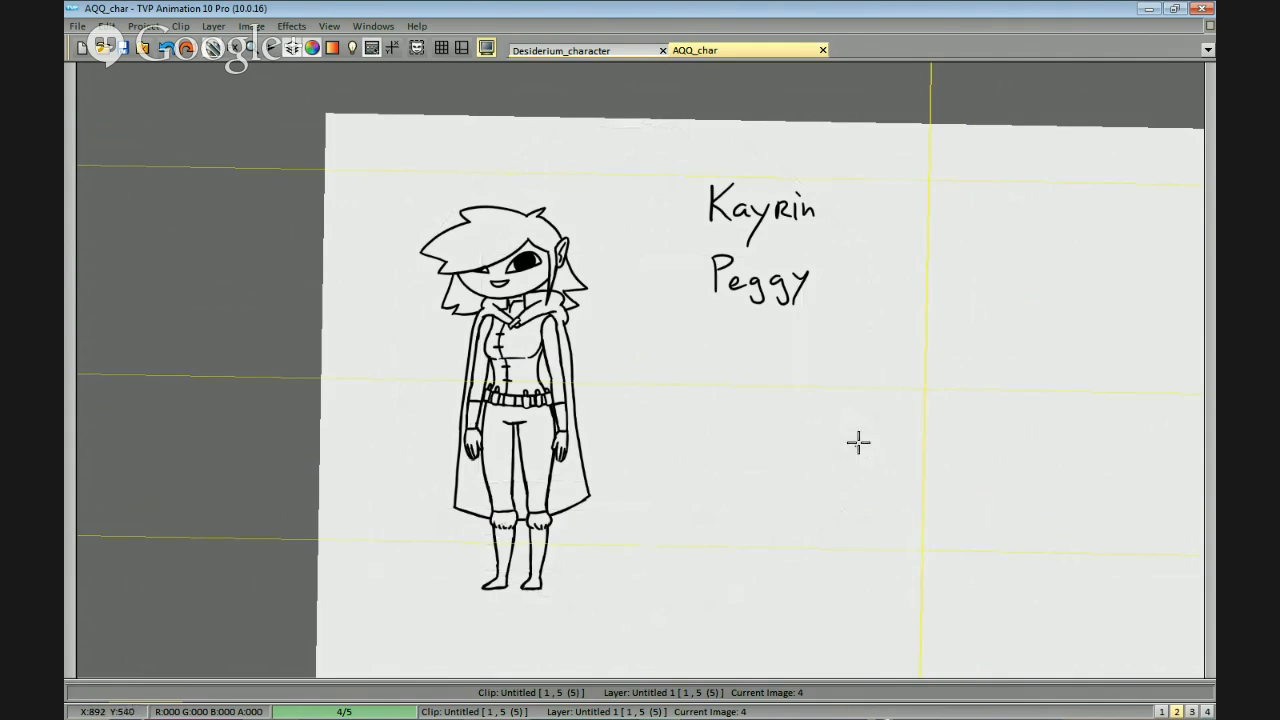
drag(820, 378, 829, 373)
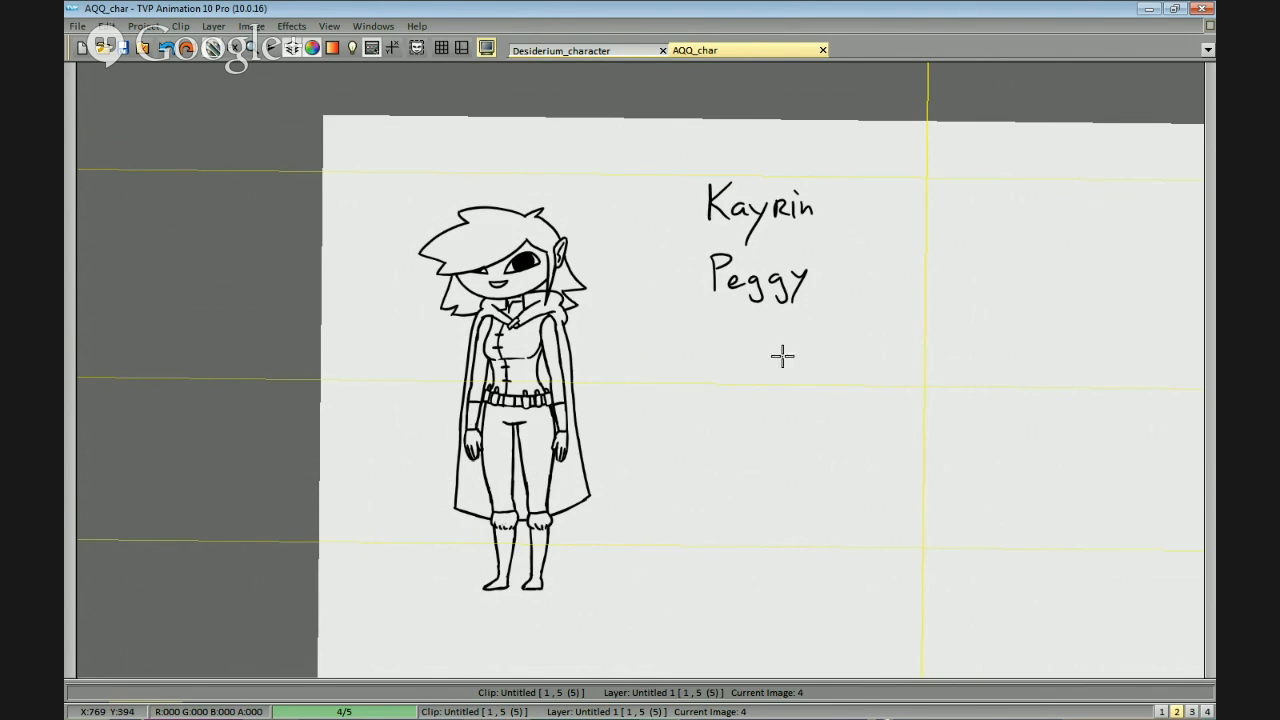
Handwrite the candidate first names "Trixie" and "Mira" beneath "Peggy".
mouse_move(726, 326)
mouse_down()
mouse_move(726, 365)
mouse_move(743, 327)
mouse_up()
mouse_move(736, 346)
mouse_down()
mouse_move(736, 364)
mouse_move(755, 365)
mouse_move(735, 364)
mouse_move(755, 366)
mouse_up()
key(ctrl+z)
key(ctrl+z)
drag(760, 351, 773, 367)
mouse_move(772, 351)
mouse_down()
mouse_move(761, 367)
mouse_move(781, 366)
mouse_up()
click(755, 337)
drag(788, 357, 797, 365)
mouse_move(815, 333)
mouse_down()
mouse_move(748, 320)
mouse_move(840, 368)
mouse_up()
key(ctrl+z)
mouse_move(722, 428)
mouse_down()
mouse_move(745, 386)
mouse_move(759, 416)
mouse_move(778, 409)
mouse_move(808, 424)
mouse_up()
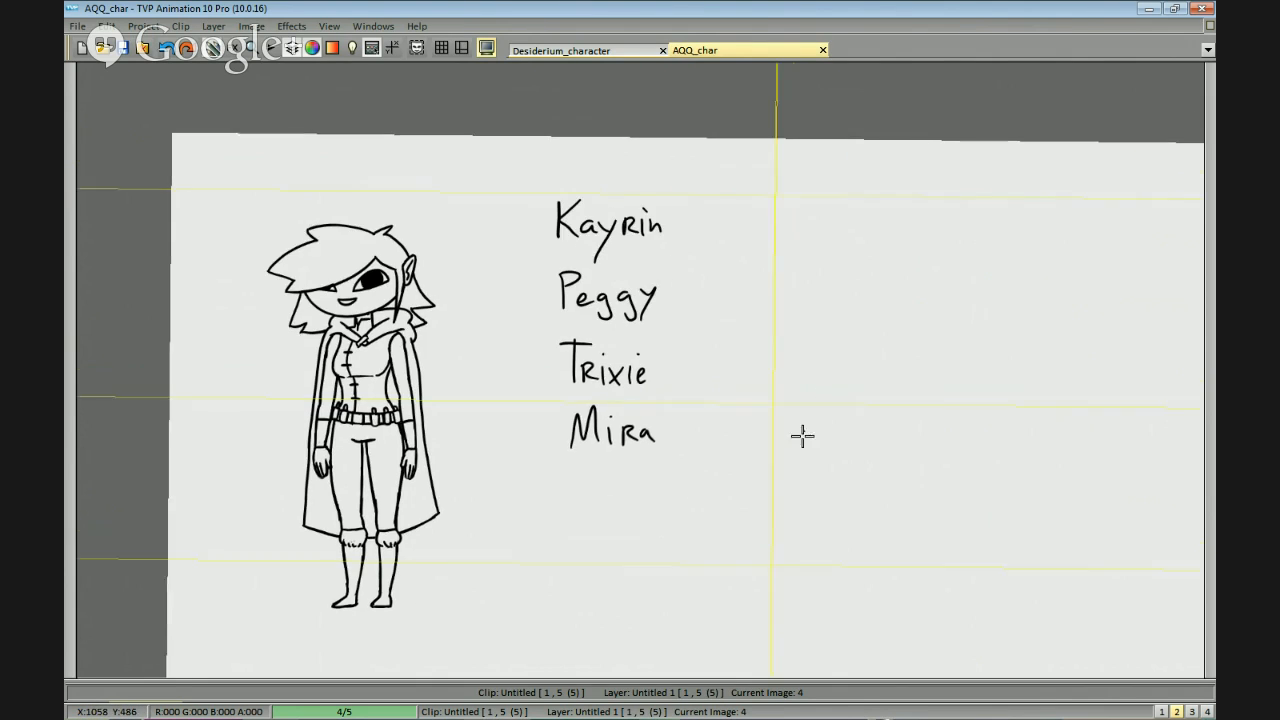
Start a second column beside the first names by handwriting "the Goatslayer" level with "Kayrin".
mouse_move(742, 208)
mouse_down()
mouse_move(727, 238)
mouse_move(771, 232)
mouse_move(727, 245)
mouse_move(743, 246)
mouse_up()
key(ctrl+z)
key(ctrl+z)
key(ctrl+z)
drag(728, 235, 825, 236)
mouse_move(840, 226)
mouse_down()
mouse_move(844, 242)
mouse_move(869, 245)
mouse_up()
mouse_move(862, 227)
mouse_down()
mouse_move(880, 227)
mouse_move(884, 244)
mouse_move(925, 244)
mouse_up()
mouse_move(934, 228)
mouse_down()
mouse_move(911, 270)
mouse_move(950, 244)
mouse_up()
mouse_move(955, 244)
mouse_down()
mouse_move(972, 230)
mouse_move(970, 243)
mouse_move(989, 246)
mouse_up()
scroll(912, 245, up, 3)
drag(912, 245, 880, 266)
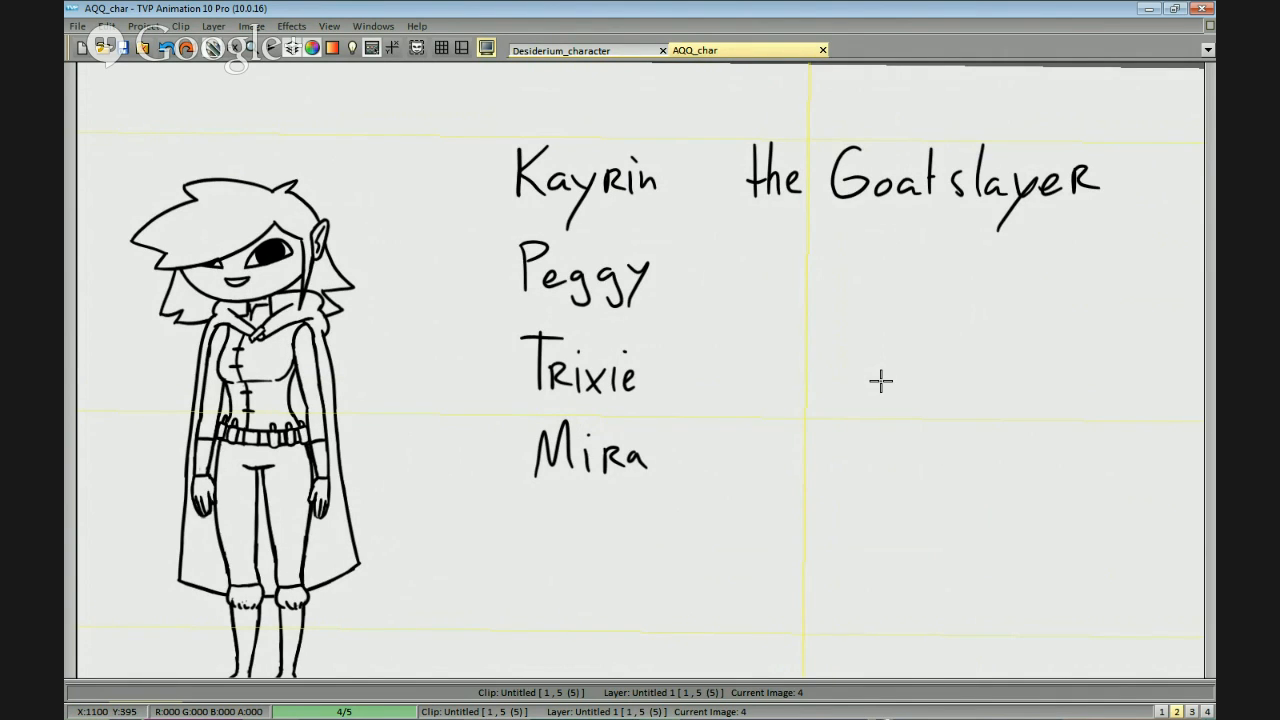
Handwrite the surname option "Barian" beneath "the Goatslayer".
mouse_move(757, 257)
mouse_down()
mouse_move(761, 311)
mouse_move(780, 288)
mouse_move(781, 252)
mouse_move(794, 292)
mouse_move(767, 282)
mouse_move(763, 312)
mouse_move(844, 305)
mouse_up()
key(ctrl+z)
key(ctrl+z)
key(ctrl+z)
mouse_move(844, 287)
mouse_down()
mouse_move(883, 302)
mouse_move(892, 292)
mouse_move(878, 269)
mouse_move(925, 300)
mouse_up()
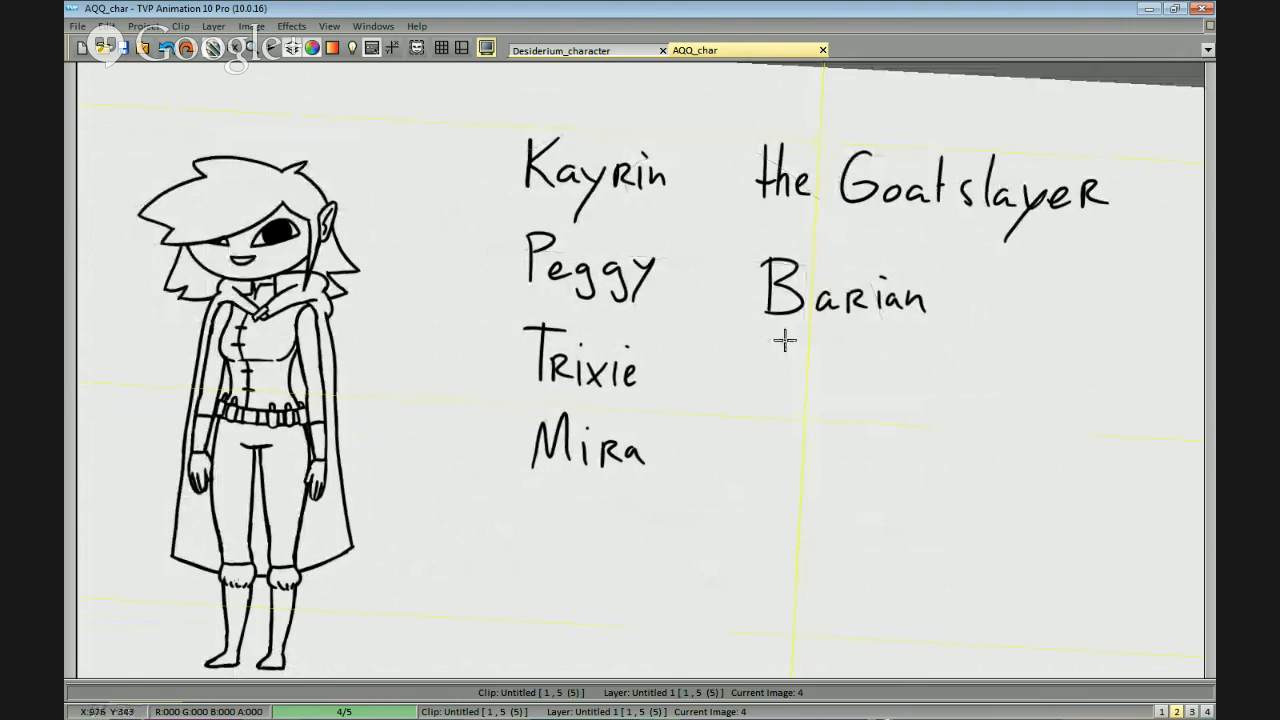
drag(897, 451, 906, 459)
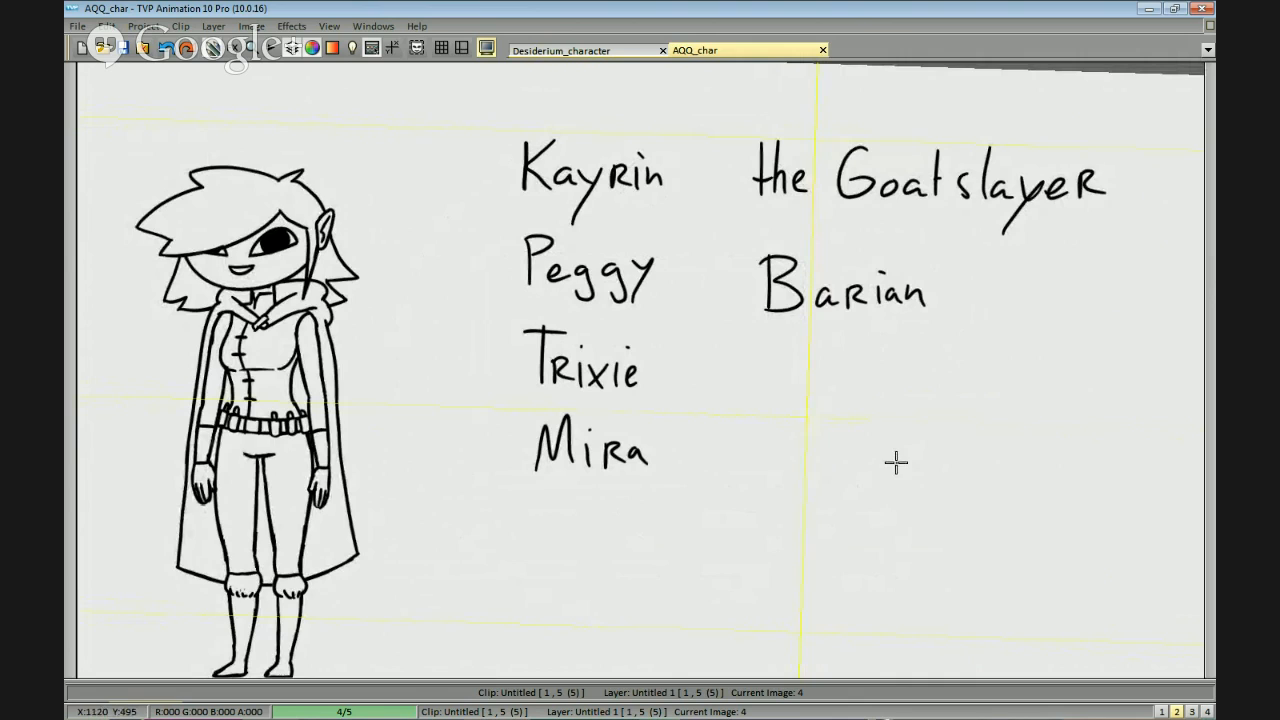
Handwrite the surname options "van Hog" and "Stronghand" beneath "Barian".
mouse_move(765, 376)
mouse_down()
mouse_move(771, 395)
mouse_move(787, 378)
mouse_move(806, 398)
mouse_move(832, 396)
mouse_up()
mouse_move(878, 350)
mouse_down()
mouse_move(897, 383)
mouse_move(918, 385)
mouse_move(918, 420)
mouse_up()
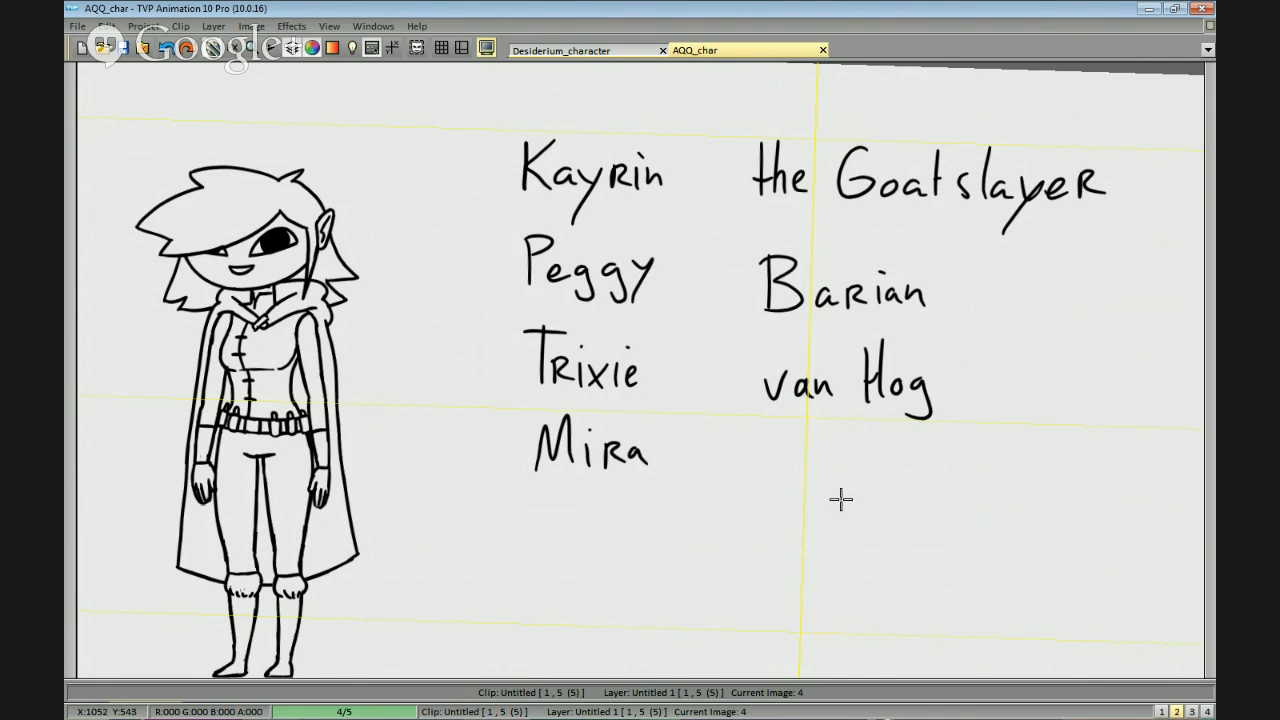
drag(780, 437, 816, 468)
mouse_move(802, 456)
mouse_down()
mouse_move(868, 458)
mouse_move(890, 472)
mouse_move(888, 498)
mouse_up()
mouse_move(912, 440)
mouse_down()
mouse_move(936, 478)
mouse_move(962, 468)
mouse_up()
drag(974, 456, 980, 479)
scroll(990, 469, down, 1)
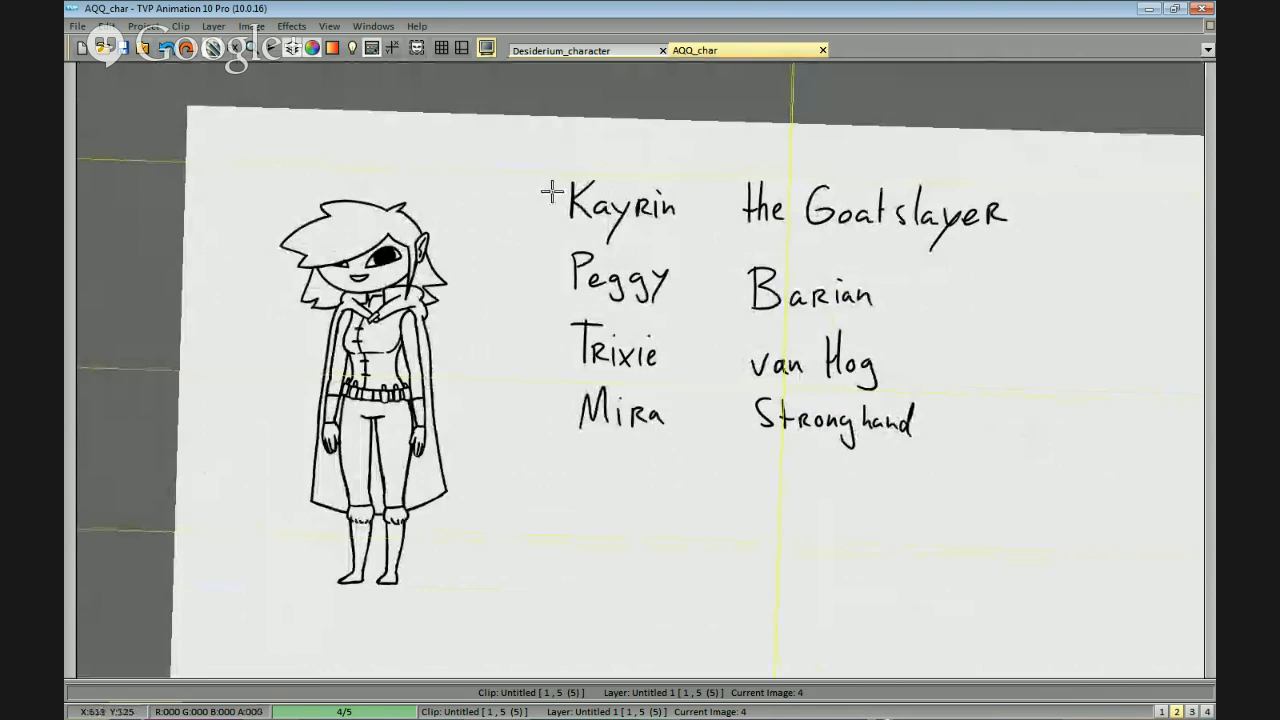
Number the four first names 1 to 4 and letter the four surname options A to D.
mouse_move(537, 198)
mouse_down()
mouse_move(550, 277)
mouse_move(531, 337)
mouse_up()
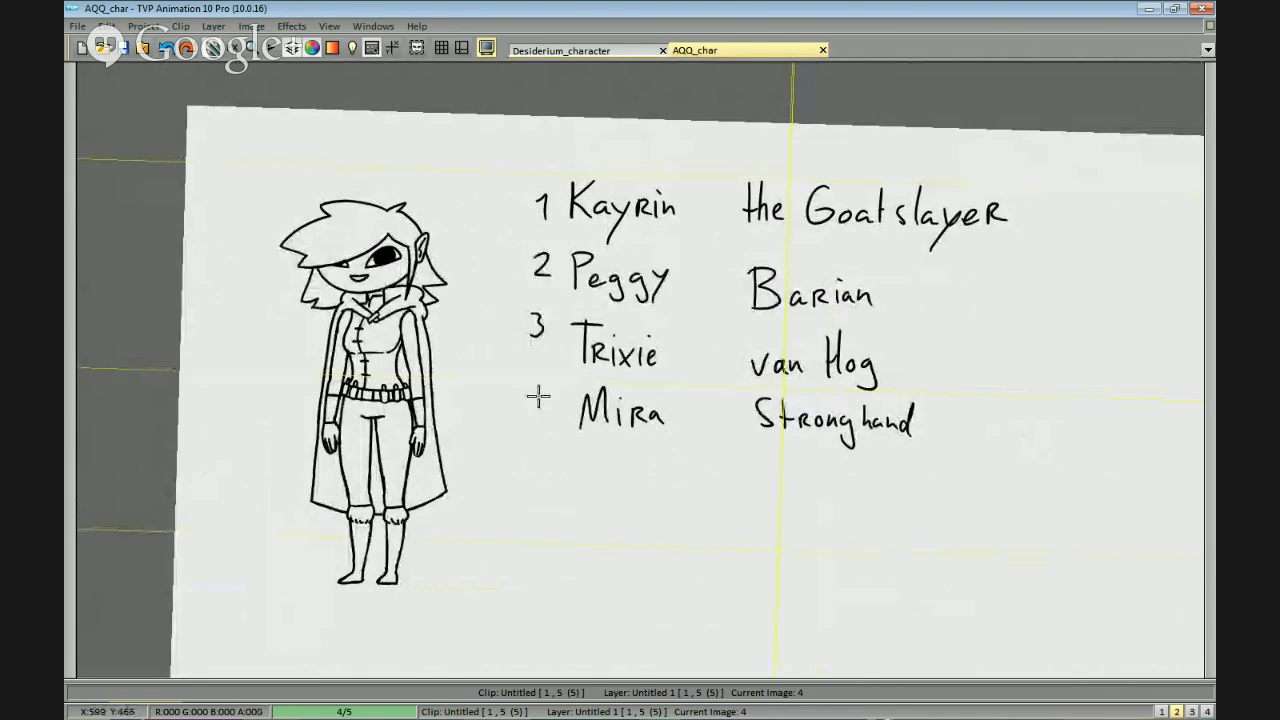
drag(528, 413, 540, 438)
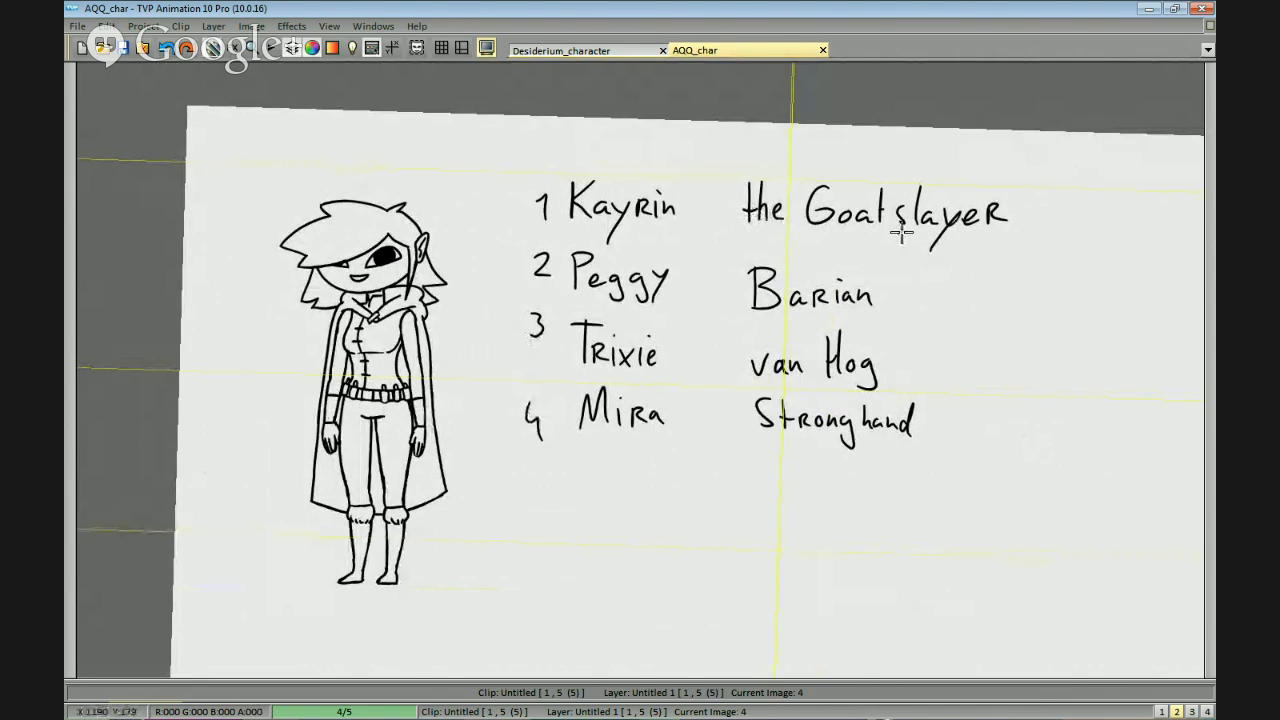
mouse_move(1037, 228)
mouse_down()
mouse_move(1046, 200)
mouse_move(1054, 227)
mouse_up()
drag(1031, 285, 1034, 436)
scroll(1057, 449, down, 2)
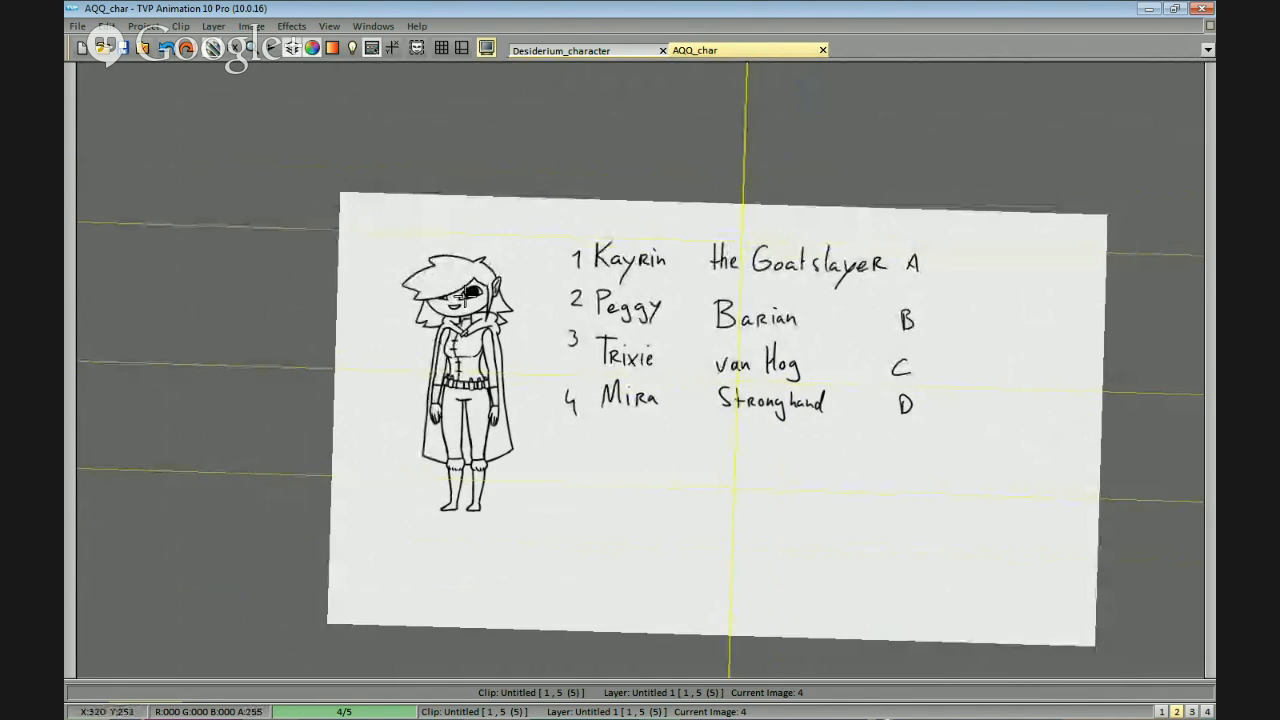
Switch to the Firefox window to read the Straw Poll results for the character's name.
drag(759, 392, 751, 404)
scroll(900, 395, up, 2)
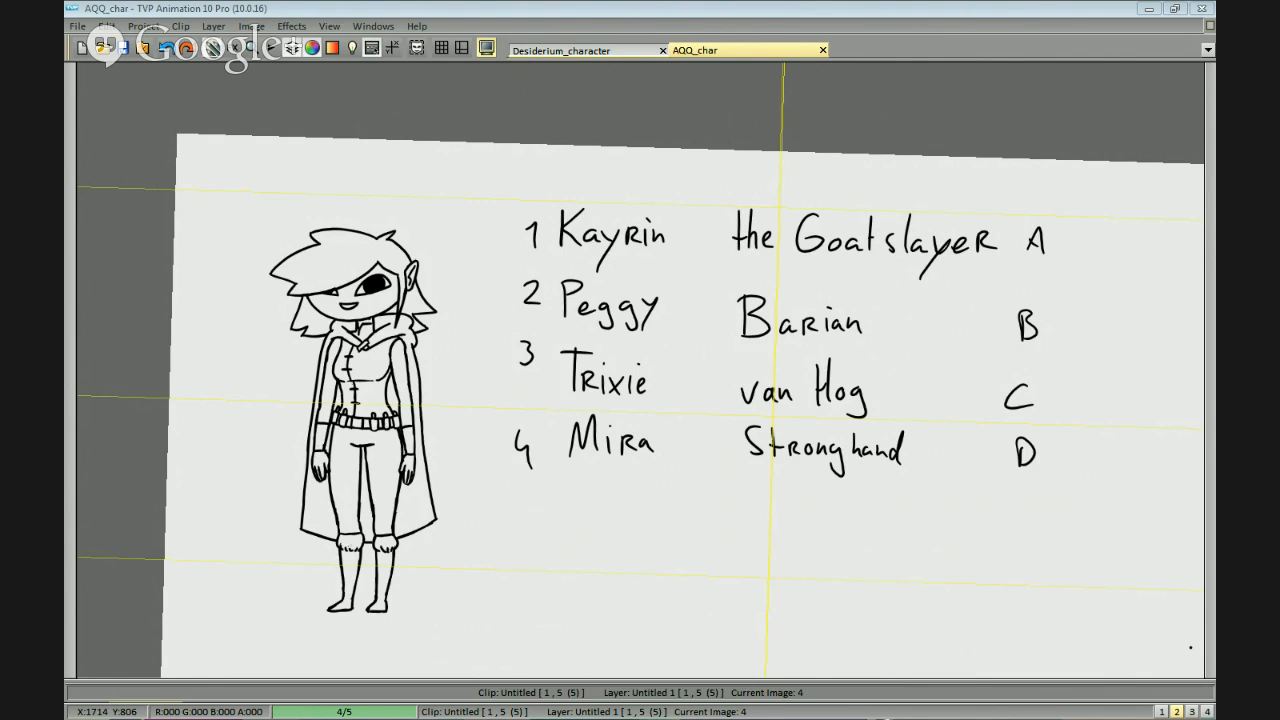
key(alt+Tab)
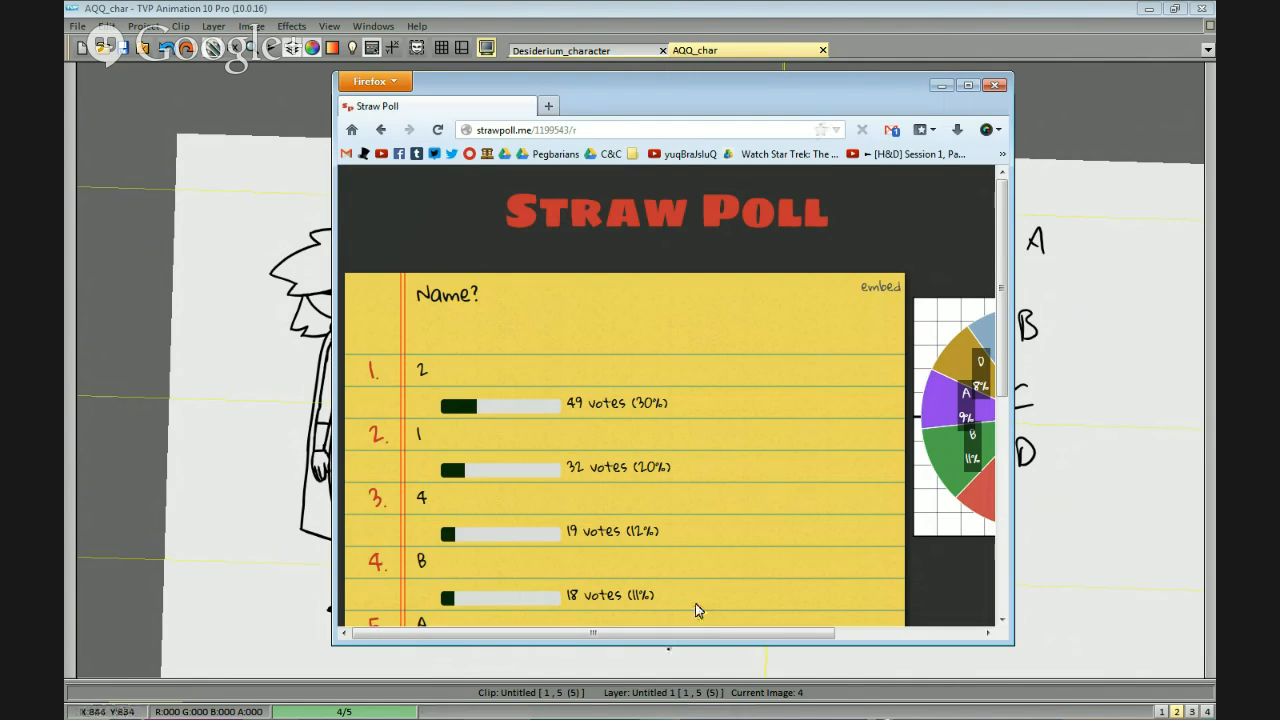
Examine the vote distribution and pie chart for all eight options of the Name? poll.
drag(708, 633, 879, 627)
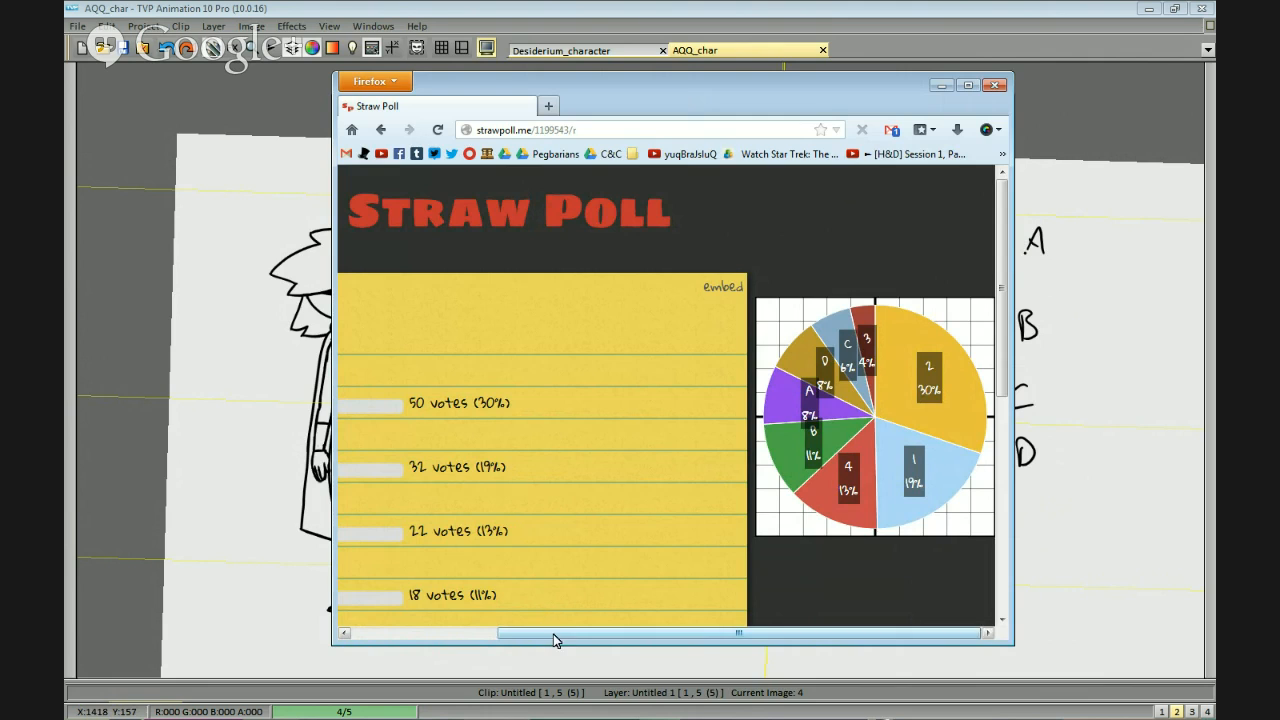
drag(550, 632, 413, 630)
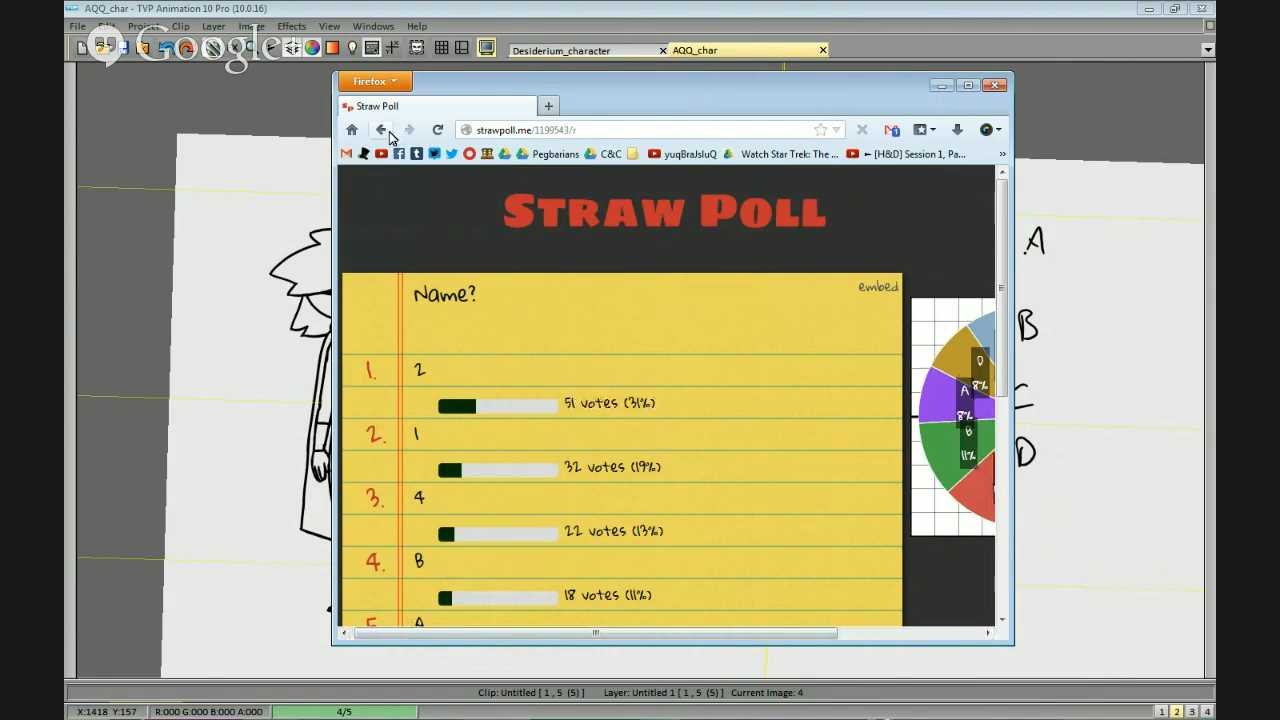
click(547, 131)
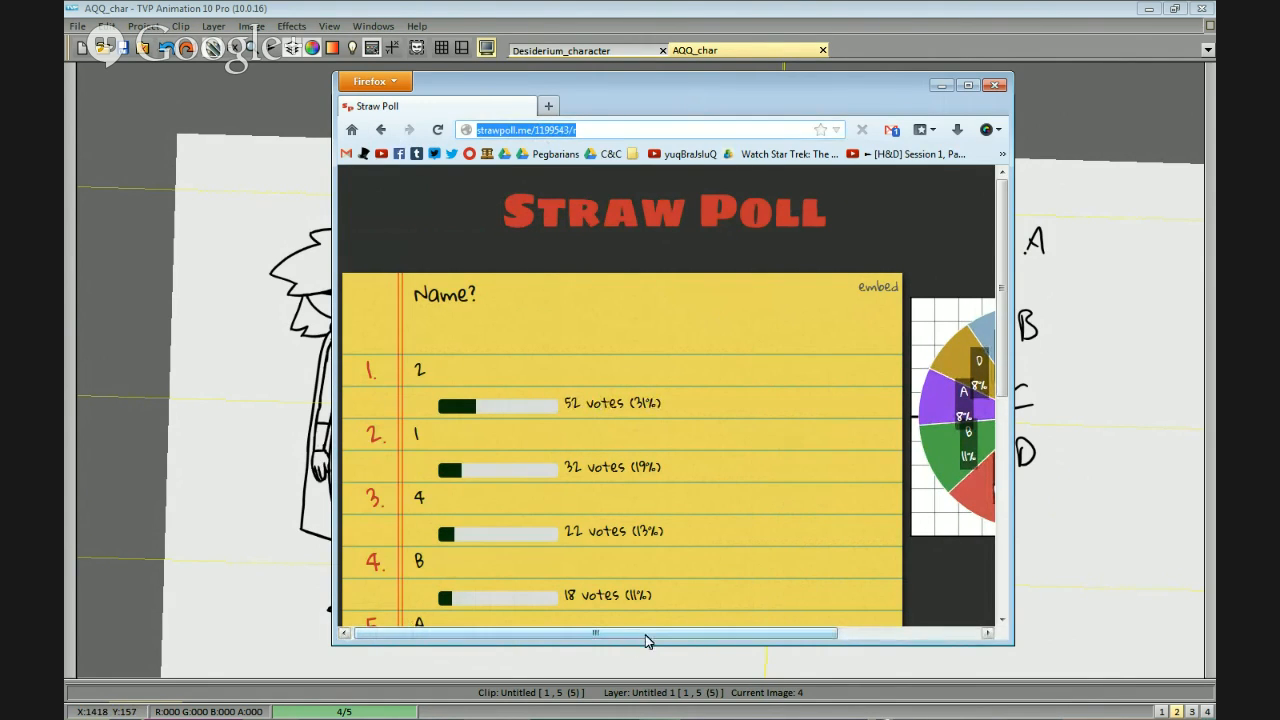
drag(650, 635, 790, 634)
scroll(688, 530, down, 4)
scroll(687, 560, up, 3)
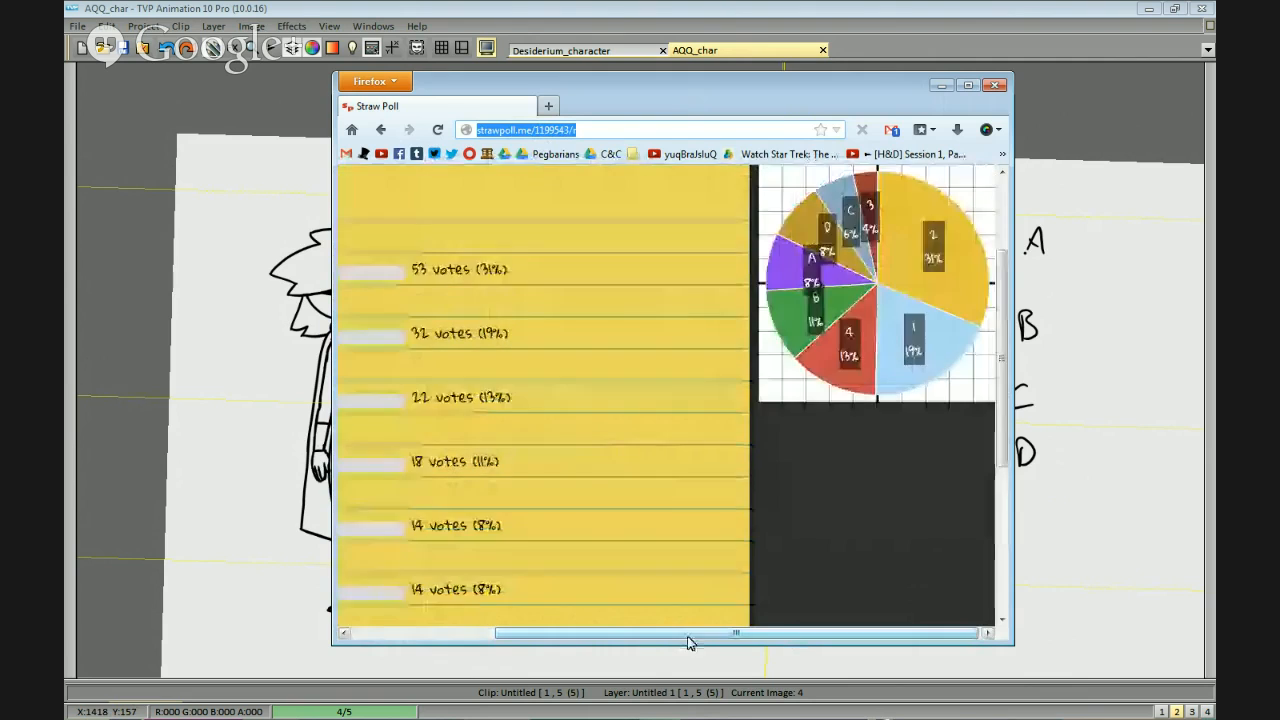
scroll(687, 622, down, 2)
scroll(686, 621, down, 2)
drag(680, 634, 540, 635)
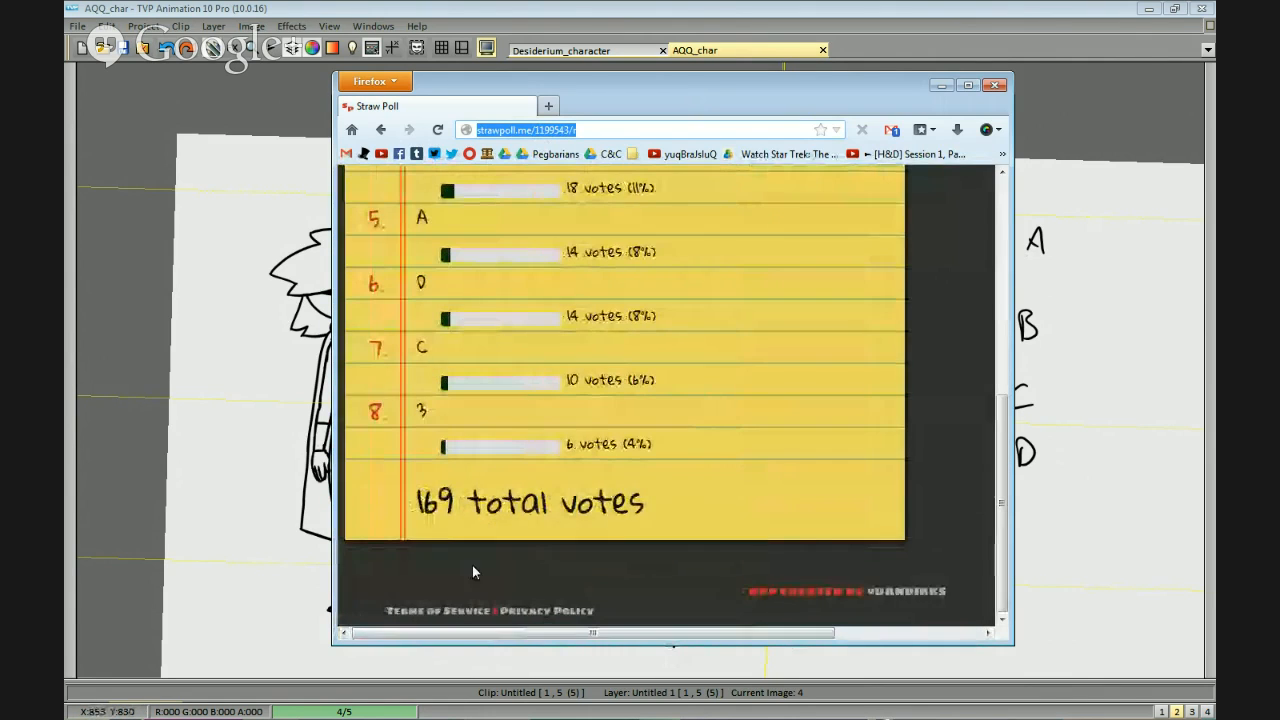
scroll(490, 530, up, 2)
scroll(507, 492, up, 1)
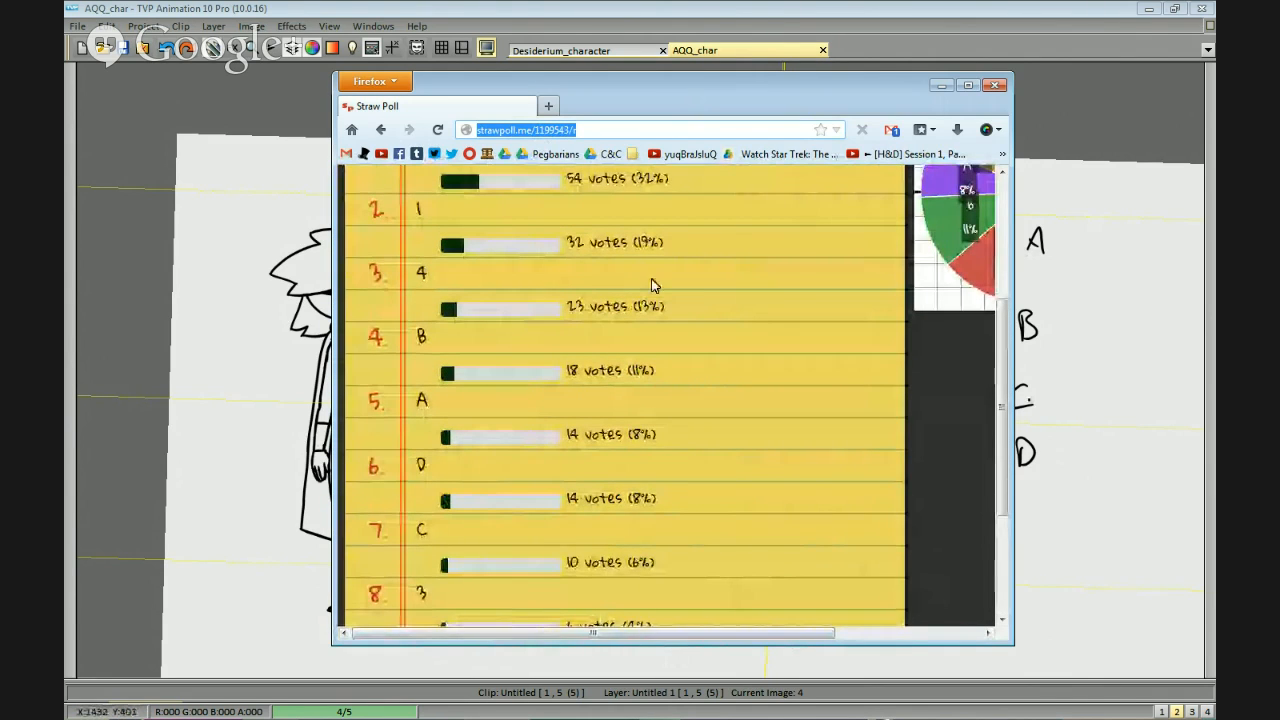
Go back from the results to the creation form of the Name? poll.
click(380, 129)
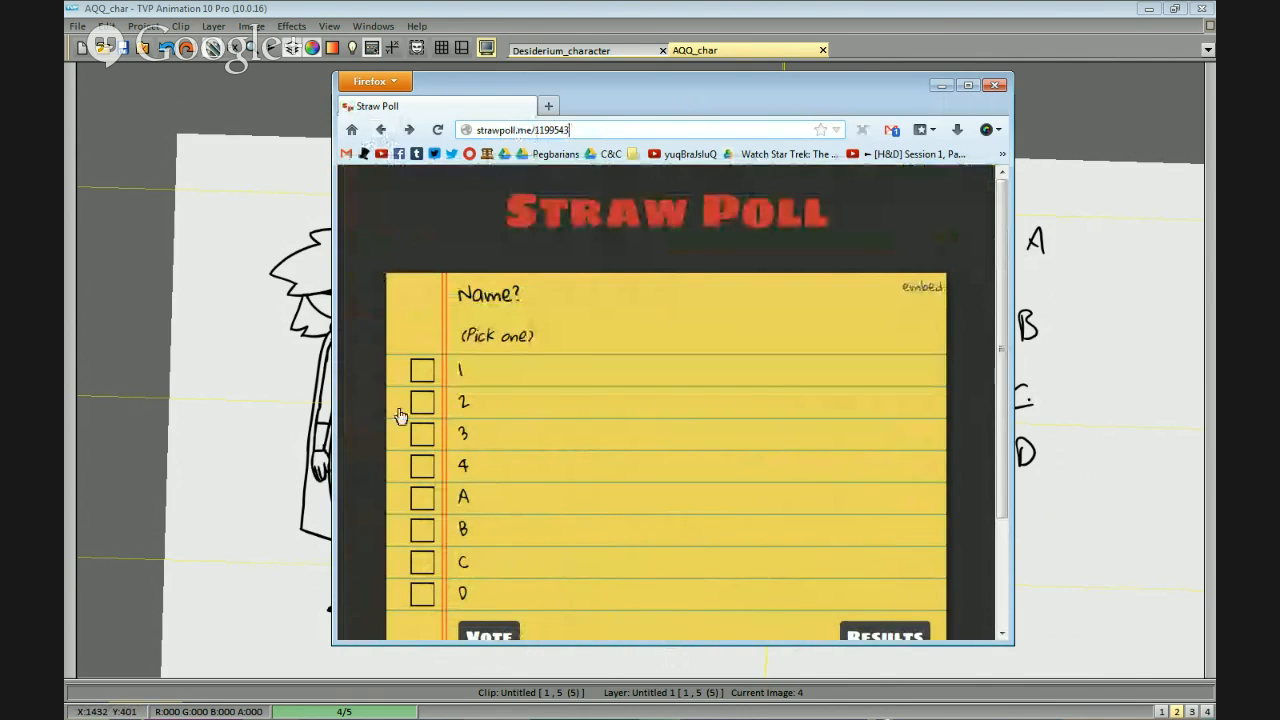
scroll(475, 512, down, 2)
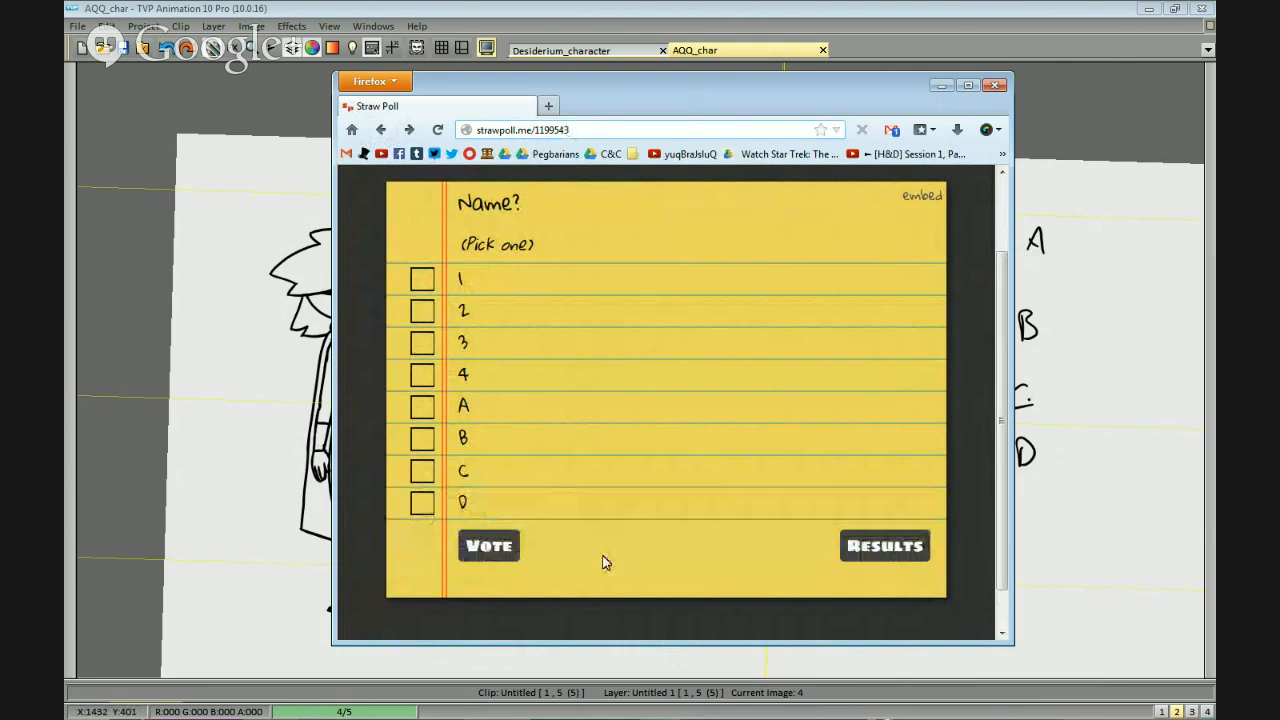
key(alt+Left)
click(500, 468)
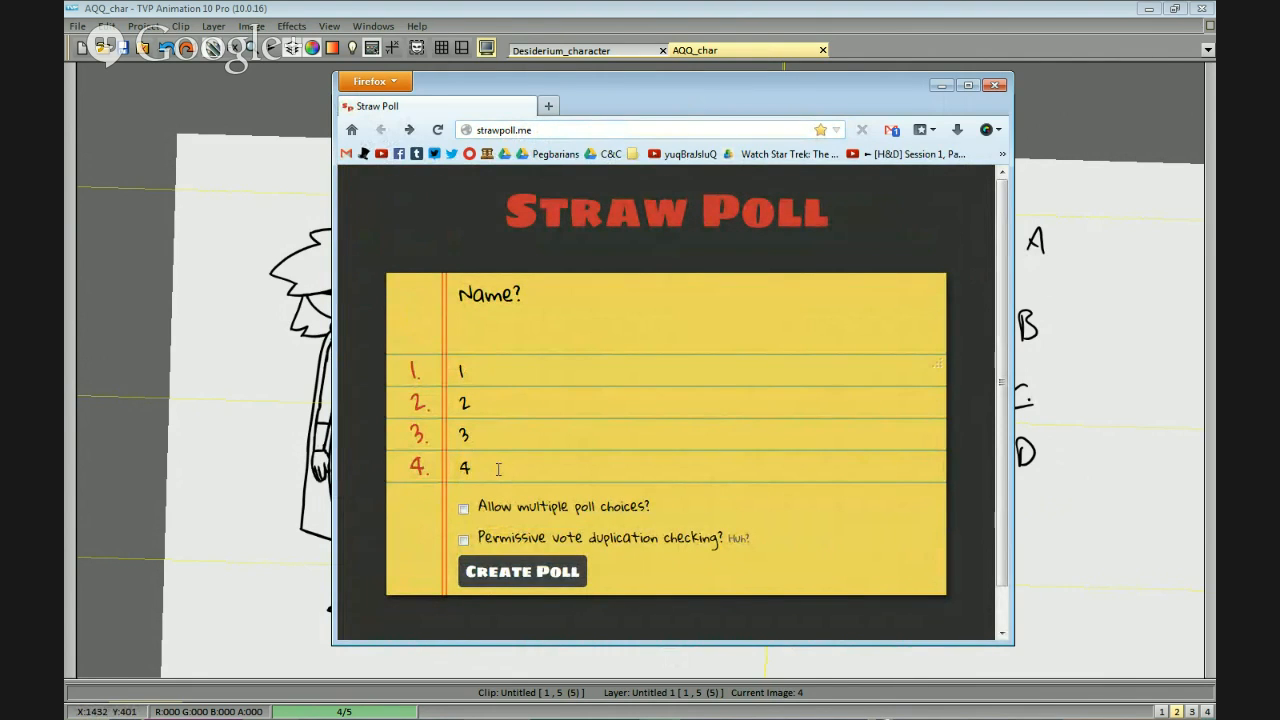
Add the poll options A, B, C and D after the four numbered options.
click(490, 374)
click(509, 467)
click(496, 501)
text(A)
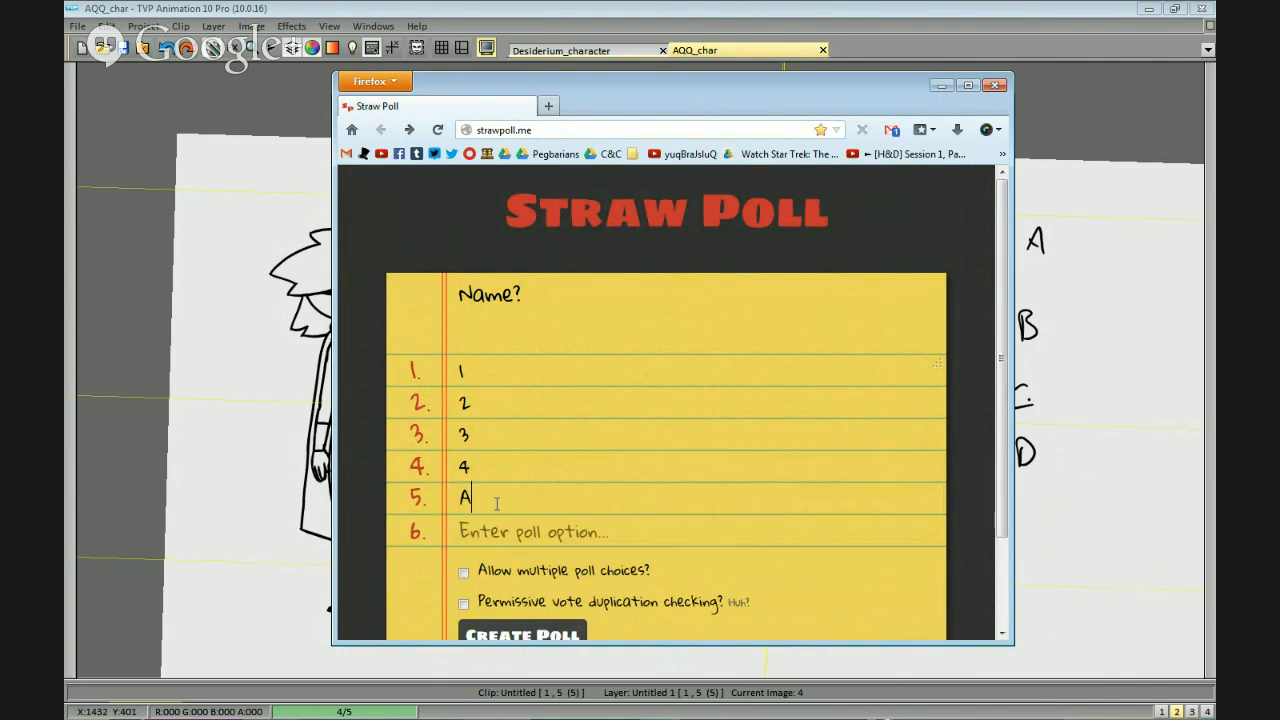
key(Tab)
text(B)
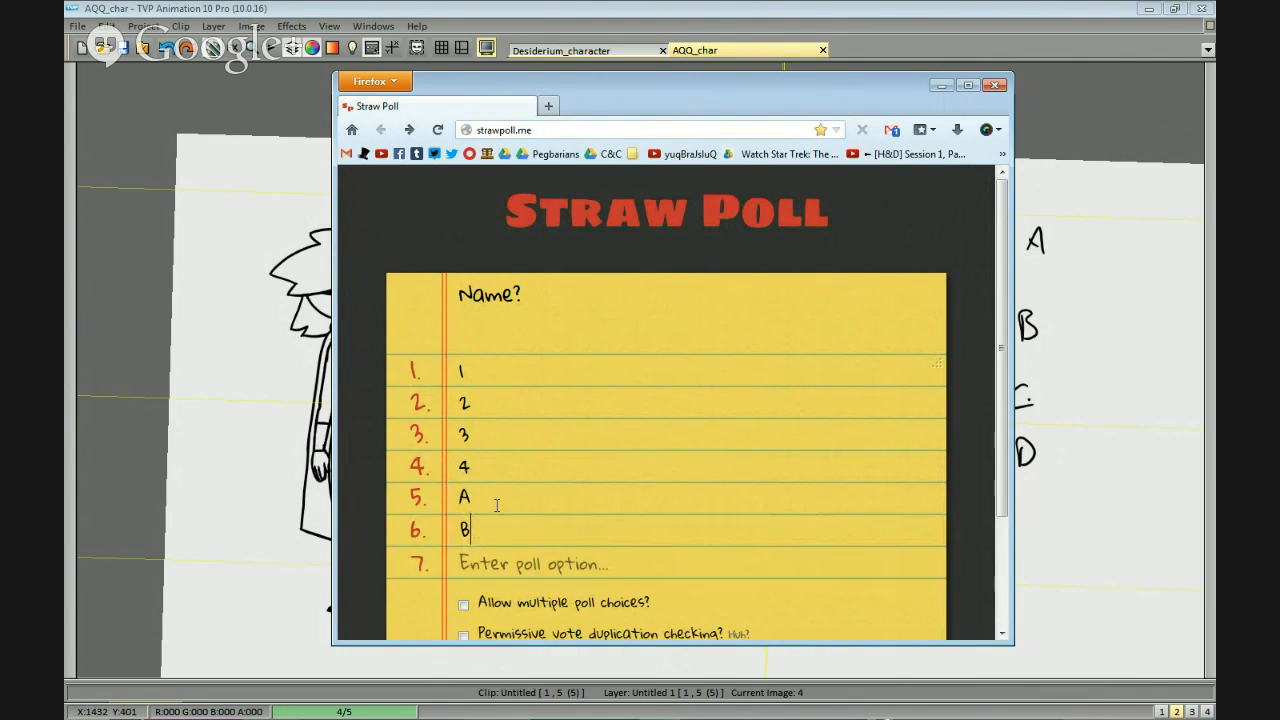
key(Tab)
text(C)
key(Tab)
text(D)
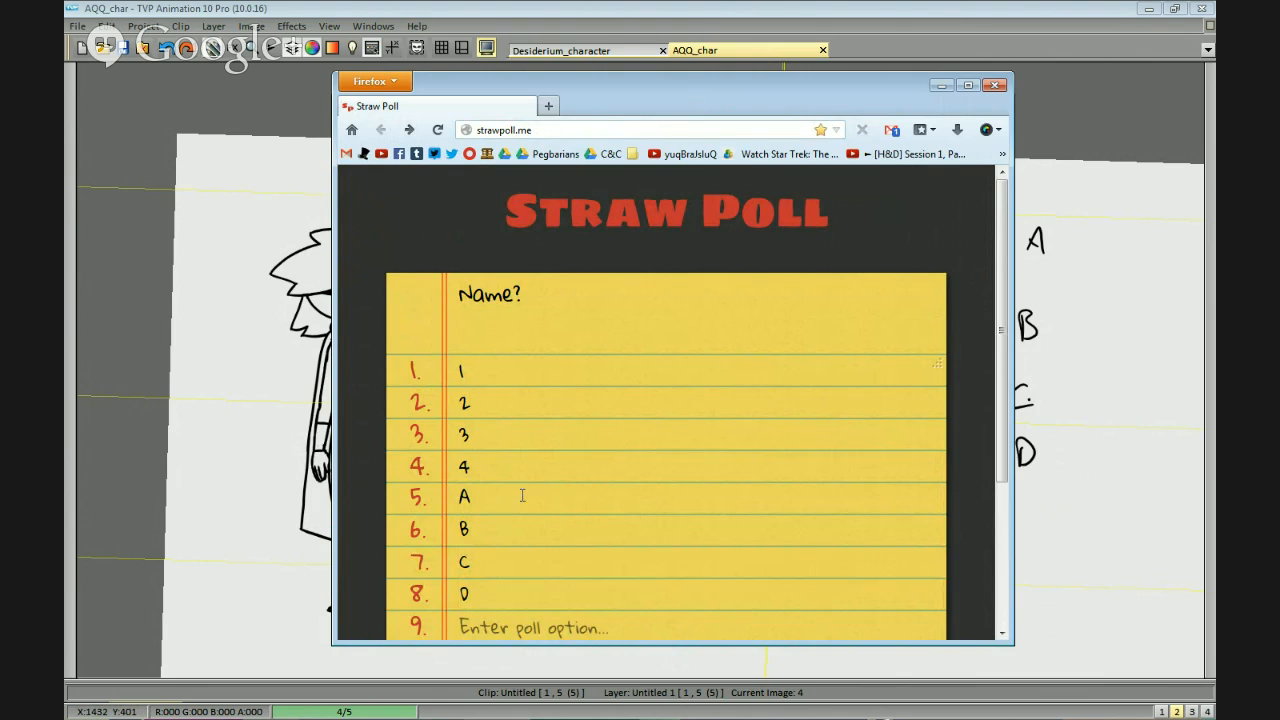
Allow multiple poll choices, create the new Name? poll and select its web address.
drag(540, 309, 399, 307)
scroll(520, 557, down, 3)
click(463, 466)
click(500, 533)
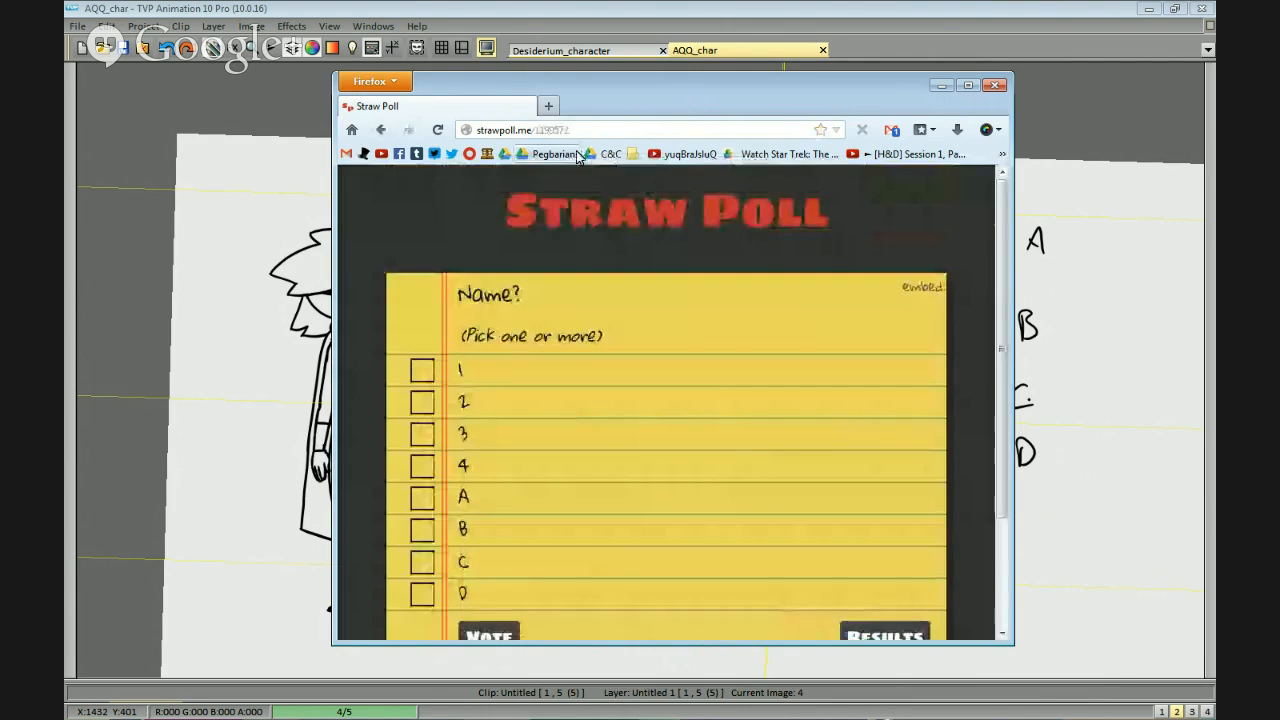
click(573, 130)
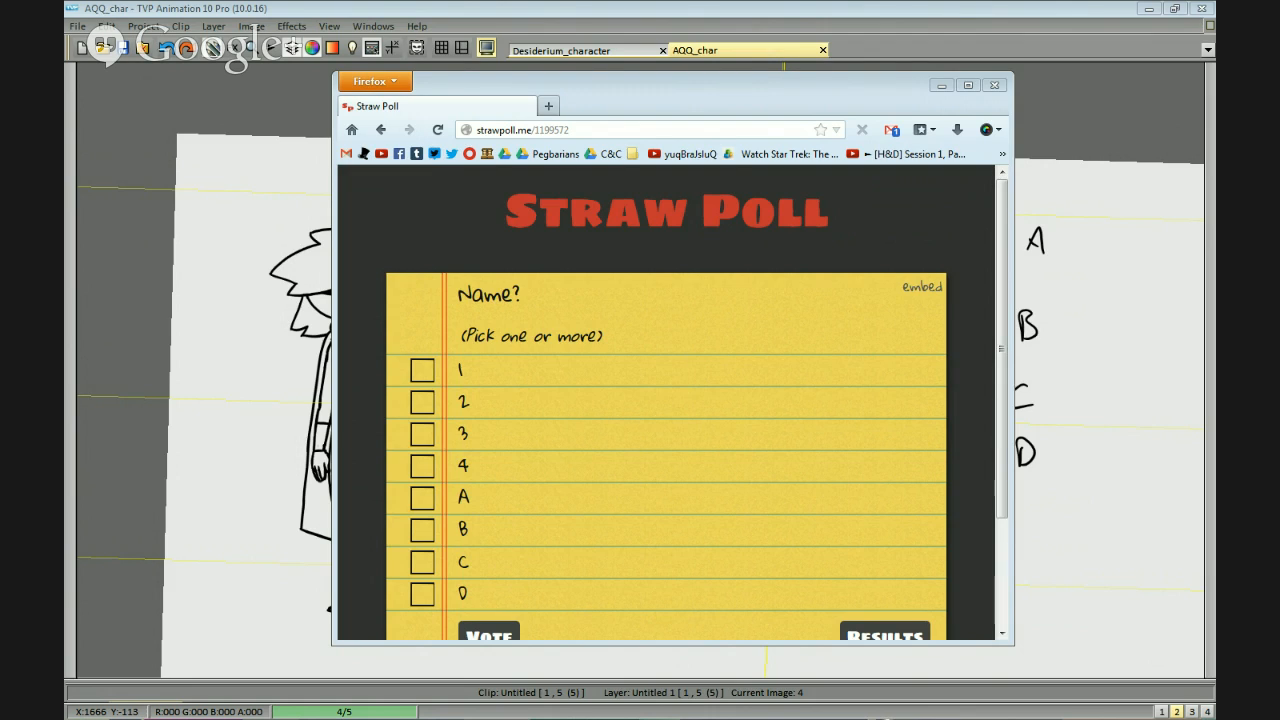
Check the new poll's results in the other Firefox window and compare them with the labelled names in the drawing.
key(alt+Tab)
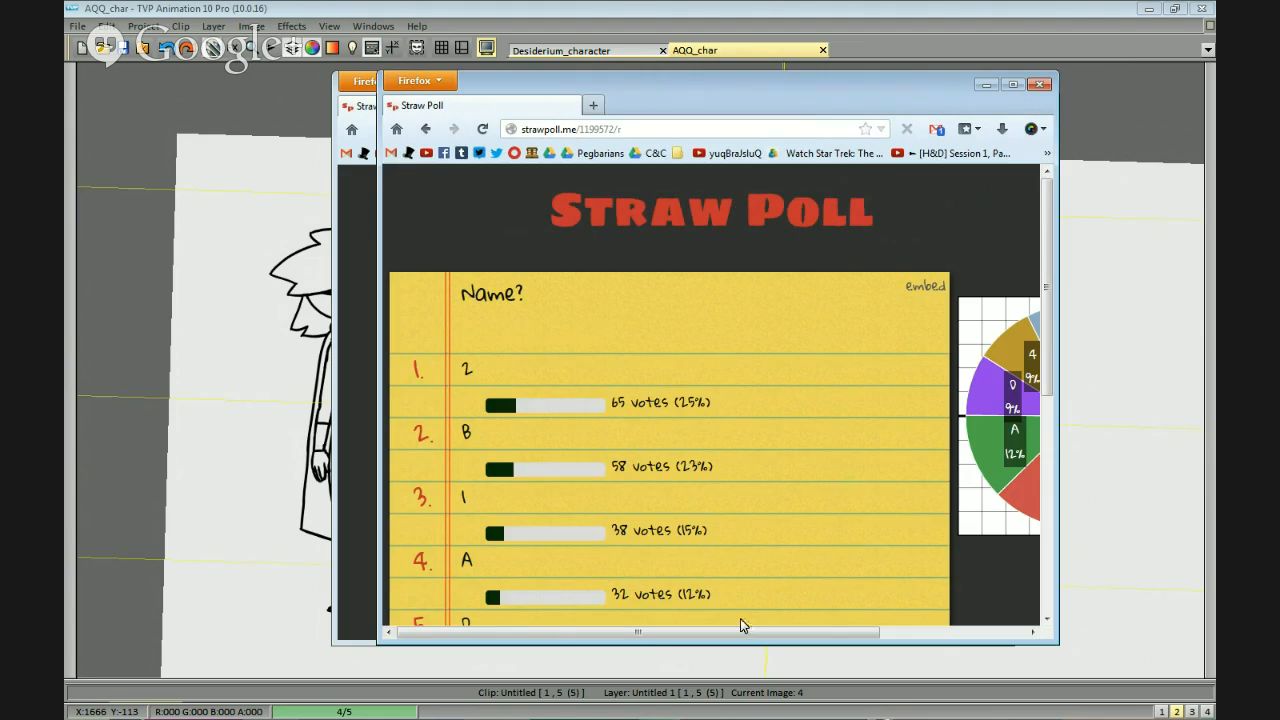
drag(647, 633, 830, 634)
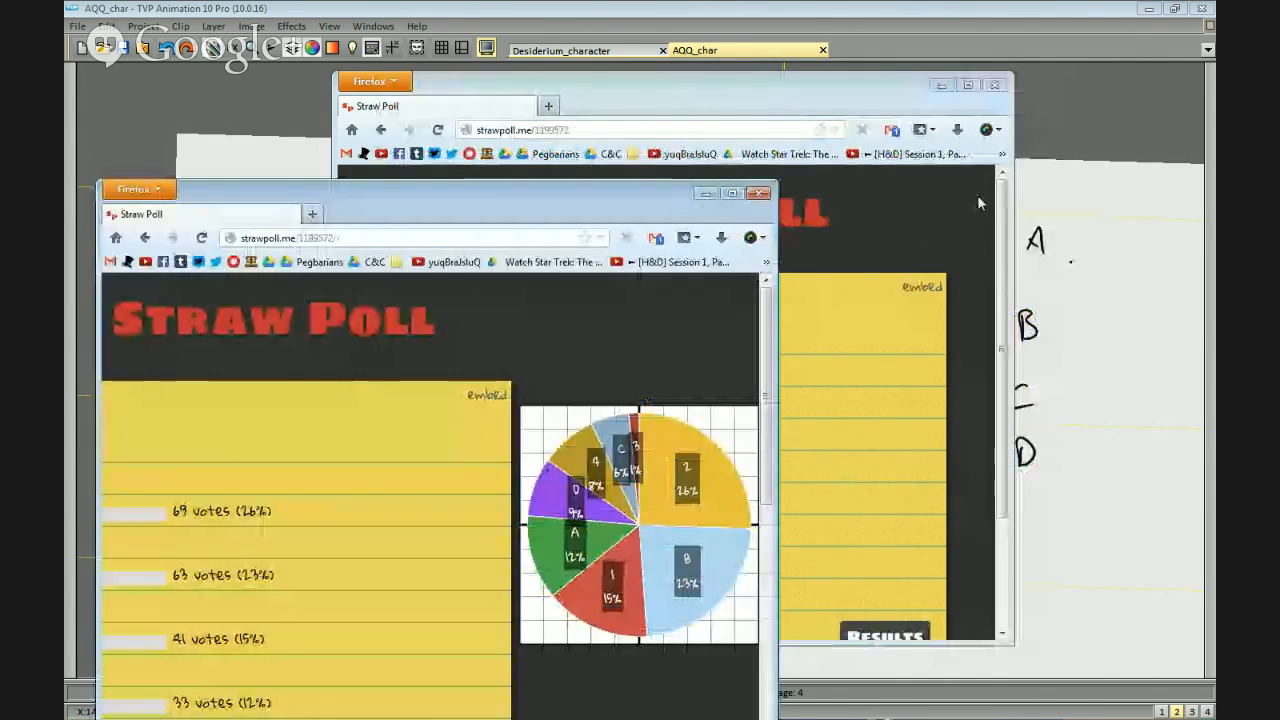
key(alt+Tab)
key(alt+Tab)
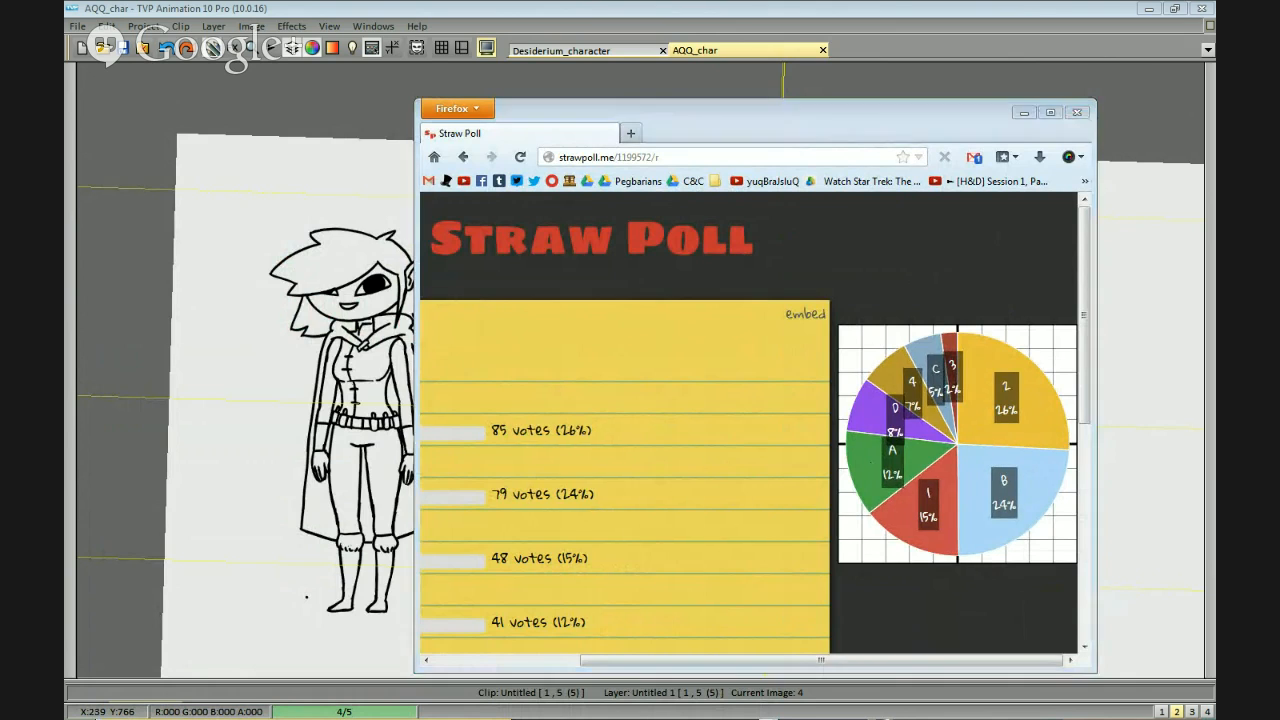
click(1108, 352)
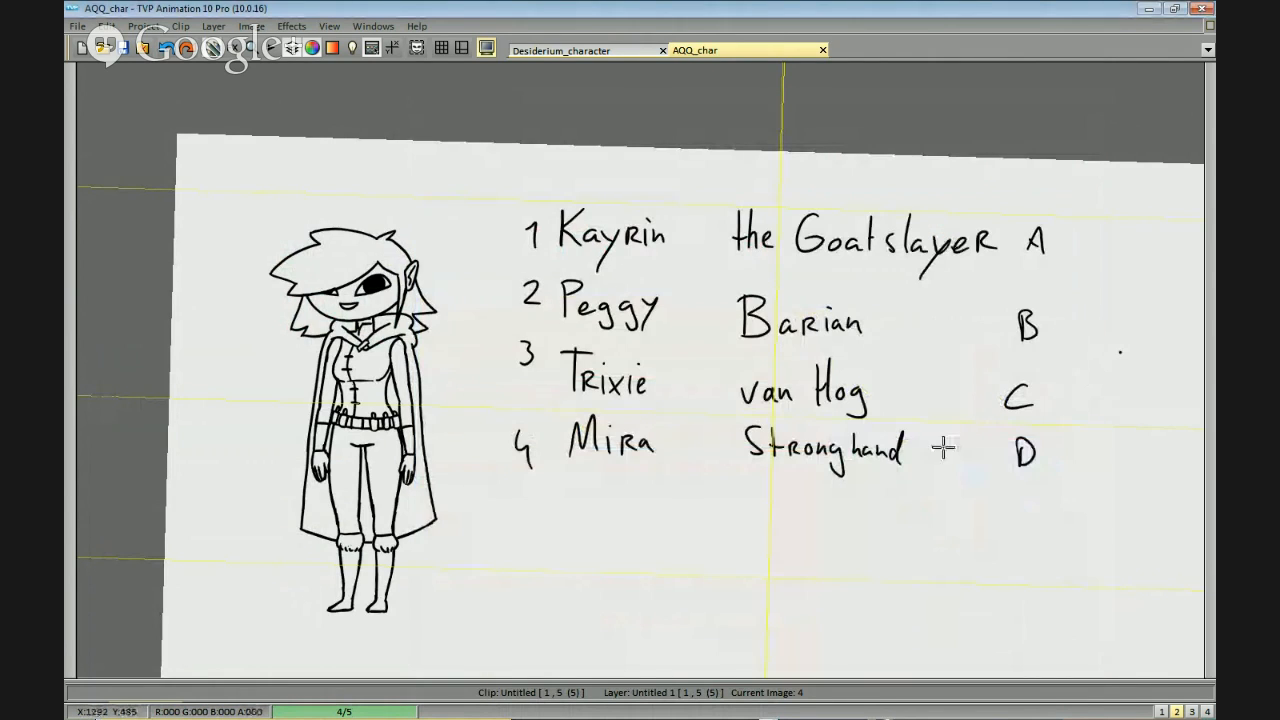
key(alt+Tab)
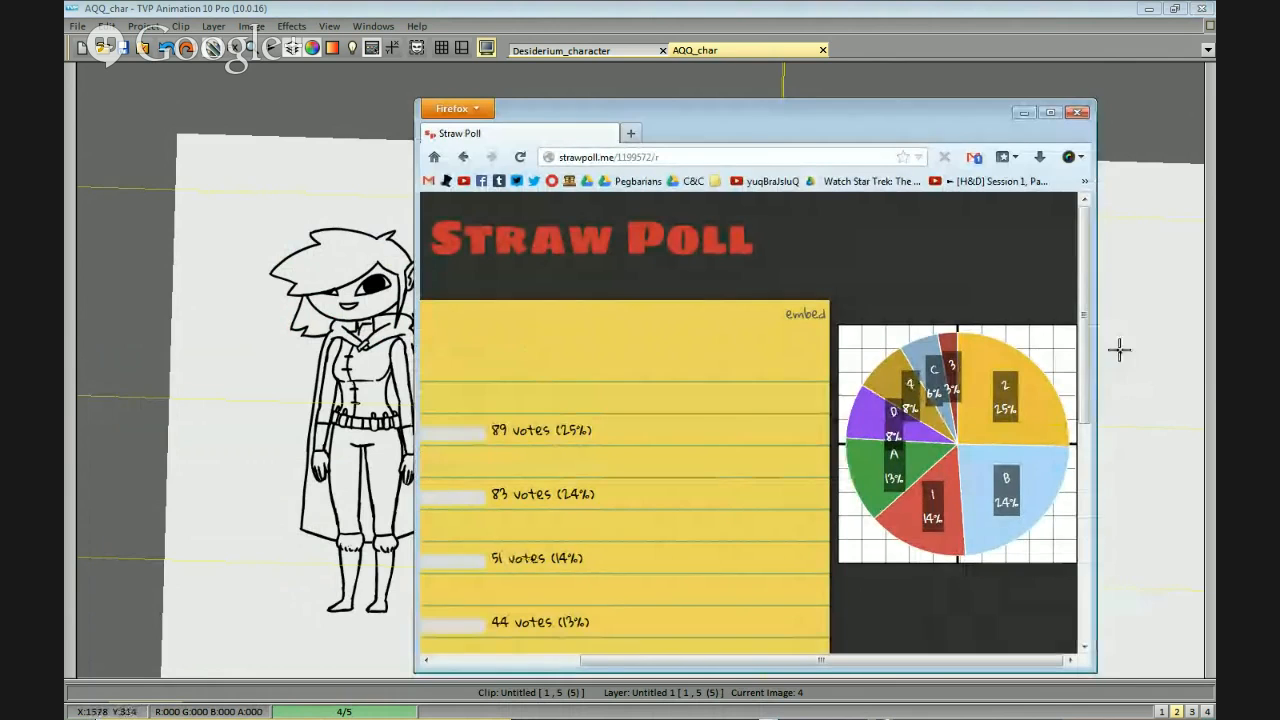
click(1125, 378)
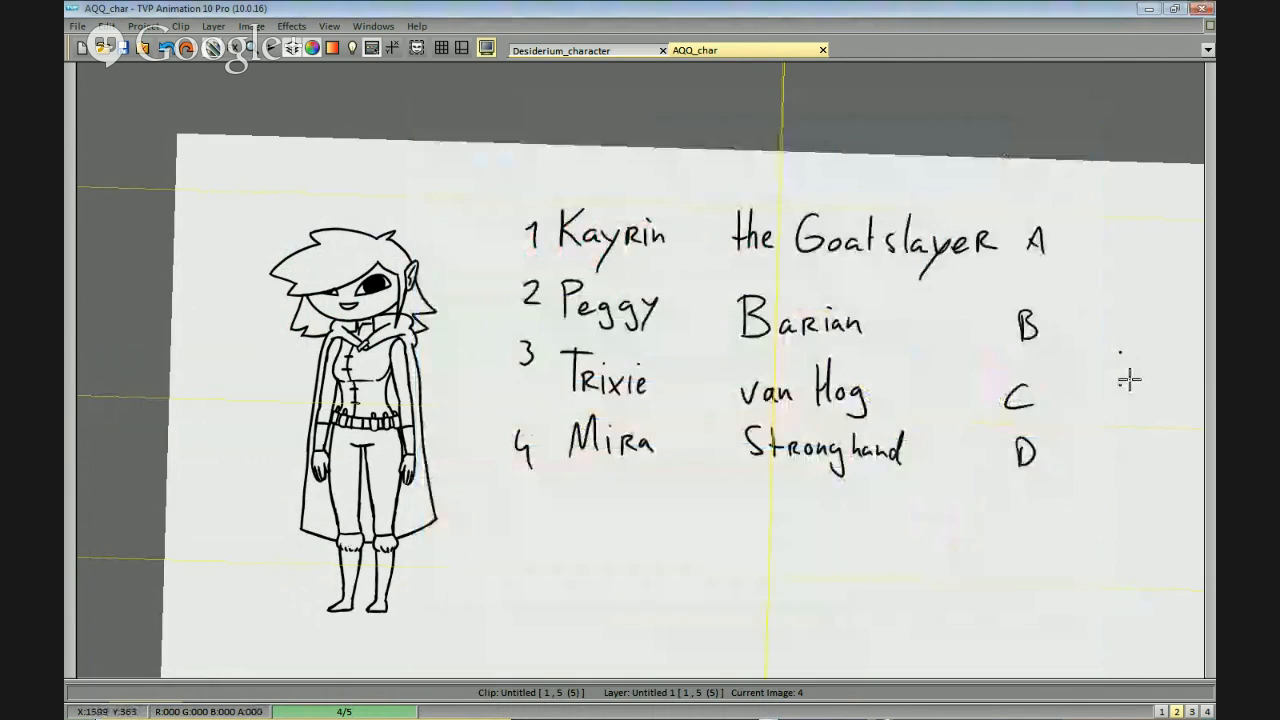
key(alt+Tab)
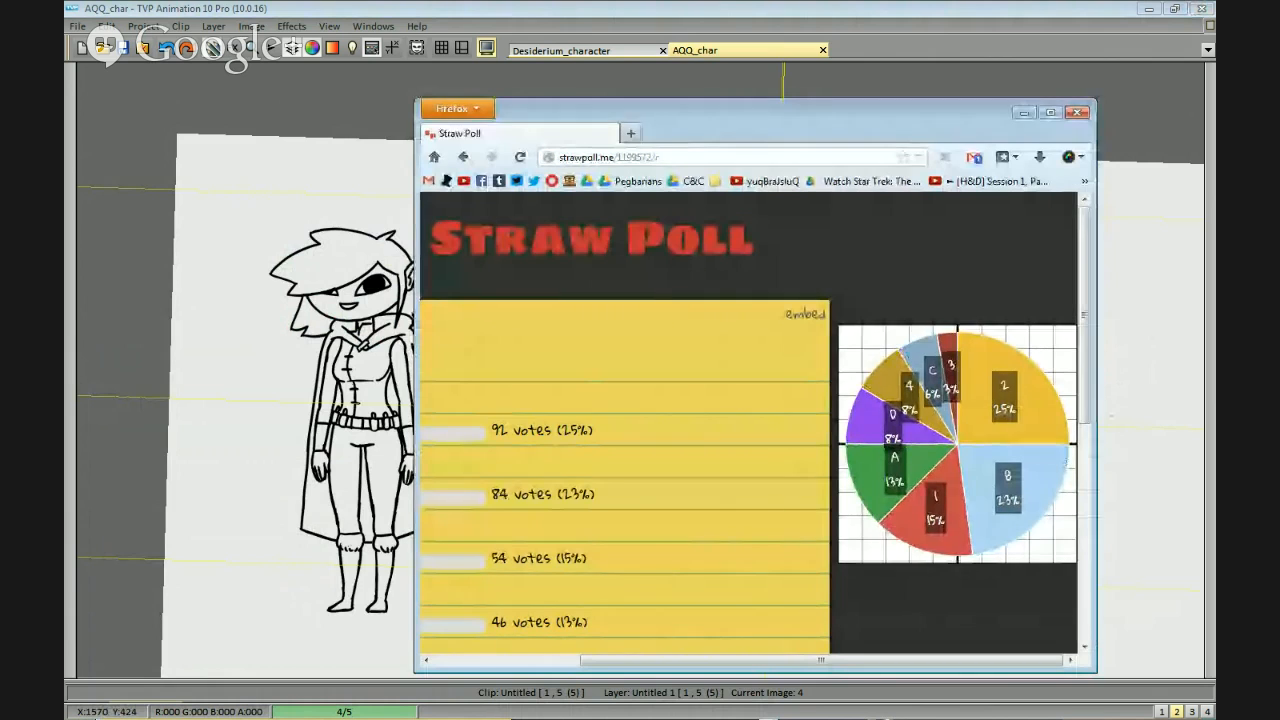
key(alt+Tab)
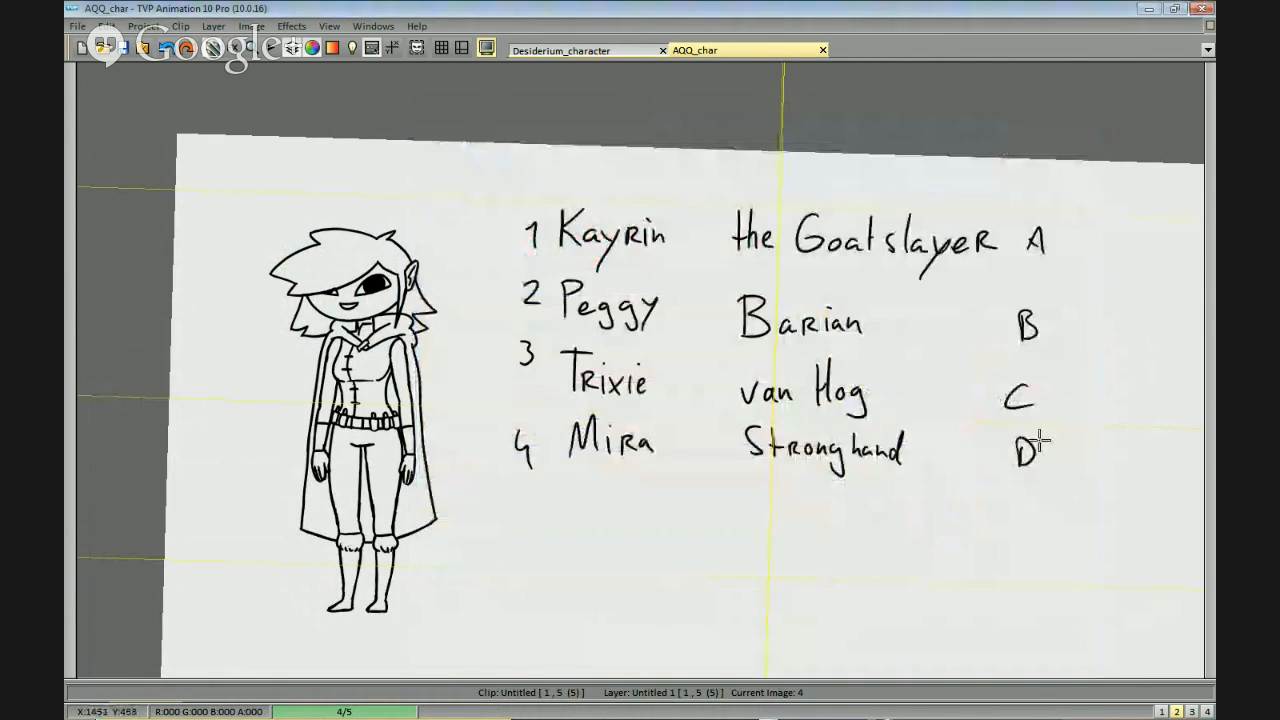
Erase the names Kayrin, Trixie, Mira, van Hog and Stronghand along with their labels and the letters A and B.
mouse_move(705, 318)
mouse_down()
mouse_move(660, 177)
mouse_move(683, 278)
mouse_up()
mouse_move(928, 364)
mouse_down()
mouse_move(883, 352)
mouse_move(908, 496)
mouse_up()
drag(1134, 420, 1110, 470)
mouse_move(1144, 402)
mouse_down()
mouse_move(996, 311)
mouse_move(1138, 284)
mouse_move(1063, 194)
mouse_up()
mouse_move(678, 380)
mouse_down()
mouse_move(560, 331)
mouse_move(651, 503)
mouse_move(686, 443)
mouse_up()
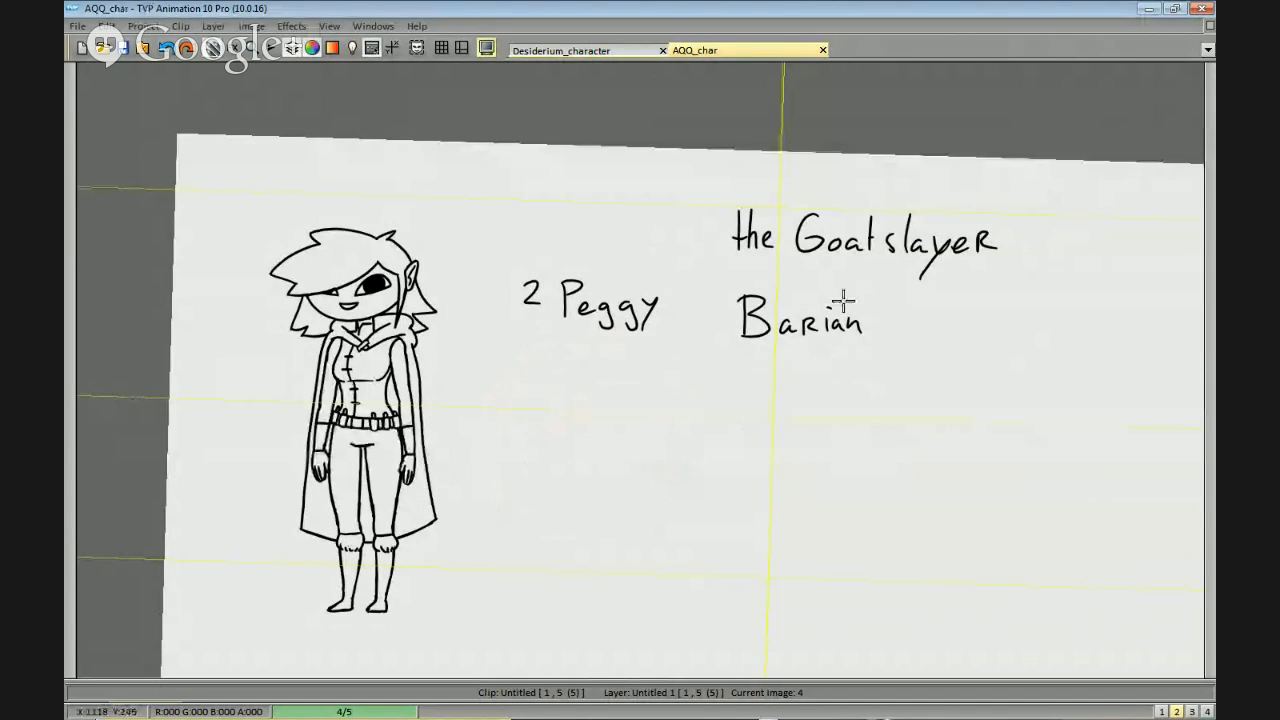
Move "the Goatslayer" and "Barian" onto the same line after "Peggy".
mouse_move(772, 270)
mouse_down()
mouse_move(822, 394)
mouse_move(888, 288)
mouse_up()
click(1070, 336)
mouse_move(995, 270)
mouse_down()
mouse_move(700, 249)
mouse_move(940, 280)
mouse_up()
key(ctrl+z)
mouse_move(851, 297)
mouse_down()
mouse_move(711, 172)
mouse_move(722, 275)
mouse_up()
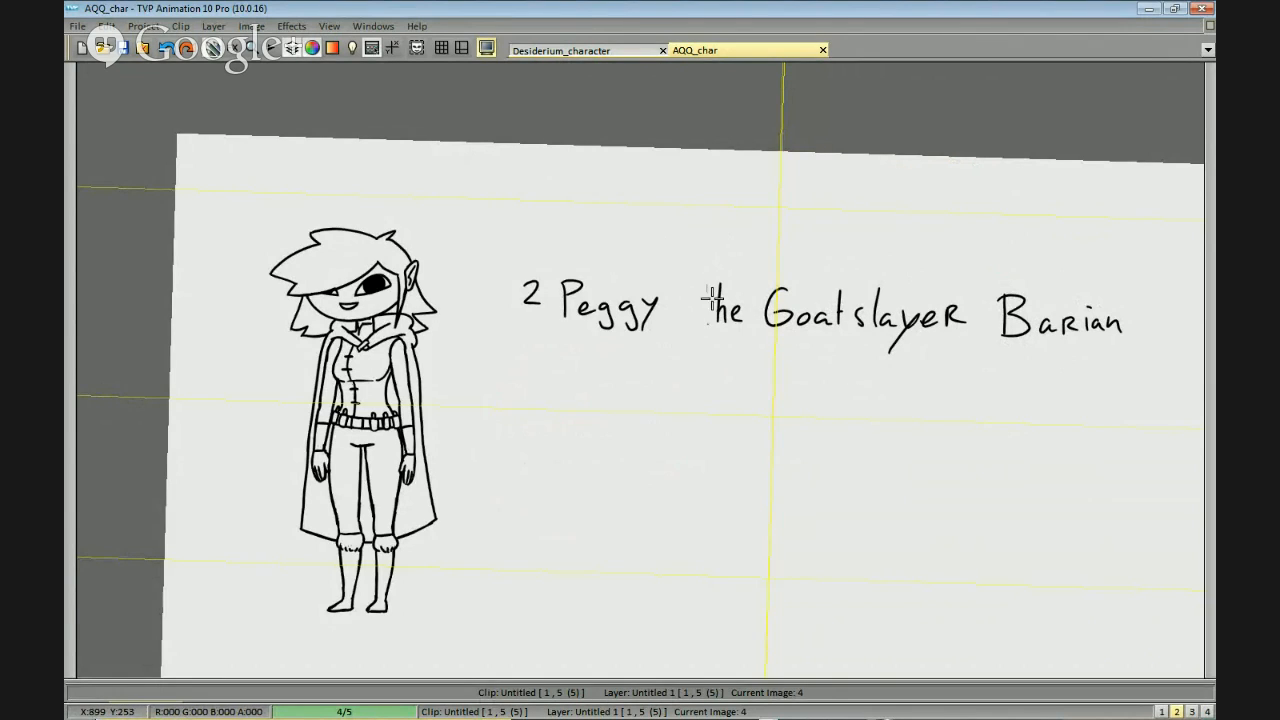
Remove the word "the" in front of "Goatslayer" and discard the misplaced pasted copy of the nickname.
drag(706, 308, 766, 337)
key(ctrl+v)
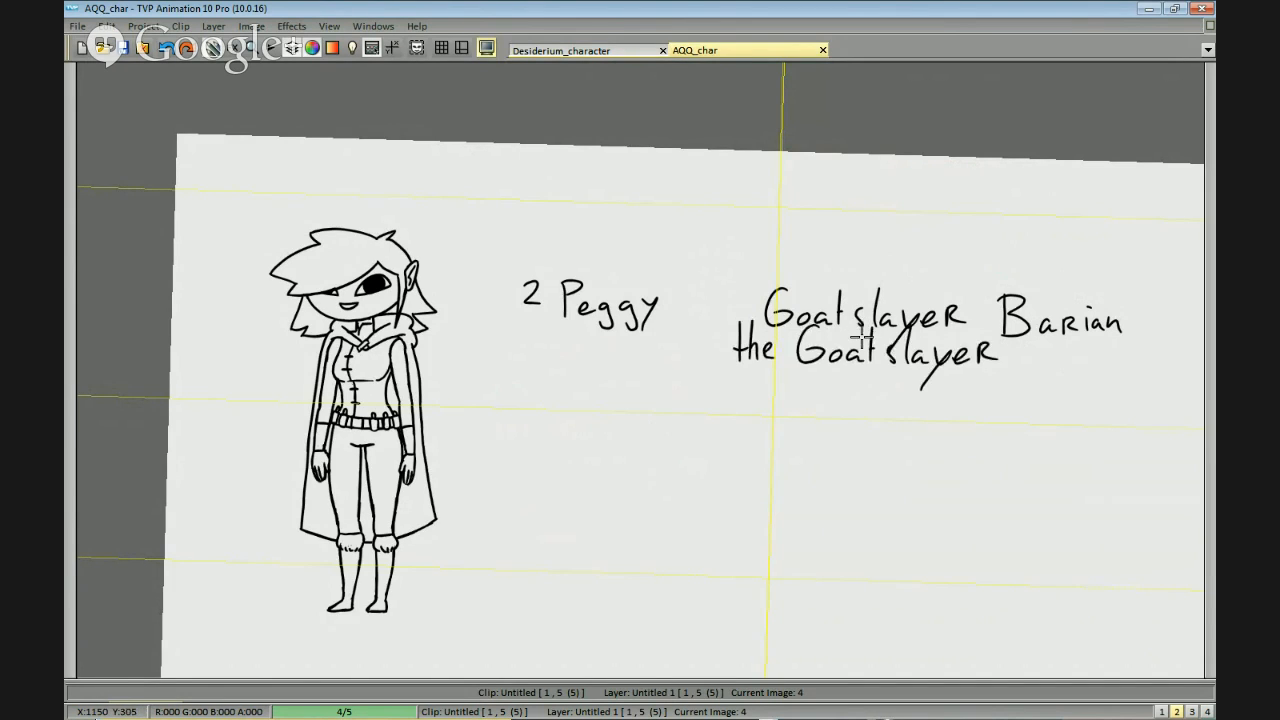
drag(837, 333, 863, 359)
key(ctrl+z)
drag(968, 423, 863, 411)
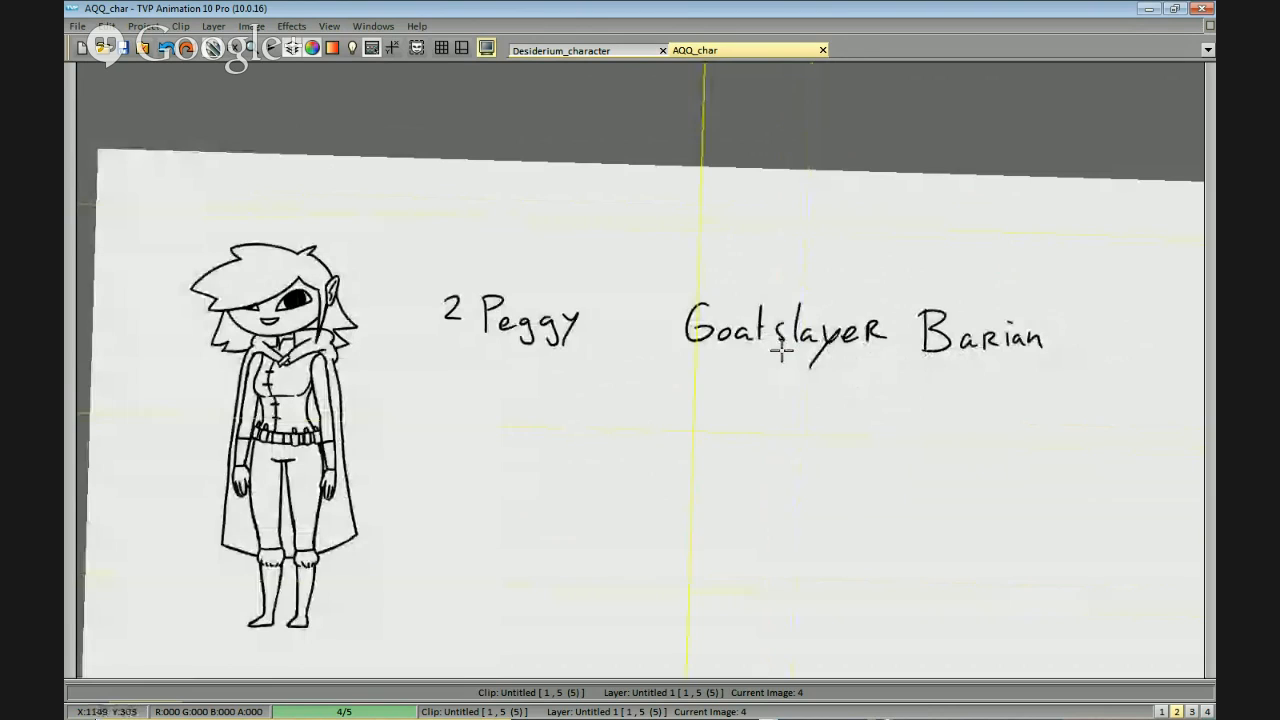
Split "Goatslayer" into "Goat Slayer" with a capital S, enclose it in quotation marks and place it beside "Peggy".
mouse_move(782, 332)
mouse_down()
mouse_move(776, 359)
mouse_move(683, 285)
mouse_up()
click(701, 325)
key(b)
drag(791, 304, 765, 340)
drag(639, 303, 647, 312)
drag(885, 307, 886, 318)
mouse_move(892, 306)
mouse_down()
mouse_move(890, 317)
mouse_move(724, 248)
mouse_move(790, 362)
mouse_up()
click(728, 312)
key(b)
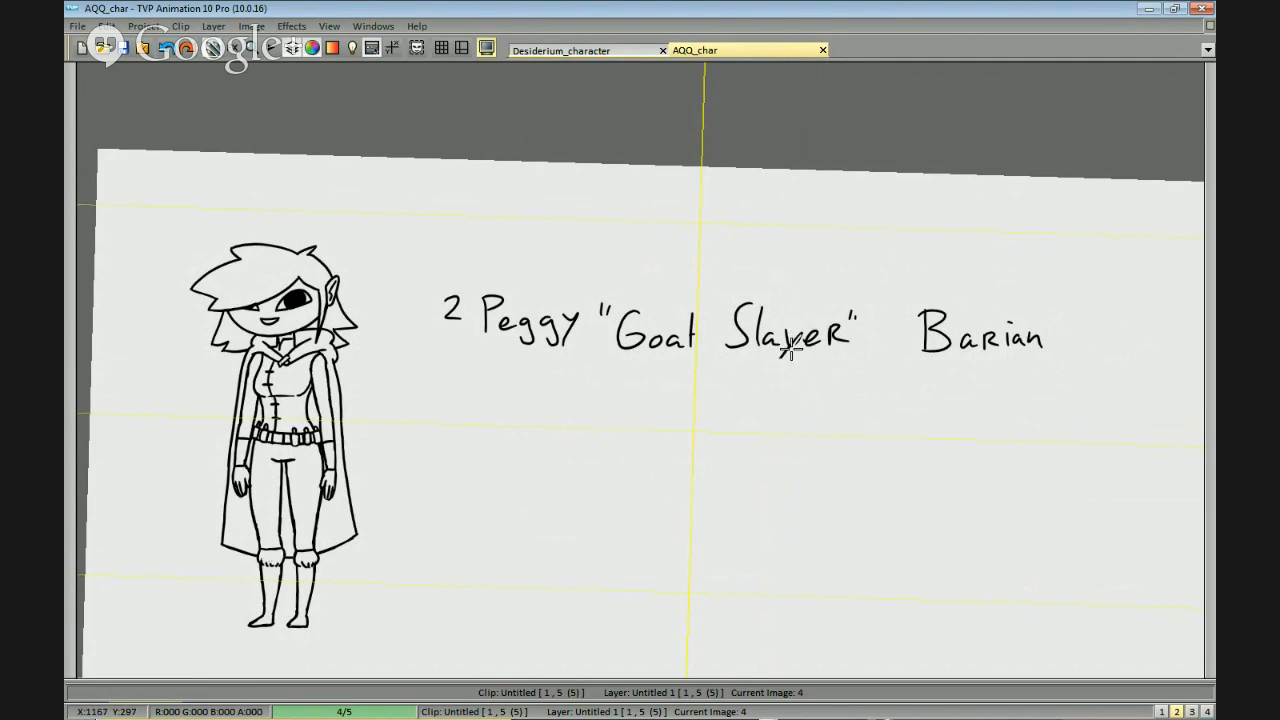
Redraw the tail of the y in "Slayer" and move "Barian" closer to the closing quotation mark.
drag(797, 331, 776, 374)
drag(909, 300, 912, 303)
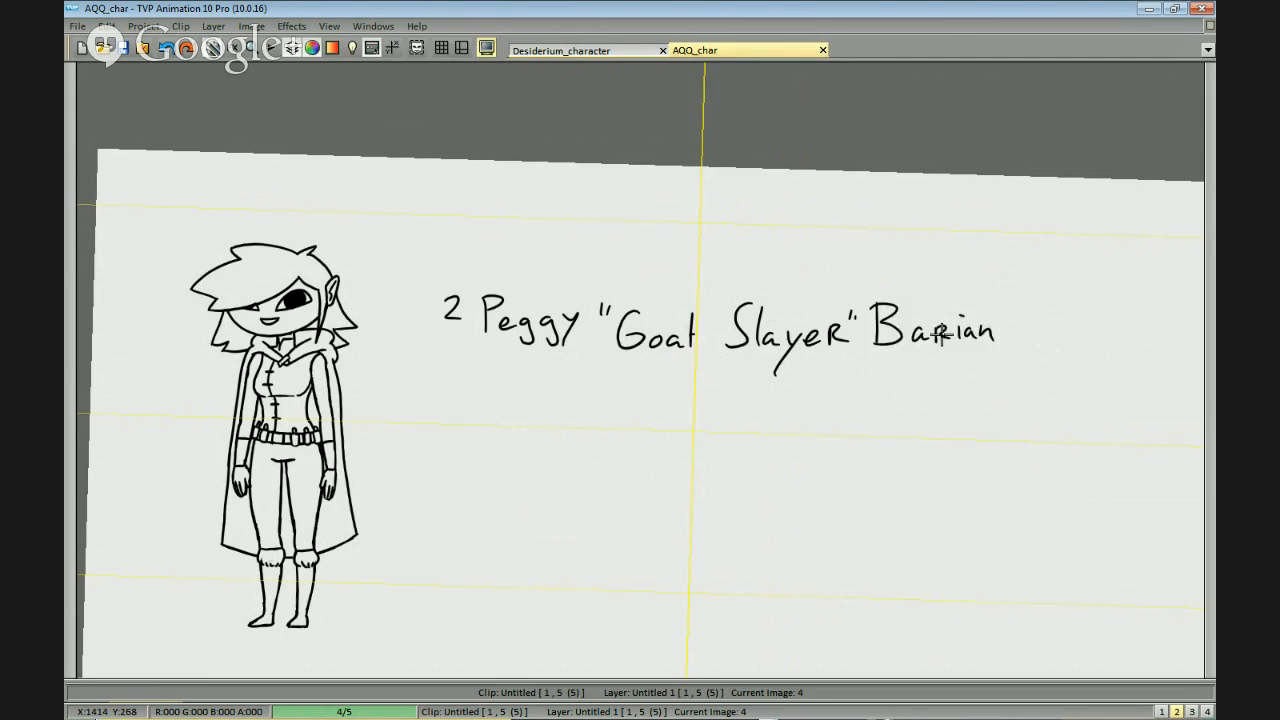
click(955, 339)
Cut out the full name Peggy "Goat Slayer" Barian without the number 2 and place it beneath the character's feet.
mouse_move(860, 472)
mouse_down()
mouse_move(903, 443)
mouse_move(957, 442)
mouse_up()
mouse_move(569, 325)
mouse_down()
mouse_move(577, 272)
mouse_move(536, 345)
mouse_up()
scroll(777, 463, down, 1)
drag(876, 398, 829, 437)
mouse_move(764, 462)
mouse_down()
mouse_move(810, 394)
mouse_move(1046, 286)
mouse_move(591, 323)
mouse_move(620, 345)
mouse_up()
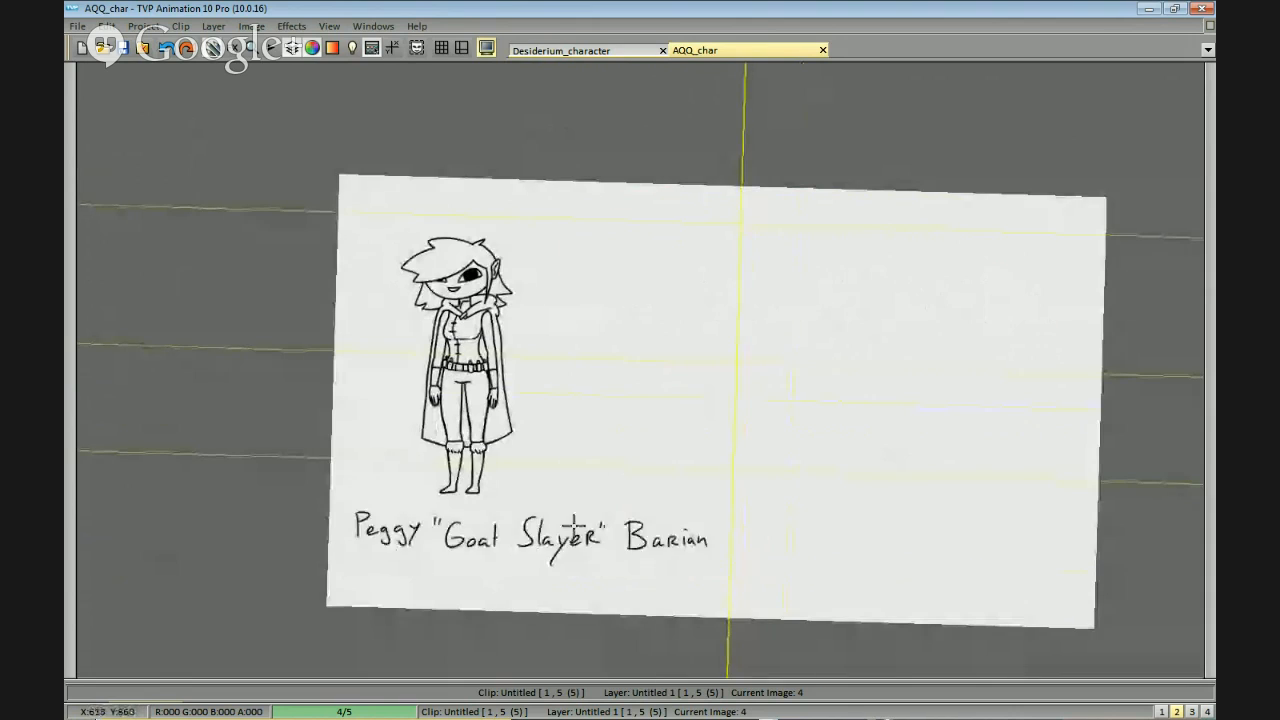
click(575, 525)
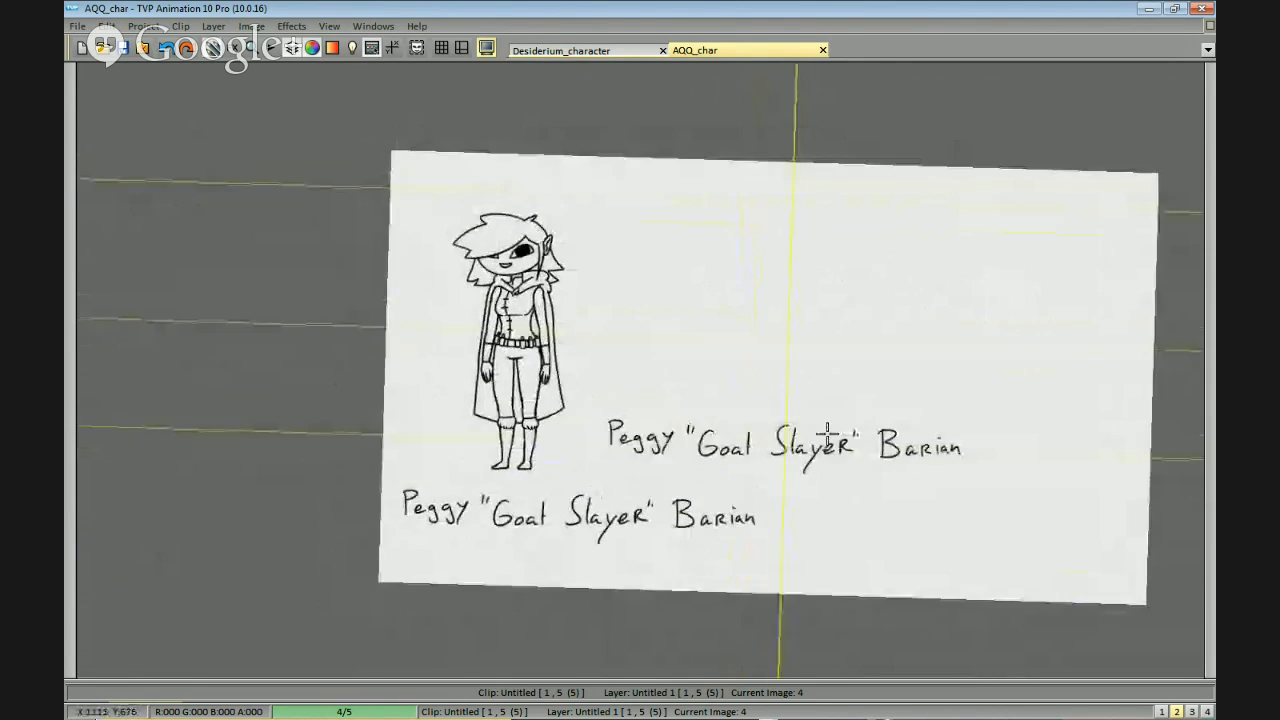
scroll(794, 443, down, 1)
scroll(822, 443, up, 1)
drag(800, 449, 831, 435)
key(b)
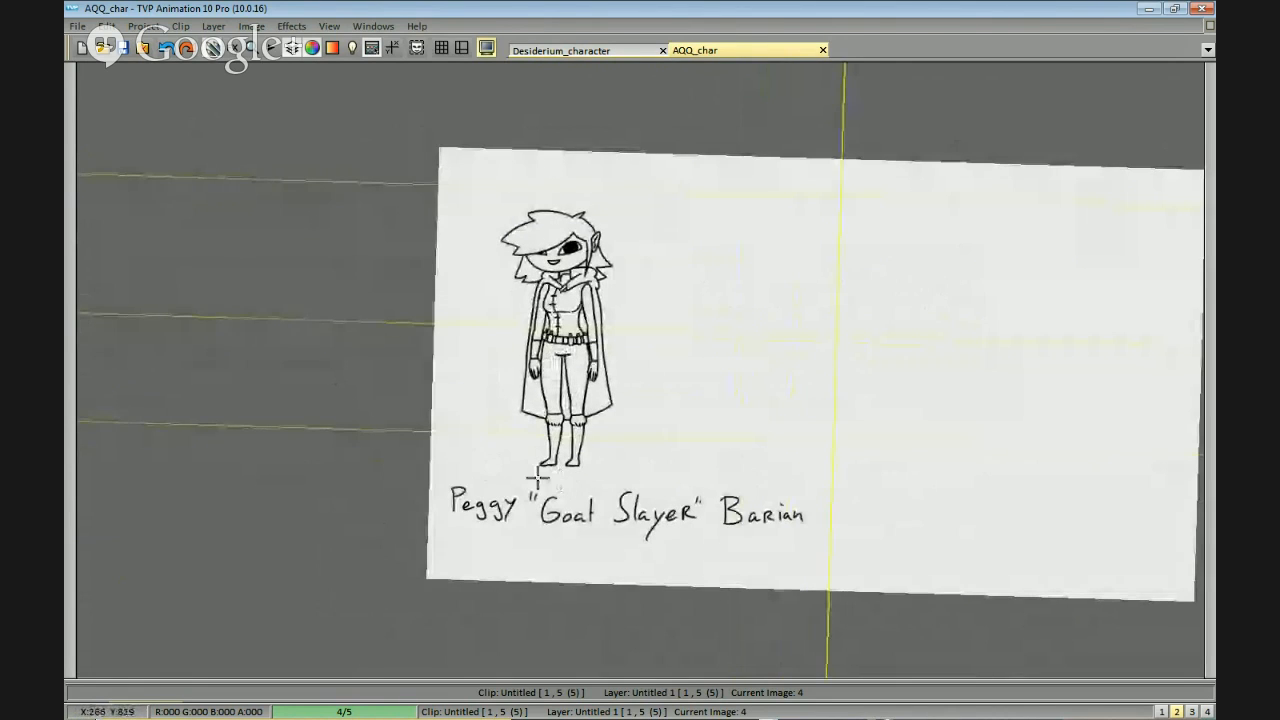
mouse_move(535, 477)
mouse_down()
mouse_move(749, 263)
mouse_move(482, 185)
mouse_move(455, 309)
mouse_move(477, 404)
mouse_move(595, 483)
mouse_move(676, 247)
mouse_move(507, 431)
mouse_move(525, 474)
mouse_up()
key(ctrl+z)
click(600, 333)
key(ctrl+z)
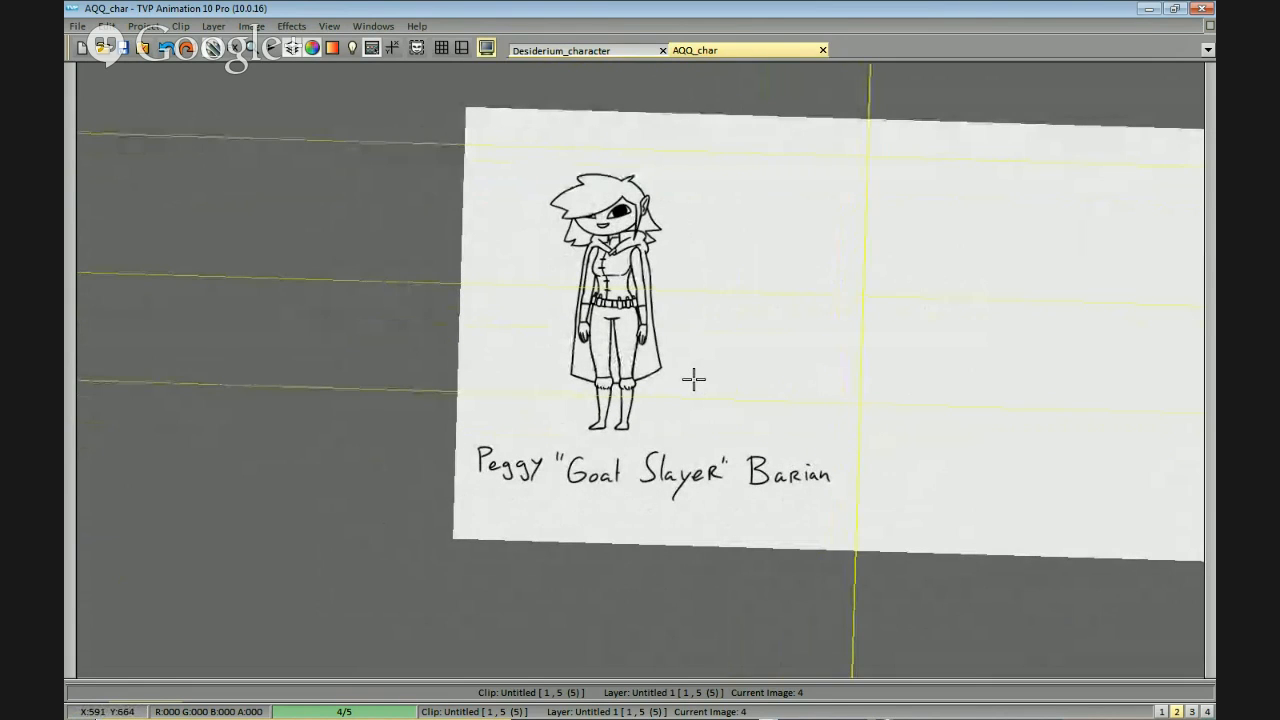
drag(819, 449, 977, 378)
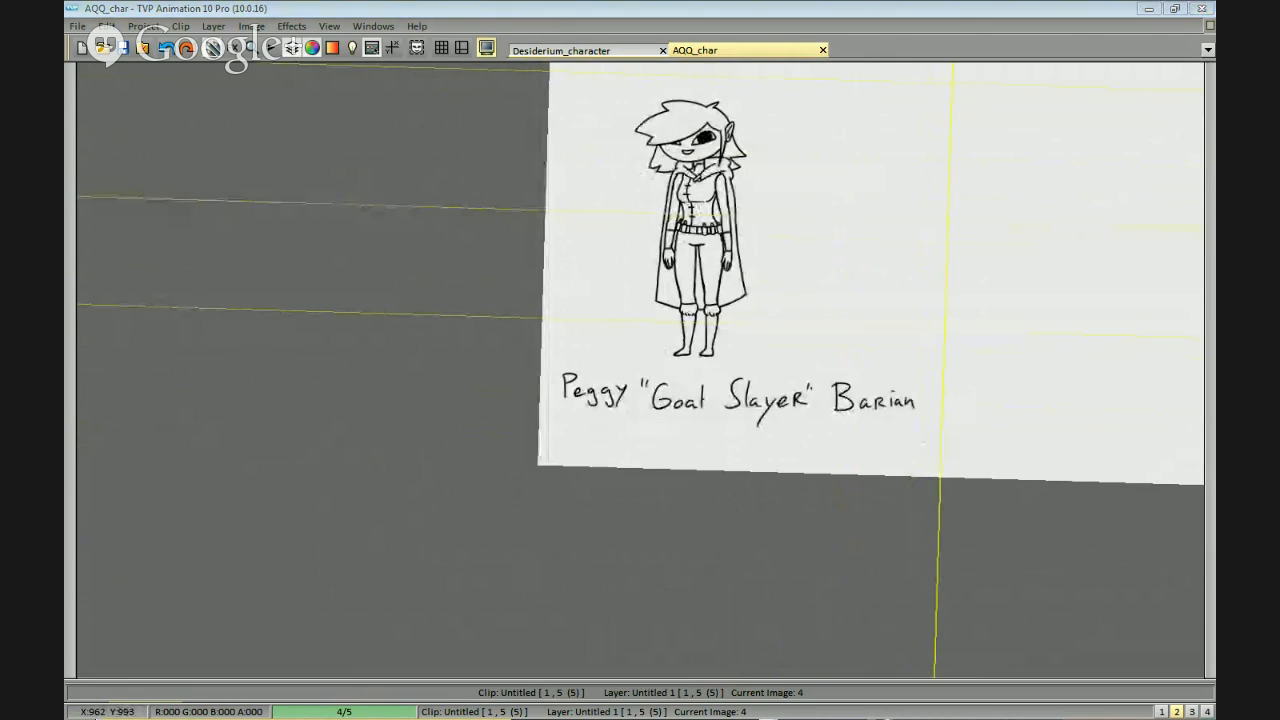
drag(980, 374, 880, 420)
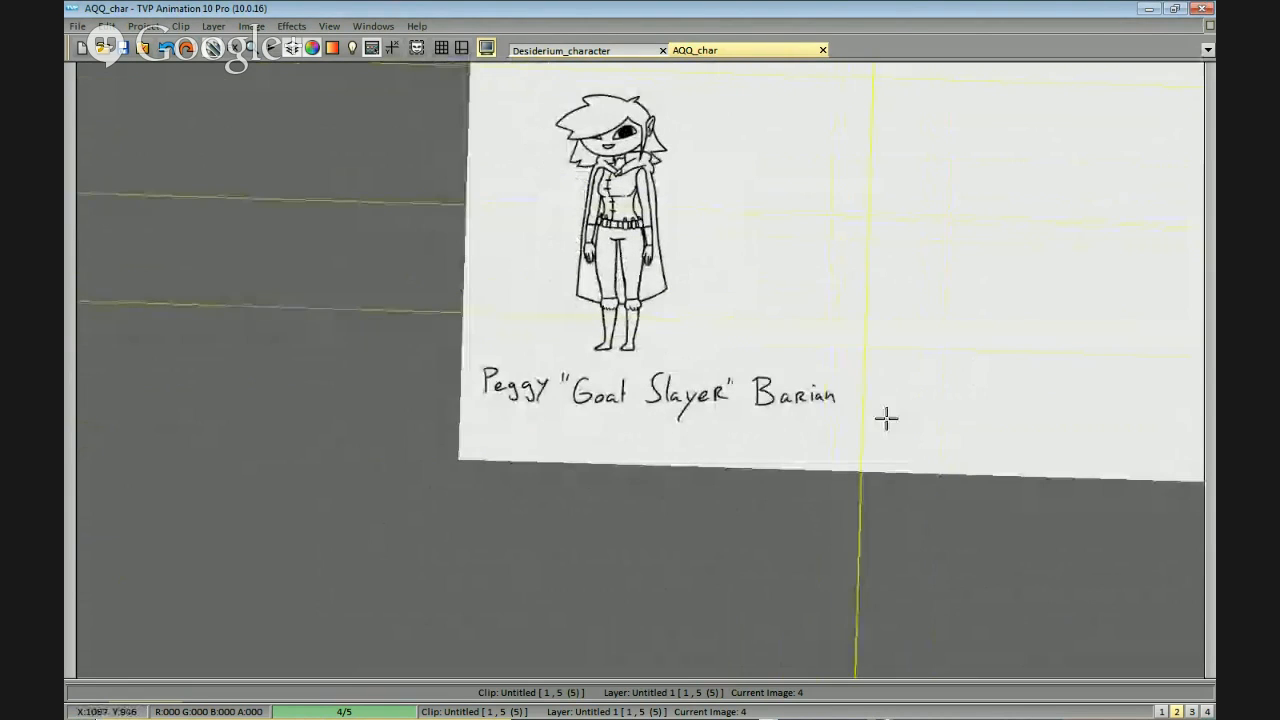
drag(834, 223, 892, 296)
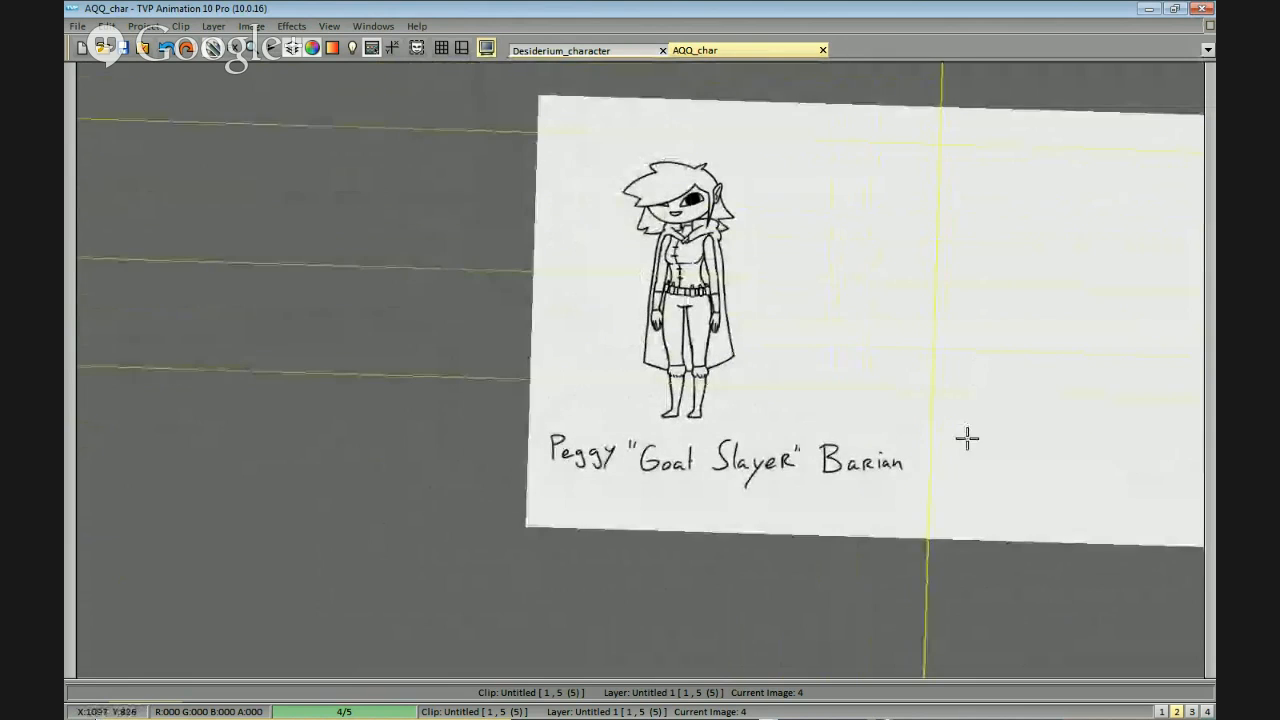
drag(959, 444, 973, 416)
scroll(967, 432, up, 3)
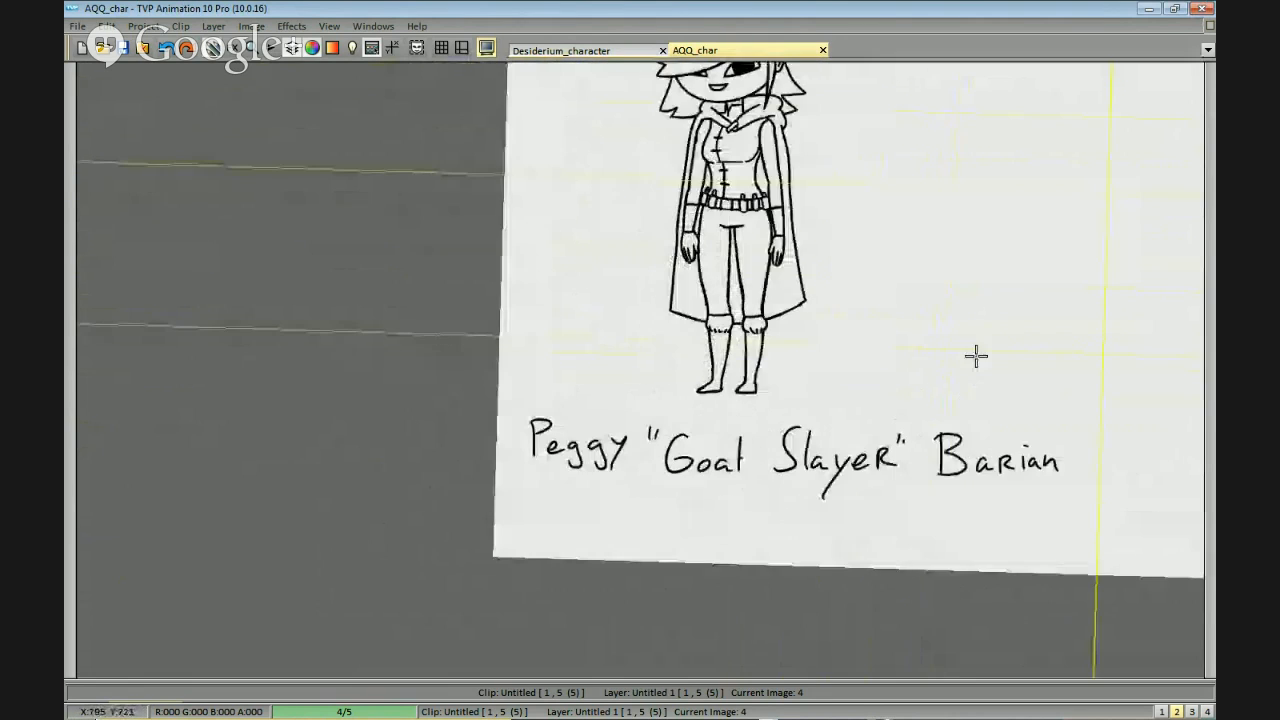
scroll(972, 428, down, 2)
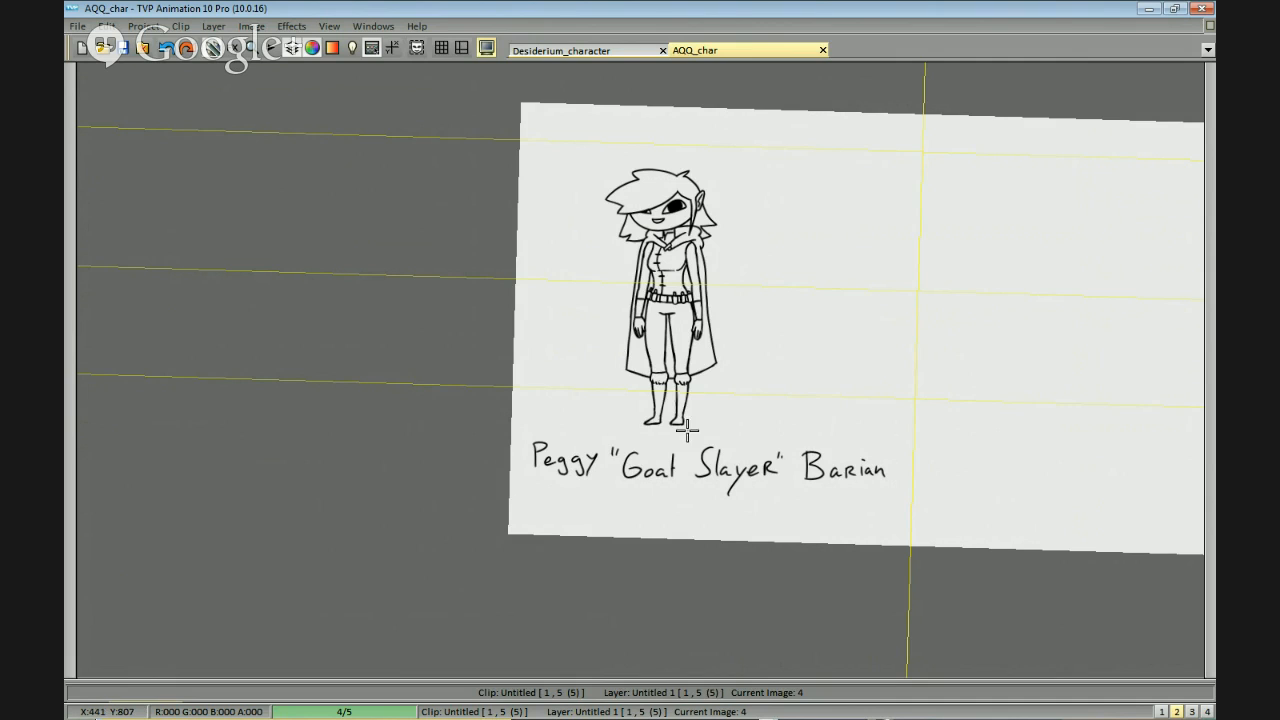
drag(841, 396, 921, 340)
drag(988, 408, 949, 405)
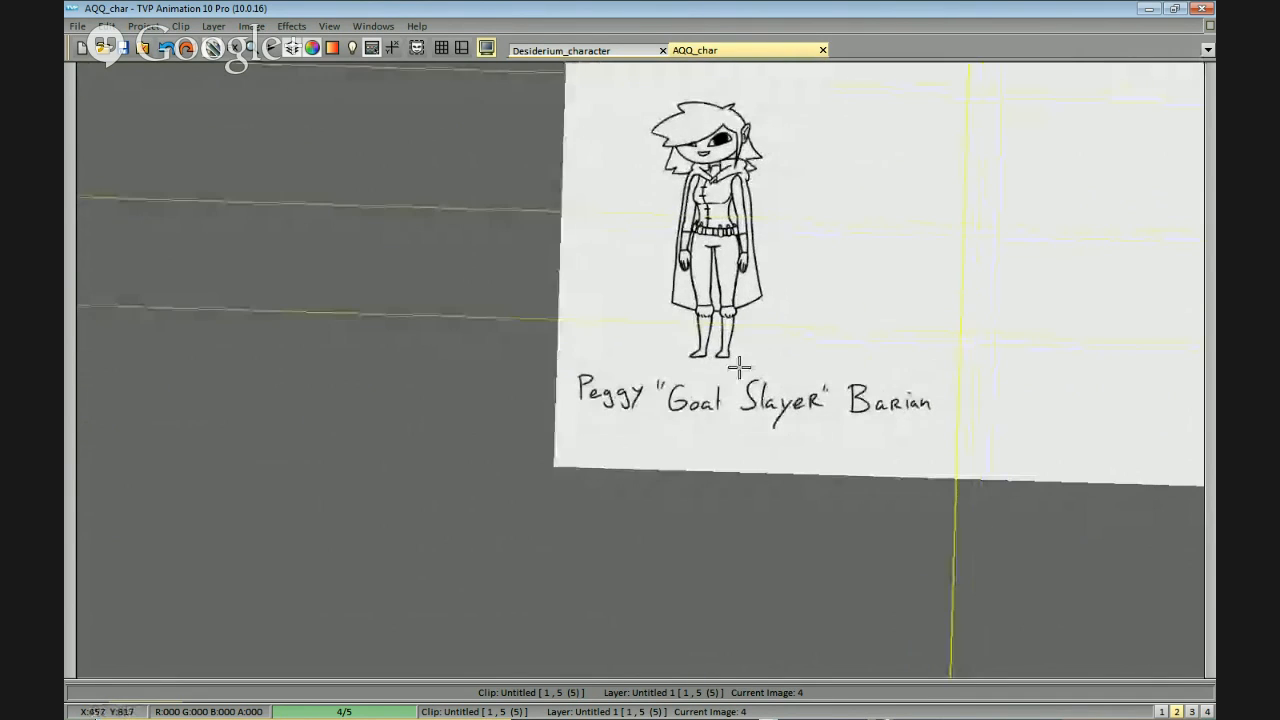
mouse_move(688, 358)
mouse_down()
mouse_move(678, 62)
mouse_move(597, 232)
mouse_move(677, 358)
mouse_up()
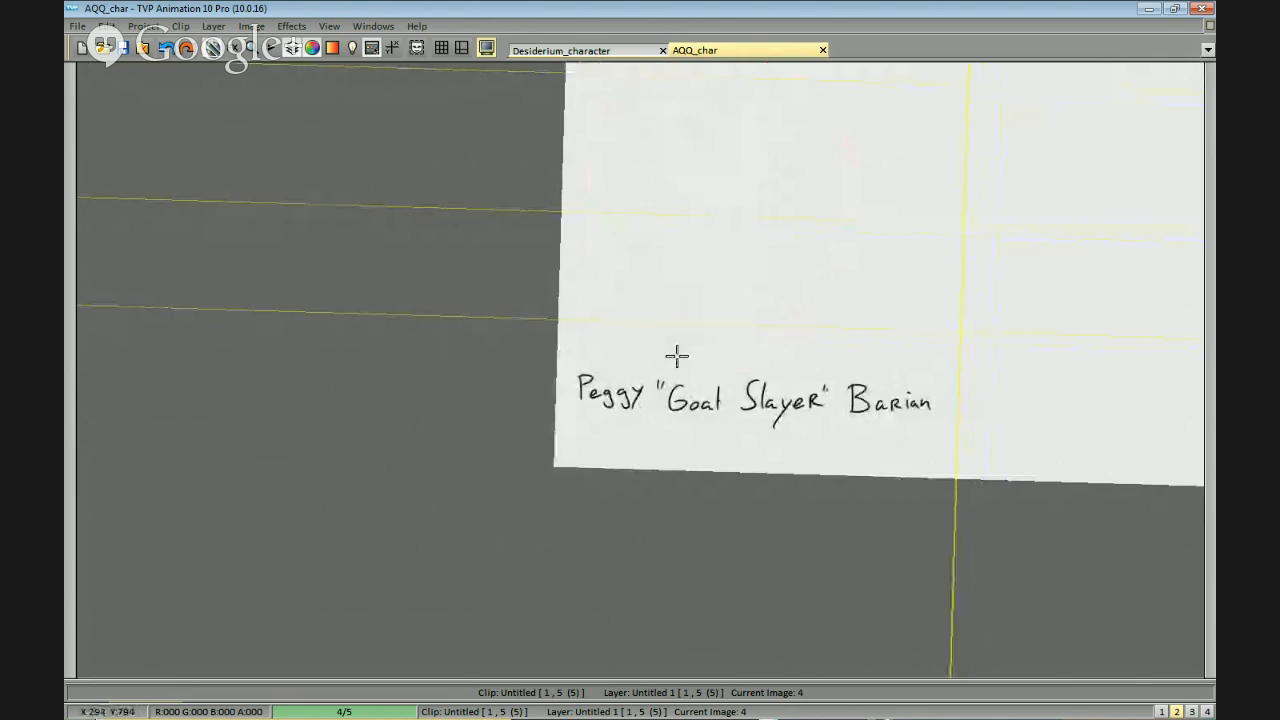
key(ctrl+z)
drag(990, 361, 904, 420)
mouse_move(842, 369)
mouse_down()
mouse_move(786, 349)
mouse_move(768, 358)
mouse_up()
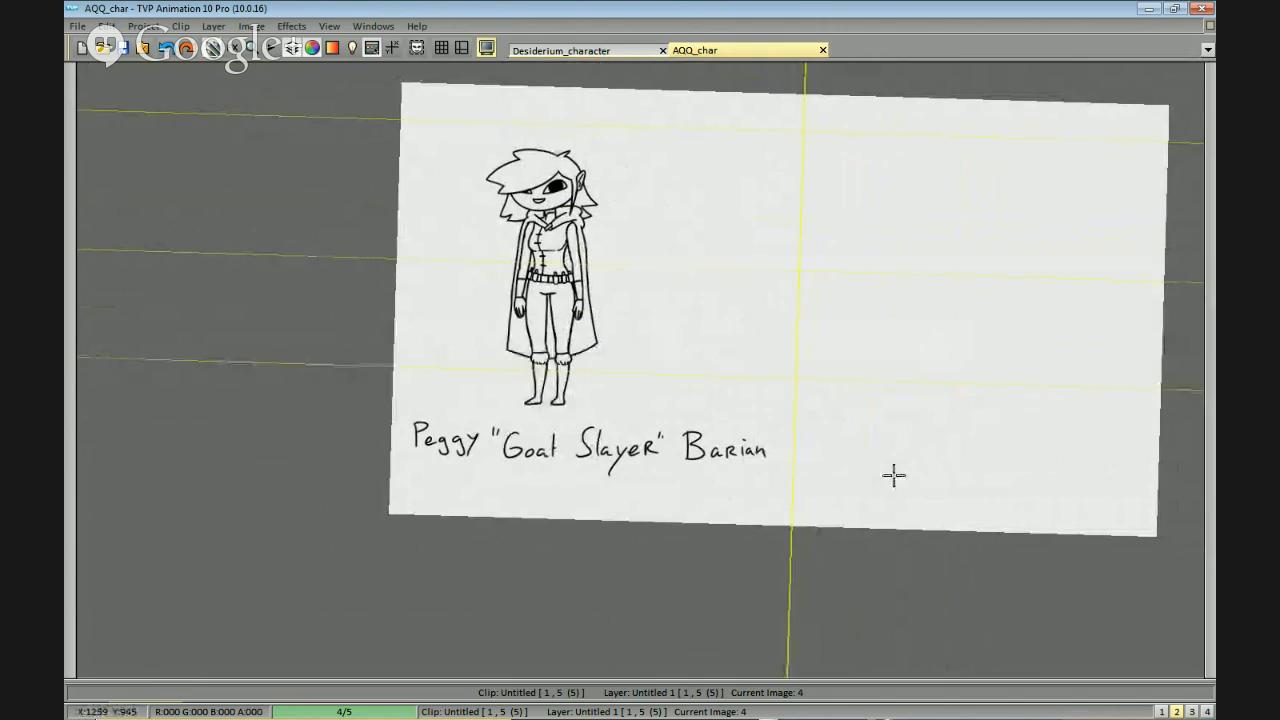
Insert a blank frame 5 right after the named Peggy drawing on layer Untitled 1 and return to the drawing pen.
key(Right)
key(Left)
click(414, 685)
drag(432, 578, 459, 580)
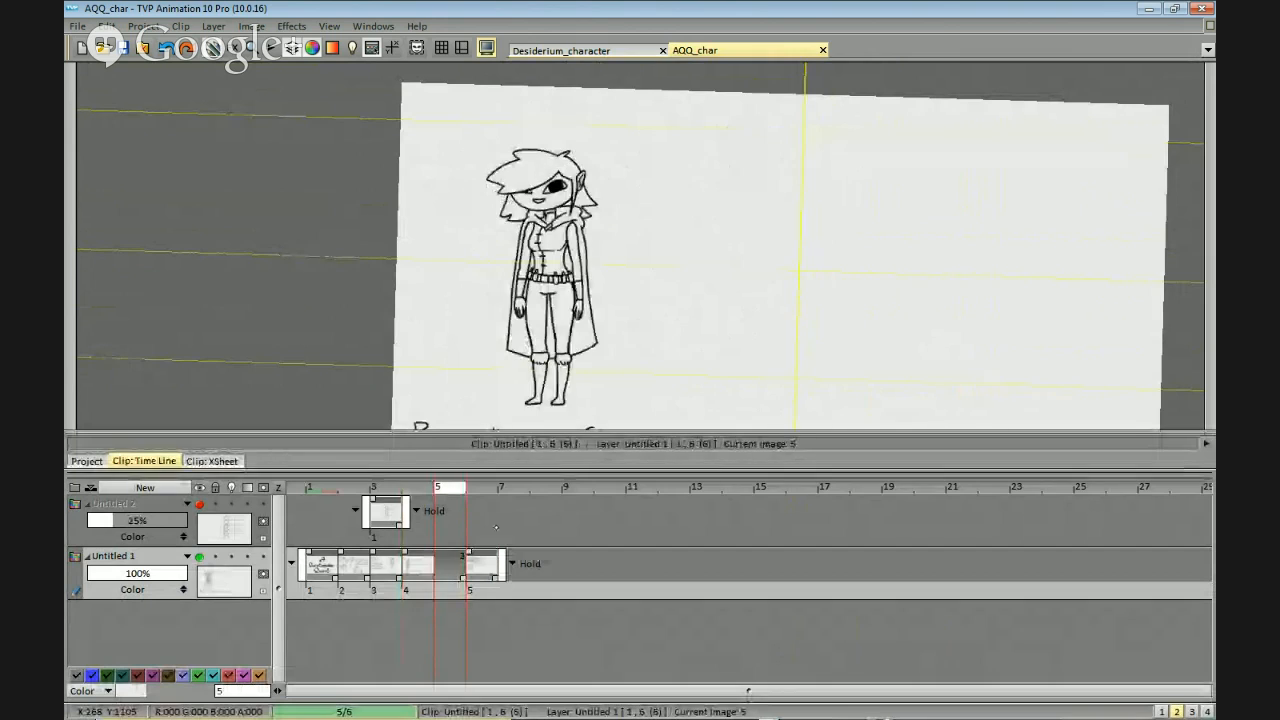
key(Delete)
key(Tab)
drag(780, 290, 780, 196)
drag(969, 300, 889, 339)
key(ctrl+v)
key(F1)
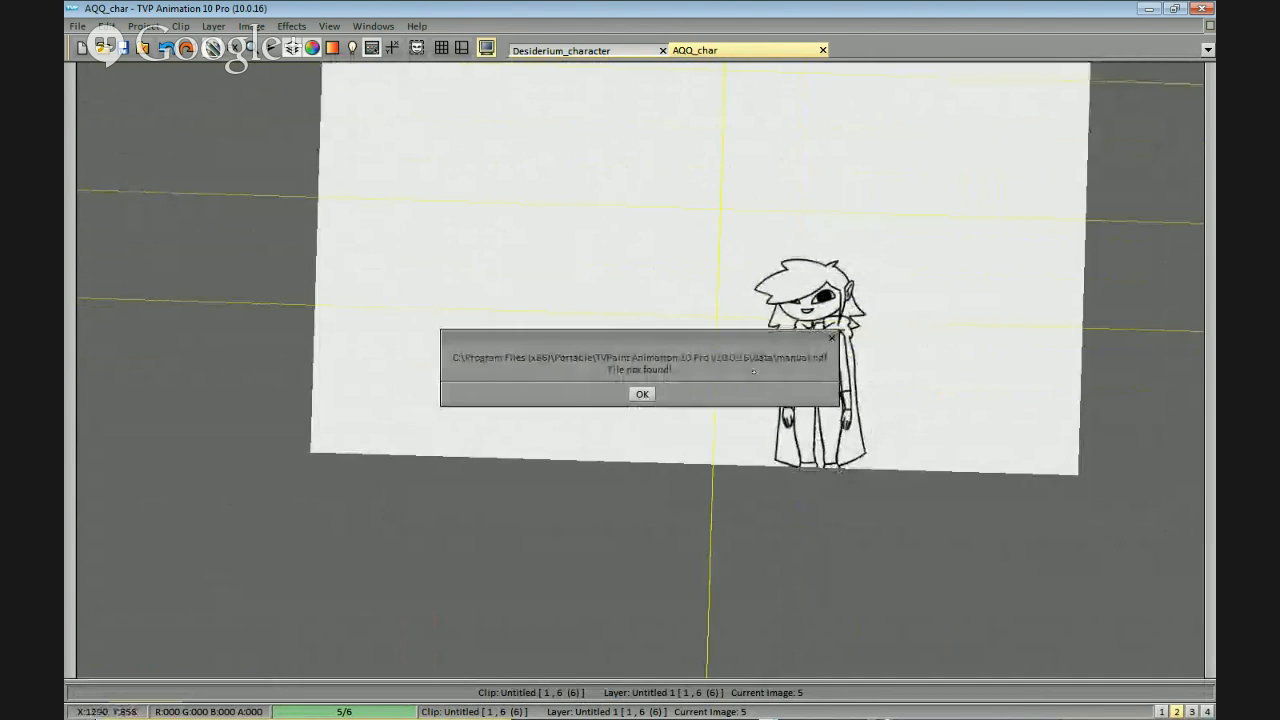
click(642, 394)
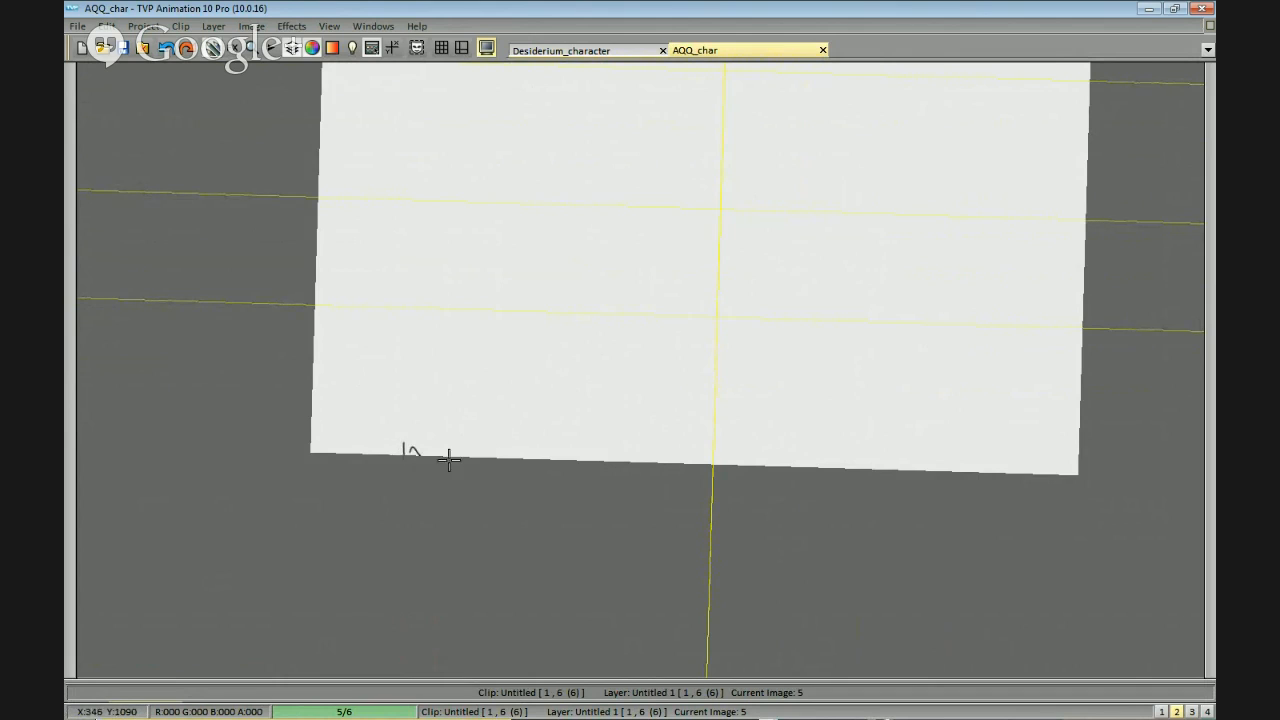
Sketch a cluster of simple town rooftops with two pointed spires along the lower left edge of the blank frame.
mouse_move(421, 423)
mouse_down()
mouse_move(443, 451)
mouse_move(463, 414)
mouse_move(492, 440)
mouse_move(614, 410)
mouse_move(620, 450)
mouse_move(673, 457)
mouse_up()
click(636, 432)
drag(594, 408, 614, 393)
mouse_move(628, 394)
mouse_down()
mouse_move(677, 398)
mouse_move(684, 434)
mouse_move(689, 394)
mouse_move(694, 440)
mouse_move(731, 450)
mouse_up()
click(694, 438)
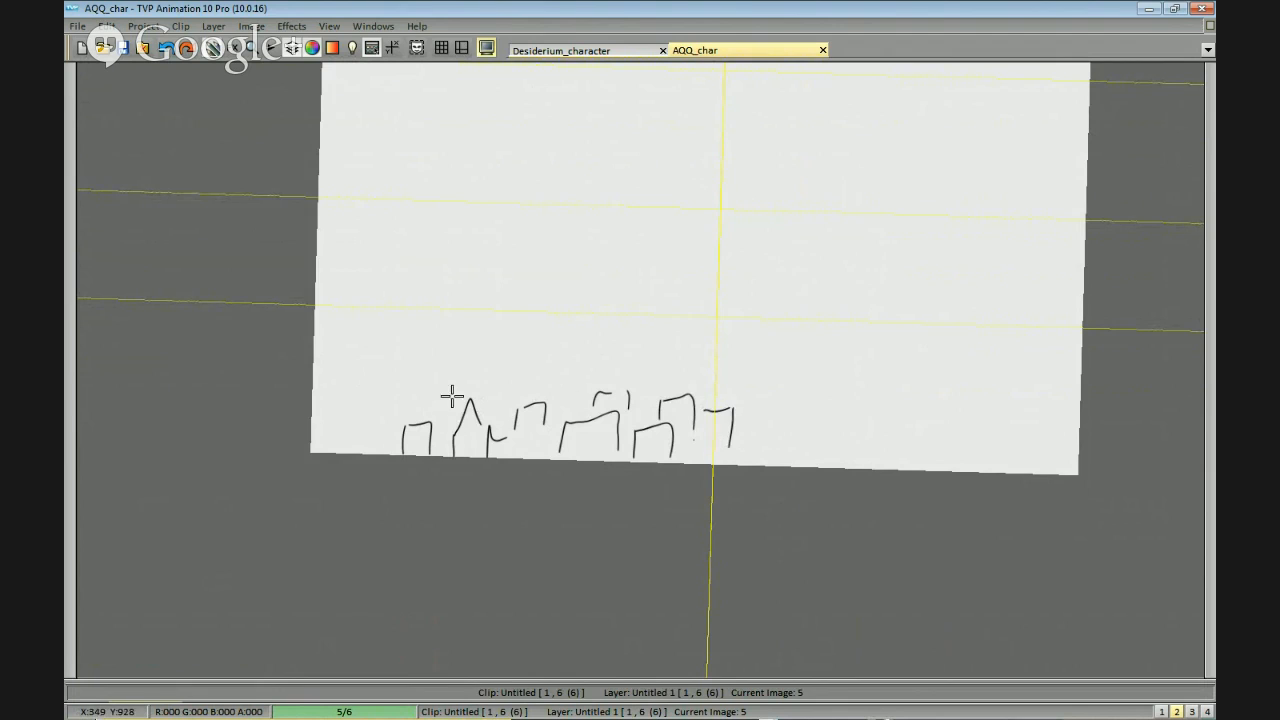
drag(403, 416, 382, 440)
mouse_move(736, 430)
mouse_down()
mouse_move(762, 456)
mouse_move(710, 447)
mouse_move(738, 464)
mouse_up()
mouse_move(556, 415)
mouse_down()
mouse_move(588, 412)
mouse_move(583, 401)
mouse_up()
key(ctrl+z)
Draw the left slope of a tall mountain rising from behind the town to a pointed peak.
key(ctrl+z)
mouse_move(497, 425)
mouse_down()
mouse_move(518, 368)
mouse_move(558, 392)
mouse_move(649, 303)
mouse_up()
drag(831, 184, 754, 250)
key(ctrl+z)
key(ctrl+z)
mouse_move(474, 443)
mouse_down()
mouse_move(649, 309)
mouse_move(516, 406)
mouse_move(623, 317)
mouse_up()
key(ctrl+z)
drag(476, 447, 568, 372)
Draw the mountain's right slope curving from the peak down to the right edge of the frame.
key(ctrl+z)
mouse_move(490, 453)
mouse_down()
mouse_move(581, 373)
mouse_move(652, 256)
mouse_move(555, 395)
mouse_move(669, 244)
mouse_move(638, 292)
mouse_move(680, 237)
mouse_move(694, 260)
mouse_move(703, 250)
mouse_move(745, 285)
mouse_up()
key(ctrl+z)
mouse_move(686, 231)
mouse_down()
mouse_move(744, 288)
mouse_move(762, 273)
mouse_move(877, 371)
mouse_up()
key(ctrl+z)
drag(685, 233, 920, 400)
key(ctrl+z)
mouse_move(691, 232)
mouse_down()
mouse_move(891, 396)
mouse_move(807, 366)
mouse_move(965, 454)
mouse_up()
Add winding ridge lines and smaller peaks inside the mountain's outline.
key(ctrl+z)
drag(891, 414, 1003, 466)
key(ctrl+z)
drag(680, 240, 688, 378)
drag(722, 400, 757, 478)
mouse_move(578, 440)
mouse_down()
mouse_move(657, 410)
mouse_move(640, 366)
mouse_move(670, 403)
mouse_up()
key(ctrl+z)
mouse_move(752, 437)
mouse_down()
mouse_move(771, 416)
mouse_move(880, 478)
mouse_up()
mouse_move(790, 376)
mouse_down()
mouse_move(943, 206)
mouse_move(892, 345)
mouse_move(959, 457)
mouse_up()
Draw the tapered, flat-topped lower body of a tiny figure standing on the mountain's peak.
scroll(892, 345, up, 1)
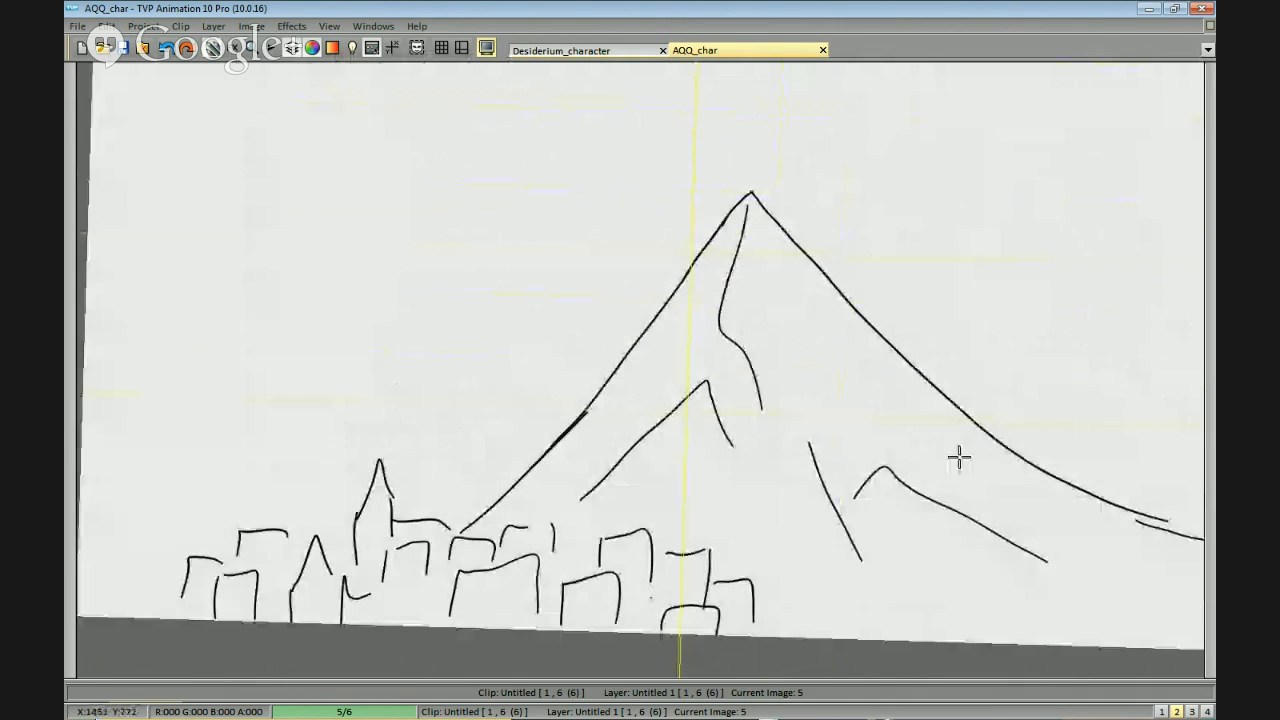
scroll(757, 260, up, 1)
mouse_move(742, 207)
mouse_down()
mouse_move(789, 137)
mouse_move(757, 303)
mouse_move(632, 390)
mouse_move(712, 306)
mouse_move(638, 394)
mouse_up()
scroll(810, 188, up, 1)
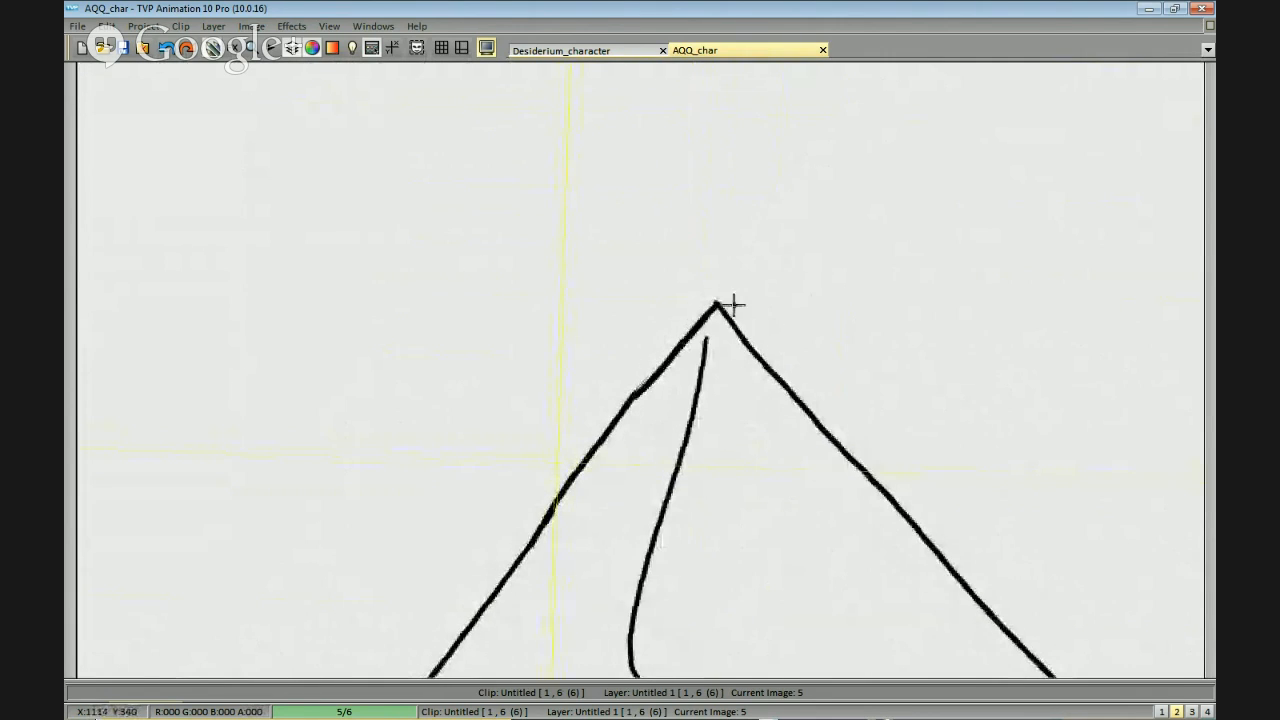
drag(739, 310, 729, 273)
drag(704, 318, 709, 275)
drag(788, 228, 772, 252)
scroll(750, 262, up, 1)
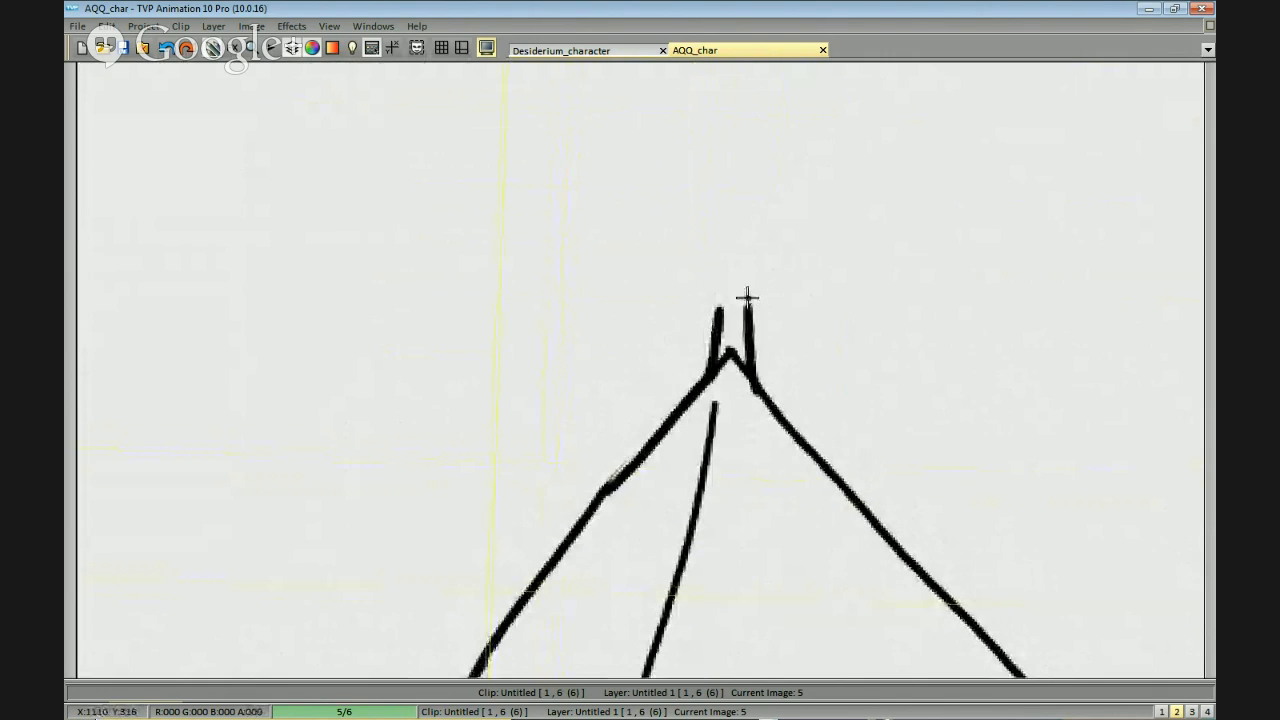
mouse_move(720, 300)
mouse_down()
mouse_move(743, 278)
mouse_move(726, 295)
mouse_move(727, 270)
mouse_move(750, 273)
mouse_move(748, 327)
mouse_move(728, 325)
mouse_move(705, 371)
mouse_move(749, 326)
mouse_up()
key(ctrl+z)
key(ctrl+z)
key(ctrl+z)
mouse_move(760, 389)
mouse_down()
mouse_move(753, 327)
mouse_move(700, 333)
mouse_move(697, 388)
mouse_up()
key(ctrl+z)
mouse_move(711, 328)
mouse_down()
mouse_move(708, 378)
mouse_move(761, 325)
mouse_up()
key(ctrl+z)
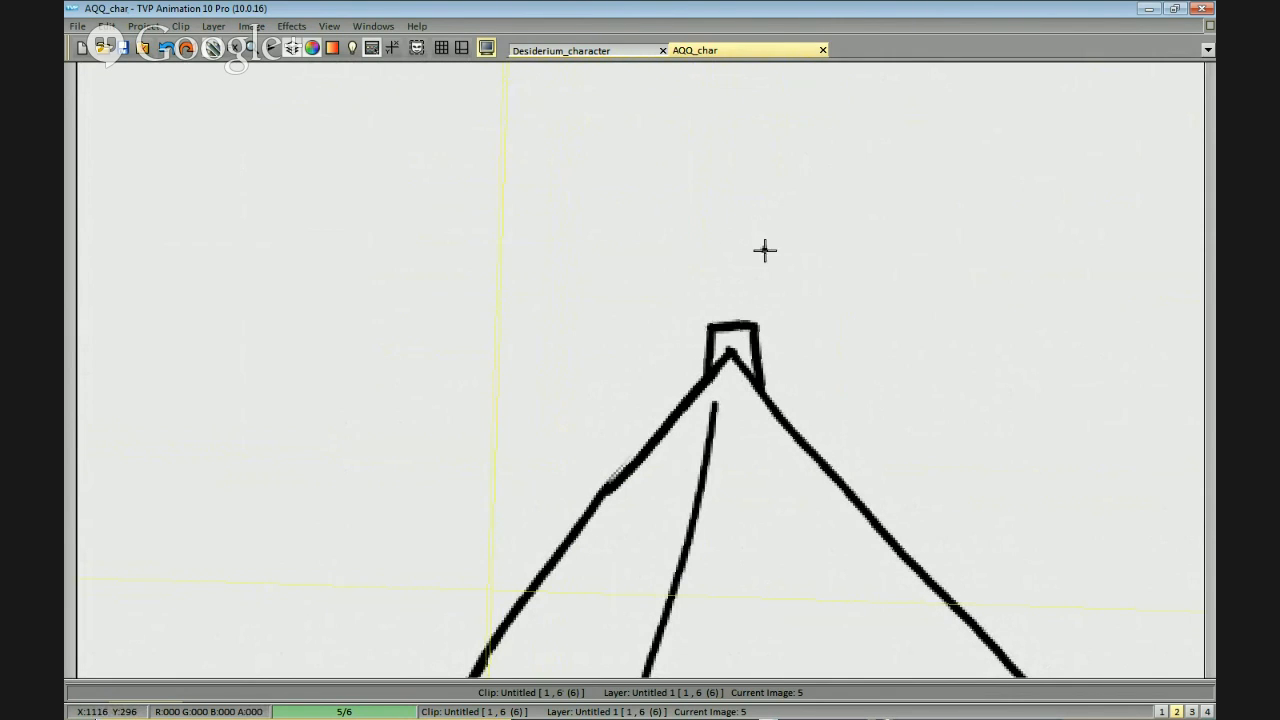
Add a domed upper body and a small round head tilted to the left to the tiny figure.
drag(765, 250, 777, 248)
scroll(800, 272, up, 1)
mouse_move(747, 298)
mouse_down()
mouse_move(812, 293)
mouse_move(814, 279)
mouse_move(766, 251)
mouse_up()
key(ctrl+z)
key(ctrl+z)
mouse_move(814, 289)
mouse_down()
mouse_move(728, 238)
mouse_move(752, 222)
mouse_move(754, 263)
mouse_move(769, 252)
mouse_move(733, 255)
mouse_move(752, 214)
mouse_move(767, 264)
mouse_move(787, 273)
mouse_move(757, 262)
mouse_move(775, 266)
mouse_move(745, 289)
mouse_move(808, 273)
mouse_move(760, 297)
mouse_up()
key(ctrl+z)
key(ctrl+z)
key(ctrl+z)
key(ctrl+z)
key(ctrl+z)
scroll(846, 273, up, 1)
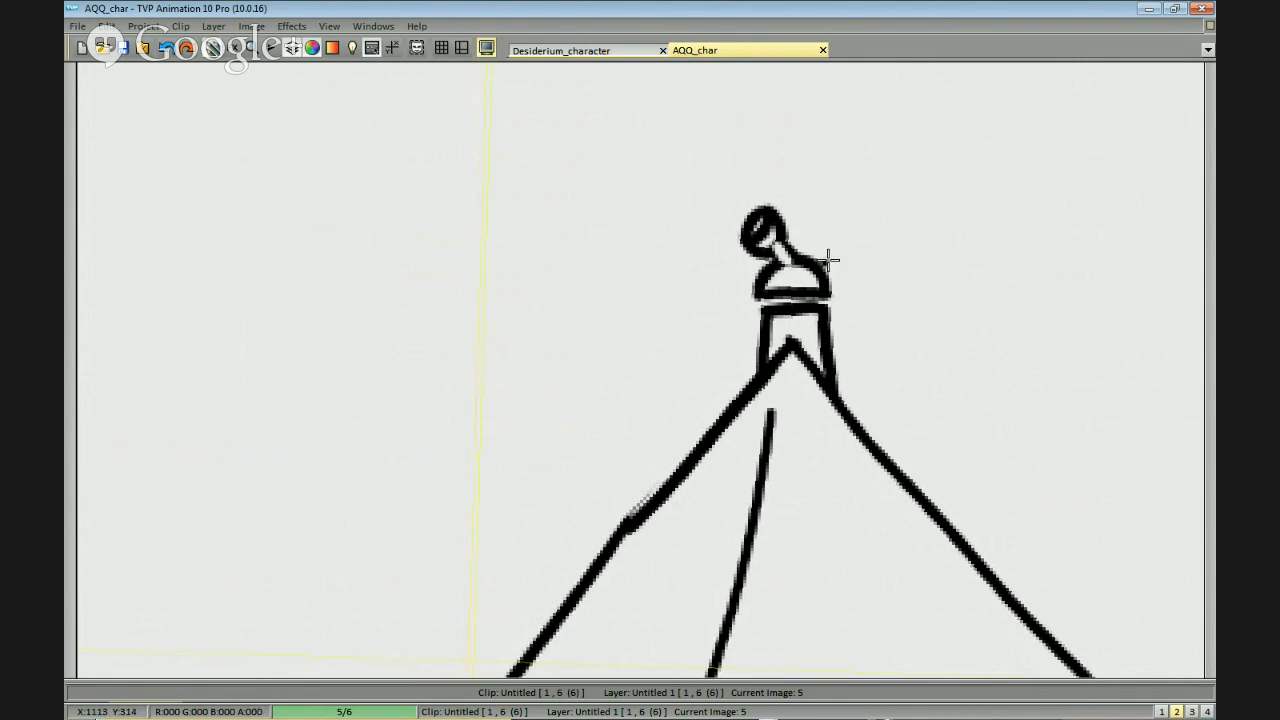
scroll(826, 260, up, 1)
drag(779, 240, 803, 260)
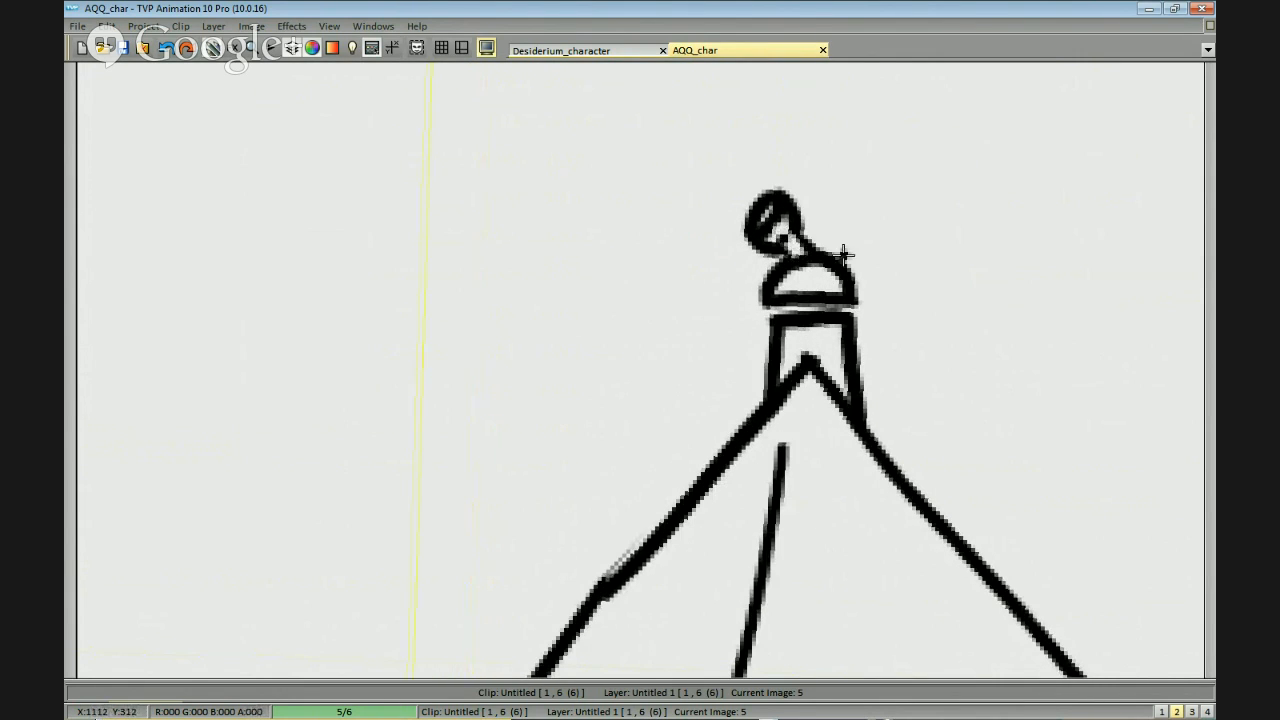
Close the gap between the tiny figure's domed upper body and its lower body.
scroll(867, 222, down, 3)
scroll(868, 423, up, 4)
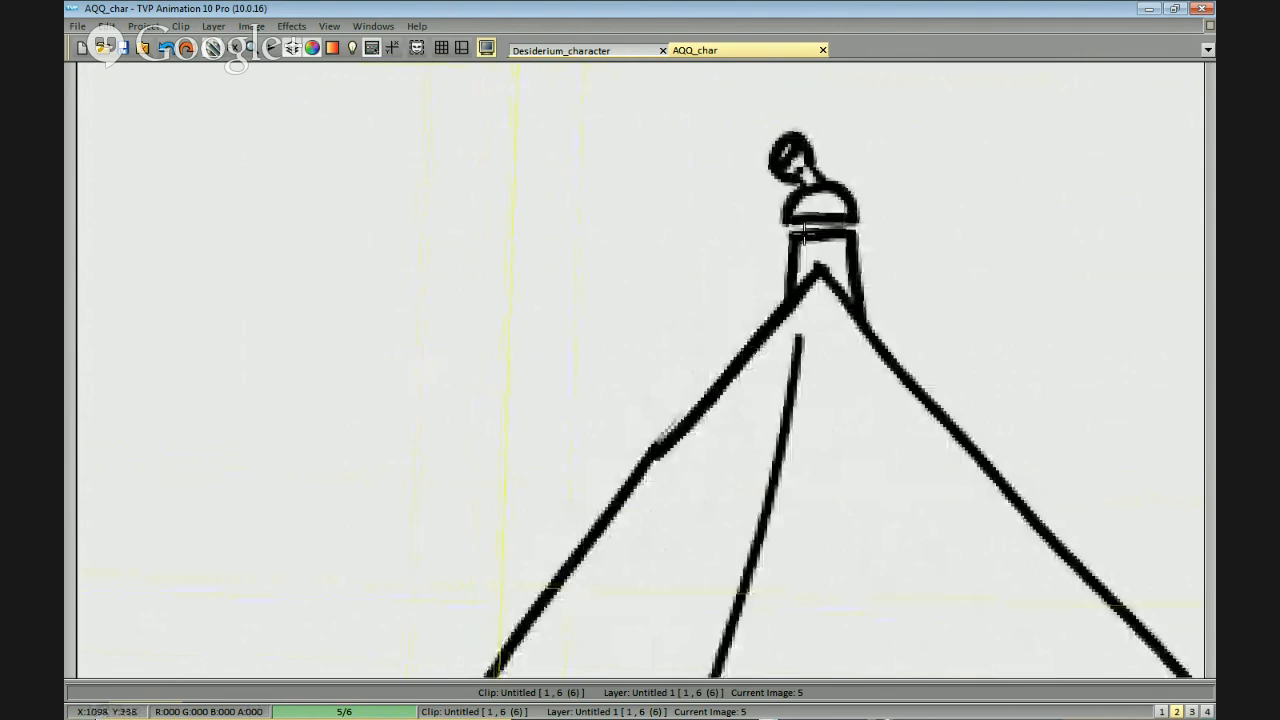
scroll(926, 351, down, 4)
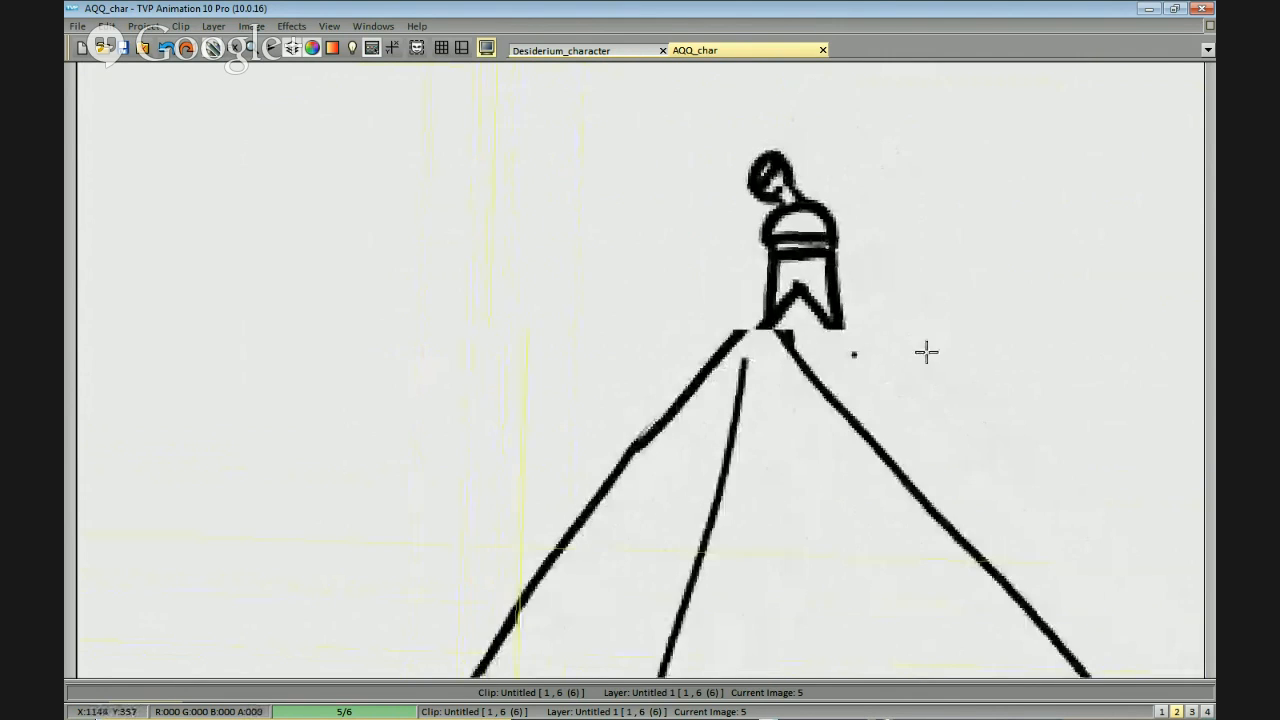
drag(928, 440, 937, 383)
scroll(937, 383, up, 1)
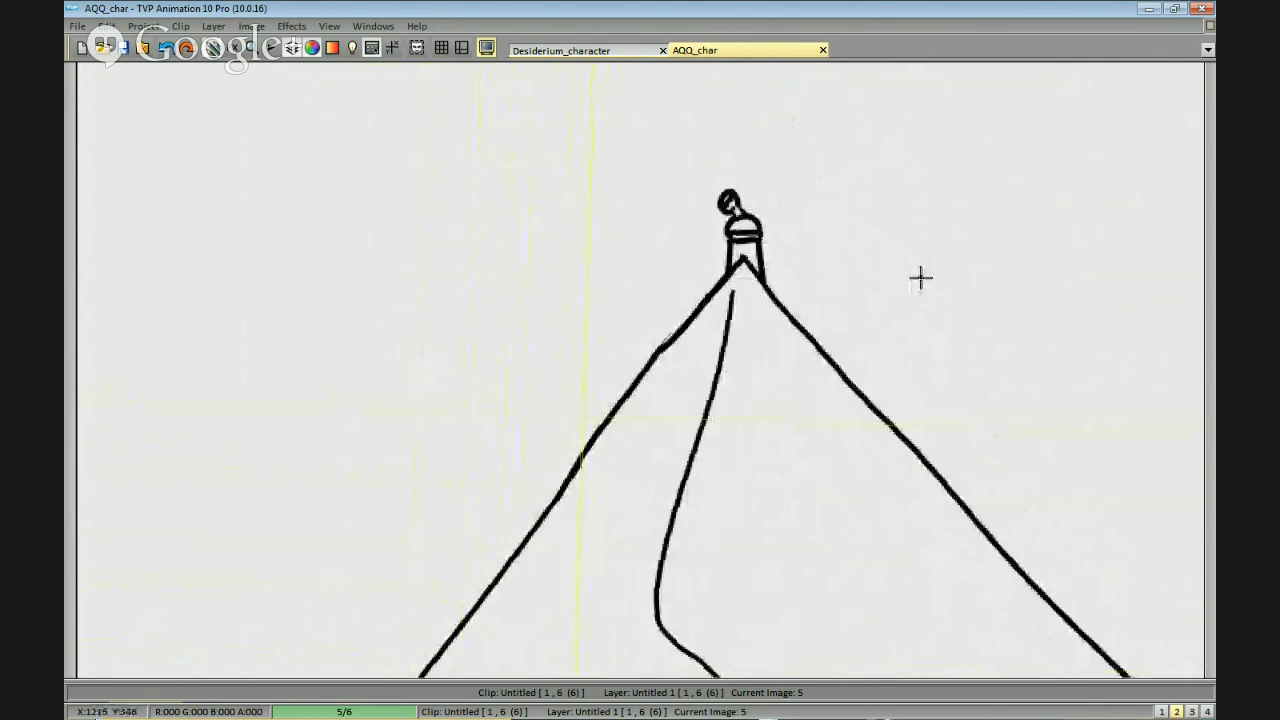
Erase the ends of the mountain tip inside the tiny figure's body so it separates from both sides.
drag(906, 311, 881, 306)
mouse_move(709, 266)
mouse_down()
mouse_move(719, 250)
mouse_move(735, 268)
mouse_up()
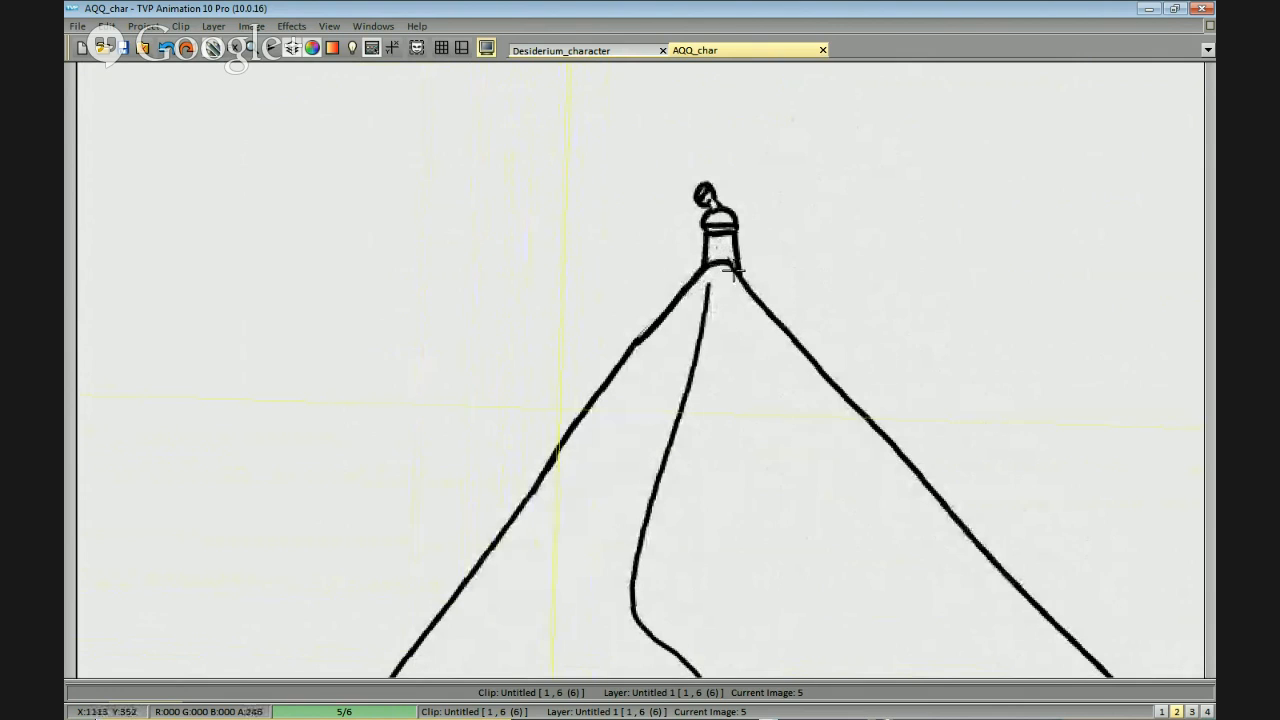
scroll(868, 194, up, 1)
drag(868, 194, 842, 263)
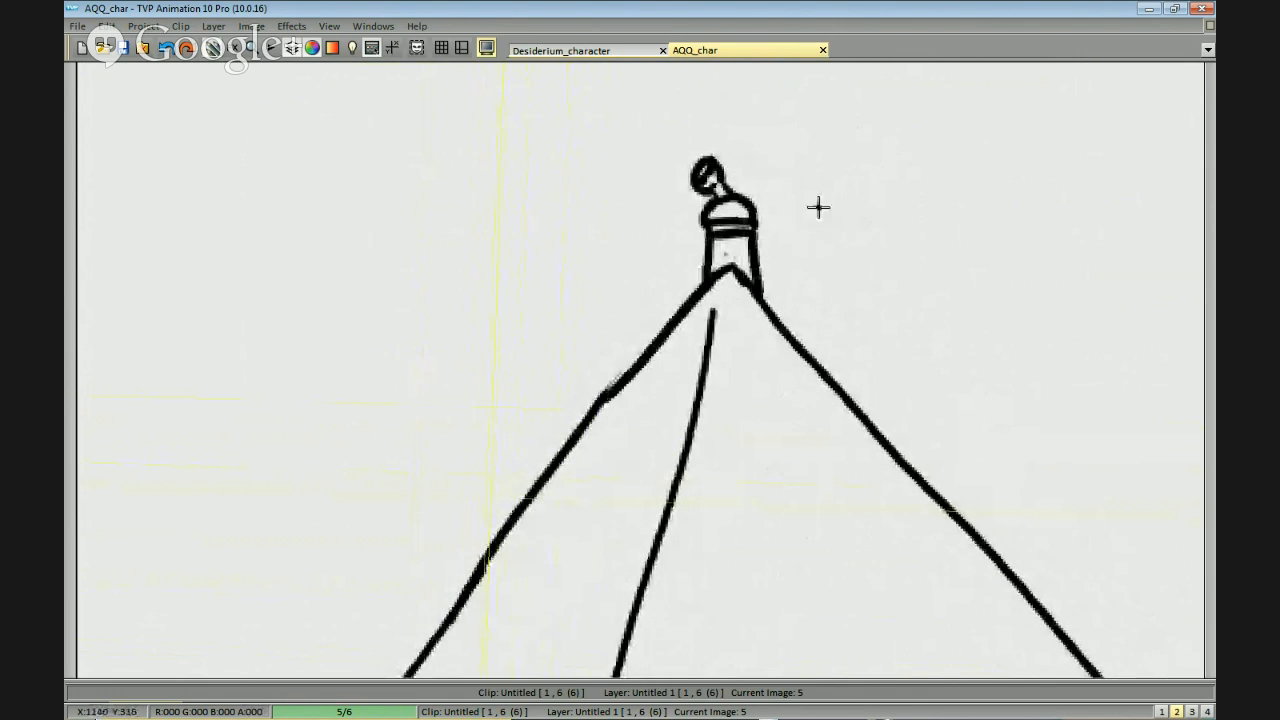
scroll(811, 237, up, 1)
mouse_move(740, 250)
mouse_down()
mouse_move(764, 252)
mouse_move(765, 289)
mouse_up()
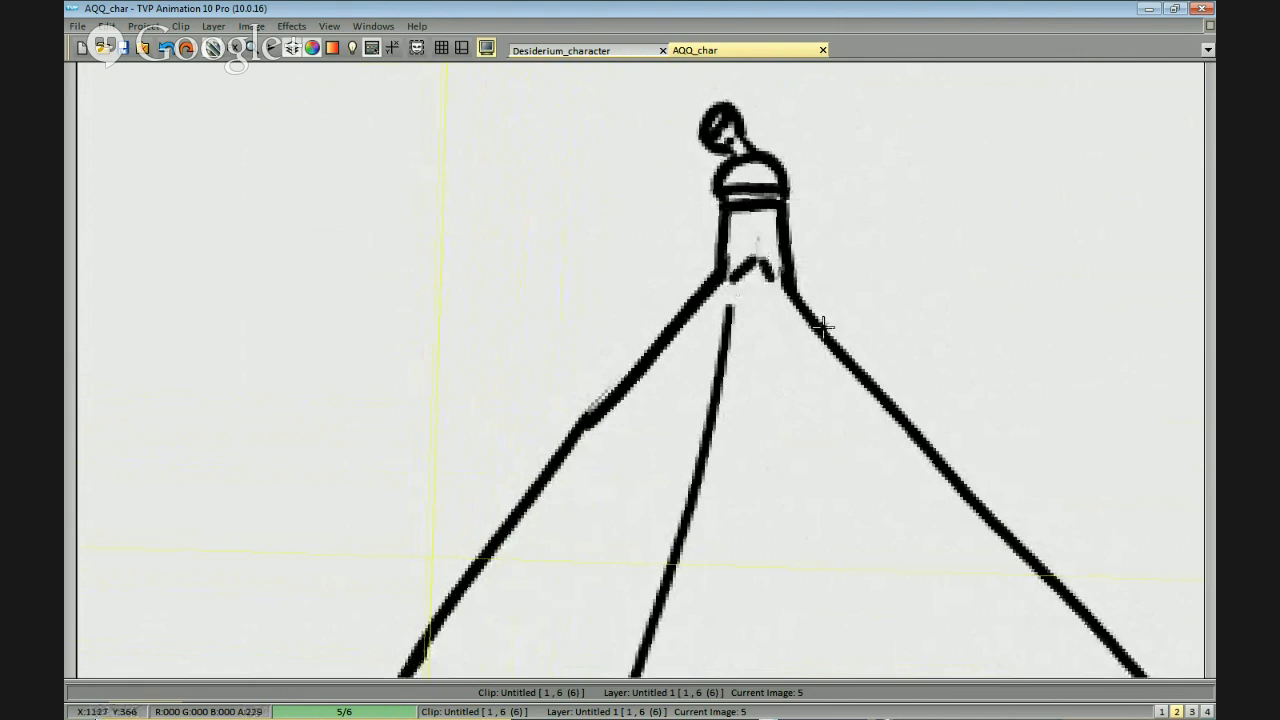
Complete the zigzag hem of the tiny figure so it joins both sides of the body.
scroll(846, 346, down, 2)
scroll(810, 258, up, 3)
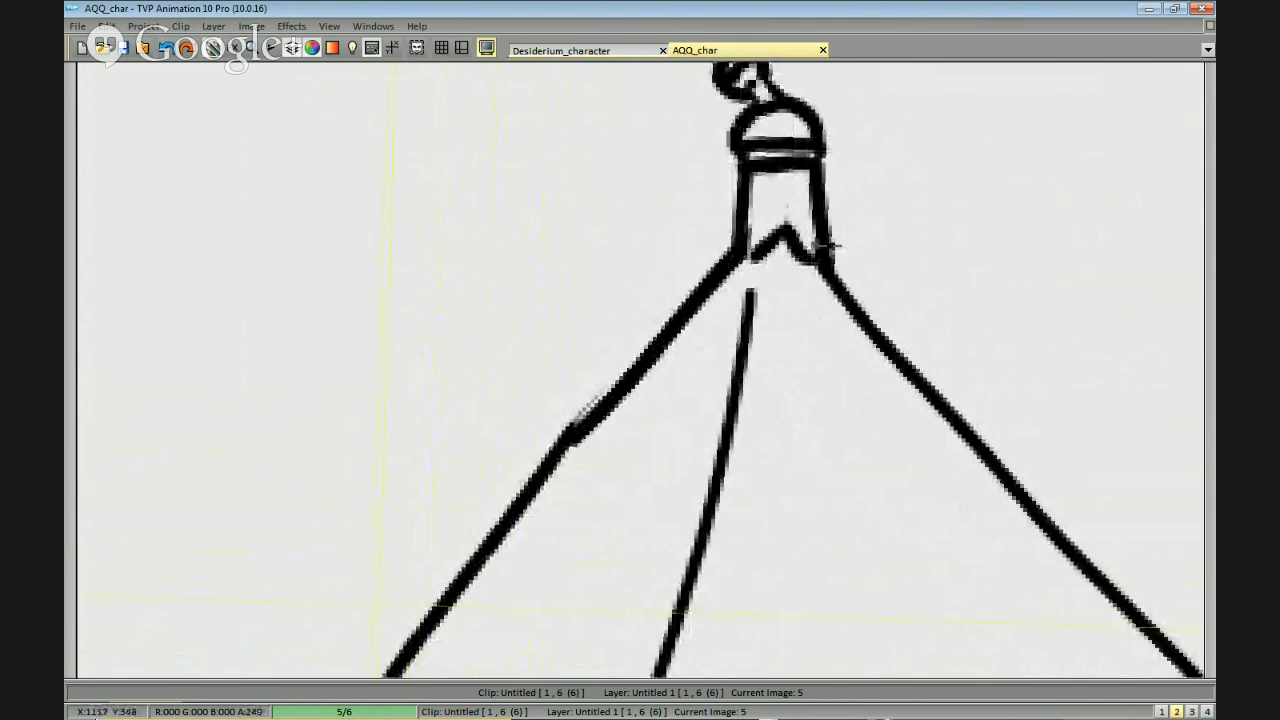
scroll(833, 243, down, 4)
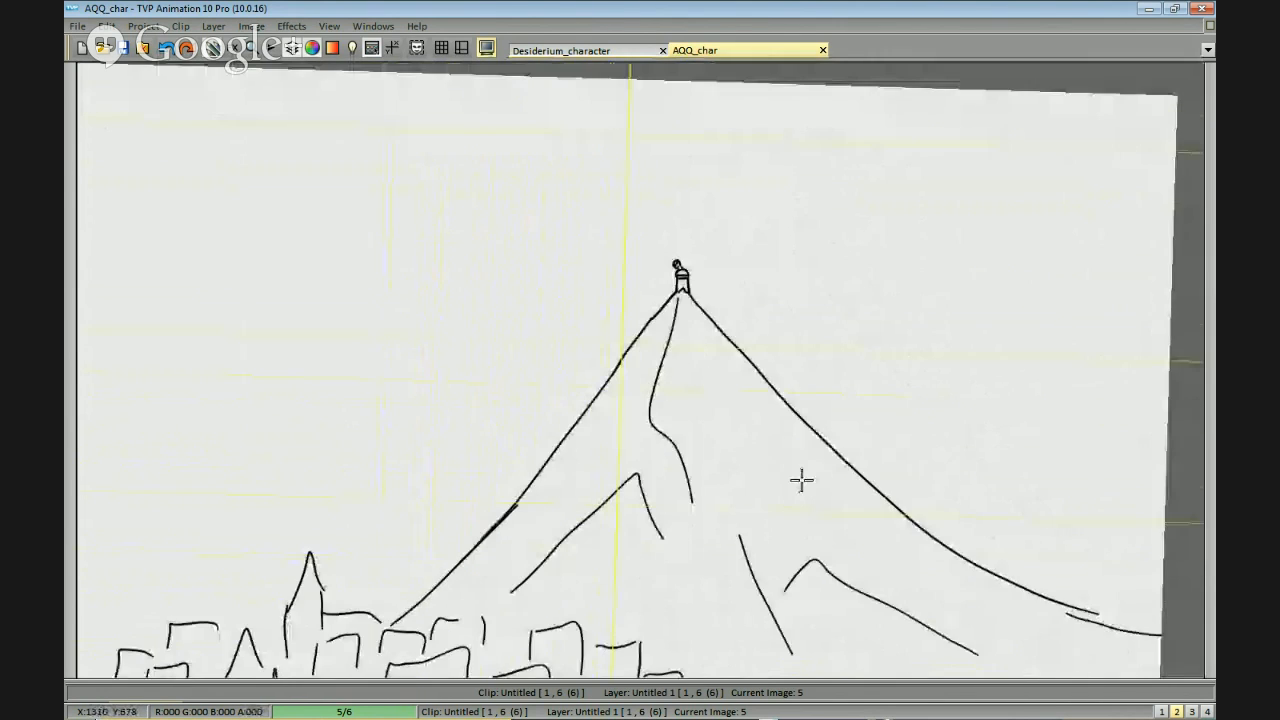
drag(801, 480, 814, 446)
click(845, 253)
scroll(856, 205, up, 1)
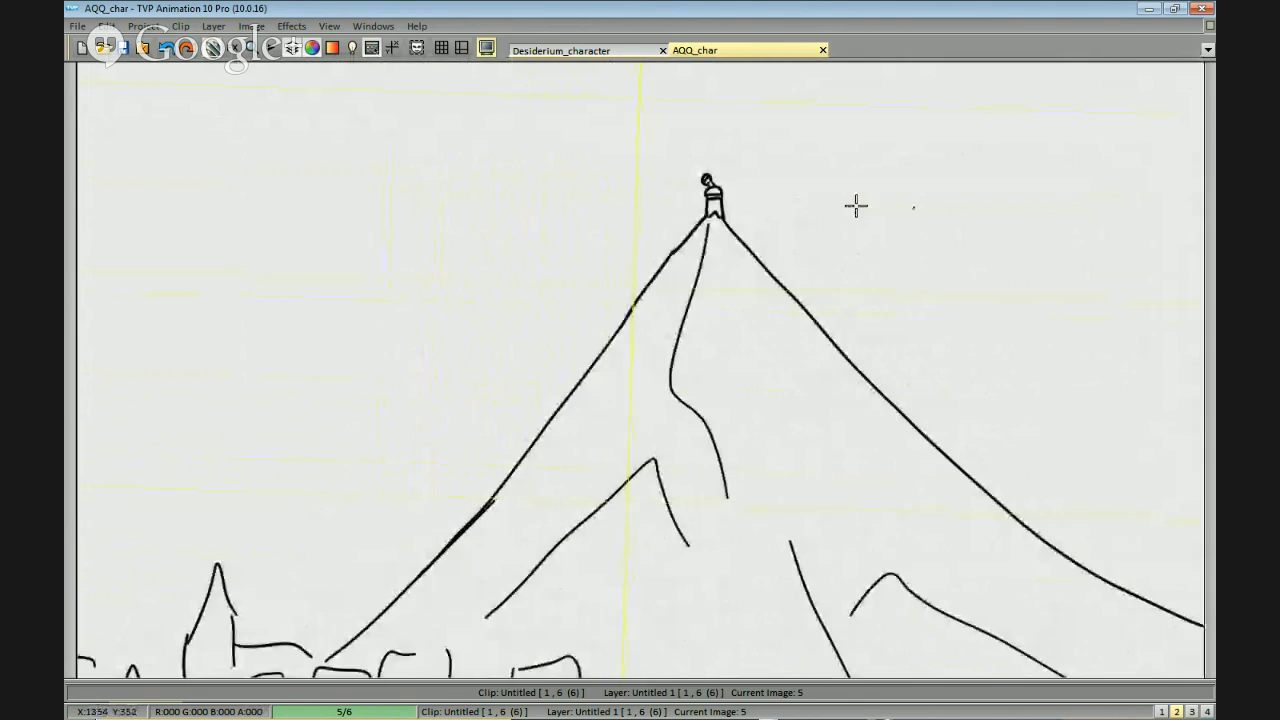
scroll(836, 160, up, 2)
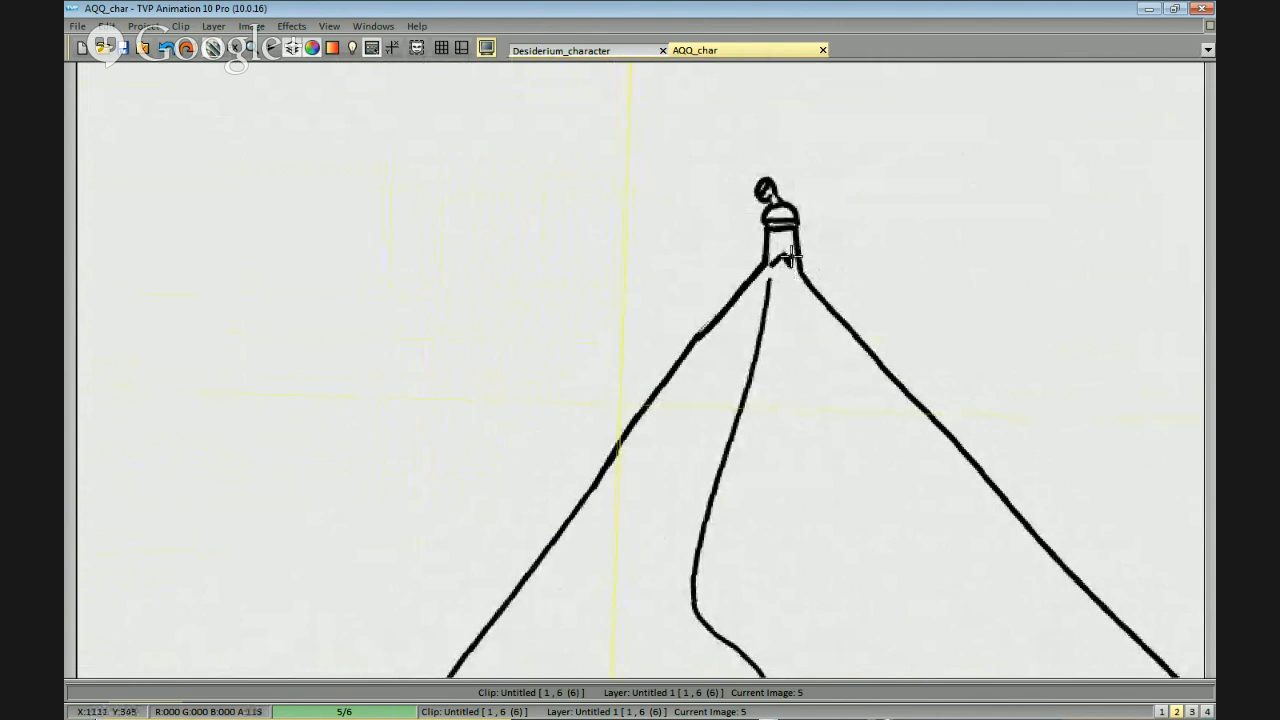
scroll(814, 262, down, 1)
scroll(816, 398, down, 3)
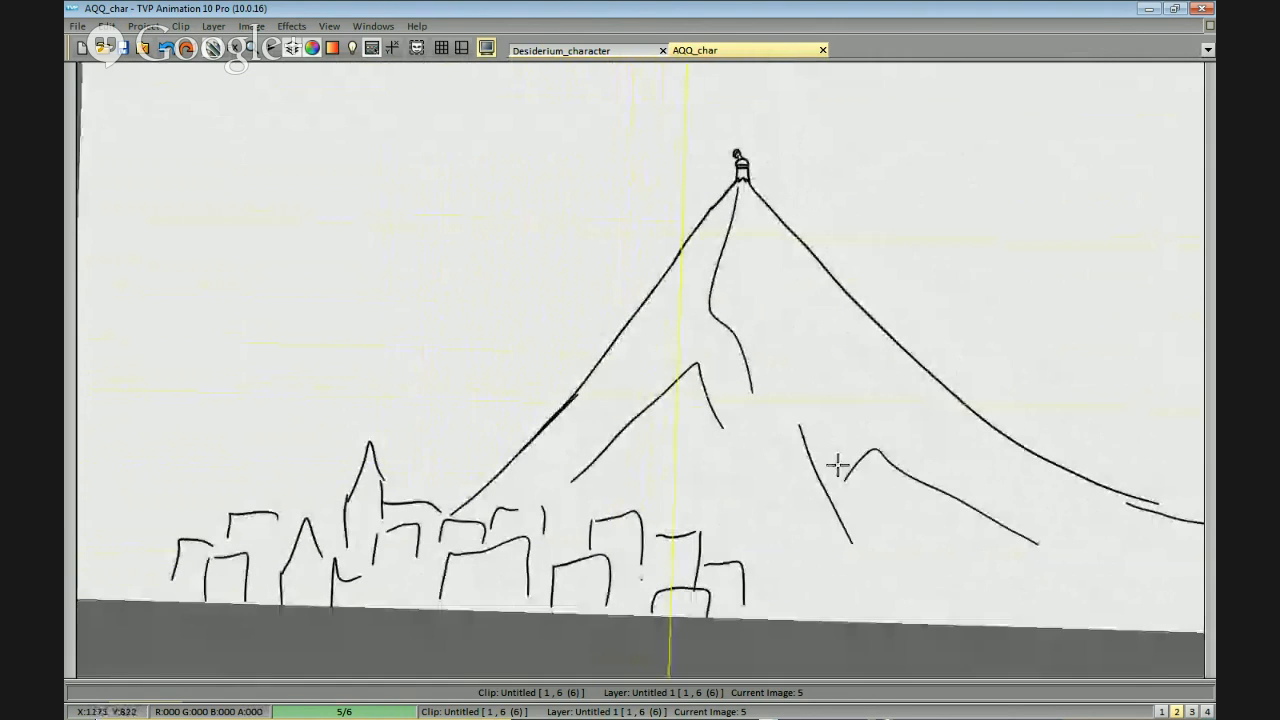
scroll(851, 408, up, 5)
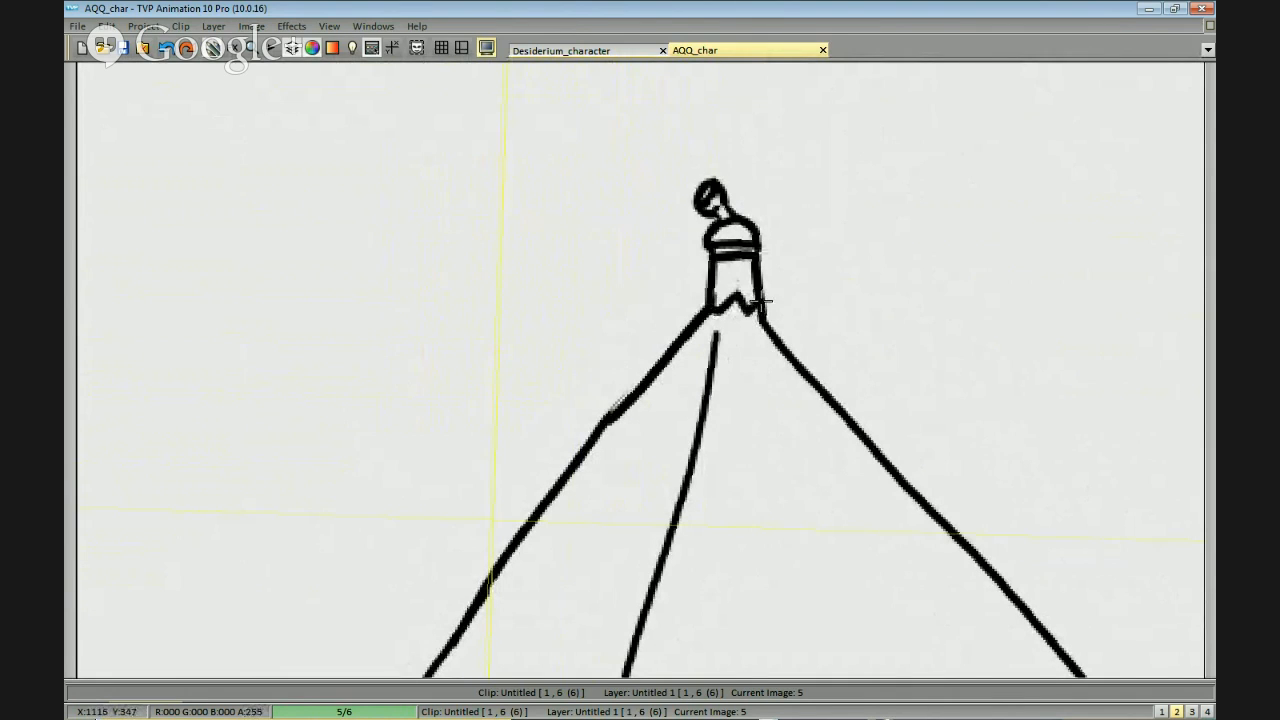
scroll(857, 494, down, 4)
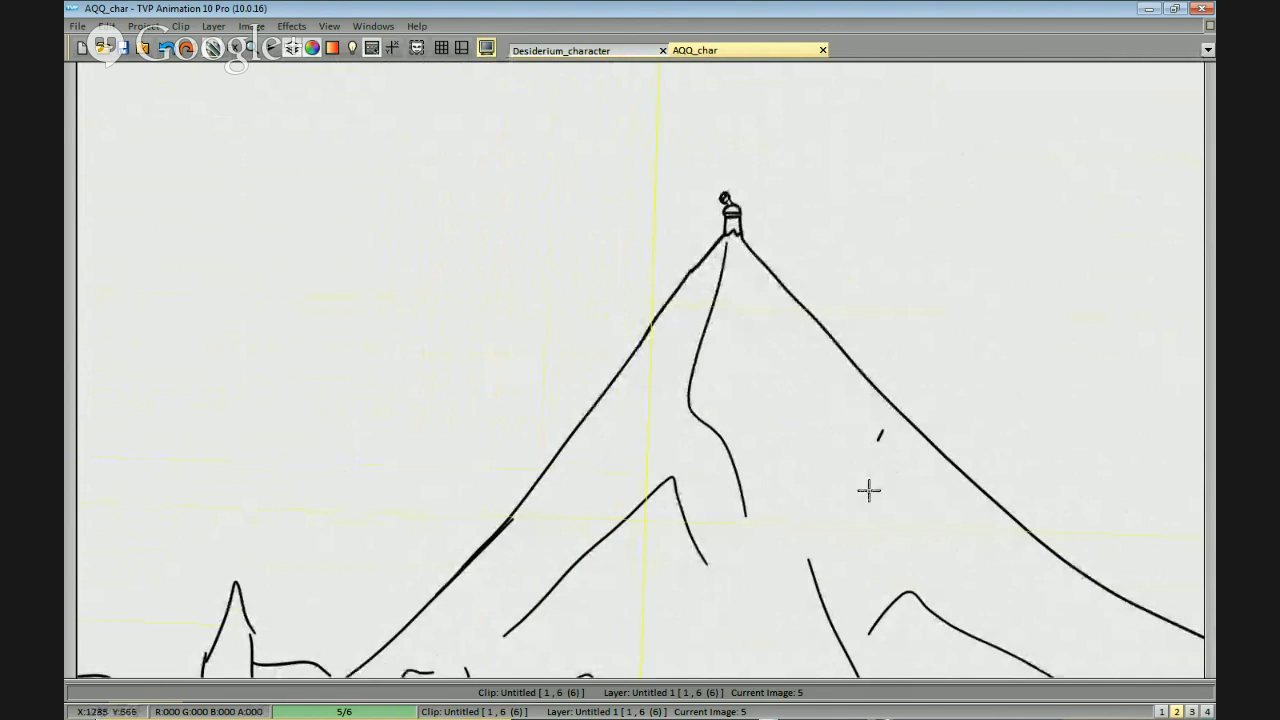
Draw large puffy clouds with flat, jagged undersides in the upper sky on both sides of the peak.
scroll(872, 480, down, 3)
drag(886, 452, 903, 443)
scroll(908, 445, down, 3)
drag(1002, 350, 987, 467)
scroll(974, 323, up, 2)
mouse_move(783, 360)
mouse_down()
mouse_move(723, 271)
mouse_move(363, 406)
mouse_move(686, 412)
mouse_up()
scroll(858, 420, down, 2)
key(ctrl+z)
mouse_move(800, 318)
mouse_down()
mouse_move(666, 326)
mouse_move(512, 420)
mouse_move(709, 441)
mouse_up()
mouse_move(922, 350)
mouse_down()
mouse_move(728, 351)
mouse_move(637, 373)
mouse_up()
mouse_move(665, 140)
mouse_down()
mouse_move(583, 209)
mouse_move(894, 230)
mouse_move(874, 216)
mouse_move(981, 210)
mouse_move(926, 194)
mouse_move(924, 127)
mouse_move(810, 126)
mouse_up()
mouse_move(740, 160)
mouse_down()
mouse_move(1140, 223)
mouse_move(1184, 212)
mouse_up()
mouse_move(471, 228)
mouse_down()
mouse_move(600, 194)
mouse_move(609, 266)
mouse_move(728, 290)
mouse_move(525, 177)
mouse_move(716, 272)
mouse_move(466, 254)
mouse_move(447, 274)
mouse_move(740, 301)
mouse_move(717, 276)
mouse_up()
key(ctrl+z)
drag(789, 311, 878, 276)
mouse_move(600, 262)
mouse_down()
mouse_move(697, 278)
mouse_move(618, 258)
mouse_move(569, 259)
mouse_move(651, 278)
mouse_move(559, 258)
mouse_move(549, 272)
mouse_move(747, 282)
mouse_move(559, 262)
mouse_move(572, 259)
mouse_move(555, 280)
mouse_move(726, 266)
mouse_up()
key(ctrl+z)
Draw lower clouds beside the mountain, some running off the left and right edges of the frame.
key(ctrl+z)
mouse_move(561, 252)
mouse_down()
mouse_move(680, 277)
mouse_move(743, 274)
mouse_up()
scroll(979, 337, down, 1)
mouse_move(1085, 375)
mouse_down()
mouse_move(943, 329)
mouse_move(642, 287)
mouse_up()
mouse_move(838, 265)
mouse_down()
mouse_move(803, 251)
mouse_move(679, 357)
mouse_move(780, 285)
mouse_move(715, 331)
mouse_move(712, 364)
mouse_move(656, 375)
mouse_move(898, 389)
mouse_move(827, 390)
mouse_move(1082, 362)
mouse_up()
key(ctrl+z)
drag(375, 357, 566, 344)
mouse_move(533, 219)
mouse_down()
mouse_move(573, 273)
mouse_move(549, 314)
mouse_move(601, 333)
mouse_move(554, 261)
mouse_move(537, 283)
mouse_move(552, 299)
mouse_move(629, 328)
mouse_move(508, 345)
mouse_up()
key(ctrl+z)
drag(648, 337, 697, 331)
key(ctrl+z)
mouse_move(657, 316)
mouse_down()
mouse_move(681, 330)
mouse_move(522, 335)
mouse_up()
drag(1022, 360, 711, 377)
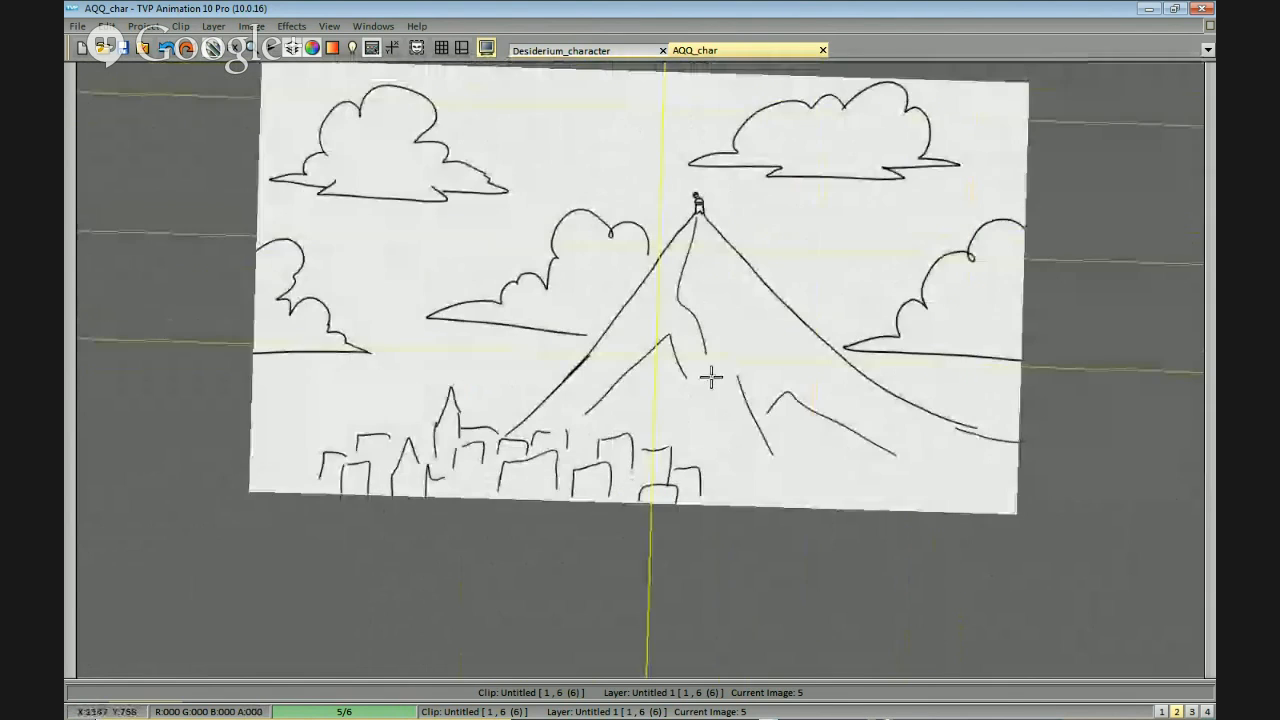
Examine the landscape as a whole and up close around the tiny figure on the peak.
drag(757, 283, 857, 294)
scroll(800, 275, up, 1)
drag(868, 212, 792, 261)
scroll(814, 271, up, 1)
scroll(814, 271, down, 1)
drag(955, 278, 935, 398)
drag(946, 318, 966, 306)
scroll(966, 306, down, 1)
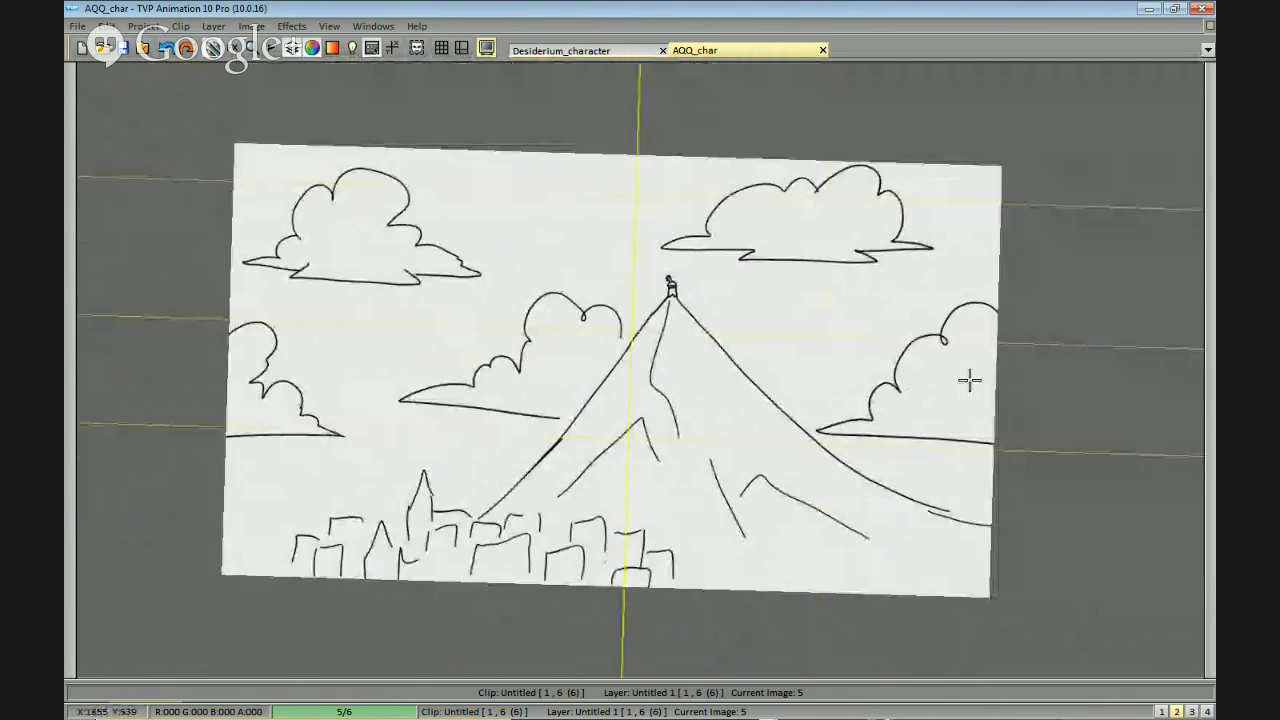
drag(969, 380, 966, 345)
drag(943, 417, 962, 362)
scroll(849, 251, up, 1)
drag(849, 251, 830, 367)
scroll(800, 280, up, 1)
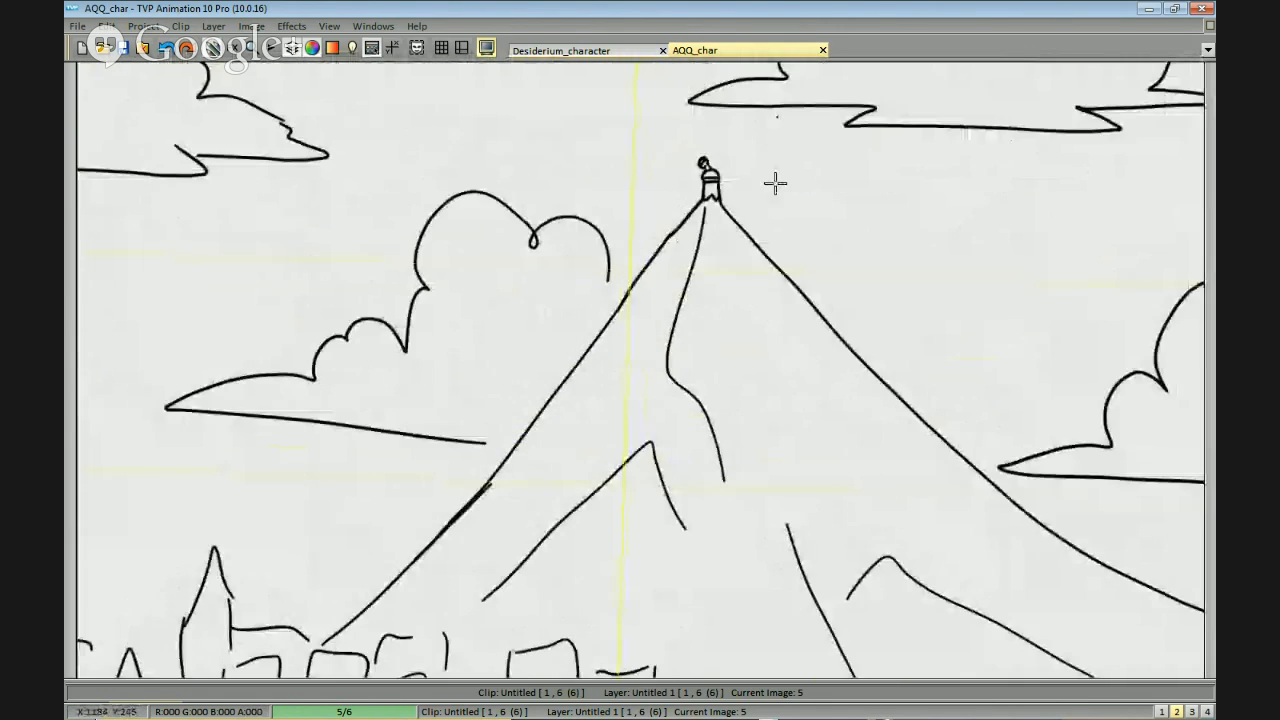
drag(774, 183, 771, 295)
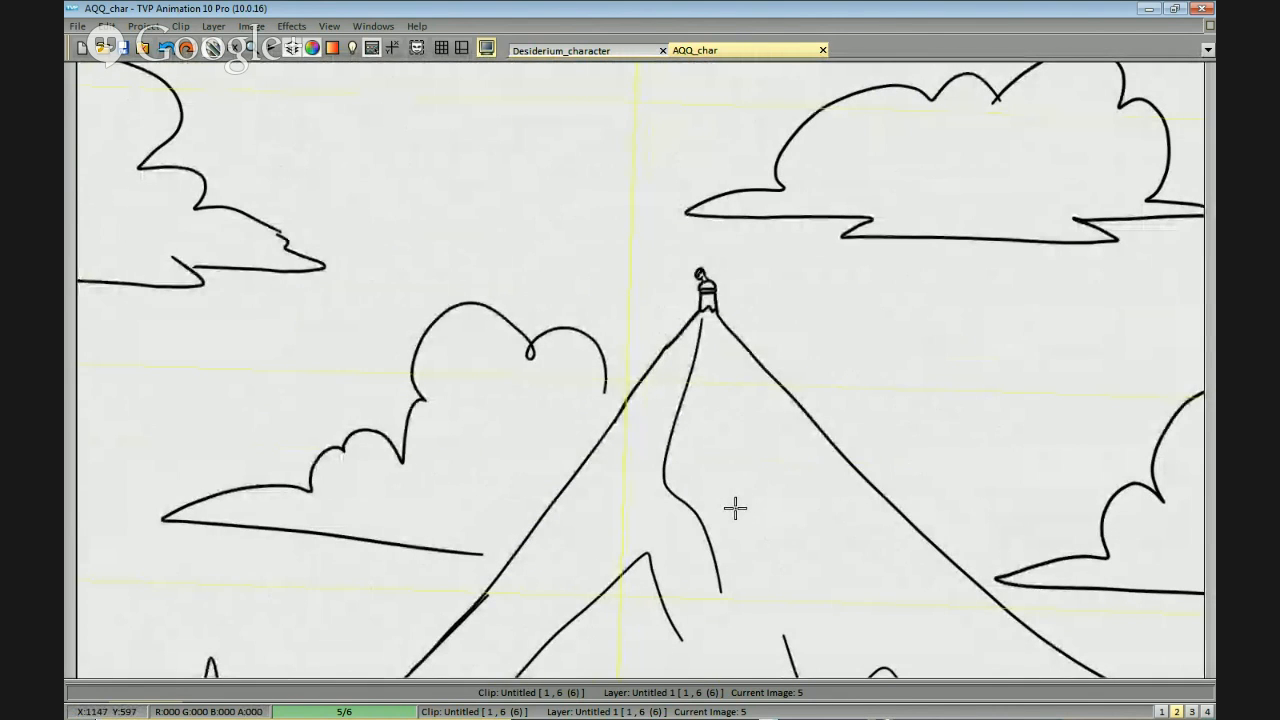
Inspect the tiny figure and the upper slopes of the mountain directly beneath it.
drag(757, 439, 819, 429)
mouse_move(897, 430)
mouse_down()
mouse_move(880, 306)
mouse_move(851, 295)
mouse_move(900, 491)
mouse_move(790, 250)
mouse_move(792, 285)
mouse_move(792, 245)
mouse_move(789, 340)
mouse_move(797, 360)
mouse_move(800, 230)
mouse_up()
drag(811, 338, 854, 449)
scroll(915, 330, up, 1)
scroll(934, 223, up, 1)
mouse_move(1003, 102)
mouse_down()
mouse_move(931, 240)
mouse_move(926, 277)
mouse_move(943, 251)
mouse_move(926, 271)
mouse_move(961, 290)
mouse_move(931, 251)
mouse_move(961, 285)
mouse_up()
drag(874, 362, 853, 370)
drag(906, 305, 883, 327)
mouse_move(912, 278)
mouse_down()
mouse_move(901, 291)
mouse_move(902, 278)
mouse_move(932, 341)
mouse_up()
scroll(922, 348, down, 1)
mouse_move(843, 292)
mouse_down()
mouse_move(860, 310)
mouse_move(654, 403)
mouse_move(662, 422)
mouse_up()
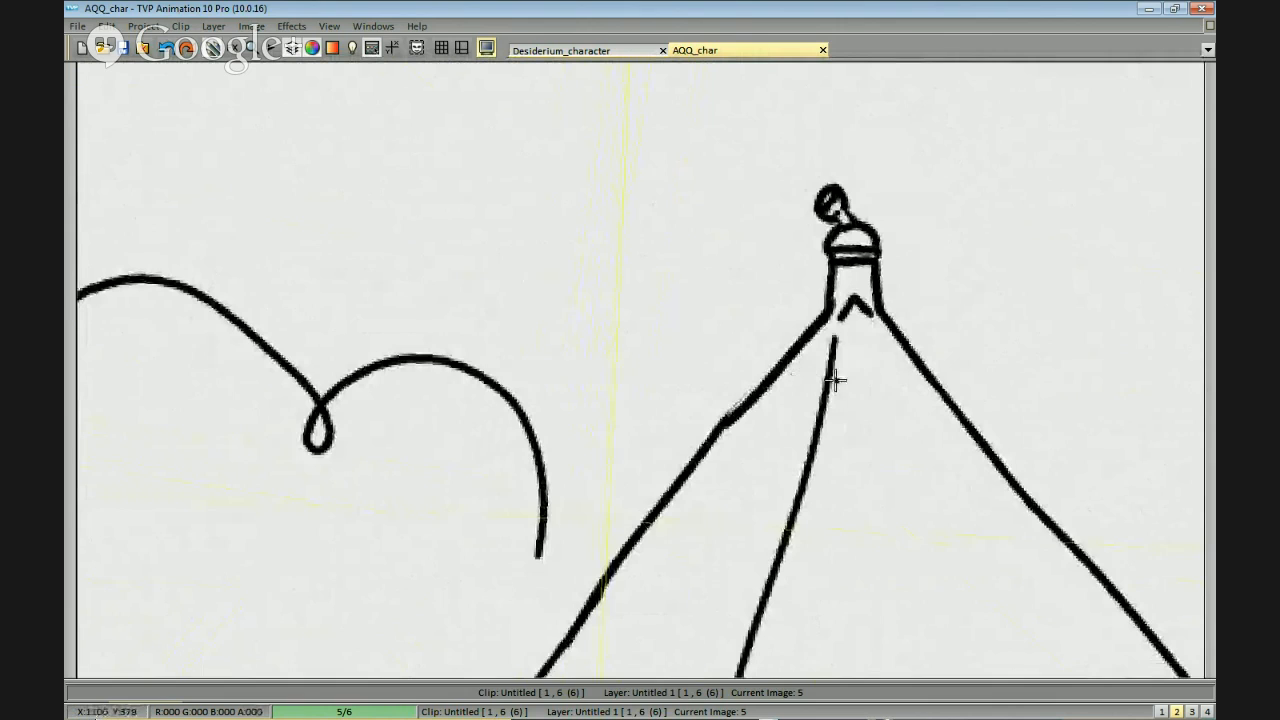
drag(849, 403, 849, 427)
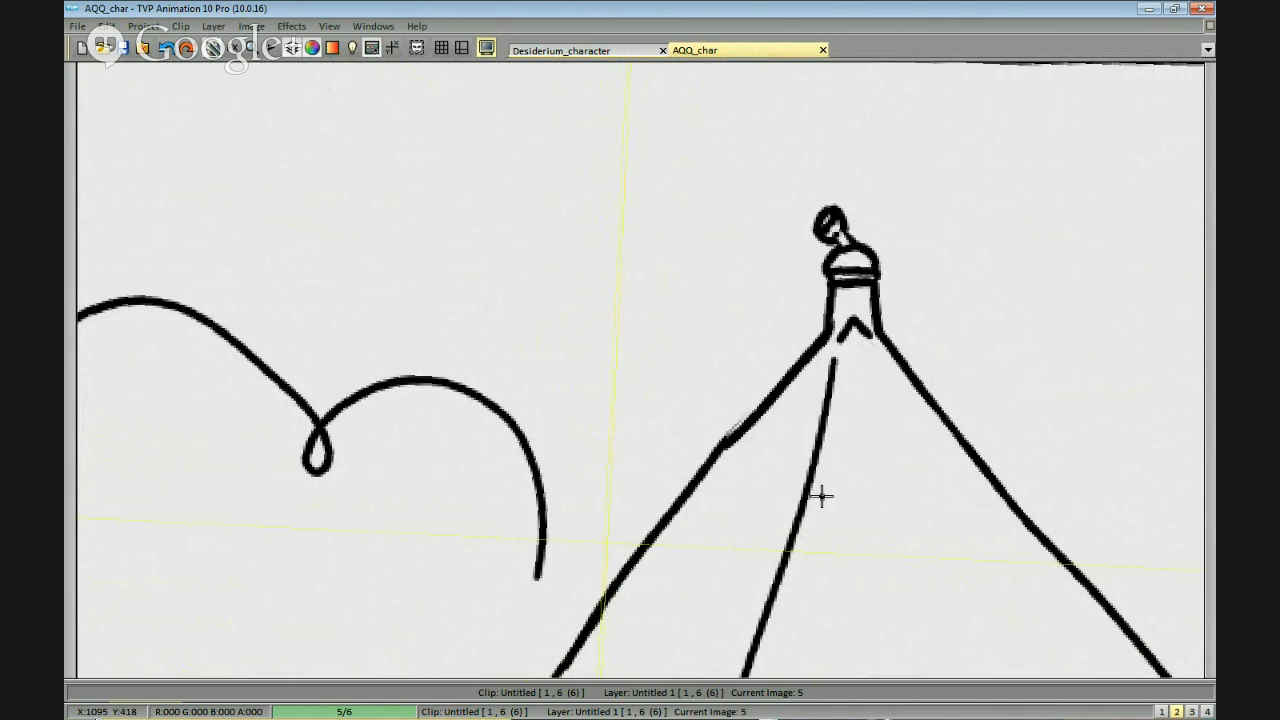
Hand-letter "Save village" in the empty sky near the frame's upper edge, beside the large puffy cloud.
scroll(634, 371, down, 1)
drag(717, 373, 931, 449)
drag(800, 316, 1028, 446)
drag(686, 203, 731, 232)
drag(469, 300, 455, 420)
drag(928, 358, 1003, 374)
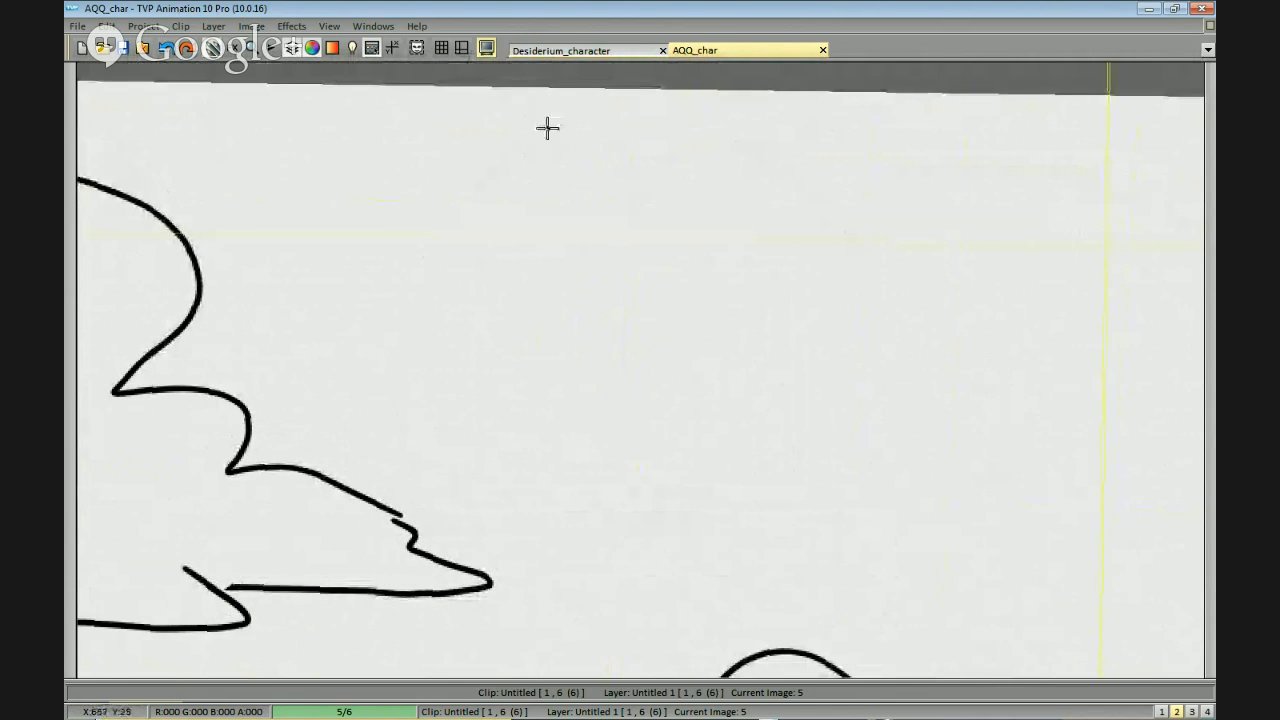
drag(560, 110, 522, 175)
mouse_move(595, 152)
mouse_down()
mouse_move(602, 176)
mouse_move(642, 152)
mouse_move(677, 180)
mouse_move(735, 145)
mouse_move(742, 184)
mouse_up()
mouse_move(766, 110)
mouse_down()
mouse_move(772, 190)
mouse_move(790, 190)
mouse_up()
mouse_move(812, 165)
mouse_down()
mouse_move(800, 166)
mouse_move(818, 185)
mouse_up()
mouse_move(845, 165)
mouse_down()
mouse_move(851, 206)
mouse_move(828, 200)
mouse_move(901, 194)
mouse_up()
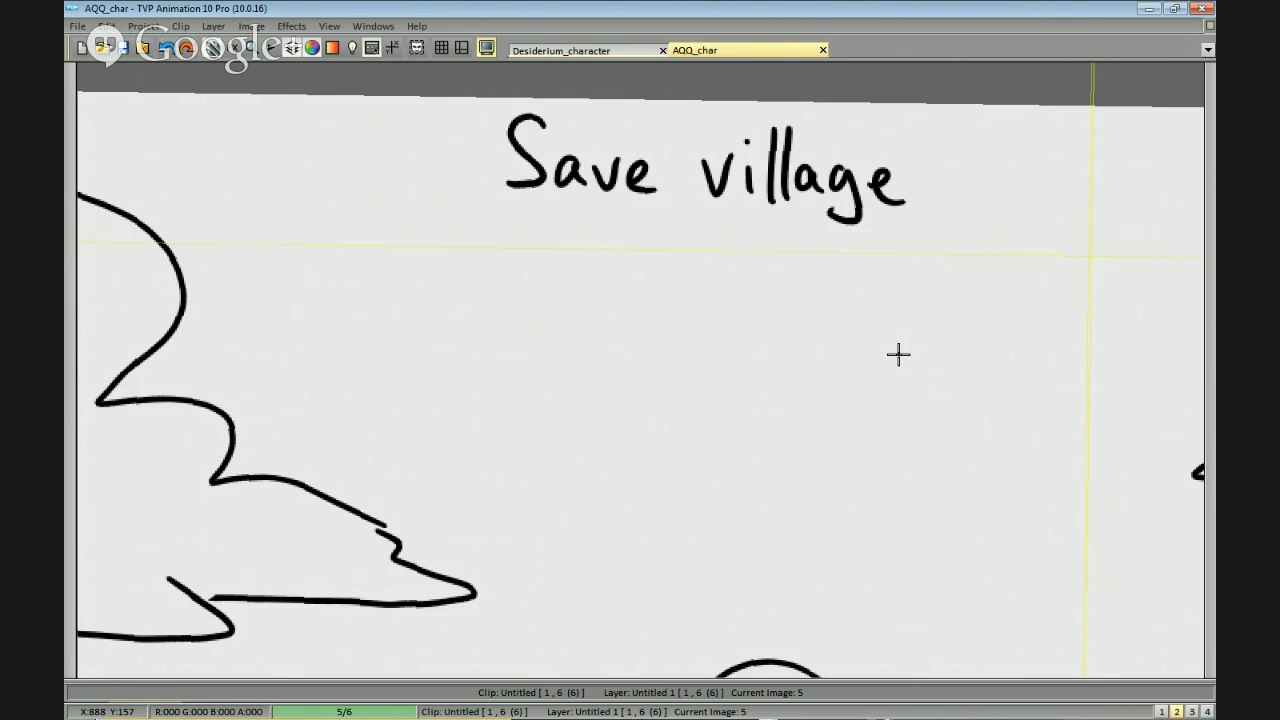
Hand-letter "Battle" directly beneath "Save village", redoing the strokes that go wrong.
drag(790, 259, 900, 380)
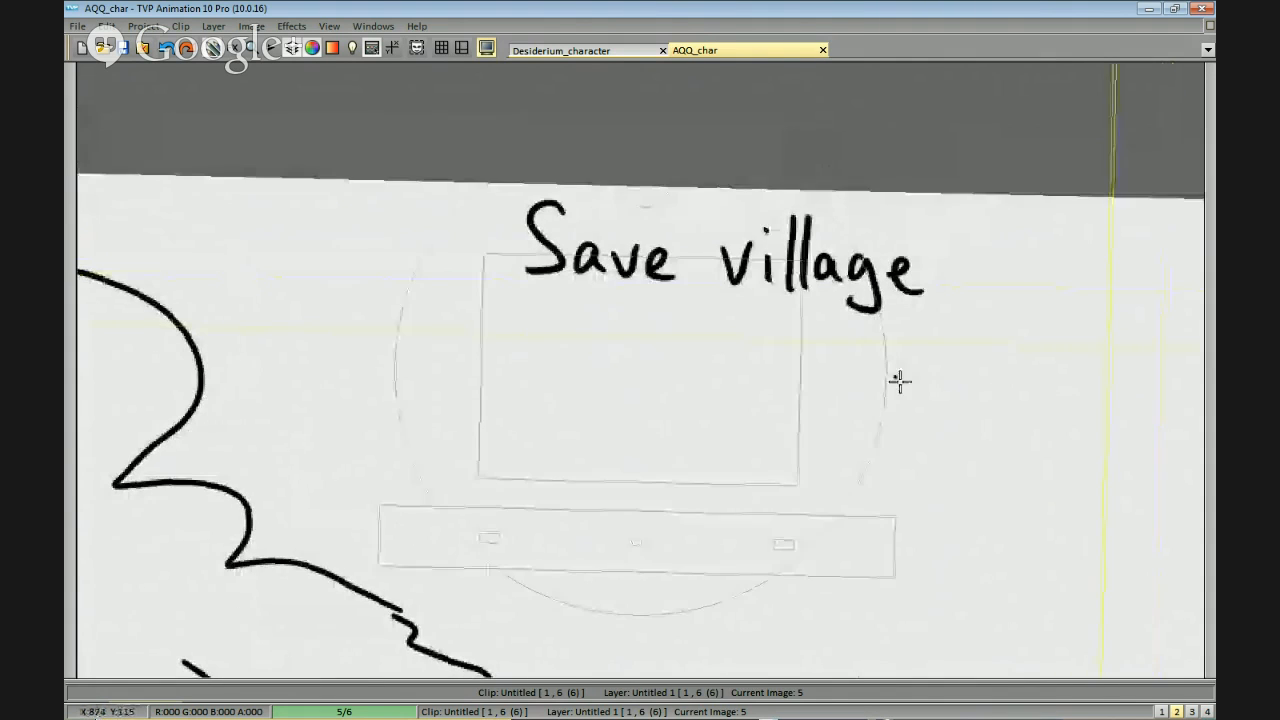
scroll(1050, 428, down, 1)
mouse_move(1011, 440)
mouse_down()
mouse_move(1006, 377)
mouse_move(1023, 437)
mouse_move(1005, 454)
mouse_up()
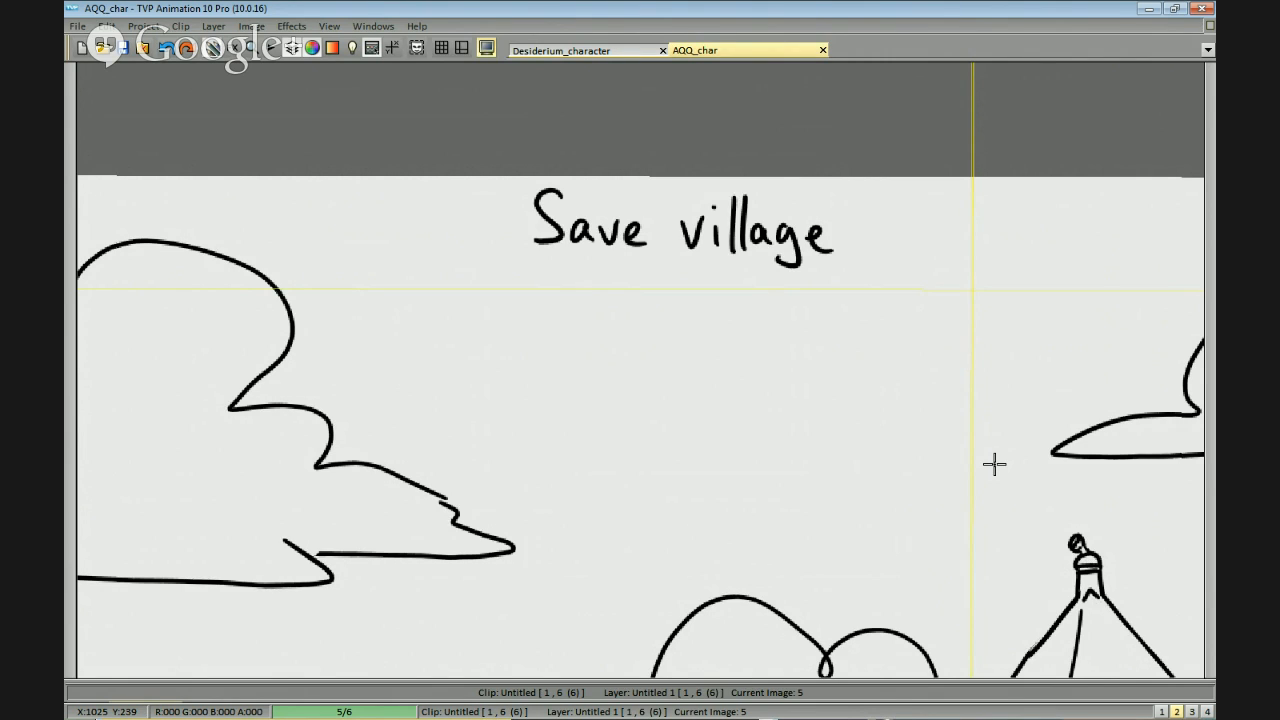
drag(709, 314, 767, 231)
drag(575, 245, 605, 237)
key(ctrl+z)
drag(592, 191, 597, 250)
drag(593, 195, 599, 246)
key(ctrl+z)
mouse_move(593, 195)
mouse_down()
mouse_move(603, 192)
mouse_move(598, 245)
mouse_move(648, 242)
mouse_up()
key(ctrl+z)
drag(659, 187, 659, 243)
drag(671, 183, 670, 243)
mouse_move(651, 213)
mouse_down()
mouse_move(678, 212)
mouse_move(689, 240)
mouse_move(711, 238)
mouse_up()
Hand-letter "Axe" after "Battle" to complete the second line of the list.
drag(764, 188, 746, 249)
drag(765, 187, 771, 253)
drag(743, 229, 772, 227)
mouse_move(786, 221)
mouse_down()
mouse_move(808, 249)
mouse_move(788, 240)
mouse_move(818, 248)
mouse_up()
key(ctrl+z)
key(ctrl+z)
mouse_move(820, 214)
mouse_down()
mouse_move(790, 244)
mouse_move(768, 225)
mouse_move(861, 244)
mouse_move(960, 326)
mouse_up()
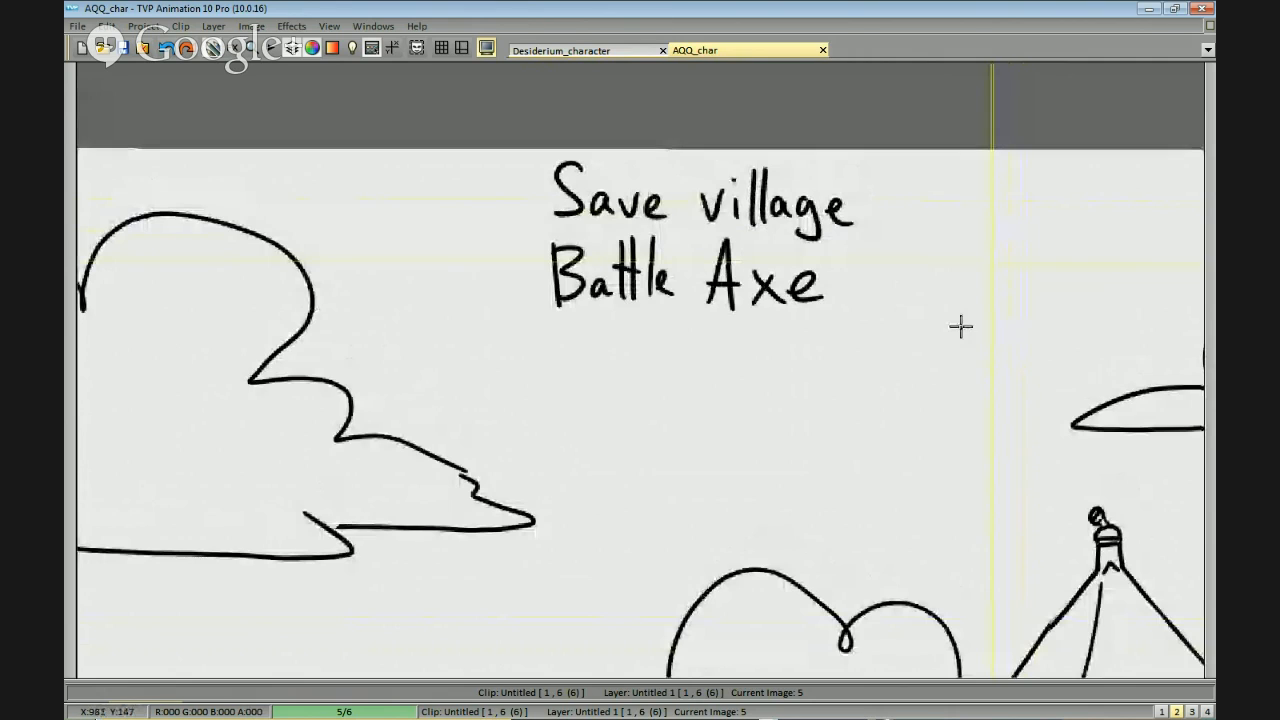
scroll(960, 323, down, 4)
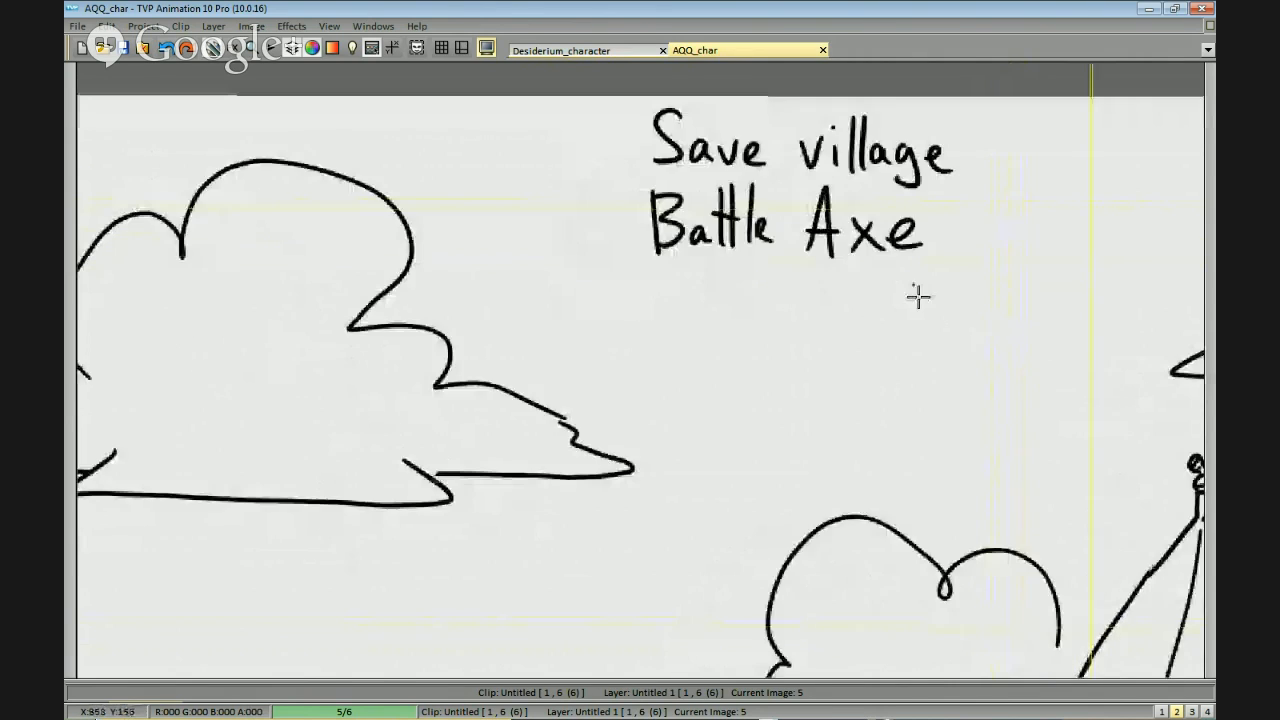
drag(1013, 254, 849, 369)
scroll(957, 317, up, 4)
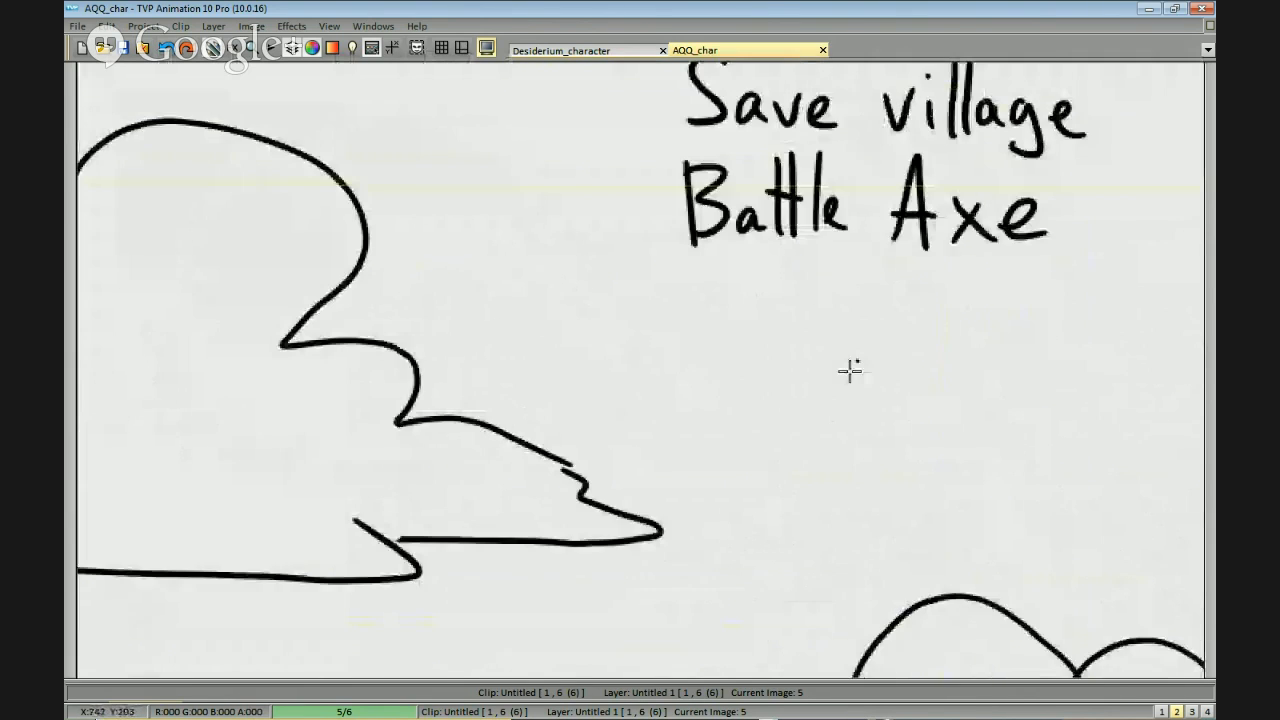
drag(916, 302, 754, 380)
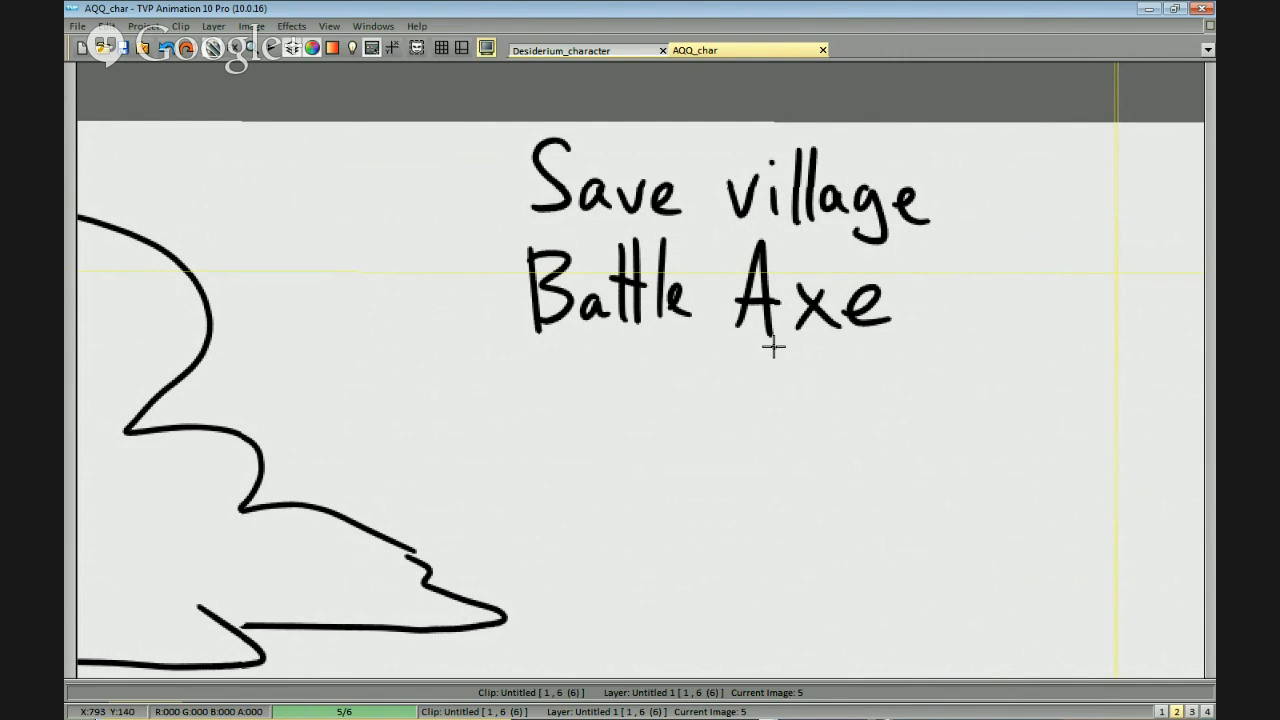
drag(993, 319, 949, 345)
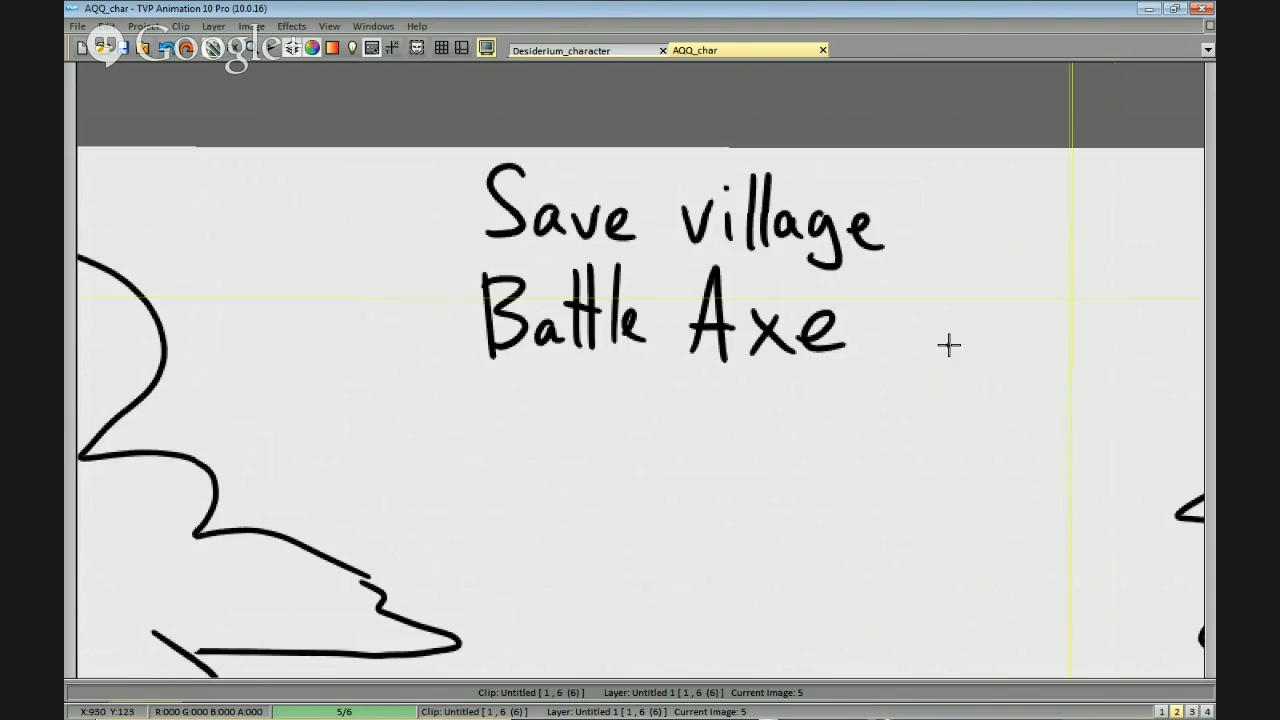
drag(961, 445, 944, 471)
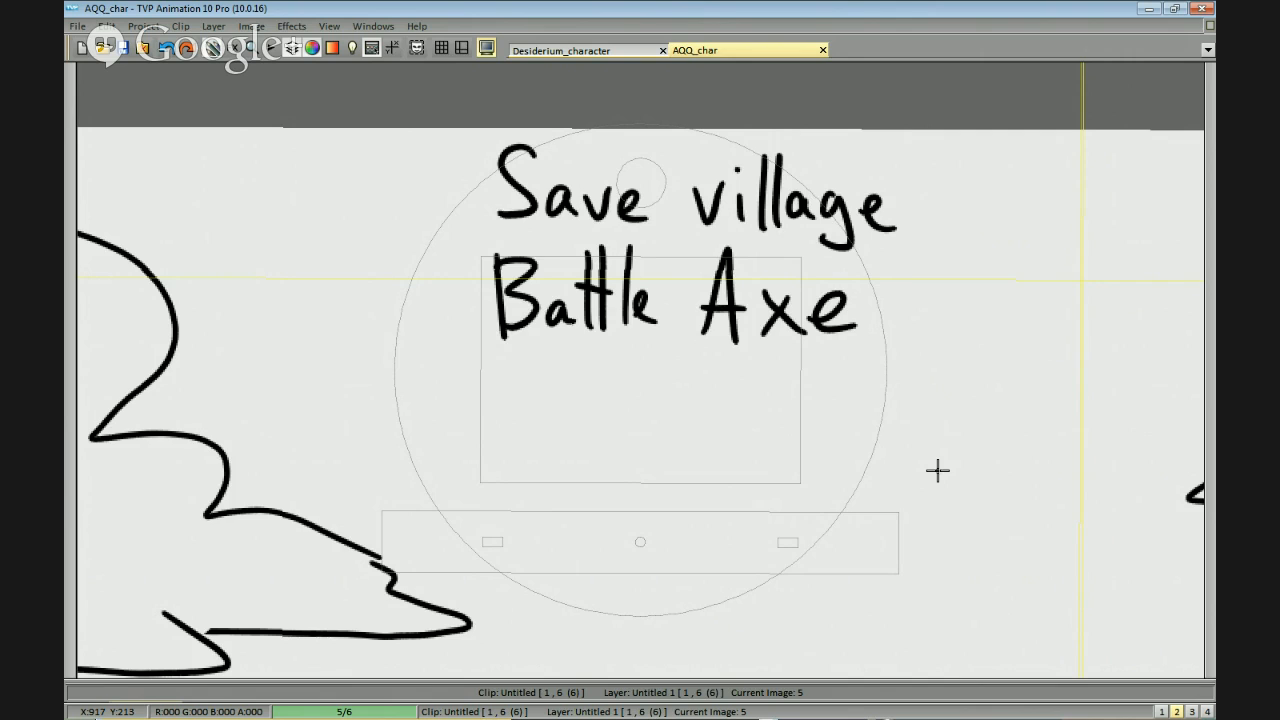
Hand-letter "Immortality" beneath "Battle Axe" as the third line of the list, redoing the strokes that go wrong.
drag(938, 470, 1071, 376)
mouse_move(644, 295)
mouse_down()
mouse_move(645, 369)
mouse_move(646, 331)
mouse_move(648, 349)
mouse_up()
key(ctrl+z)
drag(627, 284, 665, 280)
mouse_move(634, 350)
mouse_down()
mouse_move(681, 326)
mouse_move(712, 340)
mouse_move(722, 328)
mouse_move(737, 353)
mouse_move(737, 329)
mouse_move(747, 343)
mouse_move(718, 334)
mouse_move(739, 328)
mouse_move(762, 345)
mouse_move(766, 328)
mouse_move(806, 323)
mouse_move(834, 346)
mouse_move(792, 330)
mouse_move(817, 355)
mouse_up()
key(ctrl+z)
key(ctrl+z)
key(ctrl+z)
mouse_move(832, 291)
mouse_down()
mouse_move(832, 355)
mouse_move(841, 330)
mouse_up()
drag(870, 332, 880, 351)
key(ctrl+z)
key(ctrl+z)
mouse_move(892, 291)
mouse_down()
mouse_move(893, 350)
mouse_move(878, 352)
mouse_up()
mouse_move(891, 285)
mouse_down()
mouse_move(897, 346)
mouse_move(921, 306)
mouse_up()
mouse_move(934, 279)
mouse_down()
mouse_move(928, 352)
mouse_move(968, 352)
mouse_move(938, 394)
mouse_move(991, 371)
mouse_move(923, 340)
mouse_up()
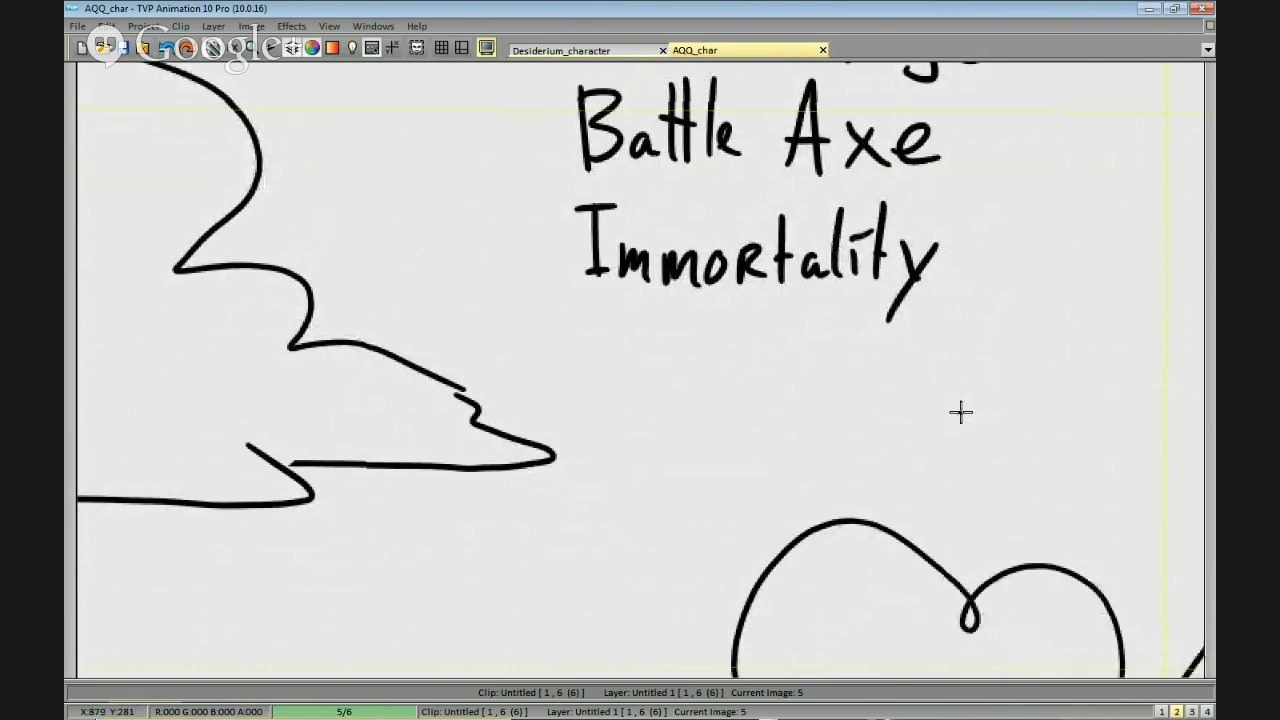
mouse_move(961, 412)
mouse_down()
mouse_move(960, 443)
mouse_move(991, 386)
mouse_move(989, 423)
mouse_up()
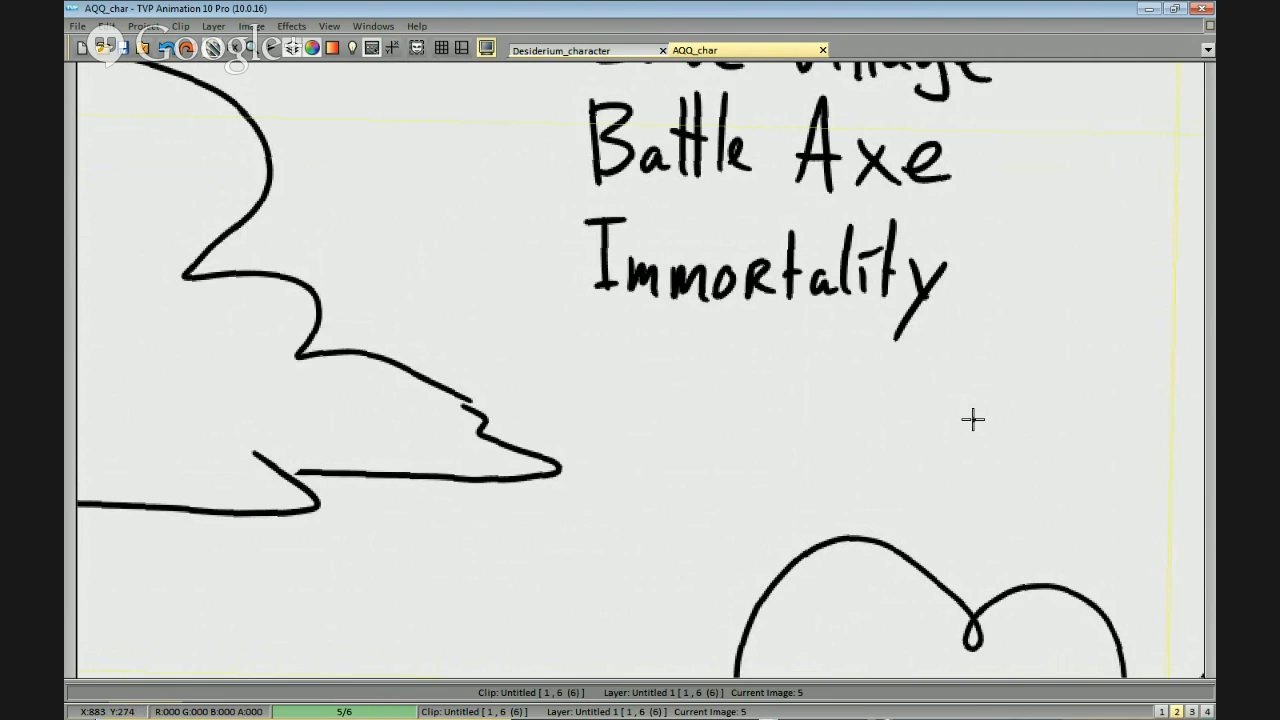
drag(866, 440, 886, 443)
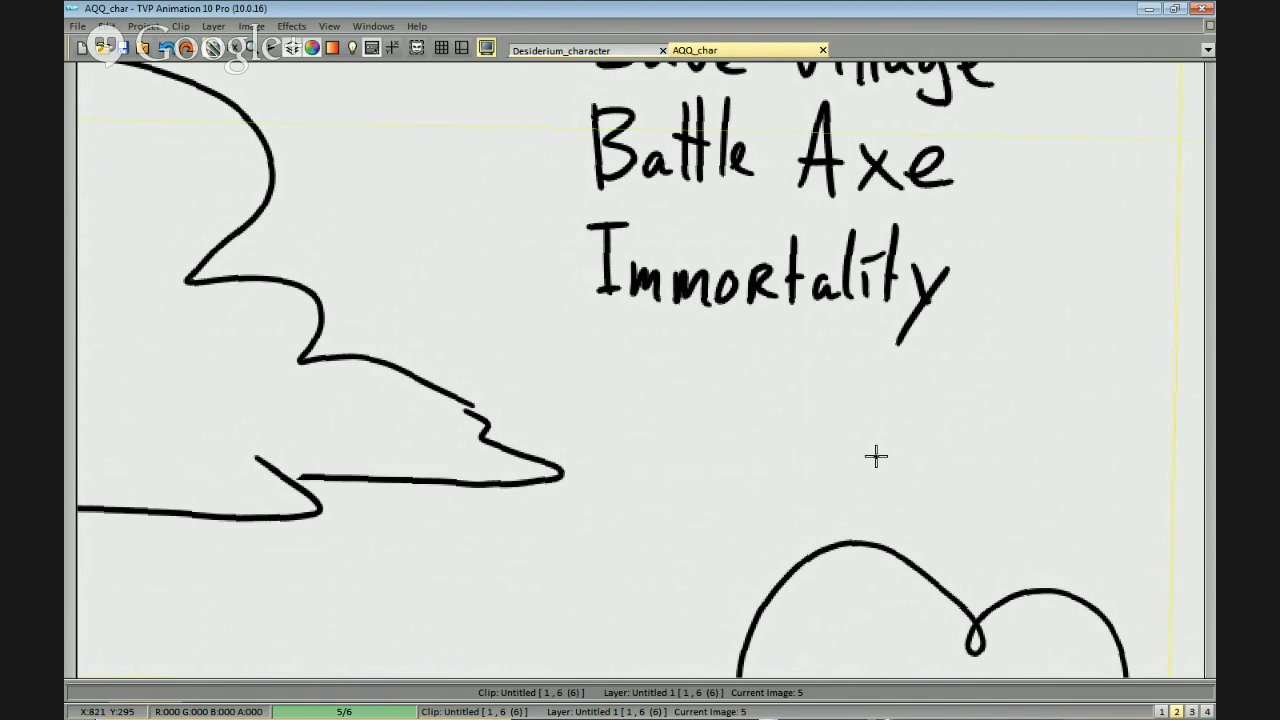
mouse_move(860, 449)
mouse_down()
mouse_move(857, 489)
mouse_move(917, 468)
mouse_up()
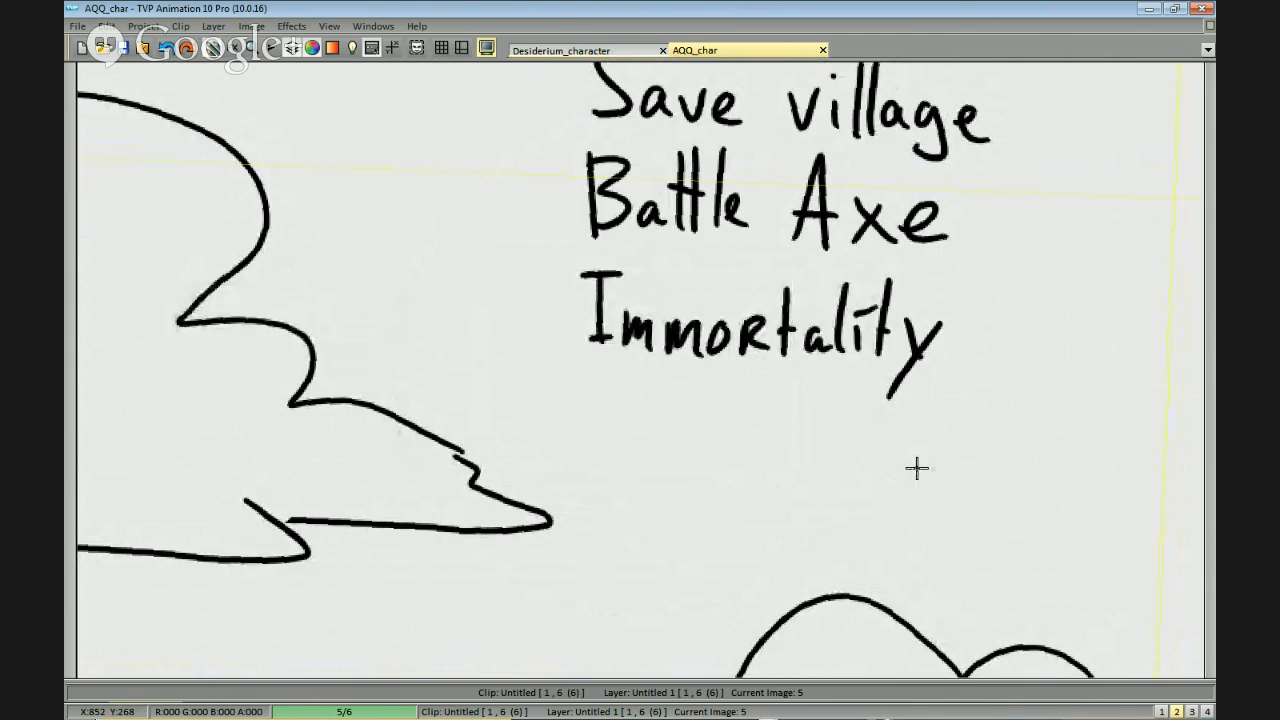
mouse_move(816, 474)
mouse_down()
mouse_move(842, 471)
mouse_move(851, 454)
mouse_move(890, 480)
mouse_move(906, 471)
mouse_up()
key(ctrl+z)
mouse_move(846, 419)
mouse_down()
mouse_move(886, 346)
mouse_move(852, 404)
mouse_up()
drag(1006, 384, 960, 406)
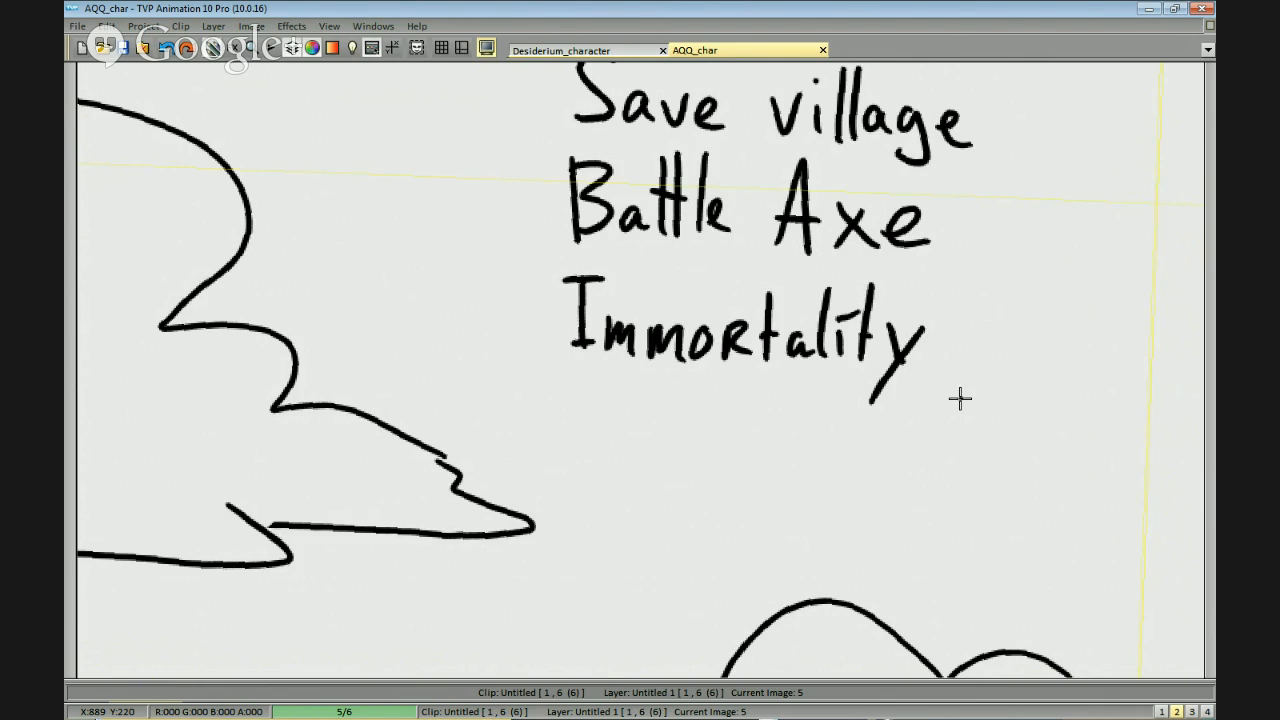
Hand-letter "Philosopher's" beneath "Immortality", redoing the strokes that go wrong.
drag(873, 389, 906, 297)
scroll(906, 297, down, 1)
mouse_move(666, 315)
mouse_down()
mouse_move(706, 329)
mouse_move(653, 377)
mouse_up()
drag(647, 319, 654, 377)
key(ctrl+z)
key(ctrl+z)
mouse_move(647, 324)
mouse_down()
mouse_move(671, 348)
mouse_move(659, 353)
mouse_up()
mouse_move(683, 322)
mouse_down()
mouse_move(680, 374)
mouse_move(707, 382)
mouse_up()
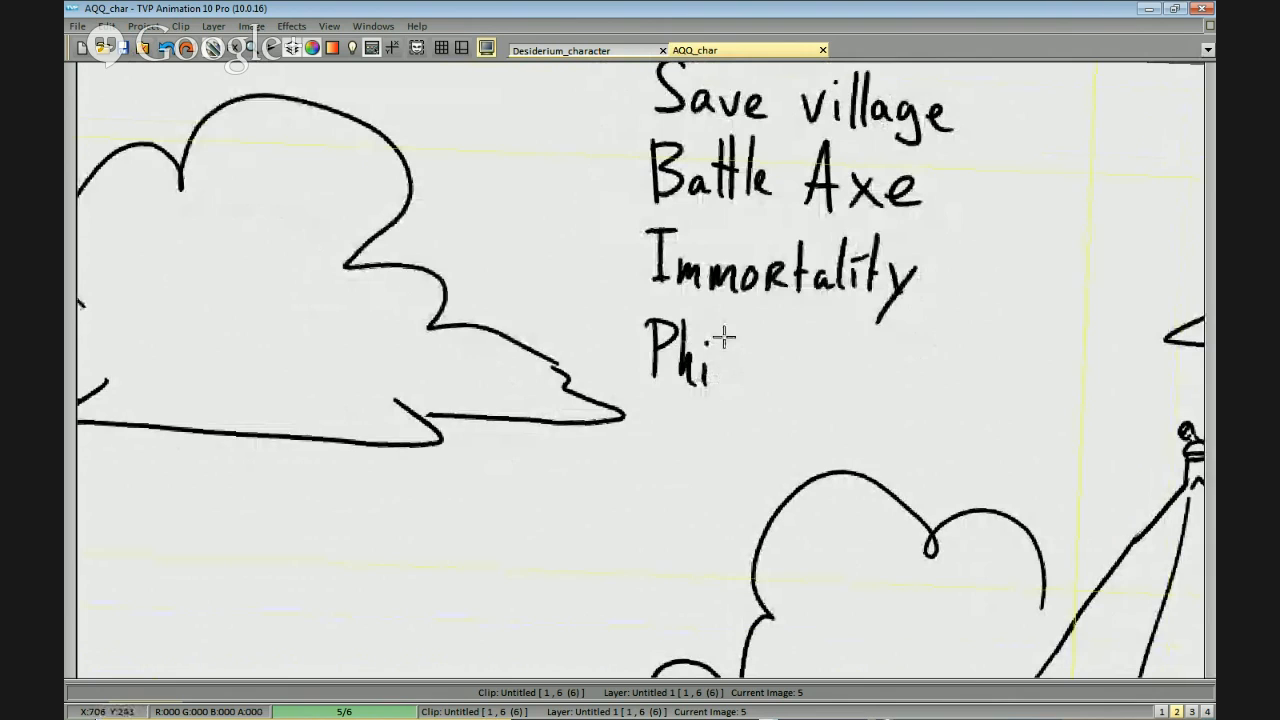
mouse_move(721, 325)
mouse_down()
mouse_move(723, 387)
mouse_move(763, 384)
mouse_move(765, 372)
mouse_move(754, 384)
mouse_move(797, 386)
mouse_up()
mouse_move(818, 338)
mouse_down()
mouse_move(845, 386)
mouse_move(870, 386)
mouse_move(860, 369)
mouse_move(831, 378)
mouse_move(846, 348)
mouse_move(850, 383)
mouse_up()
key(ctrl+z)
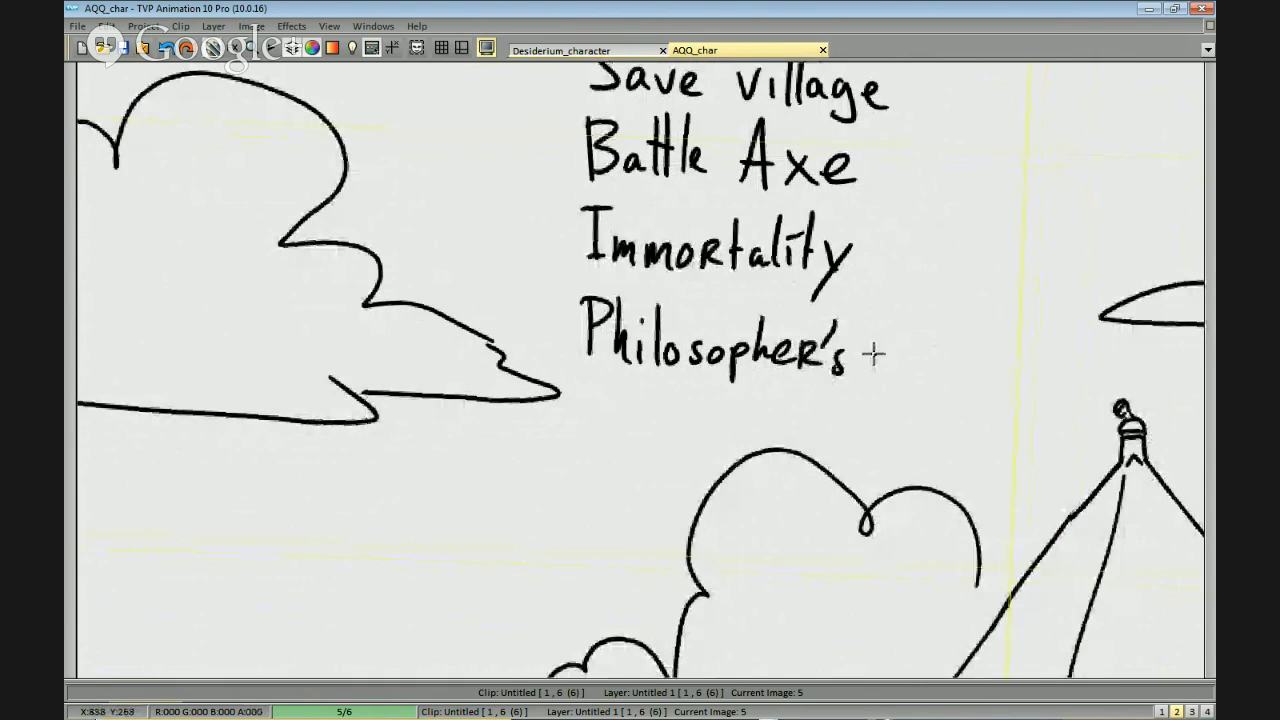
Hand-letter "Stone" after "Philosopher's" to complete the fourth line of the list.
mouse_move(852, 318)
mouse_down()
mouse_move(832, 368)
mouse_move(866, 372)
mouse_up()
mouse_move(846, 340)
mouse_down()
mouse_move(878, 338)
mouse_move(828, 368)
mouse_up()
key(ctrl+z)
key(ctrl+z)
key(ctrl+z)
mouse_move(866, 316)
mouse_down()
mouse_move(864, 372)
mouse_move(880, 340)
mouse_move(948, 371)
mouse_up()
scroll(1000, 380, down, 2)
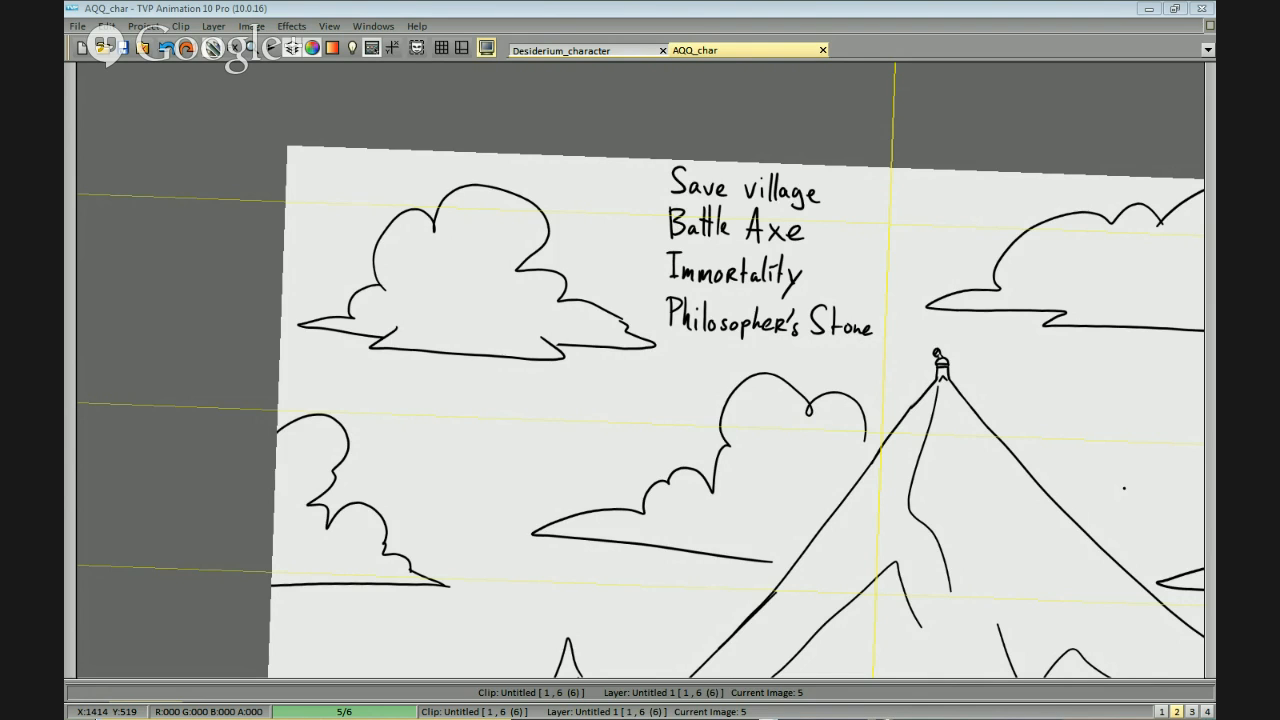
Switch to Firefox, check the vote shares and pie chart of the "Goal?" Straw Poll, and close the window.
key(alt+Tab)
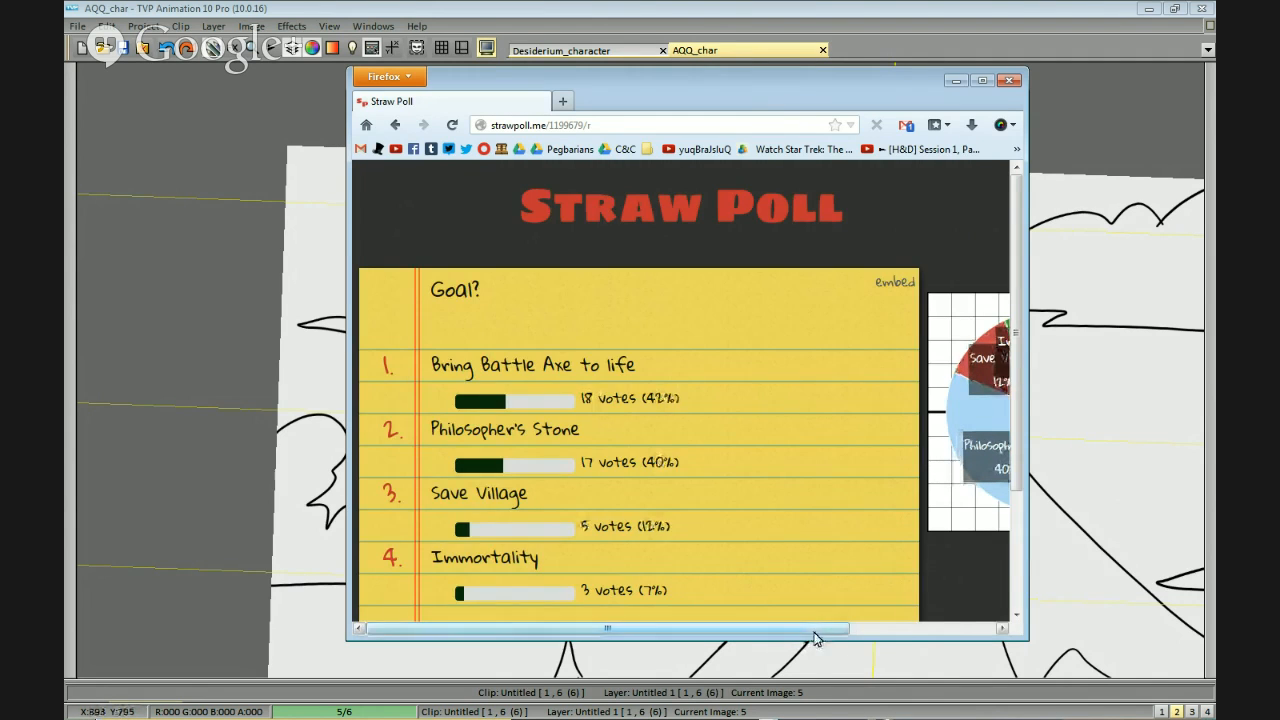
drag(824, 629, 979, 621)
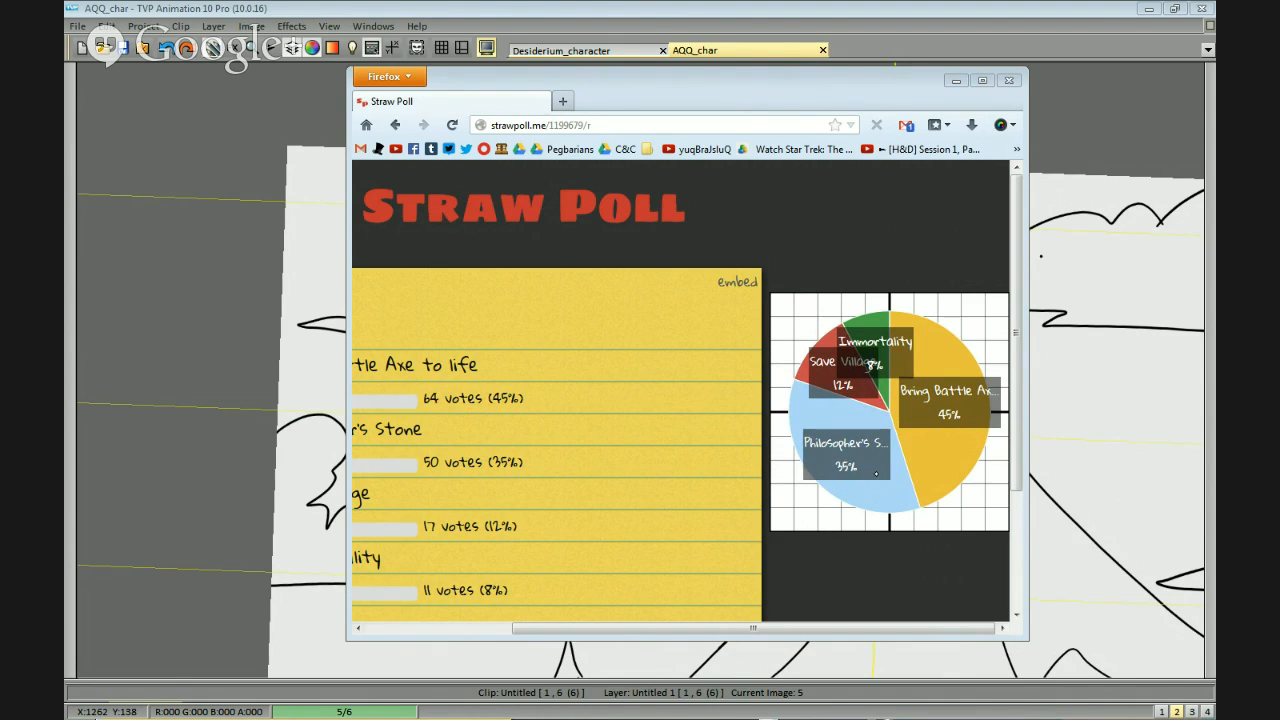
mouse_move(1015, 400)
mouse_down()
mouse_move(1015, 515)
mouse_move(1015, 398)
mouse_up()
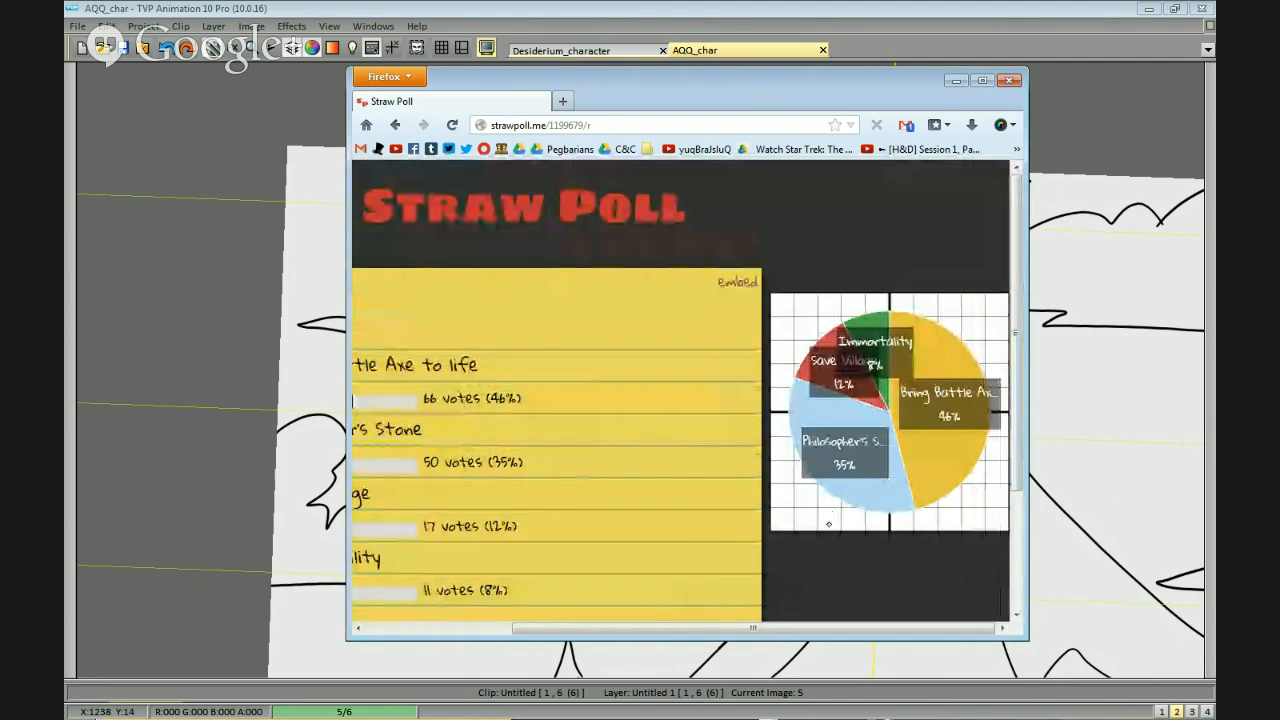
click(1010, 80)
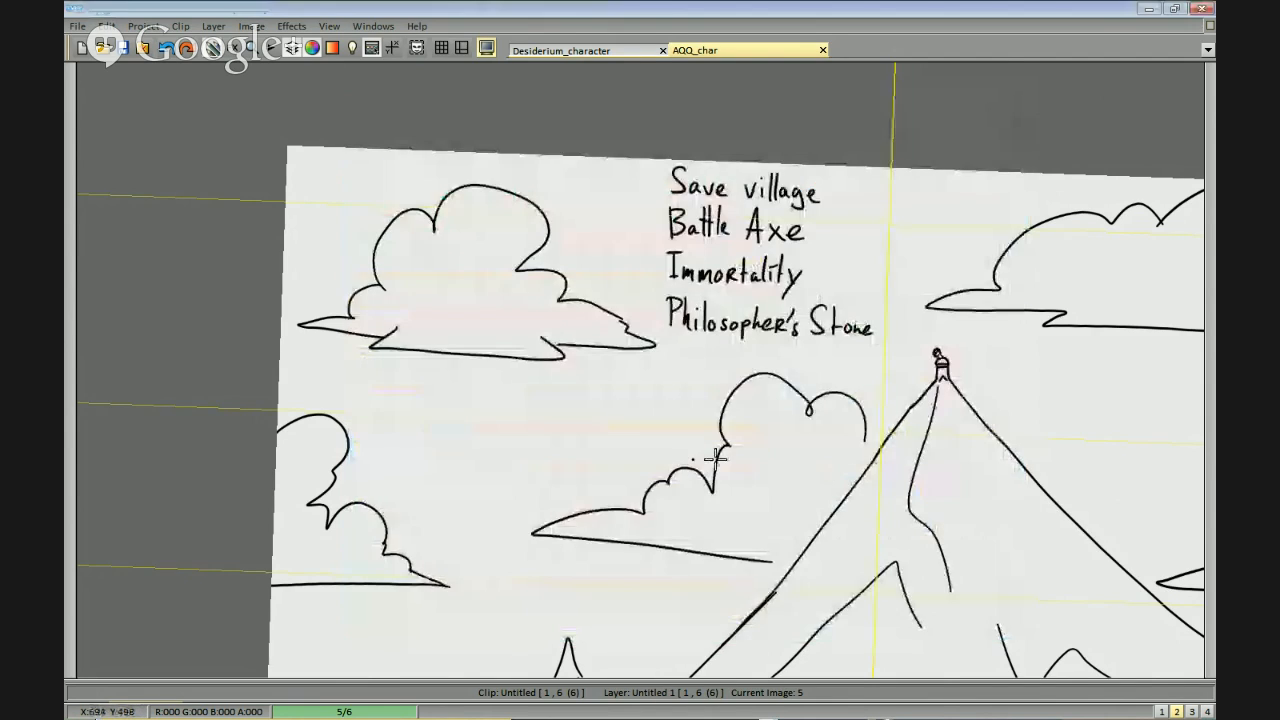
Erase "Save village", "Immortality" and "Philosopher's Stone" from the sky, keeping only the "Battle Axe" line.
mouse_move(812, 240)
mouse_down()
mouse_move(910, 150)
mouse_move(752, 192)
mouse_move(917, 224)
mouse_move(903, 243)
mouse_move(924, 211)
mouse_up()
mouse_move(907, 255)
mouse_down()
mouse_move(814, 243)
mouse_move(862, 322)
mouse_up()
mouse_move(932, 293)
mouse_down()
mouse_move(782, 300)
mouse_move(1053, 343)
mouse_move(886, 271)
mouse_up()
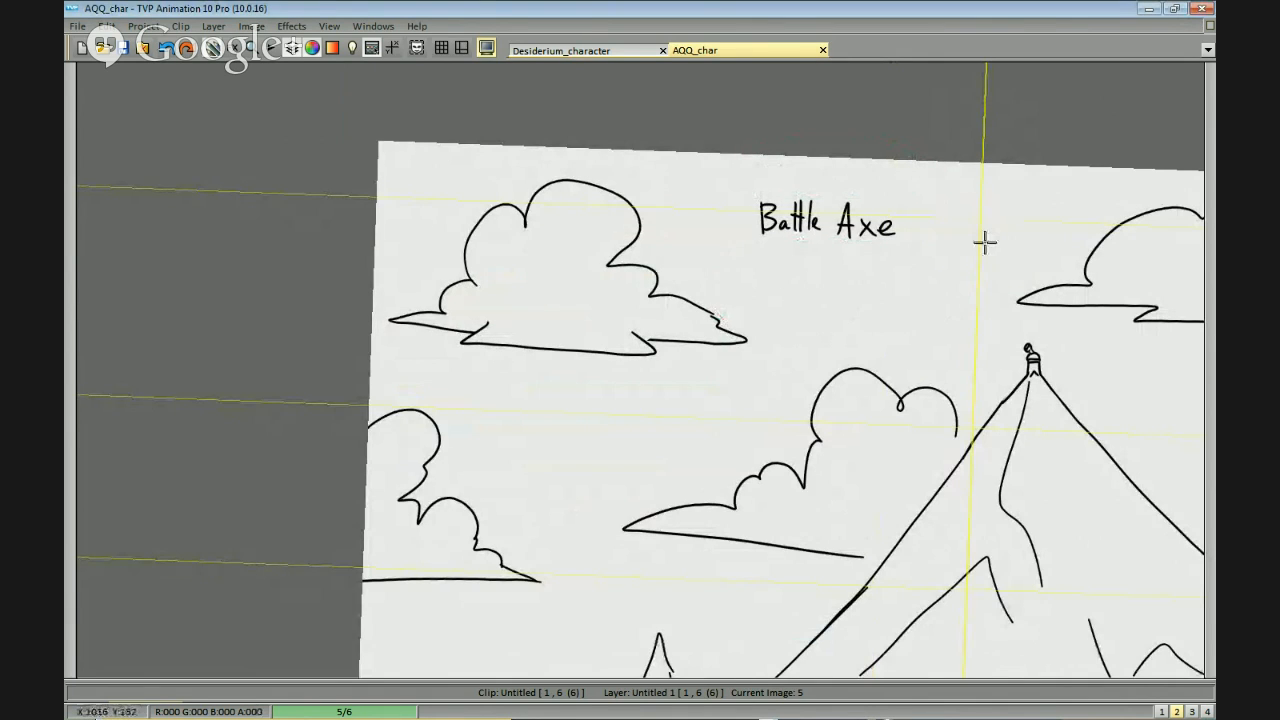
Hand-letter "Bring" in front of "Battle Axe", redoing the first strokes.
scroll(983, 243, up, 2)
mouse_move(645, 201)
mouse_down()
mouse_move(743, 214)
mouse_move(623, 216)
mouse_up()
mouse_move(621, 190)
mouse_down()
mouse_move(634, 207)
mouse_move(625, 227)
mouse_up()
key(ctrl+z)
key(ctrl+z)
mouse_move(621, 200)
mouse_down()
mouse_move(677, 216)
mouse_move(671, 197)
mouse_move(687, 239)
mouse_up()
Hand-letter "to life" after "Battle Axe" to complete the heading.
mouse_move(965, 215)
mouse_down()
mouse_move(897, 219)
mouse_move(906, 240)
mouse_up()
drag(912, 228, 928, 222)
mouse_move(976, 196)
mouse_down()
mouse_move(968, 246)
mouse_move(984, 248)
mouse_up()
drag(1012, 206, 998, 254)
drag(996, 230, 1040, 250)
Draw a short downward arrow beneath the words "Battle Axe".
drag(926, 276, 963, 257)
mouse_move(835, 239)
mouse_down()
mouse_move(814, 201)
mouse_move(799, 218)
mouse_up()
drag(790, 202, 807, 201)
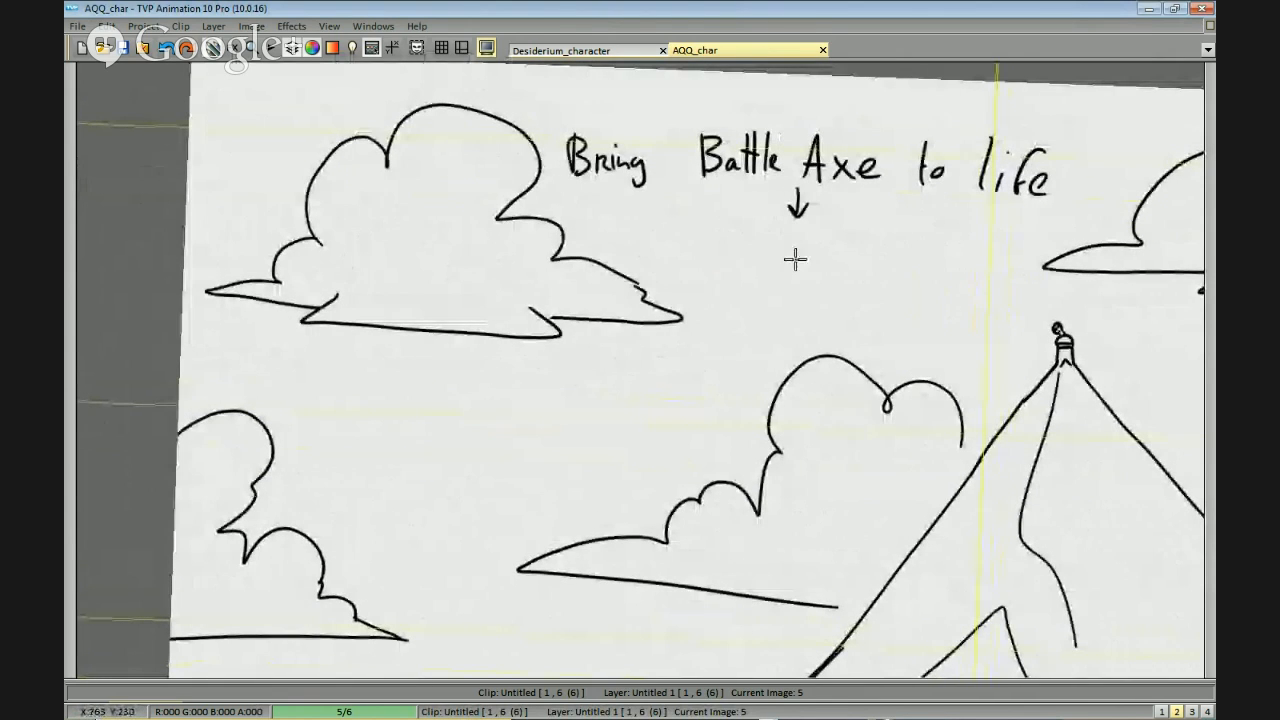
mouse_move(857, 366)
mouse_down()
mouse_move(855, 348)
mouse_move(880, 403)
mouse_up()
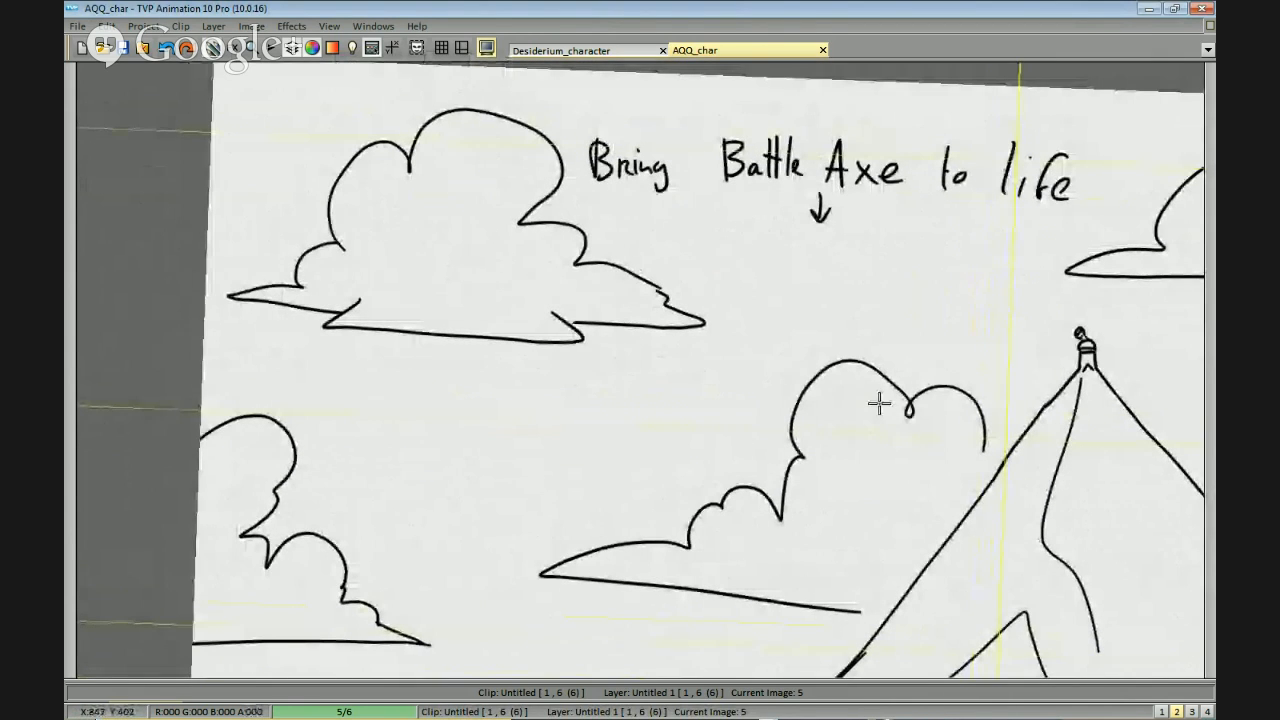
scroll(879, 403, down, 5)
scroll(929, 430, up, 3)
scroll(904, 422, up, 5)
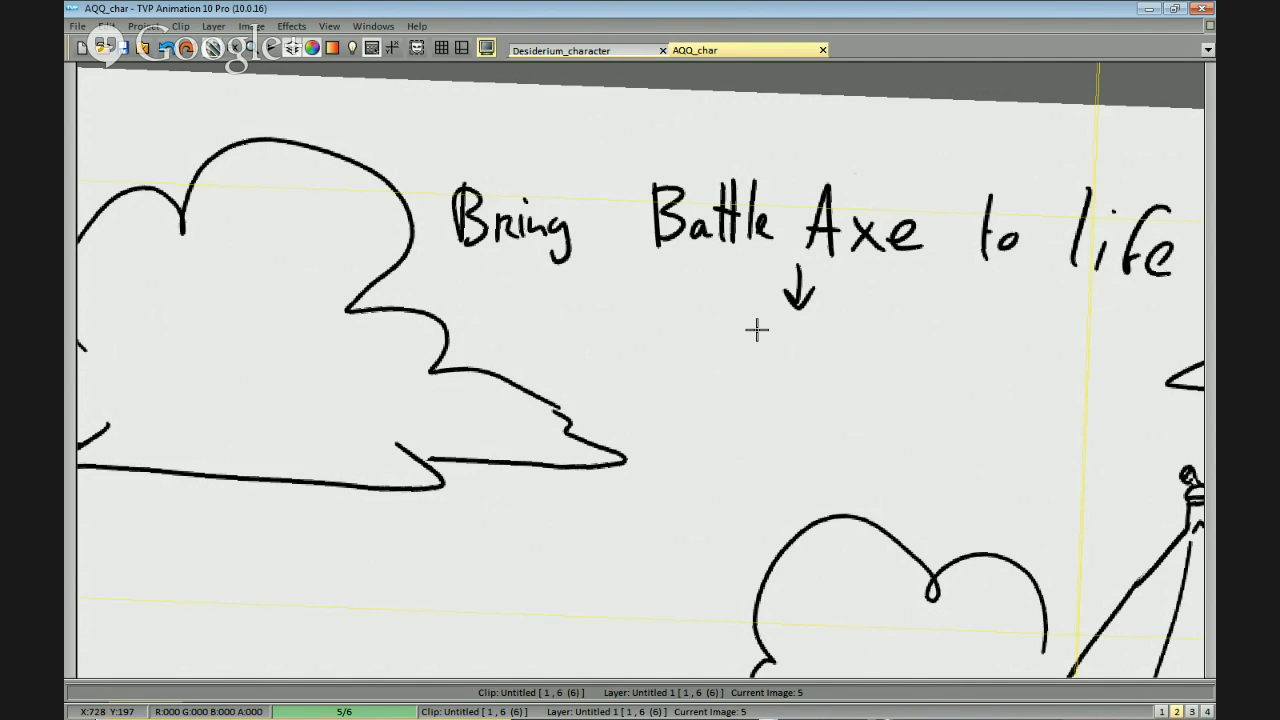
mouse_move(543, 360)
mouse_down()
mouse_move(740, 368)
mouse_move(956, 450)
mouse_move(1000, 437)
mouse_move(840, 463)
mouse_up()
scroll(882, 465, down, 1)
drag(908, 442, 935, 396)
scroll(1003, 446, up, 1)
scroll(1006, 447, down, 1)
drag(1013, 448, 983, 450)
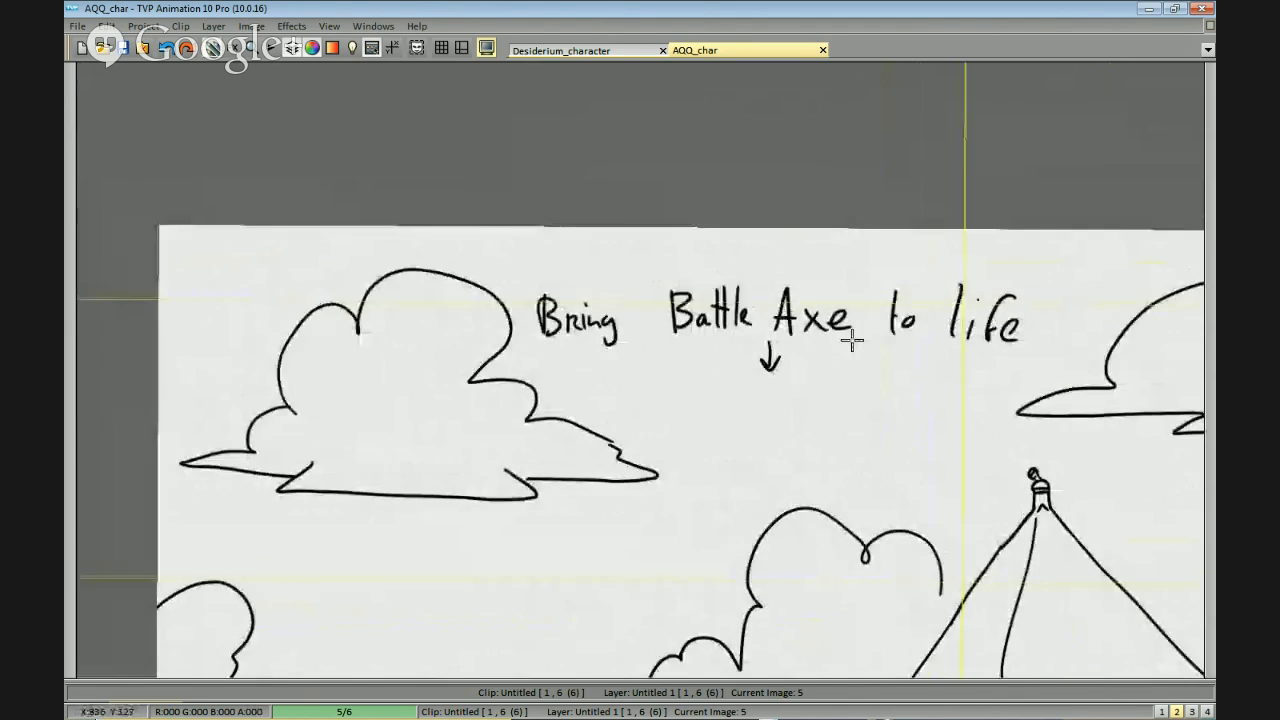
scroll(753, 270, up, 1)
drag(1026, 350, 730, 382)
scroll(730, 382, down, 1)
drag(969, 403, 935, 385)
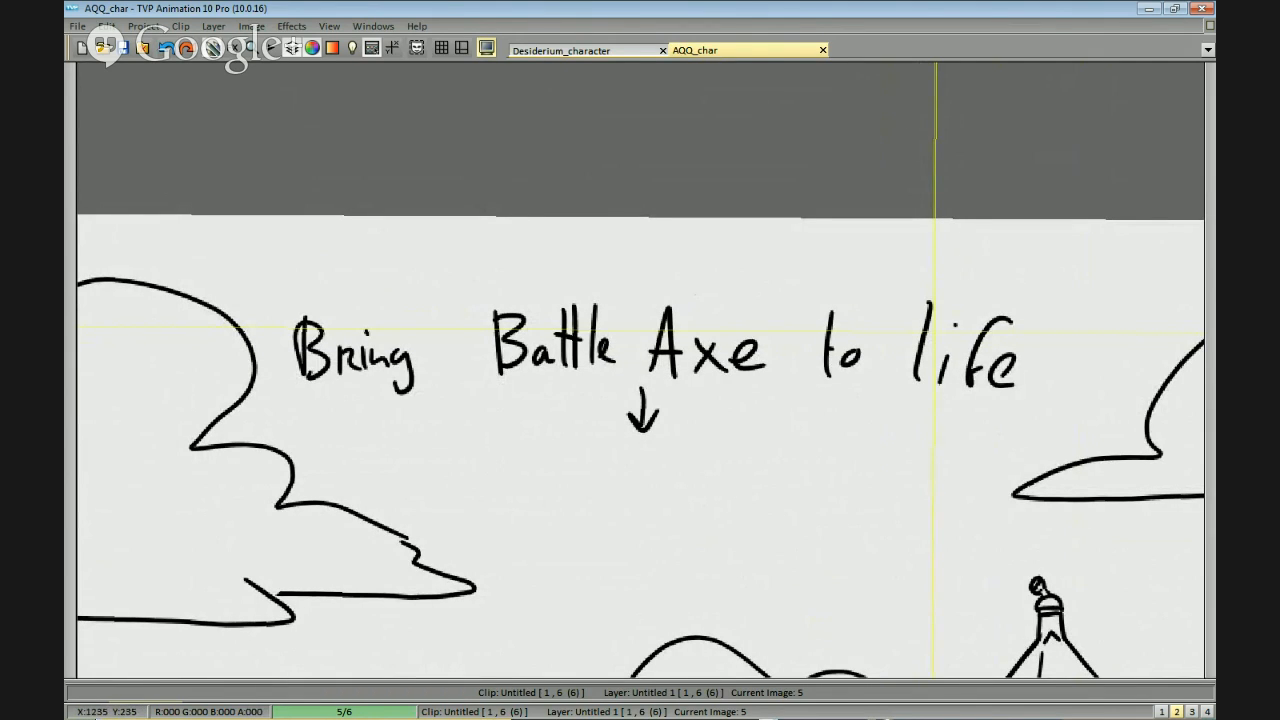
click(1210, 500)
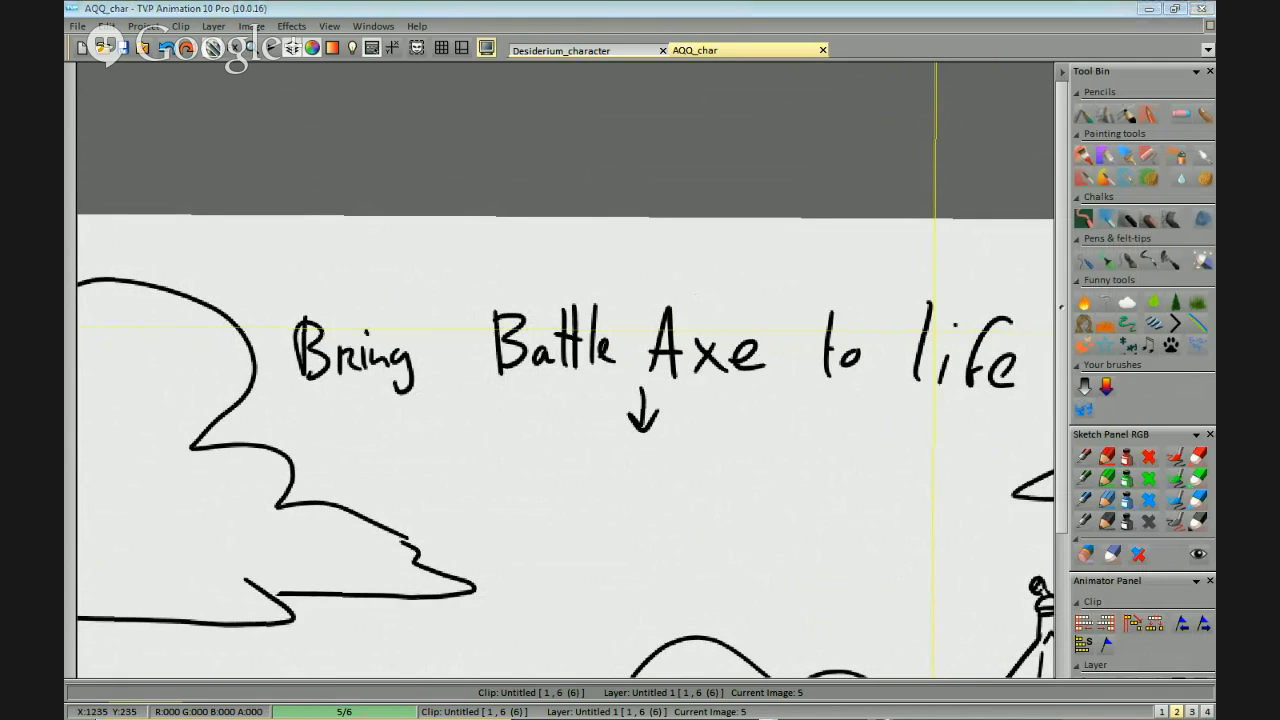
Hand-letter "Axel" below the arrow as the first name option.
drag(764, 405, 892, 327)
mouse_move(880, 280)
mouse_down()
mouse_move(894, 246)
mouse_move(823, 177)
mouse_move(774, 192)
mouse_move(751, 235)
mouse_up()
mouse_move(767, 182)
mouse_down()
mouse_move(756, 224)
mouse_move(789, 231)
mouse_up()
drag(758, 213, 818, 230)
mouse_move(818, 198)
mouse_down()
mouse_move(796, 230)
mouse_move(846, 226)
mouse_up()
drag(852, 180, 856, 228)
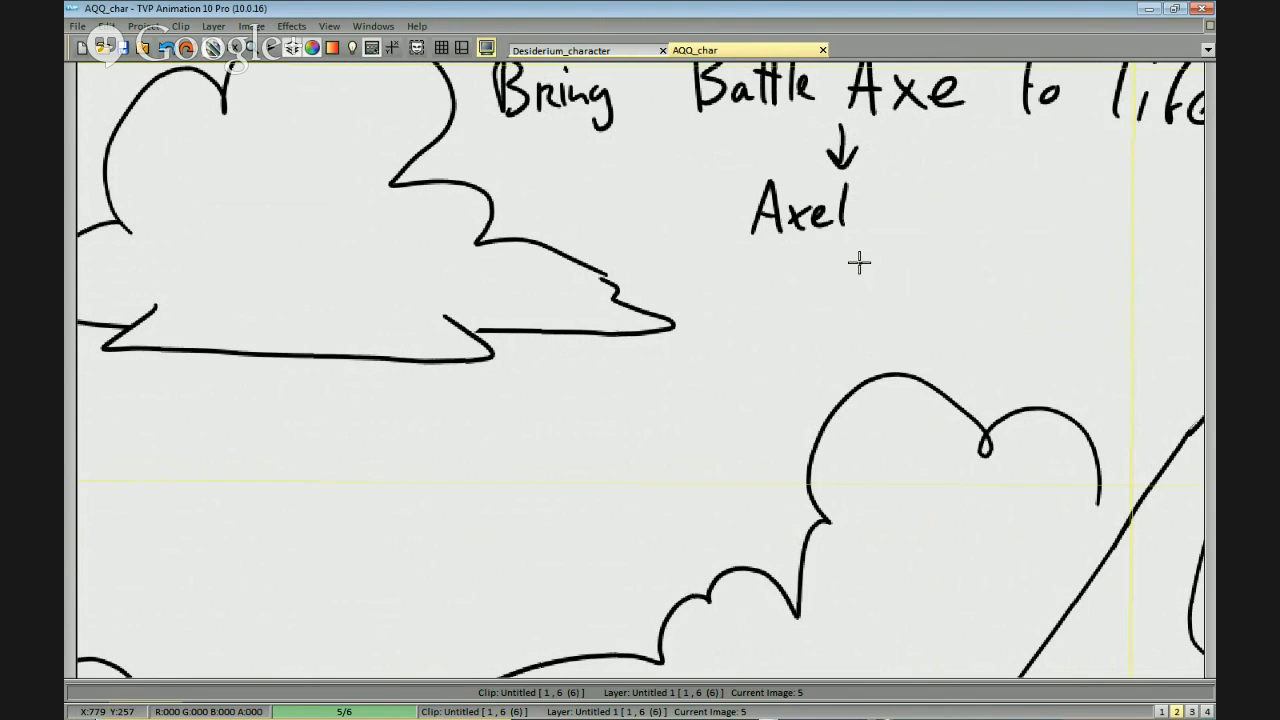
Hand-letter "Baxter" directly beneath "Axel" as the second name option.
mouse_move(757, 249)
mouse_down()
mouse_move(801, 284)
mouse_move(850, 306)
mouse_up()
mouse_move(850, 276)
mouse_down()
mouse_move(833, 295)
mouse_move(877, 263)
mouse_up()
mouse_move(858, 250)
mouse_down()
mouse_move(862, 291)
mouse_move(883, 273)
mouse_move(905, 277)
mouse_move(922, 303)
mouse_up()
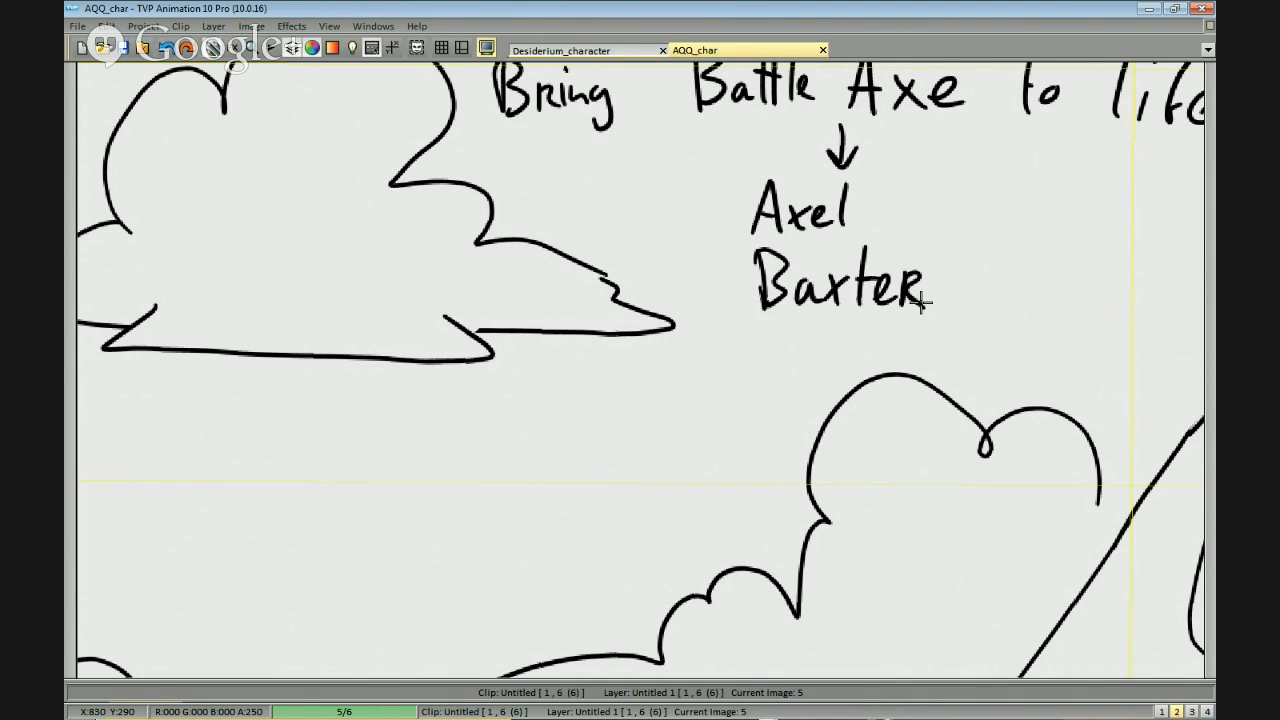
Hand-letter "Axton" beneath "Baxter", just above the middle cloud's outline.
mouse_move(756, 384)
mouse_down()
mouse_move(772, 329)
mouse_move(783, 380)
mouse_up()
drag(762, 364, 783, 361)
mouse_move(794, 349)
mouse_down()
mouse_move(814, 379)
mouse_move(793, 379)
mouse_up()
drag(834, 323, 837, 378)
drag(823, 344, 852, 342)
mouse_move(866, 348)
mouse_down()
mouse_move(851, 349)
mouse_move(866, 352)
mouse_up()
drag(872, 378, 903, 380)
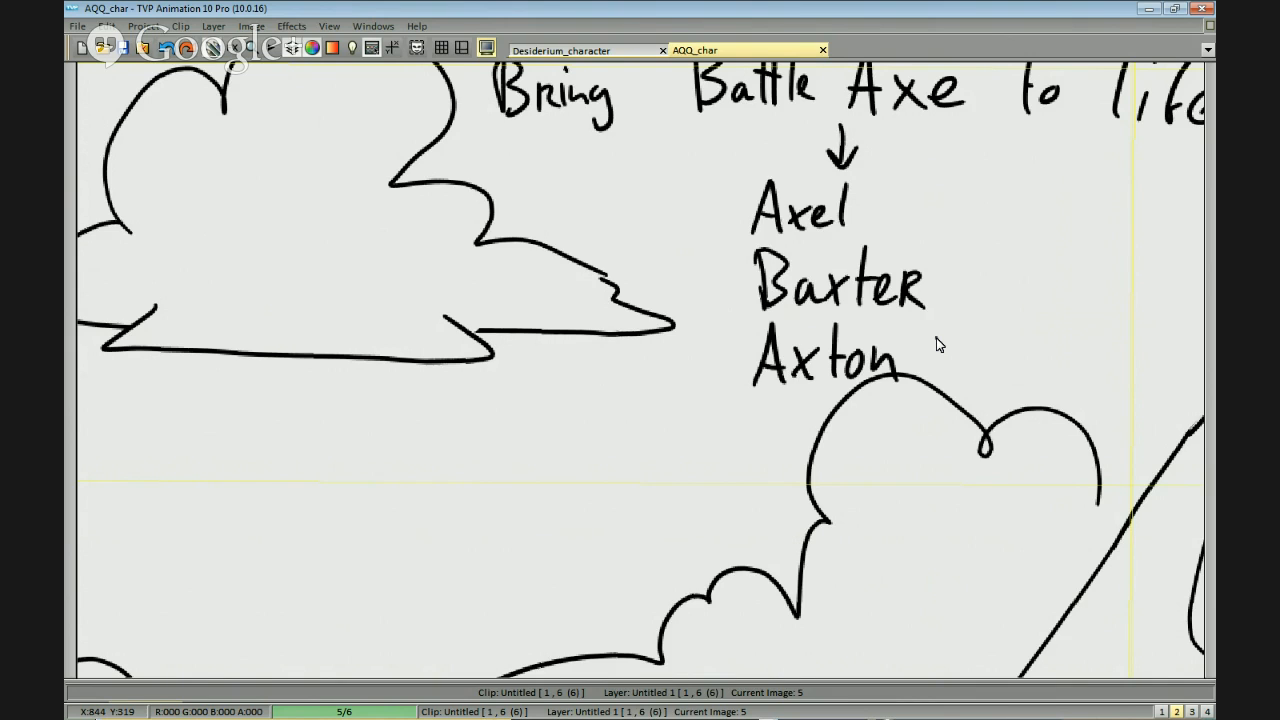
Hand-letter "Chopper" beneath "Axton", across the middle cloud's outline, redoing the strokes that go wrong.
drag(937, 338, 920, 246)
mouse_move(751, 322)
mouse_down()
mouse_move(754, 360)
mouse_move(779, 361)
mouse_up()
drag(797, 345, 804, 363)
mouse_move(820, 345)
mouse_down()
mouse_move(831, 354)
mouse_move(803, 348)
mouse_move(818, 374)
mouse_up()
key(ctrl+z)
key(ctrl+z)
drag(819, 348, 841, 380)
drag(845, 348, 874, 364)
drag(881, 345, 886, 368)
scroll(846, 303, down, 2)
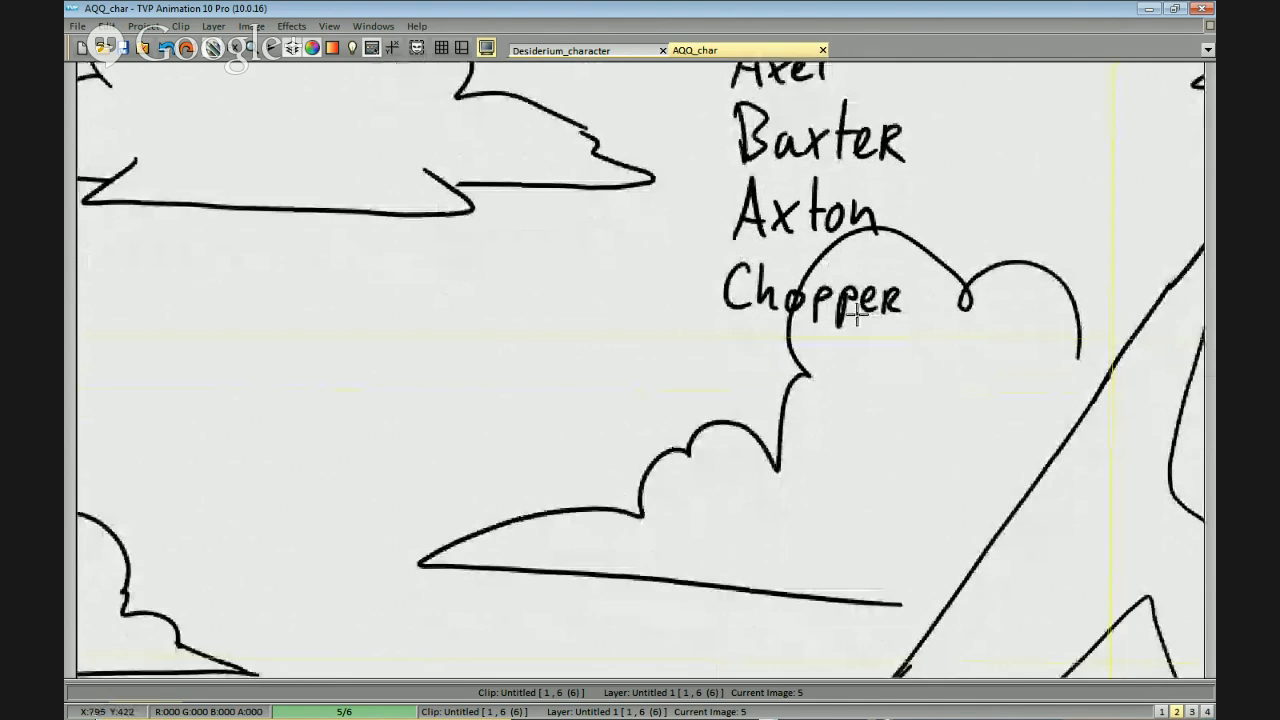
Hand-letter "Sword" beneath "Chopper" as the last name option.
scroll(829, 371, down, 1)
mouse_move(748, 298)
mouse_down()
mouse_move(731, 316)
mouse_move(740, 340)
mouse_move(818, 312)
mouse_move(883, 336)
mouse_move(888, 318)
mouse_move(902, 340)
mouse_up()
key(ctrl+z)
scroll(927, 384, down, 1)
scroll(927, 384, up, 2)
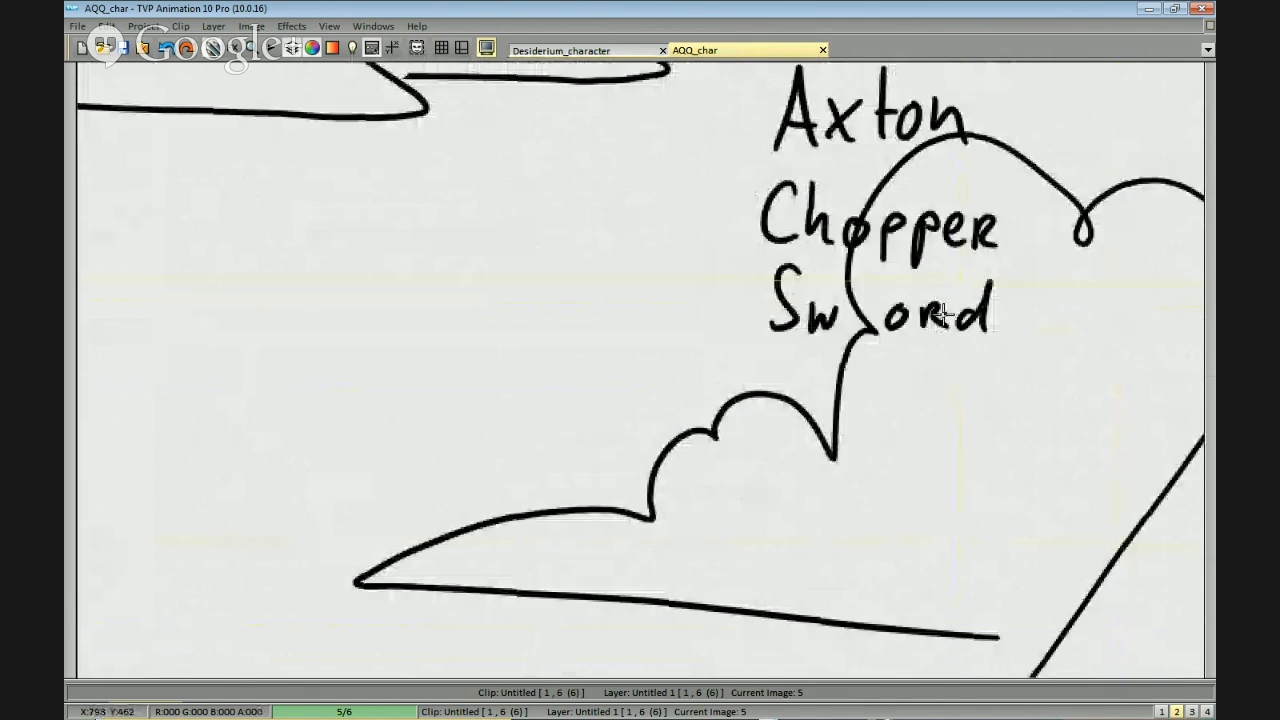
scroll(958, 322, down, 1)
scroll(966, 434, down, 2)
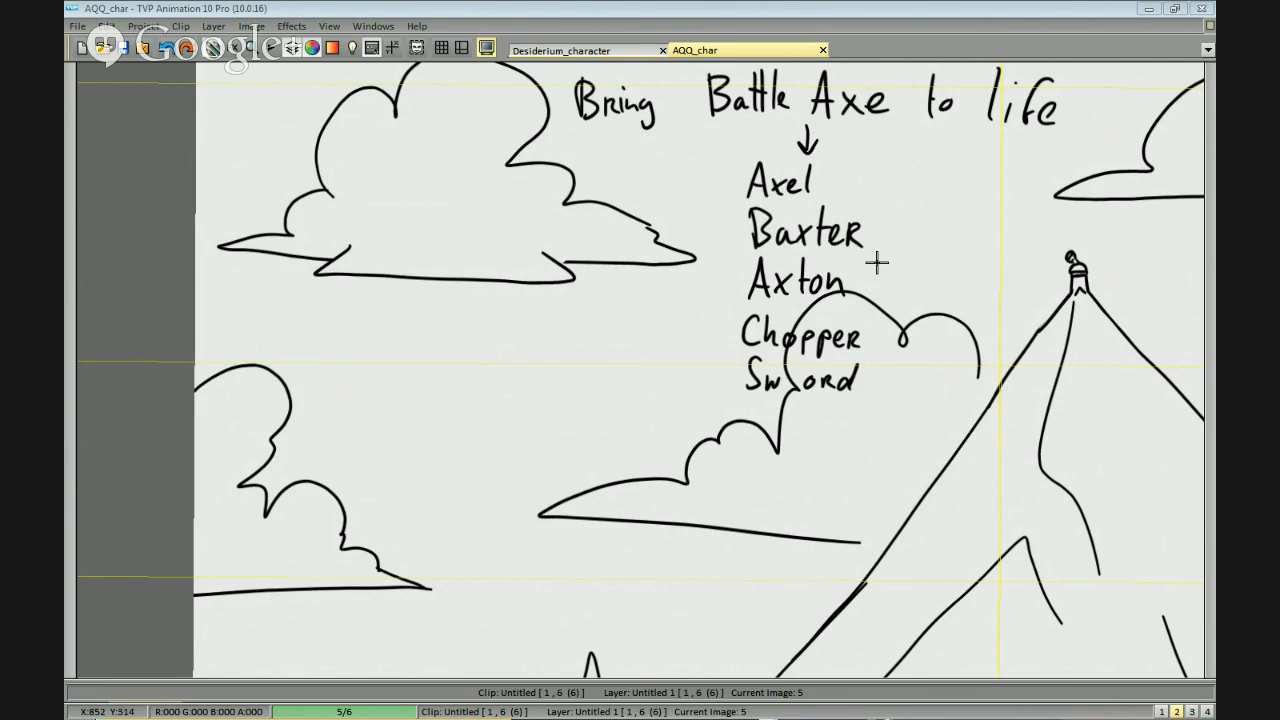
scroll(957, 274, down, 2)
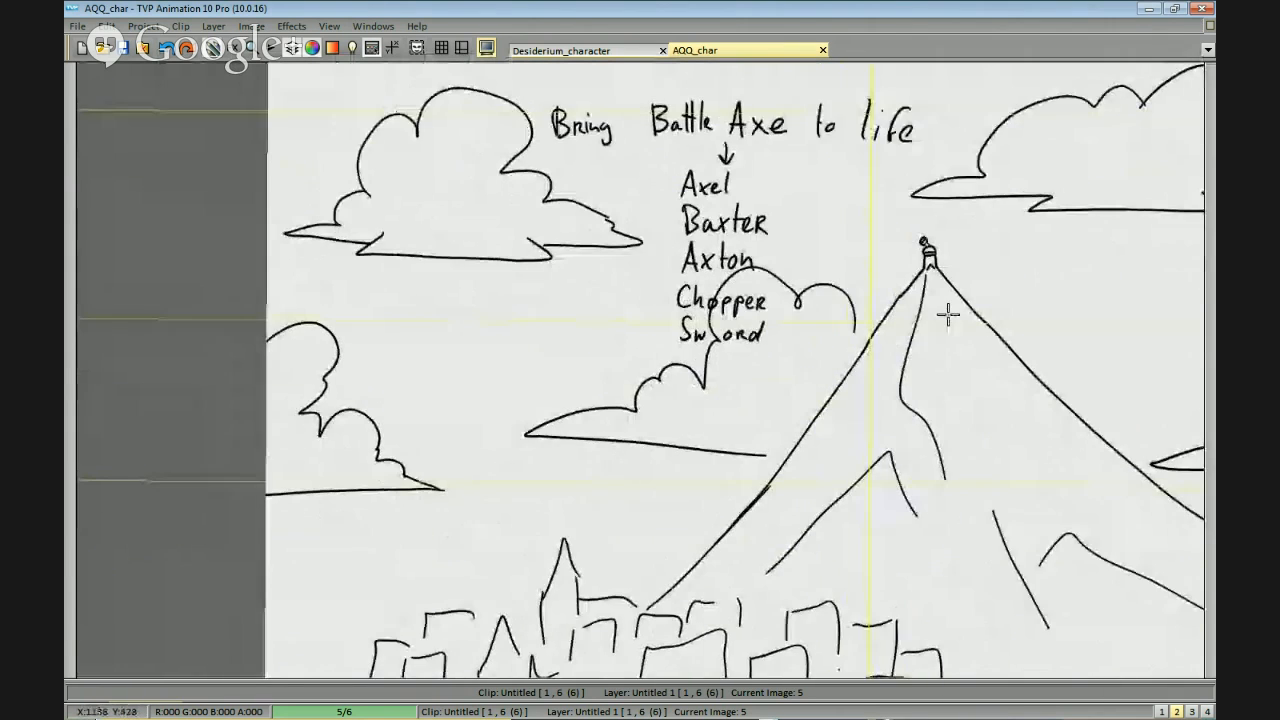
drag(948, 314, 984, 288)
drag(876, 470, 902, 435)
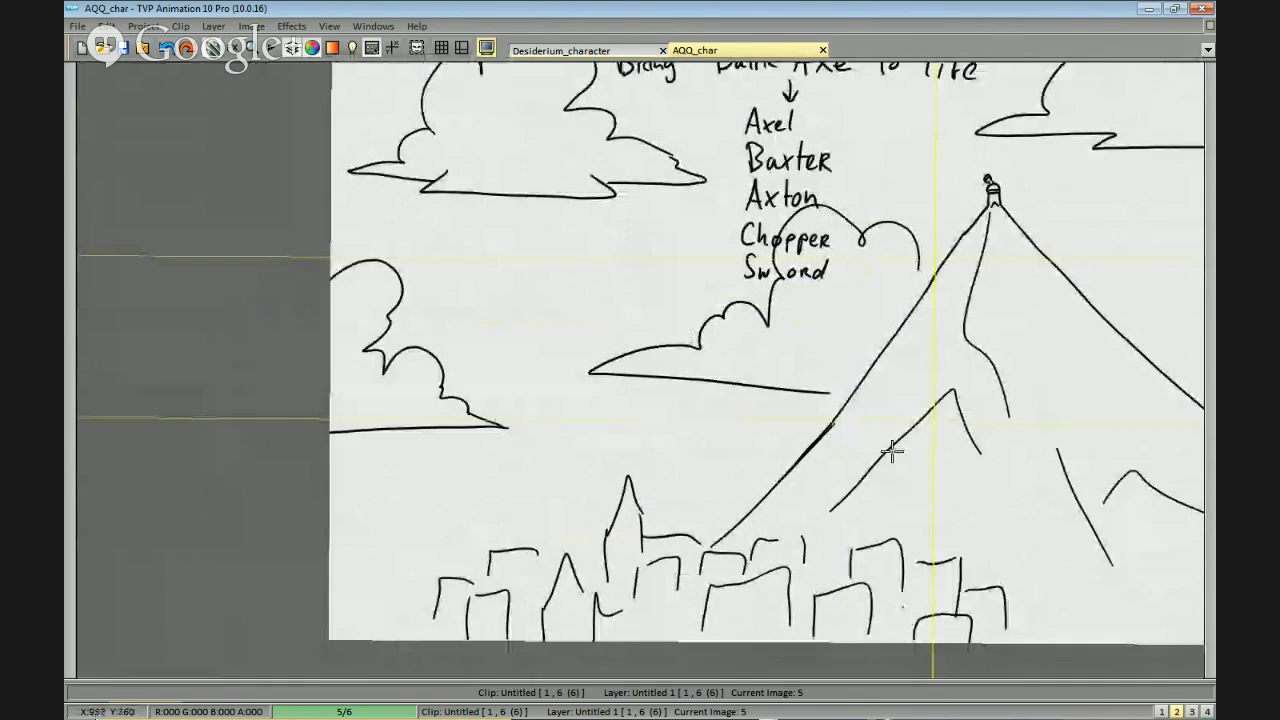
scroll(912, 355, down, 2)
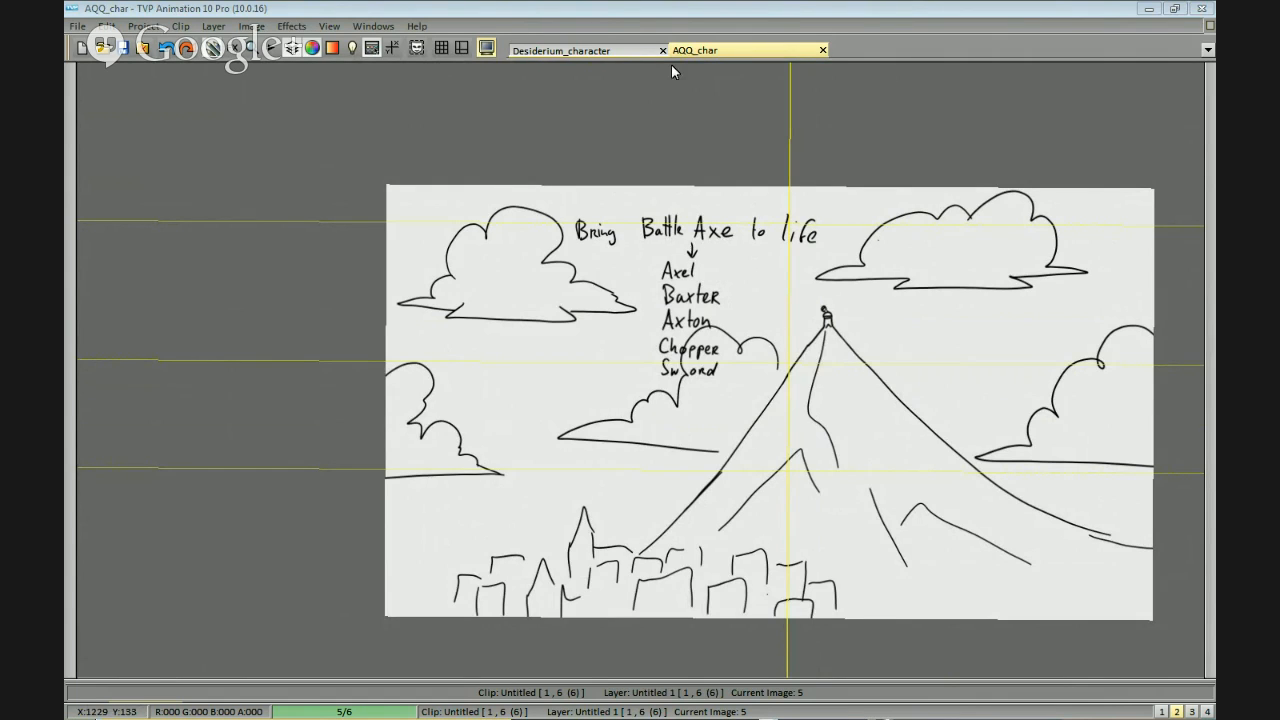
Switch to Firefox, check the pie chart of the Straw Poll about the axe, and return to TVP Animation.
key(alt+Tab)
drag(824, 615, 1029, 606)
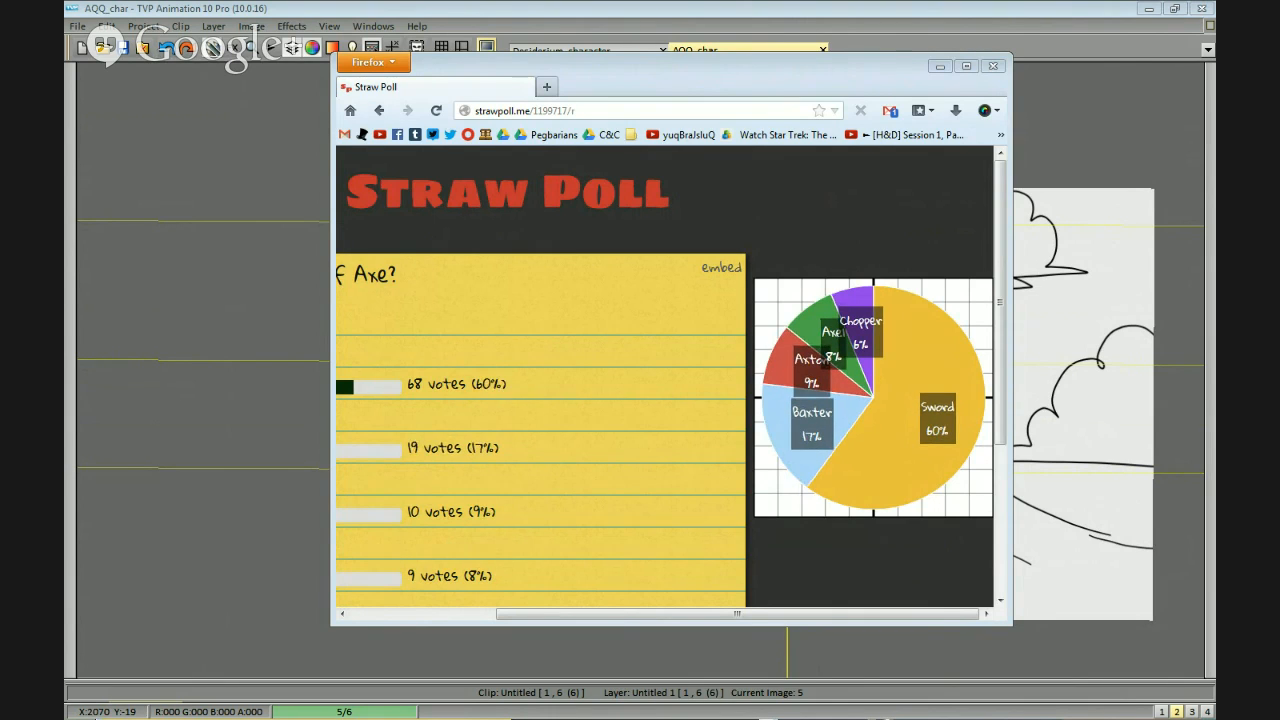
click(1055, 139)
Undo the lettering of "Sword", "Chopper" and "Axton" and the last letter of "Baxter".
scroll(922, 250, up, 2)
scroll(922, 250, up, 2)
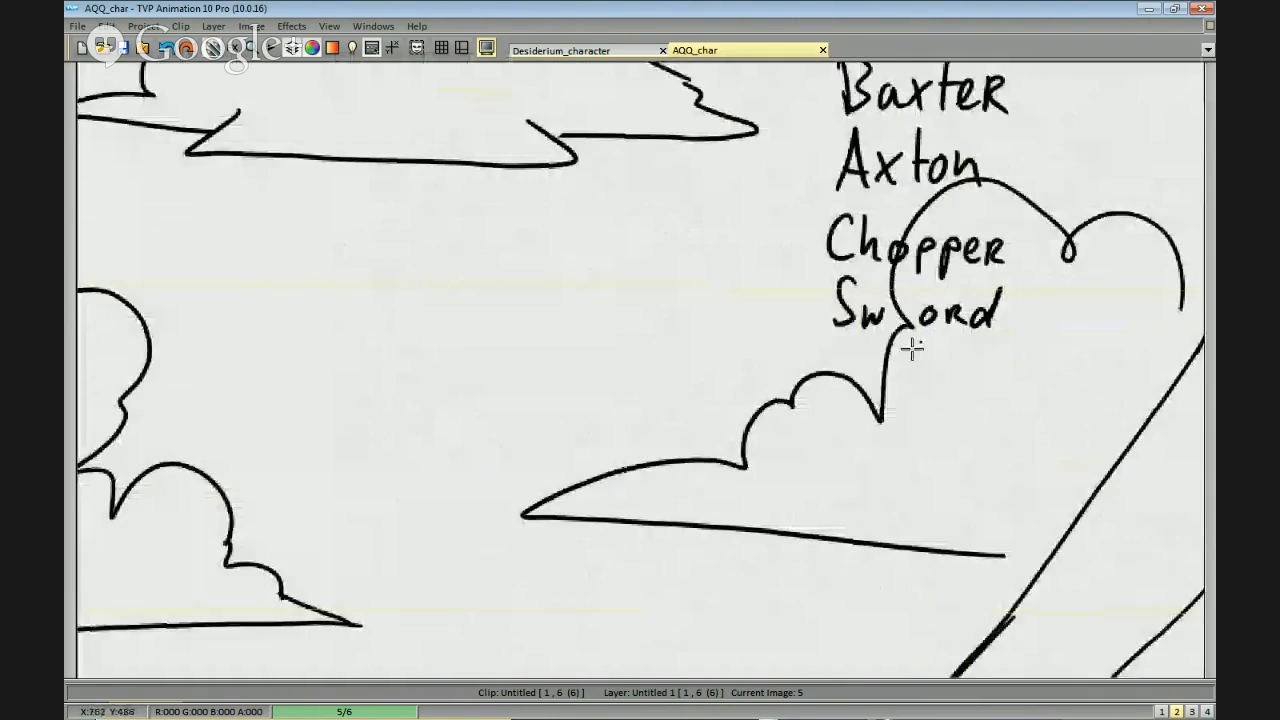
key(ctrl+z)
key(ctrl+z)
key(ctrl+z)
key(ctrl+z)
key(ctrl+z)
key(ctrl+z)
key(ctrl+z)
key(ctrl+z)
key(ctrl+z)
key(ctrl+z)
key(ctrl+z)
key(ctrl+z)
key(ctrl+z)
key(ctrl+z)
key(ctrl+z)
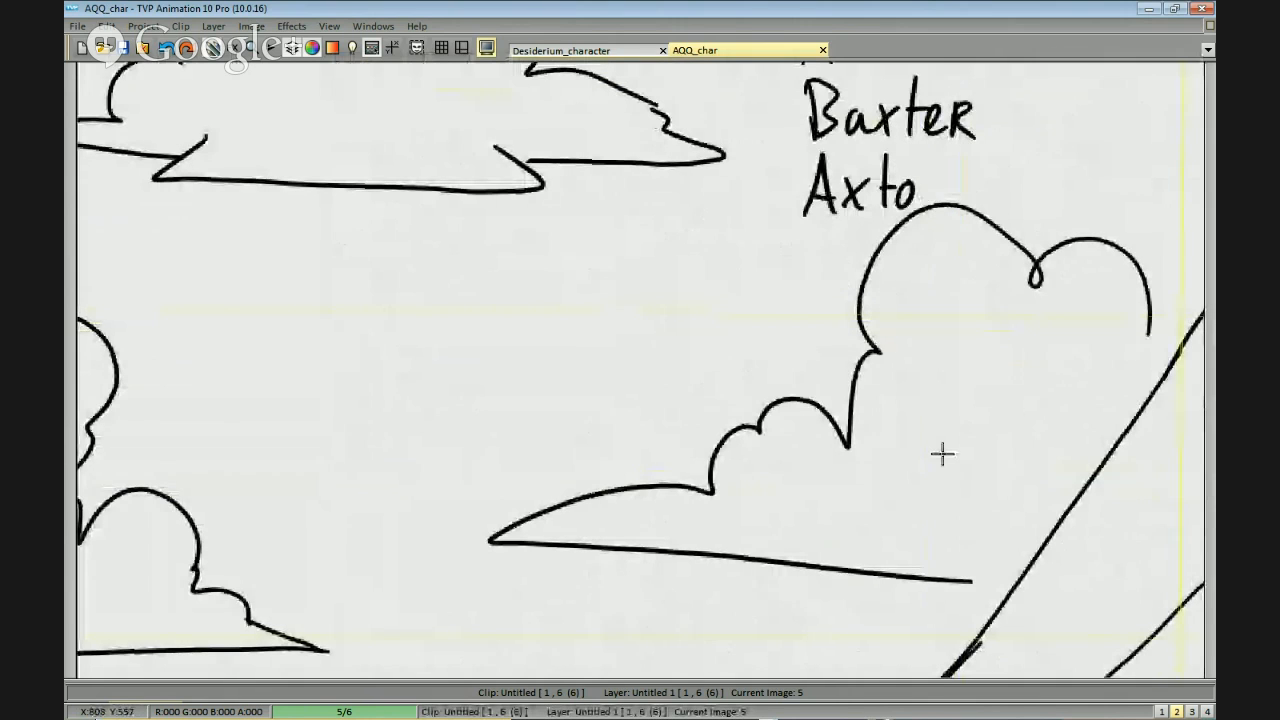
drag(1041, 255, 878, 395)
key(ctrl+z)
key(ctrl+z)
drag(876, 318, 880, 403)
key(ctrl+z)
key(ctrl+z)
key(ctrl+z)
key(ctrl+z)
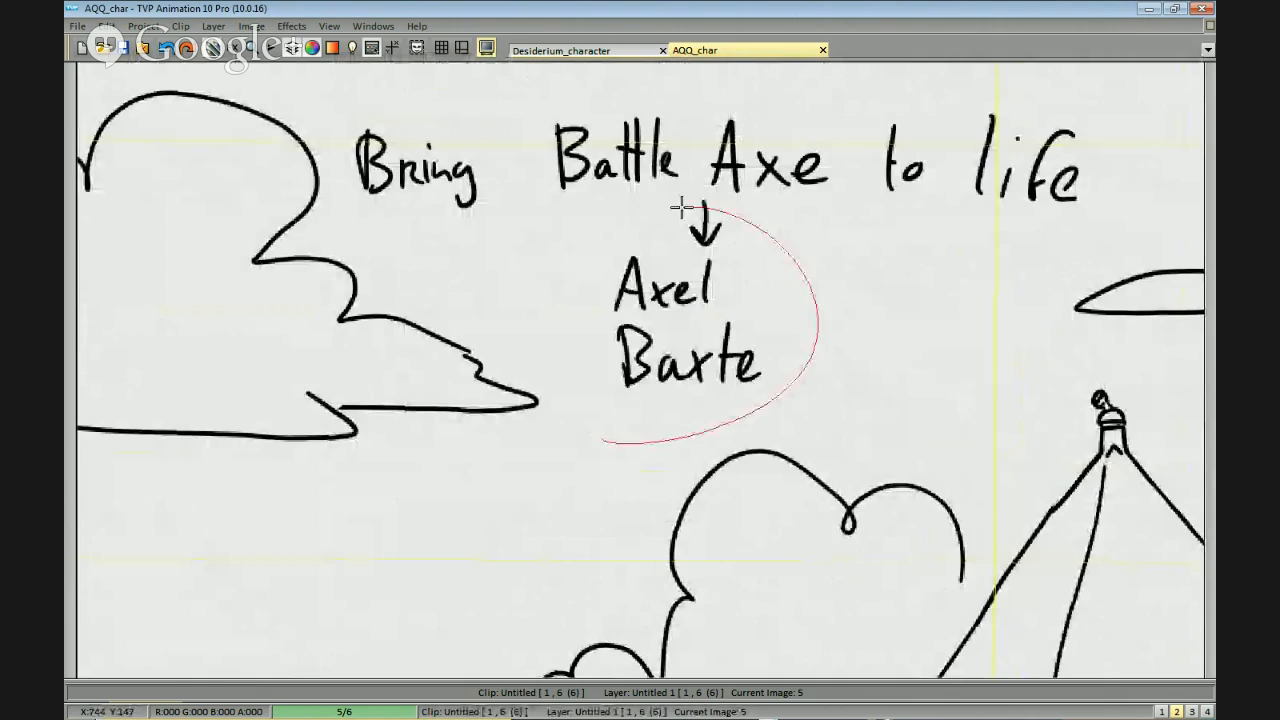
Clear the remaining names, the arrow and the "Bring Battle Axe to life" heading from the sky.
key(ctrl+z)
key(ctrl+z)
key(ctrl+z)
key(ctrl+z)
key(ctrl+z)
key(ctrl+z)
key(ctrl+z)
key(ctrl+z)
key(ctrl+z)
key(ctrl+z)
key(ctrl+z)
key(ctrl+z)
key(ctrl+z)
key(ctrl+z)
key(ctrl+z)
key(ctrl+z)
key(ctrl+z)
key(ctrl+z)
key(ctrl+z)
key(ctrl+z)
key(ctrl+z)
key(ctrl+z)
key(ctrl+z)
key(ctrl+z)
key(ctrl+z)
key(ctrl+z)
key(ctrl+z)
key(ctrl+z)
key(ctrl+z)
key(ctrl+z)
key(ctrl+z)
key(ctrl+z)
key(ctrl+z)
key(ctrl+z)
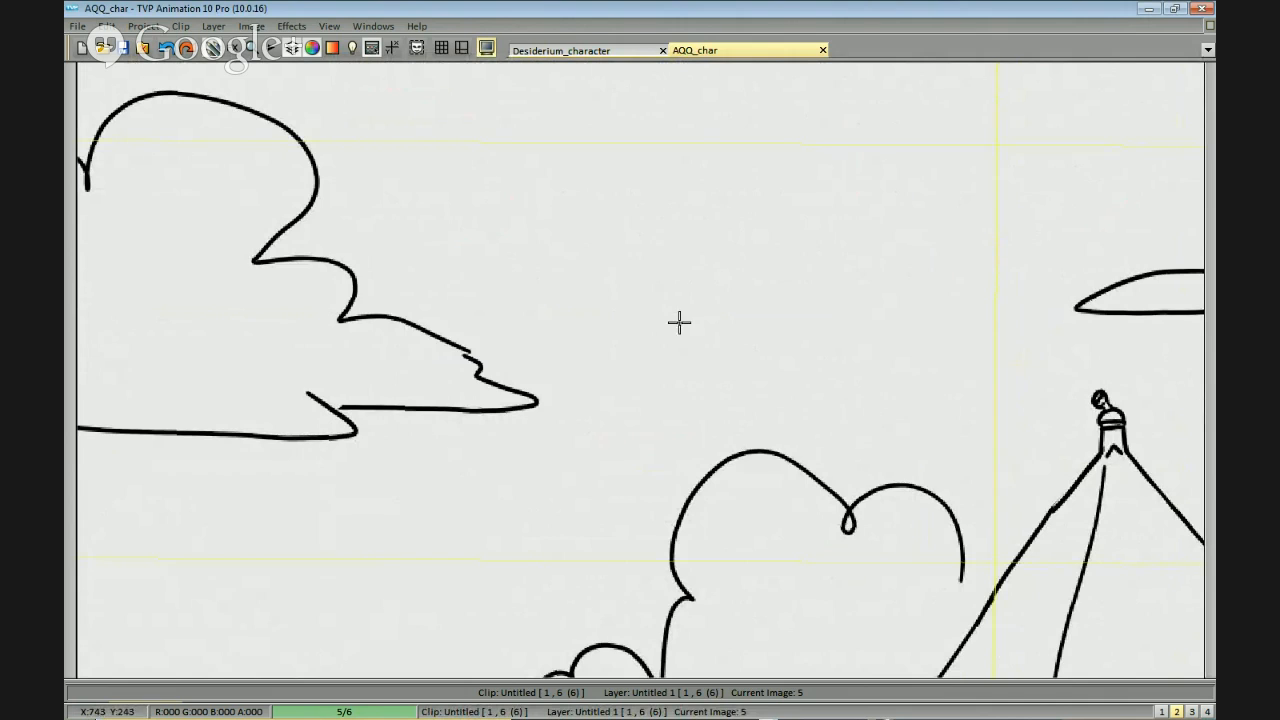
scroll(897, 297, down, 2)
drag(875, 437, 883, 377)
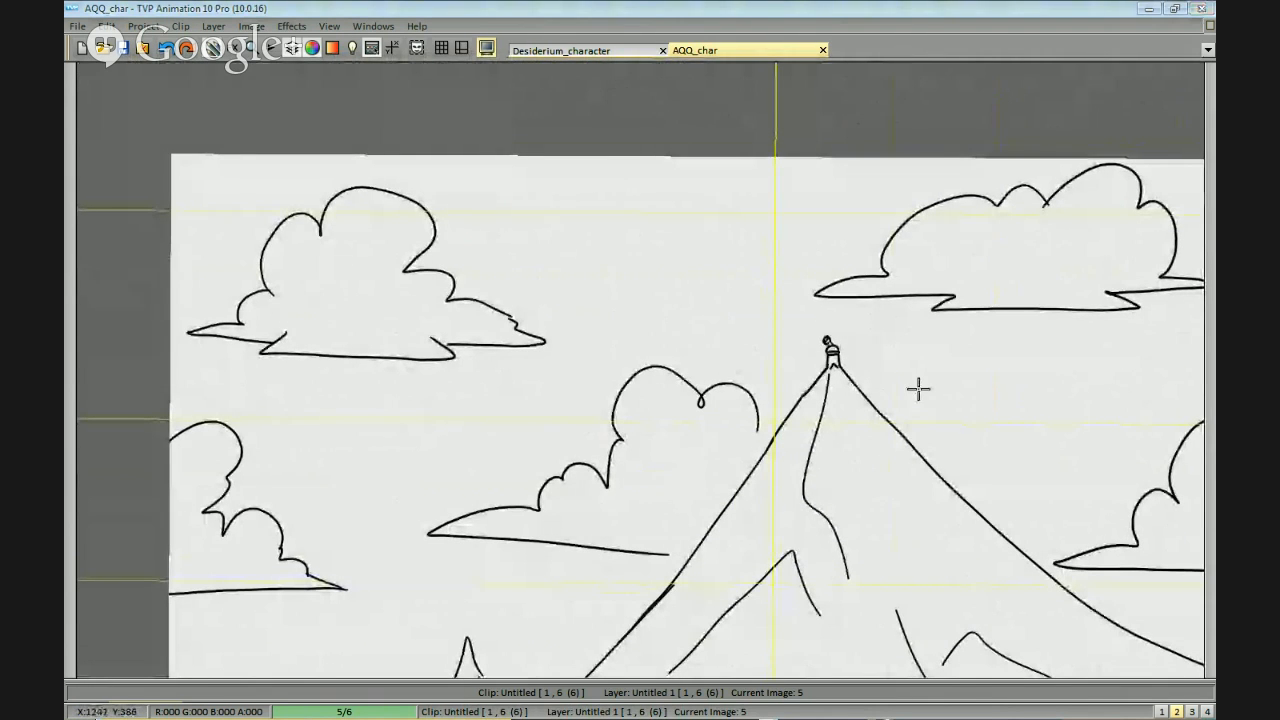
click(946, 397)
scroll(1038, 398, up, 1)
drag(1034, 393, 867, 362)
mouse_move(738, 391)
mouse_down()
mouse_move(791, 349)
mouse_move(738, 384)
mouse_up()
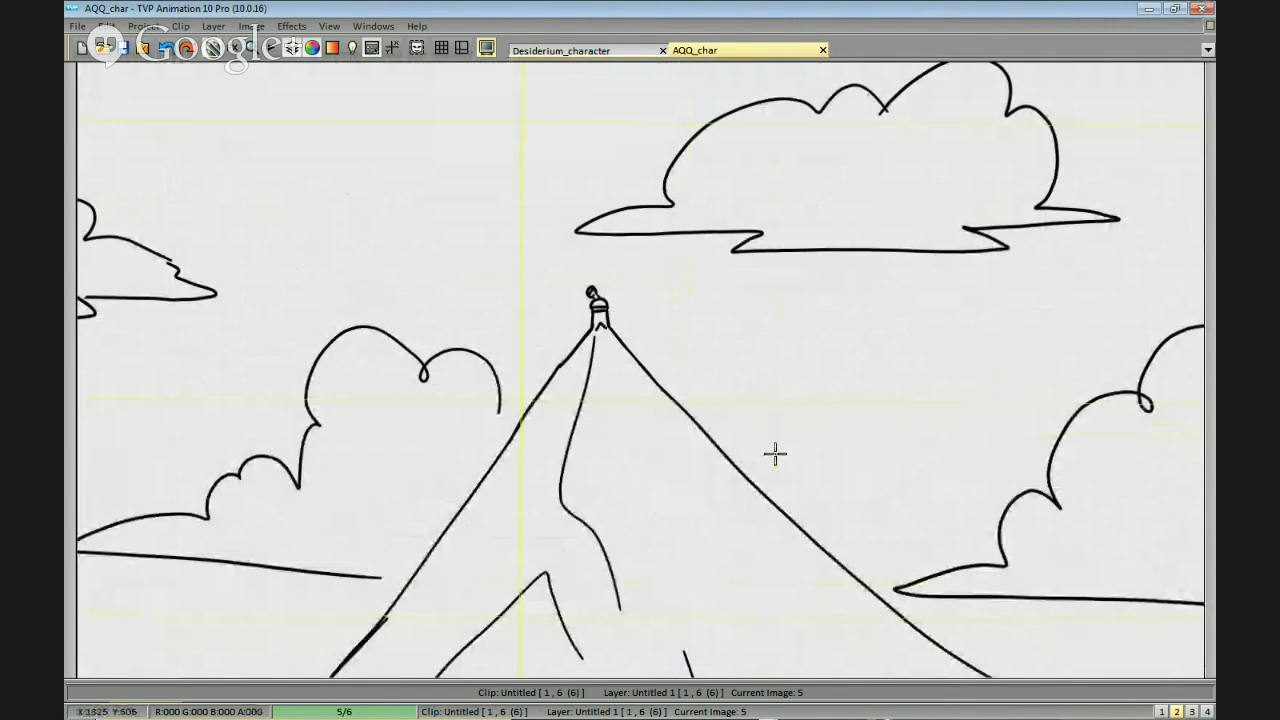
Go to image 4 and draw a long, narrow vertical axe handle beside the caped character.
drag(1072, 303, 969, 298)
drag(729, 291, 828, 326)
drag(1035, 332, 898, 463)
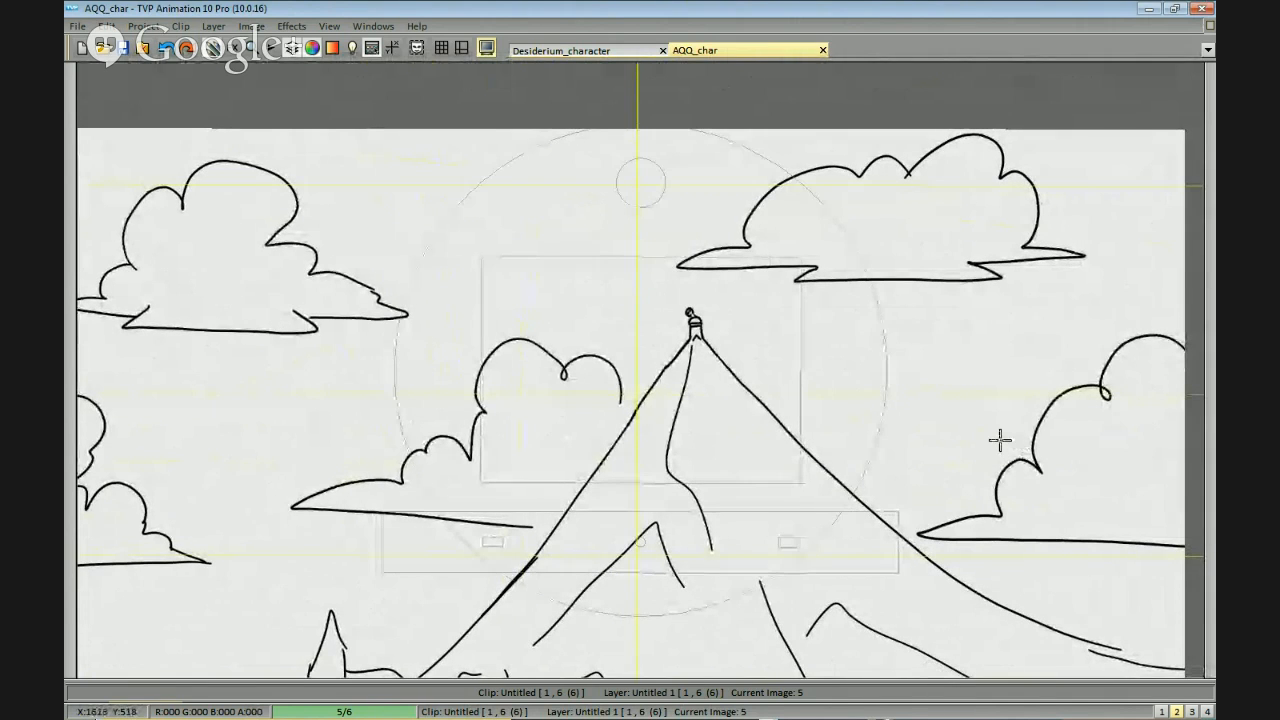
drag(599, 285, 896, 242)
key(Left)
drag(779, 348, 800, 275)
scroll(786, 232, up, 1)
mouse_move(760, 215)
mouse_down()
mouse_move(760, 441)
mouse_move(777, 437)
mouse_up()
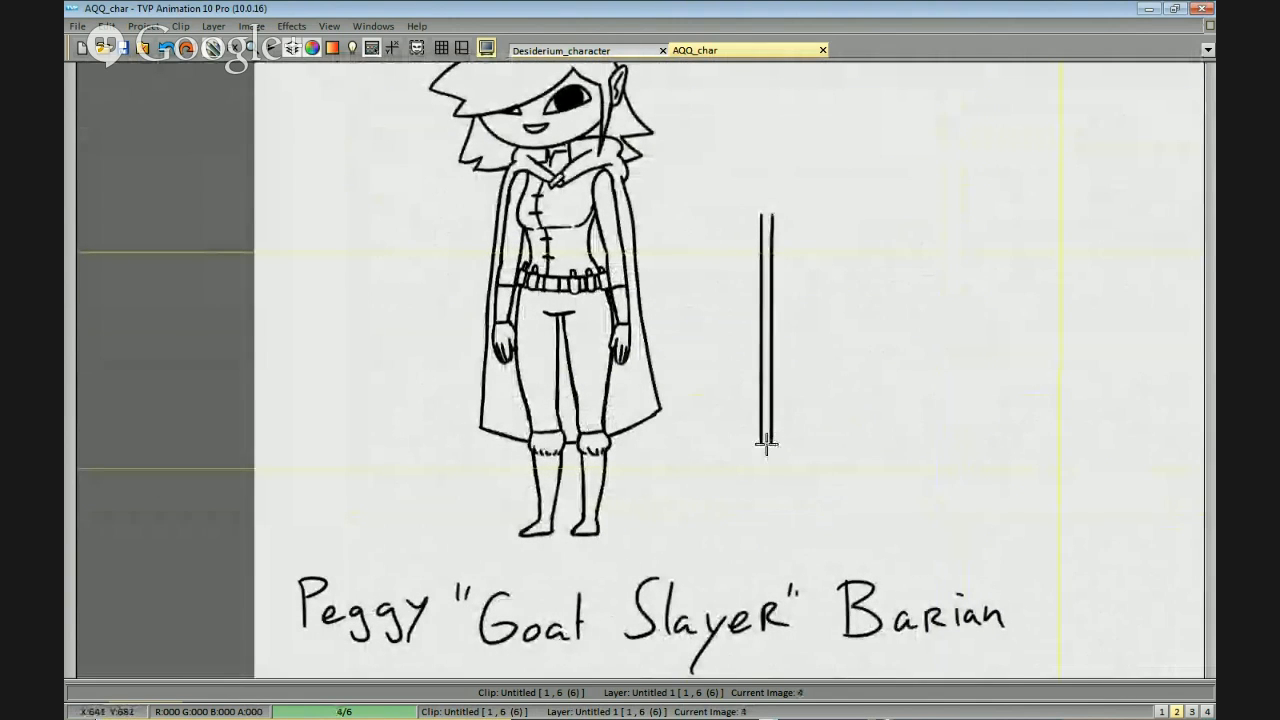
scroll(791, 163, up, 1)
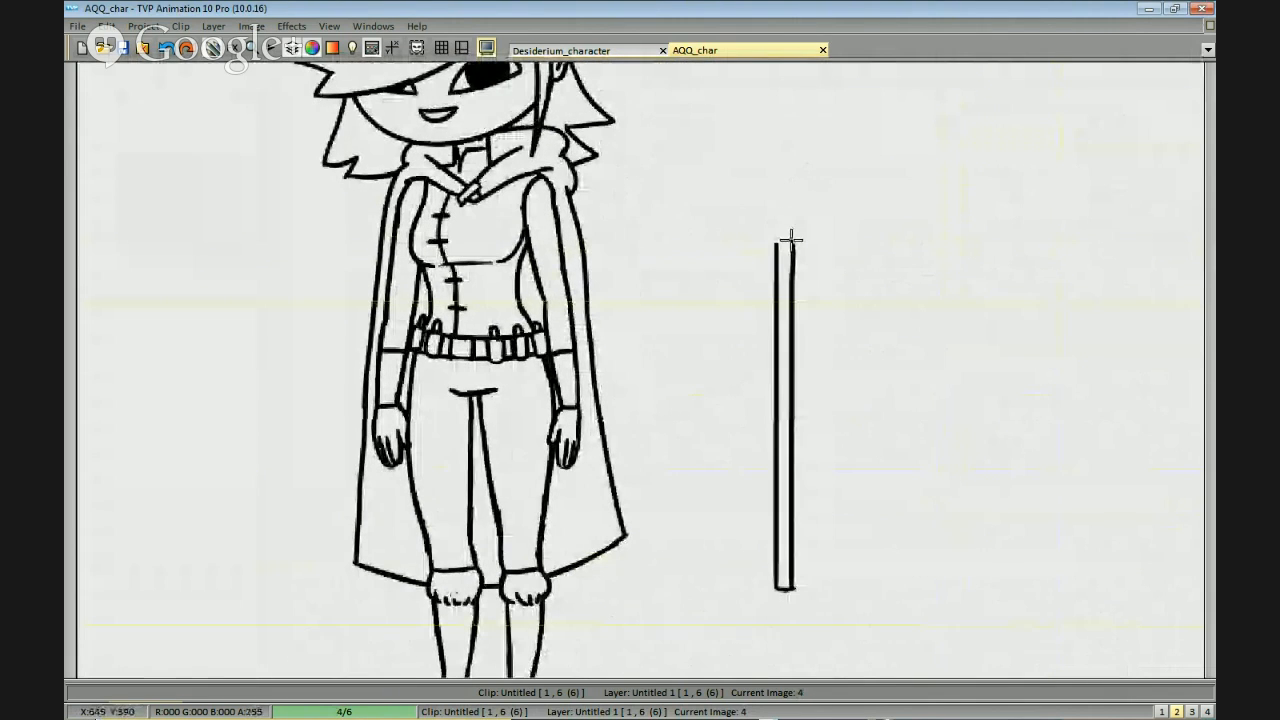
Draw a slim rectangular socket wider than the handle on the upper end of the axe handle.
mouse_move(791, 243)
mouse_down()
mouse_move(771, 243)
mouse_move(799, 181)
mouse_up()
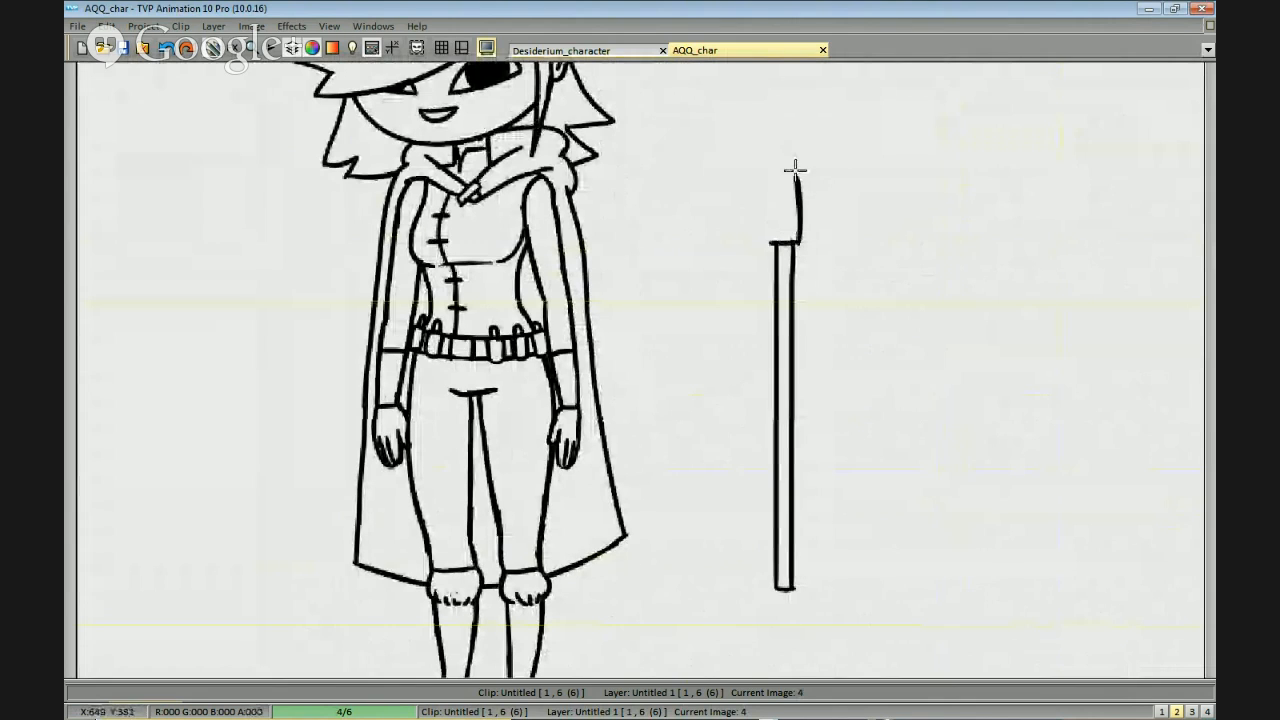
key(ctrl+z)
mouse_move(799, 241)
mouse_down()
mouse_move(791, 140)
mouse_move(770, 163)
mouse_move(787, 150)
mouse_move(771, 141)
mouse_move(767, 215)
mouse_up()
key(ctrl+z)
drag(768, 137, 766, 226)
drag(774, 135, 794, 143)
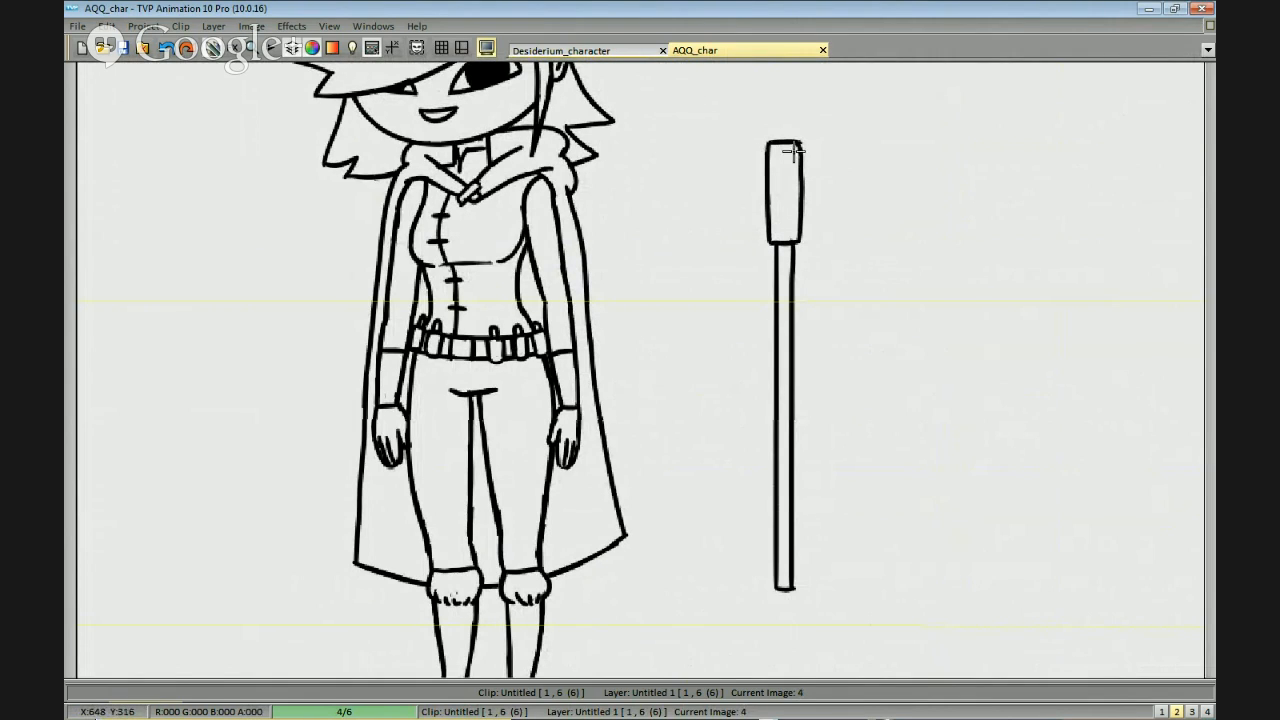
Draw a crescent-shaped blade with curled tips on the axe socket's side facing the character.
mouse_move(765, 152)
mouse_down()
mouse_move(751, 94)
mouse_move(710, 250)
mouse_up()
key(ctrl+z)
mouse_move(757, 91)
mouse_down()
mouse_move(674, 219)
mouse_move(766, 240)
mouse_up()
key(ctrl+z)
mouse_move(752, 93)
mouse_down()
mouse_move(674, 245)
mouse_move(742, 280)
mouse_up()
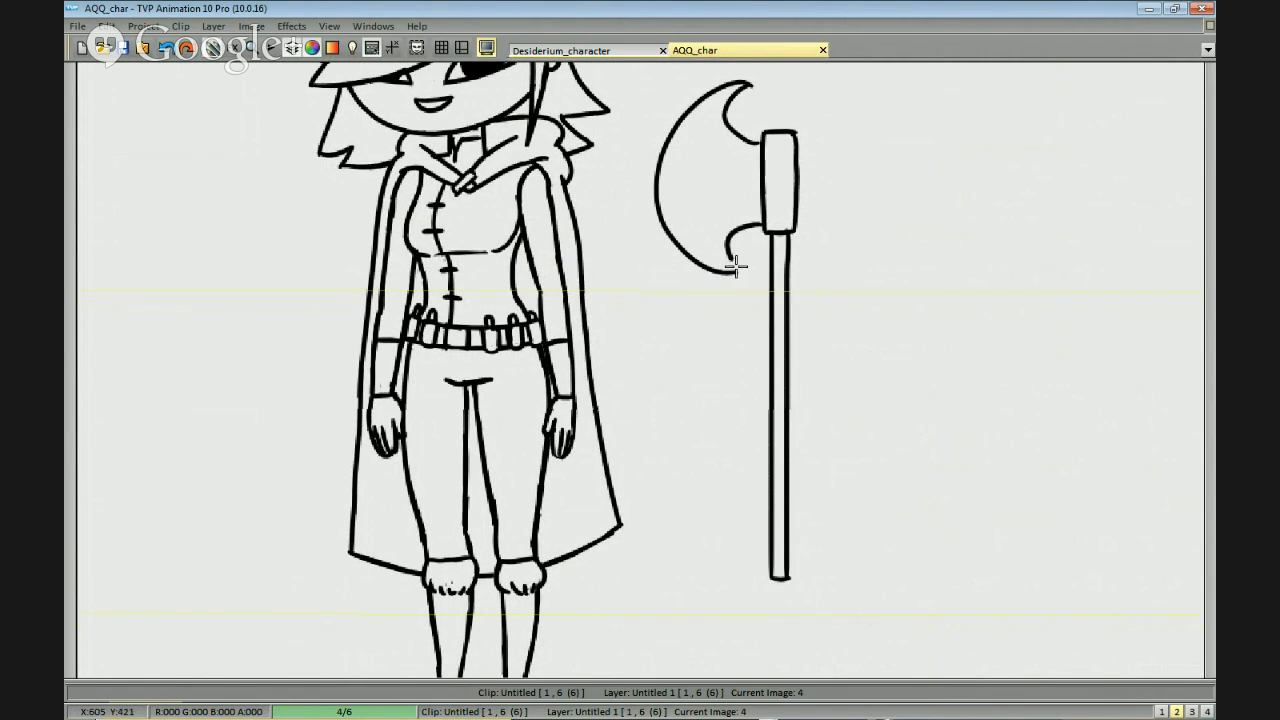
drag(761, 228, 739, 269)
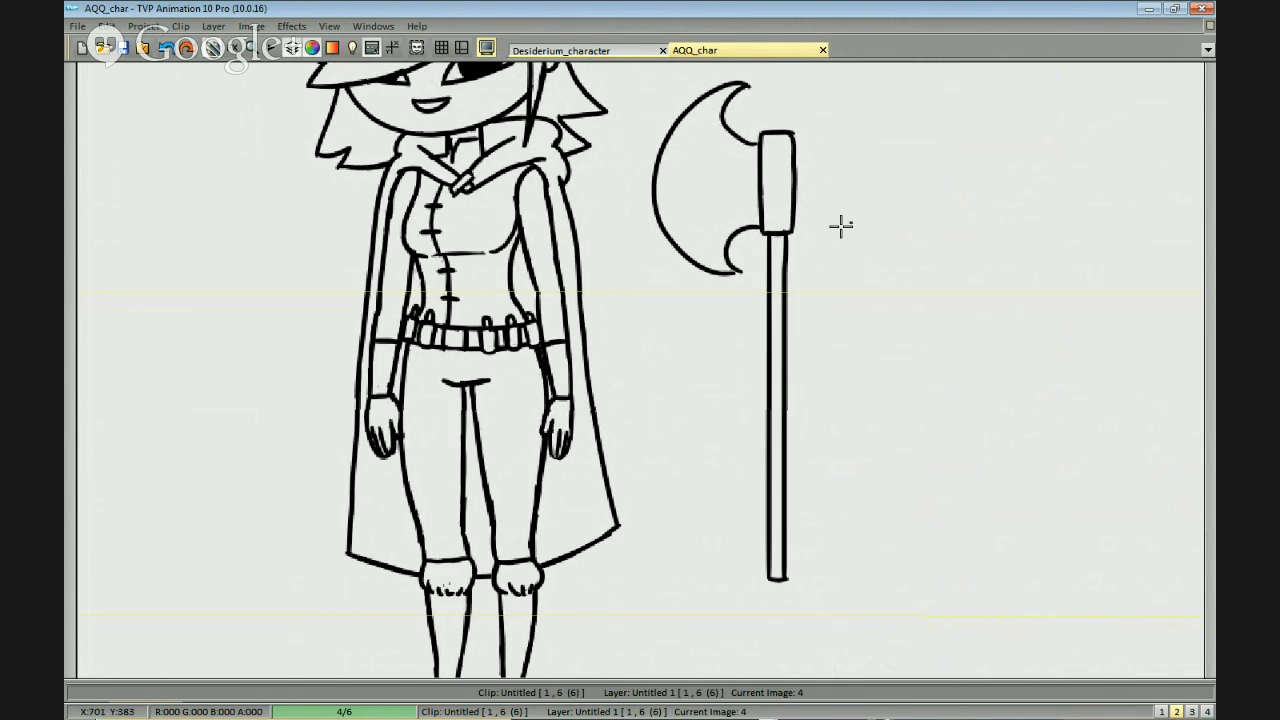
Draw a matching crescent blade on the opposite side of the socket to make the axe double-headed.
drag(782, 148, 773, 100)
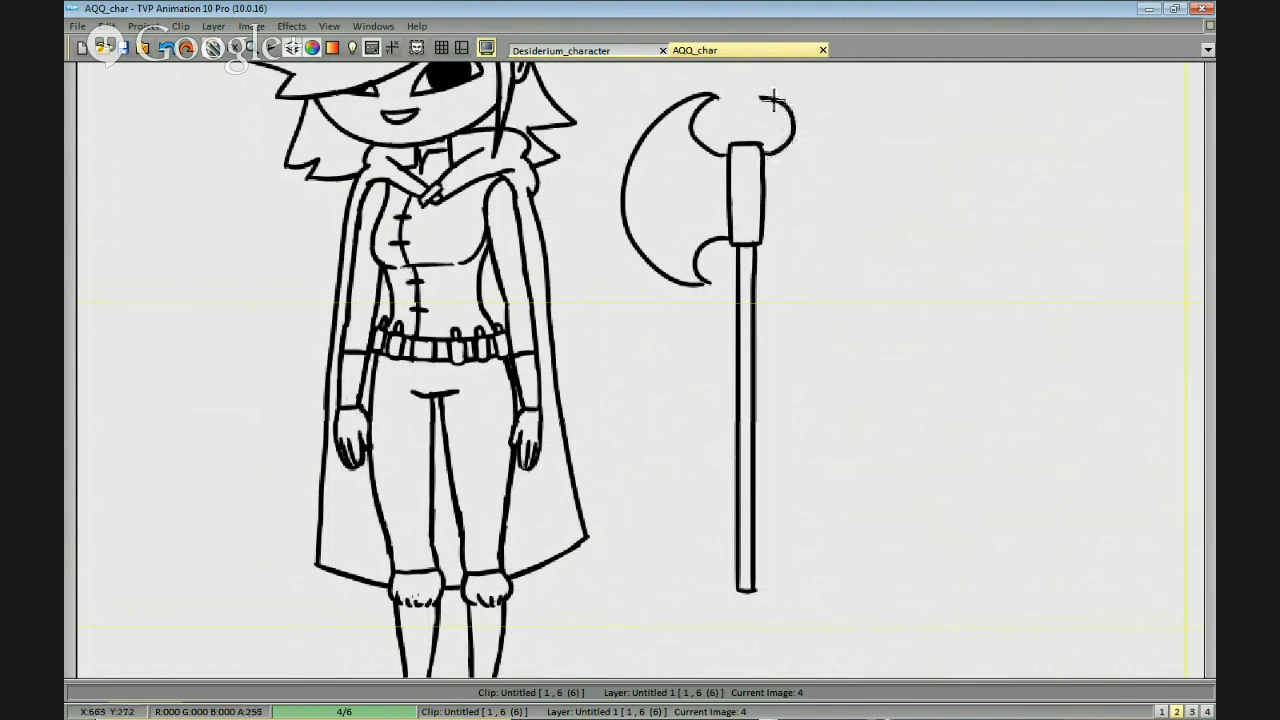
mouse_move(762, 236)
mouse_down()
mouse_move(777, 237)
mouse_move(773, 278)
mouse_move(826, 126)
mouse_move(799, 104)
mouse_move(783, 284)
mouse_up()
key(ctrl+z)
scroll(866, 249, up, 2)
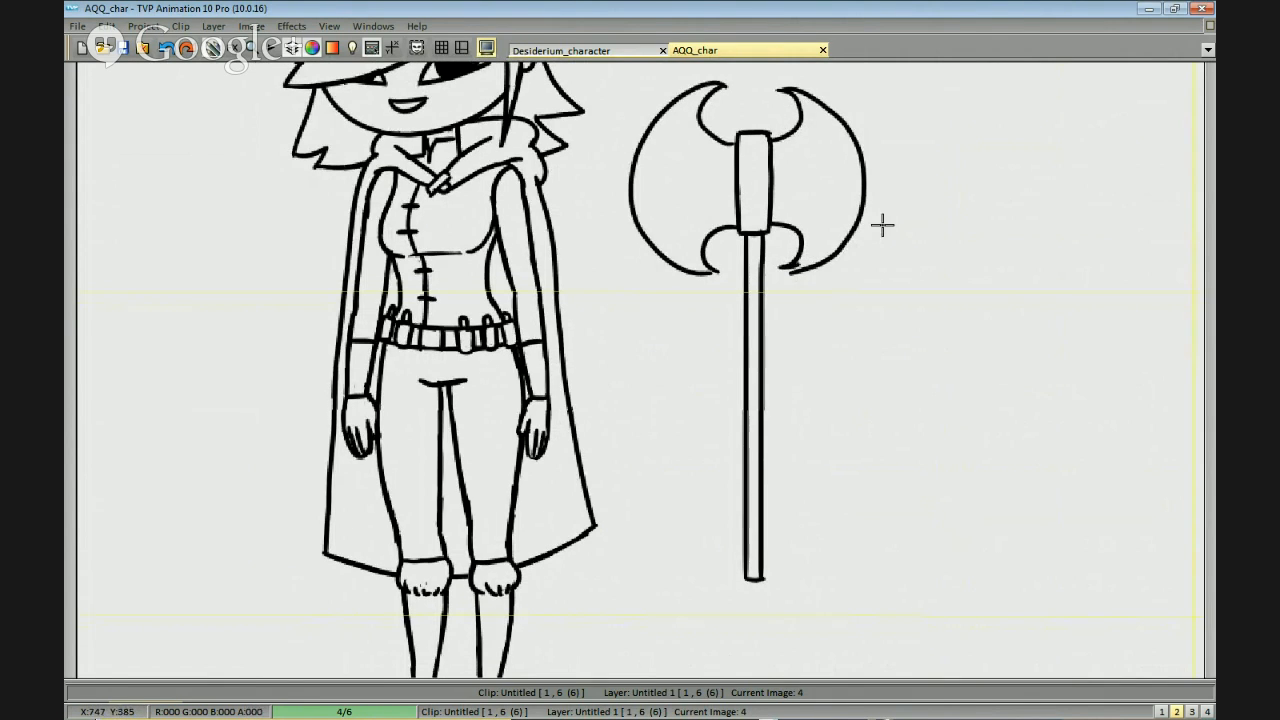
Add a curved bevel line inside each axe blade, following its outer cutting edge.
drag(773, 167, 768, 223)
mouse_move(721, 111)
mouse_down()
mouse_move(689, 143)
mouse_move(723, 273)
mouse_up()
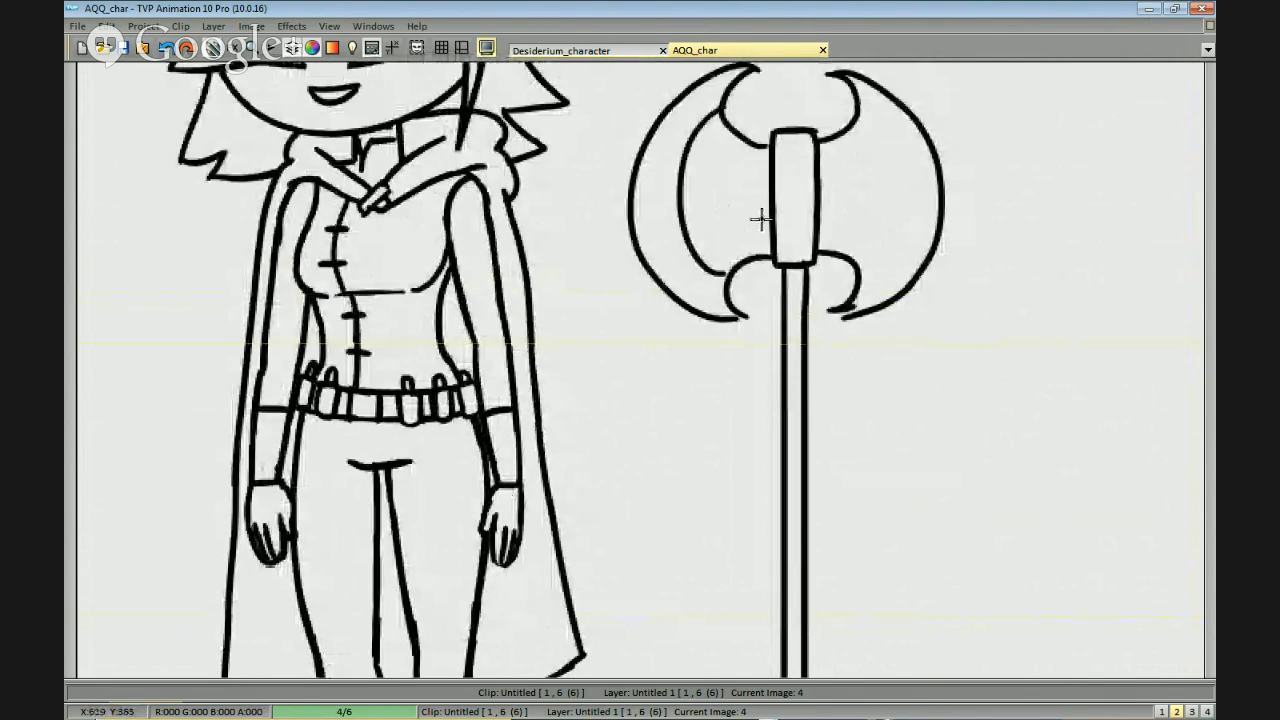
key(ctrl+z)
drag(721, 111, 720, 286)
mouse_move(866, 109)
mouse_down()
mouse_move(909, 183)
mouse_move(875, 280)
mouse_move(903, 183)
mouse_move(884, 271)
mouse_up()
key(ctrl+z)
key(ctrl+z)
drag(702, 125, 700, 277)
scroll(763, 200, up, 2)
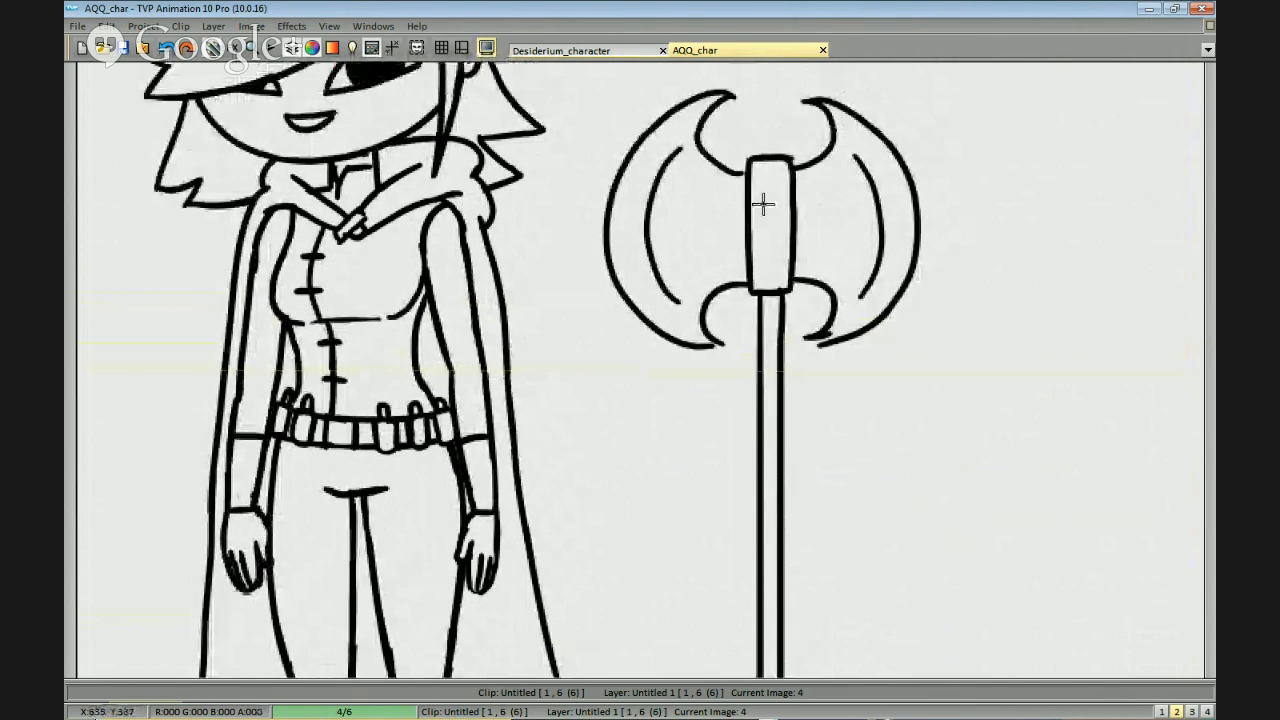
Give the axe a face with a filled oval eye on each blade and a smile running across the socket.
mouse_move(726, 140)
mouse_down()
mouse_move(742, 122)
mouse_move(704, 182)
mouse_move(710, 164)
mouse_up()
mouse_move(894, 166)
mouse_down()
mouse_move(894, 190)
mouse_move(900, 177)
mouse_up()
drag(713, 242, 838, 273)
key(ctrl+z)
key(ctrl+z)
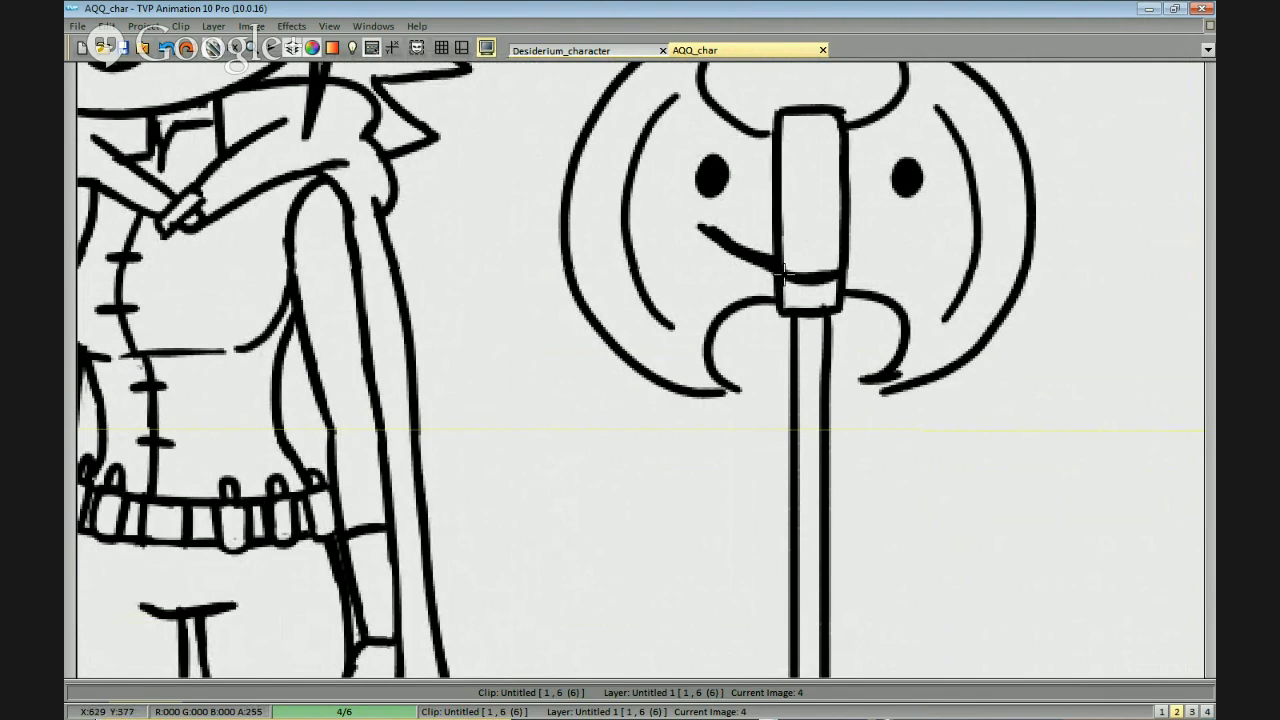
drag(850, 260, 923, 231)
key(ctrl+z)
mouse_move(850, 260)
mouse_down()
mouse_move(907, 232)
mouse_move(852, 248)
mouse_up()
key(ctrl+z)
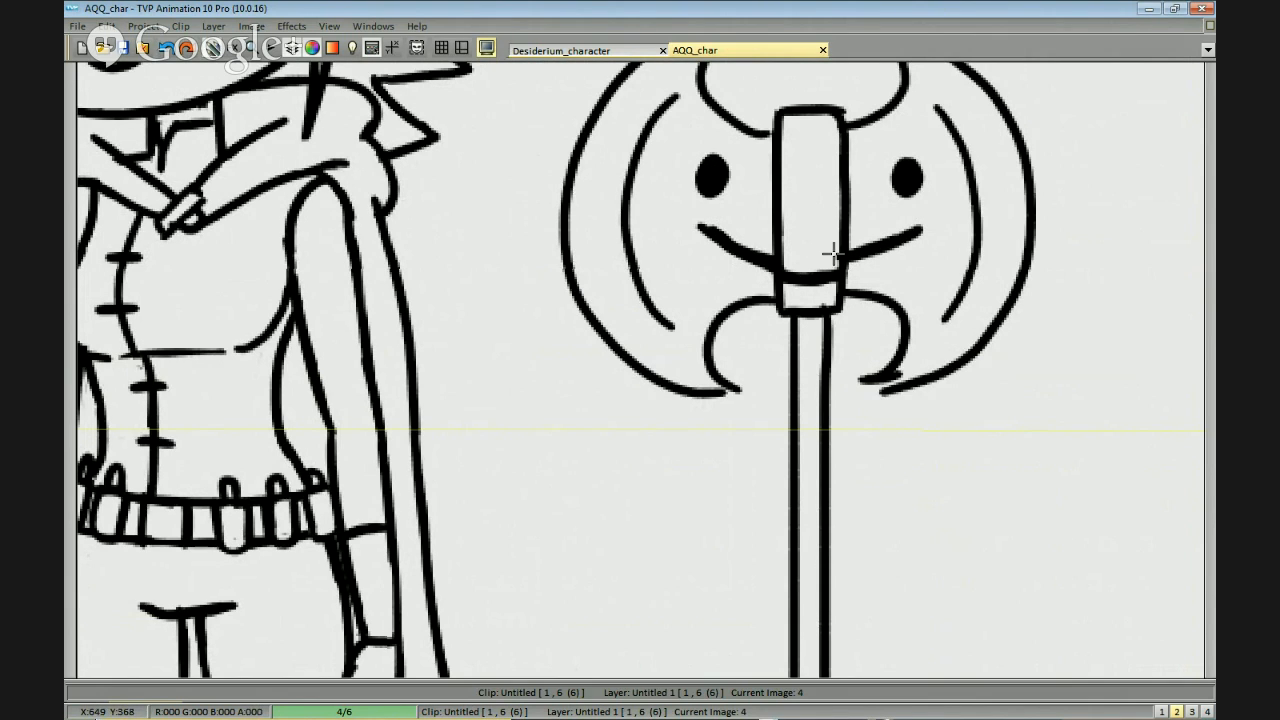
drag(814, 273, 816, 275)
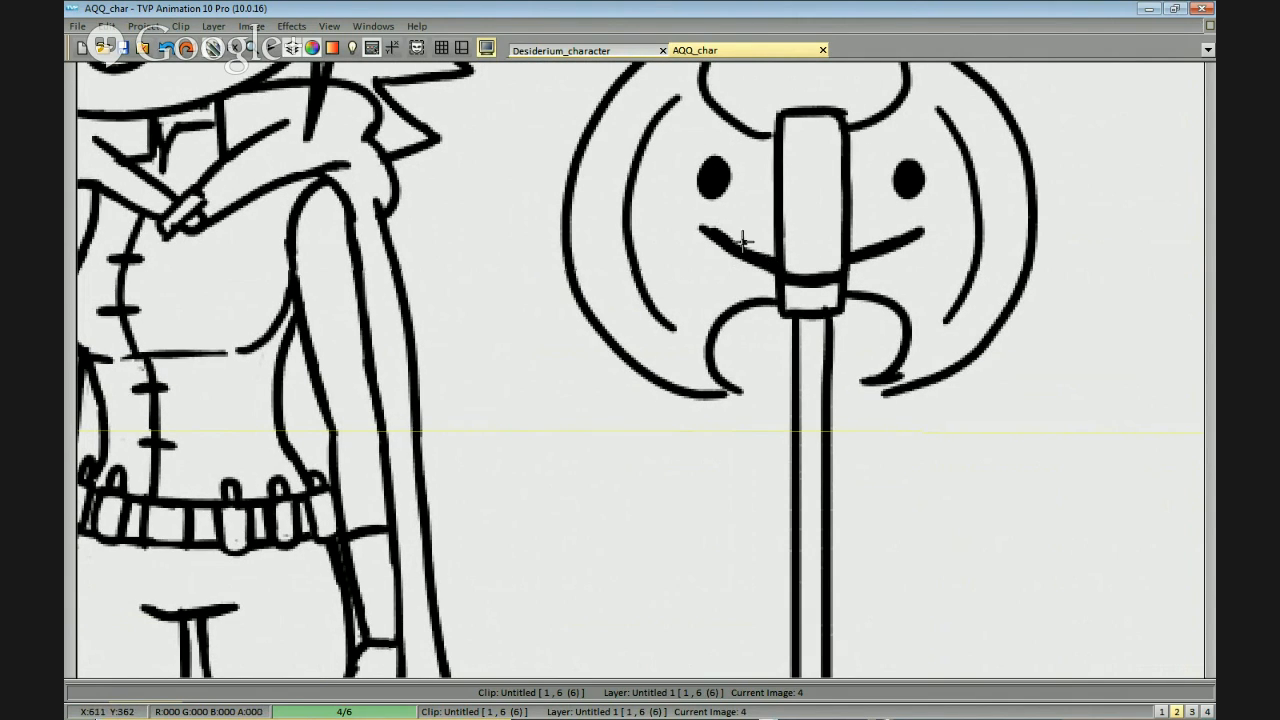
Redraw the lower tip of the axe blade farther from the character as a clean, sharp point.
key(space)
drag(801, 347, 551, 474)
scroll(551, 474, down, 1)
scroll(833, 431, down, 3)
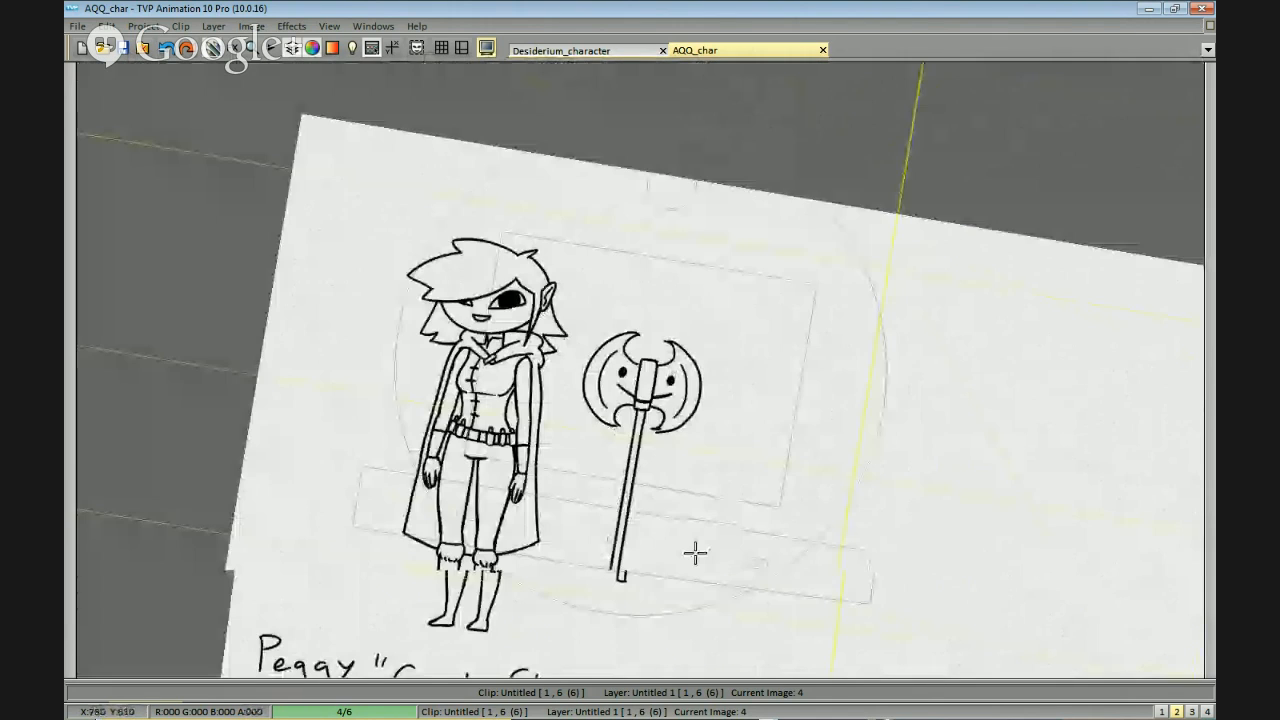
drag(694, 551, 834, 409)
scroll(889, 362, up, 1)
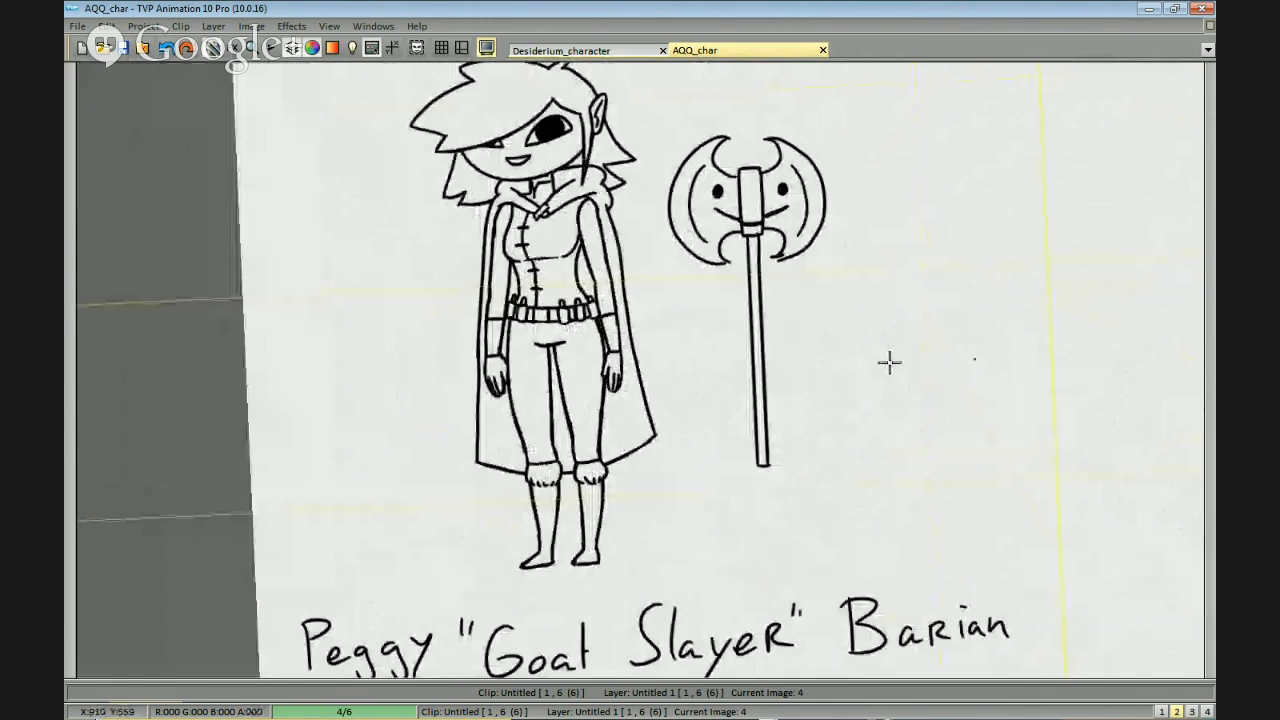
scroll(889, 362, up, 2)
scroll(881, 333, up, 1)
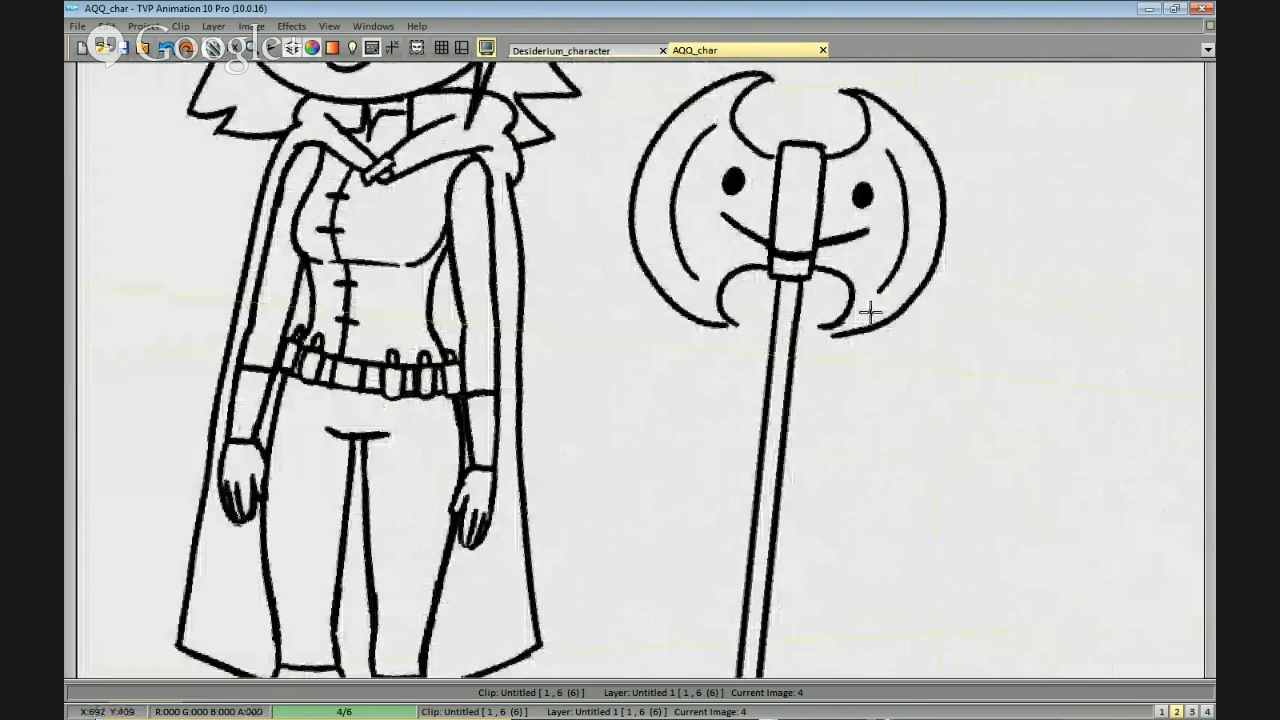
key(ctrl+z)
mouse_move(853, 300)
mouse_down()
mouse_move(824, 333)
mouse_move(881, 352)
mouse_up()
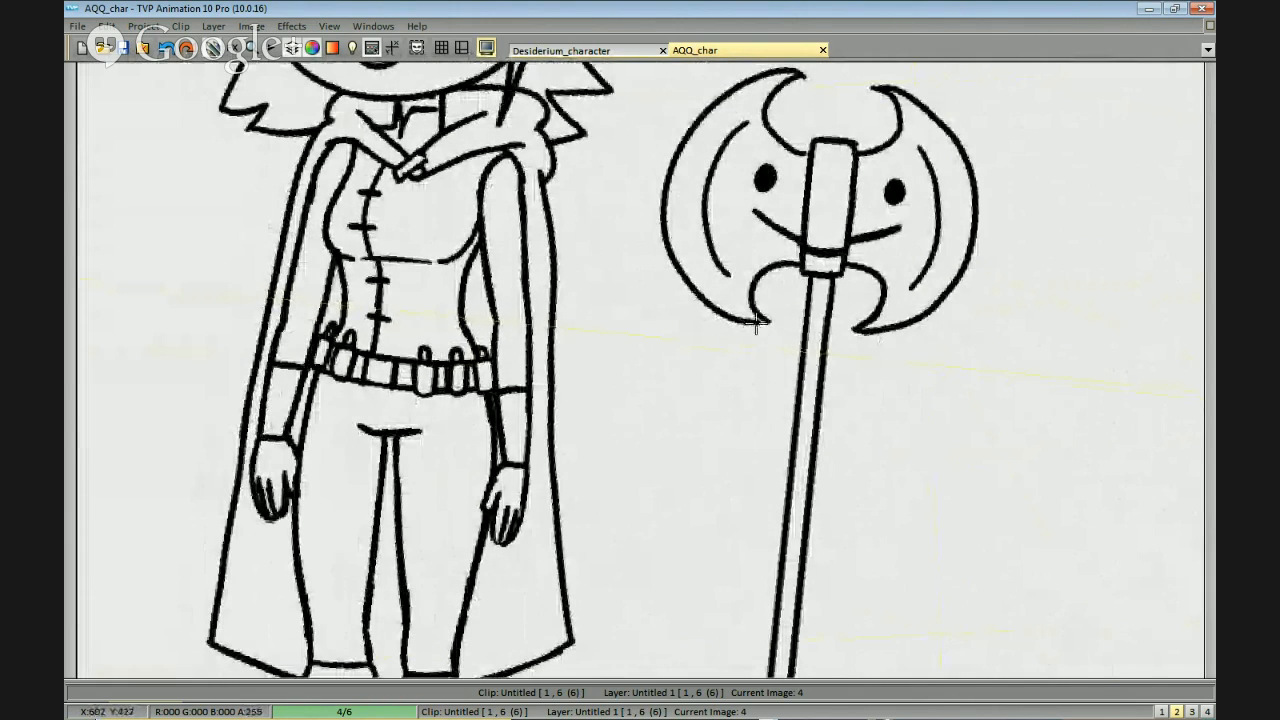
Clean up the remaining blade tips of the axe so their outlines close in sharp points.
scroll(880, 322, down, 3)
scroll(943, 200, up, 2)
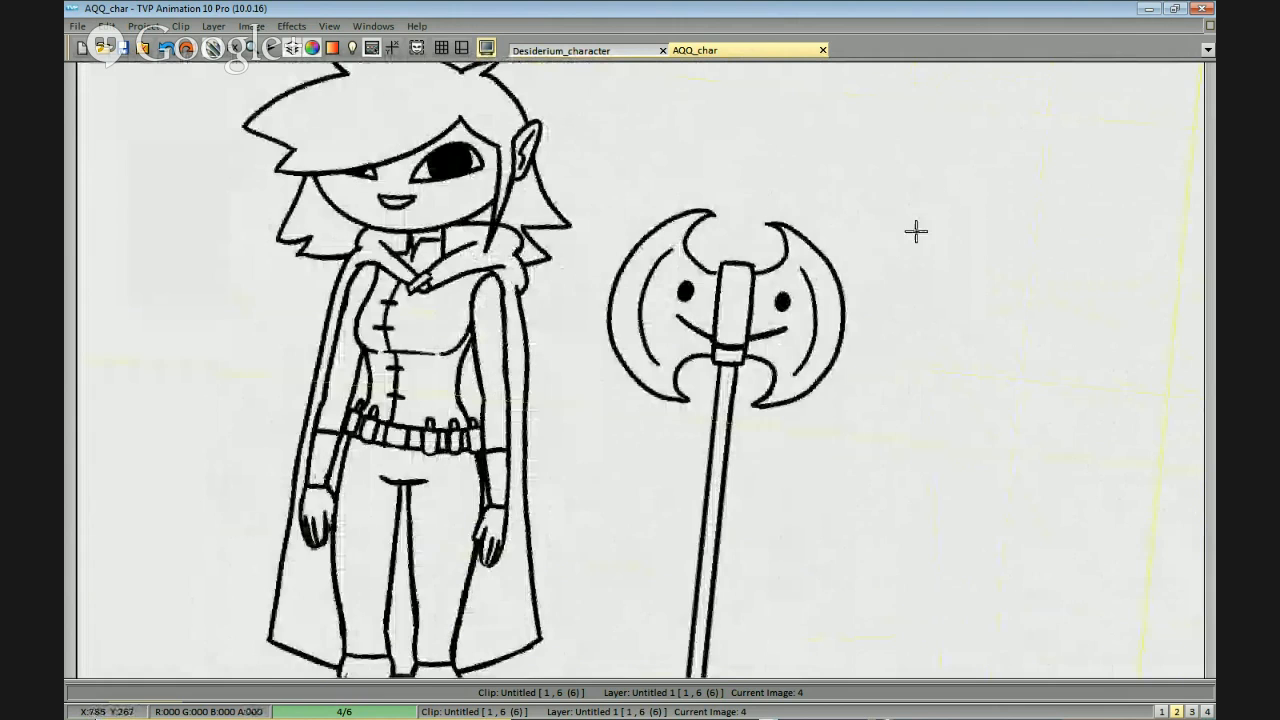
scroll(905, 213, up, 2)
drag(878, 167, 797, 251)
drag(982, 409, 950, 355)
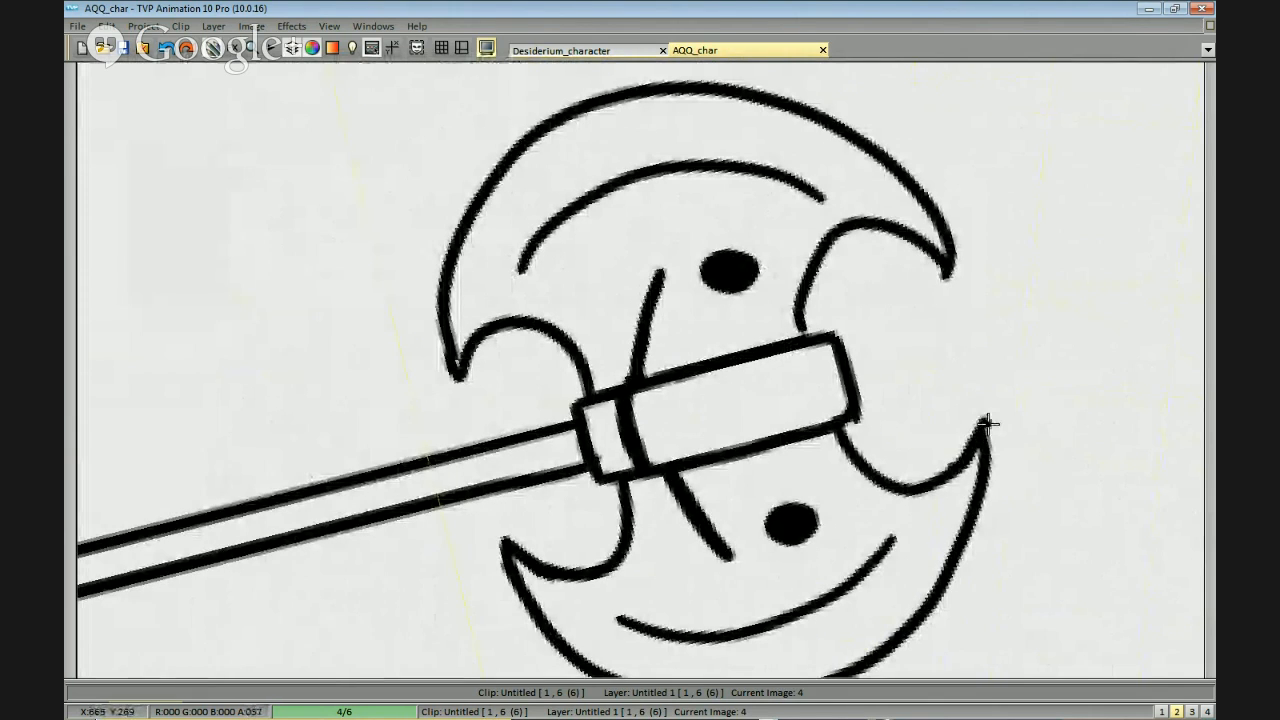
scroll(936, 447, down, 2)
drag(936, 447, 780, 394)
drag(746, 237, 734, 231)
scroll(785, 222, down, 2)
Hand-letter "SWORD" above the axe head and draw a short curved arrow from it to the blade.
drag(830, 298, 886, 512)
scroll(880, 480, up, 2)
mouse_move(756, 141)
mouse_down()
mouse_move(762, 186)
mouse_move(767, 158)
mouse_move(763, 179)
mouse_move(793, 188)
mouse_move(809, 163)
mouse_move(789, 190)
mouse_move(841, 190)
mouse_up()
key(ctrl+z)
key(ctrl+z)
mouse_move(841, 163)
mouse_down()
mouse_move(858, 189)
mouse_move(870, 182)
mouse_move(860, 188)
mouse_up()
drag(867, 200, 833, 235)
mouse_move(843, 222)
mouse_down()
mouse_move(851, 243)
mouse_move(858, 217)
mouse_move(834, 240)
mouse_move(846, 248)
mouse_move(897, 243)
mouse_move(855, 246)
mouse_up()
key(ctrl+z)
key(ctrl+z)
key(ctrl+z)
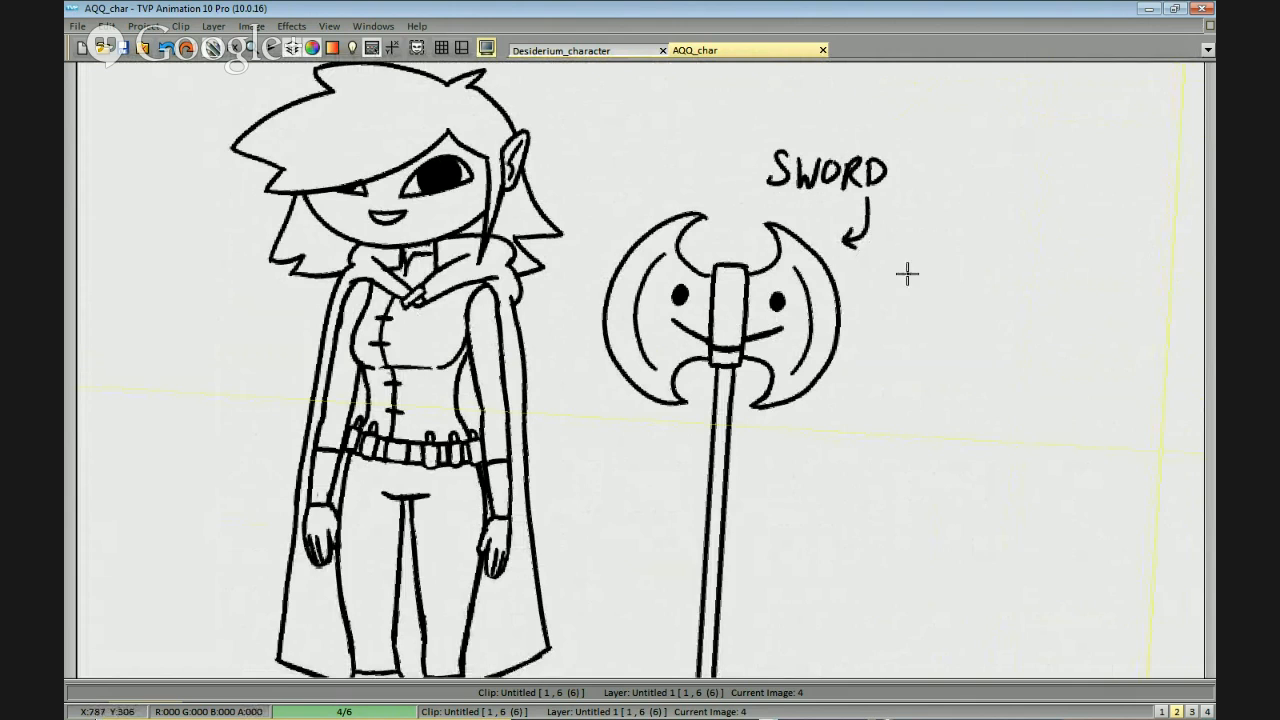
Examine the character sheet with the labelled axe up close and as a whole.
scroll(940, 380, down, 1)
drag(863, 492, 889, 429)
scroll(870, 460, down, 1)
drag(863, 478, 988, 434)
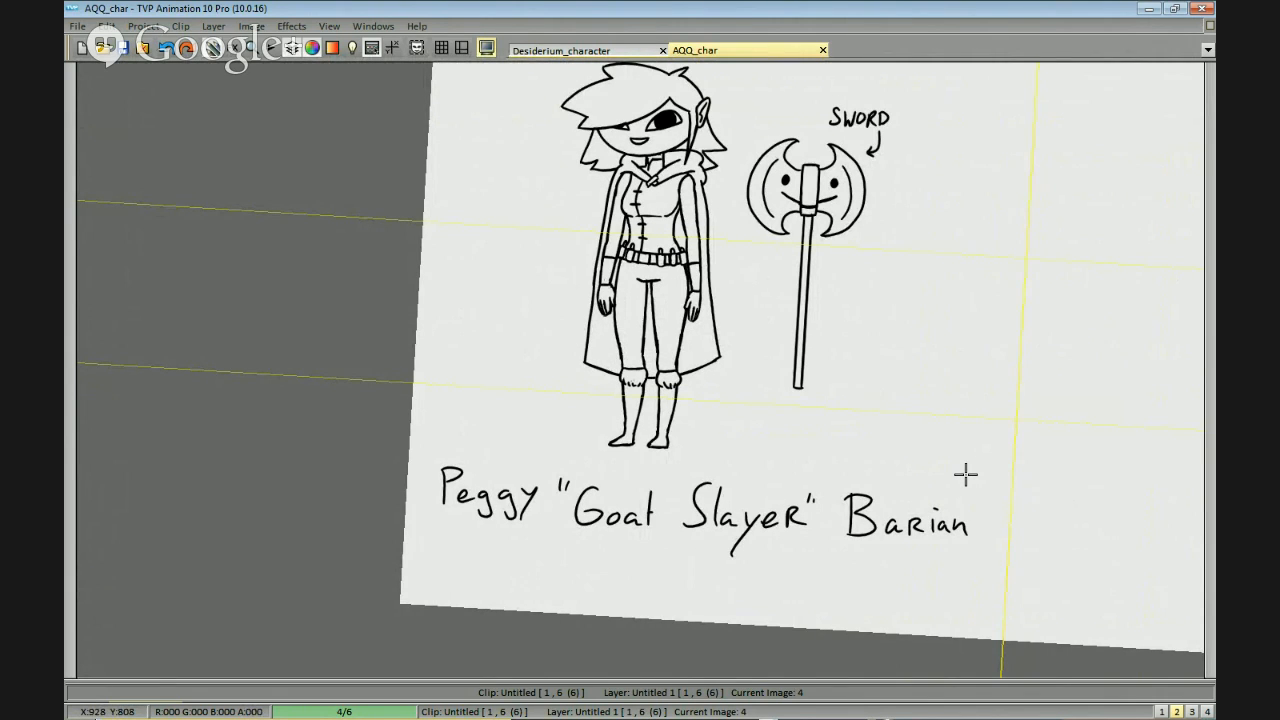
mouse_move(999, 268)
mouse_down()
mouse_move(986, 317)
mouse_move(1031, 340)
mouse_move(886, 386)
mouse_up()
mouse_move(1050, 332)
mouse_down()
mouse_move(940, 477)
mouse_move(985, 459)
mouse_move(929, 323)
mouse_move(863, 426)
mouse_move(974, 369)
mouse_move(986, 390)
mouse_move(972, 331)
mouse_move(983, 358)
mouse_up()
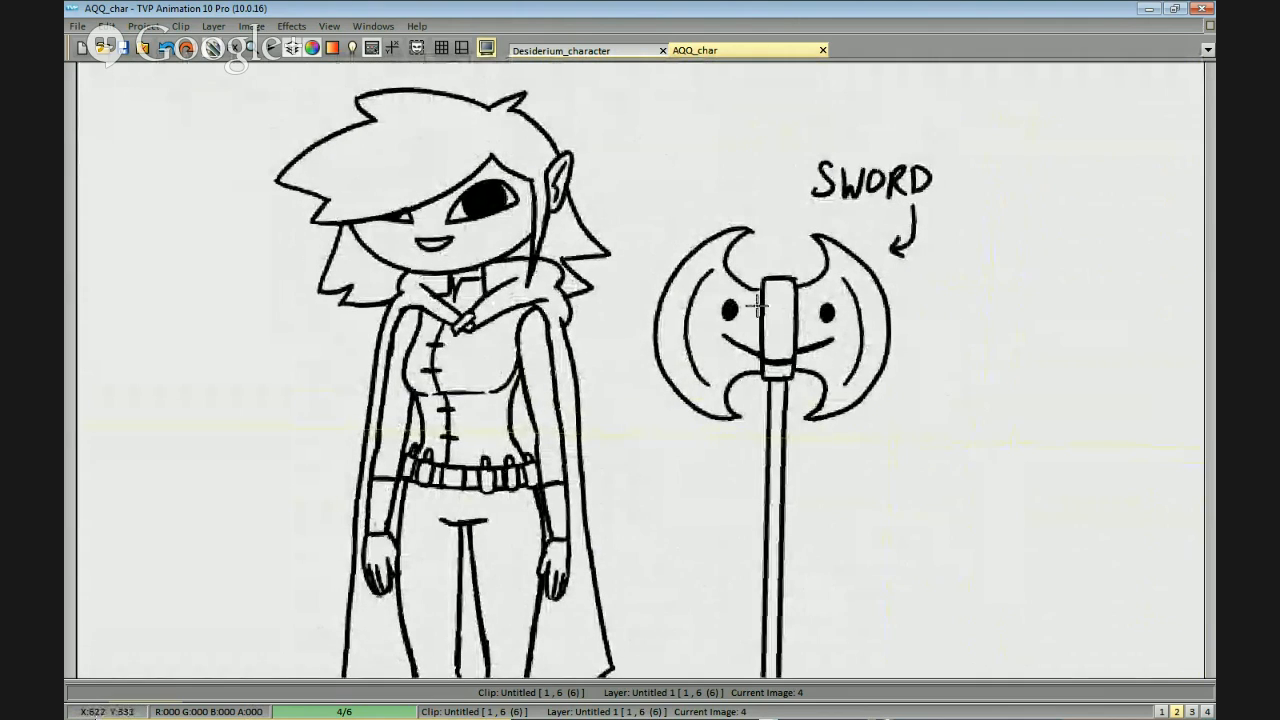
mouse_move(762, 382)
mouse_down()
mouse_move(808, 429)
mouse_move(909, 331)
mouse_move(1014, 346)
mouse_move(991, 351)
mouse_move(1006, 369)
mouse_move(986, 431)
mouse_move(908, 371)
mouse_move(808, 591)
mouse_move(608, 534)
mouse_move(873, 413)
mouse_move(903, 443)
mouse_up()
drag(736, 497, 837, 500)
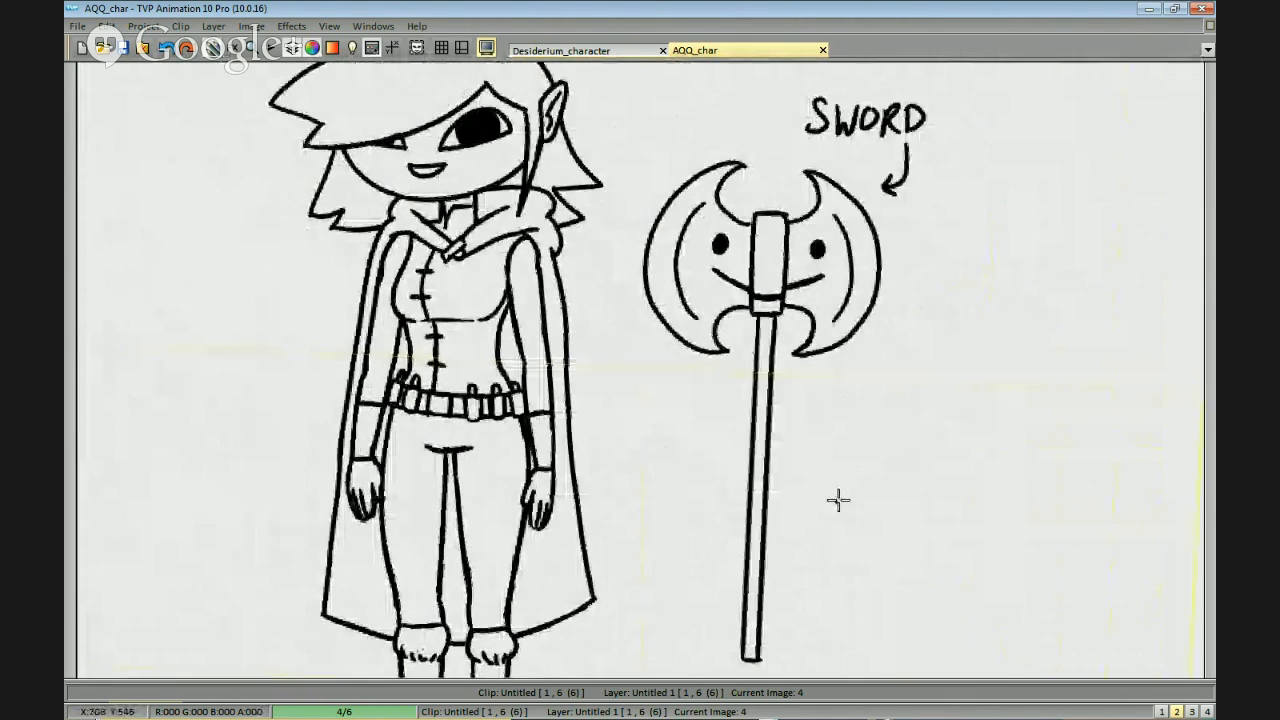
mouse_move(795, 426)
mouse_down()
mouse_move(966, 329)
mouse_move(963, 363)
mouse_move(864, 507)
mouse_move(960, 429)
mouse_up()
scroll(866, 504, down, 1)
drag(888, 467, 985, 477)
scroll(979, 489, down, 2)
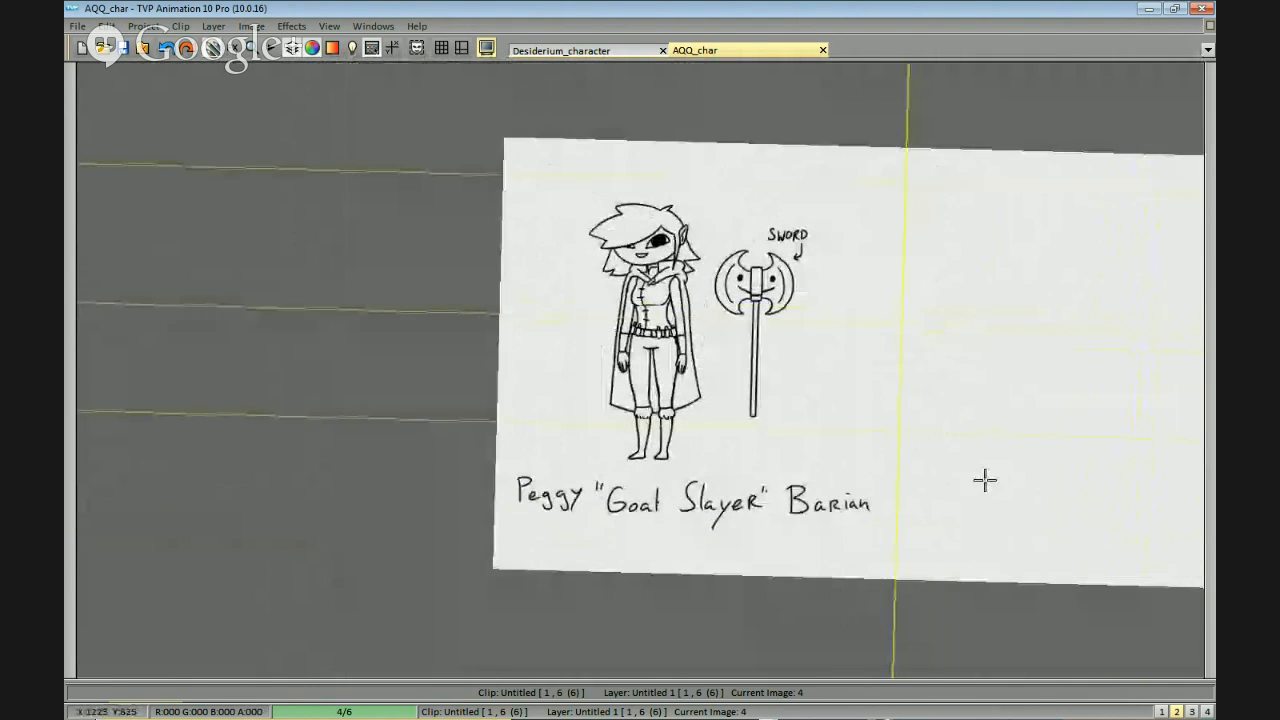
Go to image 5 and hand-letter "STARGAZE" in the sky beside the tiny figure on the mountain peak.
key(Right)
scroll(967, 460, up, 3)
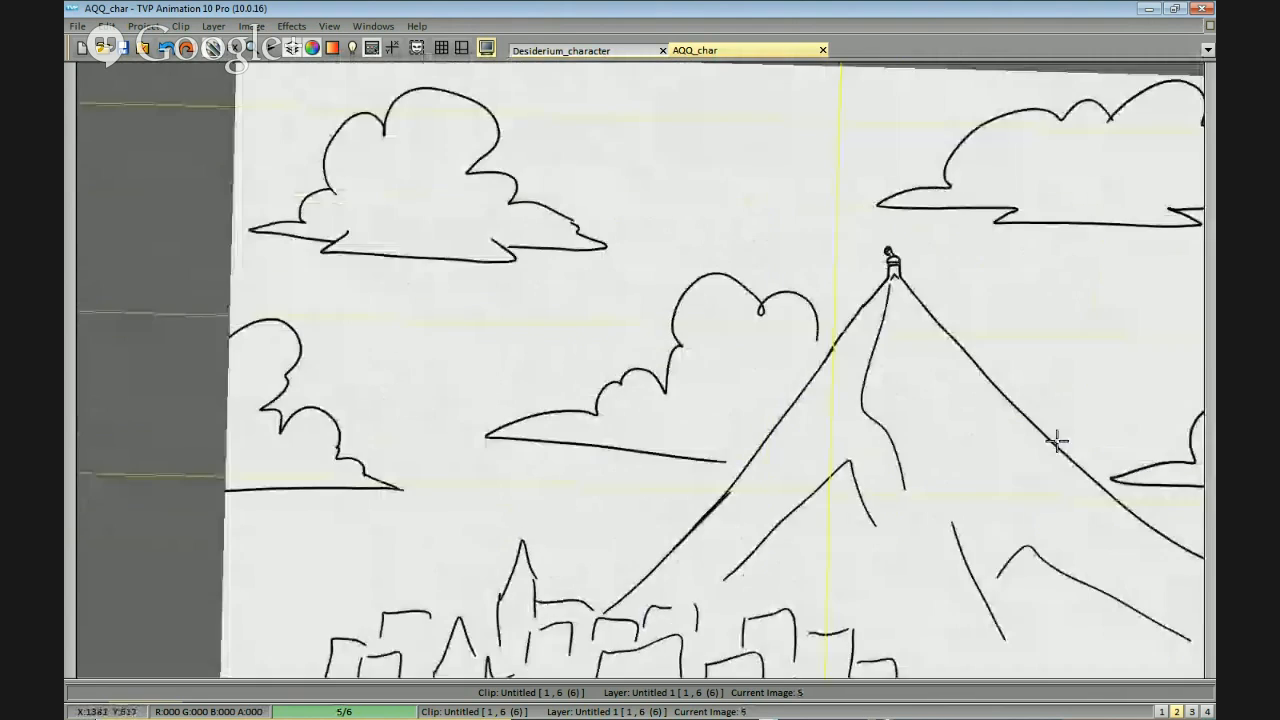
scroll(752, 356, up, 1)
mouse_move(885, 247)
mouse_down()
mouse_move(908, 276)
mouse_move(890, 253)
mouse_move(930, 253)
mouse_move(922, 277)
mouse_move(941, 256)
mouse_move(926, 261)
mouse_move(950, 282)
mouse_up()
mouse_move(924, 268)
mouse_down()
mouse_move(976, 250)
mouse_move(978, 278)
mouse_move(1003, 255)
mouse_move(1036, 251)
mouse_up()
mouse_move(1036, 251)
mouse_down()
mouse_move(1048, 294)
mouse_move(1064, 282)
mouse_move(1083, 295)
mouse_up()
key(ctrl+z)
mouse_move(1090, 270)
mouse_down()
mouse_move(1086, 298)
mouse_move(1114, 299)
mouse_up()
drag(1088, 285, 1105, 282)
drag(1089, 271, 1099, 271)
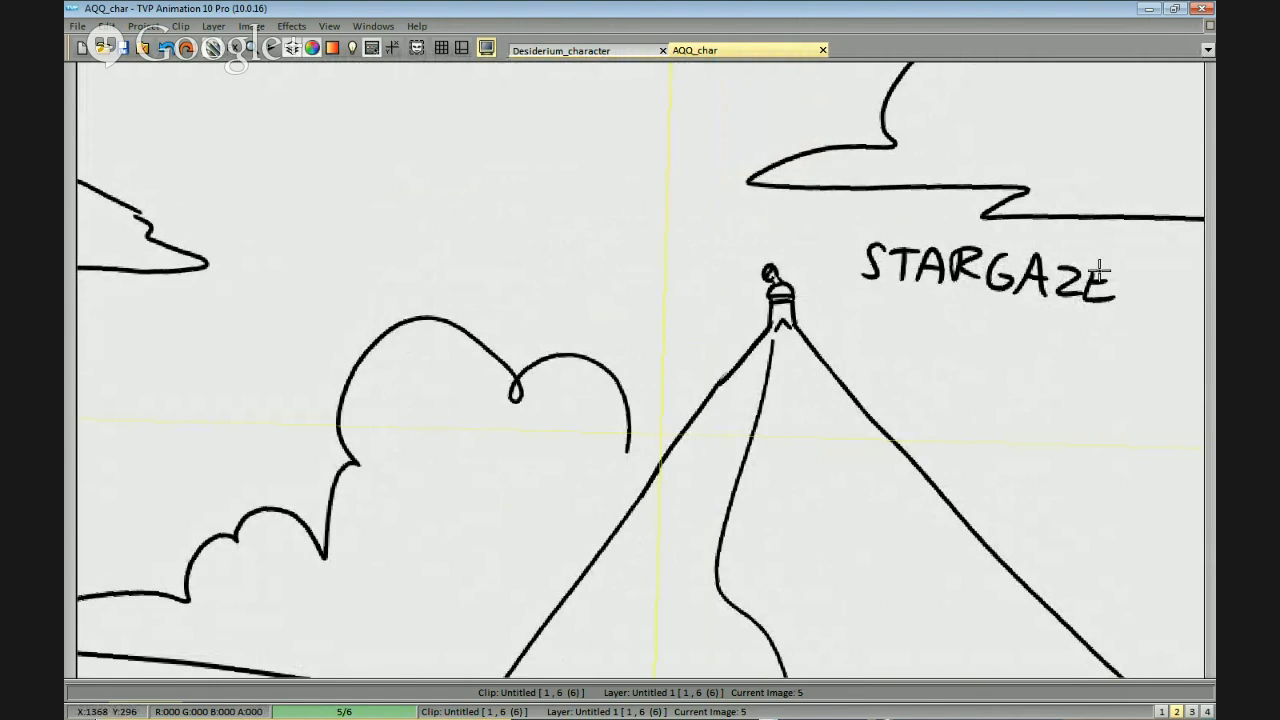
Complete the lettering as "STARGAZER" and draw an angled arrow from it to the figure on the peak.
mouse_move(918, 292)
mouse_down()
mouse_move(871, 320)
mouse_move(821, 319)
mouse_up()
drag(846, 307, 848, 329)
drag(950, 408, 992, 244)
mouse_move(800, 205)
mouse_down()
mouse_move(634, 476)
mouse_move(771, 262)
mouse_move(628, 535)
mouse_move(656, 494)
mouse_up()
key(ctrl+z)
Examine the mountain, the town and the labelled peak up close and as a whole, and return to image 4.
key(ctrl+z)
drag(785, 211, 803, 222)
drag(765, 381, 783, 277)
scroll(783, 277, down, 1)
mouse_move(788, 499)
mouse_down()
mouse_move(790, 431)
mouse_move(788, 487)
mouse_up()
key(ctrl+z)
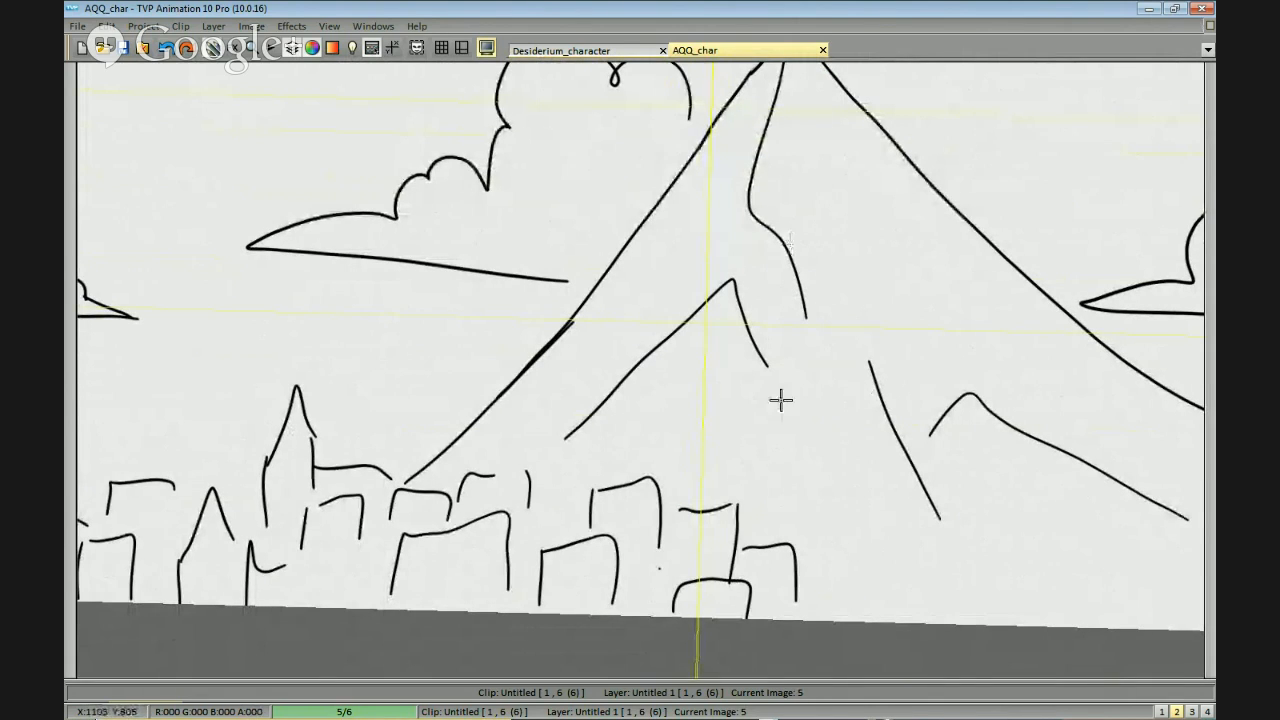
scroll(885, 262, down, 2)
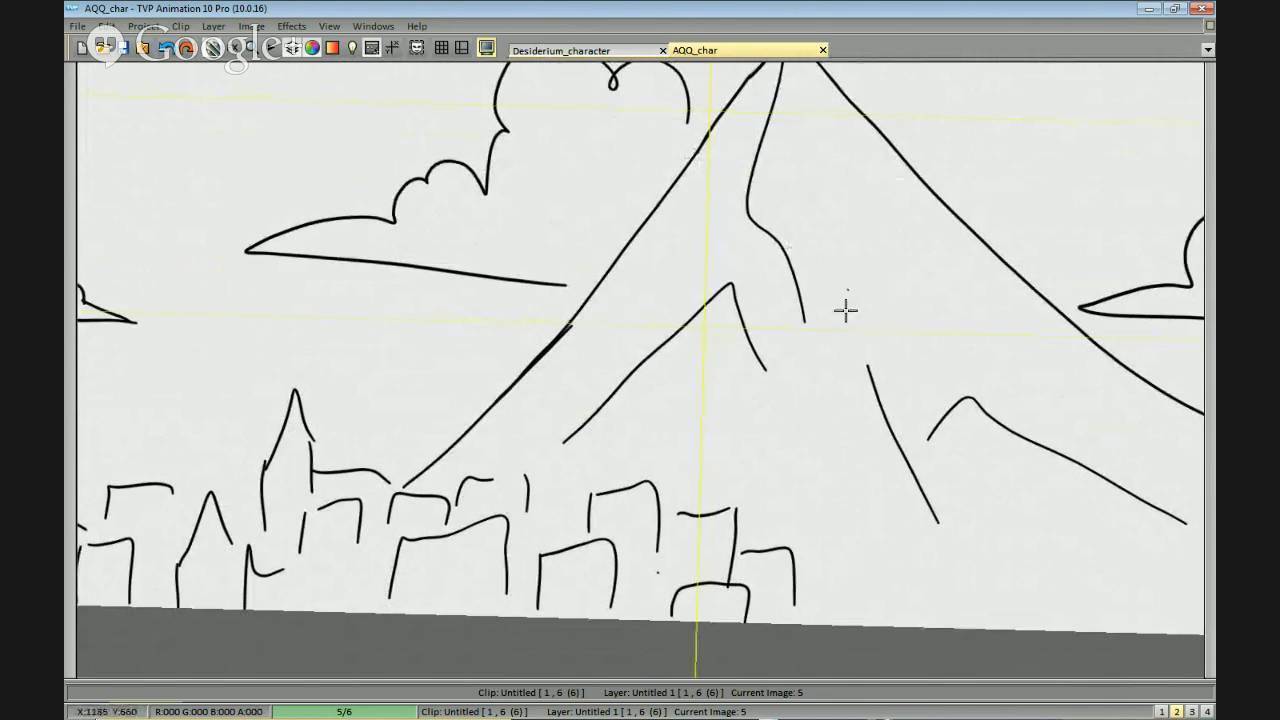
scroll(867, 257, up, 4)
scroll(925, 456, down, 3)
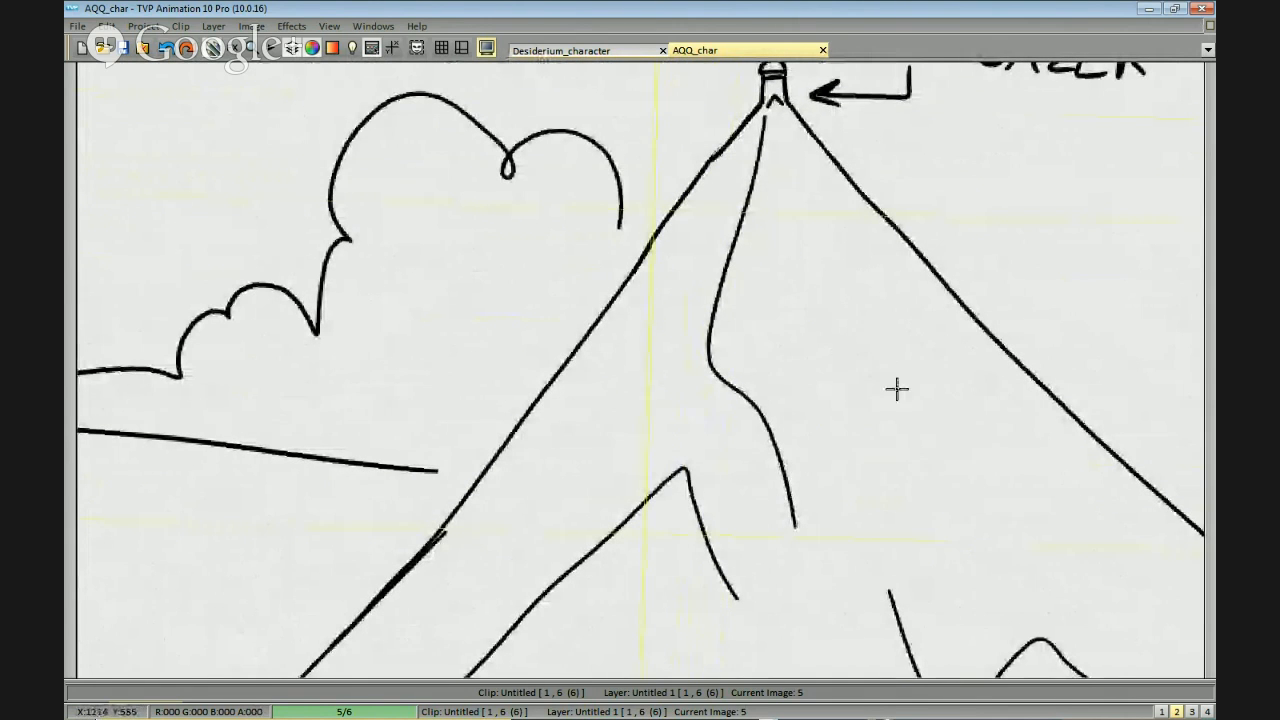
scroll(1020, 445, down, 2)
scroll(934, 491, up, 1)
scroll(886, 486, down, 2)
scroll(923, 463, down, 1)
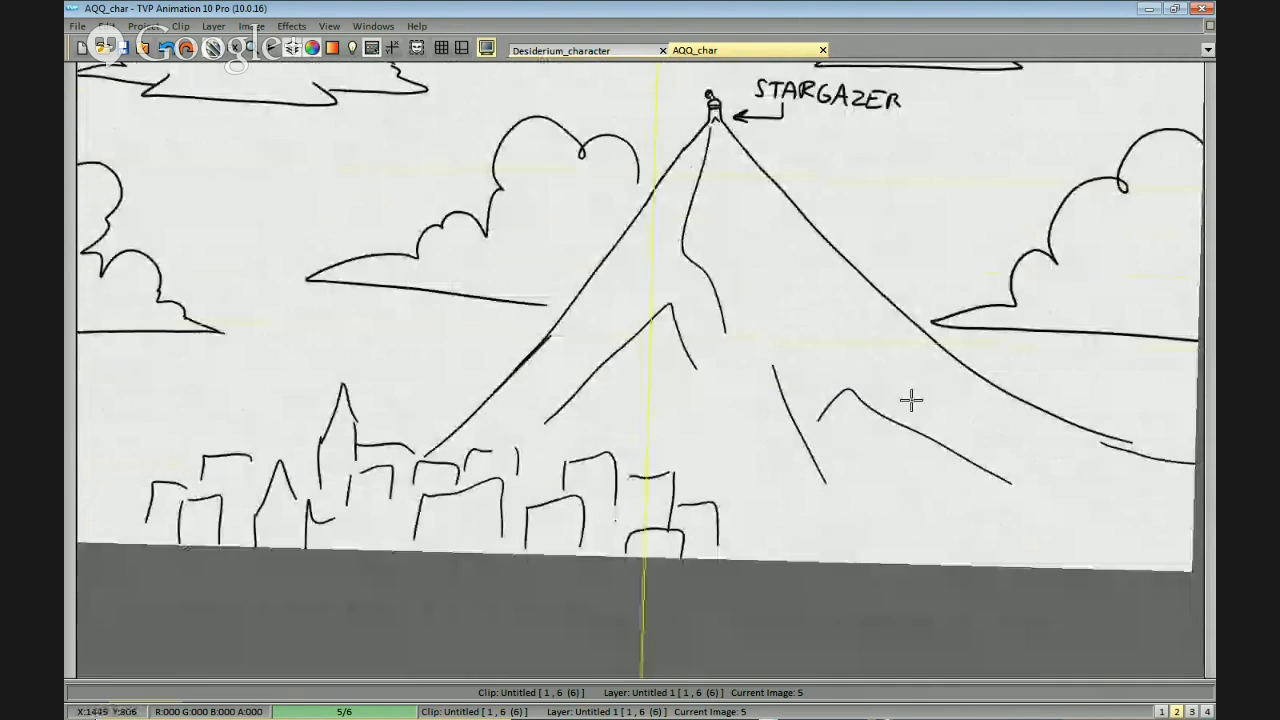
scroll(915, 476, down, 2)
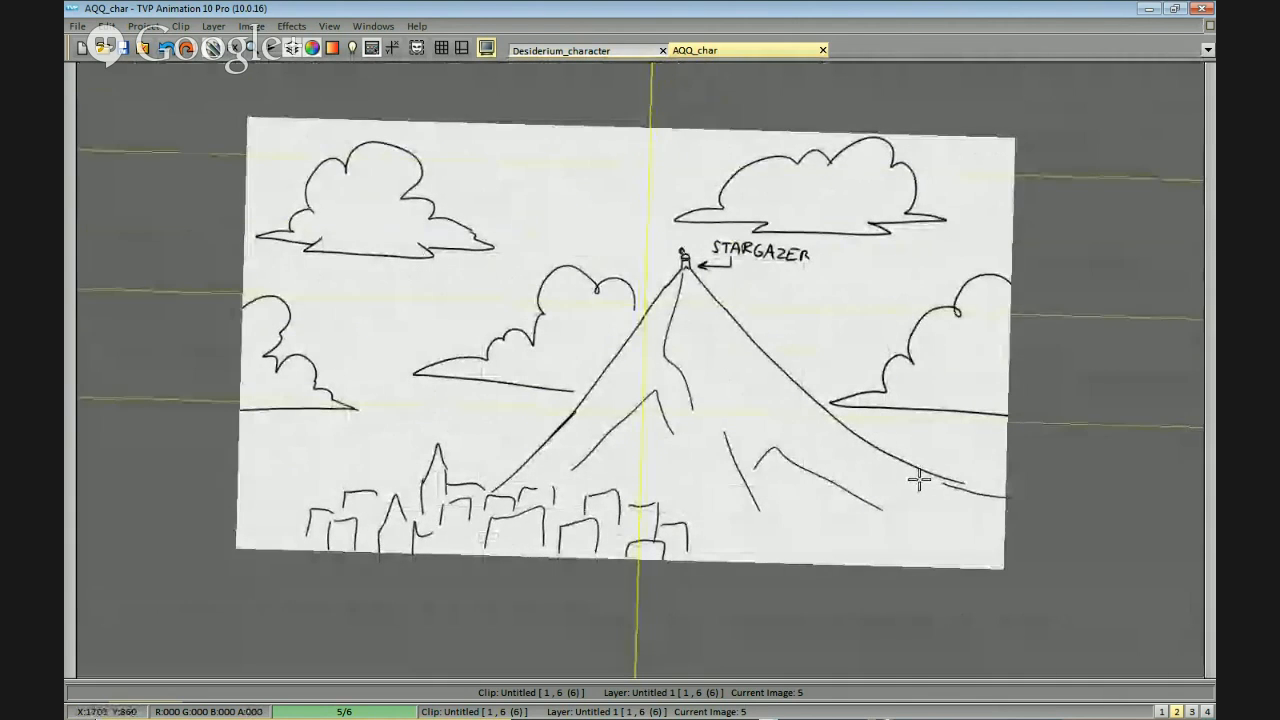
scroll(930, 240, up, 3)
scroll(960, 210, down, 4)
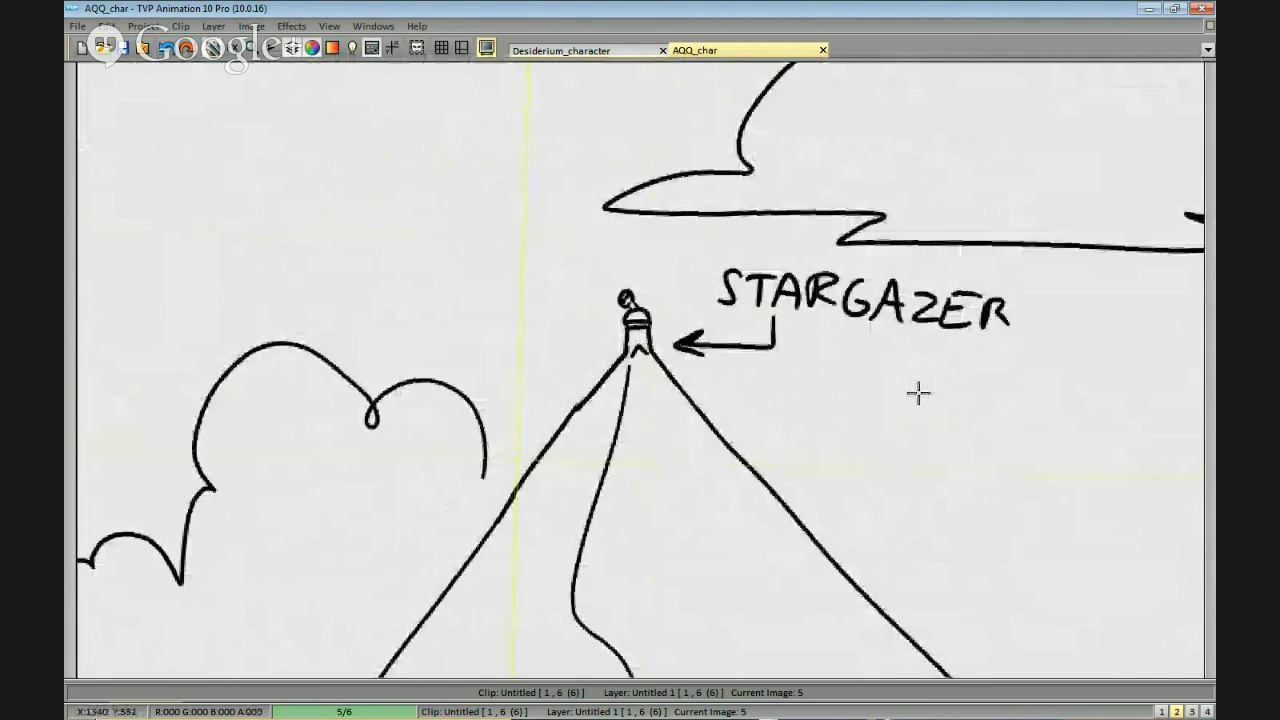
scroll(920, 446, up, 1)
drag(680, 579, 980, 420)
drag(946, 499, 959, 446)
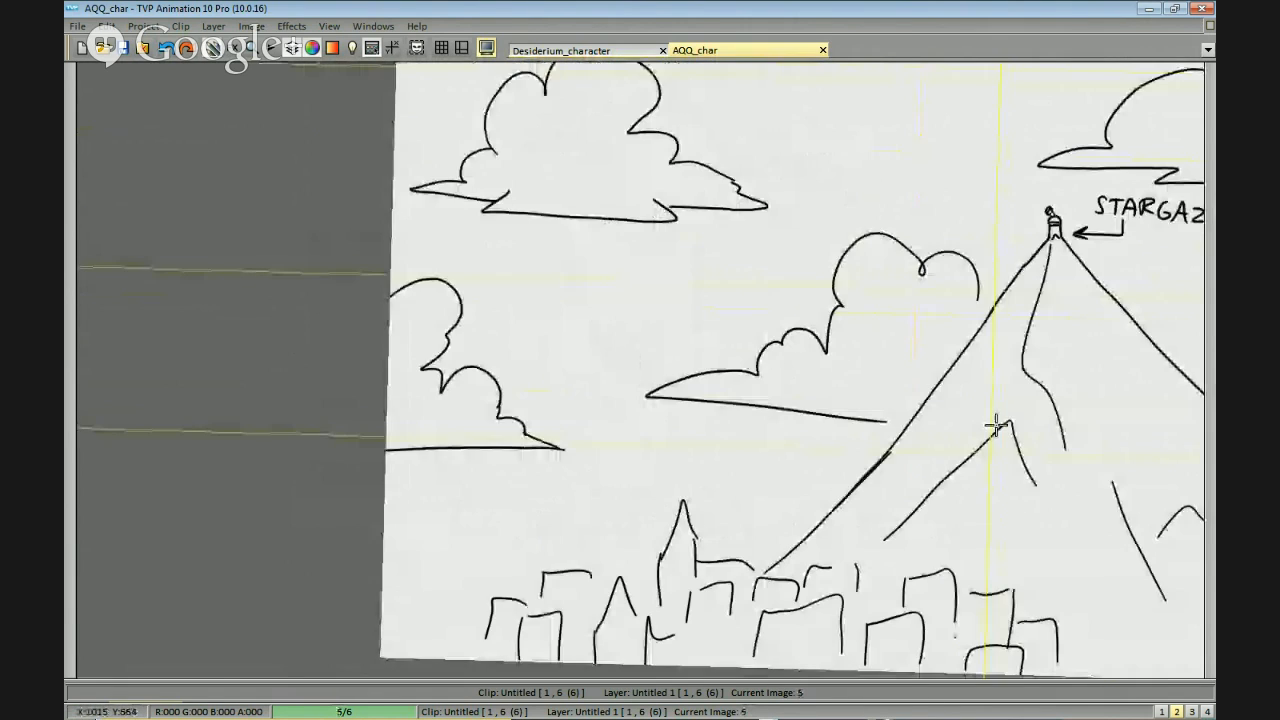
drag(1048, 357, 1014, 398)
key(Left)
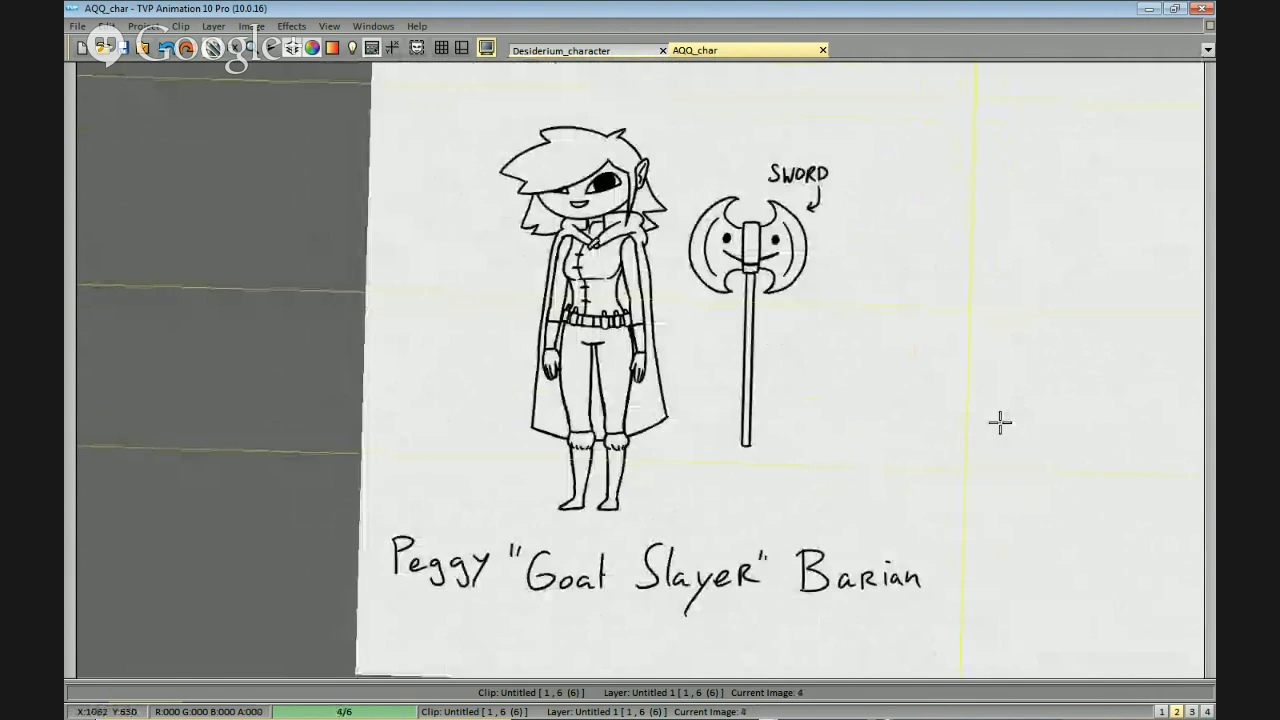
Examine the character's face and outfit and the labelled axe on image 4, up close and from further away.
drag(1009, 402, 1005, 420)
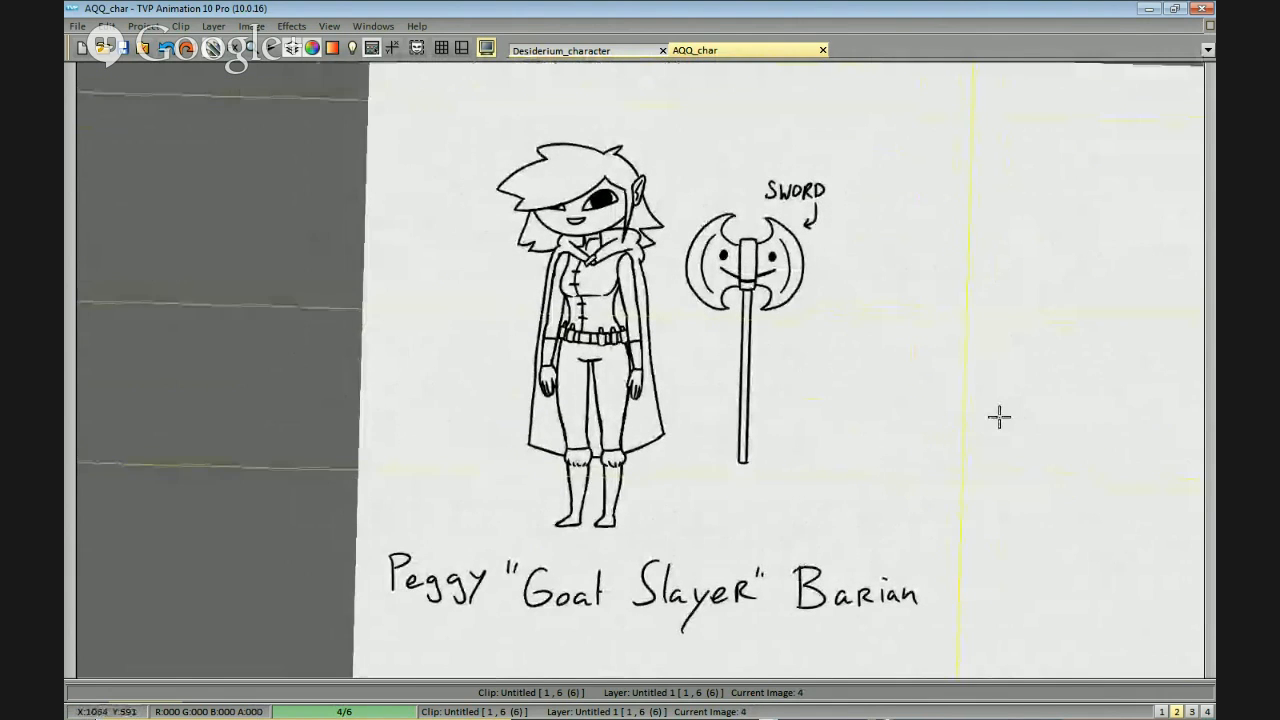
click(994, 401)
scroll(994, 401, up, 1)
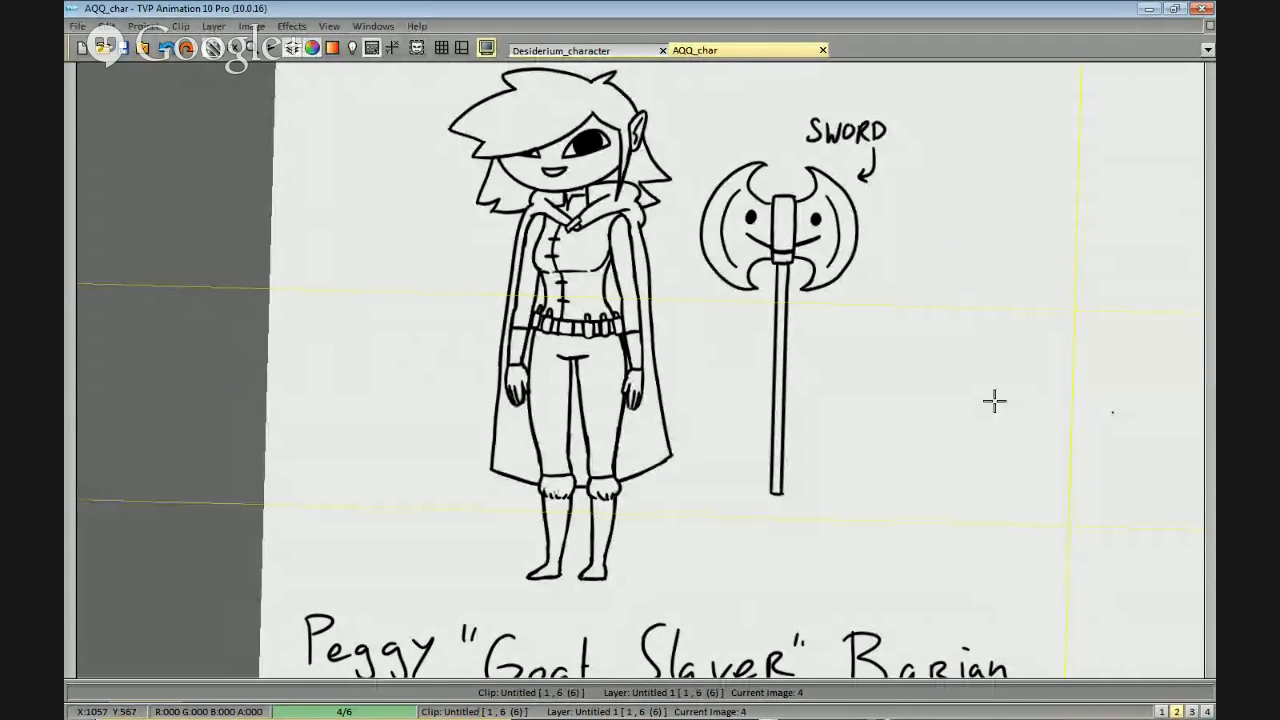
drag(909, 298, 908, 424)
drag(996, 475, 960, 434)
scroll(989, 386, up, 1)
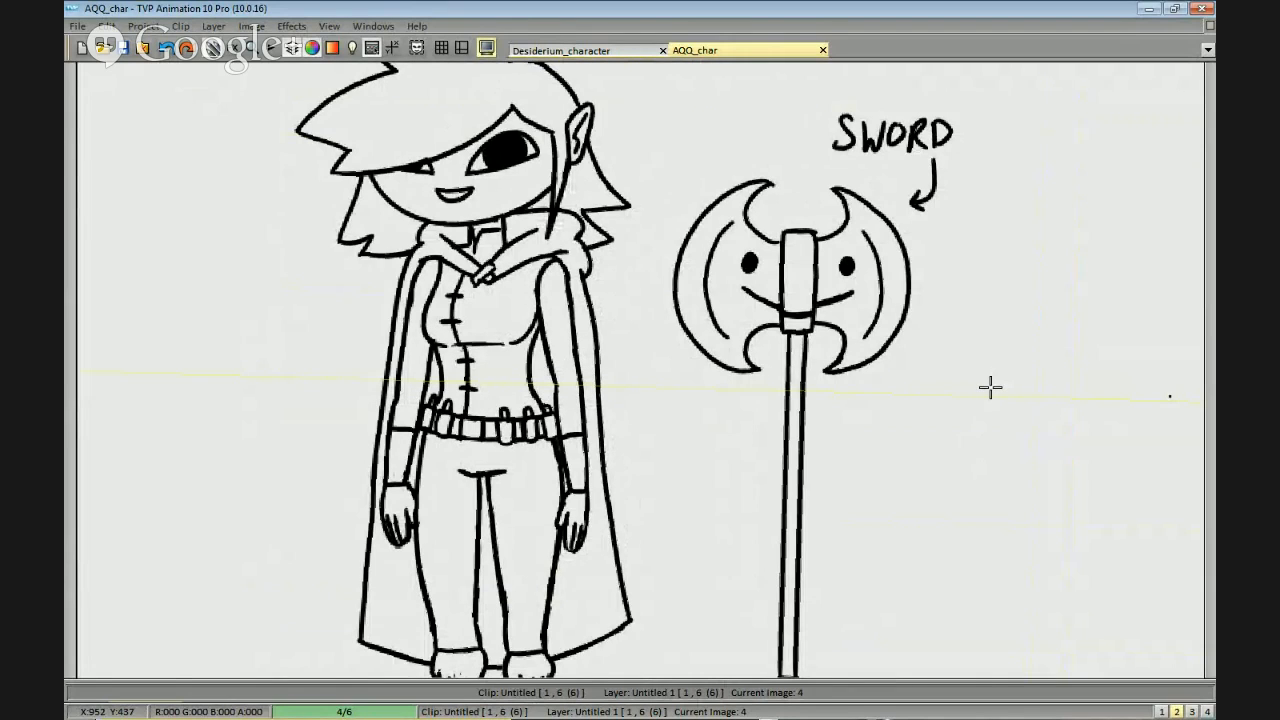
scroll(1014, 466, down, 3)
scroll(894, 197, up, 5)
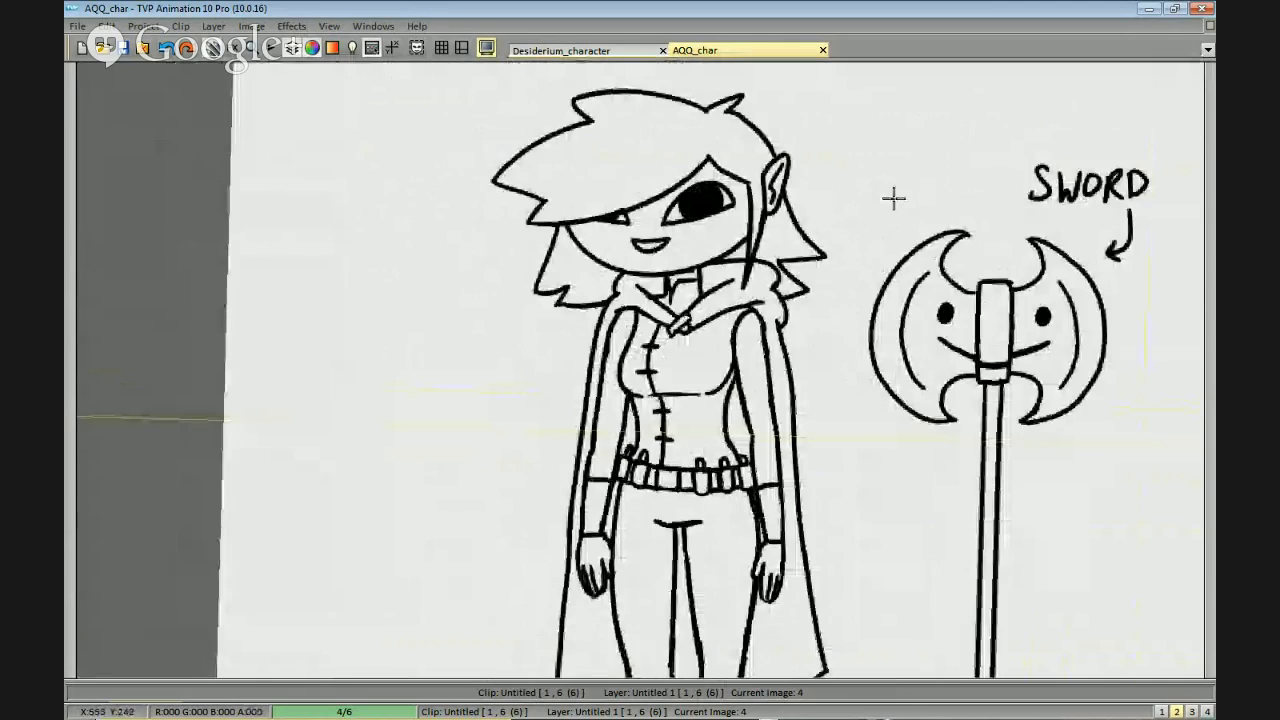
scroll(900, 249, up, 2)
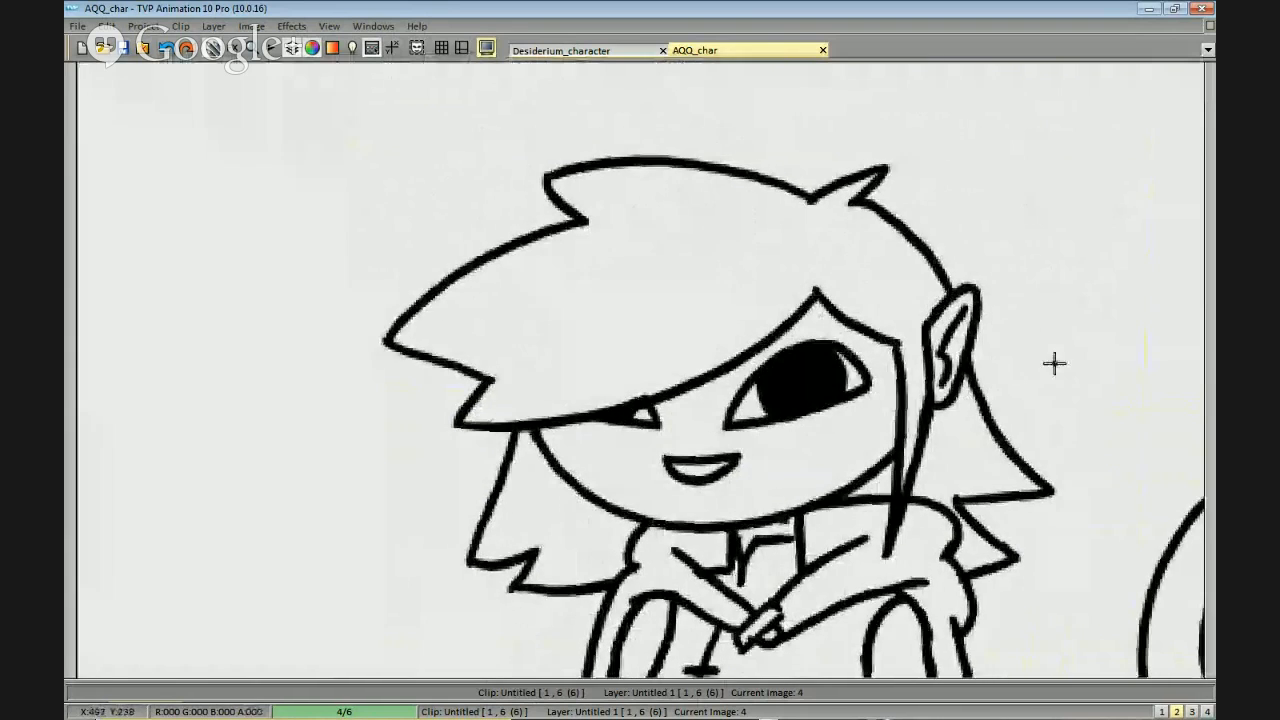
scroll(1020, 334, down, 2)
scroll(1030, 432, down, 1)
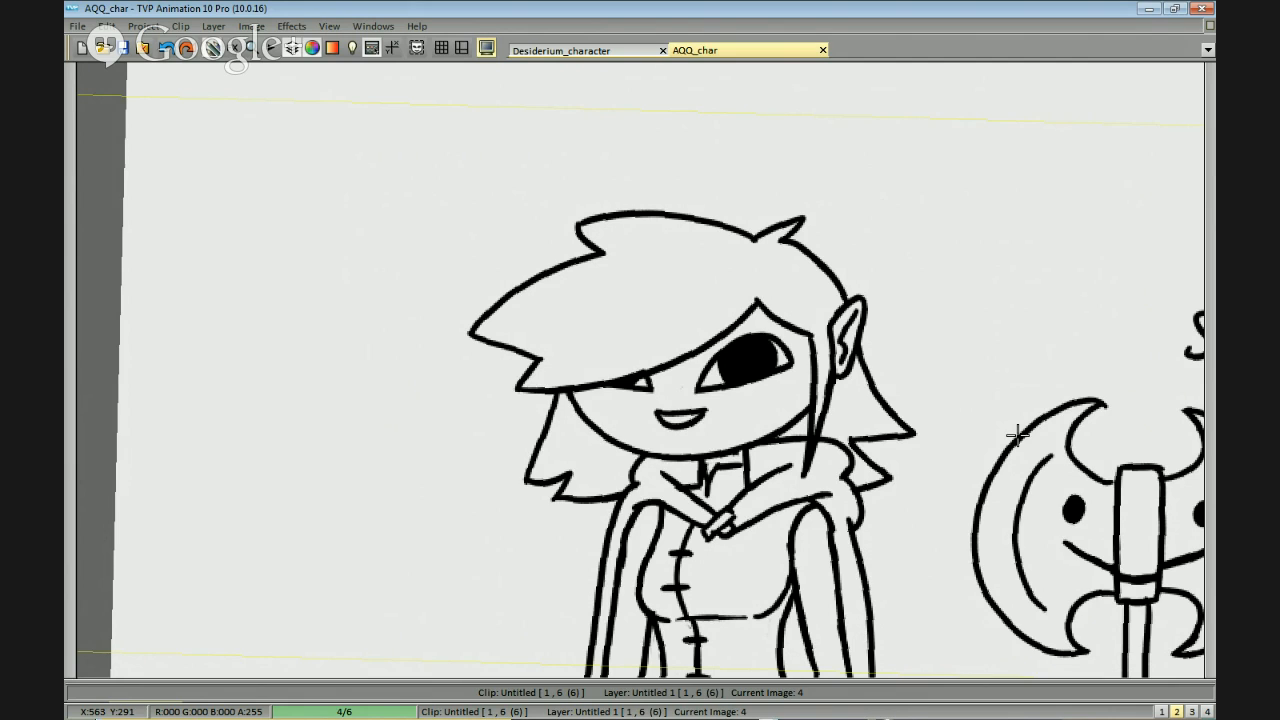
drag(815, 349, 871, 309)
scroll(880, 345, down, 1)
Go to image 3 and read through the handwritten notes on the character's race, class, alignment, parents, childhood friend and village.
key(Left)
drag(932, 341, 876, 398)
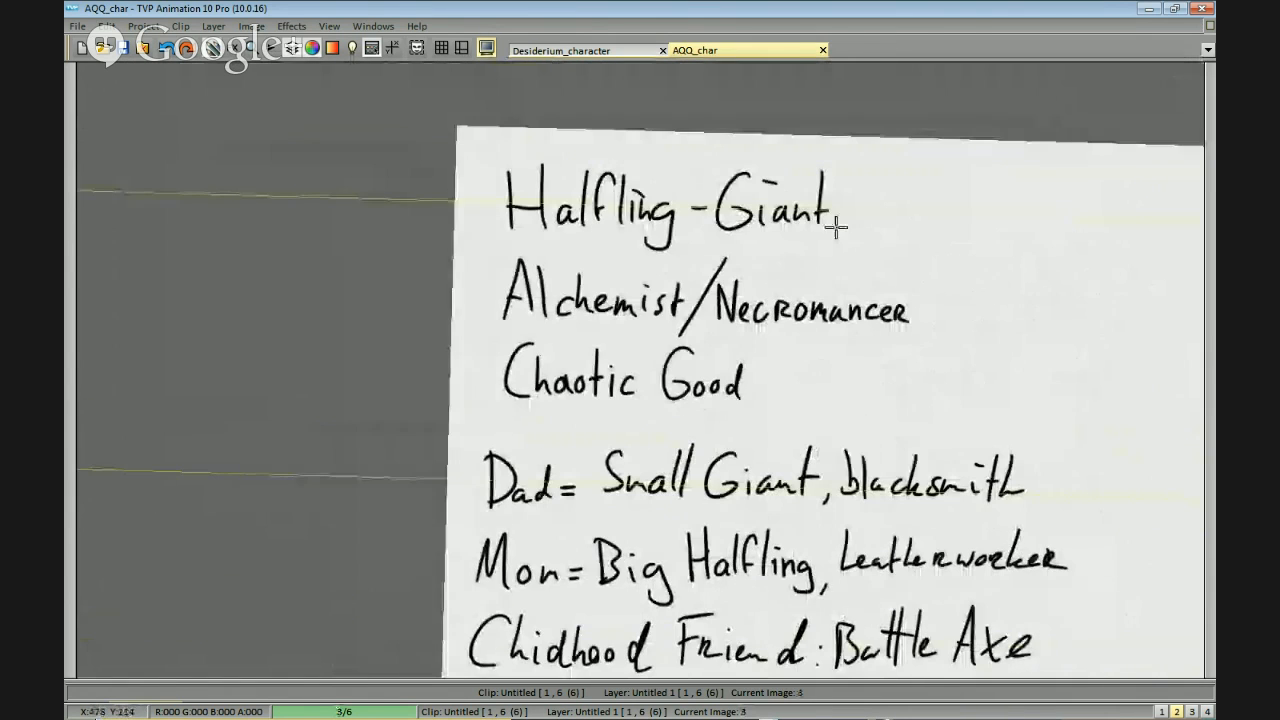
drag(913, 221, 932, 117)
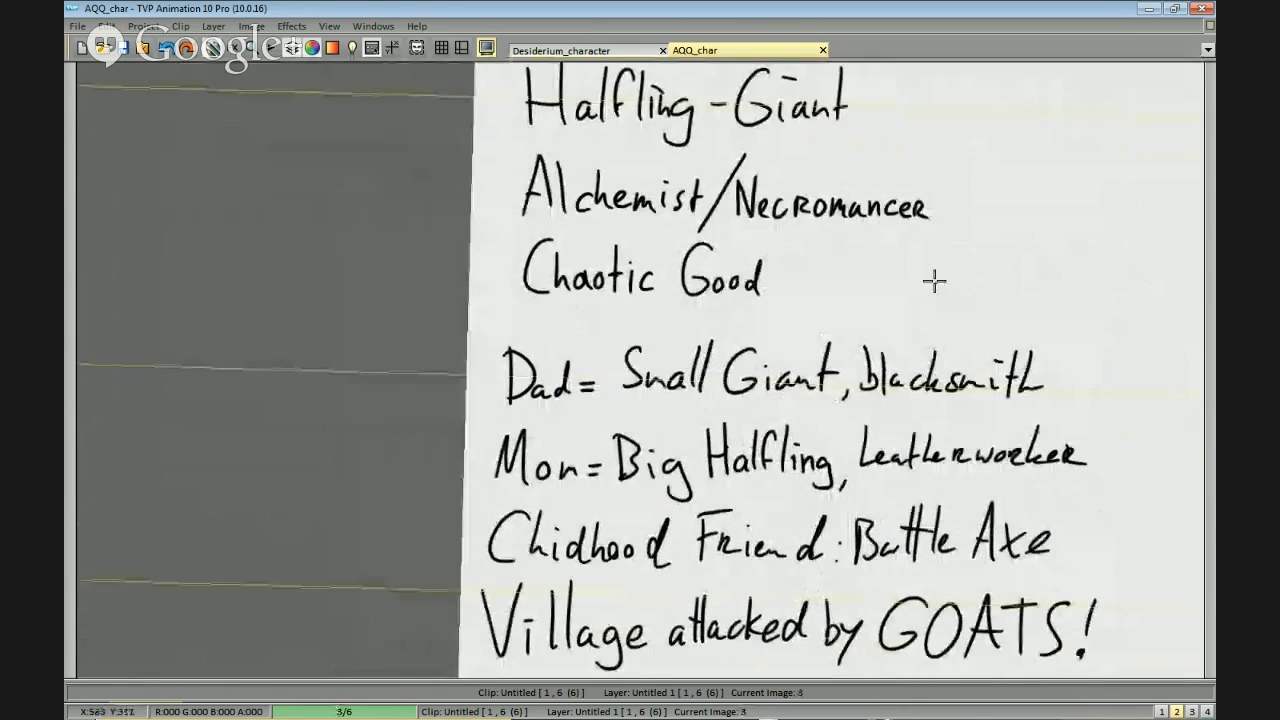
scroll(934, 281, down, 1)
drag(923, 360, 943, 259)
drag(966, 315, 955, 327)
drag(913, 229, 918, 319)
drag(990, 433, 1003, 371)
drag(1055, 406, 1031, 474)
drag(897, 286, 966, 220)
drag(994, 166, 940, 311)
scroll(977, 254, up, 2)
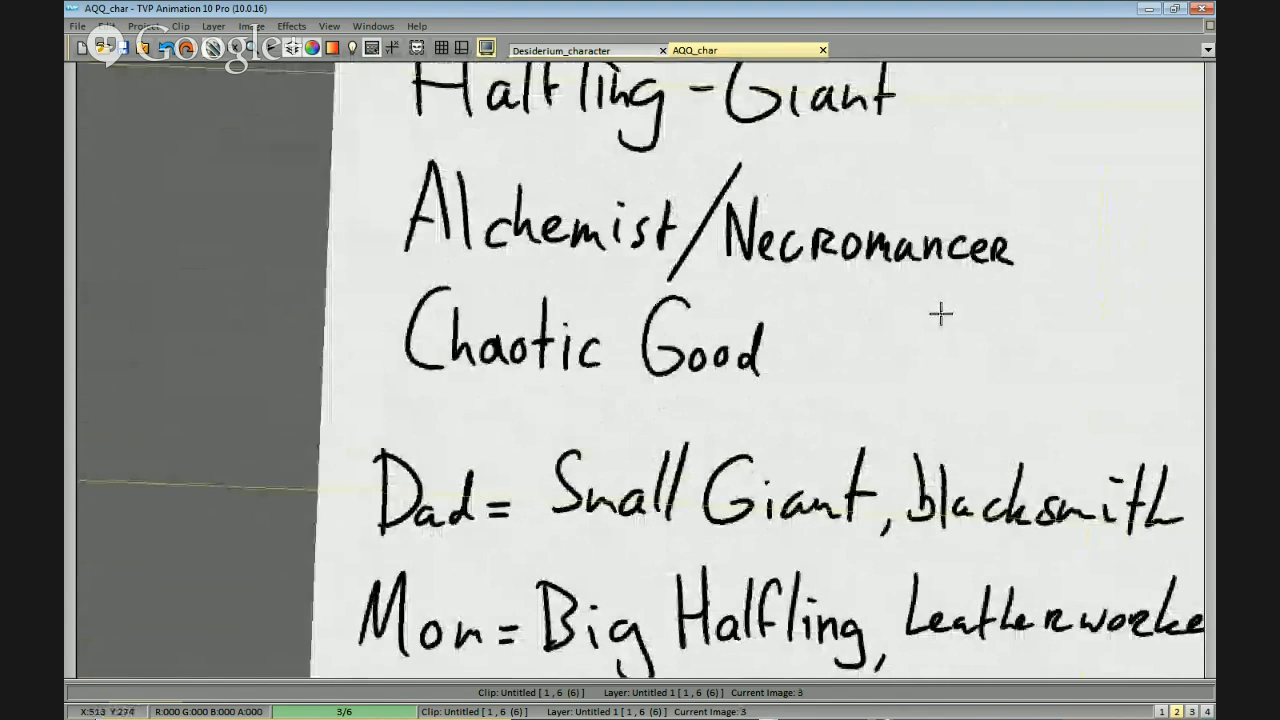
drag(677, 289, 753, 347)
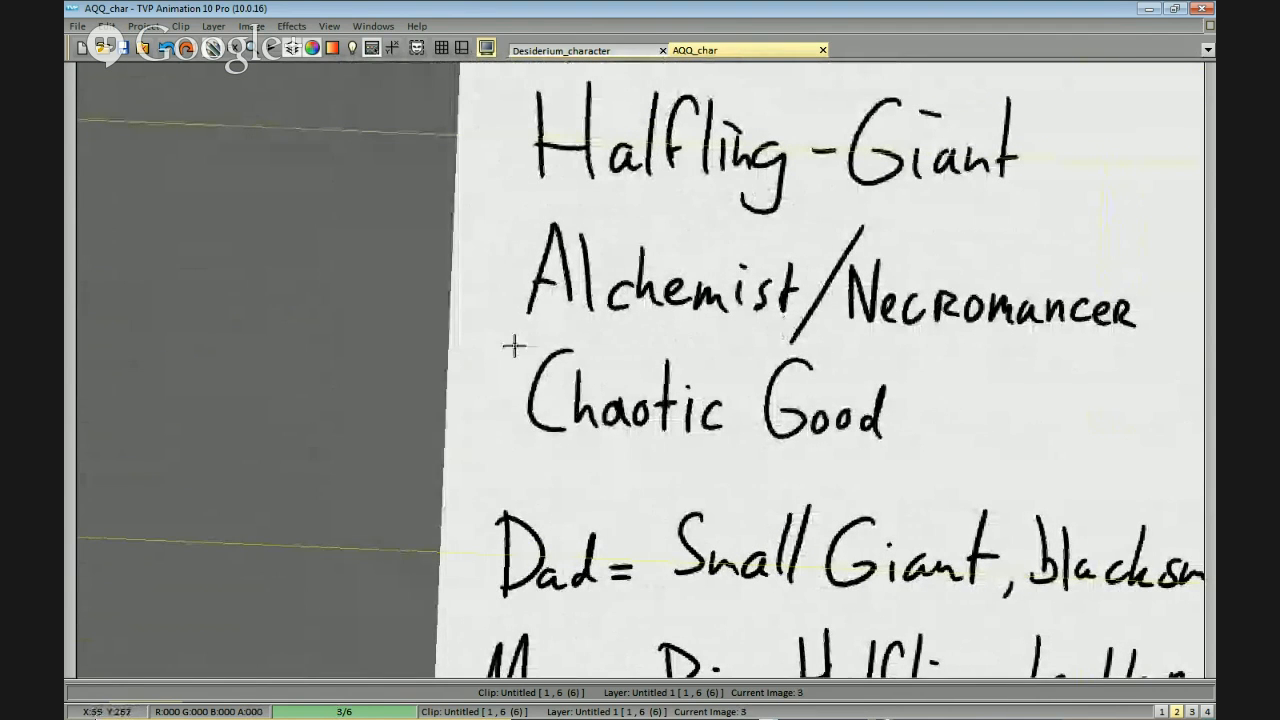
drag(1048, 363, 868, 366)
scroll(869, 366, down, 1)
drag(848, 495, 897, 380)
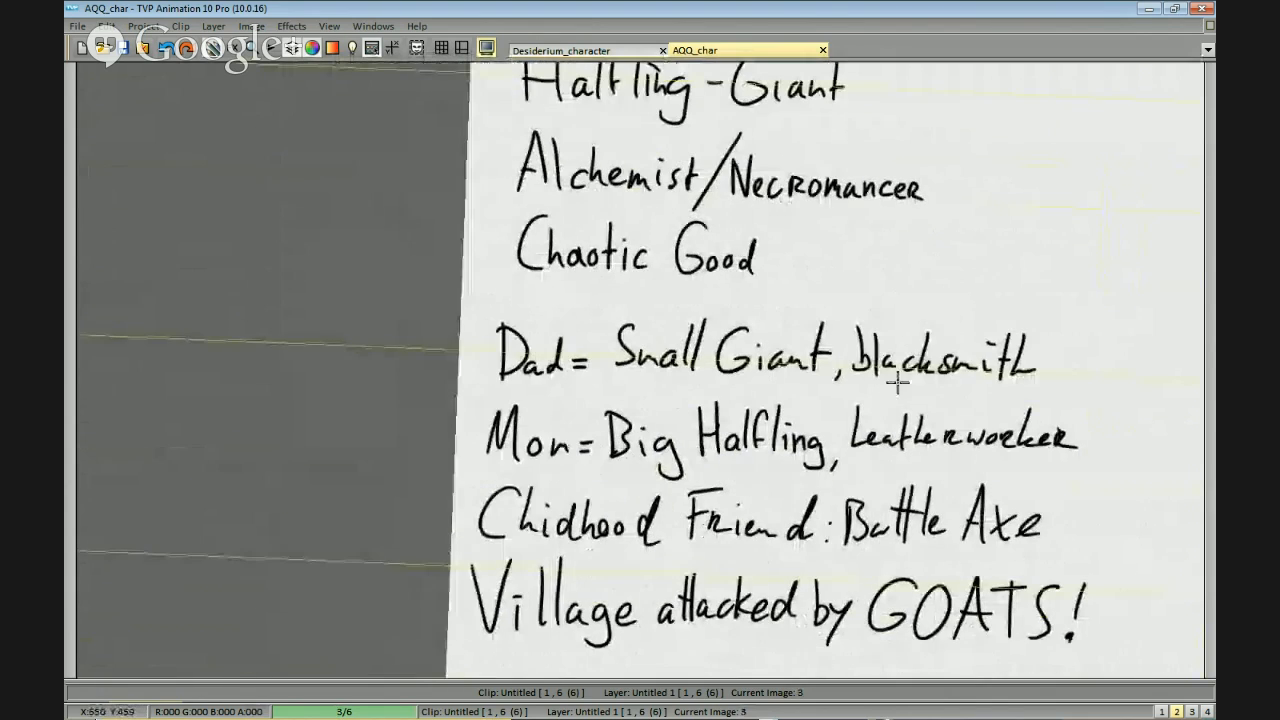
drag(1043, 422, 1013, 403)
drag(1100, 300, 971, 353)
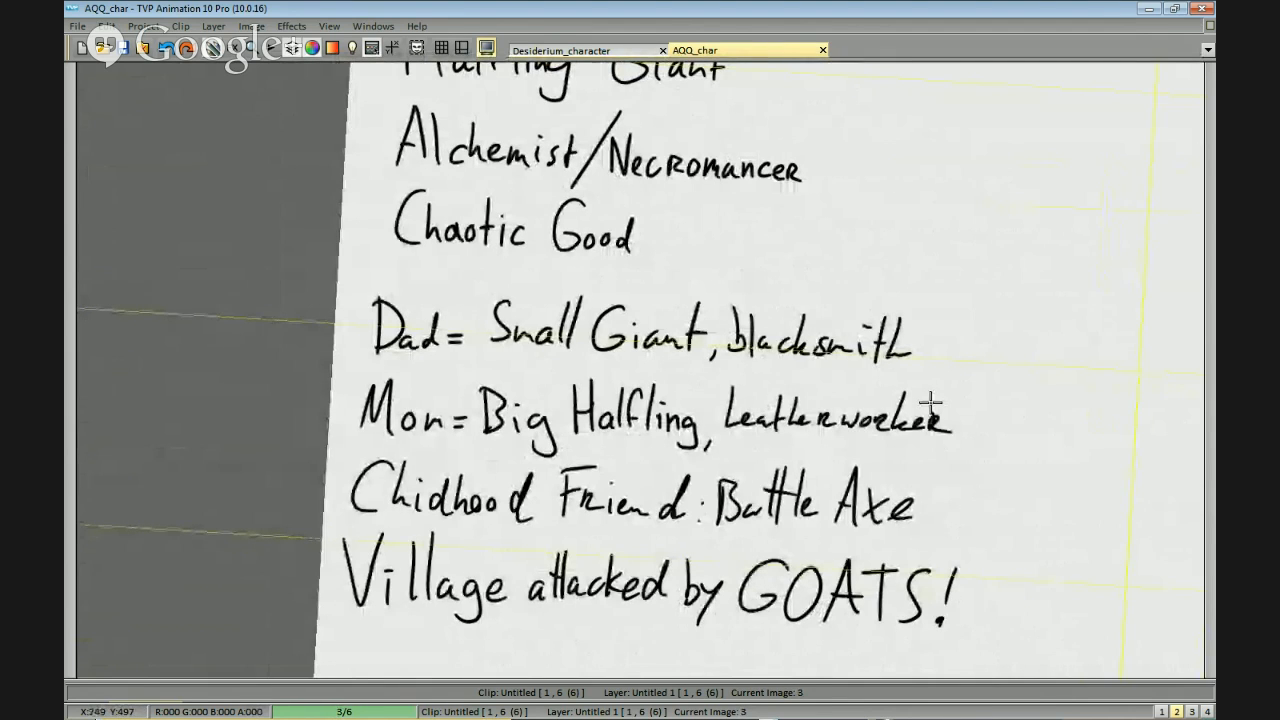
Return to image 4 and view the whole character beside the axe.
key(Right)
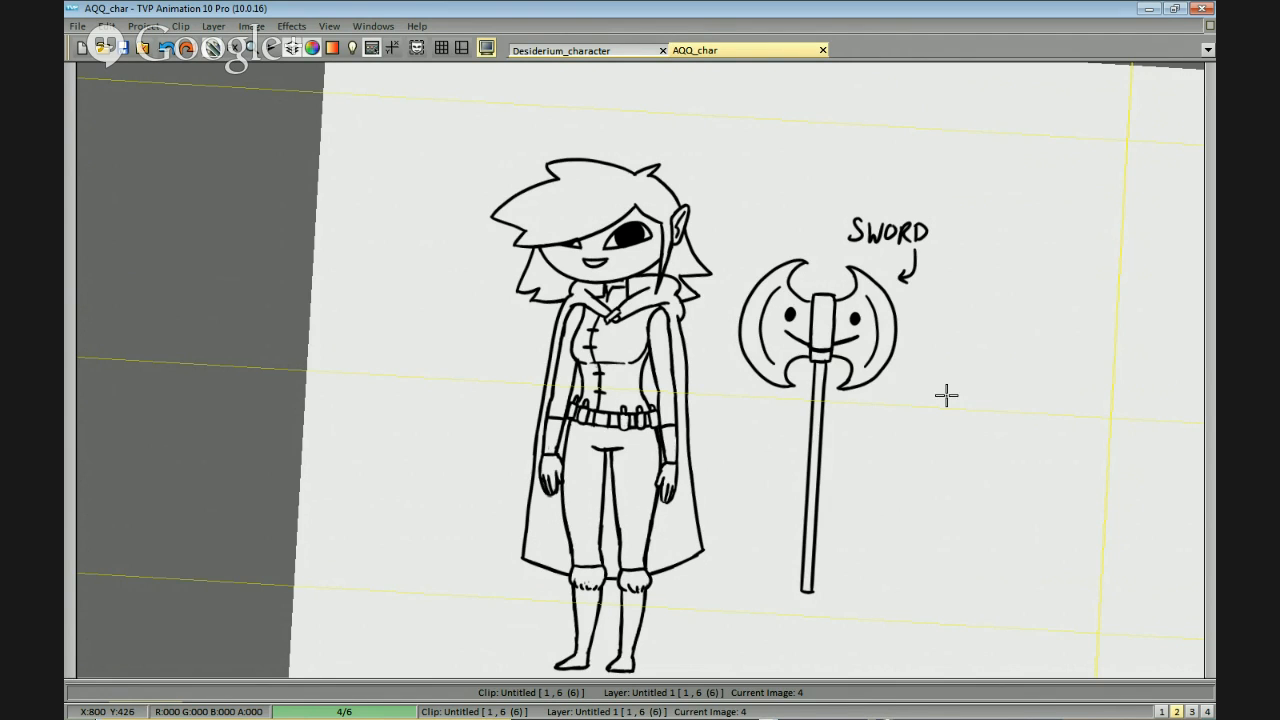
key(space)
drag(448, 362, 454, 357)
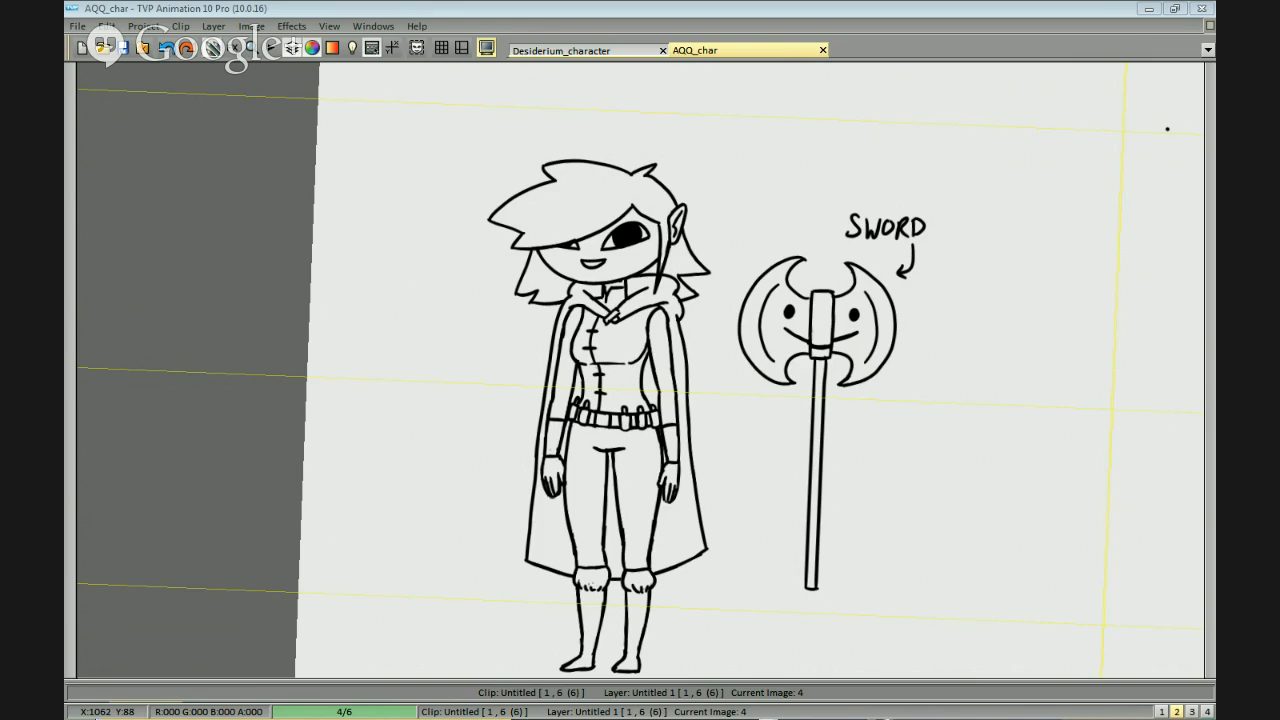
Switch to Firefox, bring the window fully into view over the drawing and look over the aquestionablequest subreddit page.
key(alt+Tab)
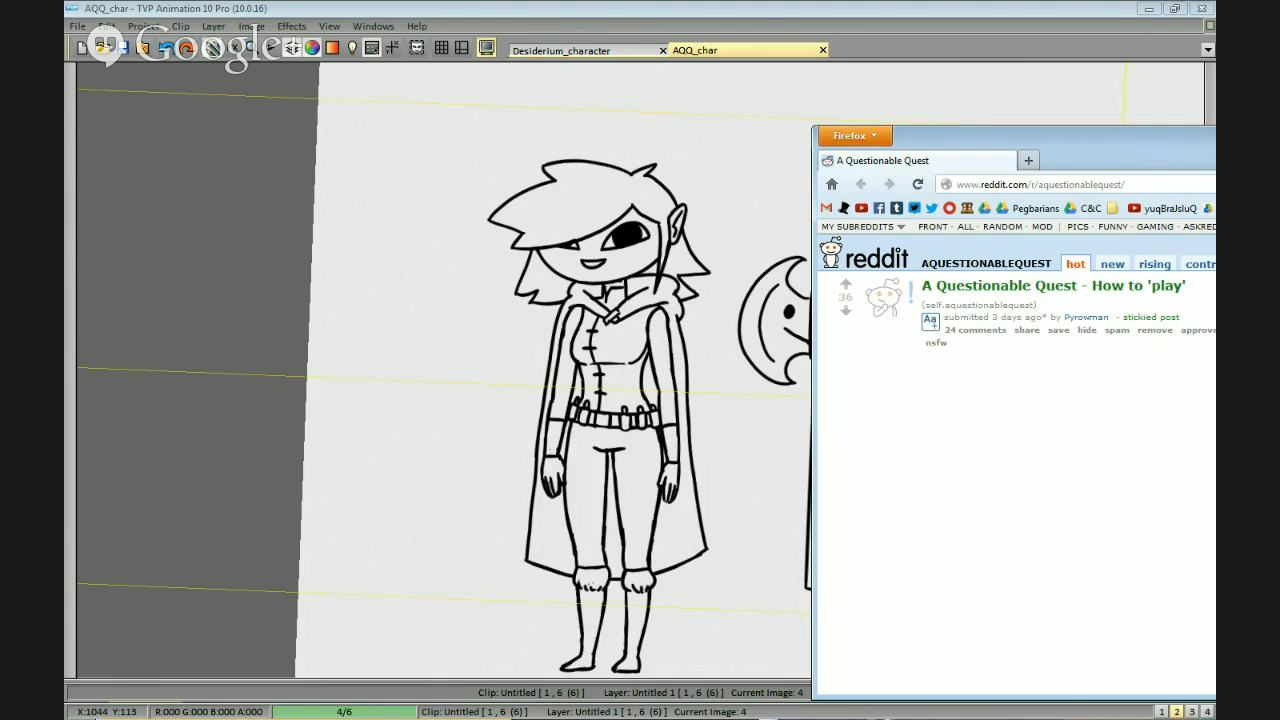
drag(1140, 155, 680, 127)
key(alt)
key(alt)
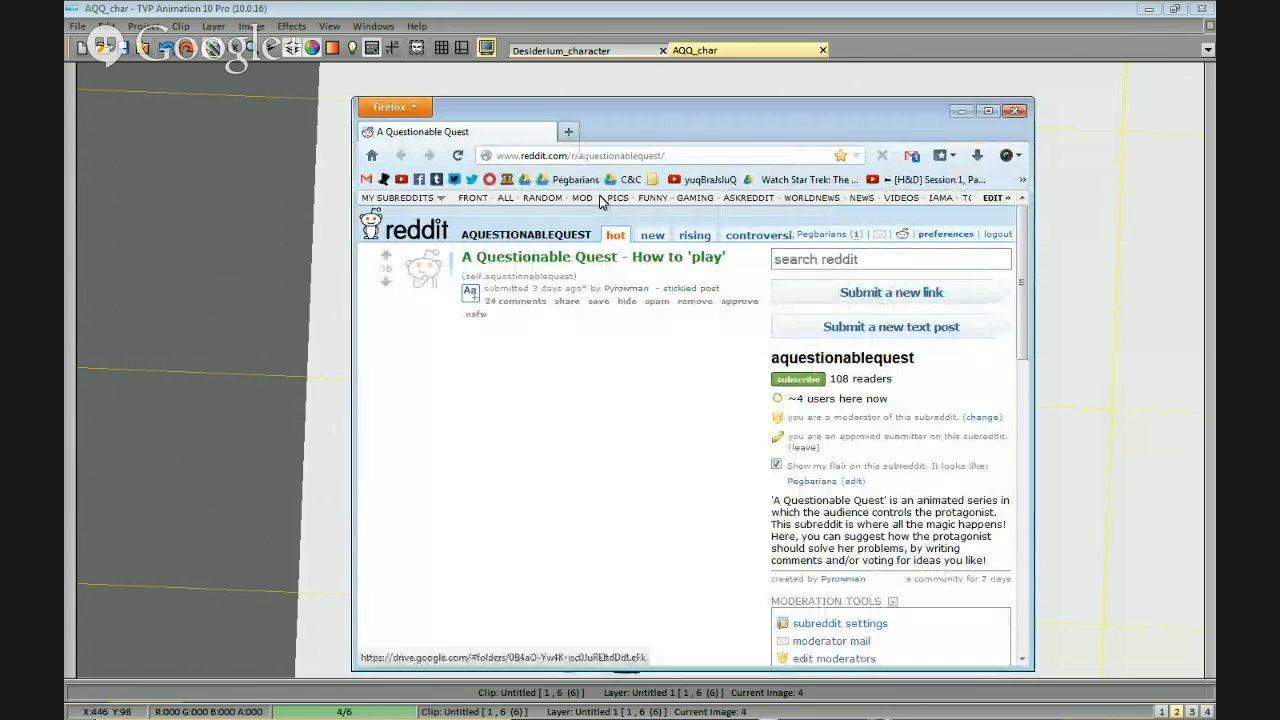
scroll(607, 218, down, 2)
scroll(607, 218, up, 2)
key(alt)
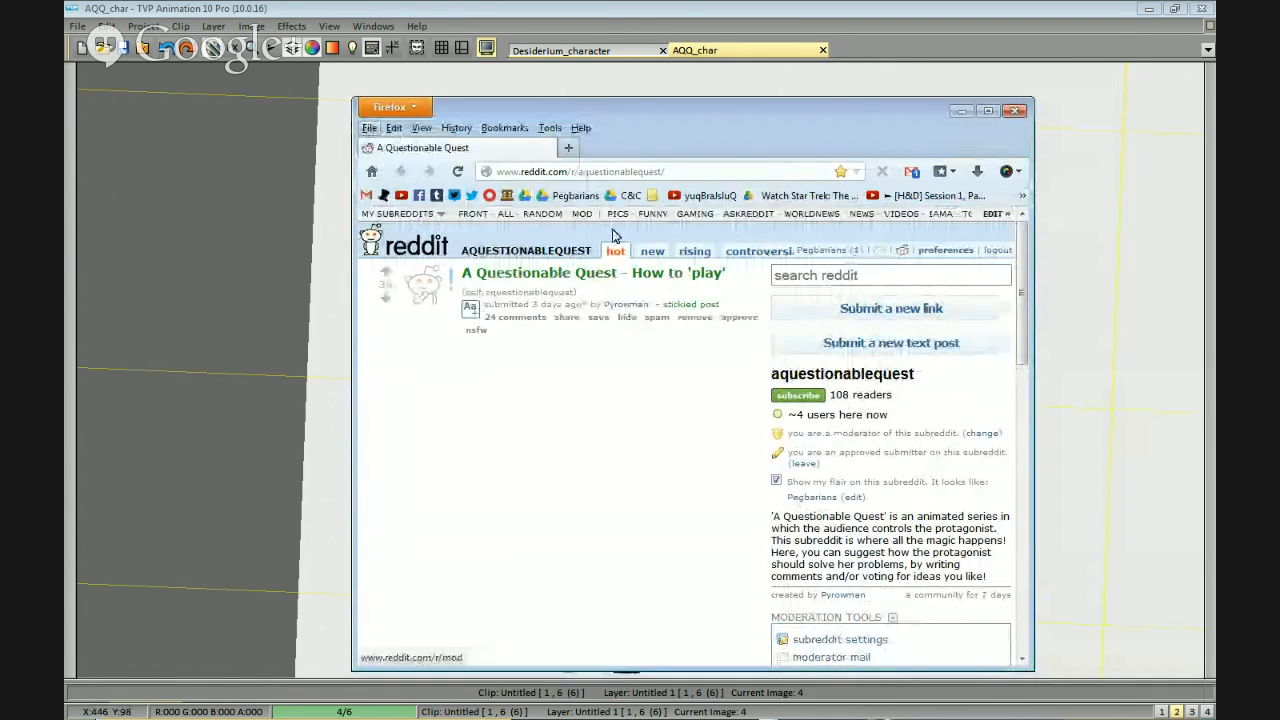
key(alt+Tab)
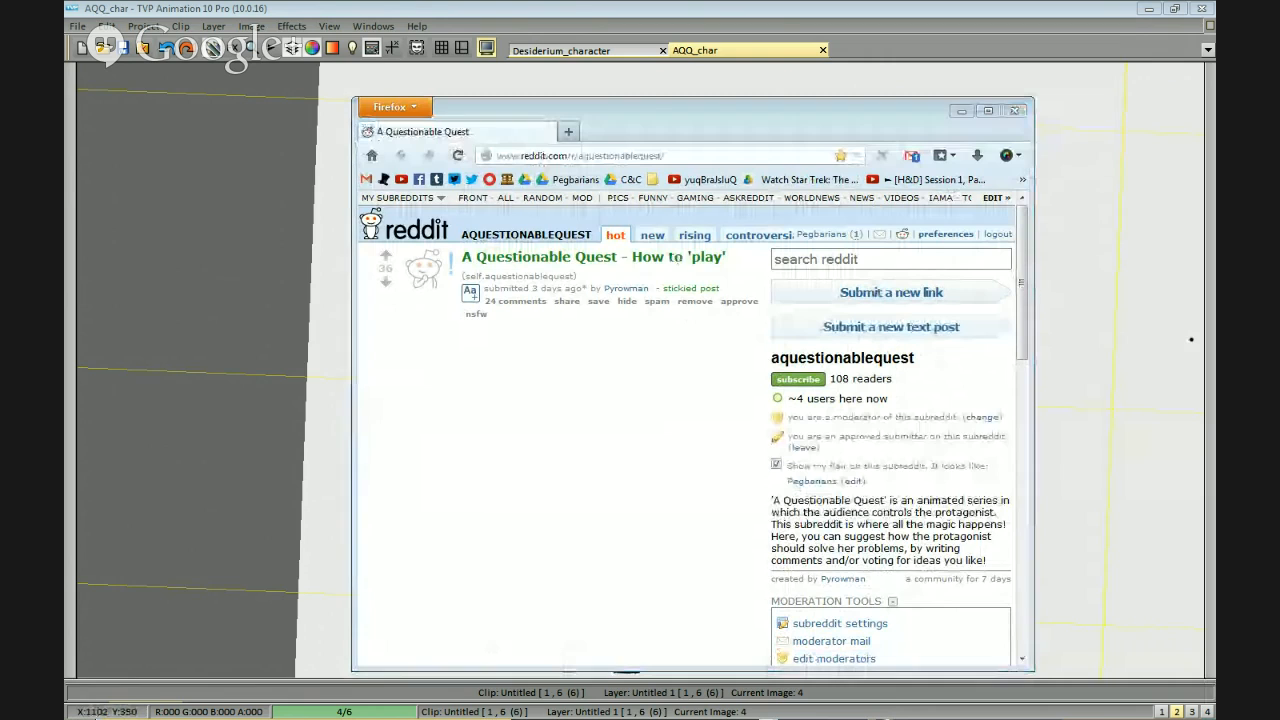